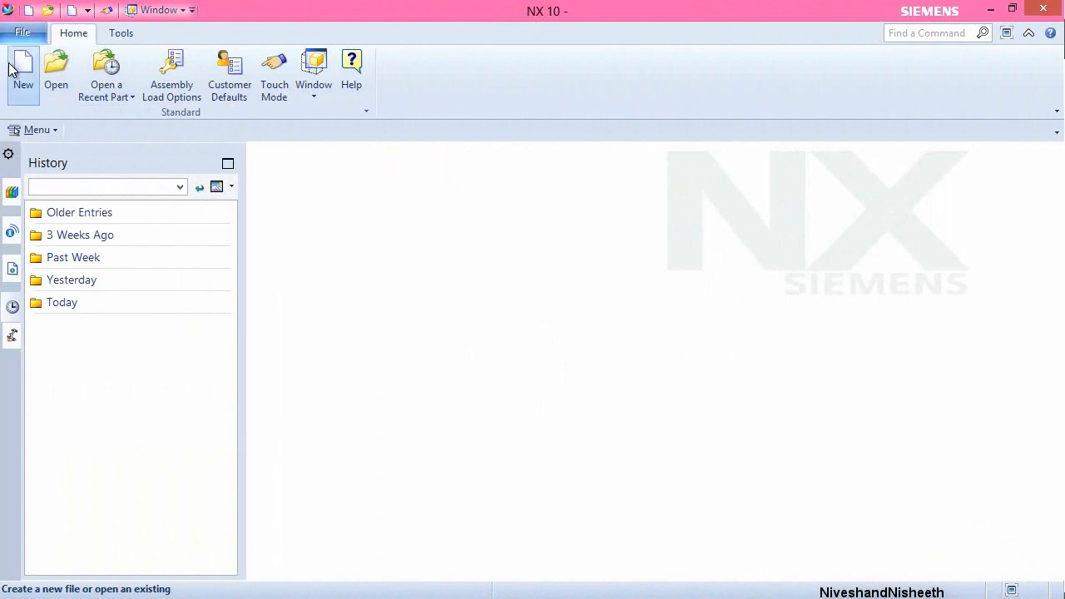
- Create a new inch assembly file named Suspension from the Assembly template, stored in the Suspension folder
{"action": "left_click", "coordinate": [23, 77]}
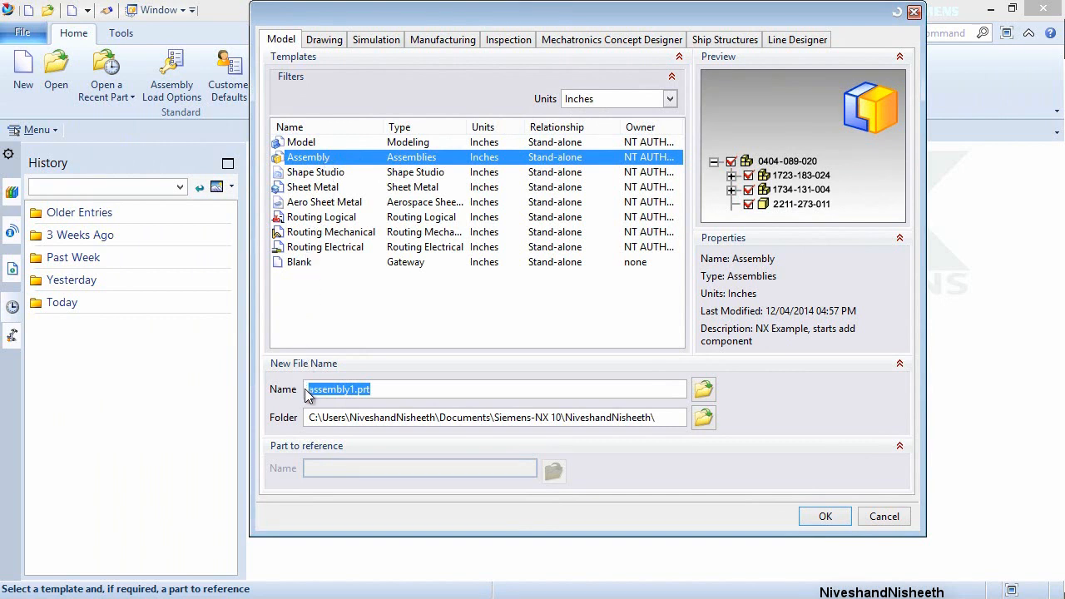
{"action": "key", "text": "BackSpace"}
{"action": "type", "text": "S"}
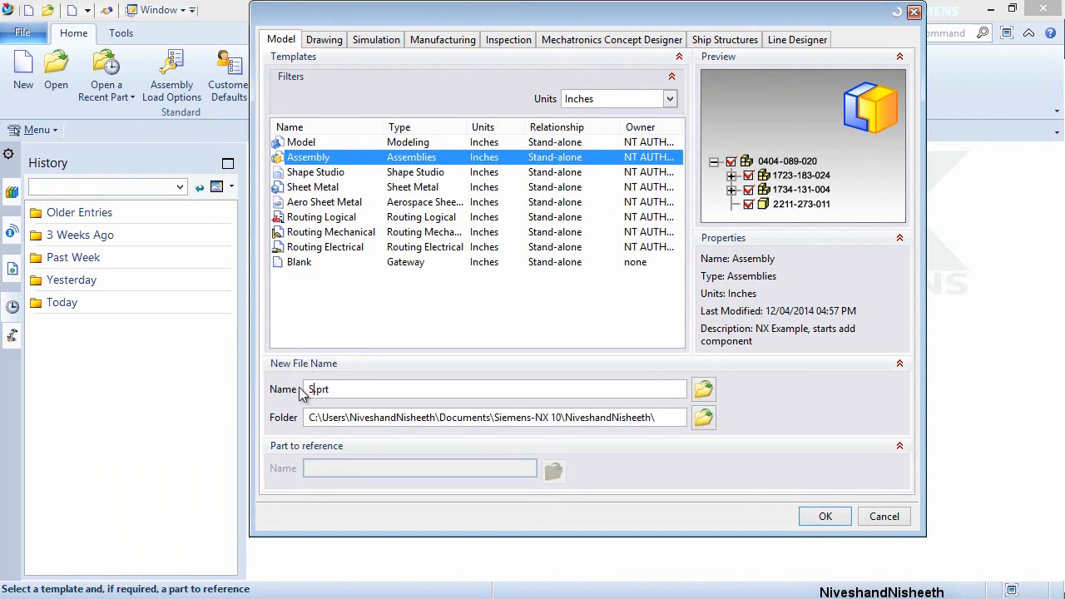
{"action": "type", "text": "uspension"}
{"action": "left_click", "coordinate": [696, 418]}
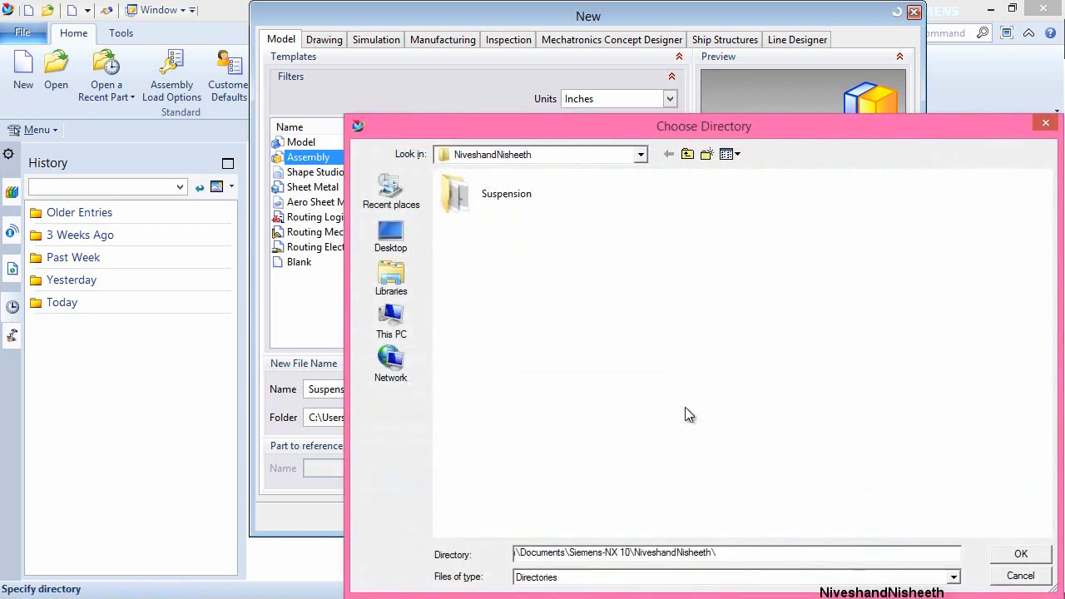
{"action": "left_click", "coordinate": [513, 200]}
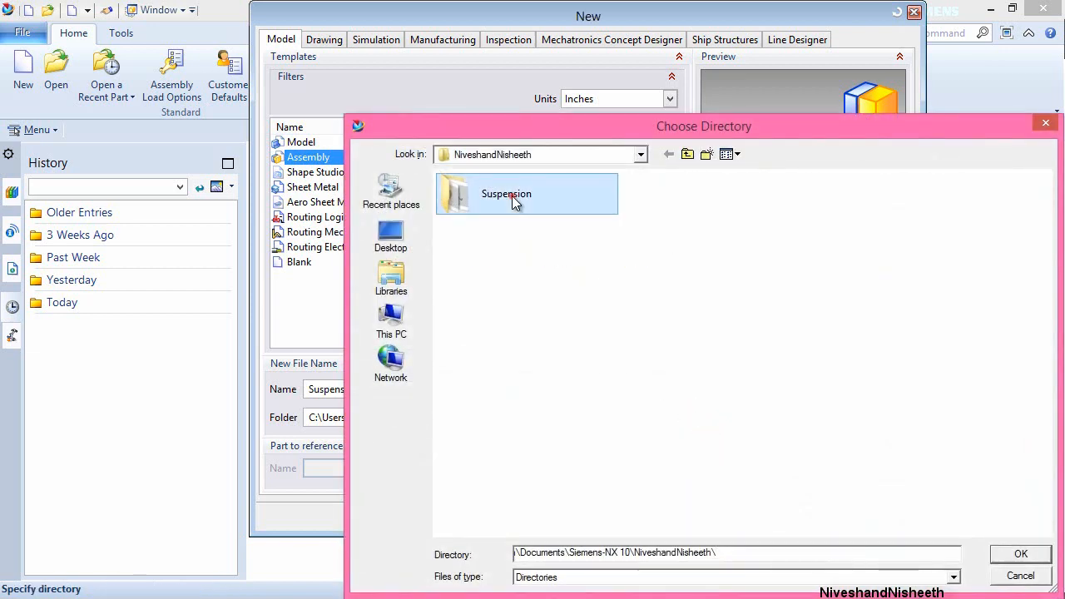
{"action": "double_click", "coordinate": [514, 200]}
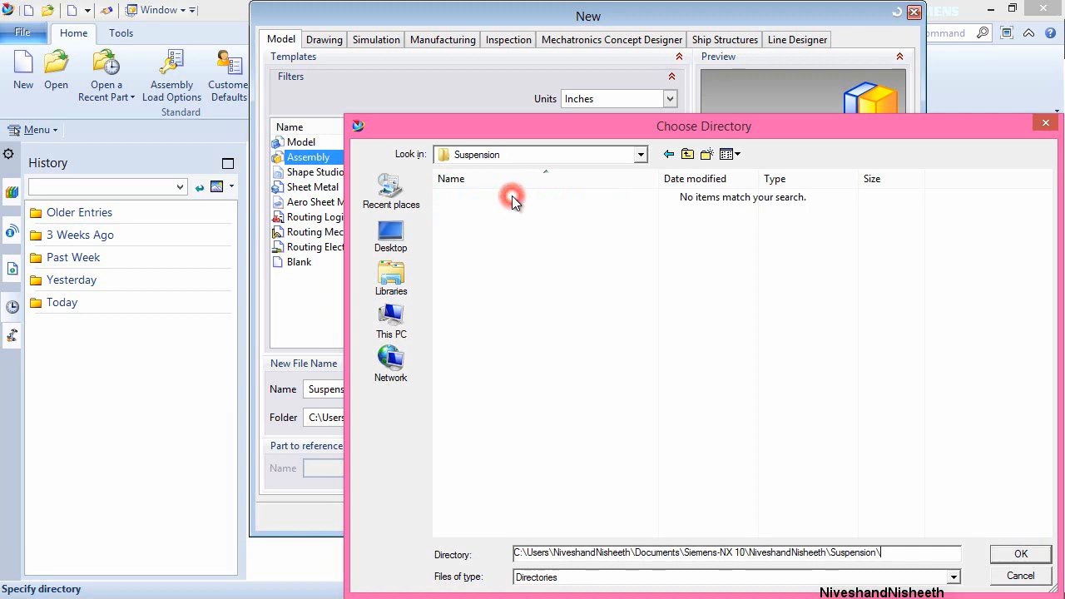
{"action": "left_click", "coordinate": [1021, 553]}
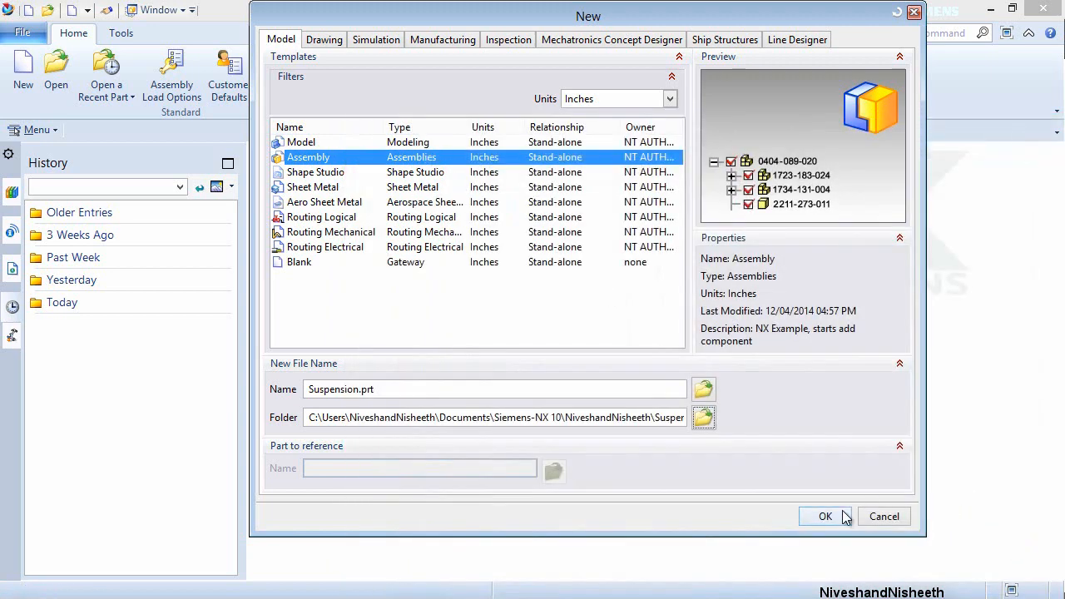
{"action": "left_click", "coordinate": [830, 516]}
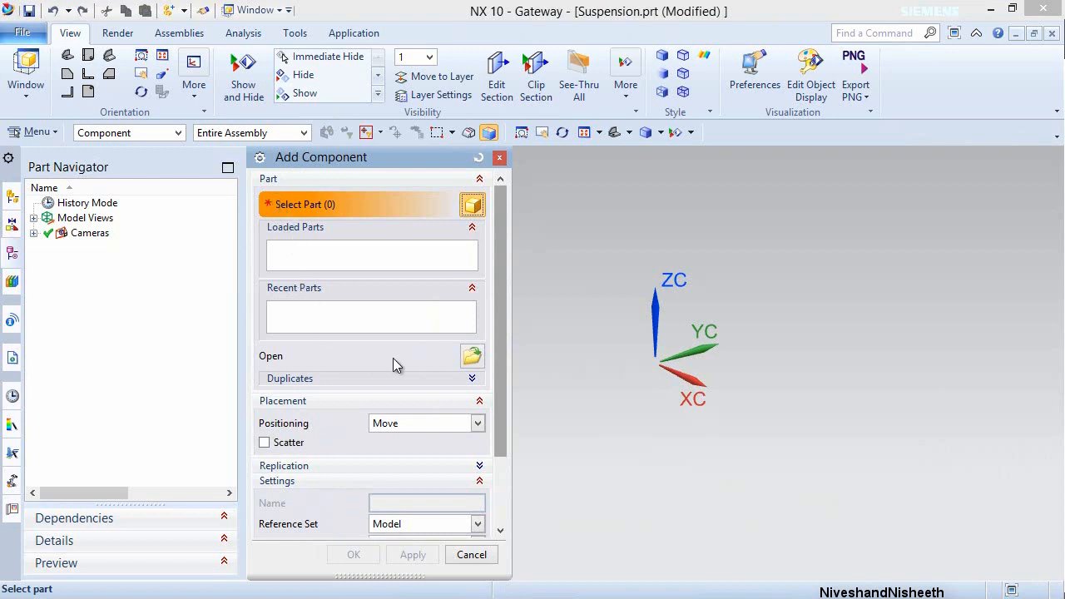
- Load the Front Side Plate R part file from the Suspension folder as the component to add
{"action": "left_click", "coordinate": [472, 356]}
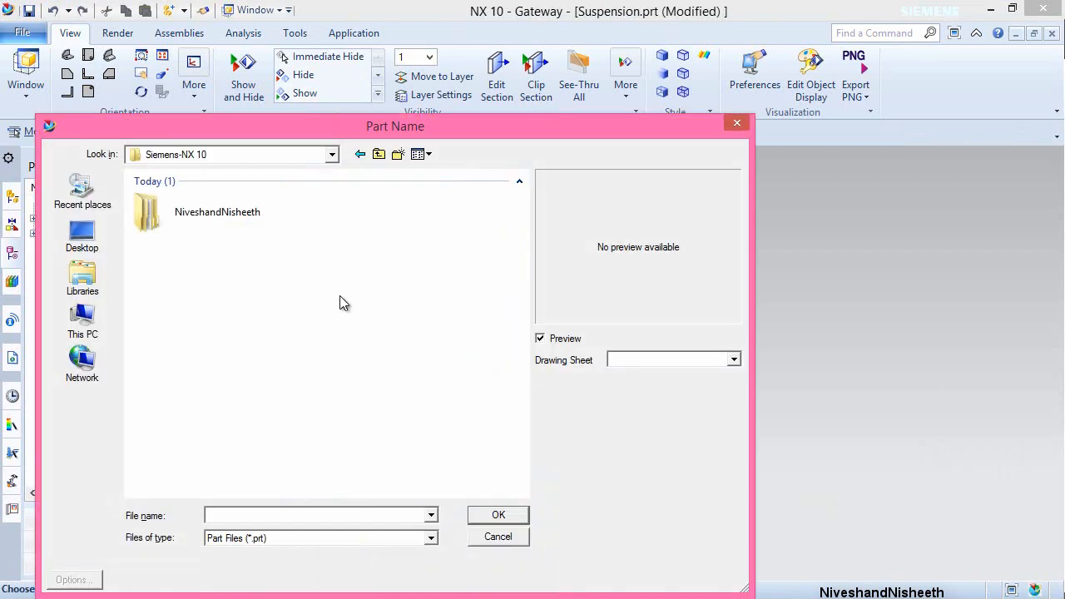
{"action": "double_click", "coordinate": [199, 215]}
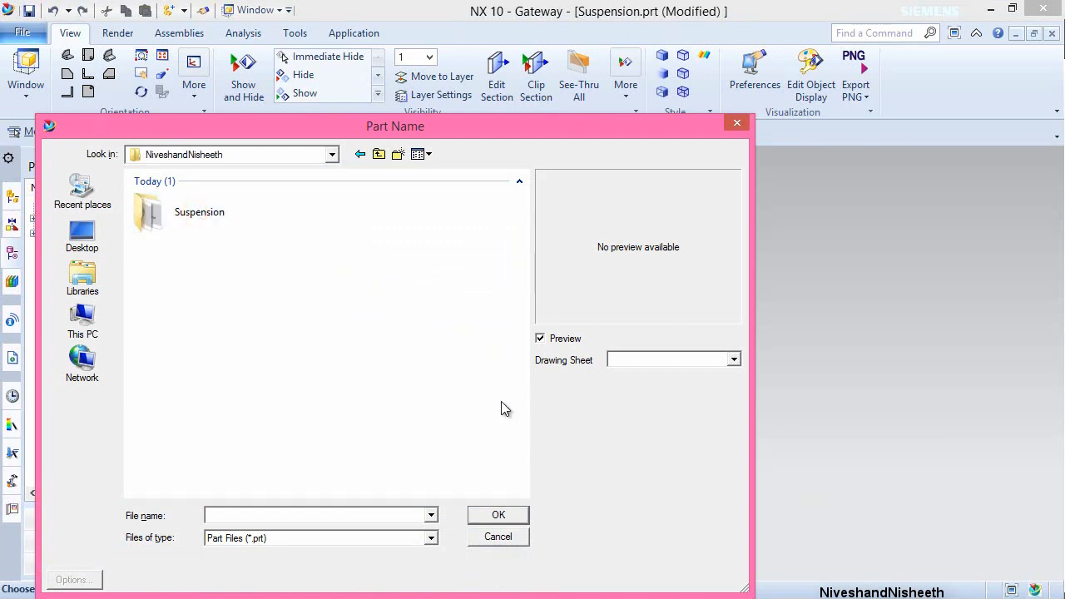
{"action": "left_click", "coordinate": [198, 213]}
{"action": "double_click", "coordinate": [198, 215]}
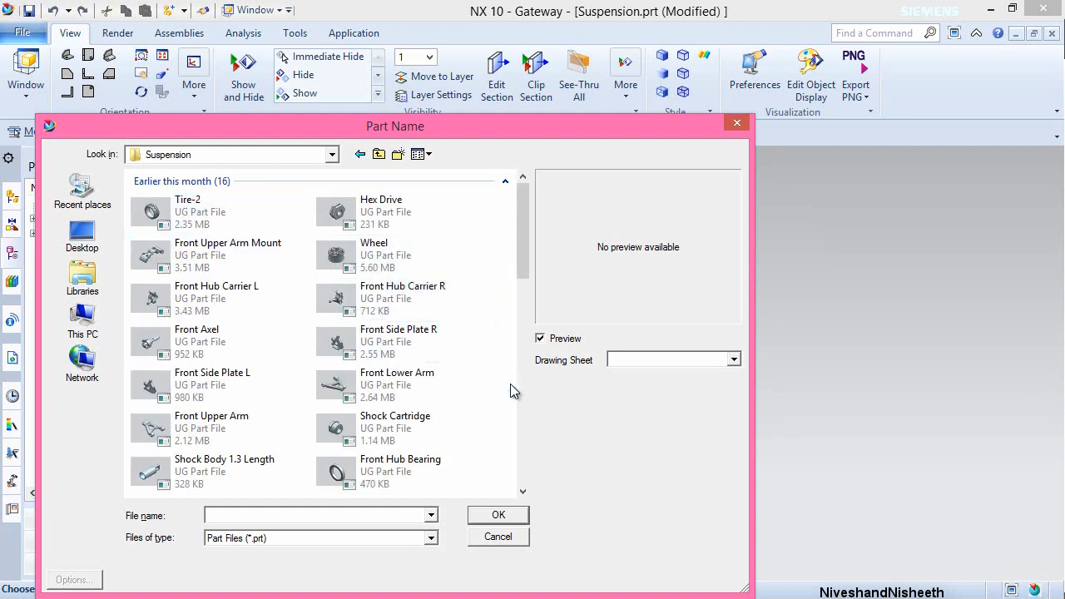
{"action": "left_click", "coordinate": [219, 302]}
{"action": "key", "text": "Right"}
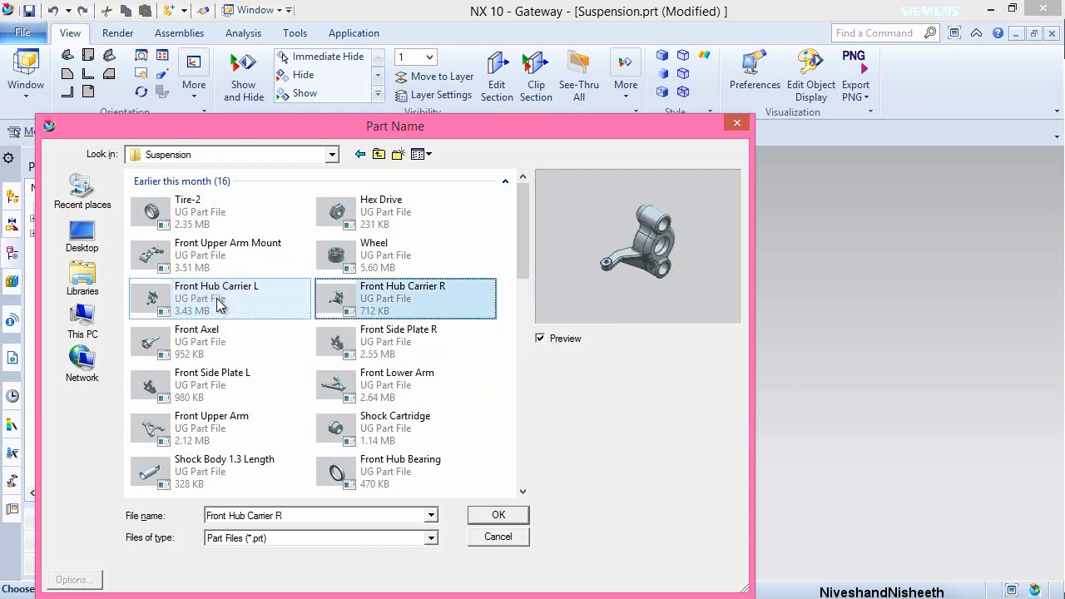
{"action": "key", "text": "Right"}
{"action": "key", "text": "Right"}
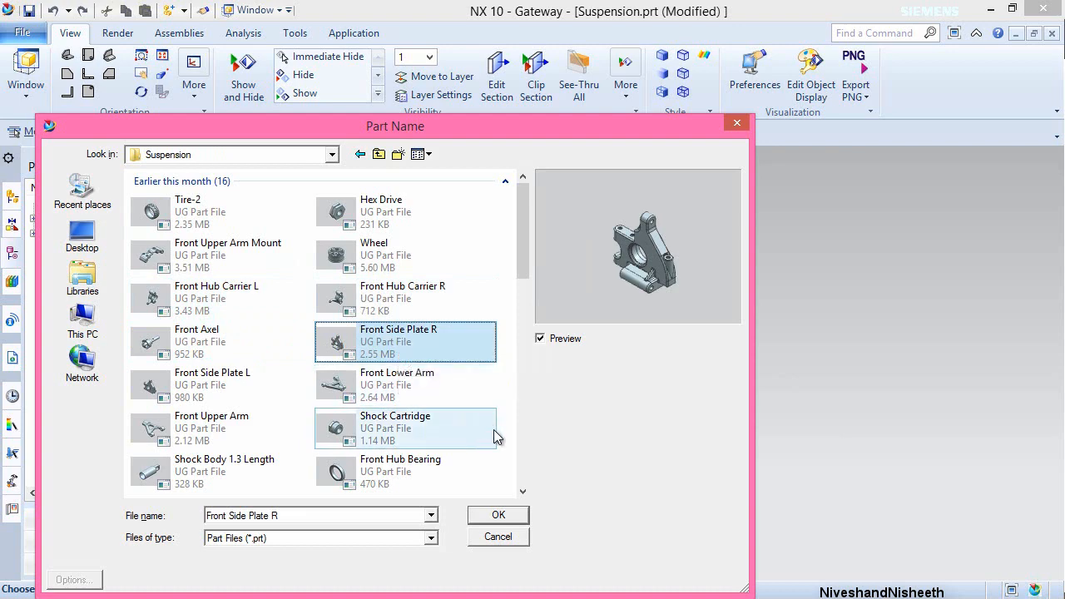
{"action": "left_click", "coordinate": [499, 515]}
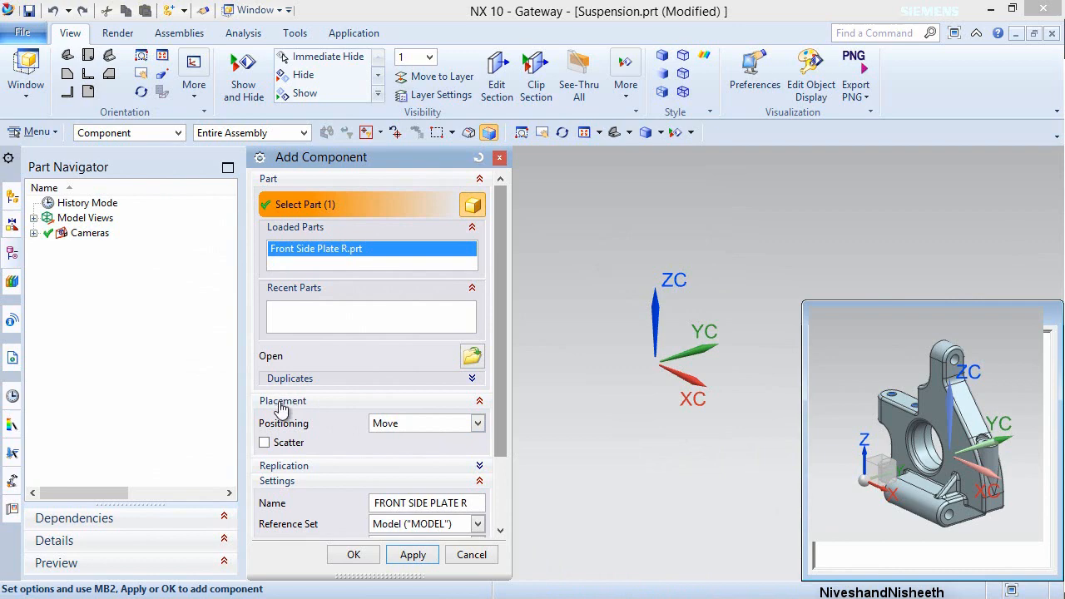
- Add the front side plate at the Absolute Origin with the Entire Part reference set, and switch to the Modeling application
{"action": "left_click", "coordinate": [476, 423]}
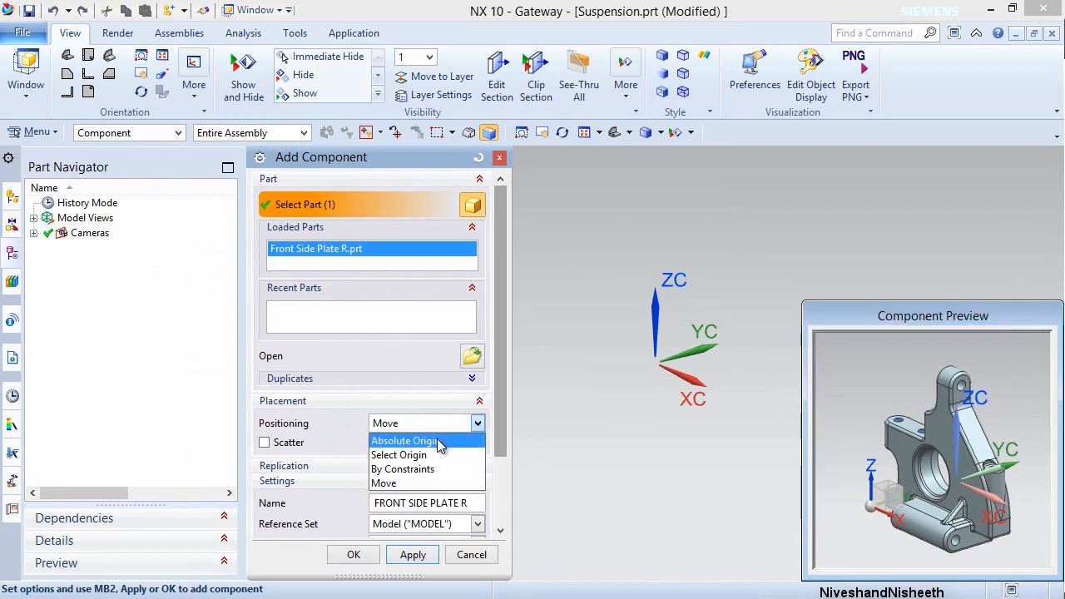
{"action": "left_click", "coordinate": [439, 443]}
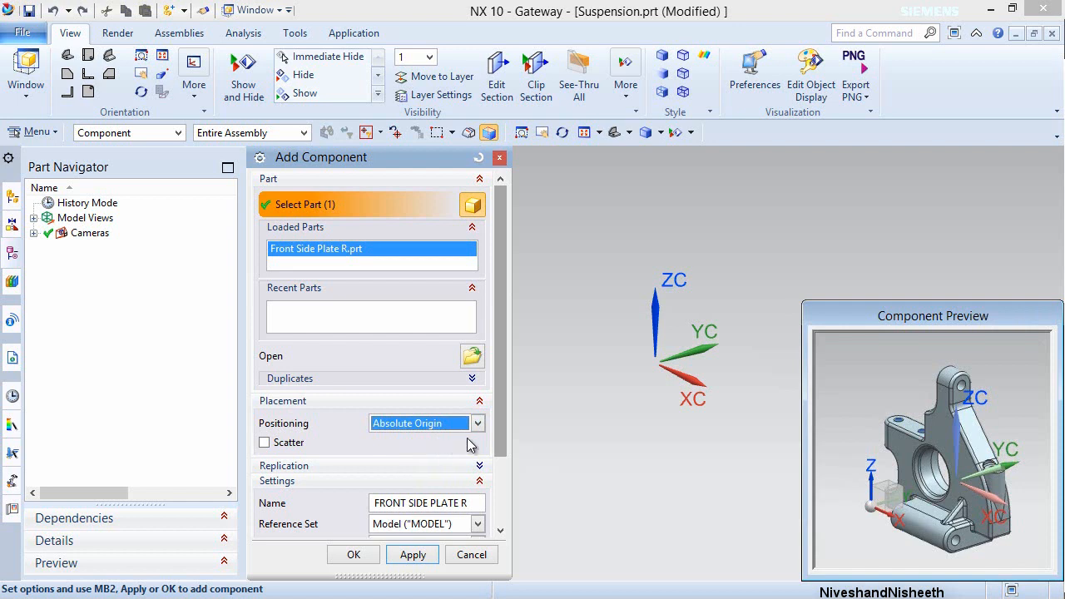
{"action": "left_click_drag", "start_coordinate": [500, 447], "coordinate": [508, 517]}
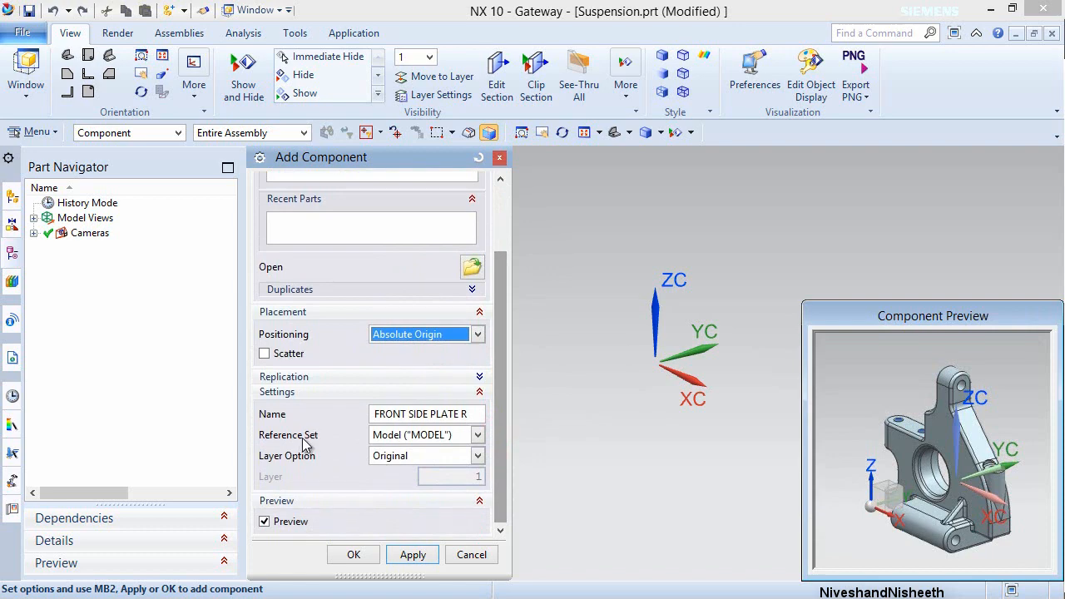
{"action": "left_click", "coordinate": [478, 436]}
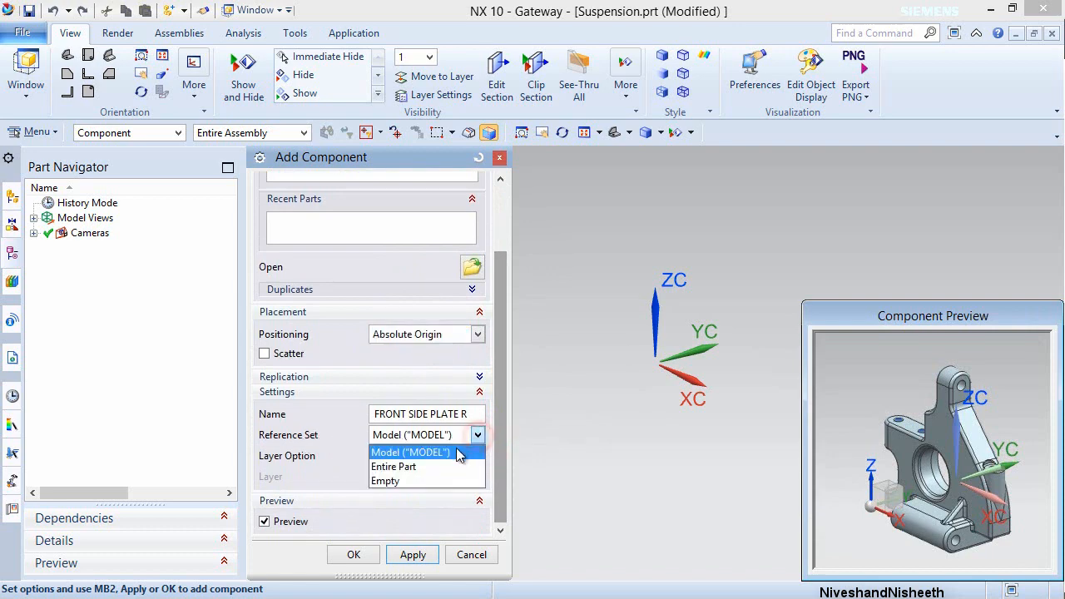
{"action": "left_click", "coordinate": [434, 464]}
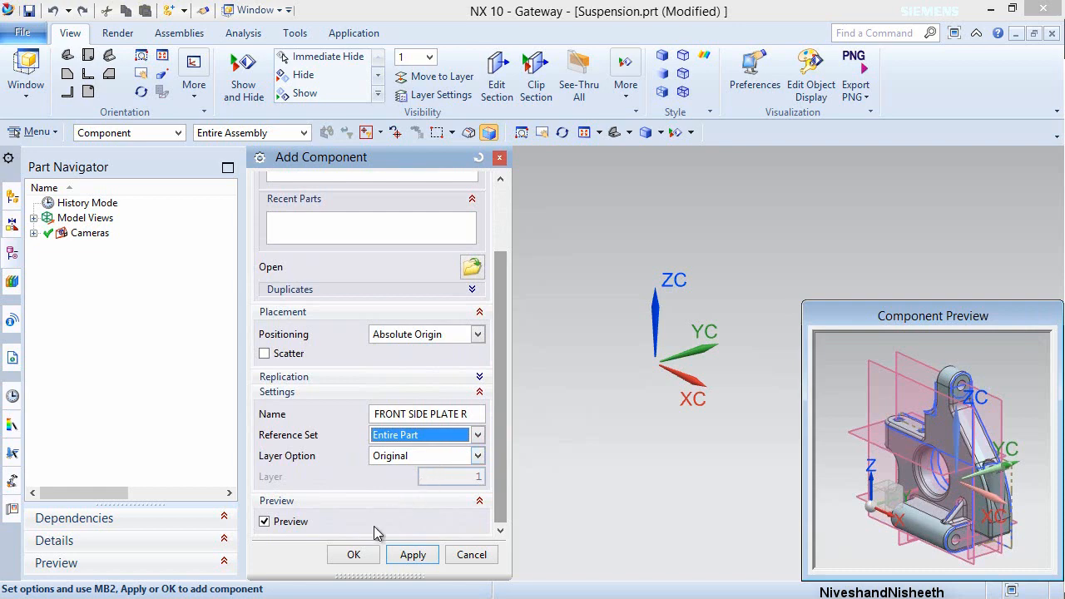
{"action": "left_click", "coordinate": [354, 555]}
{"action": "key", "text": "ctrl+m"}
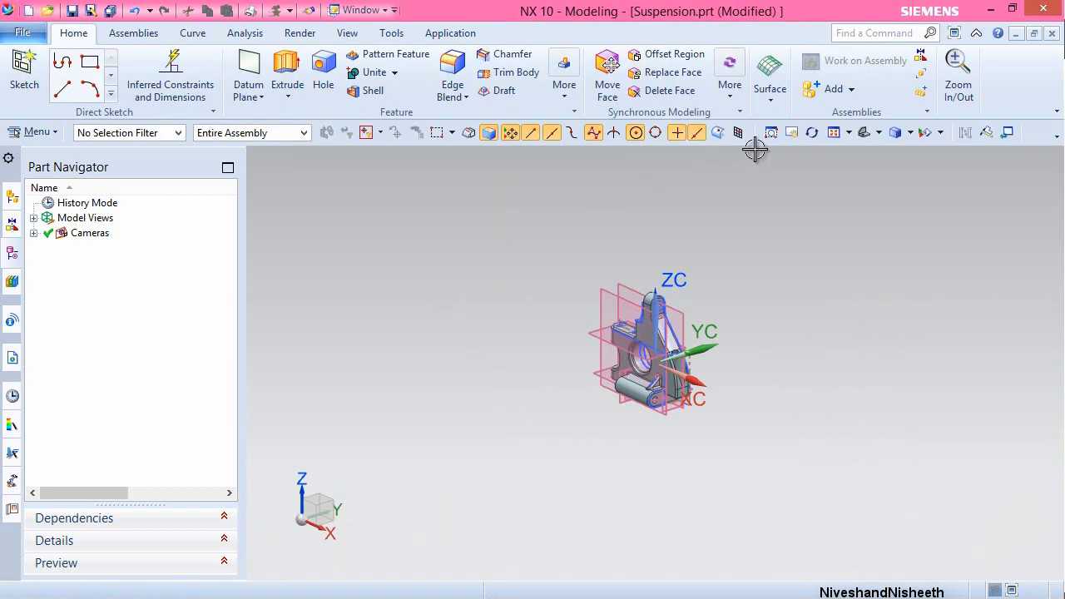
- Orient the model to the isometric view and display the Assembly Navigator
{"action": "left_click", "coordinate": [878, 133]}
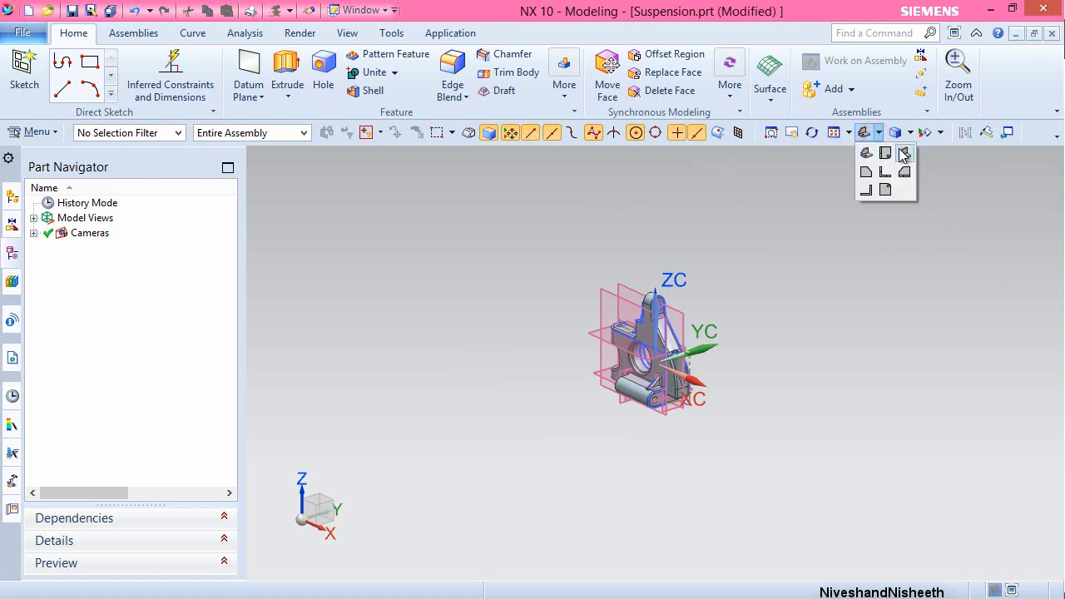
{"action": "left_click", "coordinate": [904, 154]}
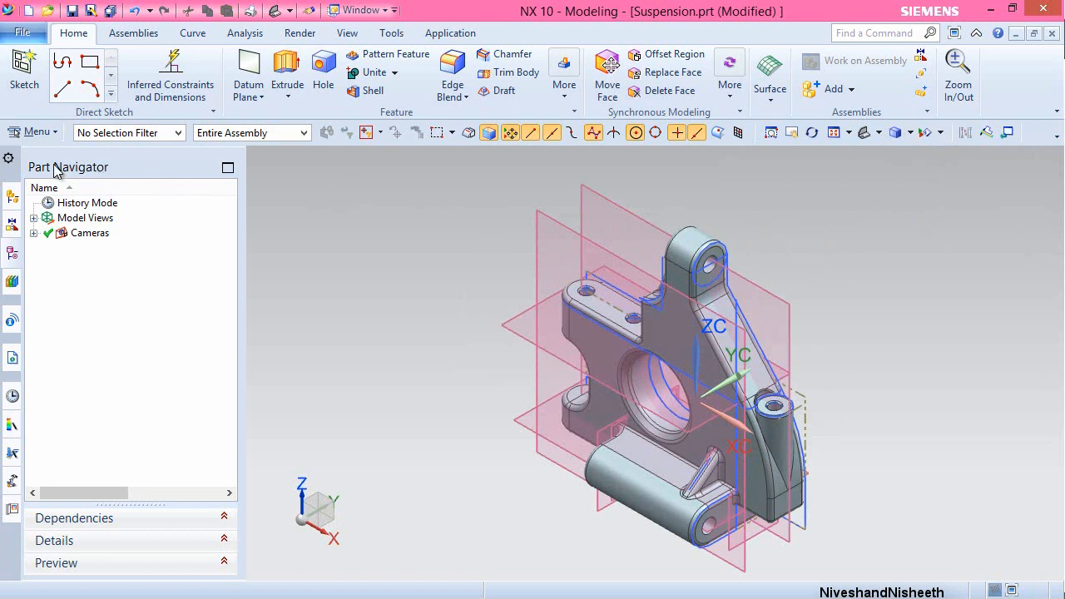
{"action": "left_click", "coordinate": [10, 200]}
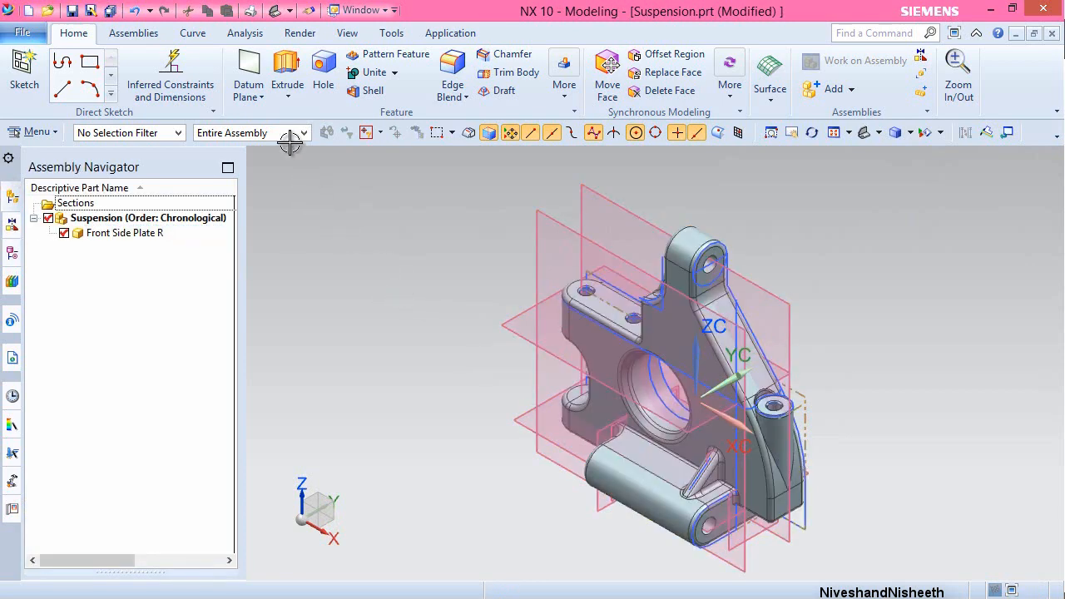
- Hide all sketches and datum planes in the assembly using Show and Hide
{"action": "left_click", "coordinate": [348, 34]}
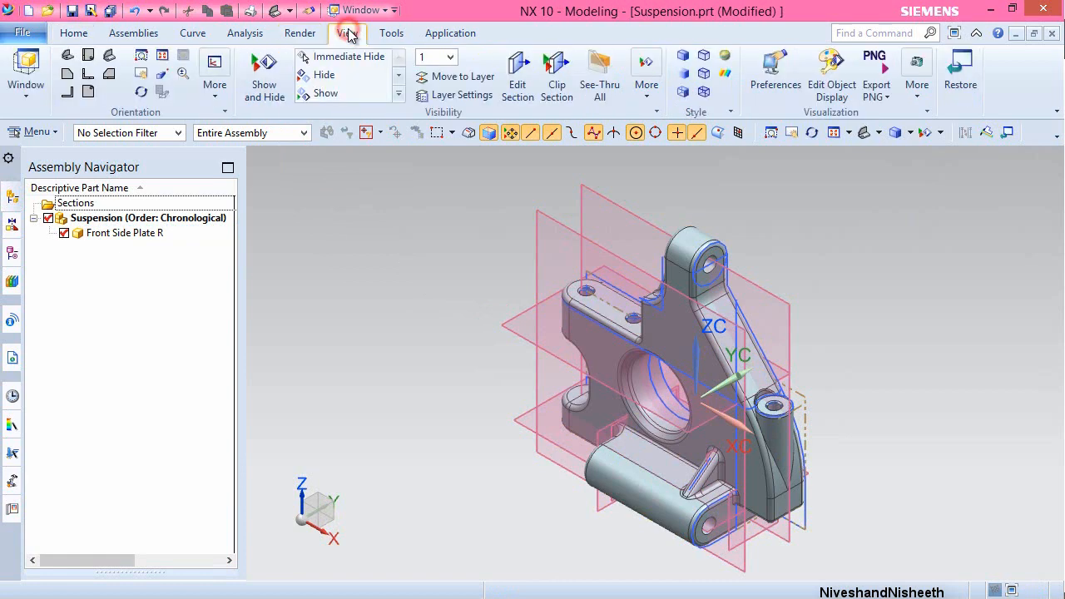
{"action": "left_click", "coordinate": [269, 103]}
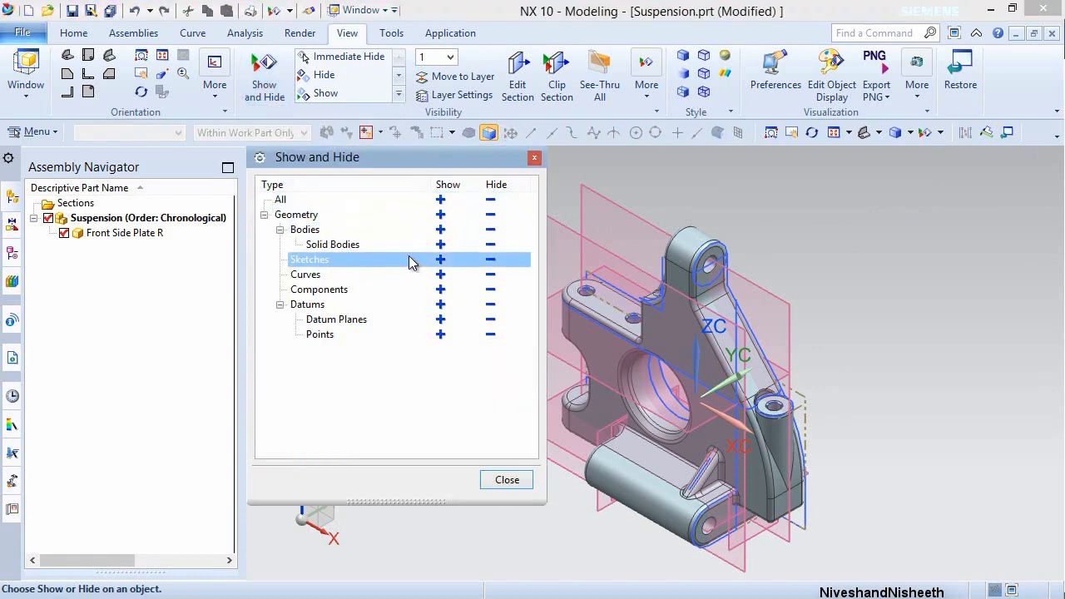
{"action": "left_click", "coordinate": [491, 261]}
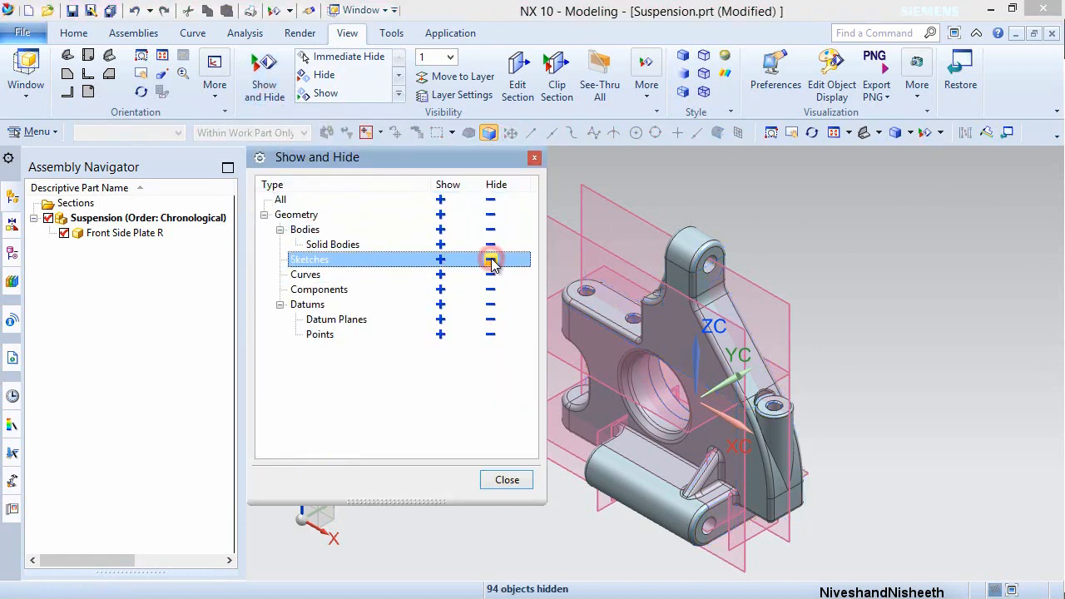
{"action": "left_click", "coordinate": [493, 319]}
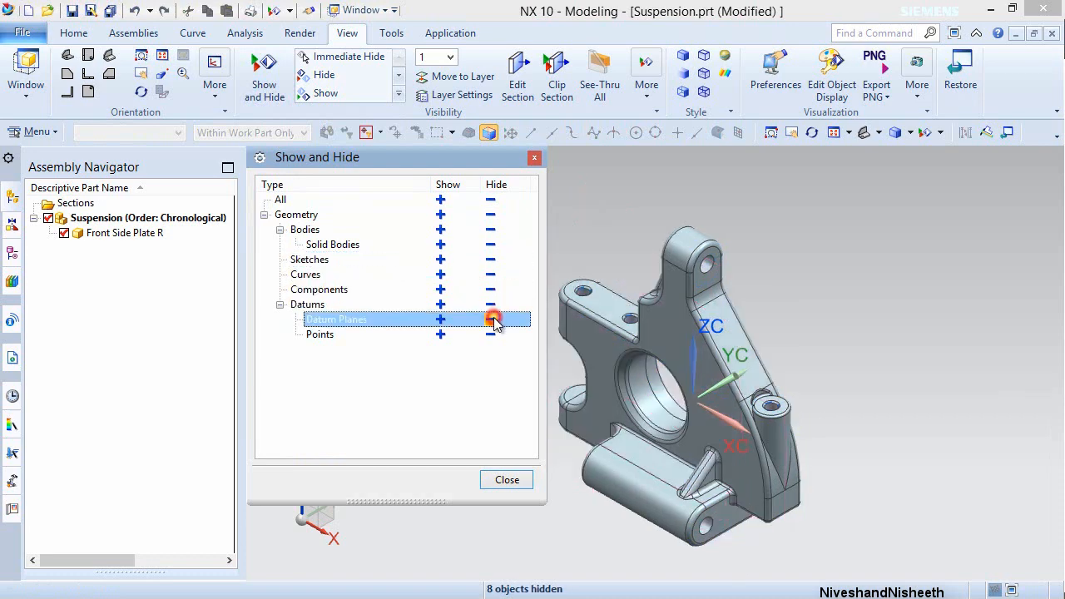
{"action": "left_click", "coordinate": [509, 480]}
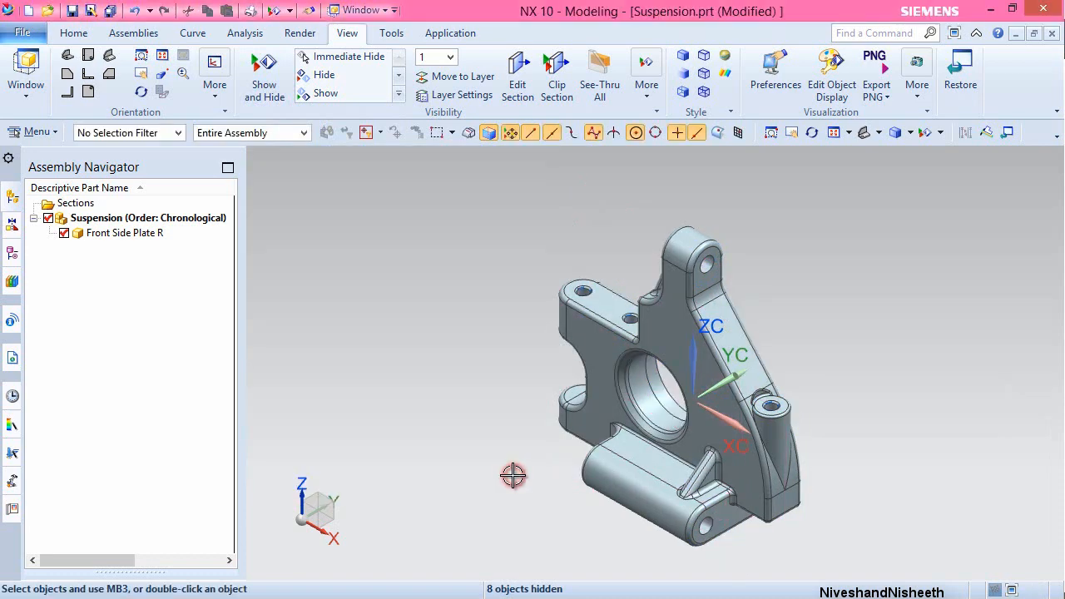
- Save the Suspension assembly
{"action": "left_click", "coordinate": [58, 33]}
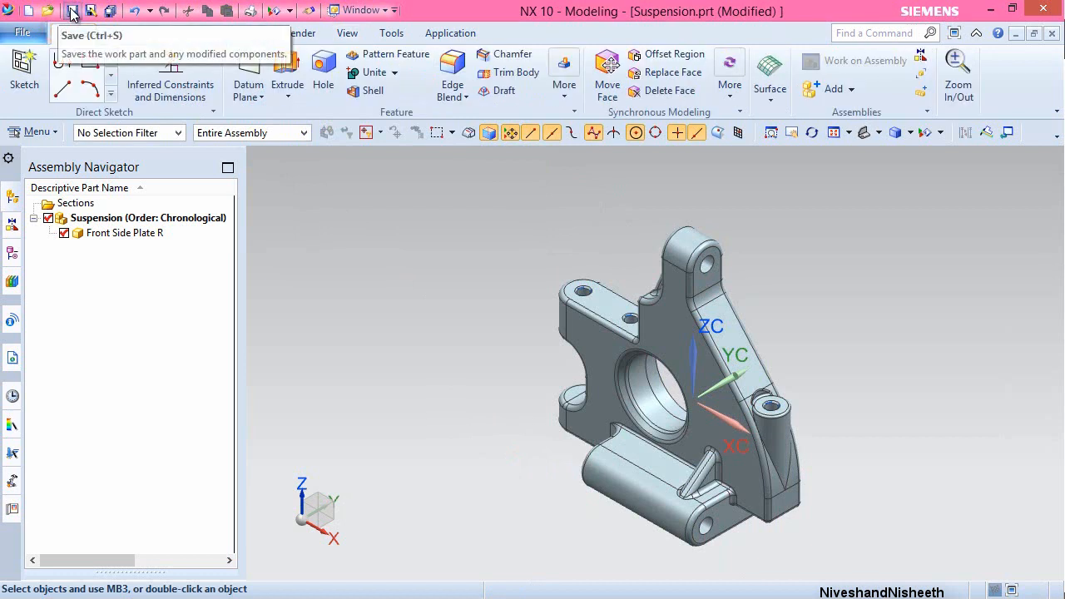
{"action": "left_click", "coordinate": [72, 14]}
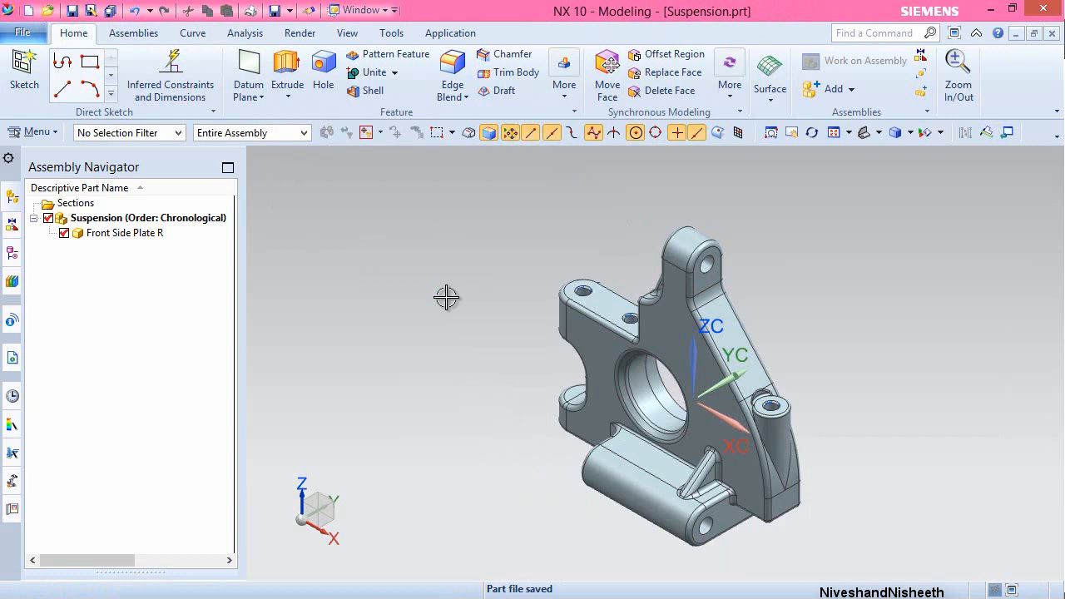
{"action": "left_click", "coordinate": [409, 300]}
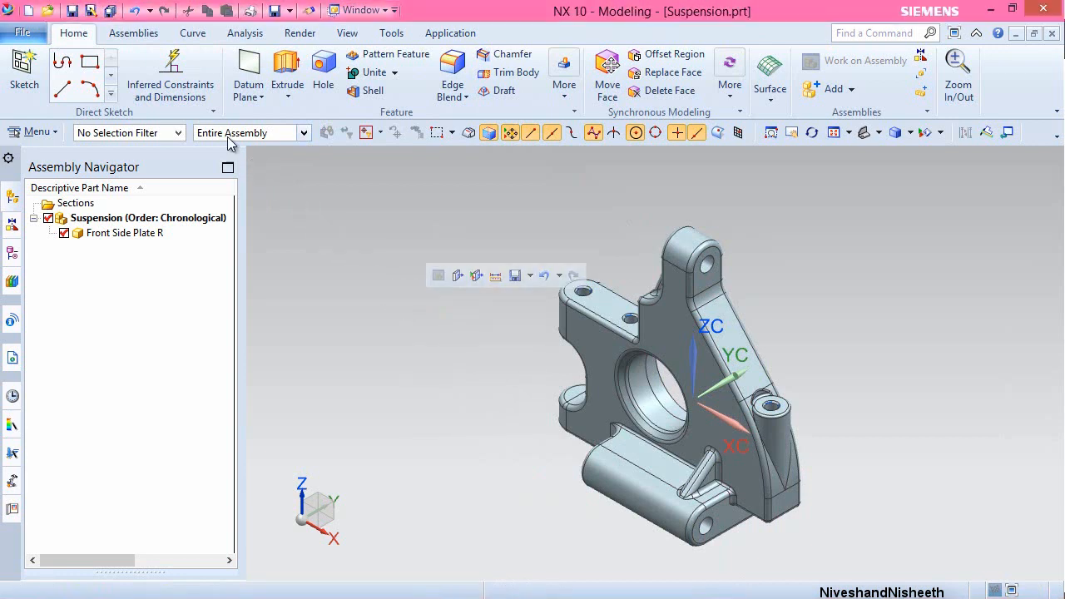
- Show the degrees of freedom of the front side plate, and refresh the display to clear the arrows
{"action": "left_click", "coordinate": [139, 35]}
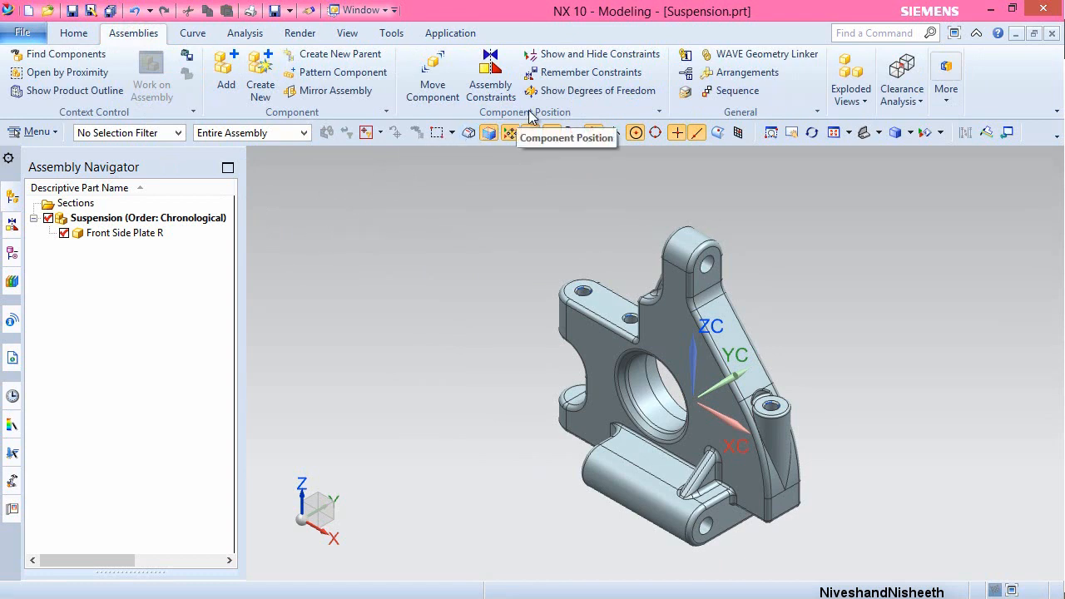
{"action": "left_click", "coordinate": [587, 93]}
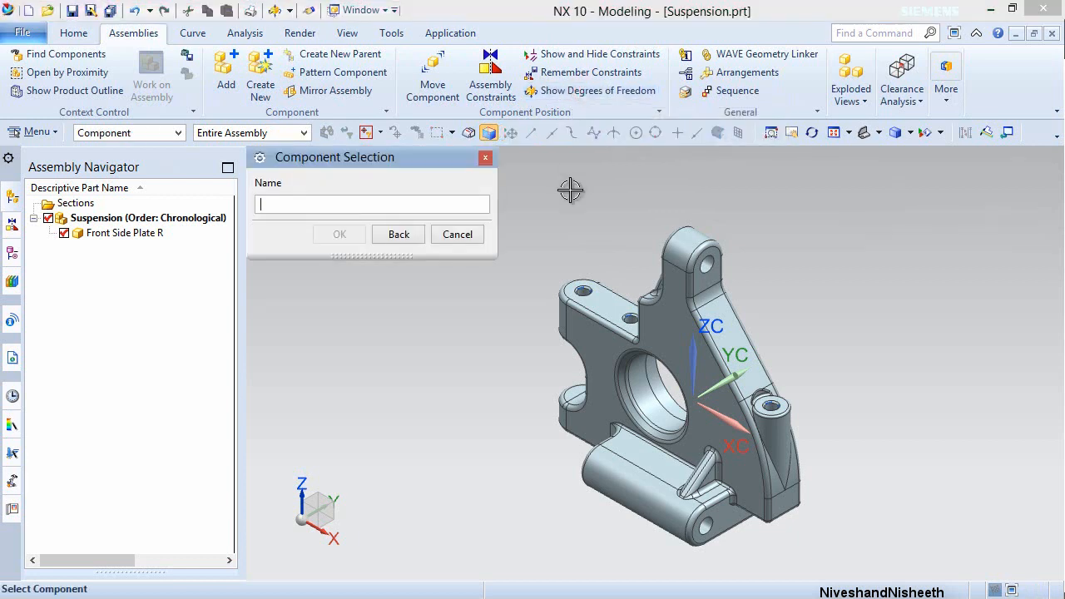
{"action": "left_click", "coordinate": [594, 341]}
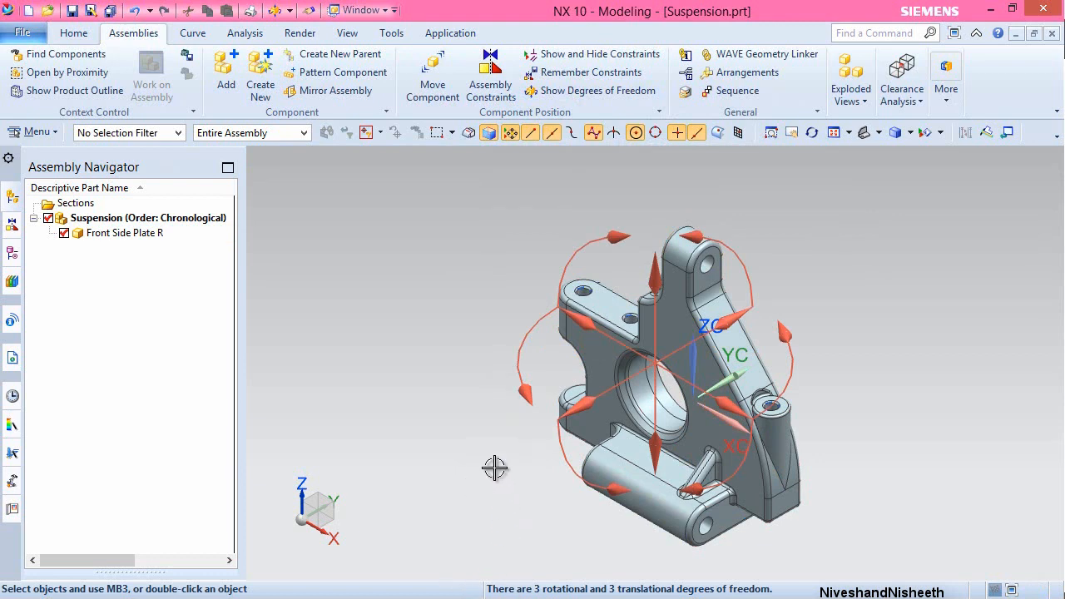
{"action": "right_click", "coordinate": [446, 291]}
{"action": "left_click", "coordinate": [450, 302]}
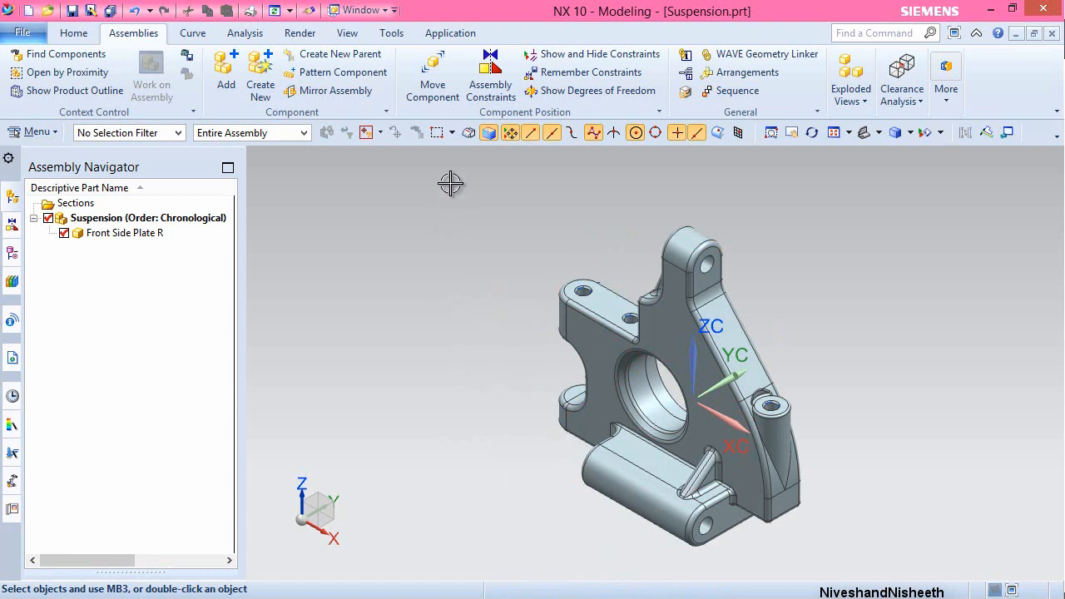
- Apply a Fix assembly constraint to Front Side Plate R
{"action": "left_click", "coordinate": [490, 87]}
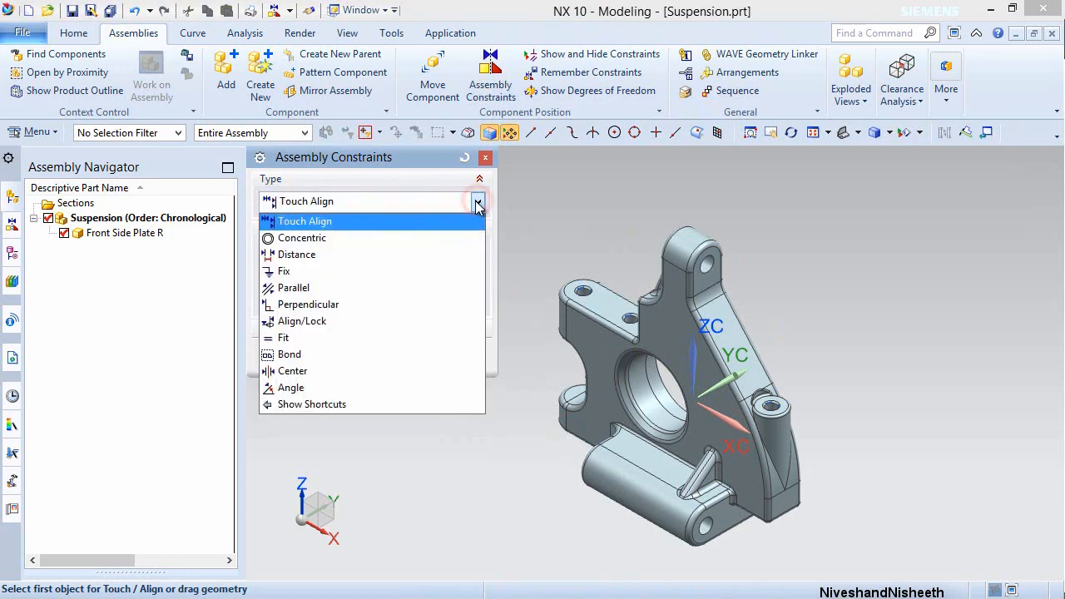
{"action": "left_click", "coordinate": [287, 274]}
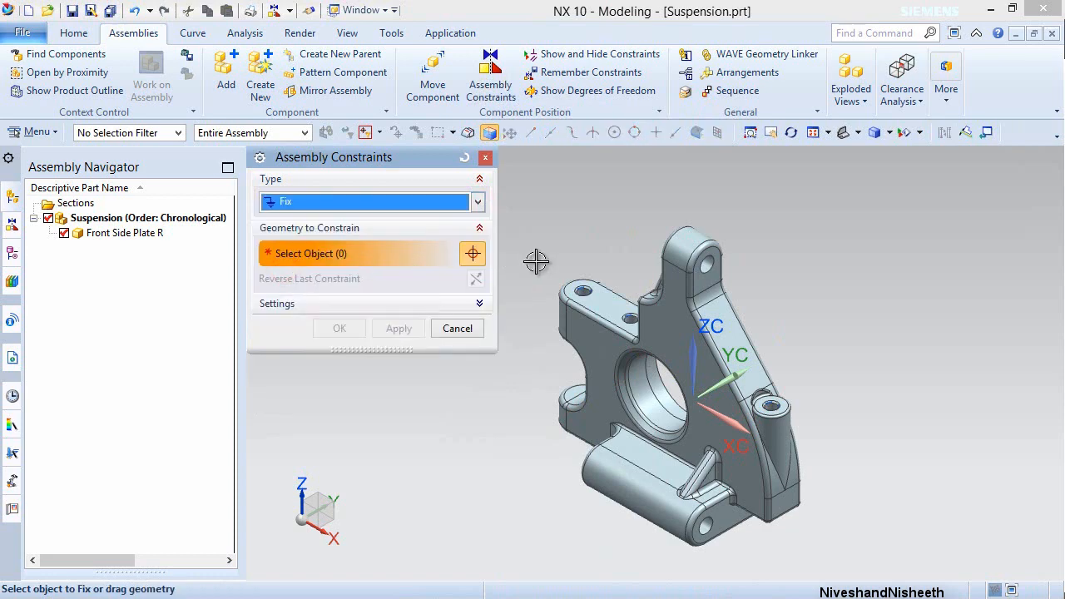
{"action": "left_click", "coordinate": [608, 339]}
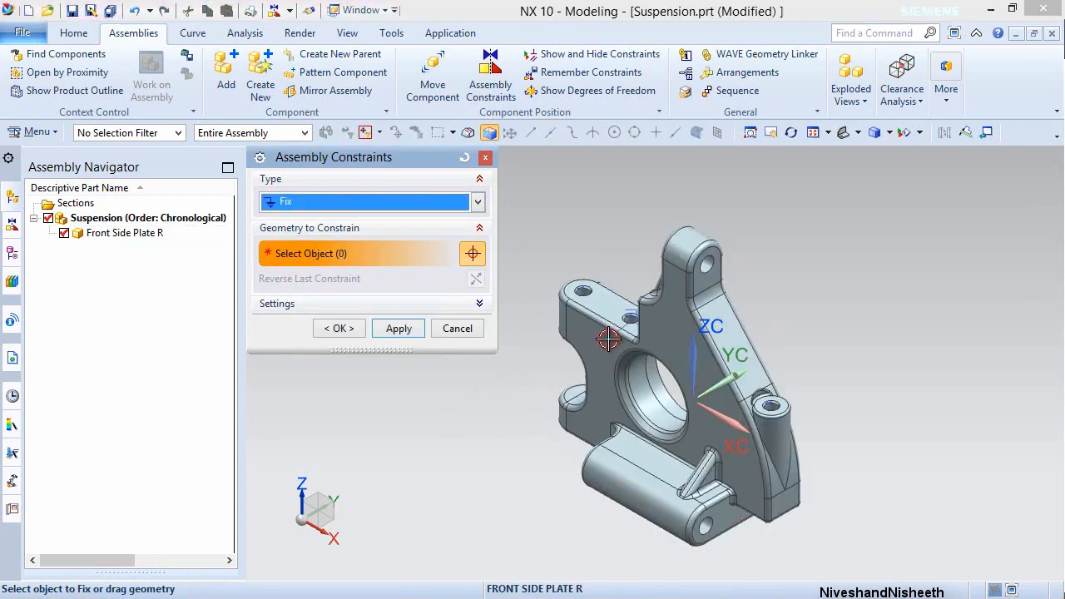
{"action": "left_click", "coordinate": [338, 330]}
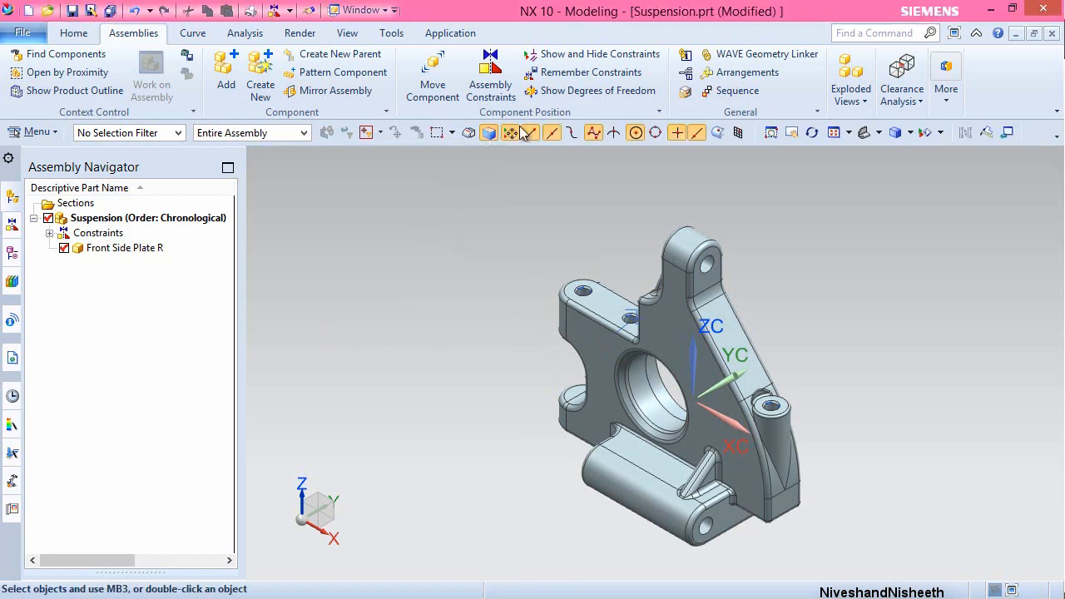
- Show the degrees of freedom of the fixed Front Side Plate R, and refresh the display
{"action": "left_click", "coordinate": [534, 90]}
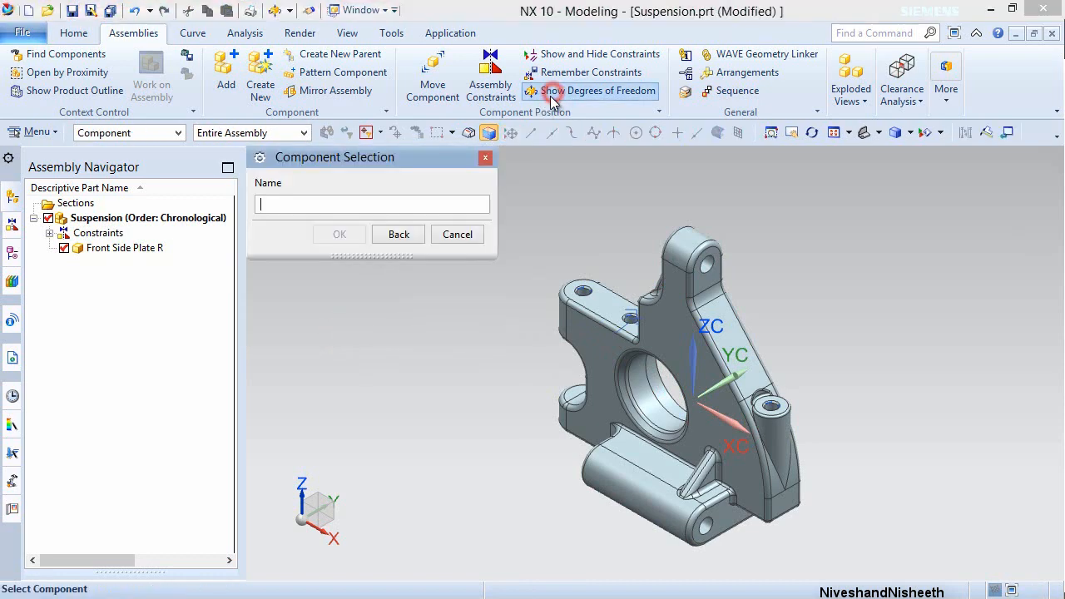
{"action": "left_click", "coordinate": [657, 327]}
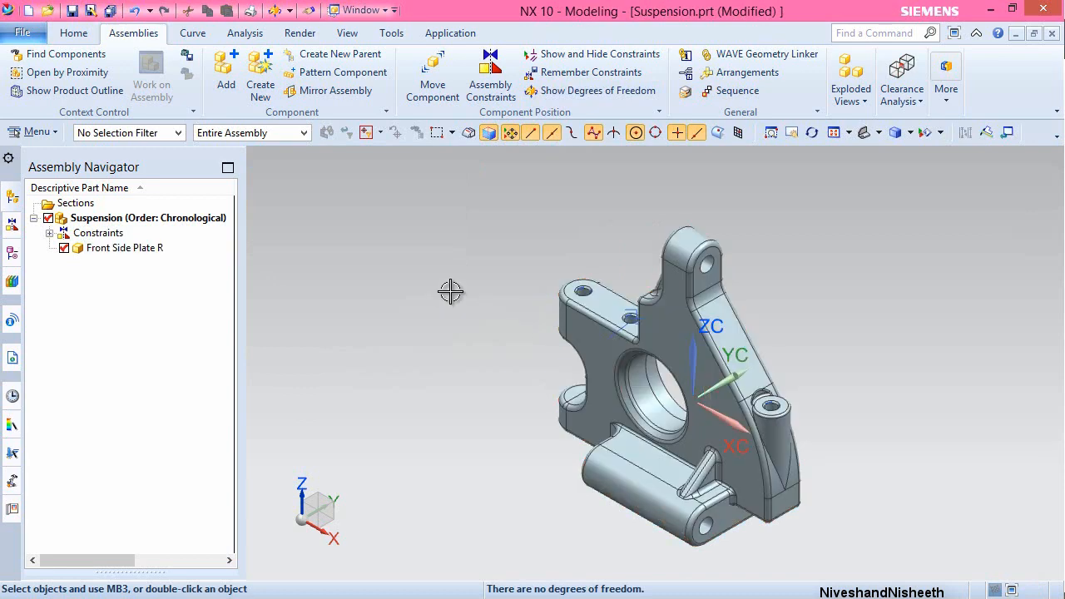
{"action": "right_click", "coordinate": [481, 239]}
{"action": "left_click", "coordinate": [499, 240]}
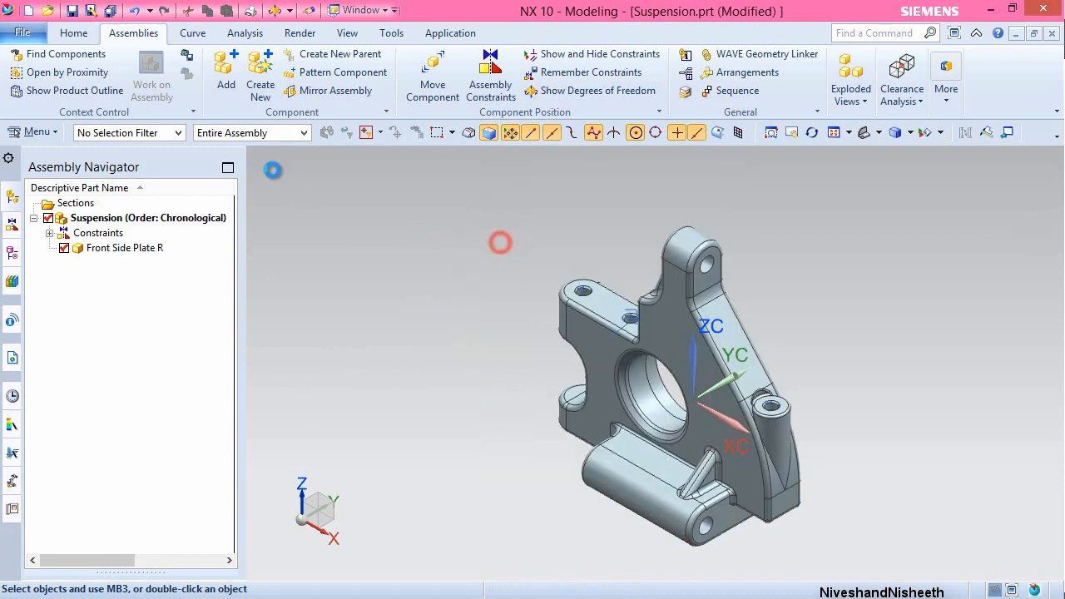
- Save the Suspension assembly with the new Fix constraint
{"action": "left_click", "coordinate": [73, 32]}
{"action": "left_click", "coordinate": [72, 9]}
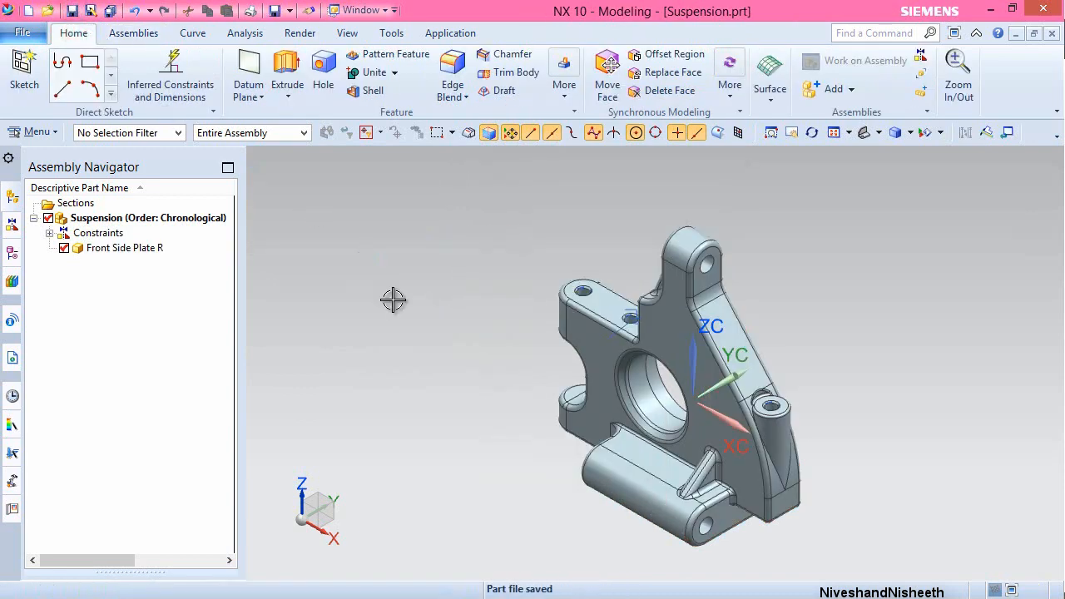
- Add the Front Side Plate L part to the assembly with Move positioning, using the point 0, 0, 0 as its origin
{"action": "left_click", "coordinate": [135, 35]}
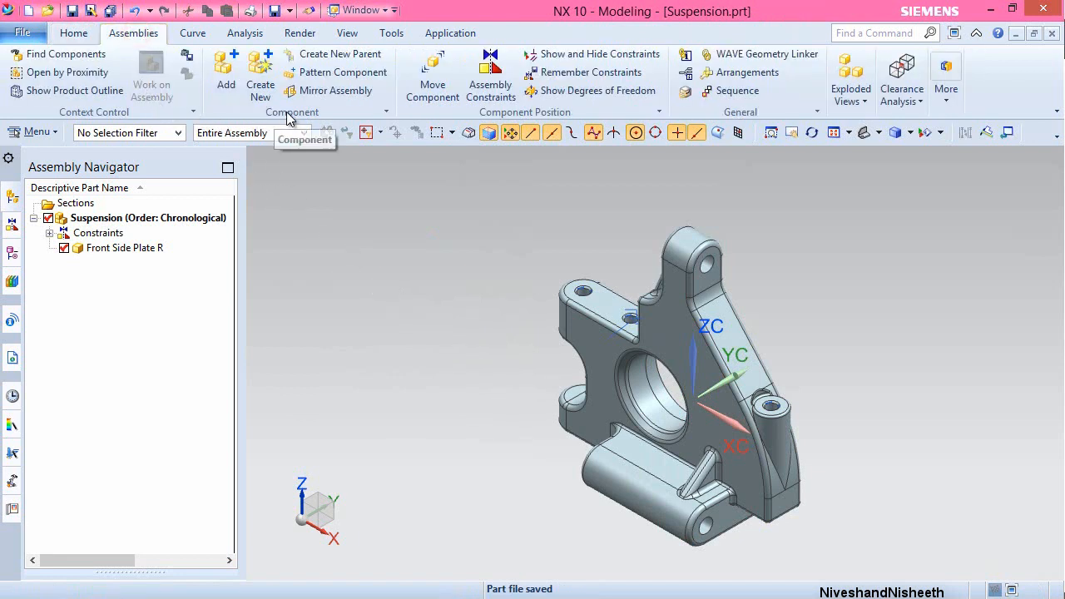
{"action": "left_click", "coordinate": [225, 75]}
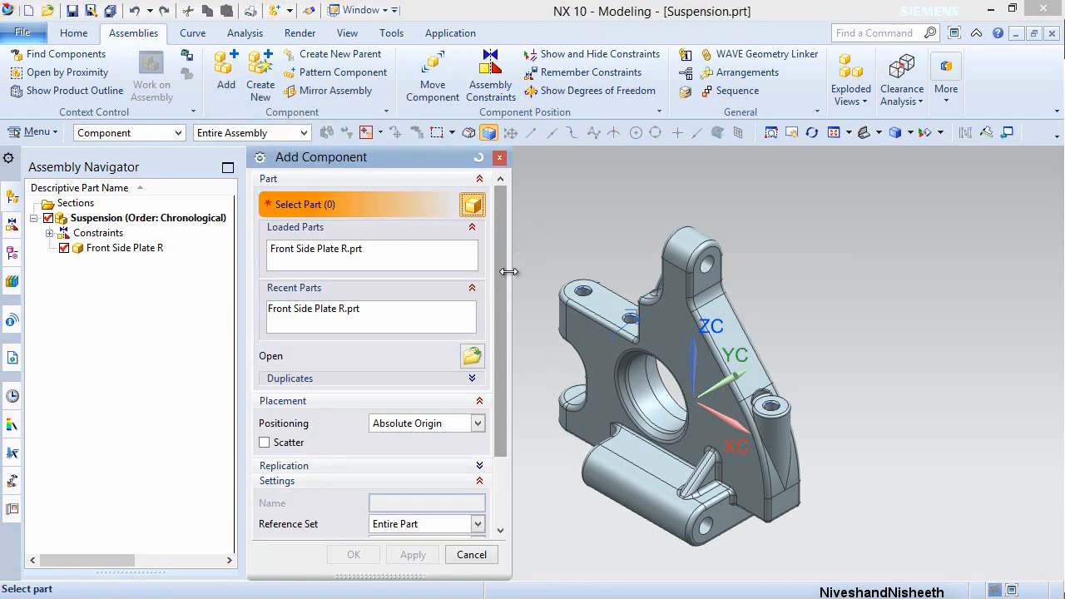
{"action": "left_click", "coordinate": [472, 355]}
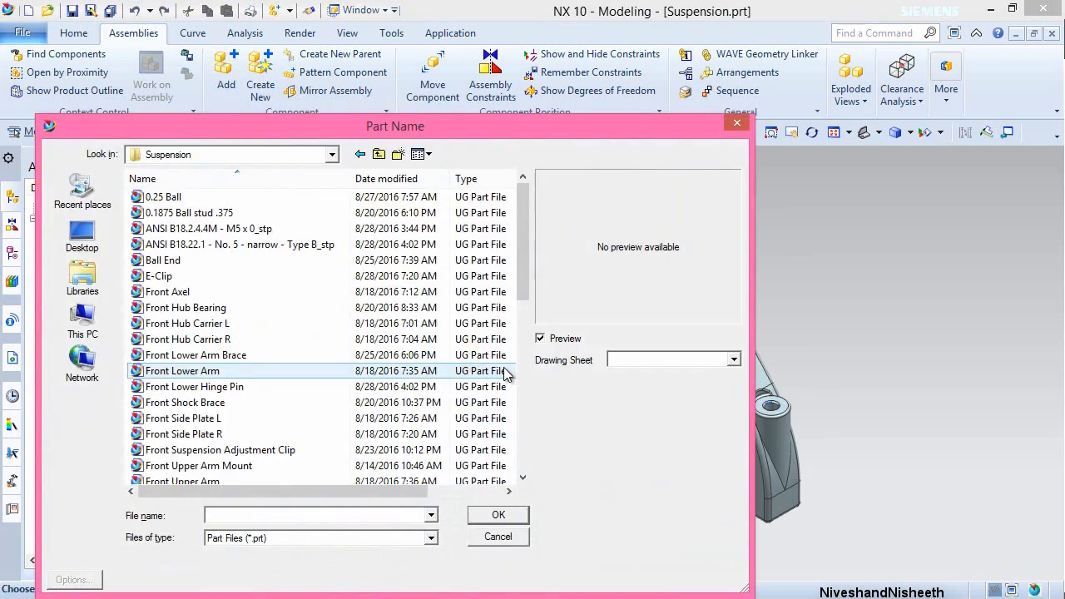
{"action": "left_click", "coordinate": [175, 418]}
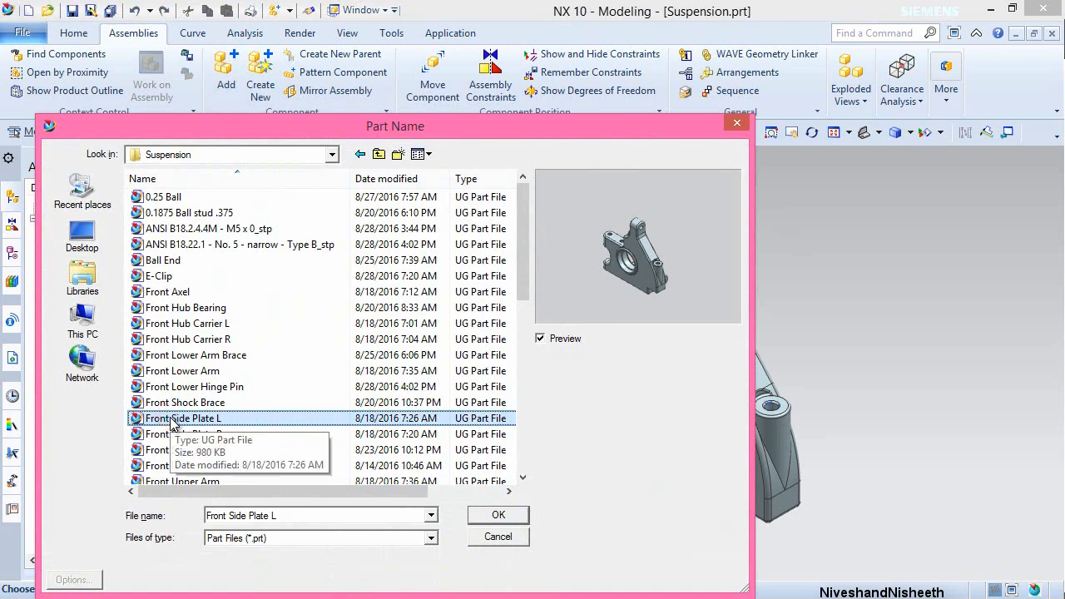
{"action": "left_click", "coordinate": [495, 514]}
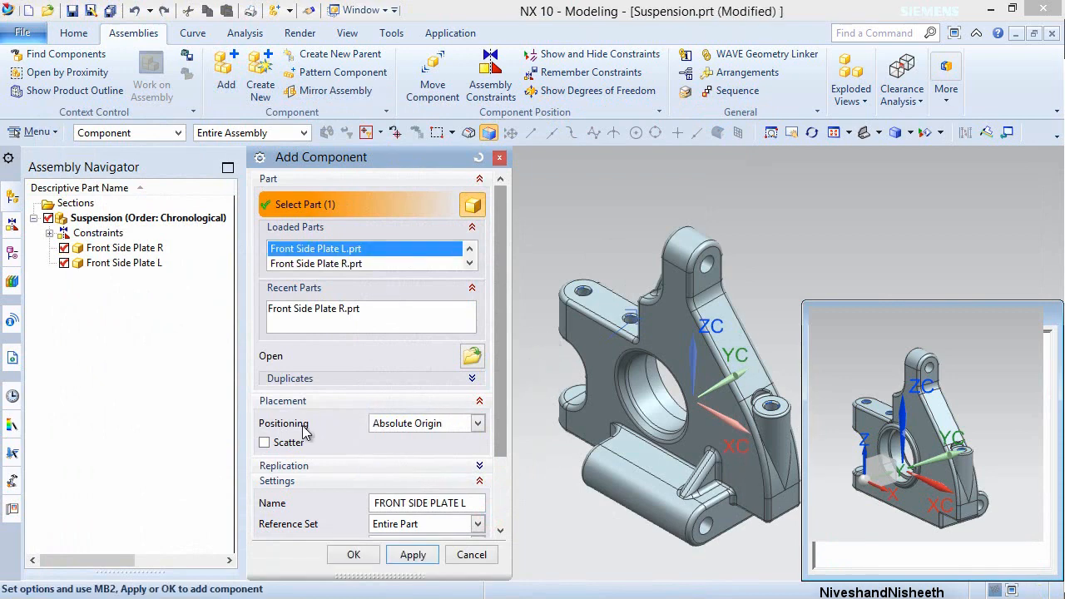
{"action": "left_click", "coordinate": [478, 424]}
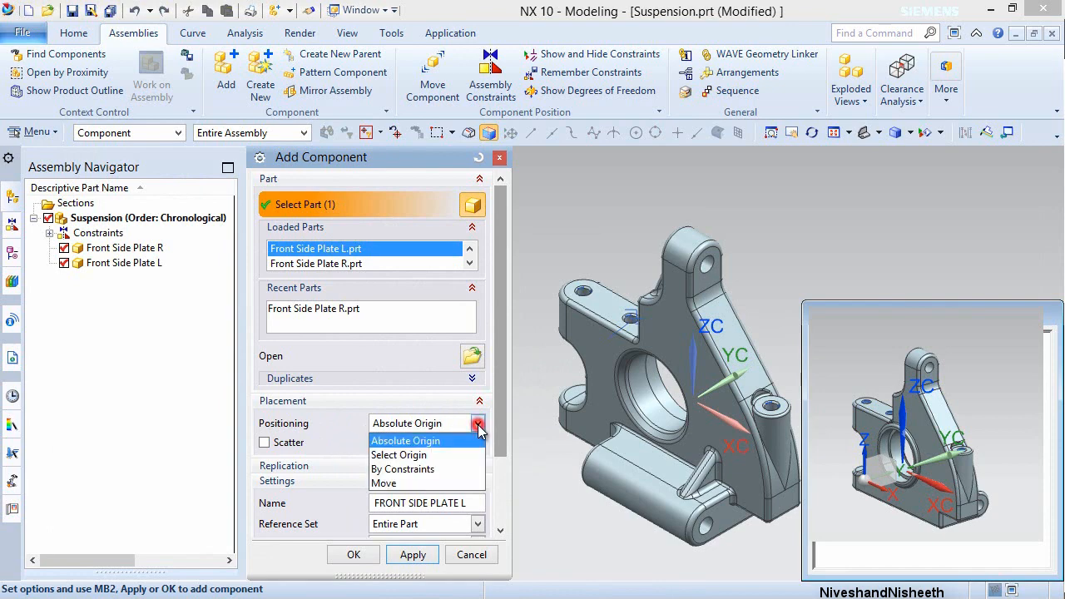
{"action": "left_click", "coordinate": [419, 484]}
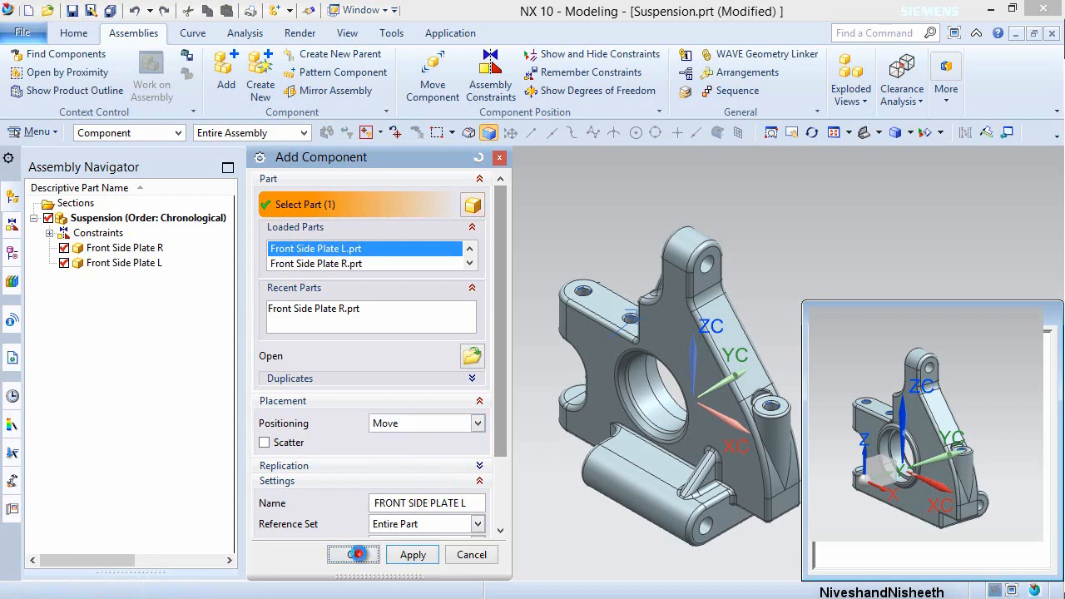
{"action": "left_click", "coordinate": [354, 555]}
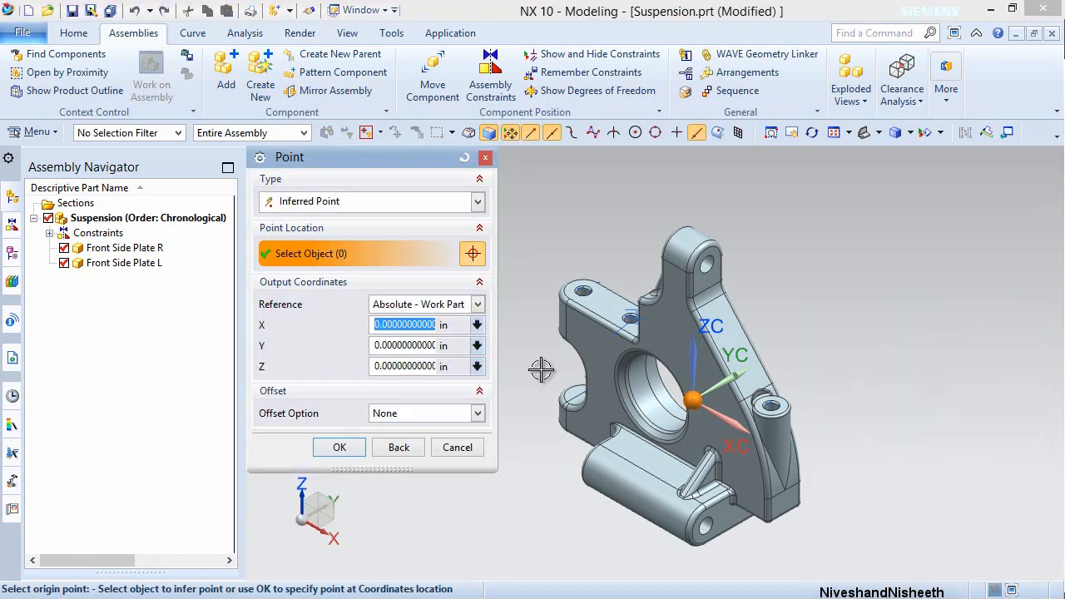
{"action": "left_click", "coordinate": [350, 450]}
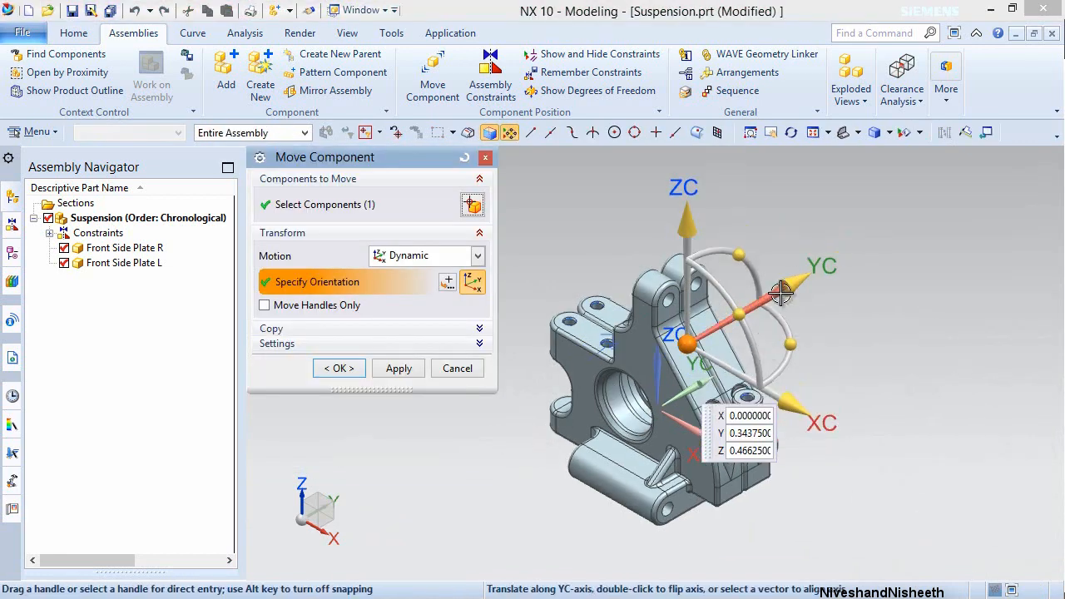
- Move Front Side Plate L along the YC axis to about Y 2.14 in, away from the right plate, and save the assembly
{"action": "left_click", "coordinate": [801, 275]}
{"action": "left_click_drag", "start_coordinate": [839, 259], "coordinate": [954, 211]}
{"action": "left_click", "coordinate": [844, 253]}
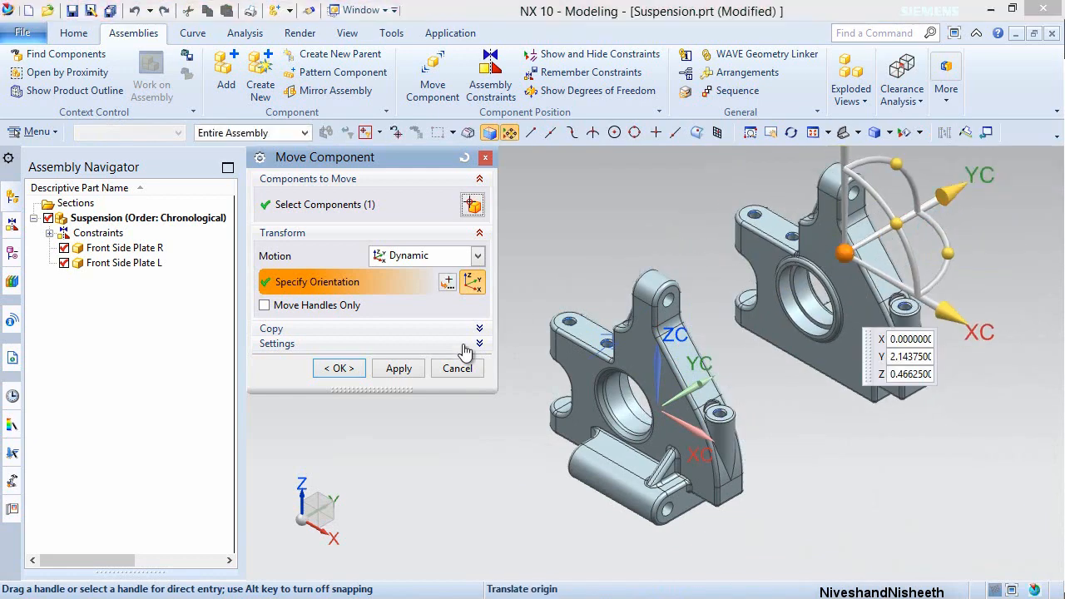
{"action": "left_click", "coordinate": [340, 368]}
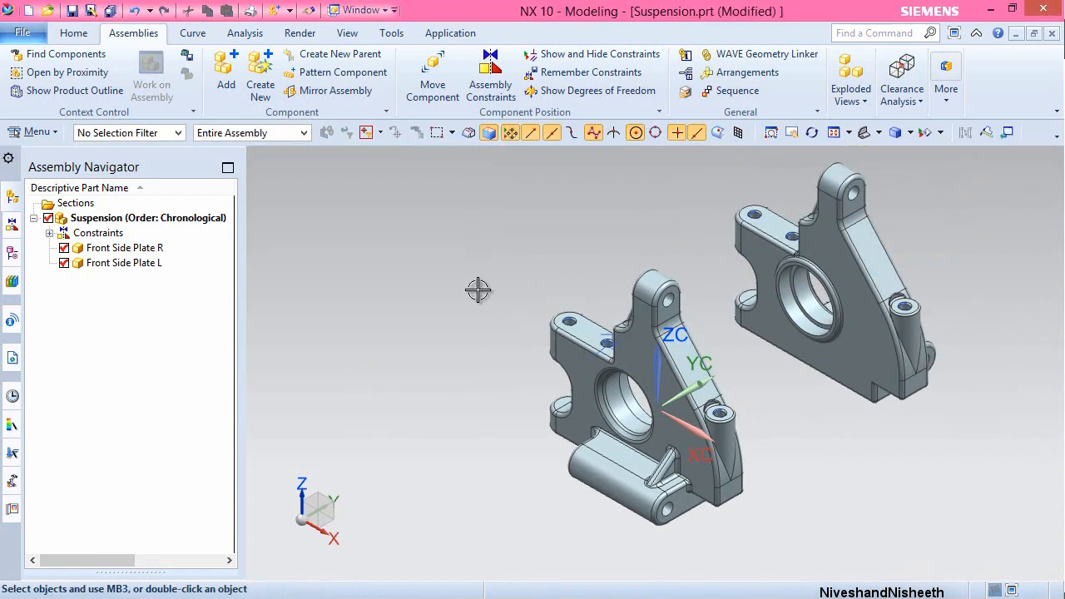
{"action": "left_click", "coordinate": [837, 132]}
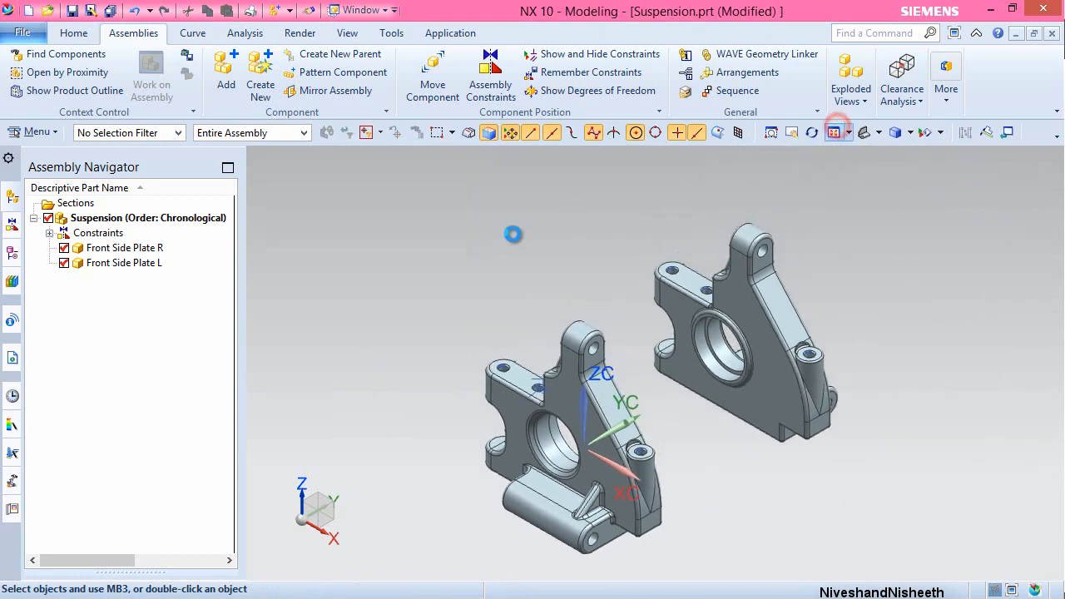
{"action": "key", "text": "ctrl+s"}
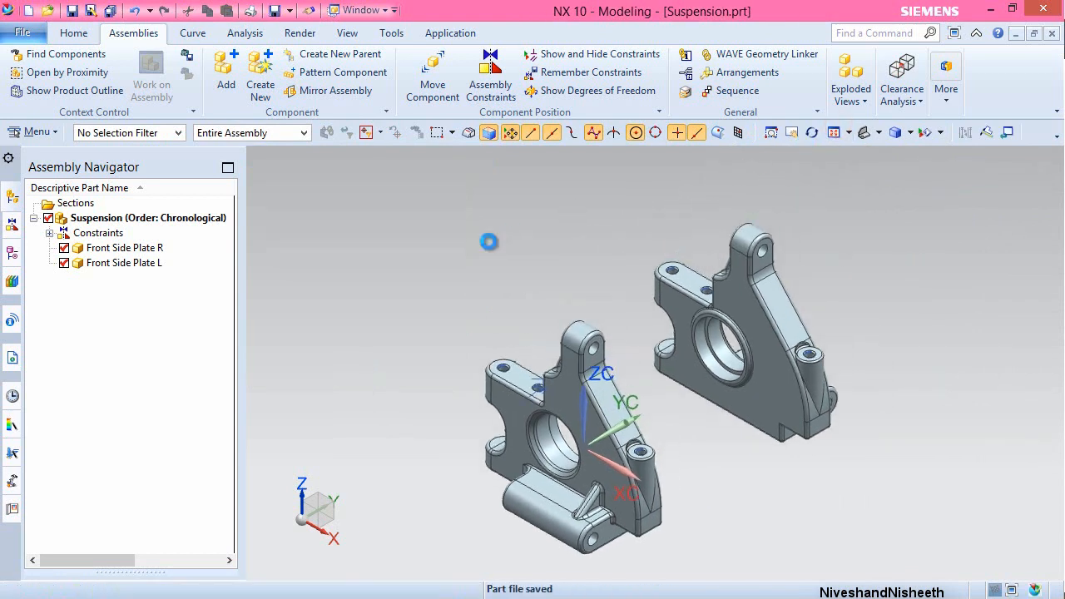
- Show the degrees of freedom of Front Side Plate L, and refresh the display to clear the arrows
{"action": "left_click", "coordinate": [486, 233]}
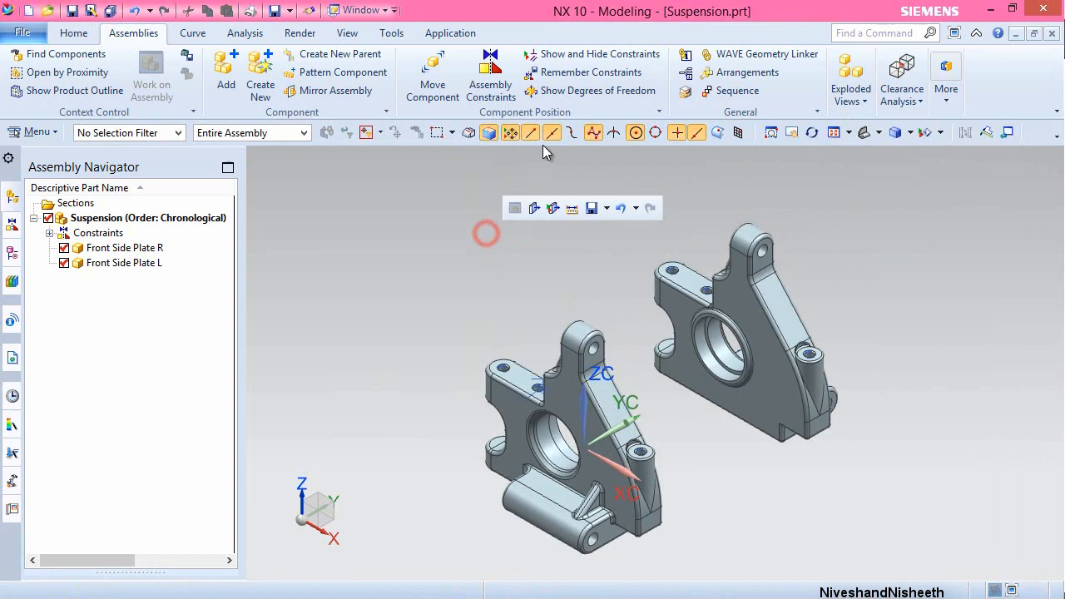
{"action": "left_click", "coordinate": [568, 91]}
{"action": "left_click", "coordinate": [729, 293]}
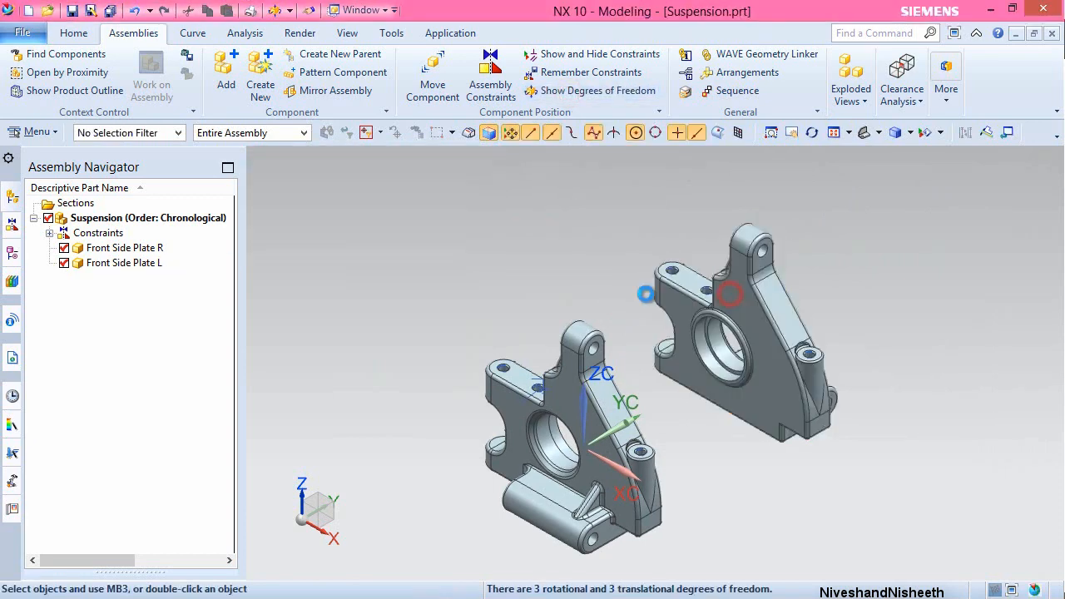
{"action": "right_click", "coordinate": [502, 270]}
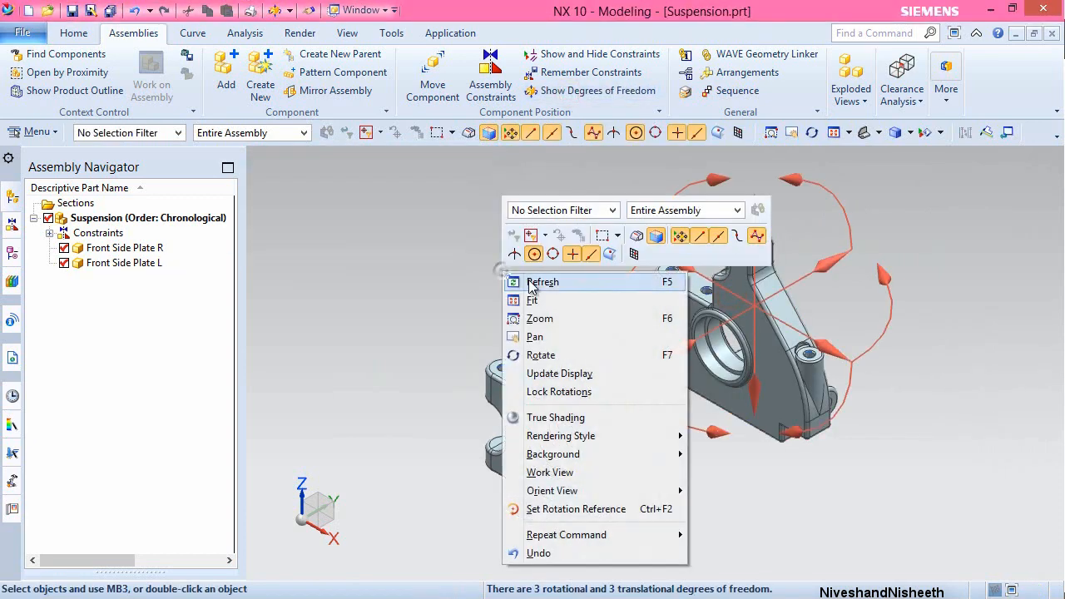
{"action": "left_click", "coordinate": [528, 278]}
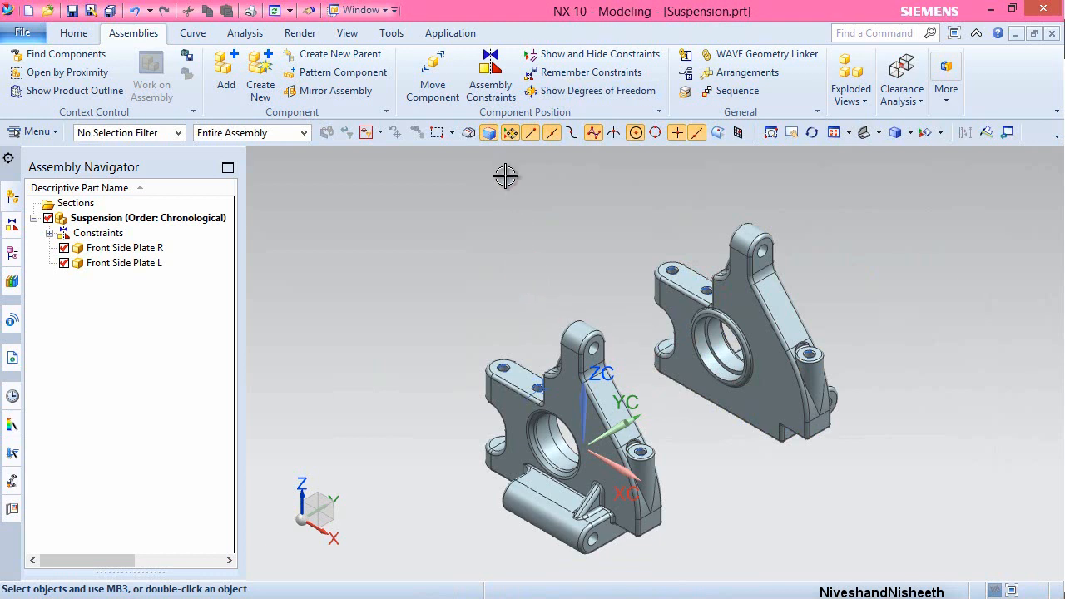
- Reset the constraint settings and apply a Touch Align constraint with Align orientation between the flat upper lug faces of Front Side Plates L and R
{"action": "left_click", "coordinate": [490, 76]}
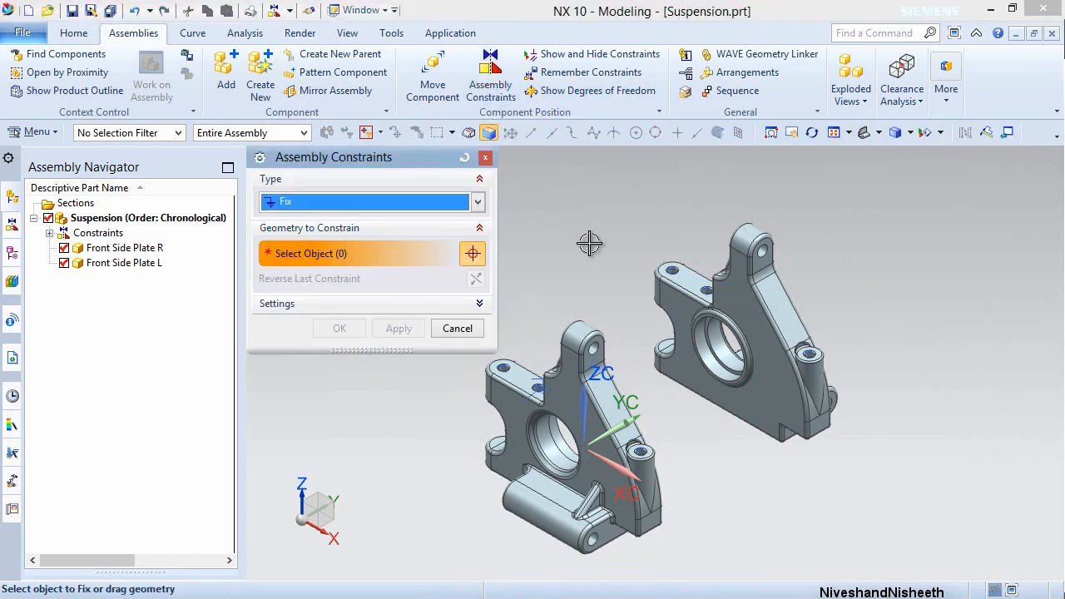
{"action": "left_click", "coordinate": [464, 159]}
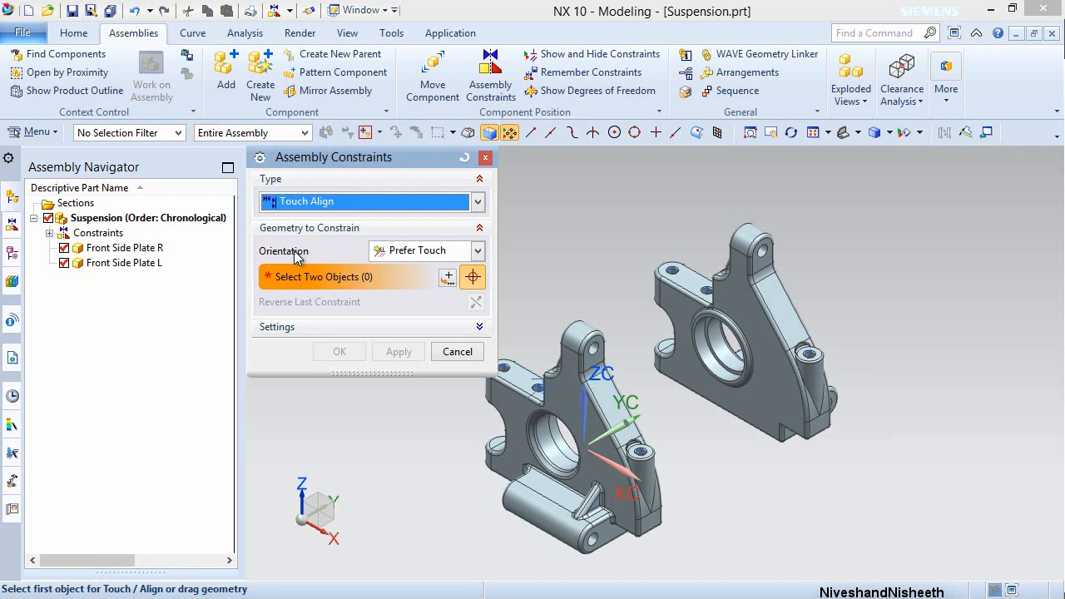
{"action": "left_click", "coordinate": [479, 251]}
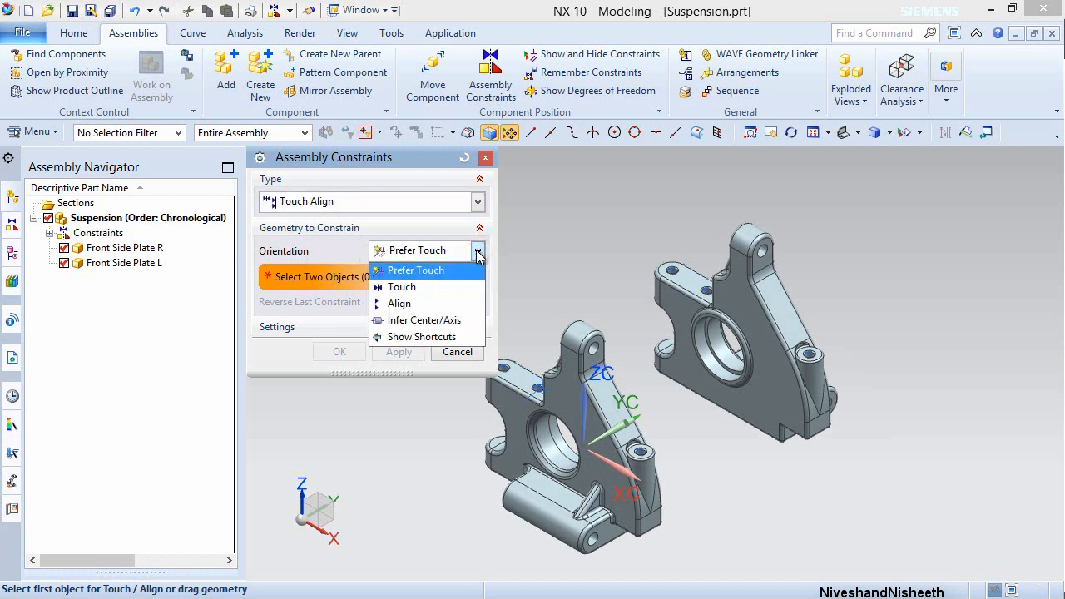
{"action": "left_click", "coordinate": [408, 304]}
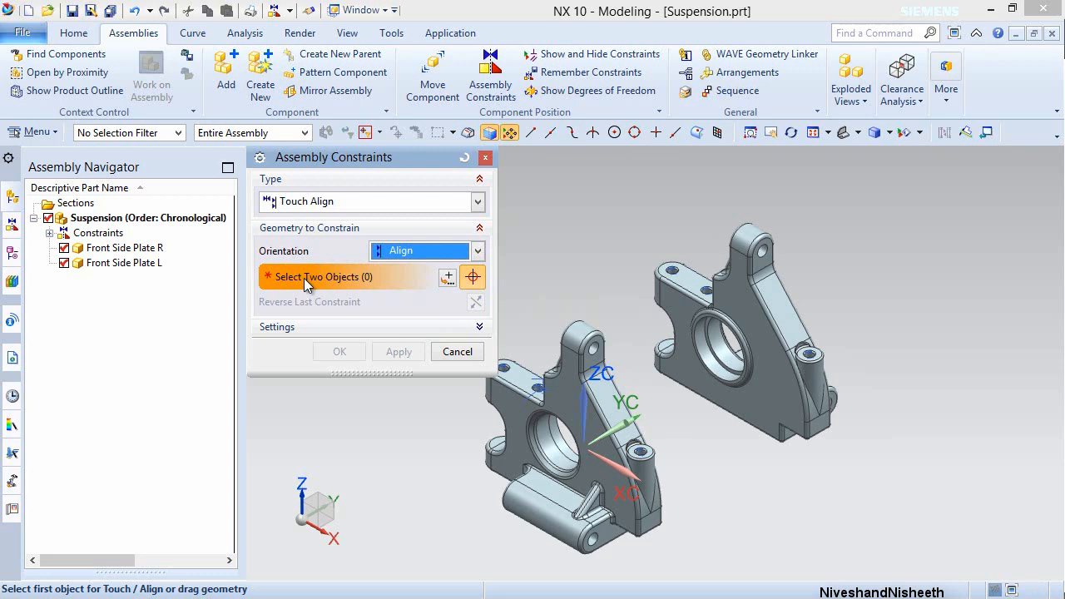
{"action": "scroll", "coordinate": [757, 275], "scroll_direction": "up", "scroll_amount": 5}
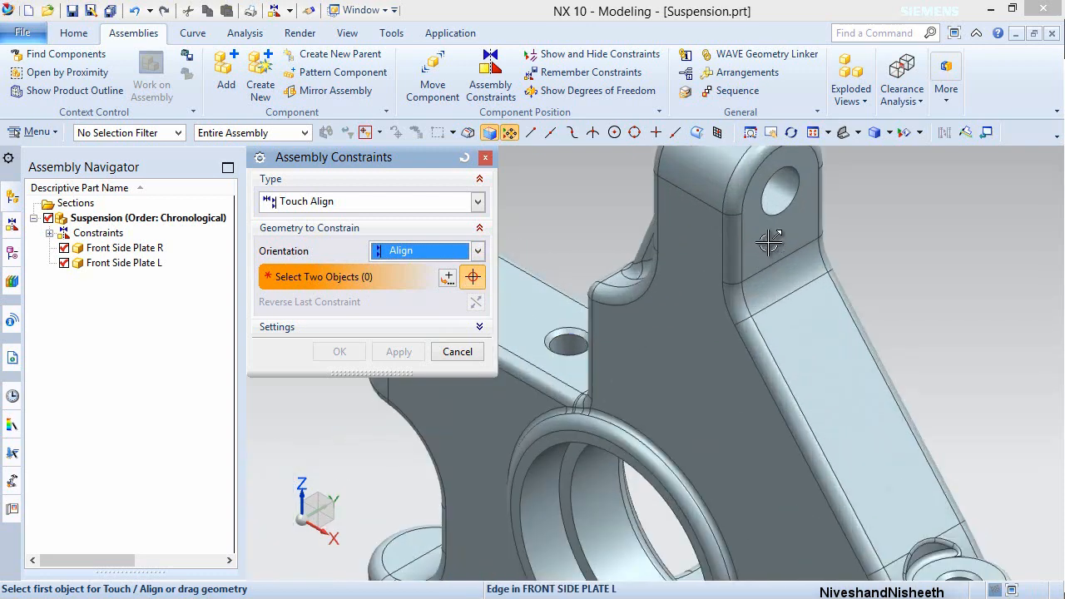
{"action": "left_click", "coordinate": [766, 239]}
{"action": "scroll", "coordinate": [878, 214], "scroll_direction": "down", "scroll_amount": 3}
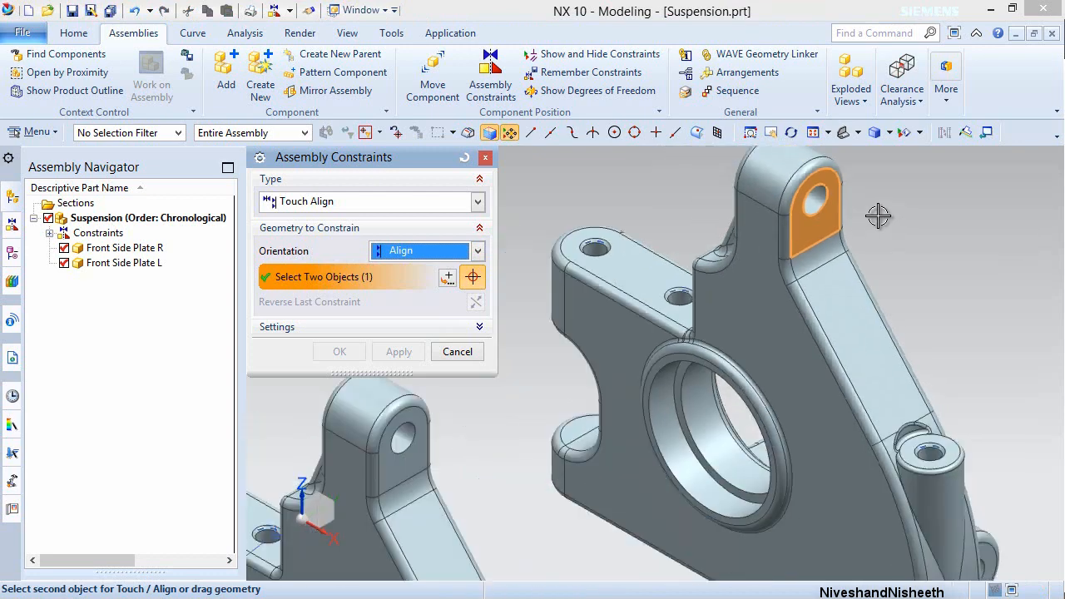
{"action": "scroll", "coordinate": [878, 215], "scroll_direction": "down", "scroll_amount": 4}
{"action": "scroll", "coordinate": [583, 380], "scroll_direction": "up", "scroll_amount": 4}
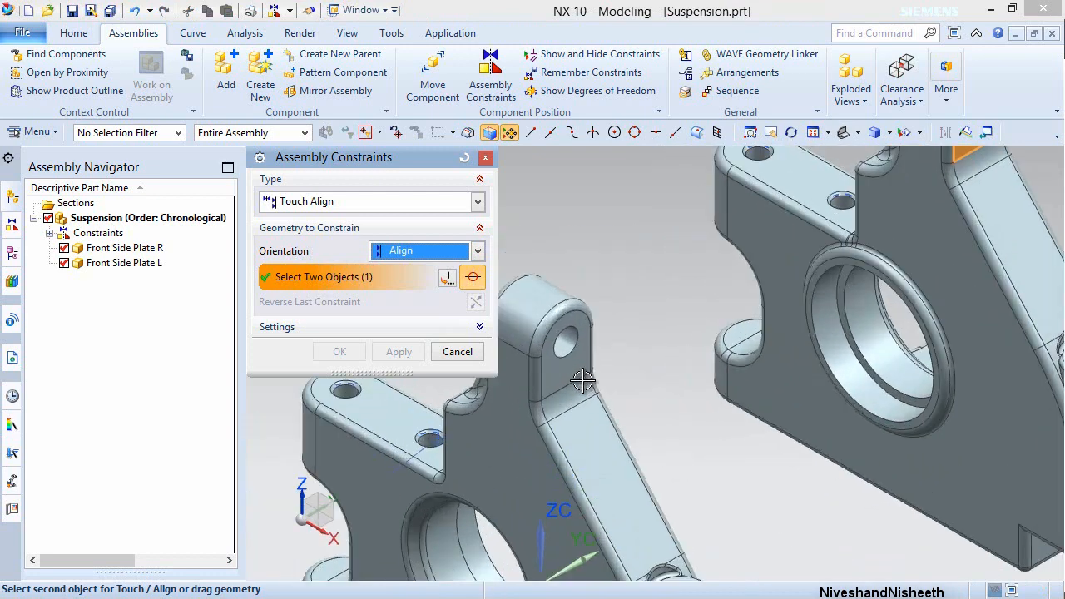
{"action": "left_click", "coordinate": [582, 381]}
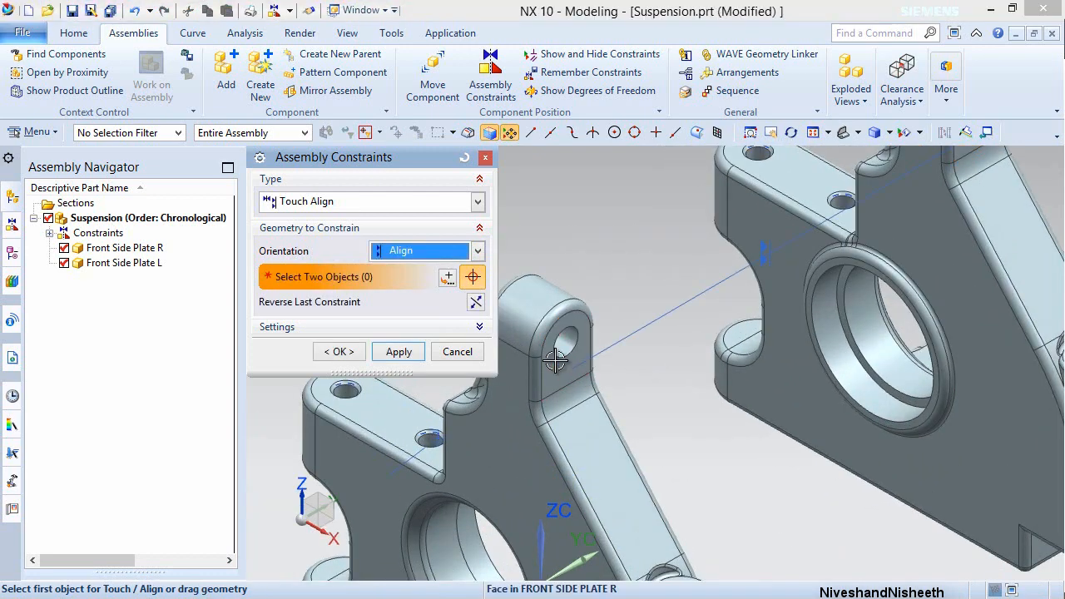
{"action": "left_click", "coordinate": [399, 351]}
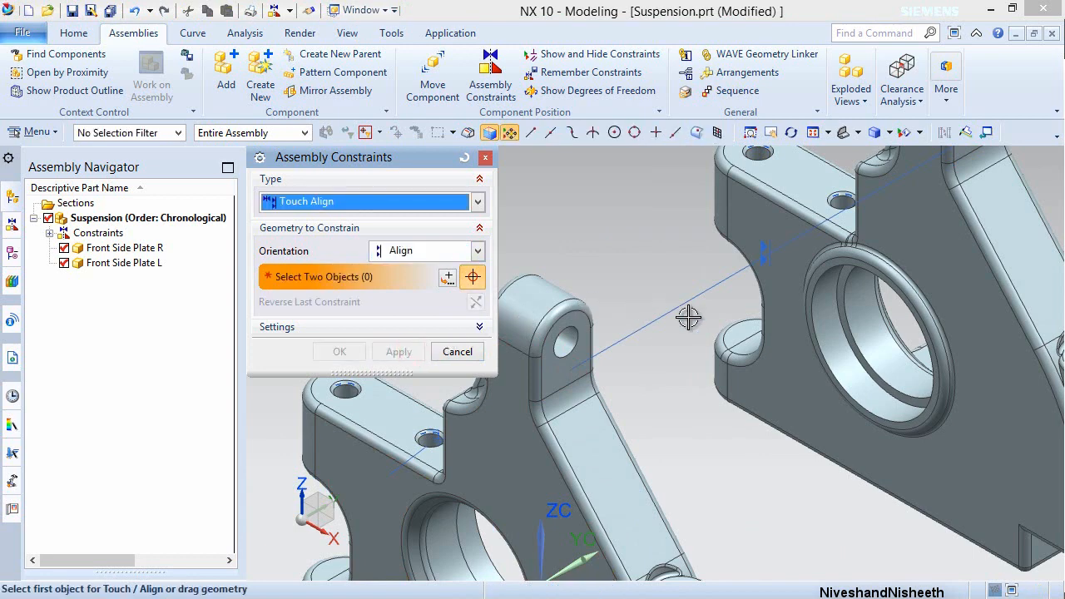
{"action": "scroll", "coordinate": [688, 317], "scroll_direction": "down", "scroll_amount": 5}
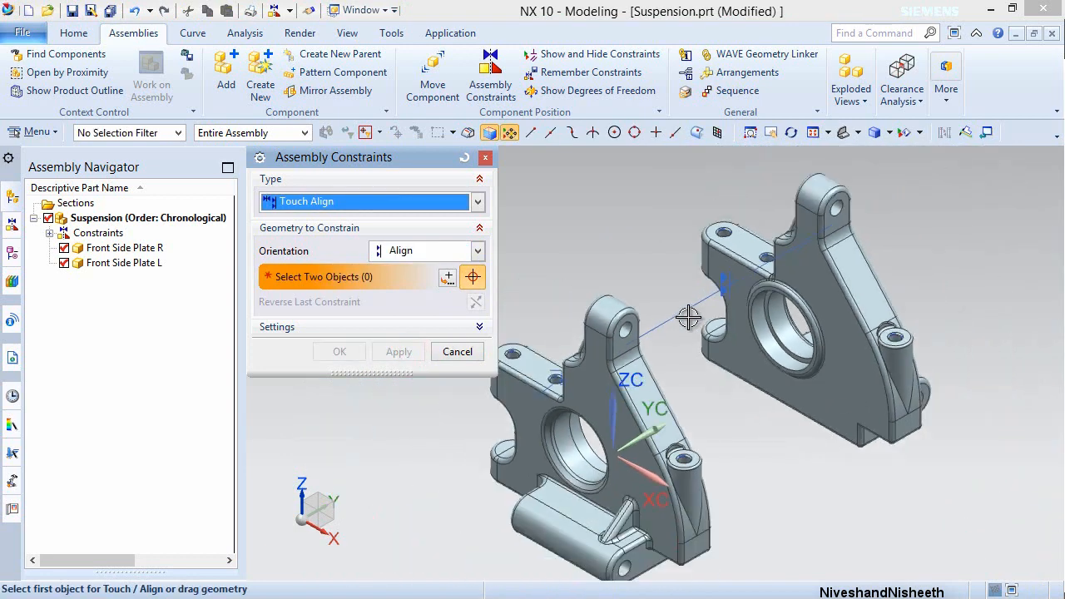
- Turn the view 90° about Z and apply a Touch Align constraint with Align orientation between the small vertical faces below the lugs of Front Side Plates L and R
{"action": "left_click", "coordinate": [304, 489]}
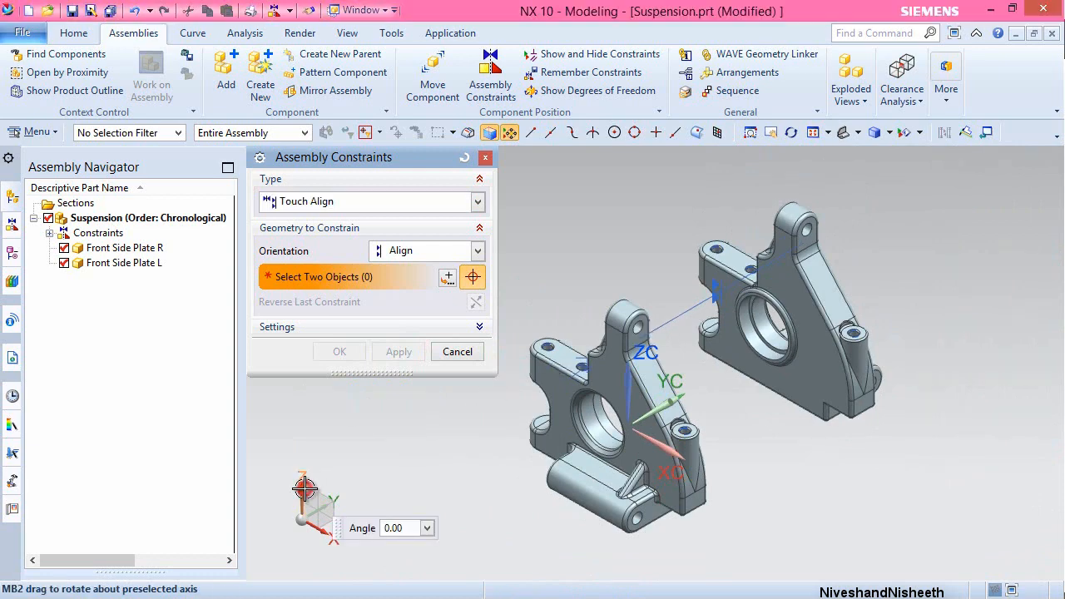
{"action": "left_click", "coordinate": [392, 527]}
{"action": "type", "text": "9"}
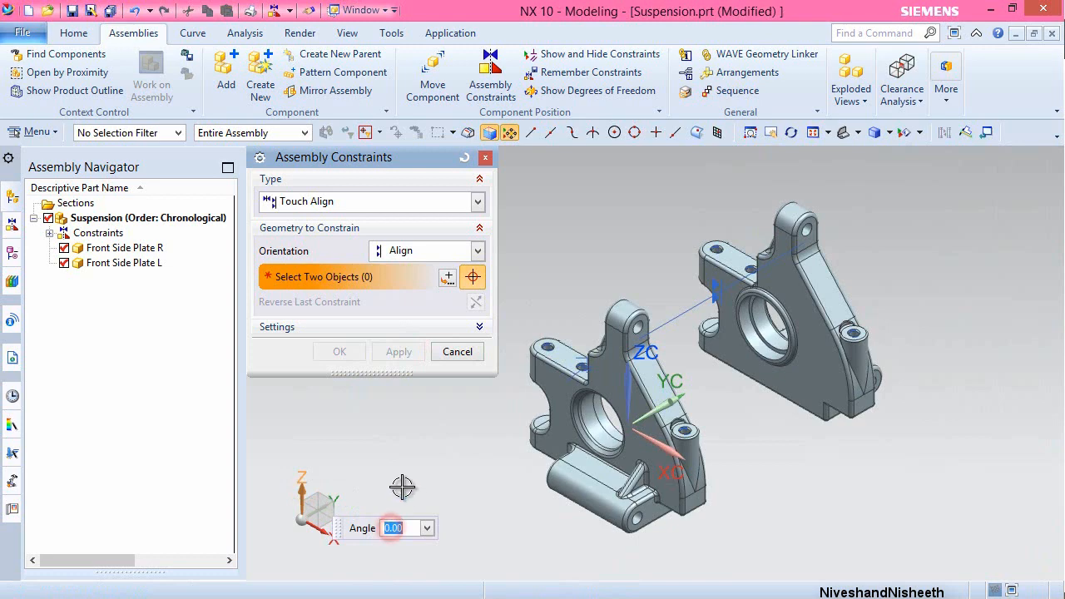
{"action": "type", "text": "0"}
{"action": "key", "text": "Return"}
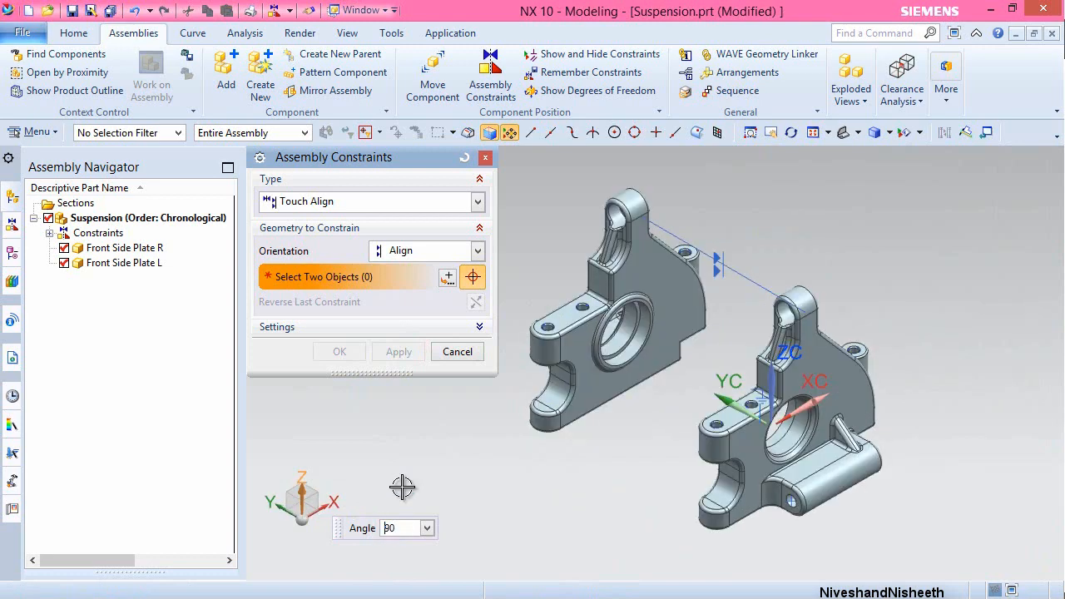
{"action": "key", "text": "Escape"}
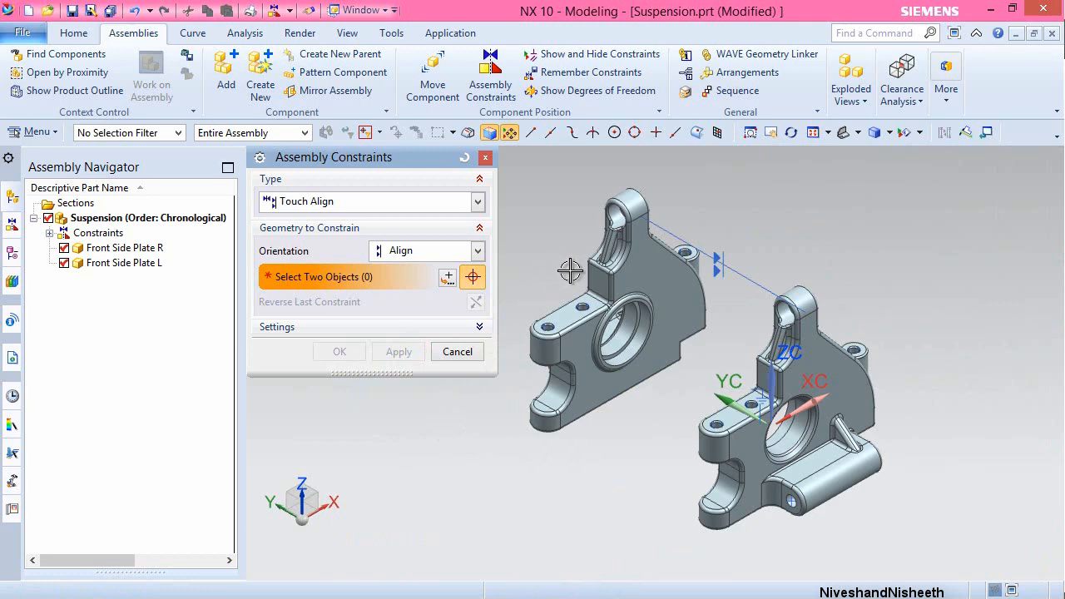
{"action": "scroll", "coordinate": [563, 270], "scroll_direction": "up", "scroll_amount": 5}
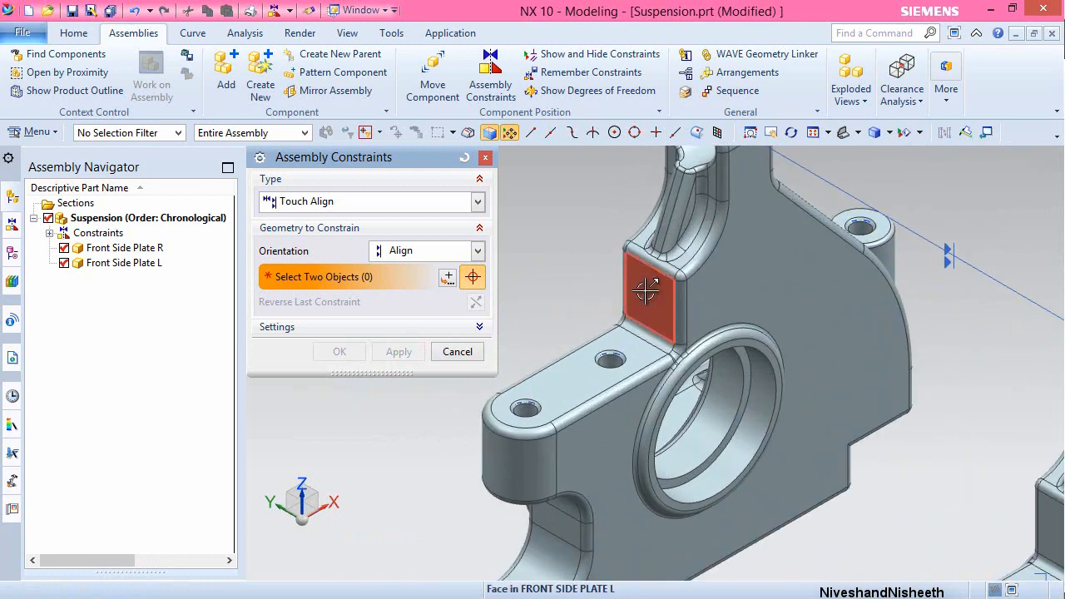
{"action": "left_click", "coordinate": [646, 289]}
{"action": "scroll", "coordinate": [529, 243], "scroll_direction": "down", "scroll_amount": 5}
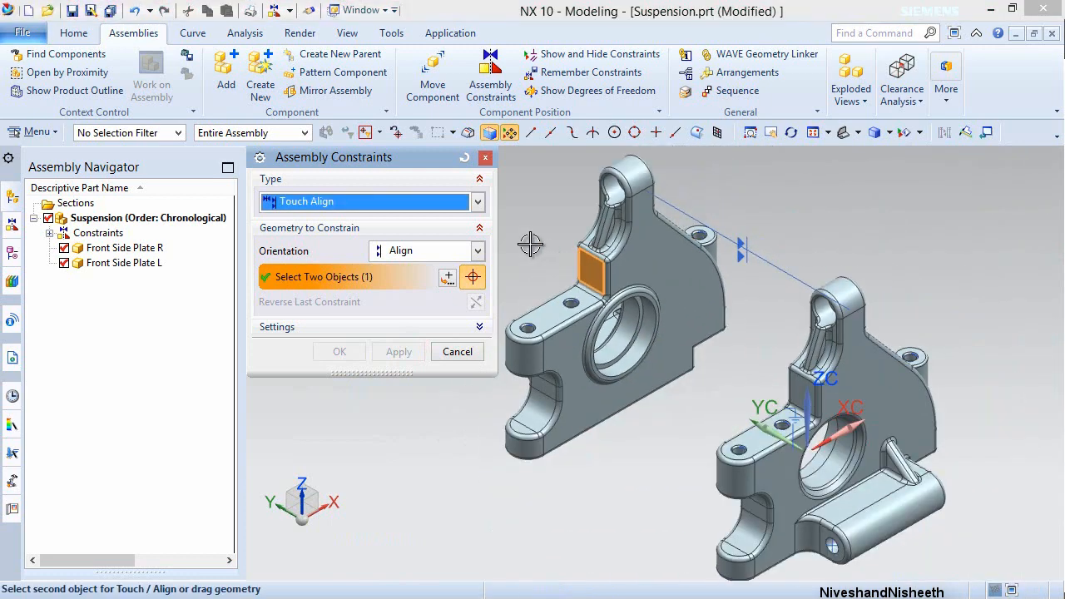
{"action": "scroll", "coordinate": [762, 392], "scroll_direction": "up", "scroll_amount": 4}
{"action": "left_click", "coordinate": [839, 395]}
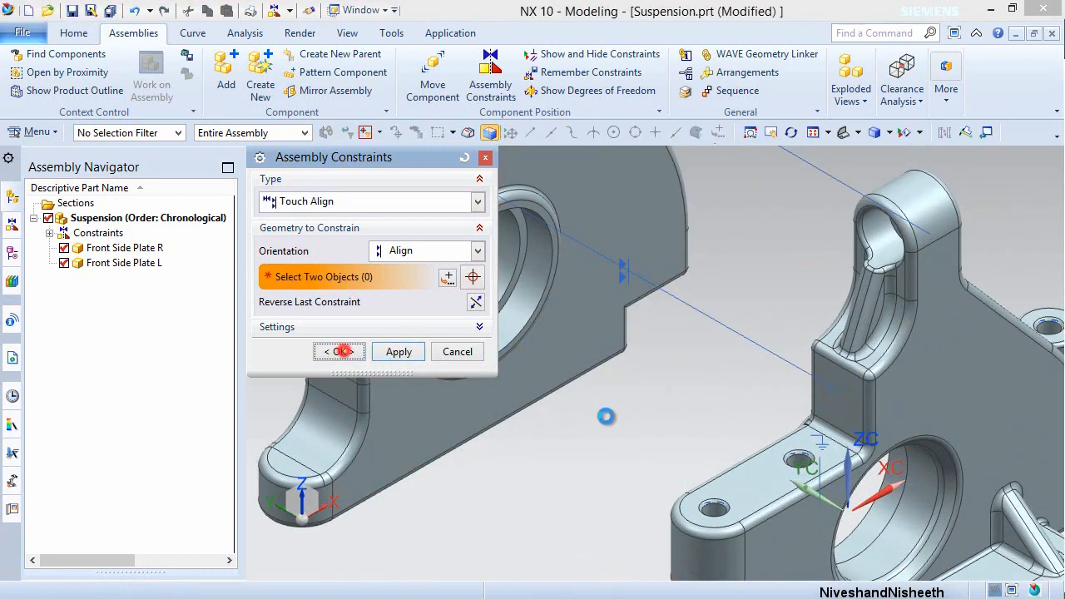
{"action": "left_click", "coordinate": [339, 351]}
- Begin a Touch Align constraint with Infer Center/Axis orientation, selecting the centerline of Front Side Plate R's large bore as the first object
{"action": "left_click", "coordinate": [697, 426]}
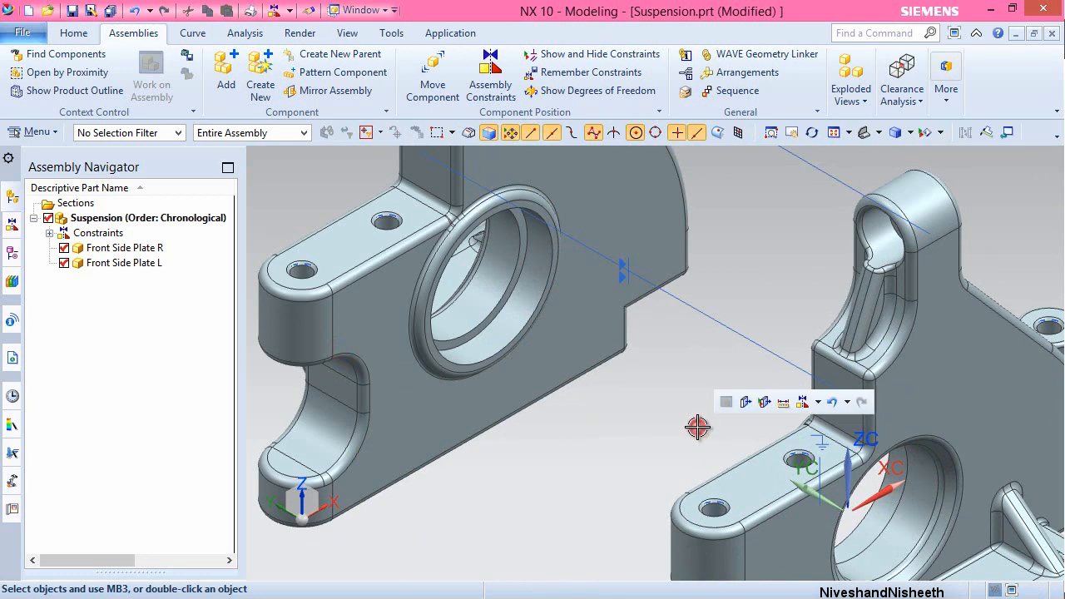
{"action": "key", "text": "End"}
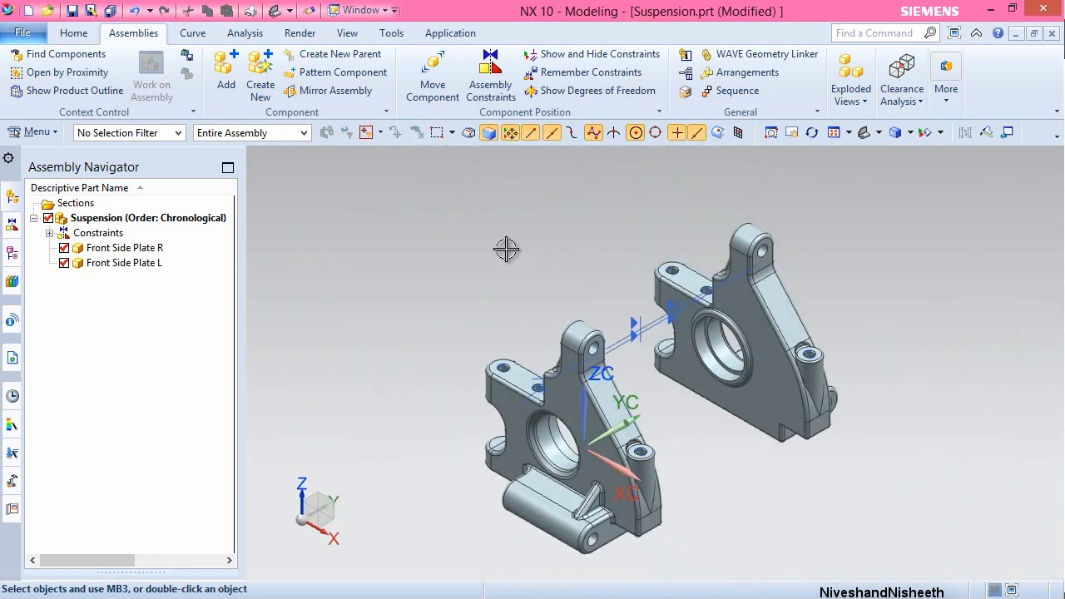
{"action": "left_click", "coordinate": [575, 251]}
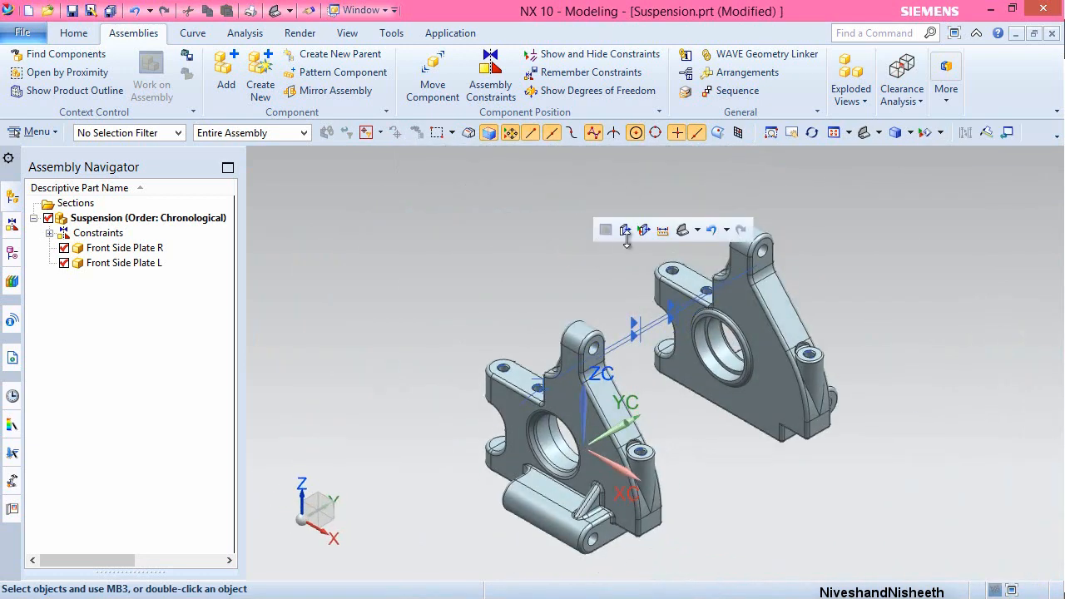
{"action": "left_click", "coordinate": [697, 232]}
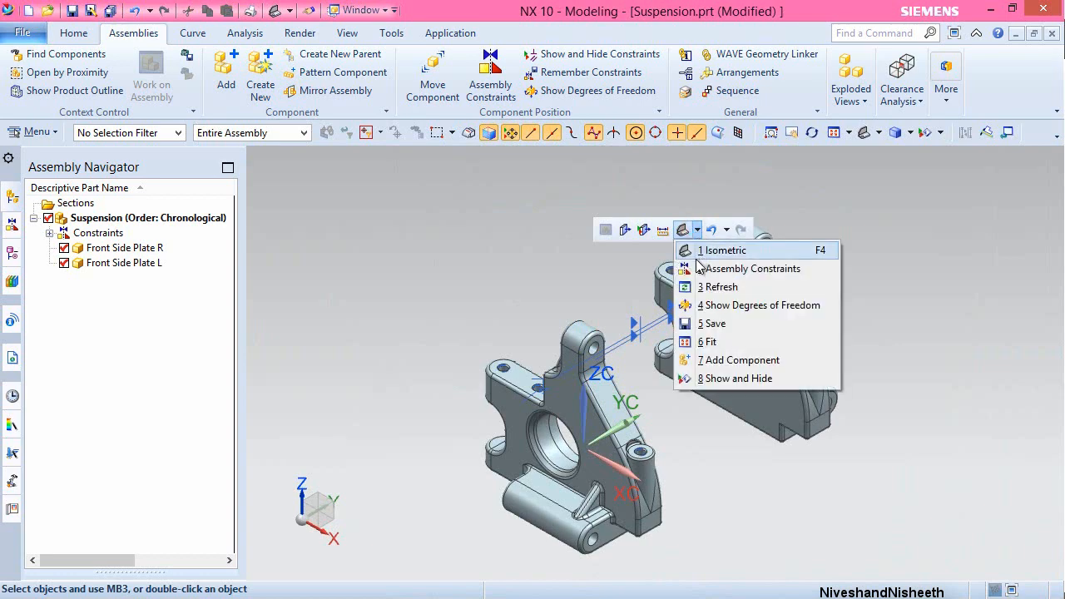
{"action": "left_click", "coordinate": [703, 268]}
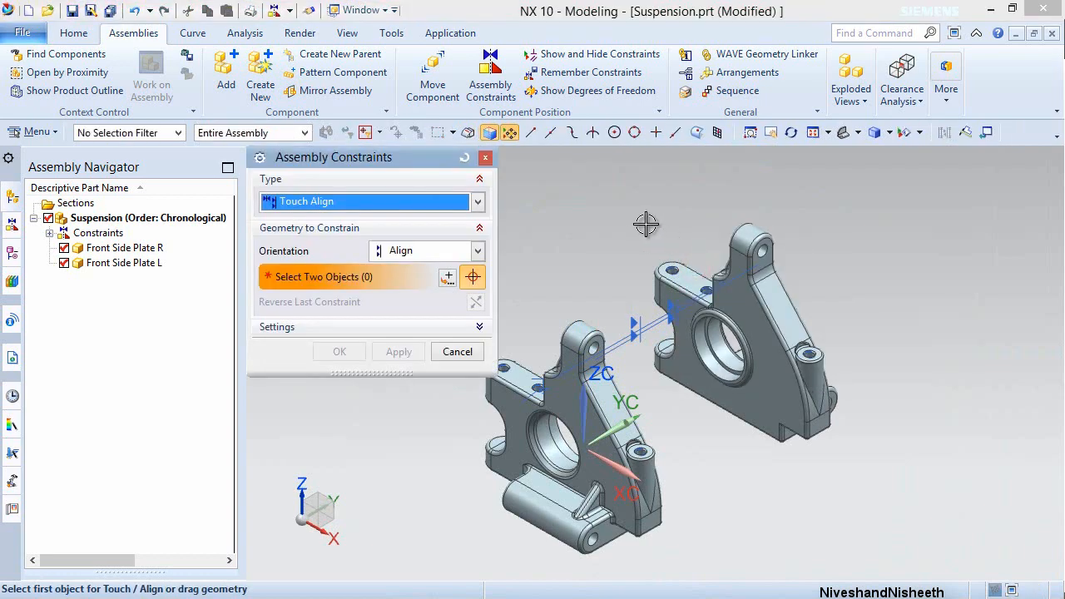
{"action": "left_click", "coordinate": [479, 251]}
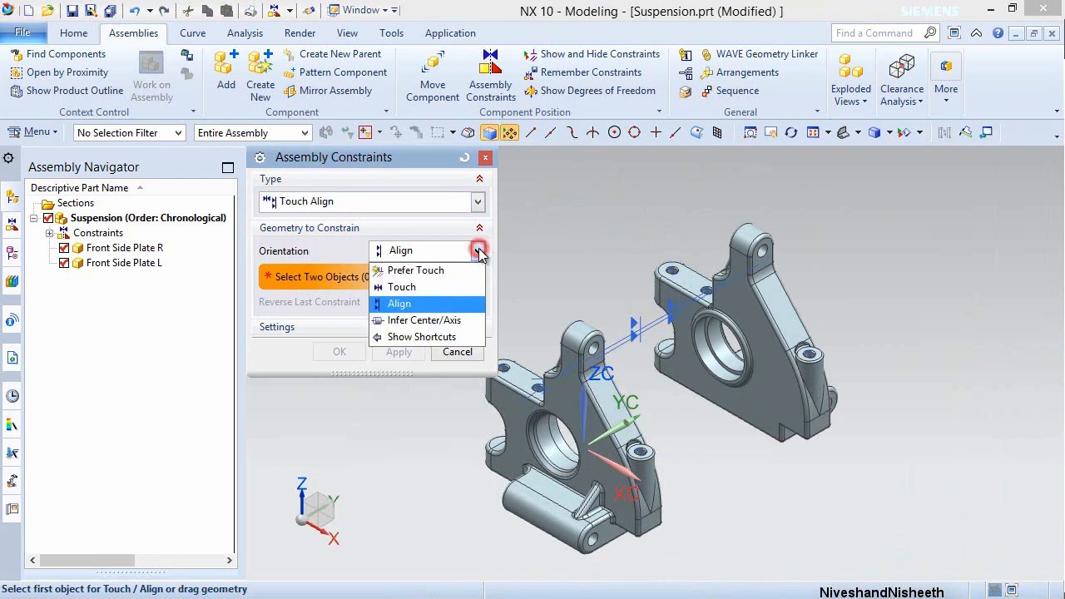
{"action": "left_click", "coordinate": [439, 321]}
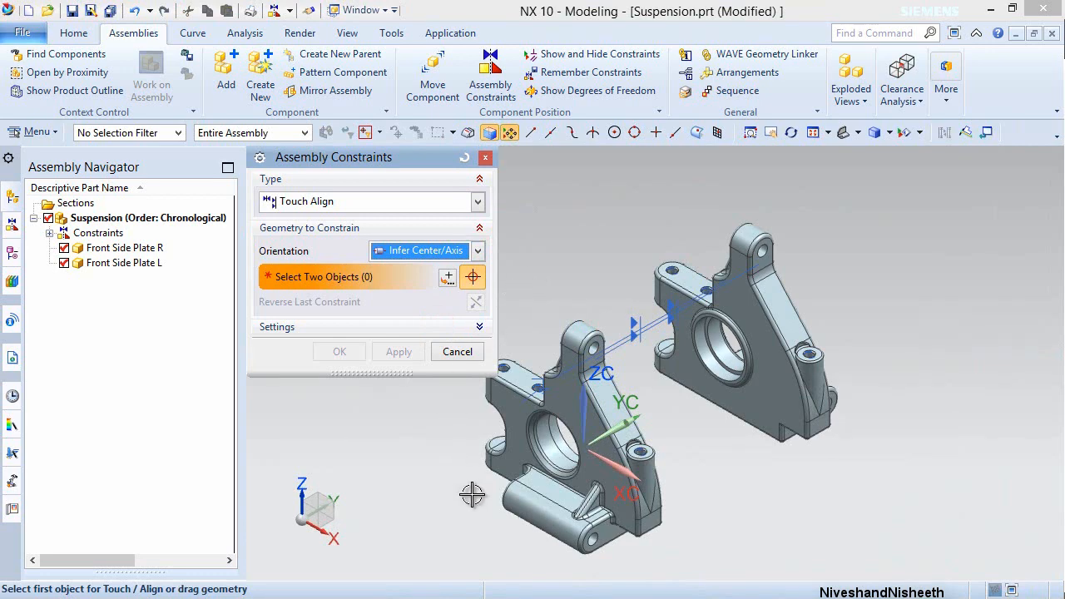
{"action": "scroll", "coordinate": [472, 495], "scroll_direction": "up", "scroll_amount": 5}
{"action": "scroll", "coordinate": [472, 496], "scroll_direction": "up", "scroll_amount": 1}
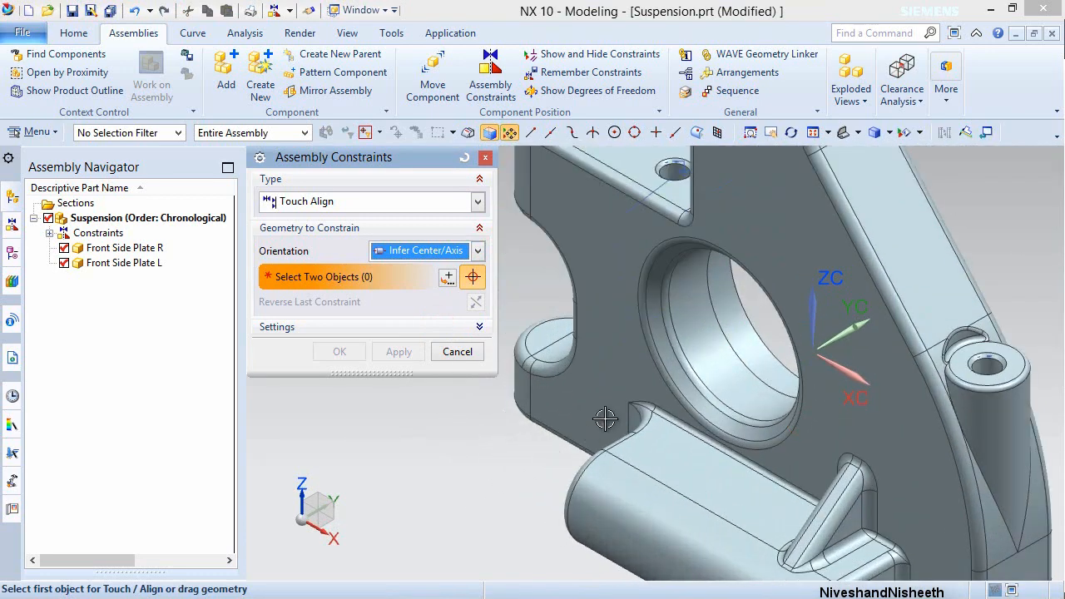
{"action": "left_click", "coordinate": [704, 341]}
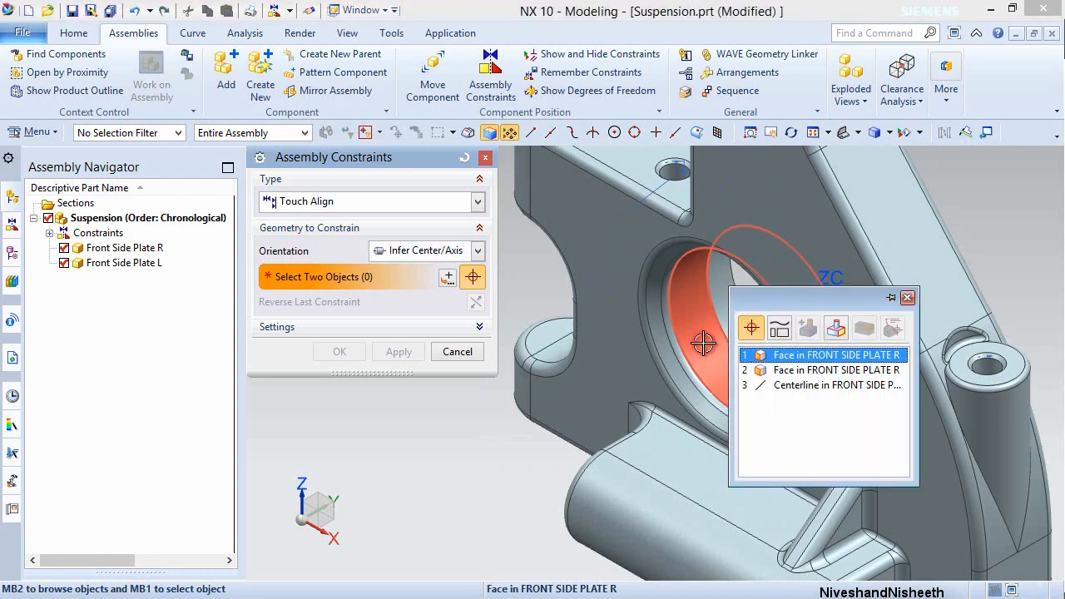
{"action": "left_click", "coordinate": [795, 387]}
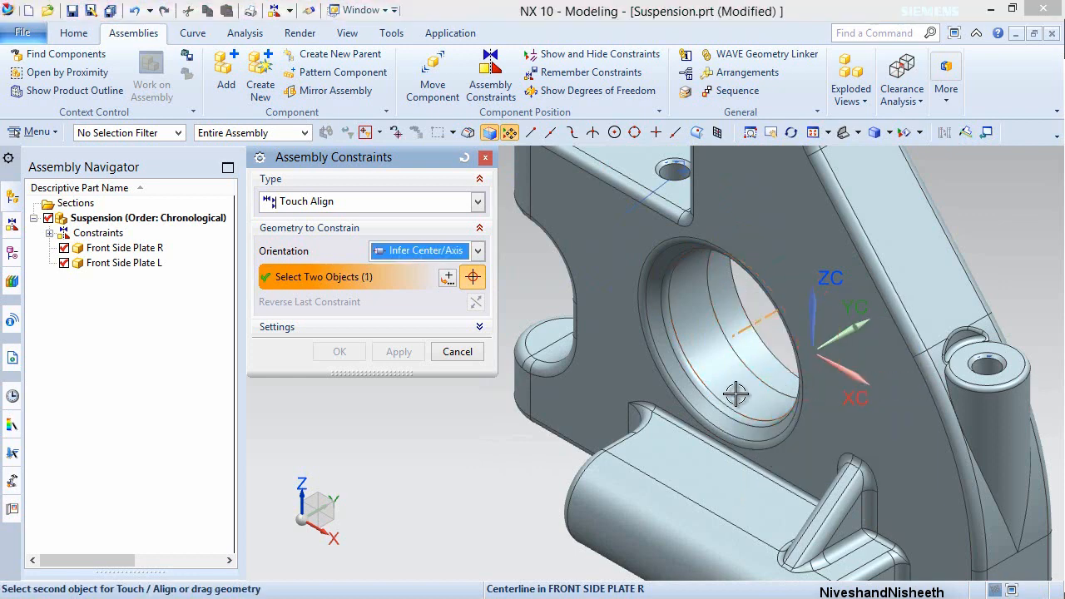
- Select the centerline of Front Side Plate L's large bore as the second object, apply the constraint, and save the assembly
{"action": "scroll", "coordinate": [594, 387], "scroll_direction": "down", "scroll_amount": 3}
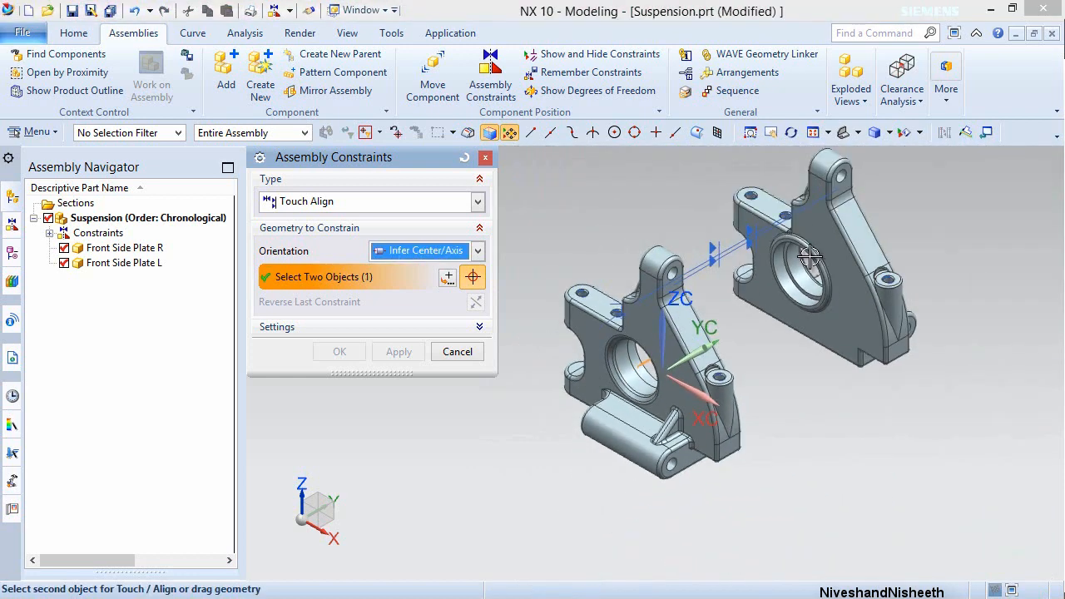
{"action": "scroll", "coordinate": [894, 227], "scroll_direction": "up", "scroll_amount": 2}
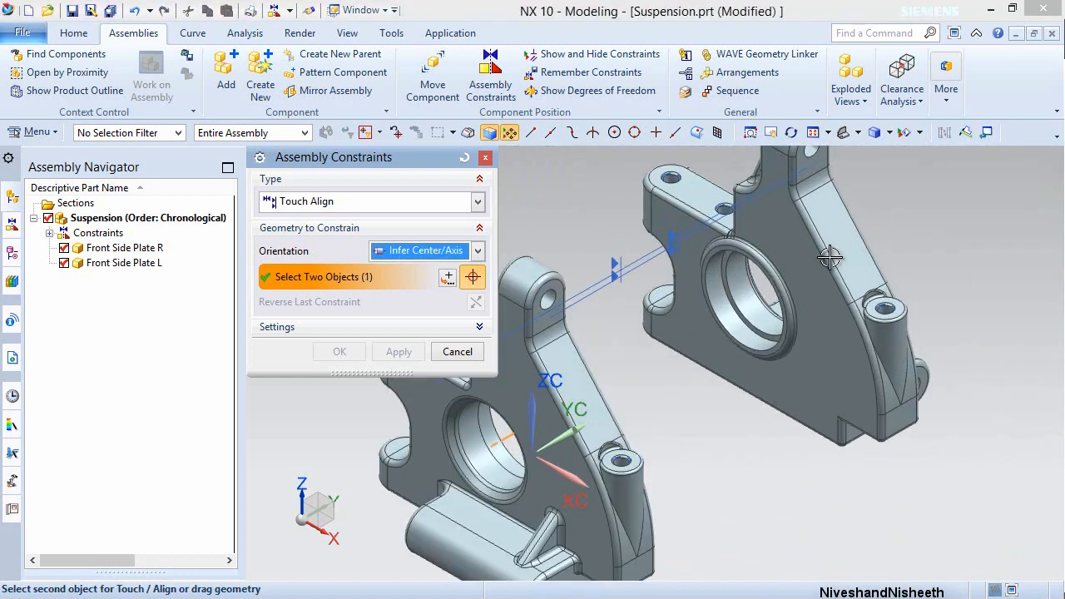
{"action": "left_click", "coordinate": [747, 293]}
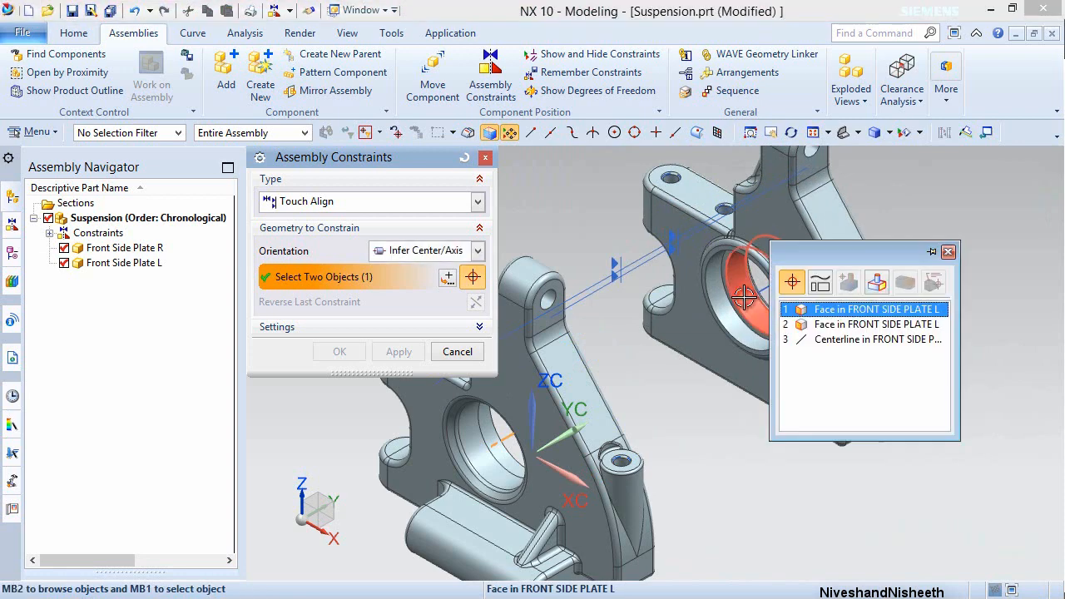
{"action": "left_click", "coordinate": [827, 342]}
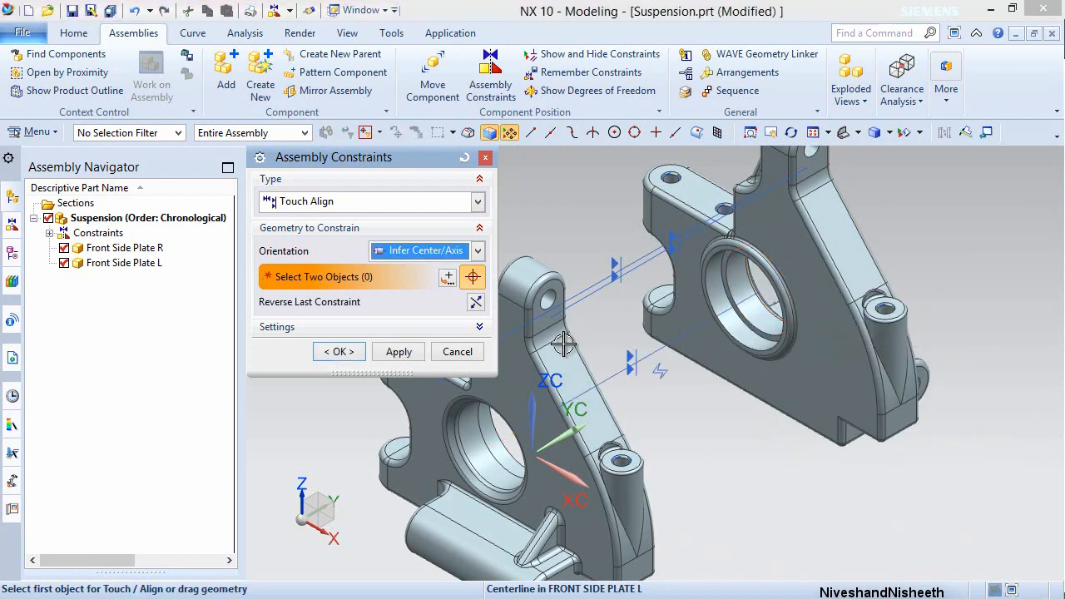
{"action": "left_click", "coordinate": [409, 352]}
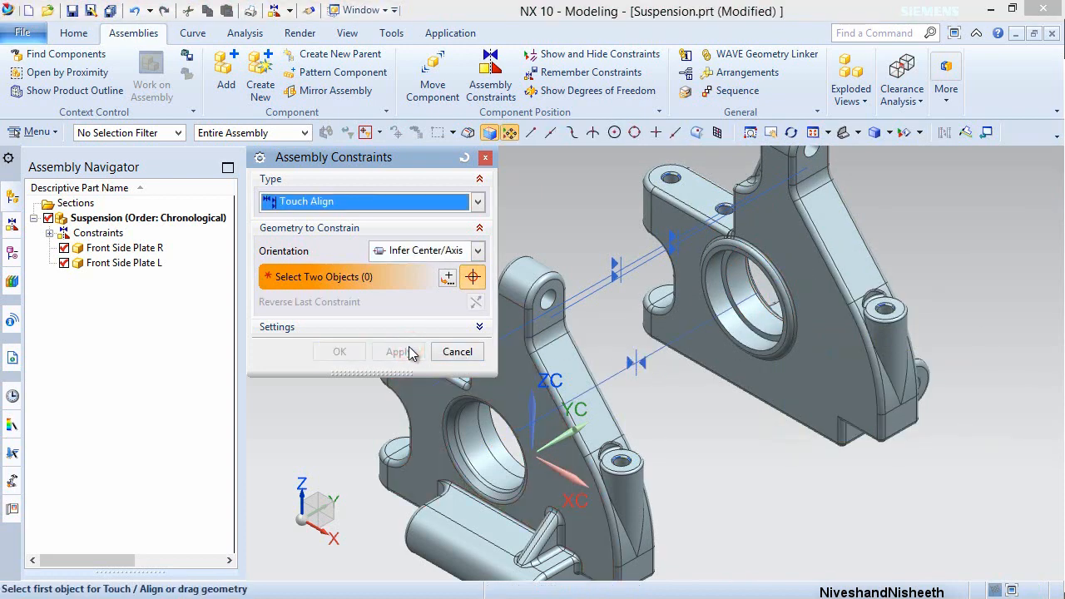
{"action": "left_click", "coordinate": [458, 352]}
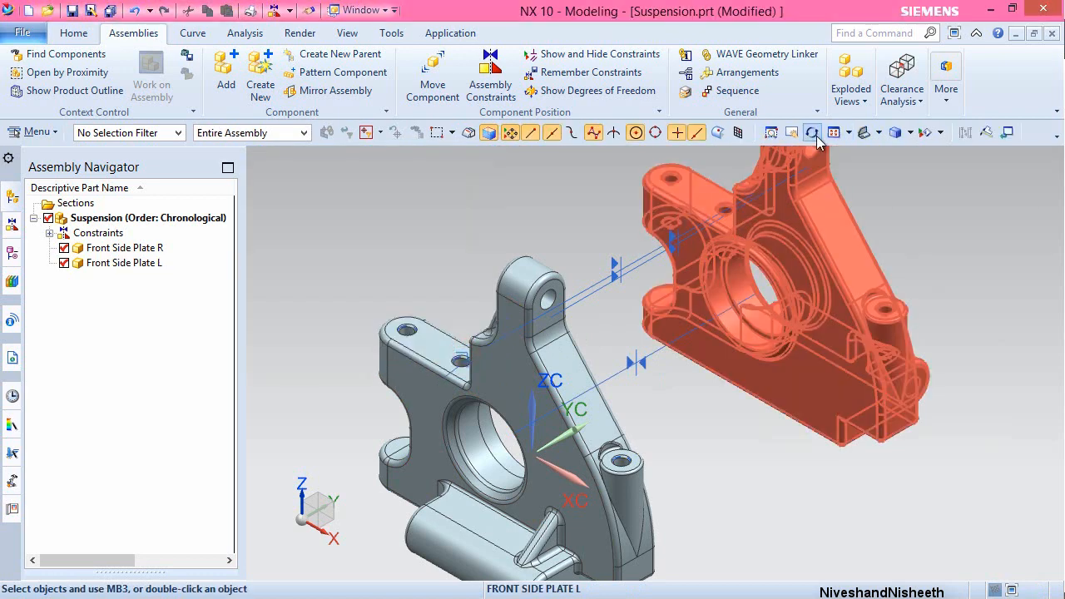
{"action": "left_click", "coordinate": [811, 132]}
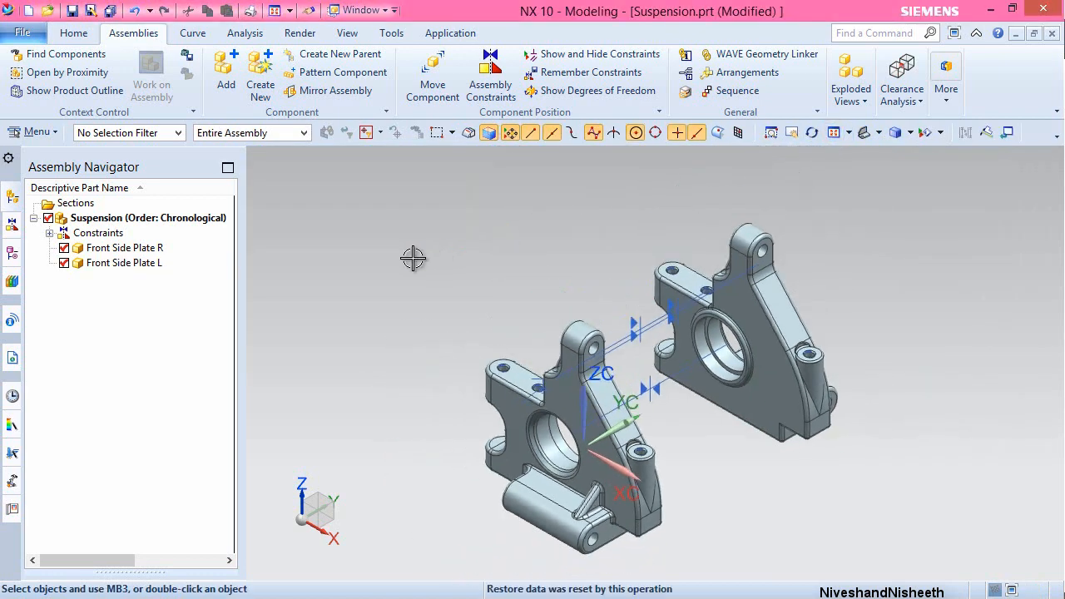
{"action": "left_click", "coordinate": [72, 10]}
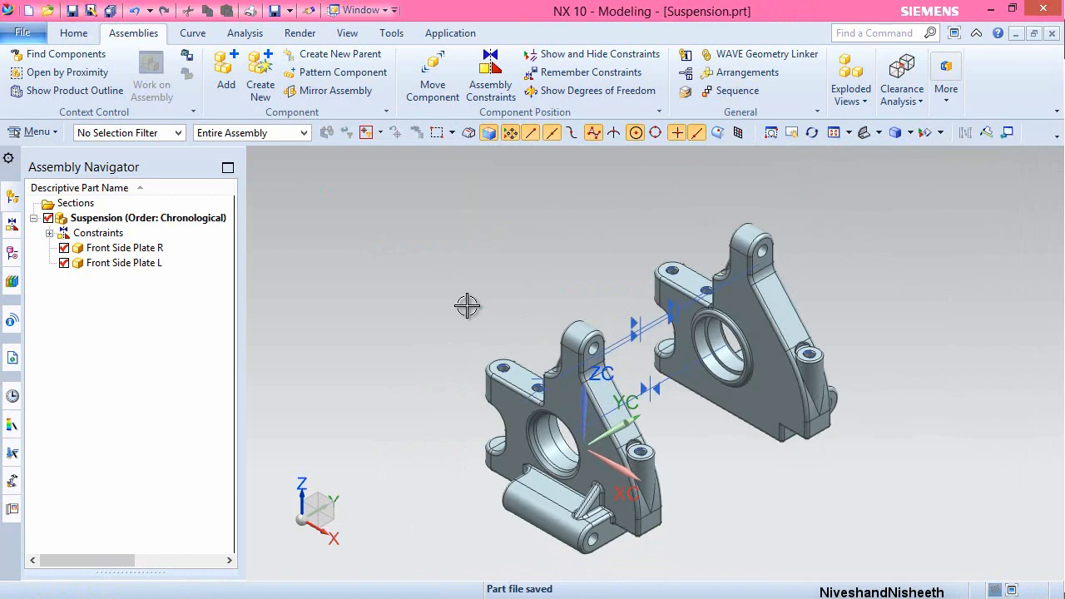
- Move Front Side Plate L along the YC axis by about -0.9 in, toward Front Side Plate R, and save the assembly
{"action": "left_click", "coordinate": [437, 87]}
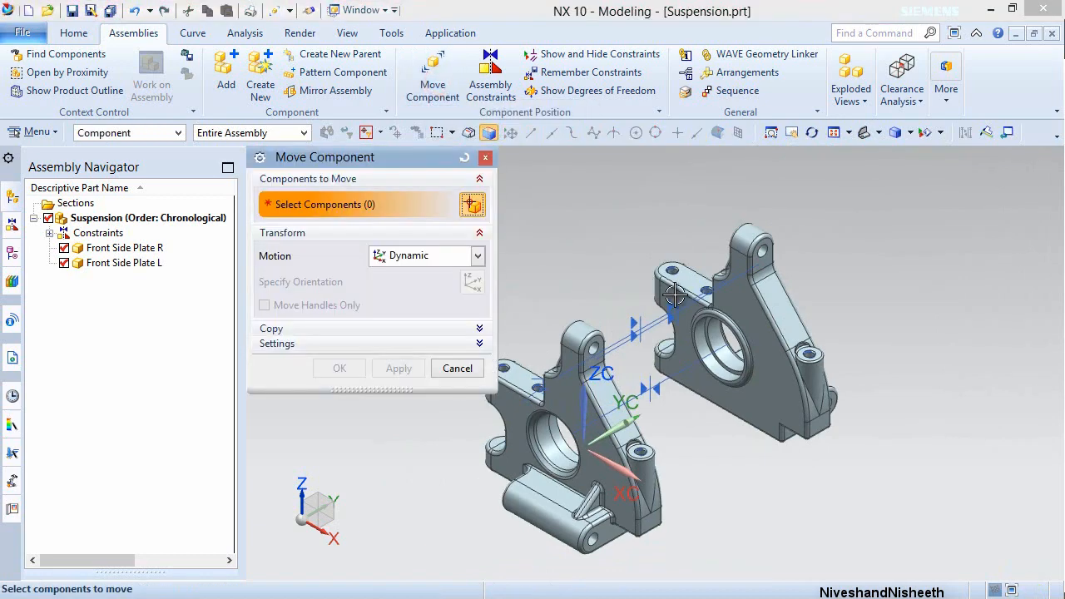
{"action": "left_click", "coordinate": [761, 308]}
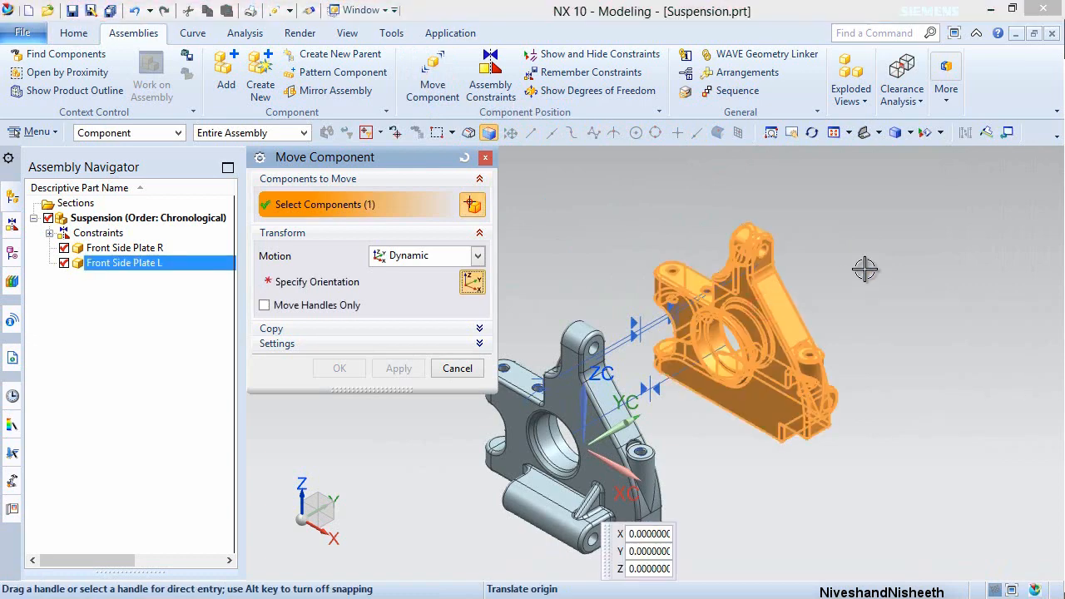
{"action": "left_click_drag", "start_coordinate": [870, 243], "coordinate": [796, 313]}
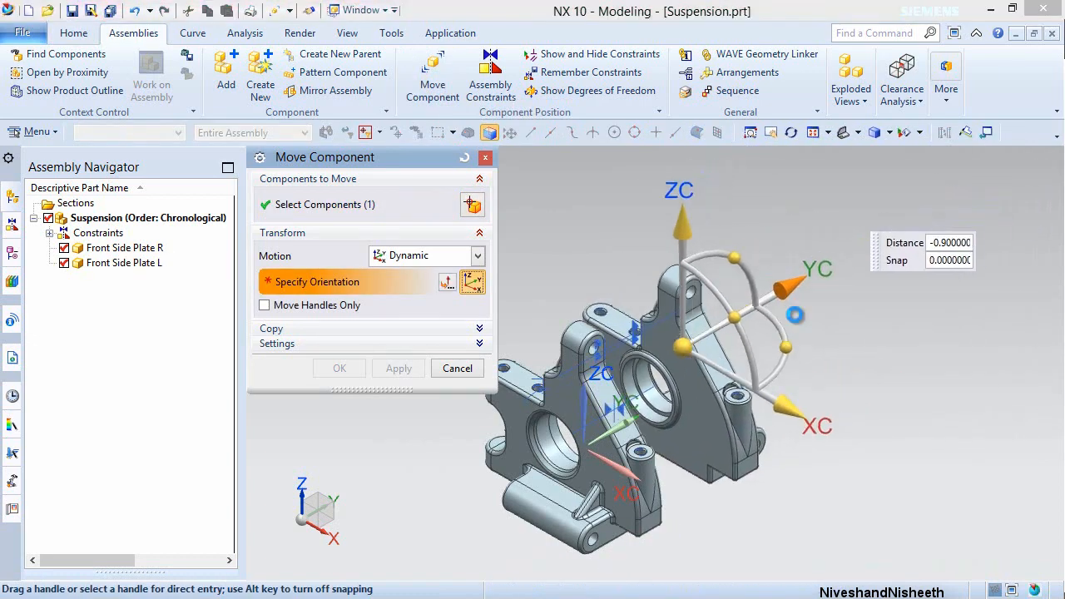
{"action": "left_click", "coordinate": [342, 368]}
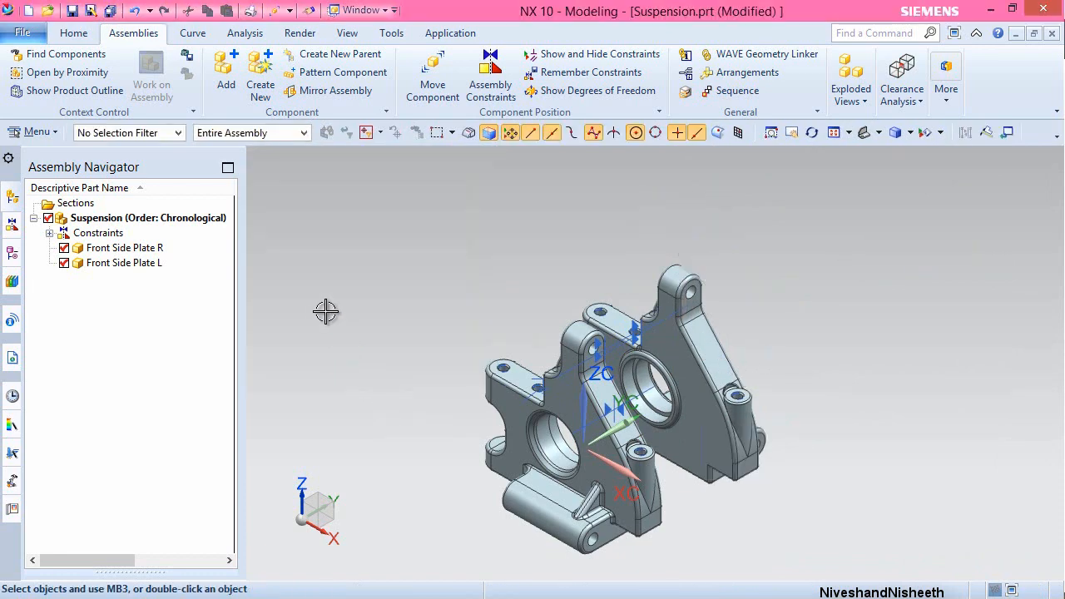
{"action": "left_click", "coordinate": [79, 34]}
{"action": "left_click", "coordinate": [72, 10]}
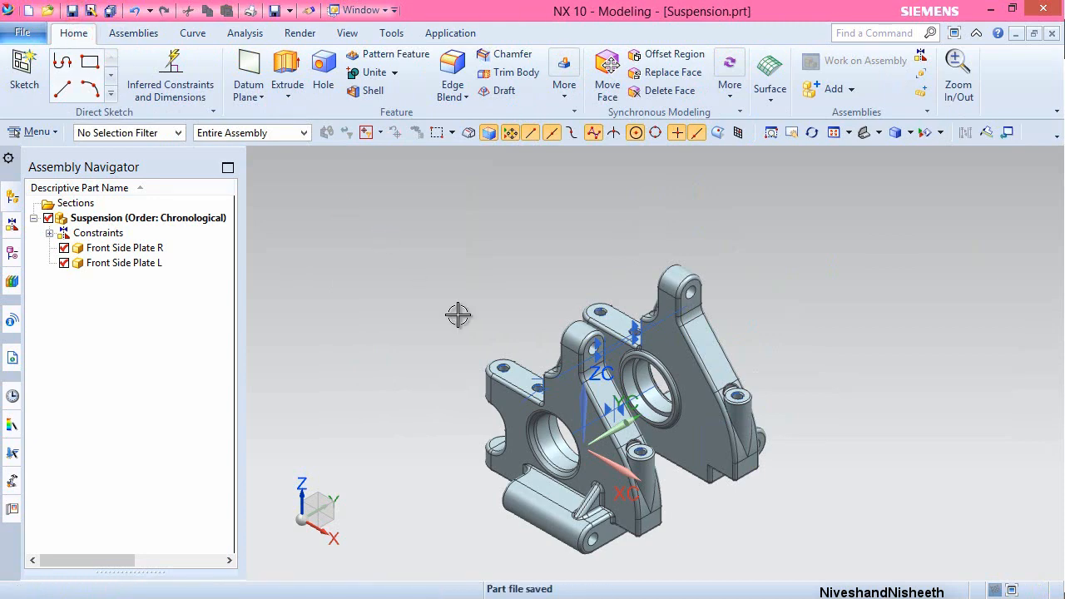
- Add the Front Upper Arm Mount part to the assembly with Move positioning, placing it at the absolute origin 0, 0, 0
{"action": "left_click", "coordinate": [137, 33]}
{"action": "left_click", "coordinate": [223, 84]}
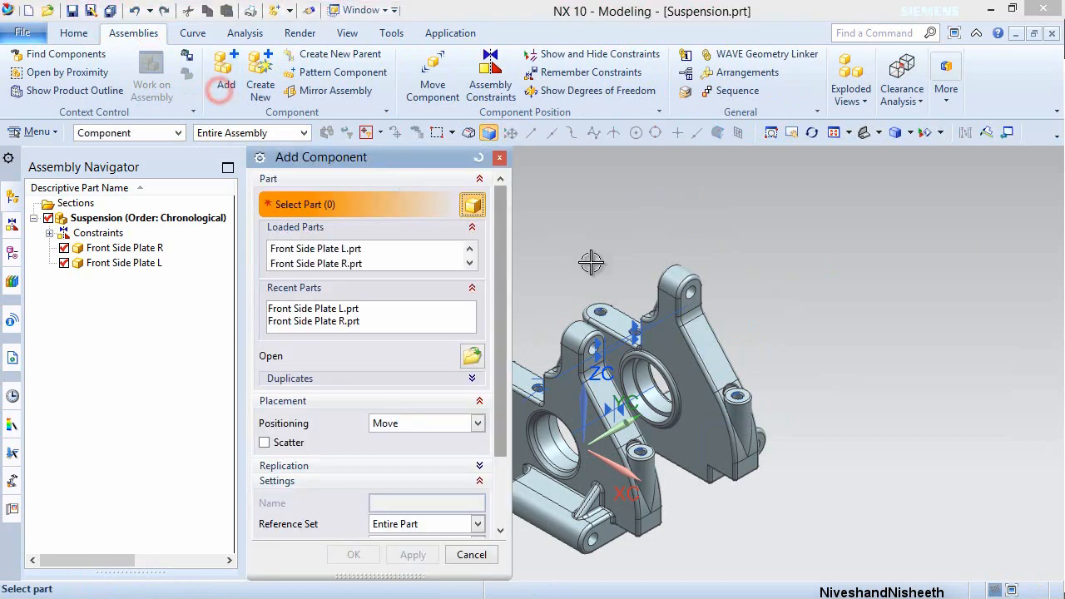
{"action": "left_click", "coordinate": [472, 356]}
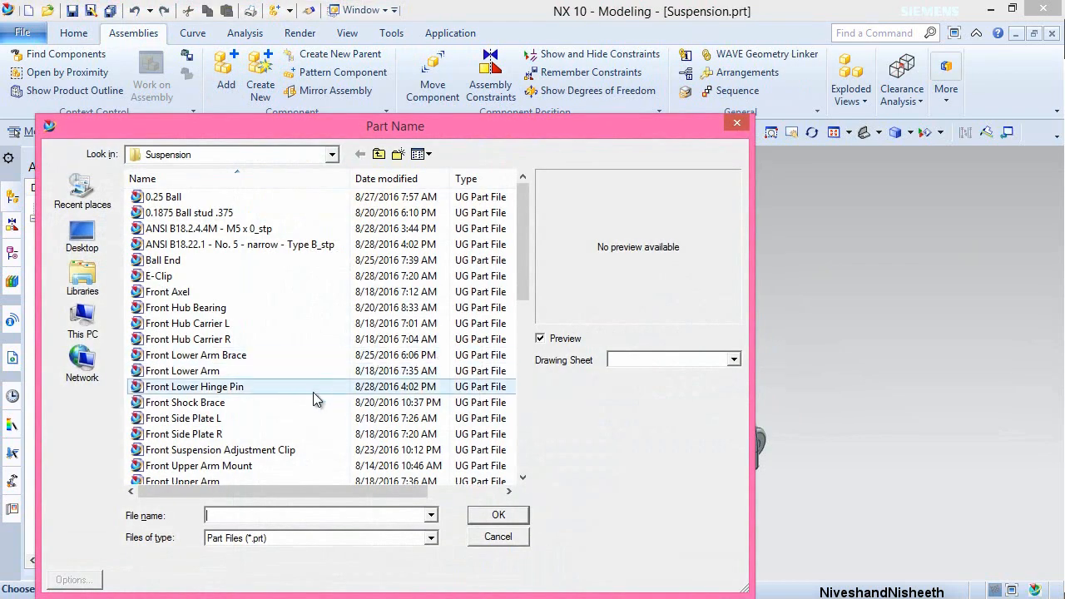
{"action": "left_click", "coordinate": [239, 468]}
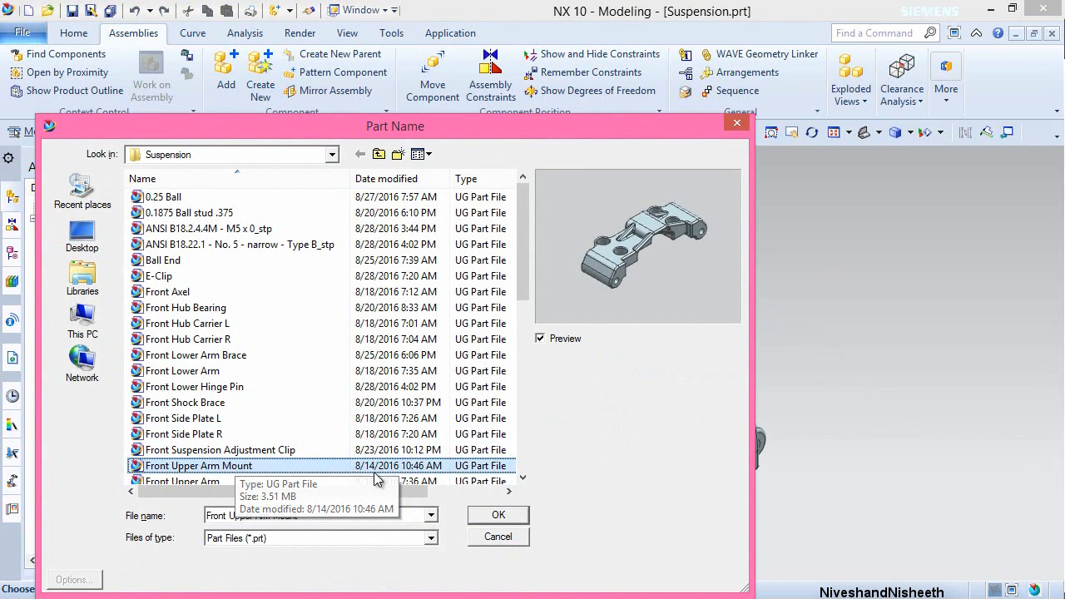
{"action": "left_click", "coordinate": [499, 515]}
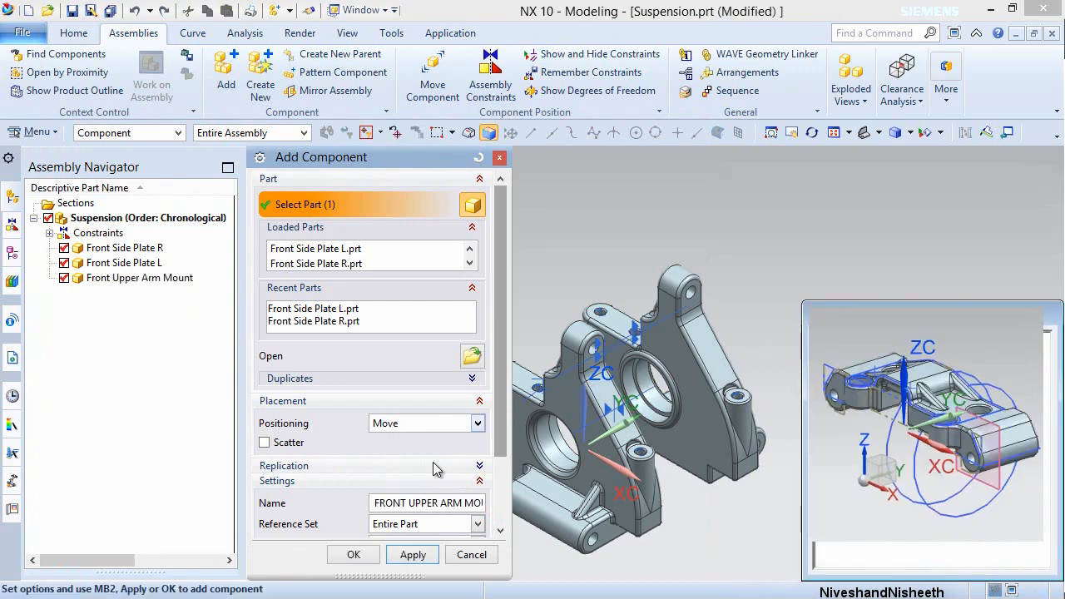
{"action": "left_click", "coordinate": [366, 555]}
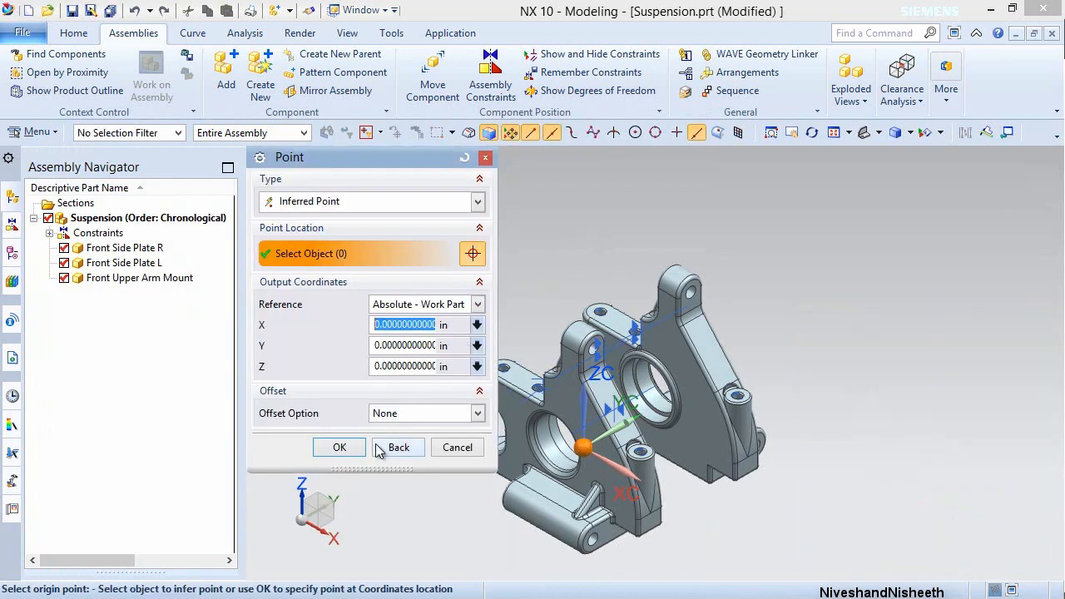
{"action": "left_click", "coordinate": [342, 447]}
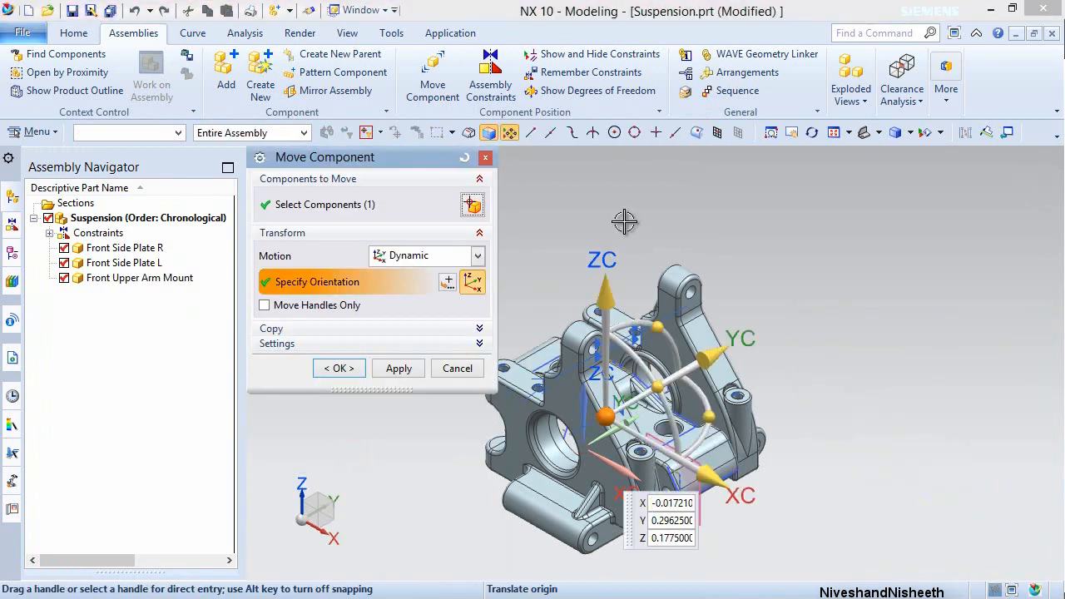
- Move the Front Upper Arm Mount about 3.2 in along YC, away from the side plates, and rotate it about -90° around ZC
{"action": "left_click_drag", "start_coordinate": [707, 357], "coordinate": [972, 232]}
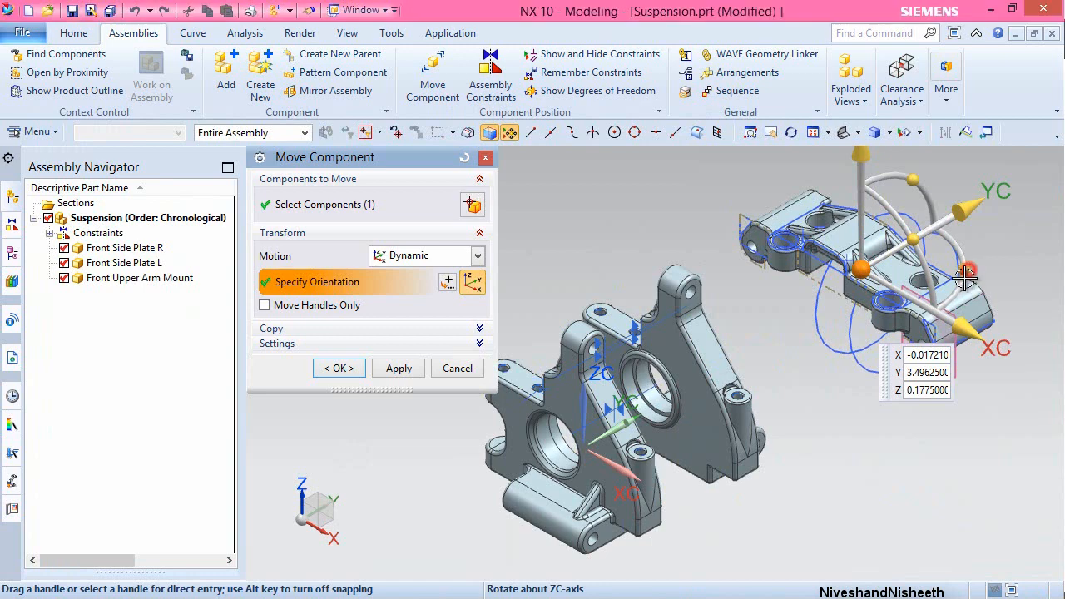
{"action": "left_click_drag", "start_coordinate": [971, 279], "coordinate": [858, 342]}
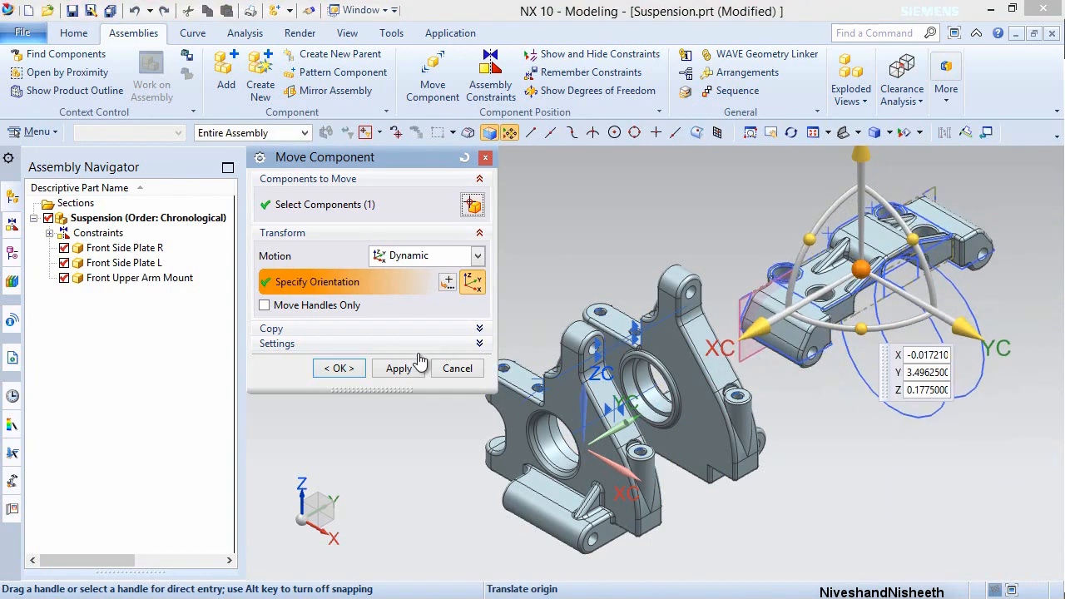
{"action": "left_click", "coordinate": [340, 369]}
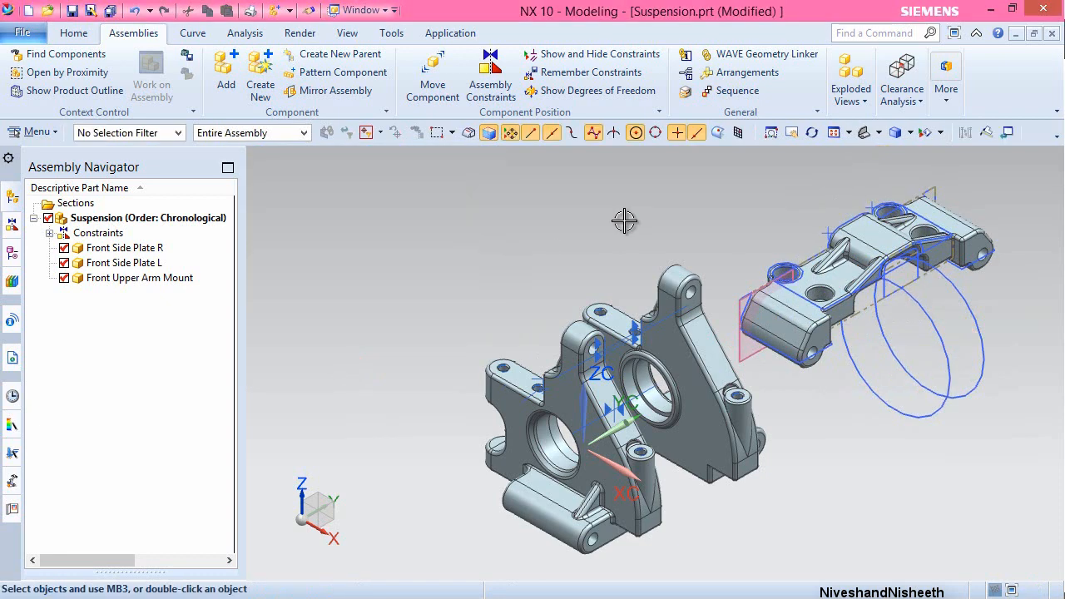
- Hide all datum planes and sketches in the assembly and save it
{"action": "left_click", "coordinate": [347, 33]}
{"action": "left_click", "coordinate": [265, 80]}
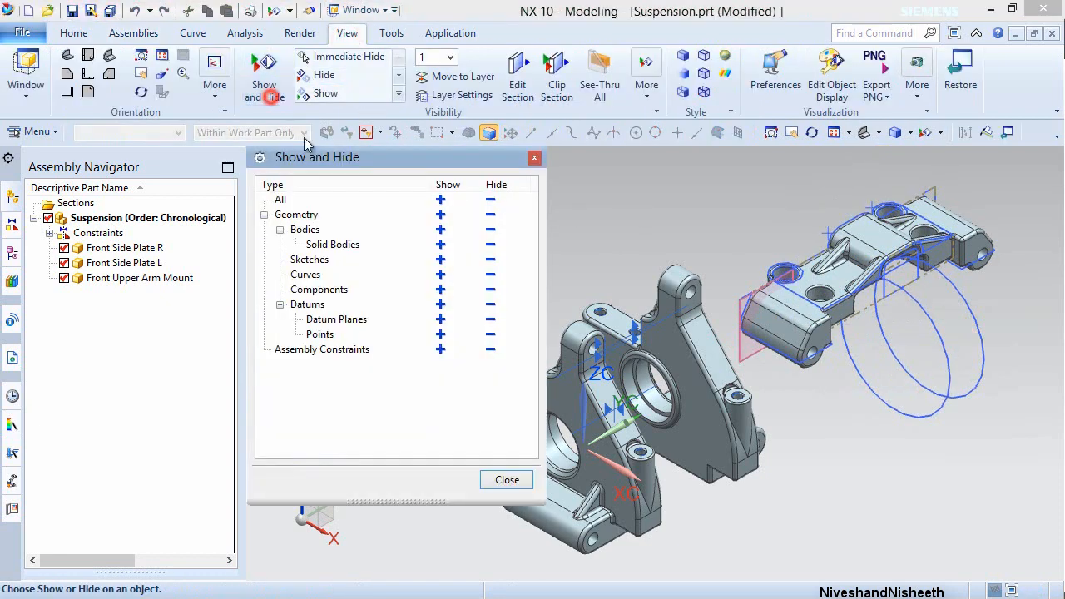
{"action": "left_click", "coordinate": [491, 320]}
{"action": "left_click", "coordinate": [491, 261]}
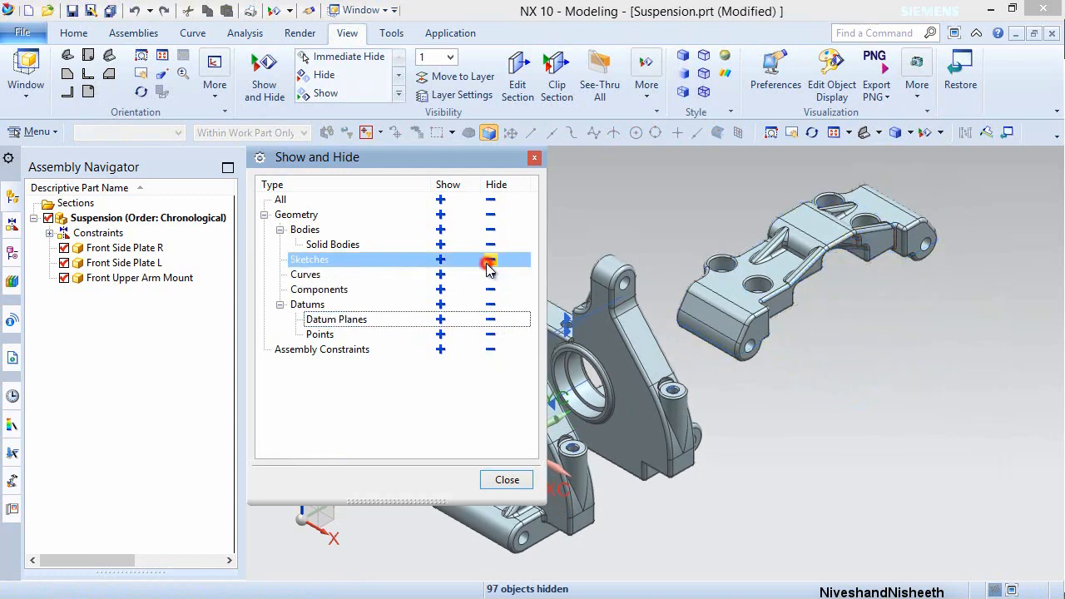
{"action": "left_click", "coordinate": [506, 478]}
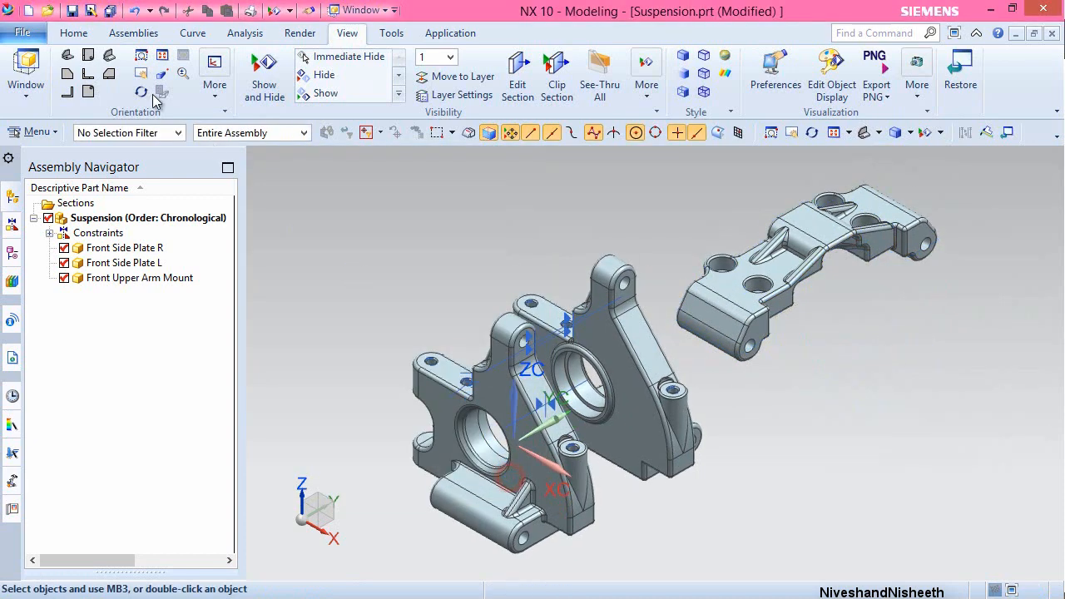
{"action": "left_click", "coordinate": [73, 34]}
{"action": "left_click", "coordinate": [72, 10]}
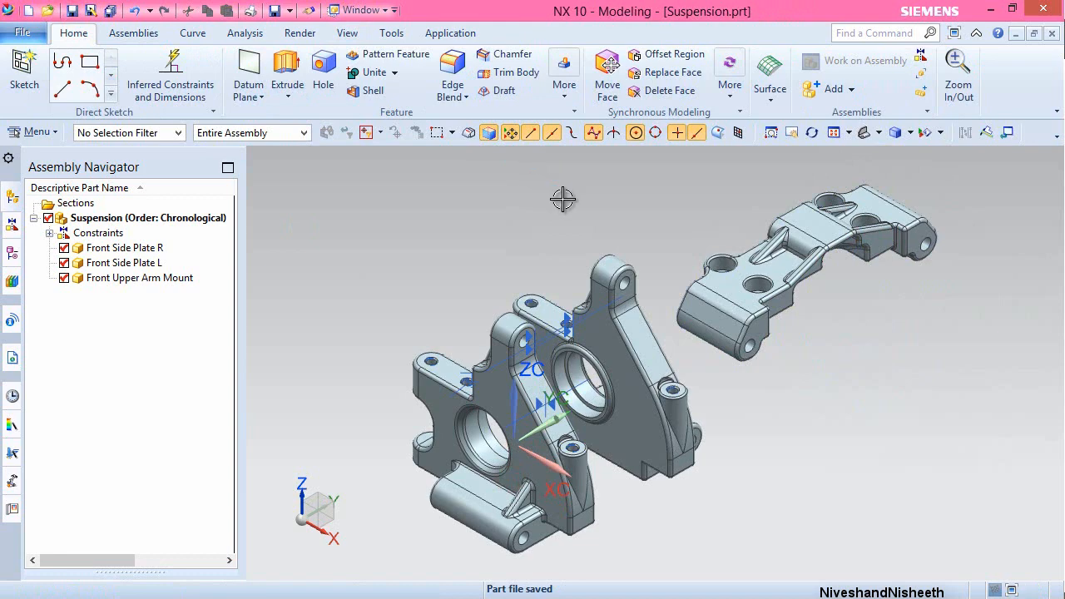
- Begin a Touch Align constraint with Touch orientation, selecting the long vertical side face of the Front Upper Arm Mount as the first object
{"action": "left_click", "coordinate": [586, 237]}
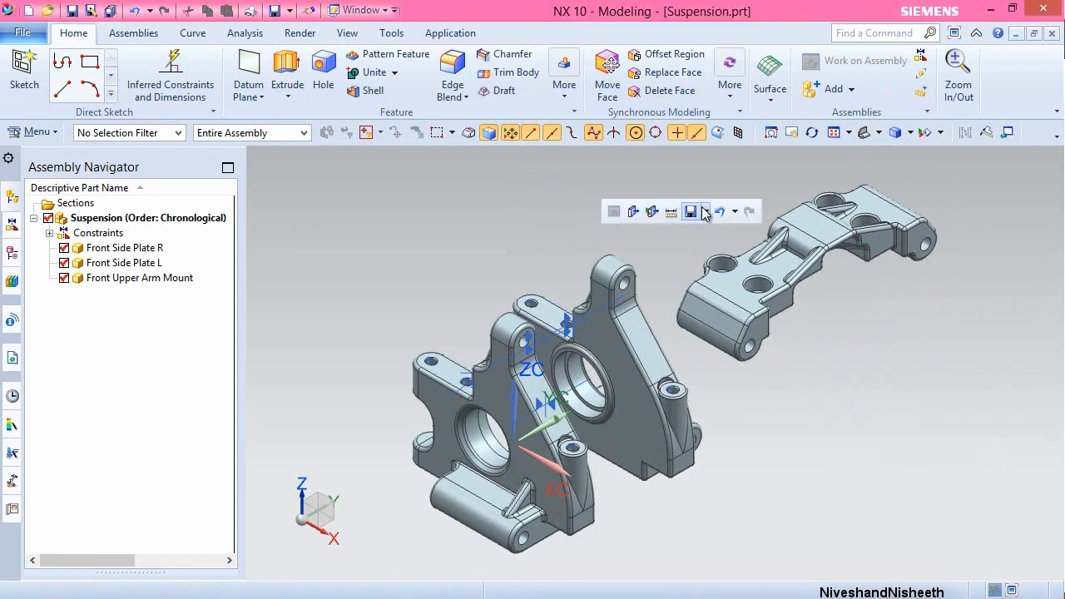
{"action": "left_click", "coordinate": [706, 213]}
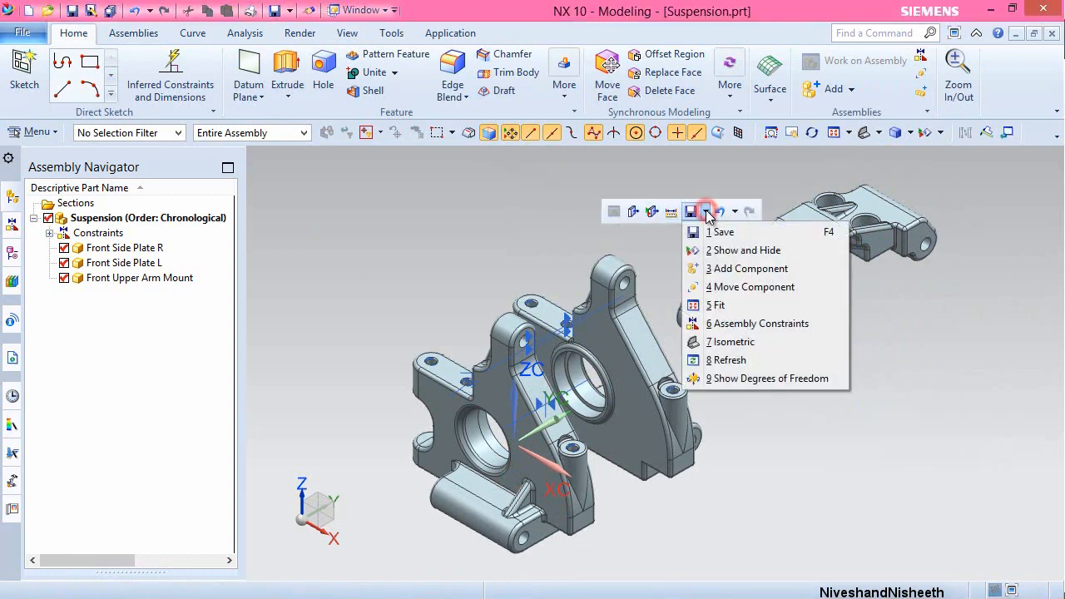
{"action": "left_click", "coordinate": [715, 326]}
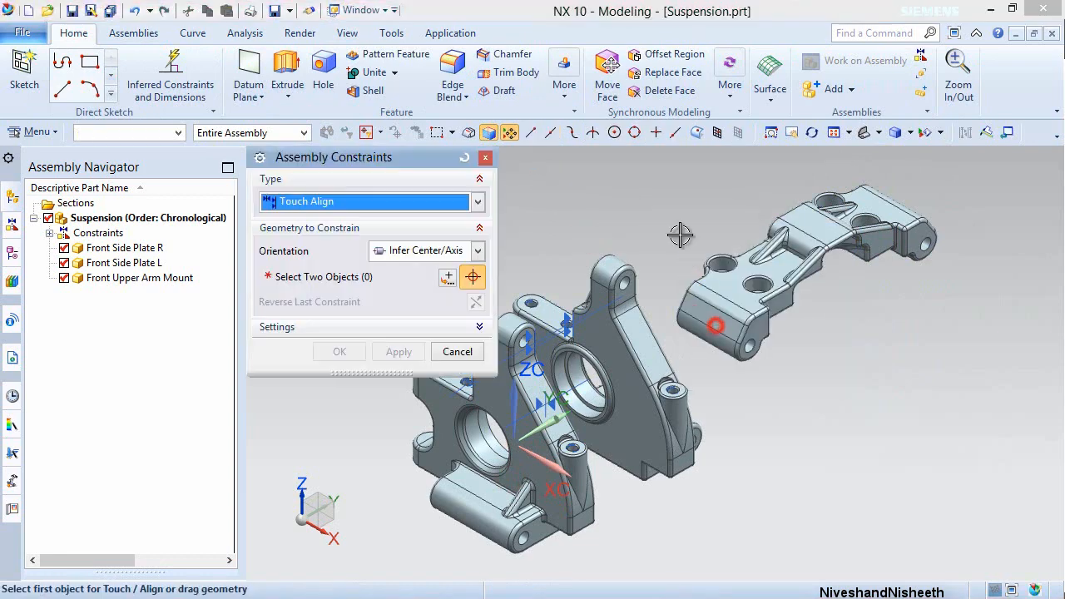
{"action": "left_click", "coordinate": [479, 251]}
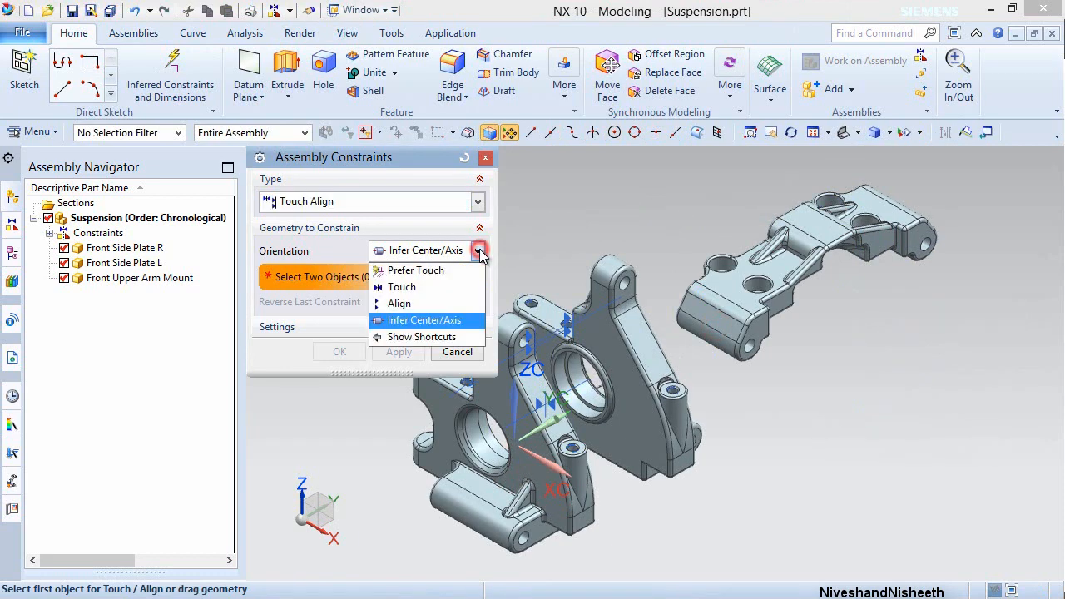
{"action": "left_click", "coordinate": [403, 288]}
{"action": "scroll", "coordinate": [796, 325], "scroll_direction": "up", "scroll_amount": 3}
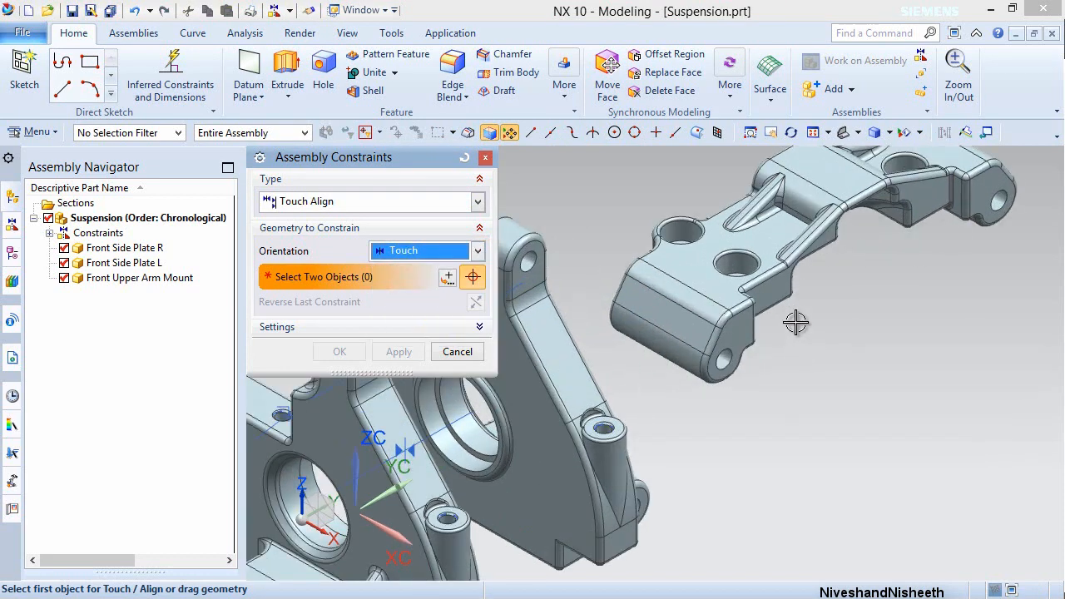
{"action": "left_click", "coordinate": [763, 287]}
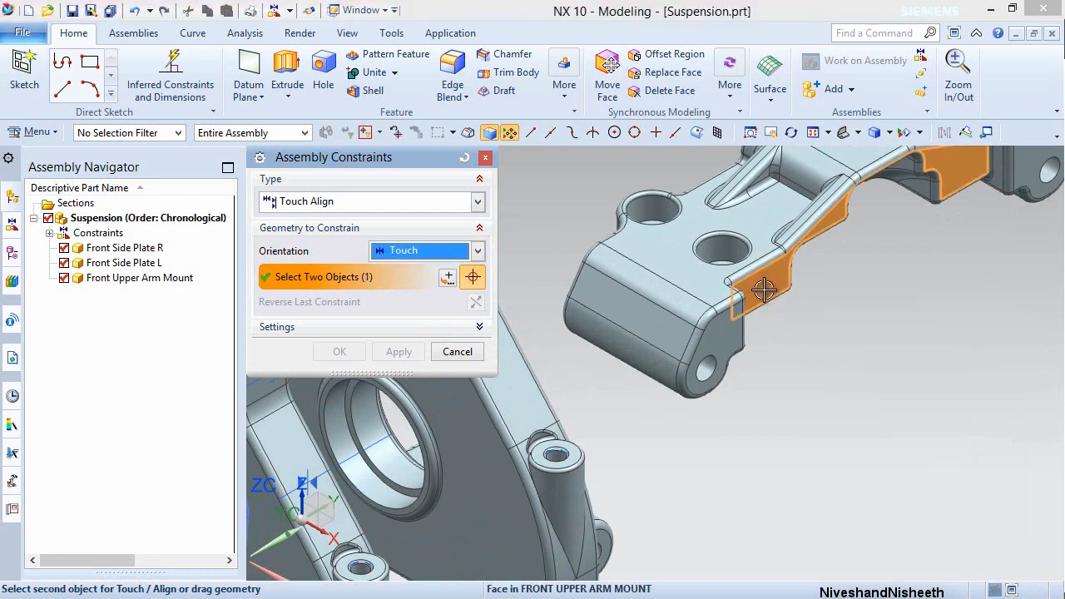
- Turn the view 90° about Z, select the small vertical face below Front Side Plate R's lug as the second object, and apply the constraint
{"action": "scroll", "coordinate": [852, 303], "scroll_direction": "down", "scroll_amount": 4}
{"action": "left_click", "coordinate": [310, 484]}
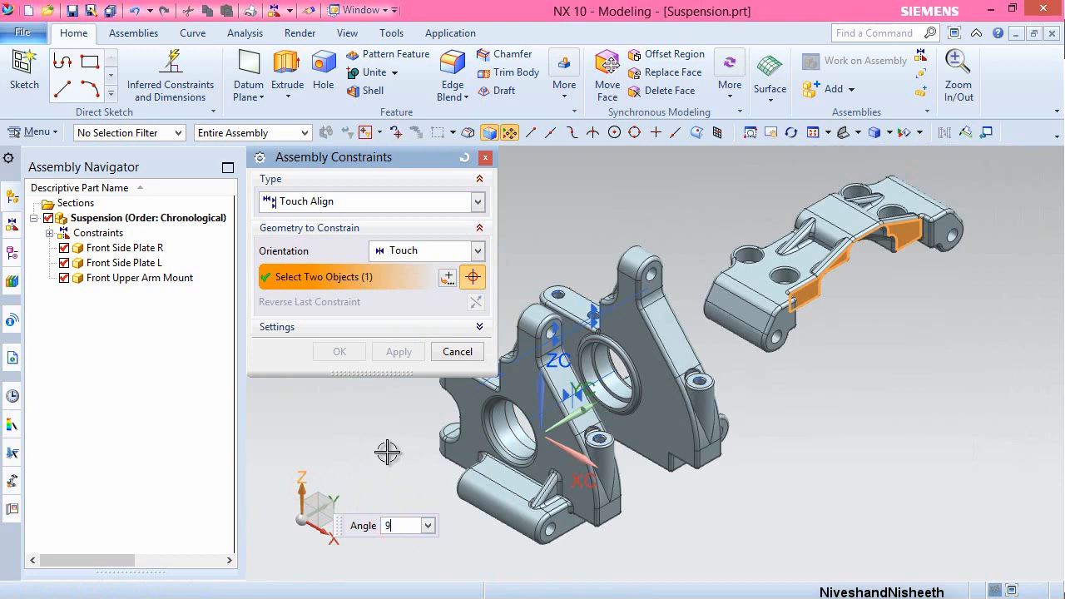
{"action": "type", "text": "90"}
{"action": "key", "text": "Return"}
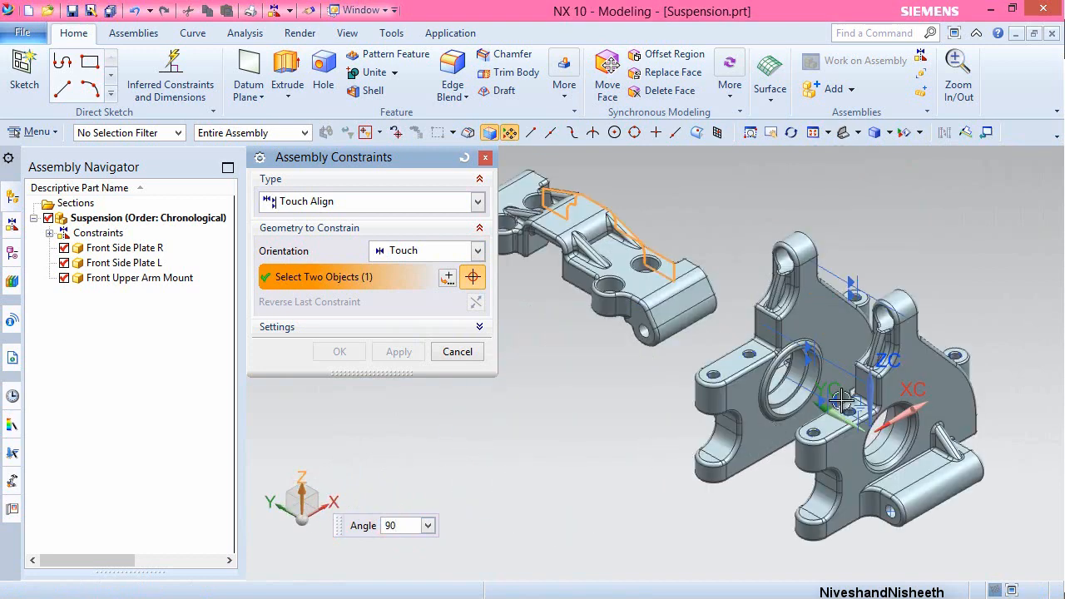
{"action": "scroll", "coordinate": [842, 401], "scroll_direction": "up", "scroll_amount": 5}
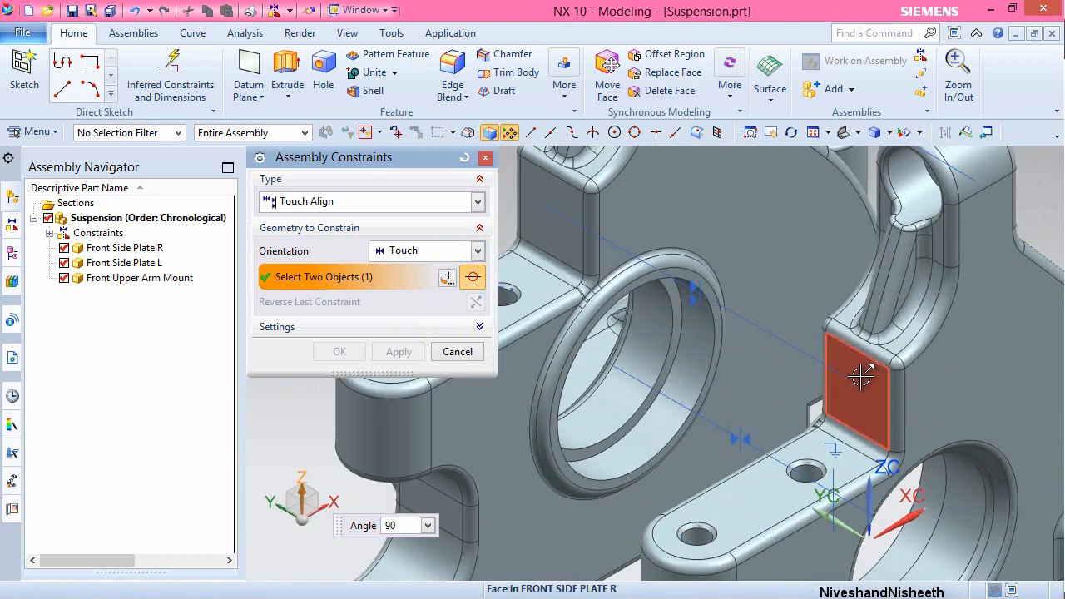
{"action": "left_click", "coordinate": [850, 367]}
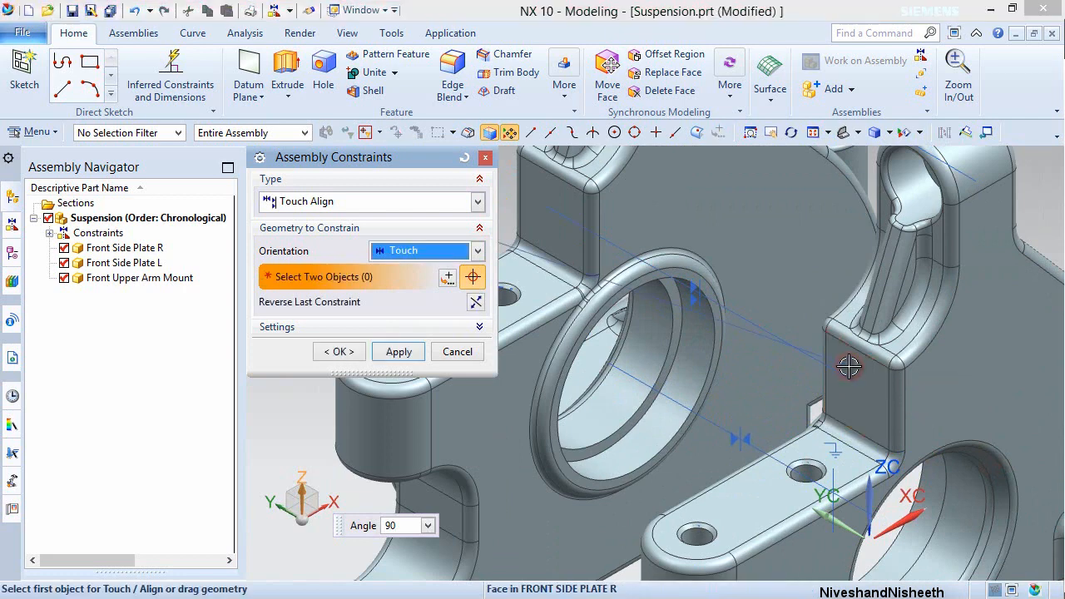
{"action": "left_click", "coordinate": [407, 352]}
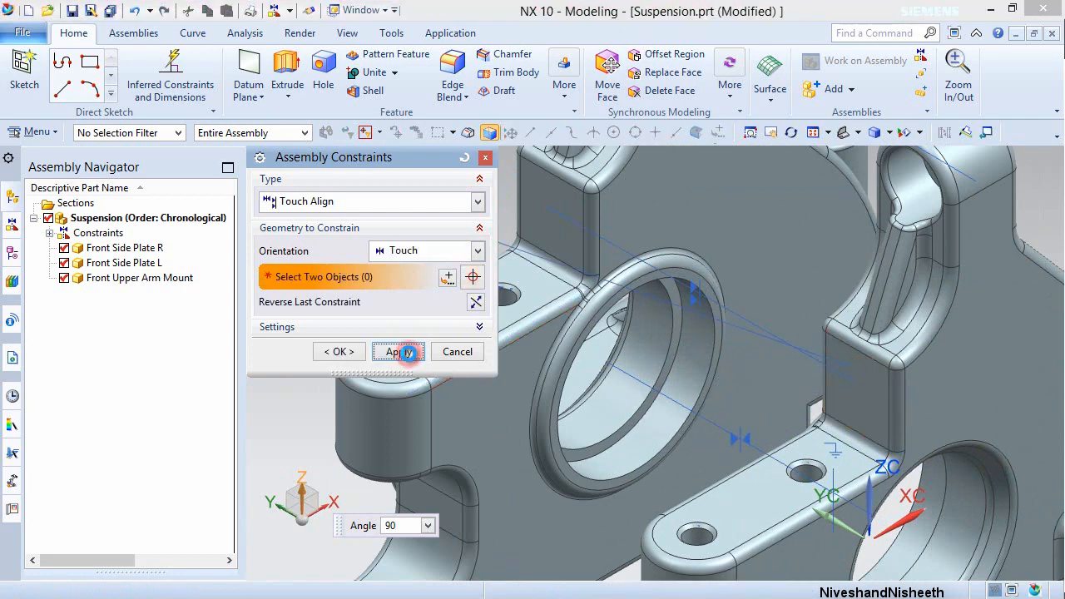
- Add a Touch constraint between the small vertical face below Front Side Plate L's lug and the Front Upper Arm Mount's long side face
{"action": "scroll", "coordinate": [649, 358], "scroll_direction": "down", "scroll_amount": 5}
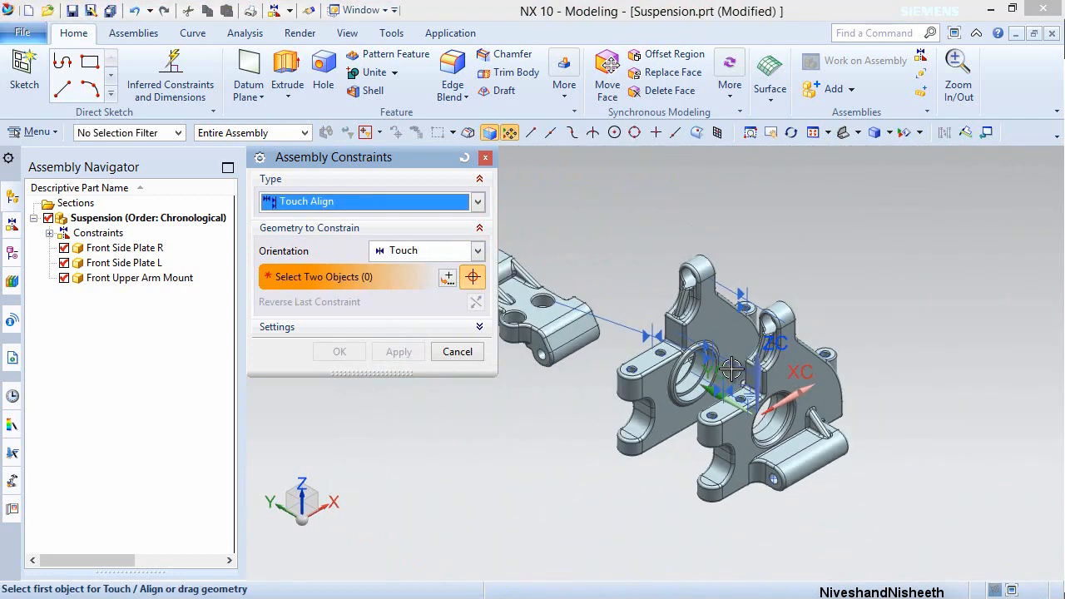
{"action": "left_click", "coordinate": [613, 245]}
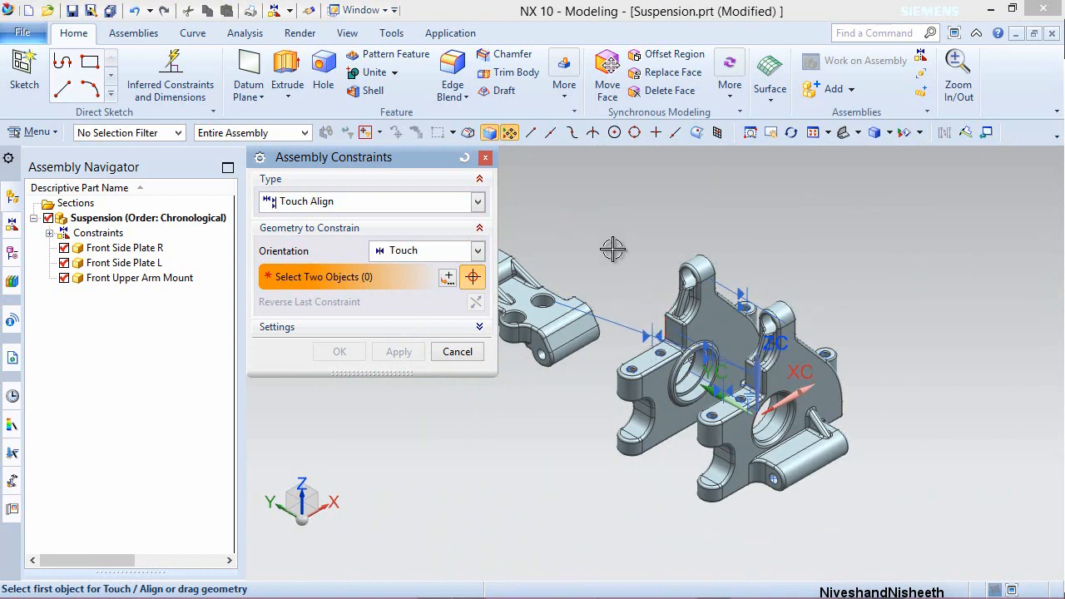
{"action": "scroll", "coordinate": [657, 317], "scroll_direction": "up", "scroll_amount": 2}
{"action": "scroll", "coordinate": [658, 316], "scroll_direction": "up", "scroll_amount": 2}
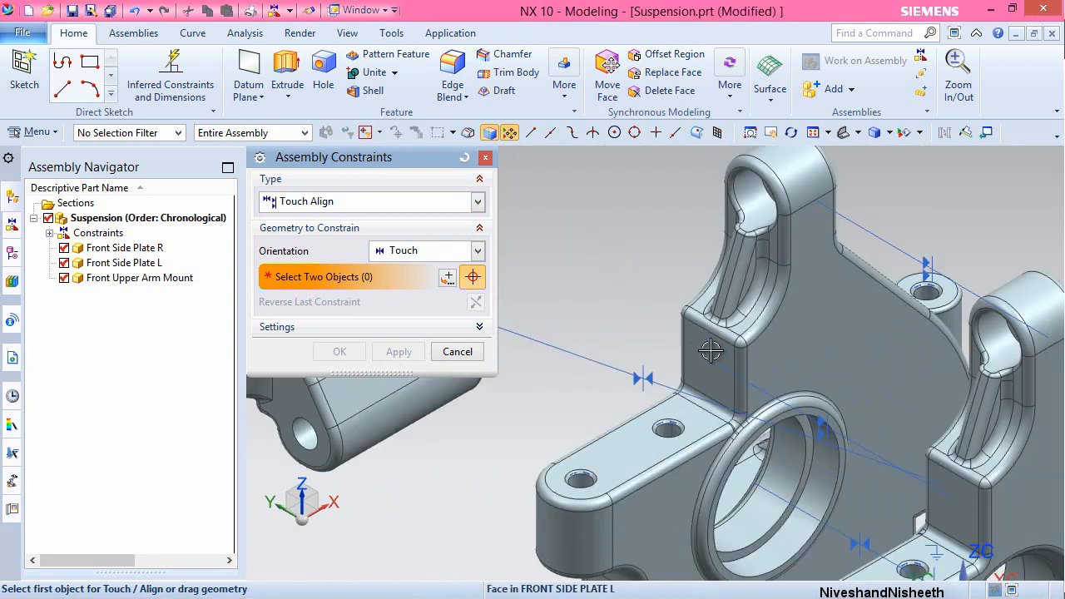
{"action": "left_click", "coordinate": [711, 351]}
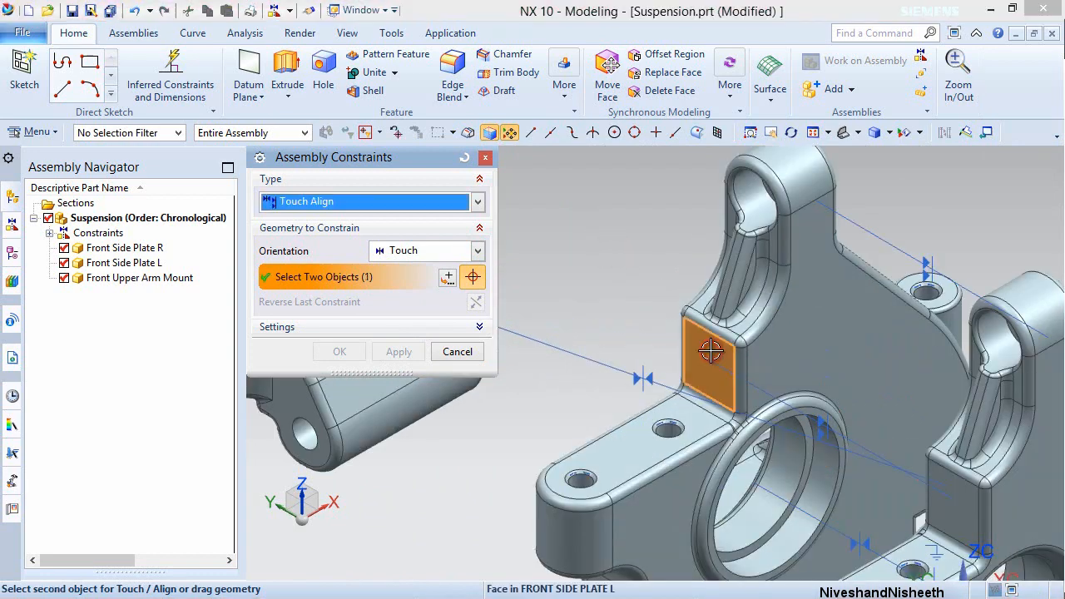
{"action": "left_click", "coordinate": [858, 133]}
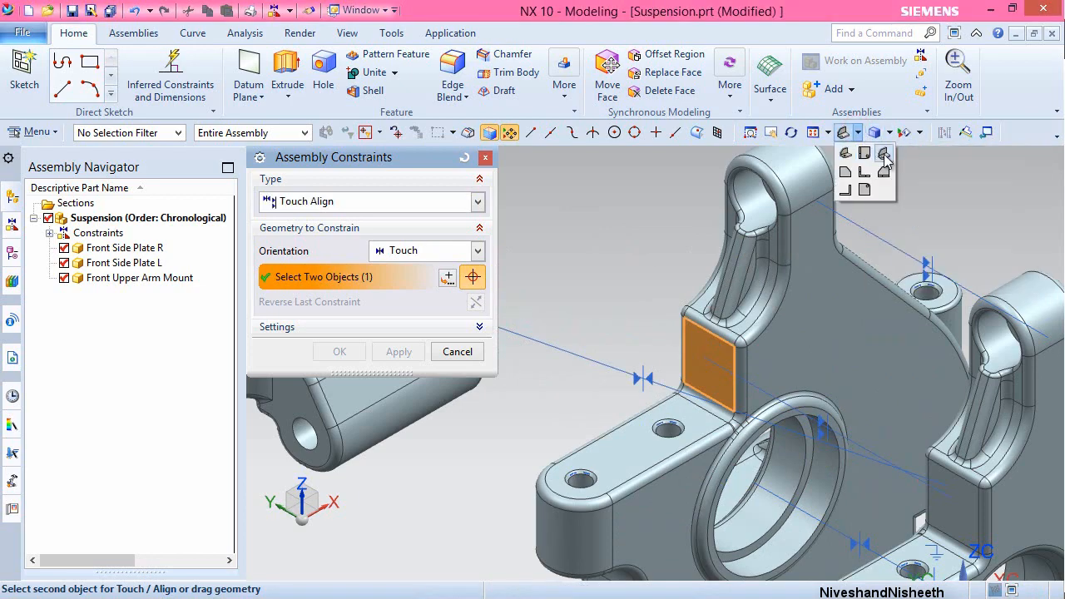
{"action": "left_click", "coordinate": [886, 154]}
{"action": "scroll", "coordinate": [883, 177], "scroll_direction": "up", "scroll_amount": 3}
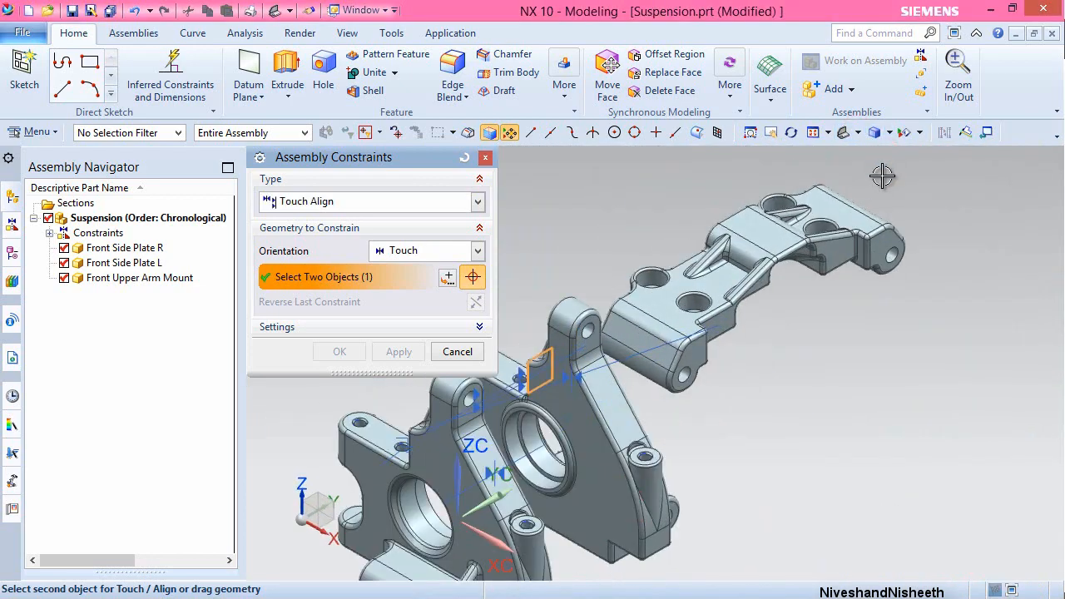
{"action": "left_click", "coordinate": [781, 301]}
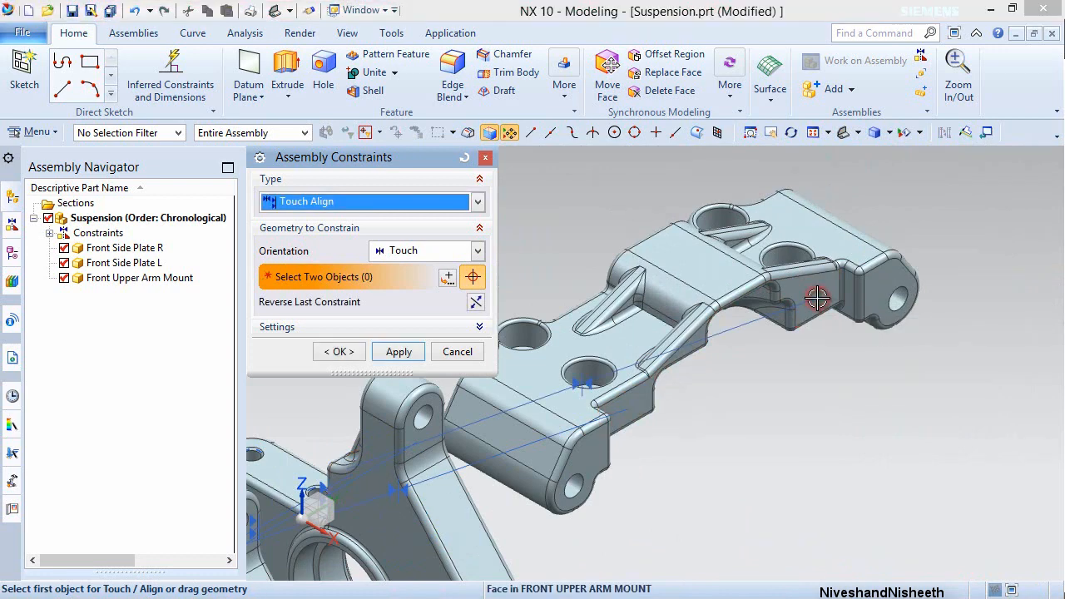
{"action": "left_click", "coordinate": [339, 352]}
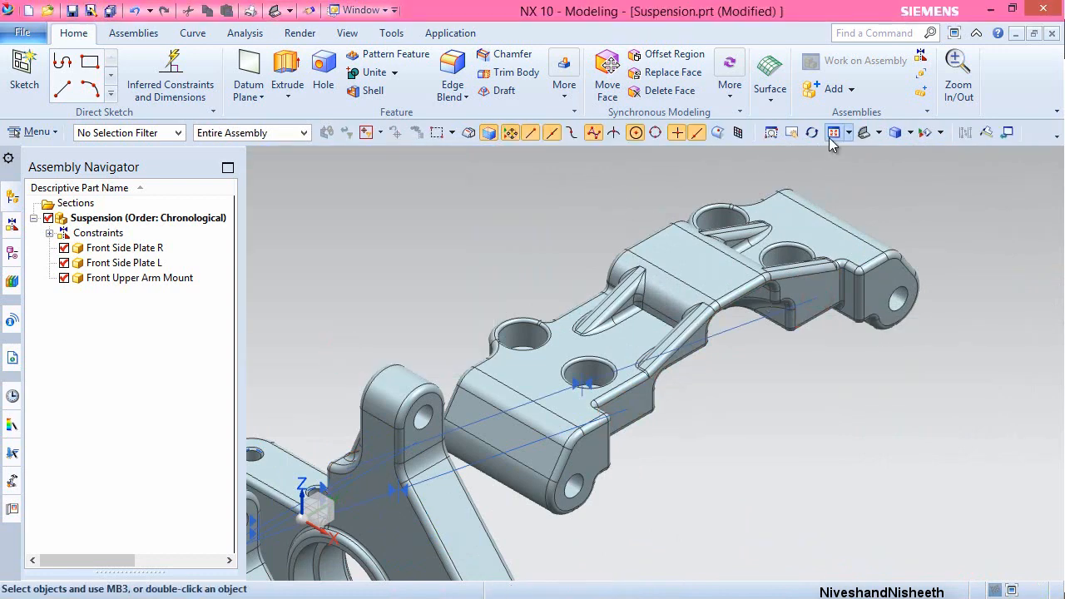
- Move the Front Upper Arm Mount 2.7 in along XC toward the side plates and raise it along ZC above them
{"action": "left_click", "coordinate": [835, 132]}
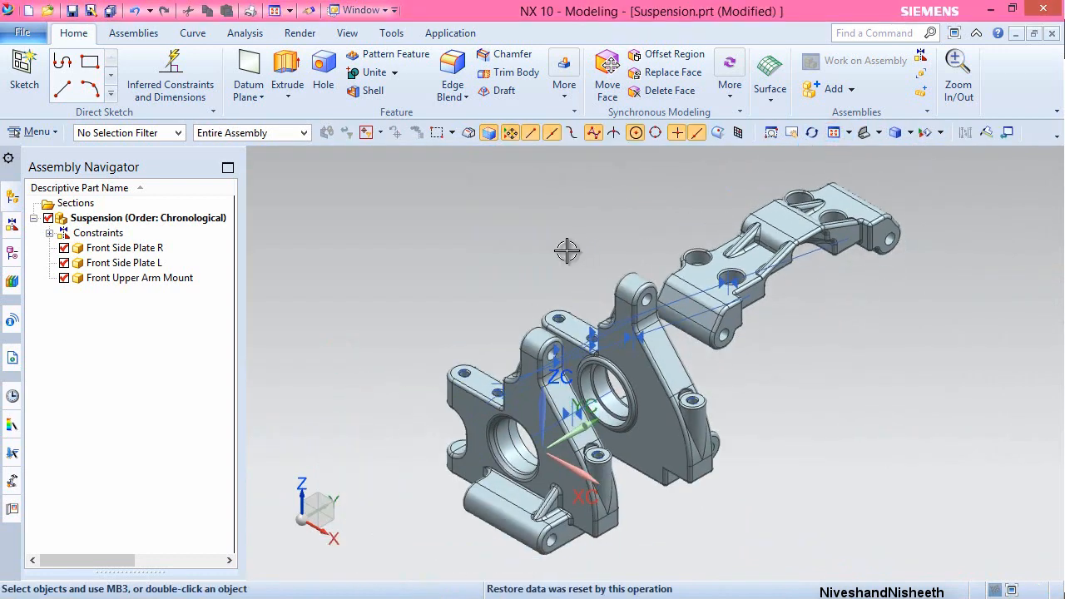
{"action": "left_click", "coordinate": [711, 255]}
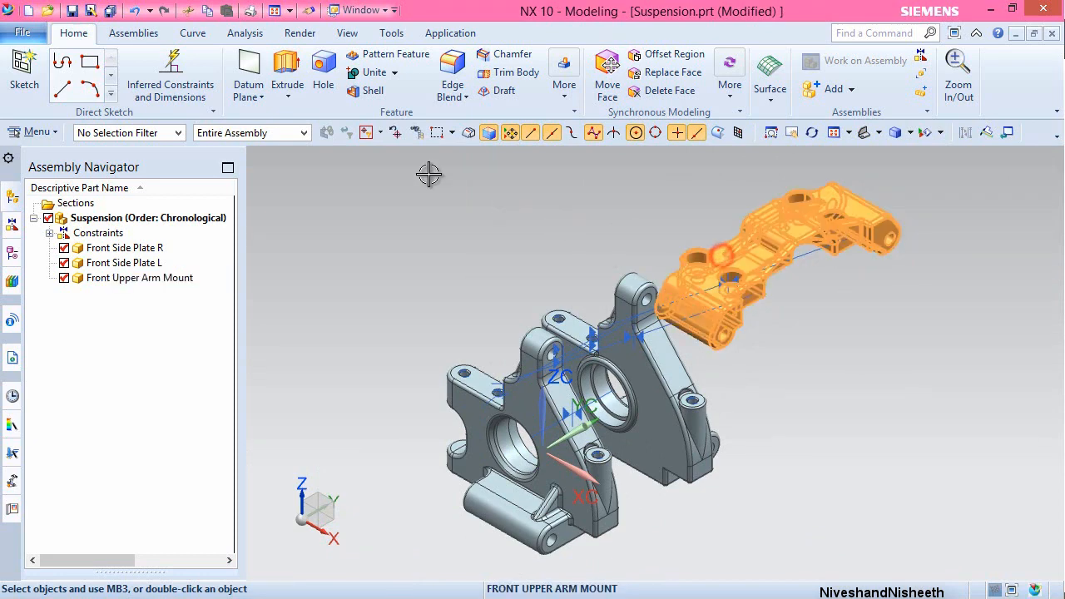
{"action": "left_click", "coordinate": [133, 34]}
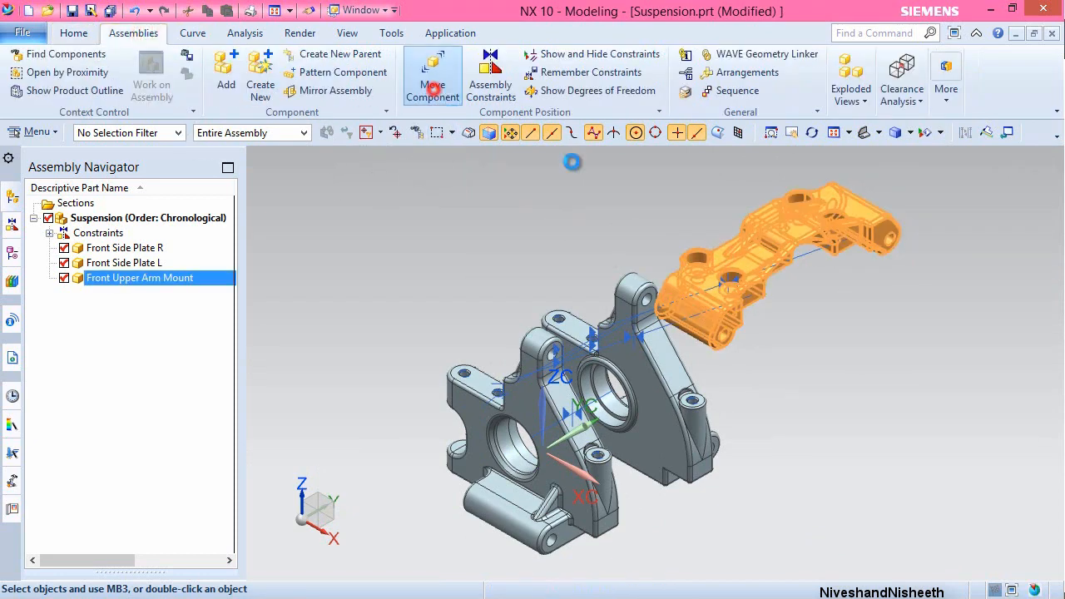
{"action": "left_click", "coordinate": [433, 83]}
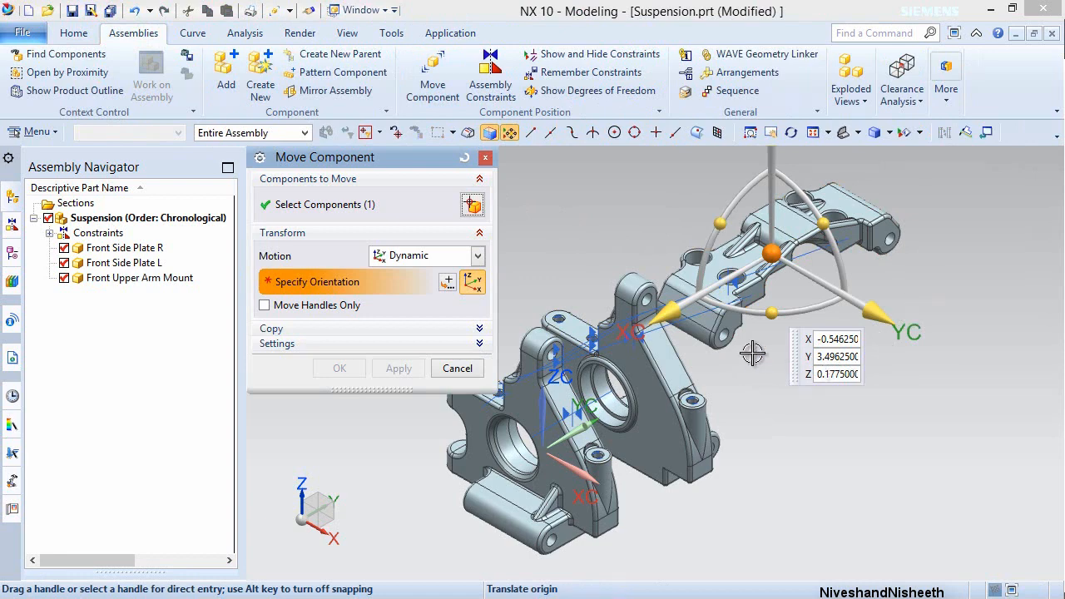
{"action": "left_click_drag", "start_coordinate": [670, 312], "coordinate": [337, 457]}
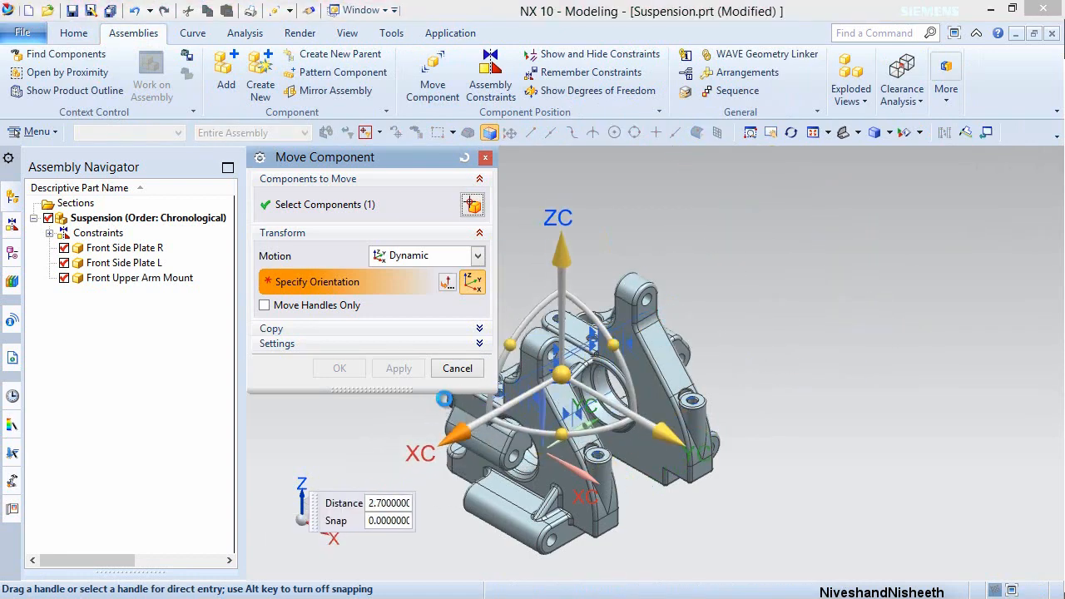
{"action": "scroll", "coordinate": [836, 367], "scroll_direction": "down", "scroll_amount": 2}
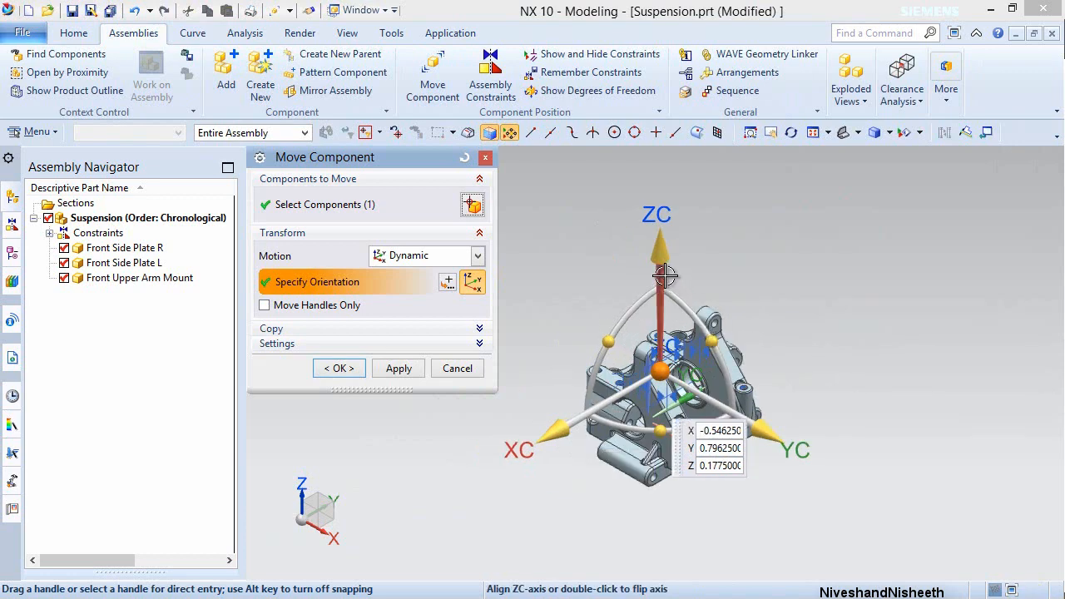
{"action": "left_click_drag", "start_coordinate": [661, 250], "coordinate": [668, 159]}
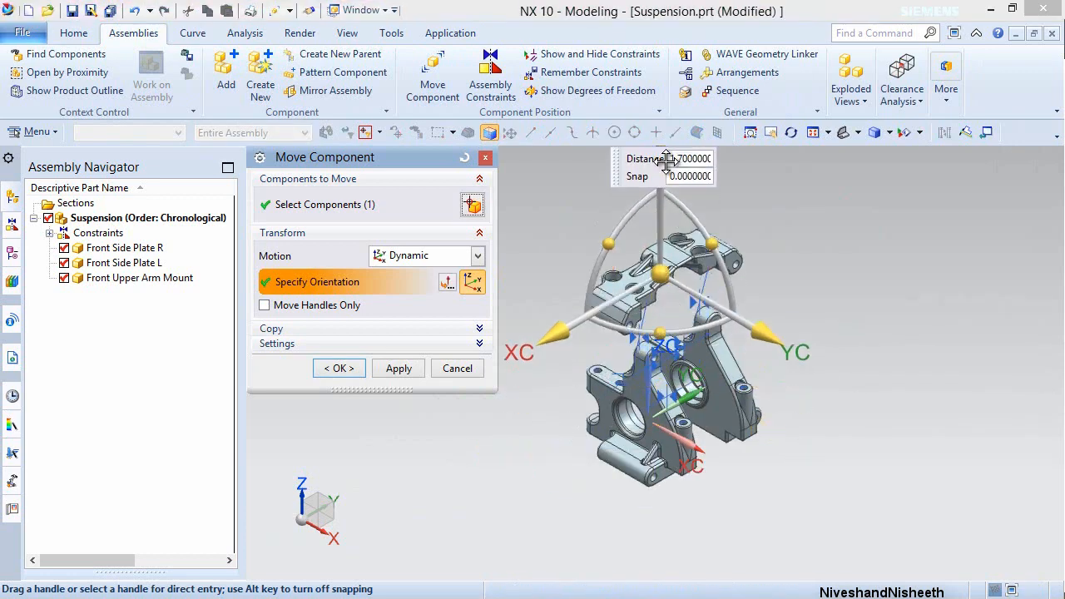
{"action": "left_click", "coordinate": [336, 368]}
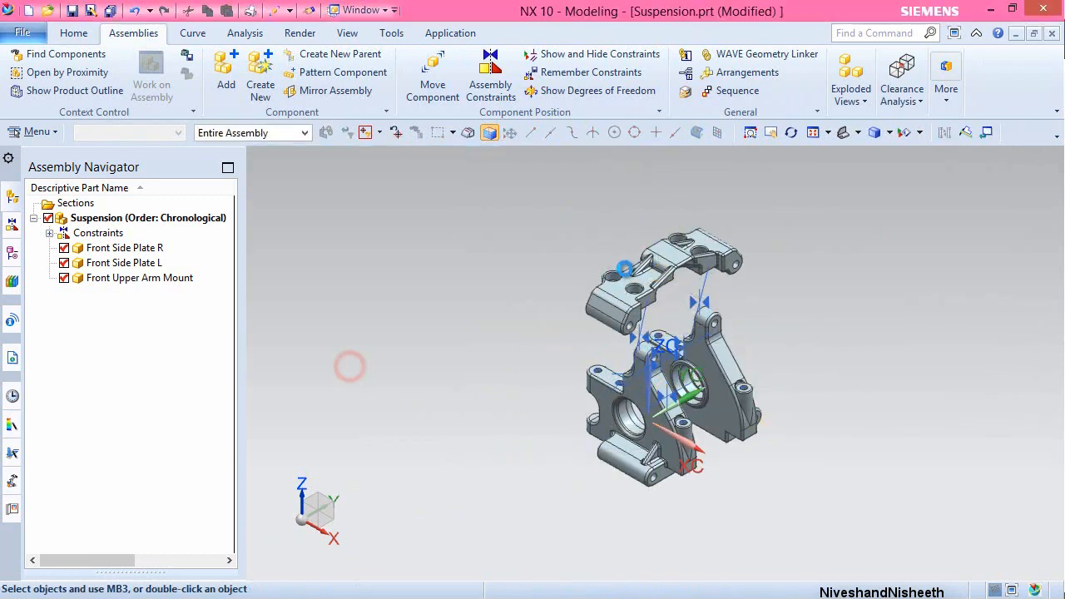
- Add a Touch constraint between Front Side Plate R's large flat outer face and the facing small vertical step face beside the Front Upper Arm Mount's lug
{"action": "scroll", "coordinate": [624, 340], "scroll_direction": "up", "scroll_amount": 3}
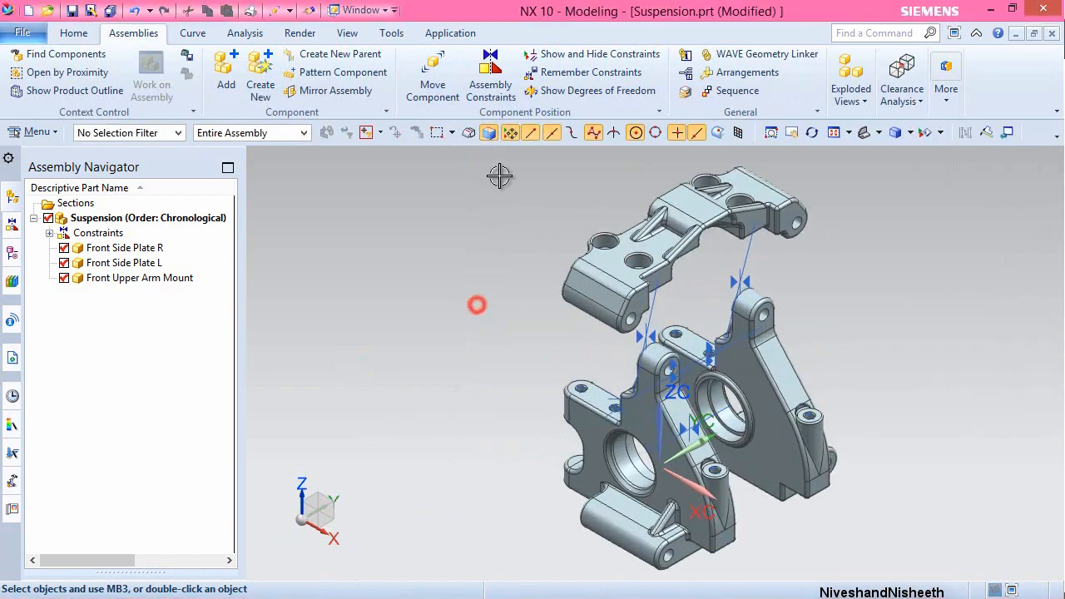
{"action": "left_click", "coordinate": [489, 79]}
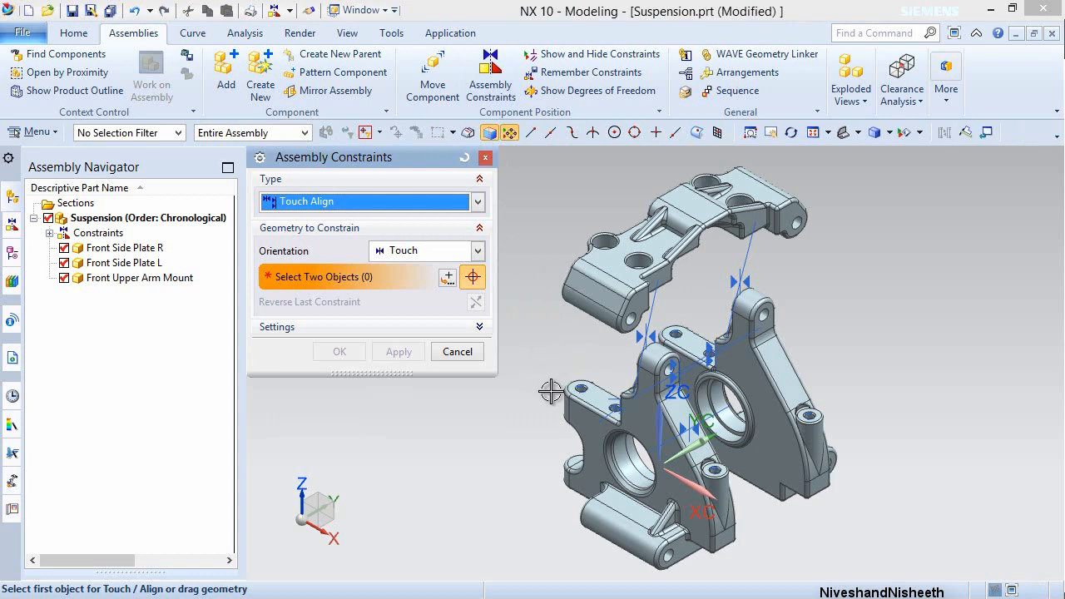
{"action": "scroll", "coordinate": [550, 391], "scroll_direction": "up", "scroll_amount": 4}
{"action": "left_click", "coordinate": [680, 437]}
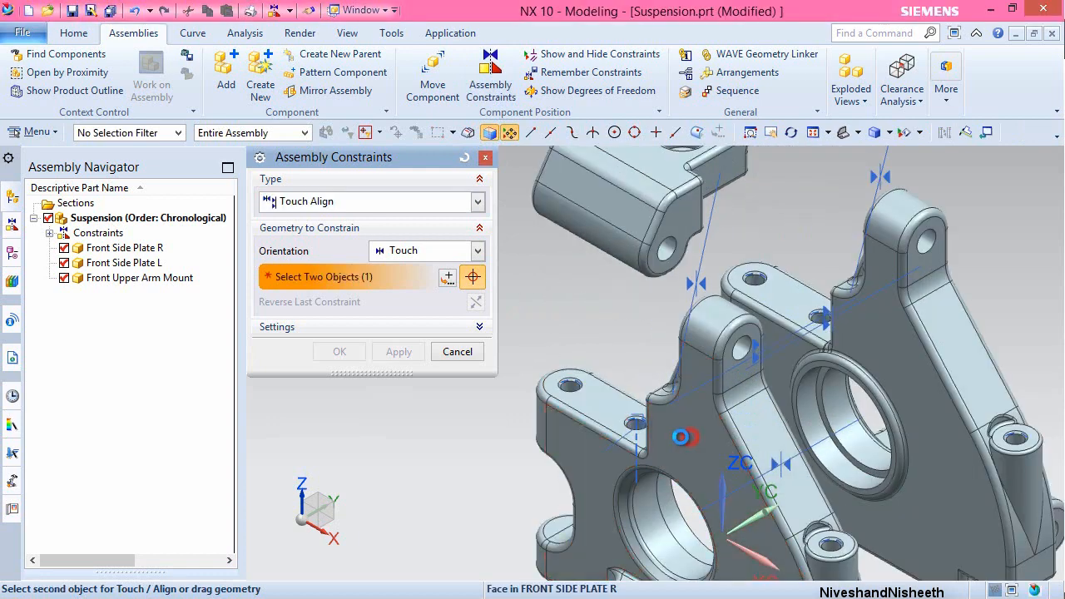
{"action": "left_click", "coordinate": [303, 494]}
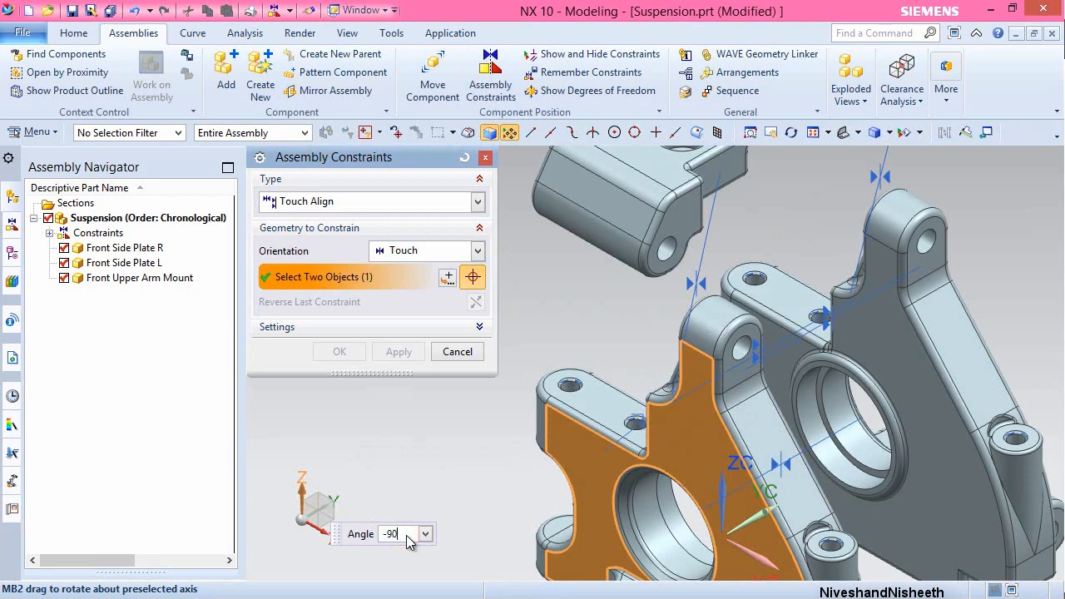
{"action": "scroll", "coordinate": [395, 501], "scroll_direction": "down", "scroll_amount": 2}
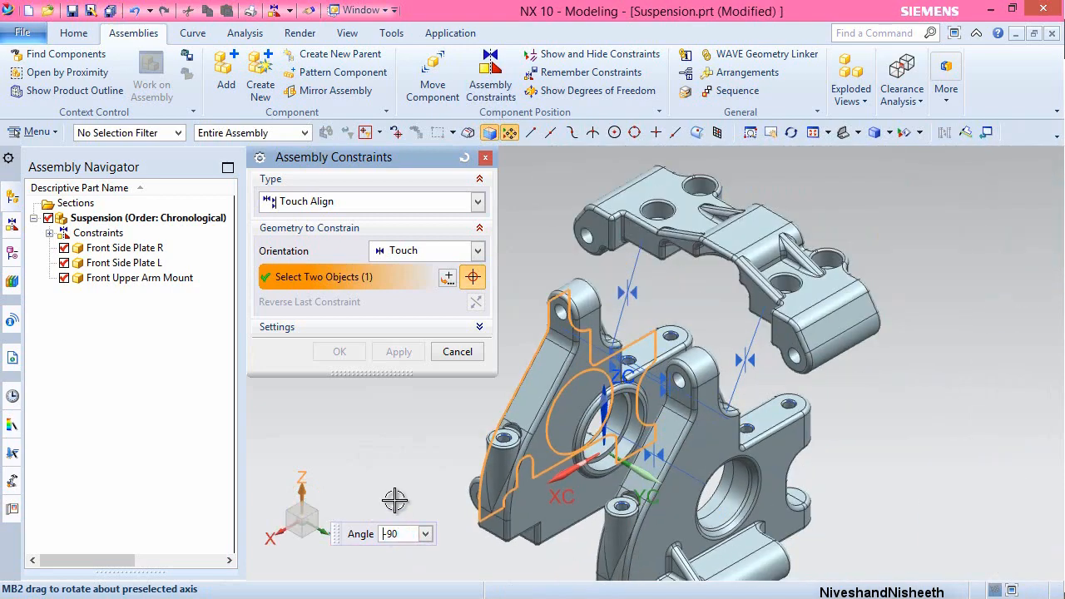
{"action": "scroll", "coordinate": [570, 250], "scroll_direction": "up", "scroll_amount": 5}
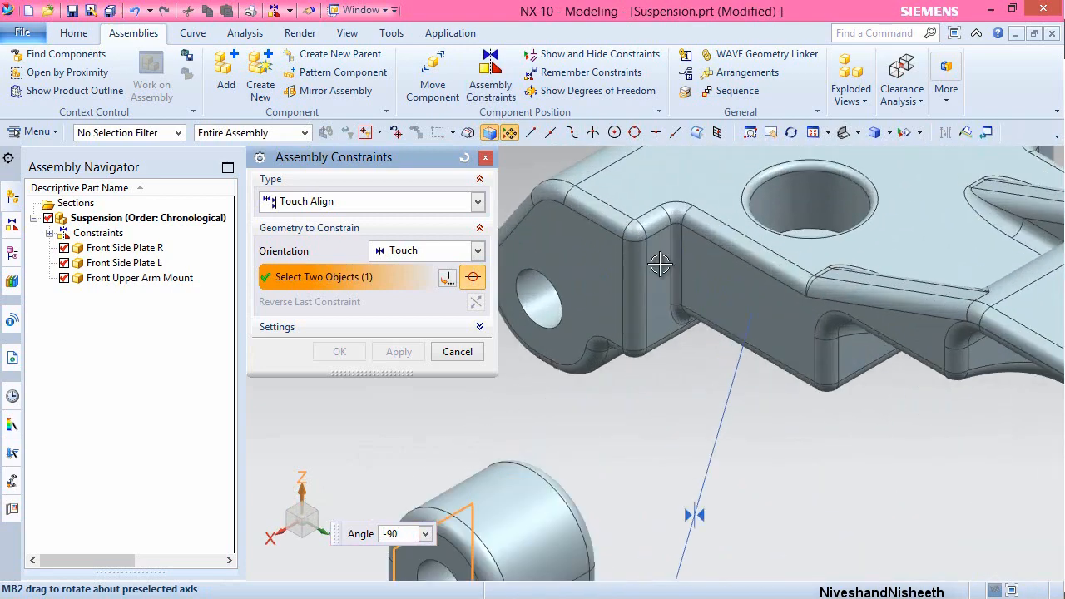
{"action": "left_click", "coordinate": [660, 264]}
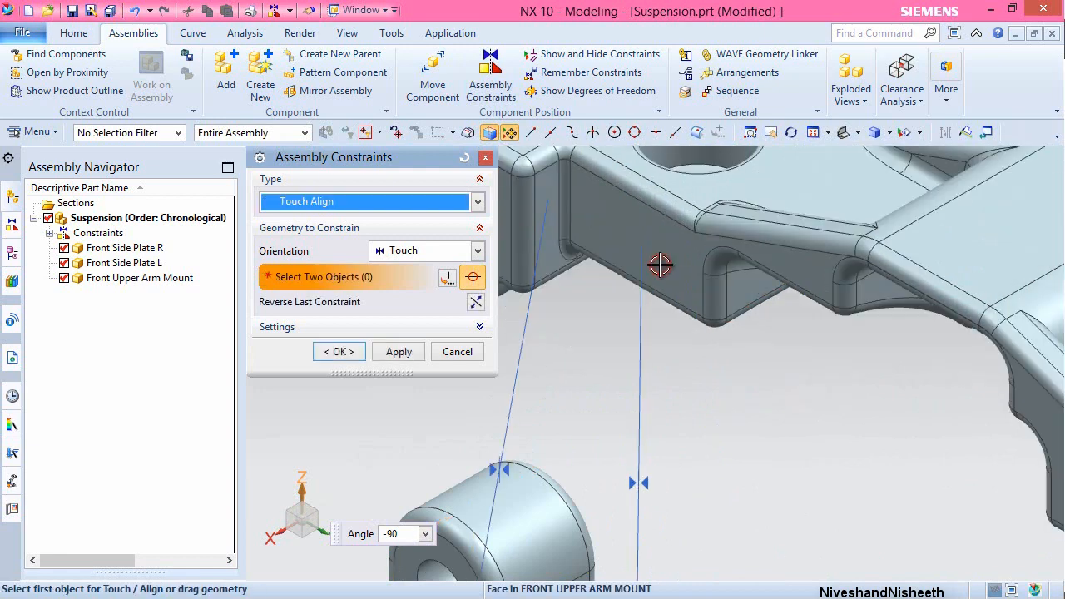
{"action": "left_click", "coordinate": [398, 352]}
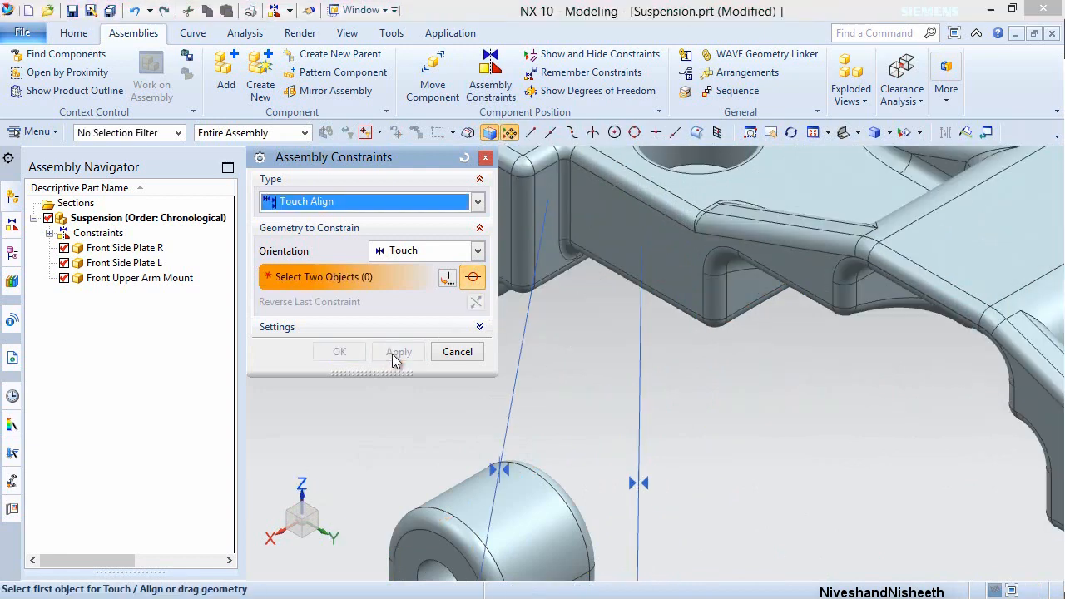
- Add a Touch constraint between the small vertical step face at the Front Upper Arm Mount's other end and Front Side Plate L's large flat face
{"action": "scroll", "coordinate": [513, 311], "scroll_direction": "down", "scroll_amount": 5}
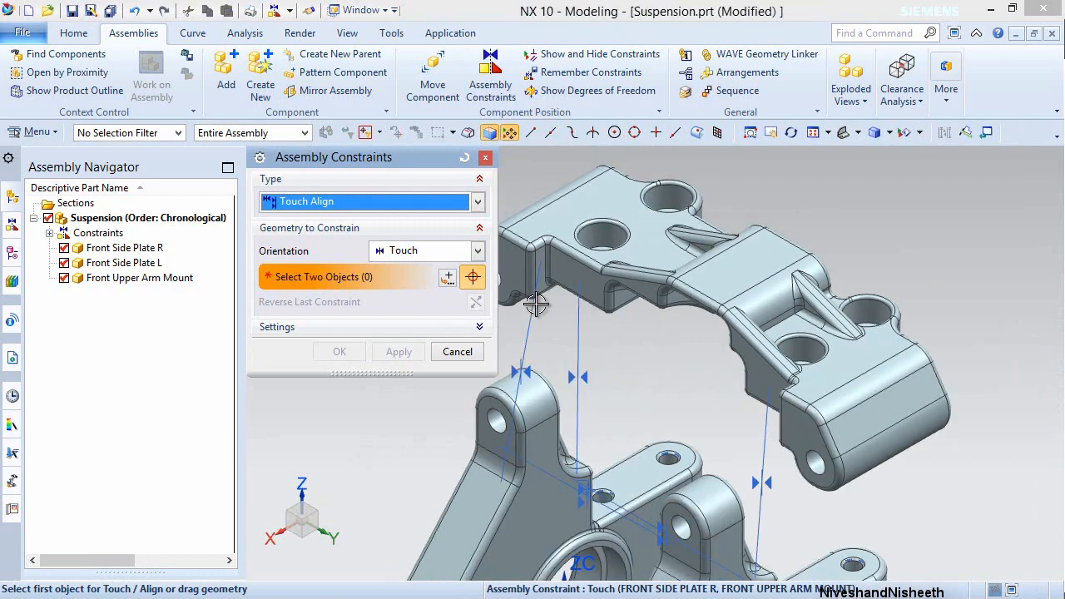
{"action": "left_click", "coordinate": [857, 134]}
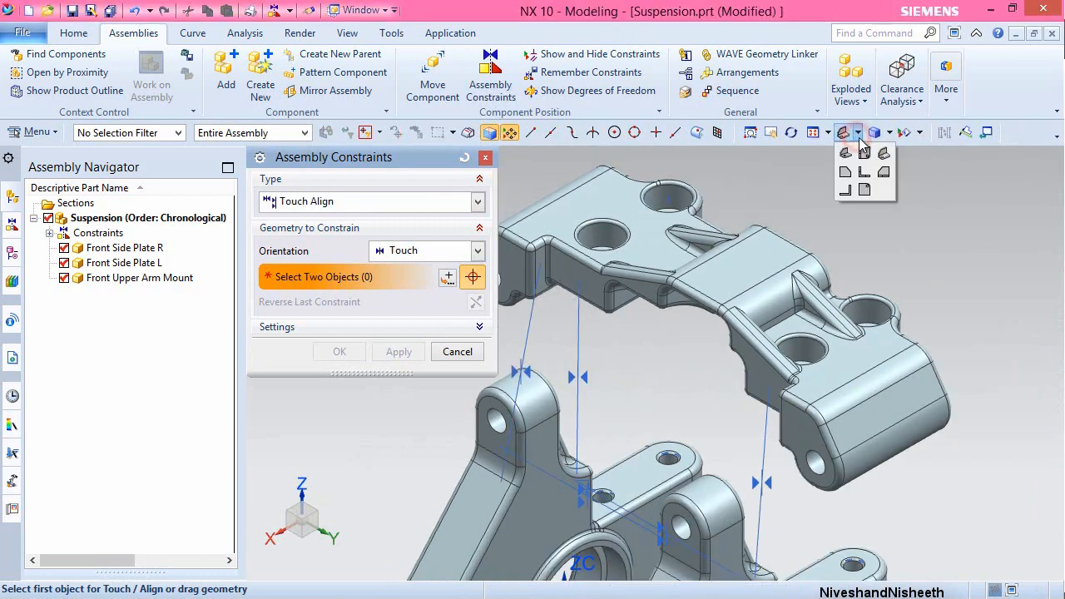
{"action": "left_click", "coordinate": [884, 155]}
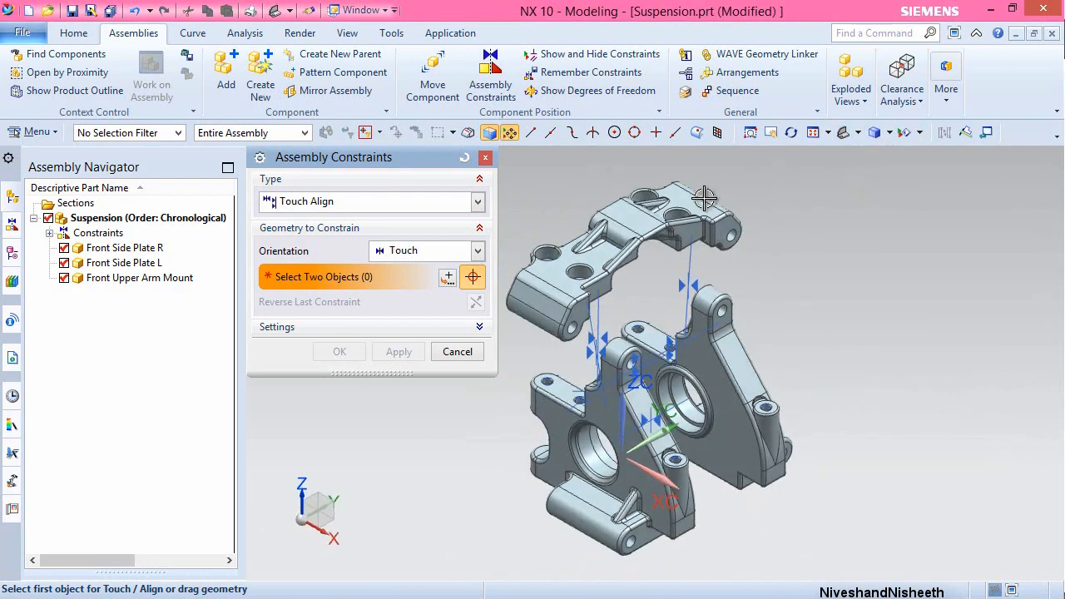
{"action": "scroll", "coordinate": [704, 197], "scroll_direction": "up", "scroll_amount": 6}
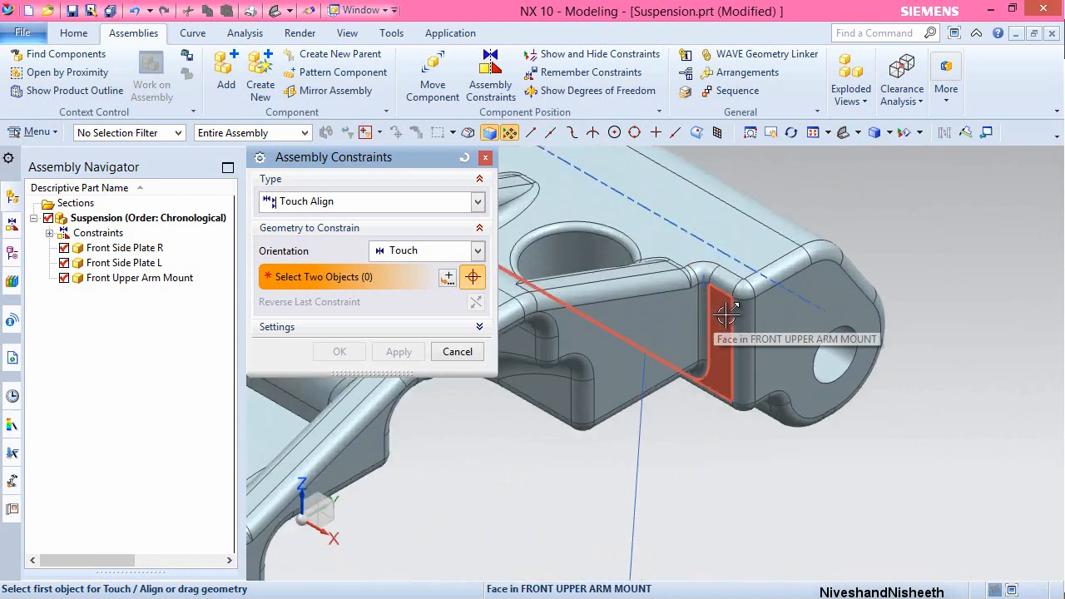
{"action": "left_click", "coordinate": [726, 314]}
{"action": "scroll", "coordinate": [726, 314], "scroll_direction": "down", "scroll_amount": 6}
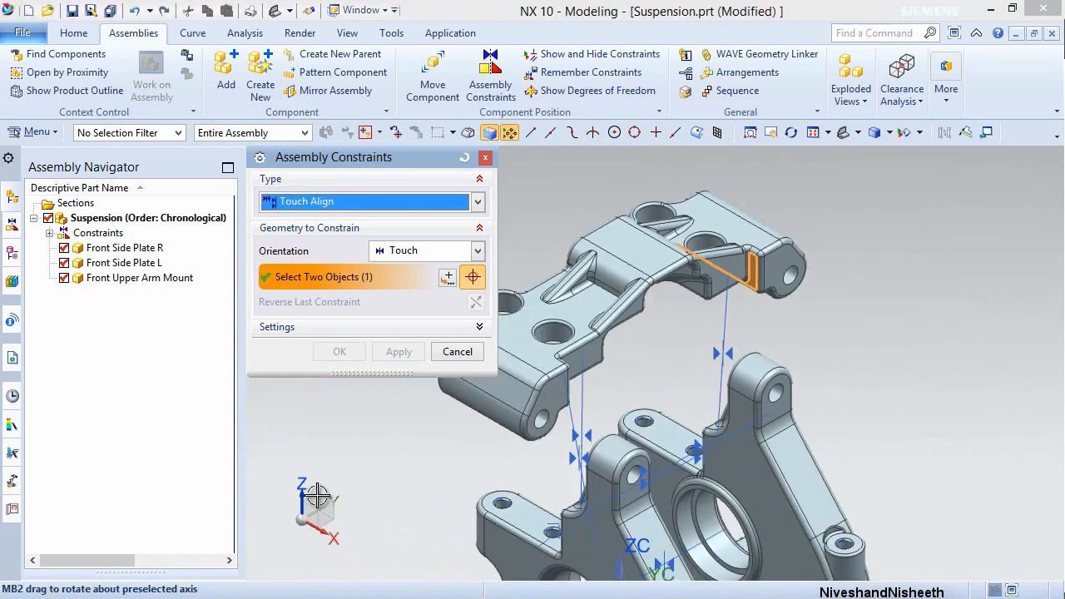
{"action": "left_click", "coordinate": [317, 495]}
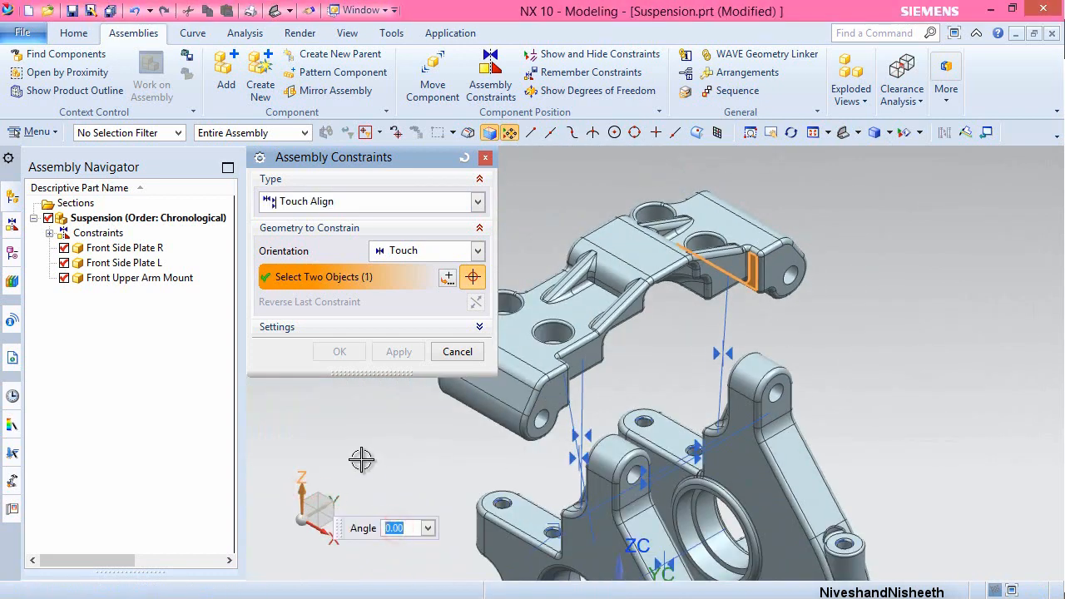
{"action": "key", "text": "Return"}
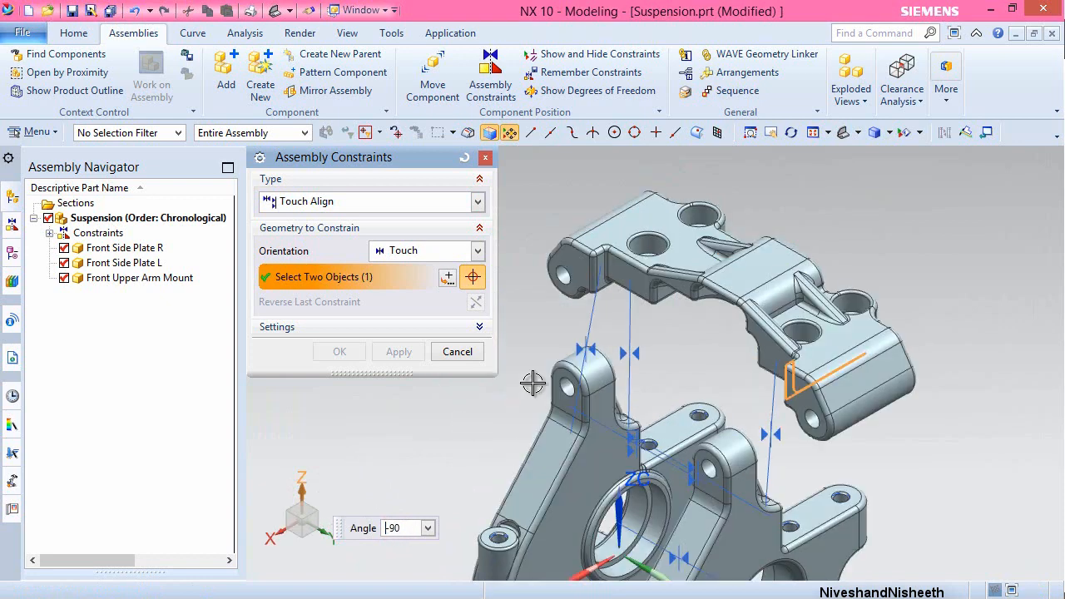
{"action": "scroll", "coordinate": [552, 356], "scroll_direction": "down", "scroll_amount": 2}
{"action": "scroll", "coordinate": [663, 486], "scroll_direction": "up", "scroll_amount": 3}
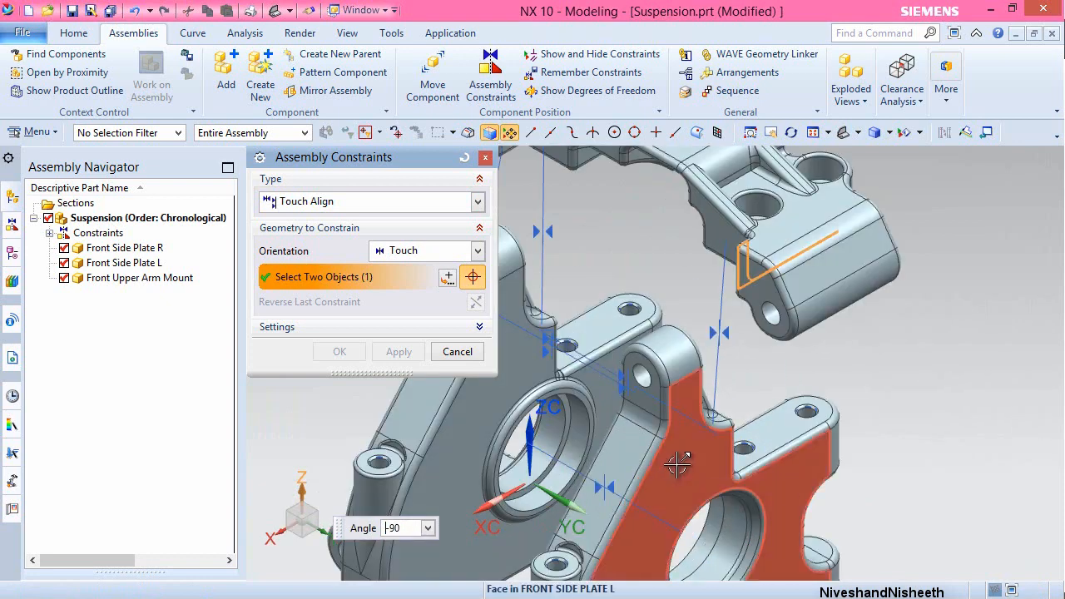
{"action": "left_click", "coordinate": [676, 464]}
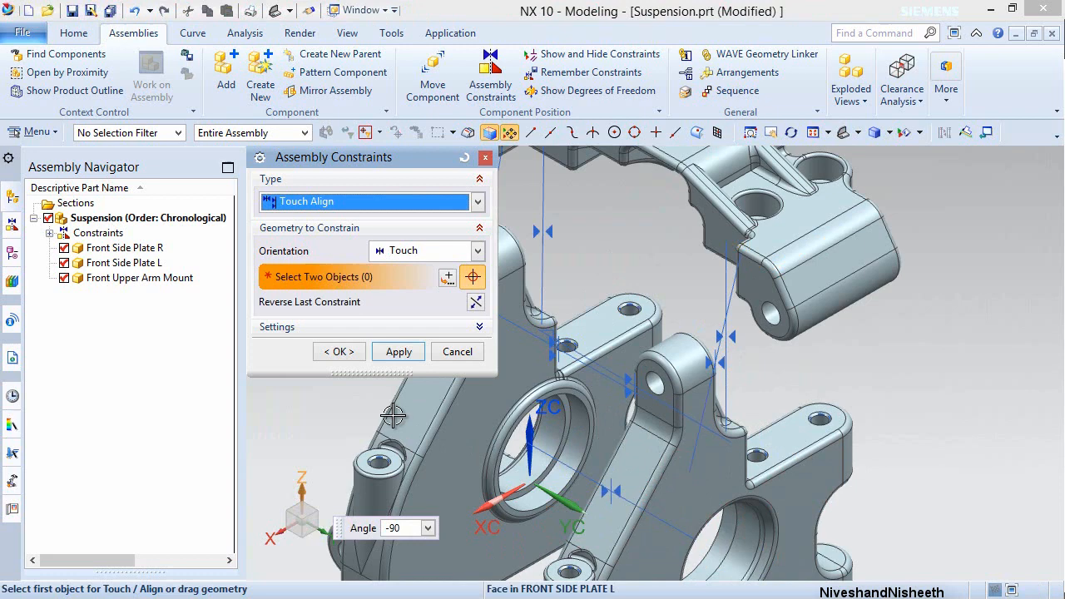
{"action": "left_click", "coordinate": [339, 351]}
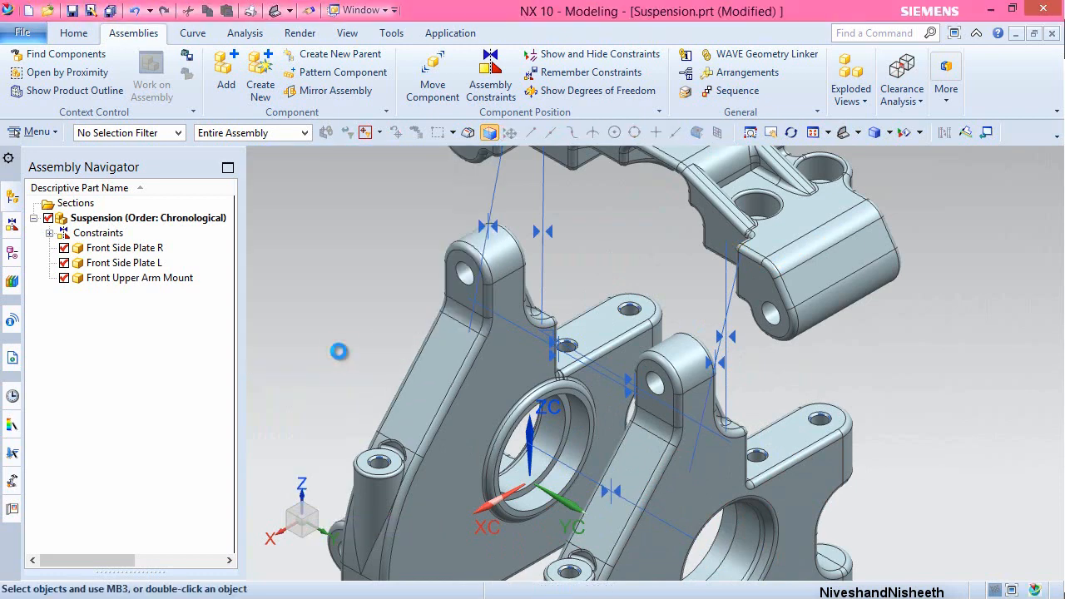
- Add a 0.0937 in Distance constraint between the top face of Front Side Plate R's two-hole arm and the Front Upper Arm Mount's underside, and save the assembly
{"action": "right_click", "coordinate": [599, 251]}
{"action": "key", "text": "End"}
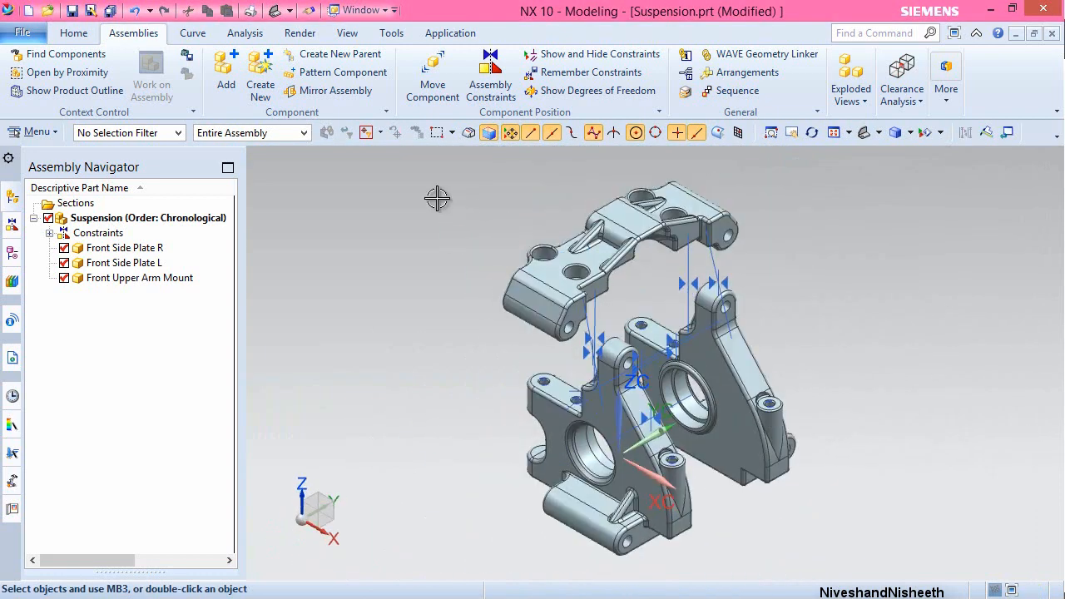
{"action": "right_click", "coordinate": [434, 221]}
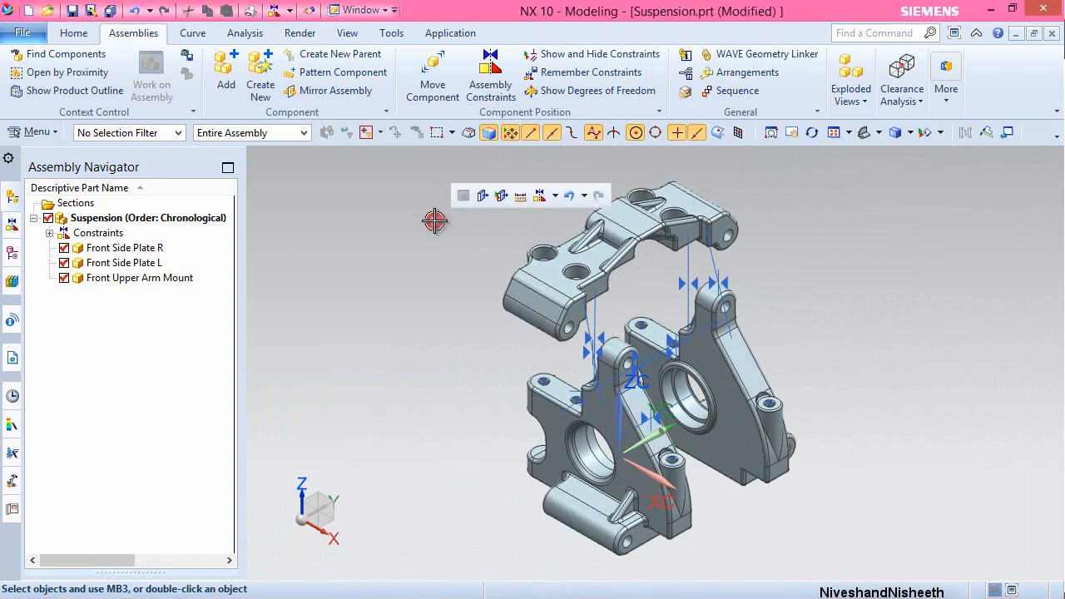
{"action": "left_click", "coordinate": [483, 71]}
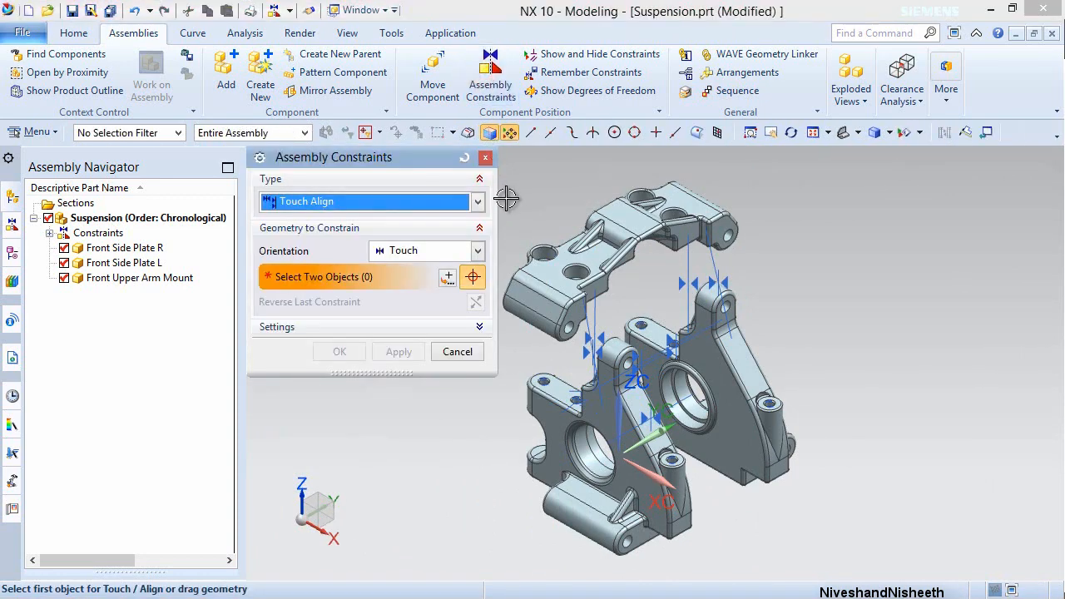
{"action": "left_click", "coordinate": [475, 202]}
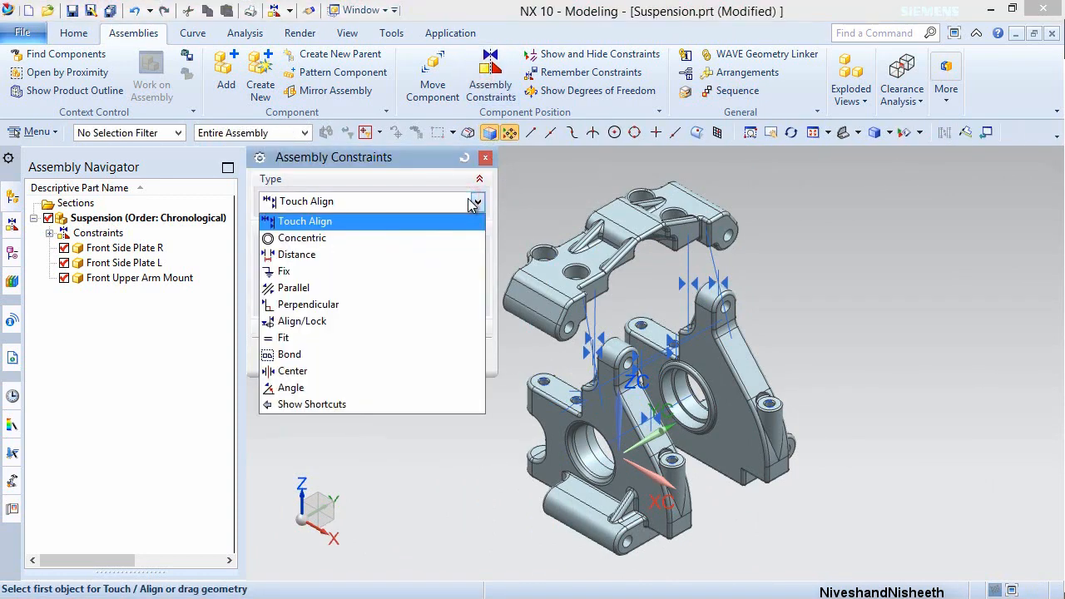
{"action": "left_click", "coordinate": [303, 257]}
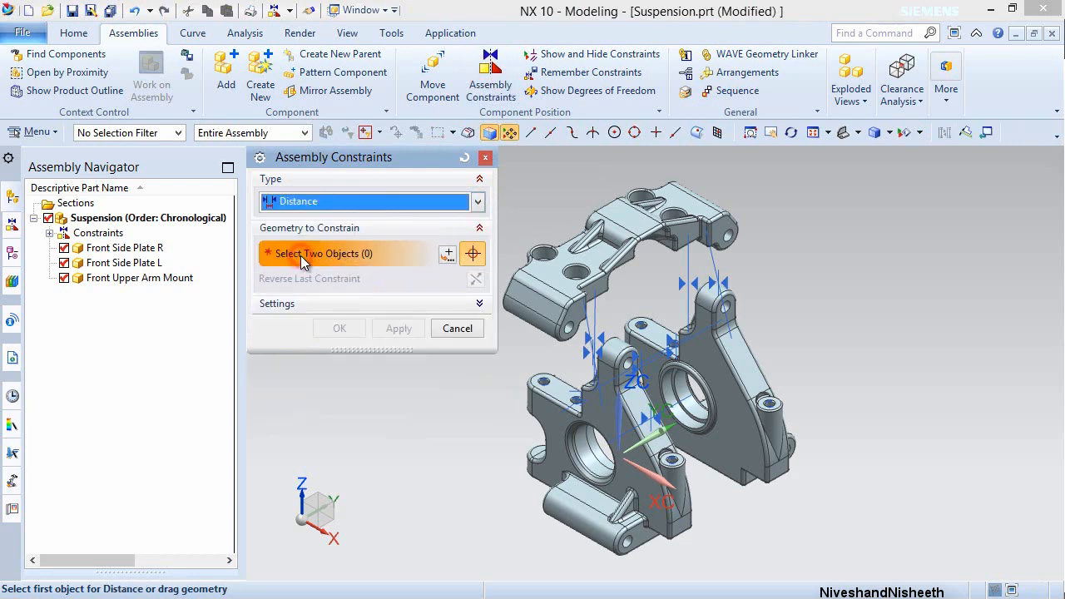
{"action": "scroll", "coordinate": [549, 358], "scroll_direction": "up", "scroll_amount": 5}
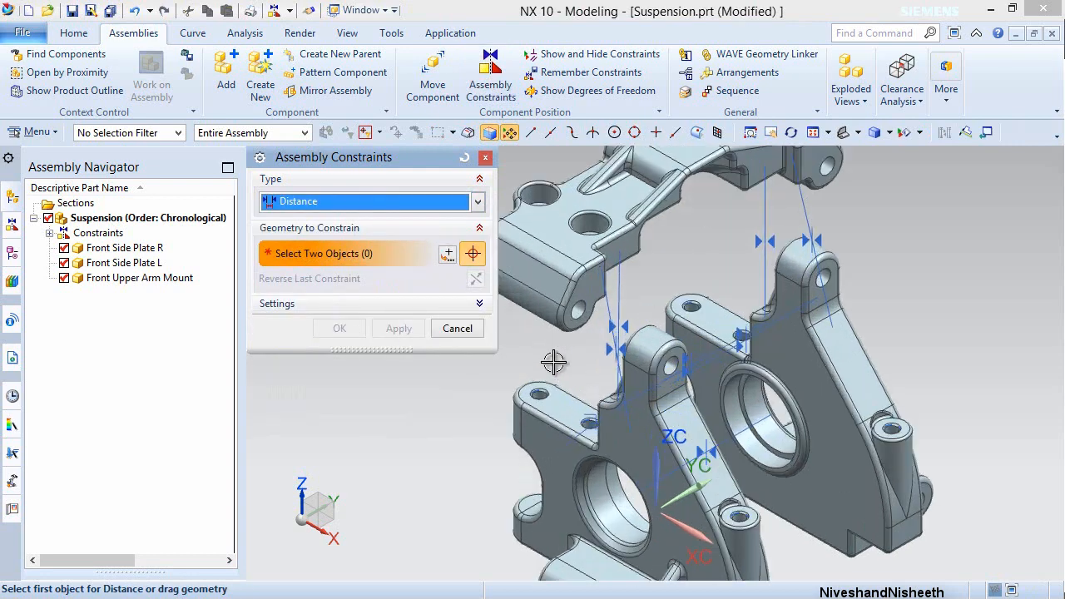
{"action": "left_click", "coordinate": [569, 442]}
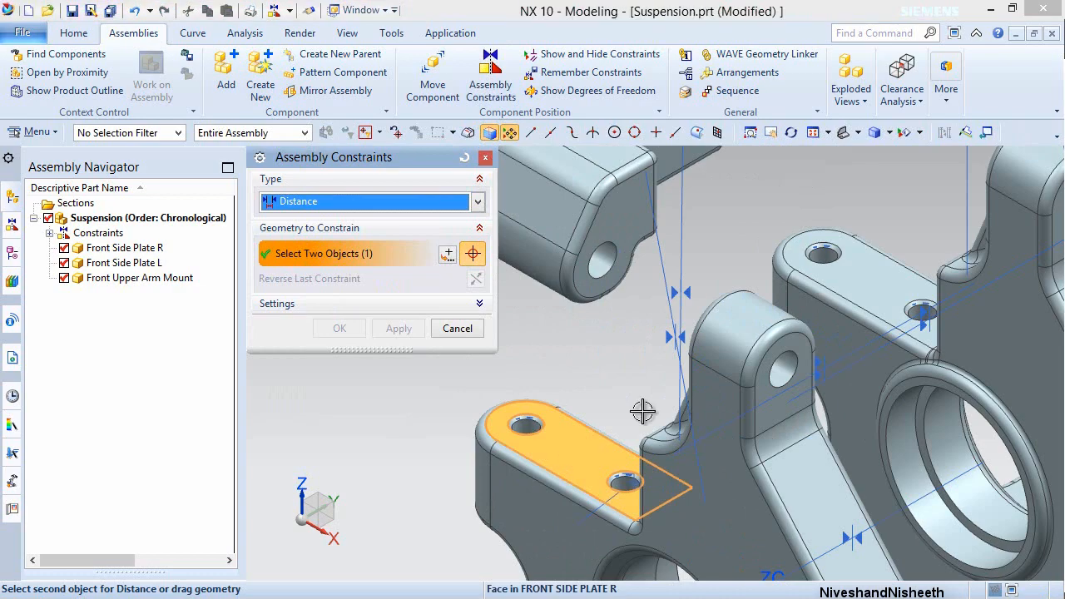
{"action": "middle_click_drag", "start_coordinate": [642, 410], "coordinate": [652, 341]}
{"action": "scroll", "coordinate": [653, 342], "scroll_direction": "down", "scroll_amount": 1}
{"action": "scroll", "coordinate": [614, 305], "scroll_direction": "up", "scroll_amount": 1}
{"action": "scroll", "coordinate": [612, 262], "scroll_direction": "up", "scroll_amount": 1}
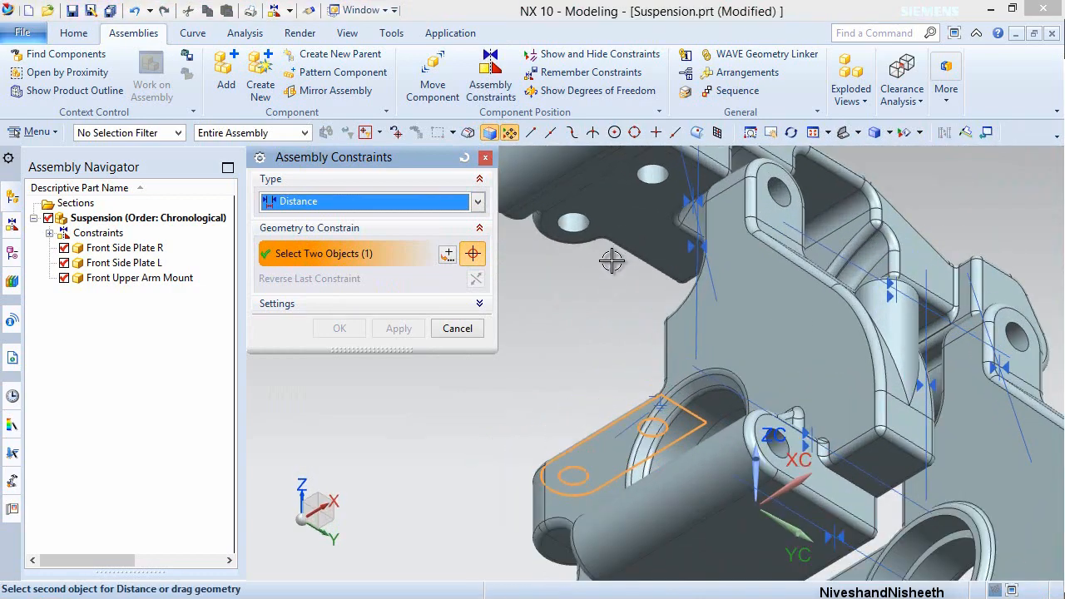
{"action": "left_click", "coordinate": [639, 213]}
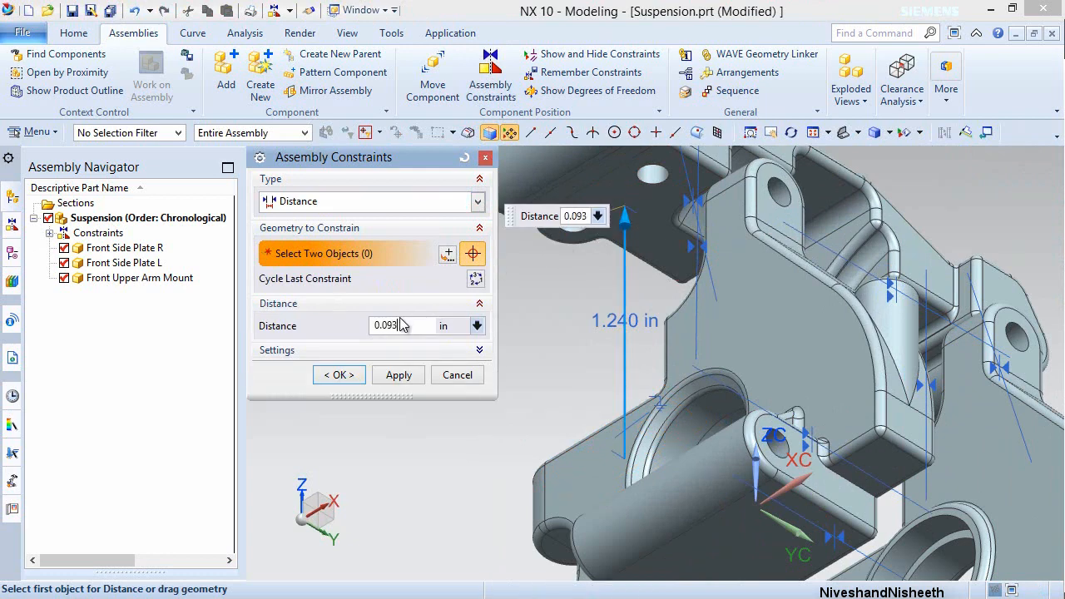
{"action": "key", "text": "Return"}
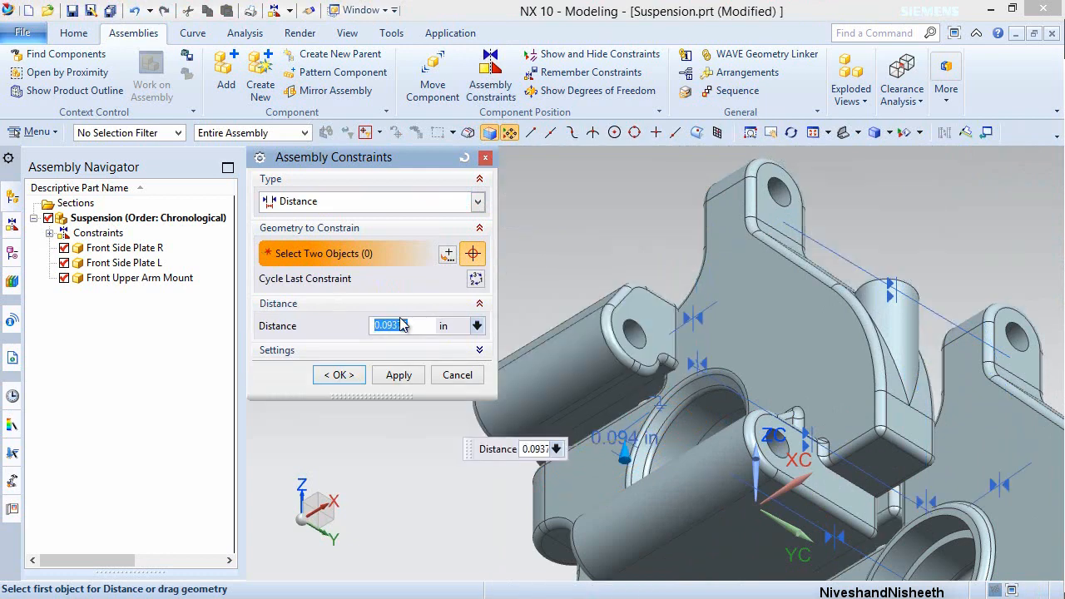
{"action": "left_click", "coordinate": [340, 374]}
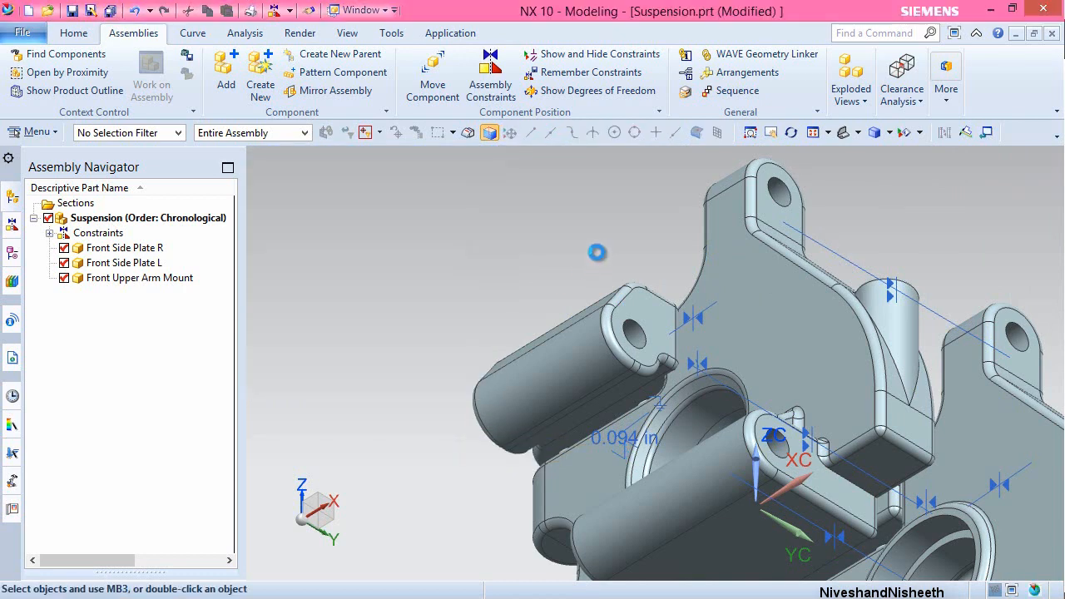
{"action": "key", "text": "End"}
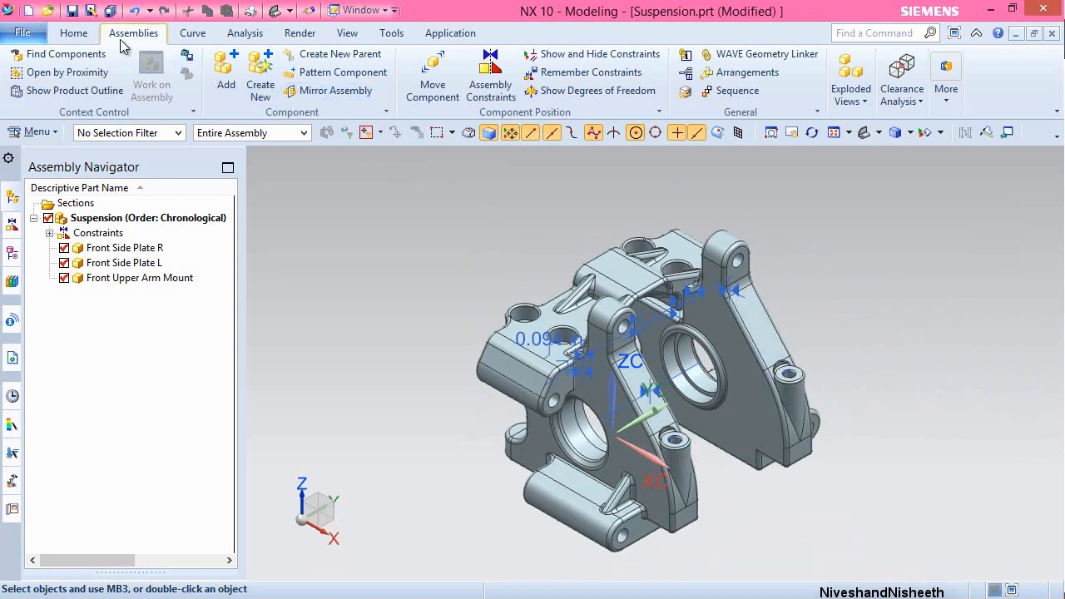
{"action": "left_click", "coordinate": [73, 11]}
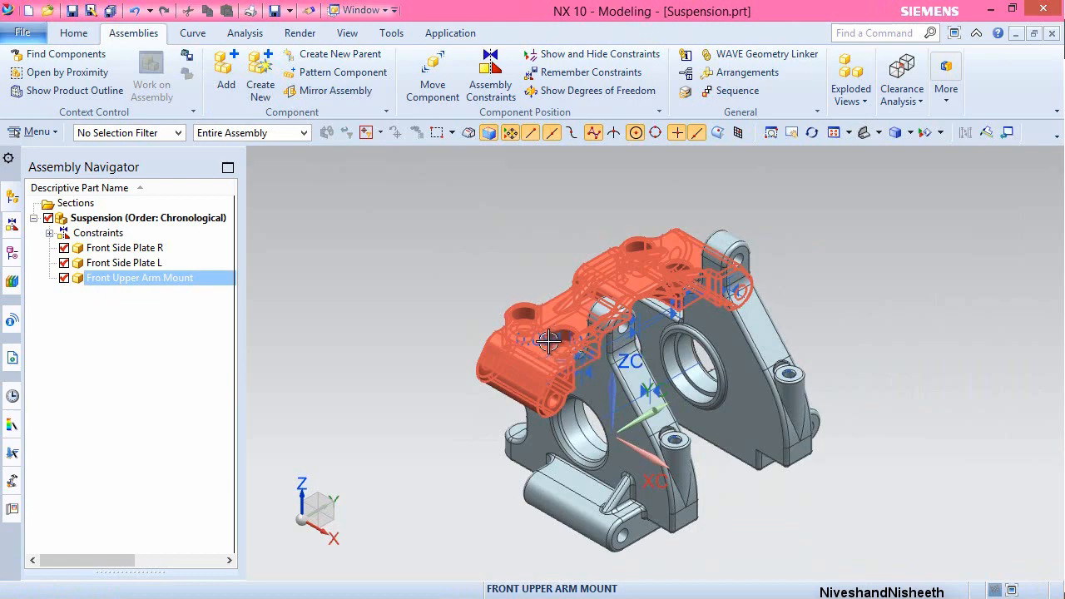
- Review the assembly's constraint list and inspect how the Front Upper Arm Mount sits against the side plates from several angles
{"action": "scroll", "coordinate": [556, 337], "scroll_direction": "up", "scroll_amount": 5}
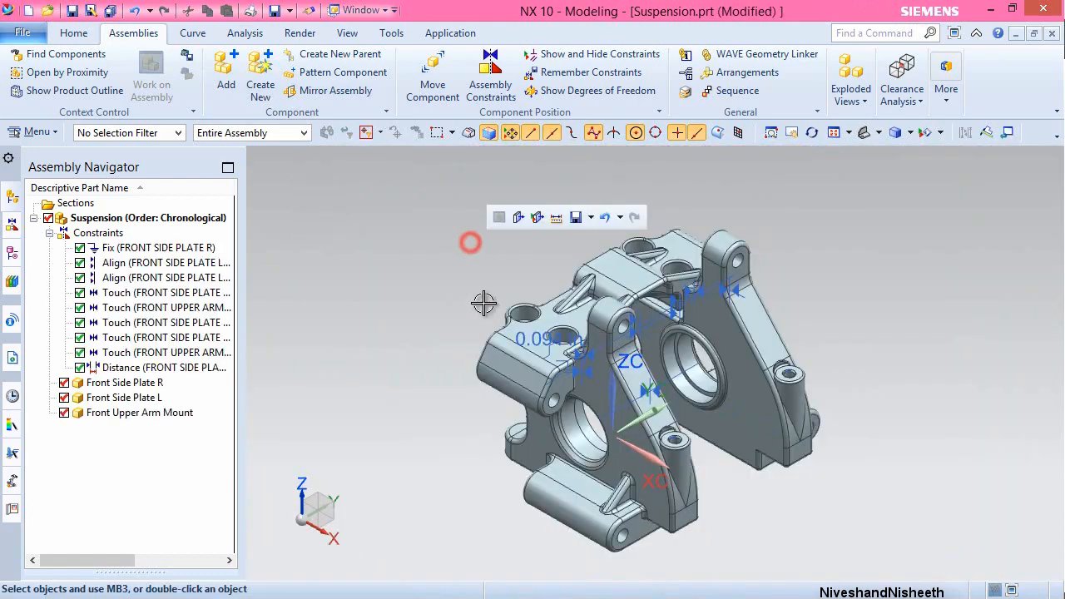
{"action": "scroll", "coordinate": [482, 302], "scroll_direction": "up", "scroll_amount": 5}
{"action": "left_click", "coordinate": [507, 373]}
{"action": "scroll", "coordinate": [508, 372], "scroll_direction": "up", "scroll_amount": 1}
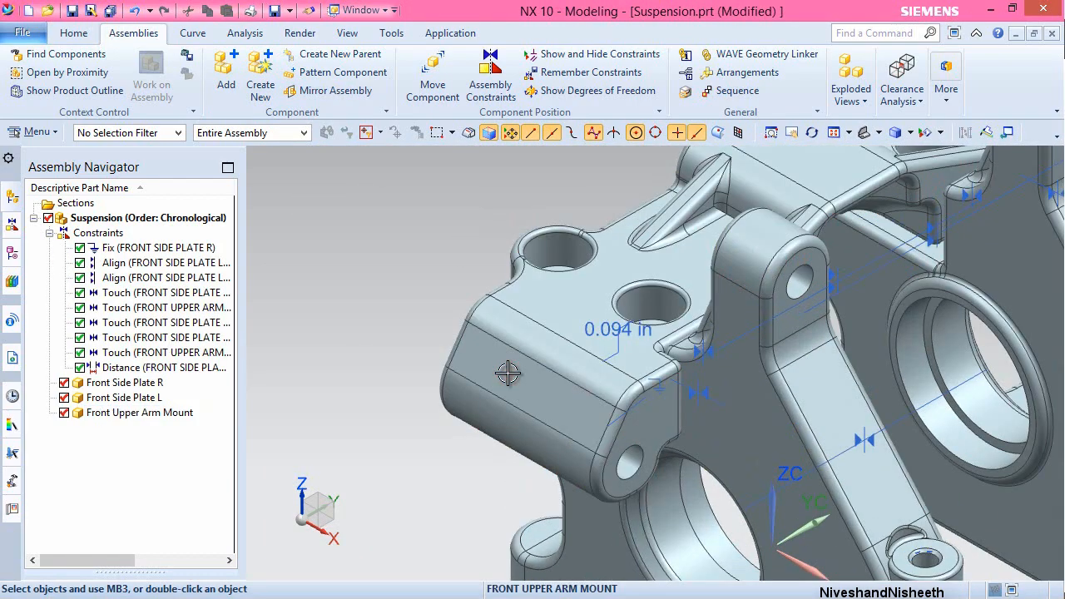
{"action": "middle_click_drag", "start_coordinate": [526, 361], "coordinate": [617, 353]}
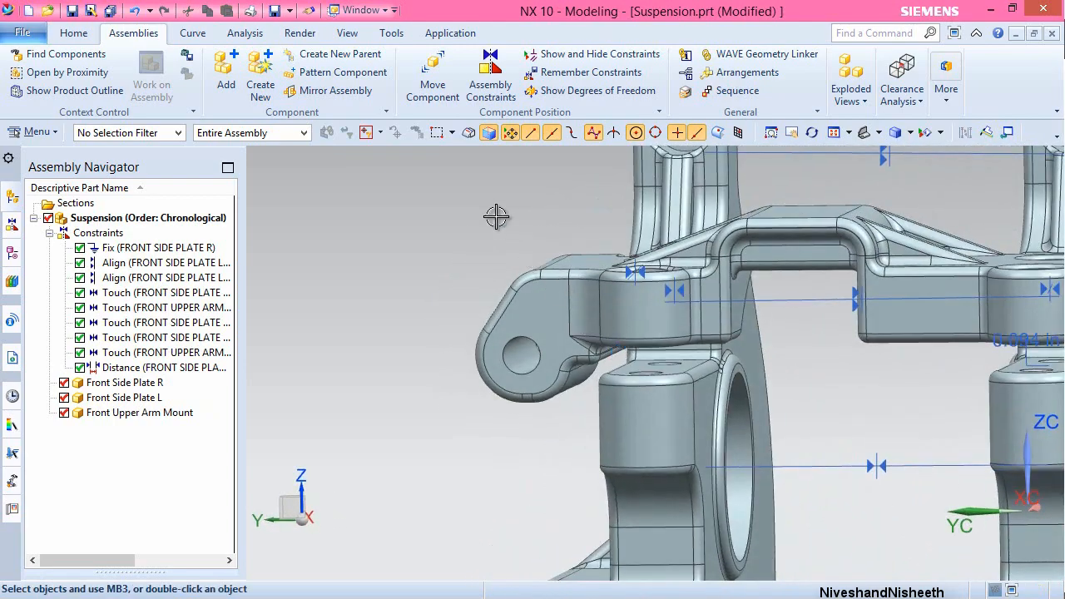
{"action": "key", "text": "End"}
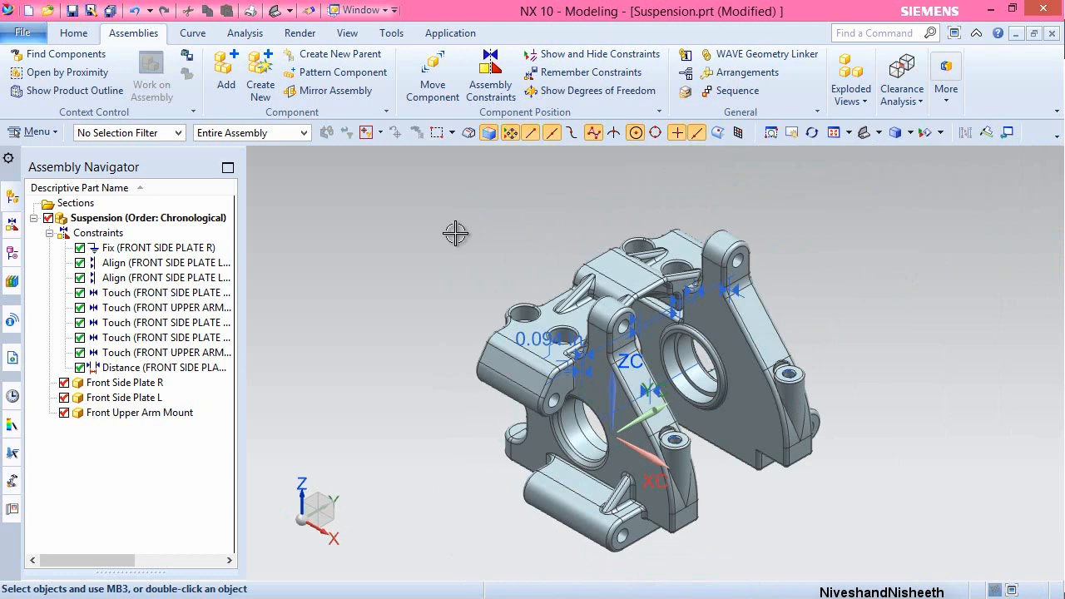
- Add the Front Shock Brace component with Move positioning and the Entire Part reference set, placing it at the origin (0, 0, 0)
{"action": "left_click", "coordinate": [226, 83]}
{"action": "left_click", "coordinate": [471, 357]}
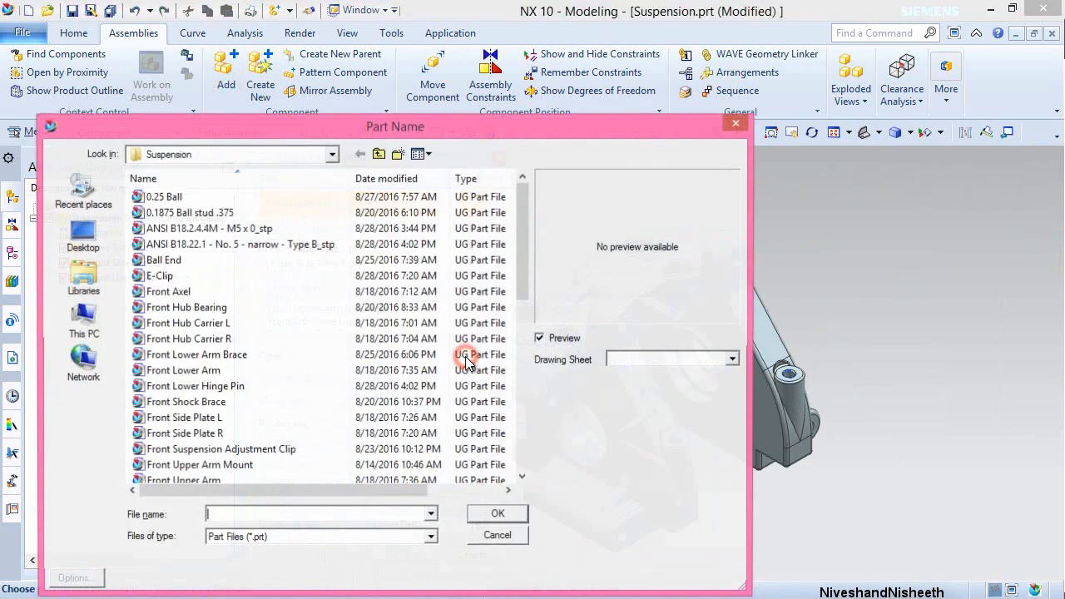
{"action": "left_click", "coordinate": [522, 478]}
{"action": "left_click", "coordinate": [523, 477]}
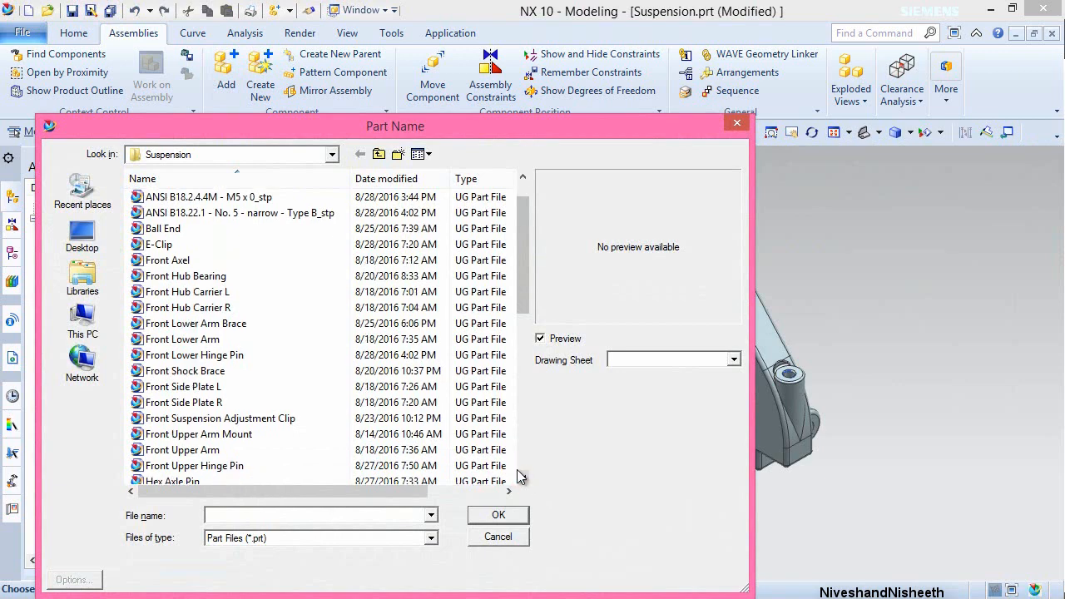
{"action": "left_click", "coordinate": [203, 373]}
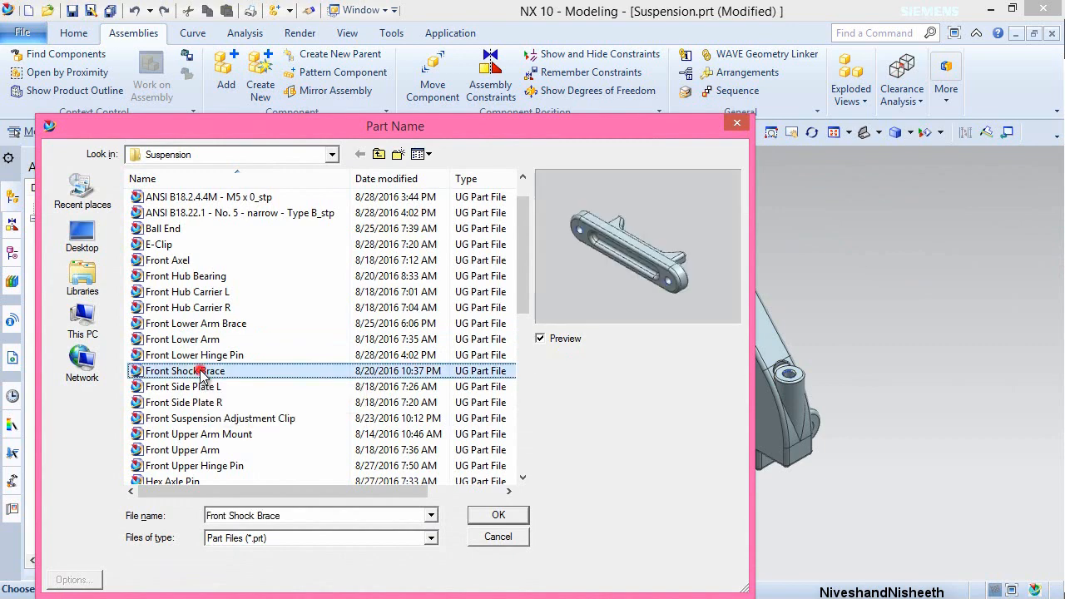
{"action": "left_click", "coordinate": [498, 516]}
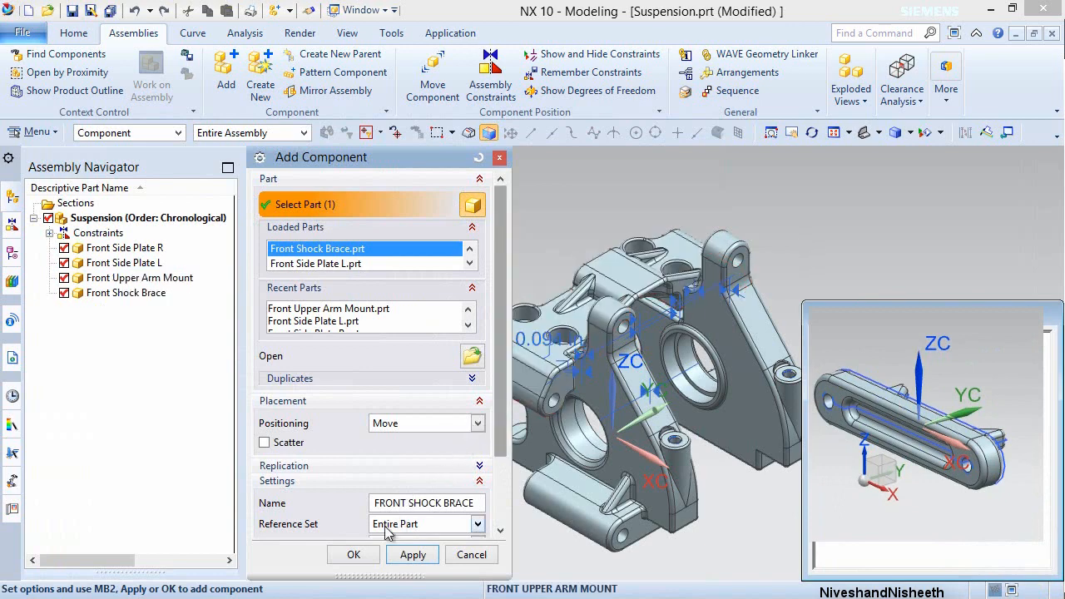
{"action": "left_click", "coordinate": [356, 555]}
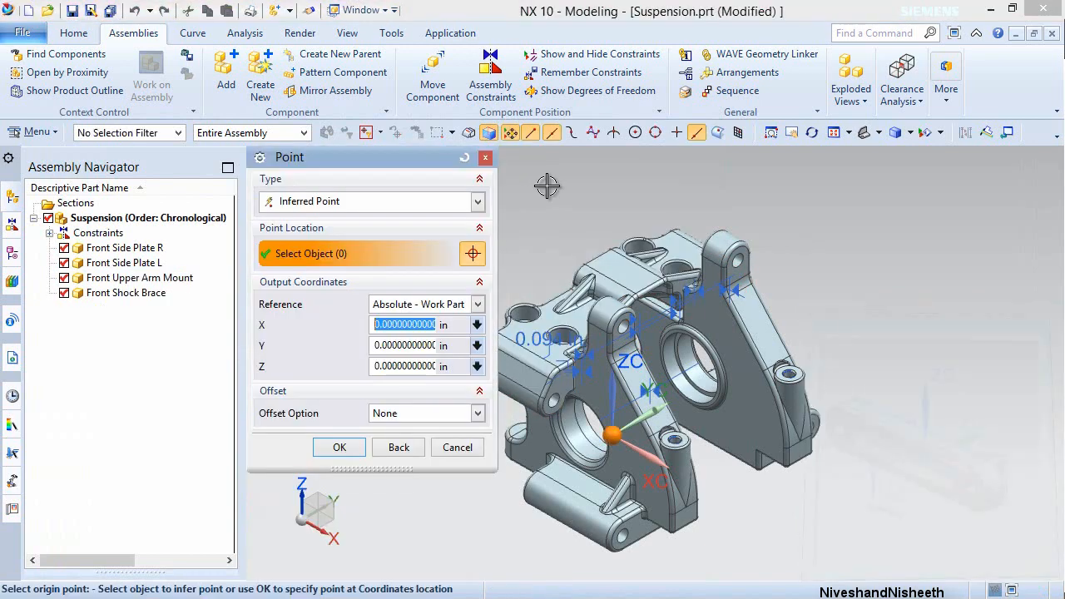
{"action": "left_click", "coordinate": [337, 447]}
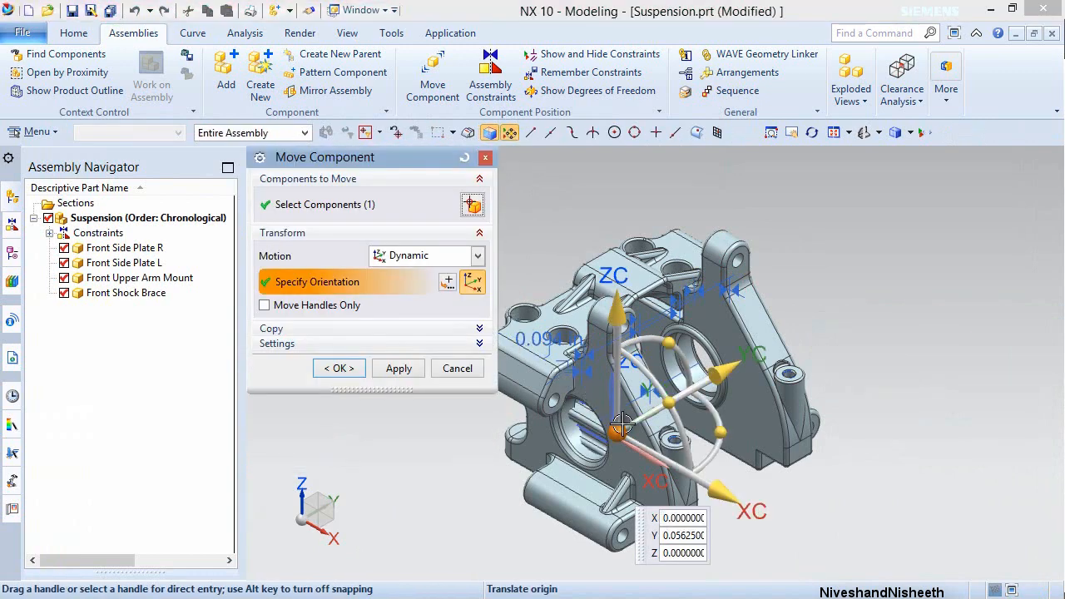
- Move the Front Shock Brace up and away from the side plates into free space, and save the assembly
{"action": "left_click_drag", "start_coordinate": [623, 426], "coordinate": [921, 248]}
{"action": "left_click", "coordinate": [338, 368]}
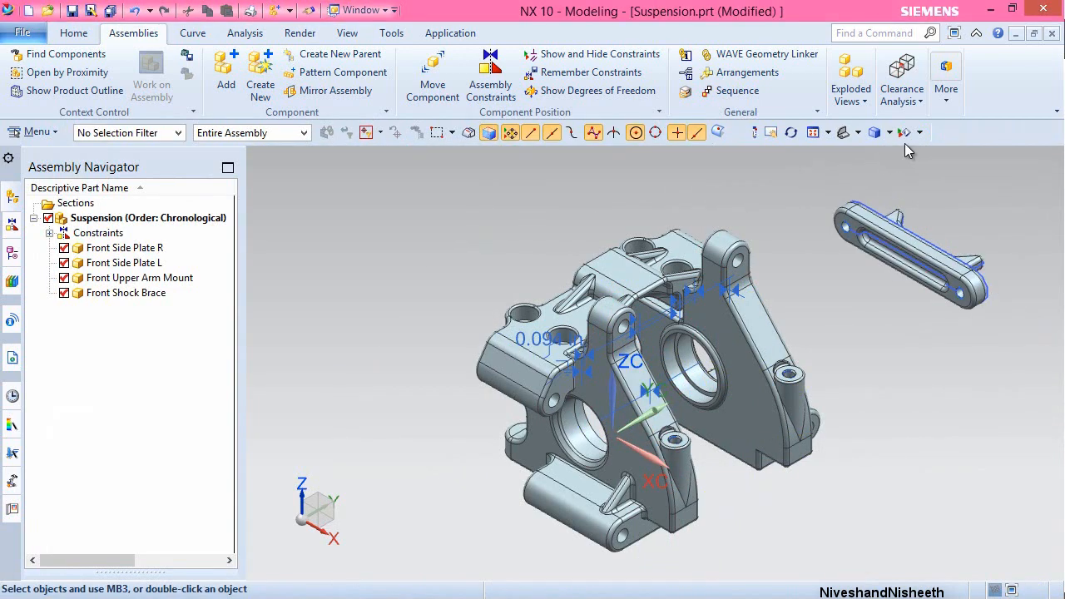
{"action": "left_click", "coordinate": [815, 134]}
{"action": "left_click", "coordinate": [73, 32]}
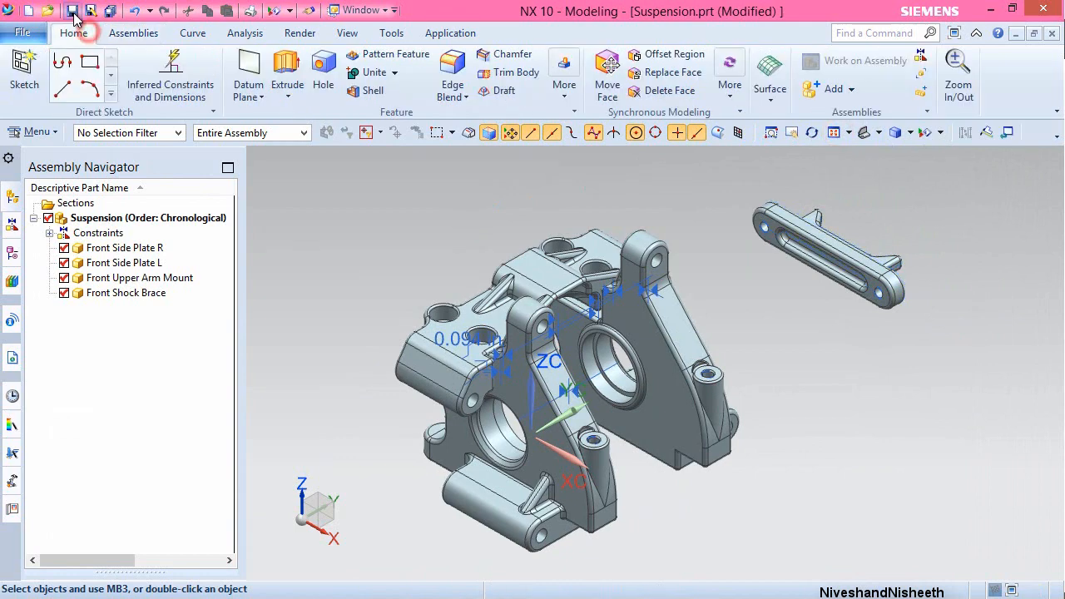
{"action": "left_click", "coordinate": [73, 11]}
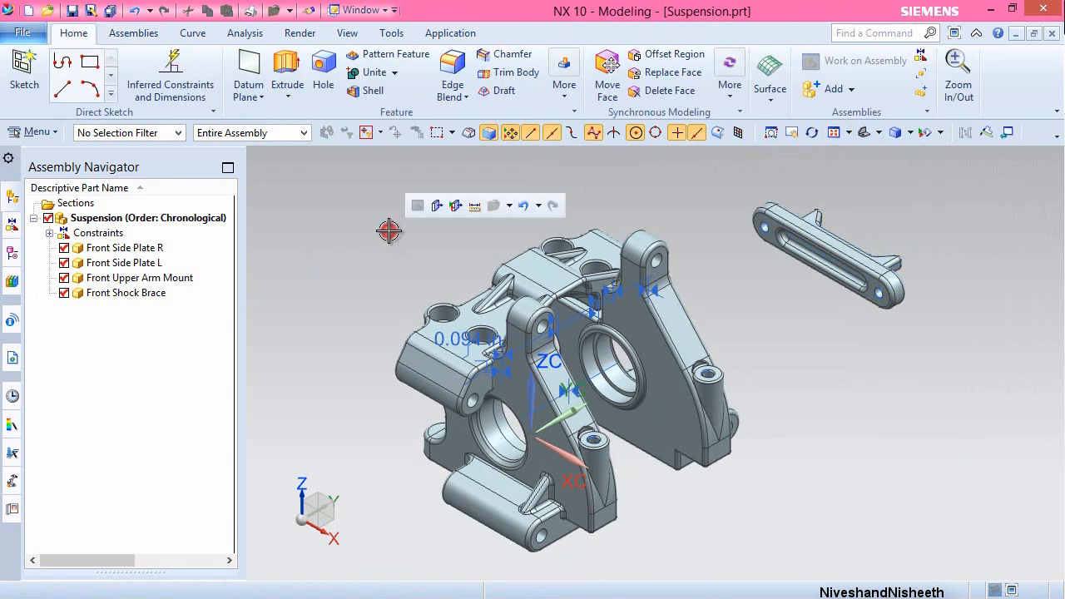
- Make Front Side Plate R the work part and set its display colour to the light orange from the Vibrant palette
{"action": "left_click", "coordinate": [539, 374]}
{"action": "double_click", "coordinate": [540, 374]}
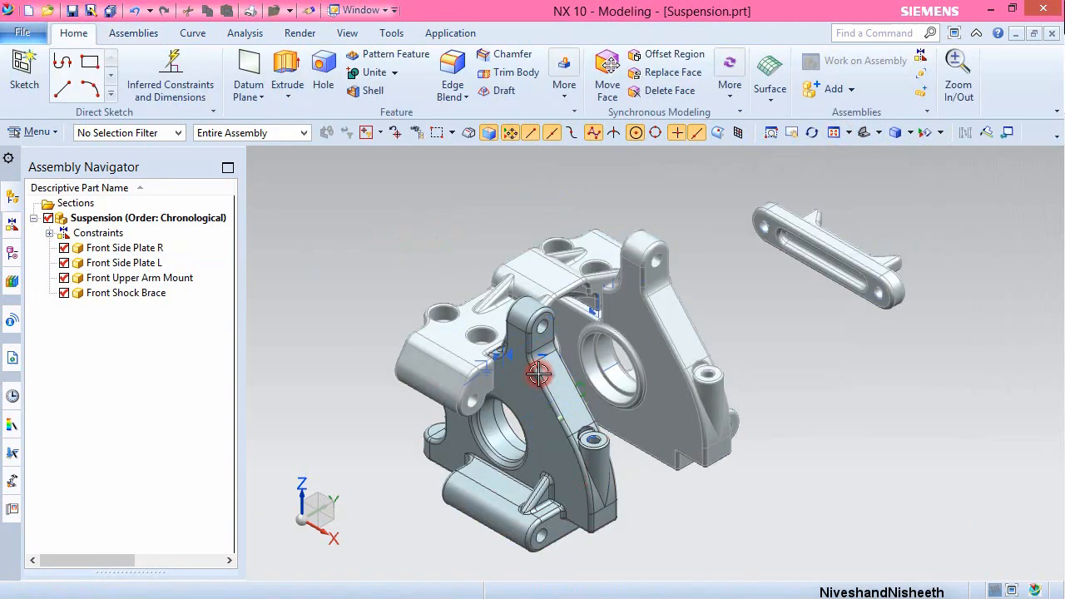
{"action": "left_click", "coordinate": [346, 33]}
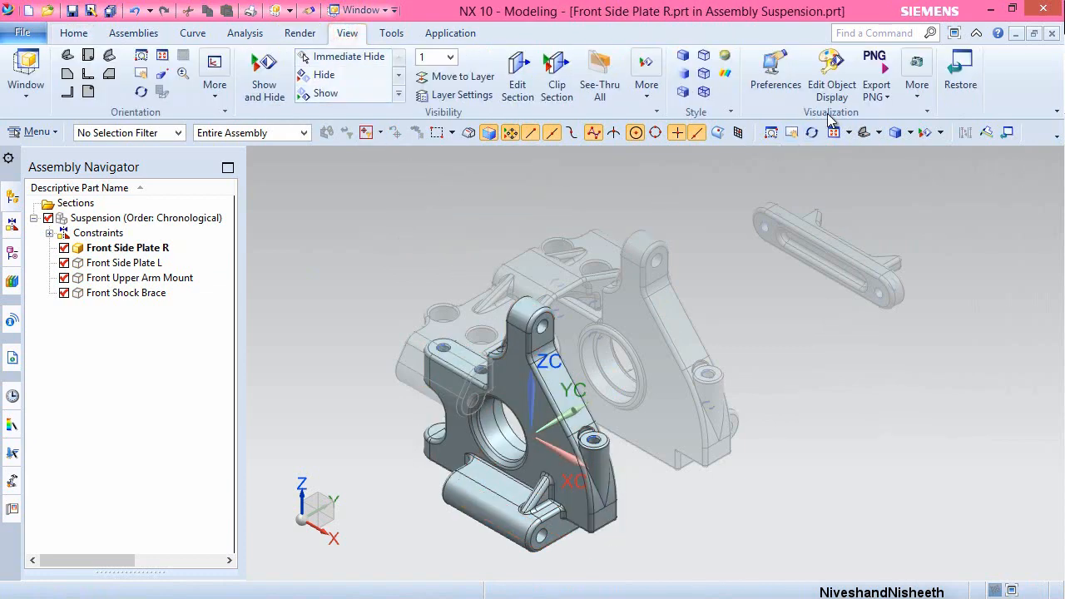
{"action": "left_click", "coordinate": [830, 64]}
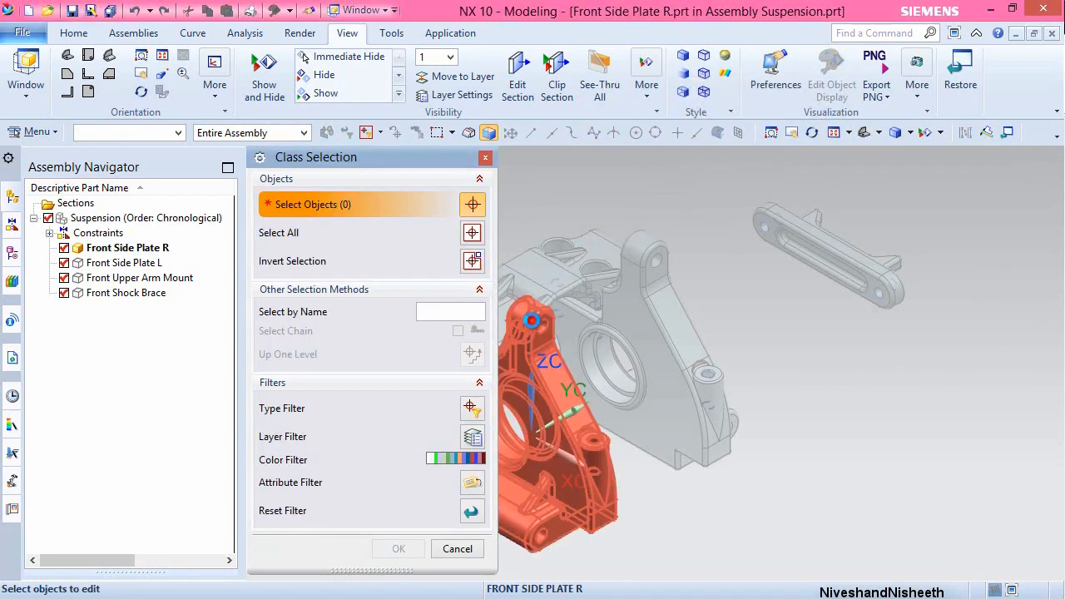
{"action": "left_click", "coordinate": [532, 320]}
{"action": "scroll", "coordinate": [853, 368], "scroll_direction": "down", "scroll_amount": 2}
{"action": "scroll", "coordinate": [599, 404], "scroll_direction": "up", "scroll_amount": 2}
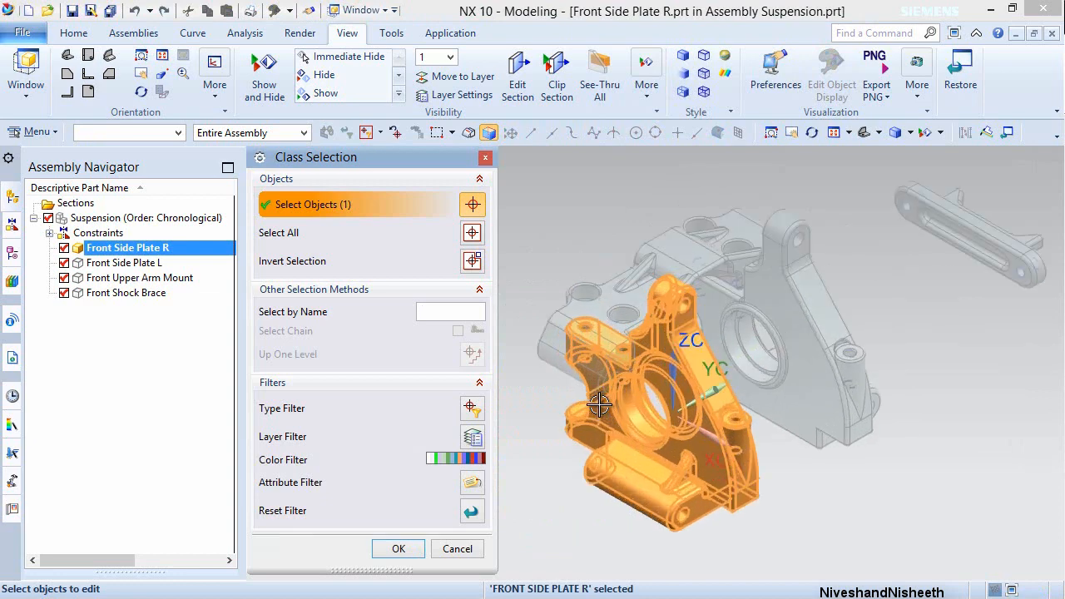
{"action": "middle_click", "coordinate": [542, 250]}
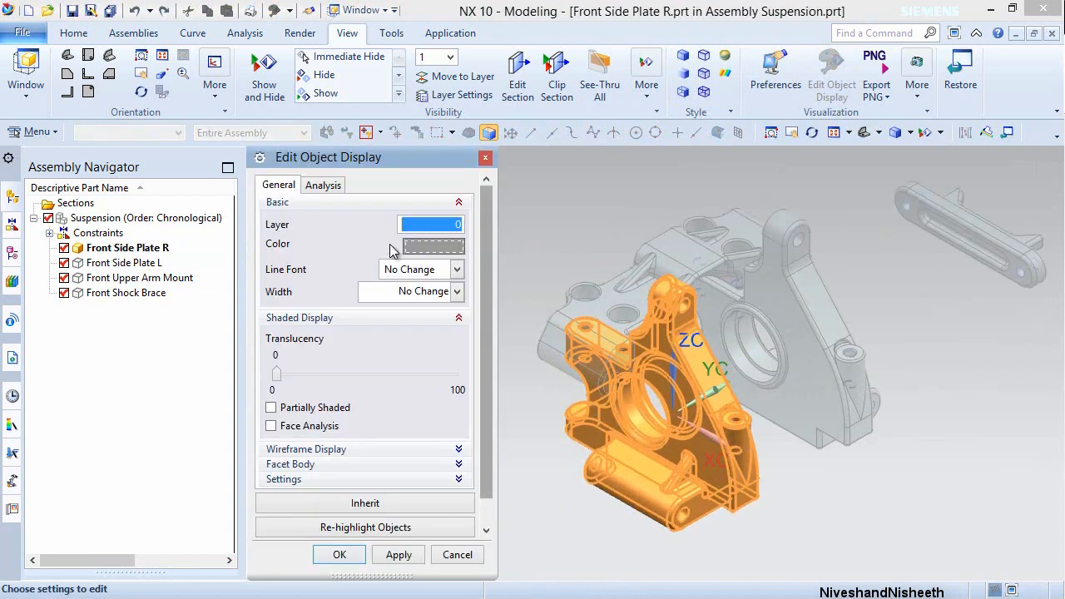
{"action": "left_click", "coordinate": [439, 248]}
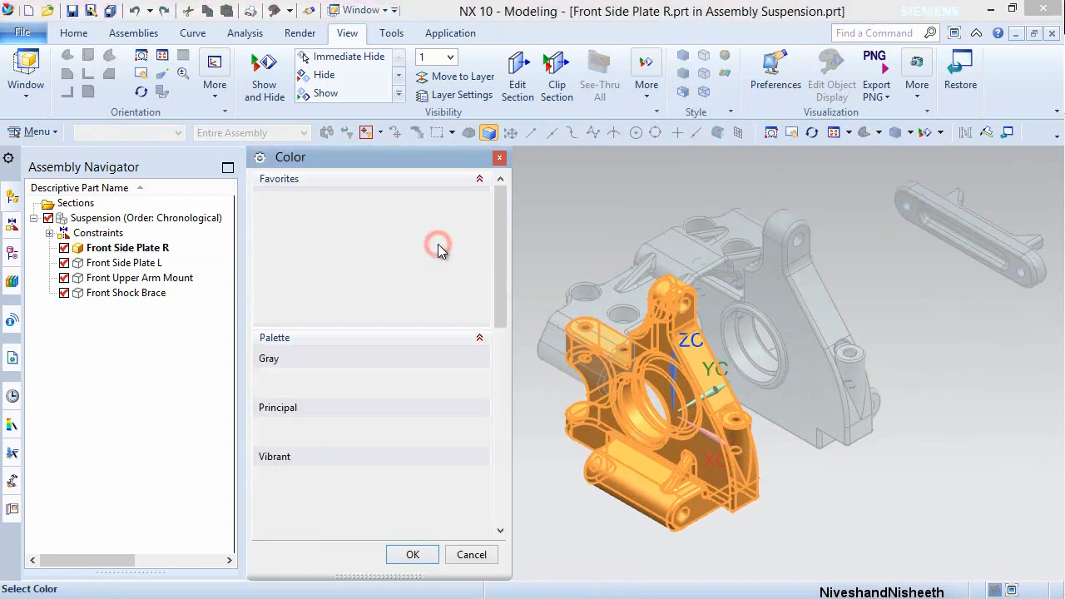
{"action": "left_click_drag", "start_coordinate": [500, 267], "coordinate": [498, 326]}
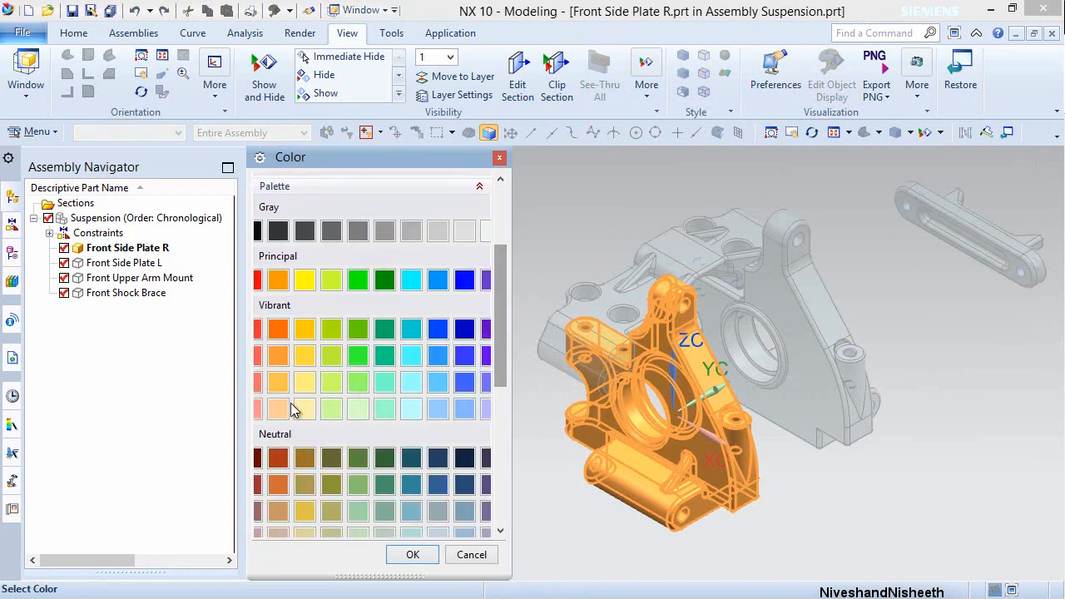
{"action": "left_click", "coordinate": [429, 561]}
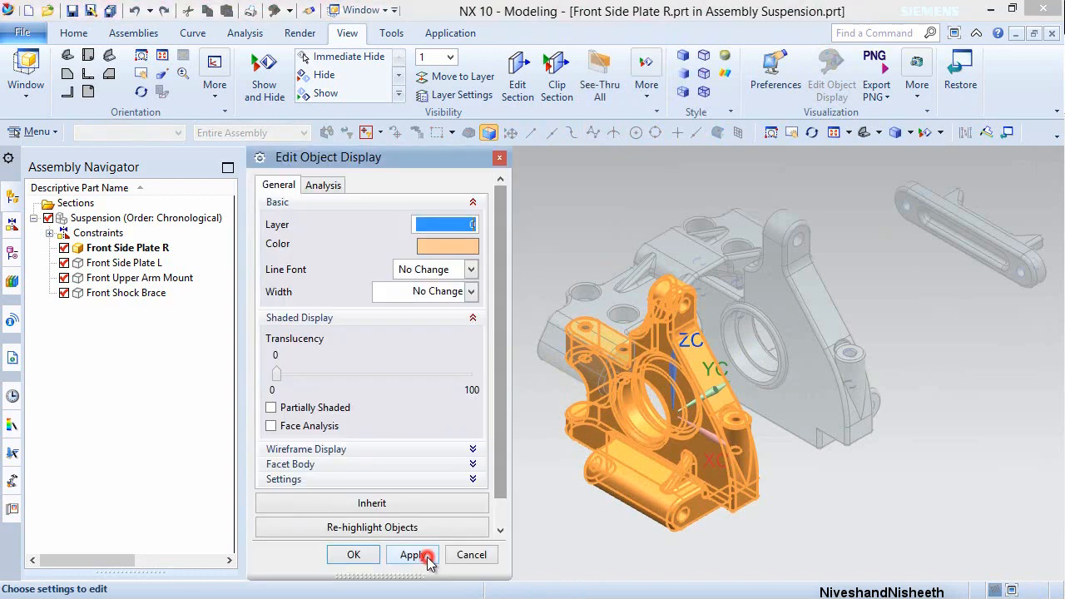
{"action": "left_click", "coordinate": [352, 554]}
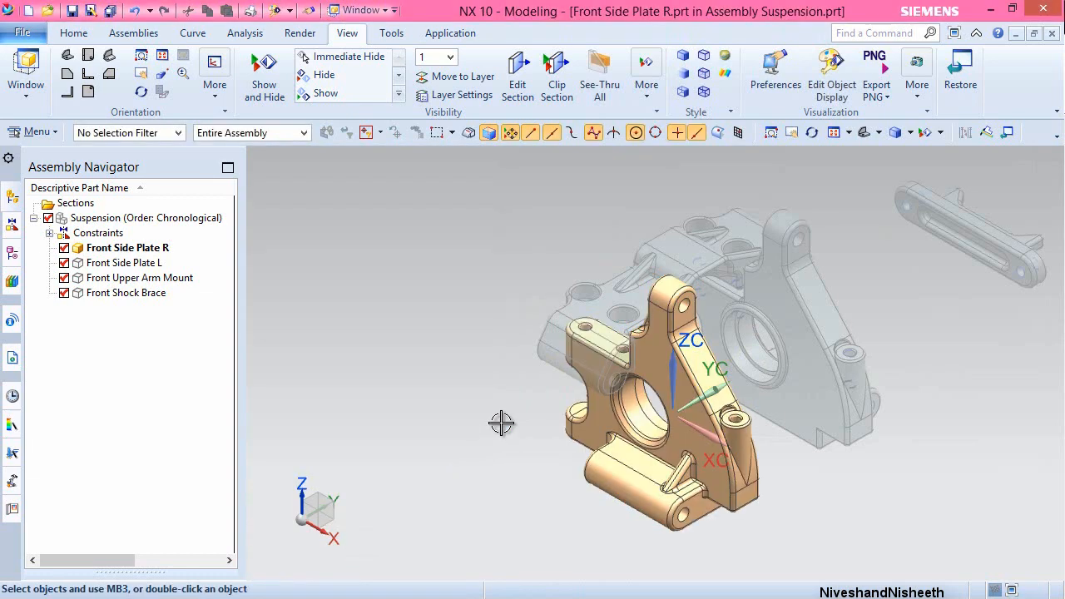
- Make Front Side Plate L the work part, set its display colour to light orange from the Vibrant palette, and return to the Suspension assembly
{"action": "right_click", "coordinate": [550, 205]}
{"action": "left_click", "coordinate": [571, 183]}
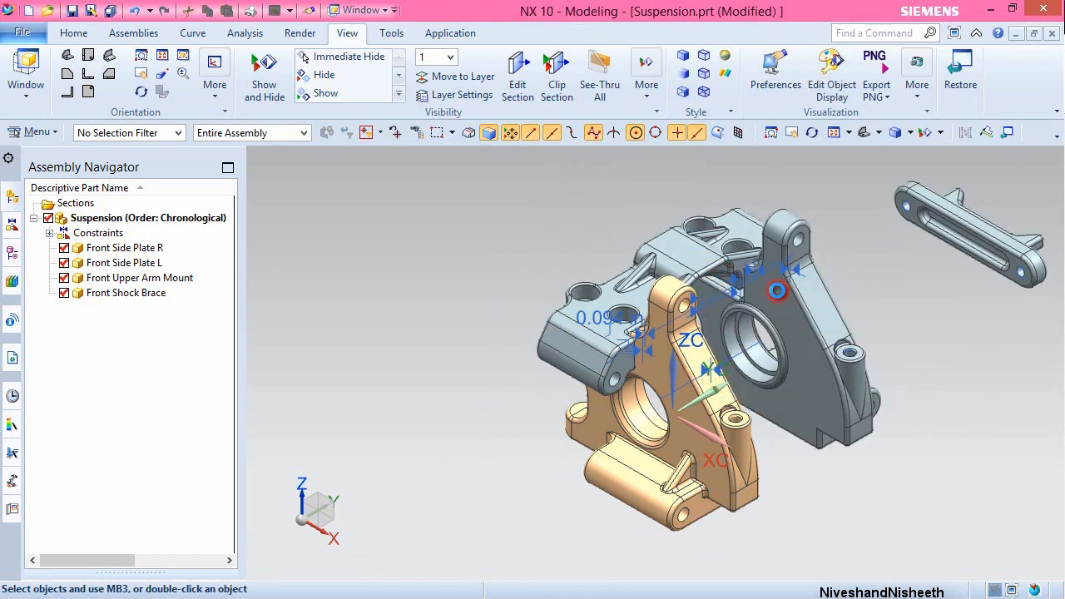
{"action": "double_click", "coordinate": [764, 281]}
{"action": "left_click", "coordinate": [811, 93]}
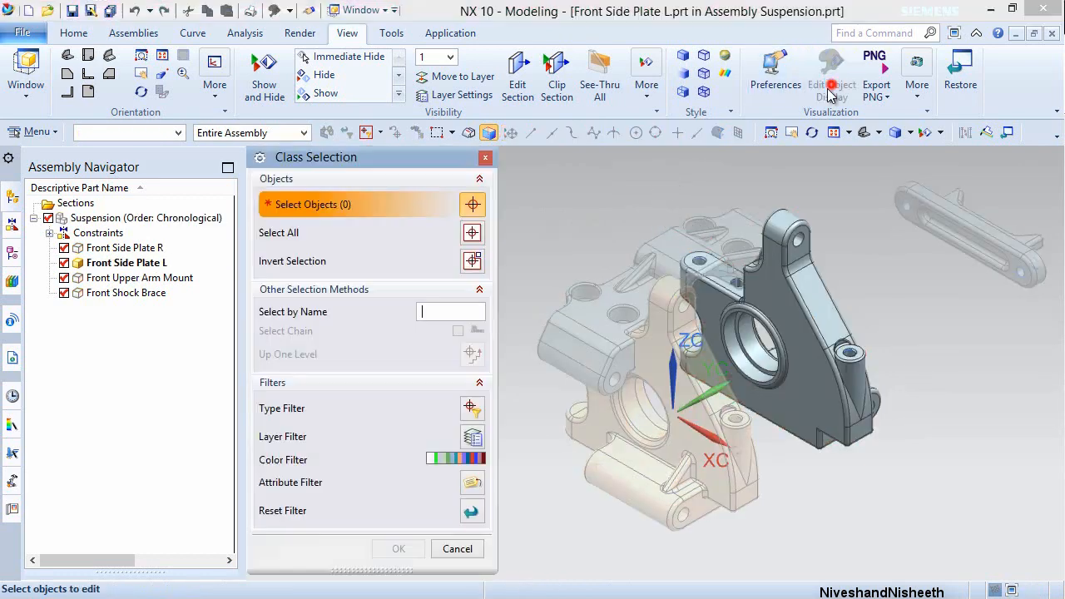
{"action": "left_click", "coordinate": [776, 273]}
{"action": "middle_click", "coordinate": [601, 234]}
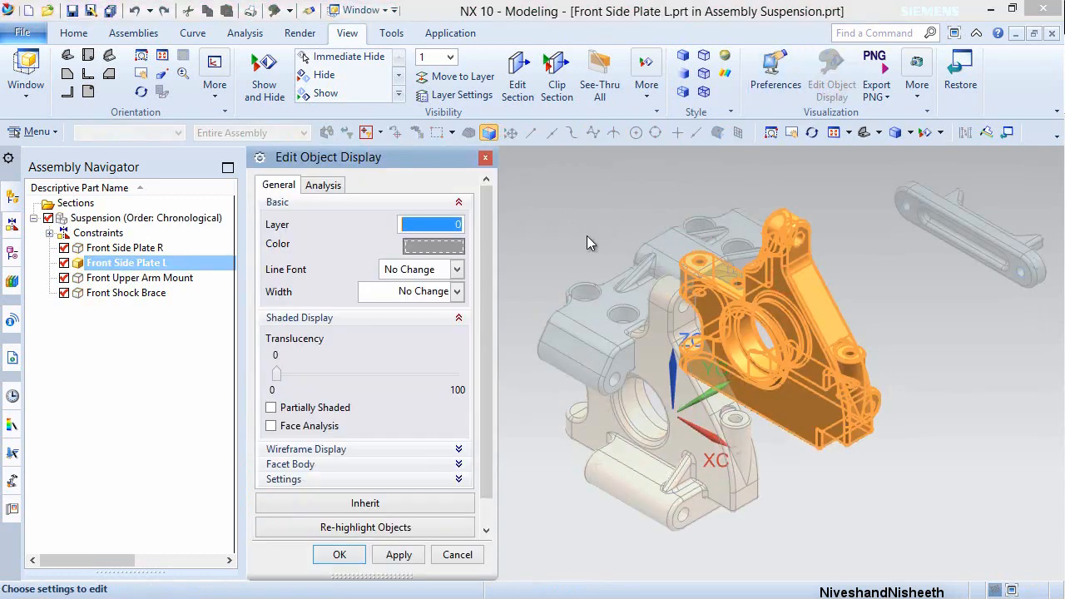
{"action": "left_click", "coordinate": [444, 240]}
{"action": "left_click_drag", "start_coordinate": [500, 273], "coordinate": [498, 320]}
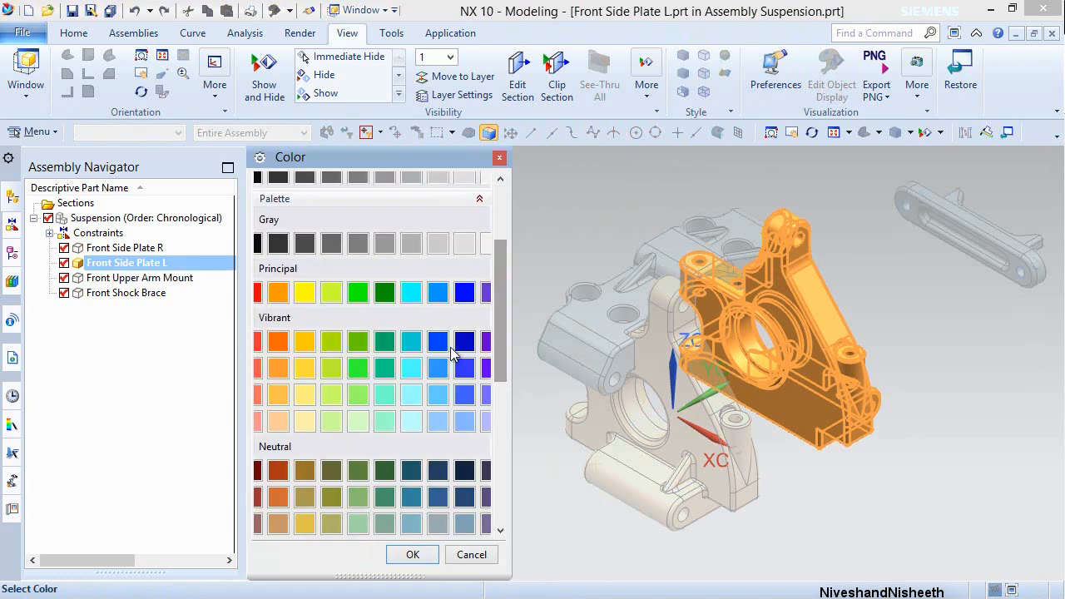
{"action": "left_click", "coordinate": [413, 555]}
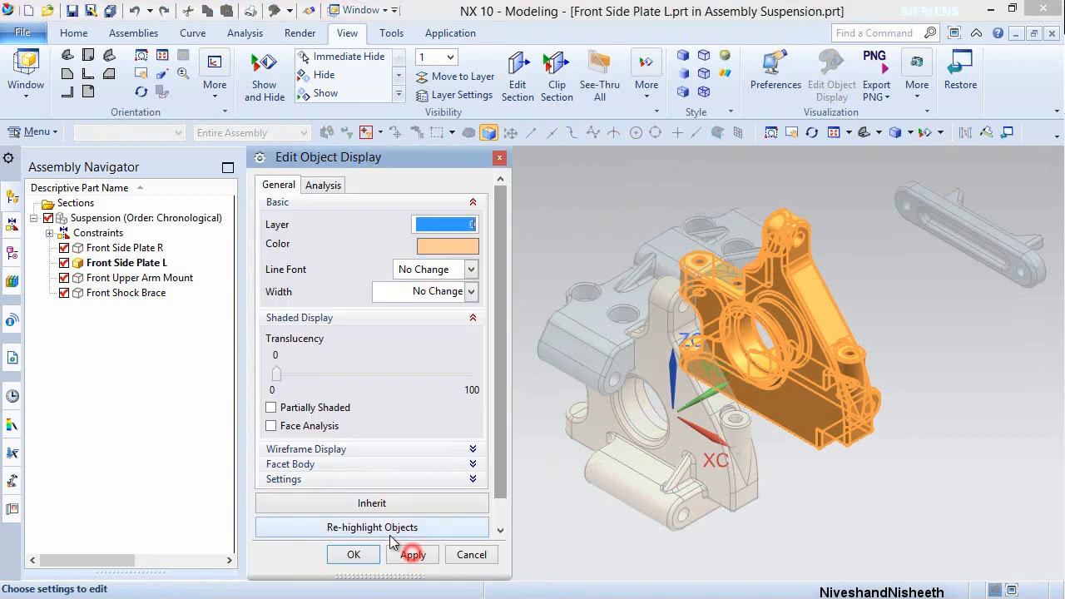
{"action": "left_click", "coordinate": [350, 553]}
{"action": "right_click", "coordinate": [550, 202]}
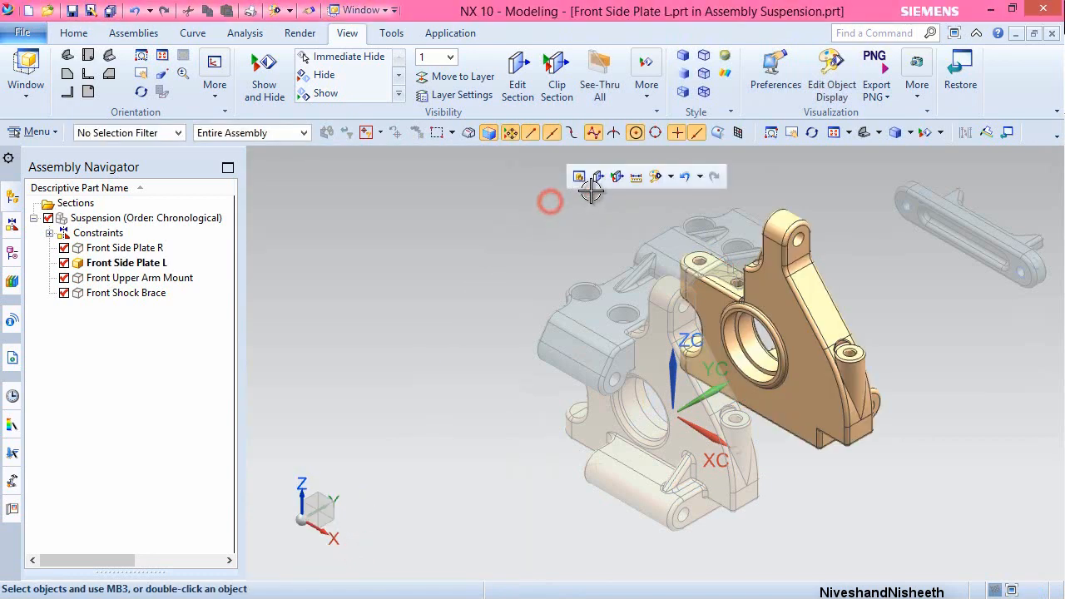
{"action": "left_click", "coordinate": [579, 177]}
- Make Front Upper Arm Mount the work part, apply the light orange Vibrant display colour to its body, and return to the assembly
{"action": "double_click", "coordinate": [611, 306]}
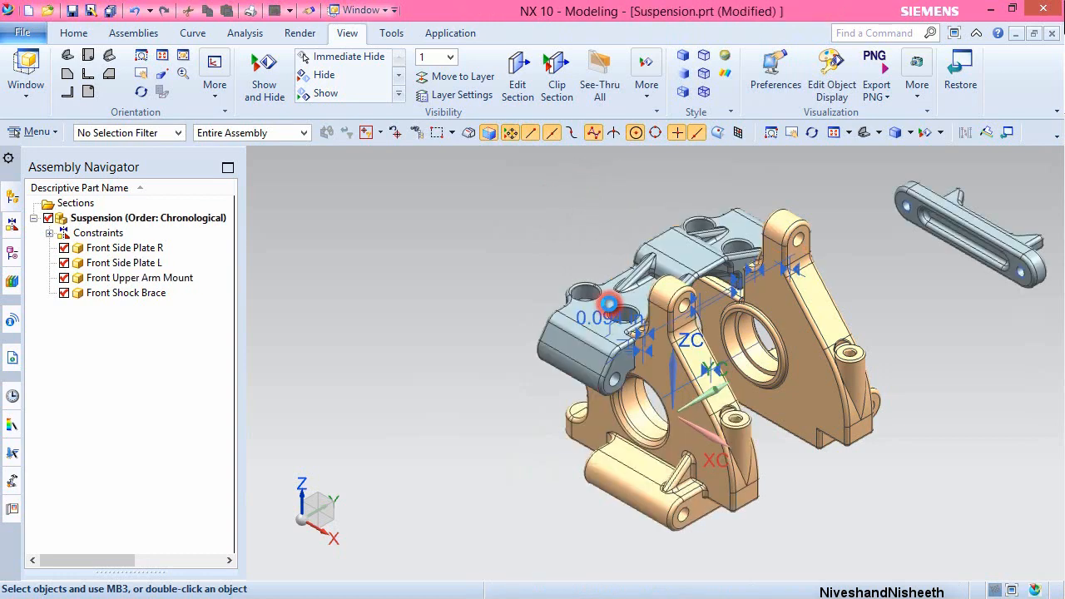
{"action": "left_click", "coordinate": [831, 73]}
{"action": "left_click", "coordinate": [588, 214]}
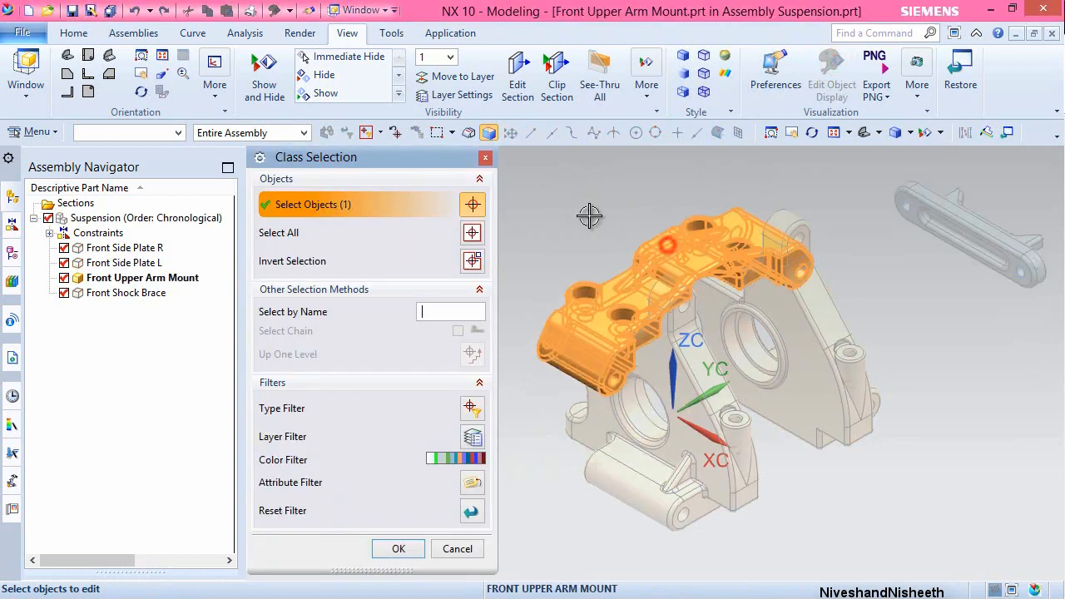
{"action": "middle_click", "coordinate": [588, 215]}
{"action": "left_click", "coordinate": [434, 243]}
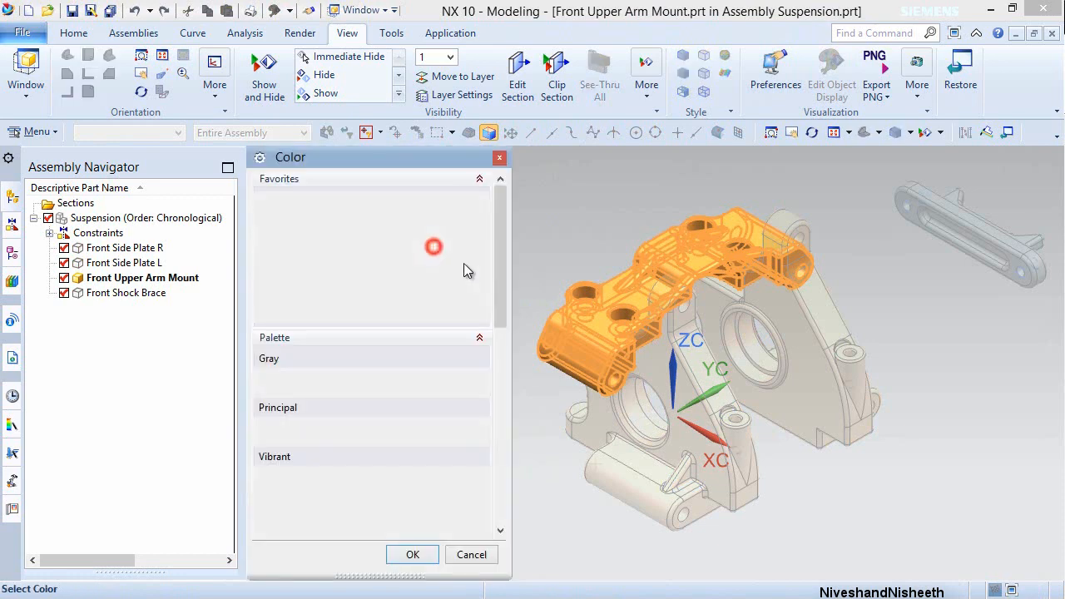
{"action": "left_click_drag", "start_coordinate": [500, 283], "coordinate": [495, 353]}
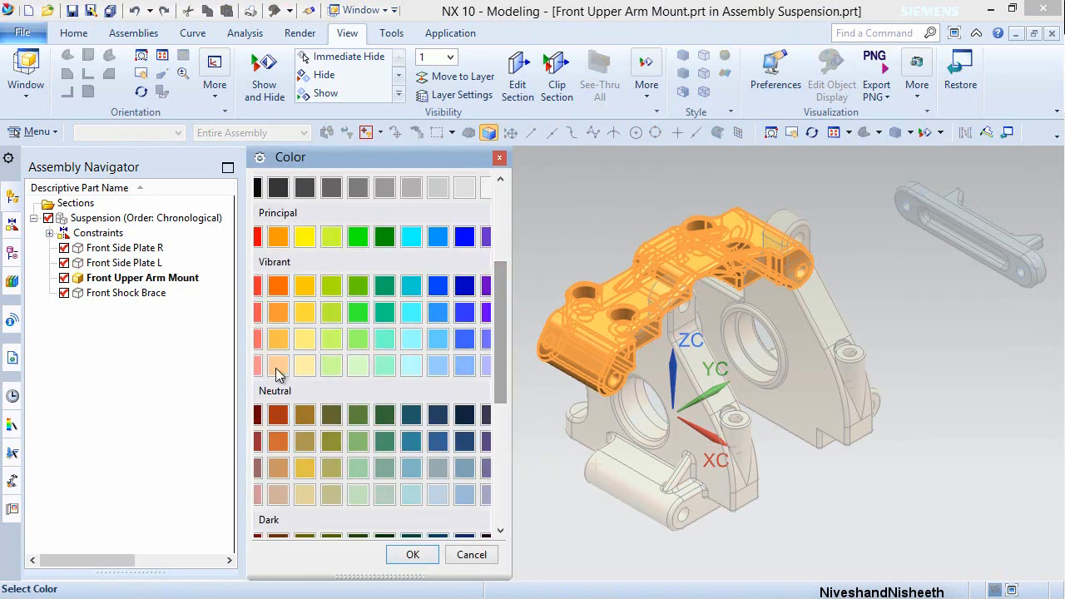
{"action": "left_click", "coordinate": [413, 554]}
{"action": "left_click", "coordinate": [353, 555]}
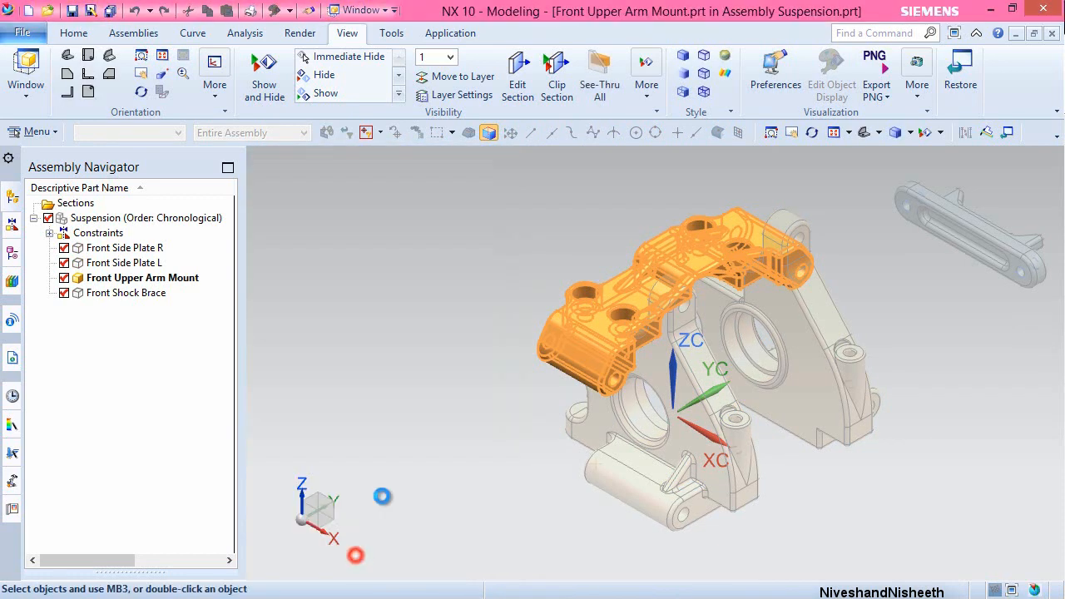
{"action": "left_click", "coordinate": [563, 214]}
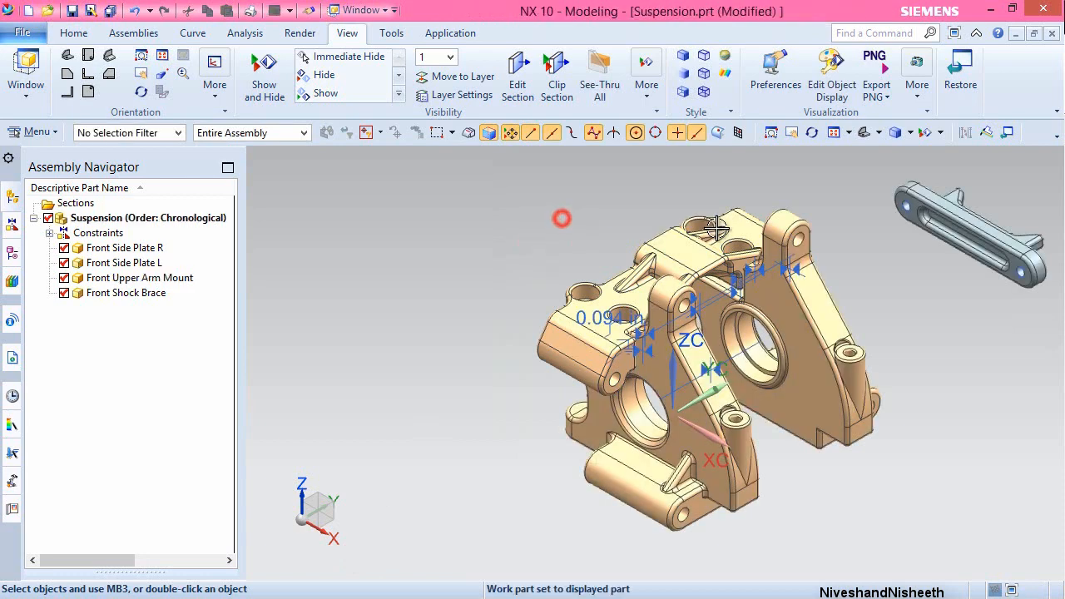
- Make Front Shock Brace the work part and set its body's display colour to the light orange from the Vibrant palette
{"action": "left_click", "coordinate": [834, 135]}
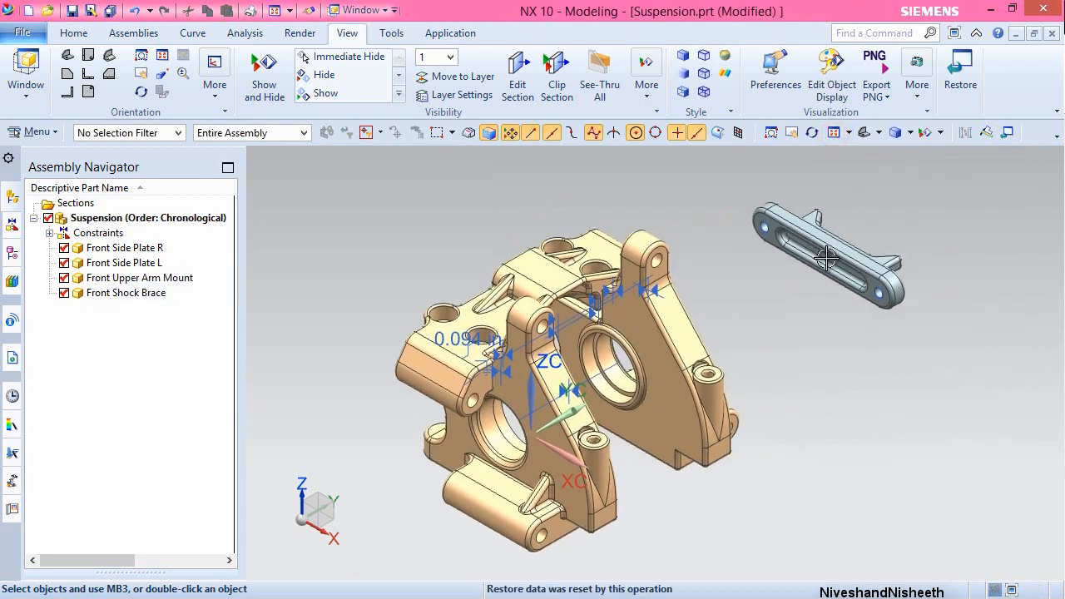
{"action": "double_click", "coordinate": [827, 257]}
{"action": "left_click", "coordinate": [819, 84]}
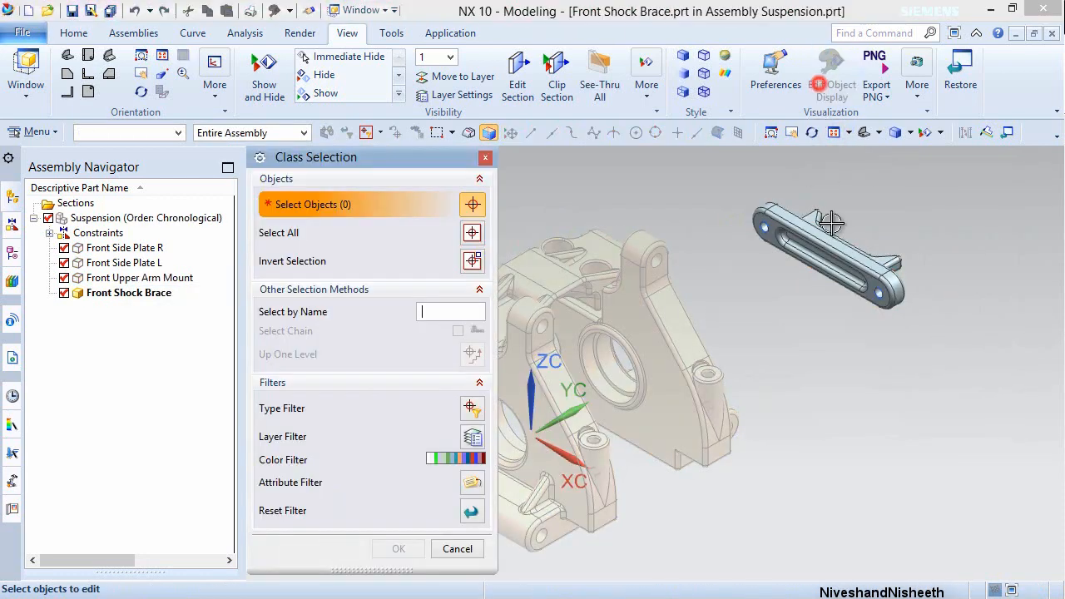
{"action": "left_click", "coordinate": [830, 252]}
{"action": "middle_click", "coordinate": [832, 252]}
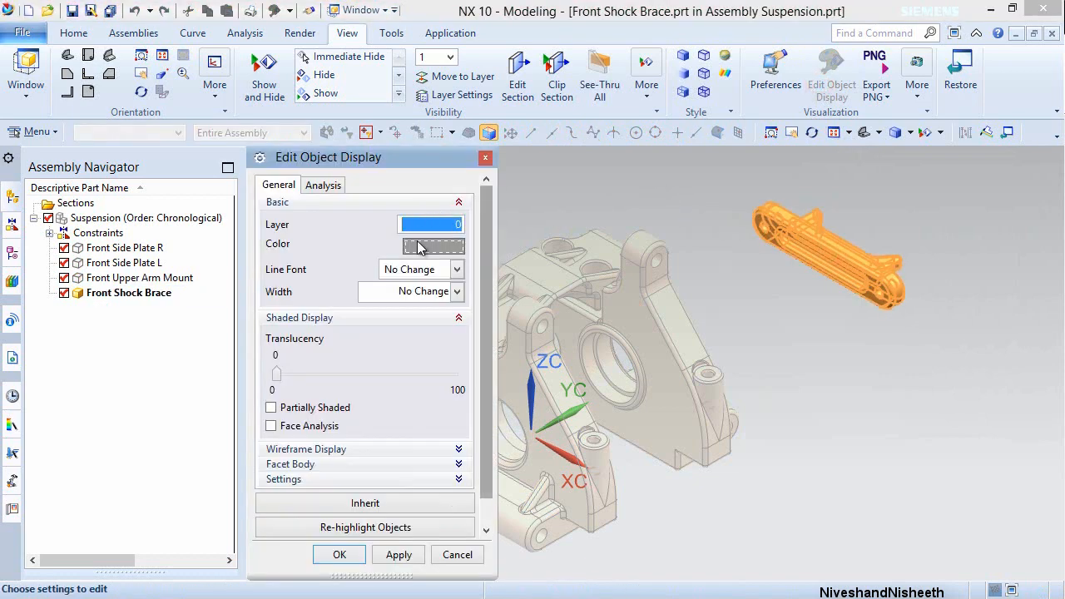
{"action": "left_click", "coordinate": [420, 247]}
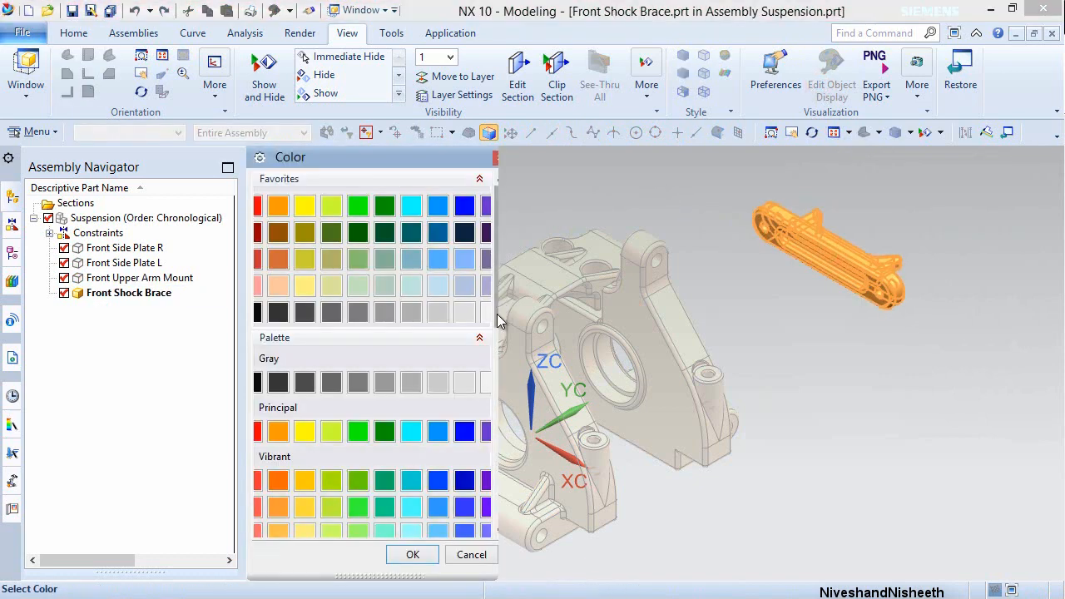
{"action": "scroll", "coordinate": [498, 321], "scroll_direction": "down", "scroll_amount": 3}
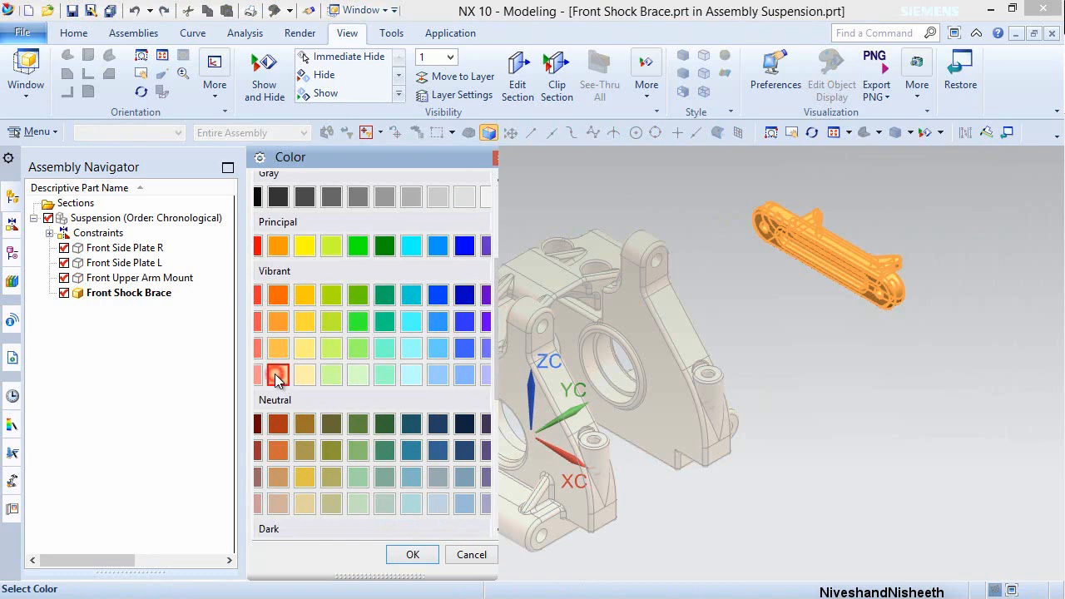
{"action": "left_click", "coordinate": [390, 556]}
{"action": "left_click", "coordinate": [398, 557]}
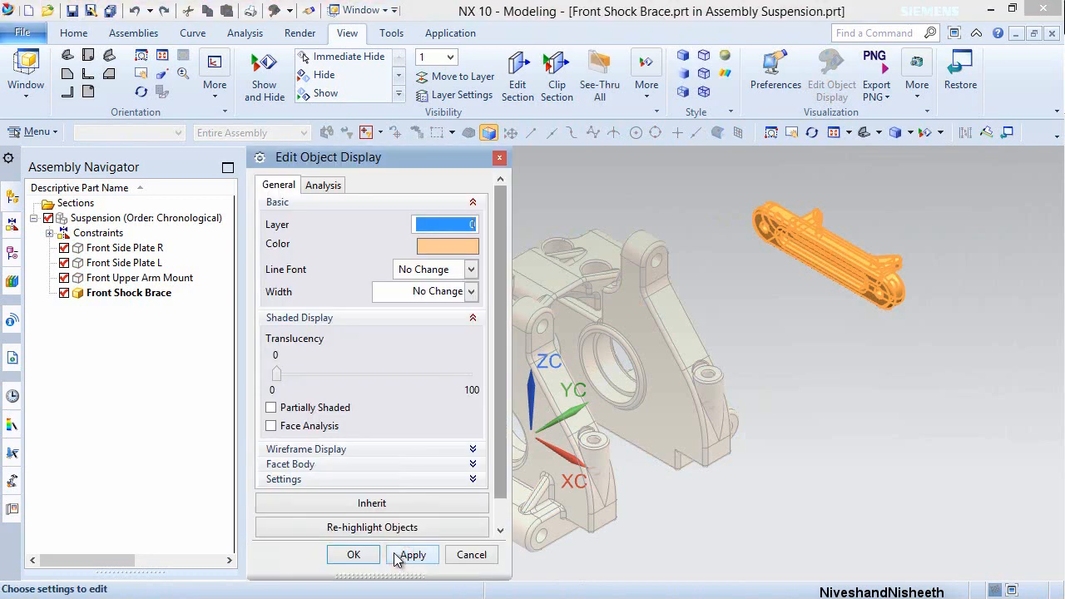
{"action": "left_click", "coordinate": [353, 556]}
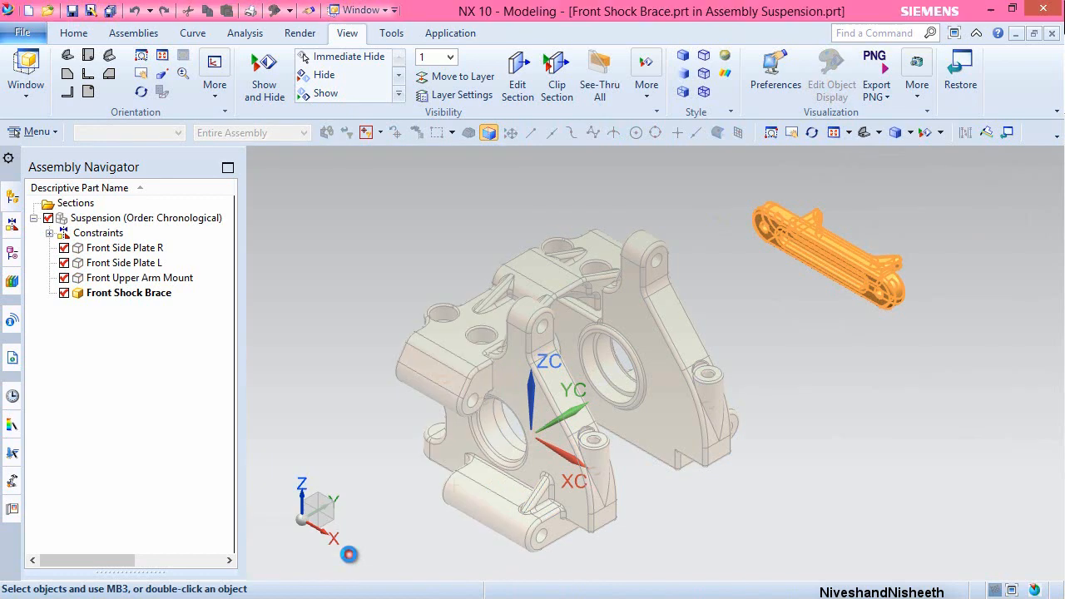
- Make the top-level Suspension assembly the work part again and save it
{"action": "left_click", "coordinate": [664, 227]}
{"action": "left_click", "coordinate": [691, 203]}
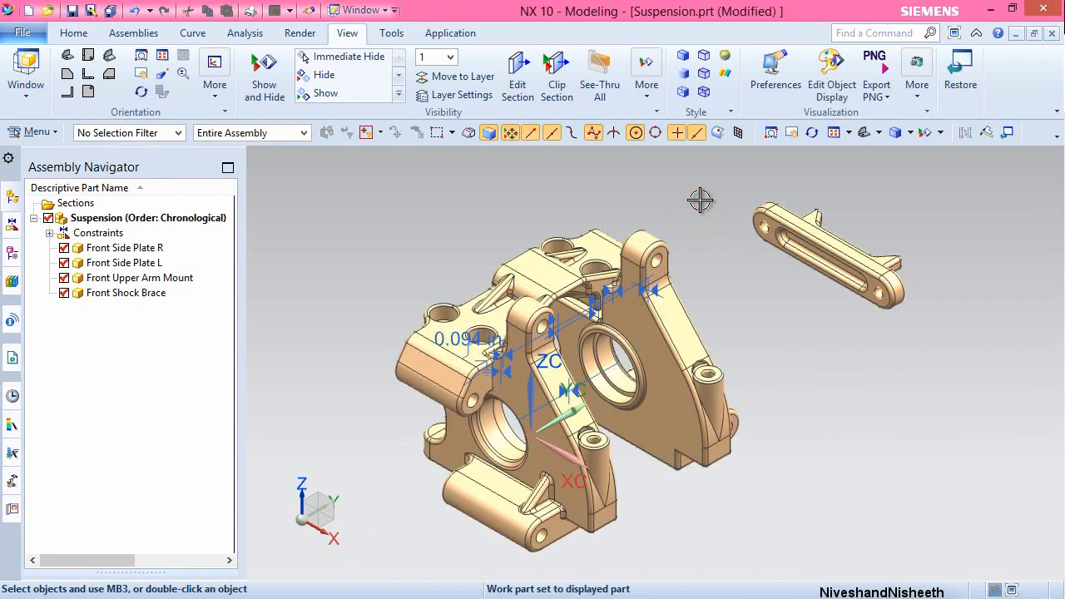
{"action": "left_click", "coordinate": [833, 133]}
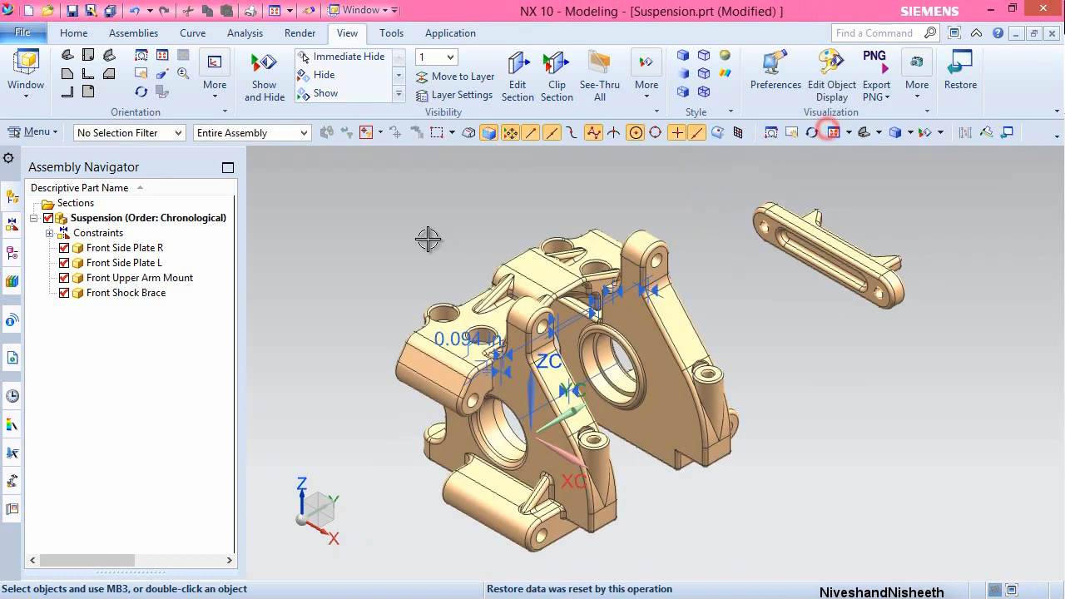
{"action": "left_click", "coordinate": [427, 239]}
{"action": "key", "text": "ctrl+s"}
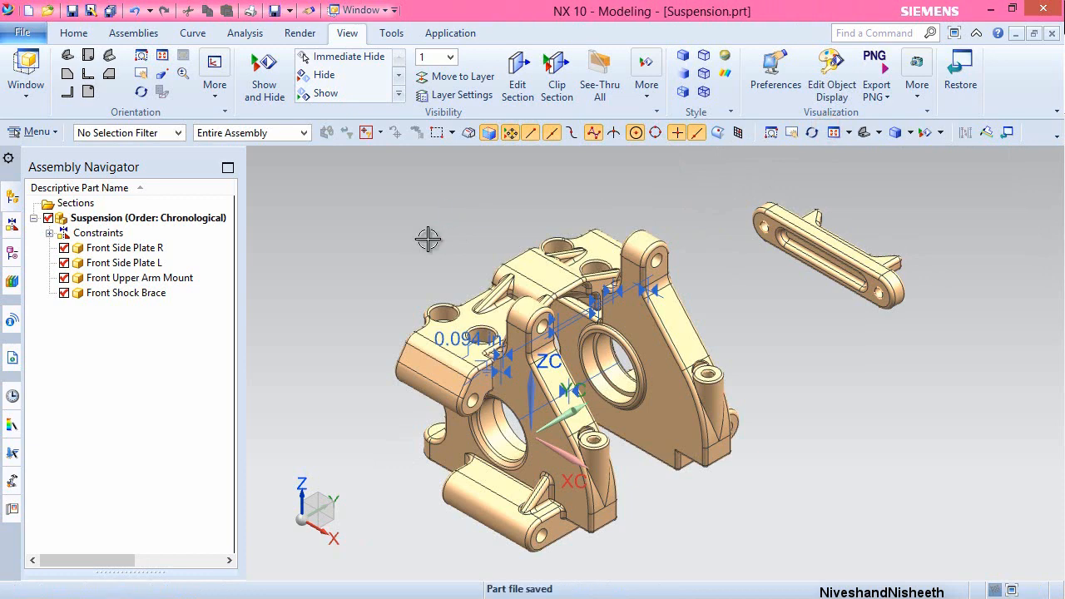
- Rotate the Front Shock Brace about its ZC axis with Move Component so its length runs parallel to the span between the side plates
{"action": "left_click", "coordinate": [73, 32]}
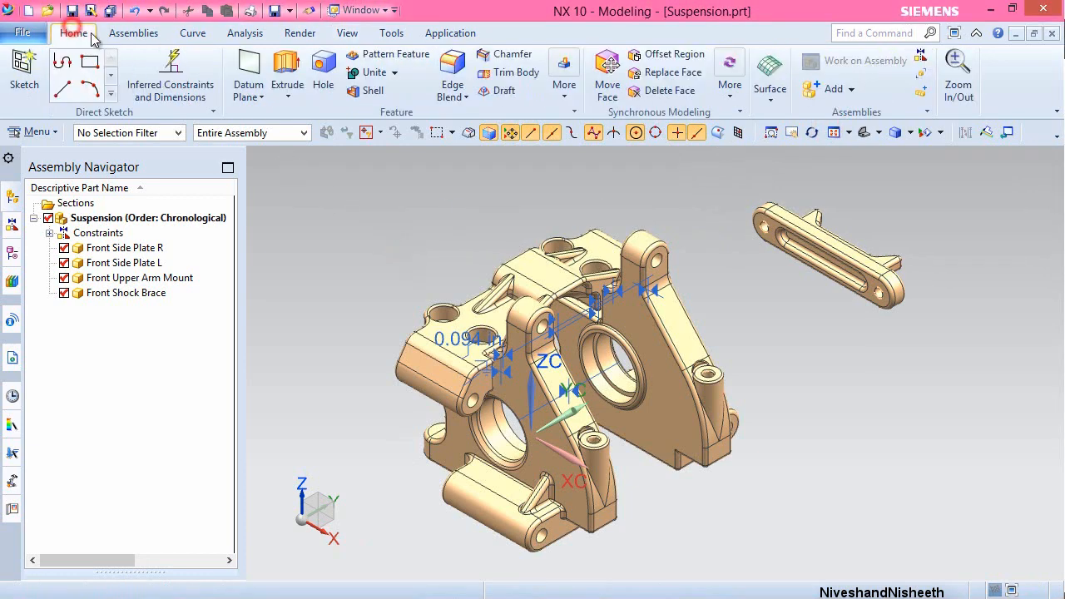
{"action": "left_click", "coordinate": [138, 33]}
{"action": "left_click", "coordinate": [433, 83]}
{"action": "left_click", "coordinate": [803, 229]}
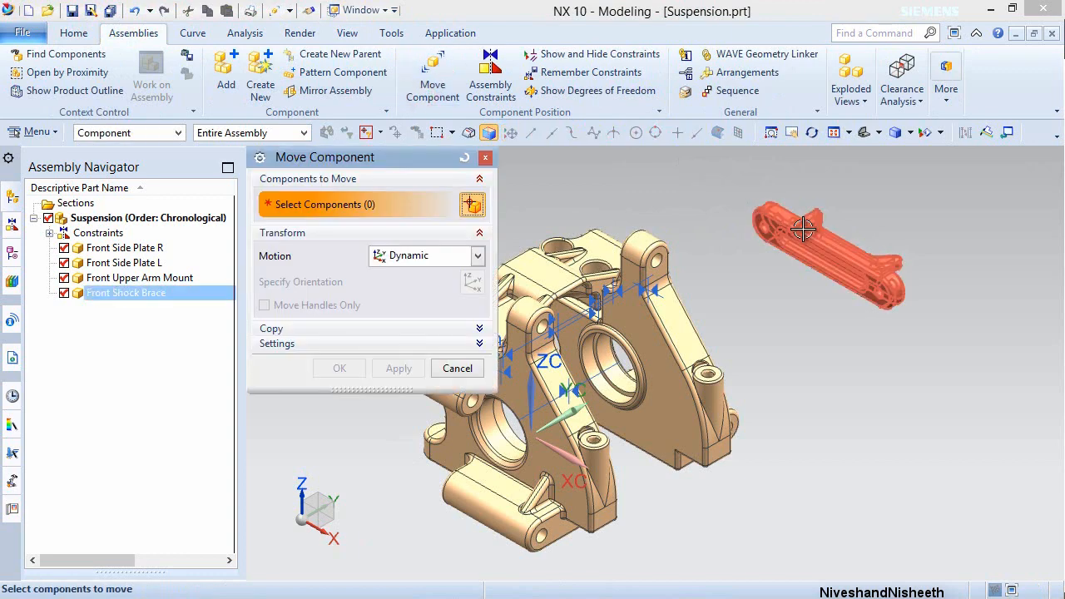
{"action": "middle_click", "coordinate": [716, 187]}
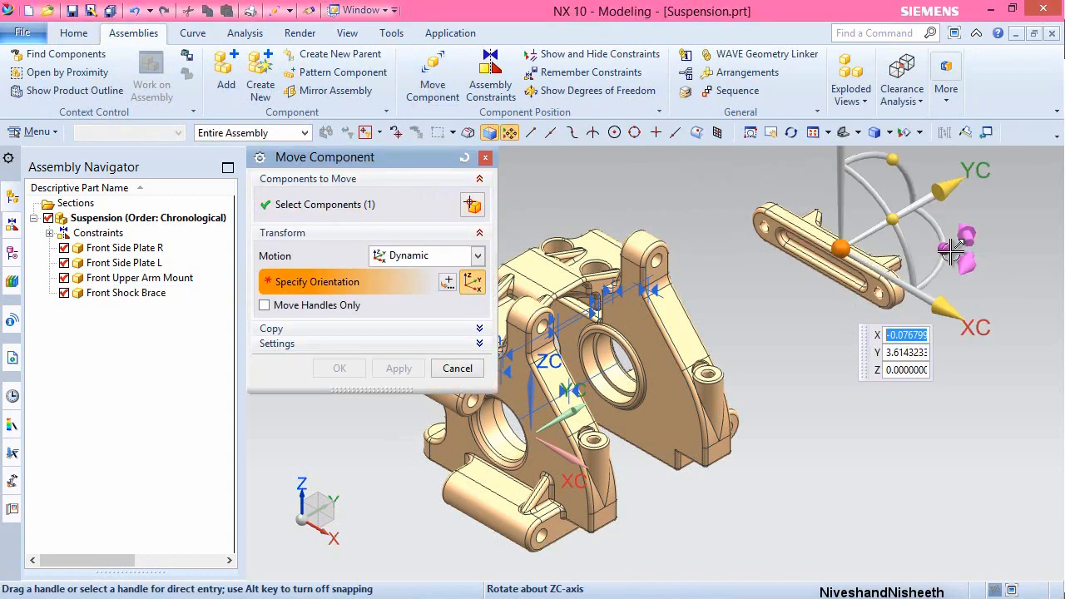
{"action": "left_click_drag", "start_coordinate": [967, 251], "coordinate": [834, 163]}
{"action": "left_click", "coordinate": [348, 372]}
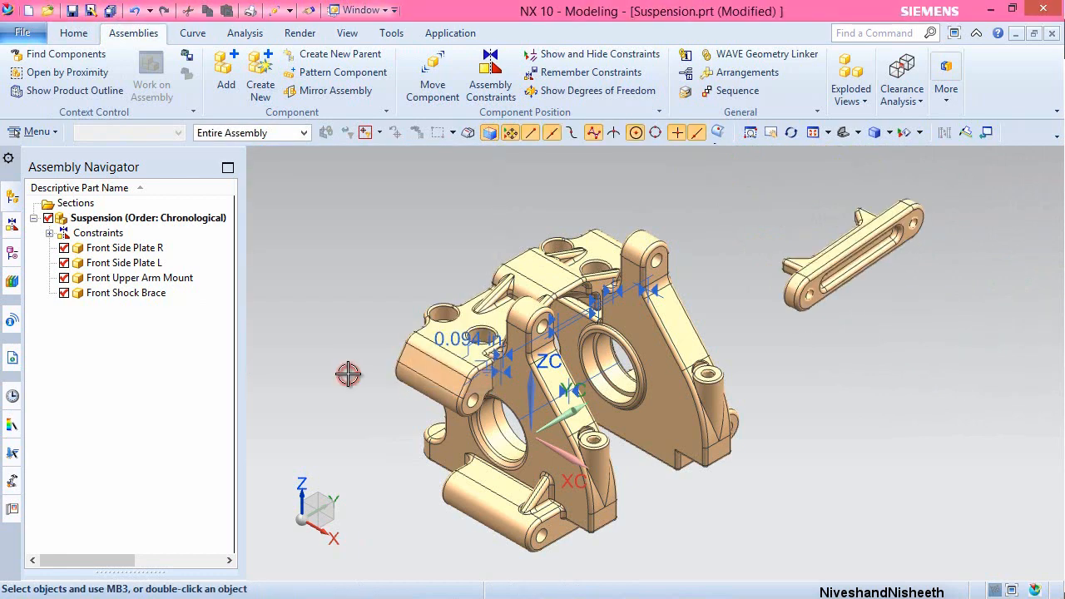
- Add a Touch Align constraint with Infer Center/Axis between the Front Shock Brace's near end hole centerline and the top hole of Front Side Plate R
{"action": "left_click", "coordinate": [490, 83]}
{"action": "left_click", "coordinate": [477, 251]}
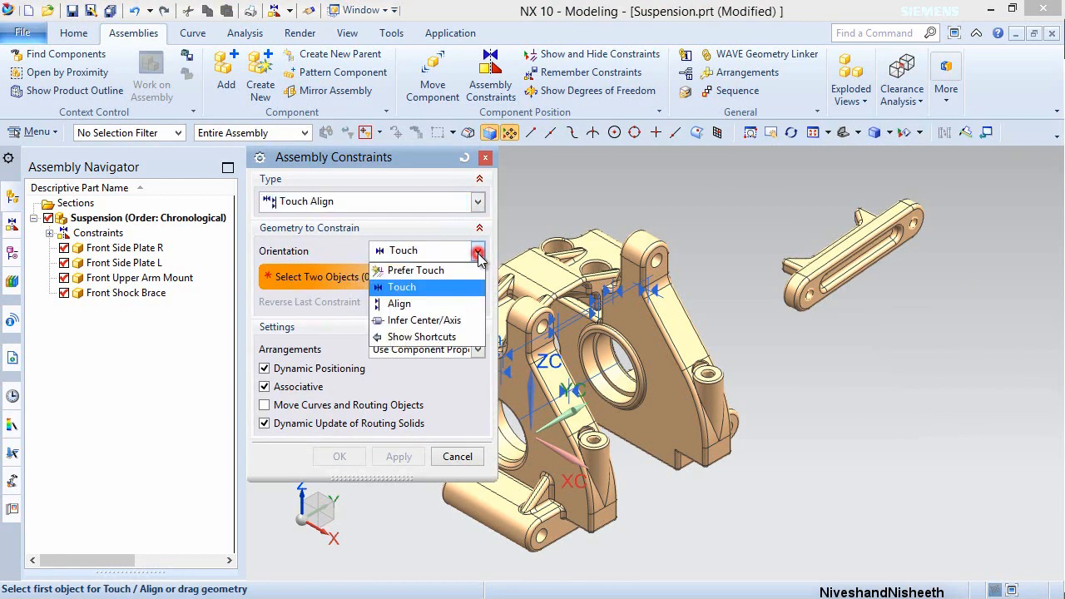
{"action": "left_click", "coordinate": [441, 320]}
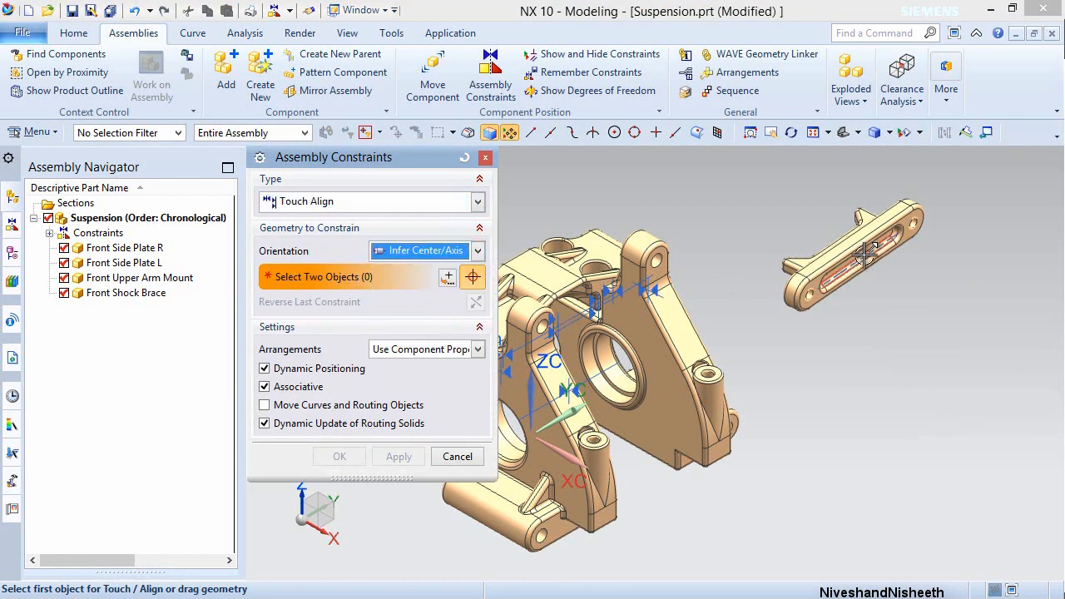
{"action": "scroll", "coordinate": [803, 283], "scroll_direction": "down", "scroll_amount": 5}
{"action": "scroll", "coordinate": [803, 283], "scroll_direction": "down", "scroll_amount": 3}
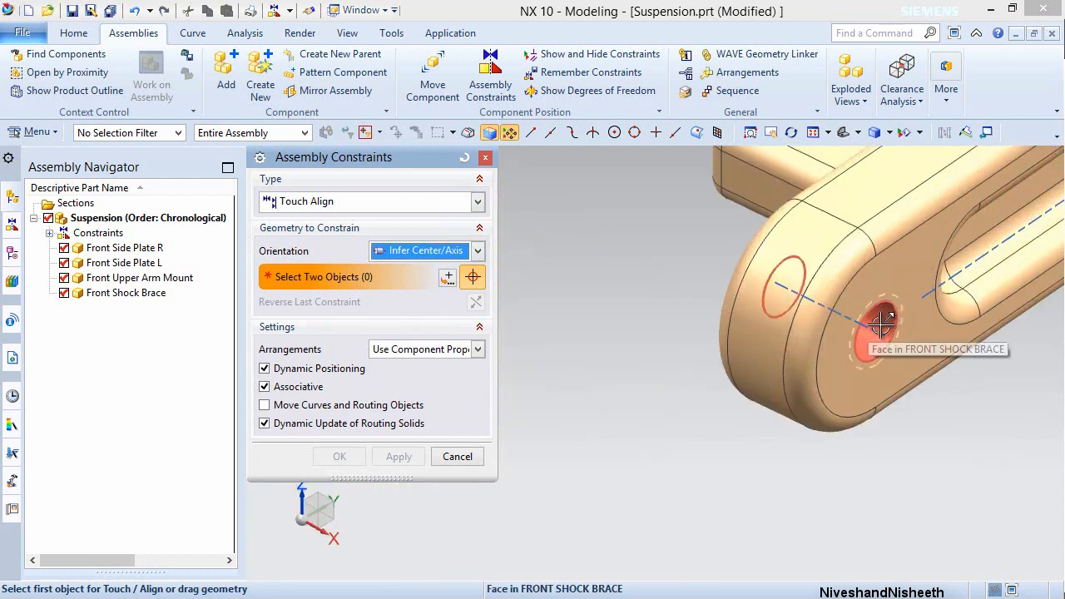
{"action": "left_click", "coordinate": [878, 335]}
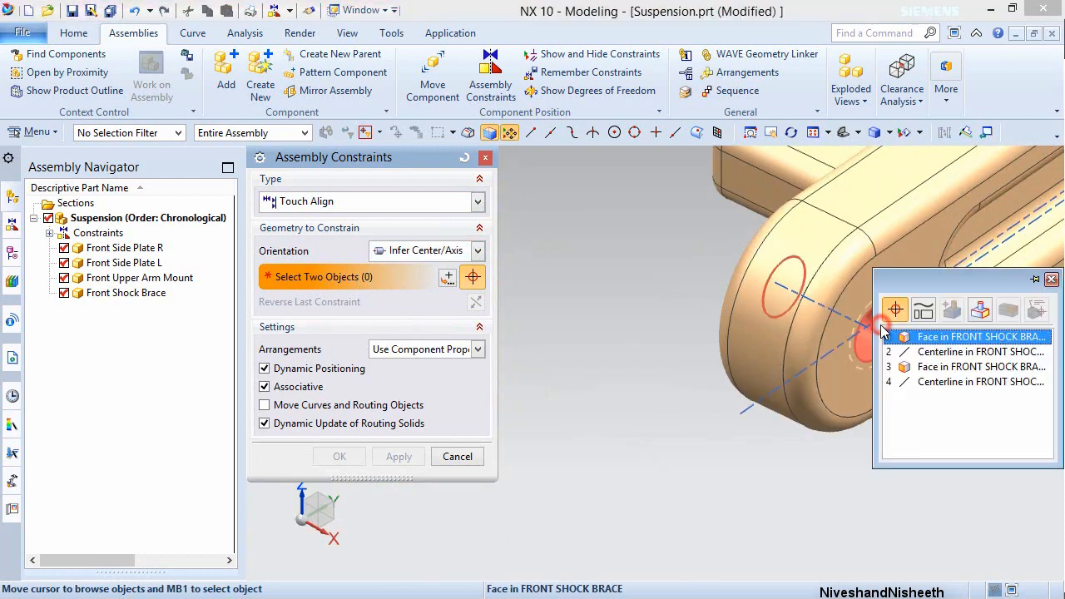
{"action": "left_click", "coordinate": [947, 352]}
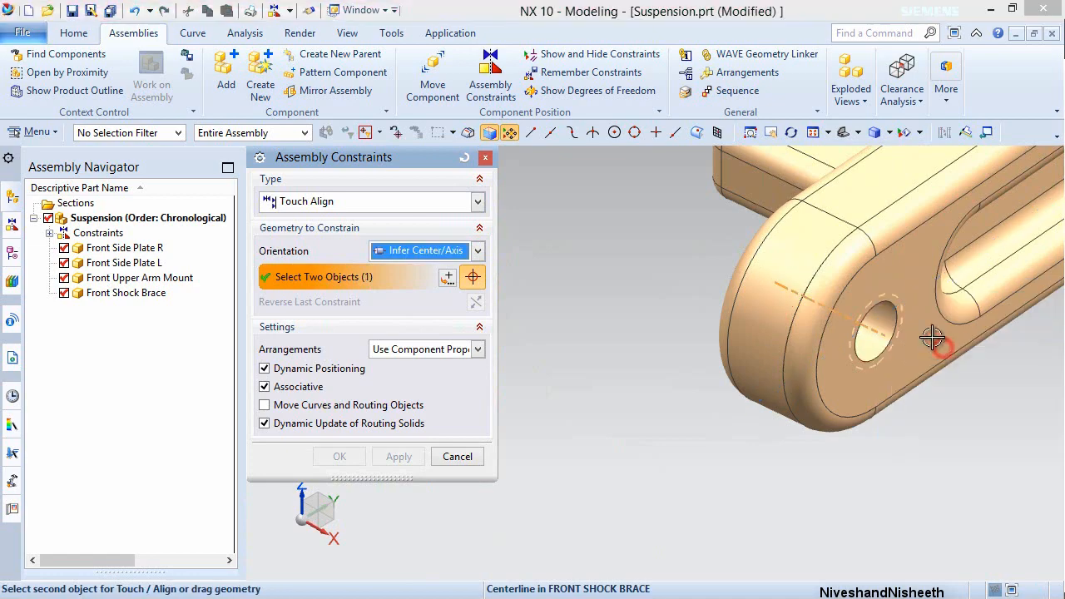
{"action": "scroll", "coordinate": [889, 288], "scroll_direction": "up", "scroll_amount": 6}
{"action": "scroll", "coordinate": [657, 359], "scroll_direction": "down", "scroll_amount": 6}
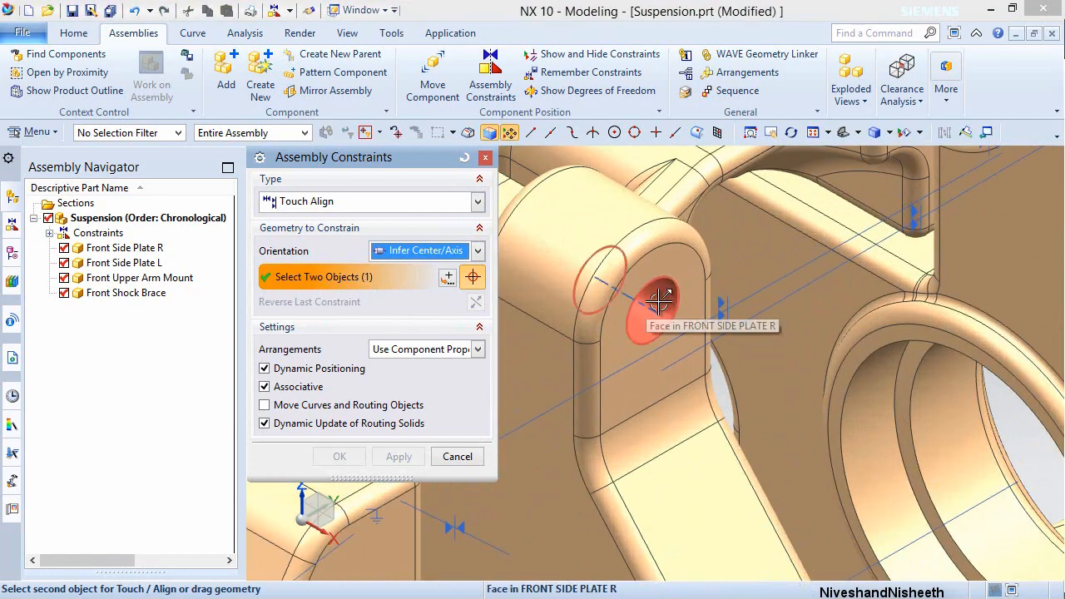
{"action": "left_click", "coordinate": [659, 301]}
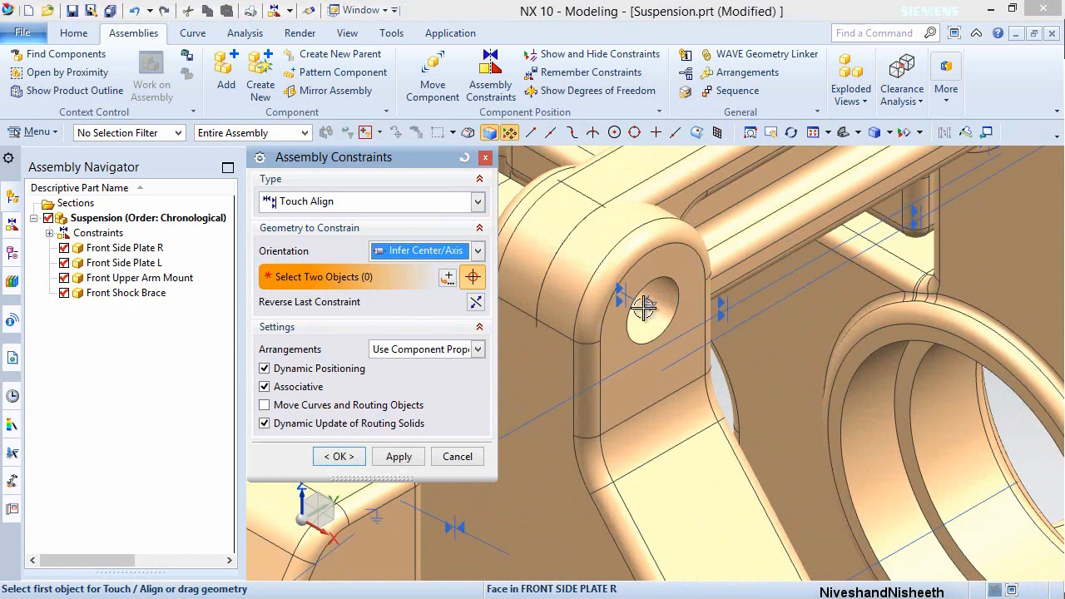
{"action": "left_click", "coordinate": [340, 457]}
- Move the Front Shock Brace clear of the side plates with a dynamic Move Component so its hole ends are accessible
{"action": "scroll", "coordinate": [453, 356], "scroll_direction": "up", "scroll_amount": 5}
{"action": "scroll", "coordinate": [452, 356], "scroll_direction": "up", "scroll_amount": 3}
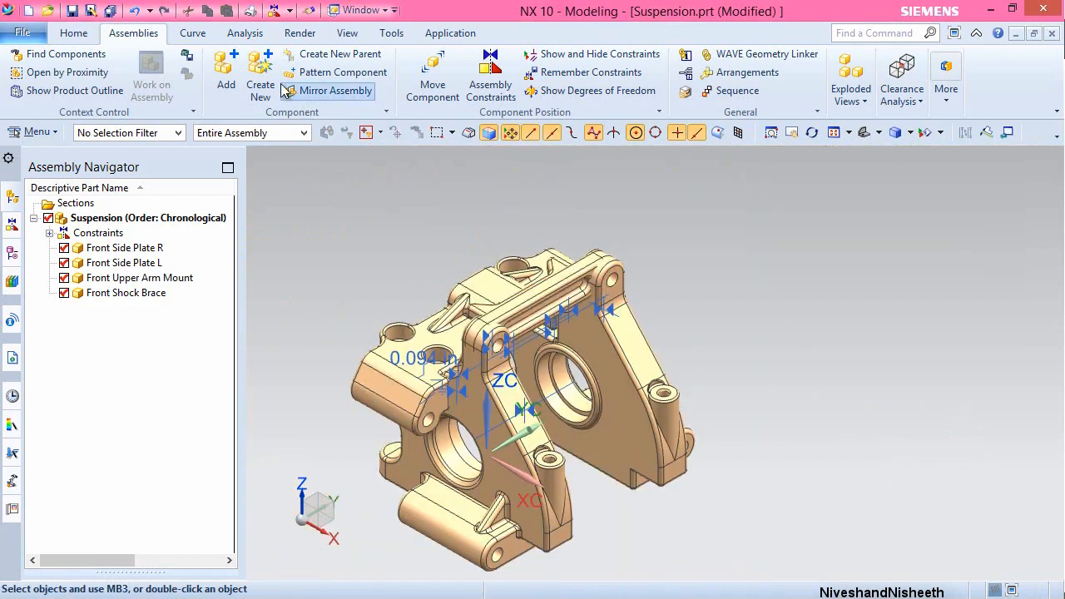
{"action": "left_click", "coordinate": [436, 73]}
{"action": "left_click", "coordinate": [549, 255]}
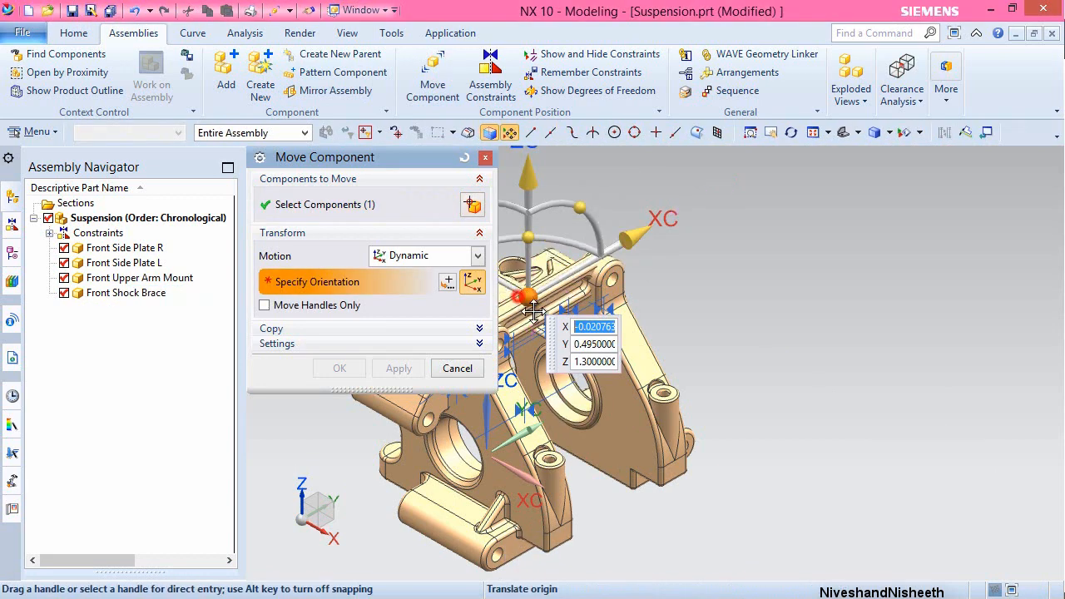
{"action": "left_click_drag", "start_coordinate": [541, 291], "coordinate": [695, 264]}
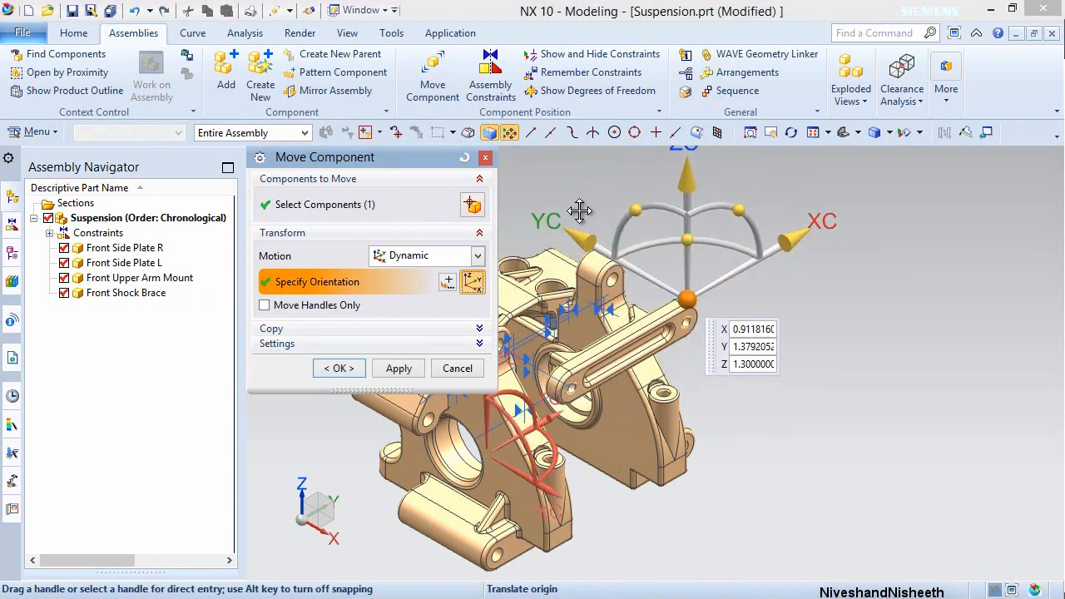
{"action": "left_click", "coordinate": [341, 368]}
- Add a Touch Align constraint with Infer Center/Axis between Front Side Plate L's top hole and the Front Shock Brace's far end hole
{"action": "right_click", "coordinate": [630, 174]}
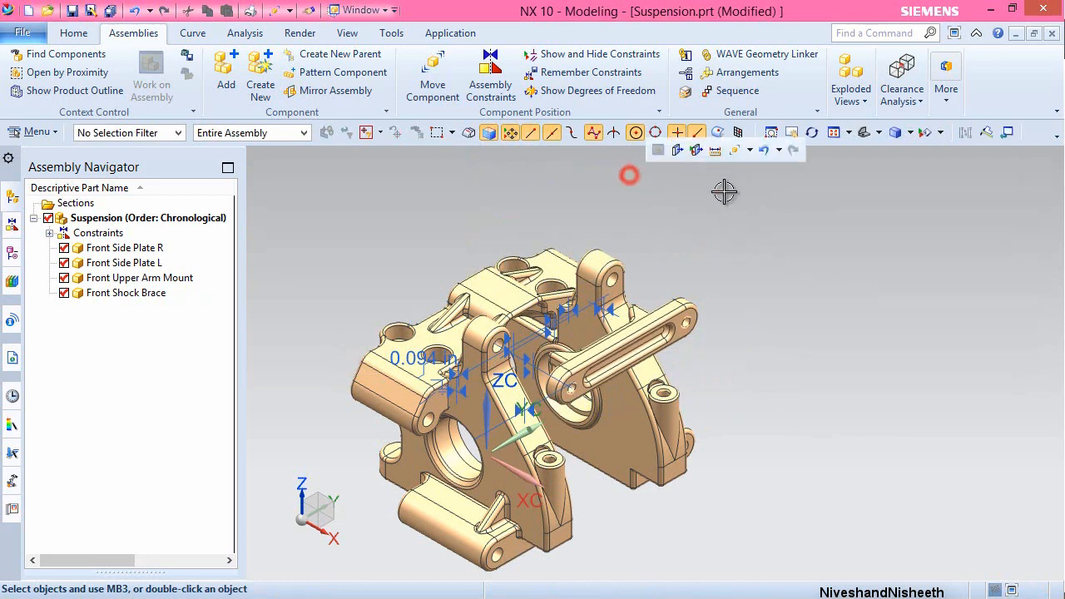
{"action": "left_click", "coordinate": [753, 152]}
{"action": "left_click", "coordinate": [755, 189]}
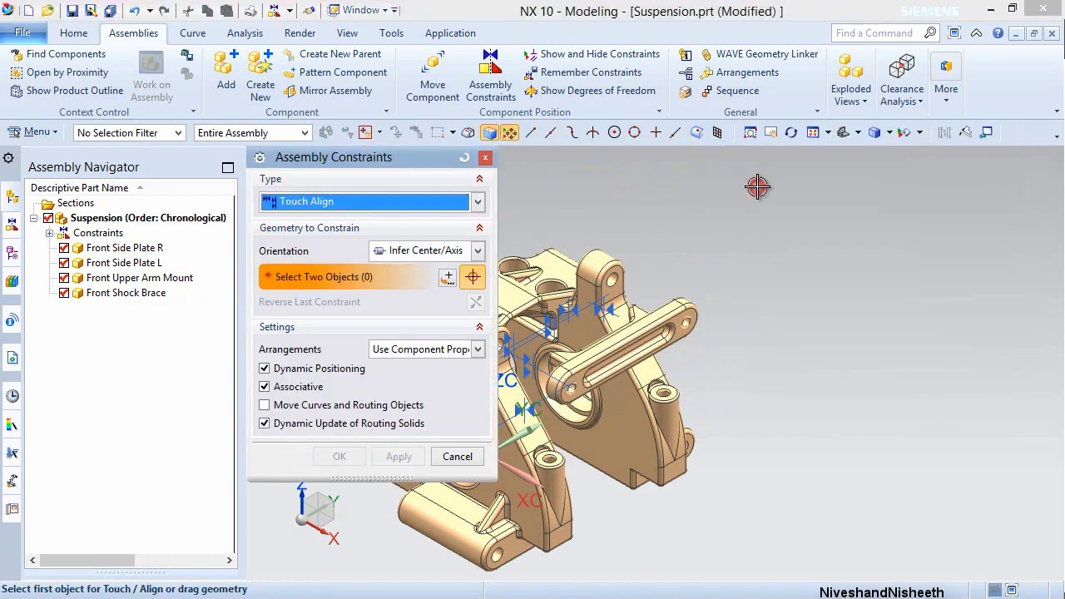
{"action": "scroll", "coordinate": [624, 283], "scroll_direction": "up", "scroll_amount": 3}
{"action": "scroll", "coordinate": [623, 283], "scroll_direction": "up", "scroll_amount": 3}
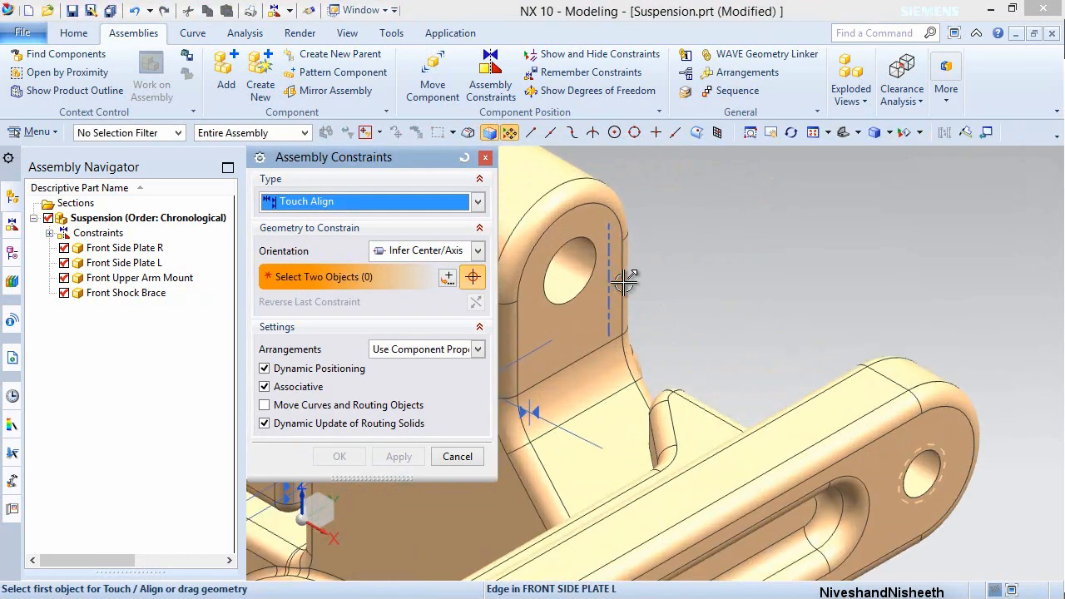
{"action": "left_click", "coordinate": [572, 265]}
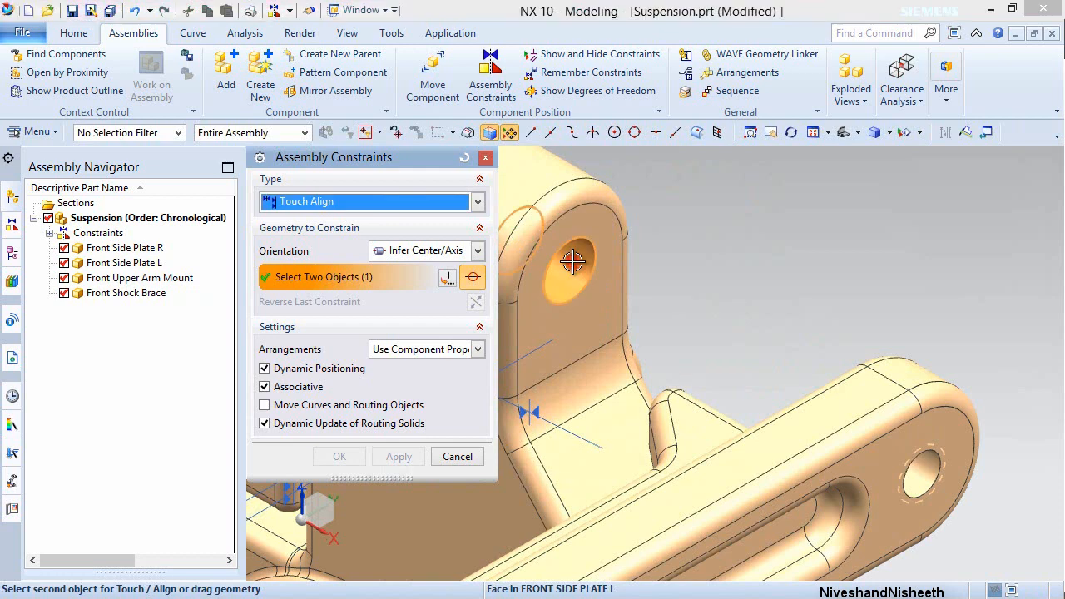
{"action": "left_click", "coordinate": [930, 468]}
{"action": "left_click", "coordinate": [398, 456]}
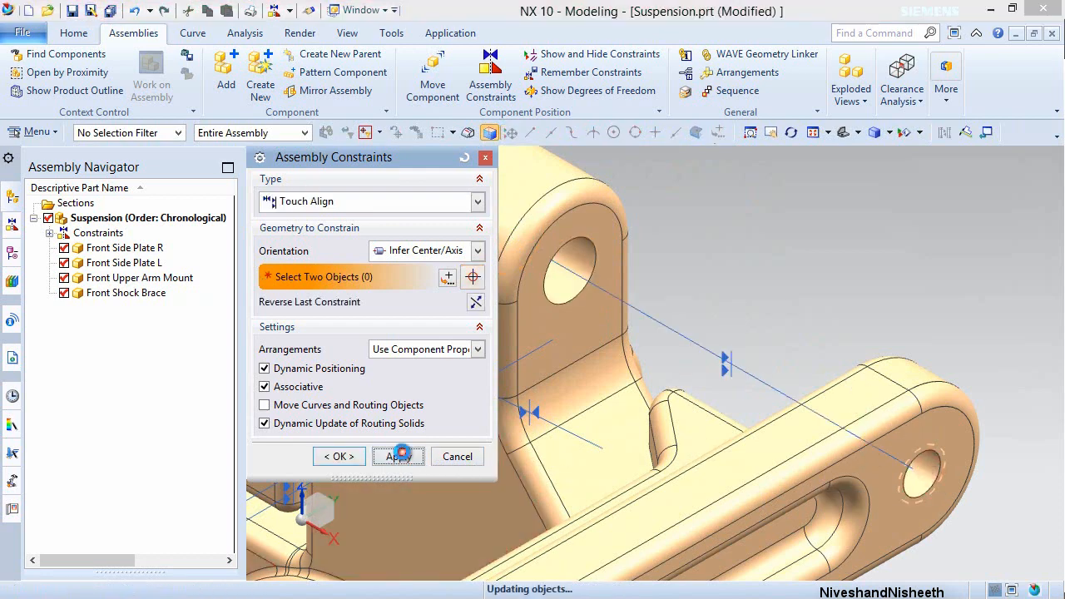
- Add a Touch Align constraint with Prefer Touch between Front Side Plate L's flat top-hole face and the Front Shock Brace's mating face
{"action": "left_click", "coordinate": [458, 330]}
{"action": "left_click", "coordinate": [580, 316]}
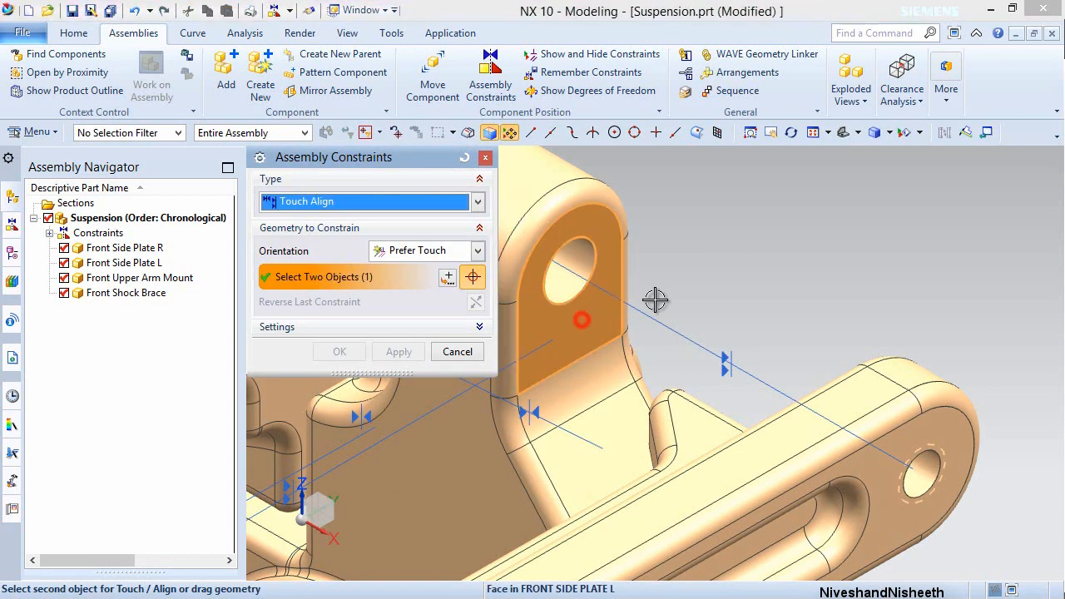
{"action": "middle_click_drag", "start_coordinate": [654, 300], "coordinate": [679, 293]}
{"action": "scroll", "coordinate": [673, 290], "scroll_direction": "down", "scroll_amount": 3}
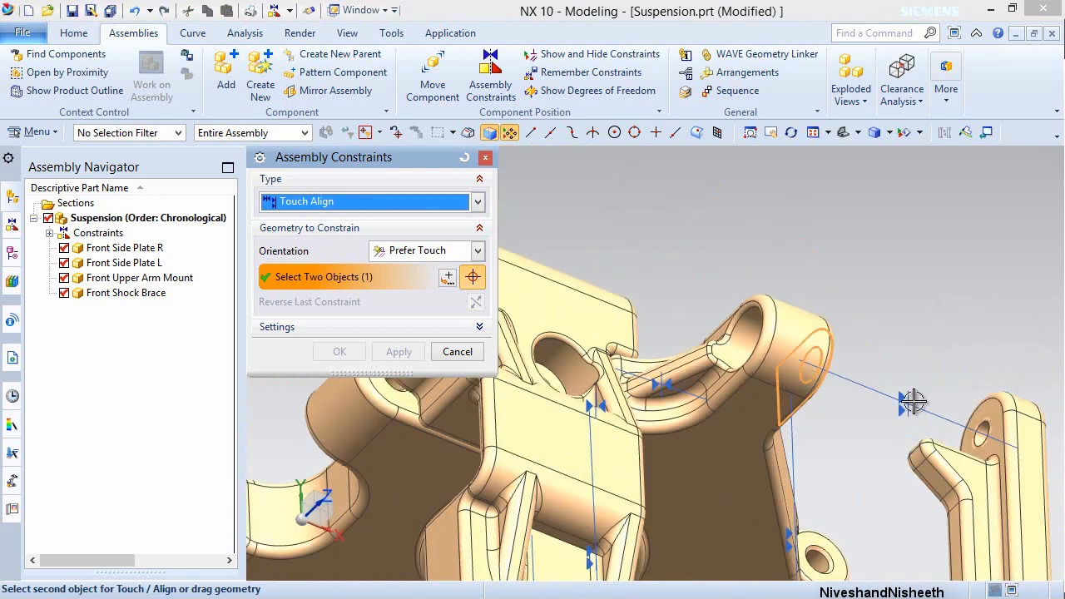
{"action": "scroll", "coordinate": [1004, 417], "scroll_direction": "up", "scroll_amount": 2}
{"action": "left_click", "coordinate": [976, 405]}
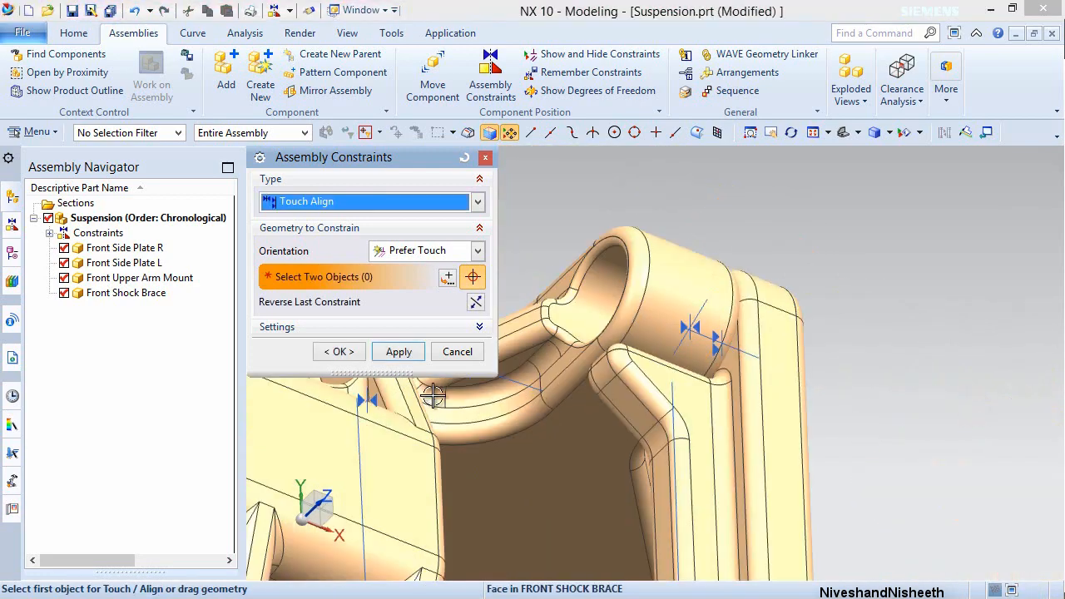
{"action": "left_click", "coordinate": [345, 362]}
- Save the Suspension assembly
{"action": "left_click", "coordinate": [930, 250]}
{"action": "key", "text": "End"}
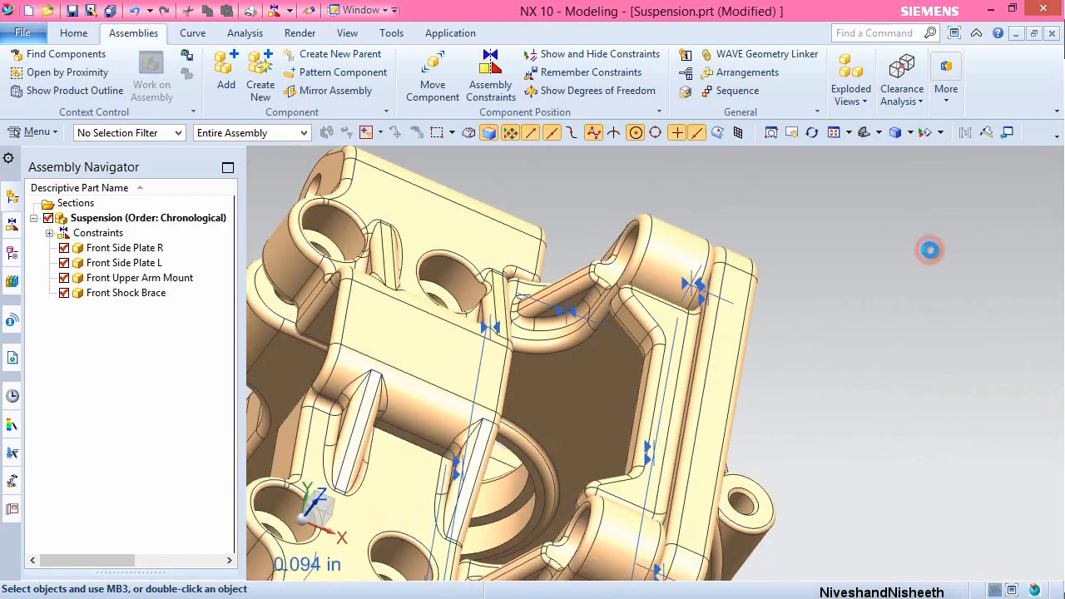
{"action": "key", "text": "ctrl+s"}
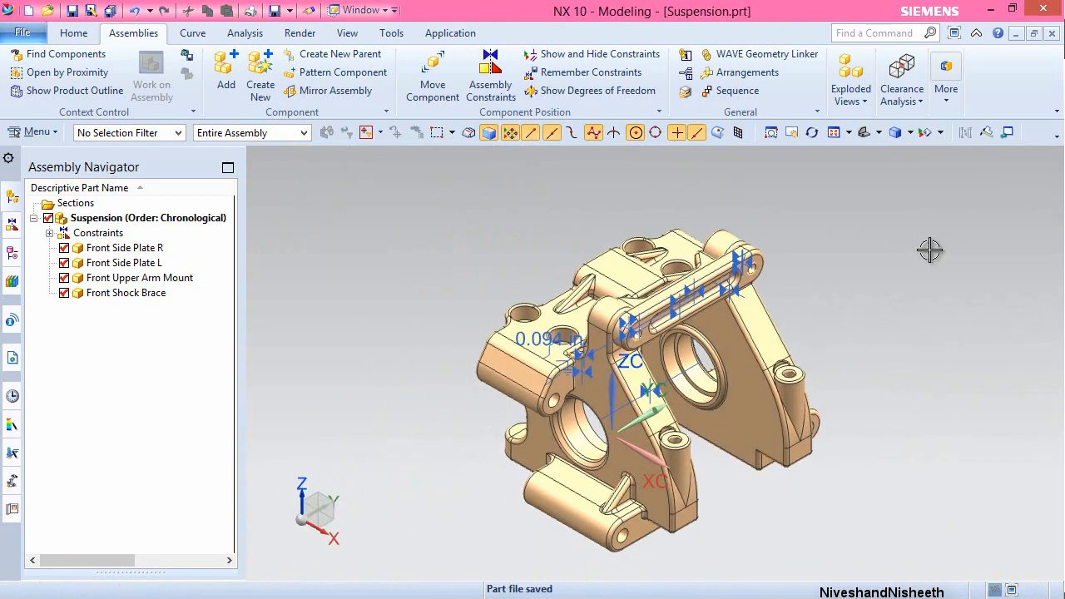
{"action": "left_click", "coordinate": [974, 276]}
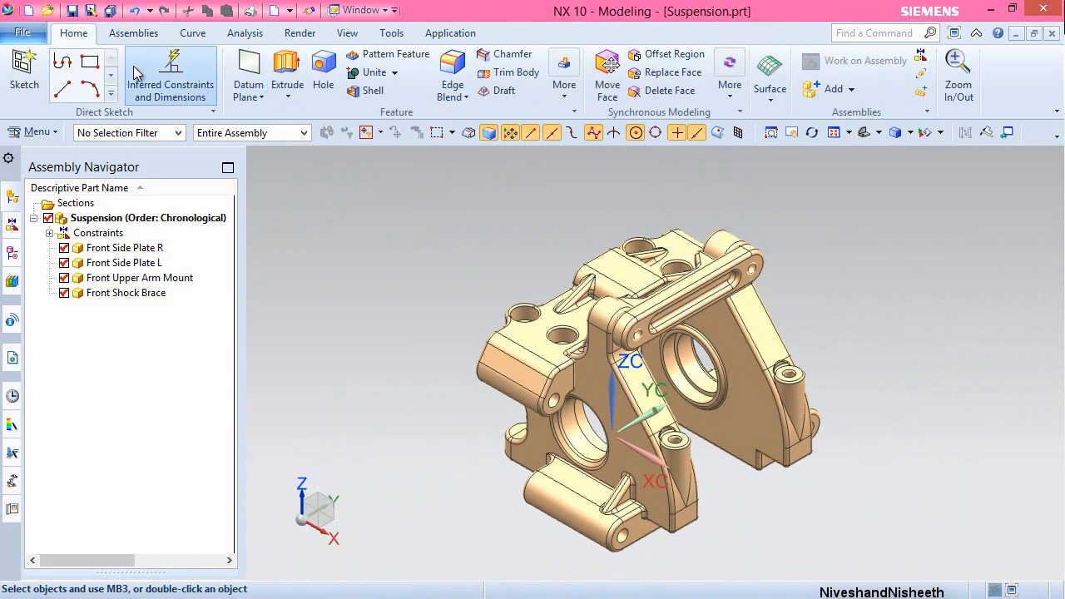
- Create a new assembly file in inches named Front Upper Arm_1 from the Assembly template
{"action": "left_click", "coordinate": [29, 11]}
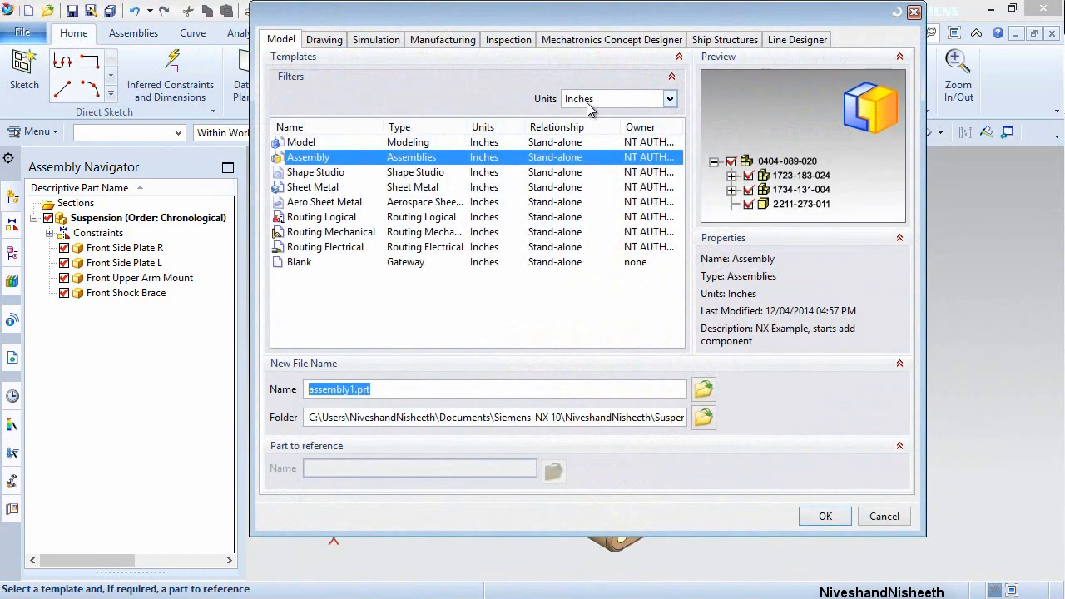
{"action": "left_click", "coordinate": [589, 100]}
{"action": "left_click", "coordinate": [586, 100]}
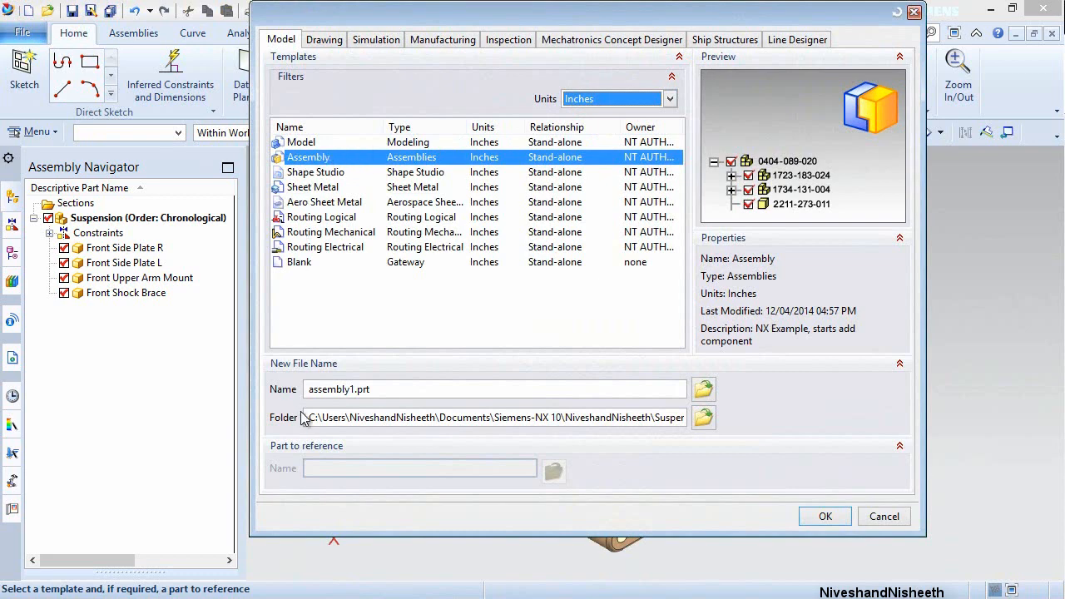
{"action": "left_click_drag", "start_coordinate": [308, 390], "coordinate": [343, 392]}
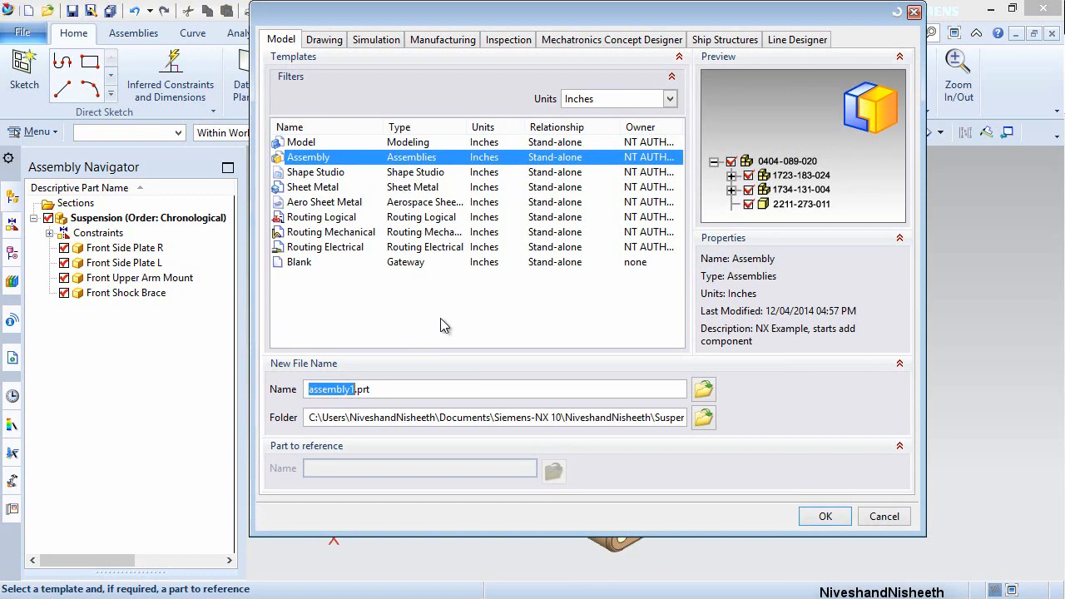
{"action": "type", "text": "Front"}
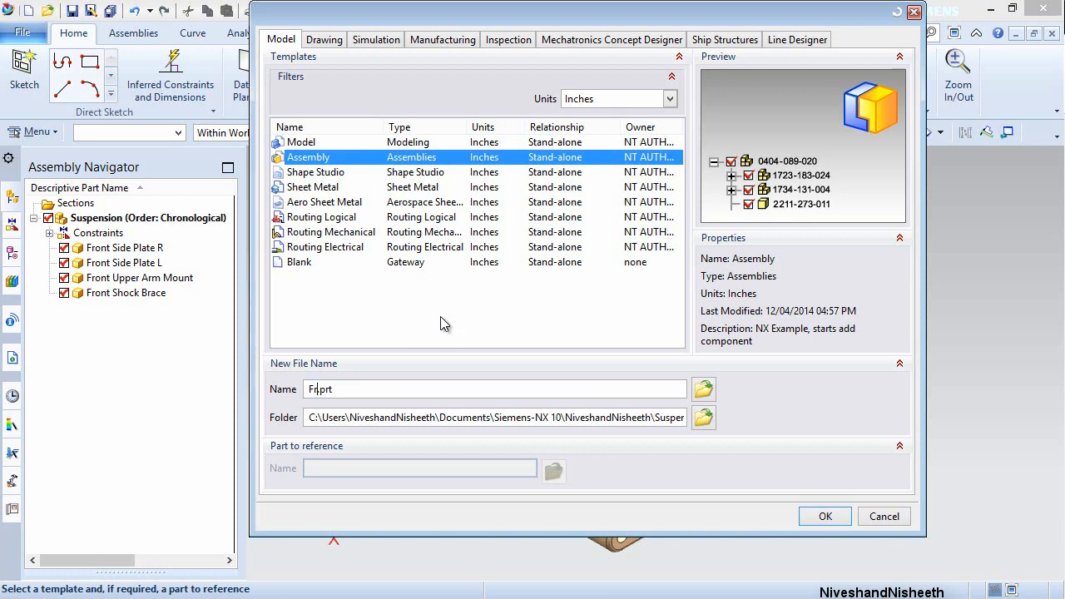
{"action": "type", "text": " Upper Arm_1"}
{"action": "left_click", "coordinate": [845, 517]}
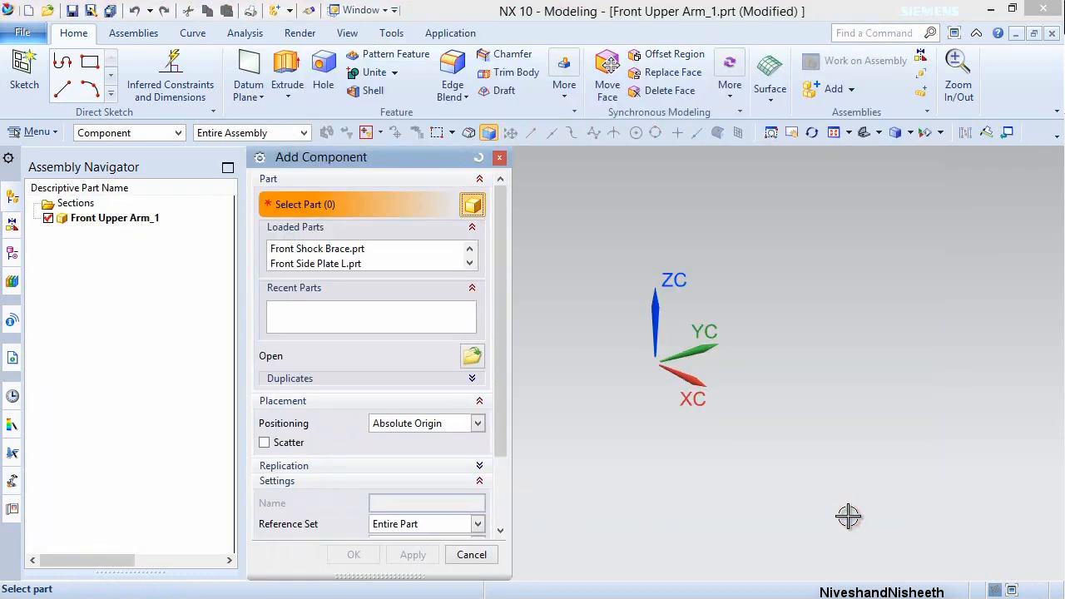
- Add the Front Upper Arm part from the Suspension folder as a component positioned at the absolute origin
{"action": "left_click", "coordinate": [472, 357]}
{"action": "left_click", "coordinate": [178, 213]}
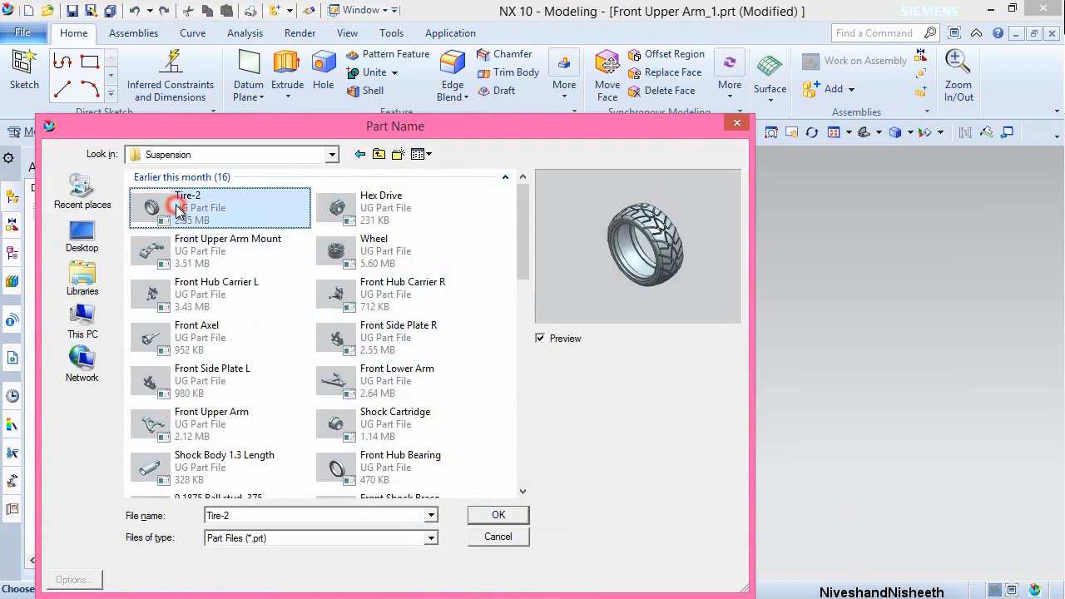
{"action": "key", "text": "Down"}
{"action": "key", "text": "Down"}
{"action": "key", "text": "Right"}
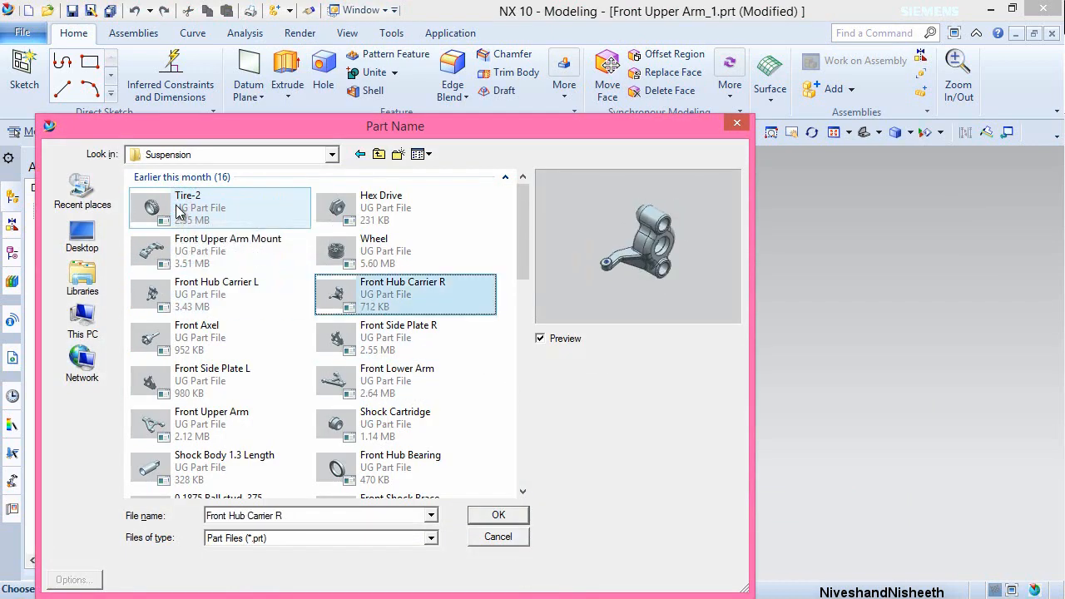
{"action": "key", "text": "Right"}
{"action": "key", "text": "Right"}
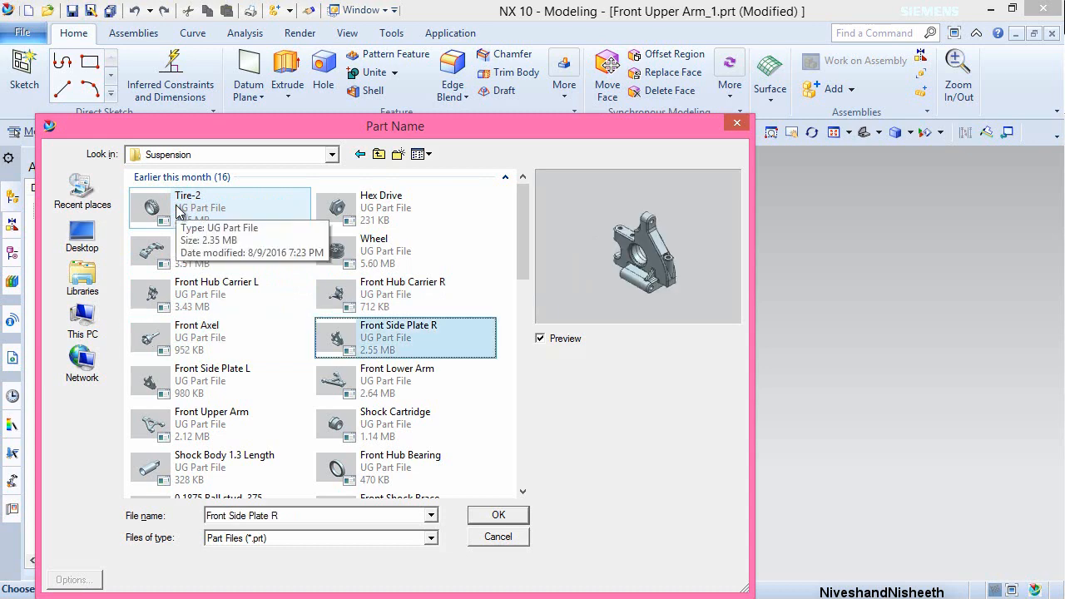
{"action": "key", "text": "Right"}
{"action": "key", "text": "Right"}
{"action": "key", "text": "Right"}
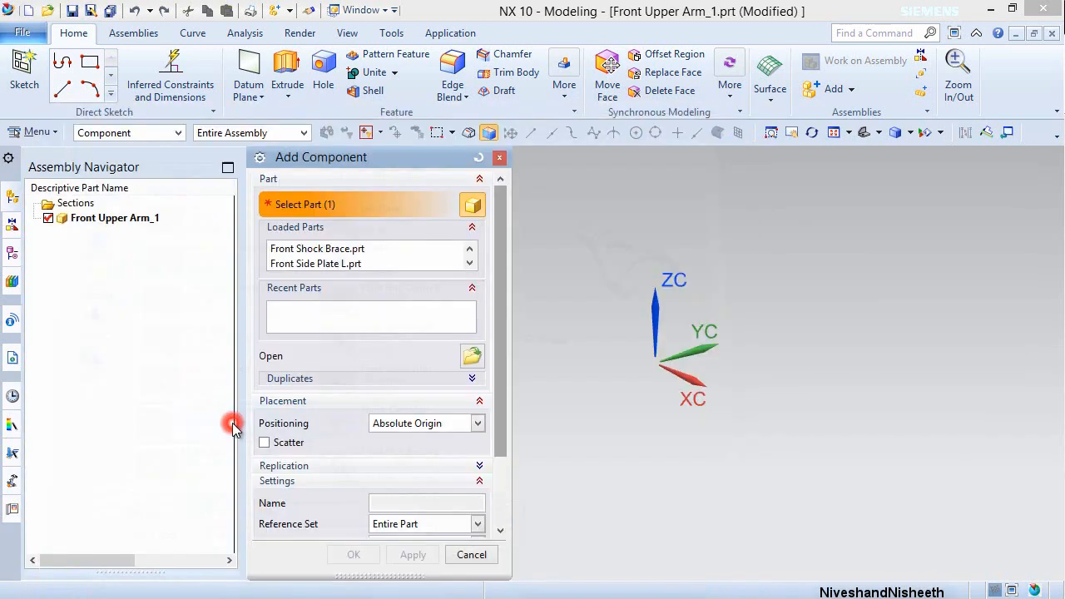
{"action": "double_click", "coordinate": [231, 426]}
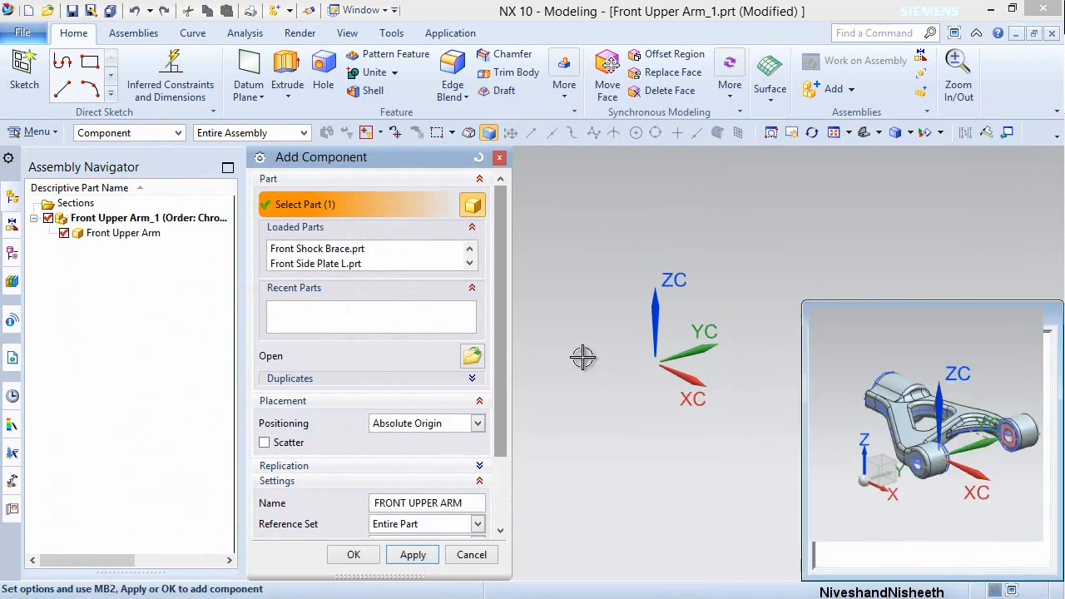
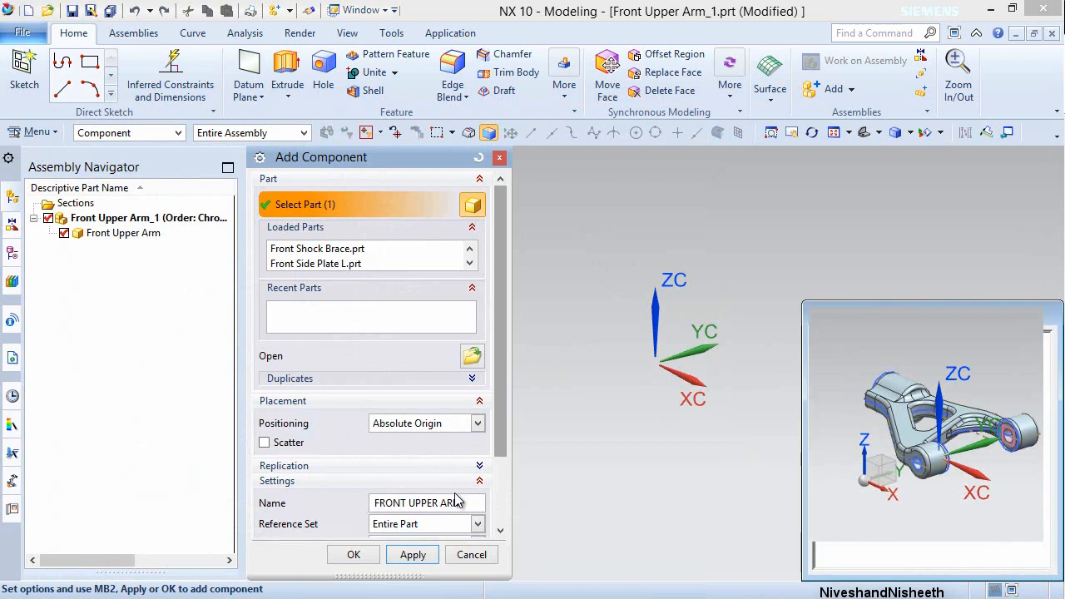
{"action": "left_click", "coordinate": [354, 554]}
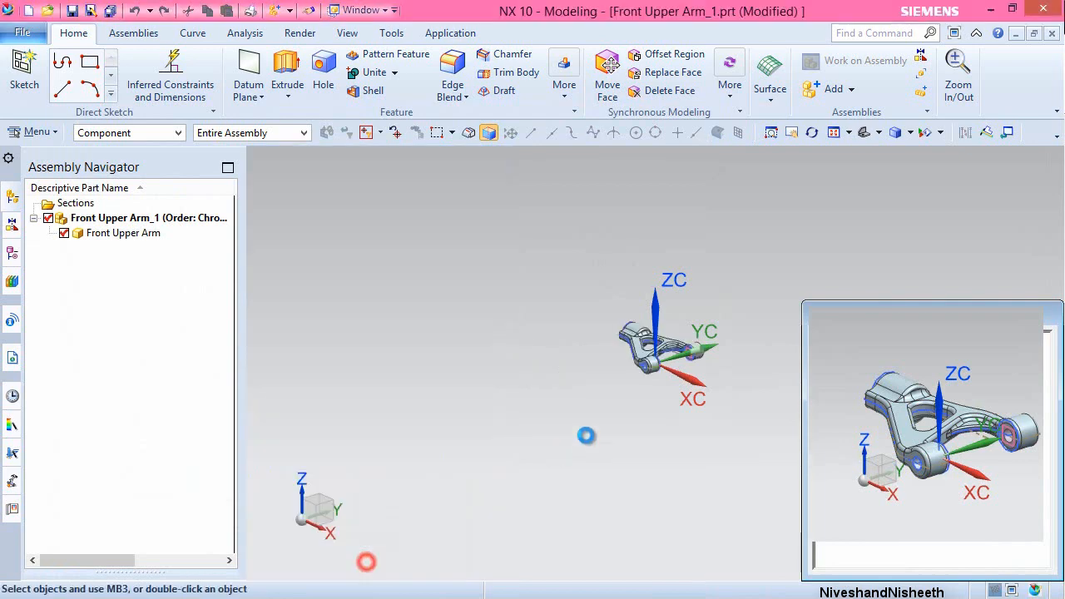
- Hide all sketches and datum planes in the Front Upper Arm_1 assembly and save the file
{"action": "left_click", "coordinate": [833, 228]}
{"action": "key", "text": "End"}
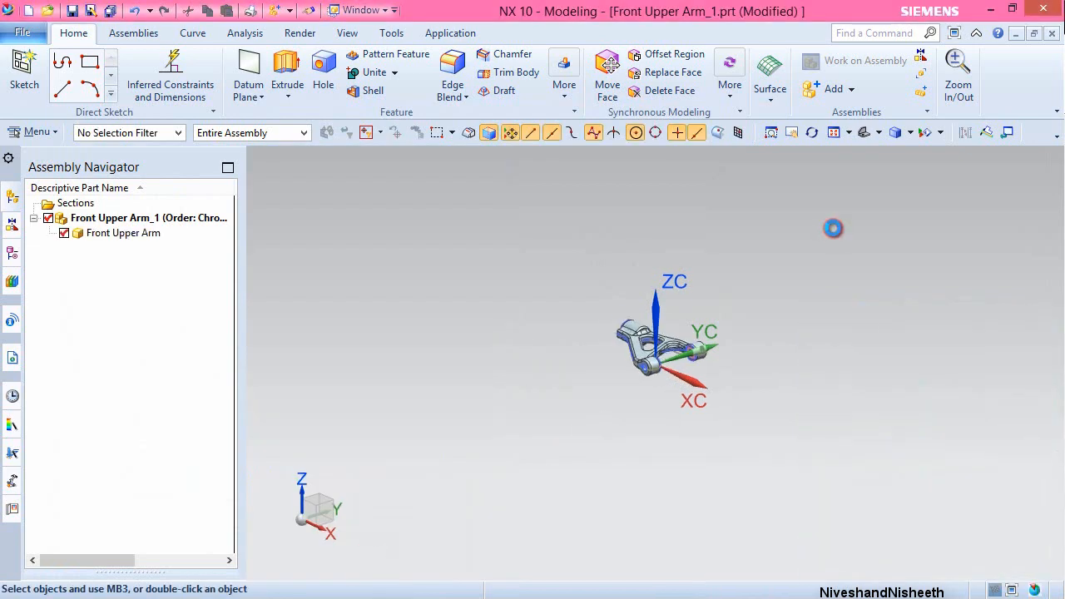
{"action": "left_click", "coordinate": [302, 493]}
{"action": "left_click", "coordinate": [407, 534]}
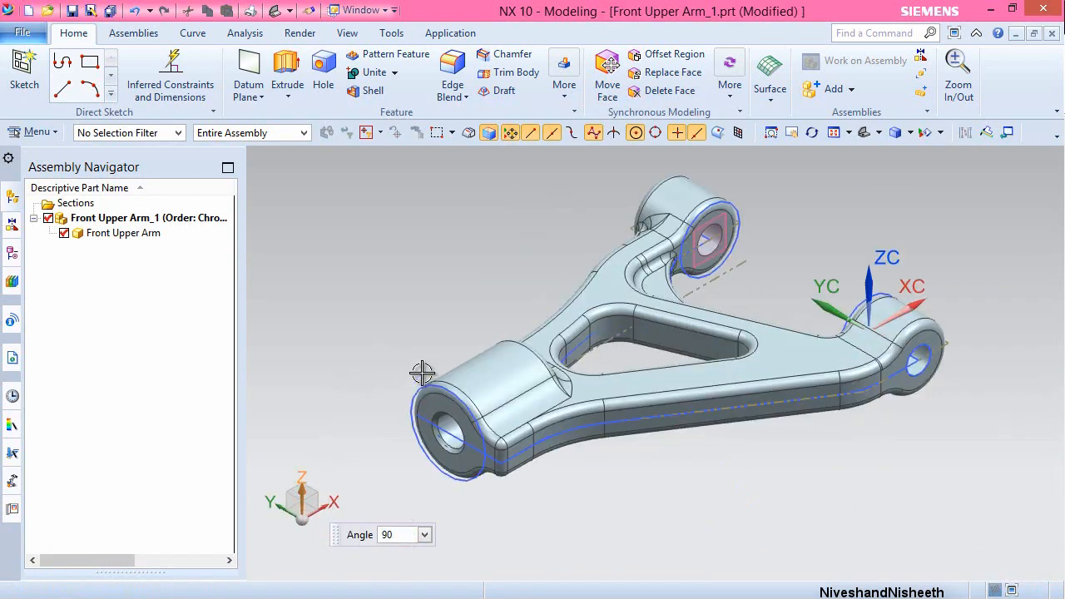
{"action": "key", "text": "Escape"}
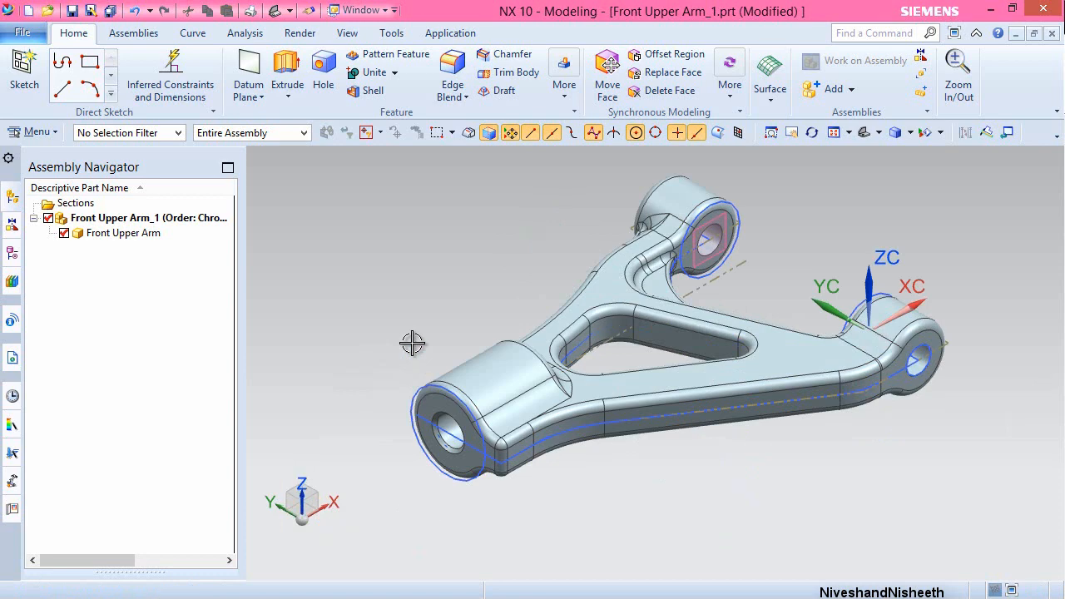
{"action": "left_click", "coordinate": [347, 33]}
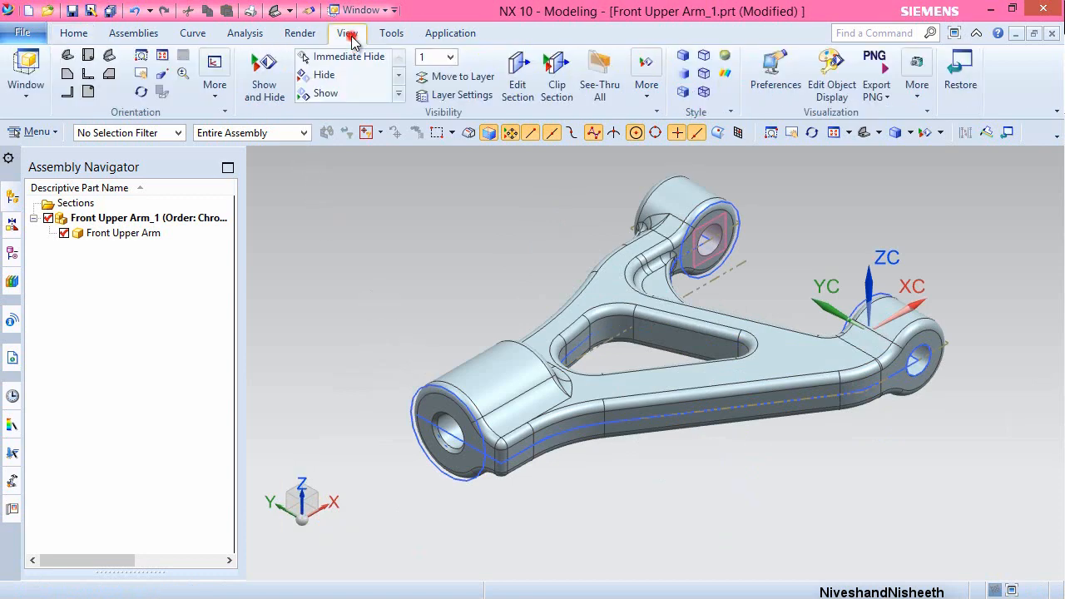
{"action": "left_click", "coordinate": [262, 79]}
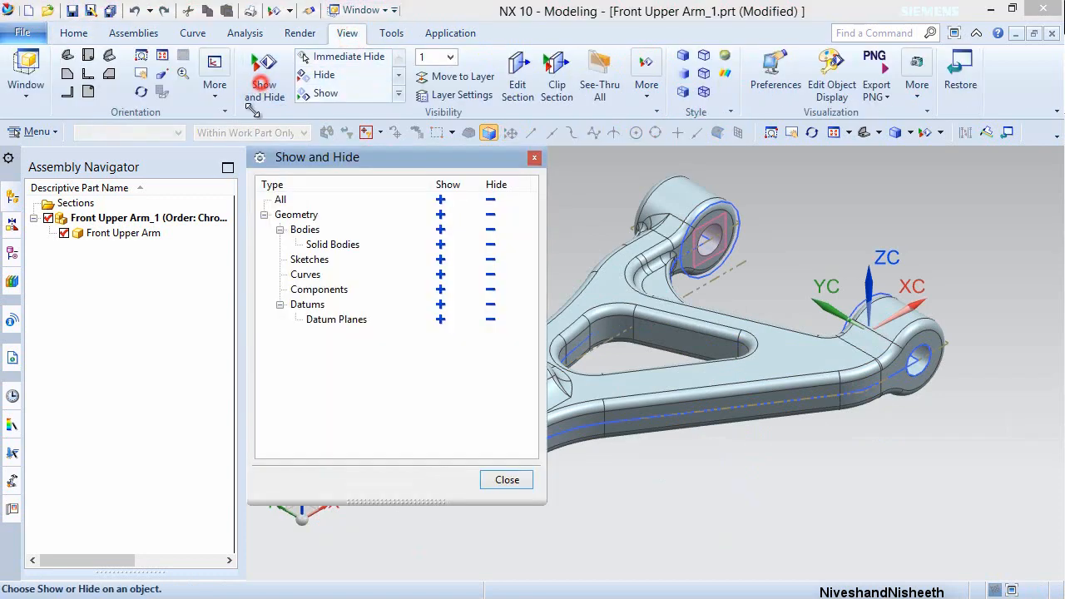
{"action": "left_click", "coordinate": [491, 260]}
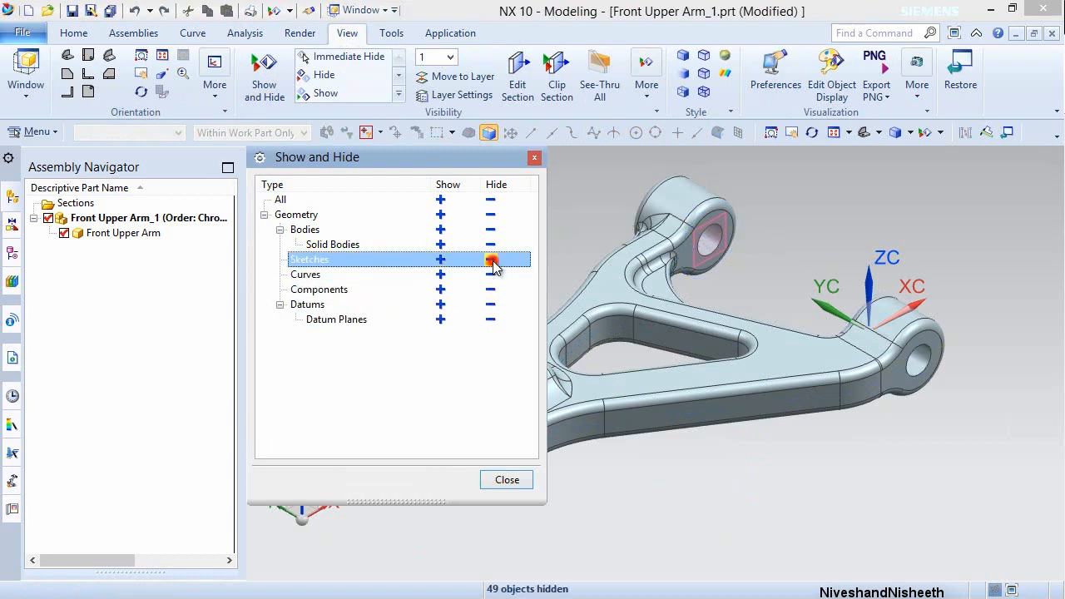
{"action": "left_click", "coordinate": [491, 320]}
{"action": "left_click", "coordinate": [506, 481]}
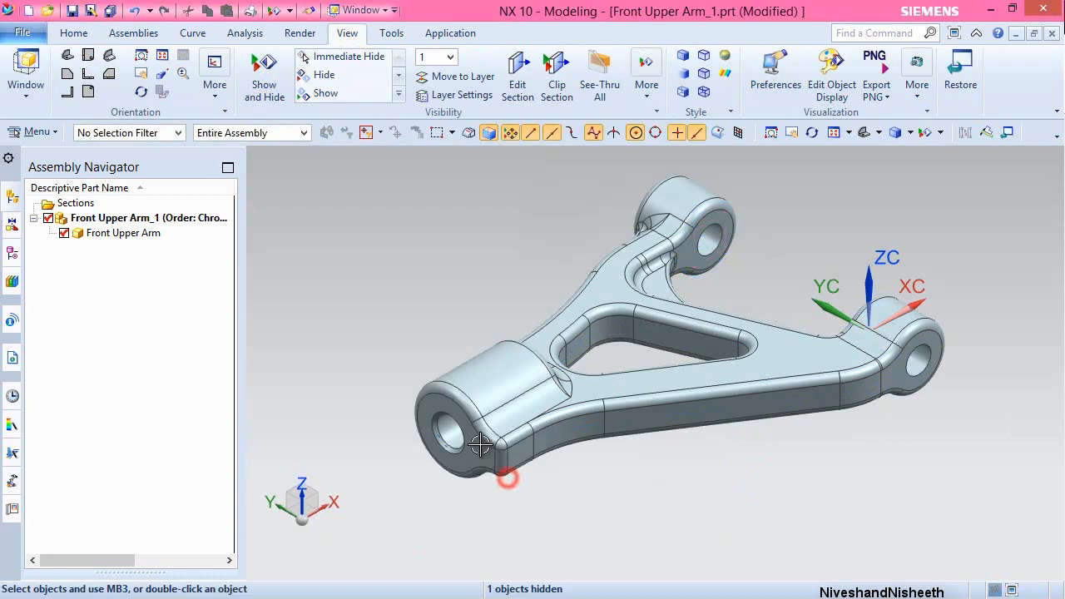
{"action": "left_click", "coordinate": [73, 34]}
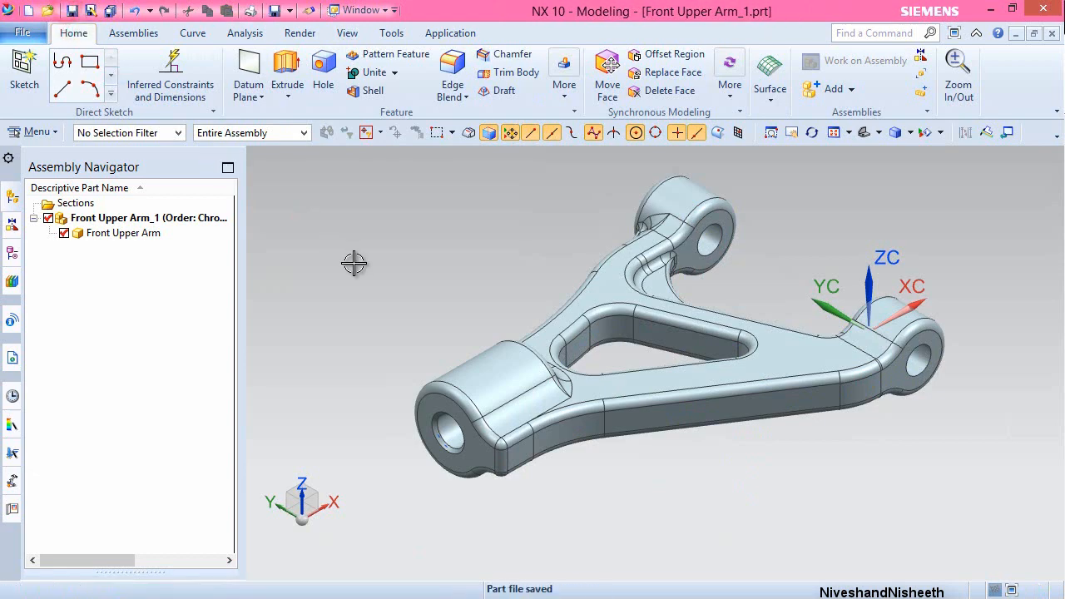
{"action": "left_click", "coordinate": [143, 31]}
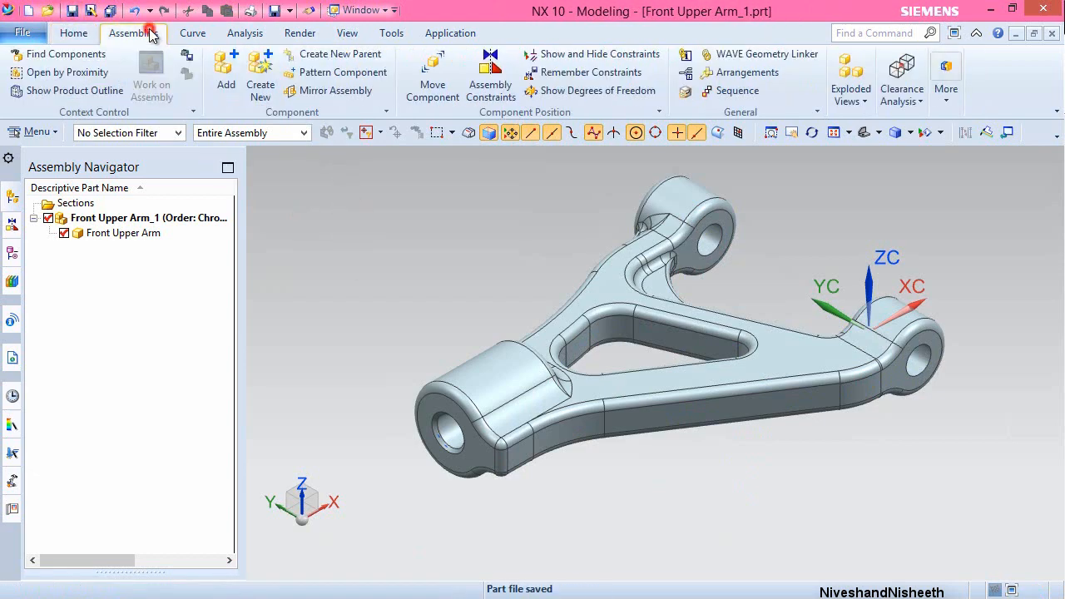
- Apply a Fix assembly constraint to the Front Upper Arm component
{"action": "left_click", "coordinate": [483, 89]}
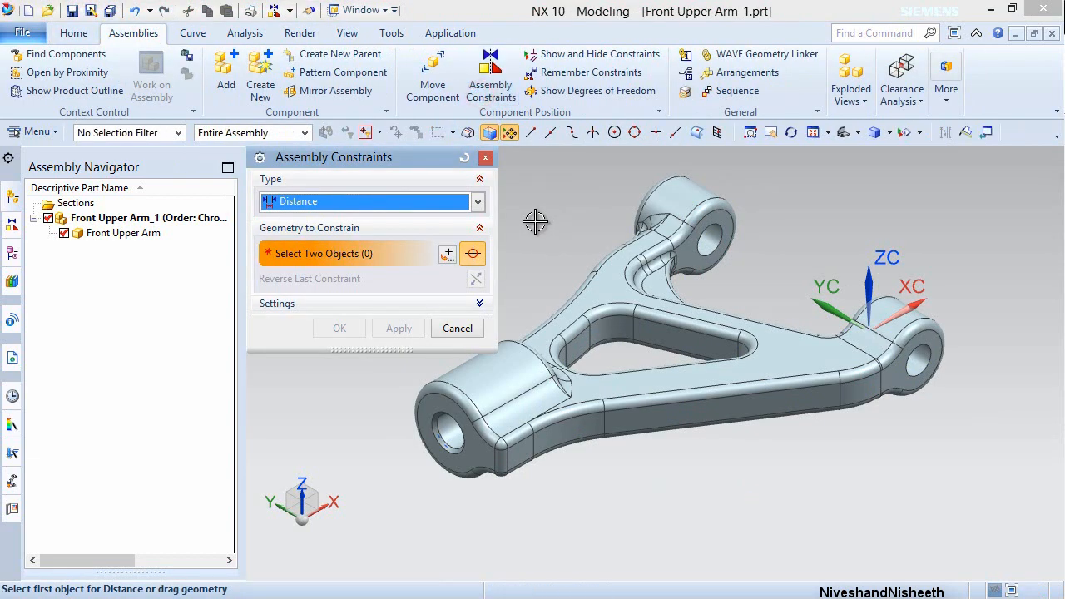
{"action": "left_click", "coordinate": [477, 201]}
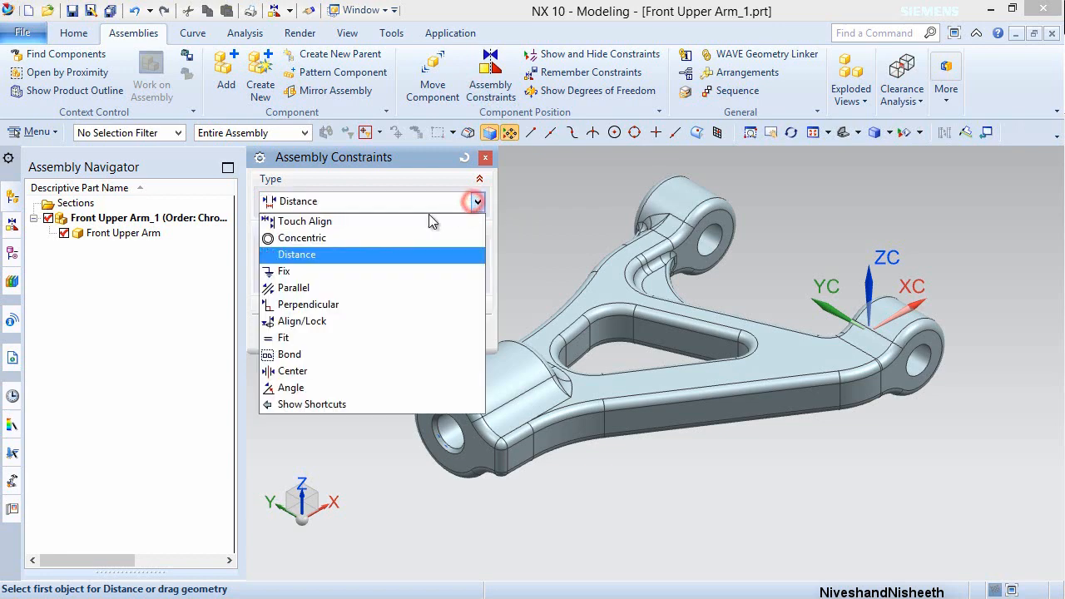
{"action": "left_click", "coordinate": [317, 270]}
{"action": "left_click", "coordinate": [610, 293]}
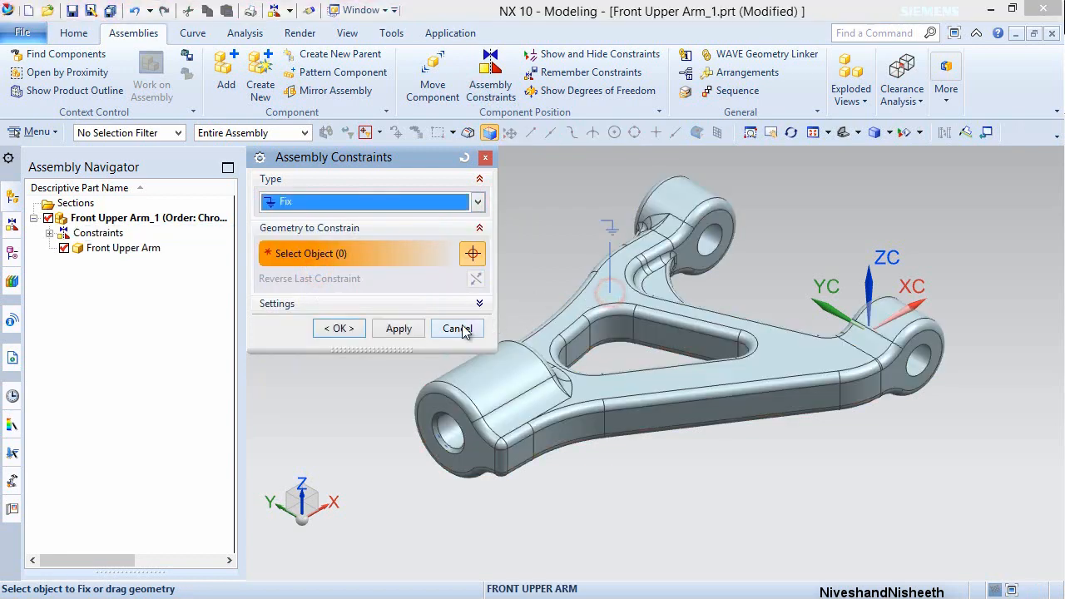
{"action": "left_click", "coordinate": [345, 328]}
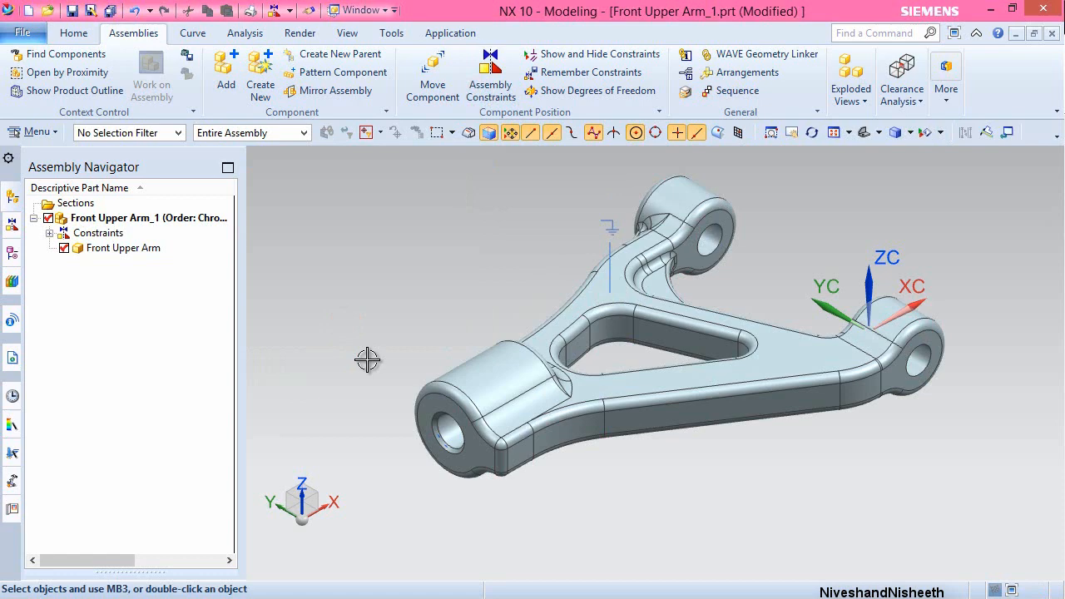
- Add the Pillow Ball part from the Suspension folder as a component using Move positioning
{"action": "left_click", "coordinate": [227, 79]}
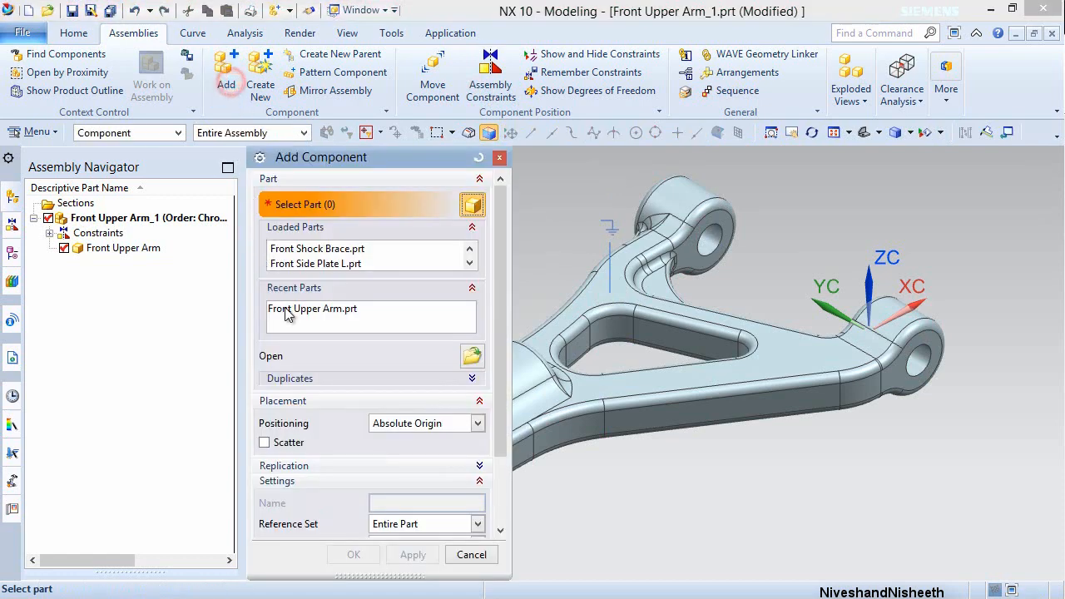
{"action": "left_click", "coordinate": [471, 356]}
{"action": "left_click_drag", "start_coordinate": [517, 242], "coordinate": [522, 356]}
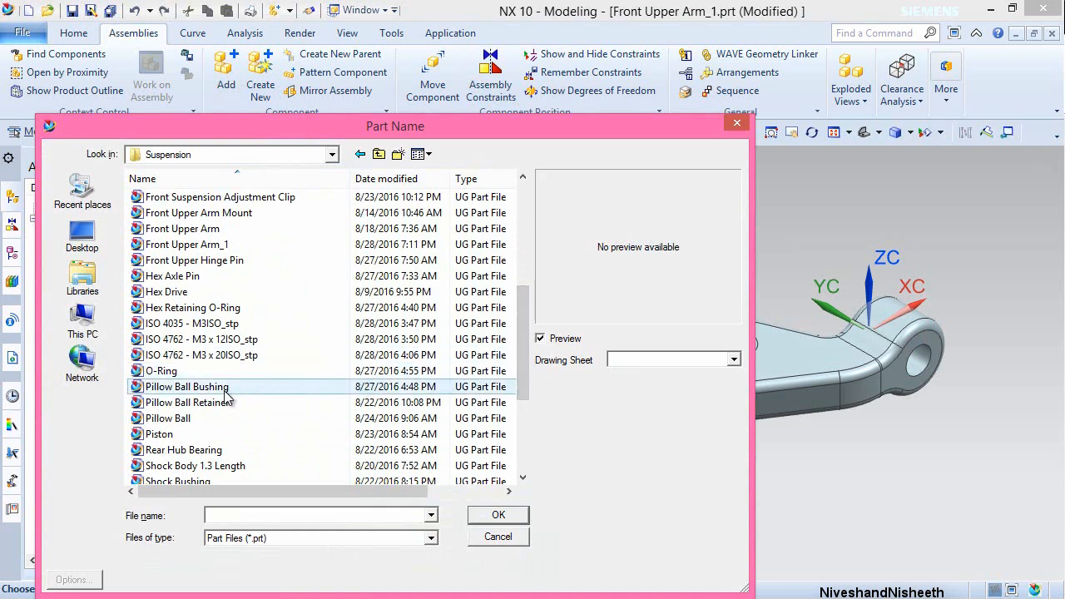
{"action": "left_click", "coordinate": [190, 421]}
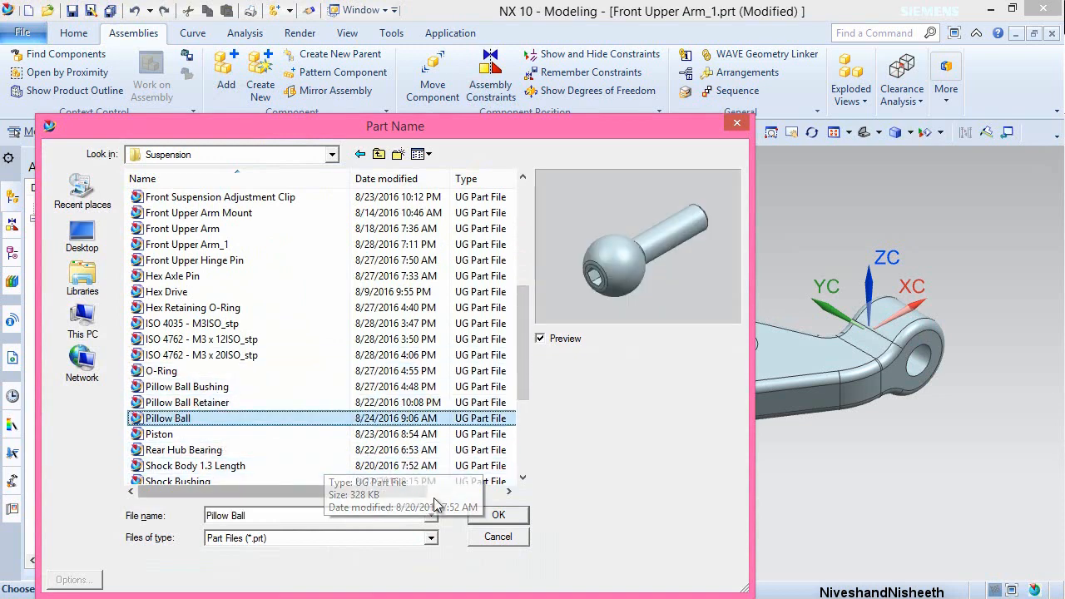
{"action": "left_click", "coordinate": [496, 516]}
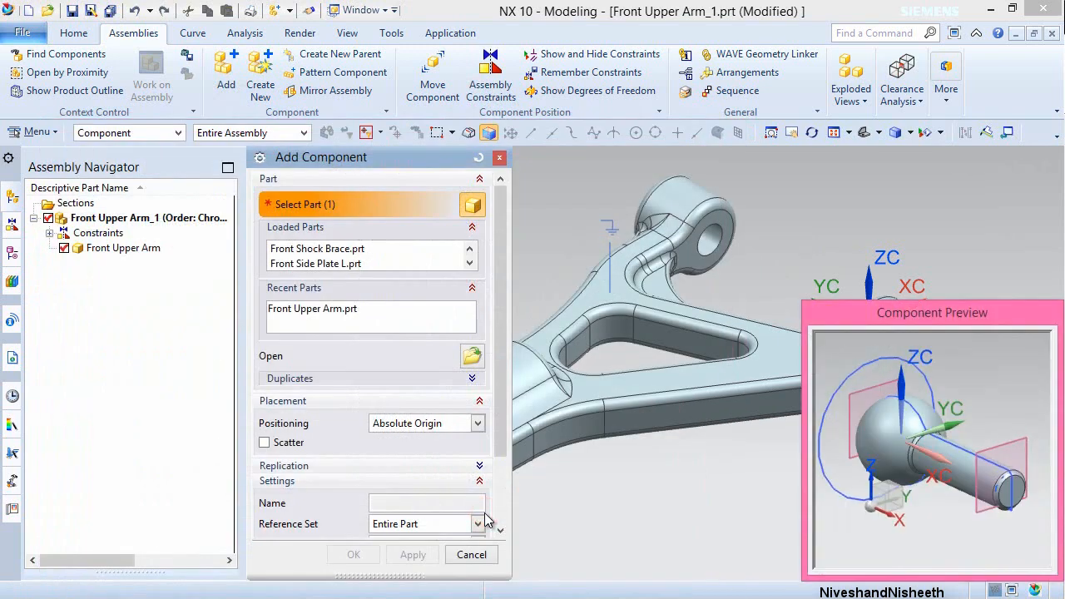
{"action": "left_click", "coordinate": [476, 423]}
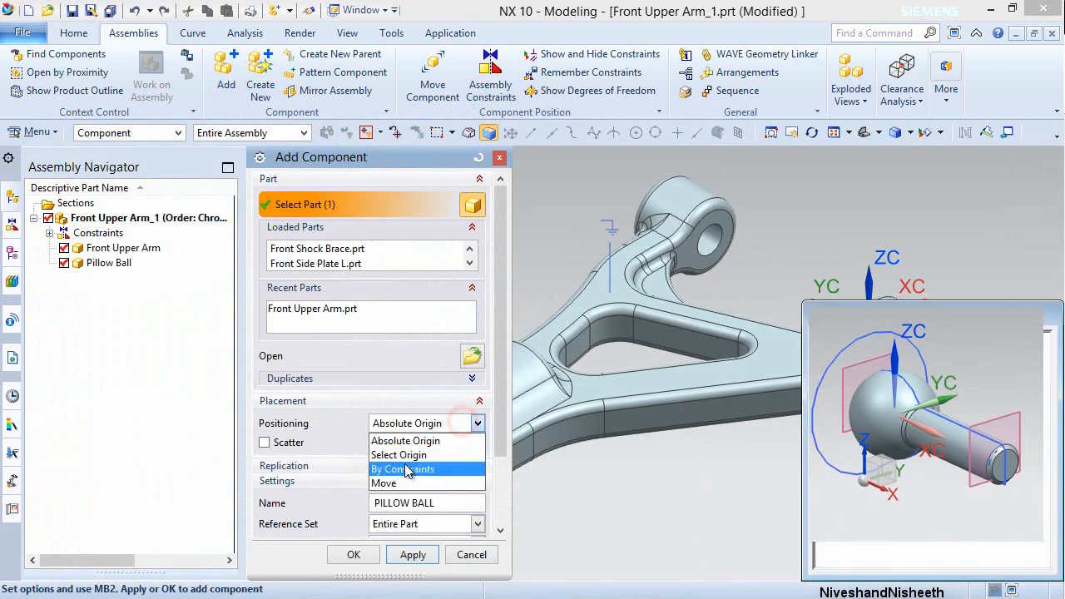
{"action": "left_click", "coordinate": [390, 484]}
{"action": "left_click", "coordinate": [366, 555]}
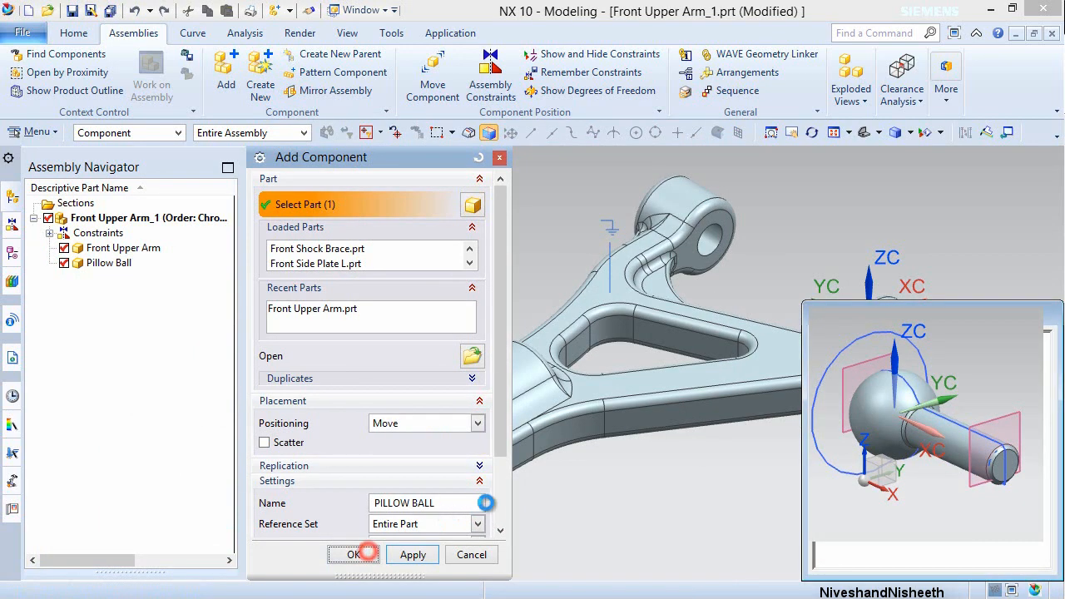
{"action": "left_click", "coordinate": [345, 447]}
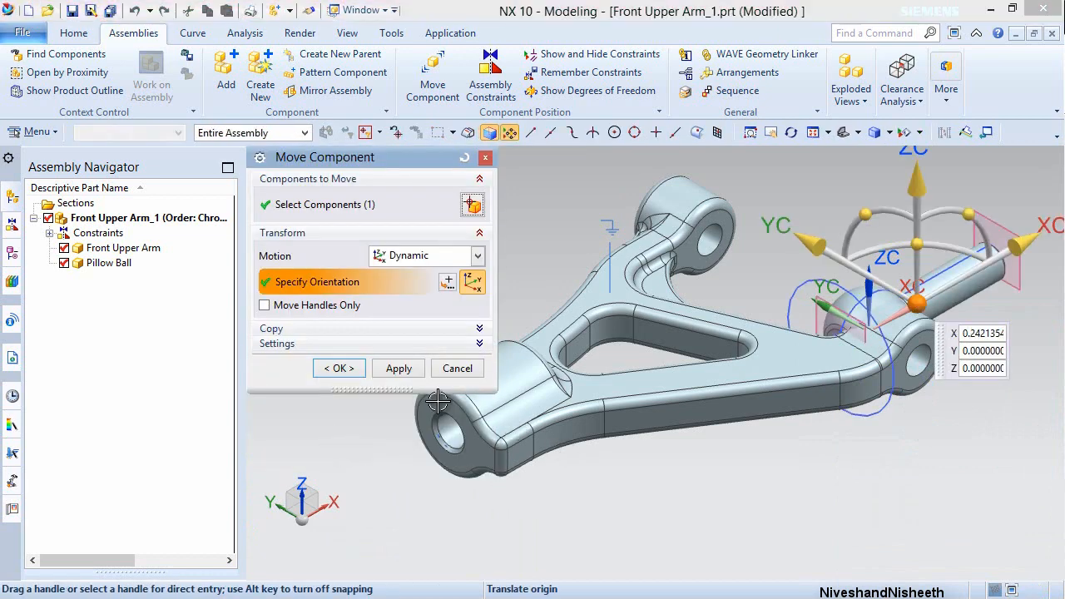
{"action": "left_click", "coordinate": [339, 369]}
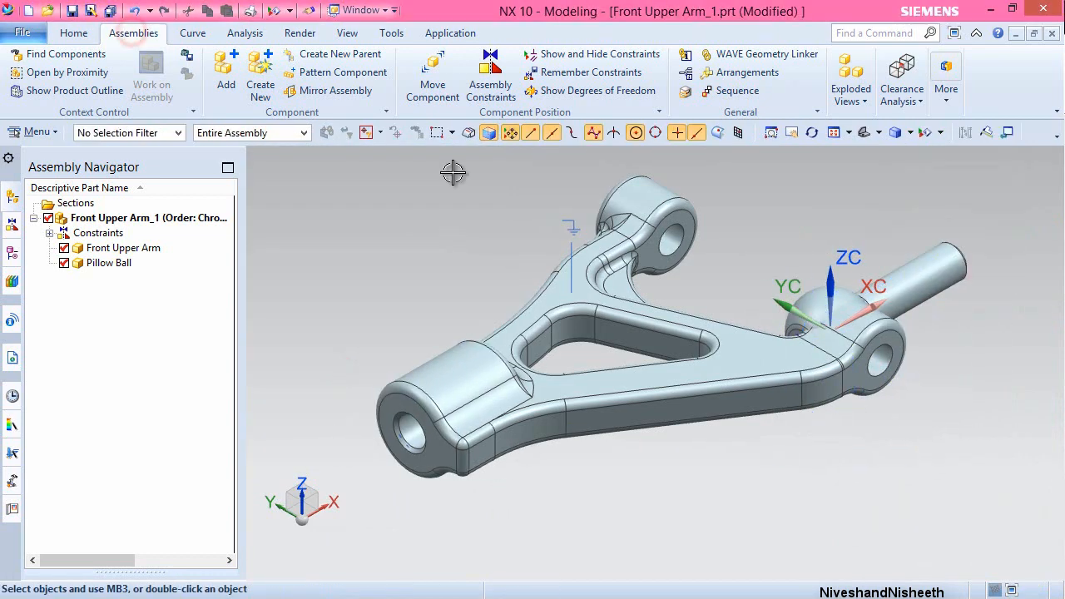
- Move the Pillow Ball dynamically clear of the arm, in front of the arm's large cylindrical boss
{"action": "left_click", "coordinate": [433, 77]}
{"action": "left_click", "coordinate": [920, 273]}
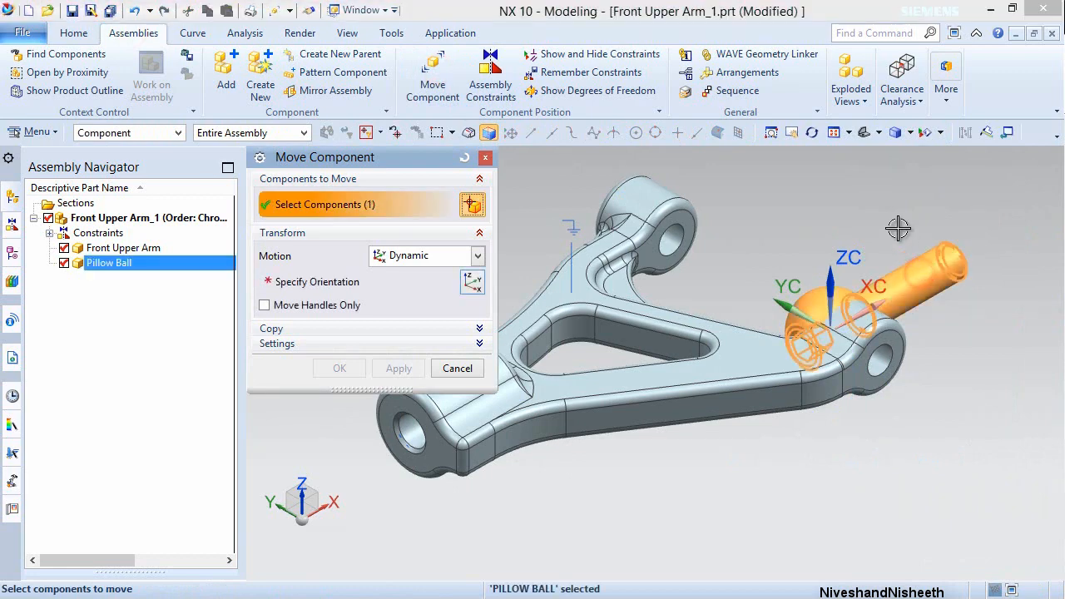
{"action": "scroll", "coordinate": [892, 268], "scroll_direction": "down", "scroll_amount": 3}
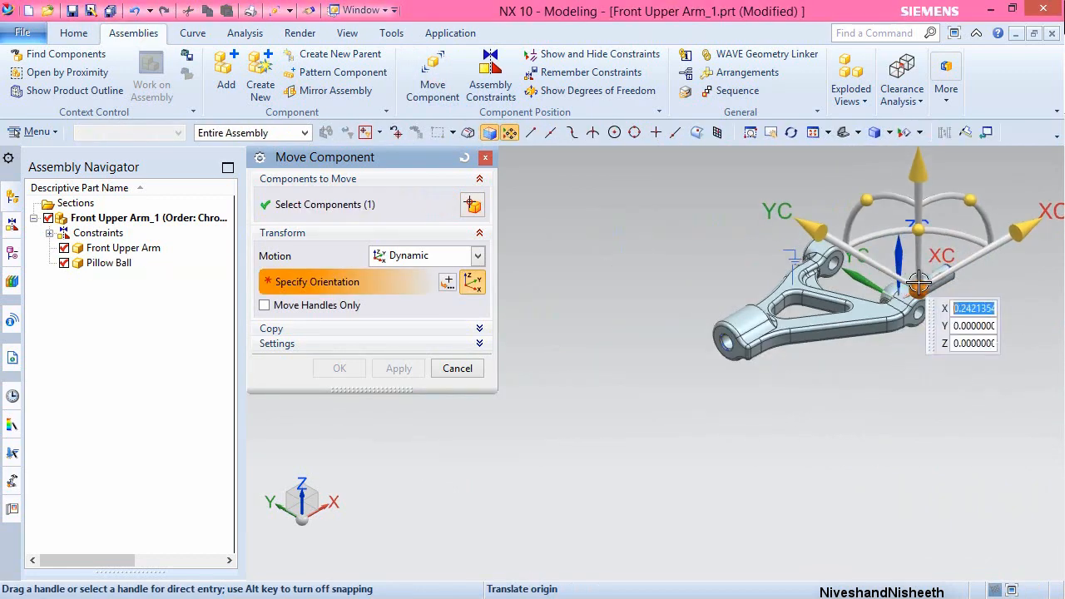
{"action": "left_click_drag", "start_coordinate": [891, 266], "coordinate": [560, 408]}
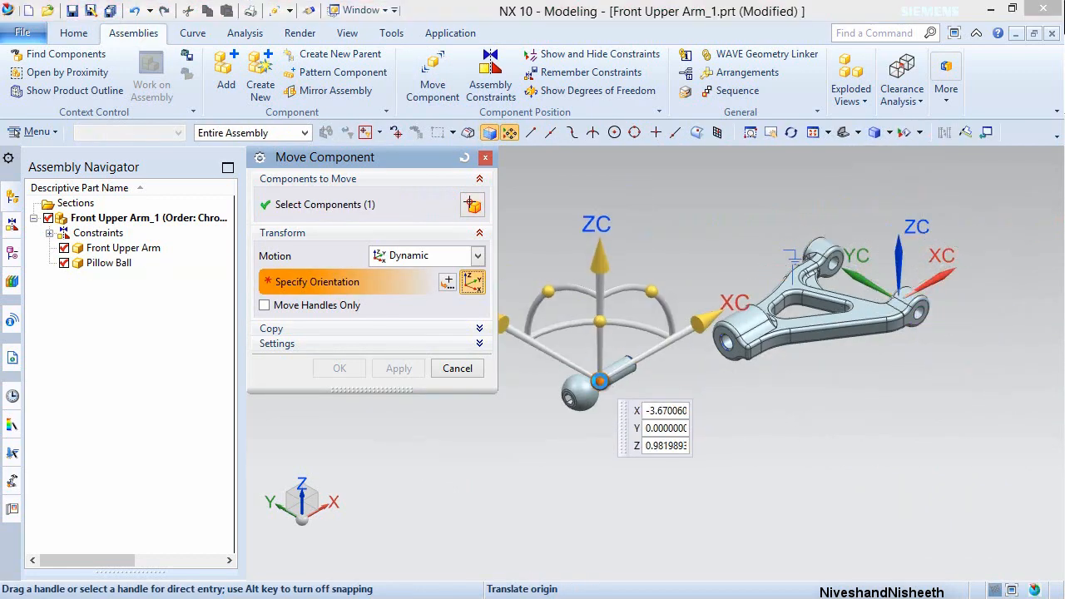
{"action": "left_click", "coordinate": [353, 366]}
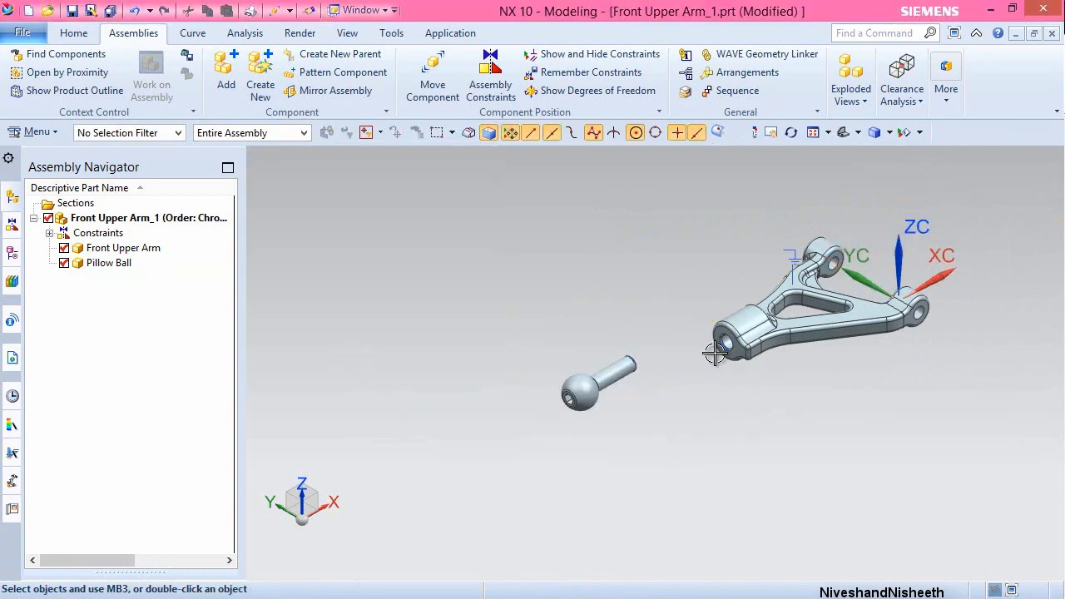
- Align the Pillow Ball's shaft centerline with the hole in the arm's large boss using a Touch Align constraint with Infer Center/Axis
{"action": "scroll", "coordinate": [707, 357], "scroll_direction": "up", "scroll_amount": 5}
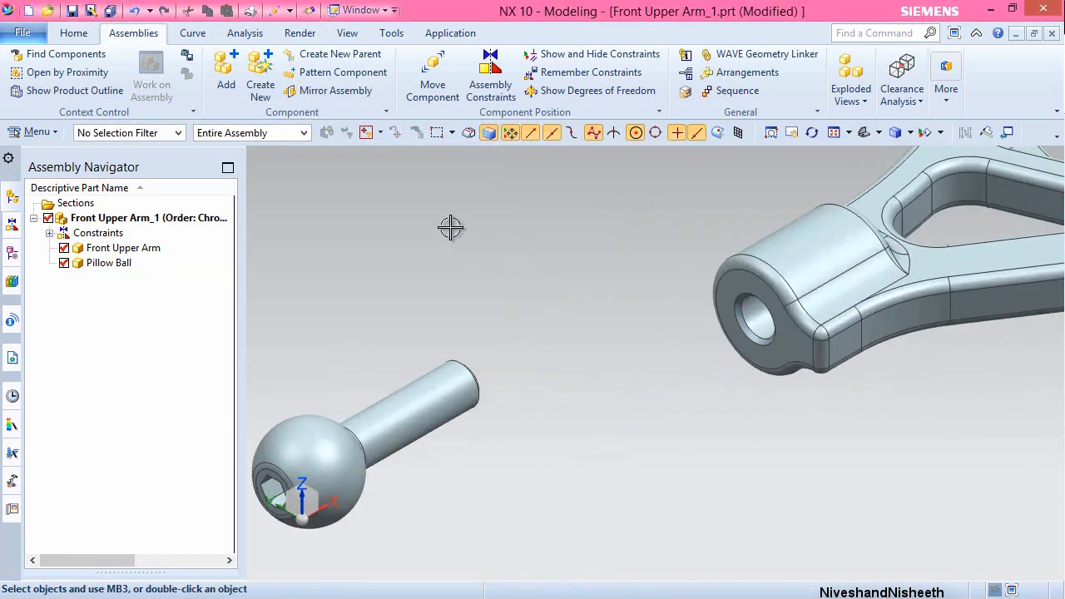
{"action": "left_click", "coordinate": [484, 87]}
{"action": "left_click", "coordinate": [476, 202]}
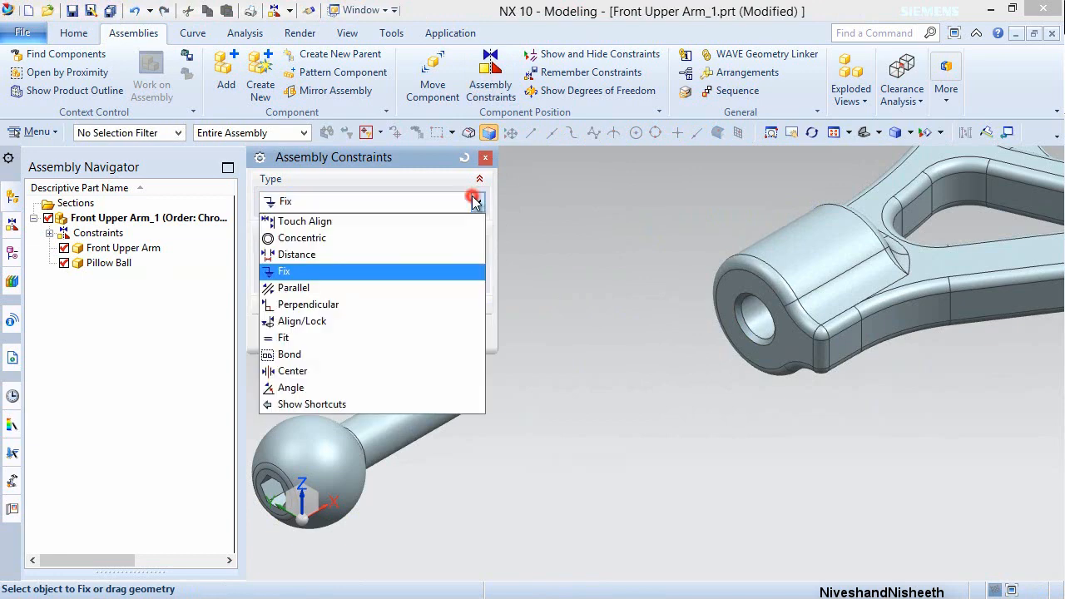
{"action": "left_click", "coordinate": [447, 221]}
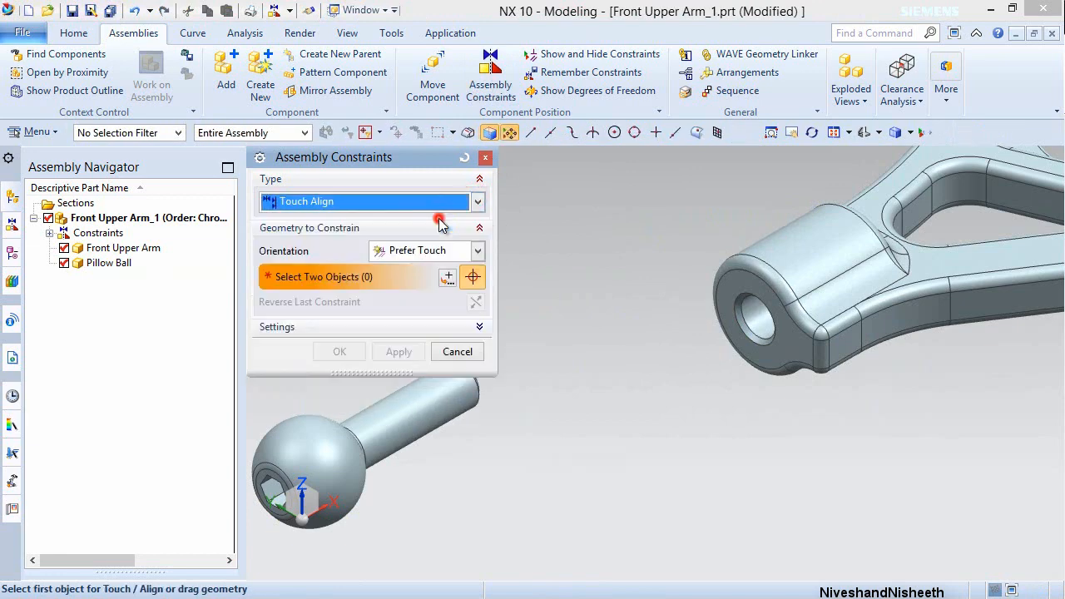
{"action": "left_click", "coordinate": [477, 250]}
{"action": "left_click", "coordinate": [453, 320]}
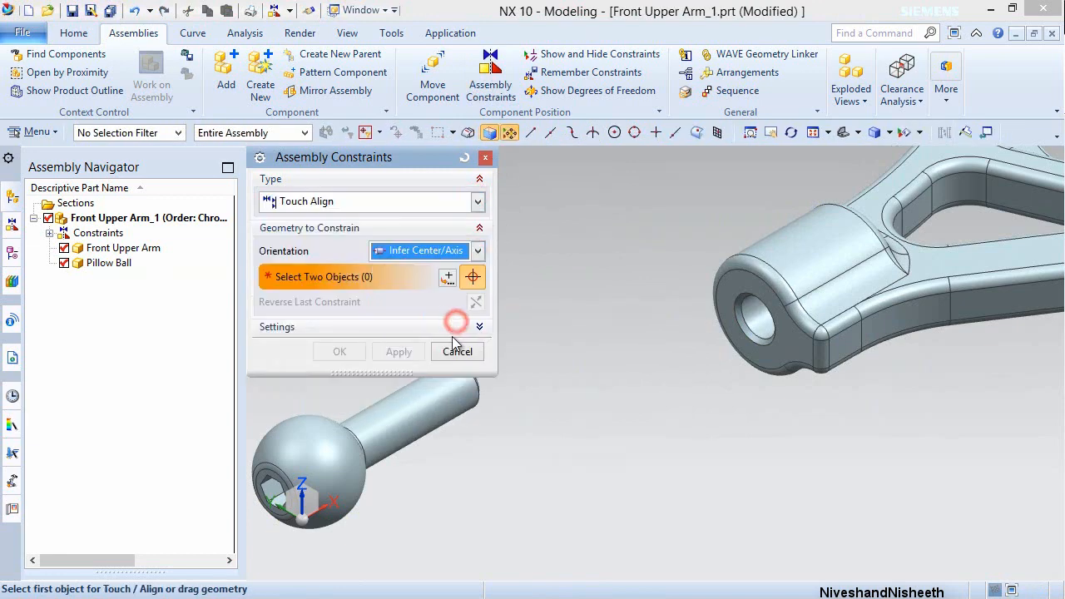
{"action": "left_click", "coordinate": [418, 406]}
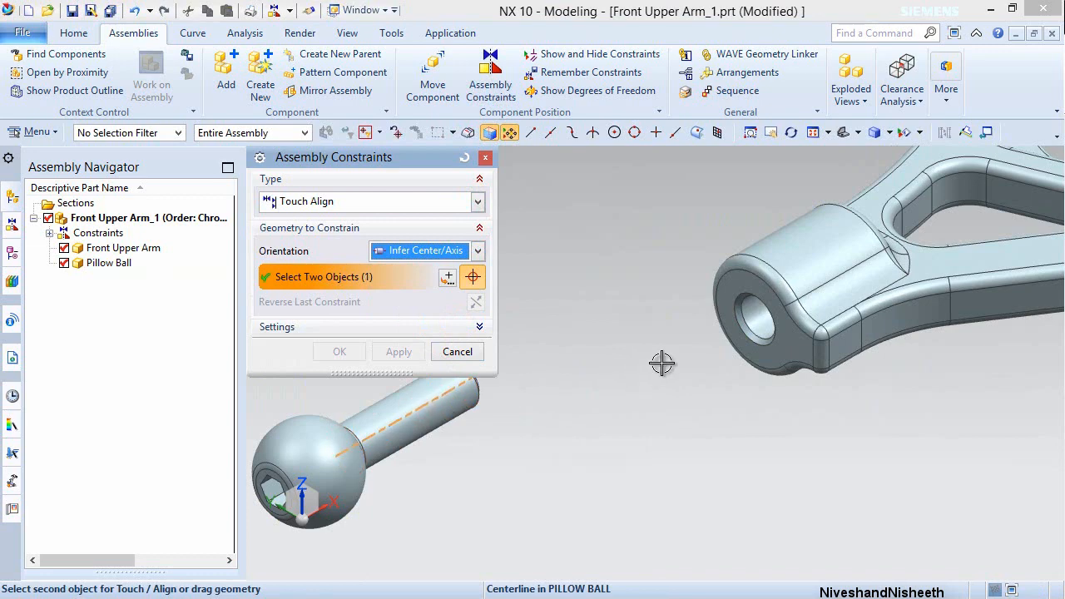
{"action": "left_click", "coordinate": [755, 316]}
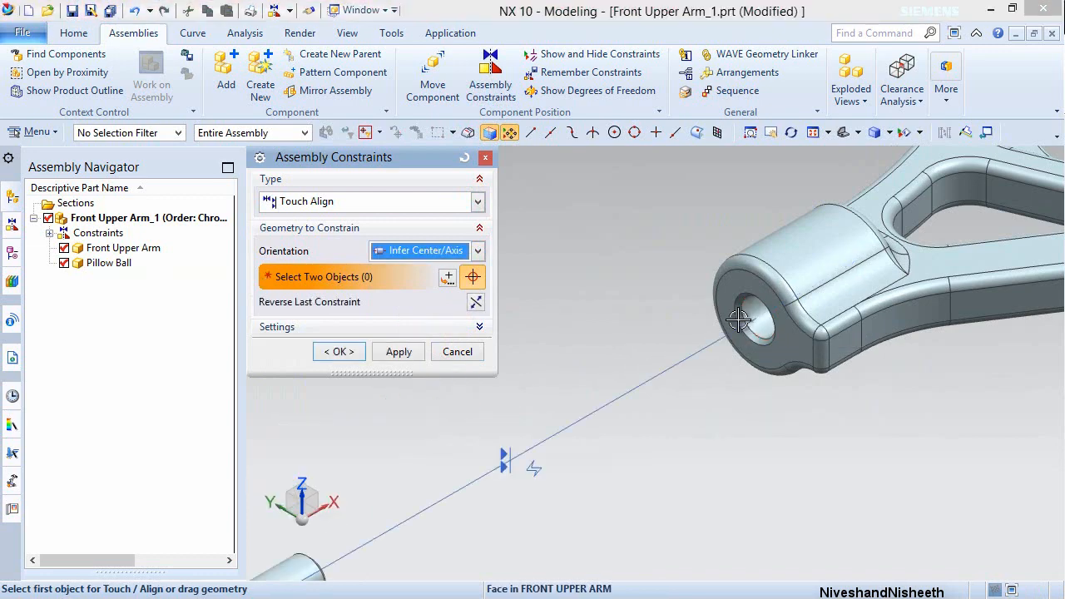
{"action": "left_click", "coordinate": [403, 351]}
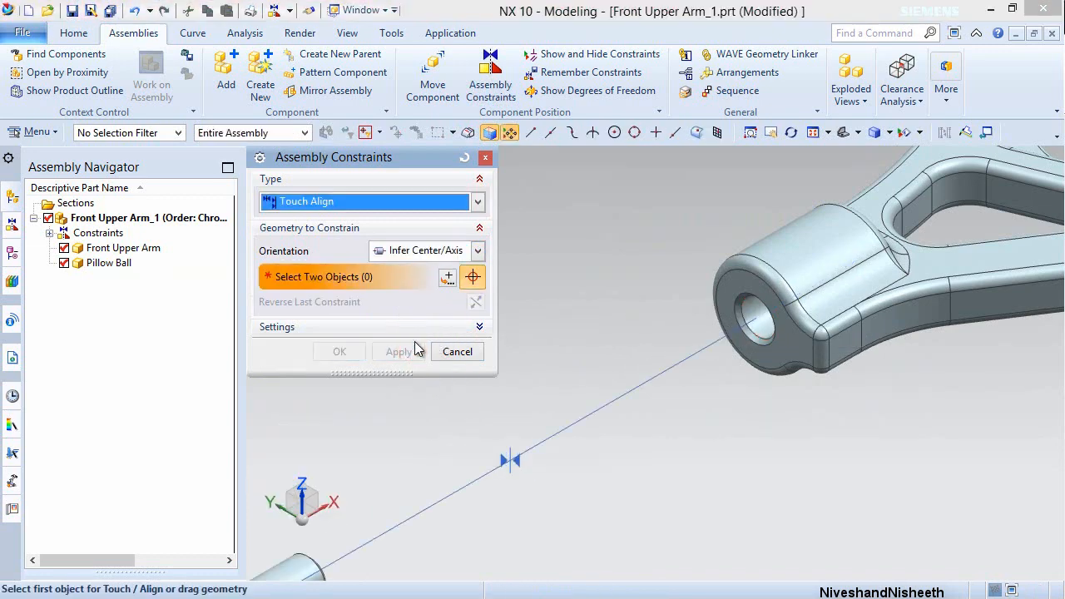
- Add a 0.491 in Distance constraint between the arm's large boss end face and the Pillow Ball's hex socket face
{"action": "left_click", "coordinate": [476, 203]}
{"action": "left_click", "coordinate": [345, 252]}
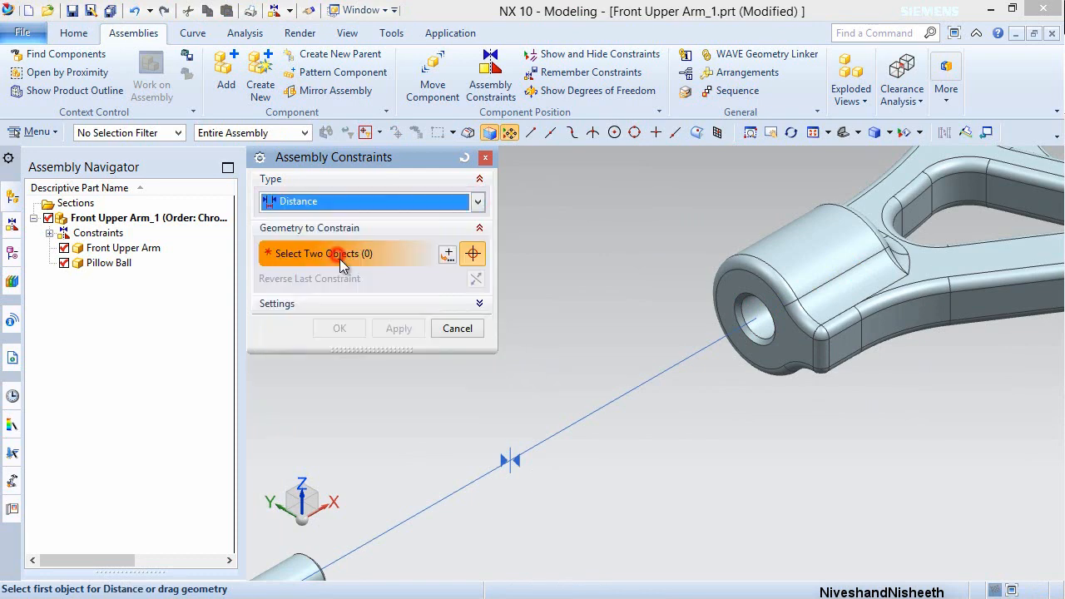
{"action": "left_click", "coordinate": [746, 310]}
{"action": "scroll", "coordinate": [746, 310], "scroll_direction": "down", "scroll_amount": 3}
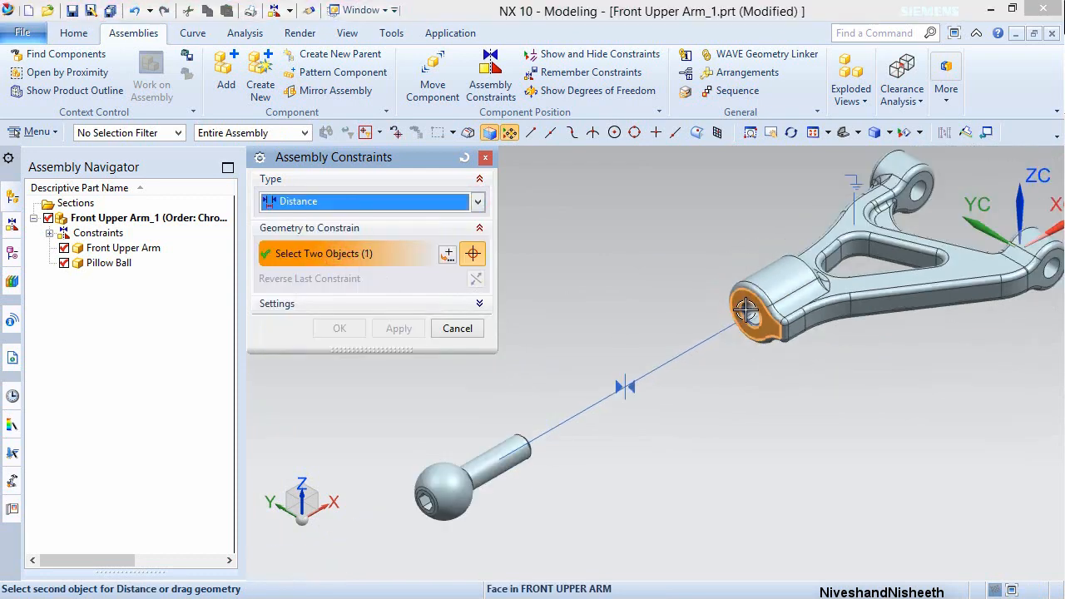
{"action": "scroll", "coordinate": [504, 461], "scroll_direction": "up", "scroll_amount": 5}
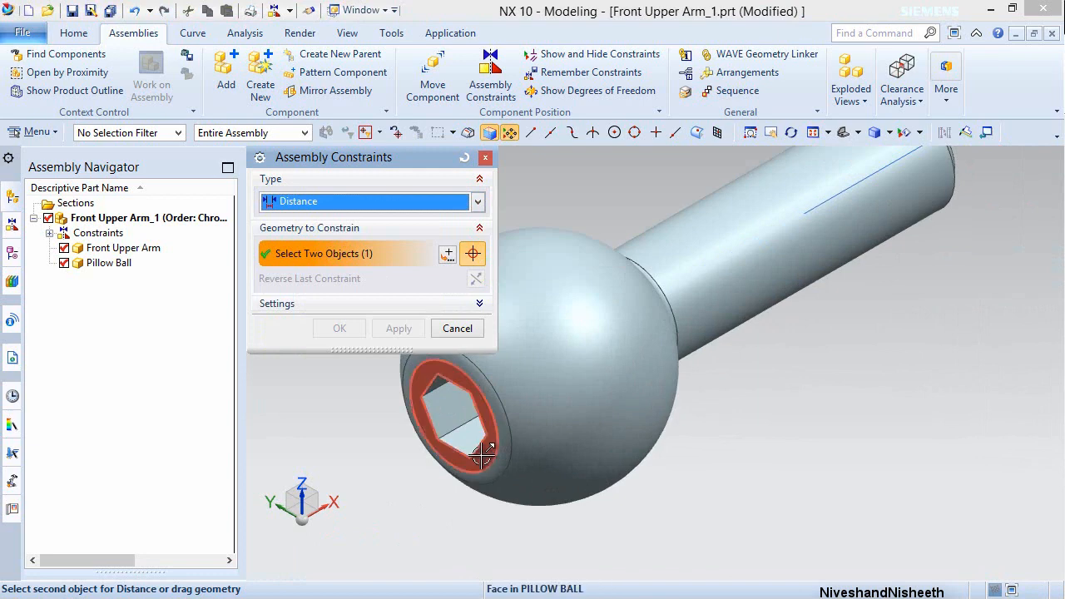
{"action": "left_click", "coordinate": [483, 454]}
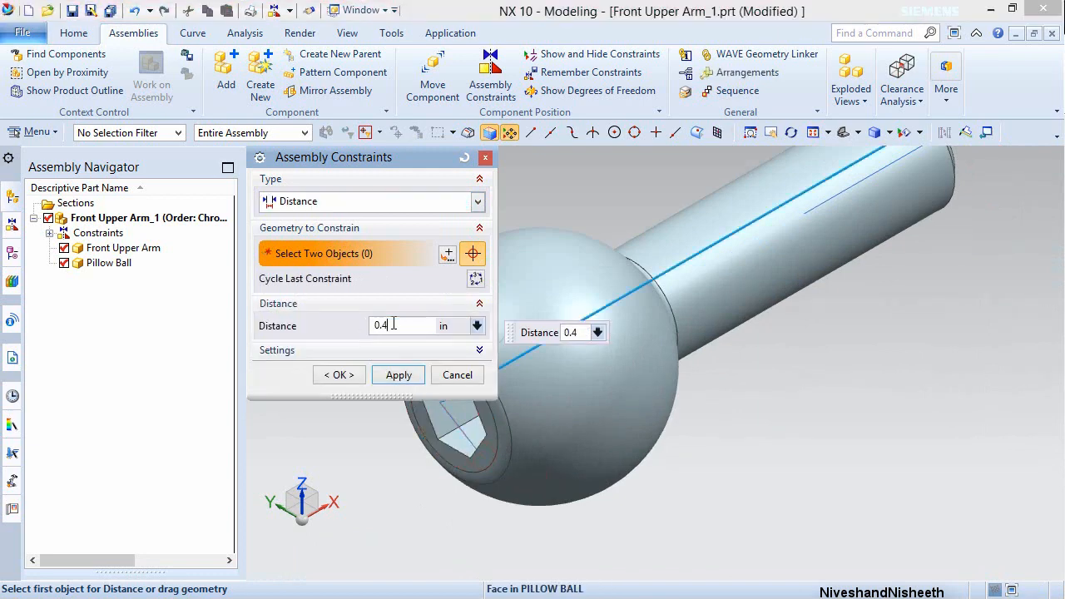
{"action": "key", "text": "Return"}
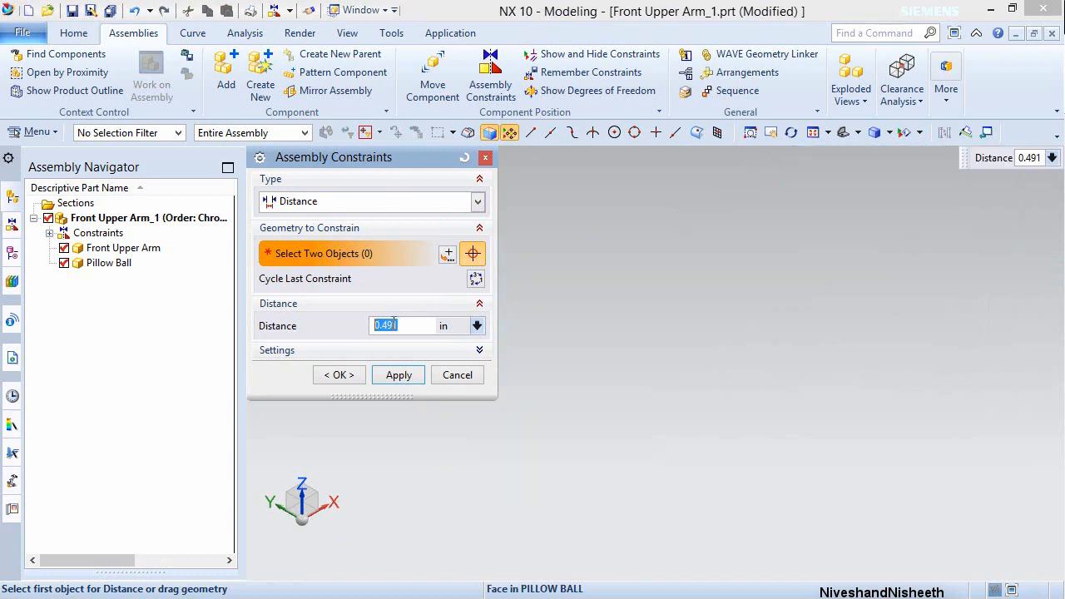
{"action": "left_click", "coordinate": [330, 376]}
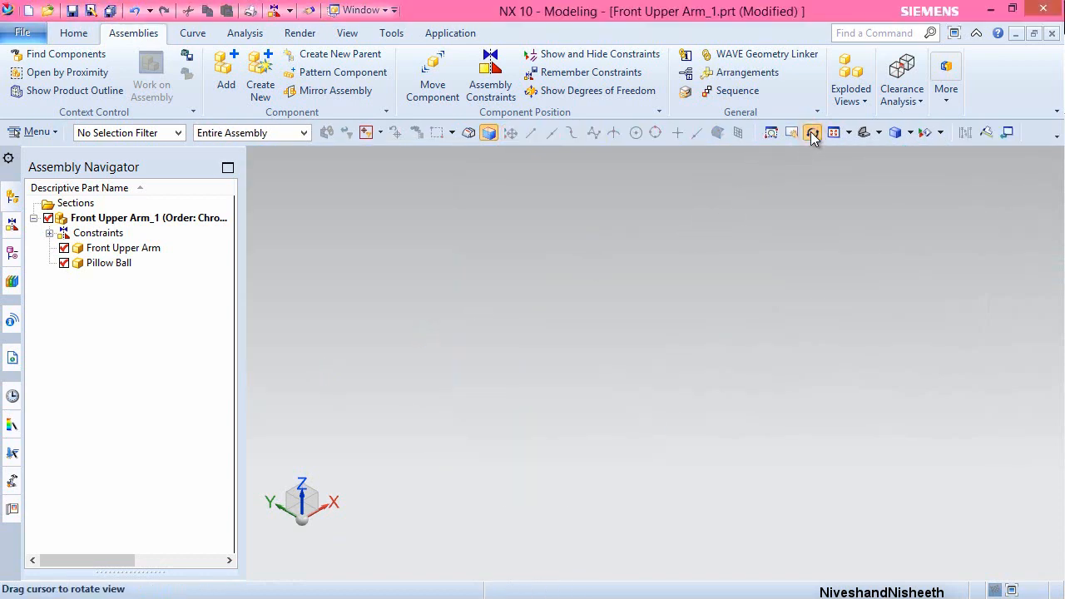
- Hide all assembly constraints in the Front Upper Arm_1 assembly
{"action": "left_click", "coordinate": [833, 132]}
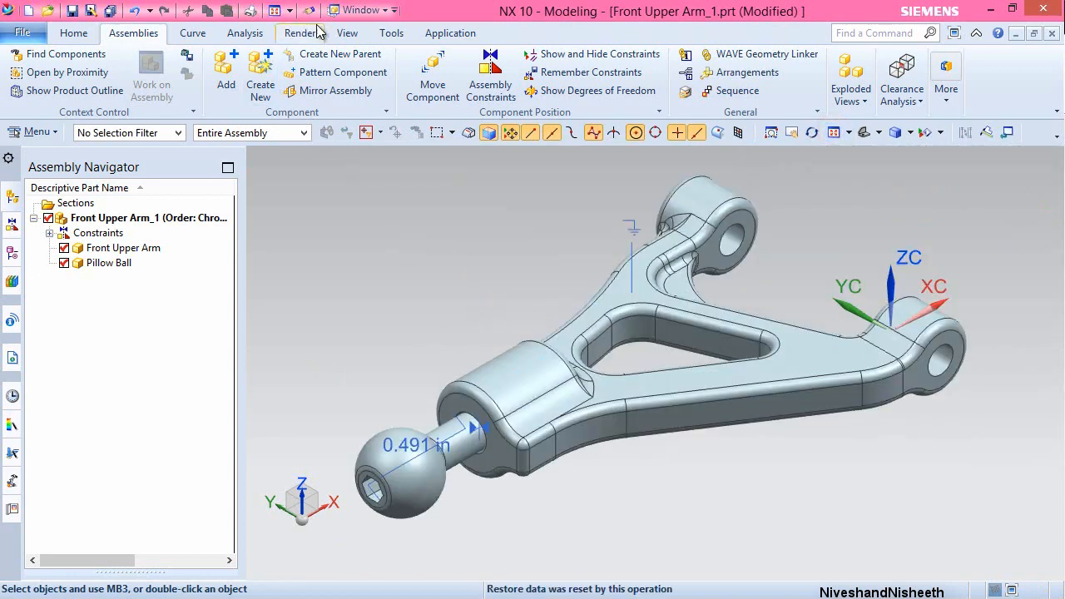
{"action": "left_click", "coordinate": [343, 35]}
{"action": "left_click", "coordinate": [265, 79]}
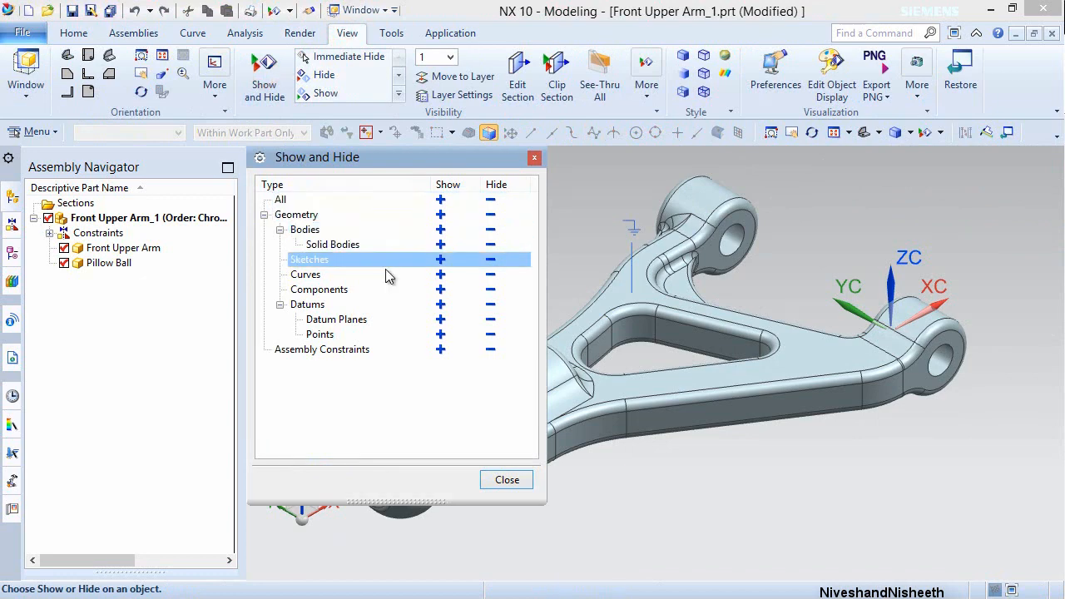
{"action": "left_click", "coordinate": [490, 350]}
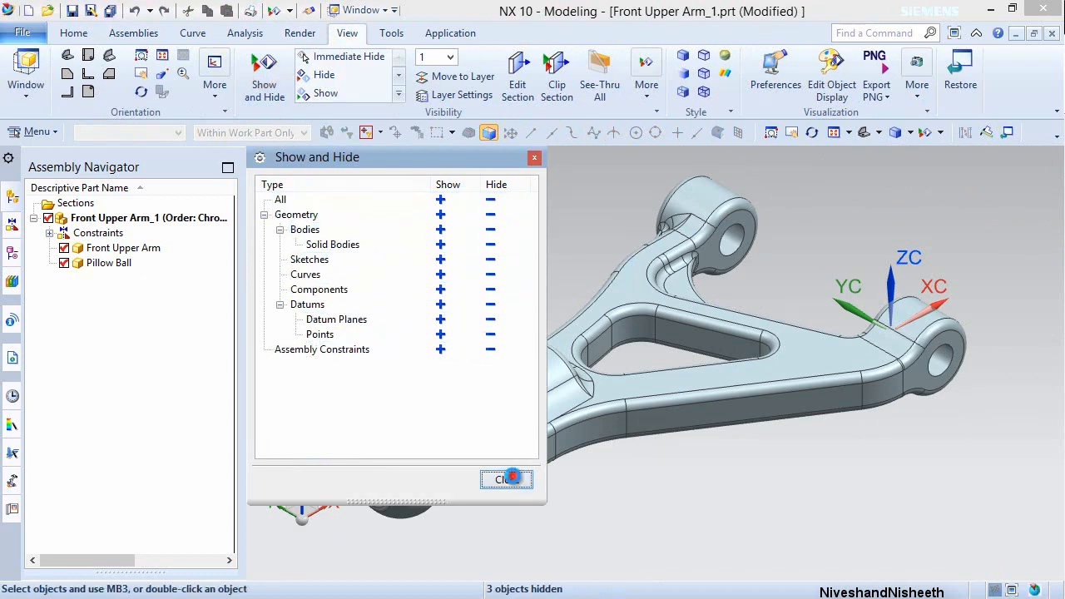
{"action": "left_click", "coordinate": [506, 479]}
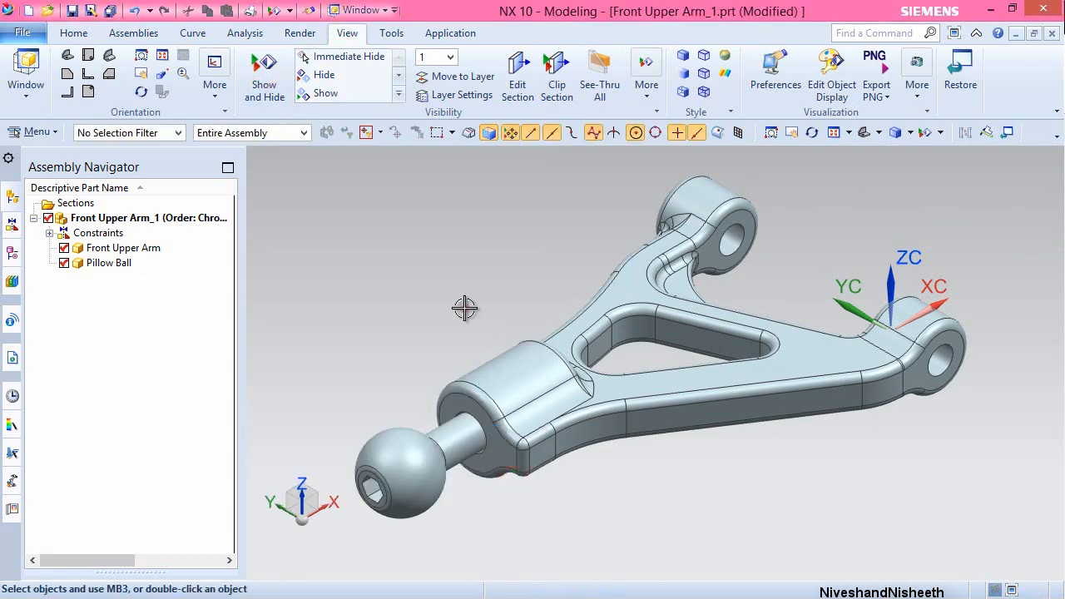
- Make the Front Upper Arm the work part, recolor its body light orange, and return to the Front Upper Arm_1 assembly
{"action": "left_click", "coordinate": [464, 307]}
{"action": "double_click", "coordinate": [520, 377]}
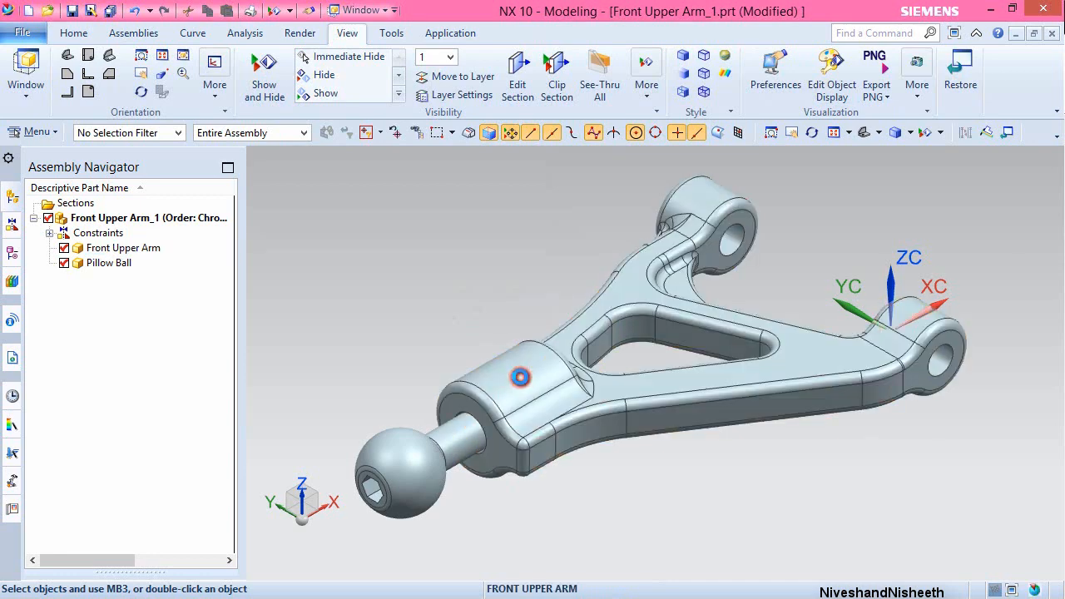
{"action": "left_click", "coordinate": [832, 79]}
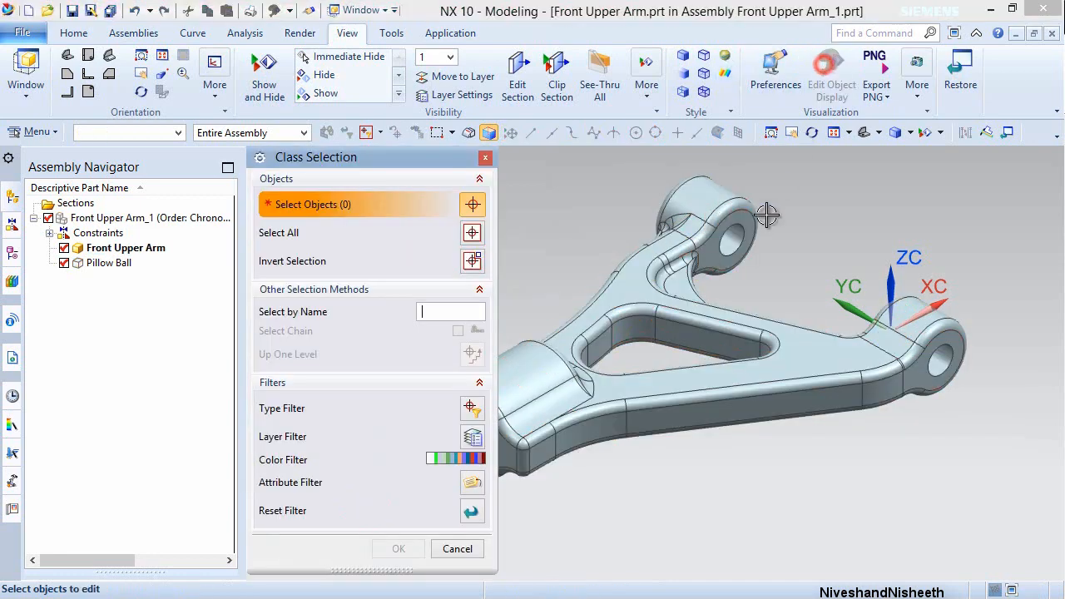
{"action": "left_click", "coordinate": [659, 287]}
{"action": "middle_click", "coordinate": [586, 227]}
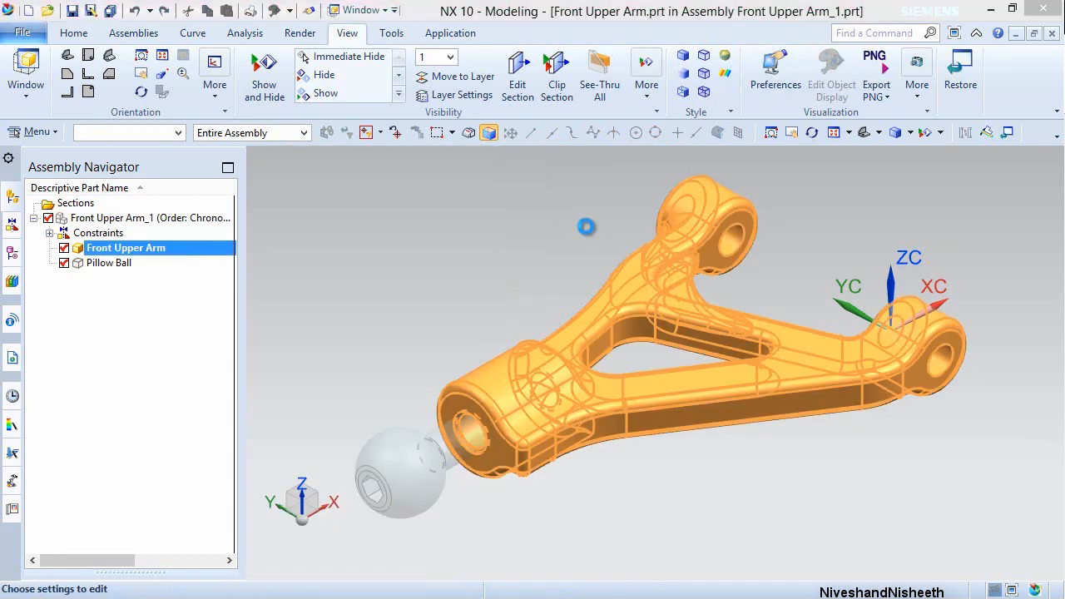
{"action": "left_click", "coordinate": [448, 233]}
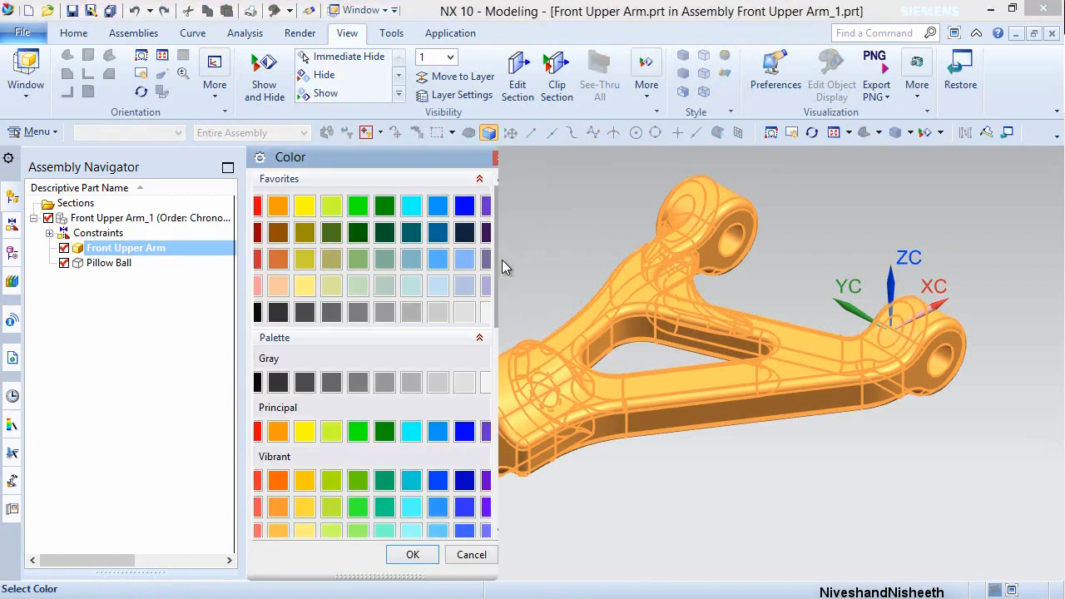
{"action": "left_click_drag", "start_coordinate": [495, 254], "coordinate": [506, 322]}
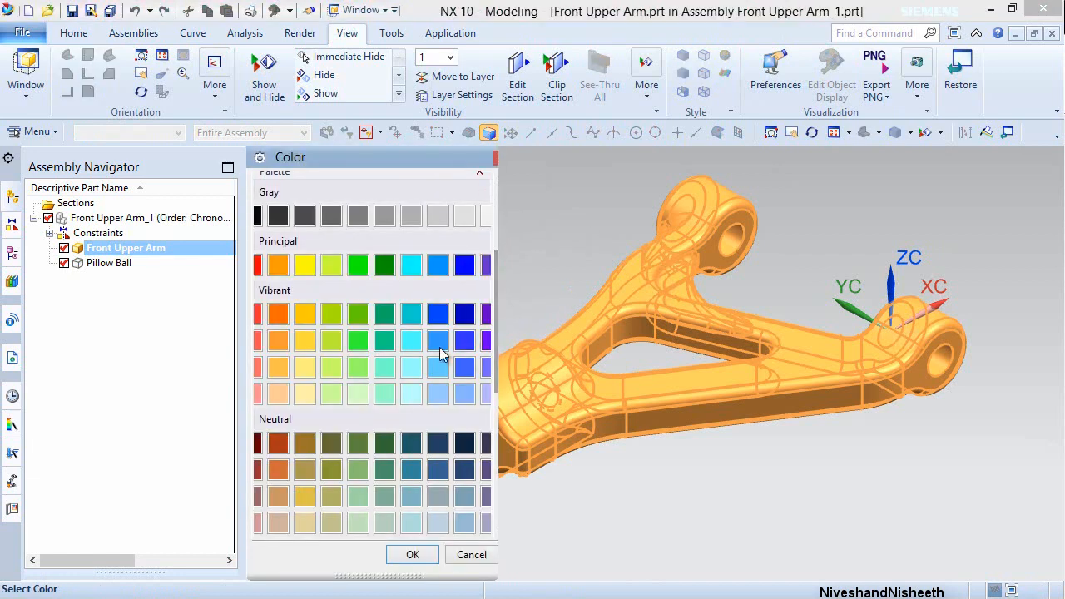
{"action": "left_click", "coordinate": [406, 555]}
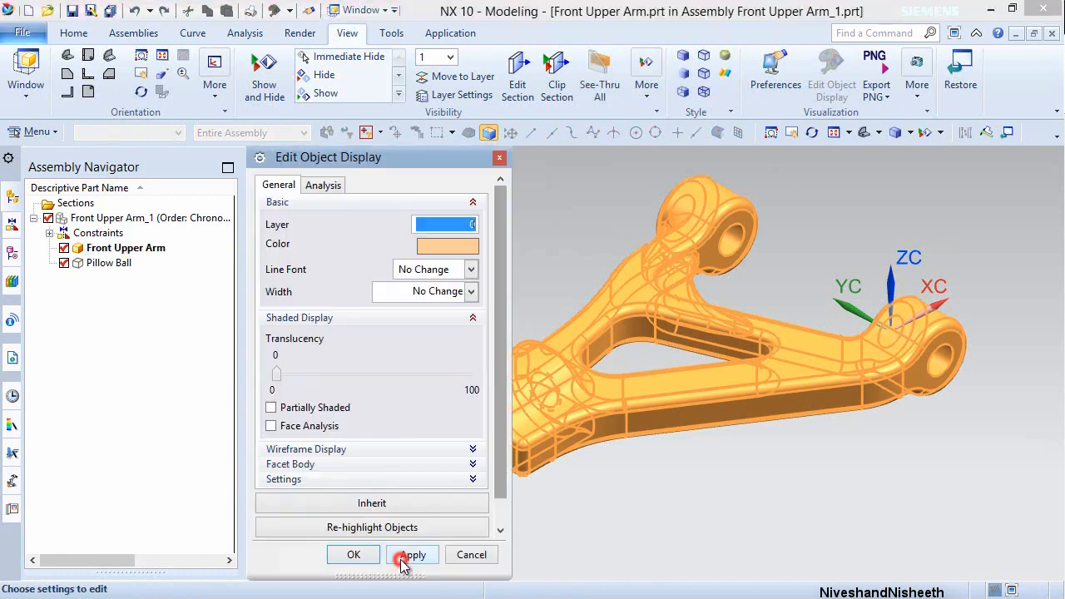
{"action": "left_click", "coordinate": [354, 554]}
{"action": "left_click", "coordinate": [507, 239]}
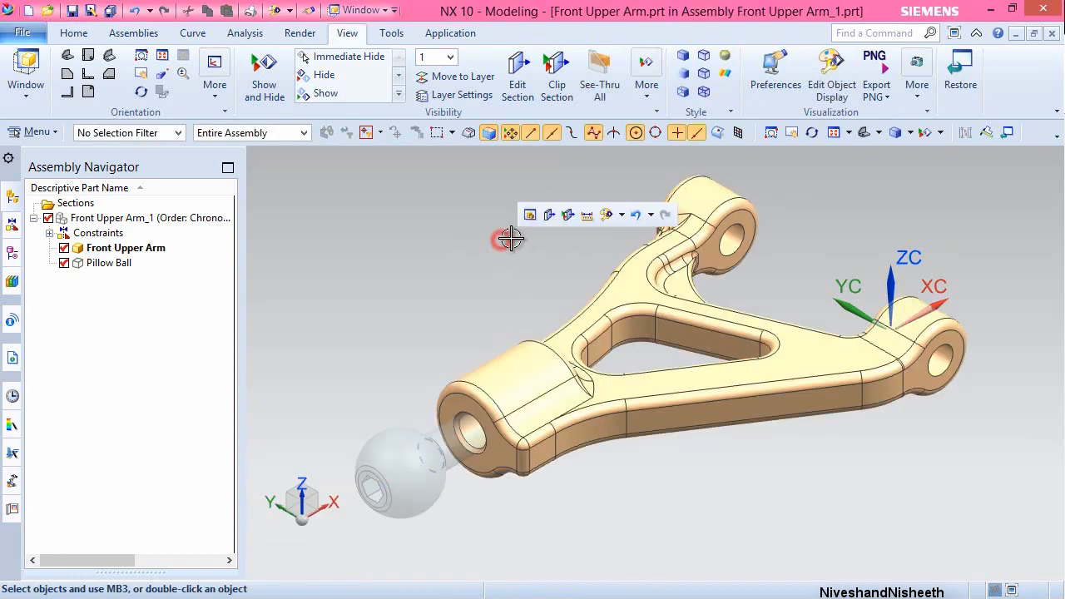
{"action": "left_click", "coordinate": [529, 217]}
- Make the Pillow Ball the work part, recolor its body medium gray, and return to the Front Upper Arm_1 assembly
{"action": "scroll", "coordinate": [711, 308], "scroll_direction": "down", "scroll_amount": 2}
{"action": "scroll", "coordinate": [477, 394], "scroll_direction": "up", "scroll_amount": 2}
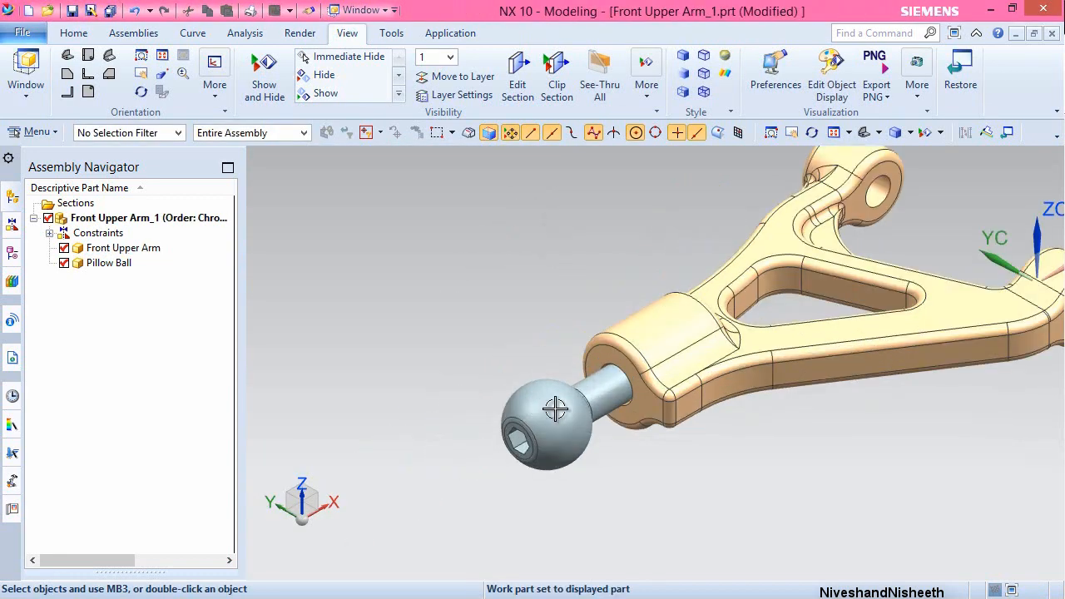
{"action": "double_click", "coordinate": [539, 408]}
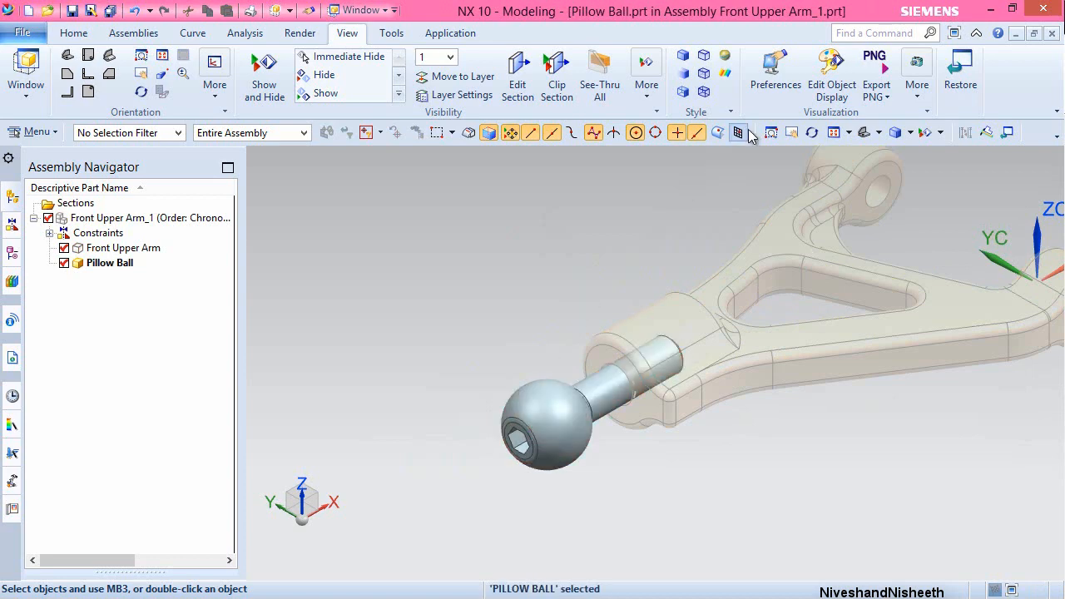
{"action": "left_click", "coordinate": [833, 79]}
{"action": "left_click", "coordinate": [545, 416]}
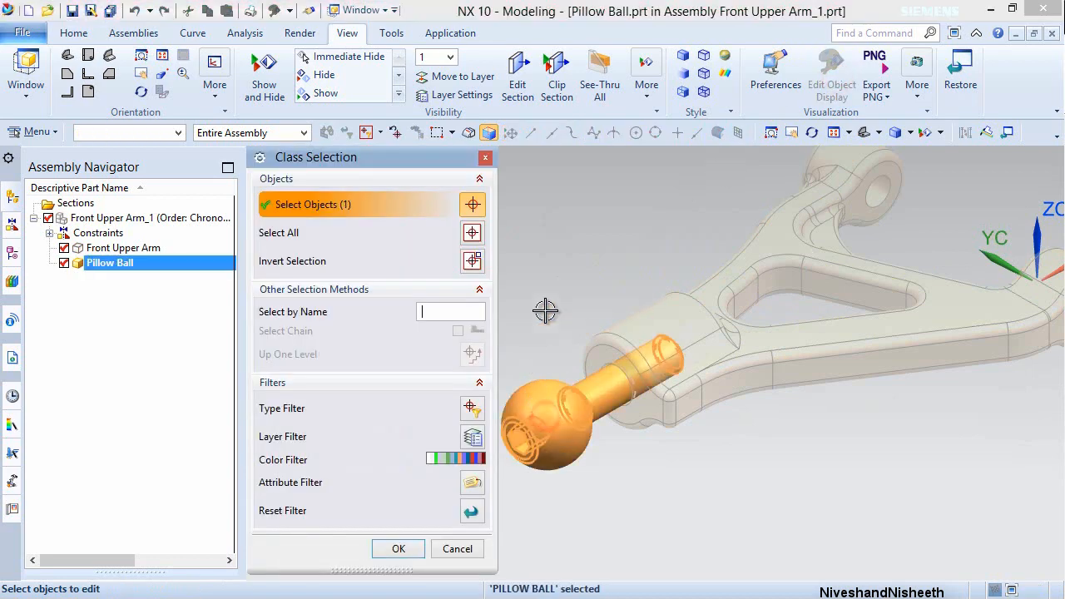
{"action": "middle_click", "coordinate": [545, 310]}
{"action": "left_click", "coordinate": [456, 245]}
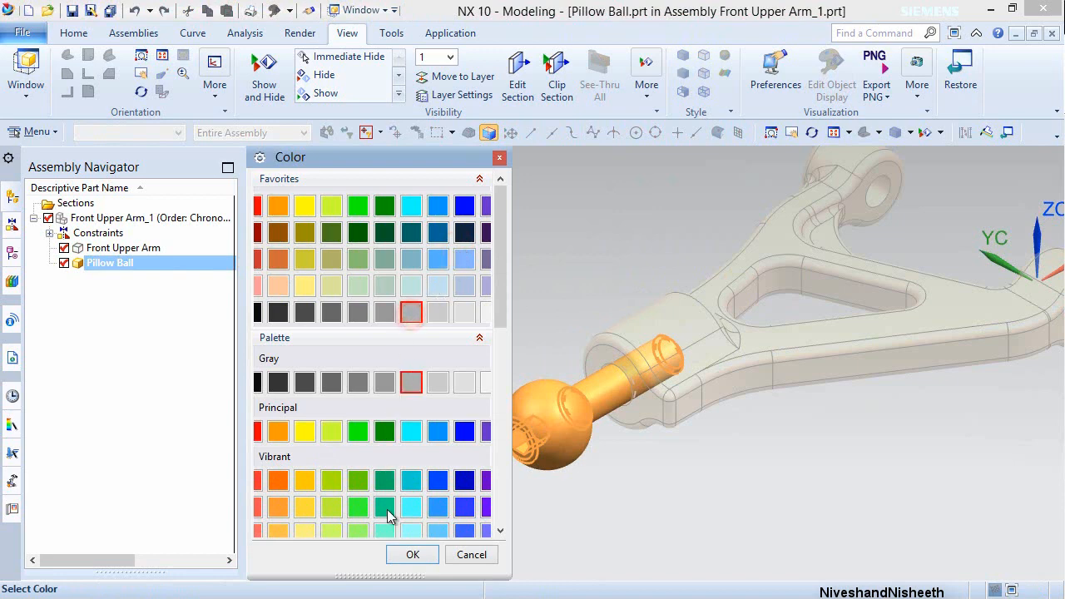
{"action": "left_click", "coordinate": [400, 556]}
{"action": "left_click", "coordinate": [352, 556]}
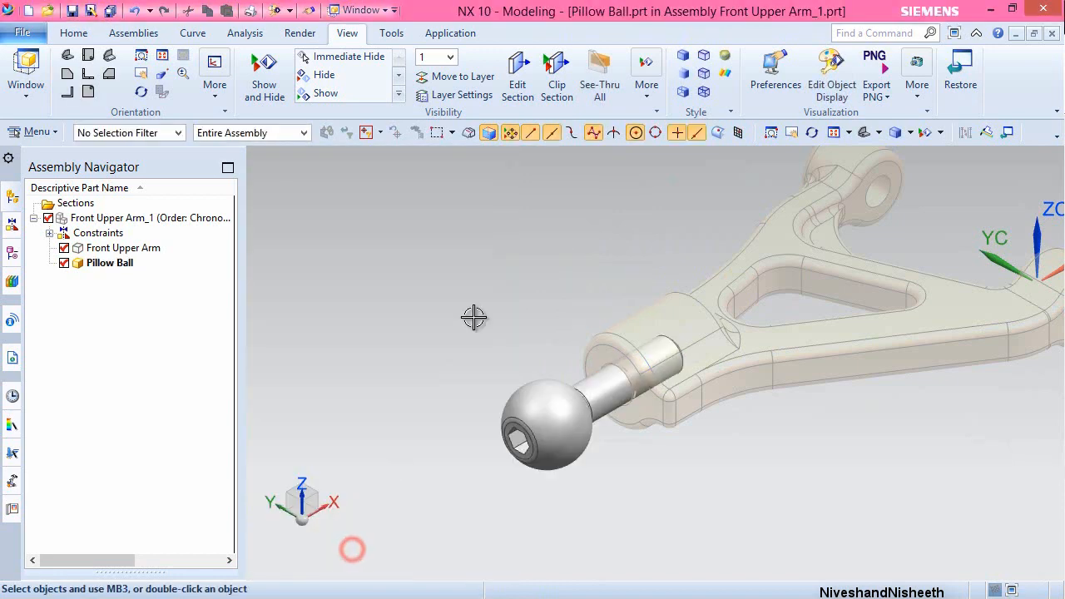
{"action": "left_click", "coordinate": [554, 224]}
{"action": "left_click", "coordinate": [584, 197]}
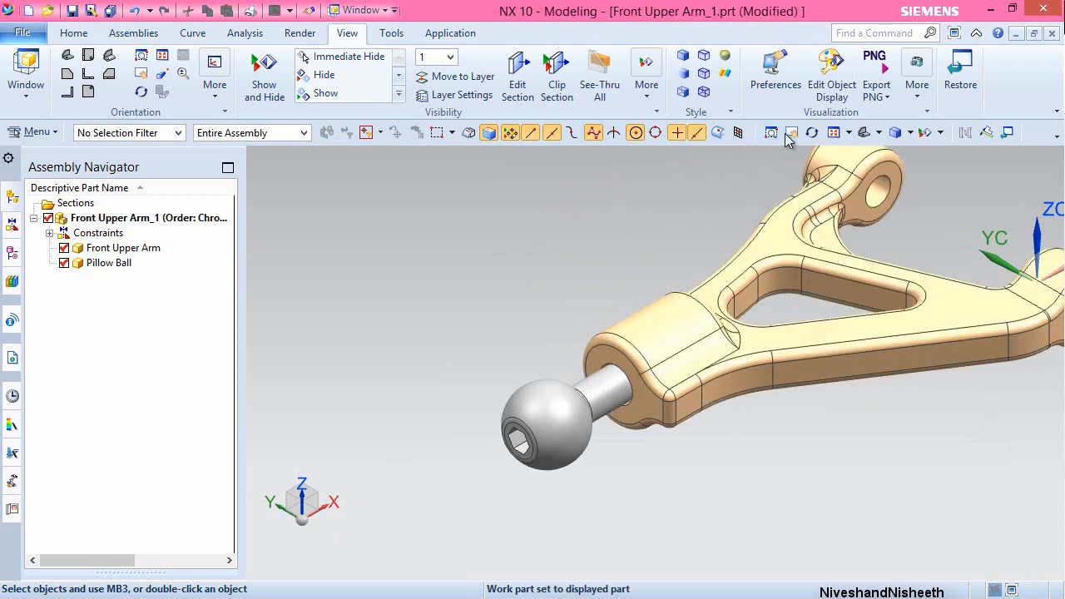
- Fit the whole Front Upper Arm_1 assembly in the view and save it
{"action": "left_click", "coordinate": [835, 133]}
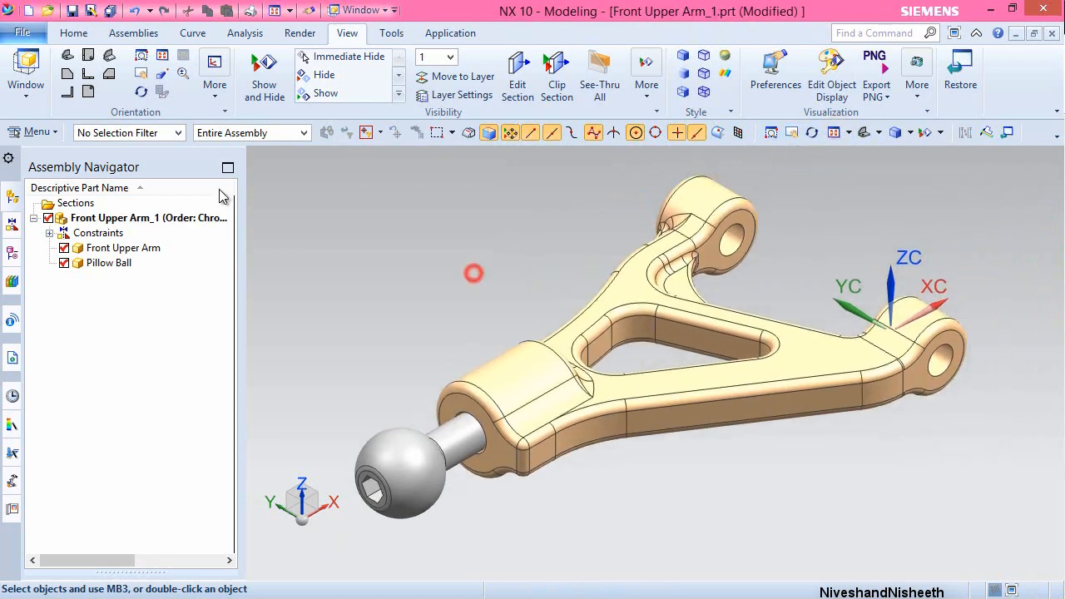
{"action": "left_click", "coordinate": [75, 33]}
{"action": "left_click", "coordinate": [72, 11]}
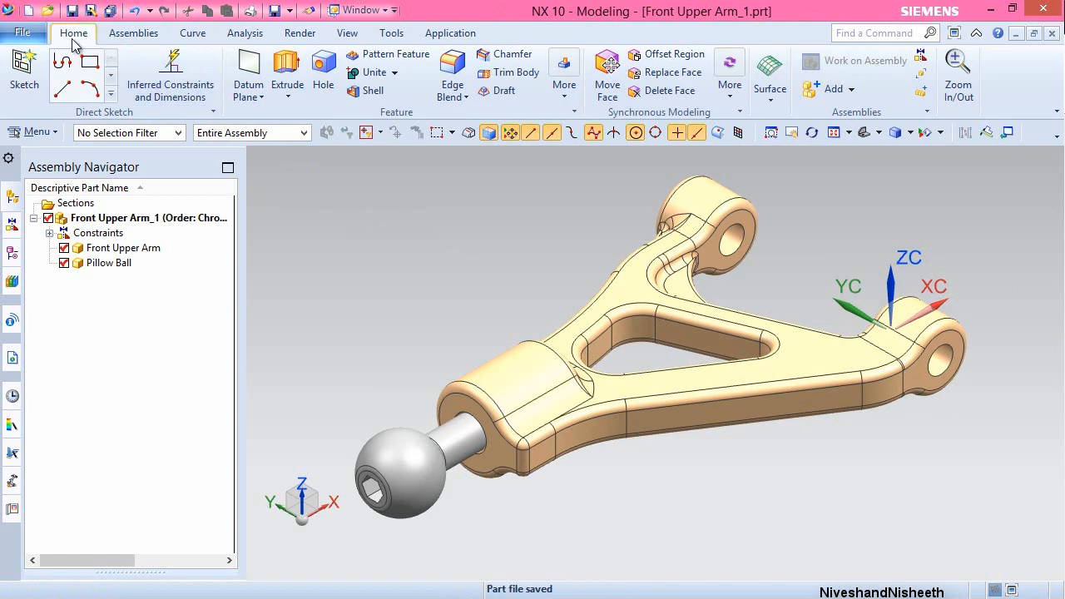
- Create a new file from the Assembly template in inches, named Front Lower Arm_1.prt
{"action": "left_click", "coordinate": [28, 11]}
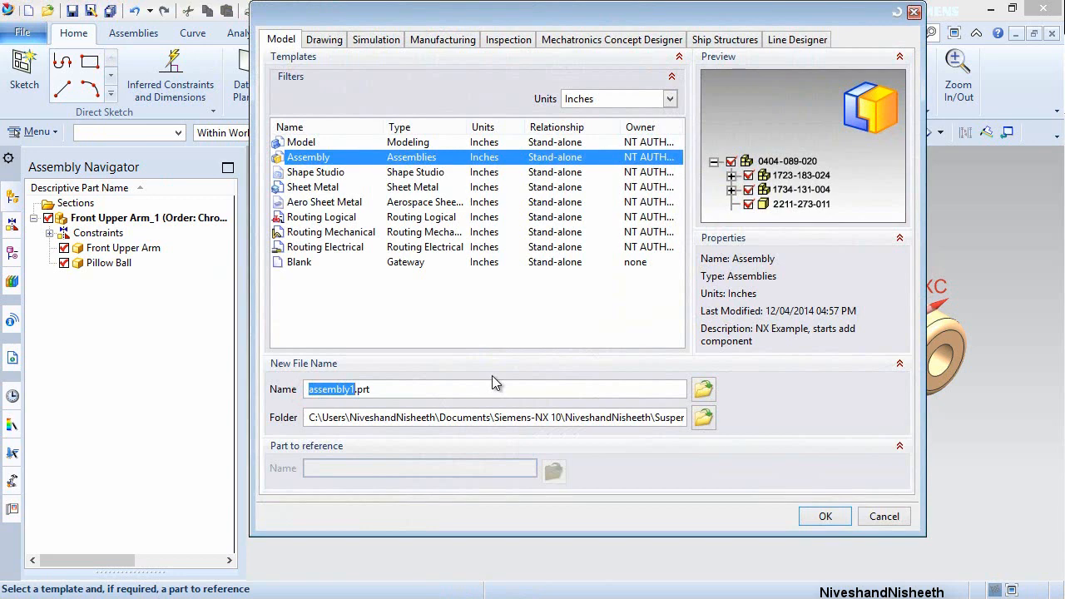
{"action": "type", "text": "Front"}
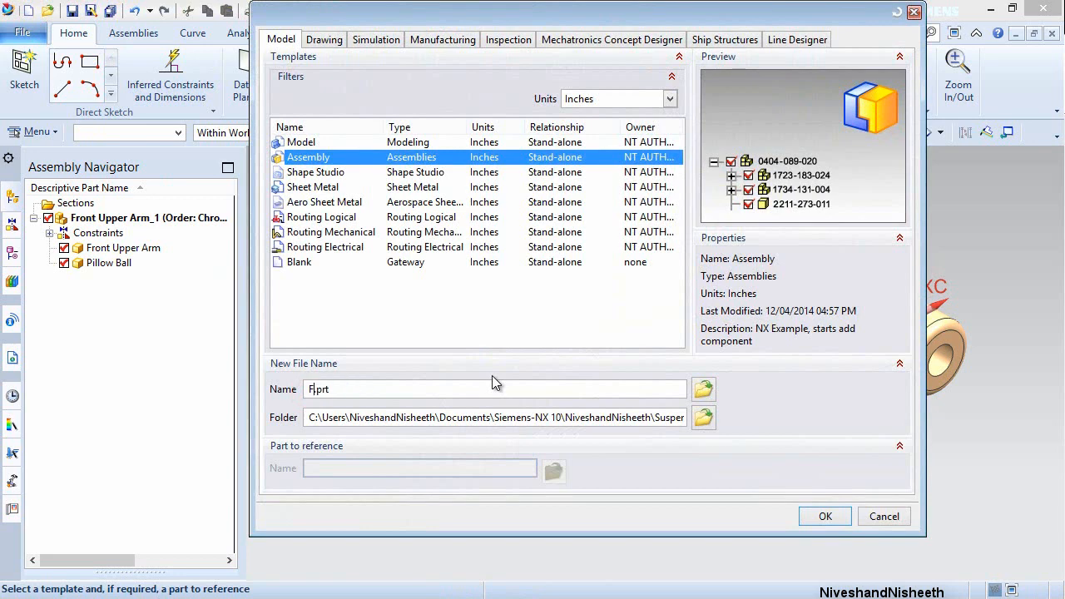
{"action": "type", "text": " Lower Arm_1"}
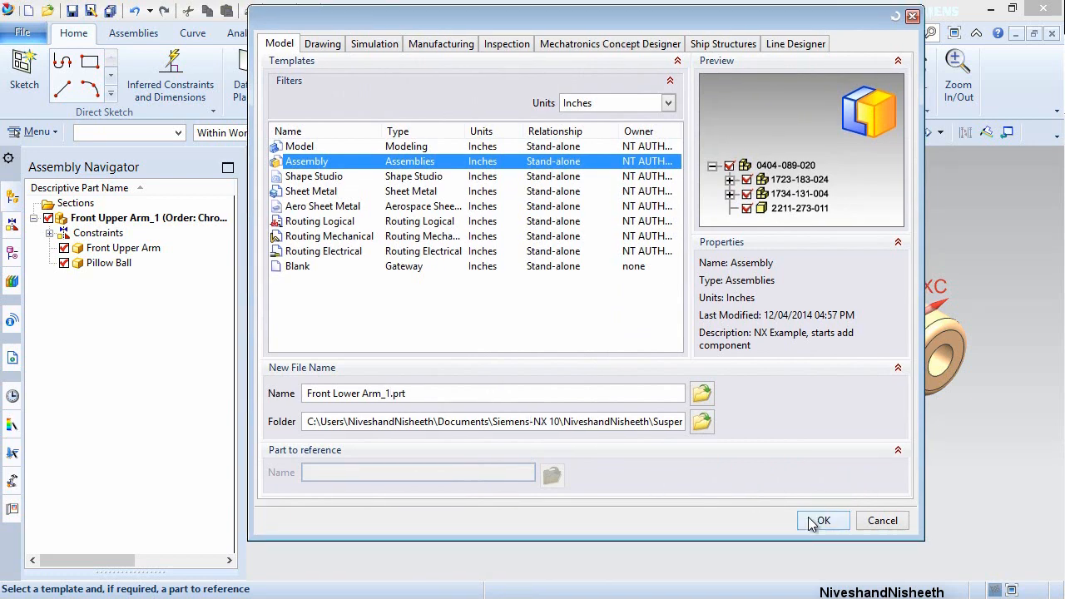
{"action": "left_click", "coordinate": [820, 517]}
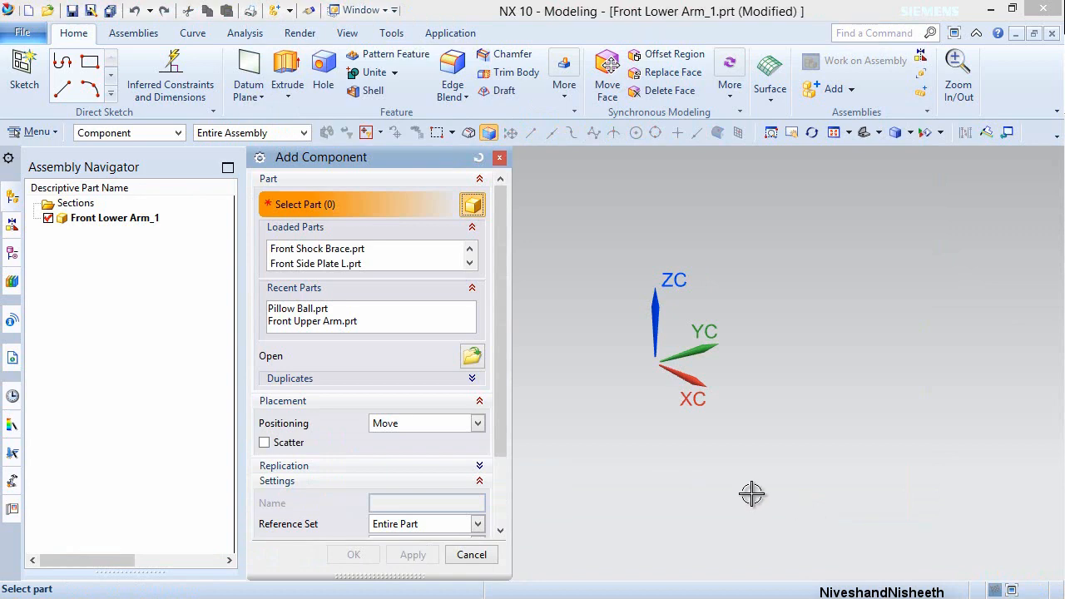
- Add the Front Lower Arm part from the Suspension folder as a component positioned at the Absolute Origin
{"action": "left_click", "coordinate": [472, 356]}
{"action": "left_click", "coordinate": [250, 324]}
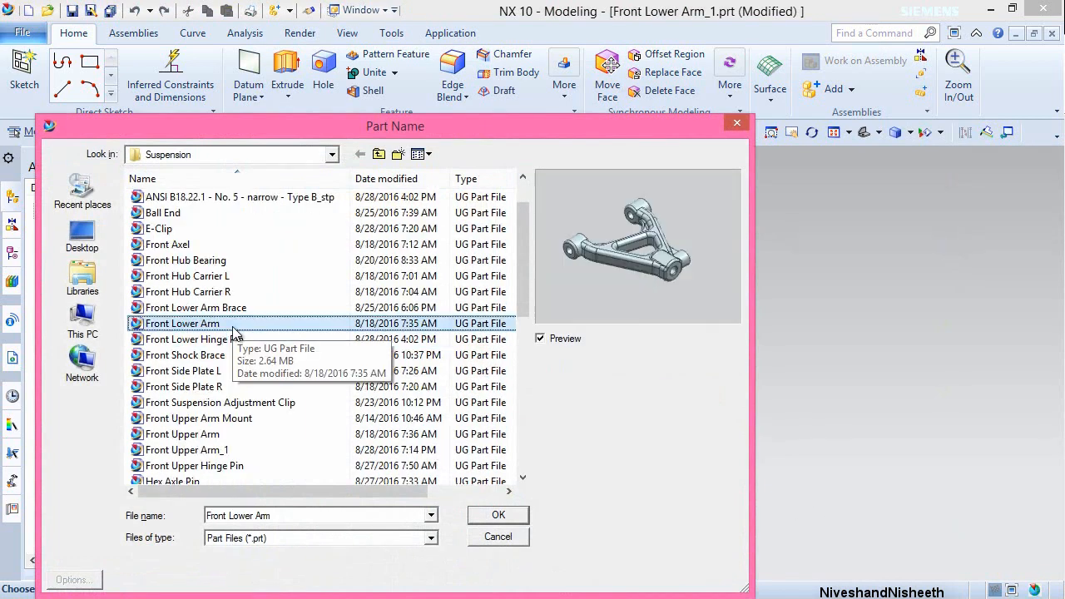
{"action": "left_click", "coordinate": [498, 515]}
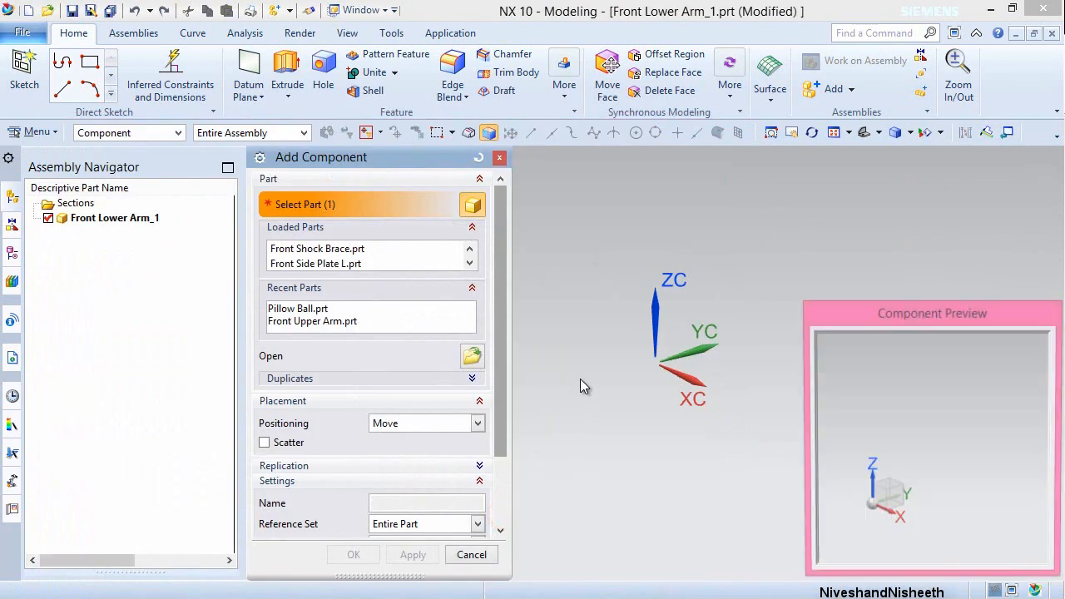
{"action": "left_click", "coordinate": [477, 424]}
{"action": "left_click", "coordinate": [441, 441]}
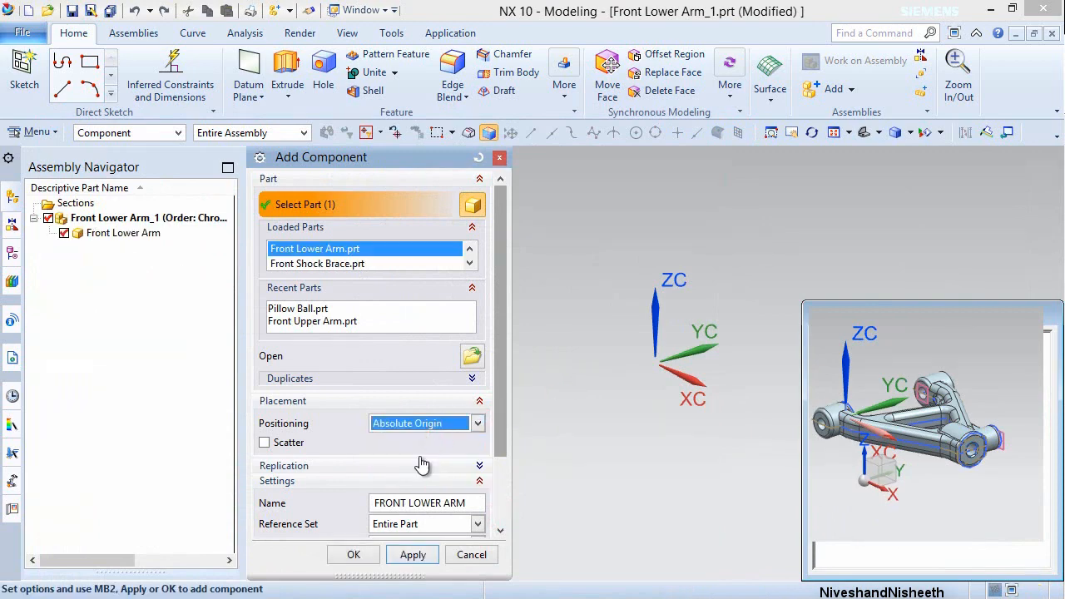
{"action": "left_click", "coordinate": [353, 554]}
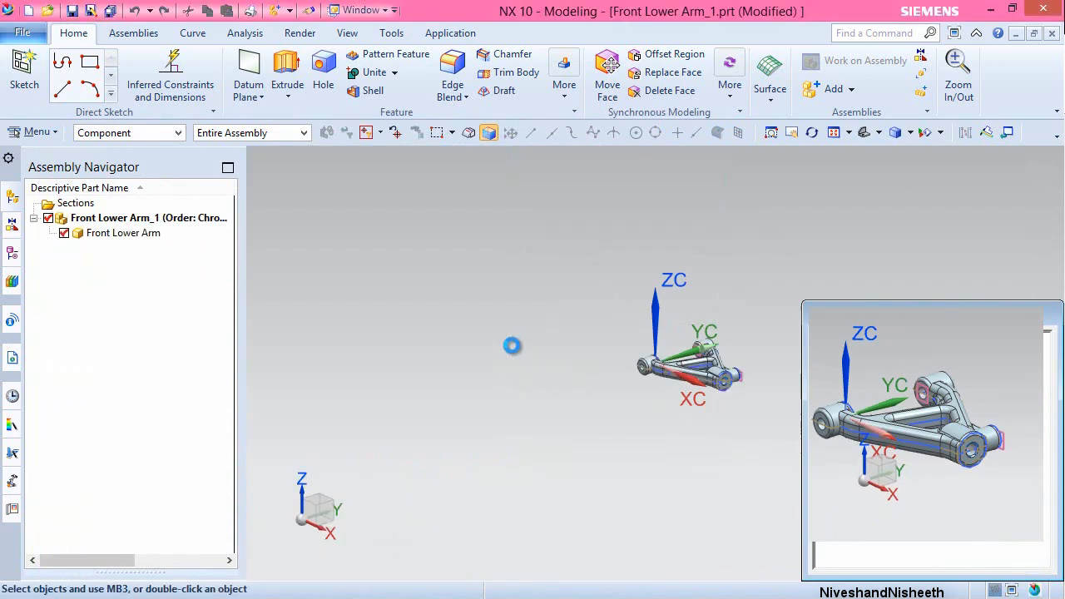
- Hide the datum planes and sketches in the Front Lower Arm_1 assembly and save the file
{"action": "left_click", "coordinate": [879, 133]}
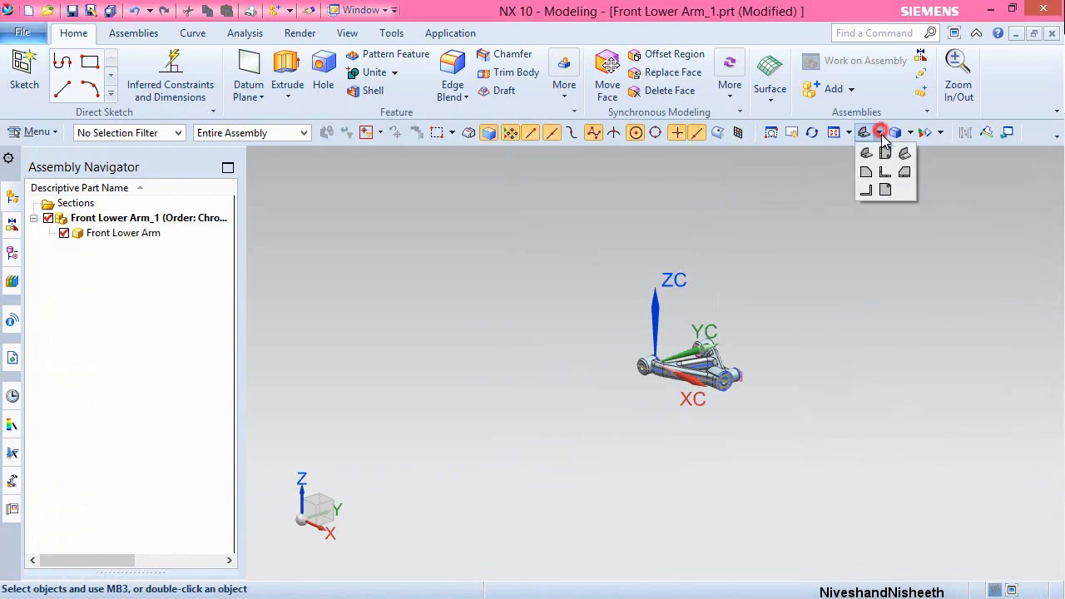
{"action": "left_click", "coordinate": [906, 154]}
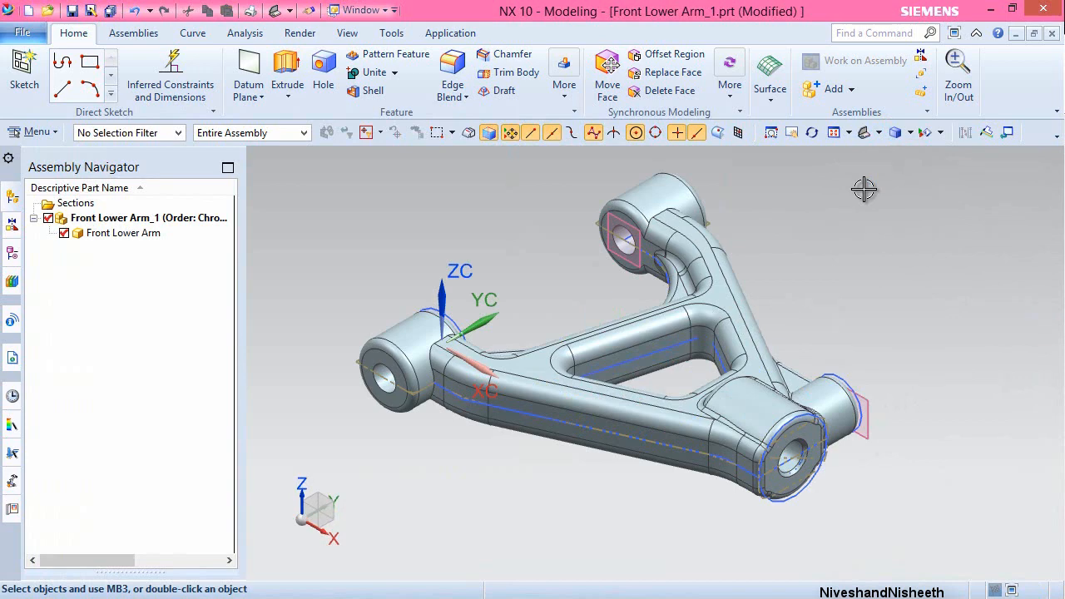
{"action": "left_click", "coordinate": [345, 34]}
{"action": "left_click", "coordinate": [264, 80]}
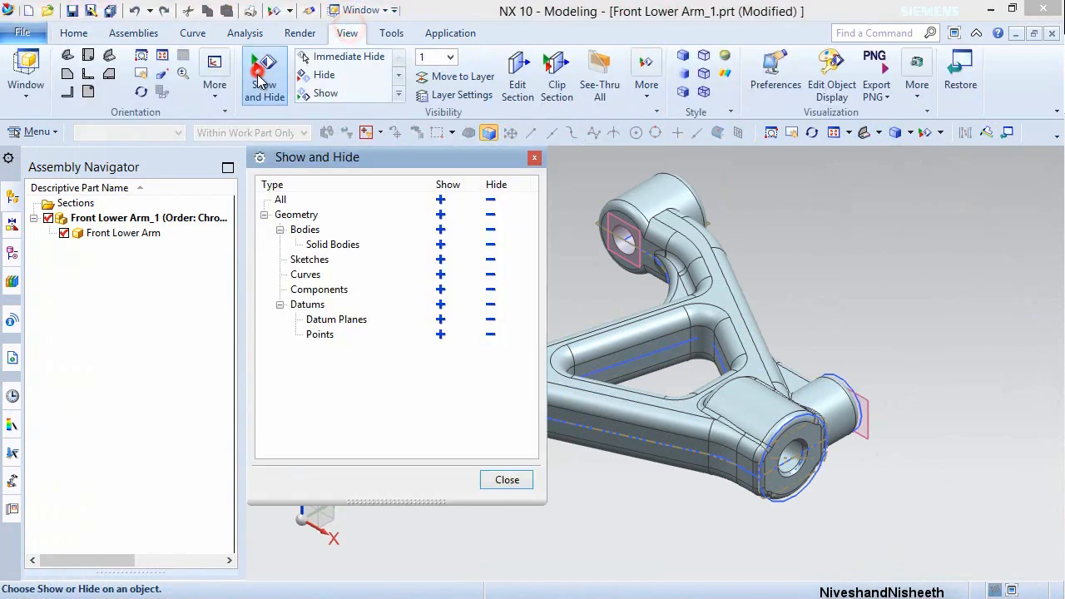
{"action": "left_click", "coordinate": [490, 320]}
{"action": "left_click", "coordinate": [491, 259]}
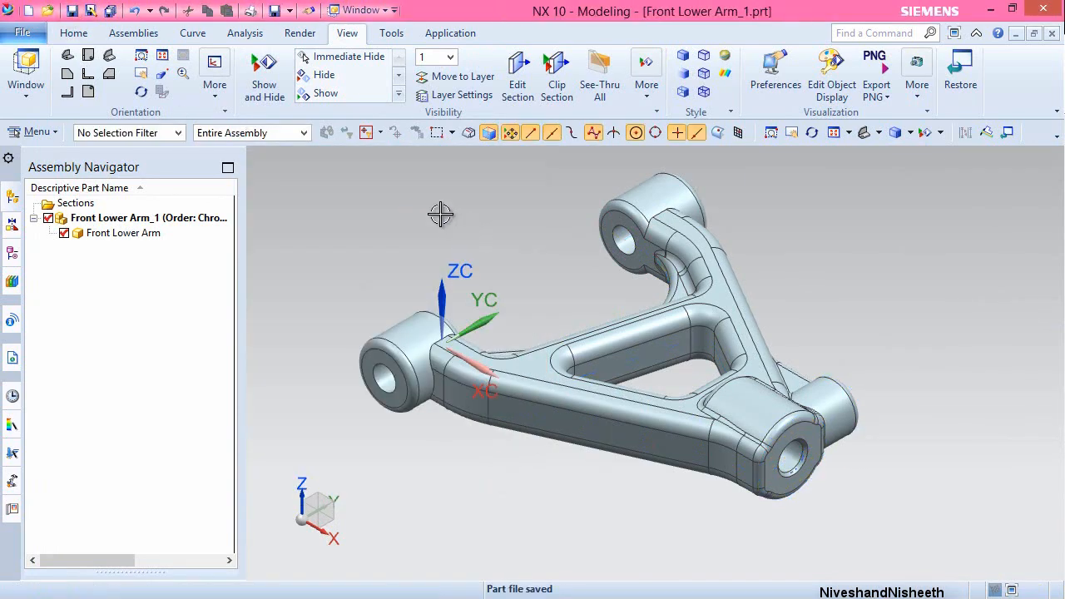
- Add the Pillow Ball part from the Suspension folder with Move positioning, placing it at X 0, Y 0, Z 0
{"action": "left_click", "coordinate": [135, 32]}
{"action": "left_click", "coordinate": [225, 73]}
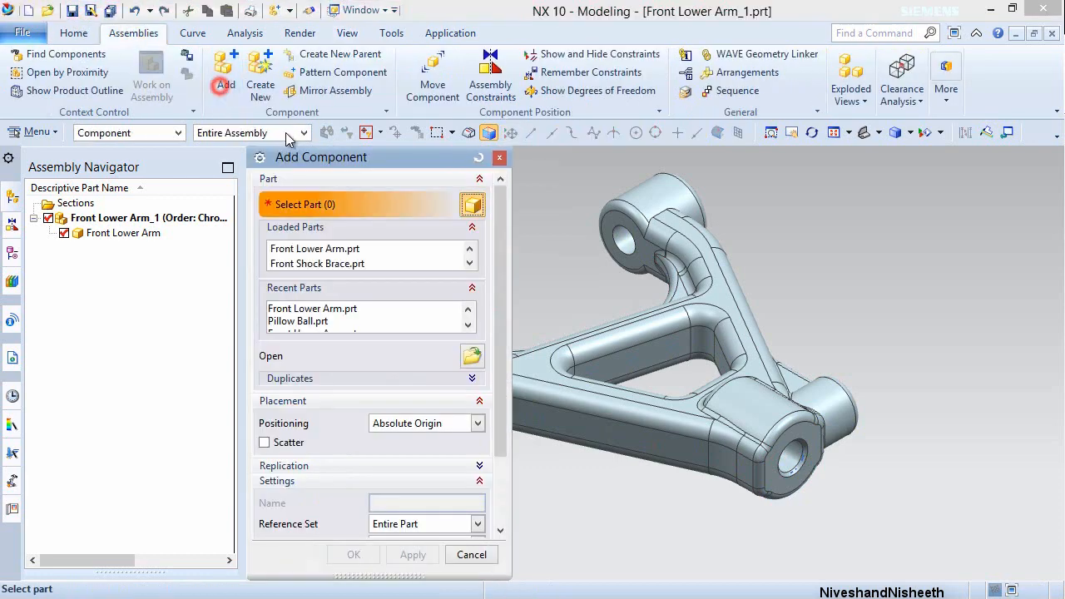
{"action": "left_click", "coordinate": [481, 357]}
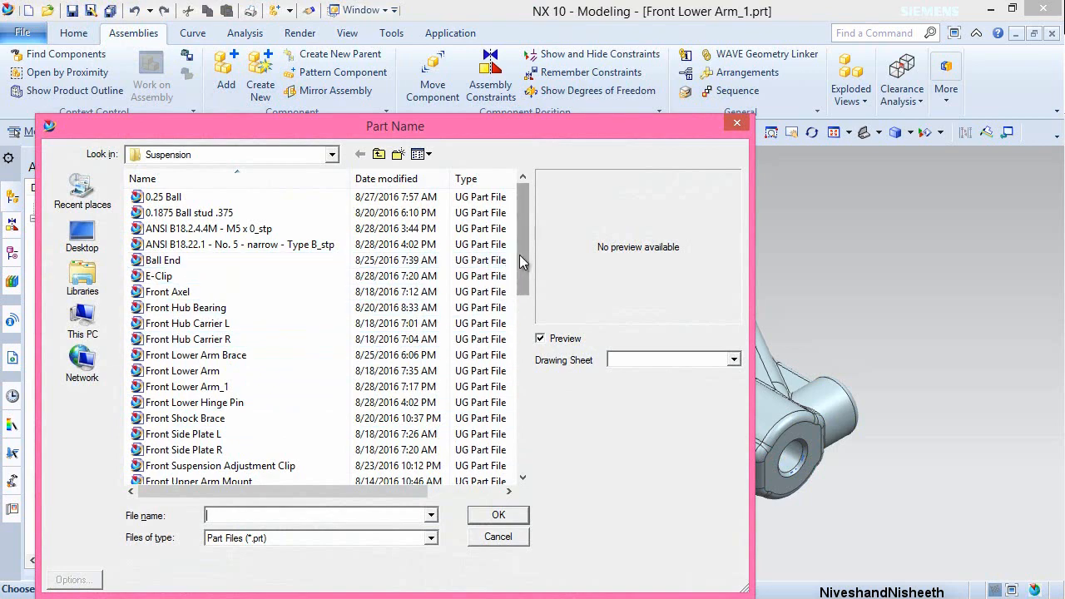
{"action": "scroll", "coordinate": [468, 335], "scroll_direction": "down", "scroll_amount": 5}
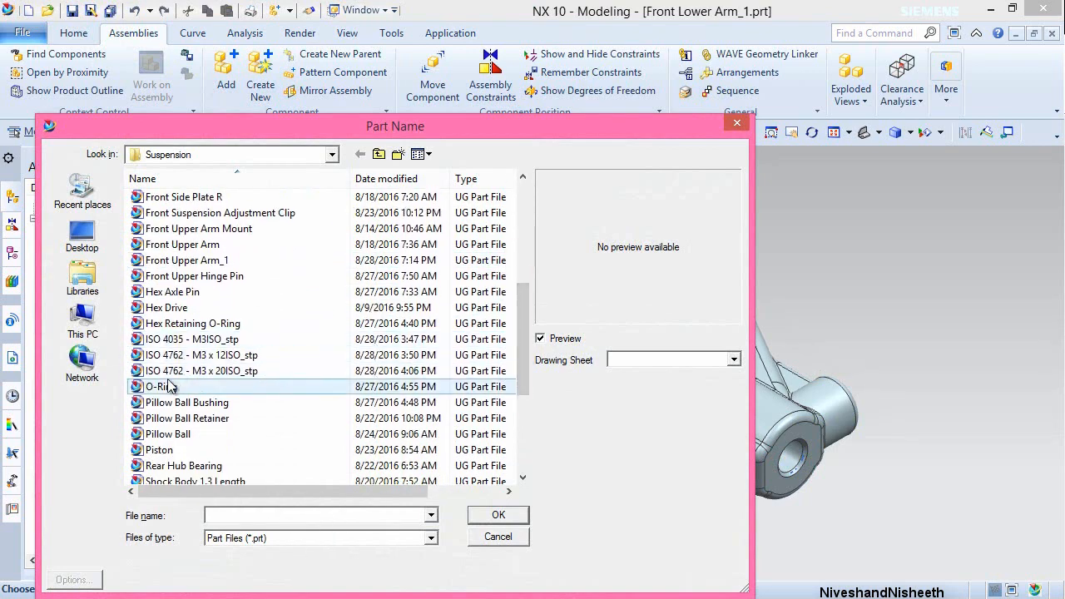
{"action": "double_click", "coordinate": [161, 434]}
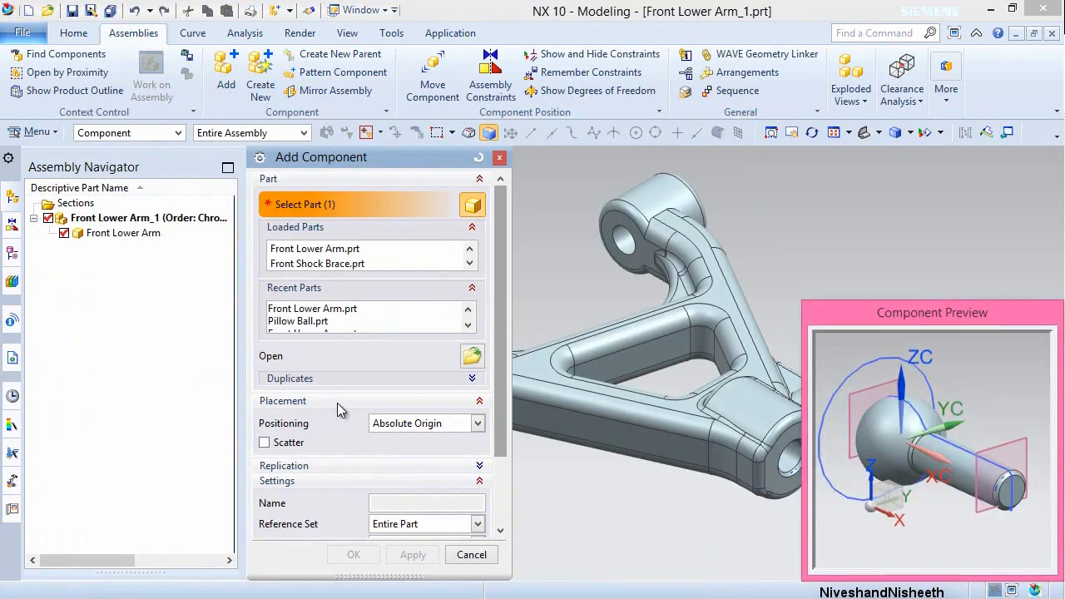
{"action": "left_click", "coordinate": [461, 424]}
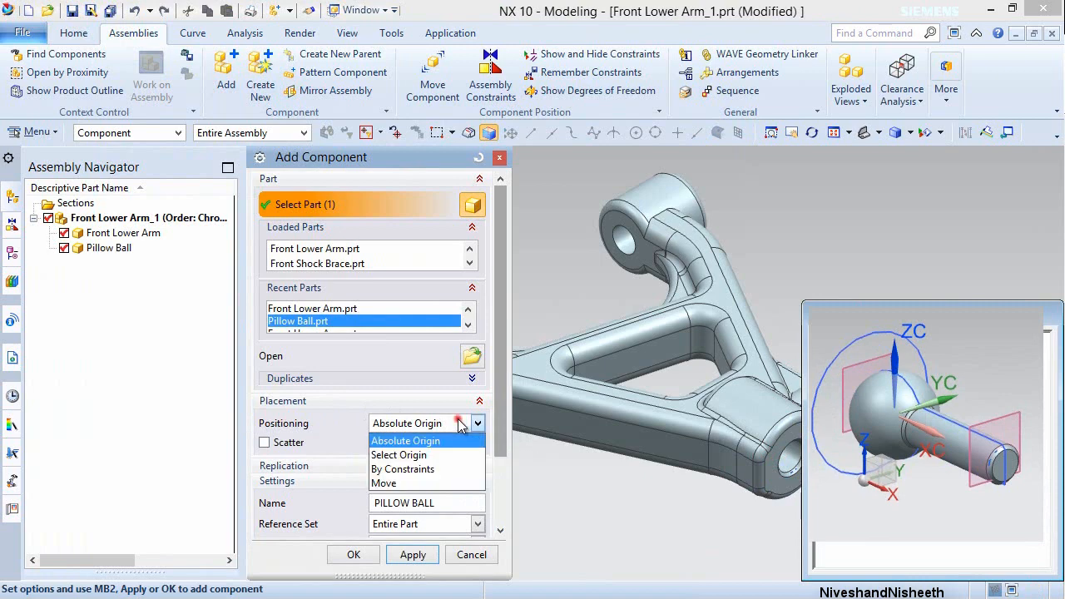
{"action": "left_click", "coordinate": [415, 484]}
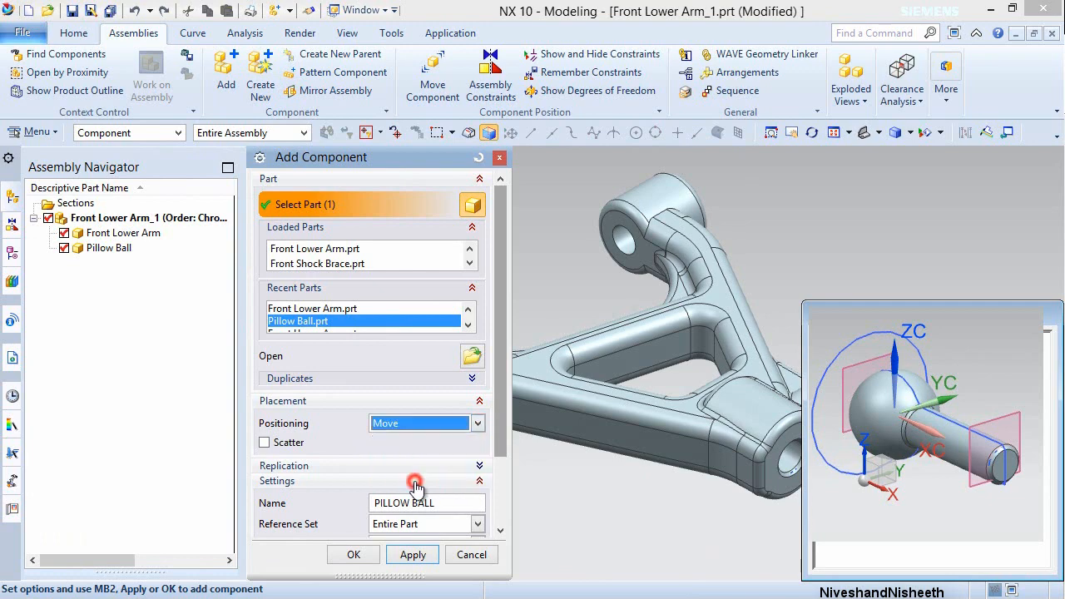
{"action": "left_click", "coordinate": [357, 555]}
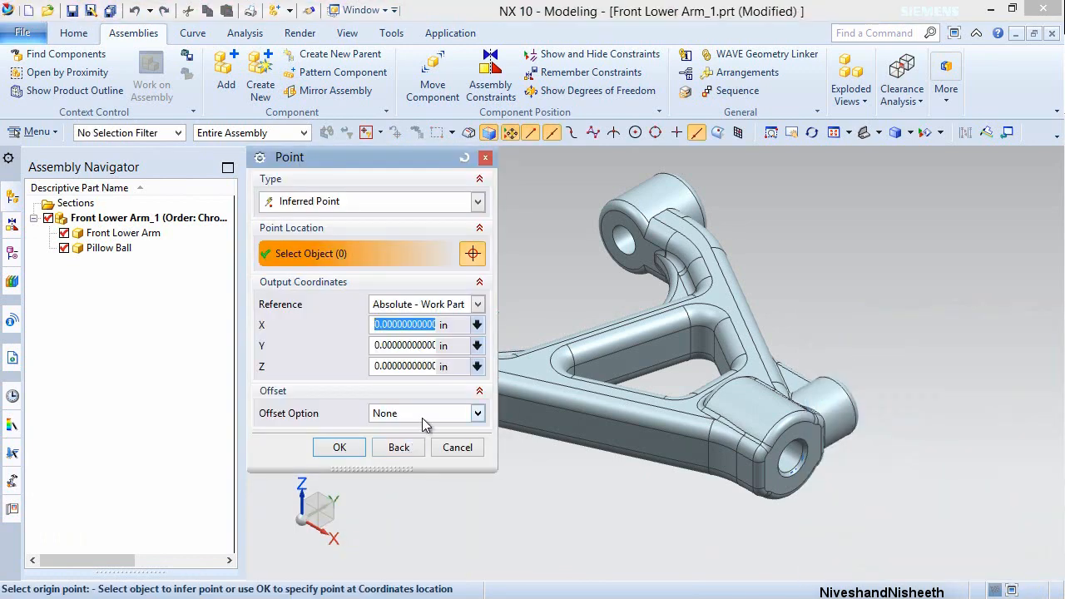
{"action": "left_click", "coordinate": [340, 450]}
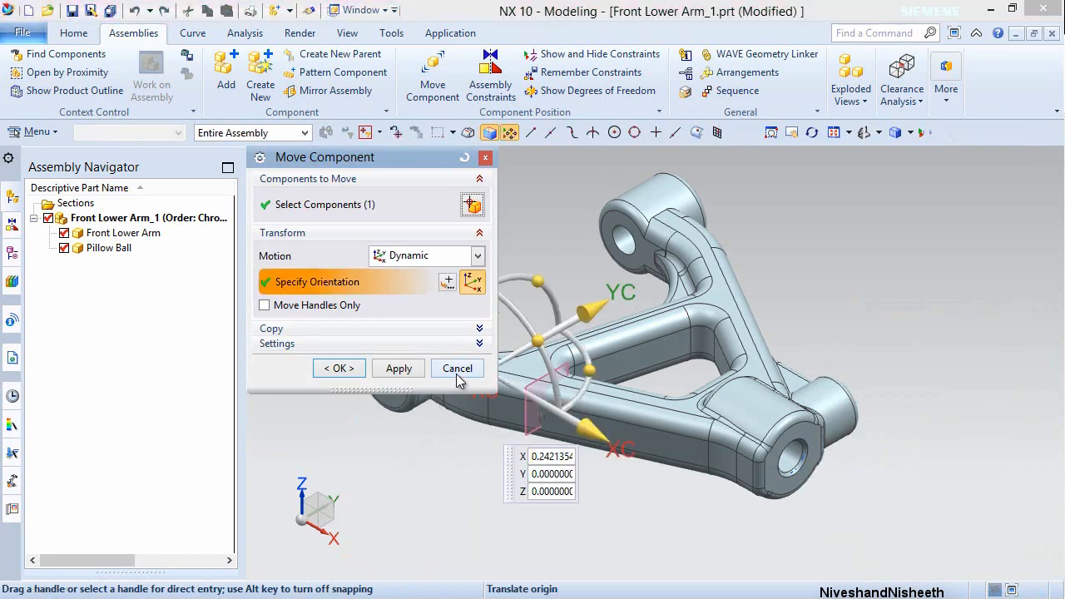
- Move the Pillow Ball clear of the Front Lower Arm and rotate it by -180 degrees about the ZC axis
{"action": "left_click", "coordinate": [347, 367]}
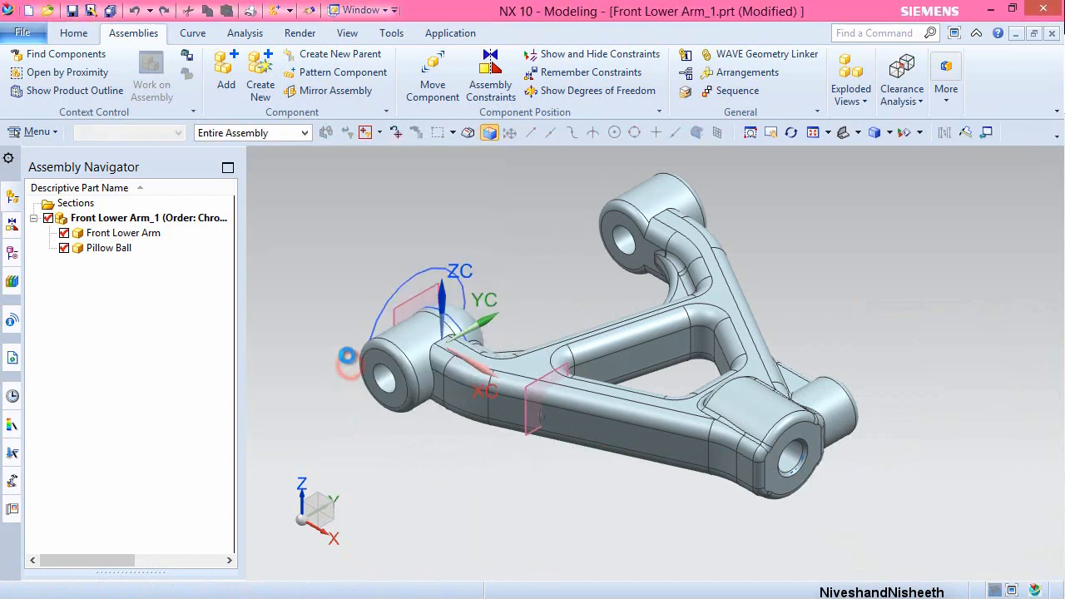
{"action": "left_click", "coordinate": [99, 249]}
{"action": "left_click", "coordinate": [433, 77]}
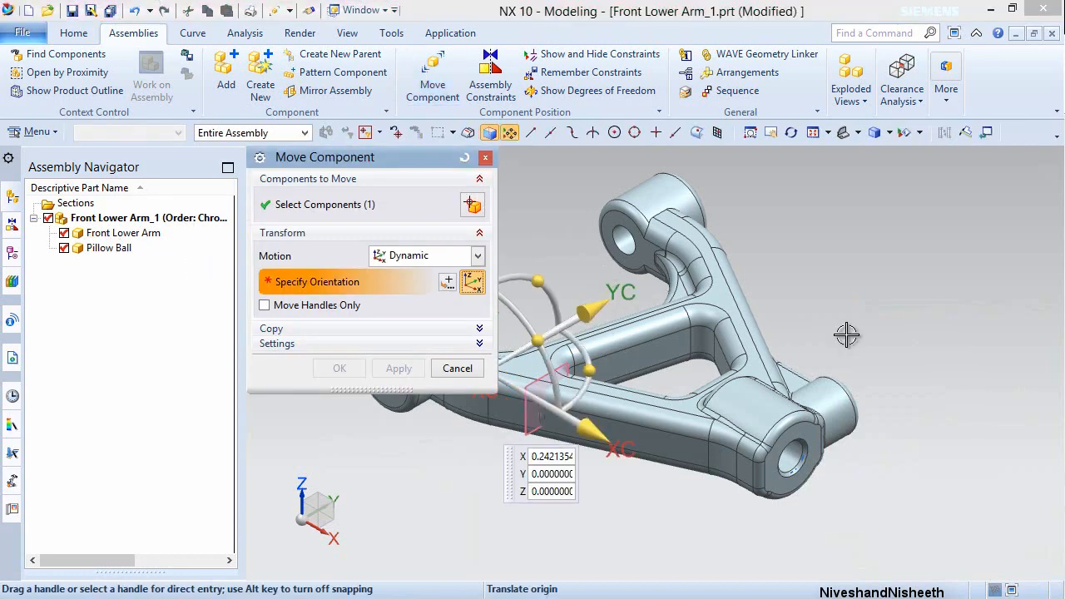
{"action": "scroll", "coordinate": [846, 334], "scroll_direction": "down", "scroll_amount": 2}
{"action": "left_click_drag", "start_coordinate": [619, 360], "coordinate": [880, 276]}
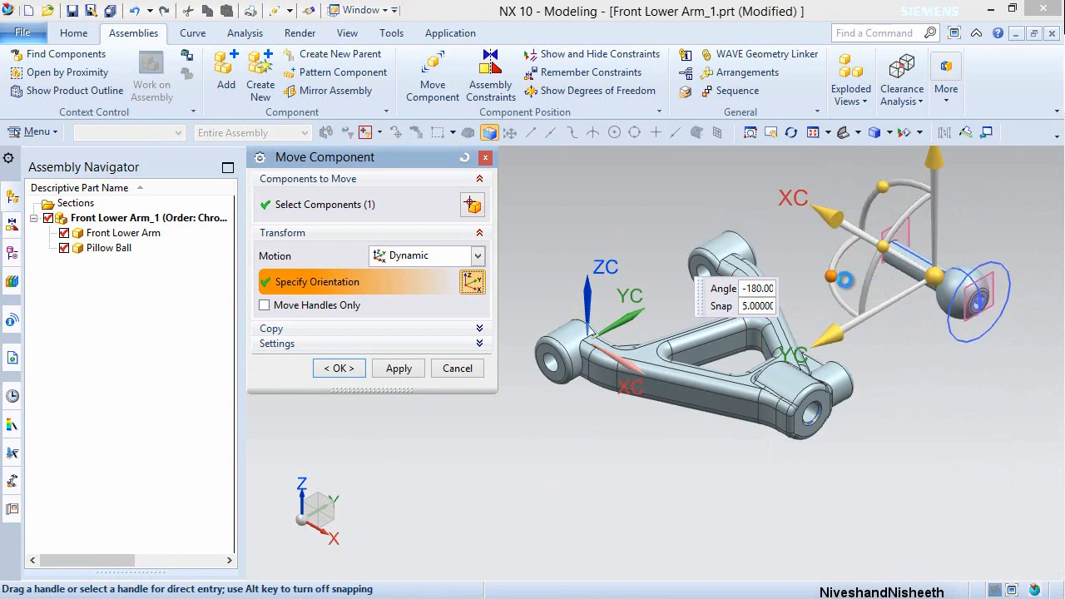
{"action": "left_click", "coordinate": [347, 369]}
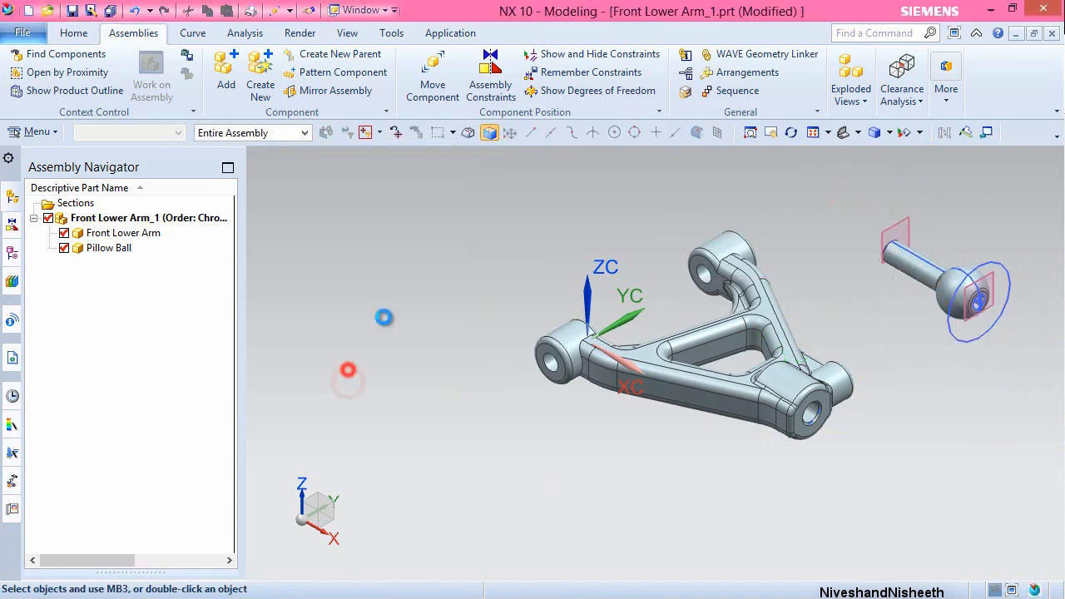
- Hide the Pillow Ball's datum planes and sketches in the Front Lower Arm_1 assembly
{"action": "left_click", "coordinate": [812, 133]}
{"action": "left_click", "coordinate": [834, 134]}
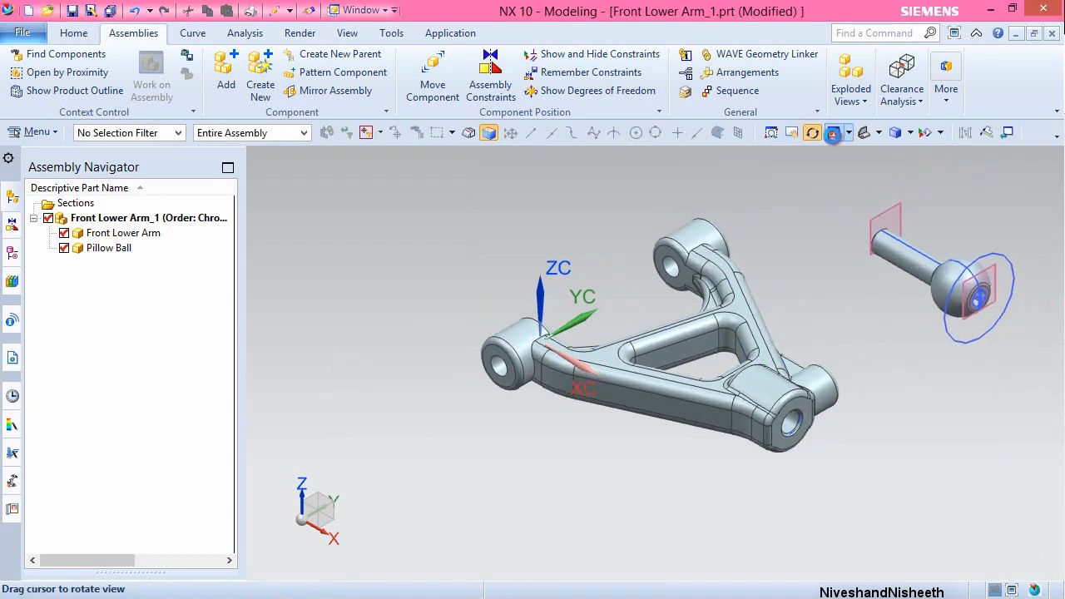
{"action": "key", "text": "Escape"}
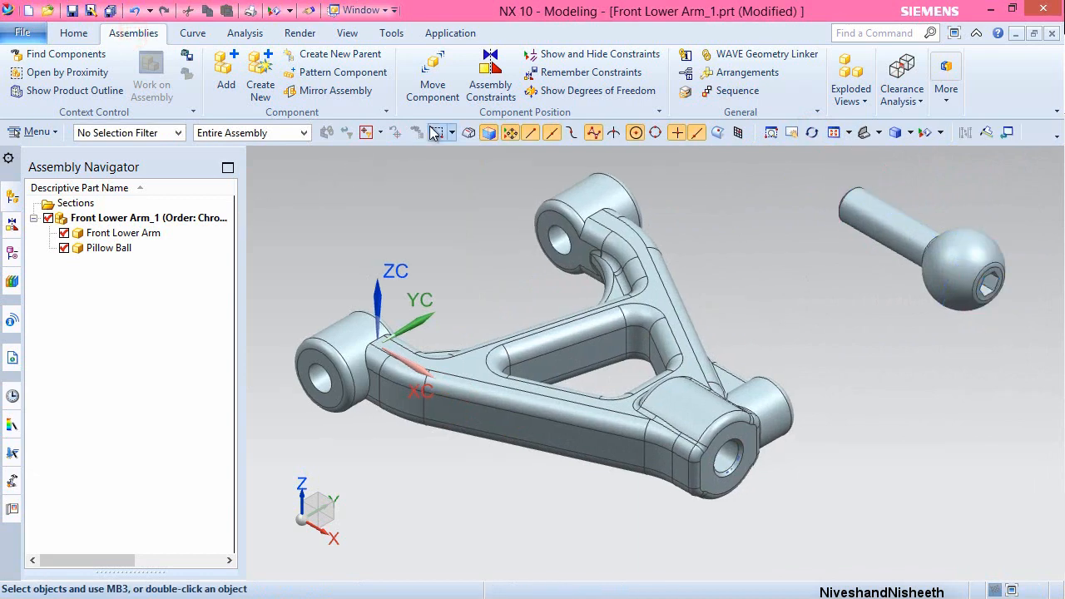
- Apply a Fix assembly constraint to the Front Lower Arm
{"action": "left_click", "coordinate": [491, 79]}
{"action": "left_click", "coordinate": [478, 202]}
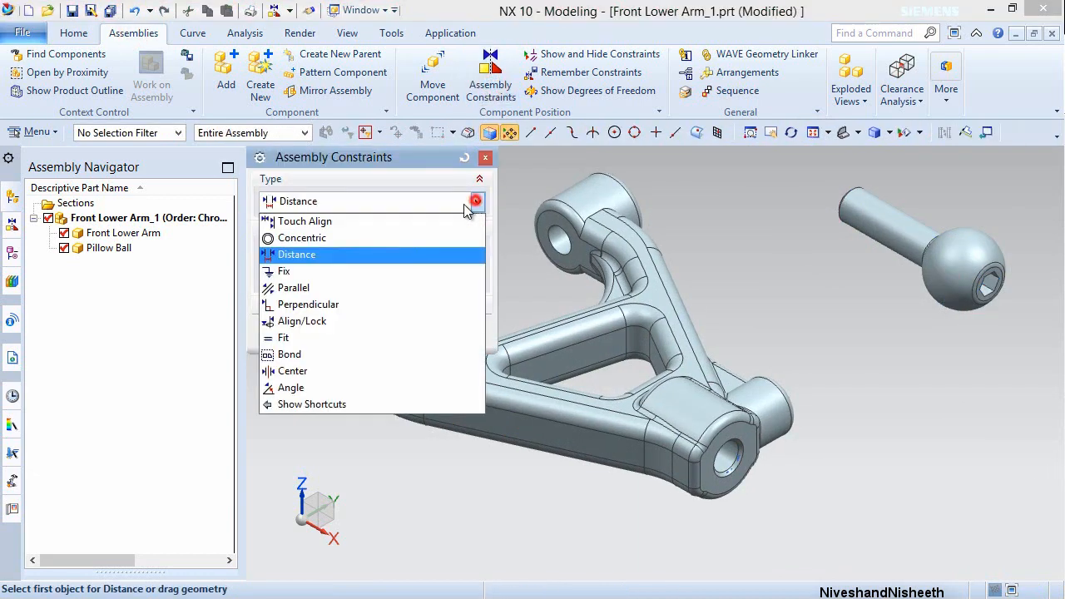
{"action": "left_click", "coordinate": [325, 268]}
{"action": "left_click", "coordinate": [644, 327]}
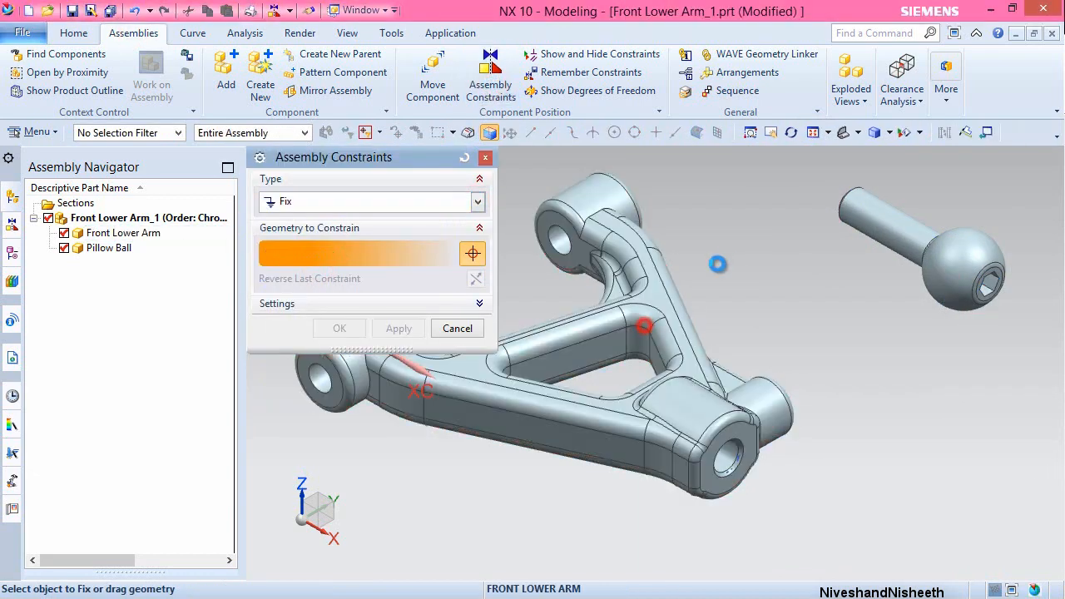
{"action": "middle_click", "coordinate": [697, 268]}
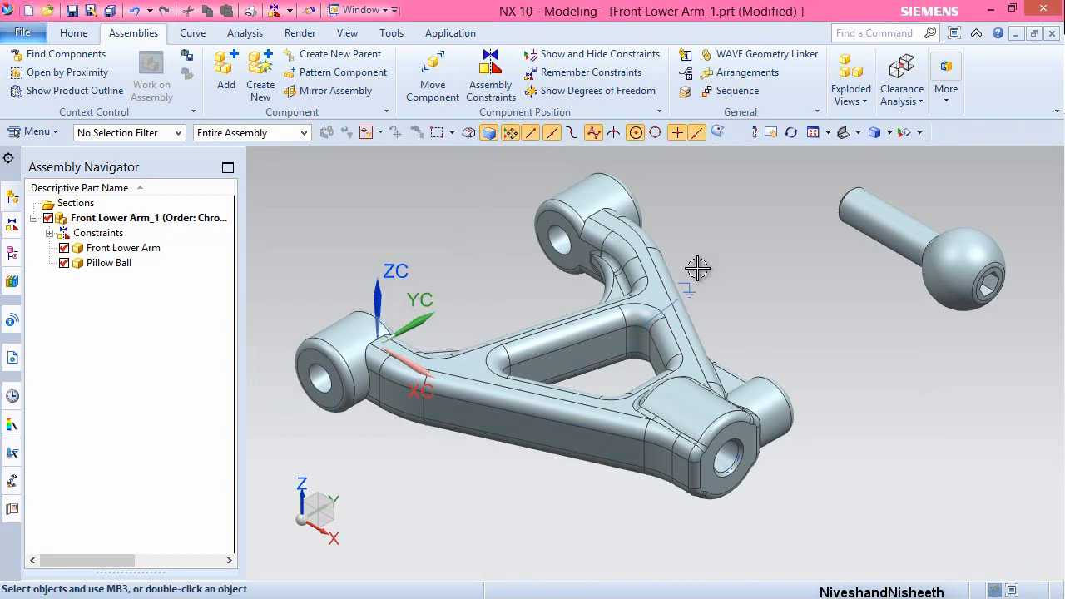
- Align the Pillow Ball's shank with the arm's front hole axis using a Touch Align constraint with Infer Center/Axis orientation
{"action": "left_click", "coordinate": [464, 218]}
{"action": "left_click", "coordinate": [572, 192]}
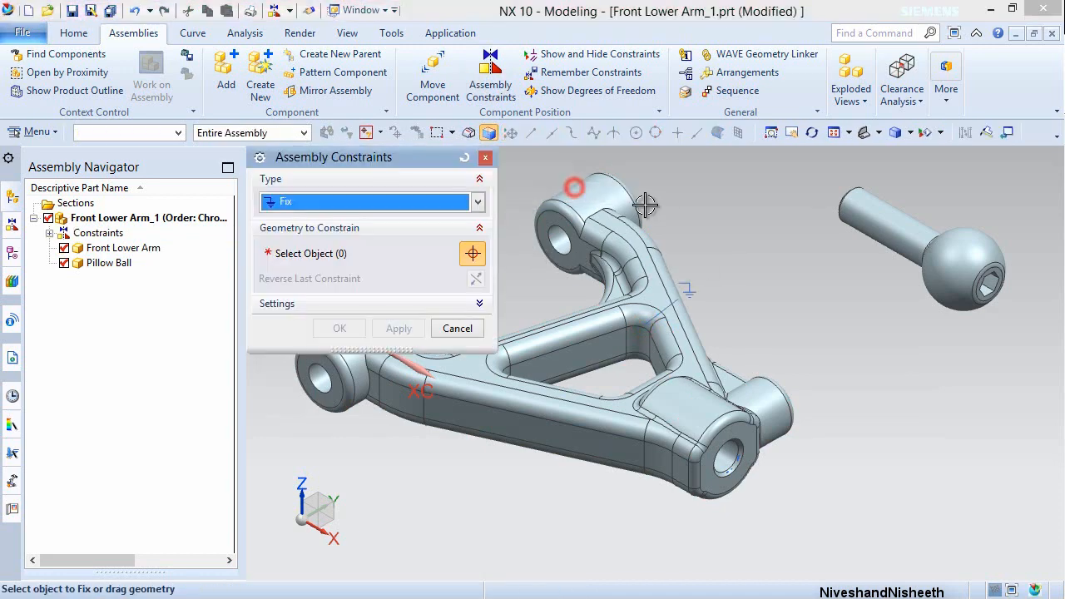
{"action": "left_click", "coordinate": [478, 202]}
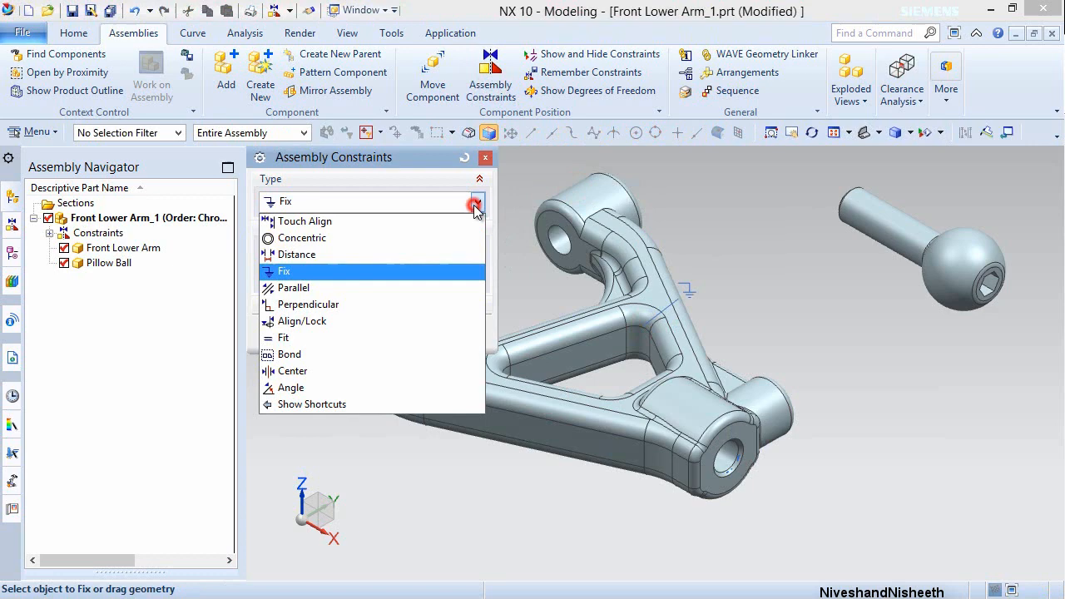
{"action": "left_click", "coordinate": [418, 218]}
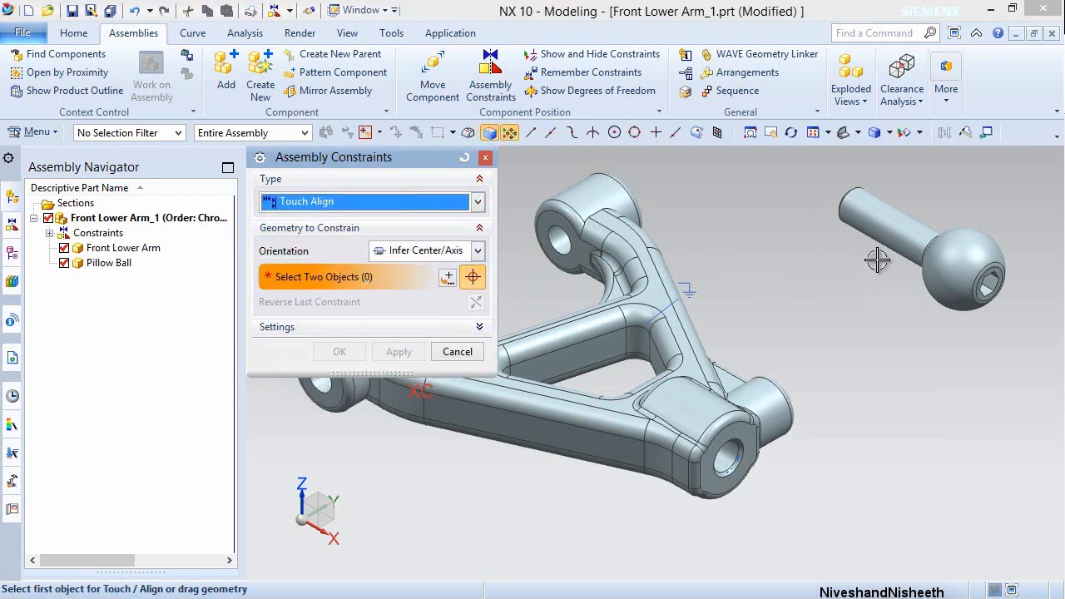
{"action": "left_click", "coordinate": [902, 236]}
{"action": "scroll", "coordinate": [743, 459], "scroll_direction": "up", "scroll_amount": 2}
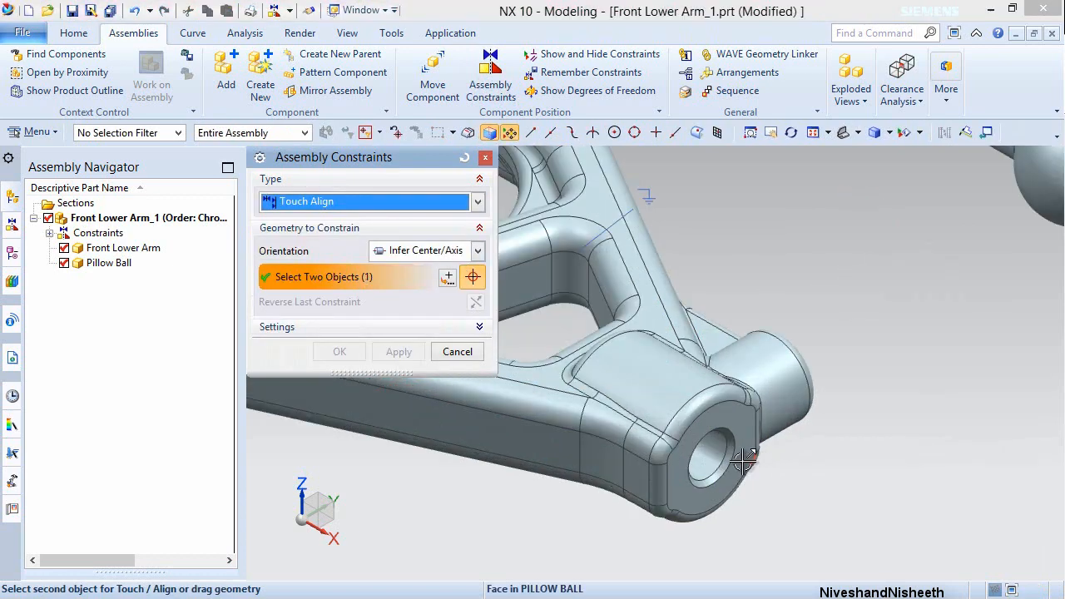
{"action": "left_click", "coordinate": [690, 483]}
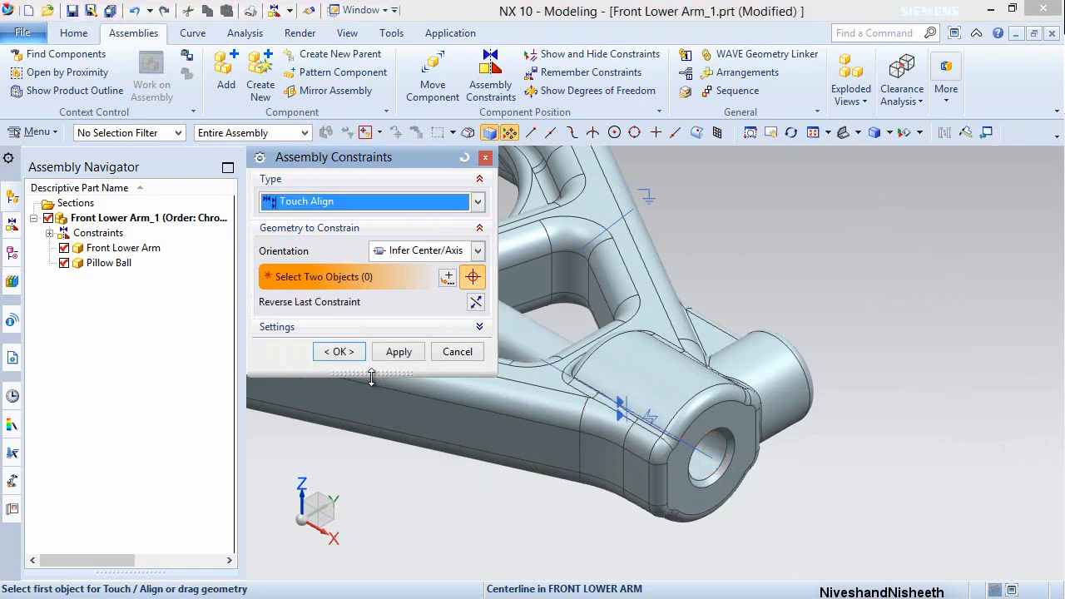
{"action": "left_click", "coordinate": [398, 352]}
{"action": "scroll", "coordinate": [664, 432], "scroll_direction": "down", "scroll_amount": 5}
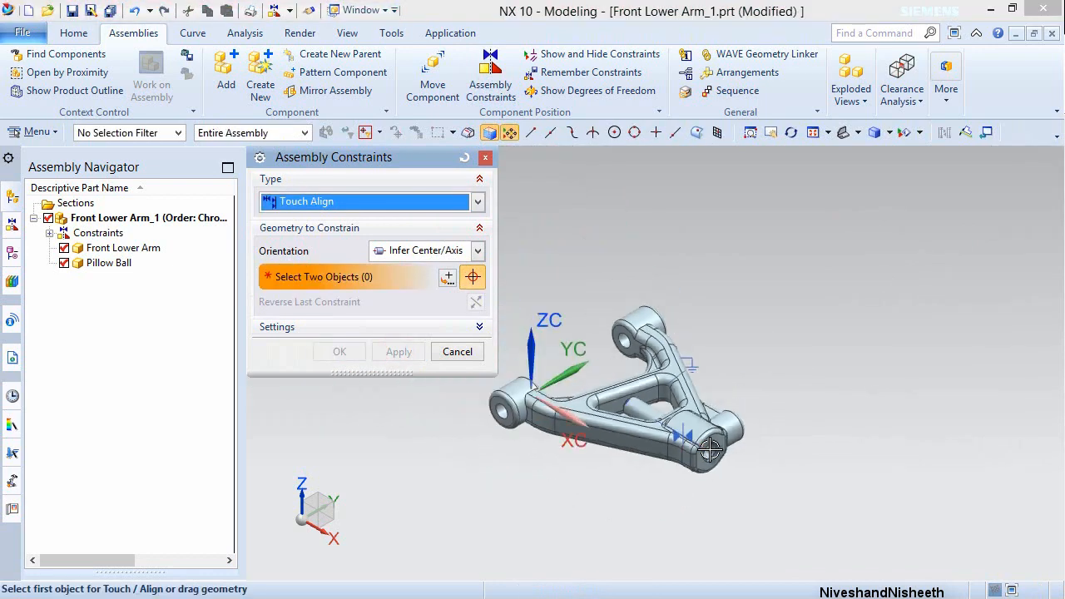
{"action": "scroll", "coordinate": [664, 433], "scroll_direction": "up", "scroll_amount": 4}
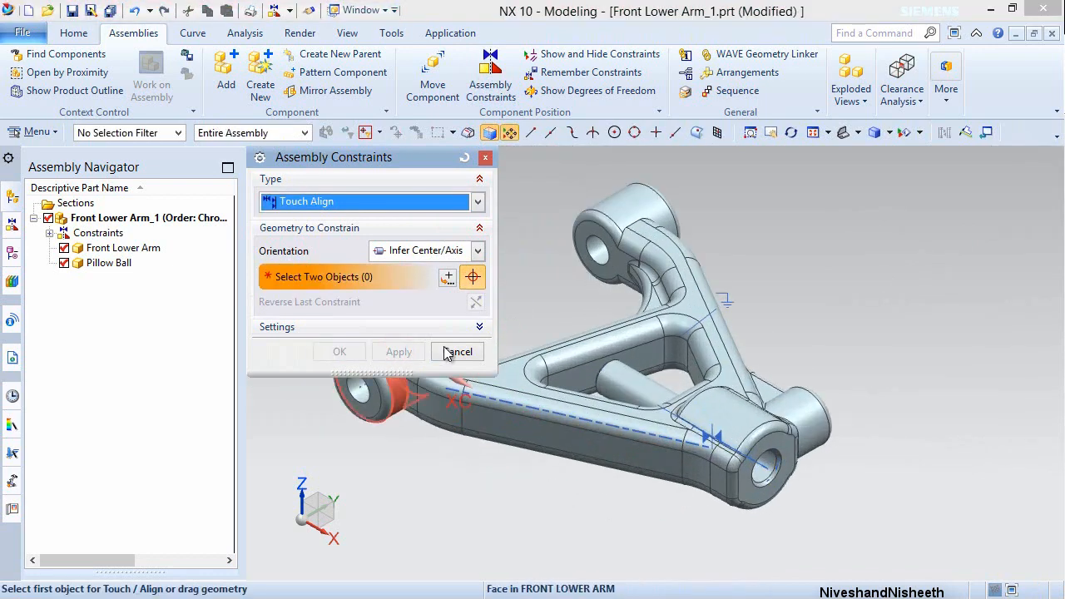
{"action": "left_click", "coordinate": [458, 351]}
- Move the Pillow Ball along the hole axis out in front of the Front Lower Arm, to about X 2.22 in
{"action": "left_click", "coordinate": [481, 190]}
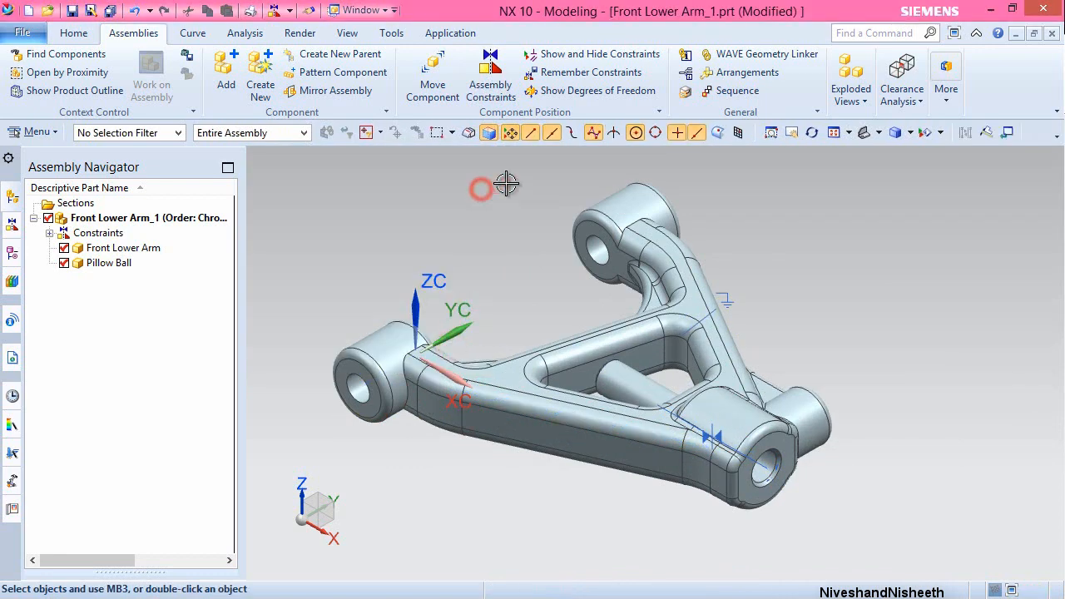
{"action": "left_click", "coordinate": [572, 166]}
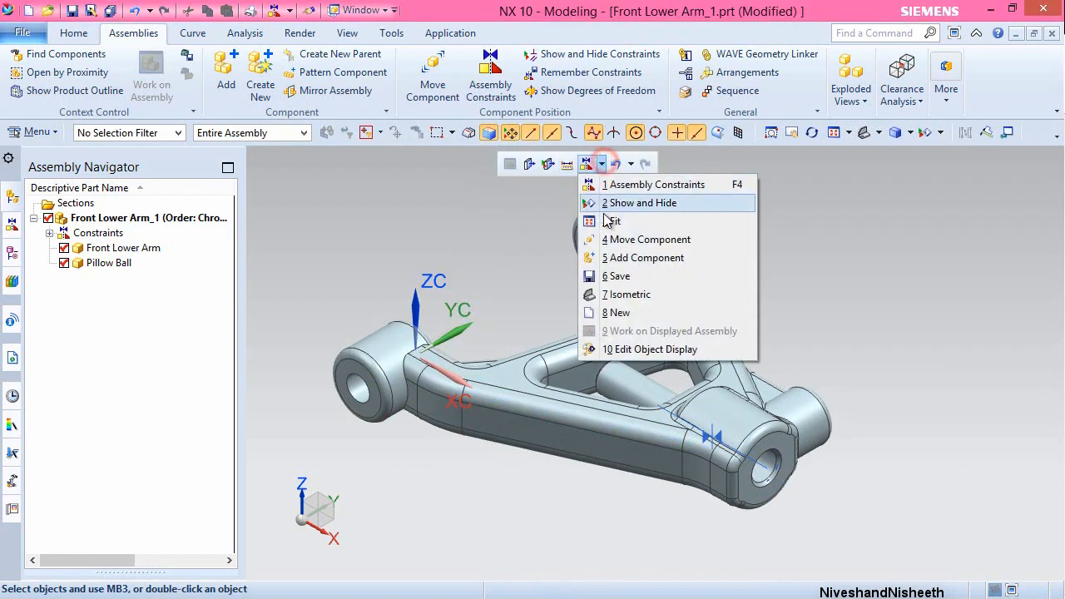
{"action": "left_click", "coordinate": [610, 240]}
{"action": "left_click", "coordinate": [642, 399]}
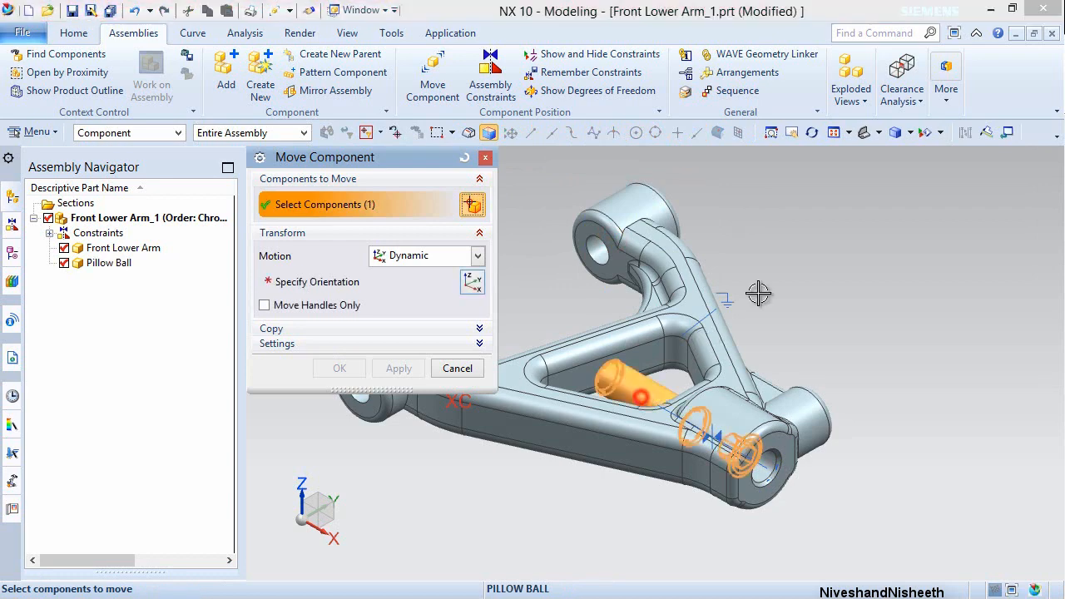
{"action": "middle_click", "coordinate": [758, 295]}
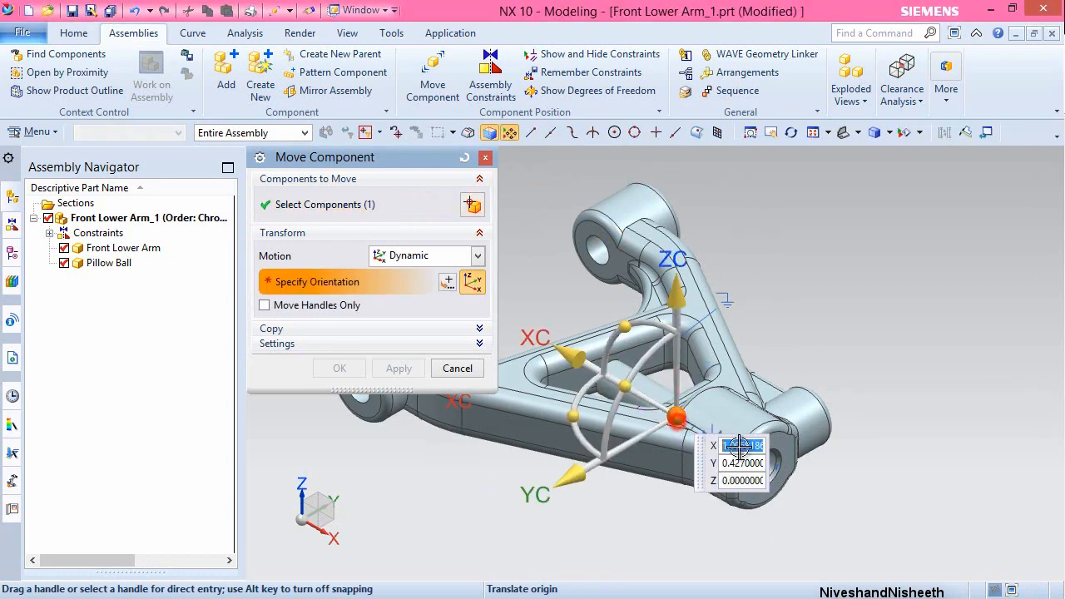
{"action": "left_click_drag", "start_coordinate": [678, 418], "coordinate": [897, 546]}
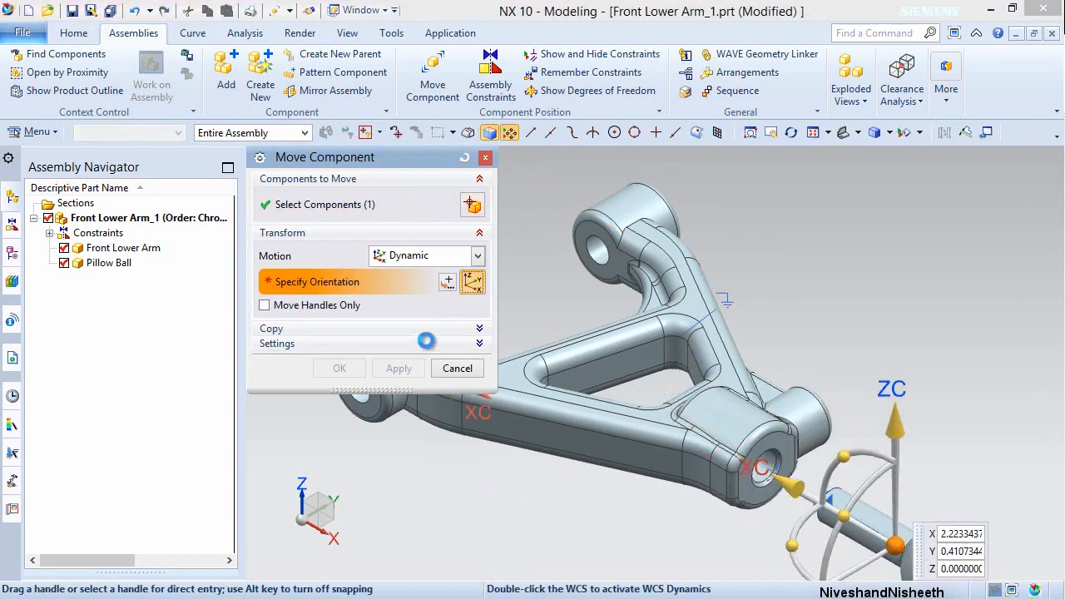
{"action": "left_click", "coordinate": [341, 369]}
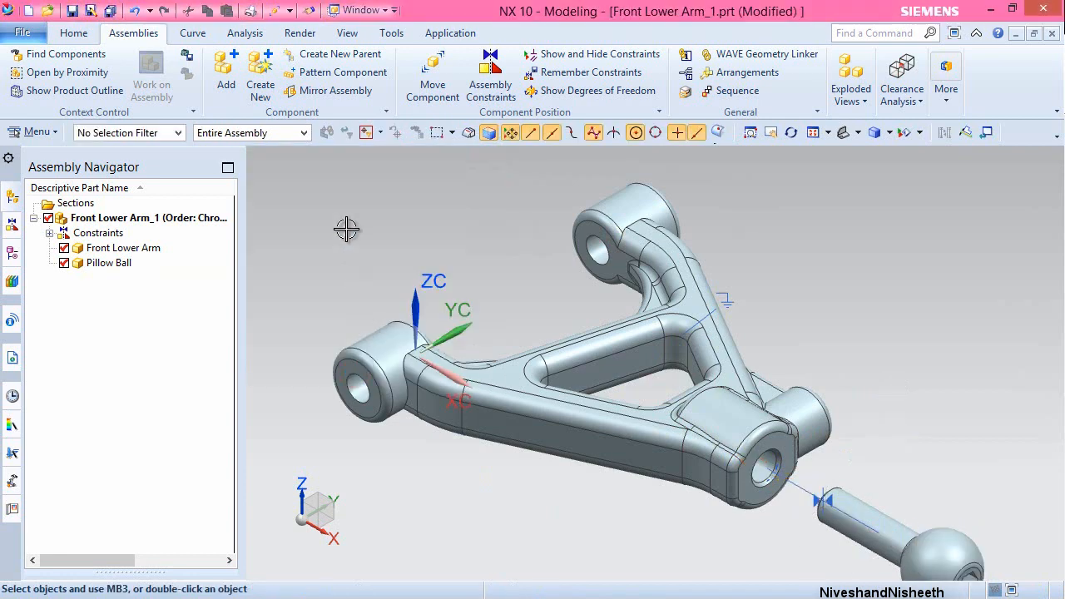
- Add a Distance constraint of 0.504 in between the arm's front boss face and the end face around the Pillow Ball's hex socket
{"action": "left_click", "coordinate": [491, 77]}
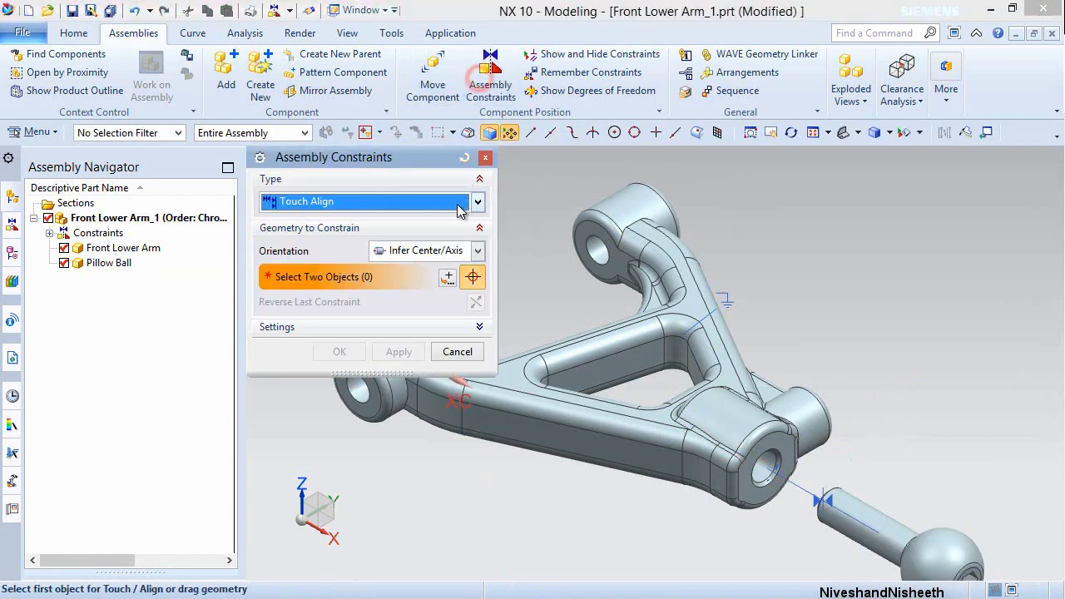
{"action": "left_click", "coordinate": [477, 202]}
{"action": "left_click", "coordinate": [356, 256]}
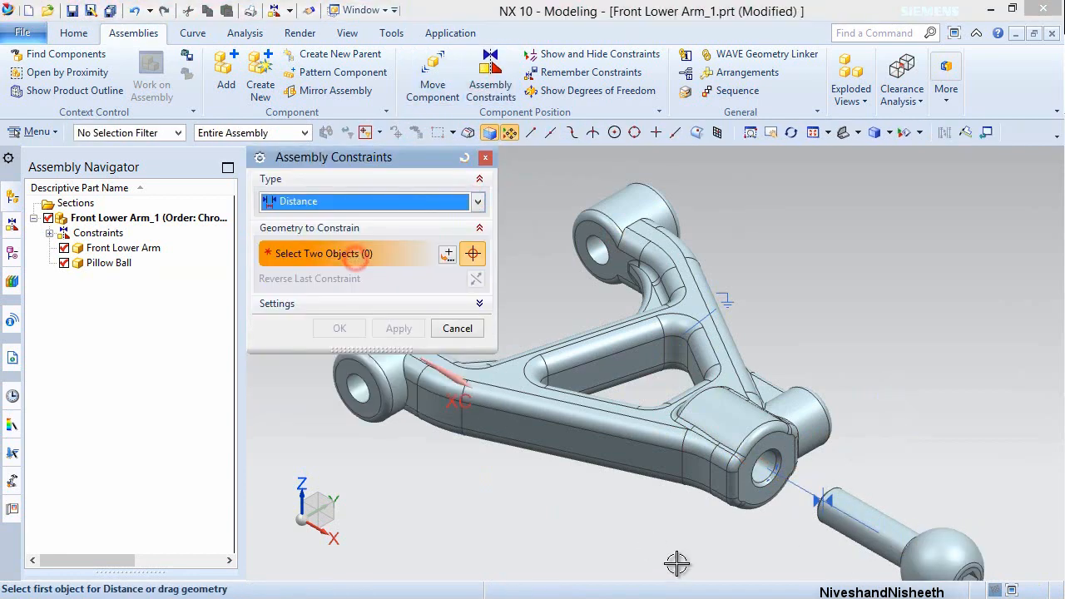
{"action": "scroll", "coordinate": [785, 509], "scroll_direction": "up", "scroll_amount": 3}
{"action": "left_click", "coordinate": [809, 374]}
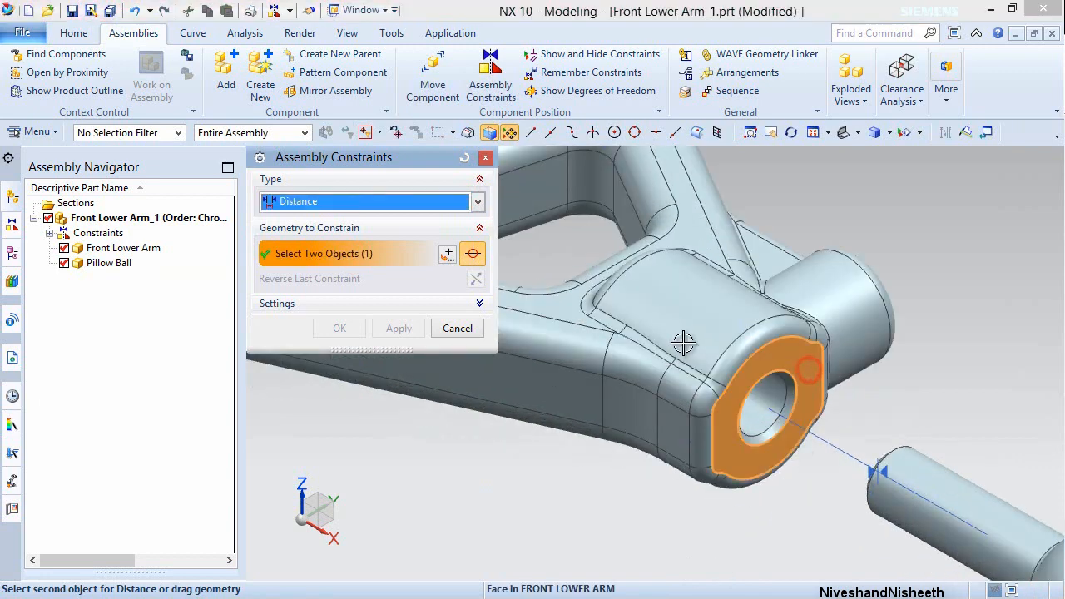
{"action": "scroll", "coordinate": [697, 358], "scroll_direction": "down", "scroll_amount": 3}
{"action": "scroll", "coordinate": [897, 497], "scroll_direction": "up", "scroll_amount": 3}
{"action": "scroll", "coordinate": [898, 498], "scroll_direction": "up", "scroll_amount": 2}
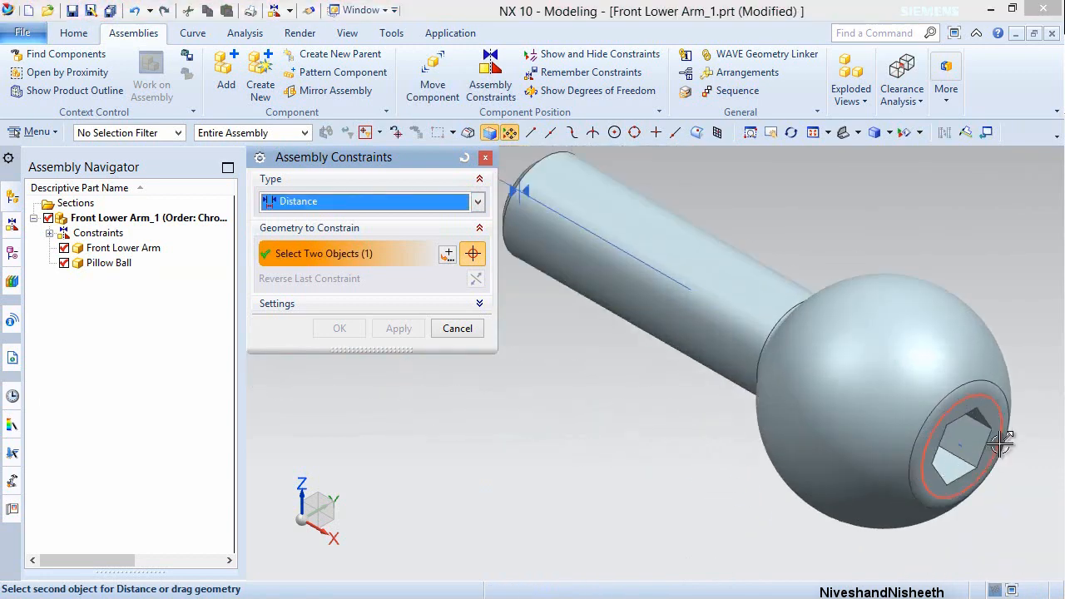
{"action": "scroll", "coordinate": [1001, 443], "scroll_direction": "up", "scroll_amount": 2}
{"action": "left_click", "coordinate": [979, 388]}
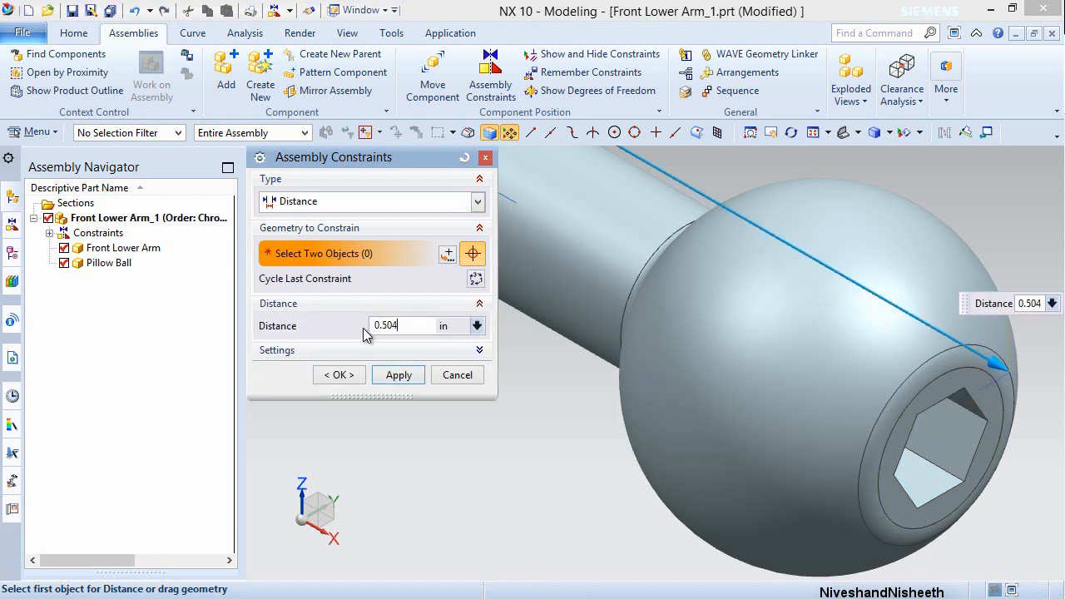
{"action": "key", "text": "Return"}
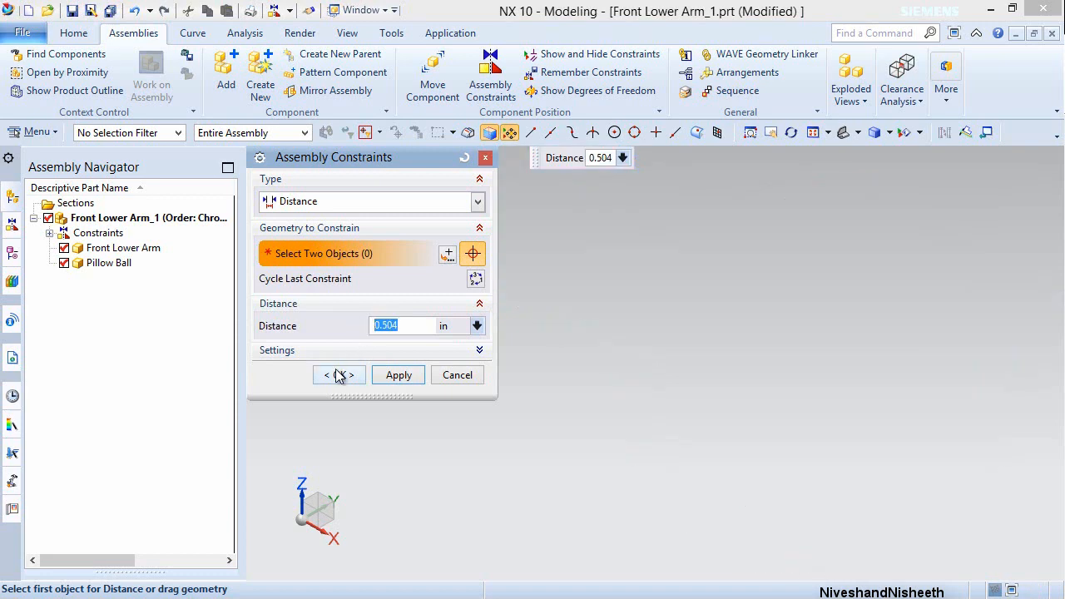
{"action": "left_click", "coordinate": [340, 377]}
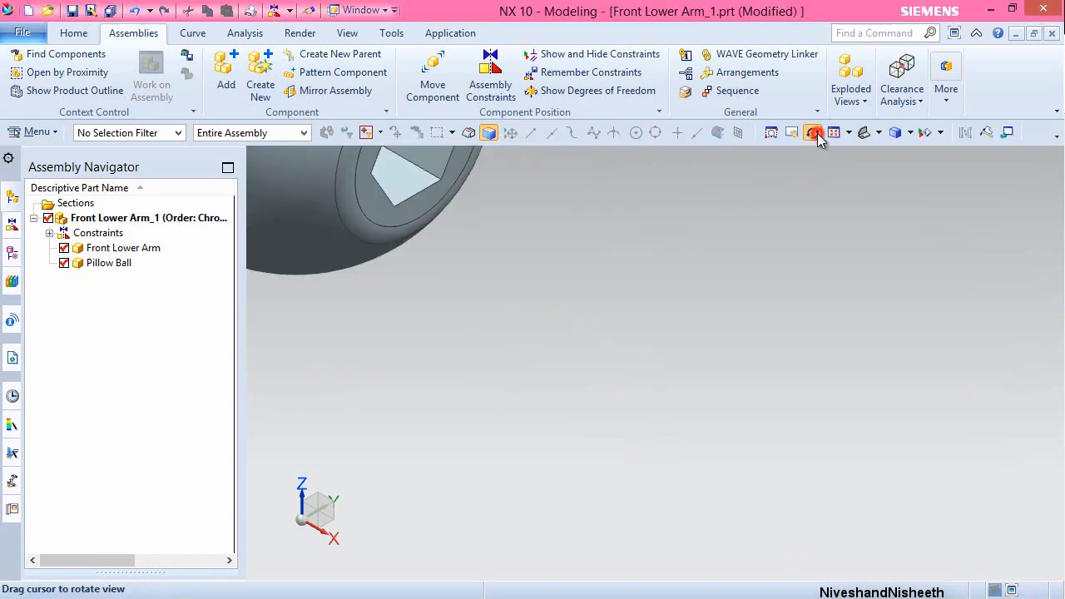
{"action": "left_click", "coordinate": [838, 134]}
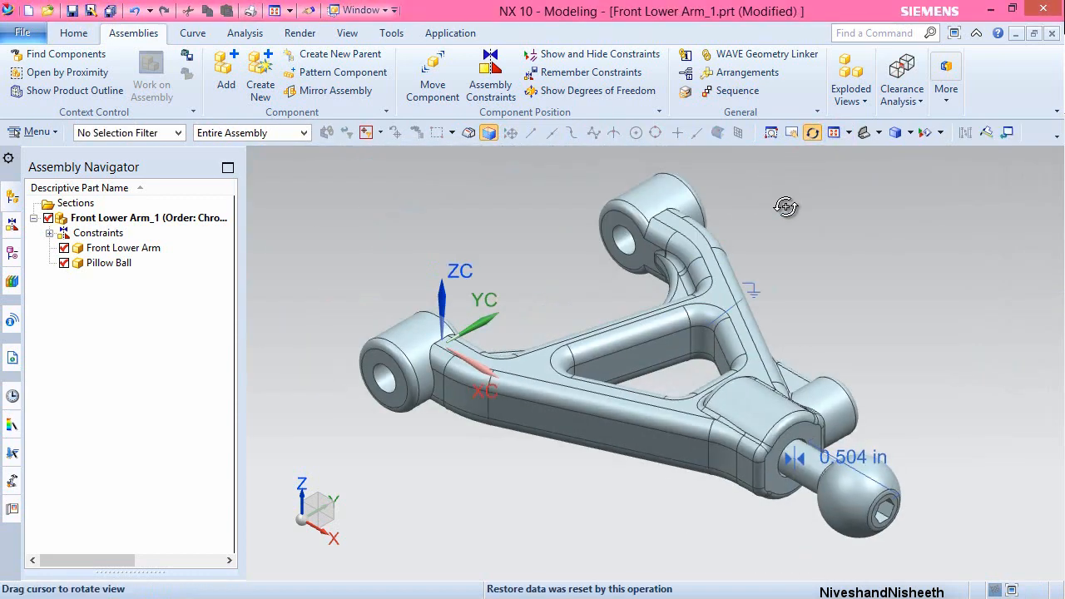
{"action": "key", "text": "Escape"}
- Bring up the viewing and visibility commands for the Front Lower Arm_1 assembly
{"action": "left_click", "coordinate": [348, 32]}
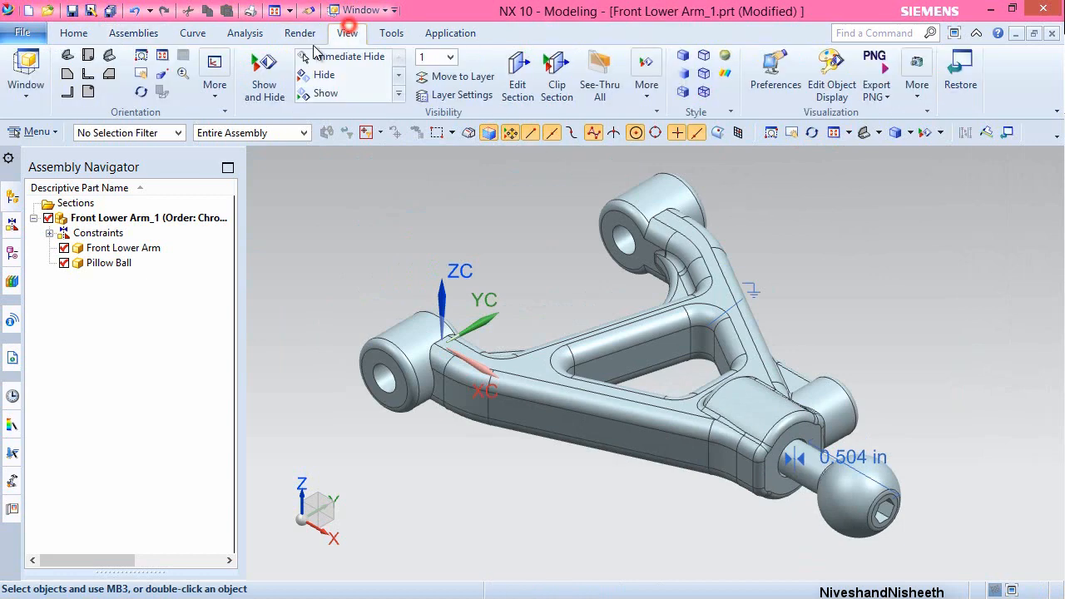
- Hide all assembly constraints in the Front Lower Arm_1 assembly and save it
{"action": "left_click", "coordinate": [264, 79]}
{"action": "left_click", "coordinate": [490, 350]}
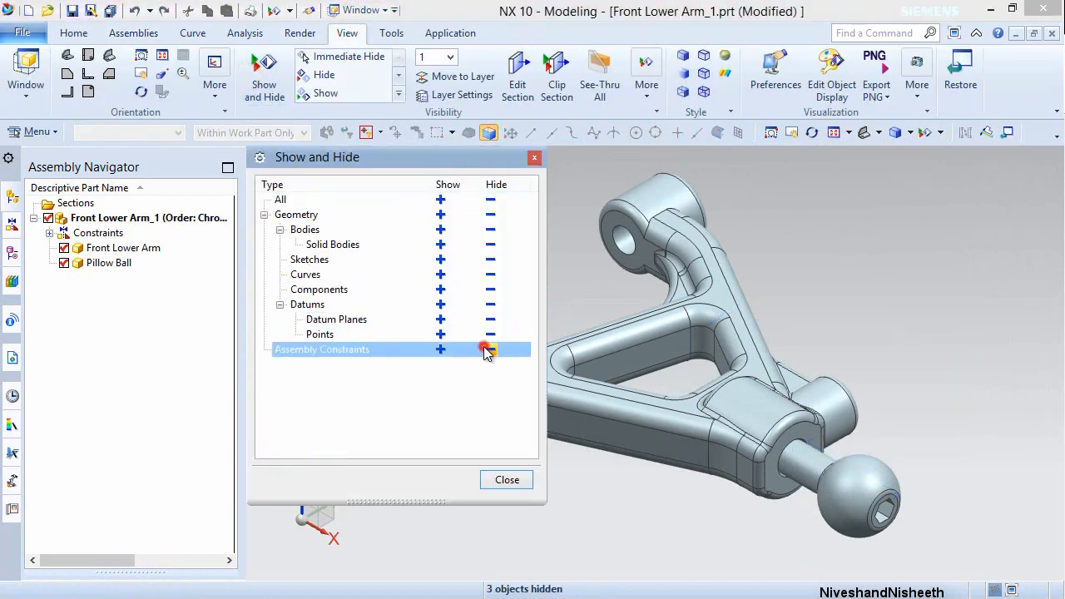
{"action": "left_click", "coordinate": [506, 480]}
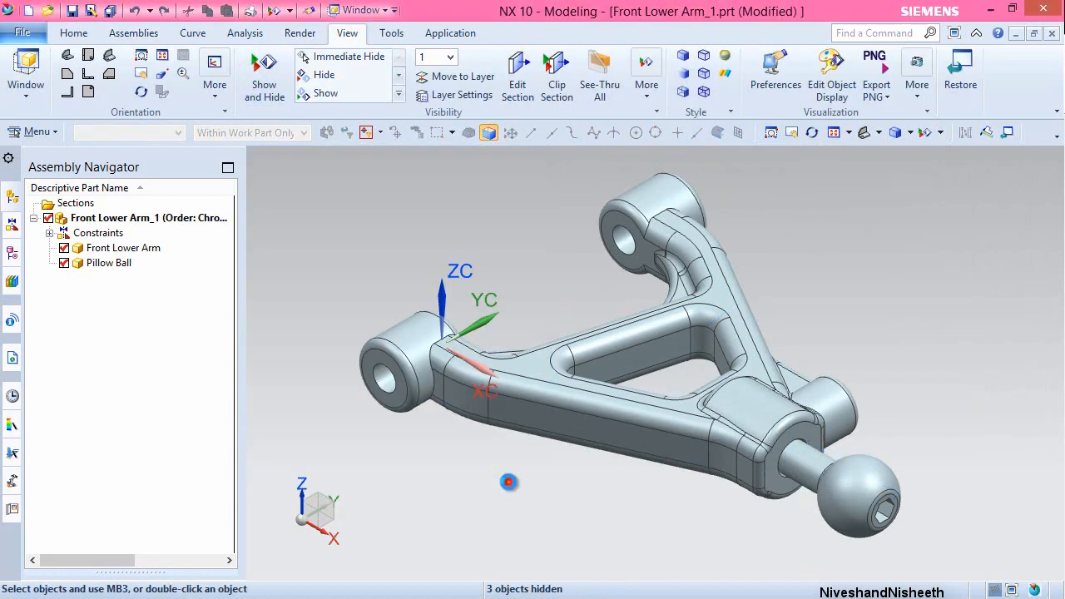
{"action": "left_click", "coordinate": [77, 30]}
{"action": "left_click", "coordinate": [73, 12]}
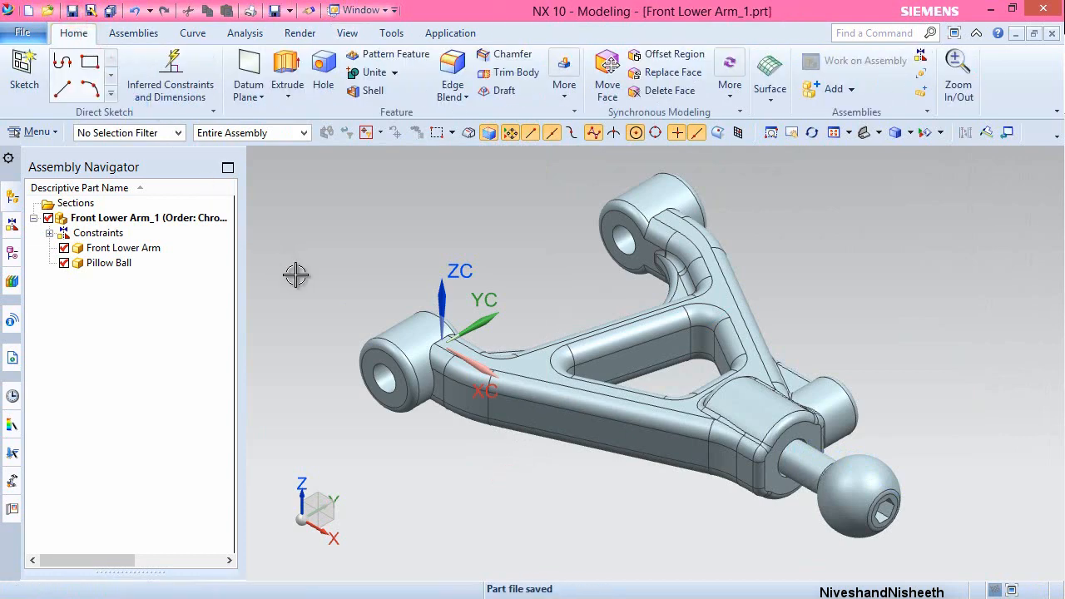
- Make the Front Lower Arm component the work part within the assembly
{"action": "left_click", "coordinate": [300, 231]}
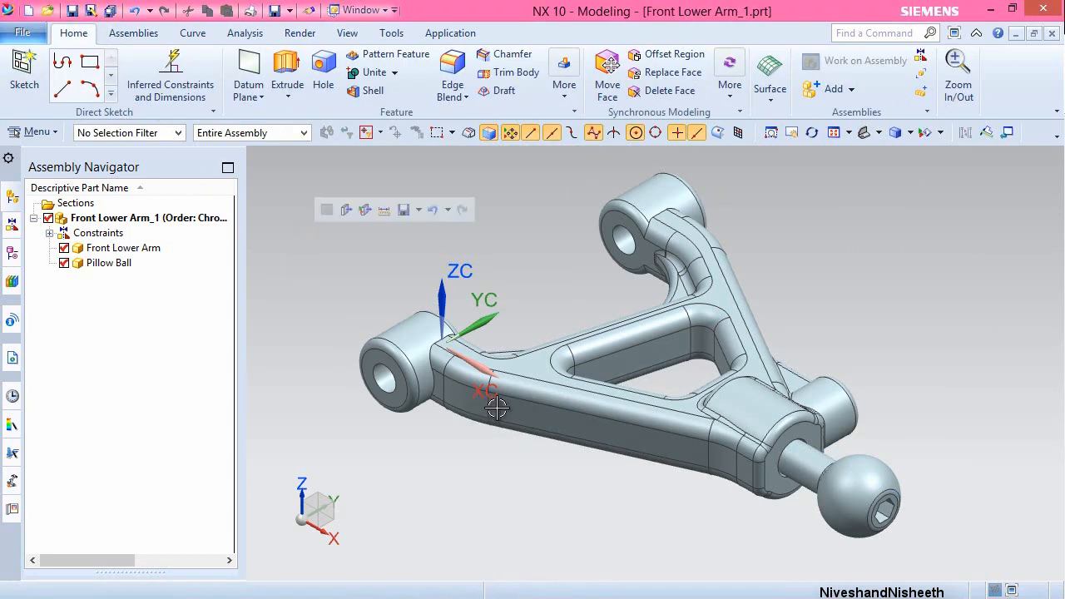
{"action": "left_click", "coordinate": [503, 402]}
{"action": "double_click", "coordinate": [503, 402]}
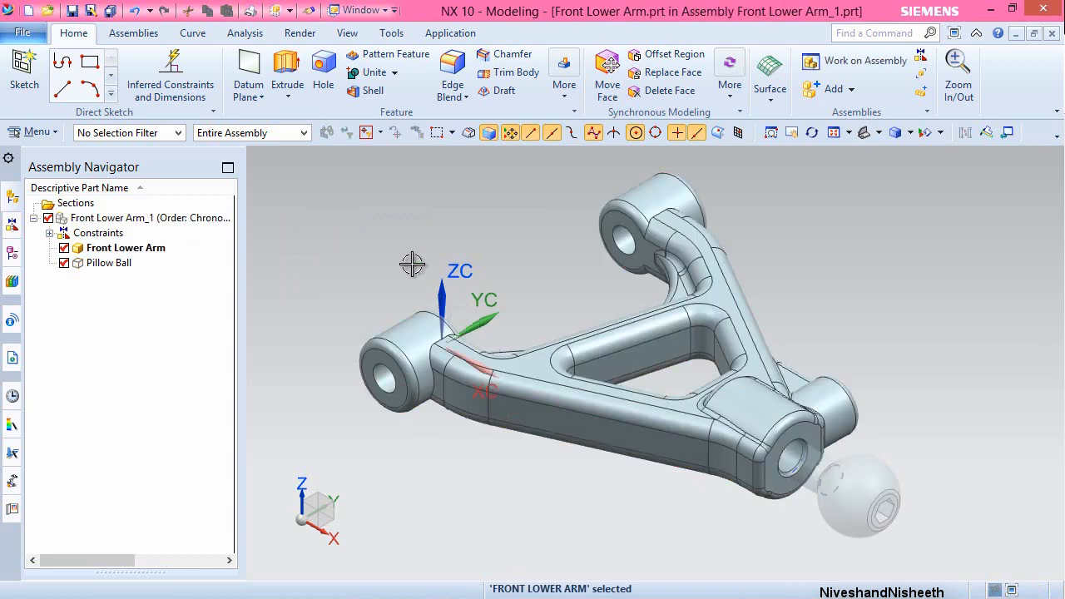
- Recolor the Front Lower Arm body with the palest Vibrant orange and make the Front Lower Arm_1 assembly the work part again
{"action": "left_click", "coordinate": [348, 32]}
{"action": "left_click", "coordinate": [832, 84]}
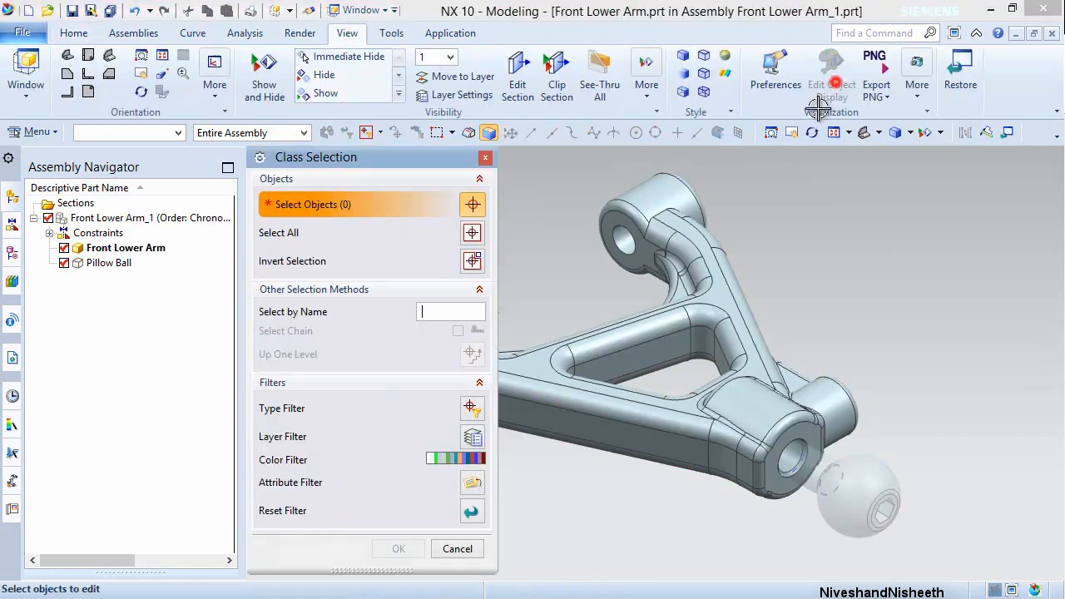
{"action": "left_click", "coordinate": [694, 305]}
{"action": "middle_click", "coordinate": [649, 287]}
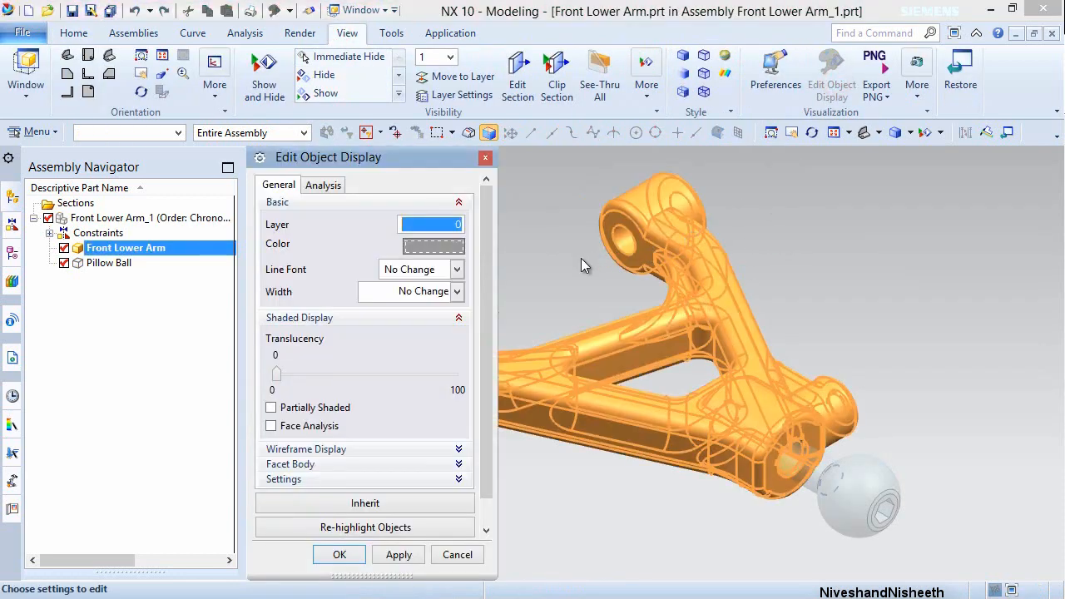
{"action": "left_click", "coordinate": [433, 245]}
{"action": "left_click_drag", "start_coordinate": [499, 252], "coordinate": [493, 319]}
{"action": "left_click", "coordinate": [276, 401]}
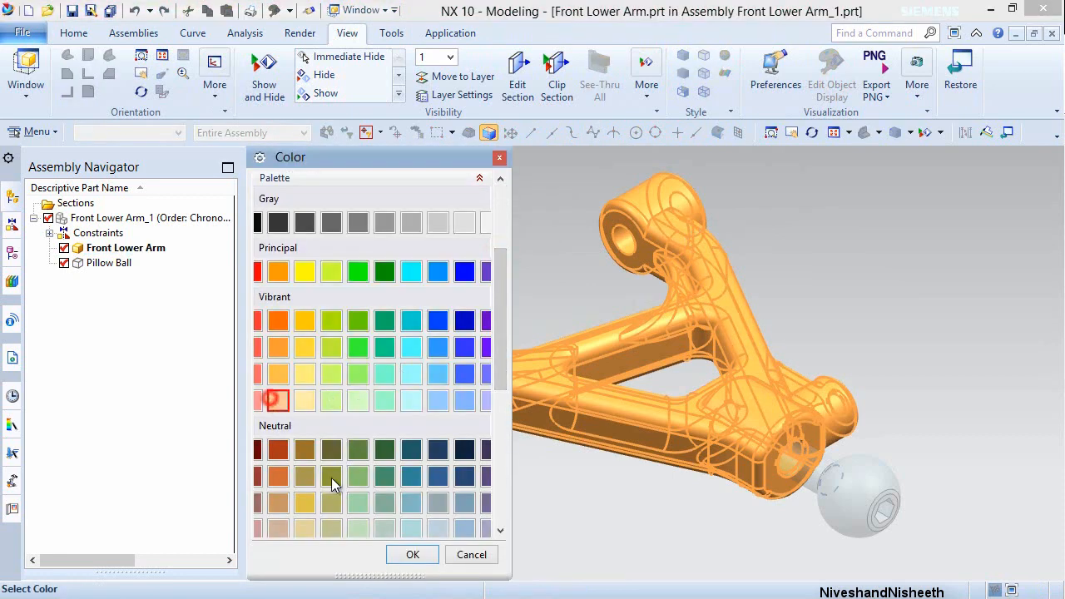
{"action": "left_click", "coordinate": [413, 556]}
{"action": "left_click", "coordinate": [354, 555]}
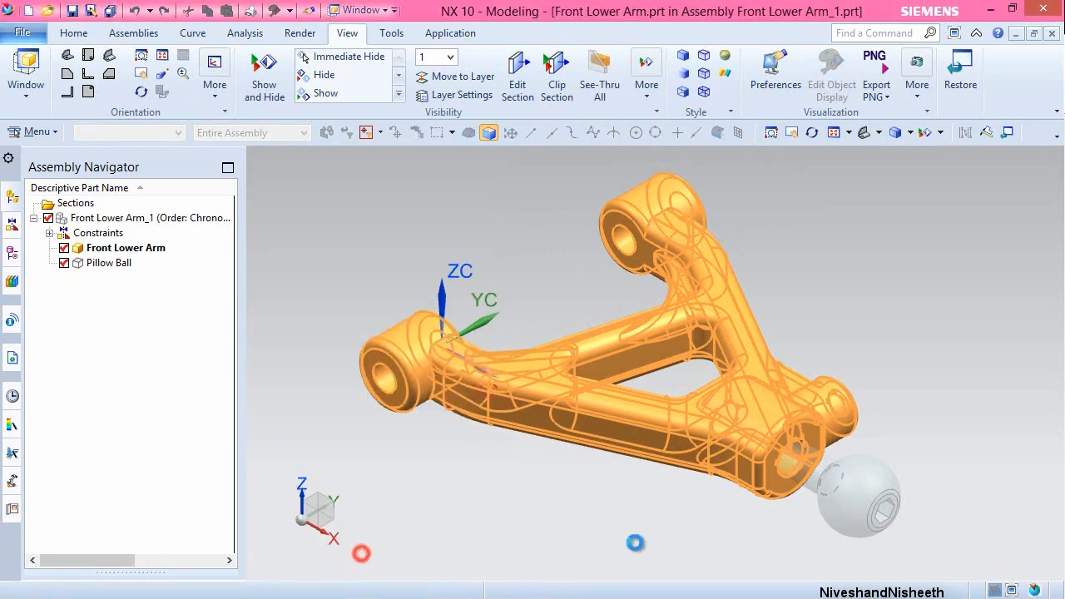
{"action": "left_click", "coordinate": [916, 317]}
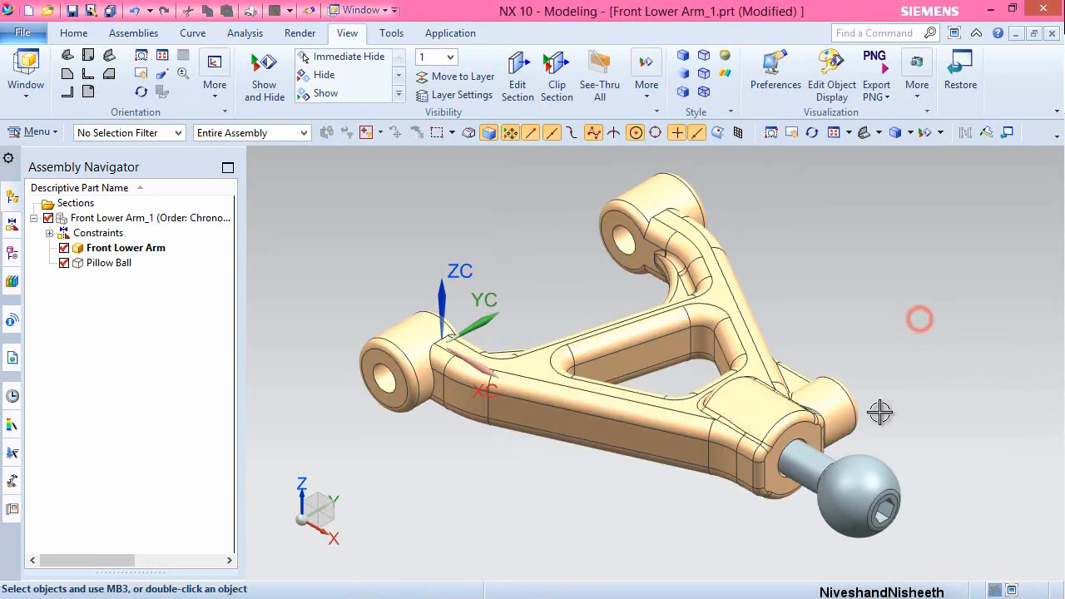
- Make the Pillow Ball component the work part and recolor its body light gray
{"action": "double_click", "coordinate": [879, 483]}
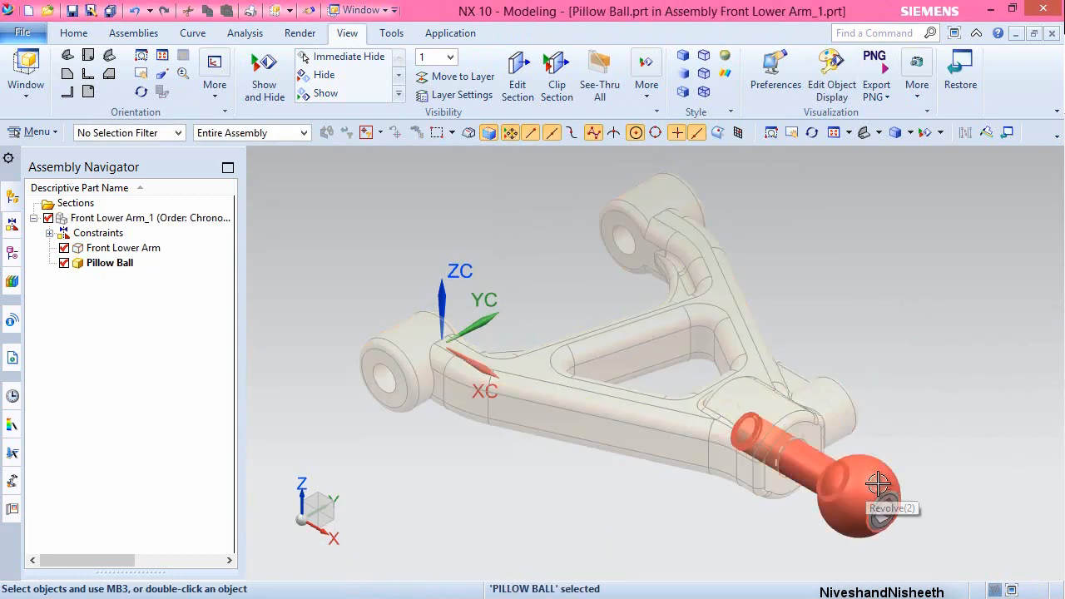
{"action": "left_click", "coordinate": [837, 70]}
{"action": "left_click", "coordinate": [878, 477]}
{"action": "middle_click", "coordinate": [877, 476]}
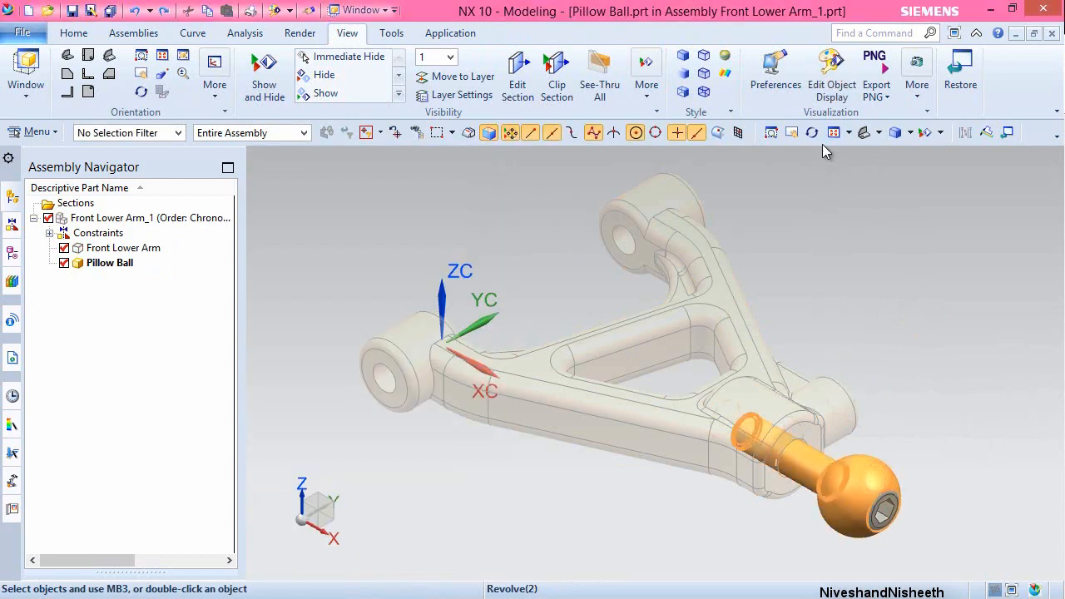
{"action": "left_click", "coordinate": [460, 247]}
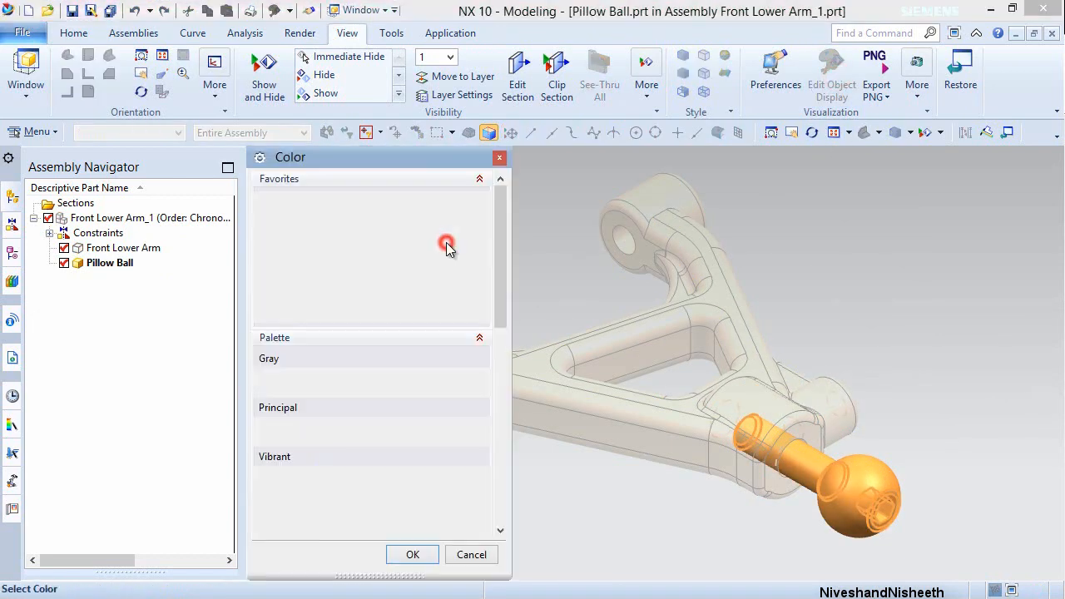
{"action": "left_click", "coordinate": [418, 551]}
{"action": "left_click", "coordinate": [353, 553]}
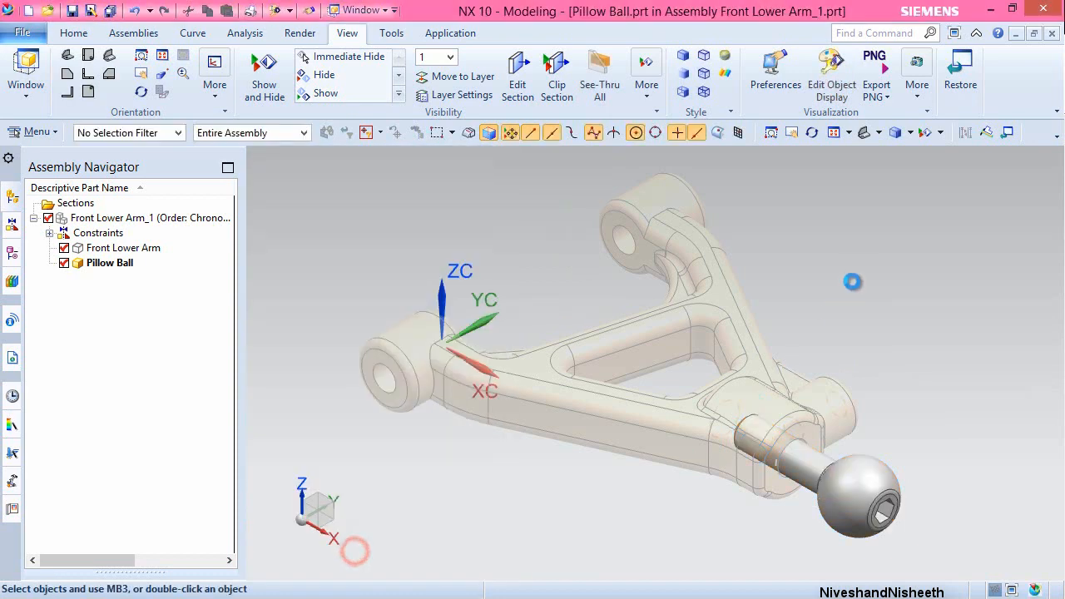
- Make the Front Lower Arm_1 assembly the work part again and save it
{"action": "right_click", "coordinate": [853, 267]}
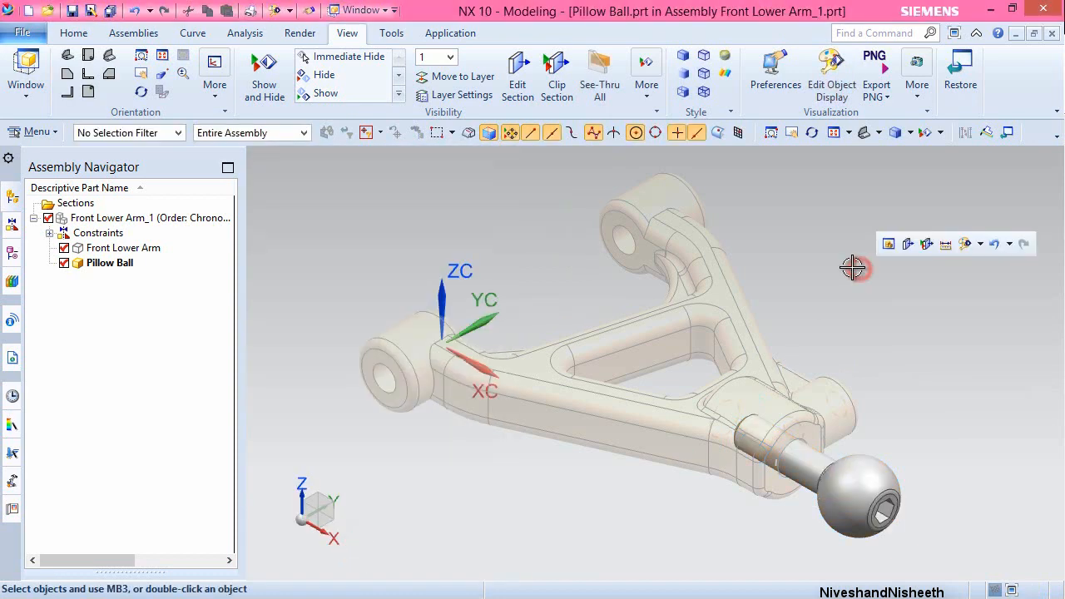
{"action": "left_click", "coordinate": [888, 244]}
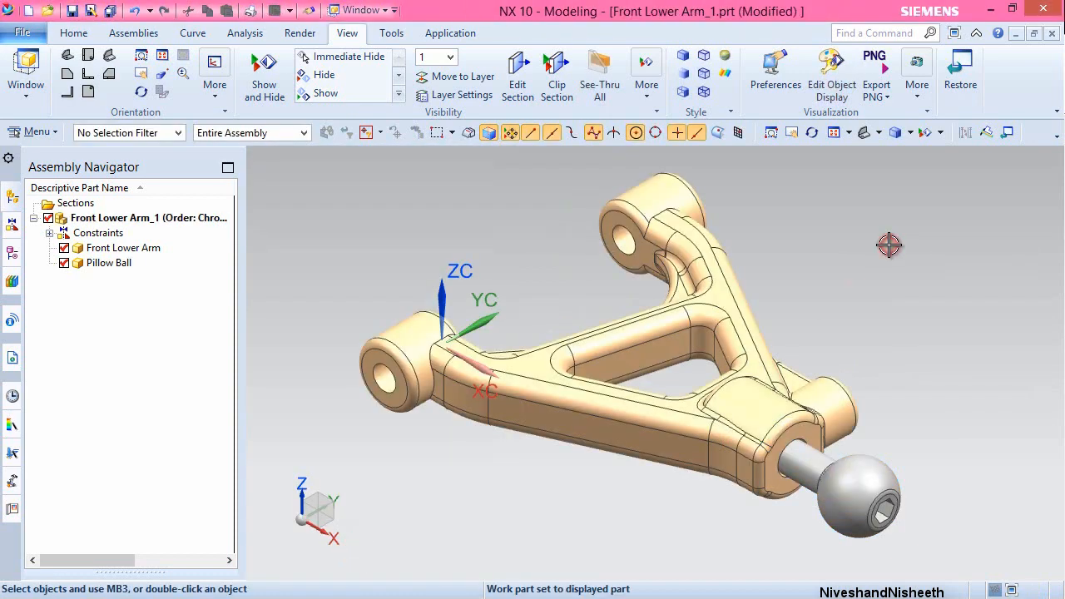
{"action": "left_click", "coordinate": [64, 33]}
{"action": "left_click", "coordinate": [73, 11]}
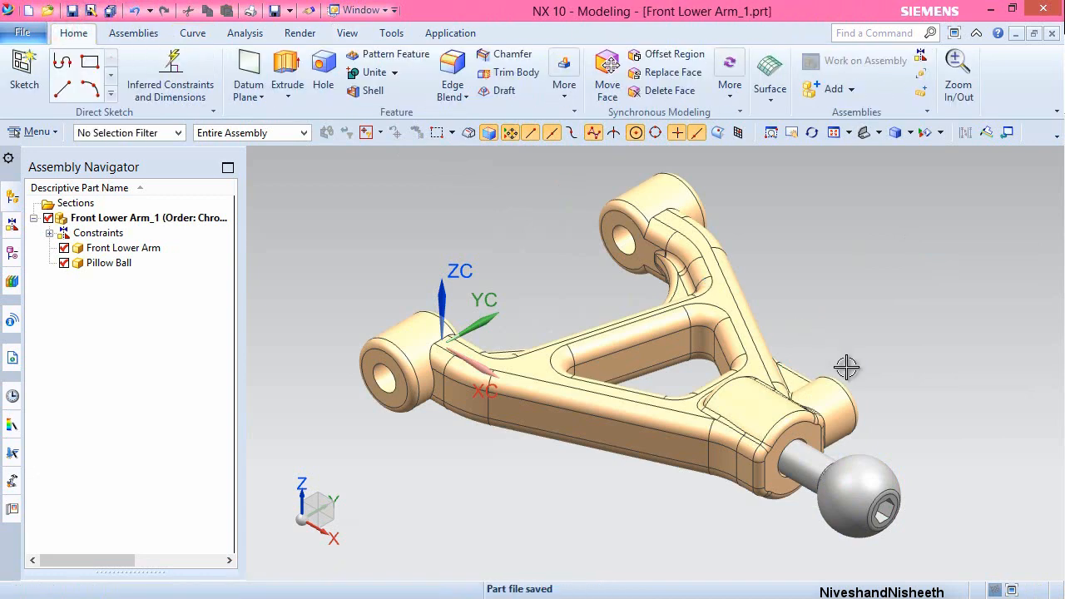
- Close the Front Lower Arm_1 assembly together with its components
{"action": "right_click", "coordinate": [844, 336]}
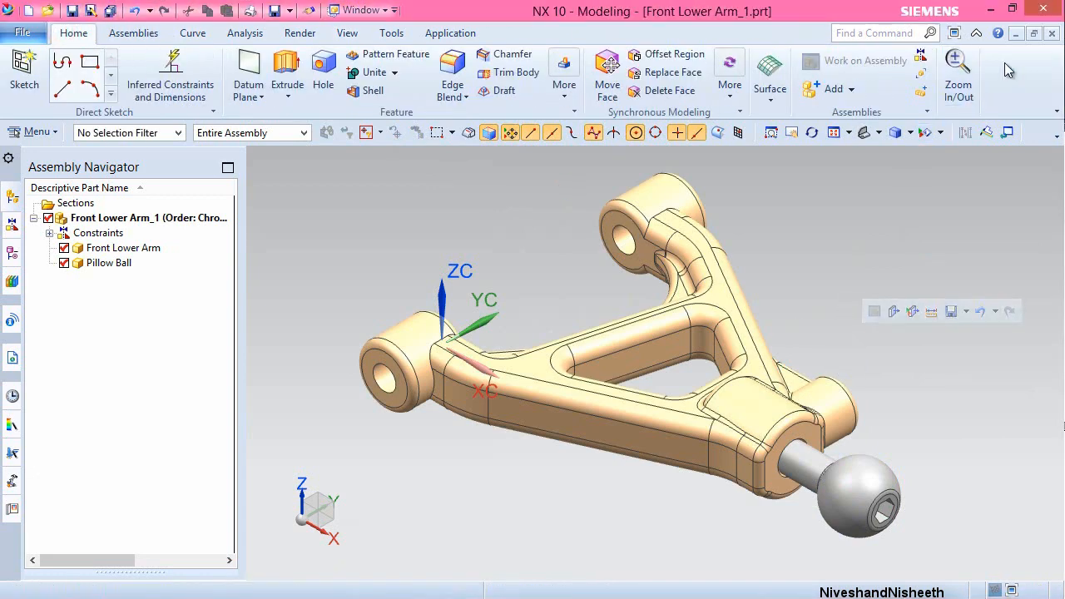
{"action": "left_click", "coordinate": [1052, 35]}
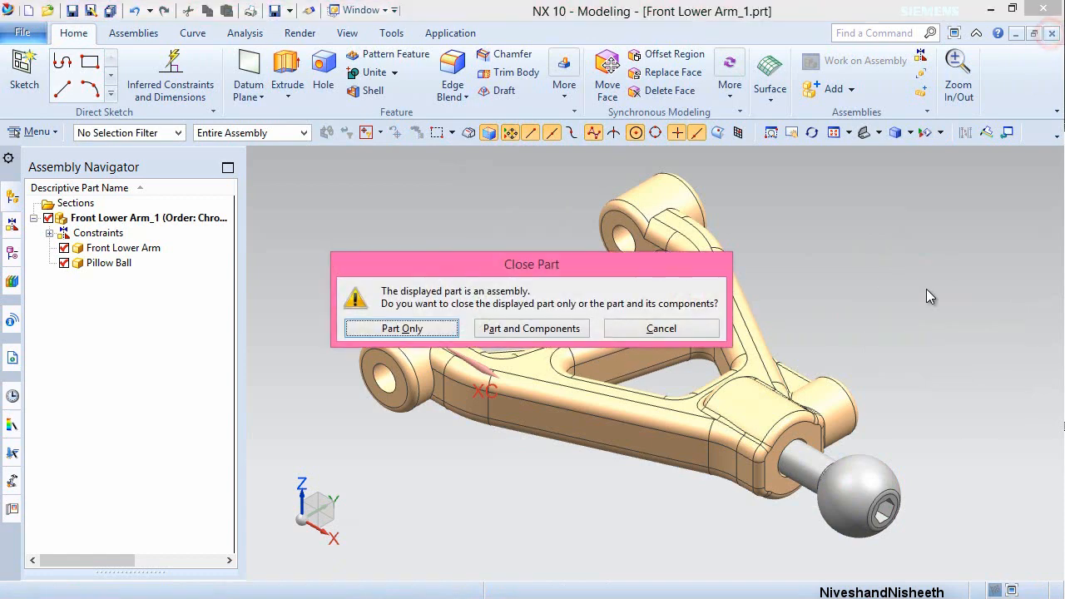
{"action": "left_click", "coordinate": [527, 328]}
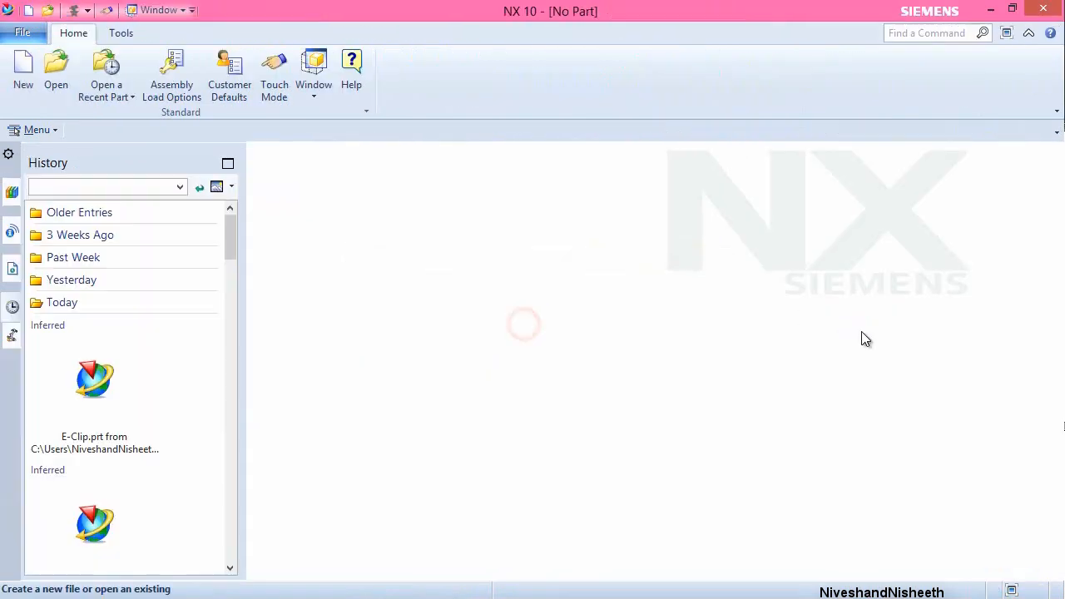
- Display Front Upper Arm_1.prt, close it together with its components, and switch to Suspension.prt
{"action": "left_click", "coordinate": [161, 10]}
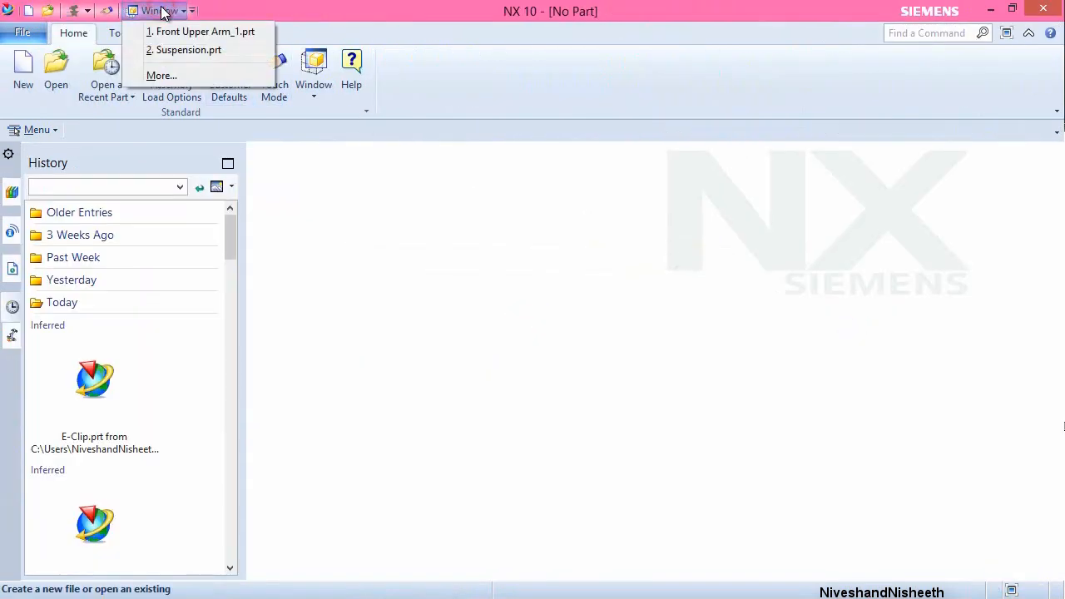
{"action": "left_click", "coordinate": [191, 30]}
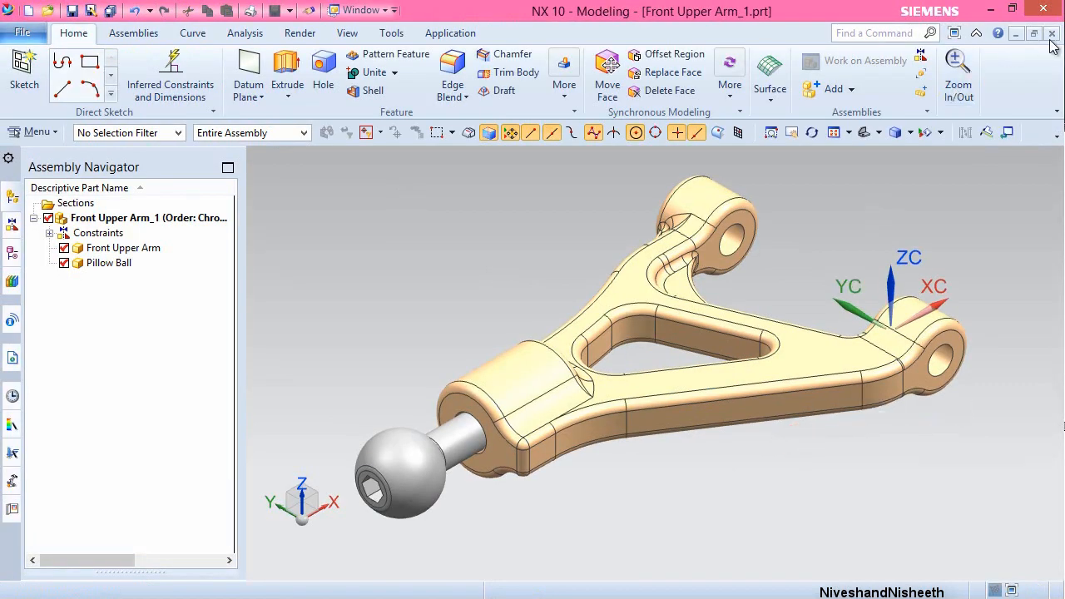
{"action": "left_click", "coordinate": [1051, 34]}
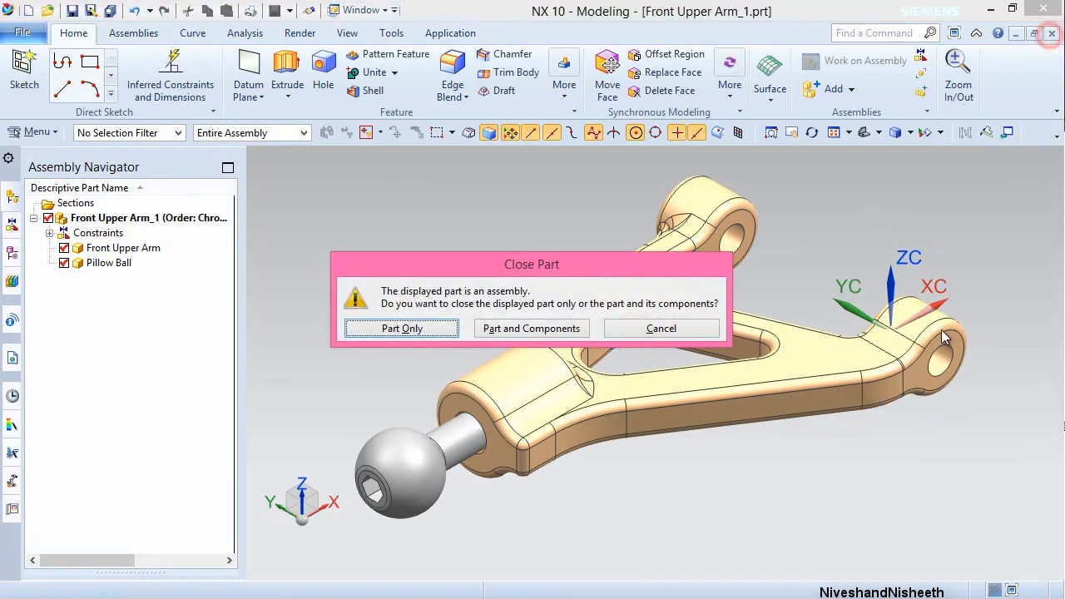
{"action": "left_click", "coordinate": [517, 331]}
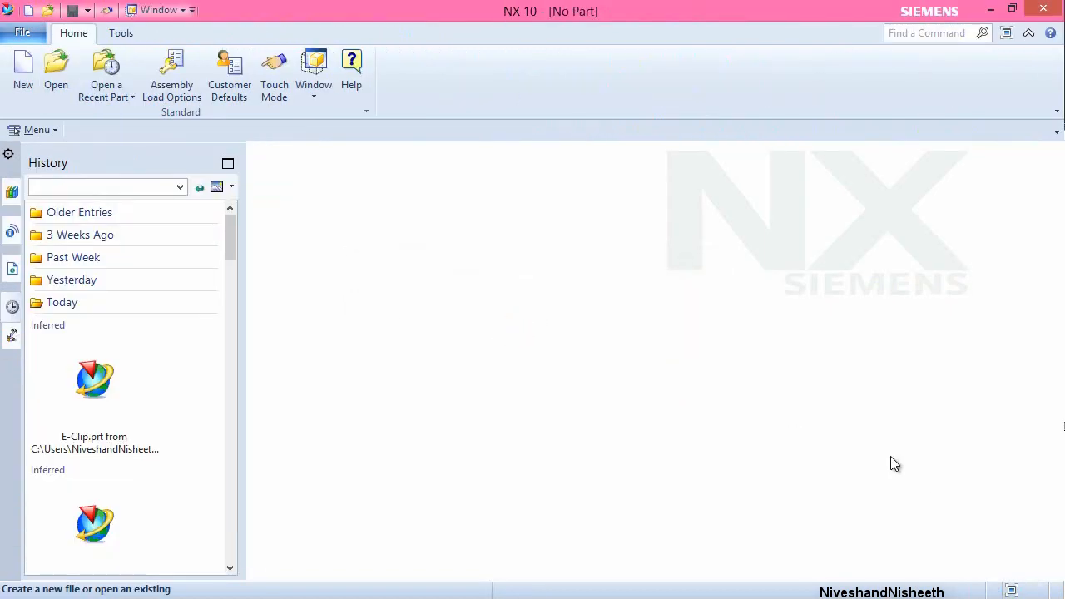
{"action": "left_click", "coordinate": [182, 11]}
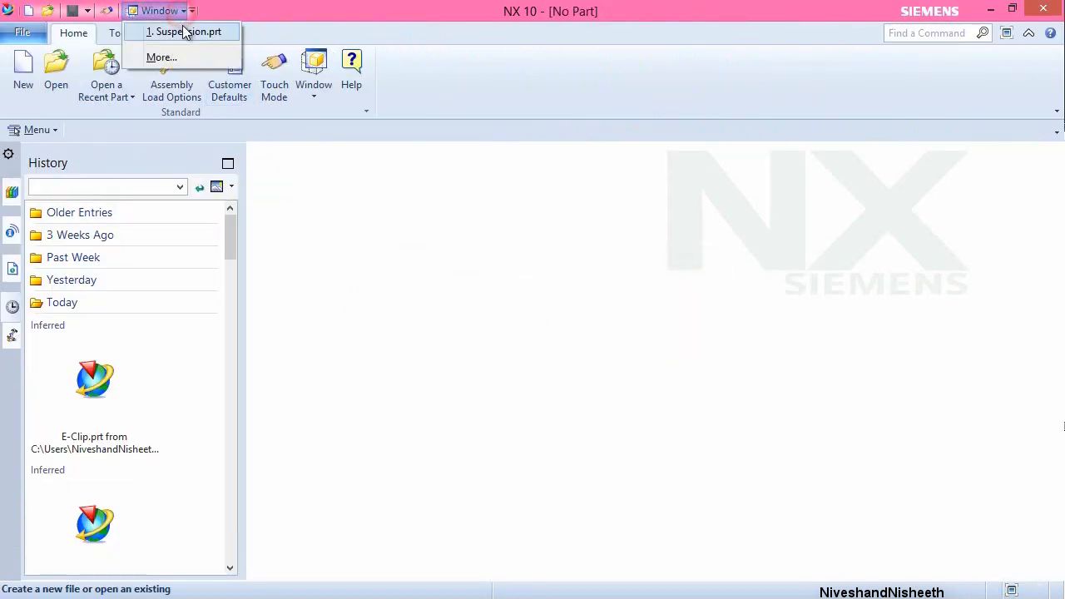
{"action": "left_click", "coordinate": [186, 32]}
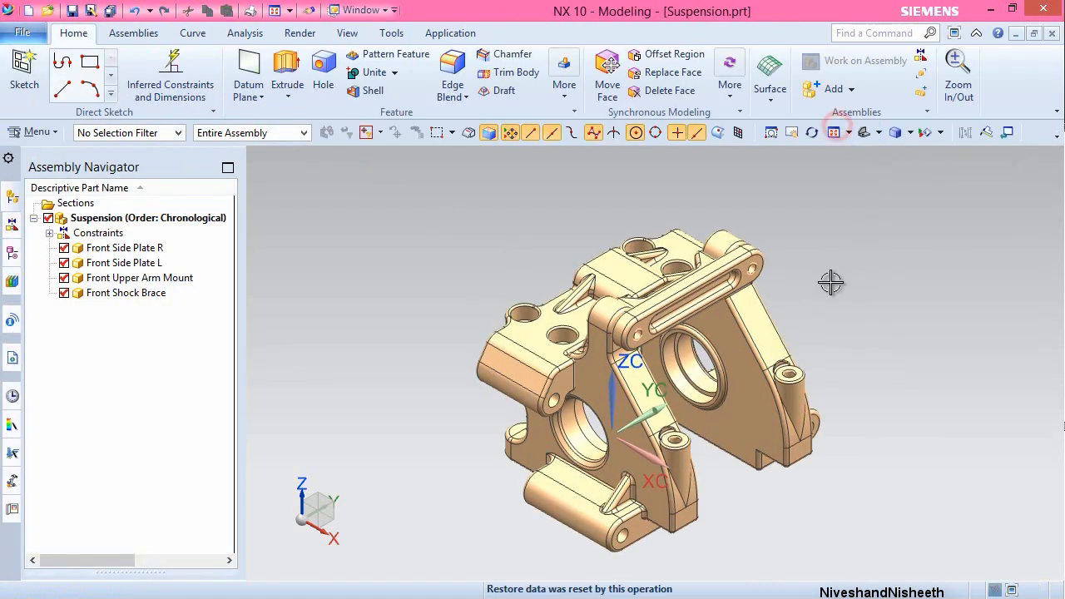
- Add the Front Upper Arm_1 part to the Suspension assembly with Move positioning, accepting the proposed location and orientation
{"action": "left_click", "coordinate": [226, 74]}
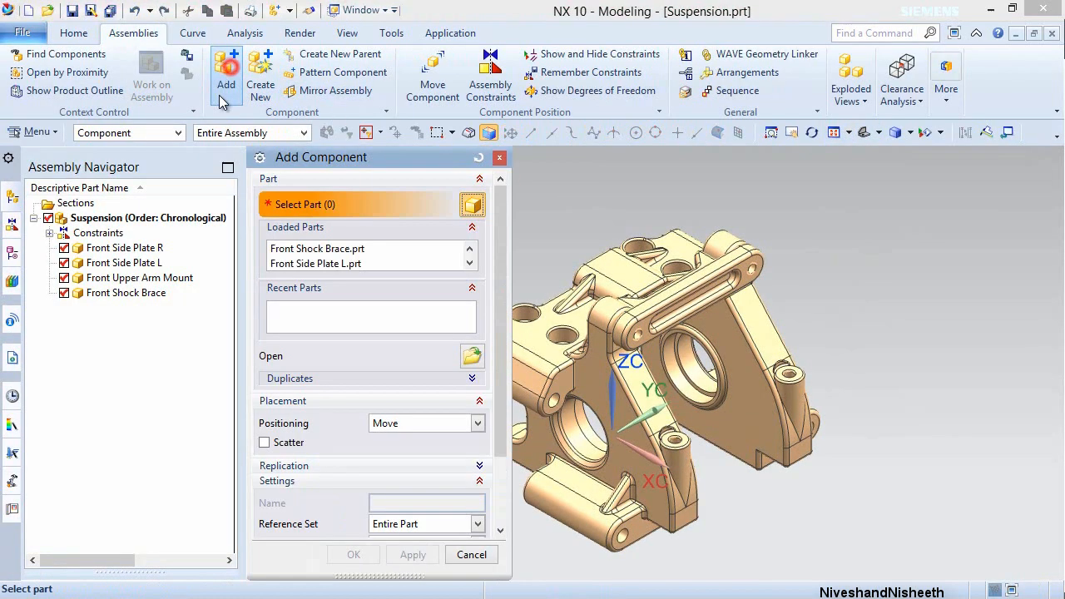
{"action": "left_click", "coordinate": [472, 355]}
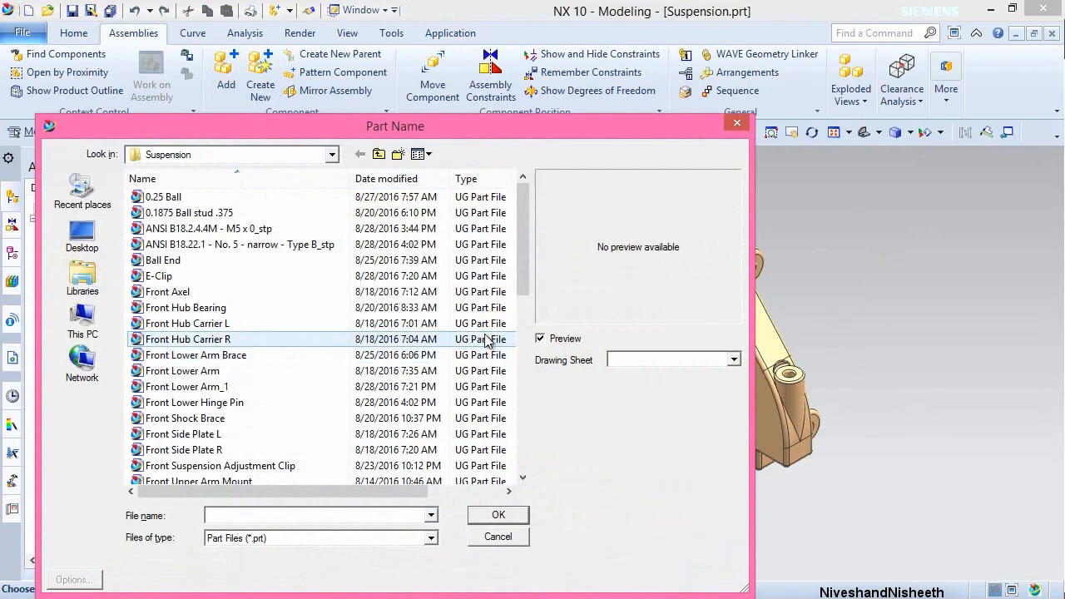
{"action": "scroll", "coordinate": [524, 299], "scroll_direction": "down", "scroll_amount": 1}
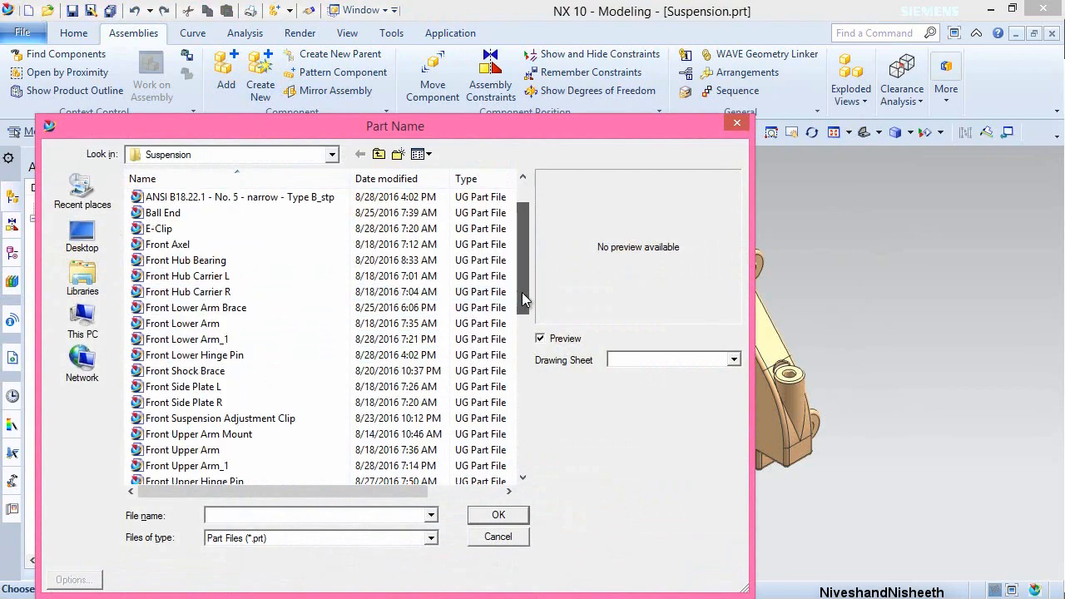
{"action": "left_click", "coordinate": [214, 466]}
{"action": "left_click", "coordinate": [494, 513]}
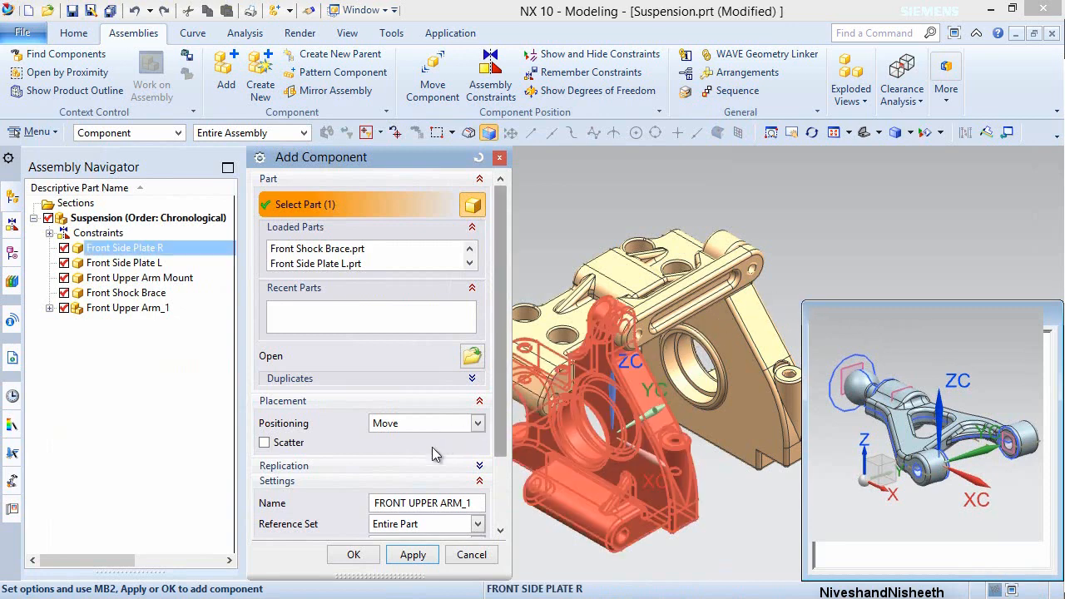
{"action": "left_click", "coordinate": [371, 558]}
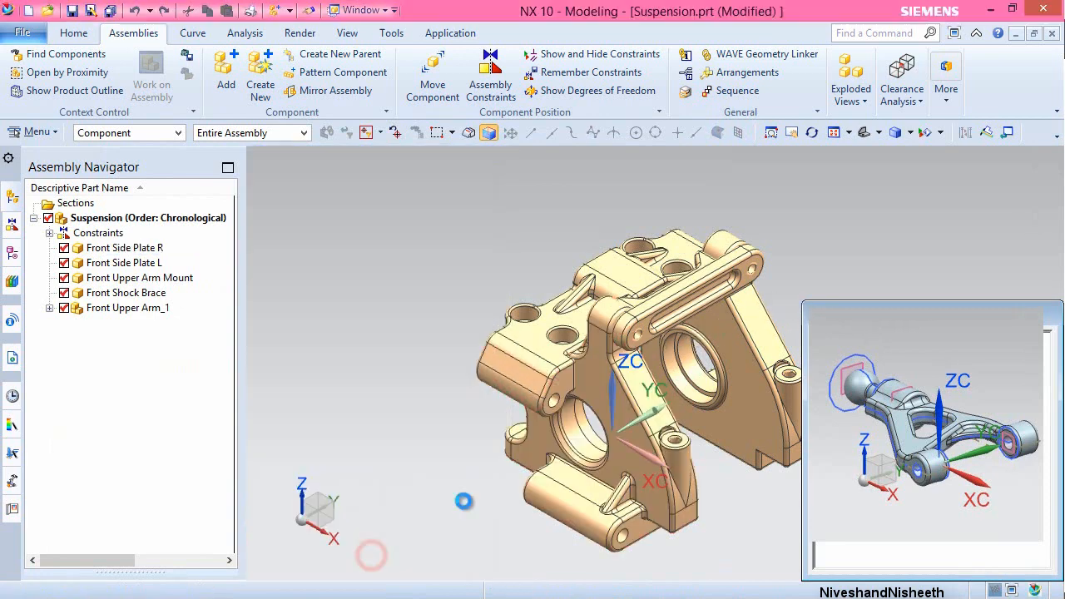
{"action": "left_click", "coordinate": [339, 448]}
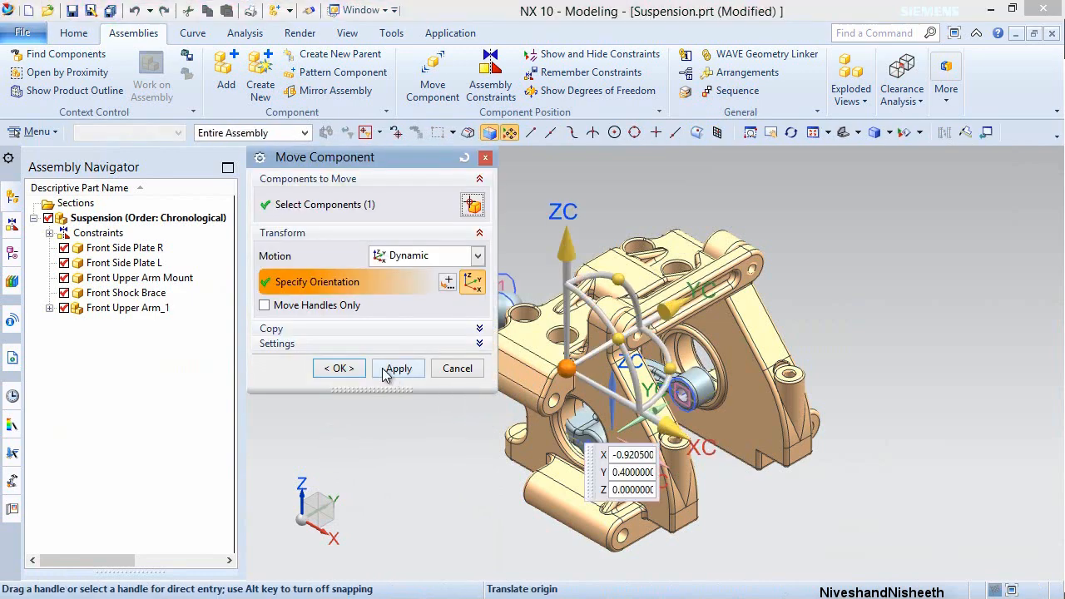
{"action": "left_click", "coordinate": [342, 369]}
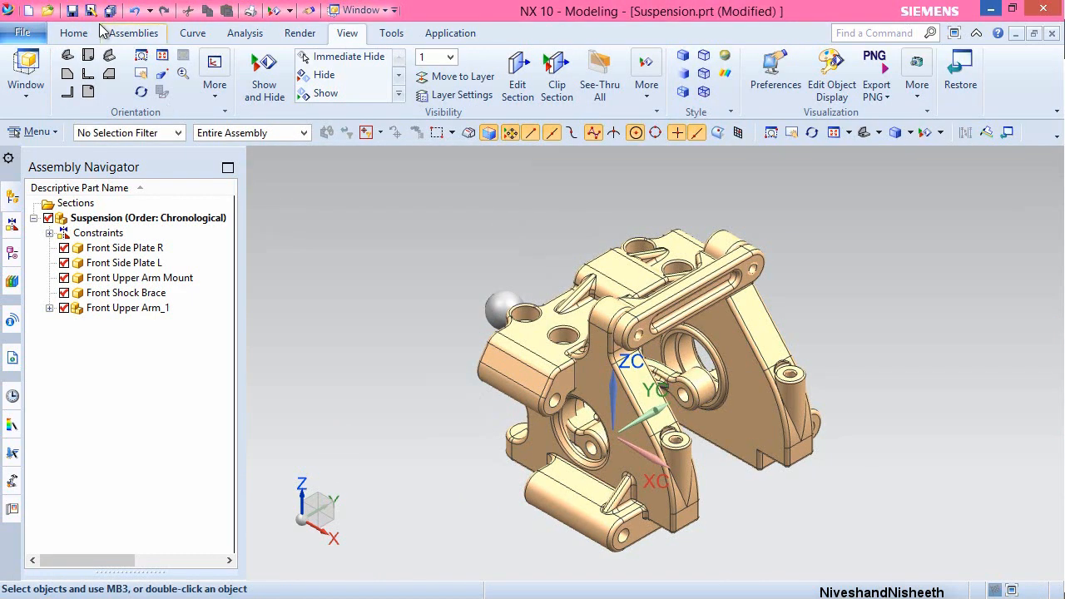
- Move the Front Upper Arm_1 component along YC to Y -2.1, clear of the side plates, and save the assembly
{"action": "left_click", "coordinate": [117, 32]}
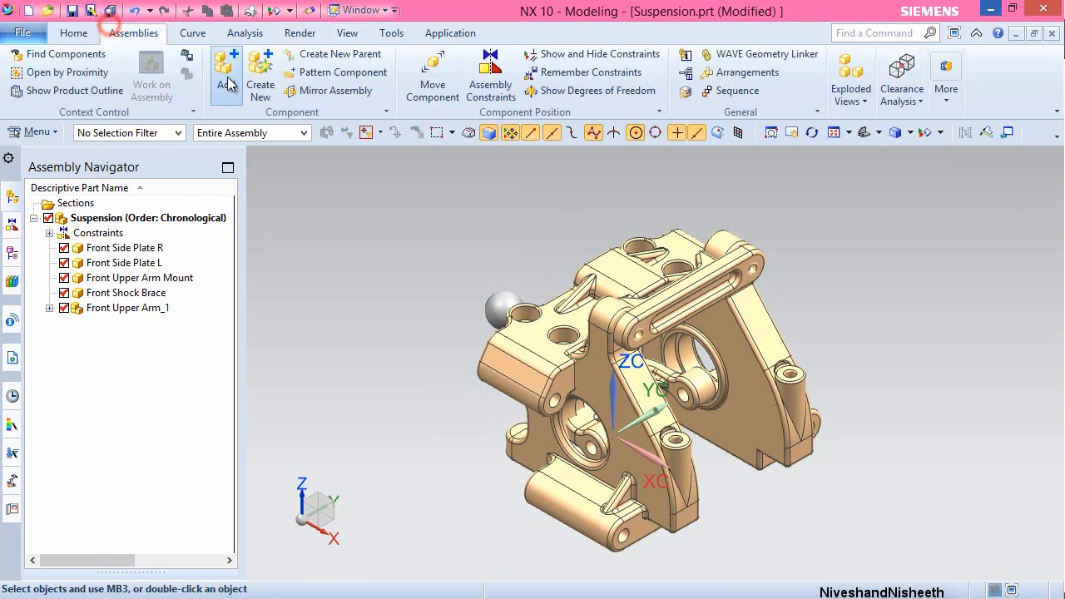
{"action": "left_click", "coordinate": [429, 75]}
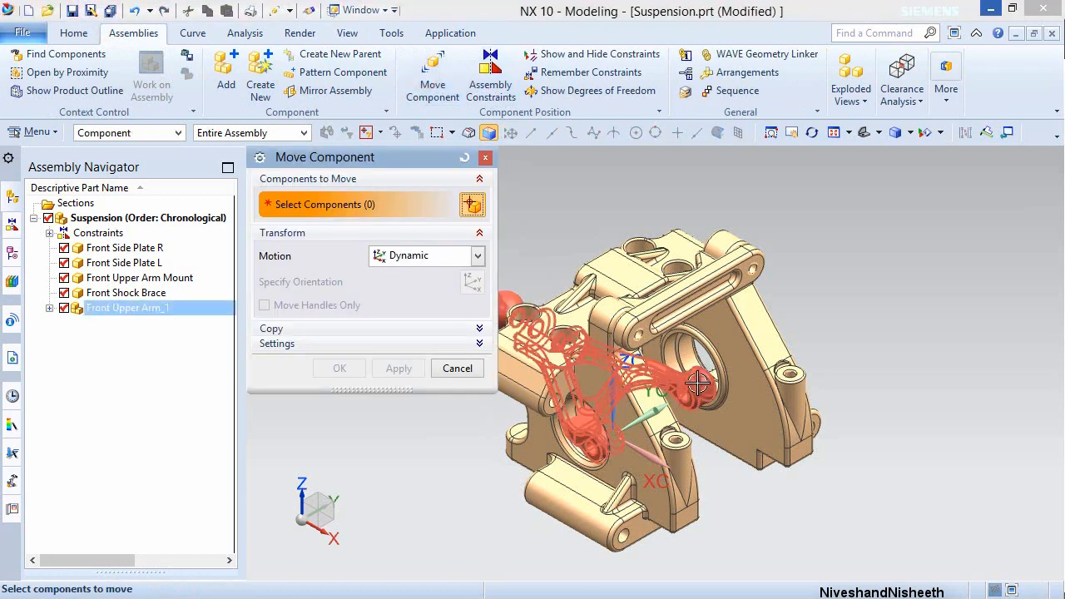
{"action": "left_click", "coordinate": [702, 372]}
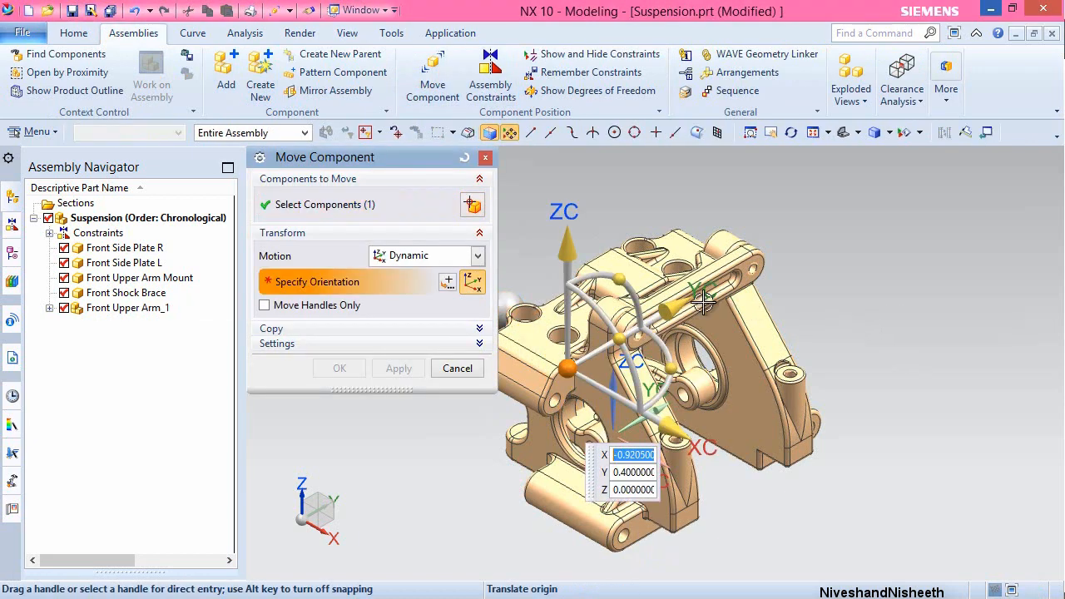
{"action": "left_click_drag", "start_coordinate": [684, 298], "coordinate": [464, 458]}
{"action": "left_click", "coordinate": [354, 370]}
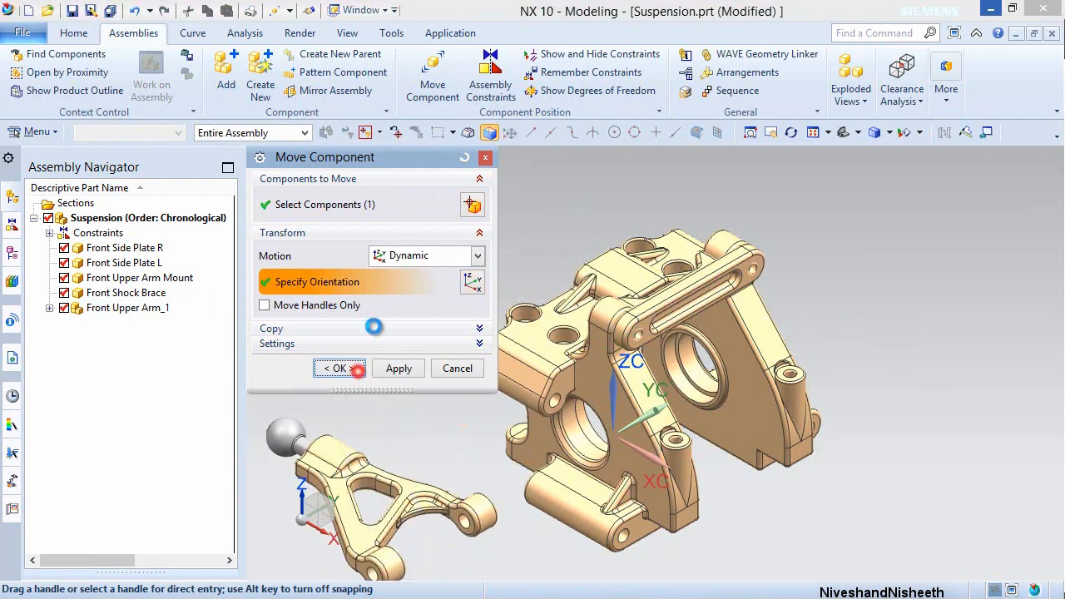
{"action": "left_click", "coordinate": [833, 133]}
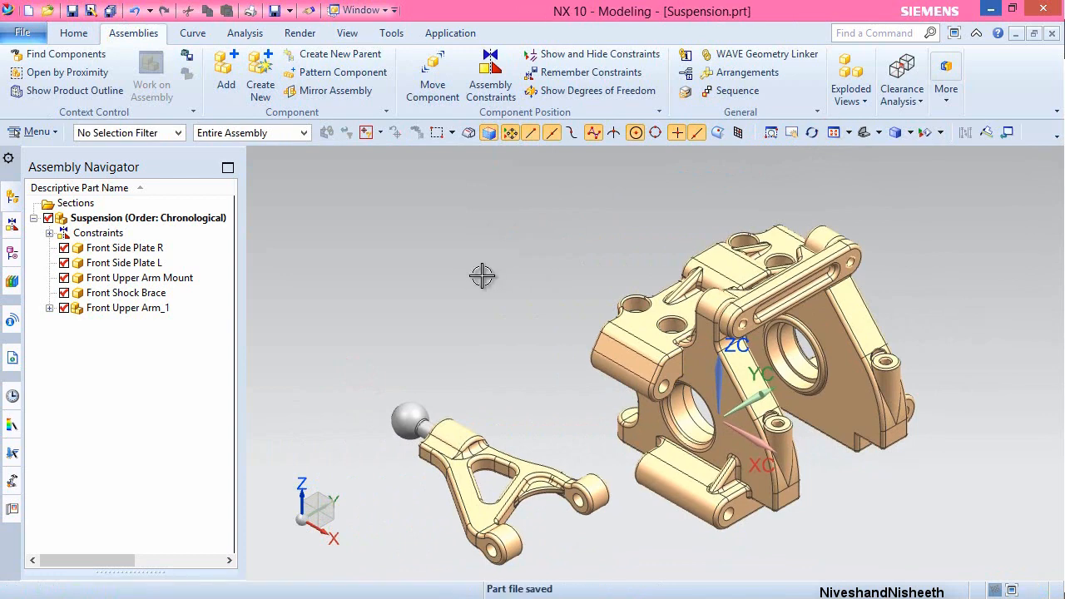
{"action": "left_click", "coordinate": [501, 318]}
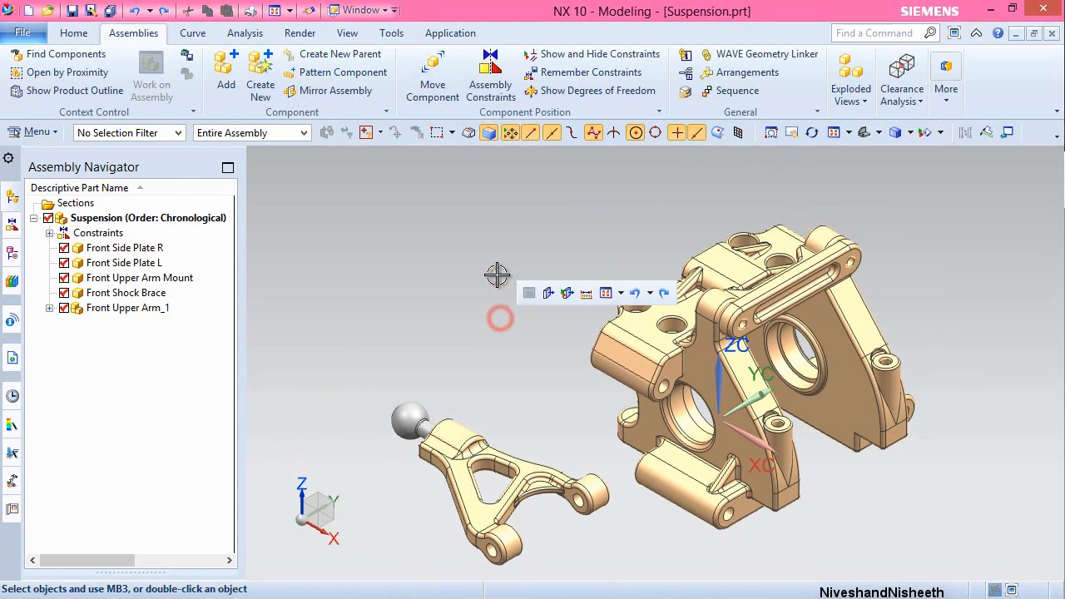
- Rotate Front Upper Arm_1 about its ZC axis and flip it about its XC axis so the ball stud points away from the mount
{"action": "left_click", "coordinate": [434, 76]}
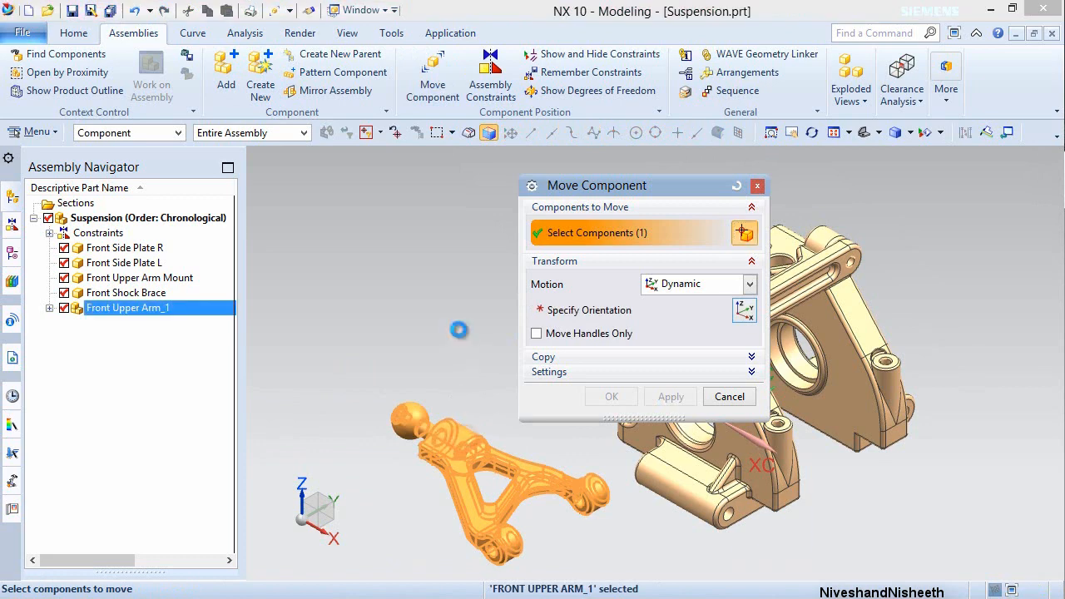
{"action": "middle_click", "coordinate": [459, 330]}
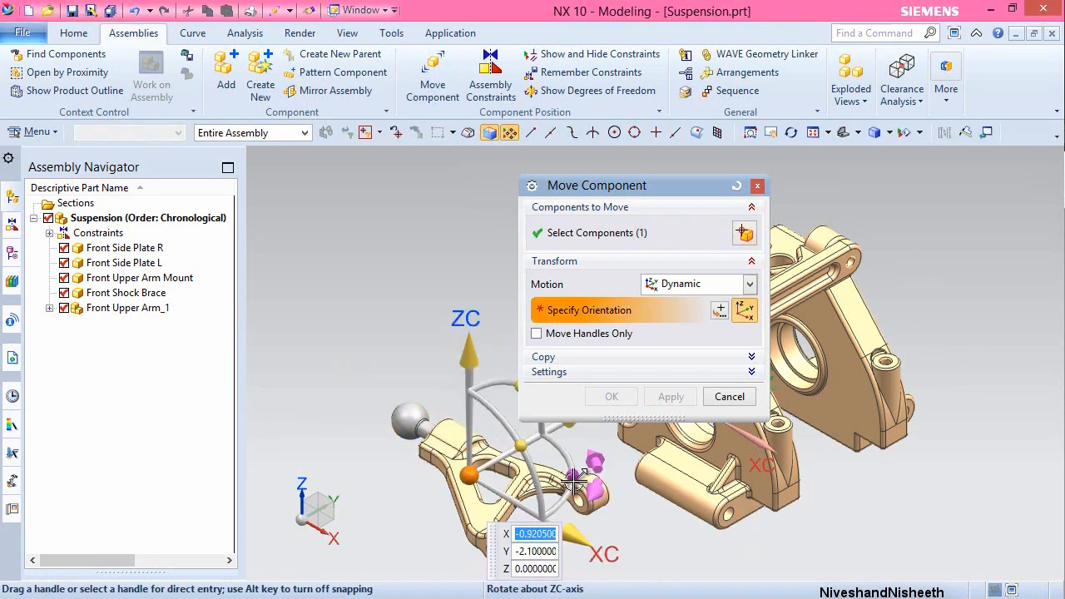
{"action": "left_click_drag", "start_coordinate": [572, 477], "coordinate": [583, 416]}
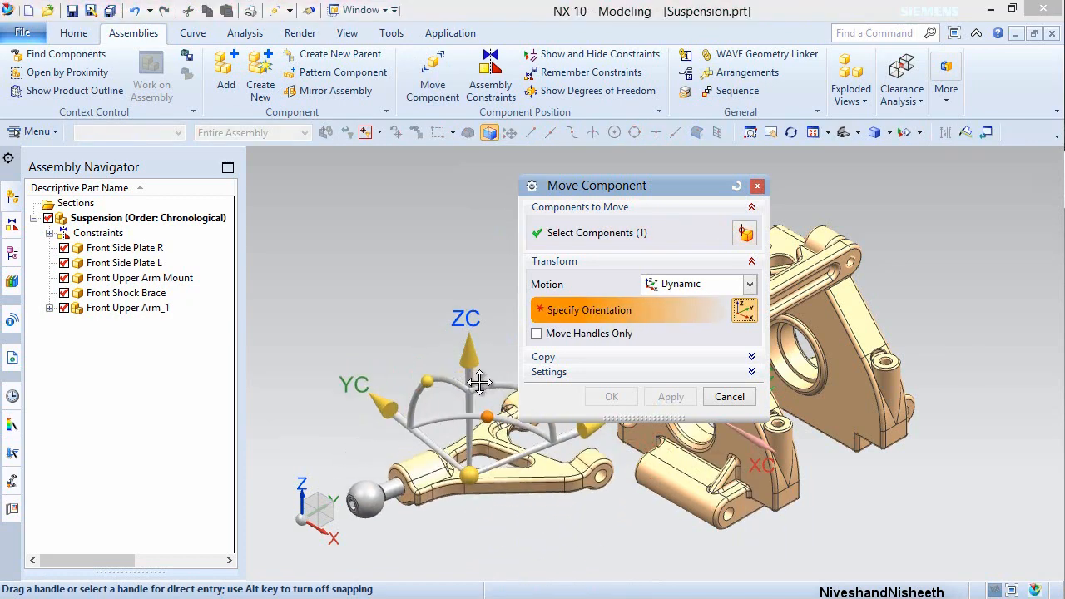
{"action": "left_click_drag", "start_coordinate": [468, 373], "coordinate": [467, 372]}
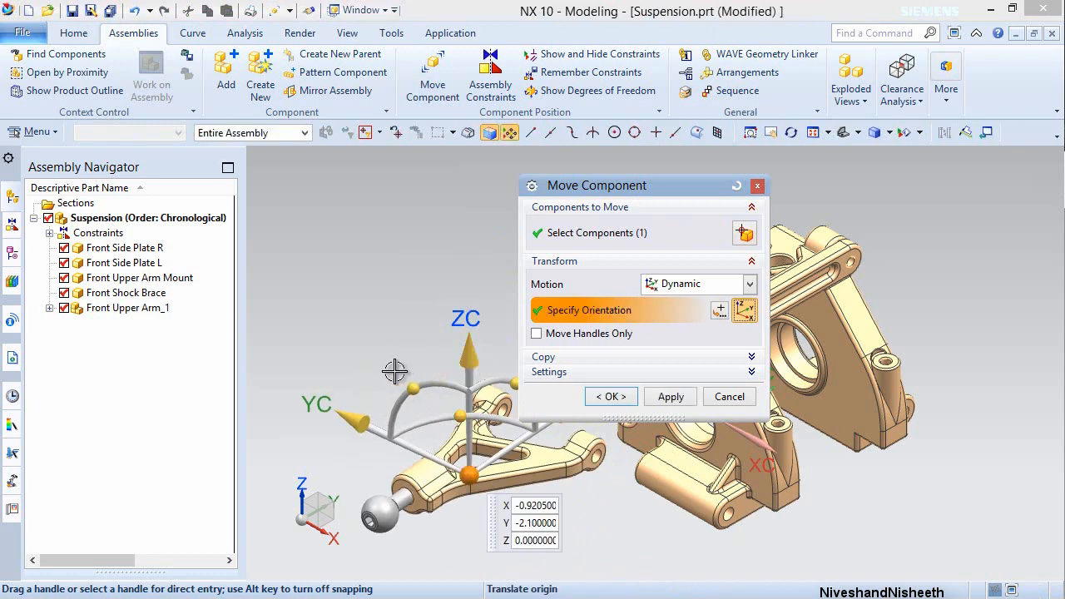
{"action": "left_click_drag", "start_coordinate": [407, 383], "coordinate": [492, 509]}
{"action": "left_click", "coordinate": [469, 475]}
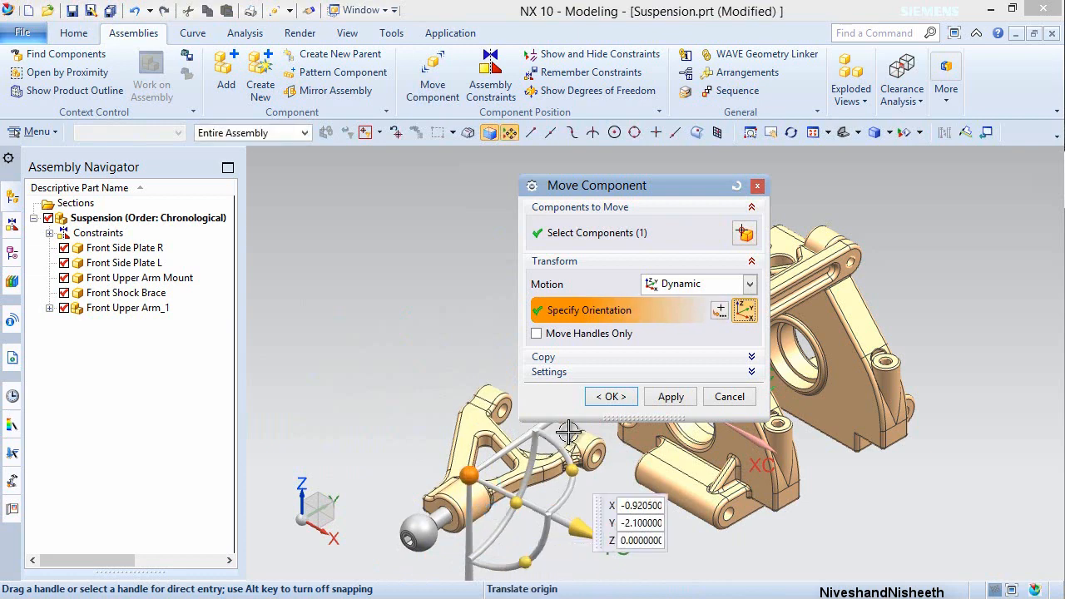
{"action": "left_click", "coordinate": [612, 397]}
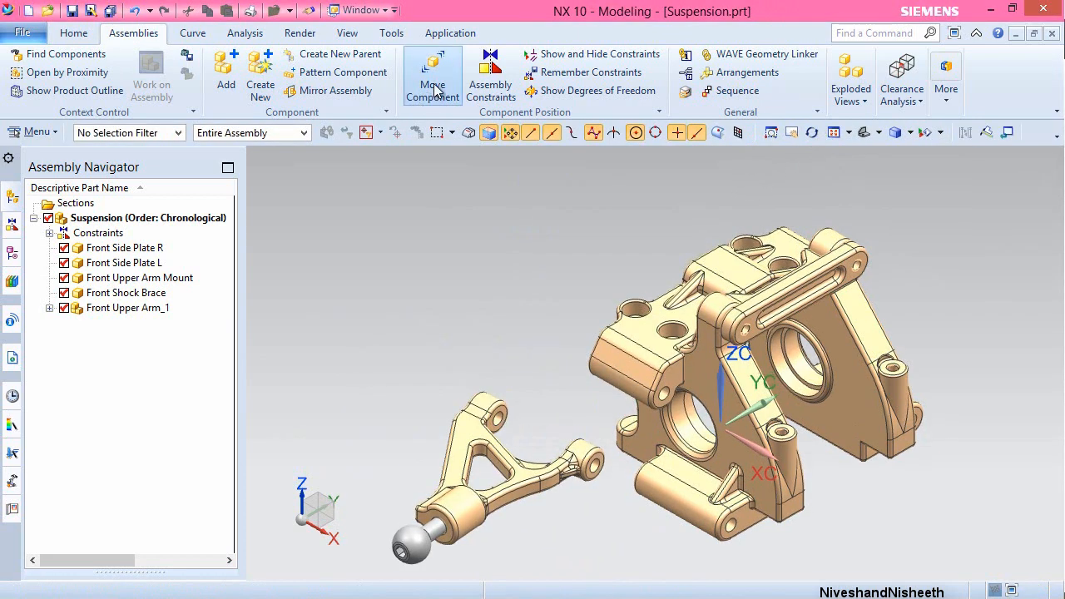
- Apply a Touch Align constraint with Infer Center/Axis between the Front Upper Arm Mount's hinge hole and the upper arm's nearer hinge bore
{"action": "left_click", "coordinate": [476, 77]}
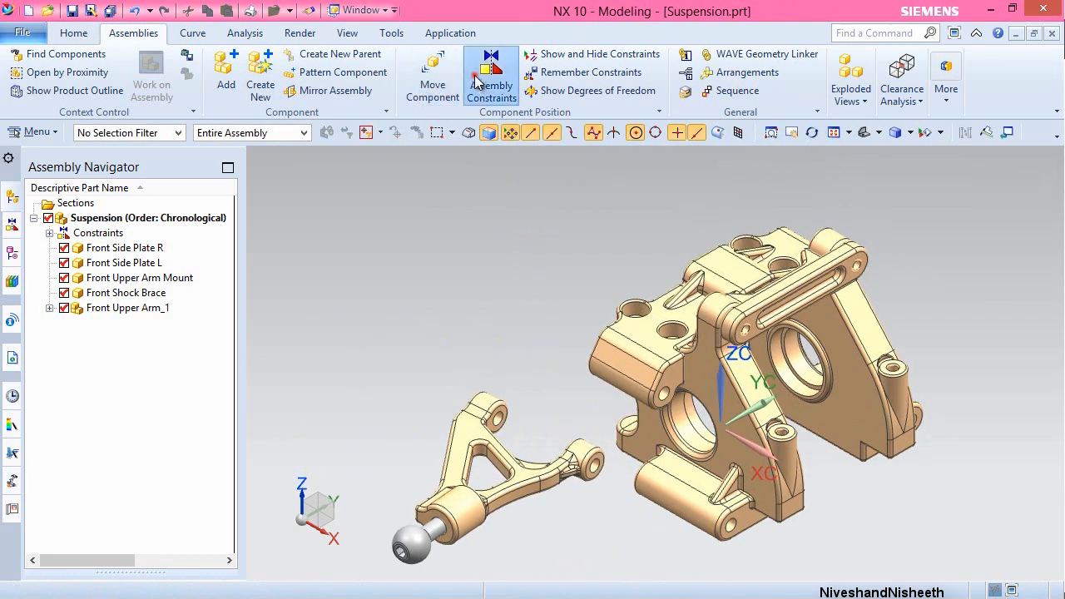
{"action": "left_click_drag", "start_coordinate": [657, 156], "coordinate": [395, 156]}
{"action": "left_click", "coordinate": [478, 202]}
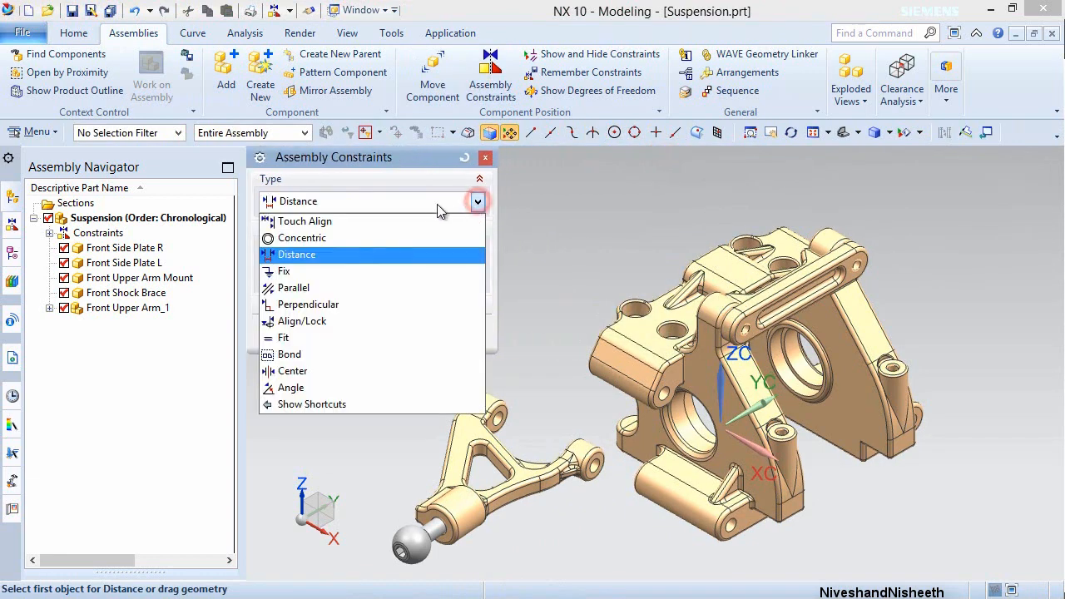
{"action": "left_click", "coordinate": [409, 221]}
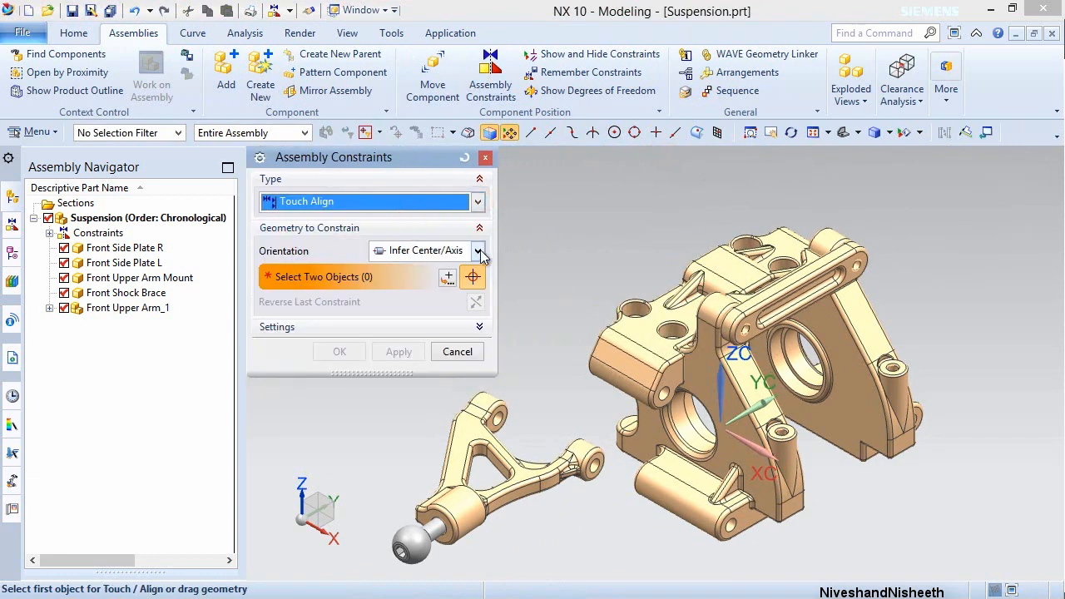
{"action": "scroll", "coordinate": [657, 398], "scroll_direction": "up", "scroll_amount": 5}
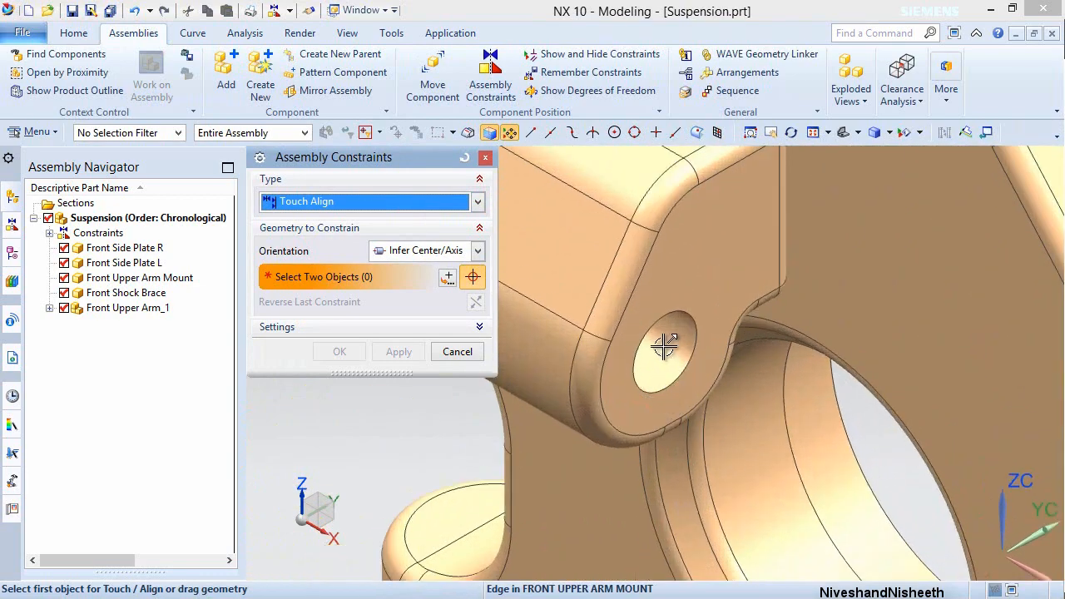
{"action": "left_click", "coordinate": [664, 344]}
{"action": "scroll", "coordinate": [667, 354], "scroll_direction": "down", "scroll_amount": 5}
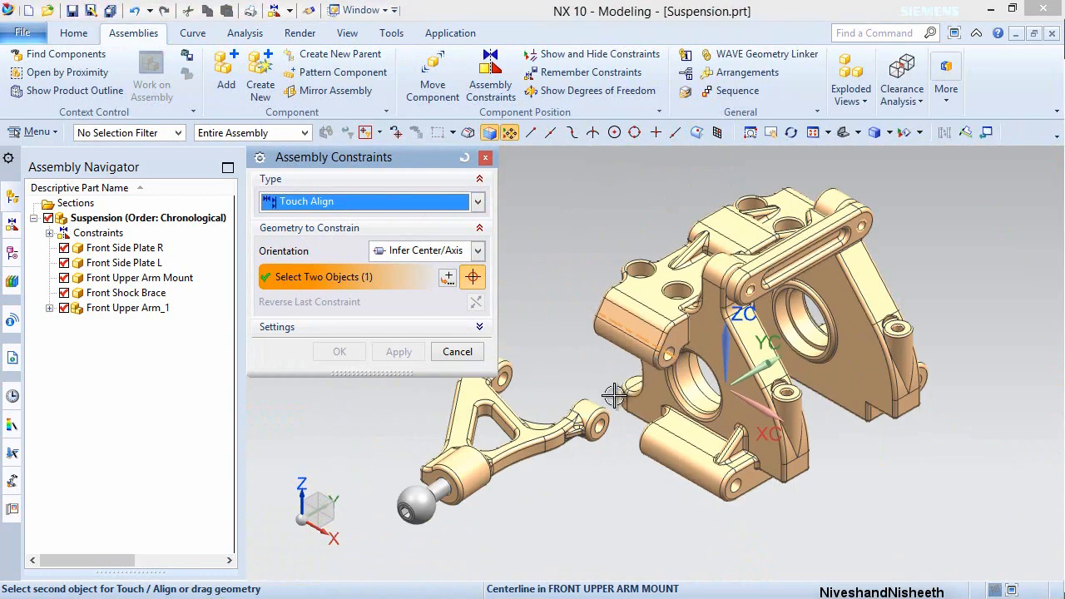
{"action": "scroll", "coordinate": [591, 426], "scroll_direction": "up", "scroll_amount": 5}
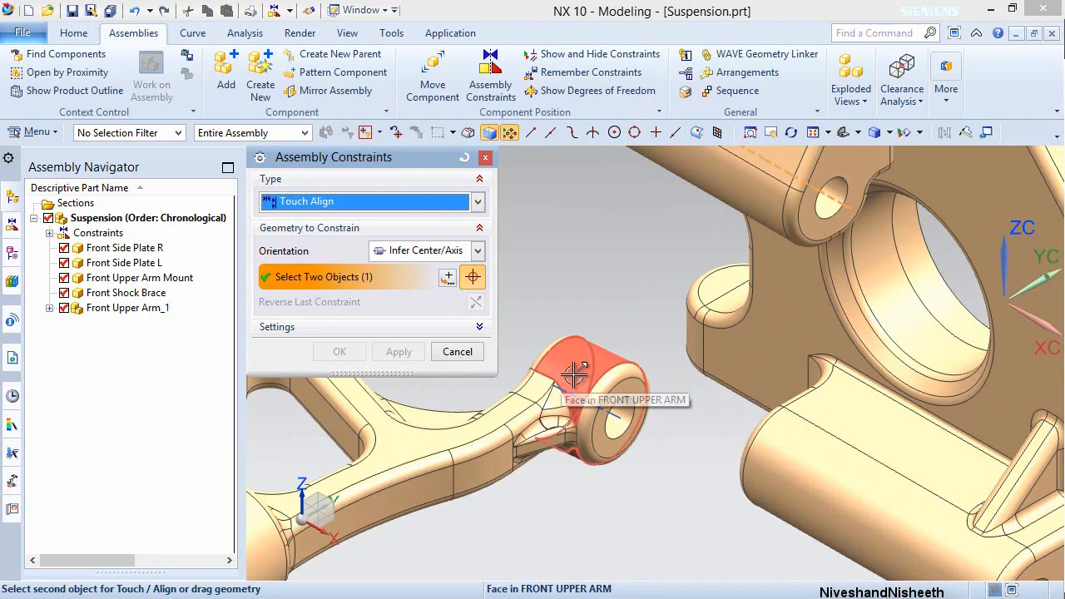
{"action": "left_click", "coordinate": [627, 406]}
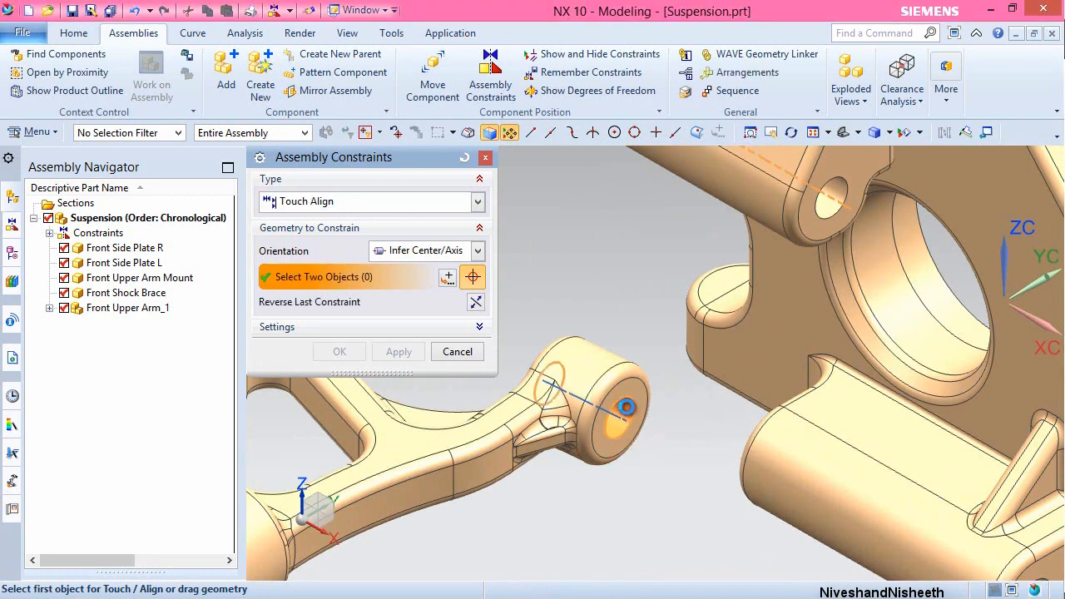
{"action": "scroll", "coordinate": [628, 406], "scroll_direction": "down", "scroll_amount": 5}
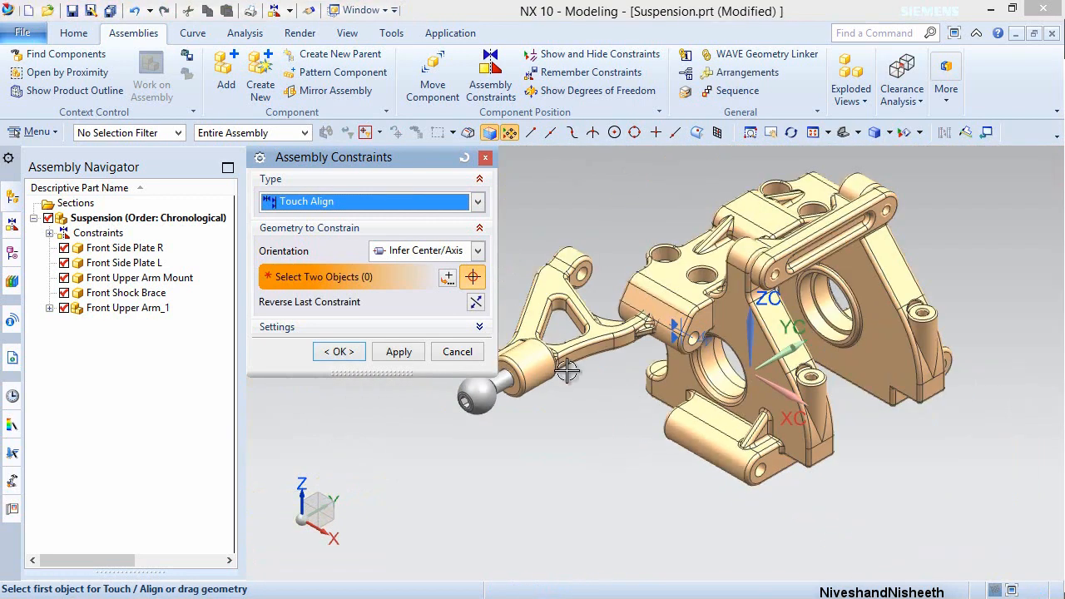
{"action": "left_click", "coordinate": [399, 351]}
- Touch-align the inner face of the upper arm's other hinge boss with the Front Upper Arm Mount's end face, and save the assembly
{"action": "scroll", "coordinate": [614, 249], "scroll_direction": "up", "scroll_amount": 6}
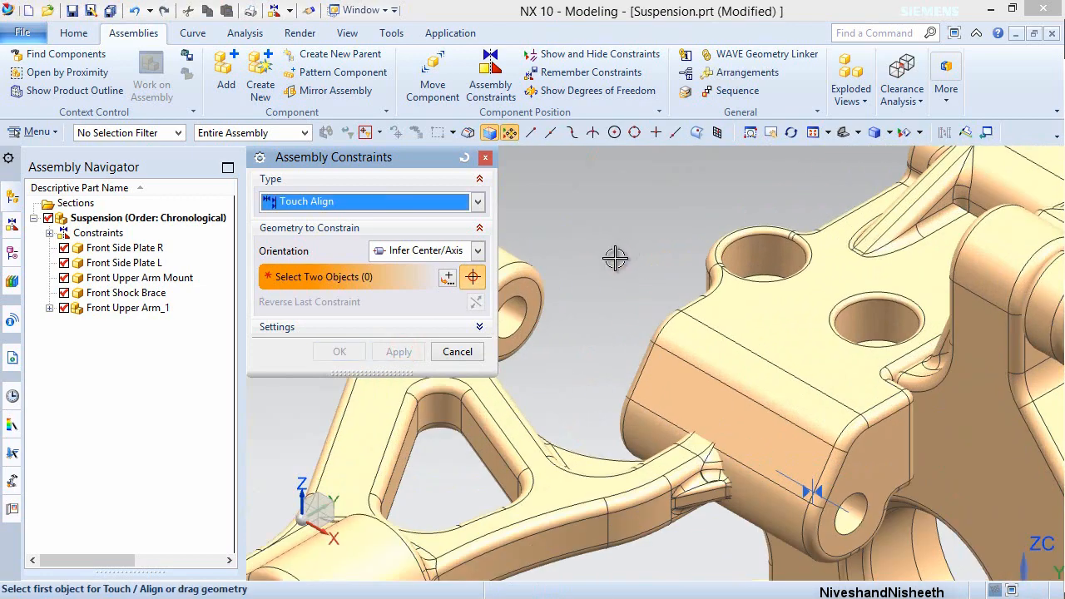
{"action": "scroll", "coordinate": [562, 292], "scroll_direction": "up", "scroll_amount": 3}
{"action": "left_click", "coordinate": [566, 293]}
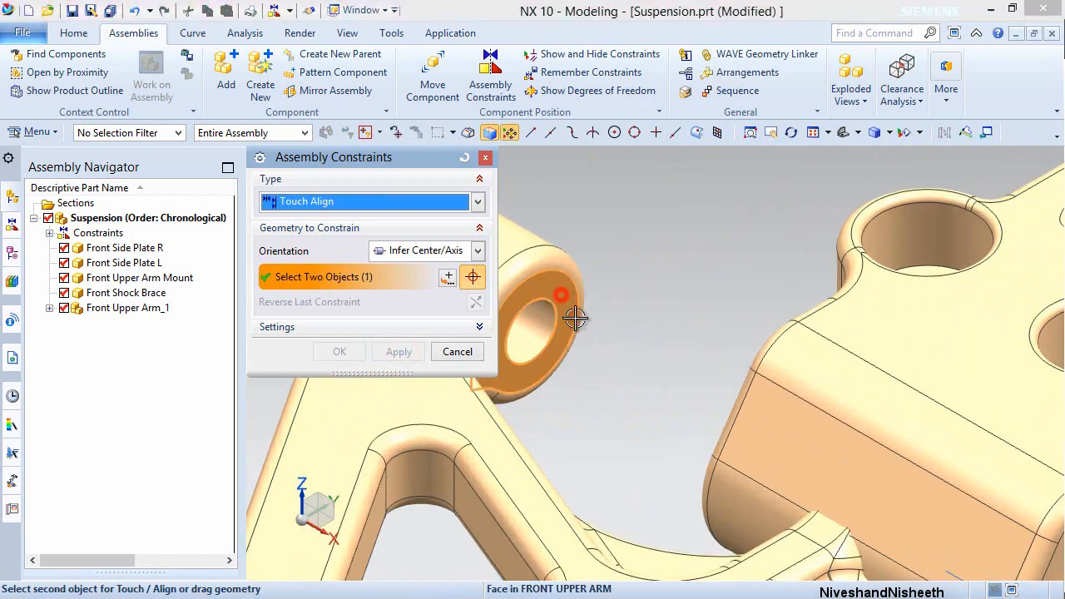
{"action": "middle_click_drag", "start_coordinate": [619, 367], "coordinate": [708, 379]}
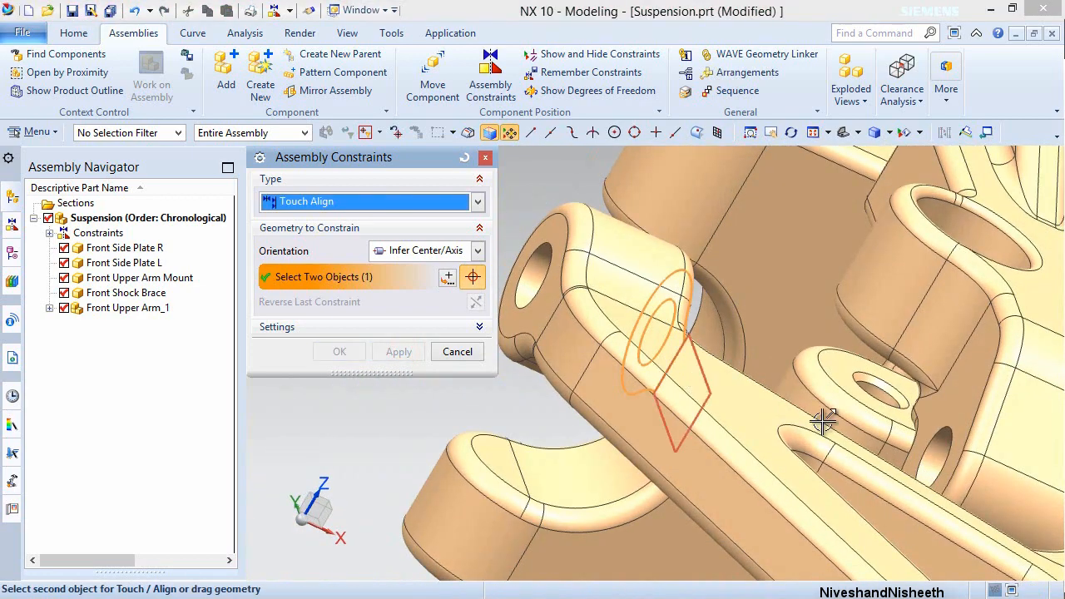
{"action": "left_click", "coordinate": [962, 387]}
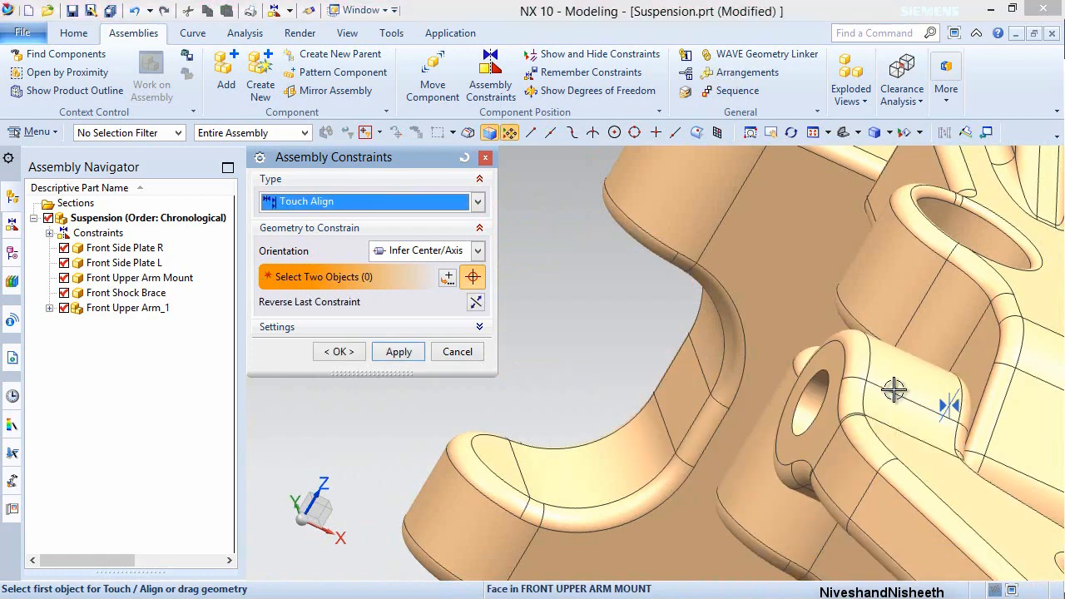
{"action": "left_click", "coordinate": [340, 351]}
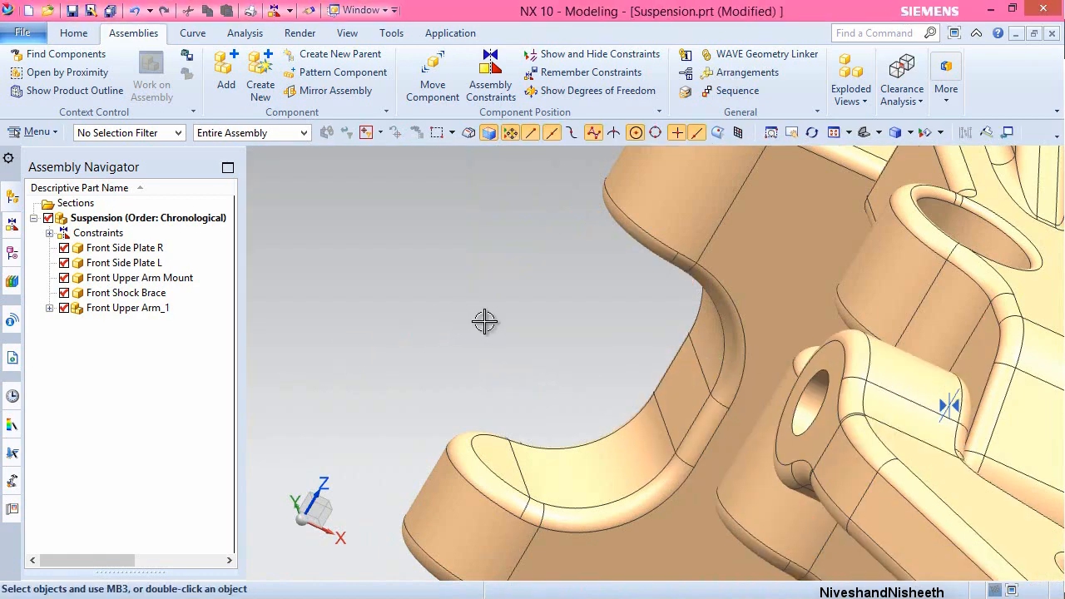
{"action": "key", "text": "End"}
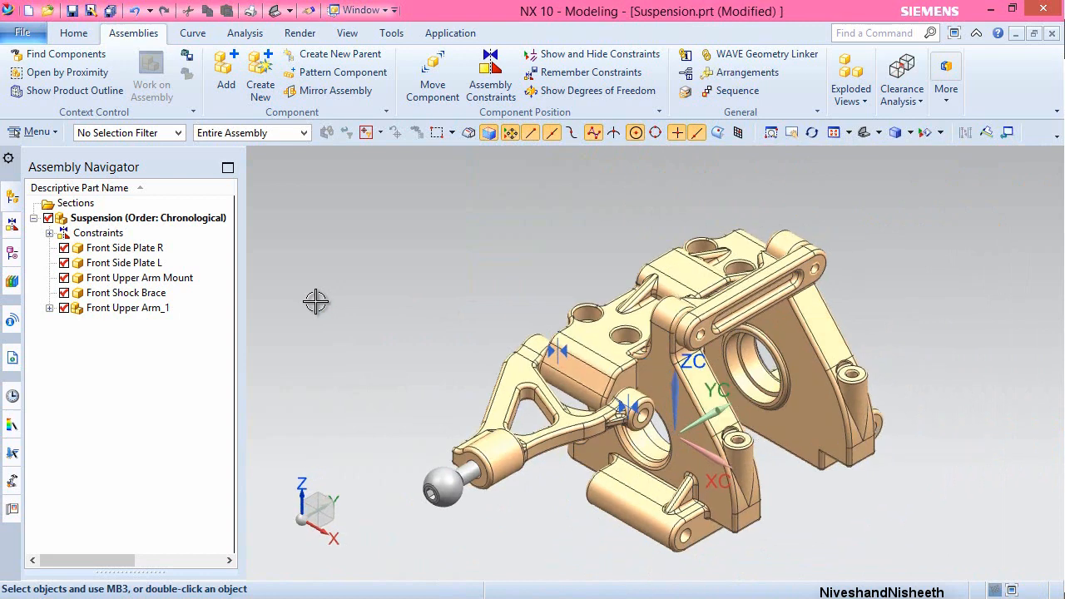
{"action": "left_click", "coordinate": [72, 11]}
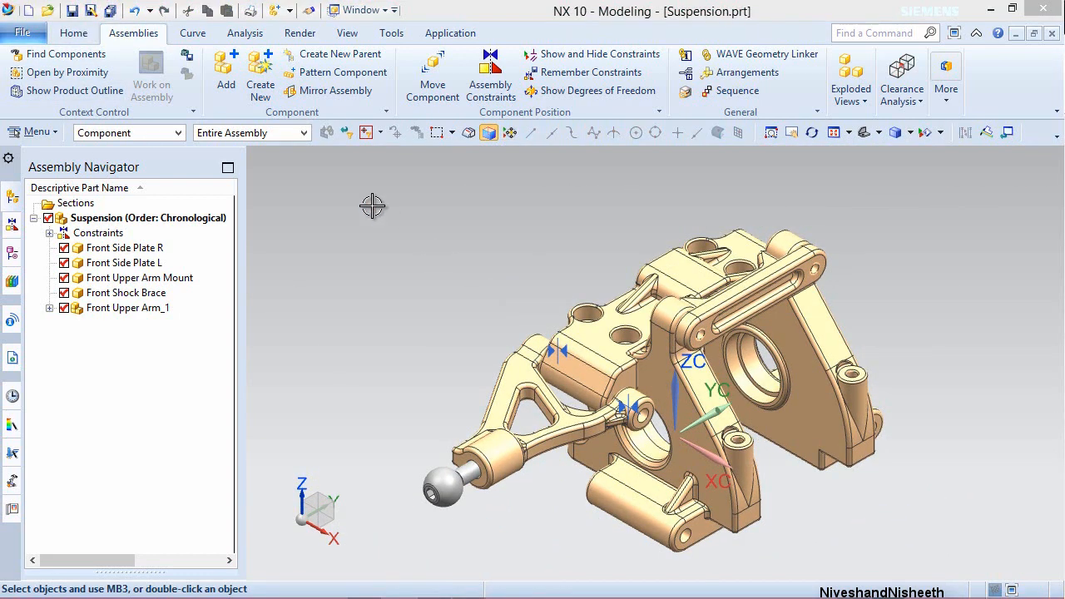
- Add Front Lower Arm_1 to the assembly with Move positioning and the Entire Part reference set, placed at the absolute origin
{"action": "left_click", "coordinate": [227, 73]}
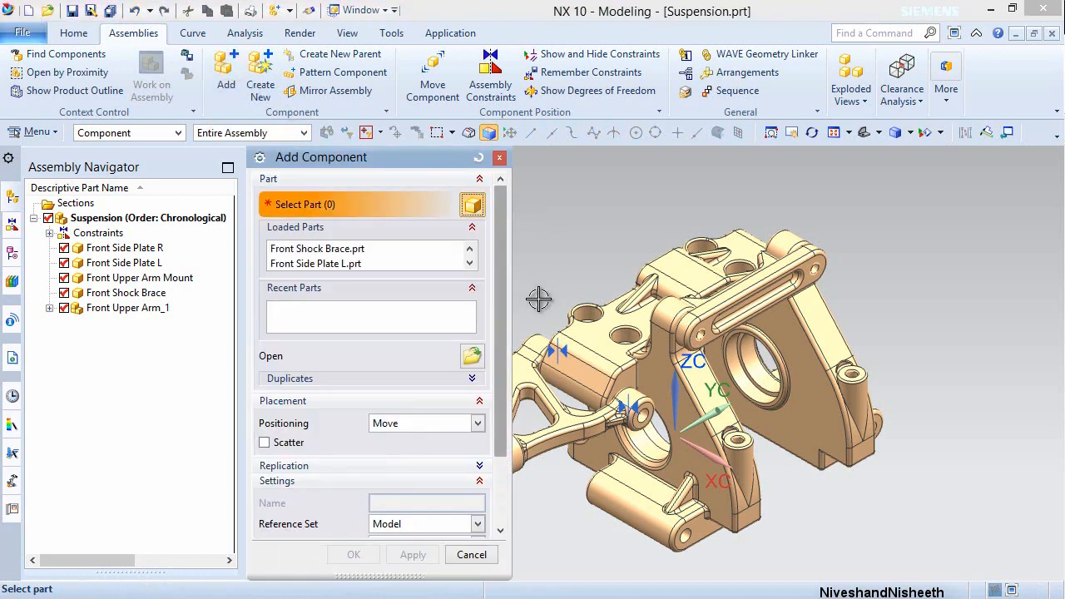
{"action": "left_click", "coordinate": [473, 357]}
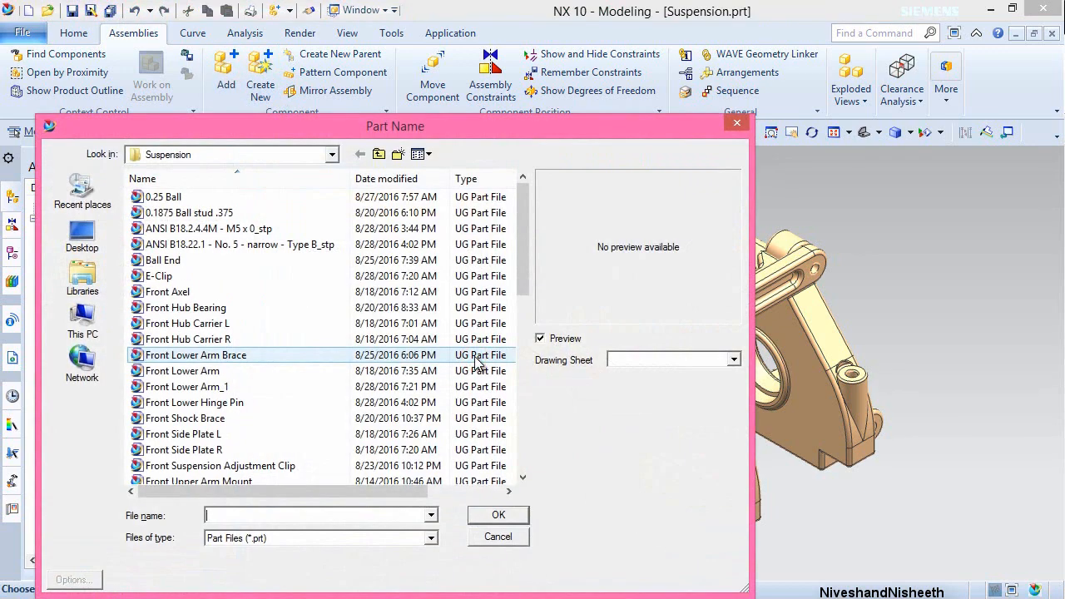
{"action": "left_click", "coordinate": [379, 386]}
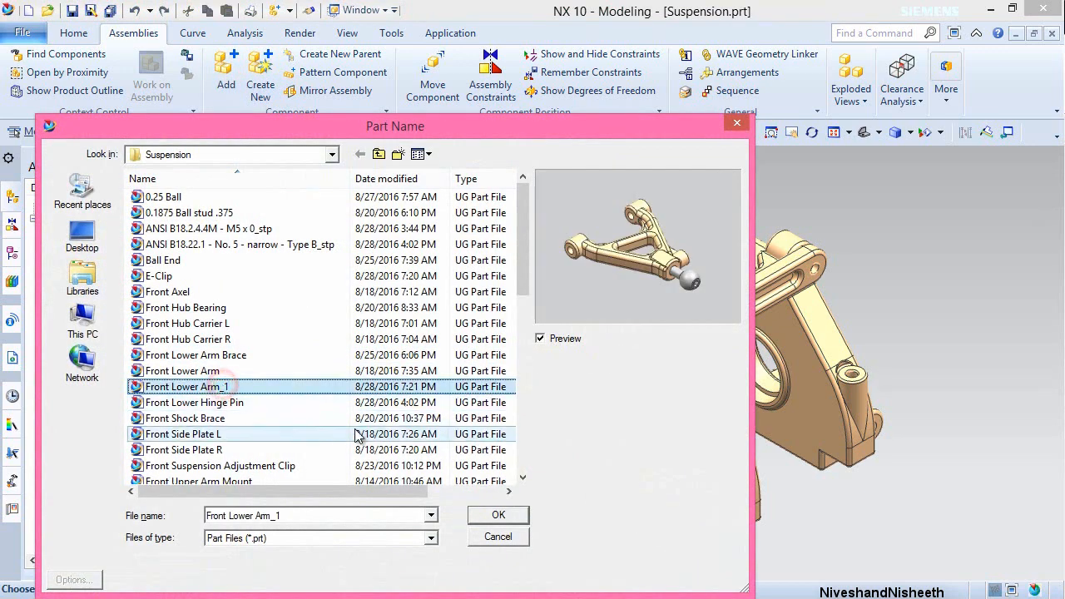
{"action": "left_click", "coordinate": [499, 516]}
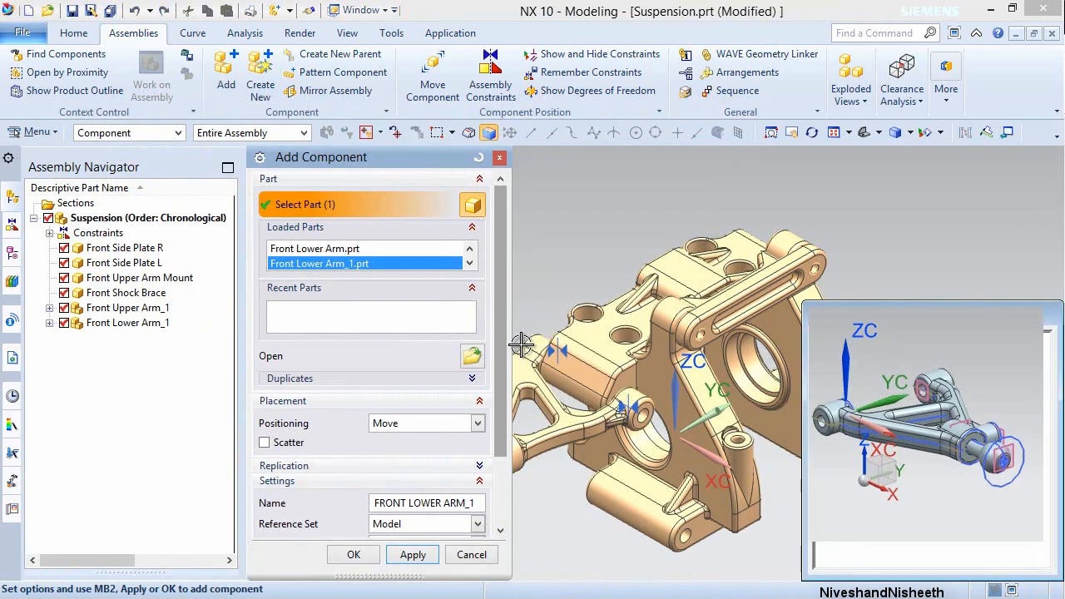
{"action": "scroll", "coordinate": [504, 399], "scroll_direction": "down", "scroll_amount": 3}
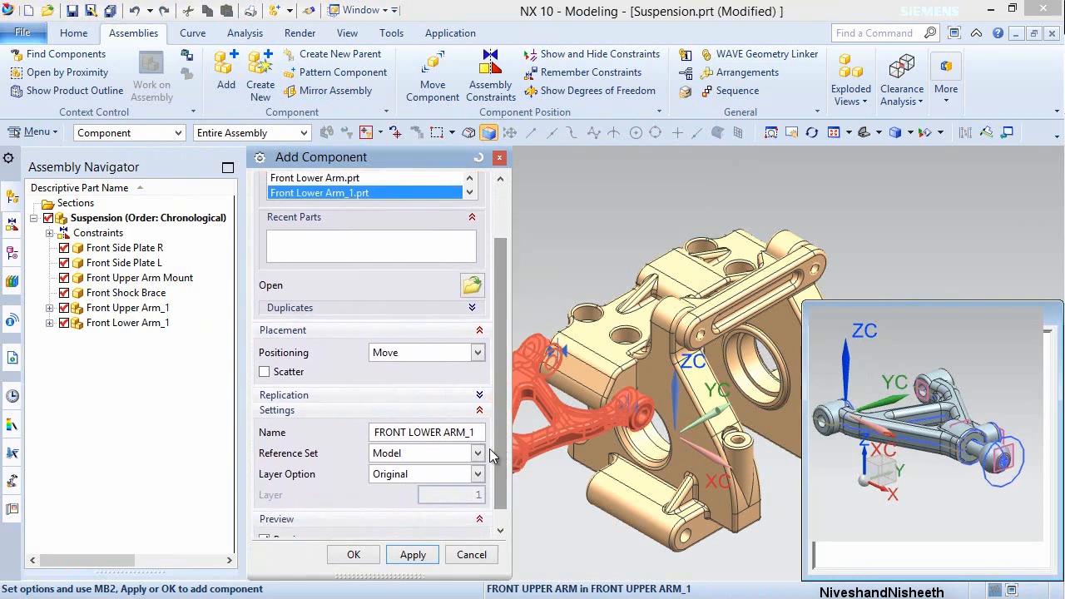
{"action": "left_click", "coordinate": [478, 453]}
{"action": "left_click", "coordinate": [443, 484]}
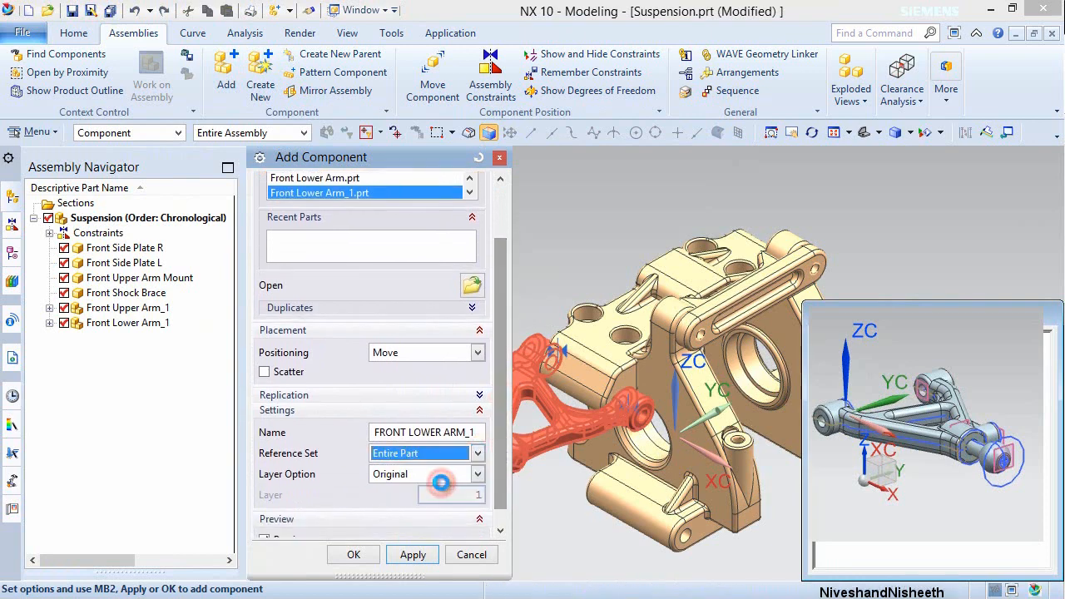
{"action": "left_click", "coordinate": [356, 555]}
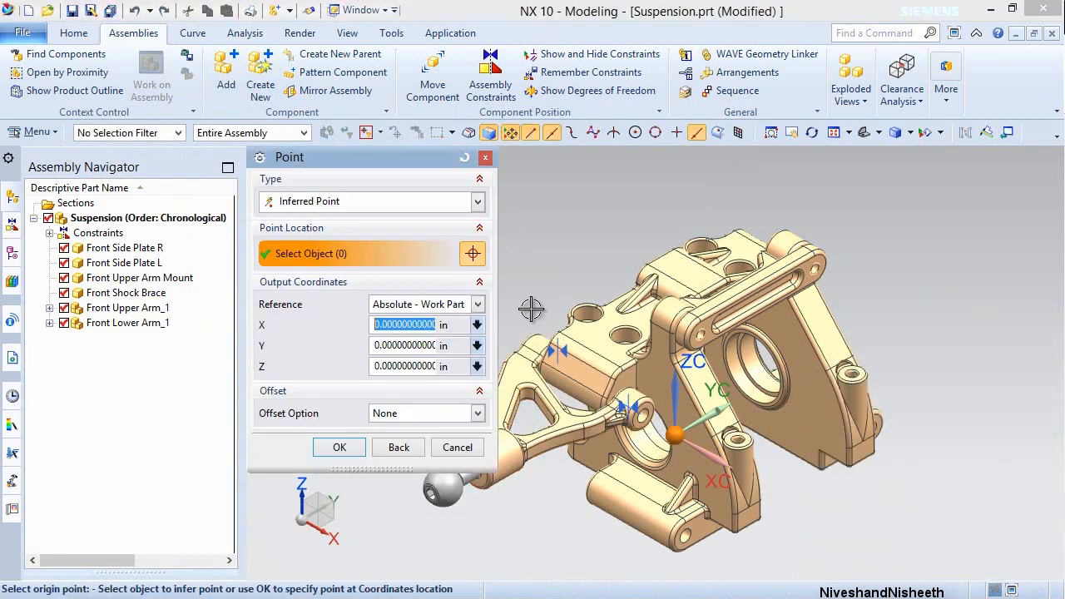
{"action": "left_click", "coordinate": [353, 447]}
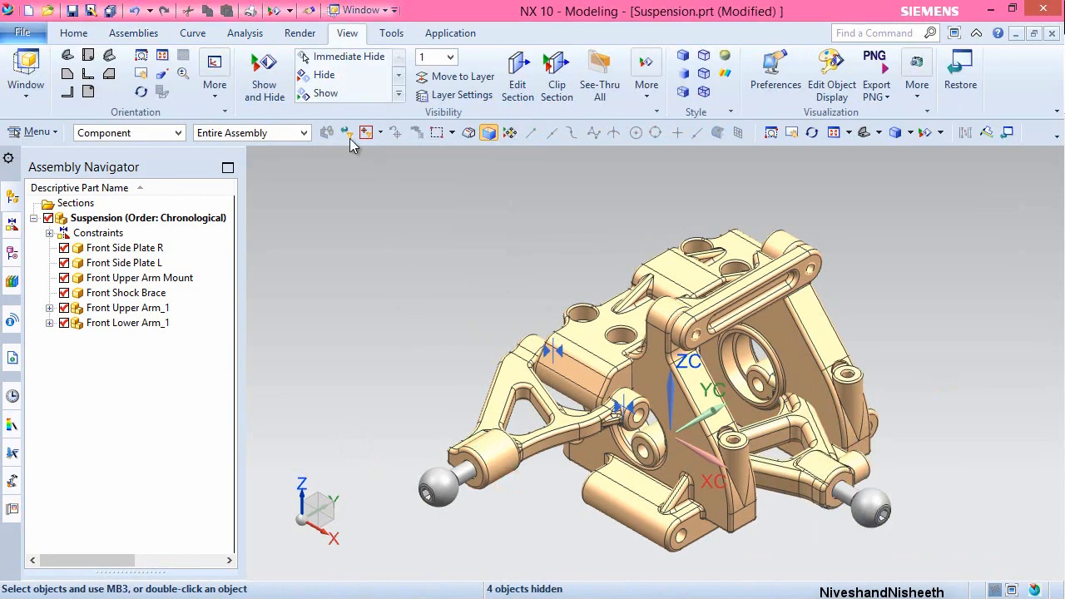
- Rotate Front Lower Arm_1 a quarter turn about its ZC axis so the ball stud points the same way as the upper arm's
{"action": "left_click", "coordinate": [120, 37]}
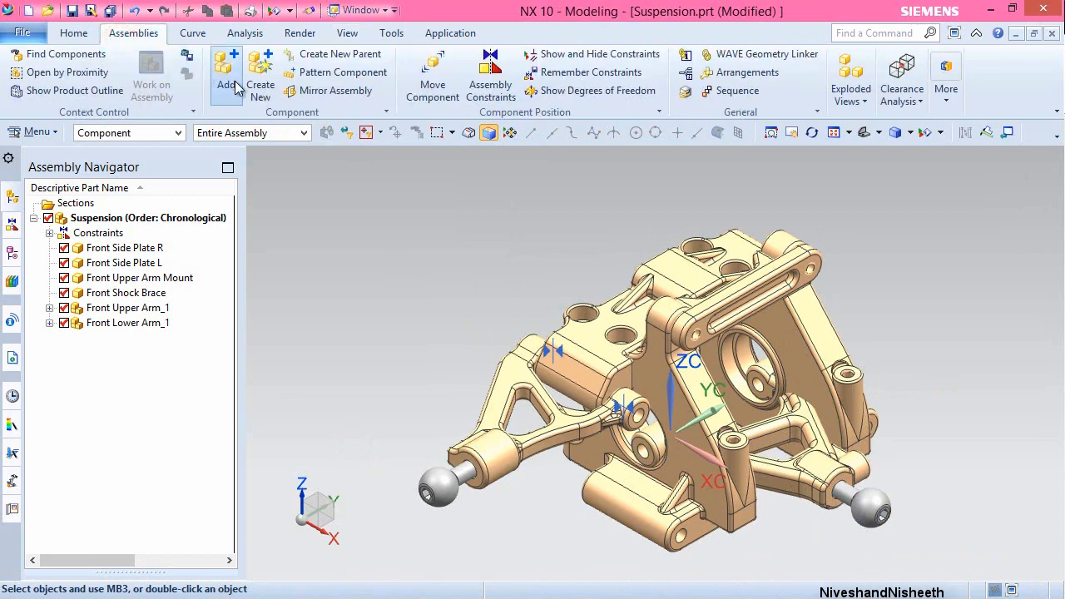
{"action": "left_click", "coordinate": [427, 83]}
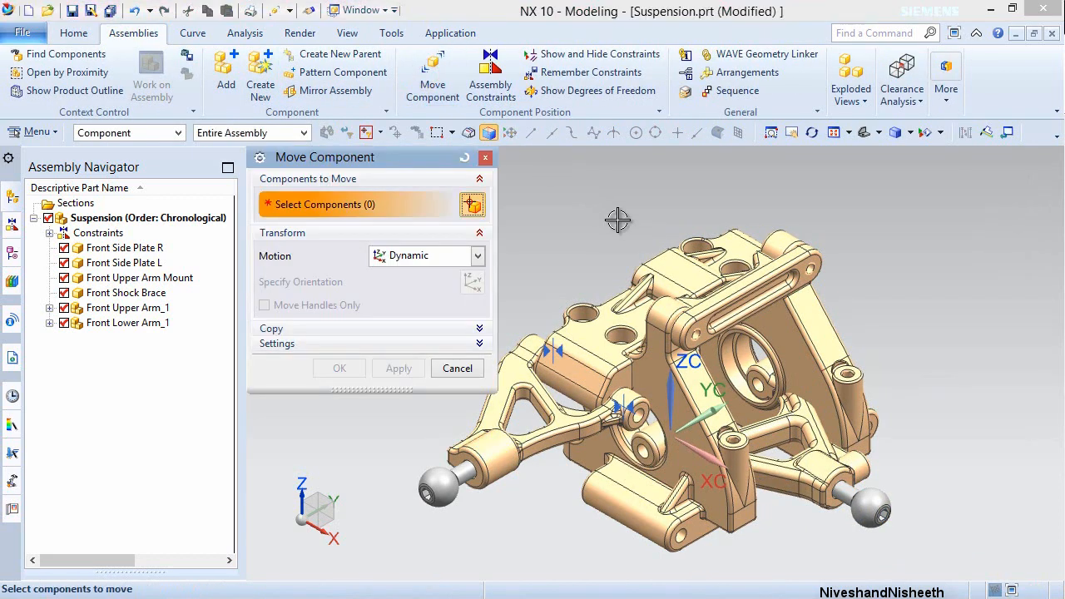
{"action": "left_click", "coordinate": [837, 473]}
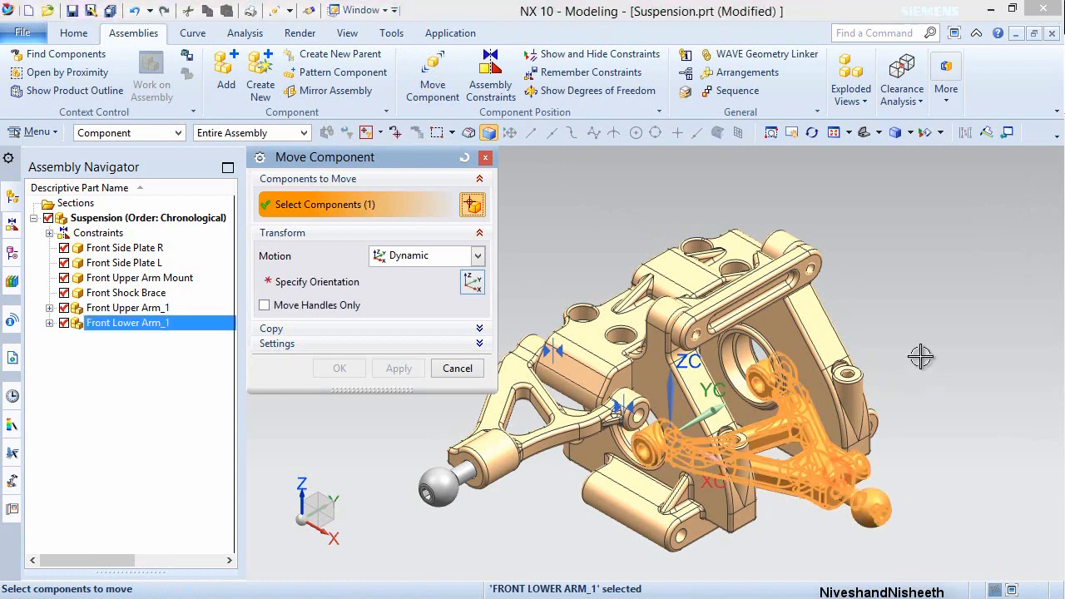
{"action": "middle_click", "coordinate": [920, 357]}
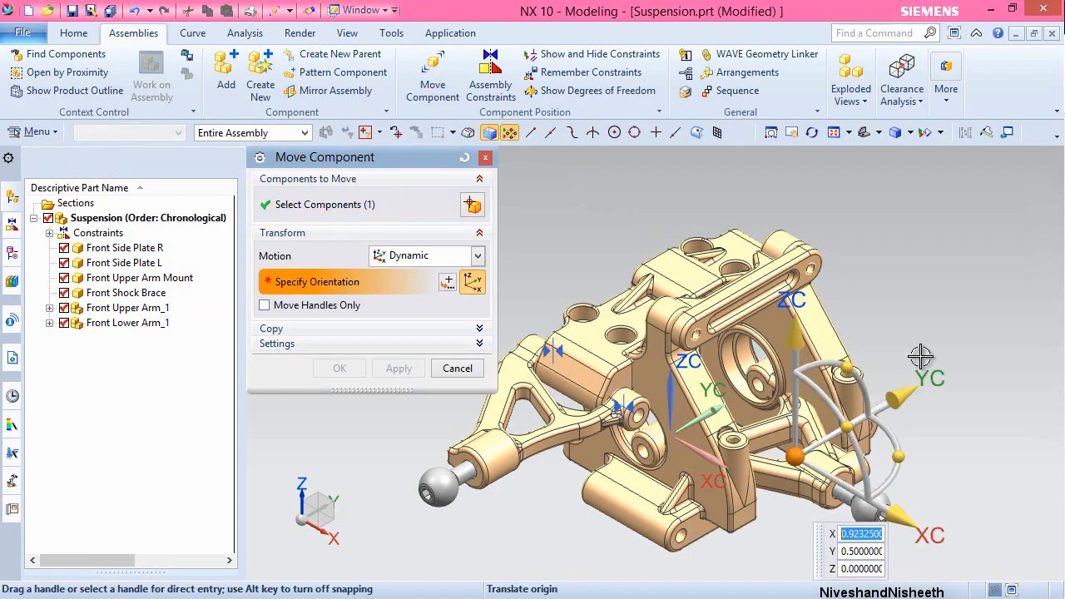
{"action": "left_click_drag", "start_coordinate": [905, 457], "coordinate": [791, 515]}
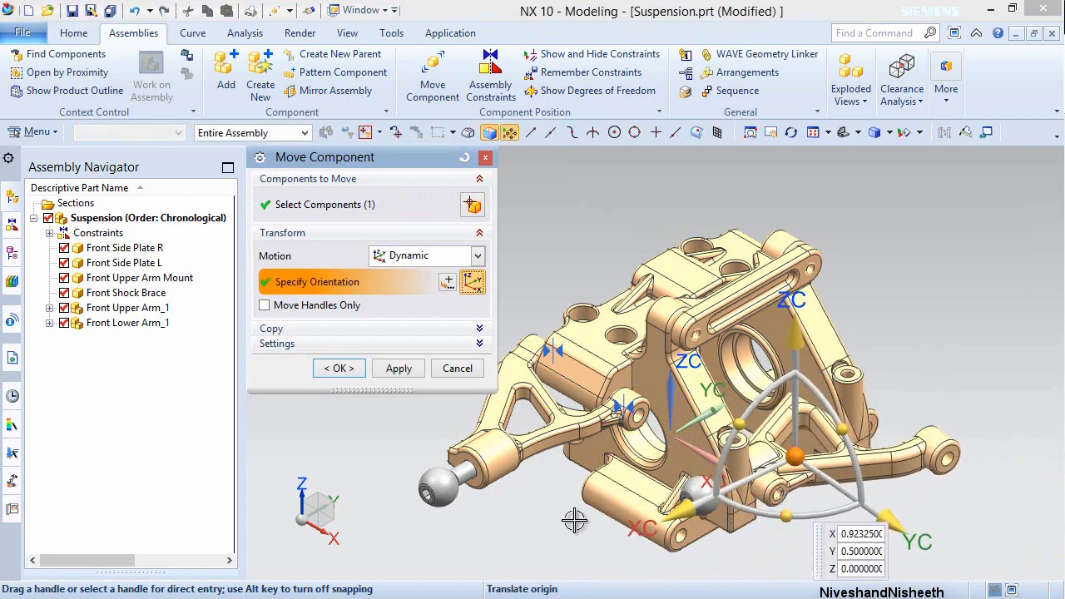
{"action": "left_click", "coordinate": [338, 367]}
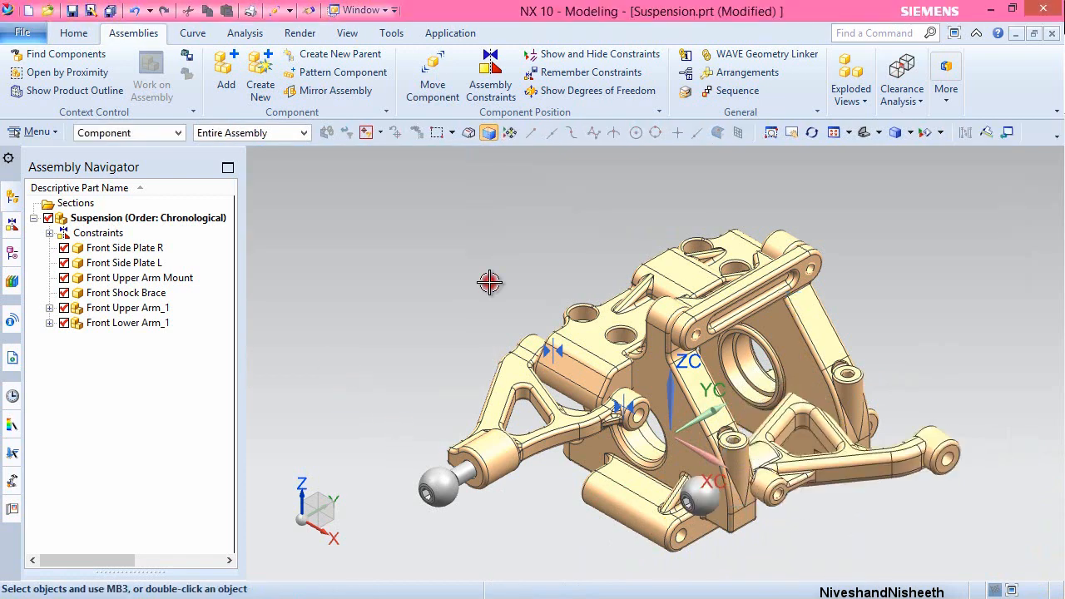
- Apply a Touch Align constraint with Infer Center/Axis between the lower arm's hinge bore and the lower hinge hole of Front Side Plate R
{"action": "left_click", "coordinate": [491, 79]}
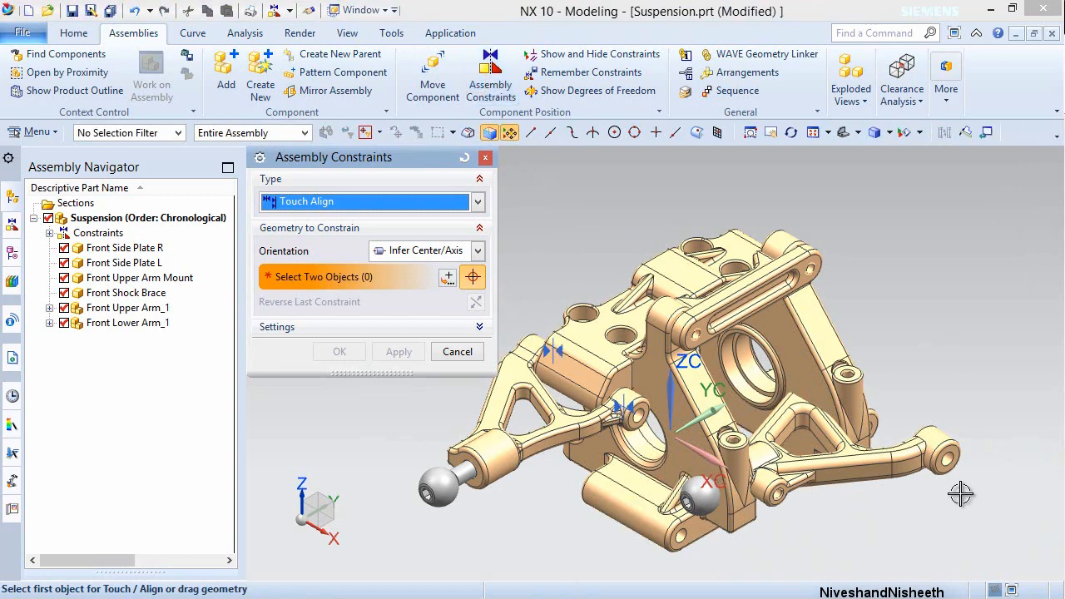
{"action": "scroll", "coordinate": [960, 494], "scroll_direction": "up", "scroll_amount": 5}
{"action": "left_click", "coordinate": [899, 332]}
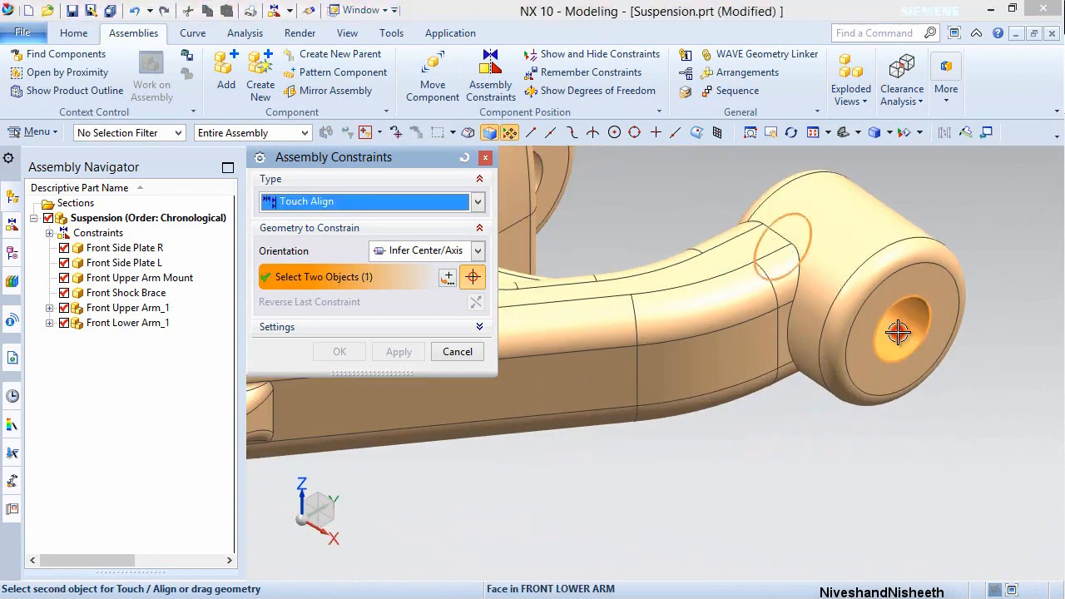
{"action": "scroll", "coordinate": [899, 331], "scroll_direction": "down", "scroll_amount": 6}
{"action": "scroll", "coordinate": [513, 442], "scroll_direction": "up", "scroll_amount": 5}
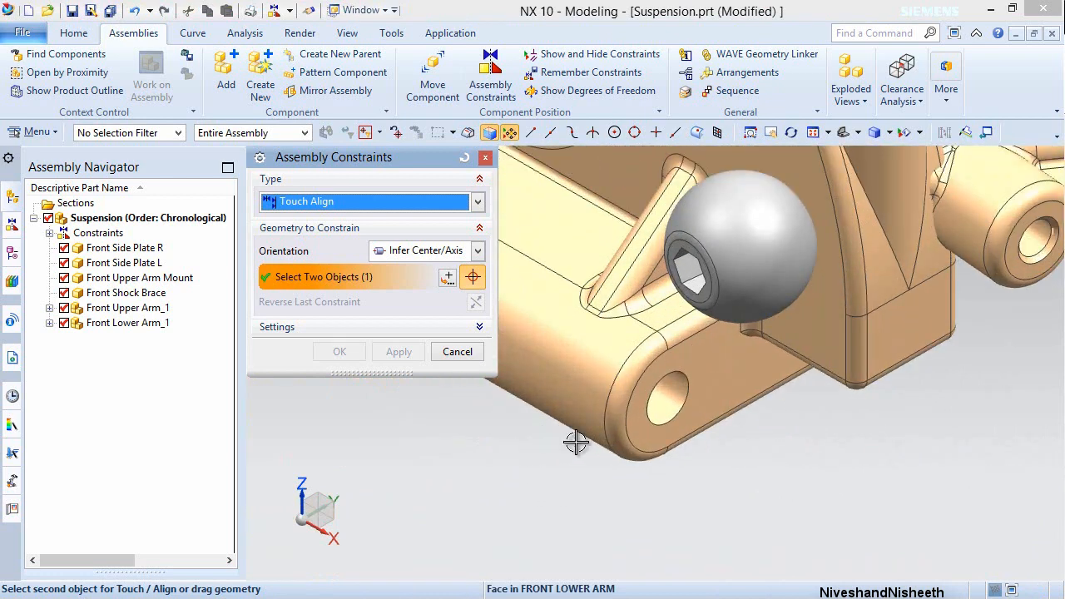
{"action": "scroll", "coordinate": [706, 450], "scroll_direction": "up", "scroll_amount": 1}
{"action": "left_click", "coordinate": [668, 368]}
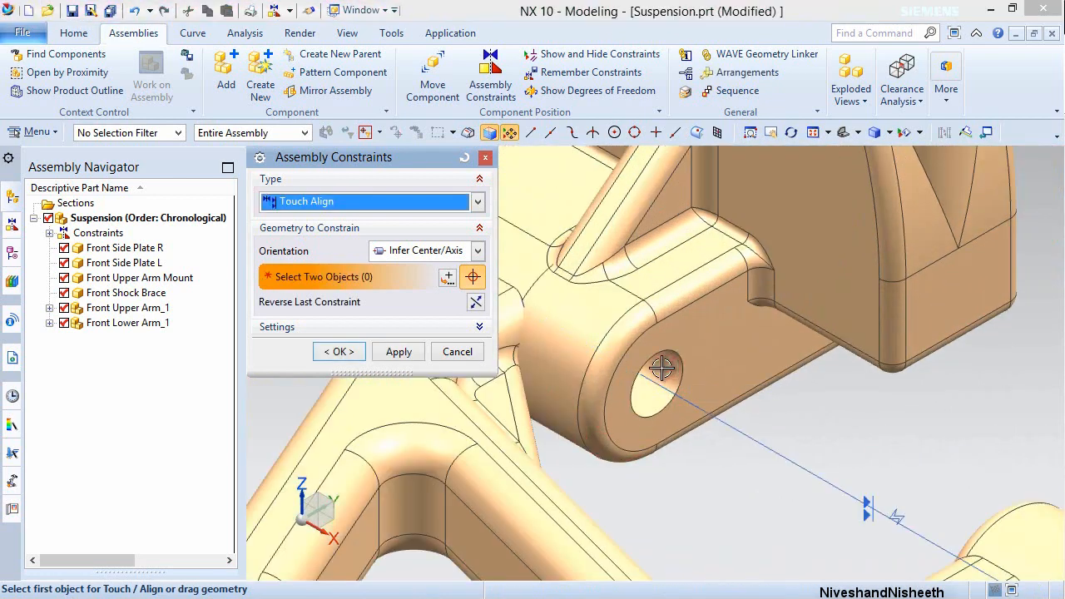
{"action": "left_click", "coordinate": [340, 352]}
- Move Front Lower Arm_1 by -1.2 along its YC axis so its hinge bosses straddle the side plate's lower hinge barrel
{"action": "scroll", "coordinate": [678, 293], "scroll_direction": "up", "scroll_amount": 3}
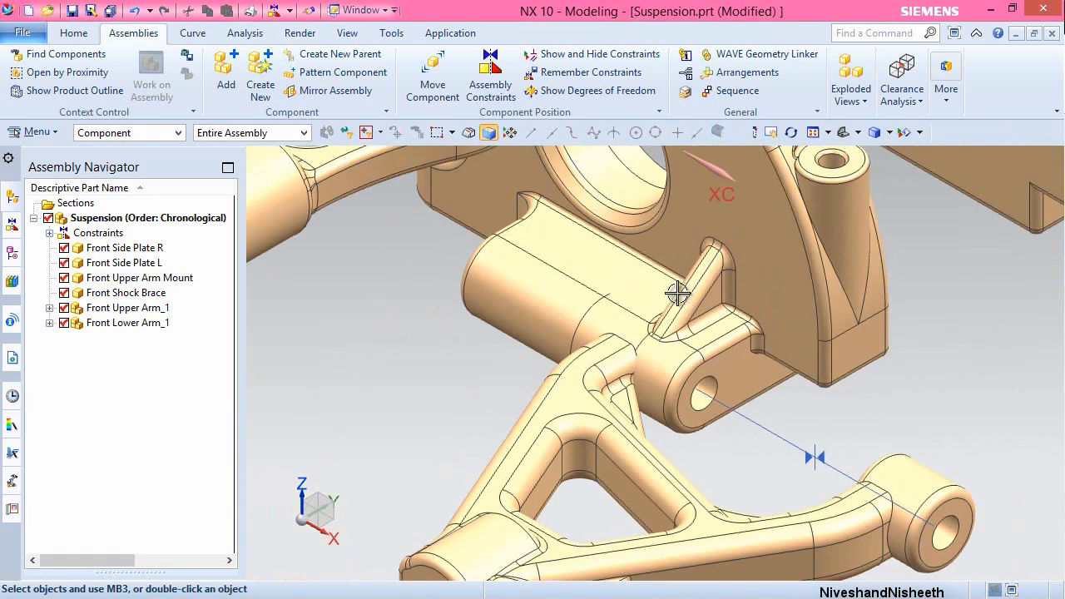
{"action": "scroll", "coordinate": [678, 293], "scroll_direction": "down", "scroll_amount": 4}
{"action": "left_click", "coordinate": [433, 83]}
{"action": "scroll", "coordinate": [649, 394], "scroll_direction": "up", "scroll_amount": 2}
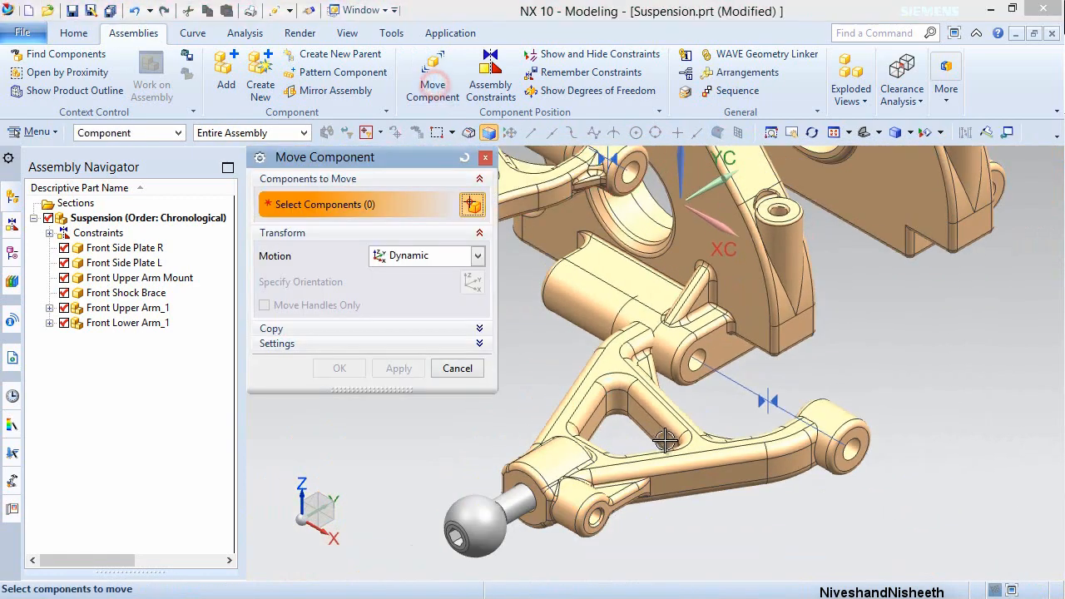
{"action": "left_click", "coordinate": [645, 391]}
{"action": "scroll", "coordinate": [831, 372], "scroll_direction": "down", "scroll_amount": 1}
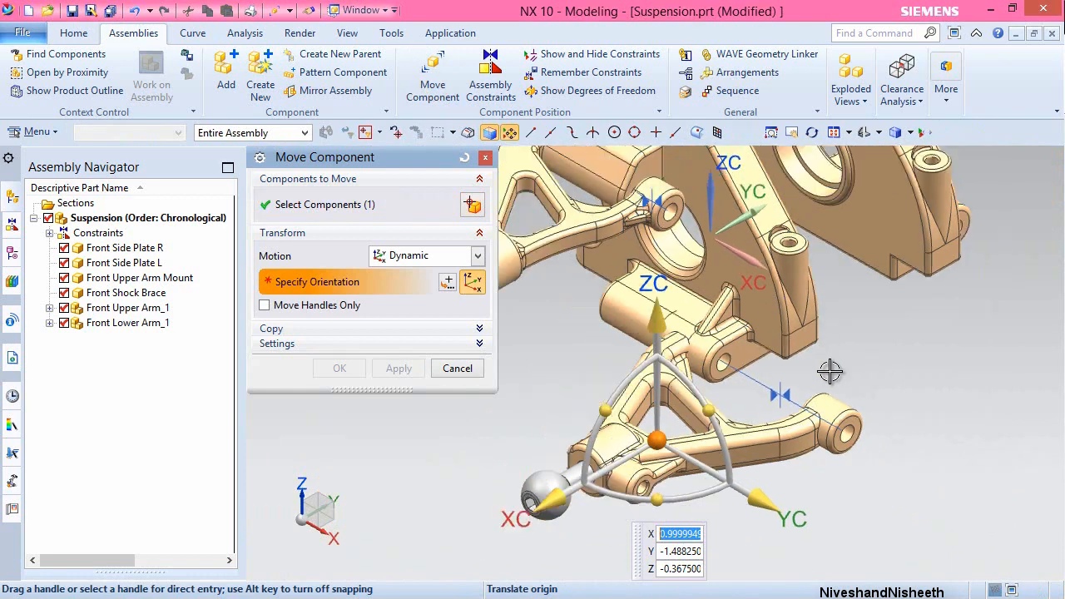
{"action": "scroll", "coordinate": [830, 372], "scroll_direction": "down", "scroll_amount": 2}
{"action": "left_click", "coordinate": [797, 467]}
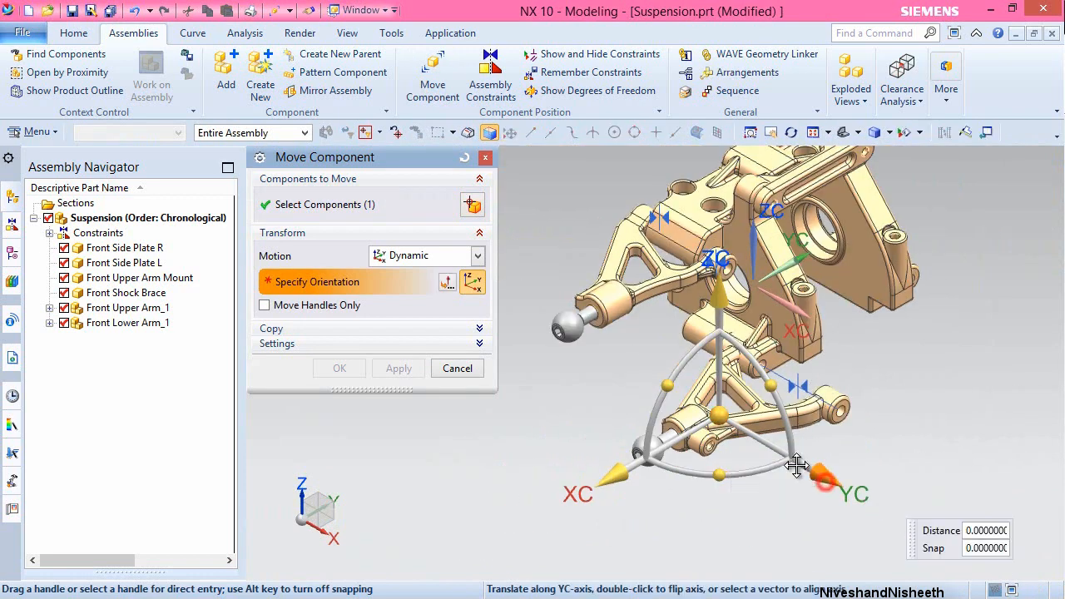
{"action": "left_click_drag", "start_coordinate": [797, 466], "coordinate": [732, 425]}
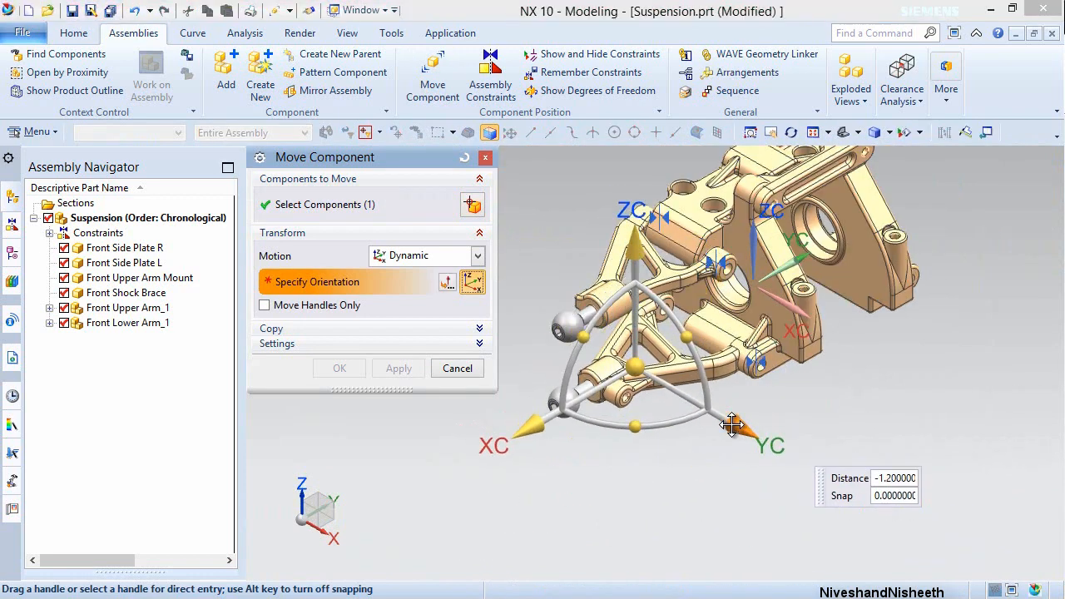
{"action": "left_click", "coordinate": [337, 368]}
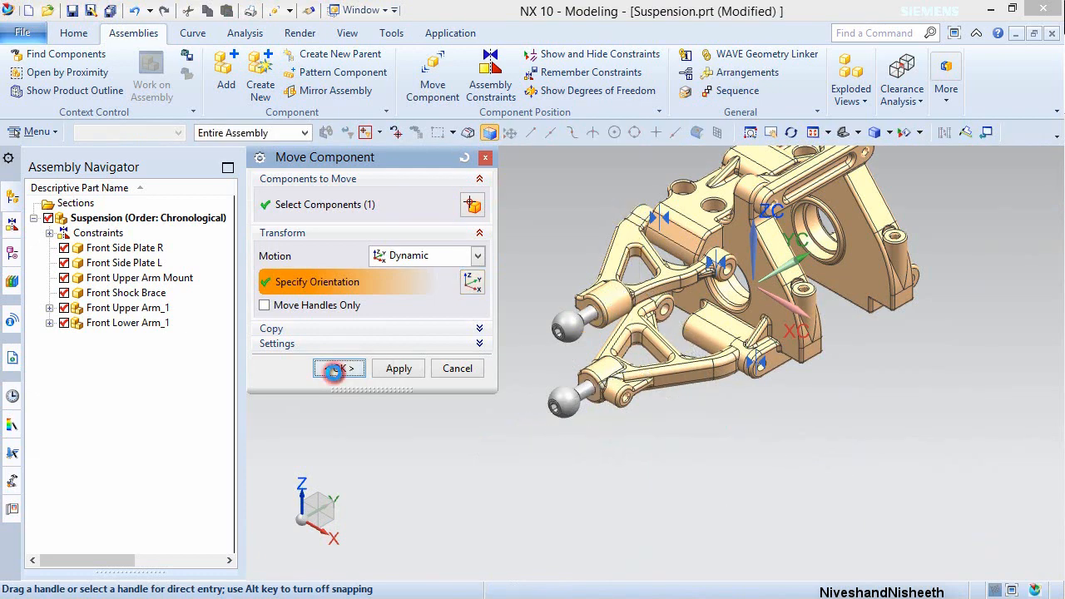
- Touch-align the inner face of the lower arm's far hinge boss with Front Side Plate R's hinge barrel end face, and save the assembly
{"action": "left_click", "coordinate": [481, 90]}
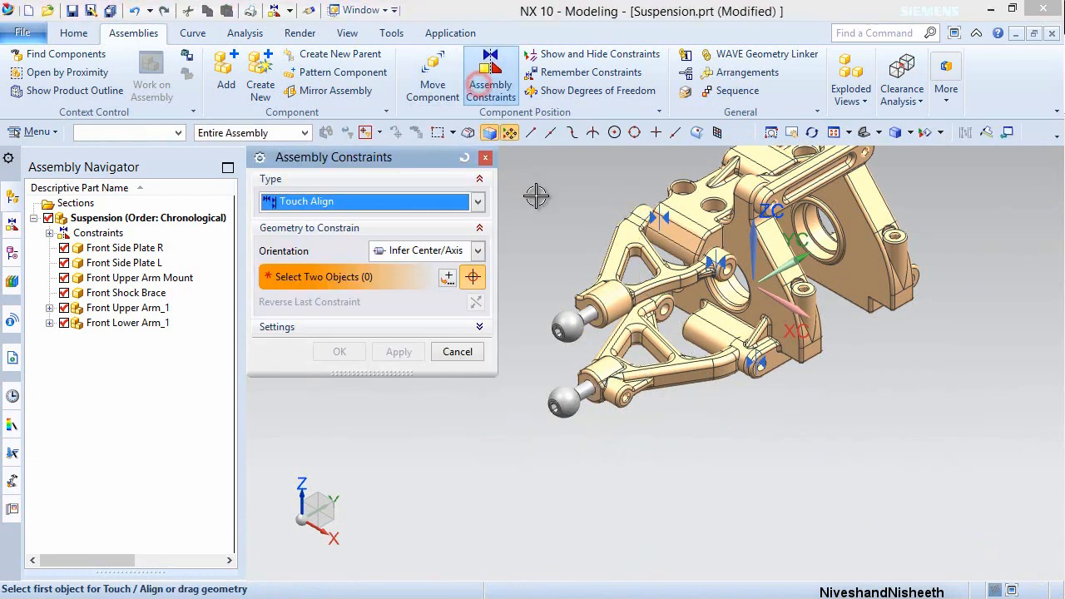
{"action": "left_click", "coordinate": [477, 251]}
{"action": "left_click", "coordinate": [438, 287]}
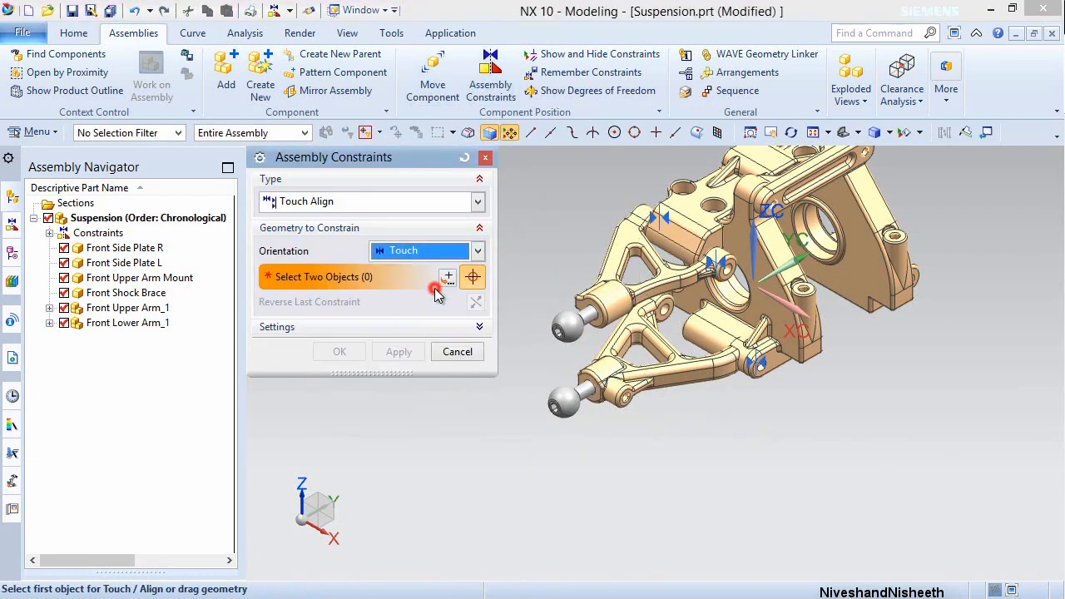
{"action": "scroll", "coordinate": [665, 317], "scroll_direction": "up", "scroll_amount": 5}
{"action": "scroll", "coordinate": [665, 317], "scroll_direction": "up", "scroll_amount": 1}
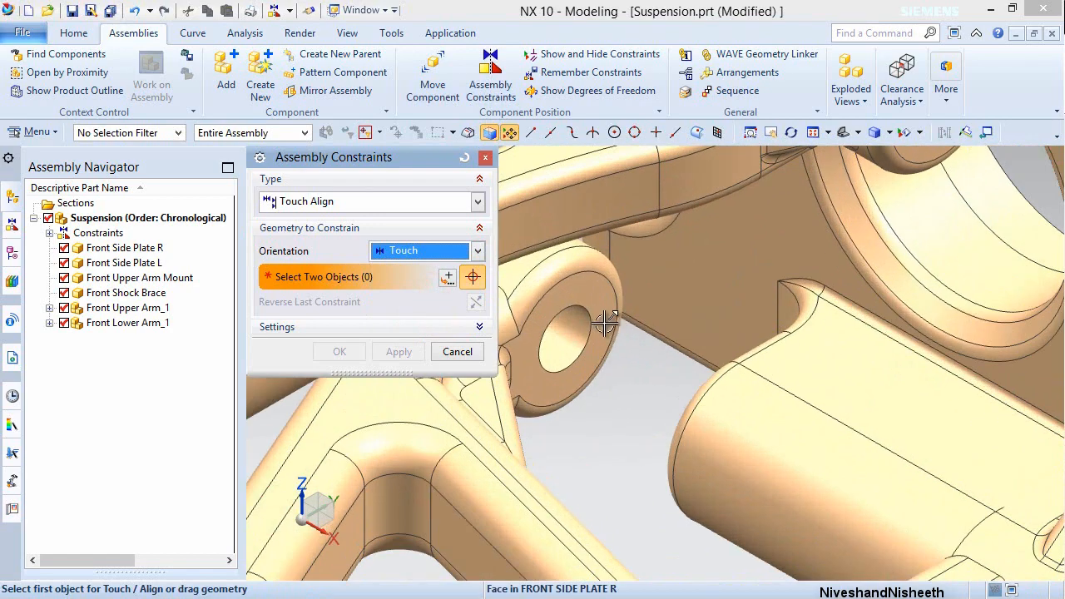
{"action": "left_click", "coordinate": [601, 316]}
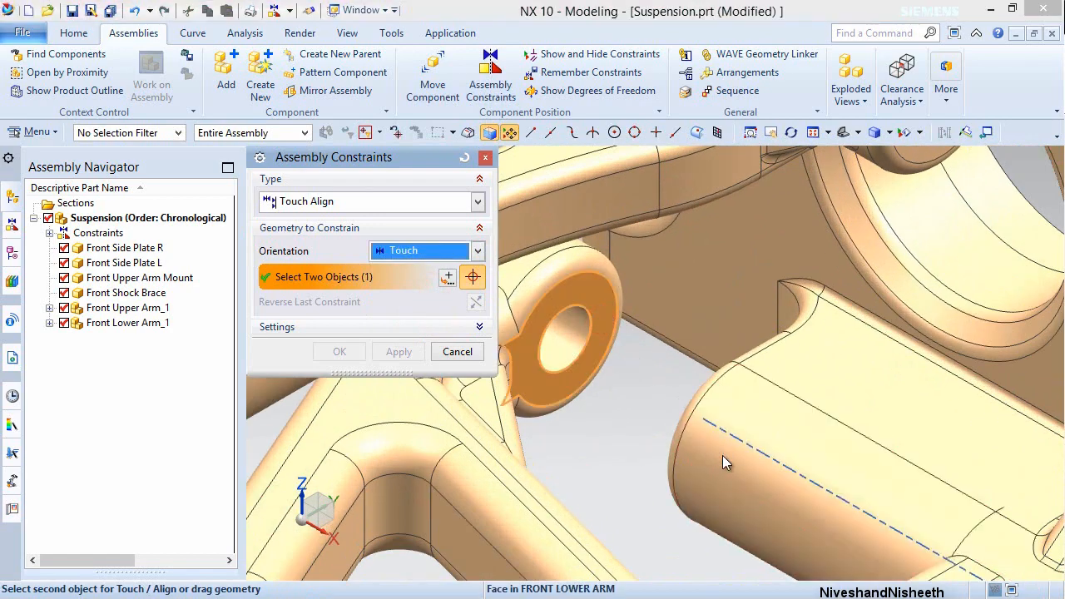
{"action": "middle_click_drag", "start_coordinate": [722, 461], "coordinate": [782, 456]}
{"action": "left_click", "coordinate": [638, 381]}
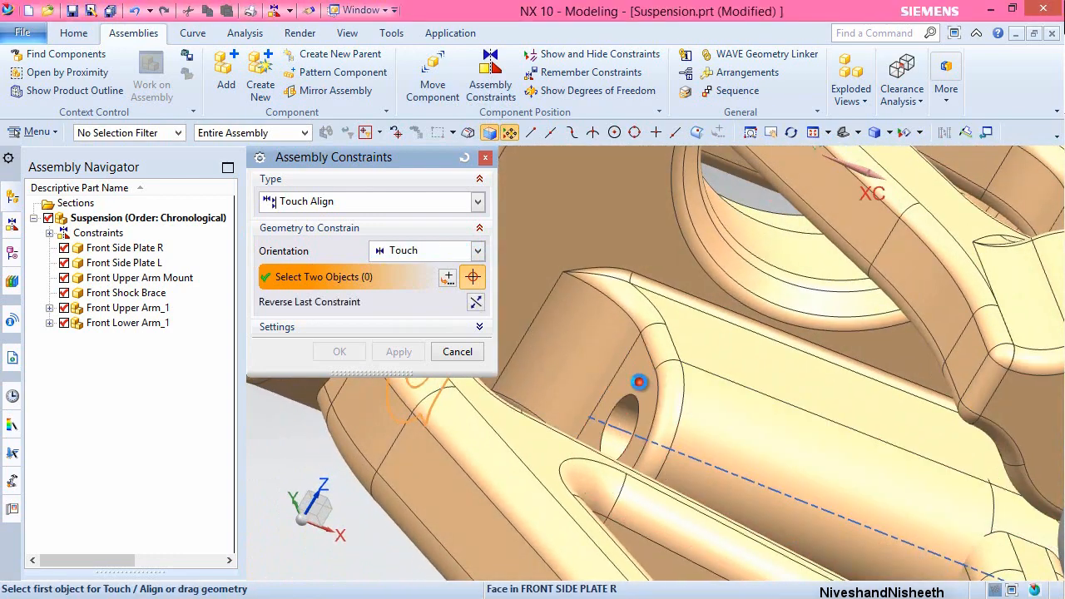
{"action": "left_click", "coordinate": [339, 352]}
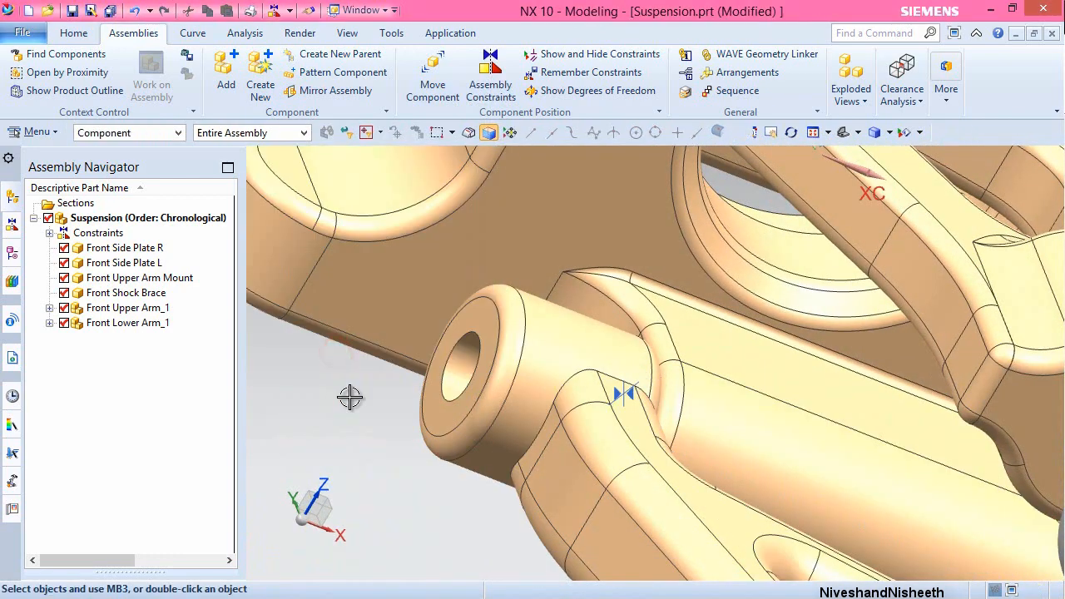
{"action": "key", "text": "Home"}
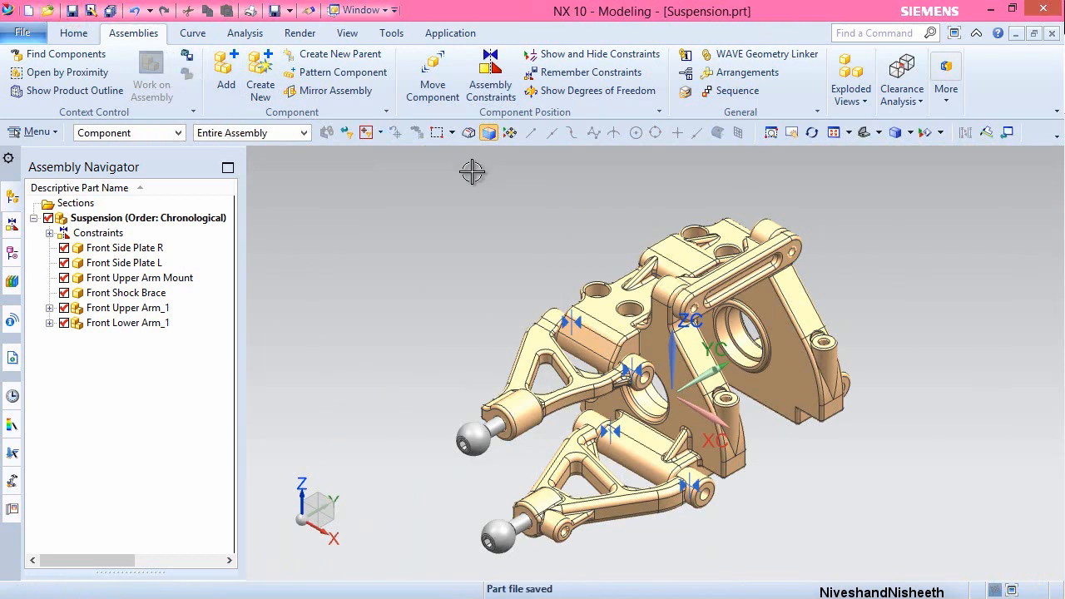
- Test the hinge motion of Front Upper Arm_1 by rotating it slightly about its YC axis, and discard the move
{"action": "left_click", "coordinate": [433, 83]}
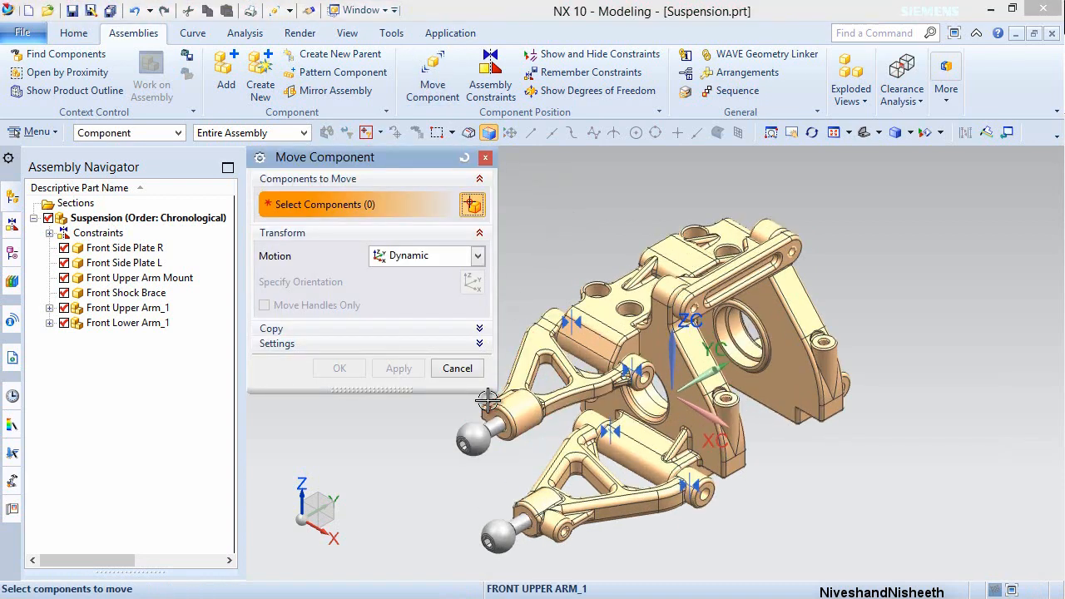
{"action": "scroll", "coordinate": [500, 416], "scroll_direction": "up", "scroll_amount": 2}
{"action": "left_click", "coordinate": [518, 427]}
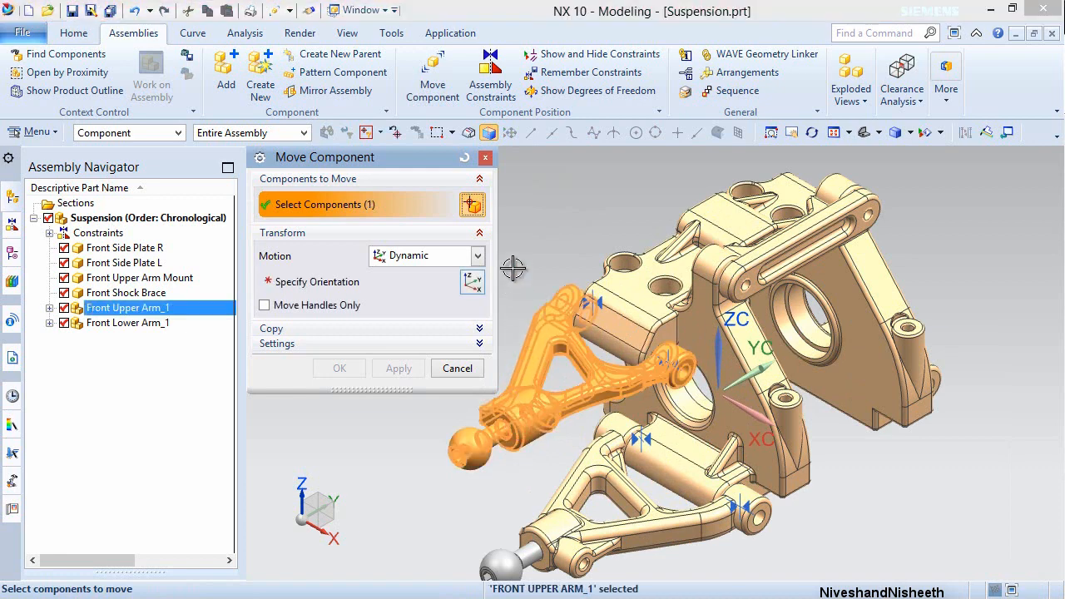
{"action": "middle_click", "coordinate": [541, 238]}
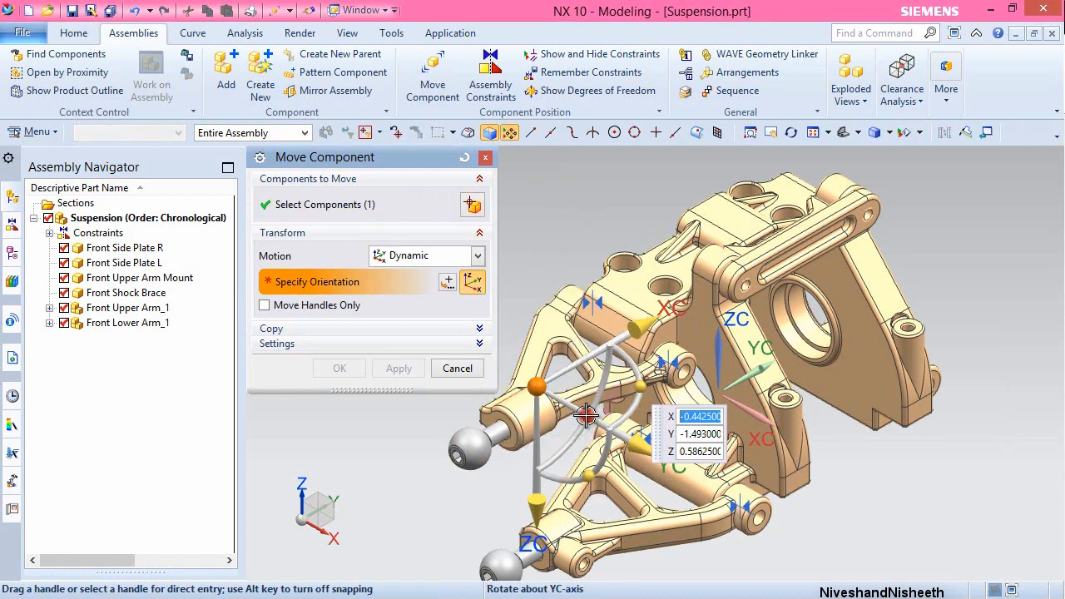
{"action": "mouse_move", "coordinate": [589, 413]}
{"action": "left_mouse_down"}
{"action": "mouse_move", "coordinate": [574, 433]}
{"action": "mouse_move", "coordinate": [542, 405]}
{"action": "mouse_move", "coordinate": [576, 412]}
{"action": "left_mouse_up"}
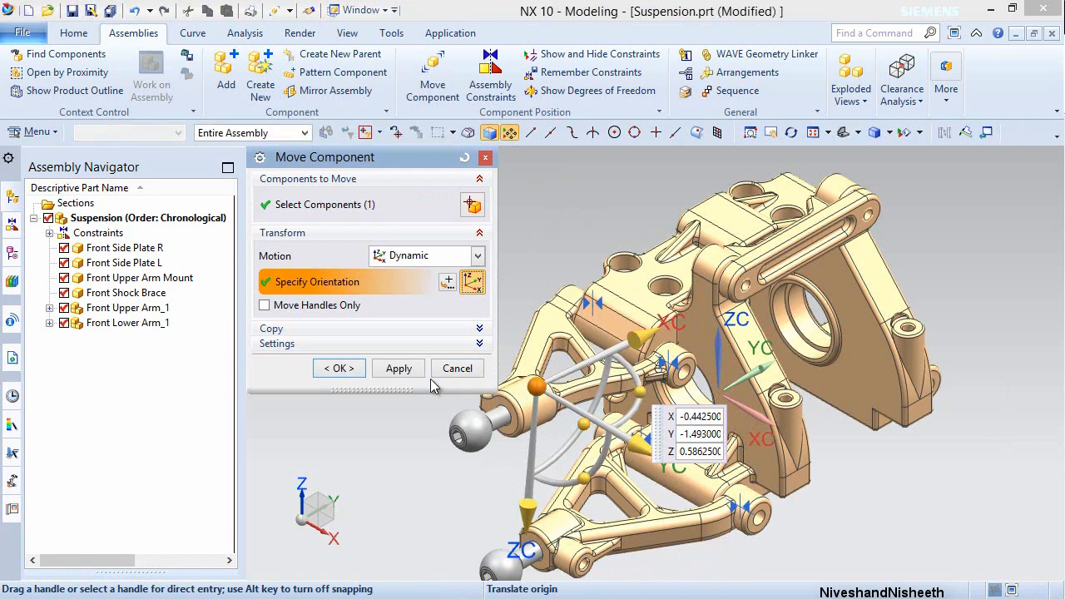
{"action": "left_click", "coordinate": [454, 376]}
{"action": "left_click", "coordinate": [419, 335]}
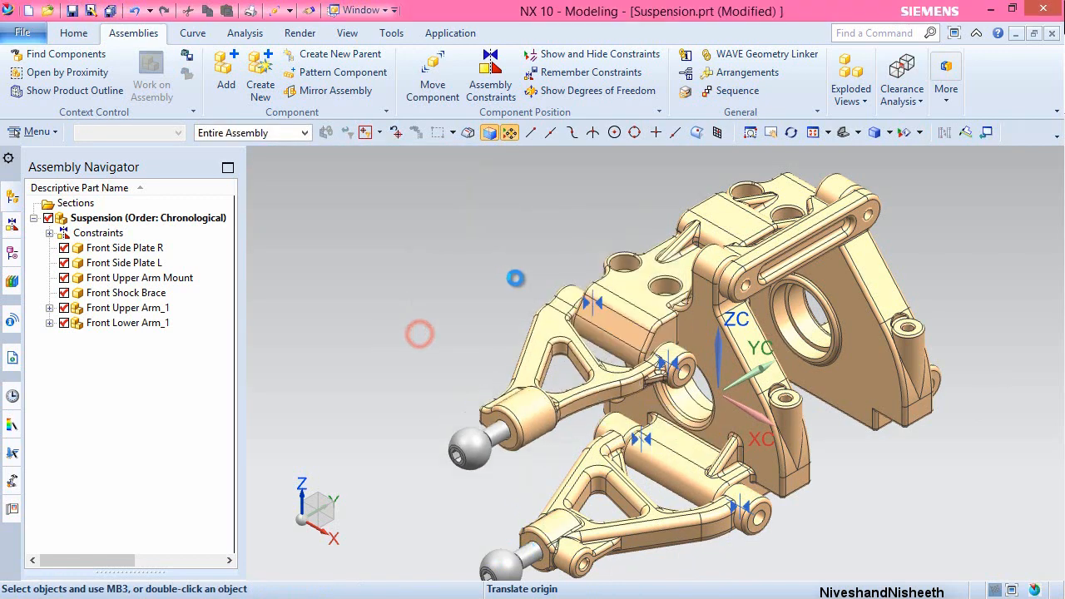
- Test the hinge motion of Front Lower Arm_1 with a dynamic rotation about its YC axis, and discard the move
{"action": "right_click", "coordinate": [515, 277]}
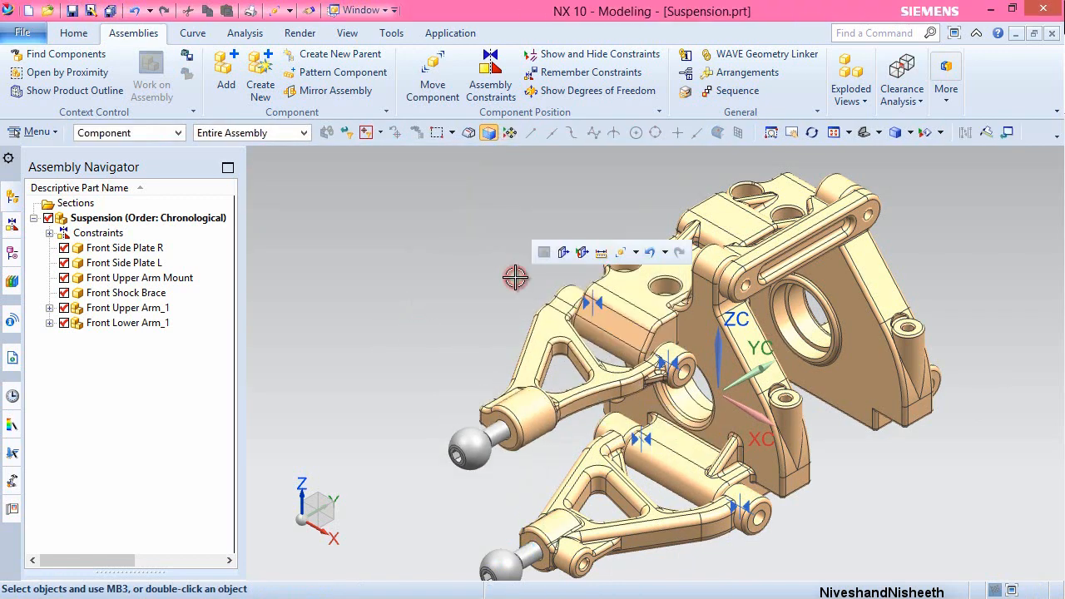
{"action": "left_click", "coordinate": [620, 252]}
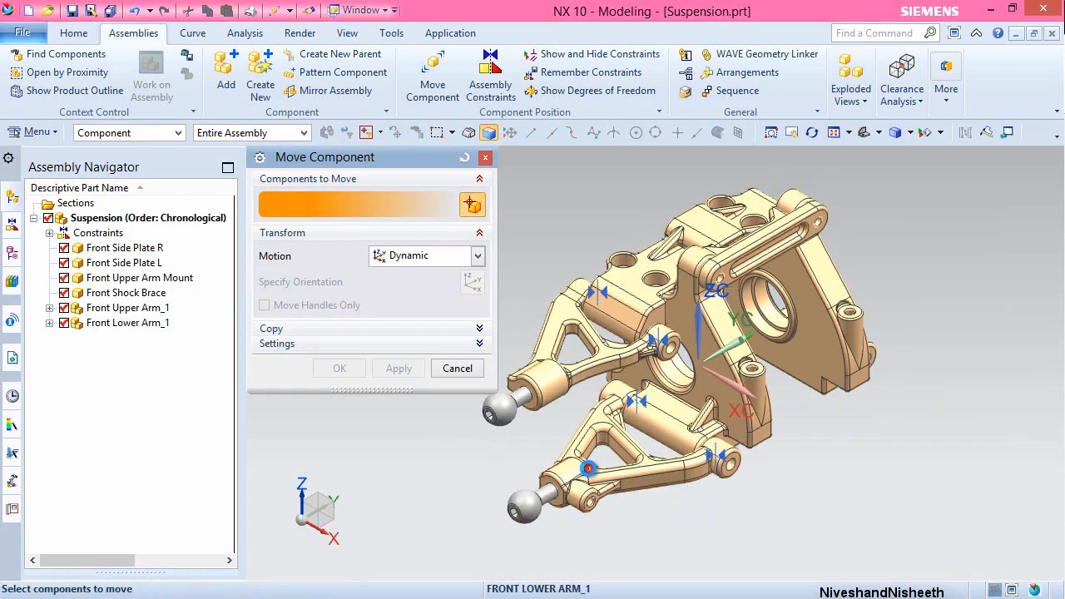
{"action": "left_click", "coordinate": [587, 470]}
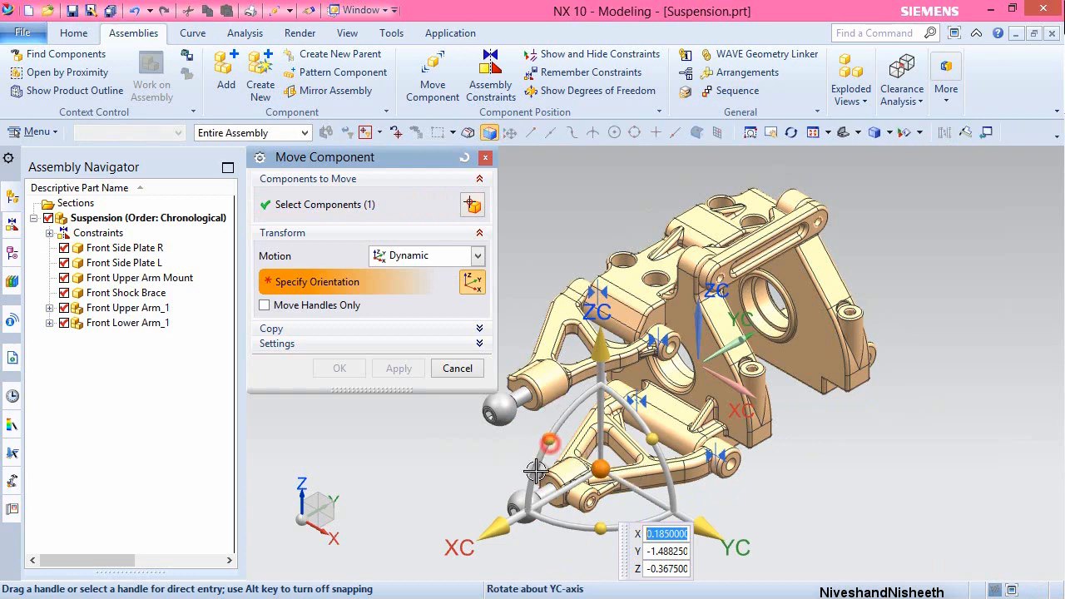
{"action": "left_click_drag", "start_coordinate": [549, 439], "coordinate": [511, 417]}
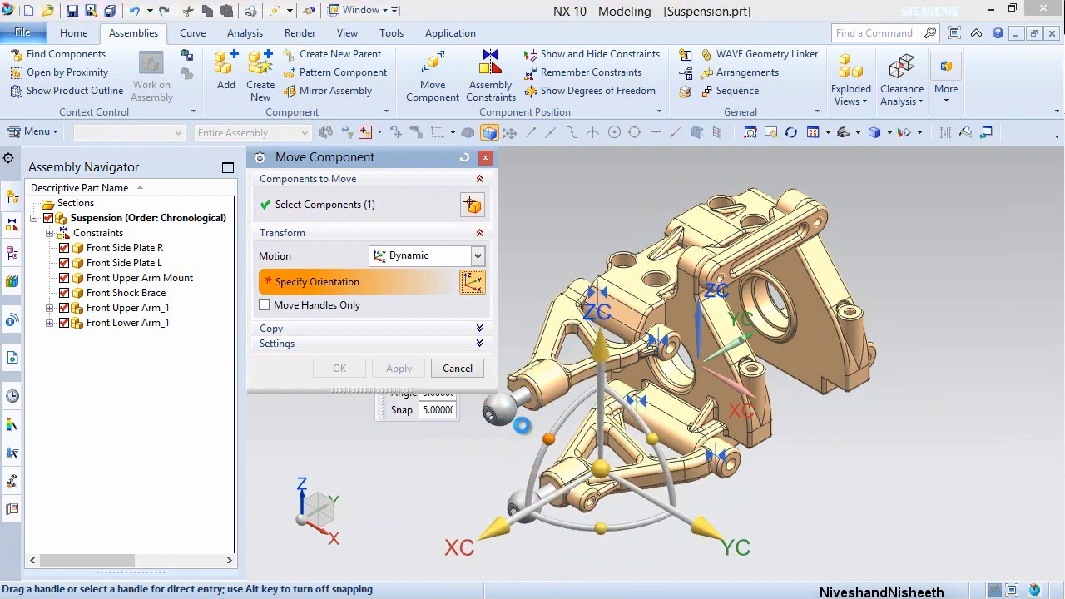
{"action": "left_click", "coordinate": [439, 367]}
{"action": "left_click", "coordinate": [409, 334]}
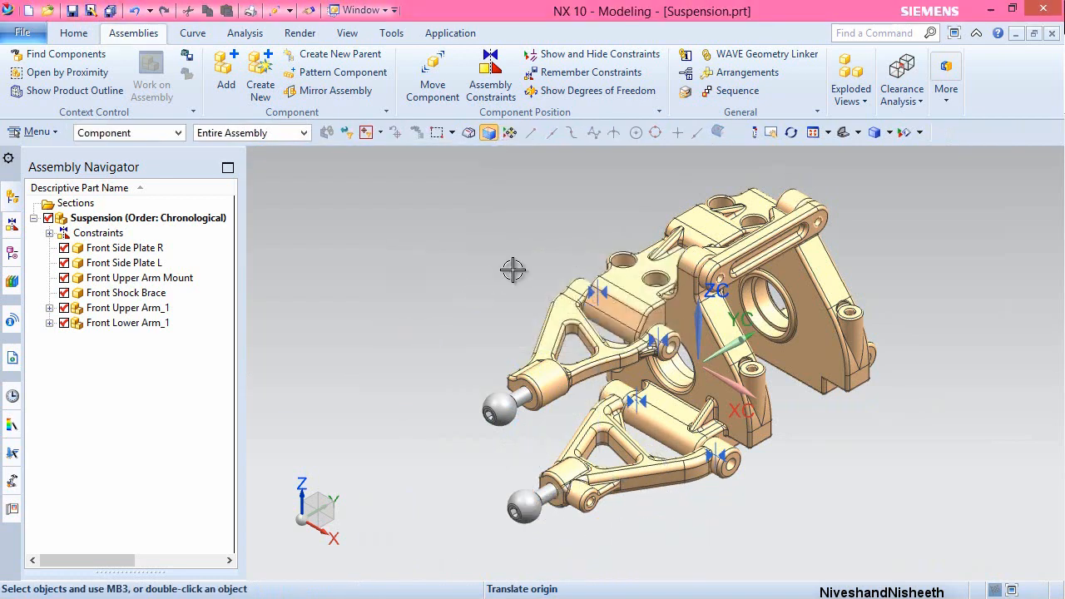
- Restore the trimetric view of the whole Suspension assembly and save the part file
{"action": "left_click", "coordinate": [835, 134]}
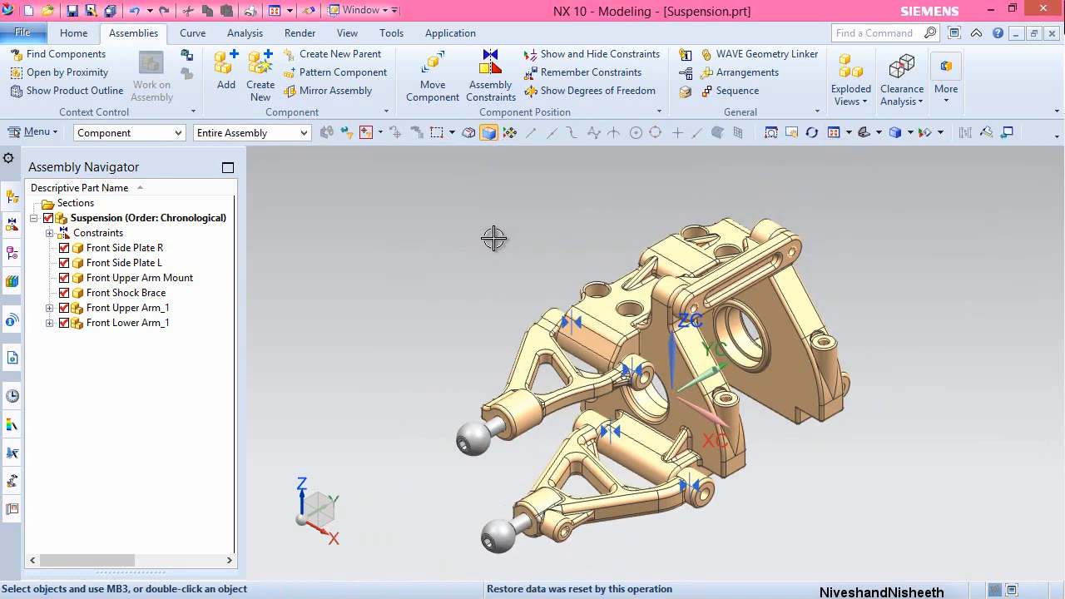
{"action": "key", "text": "ctrl+s"}
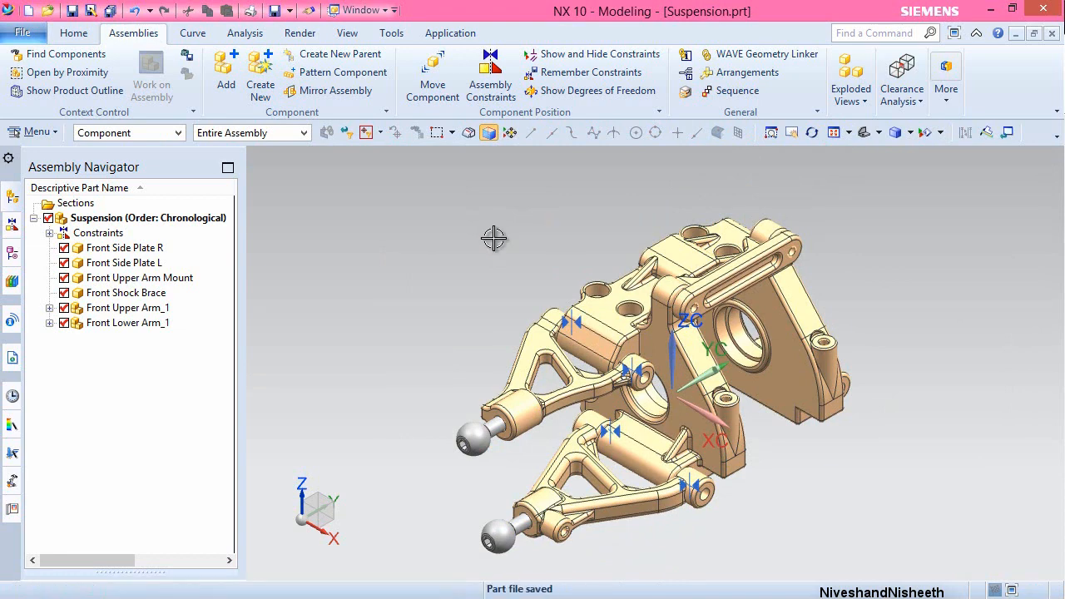
- Add a second Front Upper Arm_1 to the Suspension assembly with the Entire Part reference set, accepting its default position
{"action": "left_click", "coordinate": [125, 33]}
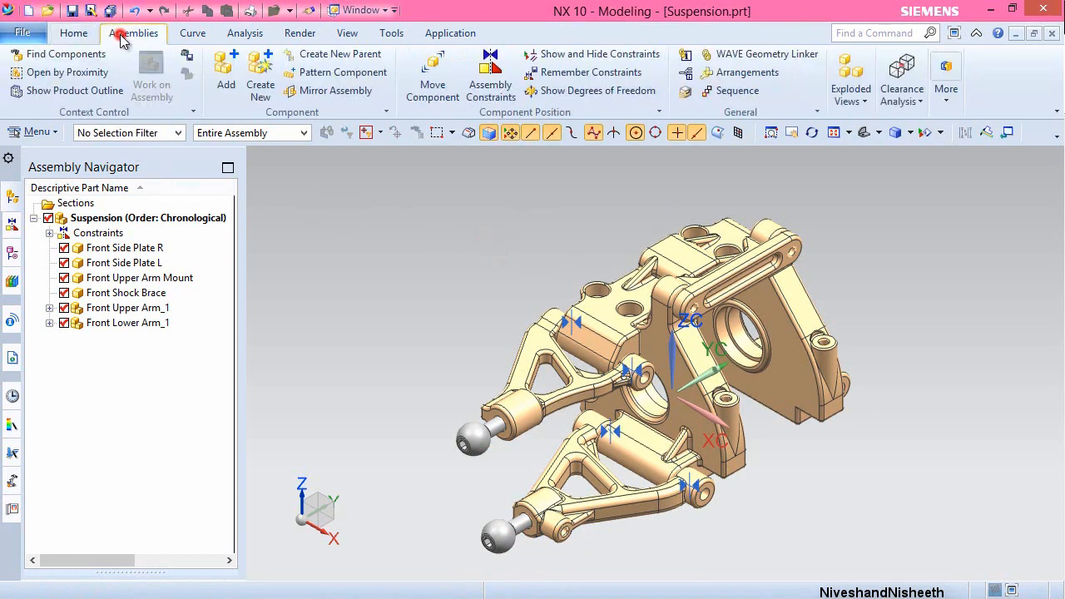
{"action": "left_click", "coordinate": [223, 86]}
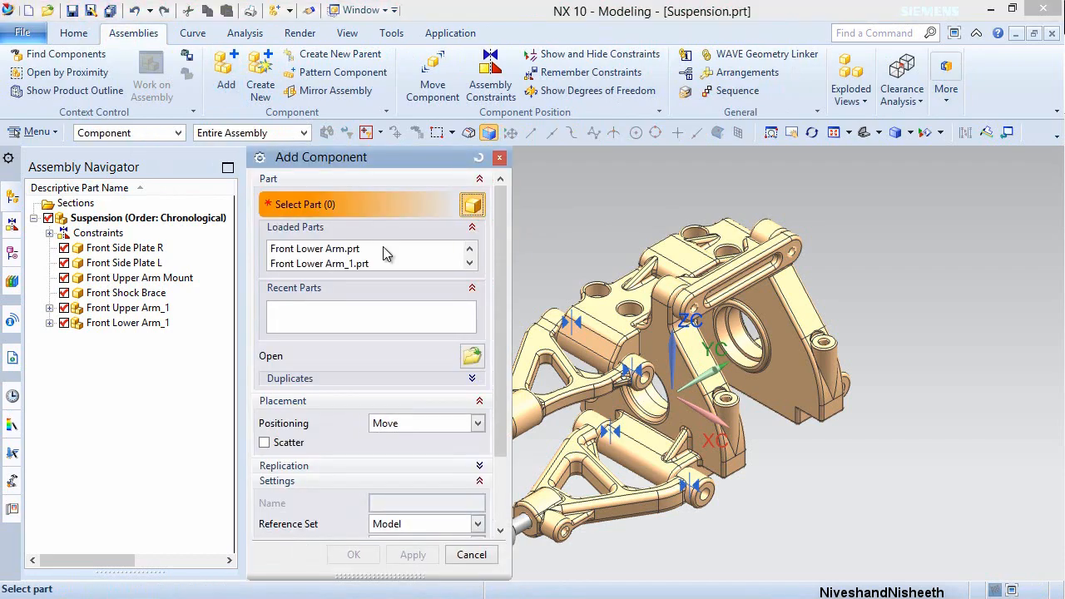
{"action": "left_click", "coordinate": [468, 363]}
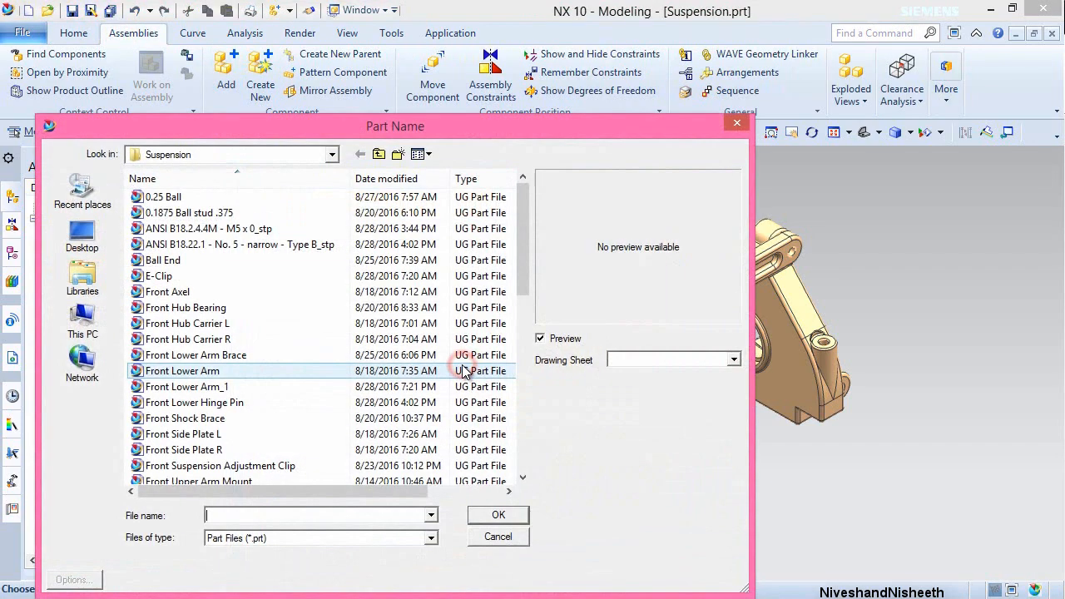
{"action": "scroll", "coordinate": [520, 309], "scroll_direction": "down", "scroll_amount": 3}
{"action": "left_click", "coordinate": [220, 437]}
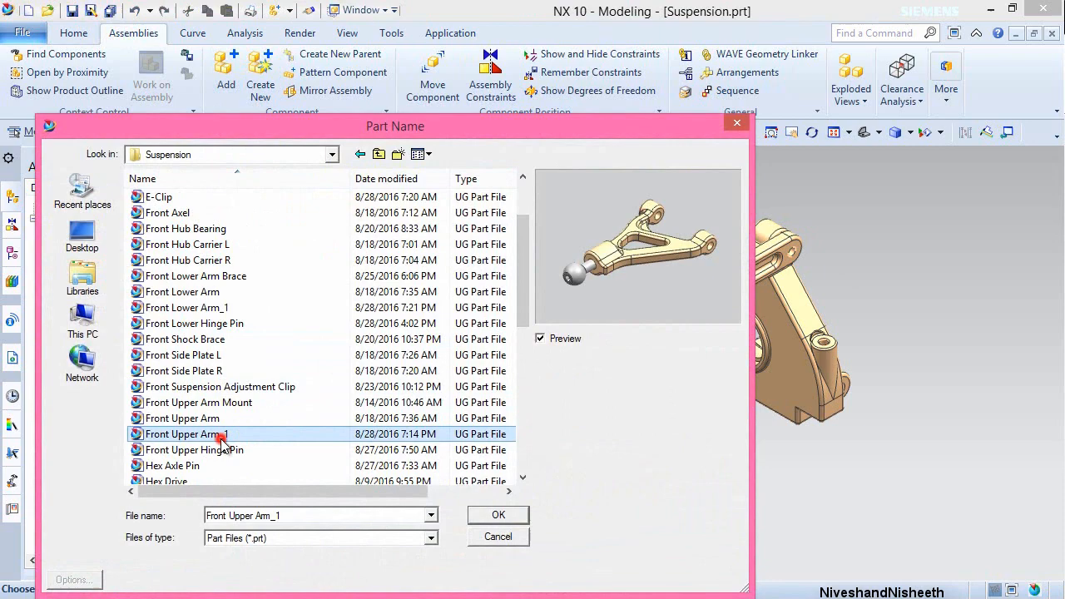
{"action": "left_click", "coordinate": [498, 515]}
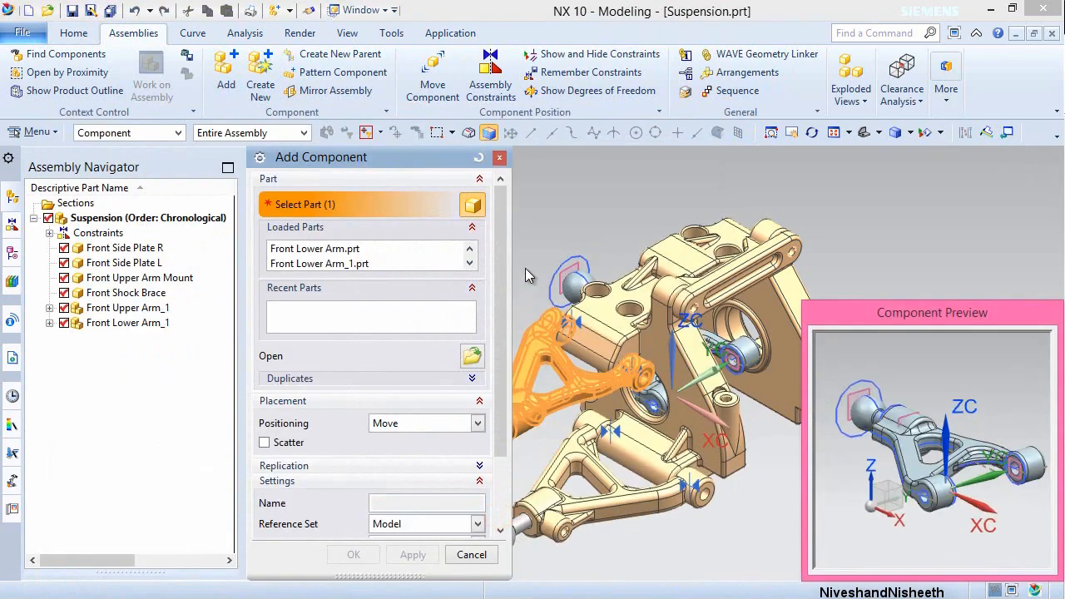
{"action": "left_click", "coordinate": [384, 524]}
{"action": "left_click", "coordinate": [380, 554]}
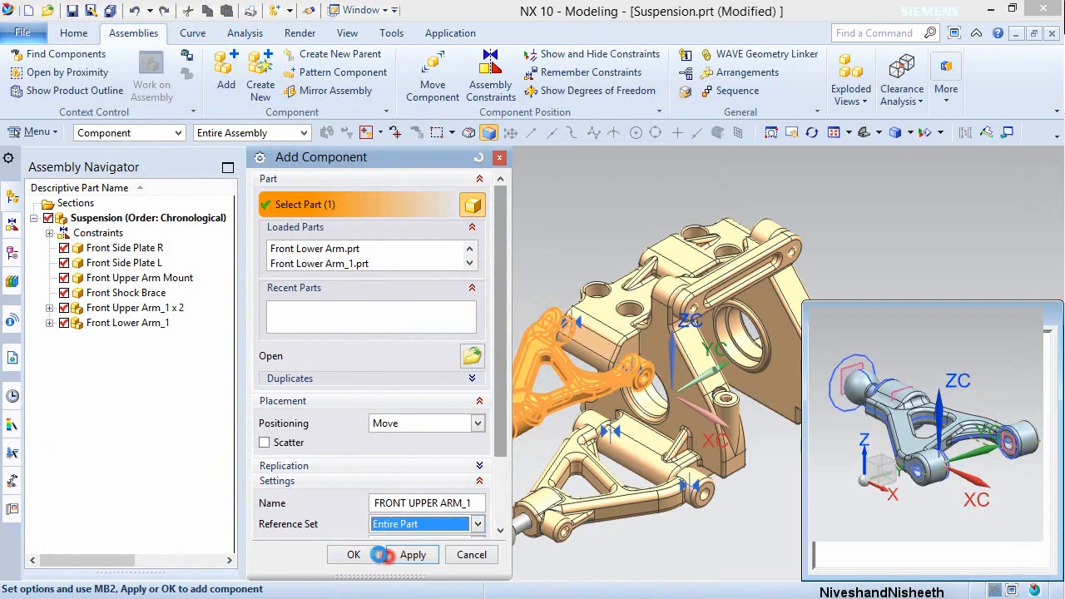
{"action": "left_click", "coordinate": [359, 554]}
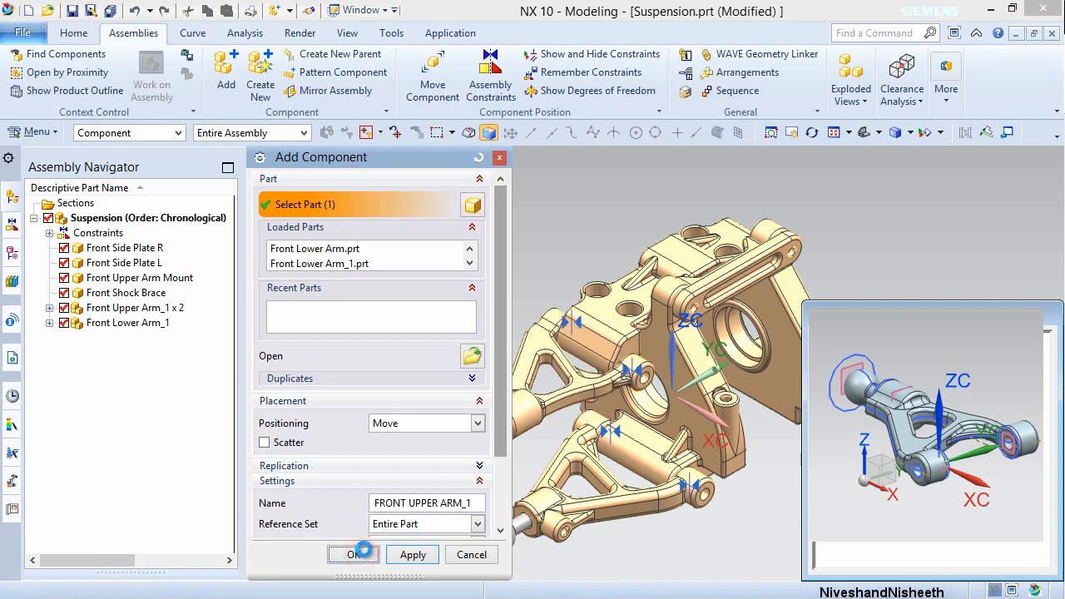
{"action": "left_click", "coordinate": [357, 552]}
{"action": "middle_click", "coordinate": [502, 289]}
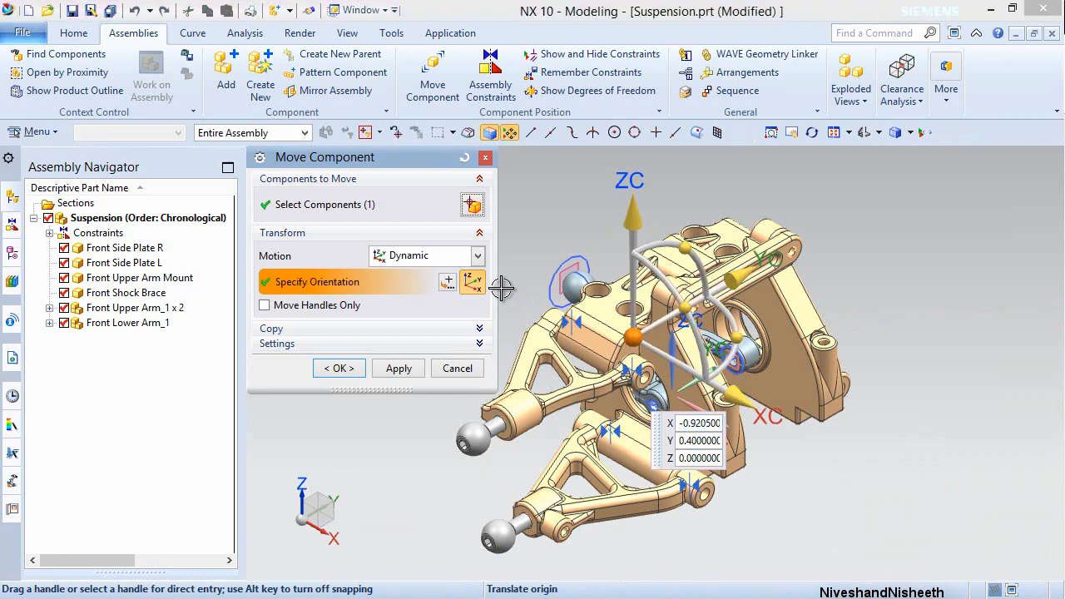
{"action": "middle_click", "coordinate": [501, 288]}
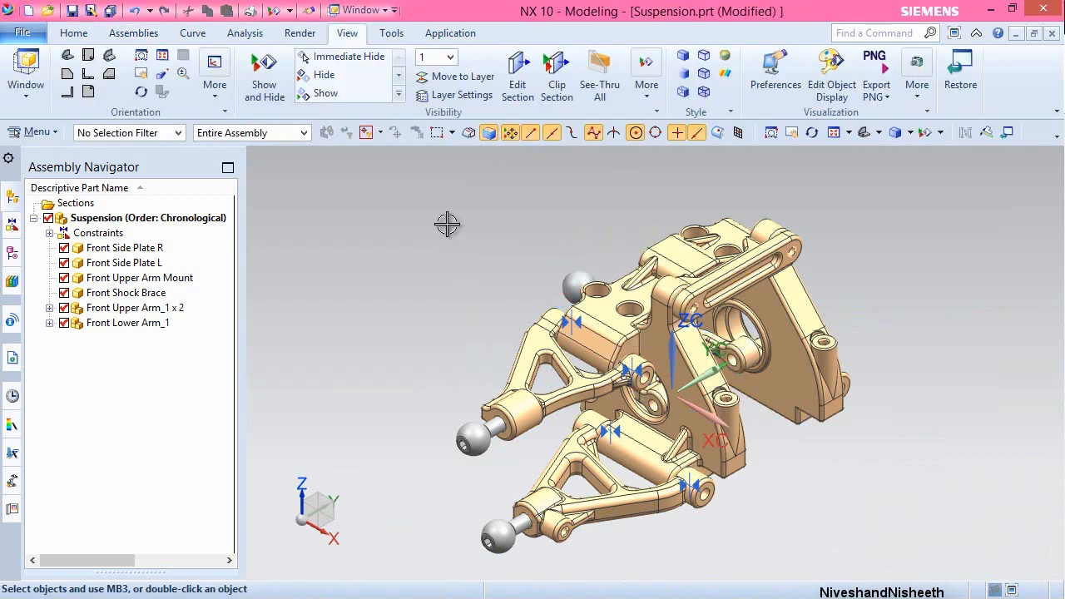
- Move the new Front Upper Arm_1 beyond Front Side Plate L and rotate it about its ZC axis so its ball end faces outward
{"action": "left_click", "coordinate": [135, 35]}
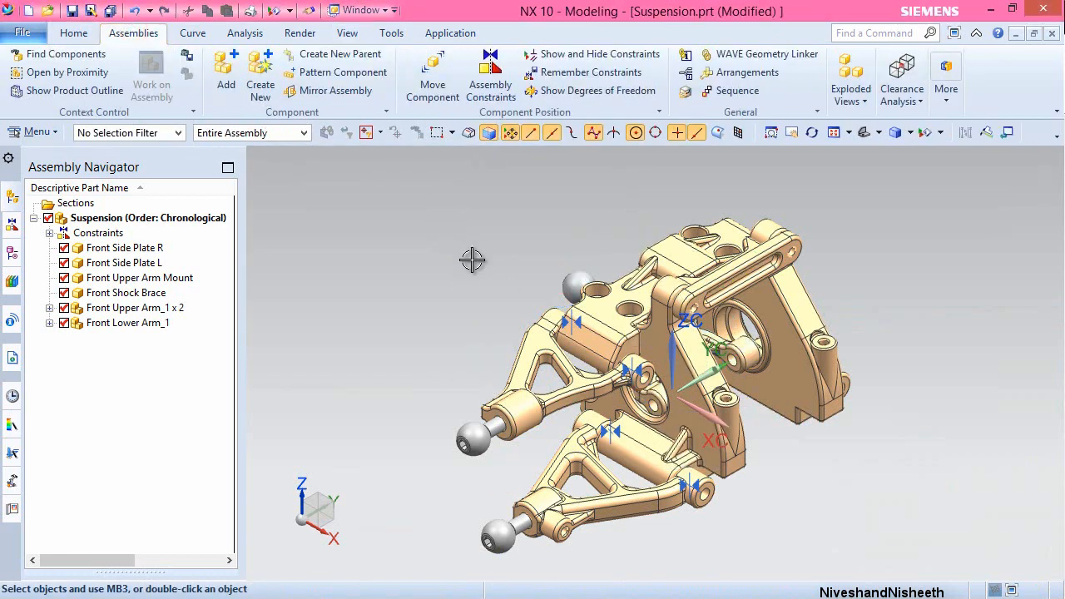
{"action": "left_click", "coordinate": [540, 304]}
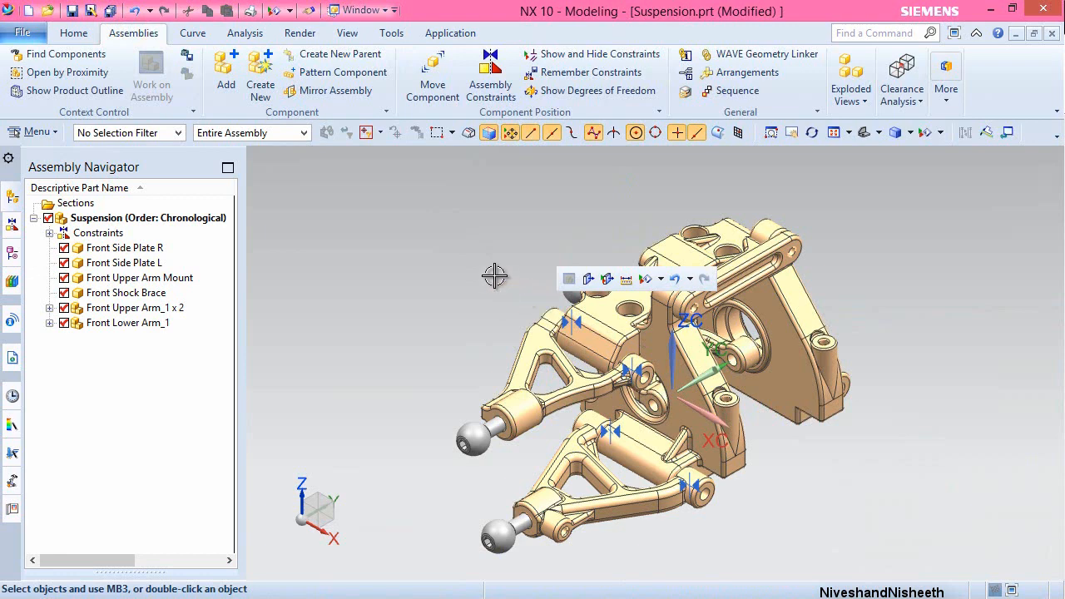
{"action": "left_click", "coordinate": [431, 94]}
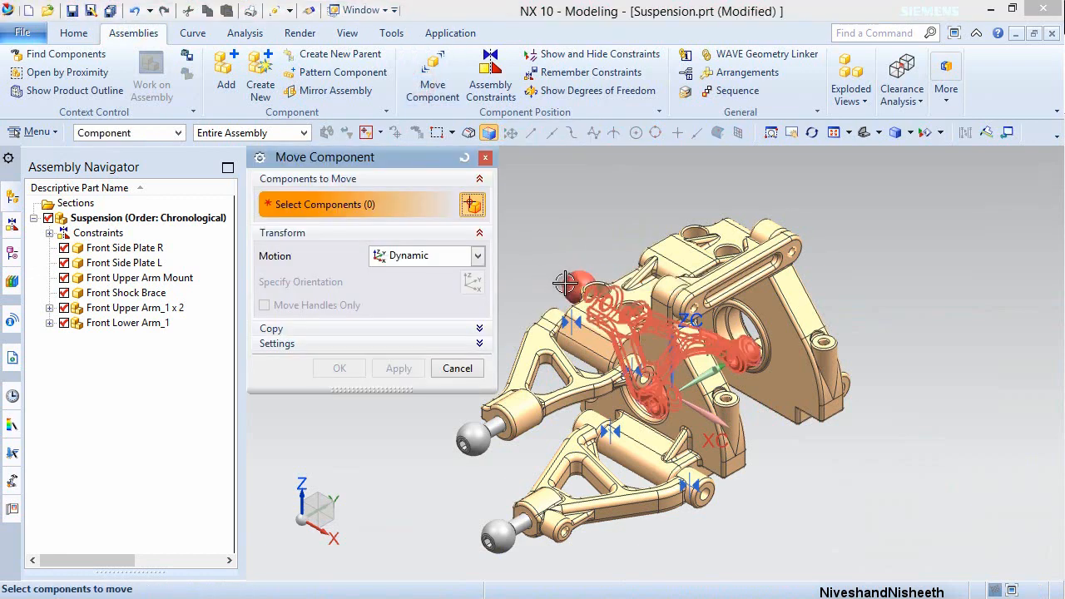
{"action": "left_click", "coordinate": [565, 283]}
{"action": "middle_click", "coordinate": [556, 251]}
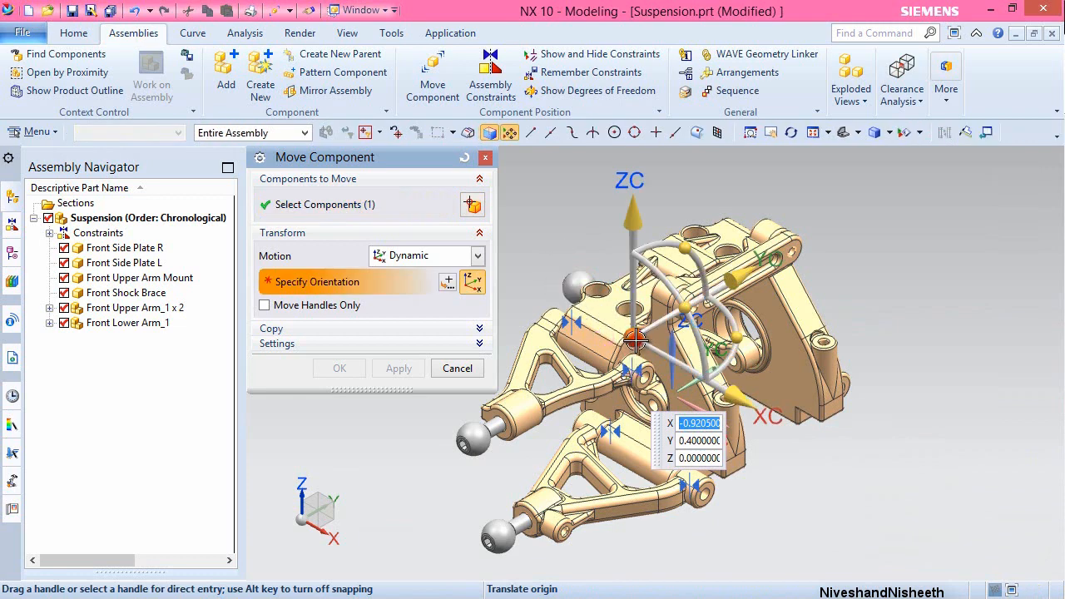
{"action": "left_click_drag", "start_coordinate": [635, 339], "coordinate": [927, 245]}
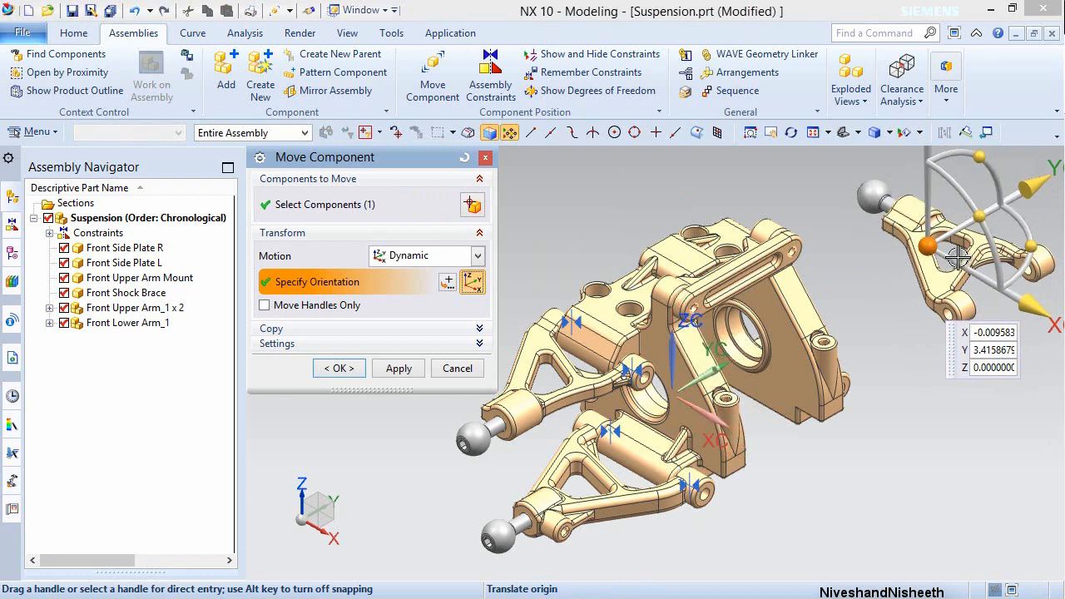
{"action": "left_click_drag", "start_coordinate": [1034, 241], "coordinate": [923, 306]}
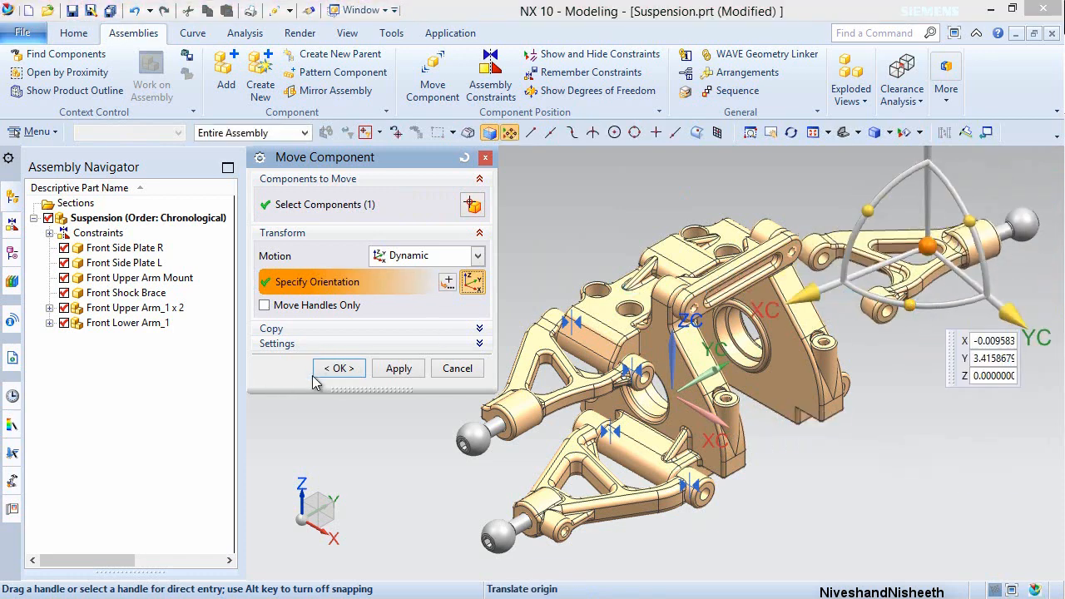
{"action": "left_click", "coordinate": [336, 369]}
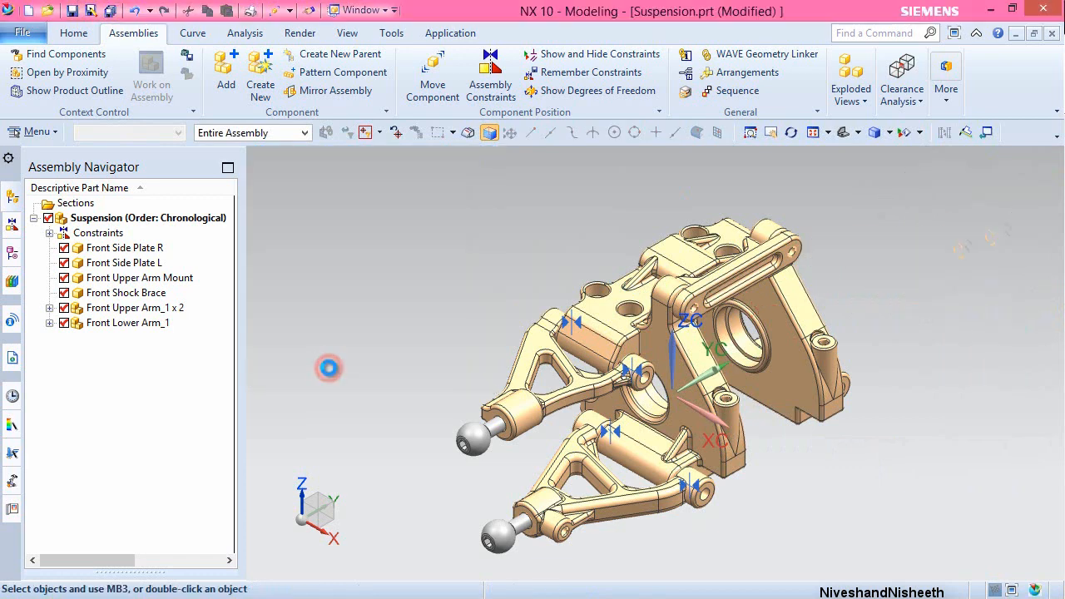
- Align the new upper arm's near hinge bore with the Front Upper Arm Mount's pin hole using a Touch Align constraint with Infer Center/Axis
{"action": "left_click", "coordinate": [490, 90]}
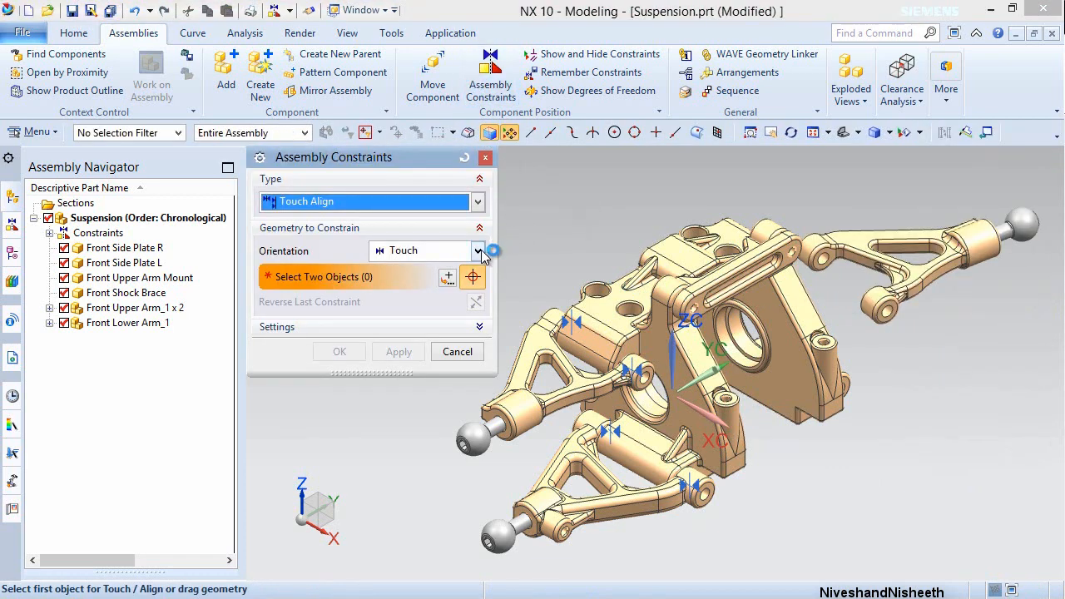
{"action": "left_click", "coordinate": [478, 250]}
{"action": "left_click", "coordinate": [429, 321]}
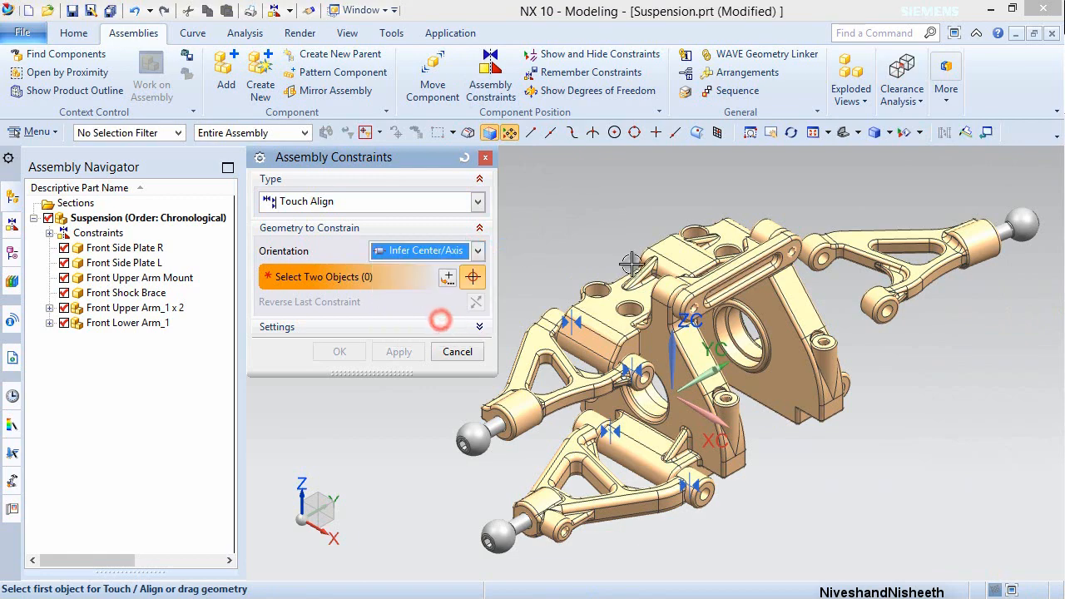
{"action": "scroll", "coordinate": [857, 275], "scroll_direction": "up", "scroll_amount": 6}
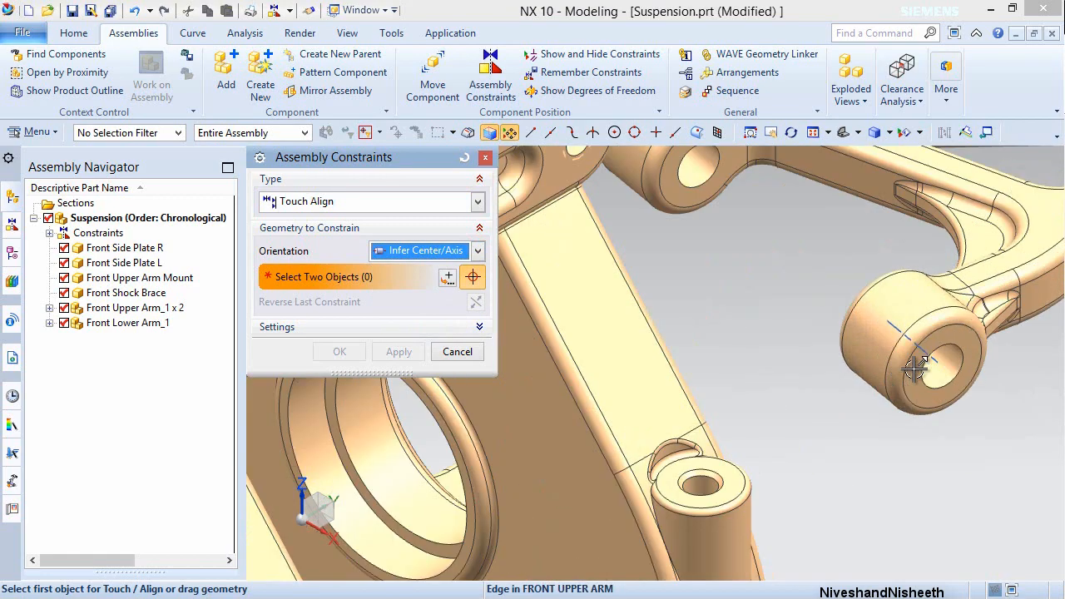
{"action": "scroll", "coordinate": [915, 366], "scroll_direction": "up", "scroll_amount": 2}
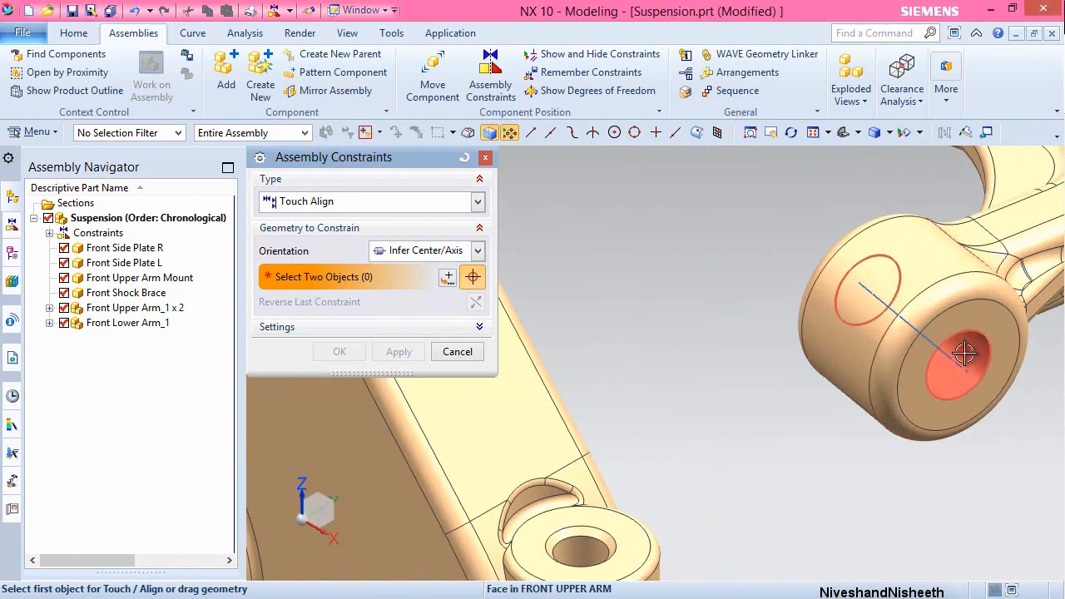
{"action": "left_click", "coordinate": [965, 353]}
{"action": "scroll", "coordinate": [853, 390], "scroll_direction": "down", "scroll_amount": 4}
{"action": "middle_click_drag", "start_coordinate": [687, 250], "coordinate": [591, 296], "text": "shift"}
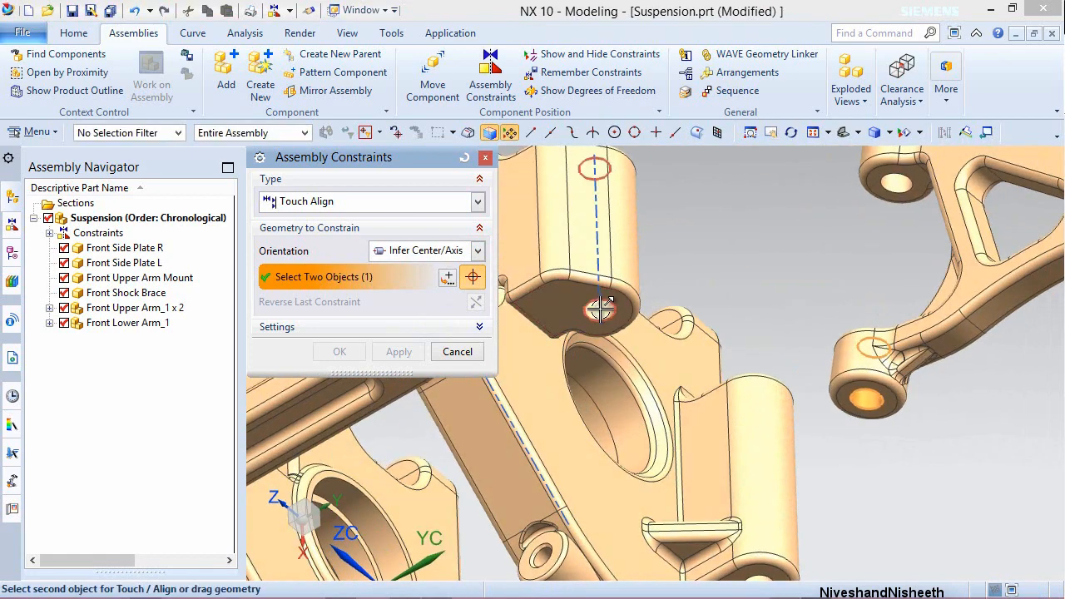
{"action": "left_click", "coordinate": [600, 310]}
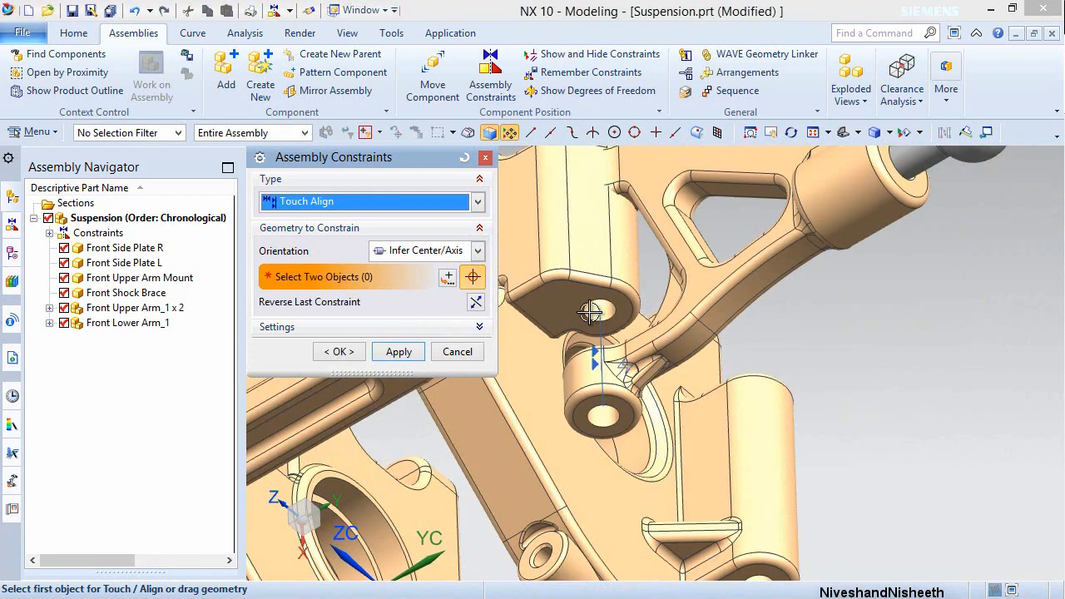
{"action": "left_click", "coordinate": [398, 350]}
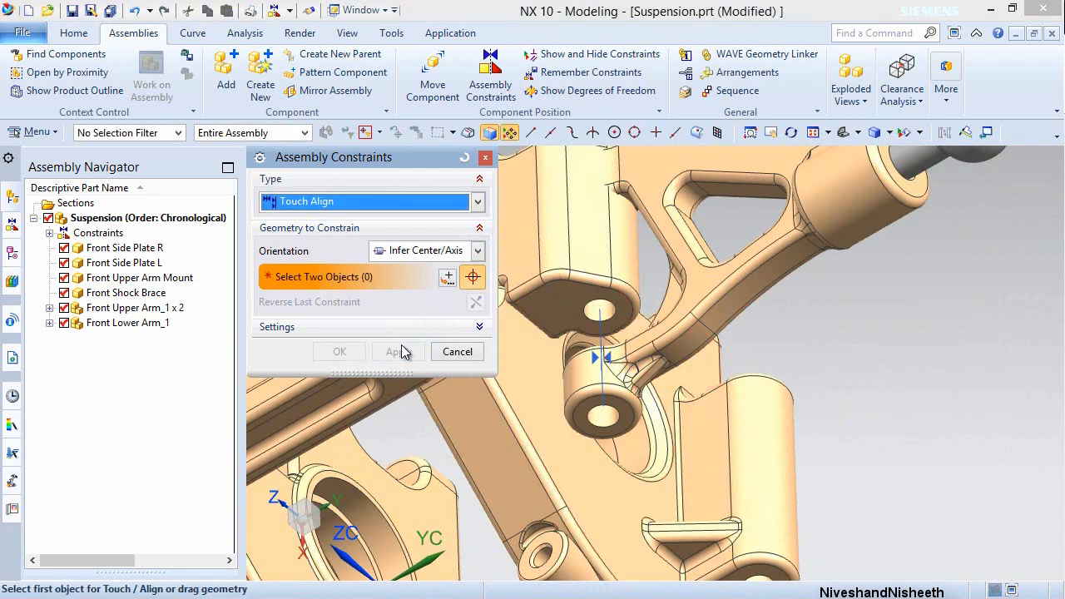
{"action": "left_click", "coordinate": [457, 352]}
- Touch-align the inner face of the new upper arm's far hinge boss with the end face of the Front Upper Arm Mount
{"action": "scroll", "coordinate": [708, 353], "scroll_direction": "down", "scroll_amount": 2}
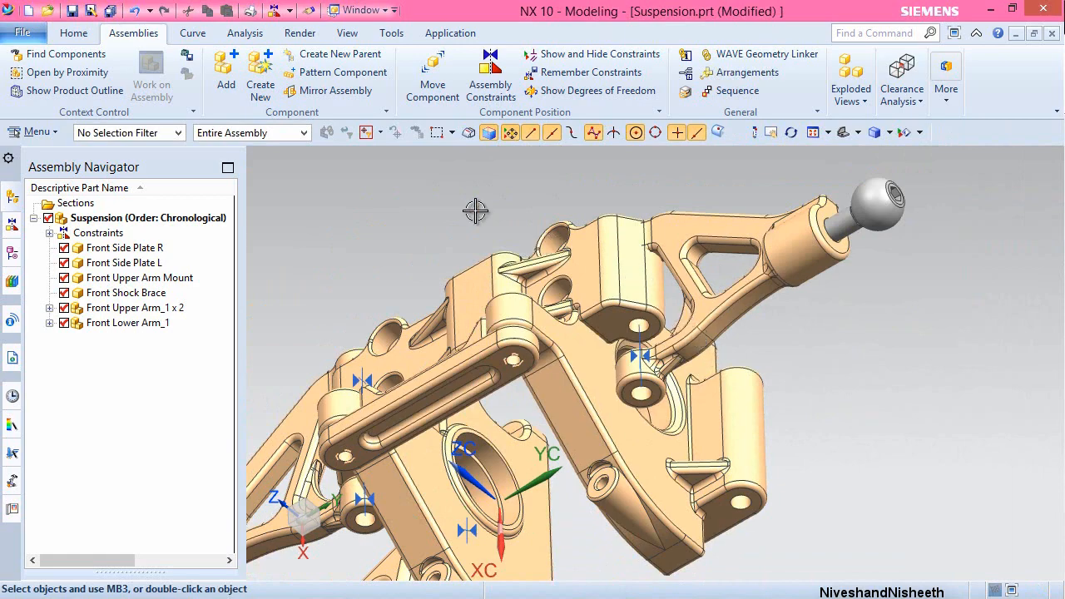
{"action": "left_click", "coordinate": [490, 75]}
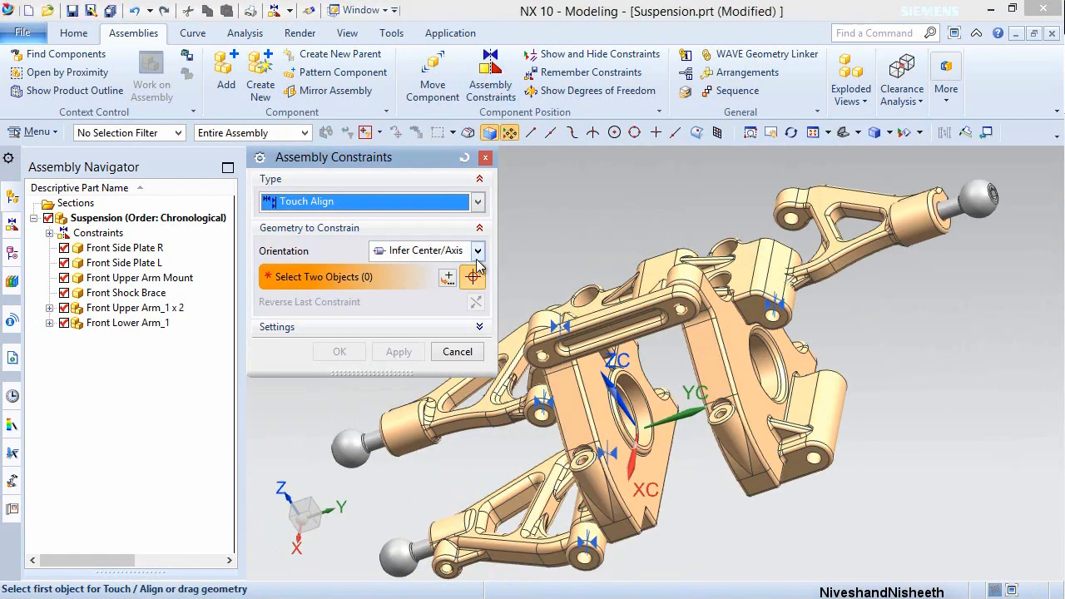
{"action": "left_click", "coordinate": [478, 254]}
{"action": "left_click", "coordinate": [420, 284]}
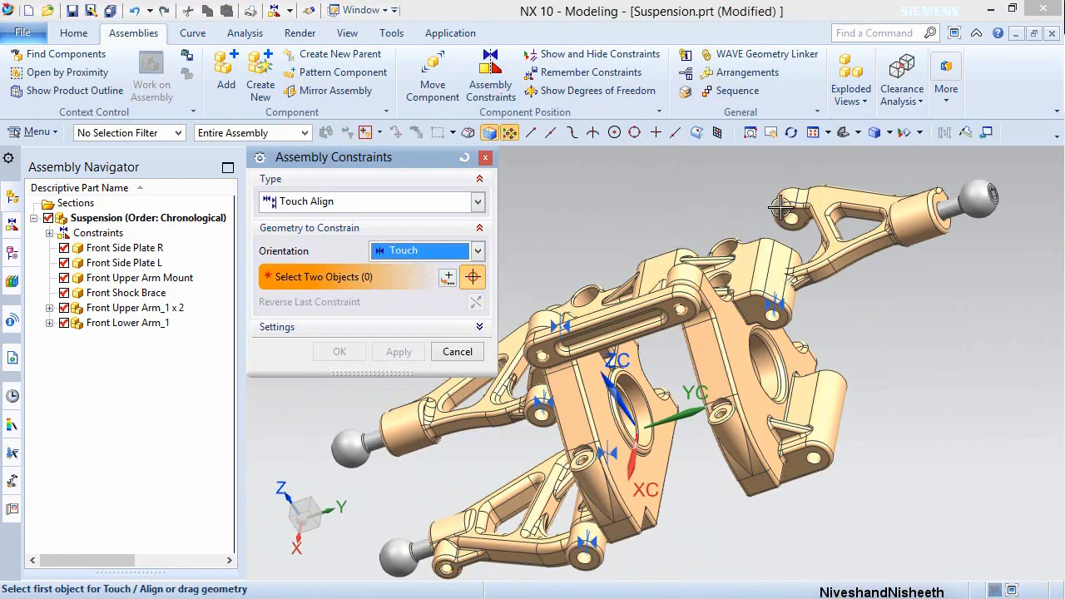
{"action": "scroll", "coordinate": [780, 208], "scroll_direction": "up", "scroll_amount": 5}
{"action": "left_click", "coordinate": [805, 245]}
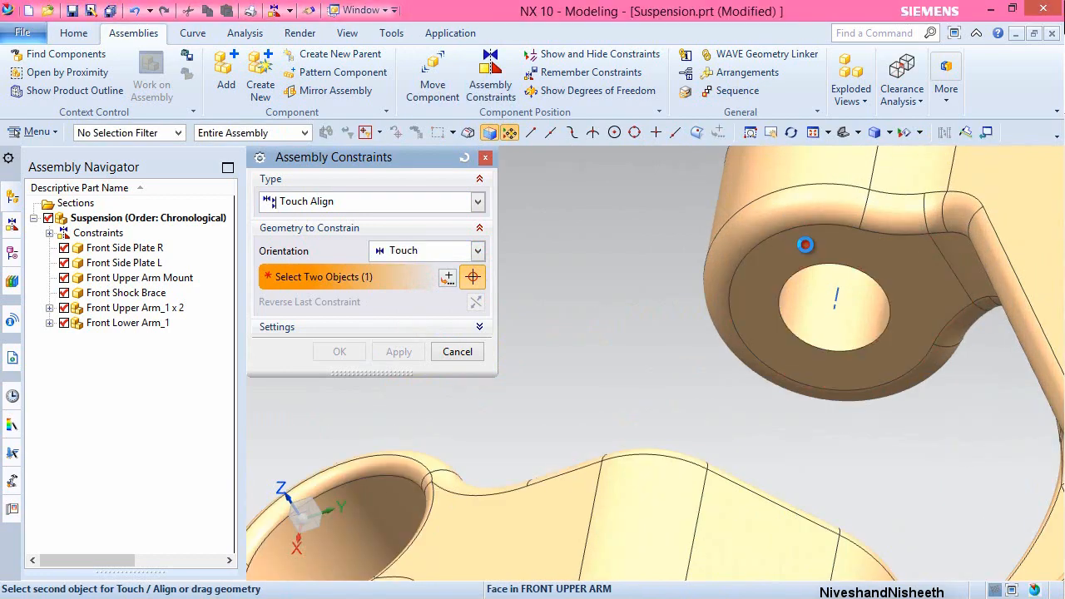
{"action": "scroll", "coordinate": [791, 245], "scroll_direction": "down", "scroll_amount": 6}
{"action": "middle_click_drag", "start_coordinate": [733, 255], "coordinate": [718, 318]}
{"action": "left_click", "coordinate": [749, 533]}
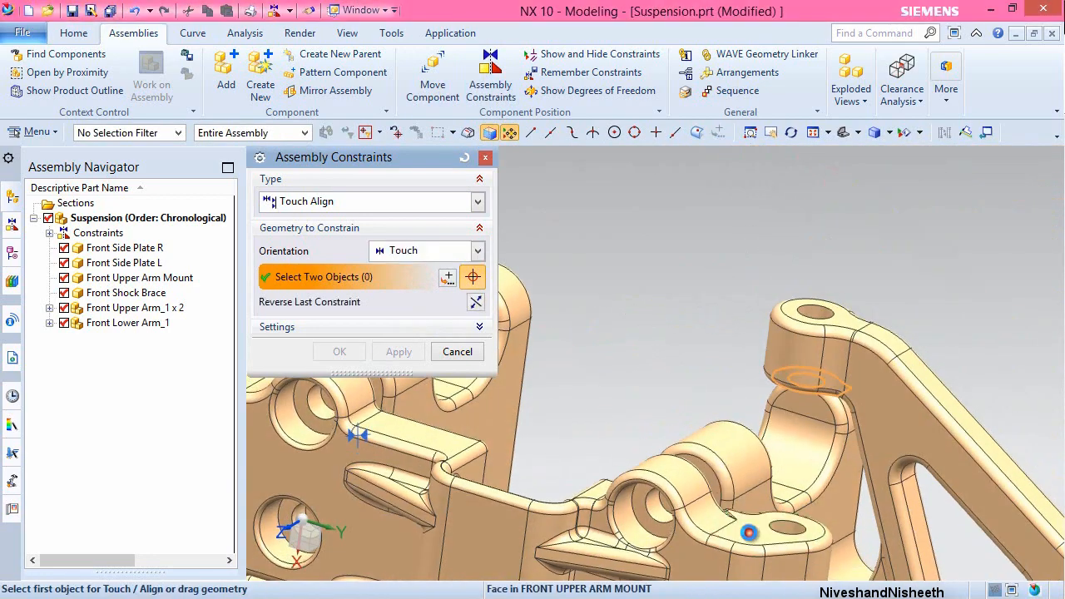
{"action": "left_click", "coordinate": [340, 352]}
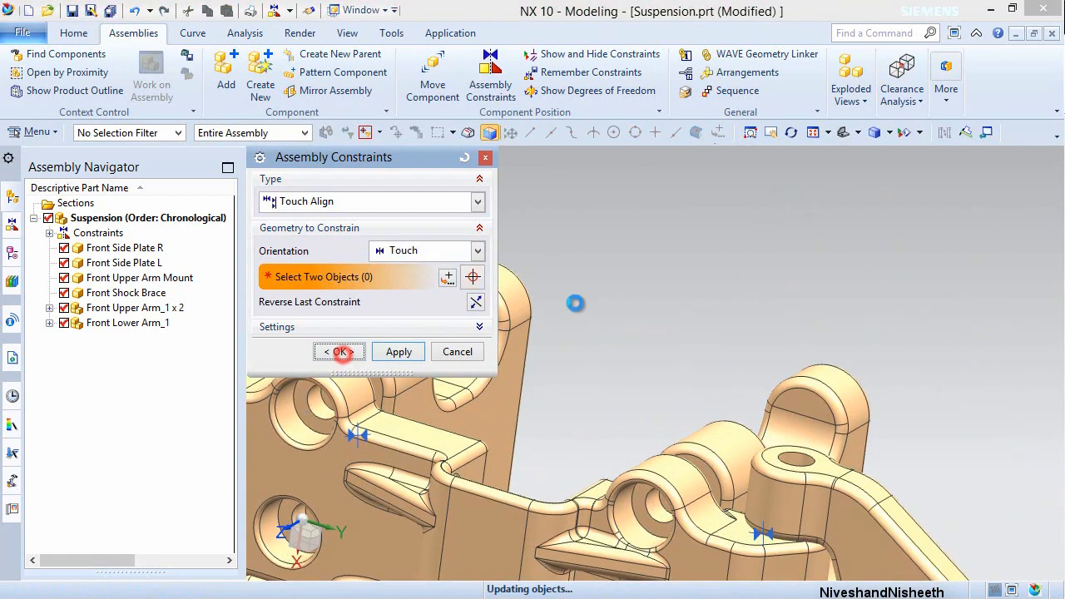
- Rotate the fitted trimetric view by -90° about the Z axis, and save the Suspension assembly
{"action": "key", "text": "ctrl+f"}
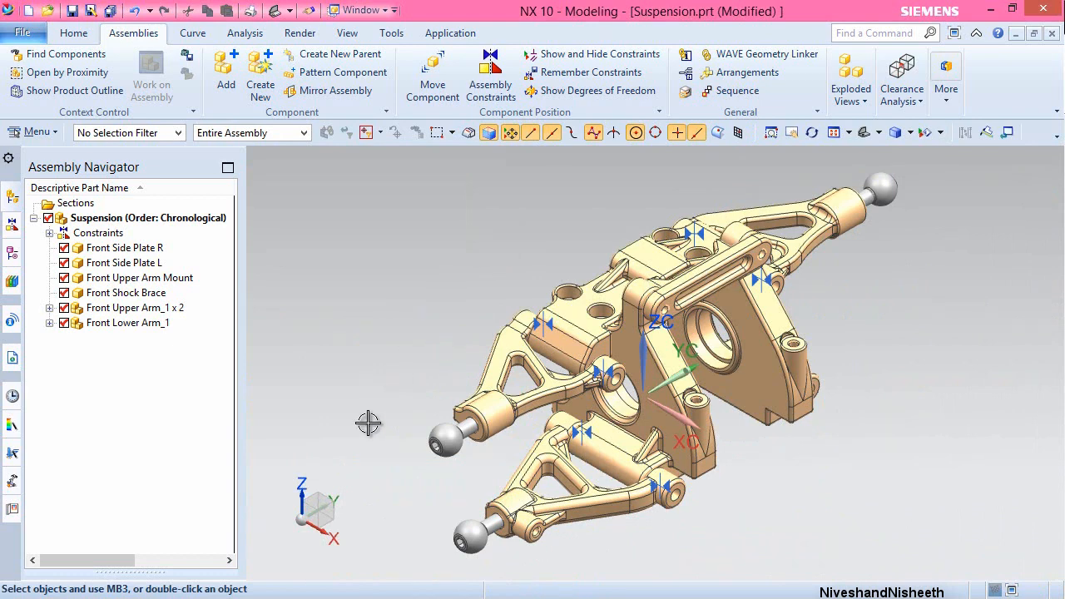
{"action": "left_click", "coordinate": [301, 497]}
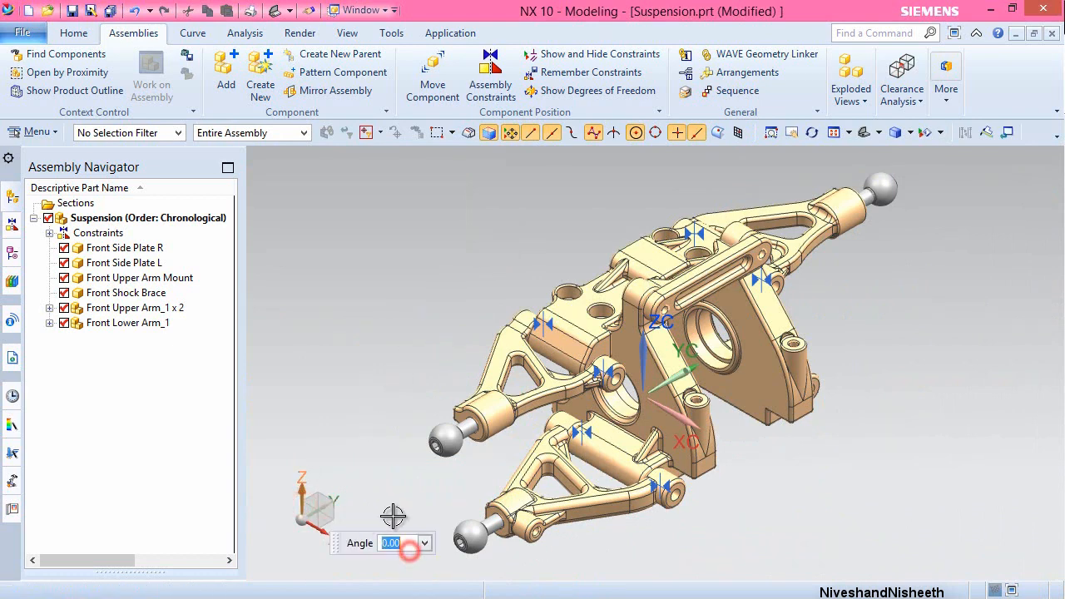
{"action": "key", "text": "Return"}
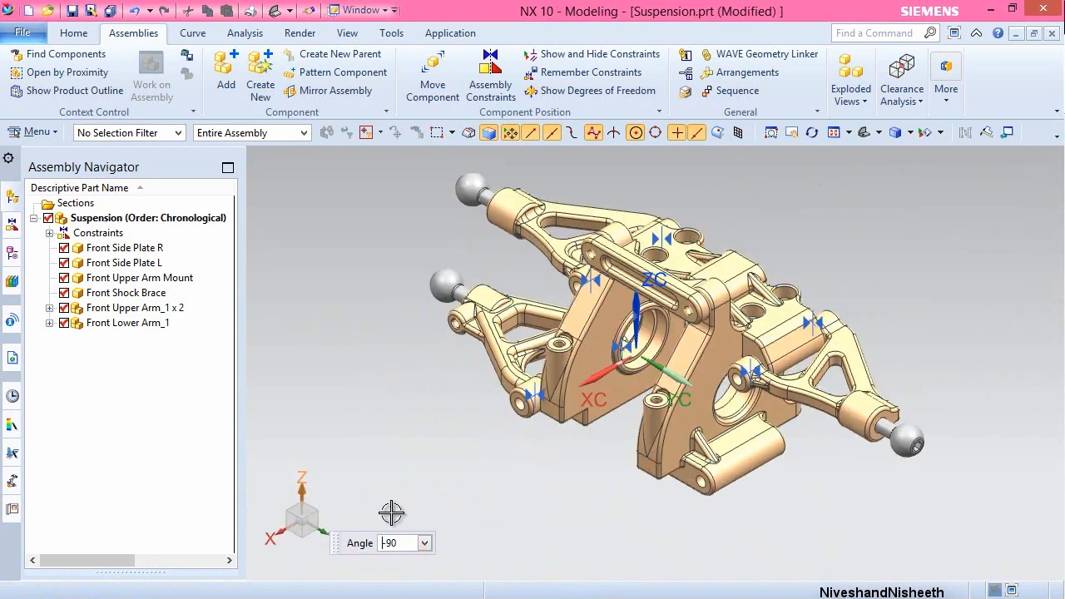
{"action": "key", "text": "Escape"}
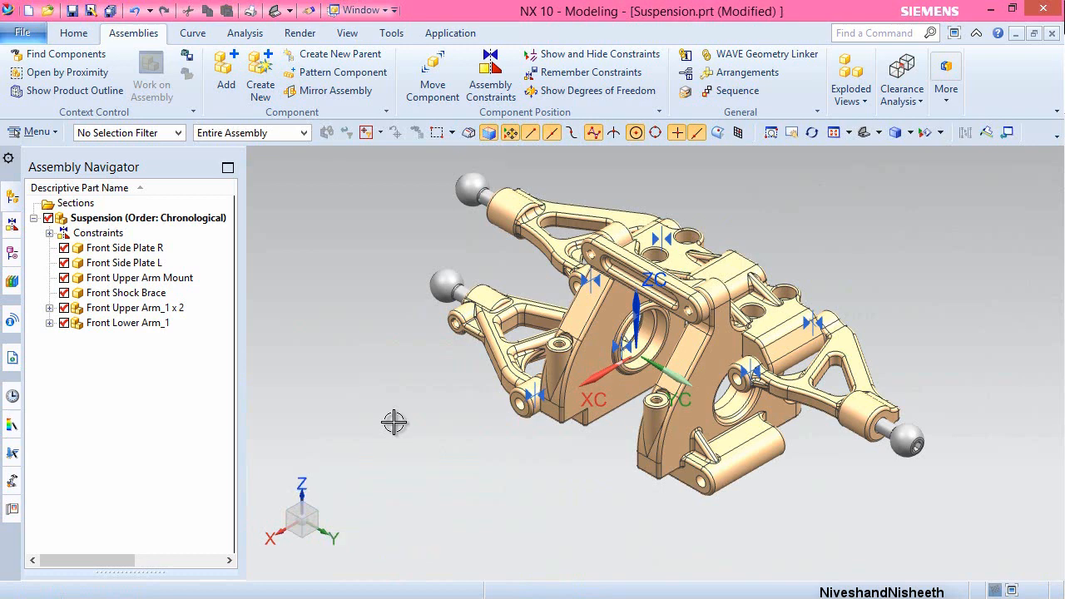
{"action": "left_click", "coordinate": [72, 10]}
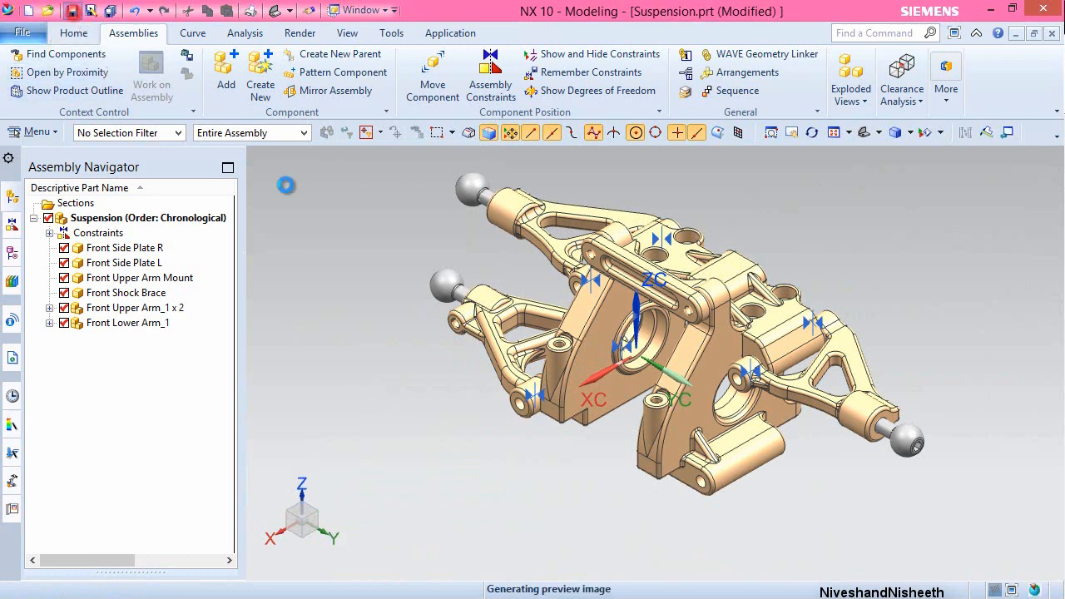
- Add a second Front Lower Arm_1 to the Suspension assembly with Move positioning, accepting its default placement point and orientation
{"action": "left_click", "coordinate": [225, 83]}
{"action": "left_click", "coordinate": [471, 357]}
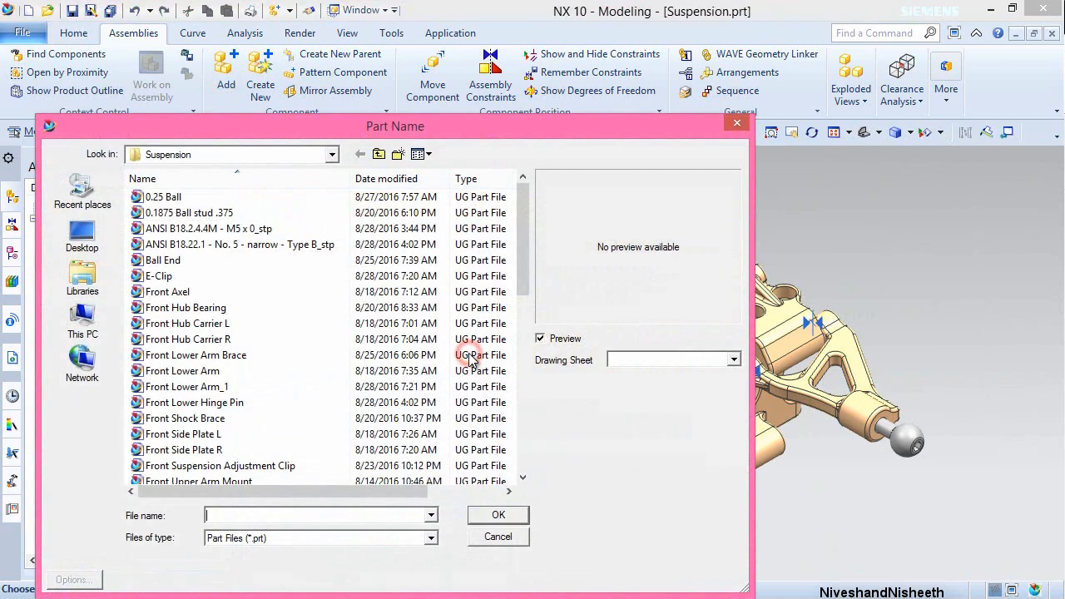
{"action": "left_click", "coordinate": [240, 387]}
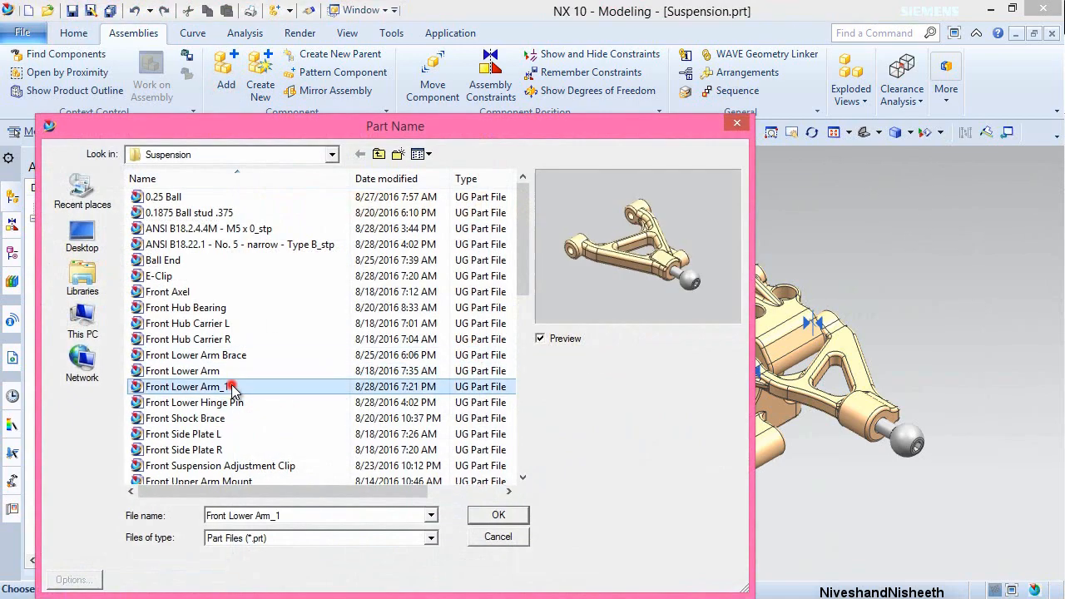
{"action": "left_click", "coordinate": [493, 515]}
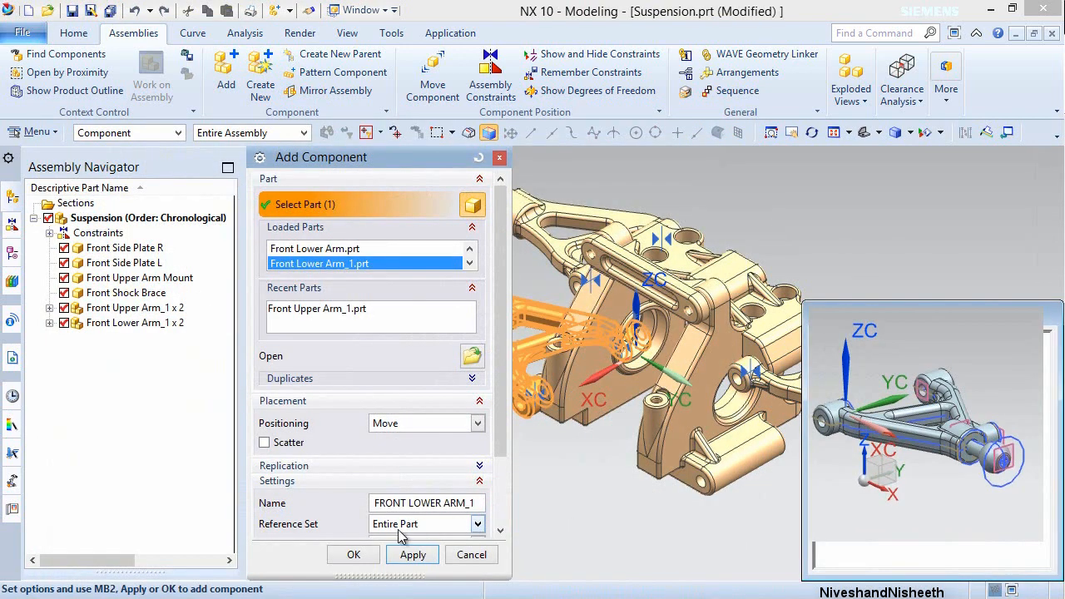
{"action": "left_click", "coordinate": [352, 556]}
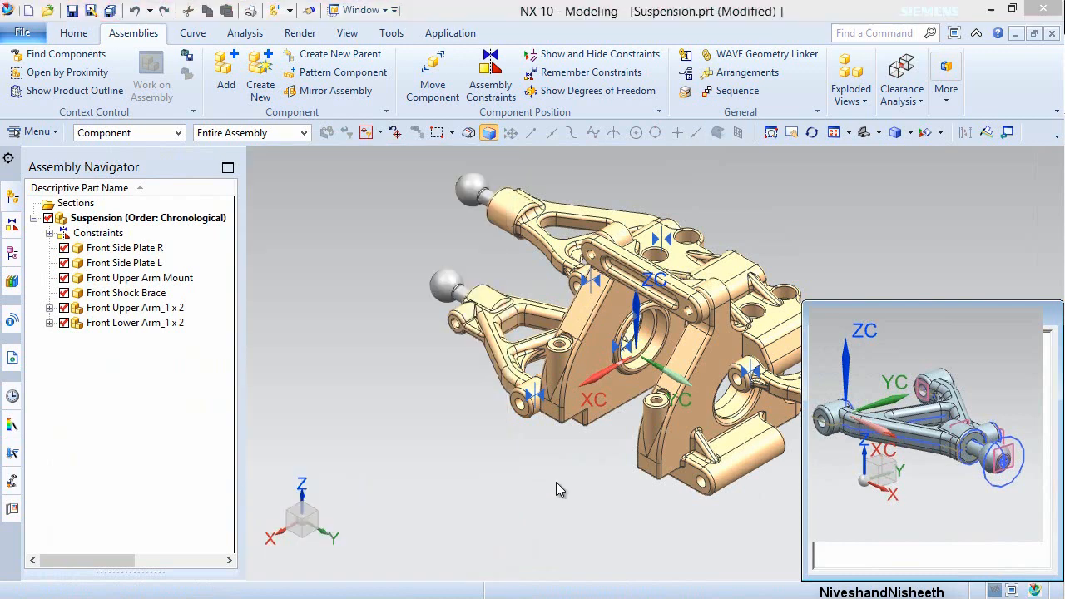
{"action": "left_click", "coordinate": [350, 448]}
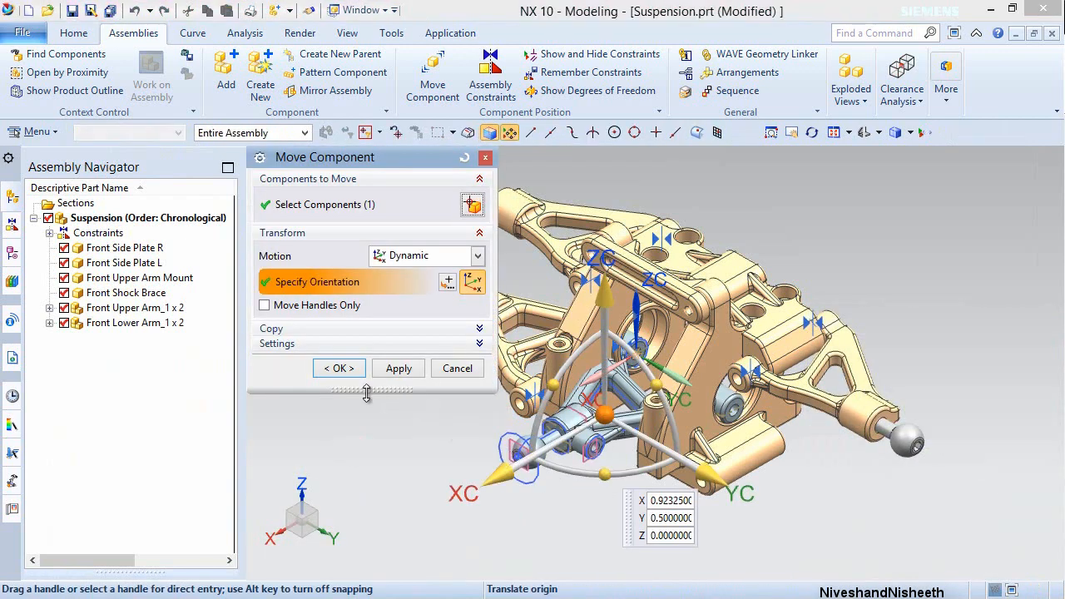
{"action": "left_click", "coordinate": [347, 371]}
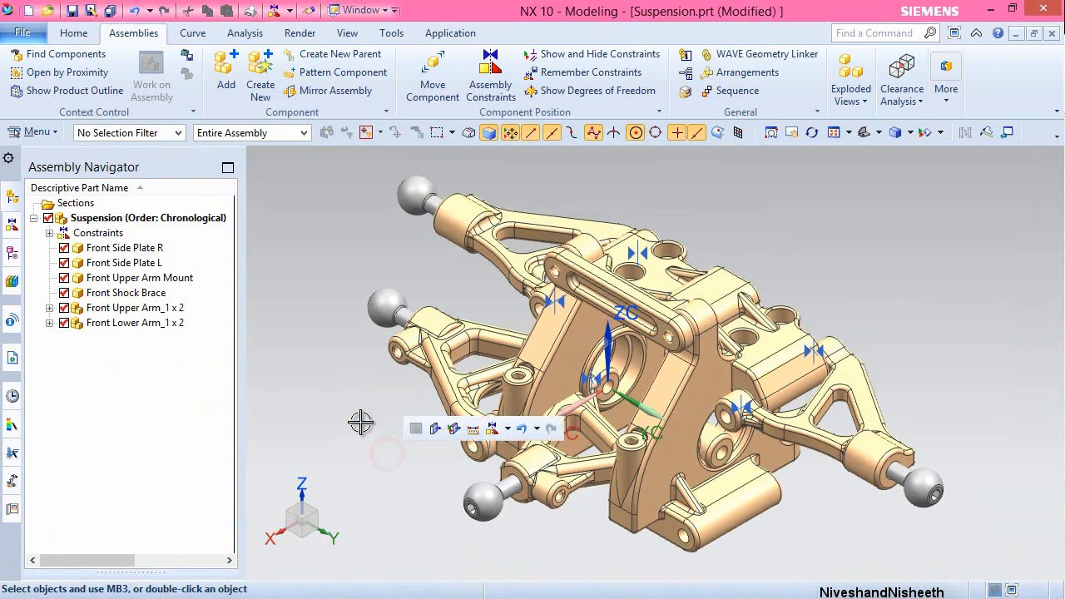
- Rotate the new Front Lower Arm_1 by 270° about its ZC axis and flip it over about its YC axis
{"action": "left_click", "coordinate": [430, 90]}
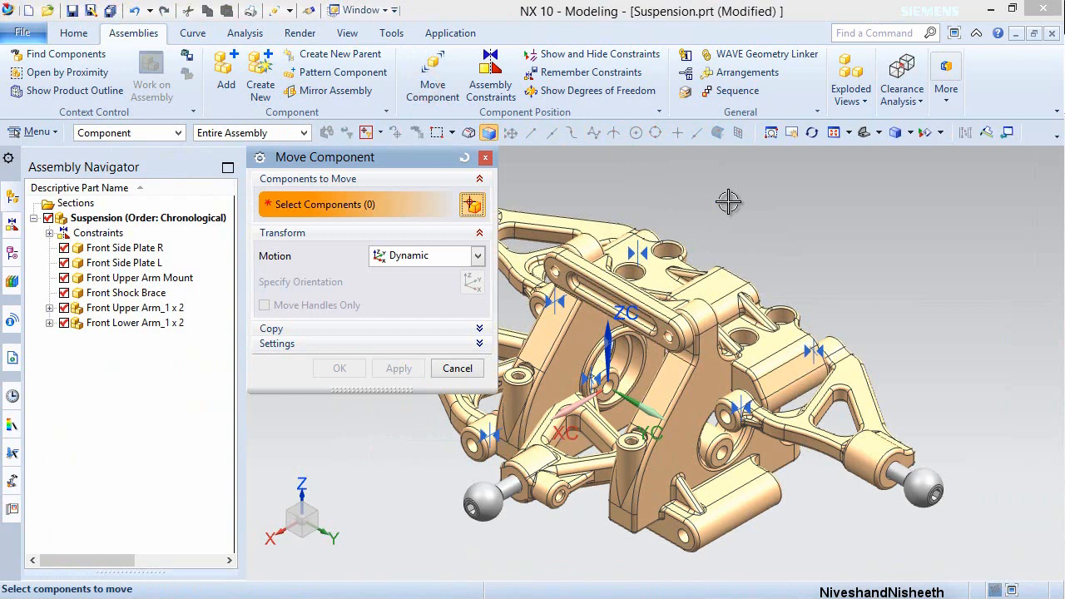
{"action": "left_click", "coordinate": [474, 498]}
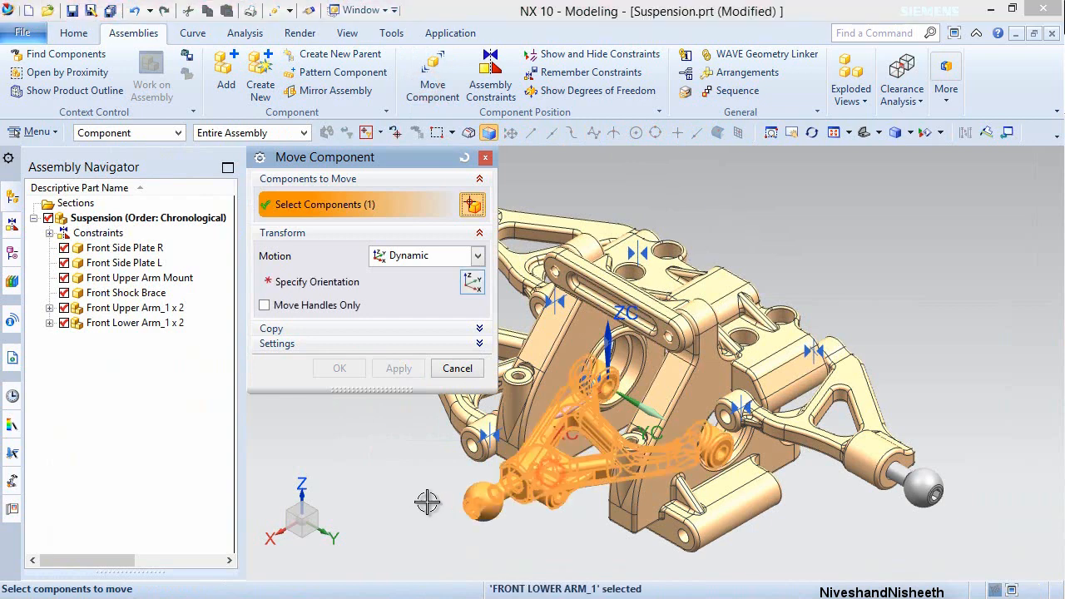
{"action": "middle_click", "coordinate": [418, 493]}
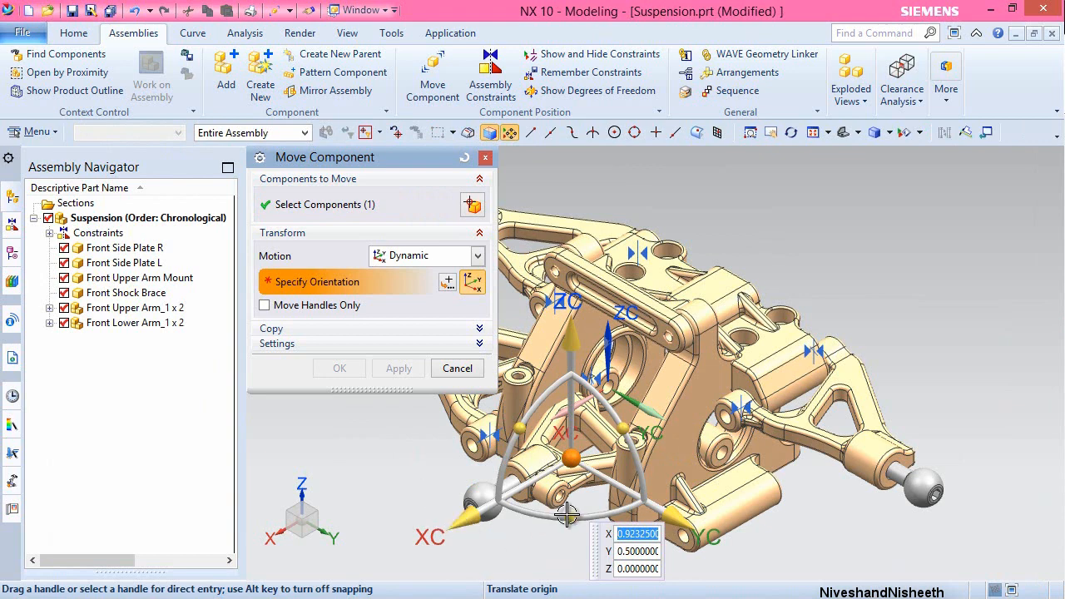
{"action": "left_click_drag", "start_coordinate": [585, 515], "coordinate": [442, 459]}
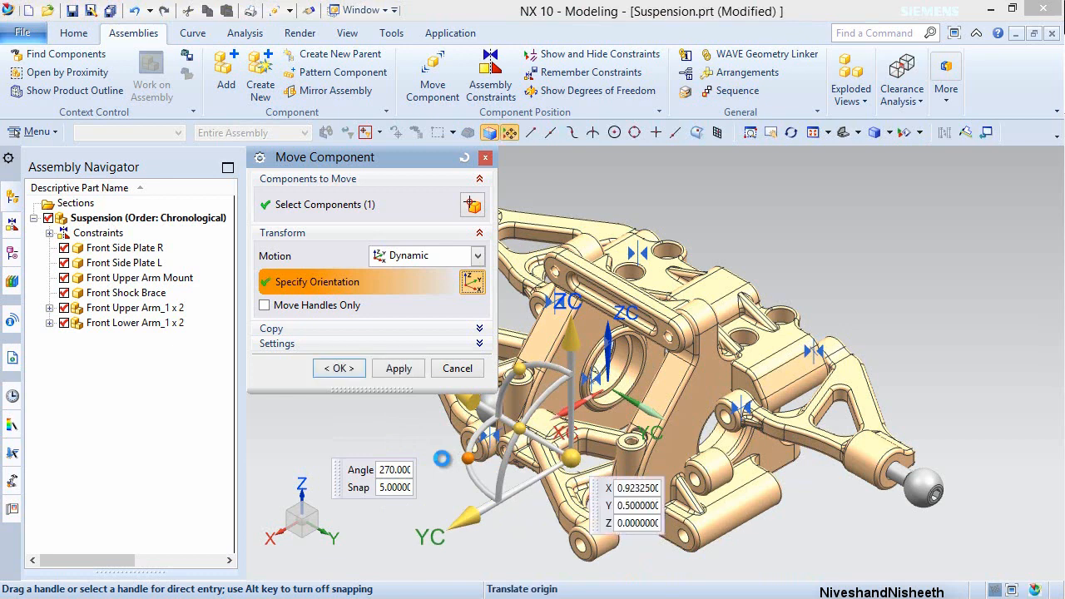
{"action": "left_click", "coordinate": [522, 369]}
{"action": "left_click_drag", "start_coordinate": [562, 372], "coordinate": [615, 578]}
{"action": "left_click", "coordinate": [340, 368]}
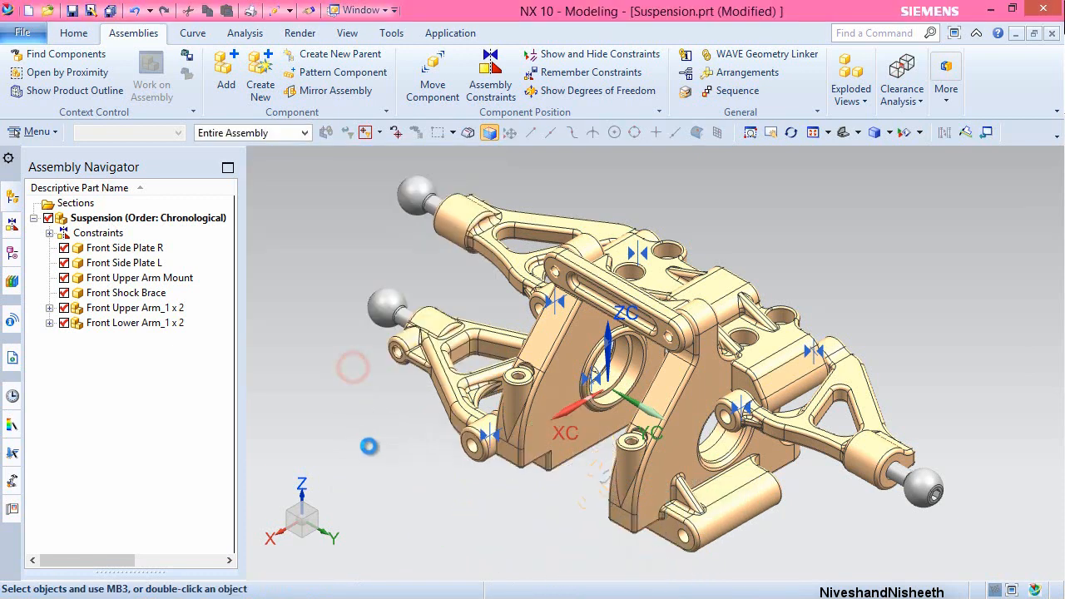
- Move the new lower arm about 1.8 along its YC axis, clear of the side plates
{"action": "left_click", "coordinate": [433, 79]}
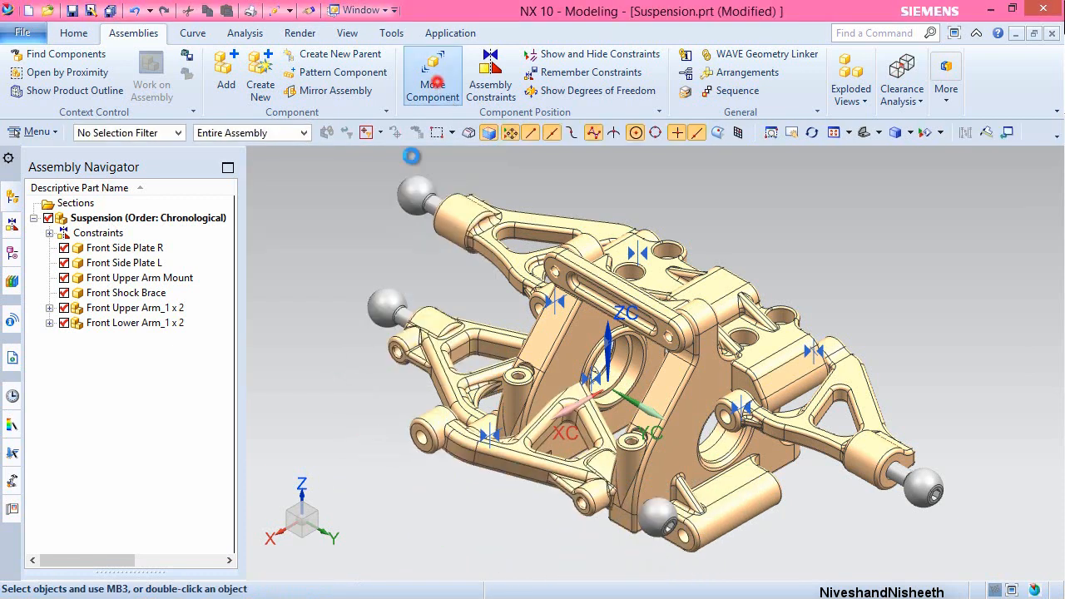
{"action": "left_click", "coordinate": [541, 466]}
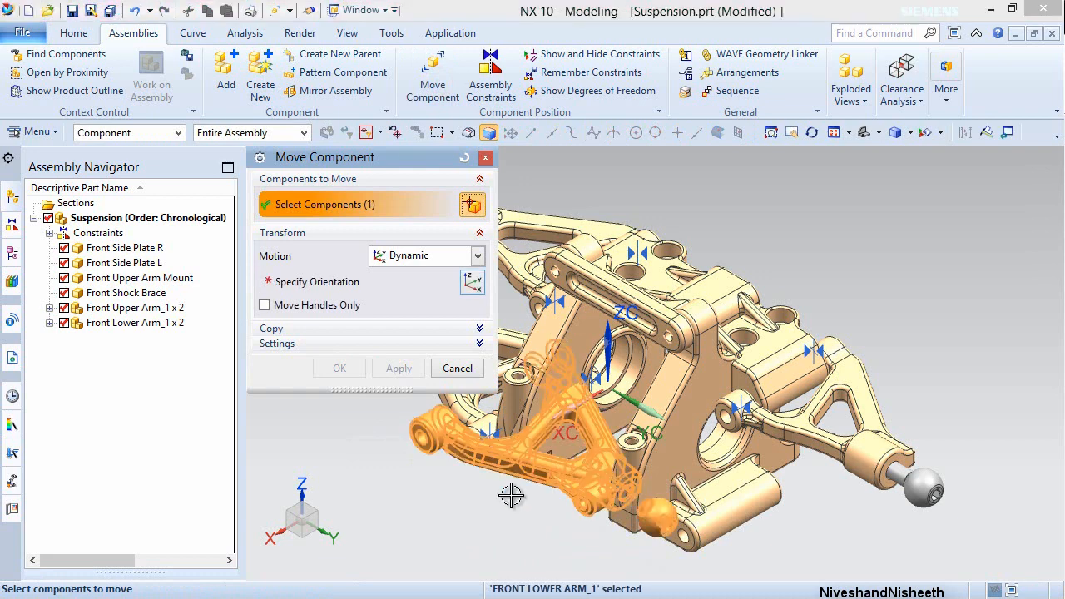
{"action": "middle_click", "coordinate": [512, 496]}
{"action": "scroll", "coordinate": [544, 405], "scroll_direction": "down", "scroll_amount": 2}
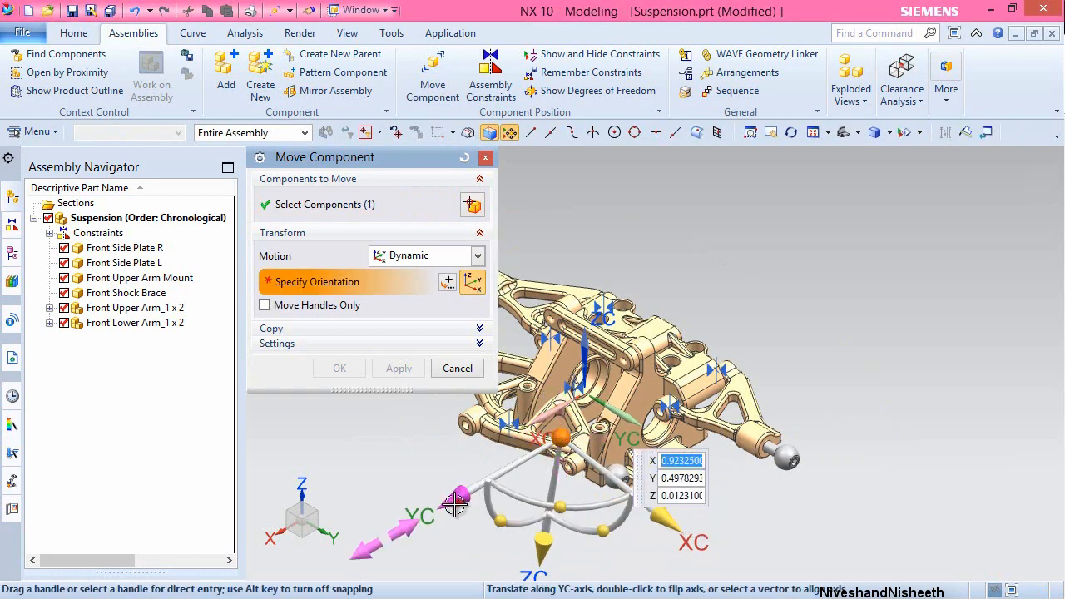
{"action": "left_click_drag", "start_coordinate": [455, 502], "coordinate": [368, 556]}
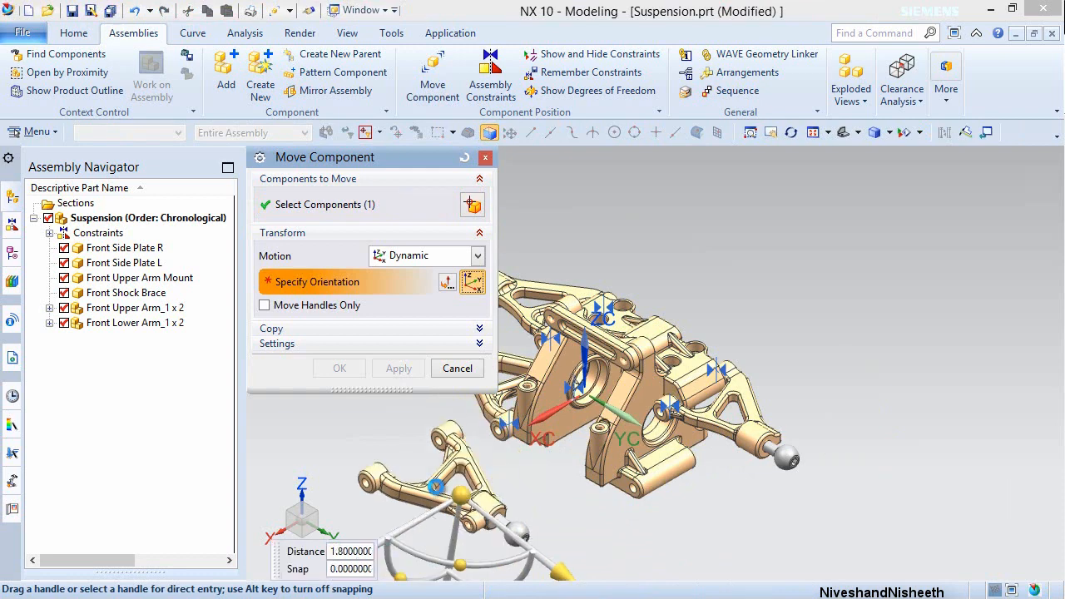
{"action": "left_click", "coordinate": [339, 367]}
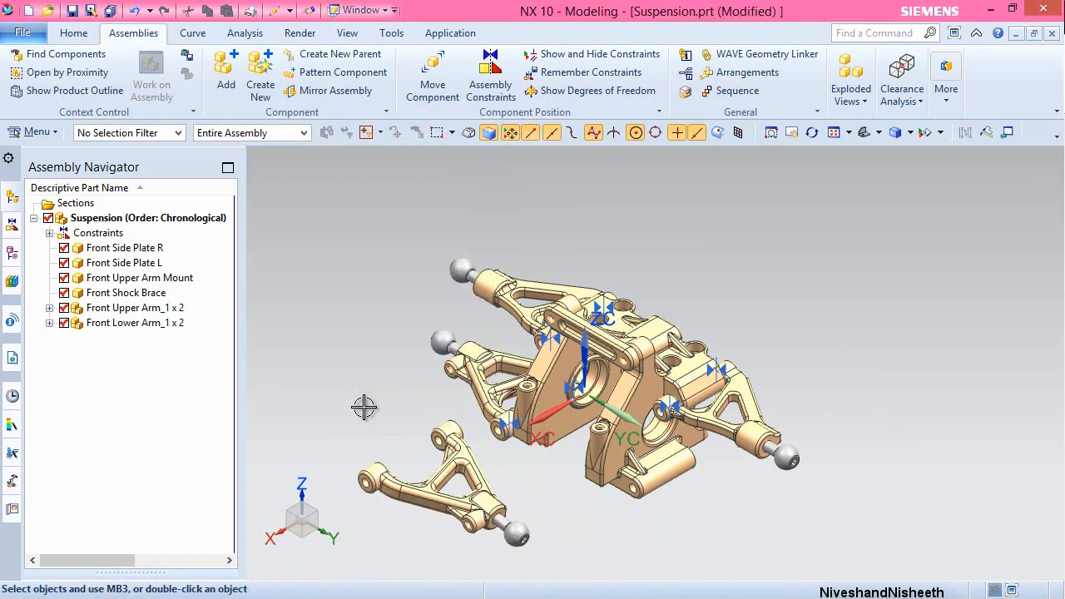
- Align the new lower arm's near hinge bore with Front Side Plate L's lower pin hole using a Touch Align constraint with Infer Center/Axis
{"action": "left_click", "coordinate": [490, 80]}
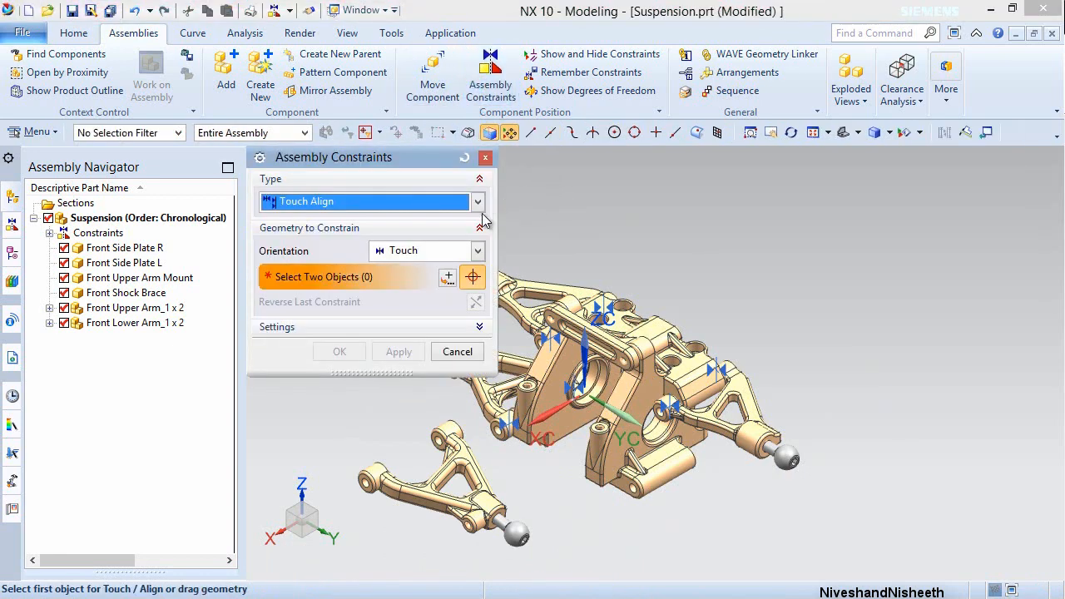
{"action": "left_click", "coordinate": [478, 251]}
{"action": "left_click", "coordinate": [427, 319]}
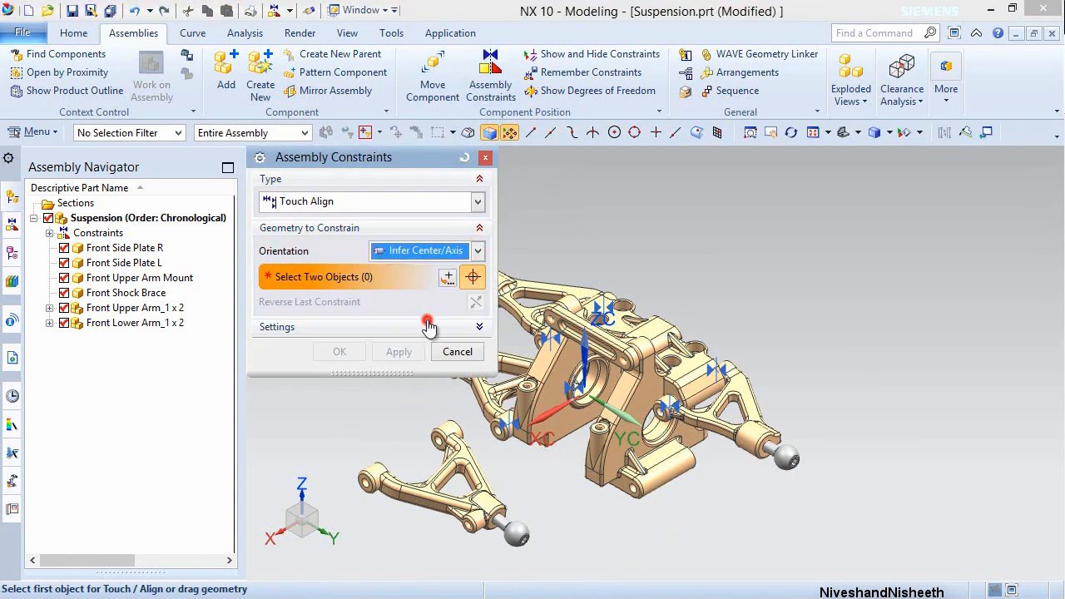
{"action": "scroll", "coordinate": [350, 482], "scroll_direction": "up", "scroll_amount": 6}
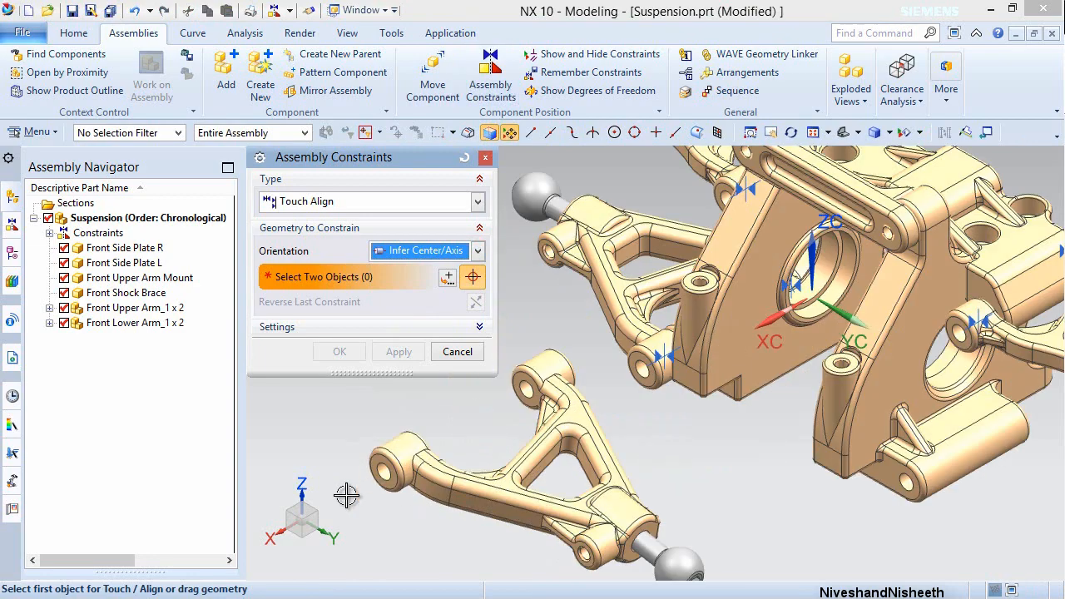
{"action": "left_click", "coordinate": [457, 428]}
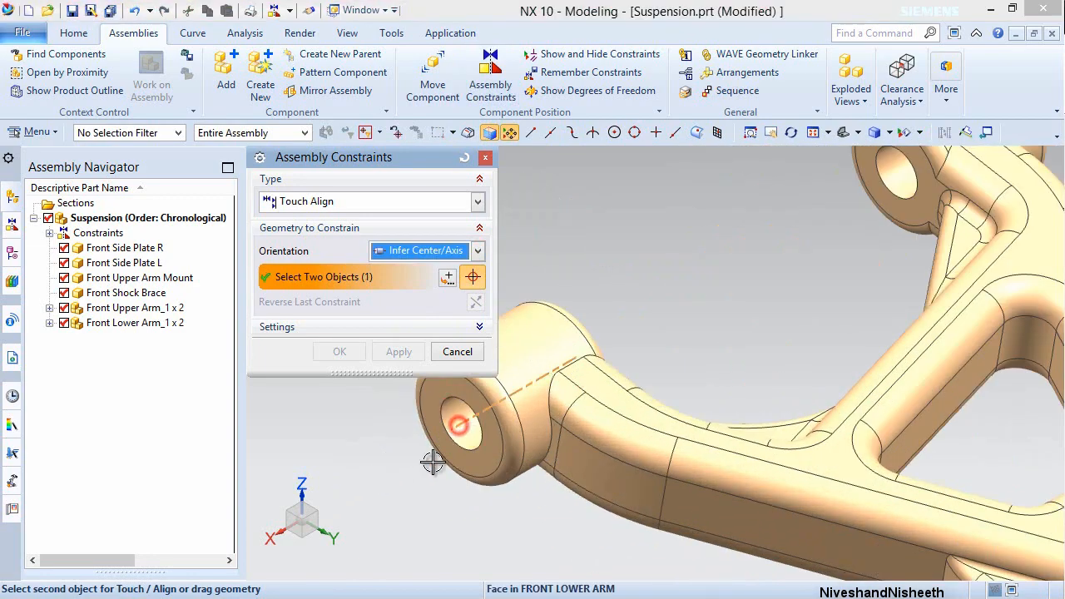
{"action": "scroll", "coordinate": [418, 469], "scroll_direction": "down", "scroll_amount": 6}
{"action": "scroll", "coordinate": [753, 479], "scroll_direction": "up", "scroll_amount": 6}
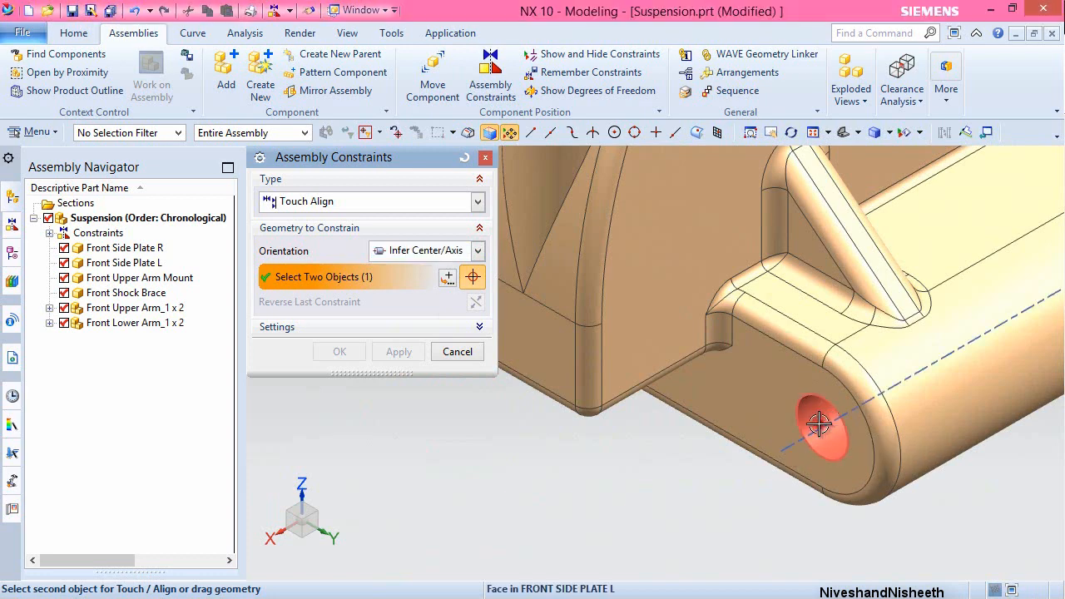
{"action": "left_click", "coordinate": [815, 431]}
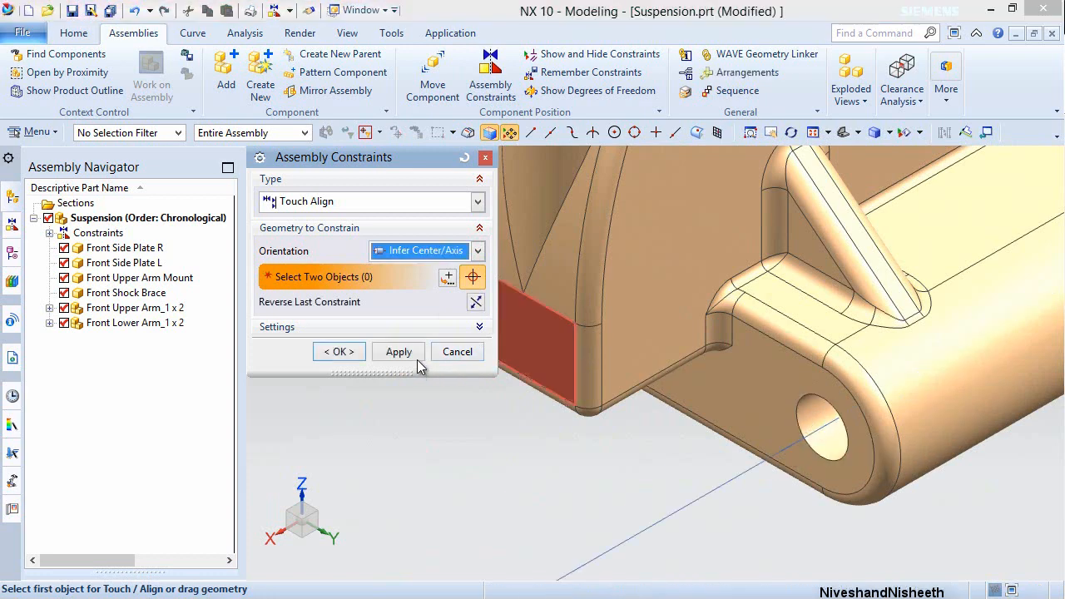
{"action": "left_click", "coordinate": [400, 353]}
- Touch-align the inner face of the new lower arm's far hinge boss with the rear end face of Front Side Plate L's hinge barrel, and restore the trimetric view
{"action": "scroll", "coordinate": [616, 442], "scroll_direction": "down", "scroll_amount": 6}
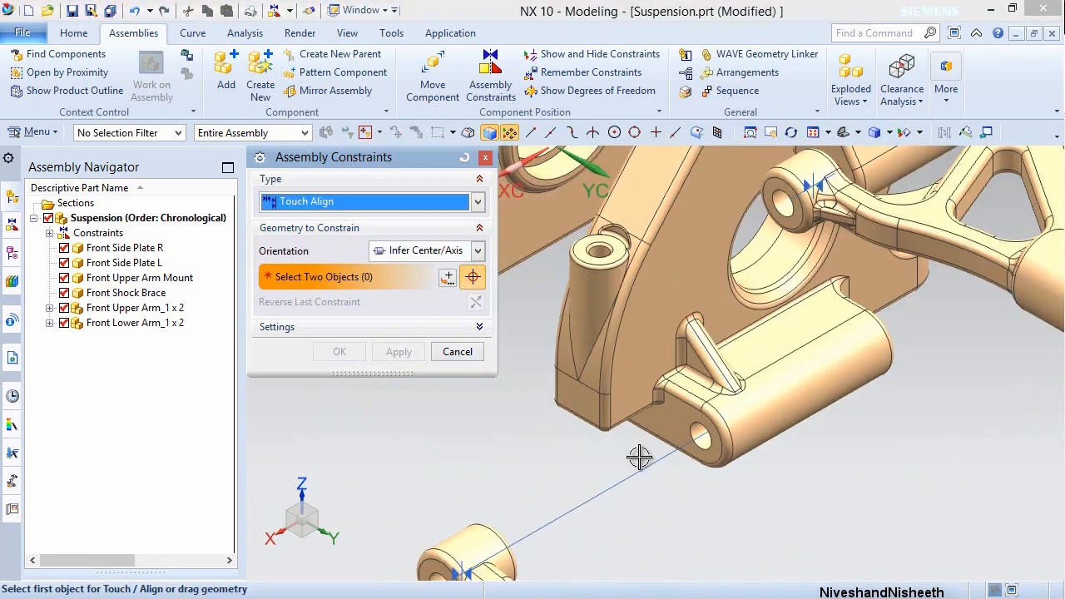
{"action": "left_click", "coordinate": [478, 251]}
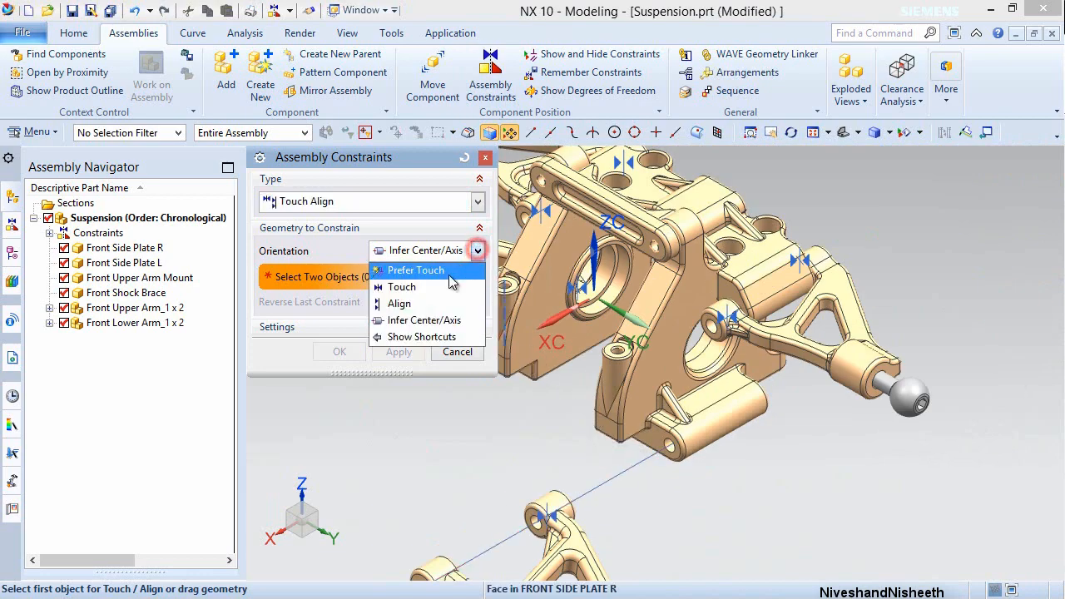
{"action": "left_click", "coordinate": [434, 285]}
{"action": "scroll", "coordinate": [561, 419], "scroll_direction": "up", "scroll_amount": 8}
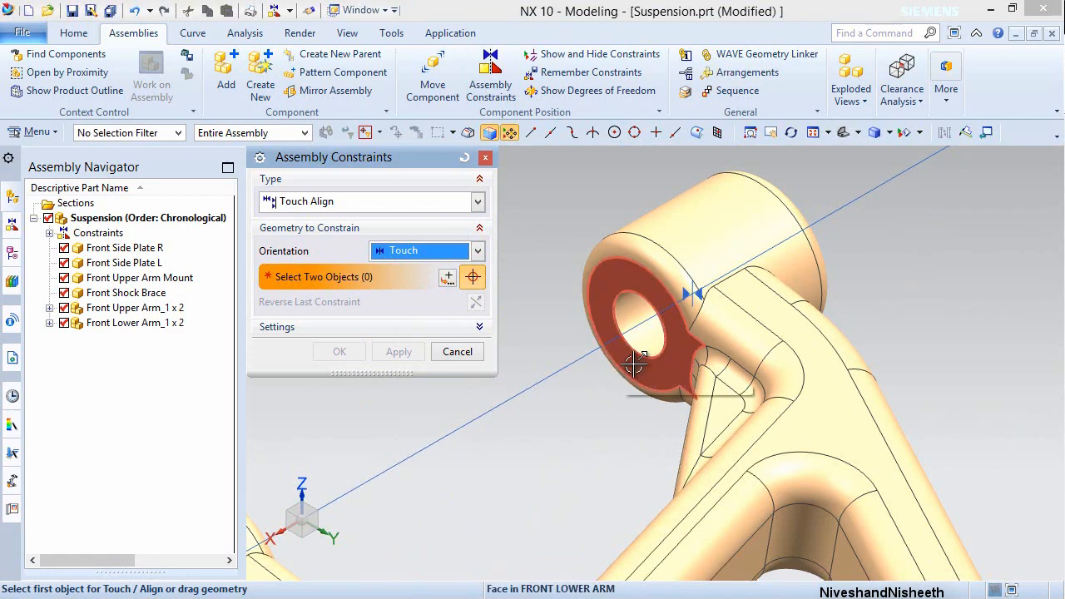
{"action": "left_click", "coordinate": [632, 365]}
{"action": "scroll", "coordinate": [632, 366], "scroll_direction": "down", "scroll_amount": 5}
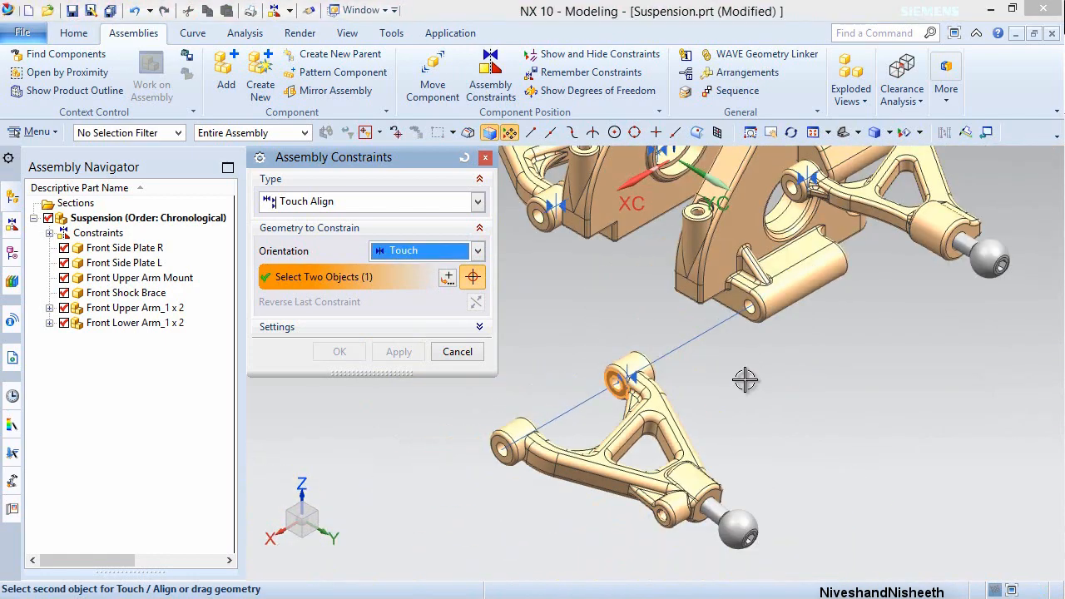
{"action": "middle_click_drag", "start_coordinate": [746, 380], "coordinate": [697, 388]}
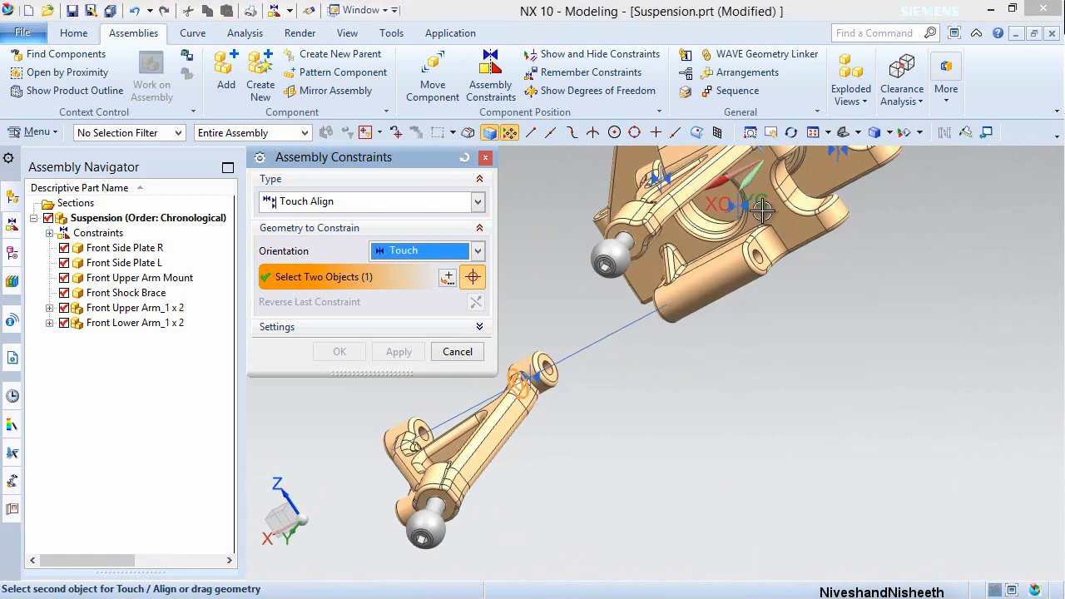
{"action": "scroll", "coordinate": [763, 212], "scroll_direction": "up", "scroll_amount": 7}
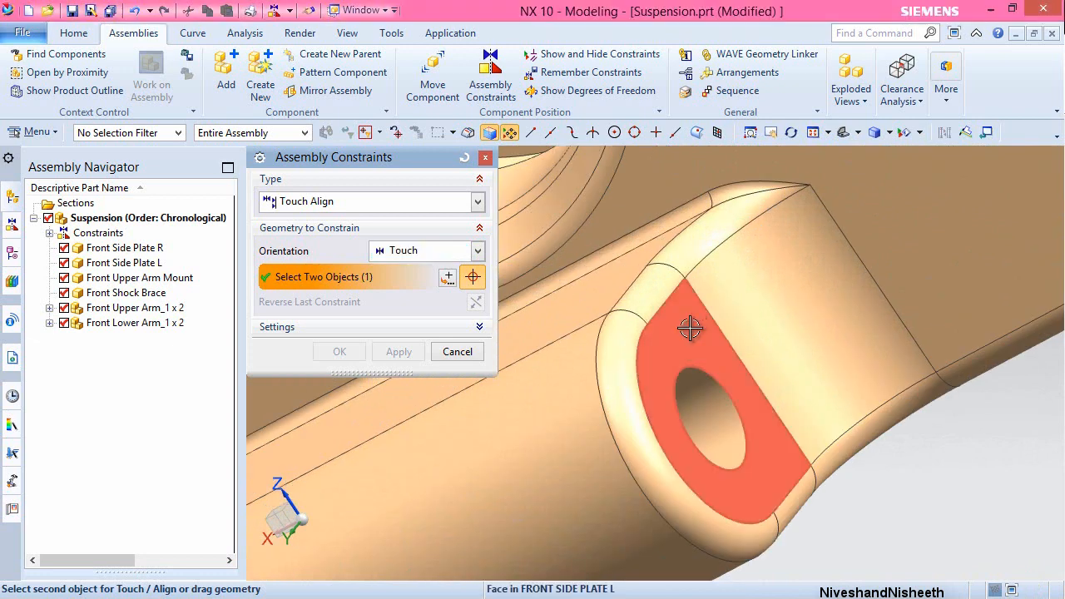
{"action": "left_click", "coordinate": [690, 328]}
{"action": "left_click", "coordinate": [339, 352]}
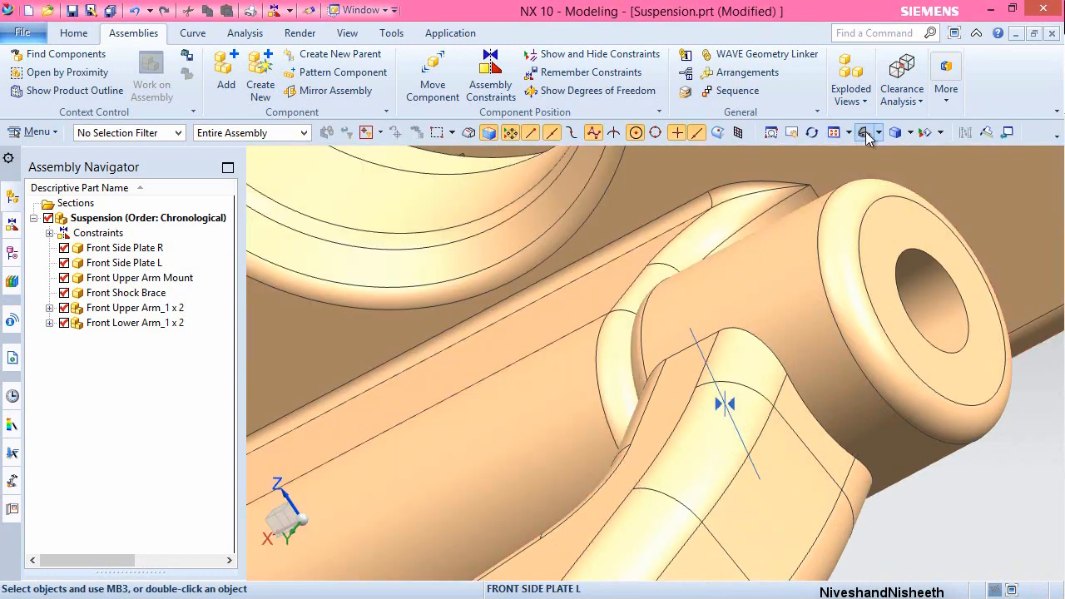
{"action": "left_click", "coordinate": [880, 132]}
{"action": "left_click", "coordinate": [903, 152]}
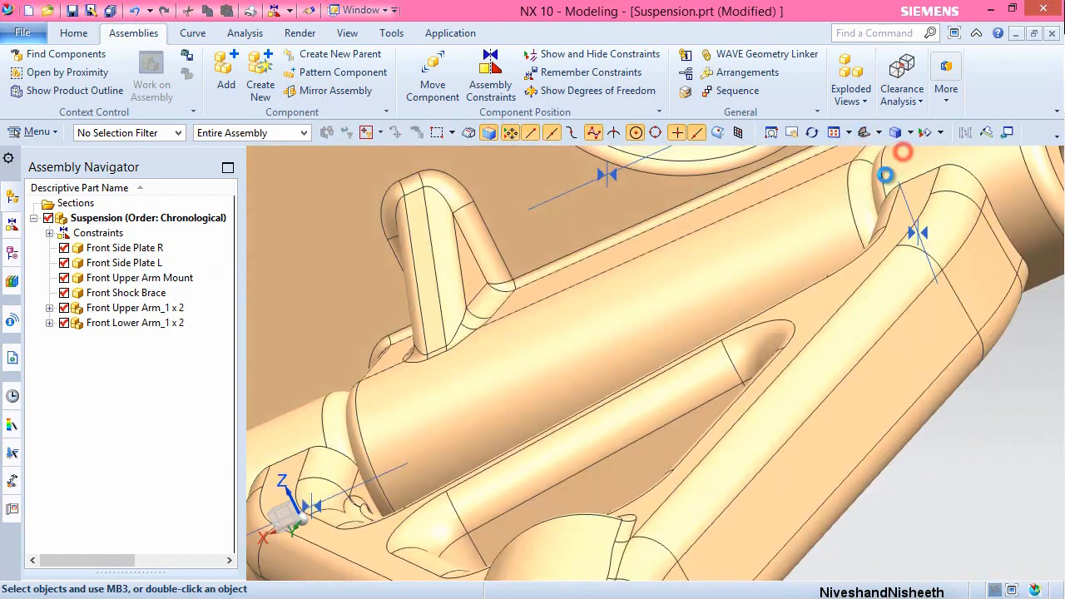
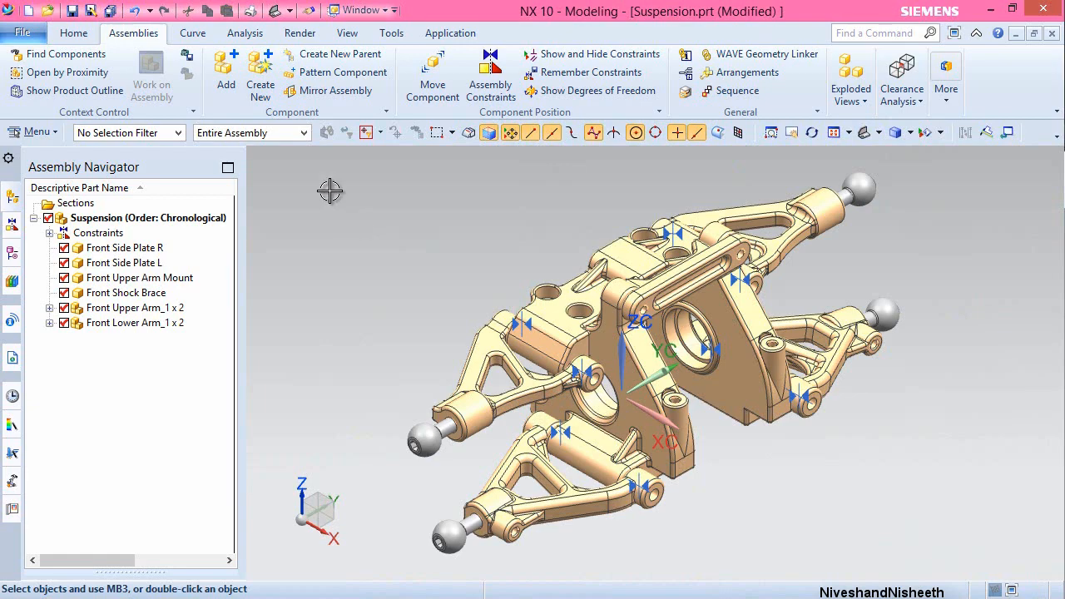
- Add the Front Lower Arm Brace part to the assembly with Move positioning, placing it at the absolute origin 0, 0, 0
{"action": "left_click", "coordinate": [226, 73]}
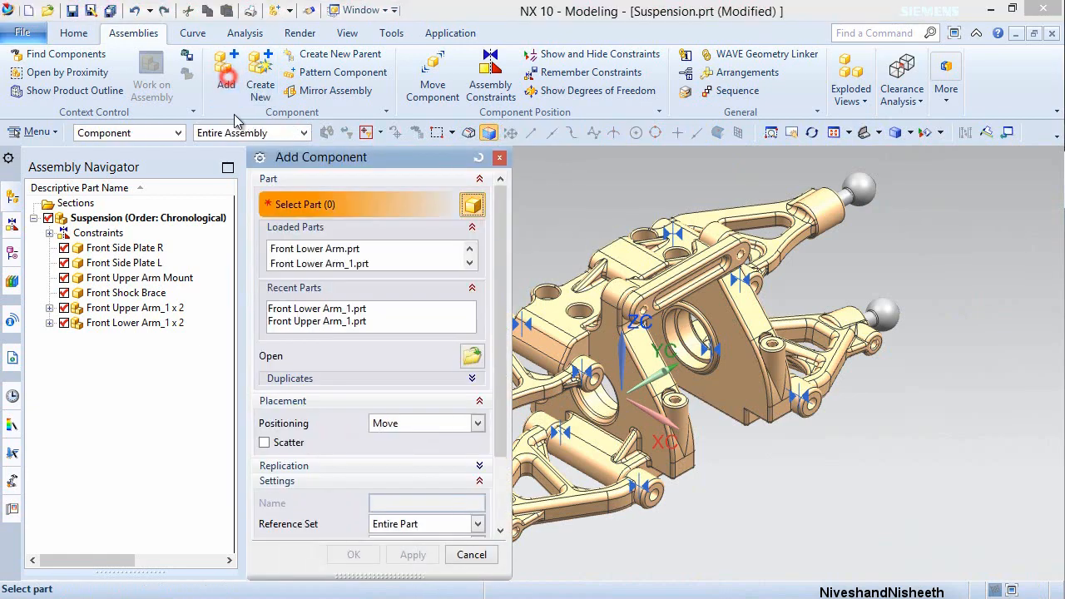
{"action": "left_click", "coordinate": [472, 356]}
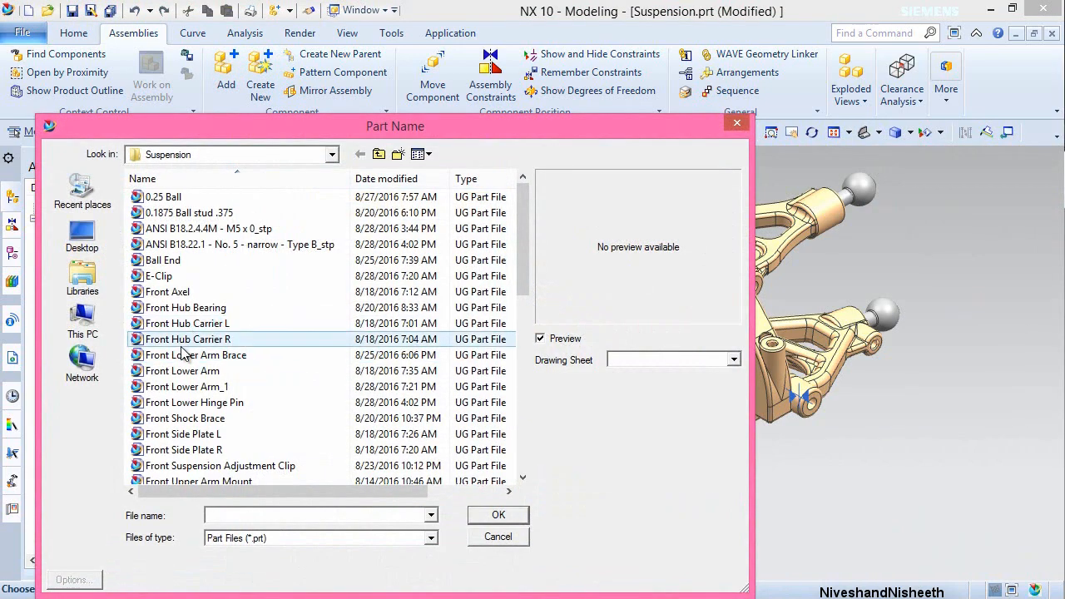
{"action": "left_click", "coordinate": [185, 354]}
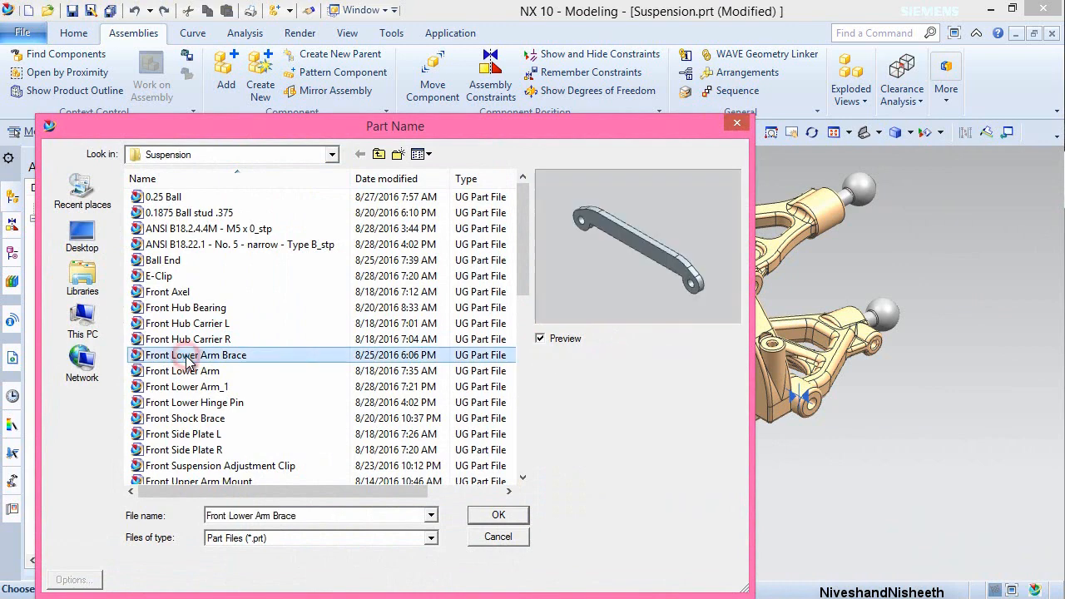
{"action": "left_click", "coordinate": [499, 516]}
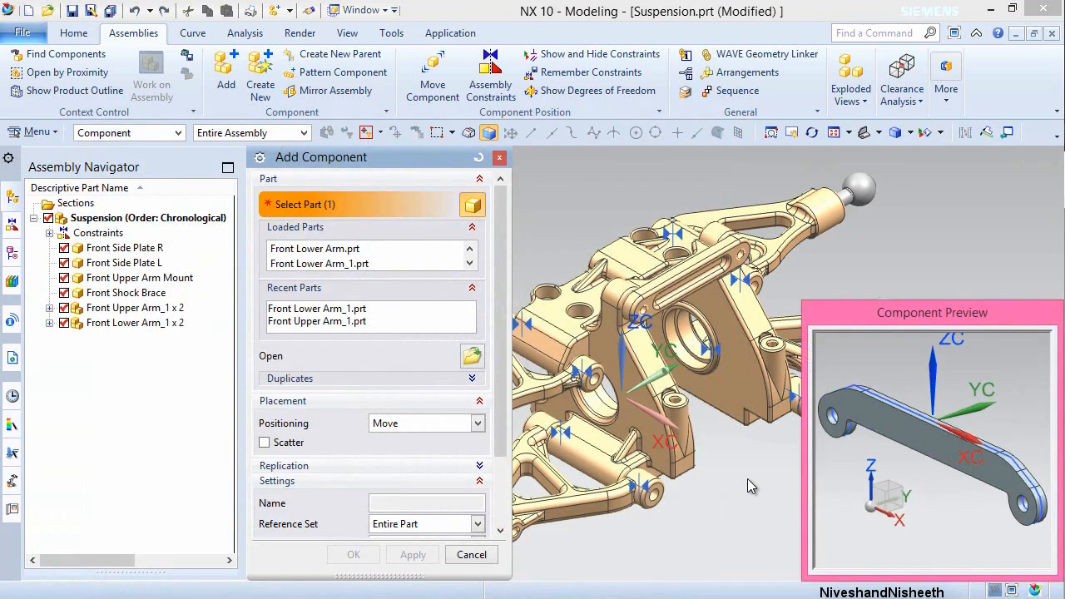
{"action": "left_click", "coordinate": [652, 500]}
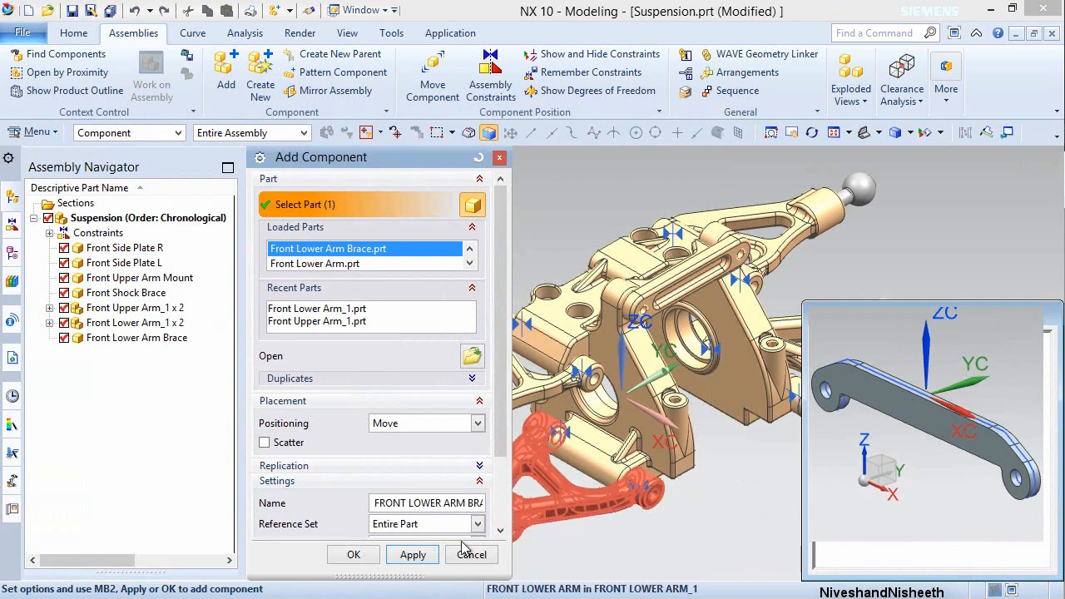
{"action": "left_click", "coordinate": [369, 554]}
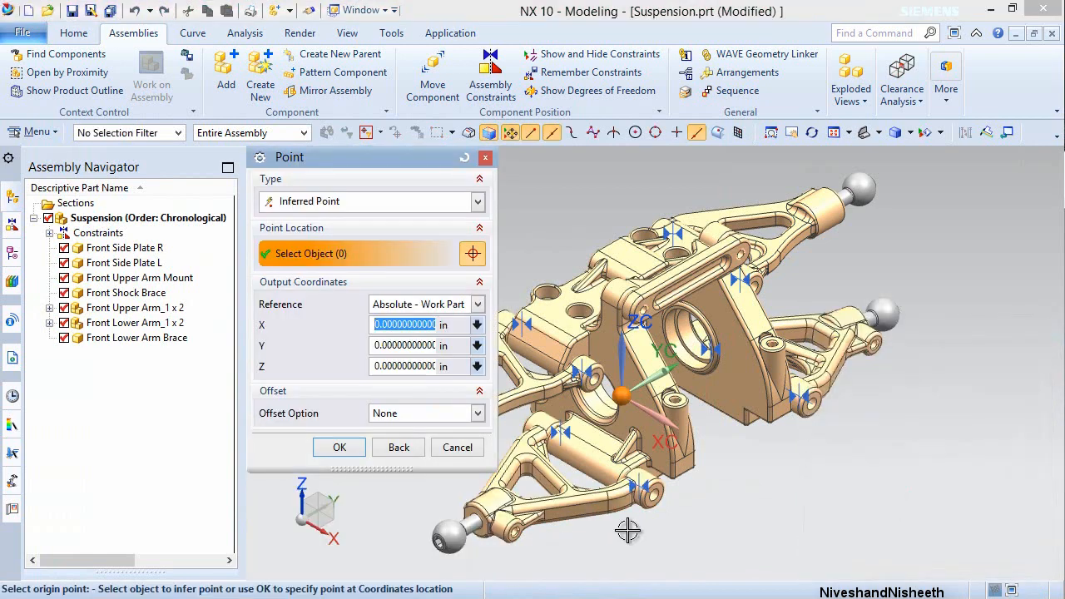
{"action": "left_click", "coordinate": [350, 451]}
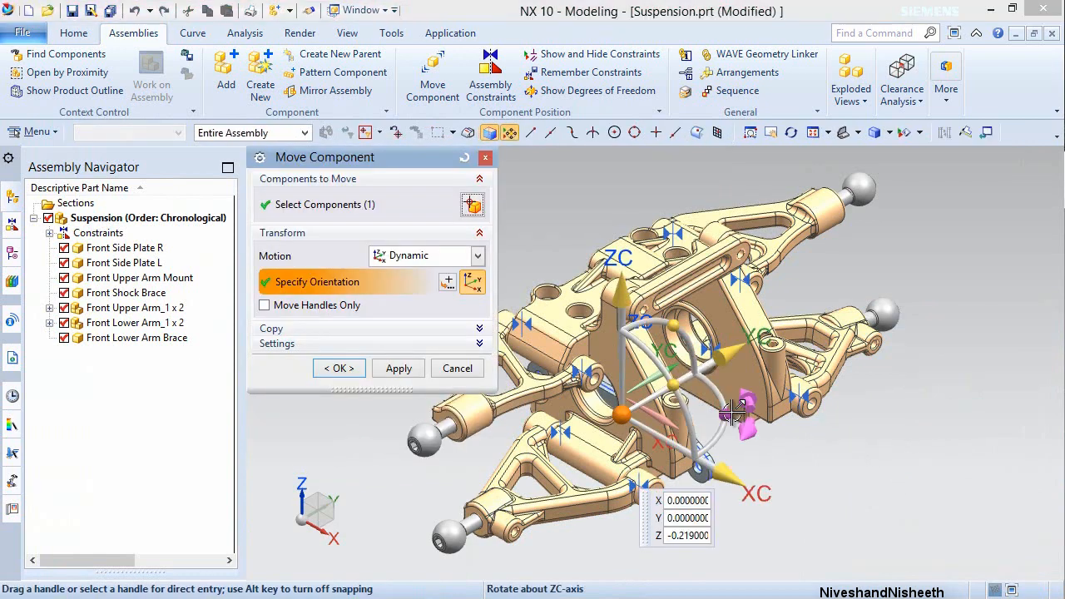
- Rotate the Front Lower Arm Brace -100° about its ZC axis and move it 2.1 in along its YC axis, clear of the side plates
{"action": "left_click_drag", "start_coordinate": [732, 413], "coordinate": [615, 463]}
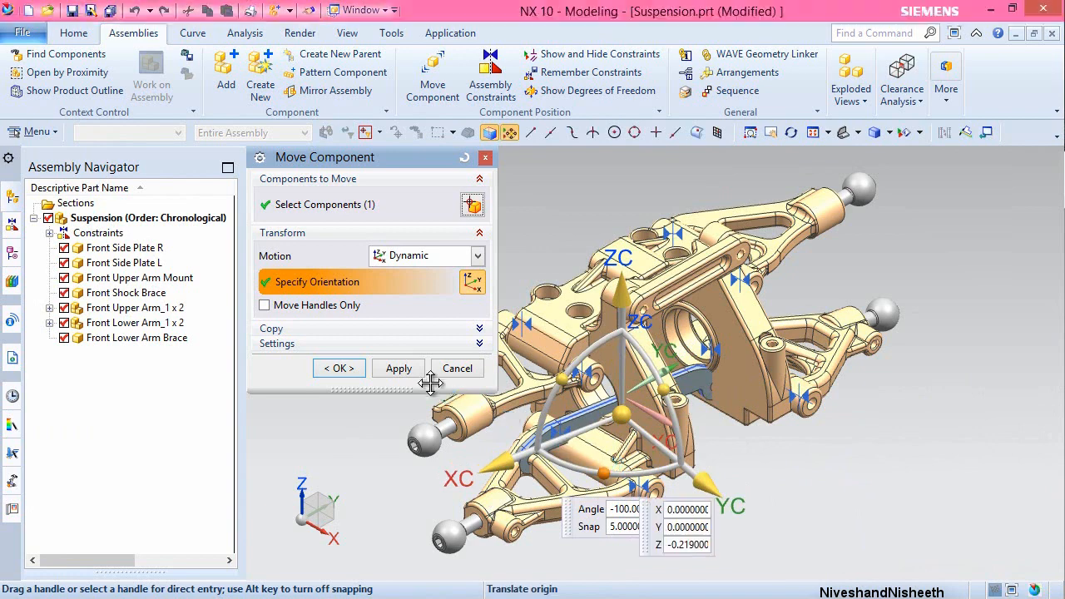
{"action": "left_click", "coordinate": [400, 369]}
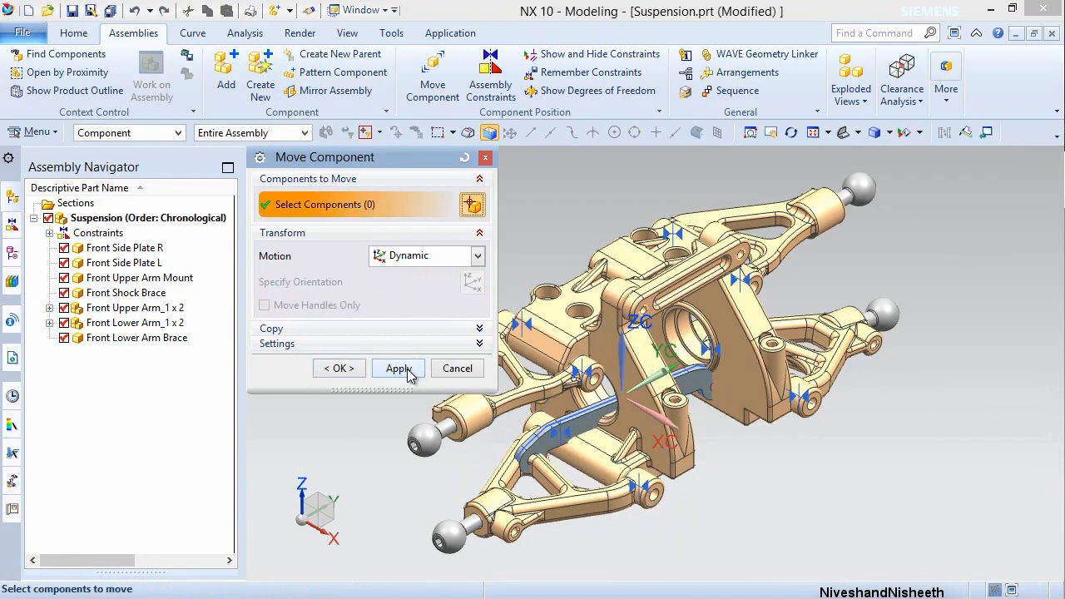
{"action": "left_click", "coordinate": [565, 423]}
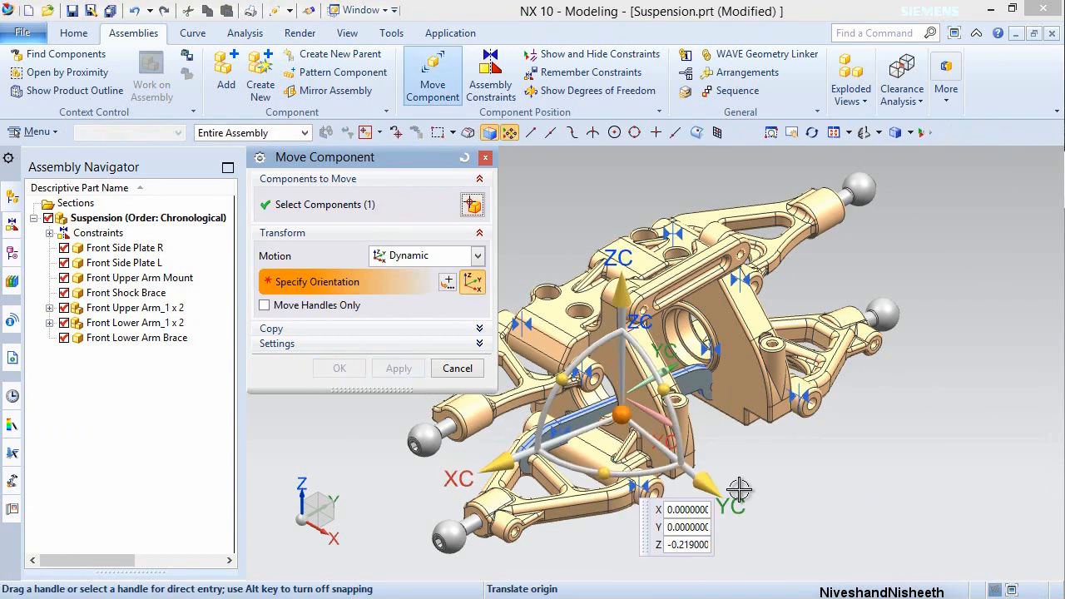
{"action": "left_click_drag", "start_coordinate": [737, 502], "coordinate": [857, 562]}
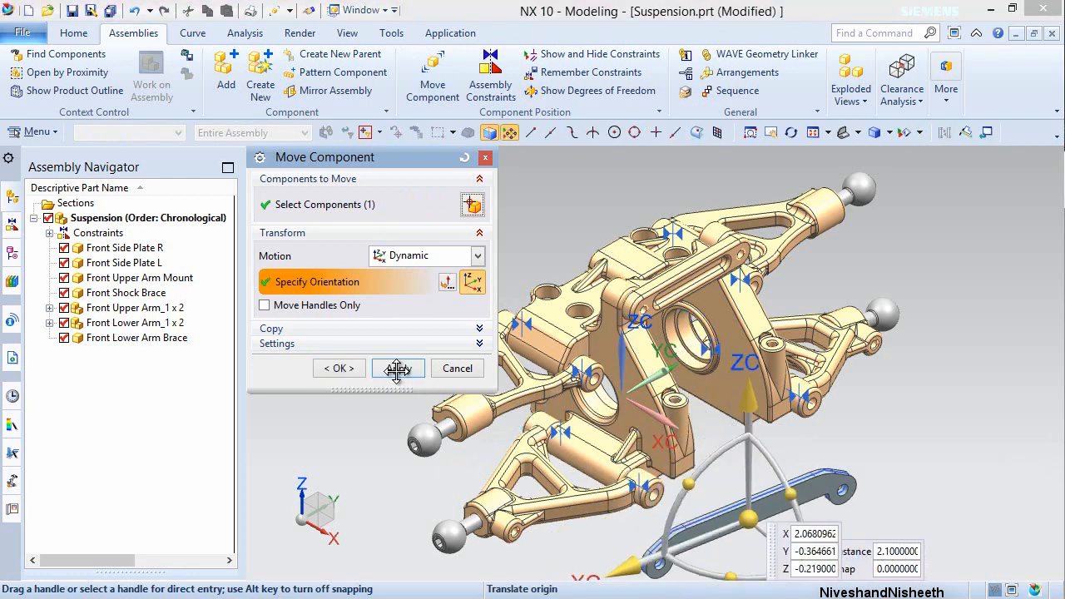
{"action": "left_click", "coordinate": [337, 369]}
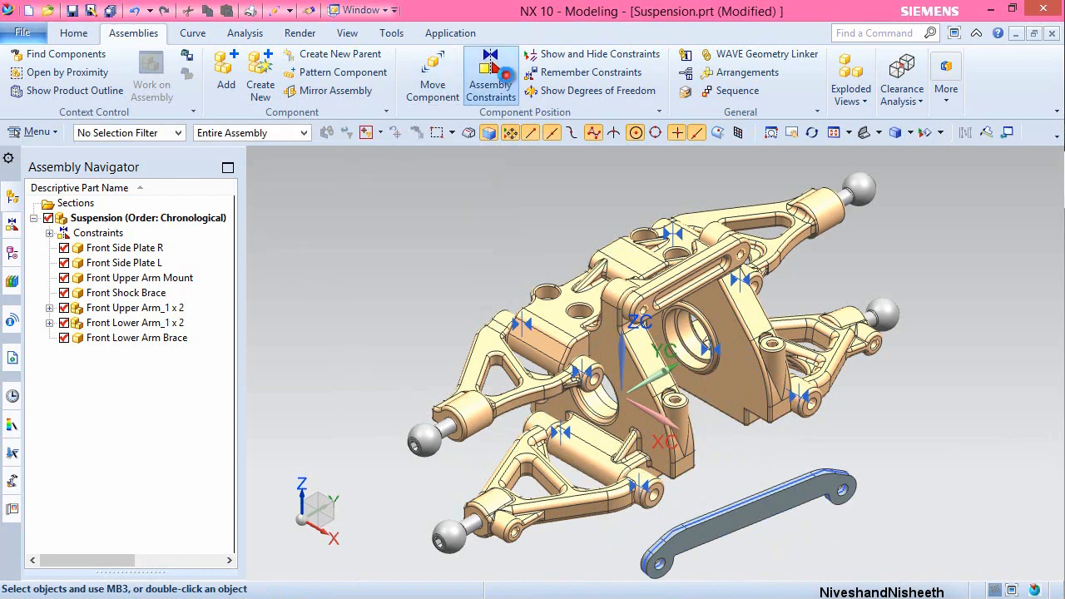
- Align the brace's near end hole with the hinge bore of the lower arm on the -YC side using Touch Align with Infer Center/Axis
{"action": "left_click", "coordinate": [490, 76]}
{"action": "left_click", "coordinate": [458, 251]}
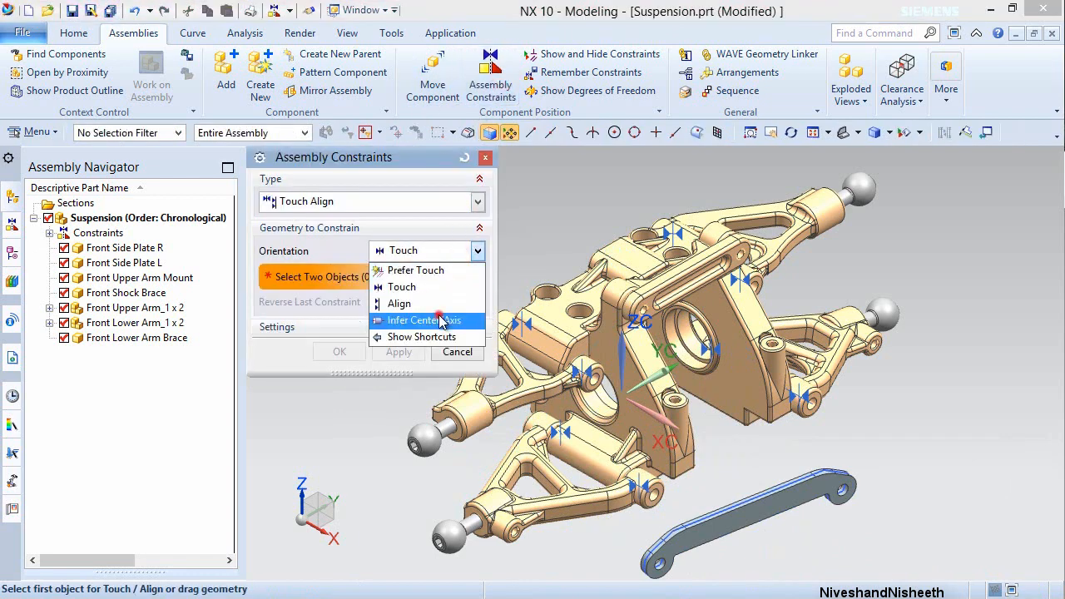
{"action": "left_click", "coordinate": [439, 319]}
{"action": "scroll", "coordinate": [788, 457], "scroll_direction": "down", "scroll_amount": 2}
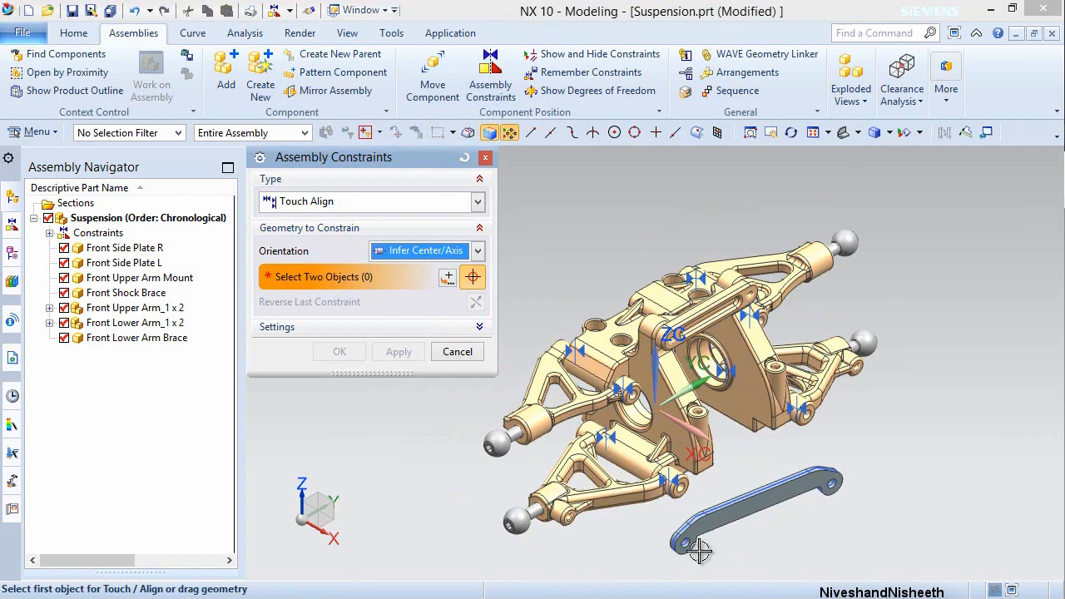
{"action": "scroll", "coordinate": [700, 550], "scroll_direction": "up", "scroll_amount": 5}
{"action": "scroll", "coordinate": [692, 548], "scroll_direction": "up", "scroll_amount": 3}
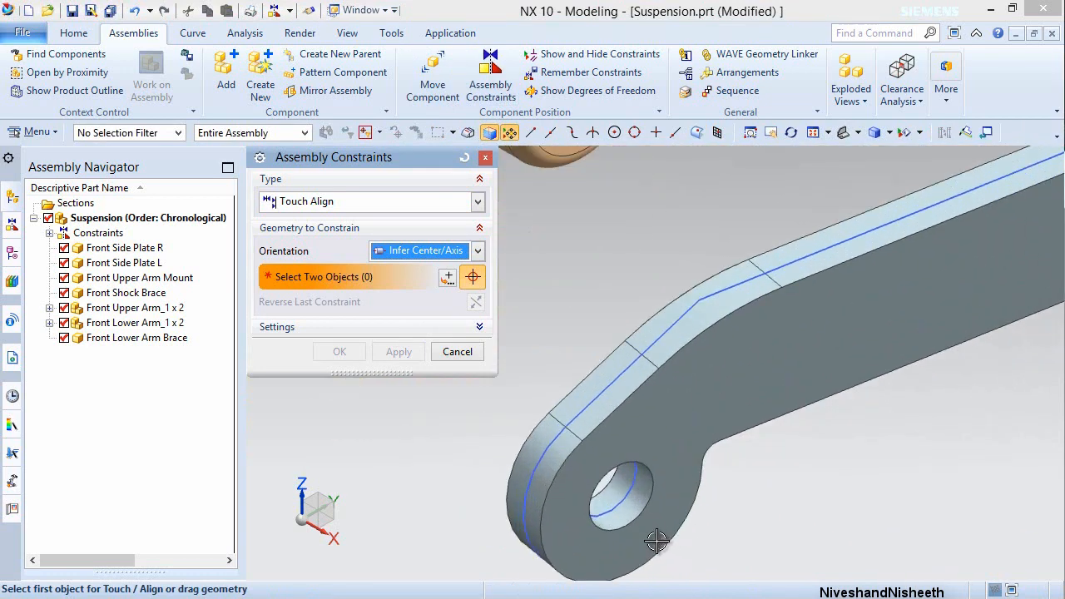
{"action": "left_click", "coordinate": [628, 499]}
{"action": "scroll", "coordinate": [701, 518], "scroll_direction": "down", "scroll_amount": 2}
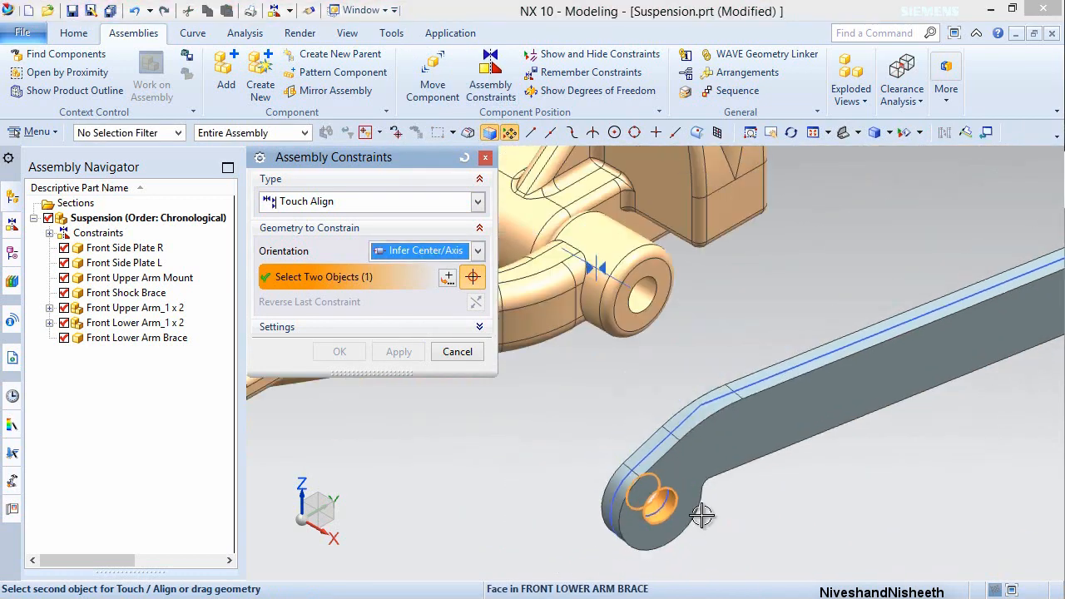
{"action": "scroll", "coordinate": [676, 474], "scroll_direction": "down", "scroll_amount": 4}
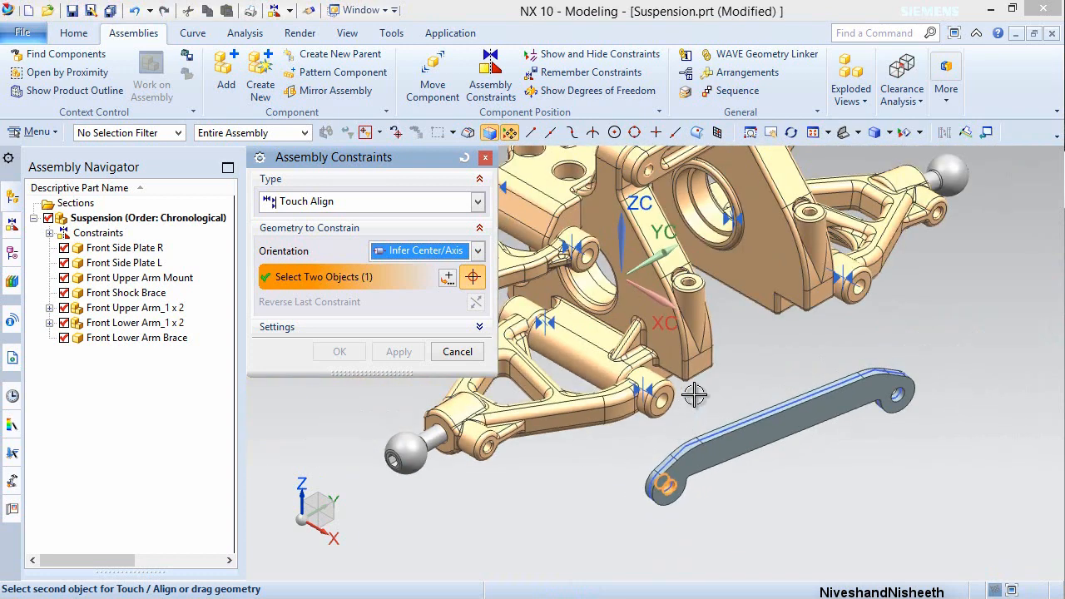
{"action": "scroll", "coordinate": [694, 396], "scroll_direction": "up", "scroll_amount": 5}
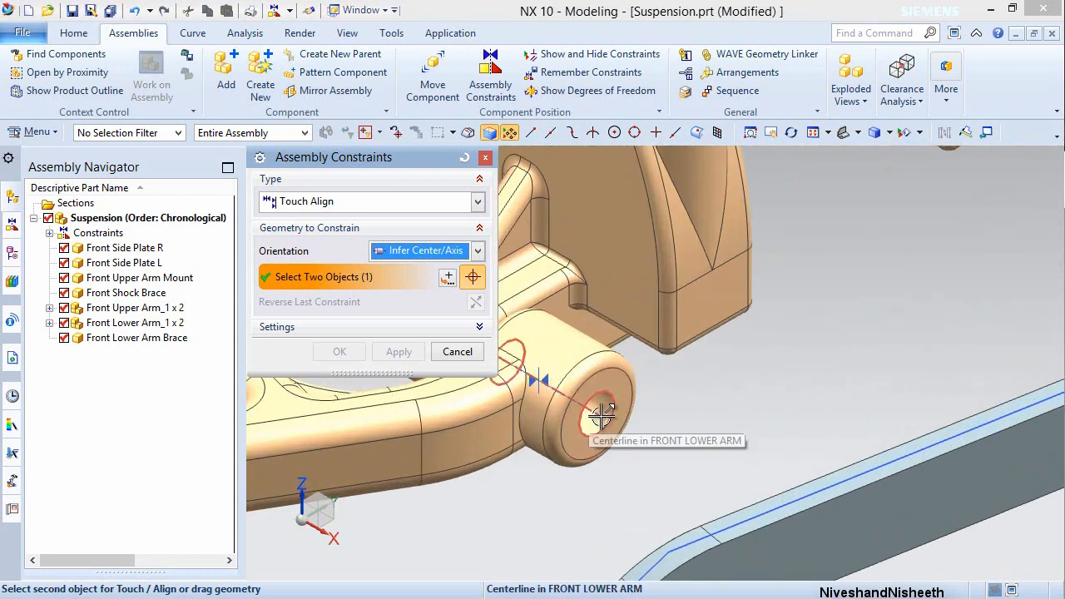
{"action": "left_click", "coordinate": [603, 405]}
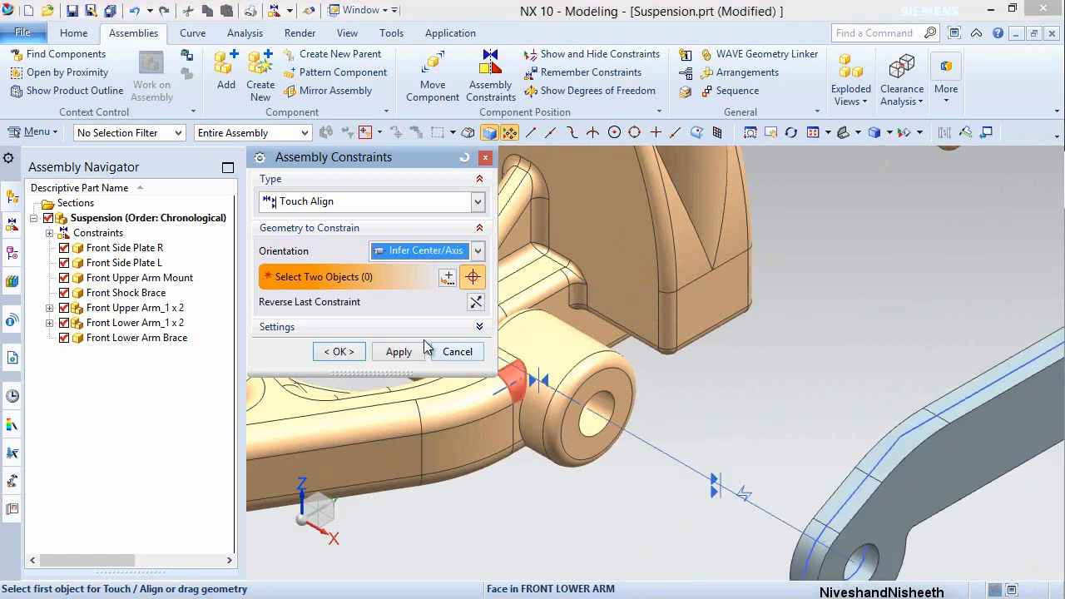
{"action": "left_click", "coordinate": [399, 351]}
- Align the hinge bore of the lower arm on the +YC side with the brace's other end hole using Infer Center/Axis
{"action": "scroll", "coordinate": [483, 501], "scroll_direction": "down", "scroll_amount": 5}
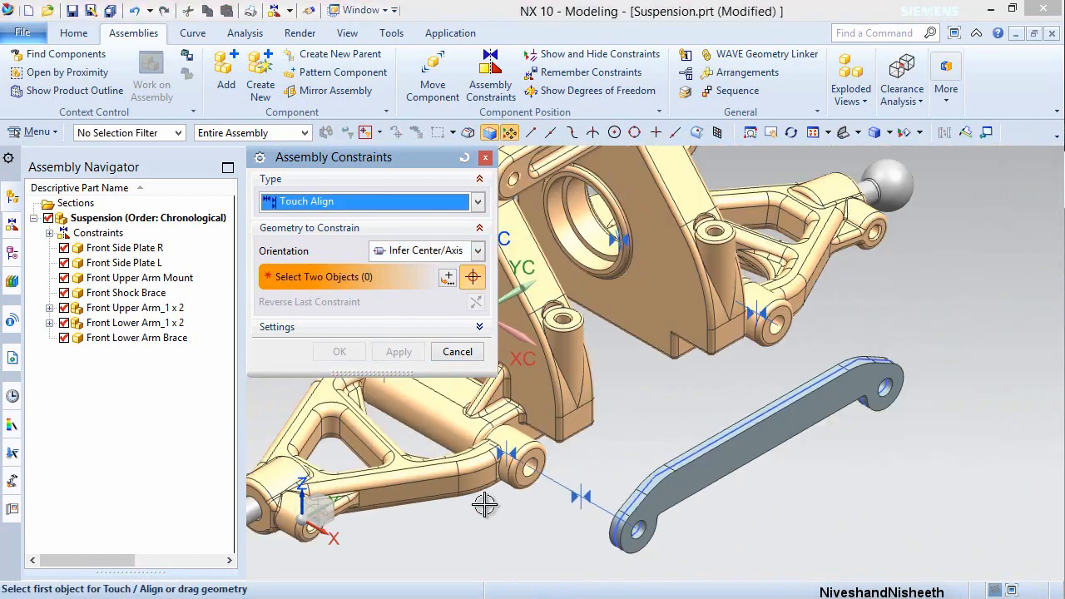
{"action": "scroll", "coordinate": [670, 387], "scroll_direction": "up", "scroll_amount": 6}
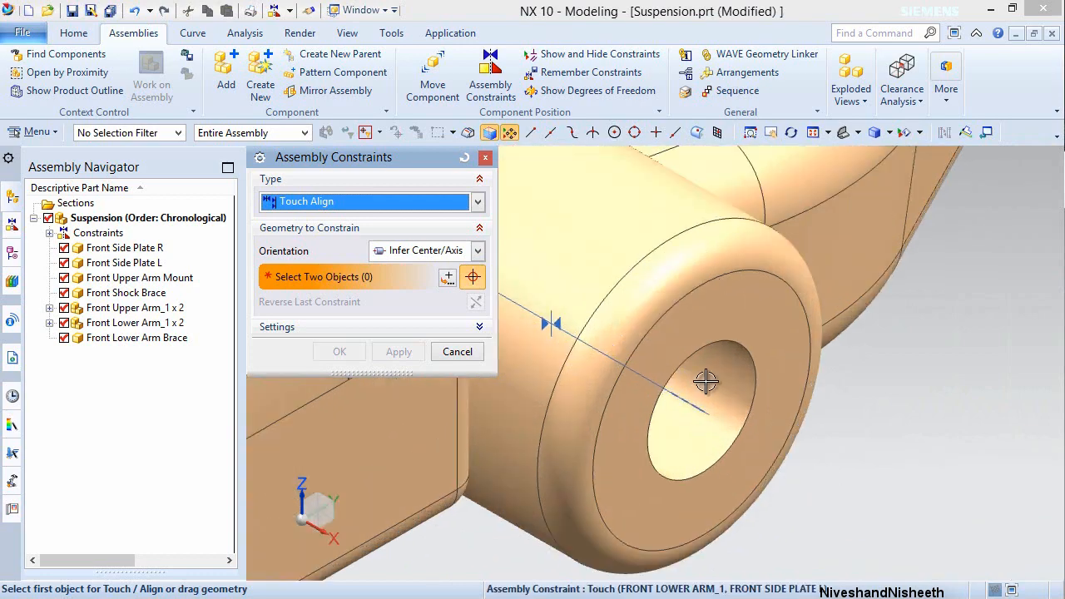
{"action": "left_click", "coordinate": [706, 381]}
{"action": "scroll", "coordinate": [705, 381], "scroll_direction": "down", "scroll_amount": 6}
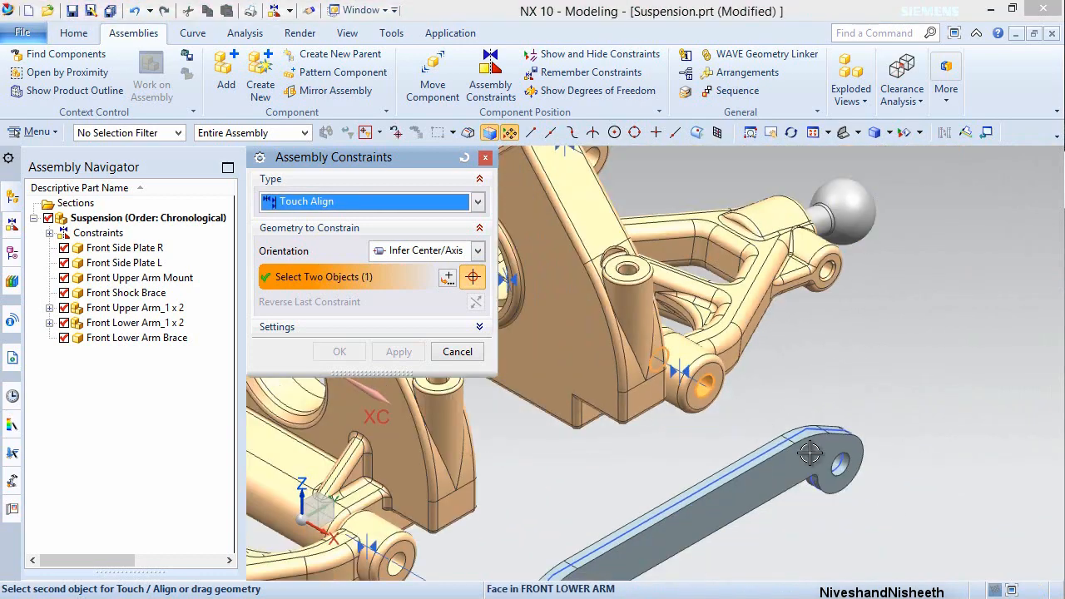
{"action": "scroll", "coordinate": [832, 443], "scroll_direction": "up", "scroll_amount": 7}
{"action": "left_click", "coordinate": [807, 384]}
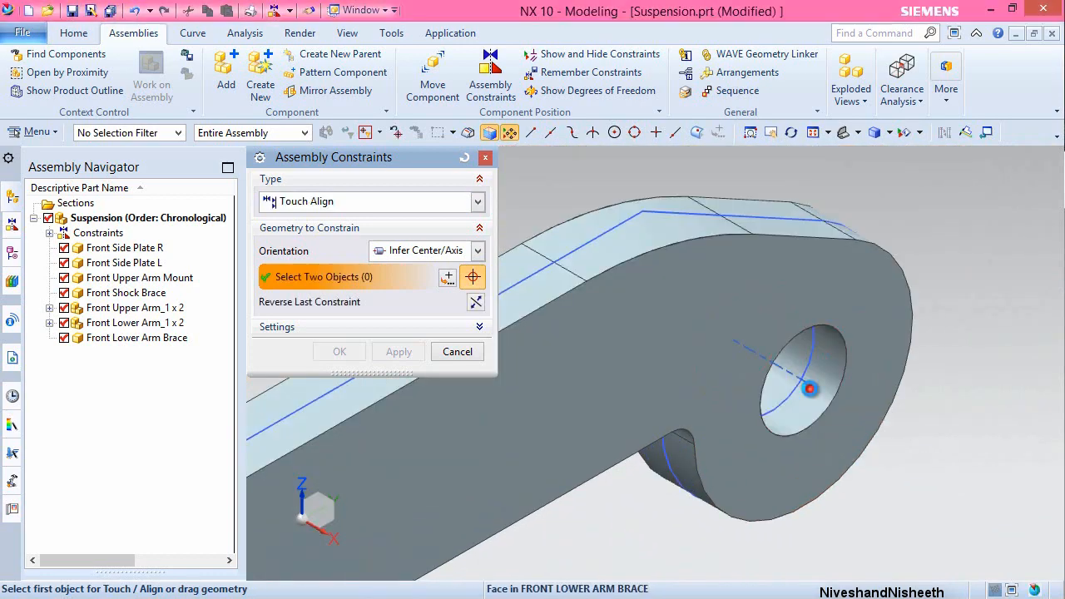
{"action": "left_click", "coordinate": [341, 353]}
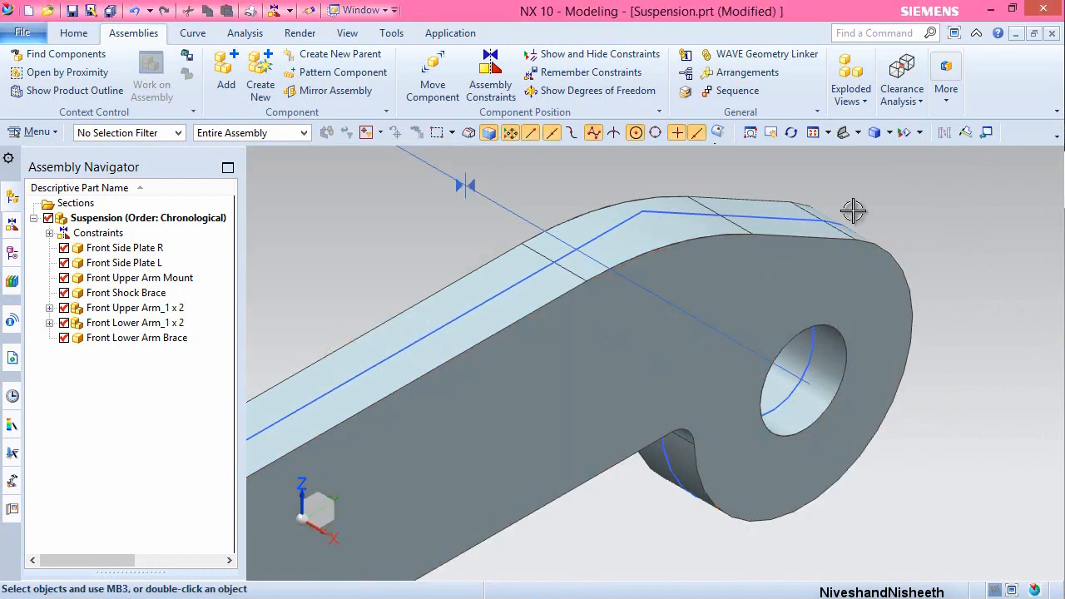
{"action": "left_click", "coordinate": [832, 134]}
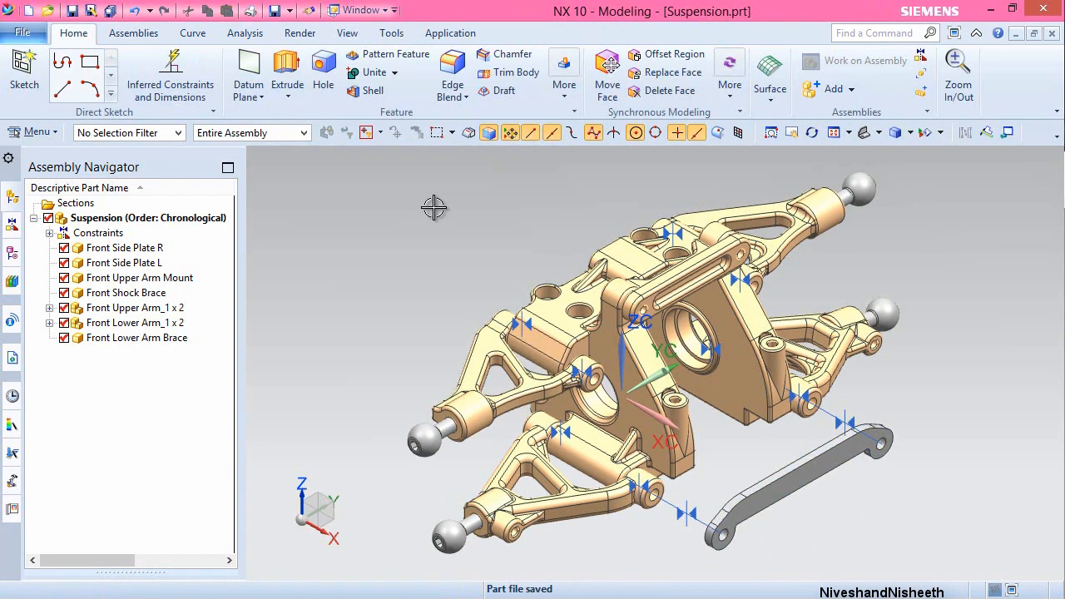
- Add the Front Lower Hinge Pin part from the Suspension folder to the assembly
{"action": "left_click", "coordinate": [133, 32]}
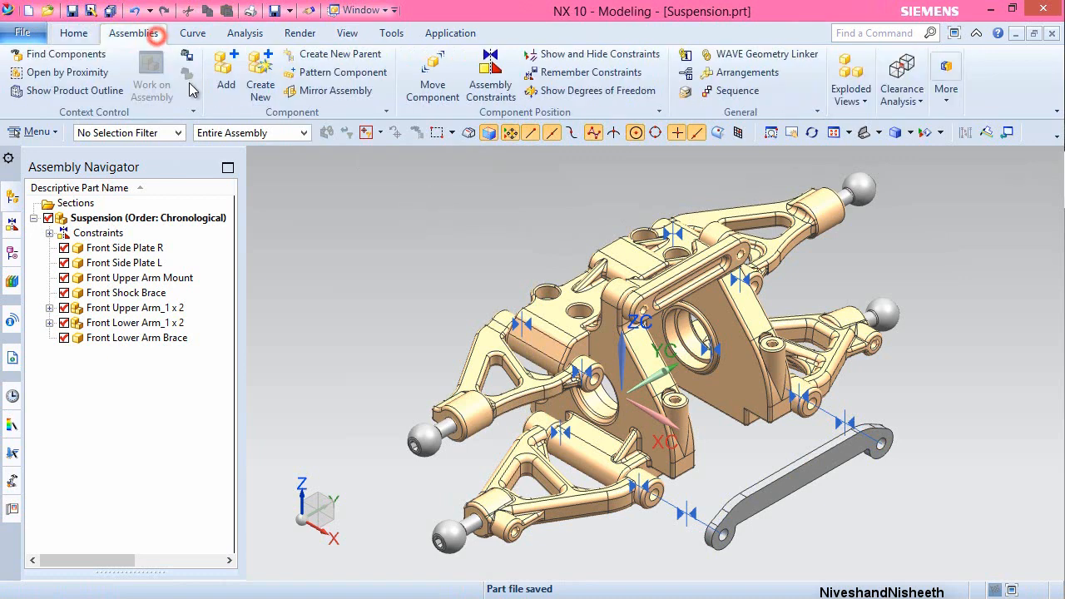
{"action": "left_click", "coordinate": [226, 74]}
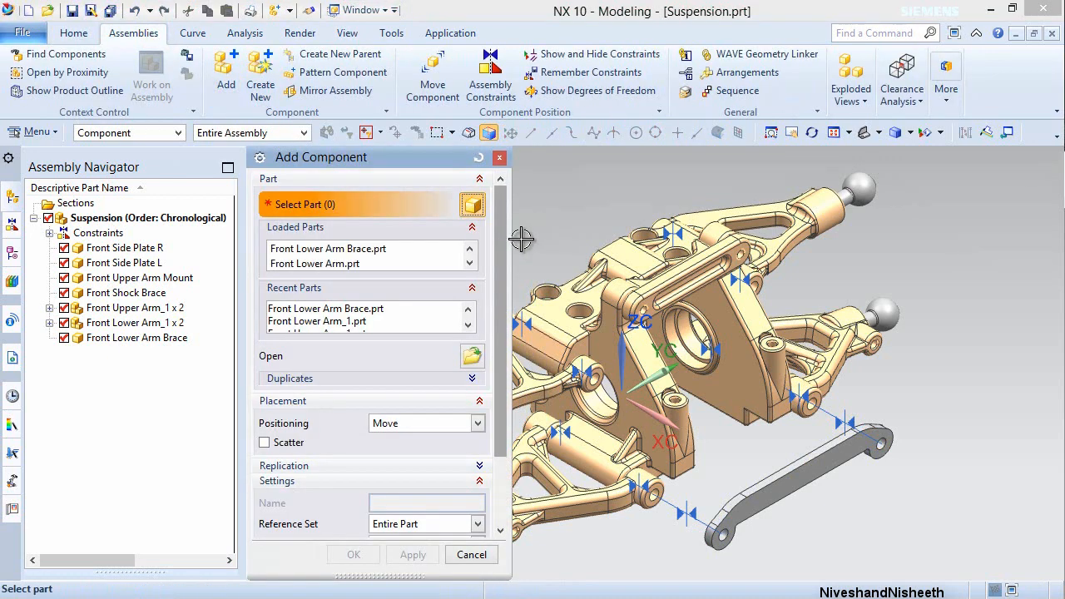
{"action": "left_click", "coordinate": [471, 357]}
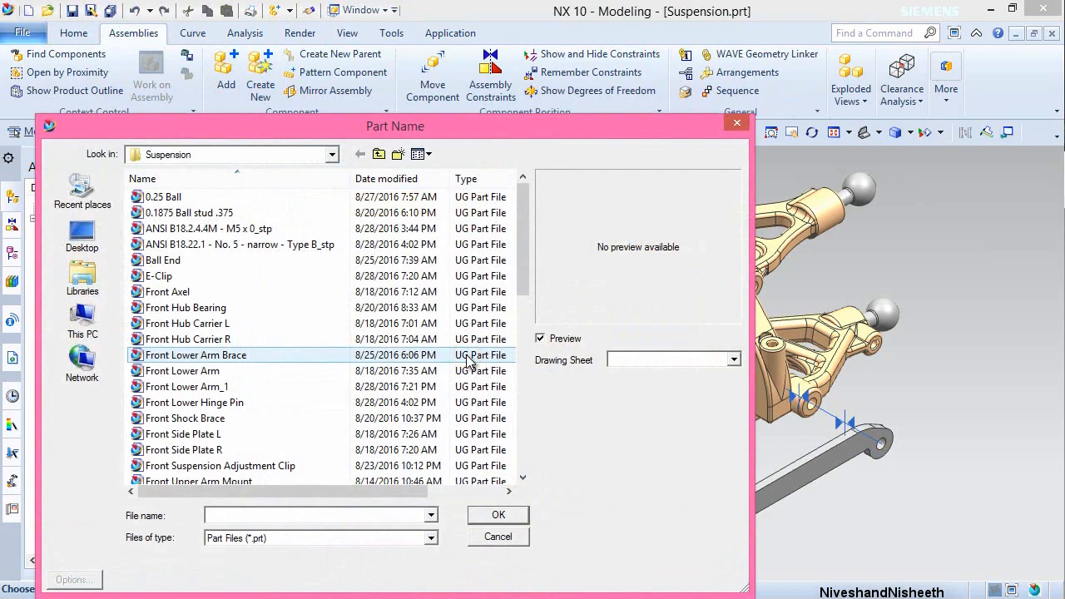
{"action": "left_click", "coordinate": [287, 403]}
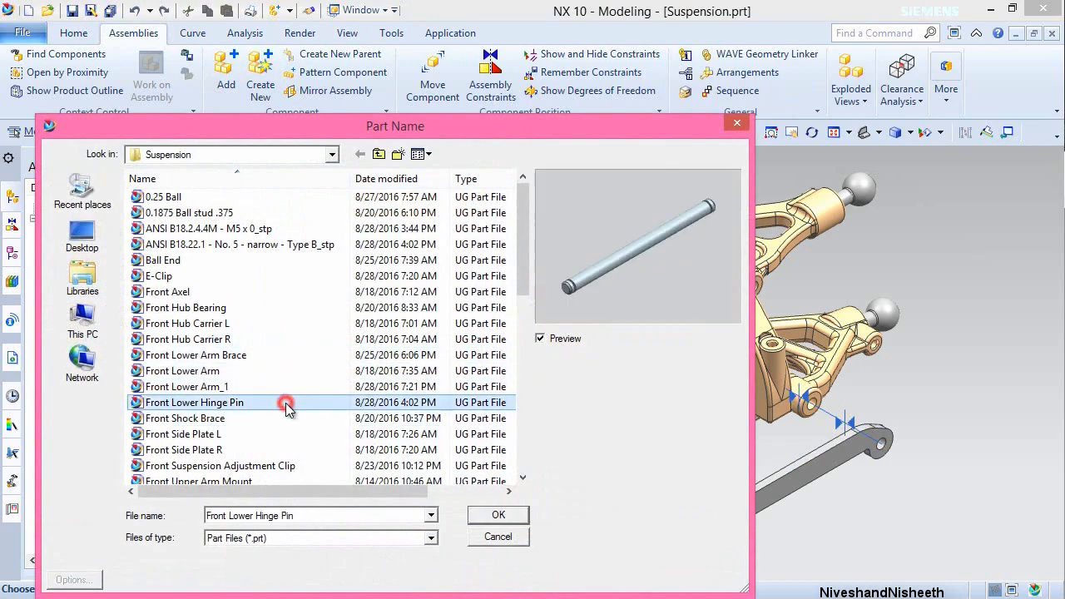
{"action": "left_click", "coordinate": [503, 514]}
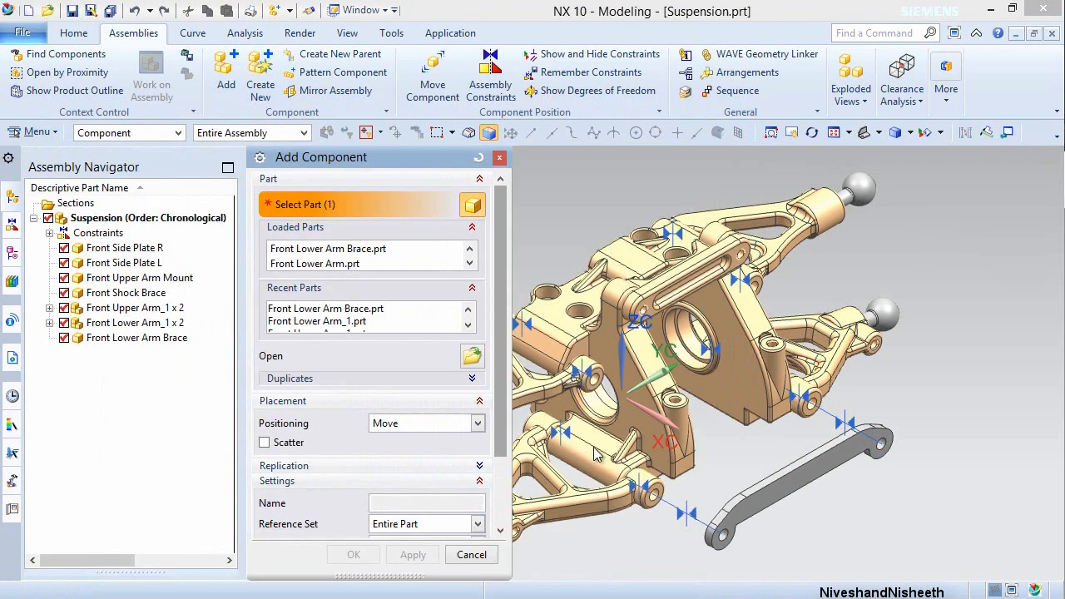
{"action": "middle_click", "coordinate": [719, 478]}
- Align the Front Lower Hinge Pin on the -YC side with that lower arm's hinge bore using Touch Align with Infer Center/Axis
{"action": "left_click", "coordinate": [813, 132]}
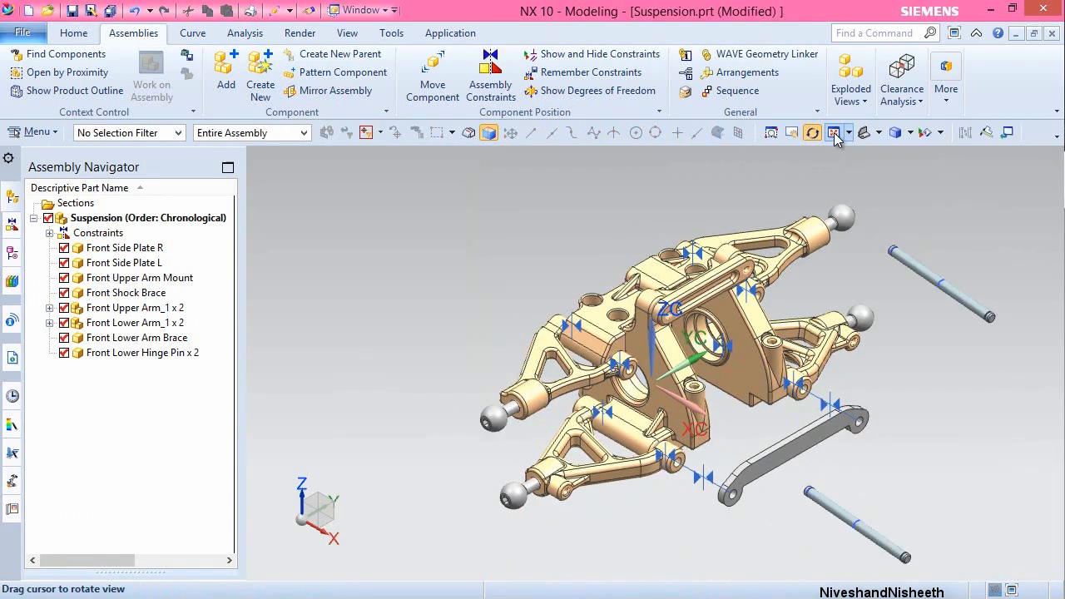
{"action": "left_click_drag", "start_coordinate": [632, 216], "coordinate": [368, 254]}
{"action": "key", "text": "Escape"}
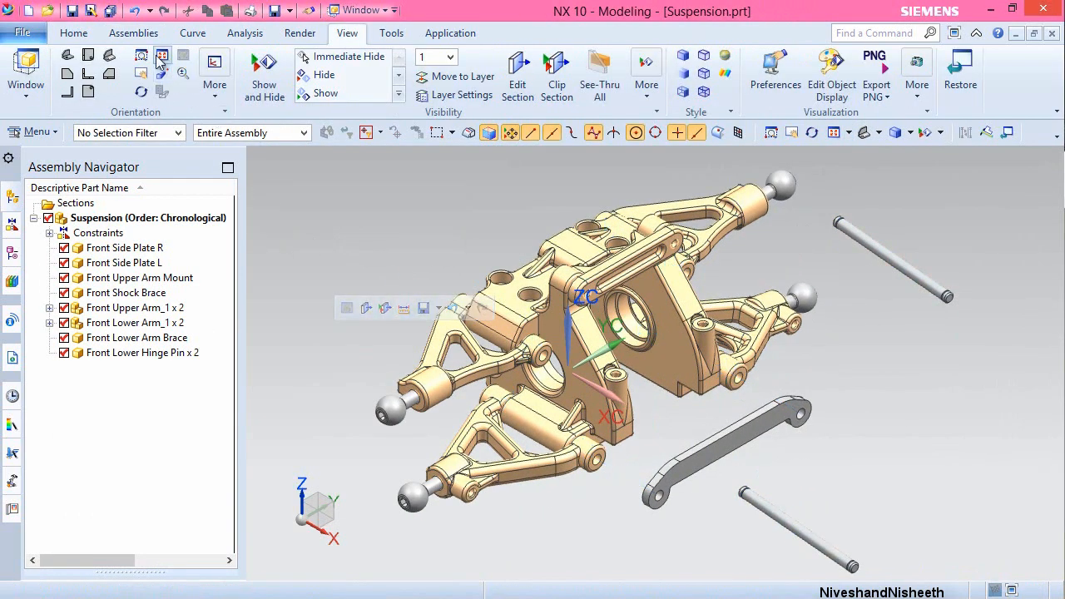
{"action": "left_click", "coordinate": [134, 33]}
{"action": "left_click", "coordinate": [490, 77]}
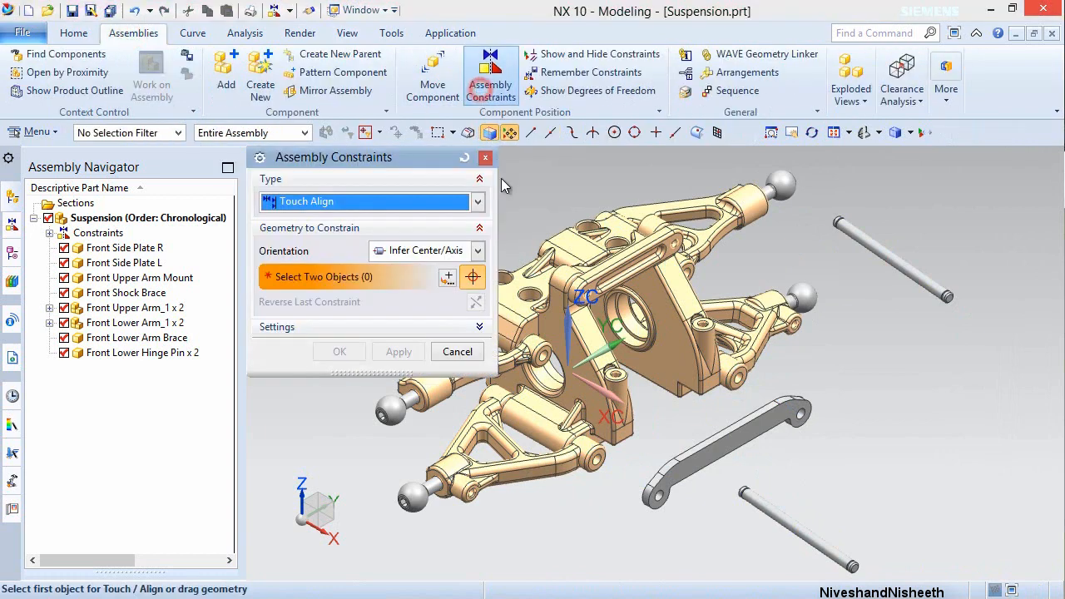
{"action": "left_click", "coordinate": [783, 523]}
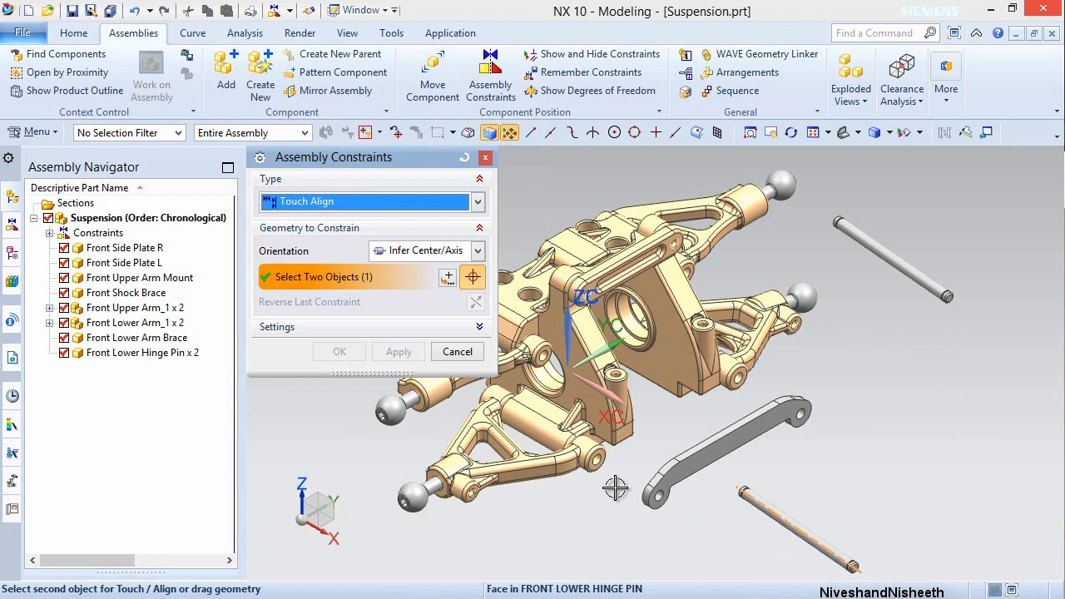
{"action": "scroll", "coordinate": [615, 489], "scroll_direction": "up", "scroll_amount": 5}
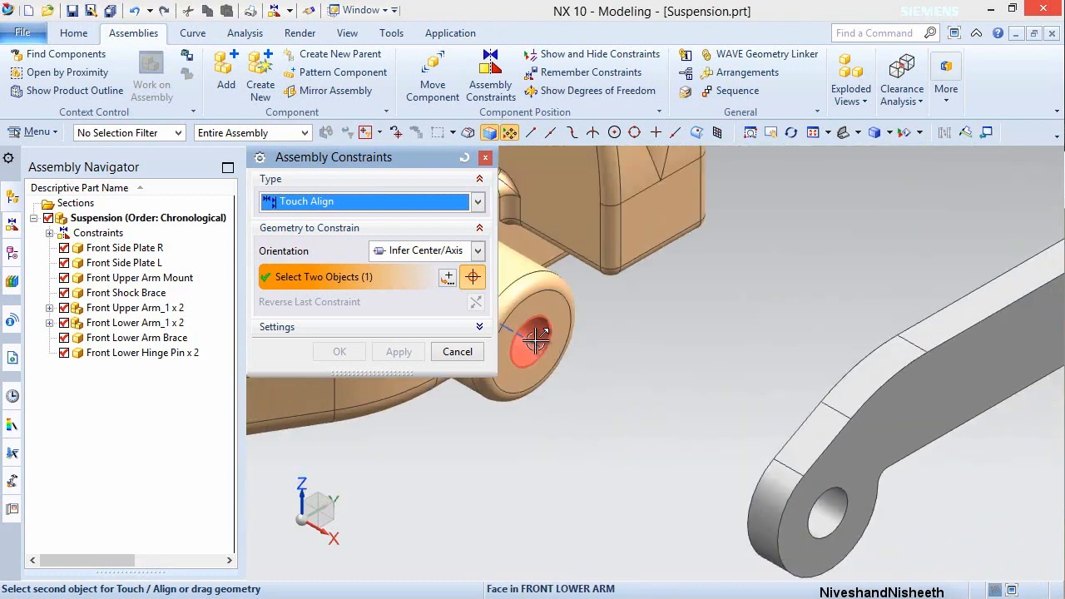
{"action": "left_click", "coordinate": [537, 340]}
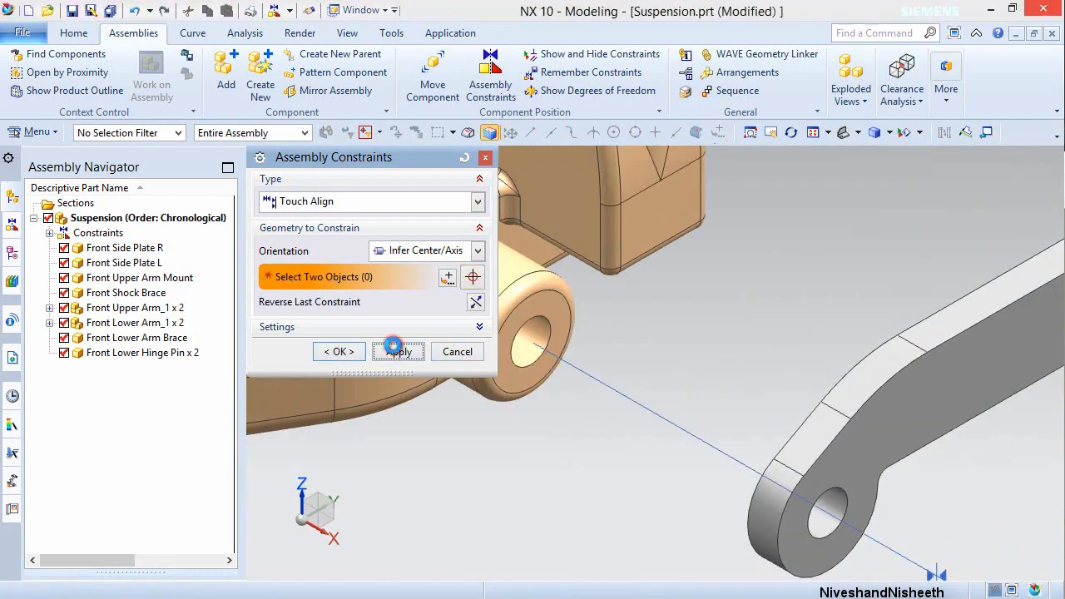
{"action": "left_click", "coordinate": [396, 351]}
- Align the other Front Lower Hinge Pin with the hinge bore of the lower arm on the +YC side using Infer Center/Axis
{"action": "scroll", "coordinate": [485, 411], "scroll_direction": "down", "scroll_amount": 5}
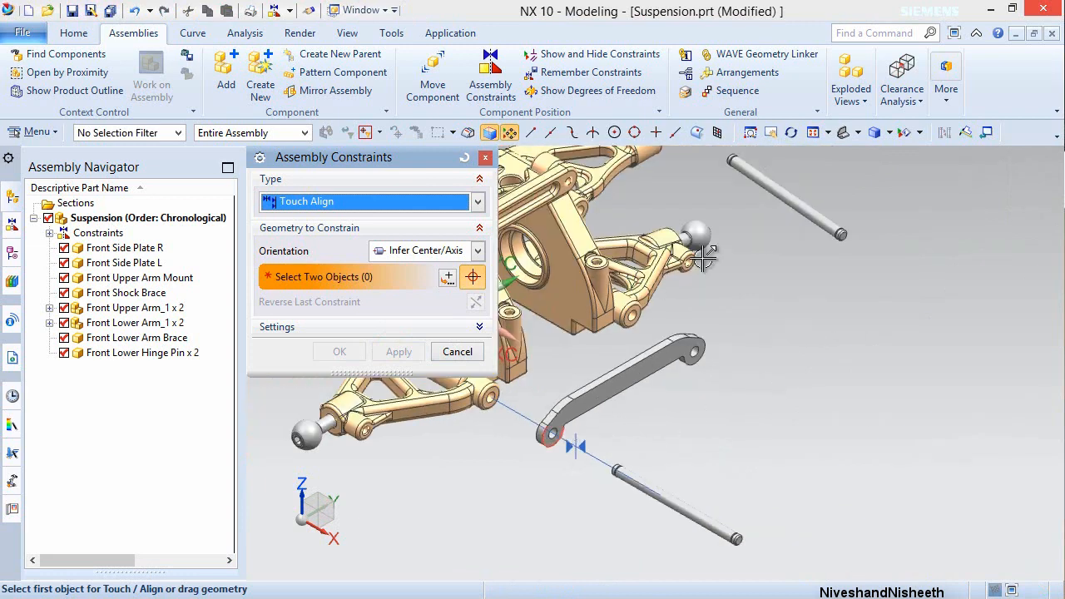
{"action": "left_click", "coordinate": [773, 183]}
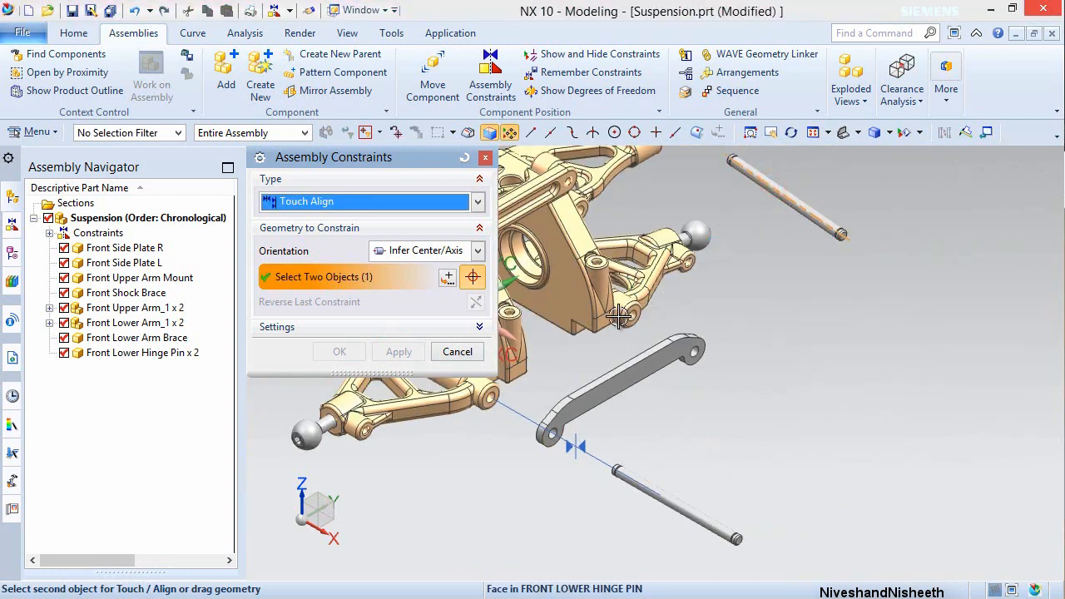
{"action": "scroll", "coordinate": [620, 318], "scroll_direction": "up", "scroll_amount": 5}
{"action": "scroll", "coordinate": [632, 323], "scroll_direction": "up", "scroll_amount": 4}
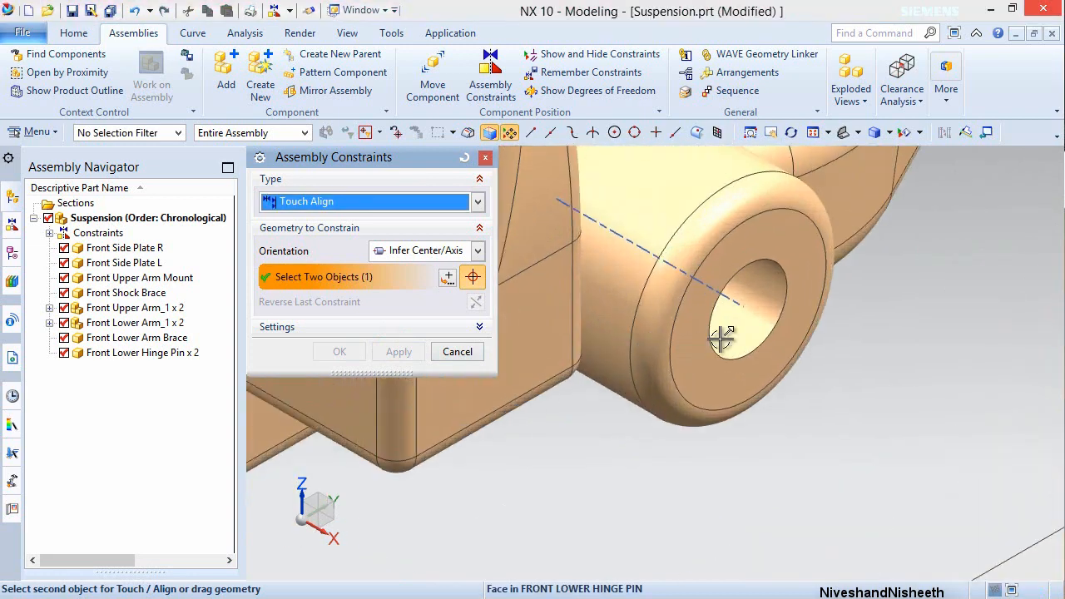
{"action": "left_click", "coordinate": [755, 286]}
{"action": "left_click", "coordinate": [340, 351]}
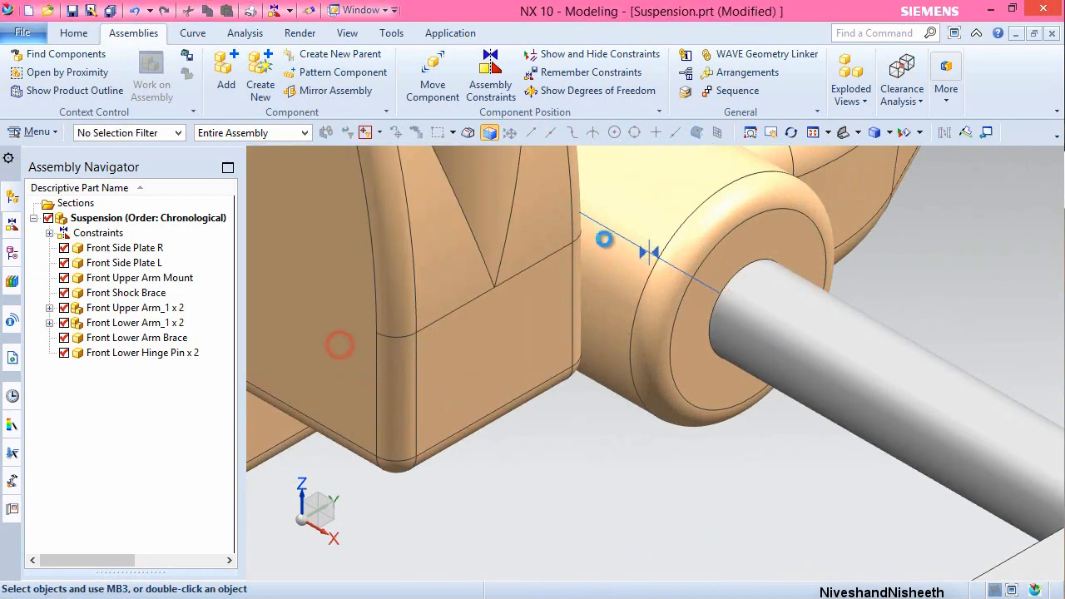
- Constrain the Front Lower Arm Brace's inner face against the end face of the -YC lower arm's hinge boss with a Touch orientation
{"action": "left_click", "coordinate": [817, 132]}
{"action": "left_click", "coordinate": [835, 133]}
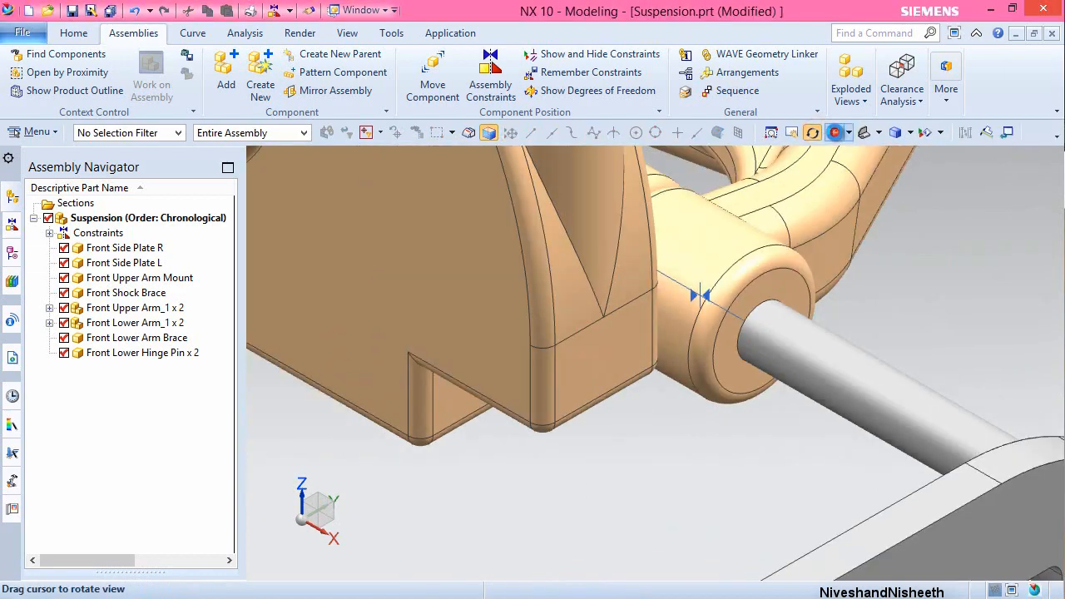
{"action": "left_click", "coordinate": [478, 85]}
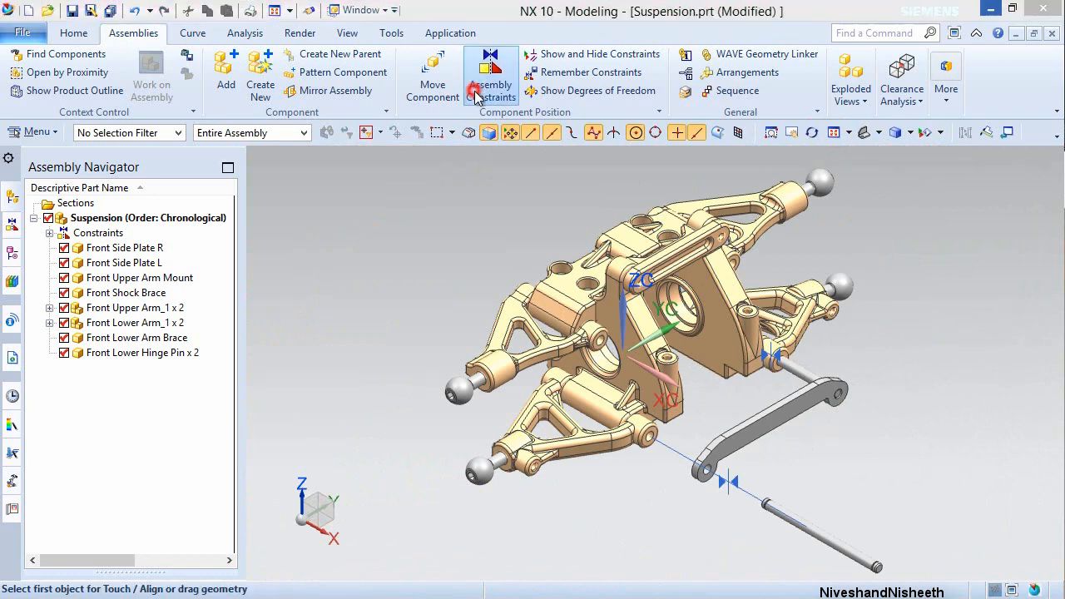
{"action": "left_click", "coordinate": [477, 251]}
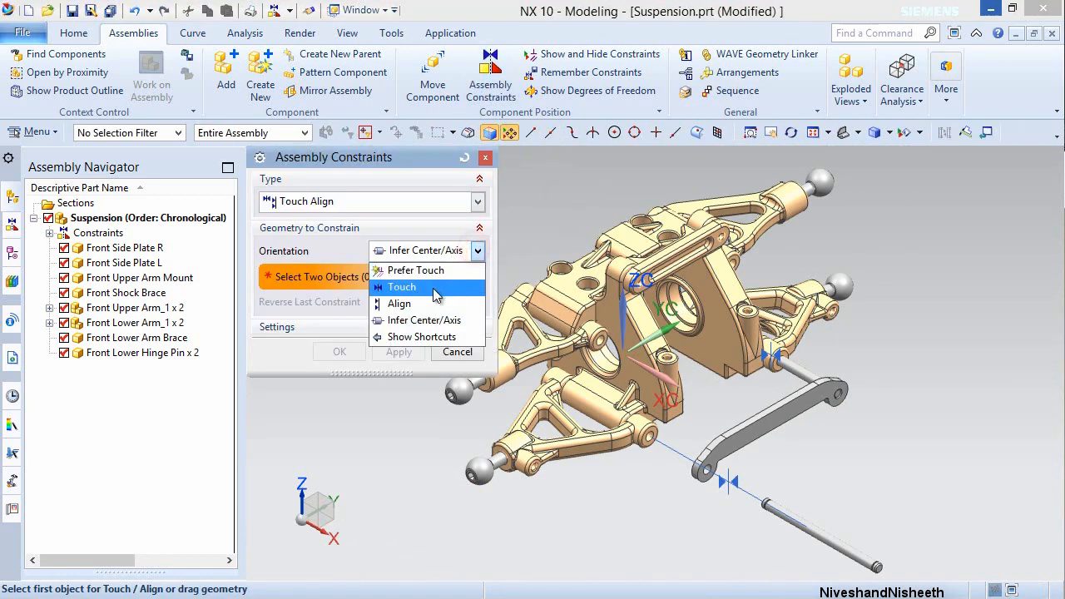
{"action": "left_click", "coordinate": [432, 287]}
{"action": "scroll", "coordinate": [664, 436], "scroll_direction": "up", "scroll_amount": 5}
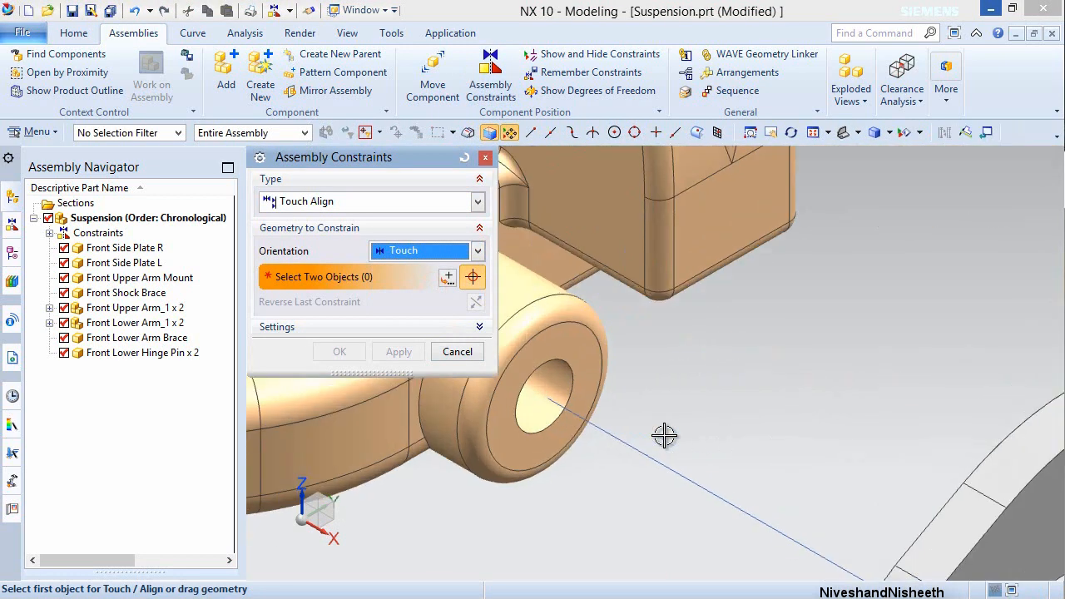
{"action": "left_click", "coordinate": [549, 332]}
{"action": "scroll", "coordinate": [625, 350], "scroll_direction": "down", "scroll_amount": 5}
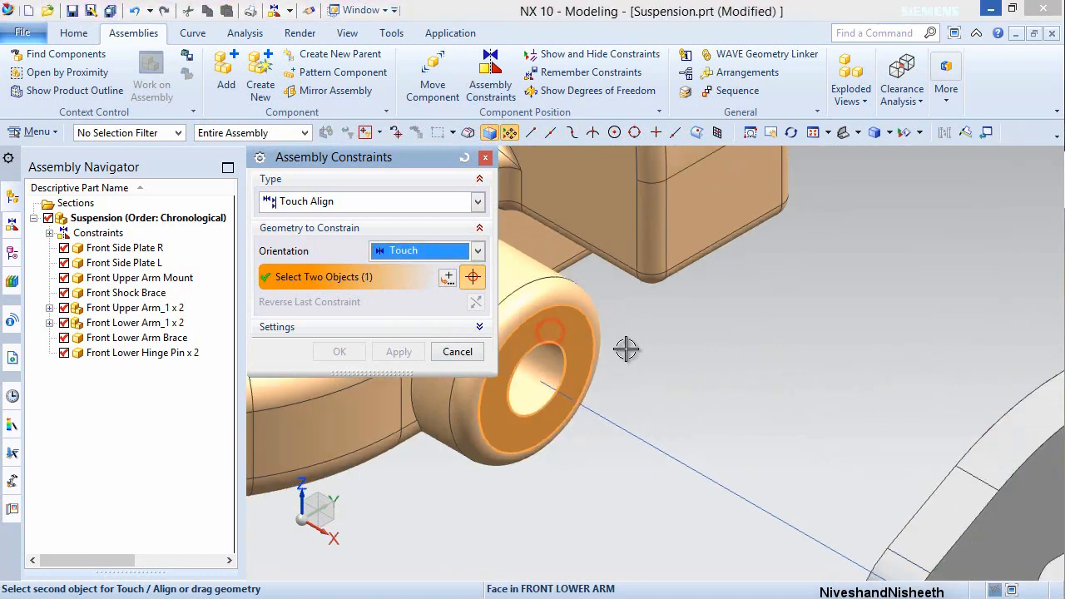
{"action": "middle_click_drag", "start_coordinate": [666, 449], "coordinate": [704, 464]}
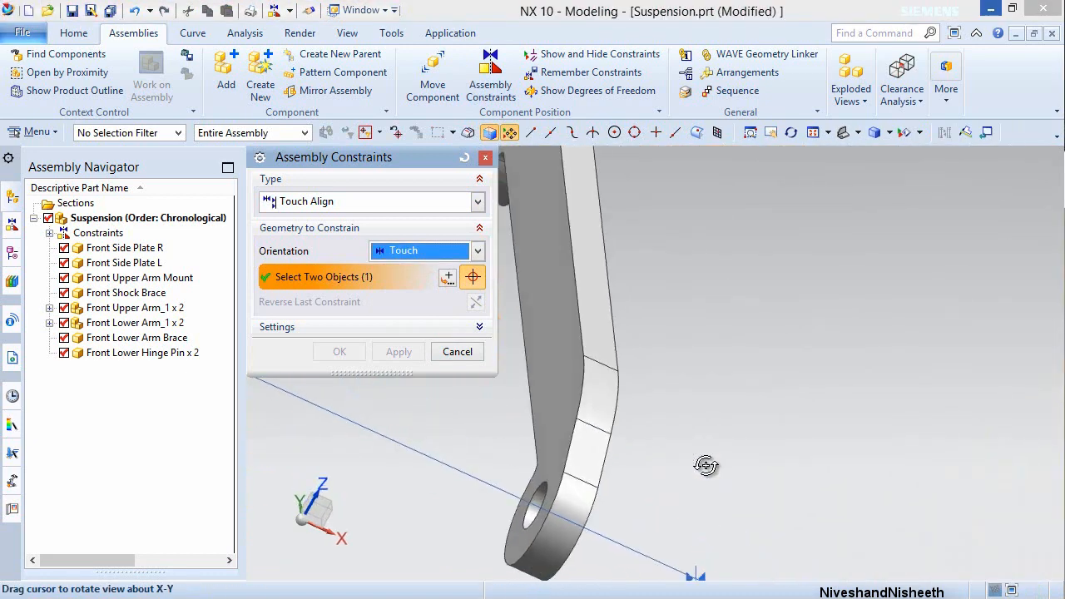
{"action": "left_click", "coordinate": [553, 389]}
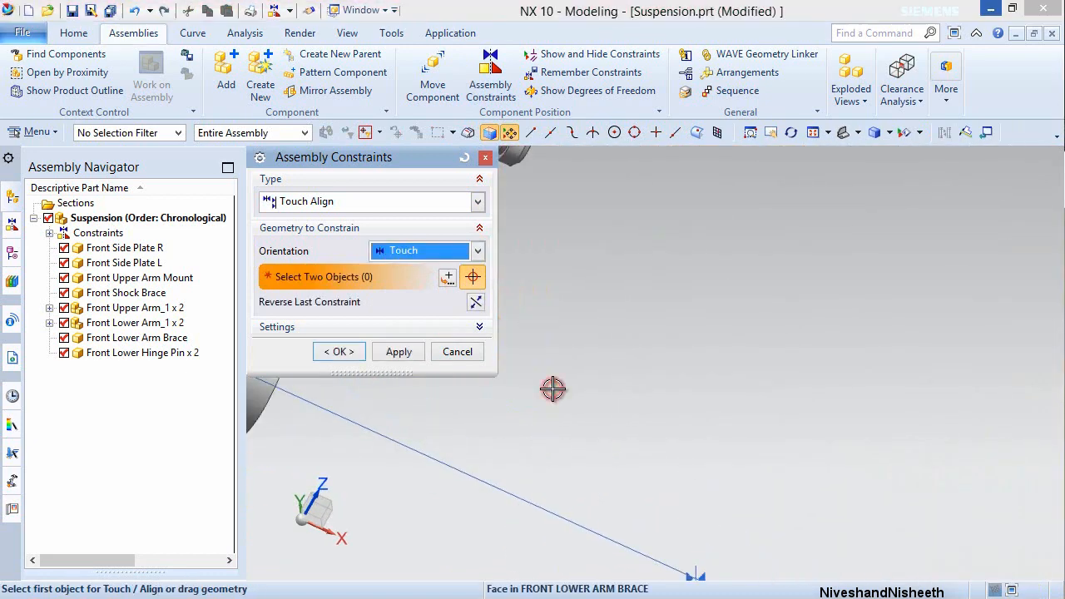
{"action": "left_click", "coordinate": [401, 352]}
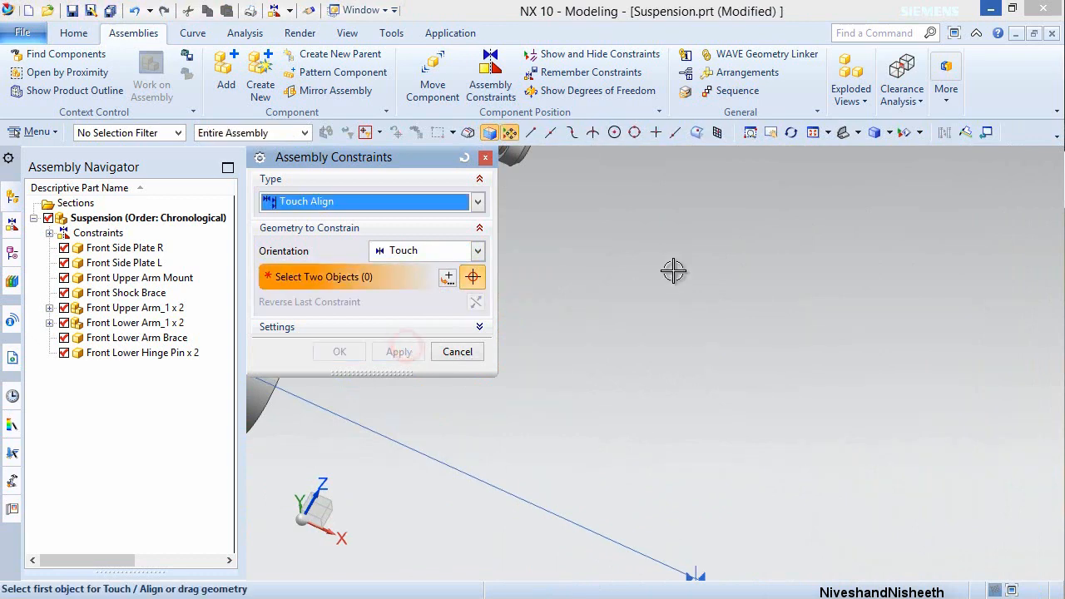
- Align the brace's outer face with the groove side face at the outer end of the -YC hinge pin, using the Align orientation
{"action": "left_click", "coordinate": [858, 132]}
{"action": "left_click", "coordinate": [880, 158]}
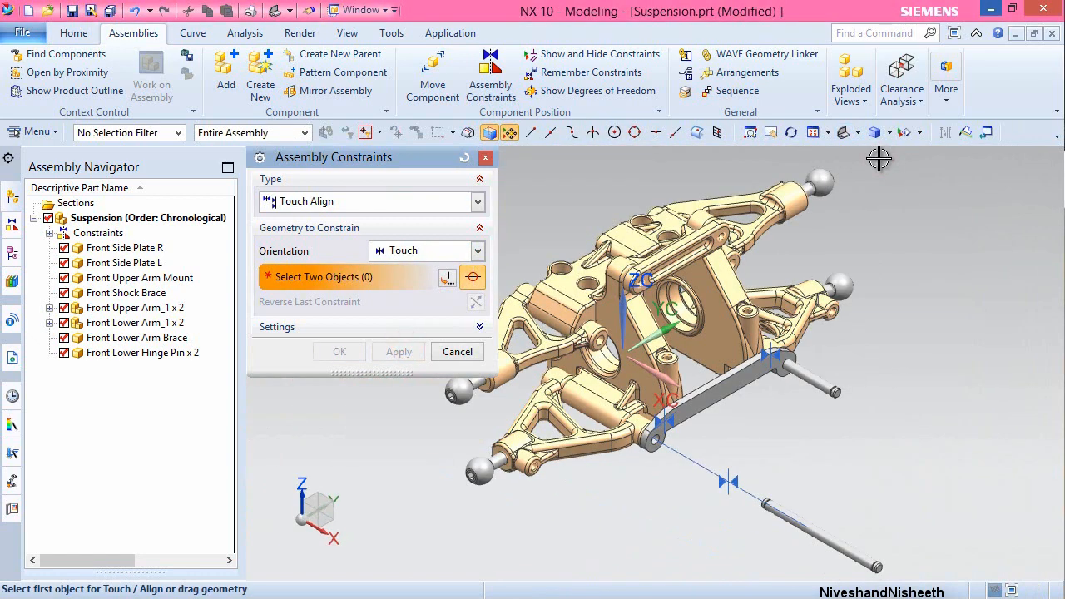
{"action": "scroll", "coordinate": [675, 452], "scroll_direction": "down", "scroll_amount": 8}
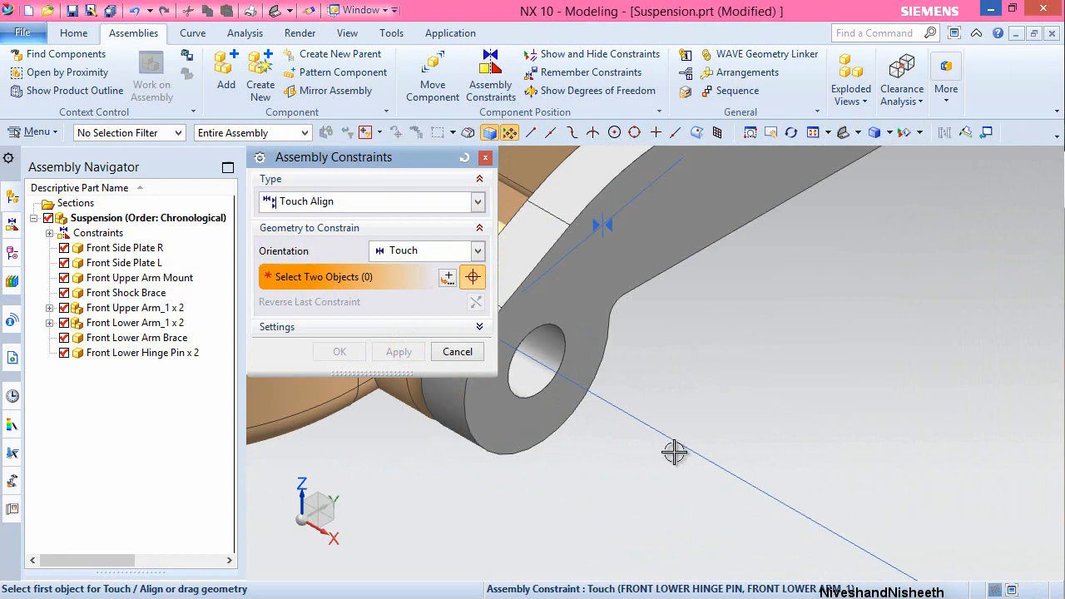
{"action": "left_click", "coordinate": [573, 318]}
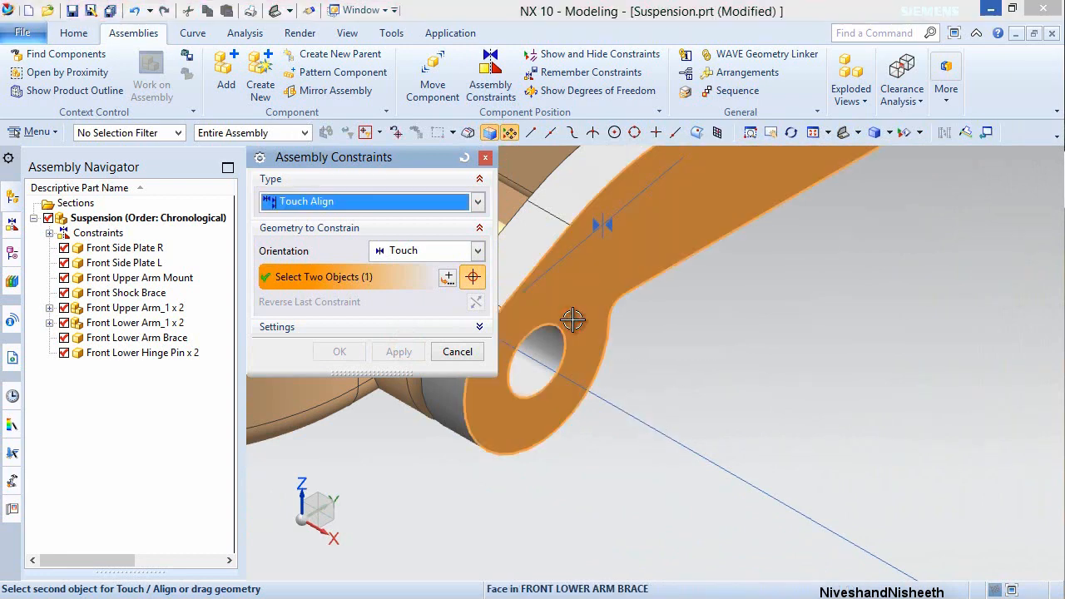
{"action": "left_click", "coordinate": [478, 251]}
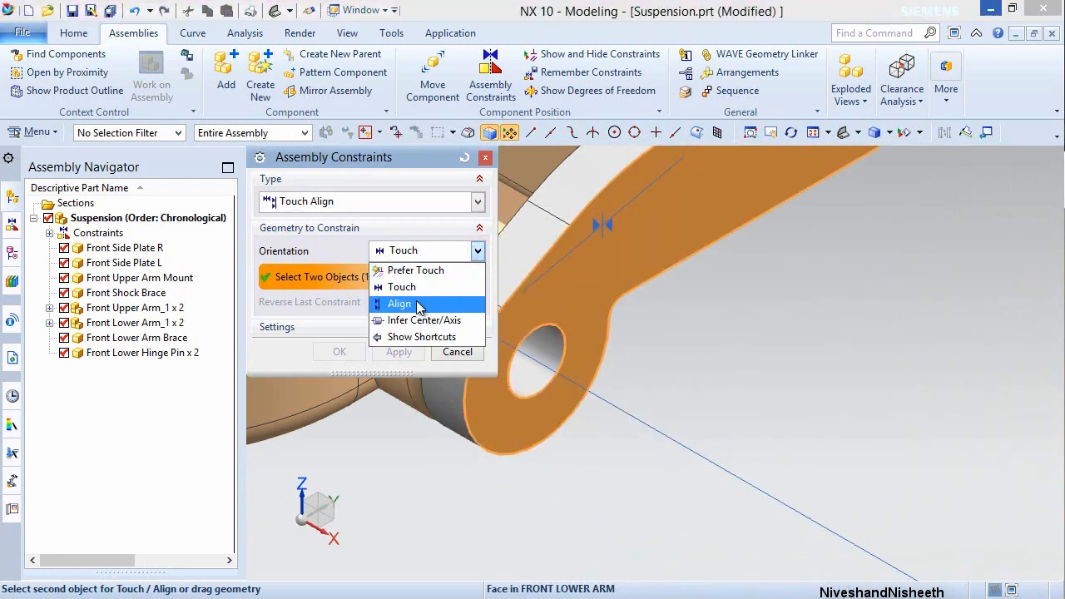
{"action": "left_click", "coordinate": [418, 305]}
{"action": "scroll", "coordinate": [620, 315], "scroll_direction": "up", "scroll_amount": 8}
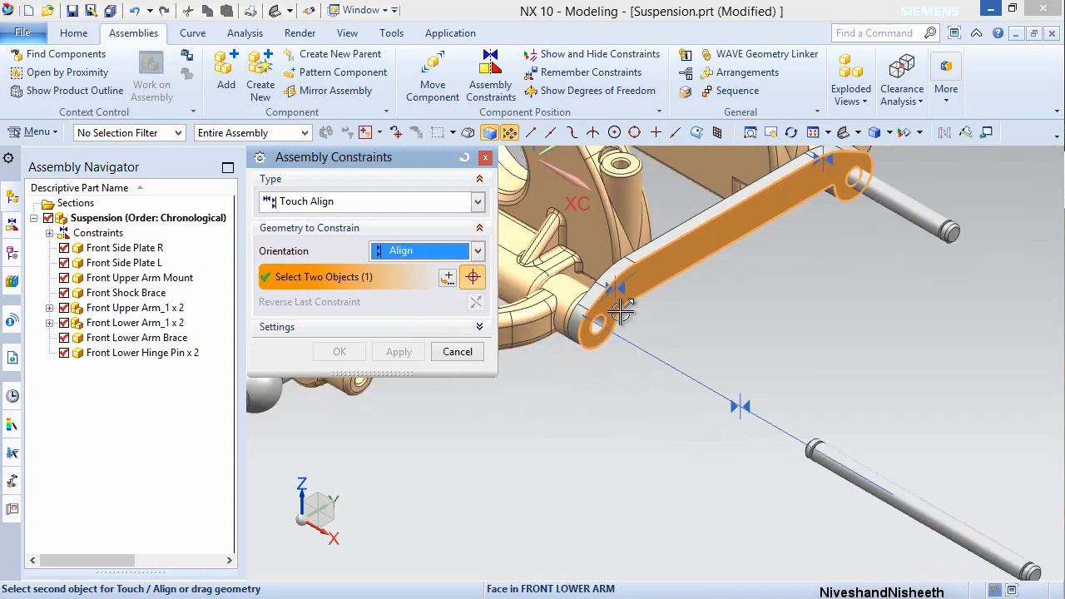
{"action": "scroll", "coordinate": [890, 491], "scroll_direction": "down", "scroll_amount": 10}
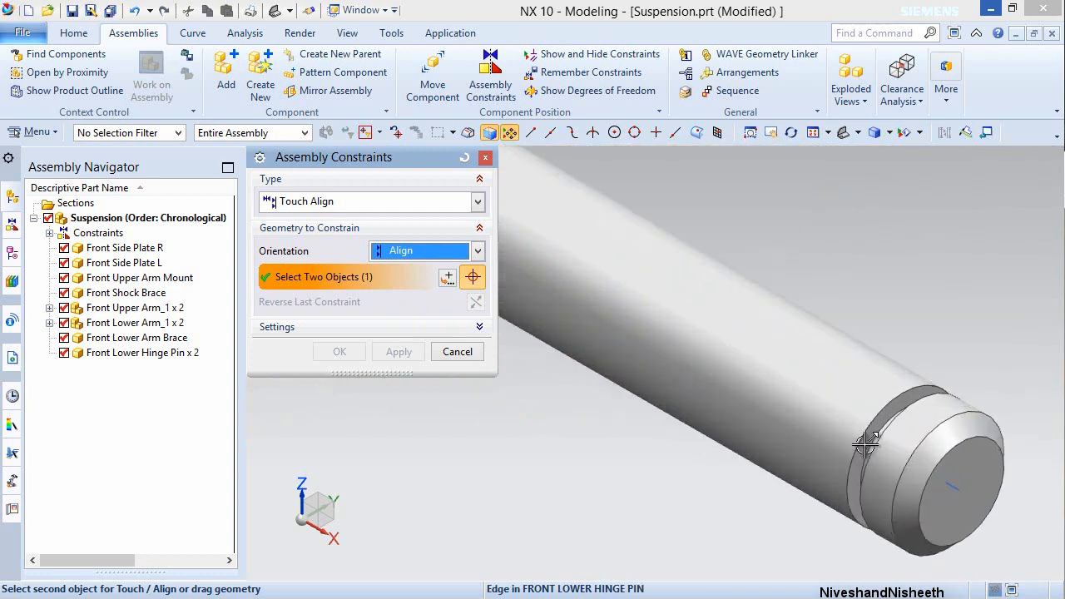
{"action": "left_click", "coordinate": [867, 432]}
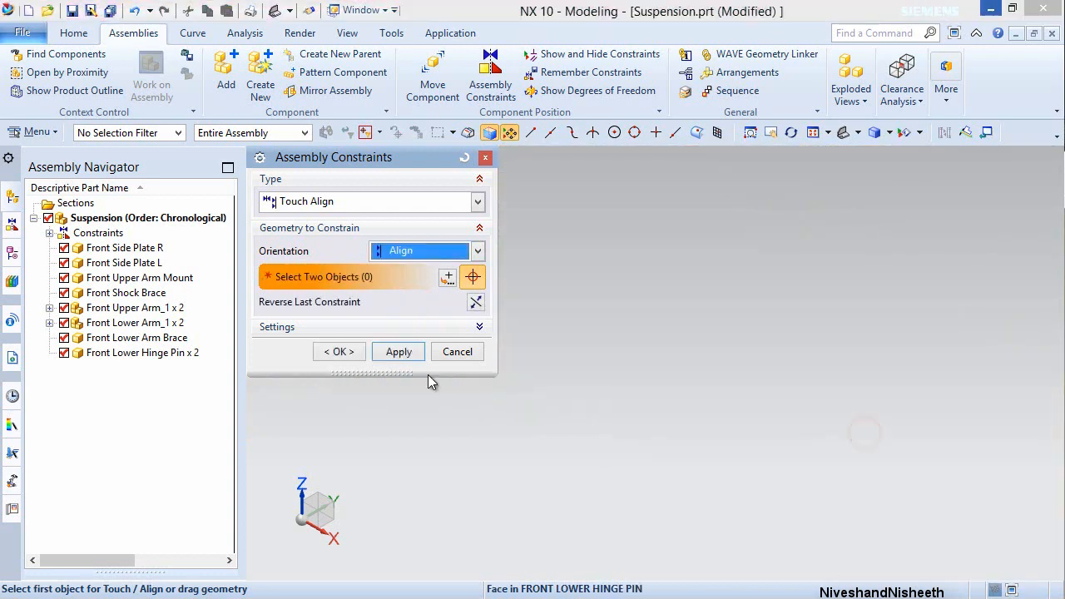
{"action": "left_click", "coordinate": [337, 351]}
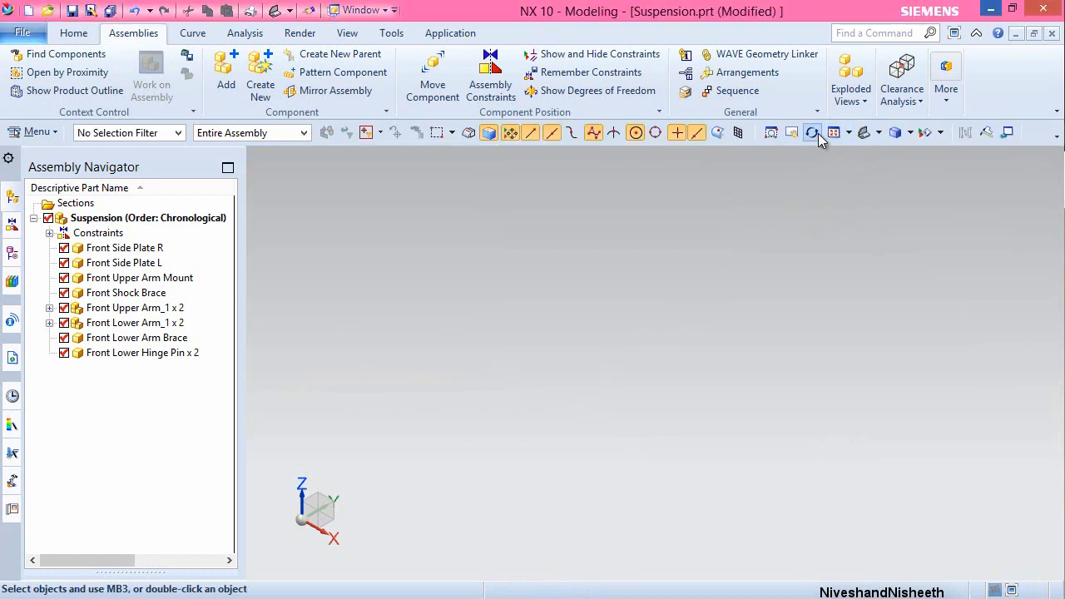
- Align the brace's outer face with the groove side face at the outer end of the +YC hinge pin
{"action": "left_click", "coordinate": [834, 133]}
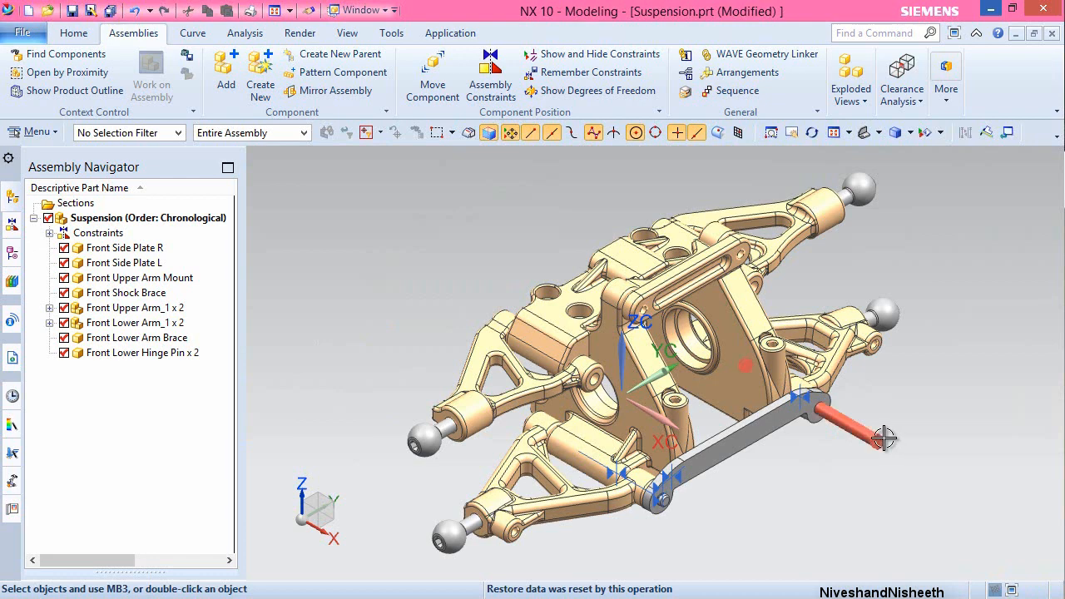
{"action": "scroll", "coordinate": [884, 437], "scroll_direction": "up", "scroll_amount": 10}
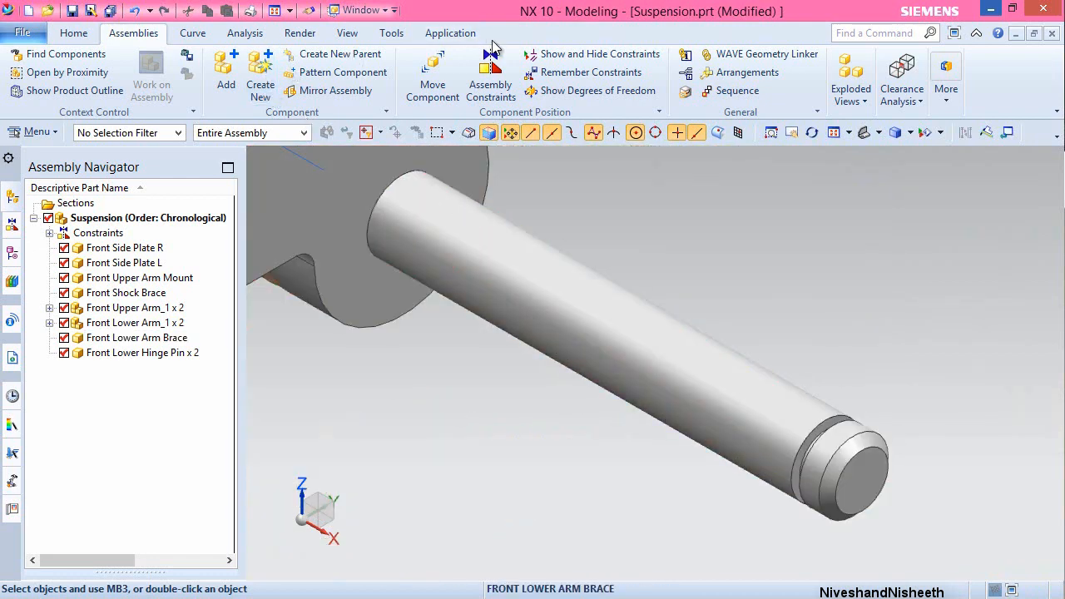
{"action": "left_click", "coordinate": [491, 66]}
{"action": "scroll", "coordinate": [740, 280], "scroll_direction": "down", "scroll_amount": 3}
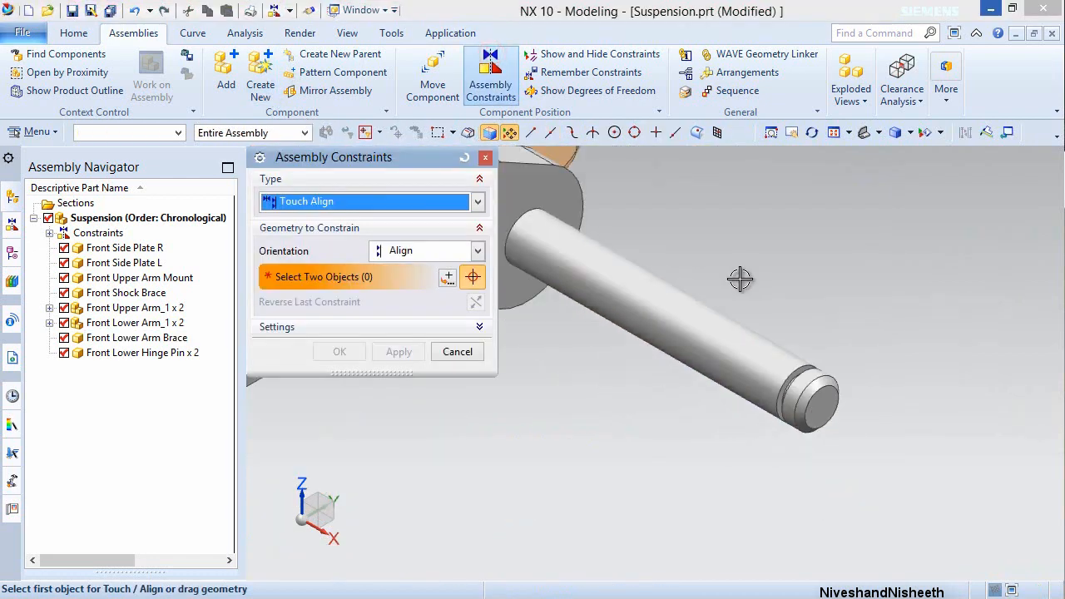
{"action": "left_click", "coordinate": [581, 218]}
{"action": "scroll", "coordinate": [807, 383], "scroll_direction": "up", "scroll_amount": 5}
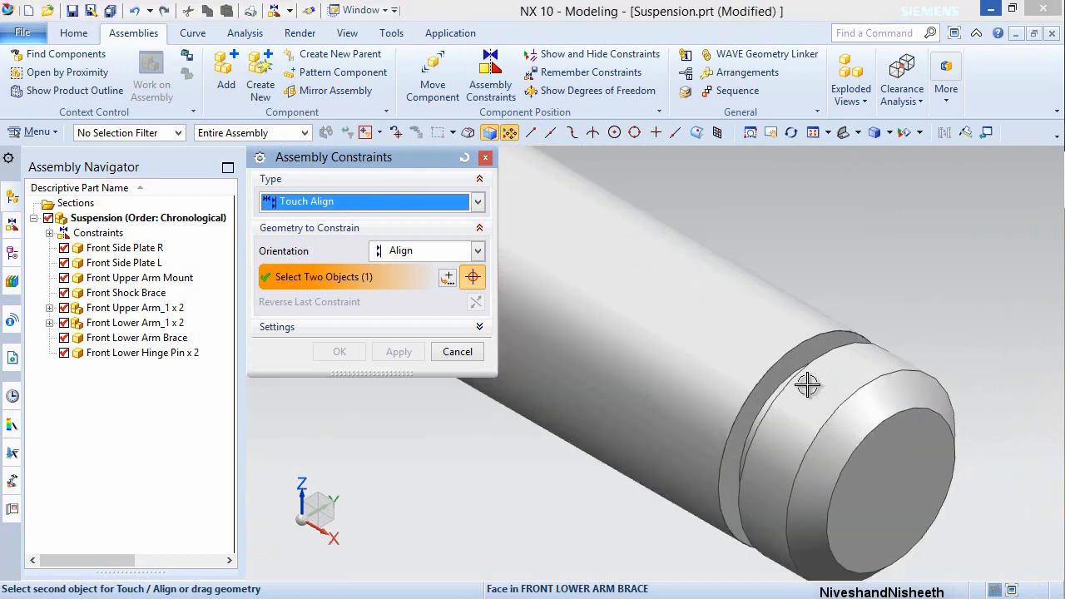
{"action": "left_click", "coordinate": [803, 379]}
{"action": "left_click", "coordinate": [345, 351]}
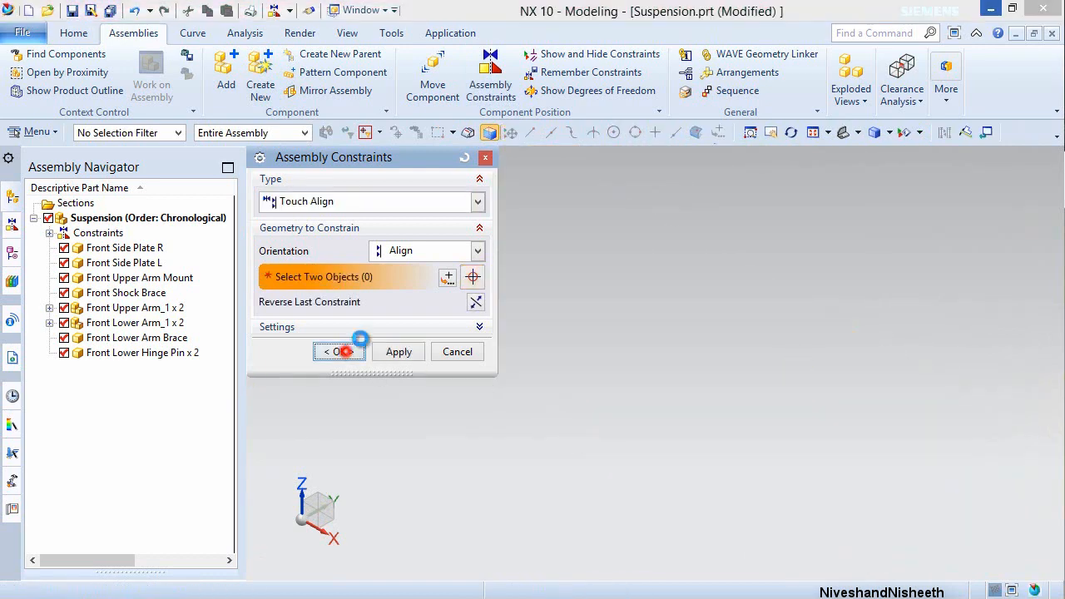
- Save the Suspension assembly
{"action": "left_click", "coordinate": [812, 132]}
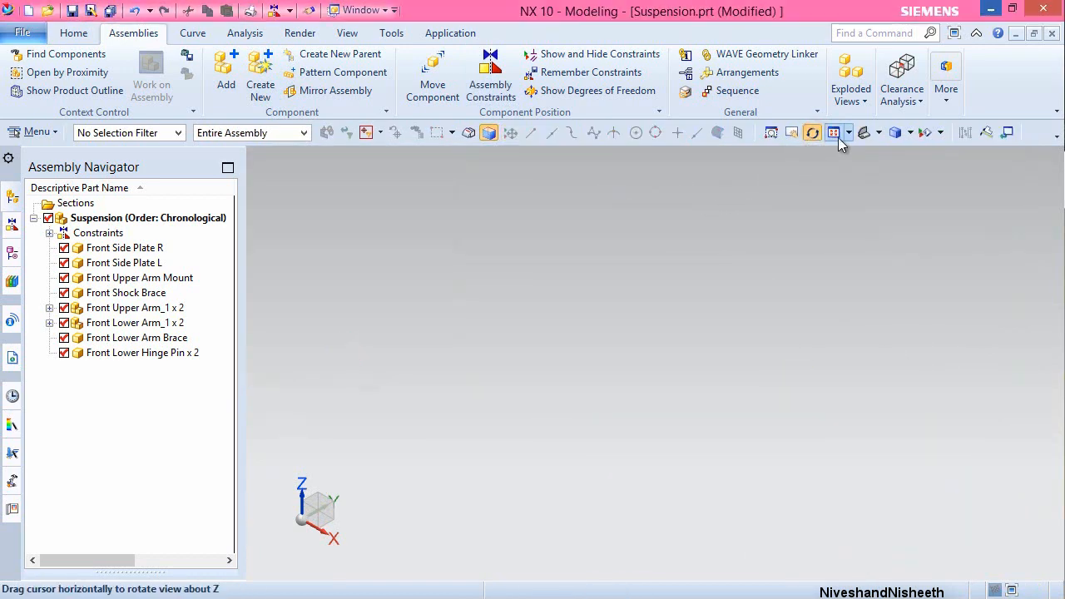
{"action": "left_click", "coordinate": [838, 137]}
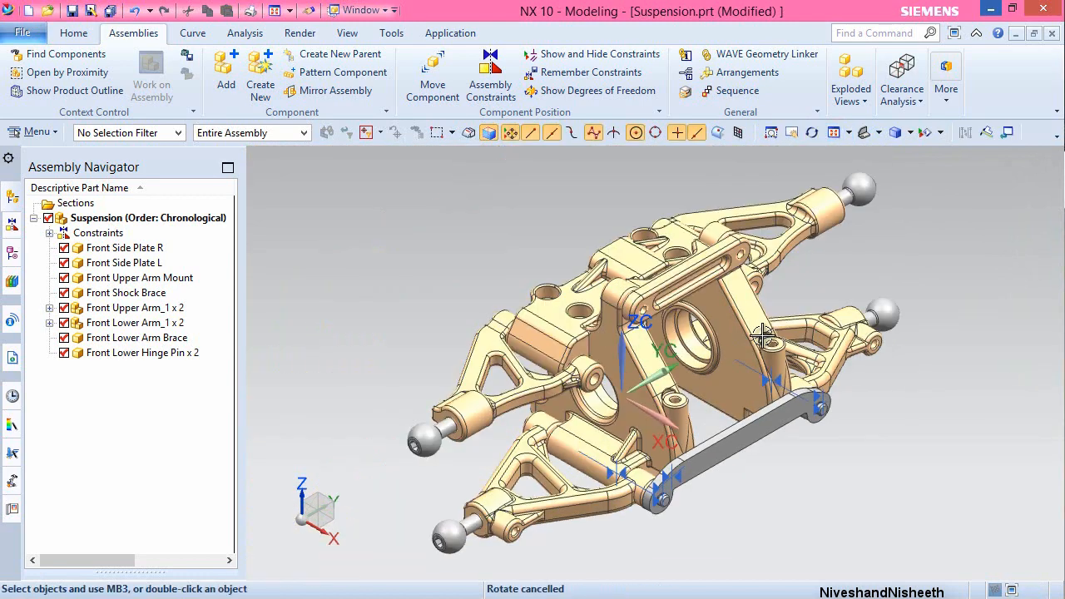
{"action": "left_click", "coordinate": [80, 33]}
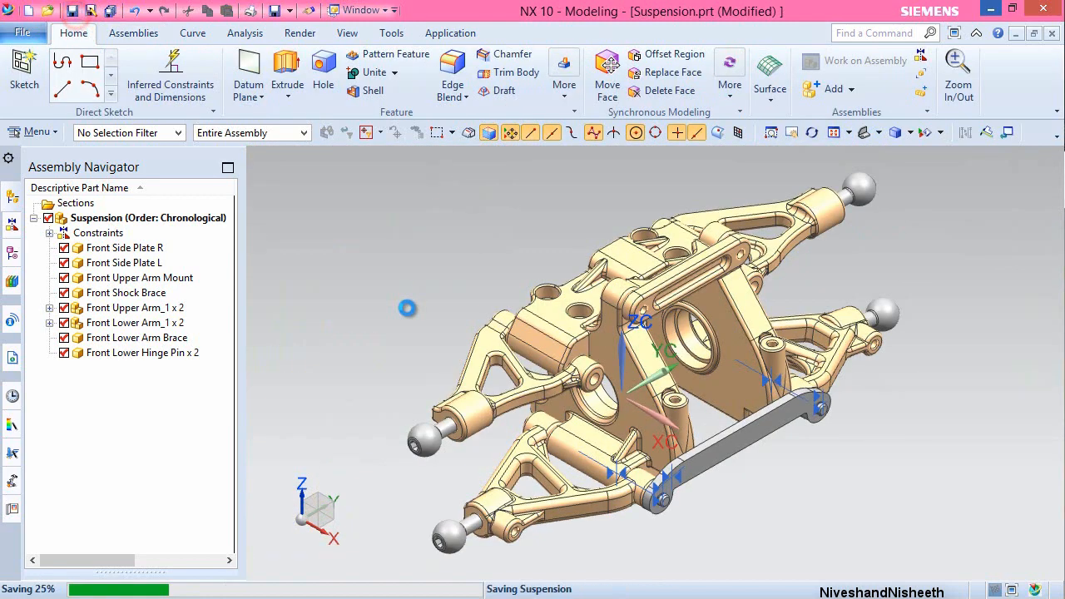
{"action": "left_click", "coordinate": [471, 269]}
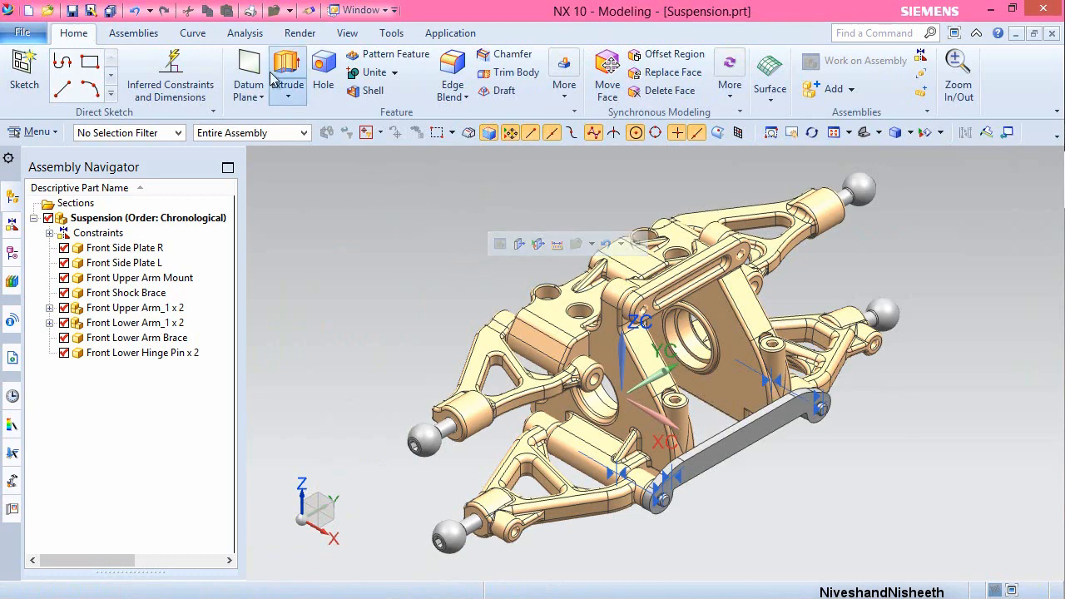
- Add the Front Upper Hinge Pin to the assembly with the Entire Part reference set, placed at the absolute origin
{"action": "left_click", "coordinate": [135, 33]}
{"action": "left_click", "coordinate": [232, 72]}
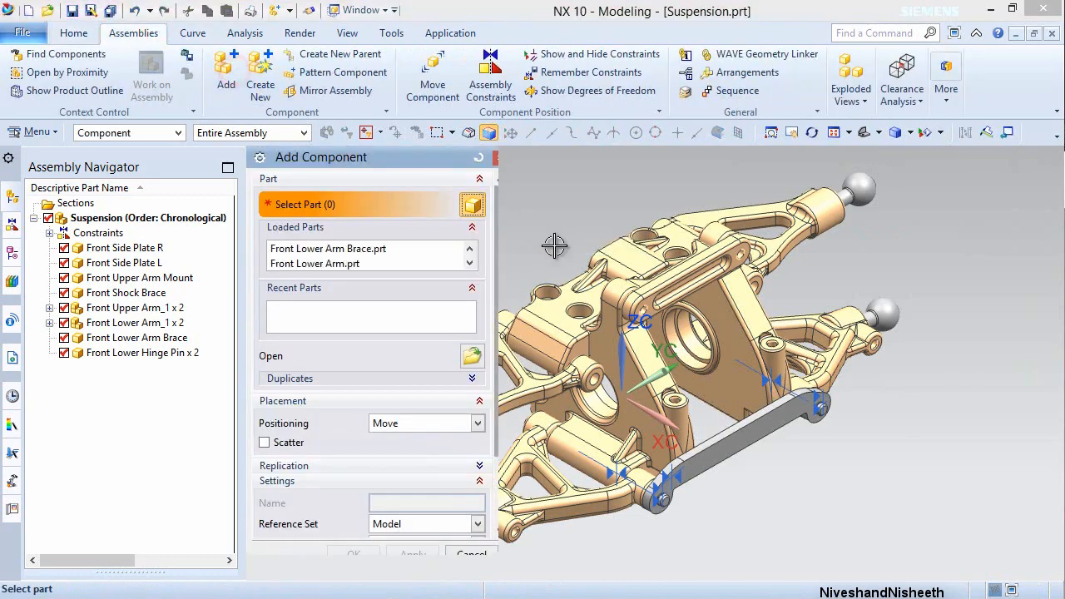
{"action": "left_click", "coordinate": [473, 357]}
{"action": "left_click_drag", "start_coordinate": [522, 280], "coordinate": [527, 323]}
{"action": "left_click", "coordinate": [237, 433]}
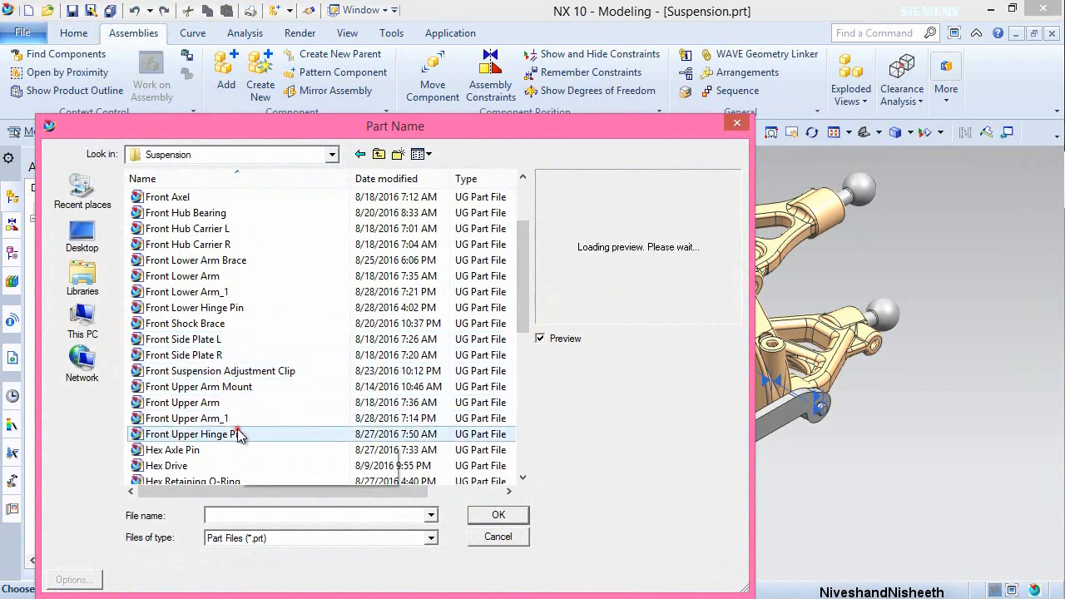
{"action": "left_click", "coordinate": [497, 515]}
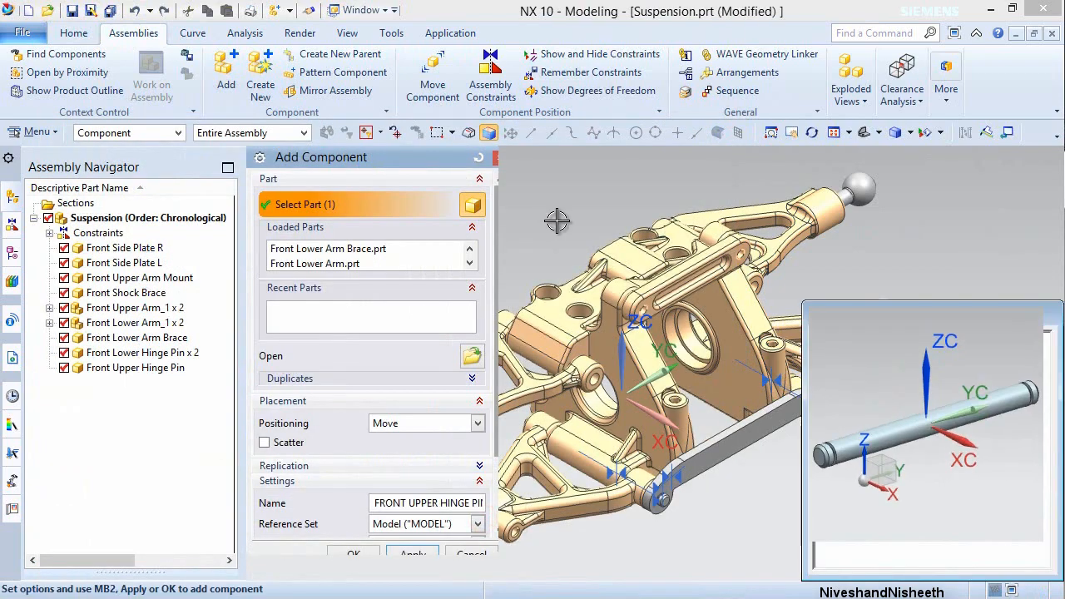
{"action": "left_click", "coordinate": [476, 524]}
{"action": "left_click", "coordinate": [432, 556]}
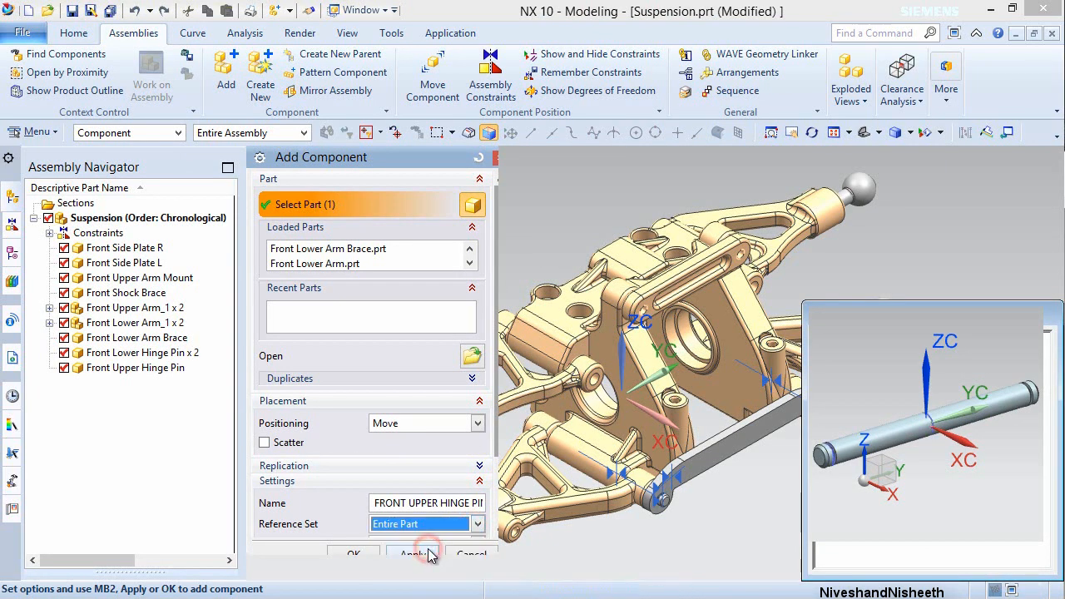
{"action": "left_click", "coordinate": [353, 555]}
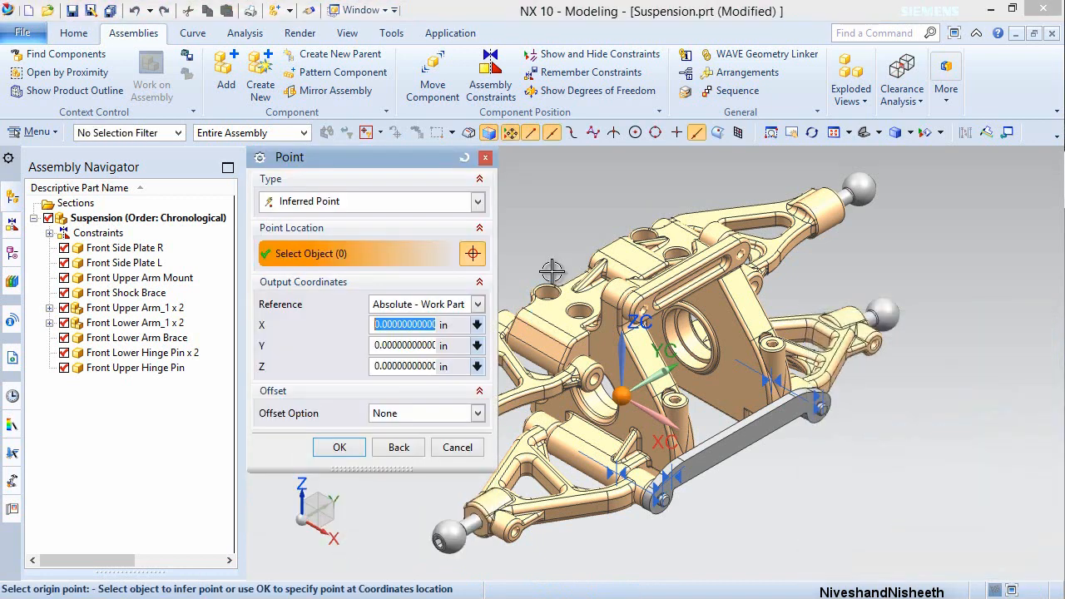
{"action": "left_click", "coordinate": [346, 448]}
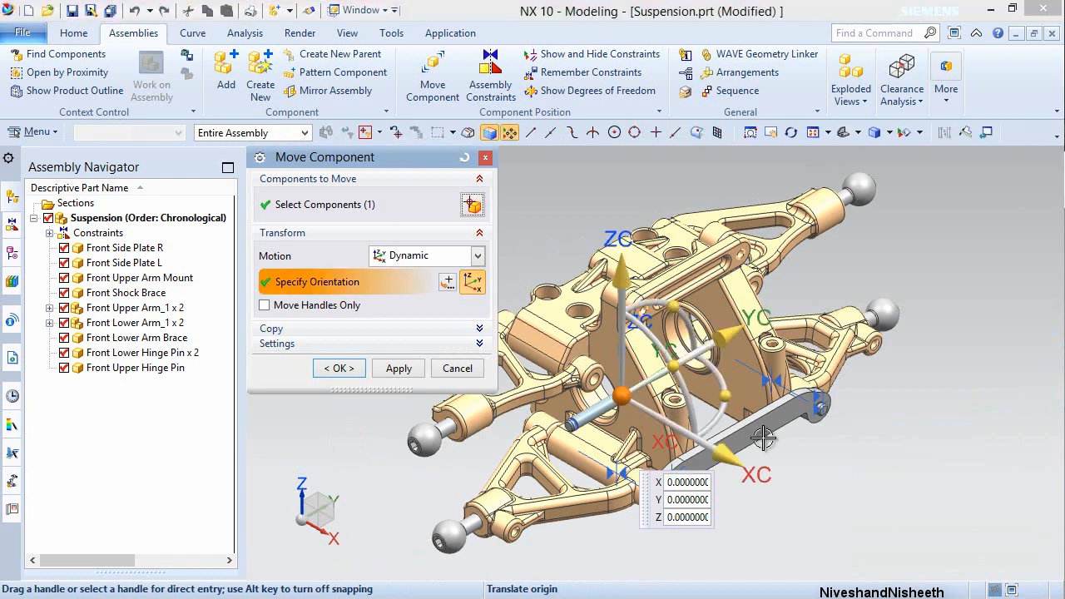
- Rotate the Front Upper Hinge Pin -100° about ZC and move it 2.7 in along its YC axis, clear of the suspension
{"action": "left_click_drag", "start_coordinate": [725, 402], "coordinate": [611, 457]}
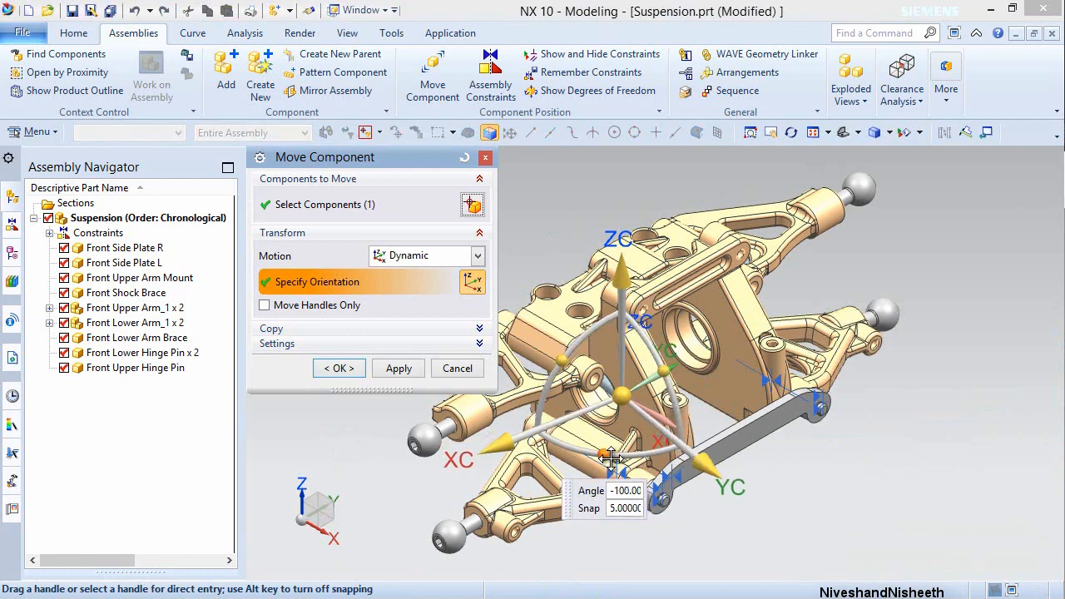
{"action": "scroll", "coordinate": [643, 327], "scroll_direction": "down", "scroll_amount": 4}
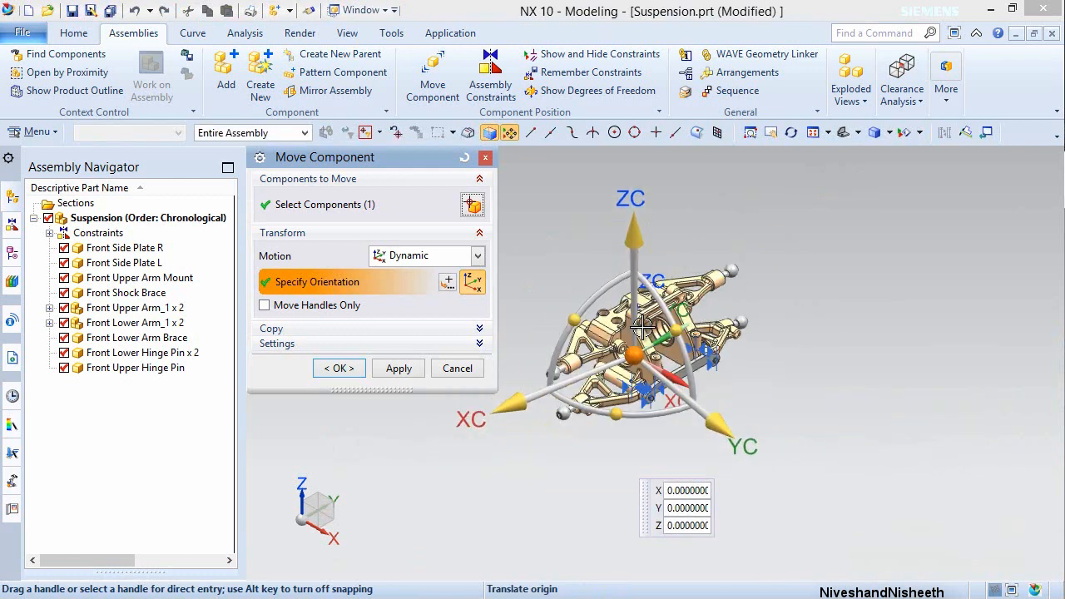
{"action": "left_click_drag", "start_coordinate": [725, 427], "coordinate": [786, 430]}
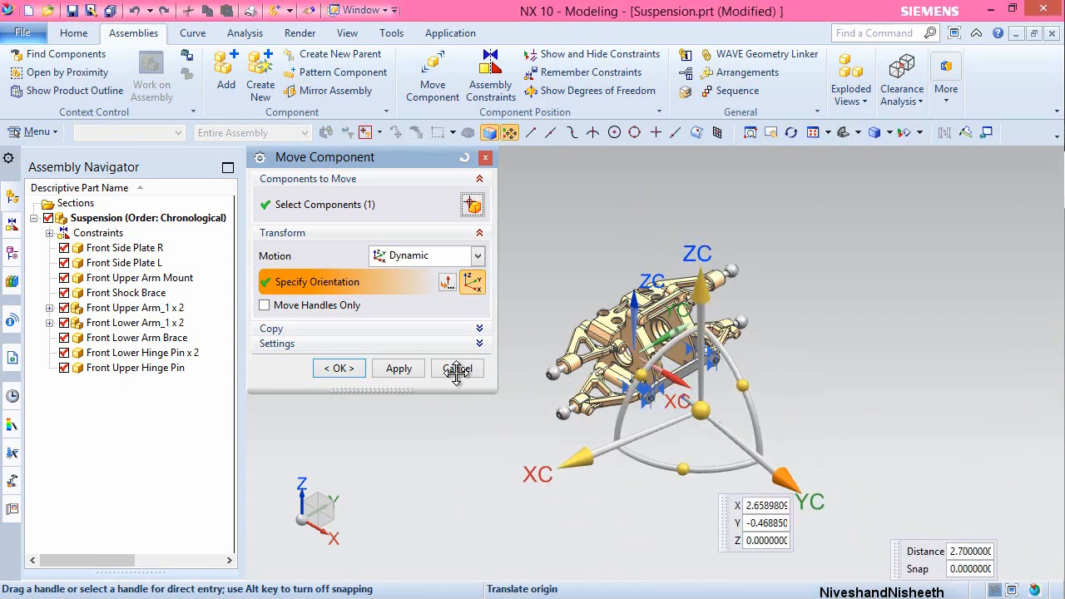
{"action": "left_click", "coordinate": [397, 374]}
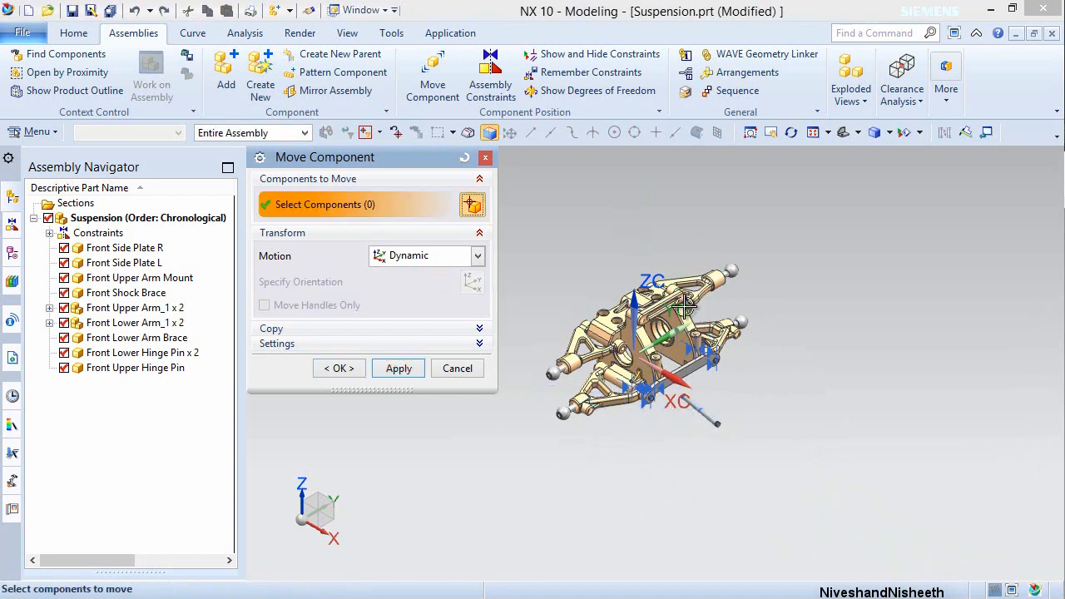
{"action": "left_click", "coordinate": [813, 133]}
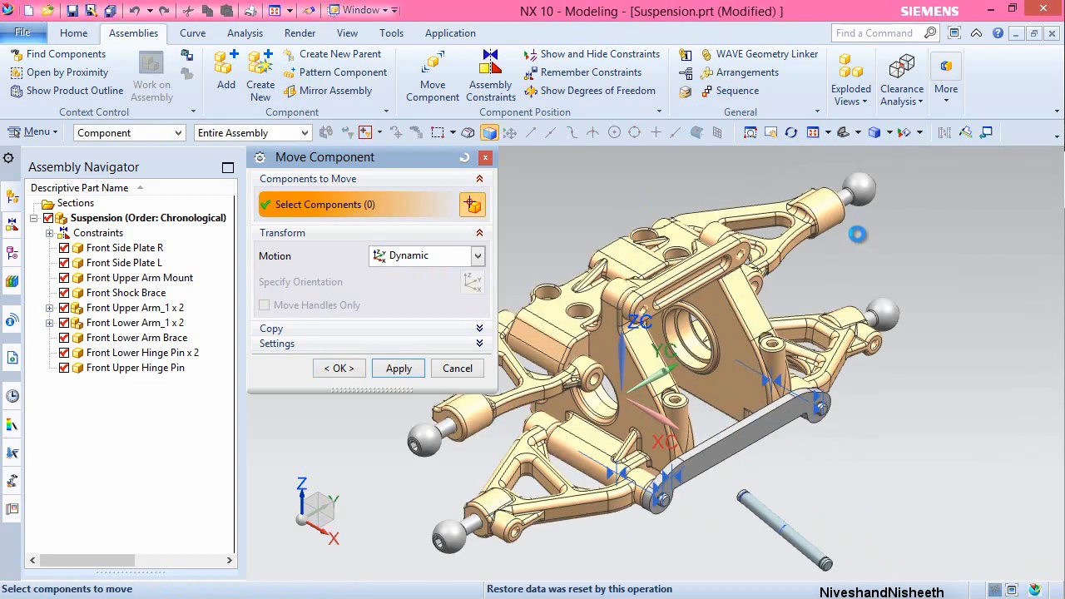
{"action": "left_click", "coordinate": [341, 369]}
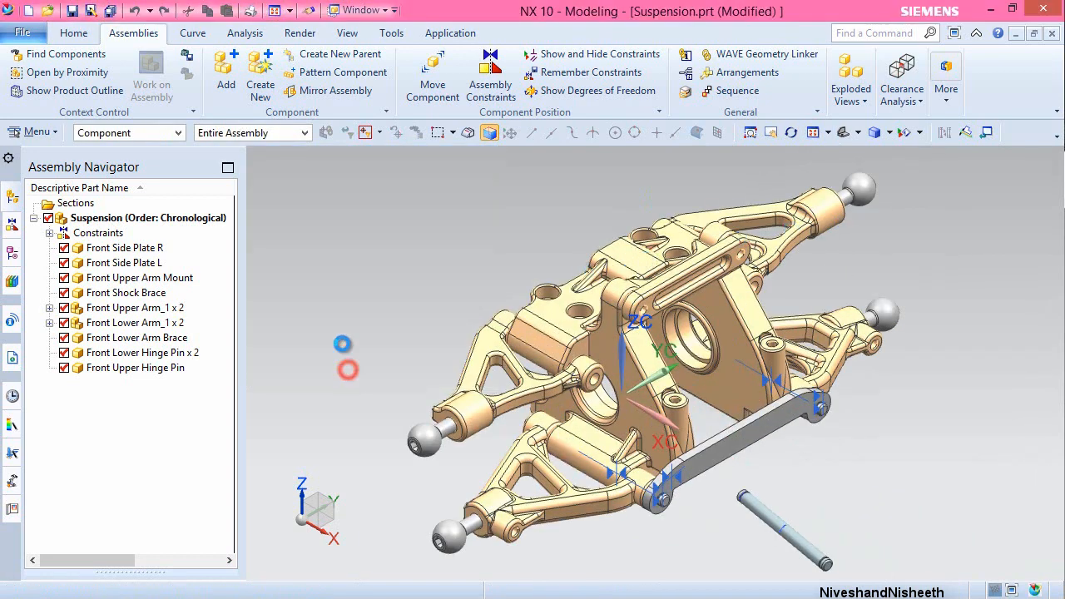
- Add a second Front Upper Hinge Pin with the Entire Part reference set, placed at the assembly origin
{"action": "right_click", "coordinate": [339, 248]}
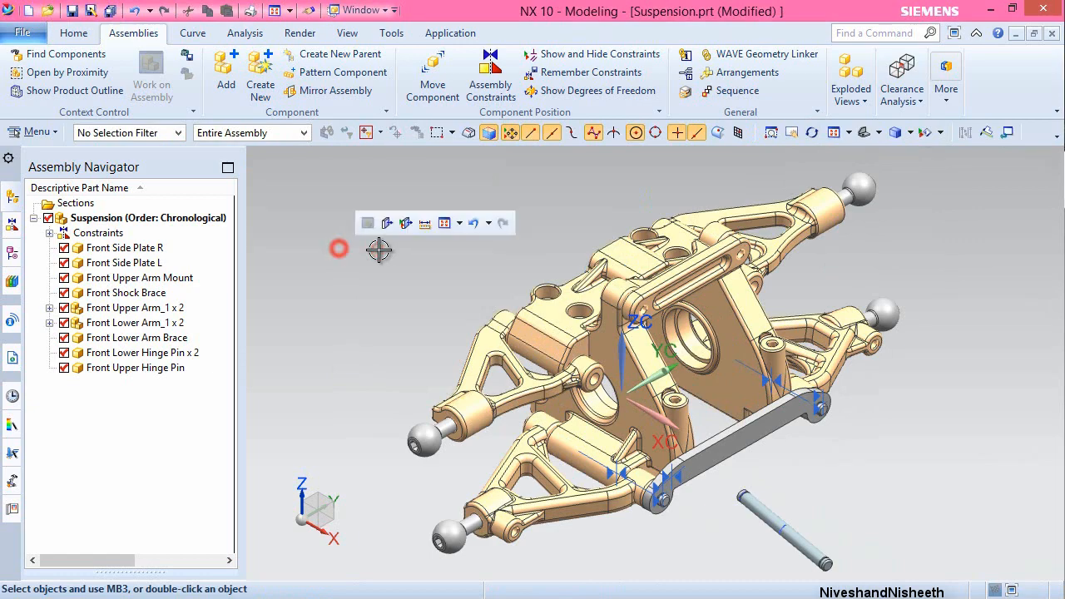
{"action": "left_click", "coordinate": [462, 223]}
{"action": "left_click", "coordinate": [468, 258]}
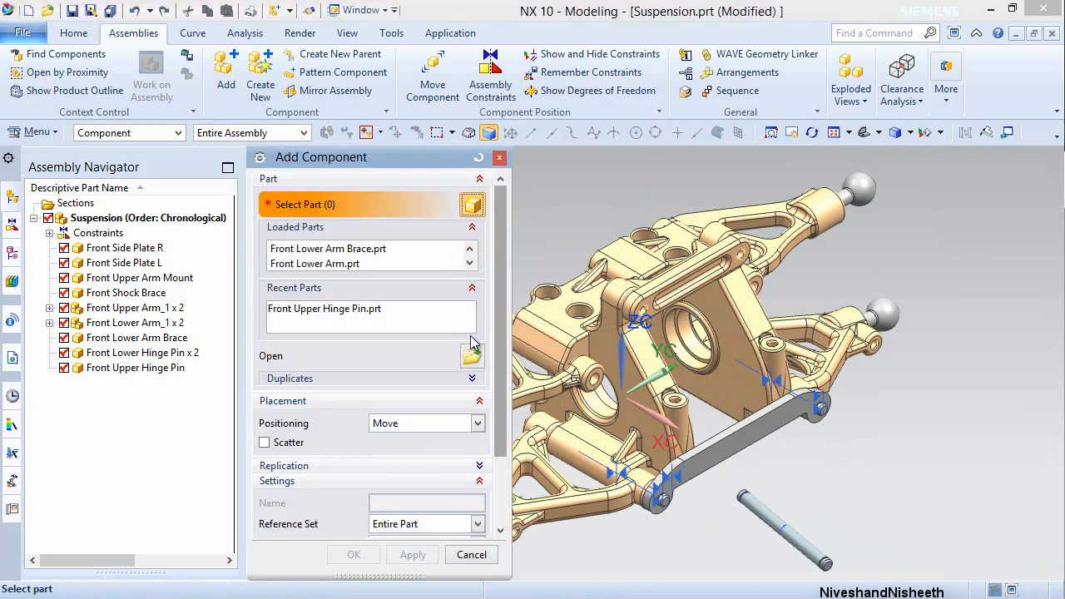
{"action": "left_click", "coordinate": [471, 353]}
{"action": "left_click", "coordinate": [525, 268]}
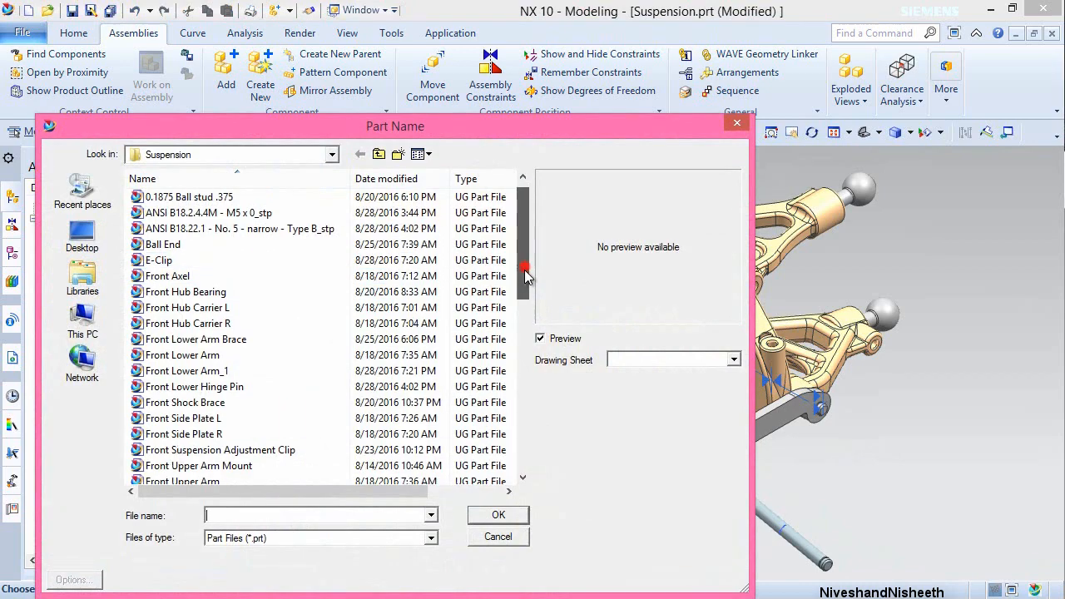
{"action": "left_click_drag", "start_coordinate": [525, 275], "coordinate": [525, 340]}
{"action": "left_click", "coordinate": [237, 356]}
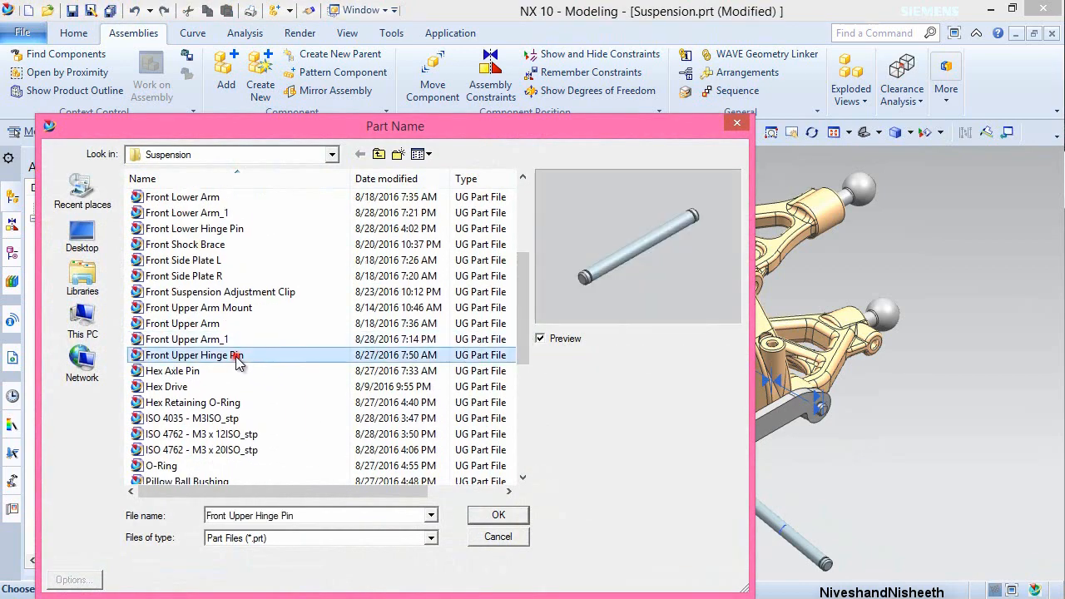
{"action": "left_click", "coordinate": [488, 515]}
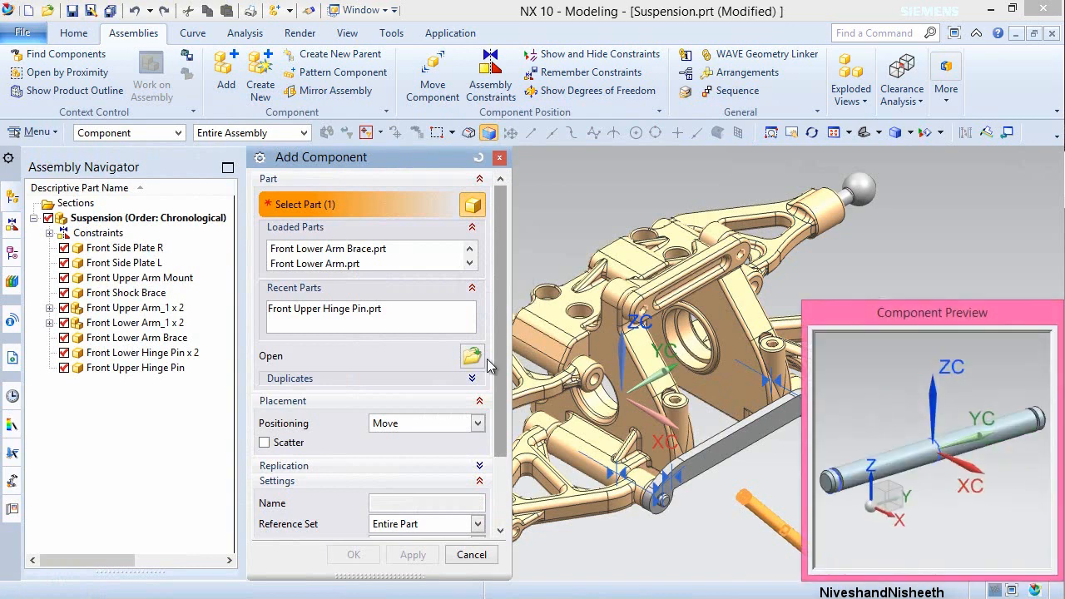
{"action": "left_click", "coordinate": [353, 556]}
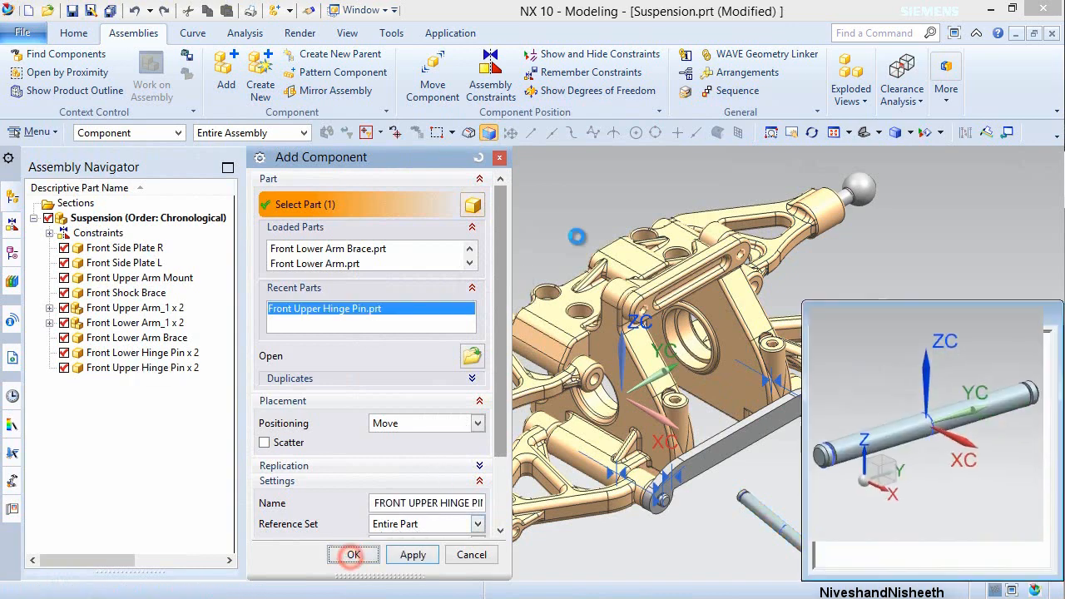
{"action": "left_click", "coordinate": [577, 236]}
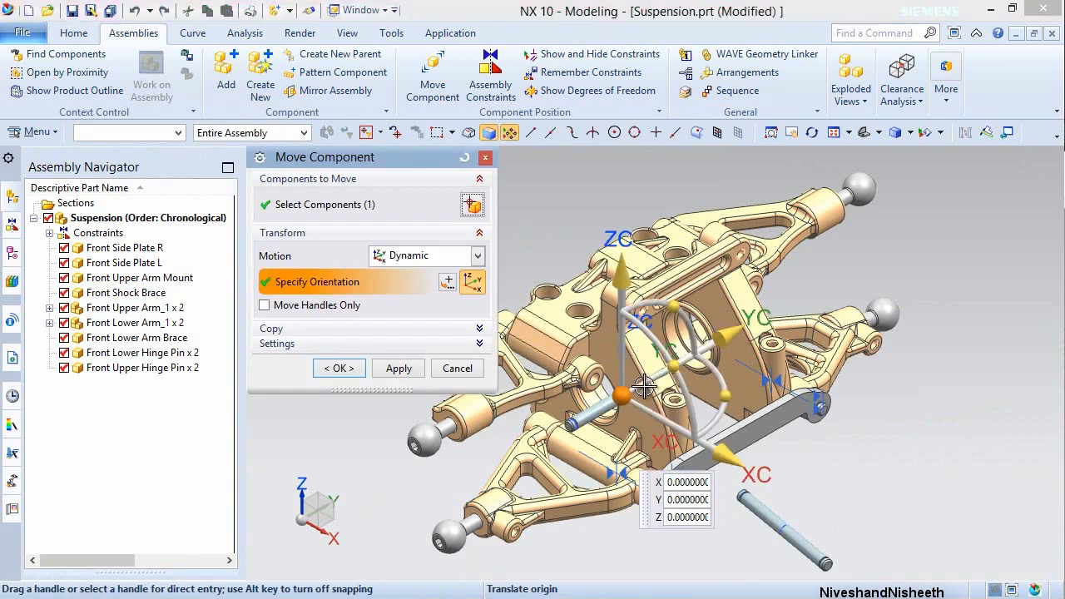
- Rotate the second Front Upper Hinge Pin -90° about ZC and move it to X 2.5, Y 0.7, Z 0
{"action": "left_click_drag", "start_coordinate": [724, 400], "coordinate": [612, 452]}
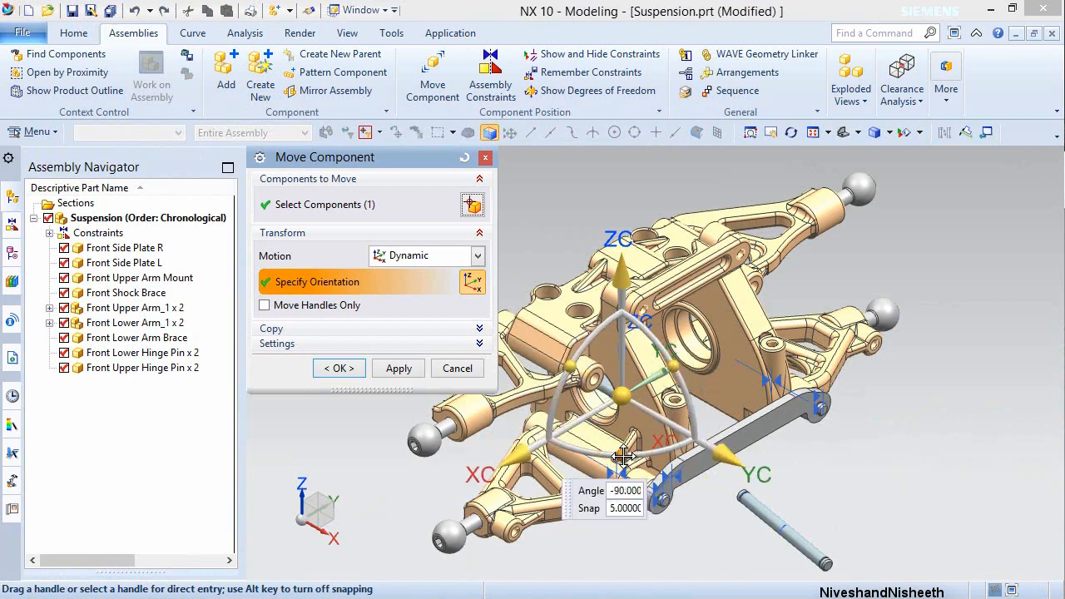
{"action": "left_click", "coordinate": [614, 403]}
{"action": "scroll", "coordinate": [613, 404], "scroll_direction": "down", "scroll_amount": 4}
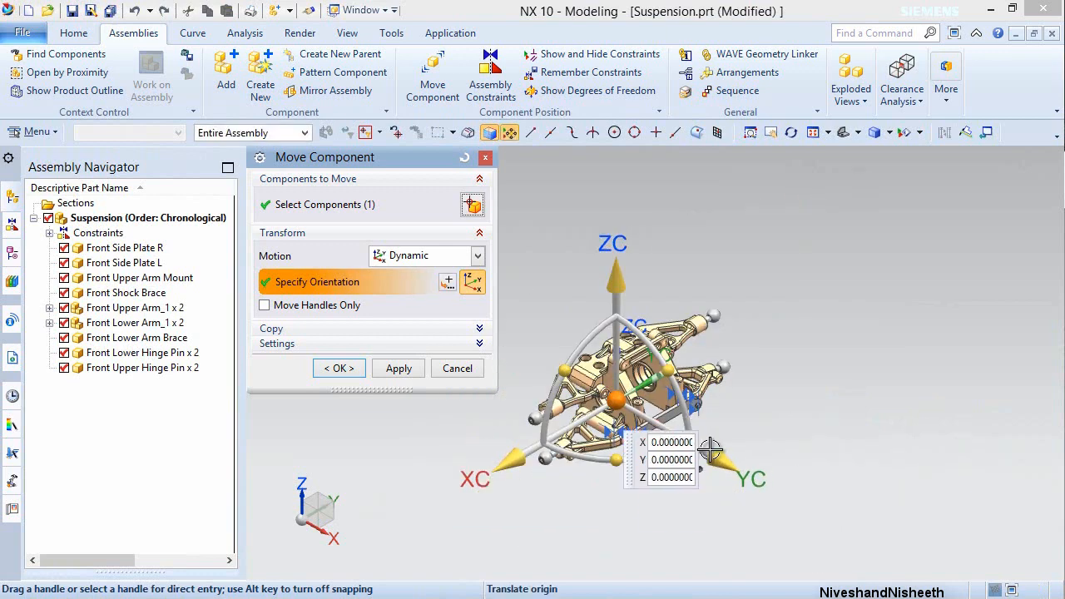
{"action": "left_click_drag", "start_coordinate": [711, 450], "coordinate": [819, 448]}
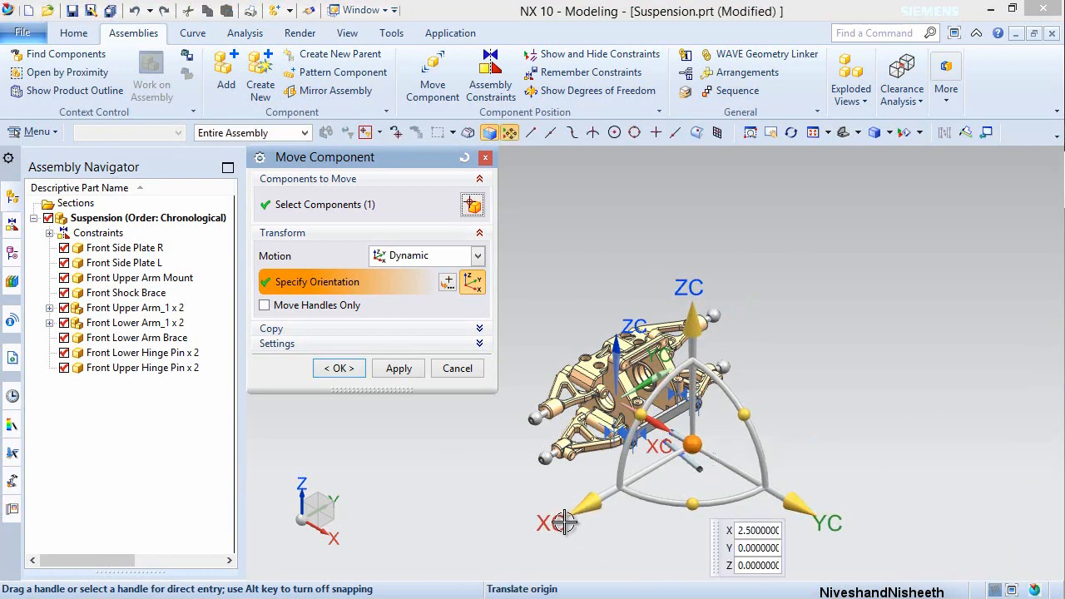
{"action": "left_click_drag", "start_coordinate": [564, 522], "coordinate": [624, 500]}
{"action": "left_click", "coordinate": [343, 368]}
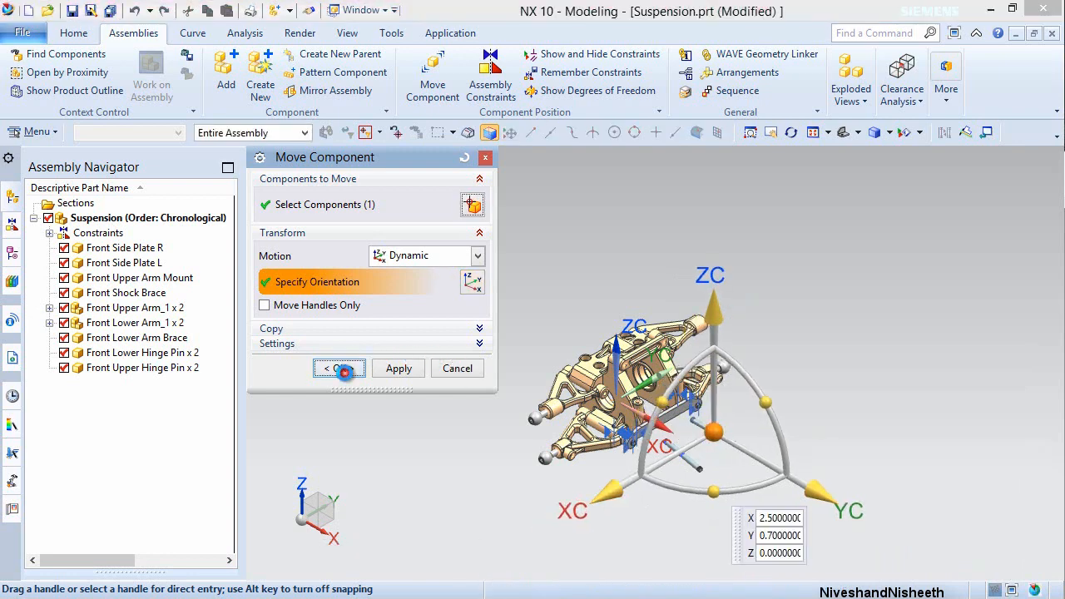
{"action": "double_click", "coordinate": [877, 352]}
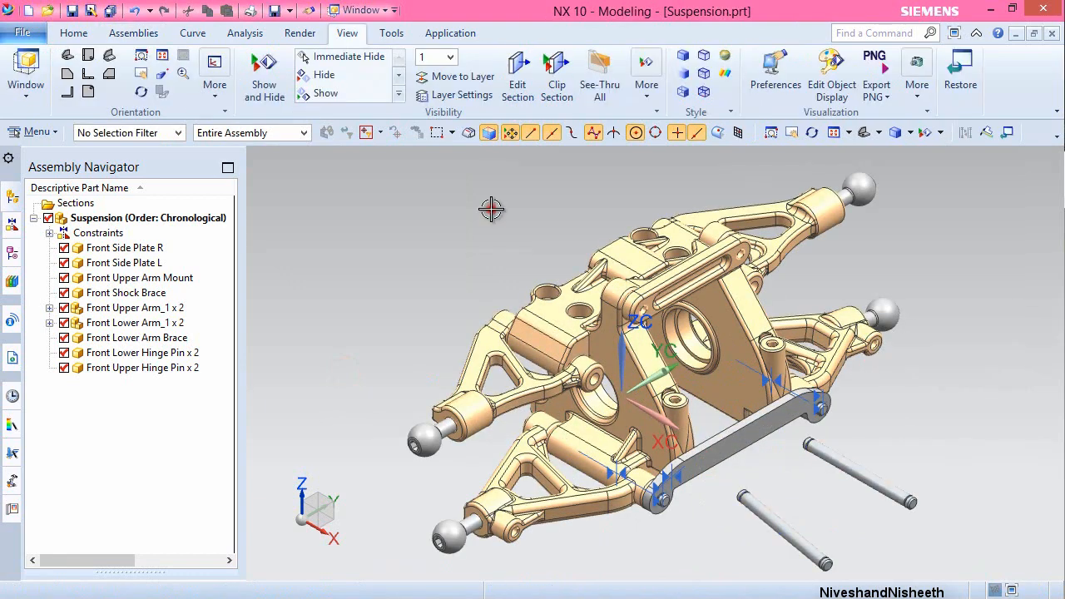
{"action": "left_click", "coordinate": [492, 207]}
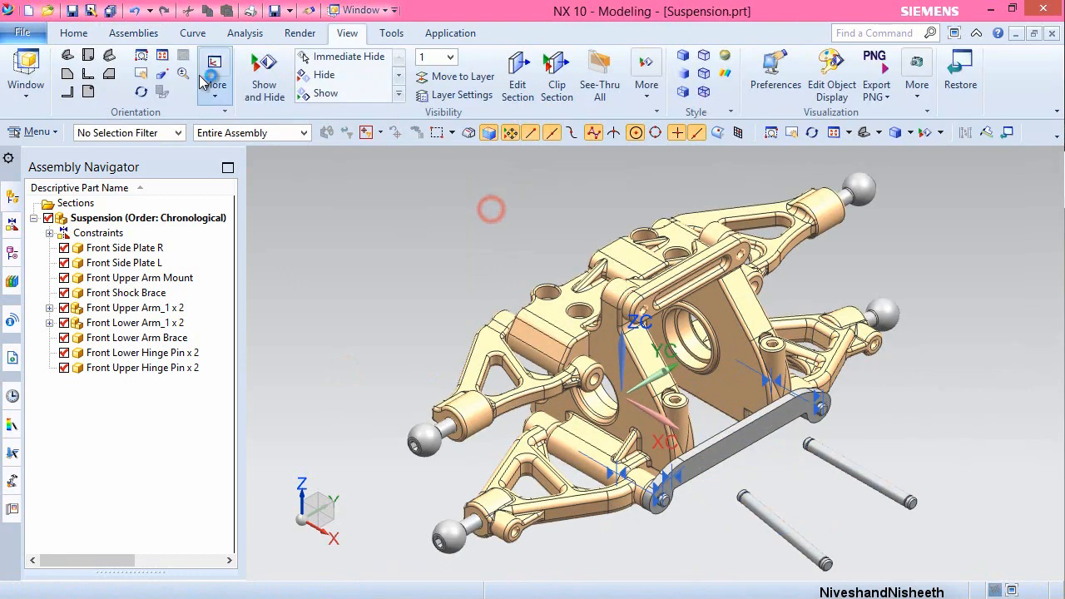
- Constrain the first upper hinge pin's centerline to the -YC upper arm's hinge hole using Touch Align with Infer Center/Axis
{"action": "left_click", "coordinate": [138, 40]}
{"action": "left_click", "coordinate": [490, 75]}
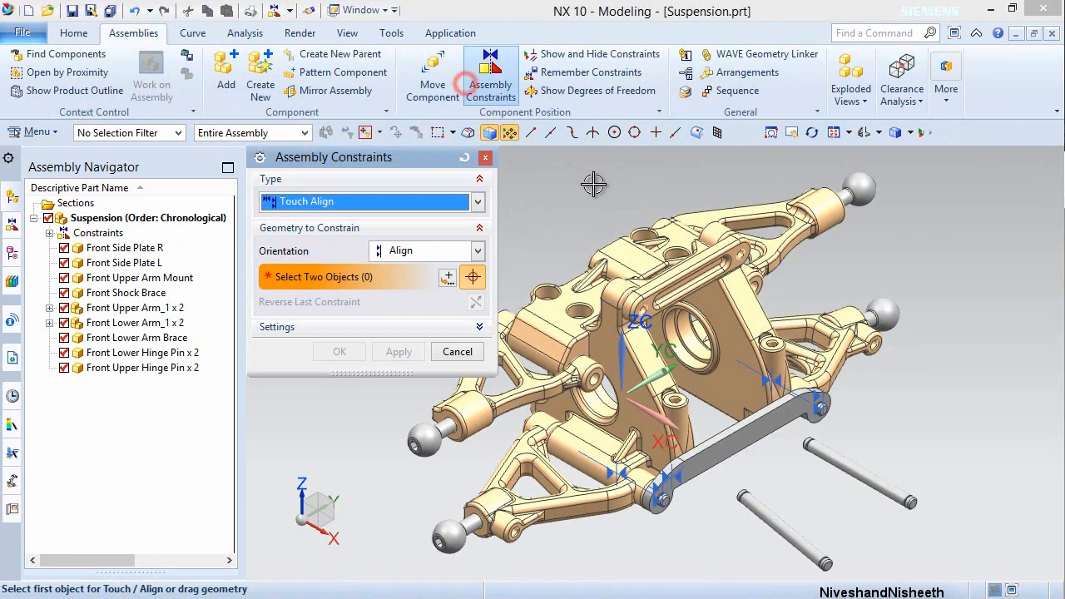
{"action": "left_click", "coordinate": [479, 250]}
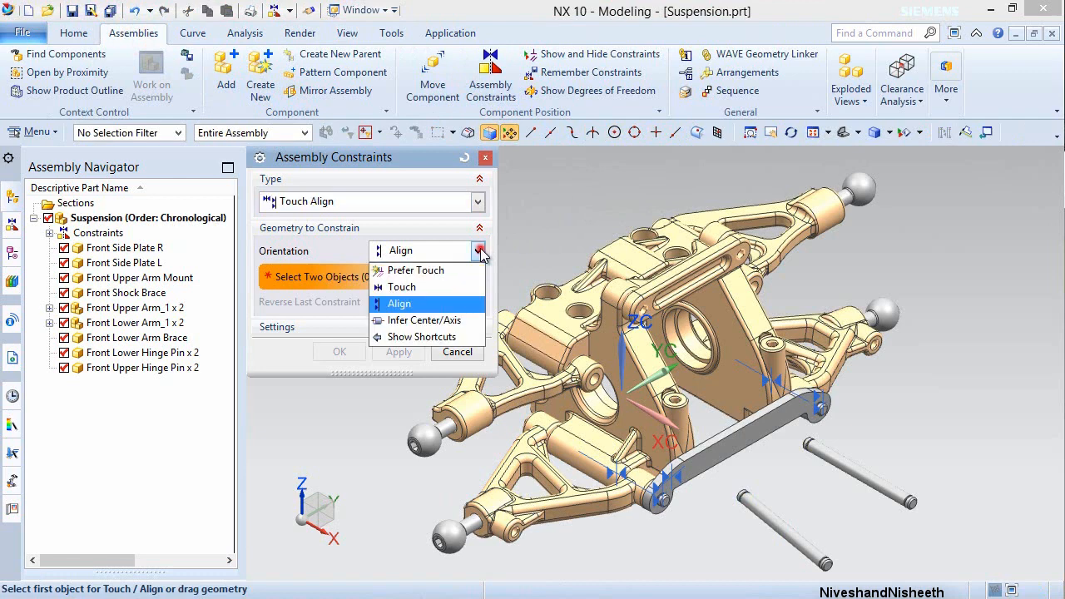
{"action": "left_click", "coordinate": [427, 320]}
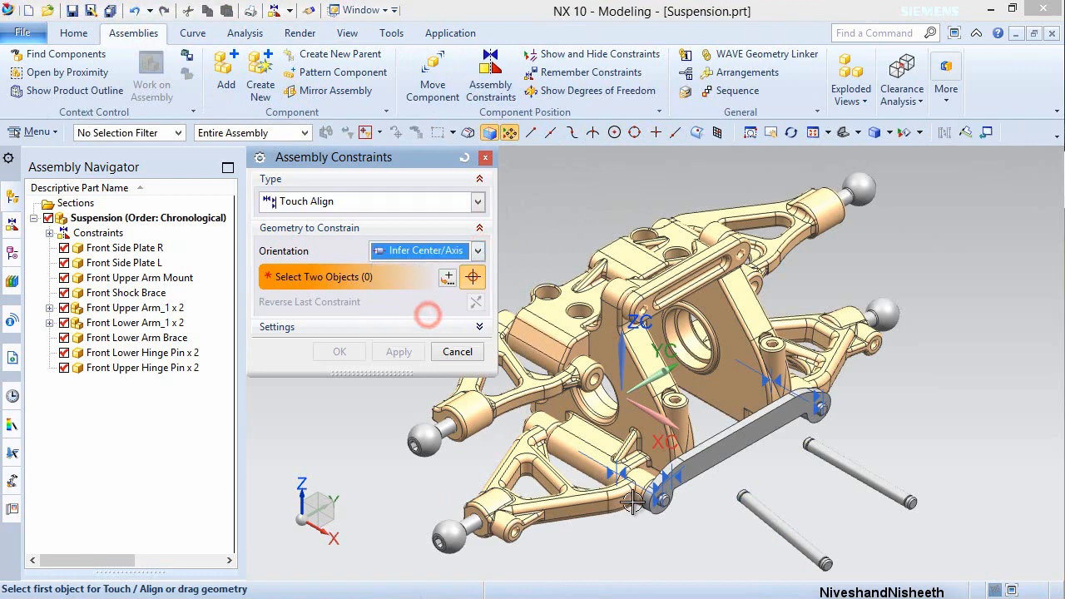
{"action": "left_click", "coordinate": [745, 509]}
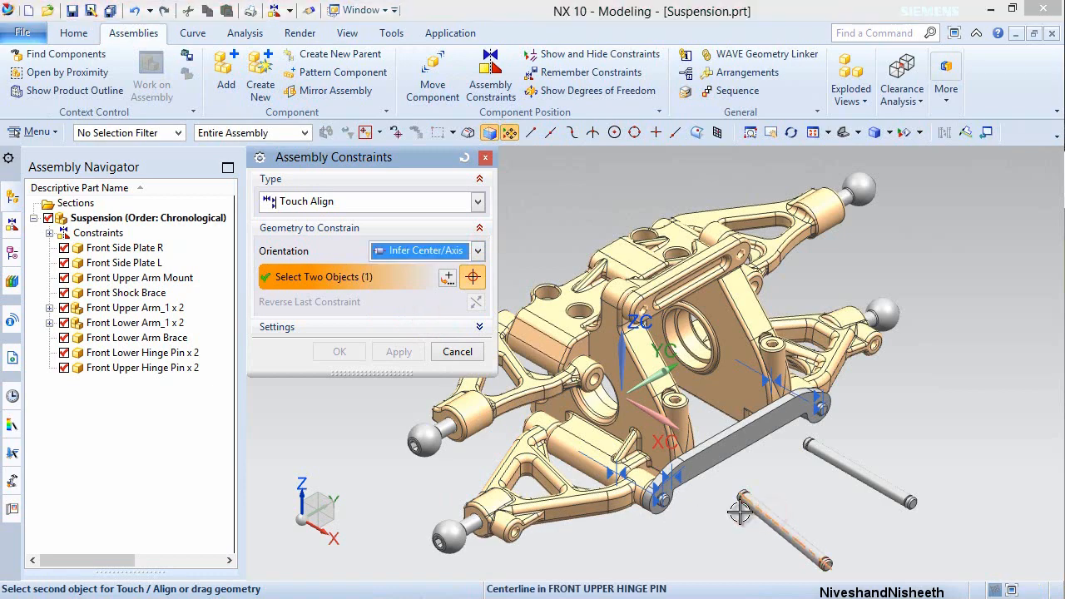
{"action": "scroll", "coordinate": [623, 403], "scroll_direction": "down", "scroll_amount": 5}
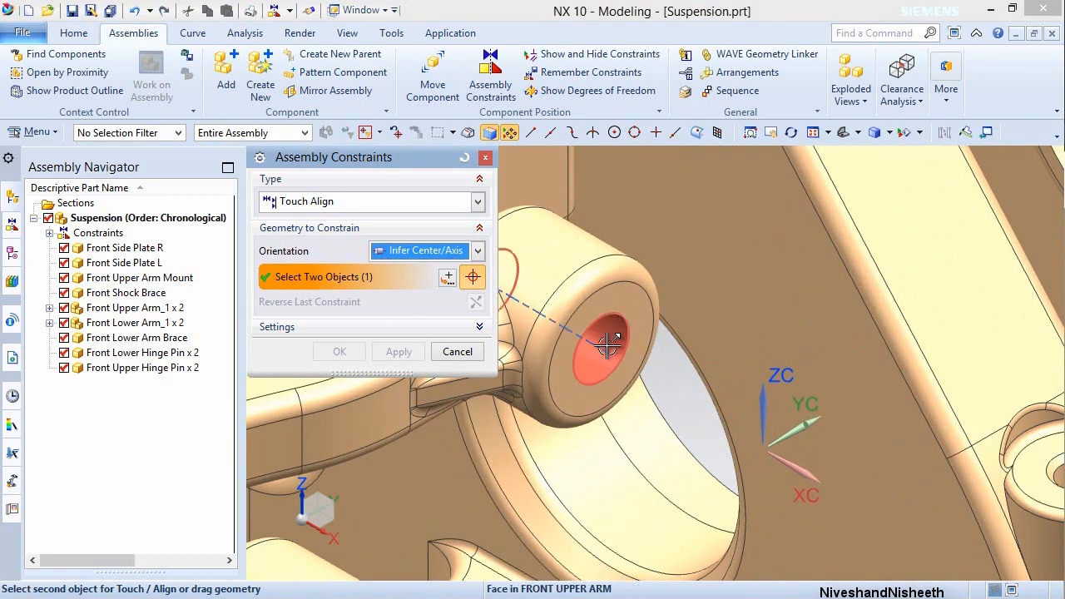
{"action": "left_click", "coordinate": [607, 345]}
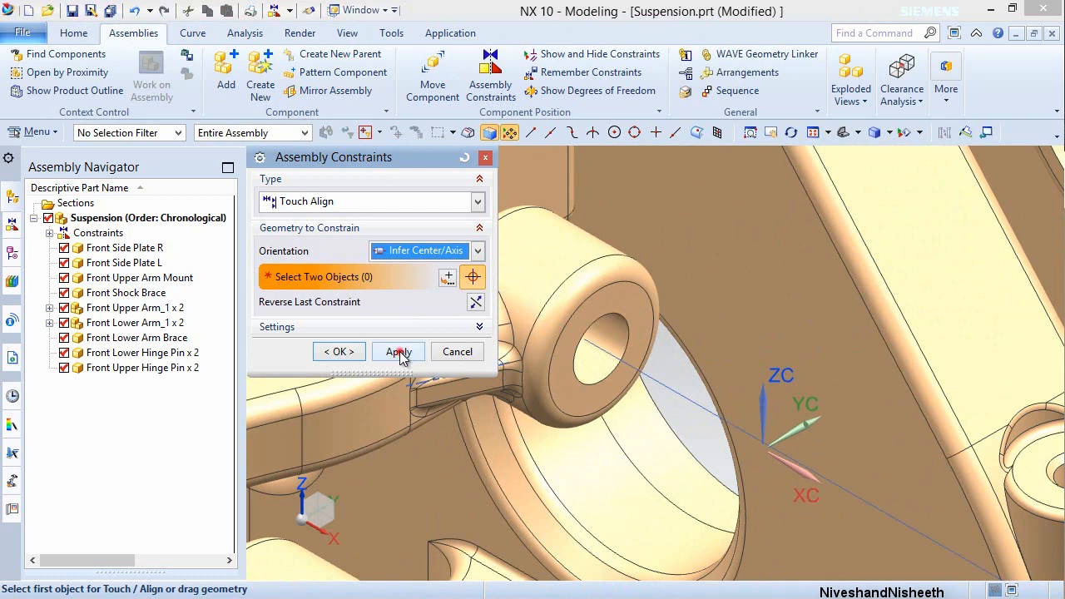
{"action": "left_click", "coordinate": [399, 352]}
- Align the -YC upper arm's hinge end face with the first Front Upper Hinge Pin's groove face using Touch Align set to Align
{"action": "left_click", "coordinate": [476, 251]}
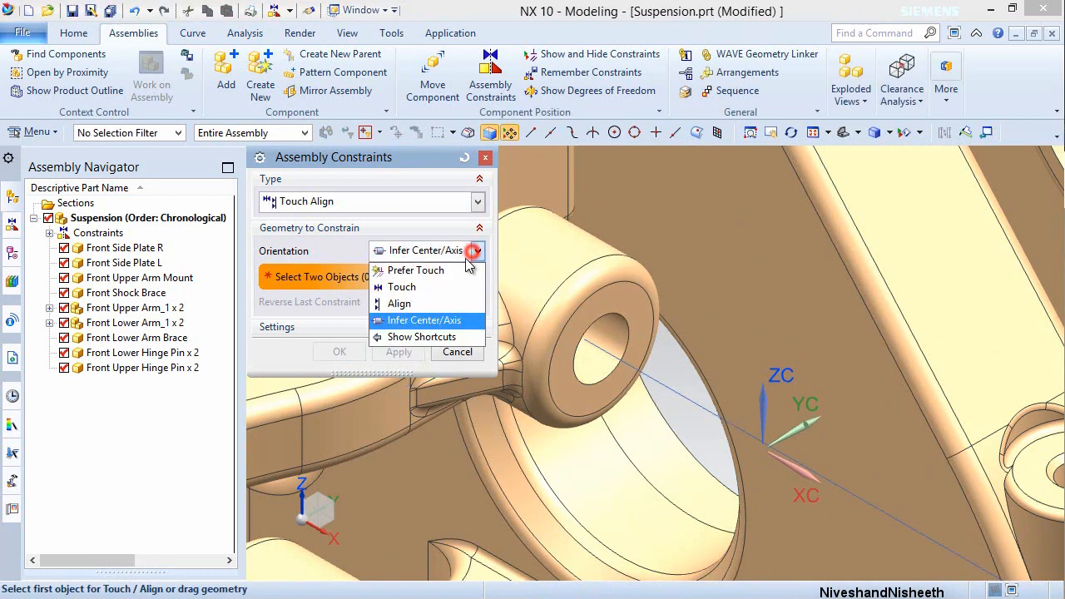
{"action": "left_click", "coordinate": [419, 300]}
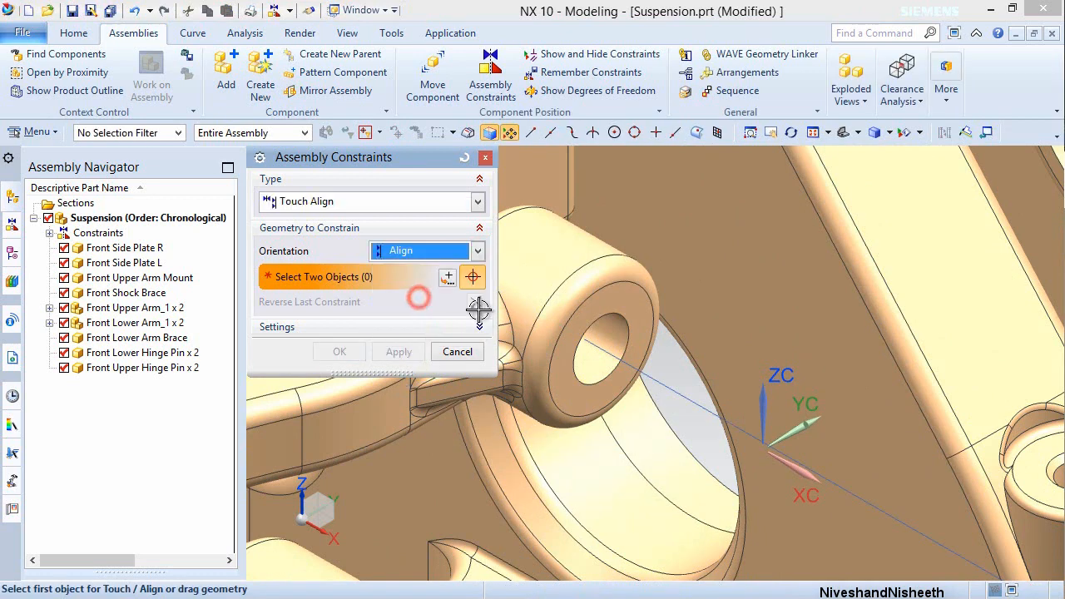
{"action": "left_click", "coordinate": [619, 300]}
{"action": "scroll", "coordinate": [617, 299], "scroll_direction": "down", "scroll_amount": 5}
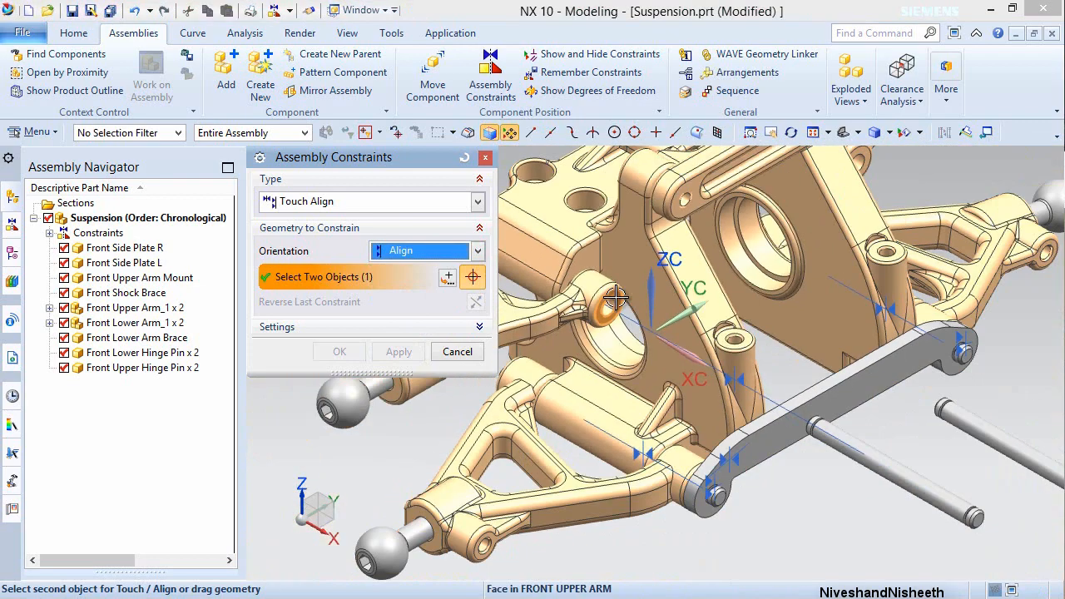
{"action": "scroll", "coordinate": [982, 541], "scroll_direction": "up", "scroll_amount": 5}
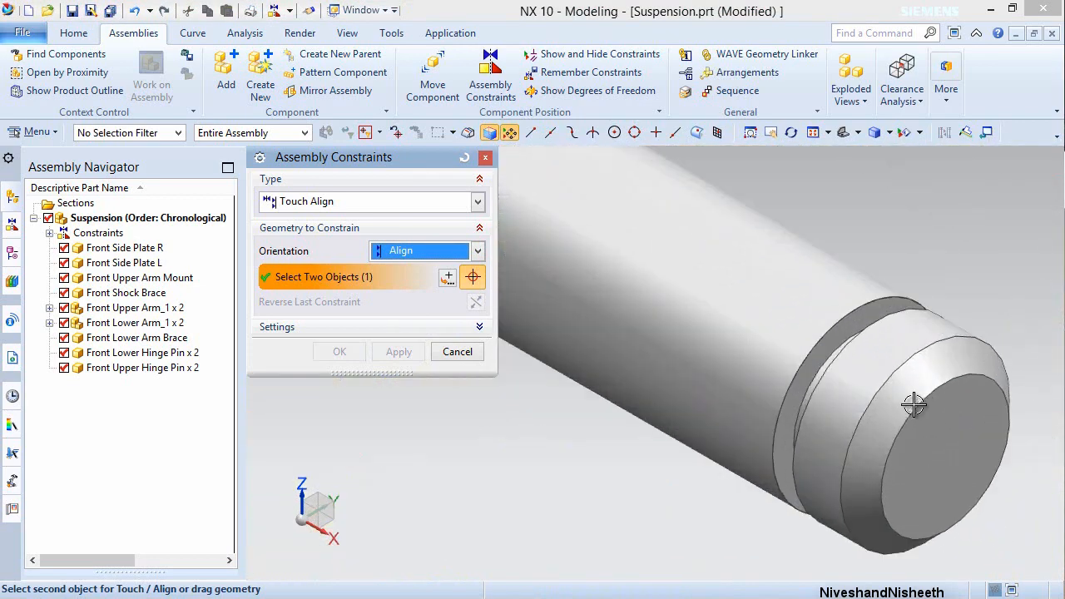
{"action": "left_click", "coordinate": [849, 330]}
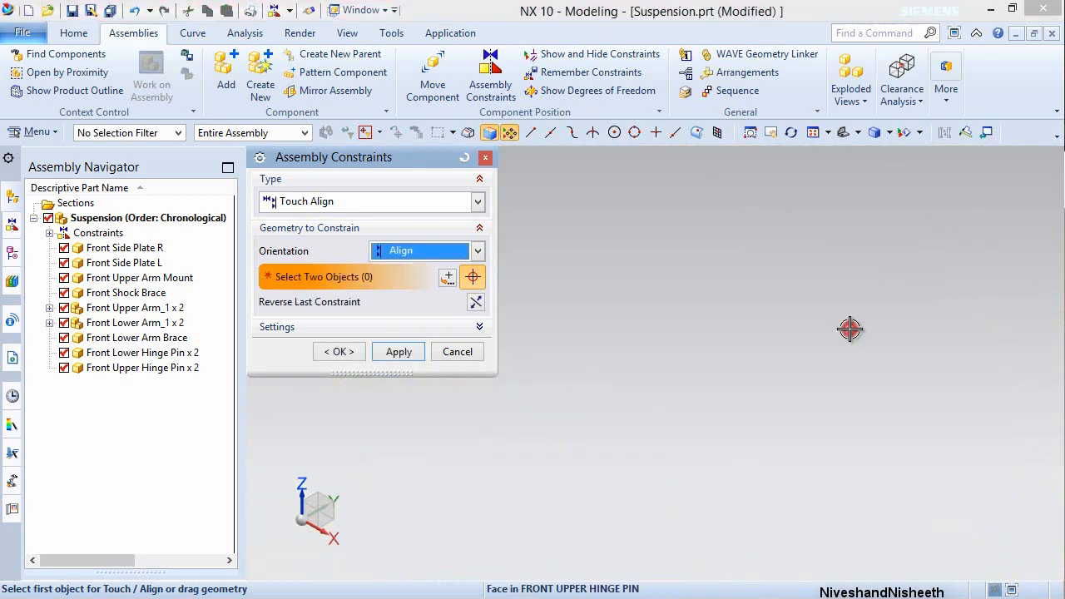
{"action": "left_click", "coordinate": [399, 351]}
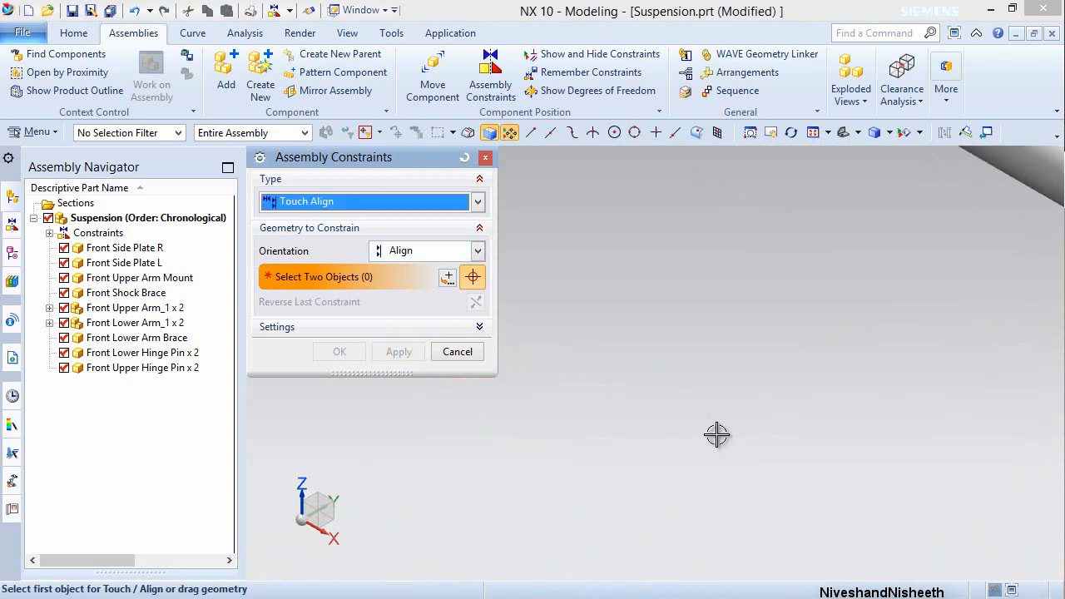
{"action": "scroll", "coordinate": [716, 435], "scroll_direction": "down", "scroll_amount": 10}
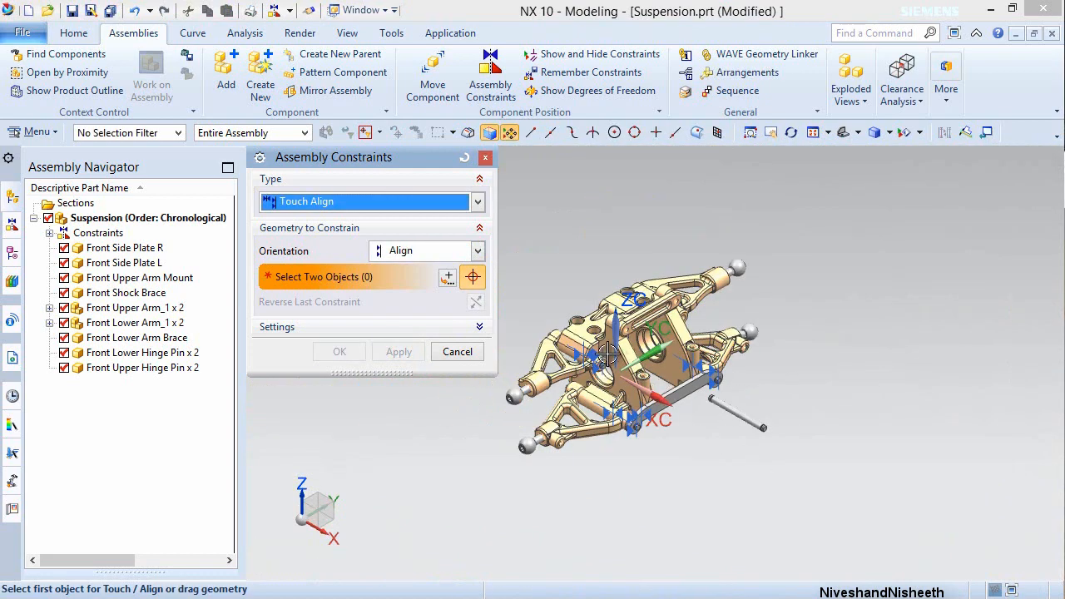
{"action": "scroll", "coordinate": [601, 366], "scroll_direction": "up", "scroll_amount": 10}
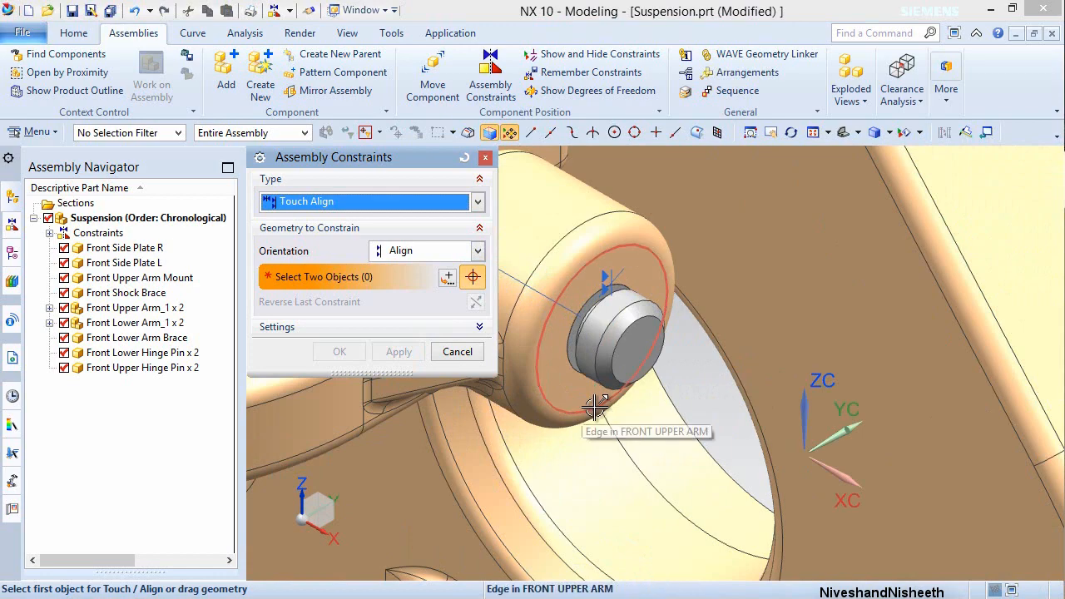
- Constrain the second Front Upper Hinge Pin's centerline to the +YC upper arm's hinge hole using Touch Align with Infer Center/Axis
{"action": "left_click", "coordinate": [477, 250]}
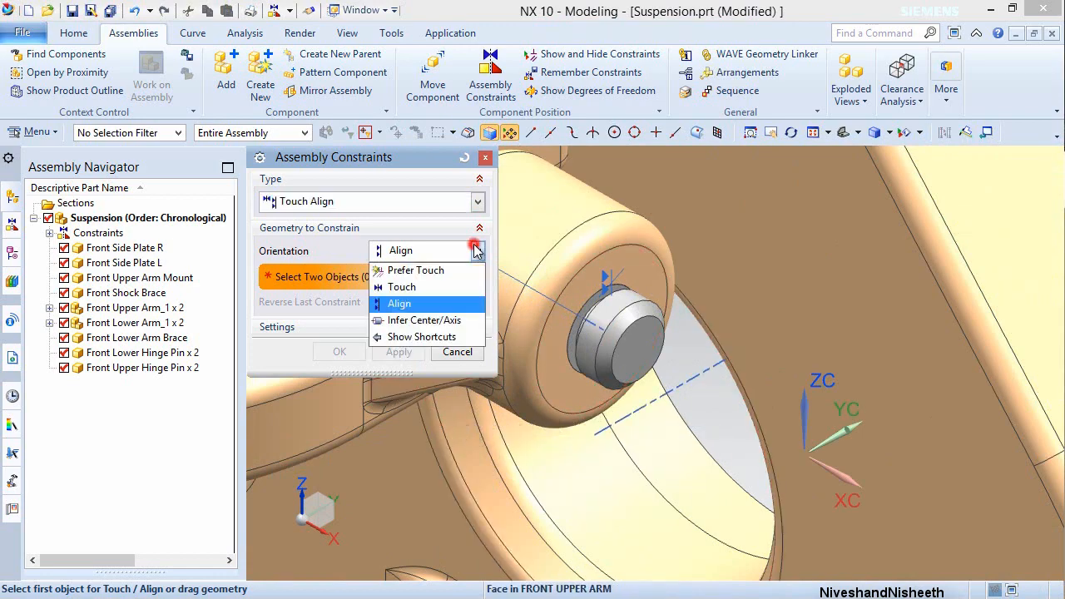
{"action": "left_click", "coordinate": [437, 320]}
{"action": "scroll", "coordinate": [734, 276], "scroll_direction": "down", "scroll_amount": 10}
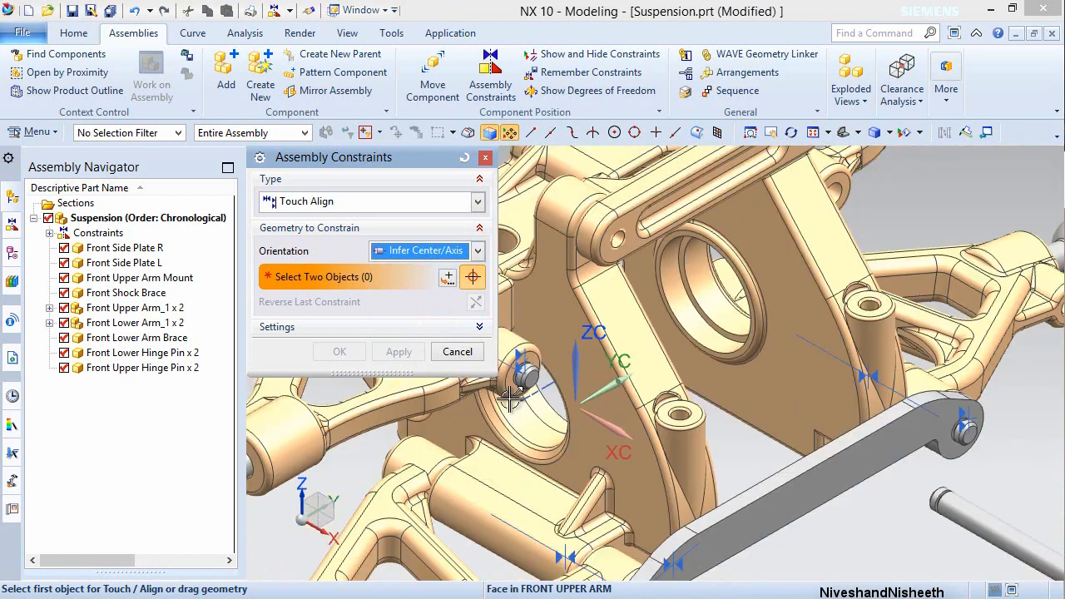
{"action": "scroll", "coordinate": [742, 261], "scroll_direction": "up", "scroll_amount": 6}
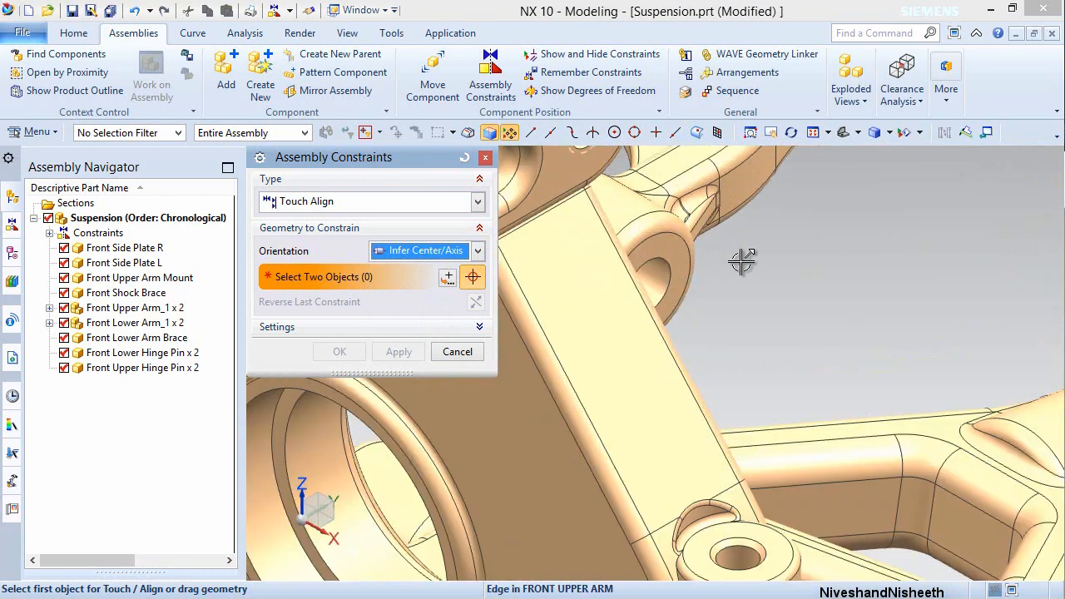
{"action": "left_click", "coordinate": [645, 283]}
{"action": "scroll", "coordinate": [666, 275], "scroll_direction": "down", "scroll_amount": 6}
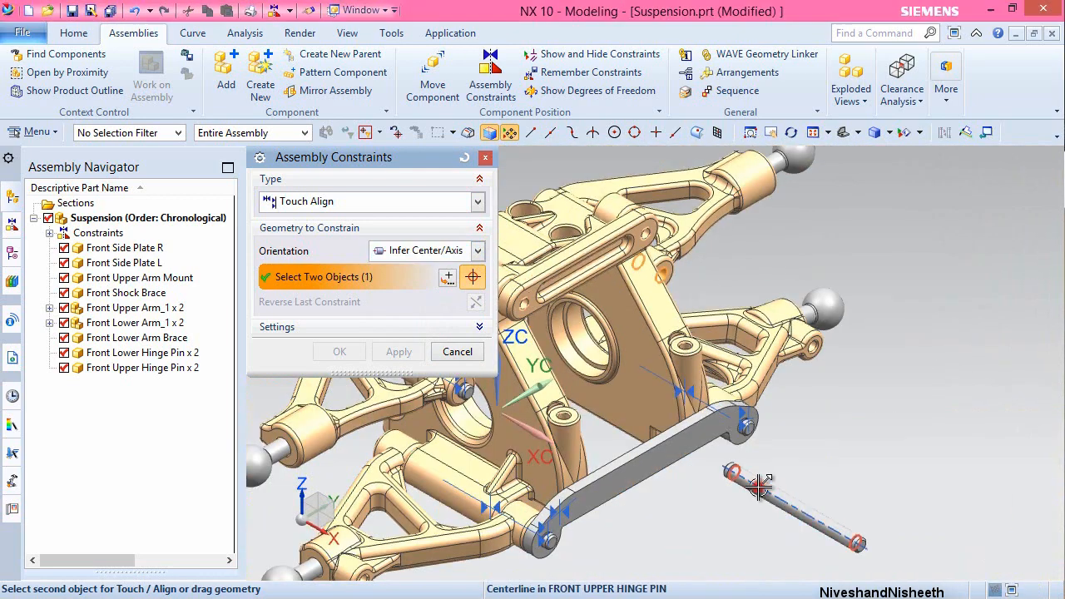
{"action": "left_click", "coordinate": [759, 486]}
{"action": "left_click", "coordinate": [418, 352]}
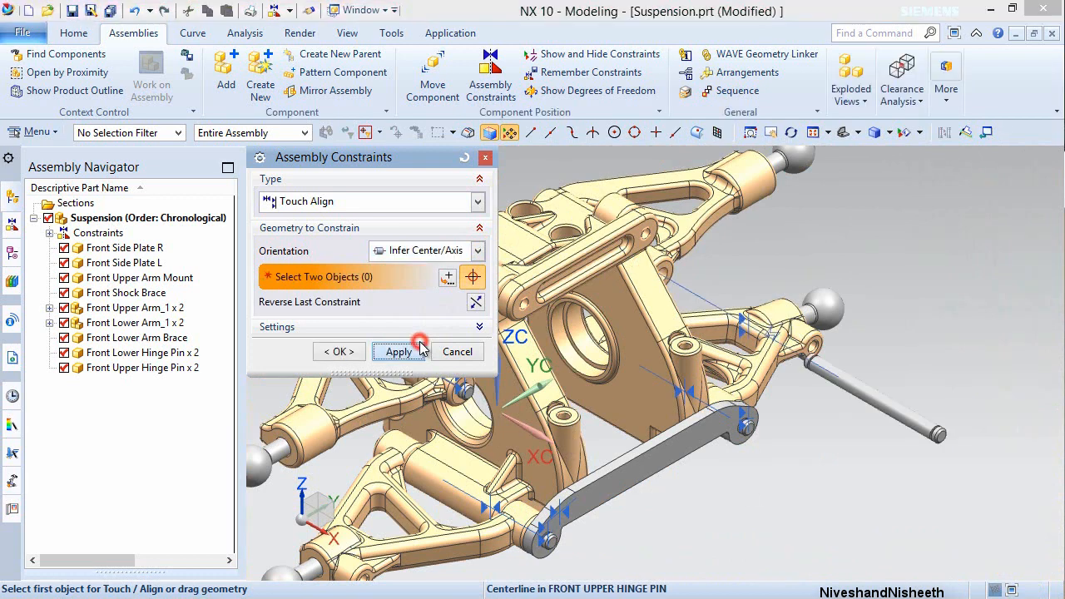
- Align the second upper hinge pin's outer groove face with the +YC upper arm's hinge end face and finish the constraints
{"action": "left_click", "coordinate": [478, 250]}
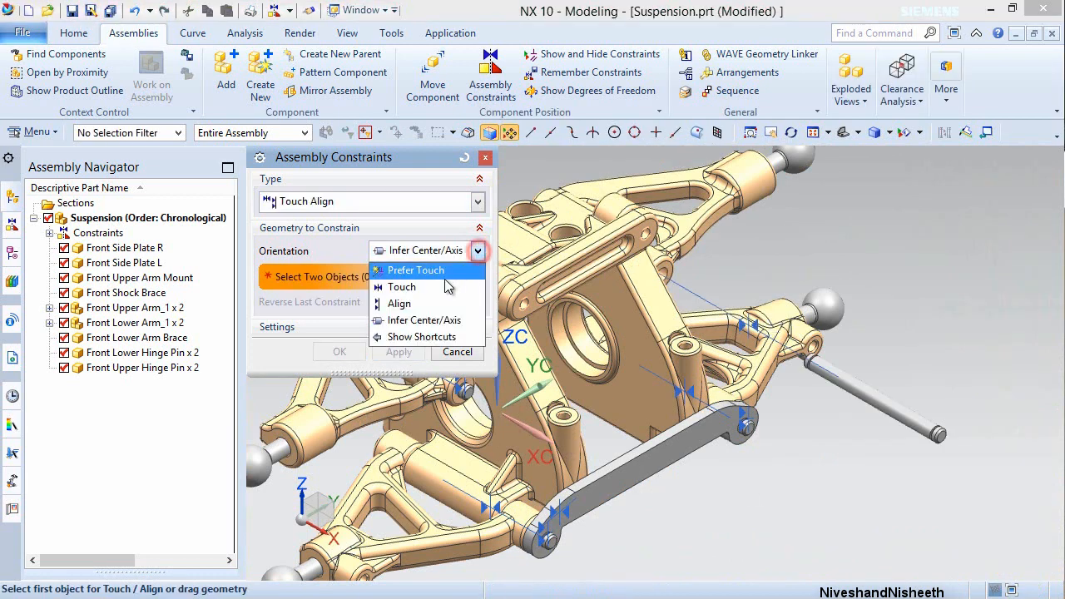
{"action": "left_click", "coordinate": [425, 298]}
{"action": "scroll", "coordinate": [935, 441], "scroll_direction": "up", "scroll_amount": 5}
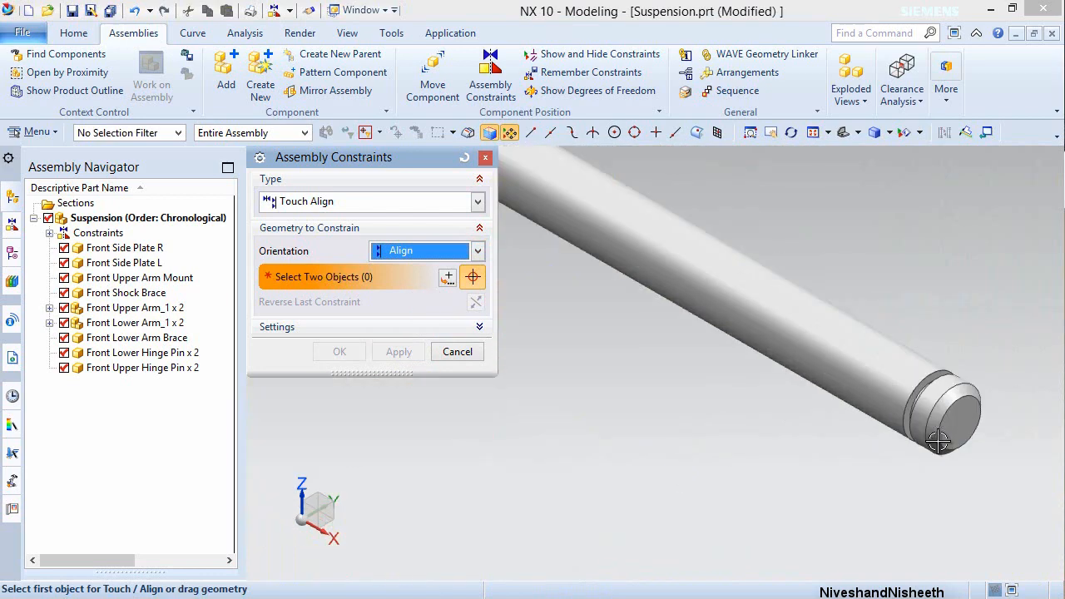
{"action": "left_click", "coordinate": [866, 358]}
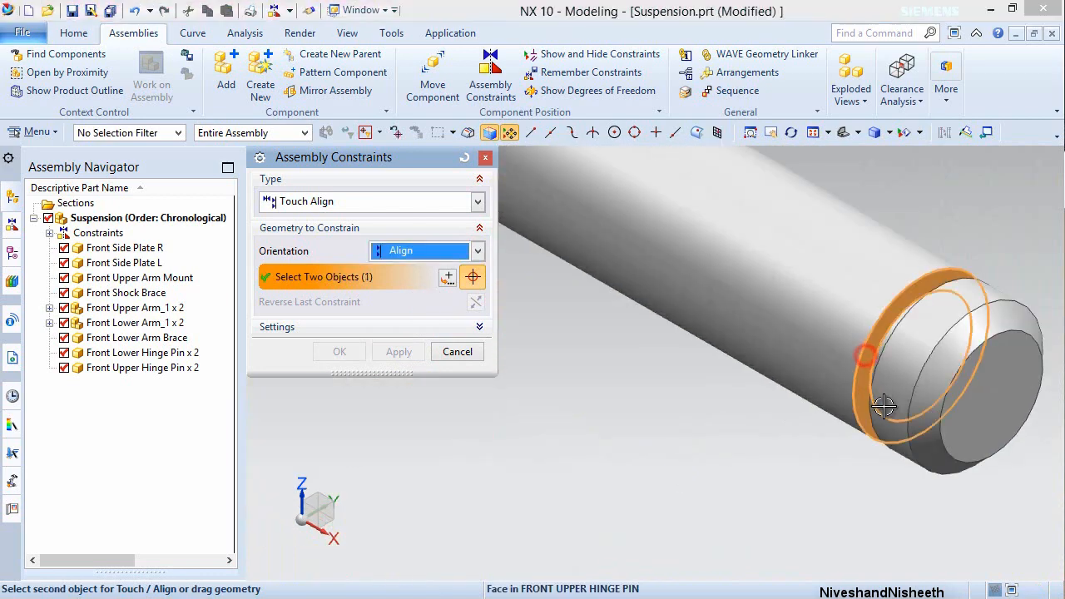
{"action": "scroll", "coordinate": [863, 392], "scroll_direction": "down", "scroll_amount": 5}
{"action": "scroll", "coordinate": [863, 397], "scroll_direction": "down", "scroll_amount": 2}
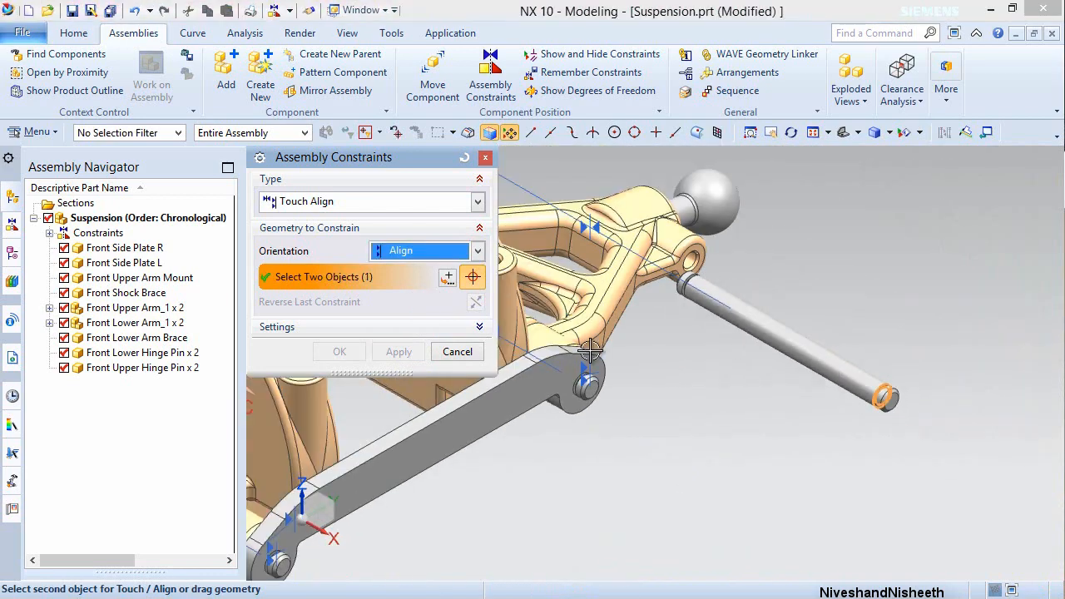
{"action": "scroll", "coordinate": [740, 355], "scroll_direction": "down", "scroll_amount": 1}
{"action": "scroll", "coordinate": [656, 321], "scroll_direction": "down", "scroll_amount": 2}
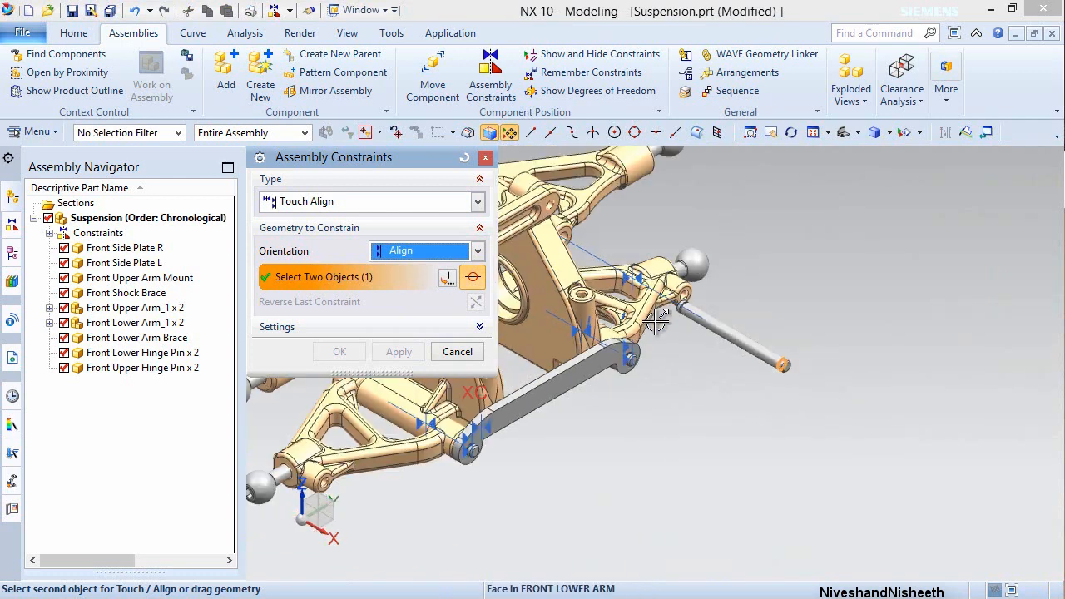
{"action": "scroll", "coordinate": [568, 234], "scroll_direction": "up", "scroll_amount": 5}
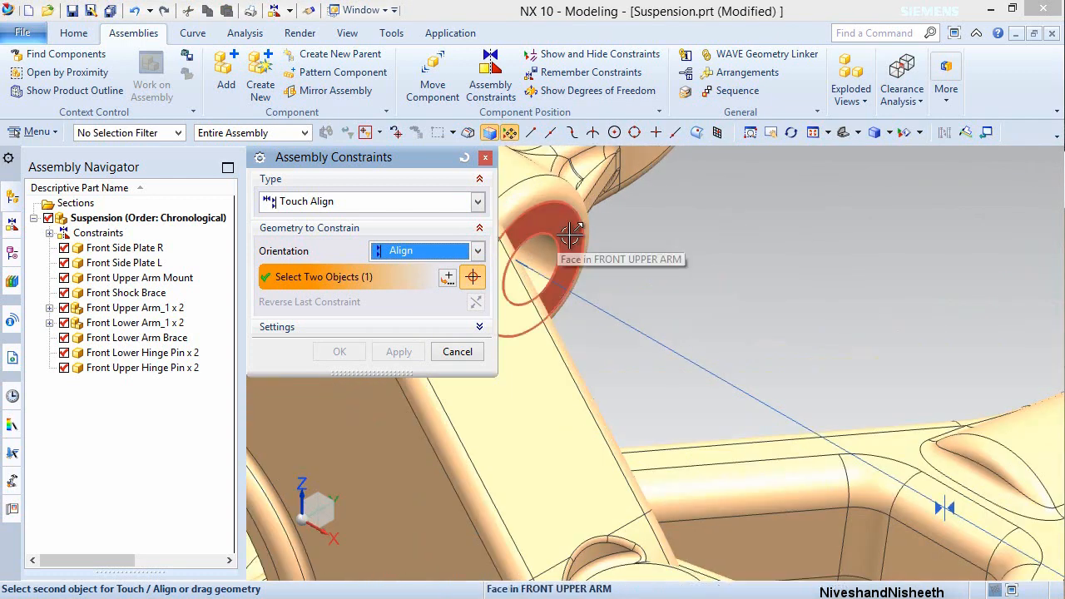
{"action": "left_click", "coordinate": [558, 246]}
{"action": "left_click", "coordinate": [341, 352]}
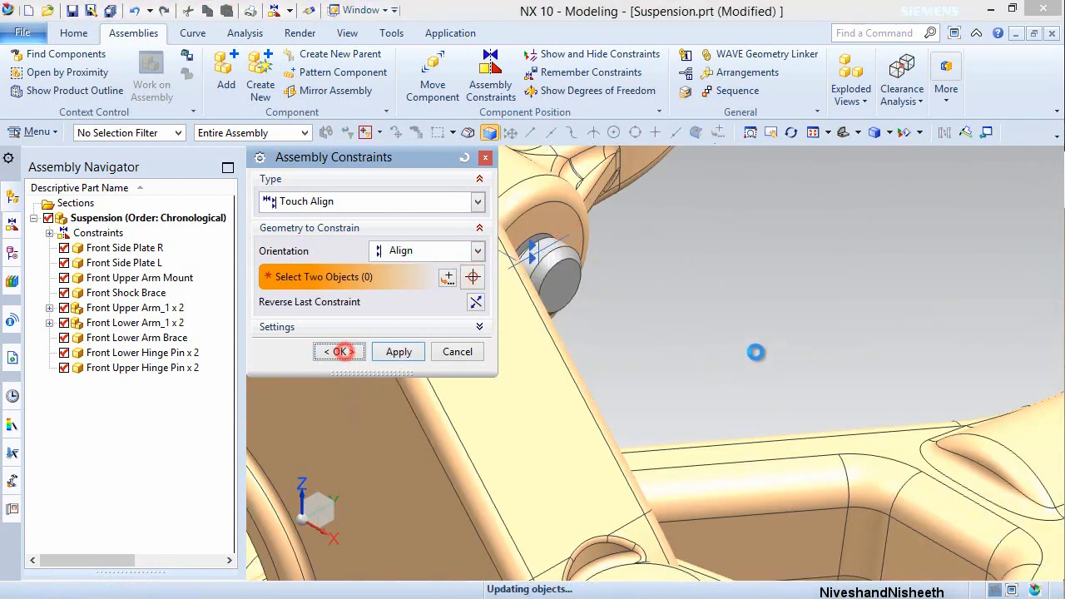
{"action": "left_click", "coordinate": [813, 133]}
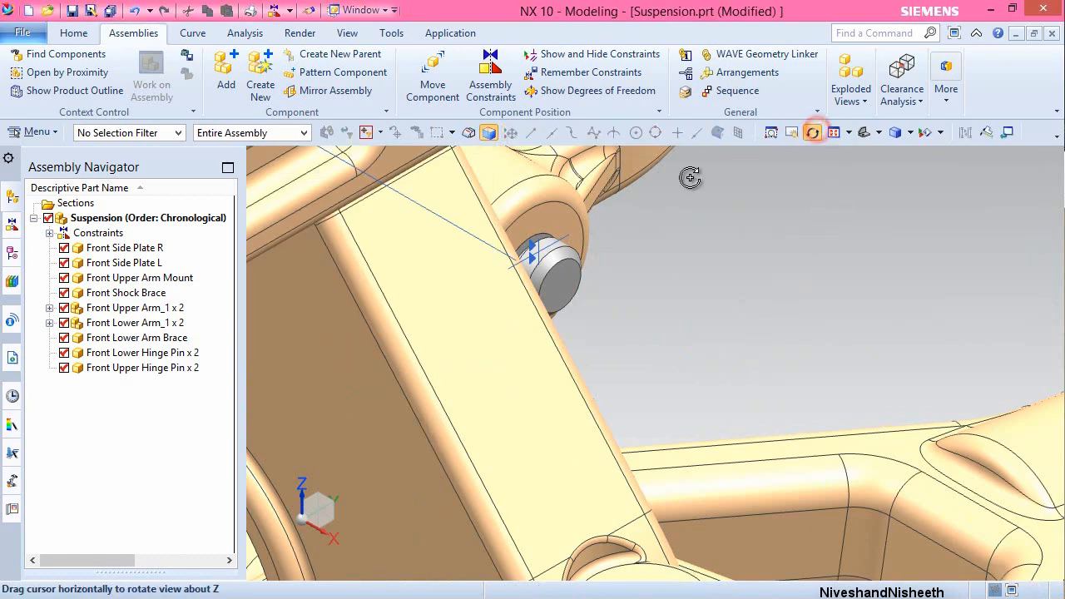
{"action": "left_click", "coordinate": [834, 134]}
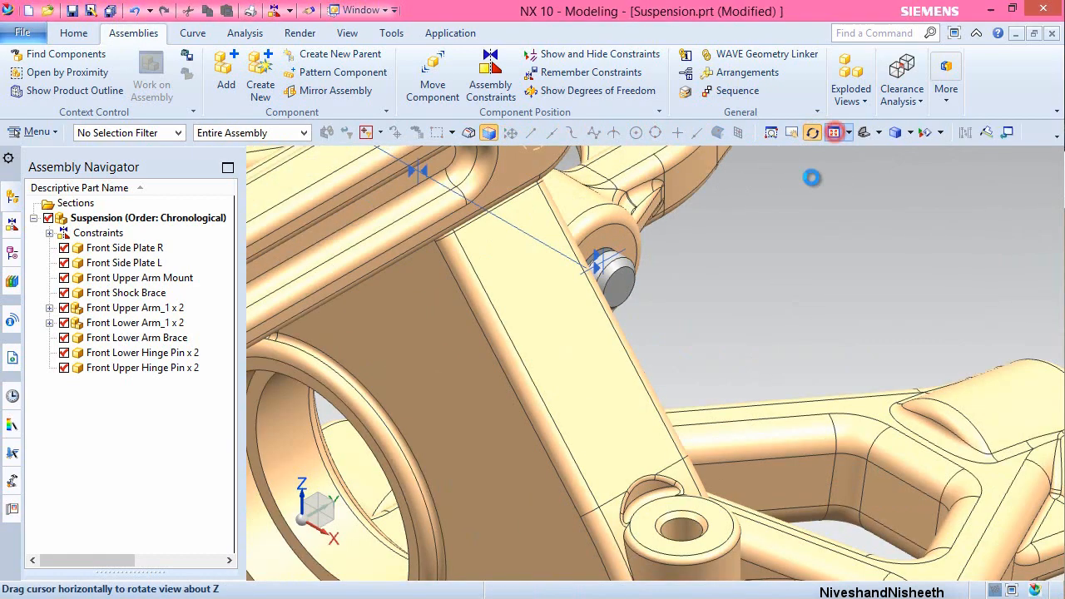
{"action": "key", "text": "Escape"}
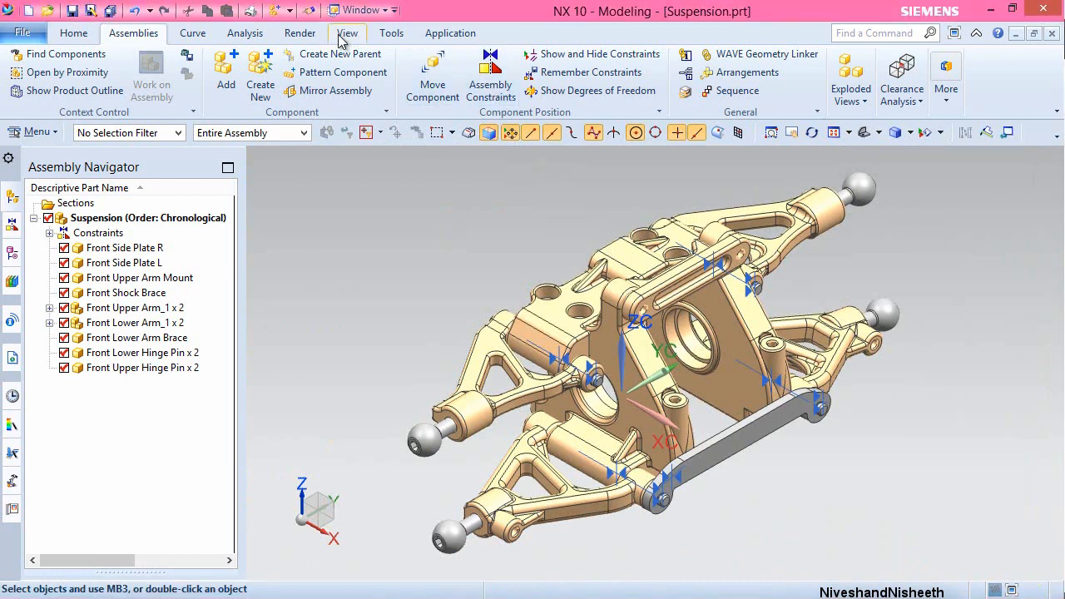
- Add E-Clip from the Suspension folder with a duplicate count of 8 and the Entire Part reference set, placed at the assembly origin
{"action": "left_click", "coordinate": [226, 79]}
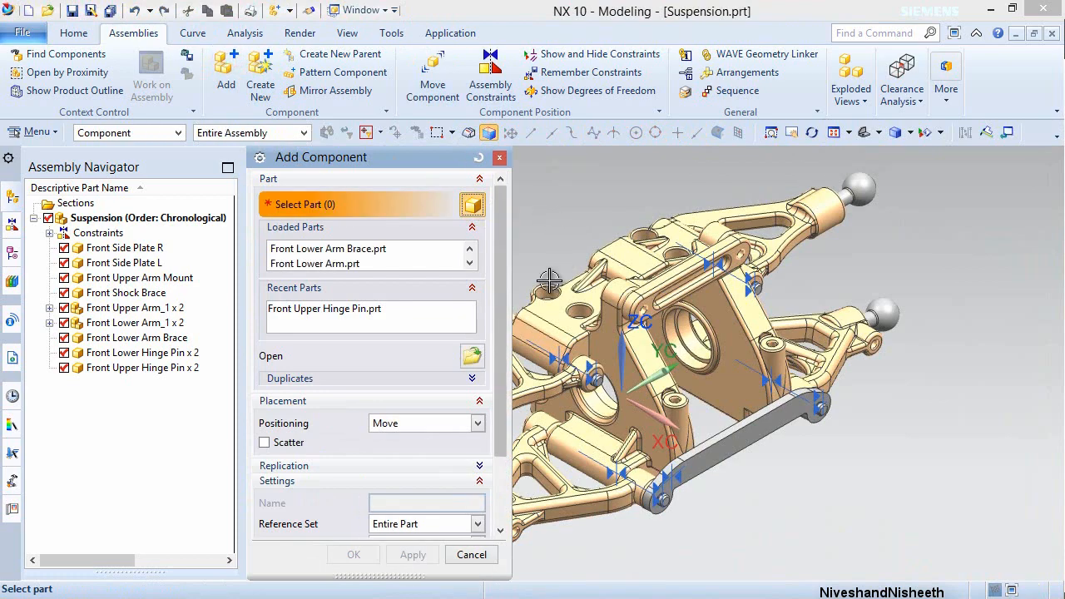
{"action": "left_click", "coordinate": [472, 356]}
{"action": "left_click", "coordinate": [150, 279]}
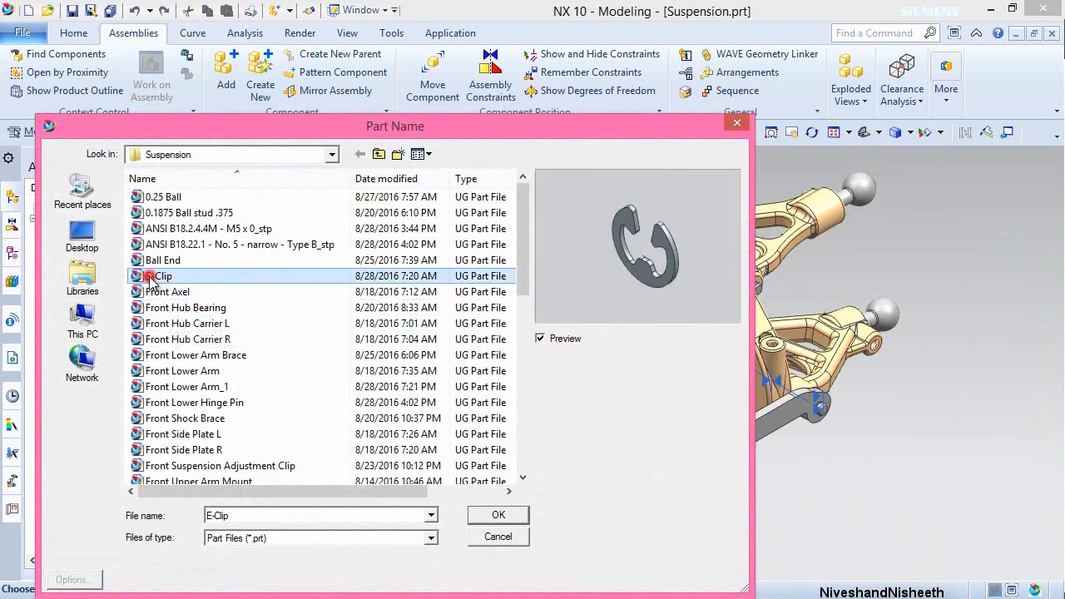
{"action": "left_click", "coordinate": [483, 514]}
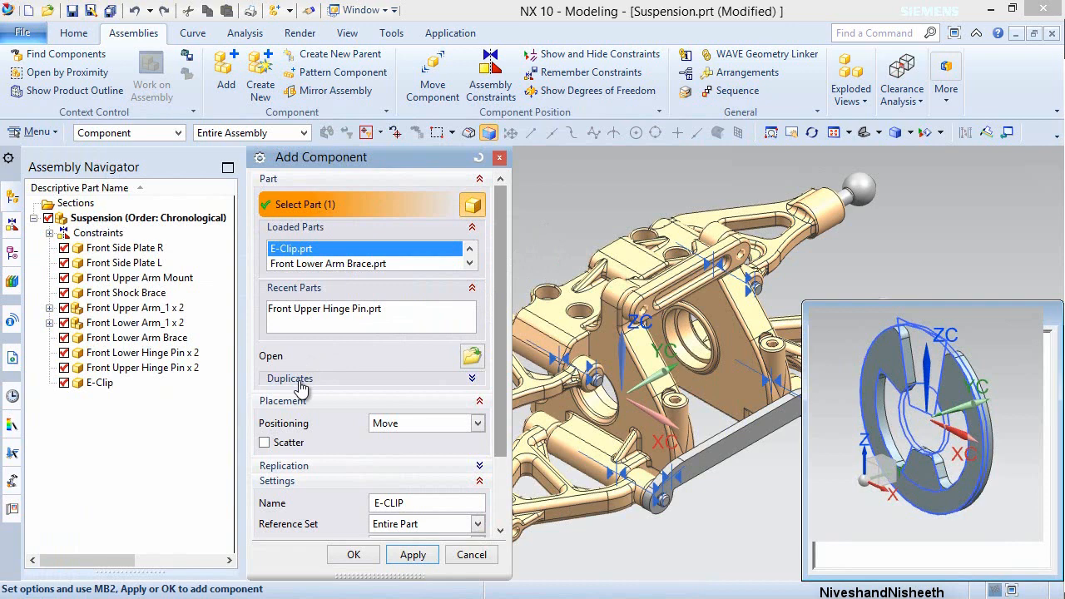
{"action": "left_click", "coordinate": [474, 380]}
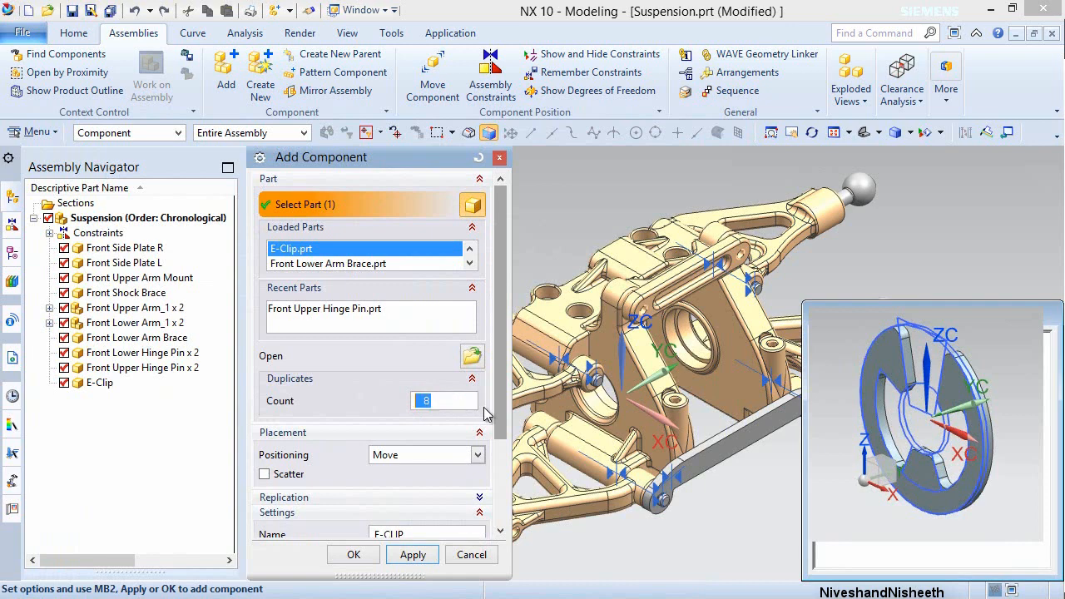
{"action": "left_click", "coordinate": [358, 554]}
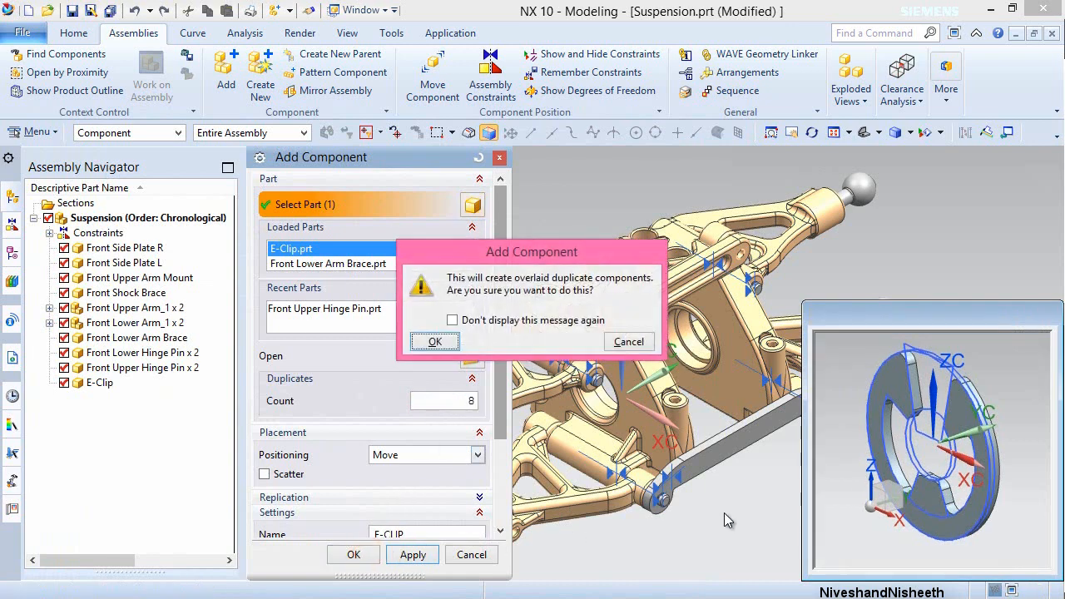
{"action": "left_click", "coordinate": [434, 343]}
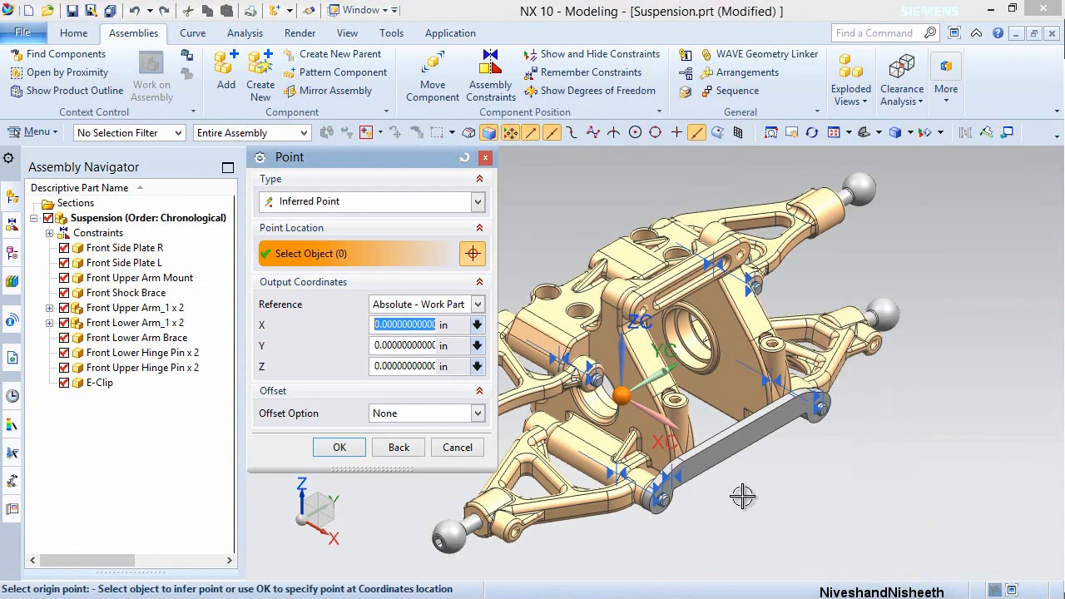
{"action": "left_click", "coordinate": [357, 448]}
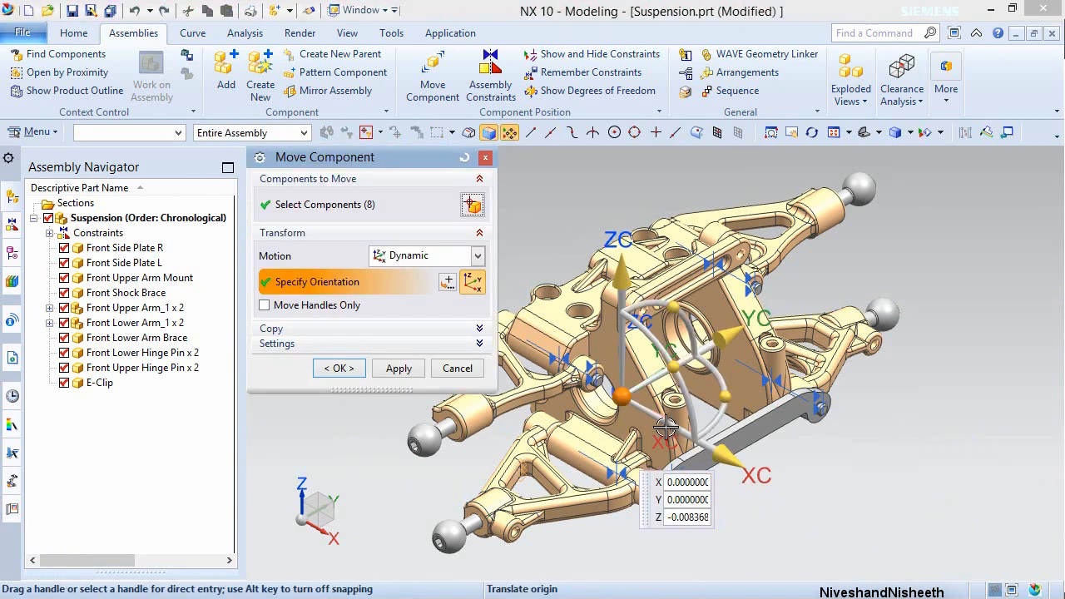
- Move the eight overlaid E-Clips clear of the suspension to about X 2.33, Y 1.88 in
{"action": "left_click_drag", "start_coordinate": [620, 398], "coordinate": [739, 422]}
{"action": "left_click", "coordinate": [936, 416]}
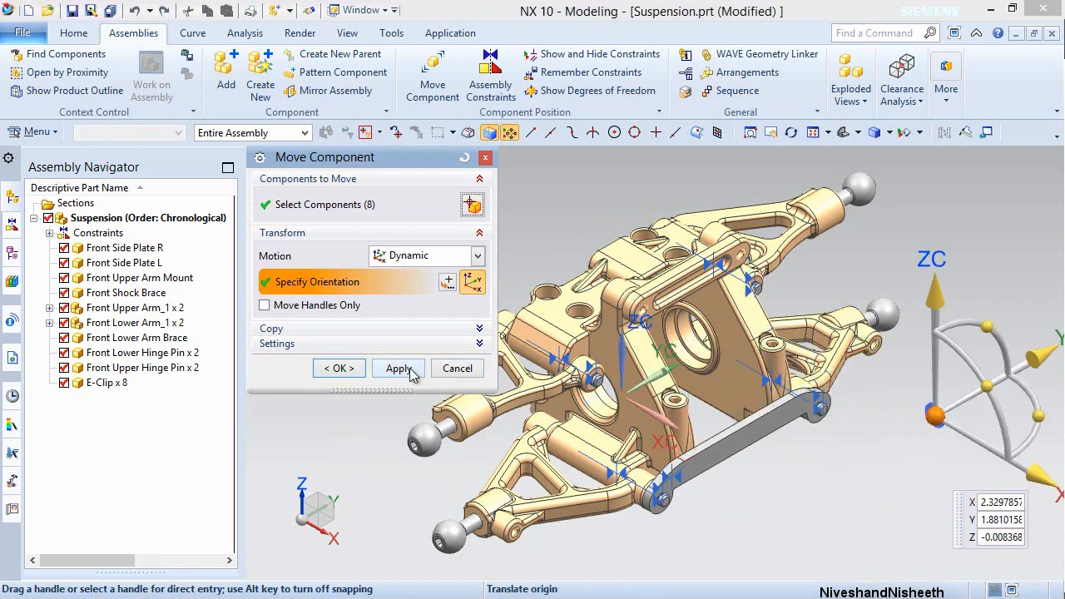
{"action": "left_click", "coordinate": [344, 369]}
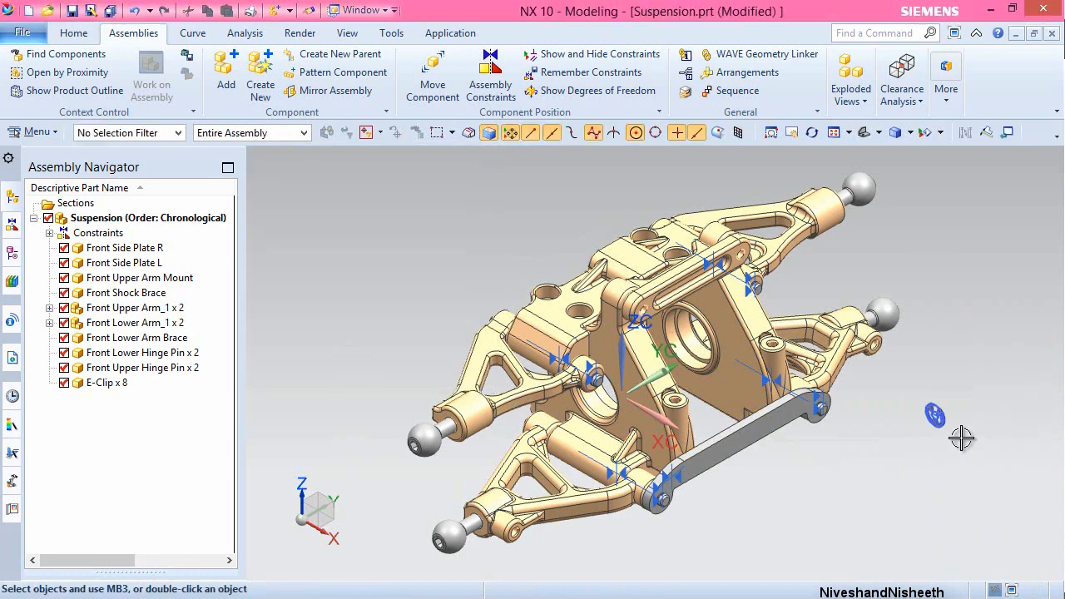
- Move one E-Clip out of the overlaid stack to about X 2.31, Y 1.67 in with Move Component's Dynamic motion
{"action": "scroll", "coordinate": [967, 423], "scroll_direction": "up", "scroll_amount": 2}
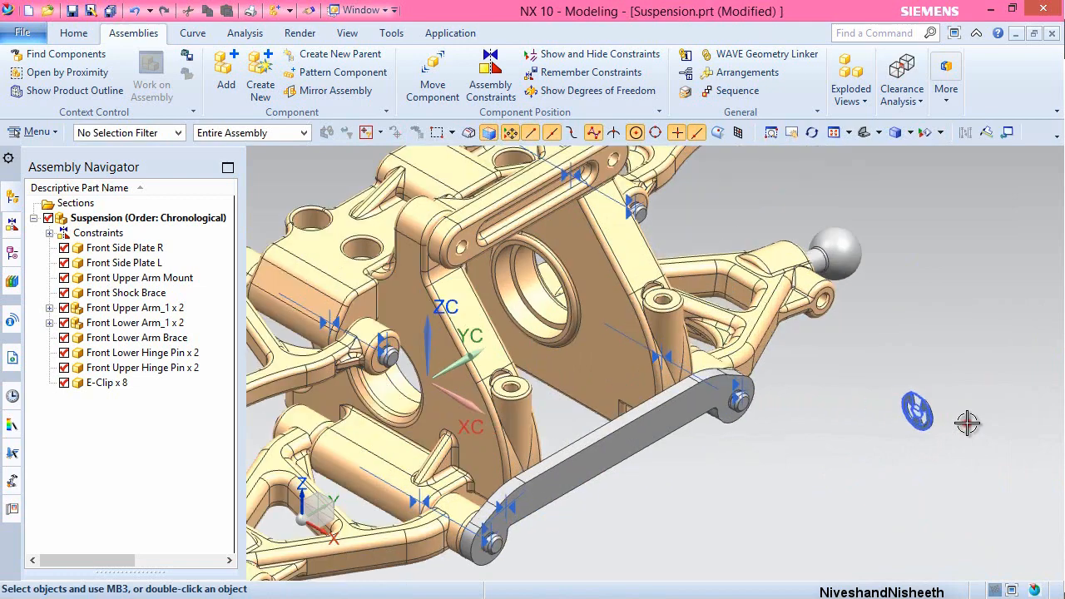
{"action": "left_click", "coordinate": [967, 423]}
{"action": "scroll", "coordinate": [921, 415], "scroll_direction": "up", "scroll_amount": 7}
{"action": "scroll", "coordinate": [911, 415], "scroll_direction": "up", "scroll_amount": 1}
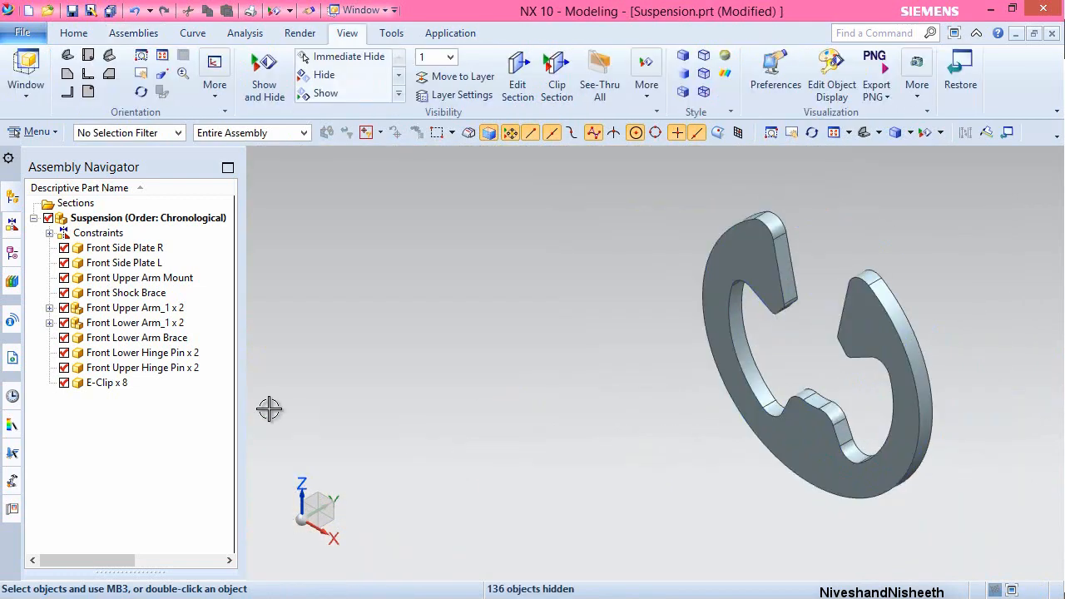
{"action": "left_click", "coordinate": [140, 384]}
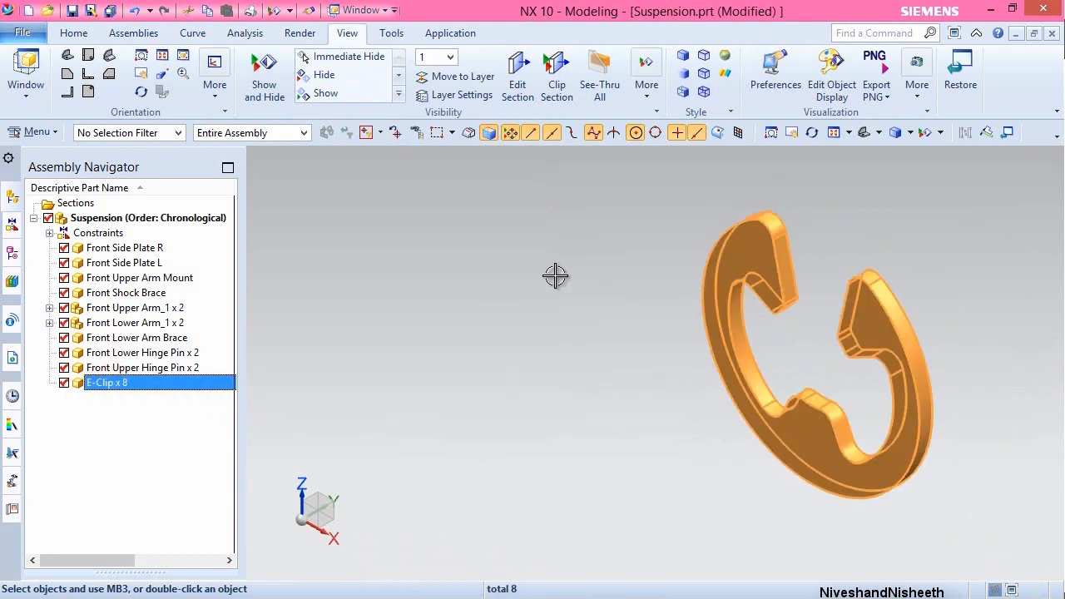
{"action": "key", "text": "Escape"}
{"action": "left_click", "coordinate": [133, 33]}
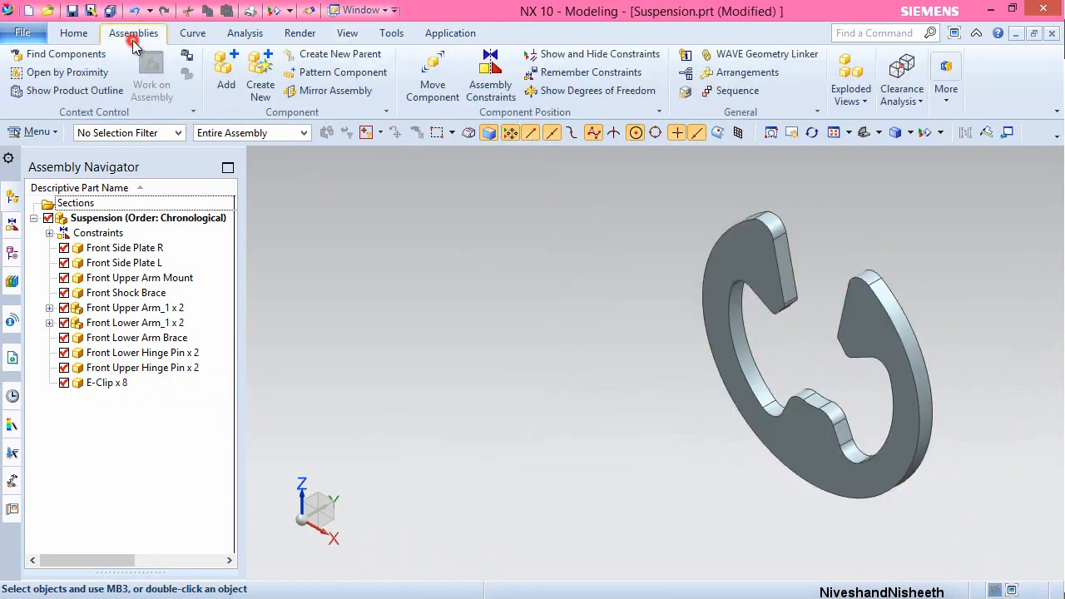
{"action": "left_click", "coordinate": [433, 73]}
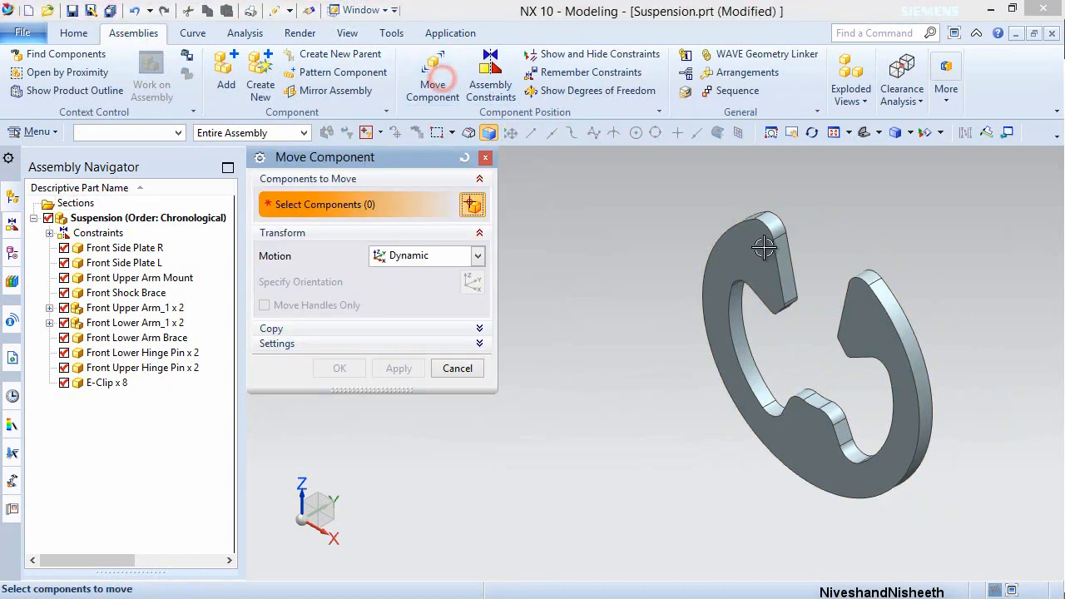
{"action": "left_click", "coordinate": [764, 247]}
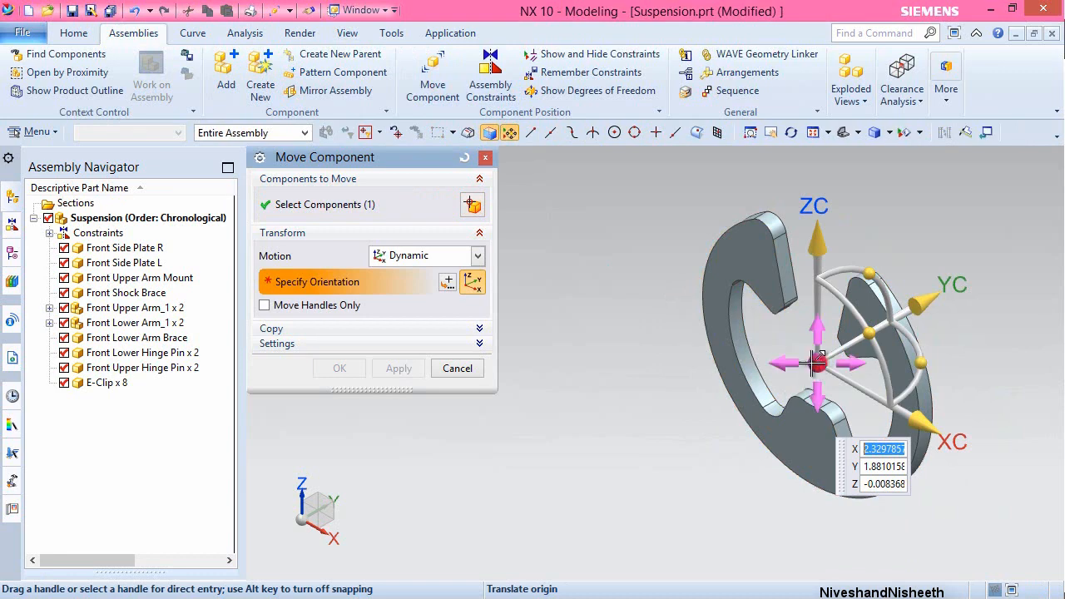
{"action": "left_click_drag", "start_coordinate": [815, 362], "coordinate": [616, 463]}
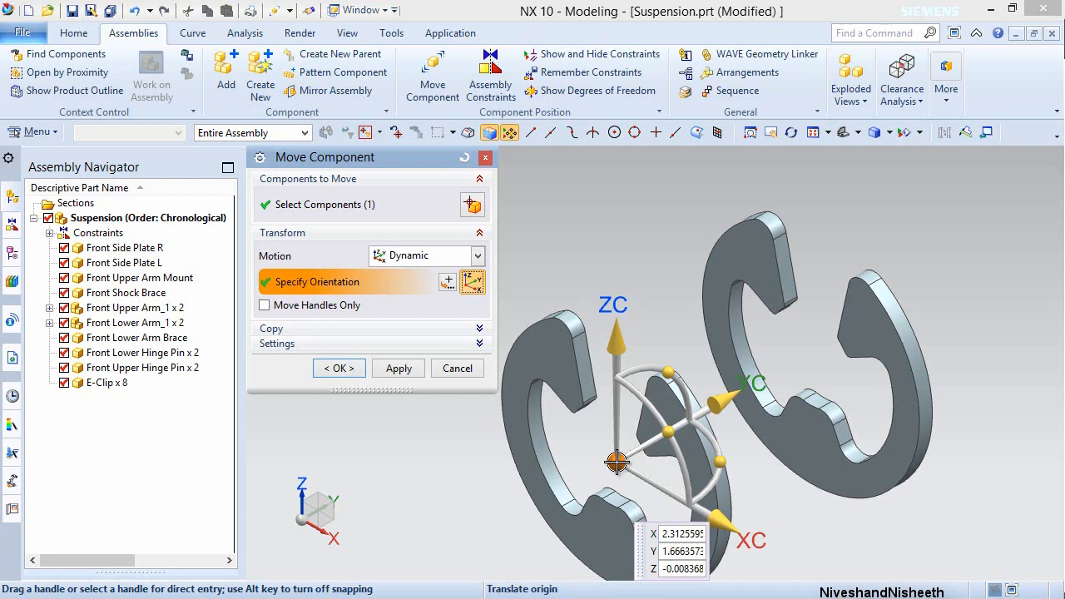
{"action": "left_click", "coordinate": [400, 369]}
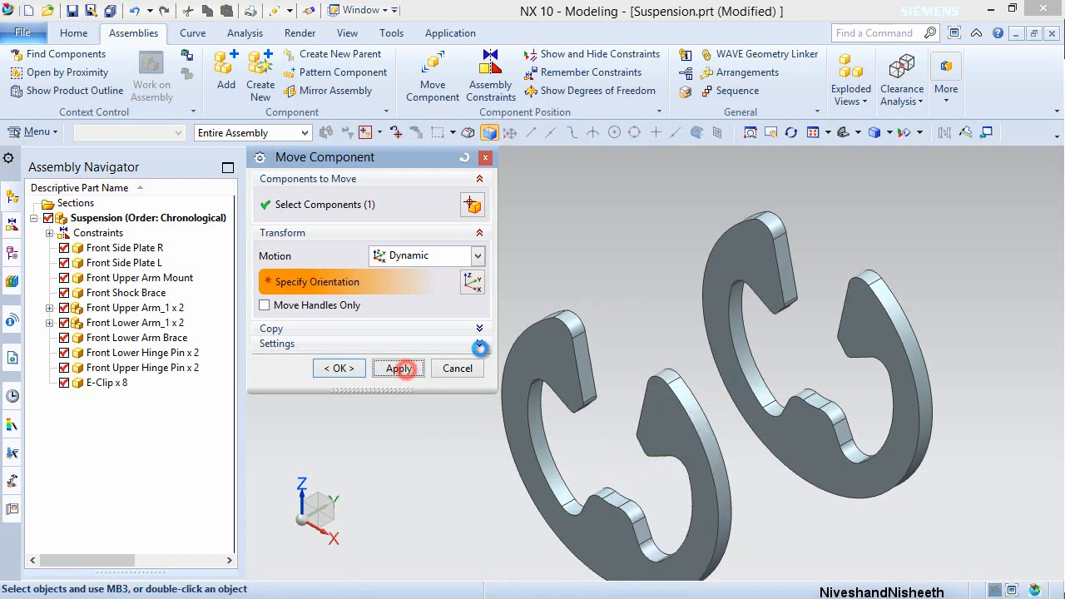
- Move a second E-Clip from the overlaid stack clear of the others in the +XC direction
{"action": "left_click", "coordinate": [729, 255]}
{"action": "middle_click", "coordinate": [658, 249]}
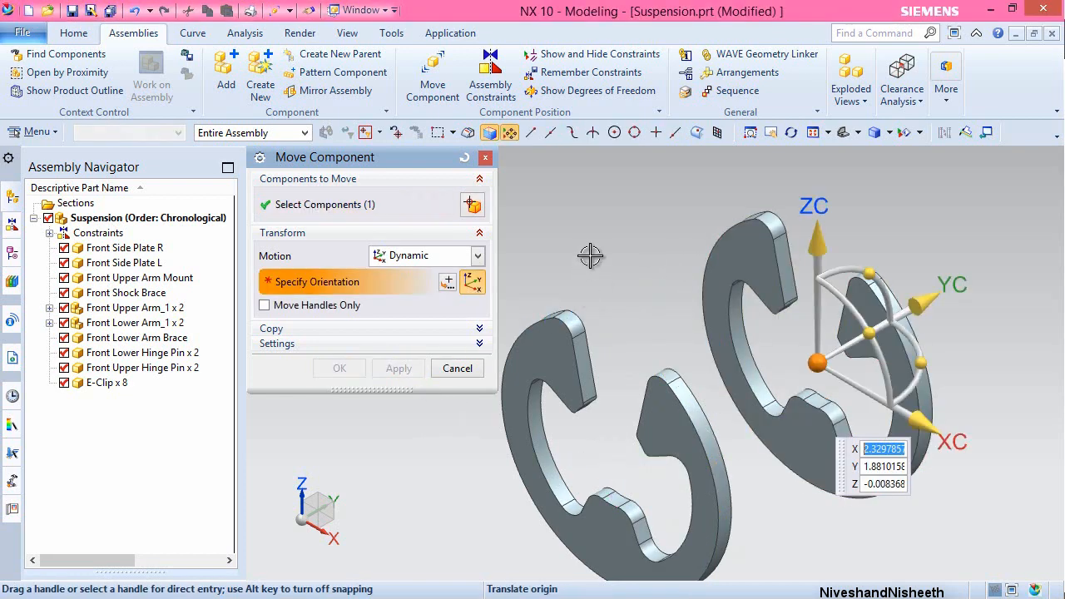
{"action": "scroll", "coordinate": [592, 256], "scroll_direction": "down", "scroll_amount": 2}
{"action": "left_click_drag", "start_coordinate": [840, 383], "coordinate": [1053, 572]}
{"action": "left_click", "coordinate": [399, 368]}
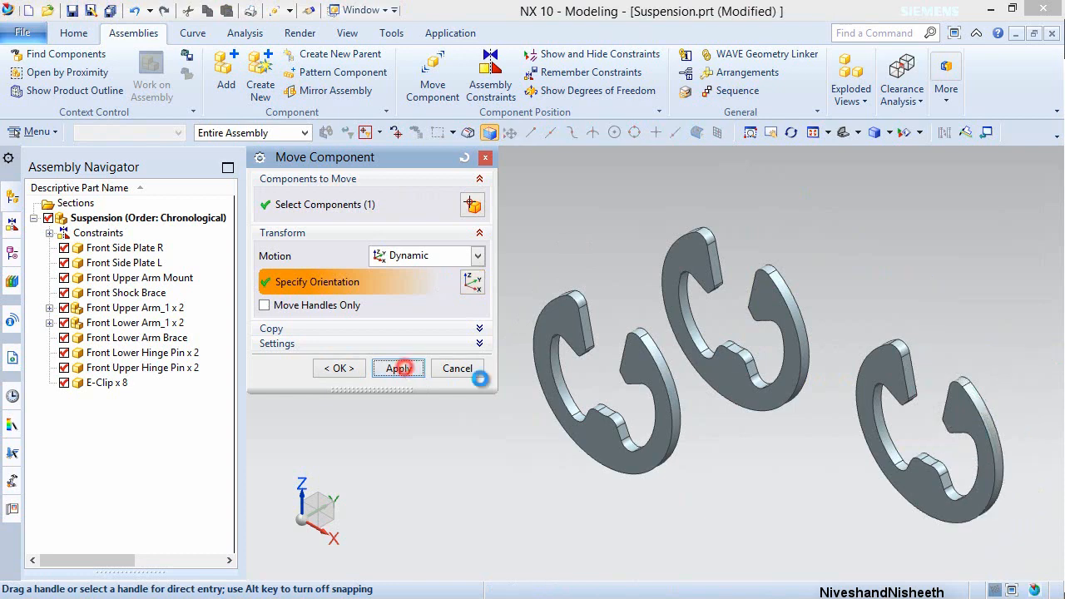
- Move a third E-Clip about 0.35 in along +YC and a fourth along -XC to about X 1.75 in
{"action": "scroll", "coordinate": [603, 388], "scroll_direction": "down", "scroll_amount": 3}
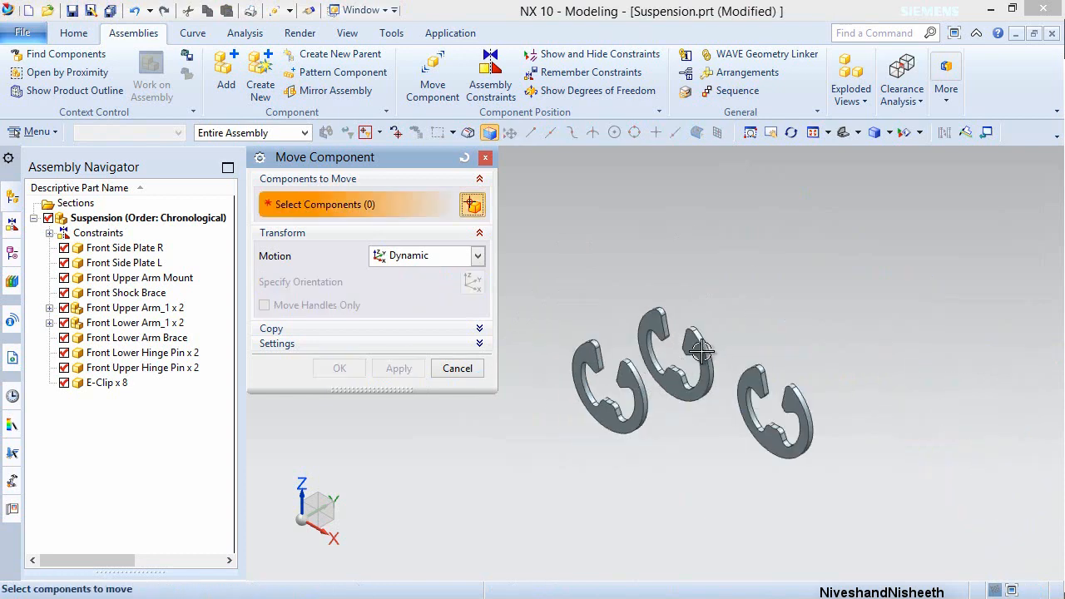
{"action": "left_click", "coordinate": [701, 351]}
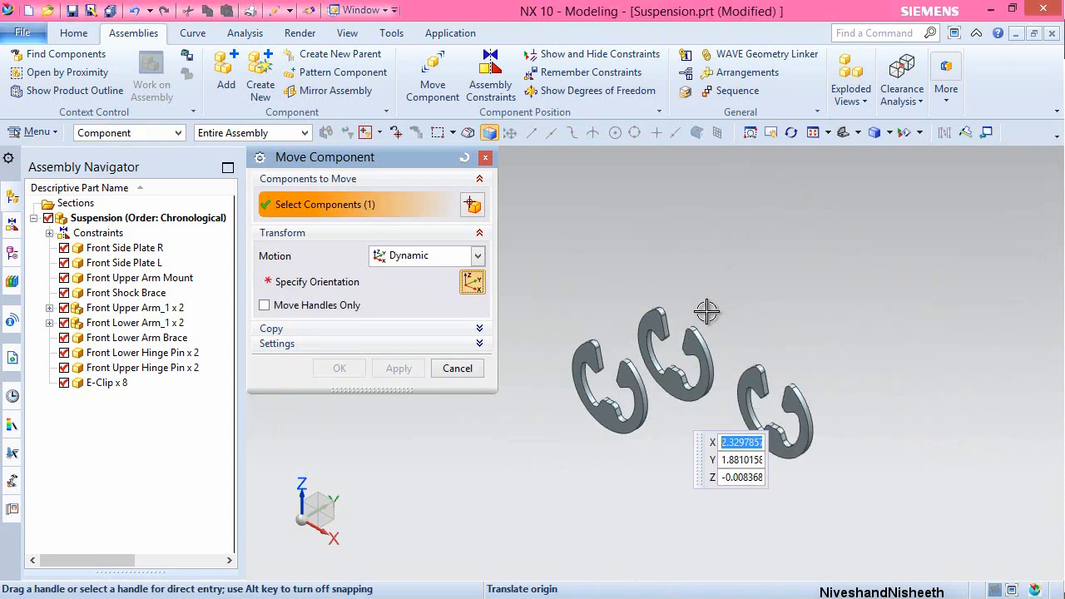
{"action": "left_click_drag", "start_coordinate": [787, 298], "coordinate": [882, 258]}
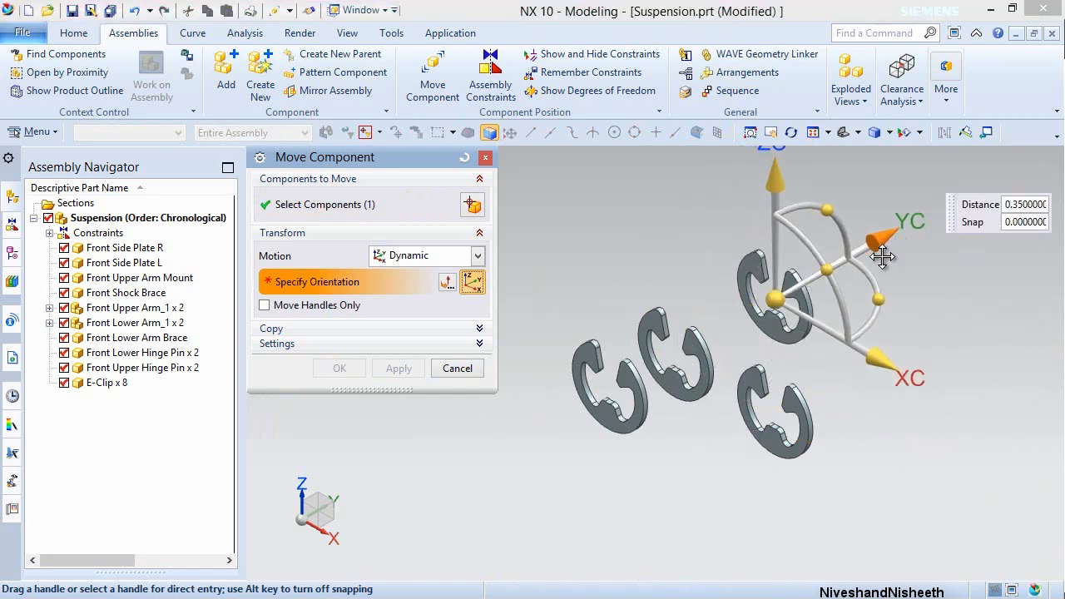
{"action": "left_click", "coordinate": [416, 374]}
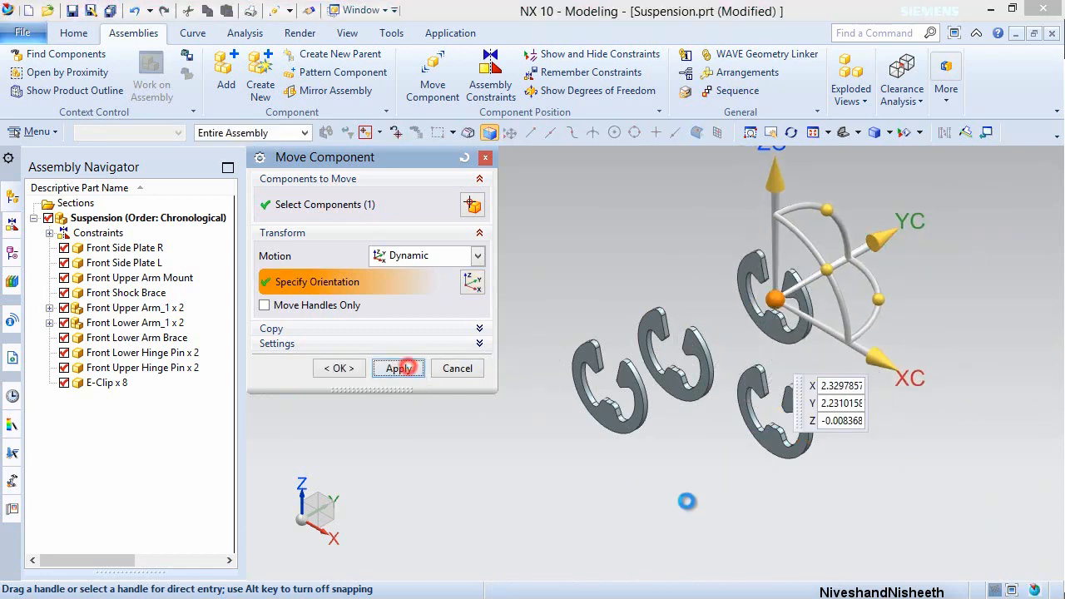
{"action": "left_click", "coordinate": [700, 342]}
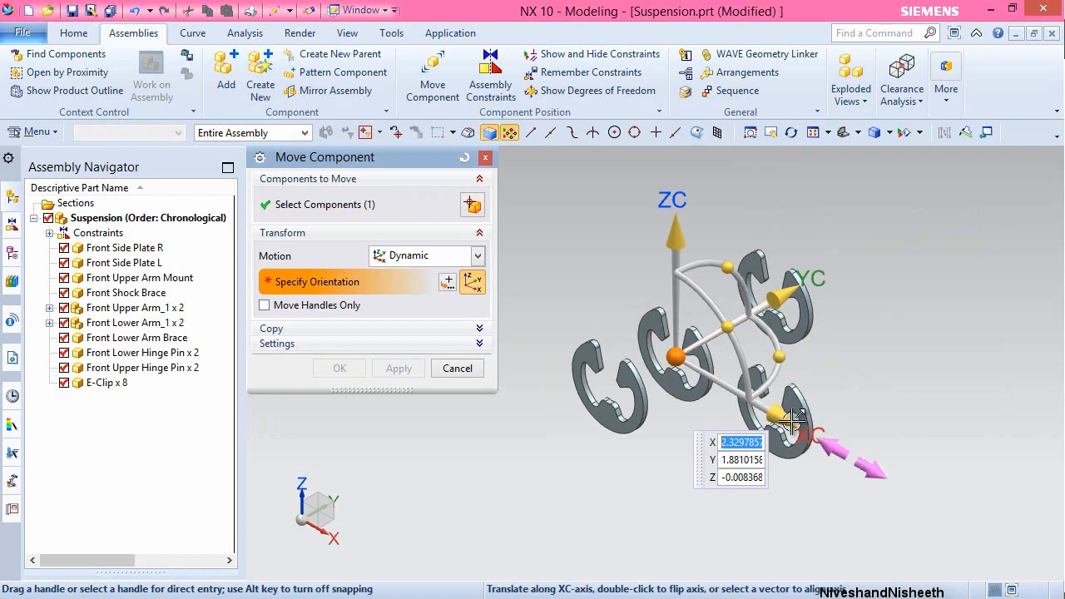
{"action": "left_click_drag", "start_coordinate": [770, 405], "coordinate": [666, 372]}
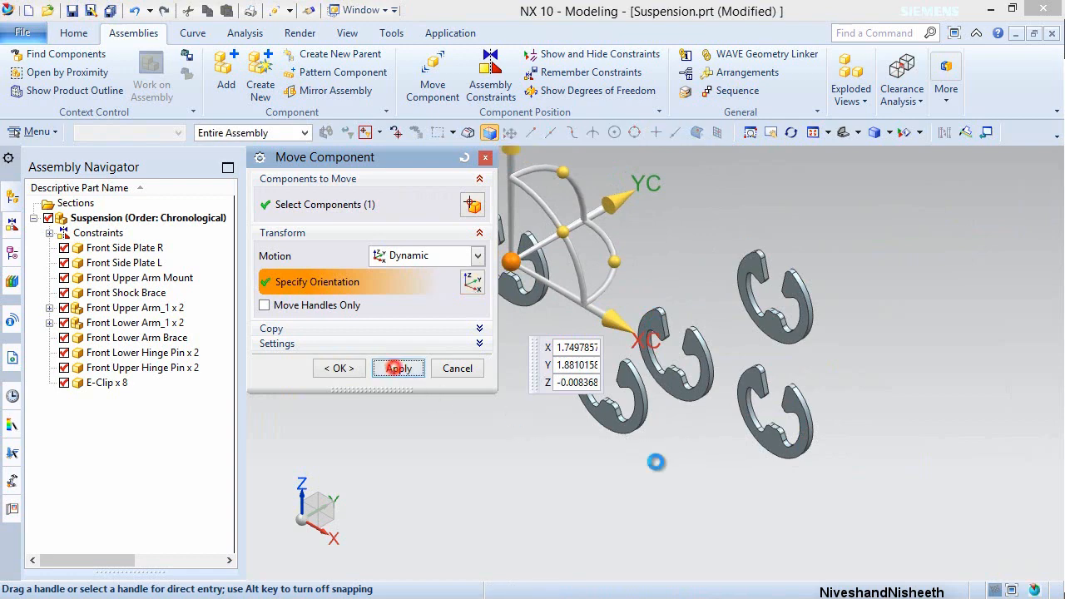
{"action": "left_click", "coordinate": [399, 368]}
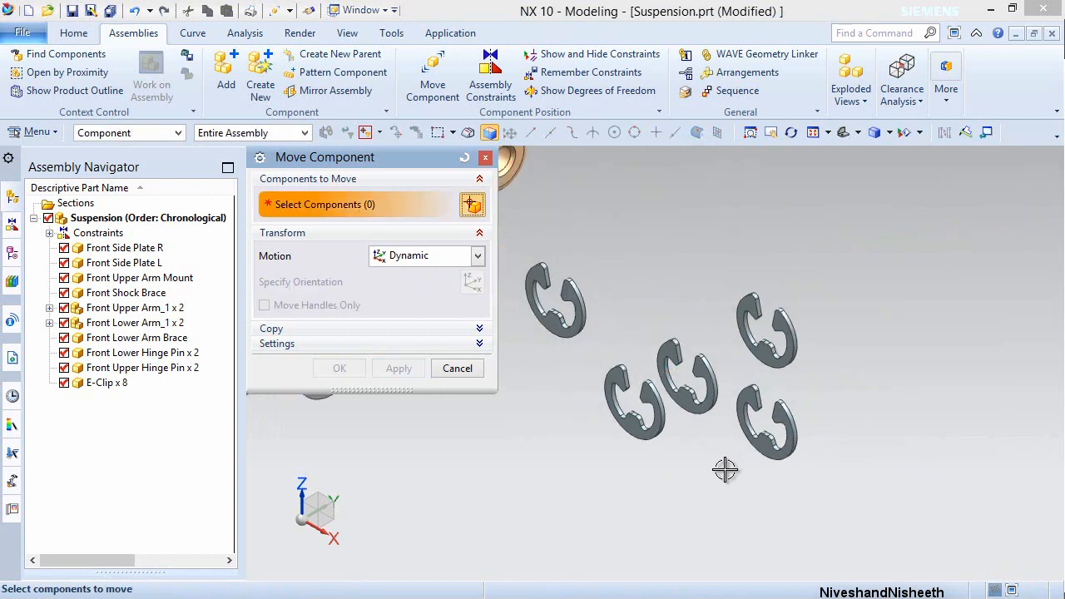
- Move a fifth E-Clip to about X 1.86, Y 2.24 in and a sixth to the free space beyond it in +YC
{"action": "left_click", "coordinate": [703, 366]}
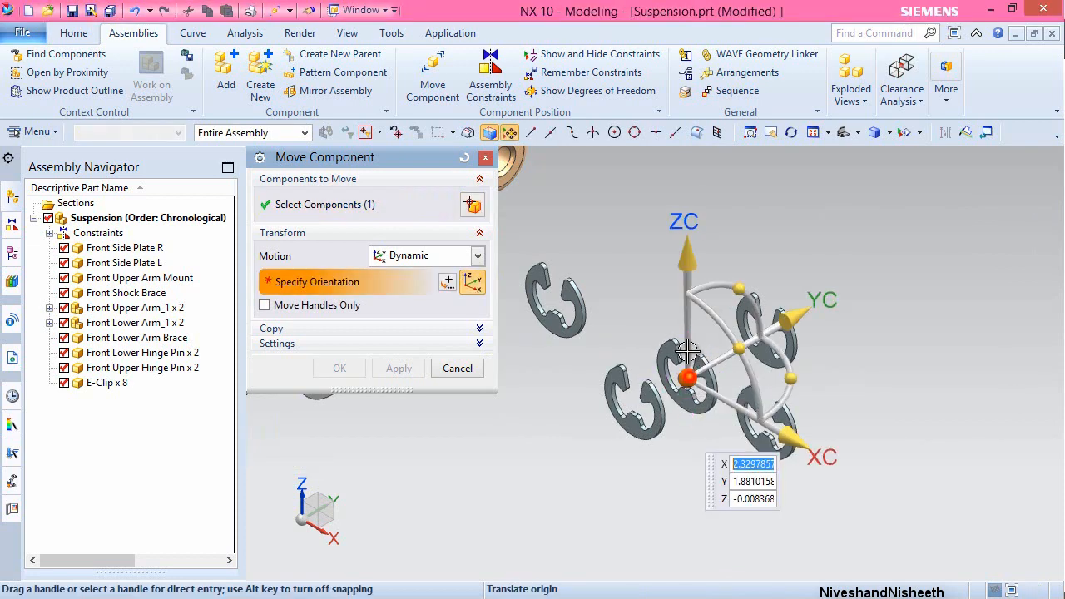
{"action": "left_click_drag", "start_coordinate": [688, 379], "coordinate": [664, 269]}
{"action": "left_click_drag", "start_coordinate": [661, 267], "coordinate": [654, 256]}
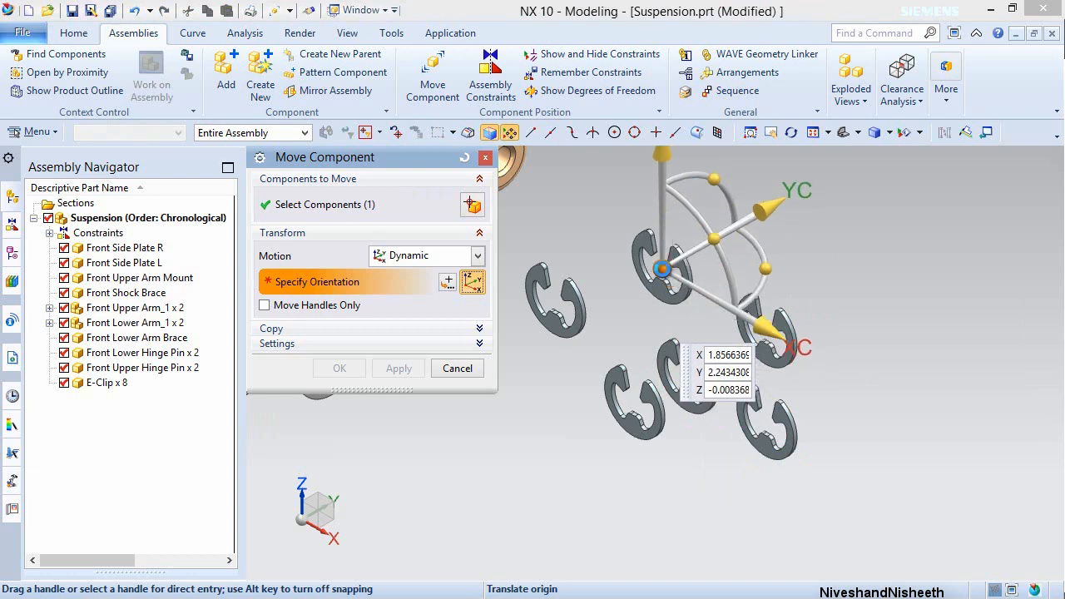
{"action": "left_click", "coordinate": [397, 367]}
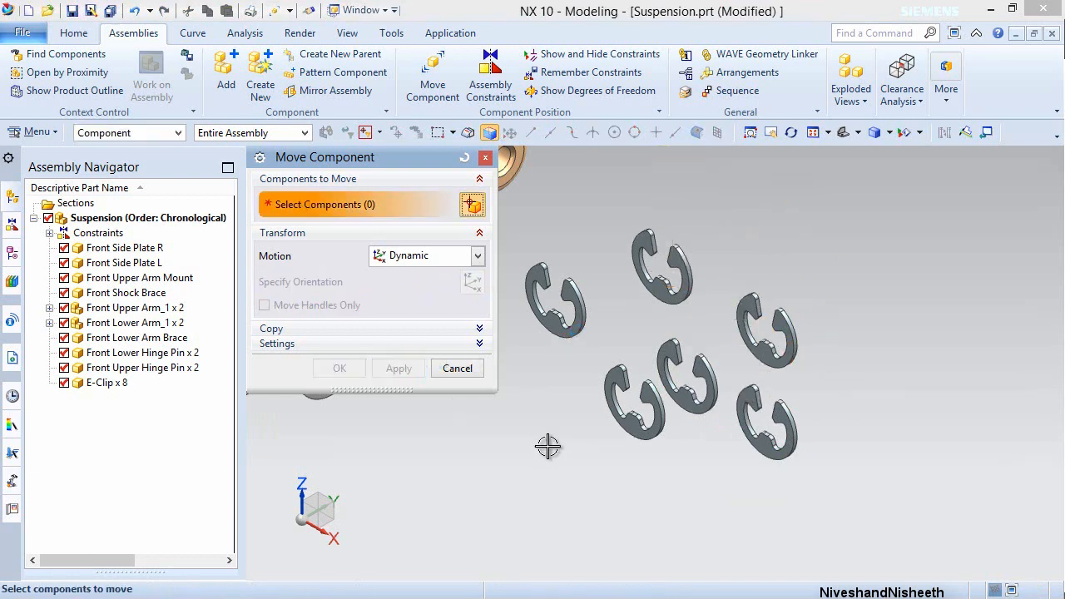
{"action": "left_click", "coordinate": [673, 354]}
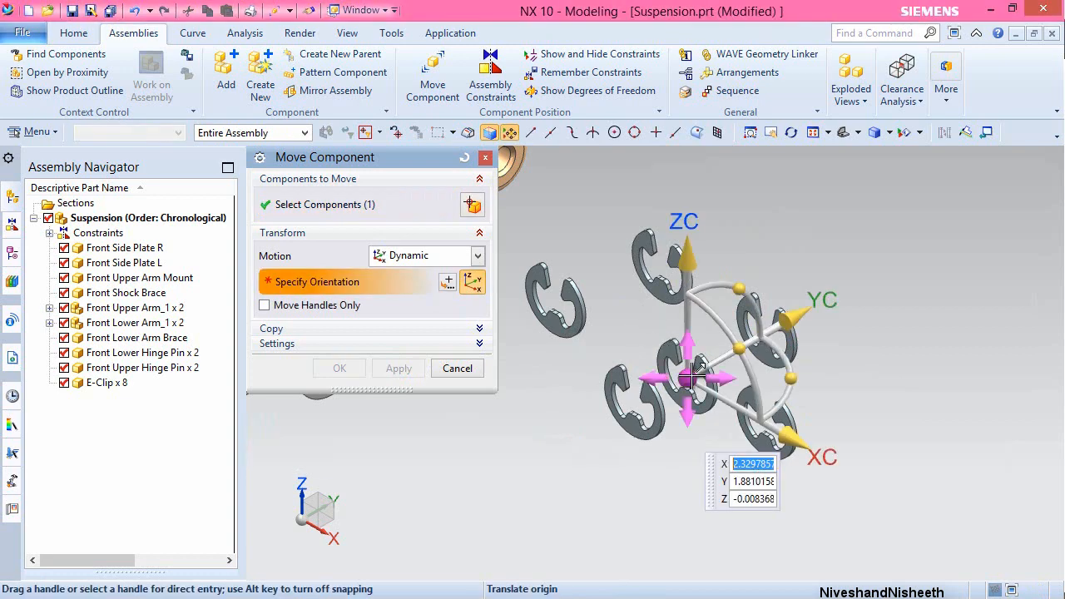
{"action": "left_click_drag", "start_coordinate": [690, 376], "coordinate": [802, 146]}
{"action": "left_click", "coordinate": [399, 372]}
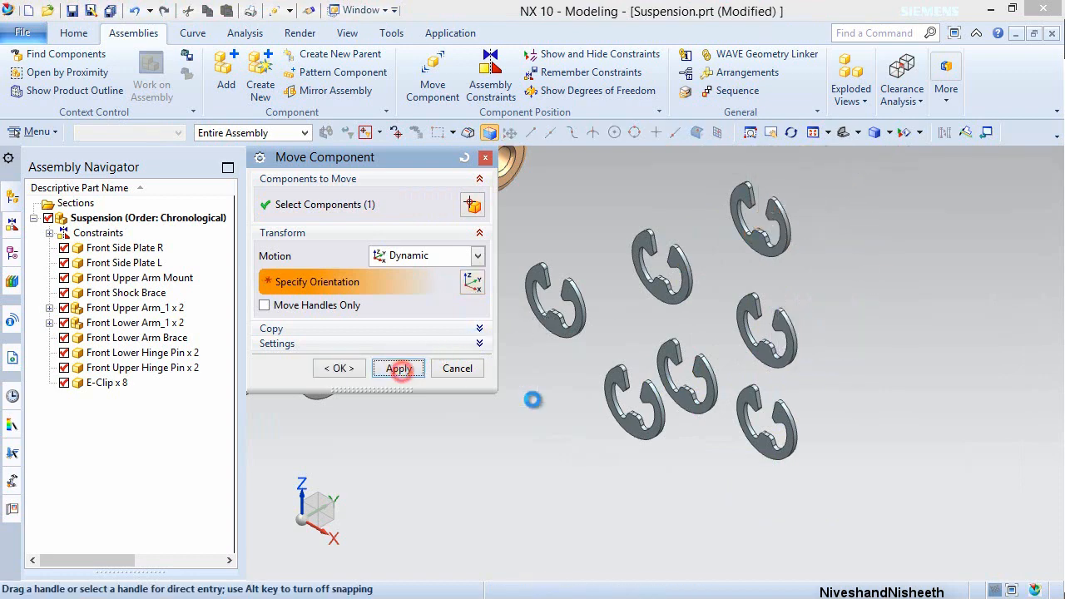
- Move a seventh E-Clip off the remaining one to about X 2.37, Y 2.68 in, finish moving components, and save the assembly
{"action": "left_click", "coordinate": [676, 354]}
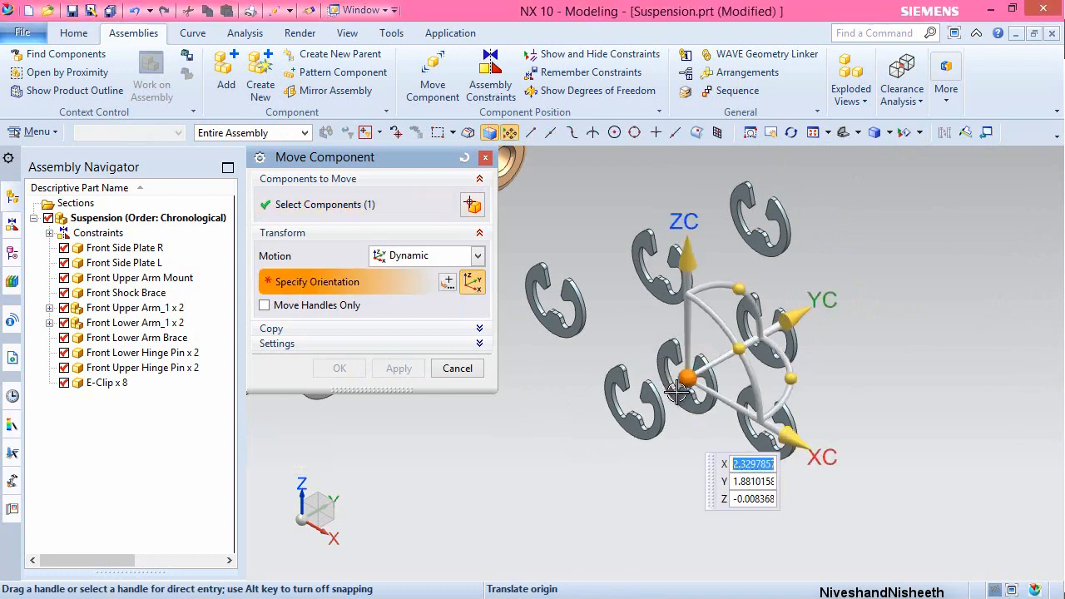
{"action": "left_click_drag", "start_coordinate": [676, 391], "coordinate": [988, 224]}
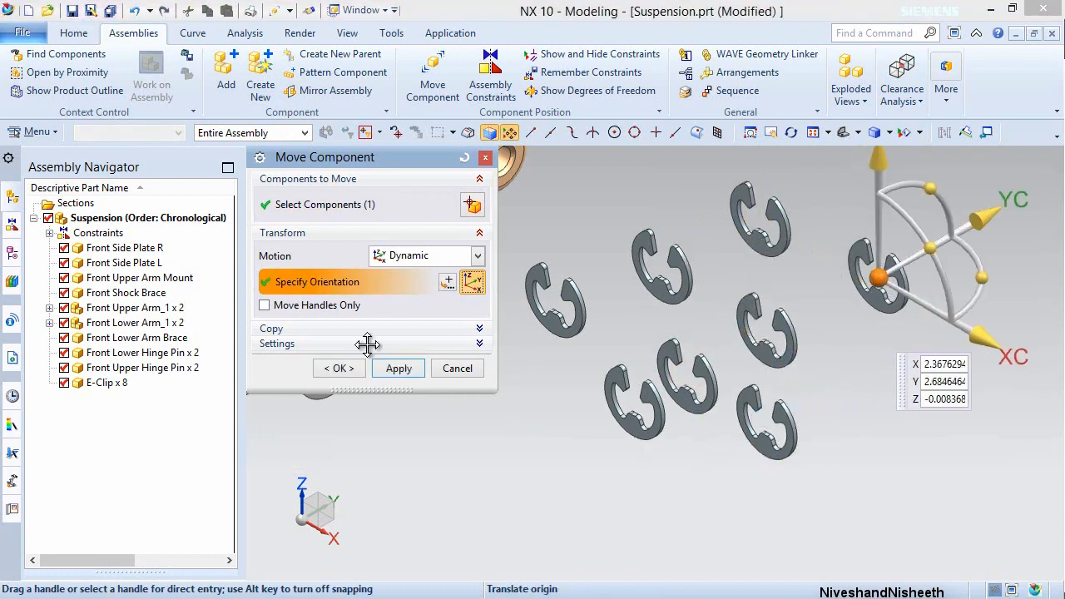
{"action": "left_click", "coordinate": [342, 368]}
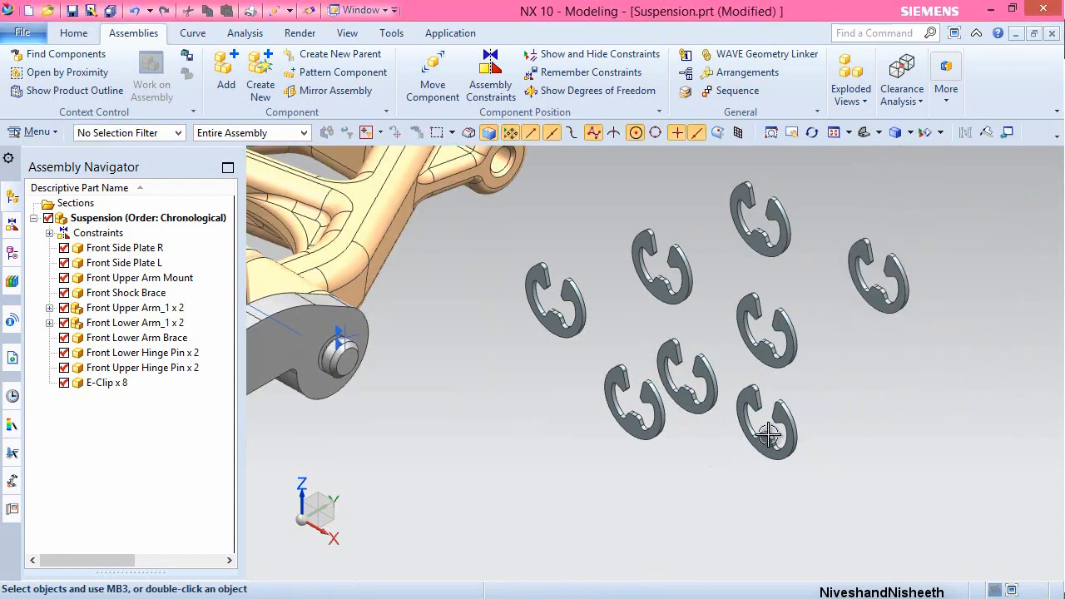
{"action": "scroll", "coordinate": [767, 434], "scroll_direction": "down", "scroll_amount": 3}
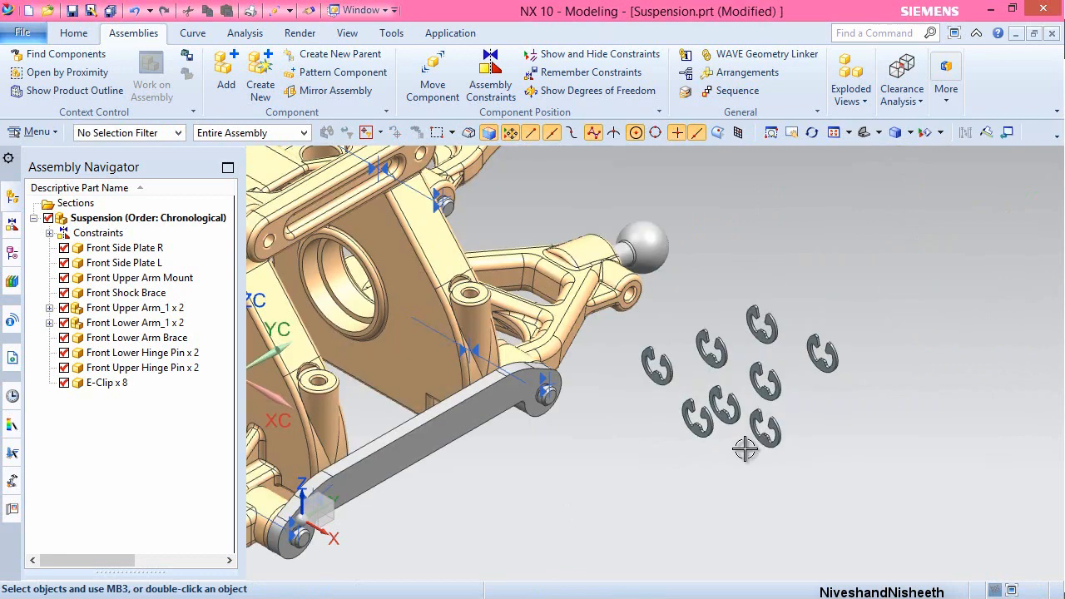
{"action": "left_click", "coordinate": [837, 133]}
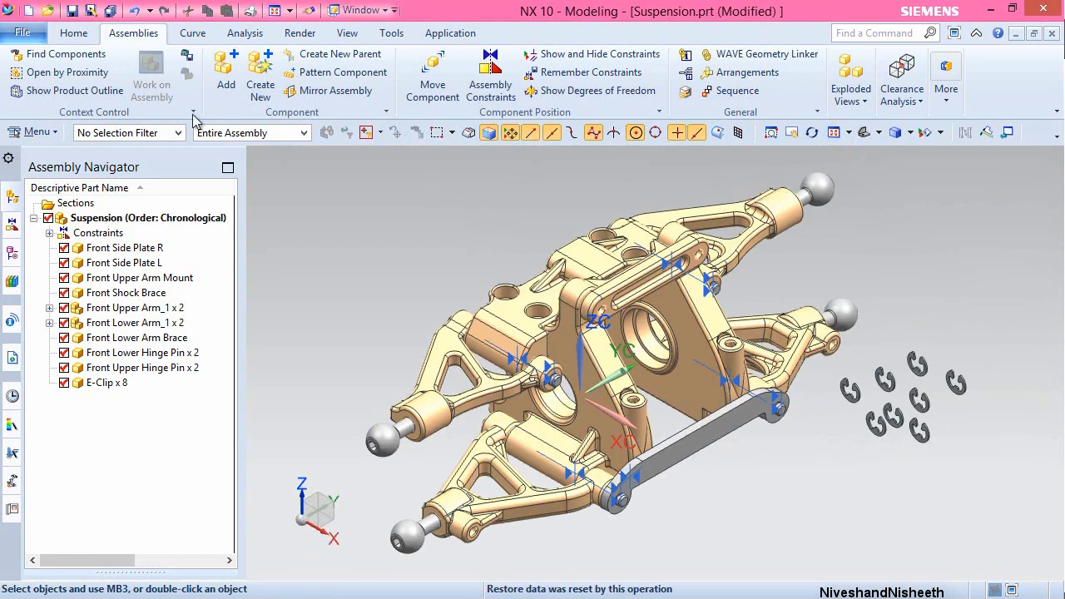
{"action": "left_click", "coordinate": [112, 14]}
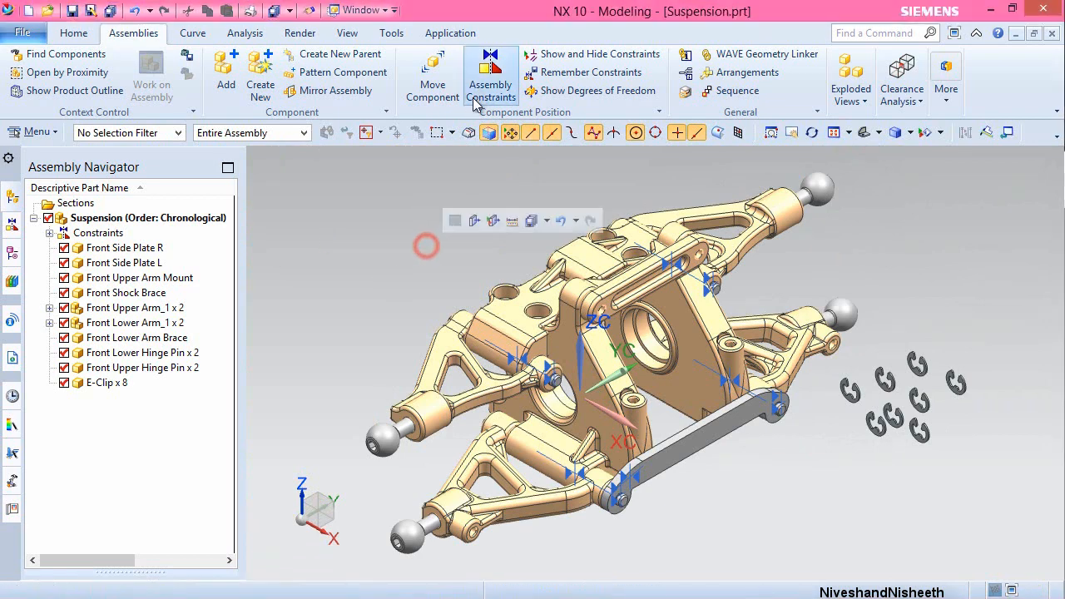
- Align an E-Clip's axis with the lower hinge pin at the brace's -YC end, using Touch Align with Infer Center/Axis orientation
{"action": "left_click", "coordinate": [491, 79]}
{"action": "left_click", "coordinate": [478, 250]}
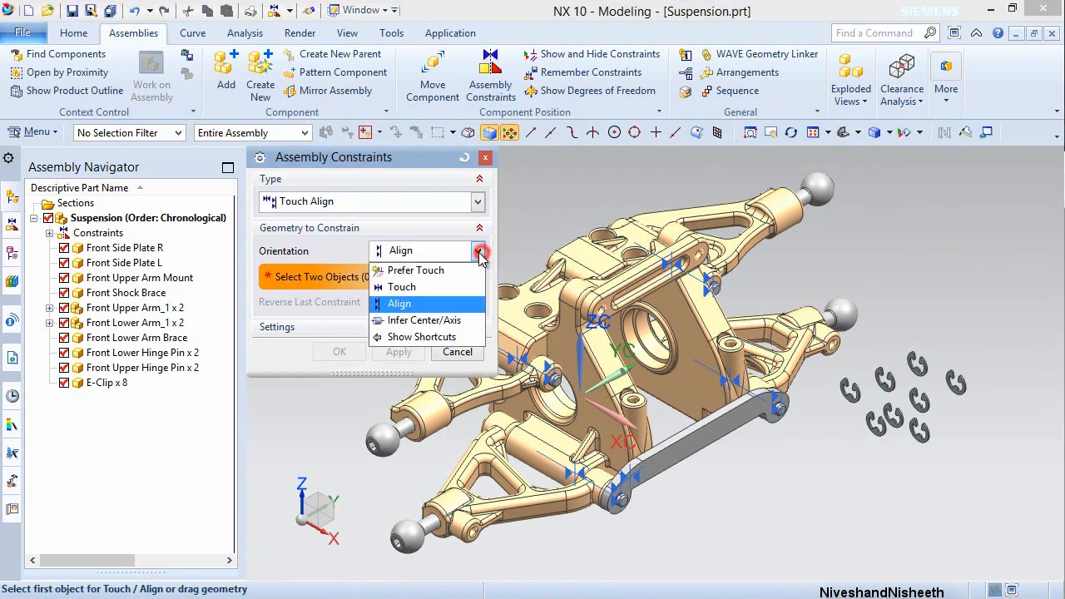
{"action": "left_click", "coordinate": [417, 322]}
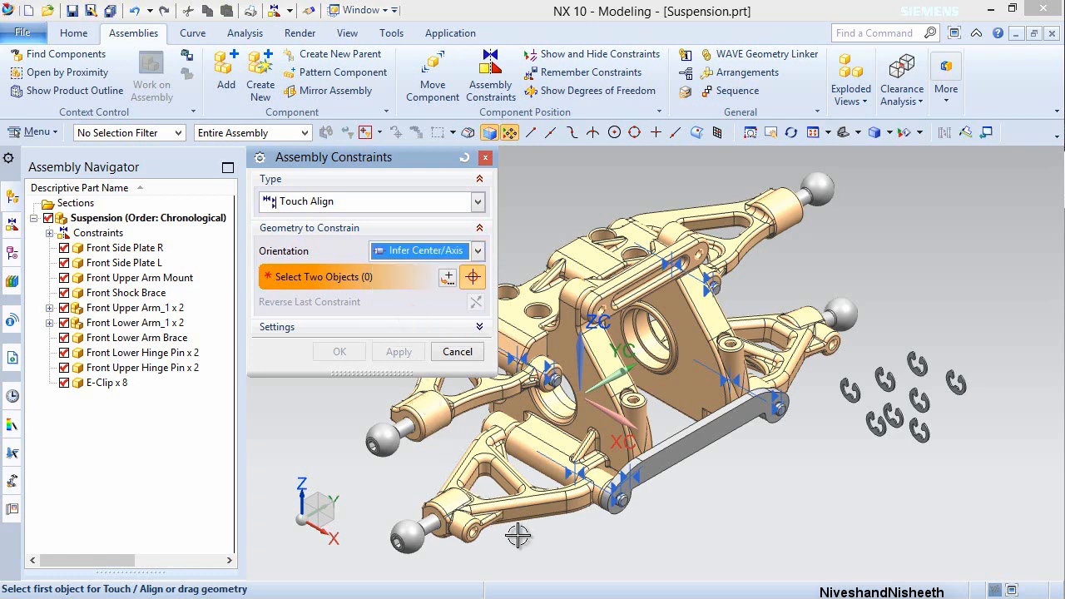
{"action": "scroll", "coordinate": [894, 429], "scroll_direction": "up", "scroll_amount": 5}
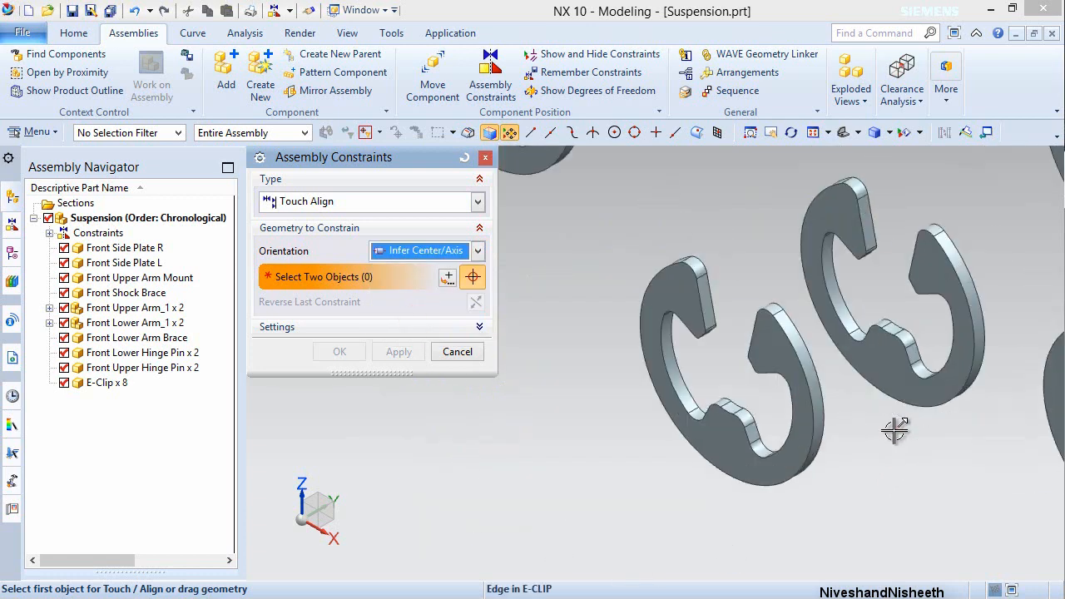
{"action": "left_click", "coordinate": [770, 363]}
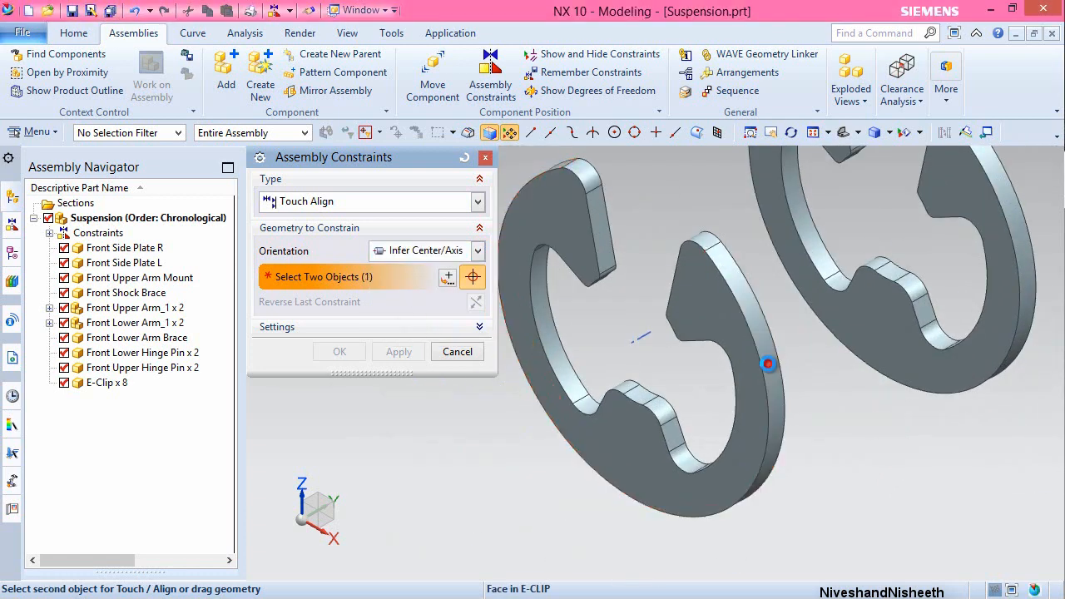
{"action": "scroll", "coordinate": [783, 361], "scroll_direction": "down", "scroll_amount": 5}
{"action": "scroll", "coordinate": [800, 360], "scroll_direction": "down", "scroll_amount": 4}
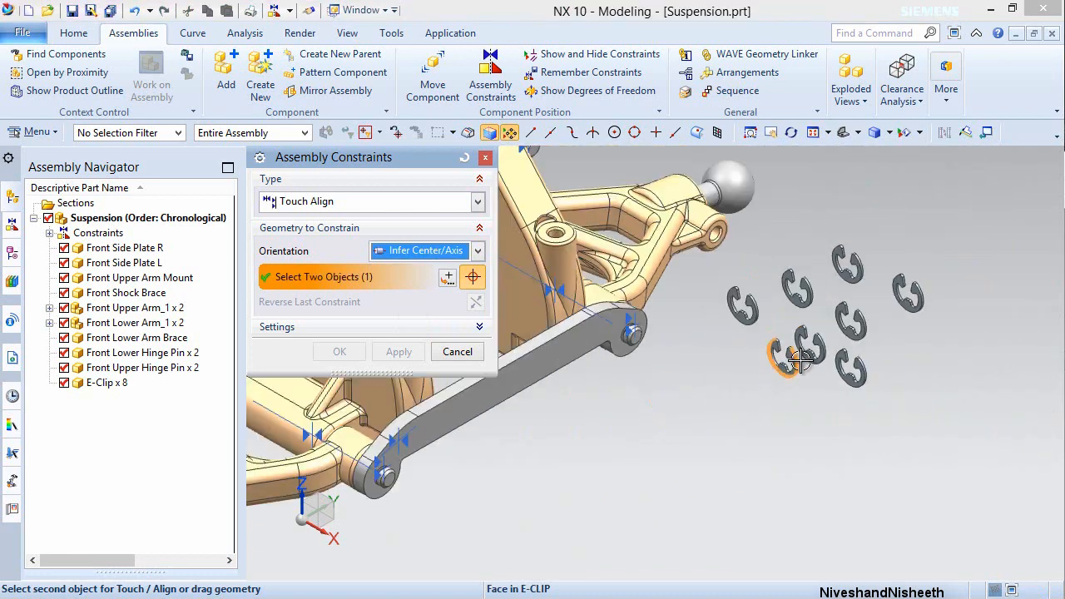
{"action": "scroll", "coordinate": [800, 360], "scroll_direction": "down", "scroll_amount": 2}
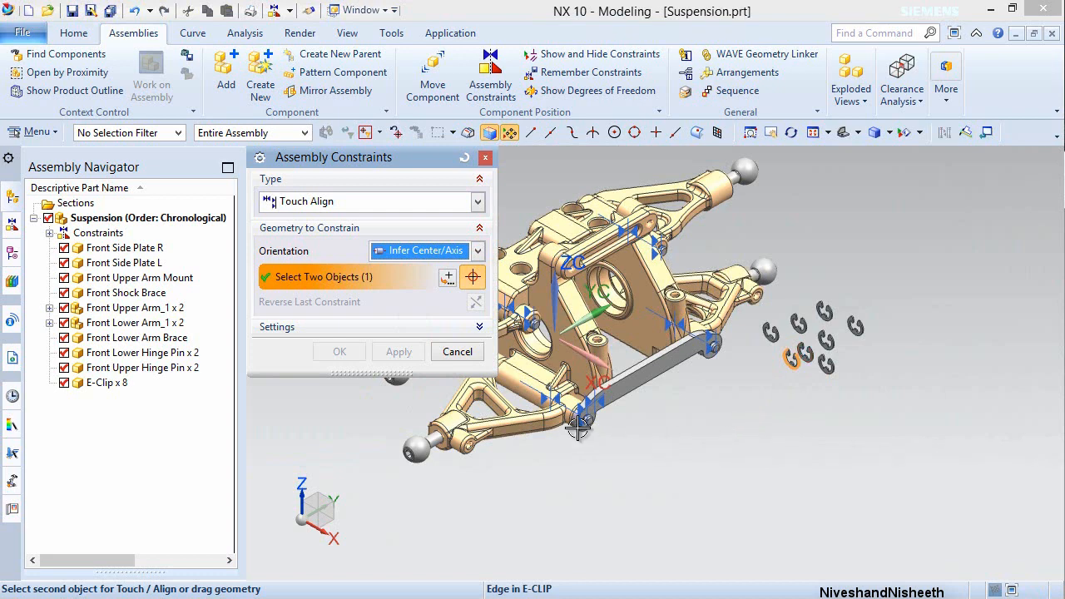
{"action": "scroll", "coordinate": [579, 426], "scroll_direction": "up", "scroll_amount": 5}
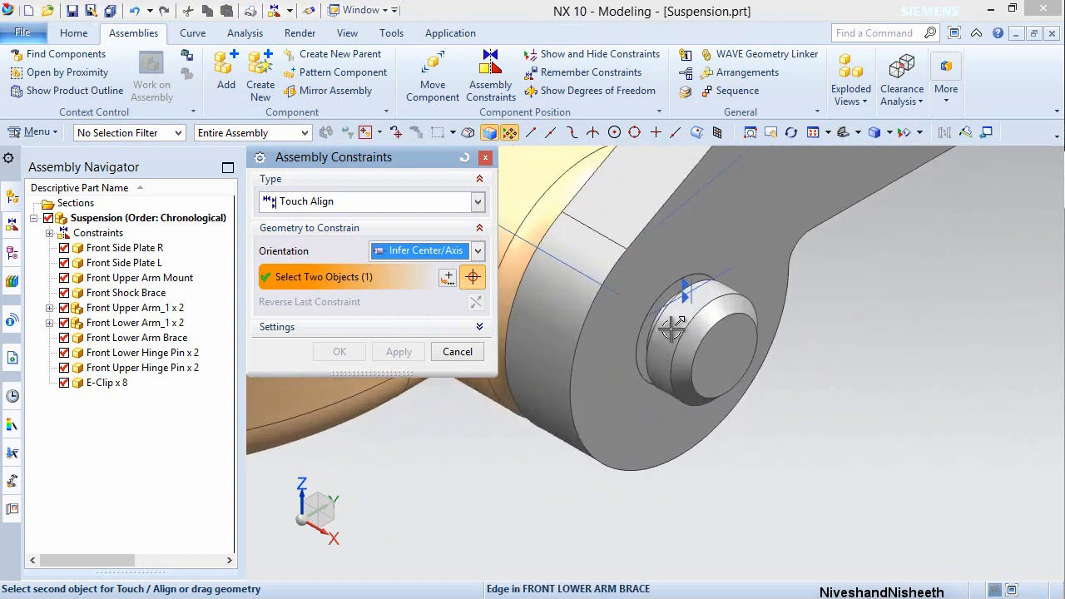
{"action": "left_click", "coordinate": [672, 330]}
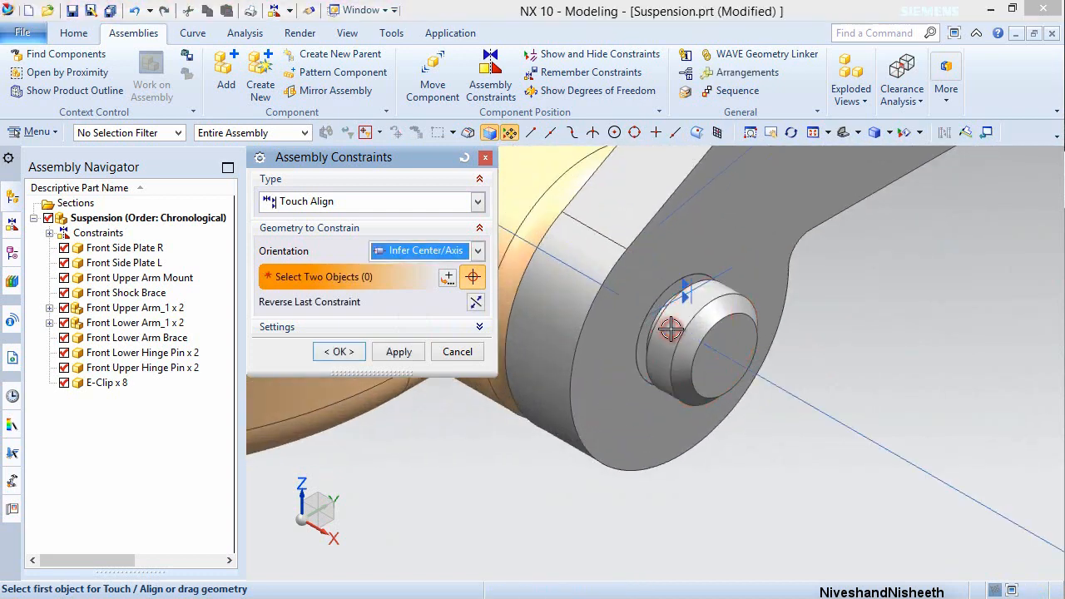
{"action": "left_click", "coordinate": [399, 351]}
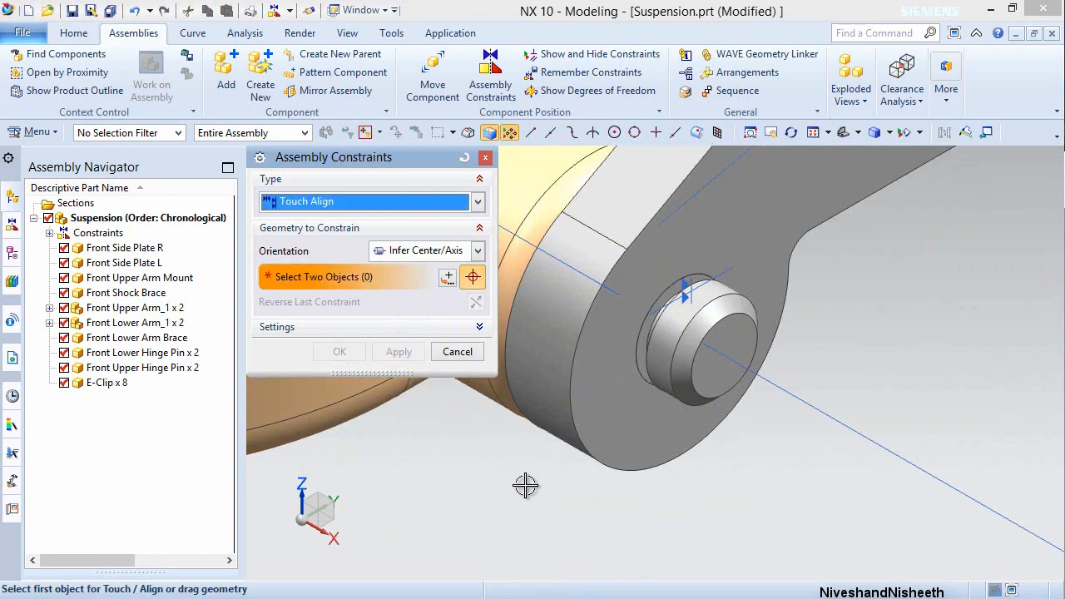
- Align a second E-Clip's axis with the lower hinge pin at the brace's +YC end using an Infer Center/Axis constraint
{"action": "scroll", "coordinate": [507, 426], "scroll_direction": "down", "scroll_amount": 5}
{"action": "scroll", "coordinate": [678, 506], "scroll_direction": "down", "scroll_amount": 6}
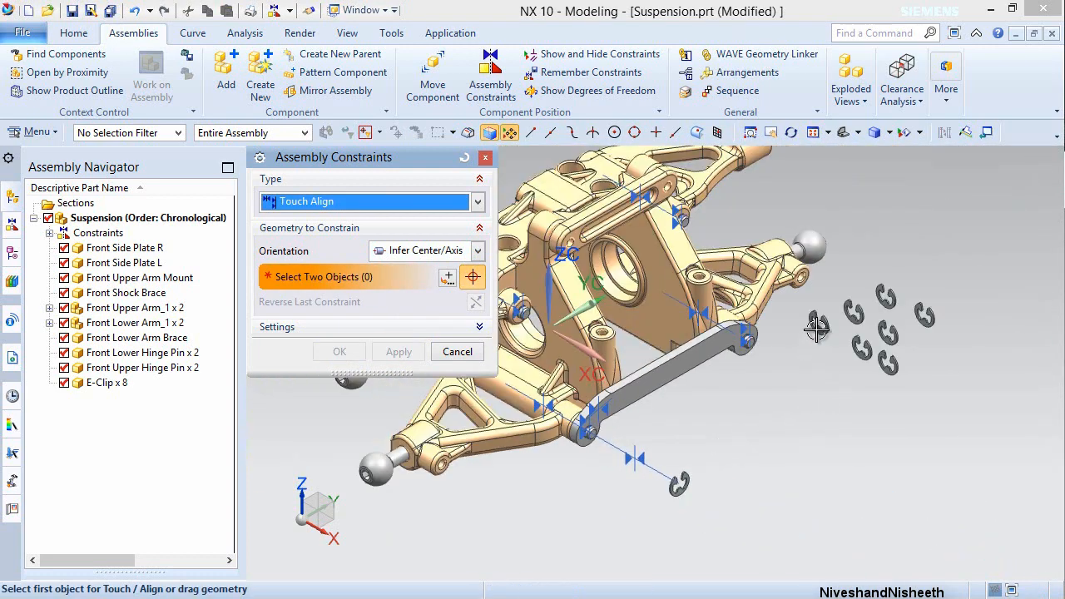
{"action": "scroll", "coordinate": [817, 329], "scroll_direction": "up", "scroll_amount": 10}
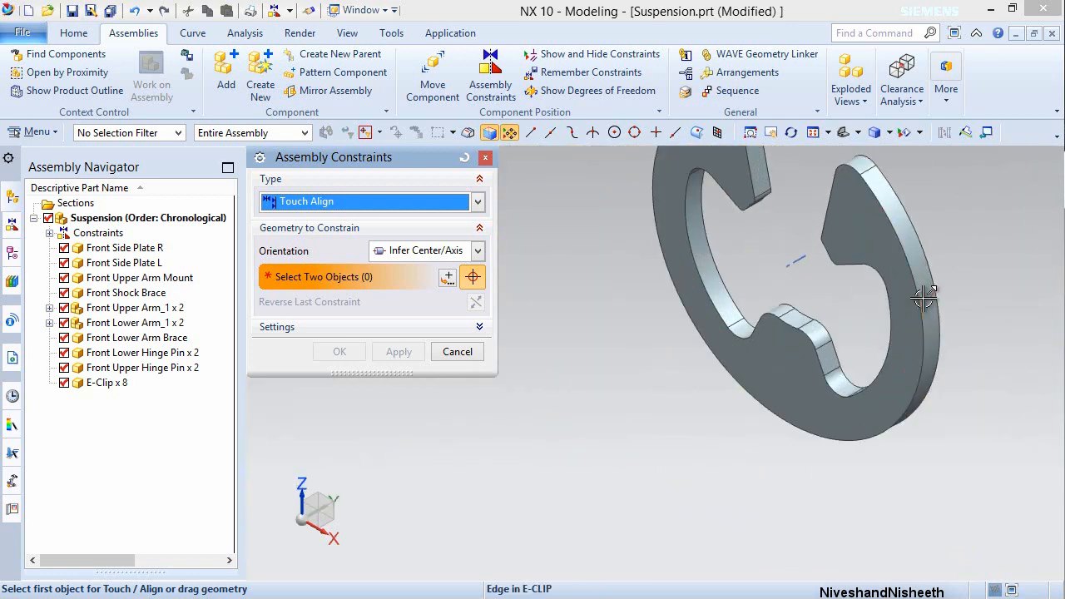
{"action": "left_click", "coordinate": [926, 275]}
{"action": "scroll", "coordinate": [882, 329], "scroll_direction": "down", "scroll_amount": 8}
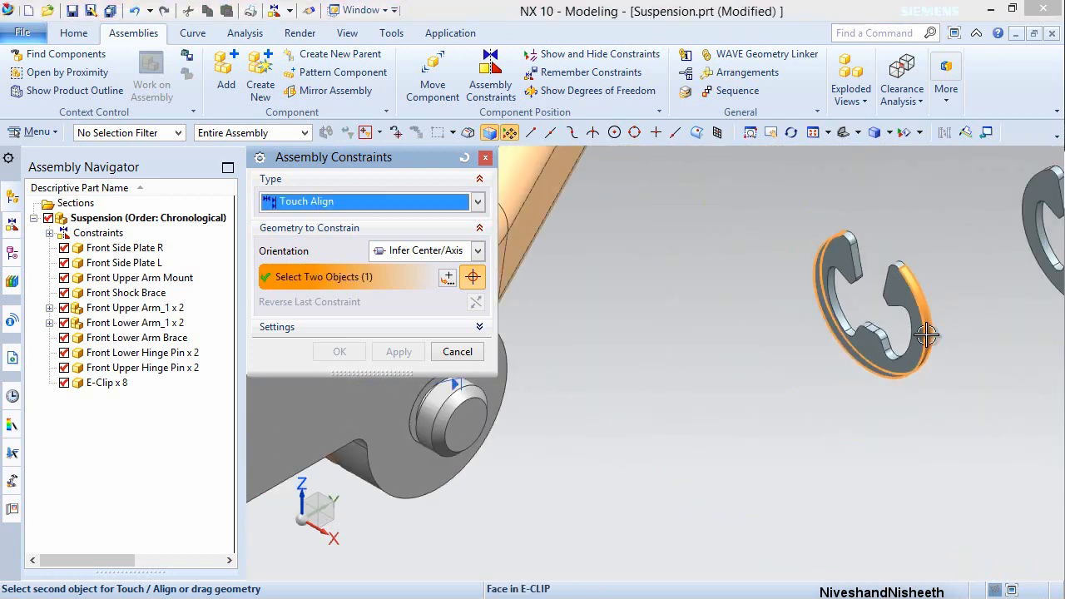
{"action": "scroll", "coordinate": [637, 376], "scroll_direction": "up", "scroll_amount": 5}
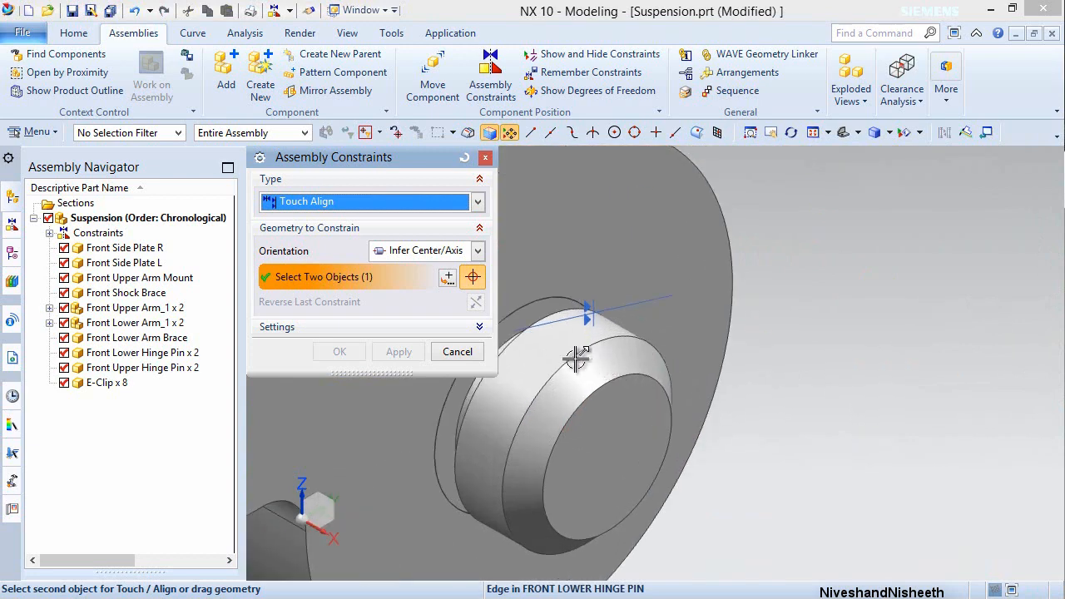
{"action": "left_click", "coordinate": [554, 350]}
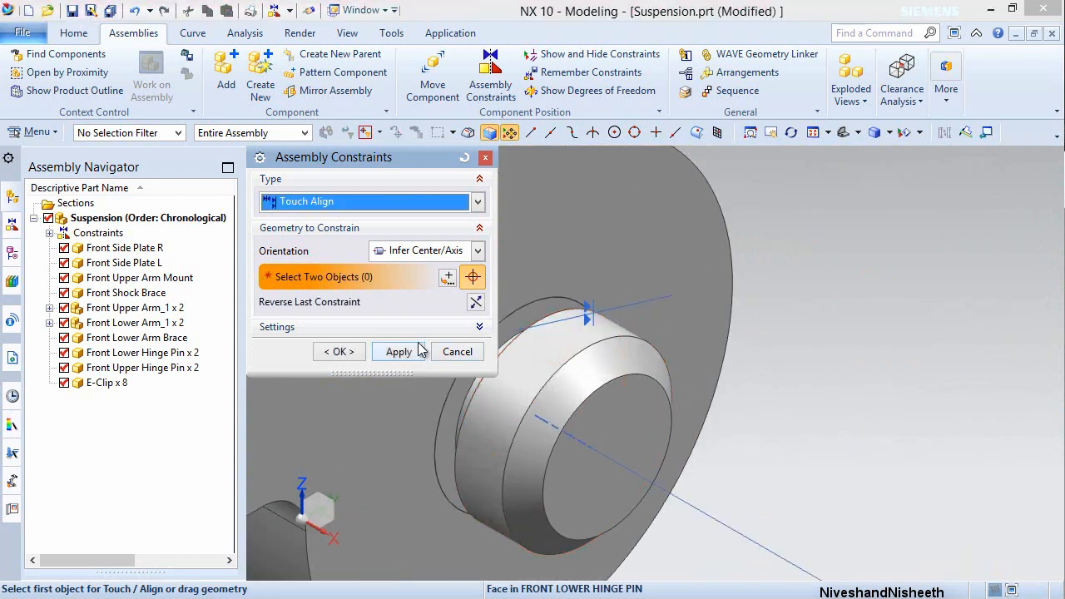
{"action": "left_click", "coordinate": [401, 351]}
- Align the Front Upper Hinge Pin on the -YC side with the axis of a third E-Clip and apply the constraint
{"action": "scroll", "coordinate": [794, 358], "scroll_direction": "down", "scroll_amount": 6}
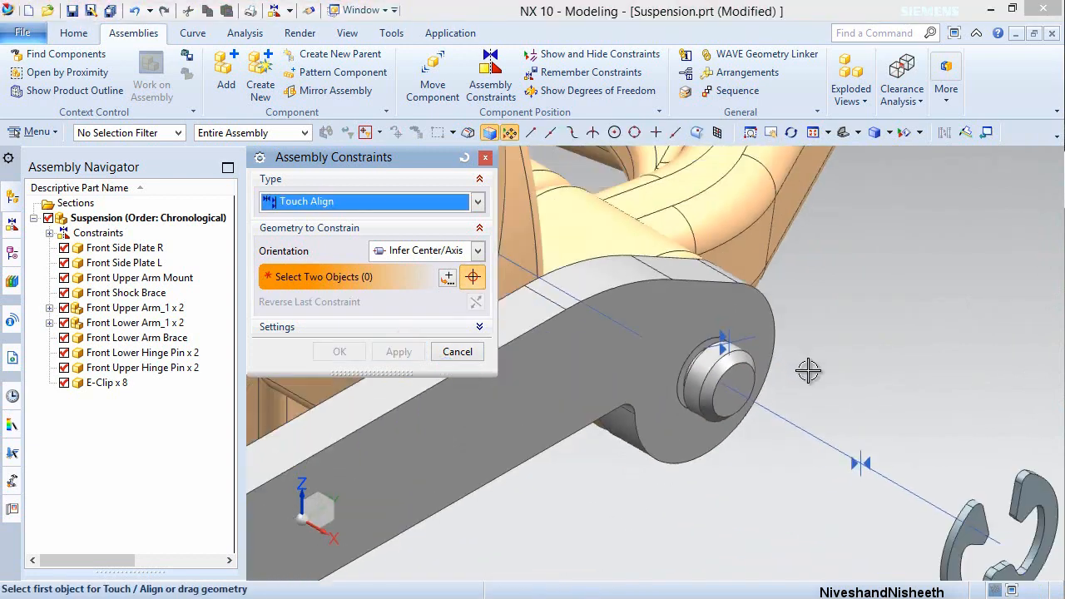
{"action": "scroll", "coordinate": [818, 393], "scroll_direction": "down", "scroll_amount": 6}
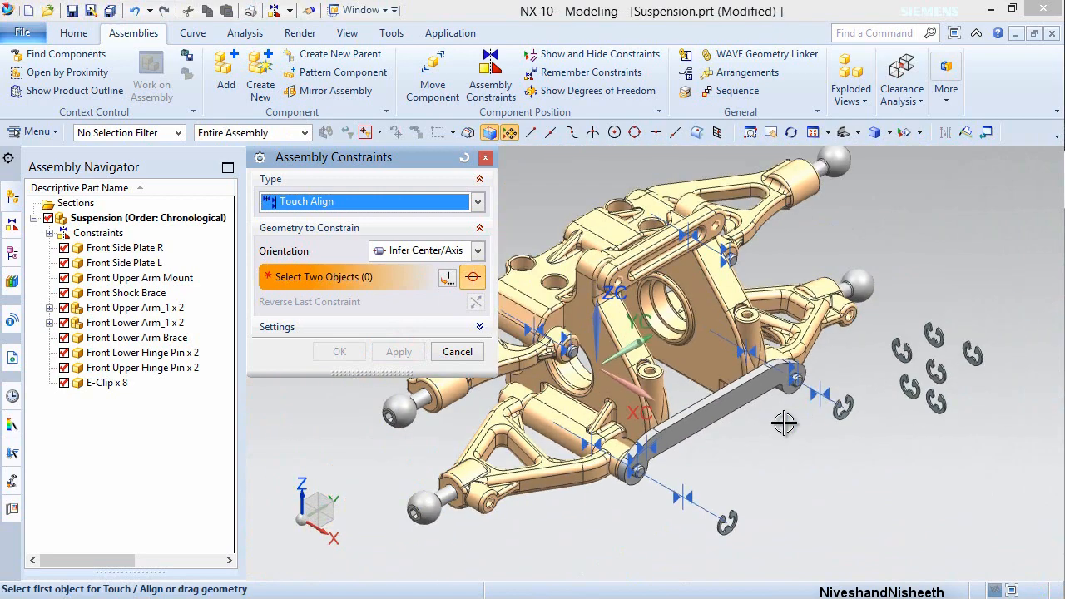
{"action": "scroll", "coordinate": [604, 369], "scroll_direction": "up", "scroll_amount": 10}
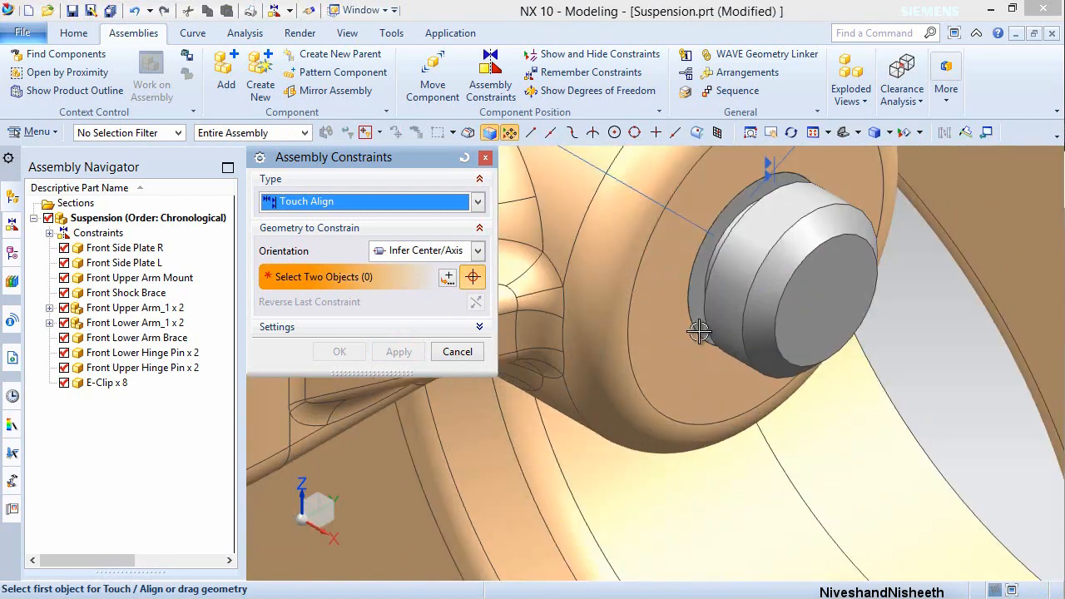
{"action": "left_click", "coordinate": [739, 284]}
{"action": "scroll", "coordinate": [630, 331], "scroll_direction": "down", "scroll_amount": 5}
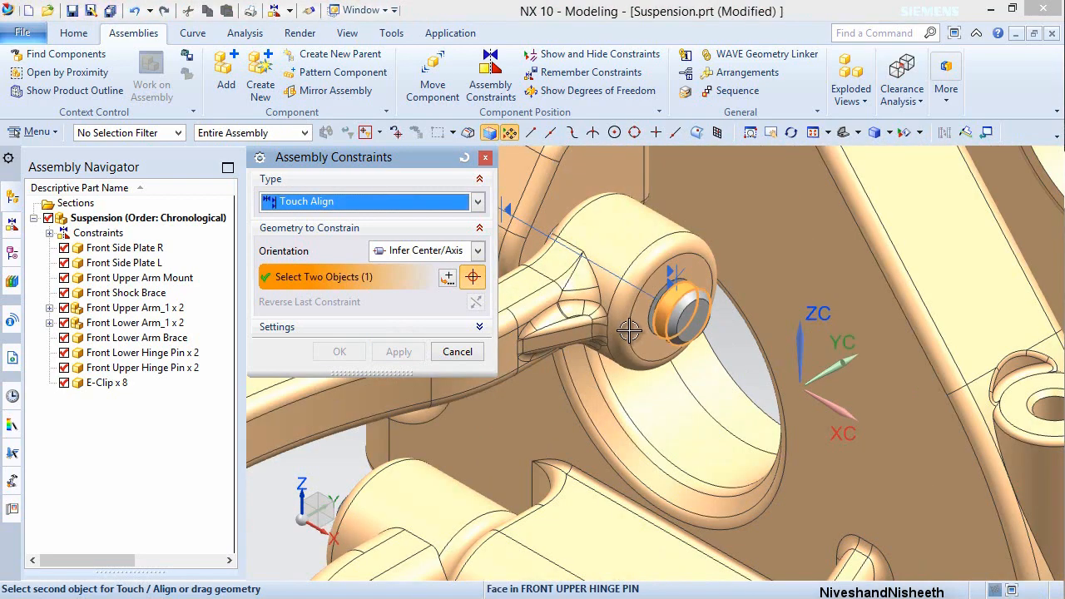
{"action": "scroll", "coordinate": [630, 331], "scroll_direction": "down", "scroll_amount": 4}
{"action": "scroll", "coordinate": [632, 326], "scroll_direction": "up", "scroll_amount": 3}
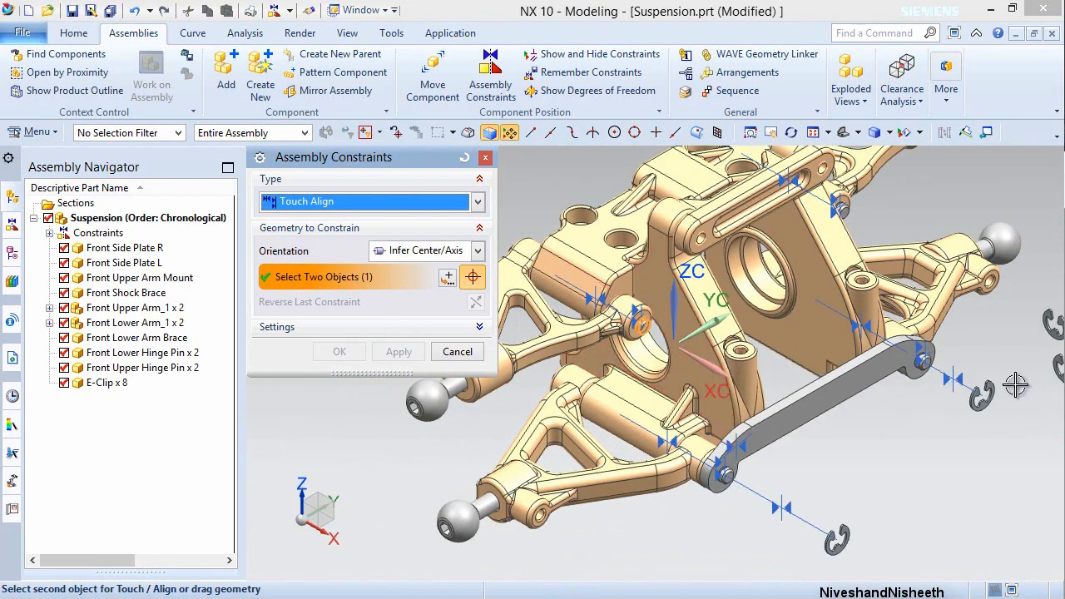
{"action": "scroll", "coordinate": [965, 356], "scroll_direction": "down", "scroll_amount": 4}
{"action": "scroll", "coordinate": [978, 367], "scroll_direction": "up", "scroll_amount": 7}
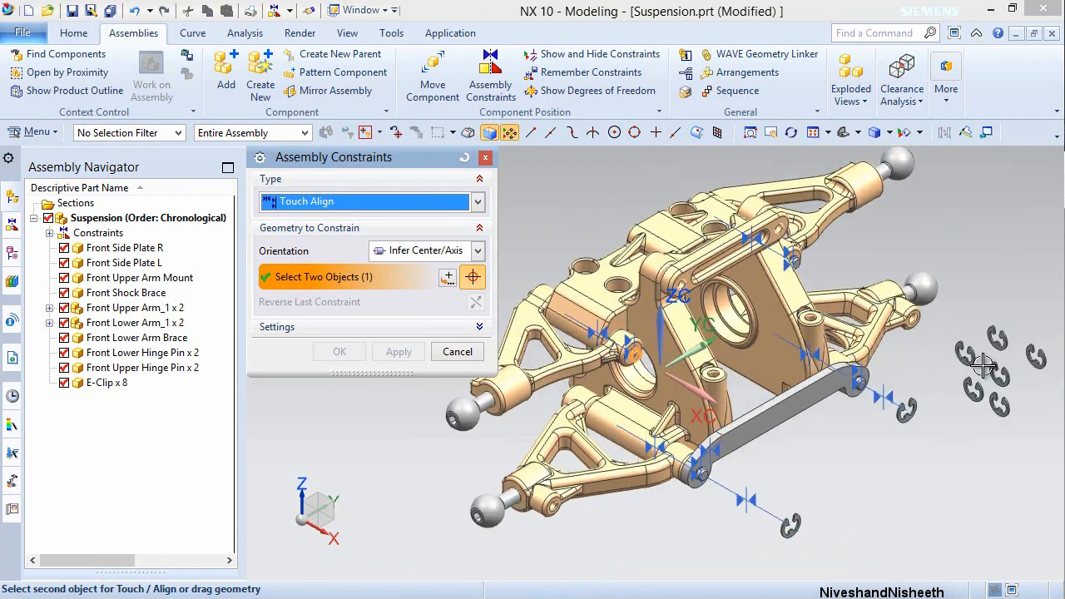
{"action": "scroll", "coordinate": [977, 366], "scroll_direction": "up", "scroll_amount": 4}
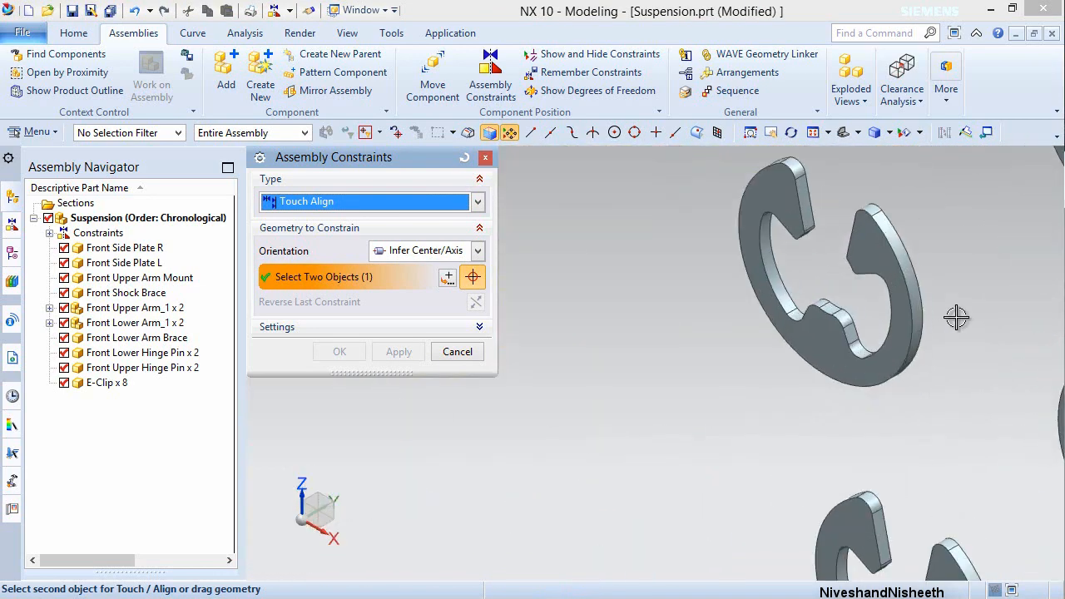
{"action": "scroll", "coordinate": [908, 283], "scroll_direction": "up", "scroll_amount": 2}
{"action": "left_click", "coordinate": [907, 283]}
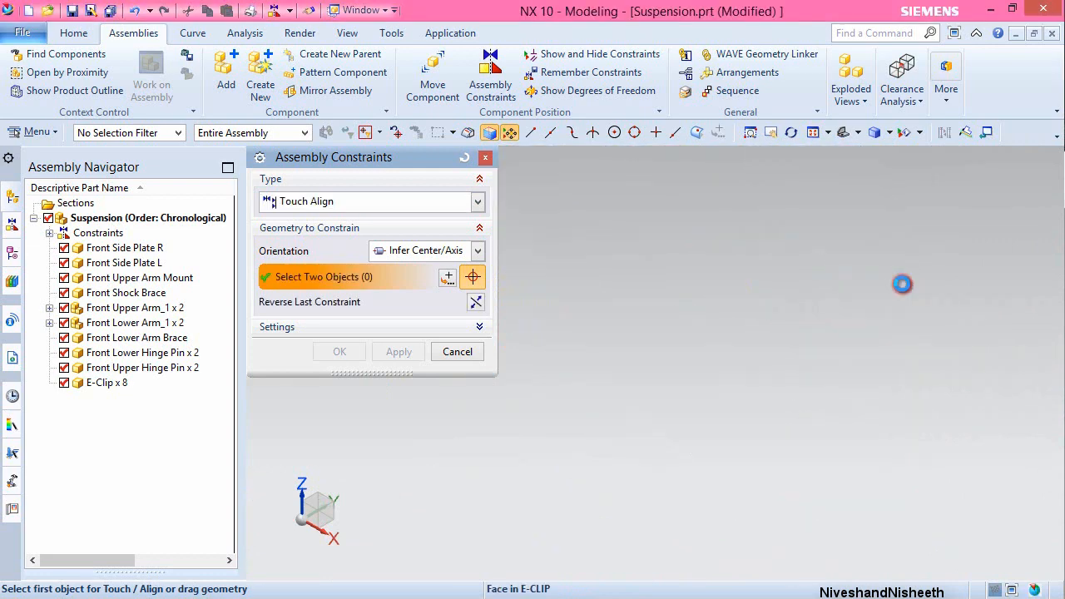
{"action": "left_click", "coordinate": [399, 351]}
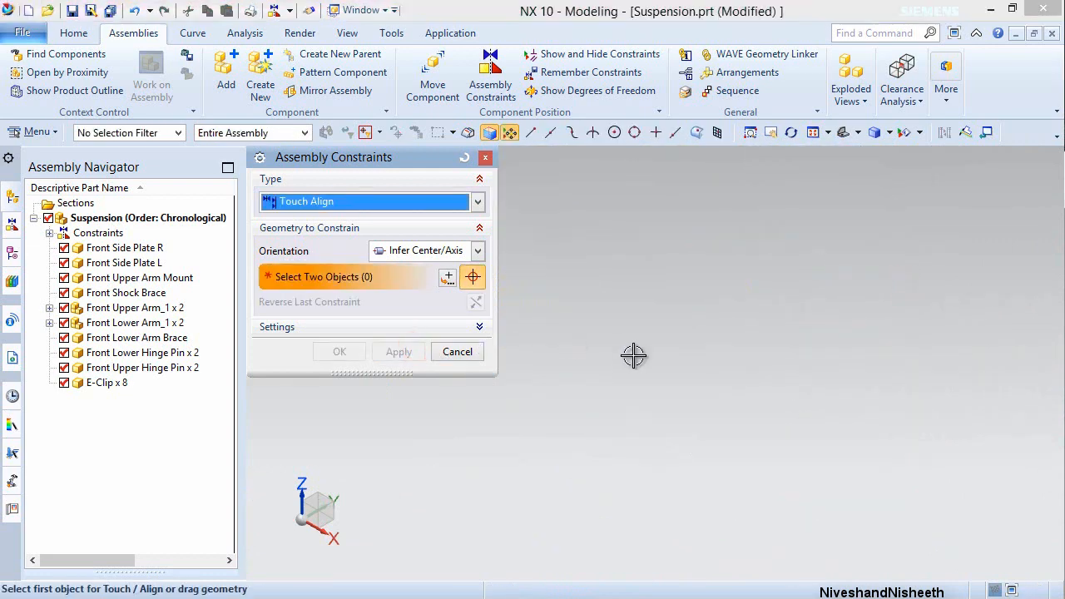
- Align a fourth E-Clip's axis with the Front Upper Hinge Pin on the +YC side and apply the constraint
{"action": "scroll", "coordinate": [680, 339], "scroll_direction": "down", "scroll_amount": 4}
{"action": "scroll", "coordinate": [813, 307], "scroll_direction": "up", "scroll_amount": 4}
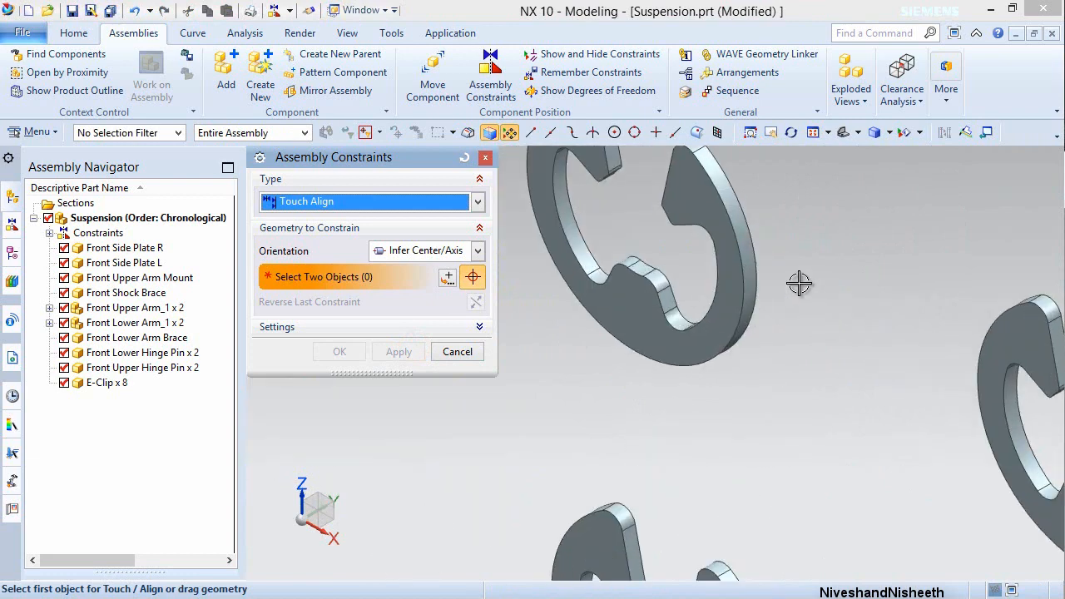
{"action": "scroll", "coordinate": [753, 263], "scroll_direction": "up", "scroll_amount": 2}
{"action": "left_click", "coordinate": [743, 258]}
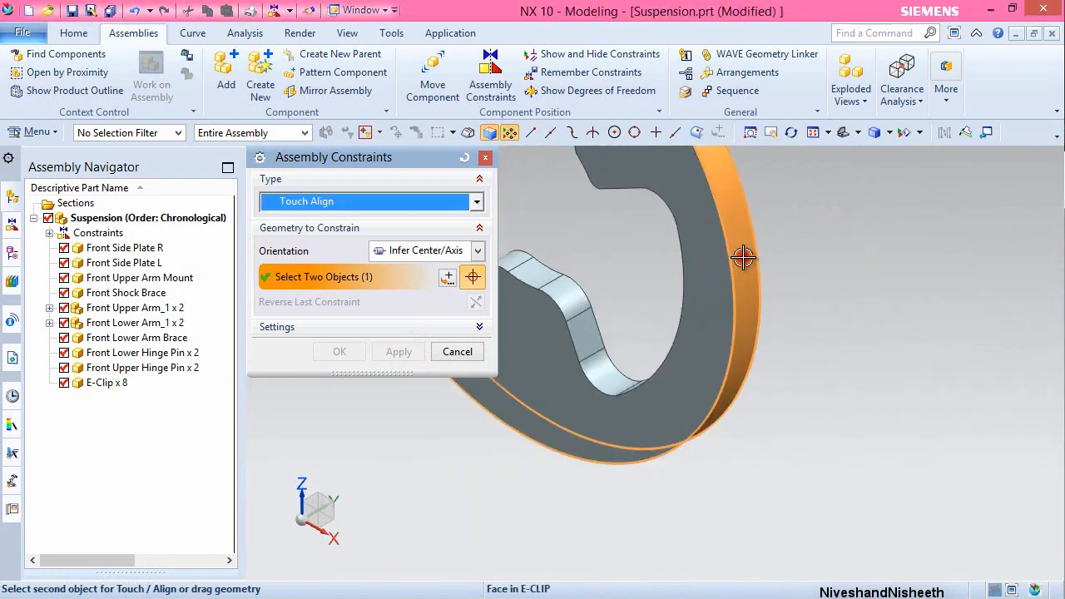
{"action": "scroll", "coordinate": [813, 306], "scroll_direction": "down", "scroll_amount": 5}
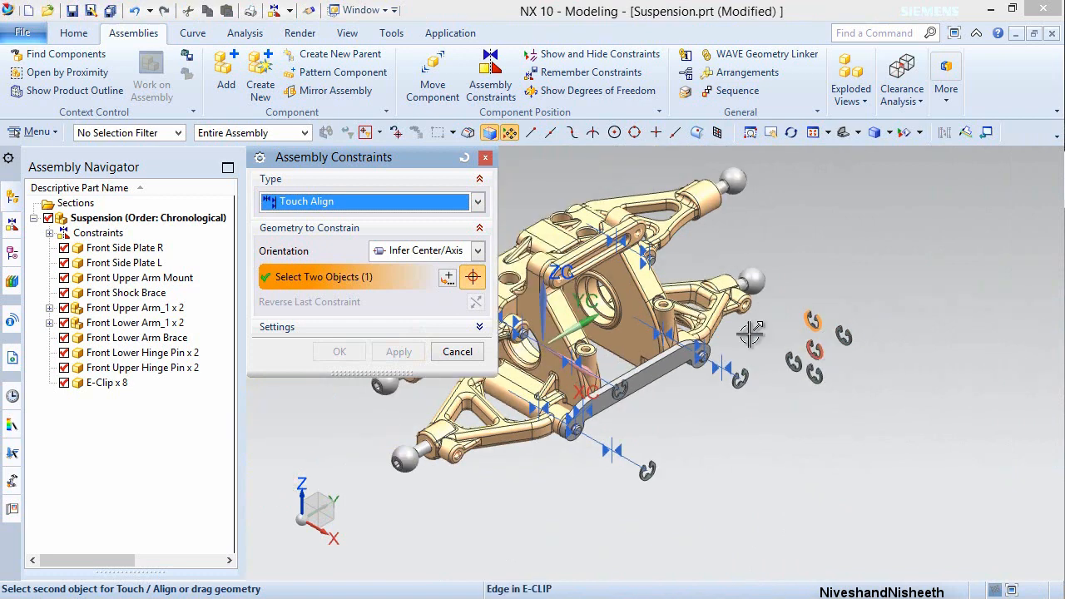
{"action": "scroll", "coordinate": [640, 243], "scroll_direction": "up", "scroll_amount": 5}
{"action": "scroll", "coordinate": [641, 241], "scroll_direction": "up", "scroll_amount": 3}
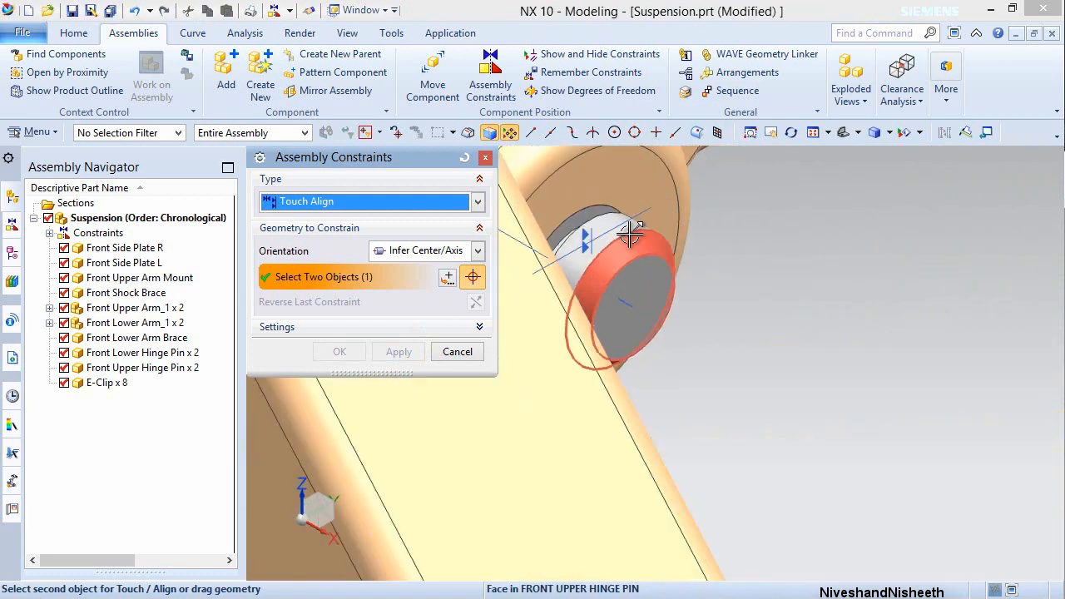
{"action": "scroll", "coordinate": [612, 226], "scroll_direction": "up", "scroll_amount": 2}
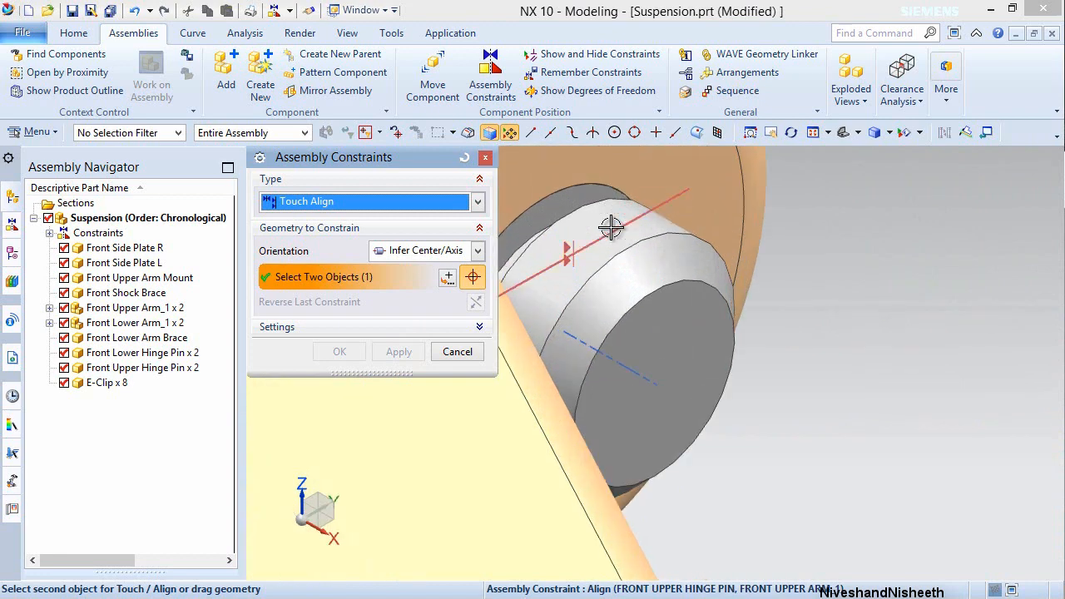
{"action": "left_click", "coordinate": [611, 220]}
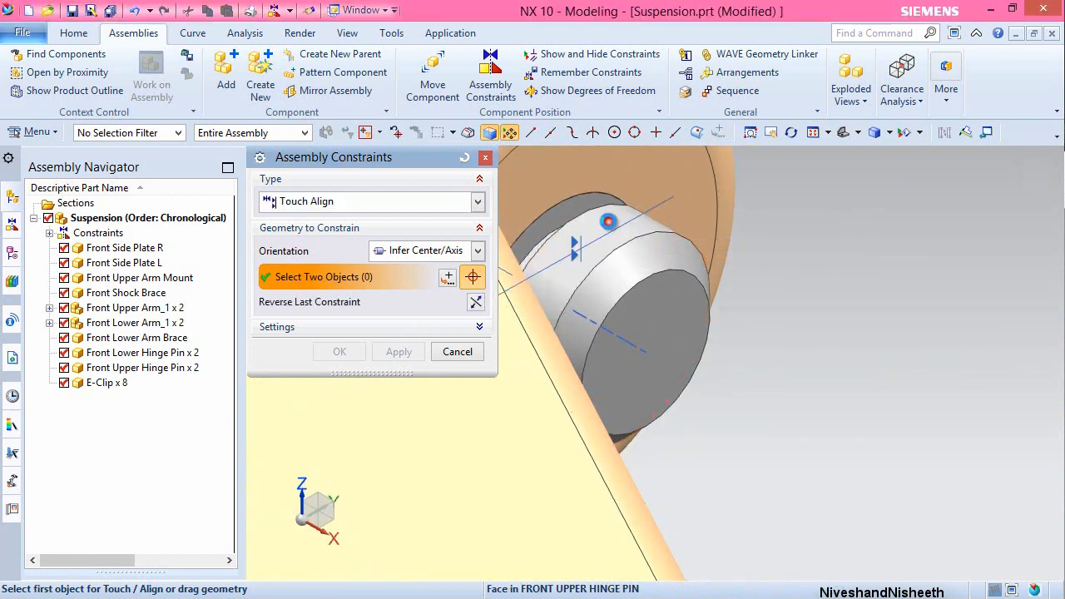
{"action": "left_click", "coordinate": [399, 352]}
{"action": "left_click", "coordinate": [400, 353]}
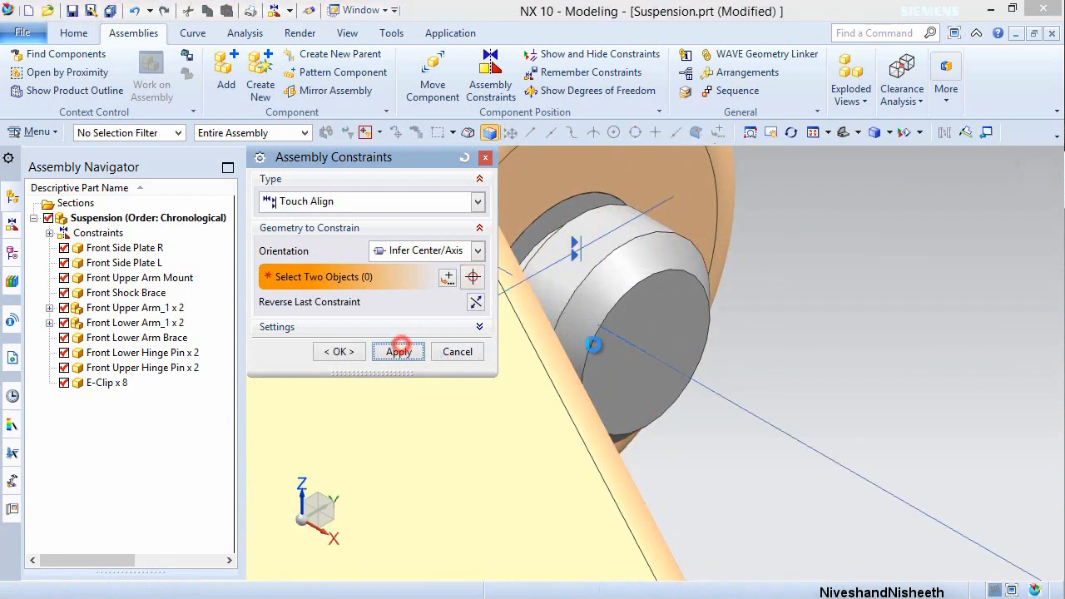
- Pick the outer round face of the farthest loose E-Clip in +YC as the first object of another Infer Center/Axis constraint
{"action": "left_click", "coordinate": [807, 134]}
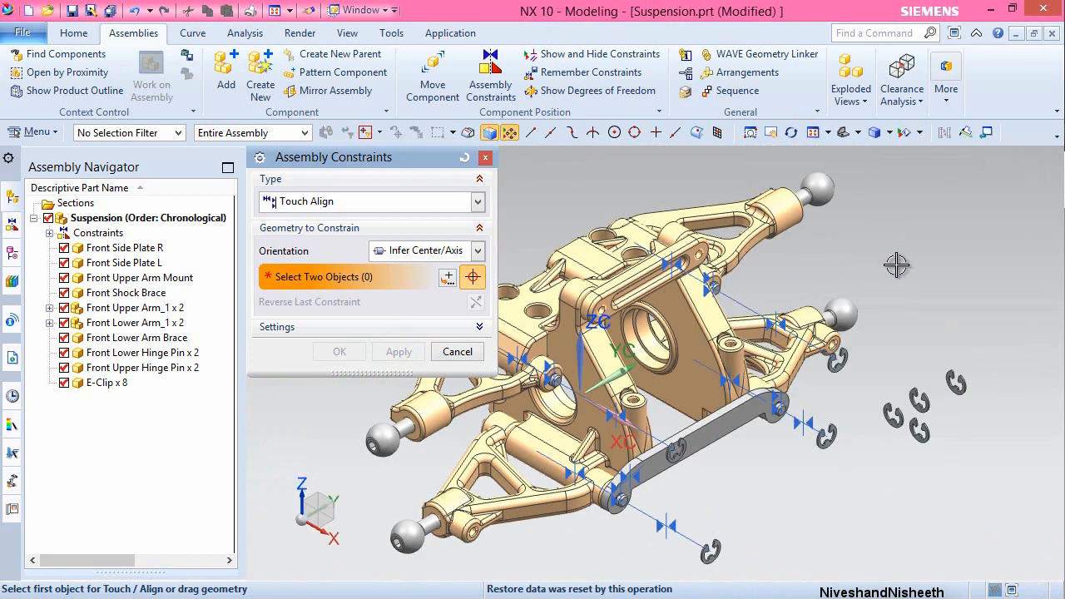
{"action": "scroll", "coordinate": [963, 410], "scroll_direction": "up", "scroll_amount": 9}
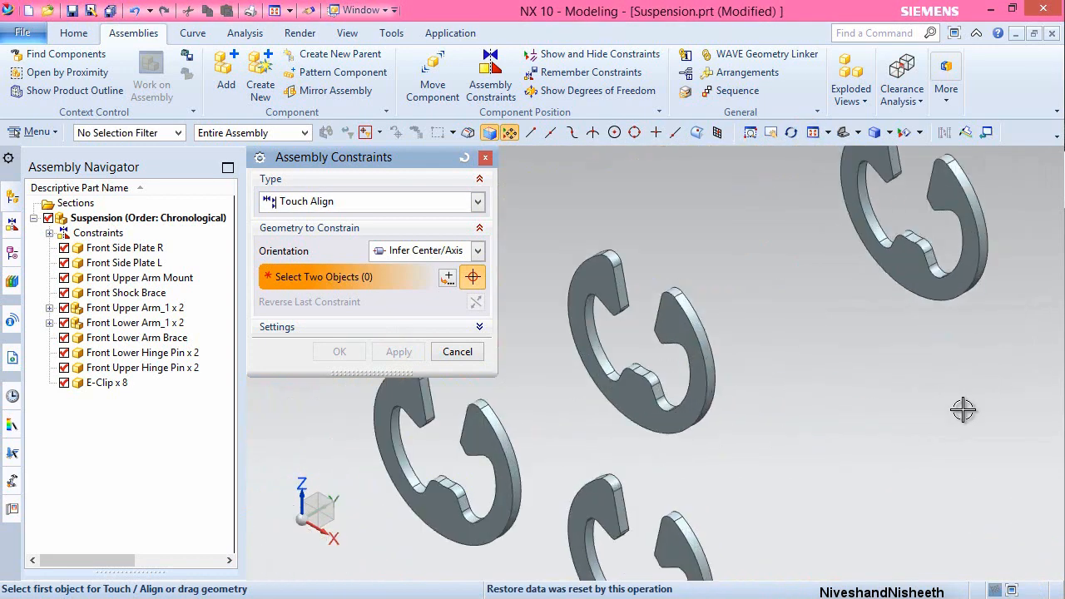
{"action": "scroll", "coordinate": [1003, 233], "scroll_direction": "up", "scroll_amount": 5}
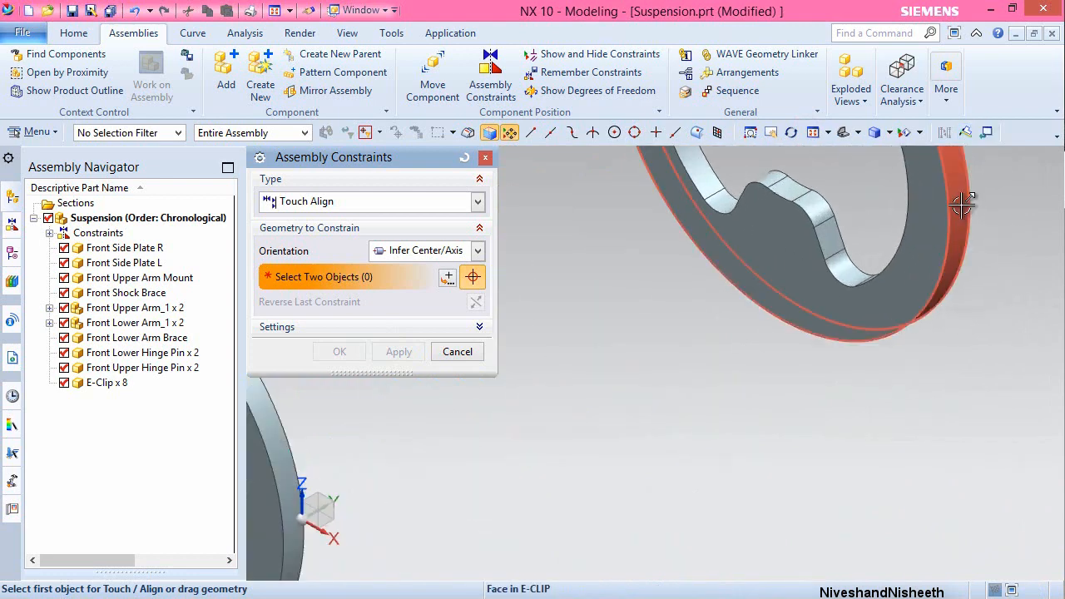
{"action": "left_click", "coordinate": [961, 205]}
{"action": "scroll", "coordinate": [957, 238], "scroll_direction": "down", "scroll_amount": 12}
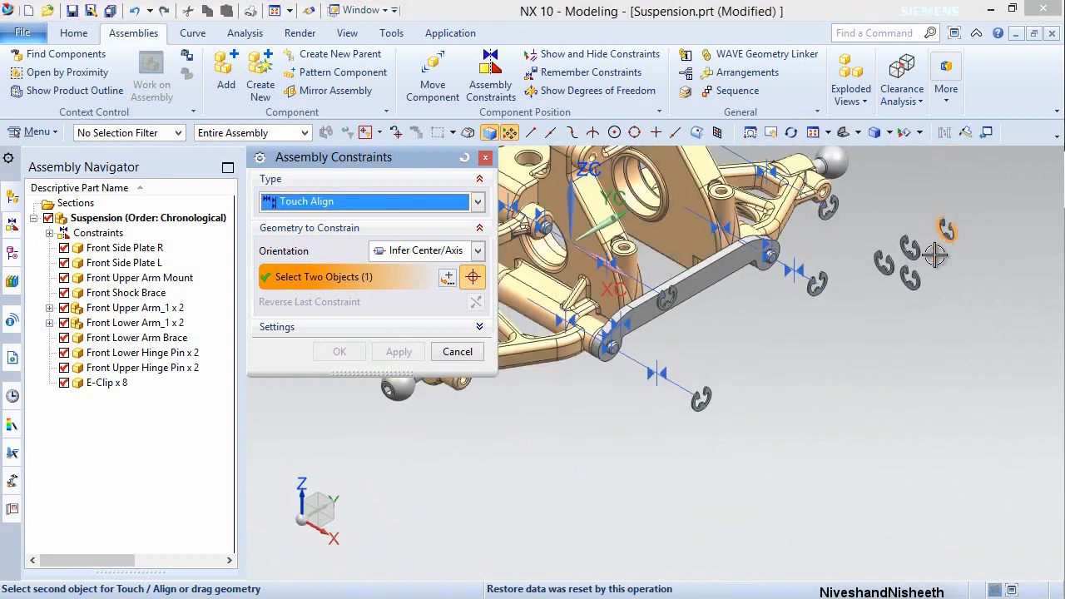
- Align the selected E-Clip's center axis with the back end of the +Y side Front Upper Hinge Pin and apply the constraint
{"action": "middle_click_drag", "start_coordinate": [881, 374], "coordinate": [797, 396]}
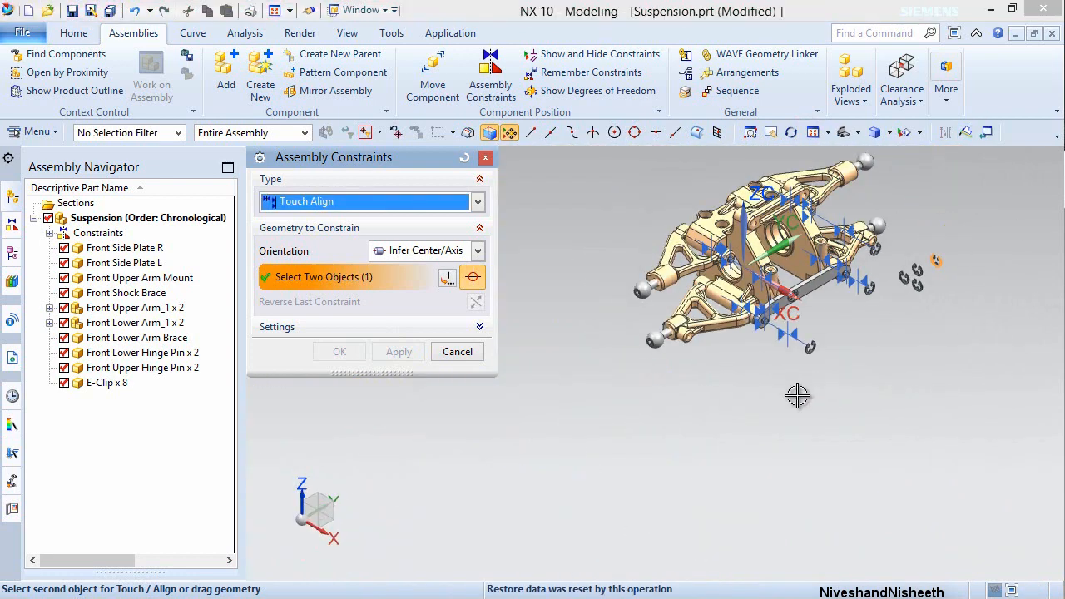
{"action": "left_click", "coordinate": [300, 492]}
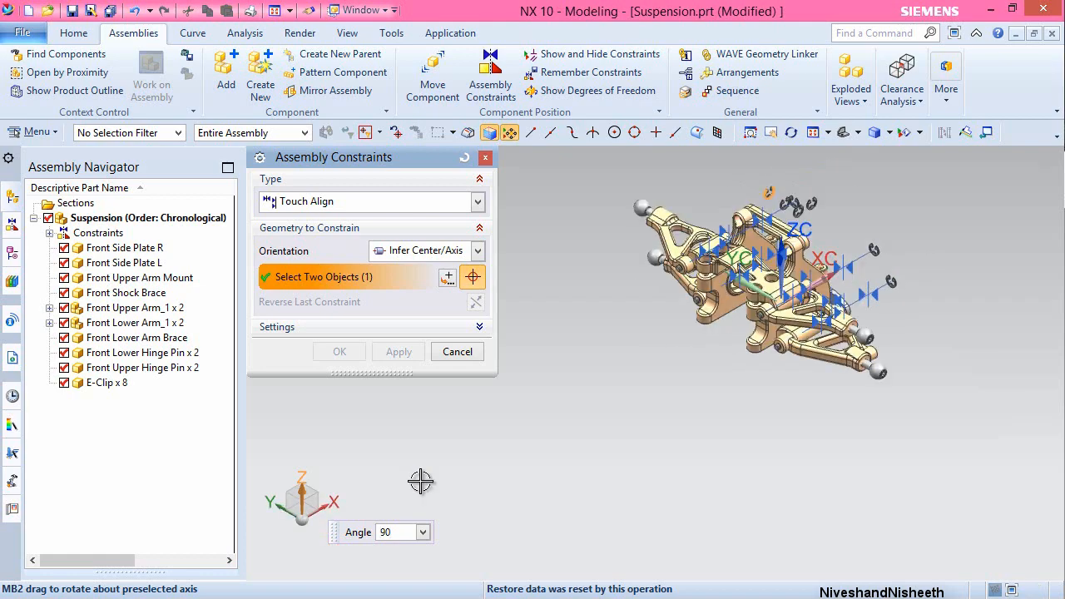
{"action": "scroll", "coordinate": [707, 267], "scroll_direction": "up", "scroll_amount": 5}
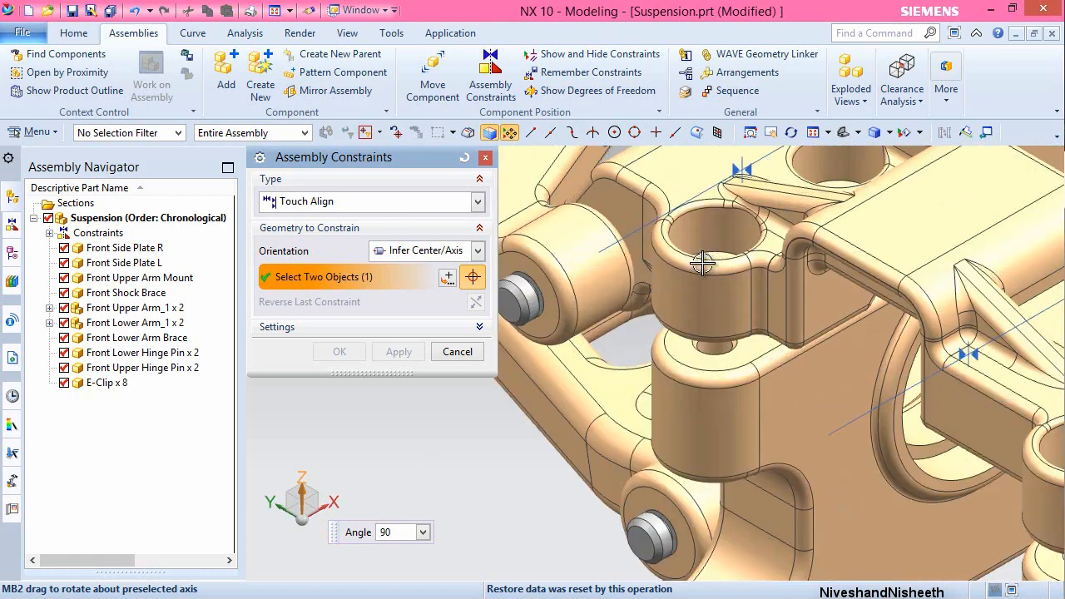
{"action": "scroll", "coordinate": [577, 283], "scroll_direction": "up", "scroll_amount": 5}
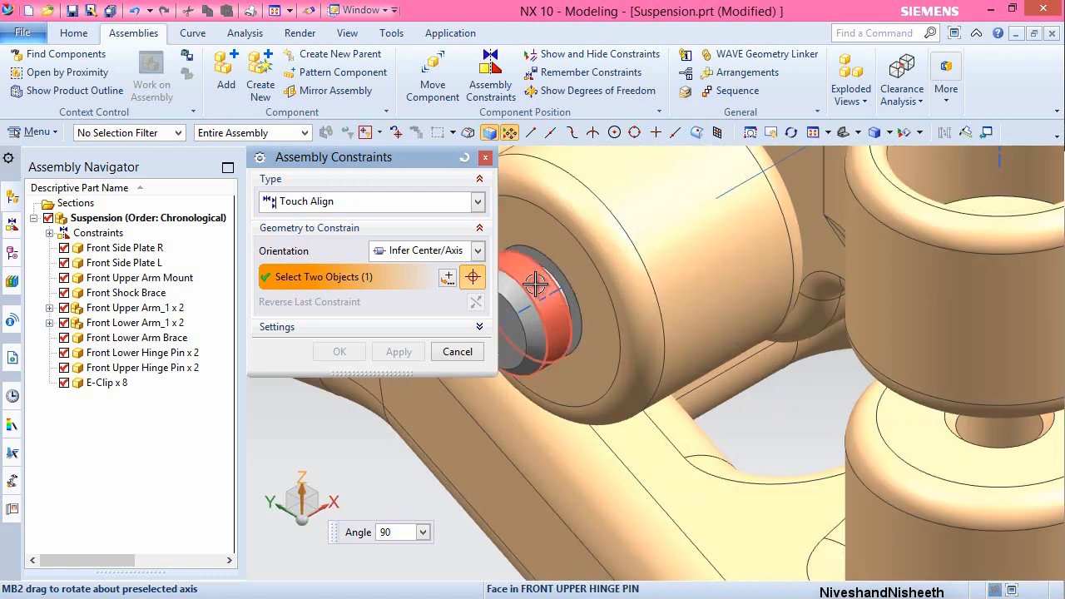
{"action": "left_click", "coordinate": [537, 283]}
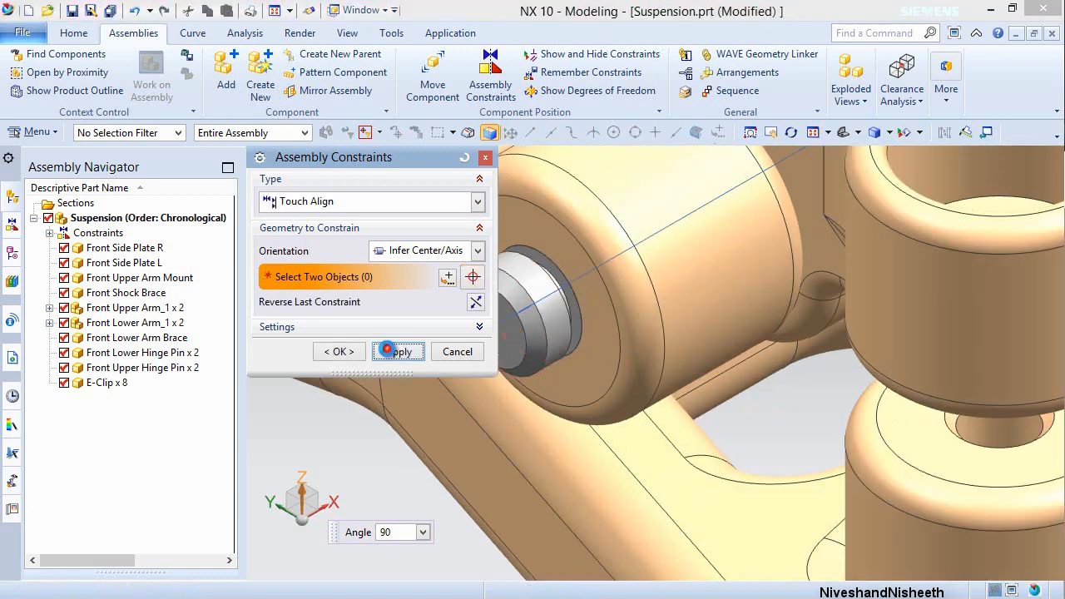
{"action": "left_click", "coordinate": [397, 351]}
- Align another loose E-Clip's axis with the back end of the +Y side Front Lower Hinge Pin using Touch Align, Infer Center/Axis
{"action": "scroll", "coordinate": [555, 325], "scroll_direction": "down", "scroll_amount": 8}
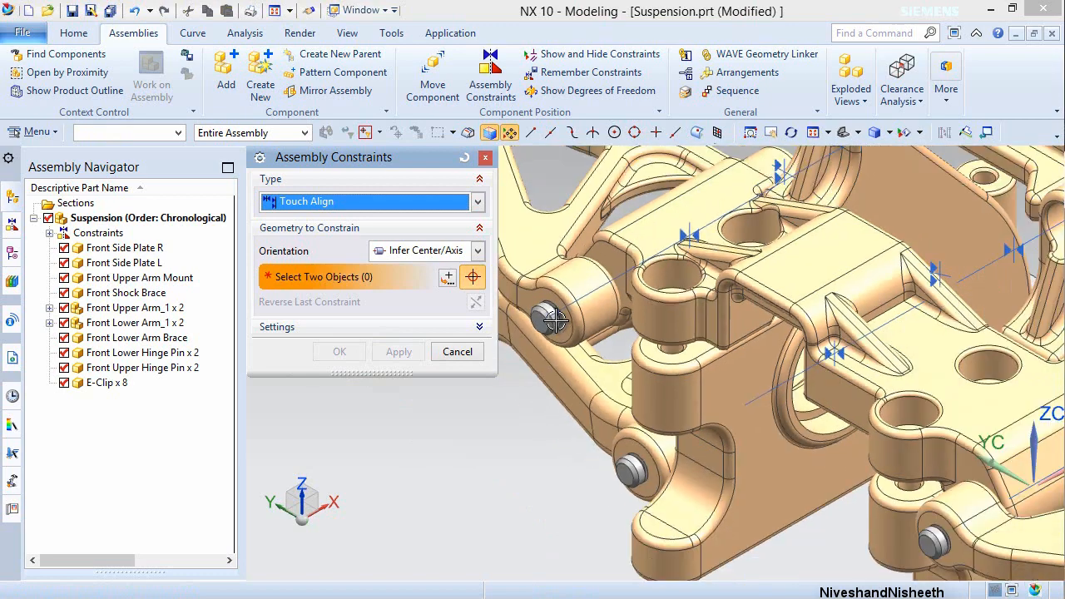
{"action": "scroll", "coordinate": [556, 322], "scroll_direction": "down", "scroll_amount": 2}
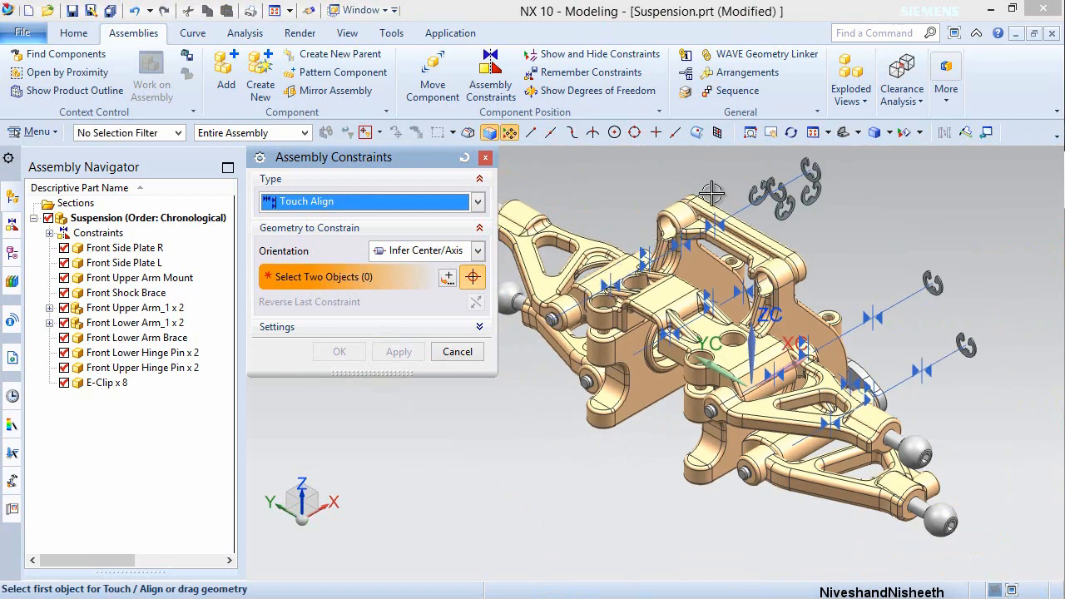
{"action": "scroll", "coordinate": [745, 165], "scroll_direction": "up", "scroll_amount": 8}
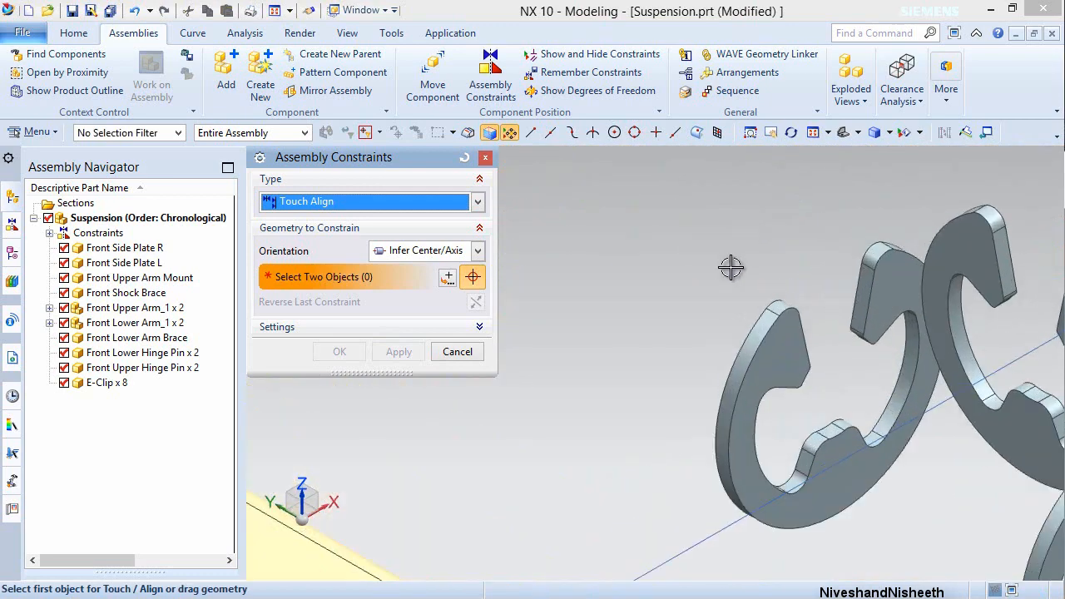
{"action": "left_click", "coordinate": [748, 358]}
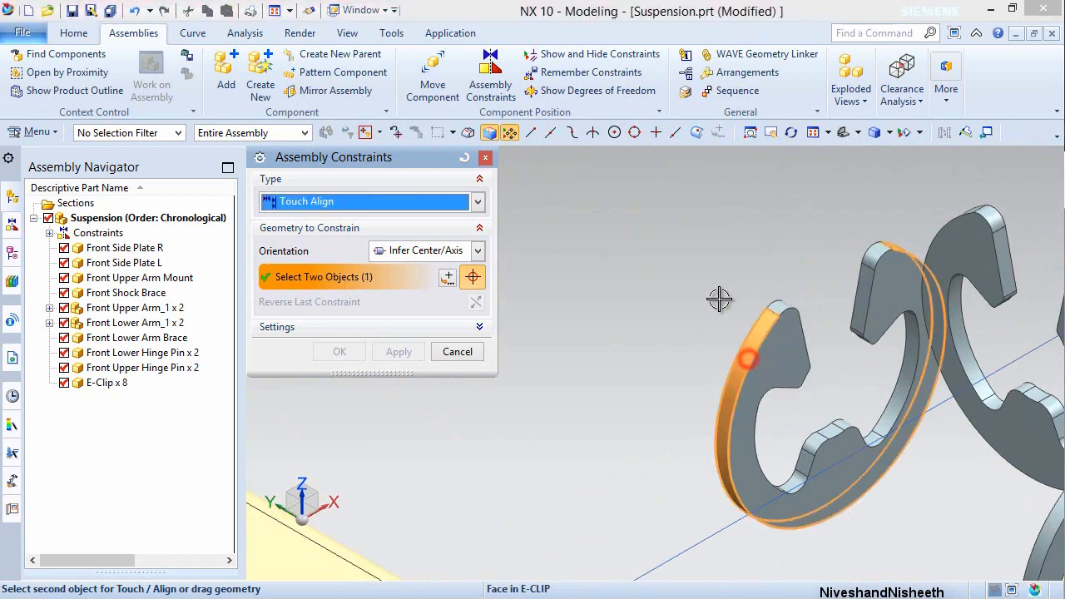
{"action": "scroll", "coordinate": [718, 296], "scroll_direction": "down", "scroll_amount": 5}
{"action": "scroll", "coordinate": [703, 307], "scroll_direction": "down", "scroll_amount": 2}
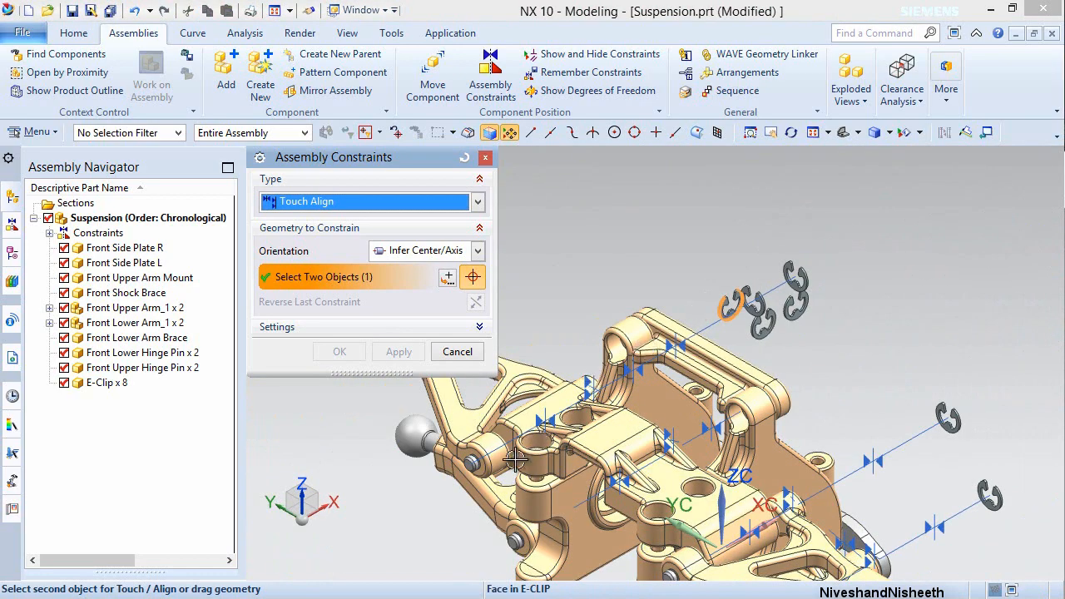
{"action": "scroll", "coordinate": [557, 498], "scroll_direction": "up", "scroll_amount": 6}
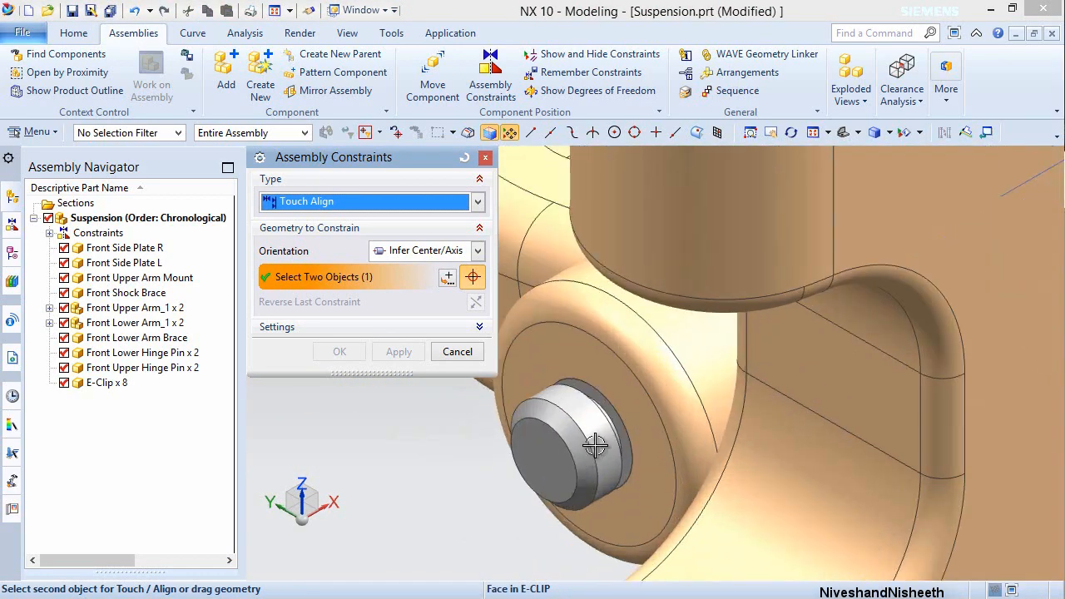
{"action": "left_click", "coordinate": [594, 446]}
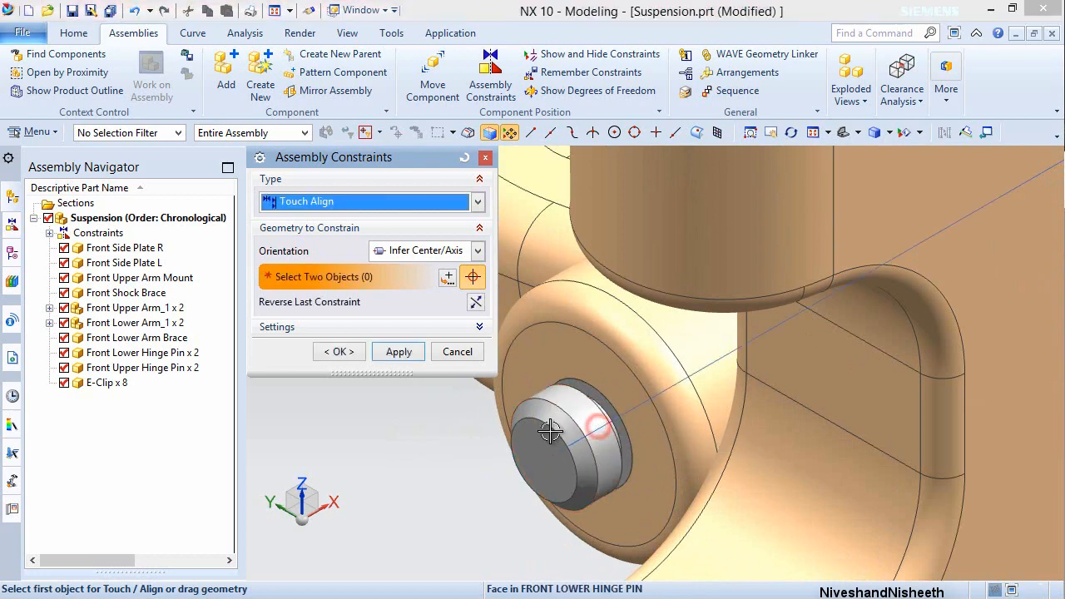
{"action": "left_click", "coordinate": [387, 354]}
- Align the next loose E-Clip's axis with the back end of the -Y side Front Upper Hinge Pin and apply the constraint
{"action": "scroll", "coordinate": [452, 495], "scroll_direction": "down", "scroll_amount": 4}
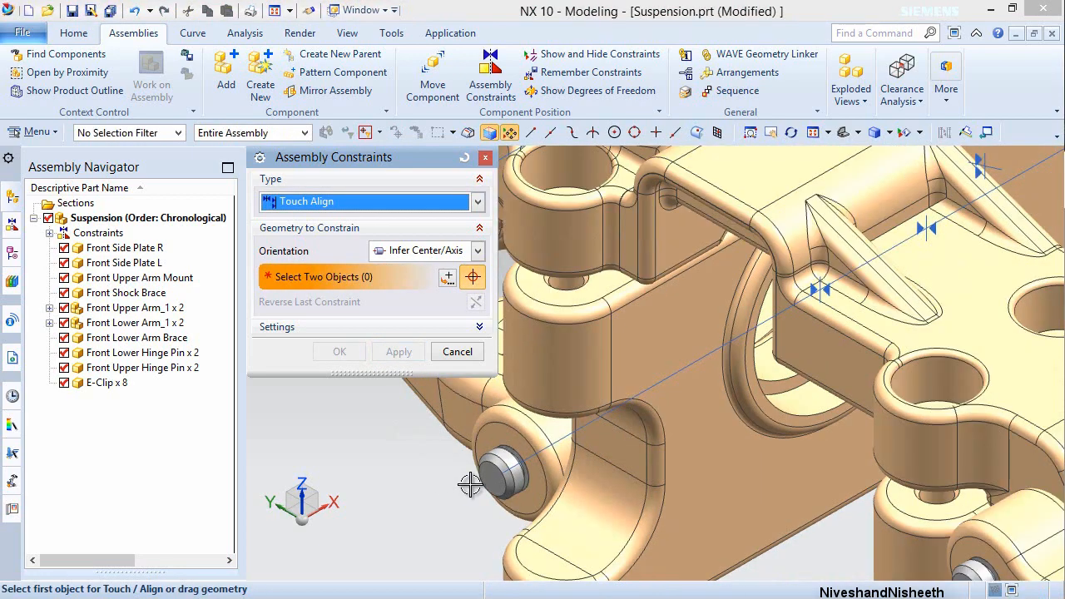
{"action": "scroll", "coordinate": [470, 484], "scroll_direction": "down", "scroll_amount": 5}
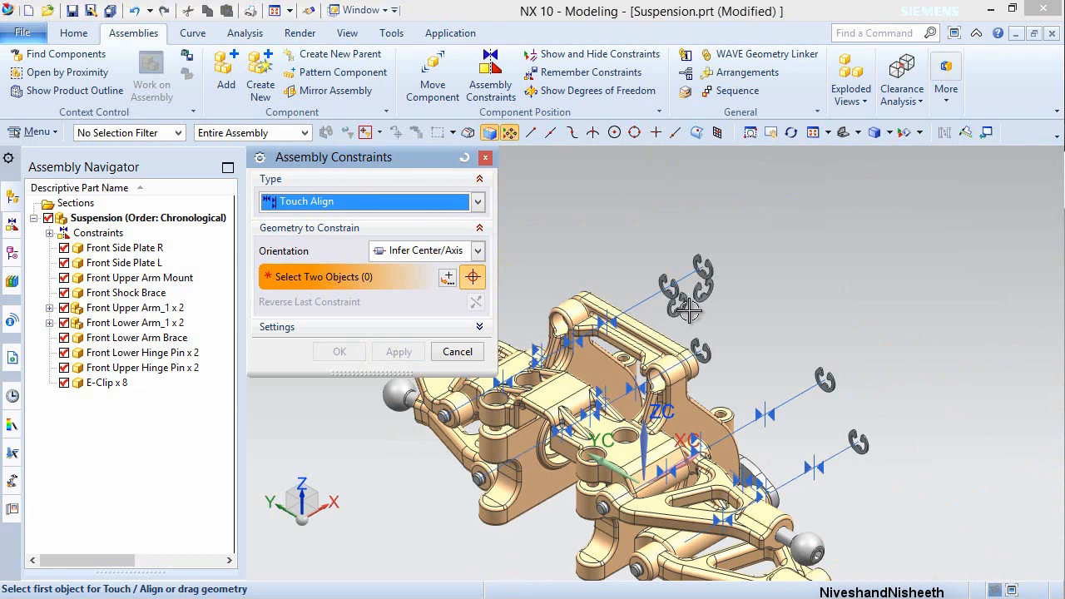
{"action": "scroll", "coordinate": [689, 310], "scroll_direction": "up", "scroll_amount": 6}
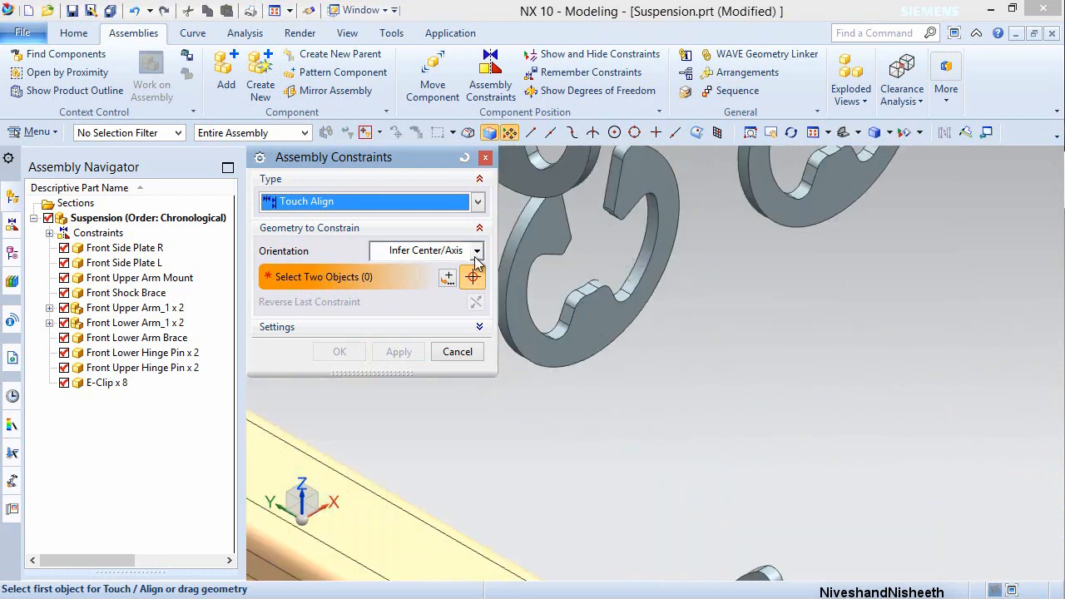
{"action": "scroll", "coordinate": [528, 250], "scroll_direction": "up", "scroll_amount": 3}
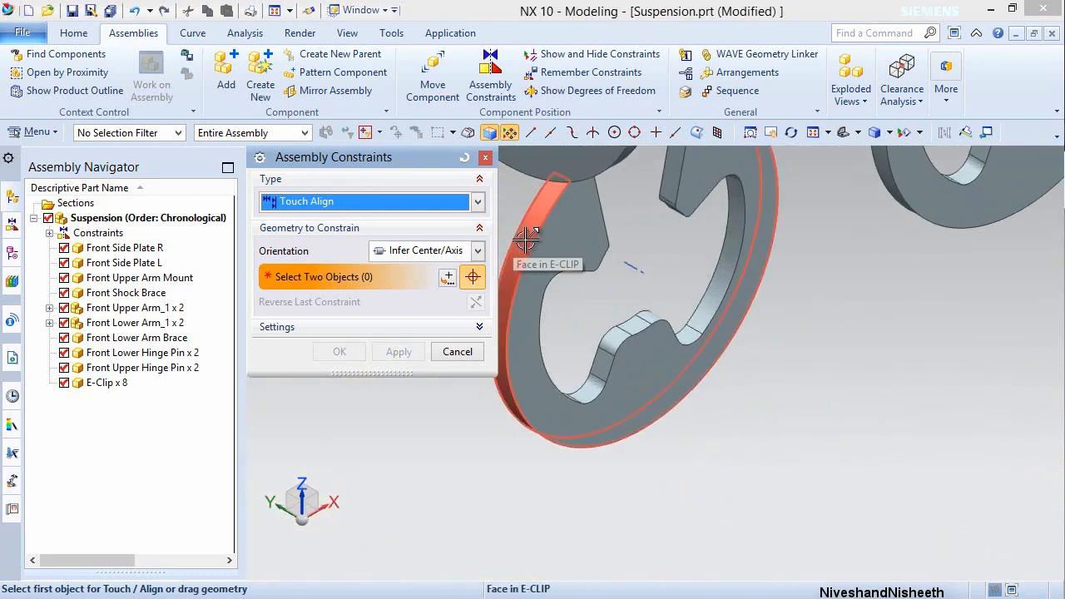
{"action": "left_click", "coordinate": [528, 240]}
{"action": "scroll", "coordinate": [626, 250], "scroll_direction": "down", "scroll_amount": 4}
{"action": "scroll", "coordinate": [628, 250], "scroll_direction": "down", "scroll_amount": 5}
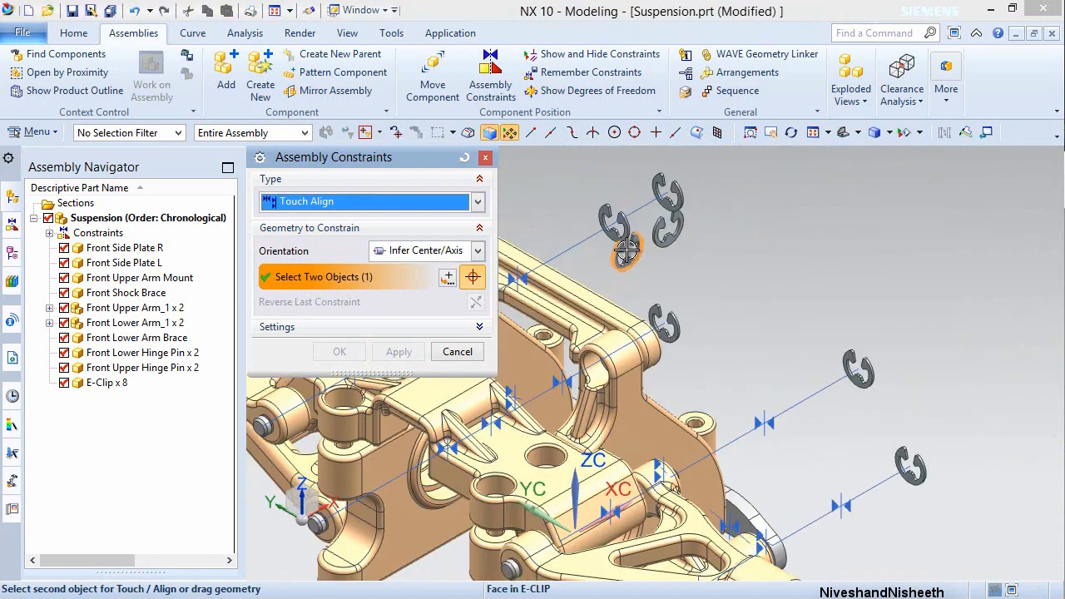
{"action": "scroll", "coordinate": [556, 474], "scroll_direction": "up", "scroll_amount": 5}
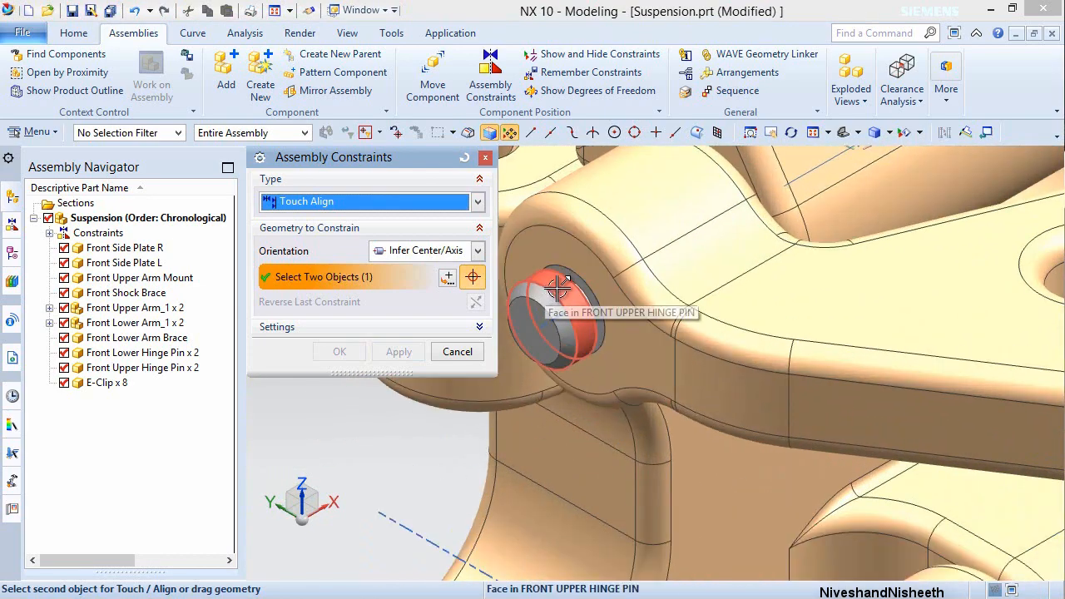
{"action": "left_click", "coordinate": [556, 286]}
{"action": "left_click", "coordinate": [407, 351]}
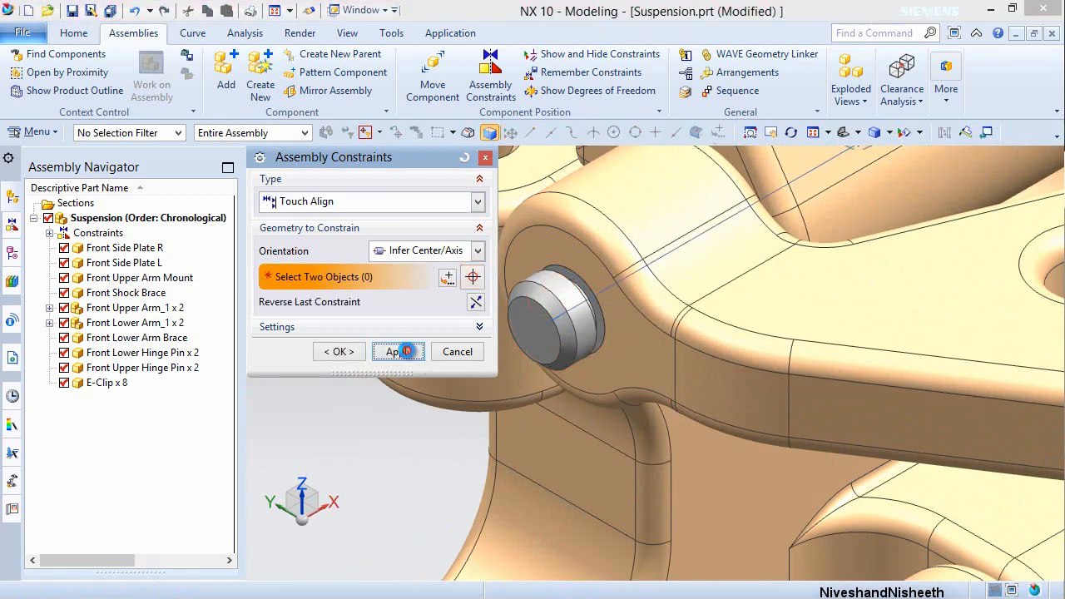
- Align the -Y side Front Lower Hinge Pin's axis with the last loose E-Clip and finish the assembly constraints
{"action": "scroll", "coordinate": [648, 305], "scroll_direction": "down", "scroll_amount": 5}
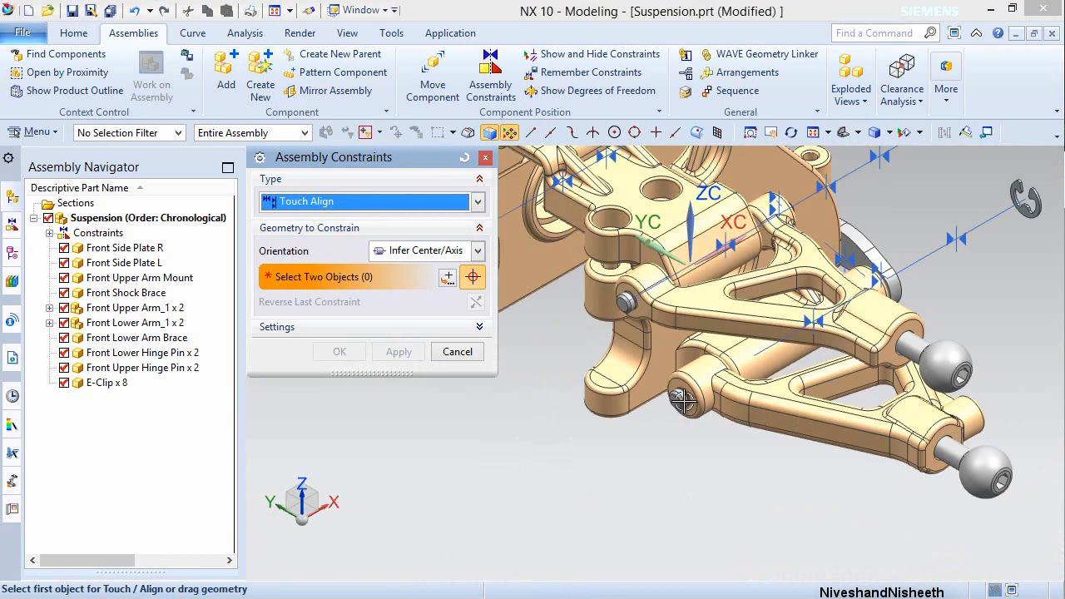
{"action": "scroll", "coordinate": [682, 401], "scroll_direction": "up", "scroll_amount": 5}
{"action": "left_click", "coordinate": [683, 375]}
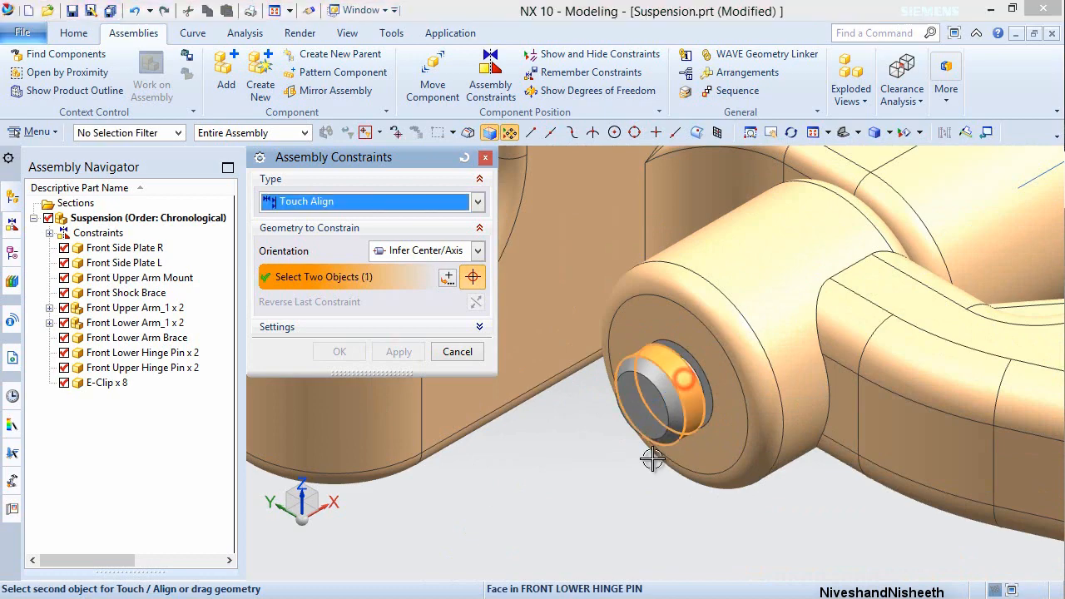
{"action": "scroll", "coordinate": [707, 474], "scroll_direction": "down", "scroll_amount": 5}
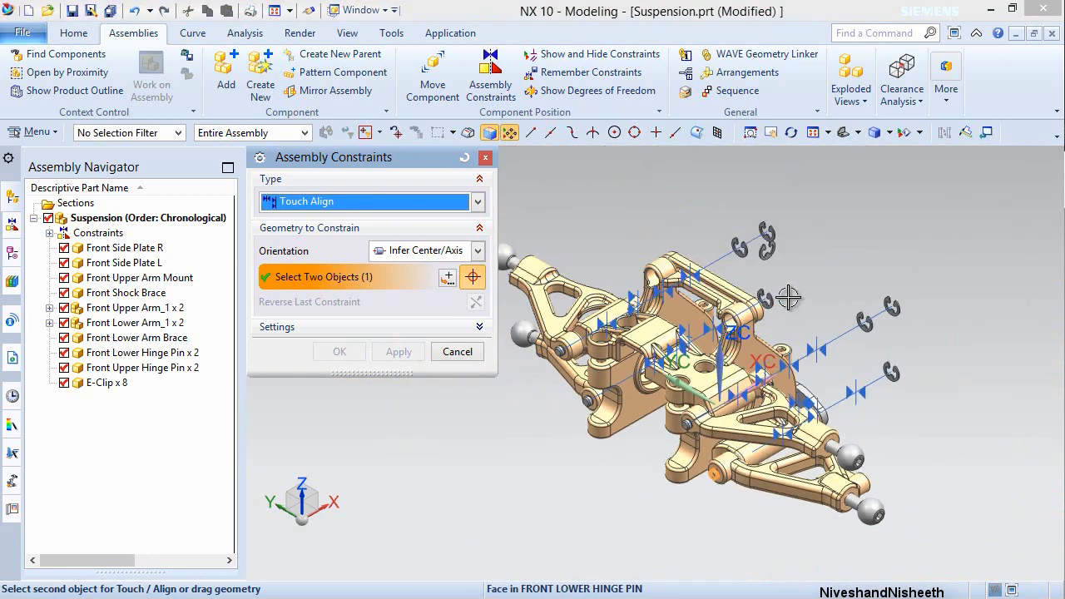
{"action": "scroll", "coordinate": [770, 258], "scroll_direction": "up", "scroll_amount": 6}
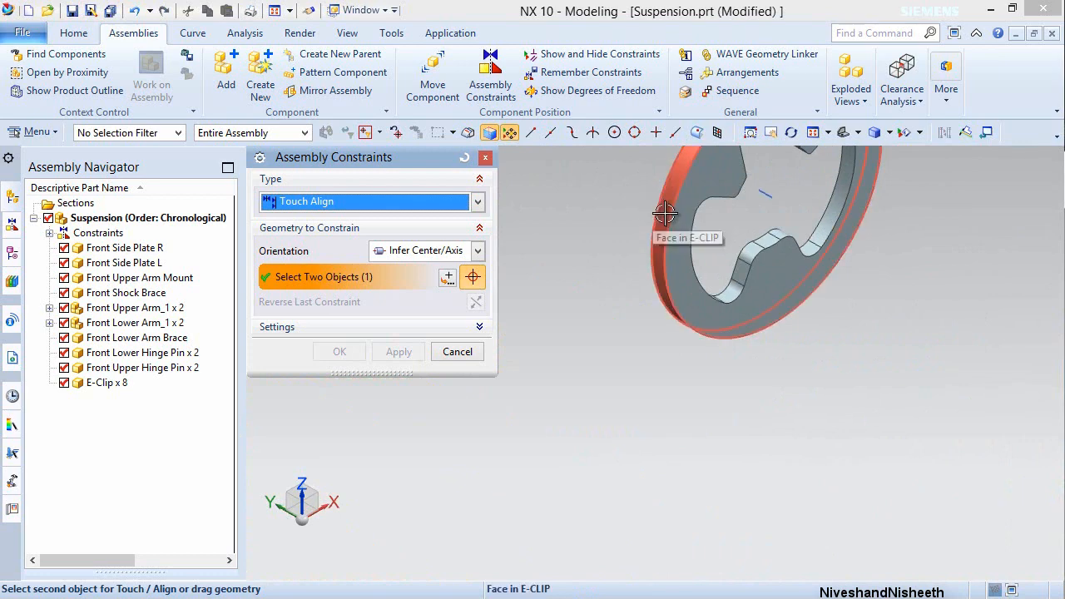
{"action": "left_click", "coordinate": [665, 213]}
{"action": "left_click", "coordinate": [355, 353]}
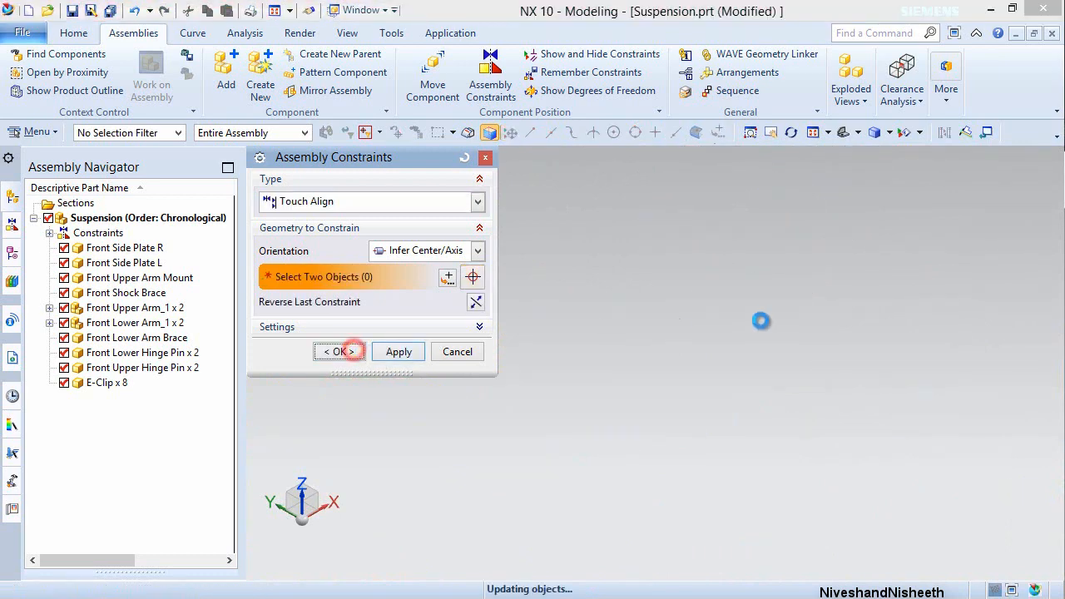
- Restore an isometric view of the whole suspension assembly and save the part file
{"action": "scroll", "coordinate": [779, 322], "scroll_direction": "down", "scroll_amount": 4}
{"action": "key", "text": "Home"}
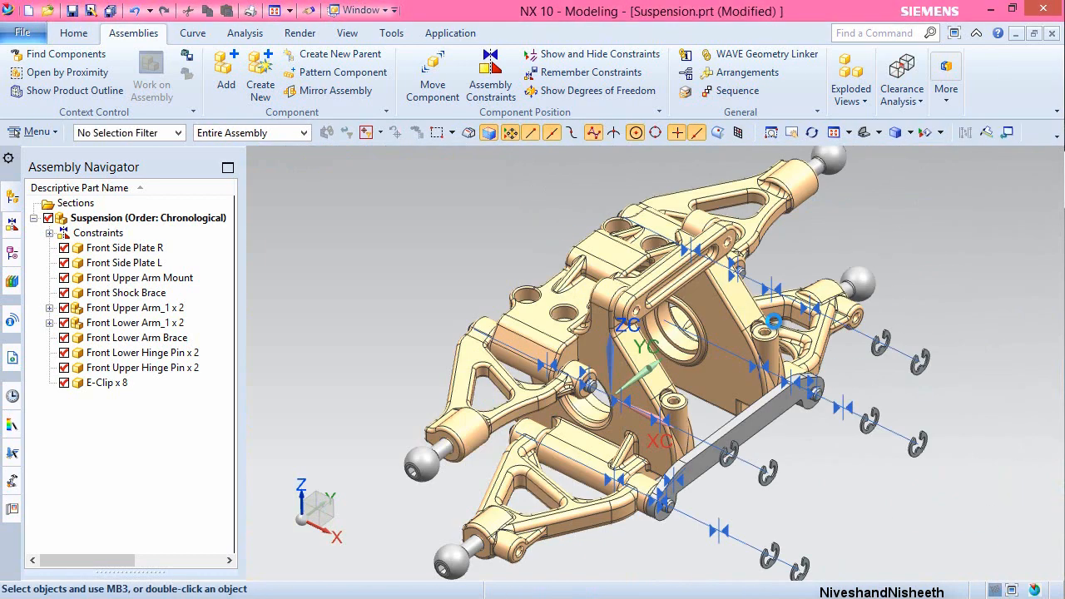
{"action": "key", "text": "End"}
{"action": "left_click", "coordinate": [776, 322]}
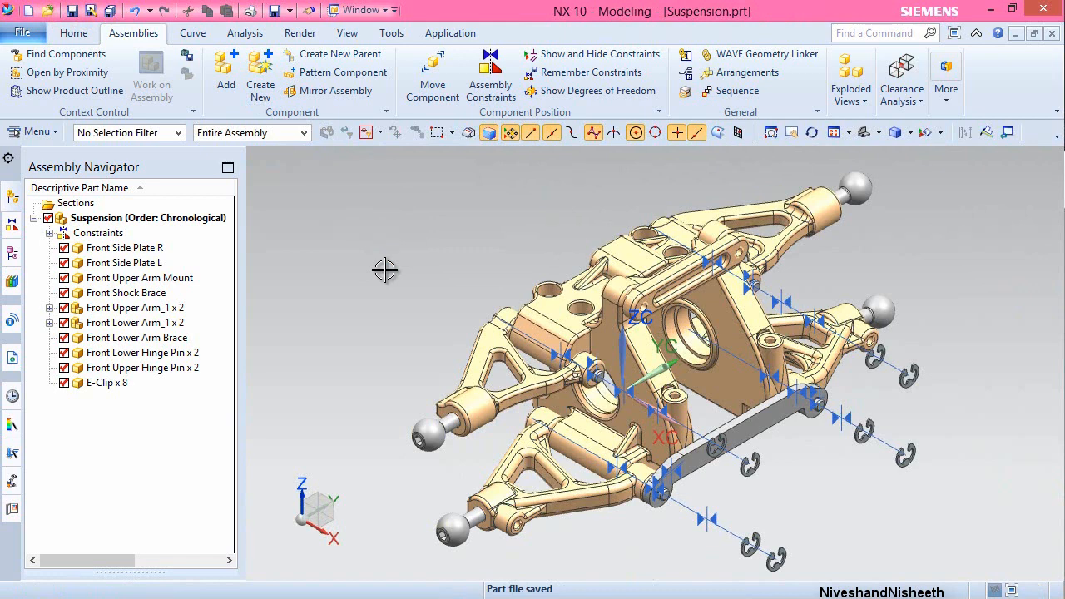
- Move the outer E-Clip on the -Y side upper hinge pin axis to the back of the assembly, at X about -2.128
{"action": "left_click", "coordinate": [397, 272]}
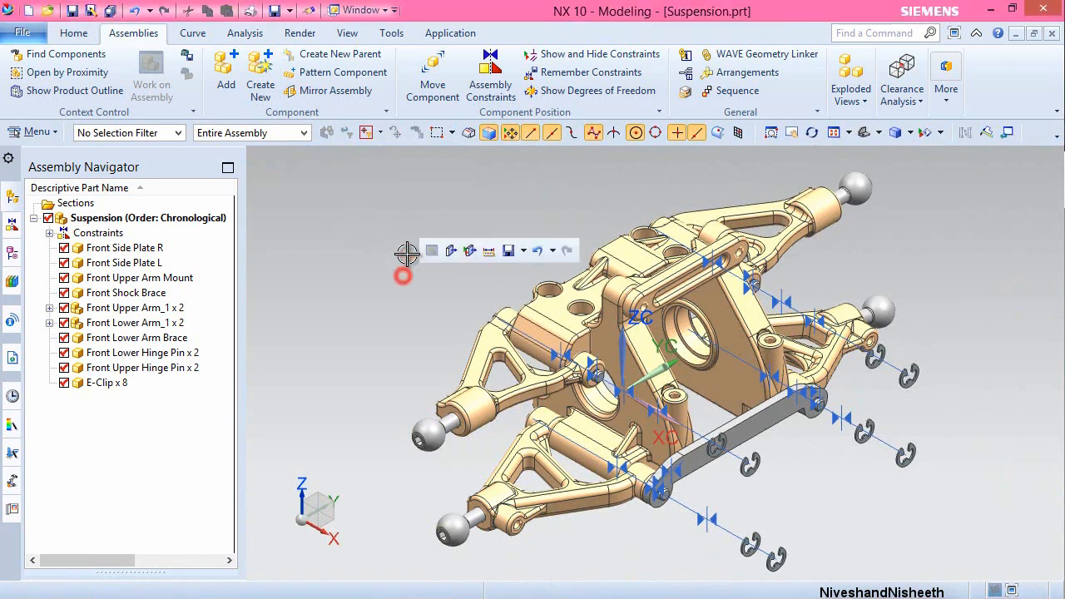
{"action": "left_click", "coordinate": [433, 74]}
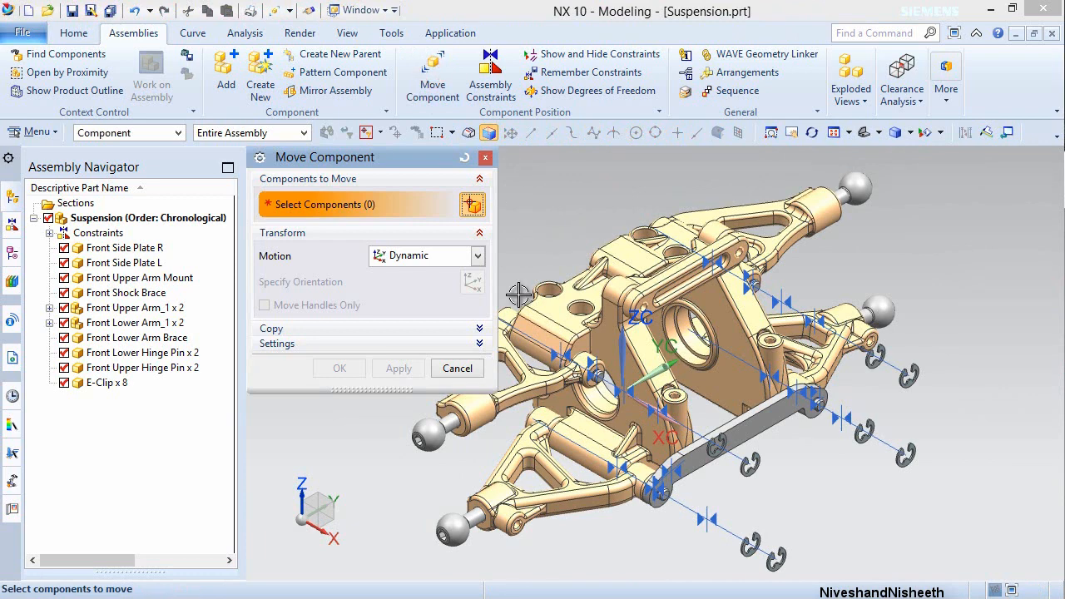
{"action": "left_click", "coordinate": [772, 567]}
{"action": "middle_click", "coordinate": [825, 523]}
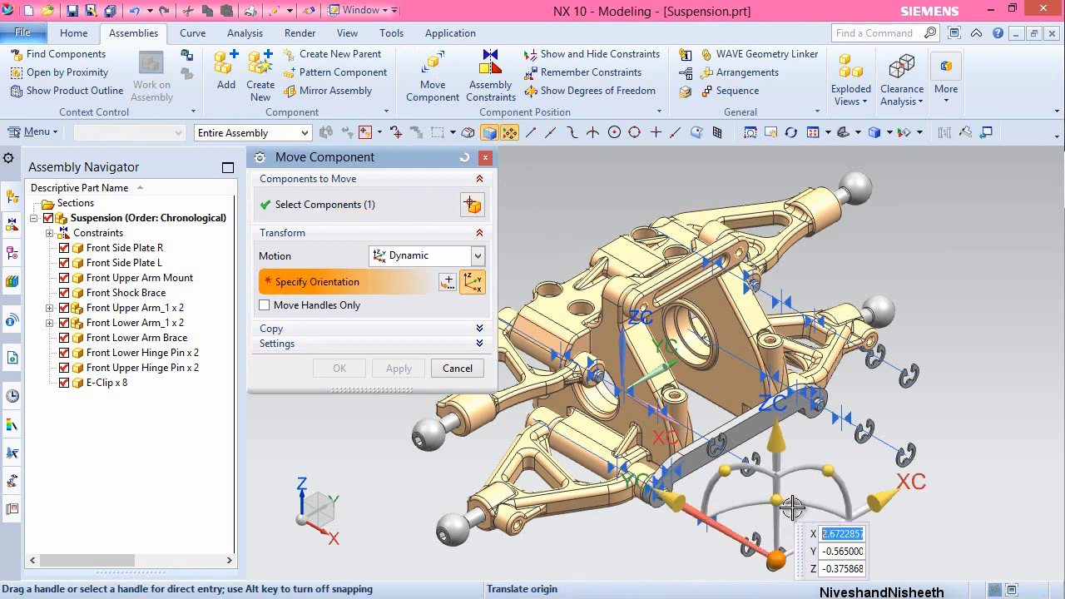
{"action": "scroll", "coordinate": [793, 508], "scroll_direction": "down", "scroll_amount": 1}
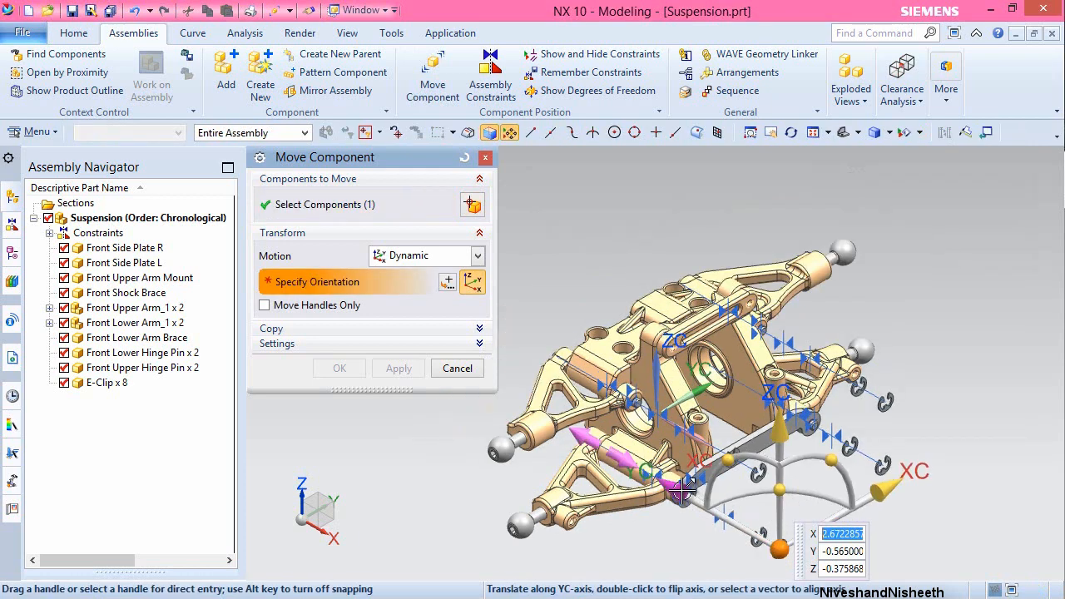
{"action": "left_click_drag", "start_coordinate": [682, 491], "coordinate": [390, 357]}
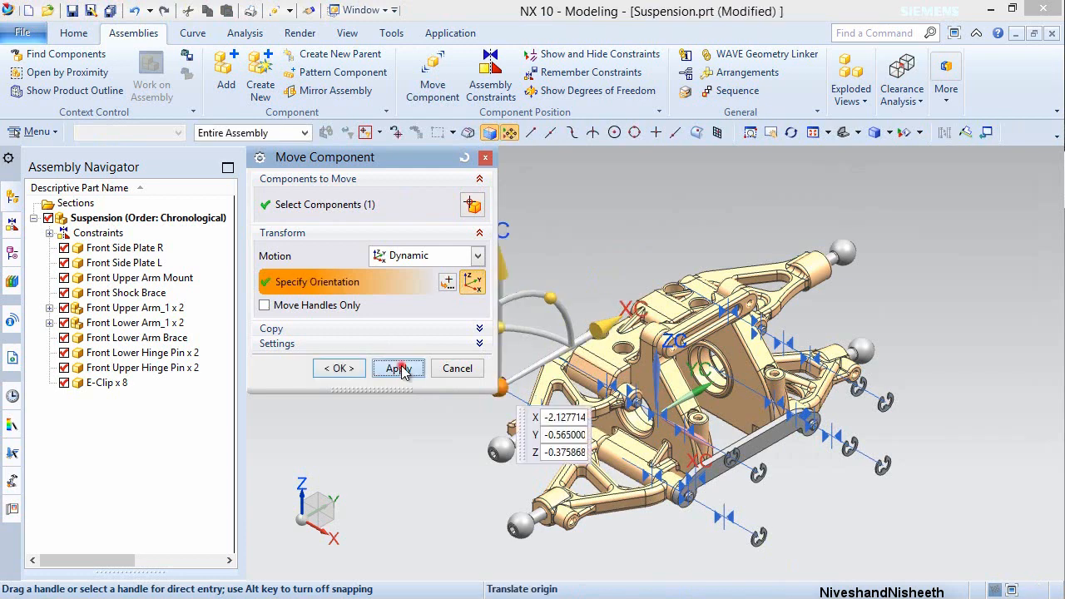
{"action": "left_click", "coordinate": [399, 368]}
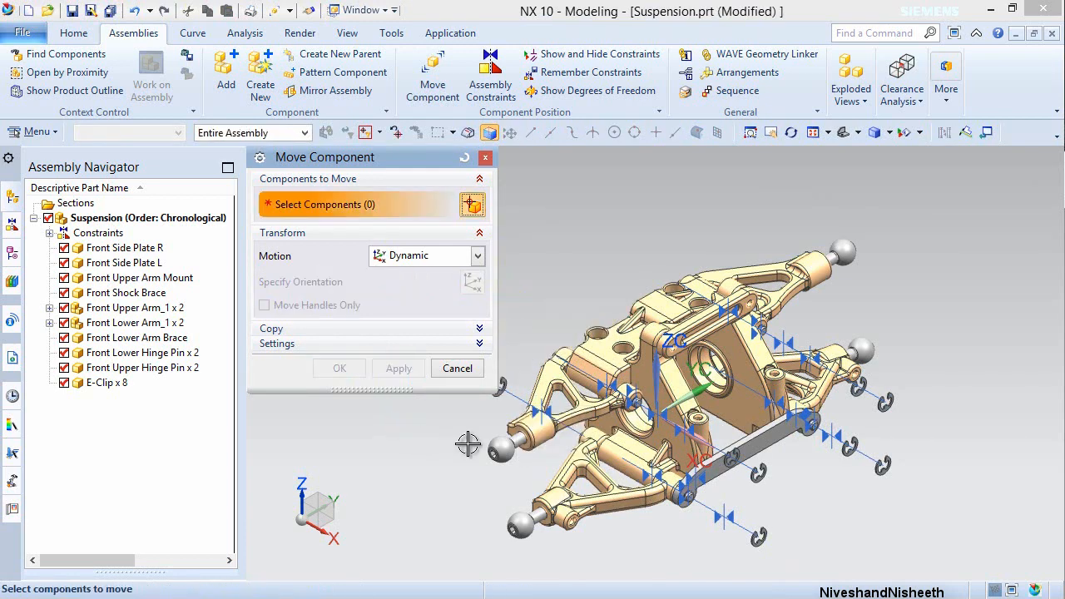
- Move the outer front E-Clip on the -Y side upper hinge pin axis along YC to beyond the pin's back end
{"action": "scroll", "coordinate": [717, 466], "scroll_direction": "down", "scroll_amount": 2}
{"action": "scroll", "coordinate": [550, 459], "scroll_direction": "up", "scroll_amount": 1}
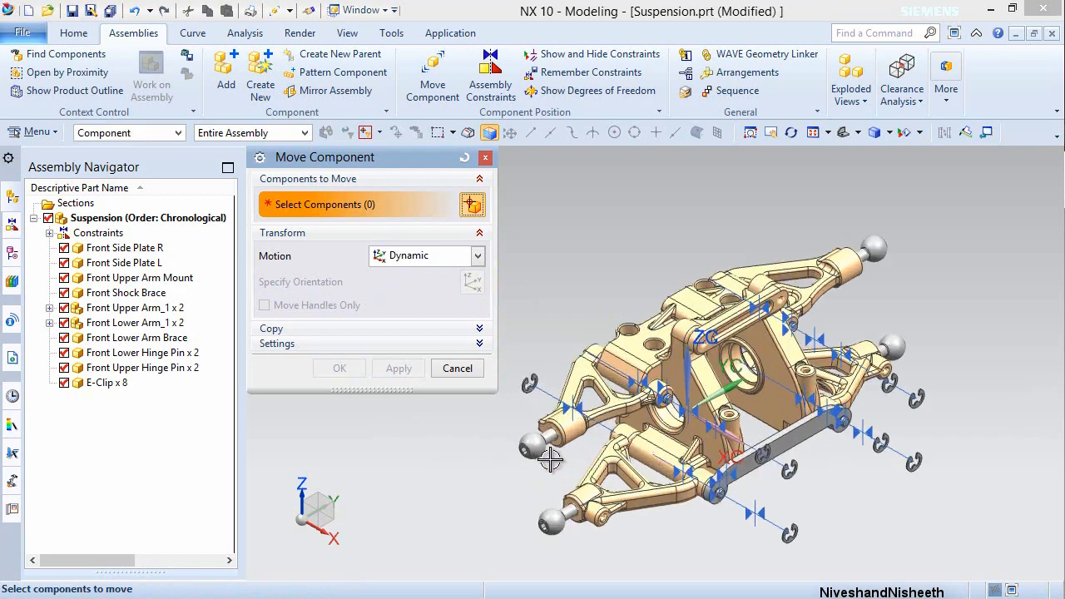
{"action": "scroll", "coordinate": [783, 483], "scroll_direction": "up", "scroll_amount": 5}
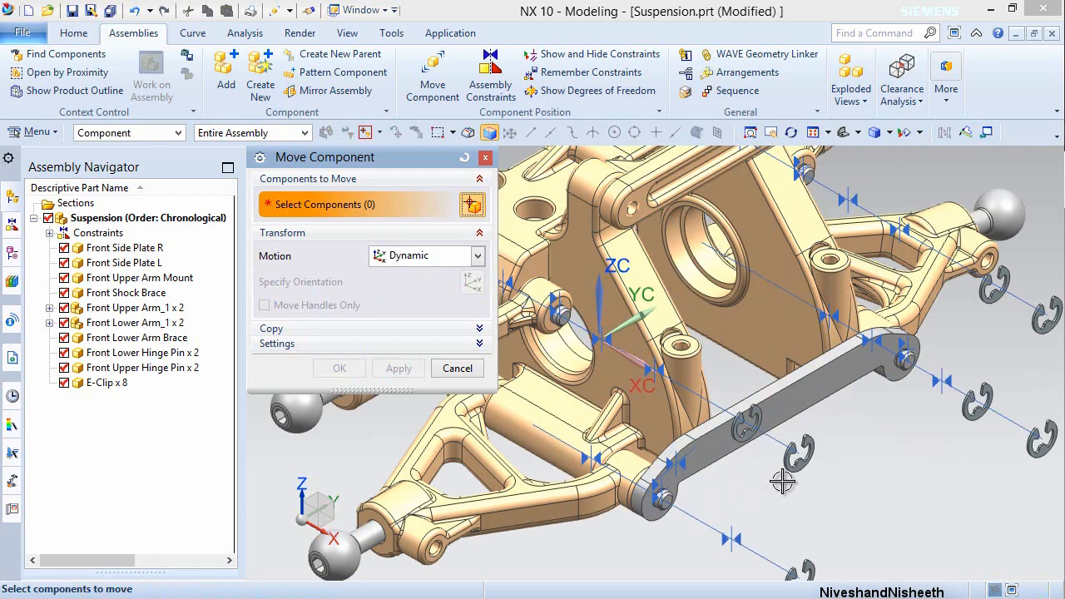
{"action": "left_click", "coordinate": [822, 447]}
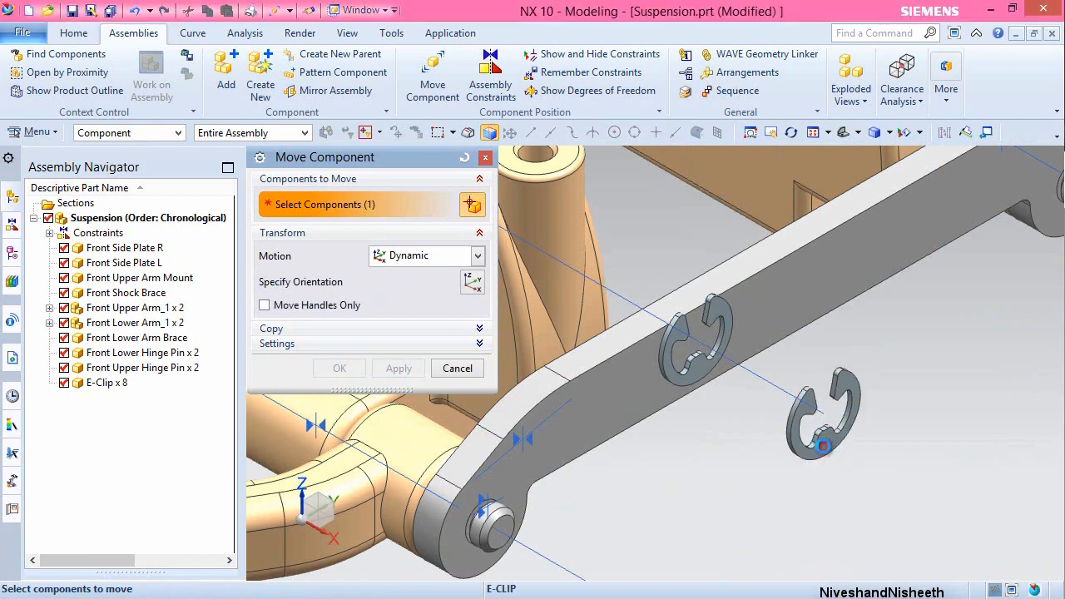
{"action": "middle_click", "coordinate": [882, 474]}
{"action": "scroll", "coordinate": [884, 487], "scroll_direction": "down", "scroll_amount": 5}
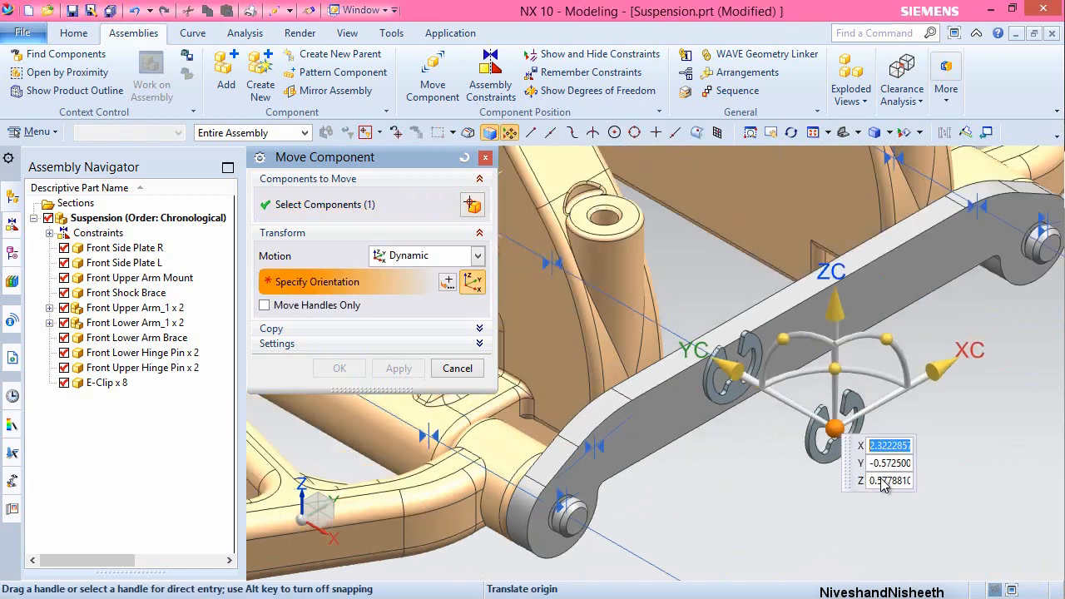
{"action": "scroll", "coordinate": [837, 515], "scroll_direction": "down", "scroll_amount": 3}
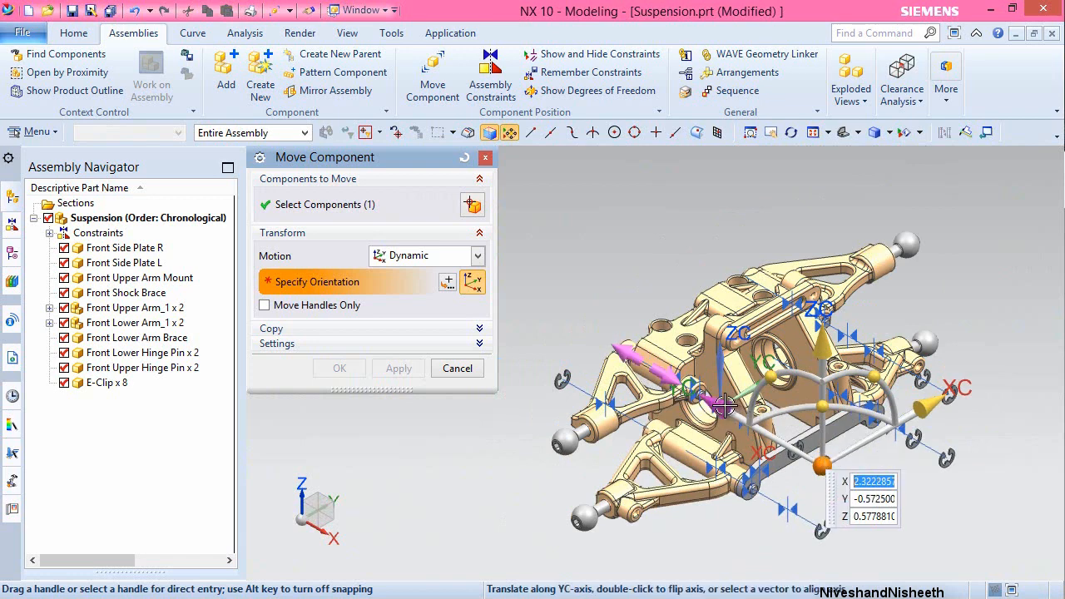
{"action": "left_click_drag", "start_coordinate": [725, 403], "coordinate": [476, 245]}
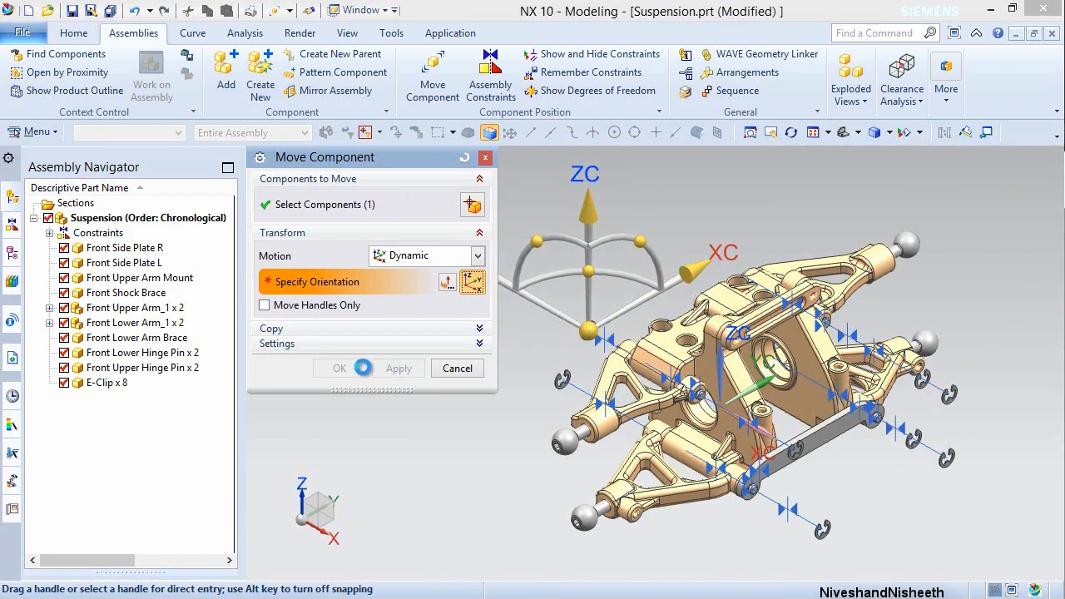
{"action": "left_click", "coordinate": [339, 369]}
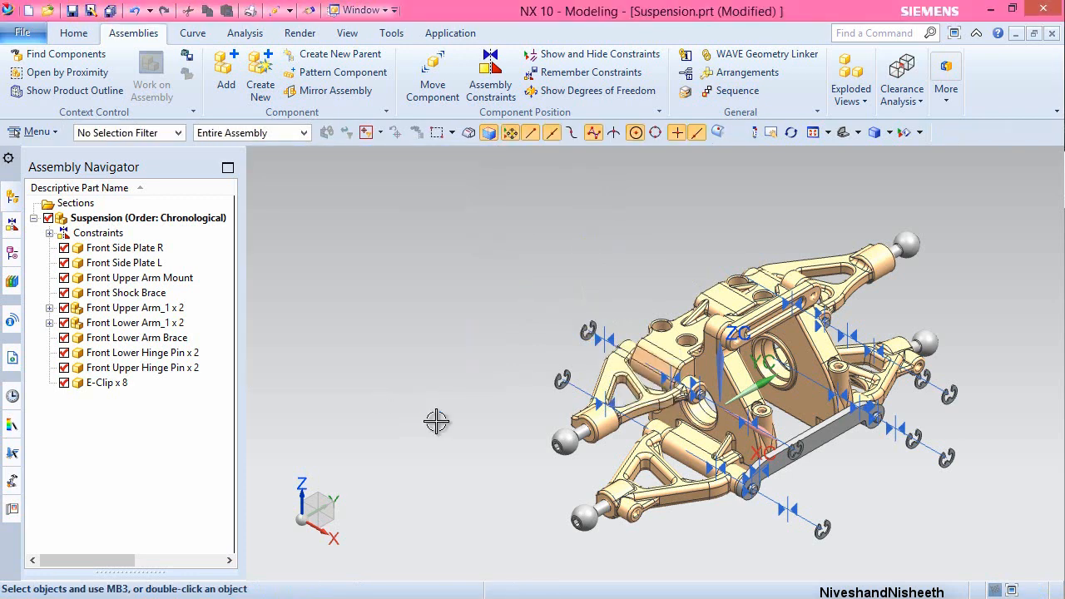
- Move the remaining front E-Clip on the -Y side upper hinge pin axis by -1.65 along YC onto the pin's front end
{"action": "left_click", "coordinate": [671, 219]}
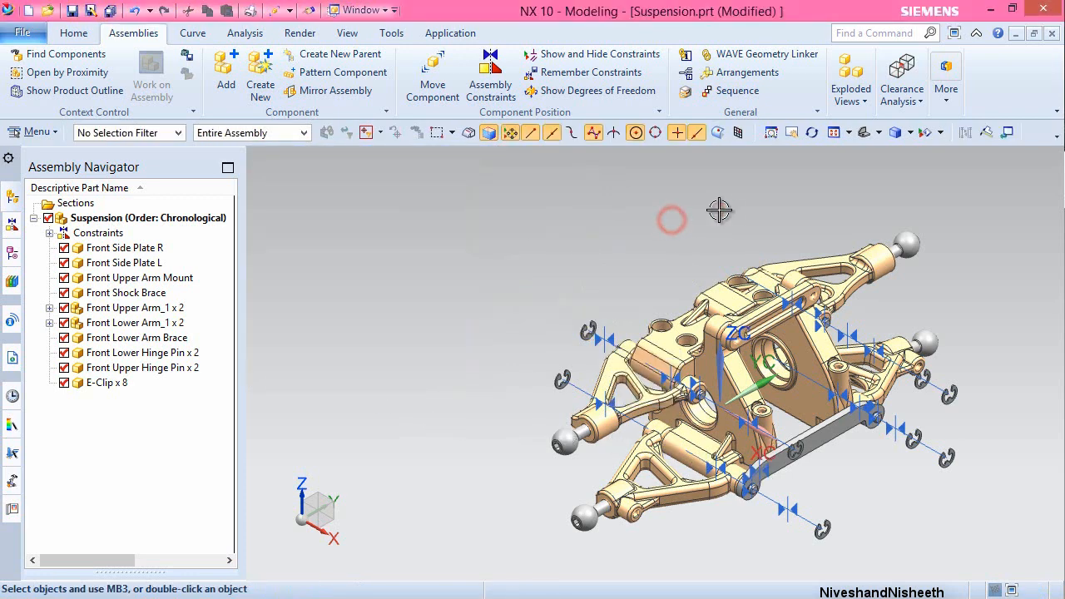
{"action": "left_click", "coordinate": [780, 194]}
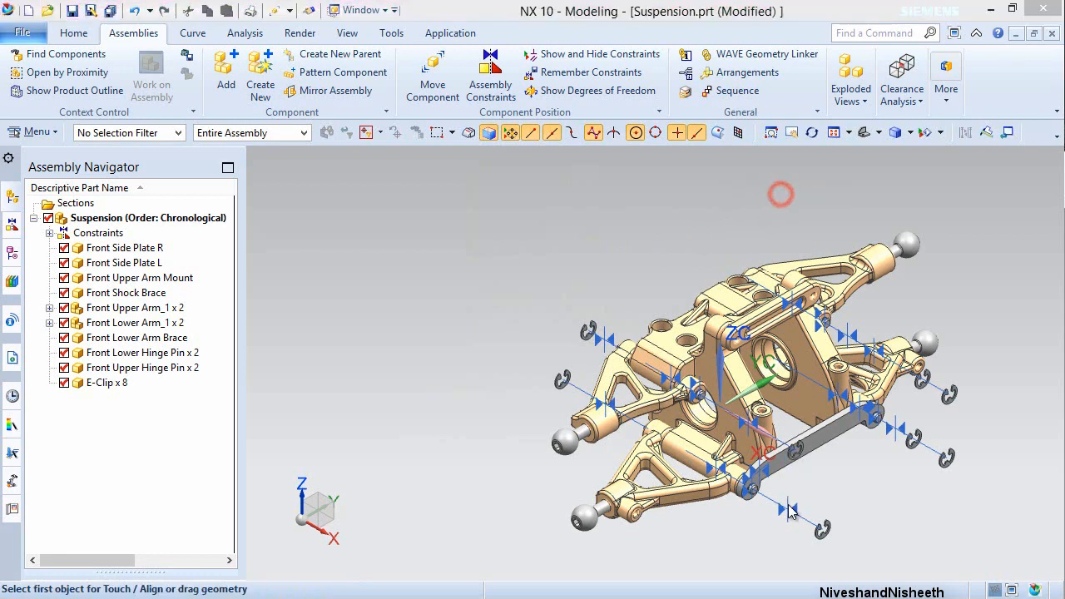
{"action": "scroll", "coordinate": [767, 431], "scroll_direction": "up", "scroll_amount": 4}
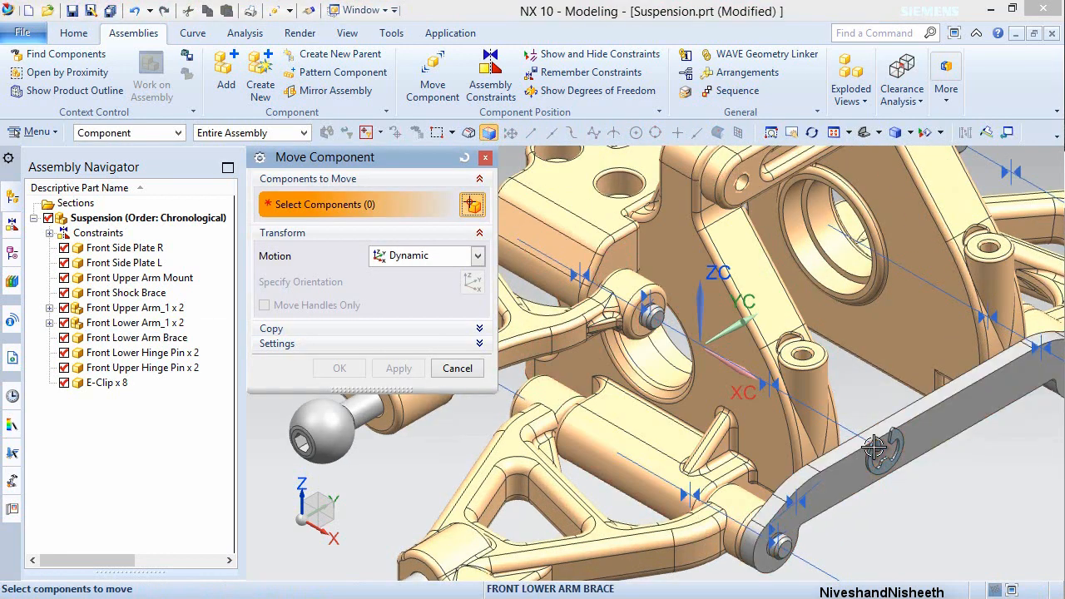
{"action": "left_click", "coordinate": [878, 450]}
{"action": "middle_click", "coordinate": [868, 407]}
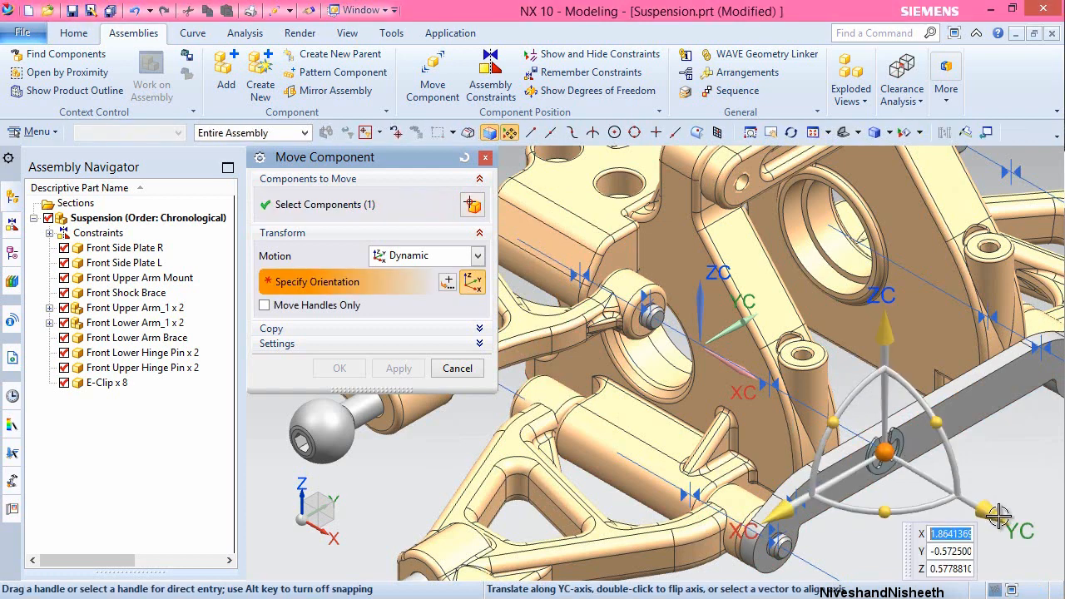
{"action": "left_click_drag", "start_coordinate": [998, 516], "coordinate": [758, 351]}
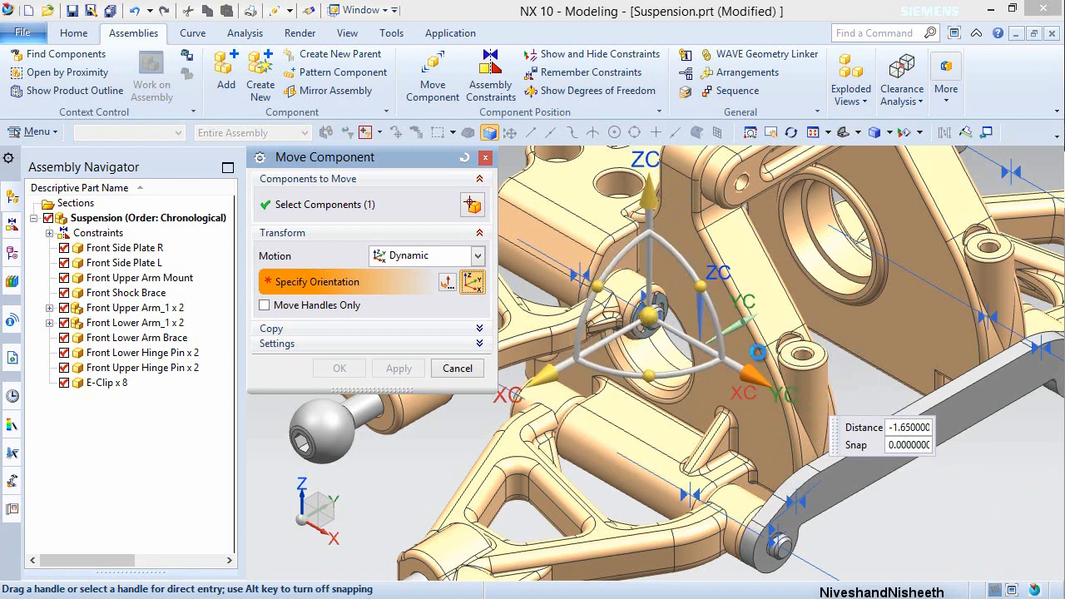
{"action": "left_click", "coordinate": [399, 368]}
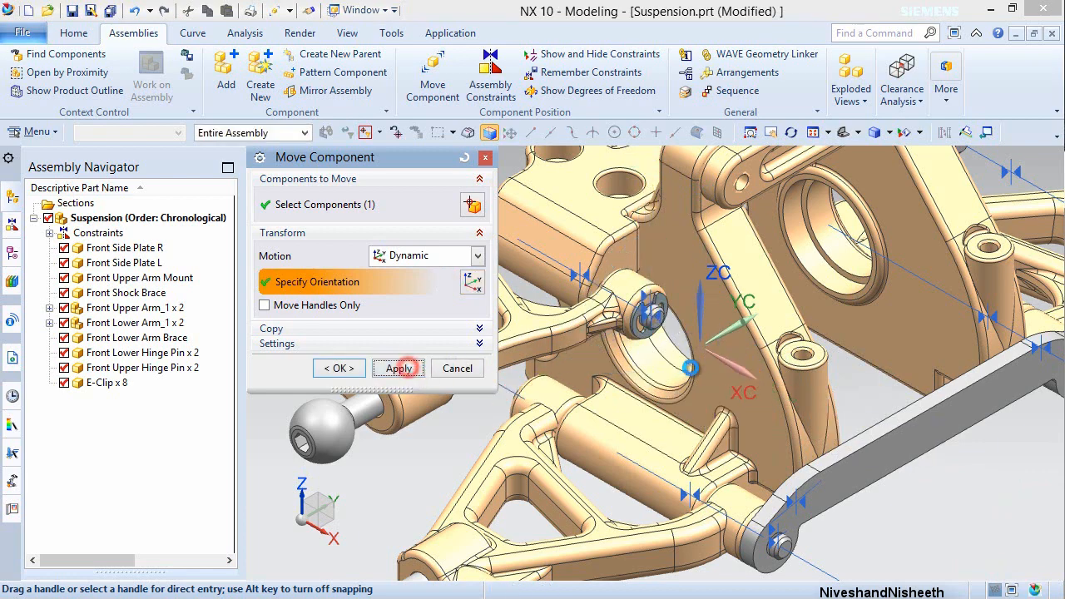
- Move the front E-Clip on the -Y side lower hinge pin axis by -1.2 along YC onto the pin's front end
{"action": "scroll", "coordinate": [661, 337], "scroll_direction": "down", "scroll_amount": 3}
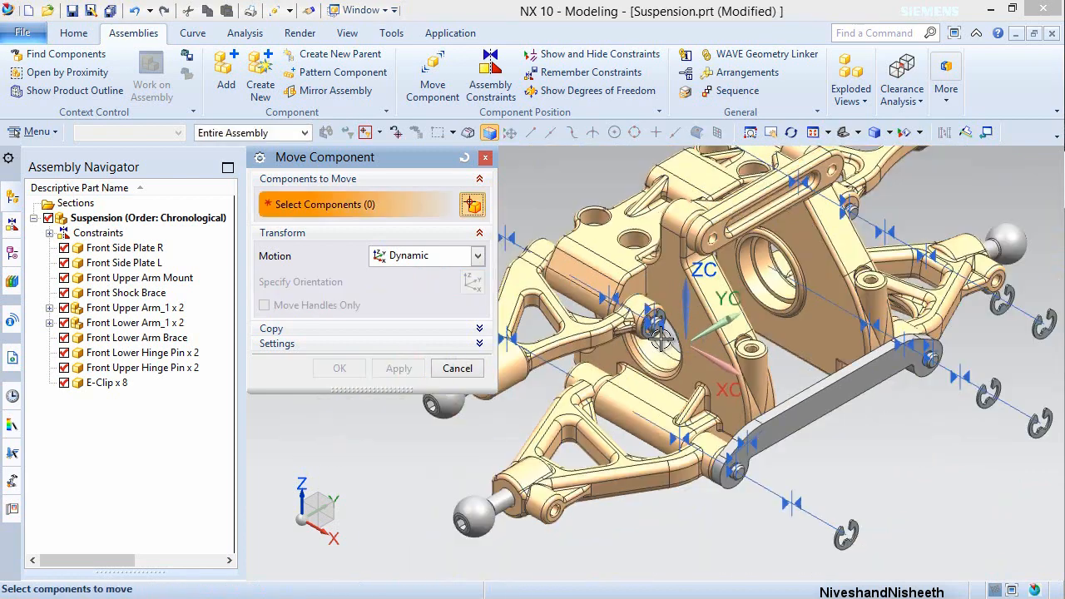
{"action": "scroll", "coordinate": [773, 484], "scroll_direction": "up", "scroll_amount": 2}
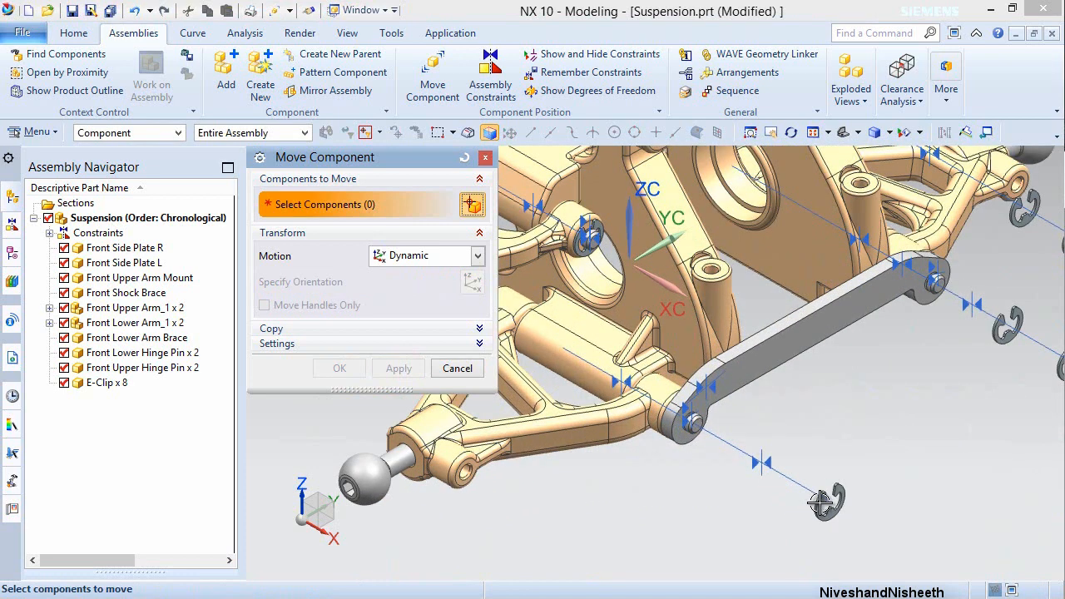
{"action": "left_click", "coordinate": [822, 503]}
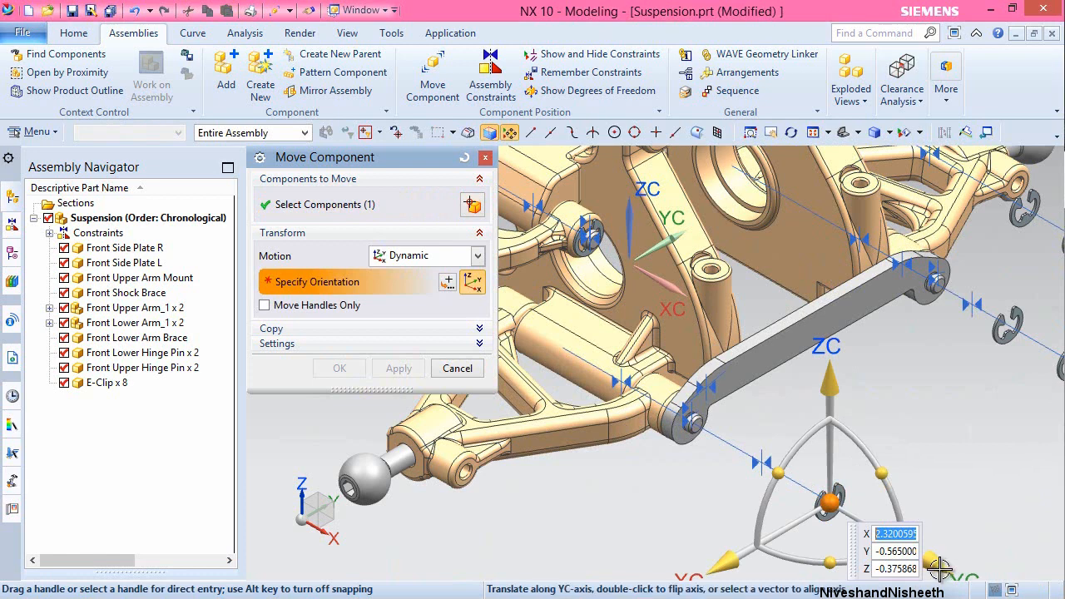
{"action": "left_click_drag", "start_coordinate": [939, 568], "coordinate": [802, 456]}
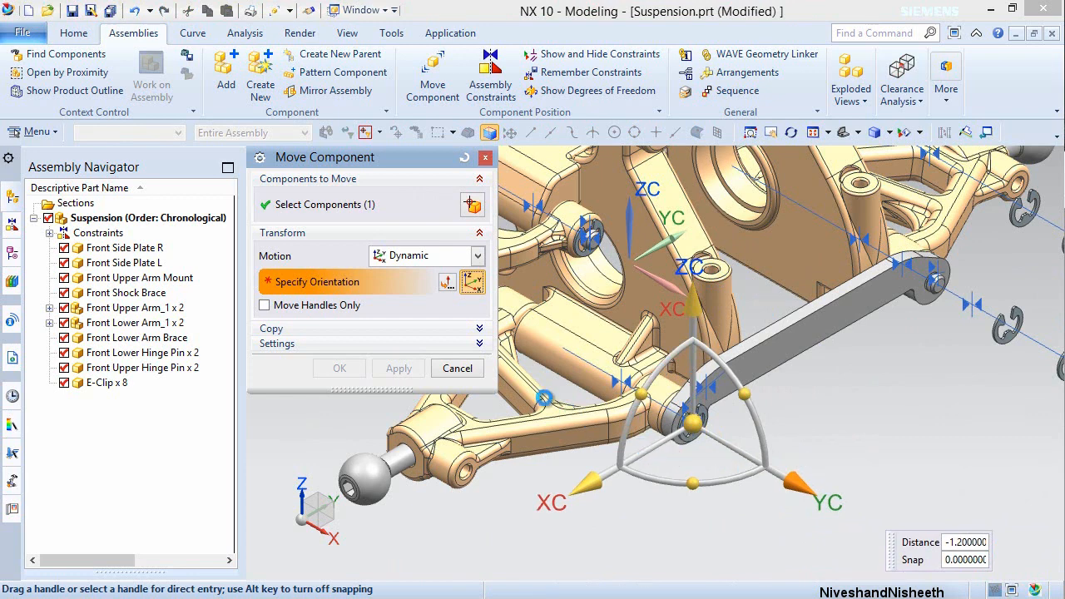
{"action": "left_click", "coordinate": [399, 368]}
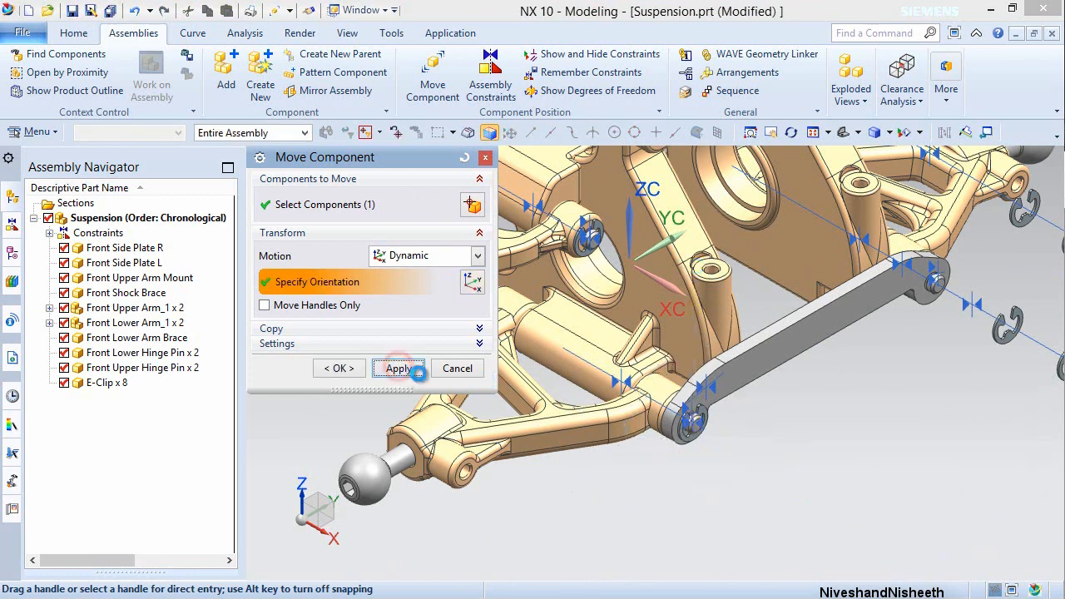
{"action": "left_click", "coordinate": [456, 369]}
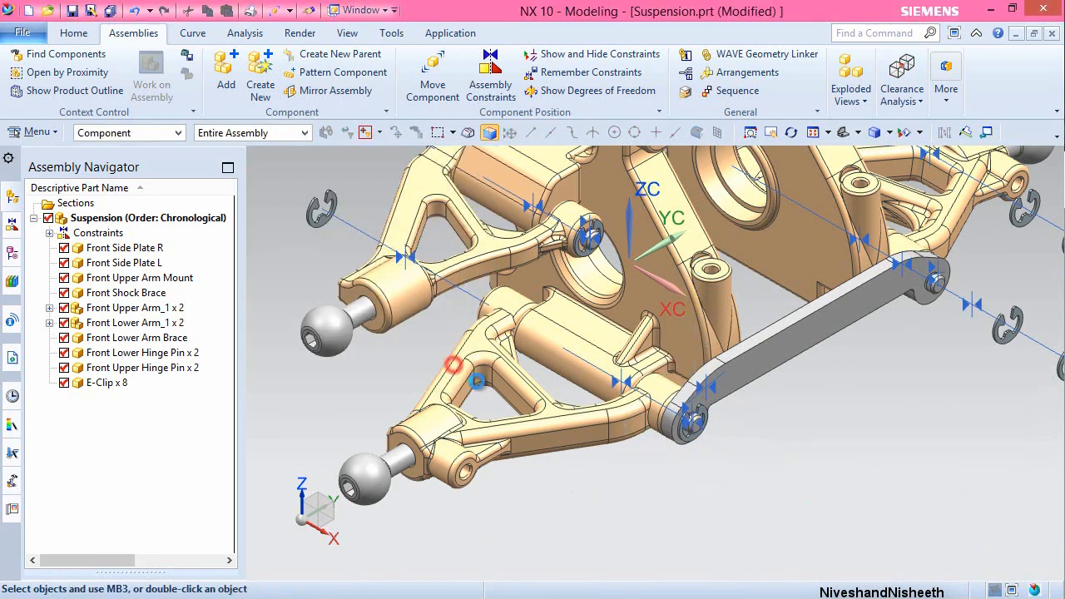
- Move the outer front E-Clip on the +Y side upper hinge pin axis 3.5 along YC toward the back of the assembly
{"action": "scroll", "coordinate": [701, 498], "scroll_direction": "down", "scroll_amount": 1}
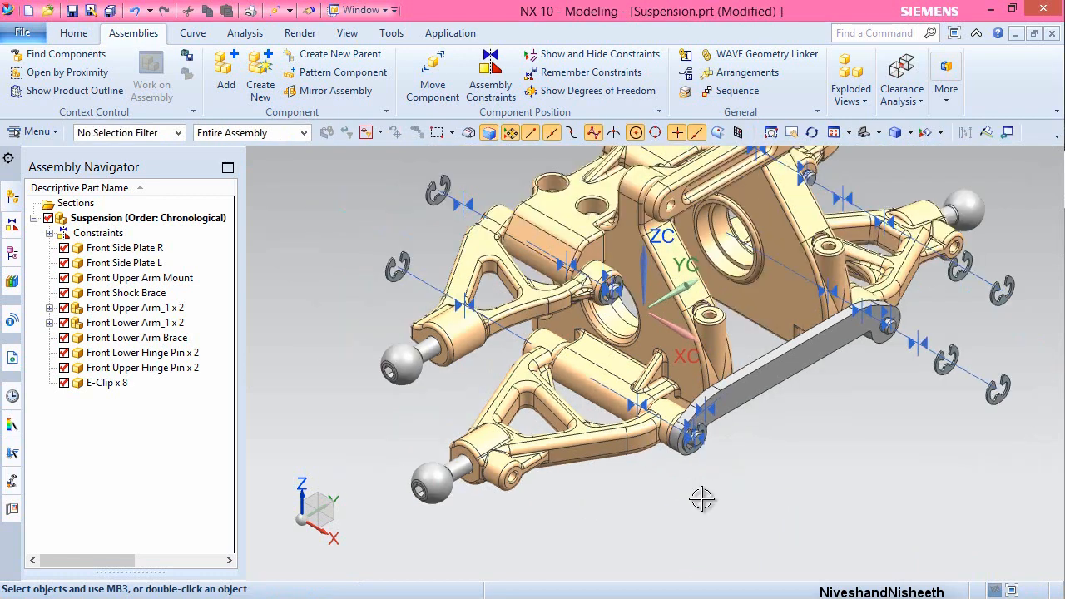
{"action": "scroll", "coordinate": [702, 498], "scroll_direction": "down", "scroll_amount": 1}
{"action": "scroll", "coordinate": [880, 376], "scroll_direction": "up", "scroll_amount": 1}
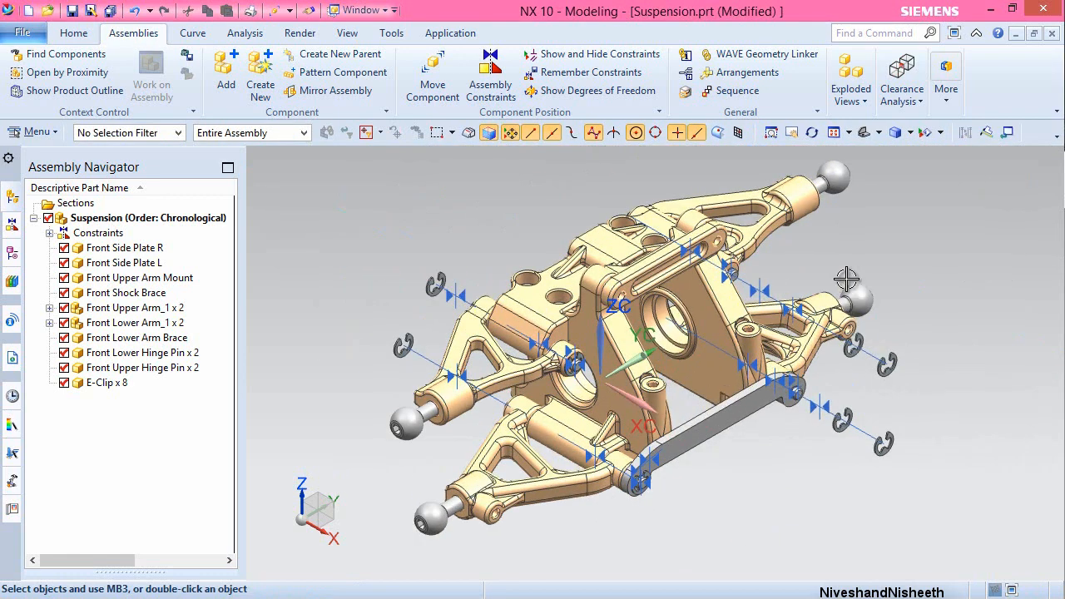
{"action": "left_click", "coordinate": [861, 194]}
{"action": "left_click", "coordinate": [433, 75]}
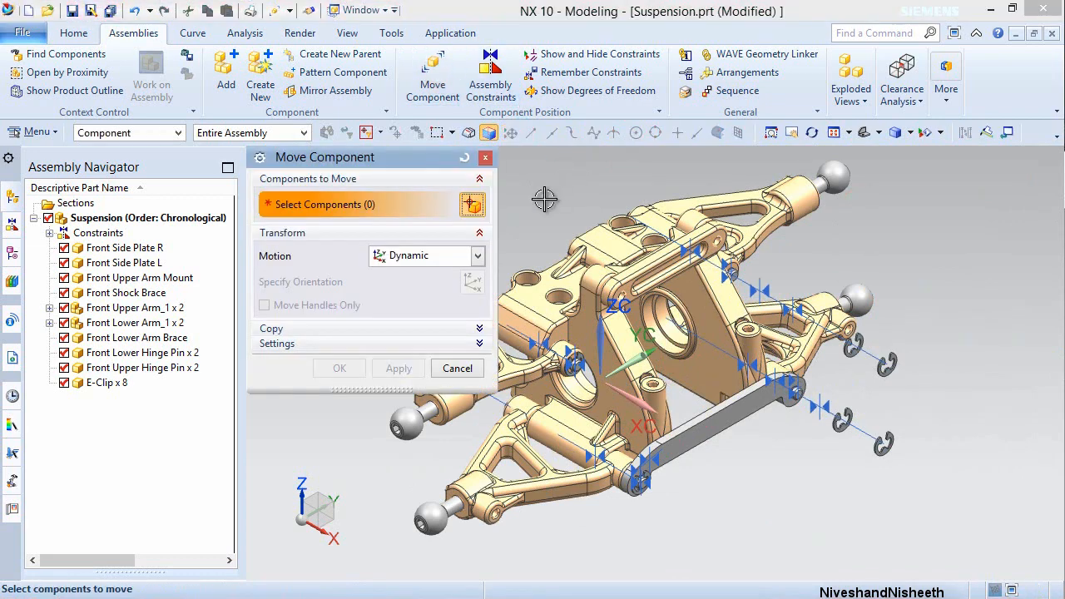
{"action": "left_click", "coordinate": [897, 364]}
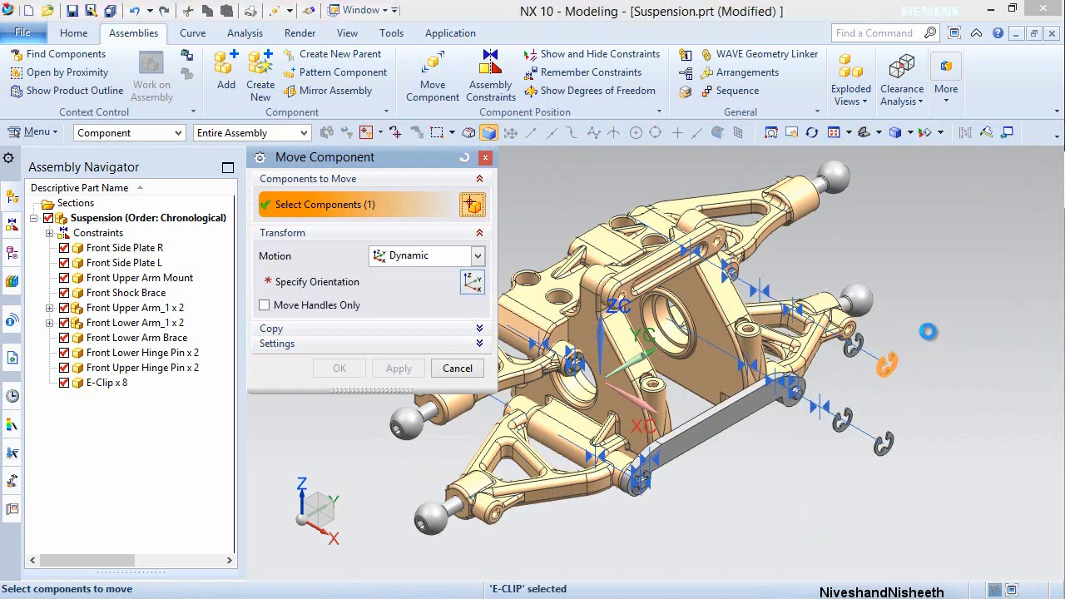
{"action": "middle_click", "coordinate": [953, 369]}
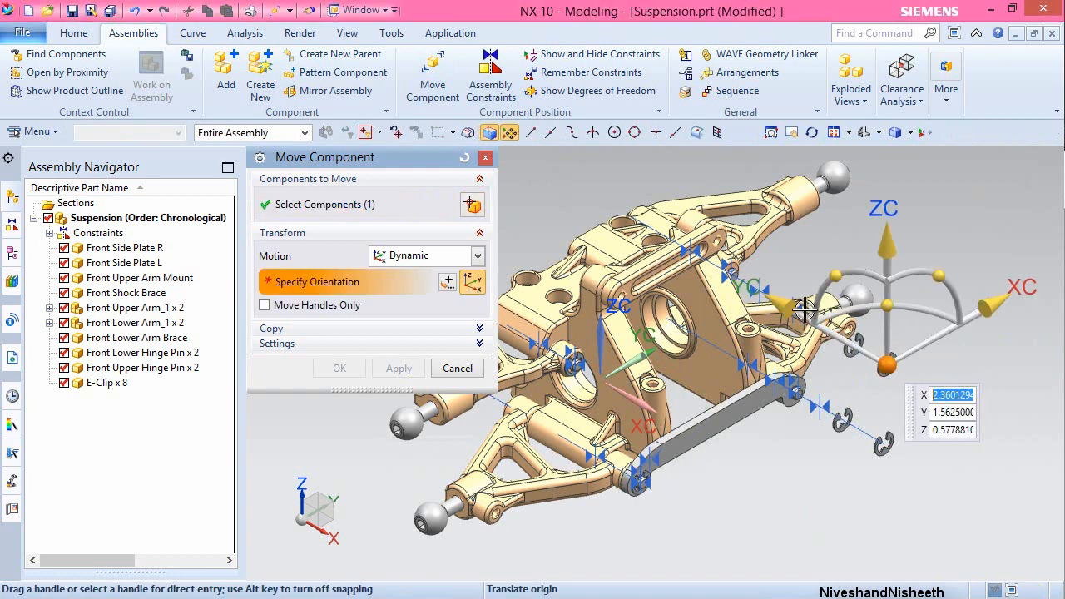
{"action": "left_click_drag", "start_coordinate": [716, 282], "coordinate": [513, 194]}
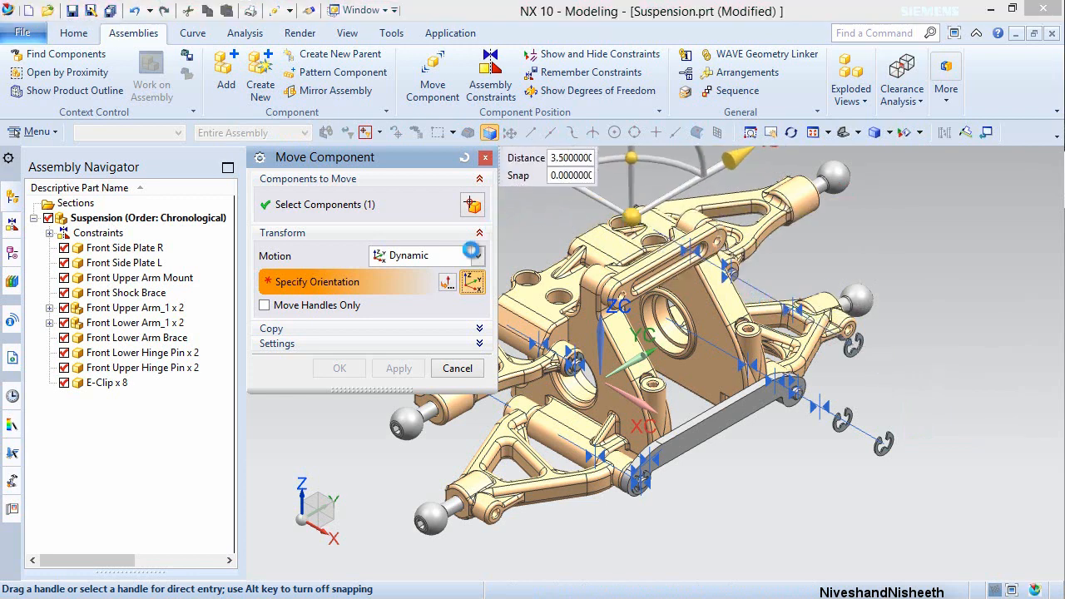
{"action": "left_click", "coordinate": [399, 368]}
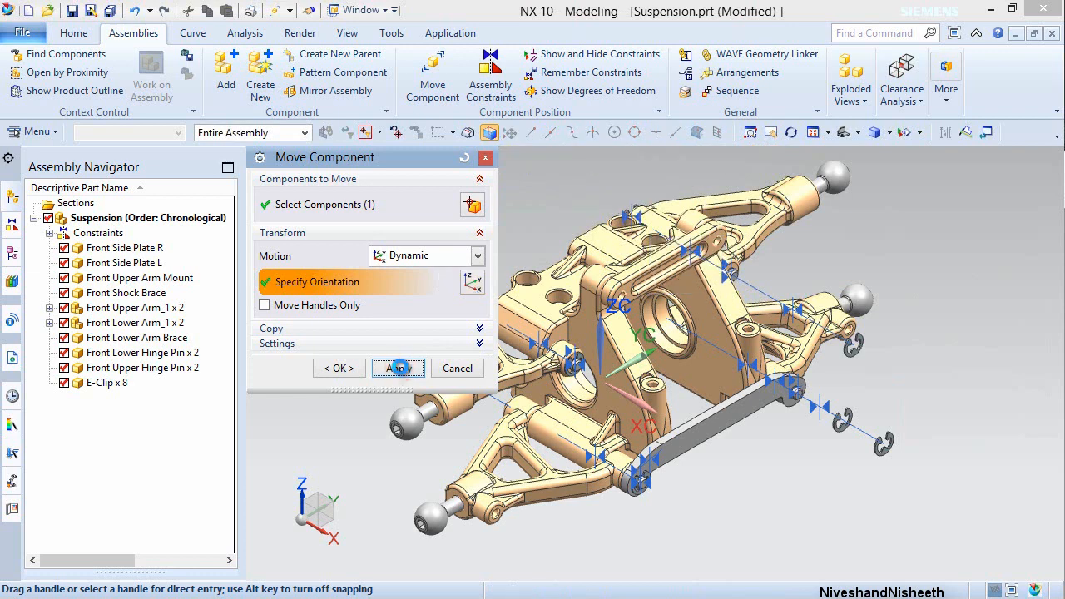
- Move the outer front E-Clip on the +Y side lower hinge pin axis along YC to behind the assembly
{"action": "left_click", "coordinate": [880, 448]}
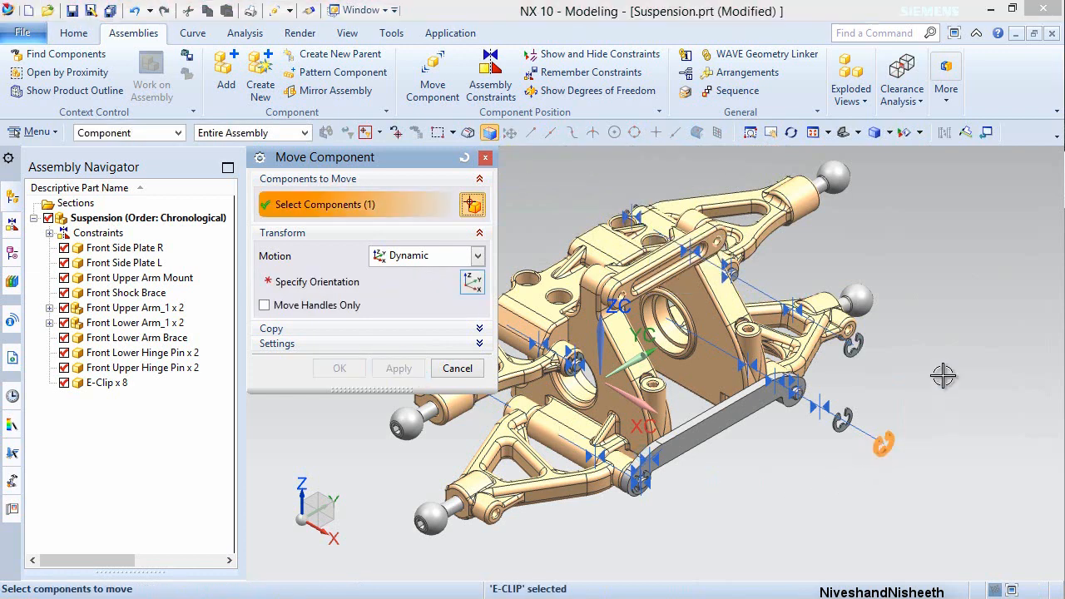
{"action": "middle_click", "coordinate": [943, 376]}
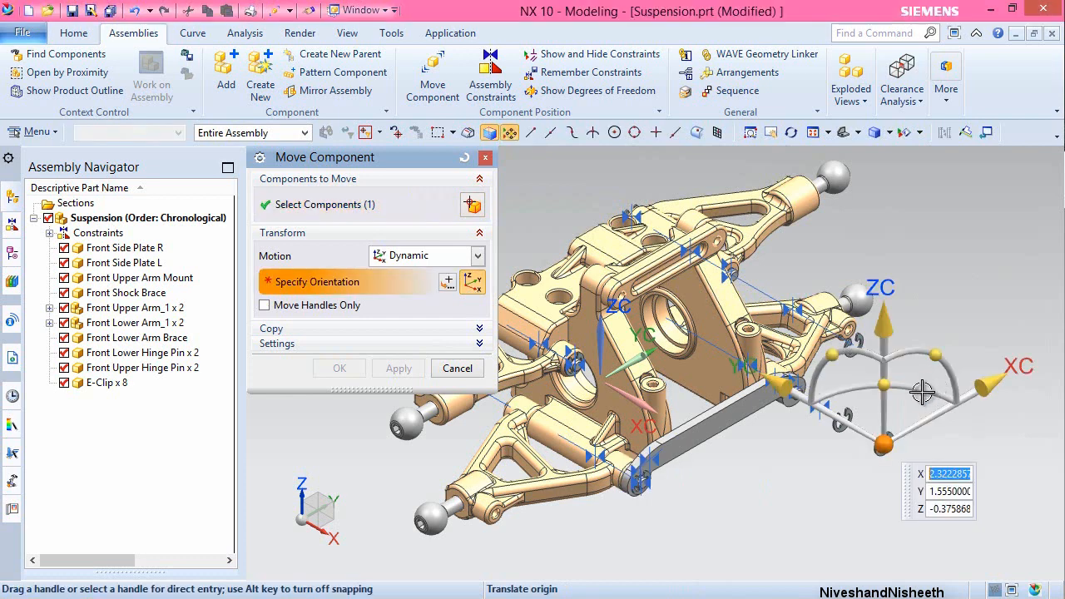
{"action": "left_click", "coordinate": [782, 384]}
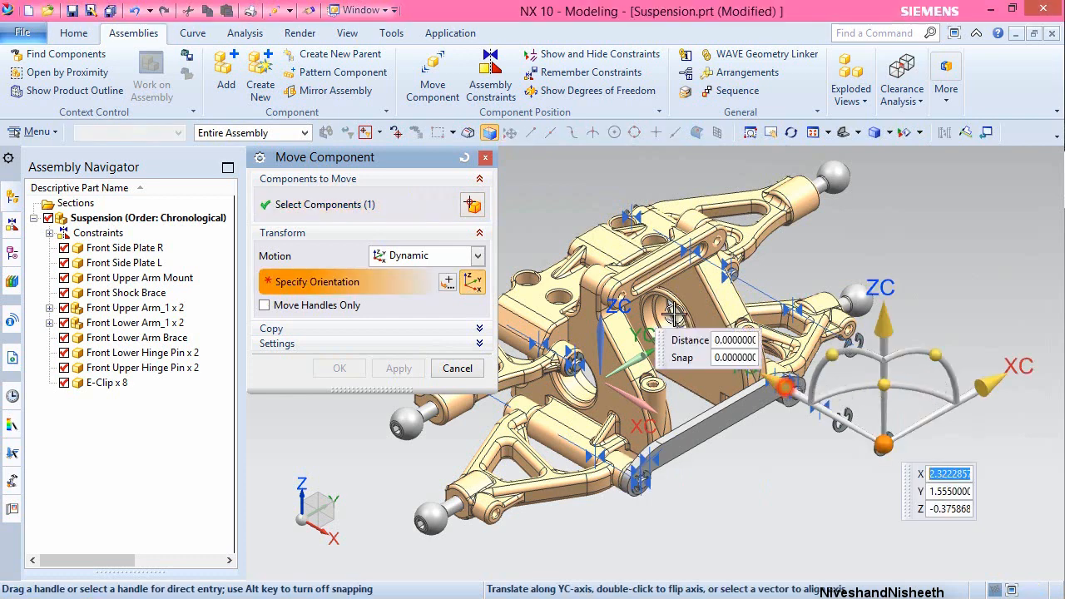
{"action": "left_click_drag", "start_coordinate": [518, 228], "coordinate": [398, 360]}
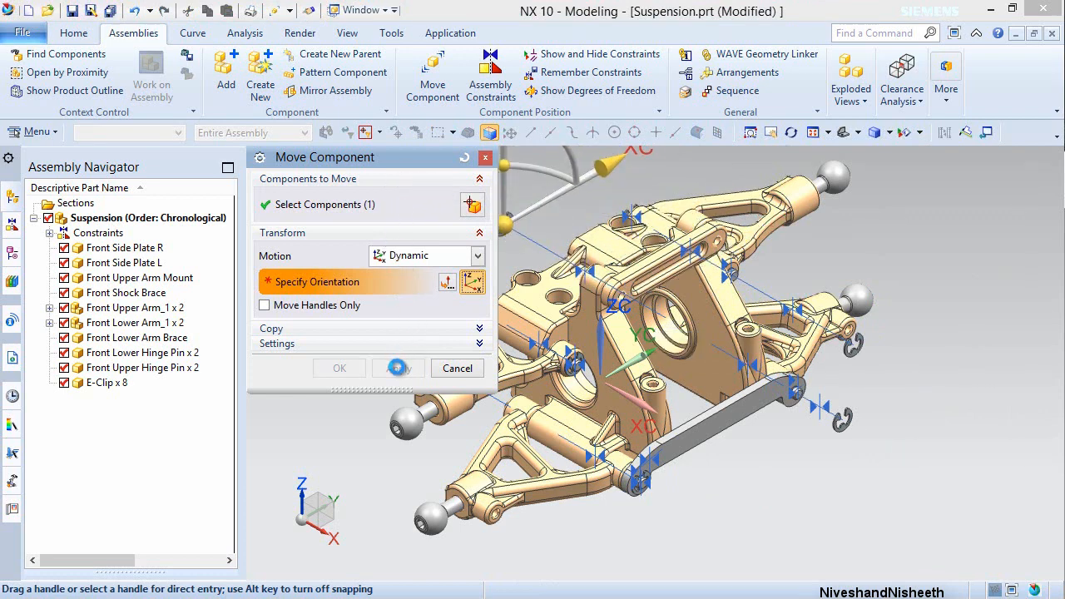
{"action": "left_click", "coordinate": [398, 368]}
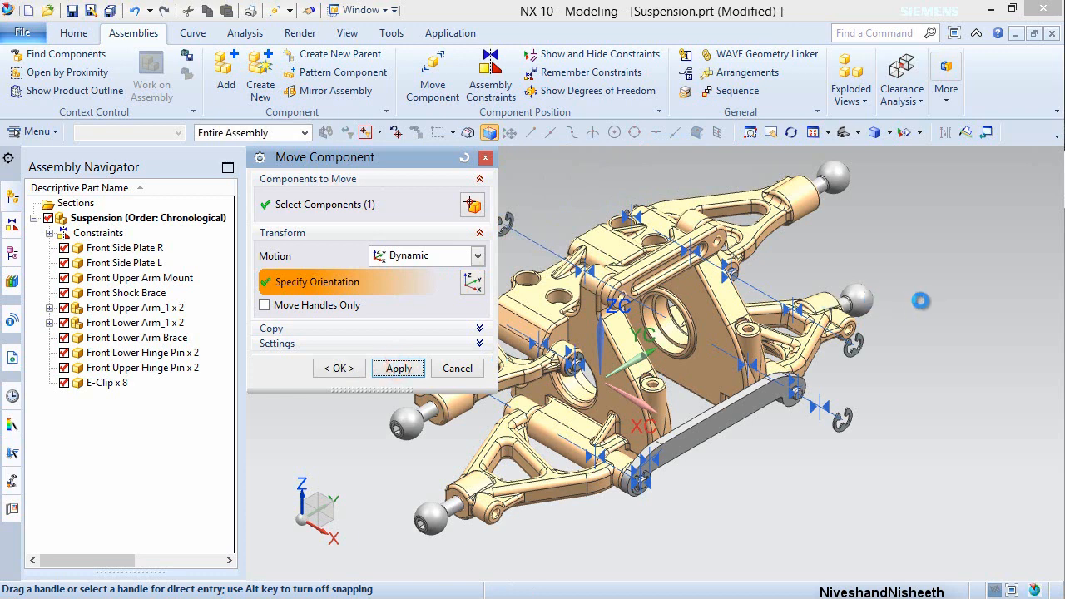
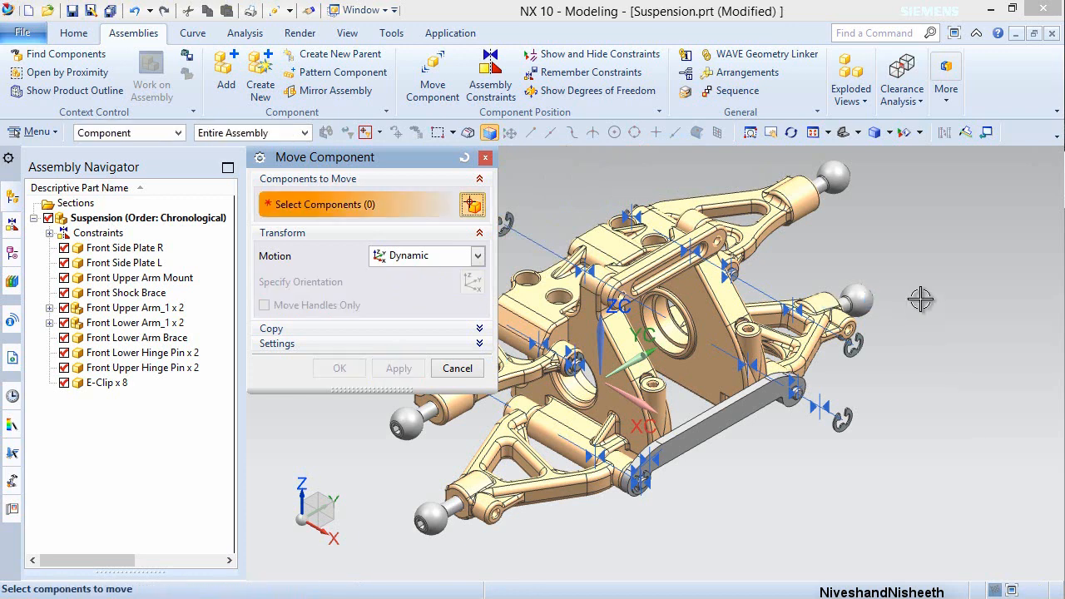
- Move the remaining front E-Clip on the +Y side upper hinge pin axis by about -1.7 along YC onto the pin's front end
{"action": "left_click", "coordinate": [858, 346]}
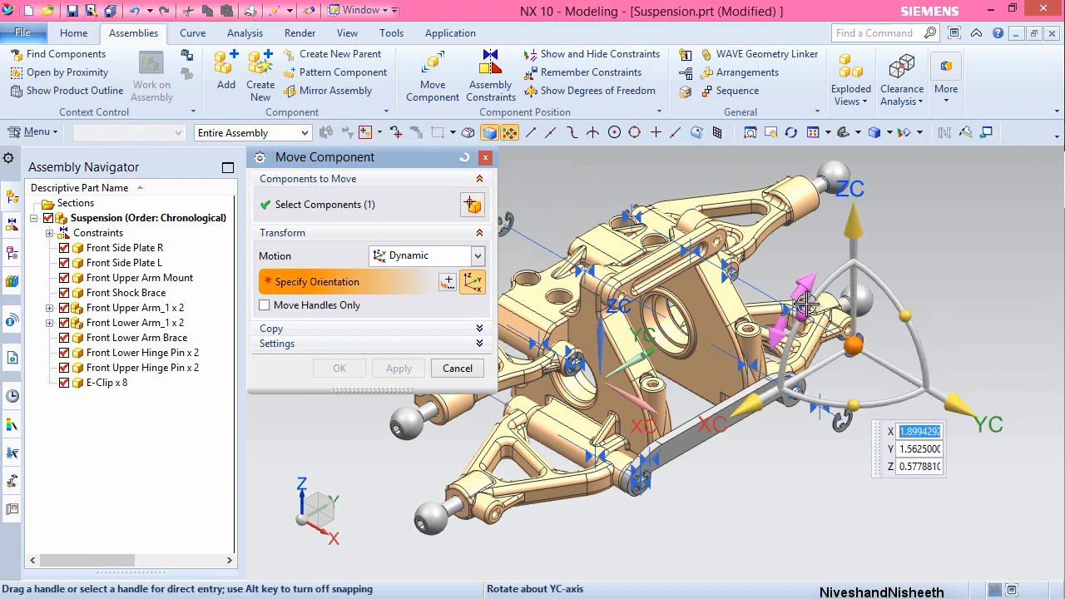
{"action": "scroll", "coordinate": [799, 304], "scroll_direction": "up", "scroll_amount": 2}
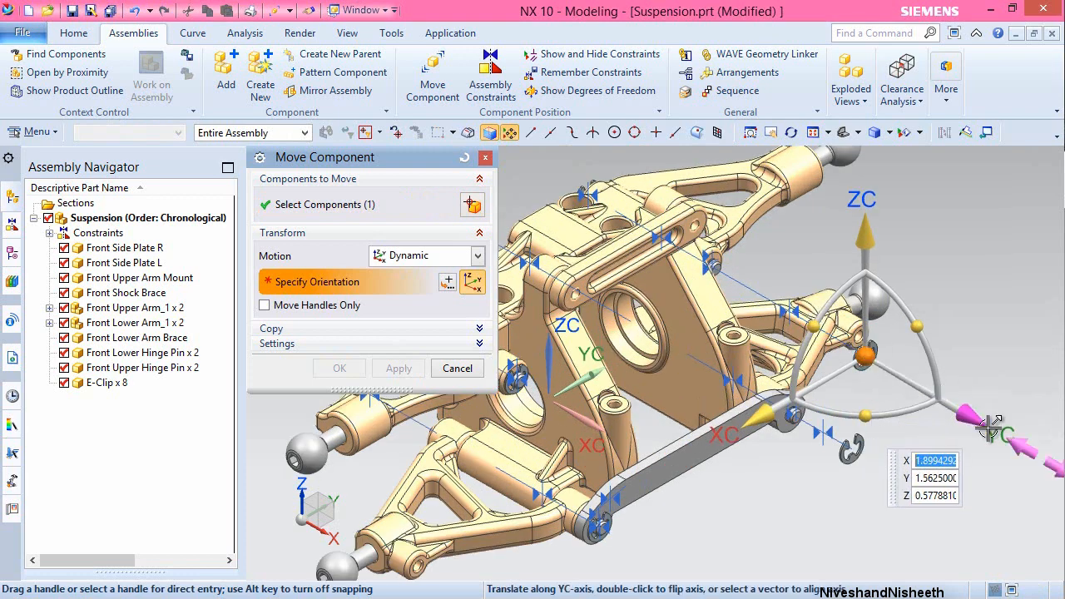
{"action": "left_click_drag", "start_coordinate": [984, 424], "coordinate": [819, 290]}
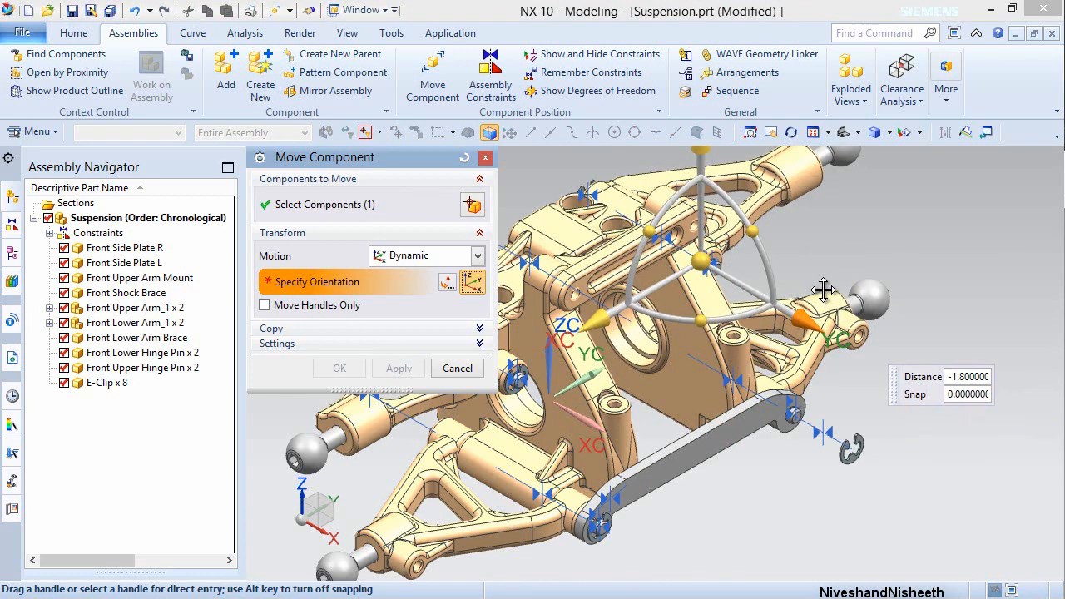
{"action": "left_click_drag", "start_coordinate": [822, 289], "coordinate": [824, 286]}
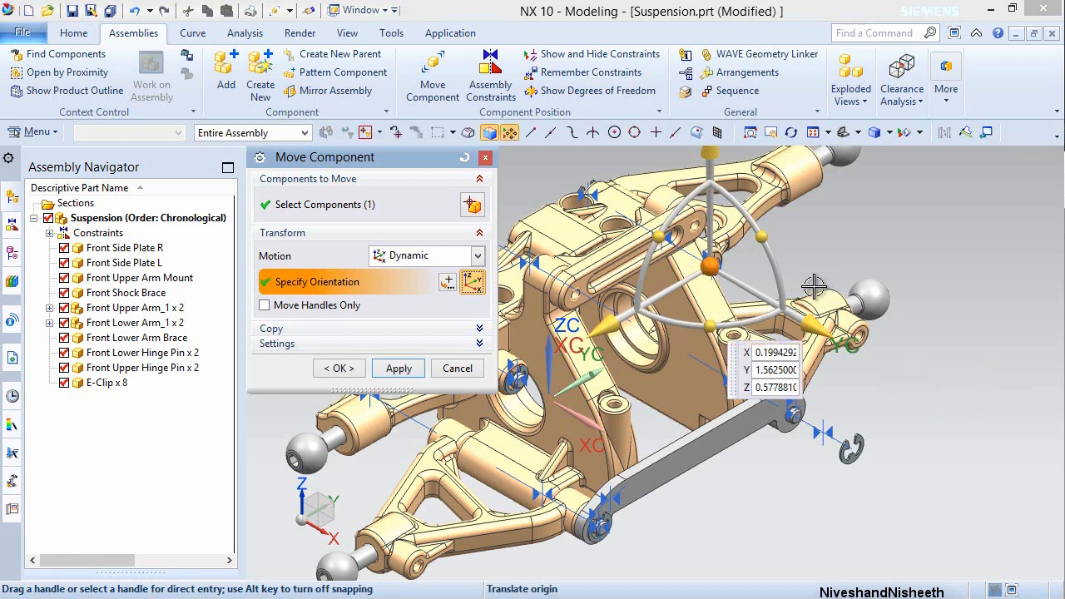
{"action": "left_click", "coordinate": [416, 373]}
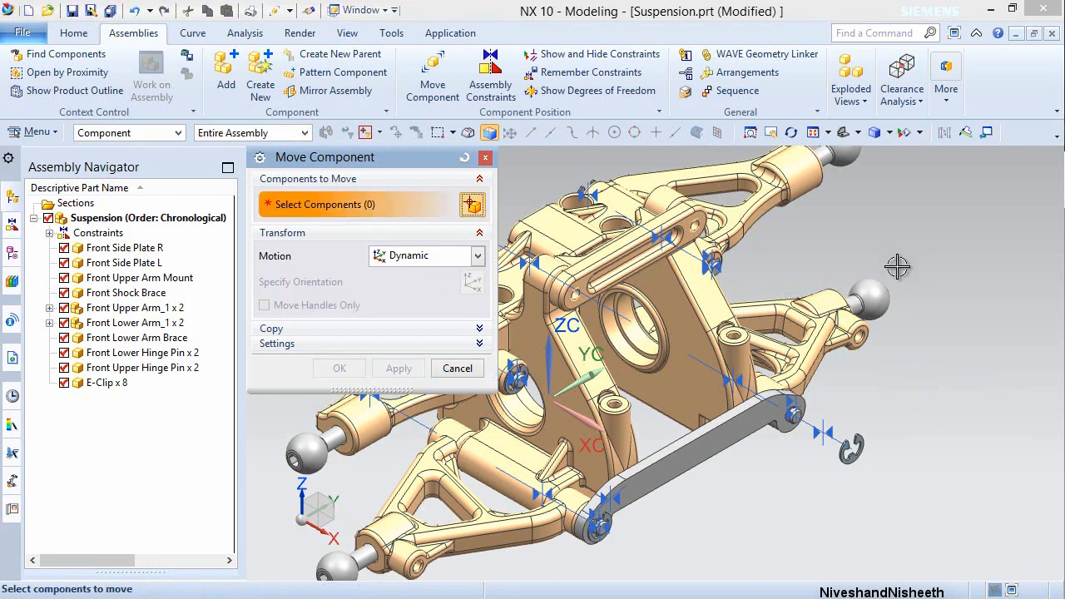
{"action": "scroll", "coordinate": [862, 442], "scroll_direction": "down", "scroll_amount": 3}
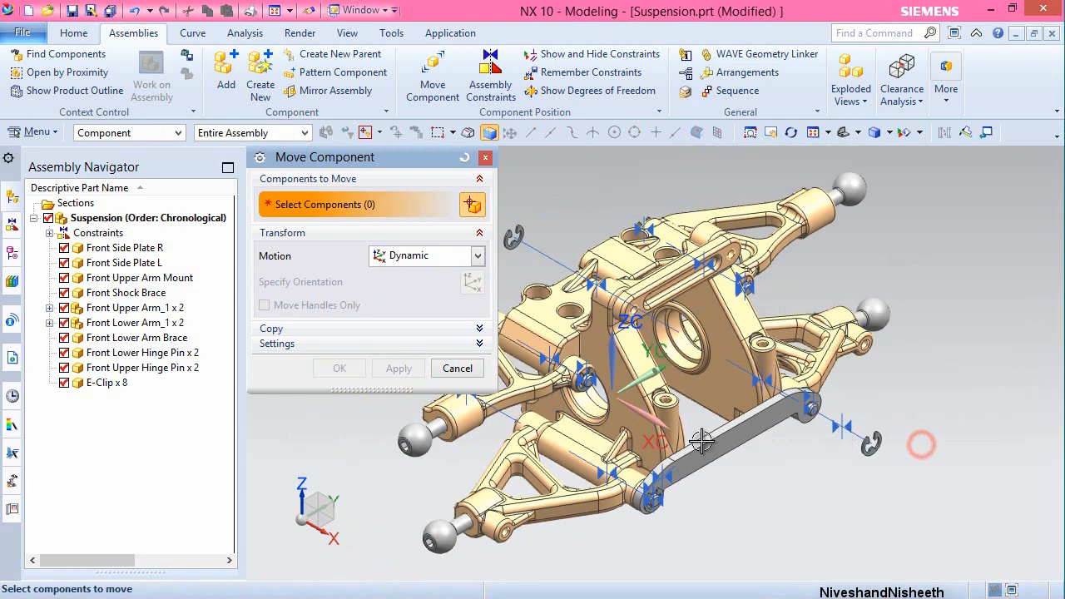
{"action": "left_click", "coordinate": [456, 369]}
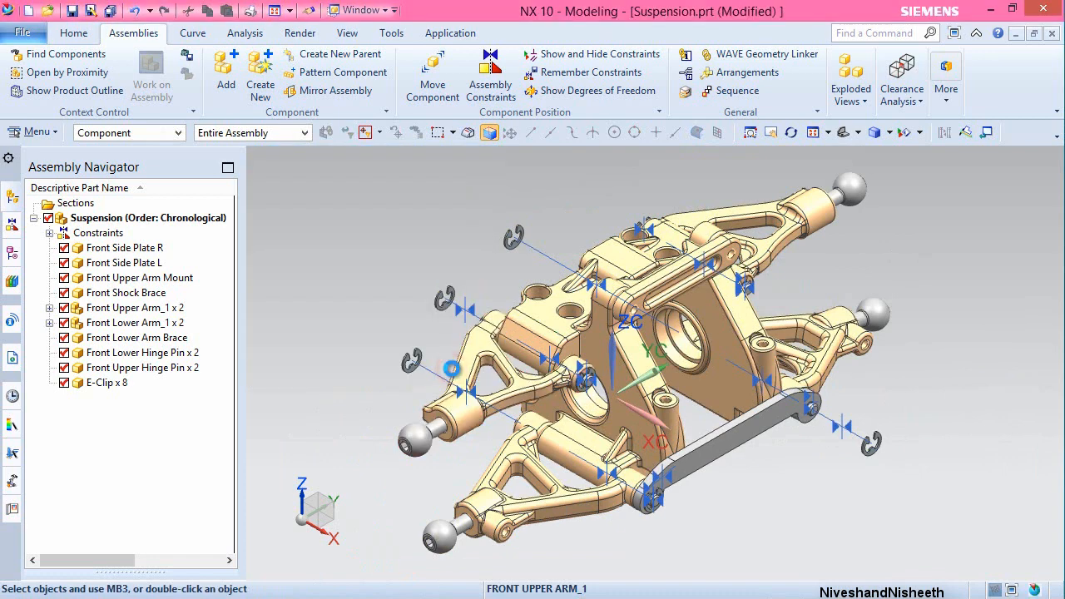
- Add a Touch constraint between the Front Lower Arm Brace's front face and the back face of the +Y side lower hinge pin's front E-Clip
{"action": "left_click", "coordinate": [490, 73]}
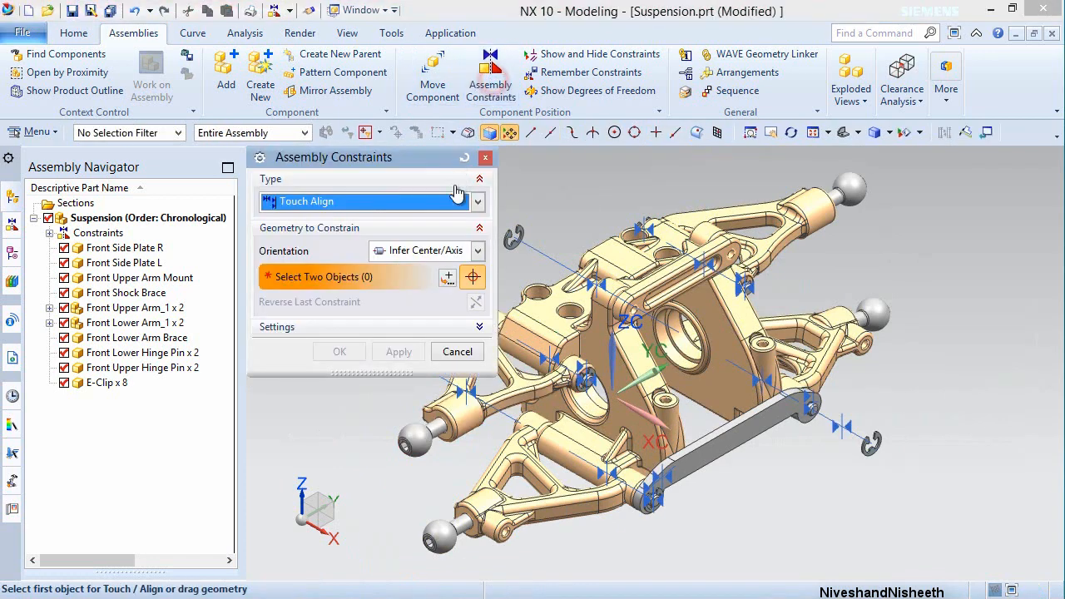
{"action": "left_click", "coordinate": [473, 249]}
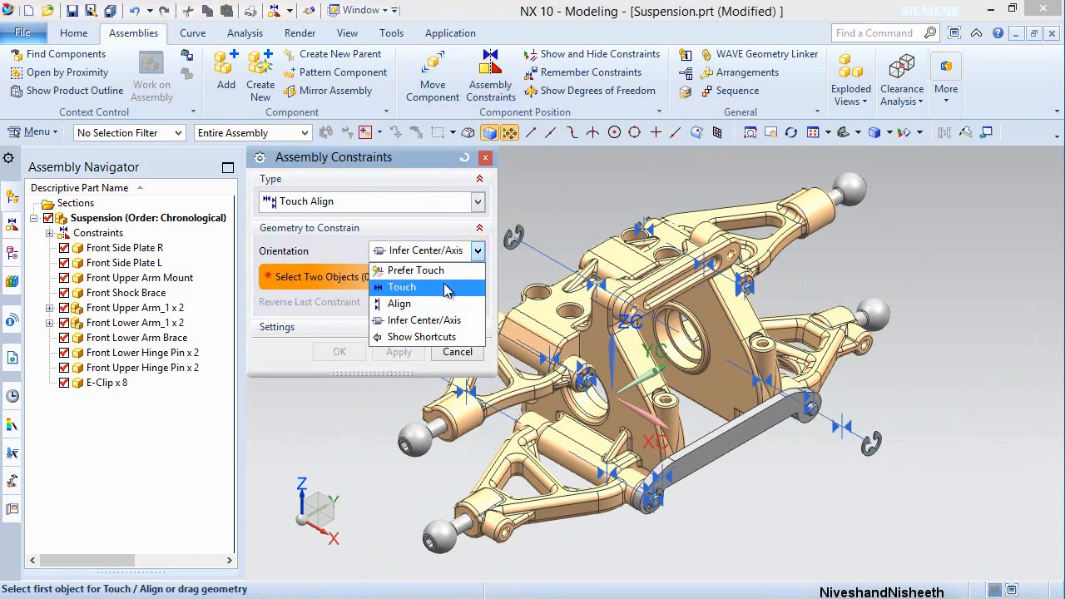
{"action": "left_click", "coordinate": [446, 284]}
{"action": "scroll", "coordinate": [836, 406], "scroll_direction": "up", "scroll_amount": 5}
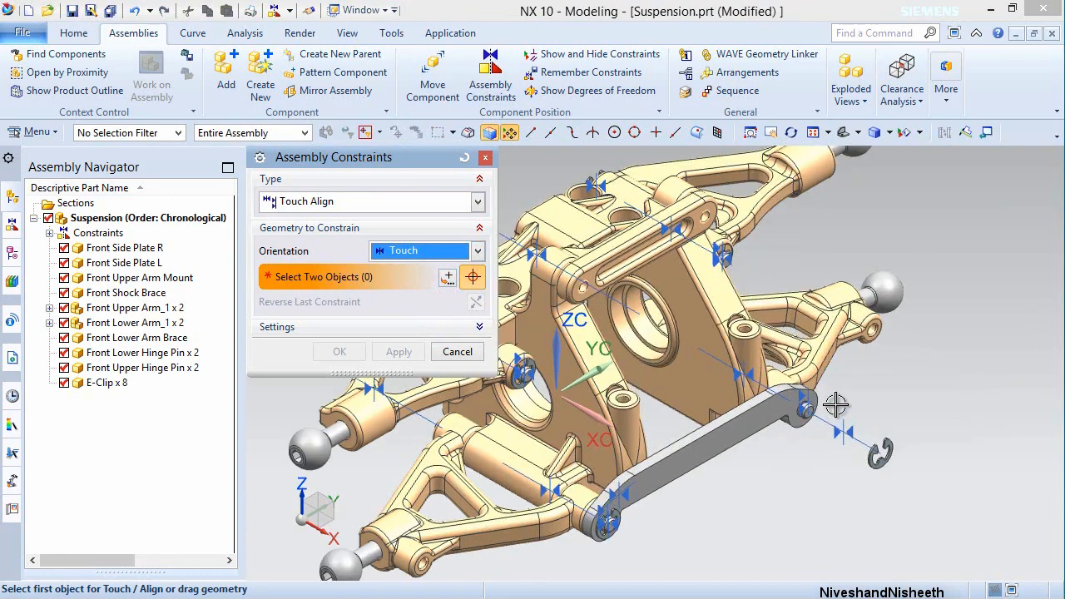
{"action": "scroll", "coordinate": [836, 405], "scroll_direction": "down", "scroll_amount": 3}
{"action": "left_click", "coordinate": [627, 314]}
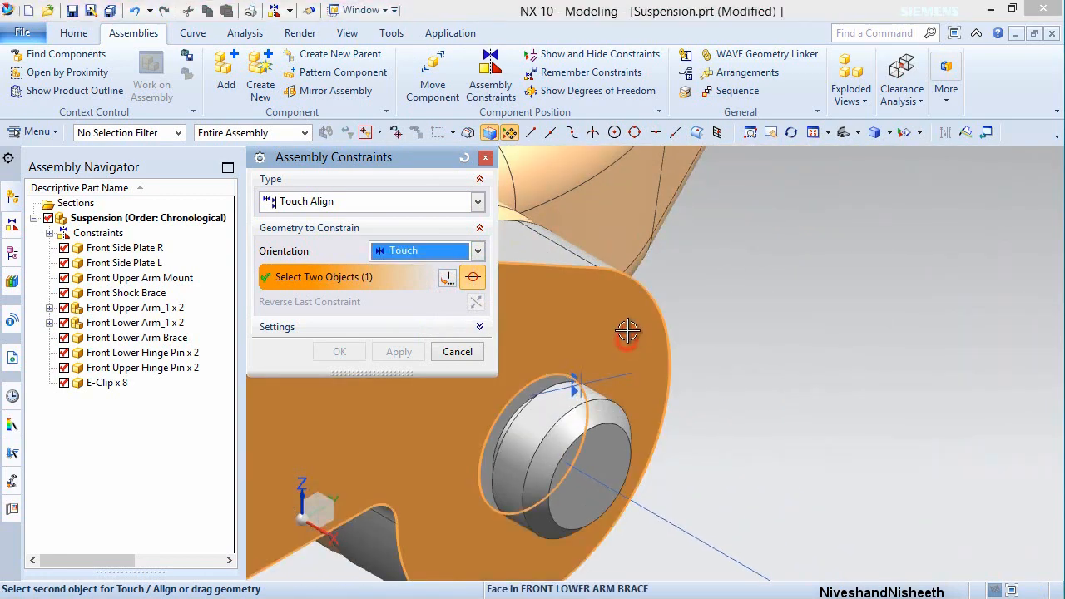
{"action": "scroll", "coordinate": [626, 312], "scroll_direction": "down", "scroll_amount": 3}
{"action": "scroll", "coordinate": [756, 454], "scroll_direction": "up", "scroll_amount": 5}
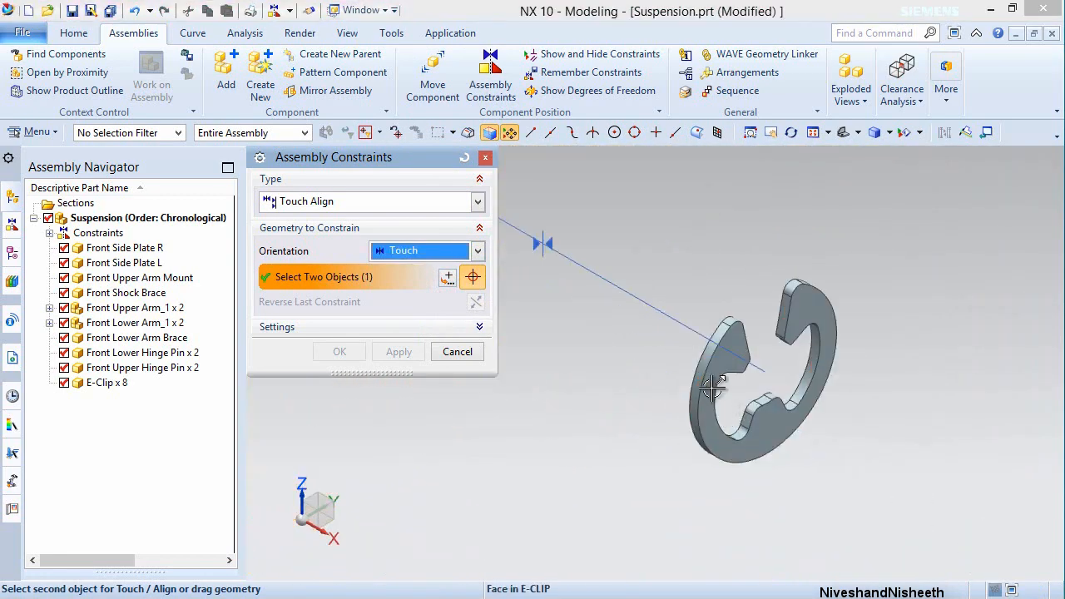
{"action": "middle_click_drag", "start_coordinate": [708, 386], "coordinate": [752, 401]}
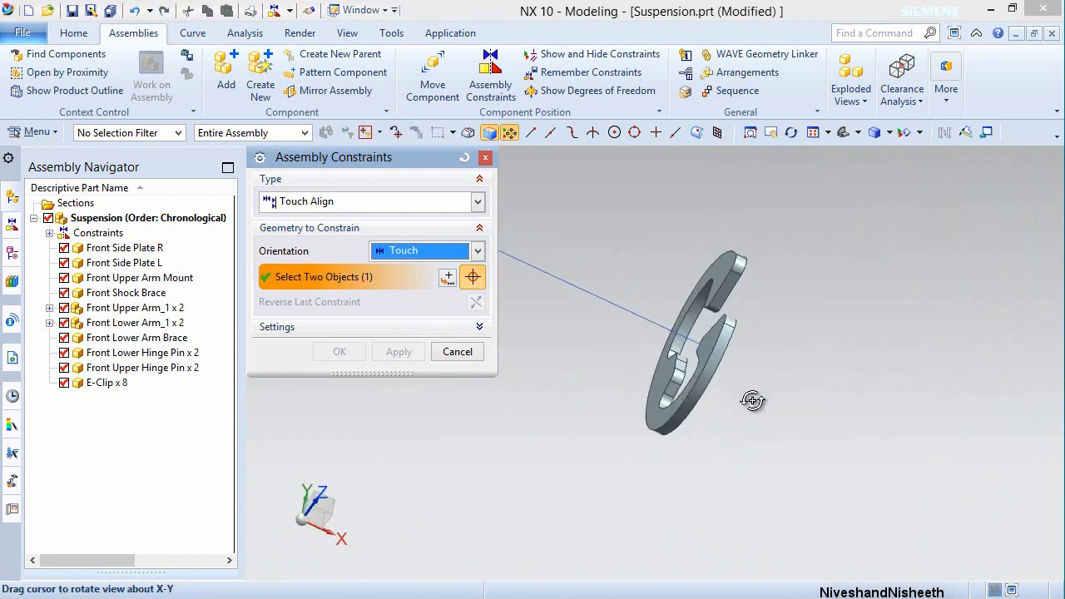
{"action": "left_click", "coordinate": [716, 267]}
{"action": "left_click", "coordinate": [386, 350]}
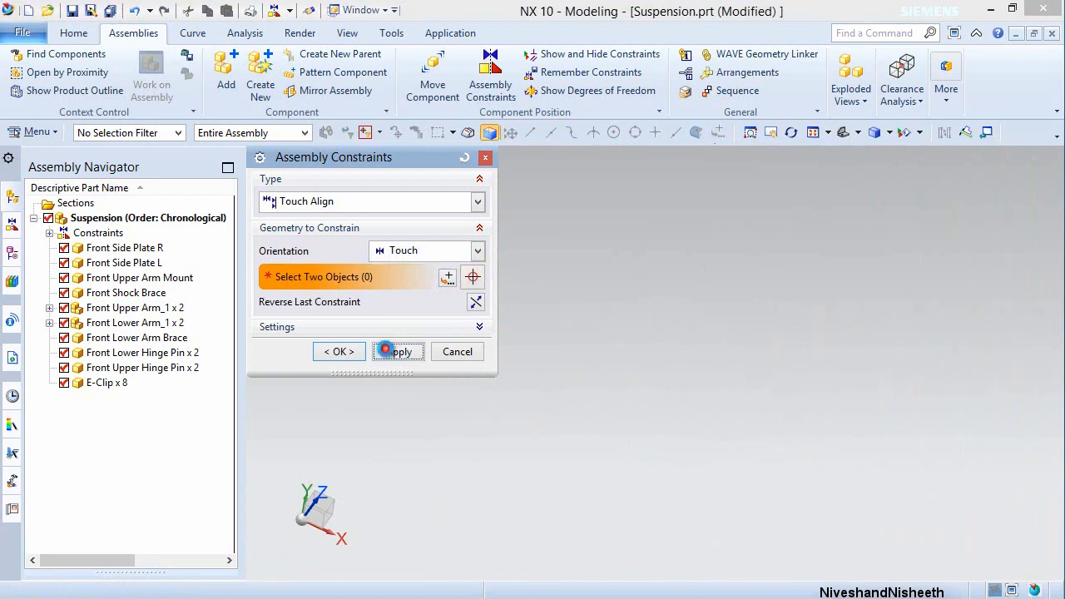
- Add a Touch constraint between the Front Lower Arm Brace's front face and the back face of the -Y side lower hinge pin's front E-Clip
{"action": "left_click", "coordinate": [844, 132]}
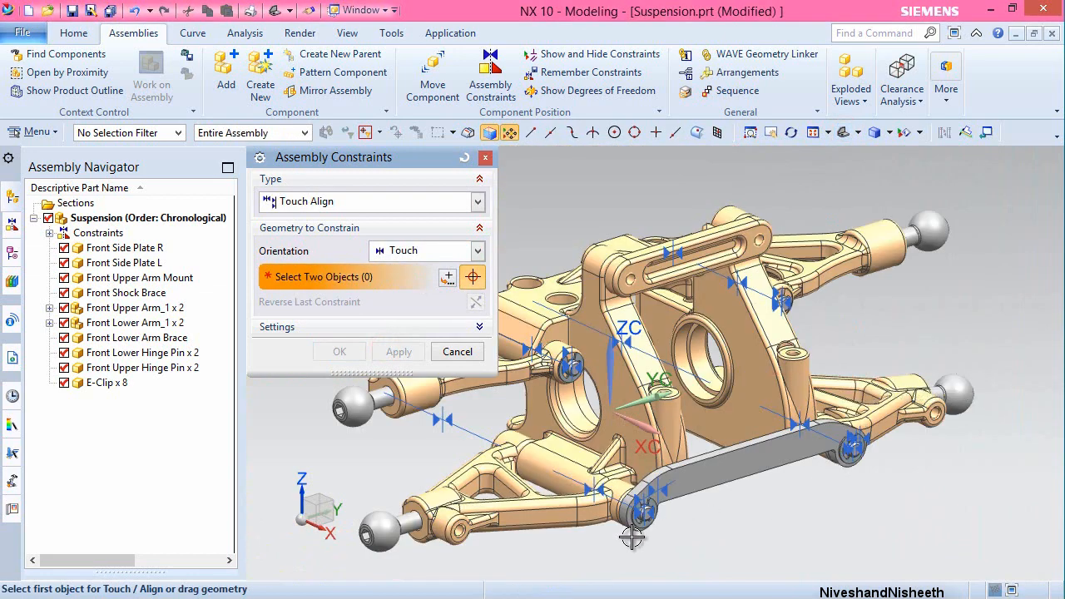
{"action": "scroll", "coordinate": [636, 527], "scroll_direction": "up", "scroll_amount": 5}
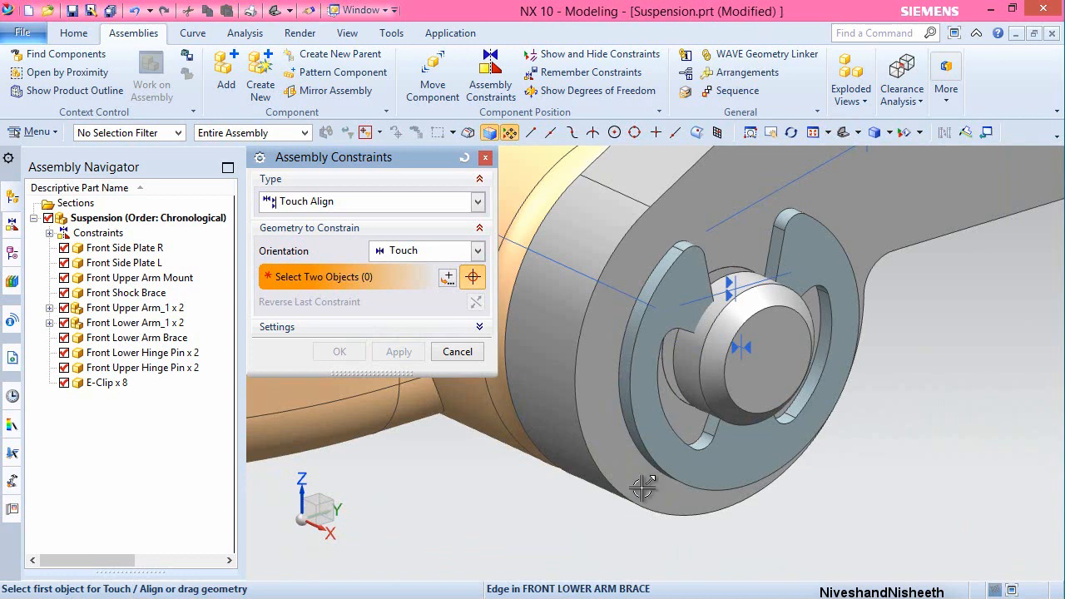
{"action": "left_click", "coordinate": [634, 254]}
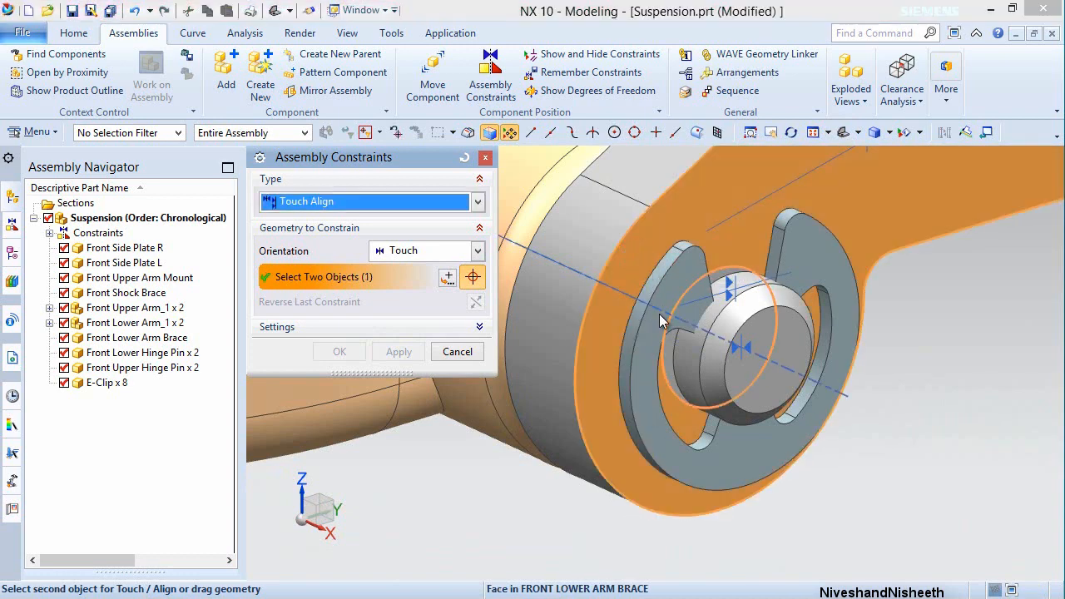
{"action": "middle_click_drag", "start_coordinate": [659, 318], "coordinate": [706, 354]}
{"action": "scroll", "coordinate": [653, 250], "scroll_direction": "up", "scroll_amount": 5}
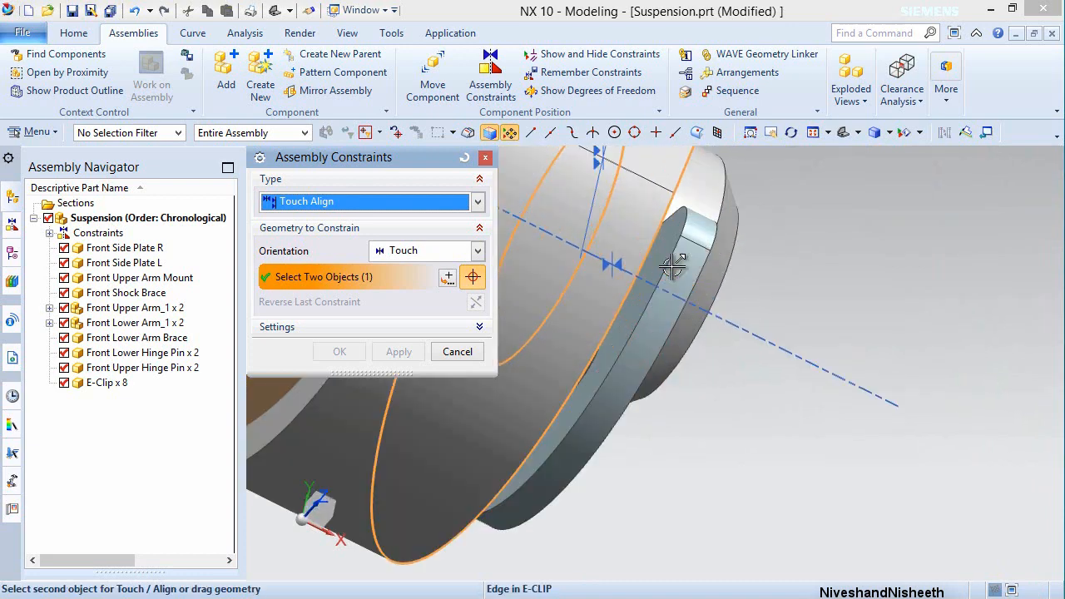
{"action": "left_click", "coordinate": [652, 245]}
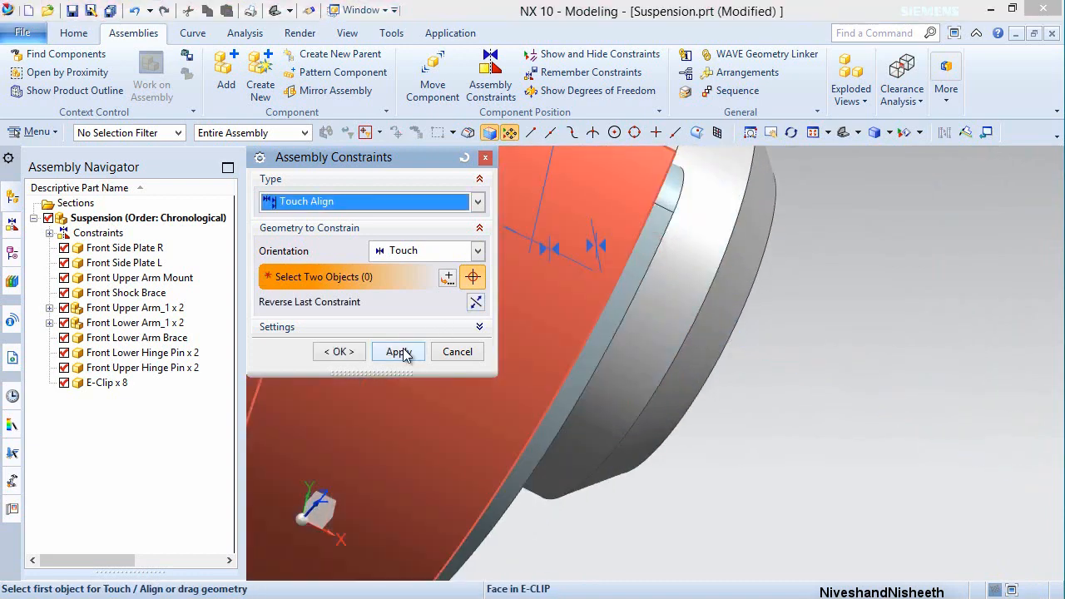
{"action": "left_click", "coordinate": [399, 352]}
{"action": "scroll", "coordinate": [641, 475], "scroll_direction": "down", "scroll_amount": 6}
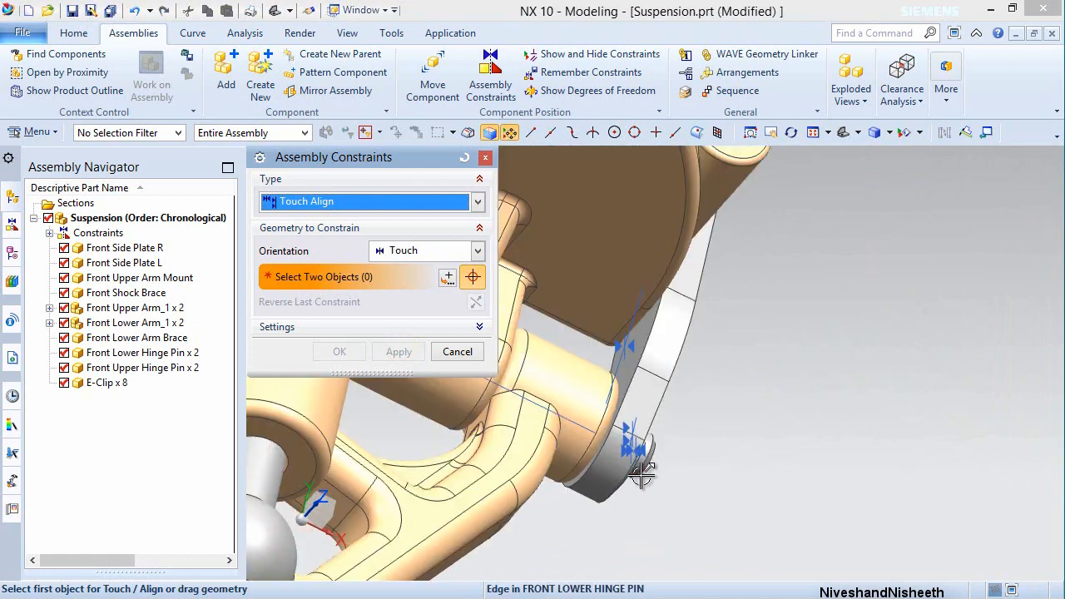
{"action": "middle_click_drag", "start_coordinate": [630, 374], "coordinate": [635, 398]}
{"action": "scroll", "coordinate": [636, 398], "scroll_direction": "down", "scroll_amount": 4}
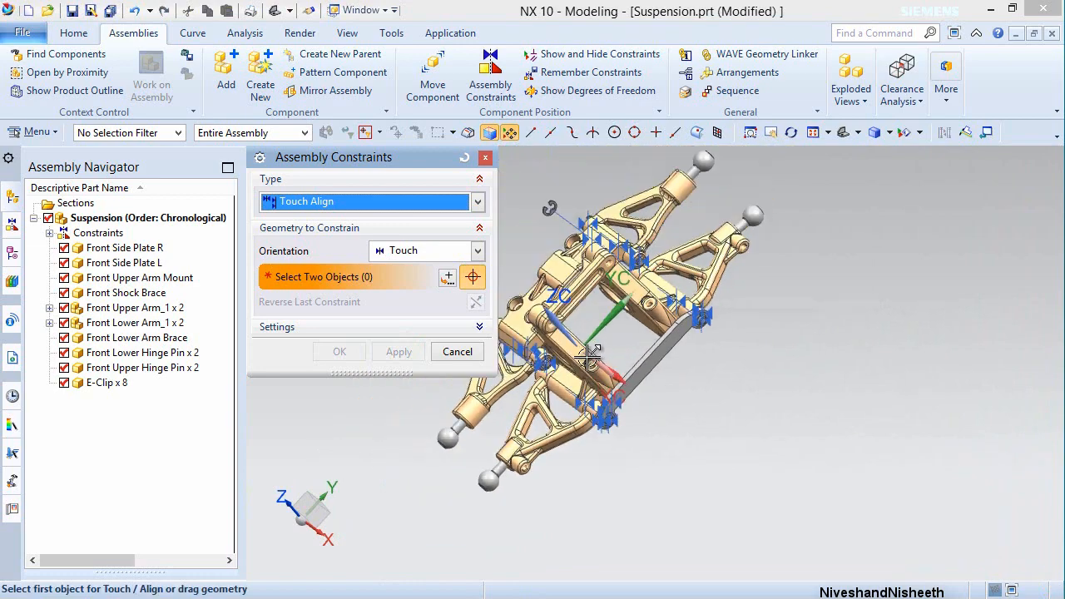
{"action": "scroll", "coordinate": [544, 359], "scroll_direction": "up", "scroll_amount": 10}
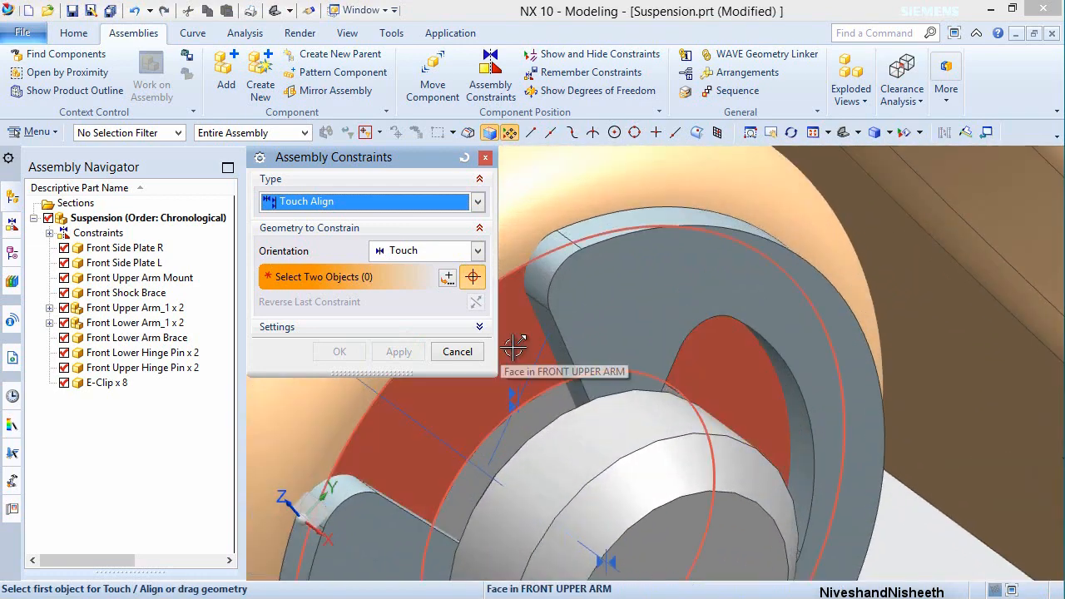
{"action": "left_click", "coordinate": [513, 347]}
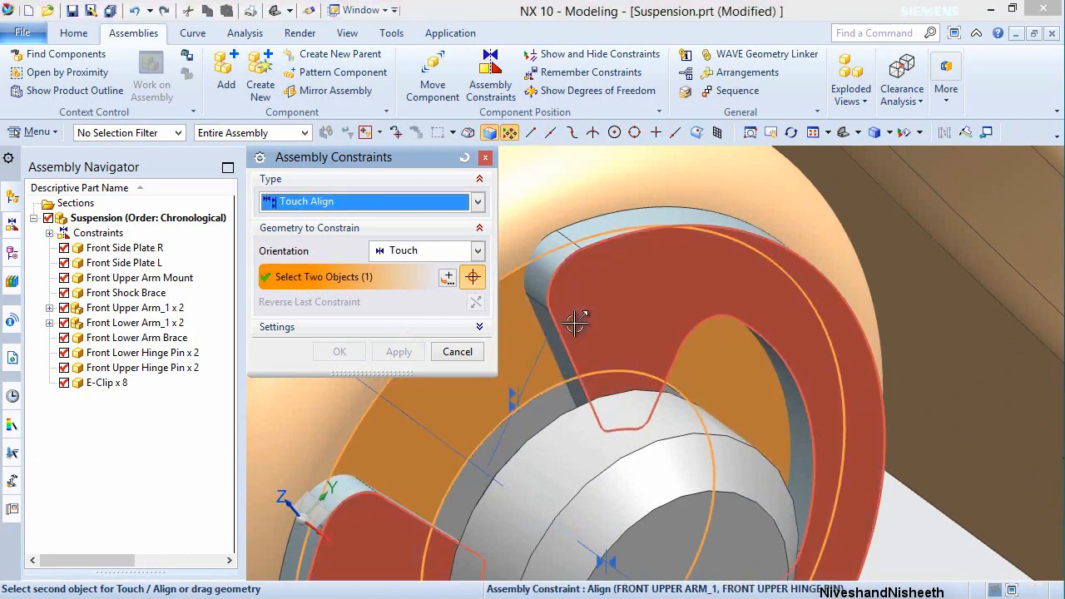
{"action": "middle_click_drag", "start_coordinate": [574, 327], "coordinate": [614, 357]}
{"action": "scroll", "coordinate": [620, 164], "scroll_direction": "up", "scroll_amount": 3}
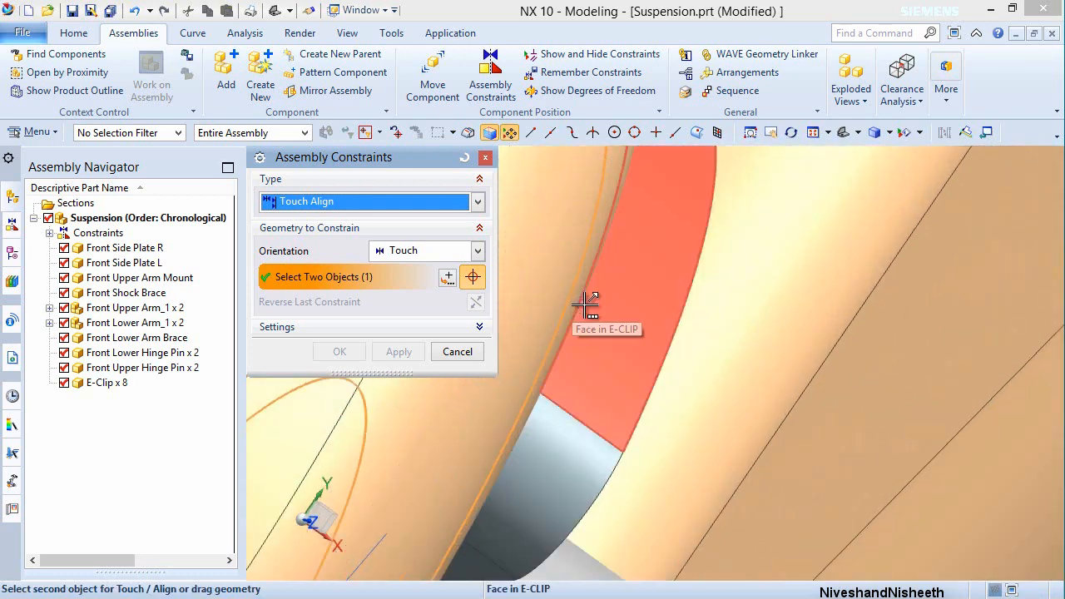
{"action": "left_click", "coordinate": [455, 352]}
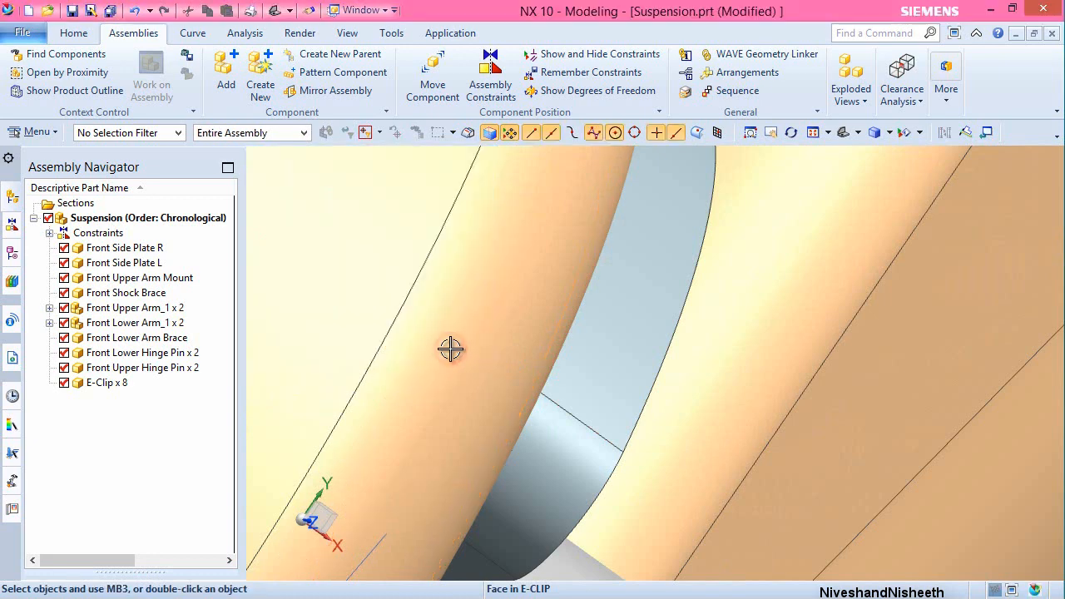
- Move the front E-Clip on the -Y side upper hinge pin 0.05 along YC, away from the upper arm's front face
{"action": "left_click", "coordinate": [431, 85]}
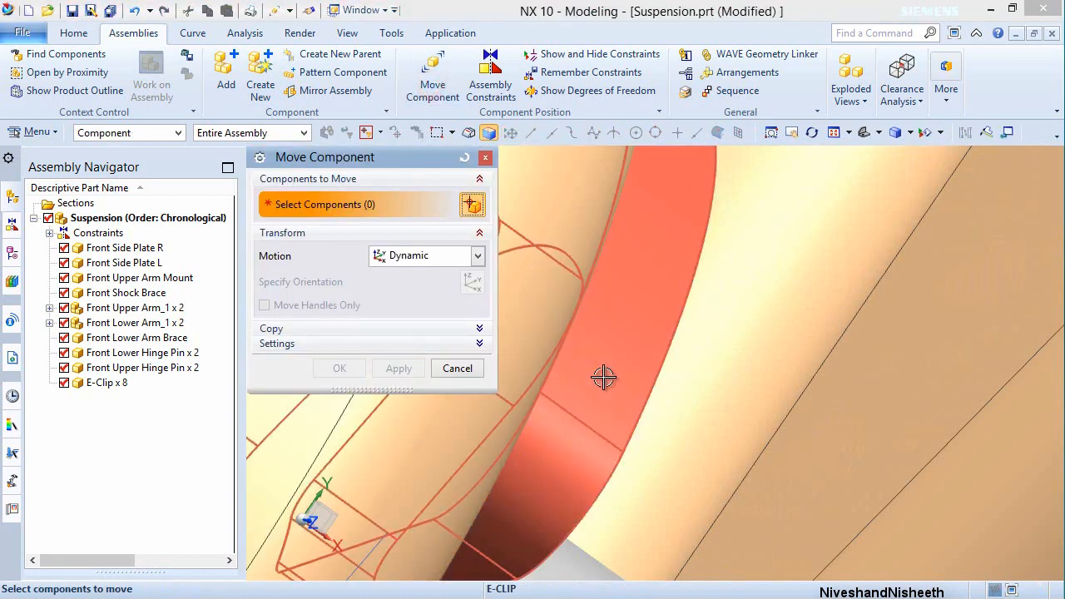
{"action": "left_click", "coordinate": [603, 377]}
{"action": "middle_click", "coordinate": [611, 335]}
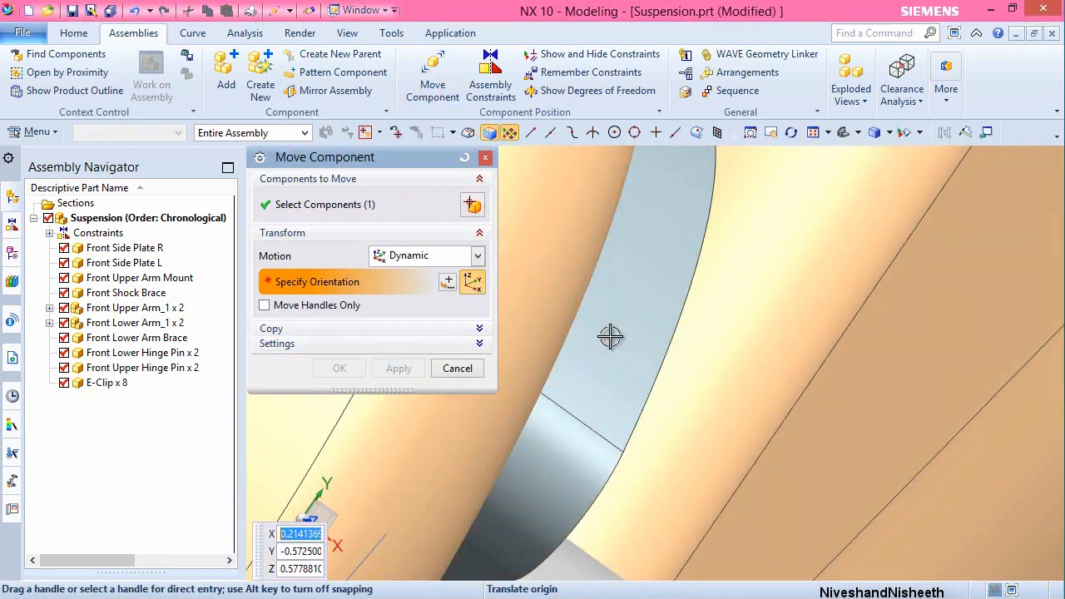
{"action": "scroll", "coordinate": [611, 335], "scroll_direction": "down", "scroll_amount": 10}
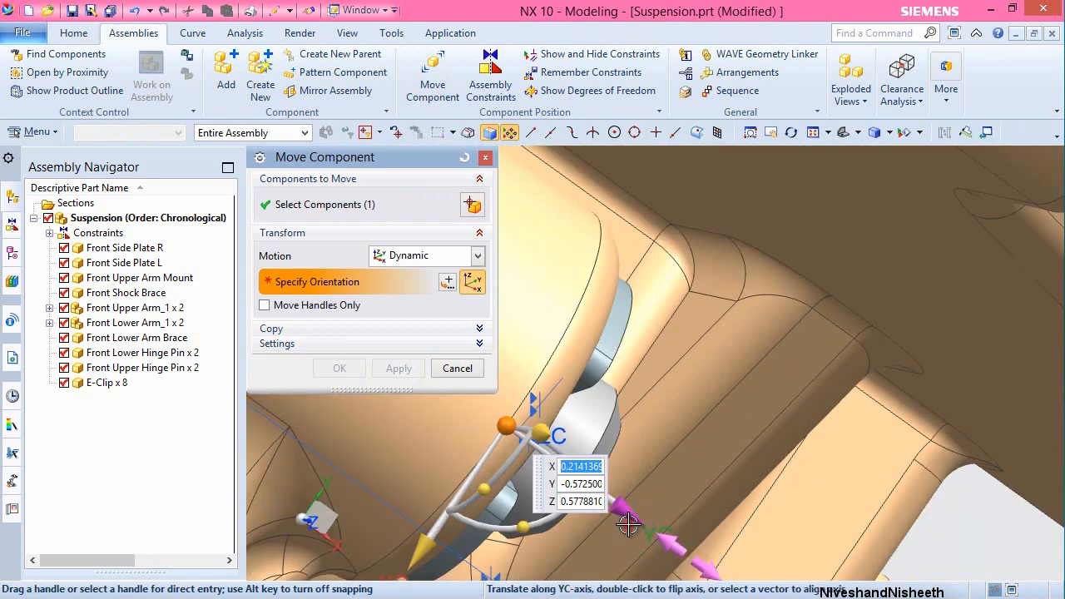
{"action": "left_click_drag", "start_coordinate": [630, 523], "coordinate": [675, 535]}
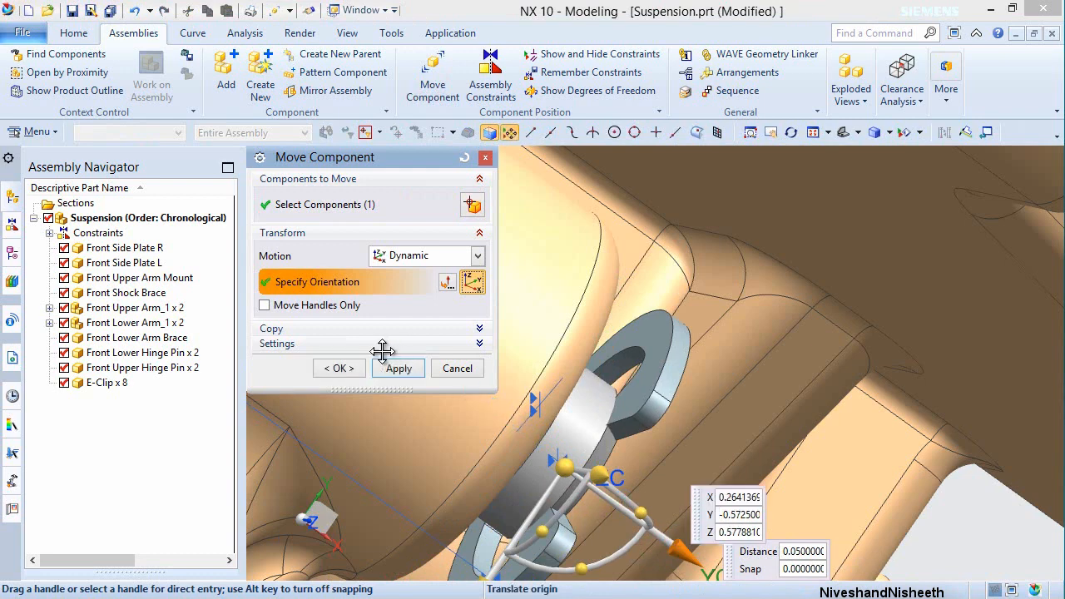
{"action": "left_click", "coordinate": [340, 368]}
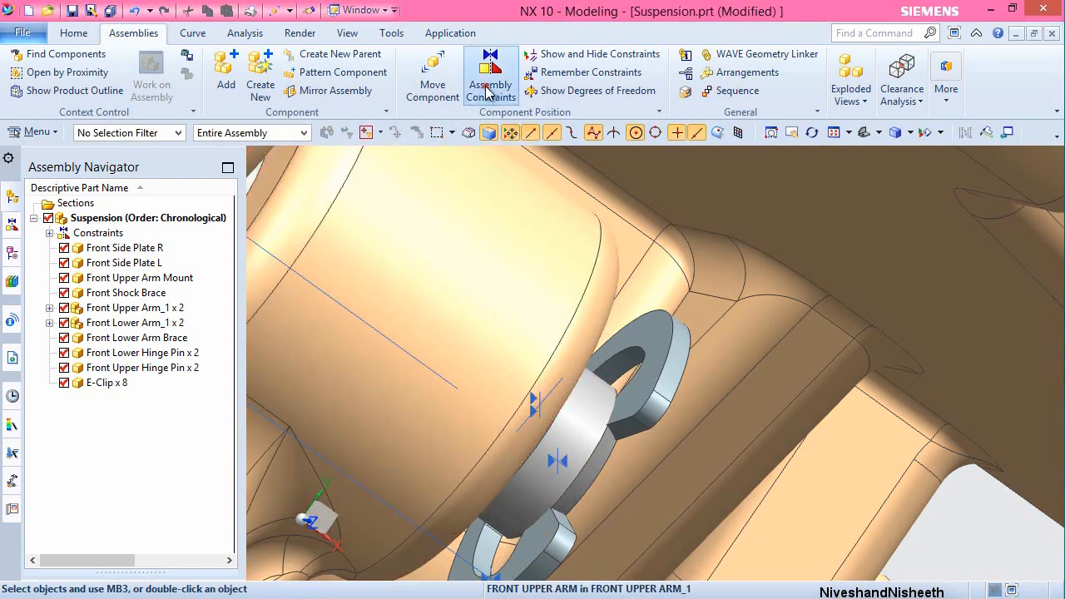
- Add a Touch constraint between the back face of the -Y side upper hinge pin's front E-Clip and the Front Upper Arm's front face
{"action": "left_click", "coordinate": [490, 74]}
{"action": "left_click", "coordinate": [647, 337]}
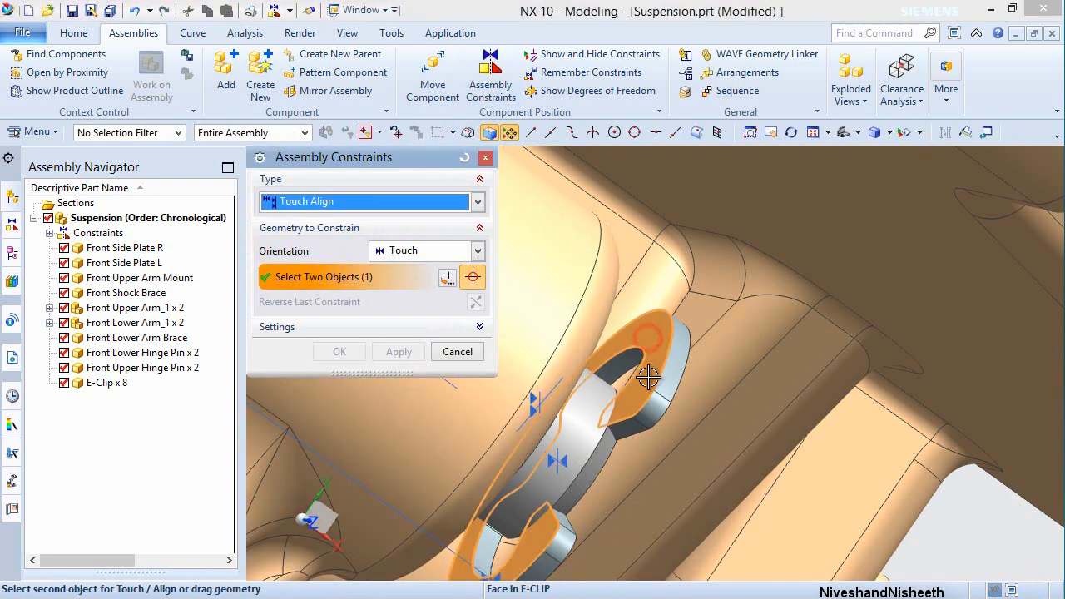
{"action": "middle_click_drag", "start_coordinate": [646, 374], "coordinate": [613, 367]}
{"action": "scroll", "coordinate": [714, 405], "scroll_direction": "down", "scroll_amount": 3}
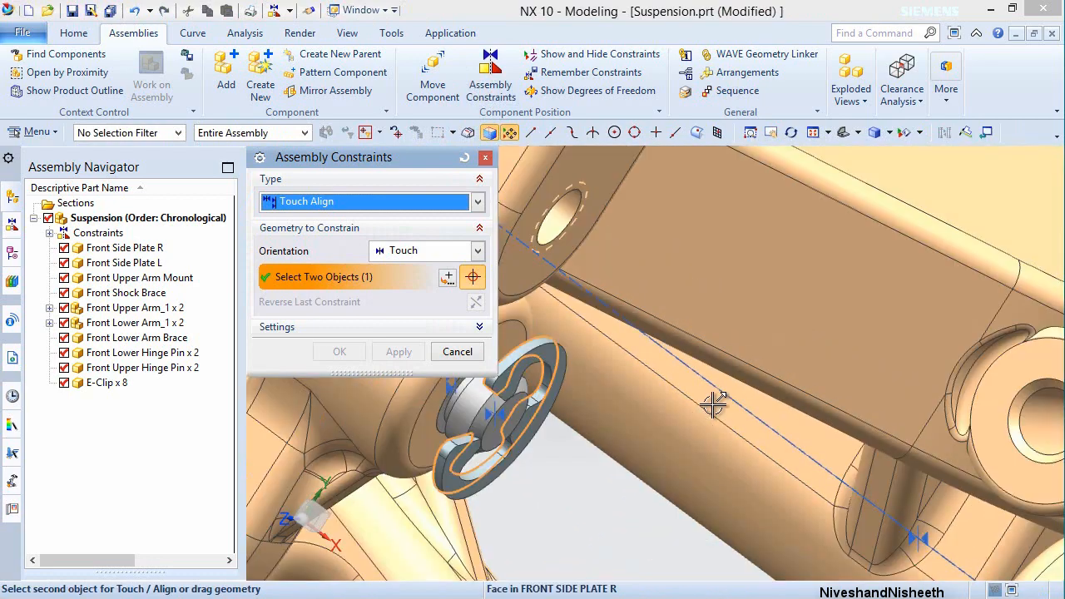
{"action": "left_click", "coordinate": [509, 335]}
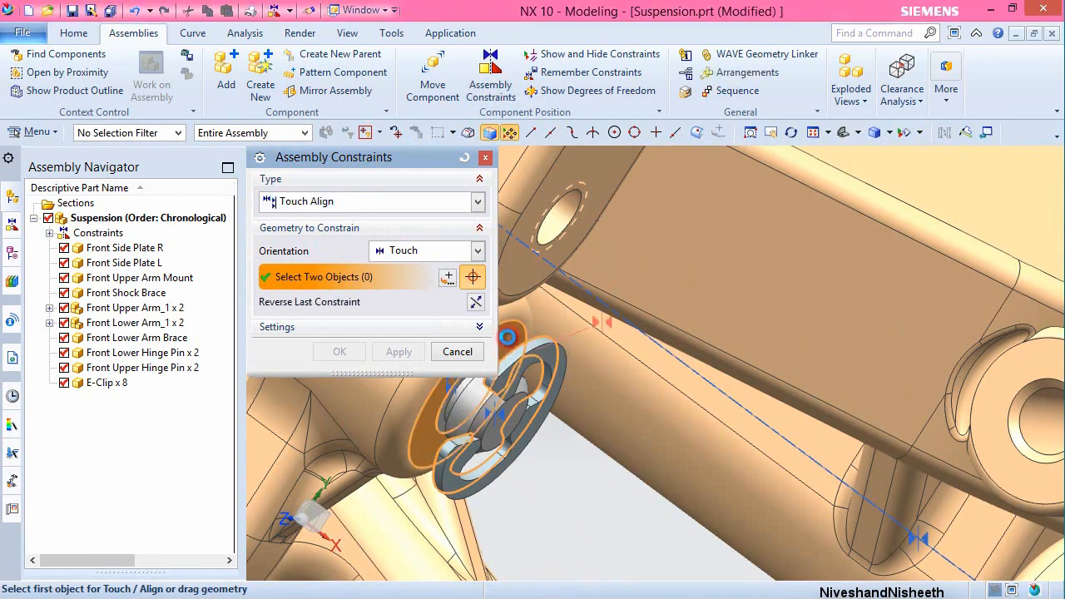
{"action": "left_click", "coordinate": [349, 351]}
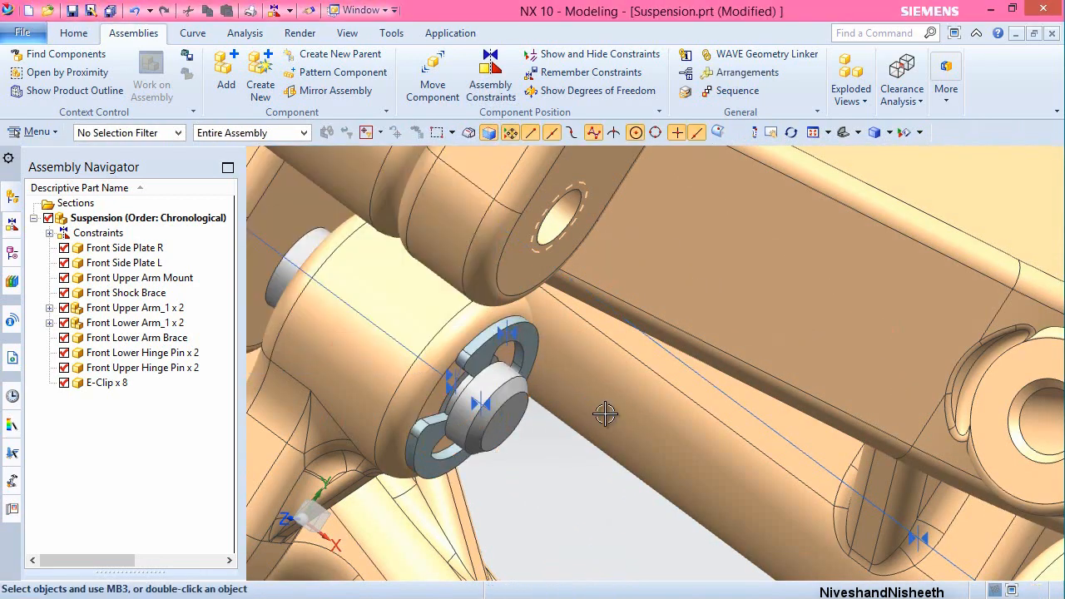
{"action": "scroll", "coordinate": [546, 449], "scroll_direction": "down", "scroll_amount": 3}
{"action": "scroll", "coordinate": [546, 448], "scroll_direction": "down", "scroll_amount": 3}
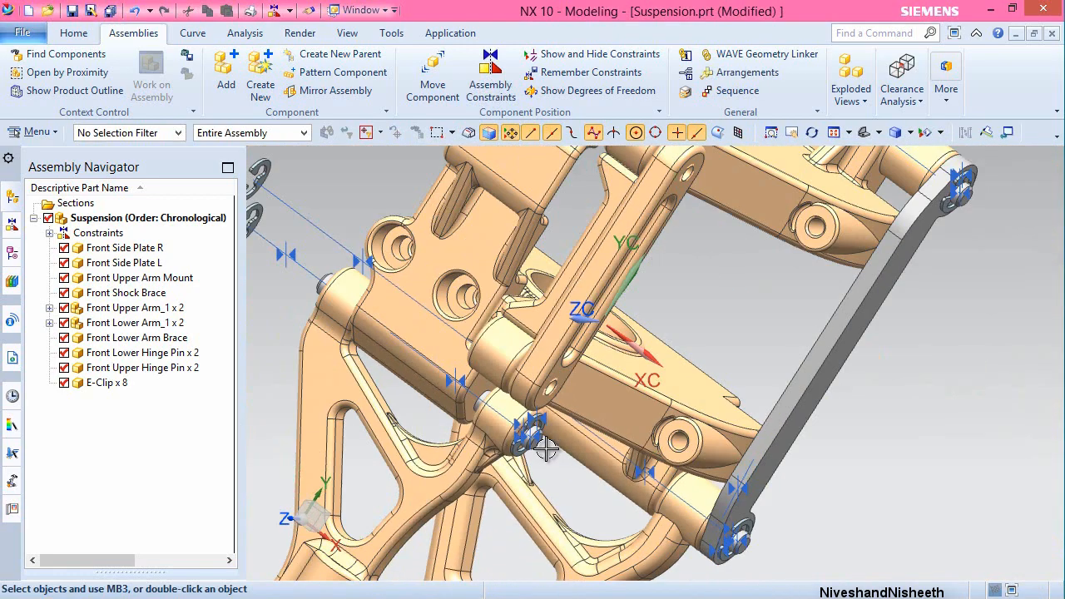
- Hide the +Y side Front Upper Arm to expose the front E-Clip on its hinge pin
{"action": "scroll", "coordinate": [546, 448], "scroll_direction": "down", "scroll_amount": 2}
{"action": "scroll", "coordinate": [647, 414], "scroll_direction": "down", "scroll_amount": 2}
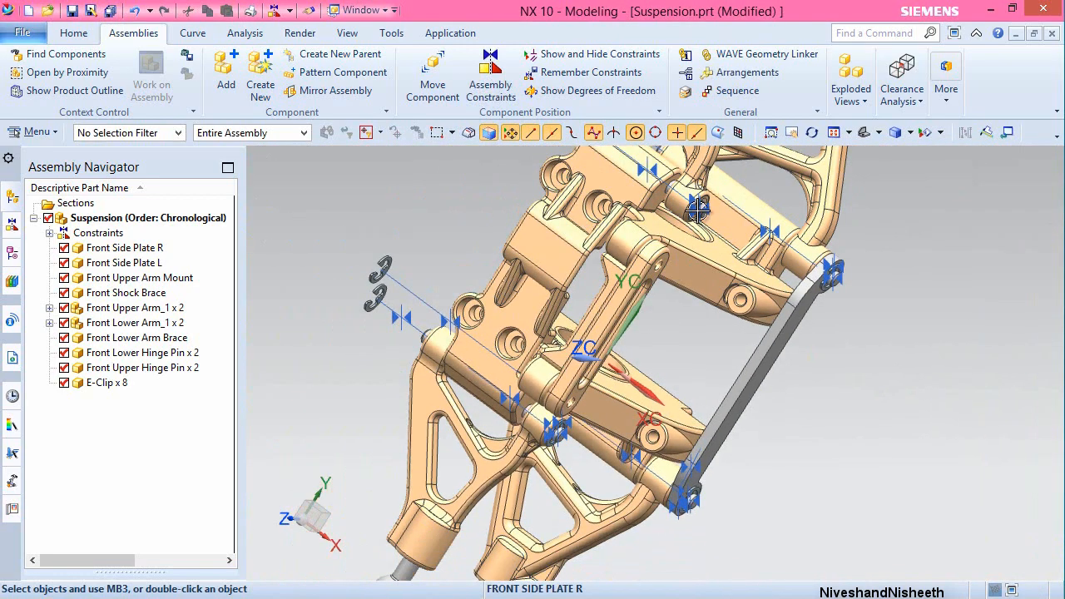
{"action": "scroll", "coordinate": [702, 196], "scroll_direction": "up", "scroll_amount": 5}
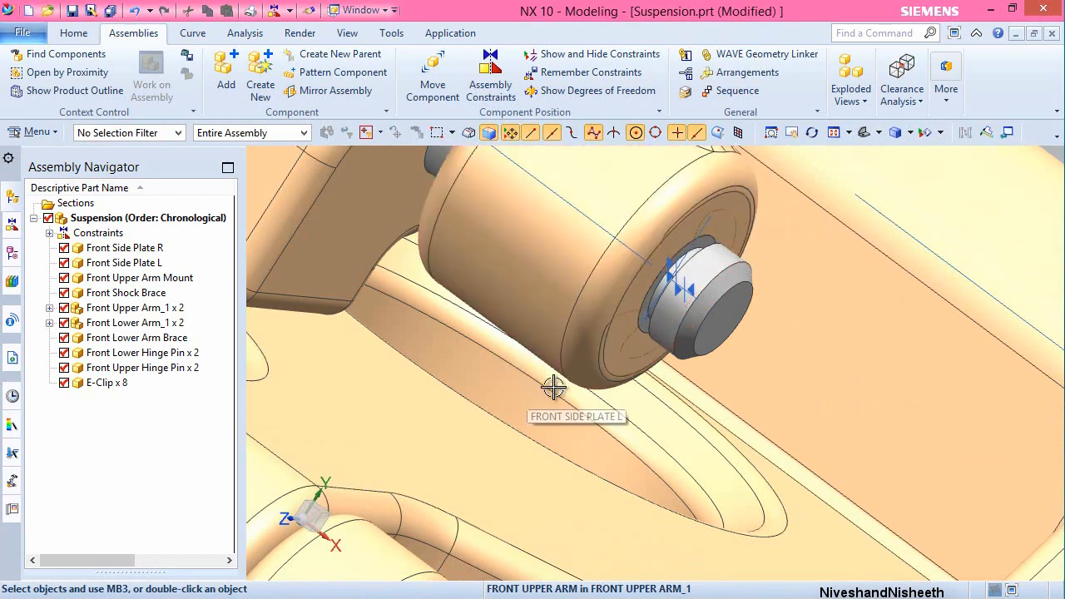
{"action": "scroll", "coordinate": [551, 385], "scroll_direction": "down", "scroll_amount": 3}
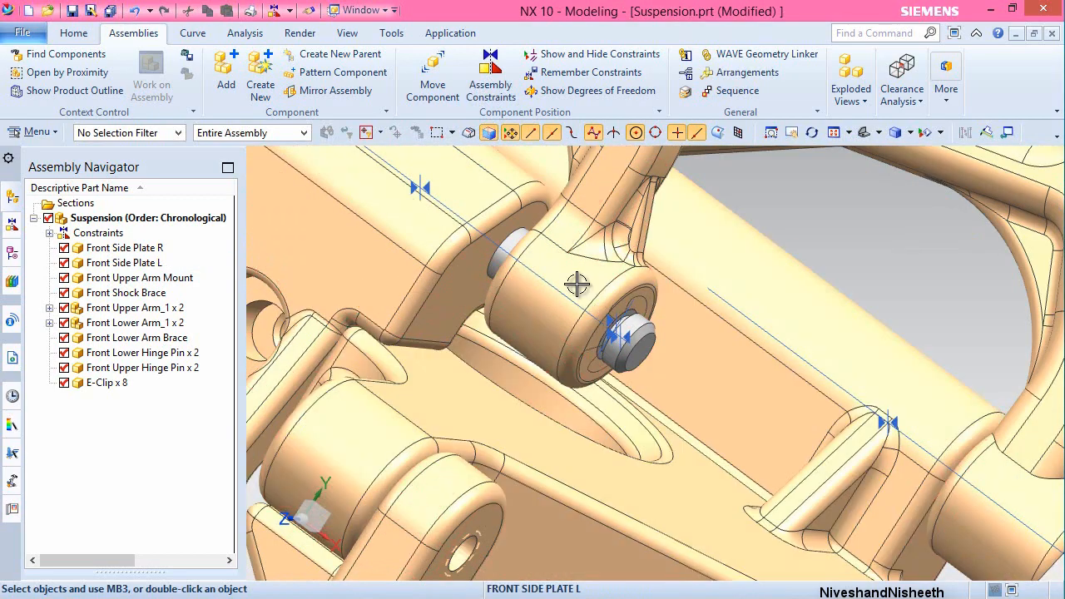
{"action": "scroll", "coordinate": [577, 284], "scroll_direction": "up", "scroll_amount": 3}
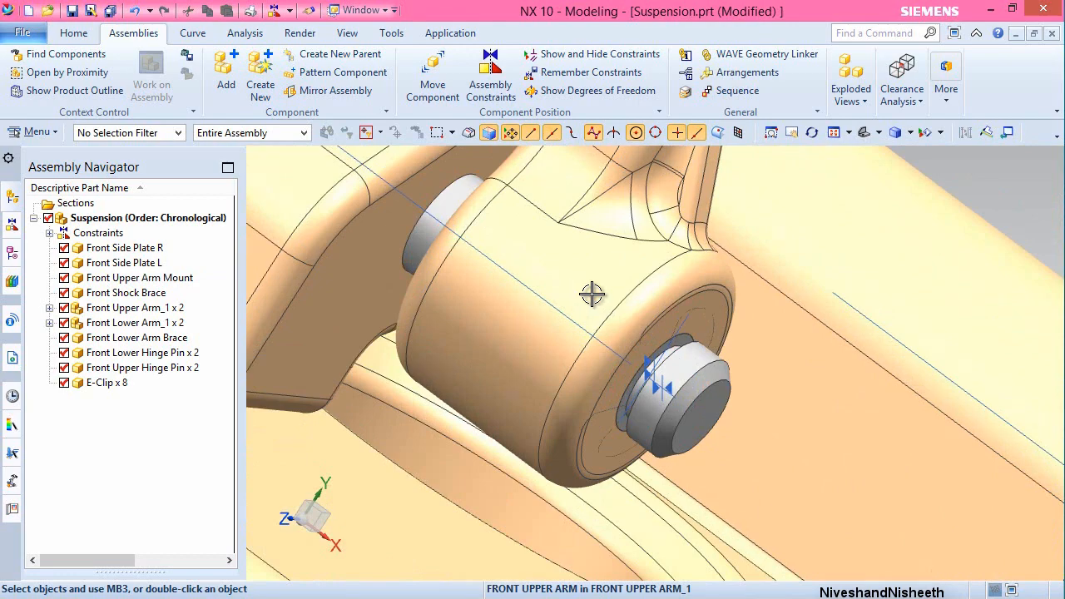
{"action": "left_click", "coordinate": [590, 293]}
{"action": "right_click", "coordinate": [593, 296]}
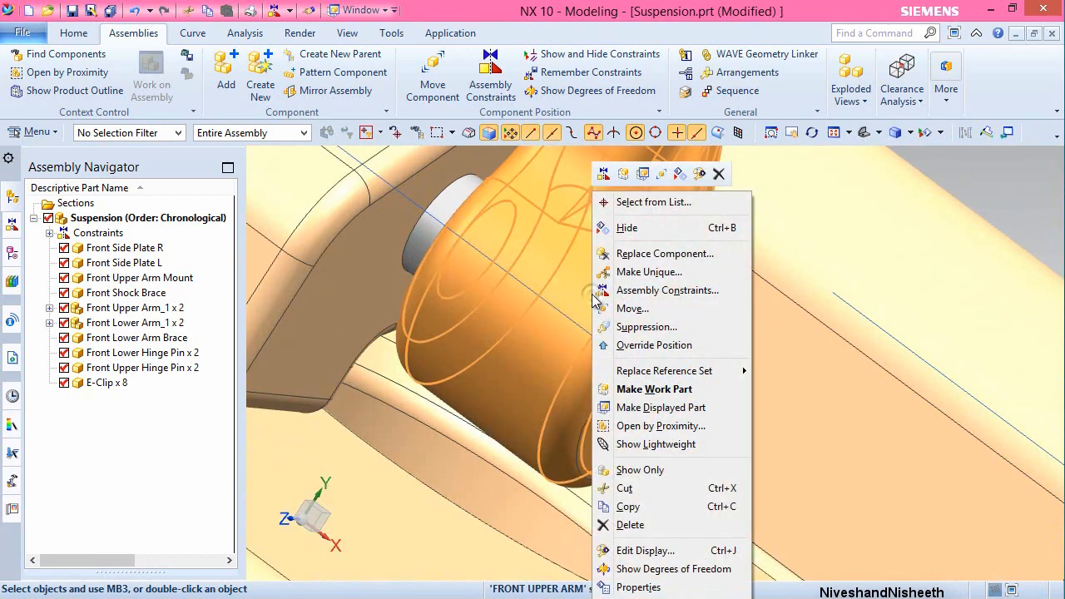
{"action": "left_click", "coordinate": [620, 228]}
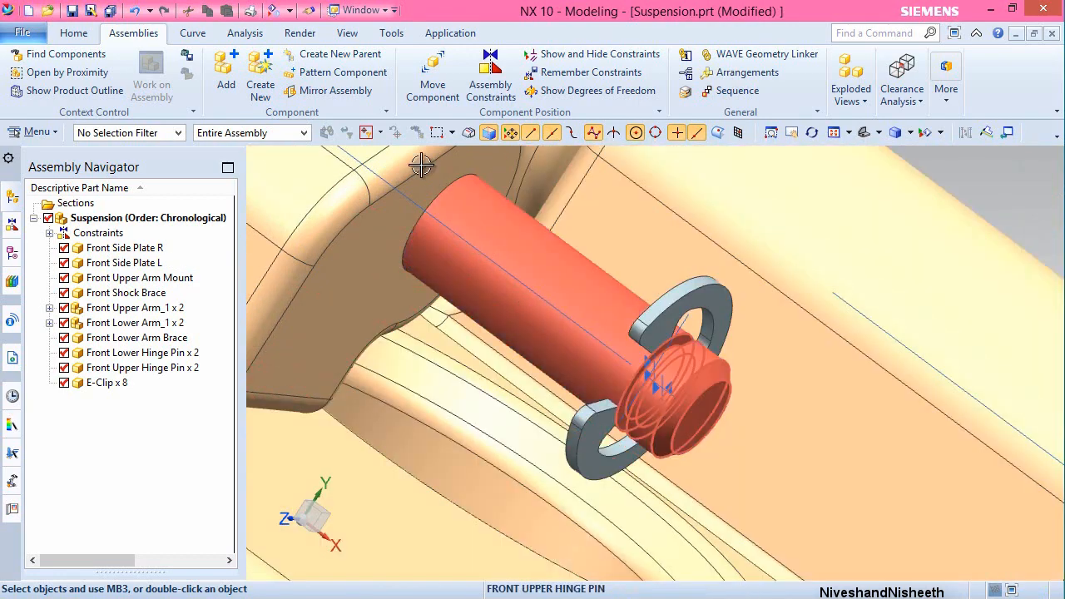
- Move the front E-Clip on the +Y side upper hinge pin along YC until it sits just beyond the pin's front end
{"action": "left_click", "coordinate": [434, 86]}
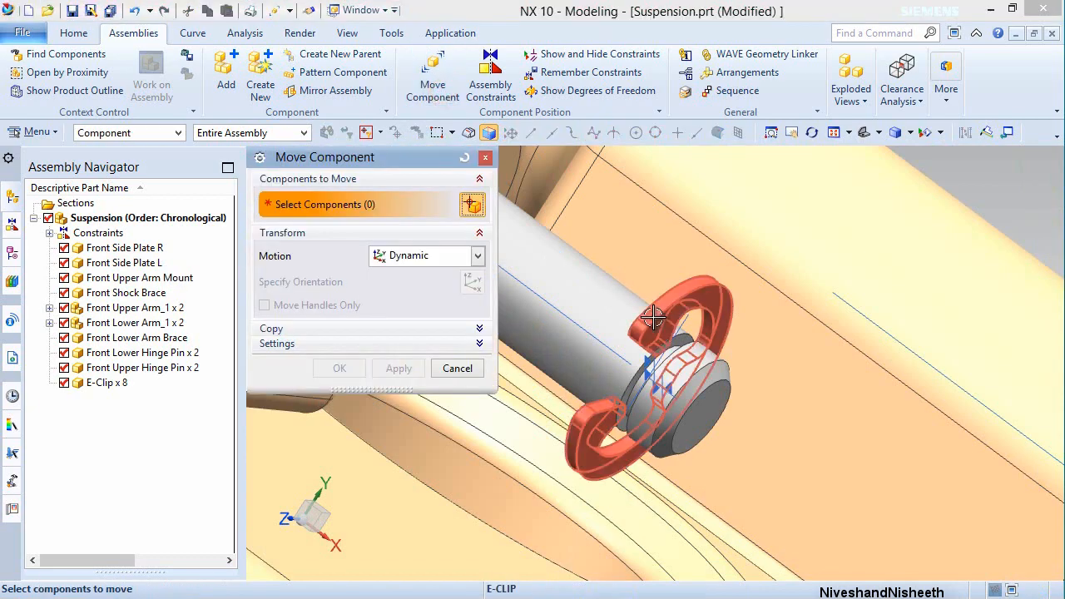
{"action": "left_click", "coordinate": [653, 317]}
{"action": "middle_click", "coordinate": [653, 267]}
{"action": "scroll", "coordinate": [652, 266], "scroll_direction": "down", "scroll_amount": 2}
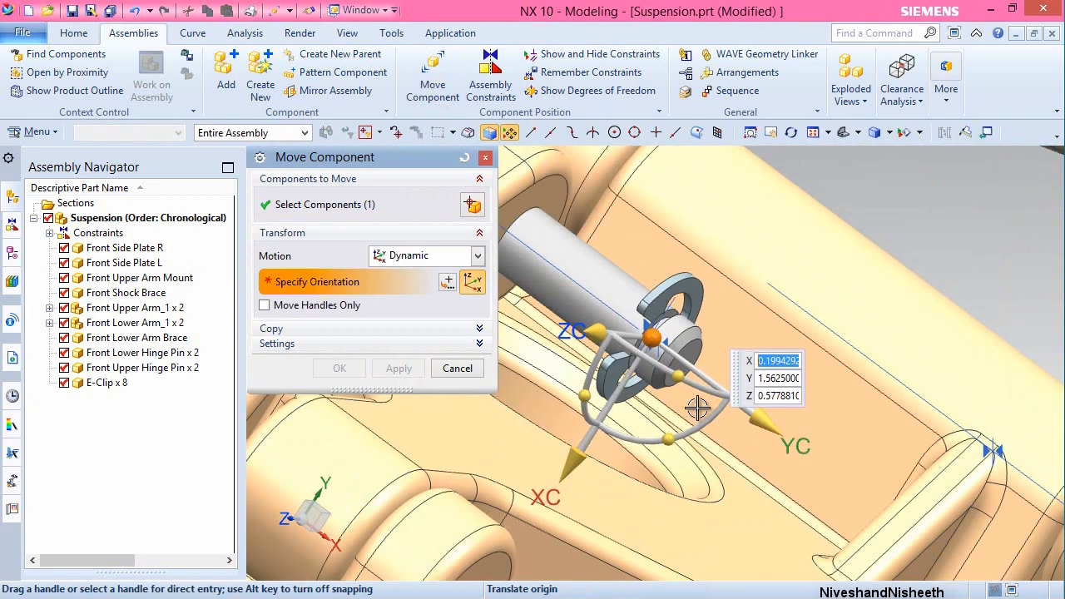
{"action": "left_click_drag", "start_coordinate": [754, 423], "coordinate": [824, 470]}
{"action": "left_click", "coordinate": [339, 369]}
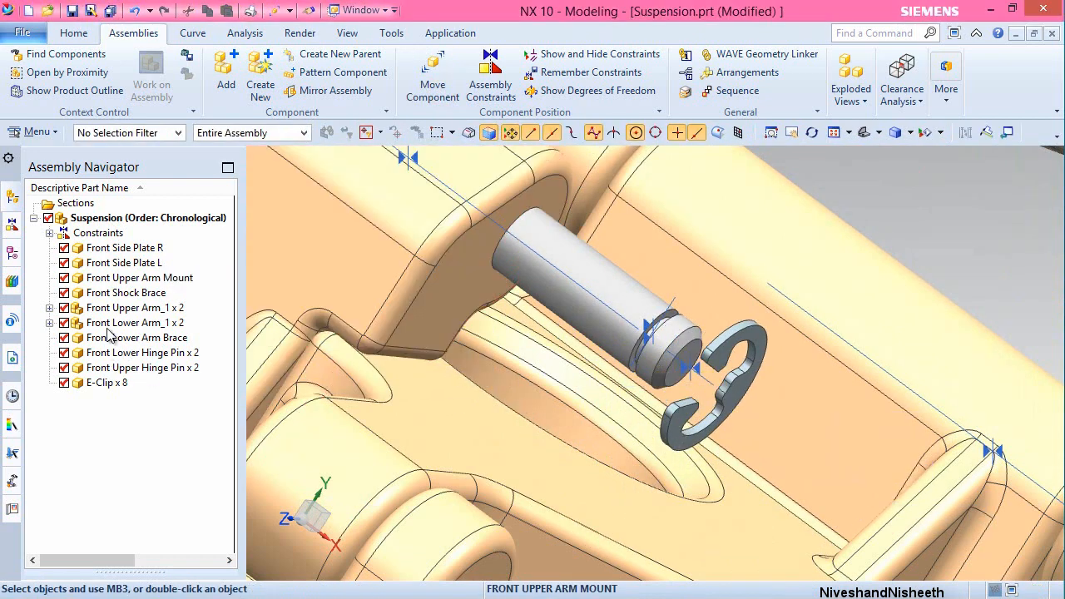
- Show the hidden Front Upper Arm component of Front Upper Arm_1 again
{"action": "left_click", "coordinate": [51, 324]}
{"action": "left_click", "coordinate": [50, 323]}
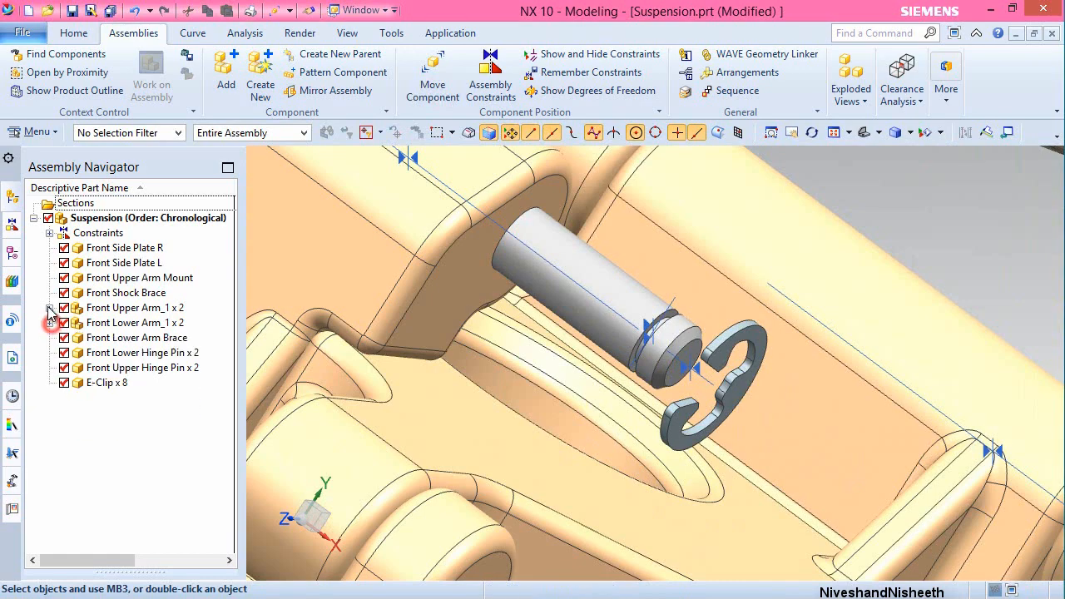
{"action": "left_click", "coordinate": [50, 308]}
{"action": "left_click", "coordinate": [90, 337]}
{"action": "right_click", "coordinate": [96, 337]}
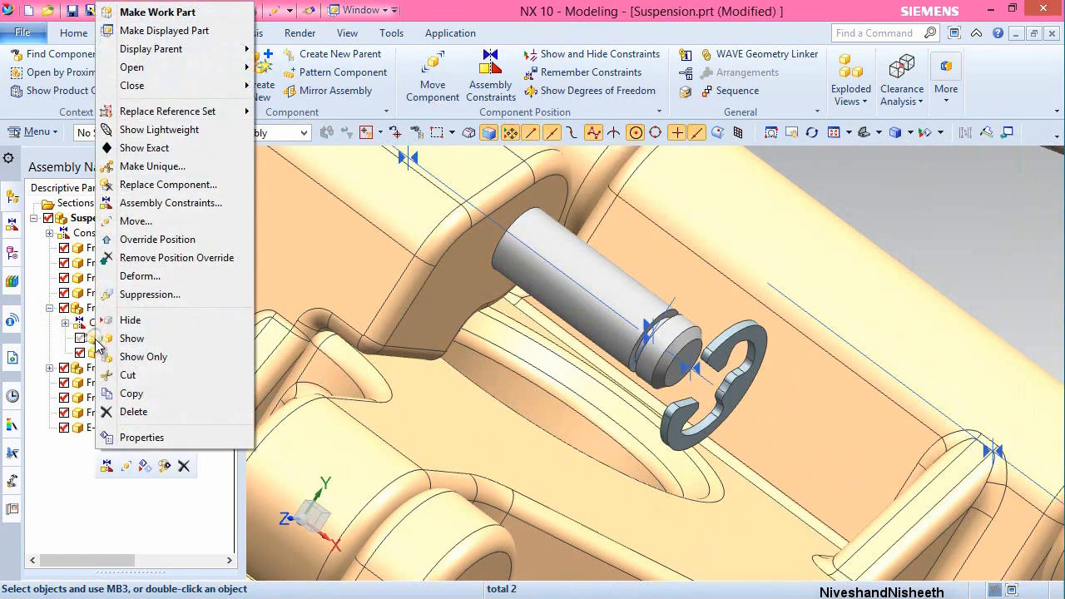
{"action": "left_click", "coordinate": [146, 339]}
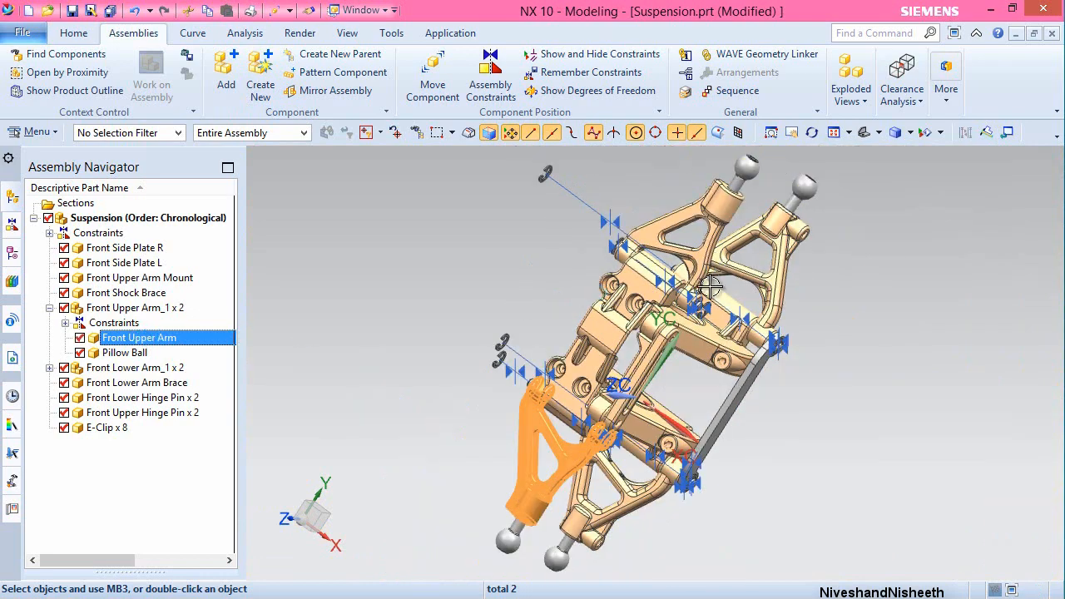
- Add a Touch constraint between the +Y side Front Upper Arm's front face and the back face of its hinge pin's front E-Clip
{"action": "scroll", "coordinate": [709, 285], "scroll_direction": "up", "scroll_amount": 5}
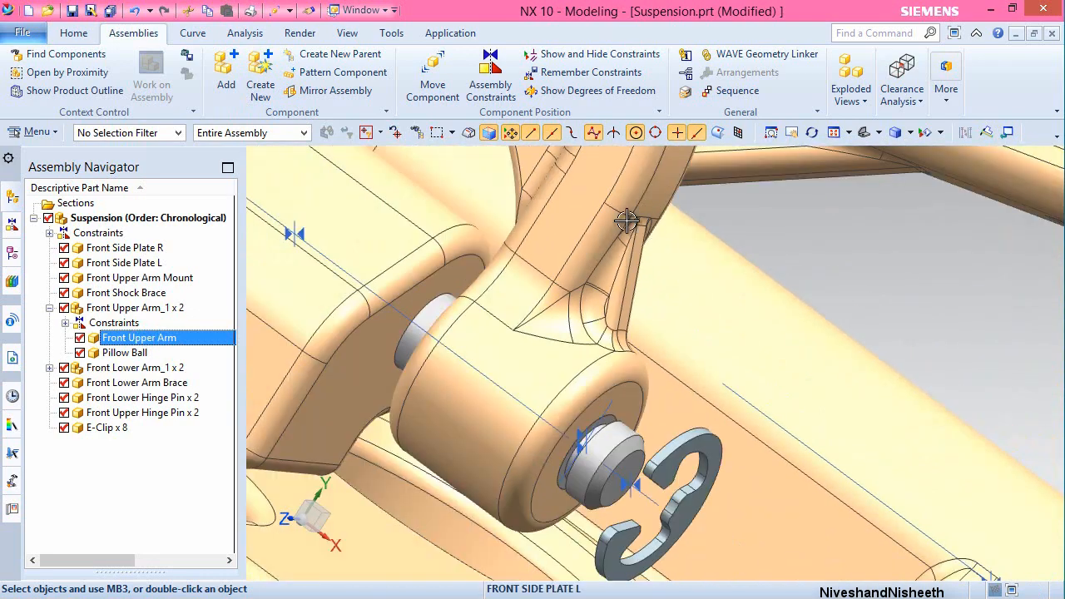
{"action": "left_click", "coordinate": [491, 77]}
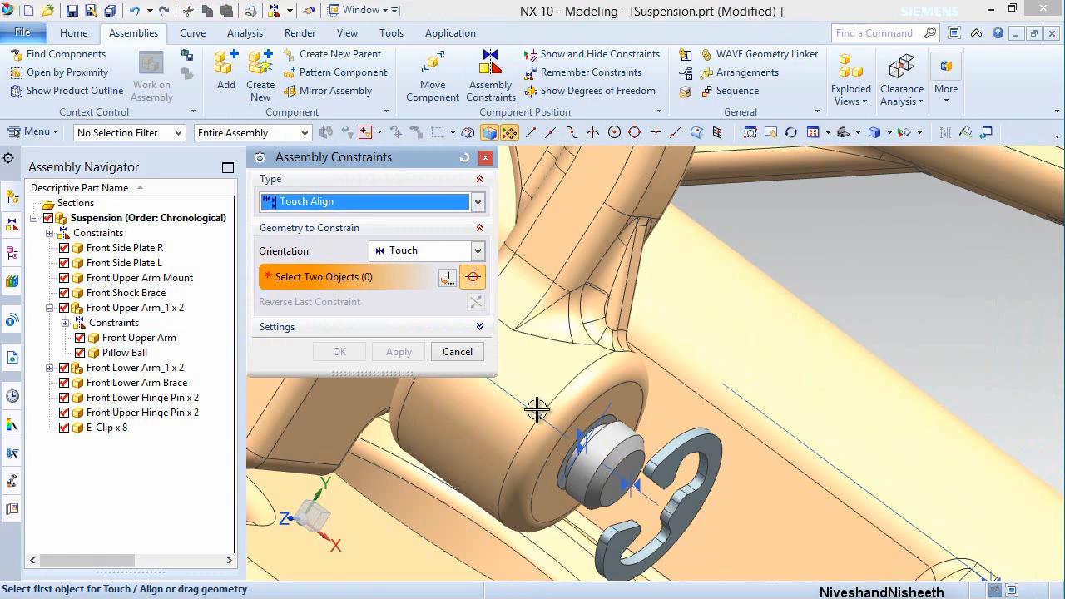
{"action": "left_click", "coordinate": [632, 403]}
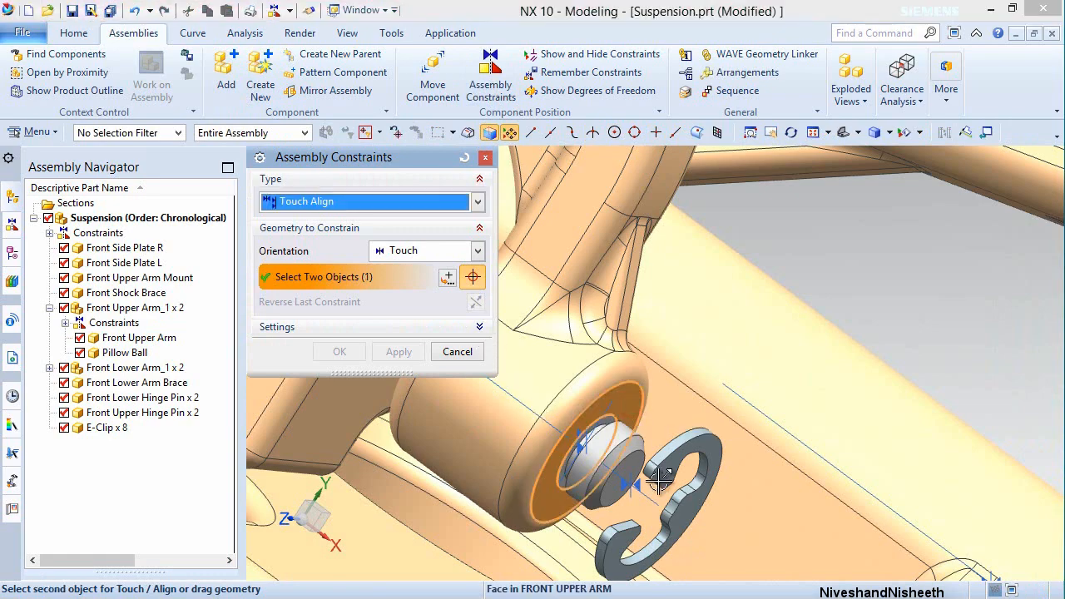
{"action": "middle_click_drag", "start_coordinate": [660, 488], "coordinate": [705, 486]}
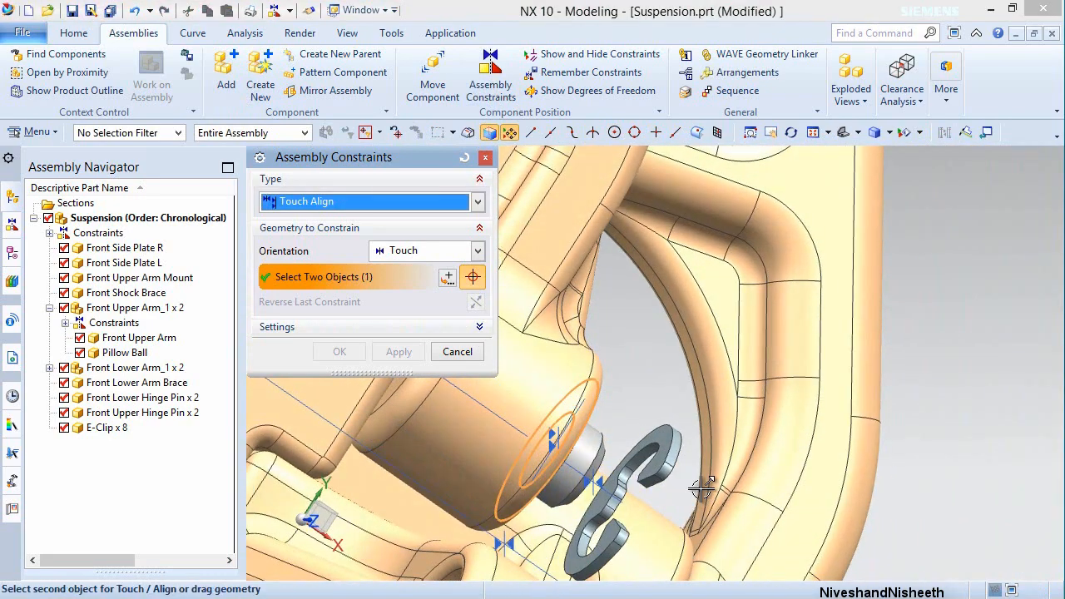
{"action": "scroll", "coordinate": [670, 464], "scroll_direction": "up", "scroll_amount": 3}
{"action": "left_click", "coordinate": [645, 431]}
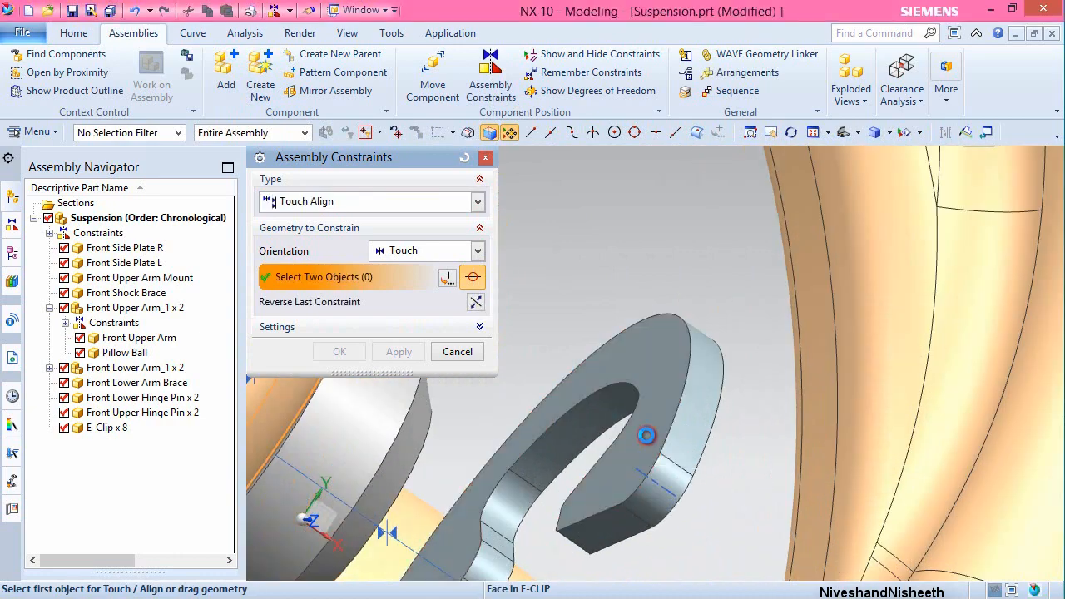
{"action": "left_click", "coordinate": [340, 352]}
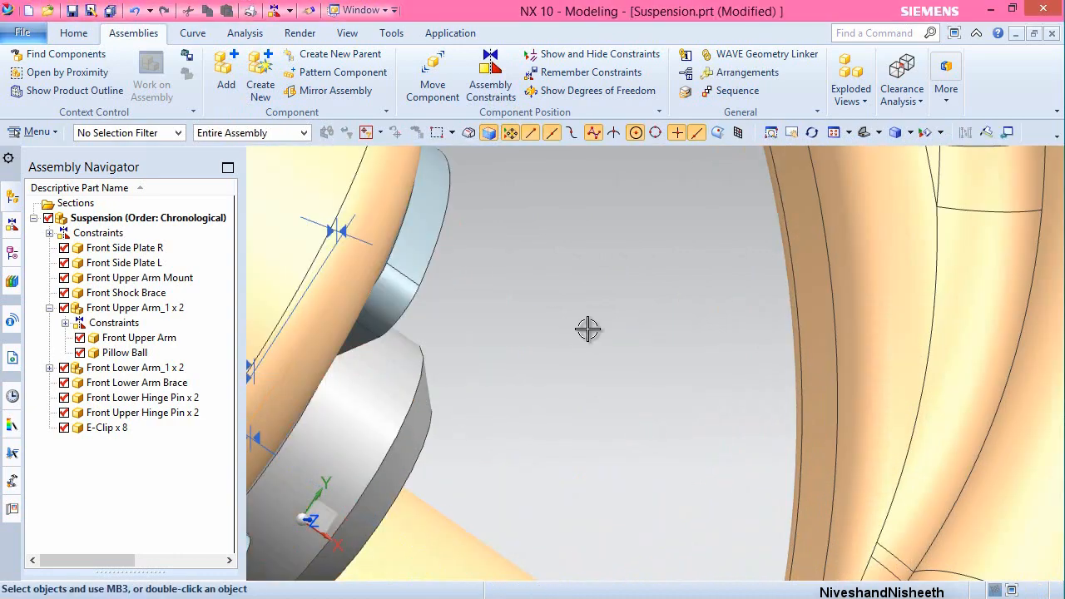
- Add a Touch constraint between the back face of the -Y side lower arm's rear boss and the front face of that hinge pin's rear E-Clip
{"action": "key", "text": "ctrl+f"}
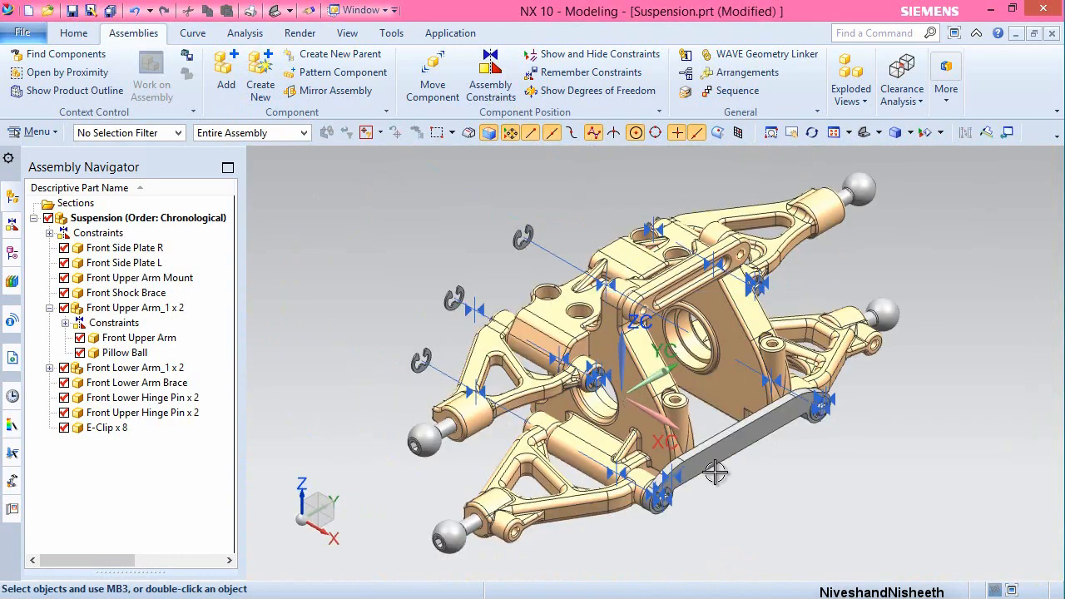
{"action": "scroll", "coordinate": [749, 282], "scroll_direction": "up", "scroll_amount": 5}
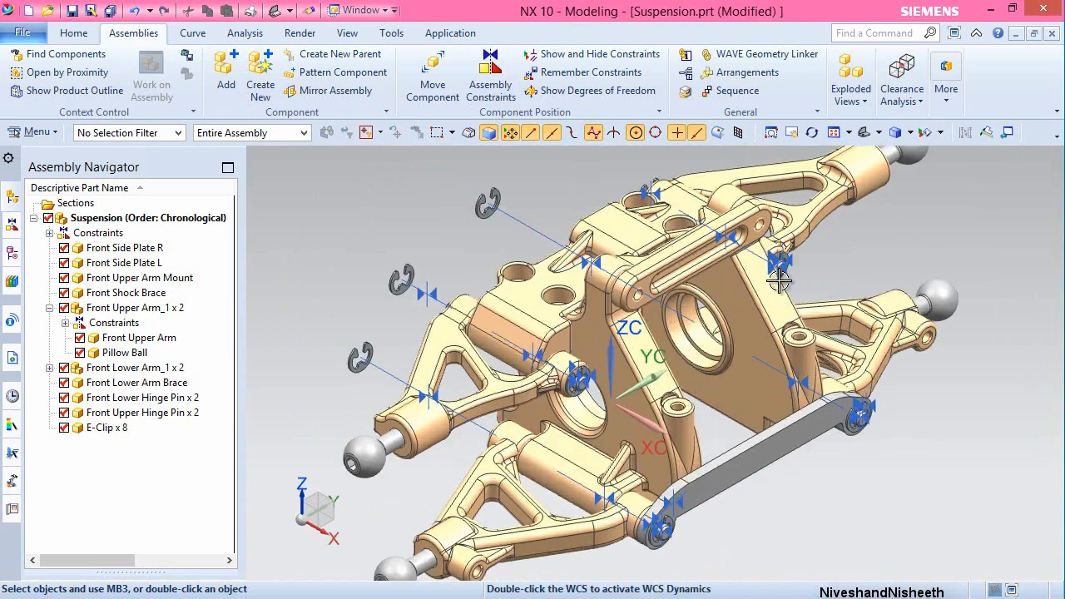
{"action": "scroll", "coordinate": [850, 253], "scroll_direction": "down", "scroll_amount": 4}
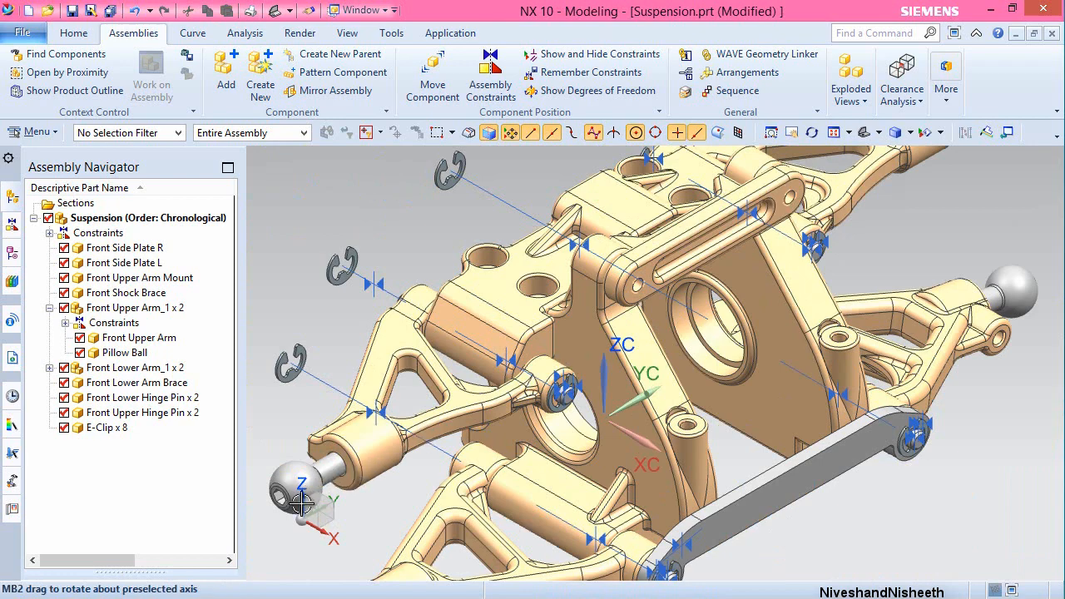
{"action": "left_click", "coordinate": [316, 508]}
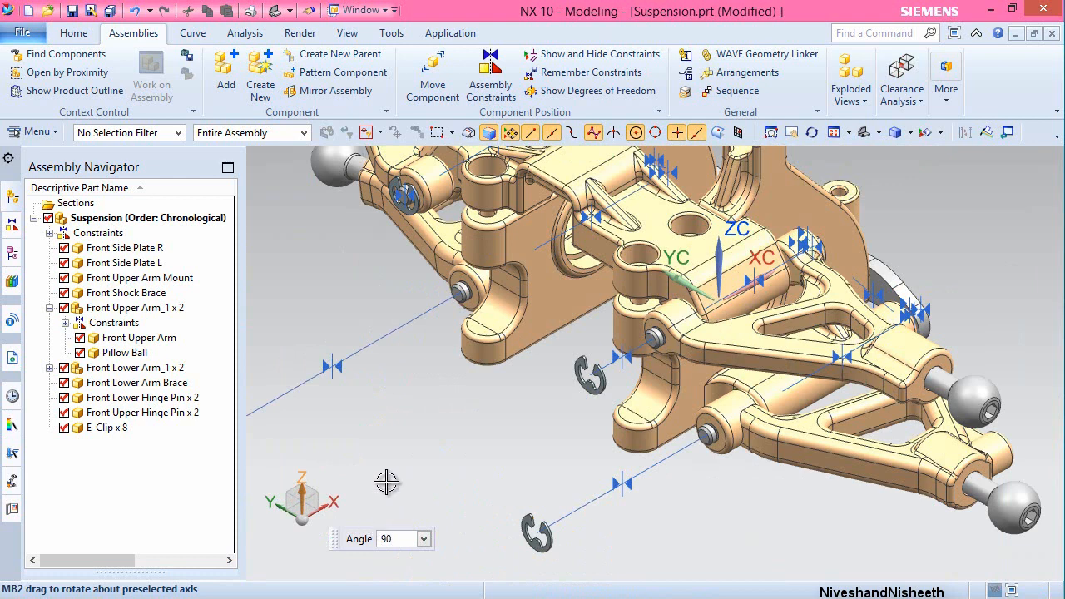
{"action": "key", "text": "Escape"}
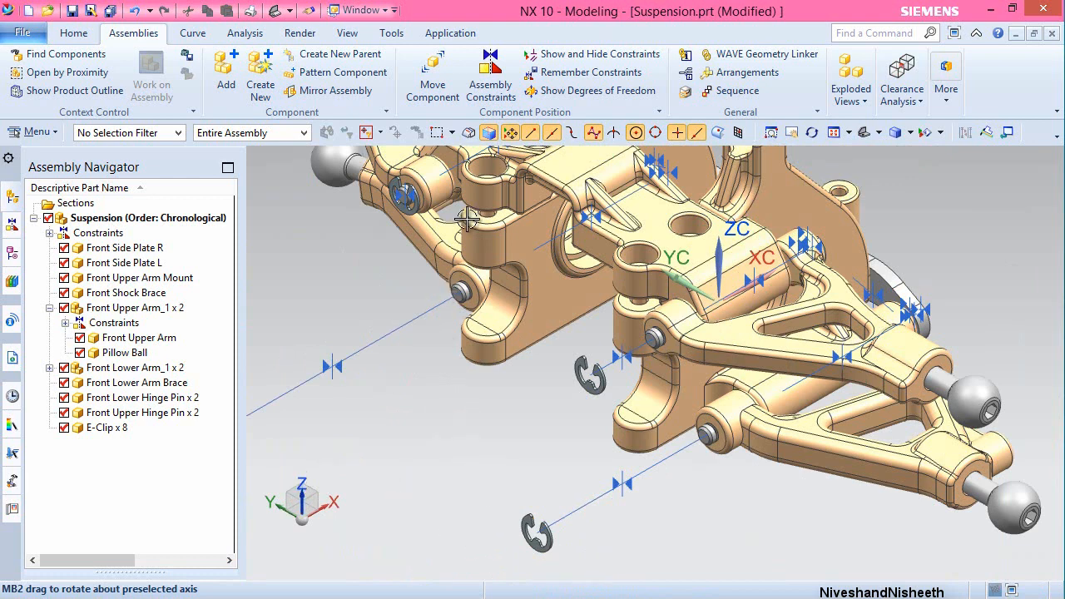
{"action": "left_click", "coordinate": [487, 93]}
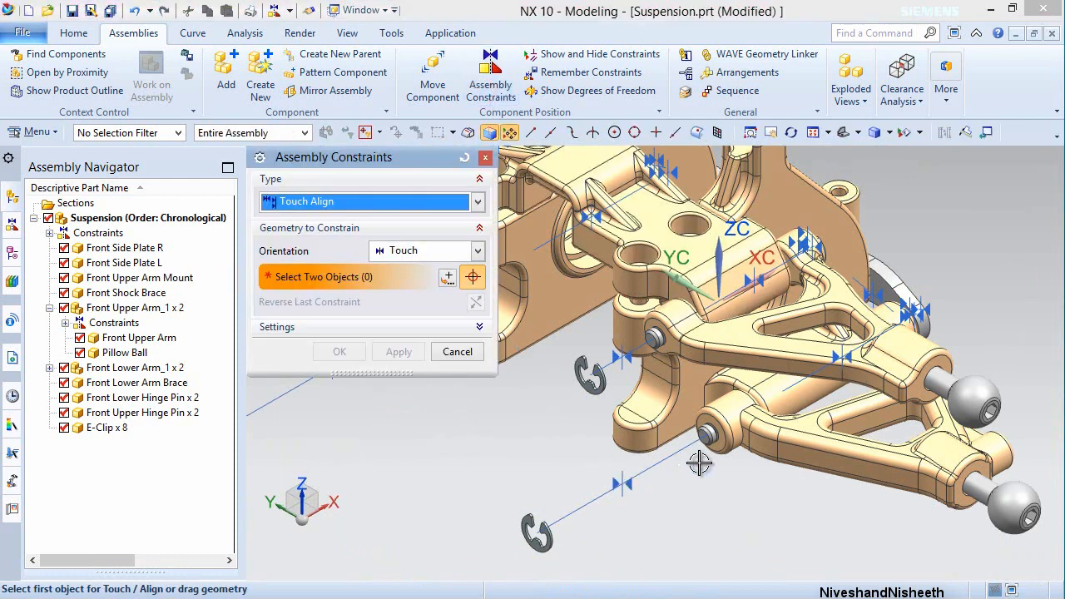
{"action": "scroll", "coordinate": [715, 443], "scroll_direction": "up", "scroll_amount": 3}
{"action": "scroll", "coordinate": [715, 444], "scroll_direction": "up", "scroll_amount": 3}
{"action": "left_click", "coordinate": [821, 364]}
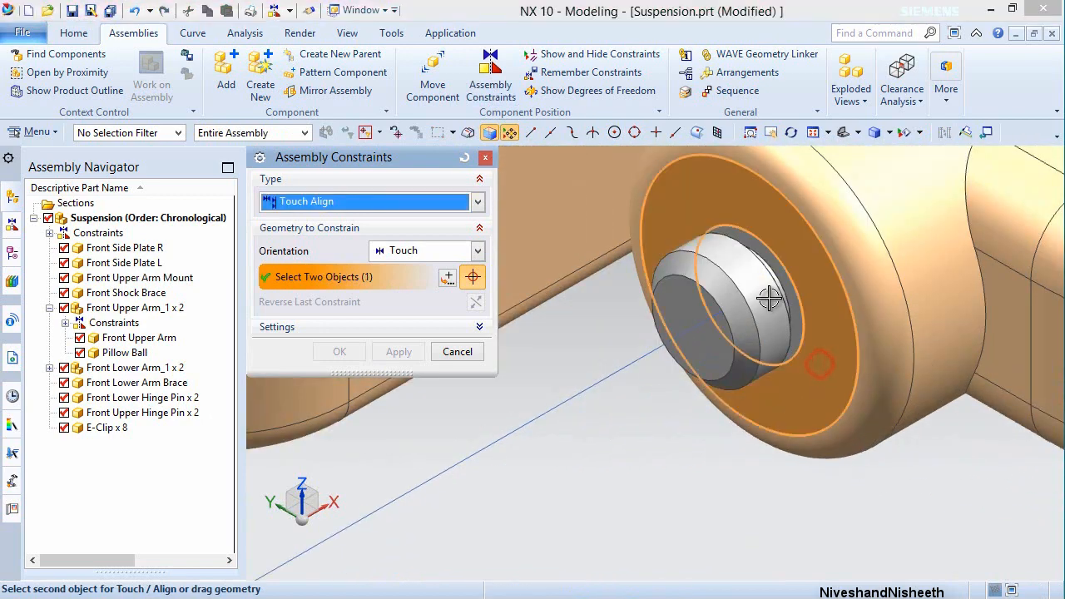
{"action": "scroll", "coordinate": [770, 298], "scroll_direction": "down", "scroll_amount": 4}
{"action": "scroll", "coordinate": [758, 302], "scroll_direction": "down", "scroll_amount": 3}
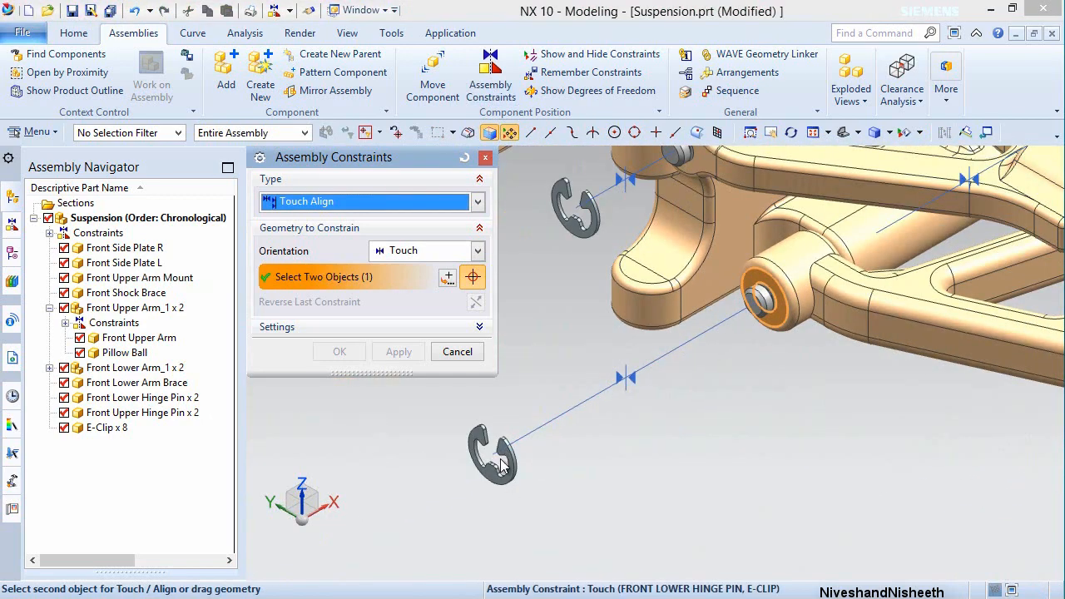
{"action": "middle_click_drag", "start_coordinate": [502, 466], "coordinate": [425, 472]}
{"action": "scroll", "coordinate": [476, 495], "scroll_direction": "up", "scroll_amount": 5}
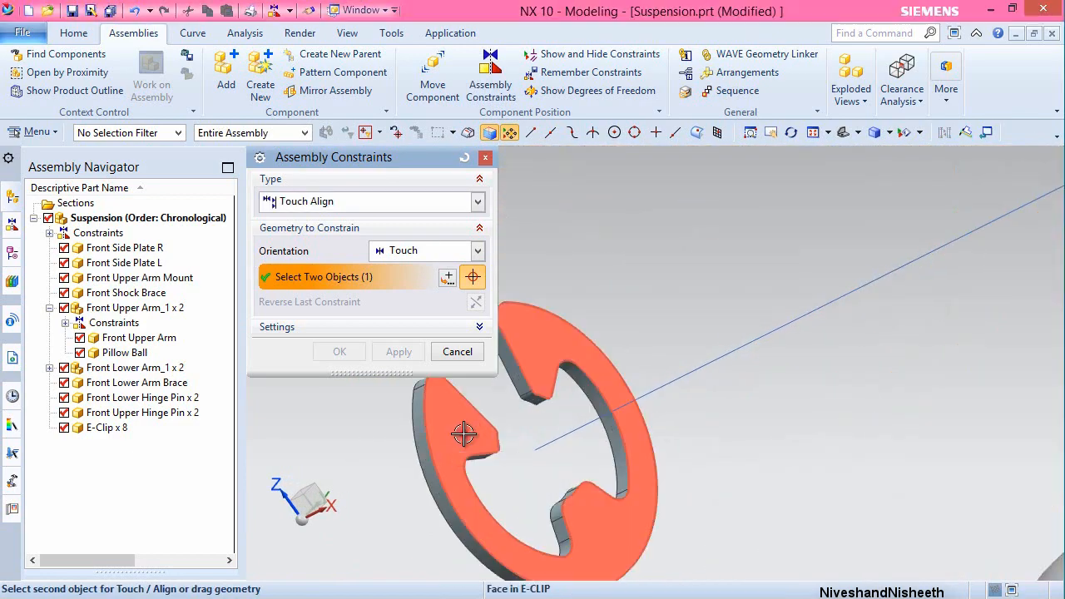
{"action": "left_click", "coordinate": [464, 433]}
{"action": "left_click", "coordinate": [399, 351]}
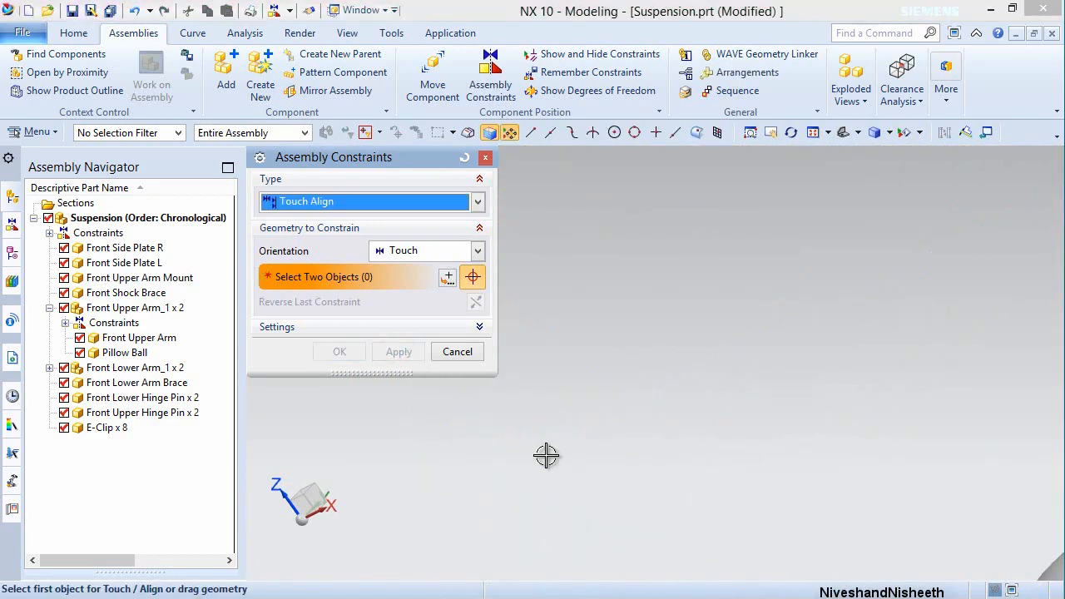
- Add a Touch constraint between the -Y side Front Upper Arm's rear boss face and the facing side of its hinge pin's rear E-Clip
{"action": "scroll", "coordinate": [546, 455], "scroll_direction": "down", "scroll_amount": 5}
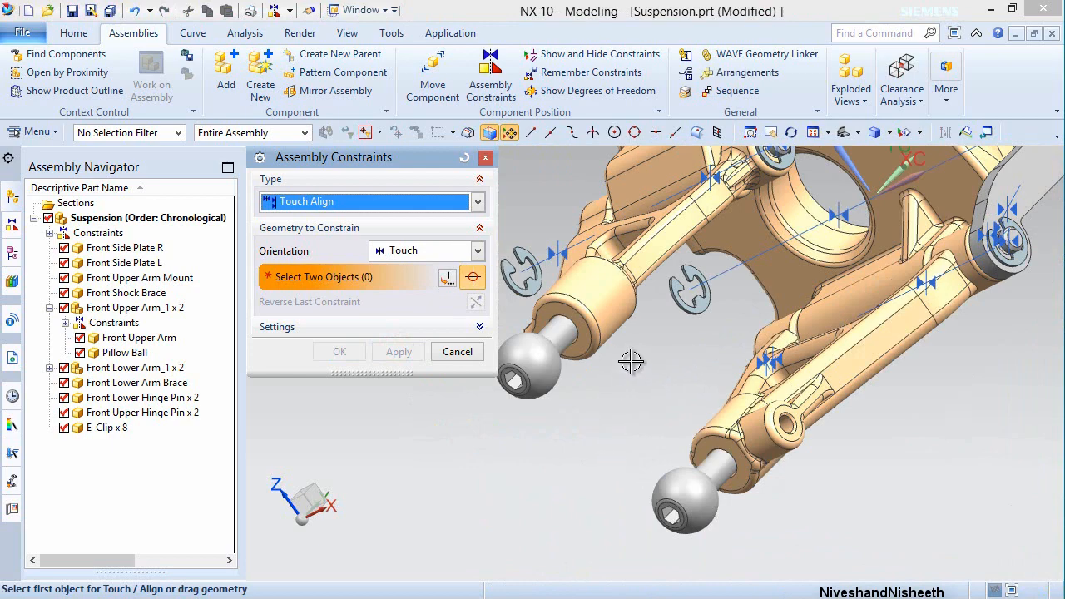
{"action": "middle_click_drag", "start_coordinate": [644, 396], "coordinate": [718, 384]}
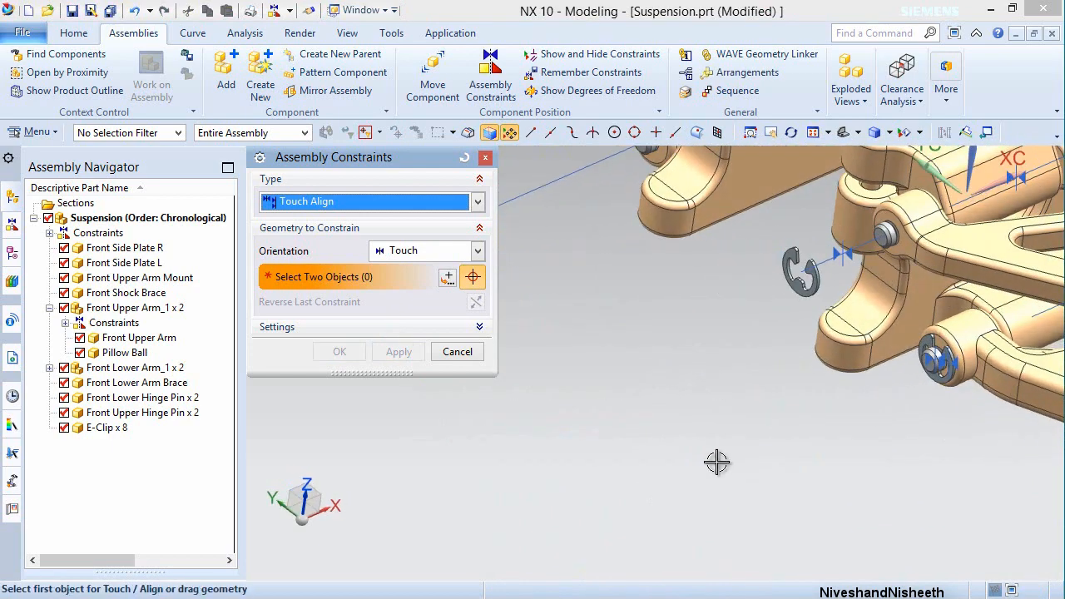
{"action": "scroll", "coordinate": [716, 462], "scroll_direction": "down", "scroll_amount": 5}
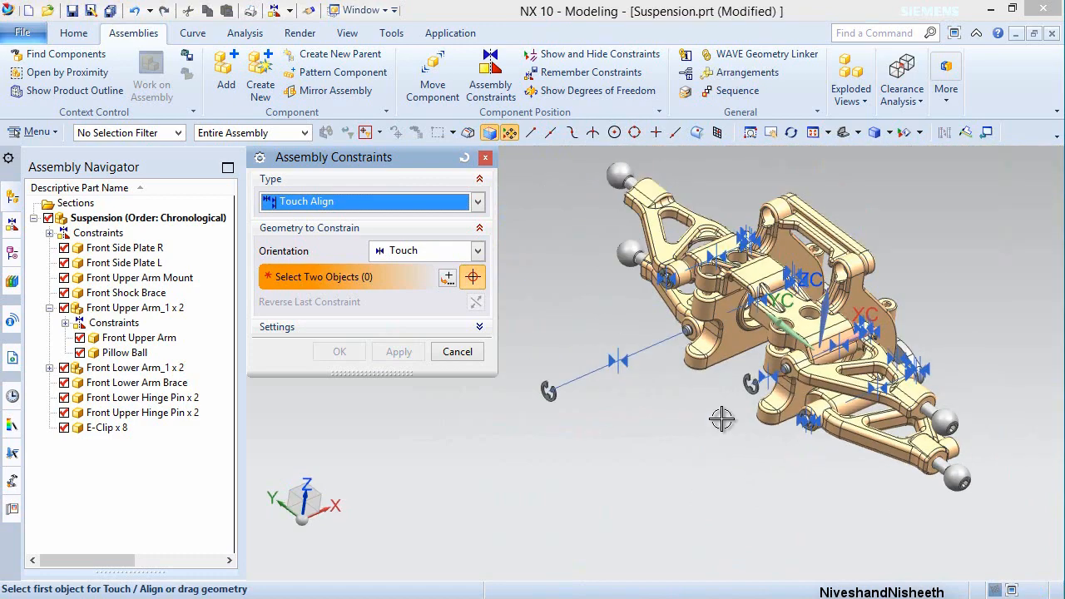
{"action": "scroll", "coordinate": [762, 367], "scroll_direction": "up", "scroll_amount": 8}
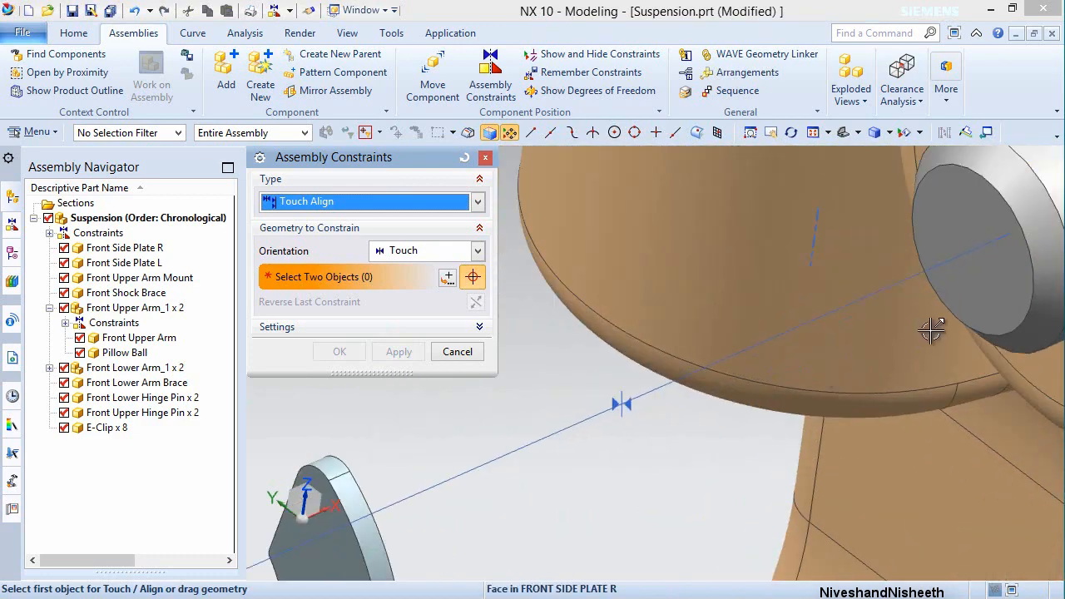
{"action": "left_click", "coordinate": [1015, 349]}
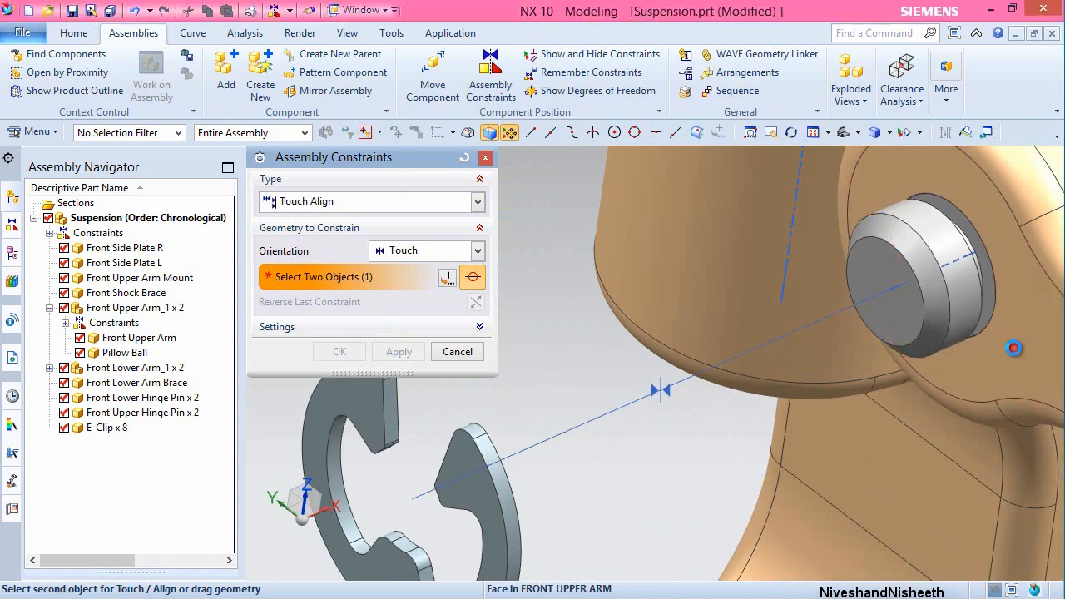
{"action": "scroll", "coordinate": [803, 349], "scroll_direction": "down", "scroll_amount": 3}
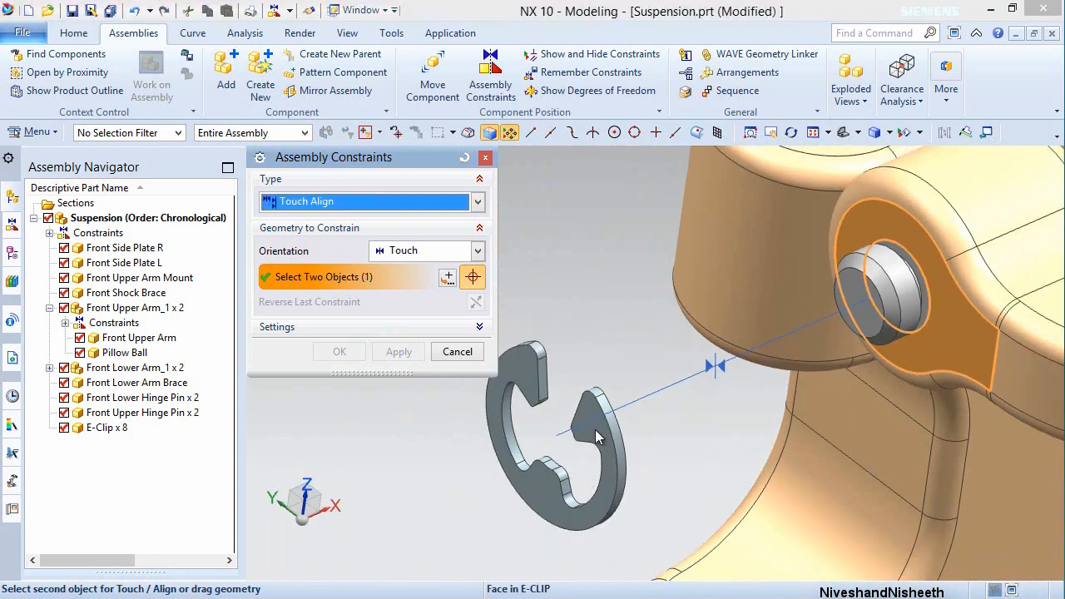
{"action": "middle_click_drag", "start_coordinate": [587, 436], "coordinate": [563, 436]}
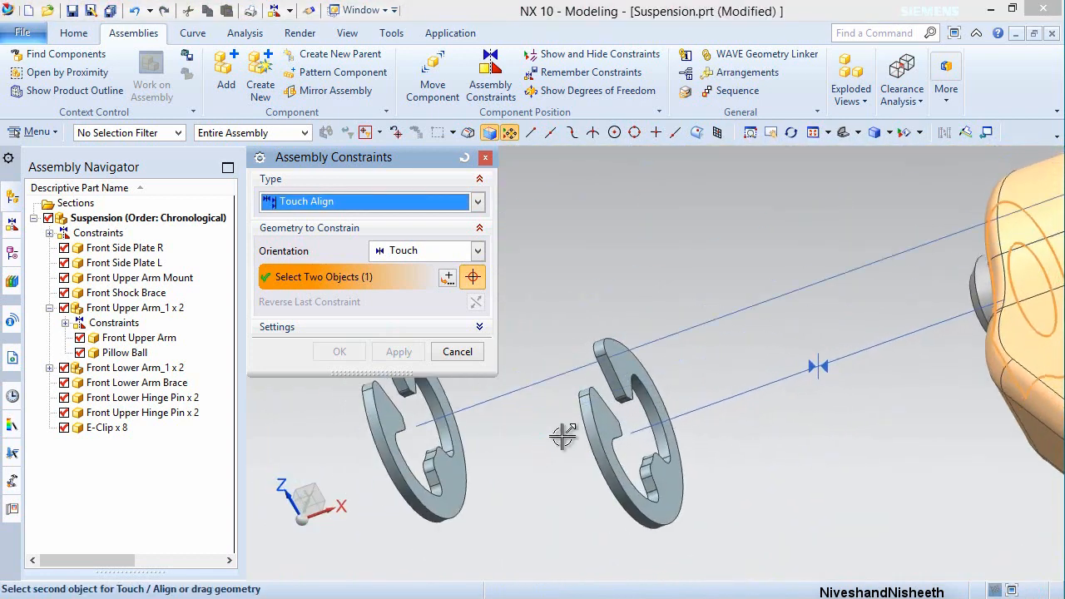
{"action": "left_click", "coordinate": [600, 422]}
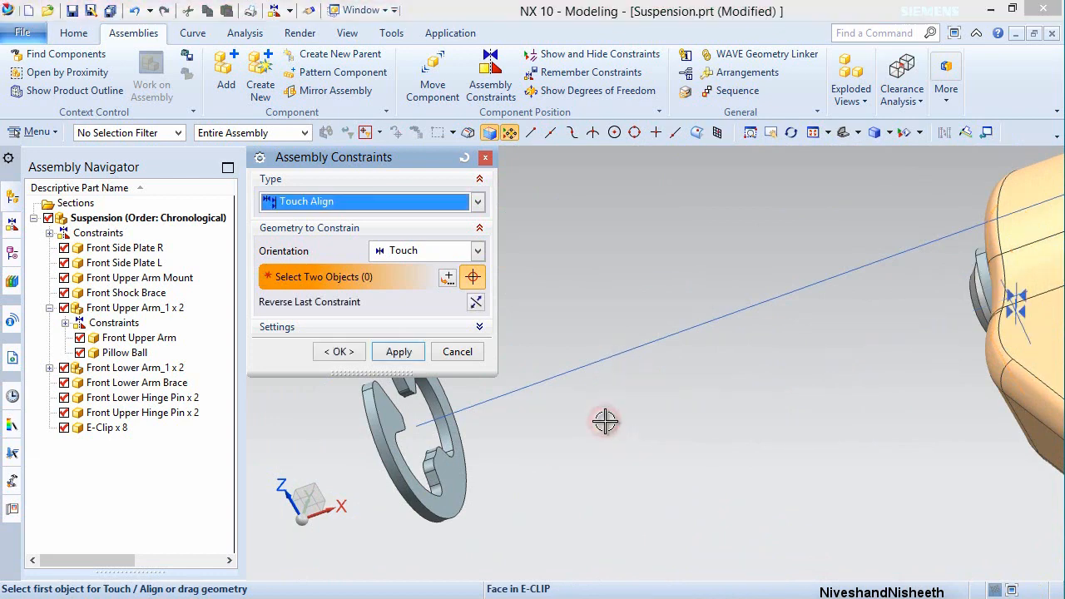
{"action": "left_click", "coordinate": [397, 352]}
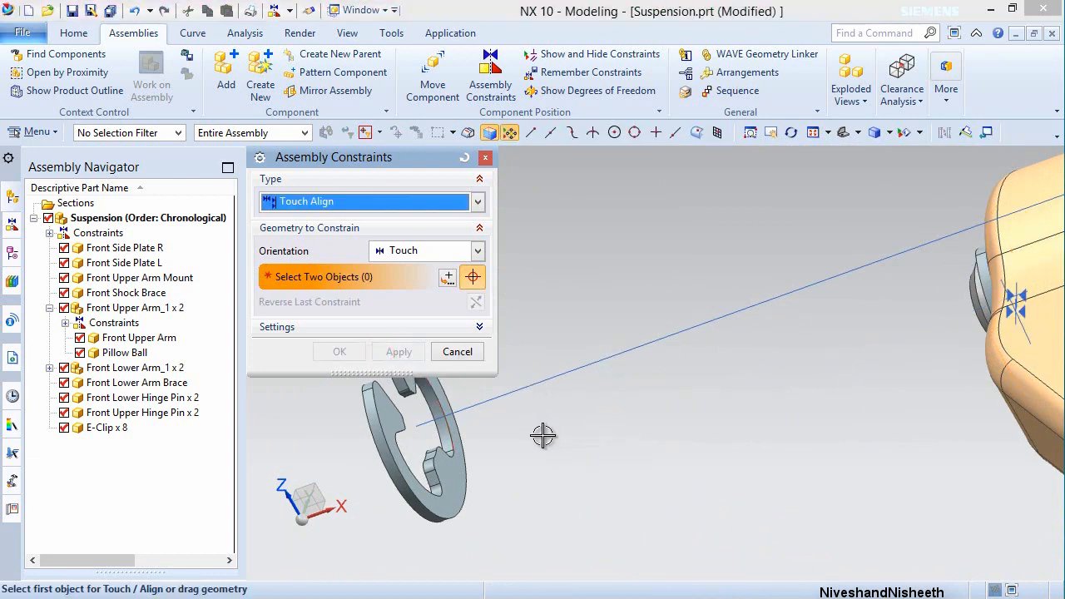
- Add a Touch constraint between the +Y side Front Lower Arm's rear boss face and the front face of its hinge pin's rear E-Clip
{"action": "scroll", "coordinate": [545, 432], "scroll_direction": "down", "scroll_amount": 5}
{"action": "mouse_move", "coordinate": [551, 428]}
{"action": "middle_mouse_down"}
{"action": "mouse_move", "coordinate": [609, 424]}
{"action": "mouse_move", "coordinate": [556, 427]}
{"action": "middle_mouse_up"}
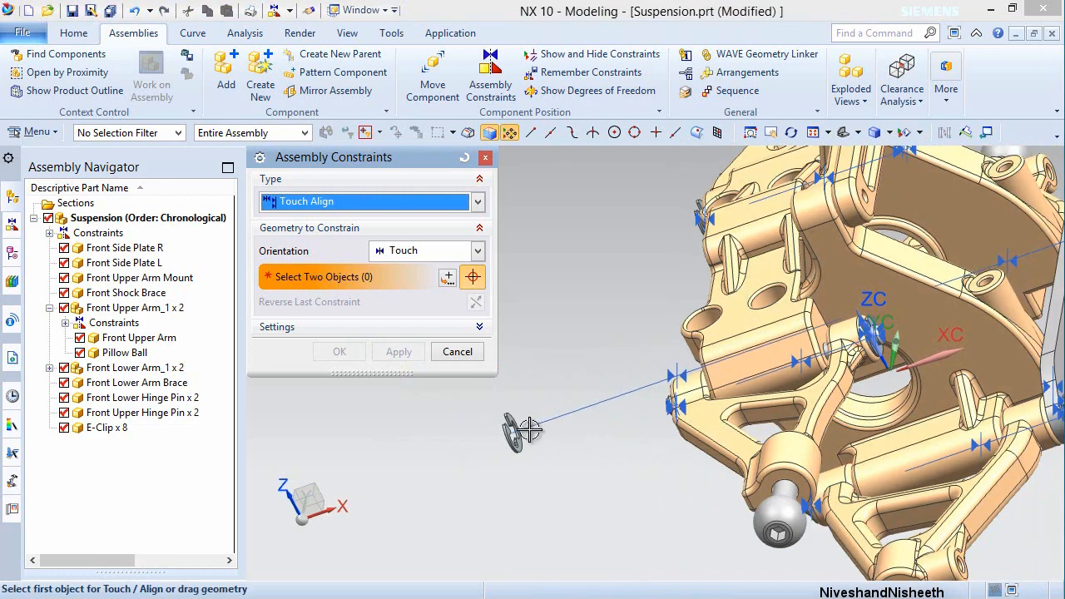
{"action": "scroll", "coordinate": [529, 431], "scroll_direction": "up", "scroll_amount": 5}
{"action": "left_click", "coordinate": [470, 511]}
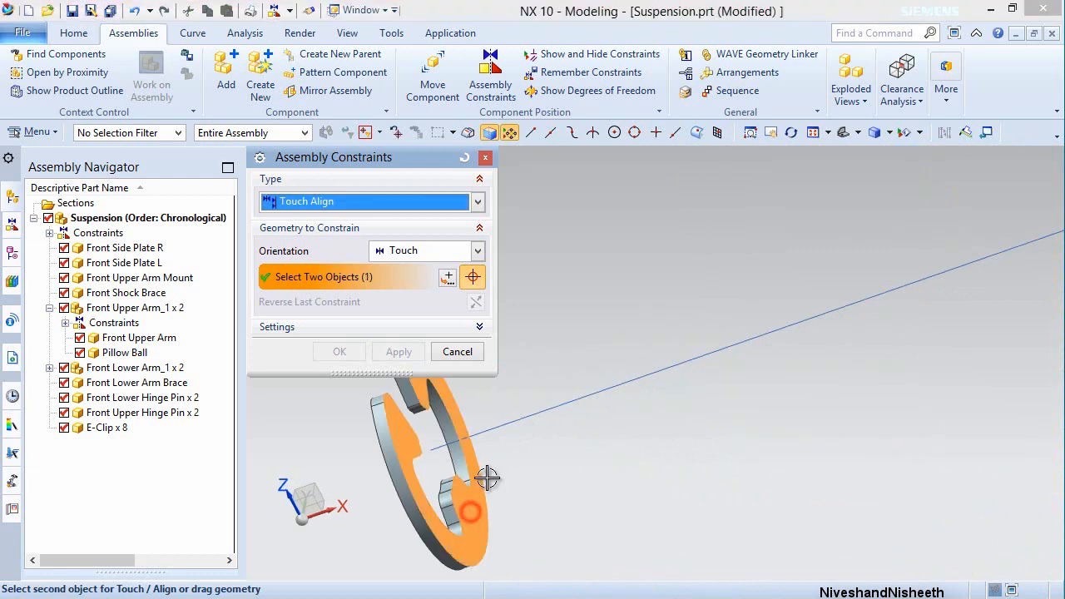
{"action": "scroll", "coordinate": [537, 428], "scroll_direction": "down", "scroll_amount": 3}
{"action": "middle_click_drag", "start_coordinate": [537, 428], "coordinate": [608, 425]}
{"action": "left_click", "coordinate": [756, 223]}
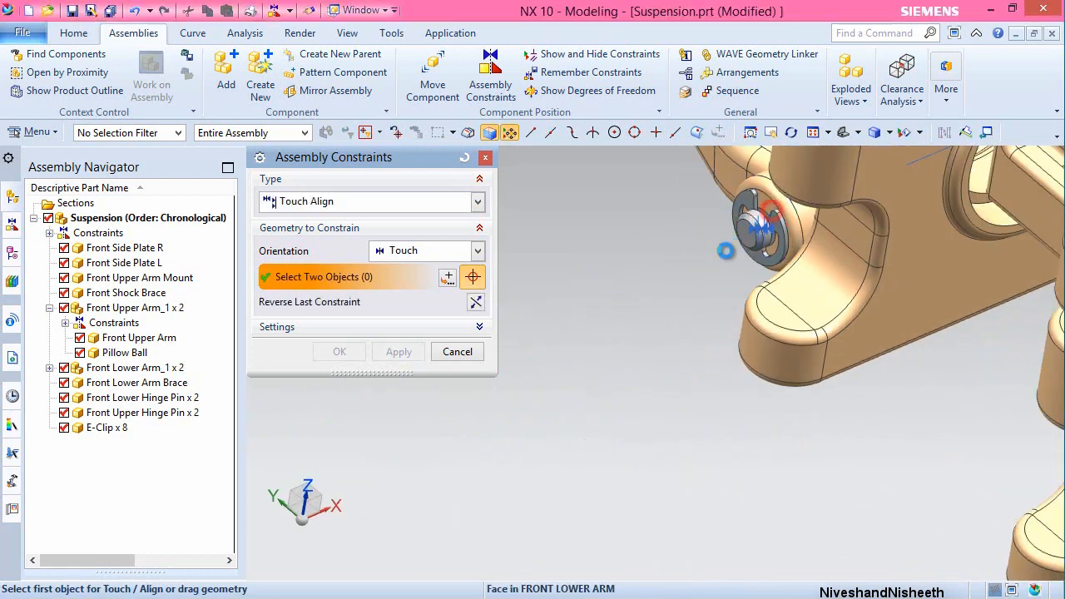
{"action": "left_click", "coordinate": [399, 351]}
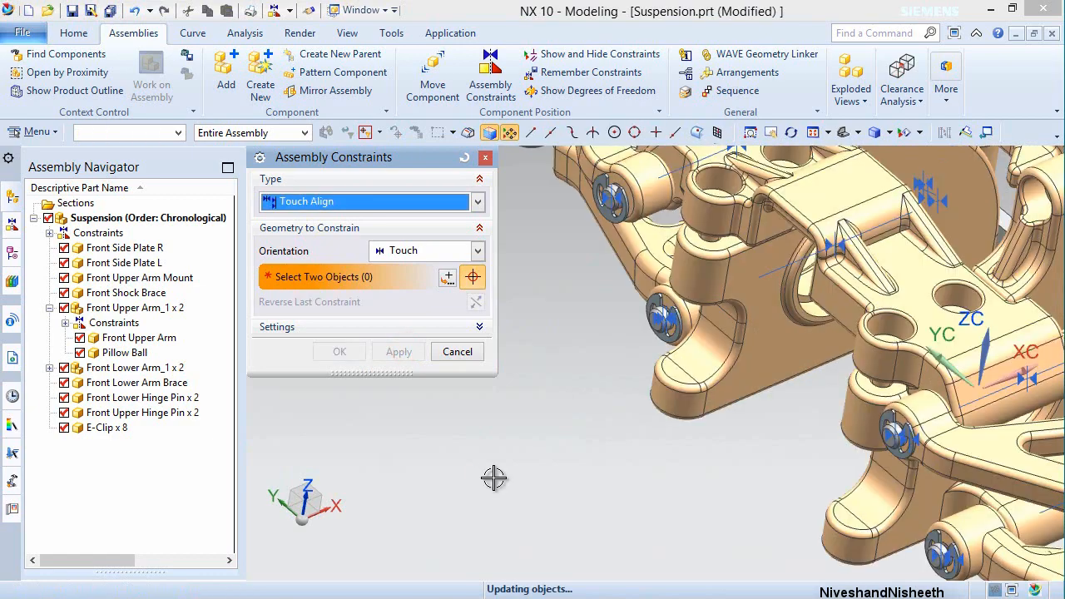
- Add a Touch constraint between the +Y side Front Upper Arm's rear boss face and its rear E-Clip's front face, and finish constraining
{"action": "scroll", "coordinate": [494, 477], "scroll_direction": "down", "scroll_amount": 3}
{"action": "scroll", "coordinate": [511, 341], "scroll_direction": "up", "scroll_amount": 10}
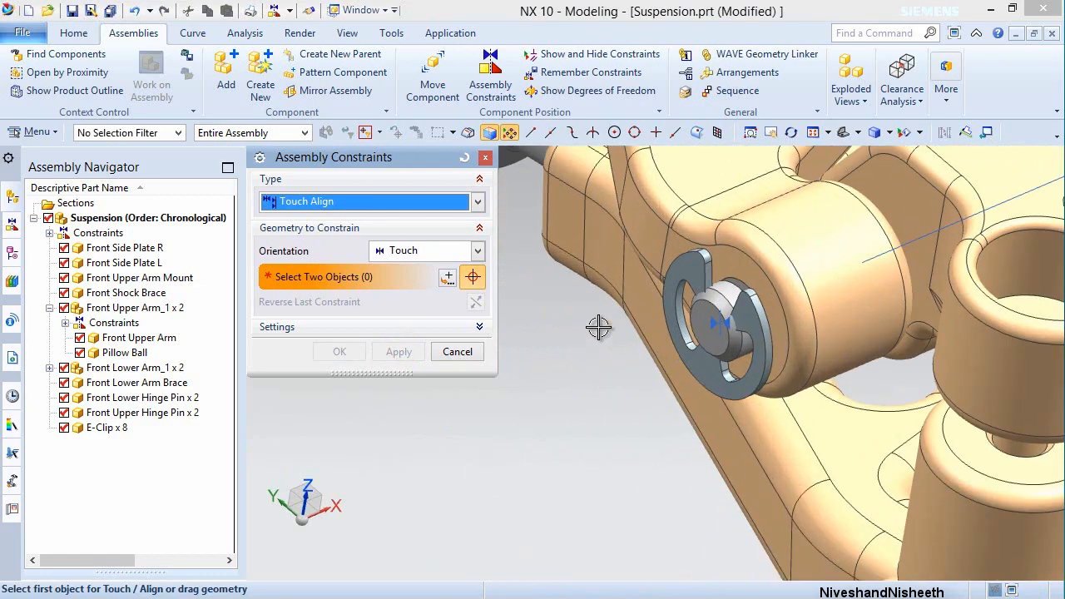
{"action": "scroll", "coordinate": [868, 261], "scroll_direction": "up", "scroll_amount": 1}
{"action": "scroll", "coordinate": [868, 261], "scroll_direction": "up", "scroll_amount": 1}
{"action": "left_click", "coordinate": [832, 229]}
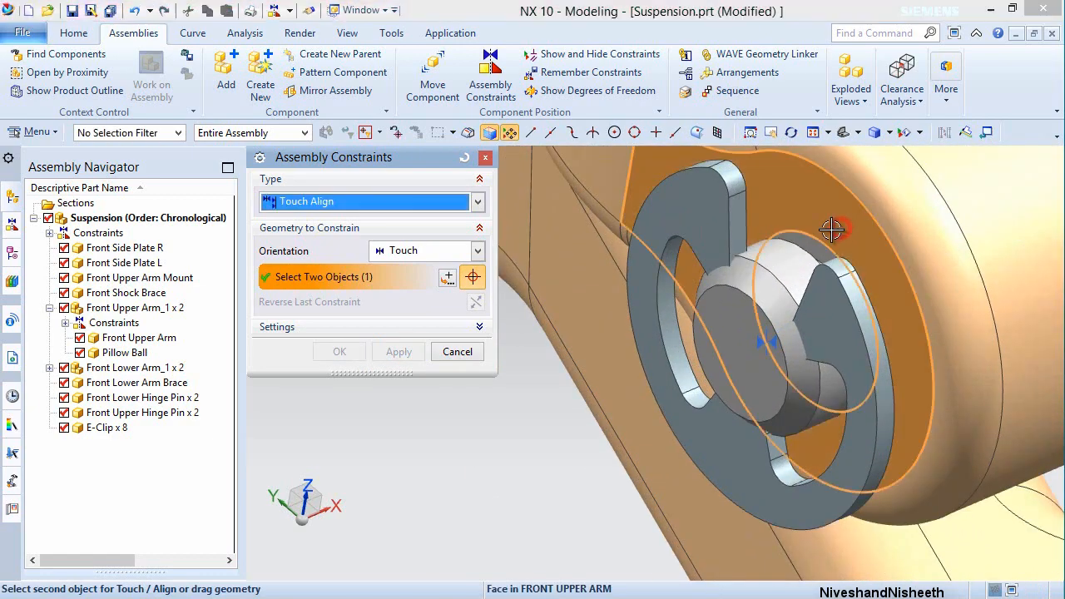
{"action": "mouse_move", "coordinate": [684, 234]}
{"action": "middle_mouse_down"}
{"action": "mouse_move", "coordinate": [641, 249]}
{"action": "mouse_move", "coordinate": [676, 232]}
{"action": "middle_mouse_up"}
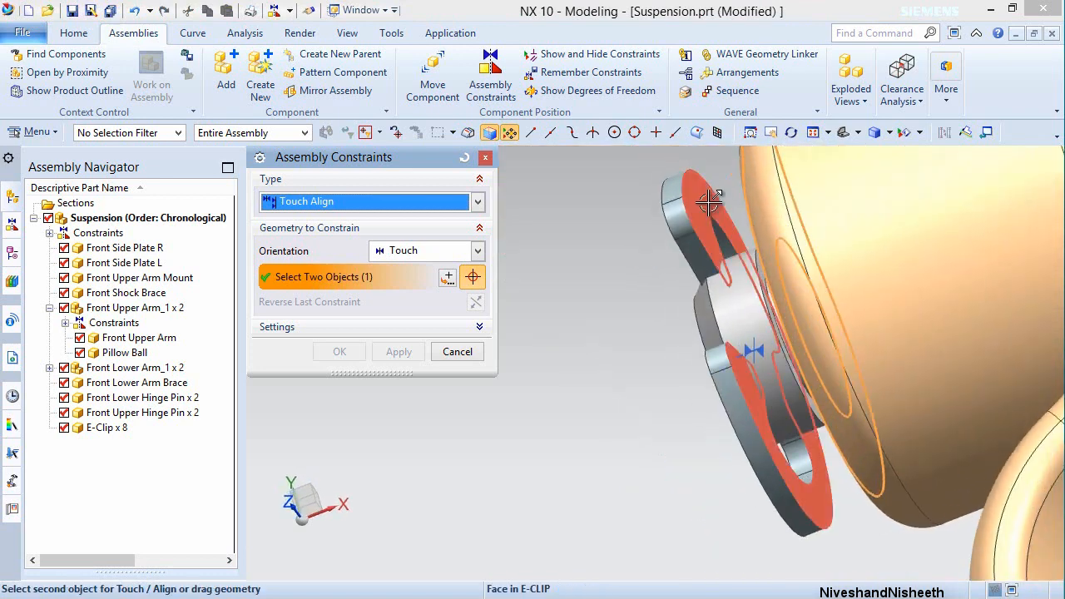
{"action": "left_click", "coordinate": [676, 231]}
{"action": "left_click", "coordinate": [340, 352]}
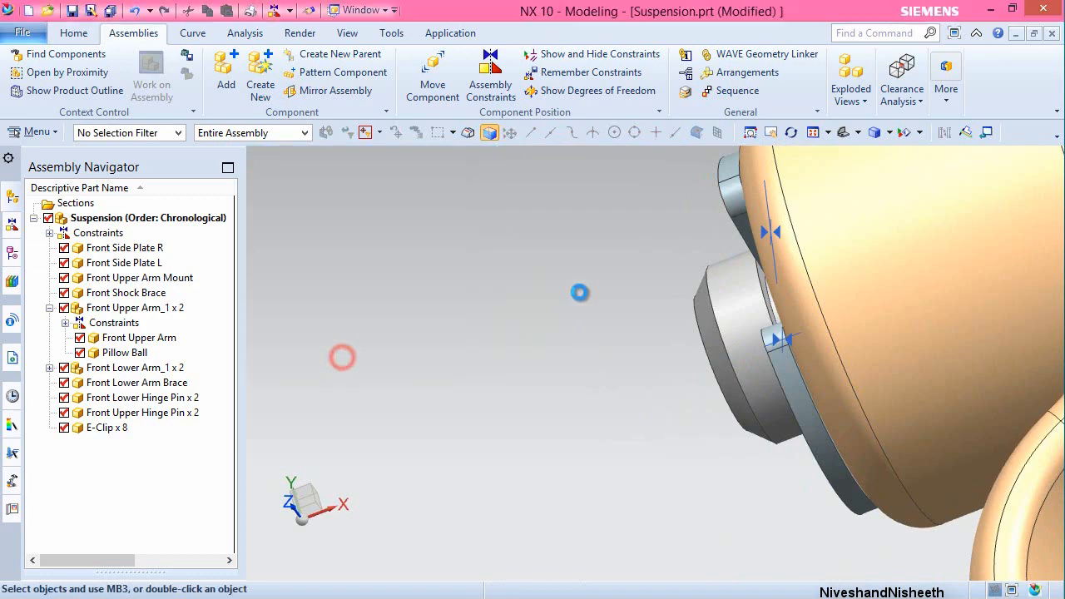
- Orient the suspension to the isometric view and save the assembly
{"action": "middle_click_drag", "start_coordinate": [554, 323], "coordinate": [582, 291]}
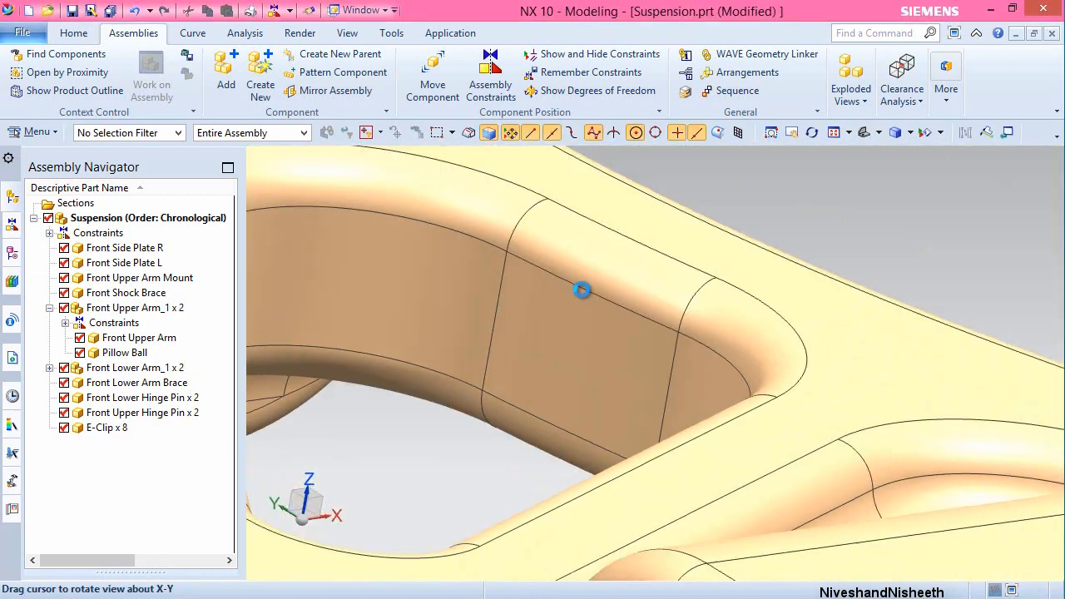
{"action": "scroll", "coordinate": [582, 290], "scroll_direction": "down", "scroll_amount": 7}
{"action": "scroll", "coordinate": [583, 290], "scroll_direction": "down", "scroll_amount": 5}
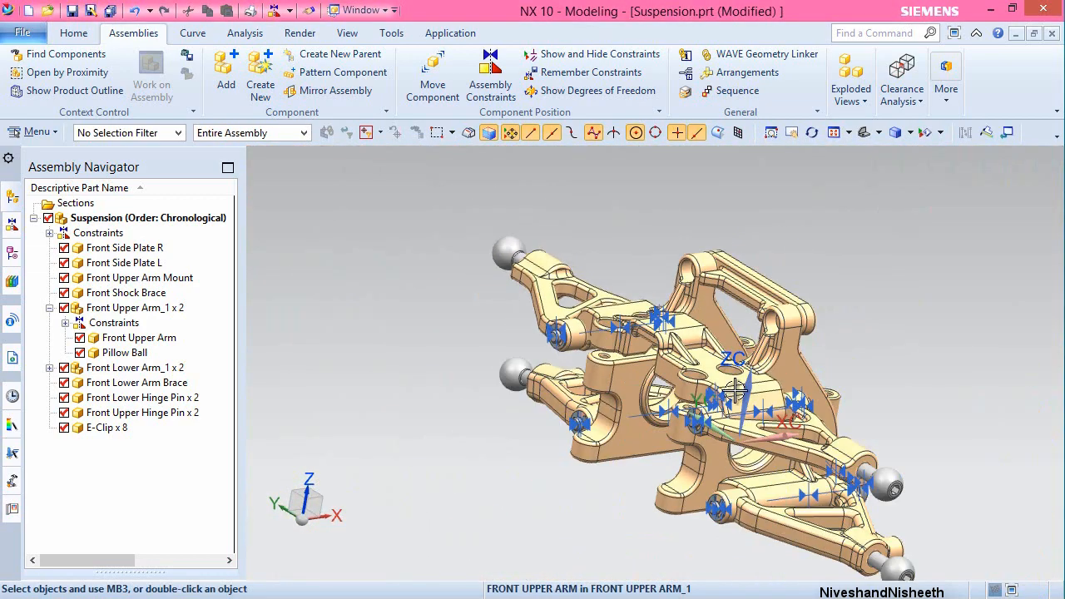
{"action": "scroll", "coordinate": [641, 403], "scroll_direction": "up", "scroll_amount": 7}
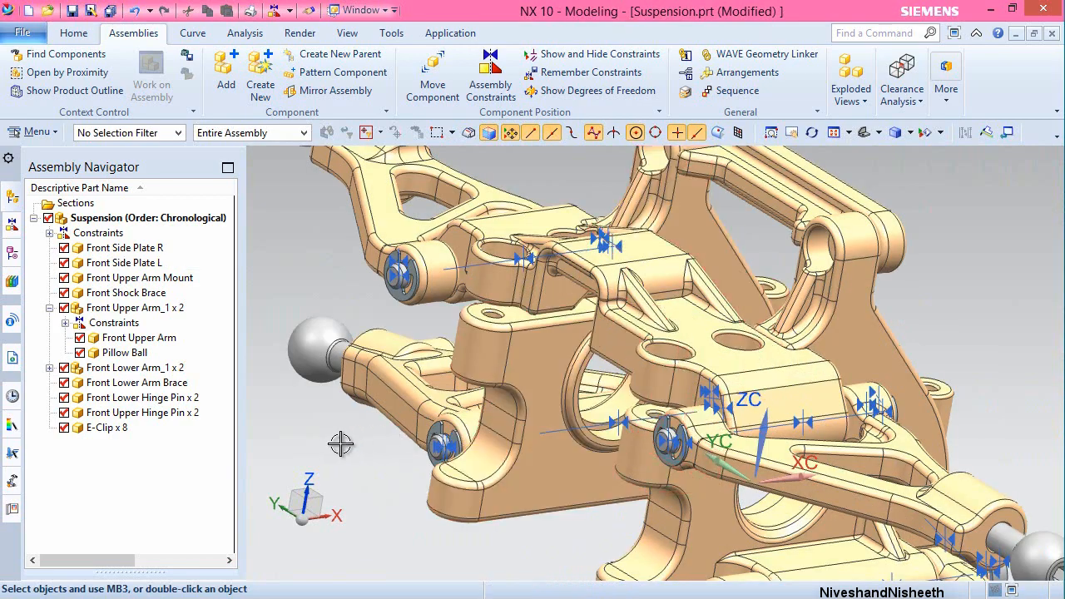
{"action": "left_click", "coordinate": [335, 445]}
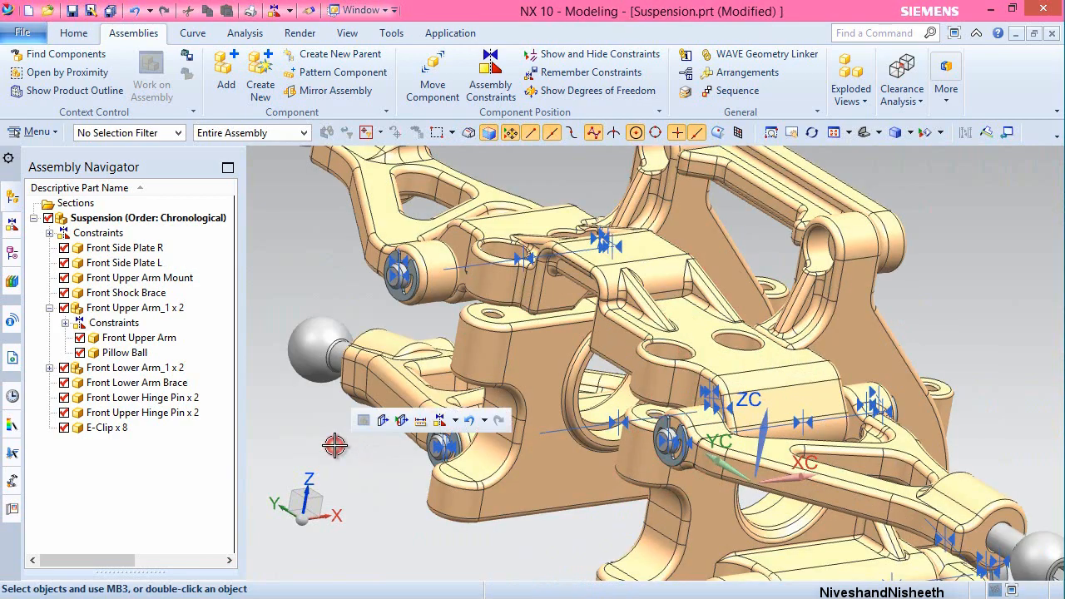
{"action": "key", "text": "End"}
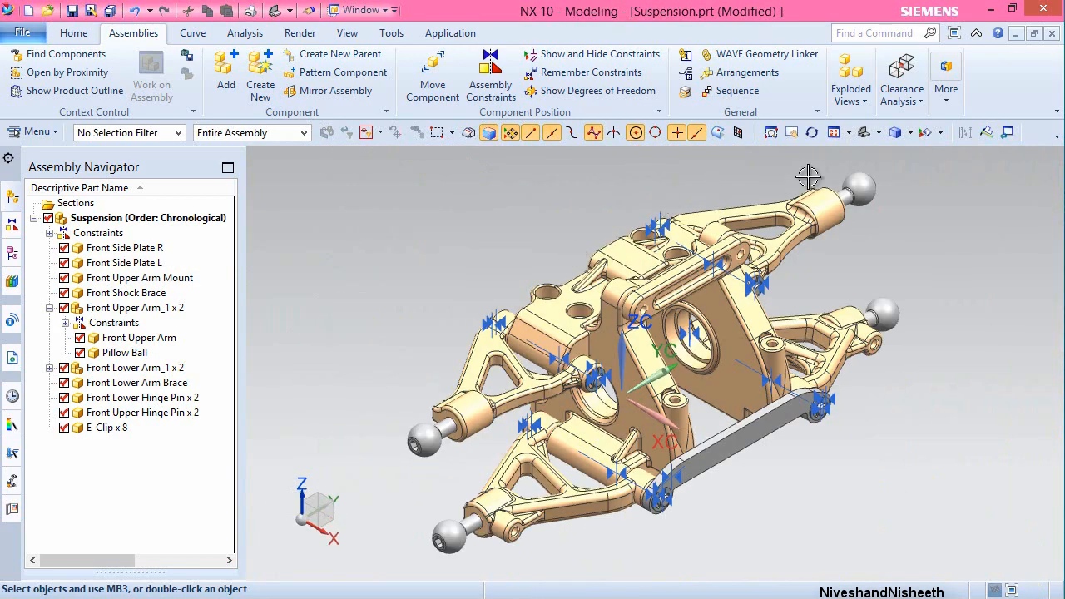
{"action": "left_click", "coordinate": [879, 133]}
{"action": "left_click", "coordinate": [909, 155]}
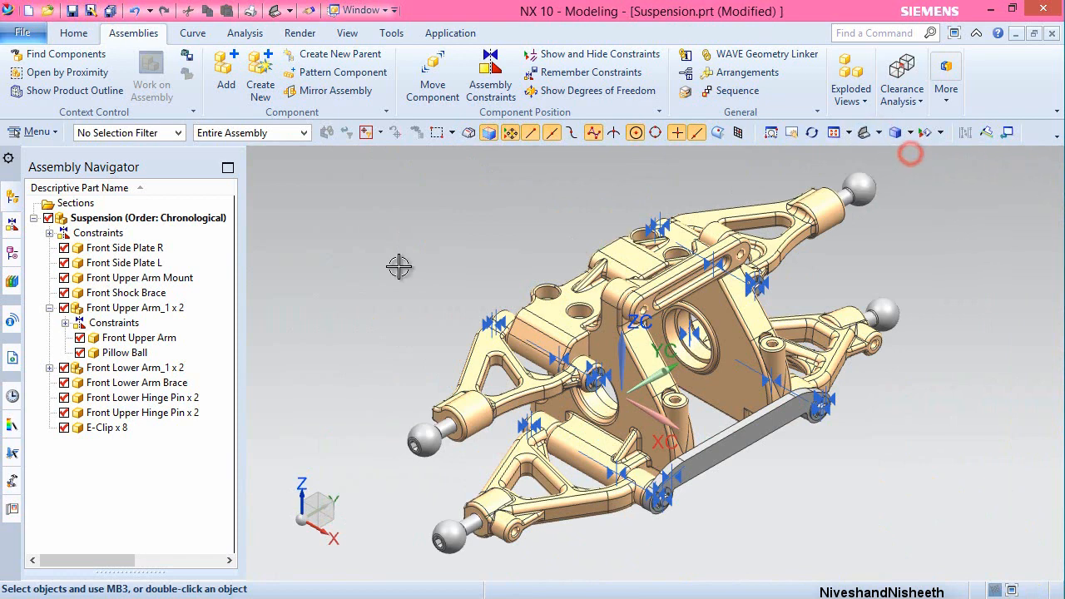
{"action": "left_click", "coordinate": [111, 11]}
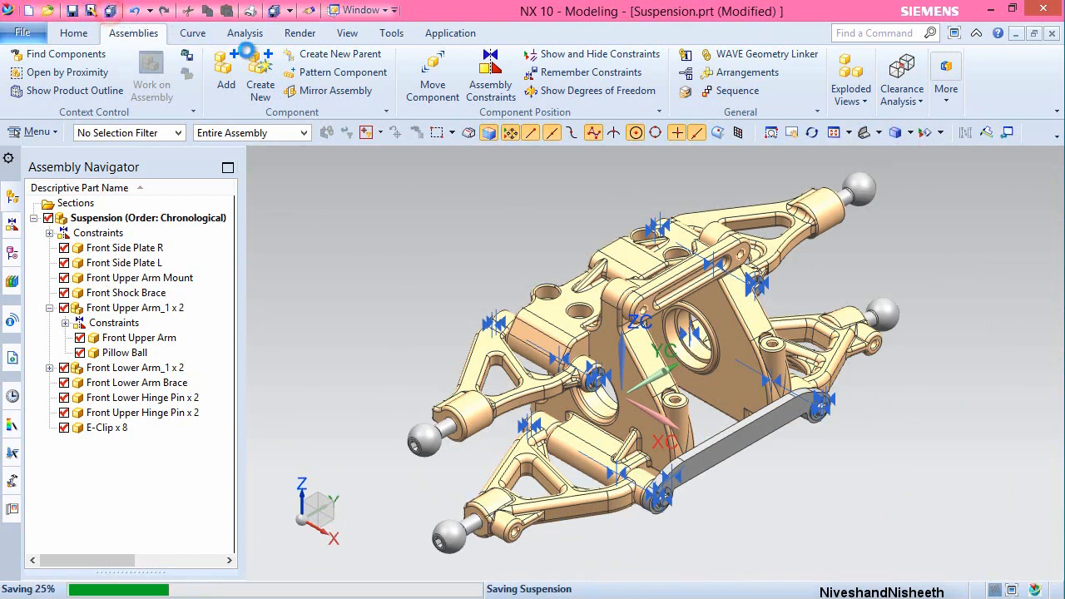
- Hide all Assembly Constraints symbols in the model
{"action": "left_click", "coordinate": [347, 33]}
{"action": "left_click", "coordinate": [266, 88]}
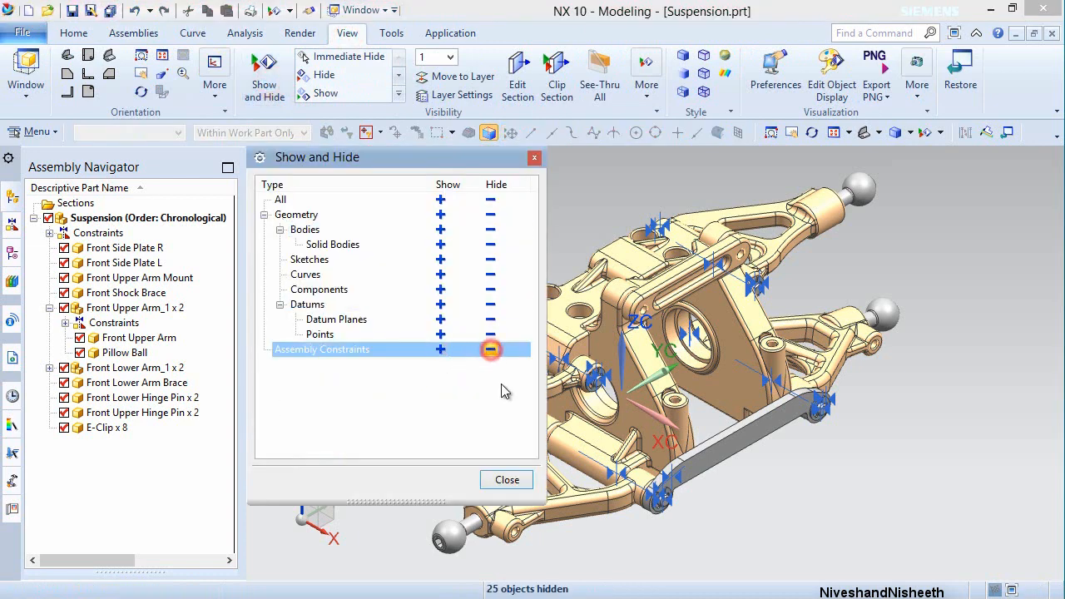
{"action": "left_click", "coordinate": [491, 350]}
{"action": "left_click", "coordinate": [507, 479]}
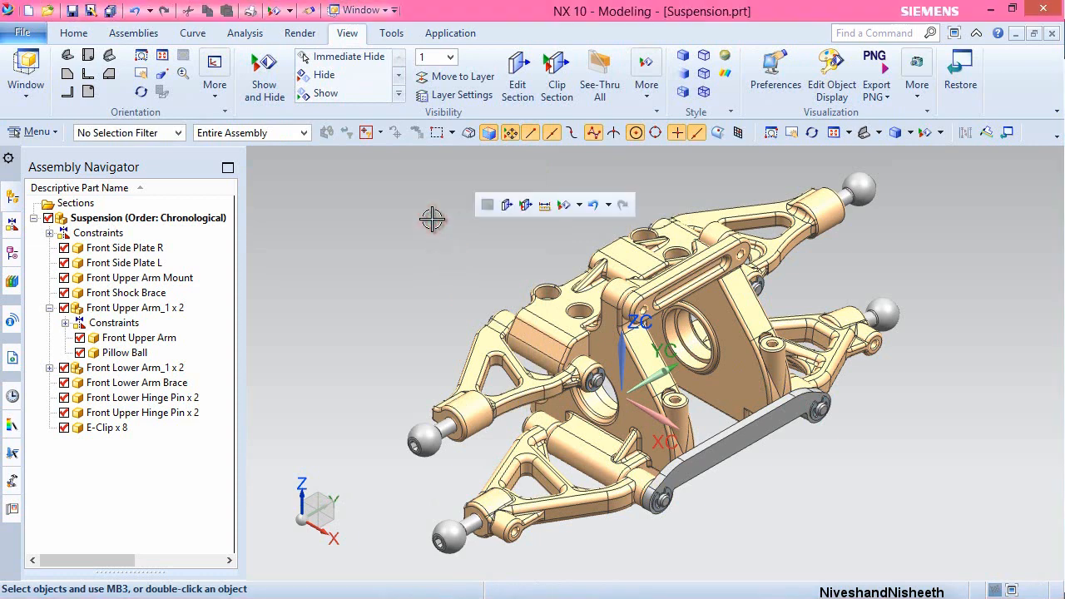
- Load the Front Suspension Adjustment Clip part from the Suspension folder as the component to add
{"action": "left_click", "coordinate": [116, 33]}
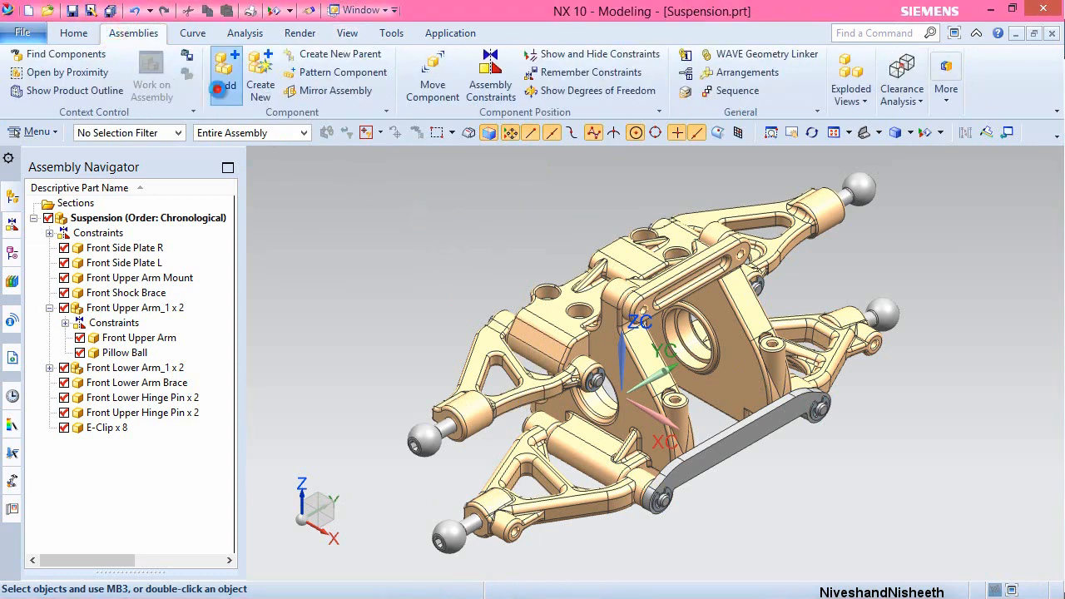
{"action": "left_click", "coordinate": [223, 83]}
{"action": "left_click", "coordinate": [473, 356]}
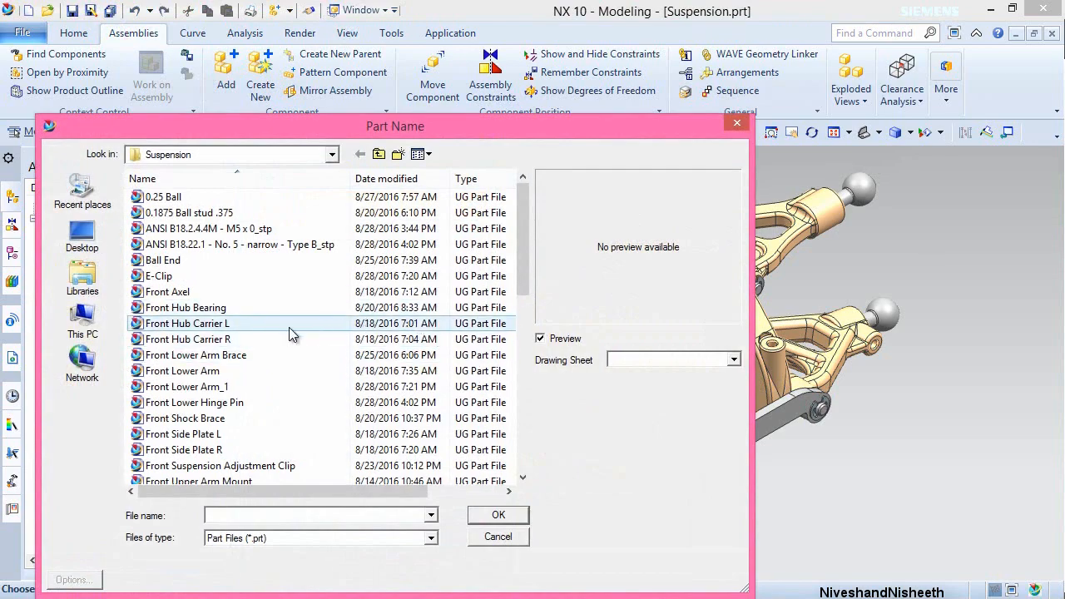
{"action": "left_click", "coordinate": [171, 358]}
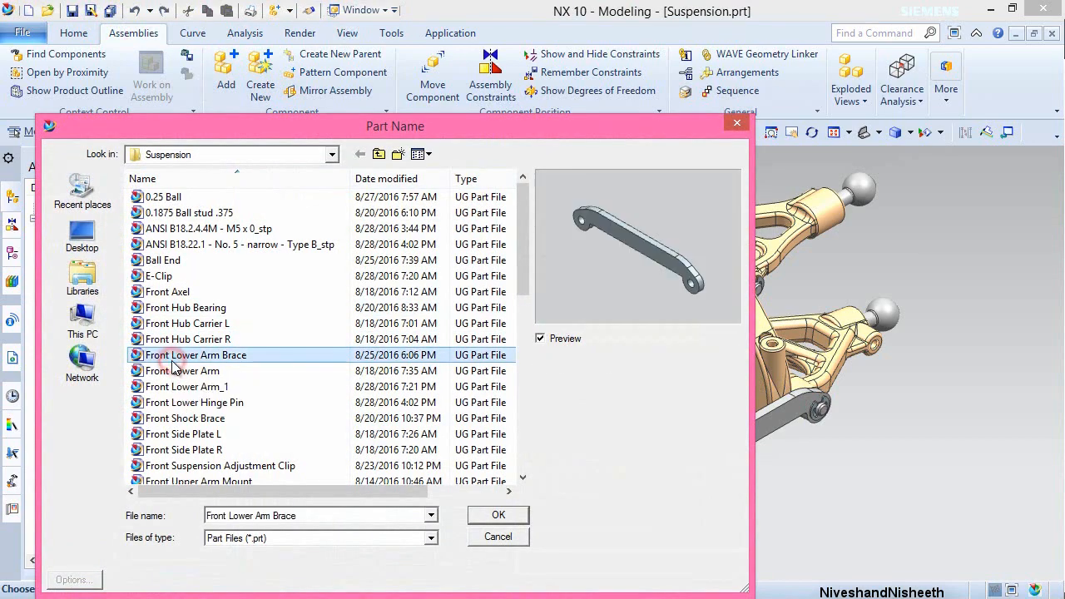
{"action": "left_click", "coordinate": [179, 466]}
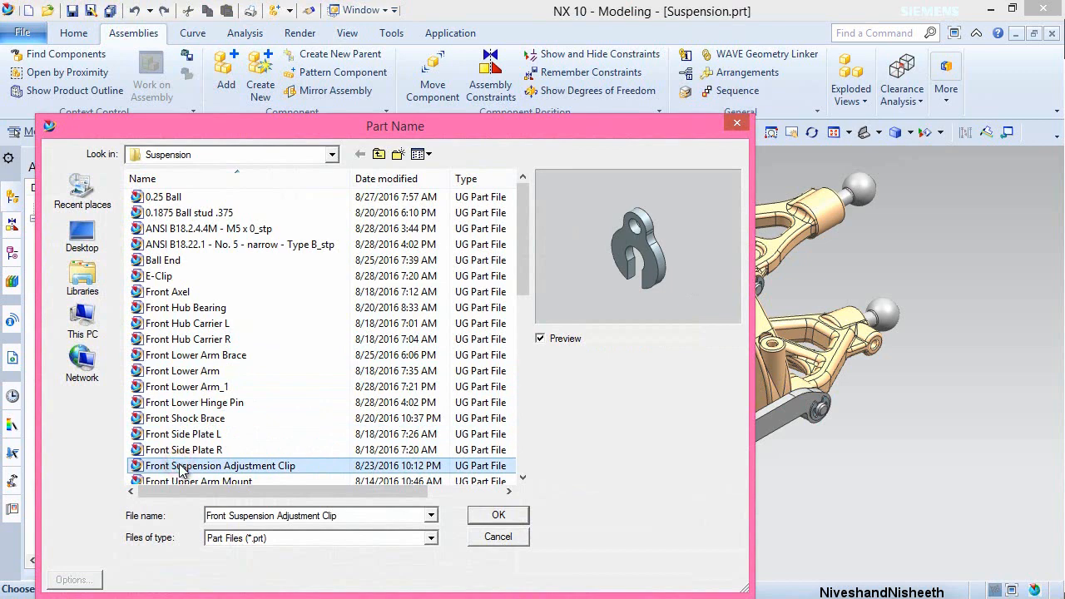
{"action": "left_click", "coordinate": [498, 514]}
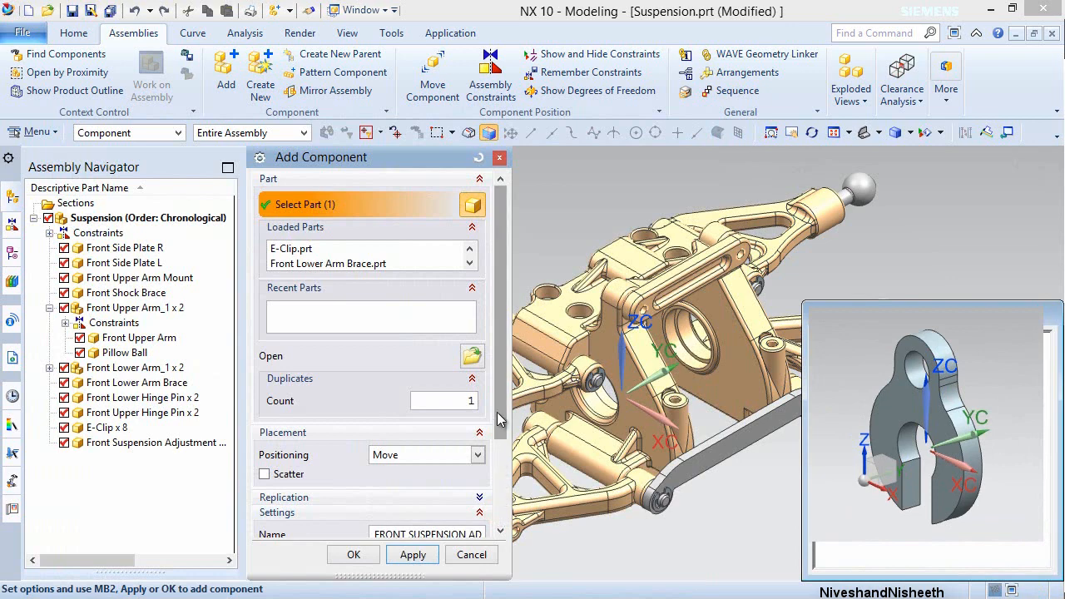
- Add two Front Suspension Adjustment Clips at the absolute origin with the Entire Part reference set and Move positioning
{"action": "left_click_drag", "start_coordinate": [499, 416], "coordinate": [489, 481]}
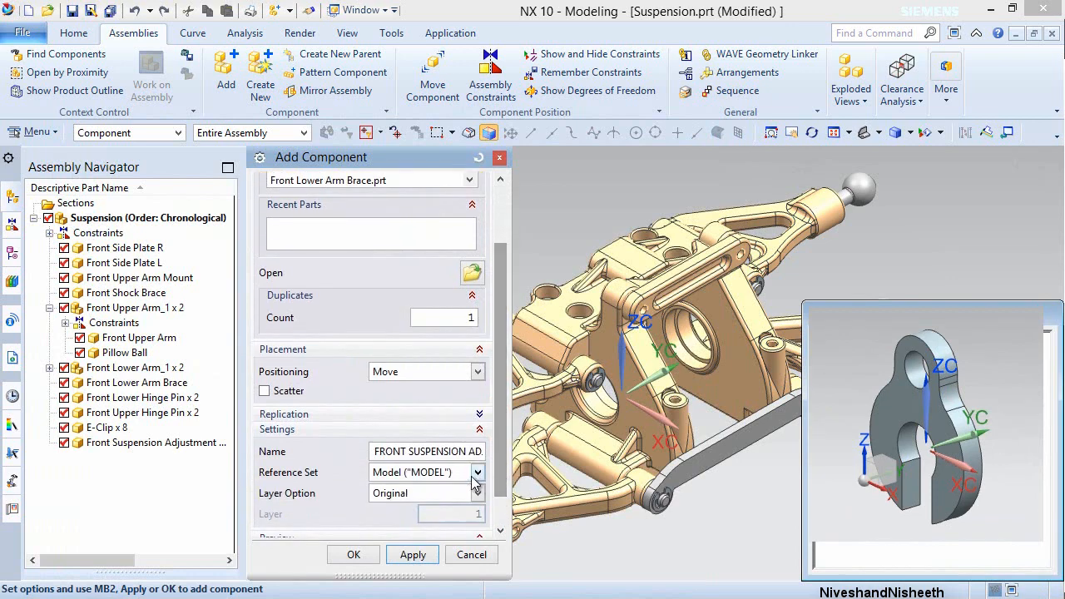
{"action": "left_click", "coordinate": [476, 472]}
{"action": "left_click", "coordinate": [408, 501]}
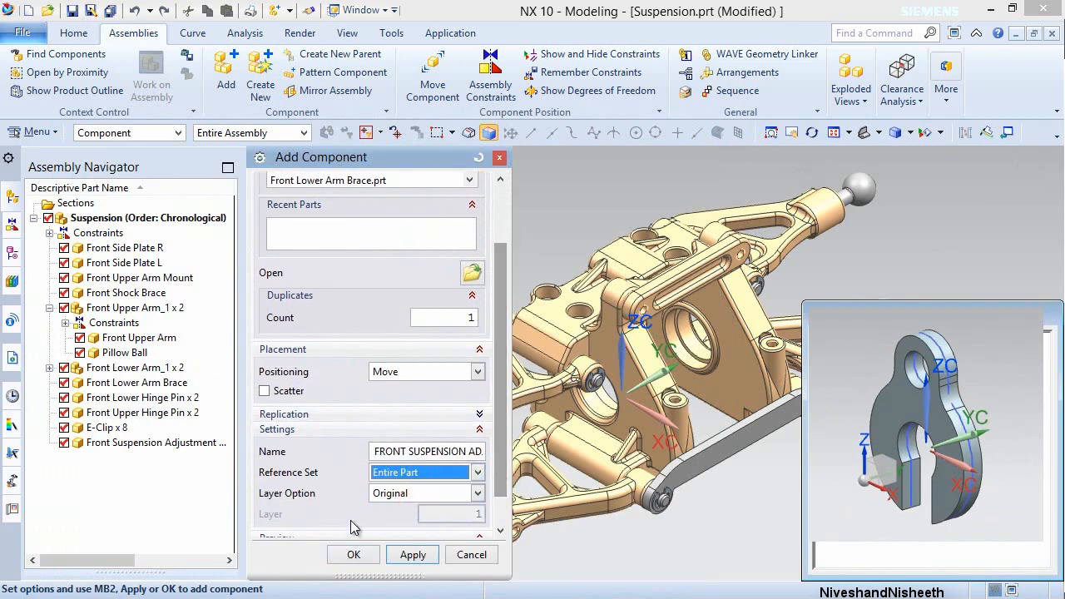
{"action": "double_click", "coordinate": [466, 318]}
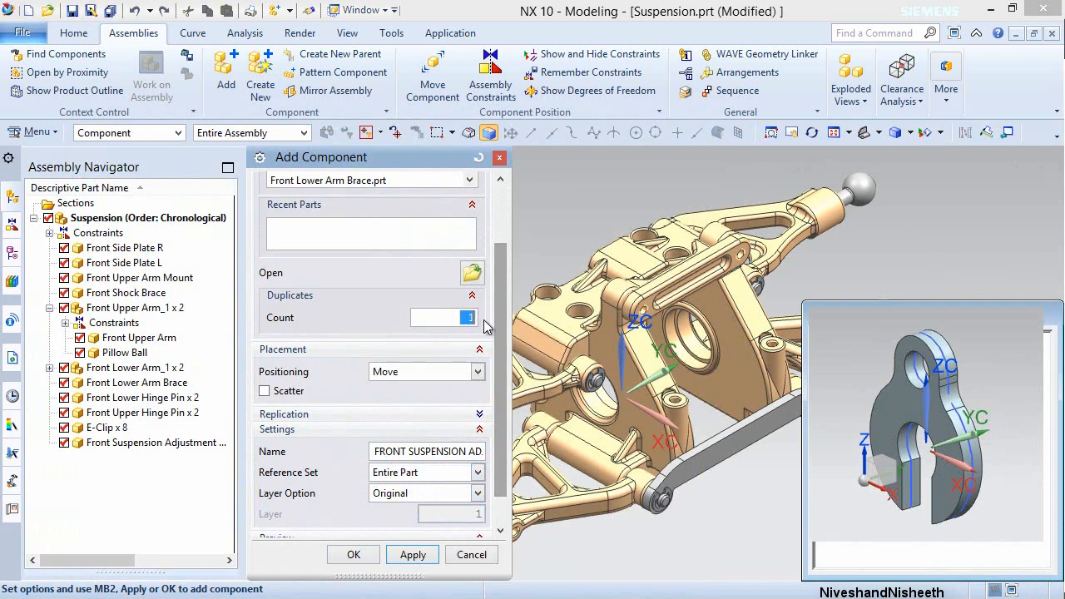
{"action": "left_click", "coordinate": [361, 559]}
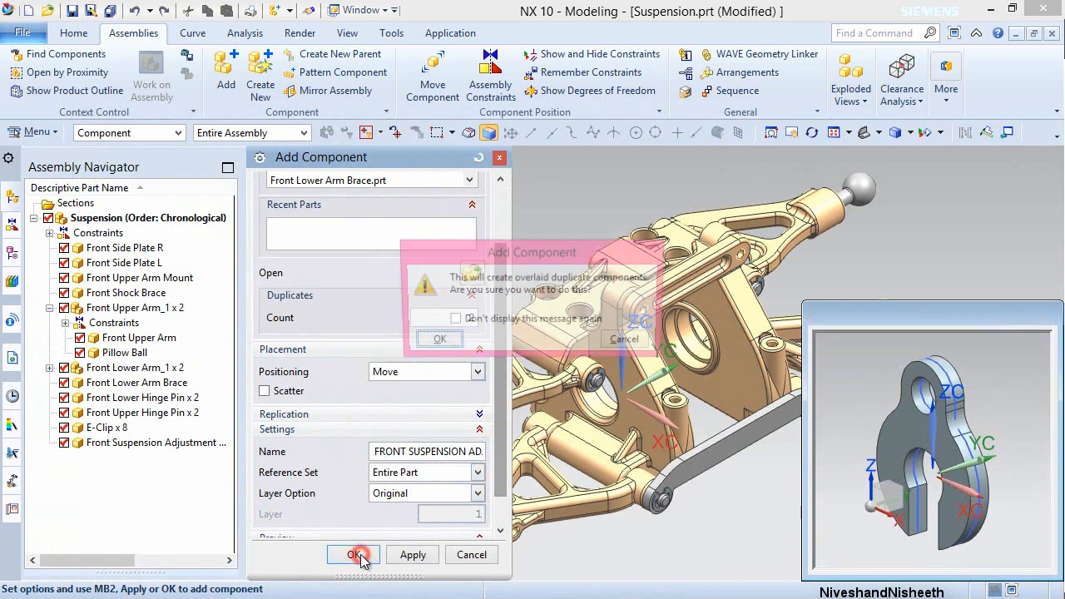
{"action": "left_click", "coordinate": [437, 342]}
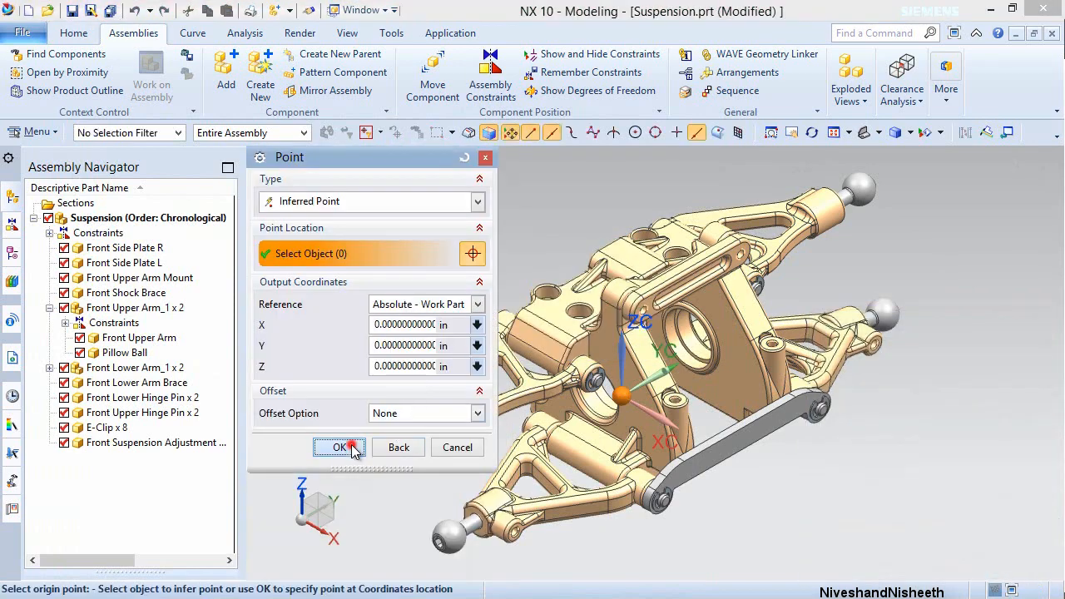
{"action": "left_click", "coordinate": [350, 447]}
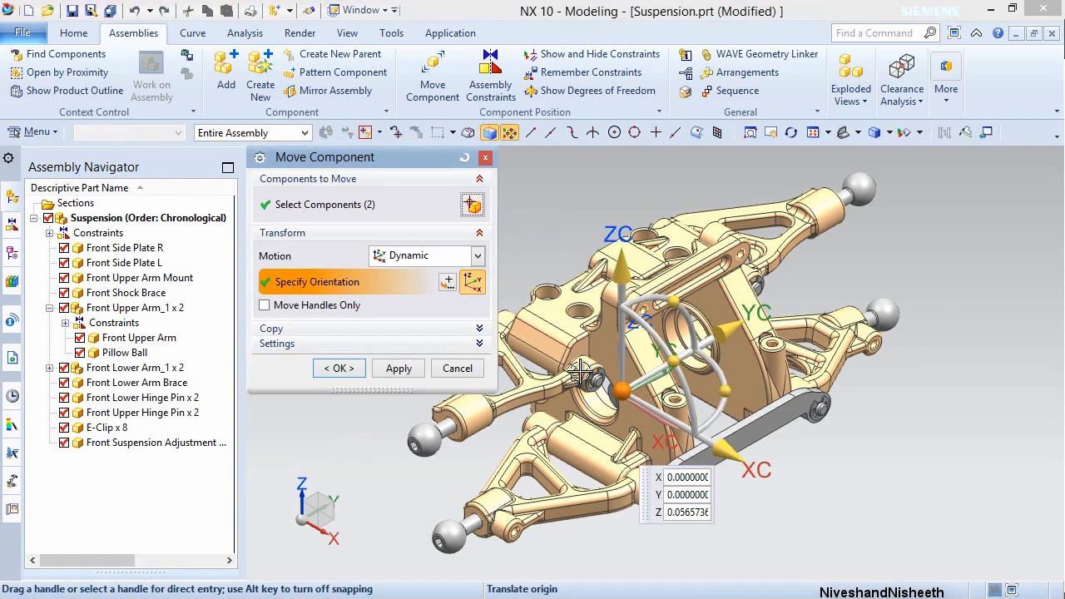
- Move both clips clear of the suspension to about X 2.38, Y 0.72 in, and separate one to about X 2.15, Y 0.12 in
{"action": "left_click_drag", "start_coordinate": [620, 392], "coordinate": [854, 463]}
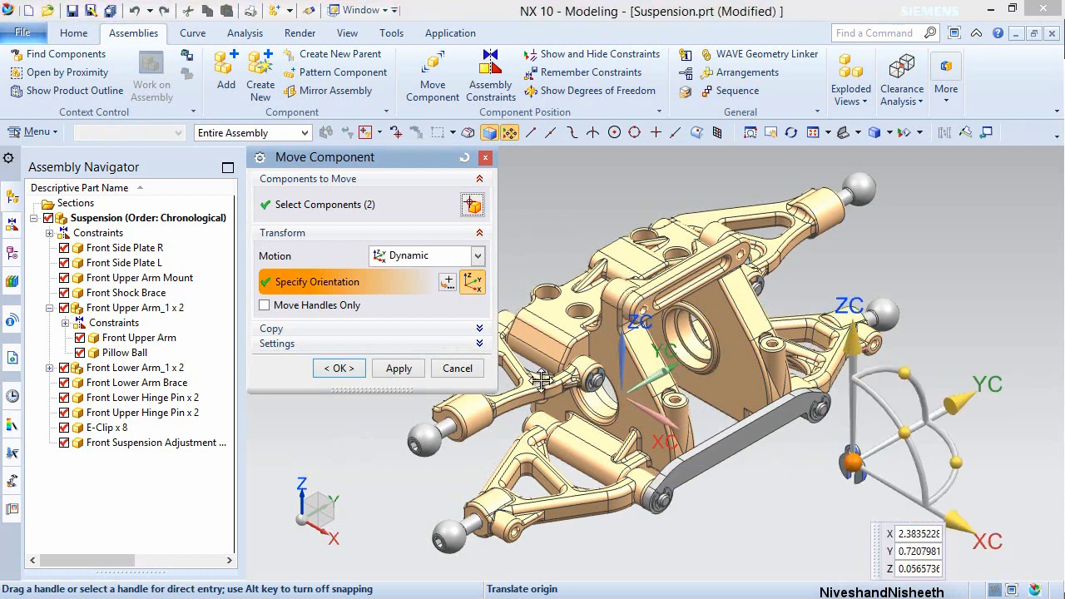
{"action": "left_click", "coordinate": [337, 369]}
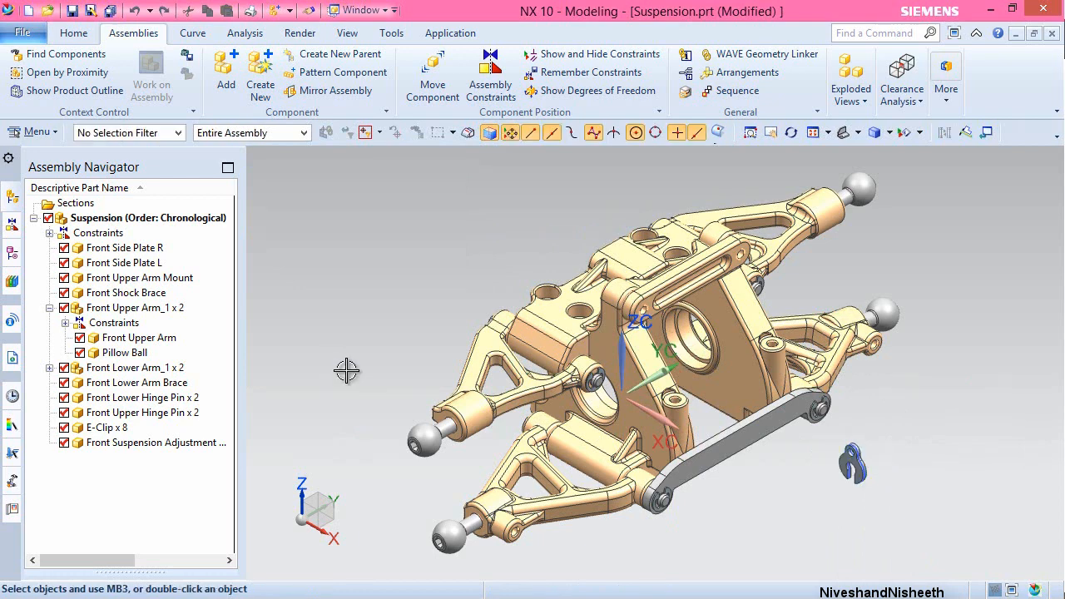
{"action": "left_click", "coordinate": [432, 75]}
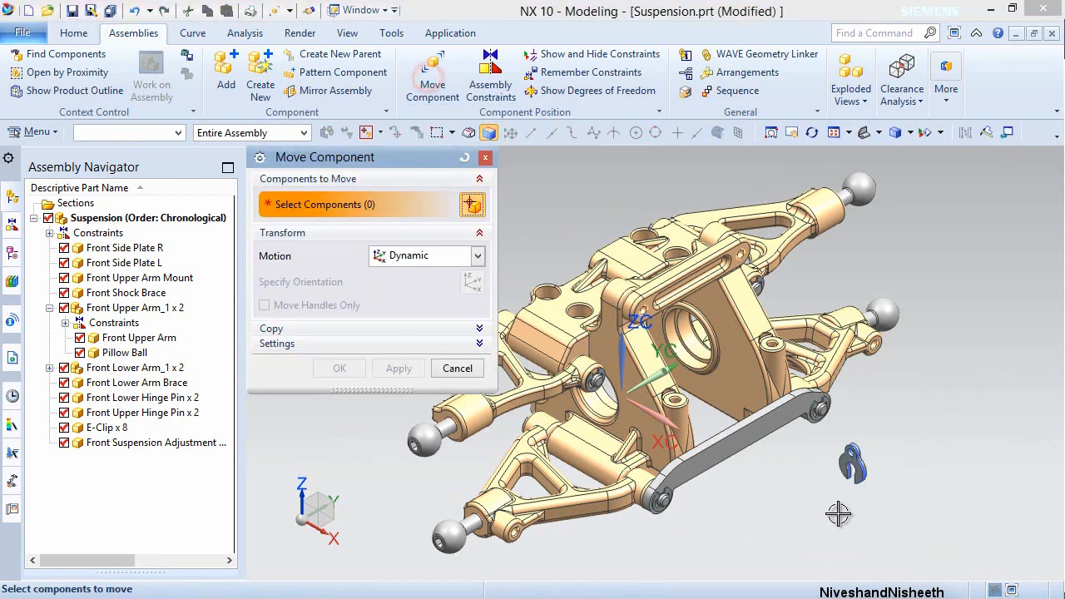
{"action": "left_click", "coordinate": [870, 446]}
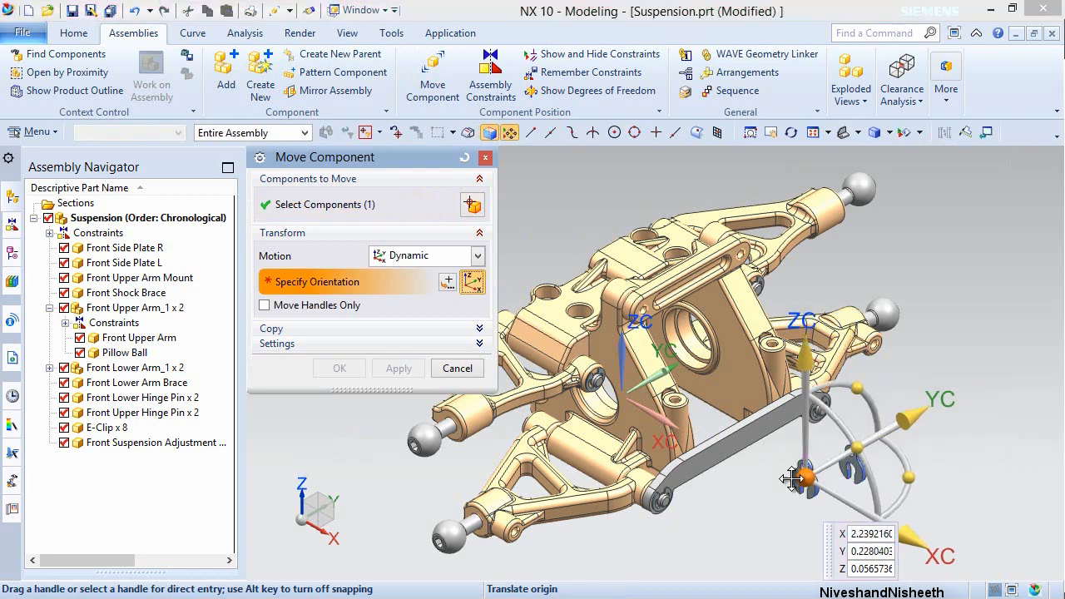
{"action": "left_click_drag", "start_coordinate": [791, 479], "coordinate": [791, 478]}
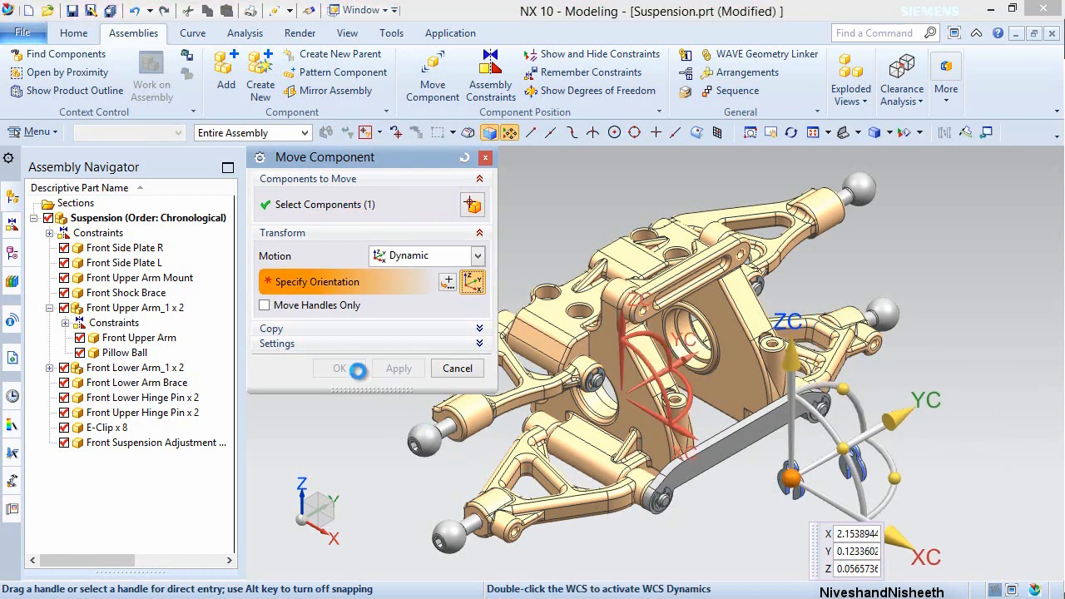
{"action": "left_click", "coordinate": [358, 371]}
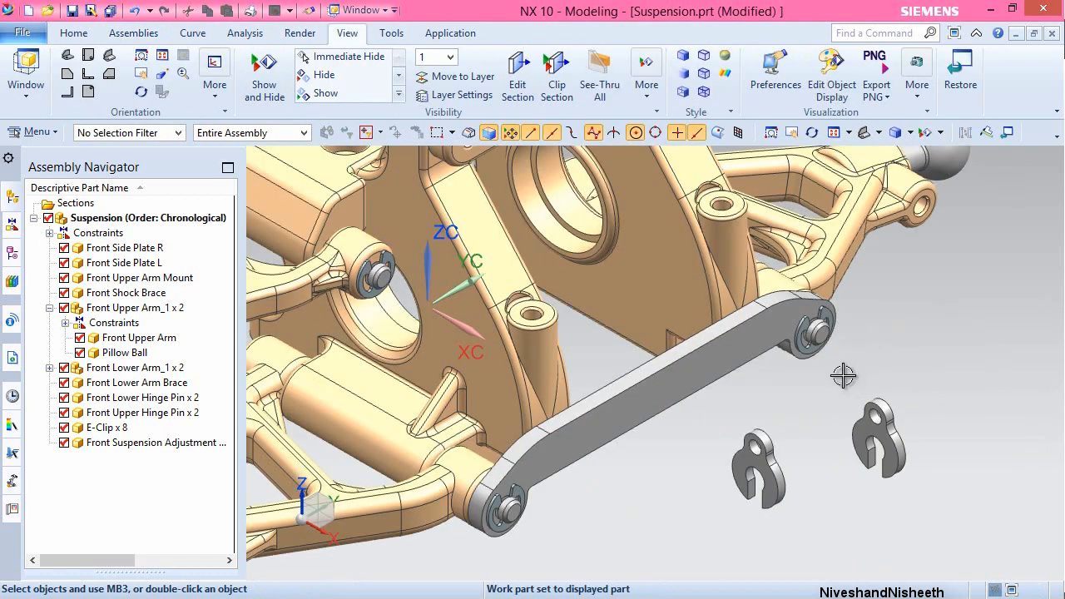
- Rotate the -Y side Front Suspension Adjustment Clip 90 degrees about the ZC axis
{"action": "left_click", "coordinate": [764, 450]}
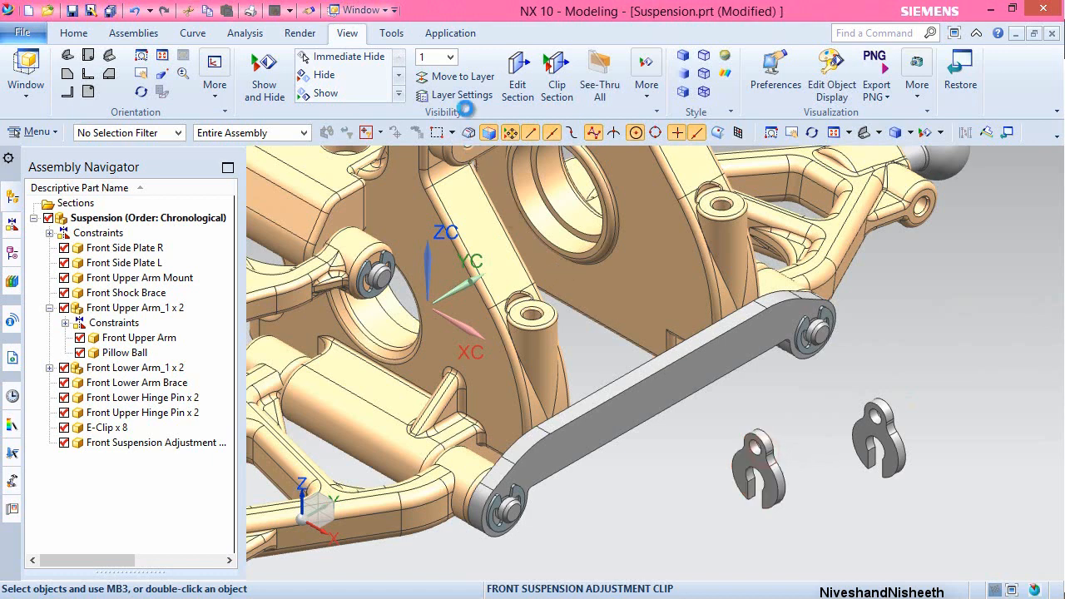
{"action": "left_click", "coordinate": [131, 33]}
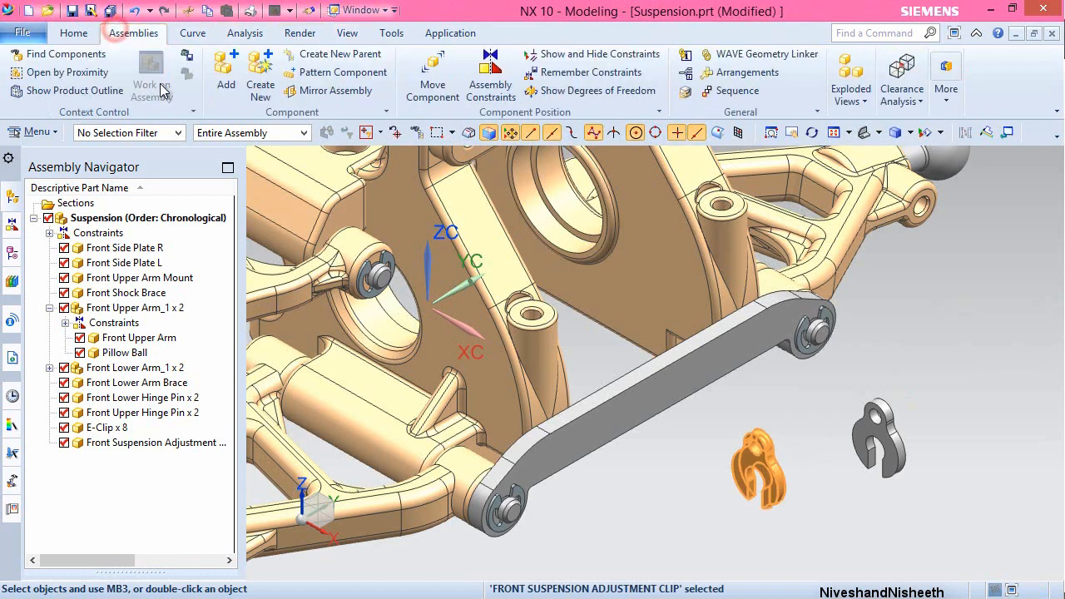
{"action": "left_click", "coordinate": [433, 83]}
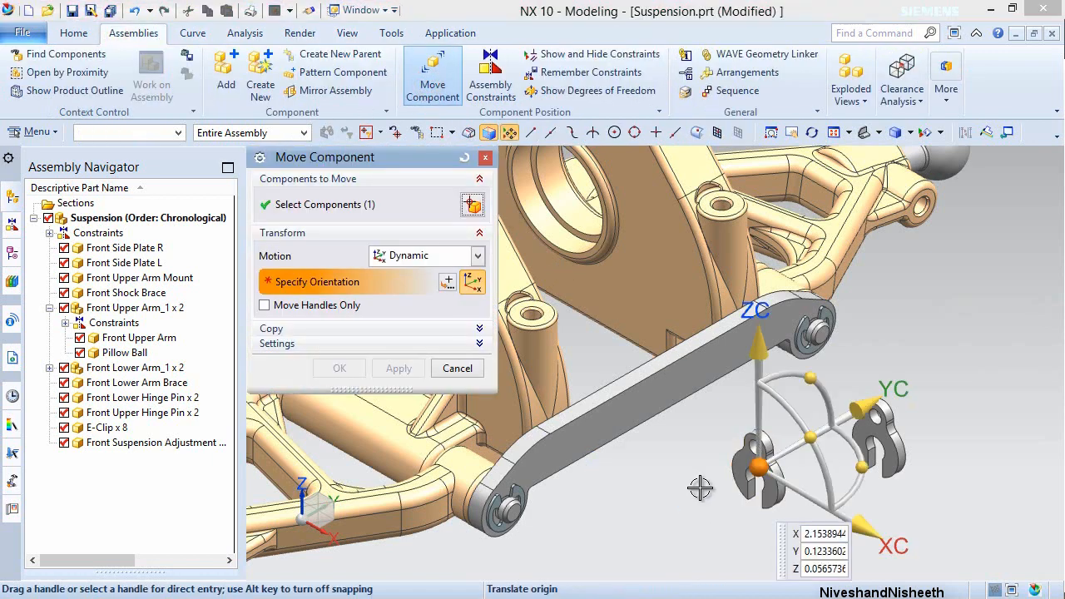
{"action": "left_click", "coordinate": [862, 467]}
{"action": "left_click_drag", "start_coordinate": [824, 422], "coordinate": [759, 395]}
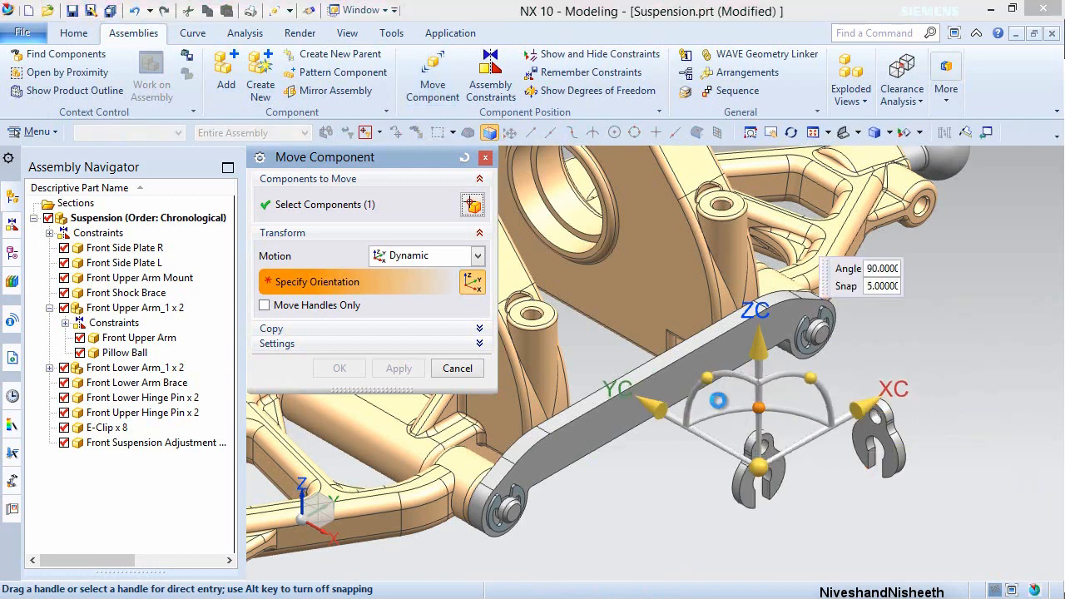
{"action": "left_click", "coordinate": [399, 367]}
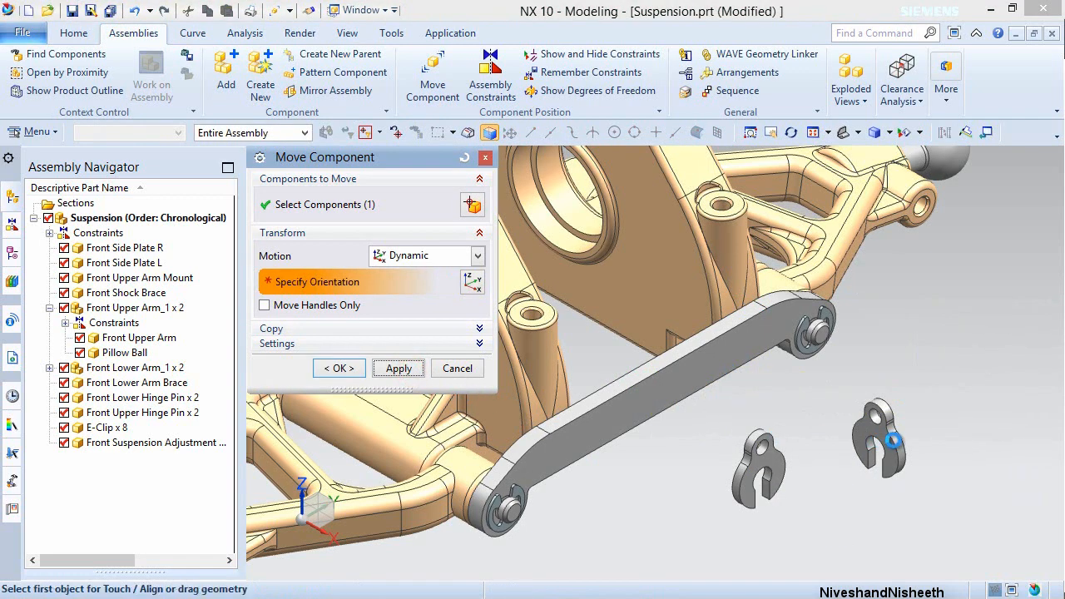
- Rotate the +Y side Front Suspension Adjustment Clip 95 degrees about the ZC axis and finish moving components
{"action": "left_click", "coordinate": [889, 439]}
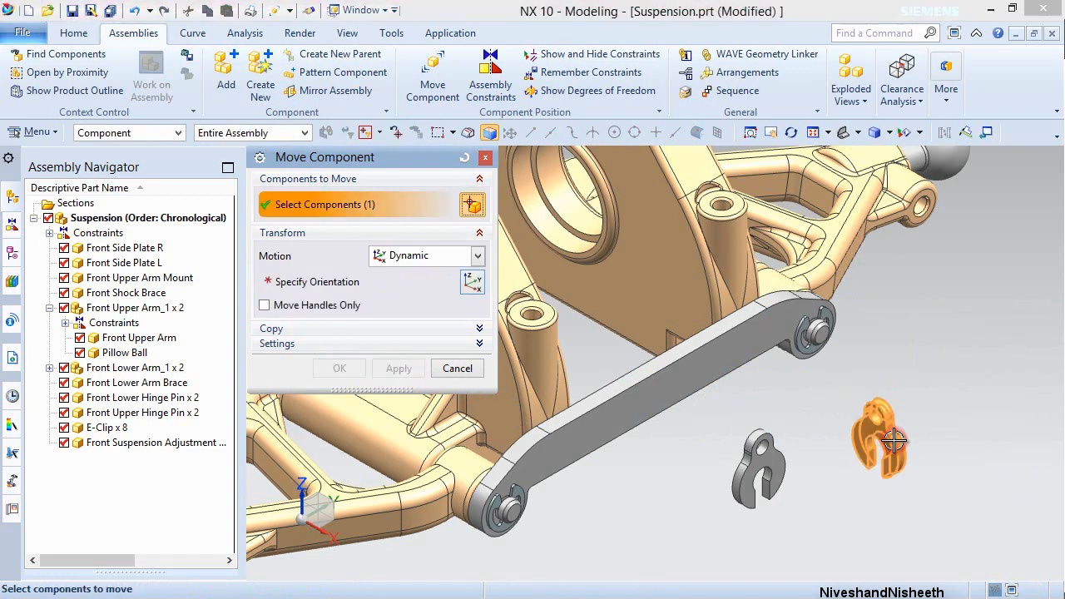
{"action": "middle_click", "coordinate": [932, 392]}
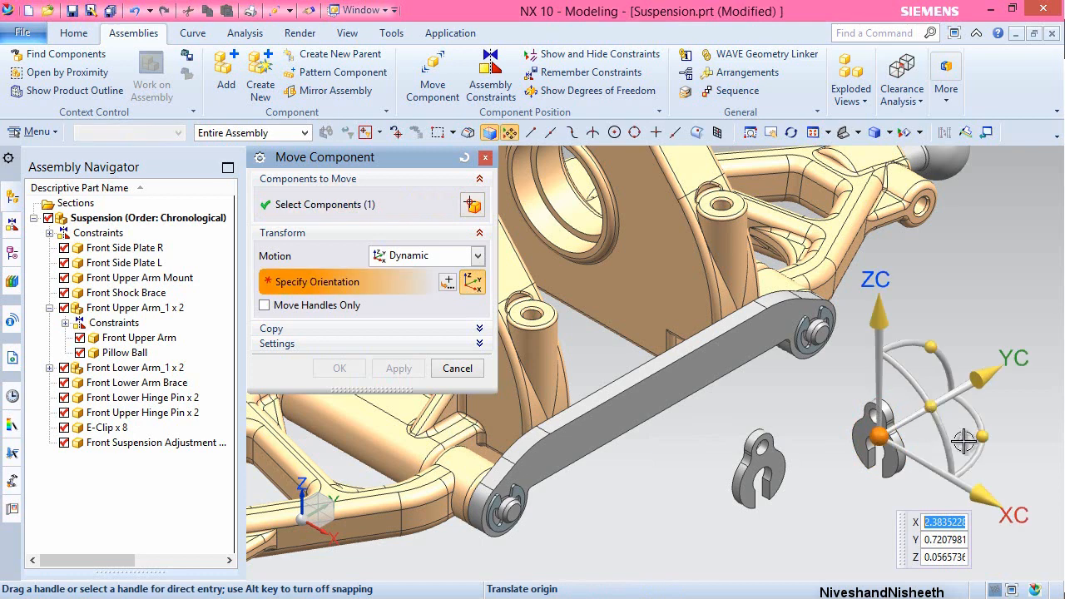
{"action": "left_click_drag", "start_coordinate": [985, 439], "coordinate": [874, 361]}
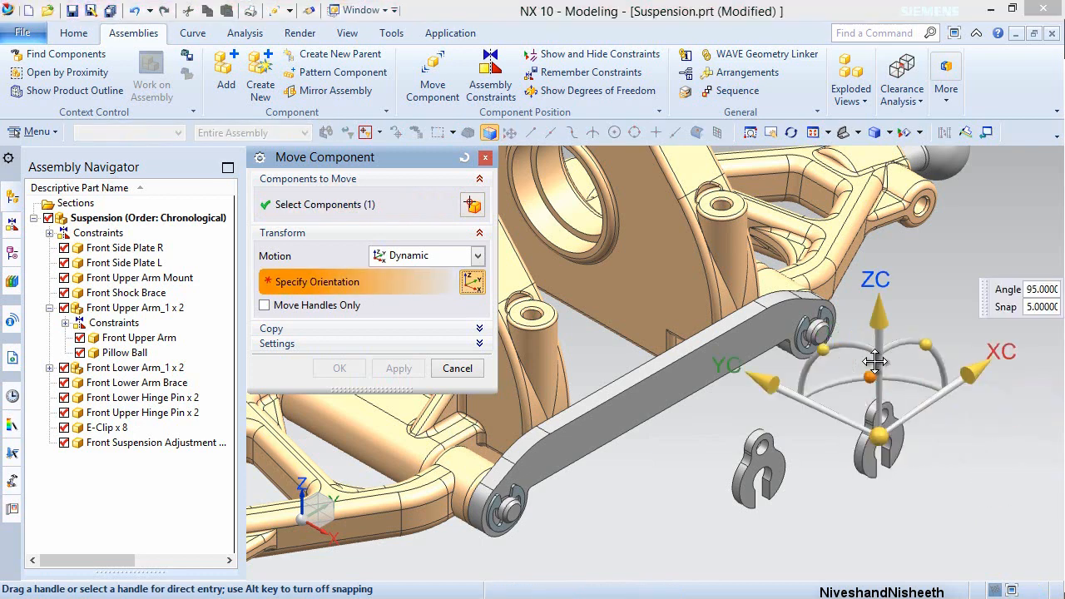
{"action": "left_click_drag", "start_coordinate": [809, 386], "coordinate": [810, 385]}
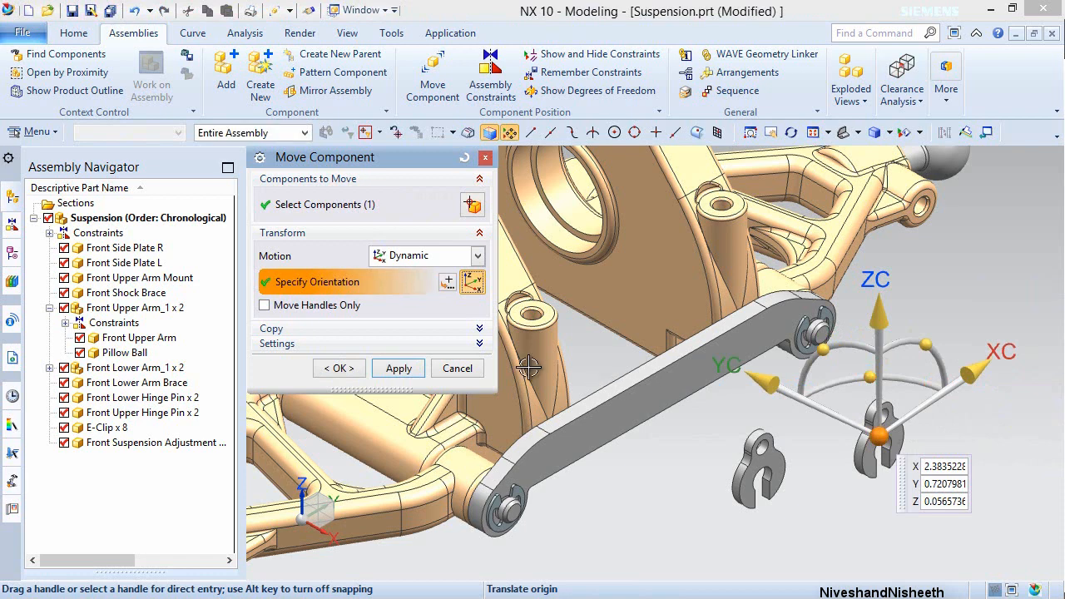
{"action": "left_click", "coordinate": [341, 371]}
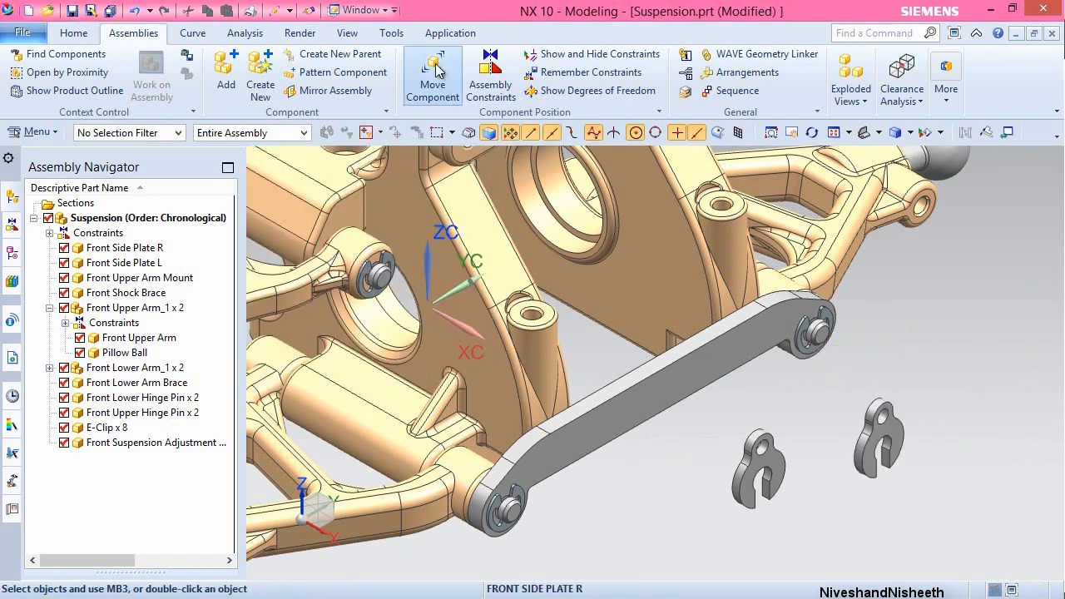
- Add an Infer Center/Axis constraint between the -Y side clip's lower outer curved face and the -Y side Front Upper Arm's cylindrical boss face
{"action": "left_click", "coordinate": [490, 72]}
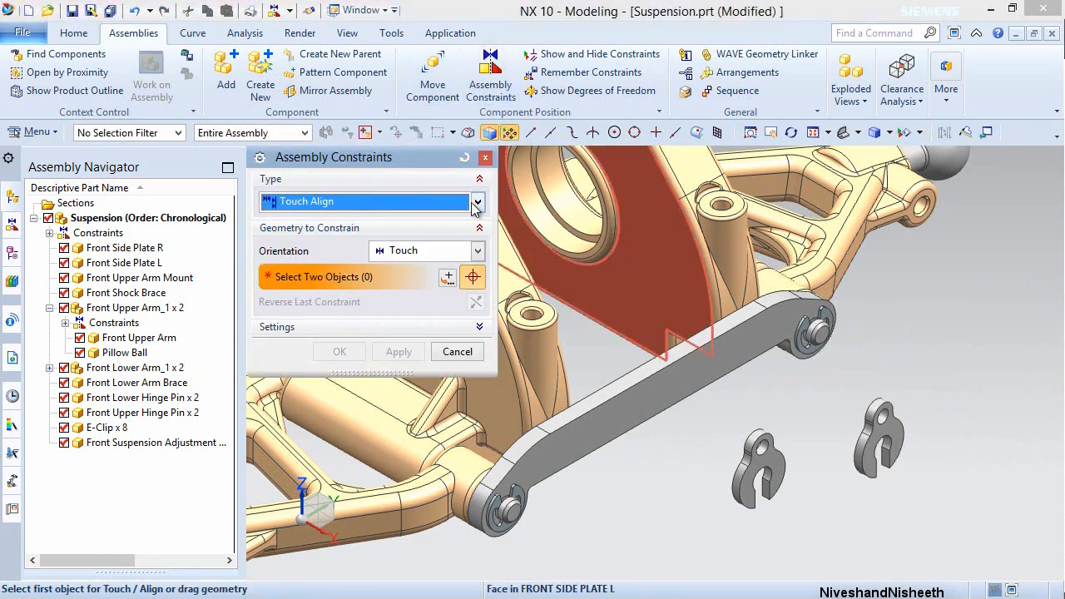
{"action": "left_click", "coordinate": [478, 250]}
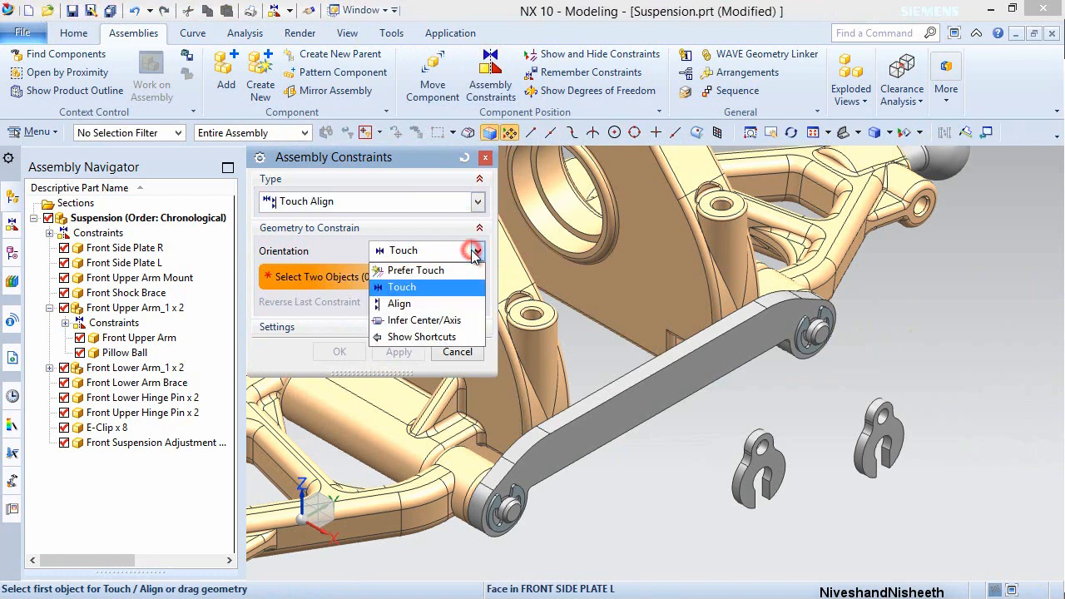
{"action": "left_click", "coordinate": [426, 322]}
{"action": "scroll", "coordinate": [720, 490], "scroll_direction": "up", "scroll_amount": 5}
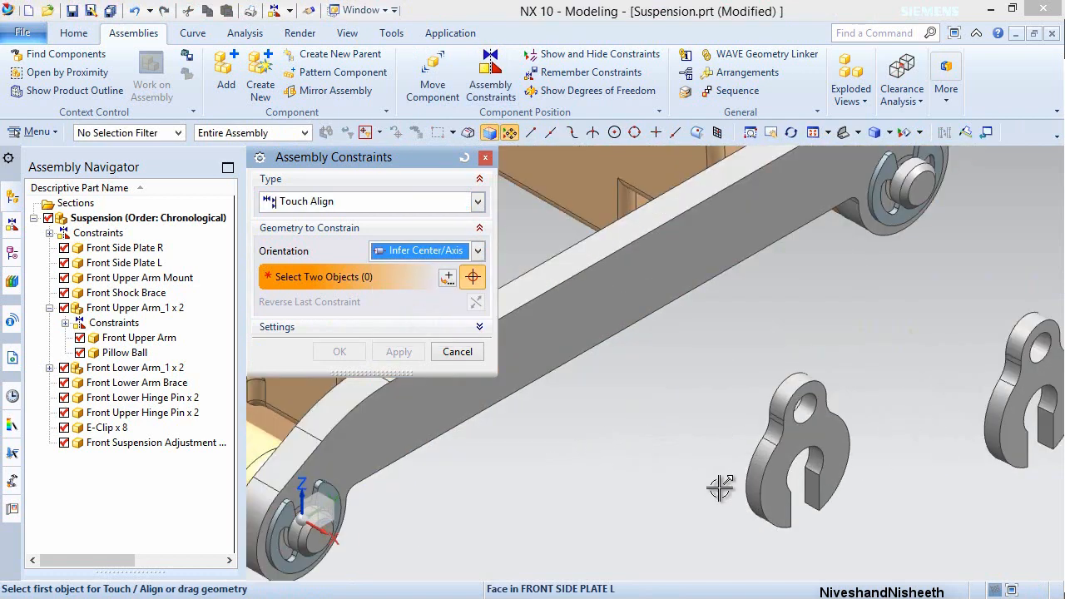
{"action": "left_click", "coordinate": [826, 447]}
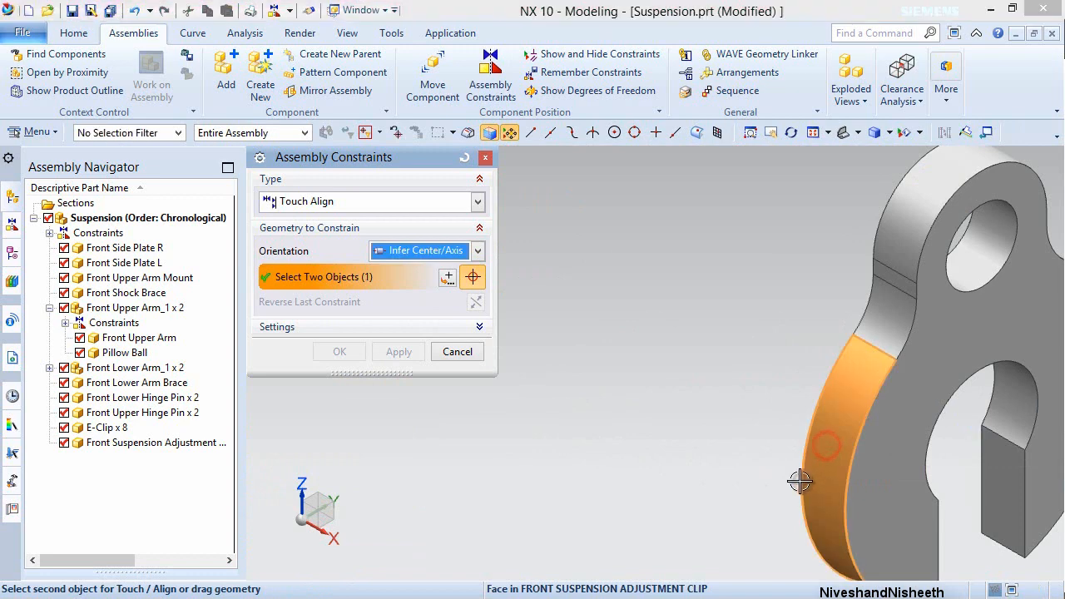
{"action": "scroll", "coordinate": [801, 483], "scroll_direction": "down", "scroll_amount": 5}
{"action": "scroll", "coordinate": [801, 483], "scroll_direction": "down", "scroll_amount": 3}
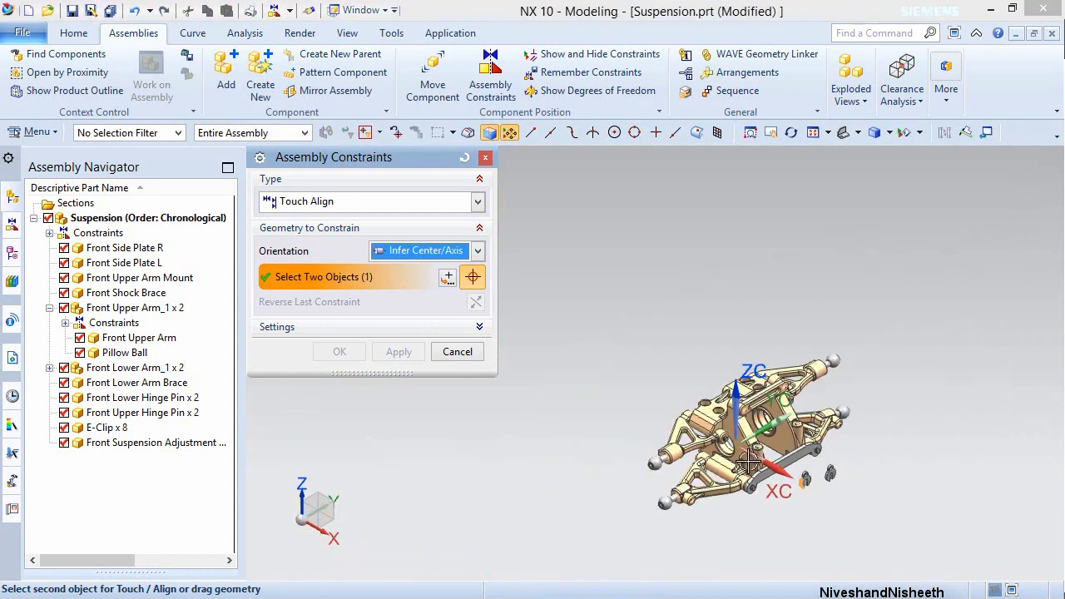
{"action": "scroll", "coordinate": [750, 462], "scroll_direction": "up", "scroll_amount": 8}
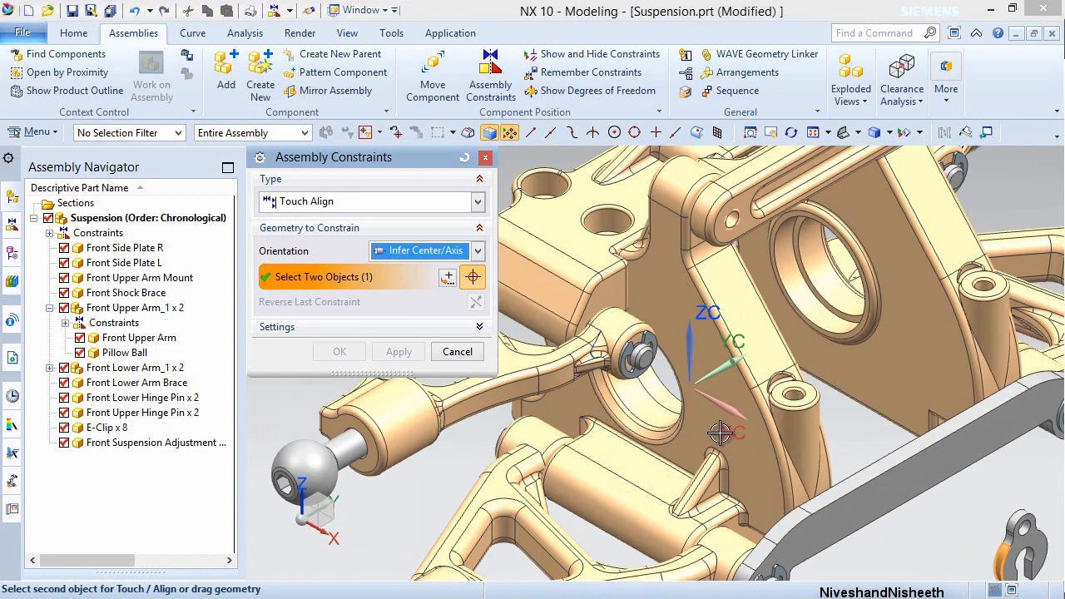
{"action": "left_click", "coordinate": [623, 318]}
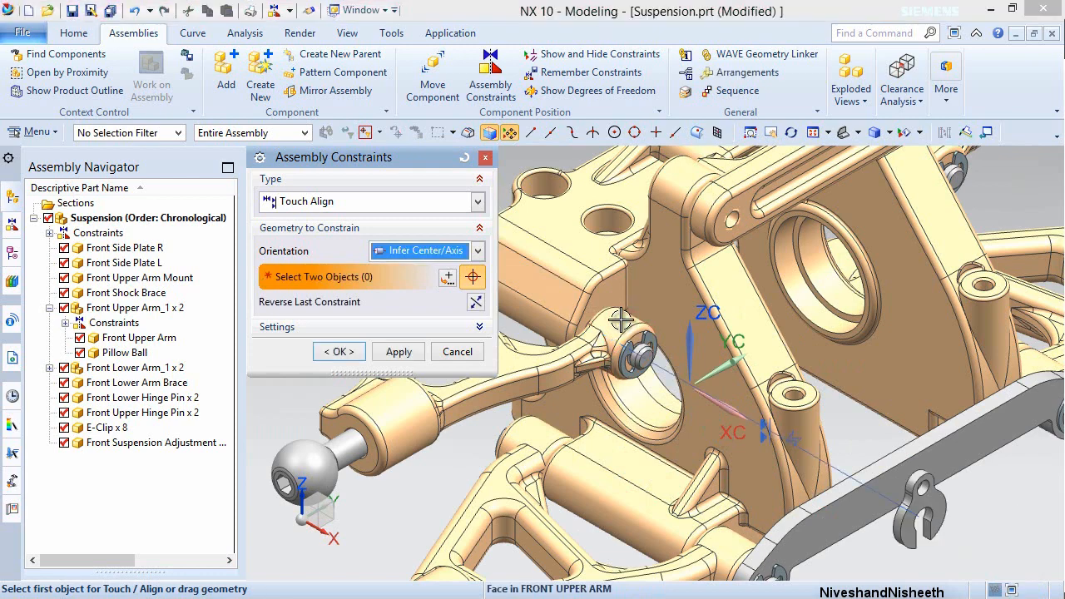
{"action": "left_click", "coordinate": [385, 352]}
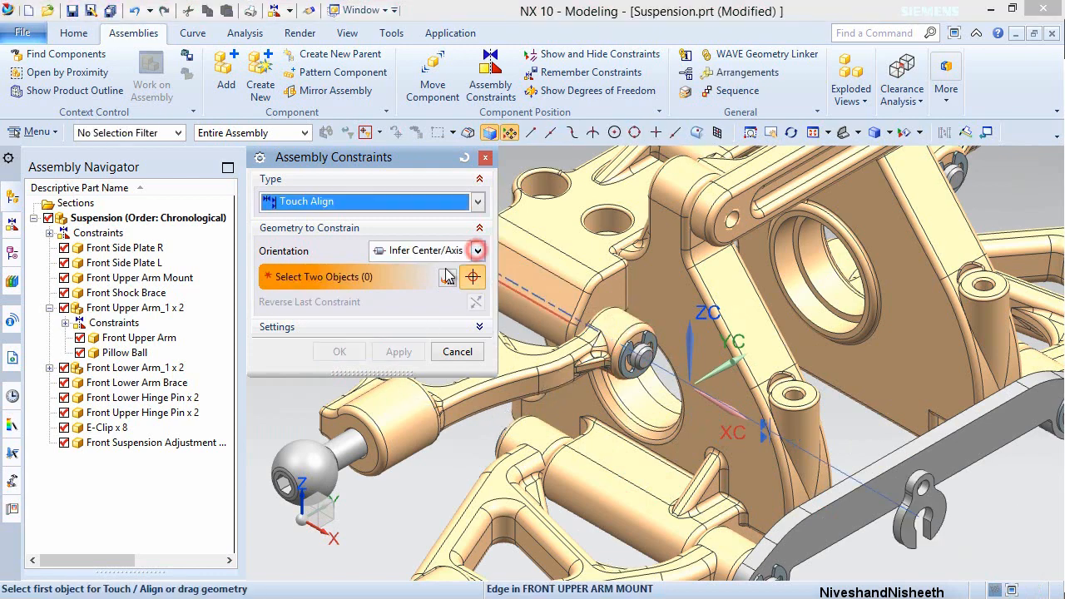
- Add a Touch constraint between the Front Upper Arm Mount's front end face and the -Y side adjustment clip's rear face
{"action": "left_click", "coordinate": [479, 254]}
{"action": "left_click", "coordinate": [426, 281]}
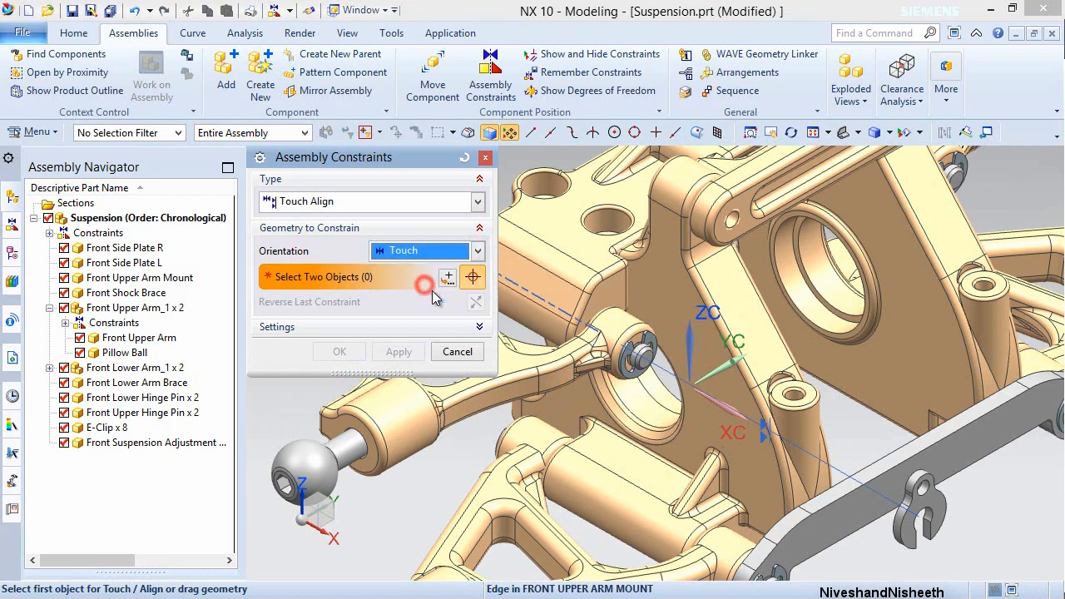
{"action": "left_click", "coordinate": [603, 294]}
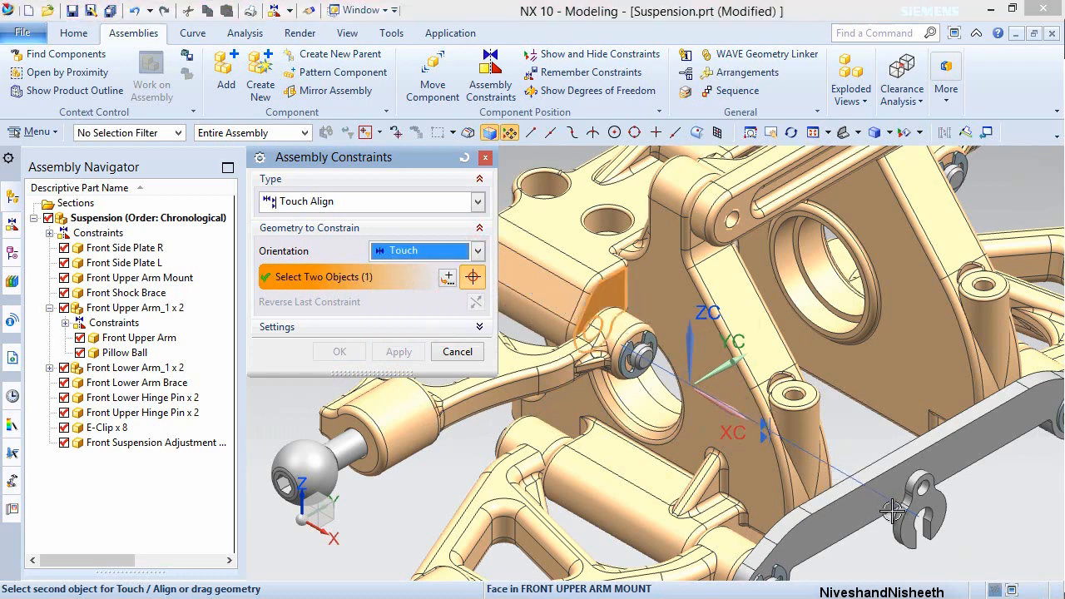
{"action": "middle_click_drag", "start_coordinate": [899, 523], "coordinate": [947, 528]}
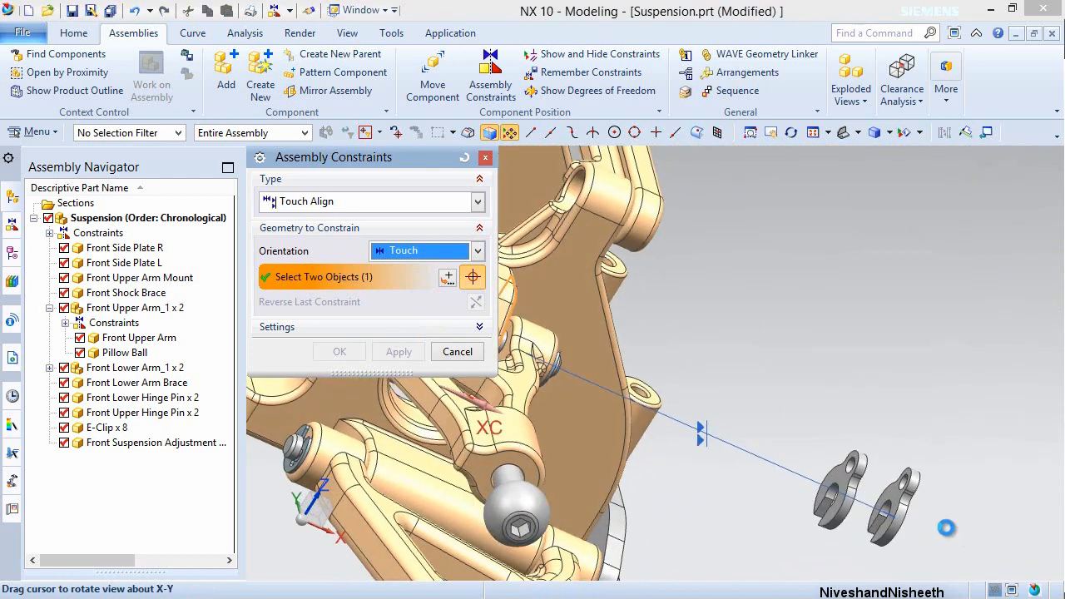
{"action": "left_click", "coordinate": [895, 491]}
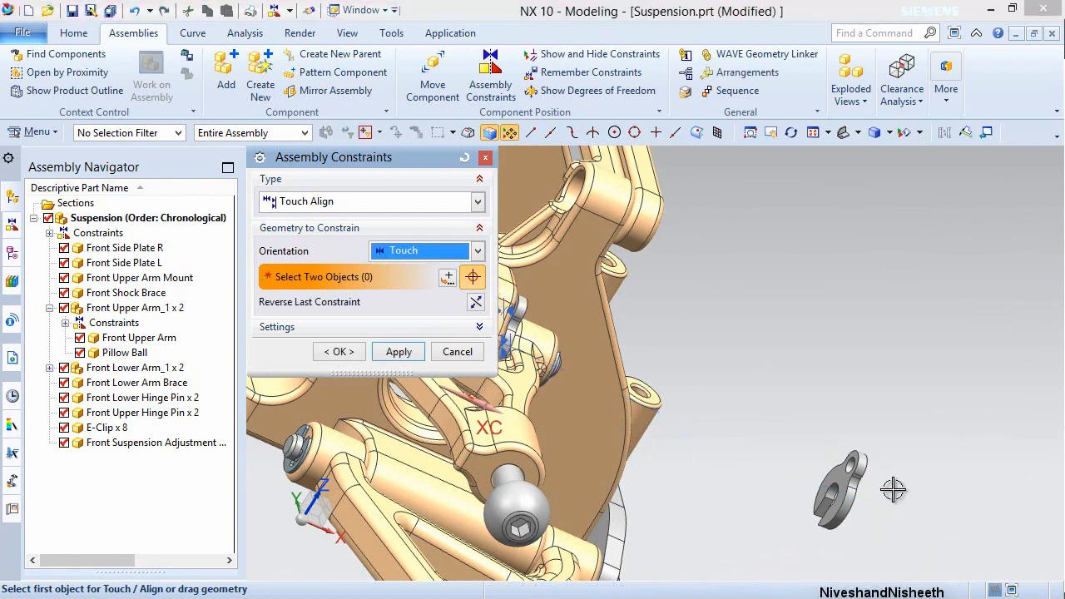
{"action": "left_click", "coordinate": [400, 353]}
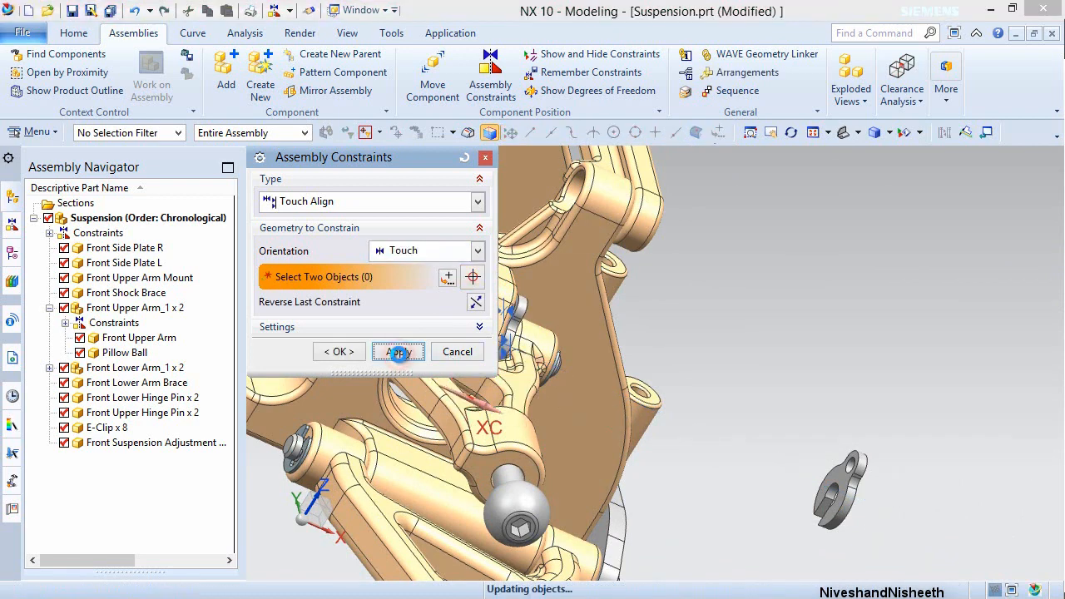
- Add an Infer Center/Axis constraint between the +Y side adjustment clip's lower outer curved face and the +Y side Front Upper Arm's cylindrical boss face
{"action": "left_click", "coordinate": [478, 251]}
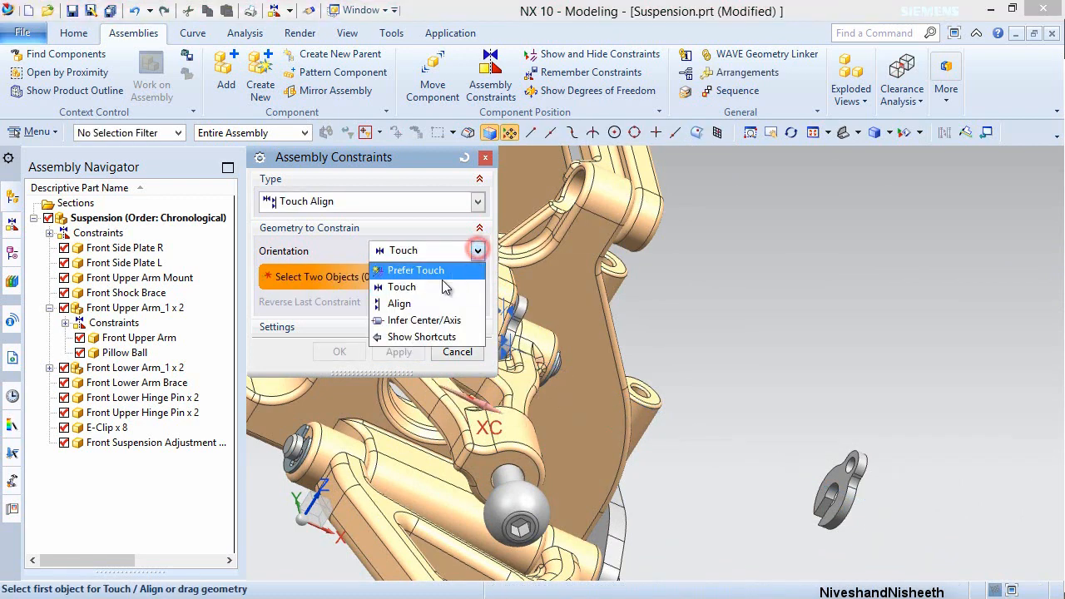
{"action": "left_click", "coordinate": [408, 305]}
{"action": "left_click", "coordinate": [478, 251]}
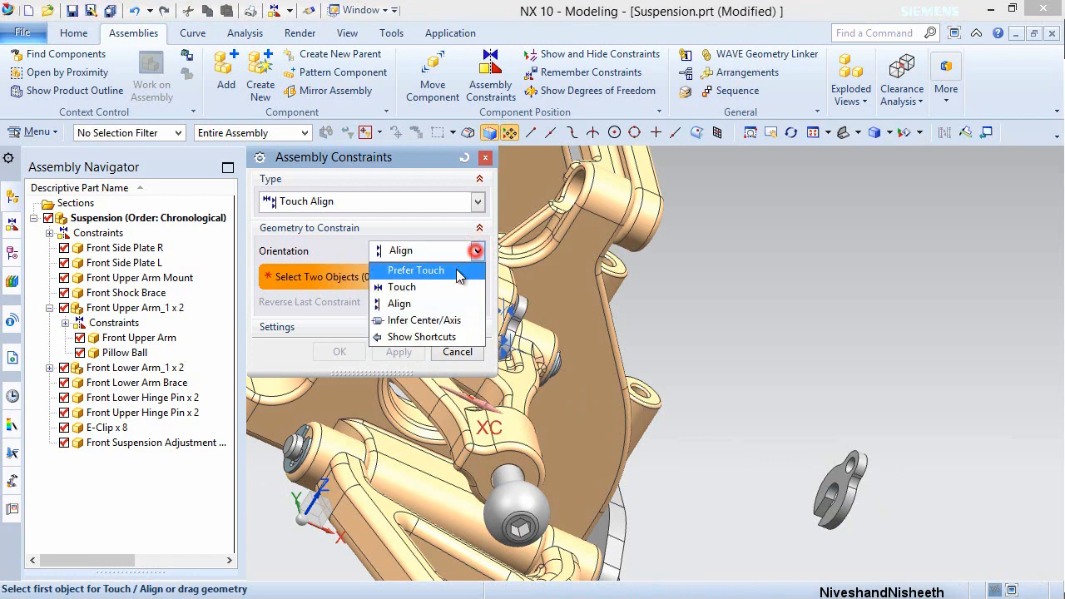
{"action": "left_click", "coordinate": [426, 319]}
{"action": "scroll", "coordinate": [852, 530], "scroll_direction": "up", "scroll_amount": 5}
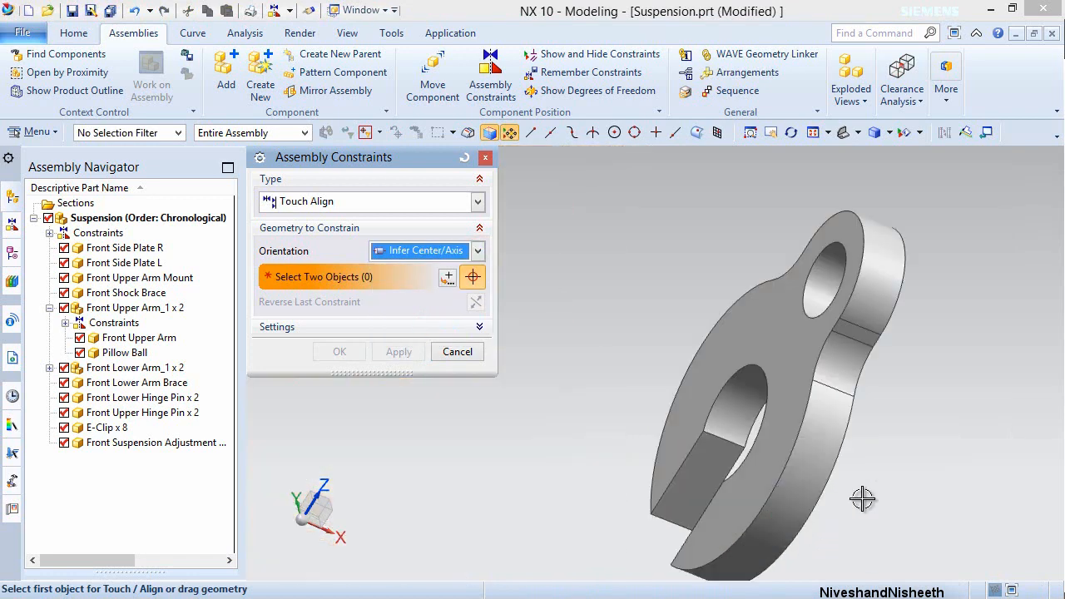
{"action": "left_click", "coordinate": [775, 420]}
{"action": "scroll", "coordinate": [775, 420], "scroll_direction": "down", "scroll_amount": 6}
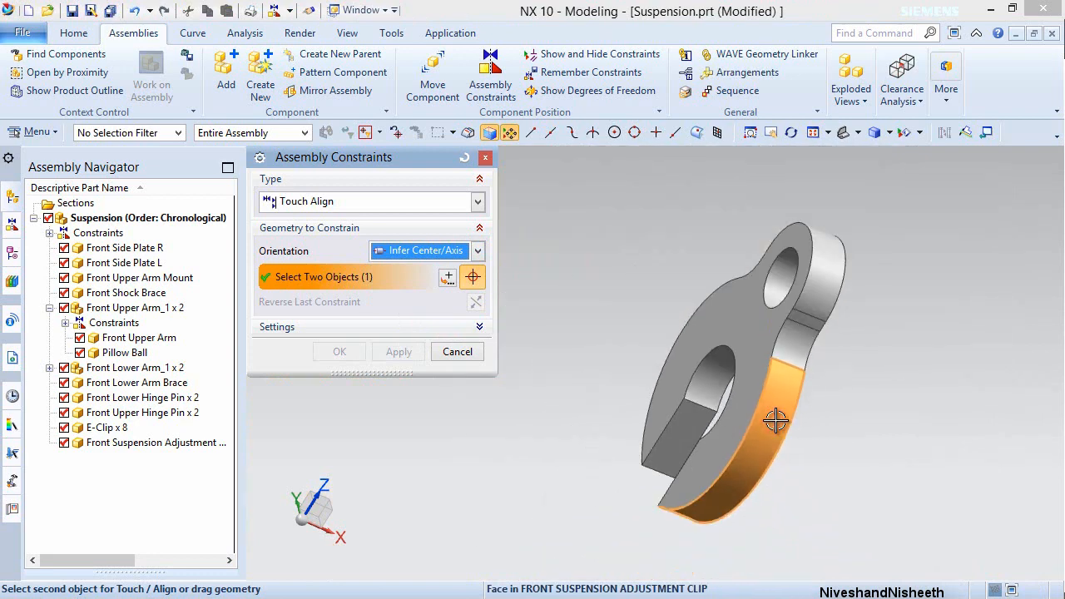
{"action": "middle_click_drag", "start_coordinate": [754, 343], "coordinate": [639, 343]}
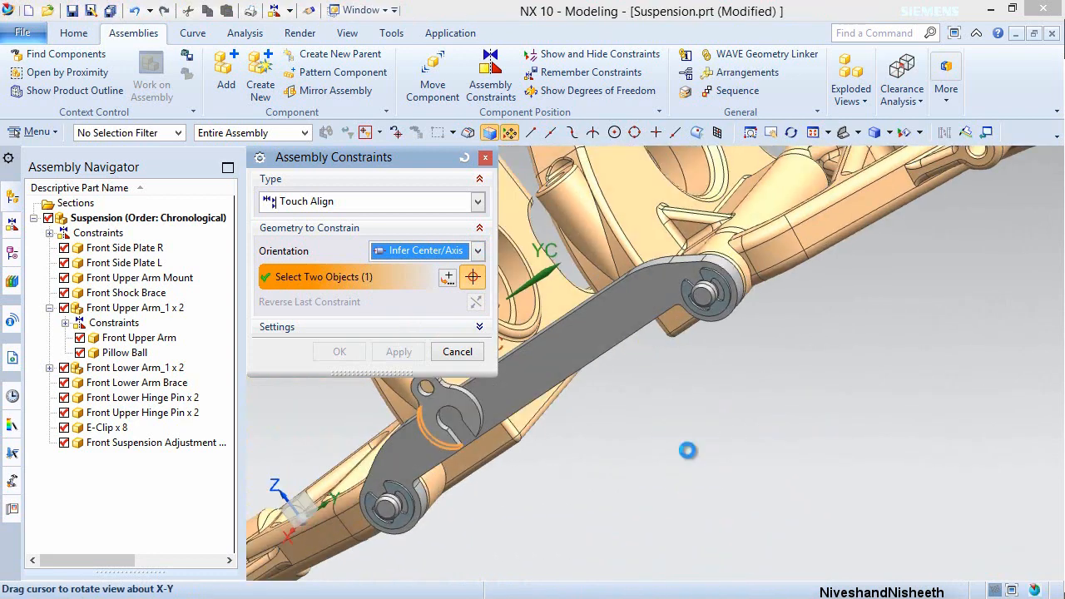
{"action": "scroll", "coordinate": [687, 451], "scroll_direction": "down", "scroll_amount": 4}
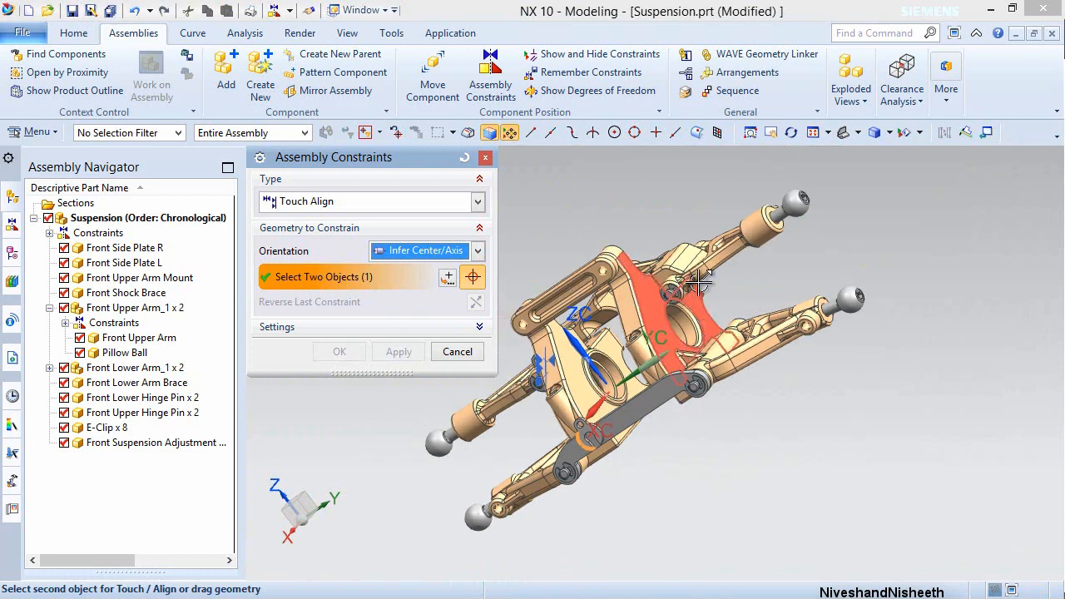
{"action": "scroll", "coordinate": [695, 283], "scroll_direction": "up", "scroll_amount": 5}
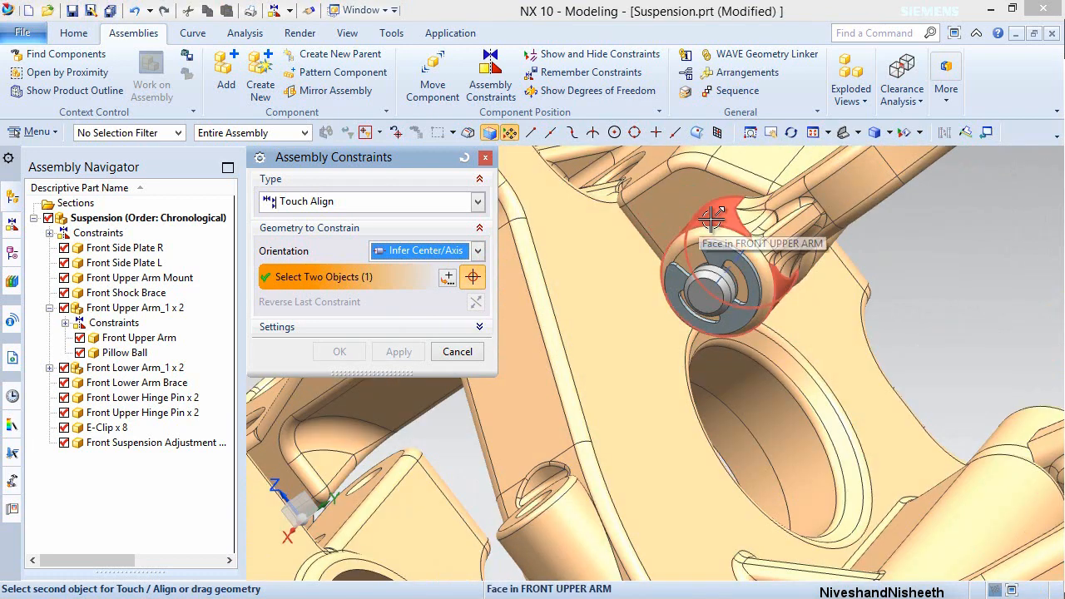
{"action": "left_click", "coordinate": [706, 220]}
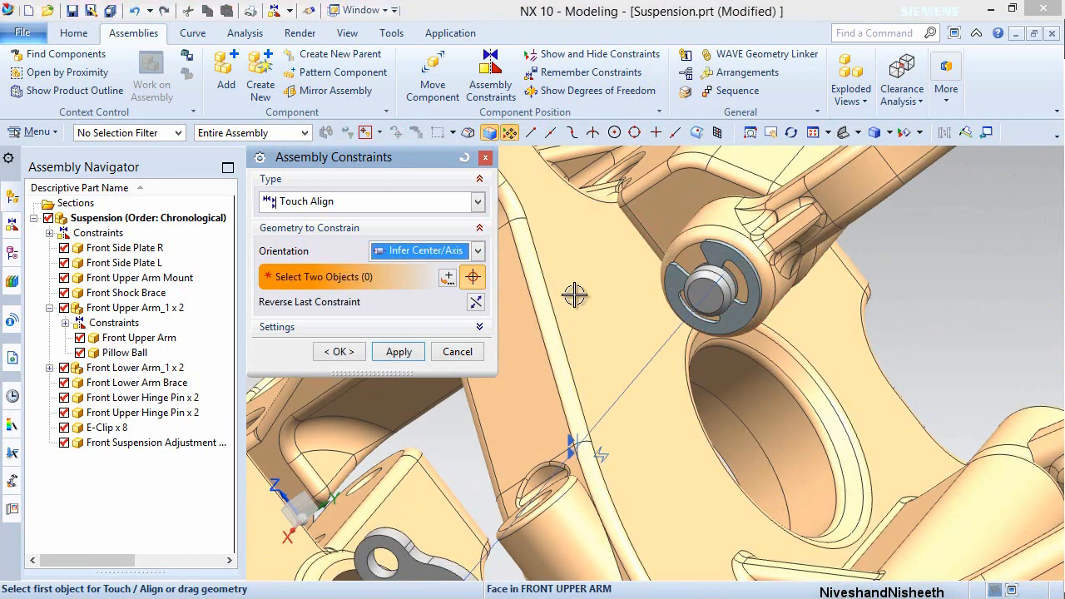
{"action": "left_click", "coordinate": [399, 351]}
- Add a Touch constraint between the Front Upper Arm Mount's end face and the +Y side adjustment clip's flat face, and finish constraining
{"action": "left_click", "coordinate": [478, 252]}
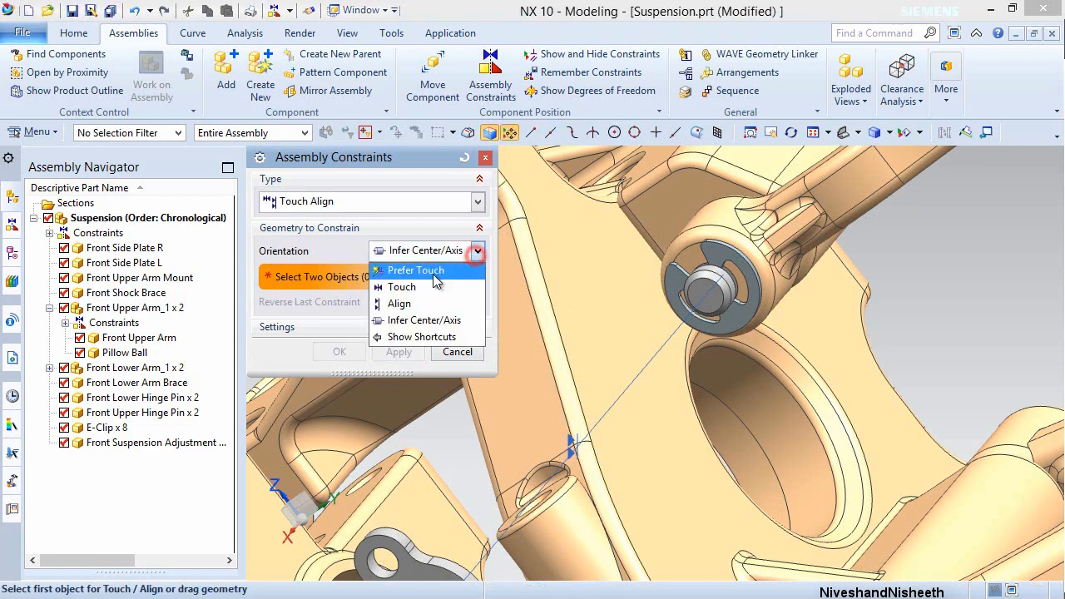
{"action": "left_click", "coordinate": [433, 287]}
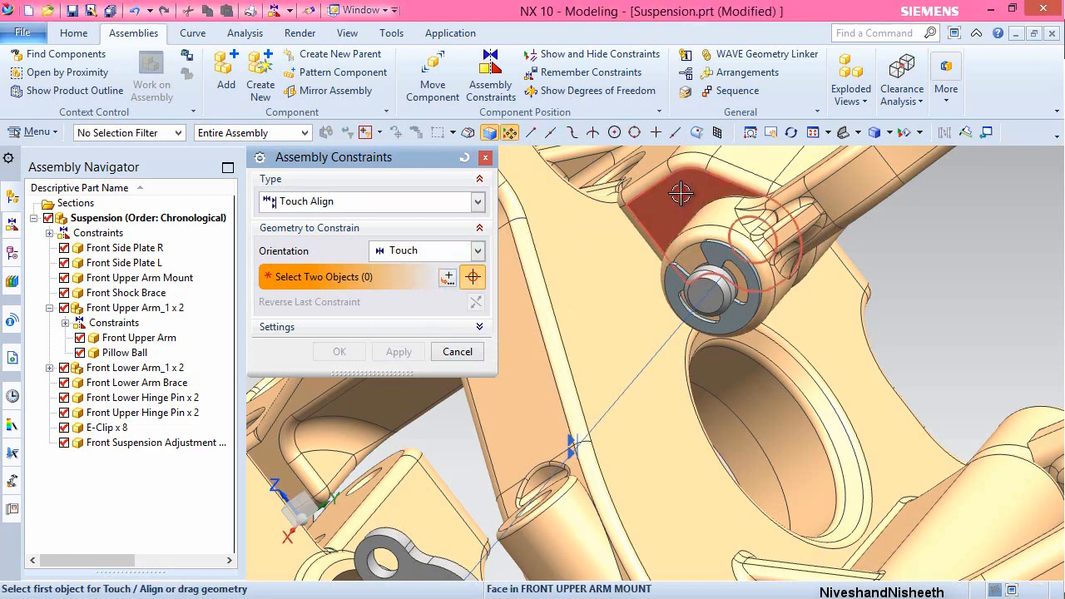
{"action": "left_click", "coordinate": [681, 193]}
{"action": "middle_click_drag", "start_coordinate": [681, 193], "coordinate": [643, 416]}
{"action": "scroll", "coordinate": [634, 372], "scroll_direction": "down", "scroll_amount": 2}
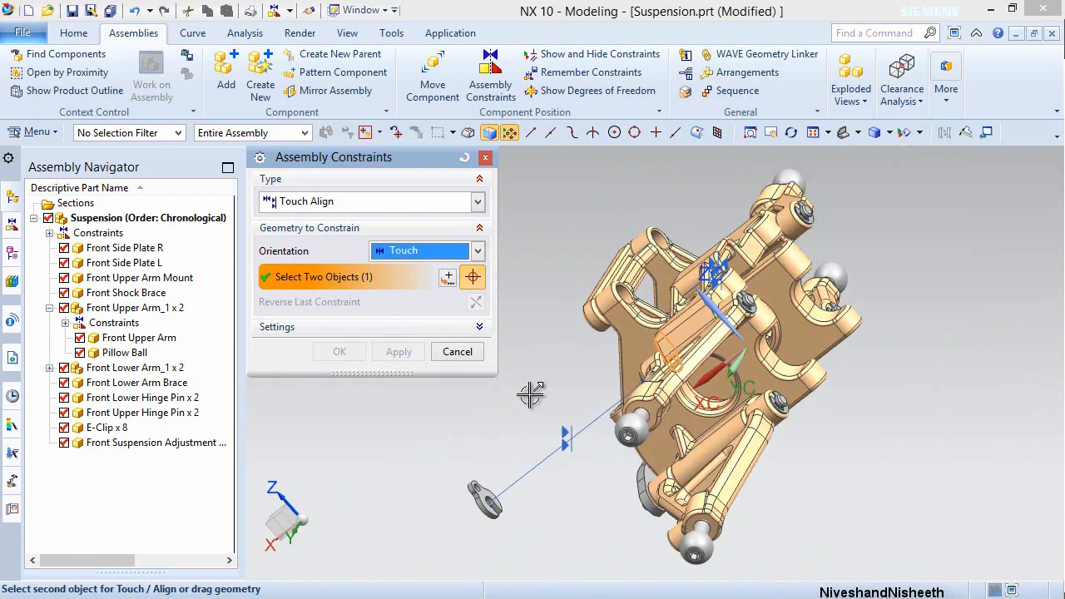
{"action": "scroll", "coordinate": [485, 520], "scroll_direction": "up", "scroll_amount": 5}
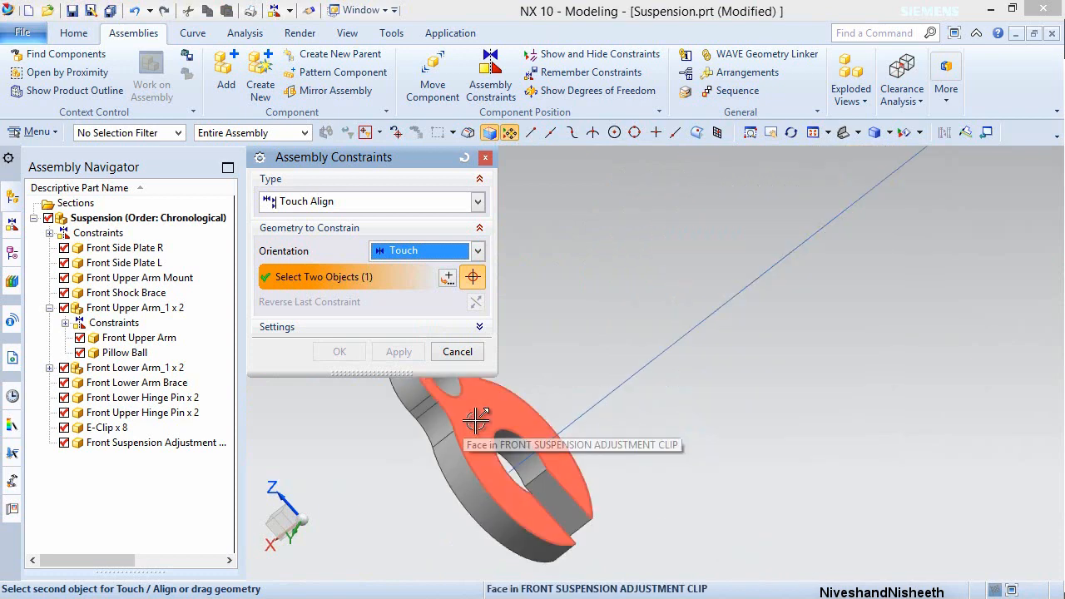
{"action": "left_click", "coordinate": [475, 421]}
{"action": "left_click", "coordinate": [348, 354]}
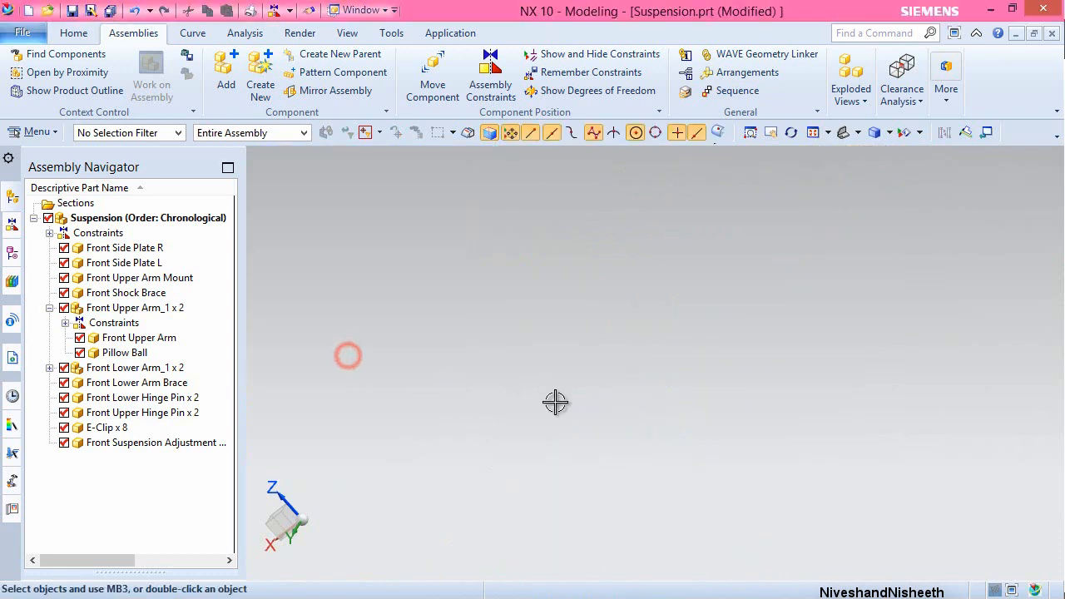
- Rotate the -Y side Front Suspension Adjustment Clip 5 degrees about the YC axis
{"action": "left_click", "coordinate": [677, 418]}
{"action": "key", "text": "End"}
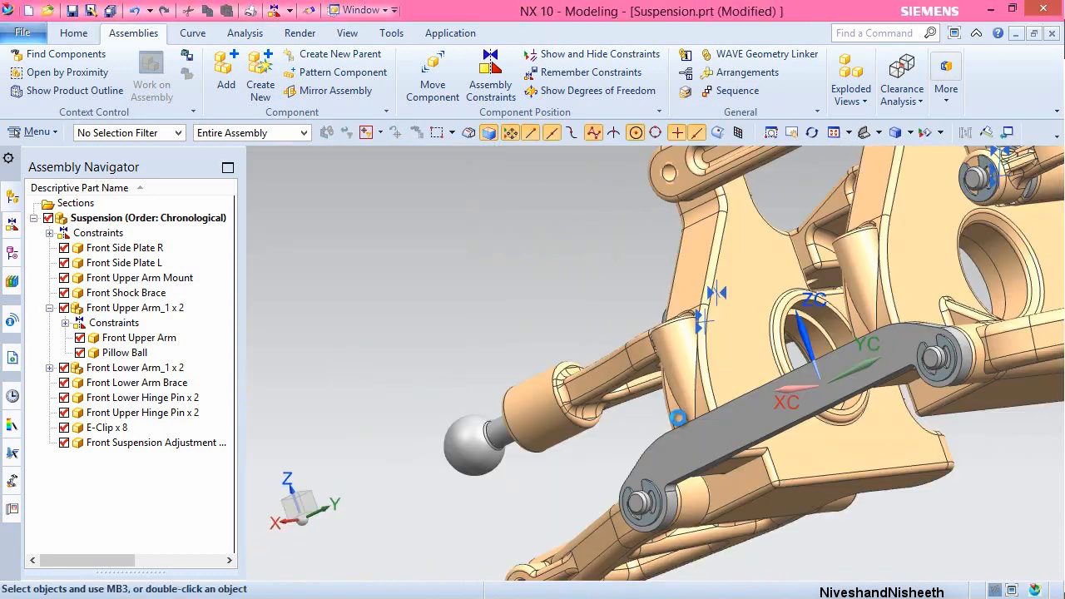
{"action": "scroll", "coordinate": [585, 378], "scroll_direction": "up", "scroll_amount": 6}
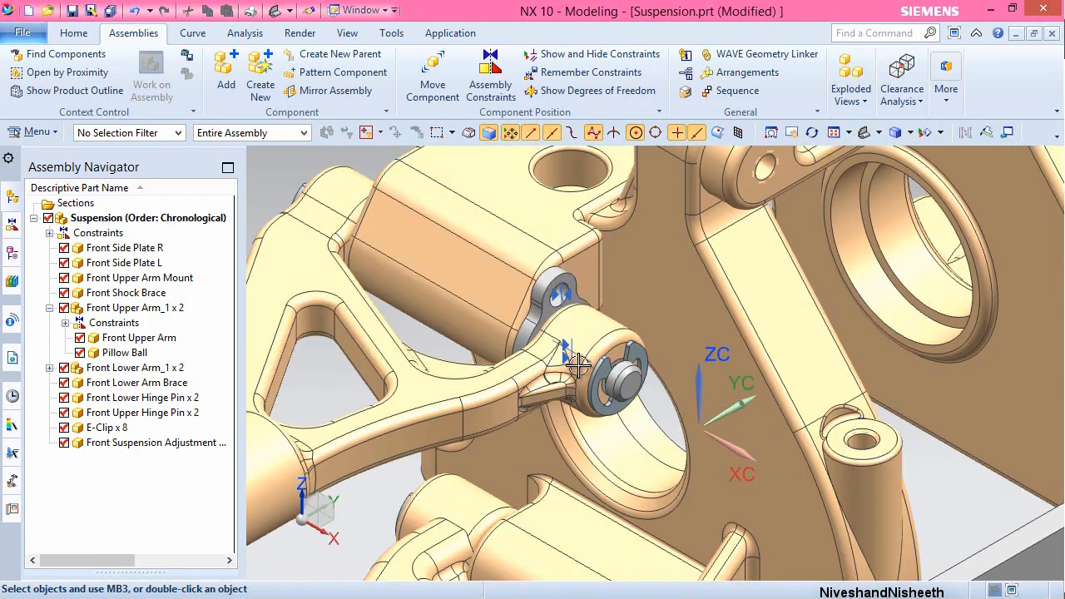
{"action": "scroll", "coordinate": [577, 414], "scroll_direction": "down", "scroll_amount": 2}
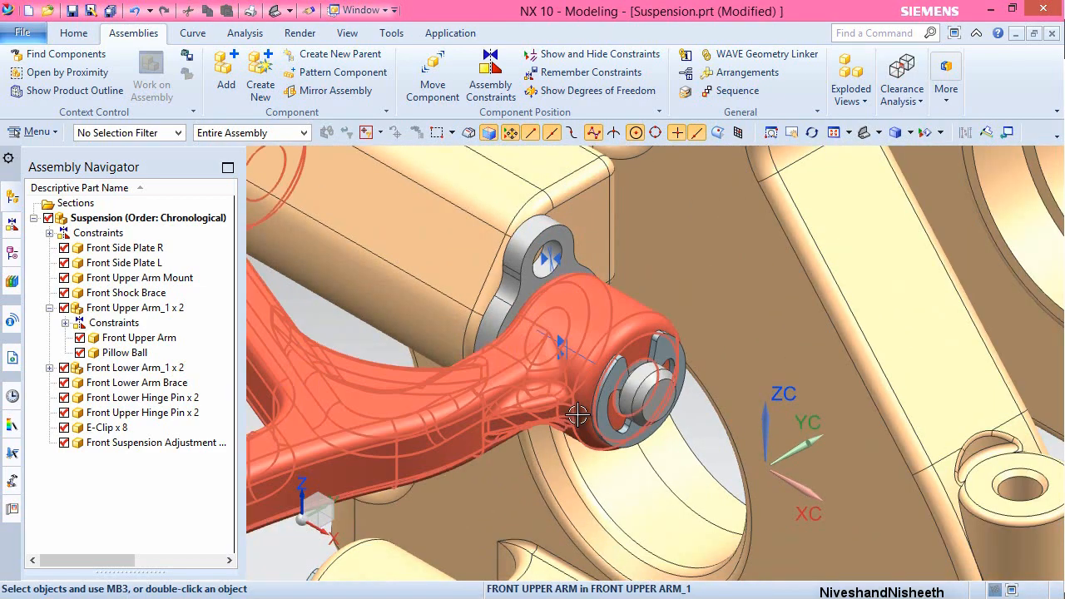
{"action": "scroll", "coordinate": [540, 226], "scroll_direction": "up", "scroll_amount": 4}
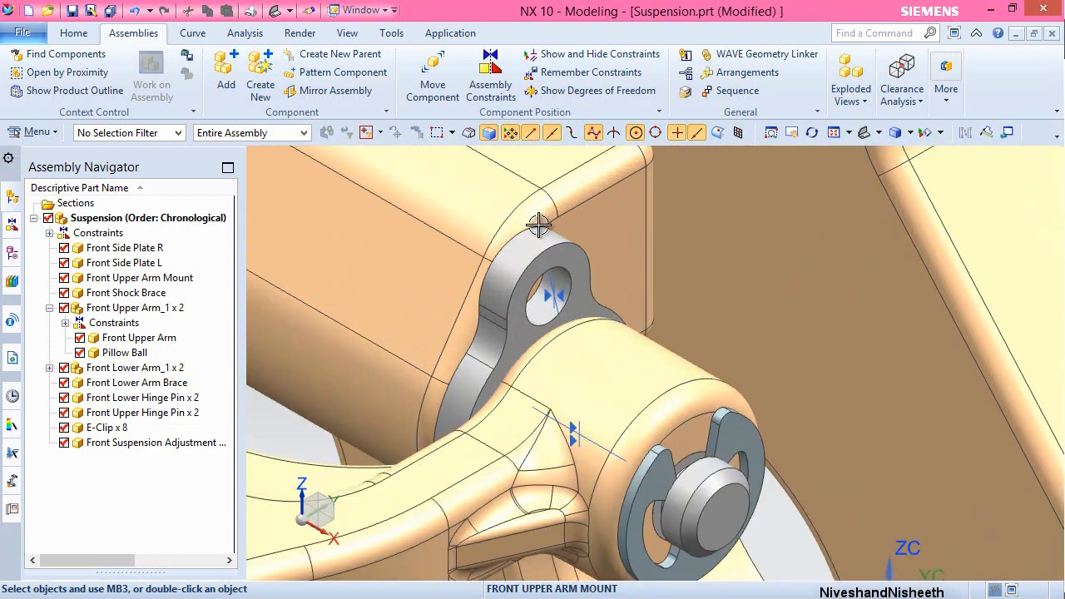
{"action": "left_click", "coordinate": [543, 245]}
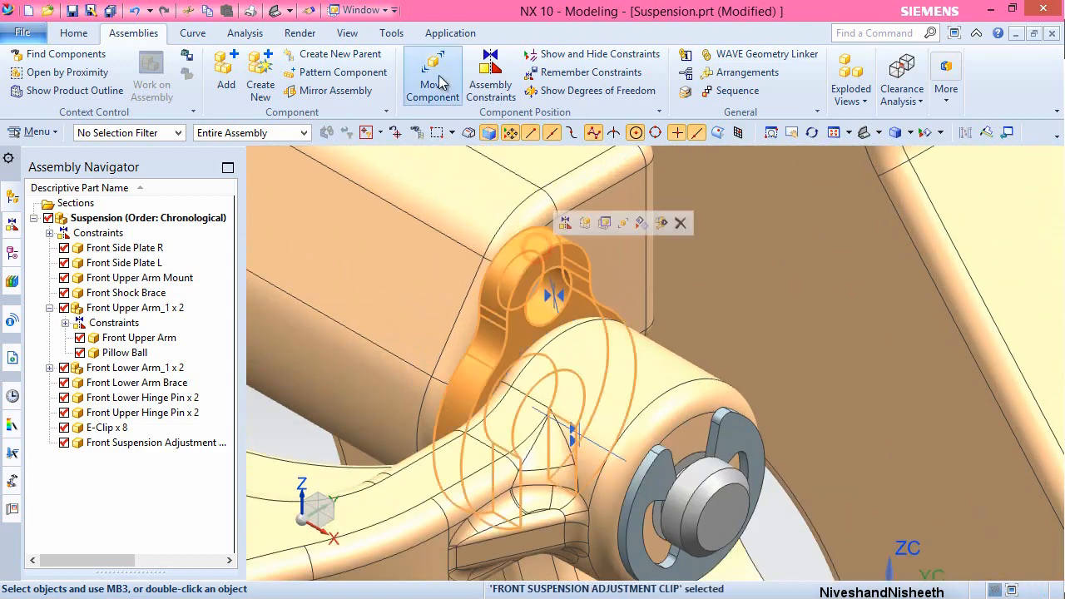
{"action": "left_click", "coordinate": [433, 83]}
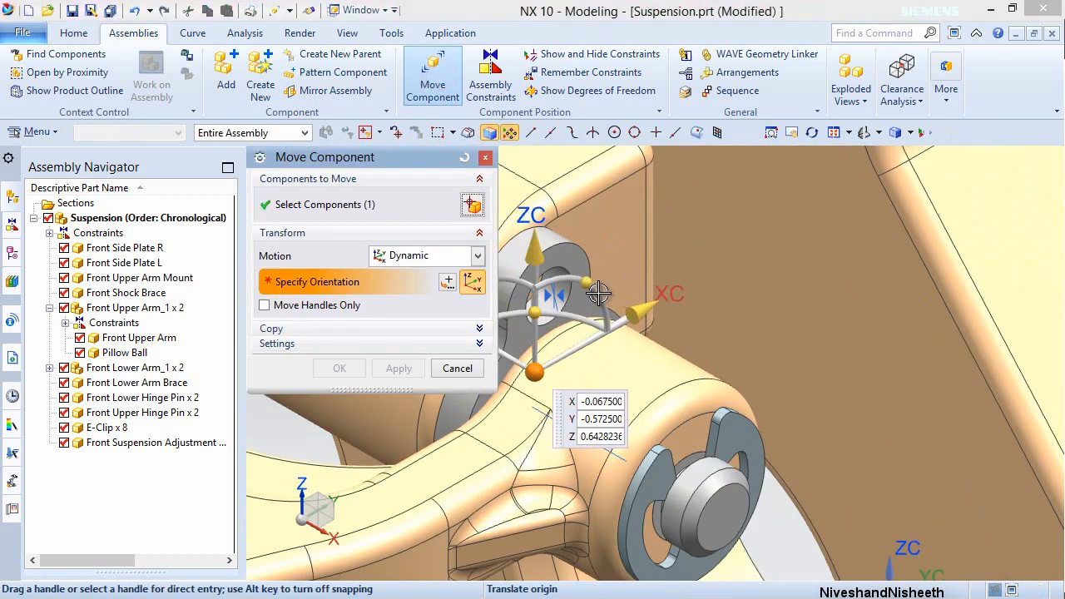
{"action": "left_click_drag", "start_coordinate": [598, 292], "coordinate": [600, 292]}
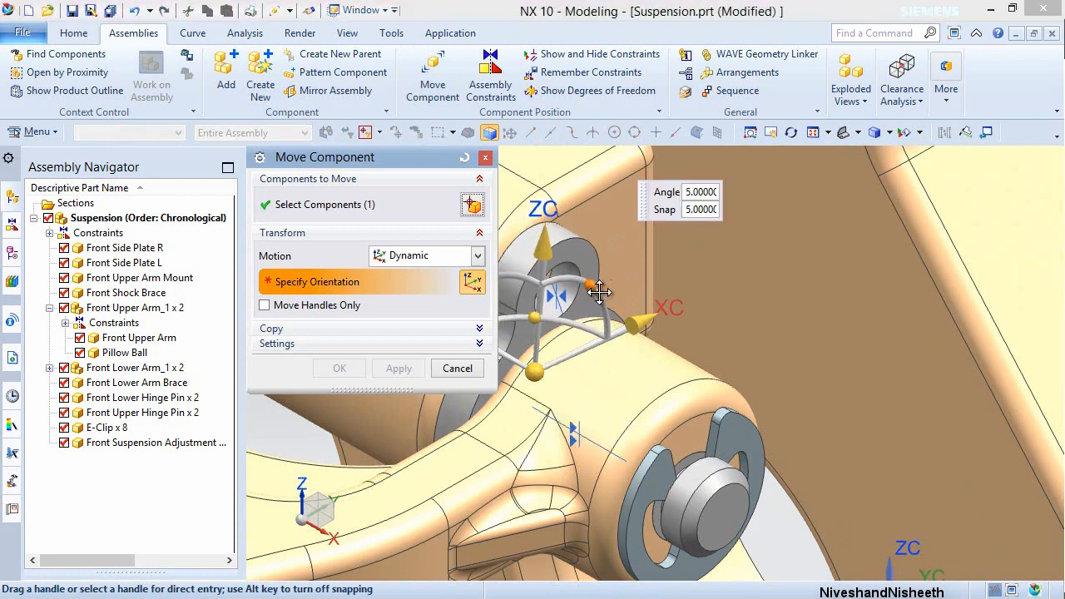
{"action": "left_click", "coordinate": [398, 368]}
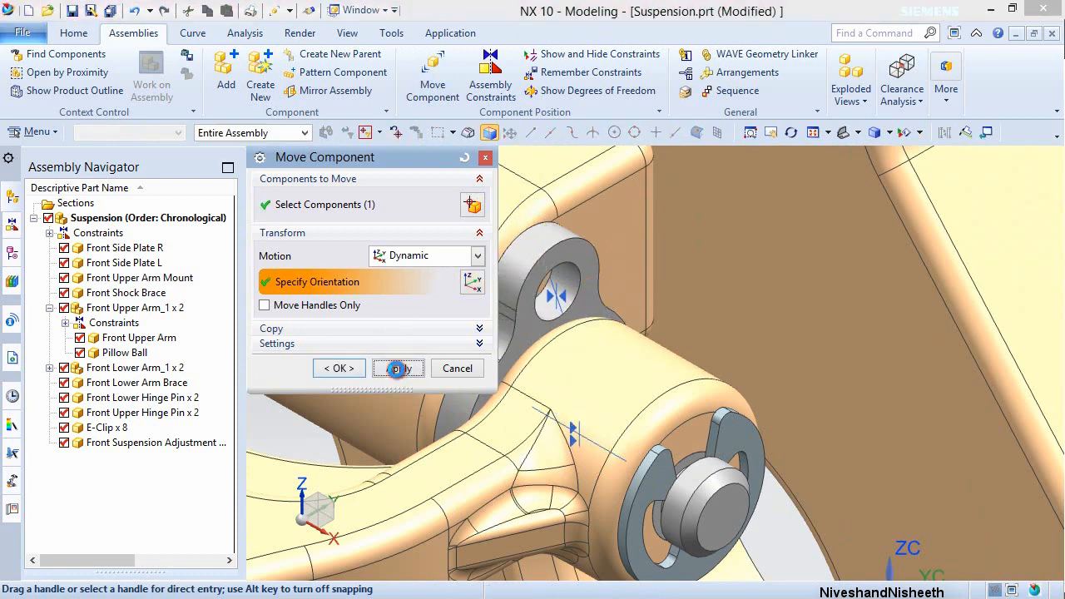
- Try to rotate the +Y side Front Suspension Adjustment Clip about the YC axis and finish moving components
{"action": "scroll", "coordinate": [599, 364], "scroll_direction": "down", "scroll_amount": 10}
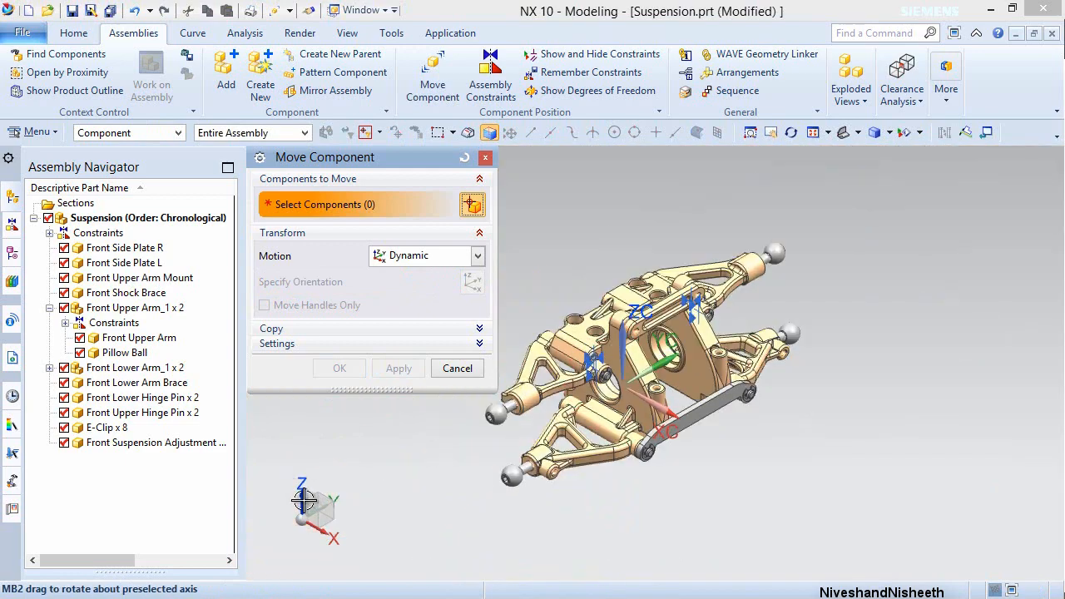
{"action": "left_click", "coordinate": [304, 500]}
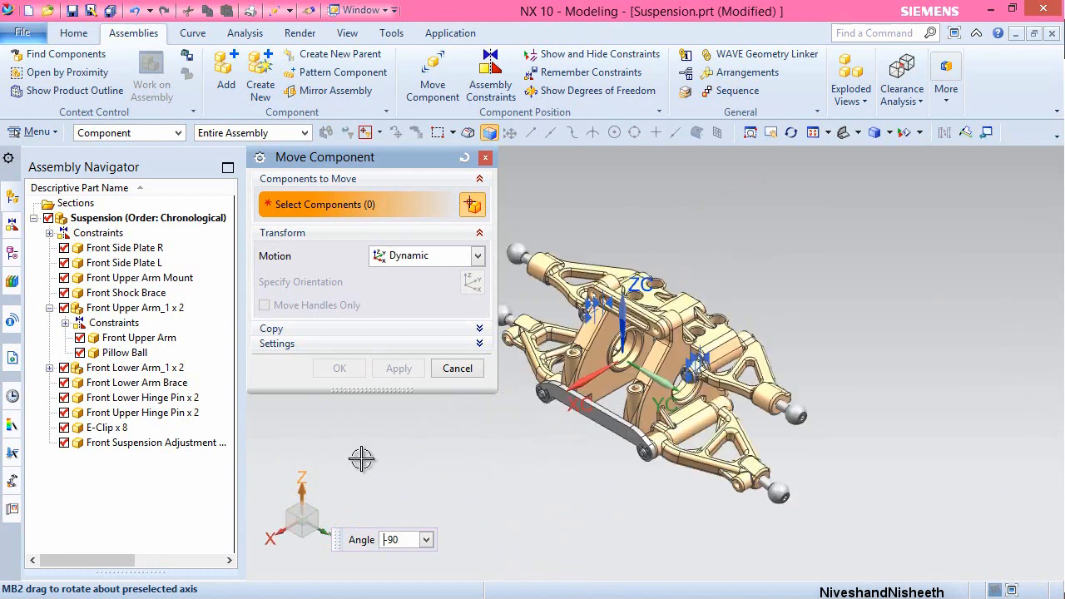
{"action": "key", "text": "Escape"}
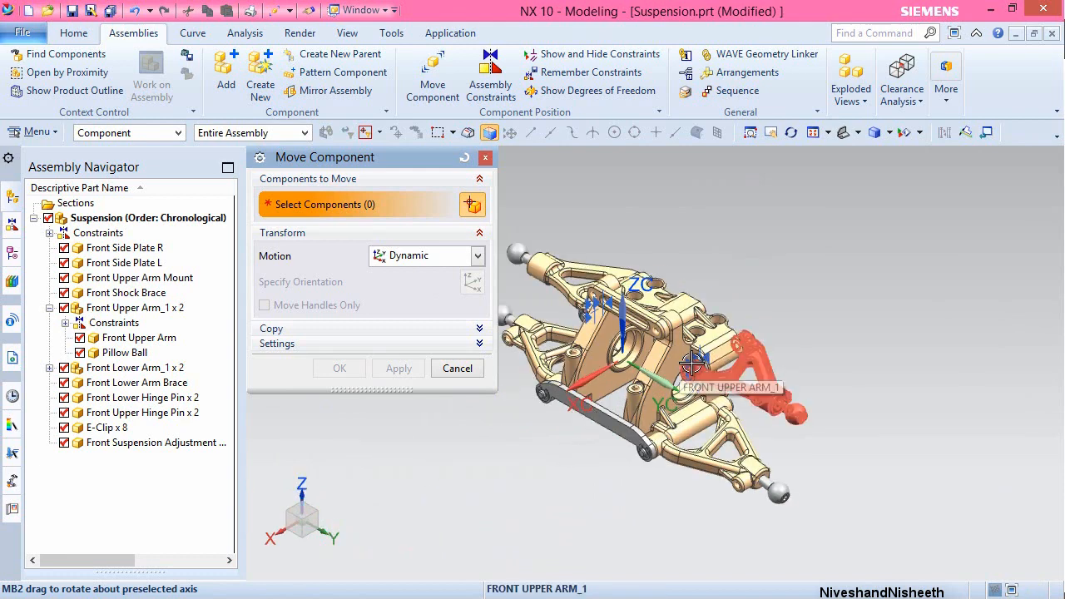
{"action": "scroll", "coordinate": [696, 360], "scroll_direction": "up", "scroll_amount": 10}
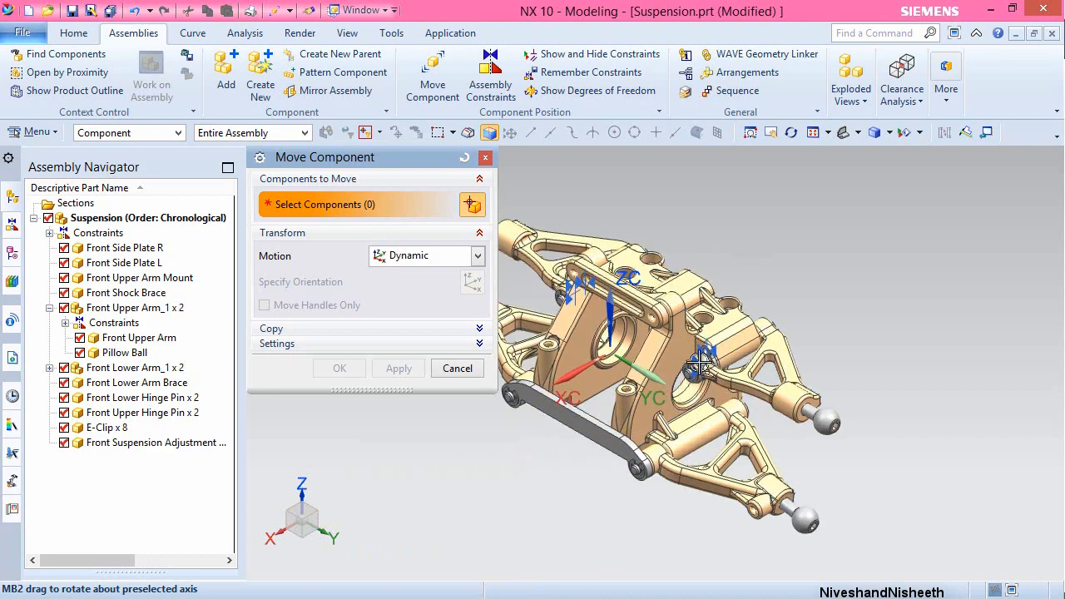
{"action": "scroll", "coordinate": [782, 329], "scroll_direction": "up", "scroll_amount": 2}
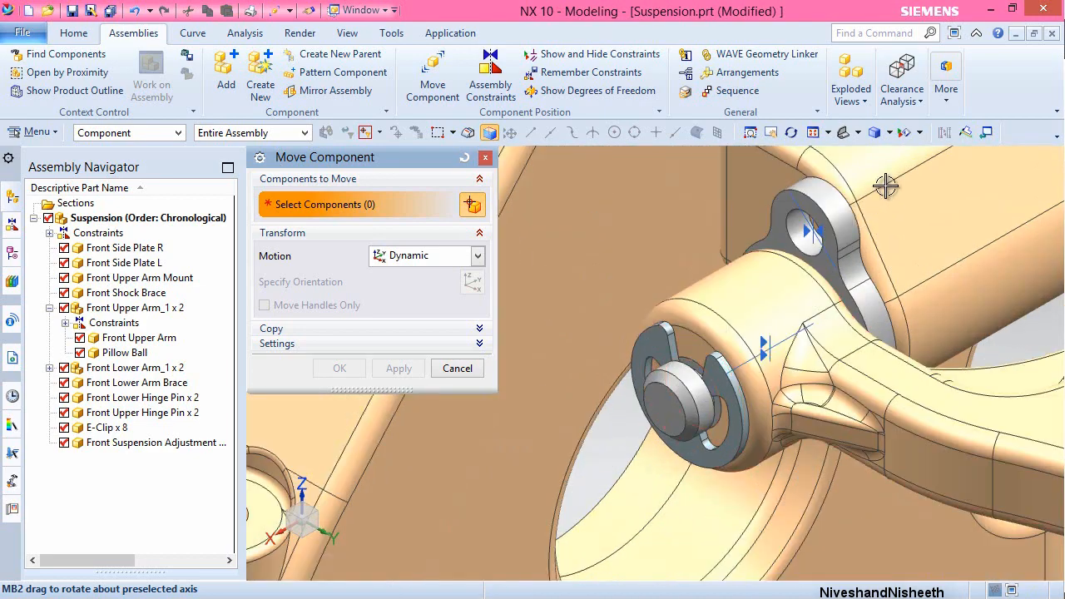
{"action": "left_click", "coordinate": [830, 204]}
{"action": "middle_click", "coordinate": [831, 204]}
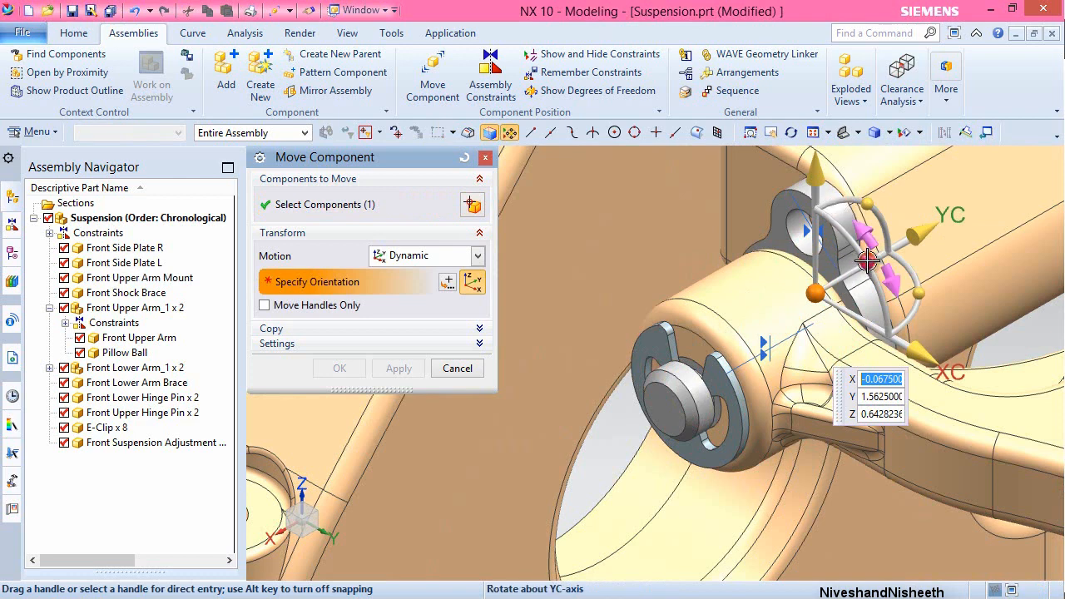
{"action": "mouse_move", "coordinate": [870, 261]}
{"action": "left_mouse_down"}
{"action": "mouse_move", "coordinate": [876, 271]}
{"action": "mouse_move", "coordinate": [877, 254]}
{"action": "left_mouse_up"}
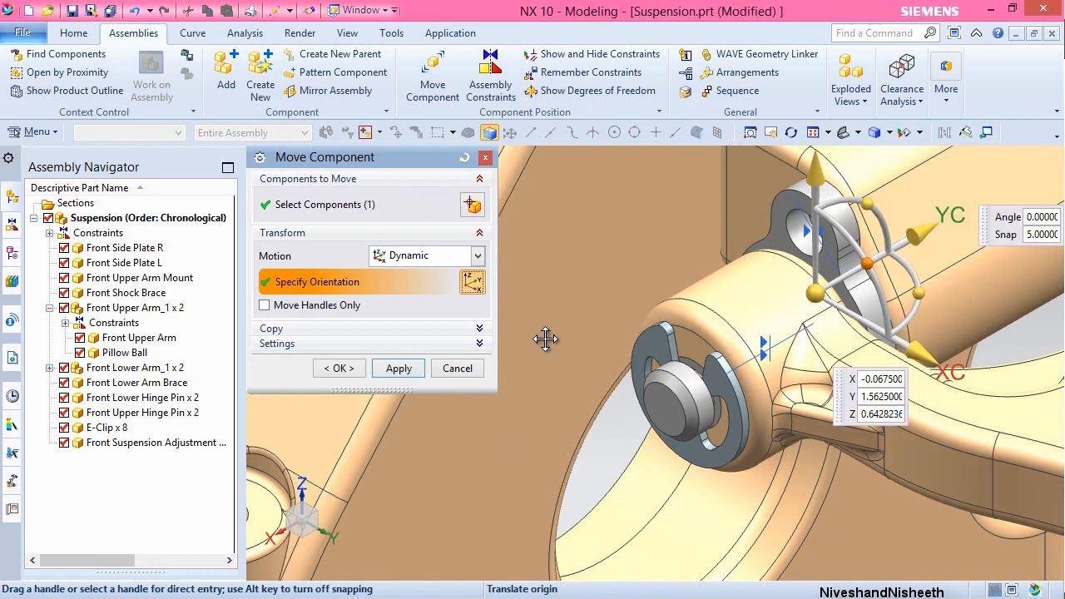
{"action": "left_click", "coordinate": [339, 368]}
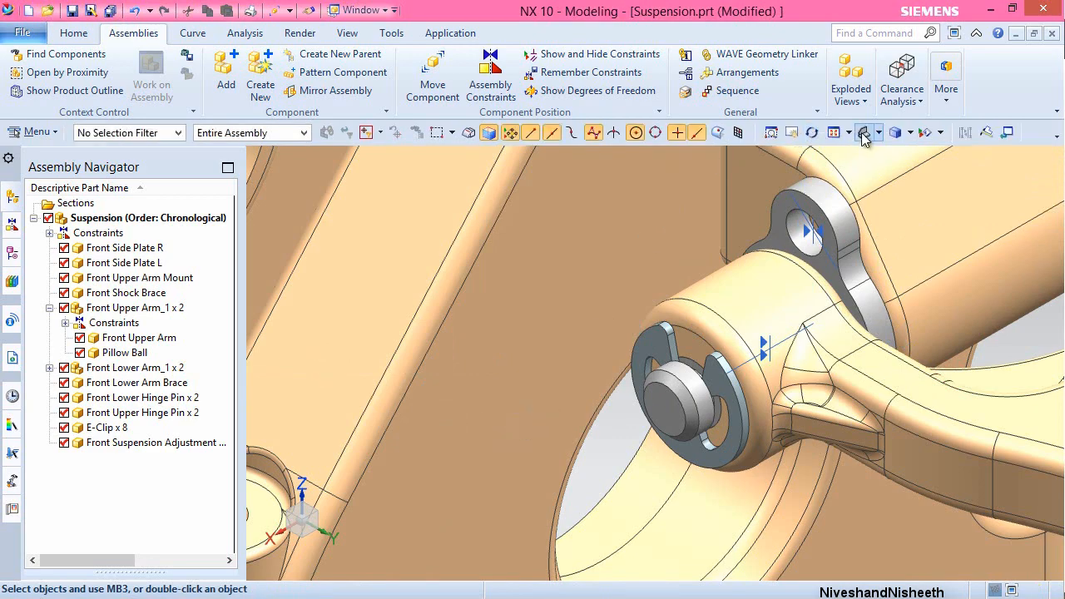
- Save the Suspension assembly with both Front Suspension Adjustment Clips in place
{"action": "left_click", "coordinate": [879, 134]}
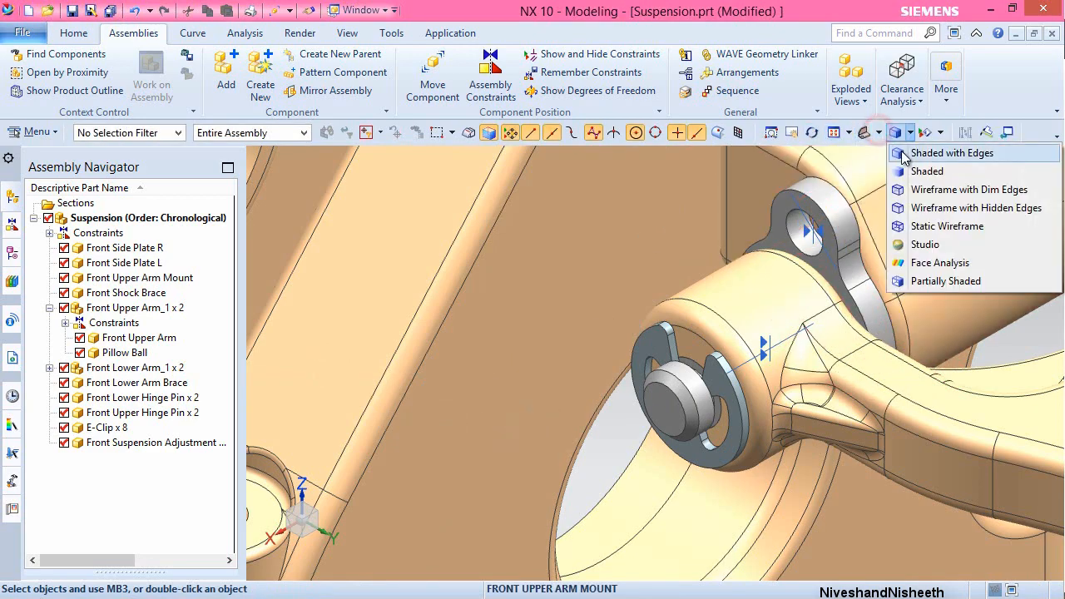
{"action": "mouse_move", "coordinate": [878, 134]}
{"action": "left_click", "coordinate": [902, 153]}
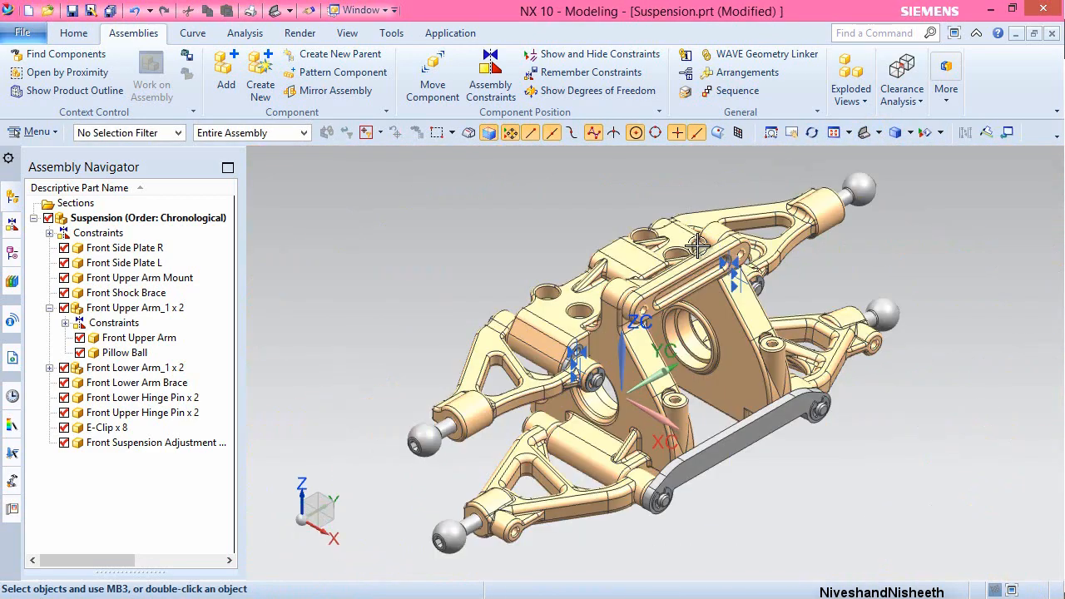
{"action": "left_click", "coordinate": [519, 235]}
{"action": "left_click", "coordinate": [519, 235]}
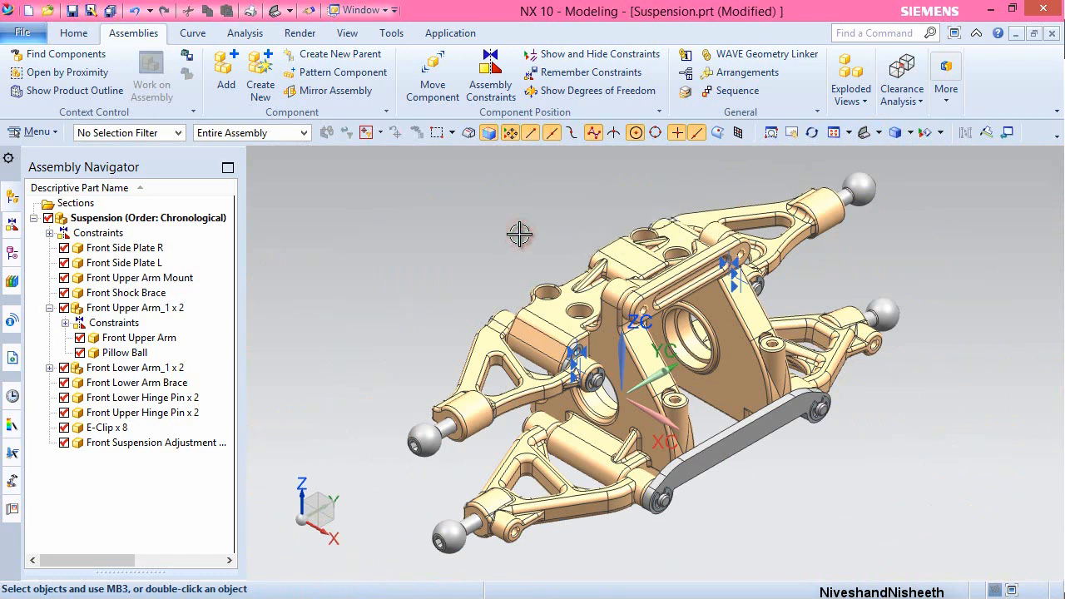
{"action": "left_click", "coordinate": [503, 231]}
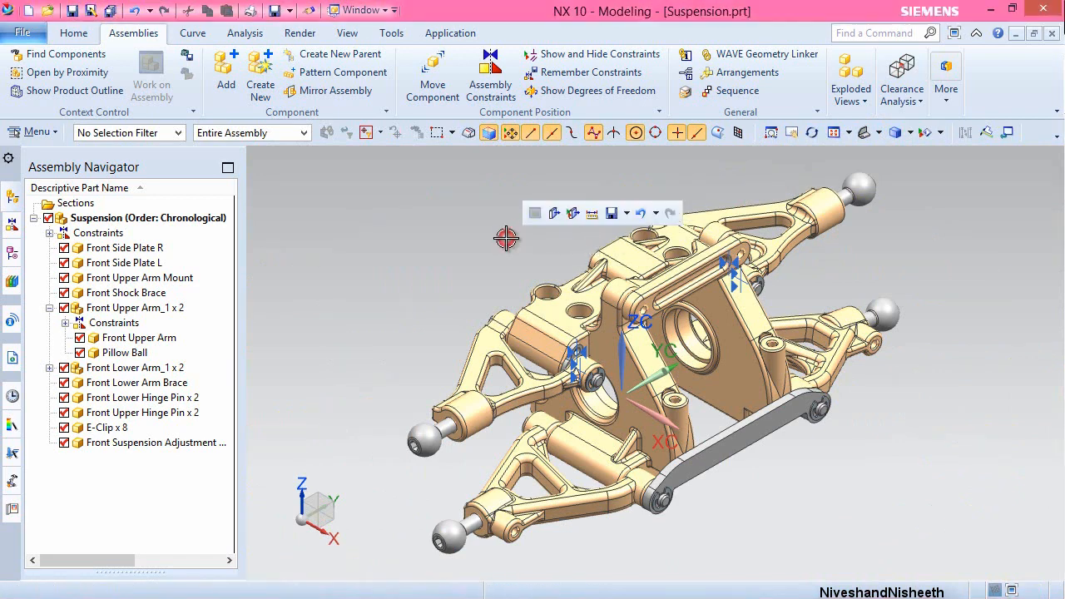
- Choose the Shock Bushing part file from the Suspension folder as the next component to add
{"action": "left_click", "coordinate": [226, 74]}
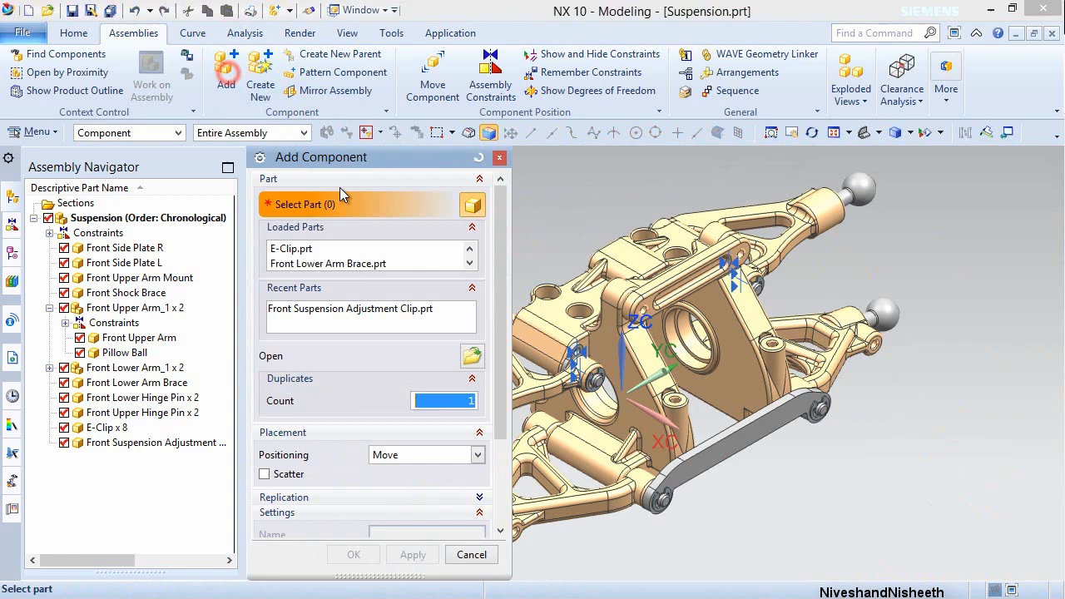
{"action": "left_click", "coordinate": [472, 357]}
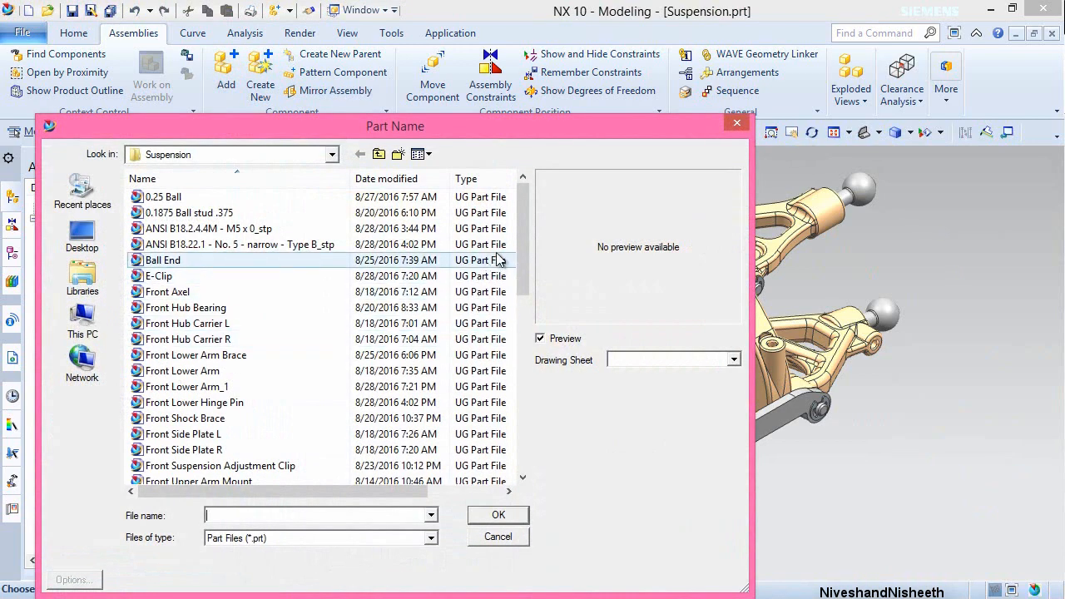
{"action": "left_click_drag", "start_coordinate": [523, 229], "coordinate": [527, 371]}
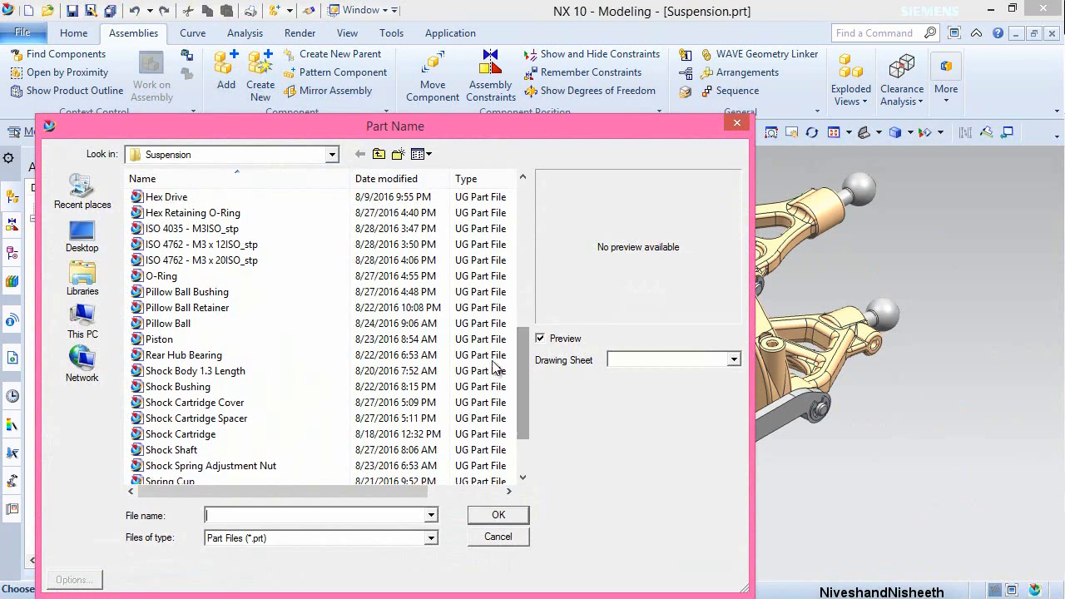
{"action": "left_click", "coordinate": [202, 397]}
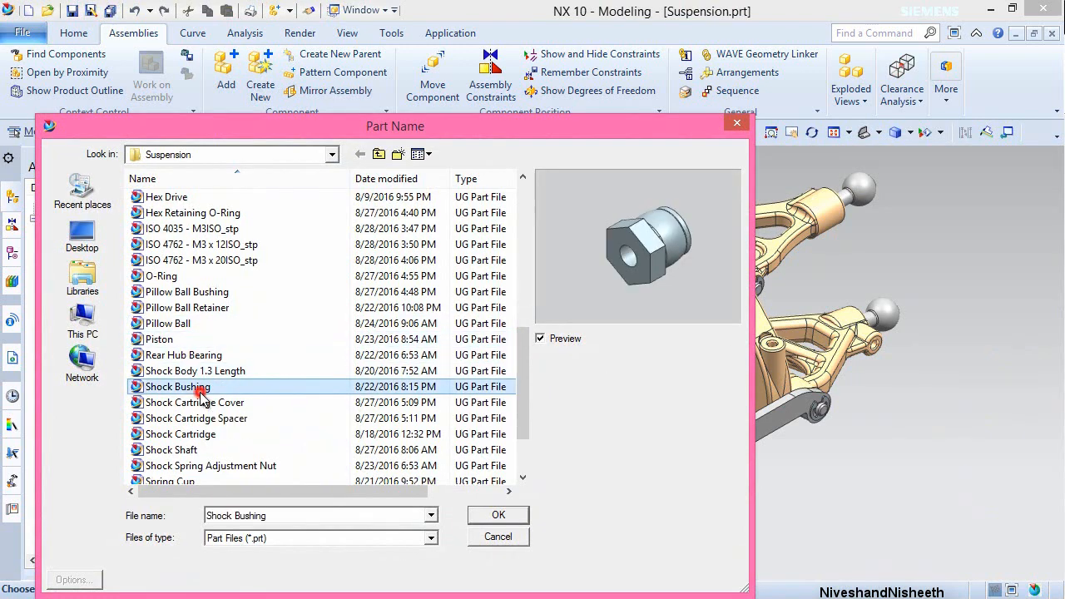
{"action": "left_click", "coordinate": [498, 515]}
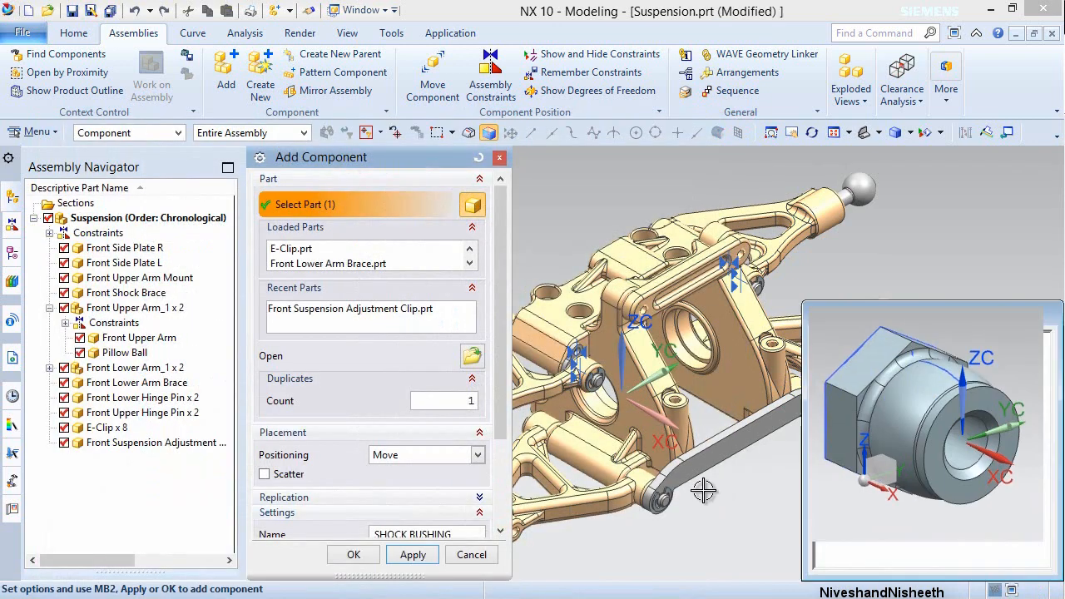
- Add two Shock Bushings and move them together into the open space beyond the lower arm brace, at about X 2.49, Y 0.56 in
{"action": "left_click", "coordinate": [470, 399]}
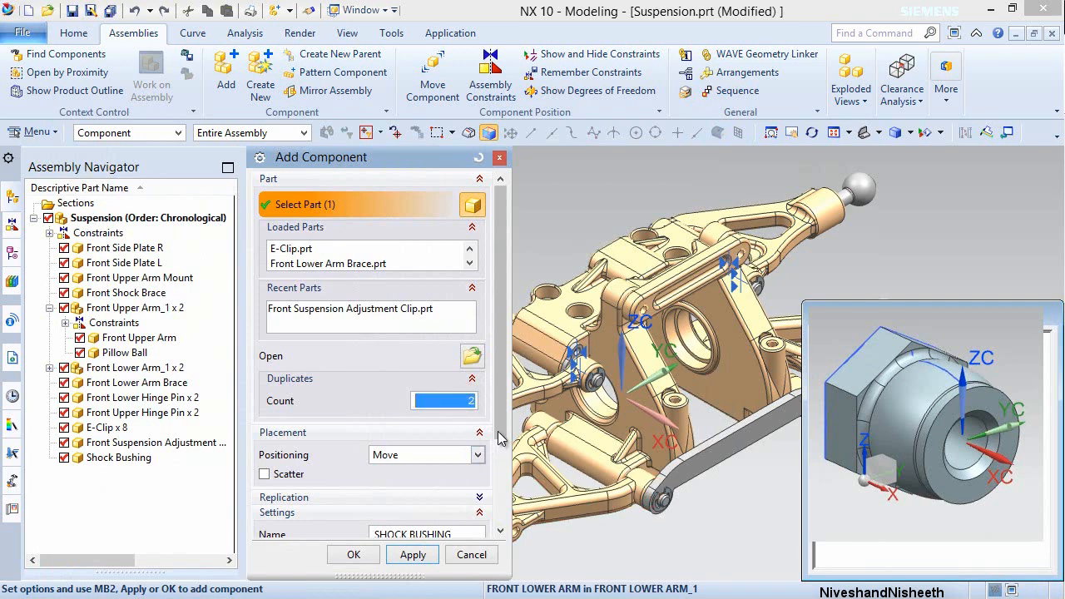
{"action": "left_click_drag", "start_coordinate": [499, 438], "coordinate": [500, 515]}
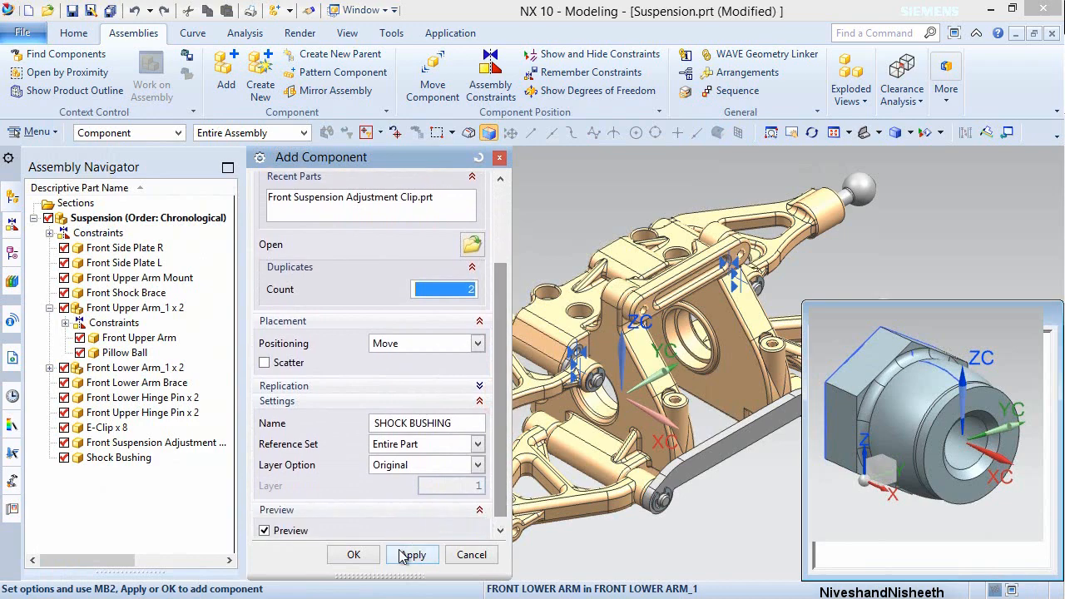
{"action": "left_click", "coordinate": [354, 554]}
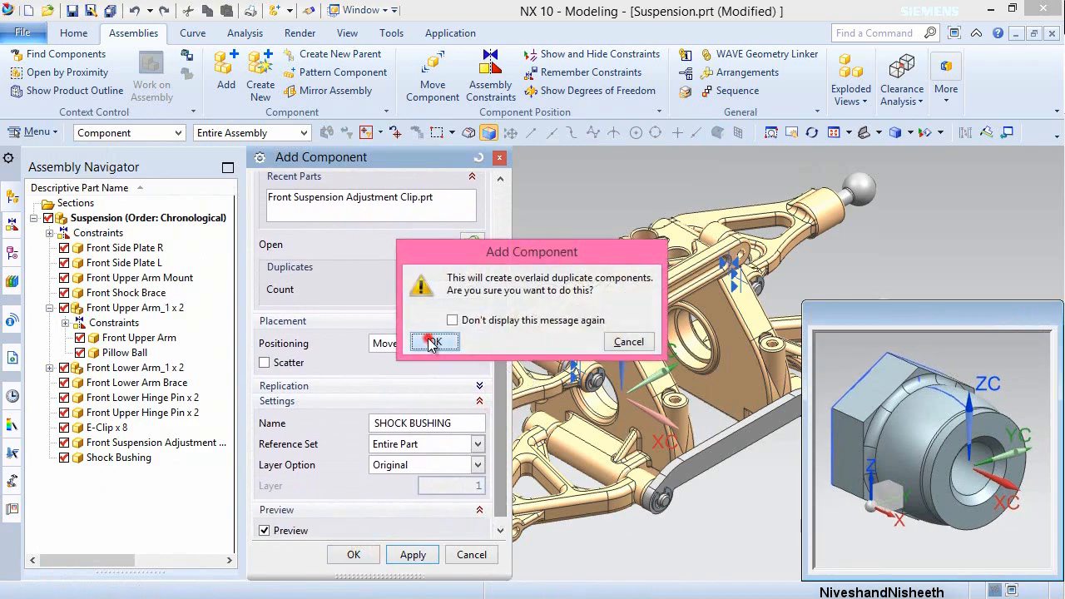
{"action": "left_click", "coordinate": [433, 342]}
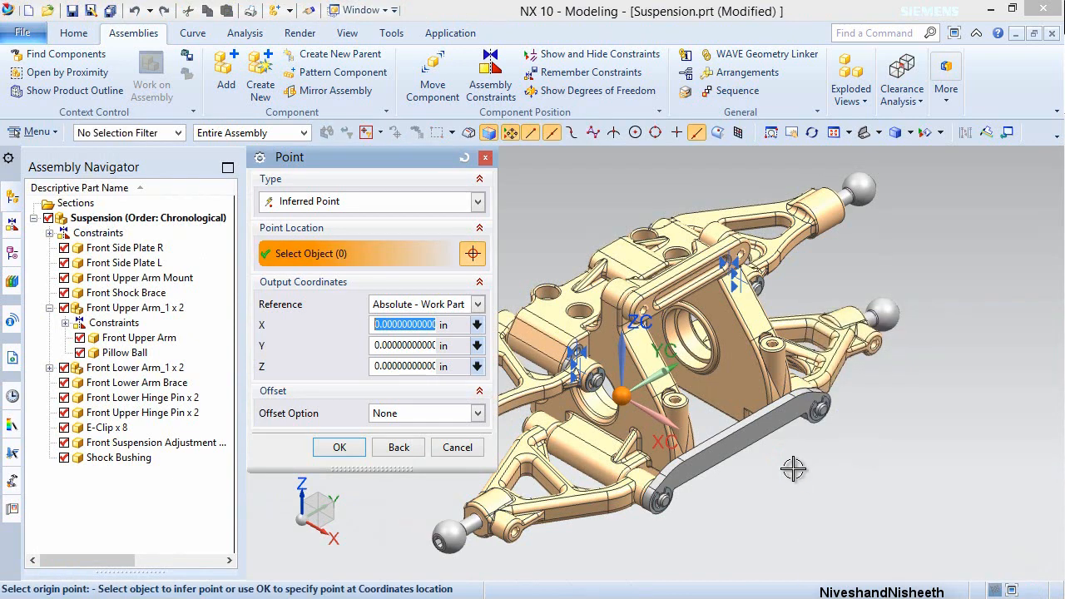
{"action": "left_click", "coordinate": [793, 468]}
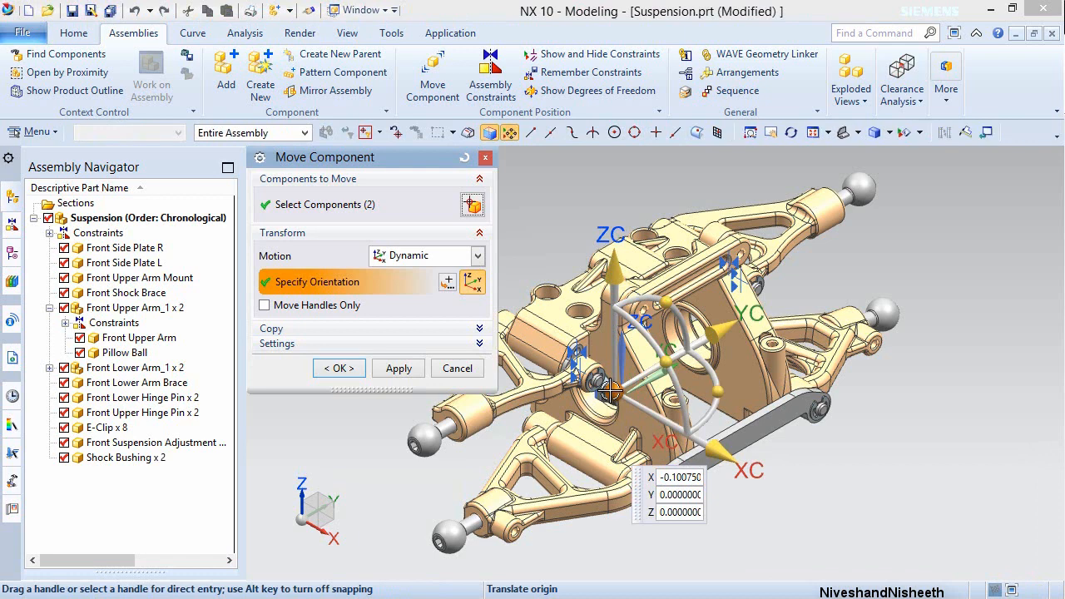
{"action": "left_click_drag", "start_coordinate": [611, 387], "coordinate": [847, 479]}
{"action": "left_click", "coordinate": [350, 367]}
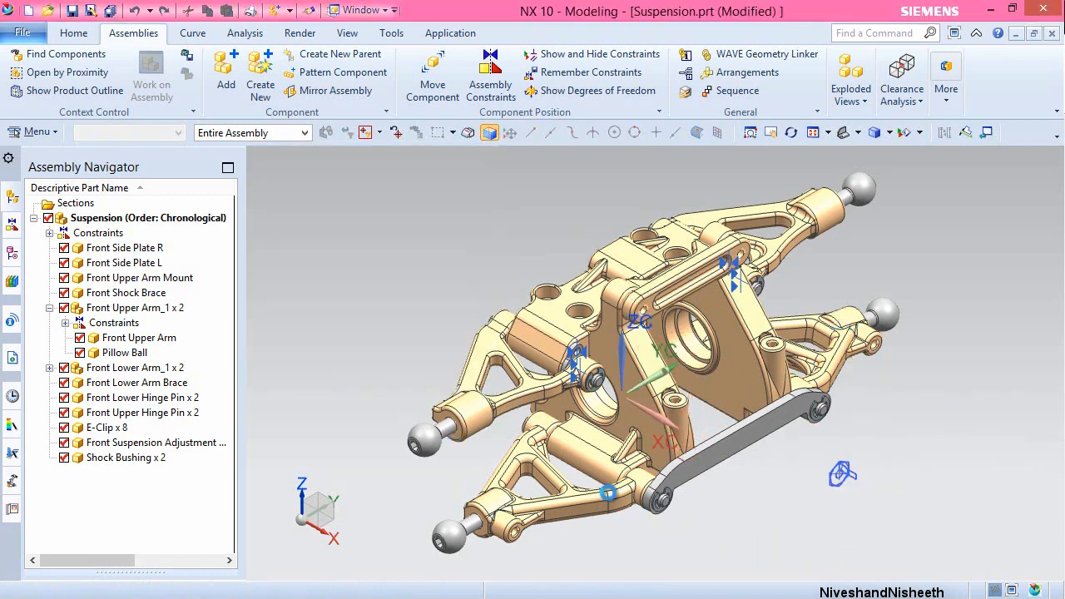
- Hide all sketches in the assembly
{"action": "left_click", "coordinate": [347, 32]}
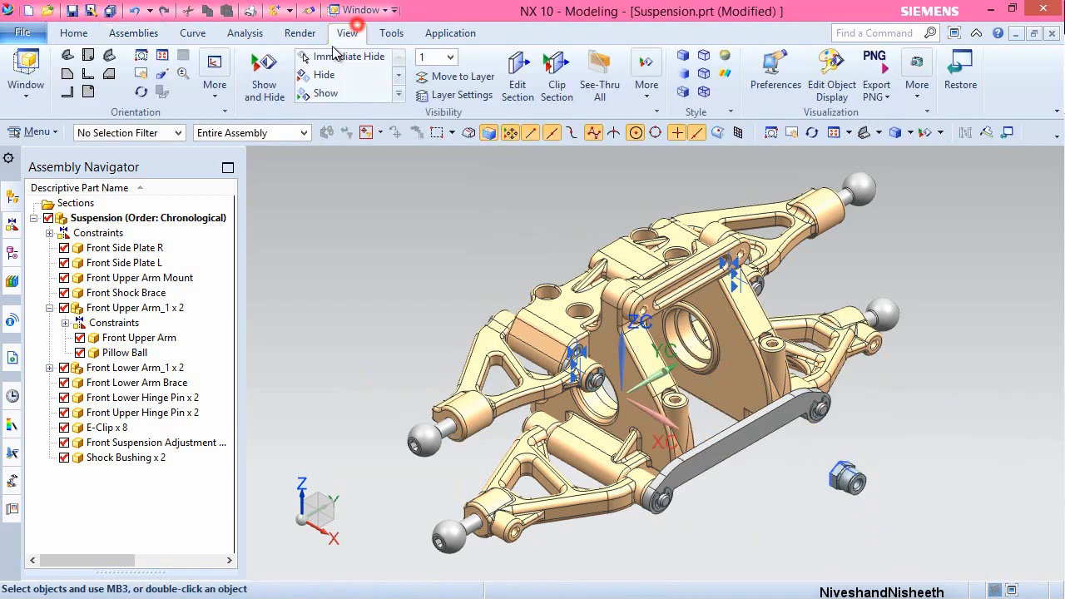
{"action": "left_click", "coordinate": [266, 69]}
{"action": "left_click", "coordinate": [491, 261]}
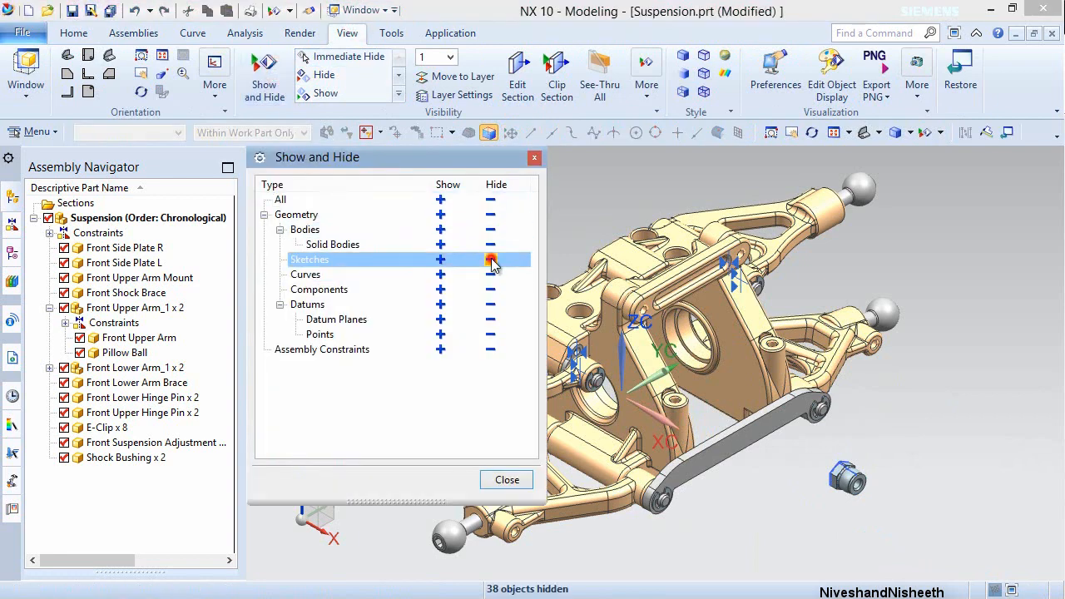
{"action": "left_click", "coordinate": [506, 479]}
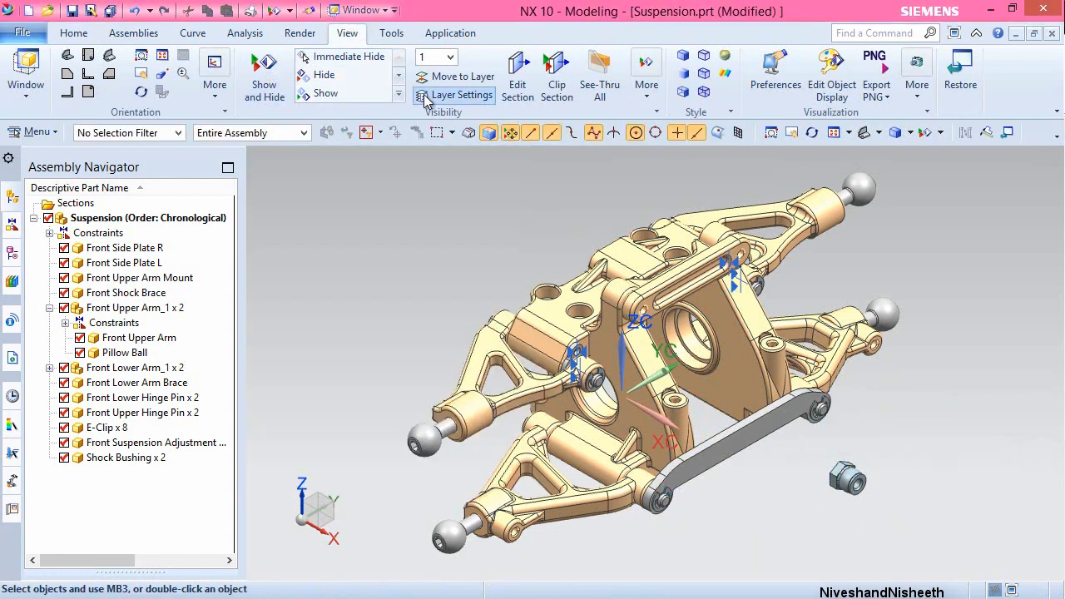
- Move one Shock Bushing off its overlapping duplicate, to about X 2.34, Y -0.20 in
{"action": "left_click", "coordinate": [129, 35]}
{"action": "left_click", "coordinate": [441, 90]}
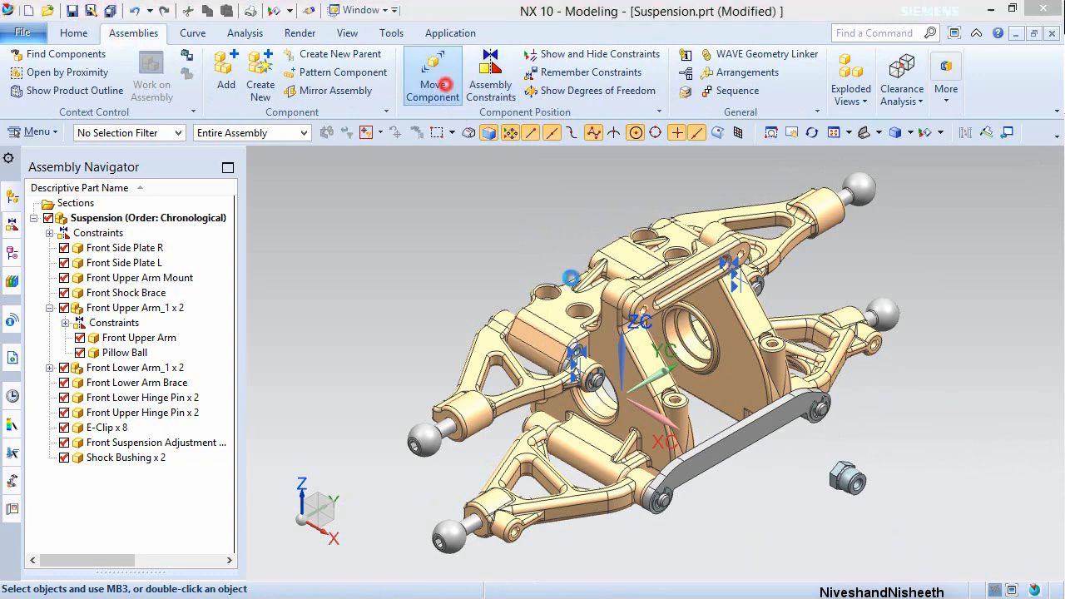
{"action": "left_click", "coordinate": [850, 470]}
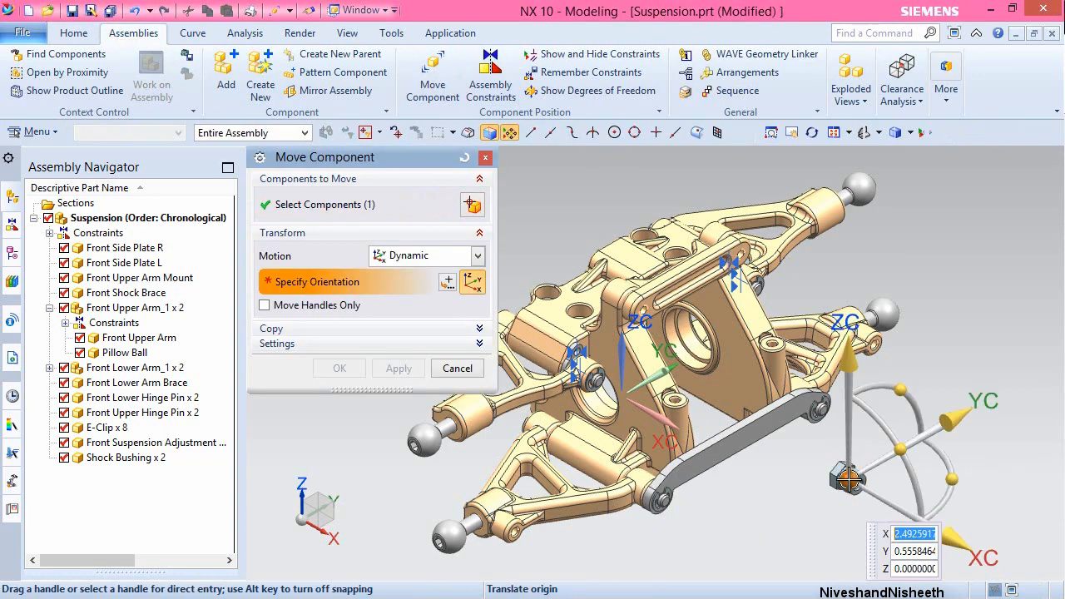
{"action": "left_click_drag", "start_coordinate": [849, 481], "coordinate": [782, 505]}
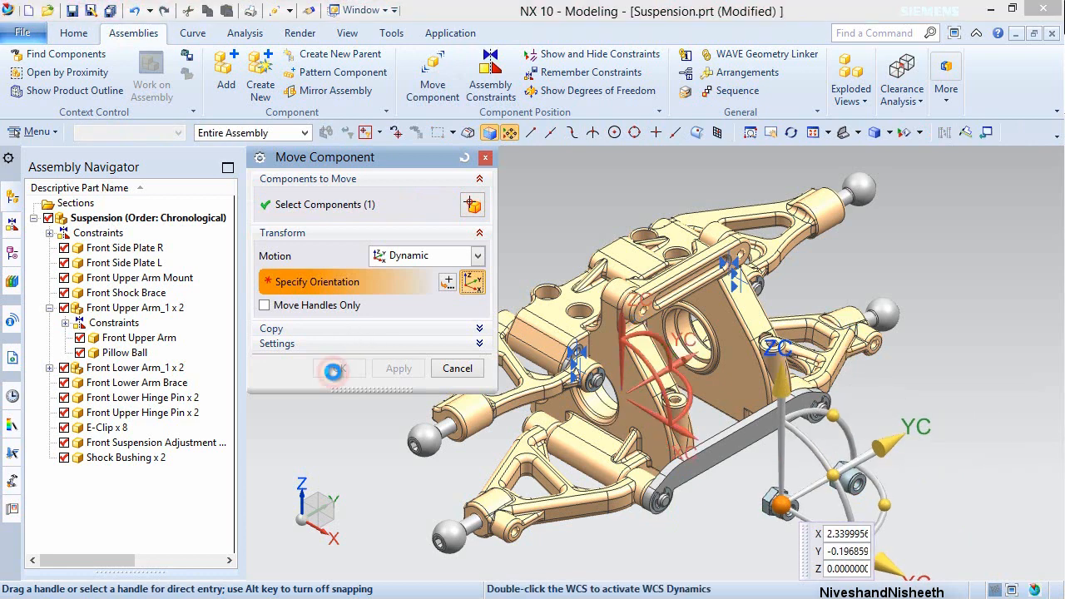
{"action": "left_click", "coordinate": [335, 371]}
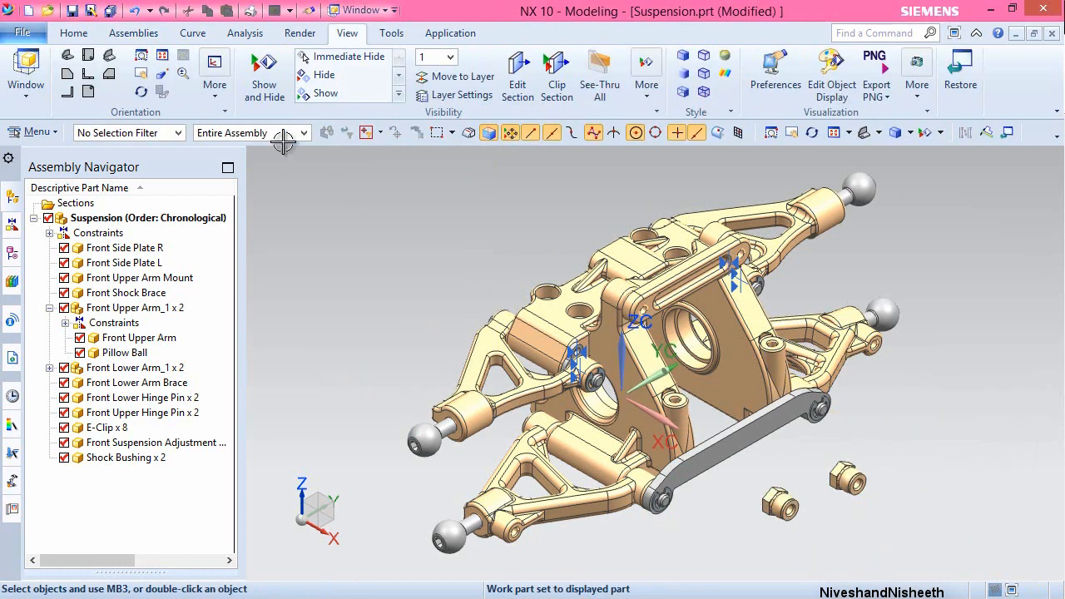
- Align the -Y side Shock Bushing's bore with the Front Shock Brace's -Y end hole using an Infer Center/Axis constraint
{"action": "left_click", "coordinate": [123, 34]}
{"action": "left_click", "coordinate": [490, 82]}
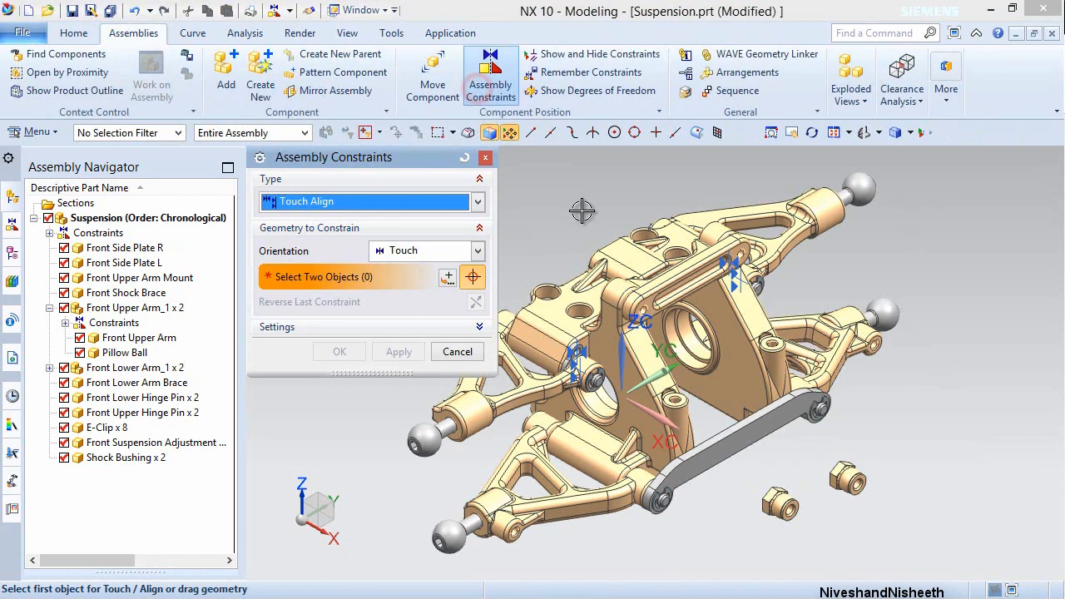
{"action": "left_click", "coordinate": [478, 250]}
{"action": "left_click", "coordinate": [441, 319]}
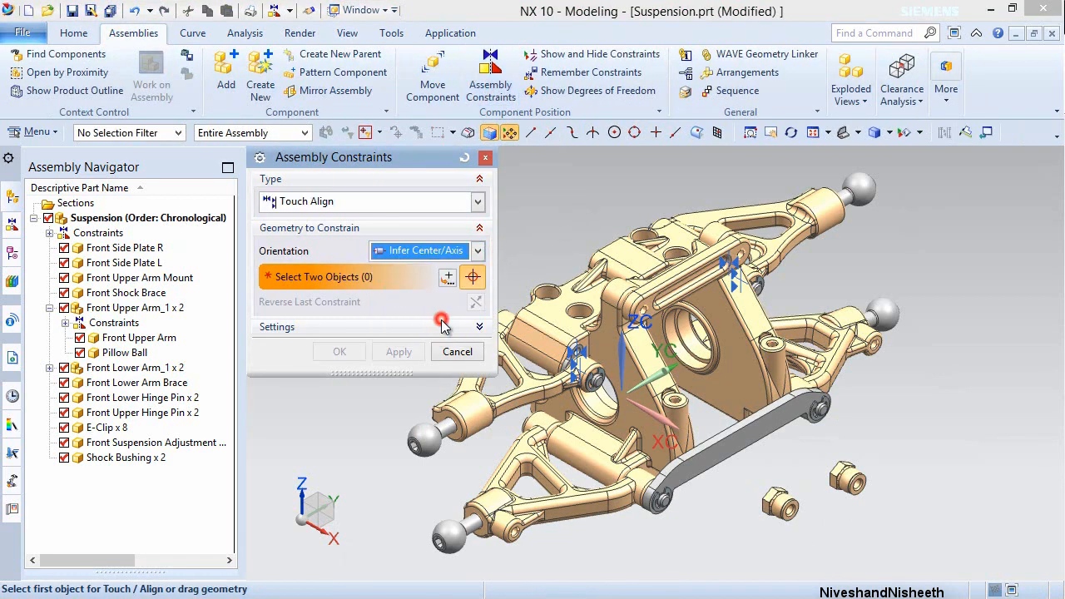
{"action": "scroll", "coordinate": [640, 319], "scroll_direction": "up", "scroll_amount": 5}
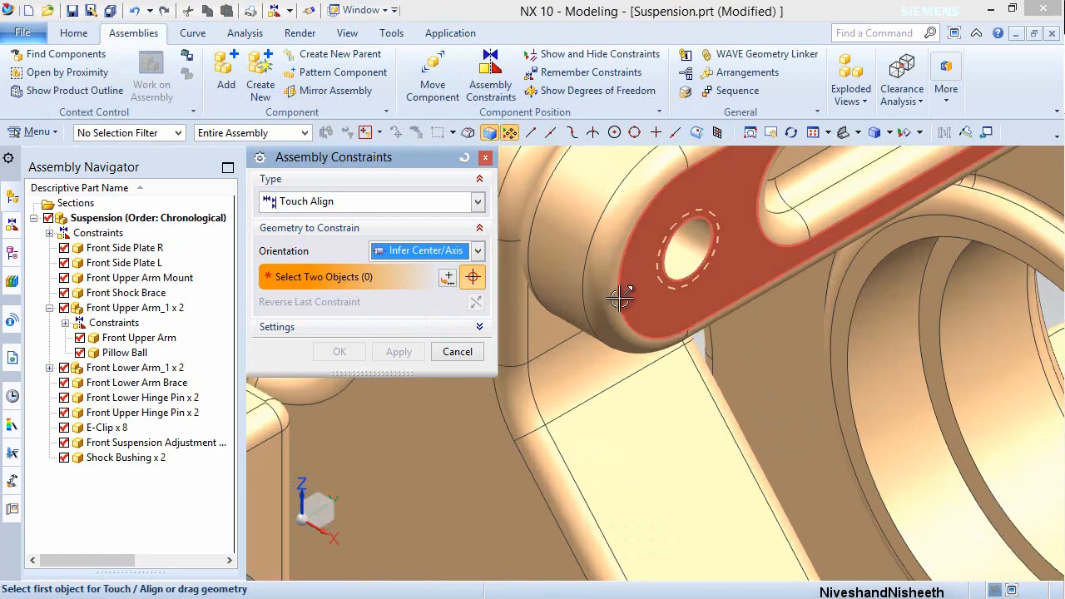
{"action": "left_click", "coordinate": [688, 249]}
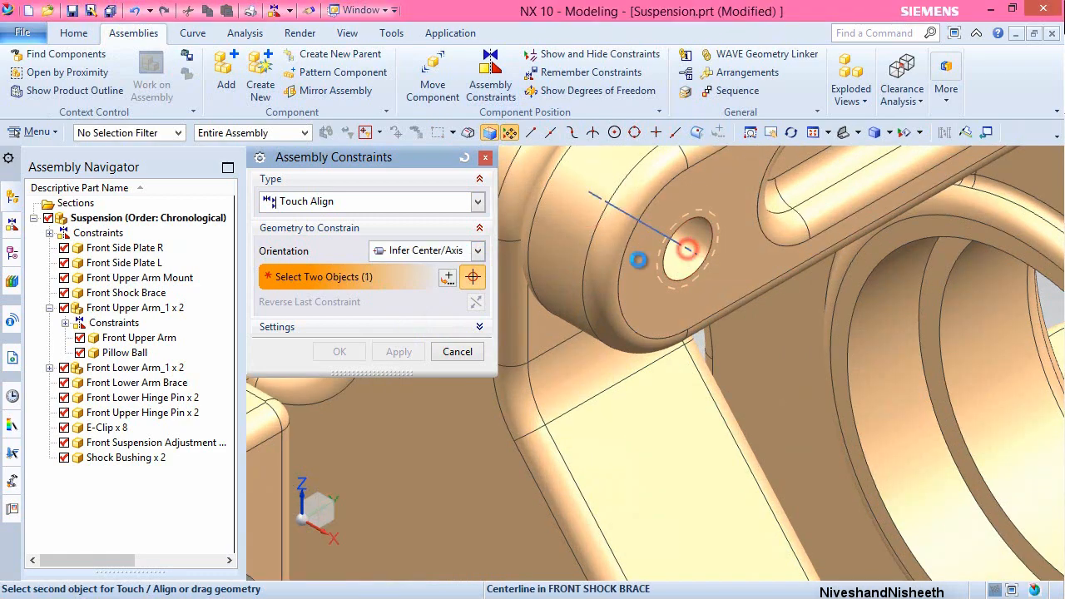
{"action": "scroll", "coordinate": [583, 221], "scroll_direction": "down", "scroll_amount": 4}
{"action": "scroll", "coordinate": [580, 218], "scroll_direction": "down", "scroll_amount": 5}
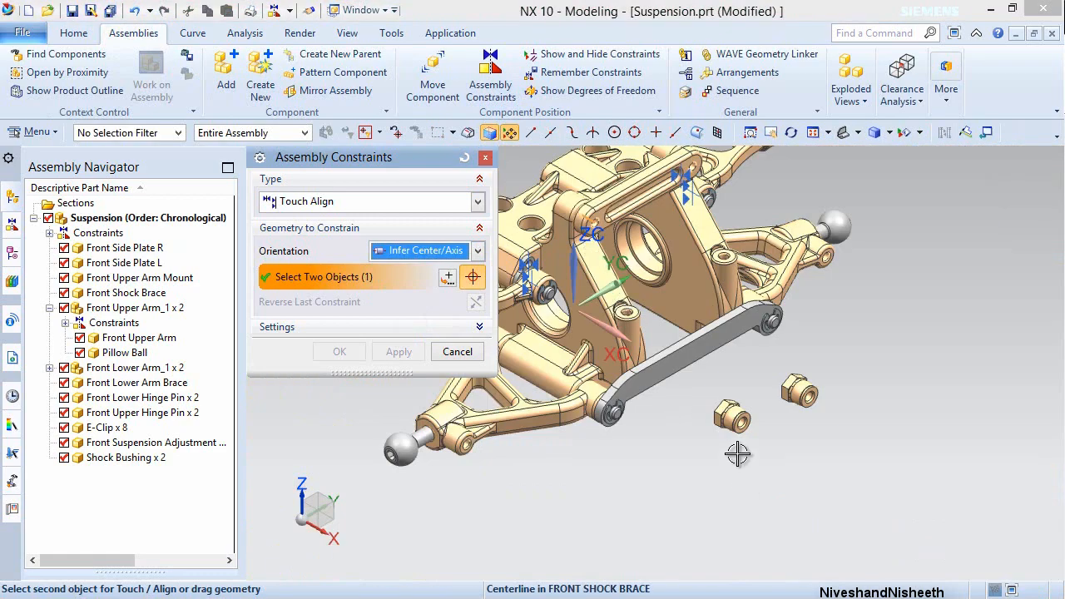
{"action": "scroll", "coordinate": [738, 454], "scroll_direction": "up", "scroll_amount": 5}
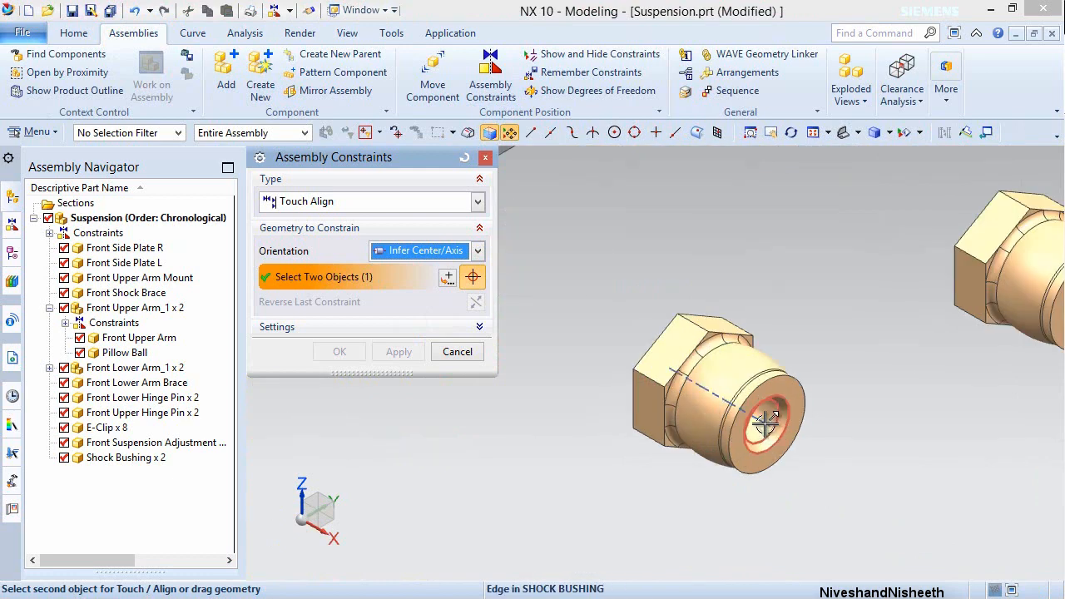
{"action": "scroll", "coordinate": [765, 424], "scroll_direction": "up", "scroll_amount": 3}
{"action": "left_click", "coordinate": [773, 412]}
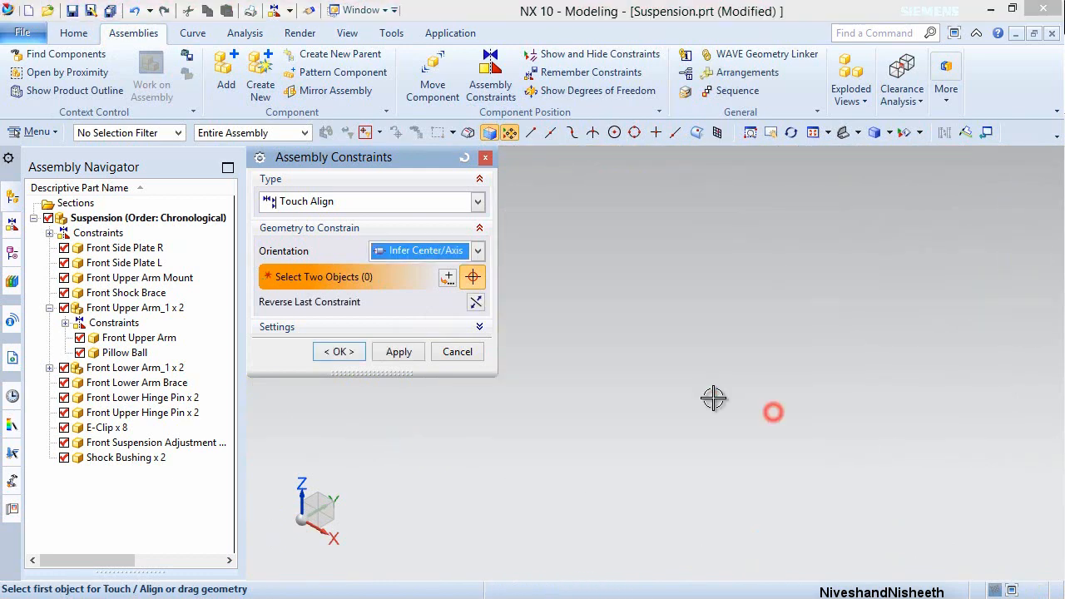
{"action": "left_click", "coordinate": [404, 350]}
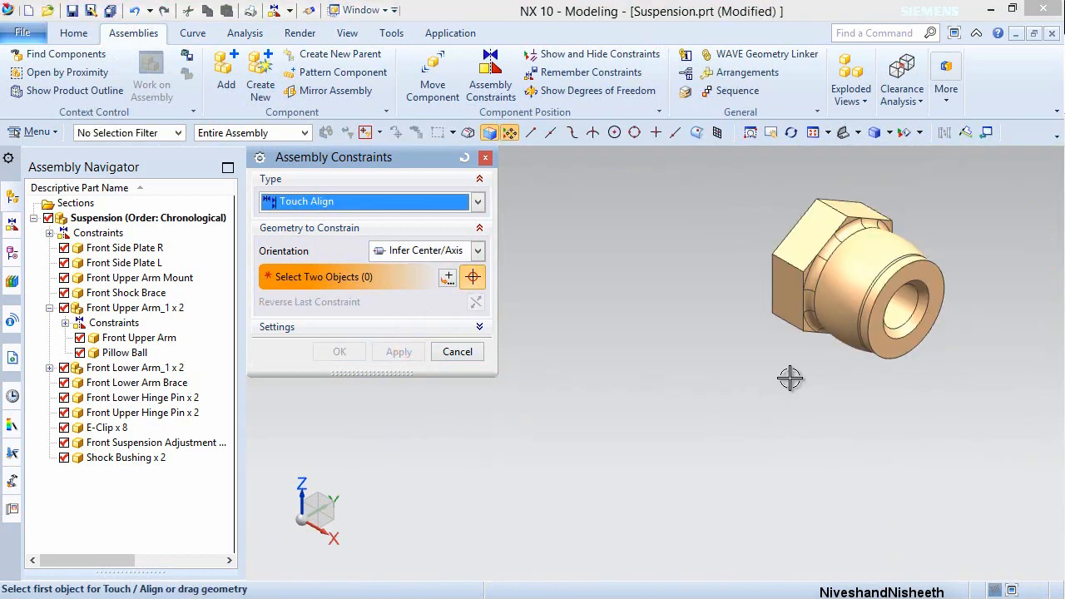
- Align the +Y side Shock Bushing's bore with the Front Shock Brace's +Y end hole using an Infer Center/Axis constraint
{"action": "left_click", "coordinate": [910, 309]}
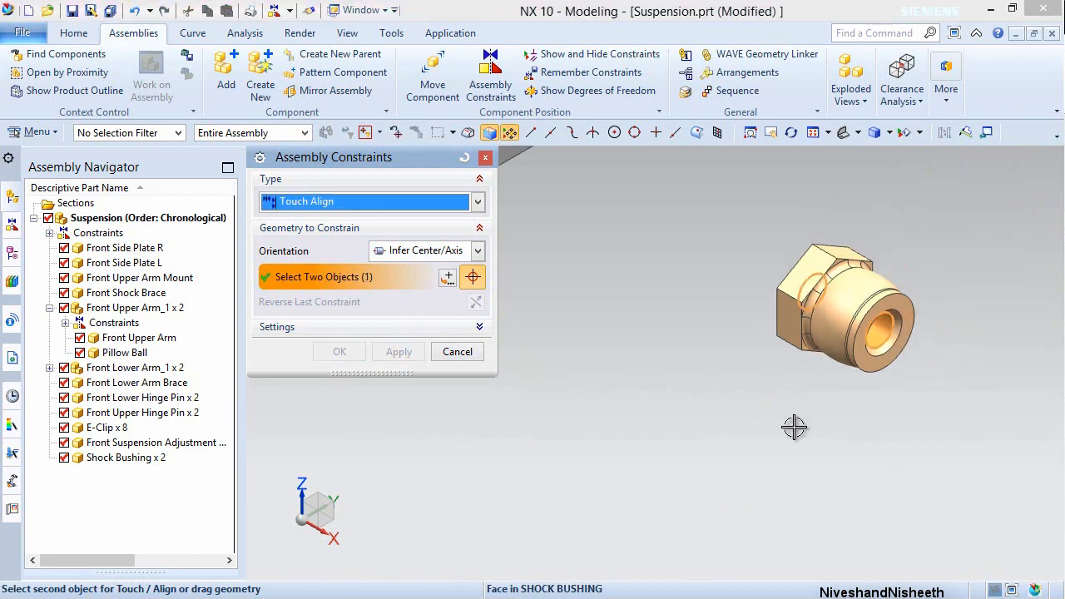
{"action": "scroll", "coordinate": [794, 428], "scroll_direction": "down", "scroll_amount": 5}
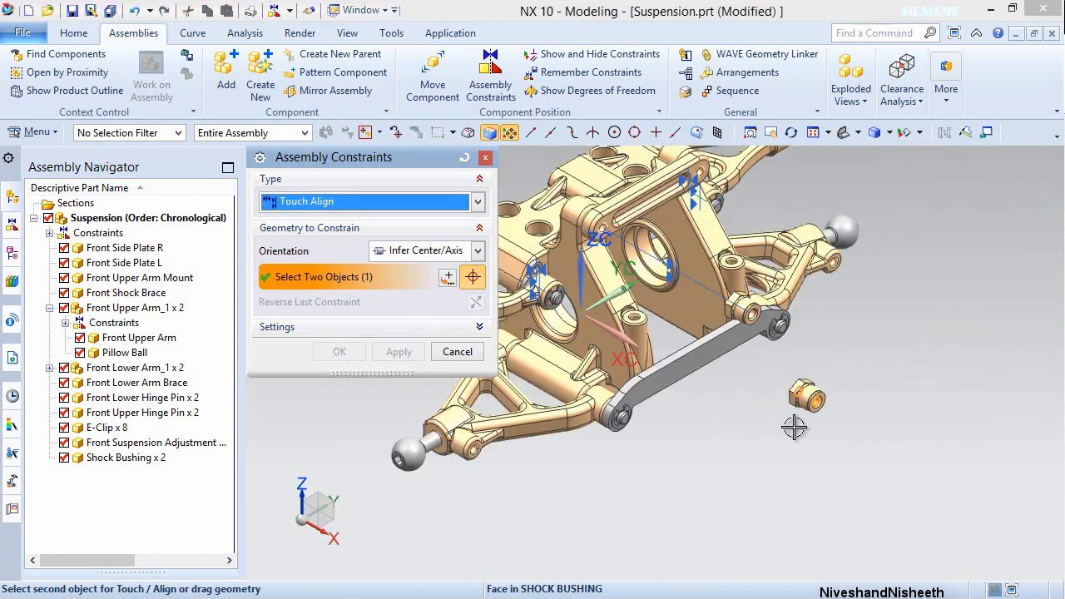
{"action": "scroll", "coordinate": [699, 169], "scroll_direction": "up", "scroll_amount": 5}
{"action": "left_click", "coordinate": [699, 164]}
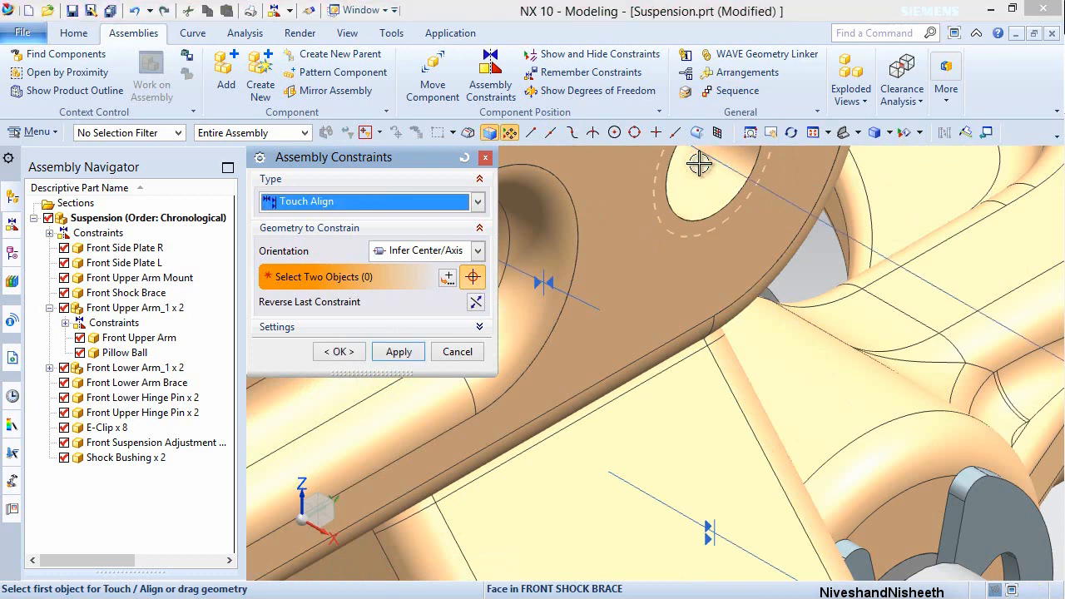
{"action": "left_click", "coordinate": [402, 350]}
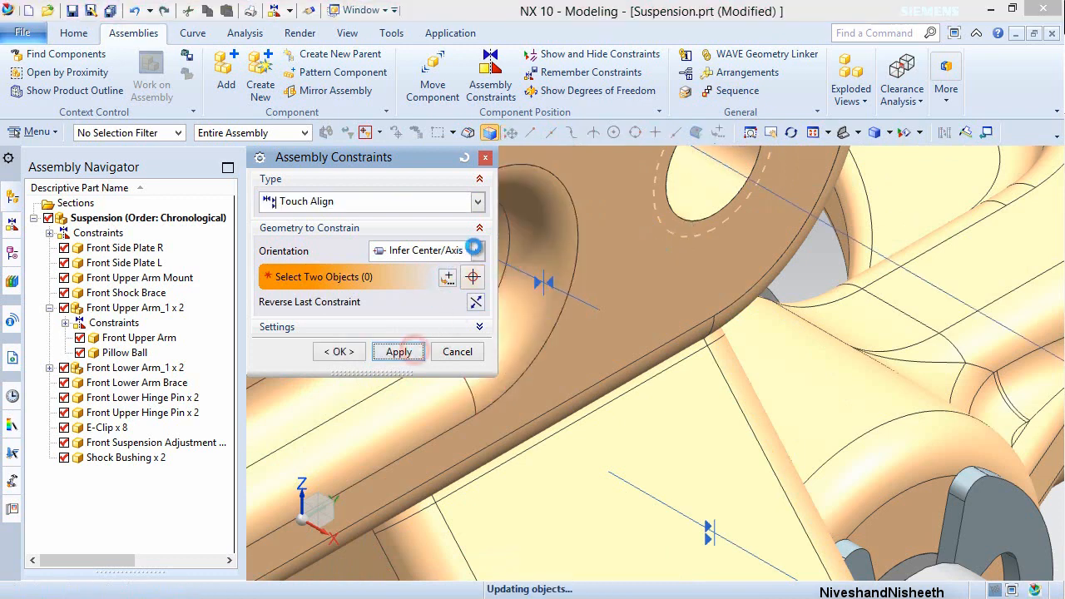
- Add a Touch constraint between the Front Shock Brace's outer flat face and the +Y side Shock Bushing's hexagonal end face
{"action": "left_click", "coordinate": [477, 250]}
{"action": "left_click", "coordinate": [425, 290]}
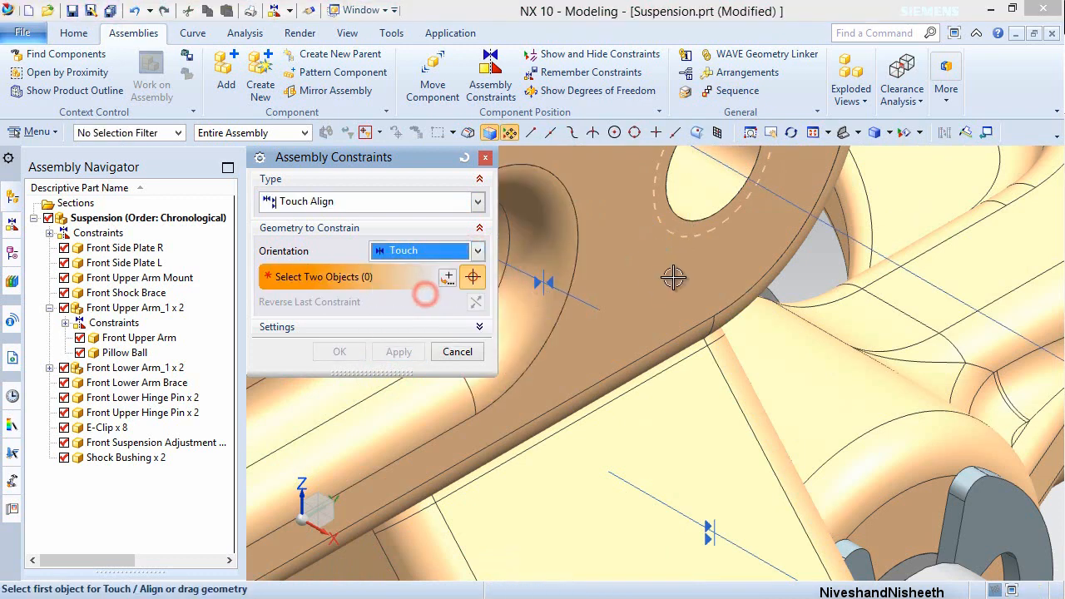
{"action": "left_click", "coordinate": [677, 274]}
{"action": "middle_click_drag", "start_coordinate": [678, 274], "coordinate": [617, 274]}
{"action": "scroll", "coordinate": [616, 273], "scroll_direction": "down", "scroll_amount": 7}
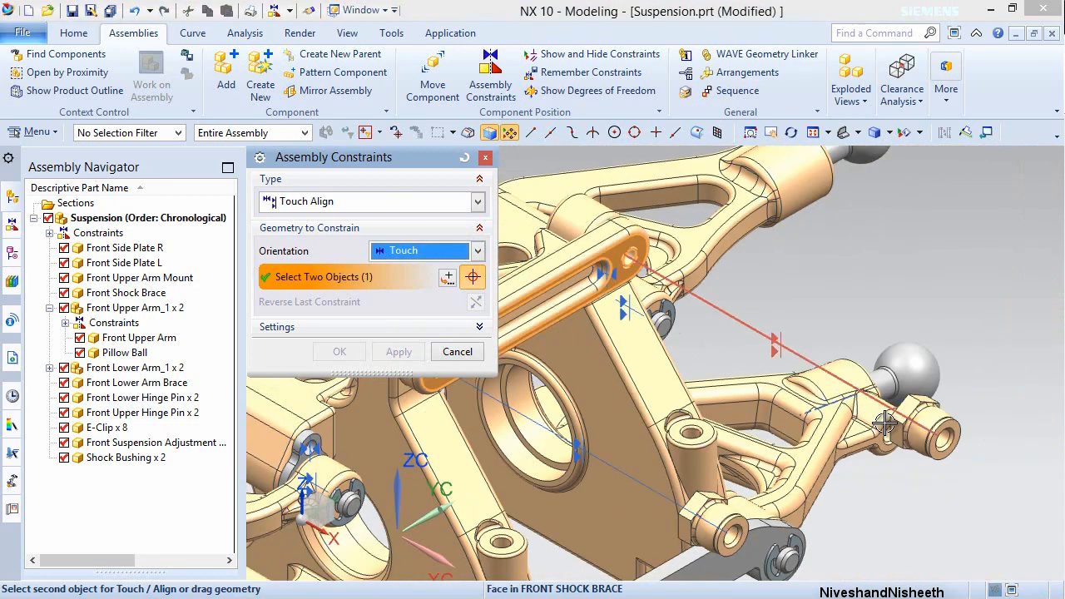
{"action": "middle_click_drag", "start_coordinate": [907, 441], "coordinate": [924, 457]}
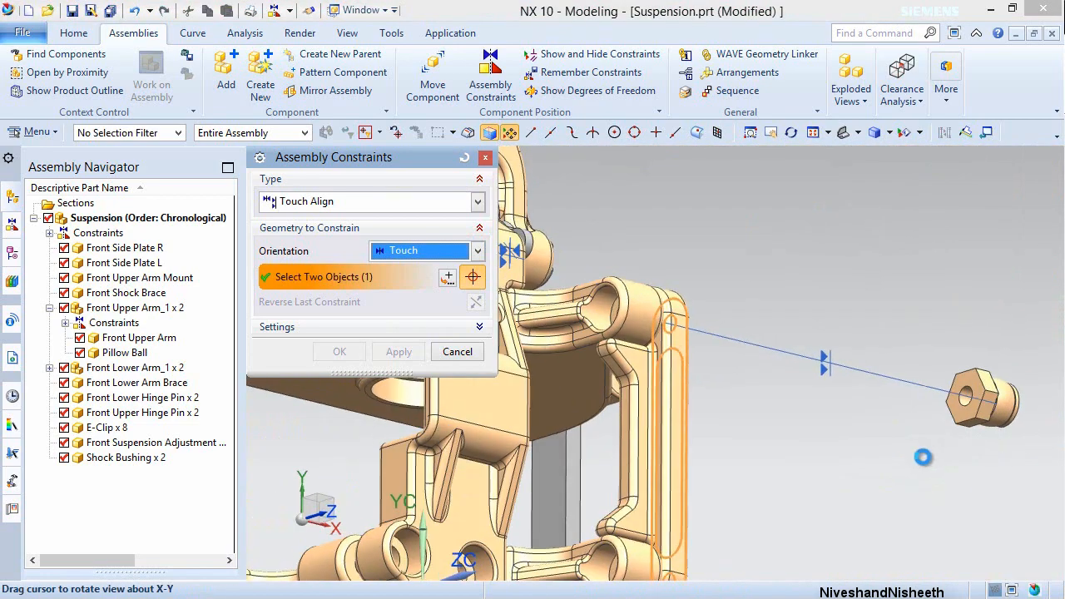
{"action": "left_click", "coordinate": [963, 391]}
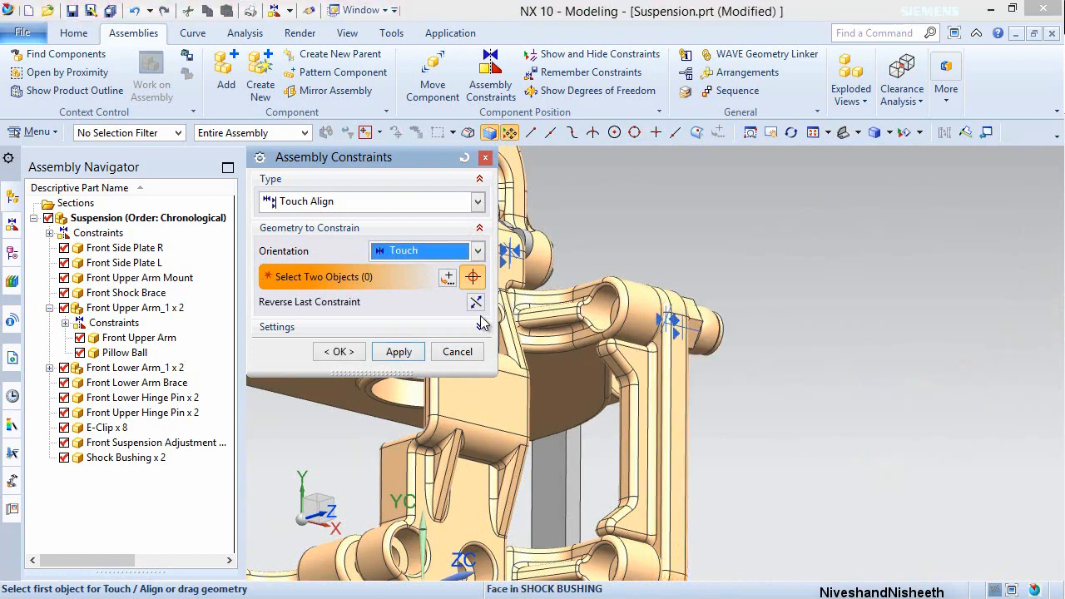
{"action": "left_click", "coordinate": [399, 357]}
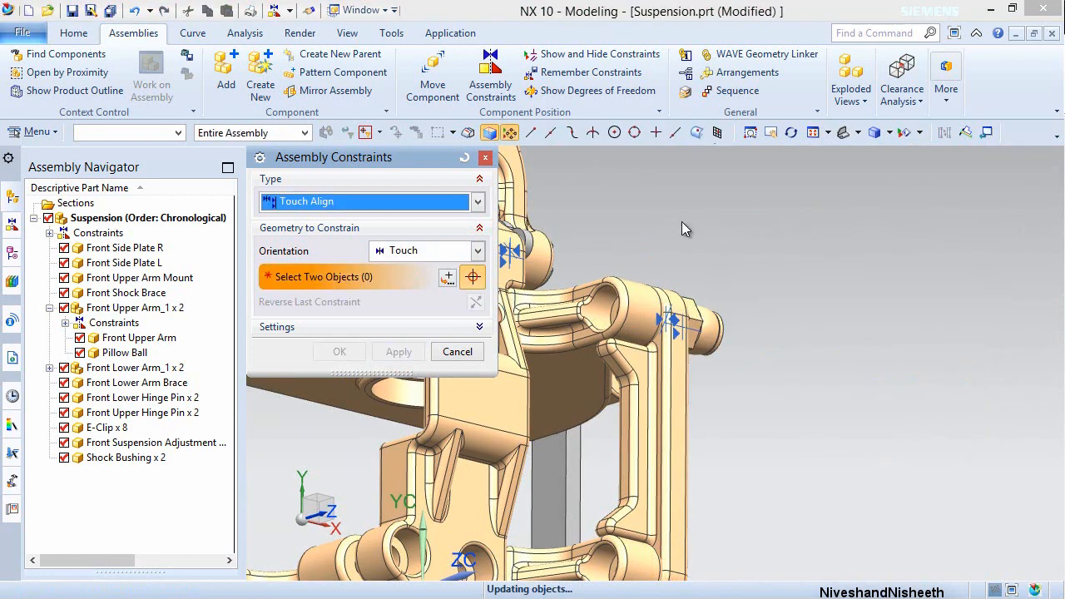
- Add a Touch constraint between the -Y side Shock Bushing's hexagonal end face and the Front Shock Brace's outer flat face
{"action": "scroll", "coordinate": [820, 439], "scroll_direction": "up", "scroll_amount": 5}
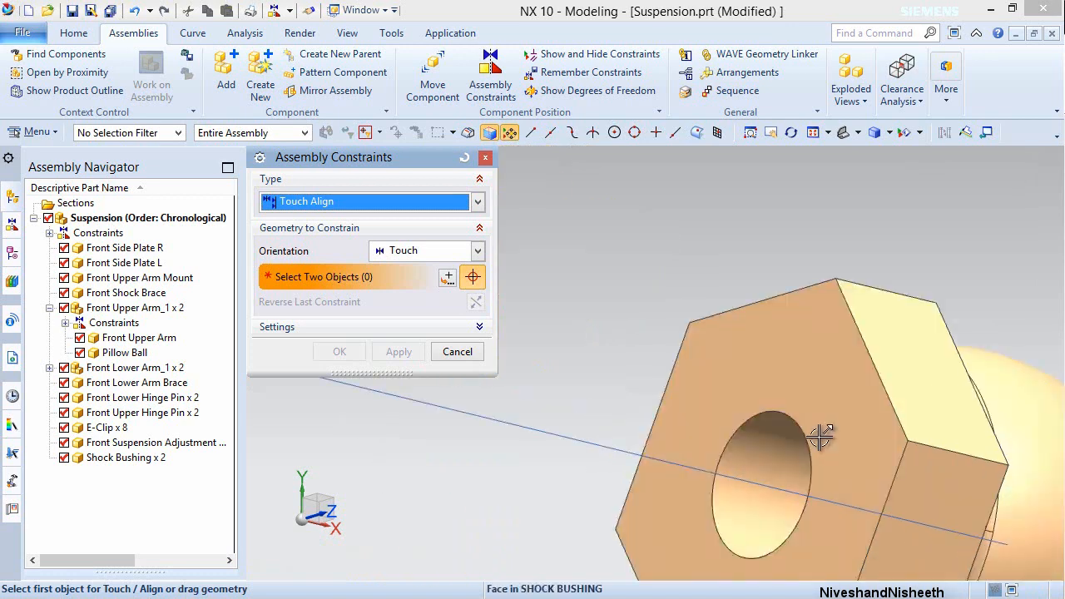
{"action": "left_click", "coordinate": [815, 371]}
{"action": "left_click", "coordinate": [859, 135]}
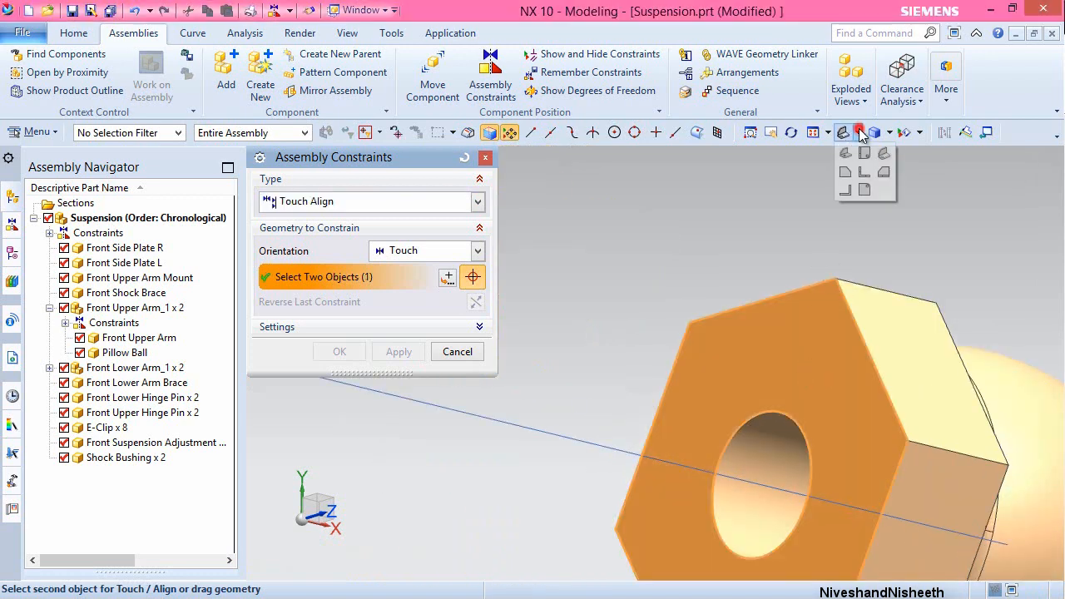
{"action": "mouse_move", "coordinate": [890, 135]}
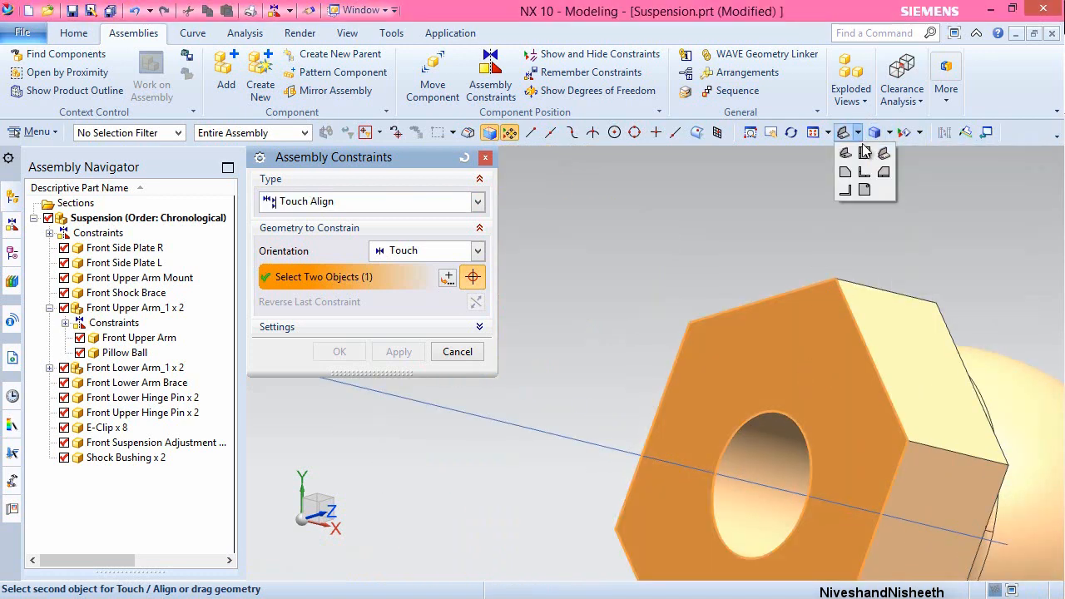
{"action": "left_click", "coordinate": [883, 159]}
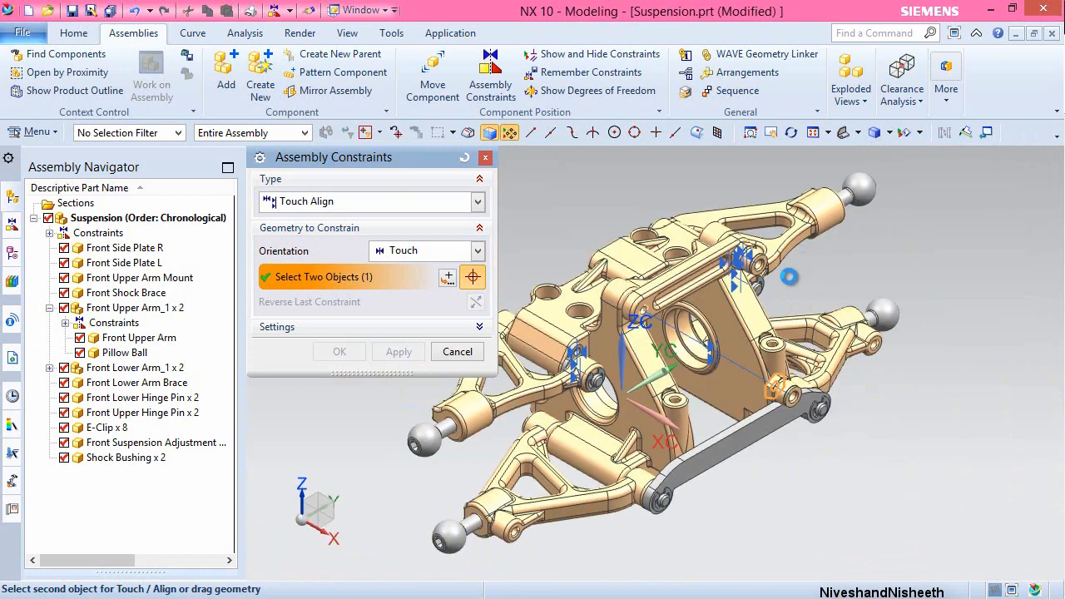
{"action": "scroll", "coordinate": [636, 324], "scroll_direction": "up", "scroll_amount": 5}
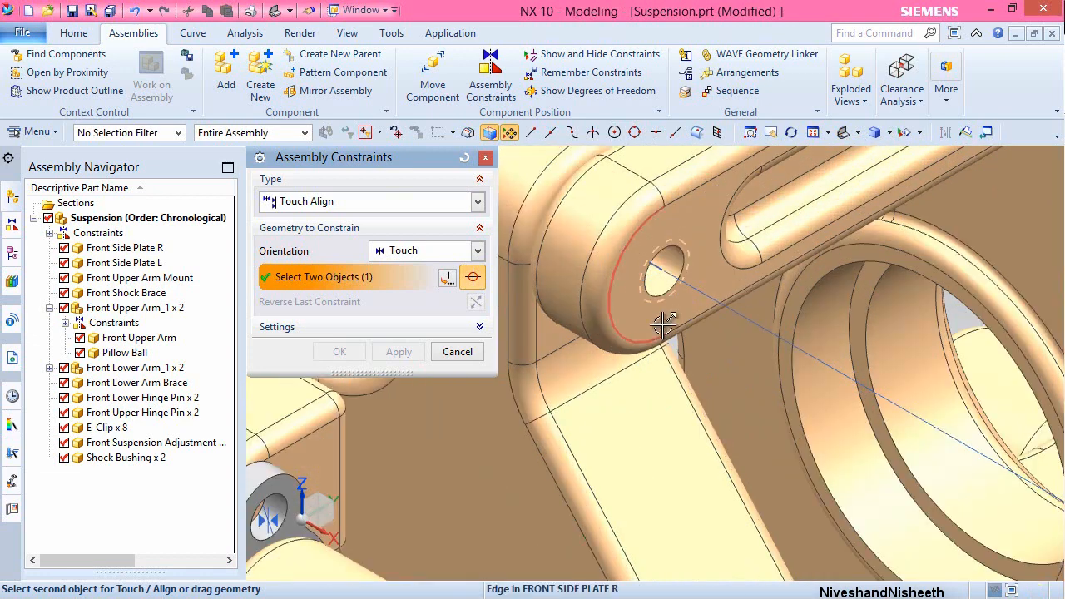
{"action": "left_click", "coordinate": [663, 325]}
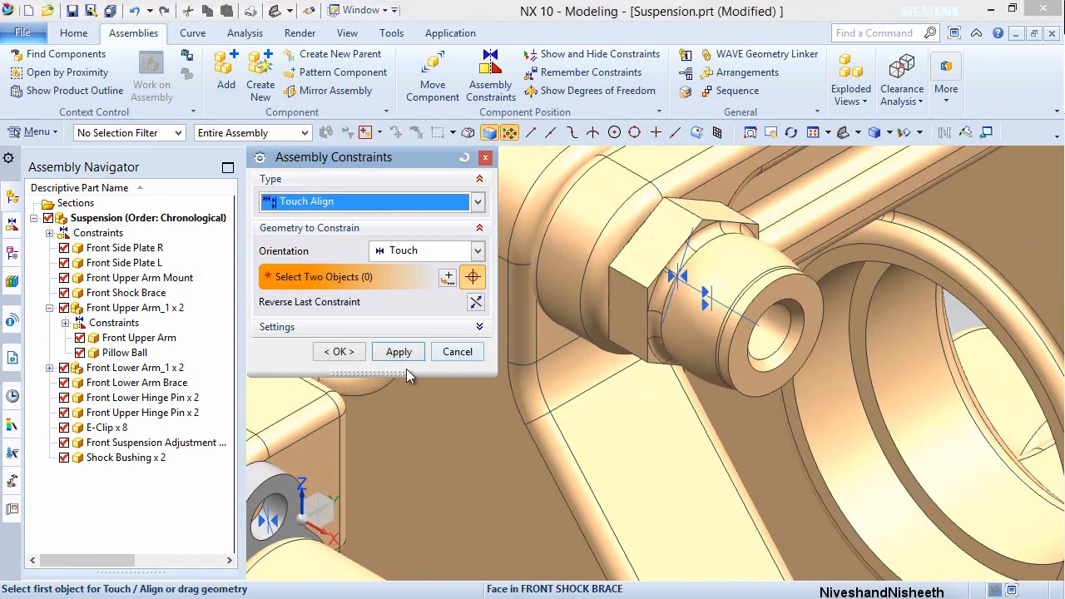
{"action": "left_click", "coordinate": [342, 352]}
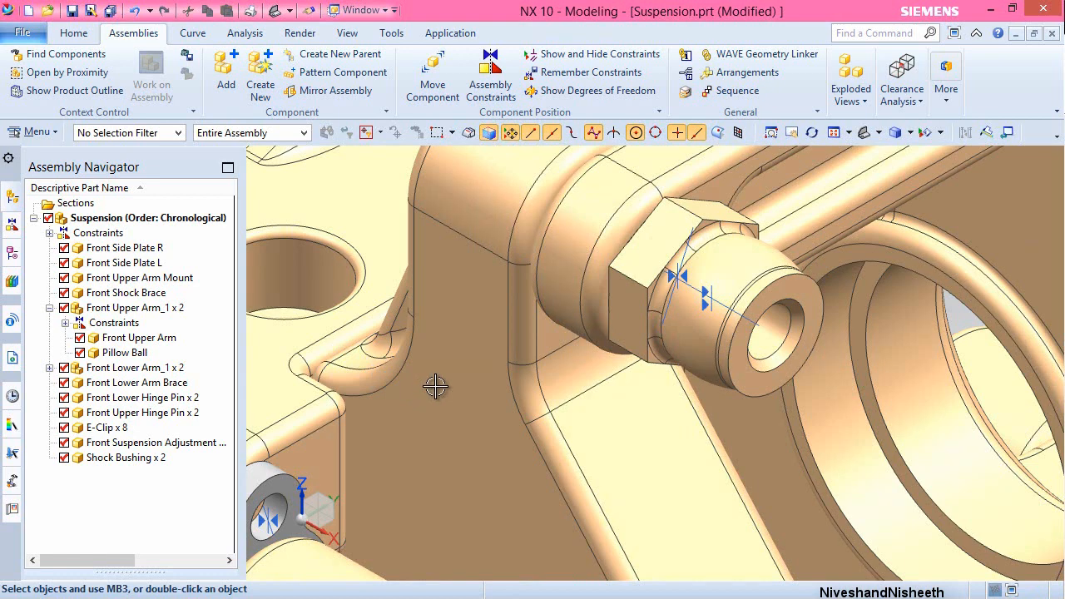
- Save the Suspension assembly and restore the overall trimetric view
{"action": "left_click", "coordinate": [73, 11]}
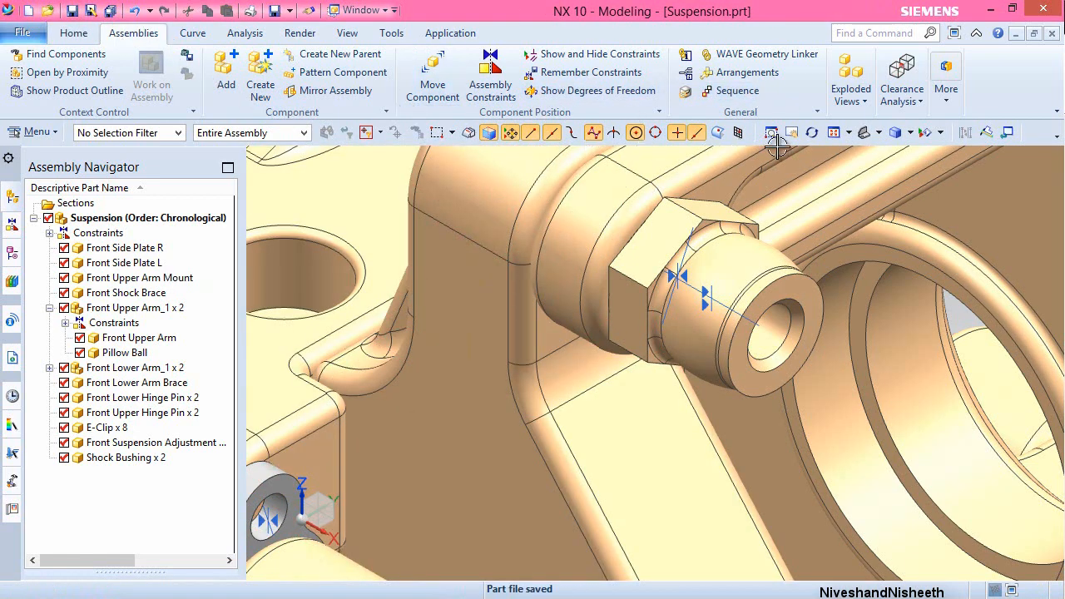
{"action": "left_click", "coordinate": [834, 134]}
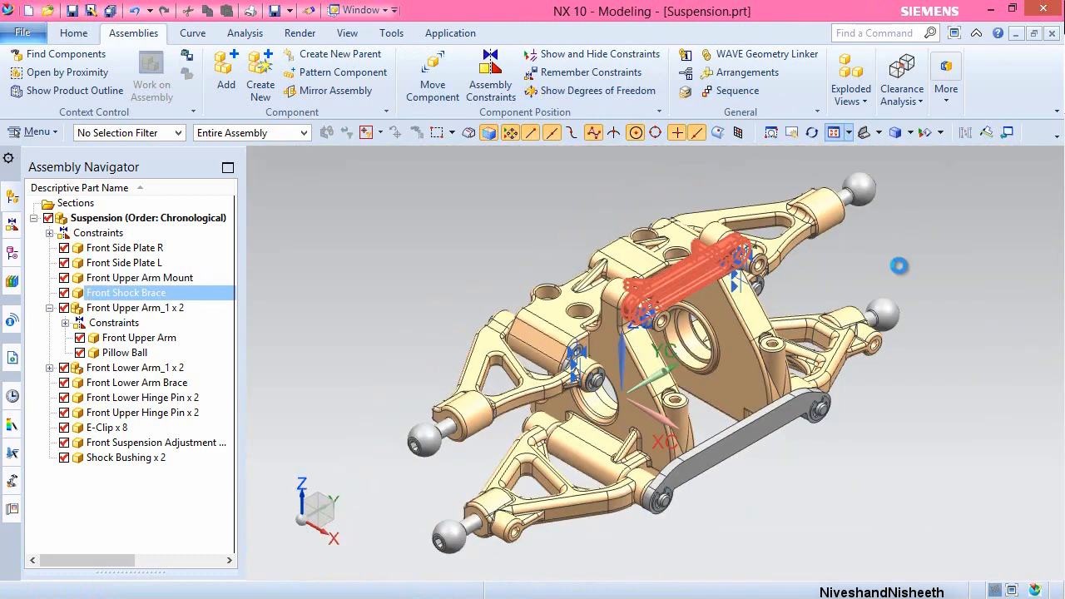
{"action": "key", "text": "Escape"}
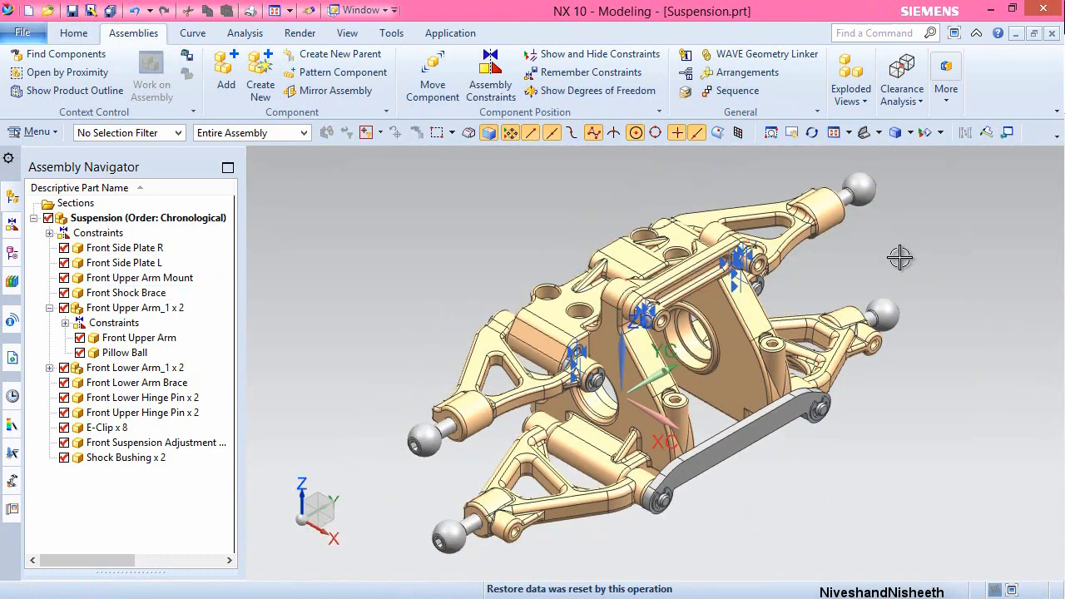
- Create a new assembly file Ball End_1 and add one Ball End part positioned at the absolute origin
{"action": "left_click", "coordinate": [31, 10]}
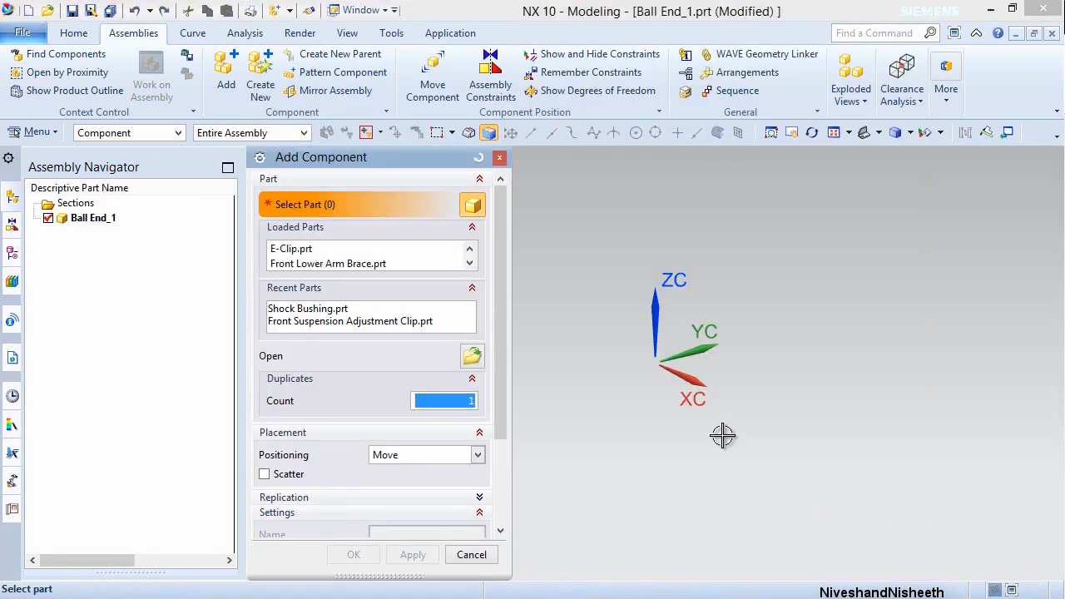
{"action": "left_click", "coordinate": [472, 355]}
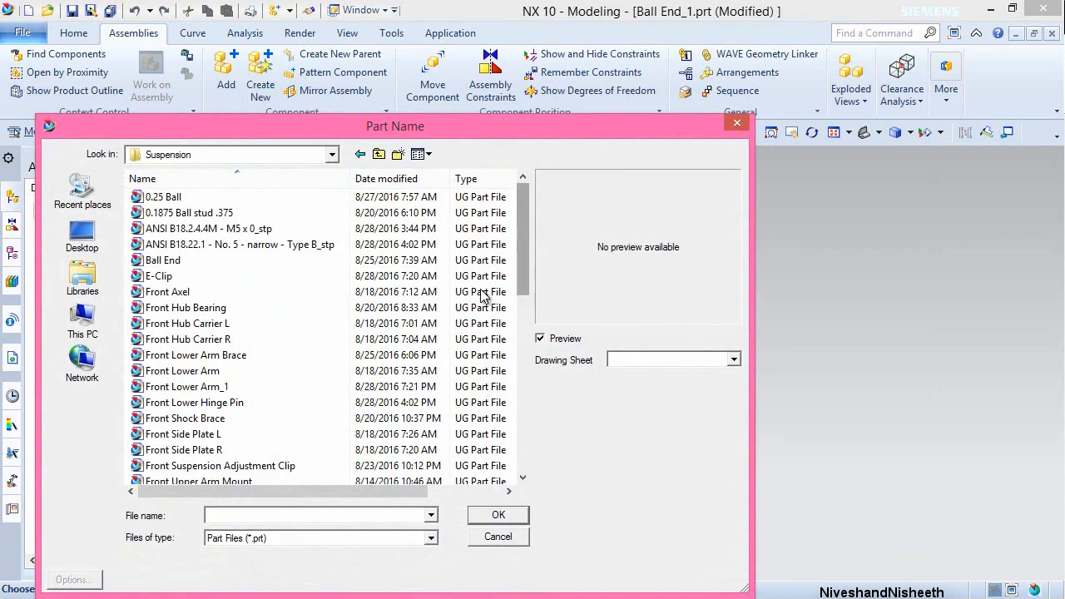
{"action": "left_click", "coordinate": [223, 261]}
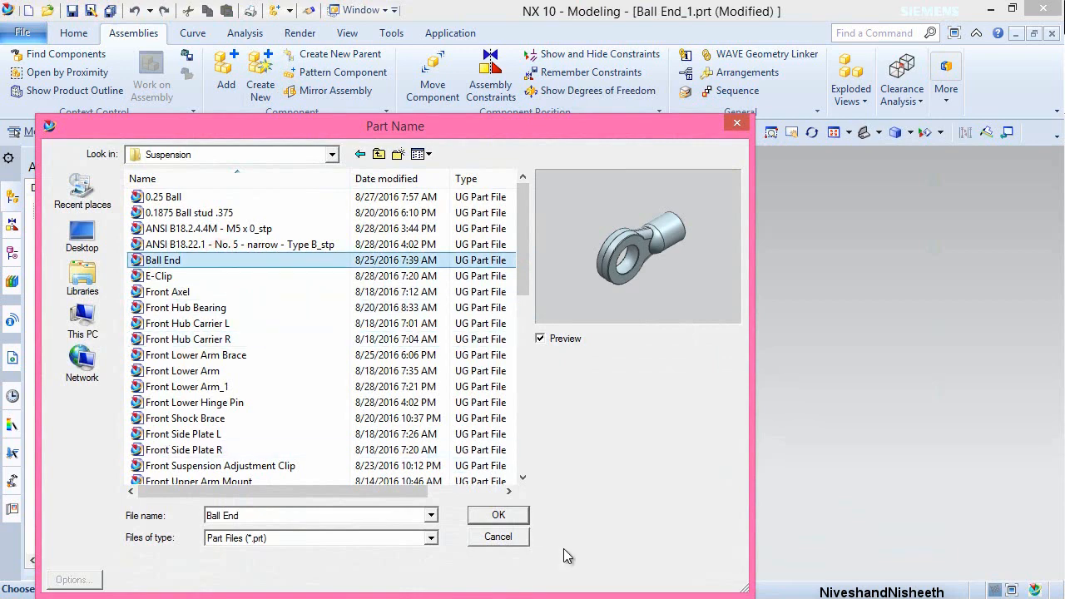
{"action": "left_click", "coordinate": [497, 516]}
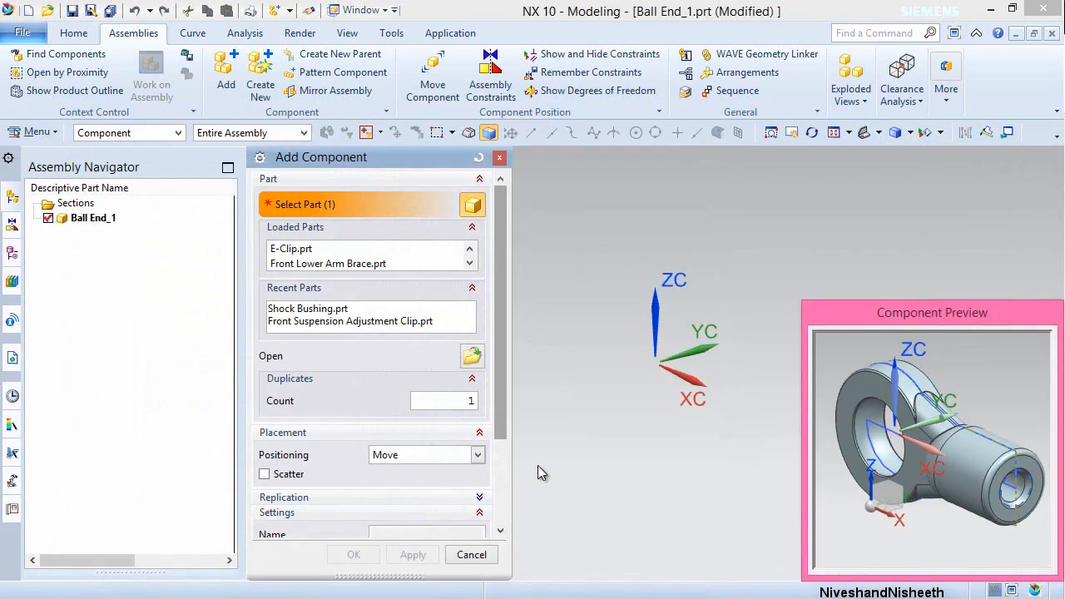
{"action": "left_click", "coordinate": [476, 456]}
{"action": "left_click", "coordinate": [439, 473]}
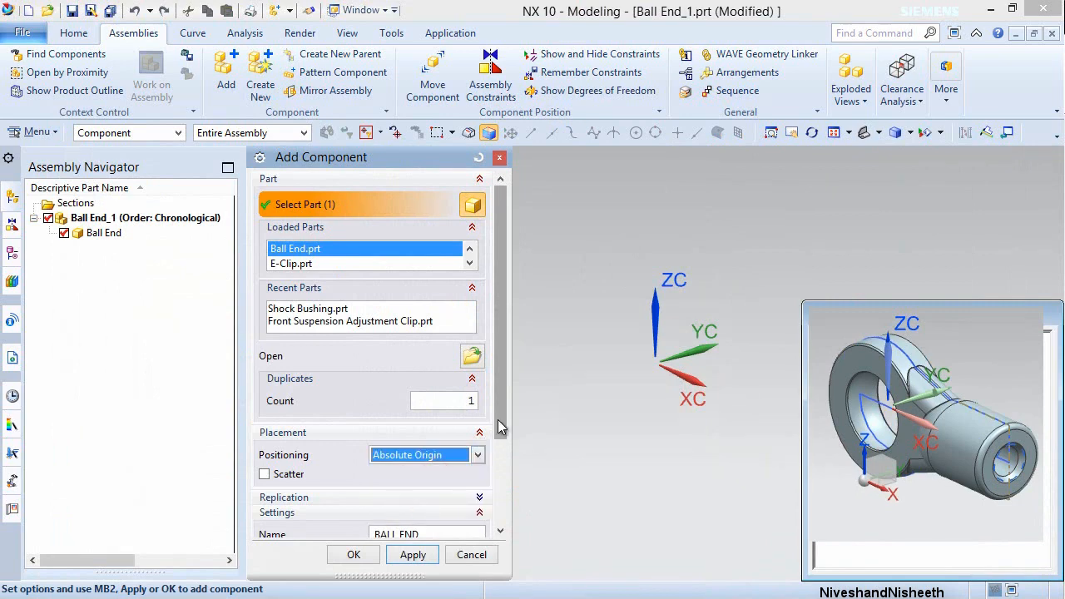
{"action": "left_click_drag", "start_coordinate": [500, 426], "coordinate": [506, 499]}
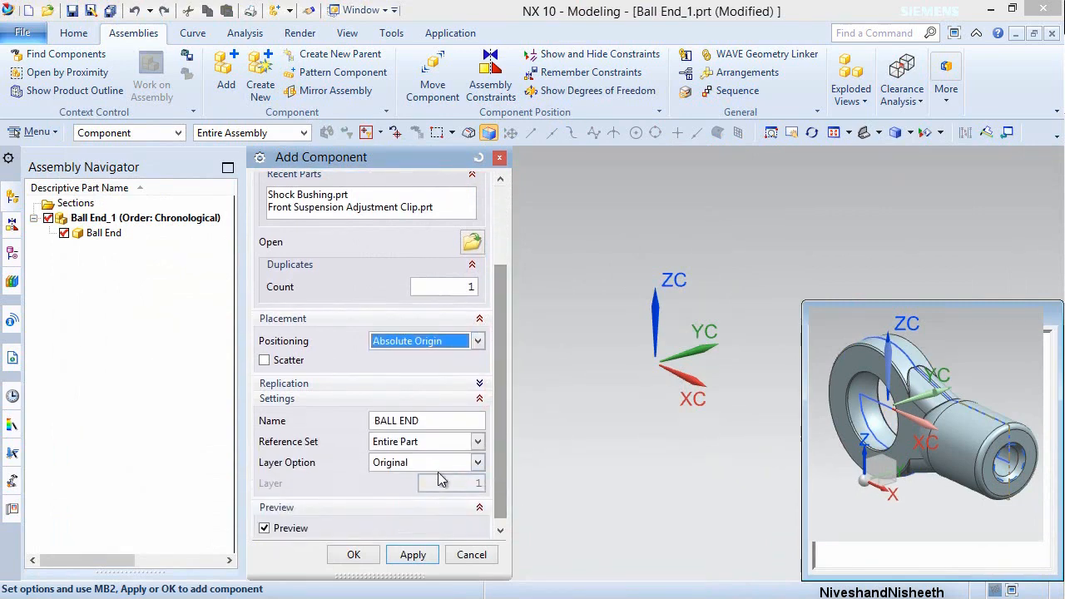
{"action": "left_click", "coordinate": [352, 555]}
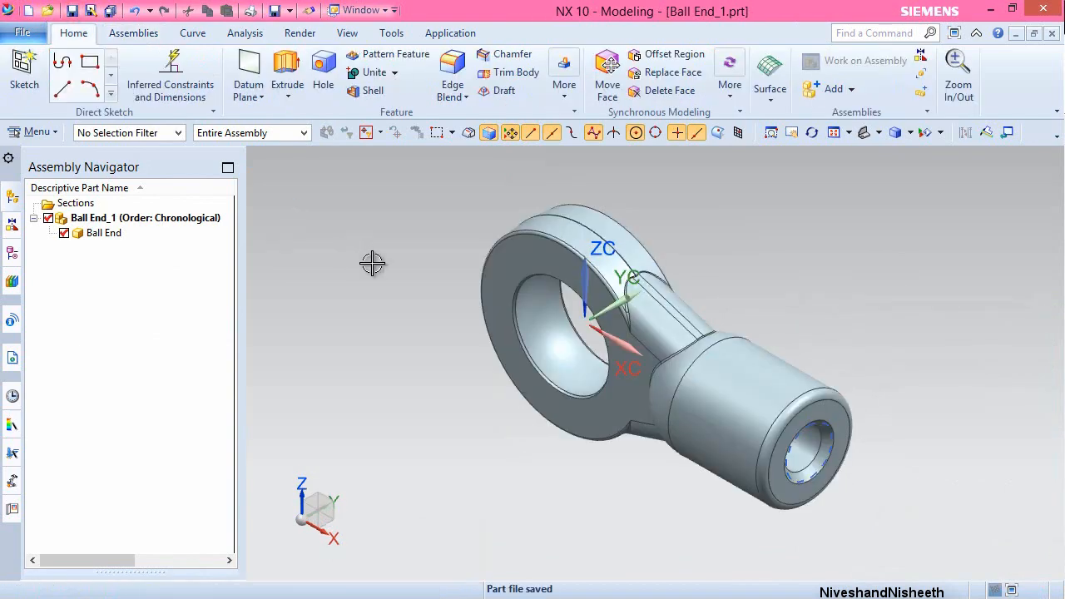
- Apply a Fix constraint to the Ball End component and save the Ball End_1 assembly
{"action": "left_click", "coordinate": [137, 33]}
{"action": "left_click", "coordinate": [489, 103]}
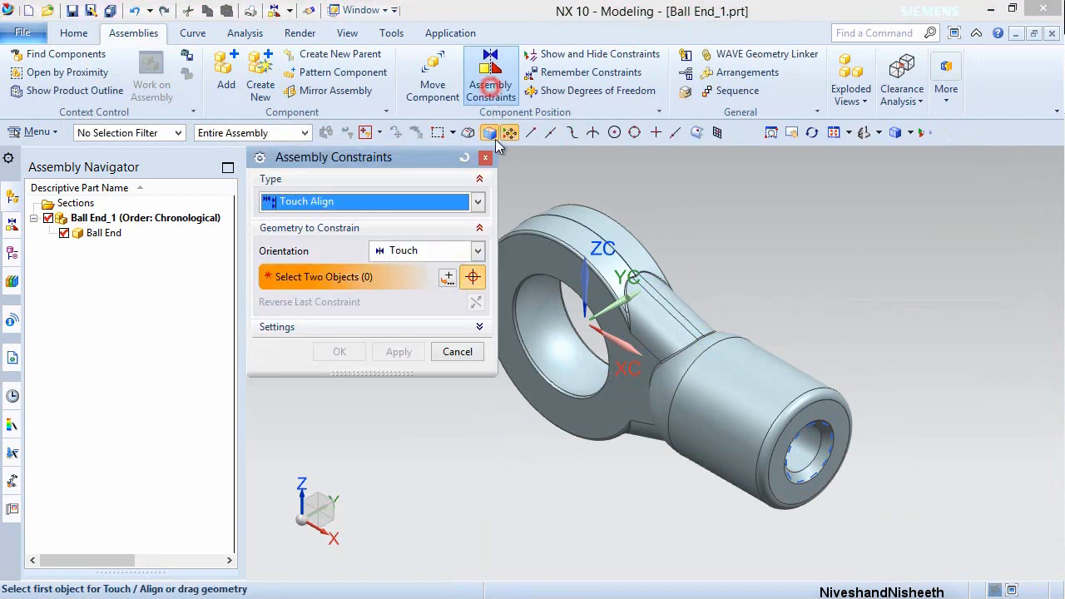
{"action": "left_click", "coordinate": [477, 201]}
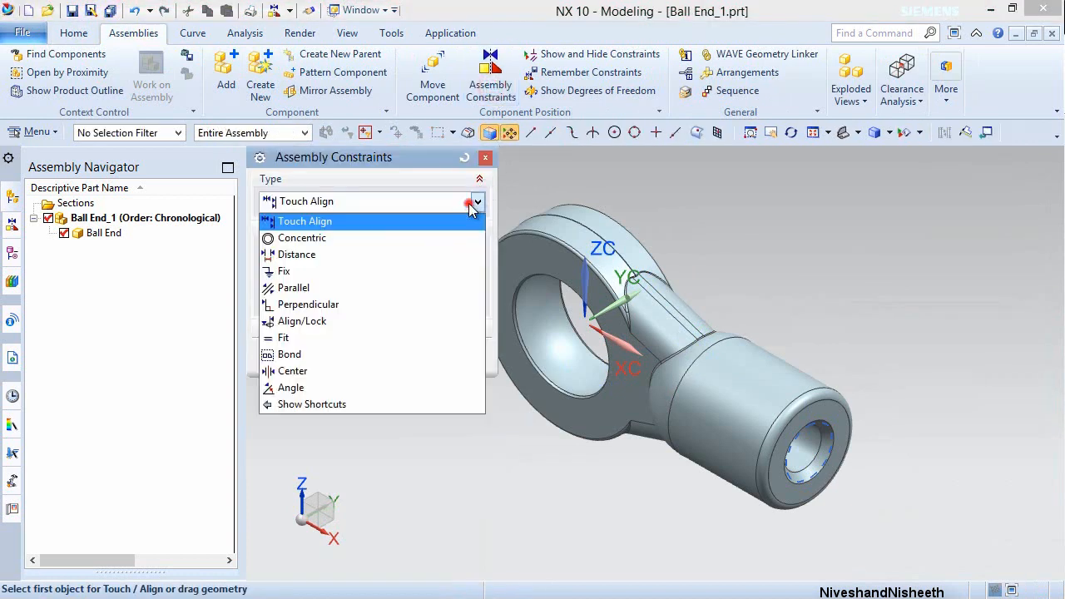
{"action": "left_click", "coordinate": [287, 272]}
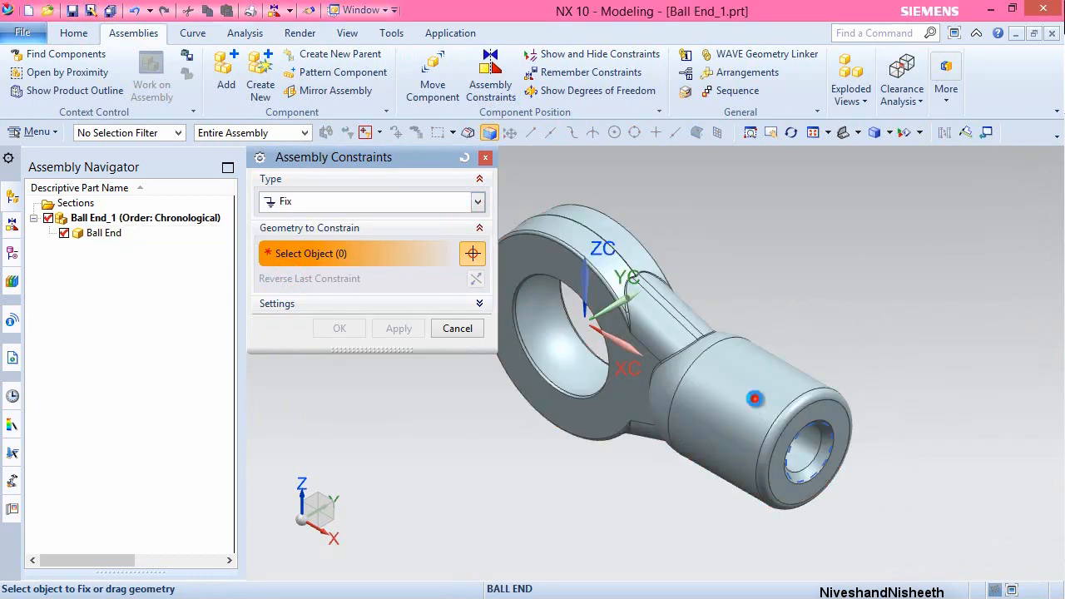
{"action": "middle_click", "coordinate": [764, 277]}
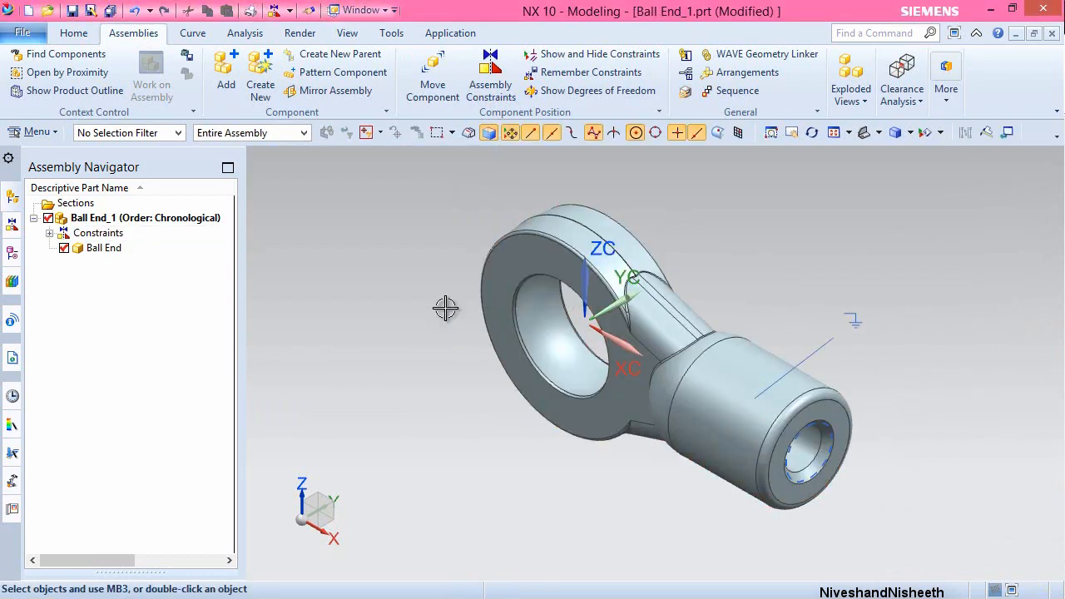
{"action": "left_click", "coordinate": [112, 15]}
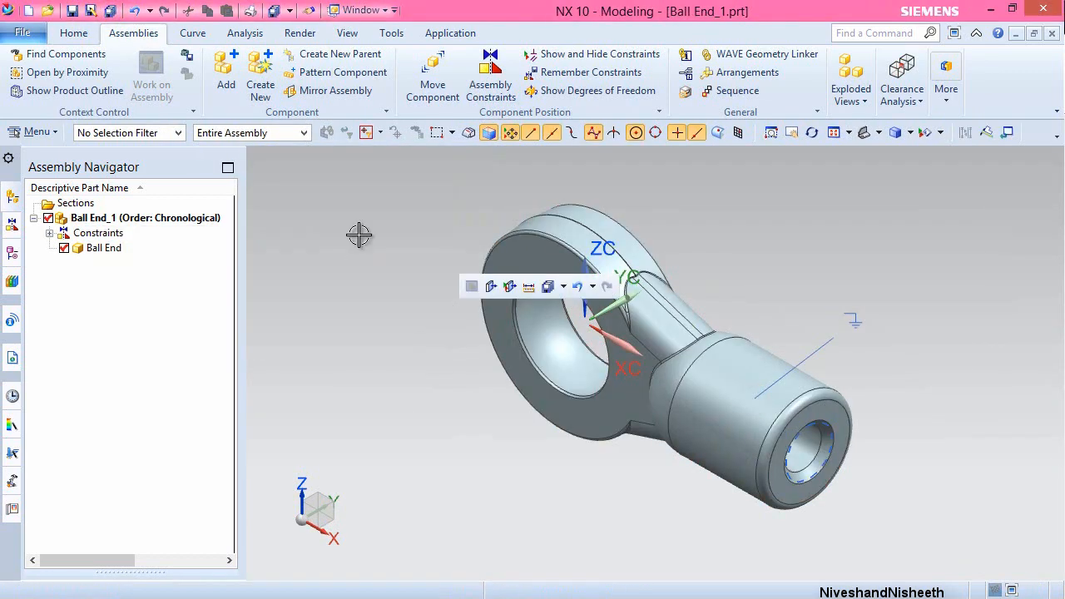
- Add one 0.25 Ball part to the assembly with Move positioning, placing it at X 0, Y 0, Z 0
{"action": "left_click", "coordinate": [218, 82]}
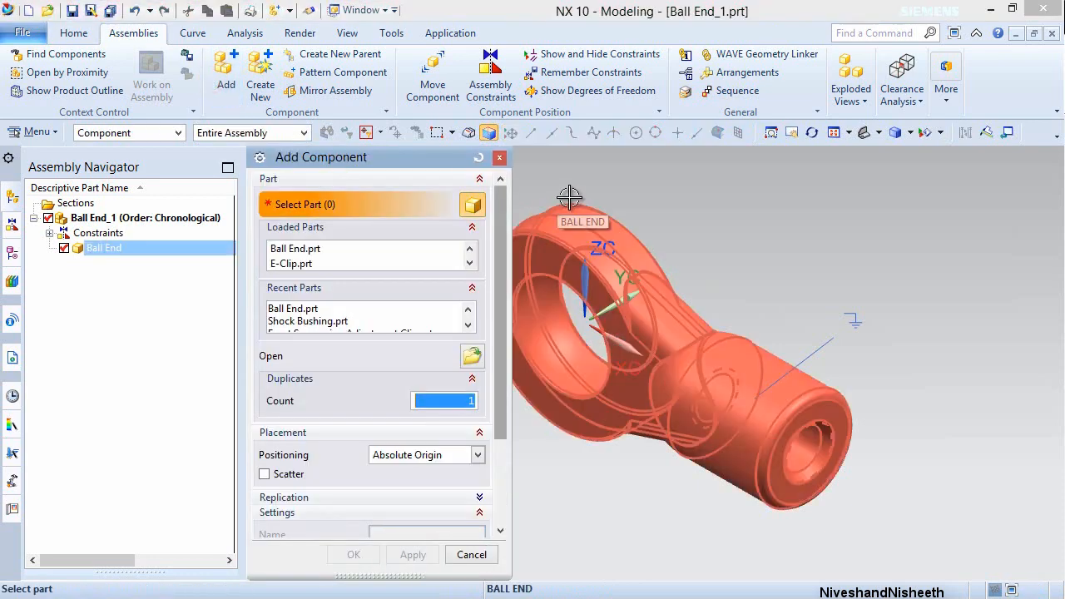
{"action": "left_click", "coordinate": [473, 357]}
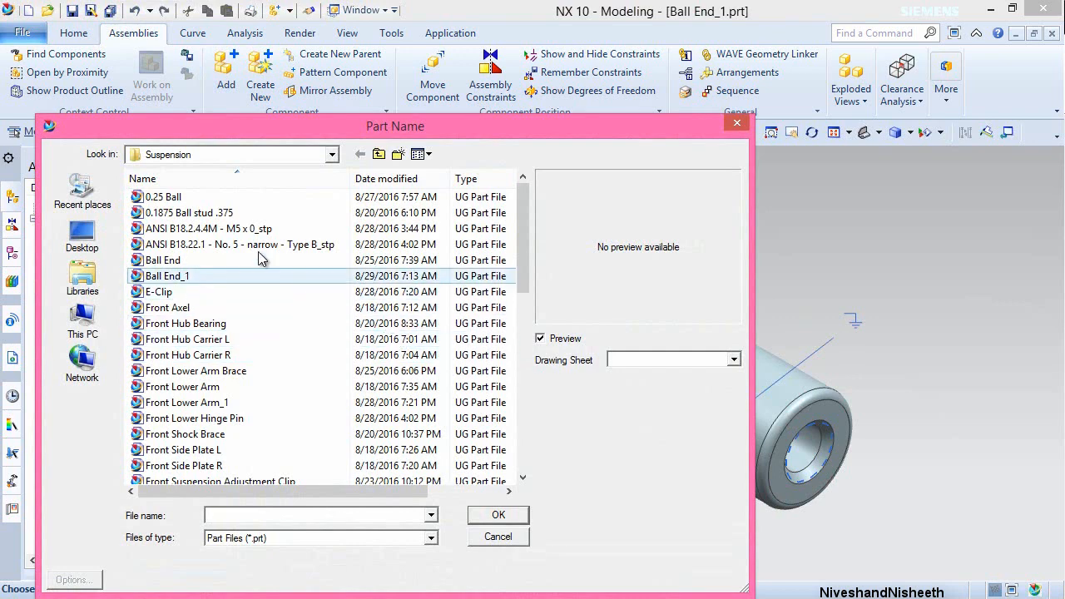
{"action": "left_click", "coordinate": [193, 197]}
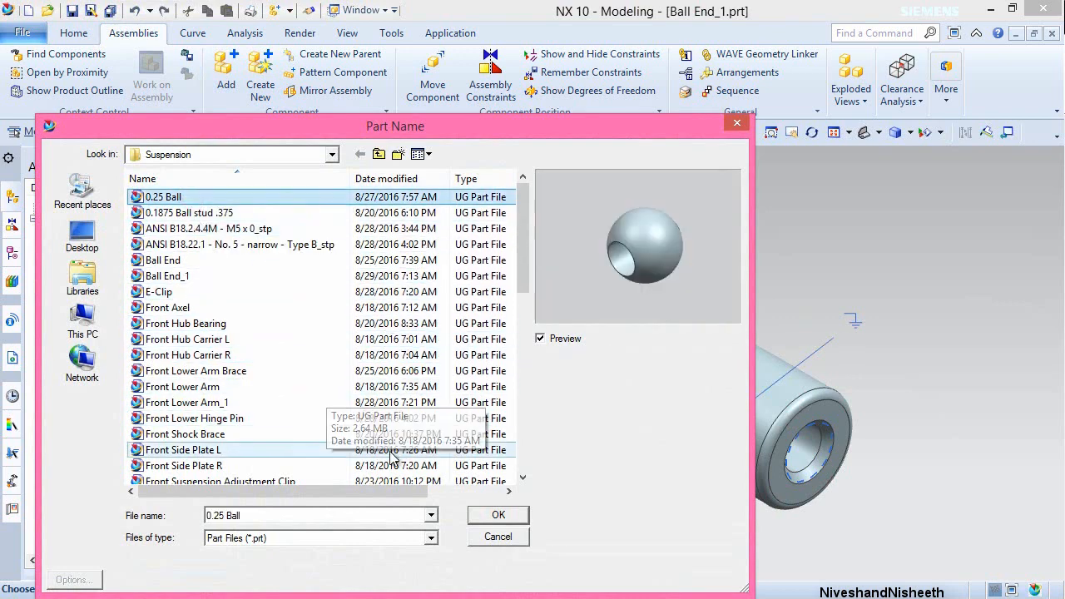
{"action": "left_click", "coordinate": [490, 516]}
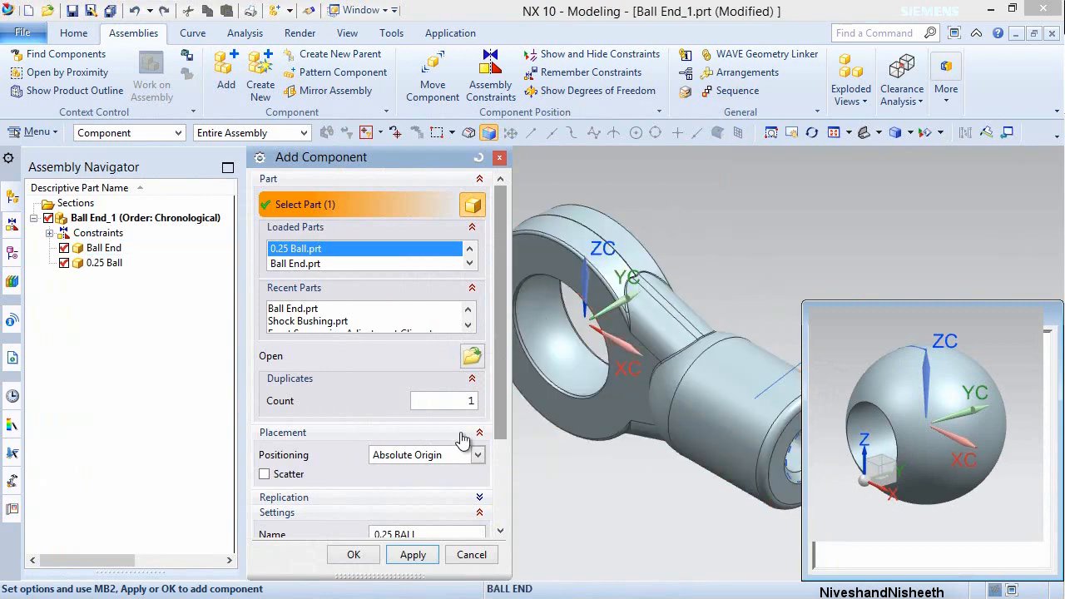
{"action": "left_click", "coordinate": [478, 454]}
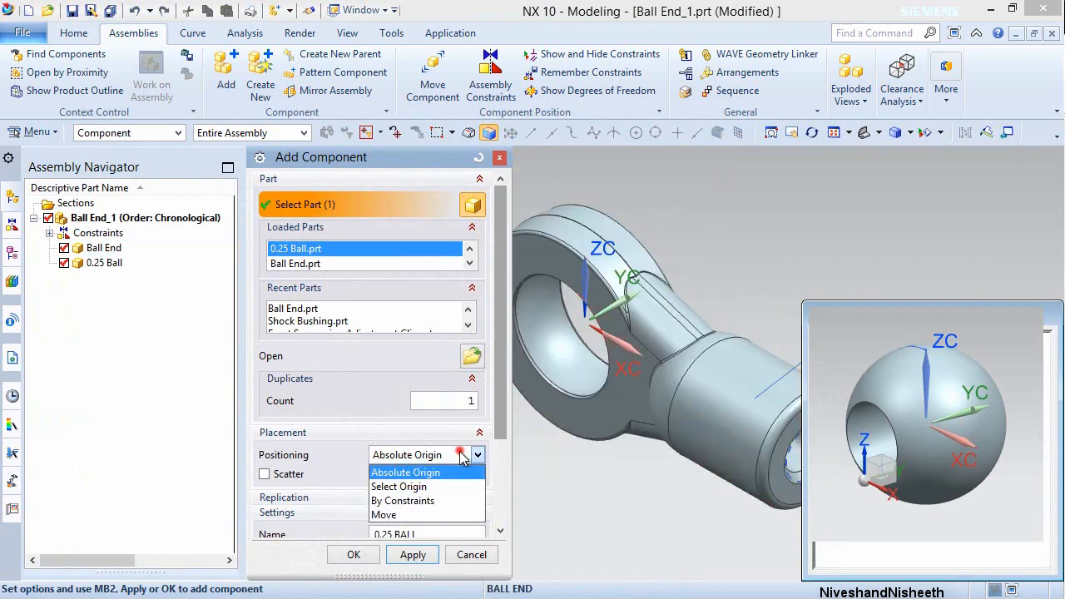
{"action": "left_click", "coordinate": [419, 514]}
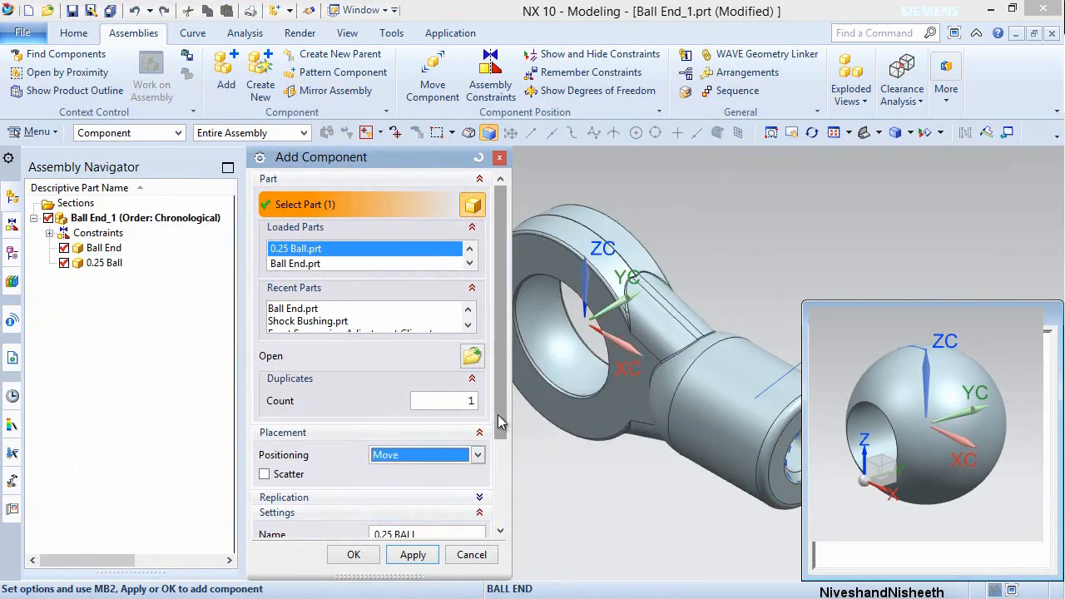
{"action": "scroll", "coordinate": [500, 423], "scroll_direction": "down", "scroll_amount": 3}
{"action": "left_click", "coordinate": [367, 553]}
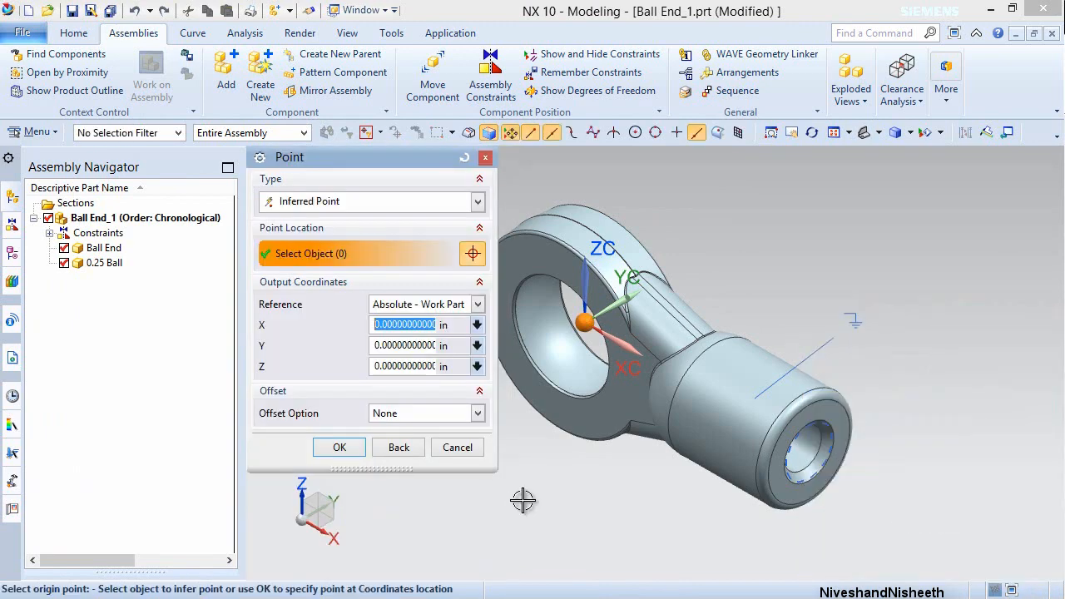
{"action": "left_click", "coordinate": [341, 447]}
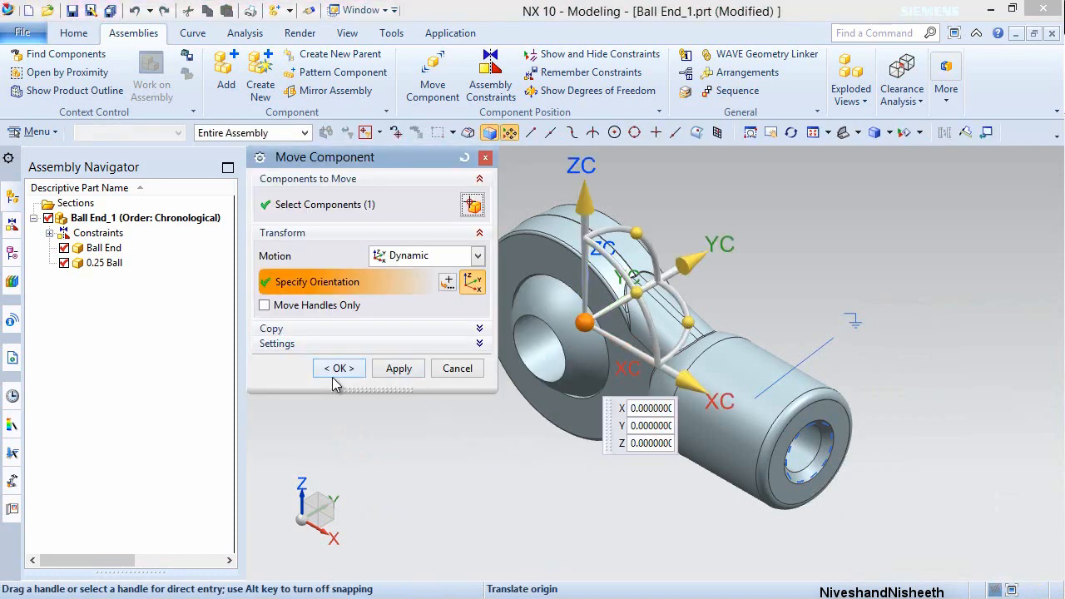
{"action": "left_click", "coordinate": [330, 374]}
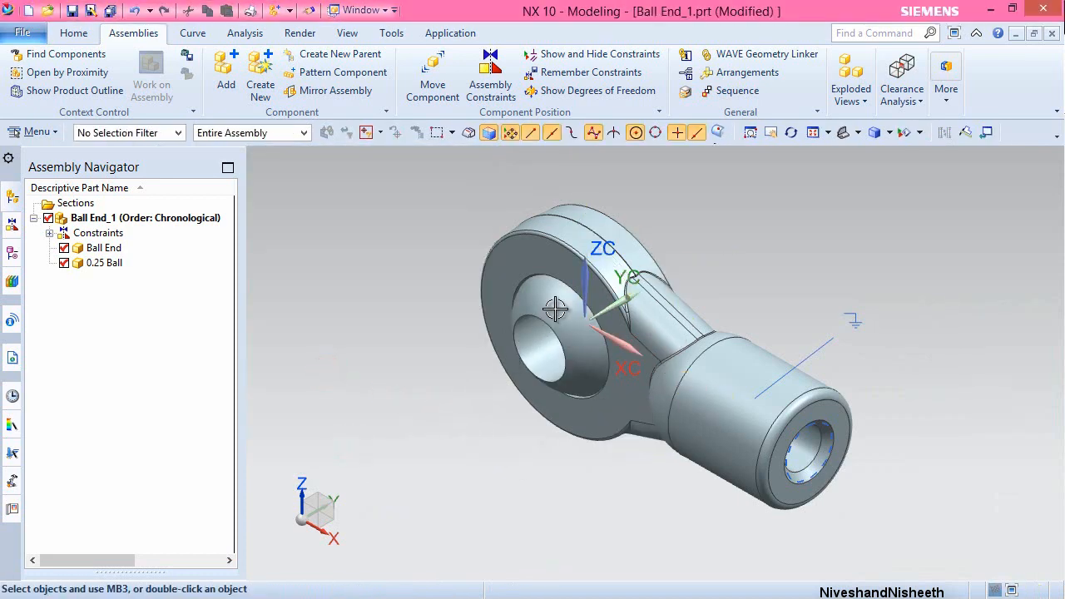
- Make the 0.25 Ball the work part and change its body's display color to light gray
{"action": "double_click", "coordinate": [555, 308]}
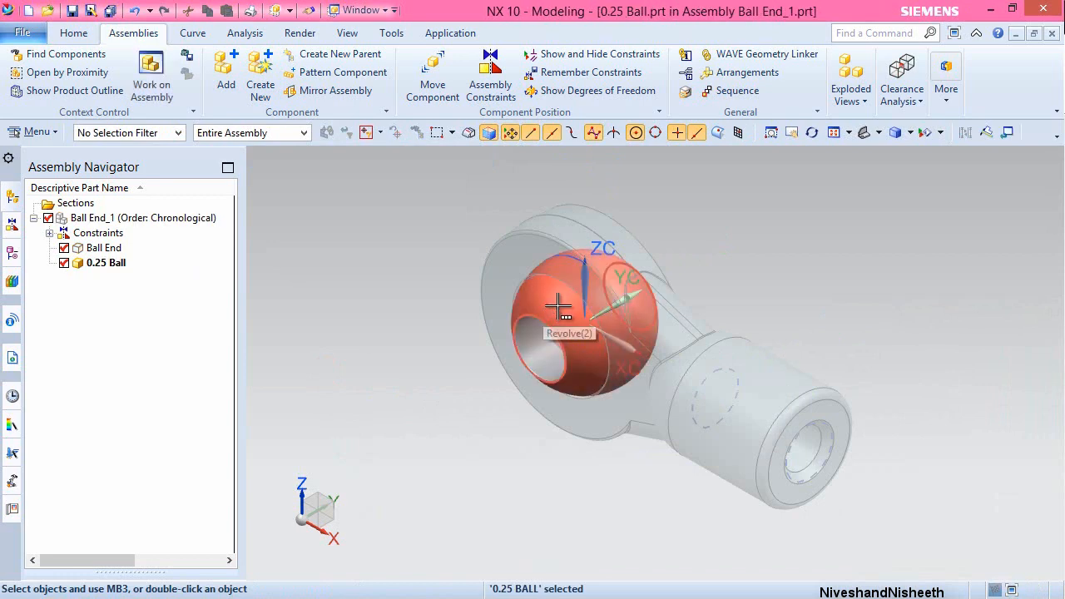
{"action": "left_click", "coordinate": [341, 35]}
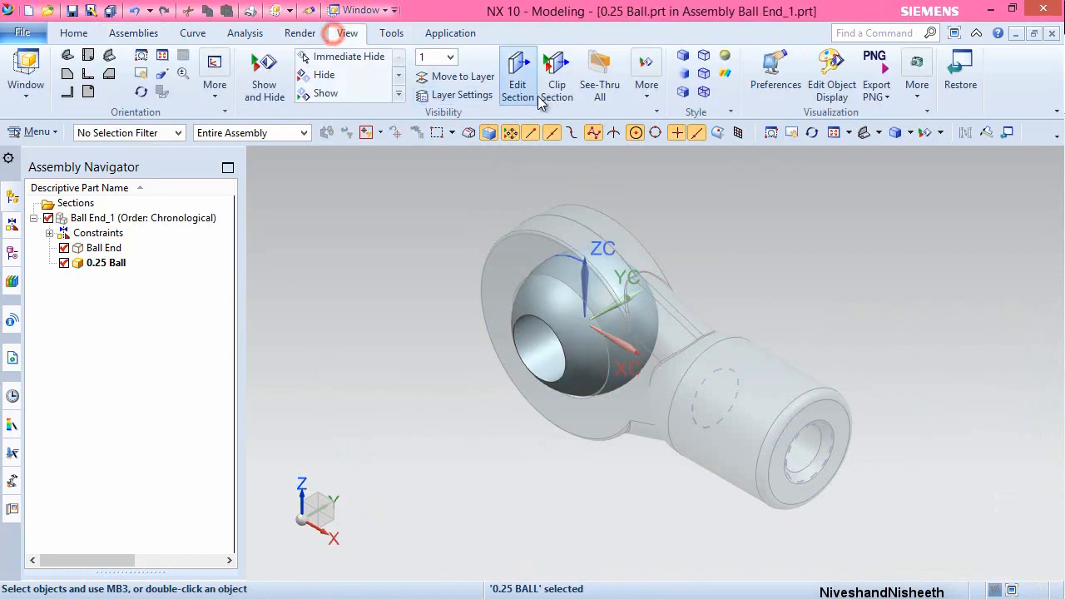
{"action": "left_click", "coordinate": [824, 80]}
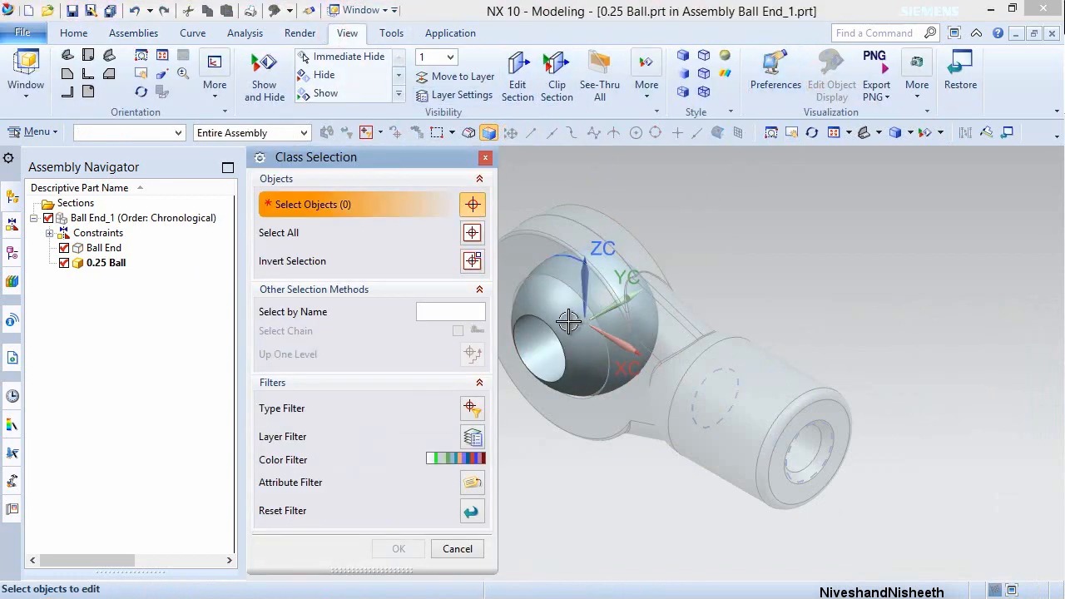
{"action": "left_click", "coordinate": [582, 320]}
{"action": "middle_click", "coordinate": [519, 171]}
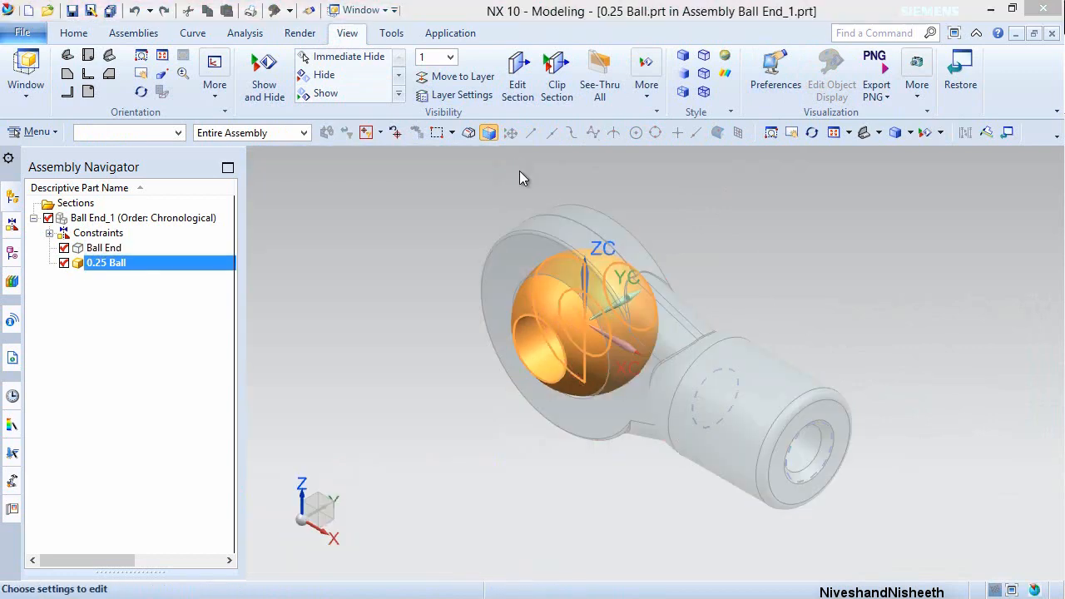
{"action": "left_click", "coordinate": [436, 242]}
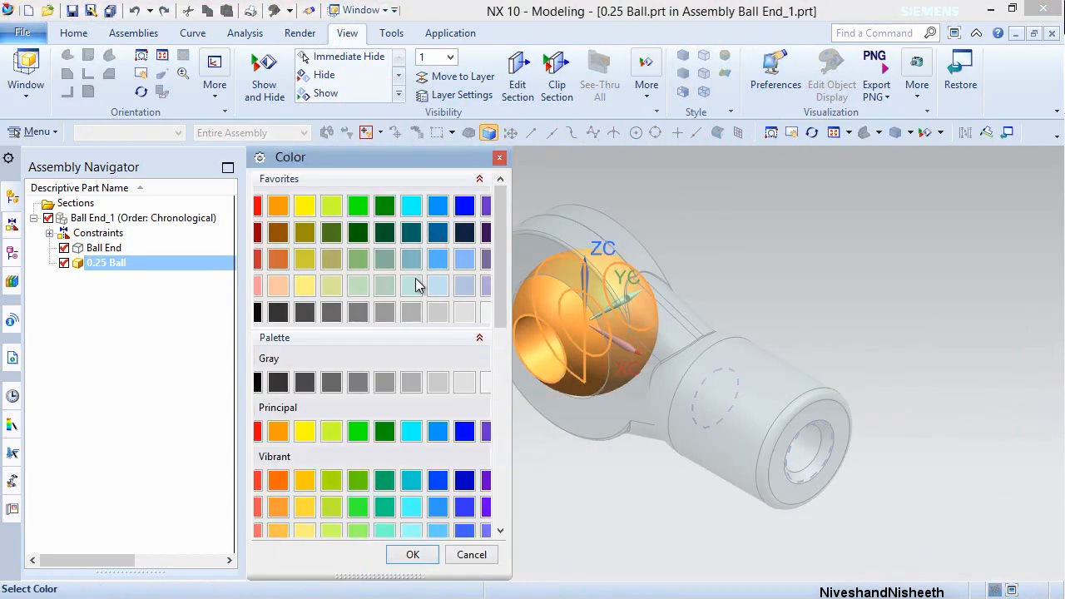
{"action": "left_click", "coordinate": [408, 312]}
{"action": "left_click", "coordinate": [427, 555]}
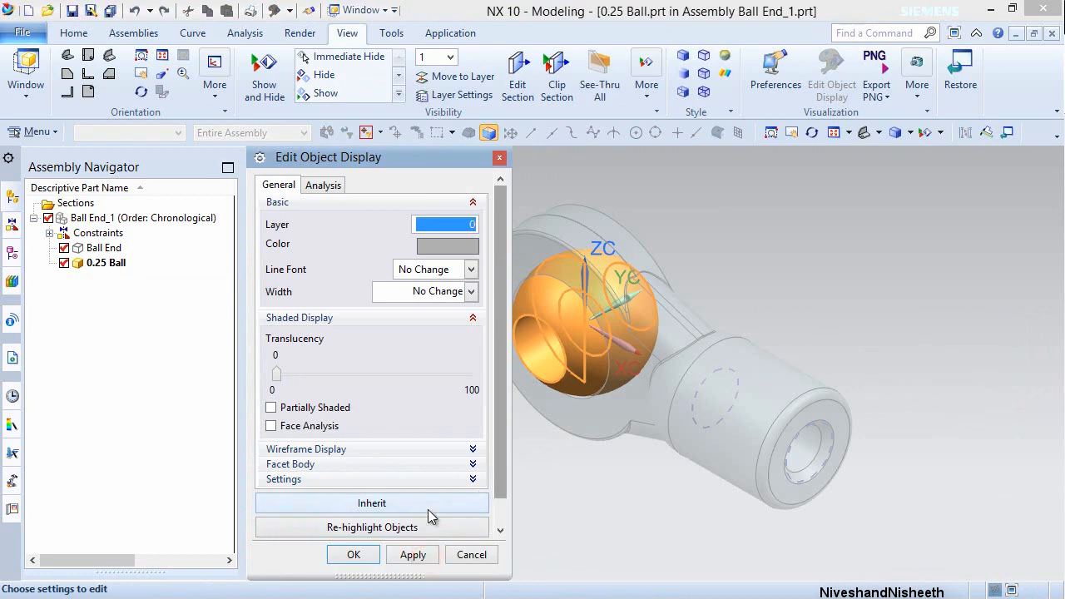
{"action": "left_click", "coordinate": [355, 555]}
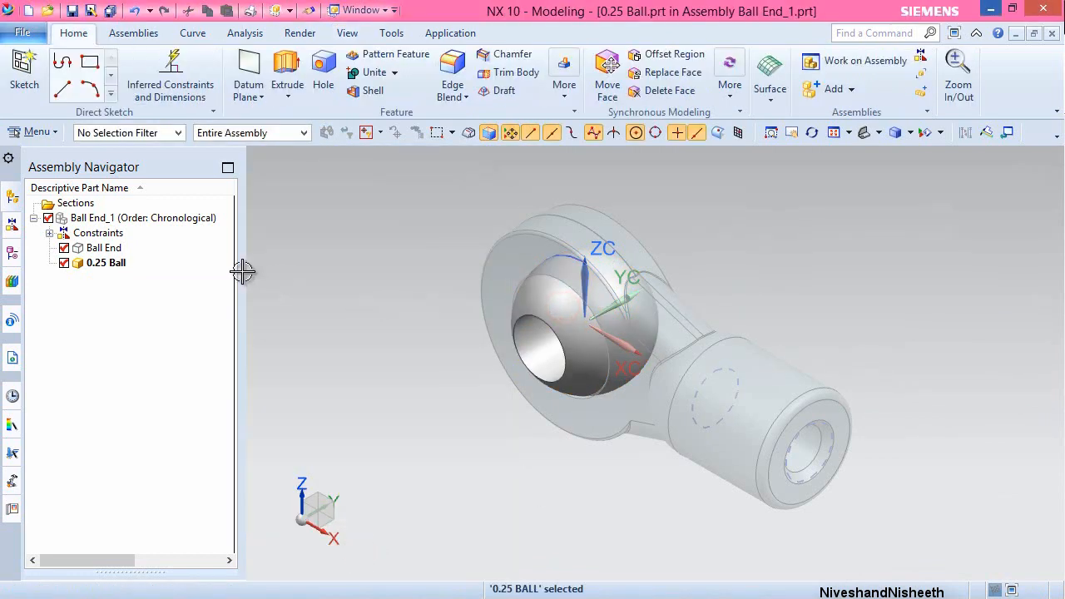
- Show the 0.25 Ball's datum coordinate system and make the Ball End_1 assembly the work part again
{"action": "left_click", "coordinate": [12, 252]}
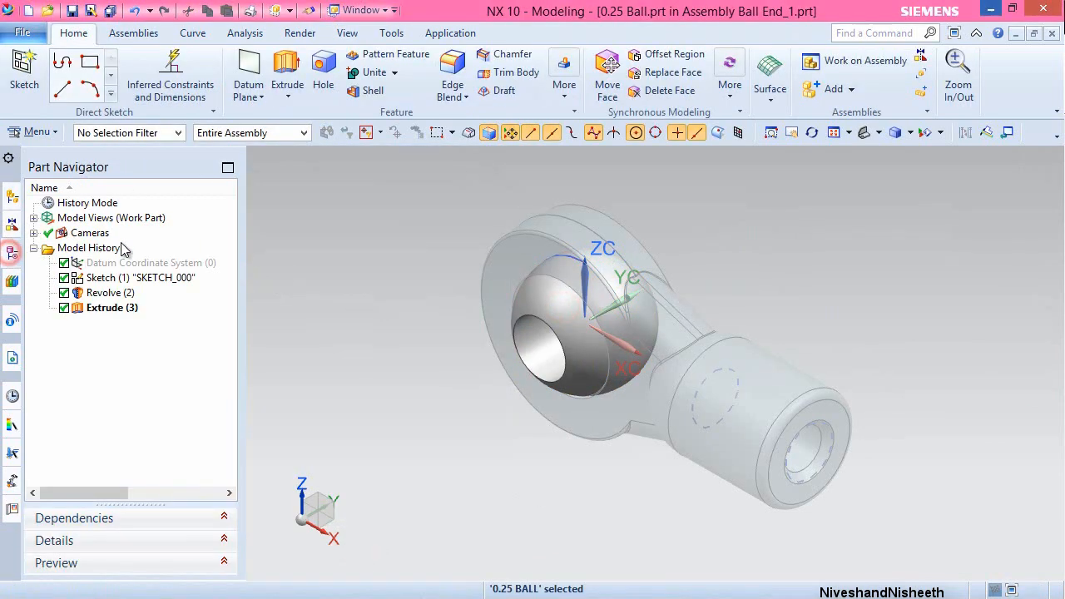
{"action": "left_click", "coordinate": [141, 263]}
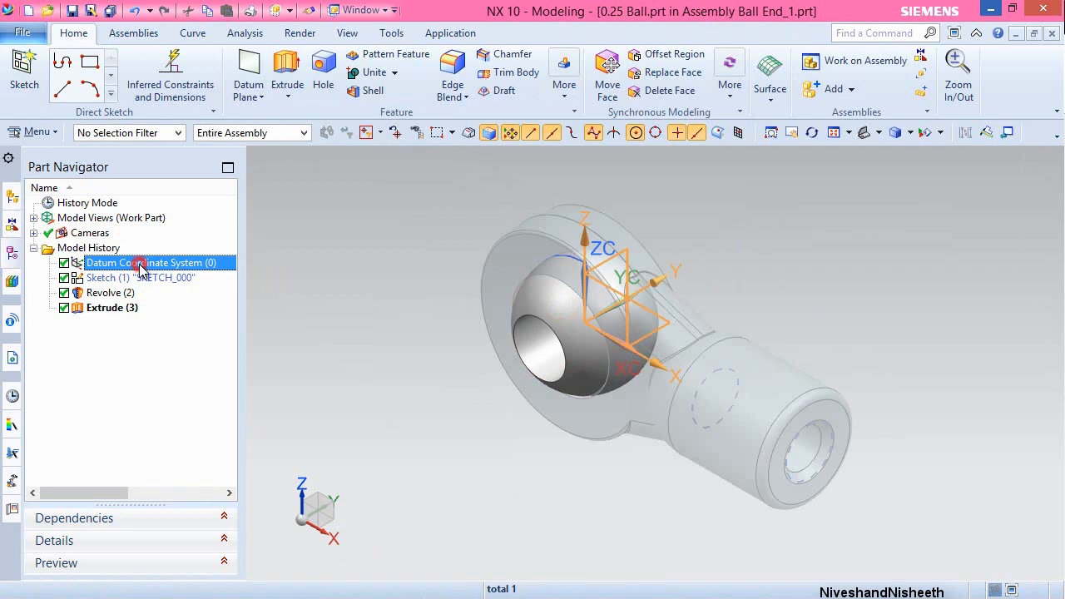
{"action": "right_click", "coordinate": [141, 268]}
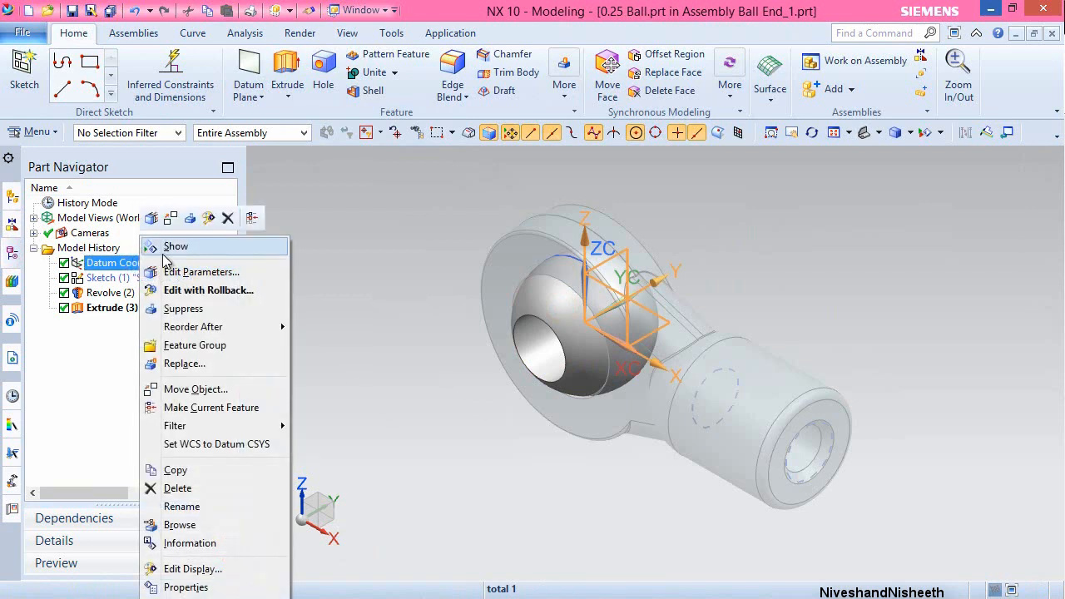
{"action": "left_click", "coordinate": [163, 244]}
{"action": "right_click", "coordinate": [714, 214]}
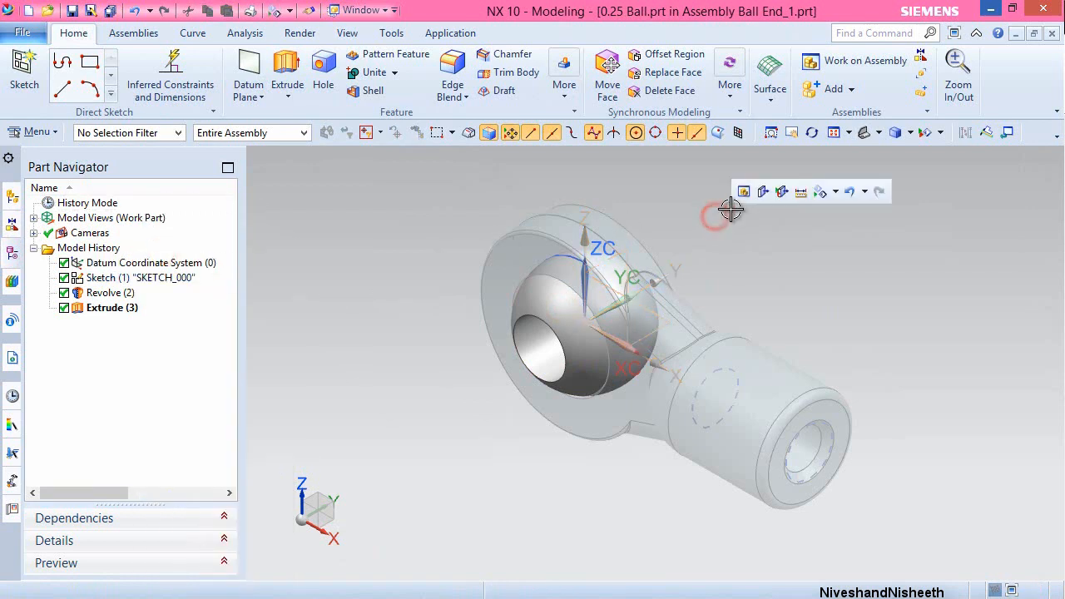
{"action": "left_click", "coordinate": [744, 190]}
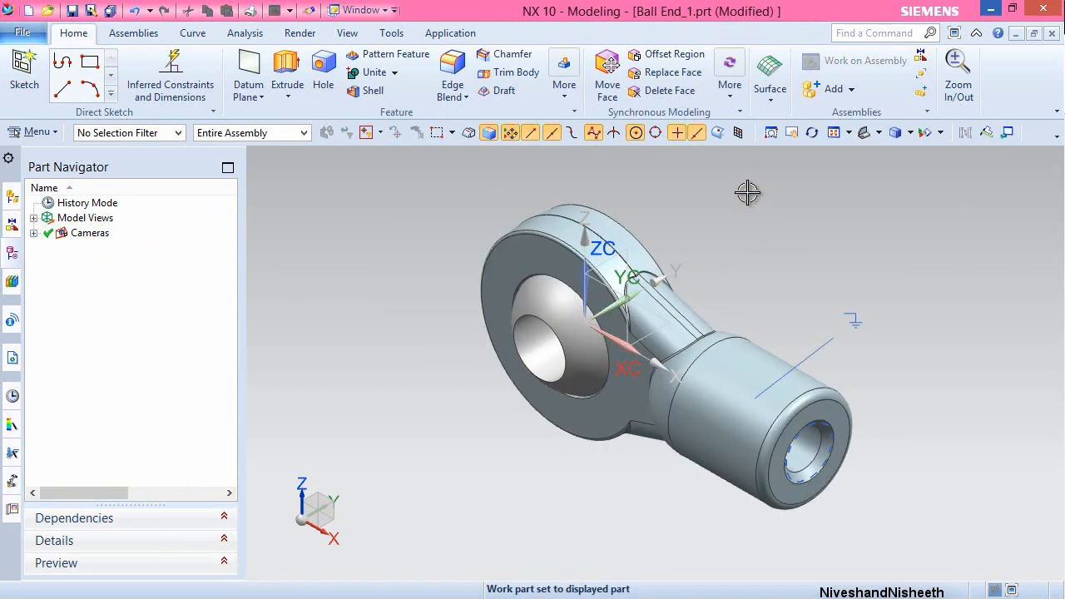
- Move the 0.25 Ball component along the YC axis, clear of the Ball End's eye
{"action": "right_click", "coordinate": [484, 203]}
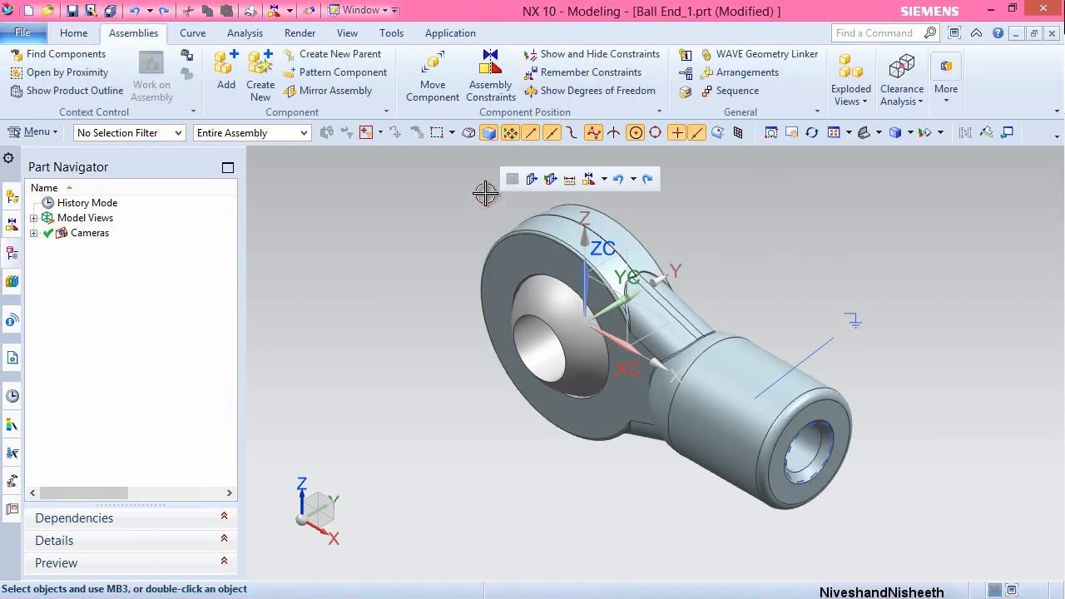
{"action": "left_click", "coordinate": [433, 79]}
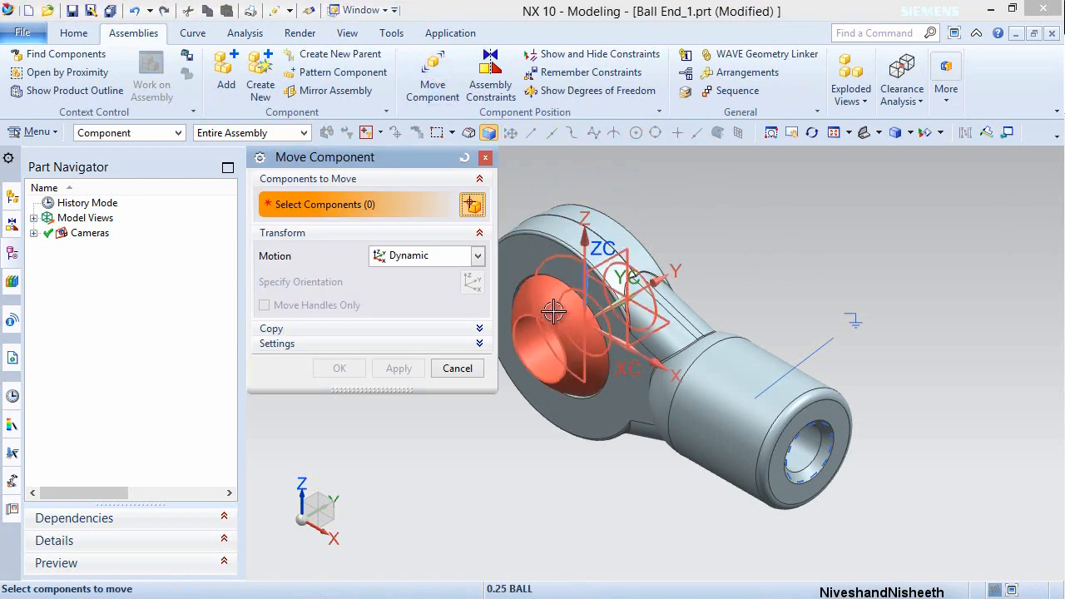
{"action": "left_click", "coordinate": [554, 310]}
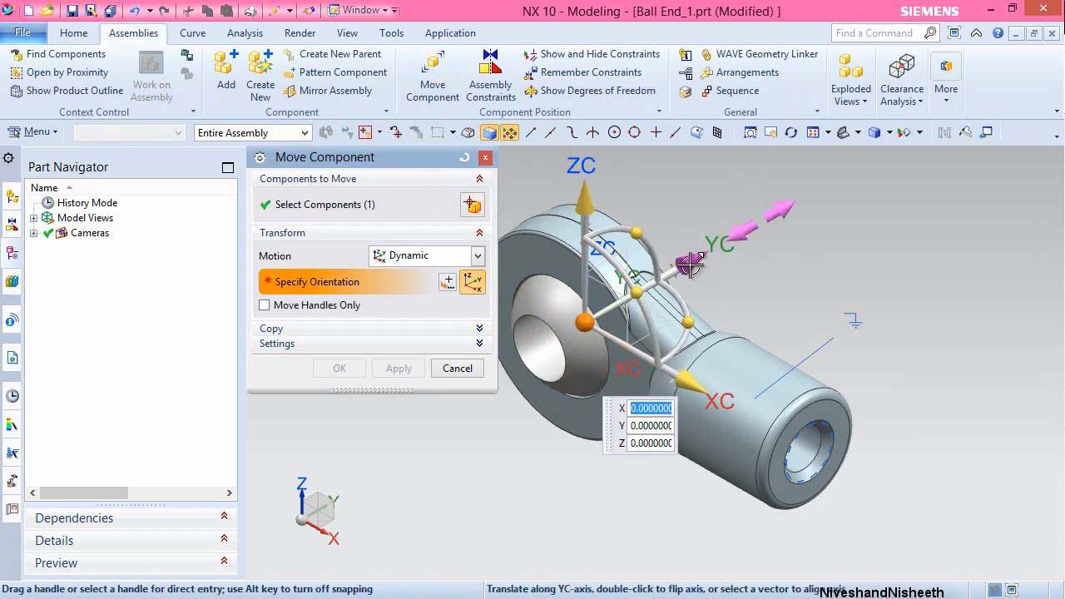
{"action": "left_click_drag", "start_coordinate": [691, 264], "coordinate": [857, 217]}
{"action": "left_click", "coordinate": [336, 369]}
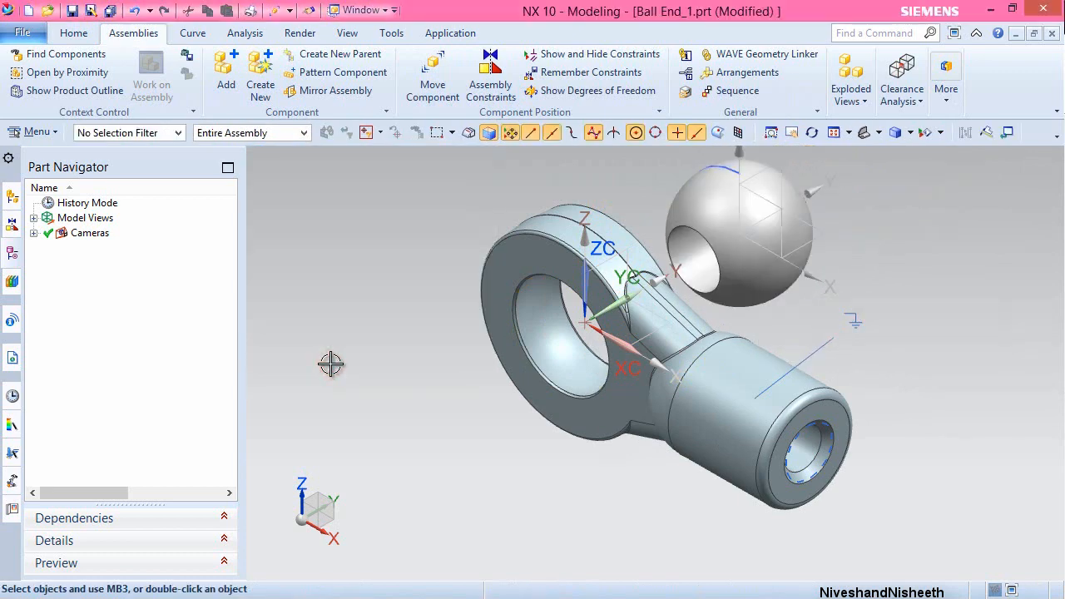
- Add a Touch Align constraint with Infer Center/Axis between the ball's bore and the Ball End's round head
{"action": "left_click", "coordinate": [491, 77]}
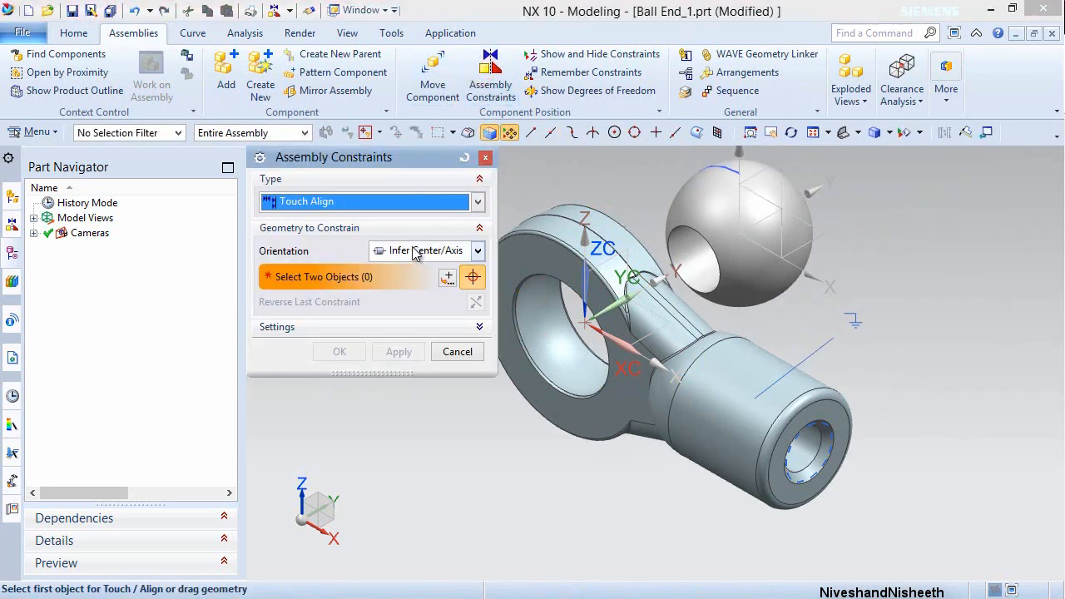
{"action": "left_click", "coordinate": [689, 250]}
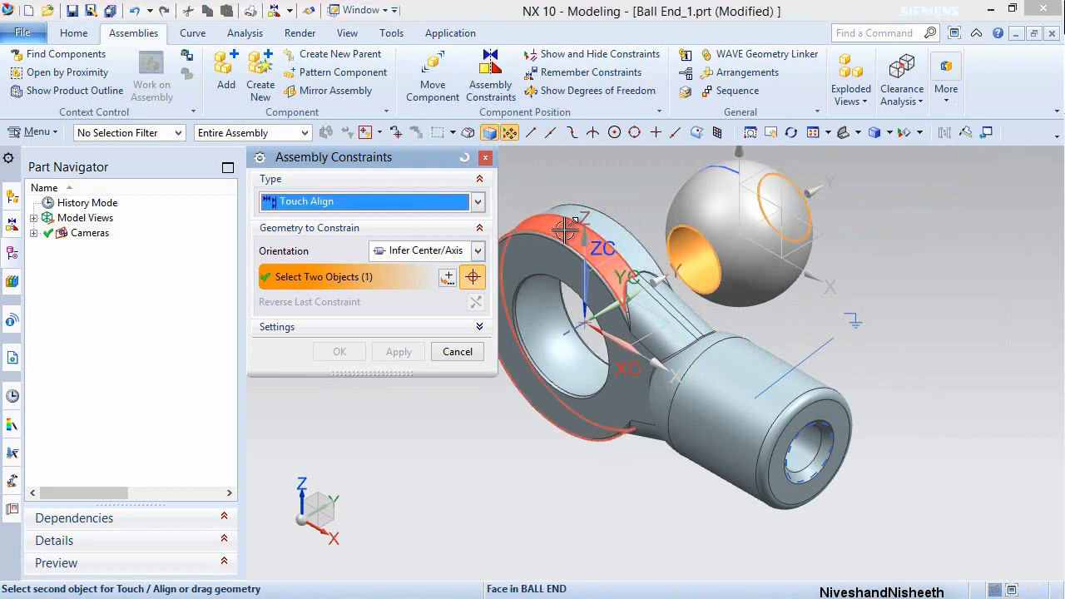
{"action": "left_click", "coordinate": [621, 250]}
{"action": "left_click", "coordinate": [394, 350]}
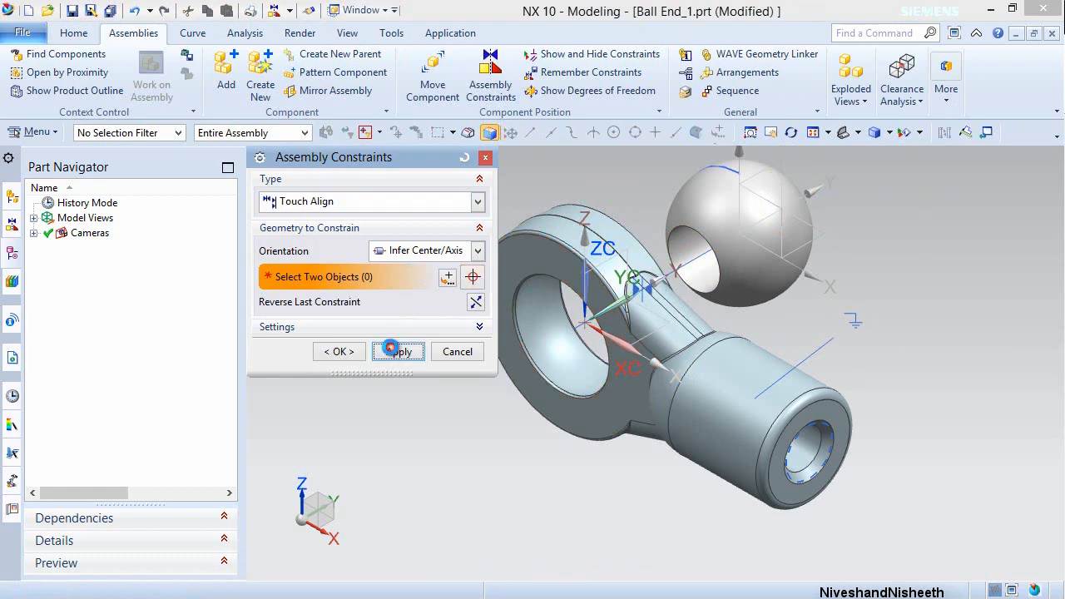
- Align the 0.25 Ball's XZ datum plane with the Ball End's XZ datum plane and finish the assembly constraints
{"action": "left_click", "coordinate": [477, 253]}
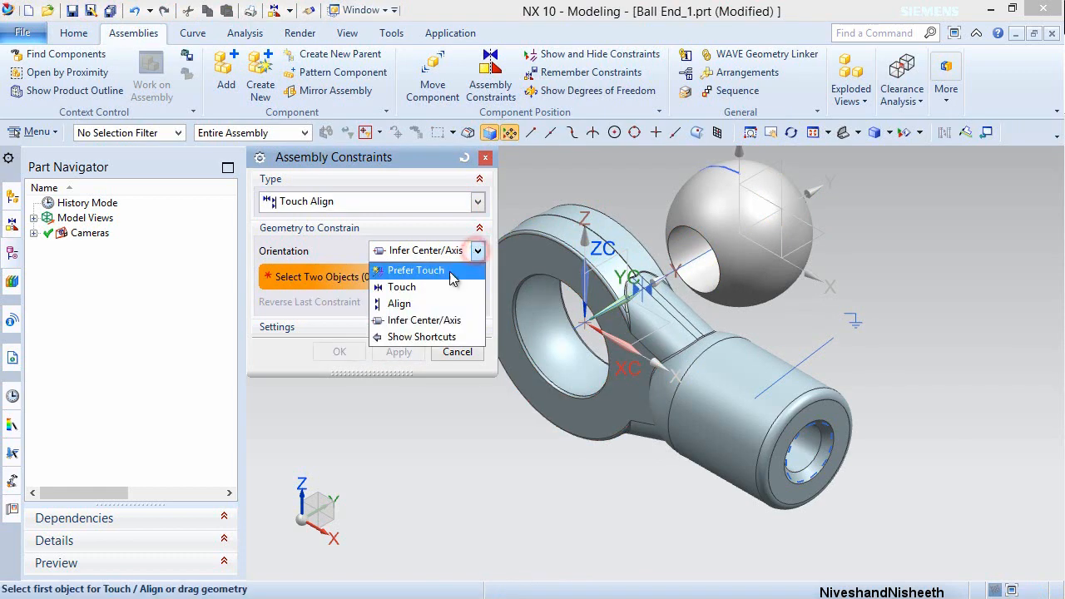
{"action": "left_click", "coordinate": [422, 305]}
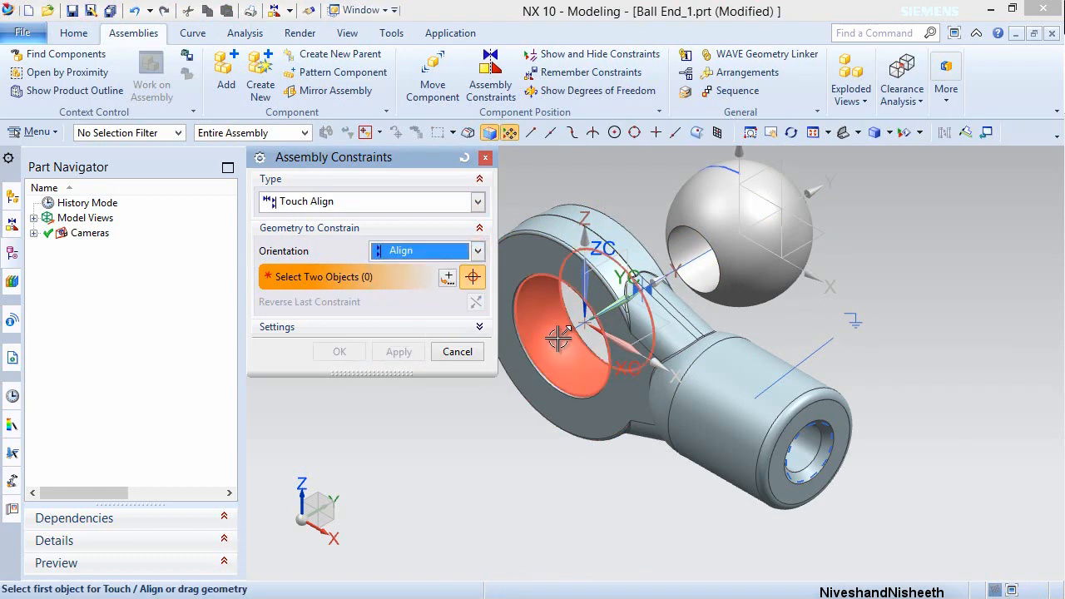
{"action": "middle_click_drag", "start_coordinate": [553, 342], "coordinate": [582, 351]}
{"action": "middle_click_drag", "start_coordinate": [594, 354], "coordinate": [654, 341]}
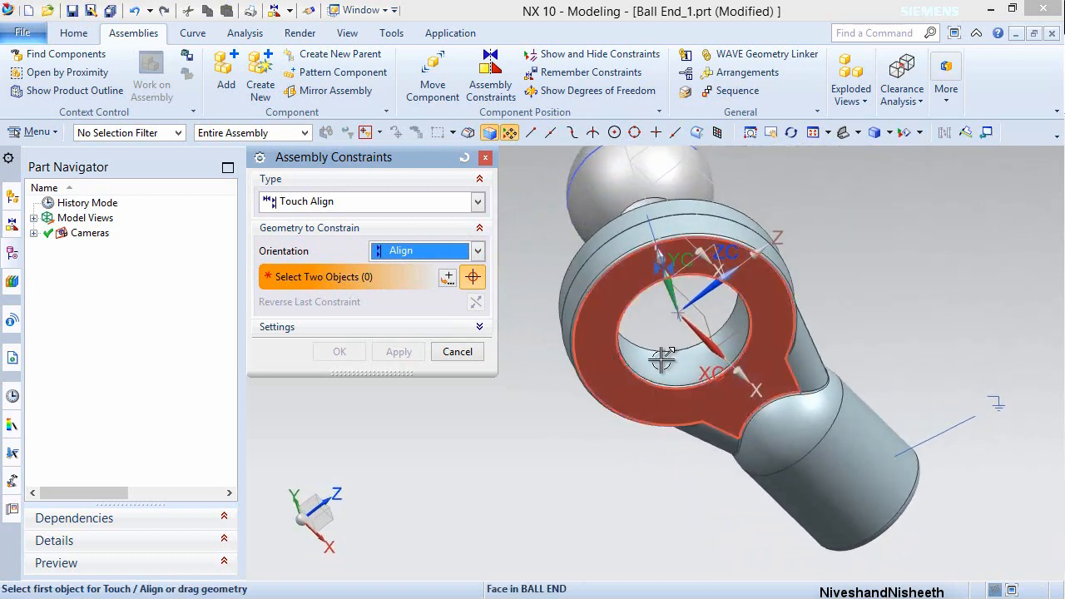
{"action": "left_click", "coordinate": [729, 335]}
{"action": "middle_click_drag", "start_coordinate": [666, 389], "coordinate": [704, 269]}
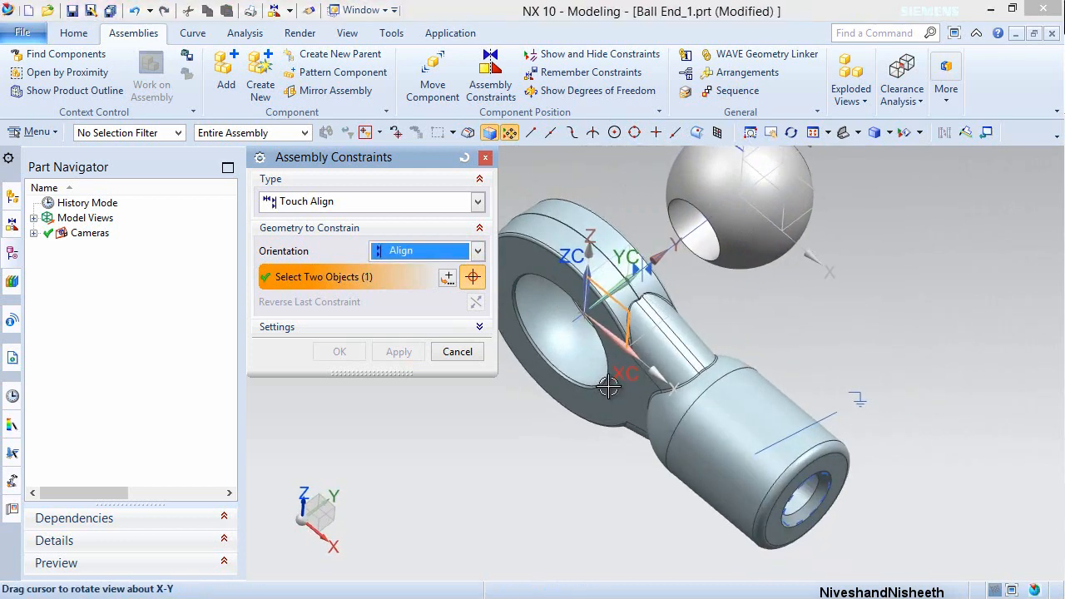
{"action": "left_click", "coordinate": [753, 165]}
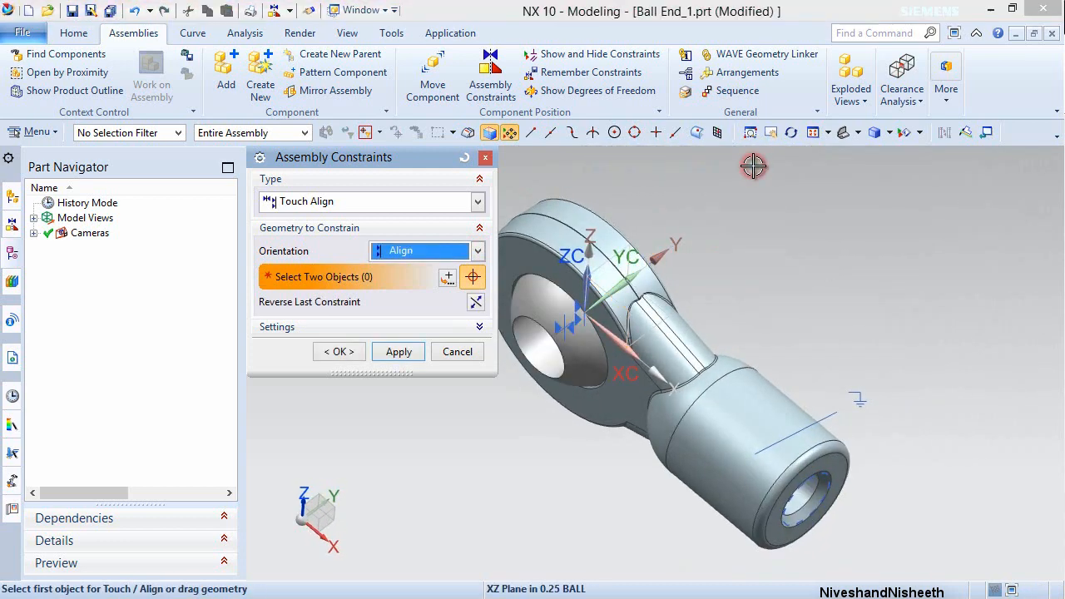
{"action": "left_click", "coordinate": [341, 352]}
- Restore the trimetric view, hide the datums and constraint symbols, and save the Ball End_1 assembly
{"action": "middle_click_drag", "start_coordinate": [489, 457], "coordinate": [486, 455]}
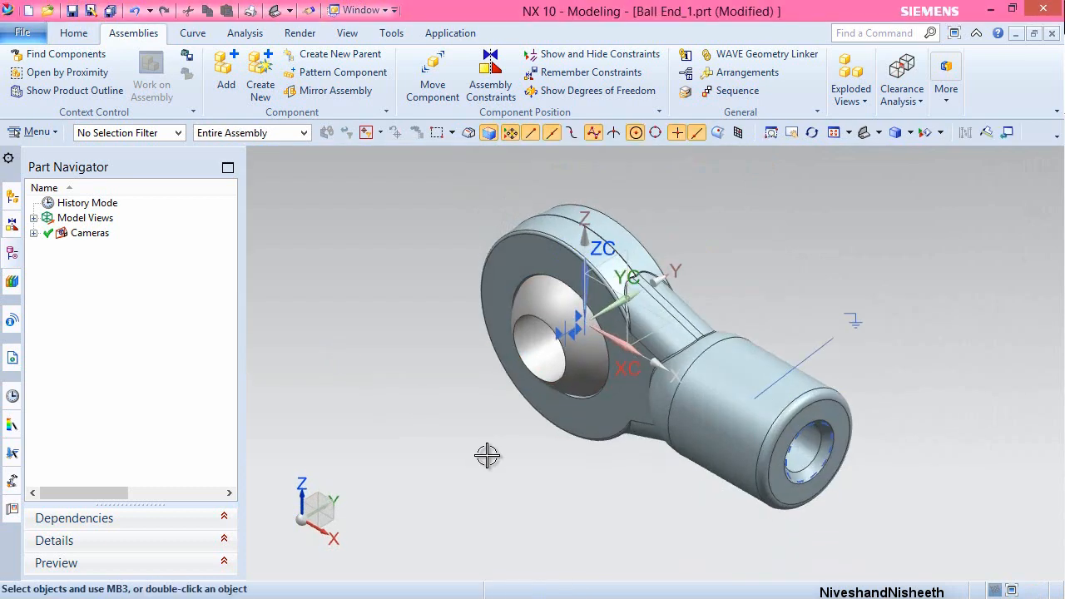
{"action": "left_click", "coordinate": [72, 11]}
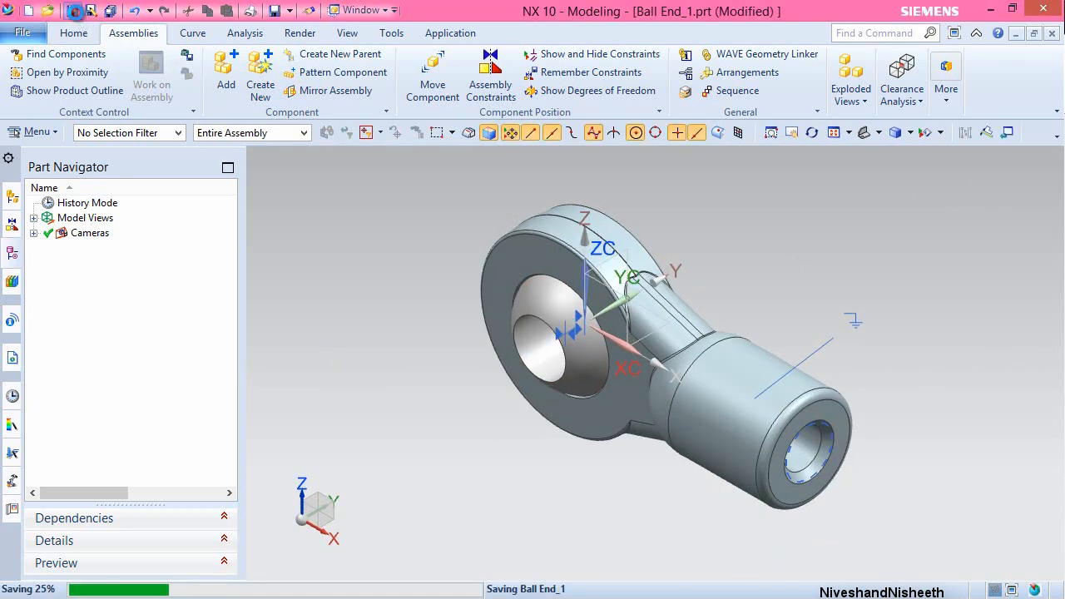
{"action": "left_click", "coordinate": [73, 33]}
{"action": "left_click", "coordinate": [72, 11]}
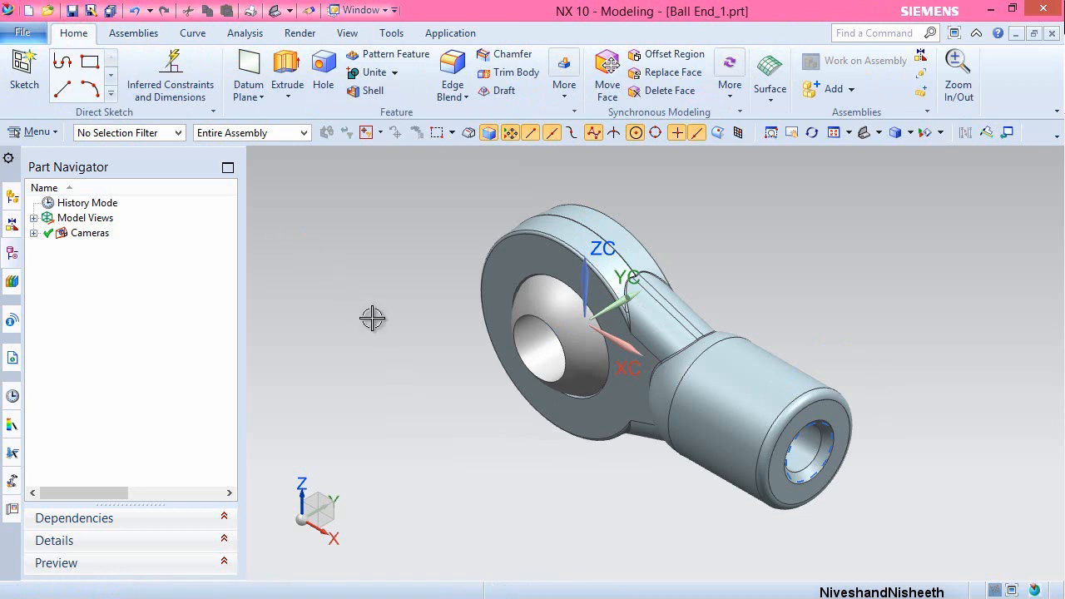
{"action": "left_click", "coordinate": [415, 270]}
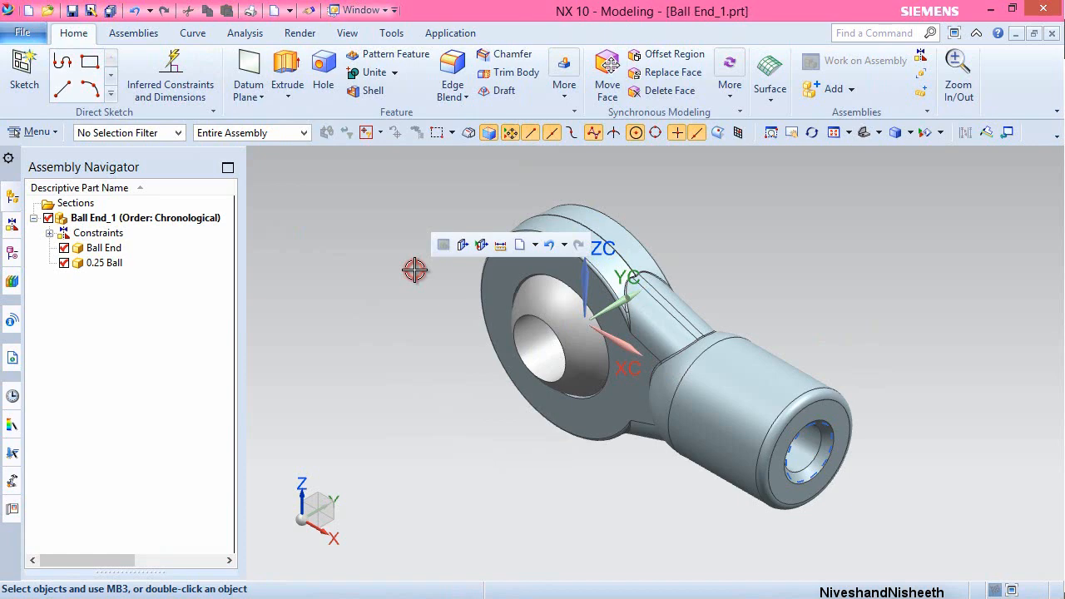
- Create a new assembly file in inches named Shock Strut
{"action": "left_click", "coordinate": [32, 10]}
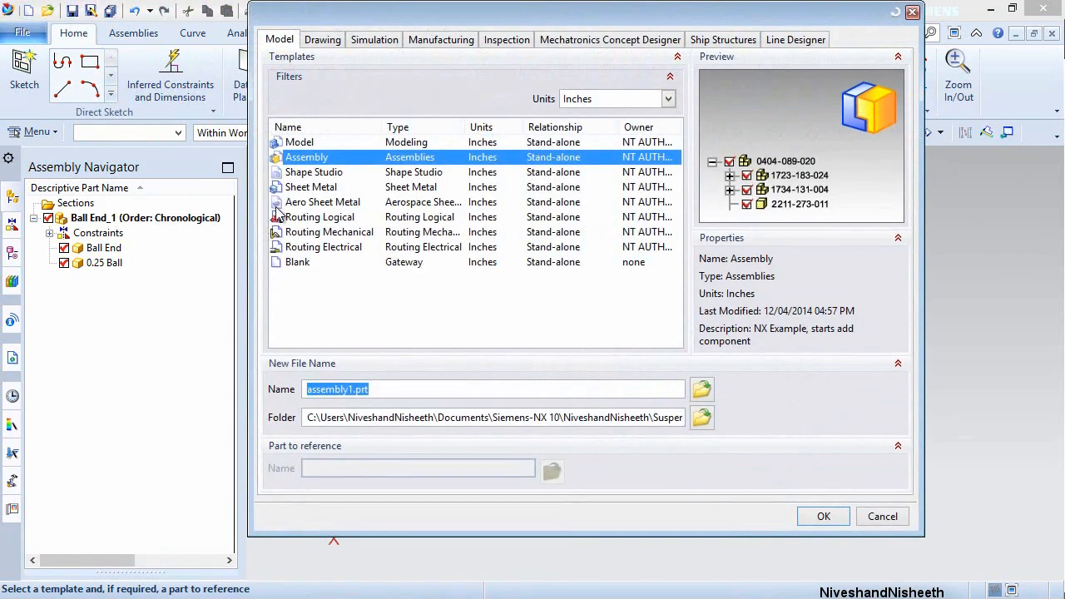
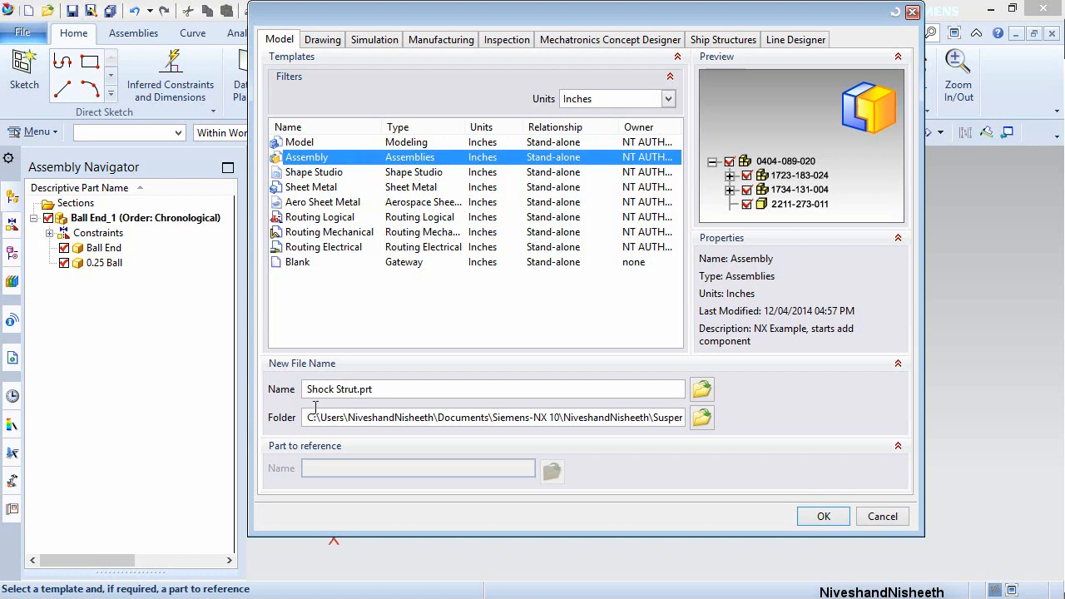
{"action": "left_click", "coordinate": [824, 516]}
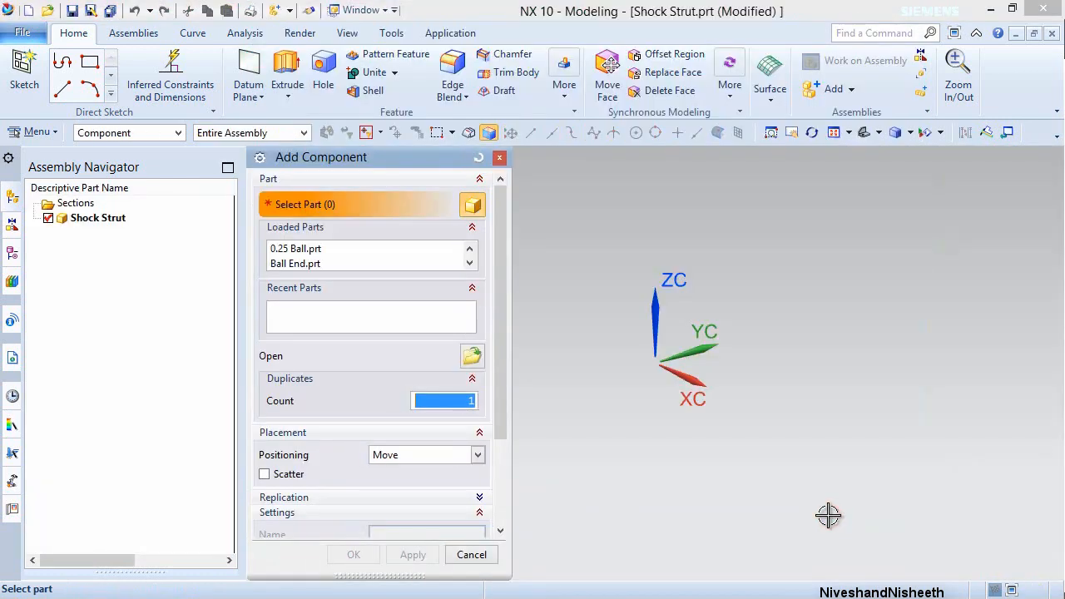
- Add the Shock Shaft component at Absolute Origin with the Entire Part reference set, fit it in view and save the assembly
{"action": "left_click_drag", "start_coordinate": [504, 419], "coordinate": [502, 509]}
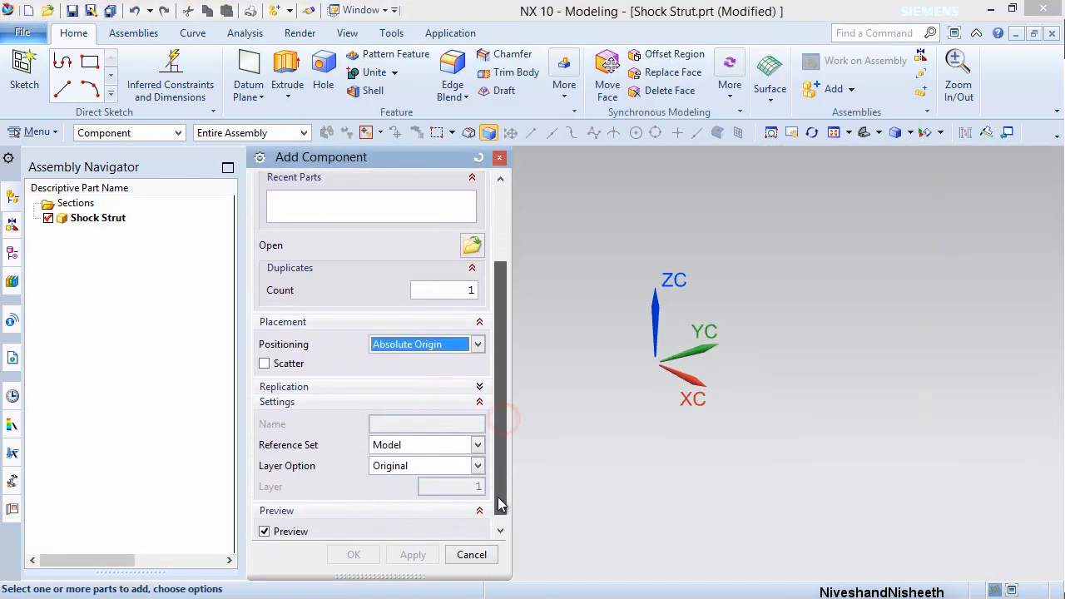
{"action": "left_click", "coordinate": [477, 438]}
{"action": "left_click", "coordinate": [447, 471]}
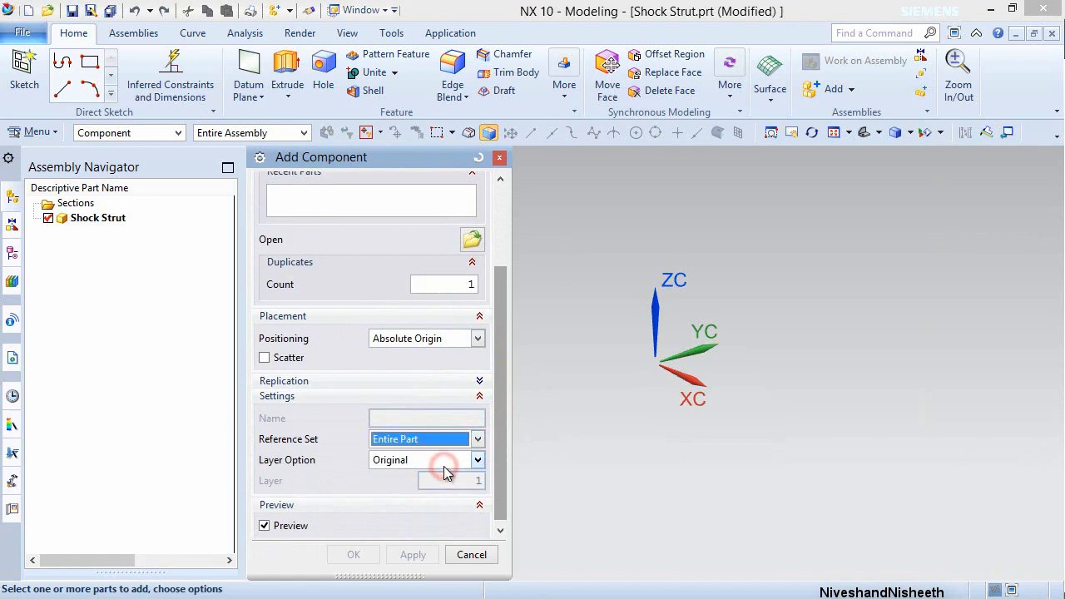
{"action": "left_click", "coordinate": [472, 240]}
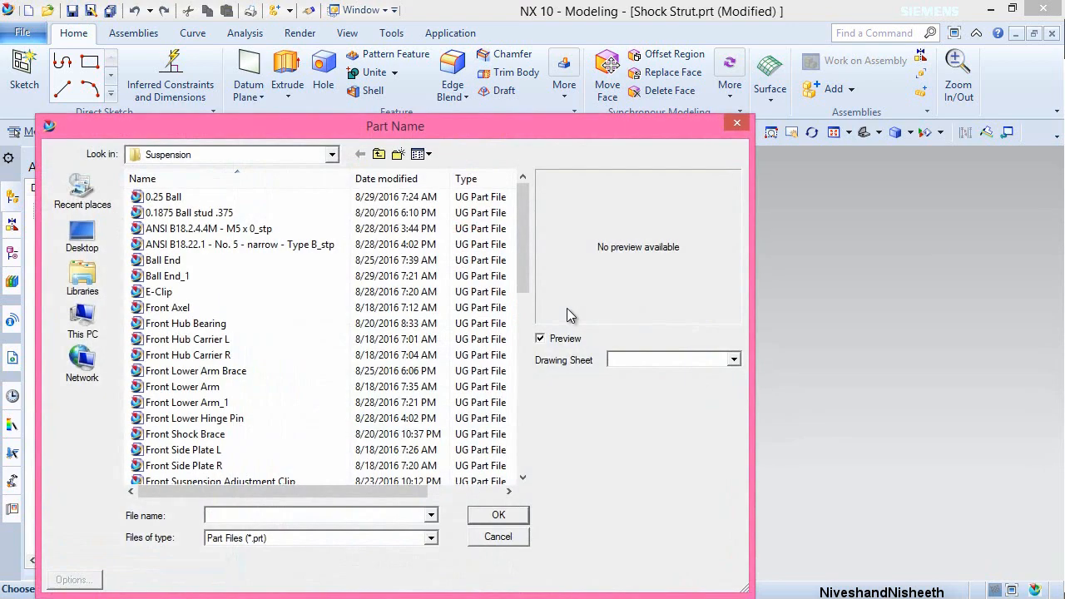
{"action": "left_click", "coordinate": [525, 404]}
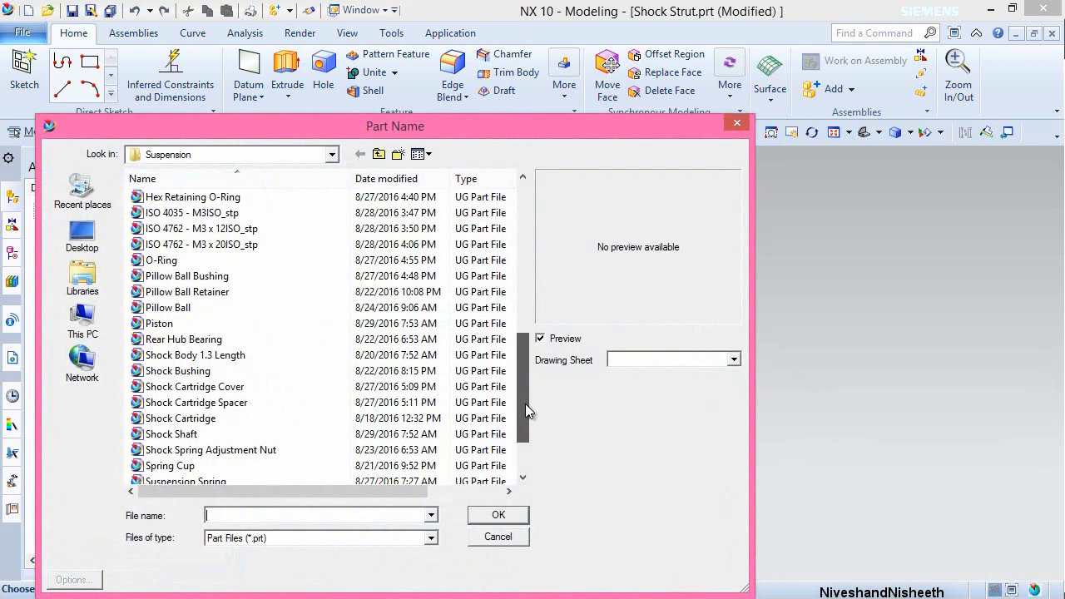
{"action": "left_click", "coordinate": [199, 436]}
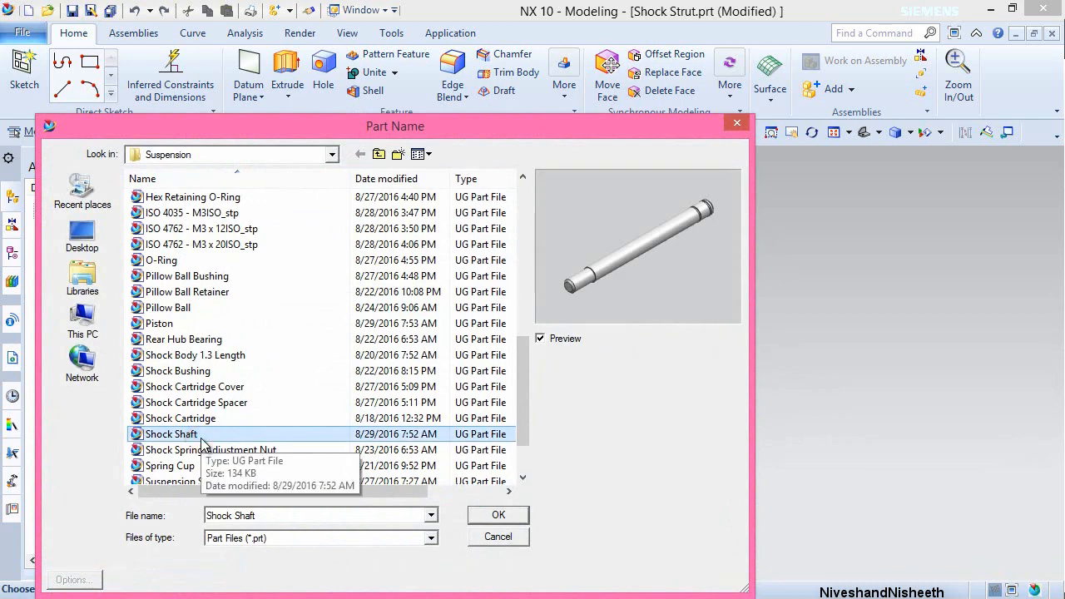
{"action": "left_click", "coordinate": [496, 515]}
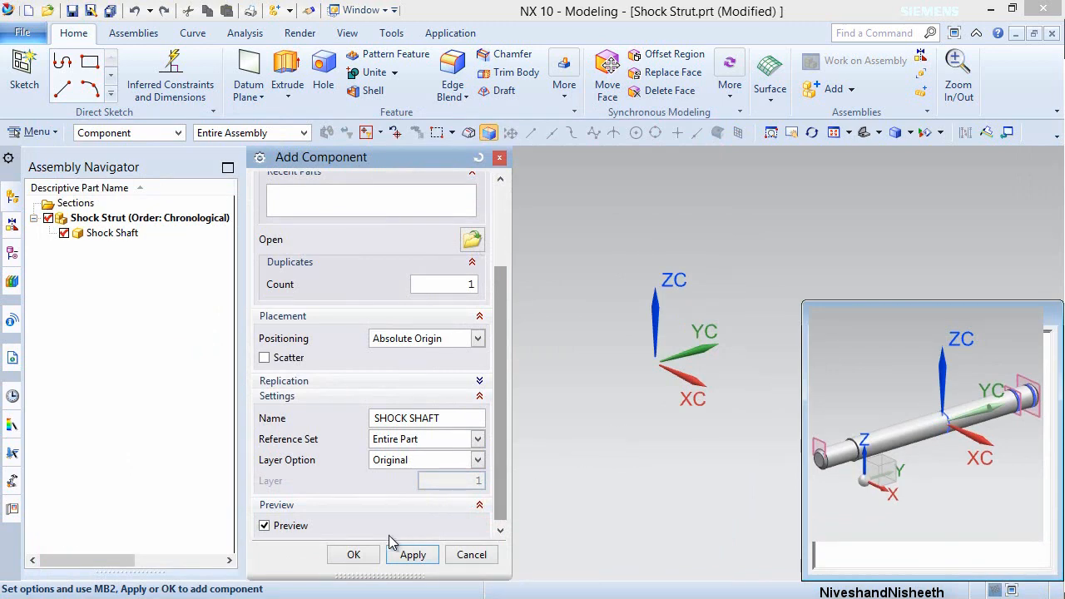
{"action": "left_click", "coordinate": [357, 550]}
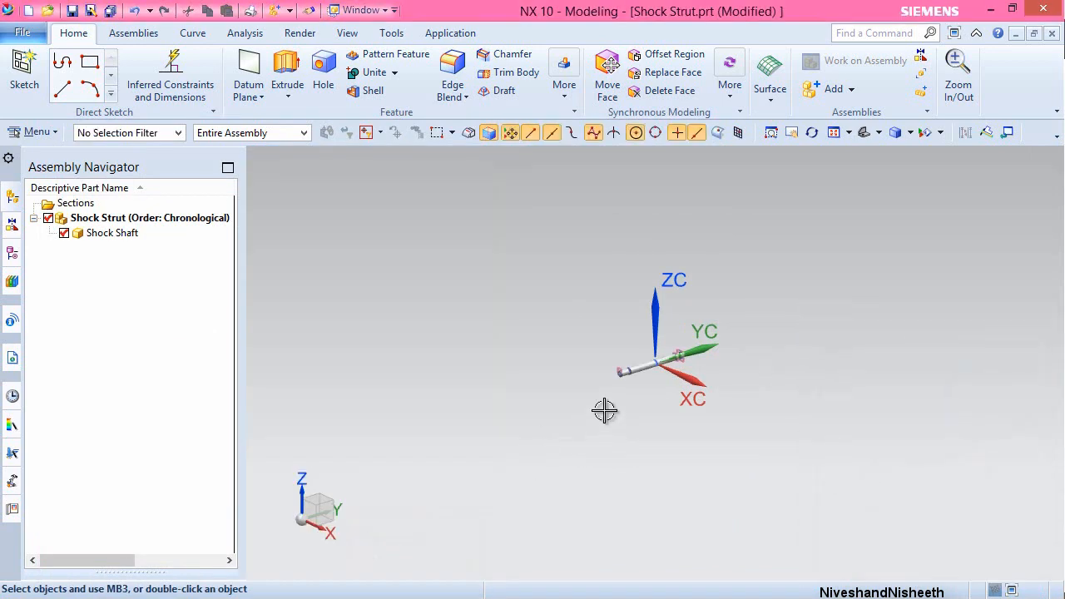
{"action": "key", "text": "ctrl+f"}
{"action": "key", "text": "ctrl+s"}
- Apply a Fix constraint to the Shock Shaft and save the assembly
{"action": "left_click", "coordinate": [147, 33]}
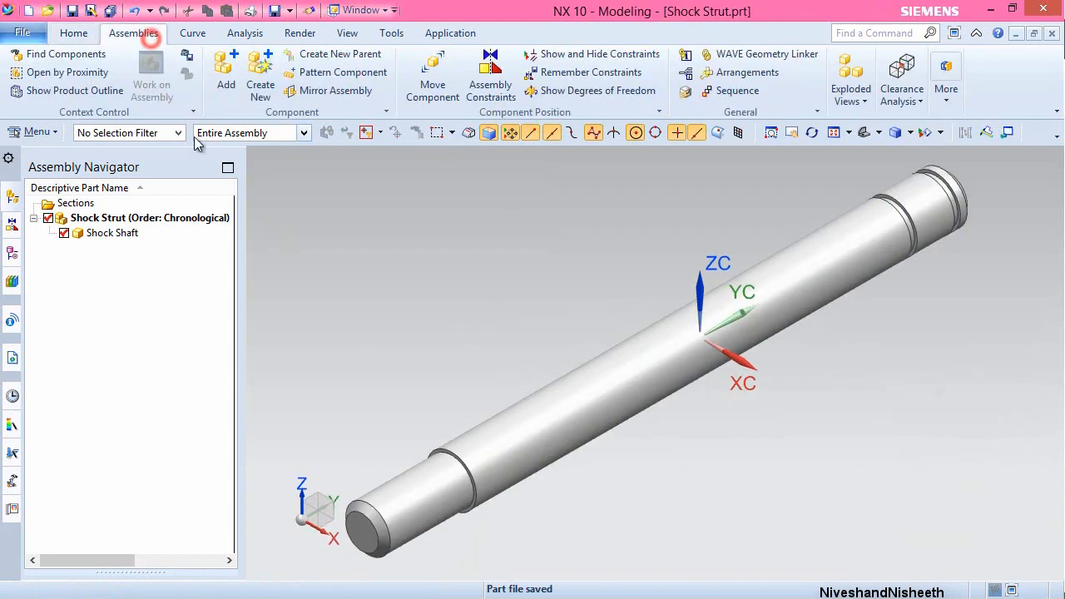
{"action": "left_click", "coordinate": [490, 83]}
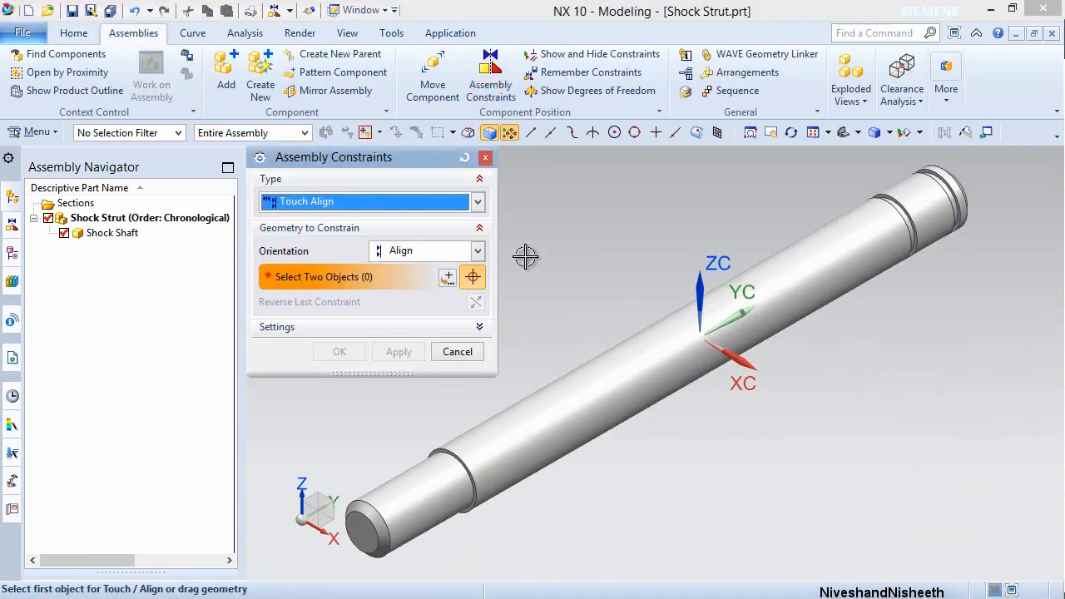
{"action": "left_click", "coordinate": [476, 206]}
{"action": "left_click", "coordinate": [325, 275]}
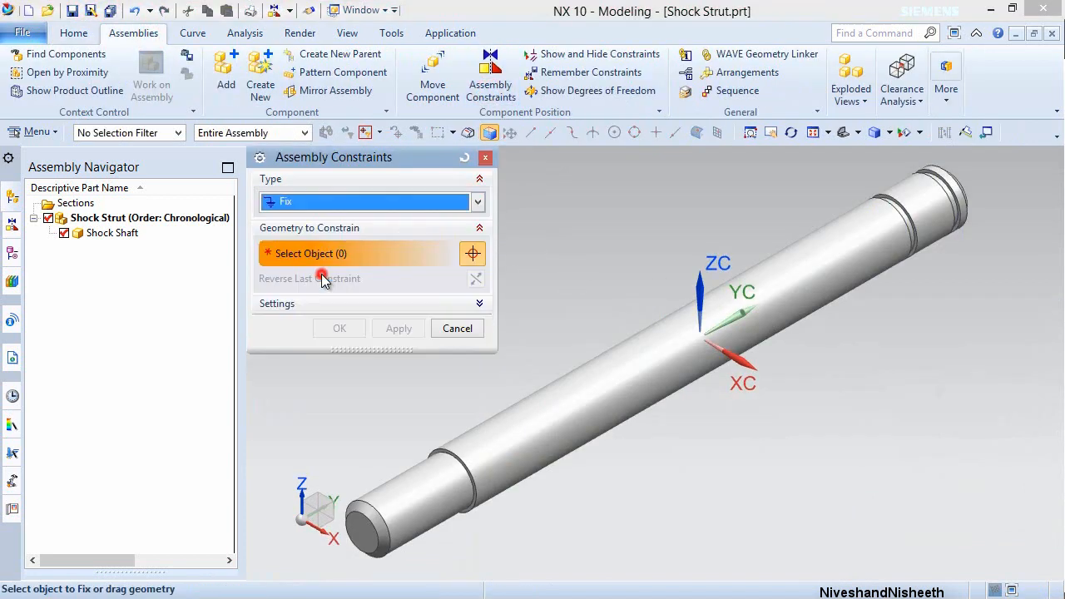
{"action": "left_click", "coordinate": [638, 348]}
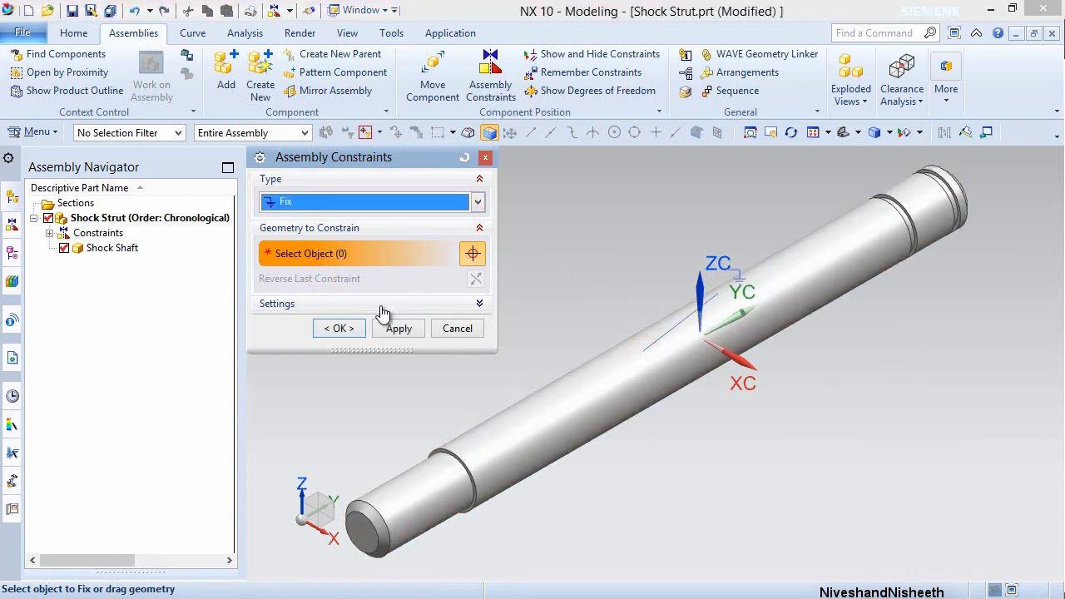
{"action": "left_click", "coordinate": [349, 328]}
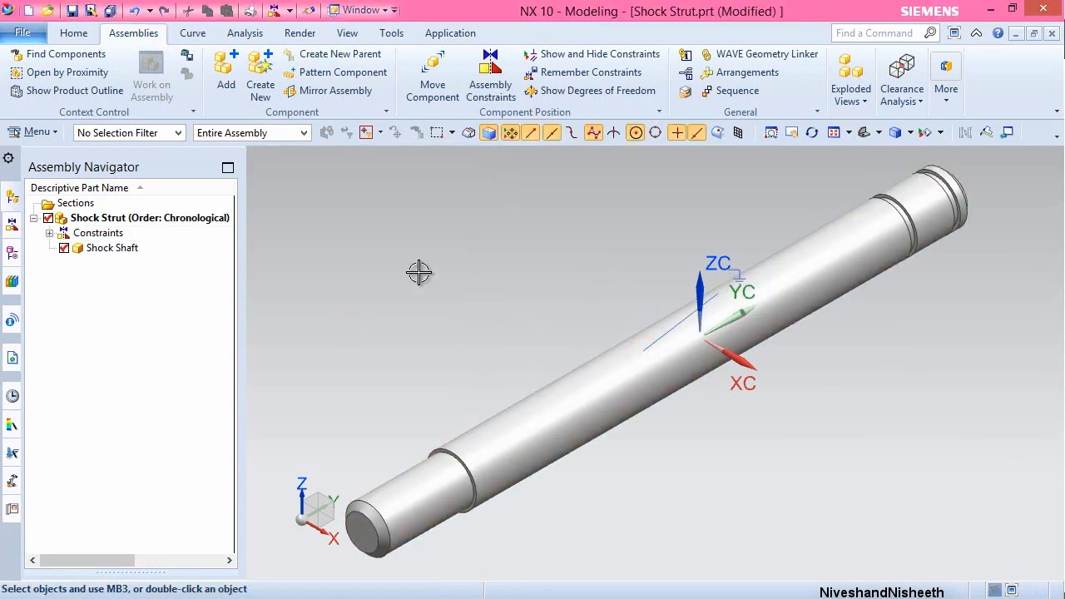
{"action": "left_click", "coordinate": [73, 10]}
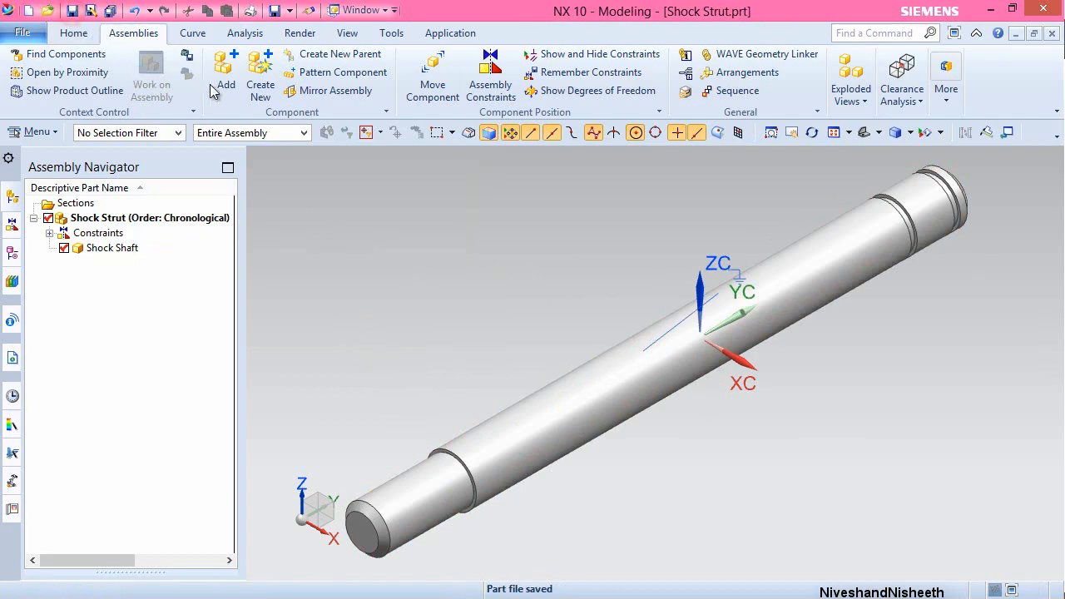
- Add the Piston component from the Suspension folder with its positioning set to Move
{"action": "left_click", "coordinate": [226, 75]}
{"action": "left_click", "coordinate": [472, 356]}
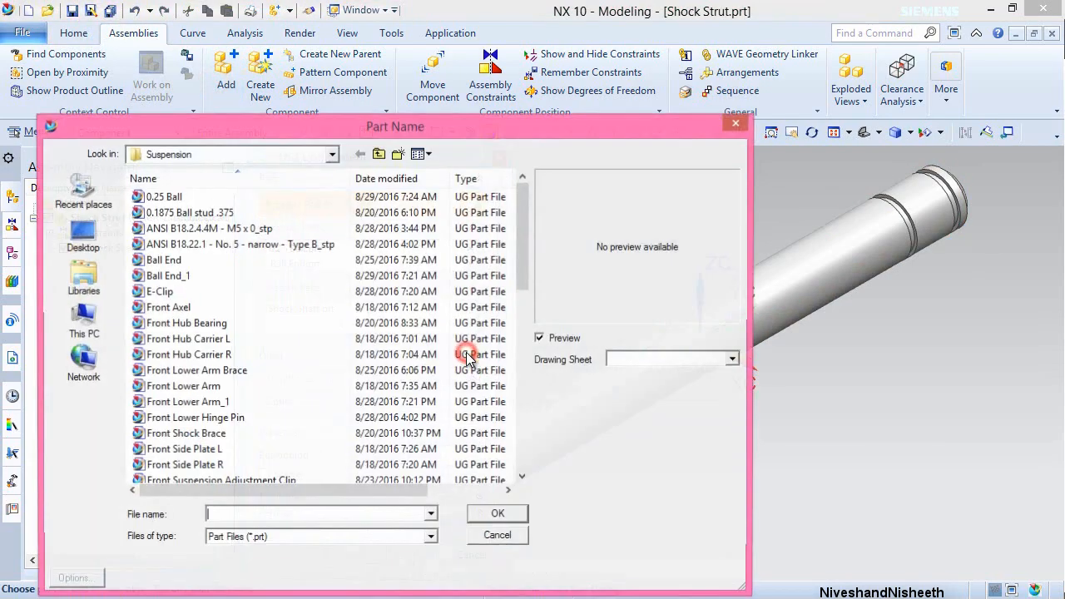
{"action": "scroll", "coordinate": [267, 329], "scroll_direction": "down", "scroll_amount": 7}
{"action": "left_click", "coordinate": [239, 356]}
{"action": "double_click", "coordinate": [239, 355]}
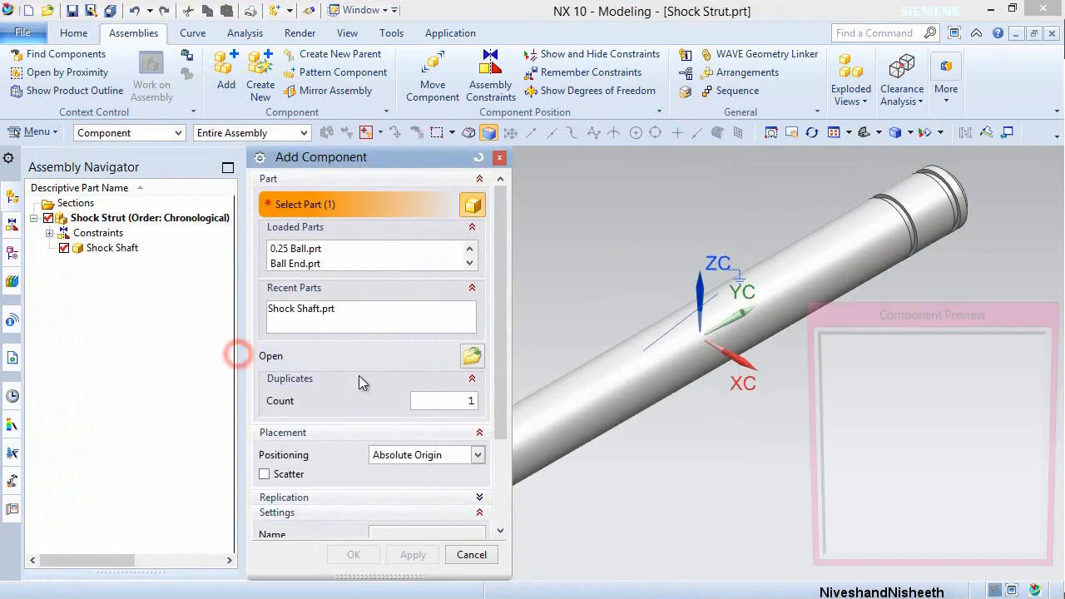
{"action": "left_click", "coordinate": [426, 461]}
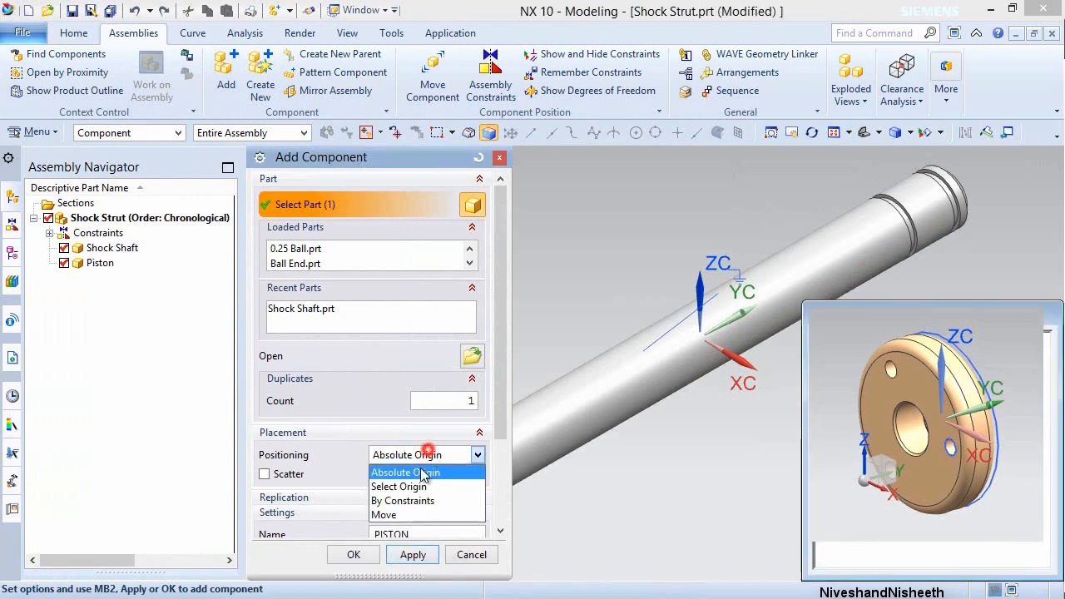
{"action": "left_click", "coordinate": [422, 516]}
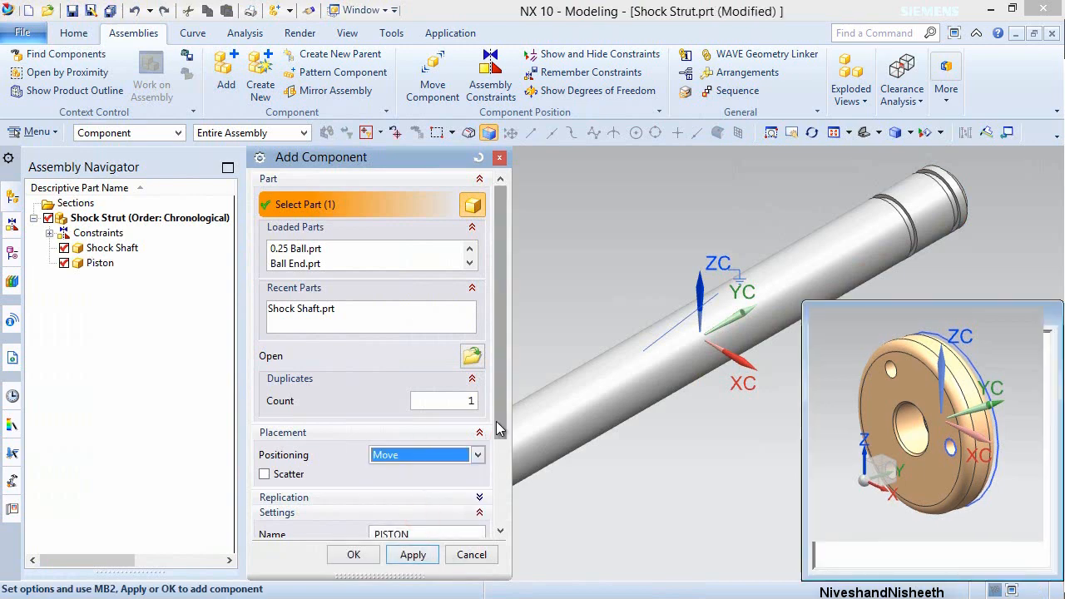
{"action": "left_click_drag", "start_coordinate": [500, 345], "coordinate": [495, 426]}
{"action": "left_click", "coordinate": [370, 553]}
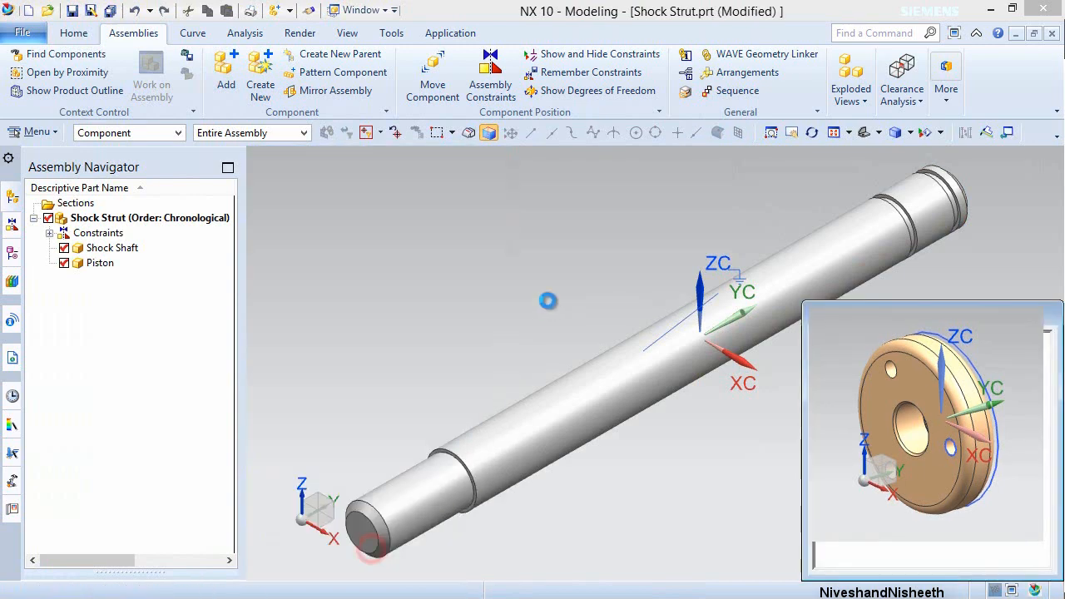
- Place the Piston around the middle of the shaft without moving it further, and save the assembly
{"action": "left_click", "coordinate": [339, 449]}
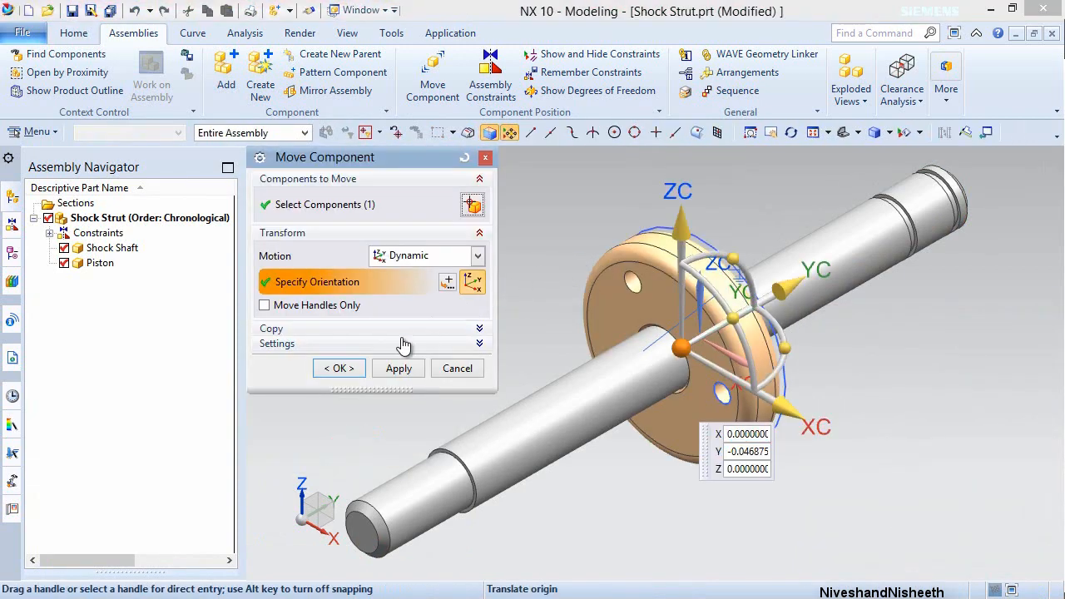
{"action": "left_click", "coordinate": [397, 369]}
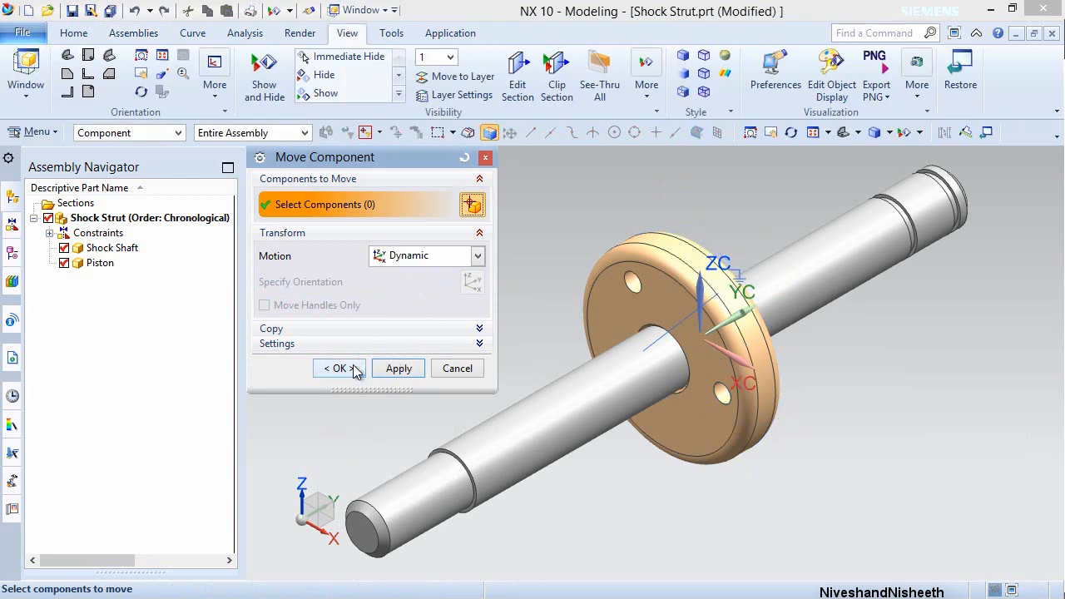
{"action": "left_click", "coordinate": [338, 368]}
{"action": "left_click", "coordinate": [74, 34]}
{"action": "left_click", "coordinate": [72, 11]}
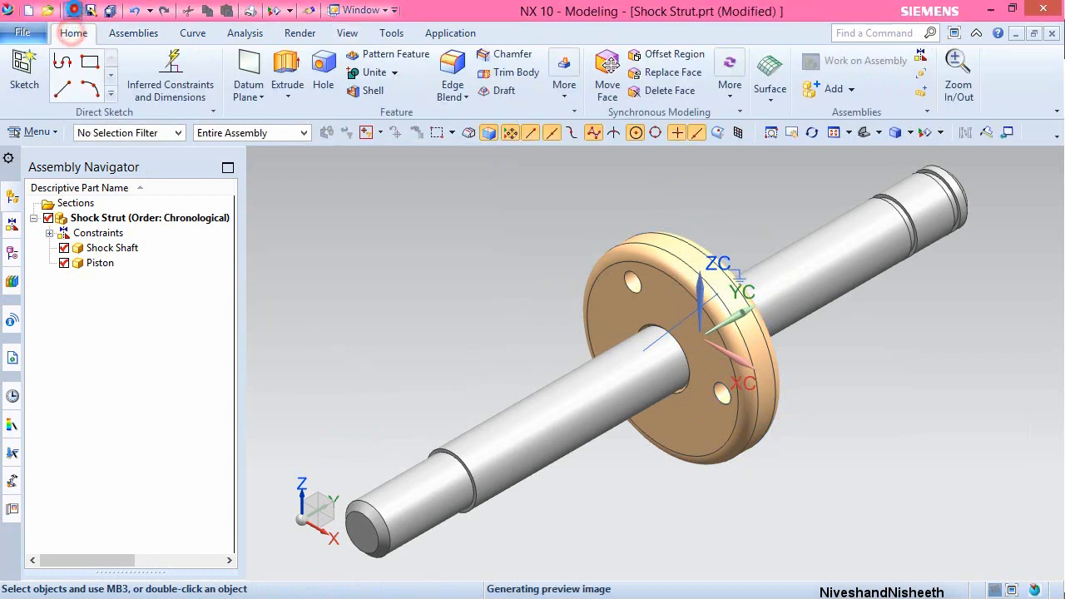
{"action": "left_click", "coordinate": [459, 263]}
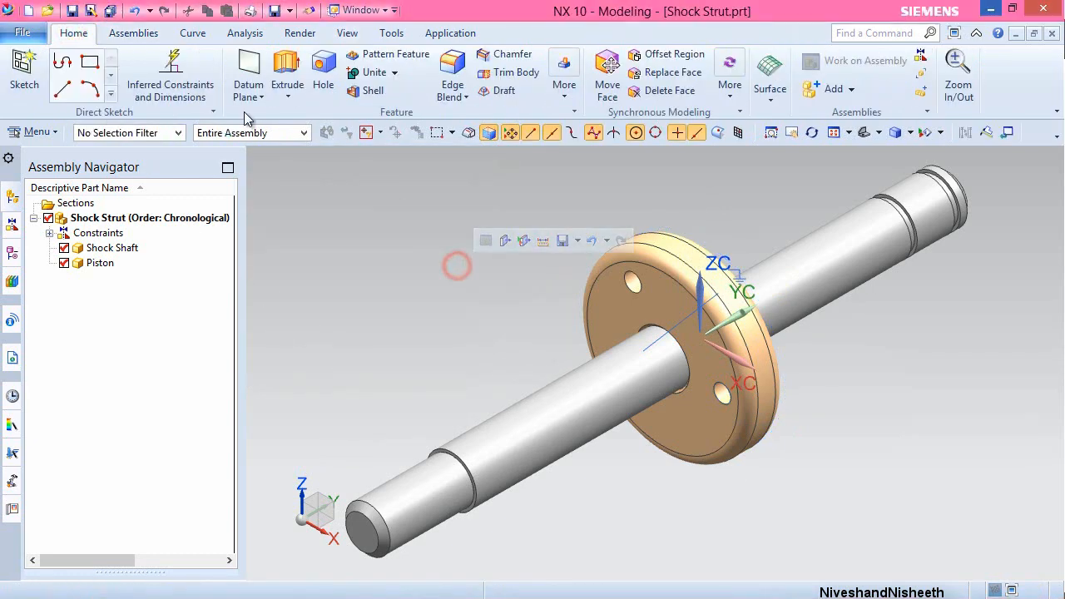
- Constrain the Piston's outer cylindrical face to the Shock Shaft's main cylinder with Touch Align and Infer Center/Axis
{"action": "left_click", "coordinate": [133, 34]}
{"action": "left_click", "coordinate": [491, 87]}
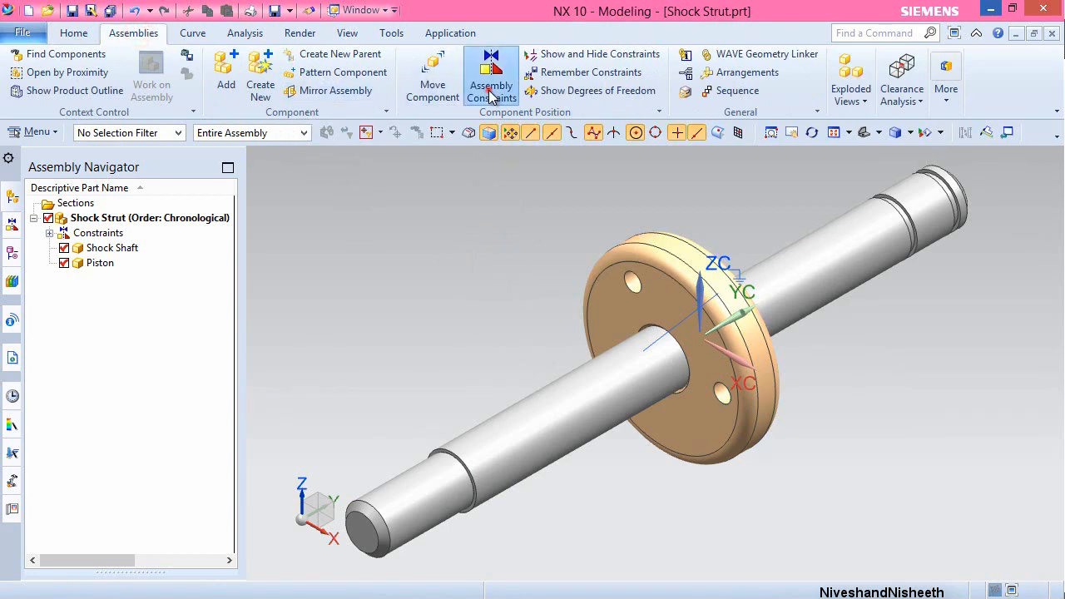
{"action": "left_click", "coordinate": [479, 204]}
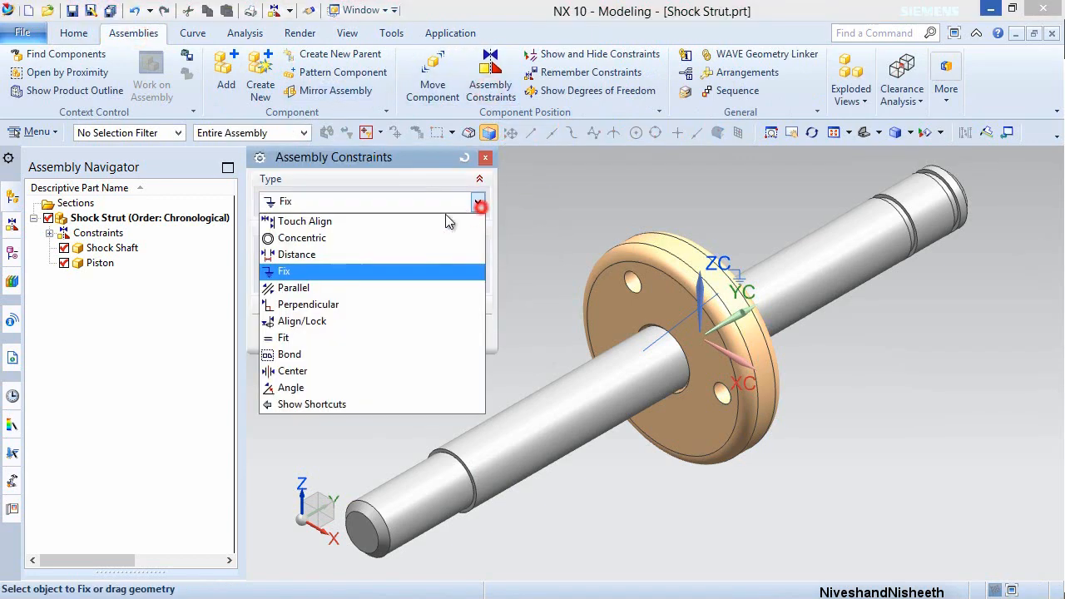
{"action": "left_click", "coordinate": [405, 221]}
{"action": "left_click", "coordinate": [454, 254]}
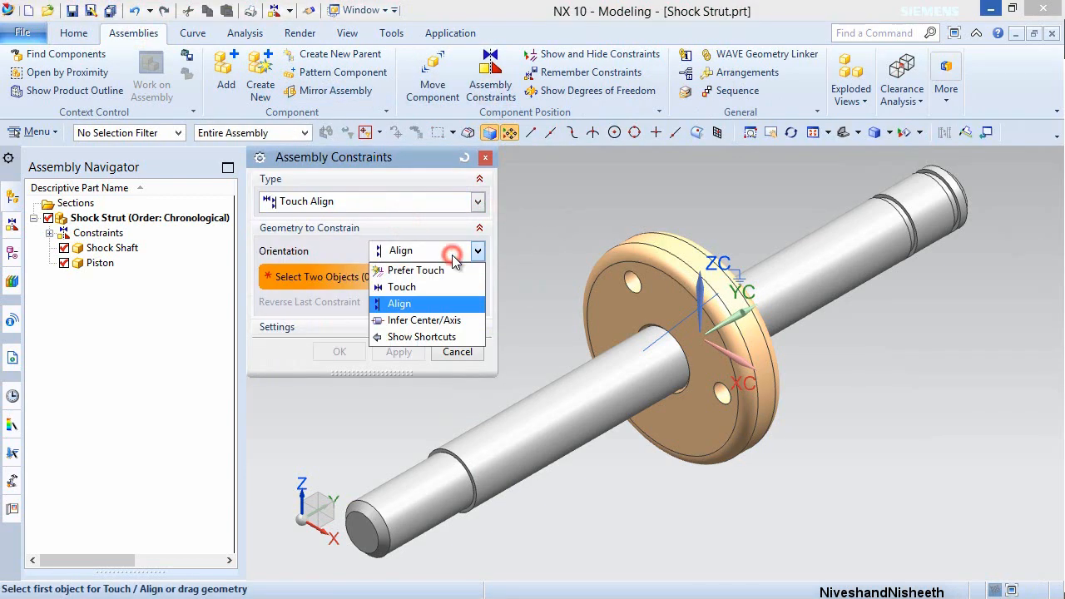
{"action": "left_click", "coordinate": [426, 320]}
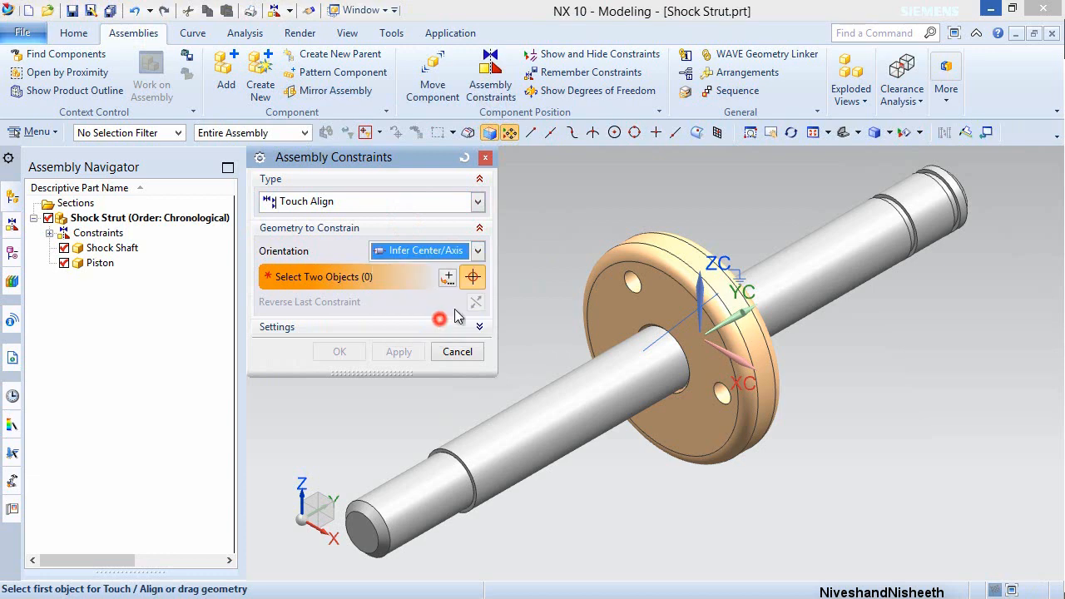
{"action": "left_click", "coordinate": [690, 249]}
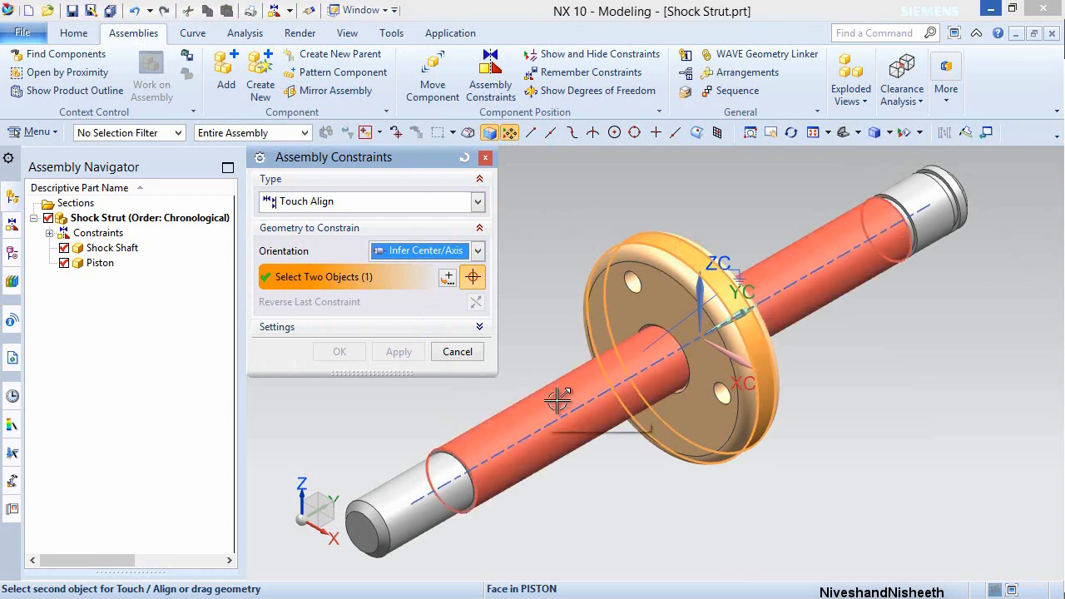
{"action": "left_click", "coordinate": [558, 401]}
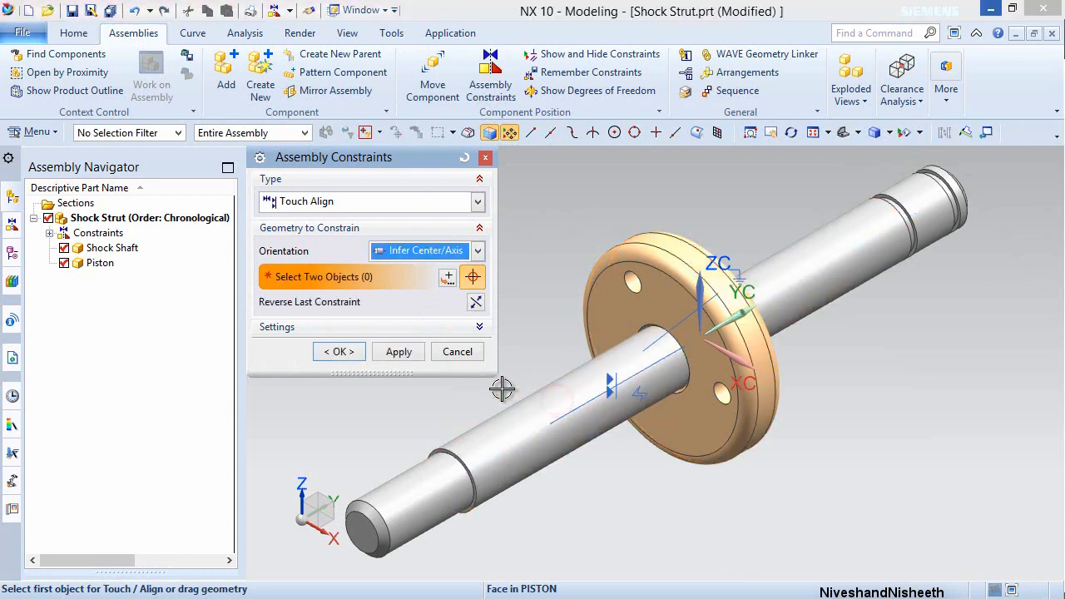
{"action": "left_click", "coordinate": [398, 351]}
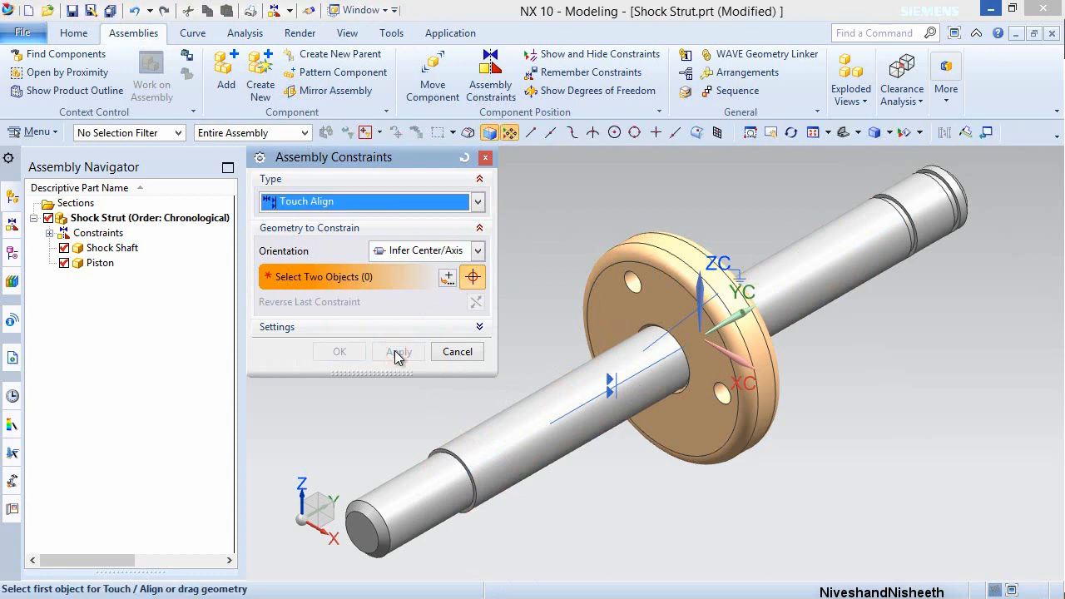
{"action": "left_click", "coordinate": [464, 357]}
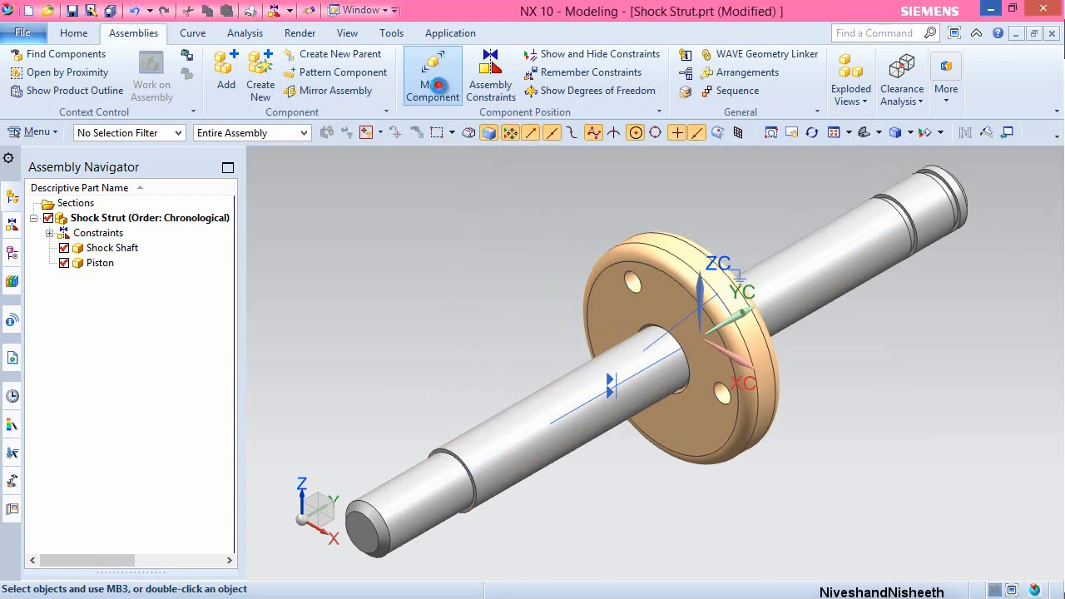
- Move the Piston along YC to the grooved end of the shaft, at about Y 0.553
{"action": "left_click", "coordinate": [433, 80]}
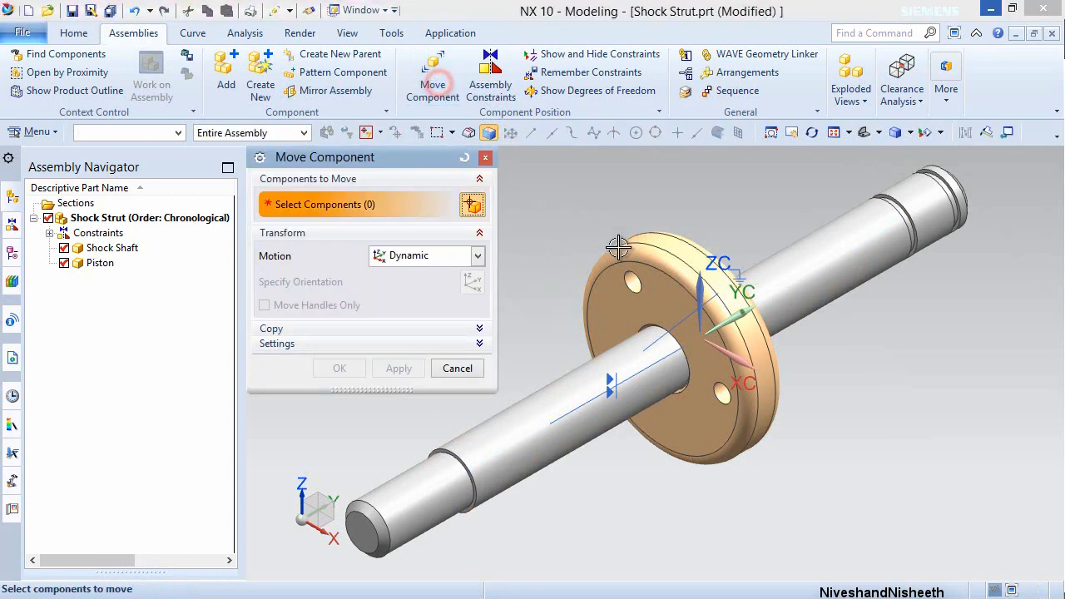
{"action": "left_click", "coordinate": [679, 241]}
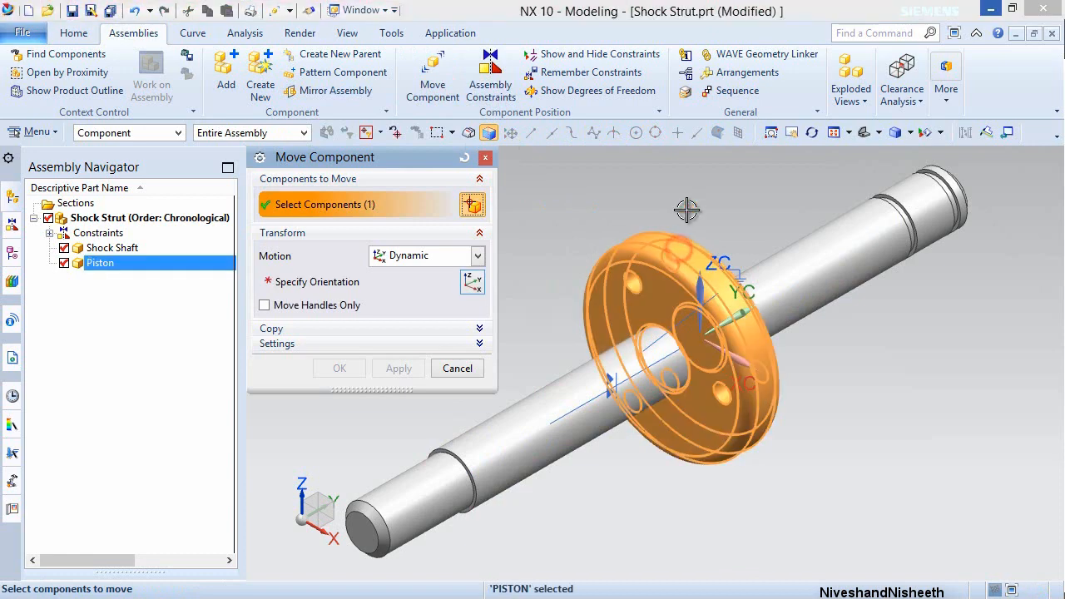
{"action": "left_click_drag", "start_coordinate": [782, 291], "coordinate": [1031, 176]}
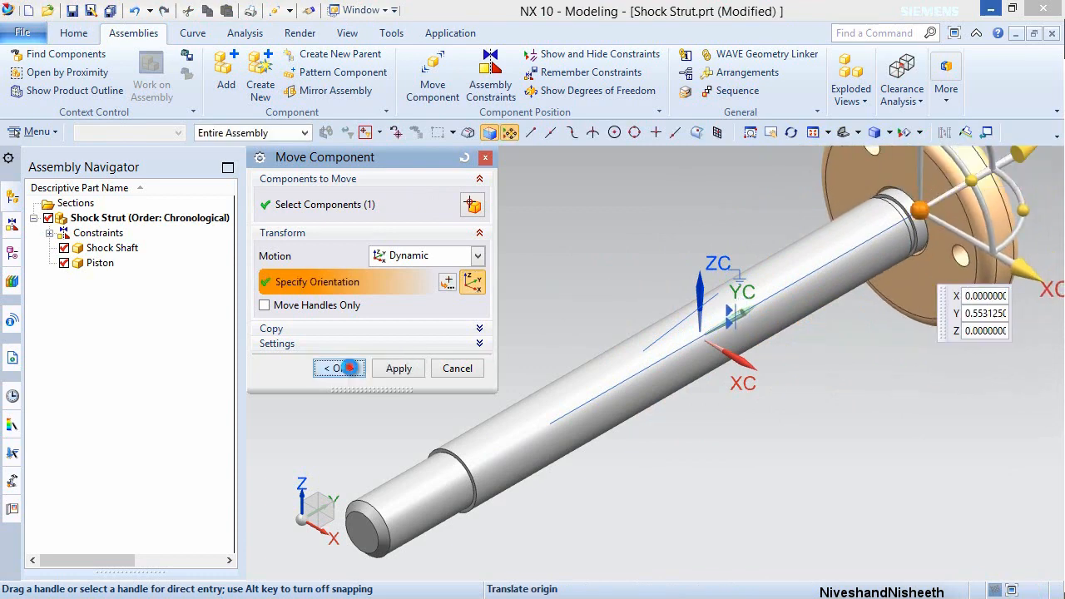
{"action": "left_click", "coordinate": [337, 367]}
- Load the E-Clip part from the Suspension folder as a new component with a count of 2
{"action": "left_click", "coordinate": [226, 79]}
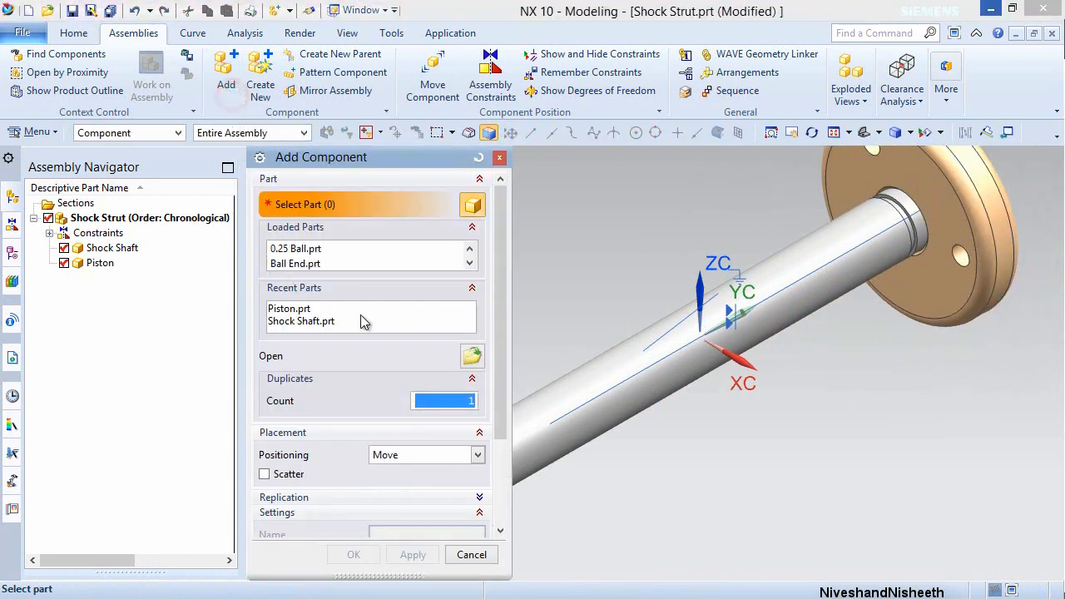
{"action": "left_click", "coordinate": [464, 356]}
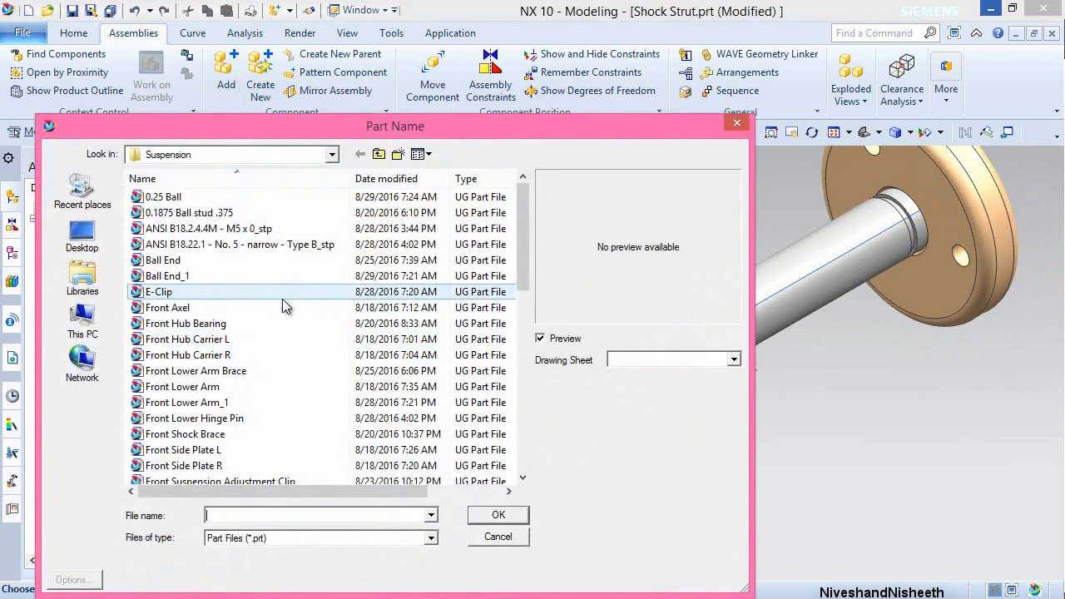
{"action": "left_click", "coordinate": [242, 291]}
{"action": "left_click", "coordinate": [496, 514]}
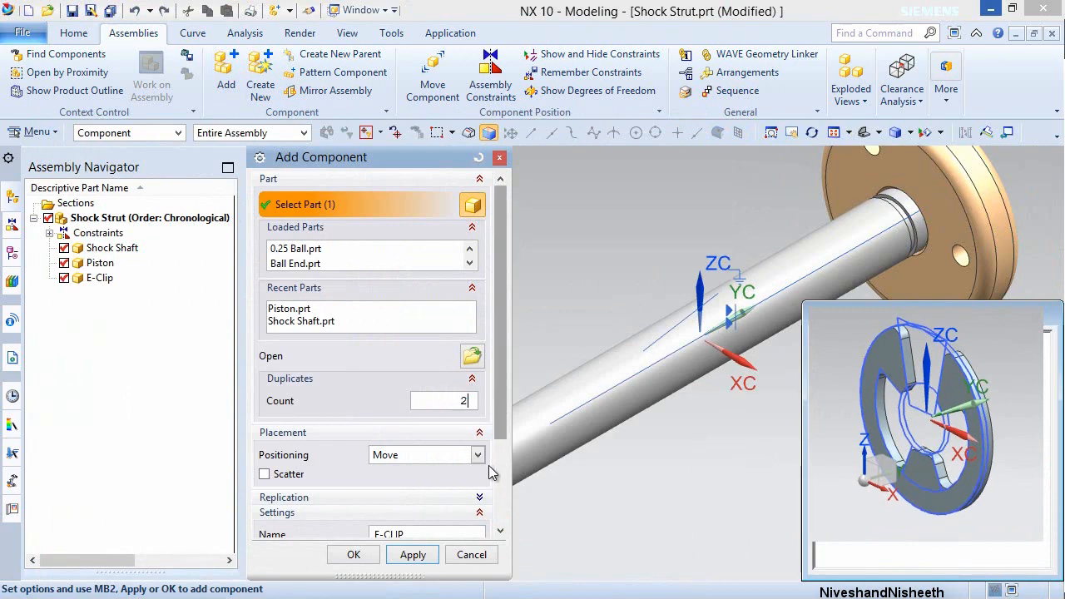
- Add two E-Clip components to the assembly at the absolute origin (0, 0, 0) using Move positioning
{"action": "scroll", "coordinate": [504, 435], "scroll_direction": "down", "scroll_amount": 3}
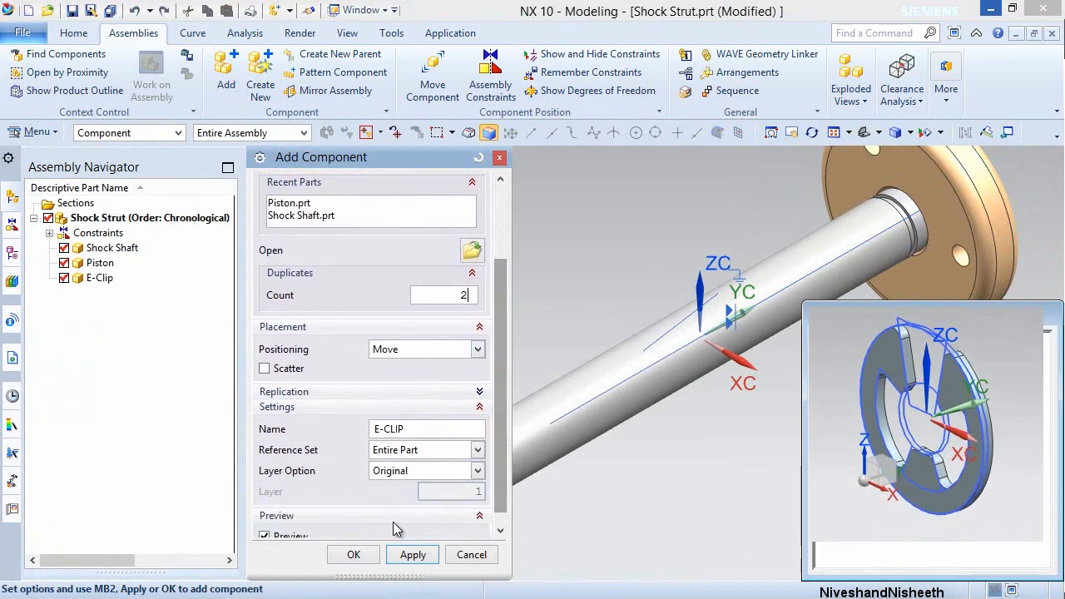
{"action": "left_click", "coordinate": [354, 554]}
{"action": "left_click", "coordinate": [435, 343]}
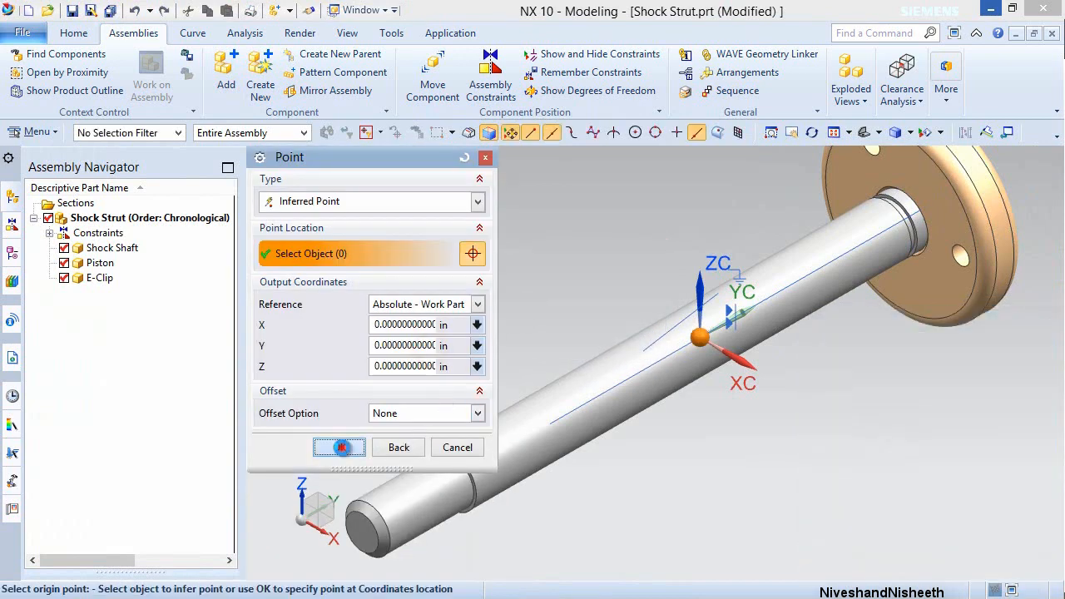
{"action": "left_click", "coordinate": [339, 447]}
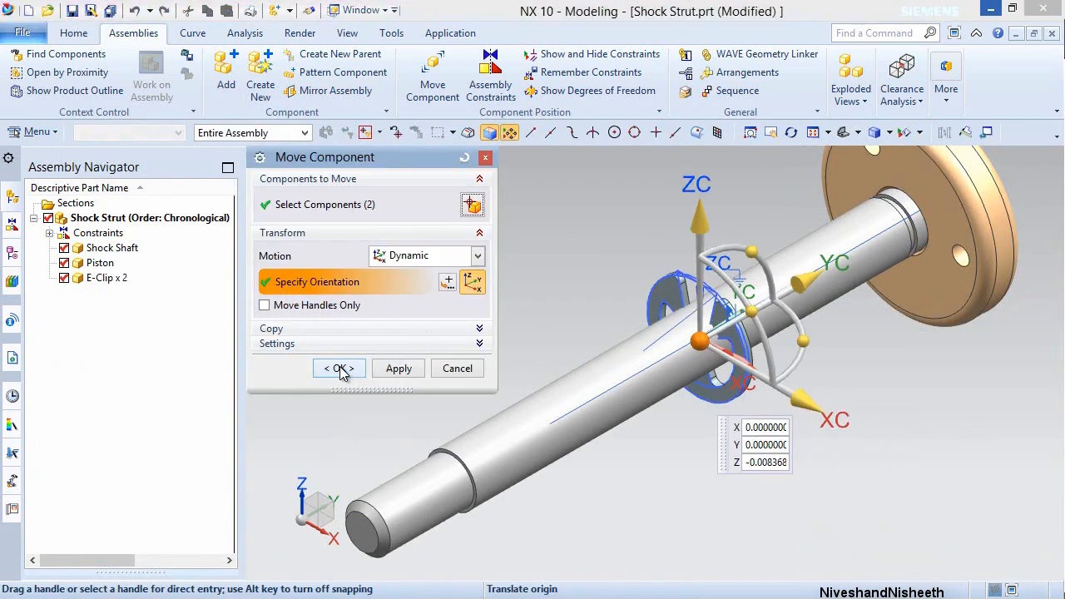
{"action": "left_click", "coordinate": [341, 368]}
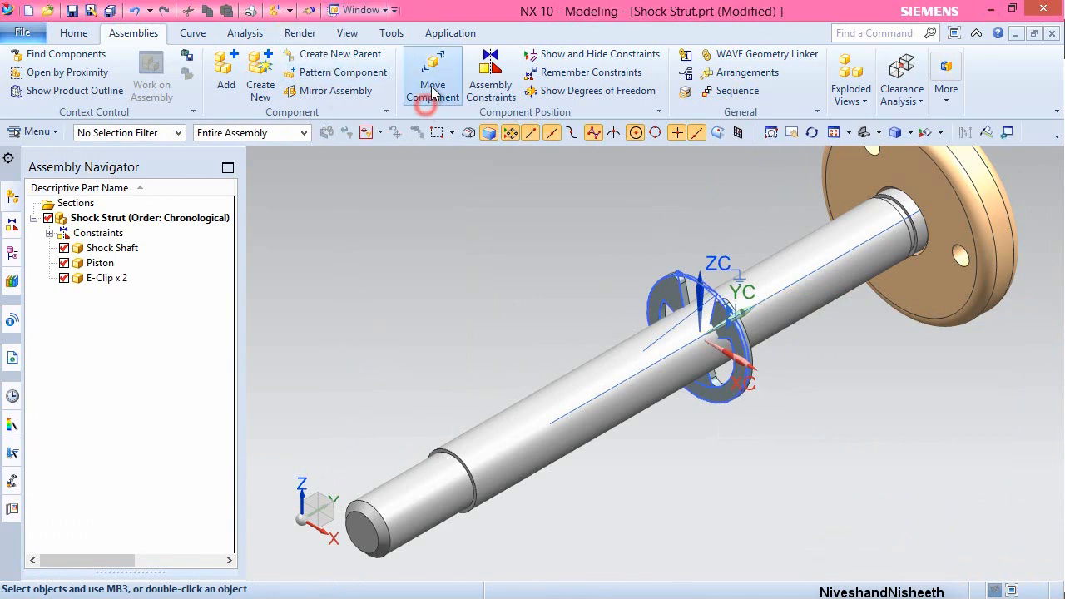
- Move one of the two overlapping E-Clips off the shaft into the free space beside it
{"action": "left_click", "coordinate": [429, 90]}
{"action": "left_click", "coordinate": [652, 263]}
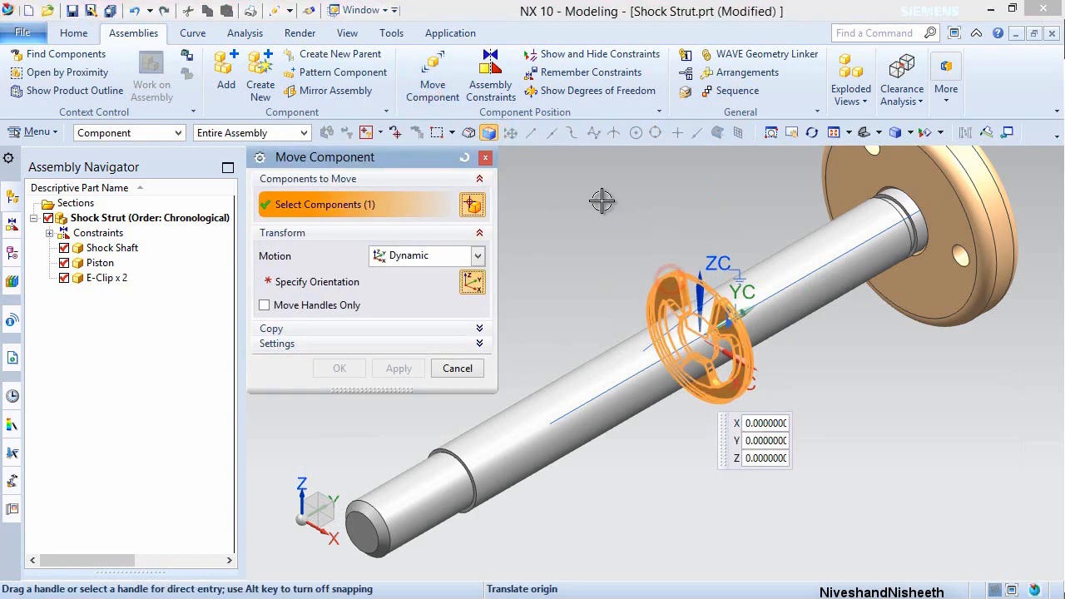
{"action": "left_click_drag", "start_coordinate": [706, 341], "coordinate": [884, 422]}
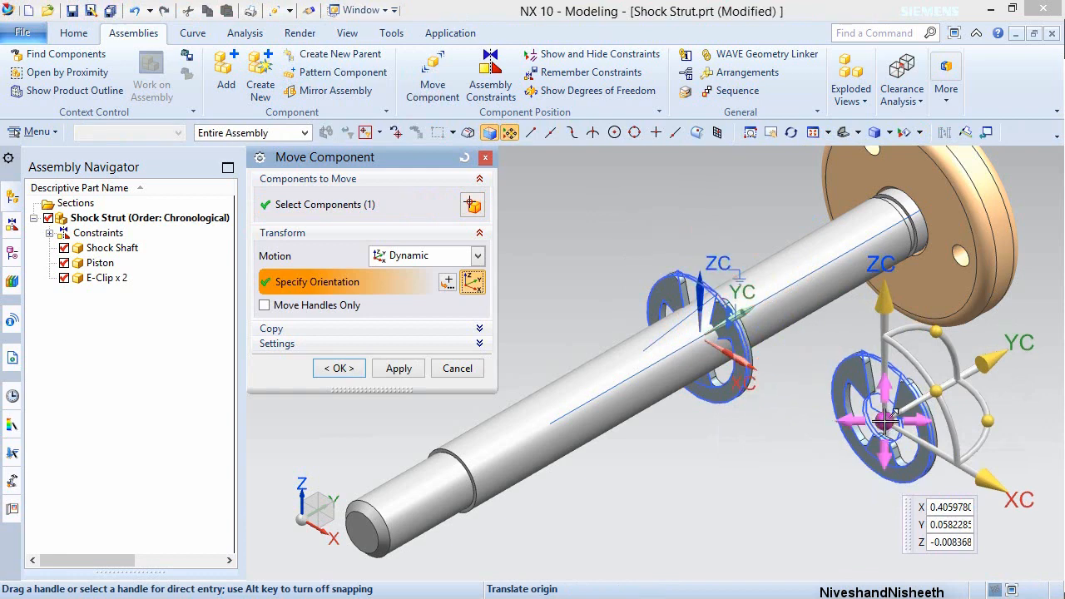
{"action": "left_click", "coordinate": [337, 369]}
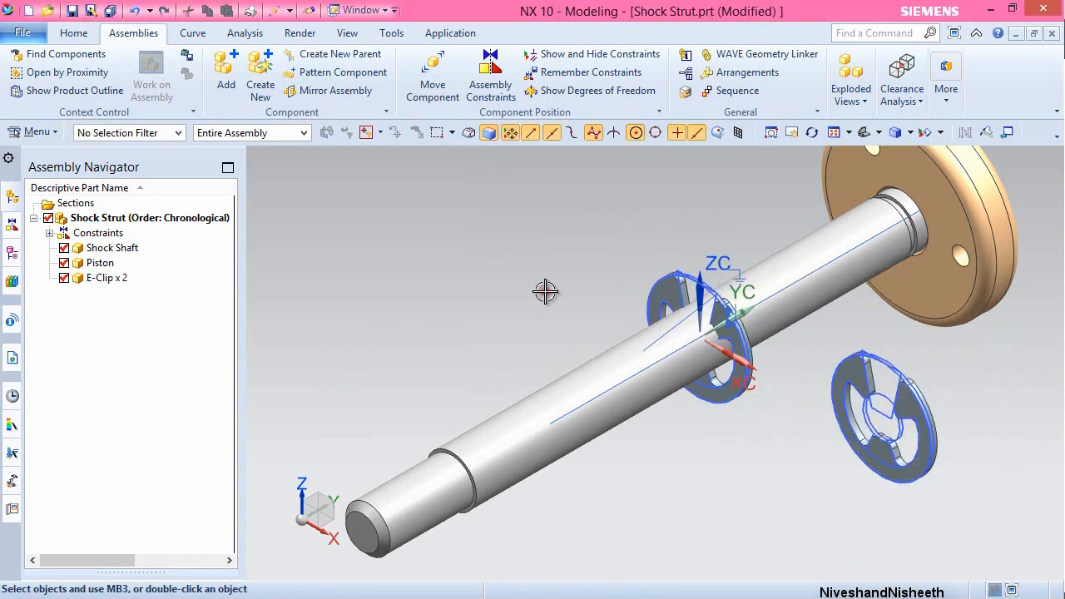
- Align the axis of the E-Clip still at the origin with the shock shaft using a Touch Align, Infer Center/Axis constraint
{"action": "left_click", "coordinate": [491, 98]}
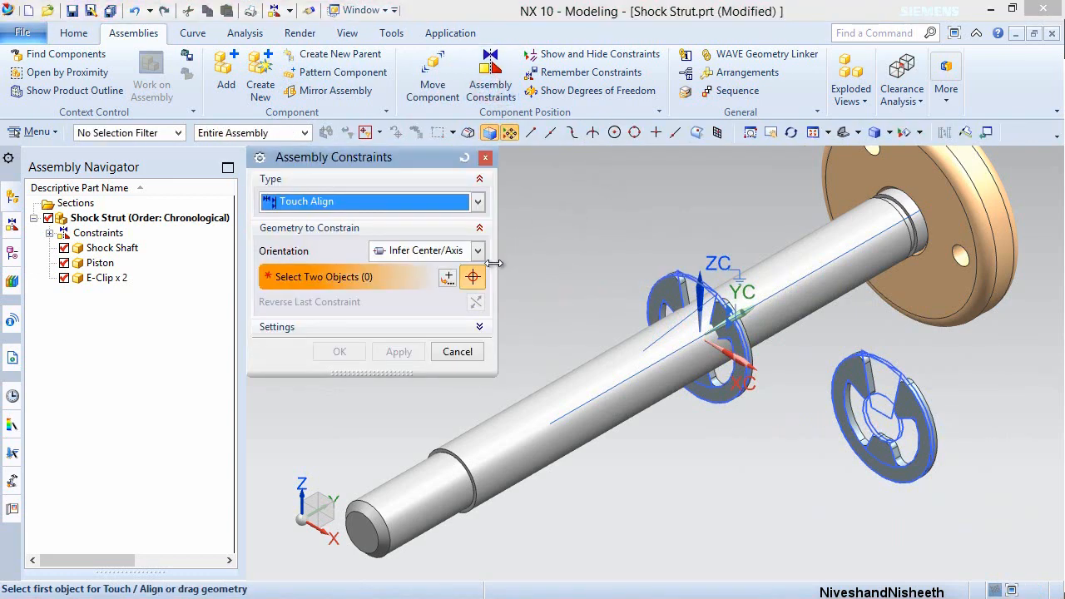
{"action": "scroll", "coordinate": [745, 308], "scroll_direction": "up", "scroll_amount": 8}
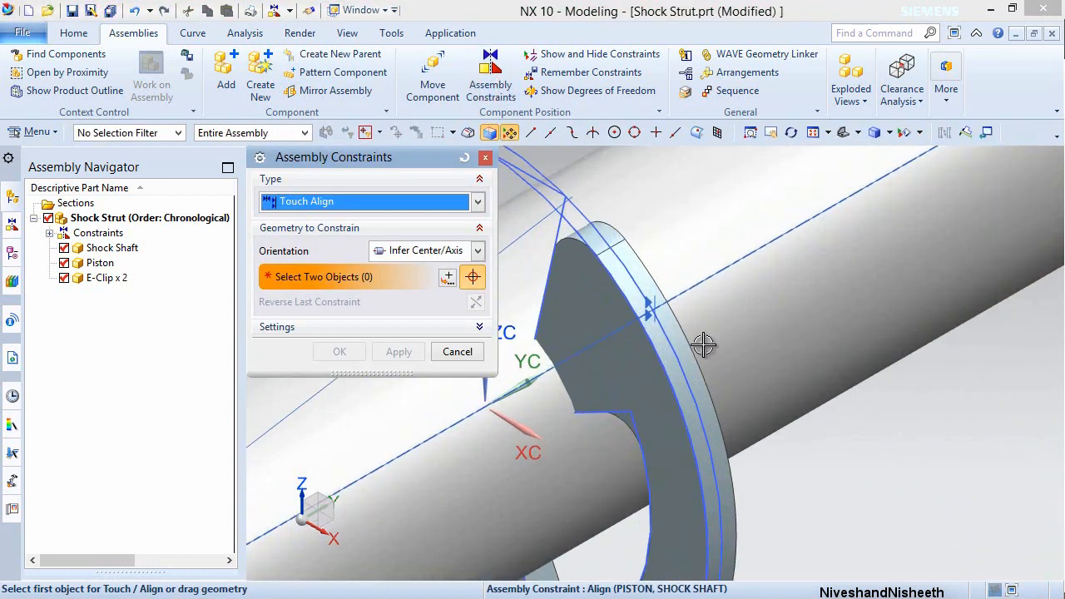
{"action": "left_click", "coordinate": [682, 342]}
{"action": "scroll", "coordinate": [649, 370], "scroll_direction": "down", "scroll_amount": 5}
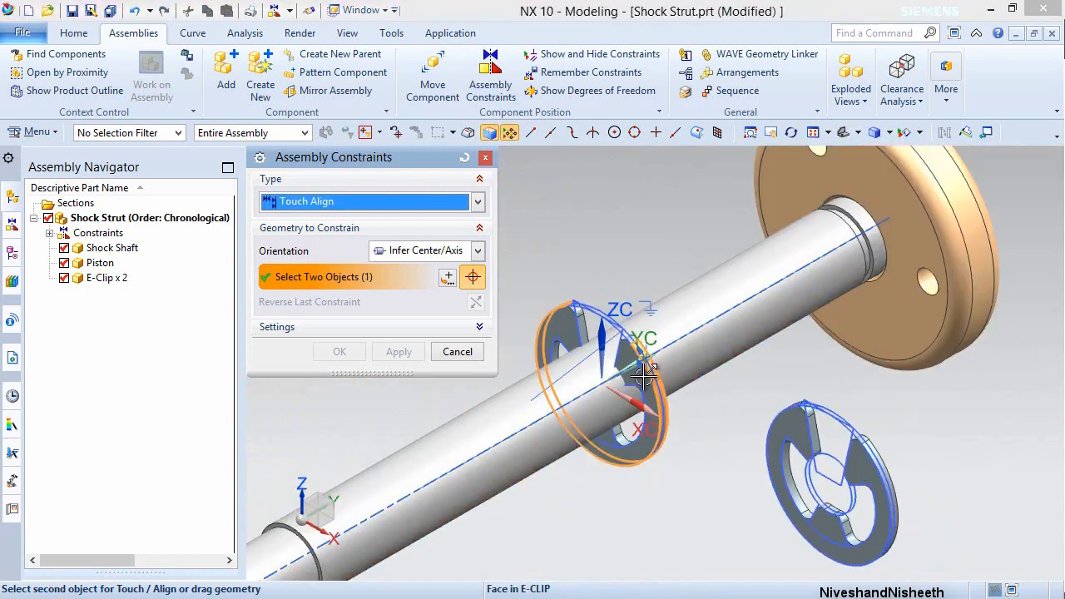
{"action": "scroll", "coordinate": [720, 372], "scroll_direction": "down", "scroll_amount": 2}
{"action": "left_click", "coordinate": [722, 301]}
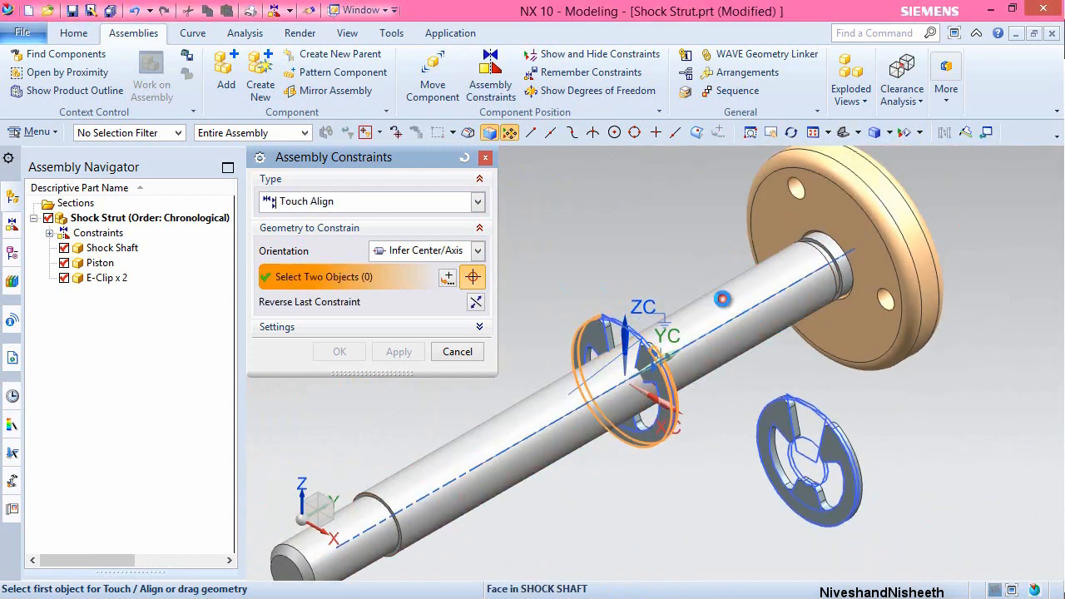
{"action": "left_click", "coordinate": [399, 352]}
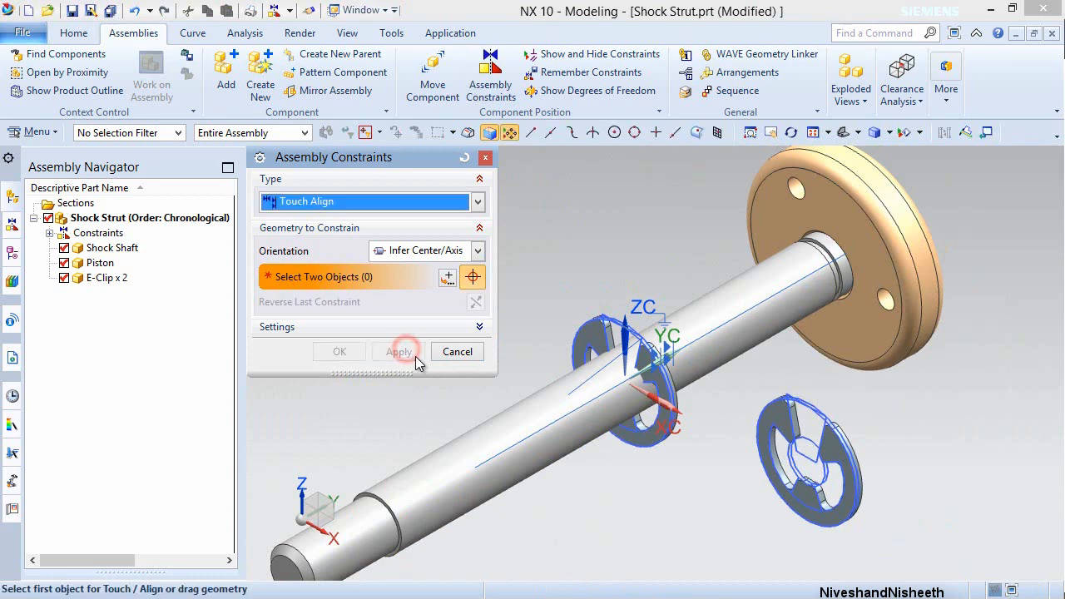
- Align the displaced E-Clip's axis with the shock shaft's axis using the same Infer Center/Axis constraint
{"action": "left_click", "coordinate": [748, 287]}
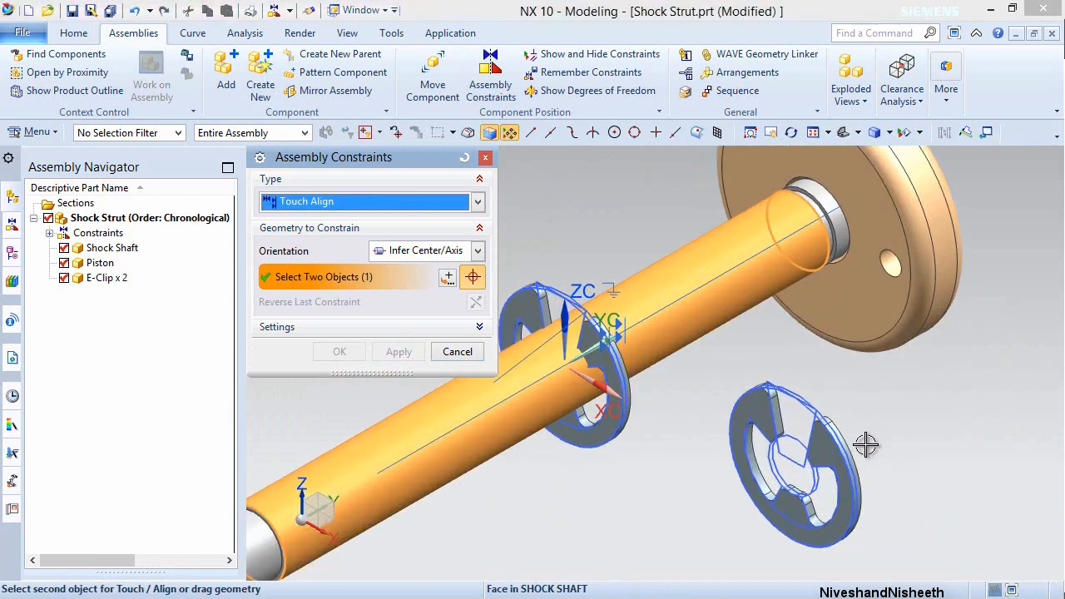
{"action": "scroll", "coordinate": [865, 441], "scroll_direction": "up", "scroll_amount": 5}
{"action": "scroll", "coordinate": [842, 431], "scroll_direction": "up", "scroll_amount": 2}
{"action": "left_click", "coordinate": [732, 398]}
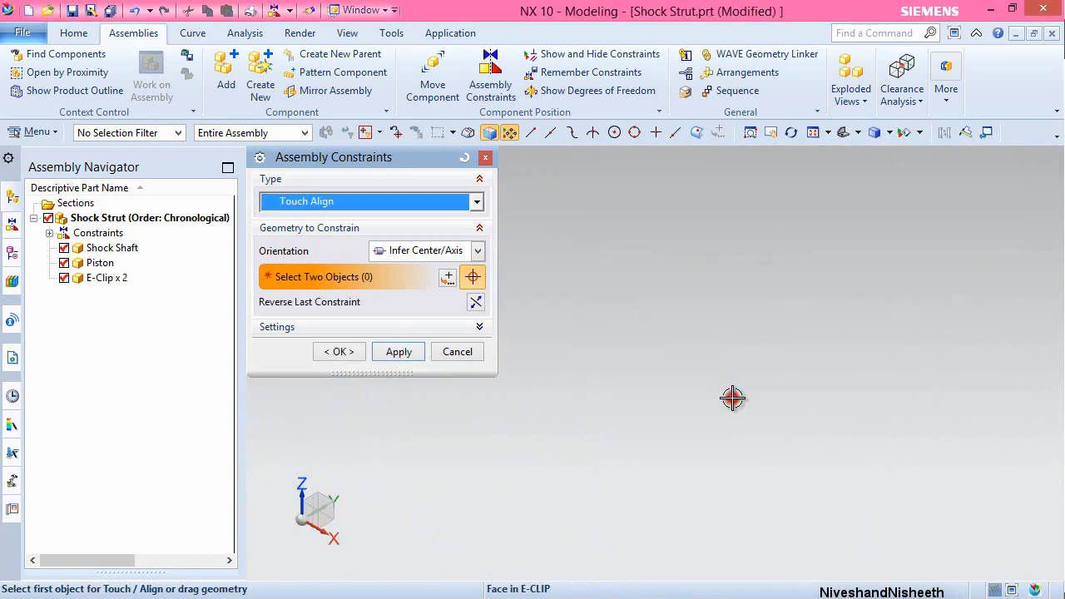
{"action": "left_click", "coordinate": [399, 351]}
- Constrain one E-Clip's flat face against the piston's outer face at the shaft end with Touch orientation
{"action": "scroll", "coordinate": [633, 337], "scroll_direction": "down", "scroll_amount": 5}
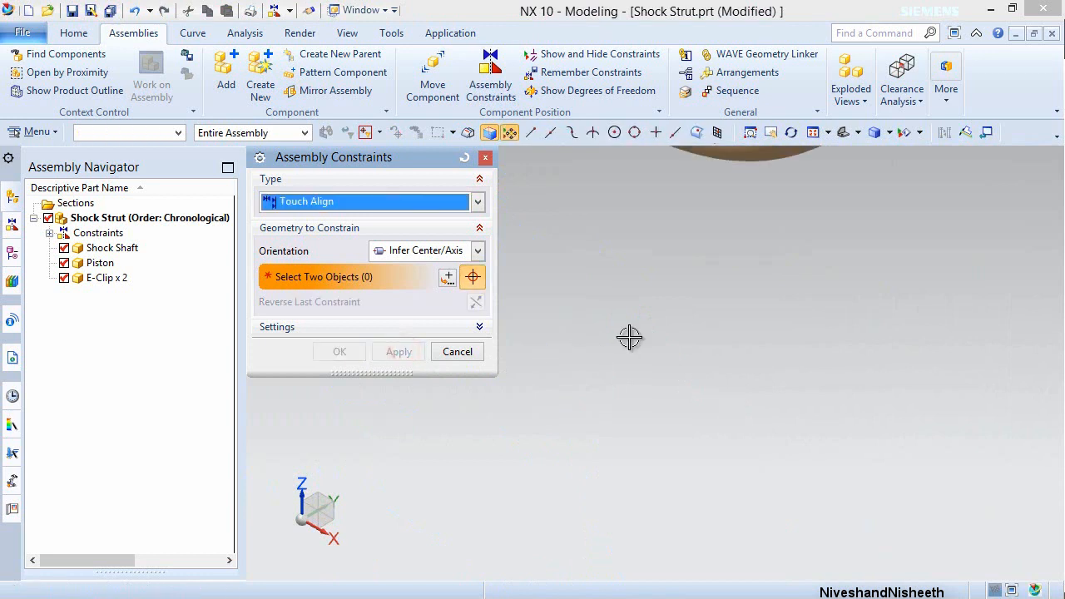
{"action": "scroll", "coordinate": [652, 344], "scroll_direction": "down", "scroll_amount": 3}
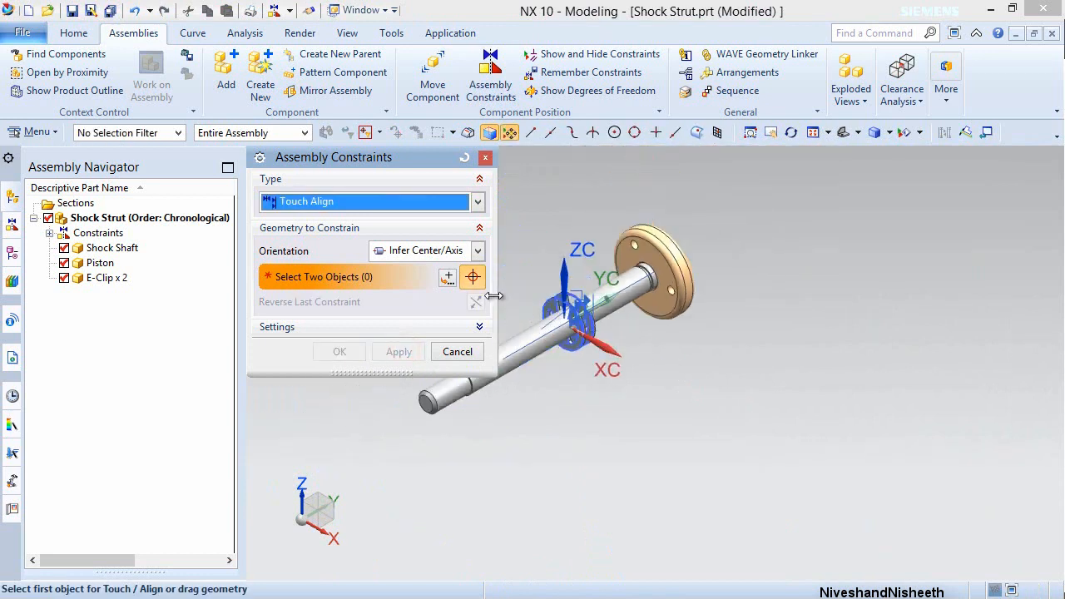
{"action": "left_click", "coordinate": [479, 251]}
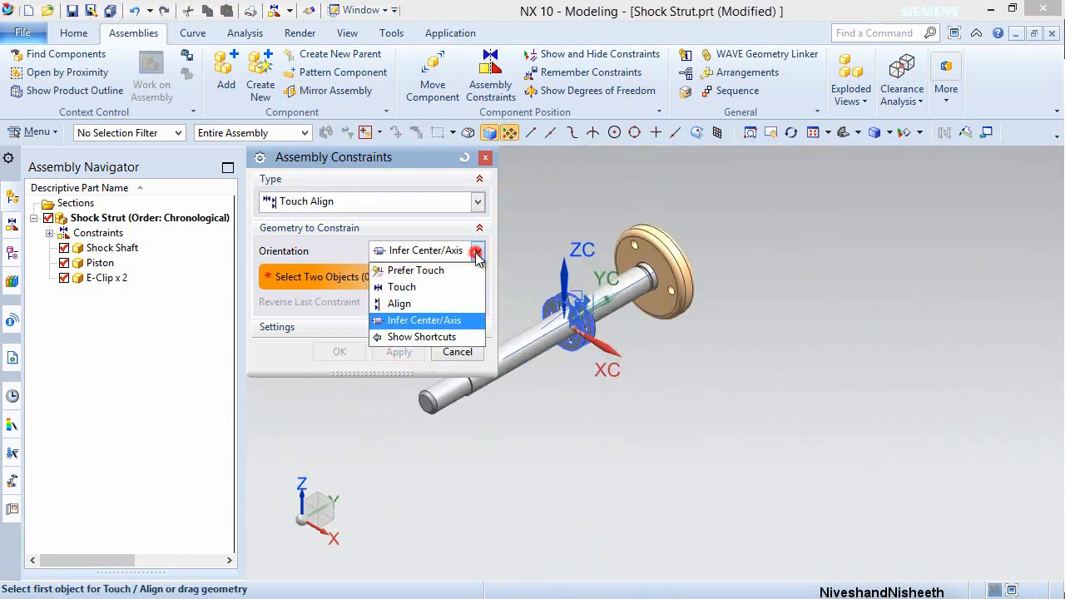
{"action": "left_click", "coordinate": [427, 286]}
{"action": "scroll", "coordinate": [554, 309], "scroll_direction": "up", "scroll_amount": 5}
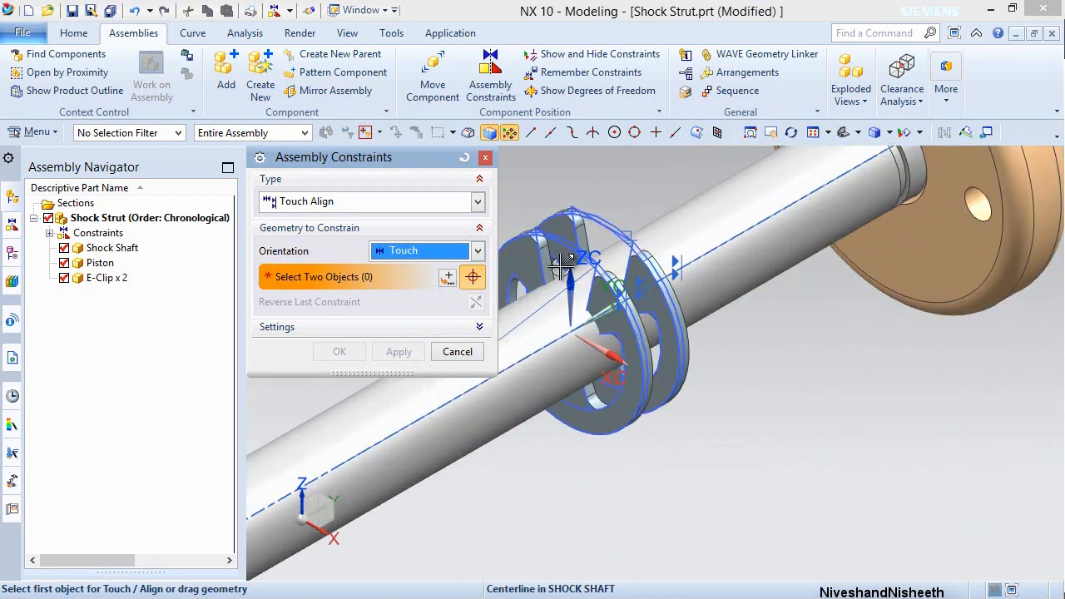
{"action": "left_click", "coordinate": [566, 233]}
{"action": "scroll", "coordinate": [570, 241], "scroll_direction": "down", "scroll_amount": 5}
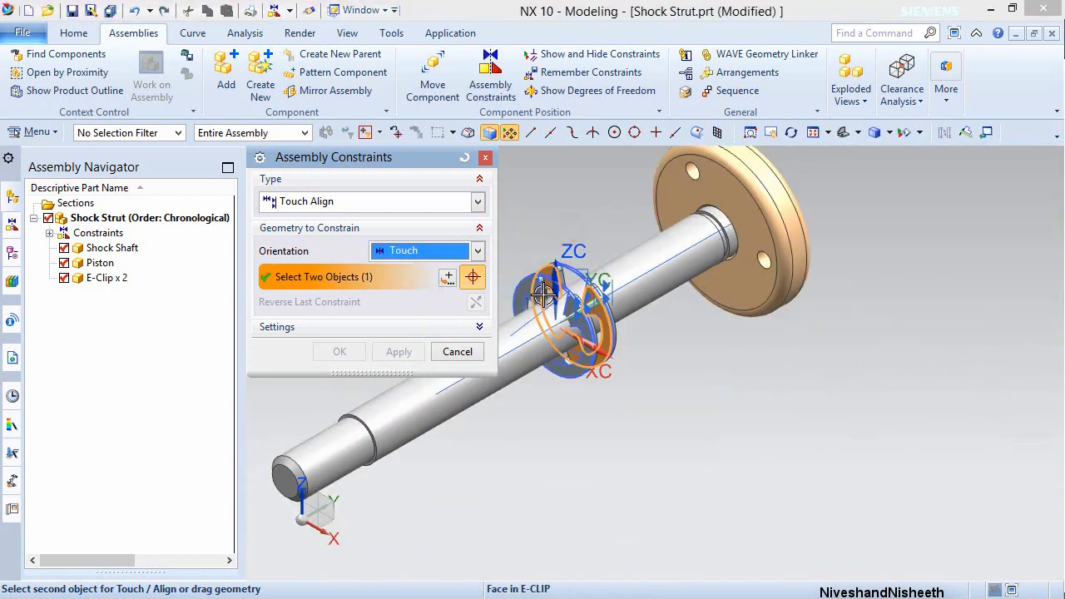
{"action": "middle_click_drag", "start_coordinate": [654, 258], "coordinate": [639, 243]}
{"action": "scroll", "coordinate": [637, 241], "scroll_direction": "up", "scroll_amount": 5}
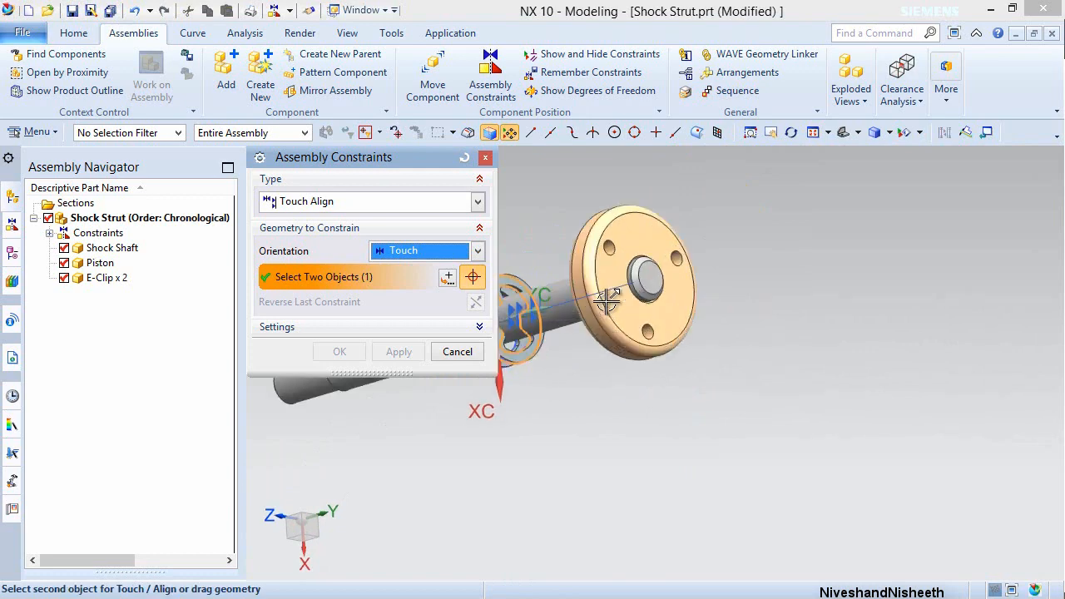
{"action": "left_click", "coordinate": [638, 241]}
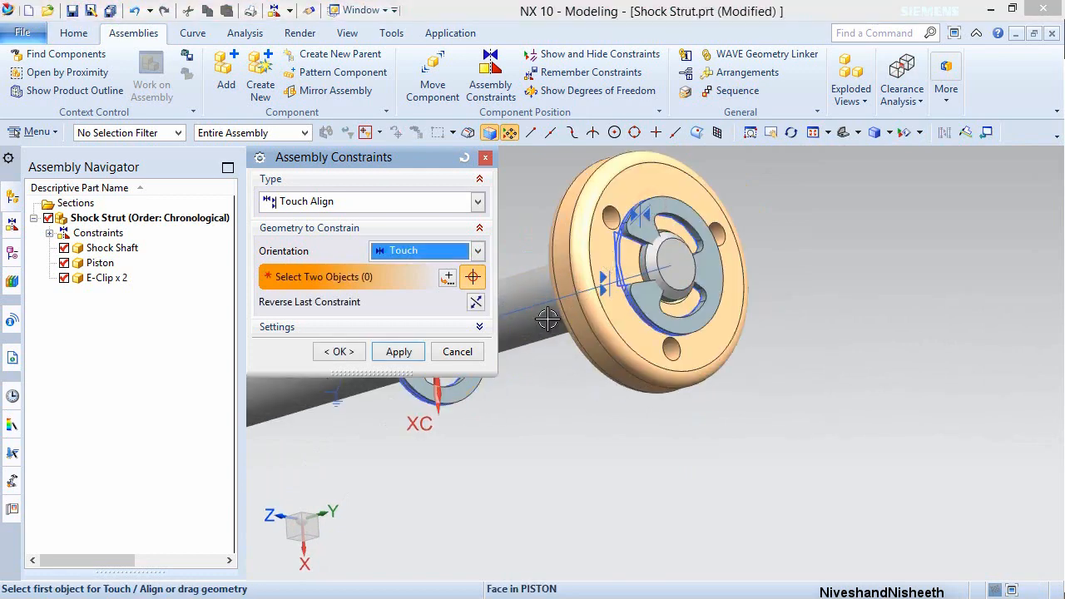
{"action": "left_click", "coordinate": [399, 352]}
- Constrain the remaining E-Clip's piston-side flat face to touch the piston's inner face, and finish the assembly constraints
{"action": "scroll", "coordinate": [657, 428], "scroll_direction": "down", "scroll_amount": 5}
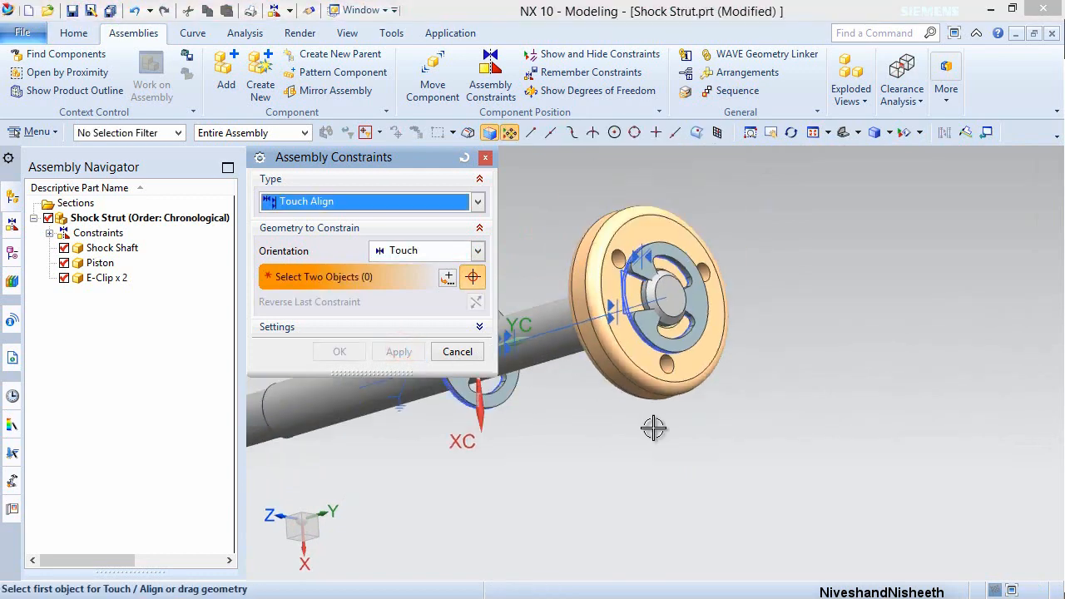
{"action": "scroll", "coordinate": [571, 422], "scroll_direction": "up", "scroll_amount": 5}
{"action": "left_click", "coordinate": [551, 393]}
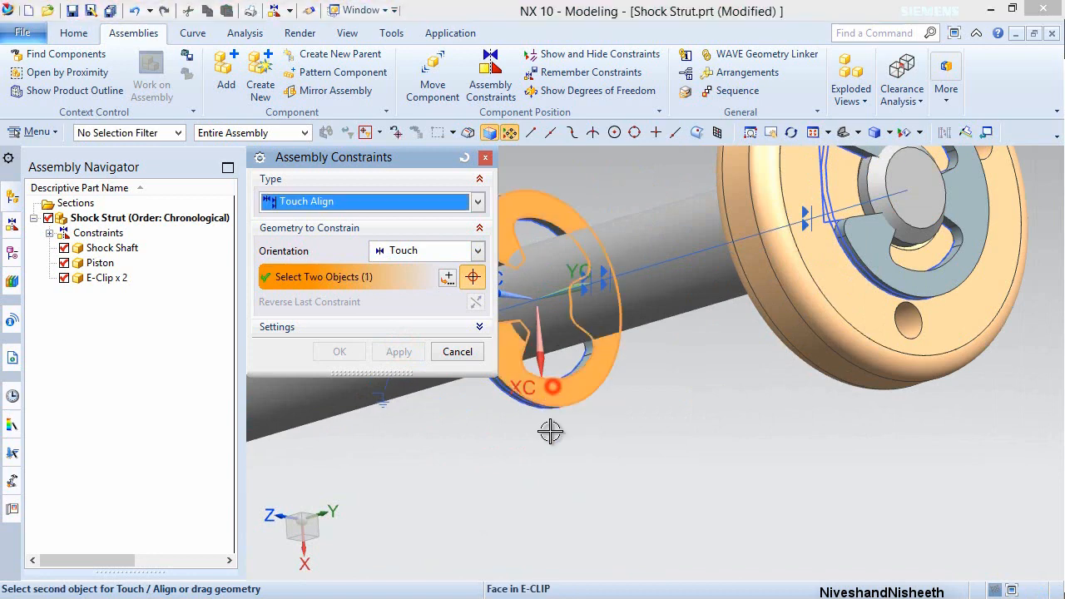
{"action": "middle_click_drag", "start_coordinate": [552, 431], "coordinate": [766, 361]}
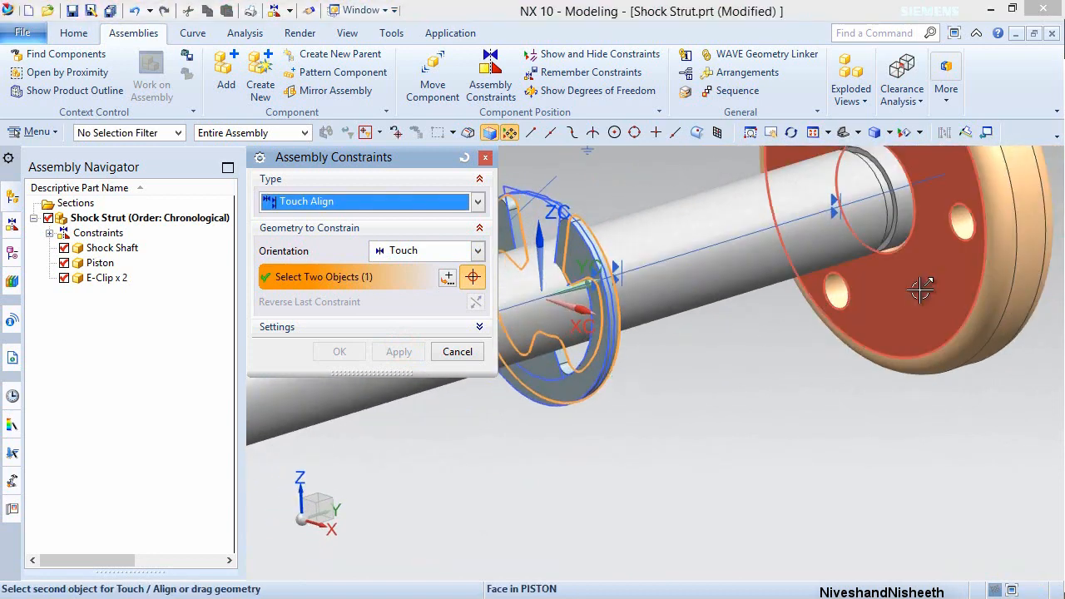
{"action": "left_click", "coordinate": [766, 362]}
{"action": "left_click", "coordinate": [340, 351]}
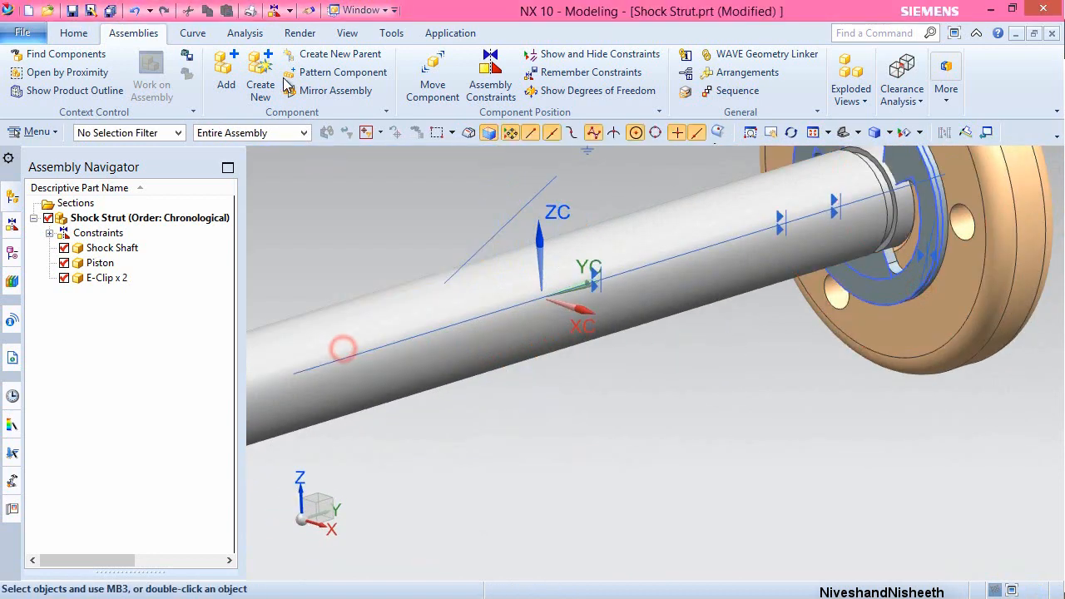
- Hide all sketches and assembly constraints in the assembly display
{"action": "left_click", "coordinate": [347, 32]}
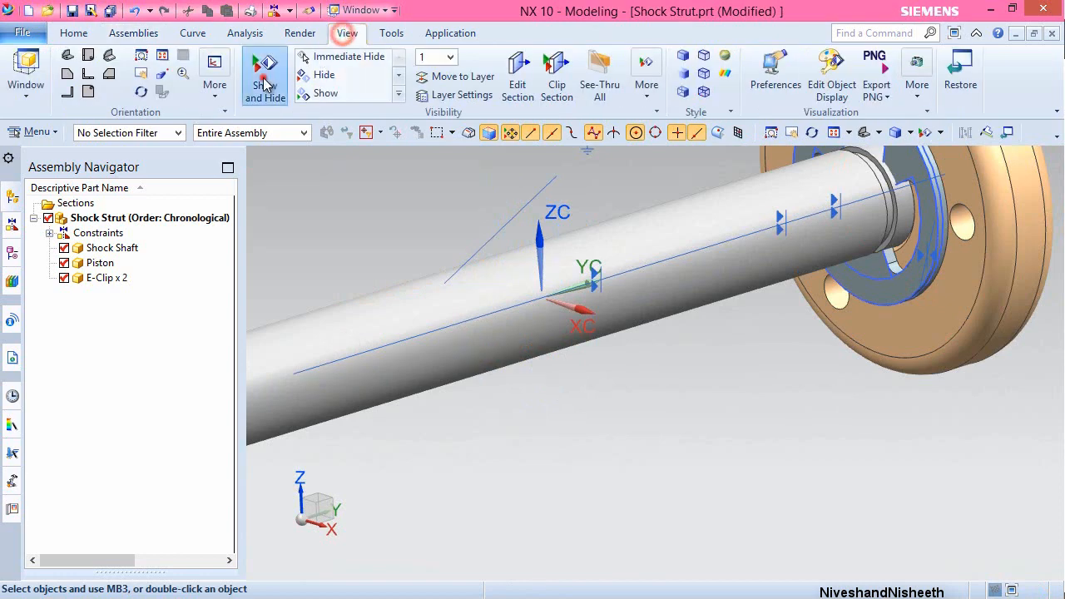
{"action": "left_click", "coordinate": [265, 84]}
{"action": "left_click", "coordinate": [491, 260]}
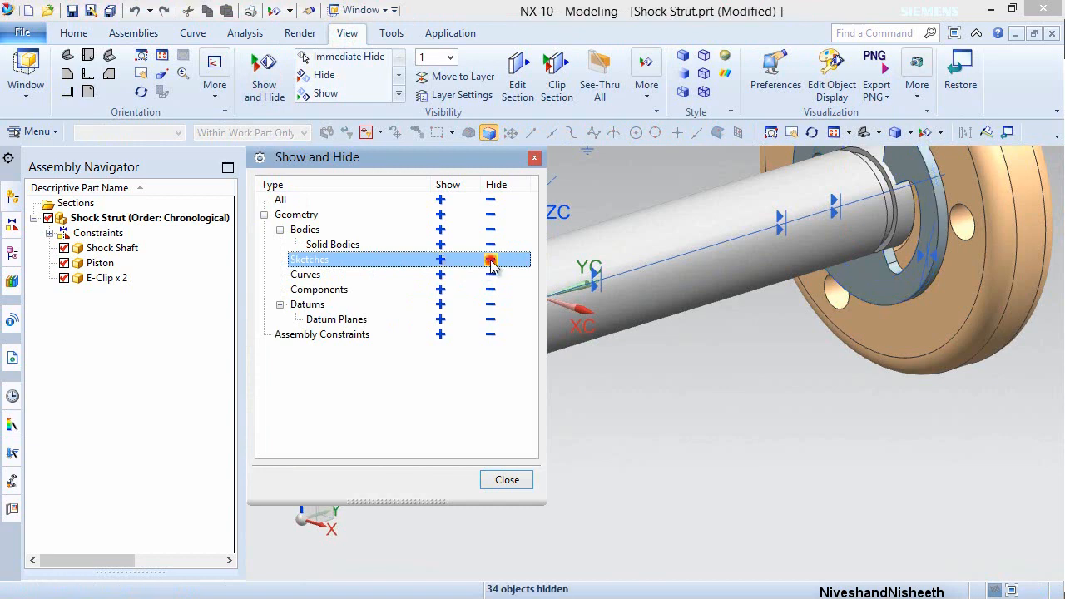
{"action": "left_click", "coordinate": [441, 335]}
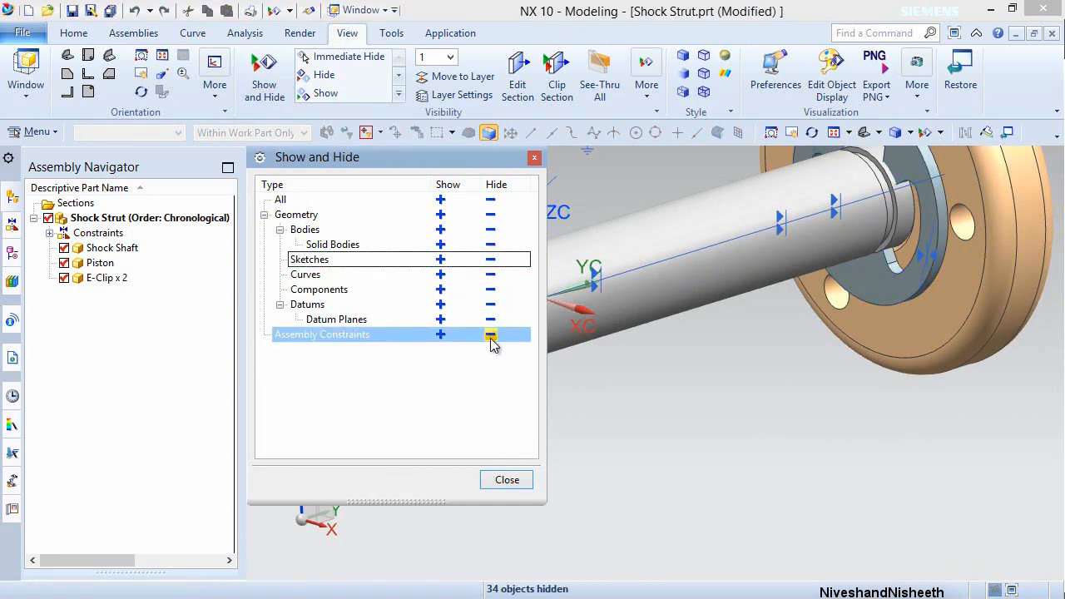
{"action": "left_click", "coordinate": [491, 336]}
{"action": "left_click", "coordinate": [510, 481]}
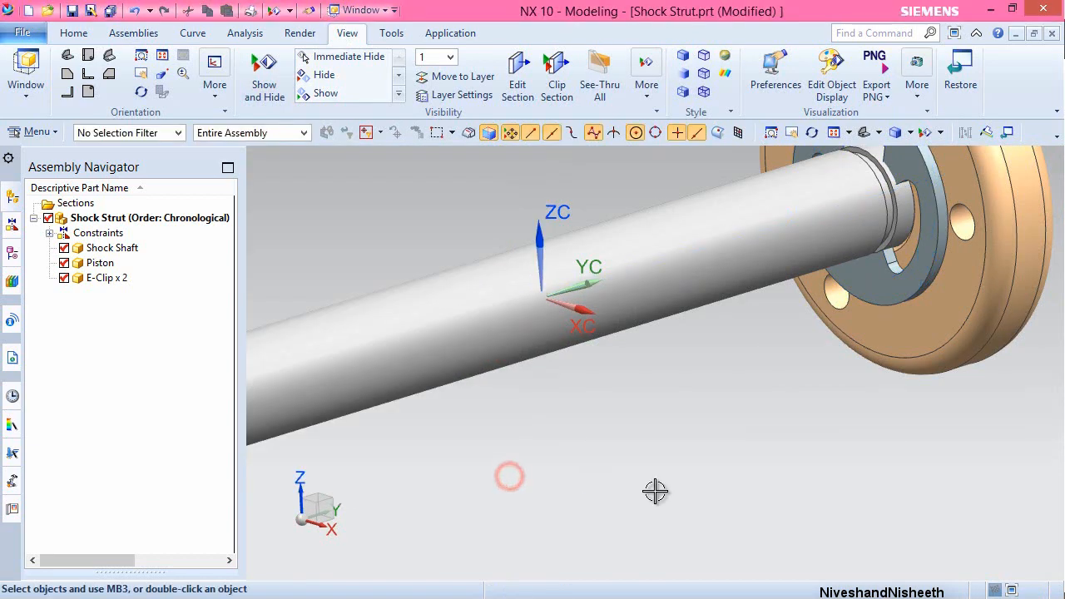
- Save the assembly in the isometric view and inspect the E-Clips on both sides of the piston
{"action": "left_click", "coordinate": [656, 492]}
{"action": "key", "text": "End"}
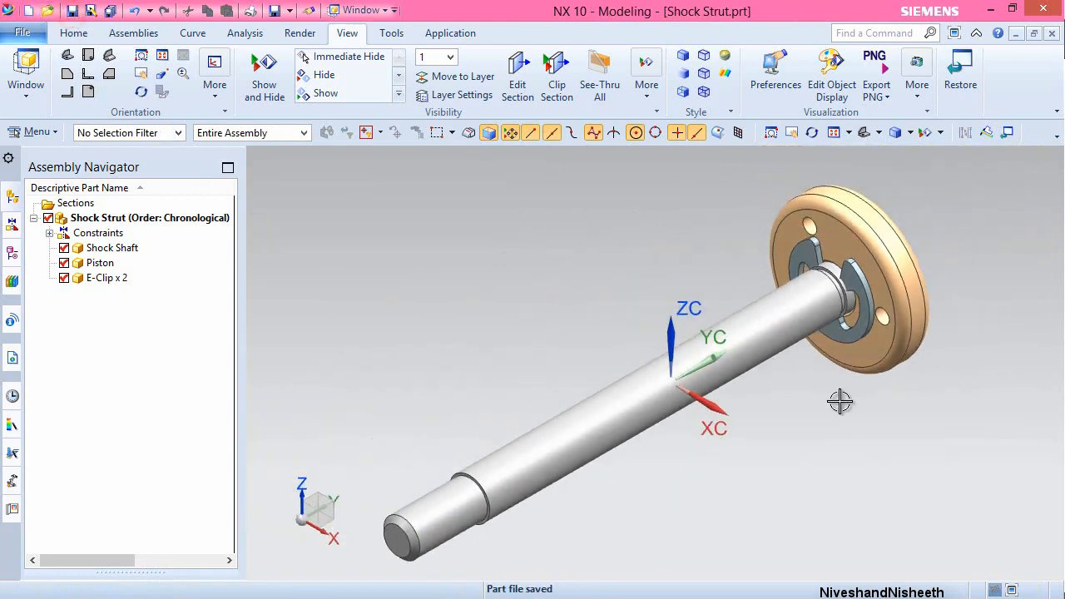
{"action": "middle_click_drag", "start_coordinate": [808, 402], "coordinate": [757, 421]}
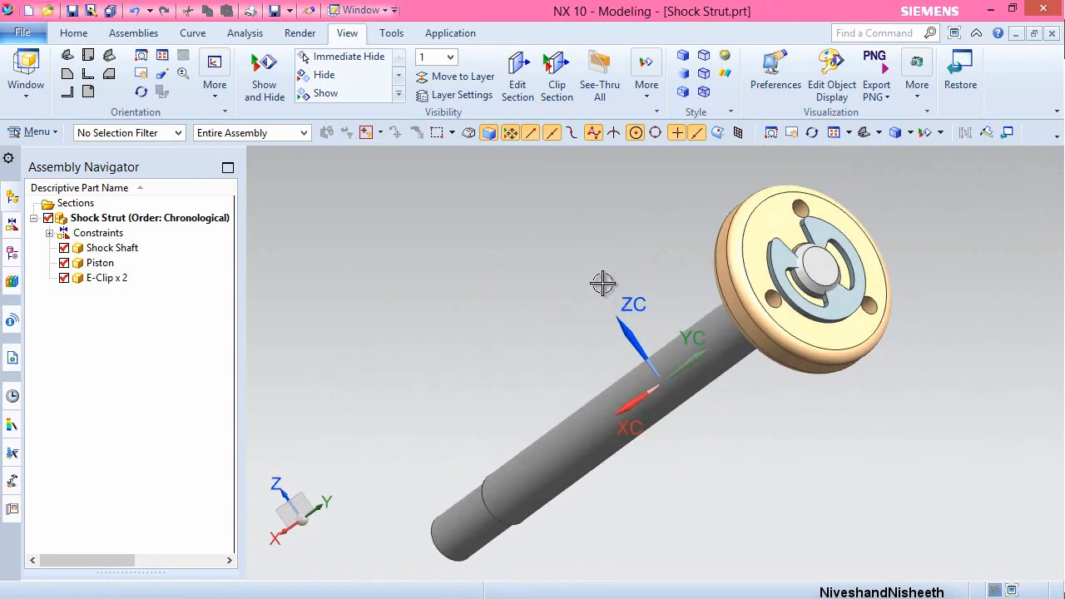
{"action": "key", "text": "End"}
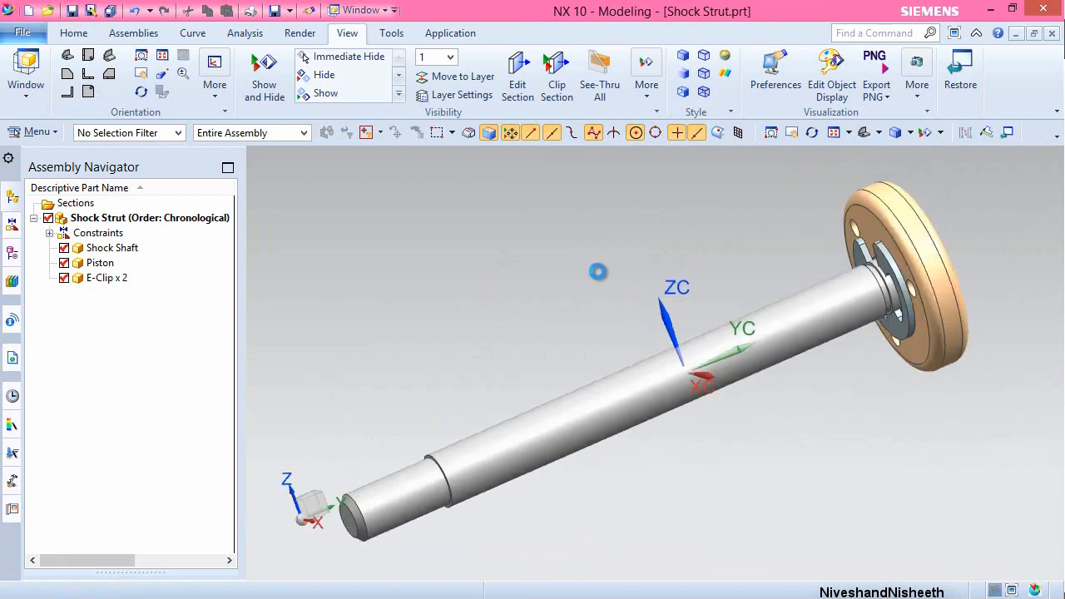
{"action": "left_click", "coordinate": [556, 274]}
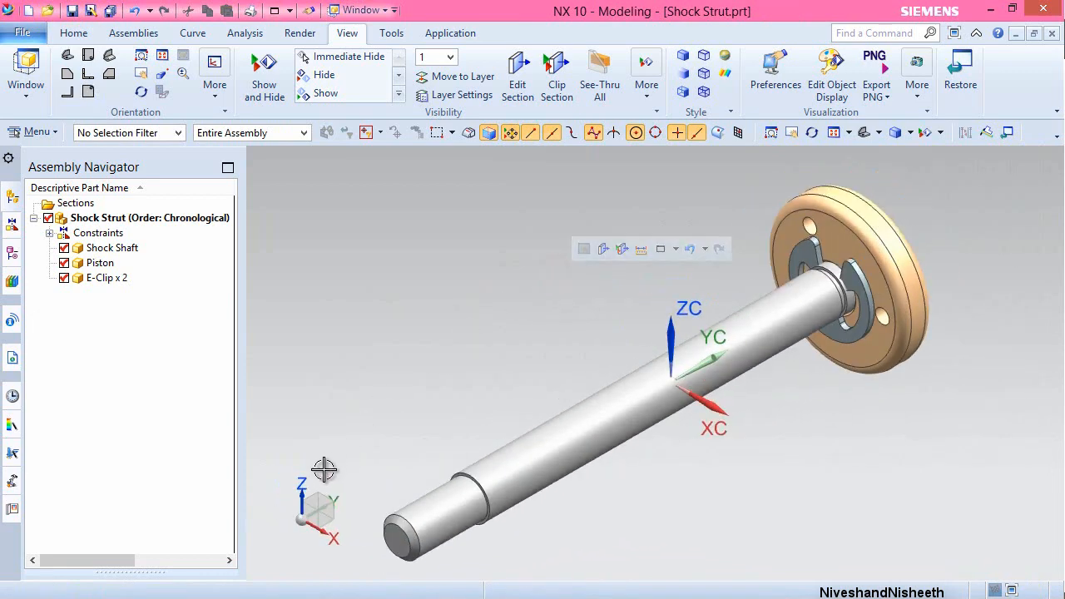
- Rotate the view by -90 degrees about the Z axis
{"action": "left_click", "coordinate": [302, 498]}
{"action": "left_click", "coordinate": [410, 535]}
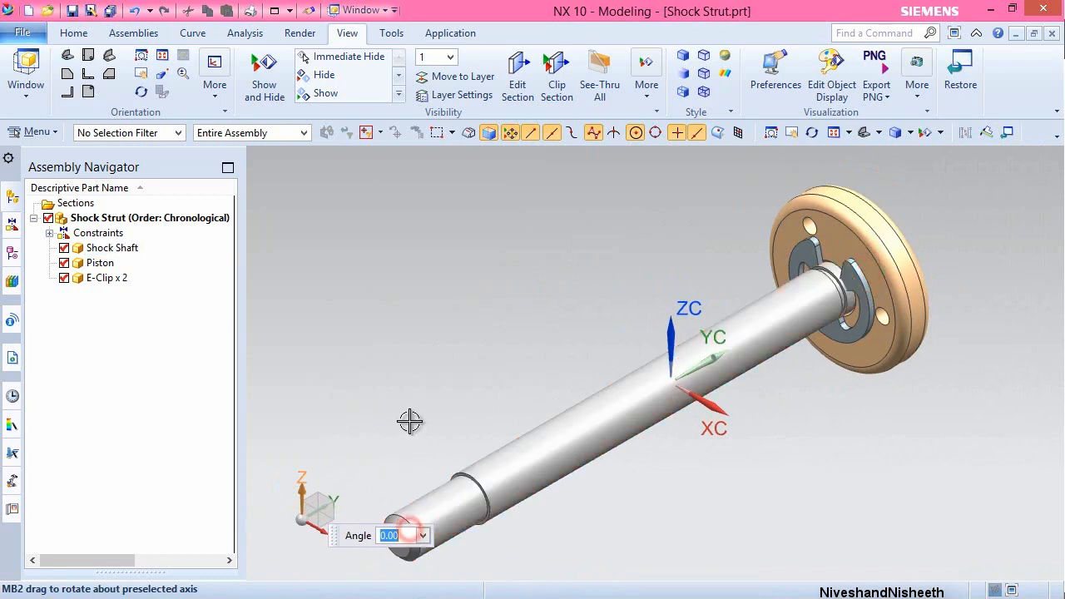
{"action": "type", "text": "-90"}
{"action": "key", "text": "Return"}
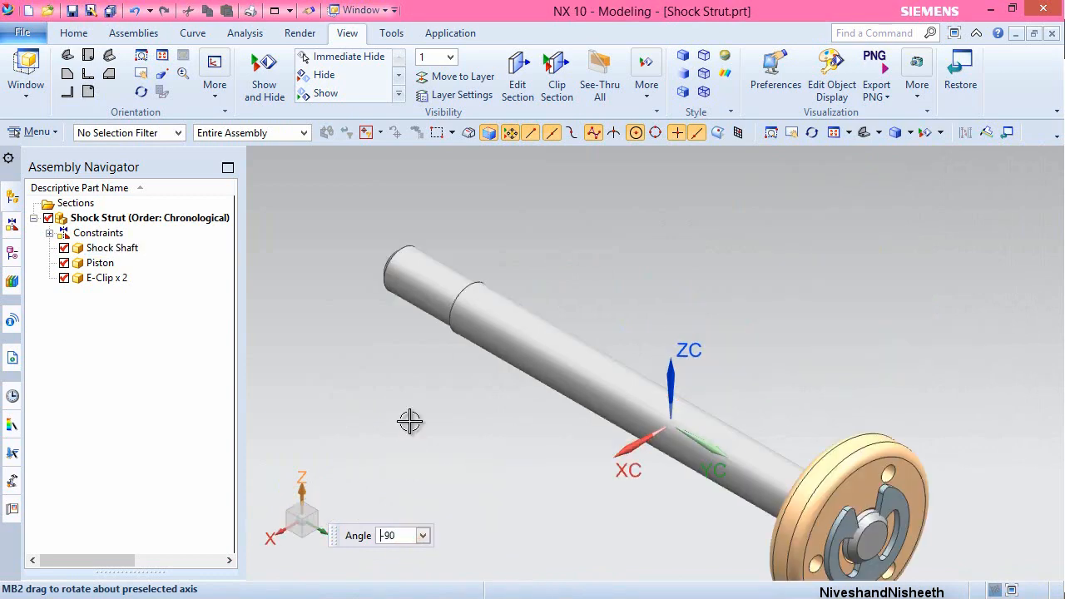
- Move the Piston about 0.05 in along the negative YC axis, to about Y 0.503, exposing the shaft's groove
{"action": "key", "text": "Escape"}
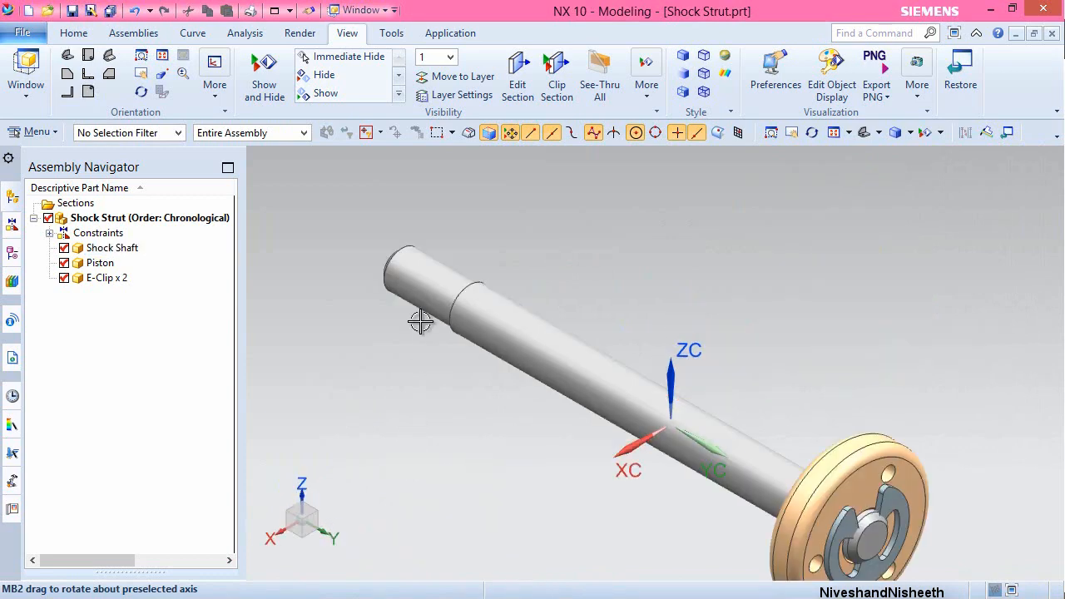
{"action": "left_click", "coordinate": [133, 33]}
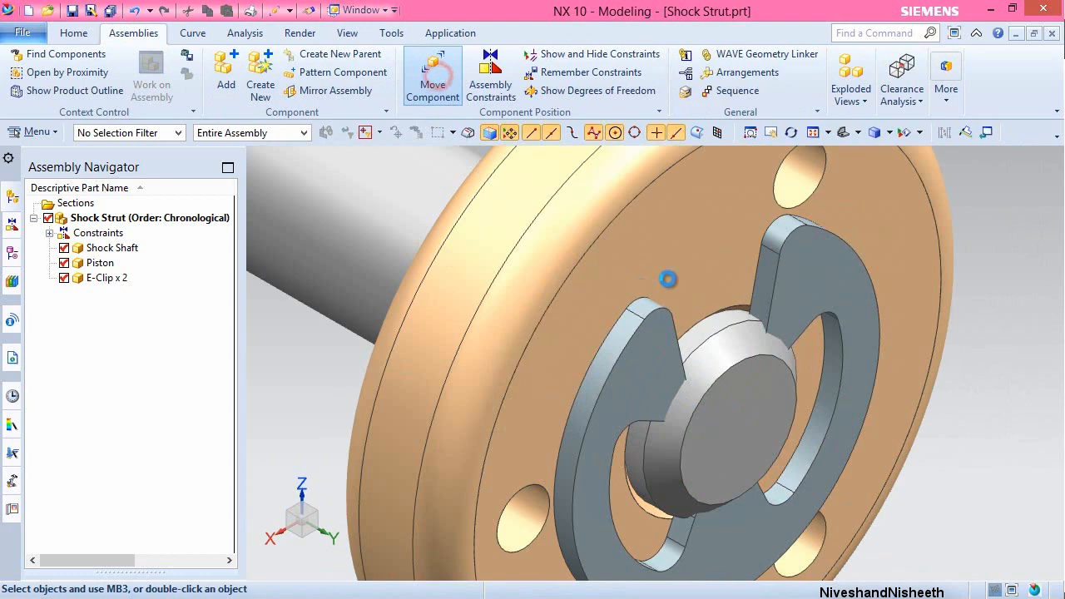
{"action": "left_click", "coordinate": [431, 79]}
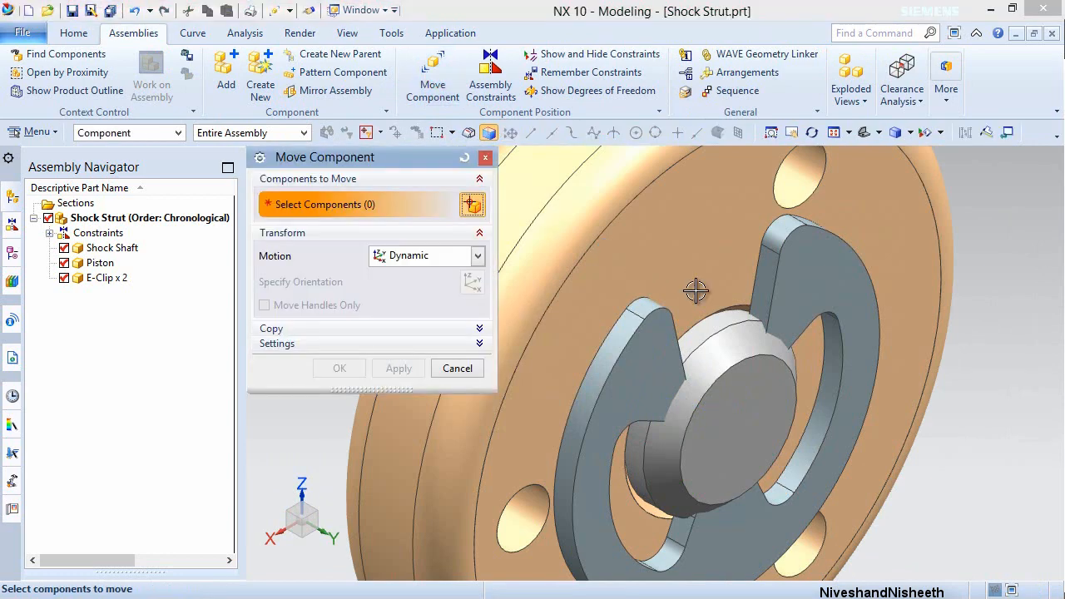
{"action": "left_click", "coordinate": [669, 240]}
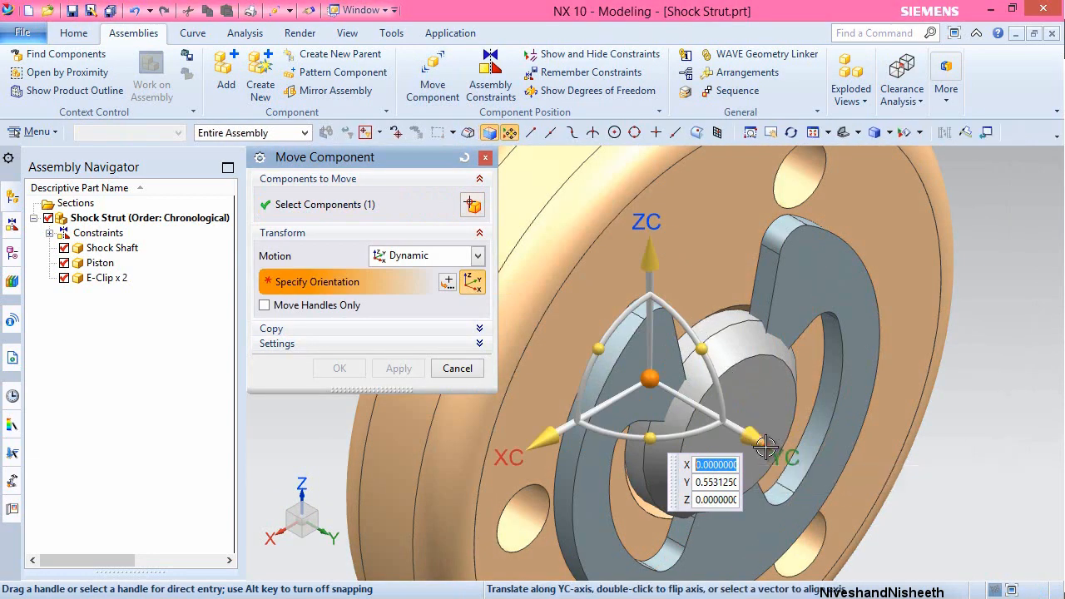
{"action": "left_click_drag", "start_coordinate": [765, 447], "coordinate": [695, 389]}
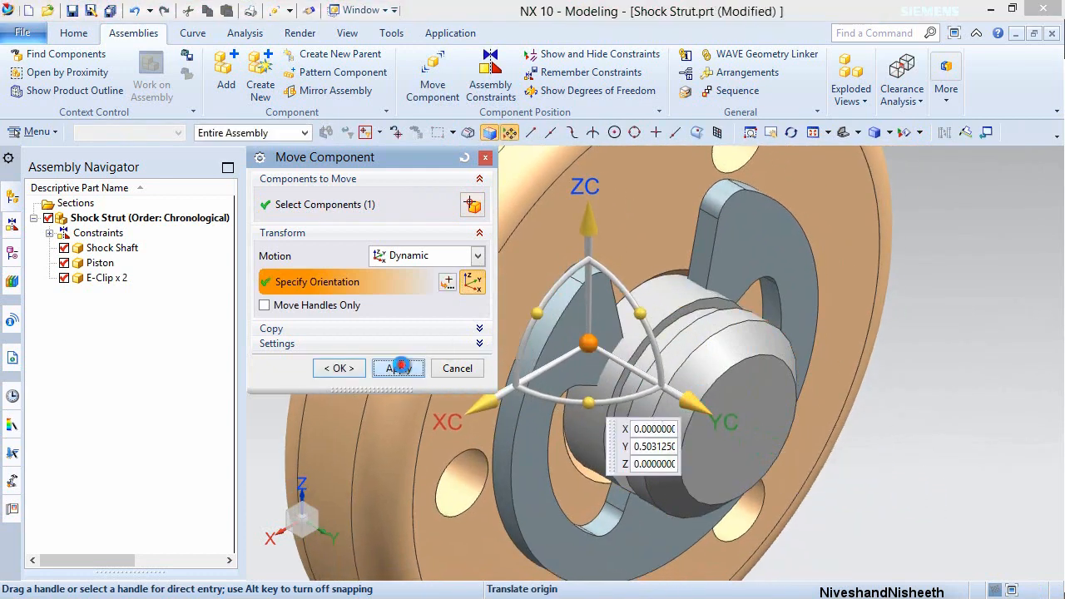
{"action": "left_click", "coordinate": [399, 368]}
{"action": "left_click", "coordinate": [454, 369]}
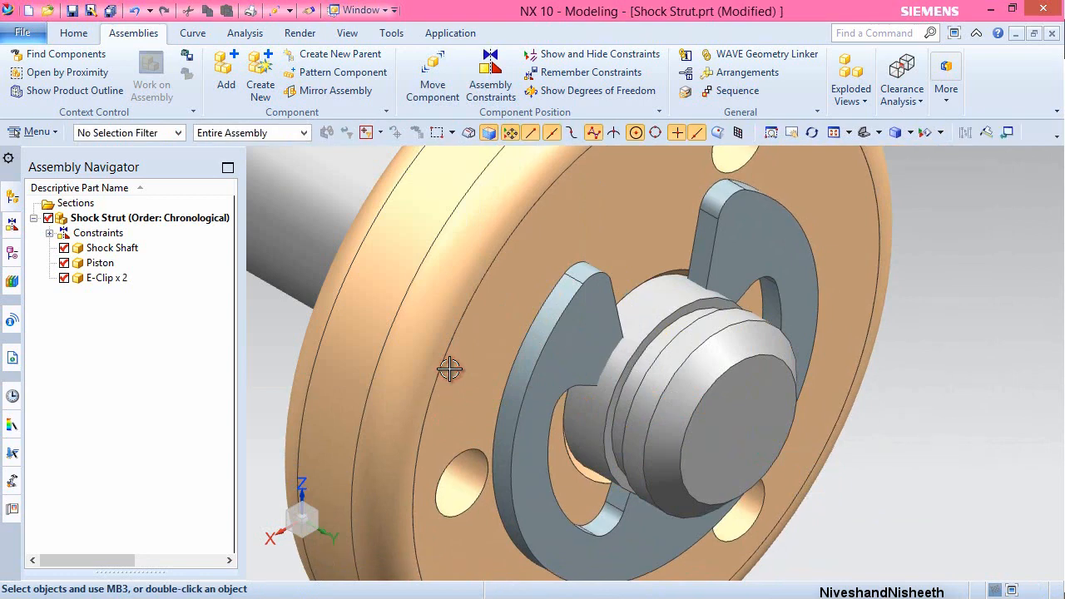
- Add an Align constraint between the Piston's flat outer face and the Shock Shaft's groove side face
{"action": "left_click", "coordinate": [490, 75]}
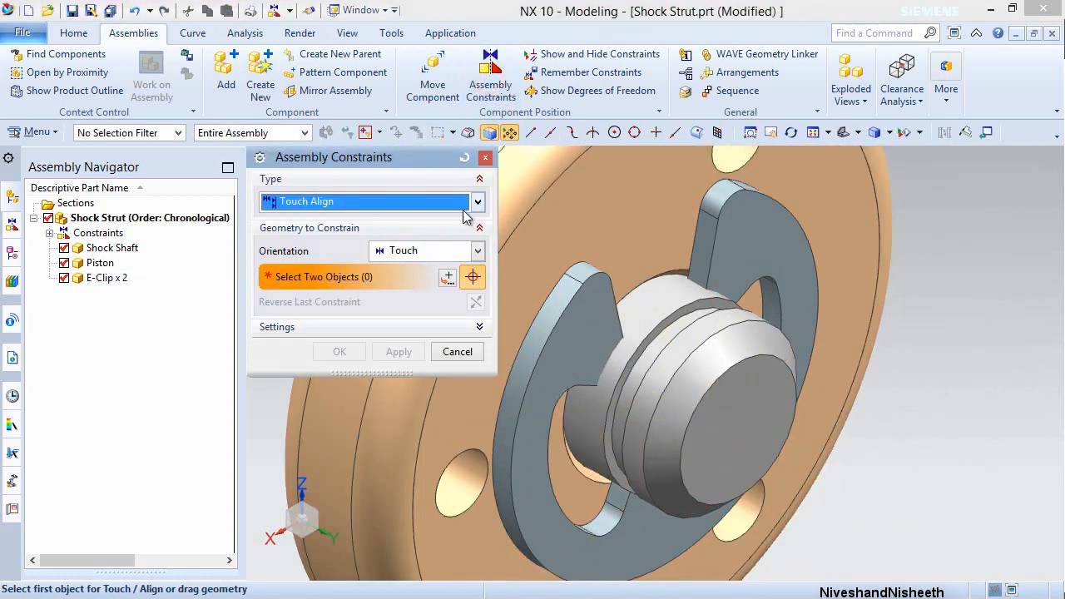
{"action": "left_click", "coordinate": [464, 255]}
{"action": "left_click", "coordinate": [424, 302]}
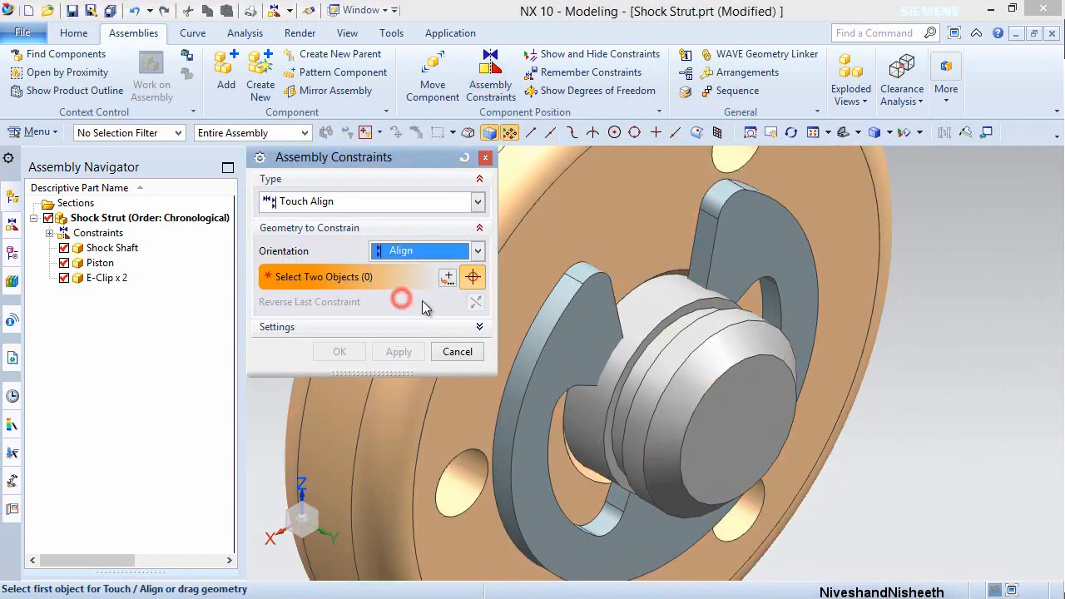
{"action": "left_click", "coordinate": [614, 235]}
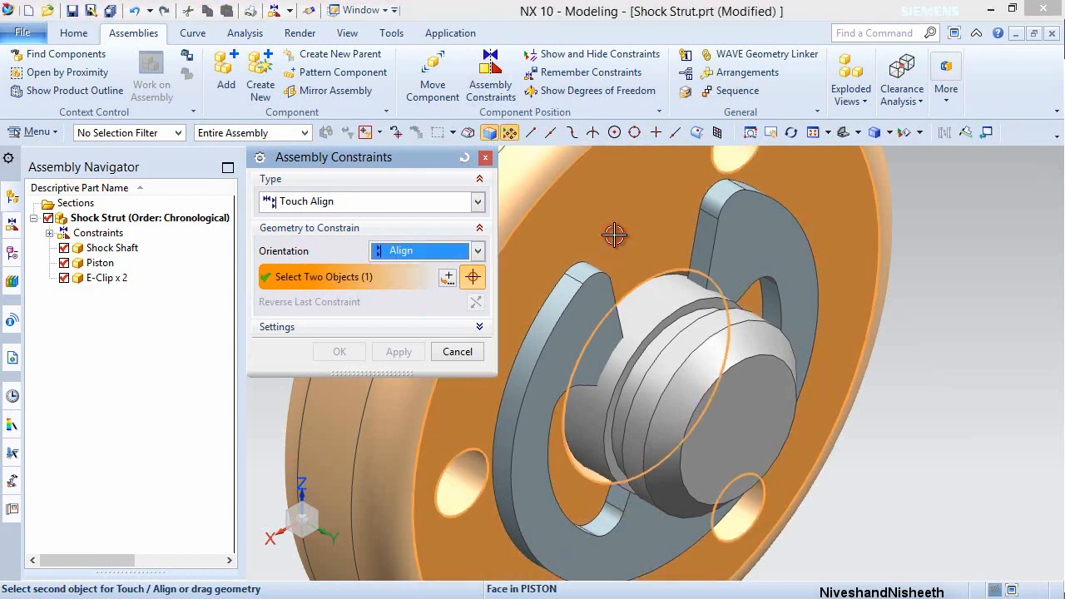
{"action": "scroll", "coordinate": [691, 306], "scroll_direction": "up", "scroll_amount": 4}
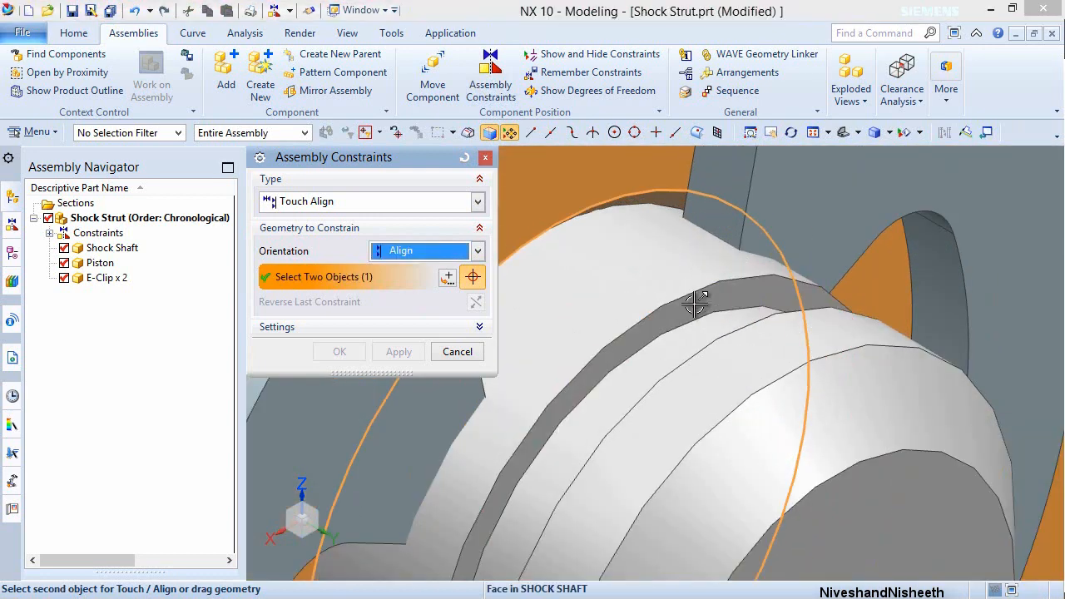
{"action": "left_click", "coordinate": [694, 304]}
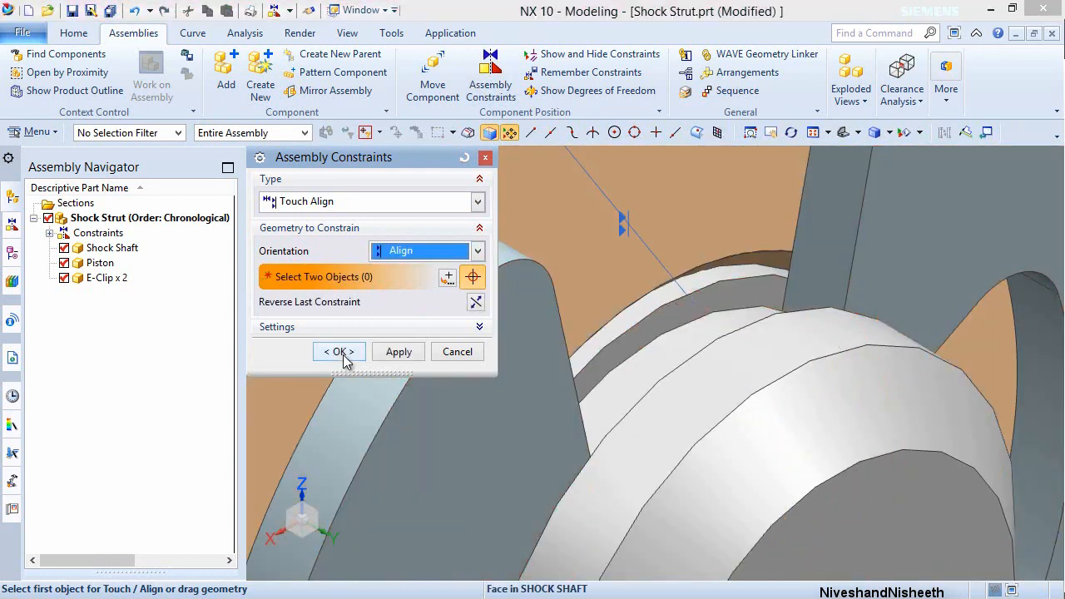
{"action": "left_click", "coordinate": [340, 351]}
- Fit the whole assembly in view, save it, and switch to the isometric view
{"action": "left_click", "coordinate": [813, 132]}
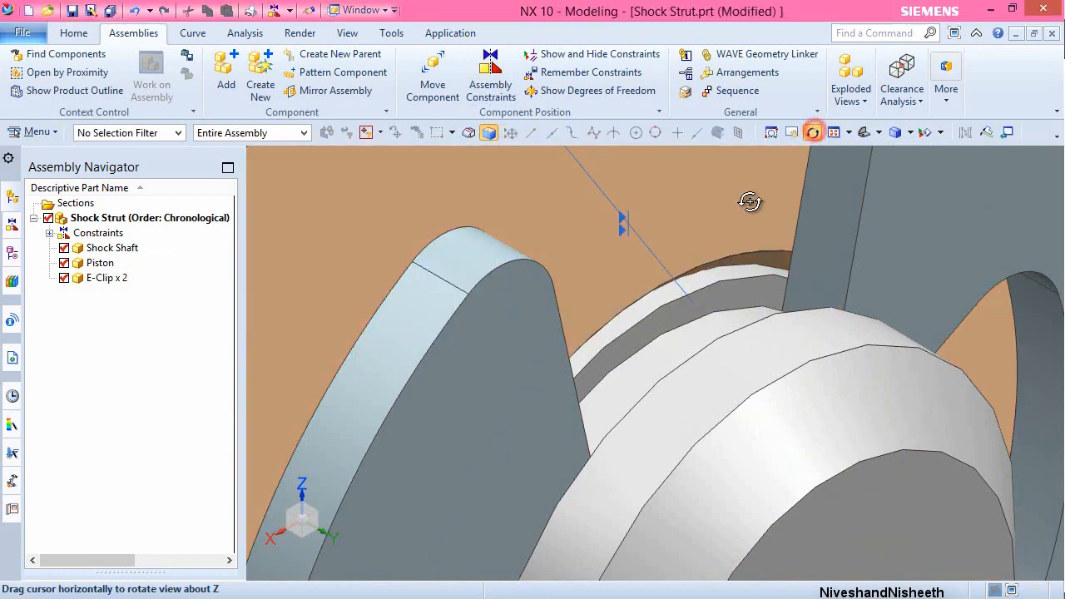
{"action": "left_click", "coordinate": [815, 139]}
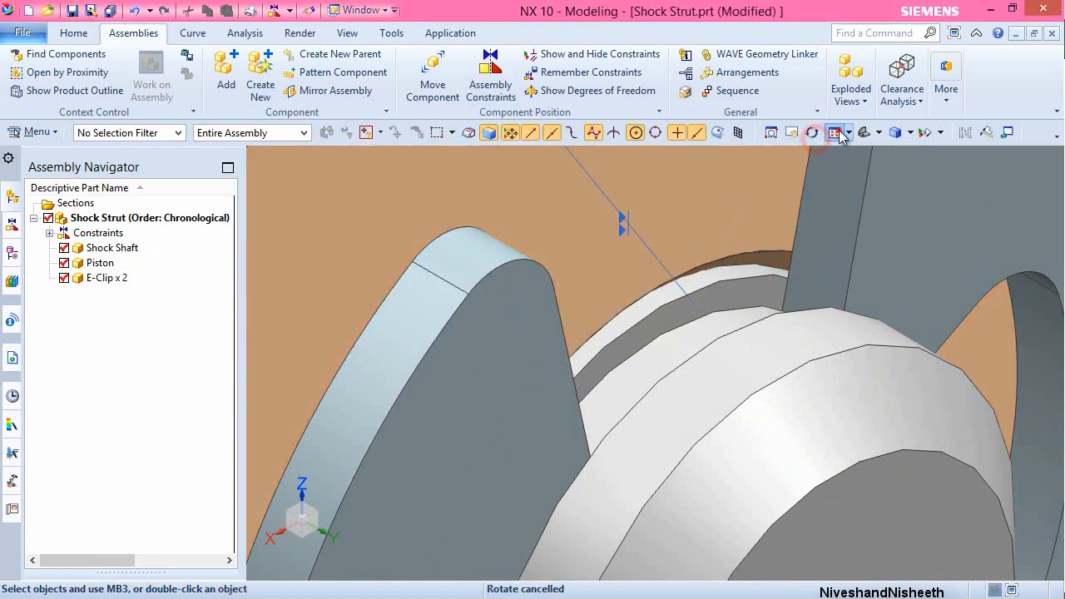
{"action": "left_click", "coordinate": [838, 134]}
{"action": "key", "text": "ctrl+s"}
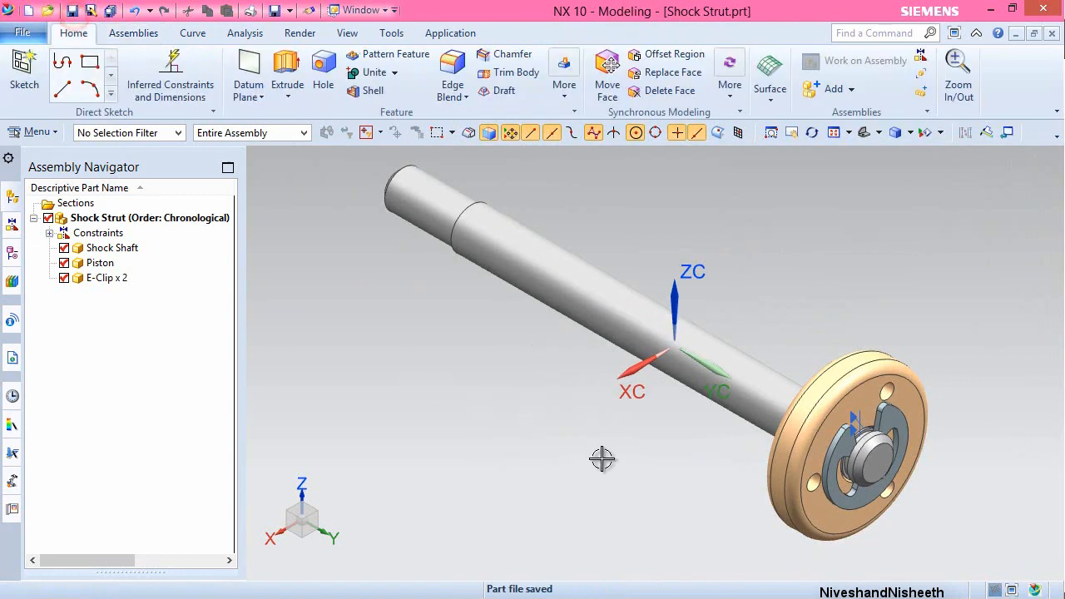
{"action": "left_click", "coordinate": [619, 423]}
{"action": "key", "text": "End"}
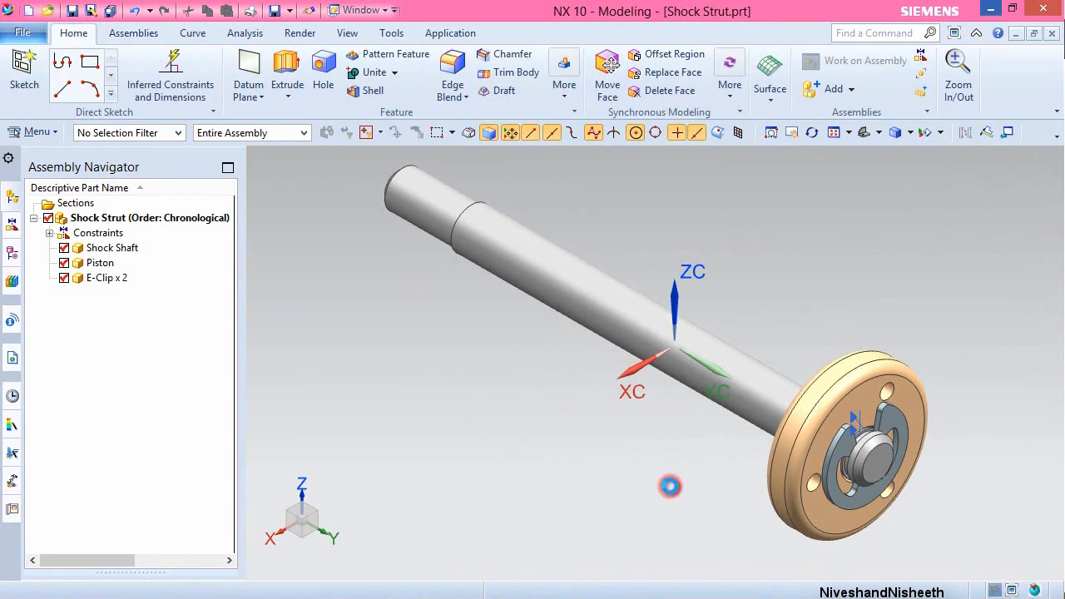
- Add one Ball End_1 component from the Suspension folder at the absolute origin using Move positioning, keeping its default orientation
{"action": "left_click", "coordinate": [142, 32]}
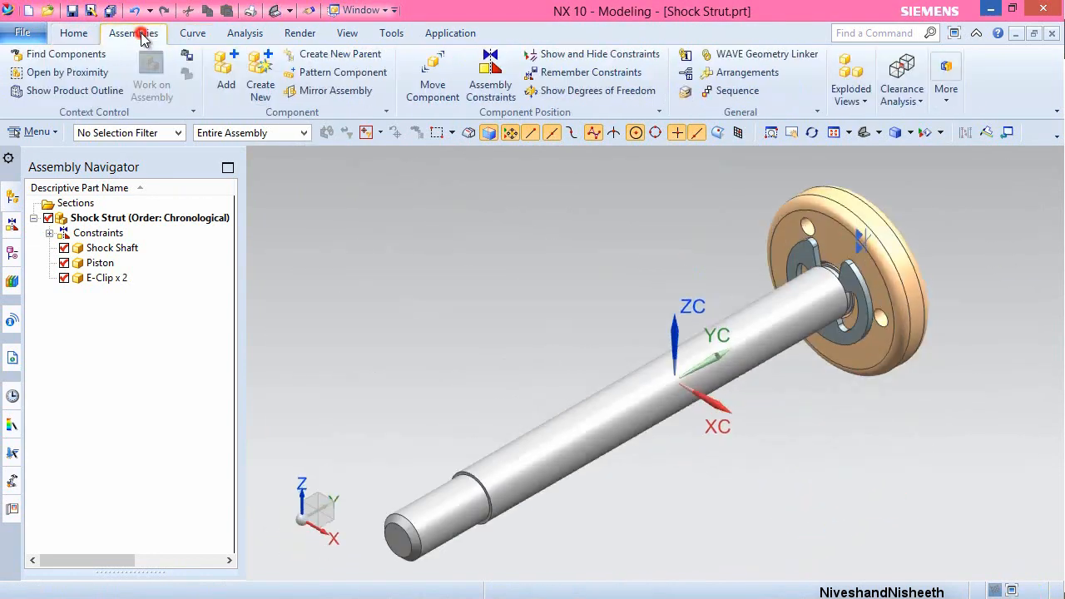
{"action": "left_click", "coordinate": [227, 73]}
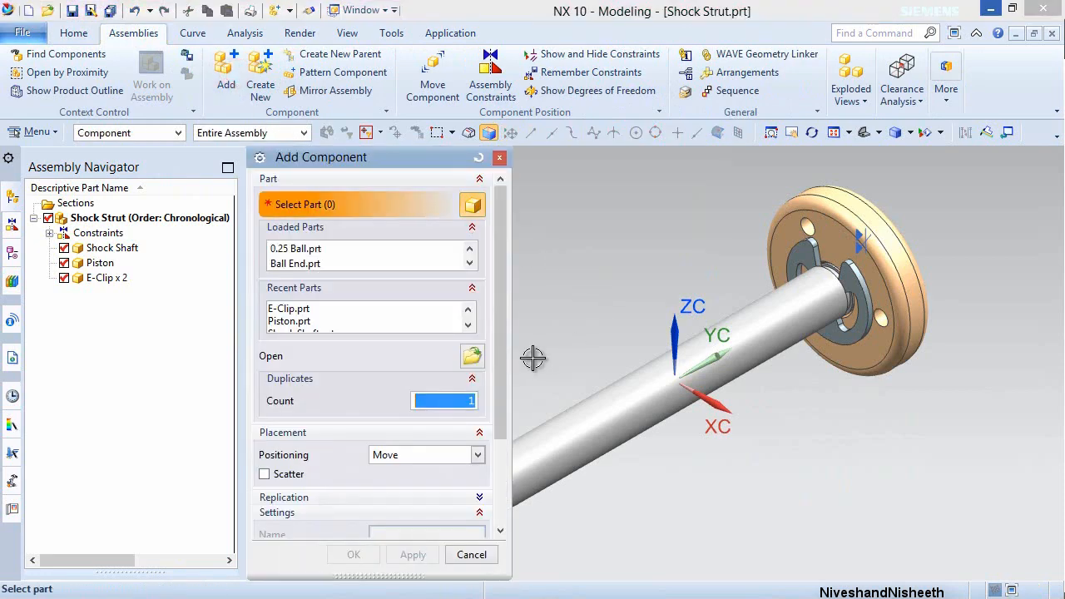
{"action": "left_click", "coordinate": [472, 356]}
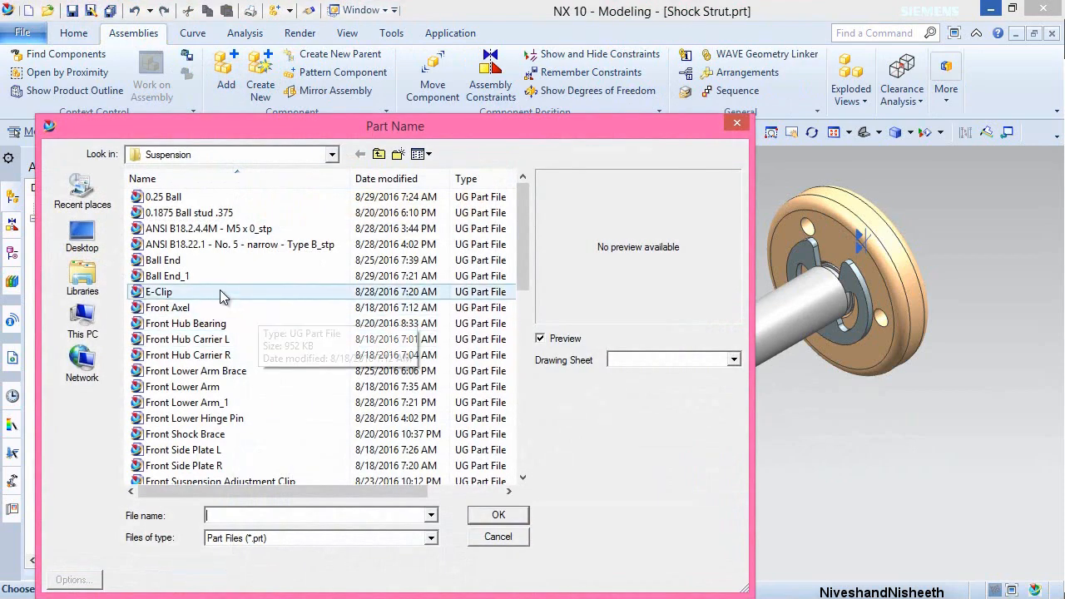
{"action": "left_click", "coordinate": [202, 275]}
{"action": "left_click", "coordinate": [495, 513]}
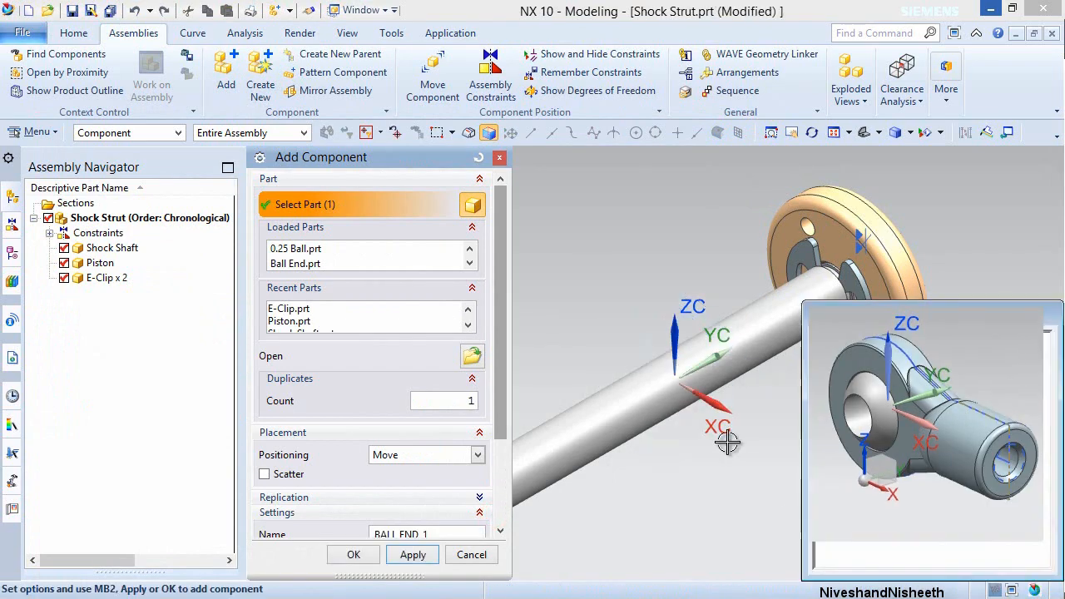
{"action": "scroll", "coordinate": [502, 427], "scroll_direction": "down", "scroll_amount": 3}
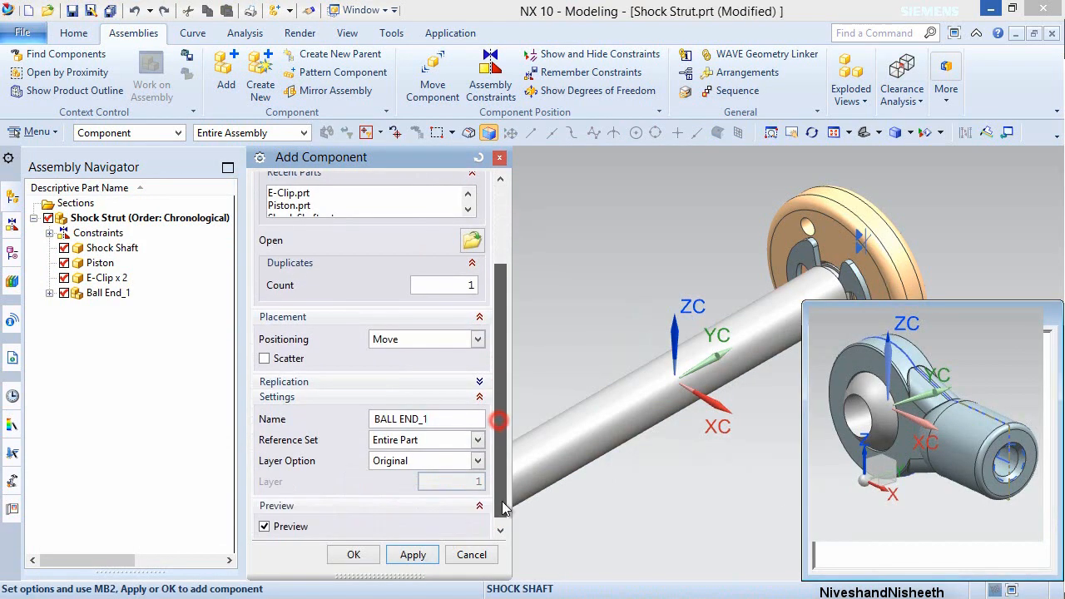
{"action": "left_click", "coordinate": [363, 554]}
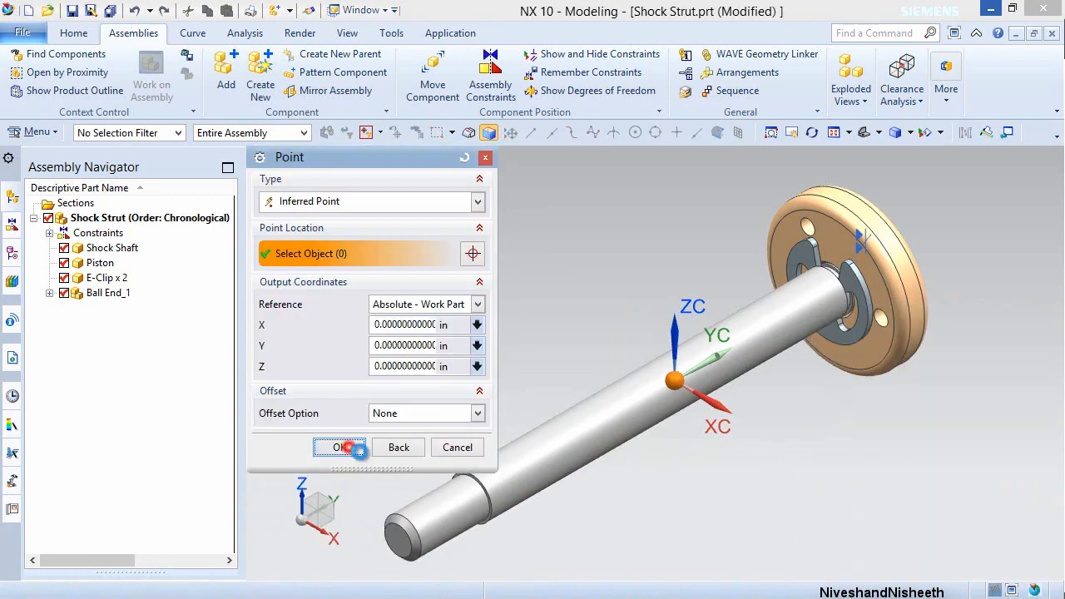
{"action": "left_click", "coordinate": [341, 446]}
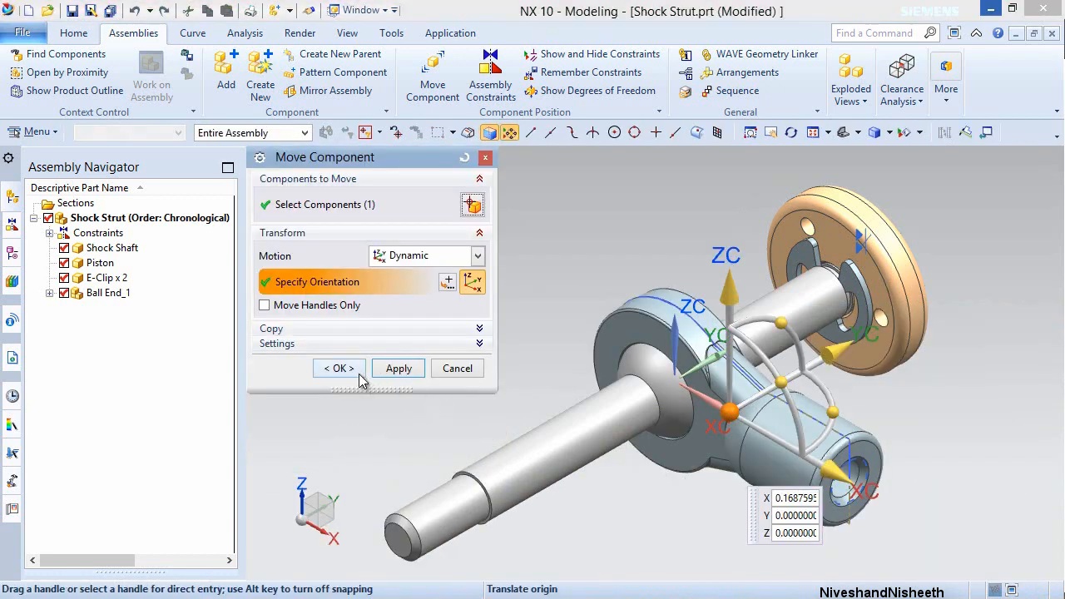
{"action": "left_click", "coordinate": [359, 373]}
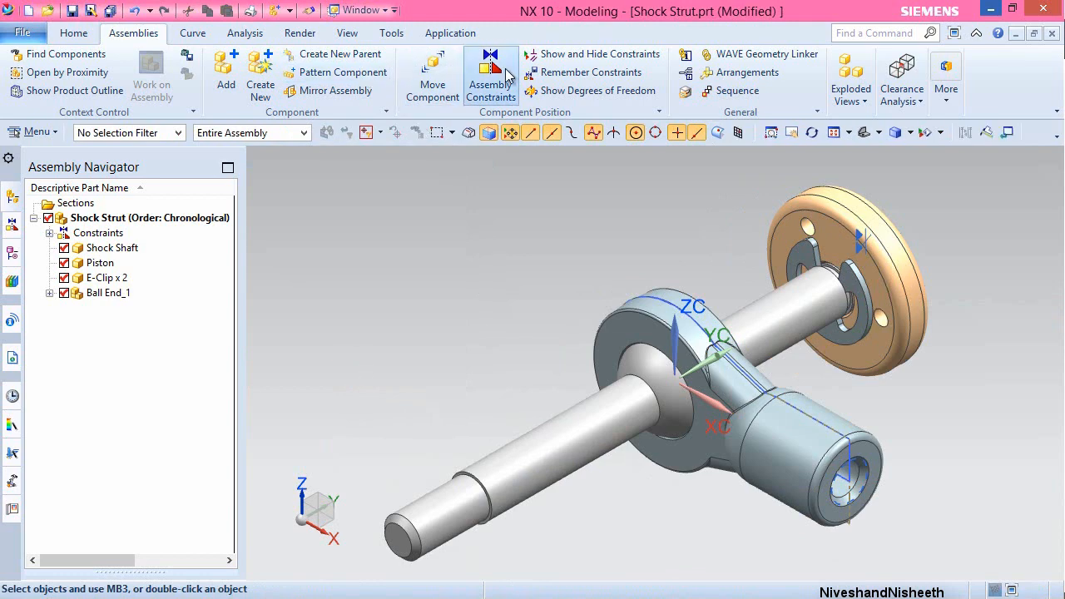
- Constrain the flat annular end face of Ball End_1's socket to touch the Shock Shaft's shoulder face
{"action": "left_click", "coordinate": [507, 75]}
{"action": "left_click", "coordinate": [478, 251]}
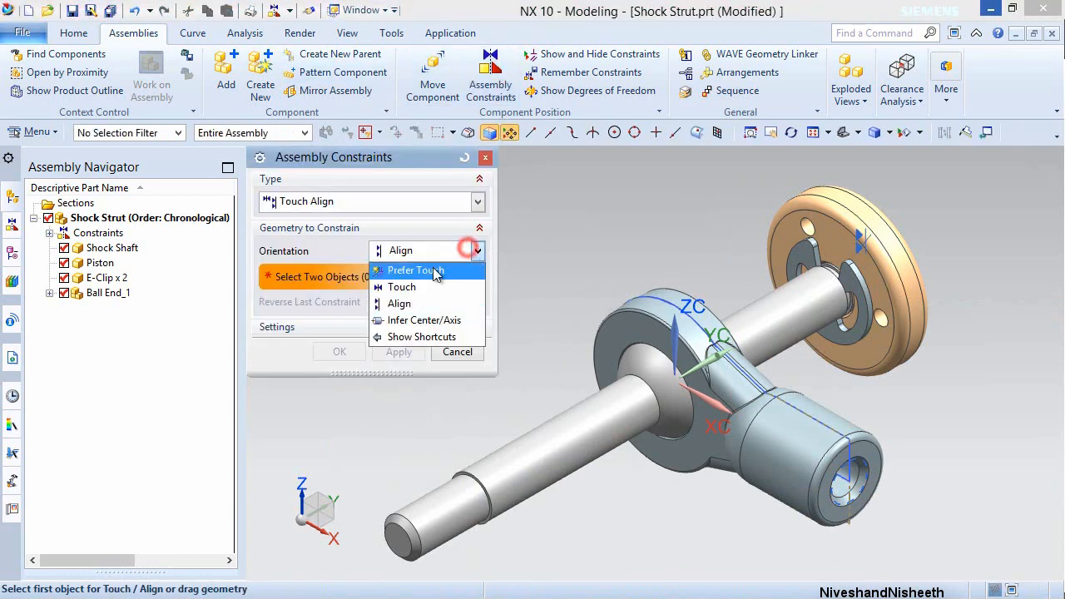
{"action": "left_click", "coordinate": [428, 282]}
{"action": "scroll", "coordinate": [839, 467], "scroll_direction": "up", "scroll_amount": 3}
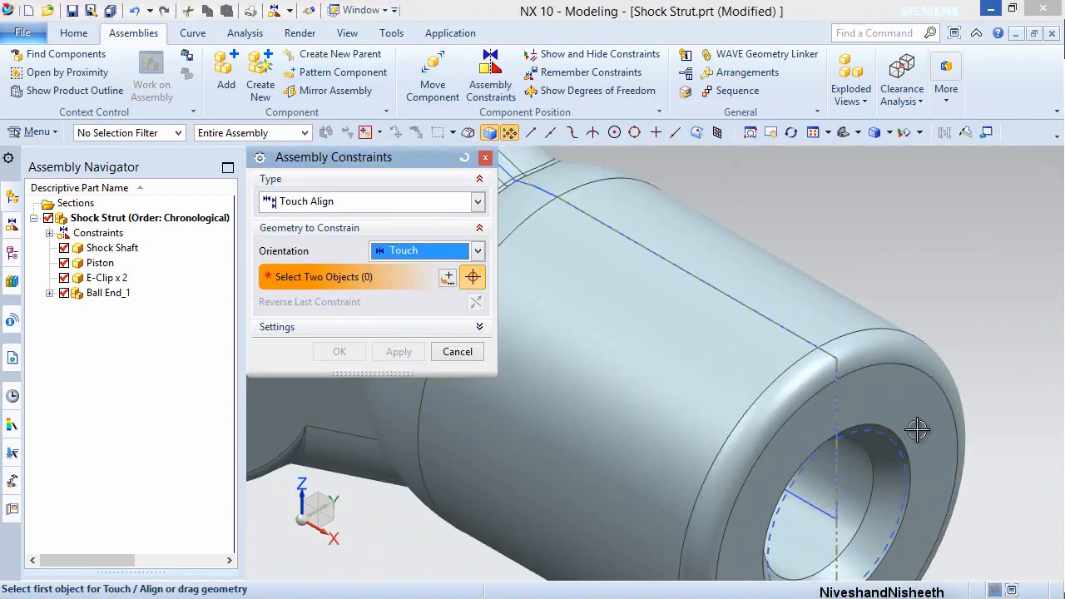
{"action": "left_click", "coordinate": [918, 419]}
{"action": "scroll", "coordinate": [916, 421], "scroll_direction": "down", "scroll_amount": 1}
{"action": "scroll", "coordinate": [335, 435], "scroll_direction": "down", "scroll_amount": 3}
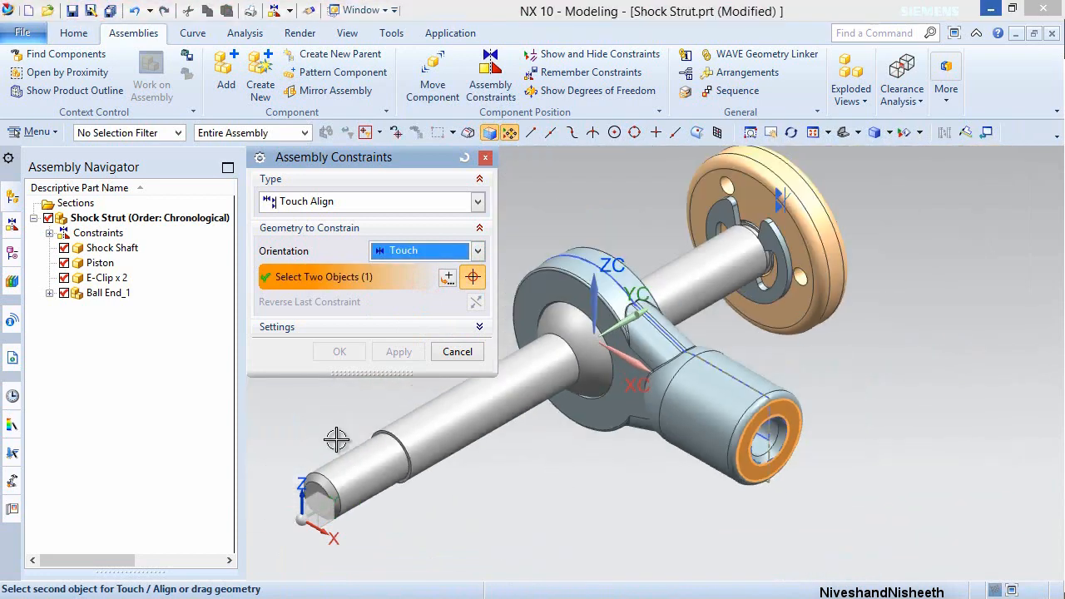
{"action": "scroll", "coordinate": [326, 448], "scroll_direction": "up", "scroll_amount": 6}
{"action": "left_click", "coordinate": [640, 377]}
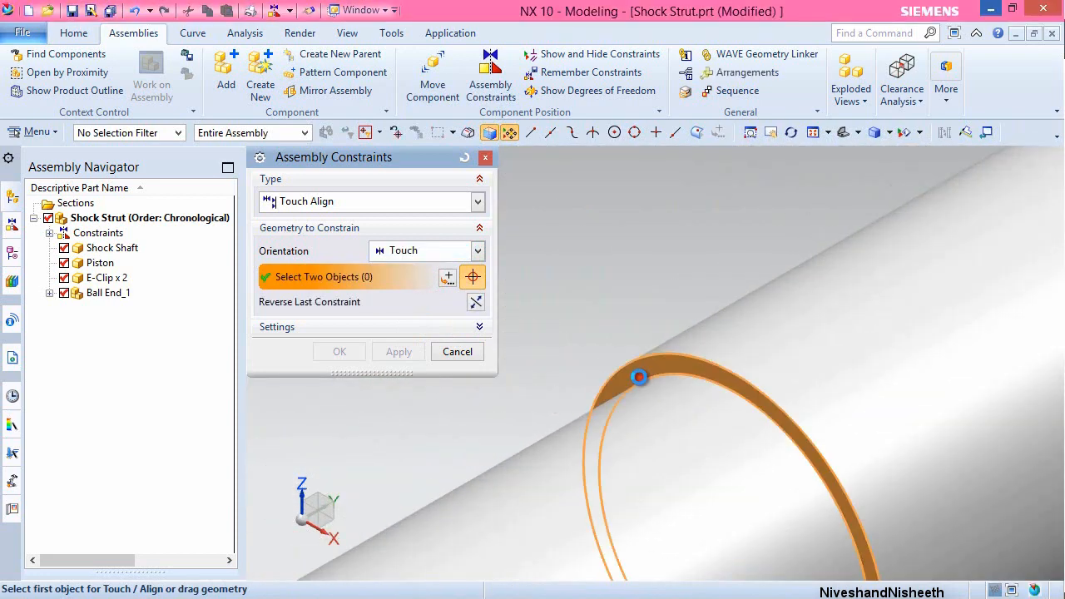
{"action": "scroll", "coordinate": [638, 373], "scroll_direction": "down", "scroll_amount": 4}
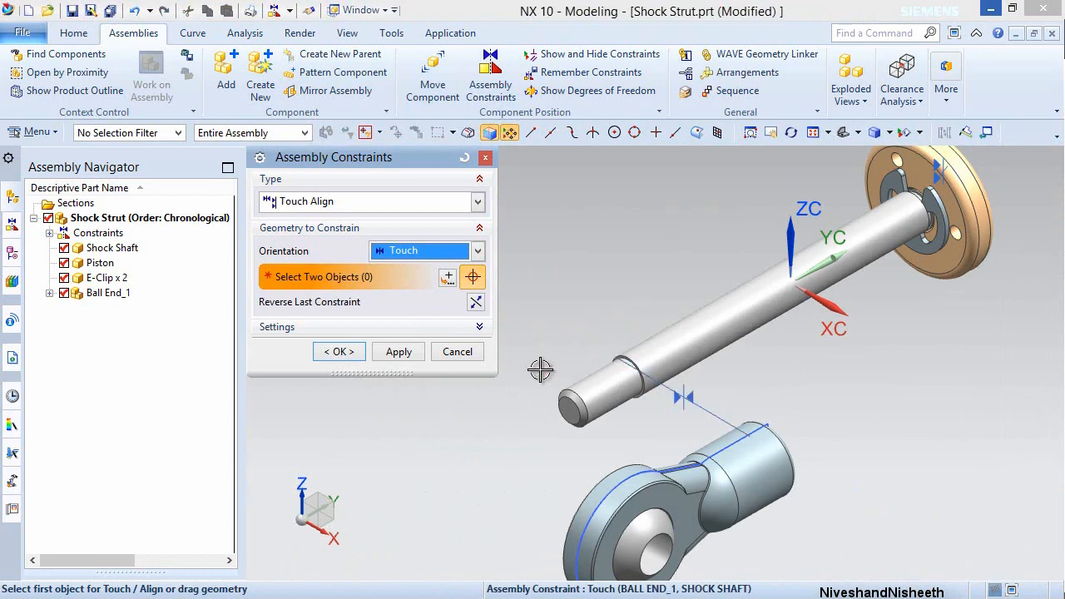
{"action": "left_click", "coordinate": [401, 352]}
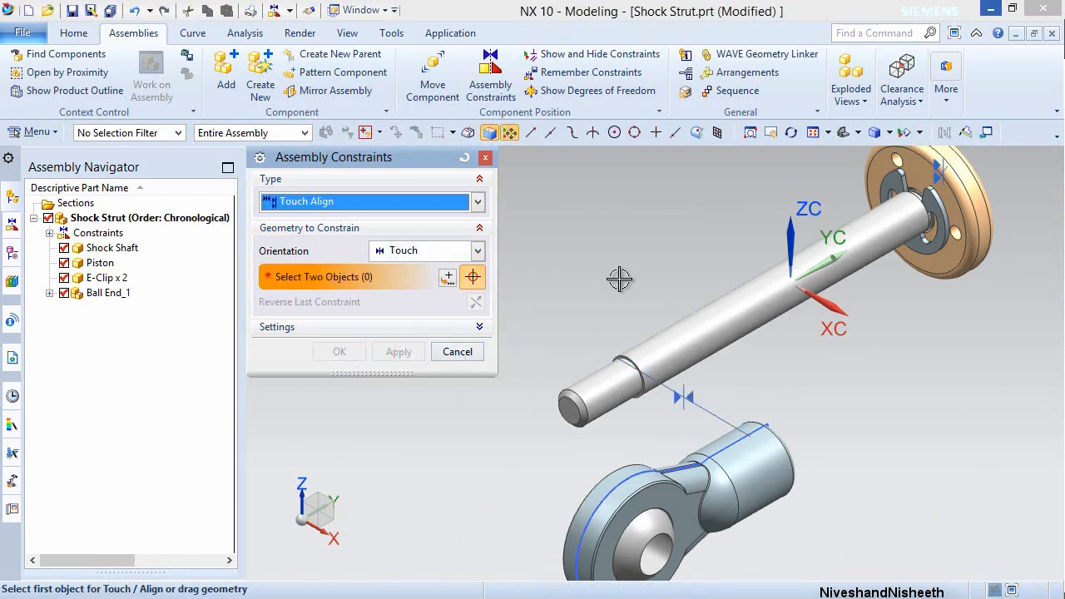
- Align the Ball End_1 socket's axis with the Shock Shaft's axis using Infer Center/Axis, and finish the assembly constraints
{"action": "left_click", "coordinate": [478, 252]}
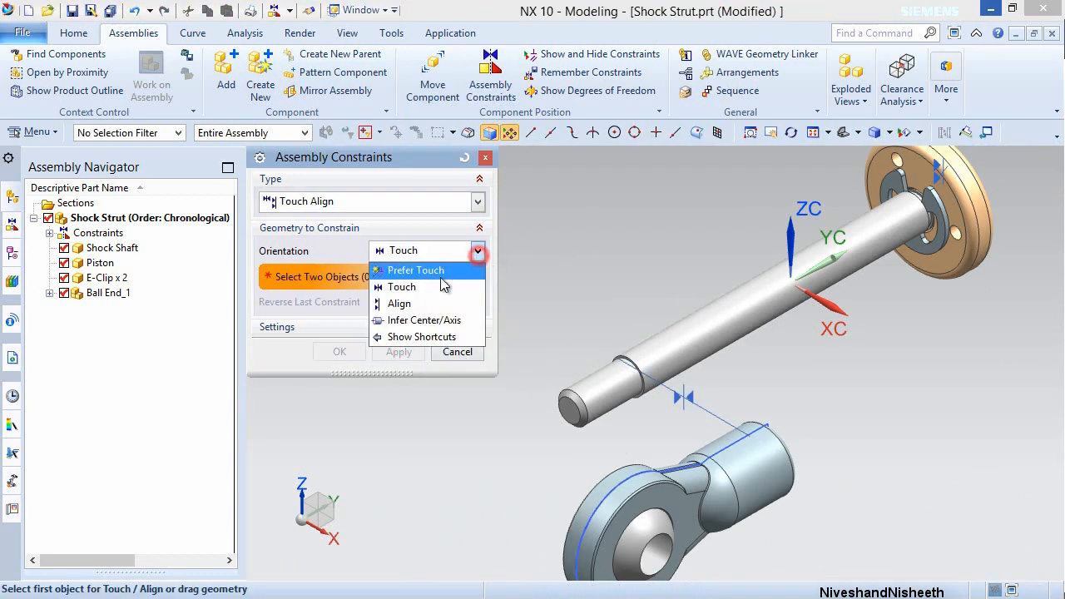
{"action": "left_click", "coordinate": [429, 321]}
{"action": "left_click", "coordinate": [696, 337]}
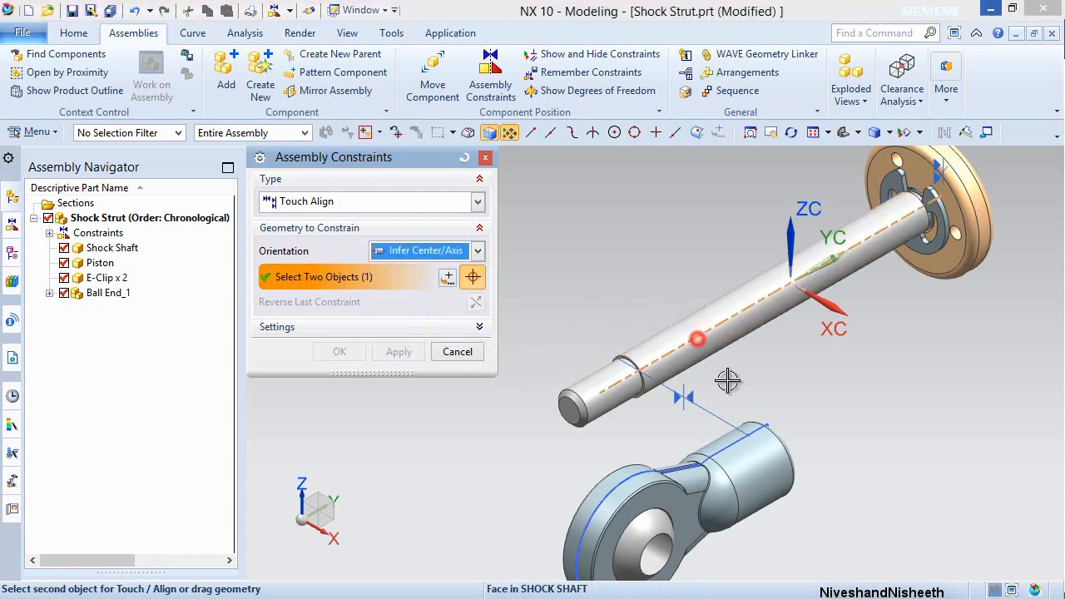
{"action": "left_click", "coordinate": [764, 466]}
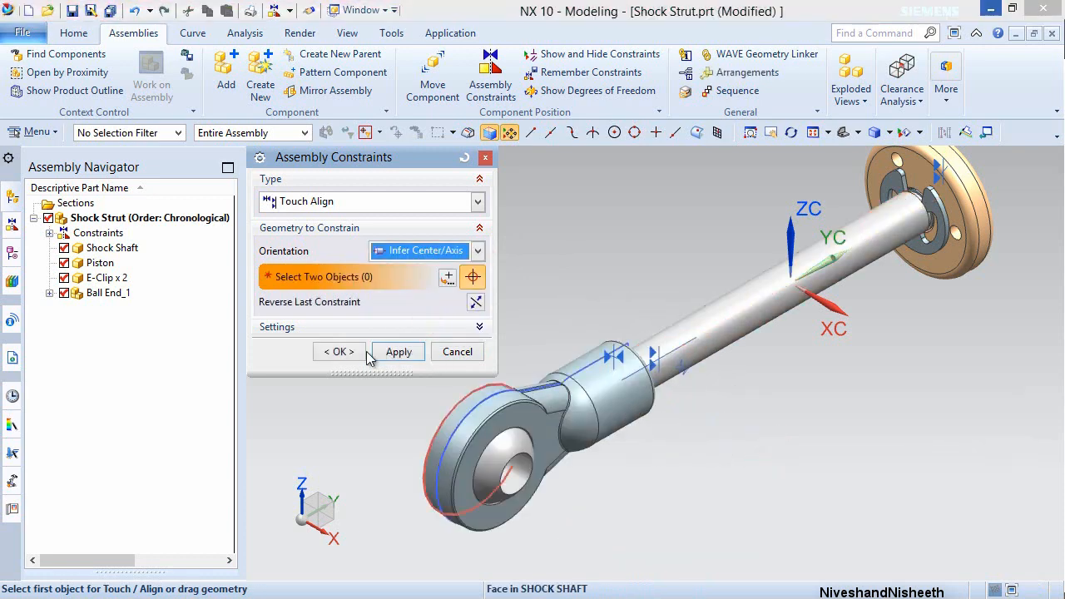
{"action": "left_click", "coordinate": [341, 351]}
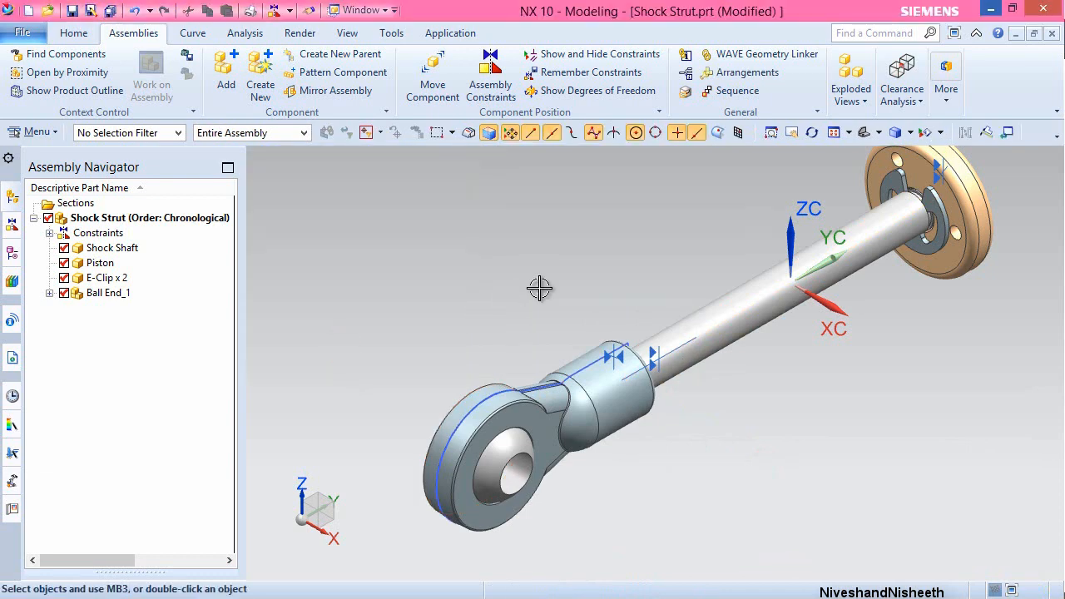
- Add one Spring Cup component from the Suspension folder using Move positioning, placing it beside the shock shaft in its default orientation
{"action": "left_click", "coordinate": [224, 79]}
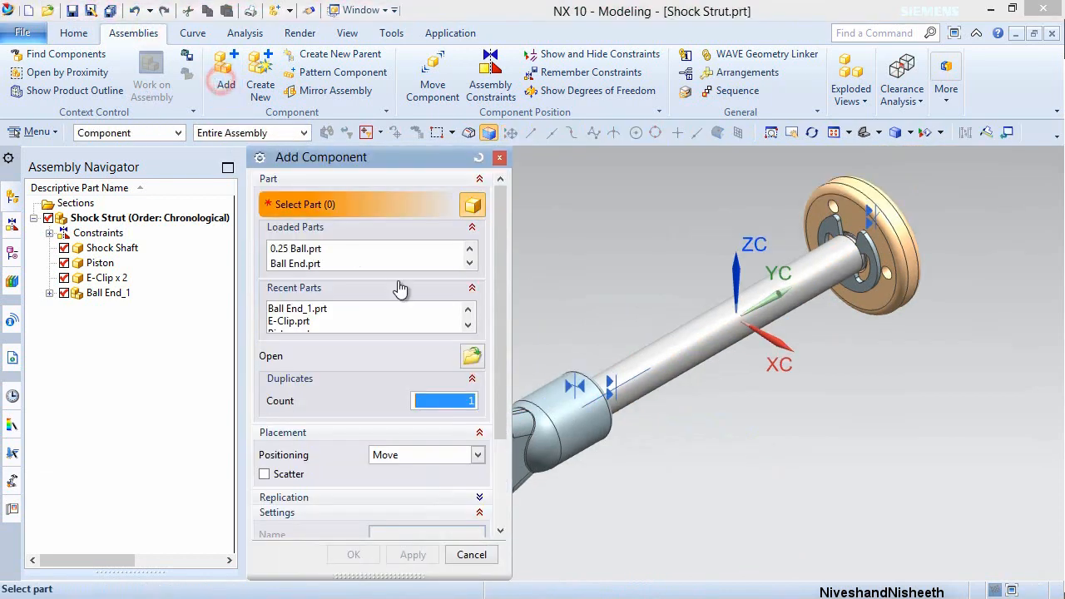
{"action": "left_click", "coordinate": [479, 362]}
{"action": "scroll", "coordinate": [169, 293], "scroll_direction": "down", "scroll_amount": 10}
{"action": "left_click", "coordinate": [187, 357]}
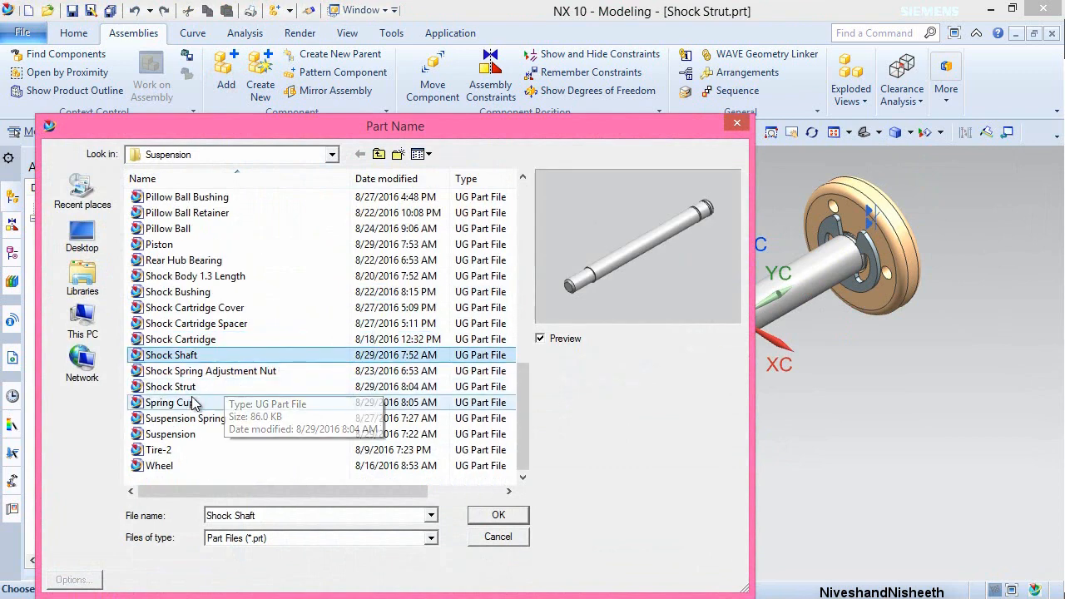
{"action": "left_click", "coordinate": [190, 403]}
{"action": "left_click", "coordinate": [499, 517]}
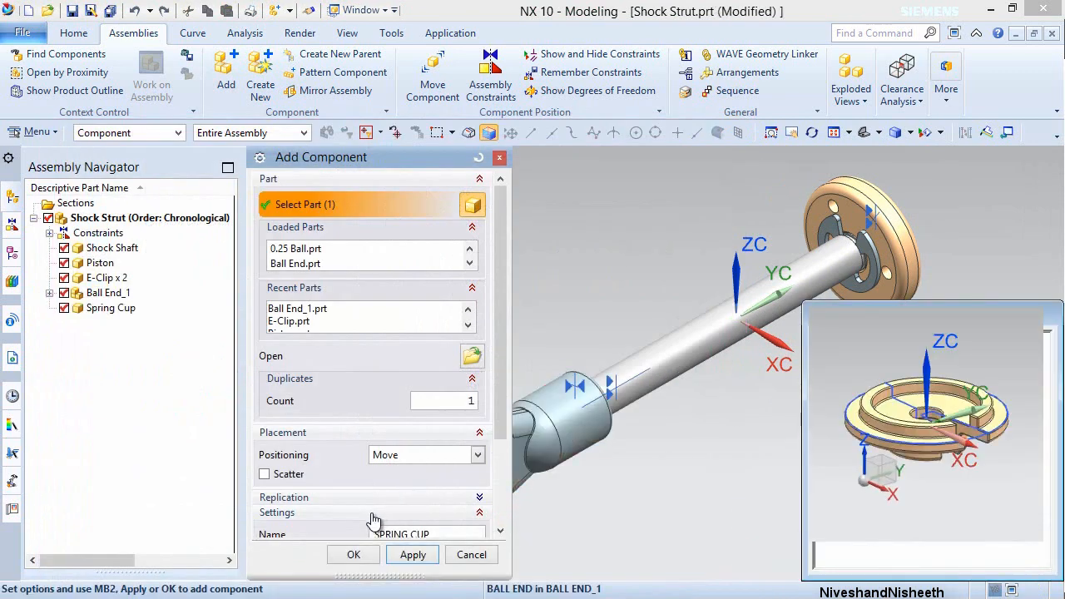
{"action": "scroll", "coordinate": [493, 499], "scroll_direction": "down", "scroll_amount": 3}
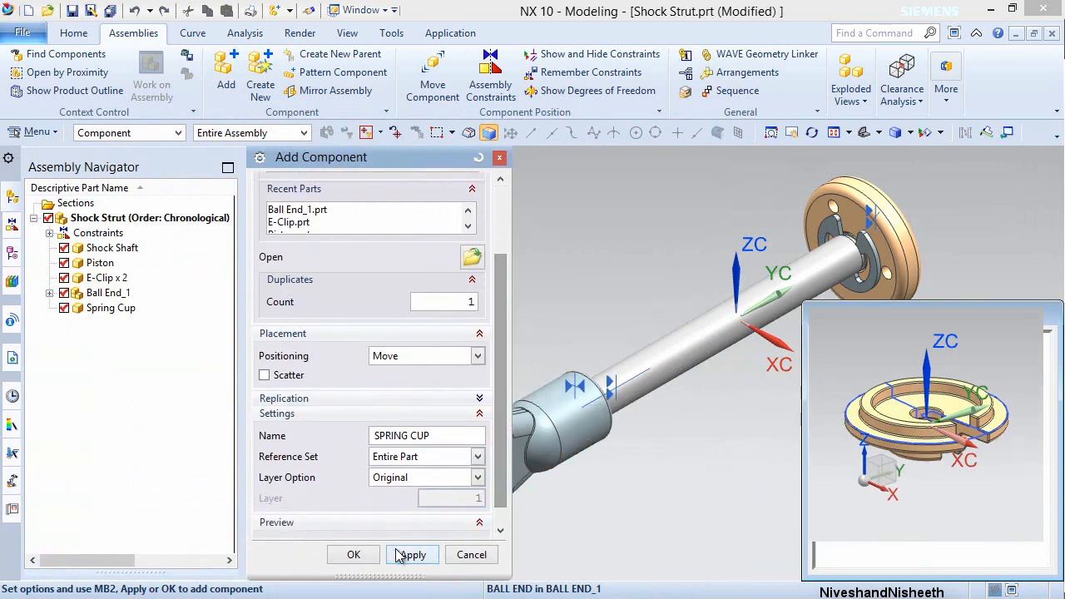
{"action": "left_click", "coordinate": [357, 554]}
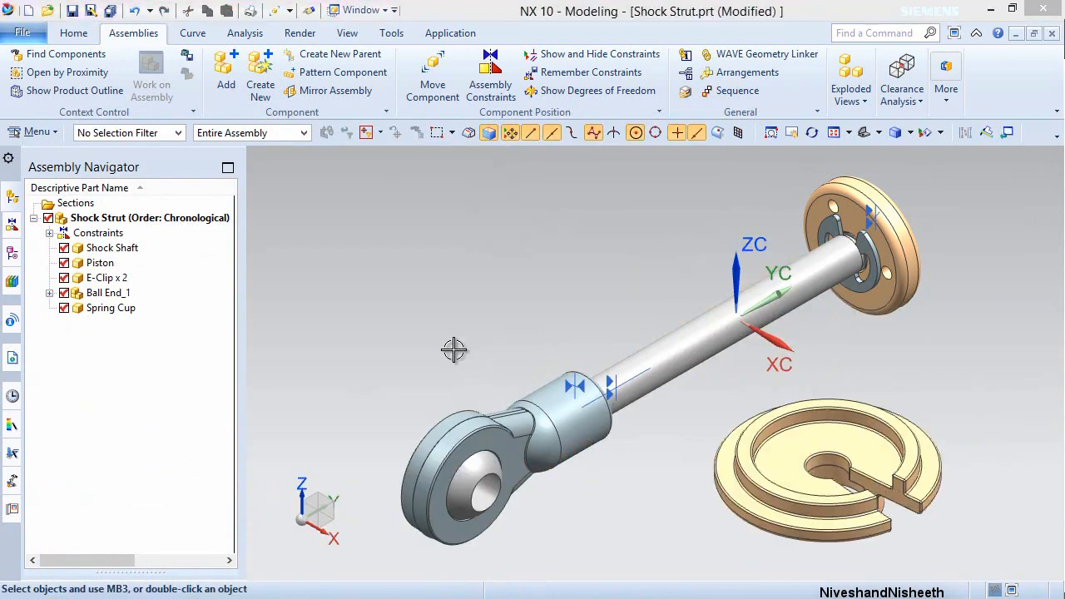
{"action": "left_click", "coordinate": [571, 271]}
- Constrain the Spring Cup's recessed annular inner face to touch the Ball End socket's flat end face using Touch orientation
{"action": "left_click", "coordinate": [489, 72]}
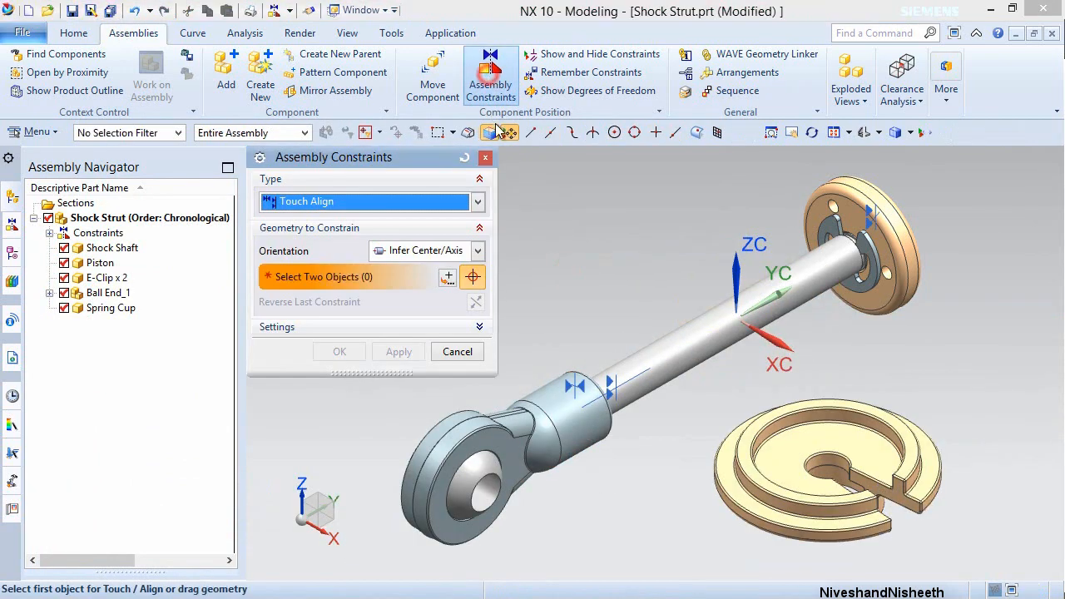
{"action": "left_click", "coordinate": [475, 249]}
{"action": "left_click", "coordinate": [415, 287]}
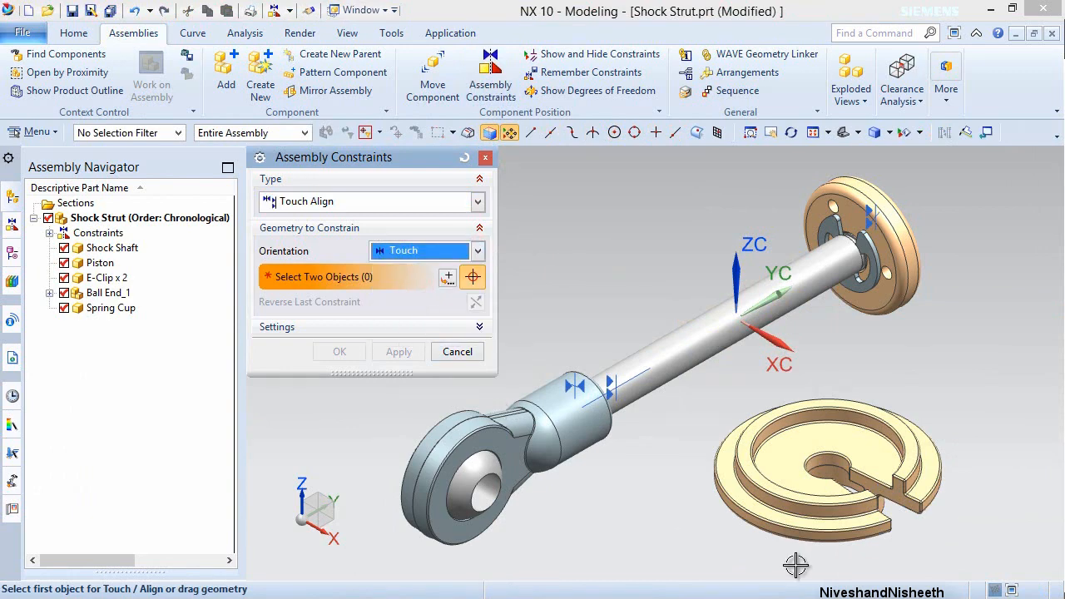
{"action": "middle_click_drag", "start_coordinate": [796, 566], "coordinate": [803, 401]}
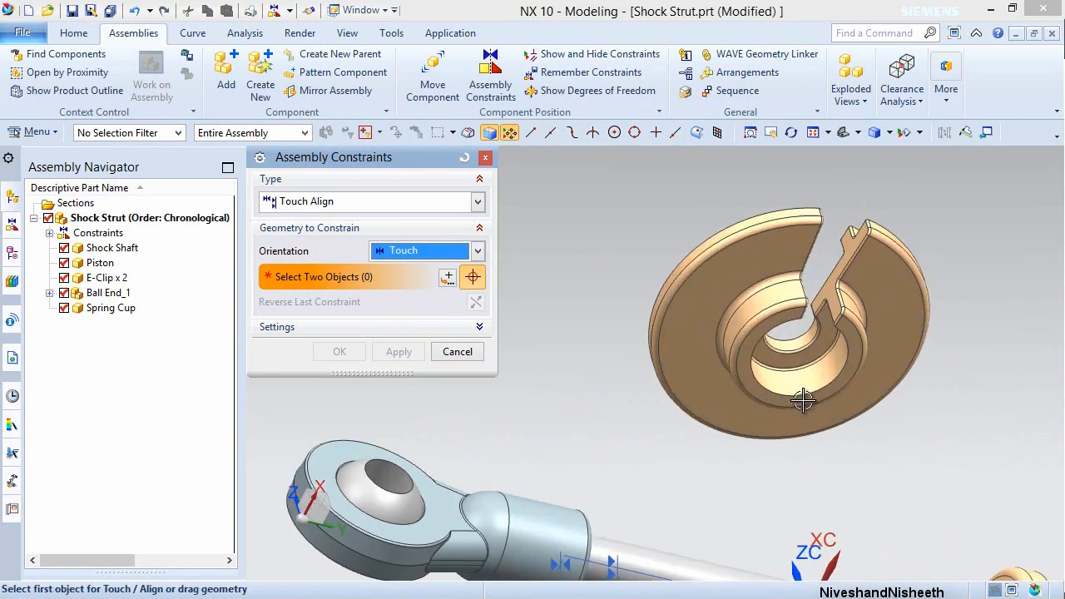
{"action": "scroll", "coordinate": [813, 350], "scroll_direction": "up", "scroll_amount": 4}
{"action": "left_click", "coordinate": [810, 305]}
{"action": "scroll", "coordinate": [782, 349], "scroll_direction": "down", "scroll_amount": 5}
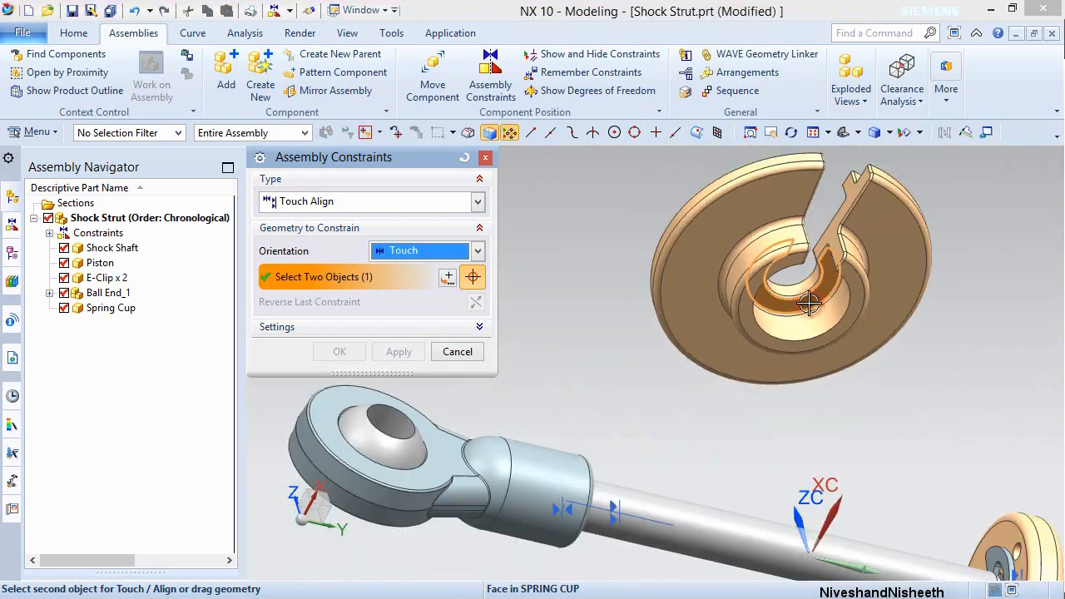
{"action": "middle_click_drag", "start_coordinate": [744, 400], "coordinate": [801, 324]}
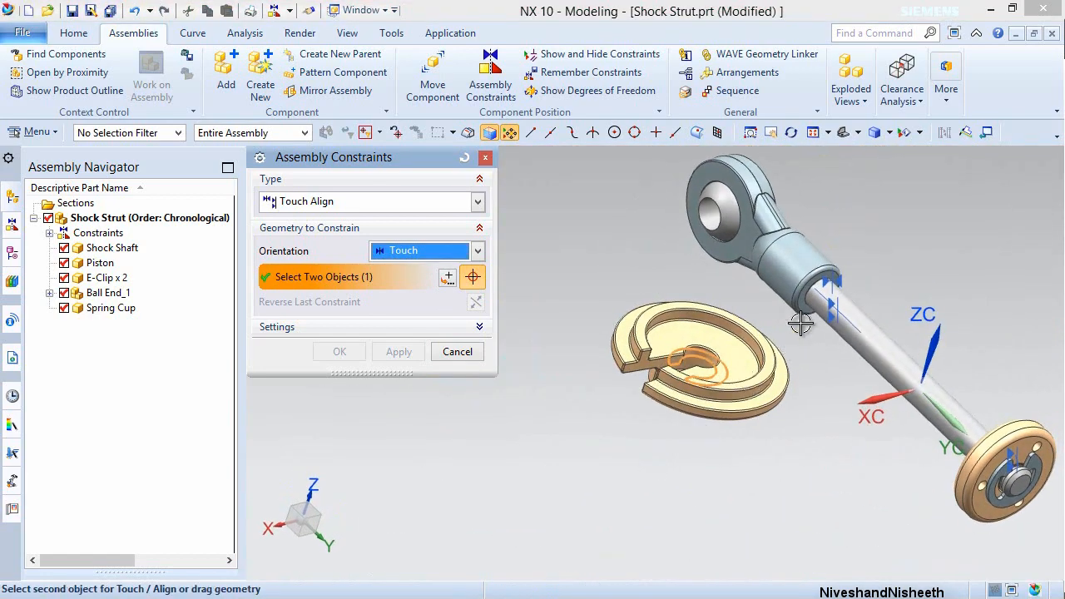
{"action": "scroll", "coordinate": [832, 308], "scroll_direction": "up", "scroll_amount": 5}
{"action": "left_click", "coordinate": [721, 303]}
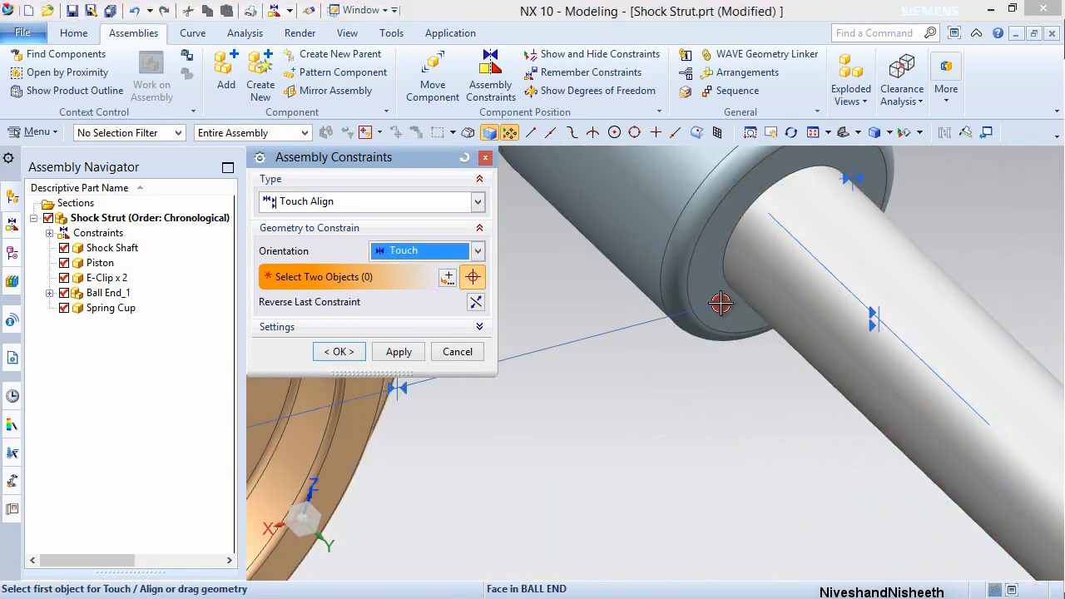
{"action": "left_click", "coordinate": [399, 352]}
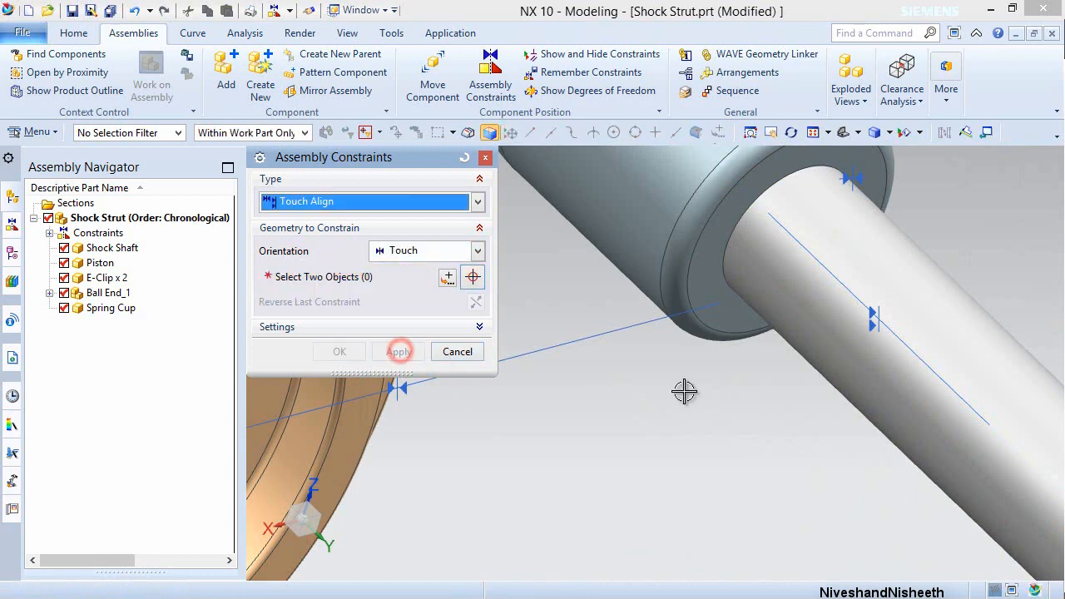
- Constrain the Spring Cup's central bore face to touch the Shock Shaft's cylindrical face, restore the isometric view, and save the assembly
{"action": "left_click", "coordinate": [832, 333]}
{"action": "scroll", "coordinate": [837, 345], "scroll_direction": "down", "scroll_amount": 2}
{"action": "scroll", "coordinate": [833, 348], "scroll_direction": "down", "scroll_amount": 4}
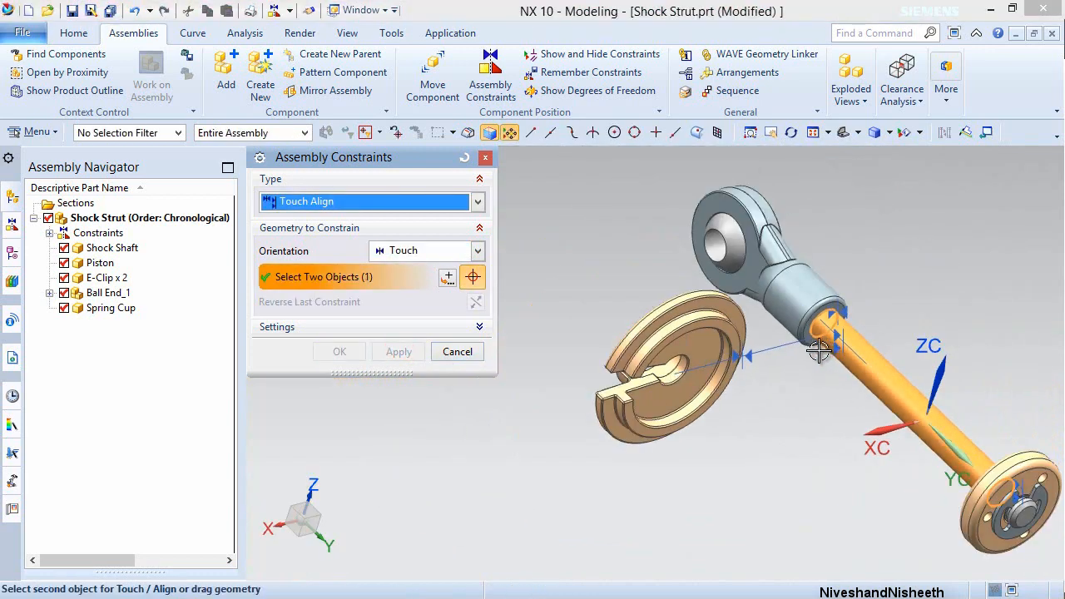
{"action": "scroll", "coordinate": [632, 416], "scroll_direction": "up", "scroll_amount": 5}
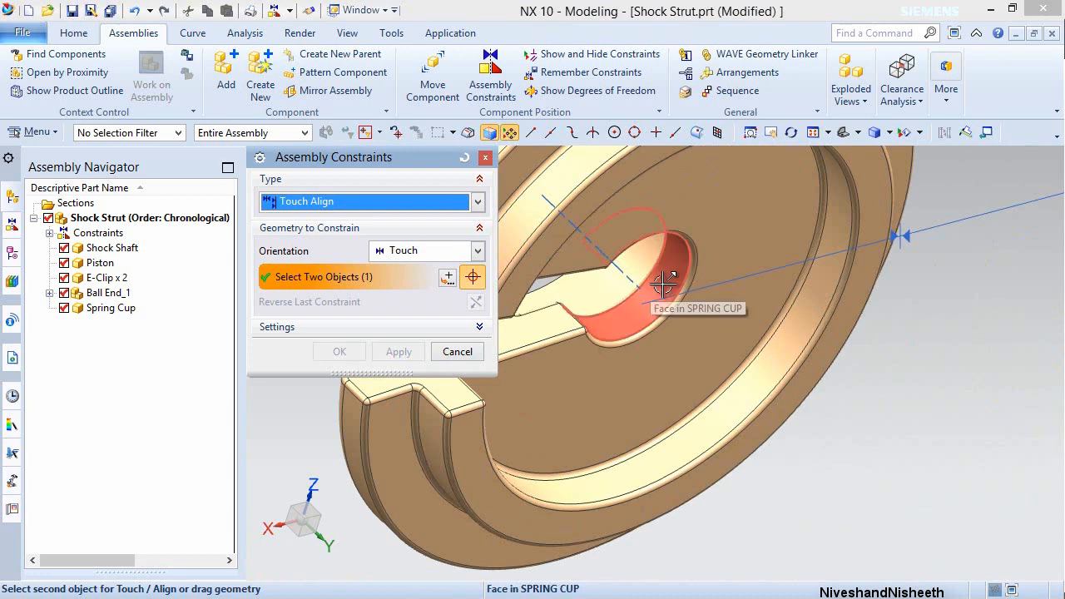
{"action": "left_click", "coordinate": [663, 285]}
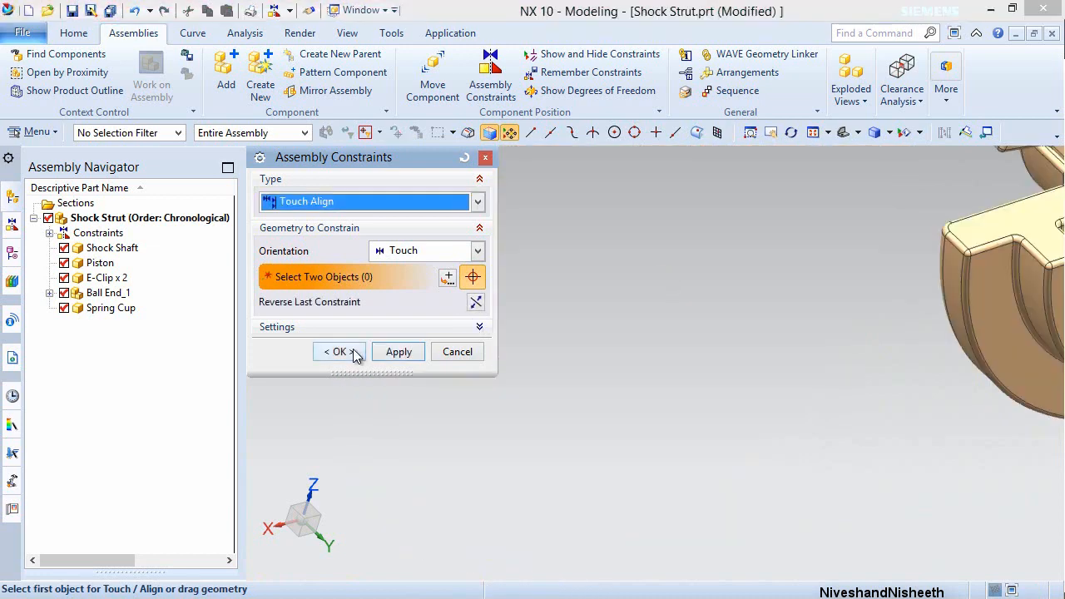
{"action": "left_click", "coordinate": [352, 350]}
{"action": "key", "text": "End"}
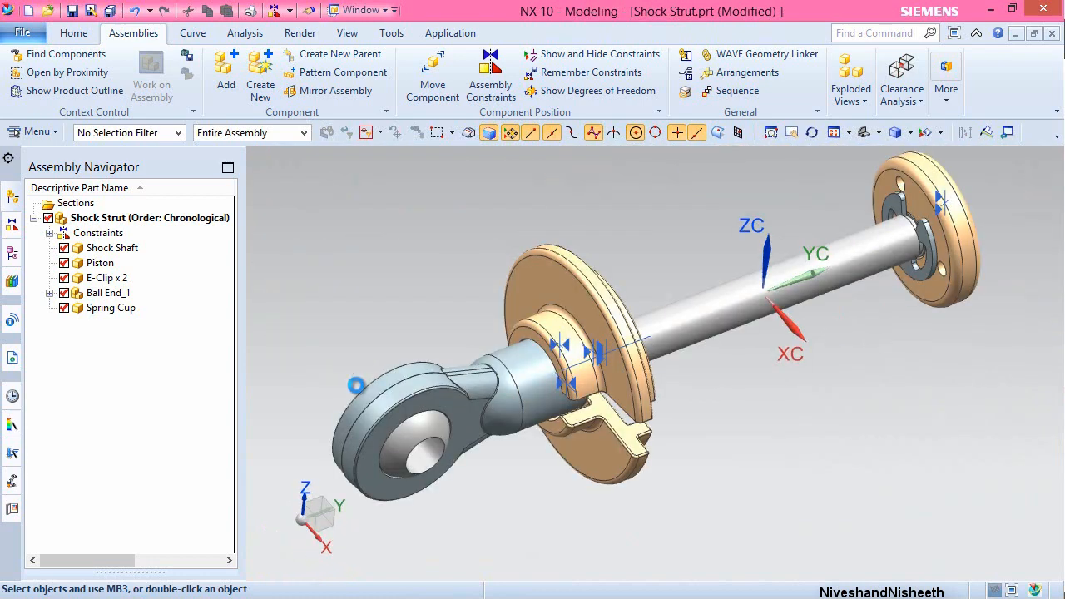
{"action": "left_click", "coordinate": [72, 12]}
- Rotate the Spring Cup about the shaft axis by about -85° with Dynamic motion so its slot faces upward
{"action": "left_click", "coordinate": [433, 74]}
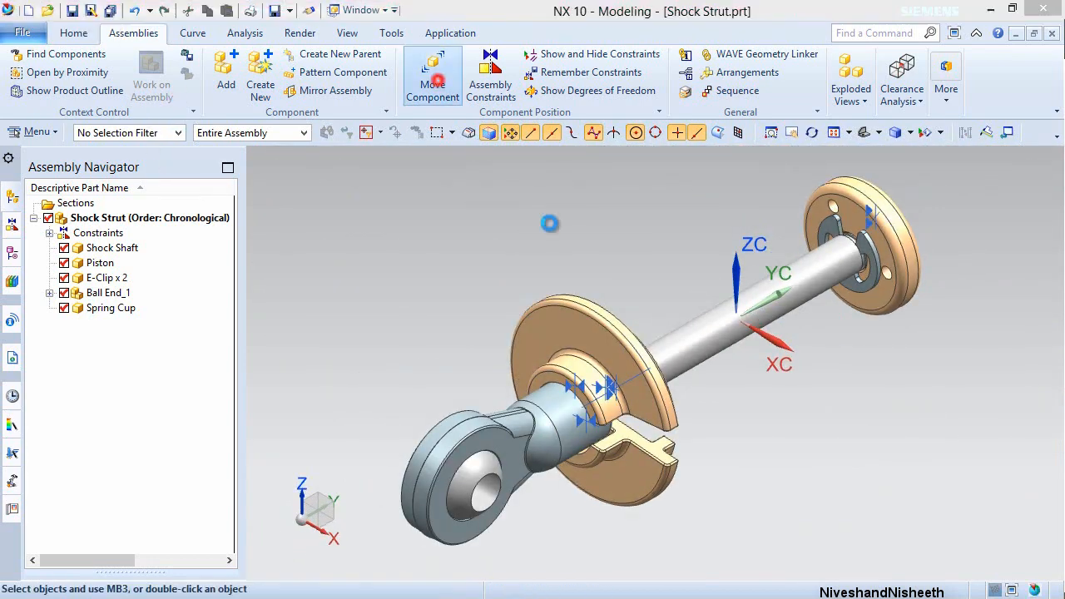
{"action": "left_click", "coordinate": [618, 353]}
{"action": "middle_click", "coordinate": [669, 250]}
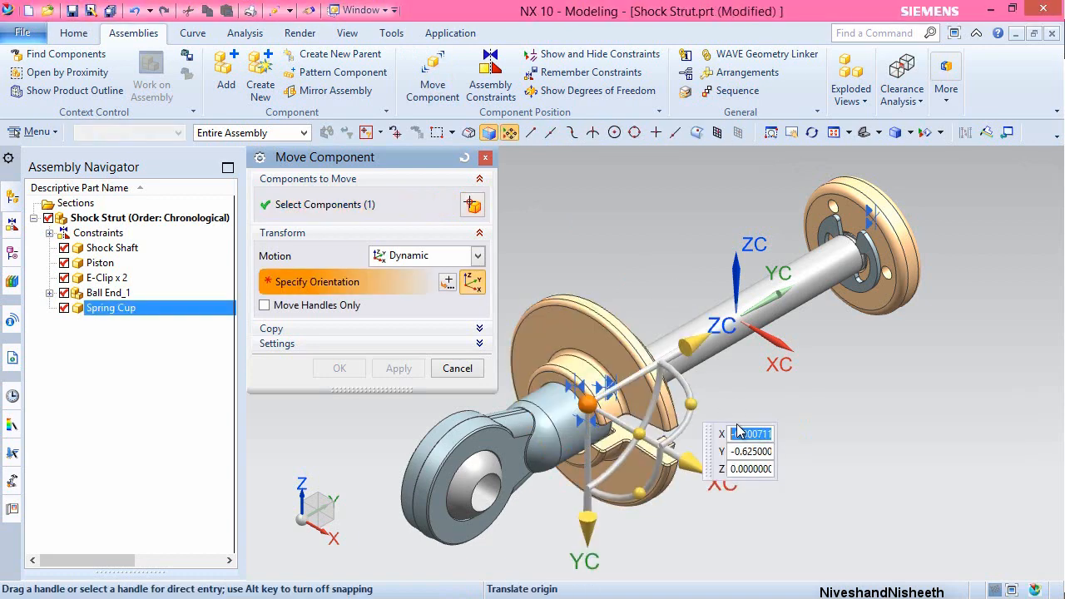
{"action": "left_click_drag", "start_coordinate": [640, 492], "coordinate": [625, 387]}
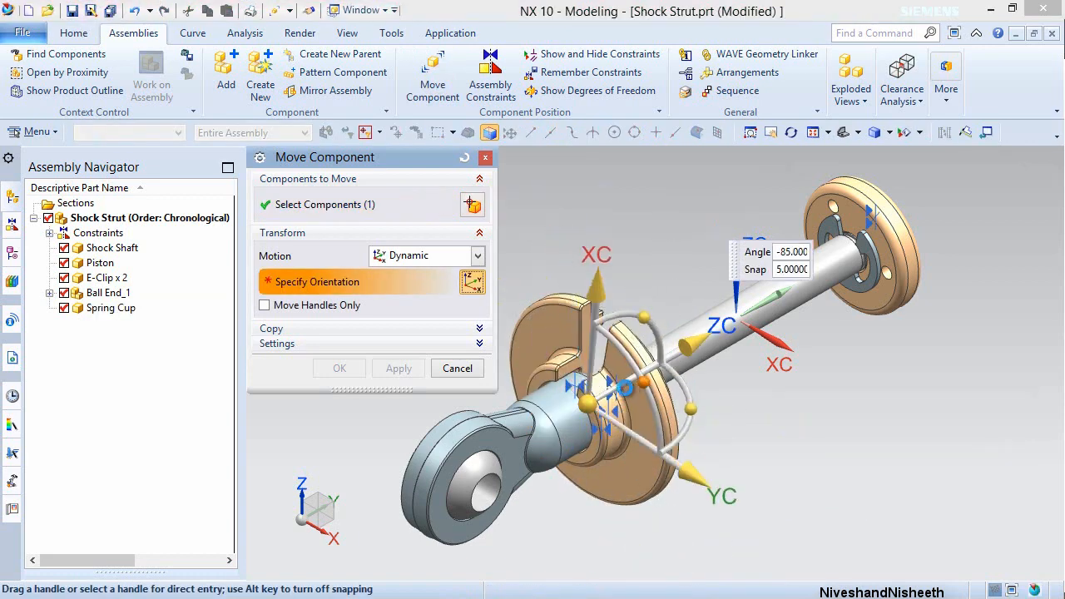
{"action": "left_click", "coordinate": [339, 369]}
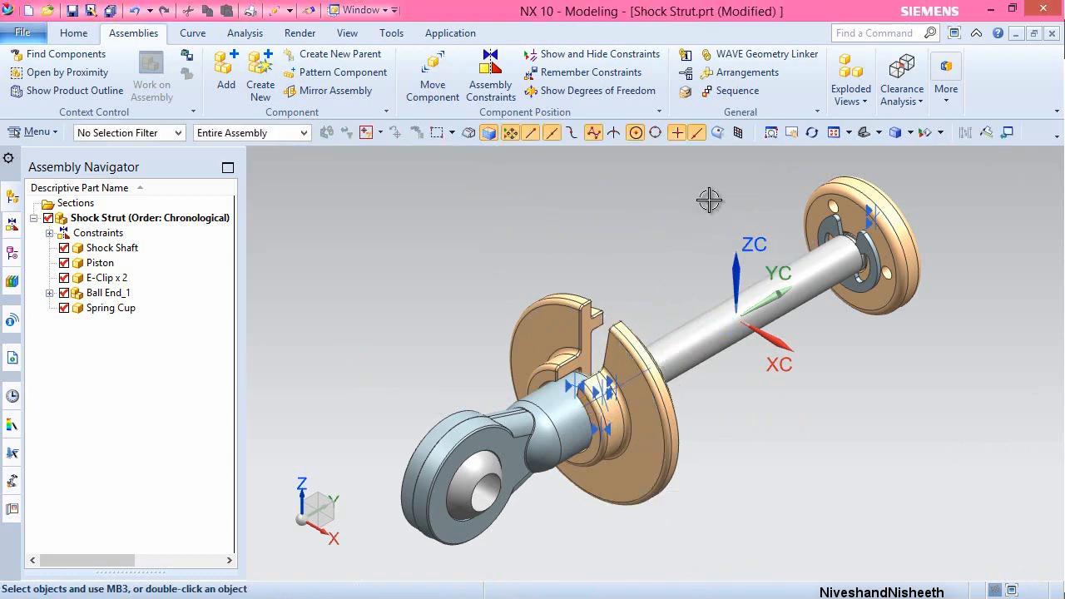
- Hide all assembly constraint symbols and save the Shock Strut assembly
{"action": "left_click", "coordinate": [347, 34]}
{"action": "left_click", "coordinate": [264, 83]}
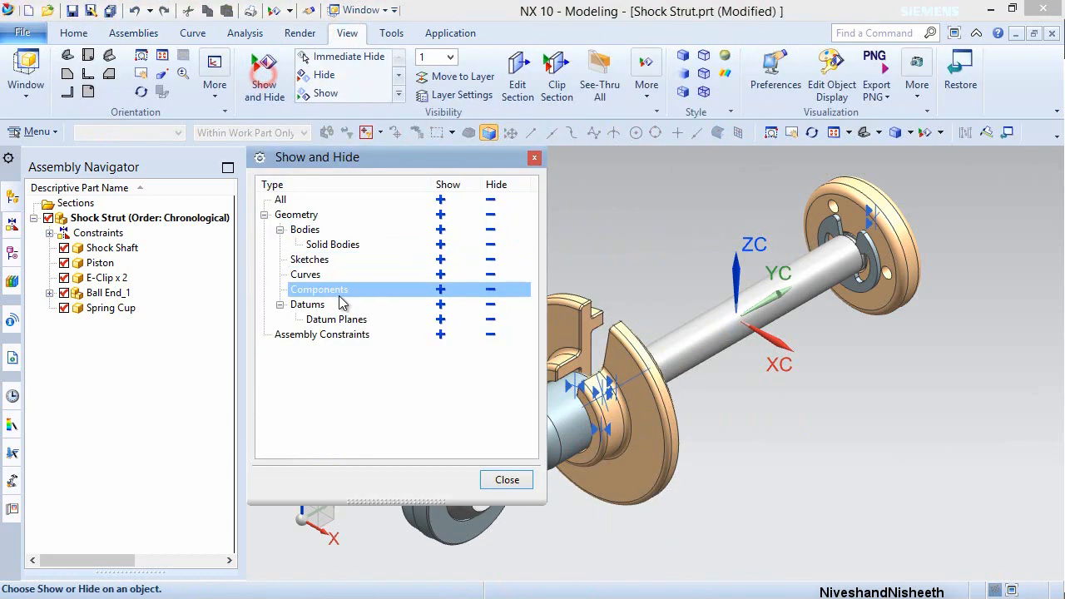
{"action": "left_click", "coordinate": [490, 336]}
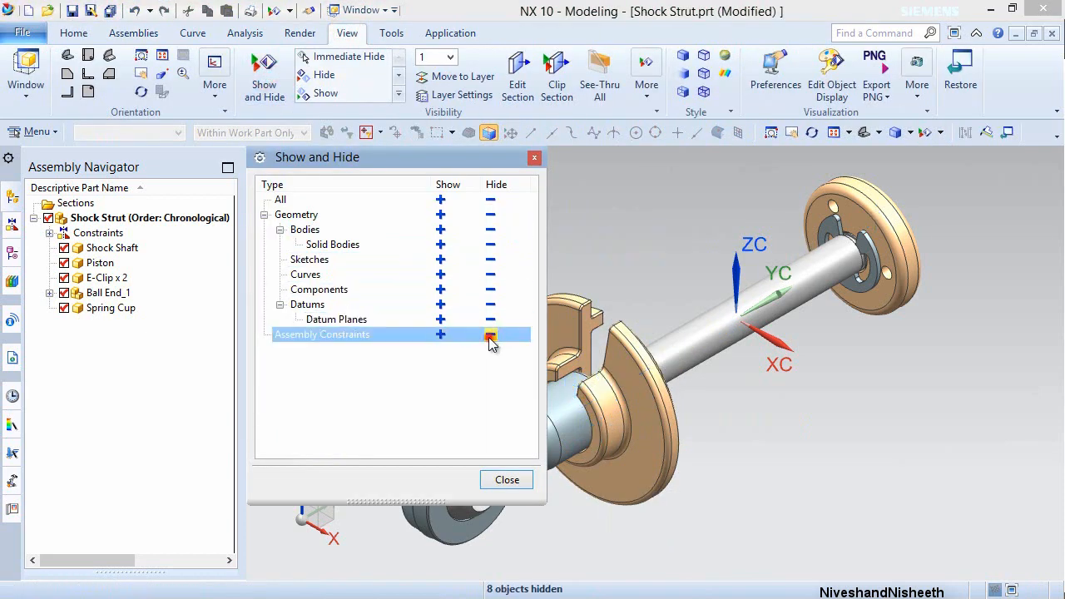
{"action": "left_click", "coordinate": [505, 479]}
{"action": "key", "text": "ctrl+s"}
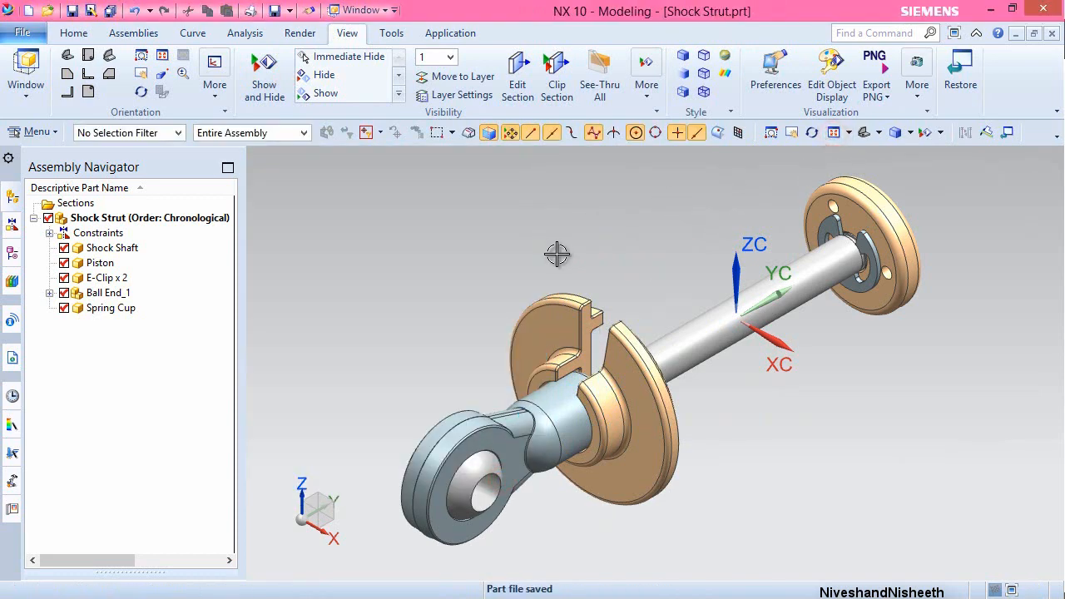
- Create a new Assembly file in inches named Shock Cartridge_1.prt
{"action": "left_click", "coordinate": [409, 230]}
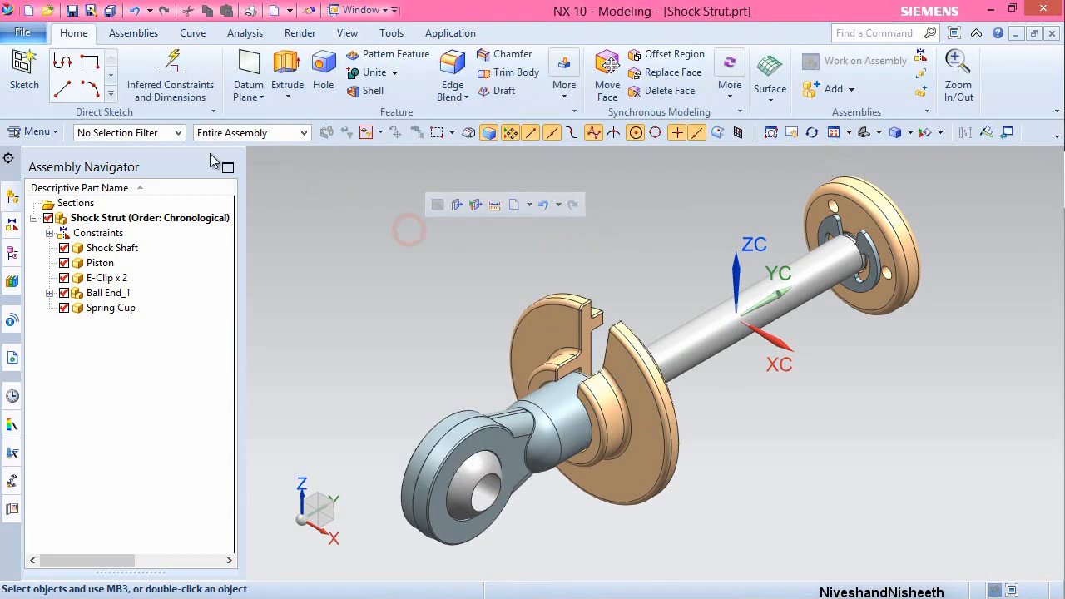
{"action": "left_click", "coordinate": [28, 11]}
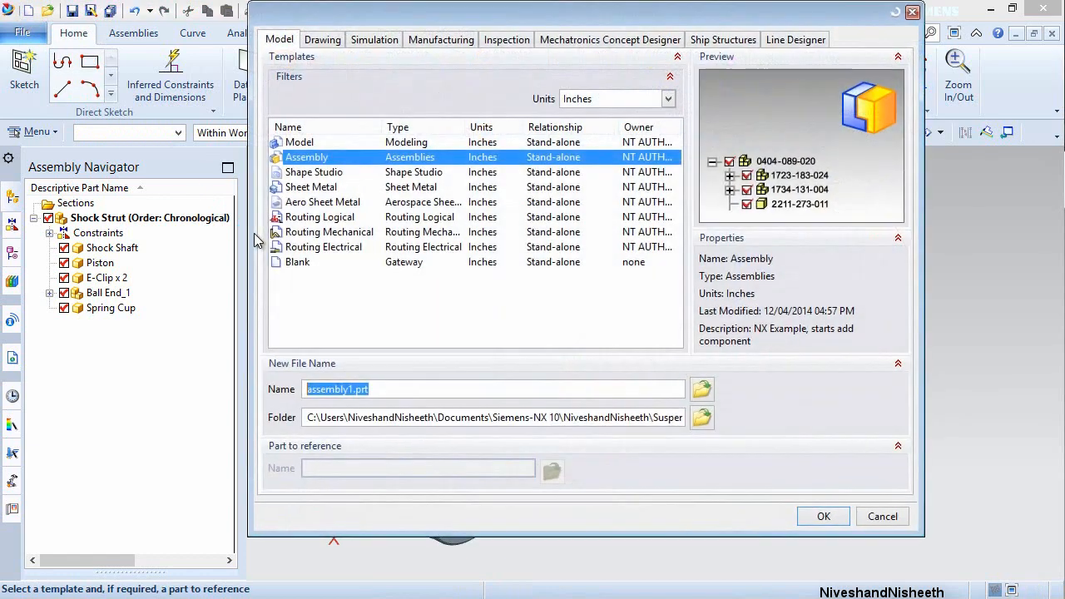
{"action": "left_click", "coordinate": [308, 391]}
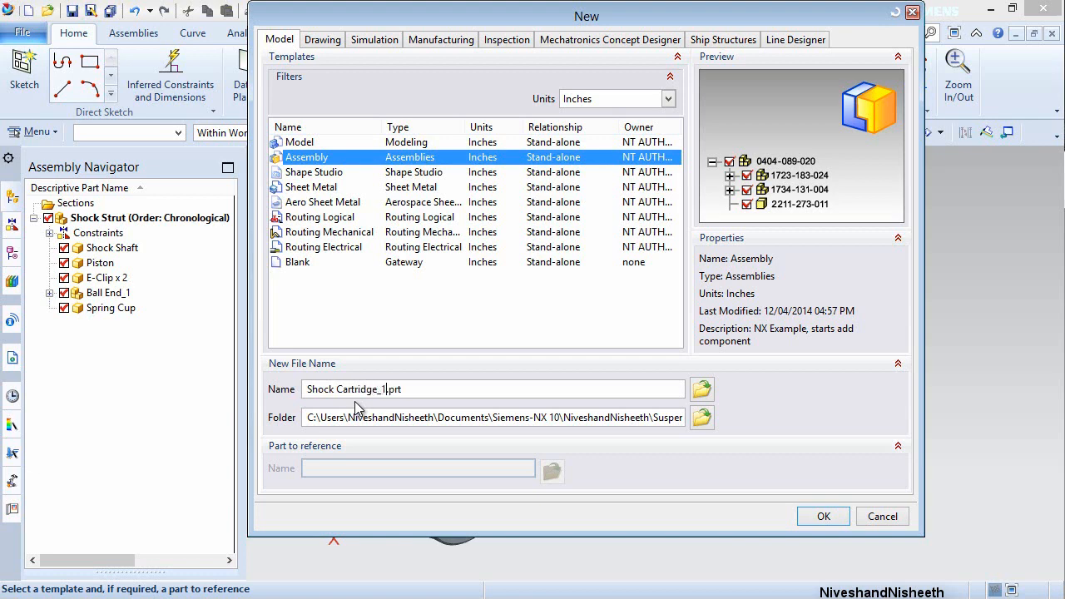
{"action": "left_click", "coordinate": [811, 517]}
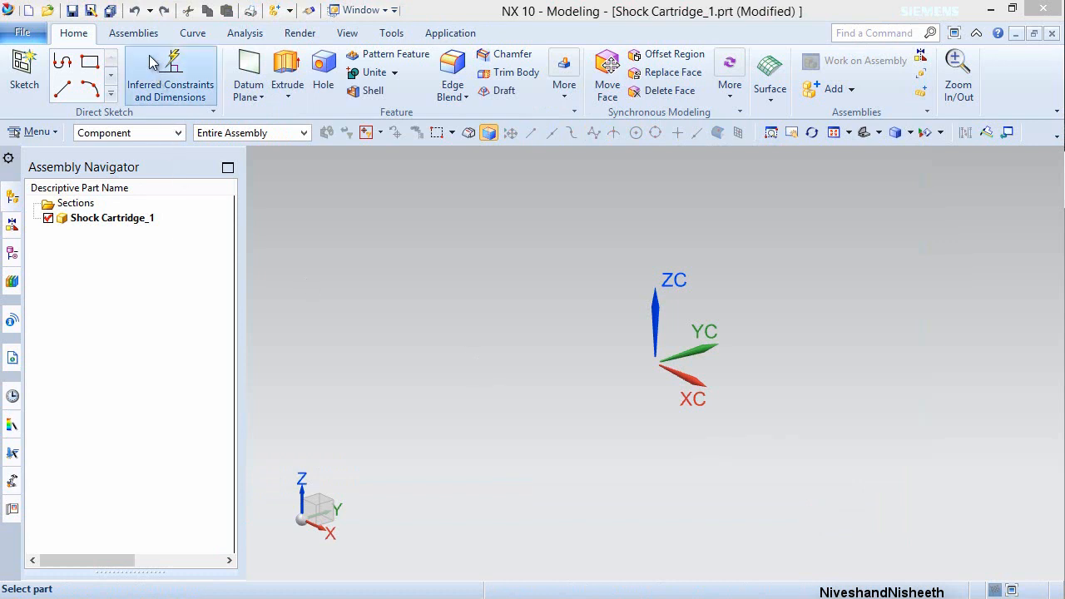
- Choose the Shock Cartridge part from the Suspension folder as the component to add to the new assembly
{"action": "left_click", "coordinate": [137, 34]}
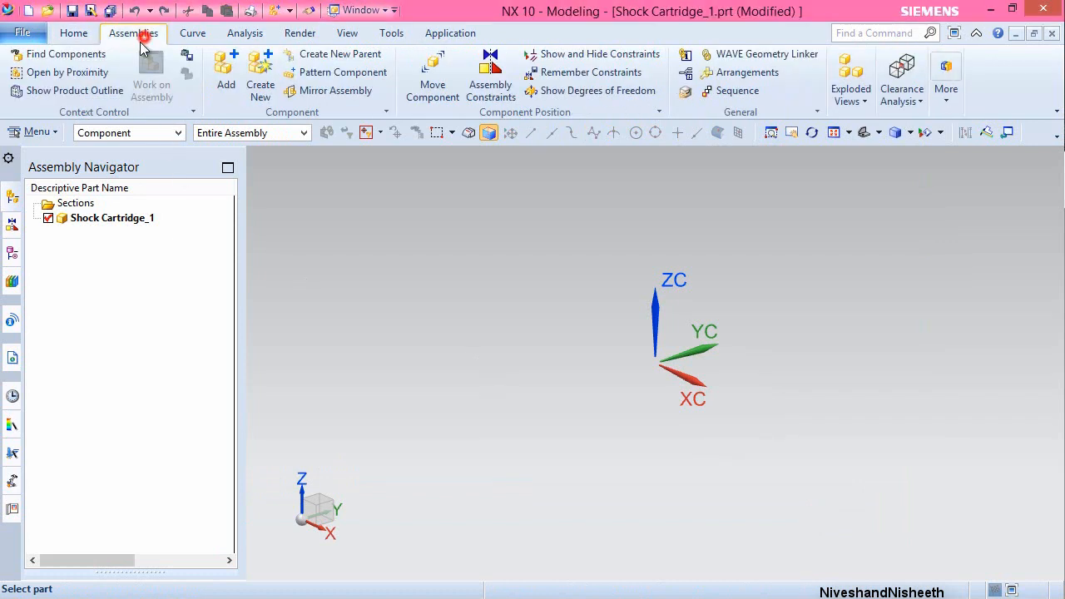
{"action": "left_click", "coordinate": [226, 85]}
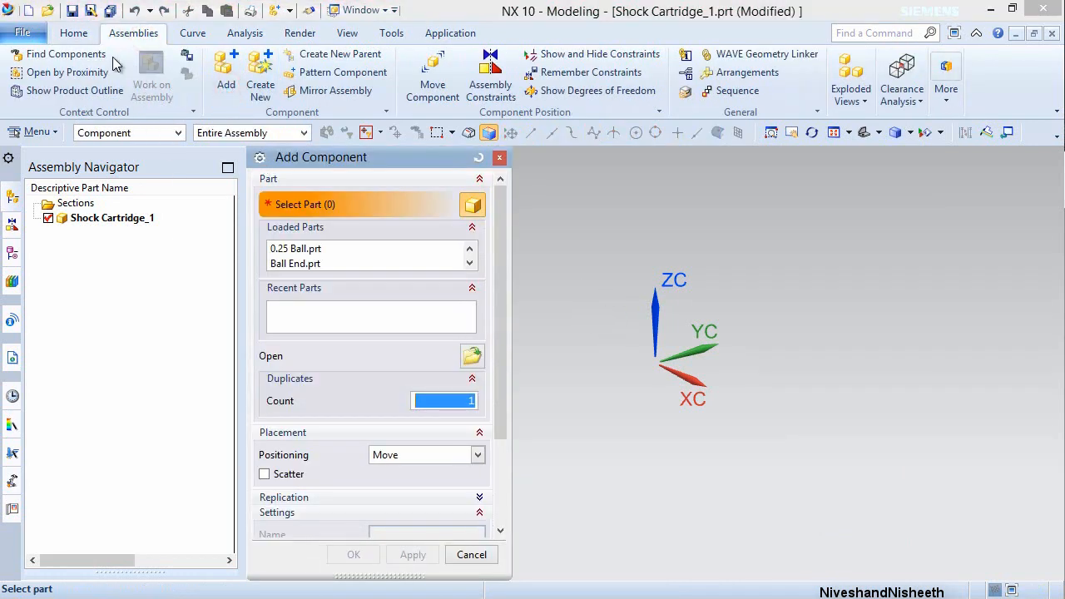
{"action": "left_click", "coordinate": [73, 34]}
{"action": "left_click", "coordinate": [472, 356]}
{"action": "scroll", "coordinate": [522, 383], "scroll_direction": "down", "scroll_amount": 7}
{"action": "left_click", "coordinate": [181, 403]}
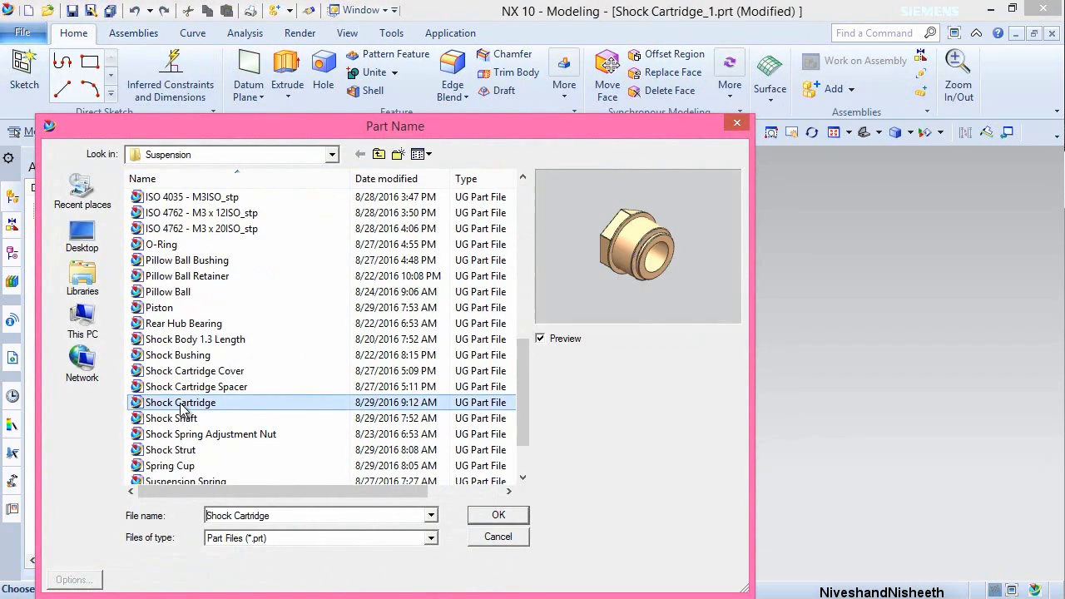
{"action": "left_click", "coordinate": [489, 516]}
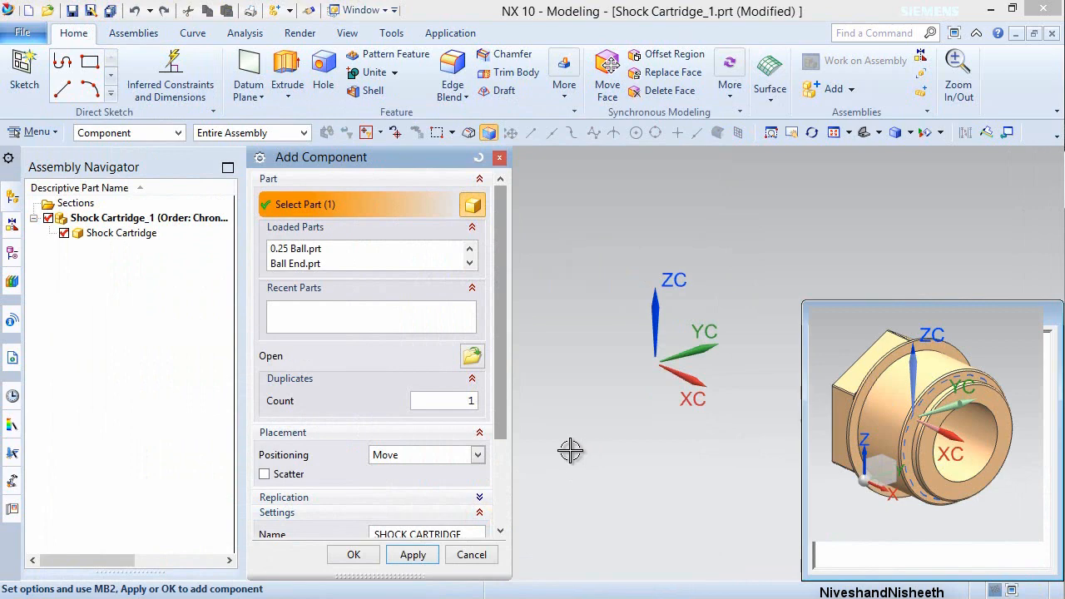
- Place the Shock Cartridge with Absolute Origin positioning and the Entire Part reference set
{"action": "left_click", "coordinate": [479, 456]}
{"action": "left_click", "coordinate": [424, 471]}
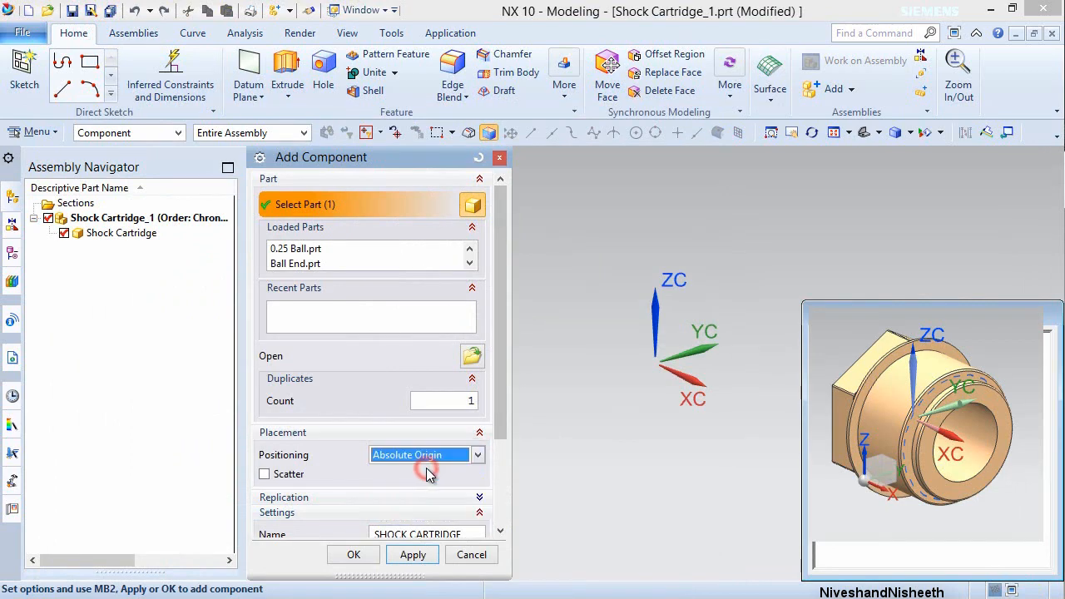
{"action": "left_click_drag", "start_coordinate": [495, 426], "coordinate": [491, 497]}
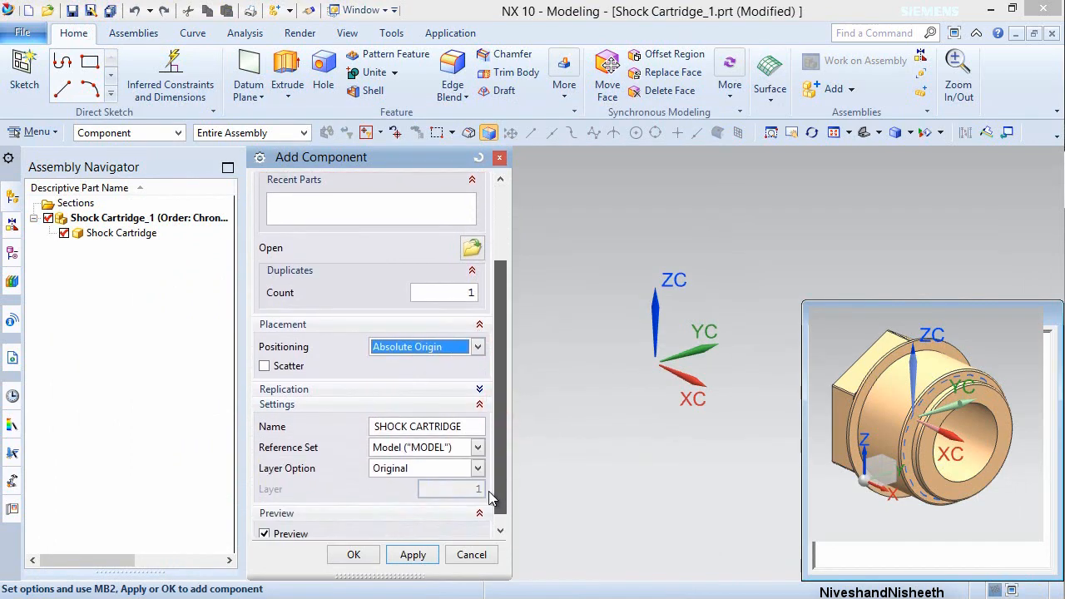
{"action": "left_click", "coordinate": [478, 447]}
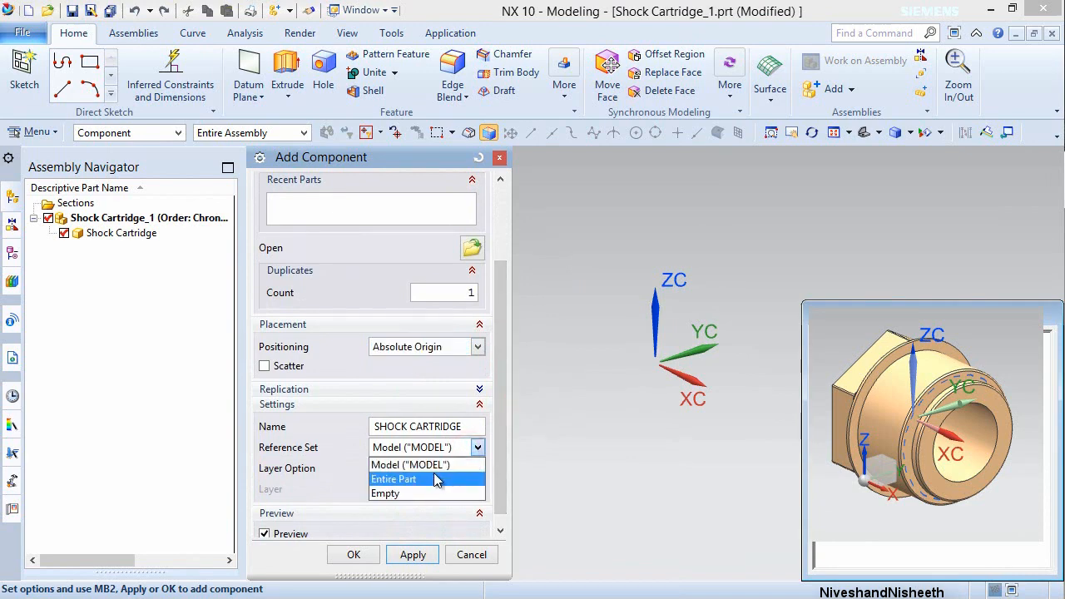
{"action": "left_click", "coordinate": [433, 472]}
{"action": "left_click", "coordinate": [353, 555]}
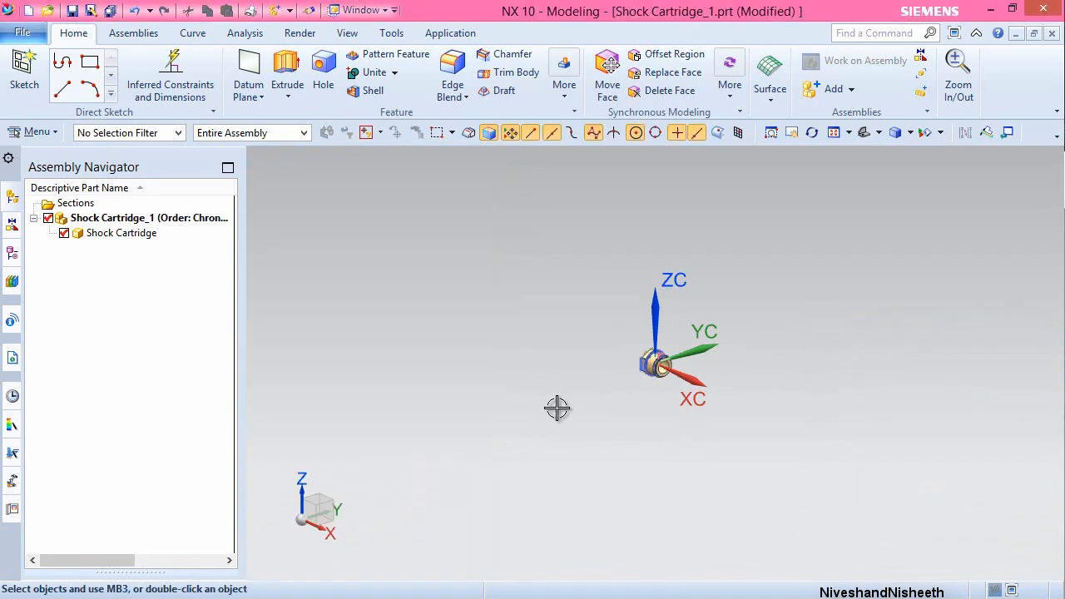
- Hide all sketches and datum planes in the Shock Cartridge_1 assembly and save it
{"action": "left_click", "coordinate": [877, 133]}
{"action": "left_click", "coordinate": [905, 156]}
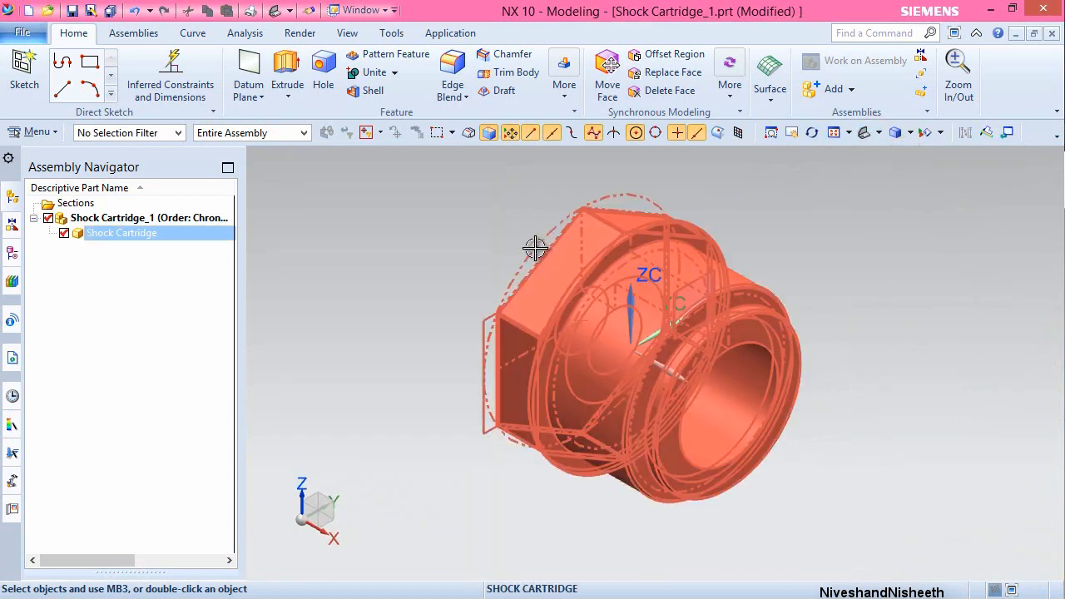
{"action": "left_click", "coordinate": [347, 33]}
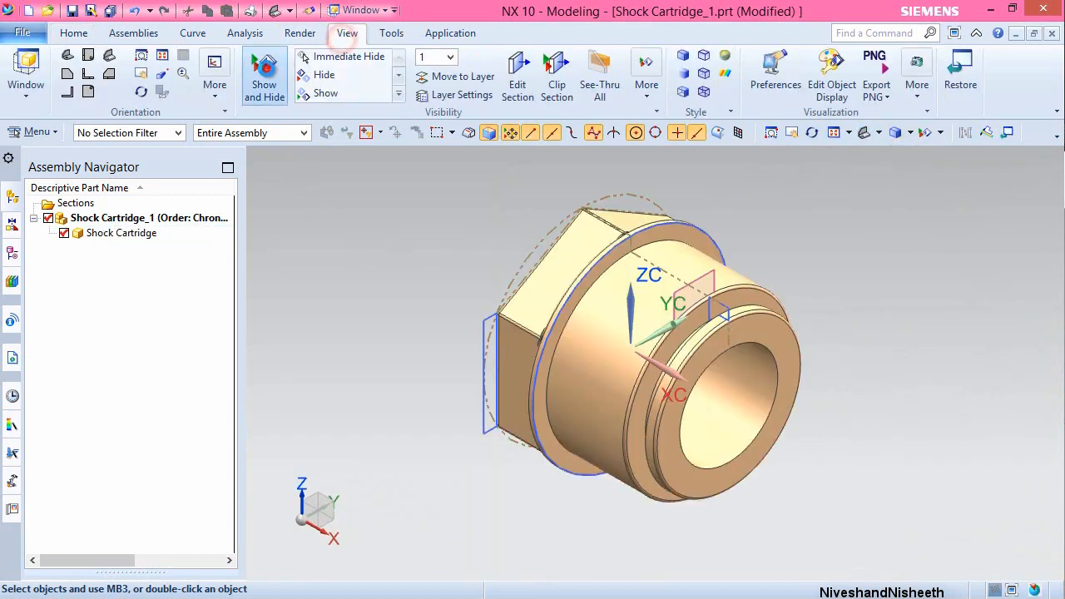
{"action": "left_click", "coordinate": [264, 79]}
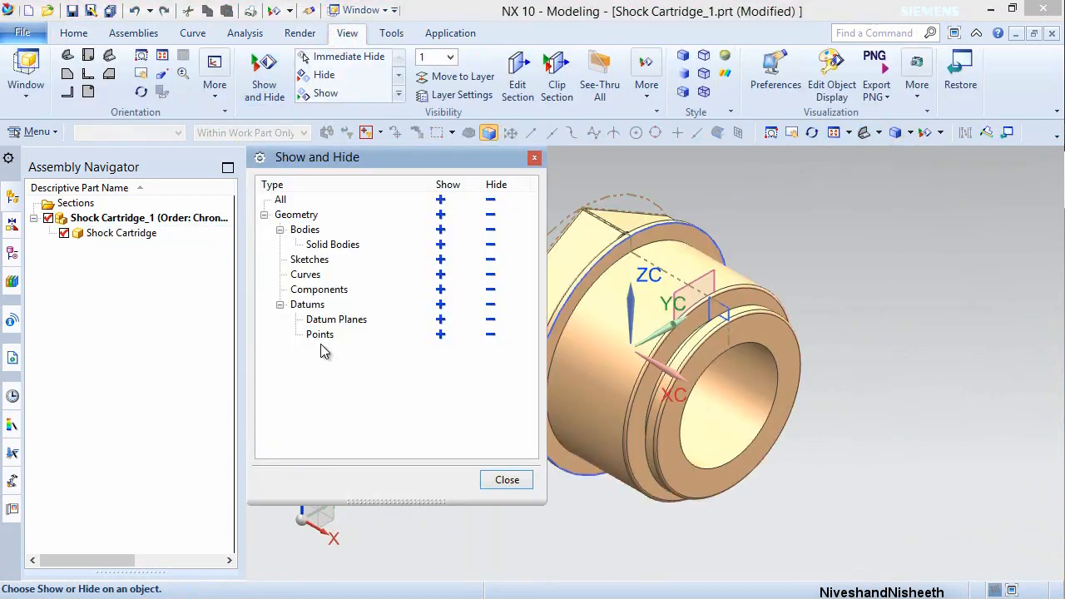
{"action": "left_click", "coordinate": [489, 260]}
{"action": "left_click", "coordinate": [491, 321]}
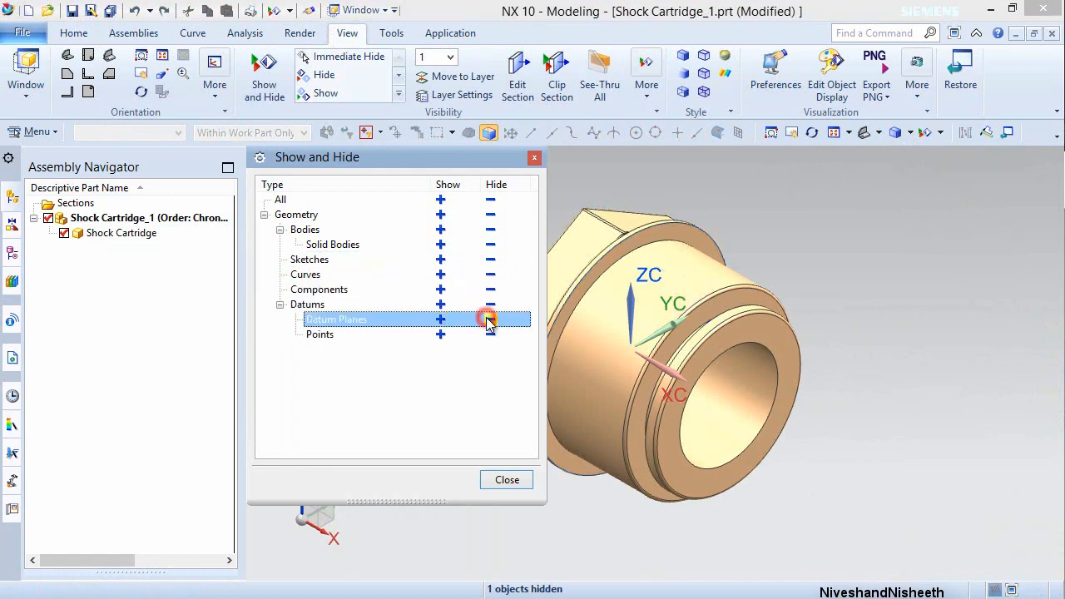
{"action": "left_click", "coordinate": [507, 479]}
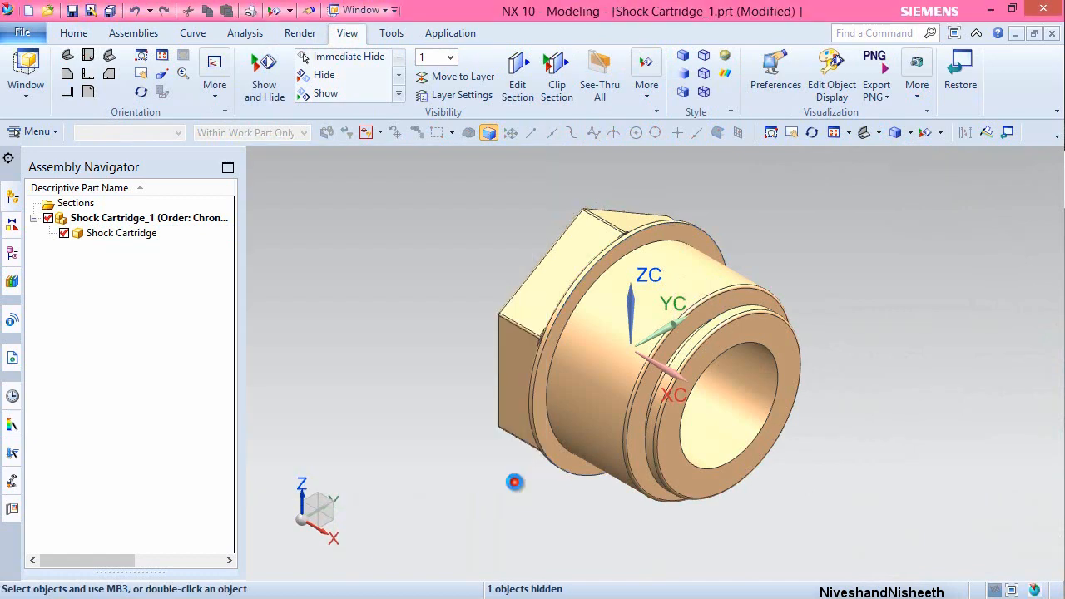
{"action": "left_click", "coordinate": [73, 32]}
{"action": "left_click", "coordinate": [72, 11]}
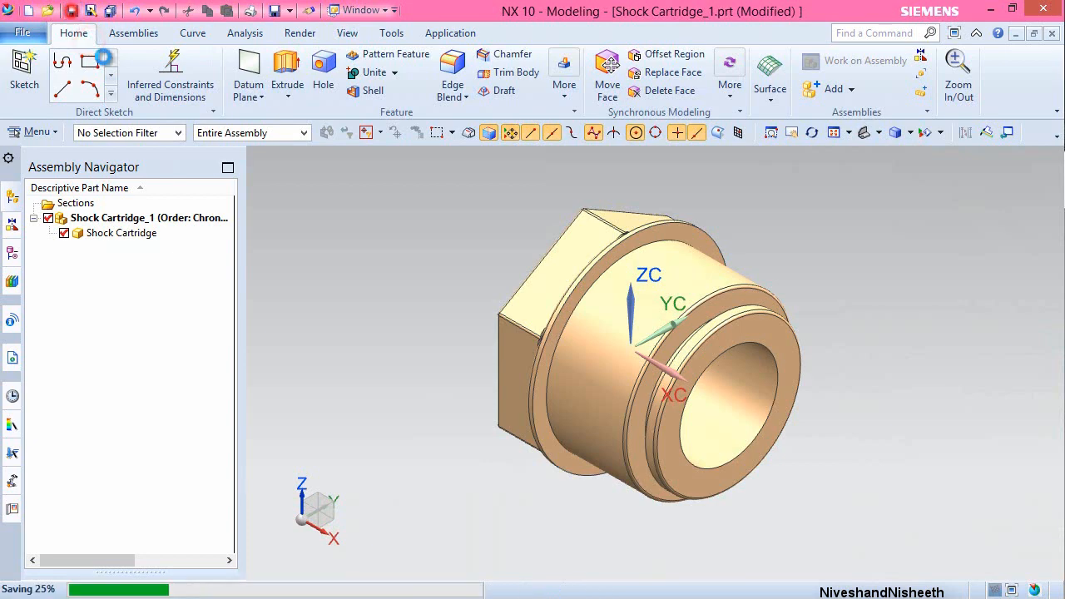
- Apply a Fix assembly constraint to the Shock Cartridge and save the assembly
{"action": "left_click", "coordinate": [137, 33]}
{"action": "left_click", "coordinate": [491, 83]}
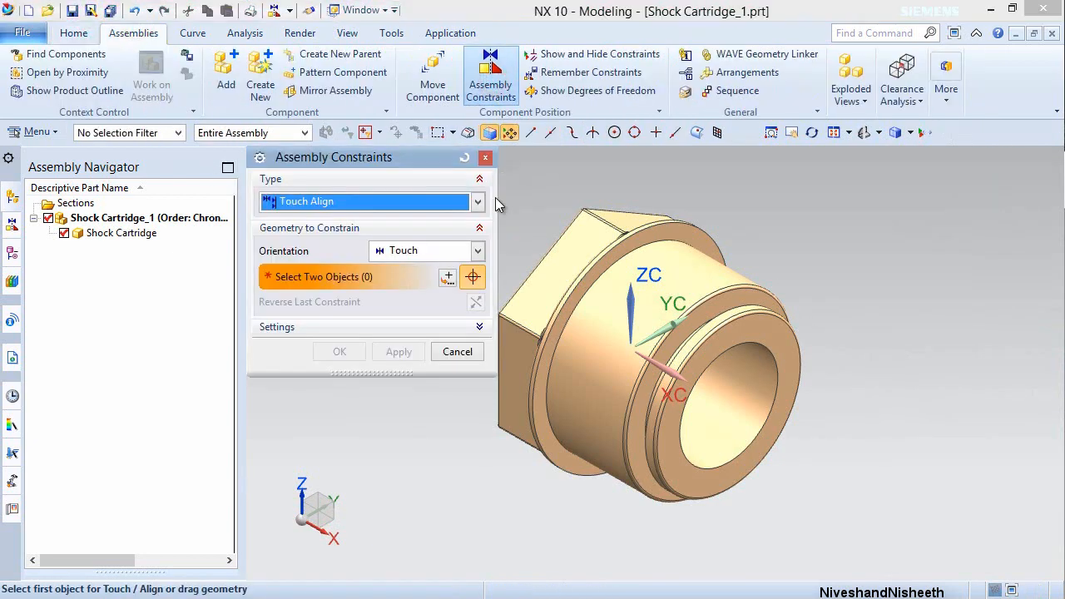
{"action": "left_click", "coordinate": [476, 201]}
{"action": "left_click", "coordinate": [308, 273]}
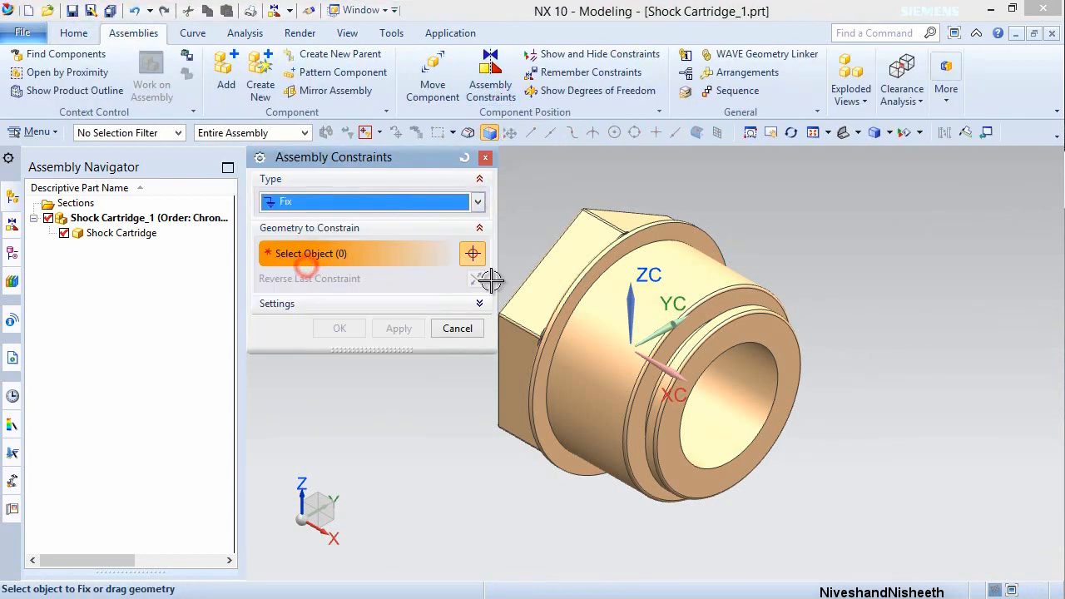
{"action": "left_click", "coordinate": [571, 288]}
{"action": "middle_click", "coordinate": [537, 228]}
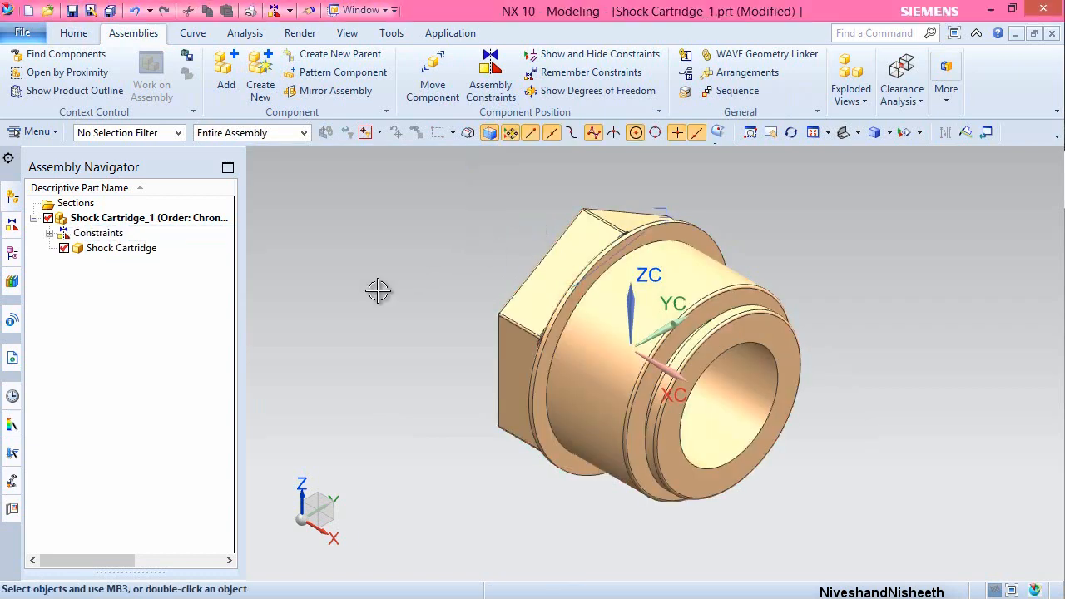
{"action": "left_click", "coordinate": [73, 33]}
{"action": "left_click", "coordinate": [72, 12]}
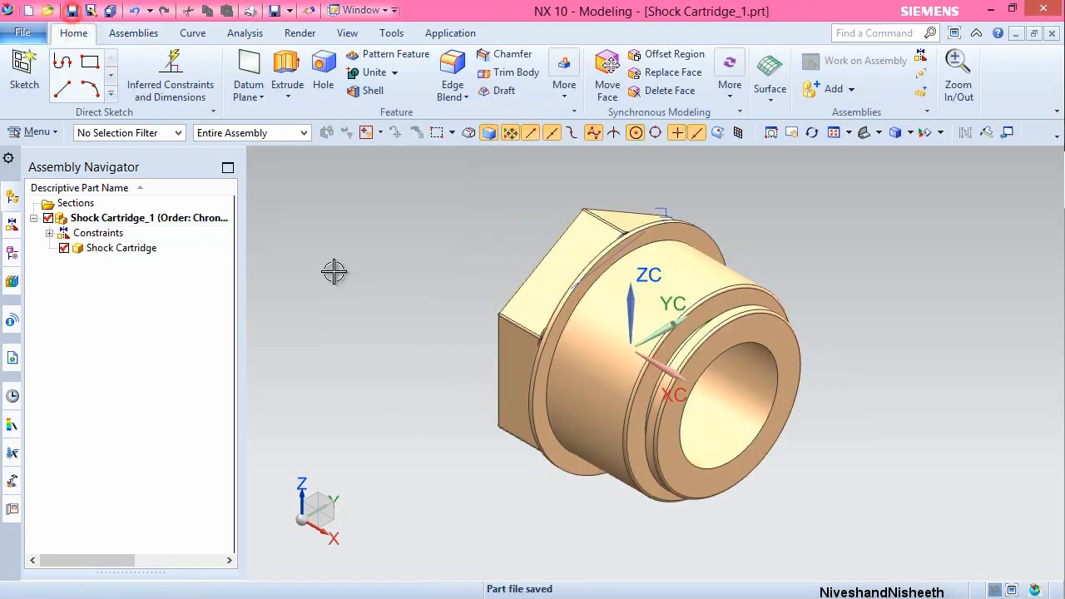
{"action": "left_click", "coordinate": [392, 221]}
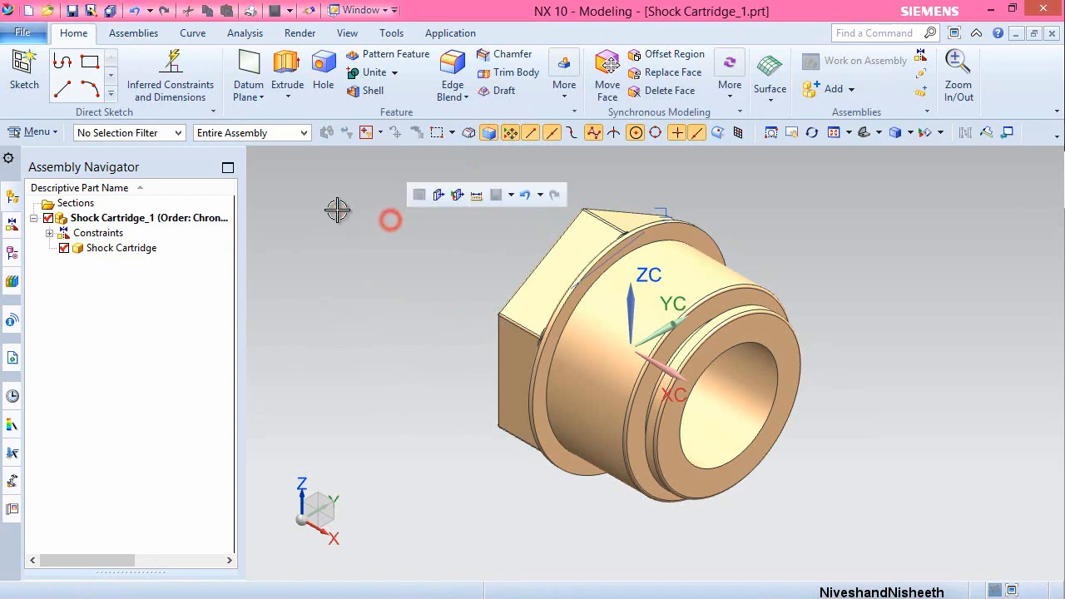
- Choose the O-Ring part from the Suspension folder as the next component to add to the assembly
{"action": "left_click", "coordinate": [141, 35]}
{"action": "left_click", "coordinate": [226, 75]}
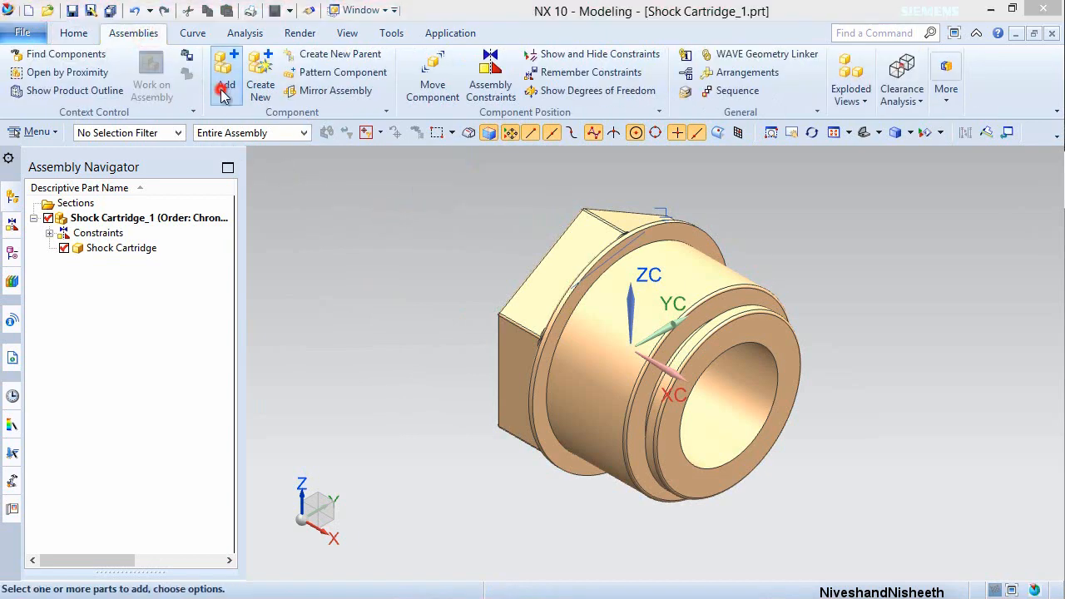
{"action": "left_click", "coordinate": [472, 356]}
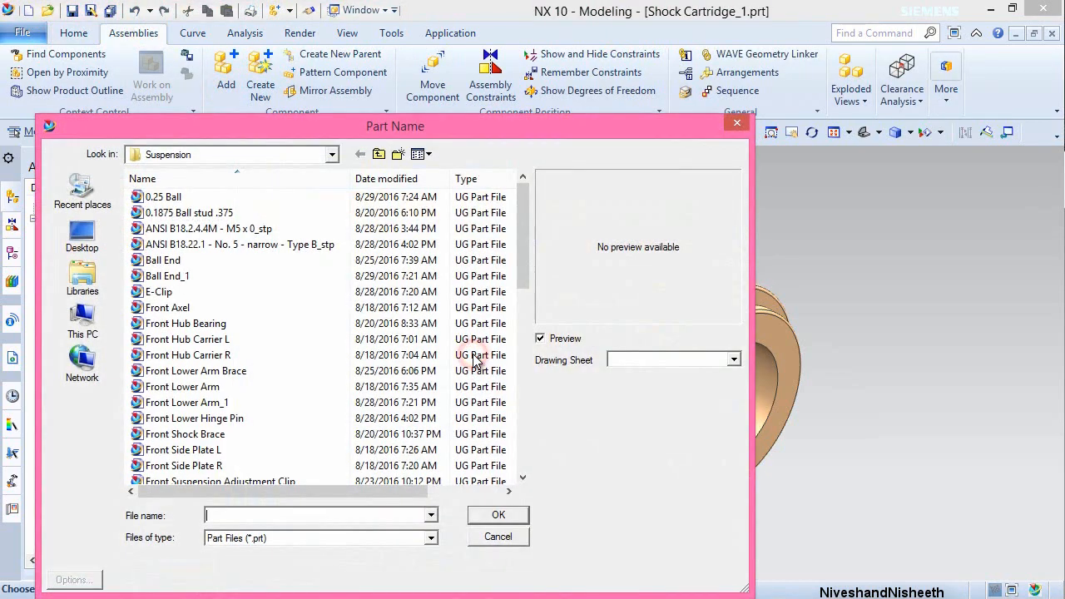
{"action": "left_click_drag", "start_coordinate": [519, 275], "coordinate": [525, 368]}
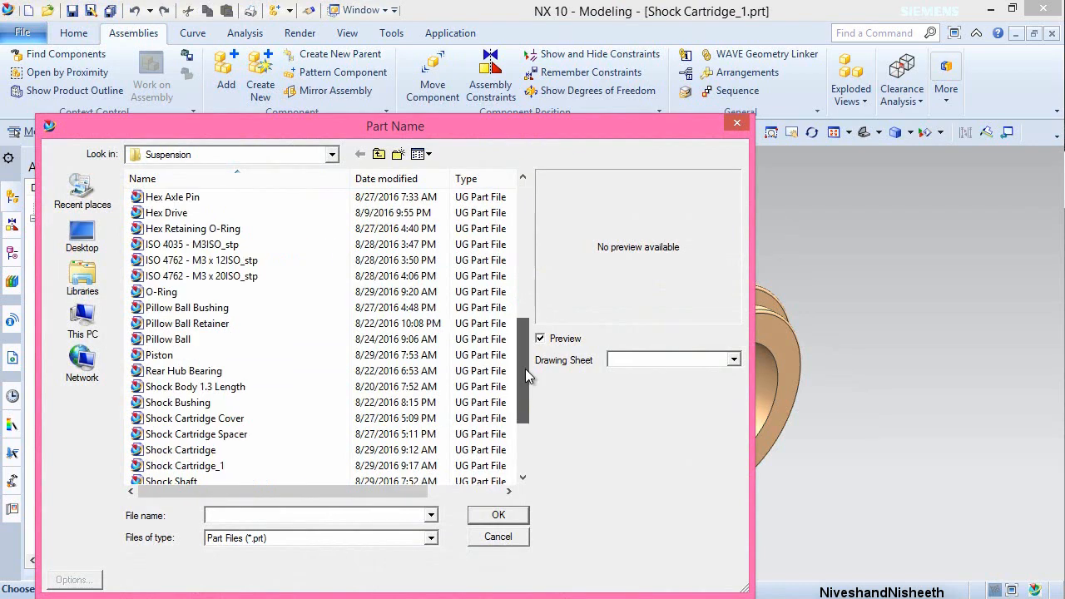
{"action": "double_click", "coordinate": [194, 293]}
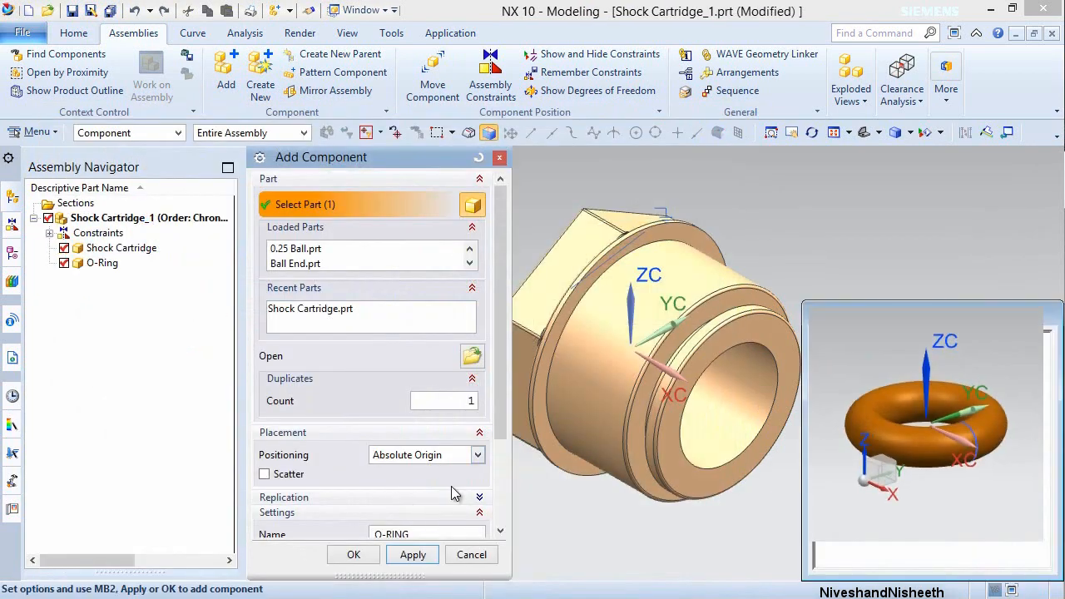
- Place the O-Ring with Move positioning and the Entire Part reference set at the absolute origin 0, 0, 0
{"action": "left_click", "coordinate": [478, 456]}
{"action": "left_click", "coordinate": [419, 512]}
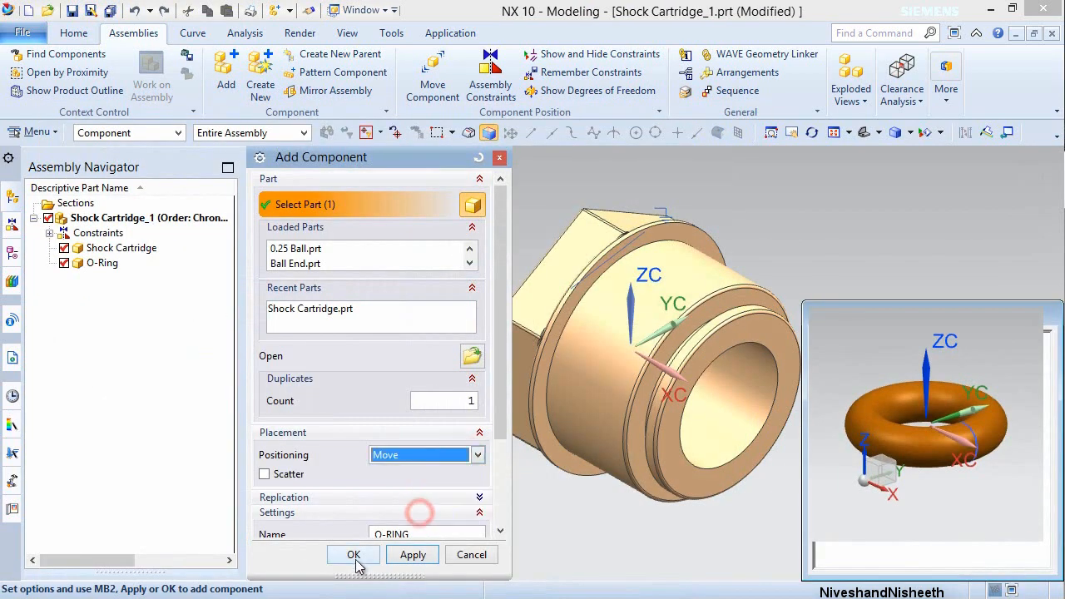
{"action": "scroll", "coordinate": [500, 350], "scroll_direction": "down", "scroll_amount": 3}
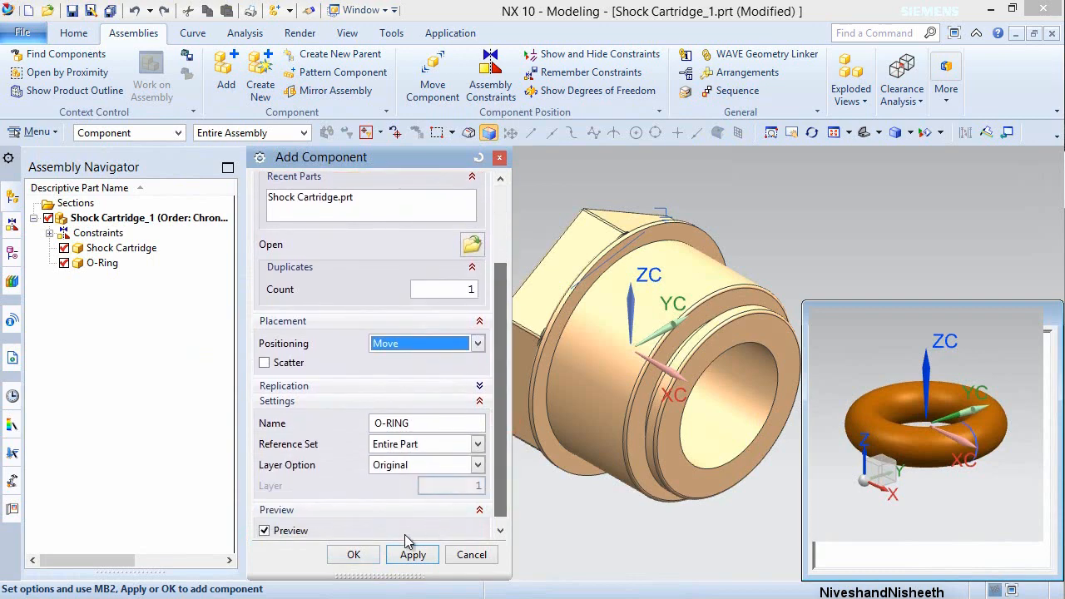
{"action": "left_click", "coordinate": [374, 554]}
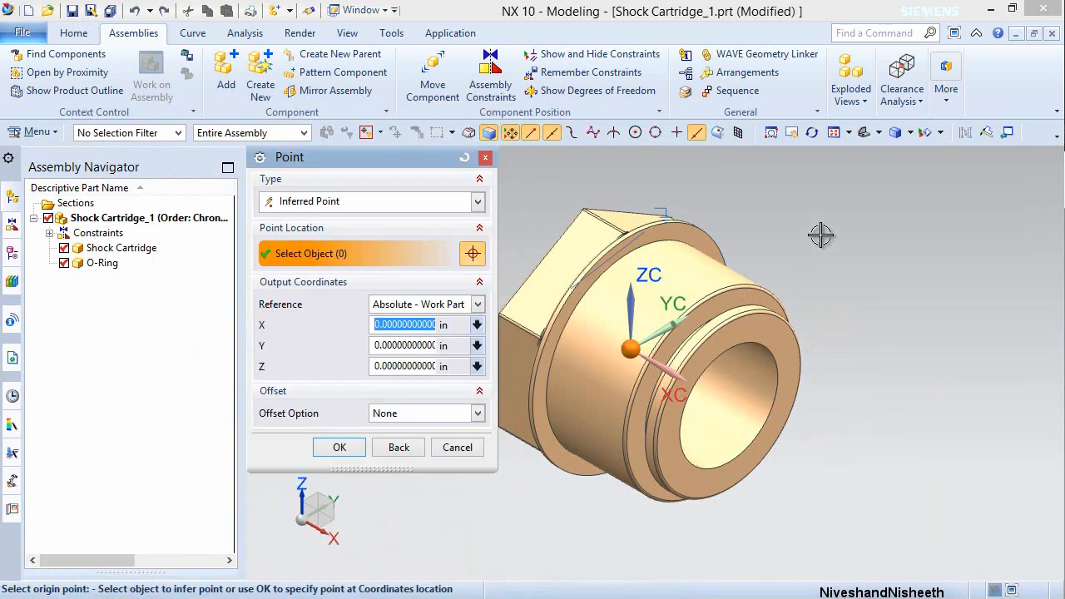
{"action": "left_click", "coordinate": [346, 447]}
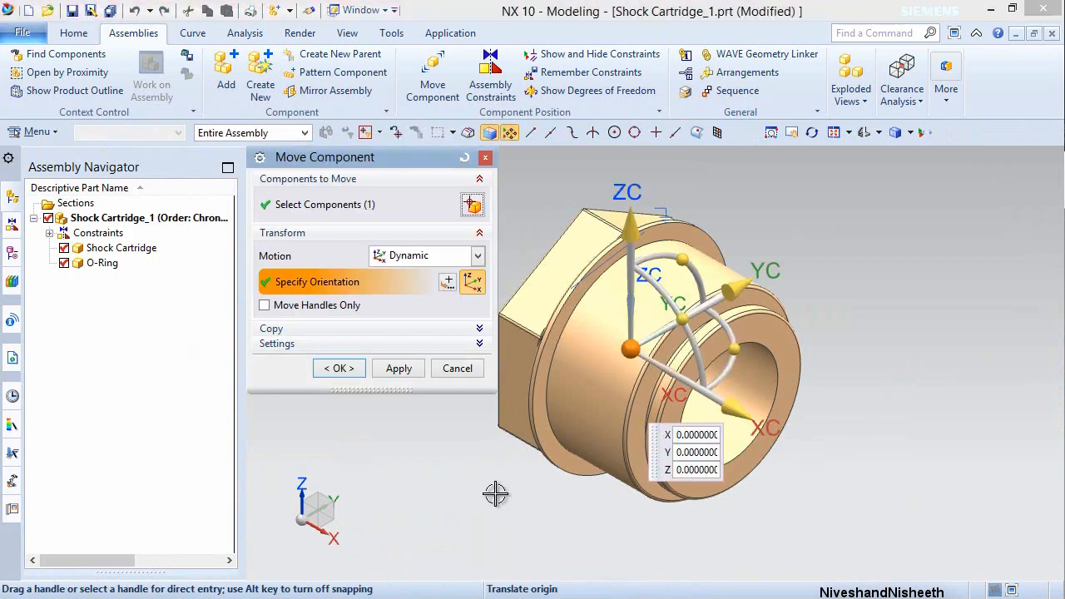
- Move the O-Ring clear of the cartridge to about X 0.417, Y 0.330 in and rotate it 90° about its Y axis
{"action": "left_click_drag", "start_coordinate": [632, 349], "coordinate": [948, 374]}
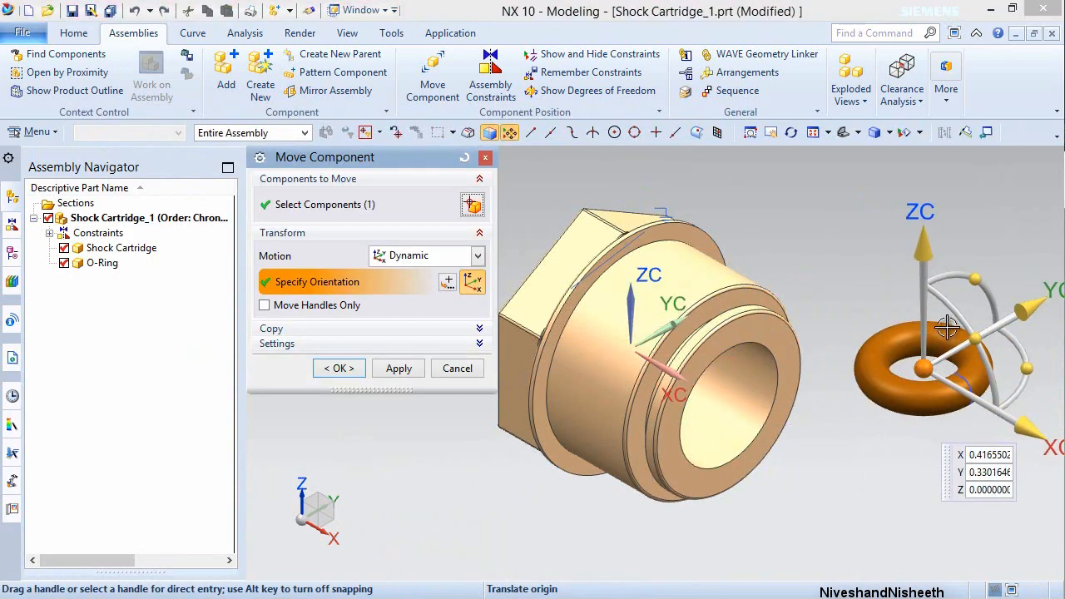
{"action": "left_click_drag", "start_coordinate": [975, 336], "coordinate": [976, 457]}
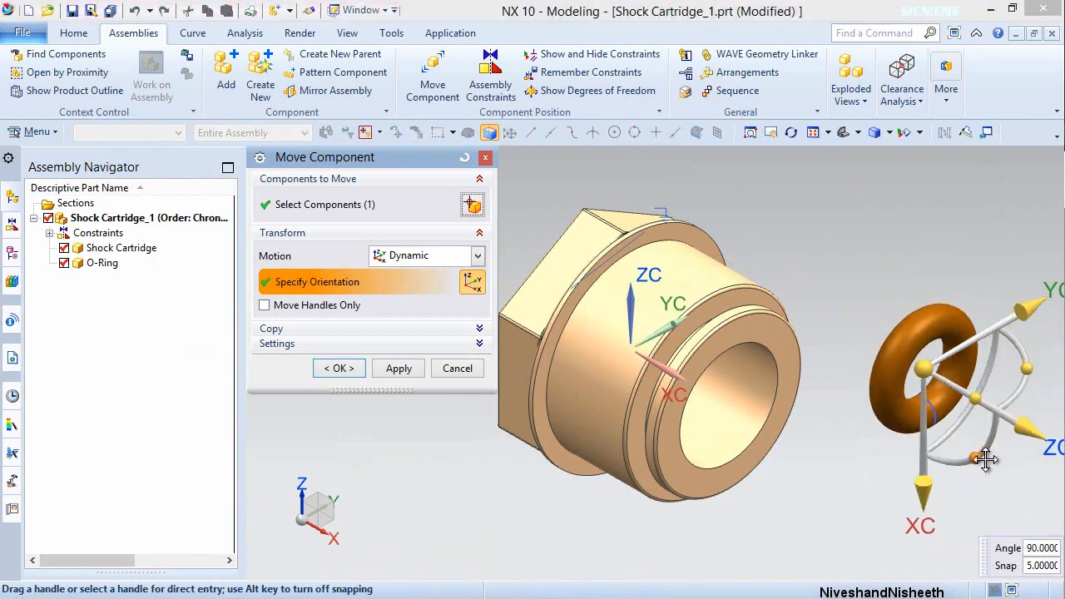
{"action": "left_click", "coordinate": [339, 371]}
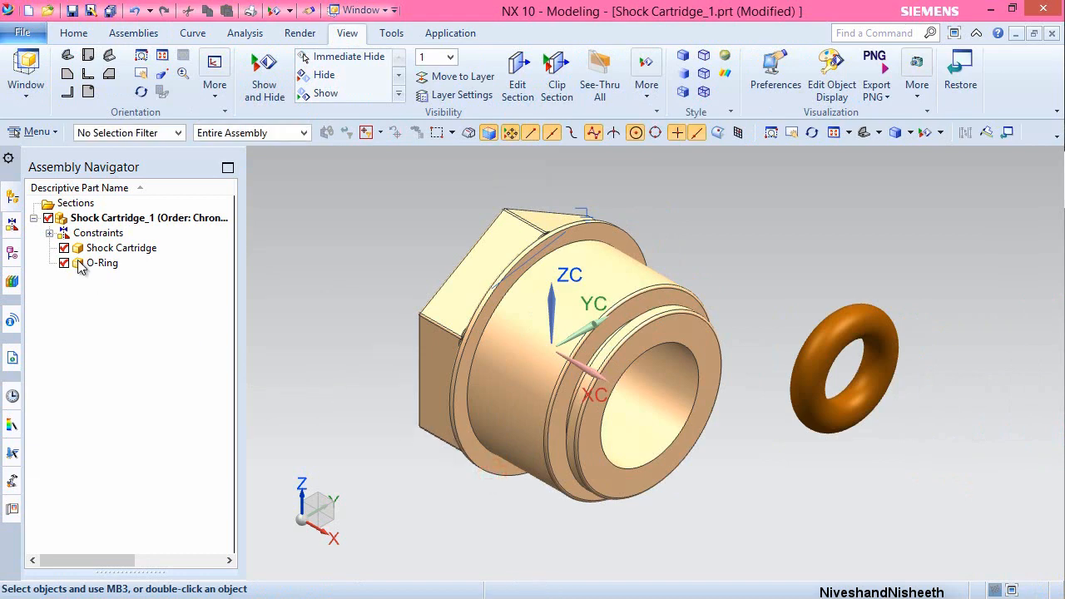
- Show the Datum Coordinate System inside the O-Ring part and return the work part to the Shock Cartridge_1 assembly
{"action": "double_click", "coordinate": [98, 263]}
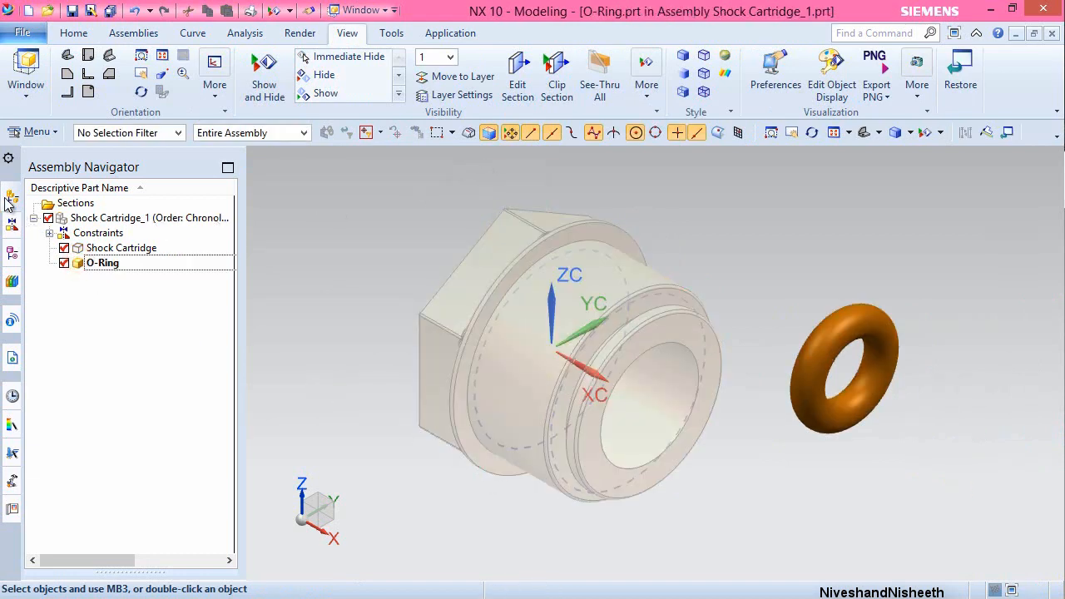
{"action": "left_click", "coordinate": [12, 253]}
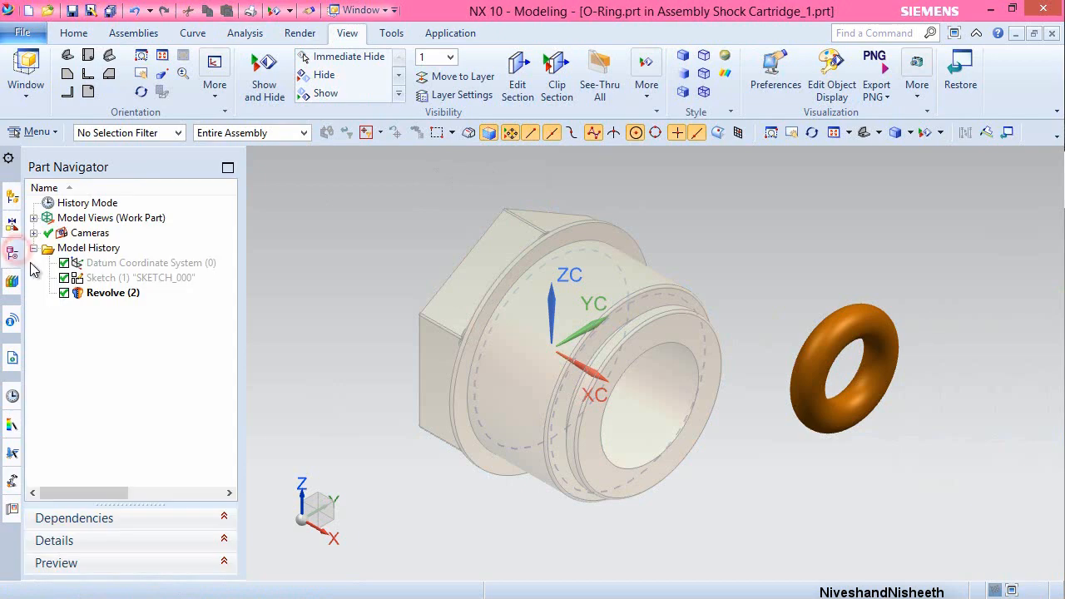
{"action": "left_click", "coordinate": [159, 262]}
{"action": "right_click", "coordinate": [161, 263]}
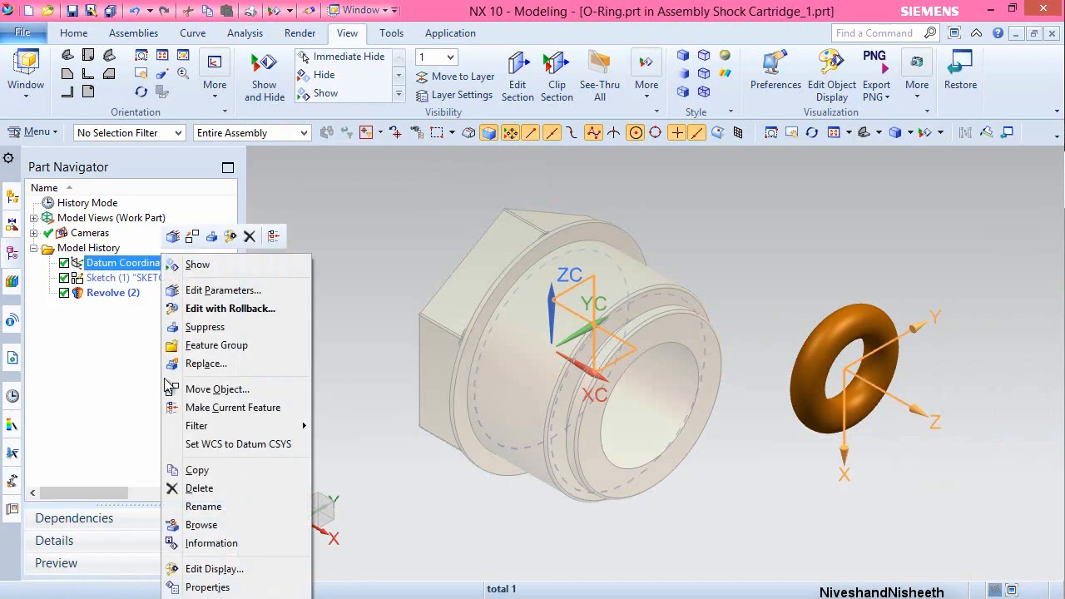
{"action": "left_click", "coordinate": [215, 263]}
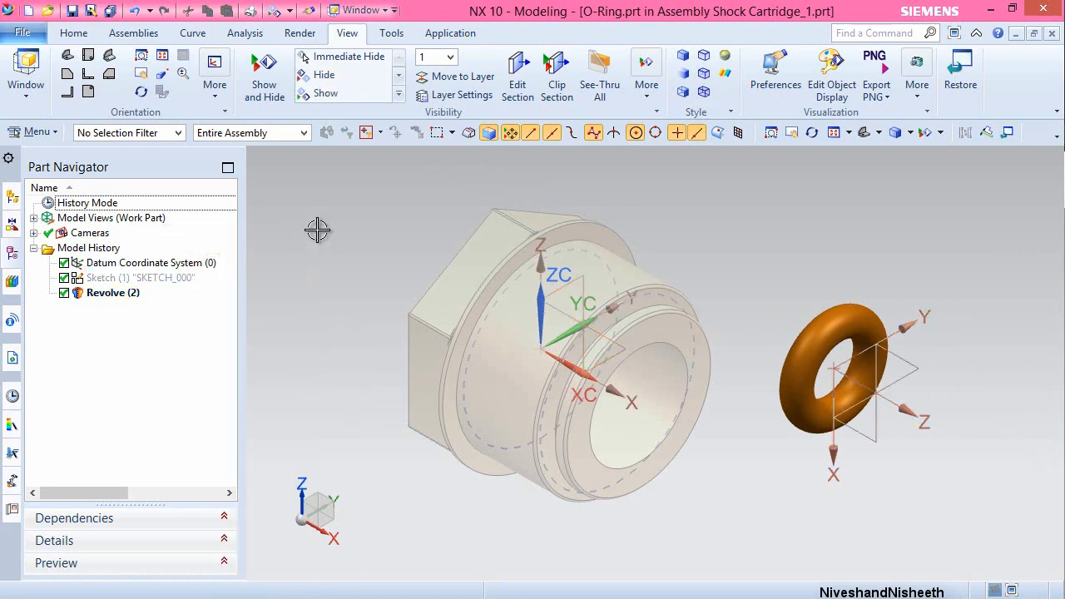
{"action": "right_click", "coordinate": [473, 184]}
{"action": "left_click", "coordinate": [504, 162]}
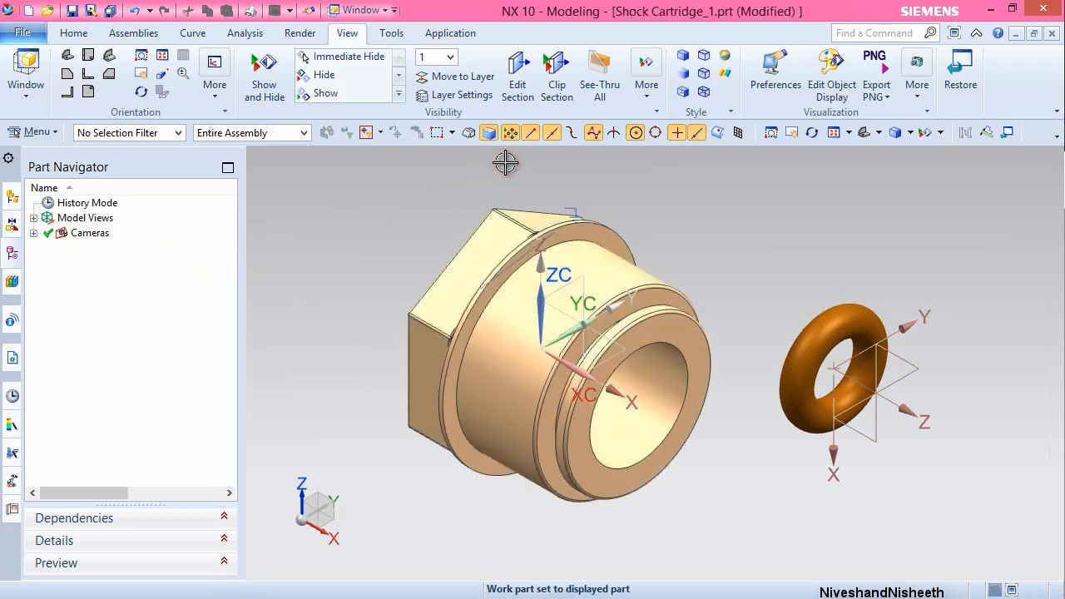
- Align the O-Ring's Z axis with the Shock Cartridge's bore using a Touch Align constraint with Infer Center/Axis orientation
{"action": "left_click", "coordinate": [136, 33]}
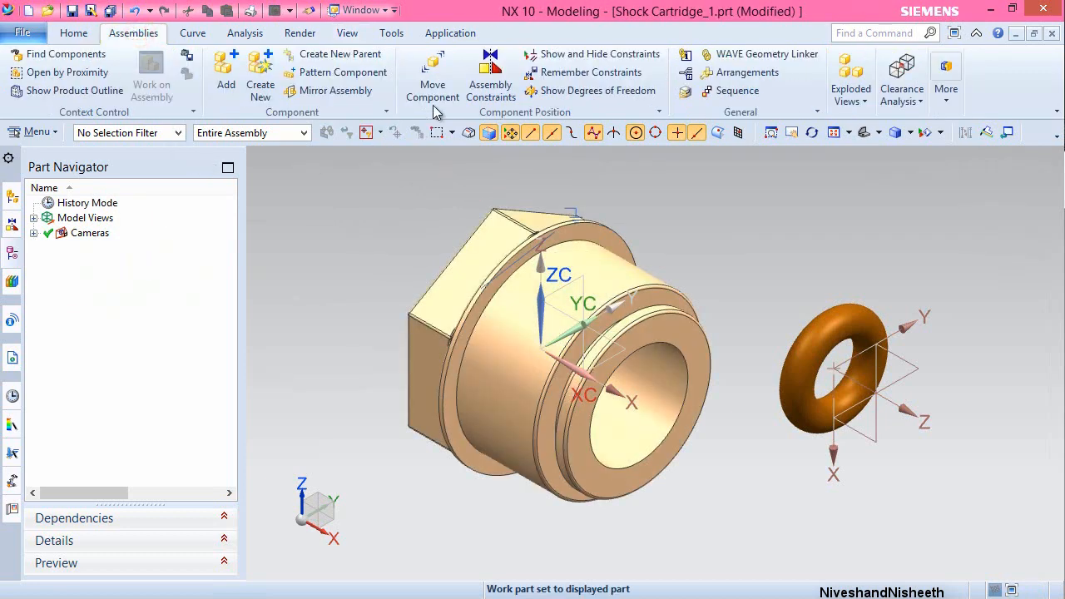
{"action": "left_click", "coordinate": [488, 77]}
{"action": "left_click", "coordinate": [478, 203]}
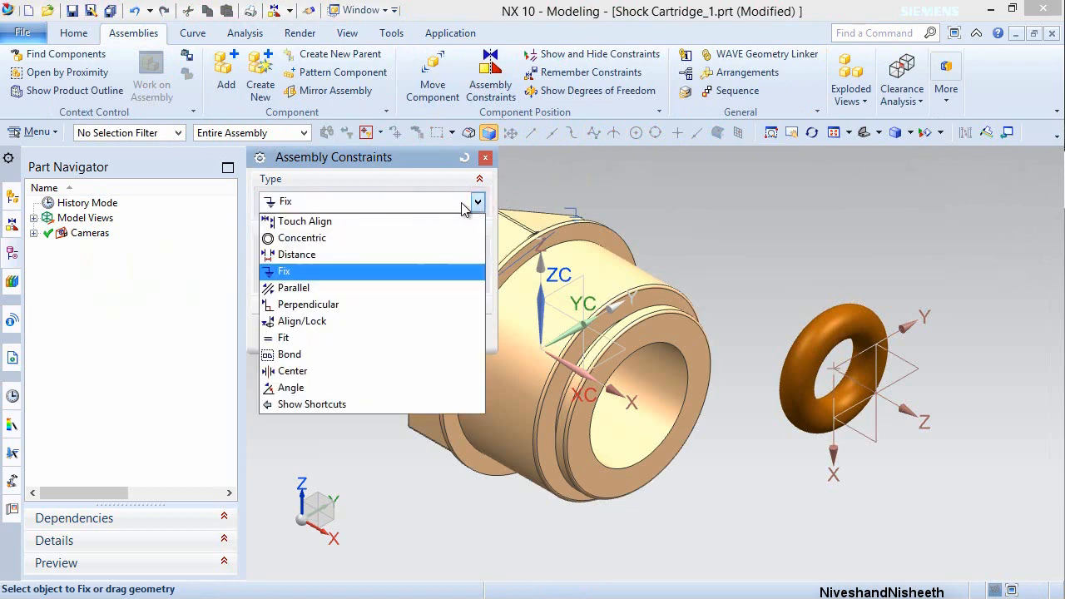
{"action": "left_click", "coordinate": [335, 221]}
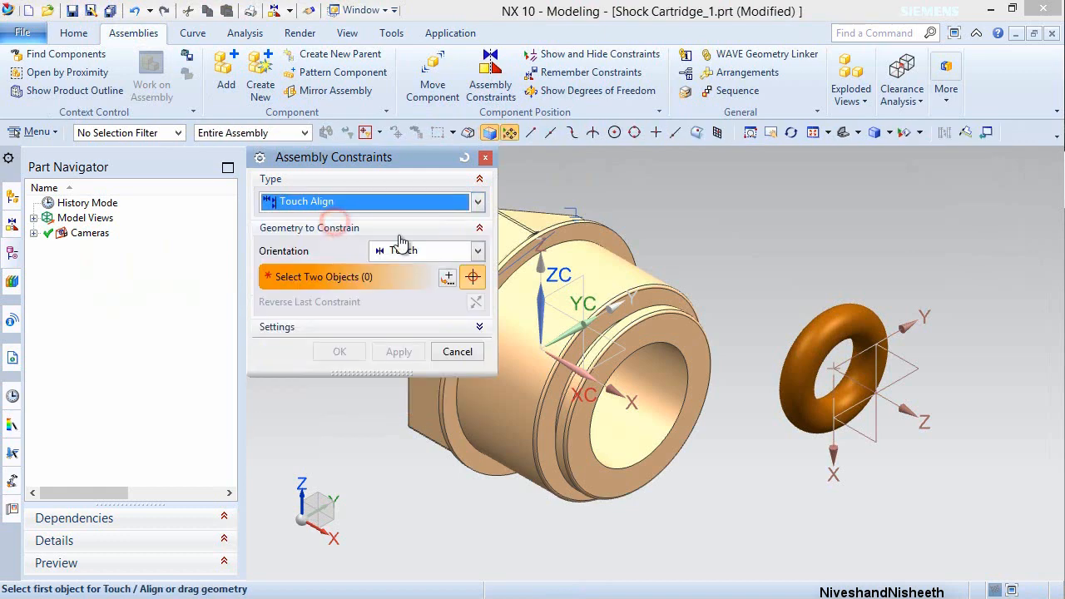
{"action": "left_click", "coordinate": [476, 252]}
{"action": "left_click", "coordinate": [418, 318]}
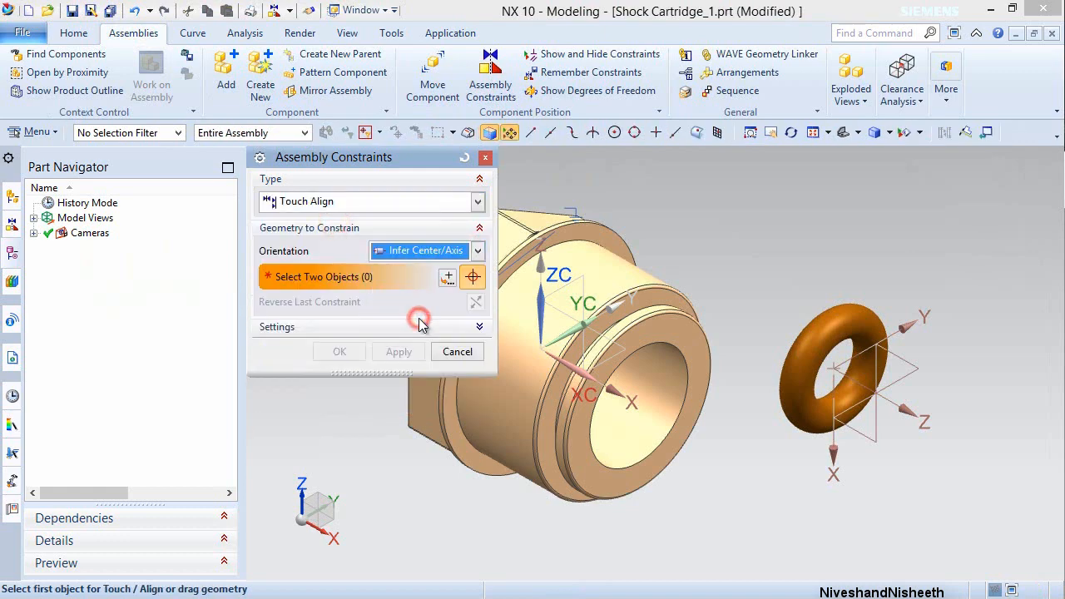
{"action": "left_click", "coordinate": [593, 385]}
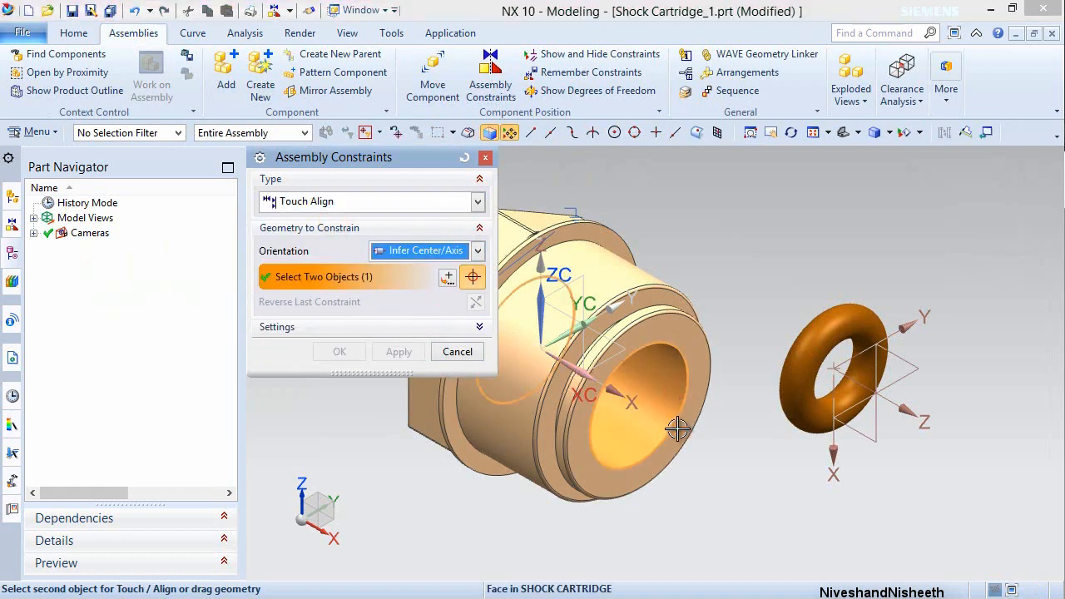
{"action": "left_click", "coordinate": [893, 405]}
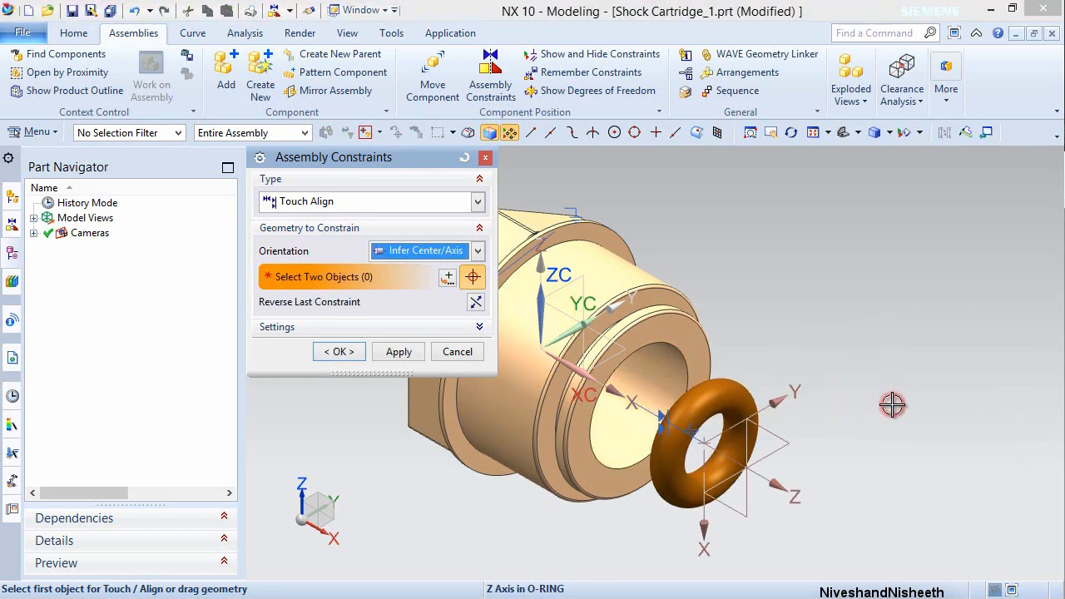
{"action": "left_click", "coordinate": [338, 351]}
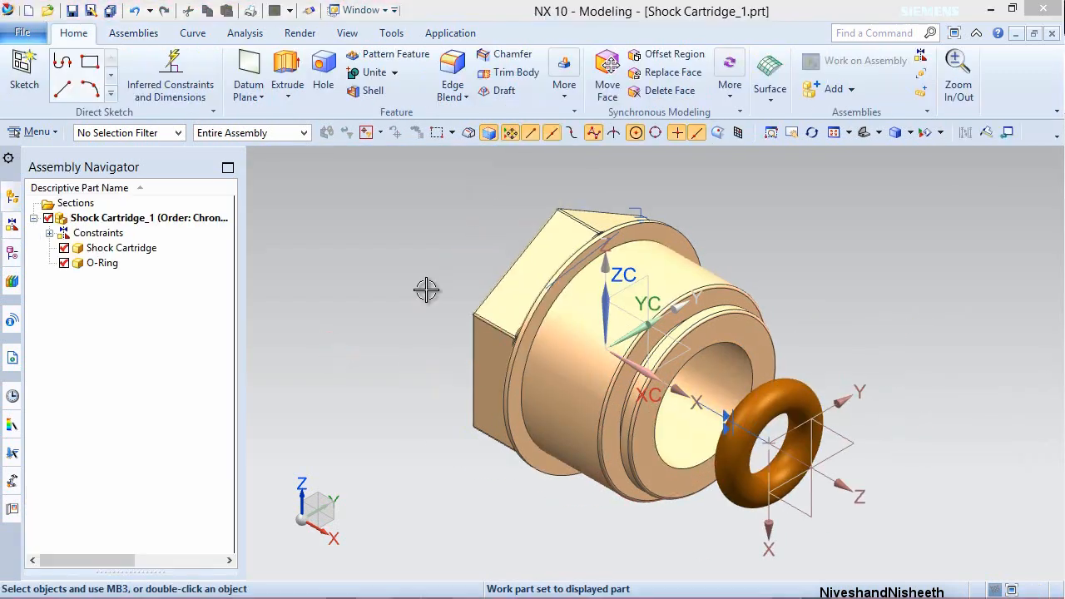
{"action": "left_click", "coordinate": [428, 290]}
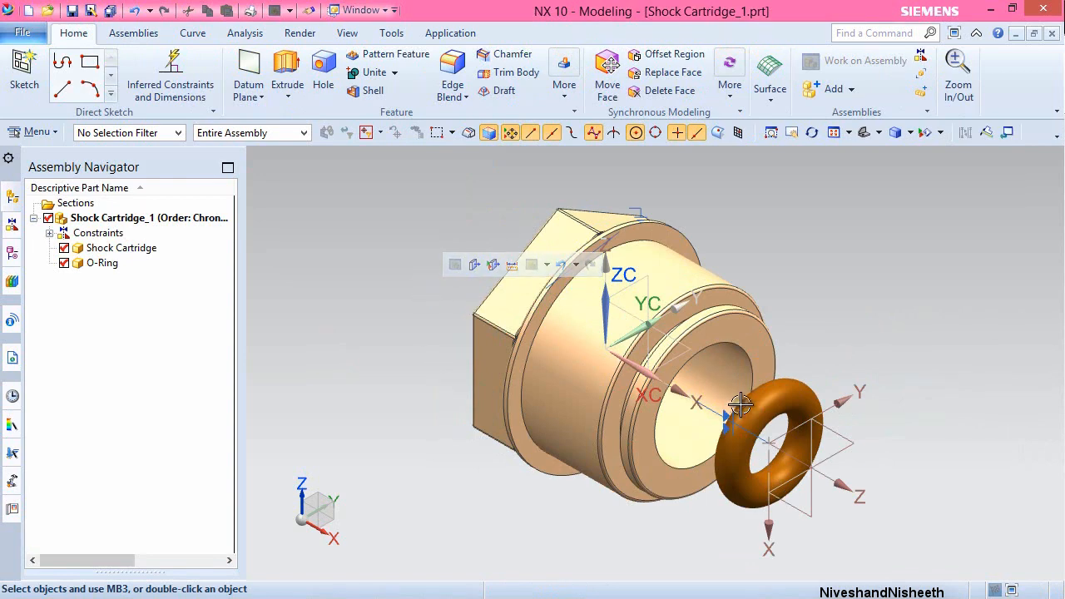
- Open the O-Ring as the displayed part and show its Datum Coordinate System
{"action": "left_click", "coordinate": [767, 402]}
{"action": "left_click", "coordinate": [767, 403]}
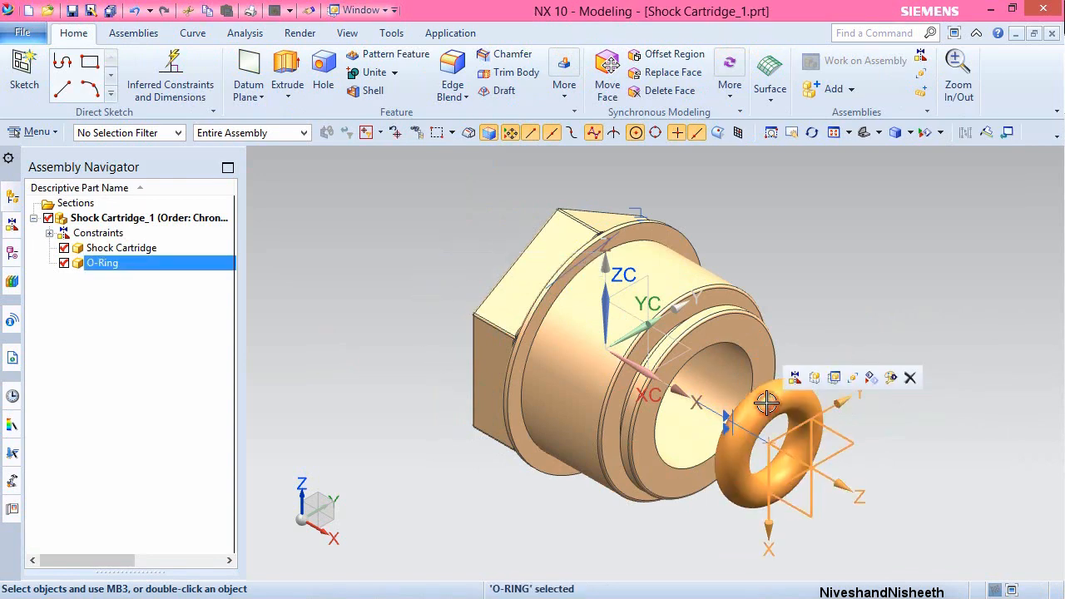
{"action": "left_click", "coordinate": [835, 379]}
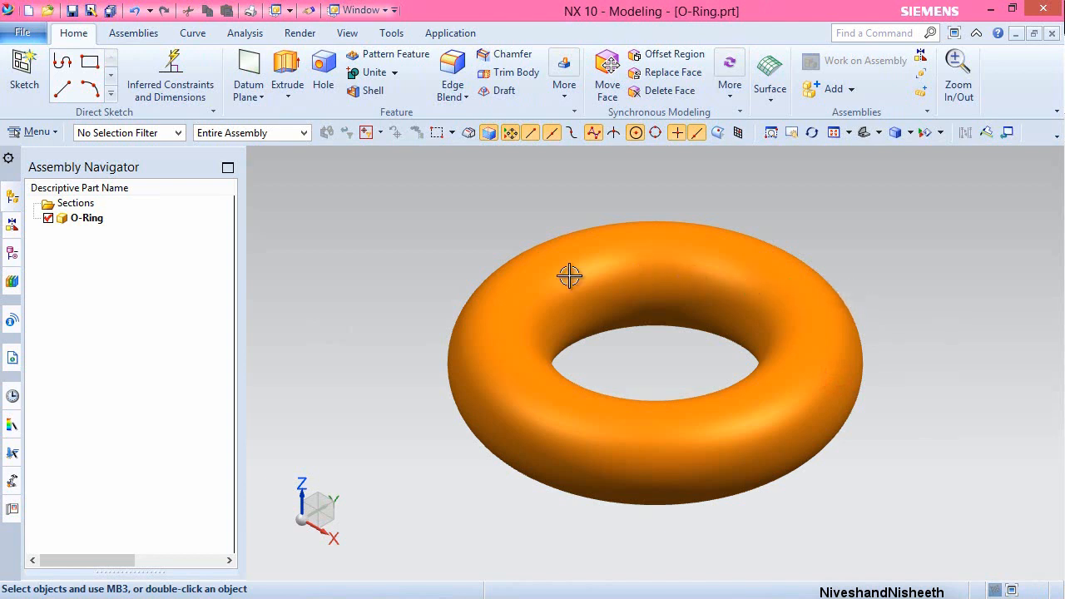
{"action": "left_click", "coordinate": [11, 254]}
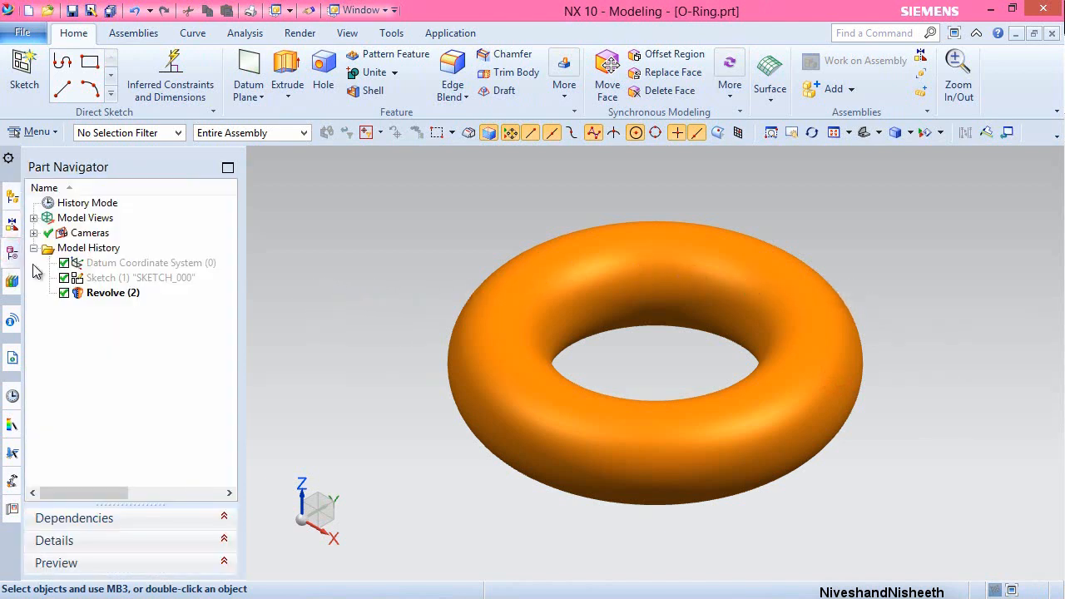
{"action": "left_click", "coordinate": [101, 263]}
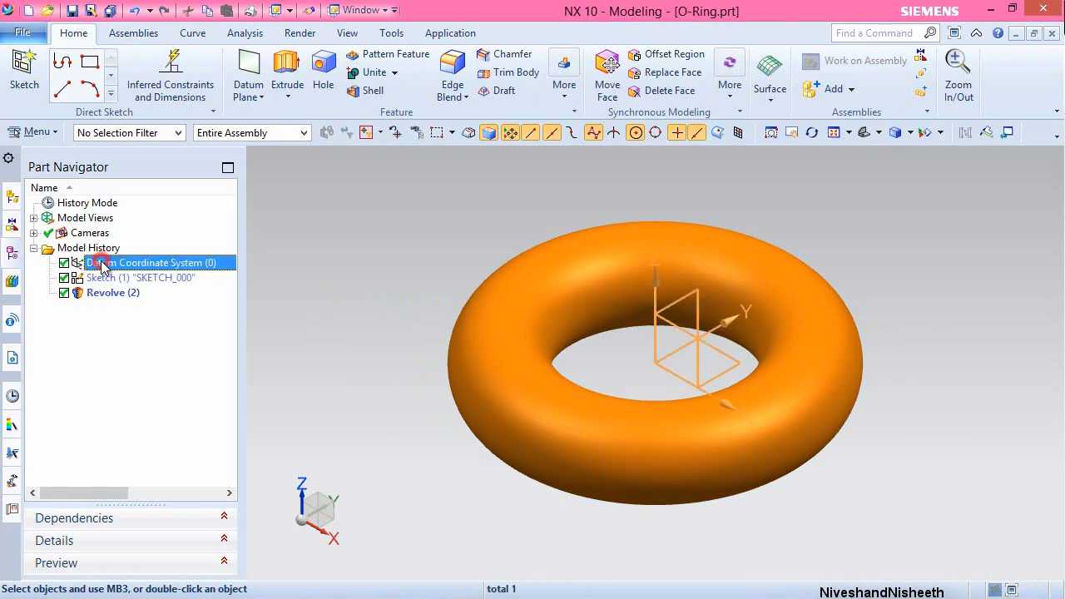
{"action": "right_click", "coordinate": [101, 263]}
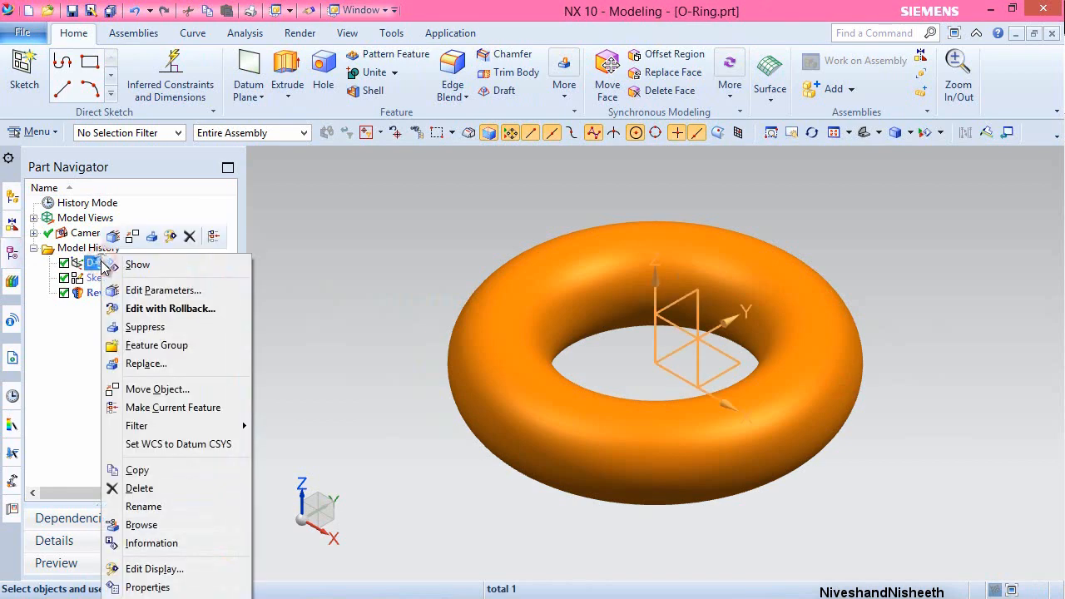
{"action": "left_click", "coordinate": [121, 266]}
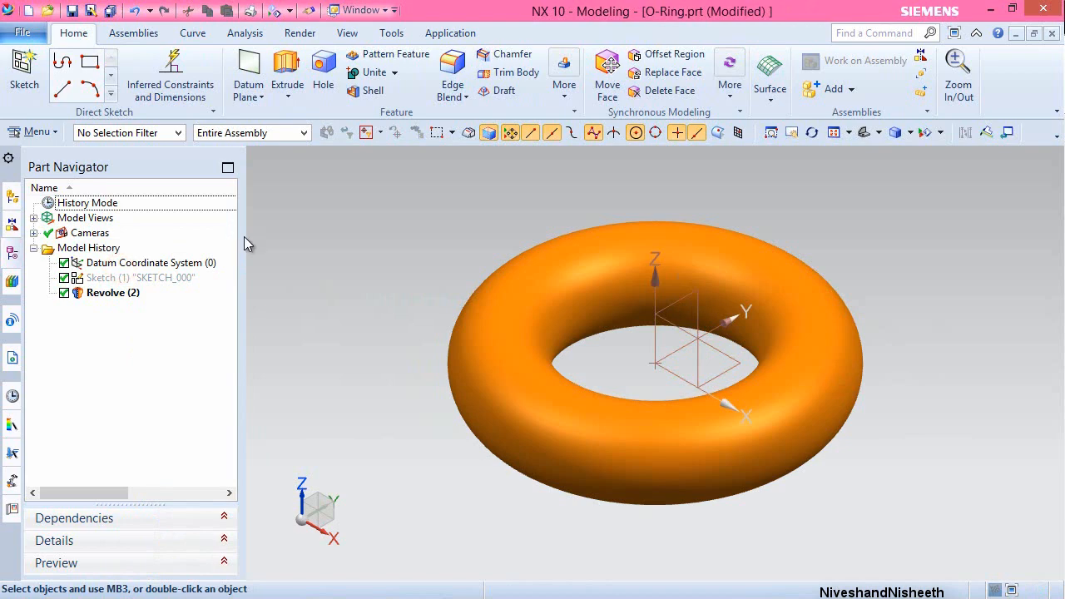
- Create an At Distance datum plane offset 0.063/2 in above the O-Ring's XY plane
{"action": "left_click", "coordinate": [249, 67]}
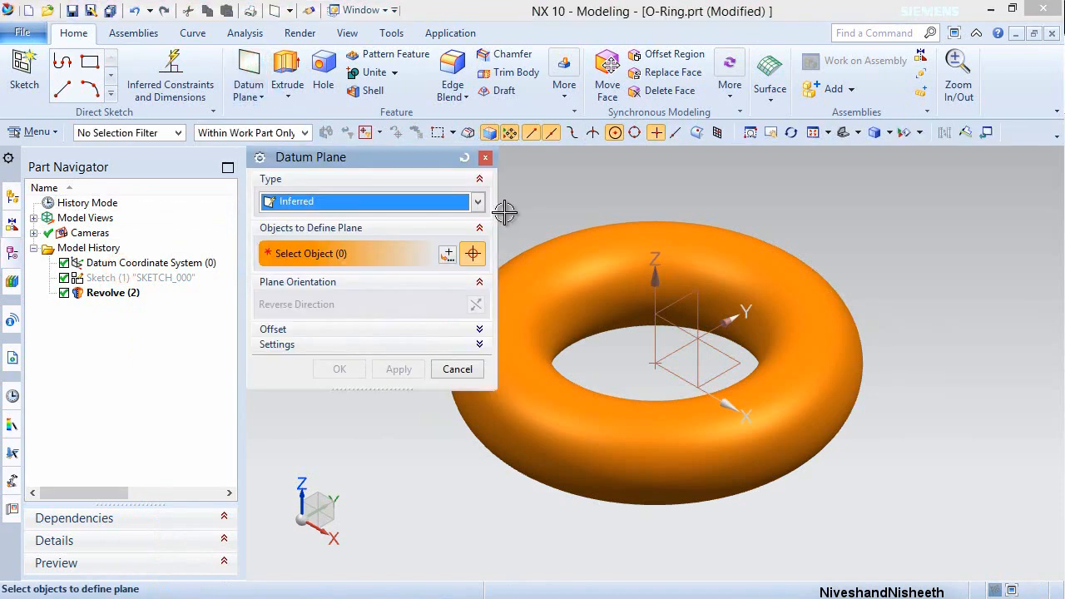
{"action": "left_click", "coordinate": [478, 203]}
{"action": "left_click", "coordinate": [395, 238]}
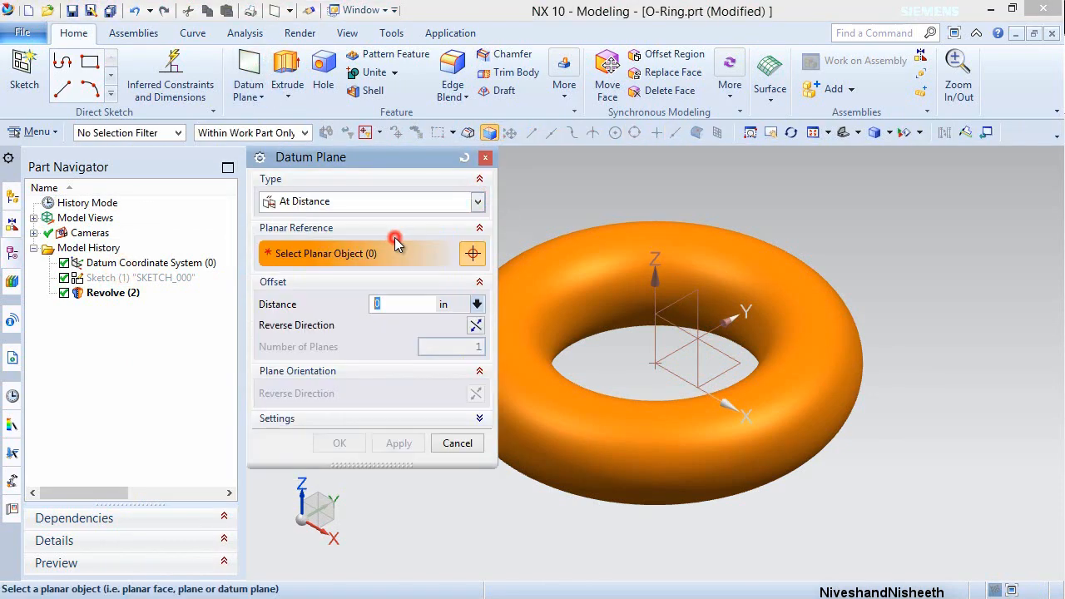
{"action": "left_click", "coordinate": [732, 363]}
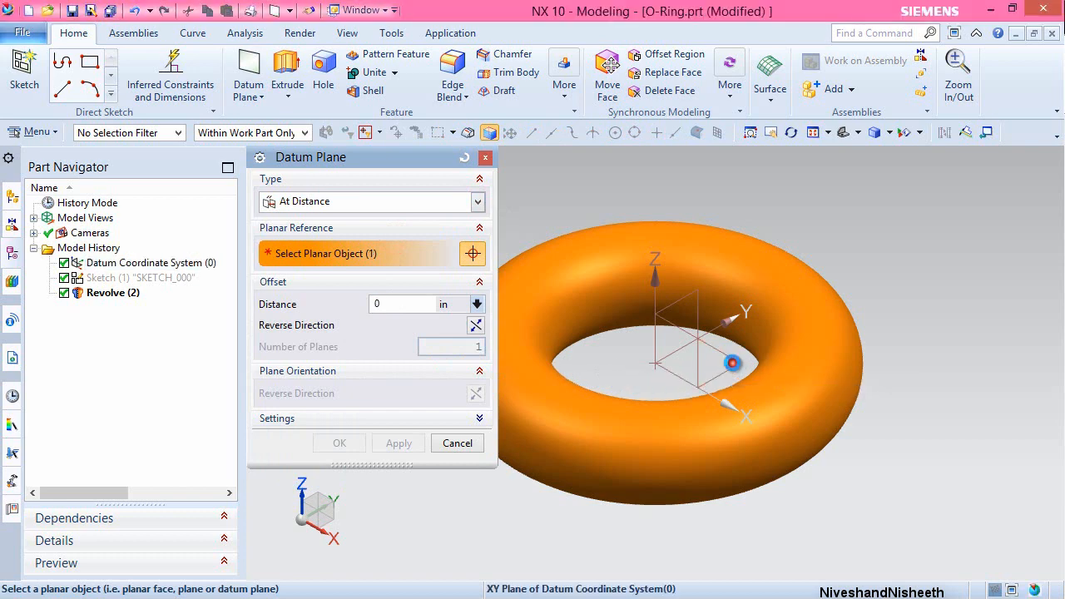
{"action": "middle_click_drag", "start_coordinate": [735, 451], "coordinate": [717, 416]}
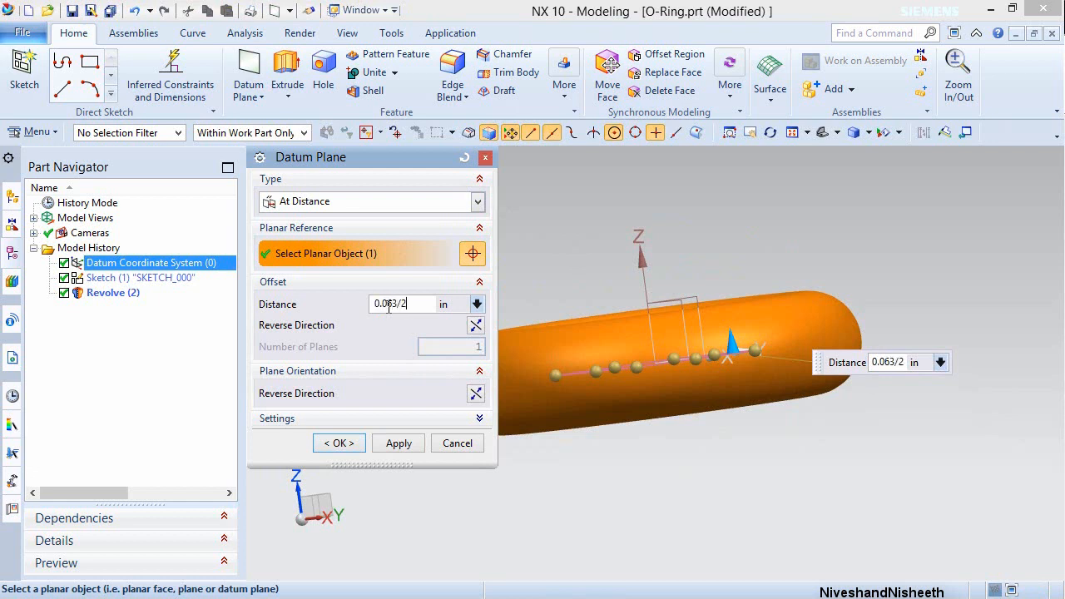
{"action": "key", "text": "Return"}
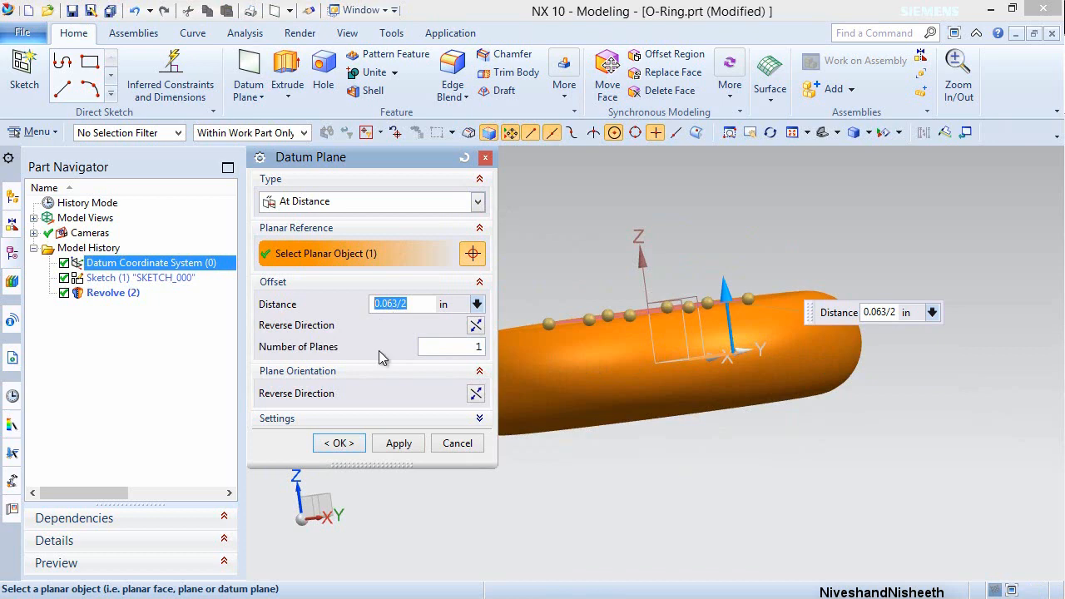
{"action": "left_click", "coordinate": [339, 444]}
- Mirror the offset datum plane about the XY plane of the Datum Coordinate System using Mirror Feature
{"action": "middle_click_drag", "start_coordinate": [456, 266], "coordinate": [471, 277]}
{"action": "left_click", "coordinate": [565, 90]}
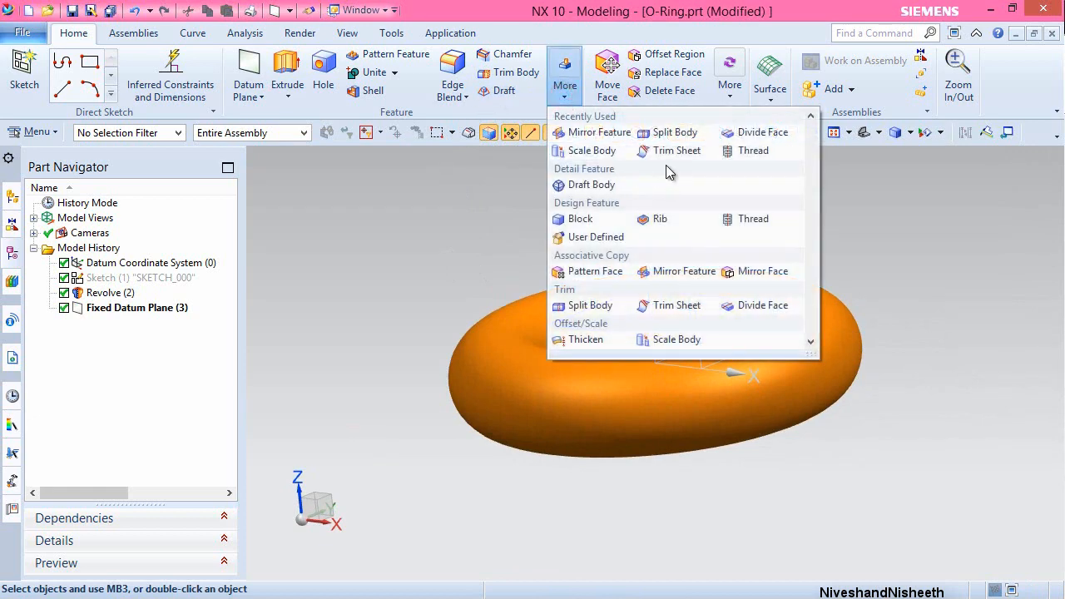
{"action": "left_click", "coordinate": [614, 132]}
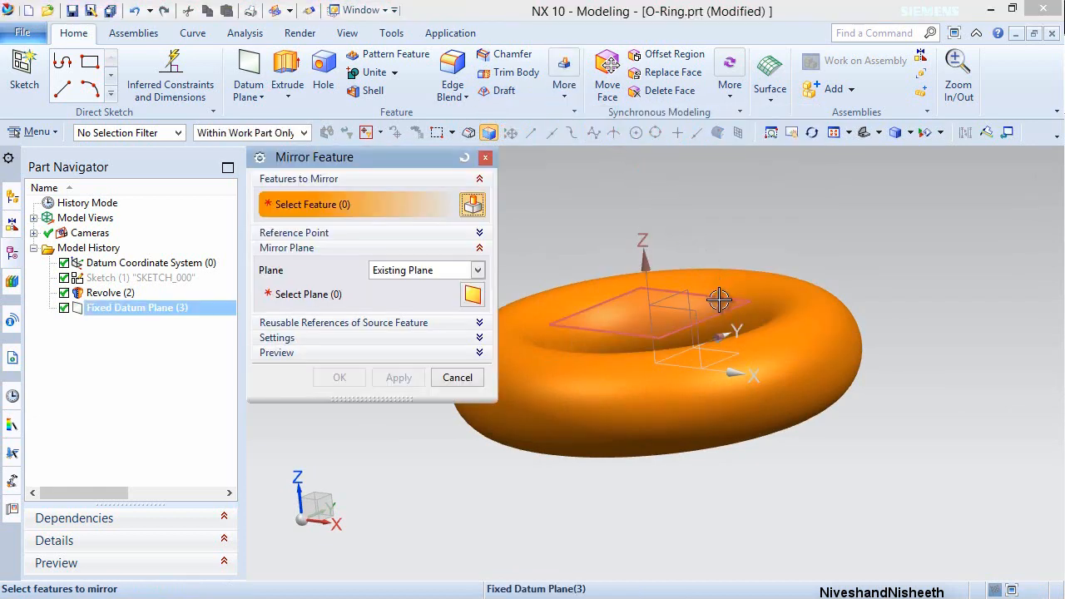
{"action": "left_click", "coordinate": [709, 296]}
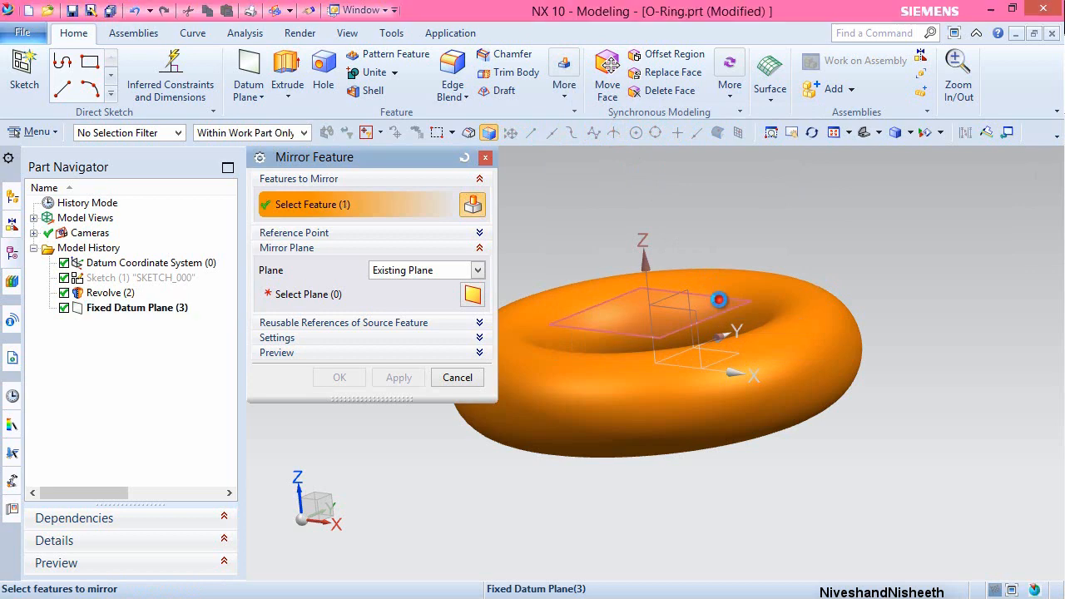
{"action": "left_click", "coordinate": [379, 288]}
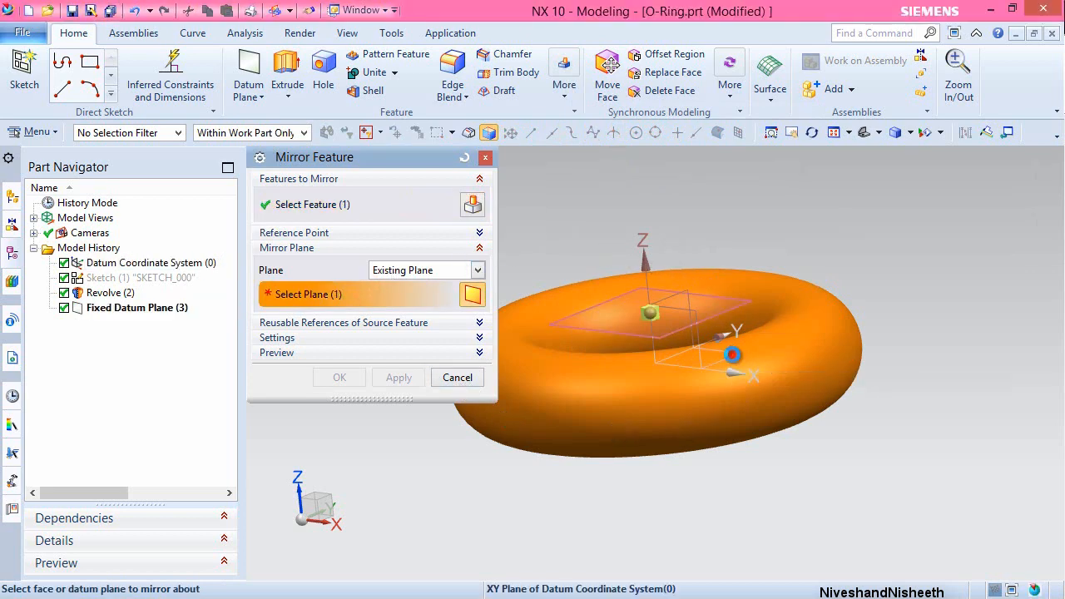
{"action": "left_click", "coordinate": [723, 360]}
{"action": "left_click", "coordinate": [357, 376]}
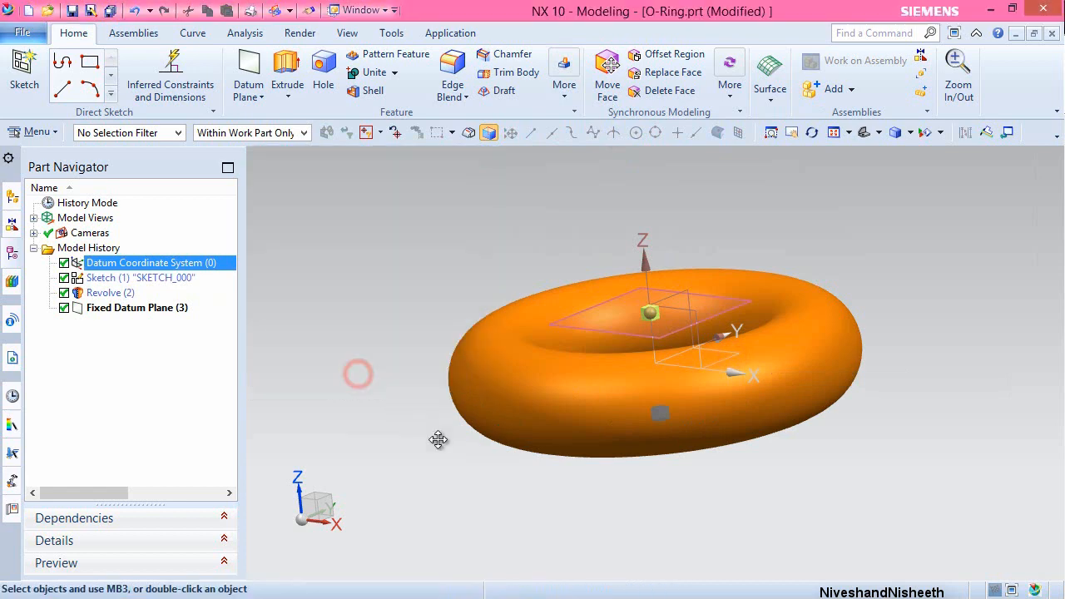
- Resize the upper datum plane on all four sides so that it extends beyond the O-Ring's outer edge
{"action": "mouse_move", "coordinate": [469, 457]}
{"action": "middle_mouse_down"}
{"action": "mouse_move", "coordinate": [466, 440]}
{"action": "mouse_move", "coordinate": [488, 466]}
{"action": "middle_mouse_up"}
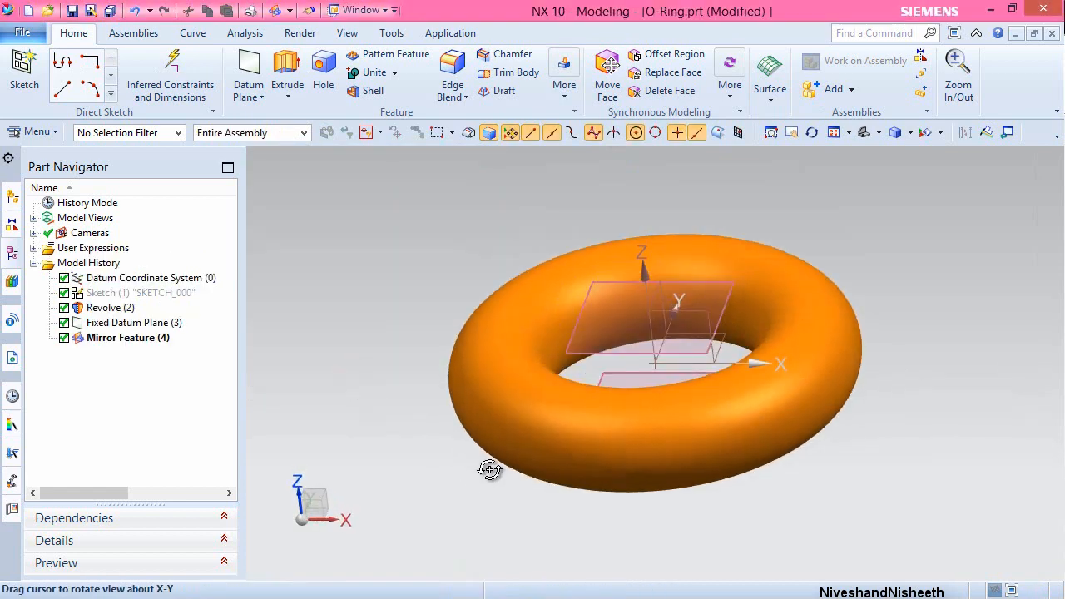
{"action": "left_click", "coordinate": [570, 343]}
{"action": "right_click", "coordinate": [572, 346]}
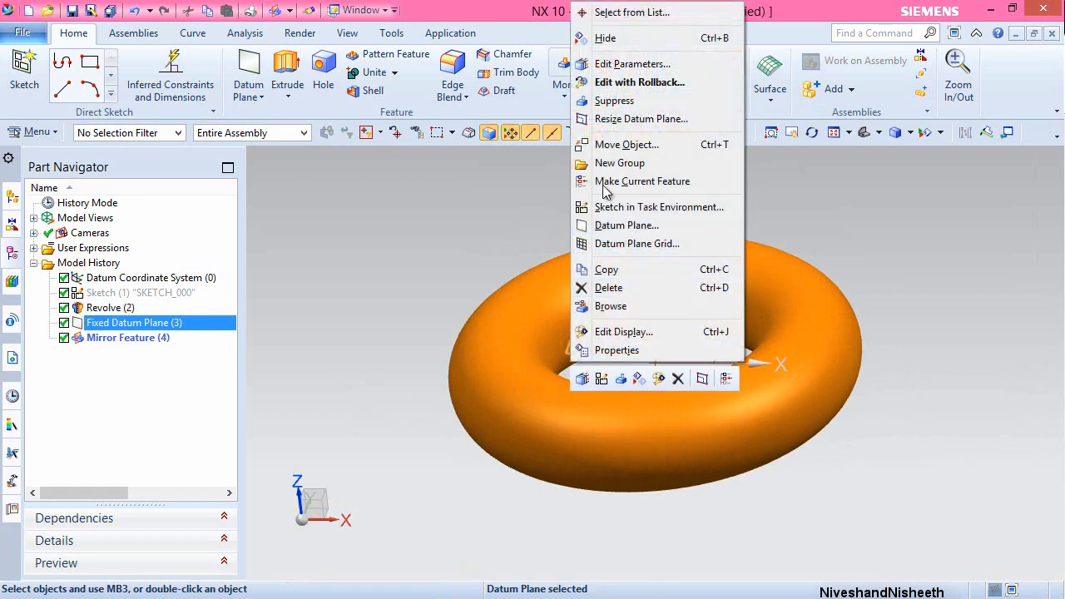
{"action": "left_click", "coordinate": [620, 119]}
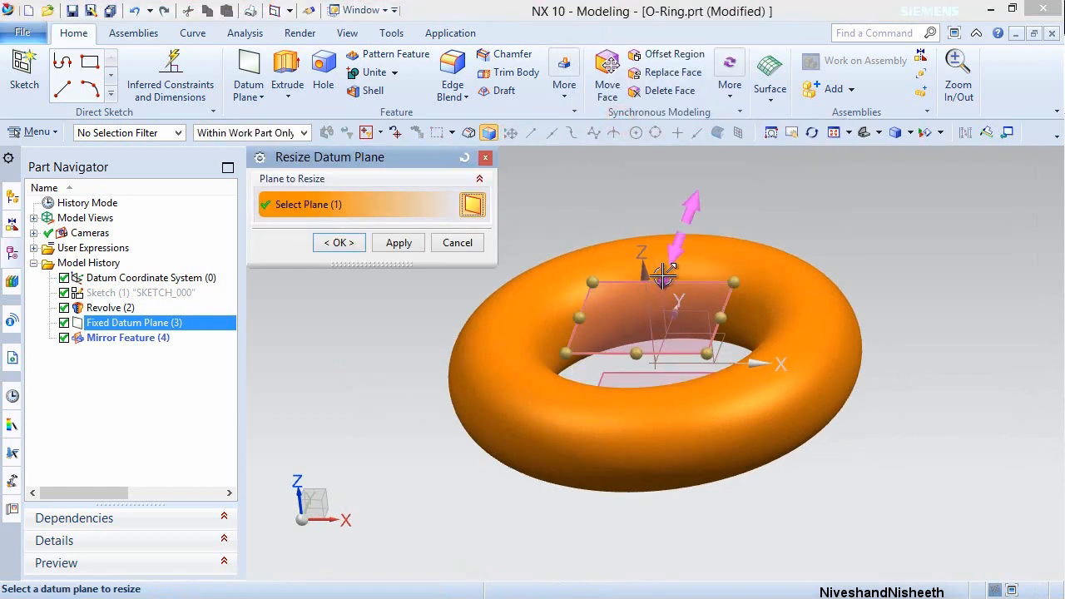
{"action": "left_click_drag", "start_coordinate": [663, 277], "coordinate": [678, 209]}
{"action": "left_click_drag", "start_coordinate": [733, 278], "coordinate": [872, 320]}
{"action": "left_click_drag", "start_coordinate": [592, 285], "coordinate": [456, 289]}
{"action": "left_click_drag", "start_coordinate": [631, 358], "coordinate": [591, 478]}
{"action": "left_click", "coordinate": [398, 242]}
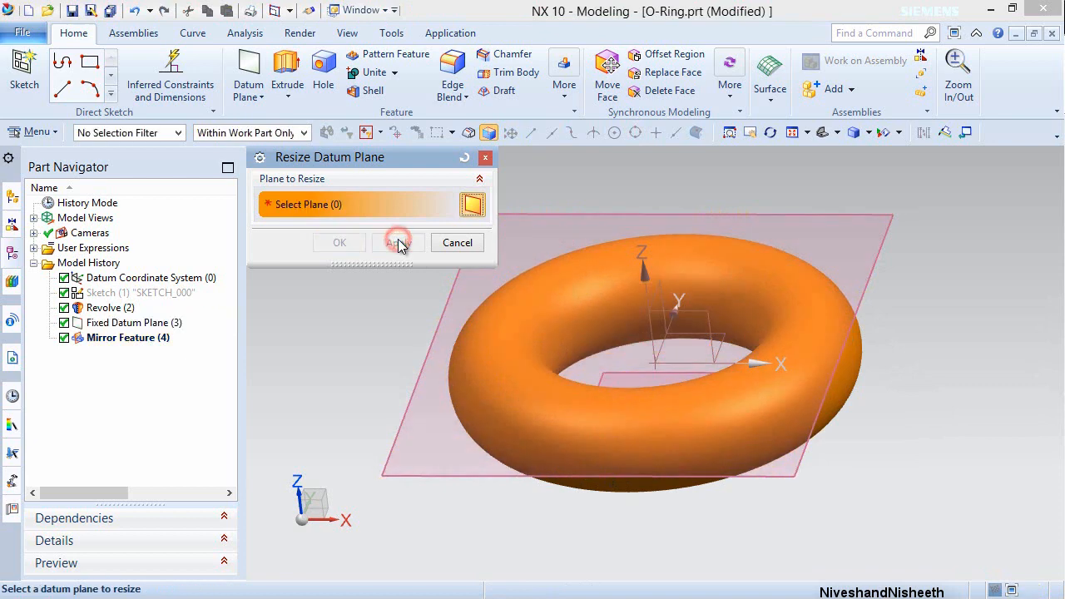
- Resize the mirrored lower datum plane on all four sides to cover the whole O-Ring
{"action": "left_click", "coordinate": [610, 370]}
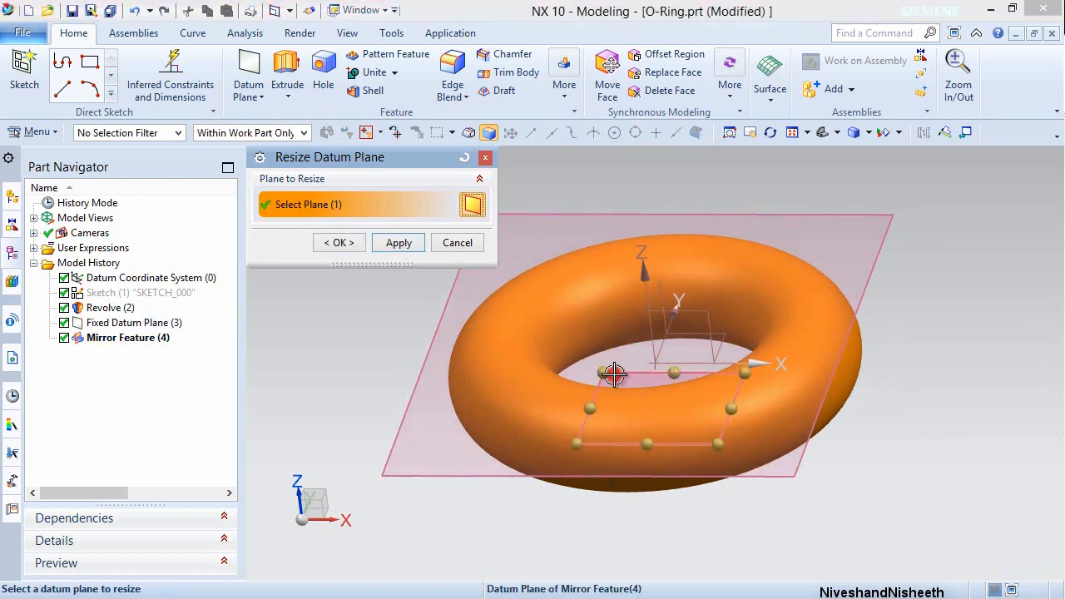
{"action": "left_click_drag", "start_coordinate": [657, 442], "coordinate": [623, 501]}
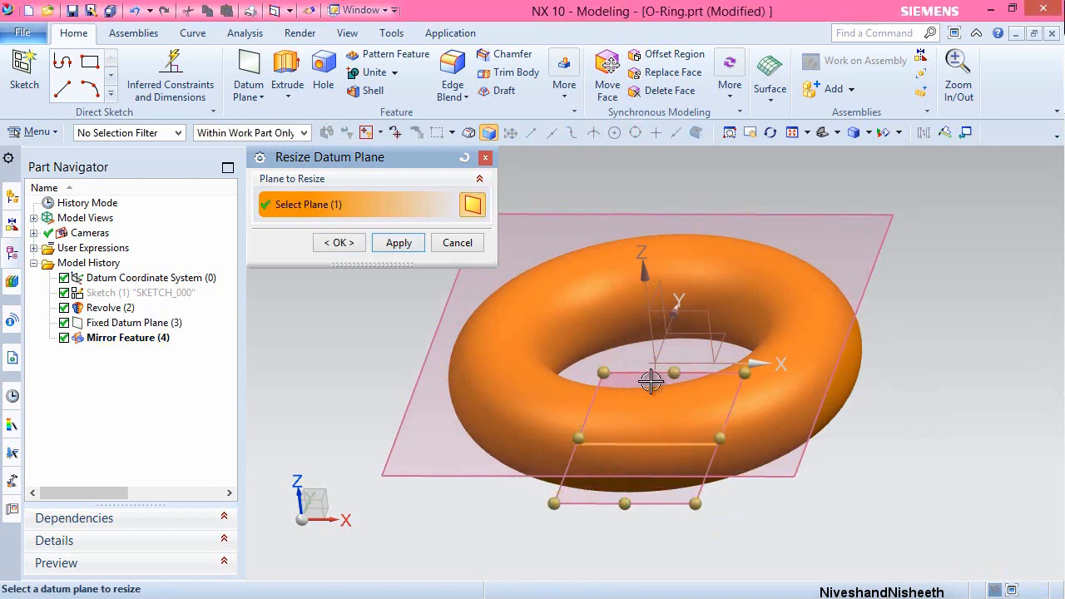
{"action": "left_click_drag", "start_coordinate": [658, 374], "coordinate": [701, 243]}
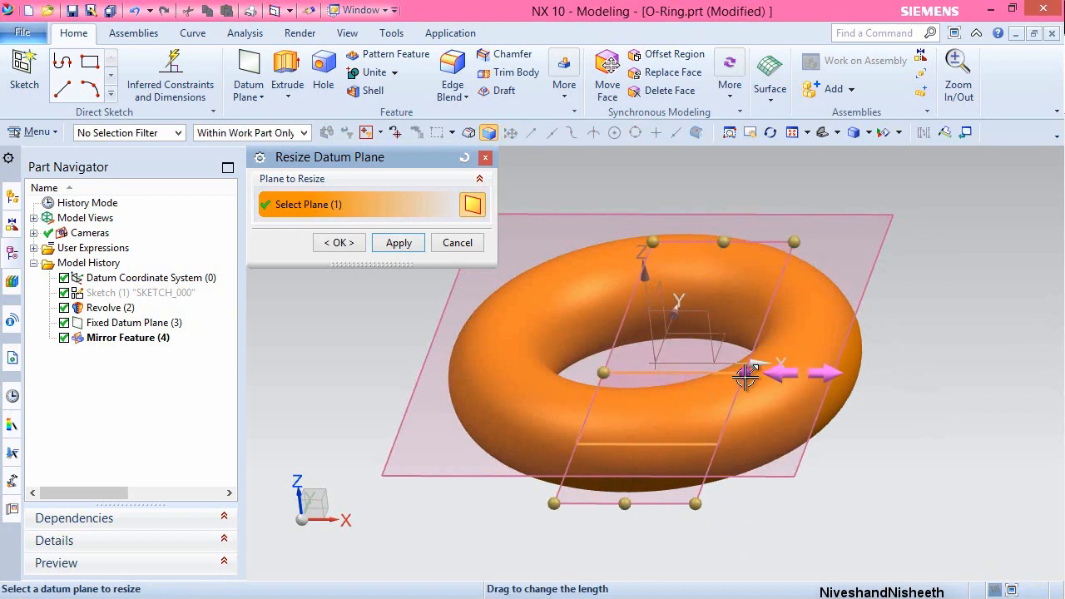
{"action": "left_click_drag", "start_coordinate": [749, 375], "coordinate": [862, 378]}
{"action": "left_click_drag", "start_coordinate": [602, 371], "coordinate": [447, 358]}
{"action": "left_click", "coordinate": [339, 242]}
- Restore the isometric view of the O-Ring, save the part and close it
{"action": "middle_click_drag", "start_coordinate": [335, 359], "coordinate": [338, 344]}
{"action": "key", "text": "End"}
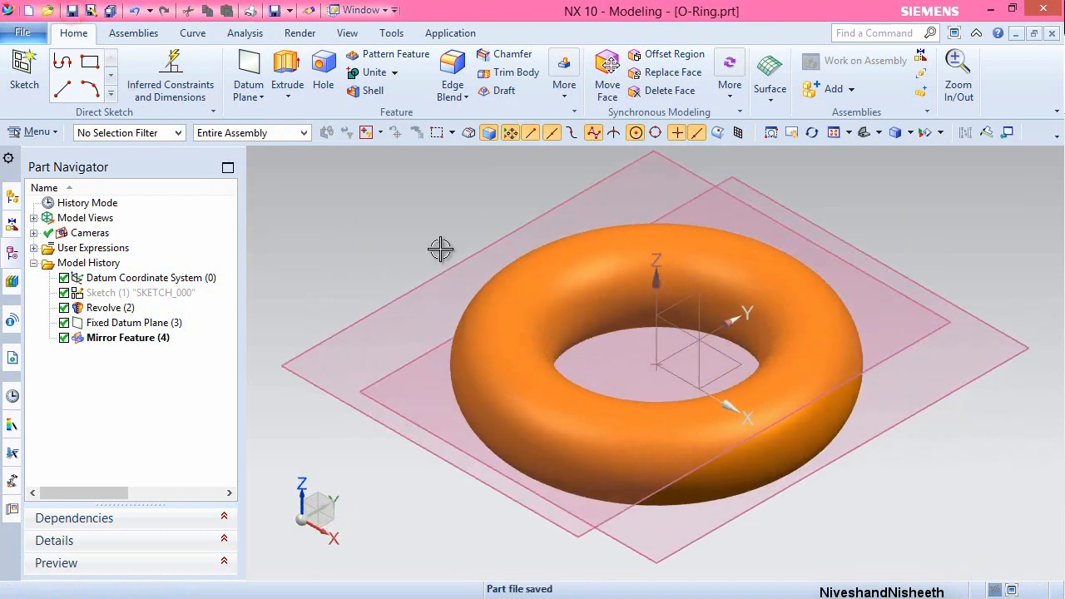
{"action": "left_click", "coordinate": [1053, 33]}
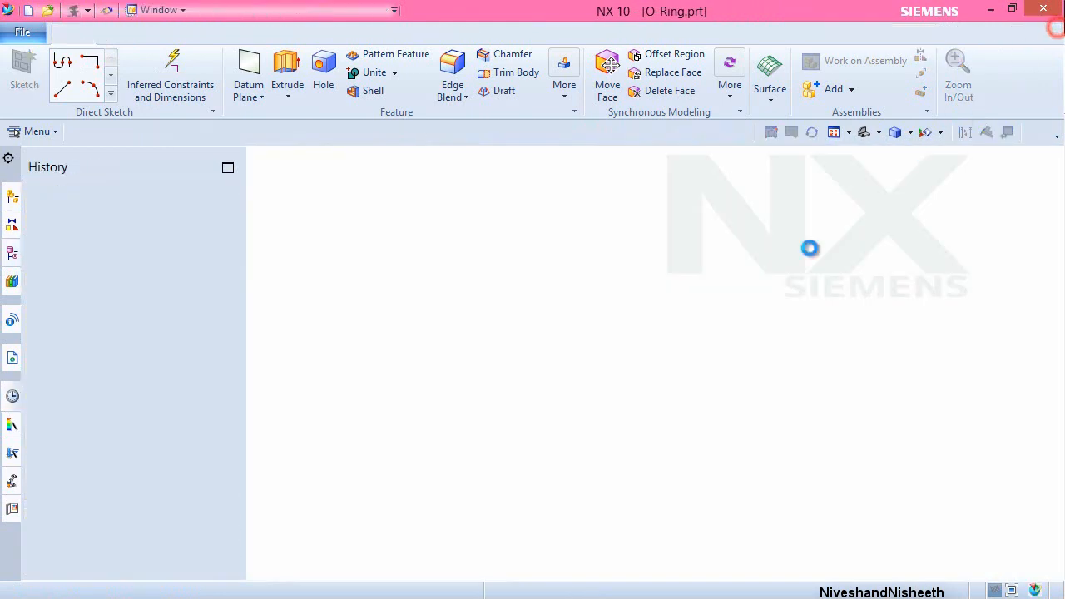
- Return to the Shock Cartridge_1 assembly, show the O-Ring component again and save the assembly
{"action": "left_click", "coordinate": [162, 10]}
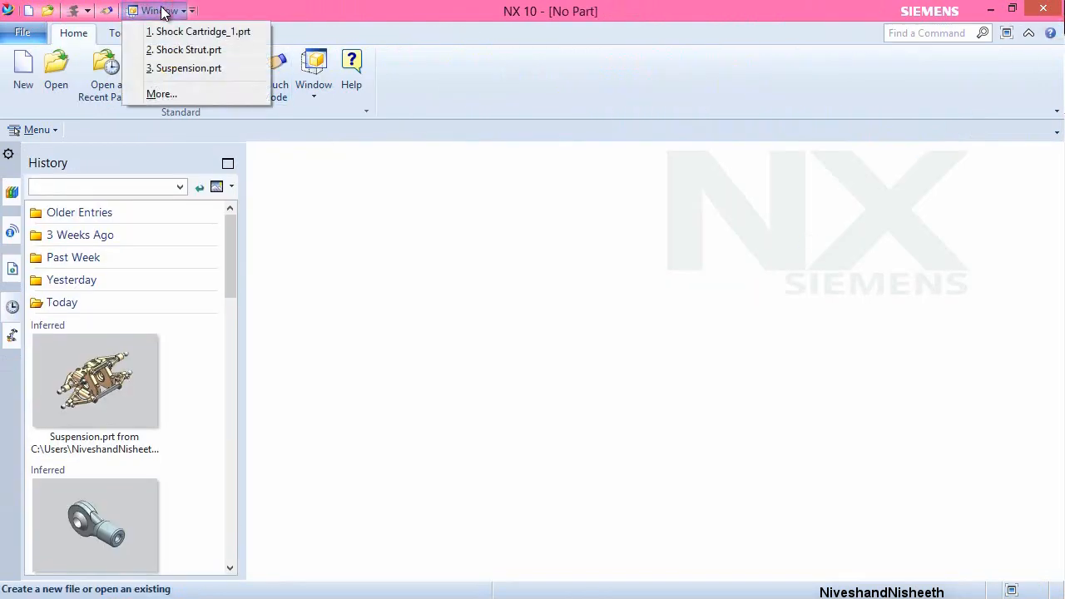
{"action": "left_click", "coordinate": [166, 32]}
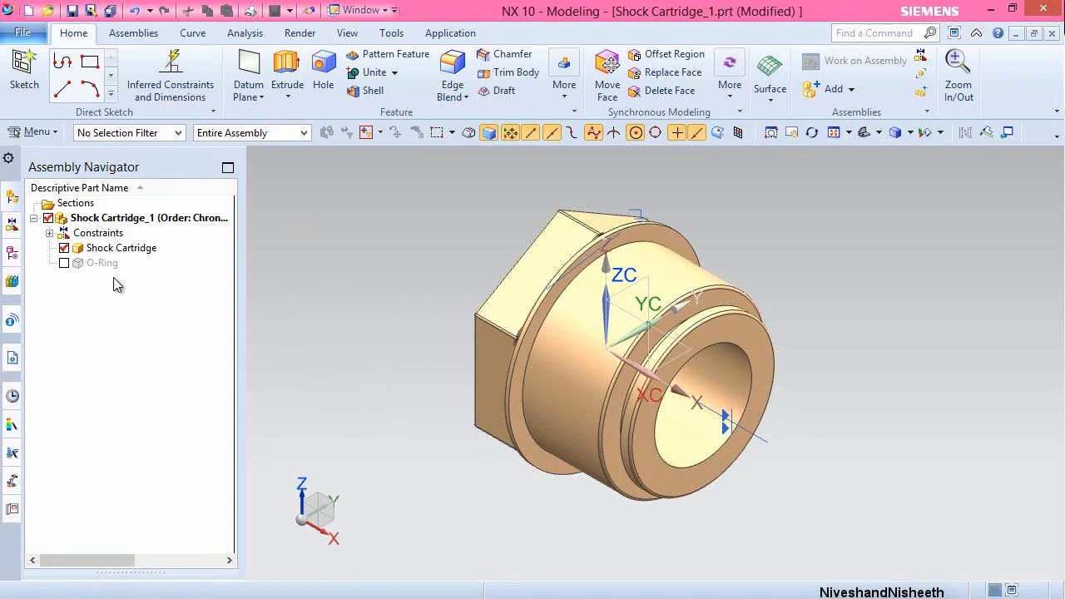
{"action": "left_click", "coordinate": [64, 263]}
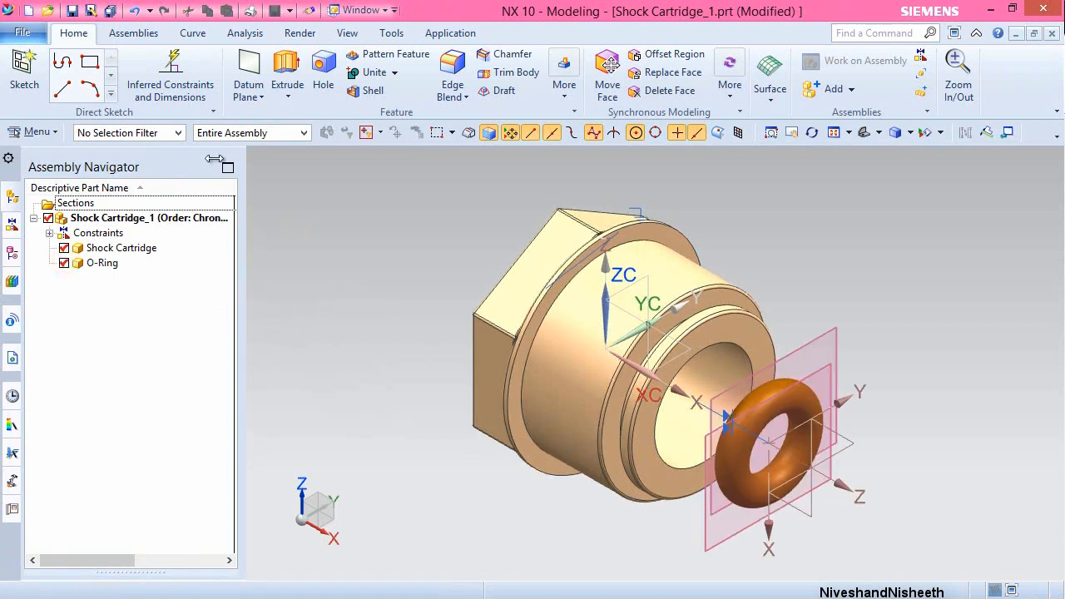
{"action": "left_click", "coordinate": [73, 11]}
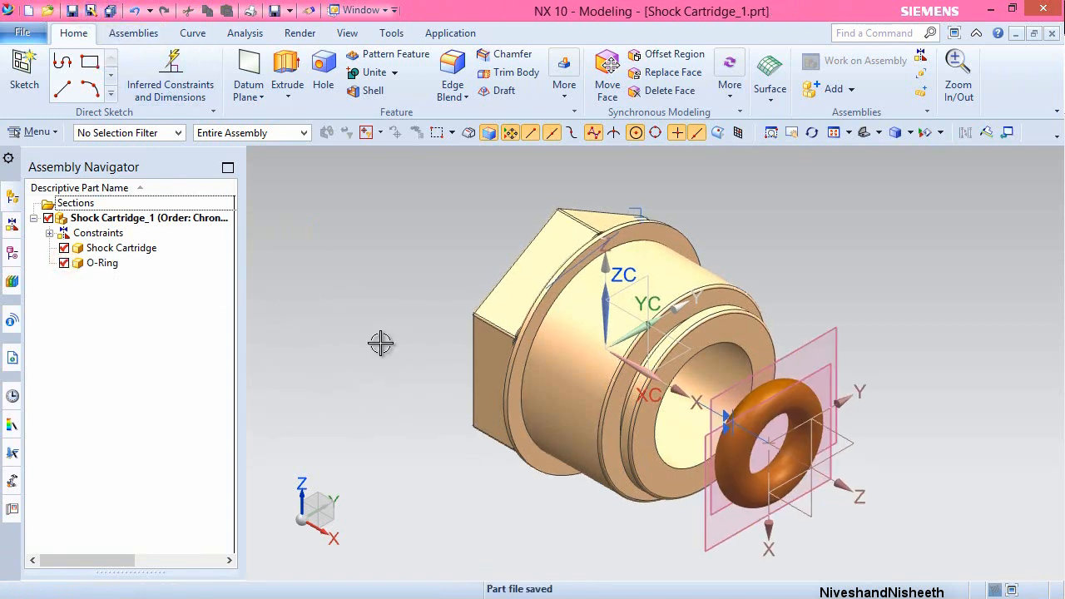
- Constrain the O-Ring's cartridge-side datum plane to the annular step face inside the Shock Cartridge's bore with a Touch constraint
{"action": "left_click", "coordinate": [142, 34]}
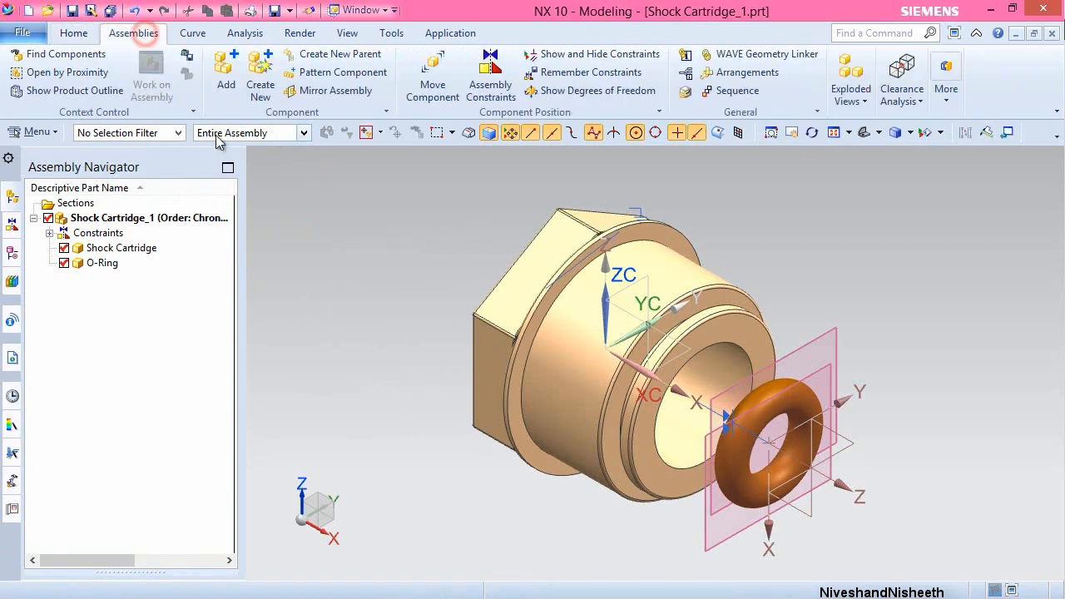
{"action": "left_click", "coordinate": [490, 73]}
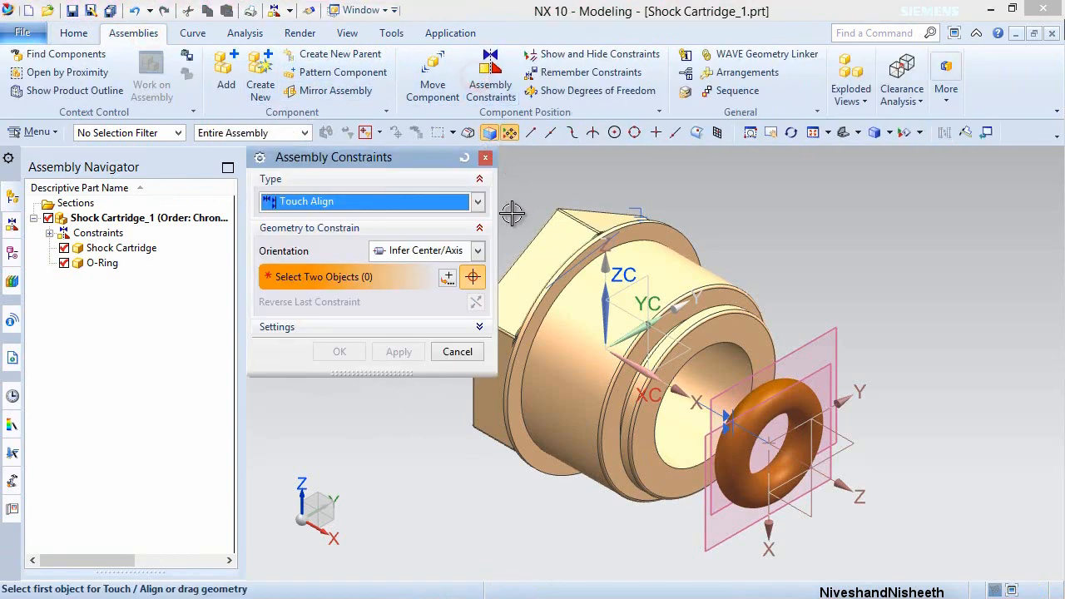
{"action": "left_click", "coordinate": [478, 251]}
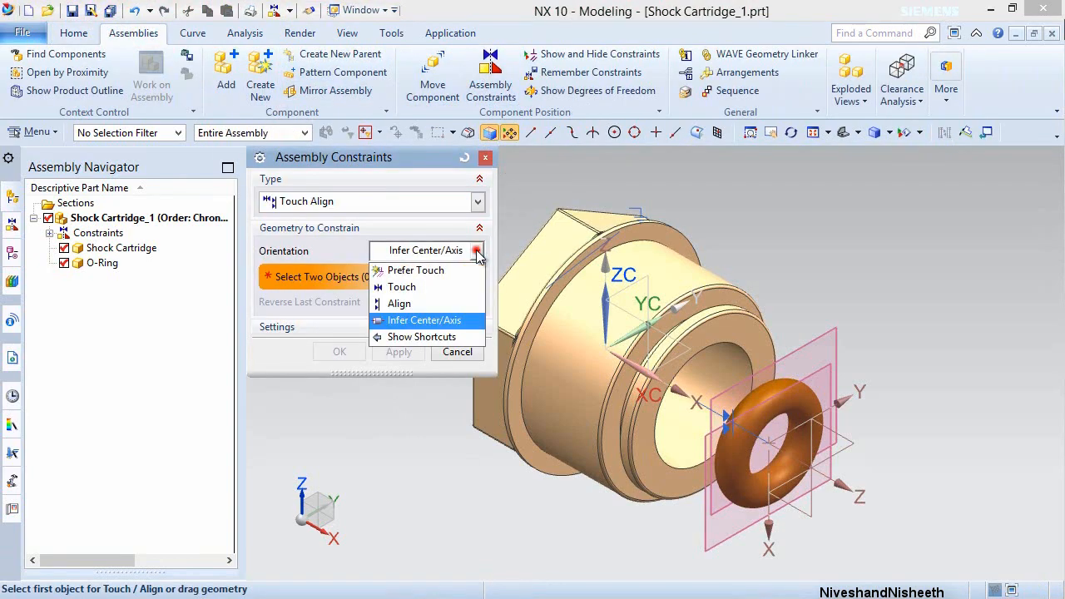
{"action": "left_click", "coordinate": [414, 285]}
{"action": "middle_click_drag", "start_coordinate": [634, 556], "coordinate": [645, 549]}
{"action": "scroll", "coordinate": [666, 528], "scroll_direction": "up", "scroll_amount": 3}
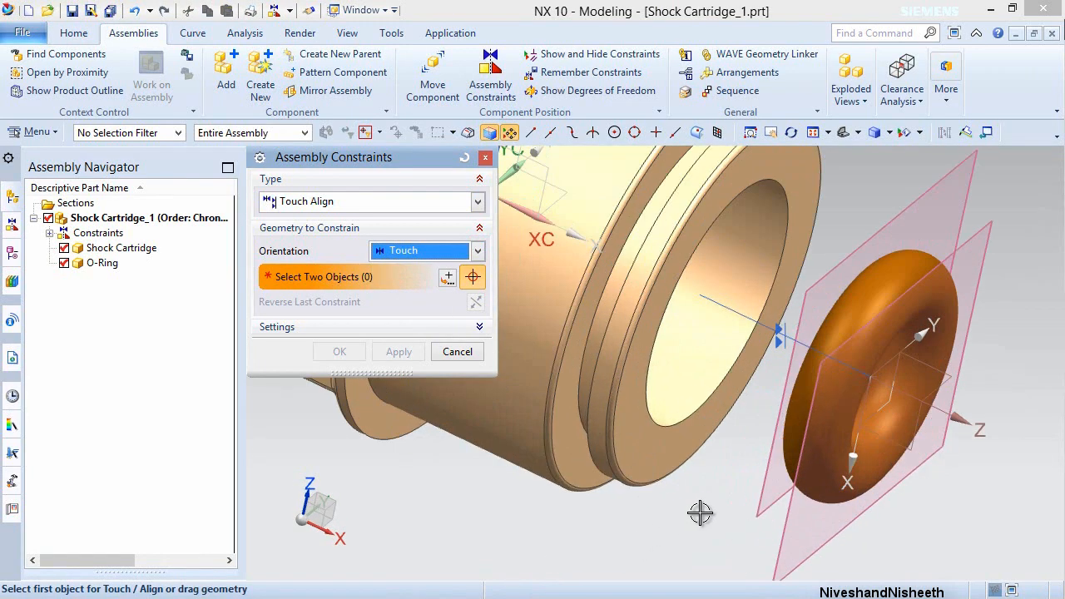
{"action": "left_click", "coordinate": [755, 483]}
{"action": "scroll", "coordinate": [756, 483], "scroll_direction": "down", "scroll_amount": 3}
{"action": "middle_click_drag", "start_coordinate": [737, 488], "coordinate": [682, 484]}
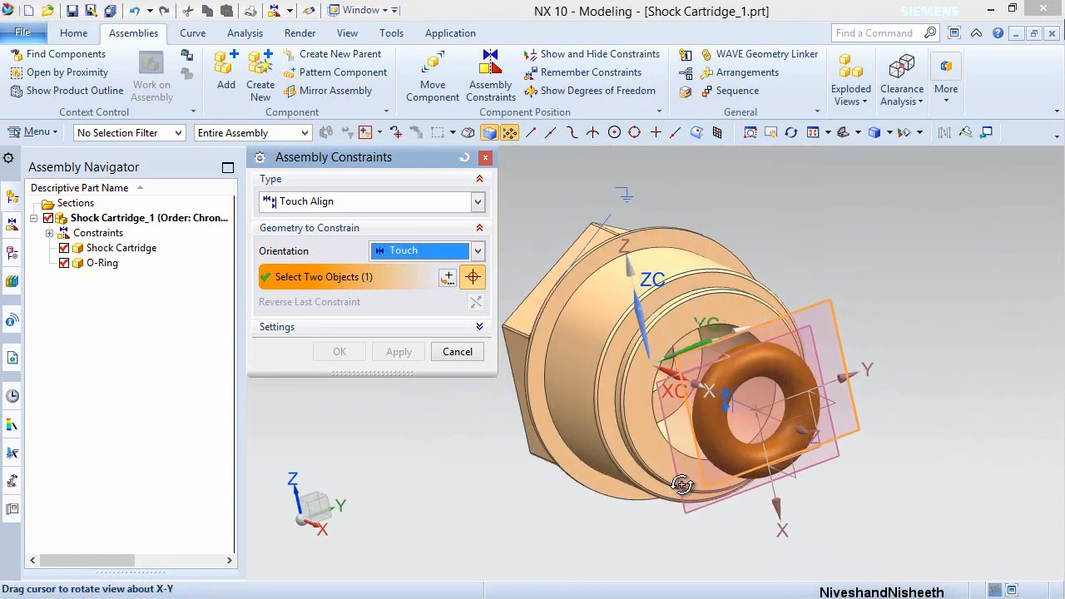
{"action": "scroll", "coordinate": [676, 384], "scroll_direction": "up", "scroll_amount": 5}
{"action": "left_click", "coordinate": [683, 255]}
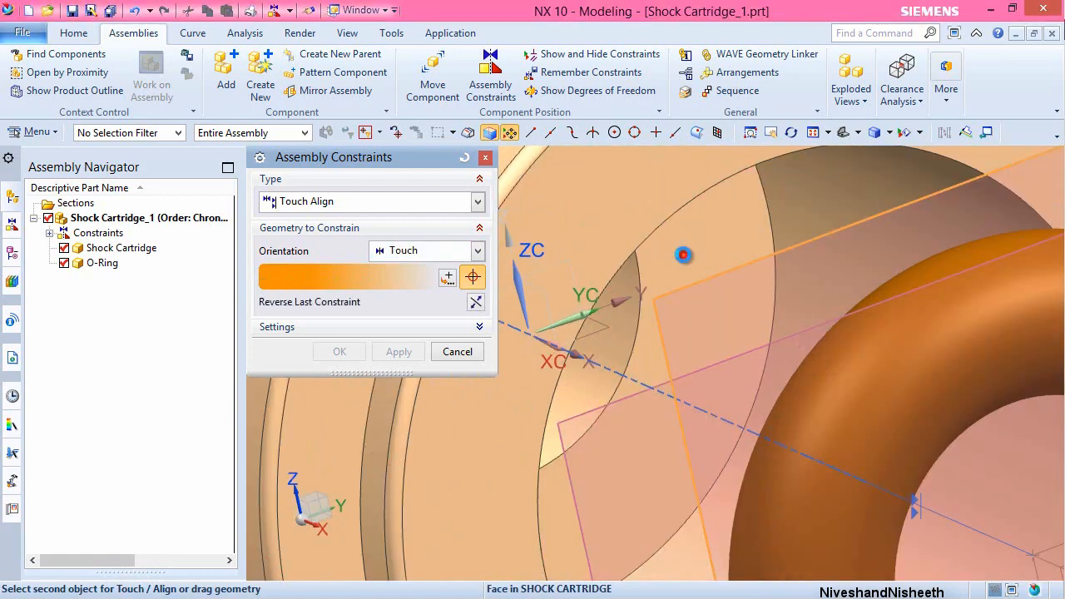
{"action": "left_click", "coordinate": [332, 352]}
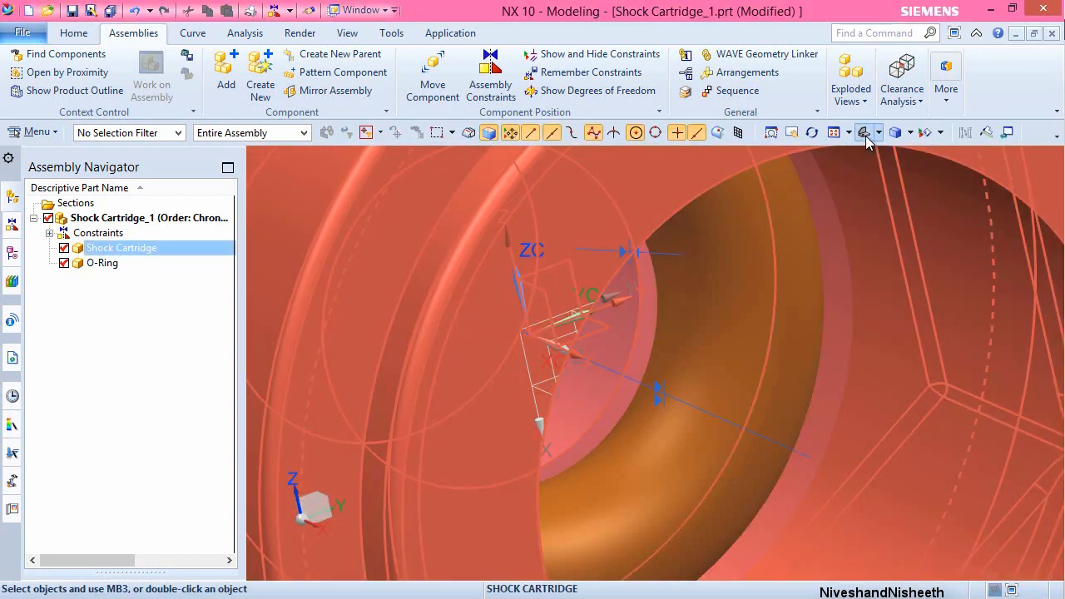
- Restore the isometric view of the assembly and save it
{"action": "left_click", "coordinate": [878, 133]}
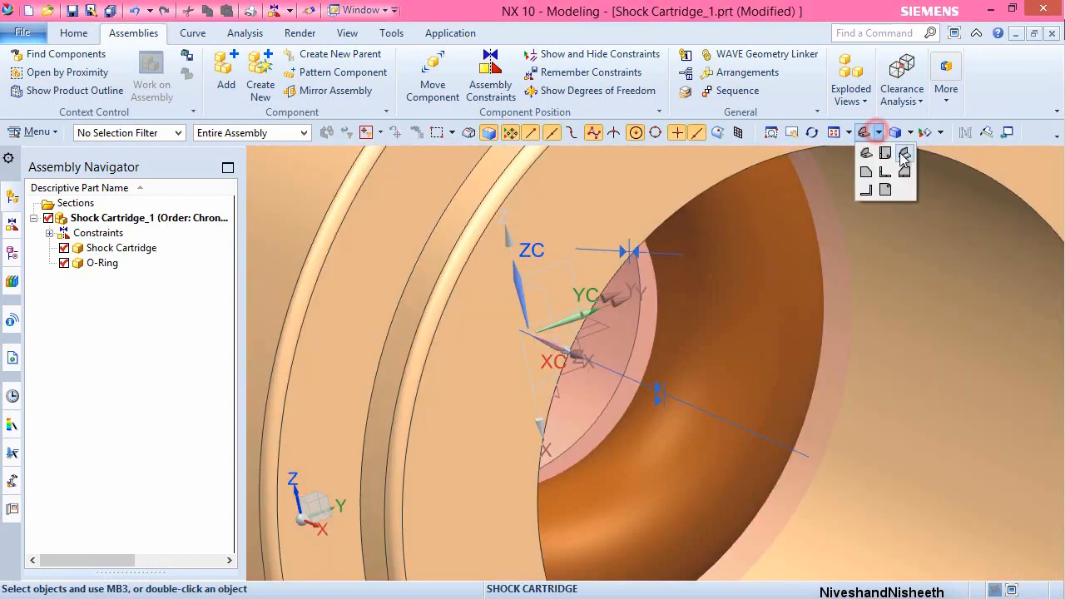
{"action": "left_click", "coordinate": [905, 156]}
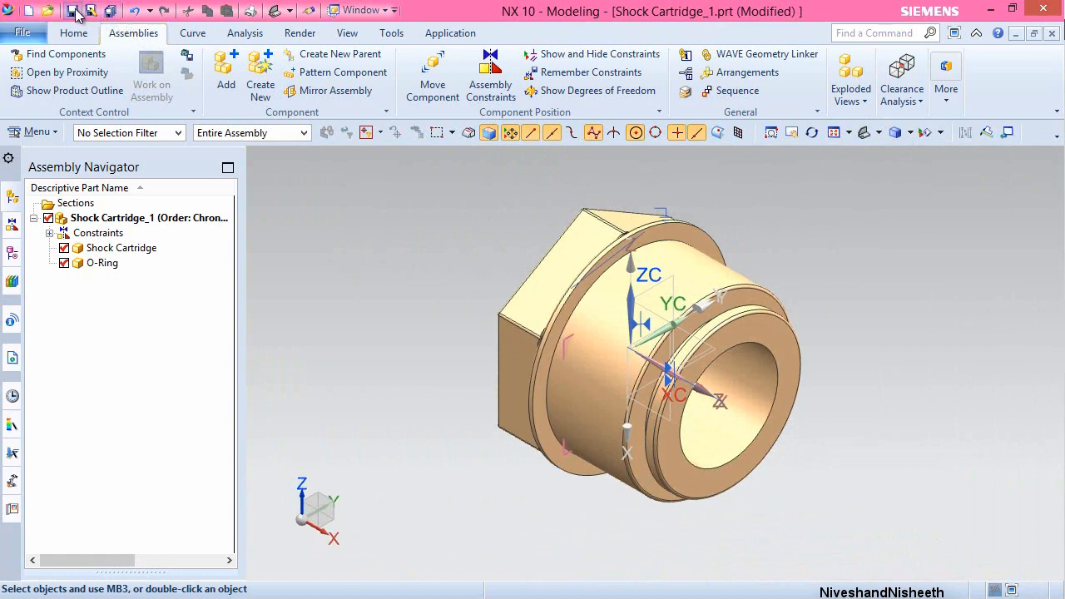
{"action": "left_click", "coordinate": [73, 12]}
- Add the Shock Cartridge Spacer part from the Suspension folder with Move positioning at the absolute origin
{"action": "left_click", "coordinate": [219, 89]}
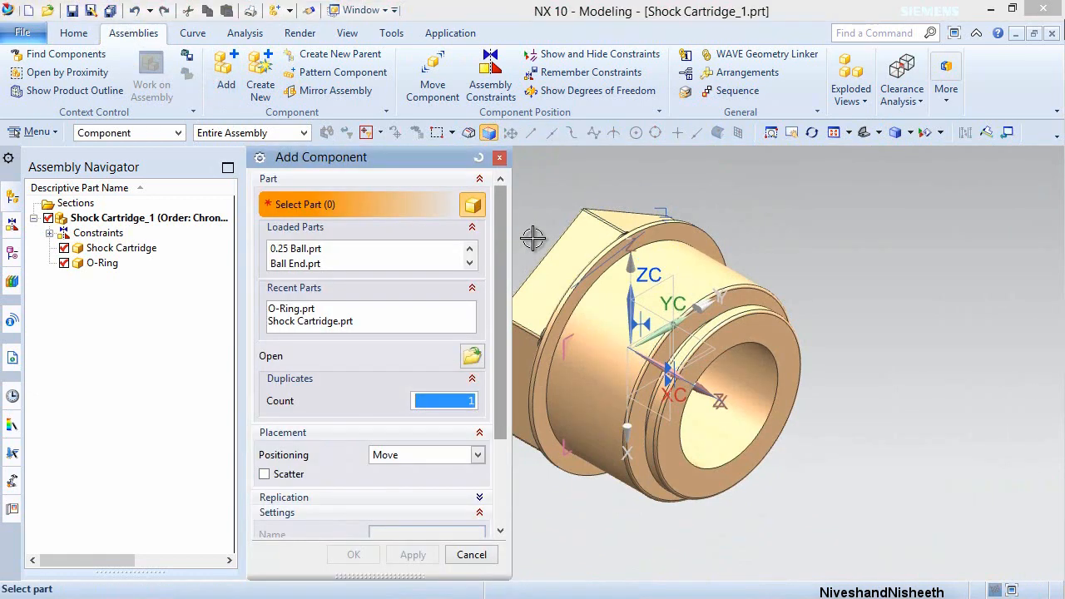
{"action": "left_click", "coordinate": [472, 357]}
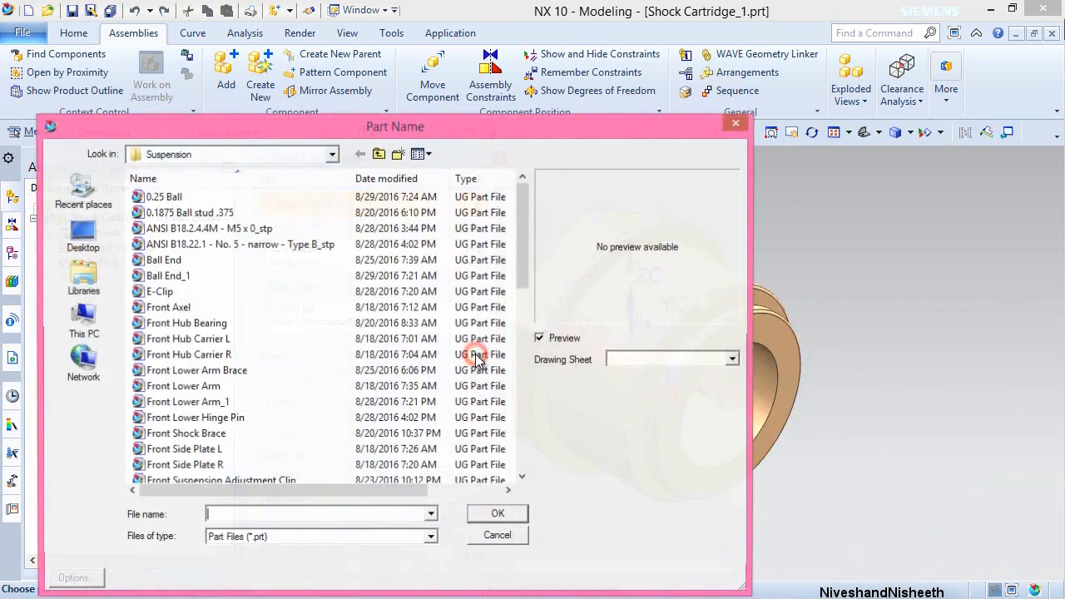
{"action": "left_click", "coordinate": [524, 241]}
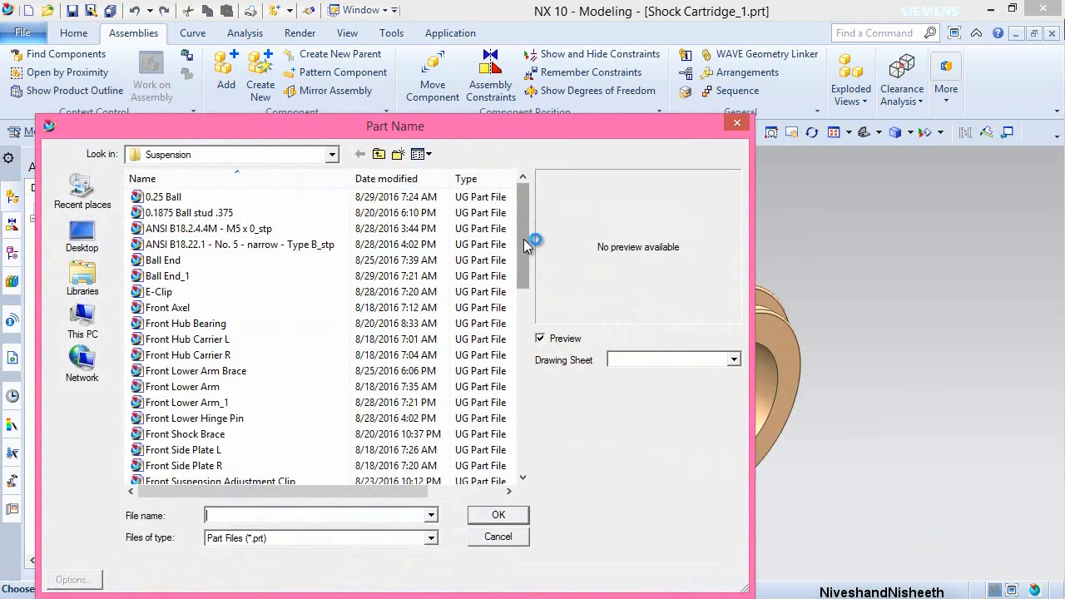
{"action": "left_click_drag", "start_coordinate": [525, 242], "coordinate": [542, 380]}
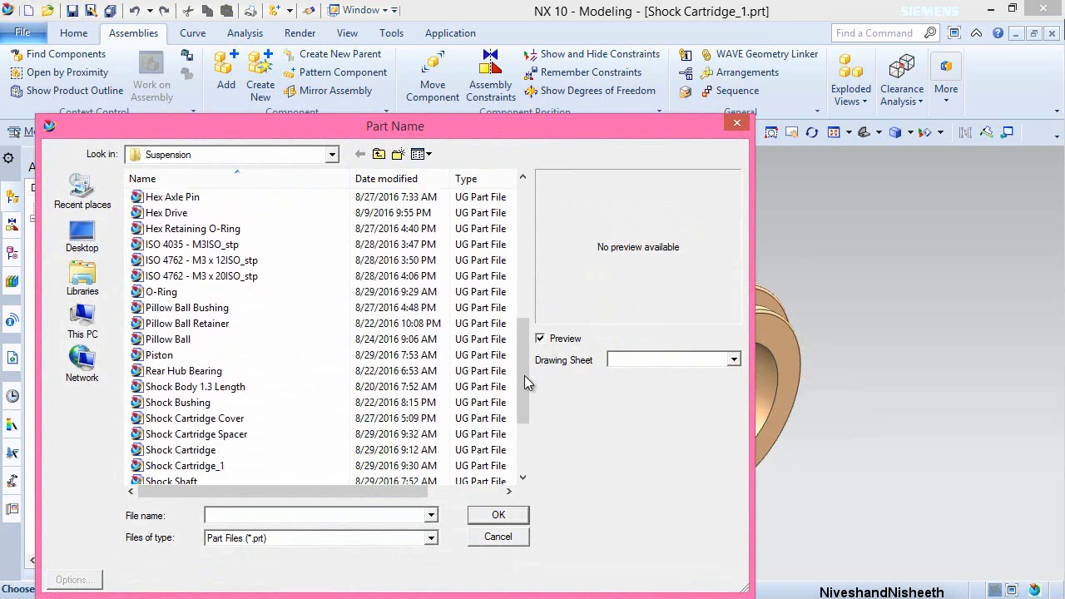
{"action": "left_click", "coordinate": [222, 436]}
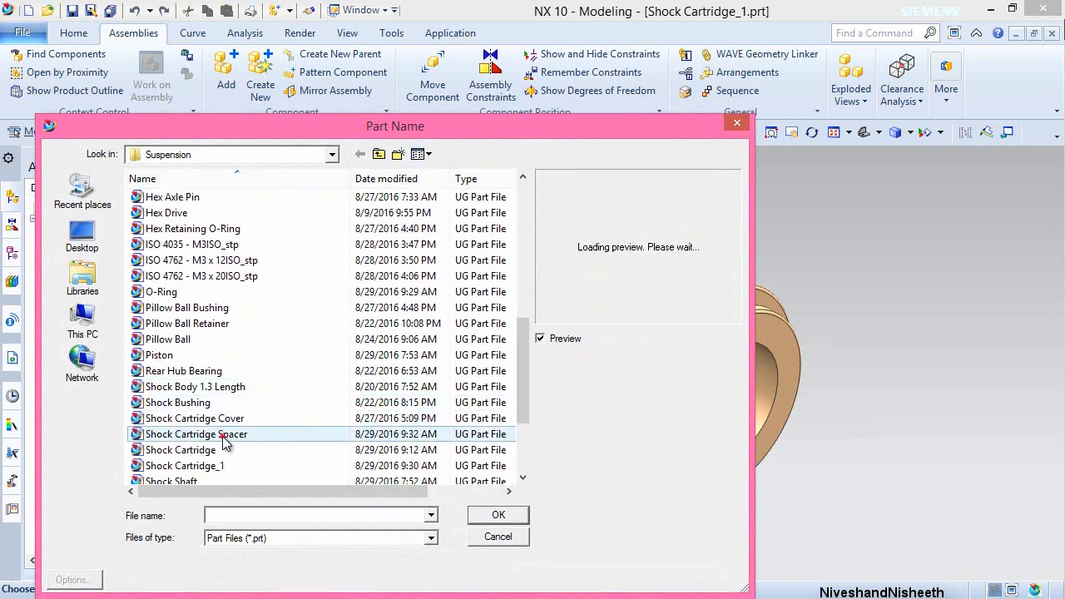
{"action": "left_click", "coordinate": [489, 515]}
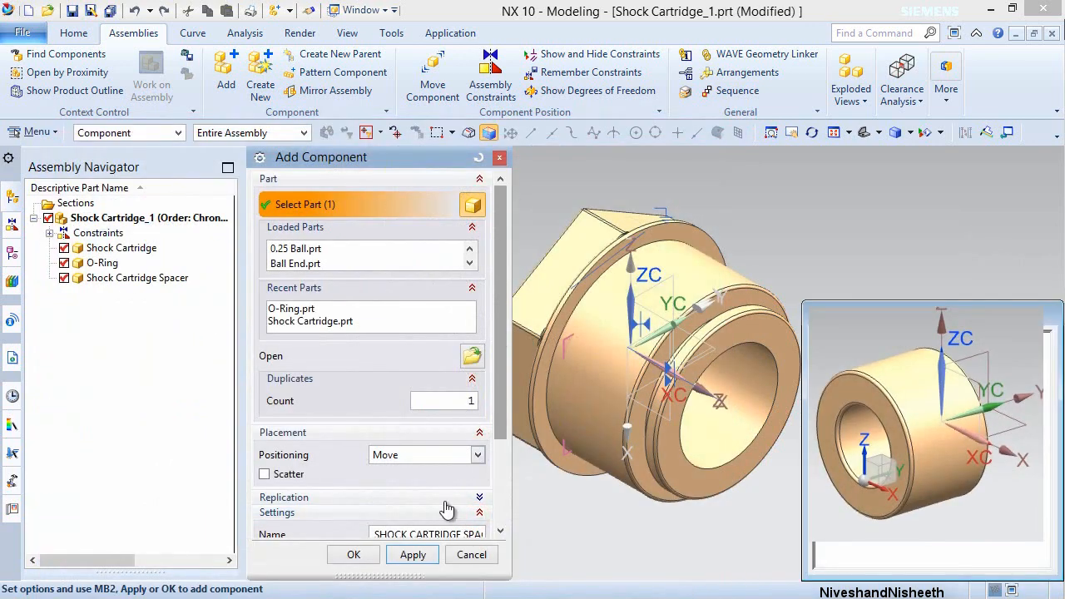
{"action": "left_click", "coordinate": [376, 556]}
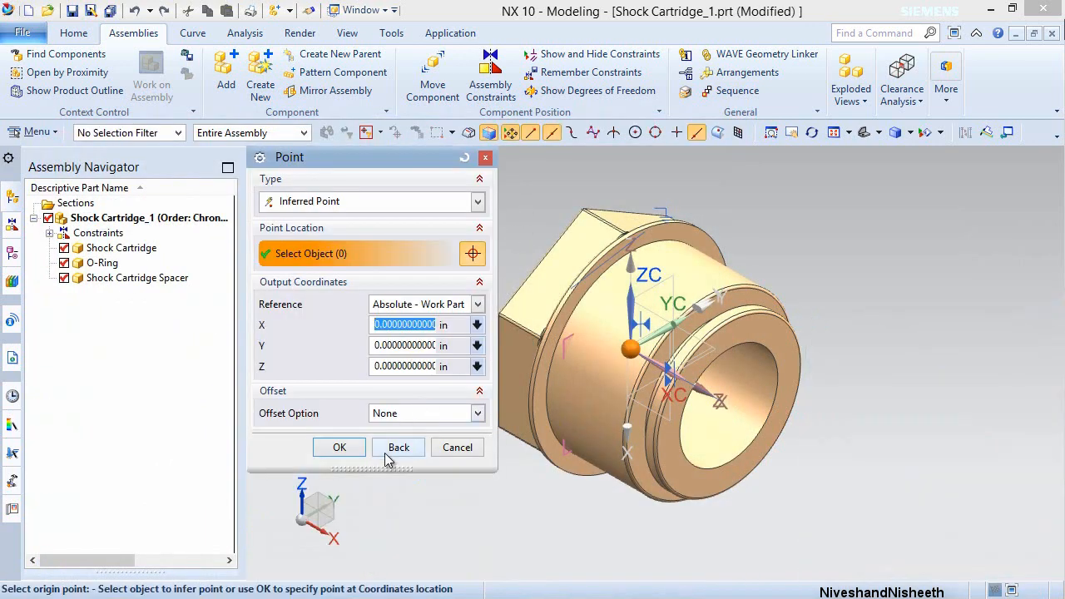
{"action": "left_click", "coordinate": [342, 448]}
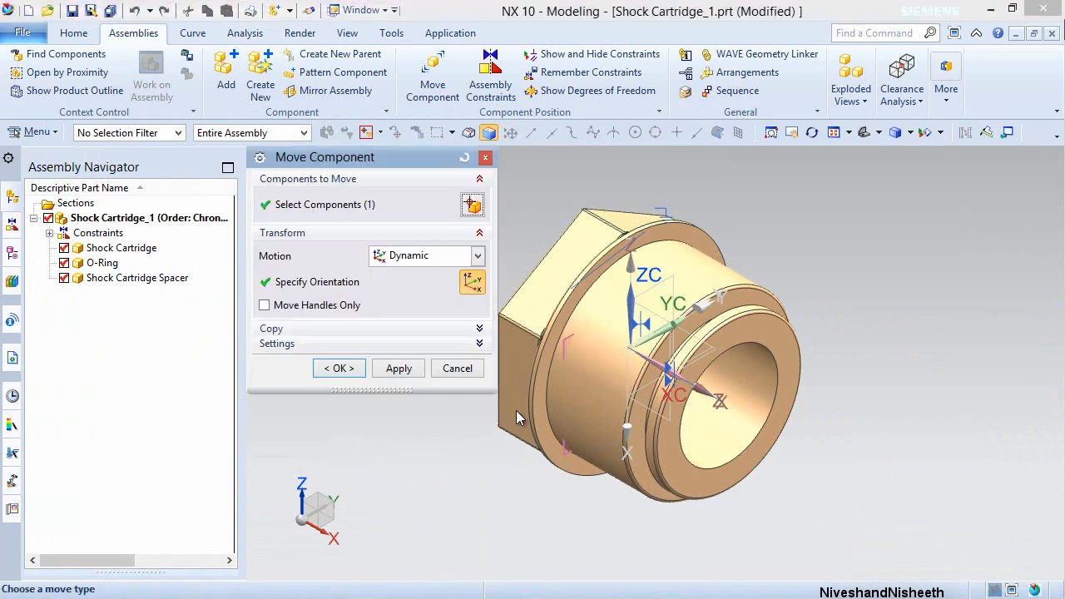
- Move the spacer clear of the cartridge, about 0.43 in along X and 0.29 in along Y, and rotate it about -80 degrees around ZC
{"action": "left_click_drag", "start_coordinate": [598, 366], "coordinate": [913, 381]}
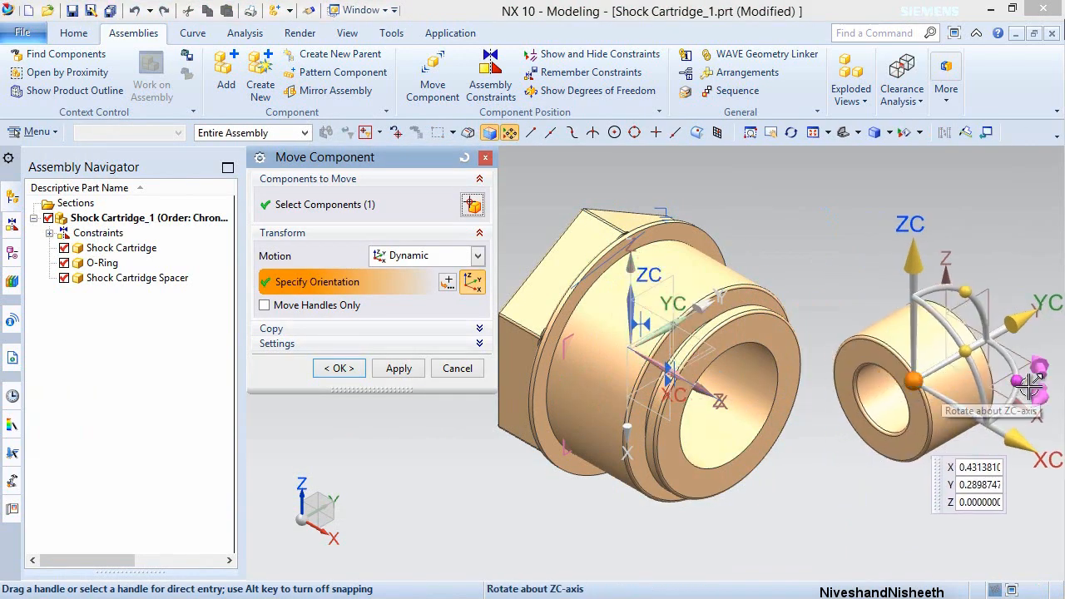
{"action": "left_click_drag", "start_coordinate": [1017, 383], "coordinate": [957, 524]}
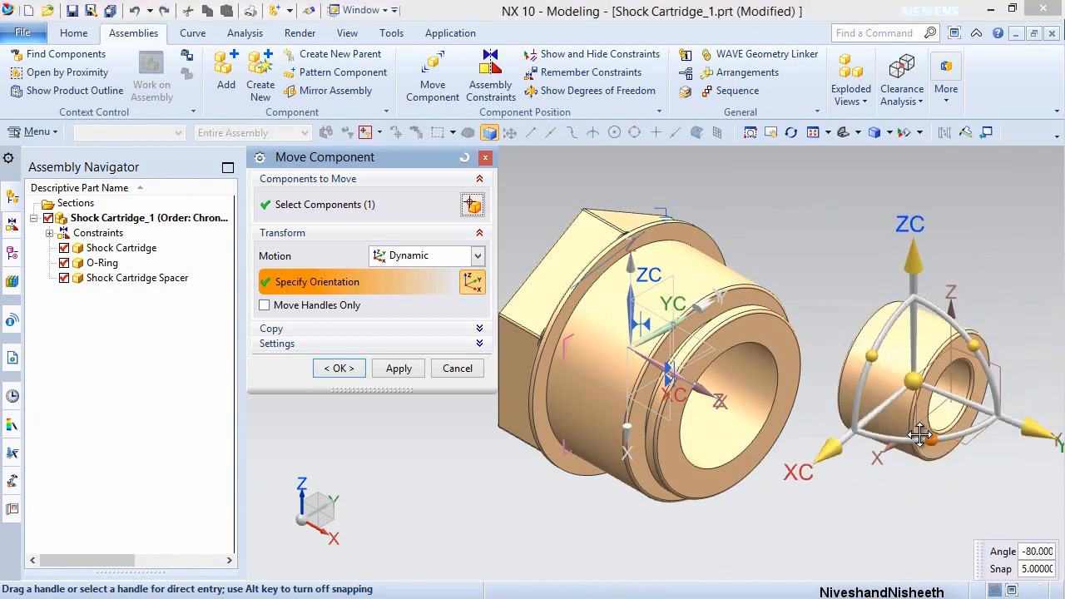
{"action": "left_click", "coordinate": [341, 368]}
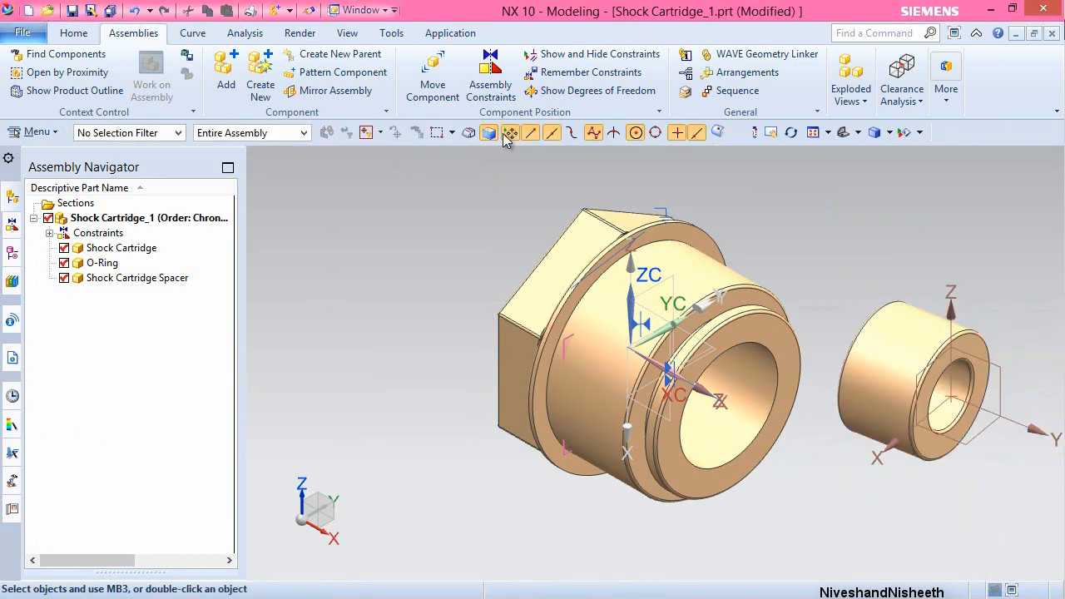
- Align the spacer's outer cylindrical face with the Shock Cartridge's bore using a Touch Align constraint with Infer Center/Axis orientation
{"action": "left_click", "coordinate": [490, 75]}
{"action": "left_click", "coordinate": [464, 252]}
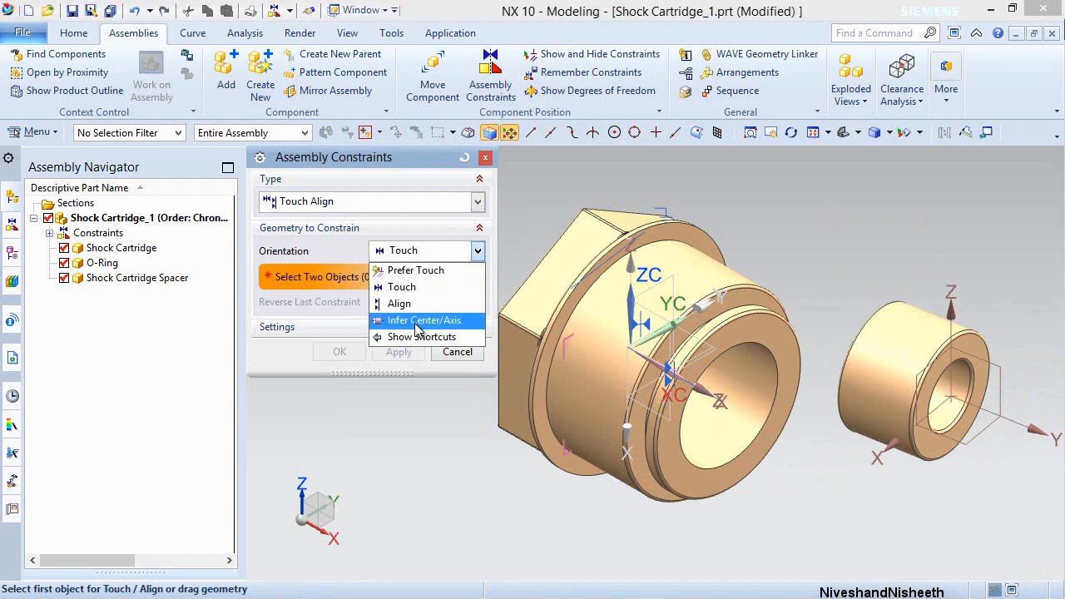
{"action": "left_click", "coordinate": [416, 319]}
{"action": "left_click", "coordinate": [743, 363]}
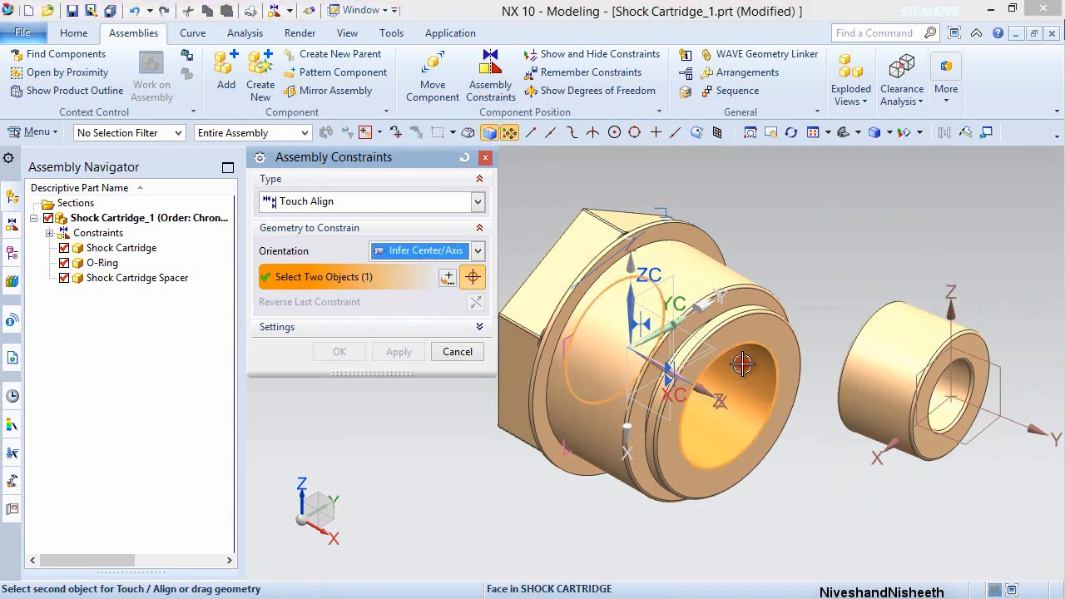
{"action": "left_click", "coordinate": [894, 343]}
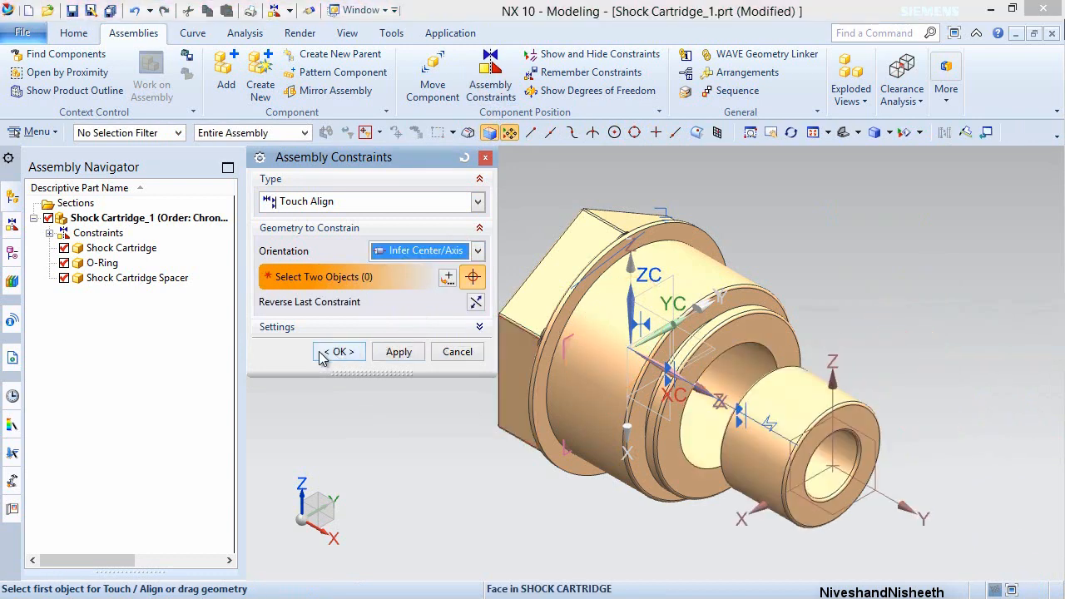
{"action": "left_click", "coordinate": [391, 352]}
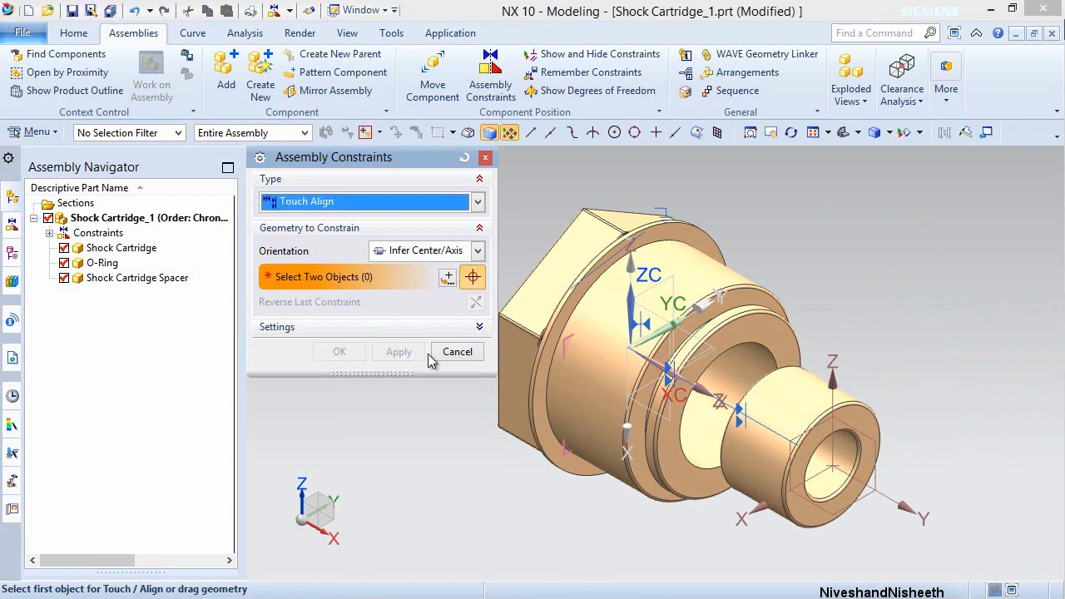
{"action": "left_click", "coordinate": [447, 356]}
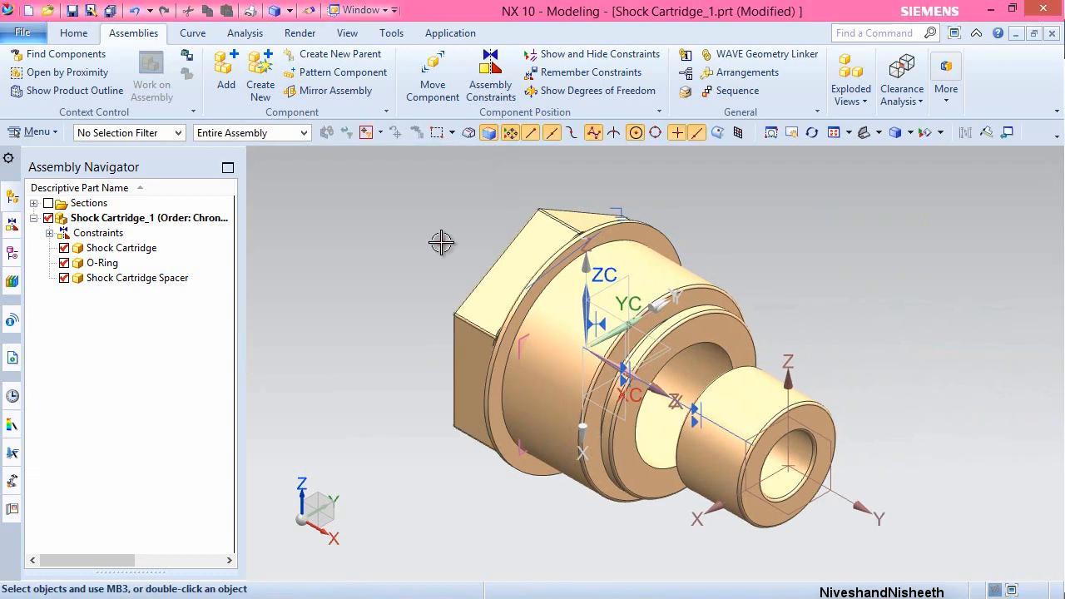
{"action": "left_click", "coordinate": [441, 242]}
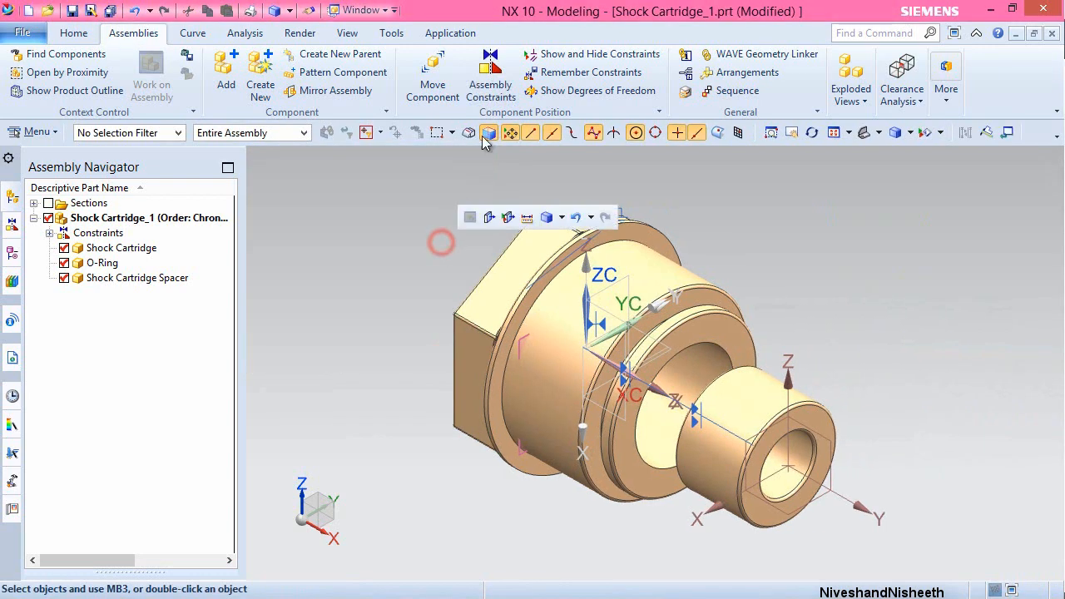
- Start a Touch constraint and pick the O-Ring's spacer-side datum plane as its first object, using the Static Wireframe display
{"action": "left_click", "coordinate": [491, 87]}
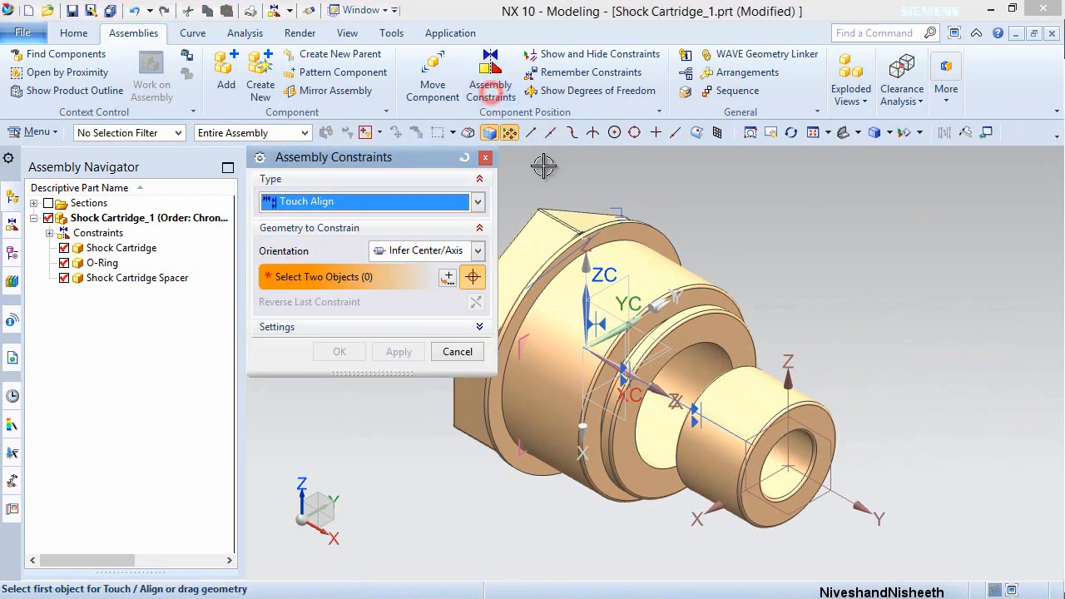
{"action": "left_click", "coordinate": [478, 249]}
{"action": "left_click", "coordinate": [424, 286]}
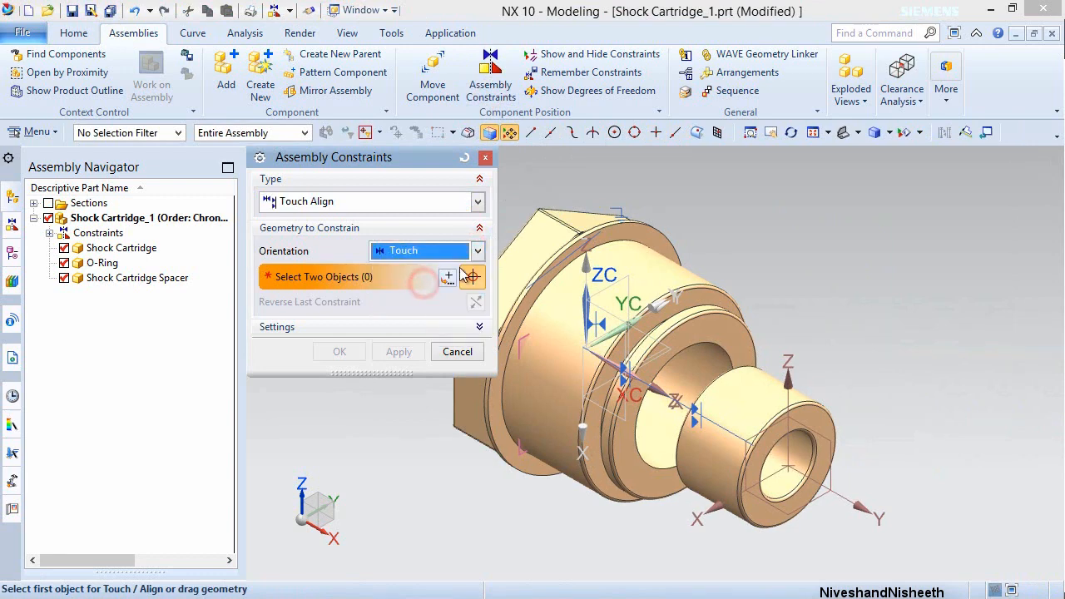
{"action": "left_click", "coordinate": [890, 133]}
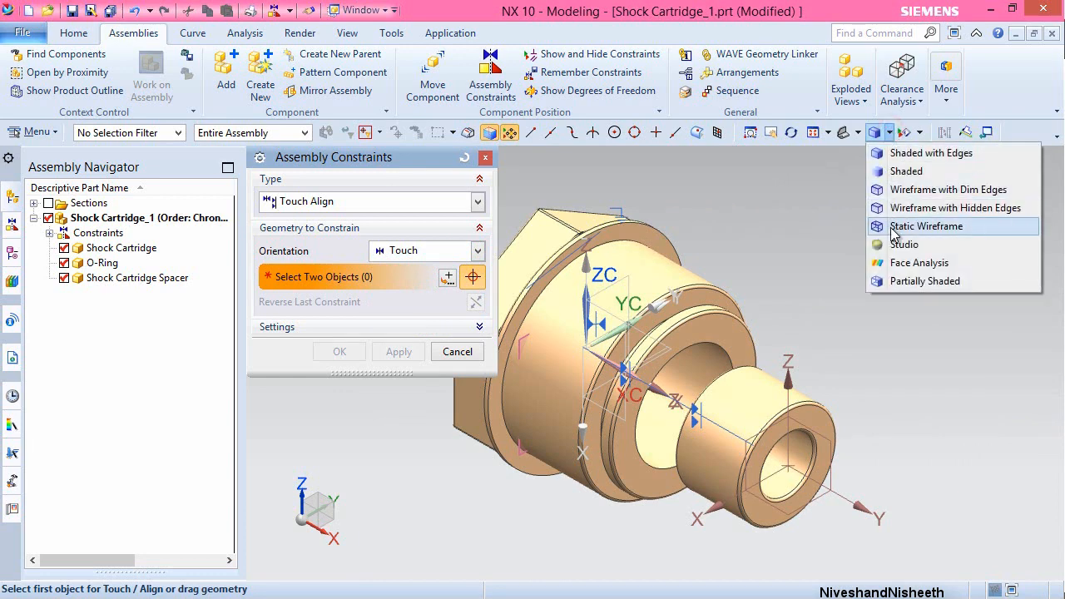
{"action": "left_click", "coordinate": [925, 227]}
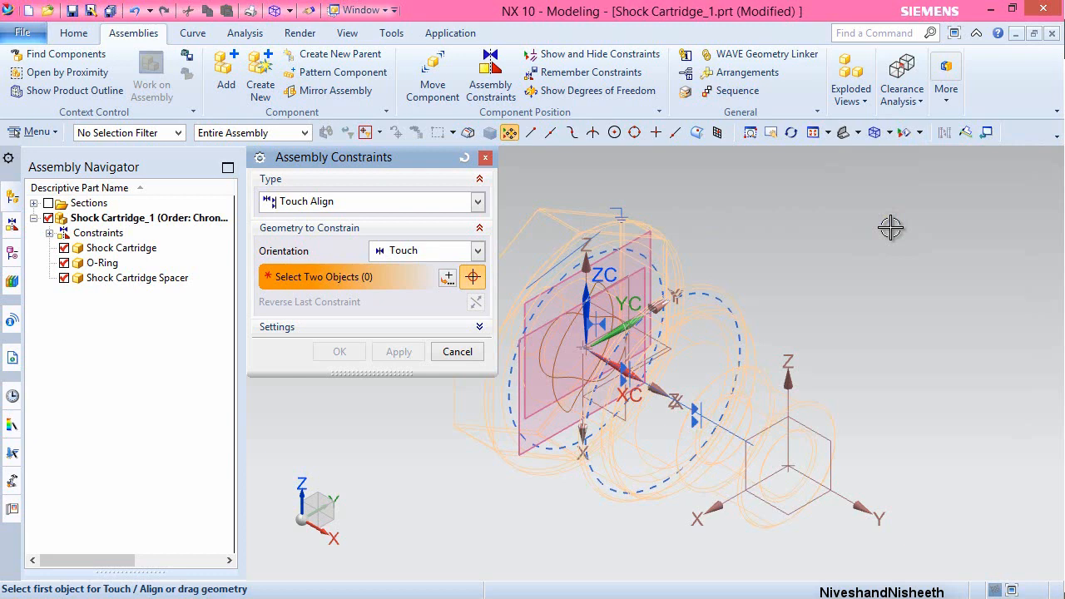
{"action": "scroll", "coordinate": [508, 357], "scroll_direction": "up", "scroll_amount": 5}
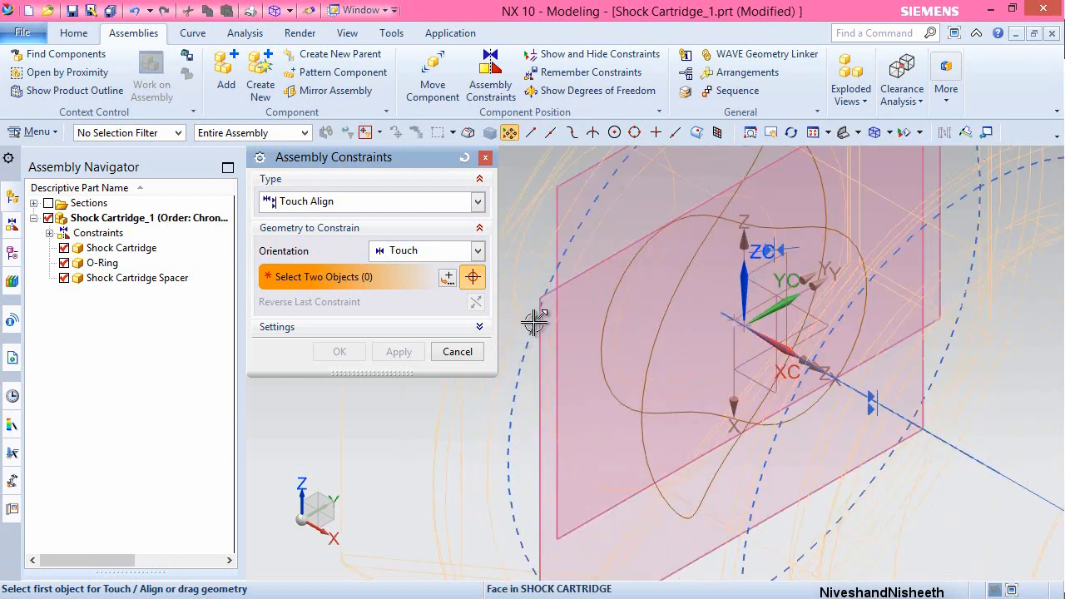
{"action": "left_click", "coordinate": [580, 279]}
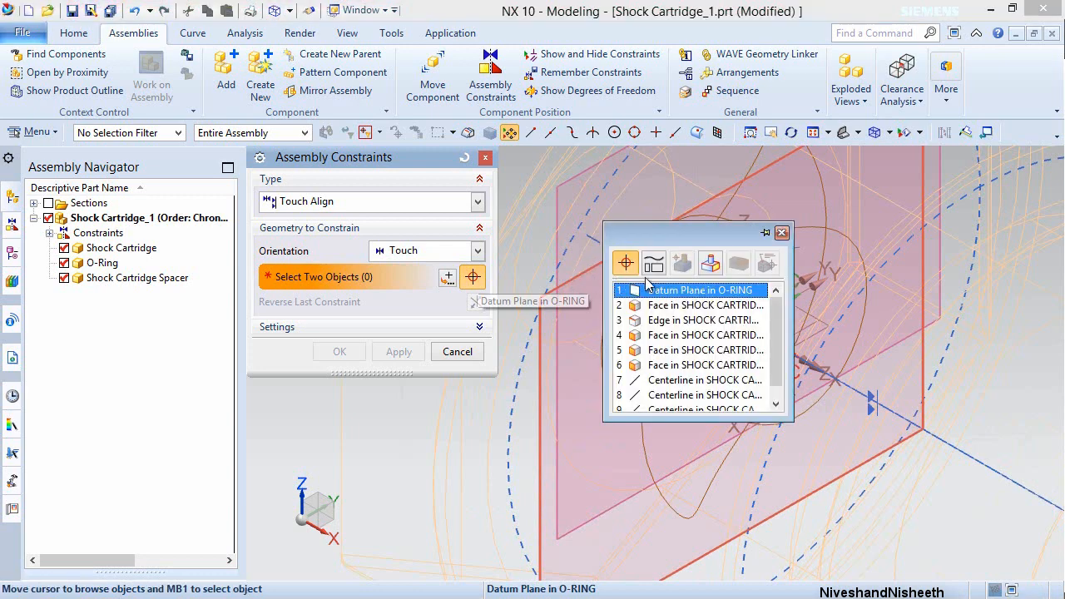
{"action": "left_click", "coordinate": [696, 289]}
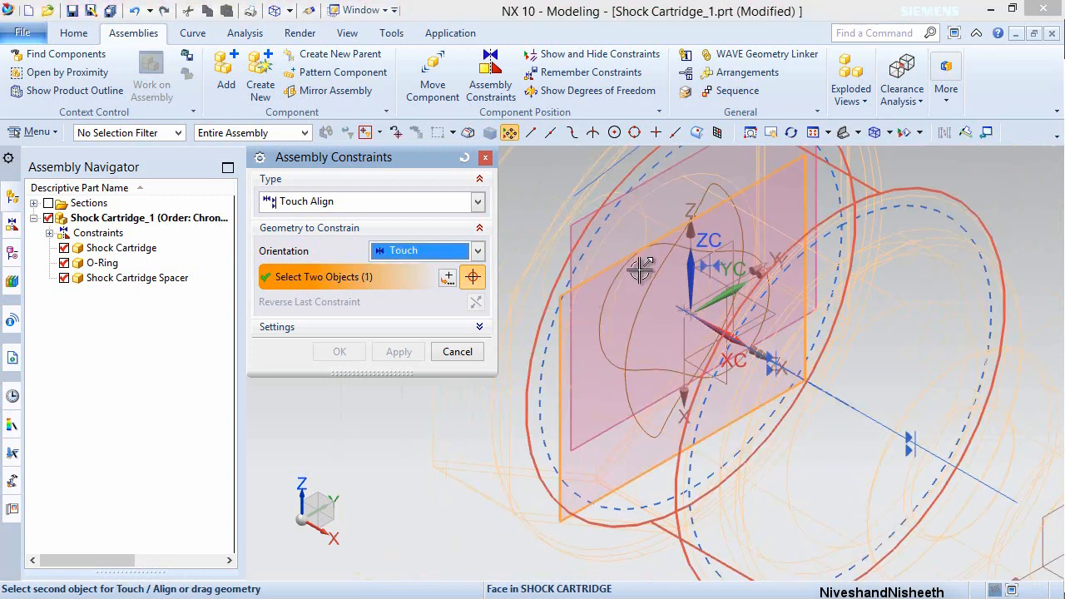
- Complete the Touch constraint by picking the spacer's O-Ring-side annular end face, using the Shaded with Edges display
{"action": "left_click", "coordinate": [890, 132]}
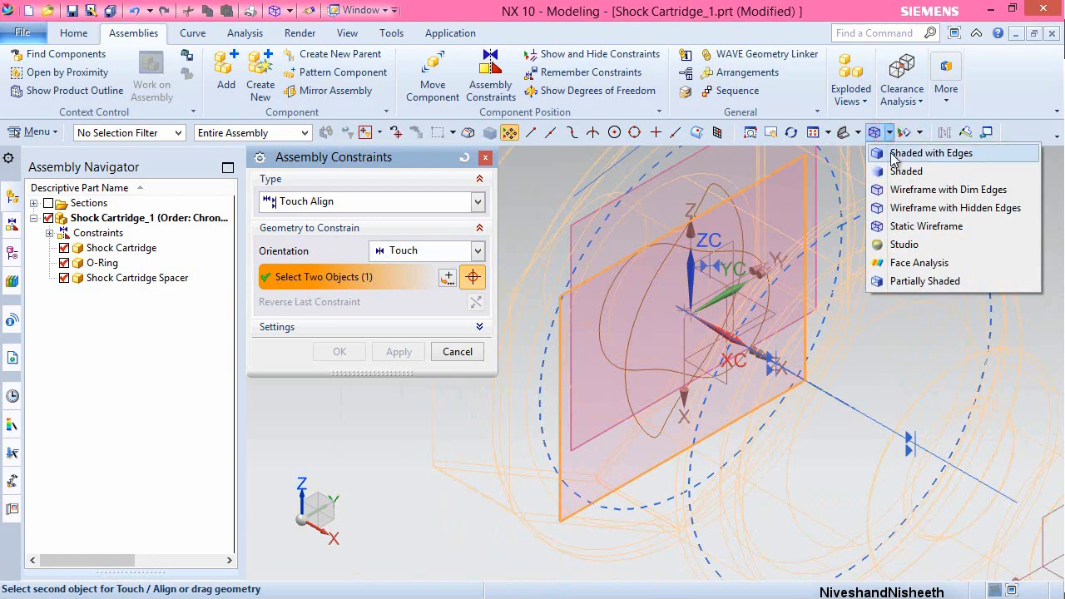
{"action": "left_click", "coordinate": [893, 155]}
{"action": "scroll", "coordinate": [718, 275], "scroll_direction": "down", "scroll_amount": 3}
{"action": "middle_click_drag", "start_coordinate": [799, 349], "coordinate": [804, 364]}
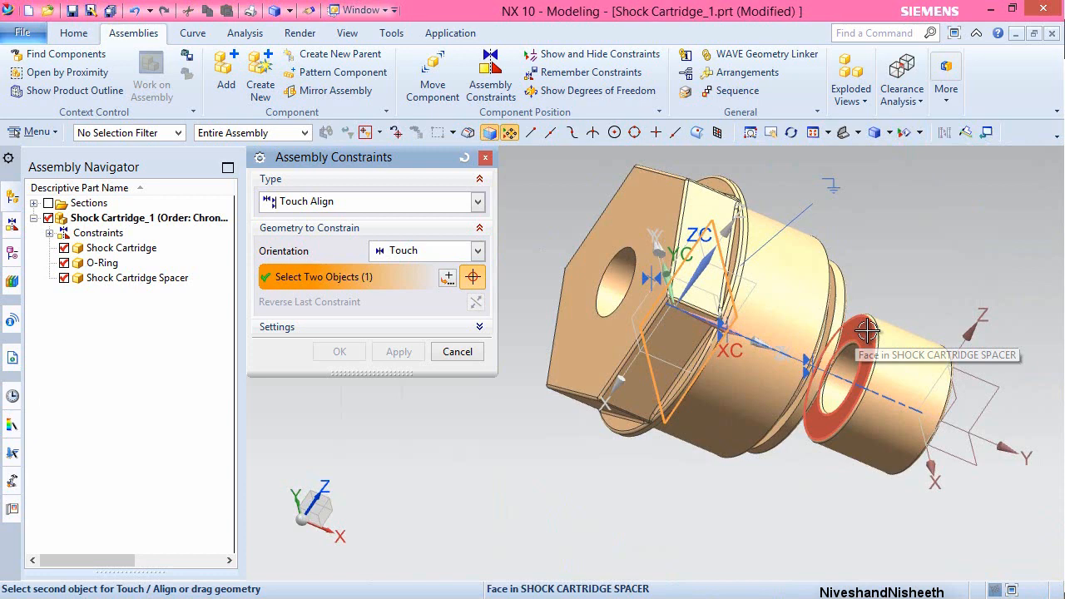
{"action": "left_click", "coordinate": [866, 330]}
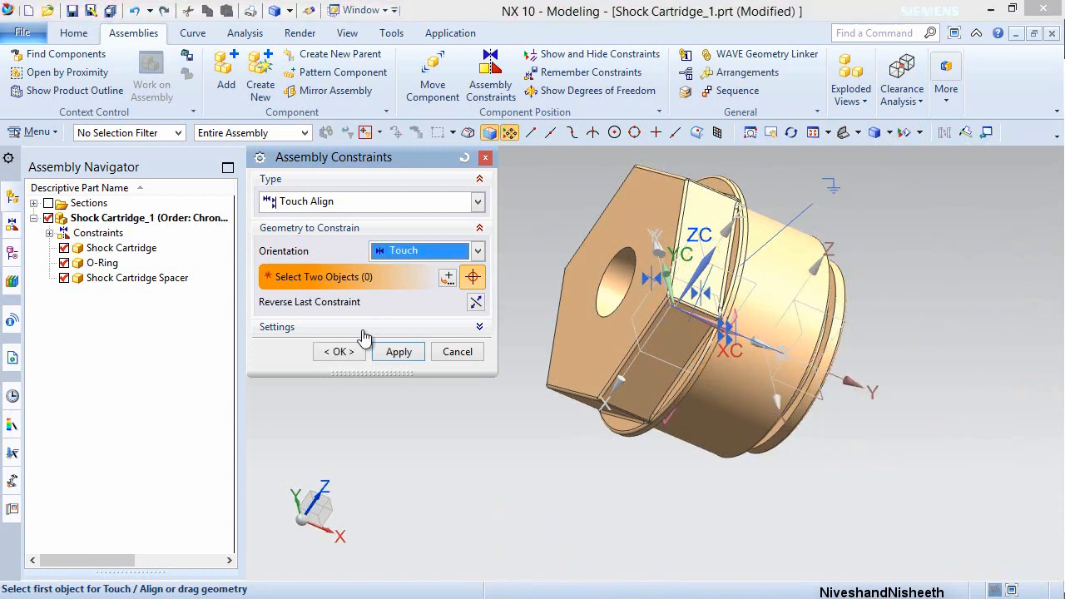
{"action": "left_click", "coordinate": [339, 352]}
- Section the assembly view with one plane and inspect how the O-Ring and spacer sit inside the cartridge bore
{"action": "left_click", "coordinate": [485, 276]}
{"action": "middle_click_drag", "start_coordinate": [485, 275], "coordinate": [422, 246]}
{"action": "left_click", "coordinate": [422, 246]}
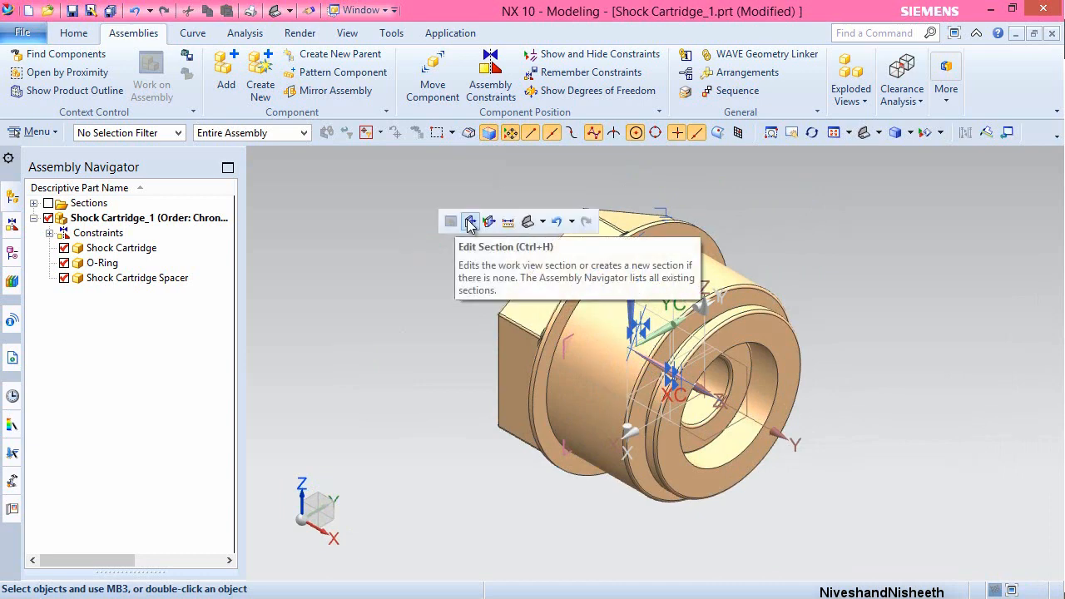
{"action": "left_click", "coordinate": [470, 222]}
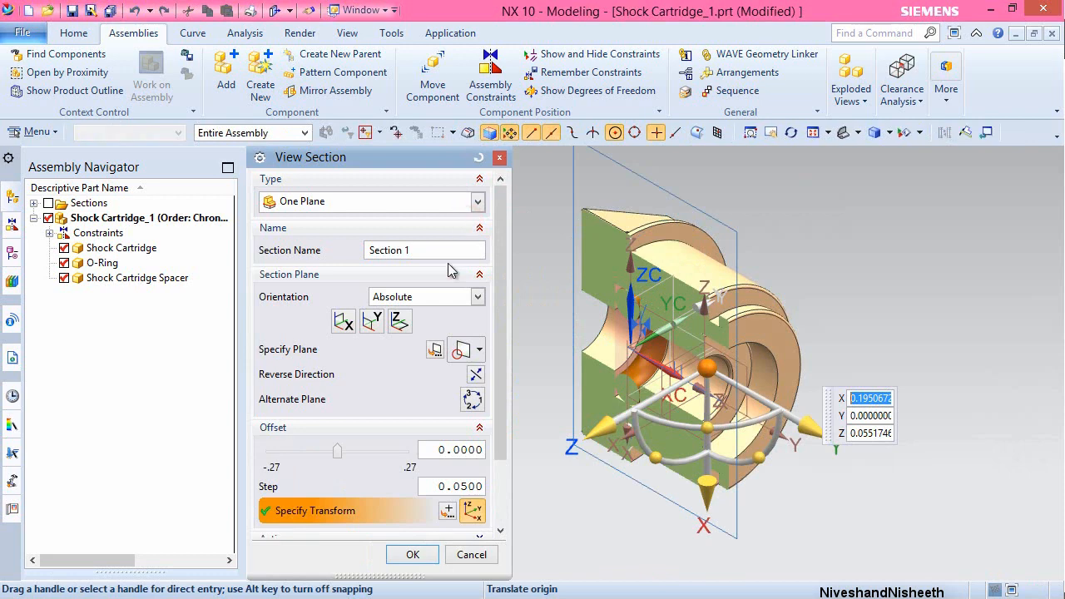
{"action": "left_click", "coordinate": [409, 553]}
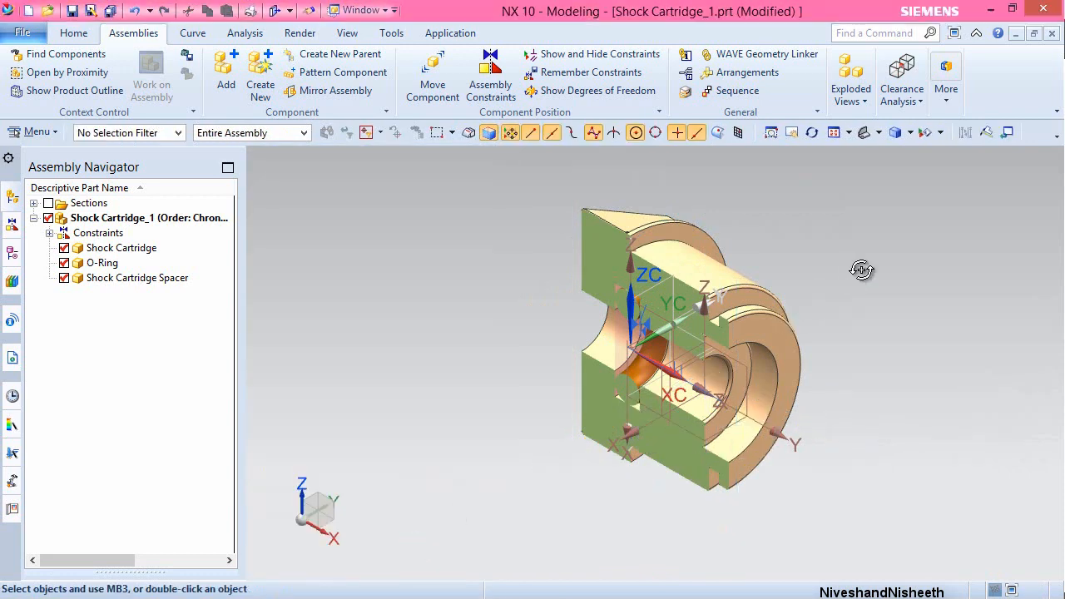
{"action": "middle_click_drag", "start_coordinate": [863, 269], "coordinate": [882, 239]}
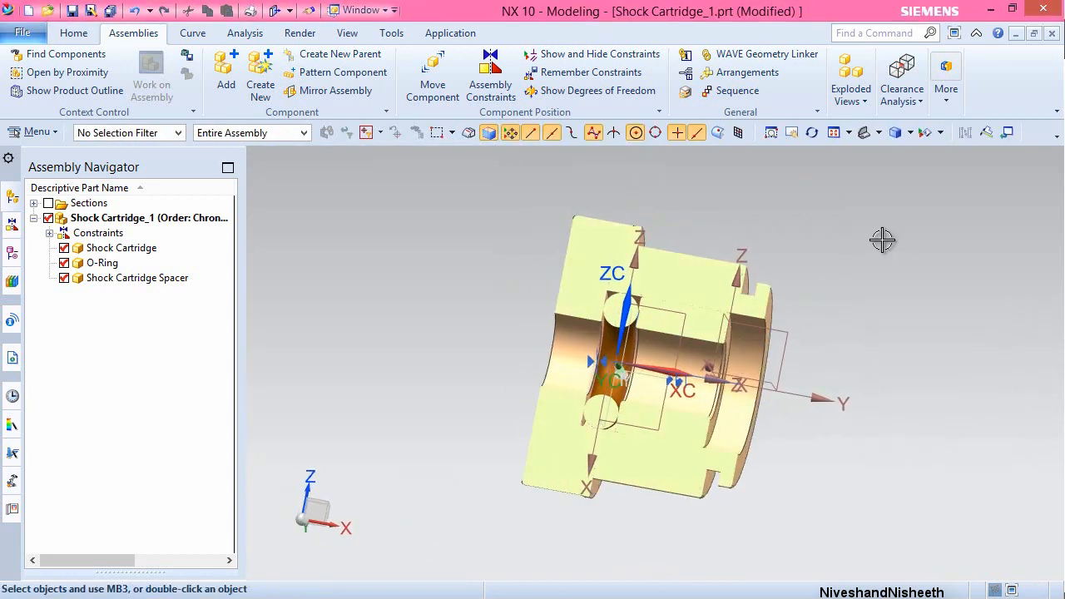
{"action": "right_click_drag", "start_coordinate": [848, 224], "coordinate": [823, 221]}
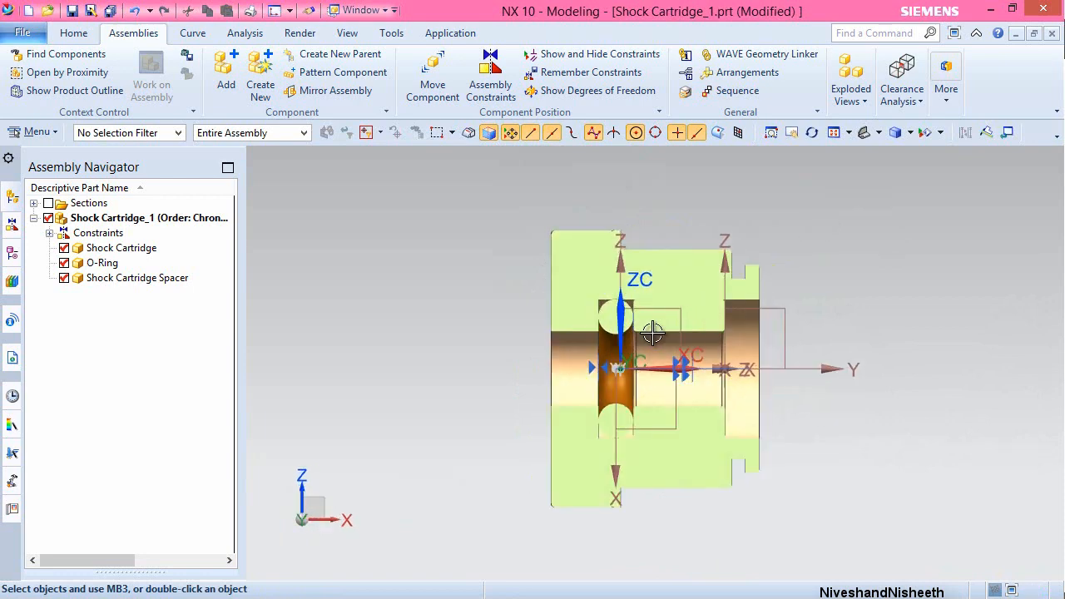
{"action": "scroll", "coordinate": [653, 333], "scroll_direction": "up", "scroll_amount": 5}
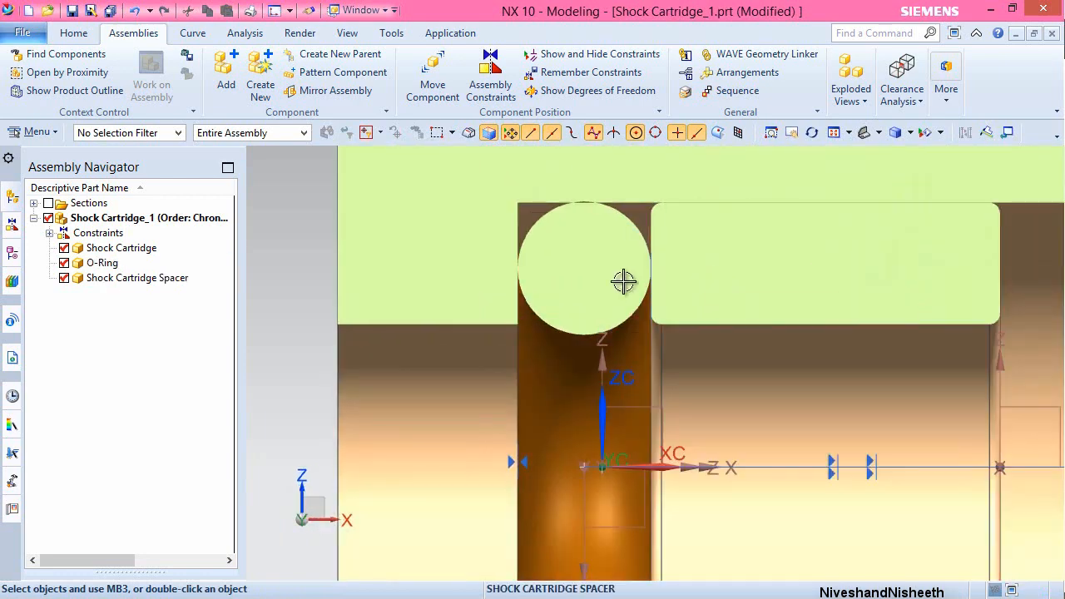
{"action": "scroll", "coordinate": [624, 282], "scroll_direction": "down", "scroll_amount": 4}
{"action": "right_click_drag", "start_coordinate": [872, 249], "coordinate": [938, 250]}
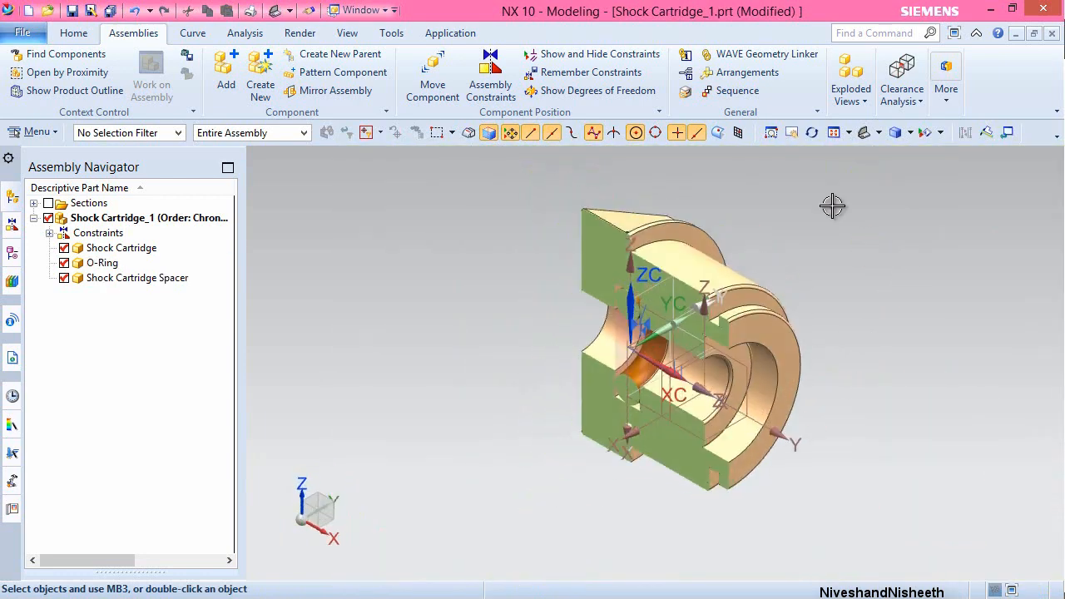
- Turn off the section clipping to restore the full assembly view and save the part file
{"action": "left_click", "coordinate": [832, 207]}
{"action": "left_click", "coordinate": [899, 182]}
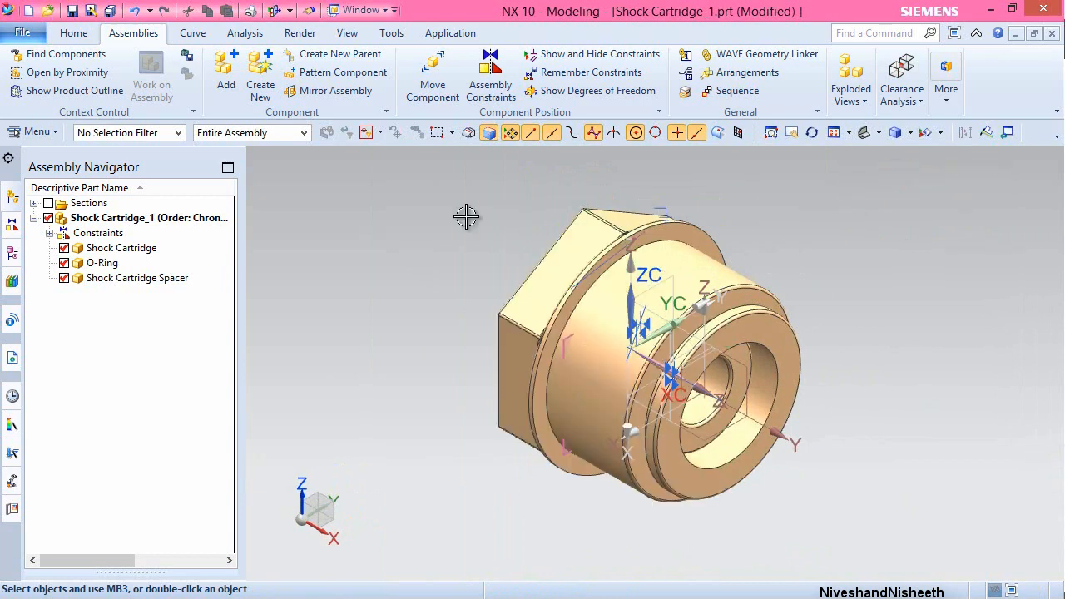
{"action": "key", "text": "ctrl+s"}
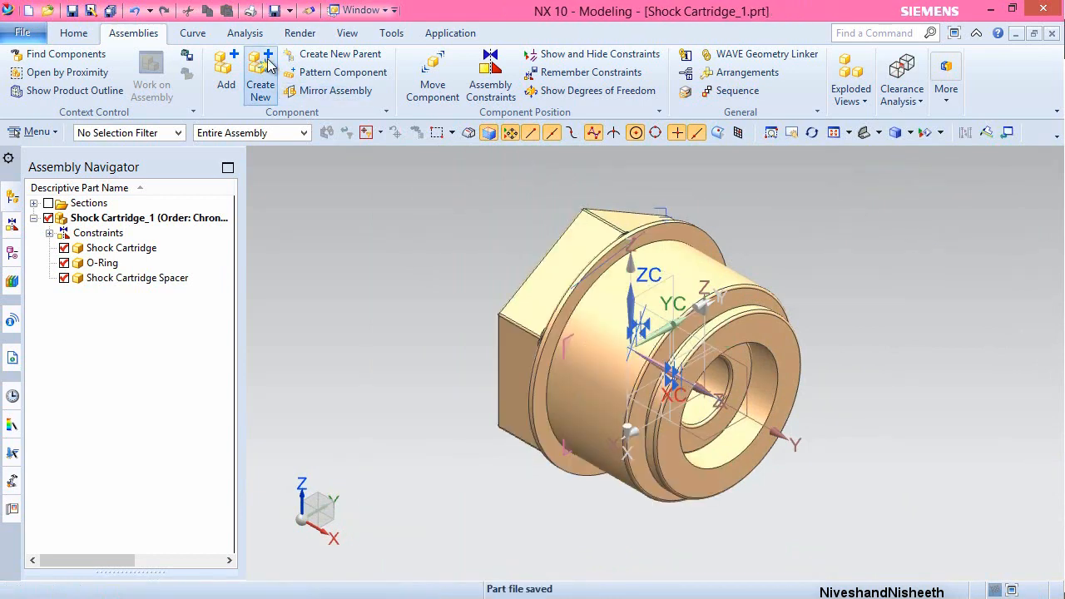
- Hide all assembly constraints, coordinate systems and datum planes, and save the assembly
{"action": "left_click", "coordinate": [347, 33]}
{"action": "left_click", "coordinate": [275, 75]}
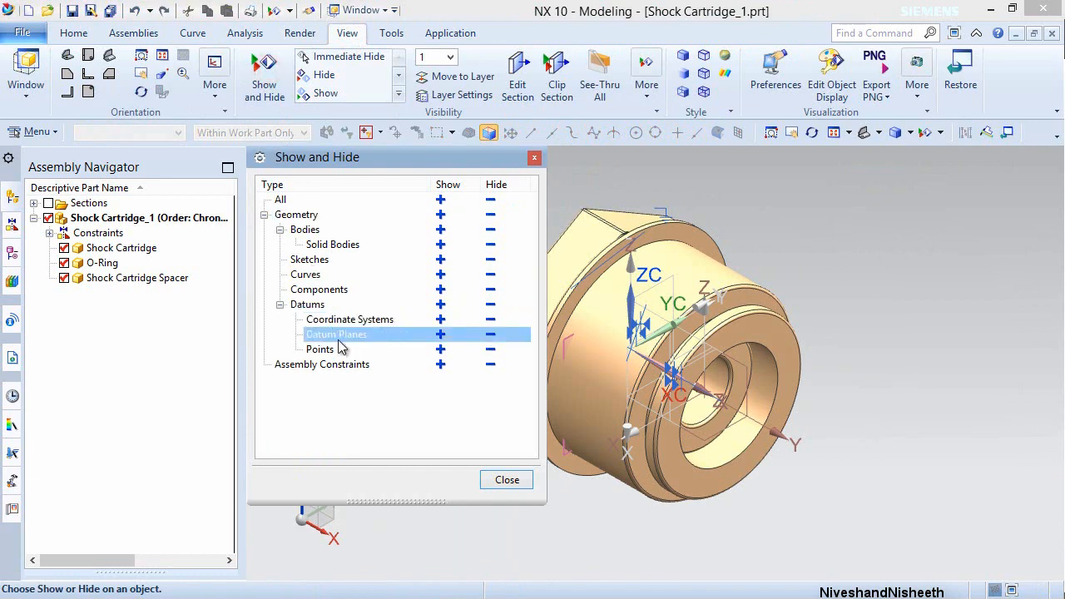
{"action": "left_click", "coordinate": [491, 366]}
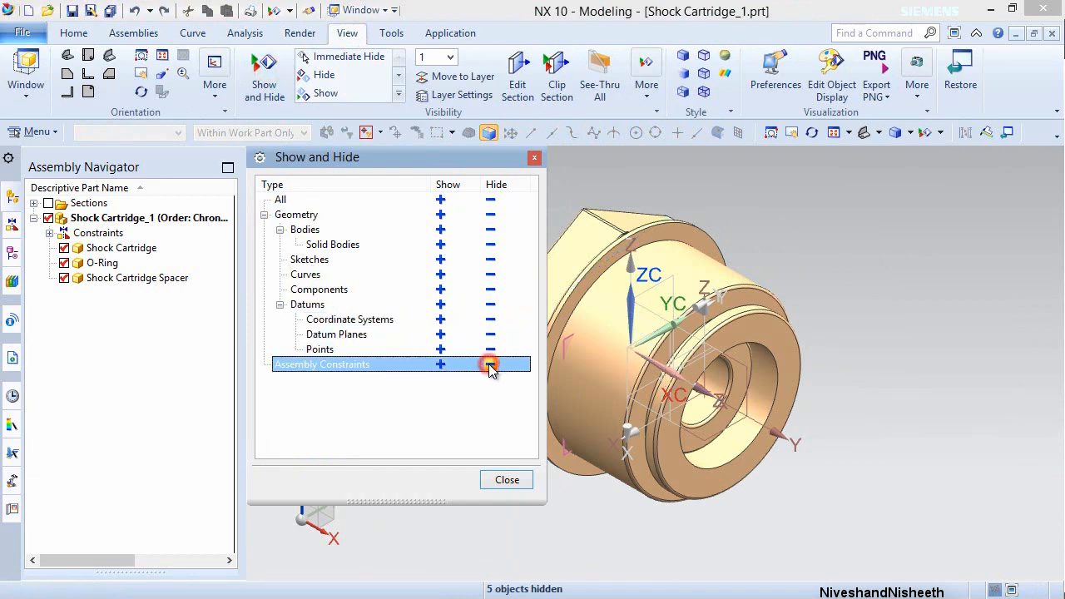
{"action": "left_click", "coordinate": [492, 319]}
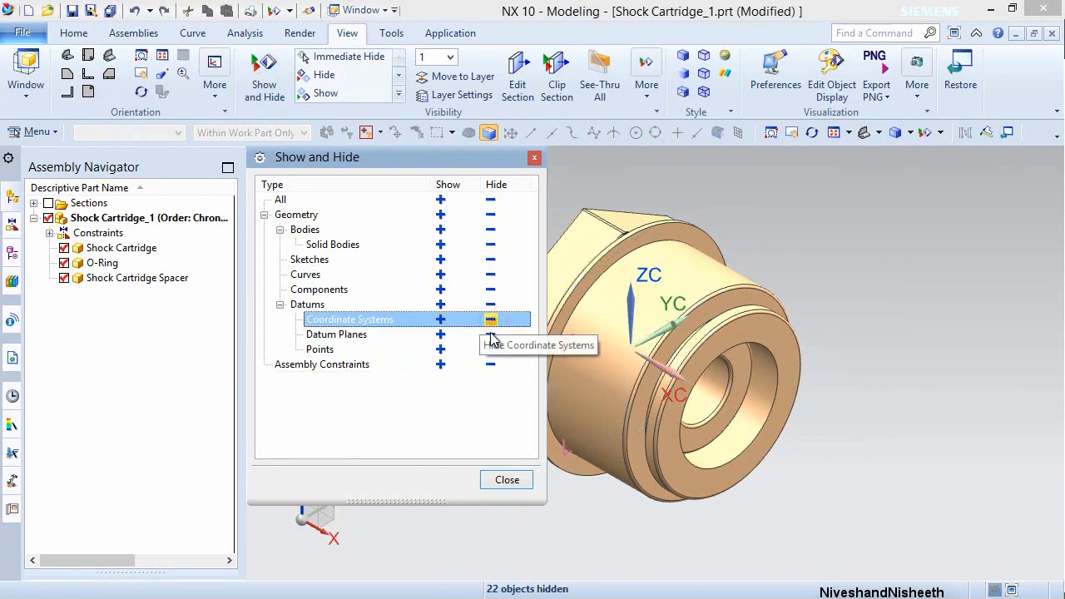
{"action": "left_click", "coordinate": [491, 335]}
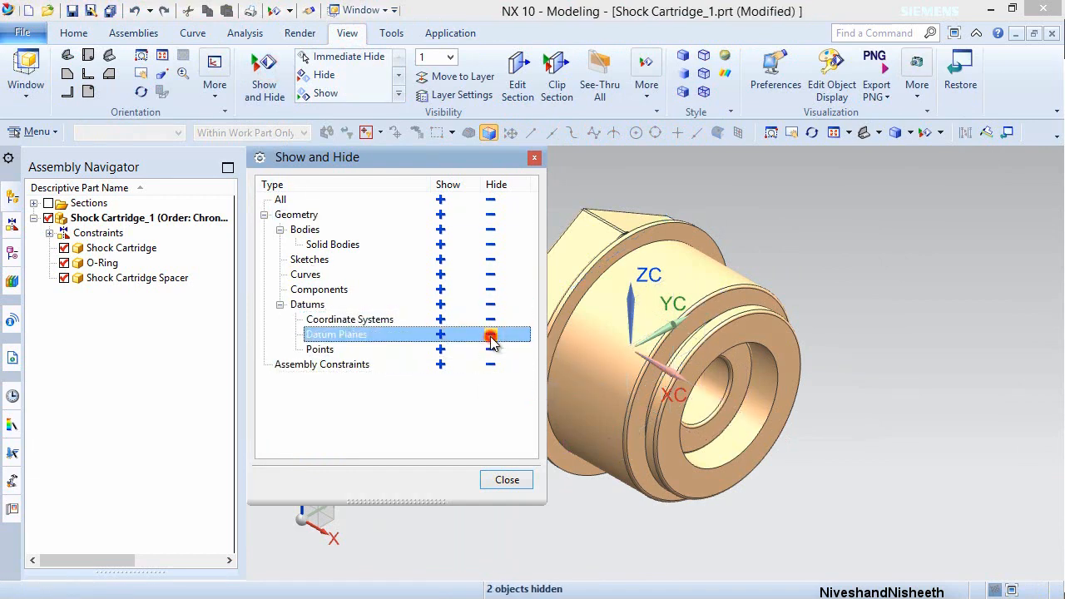
{"action": "left_click", "coordinate": [507, 480]}
{"action": "left_click", "coordinate": [84, 37]}
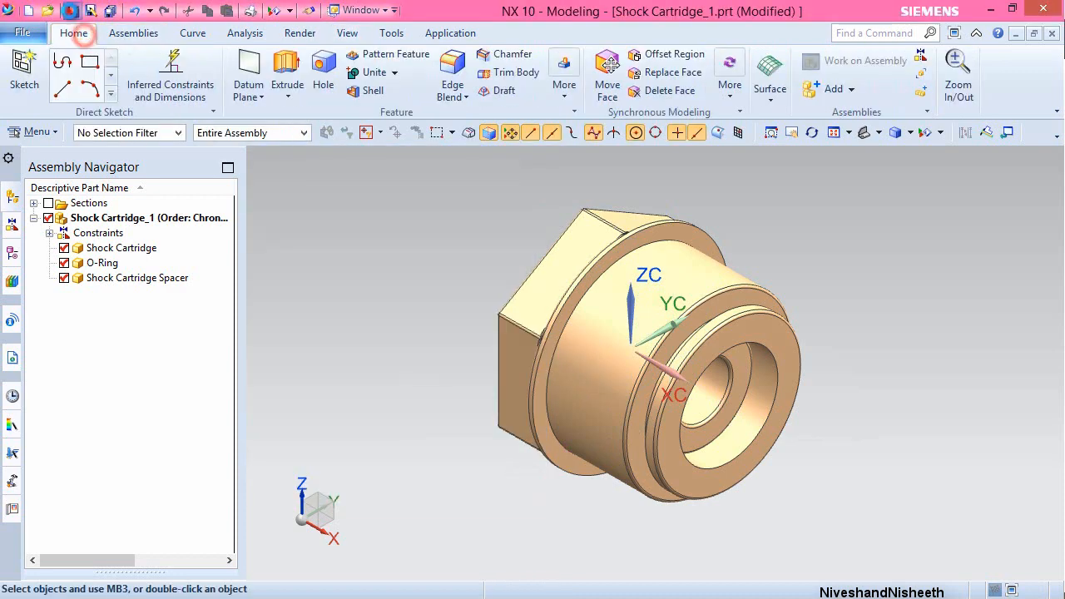
{"action": "left_click", "coordinate": [71, 11]}
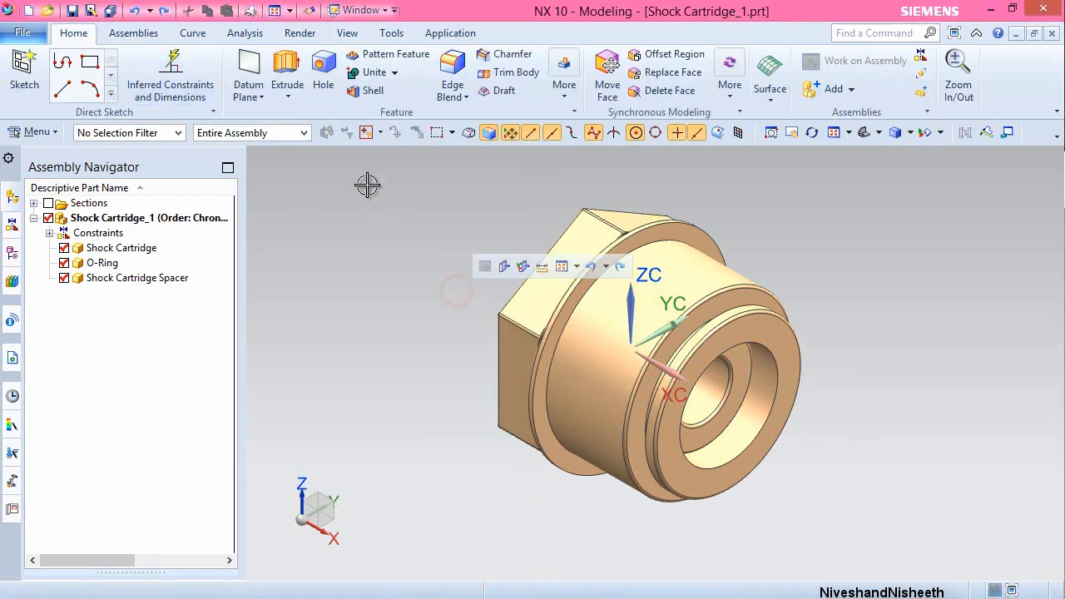
- Load the Shock Cartridge Cover and O-Ring parts together from the Suspension folder as new components to add
{"action": "left_click", "coordinate": [161, 33]}
{"action": "left_click", "coordinate": [224, 73]}
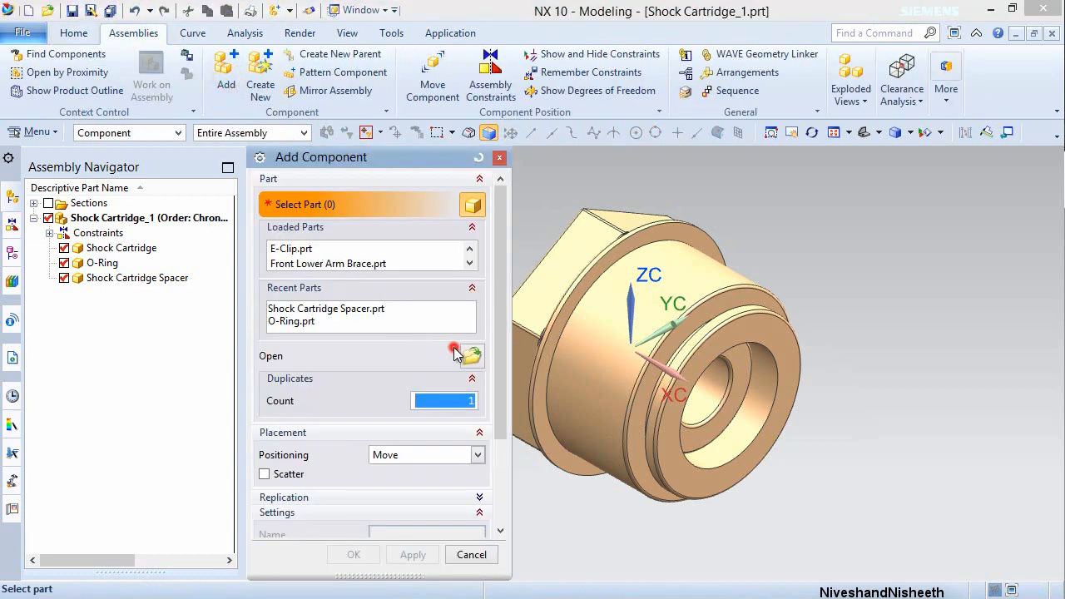
{"action": "left_click", "coordinate": [471, 356]}
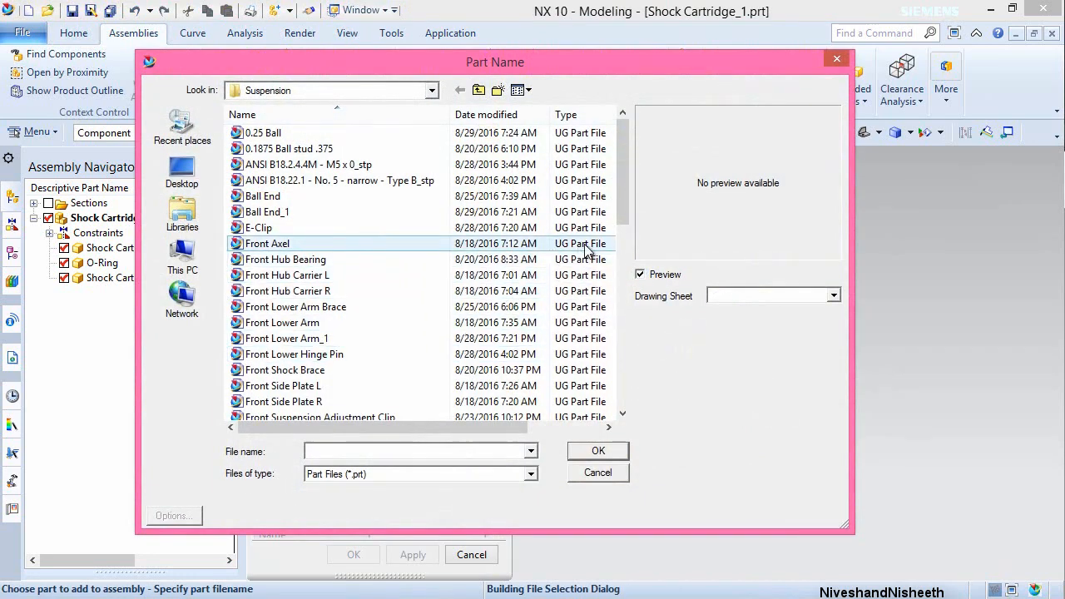
{"action": "left_click_drag", "start_coordinate": [618, 195], "coordinate": [384, 343]}
{"action": "left_click", "coordinate": [355, 342]}
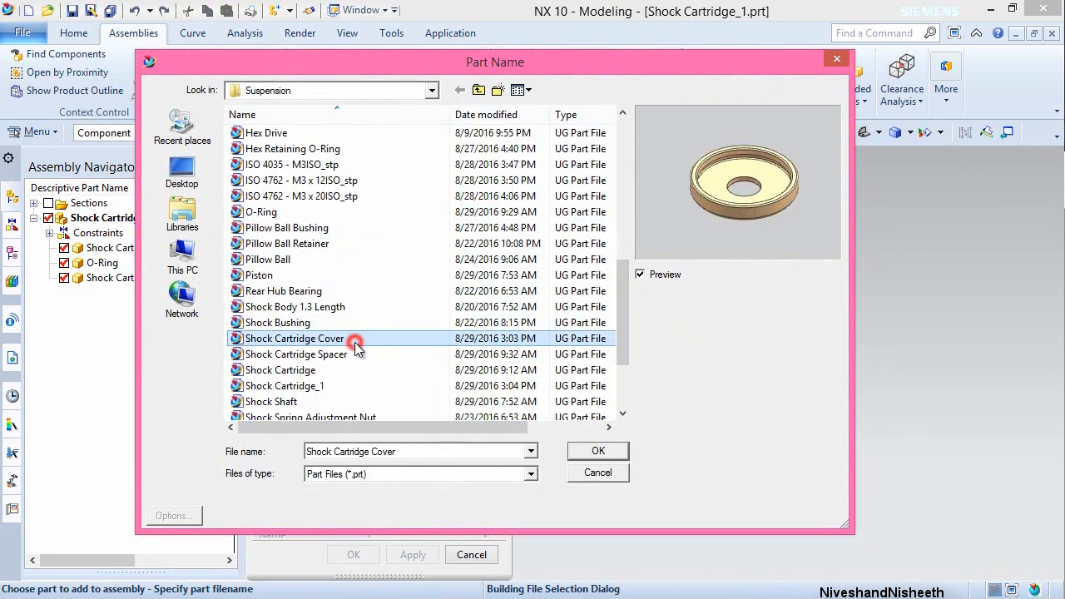
{"action": "mouse_move", "coordinate": [623, 326]}
{"action": "left_mouse_down"}
{"action": "mouse_move", "coordinate": [623, 375]}
{"action": "mouse_move", "coordinate": [626, 309]}
{"action": "left_mouse_up"}
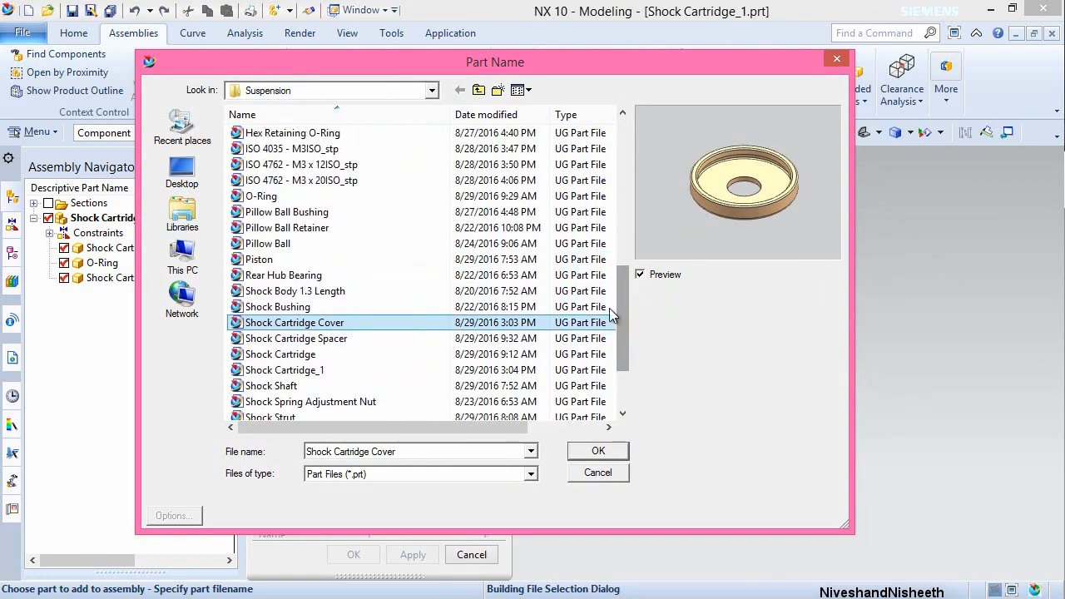
{"action": "left_click", "coordinate": [258, 198], "text": "ctrl"}
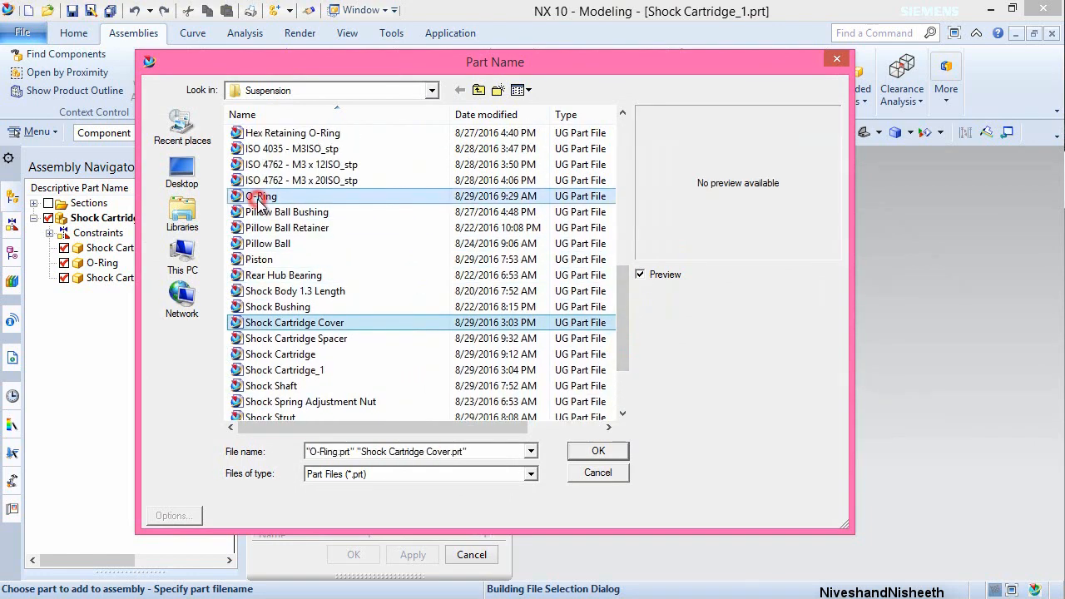
{"action": "left_click", "coordinate": [592, 451]}
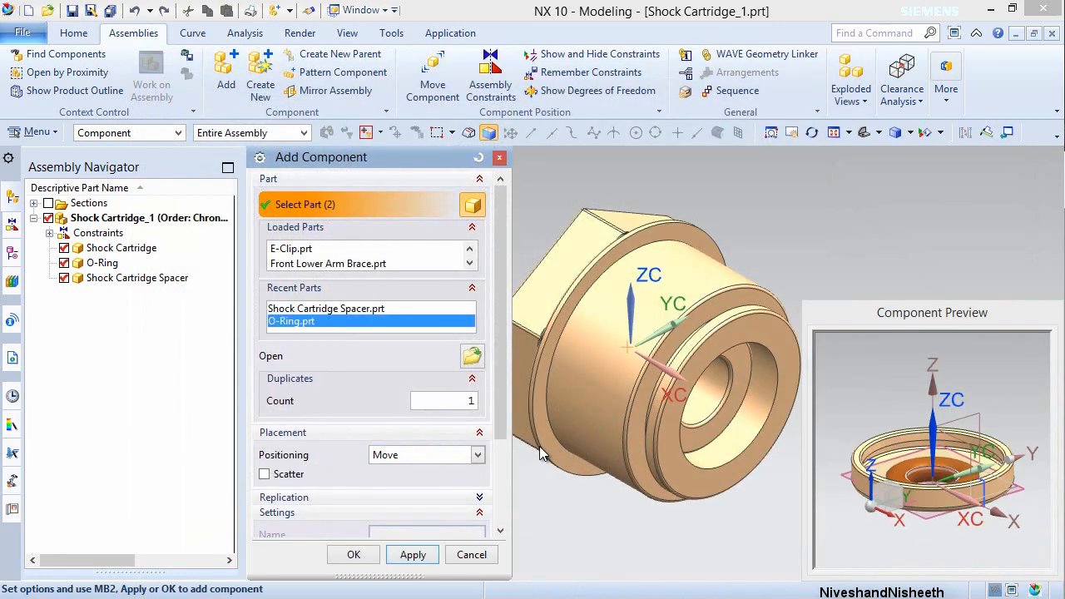
- Place both parts at the absolute origin with Move positioning and shift them about 0.40 in along X and 0.31 in along Y
{"action": "left_click_drag", "start_coordinate": [499, 420], "coordinate": [495, 476]}
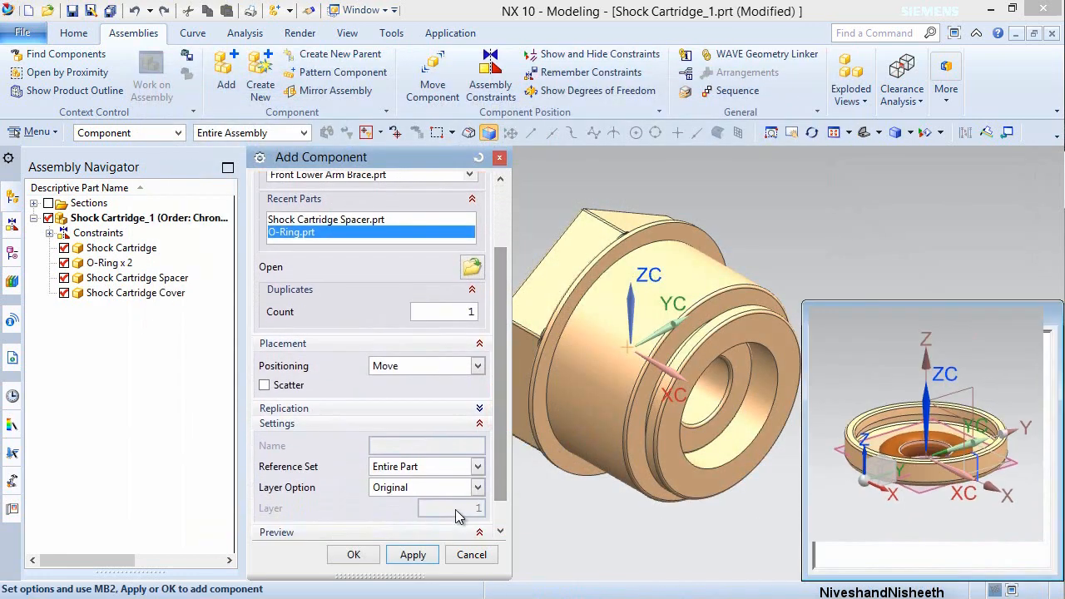
{"action": "left_click", "coordinate": [364, 556]}
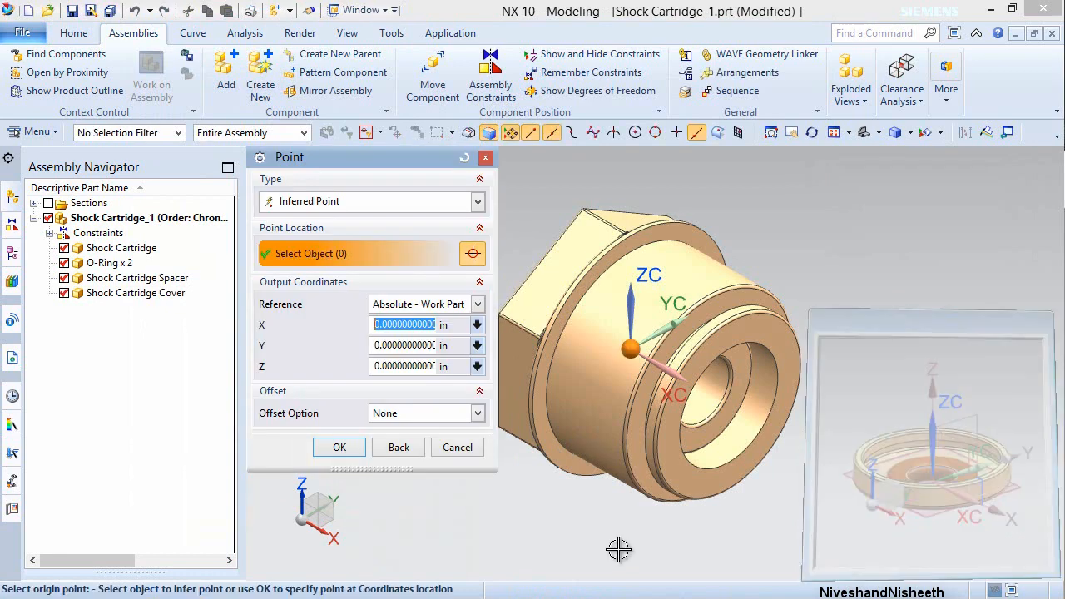
{"action": "middle_click", "coordinate": [618, 549]}
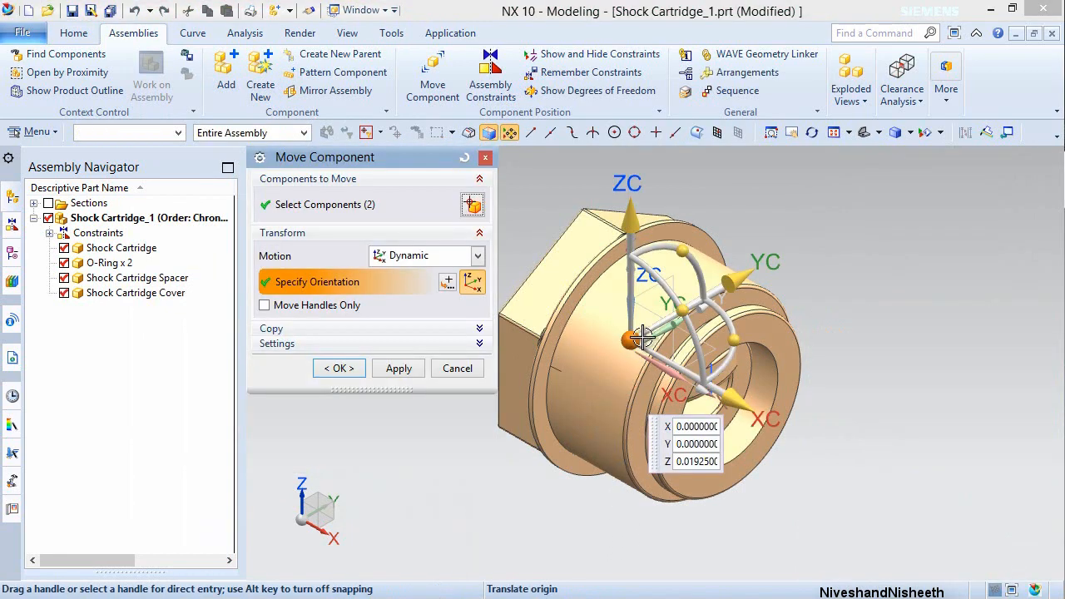
{"action": "left_click_drag", "start_coordinate": [643, 336], "coordinate": [909, 362]}
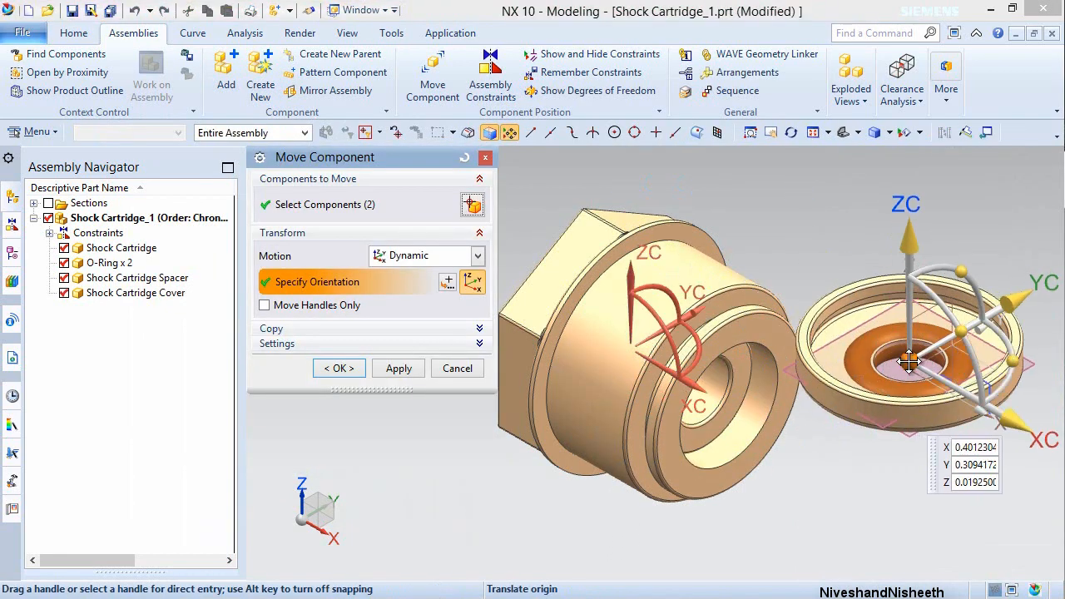
{"action": "left_click", "coordinate": [341, 368]}
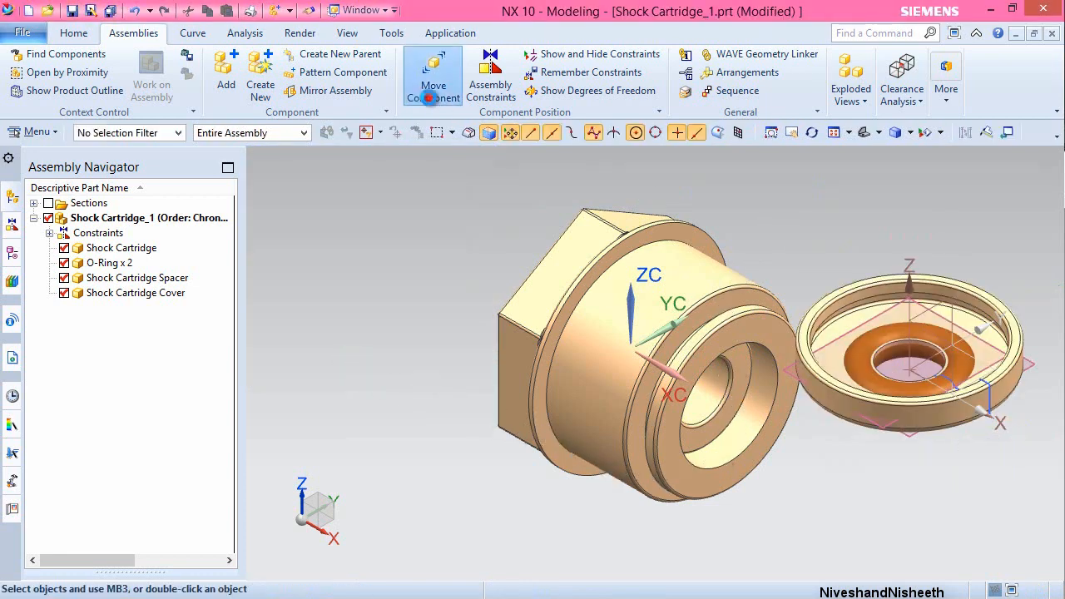
- Move the Shock Cartridge Cover alone away from the new O-Ring, into the free space below it
{"action": "left_click", "coordinate": [433, 79]}
{"action": "left_click", "coordinate": [844, 307]}
{"action": "middle_click", "coordinate": [844, 307]}
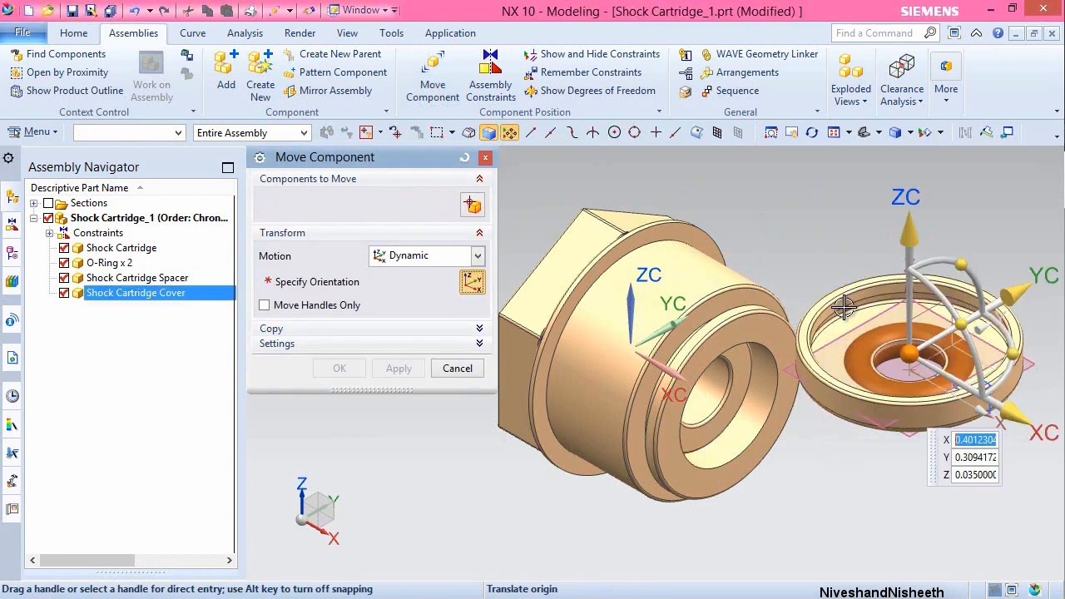
{"action": "left_click_drag", "start_coordinate": [912, 351], "coordinate": [857, 520]}
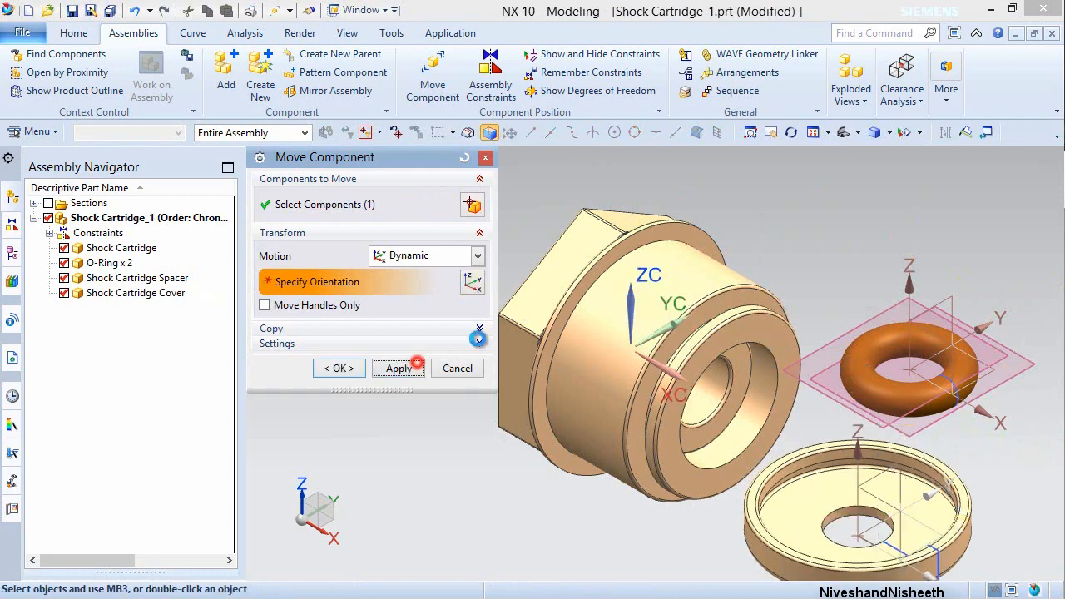
{"action": "left_click", "coordinate": [398, 368]}
- Rotate the new O-Ring about 90 degrees around YC so its axis runs along the cartridge's axis
{"action": "left_click", "coordinate": [857, 337]}
{"action": "middle_click", "coordinate": [850, 247]}
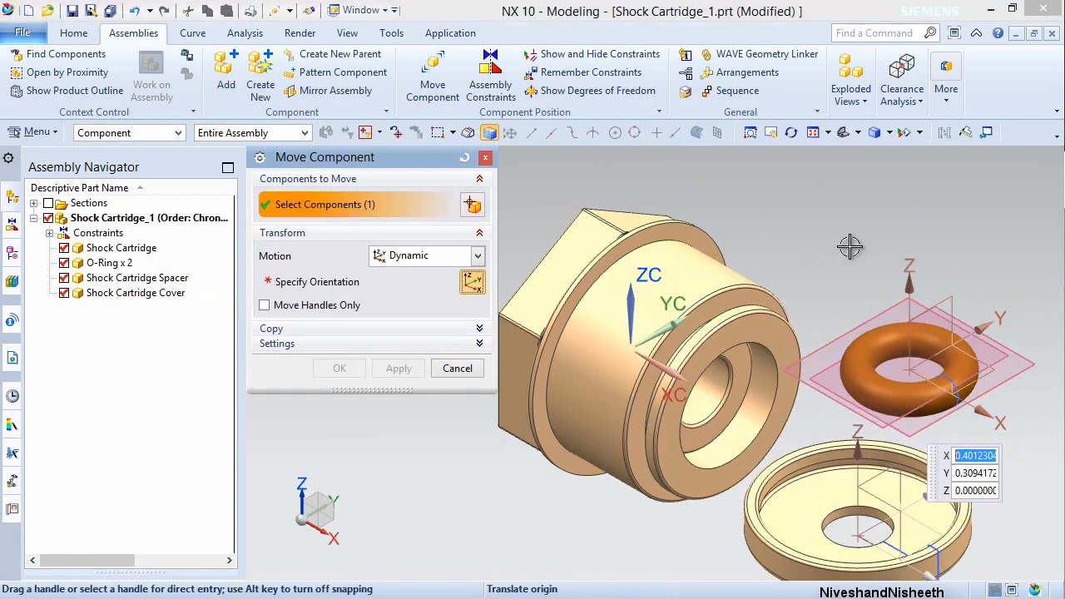
{"action": "left_click_drag", "start_coordinate": [959, 335], "coordinate": [937, 424]}
{"action": "left_click", "coordinate": [339, 368]}
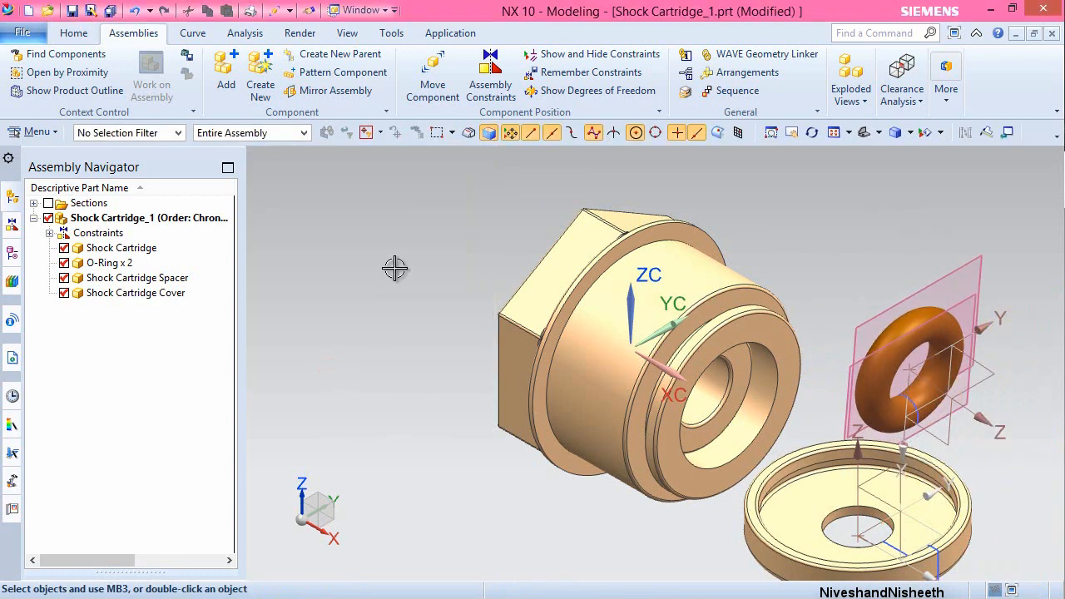
- Align the new O-Ring's center axis with the Shock Cartridge's axis using a Touch Align constraint with Infer Center/Axis orientation
{"action": "left_click", "coordinate": [829, 135]}
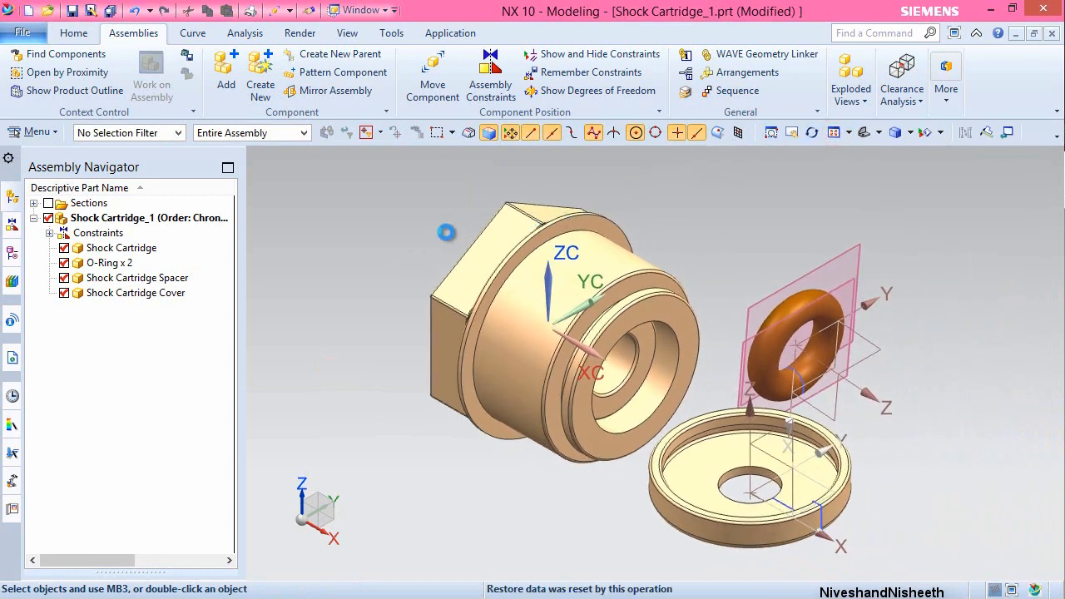
{"action": "left_click", "coordinate": [490, 79]}
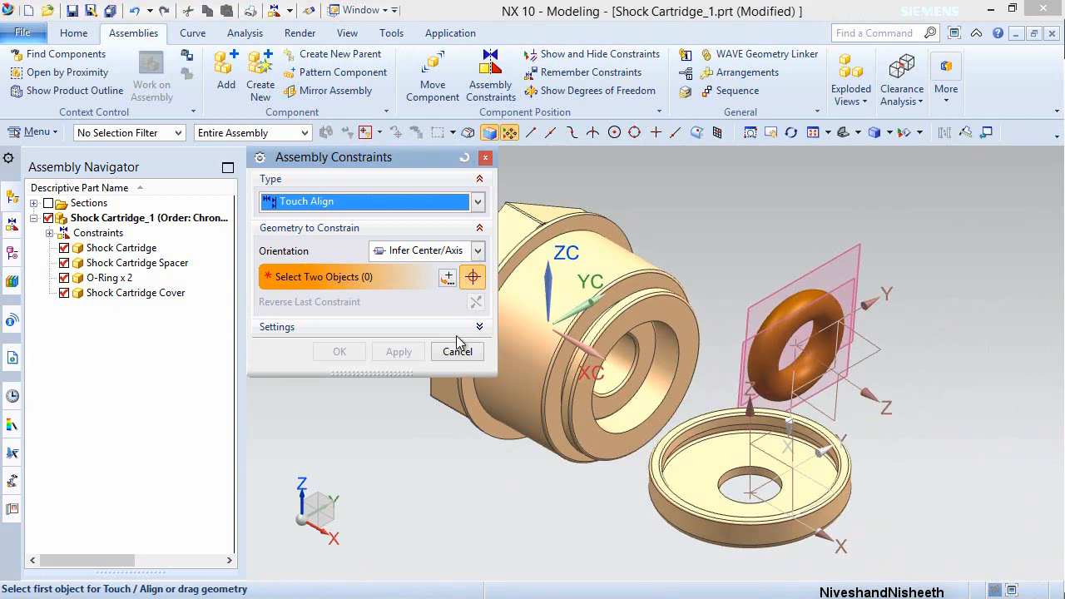
{"action": "left_click", "coordinate": [662, 385]}
{"action": "left_click", "coordinate": [832, 385]}
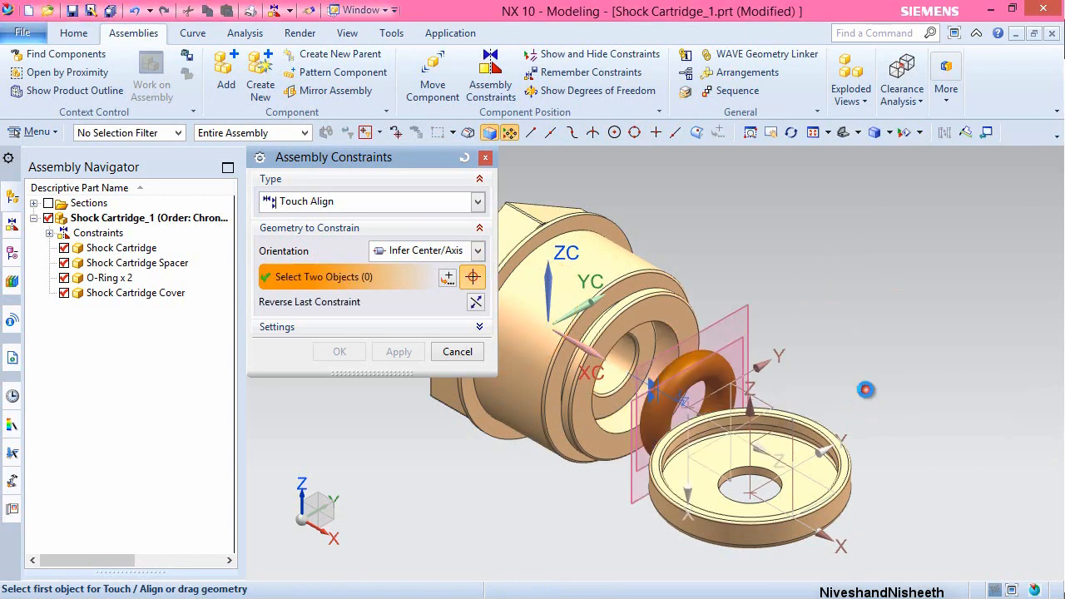
{"action": "left_click", "coordinate": [398, 351]}
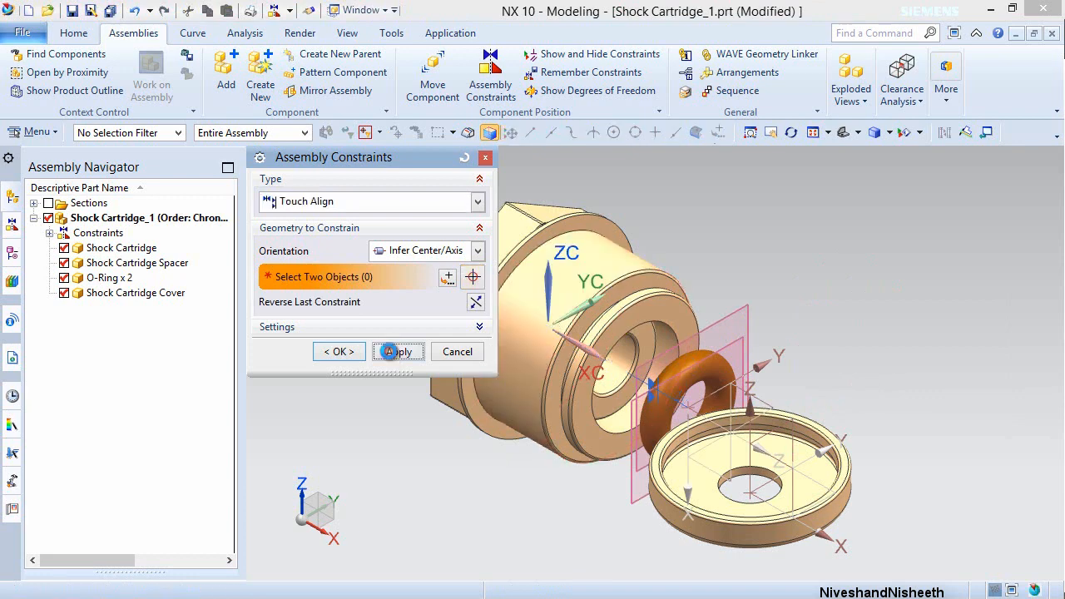
- Constrain the new O-Ring's datum plane against the inner face inside the cartridge bore
{"action": "left_click", "coordinate": [731, 311]}
{"action": "left_click", "coordinate": [630, 342]}
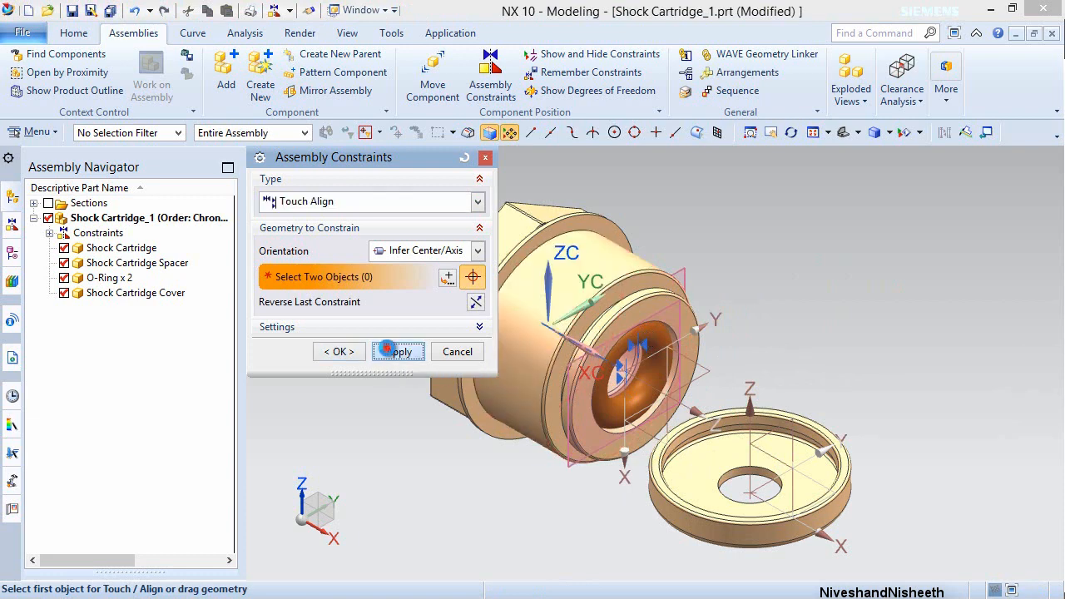
{"action": "left_click", "coordinate": [391, 350]}
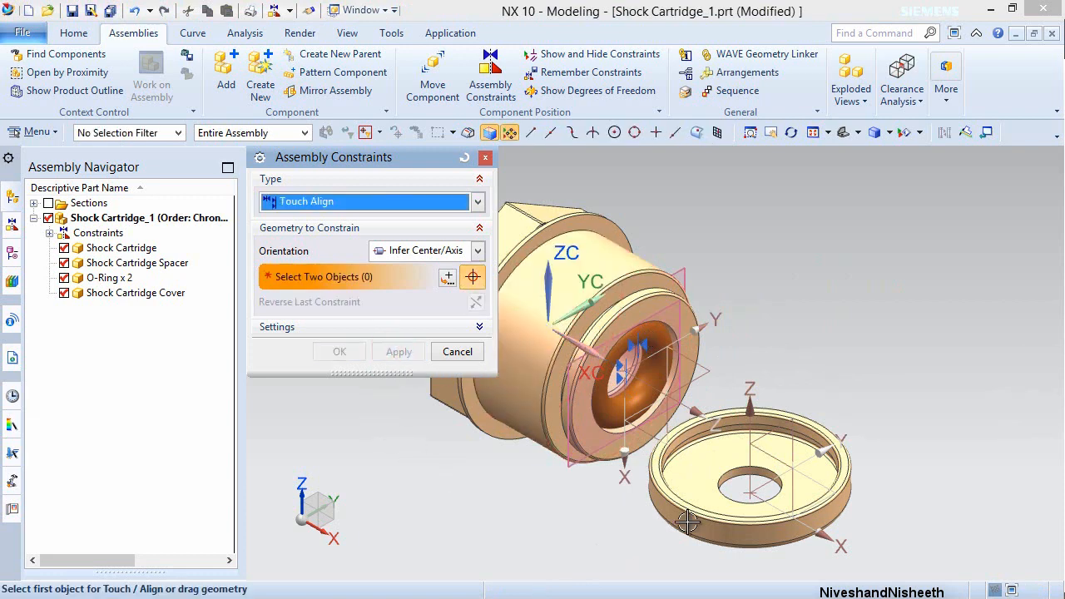
- Align the Shock Cartridge Cover's center hole axis with the axis of the cartridge's cylindrical body
{"action": "scroll", "coordinate": [711, 502], "scroll_direction": "up", "scroll_amount": 3}
{"action": "scroll", "coordinate": [759, 441], "scroll_direction": "up", "scroll_amount": 3}
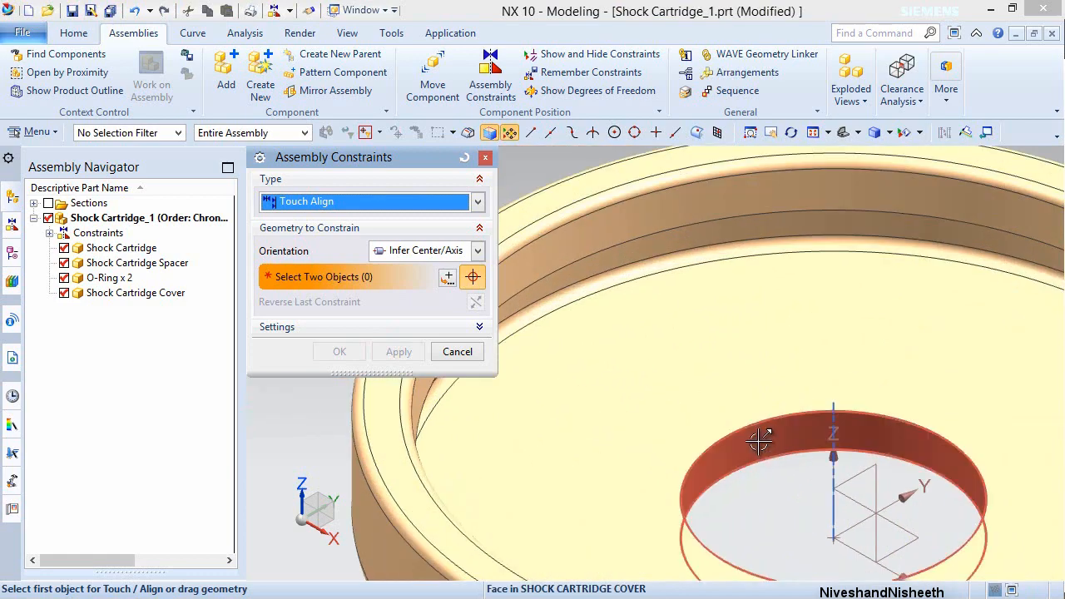
{"action": "left_click", "coordinate": [759, 441]}
{"action": "scroll", "coordinate": [759, 441], "scroll_direction": "down", "scroll_amount": 1}
{"action": "scroll", "coordinate": [759, 442], "scroll_direction": "down", "scroll_amount": 5}
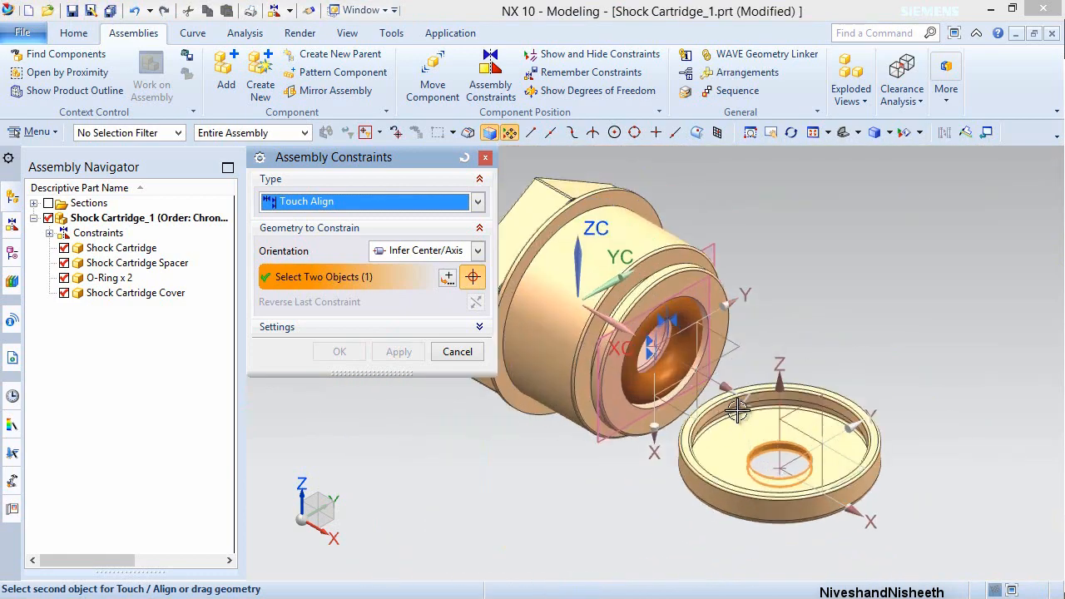
{"action": "left_click", "coordinate": [543, 323]}
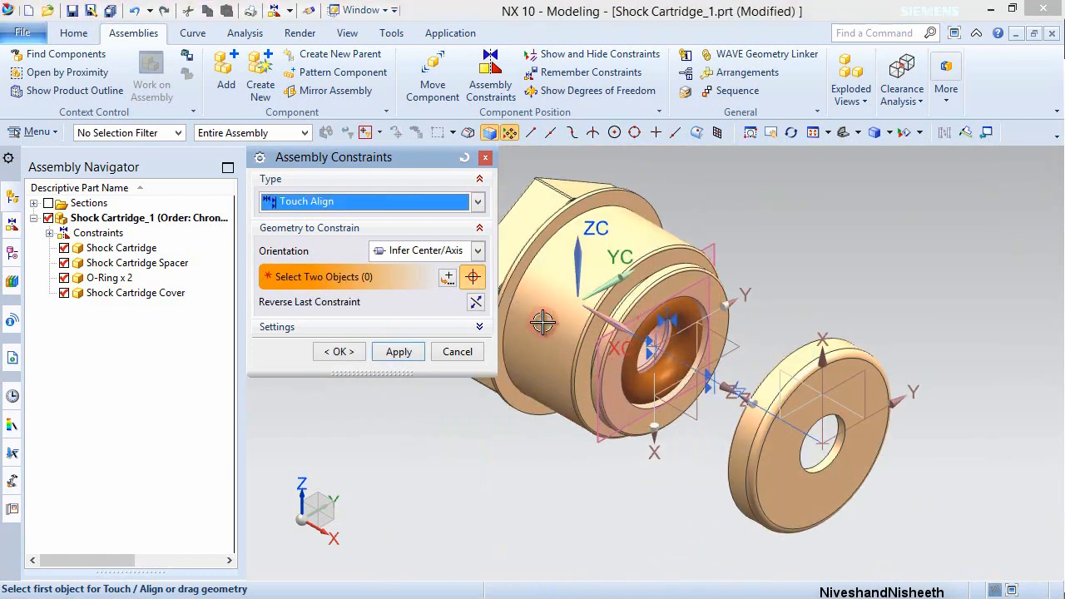
{"action": "left_click", "coordinate": [397, 353]}
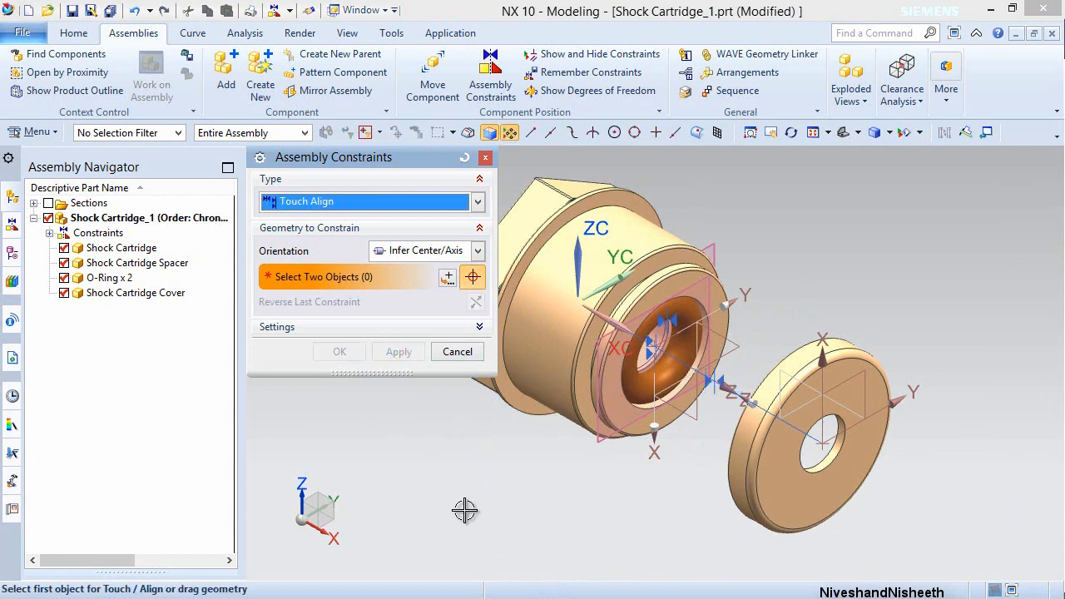
- Seat the Shock Cartridge Cover on the cartridge by touching its inner face to the cartridge's open end face with Touch orientation
{"action": "scroll", "coordinate": [614, 452], "scroll_direction": "up", "scroll_amount": 4}
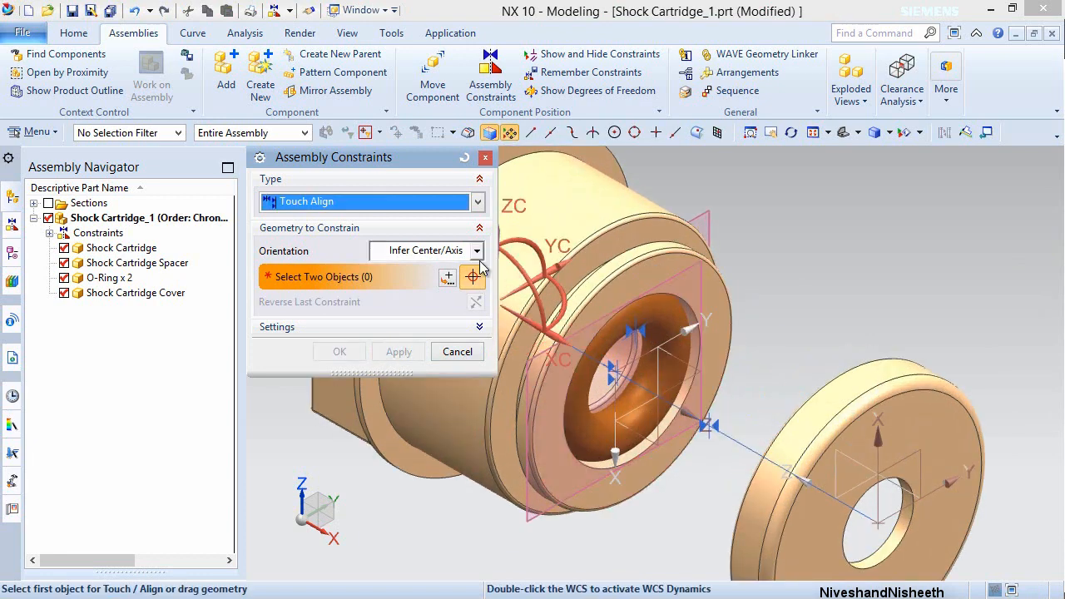
{"action": "left_click", "coordinate": [477, 251]}
{"action": "left_click", "coordinate": [433, 287]}
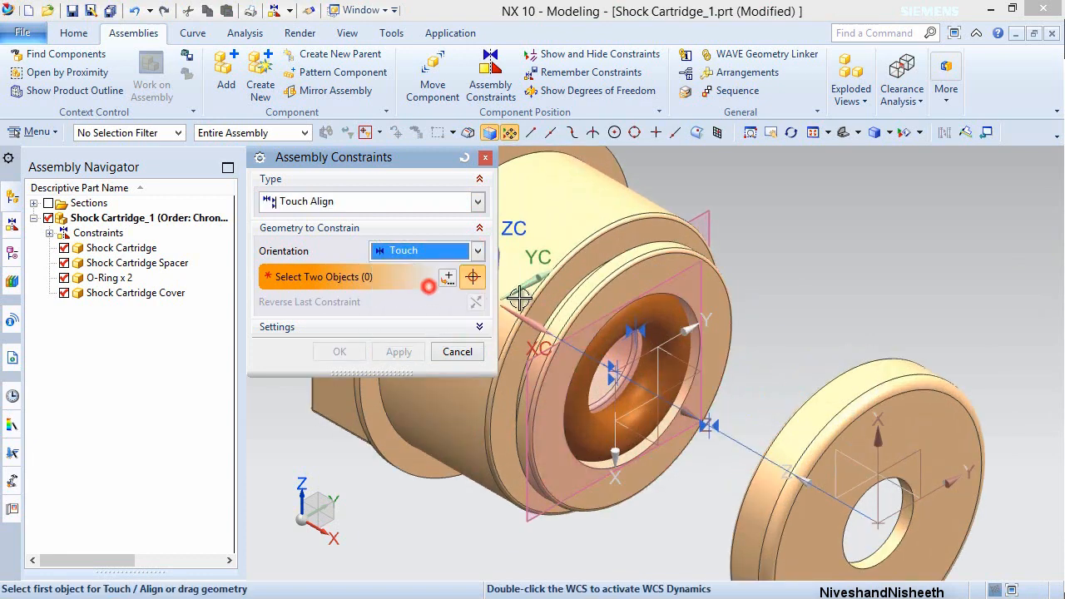
{"action": "left_click", "coordinate": [670, 271]}
{"action": "scroll", "coordinate": [684, 312], "scroll_direction": "down", "scroll_amount": 4}
{"action": "middle_click_drag", "start_coordinate": [727, 382], "coordinate": [823, 372]}
{"action": "left_click", "coordinate": [822, 372]}
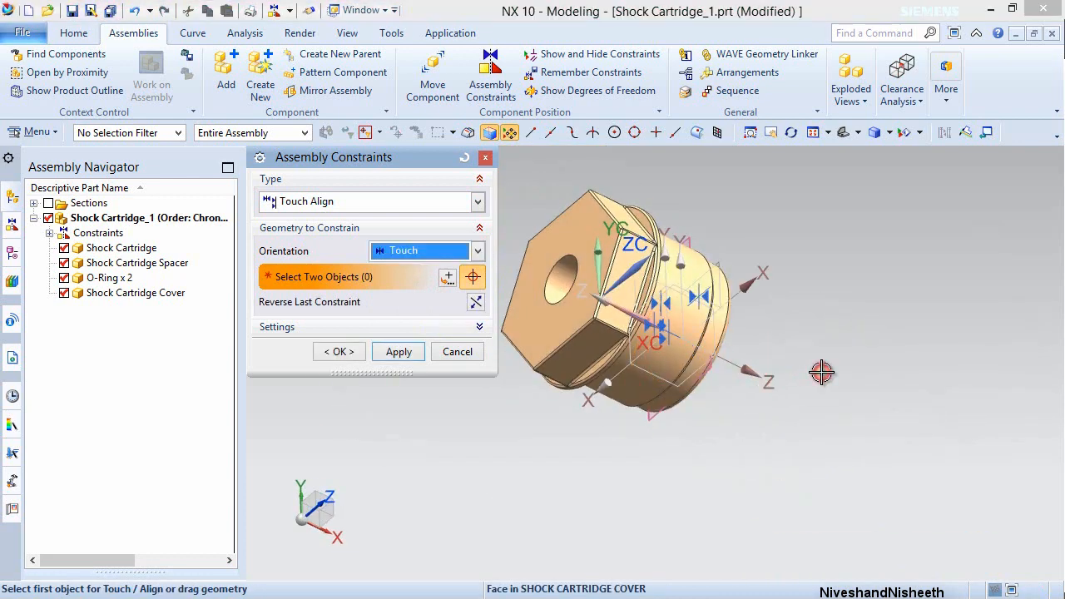
{"action": "left_click", "coordinate": [334, 353]}
- Restore the isometric view, hide the datums and constraint symbols, and save the Shock Cartridge_1 assembly
{"action": "left_click", "coordinate": [799, 320]}
{"action": "key", "text": "End"}
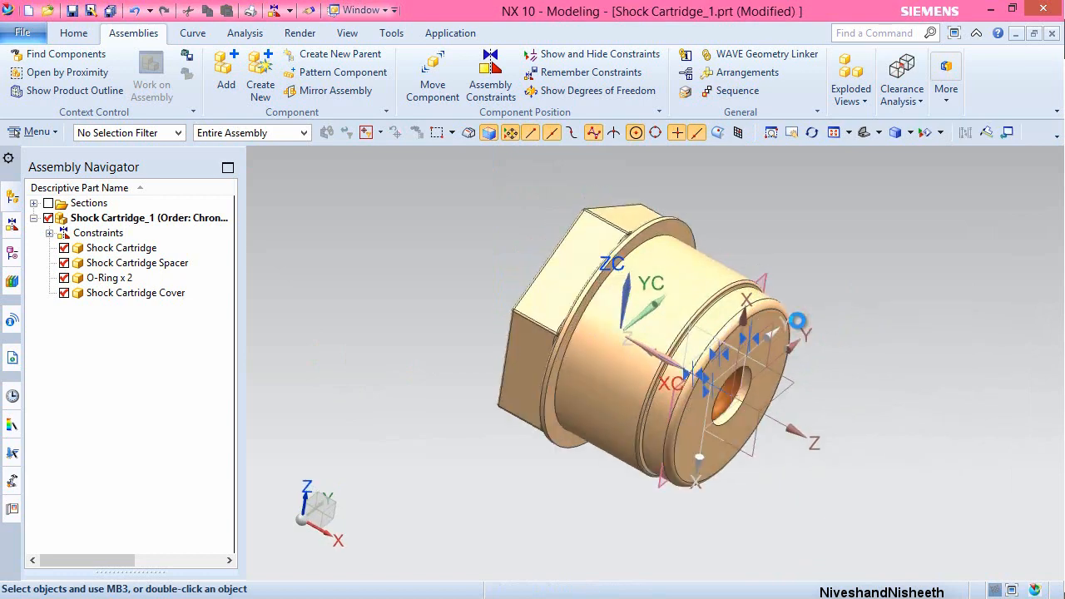
{"action": "left_click", "coordinate": [503, 481]}
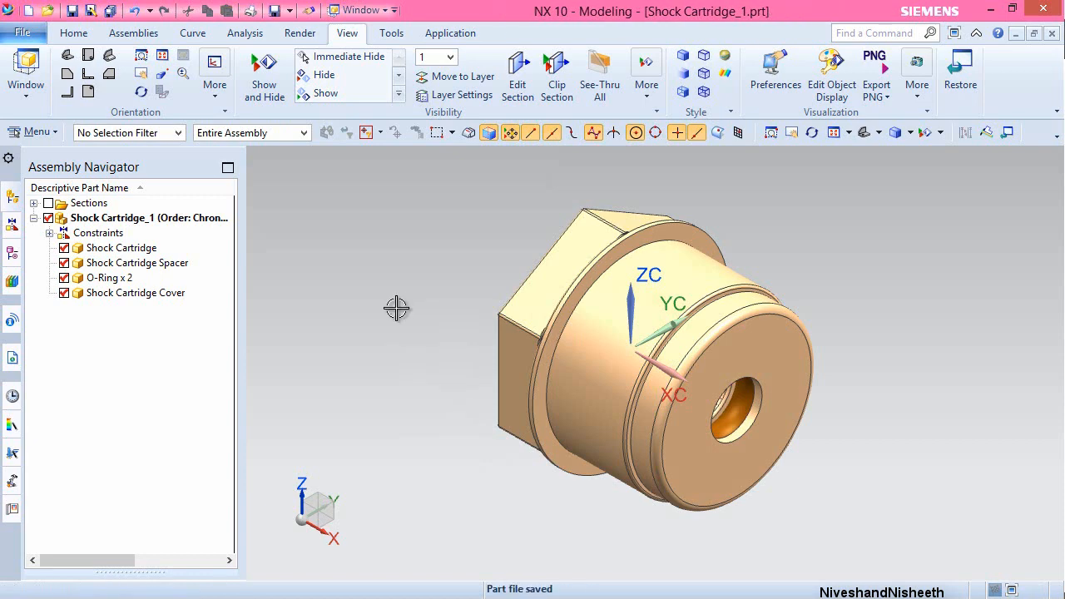
- Create a new Assembly file in inches named Shock Body
{"action": "left_click", "coordinate": [394, 264]}
{"action": "left_click", "coordinate": [73, 34]}
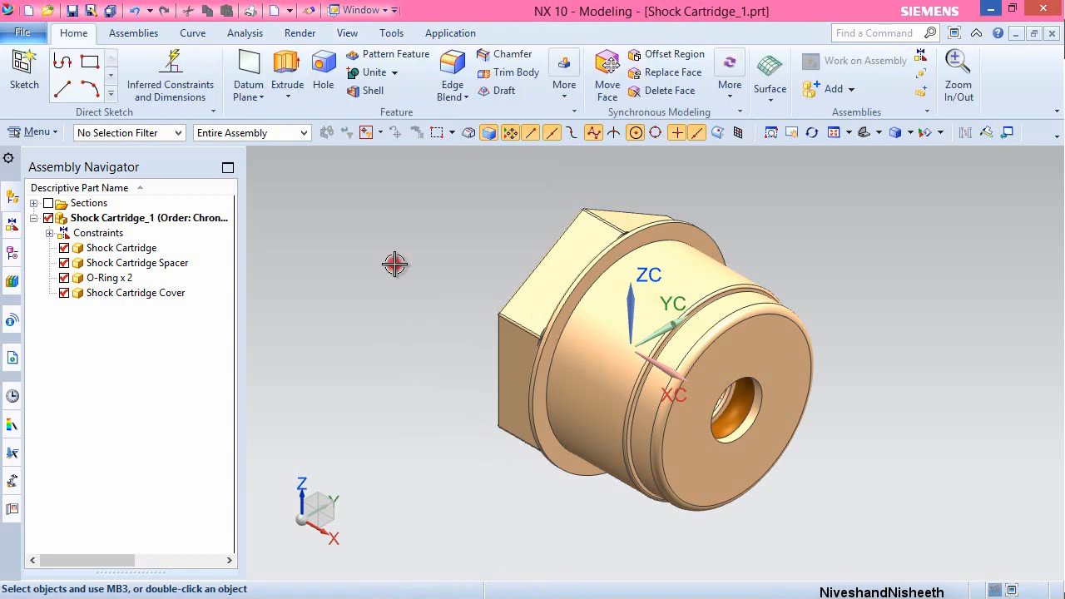
{"action": "left_click", "coordinate": [31, 10]}
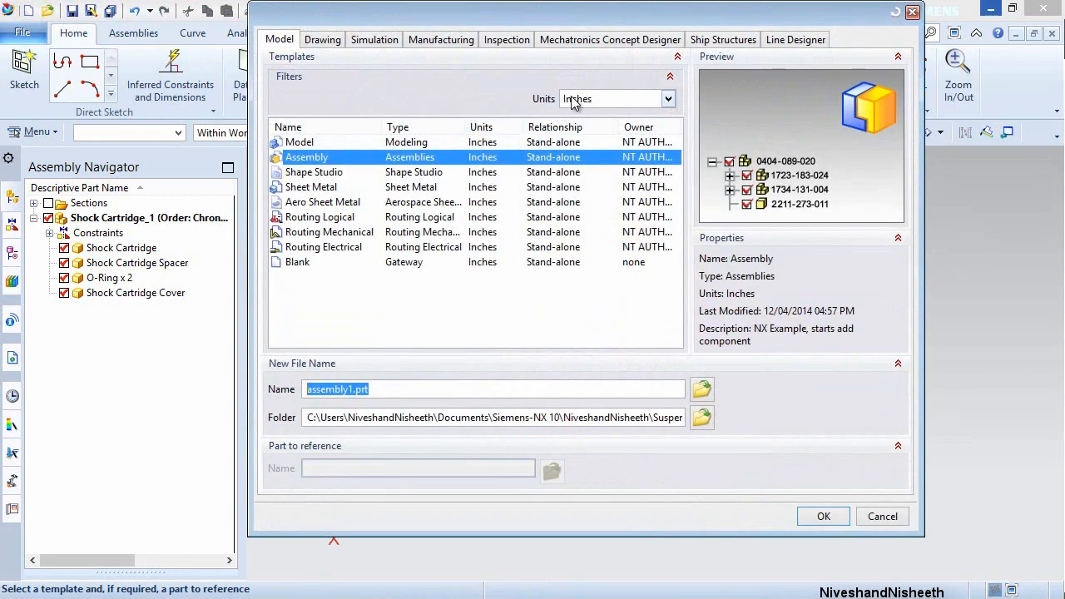
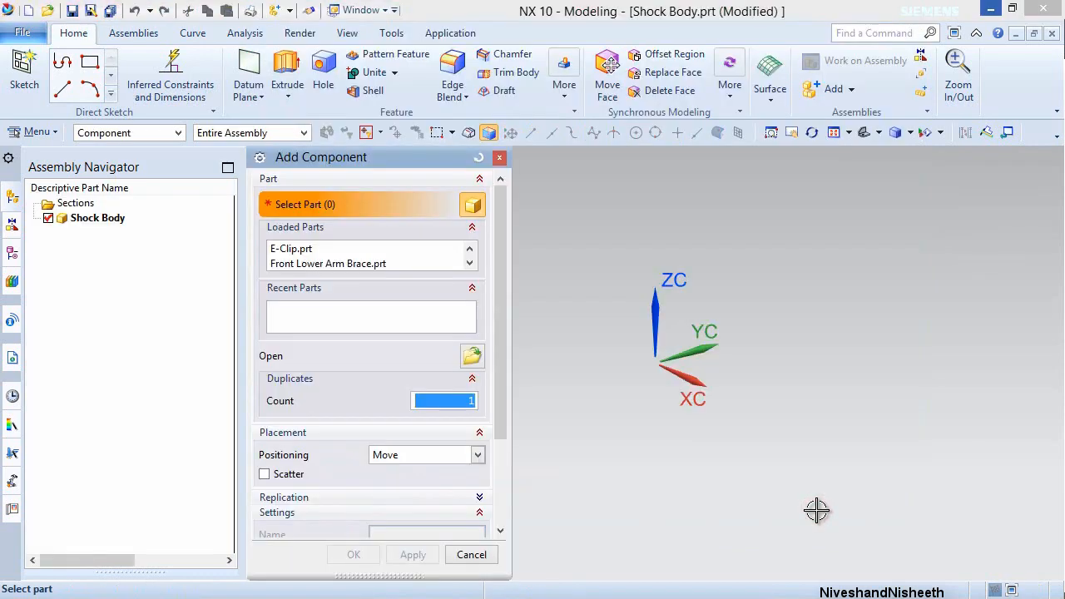
- Load the Shock Body 1.3 Length part from the Suspension folder as the first component to add
{"action": "left_click", "coordinate": [472, 355]}
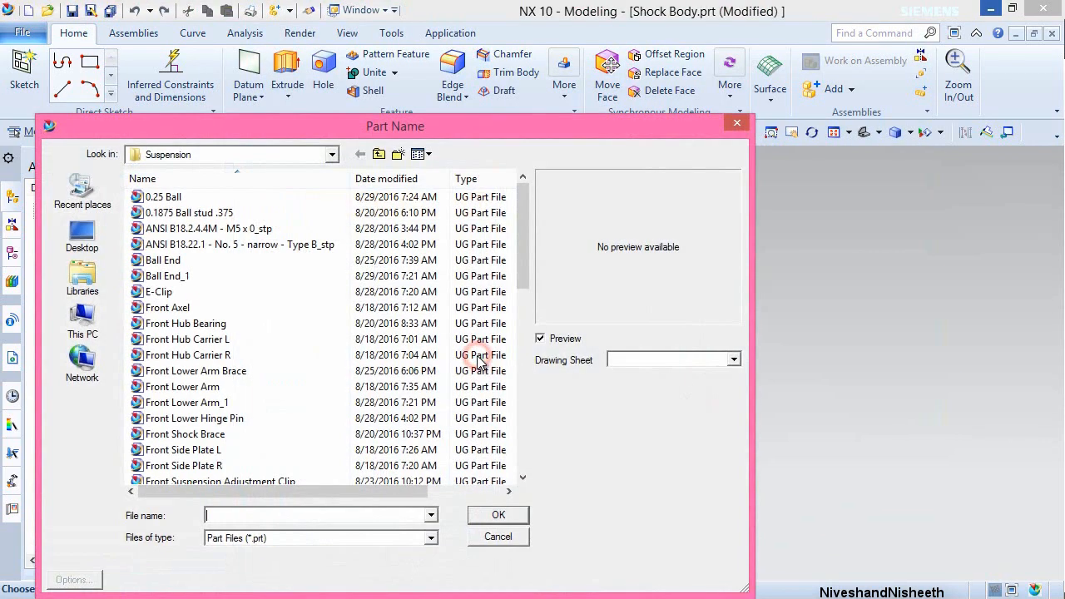
{"action": "left_click", "coordinate": [525, 374]}
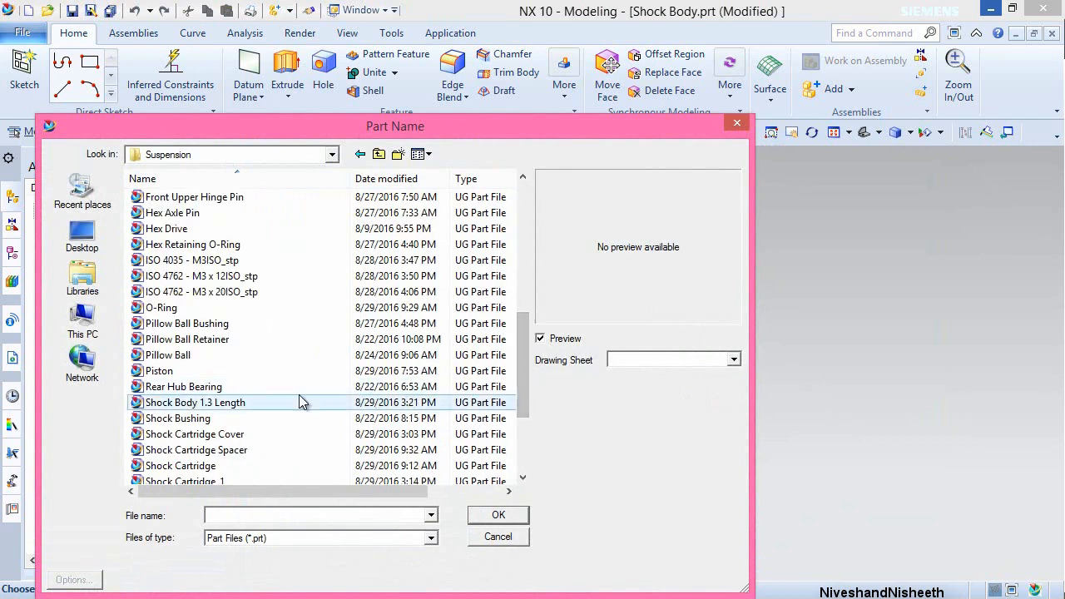
{"action": "left_click", "coordinate": [214, 403]}
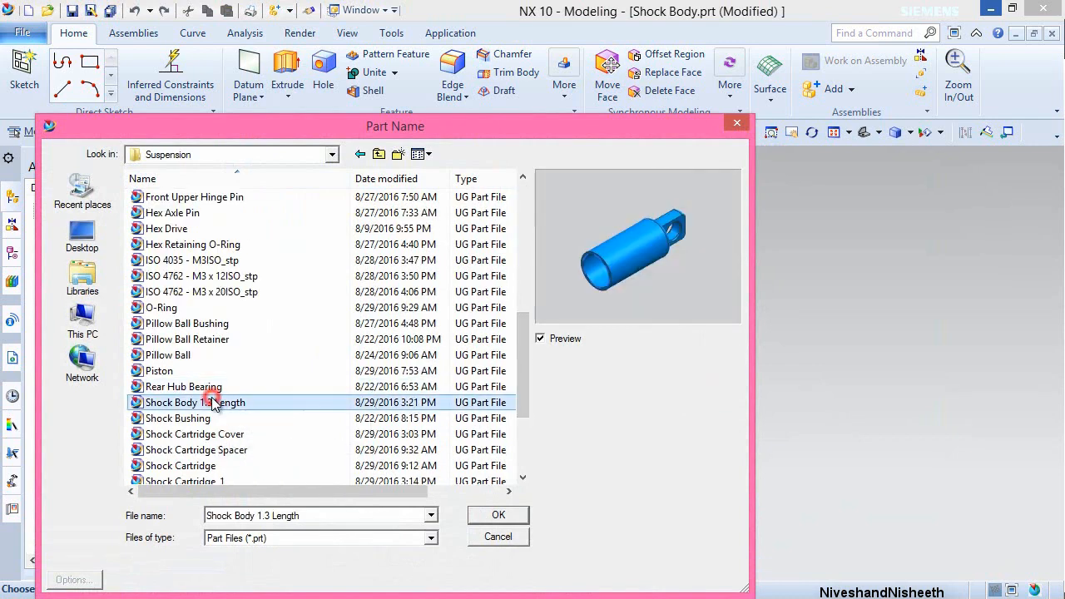
{"action": "left_click", "coordinate": [517, 520]}
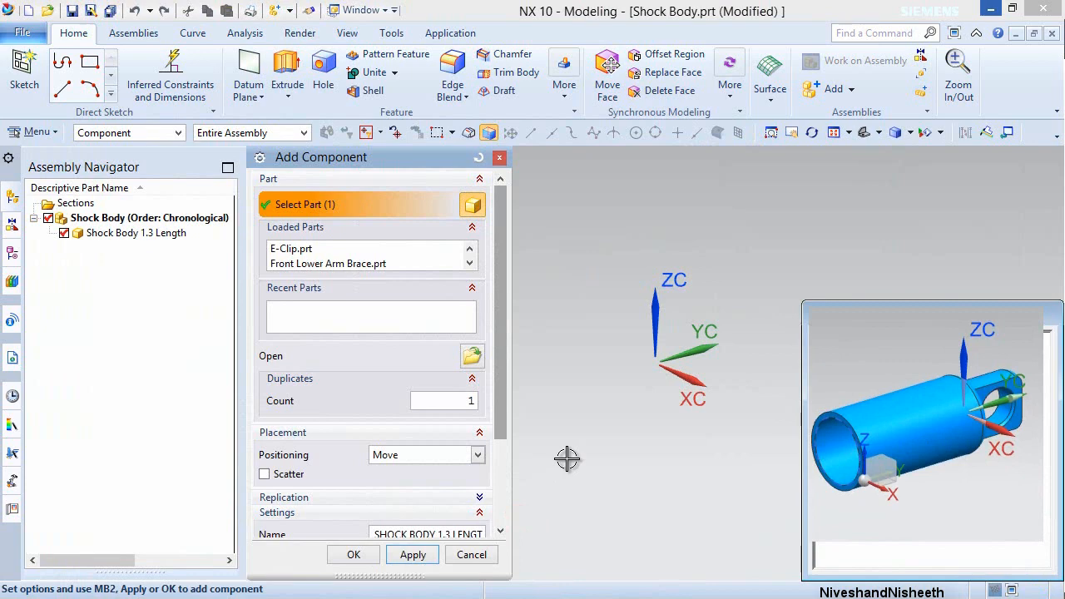
- Place Shock Body 1.3 Length at the absolute origin with the Entire Part reference set, and save the assembly
{"action": "left_click", "coordinate": [478, 456]}
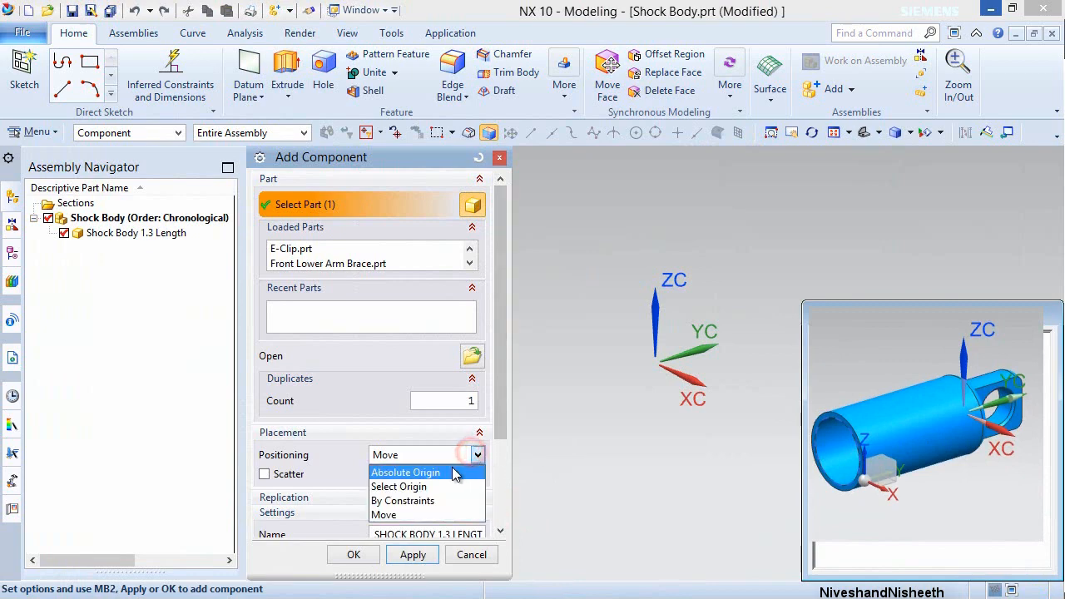
{"action": "left_click", "coordinate": [465, 470]}
{"action": "scroll", "coordinate": [501, 412], "scroll_direction": "down", "scroll_amount": 3}
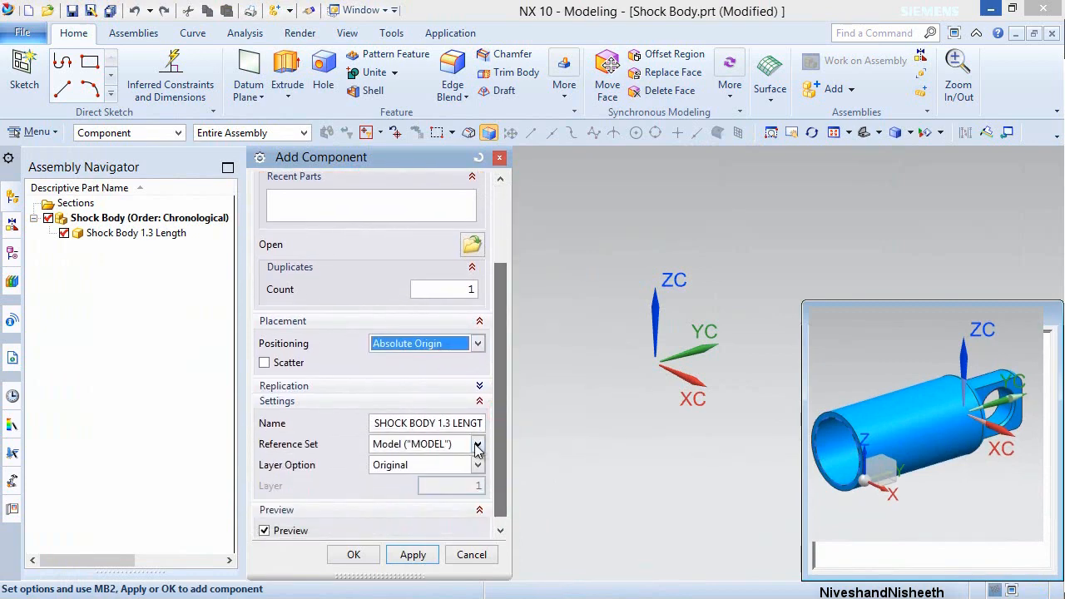
{"action": "left_click", "coordinate": [476, 443]}
{"action": "left_click", "coordinate": [447, 475]}
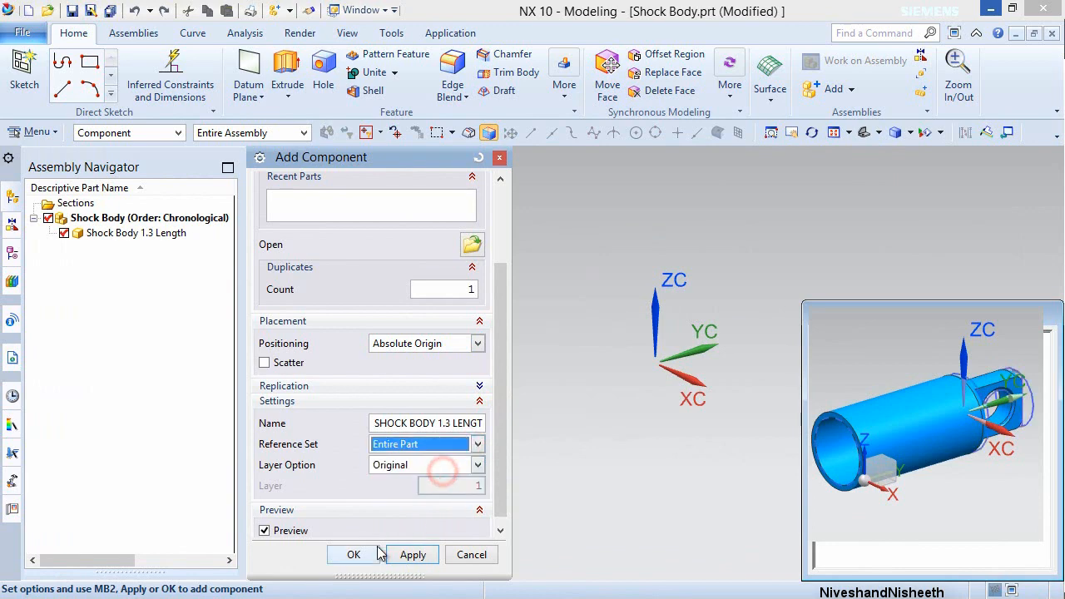
{"action": "left_click", "coordinate": [354, 554]}
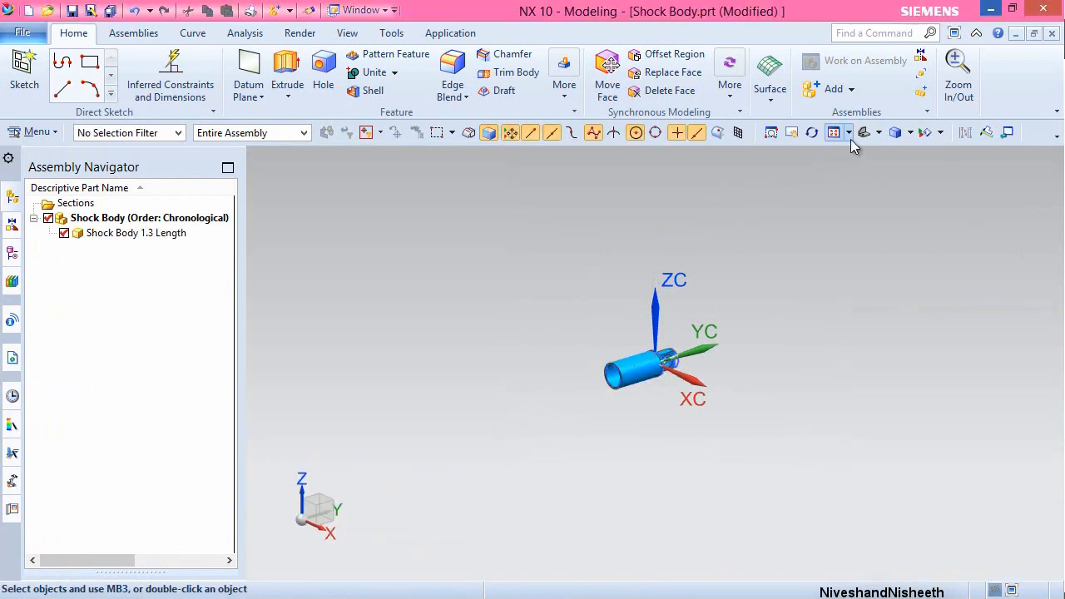
{"action": "key", "text": "ctrl+f"}
{"action": "key", "text": "ctrl+s"}
- Apply a Fix constraint to the Shock Body 1.3 Length component
{"action": "left_click", "coordinate": [133, 33]}
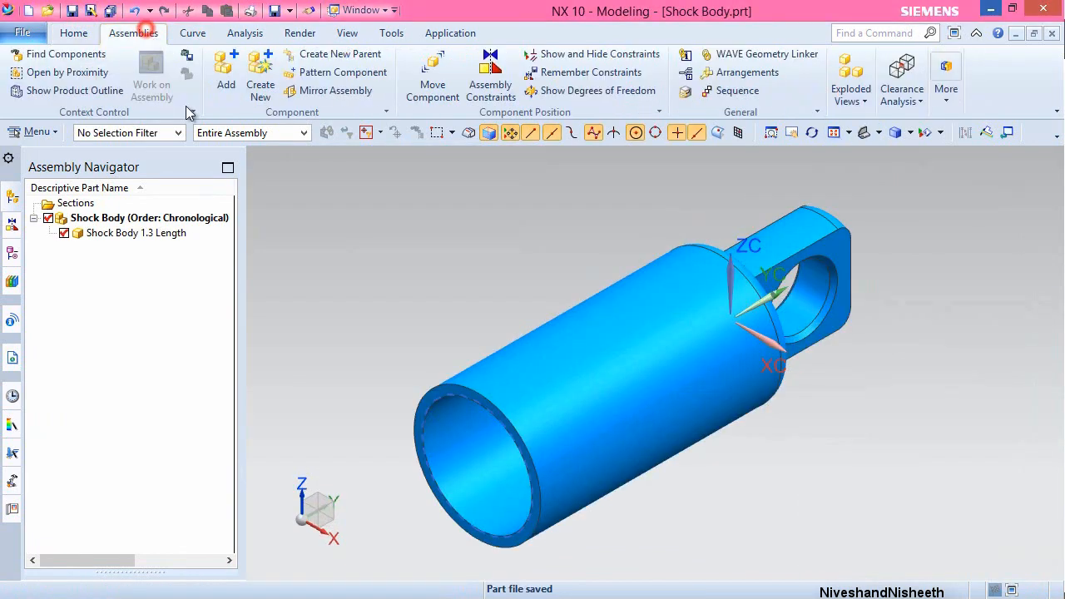
{"action": "left_click", "coordinate": [487, 89]}
{"action": "left_click", "coordinate": [461, 207]}
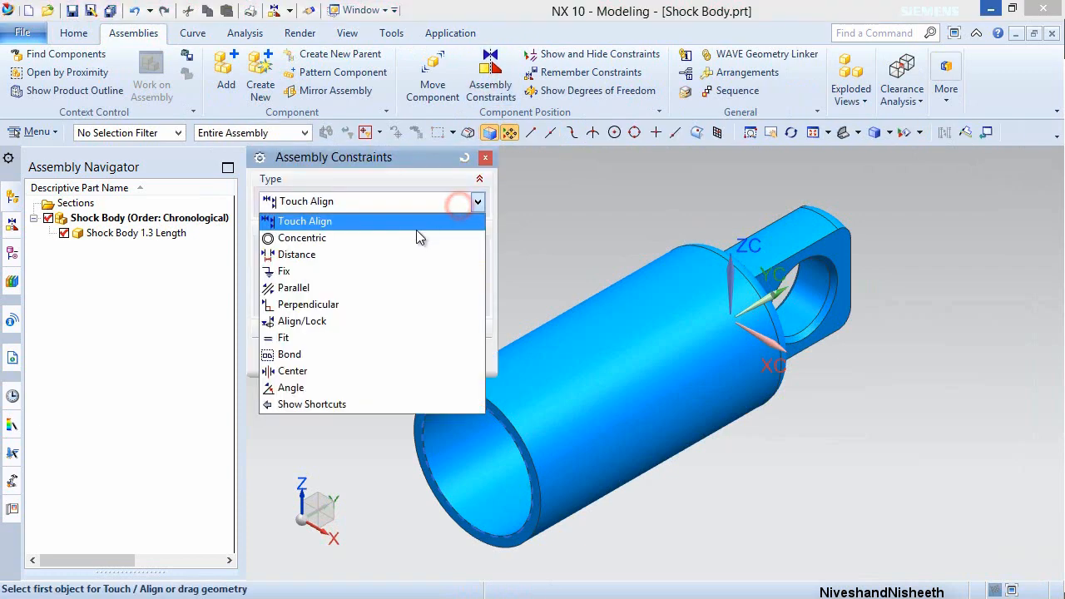
{"action": "left_click", "coordinate": [348, 271]}
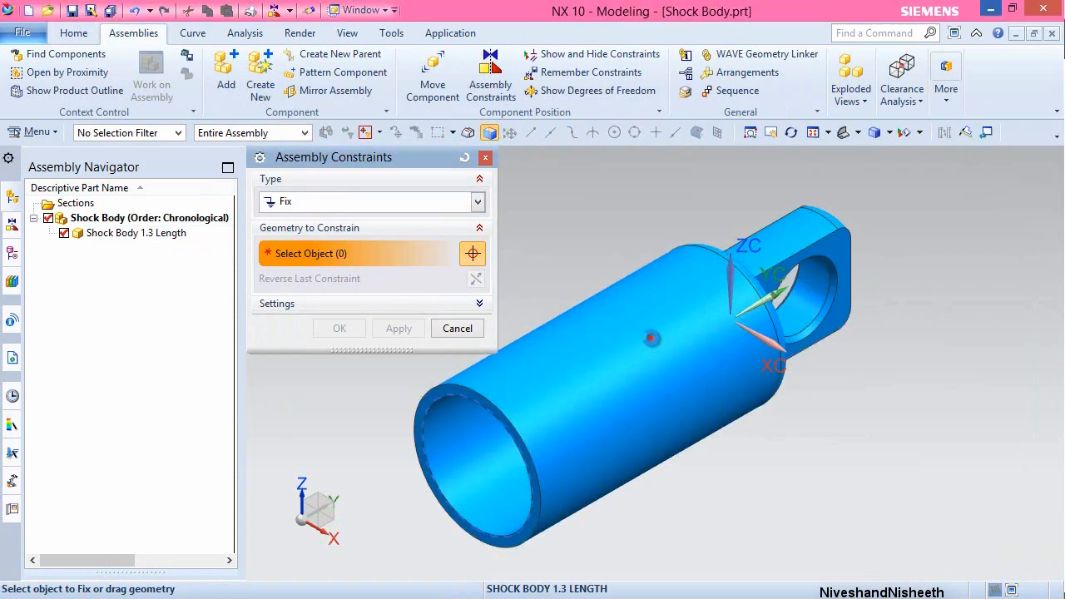
{"action": "left_click", "coordinate": [641, 340]}
{"action": "middle_click", "coordinate": [595, 239]}
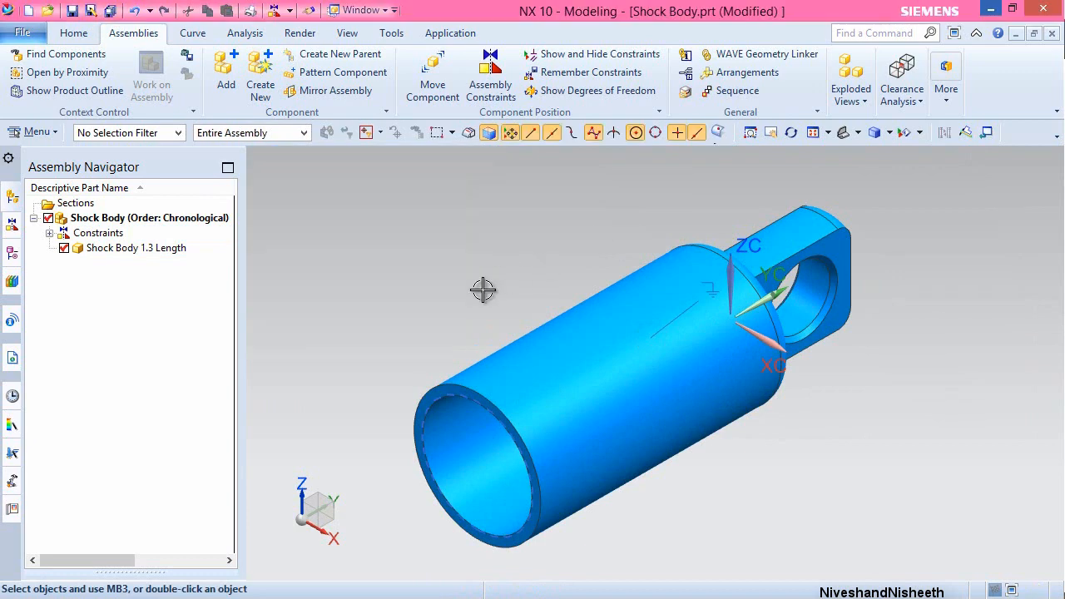
- Load the Shock Cartridge_1 part from the Suspension folder as the next component to add
{"action": "left_click", "coordinate": [225, 68]}
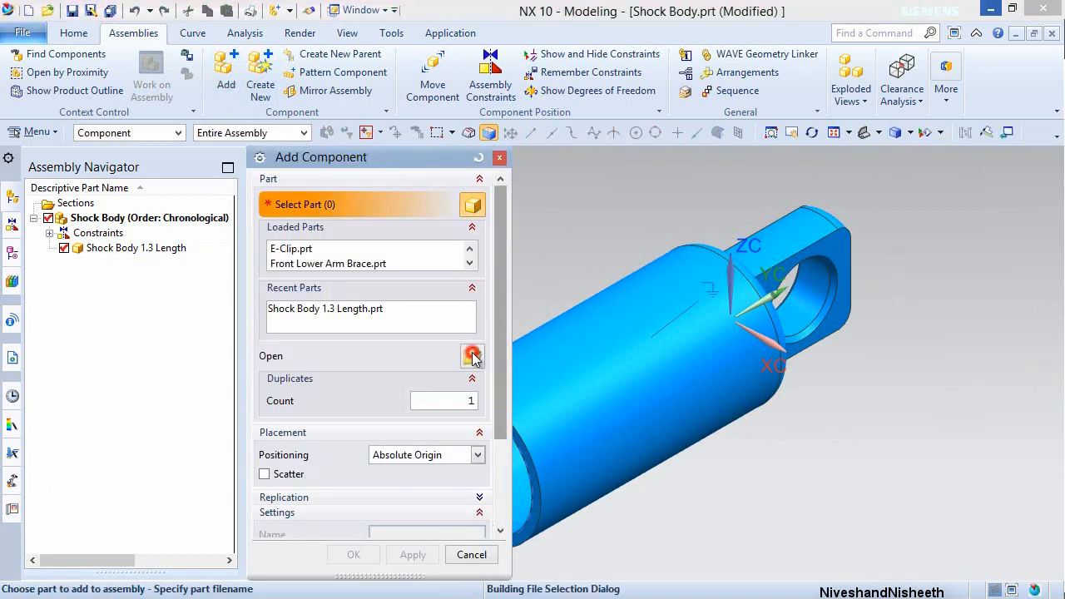
{"action": "left_click", "coordinate": [472, 357]}
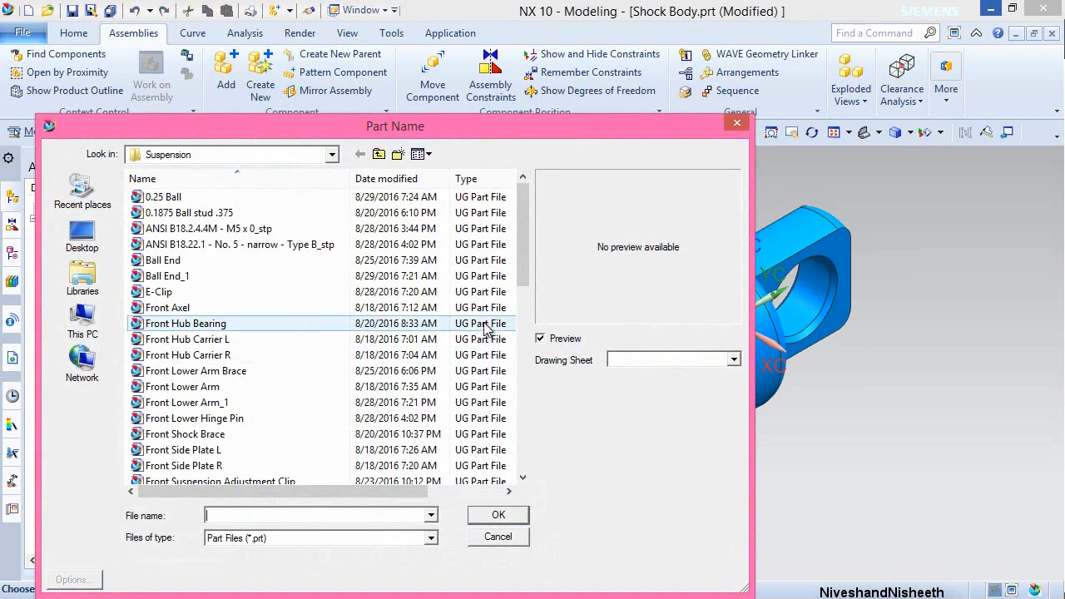
{"action": "scroll", "coordinate": [487, 329], "scroll_direction": "down", "scroll_amount": 10}
{"action": "left_click", "coordinate": [185, 465]}
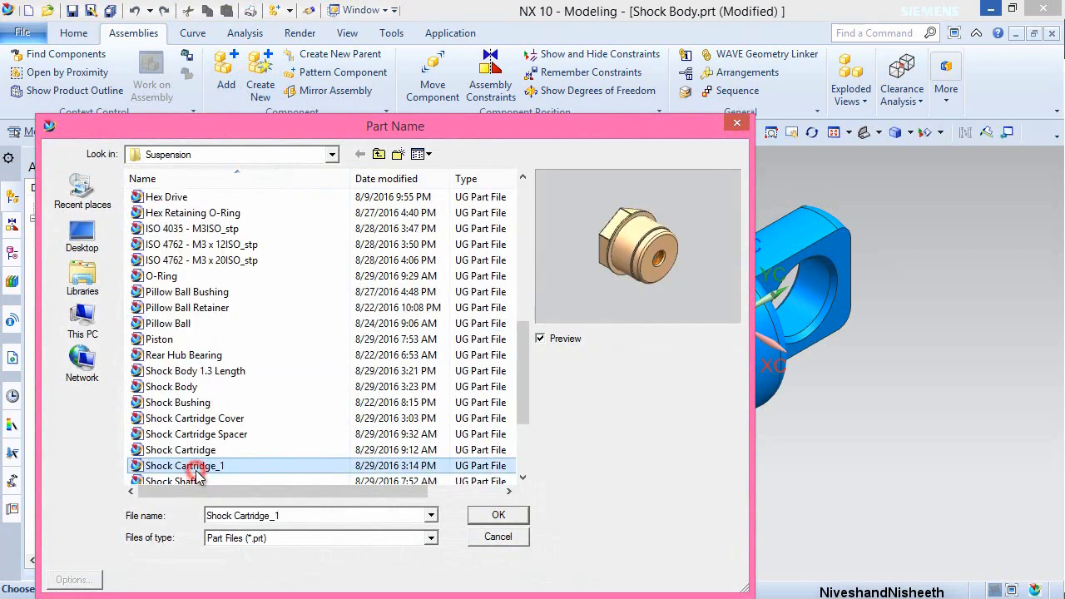
{"action": "left_click", "coordinate": [491, 514]}
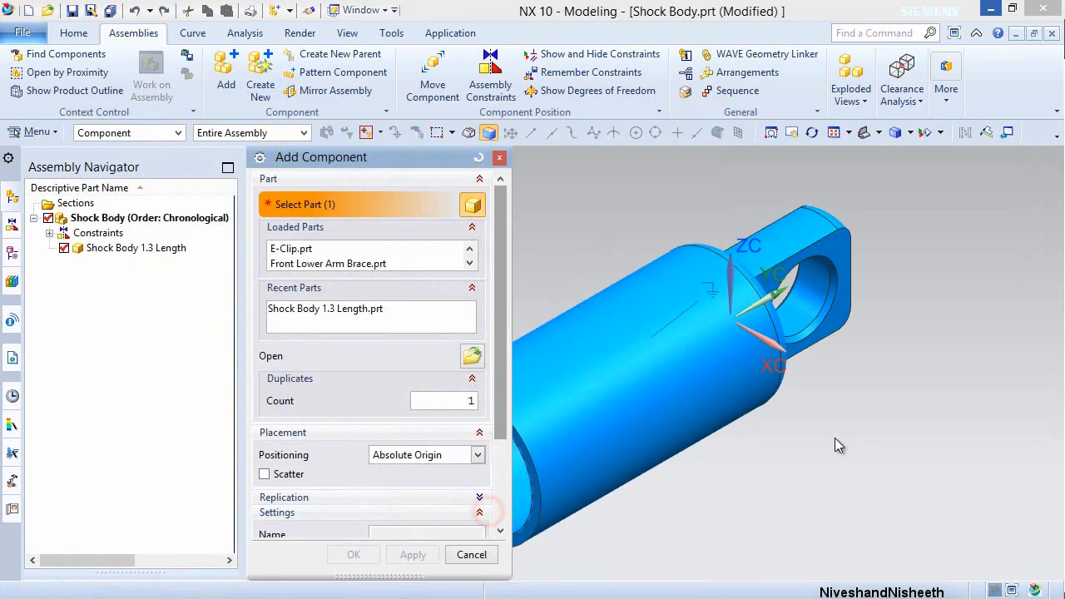
- Place Shock Cartridge_1 at the absolute origin 0, 0, 0 using Move positioning and the Entire Part reference set
{"action": "left_click", "coordinate": [477, 456]}
{"action": "left_click", "coordinate": [419, 513]}
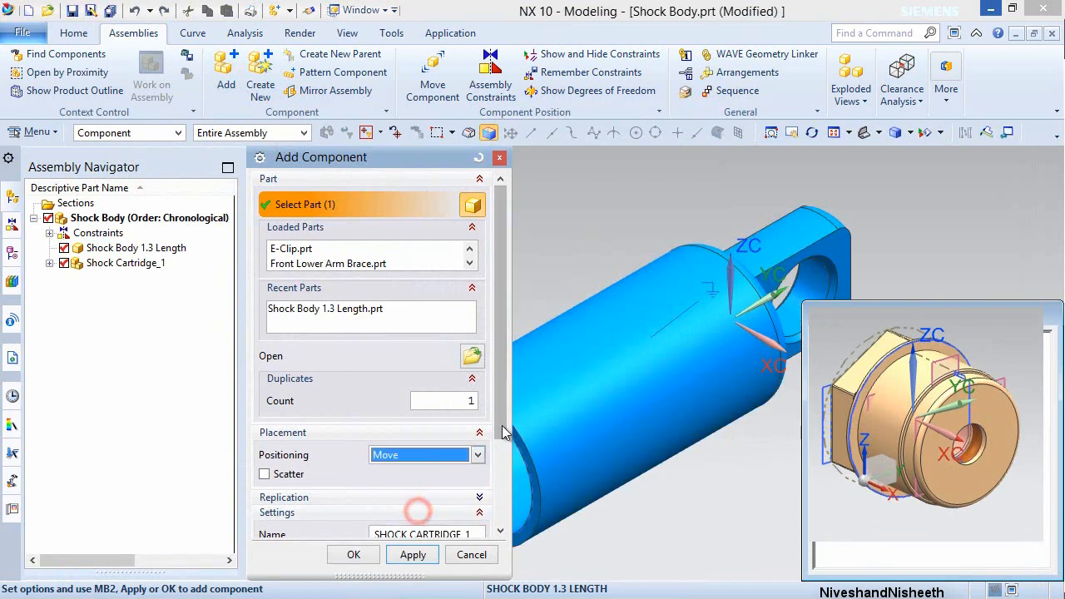
{"action": "scroll", "coordinate": [416, 514], "scroll_direction": "down", "scroll_amount": 3}
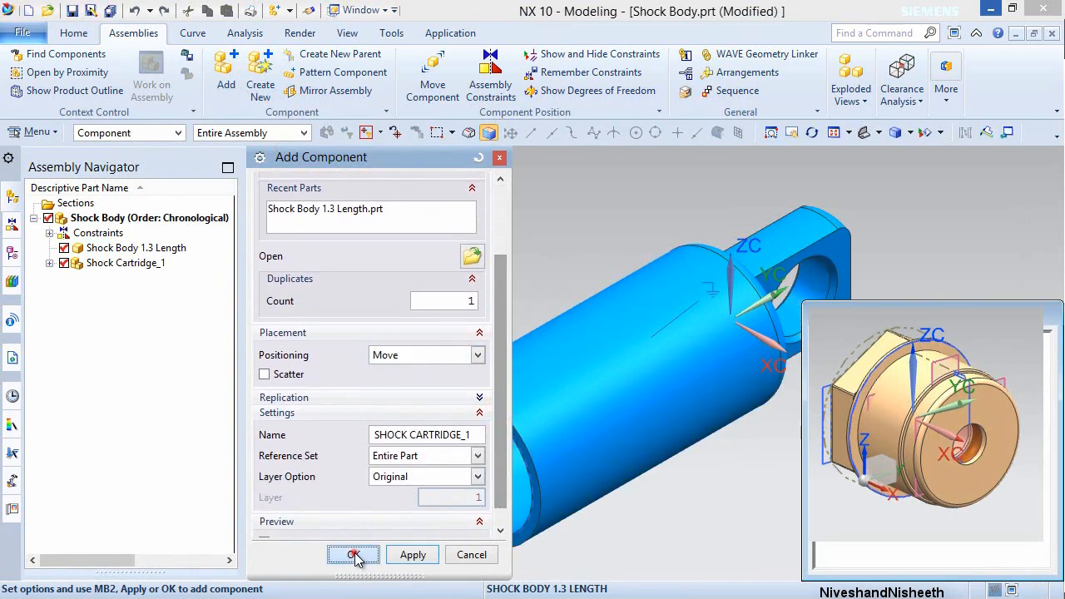
{"action": "left_click", "coordinate": [354, 554]}
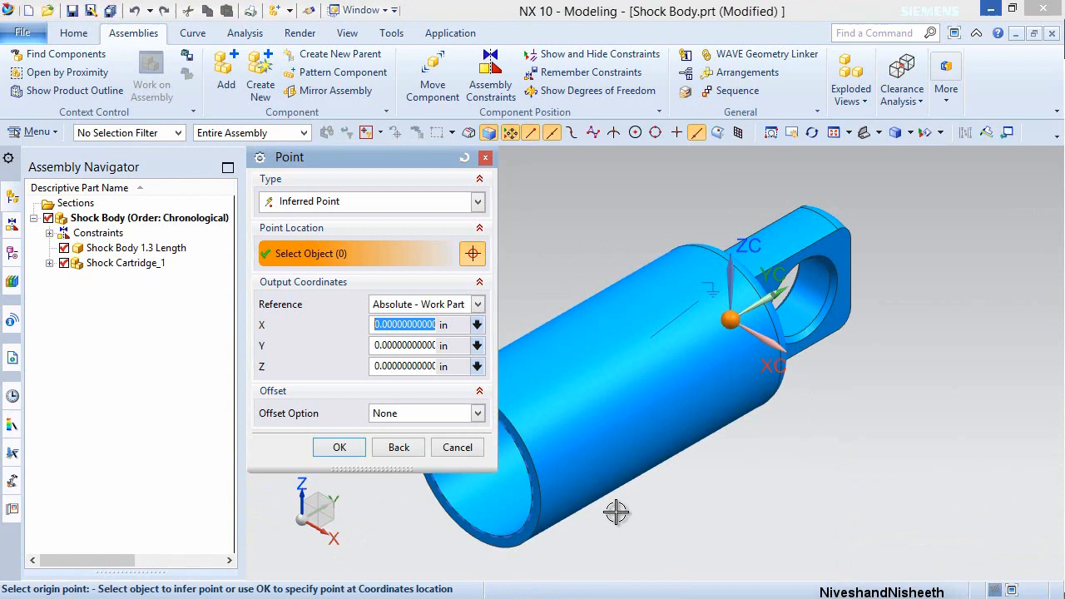
{"action": "left_click", "coordinate": [352, 449]}
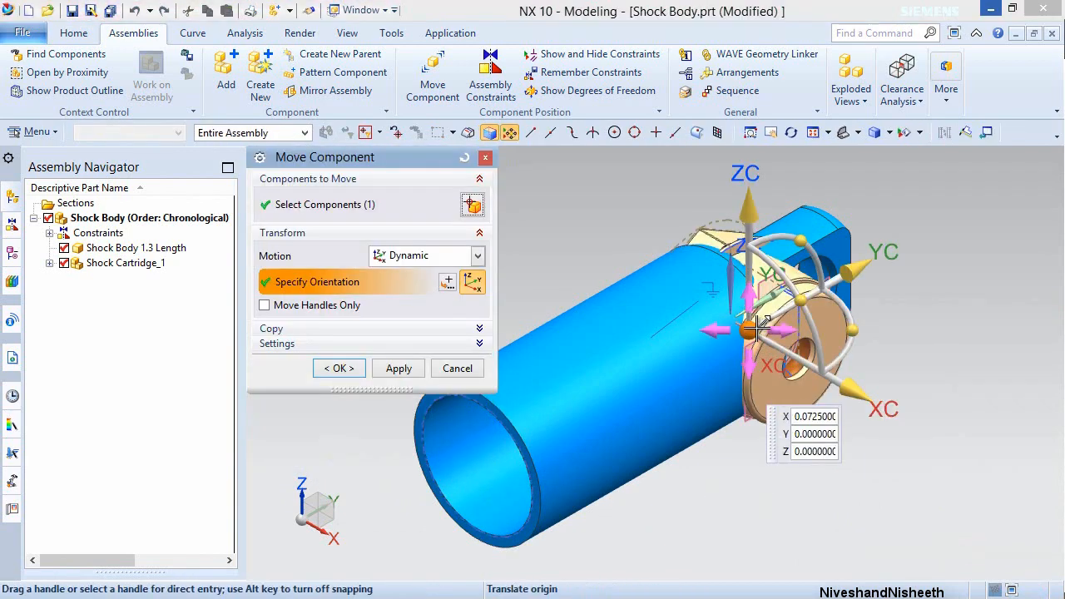
- Move Shock Cartridge_1 clear of the shock body's eye end and rotate it about 90° around ZC
{"action": "left_click_drag", "start_coordinate": [767, 351], "coordinate": [921, 409]}
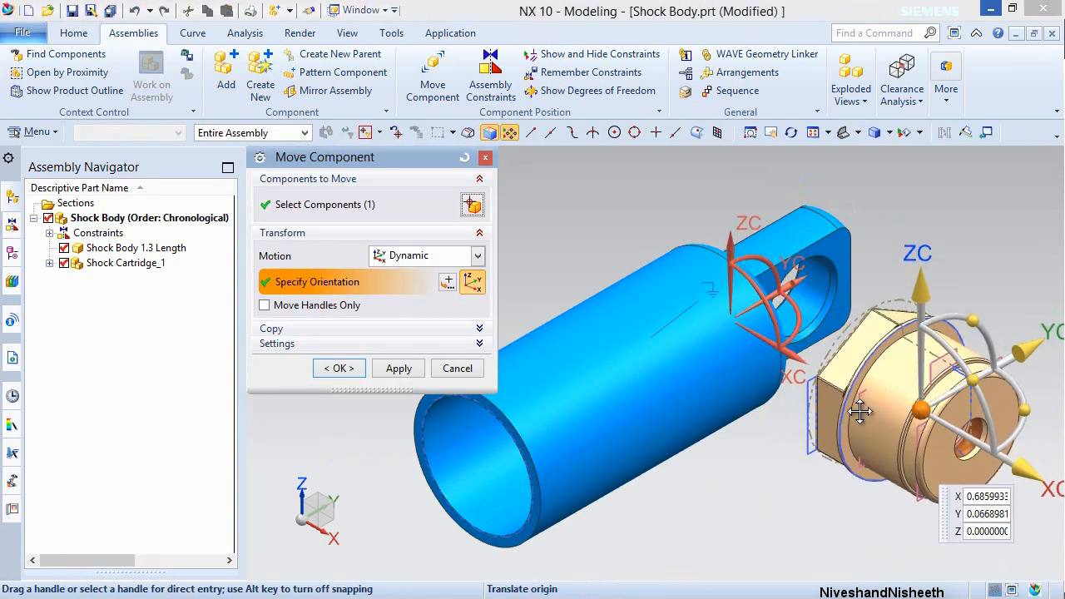
{"action": "left_click_drag", "start_coordinate": [1032, 399], "coordinate": [914, 312]}
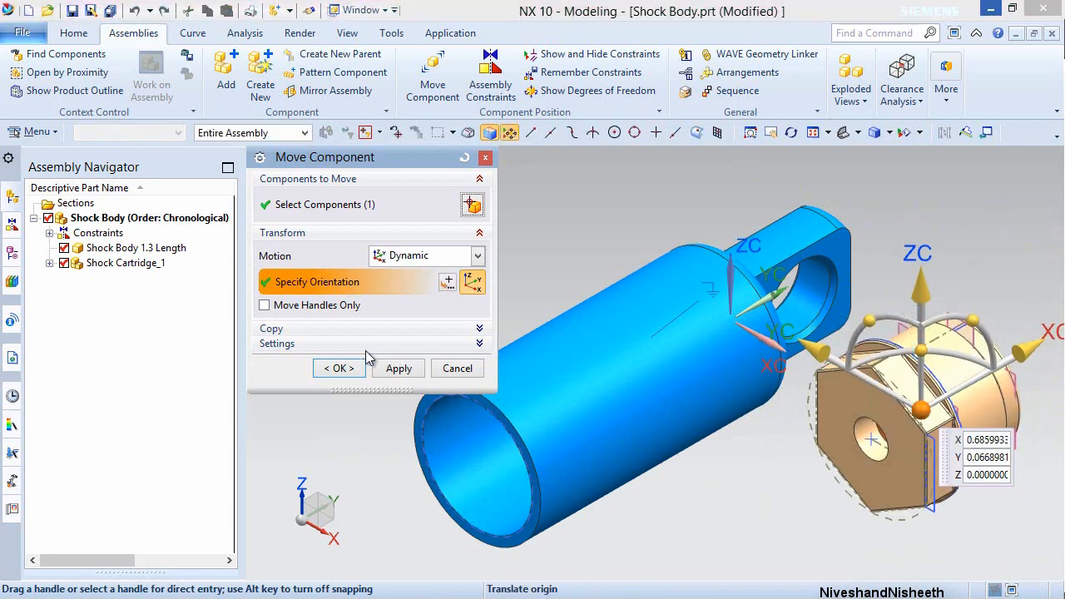
{"action": "left_click", "coordinate": [339, 368]}
- Hide all sketches and datum planes in the assembly, and save the file
{"action": "left_click", "coordinate": [344, 35]}
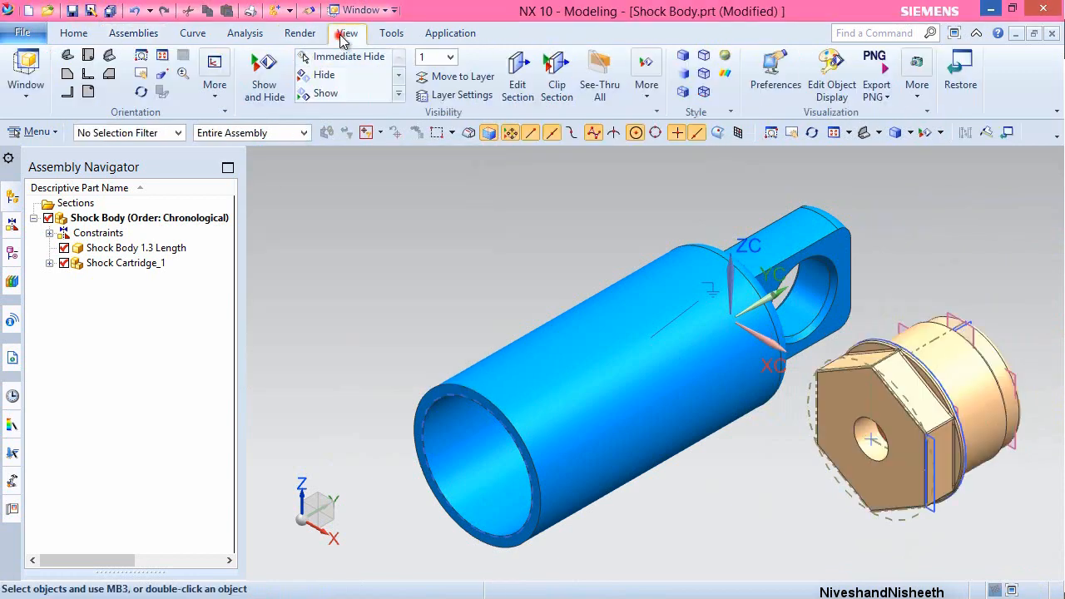
{"action": "left_click", "coordinate": [265, 75]}
{"action": "left_click", "coordinate": [490, 261]}
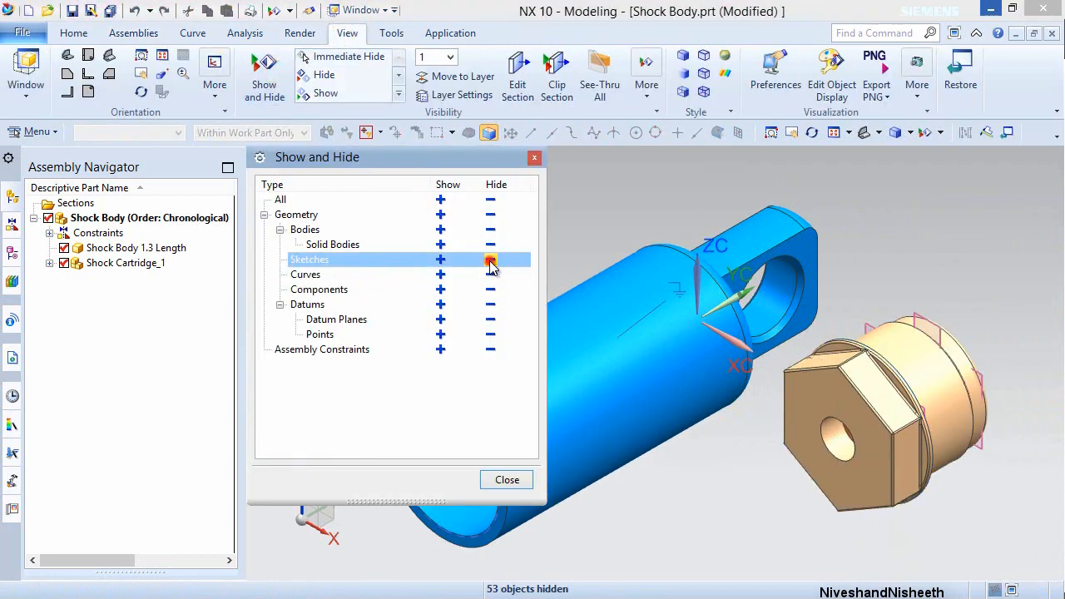
{"action": "left_click", "coordinate": [491, 319]}
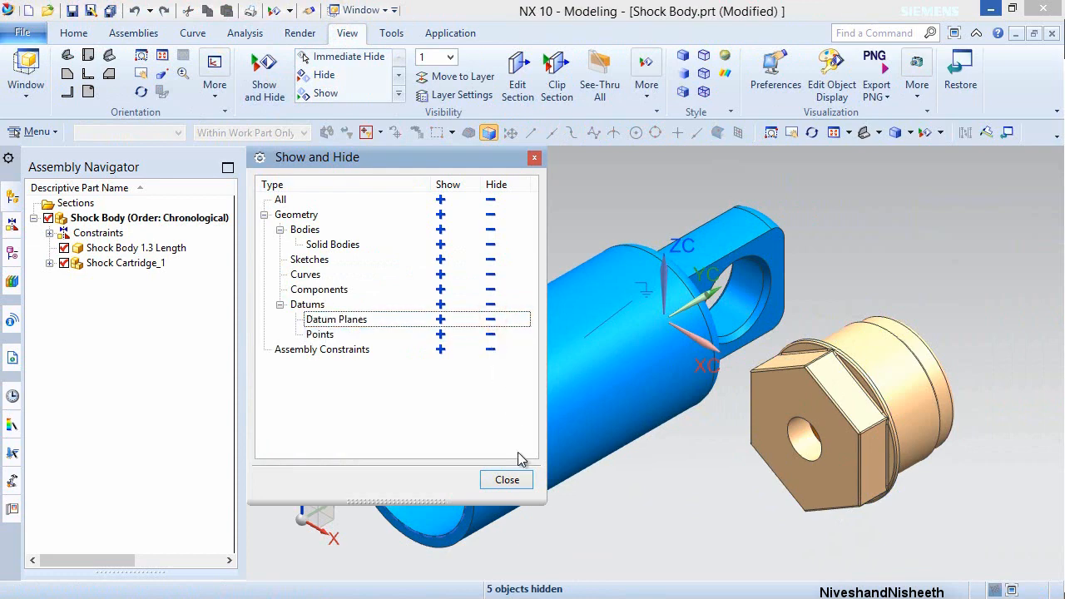
{"action": "left_click", "coordinate": [506, 480]}
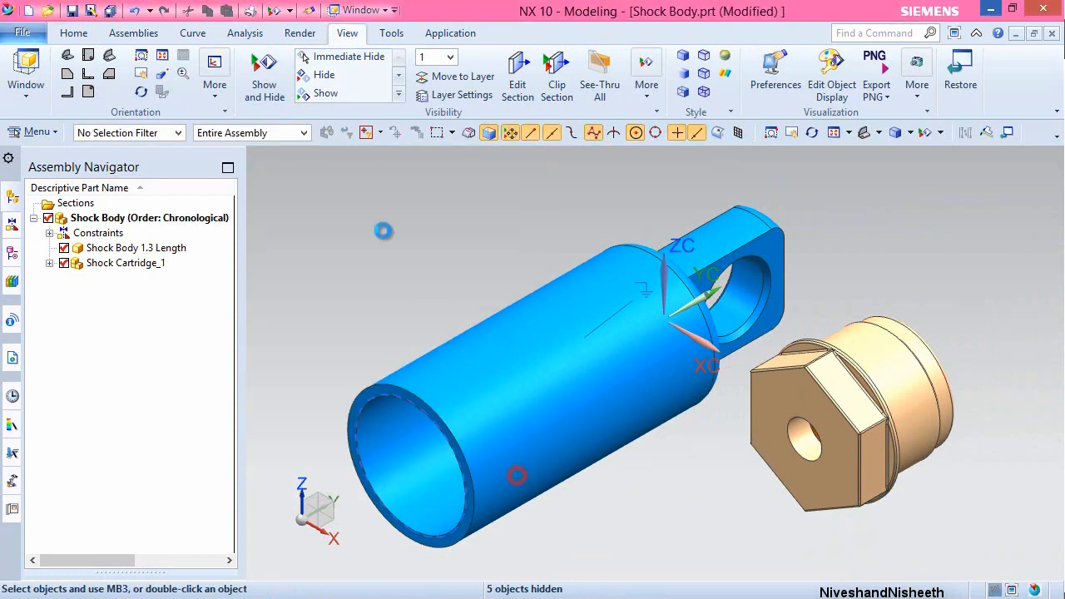
{"action": "left_click", "coordinate": [133, 33]}
{"action": "left_click", "coordinate": [73, 11]}
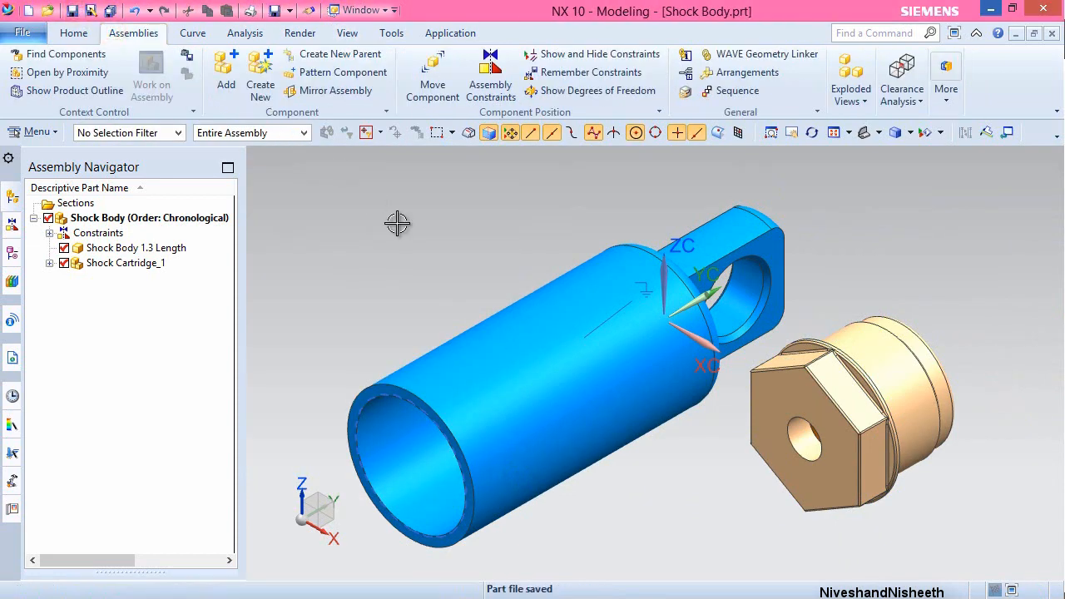
- Align the shock body's cylindrical face with the round face of the Shock Cartridge Cover using a Touch Align constraint with Infer Center/Axis
{"action": "left_click", "coordinate": [490, 85]}
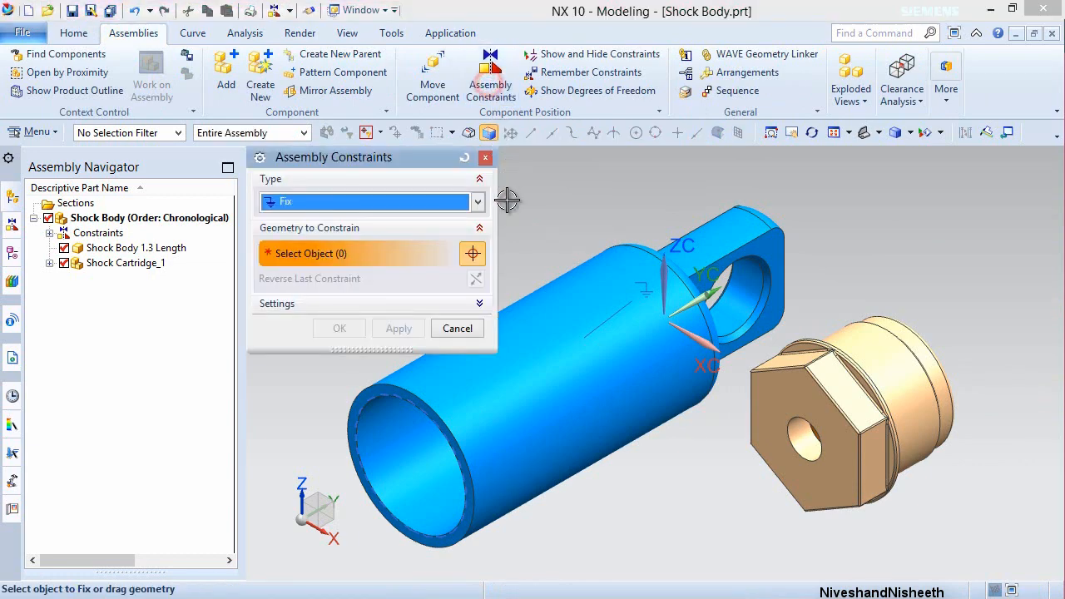
{"action": "left_click", "coordinate": [478, 203]}
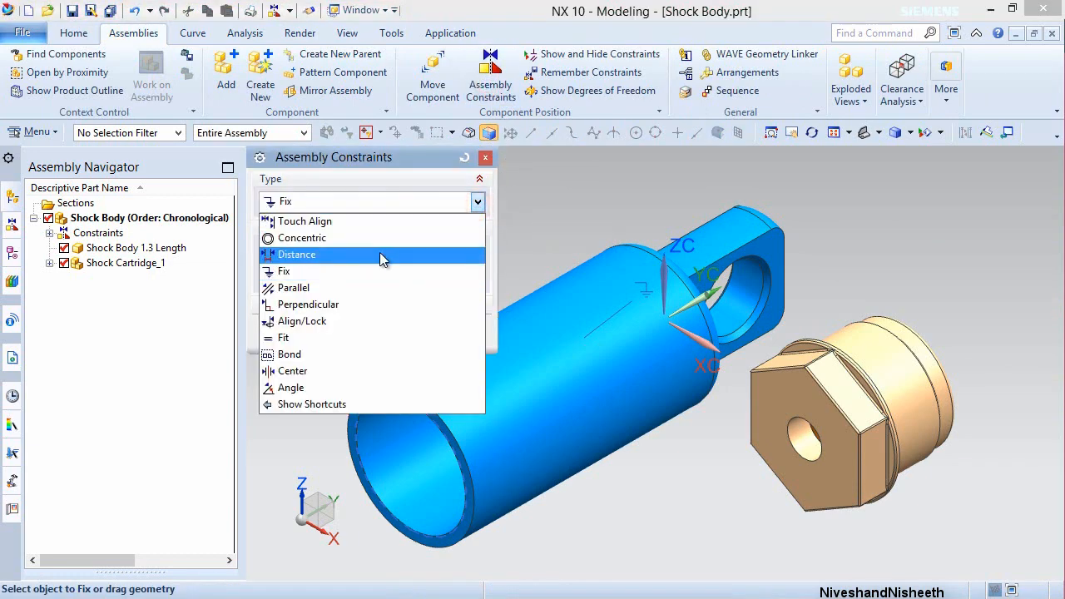
{"action": "left_click", "coordinate": [367, 222]}
{"action": "left_click", "coordinate": [407, 248]}
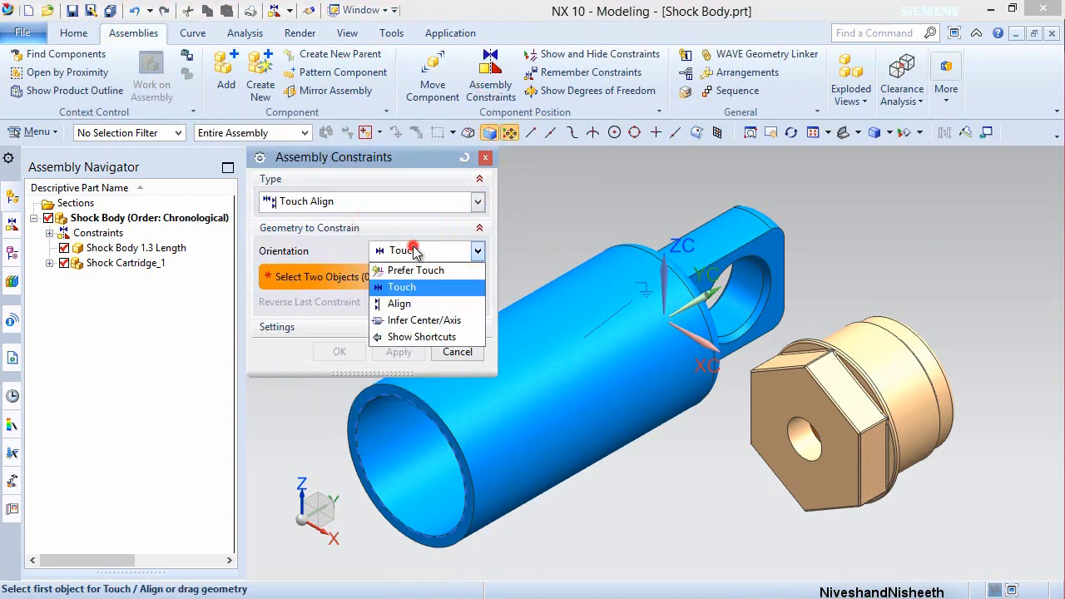
{"action": "left_click", "coordinate": [404, 321]}
{"action": "left_click", "coordinate": [498, 423]}
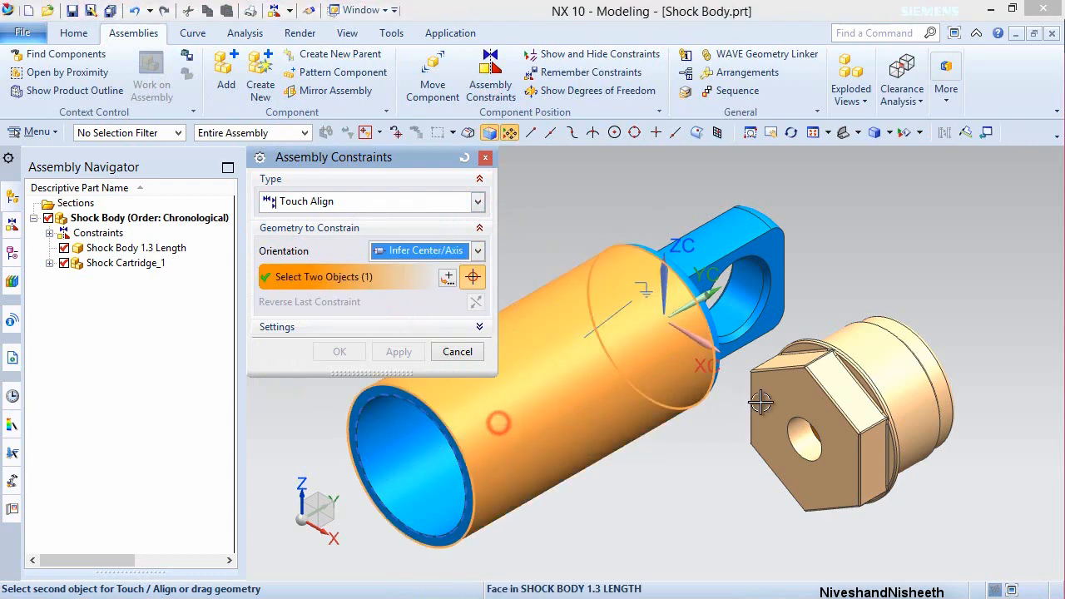
{"action": "scroll", "coordinate": [903, 360], "scroll_direction": "up", "scroll_amount": 5}
{"action": "left_click", "coordinate": [929, 328]}
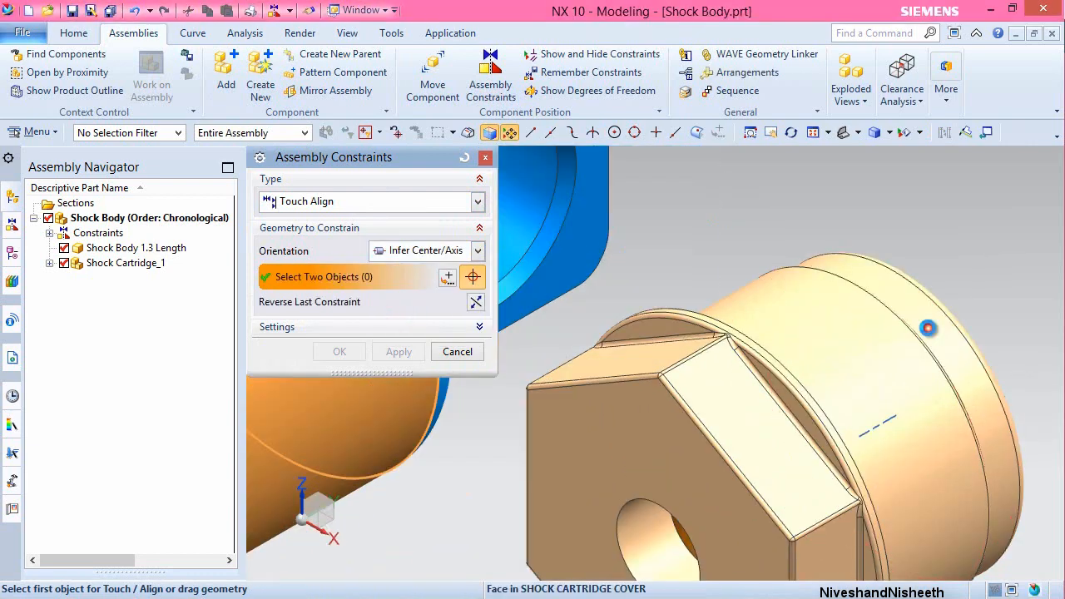
{"action": "left_click", "coordinate": [337, 353]}
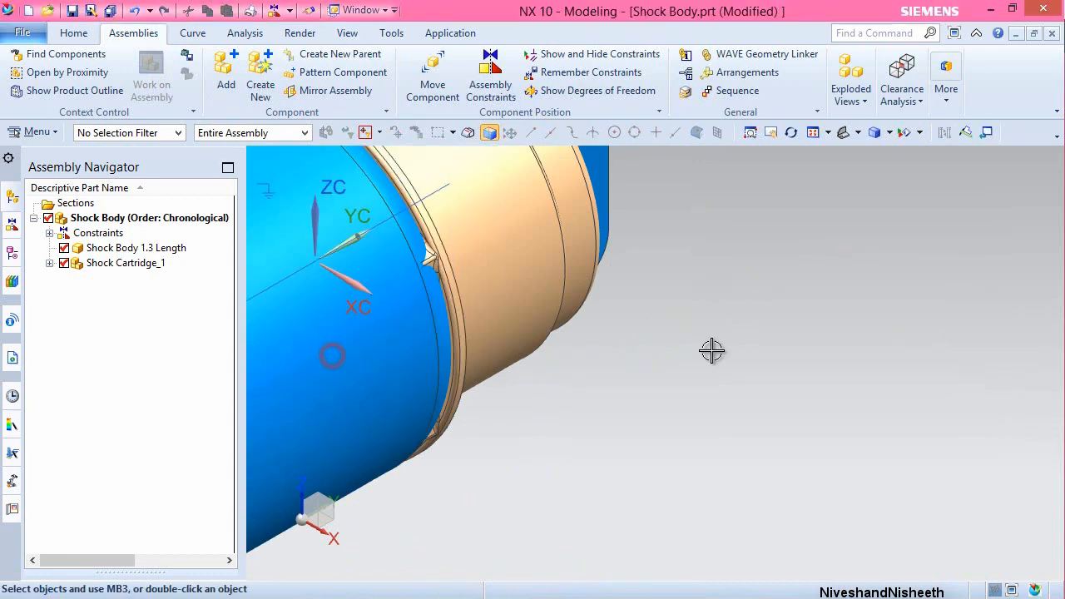
- Move Shock Cartridge_1 along the shared axis until it sits outside the open end of the shock body
{"action": "scroll", "coordinate": [760, 362], "scroll_direction": "down", "scroll_amount": 5}
{"action": "scroll", "coordinate": [619, 376], "scroll_direction": "up", "scroll_amount": 4}
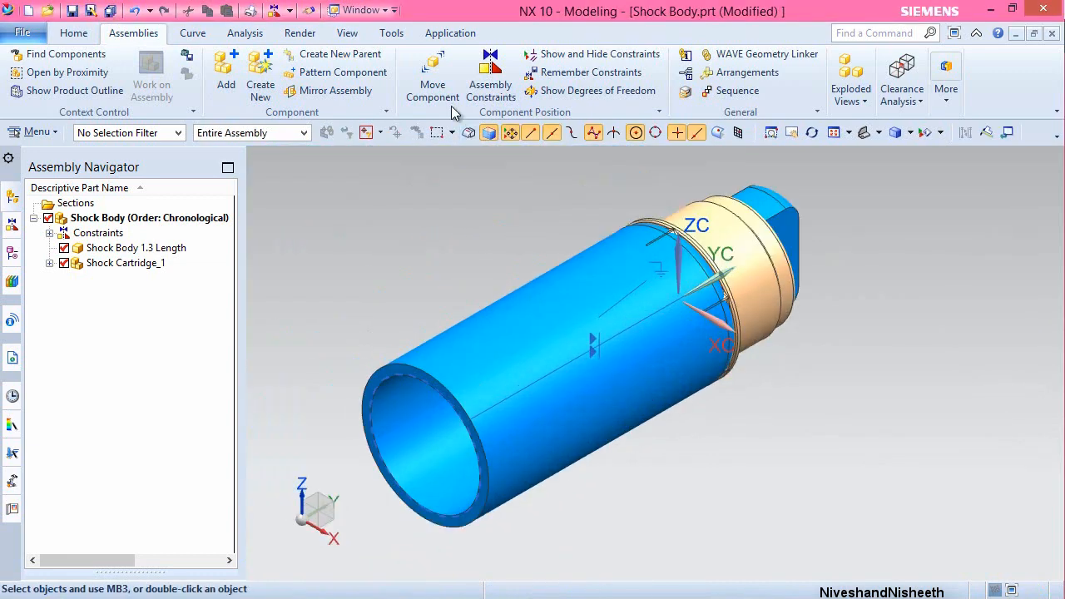
{"action": "left_click", "coordinate": [432, 79]}
{"action": "left_click", "coordinate": [749, 242]}
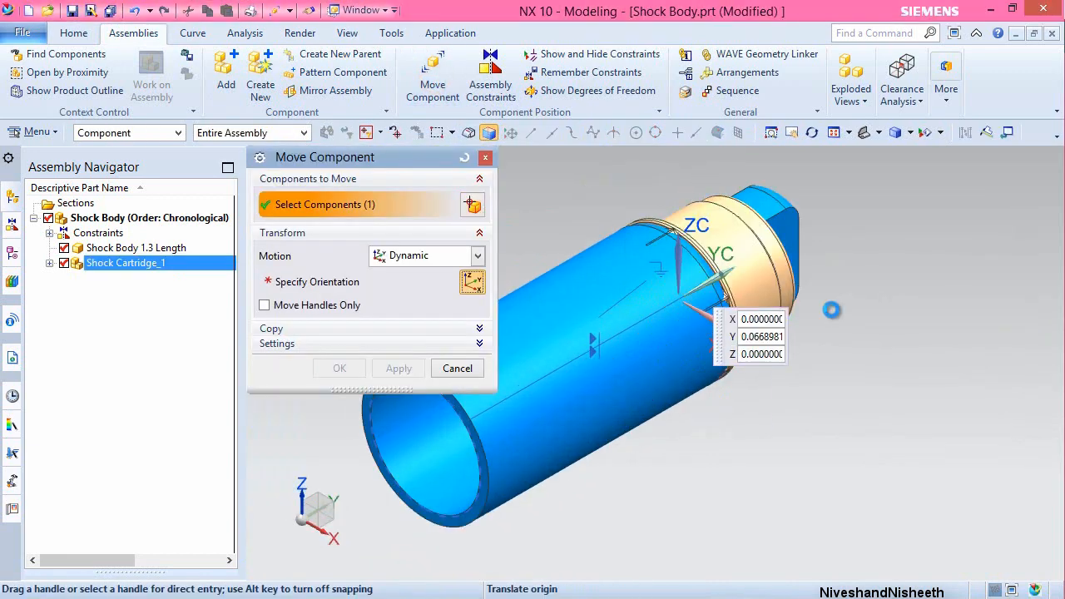
{"action": "left_click_drag", "start_coordinate": [803, 223], "coordinate": [379, 502]}
{"action": "left_click", "coordinate": [340, 368]}
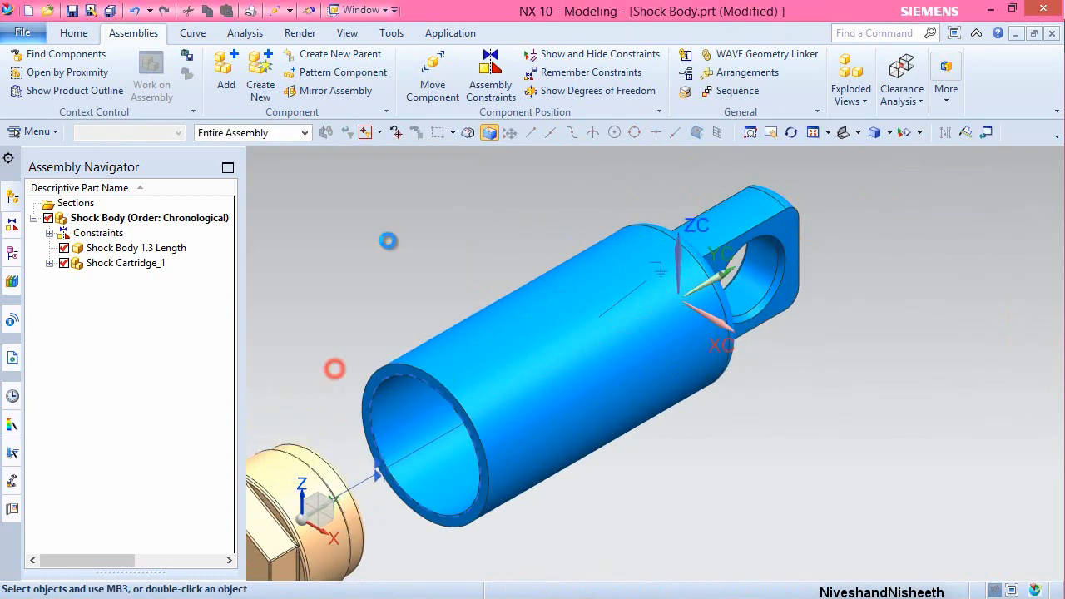
- Apply a Touch constraint between the shock body's open-end ring face and the flange face behind the cartridge's hex head
{"action": "left_click", "coordinate": [490, 83]}
{"action": "scroll", "coordinate": [801, 295], "scroll_direction": "down", "scroll_amount": 3}
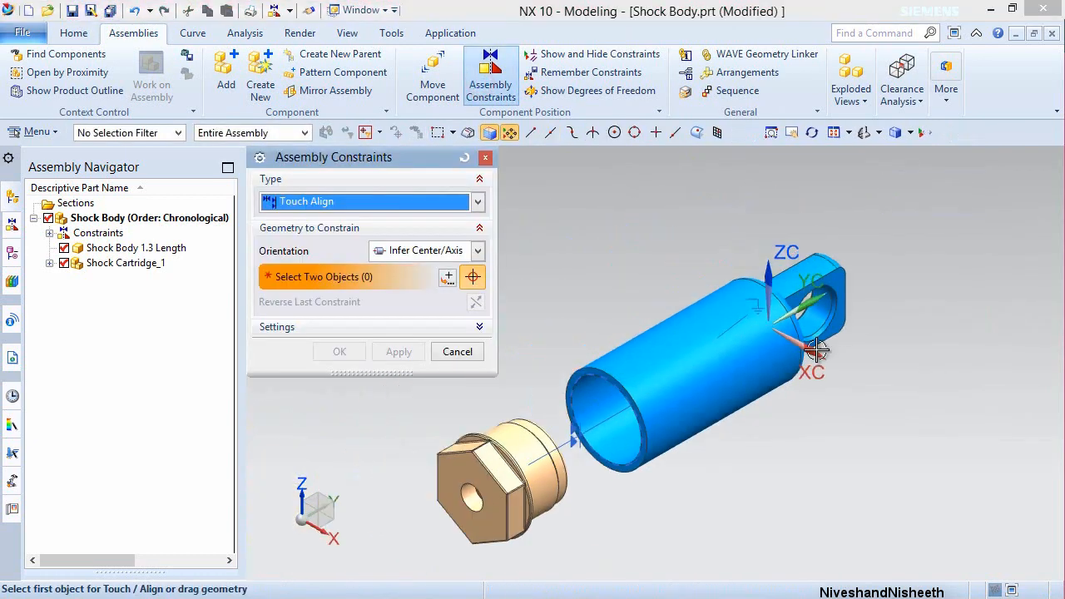
{"action": "left_click", "coordinate": [478, 250]}
{"action": "left_click", "coordinate": [432, 287]}
{"action": "scroll", "coordinate": [566, 374], "scroll_direction": "up", "scroll_amount": 5}
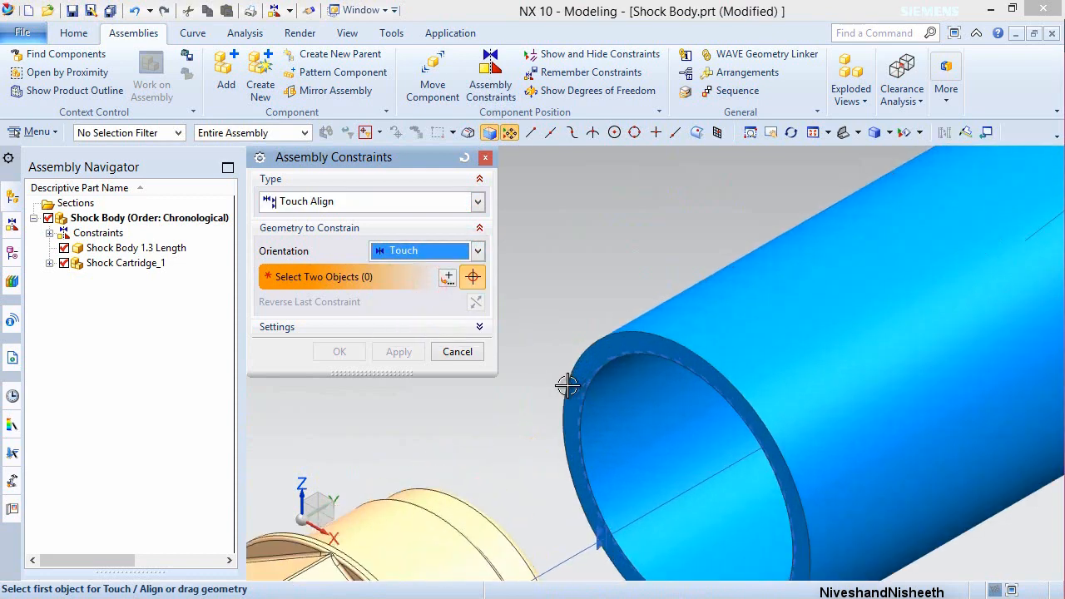
{"action": "left_click", "coordinate": [592, 356]}
{"action": "scroll", "coordinate": [716, 315], "scroll_direction": "down", "scroll_amount": 4}
{"action": "middle_click_drag", "start_coordinate": [702, 399], "coordinate": [652, 426]}
{"action": "scroll", "coordinate": [537, 324], "scroll_direction": "up", "scroll_amount": 1}
{"action": "left_click", "coordinate": [536, 324]}
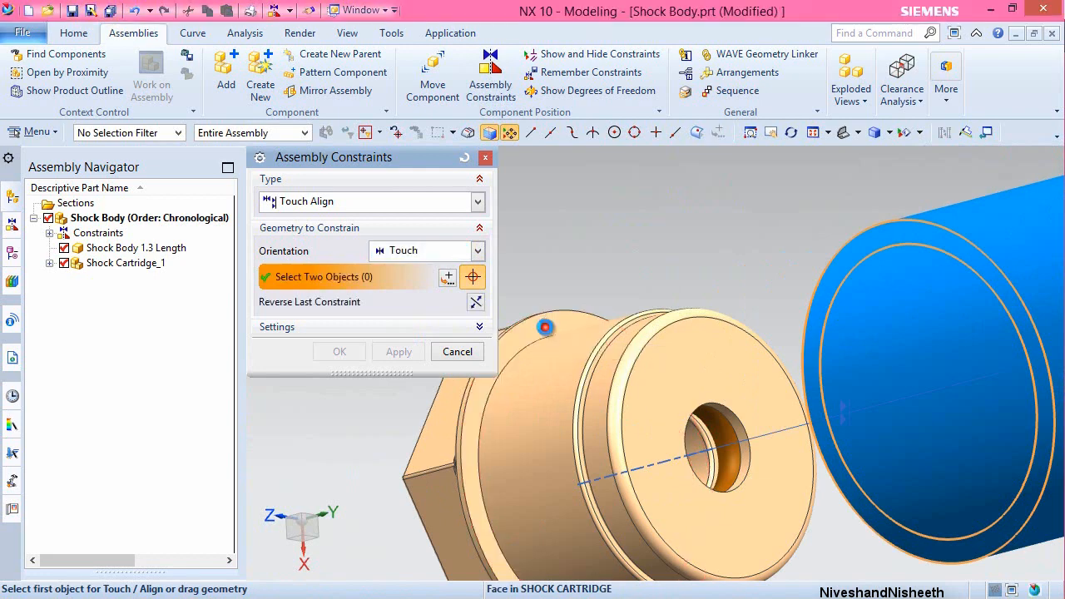
{"action": "left_click", "coordinate": [397, 352]}
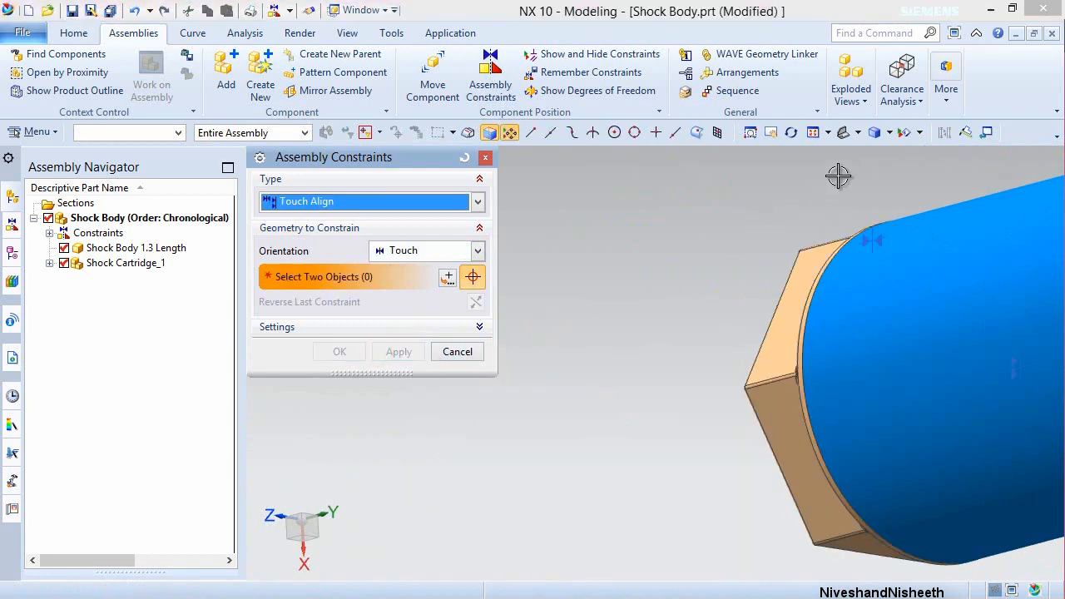
- Apply a 180-degree 3D Angle constraint between the flat side face of the shock body's eye lug and a vertical side face of the cartridge's hex head
{"action": "left_click", "coordinate": [858, 133]}
{"action": "left_click", "coordinate": [882, 156]}
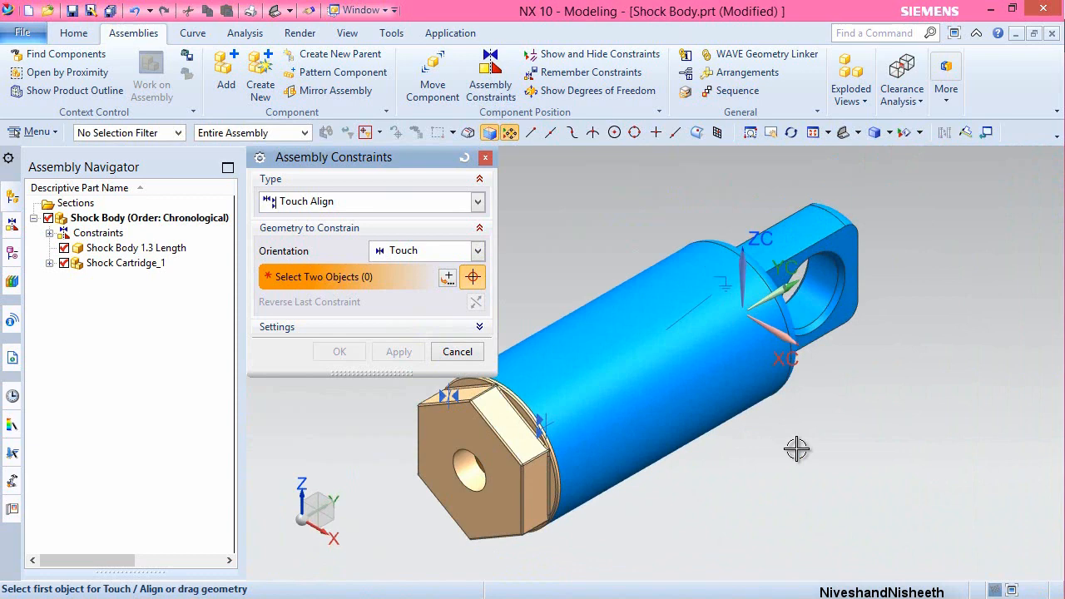
{"action": "left_click", "coordinate": [478, 202]}
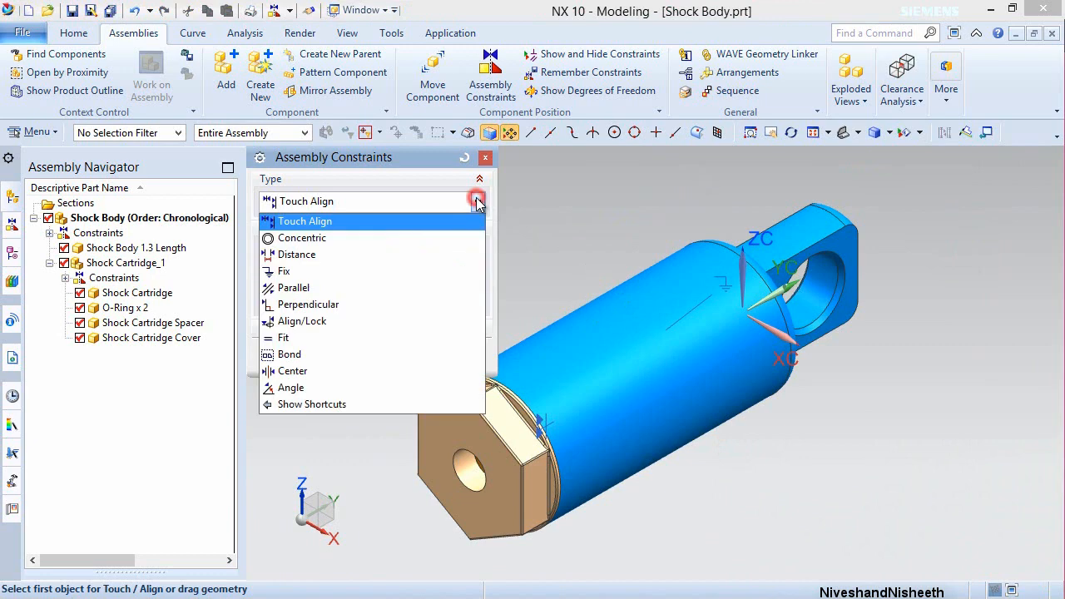
{"action": "left_click", "coordinate": [356, 388]}
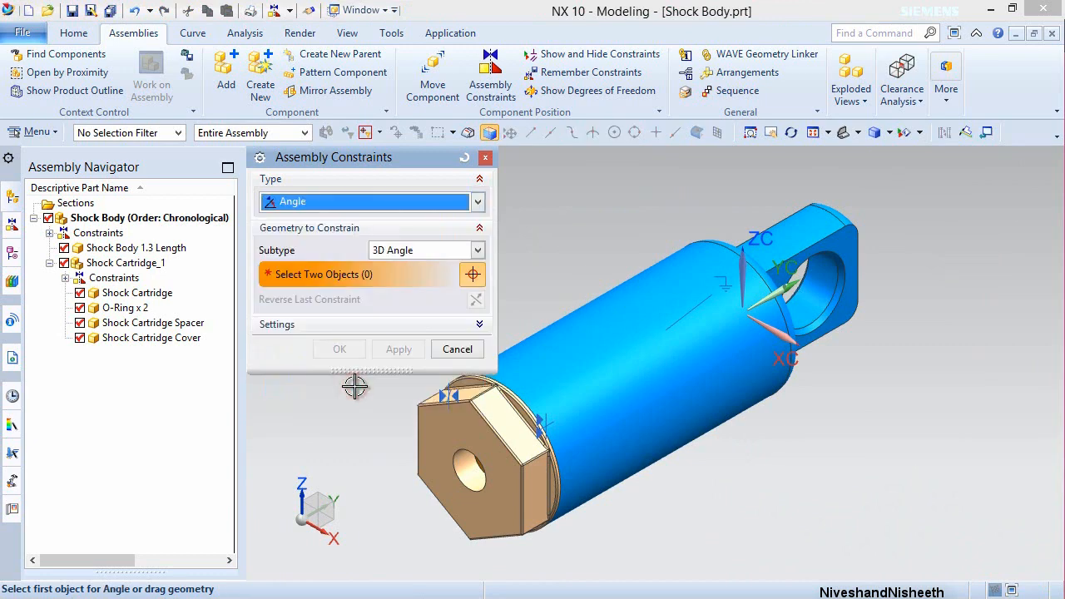
{"action": "left_click", "coordinate": [479, 250]}
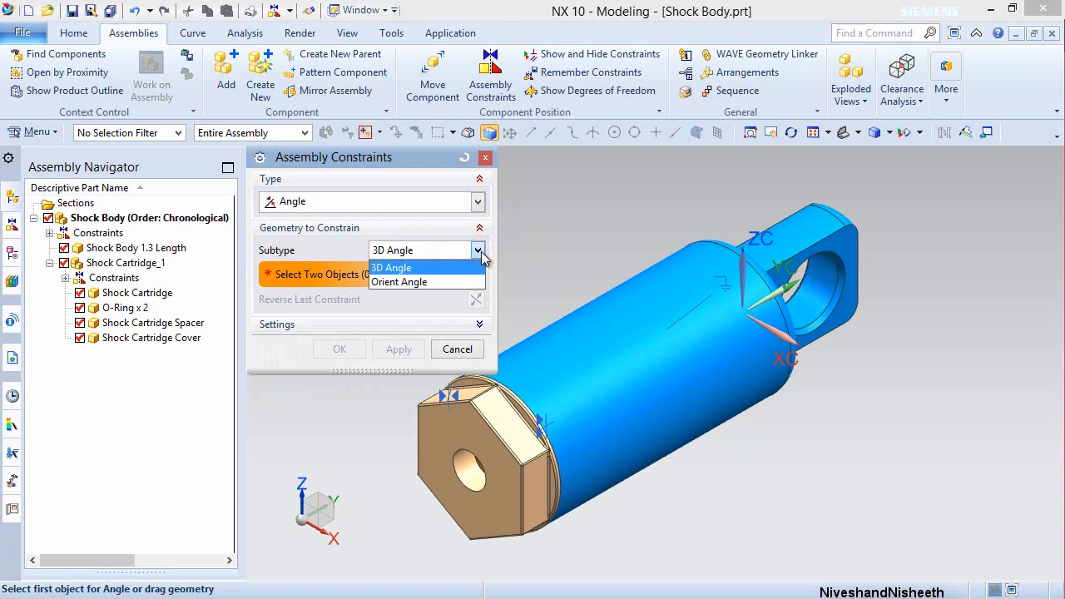
{"action": "left_click", "coordinate": [479, 251]}
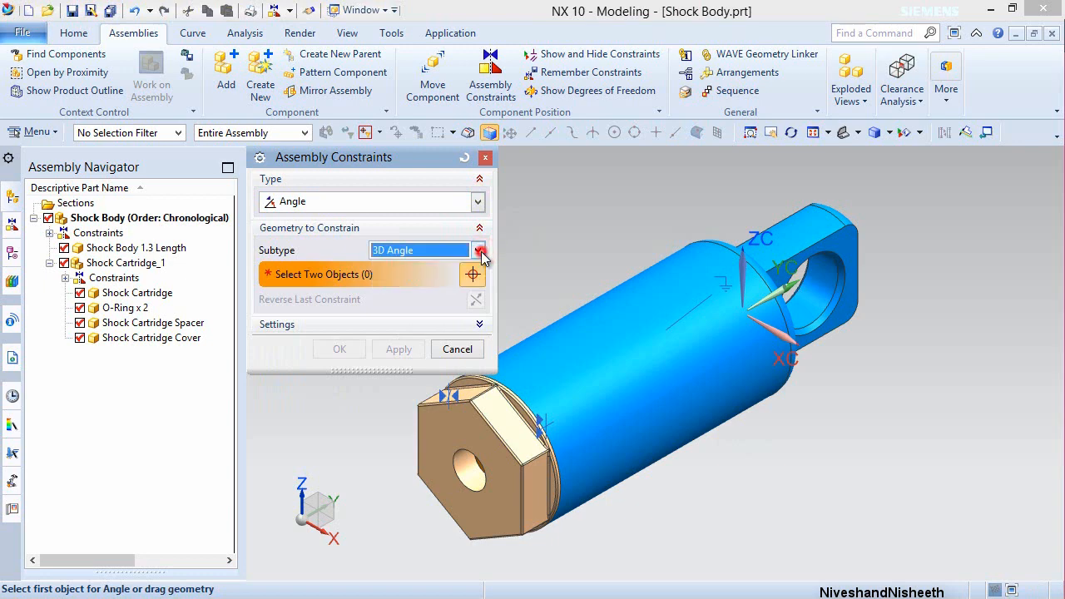
{"action": "left_click", "coordinate": [856, 248]}
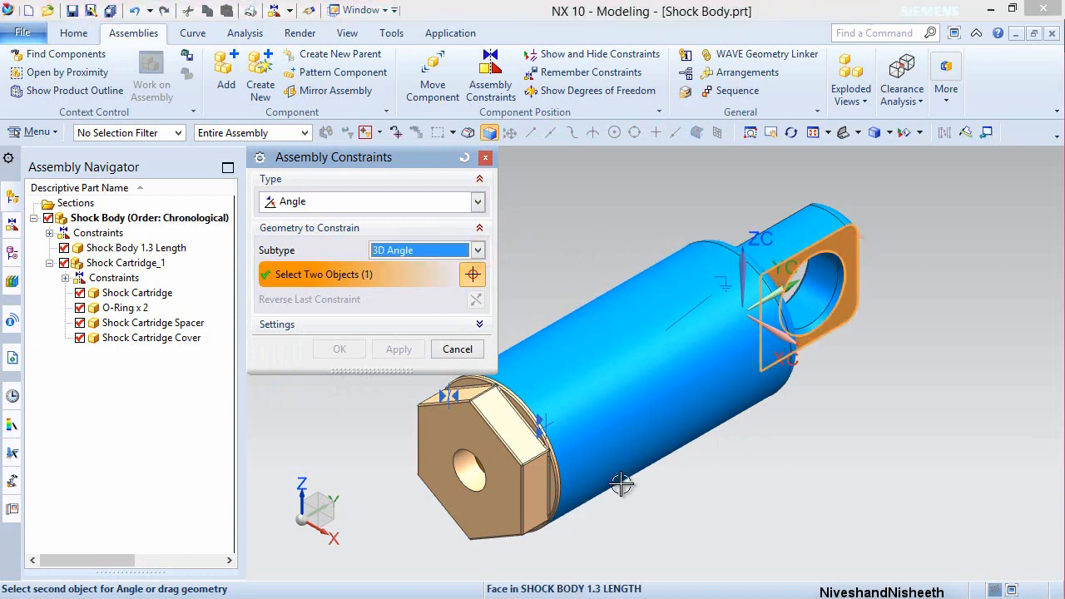
{"action": "left_click", "coordinate": [532, 483]}
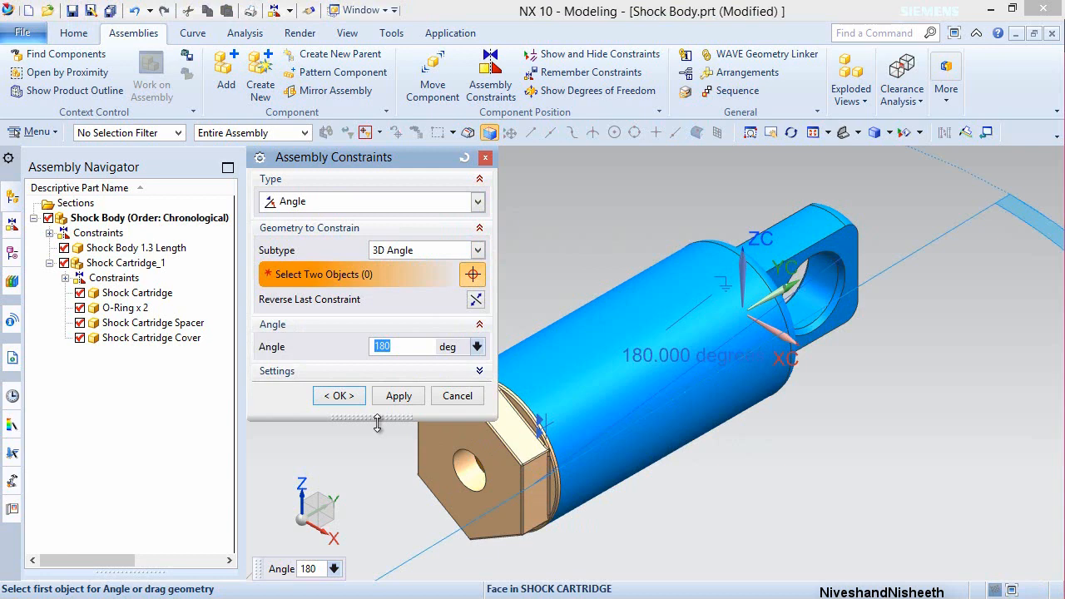
{"action": "left_click", "coordinate": [338, 396]}
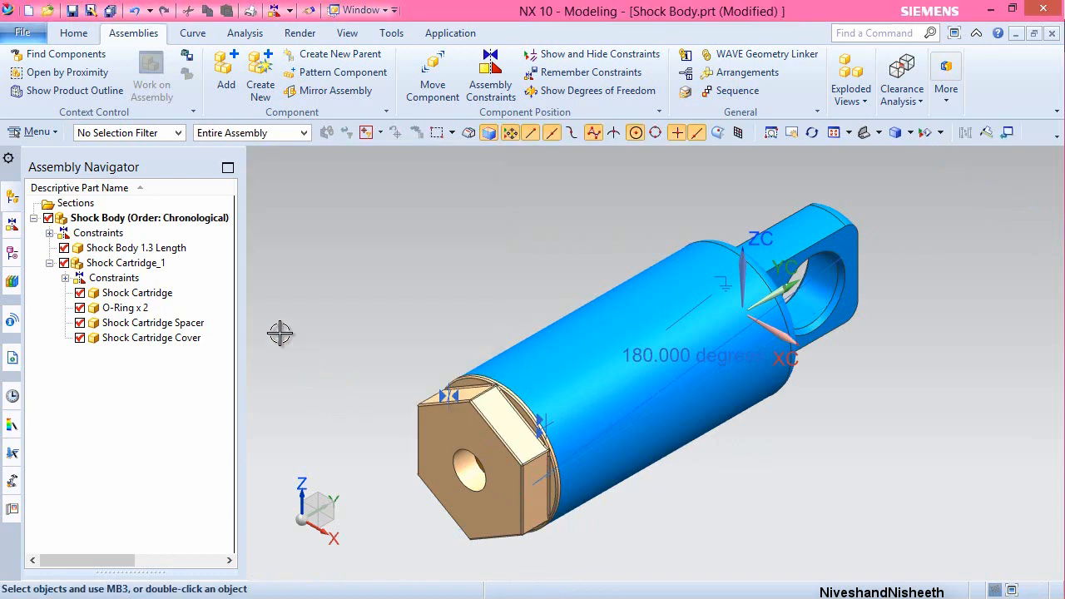
- Save the Shock Body assembly and hide all of its assembly constraint symbols
{"action": "left_click", "coordinate": [72, 10]}
{"action": "left_click", "coordinate": [62, 34]}
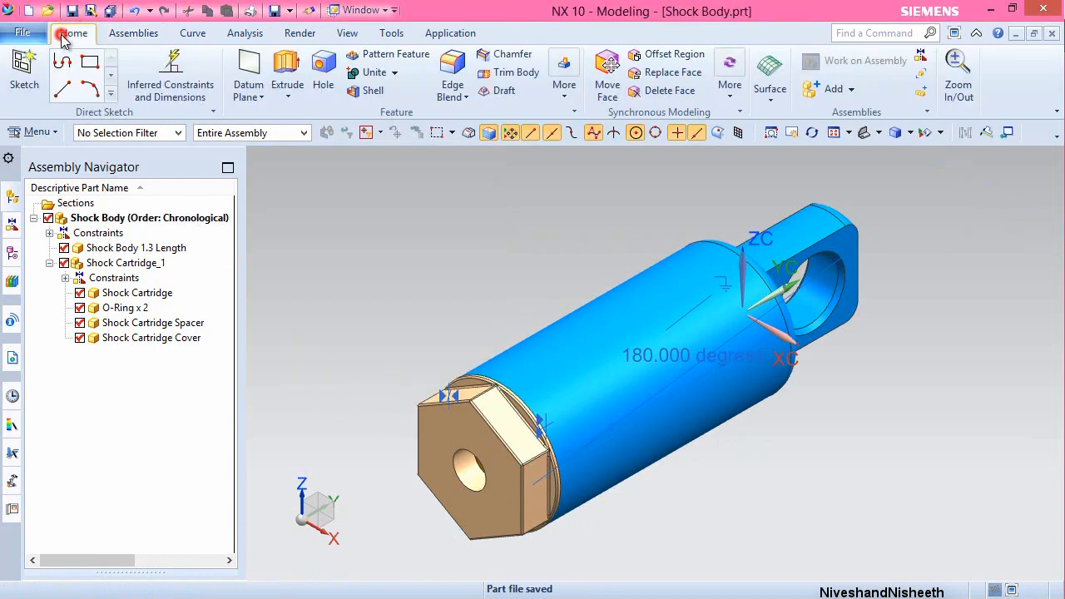
{"action": "left_click", "coordinate": [345, 34]}
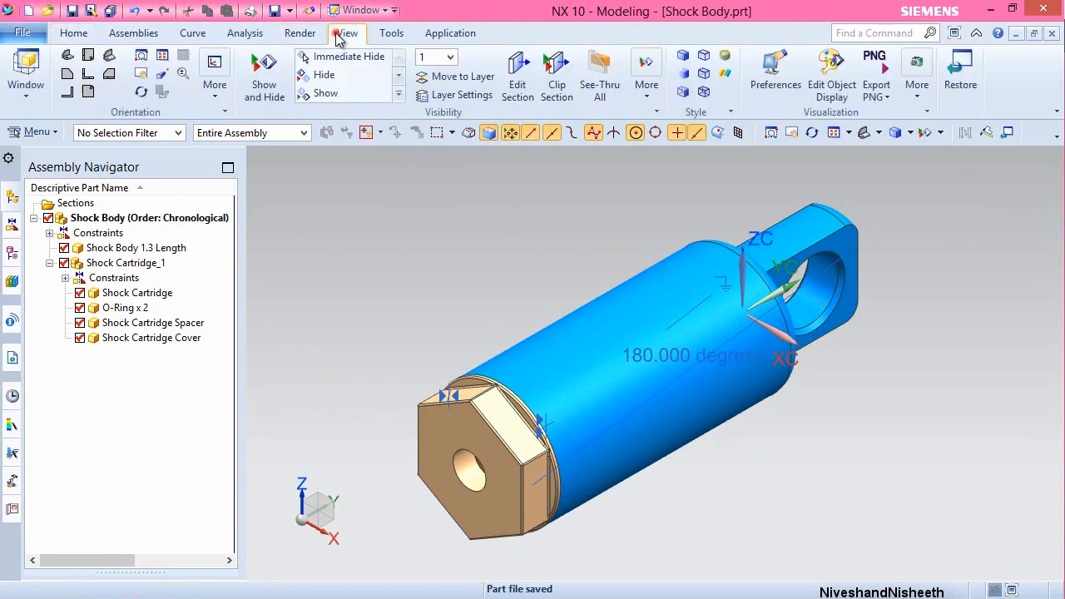
{"action": "left_click", "coordinate": [265, 76]}
{"action": "left_click", "coordinate": [490, 349]}
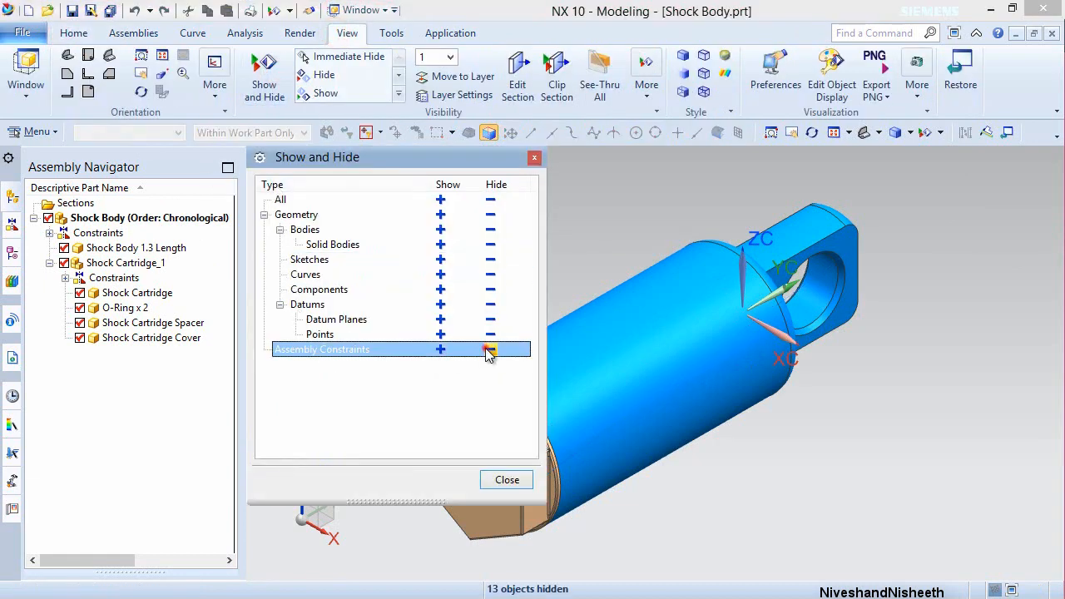
{"action": "left_click", "coordinate": [515, 481]}
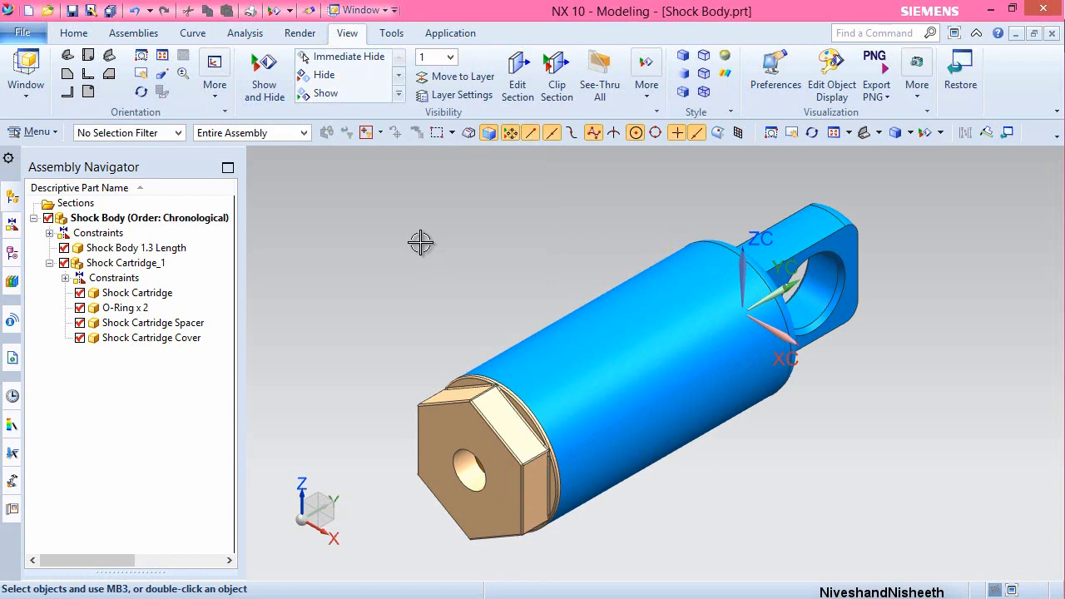
{"action": "left_click", "coordinate": [533, 290]}
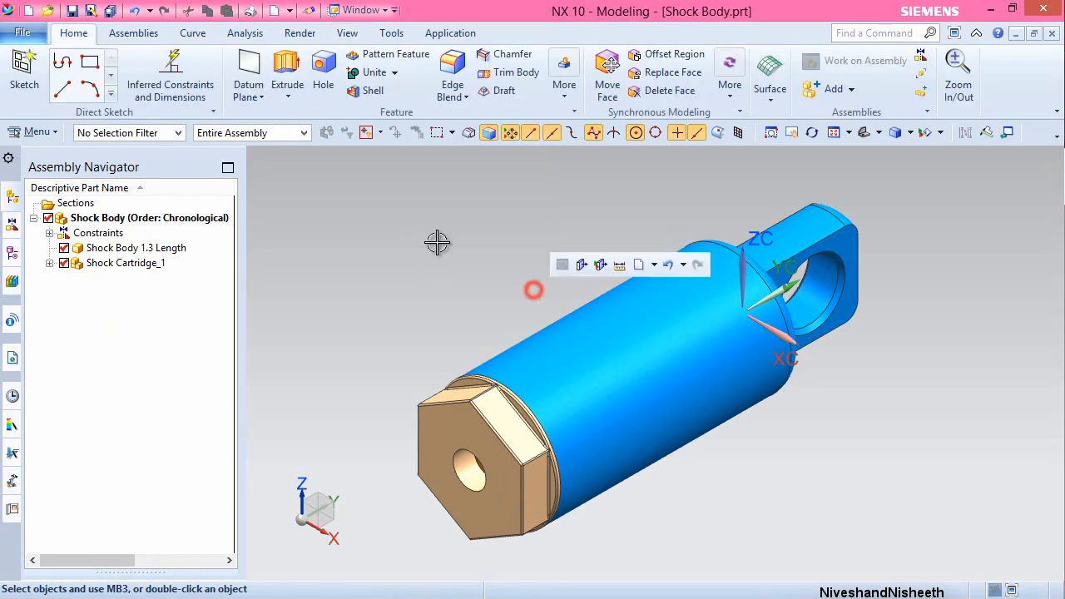
- Create a new inch Assembly file named Shock Absorber.prt and choose Shock Spring Adjustment Nut from the Suspension folder as its first component
{"action": "left_click", "coordinate": [27, 12]}
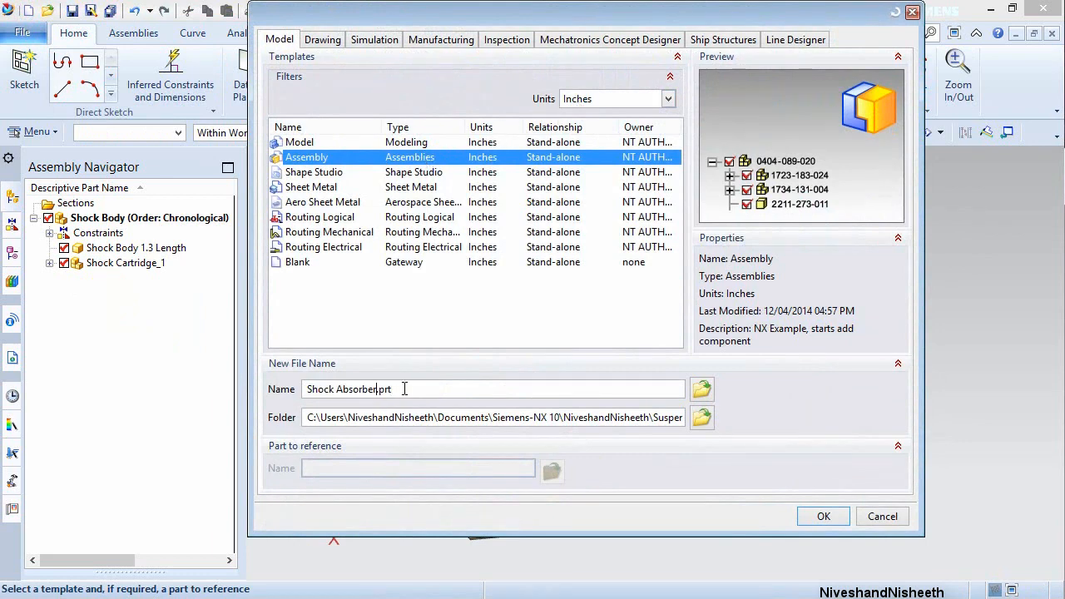
{"action": "left_click", "coordinate": [824, 516]}
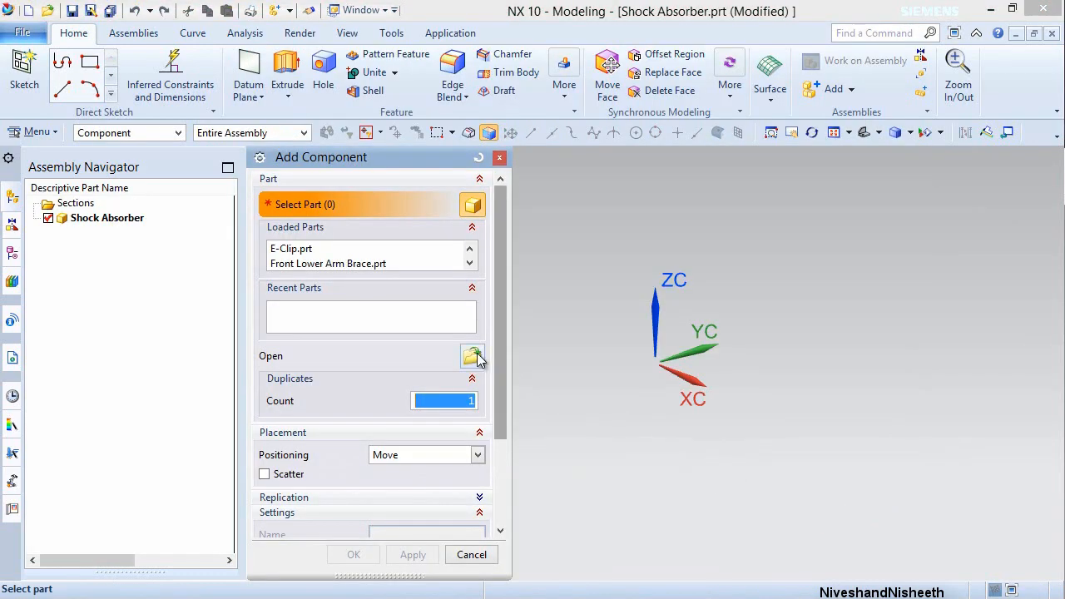
{"action": "left_click", "coordinate": [472, 356]}
{"action": "left_click_drag", "start_coordinate": [519, 261], "coordinate": [520, 415]}
{"action": "left_click", "coordinate": [272, 450]}
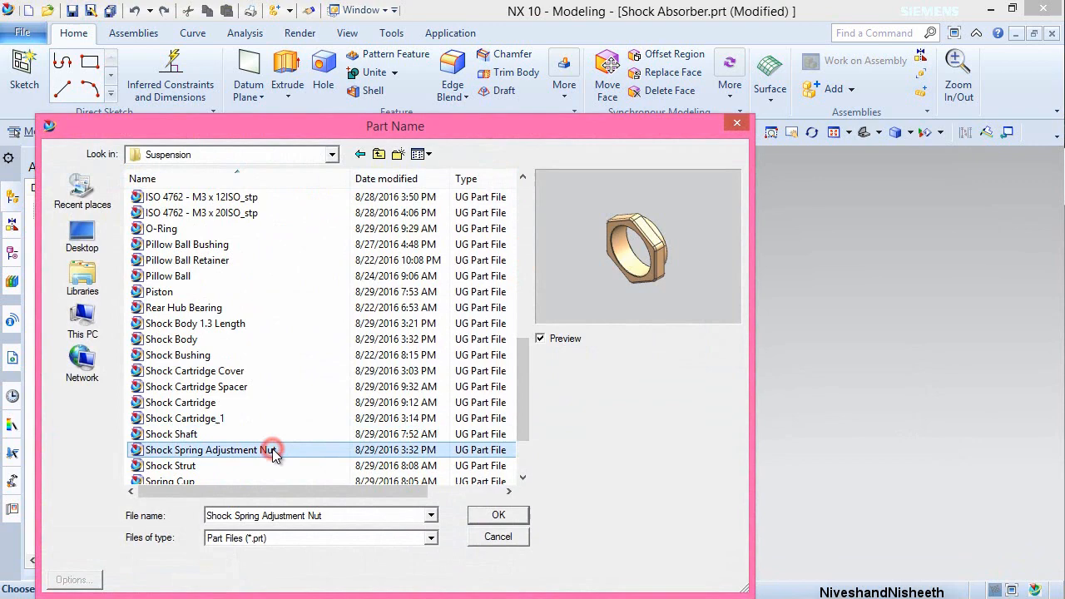
{"action": "left_click", "coordinate": [492, 515]}
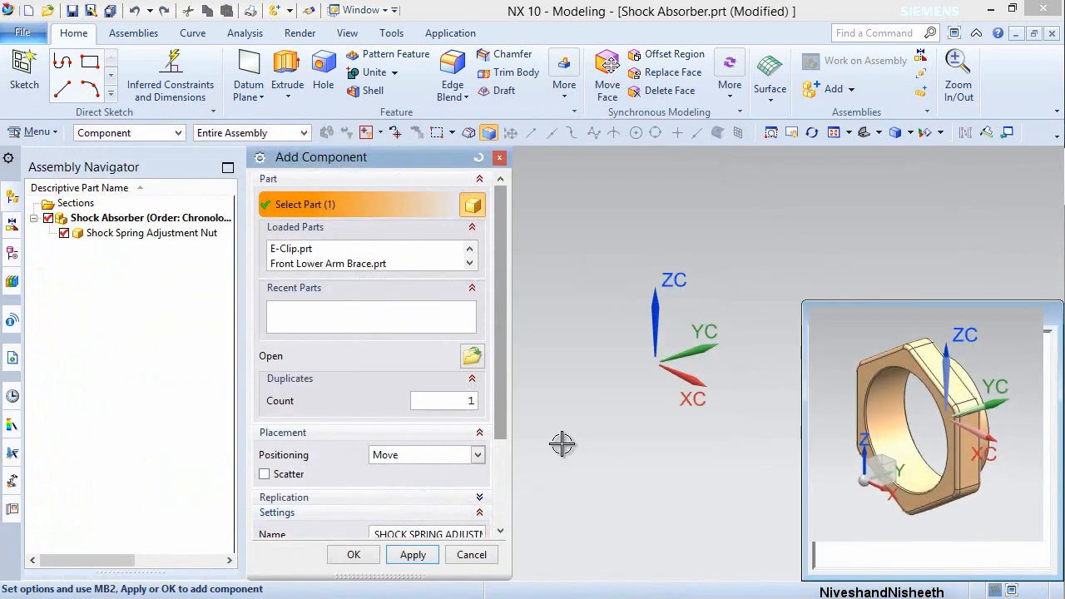
- Place the Shock Spring Adjustment Nut at the Absolute Origin using the Entire Part reference set
{"action": "left_click", "coordinate": [462, 454]}
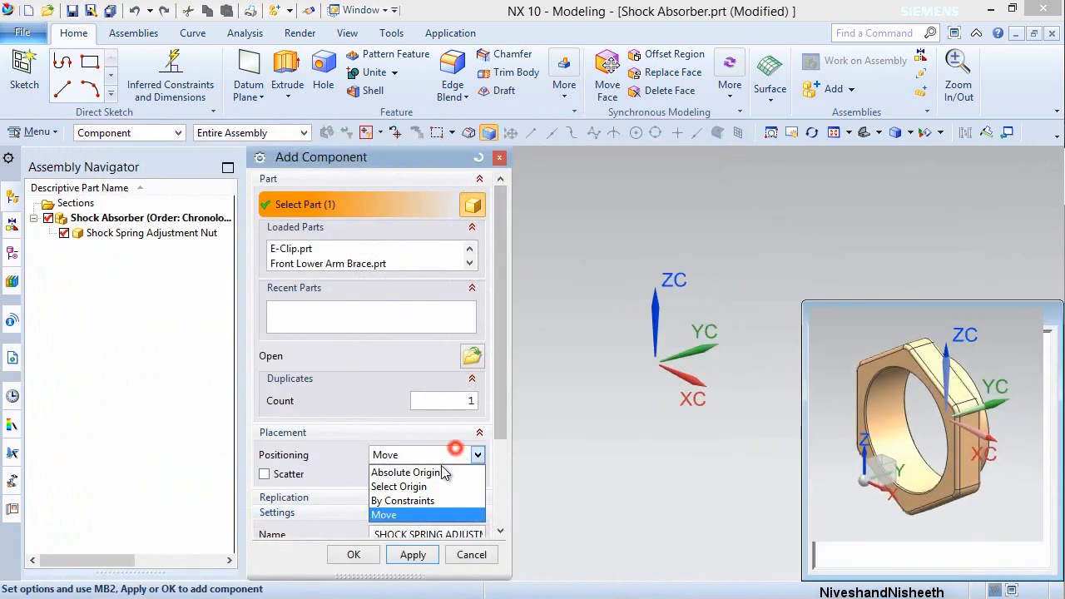
{"action": "left_click", "coordinate": [435, 471]}
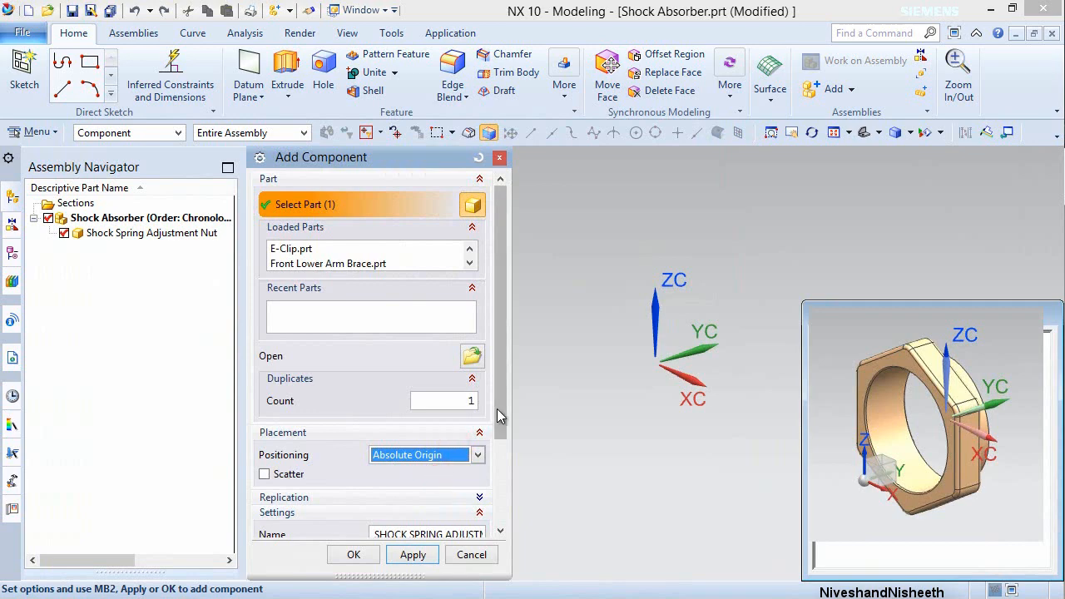
{"action": "left_click_drag", "start_coordinate": [499, 395], "coordinate": [496, 474]}
{"action": "left_click", "coordinate": [476, 439]}
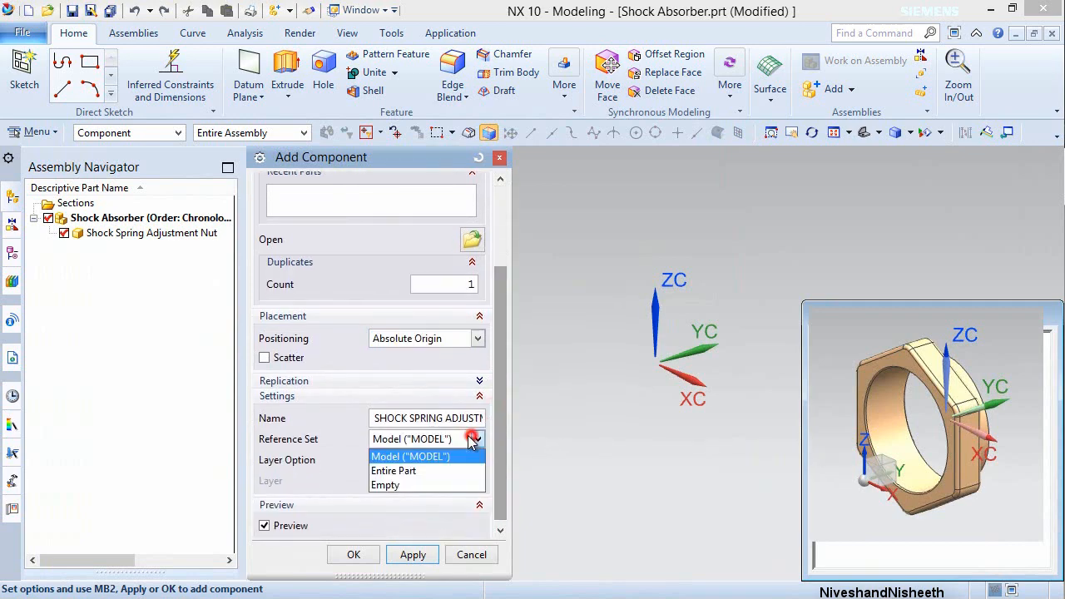
{"action": "left_click", "coordinate": [431, 471]}
{"action": "left_click", "coordinate": [354, 555]}
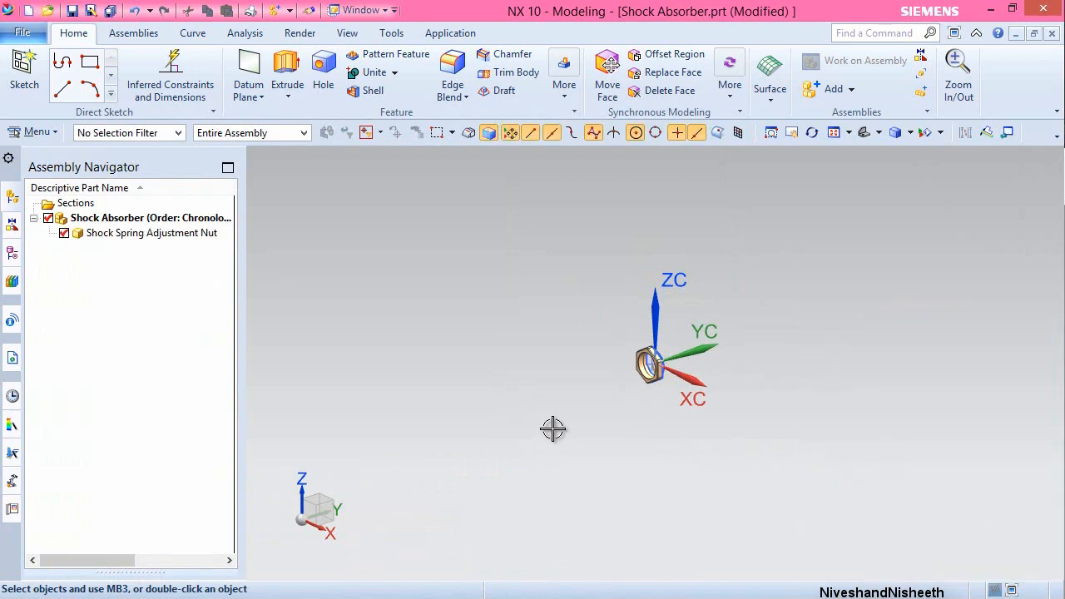
- Lock the Shock Spring Adjustment Nut in place with a Fix constraint and save the assembly
{"action": "left_click", "coordinate": [883, 136]}
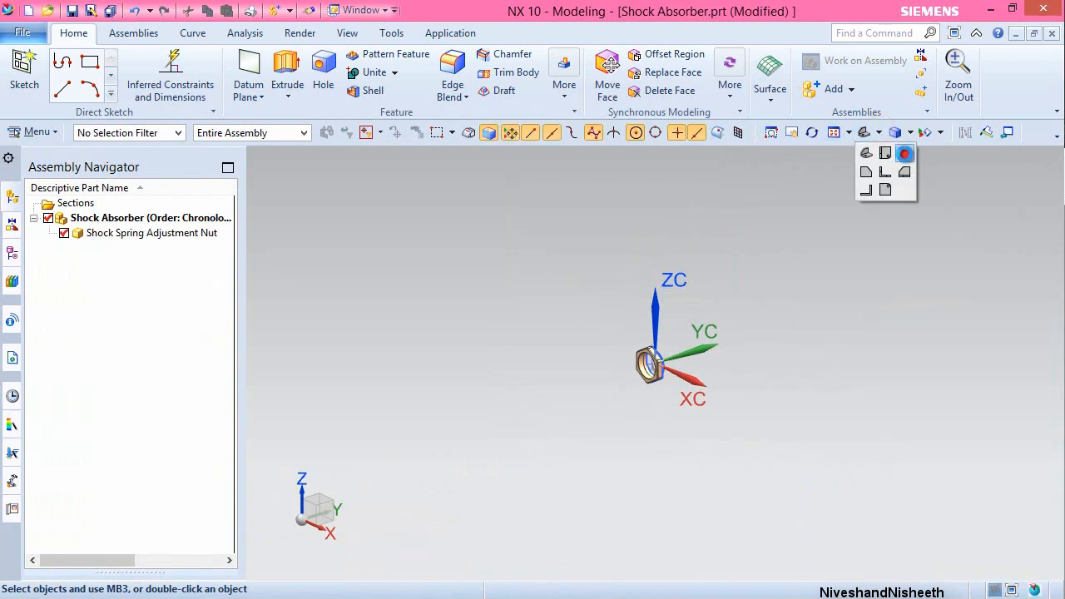
{"action": "left_click", "coordinate": [904, 149]}
{"action": "left_click", "coordinate": [133, 32]}
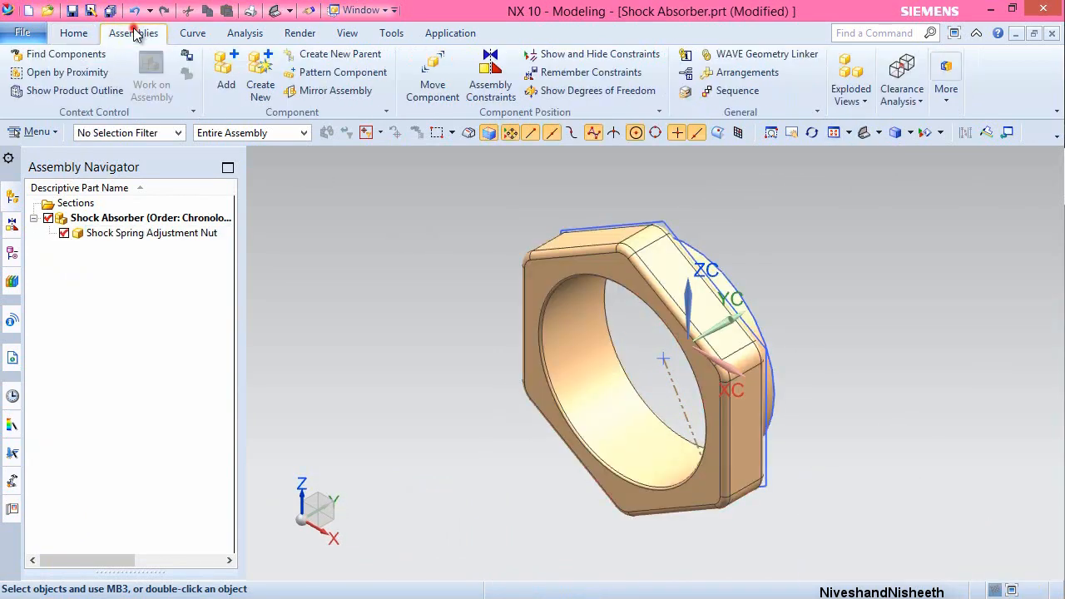
{"action": "left_click", "coordinate": [490, 77]}
{"action": "left_click", "coordinate": [471, 202]}
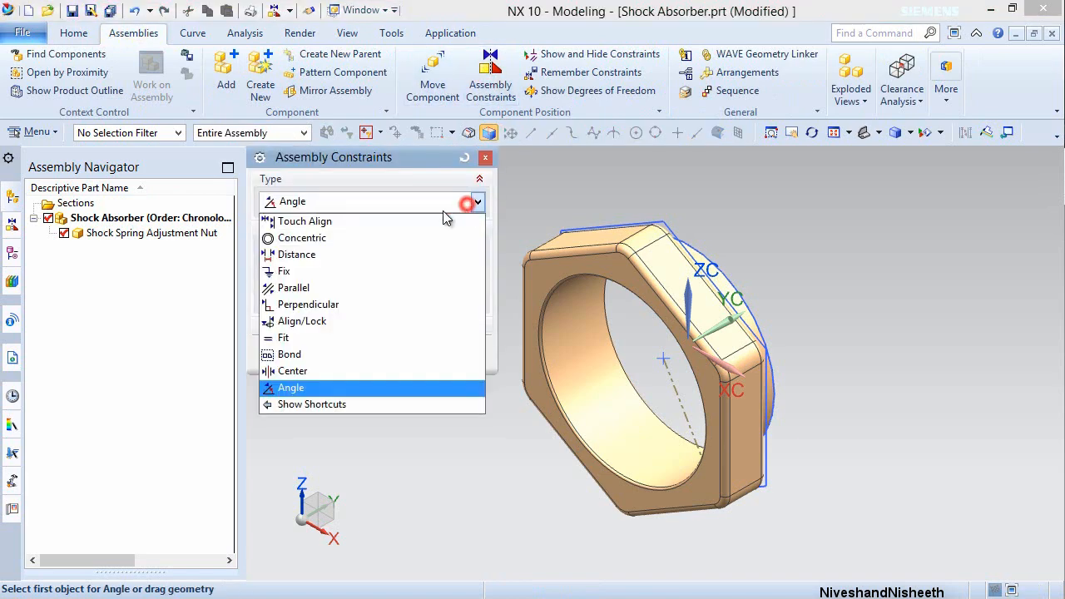
{"action": "left_click", "coordinate": [309, 271]}
{"action": "left_click", "coordinate": [591, 276]}
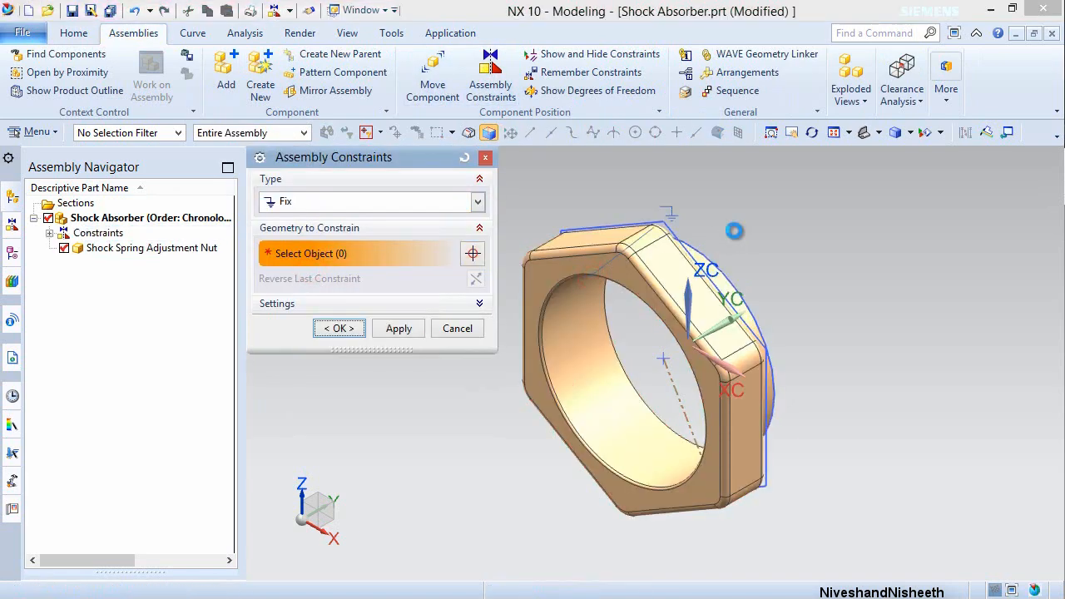
{"action": "middle_click", "coordinate": [613, 266]}
{"action": "key", "text": "ctrl+s"}
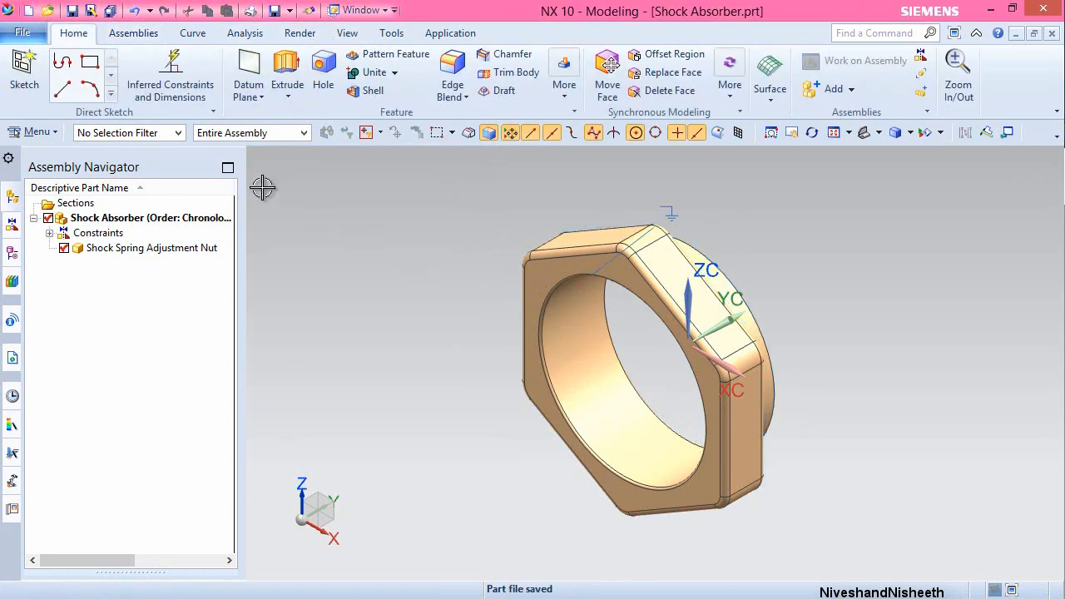
- Choose Suspension Spring from the Suspension folder as the next component to add to the assembly
{"action": "left_click", "coordinate": [133, 33]}
{"action": "left_click", "coordinate": [225, 75]}
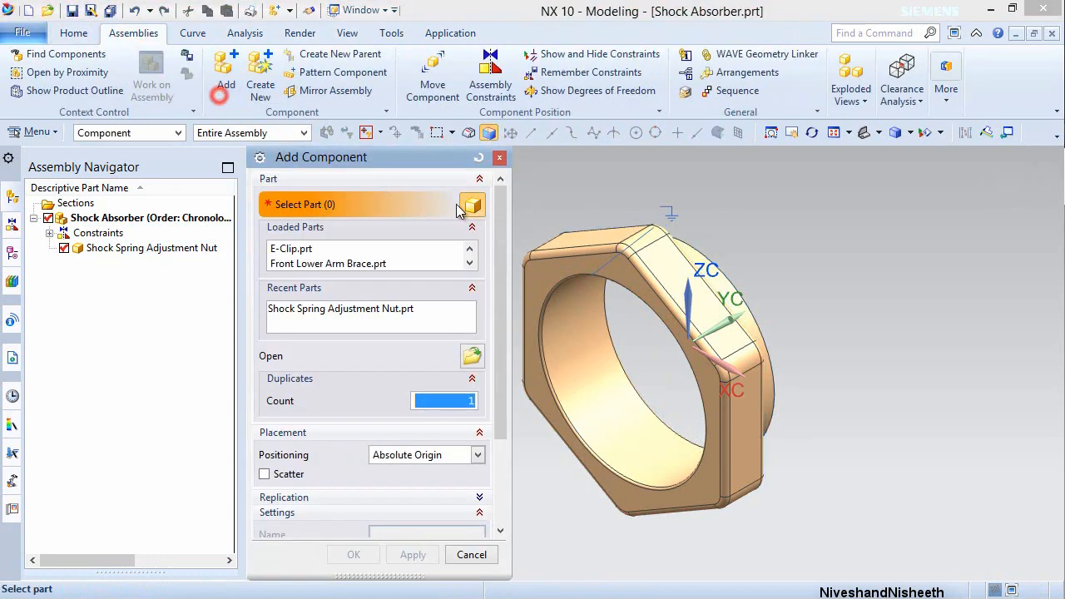
{"action": "scroll", "coordinate": [504, 275], "scroll_direction": "down", "scroll_amount": 3}
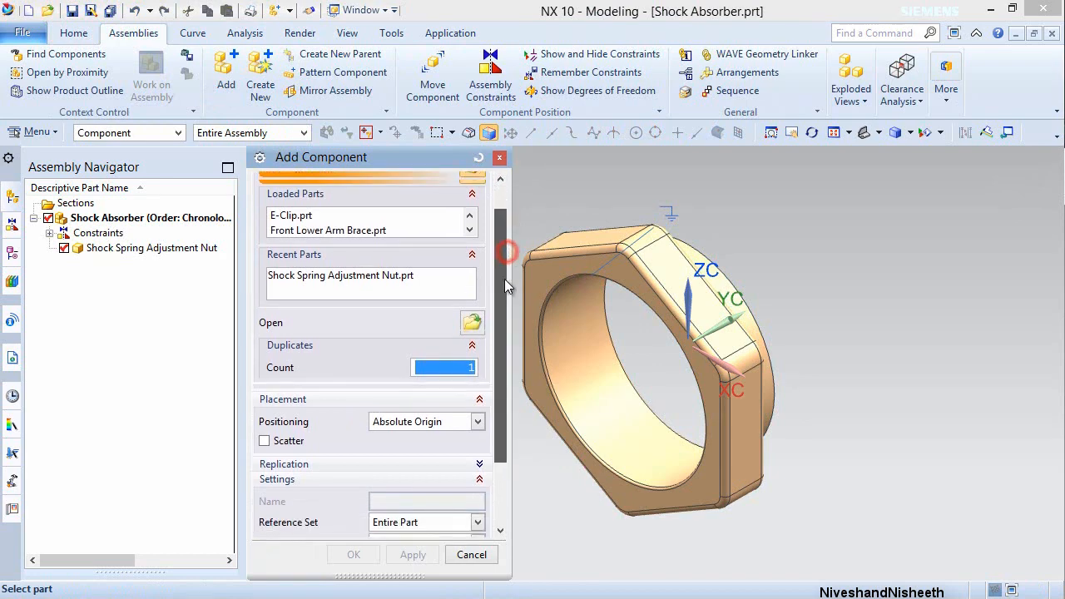
{"action": "left_click", "coordinate": [472, 279]}
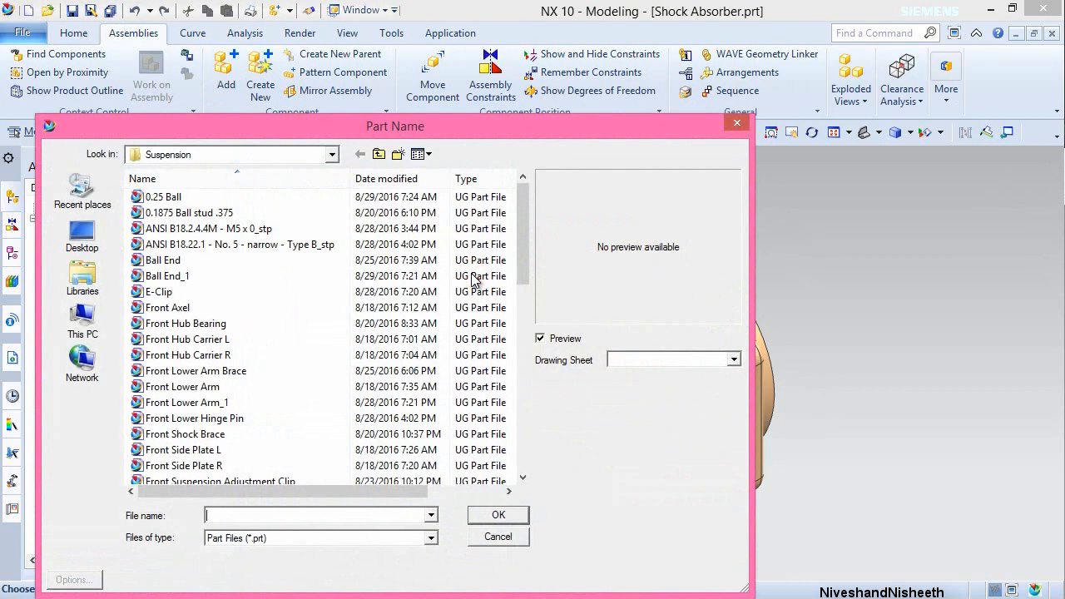
{"action": "scroll", "coordinate": [472, 280], "scroll_direction": "down", "scroll_amount": 10}
{"action": "left_click", "coordinate": [210, 420]}
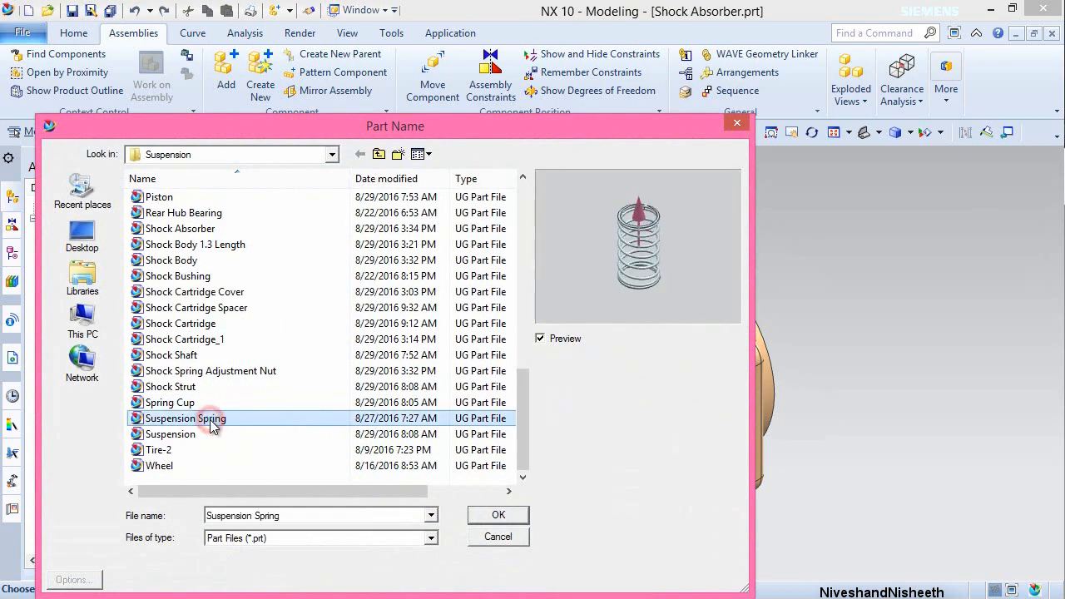
{"action": "left_click", "coordinate": [496, 516]}
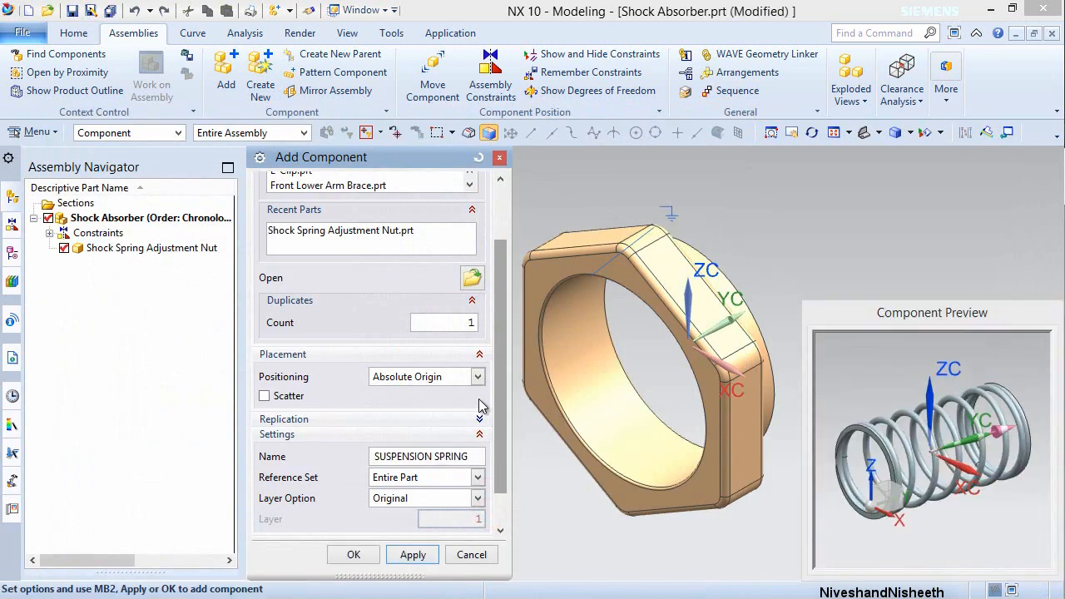
- Add the Suspension Spring with Move positioning at the origin and place it freehand beside the Shock Spring Adjustment Nut
{"action": "left_click", "coordinate": [478, 376]}
{"action": "left_click", "coordinate": [415, 436]}
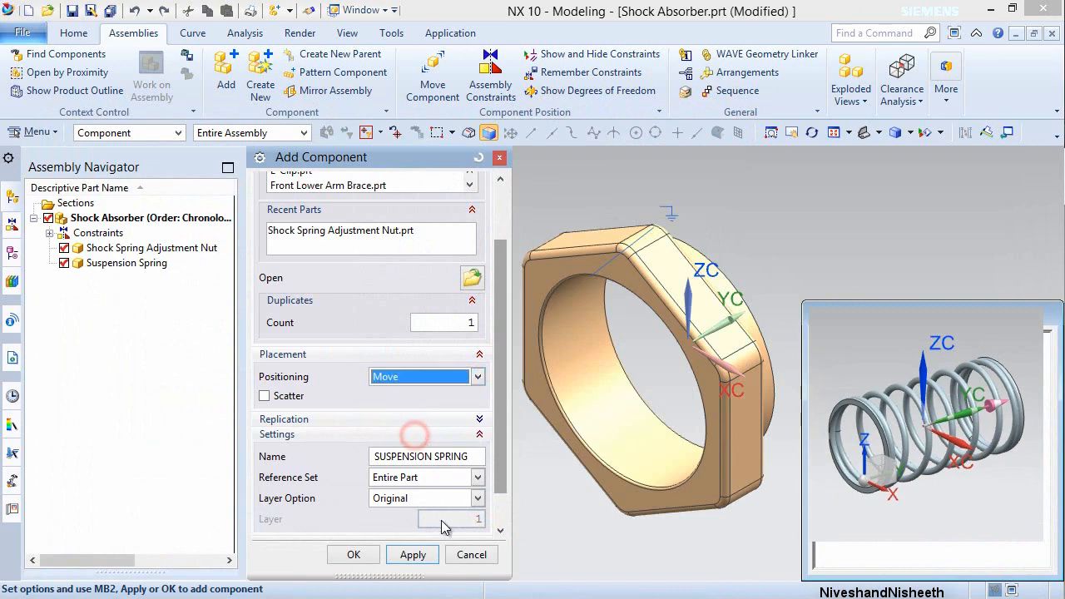
{"action": "left_click", "coordinate": [371, 556]}
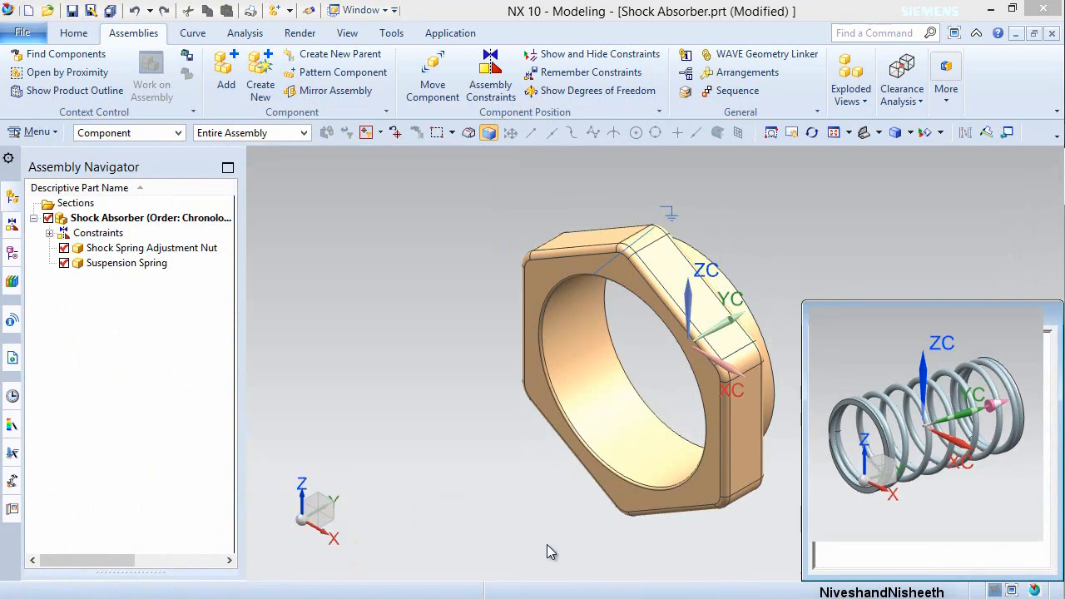
{"action": "left_click", "coordinate": [356, 448]}
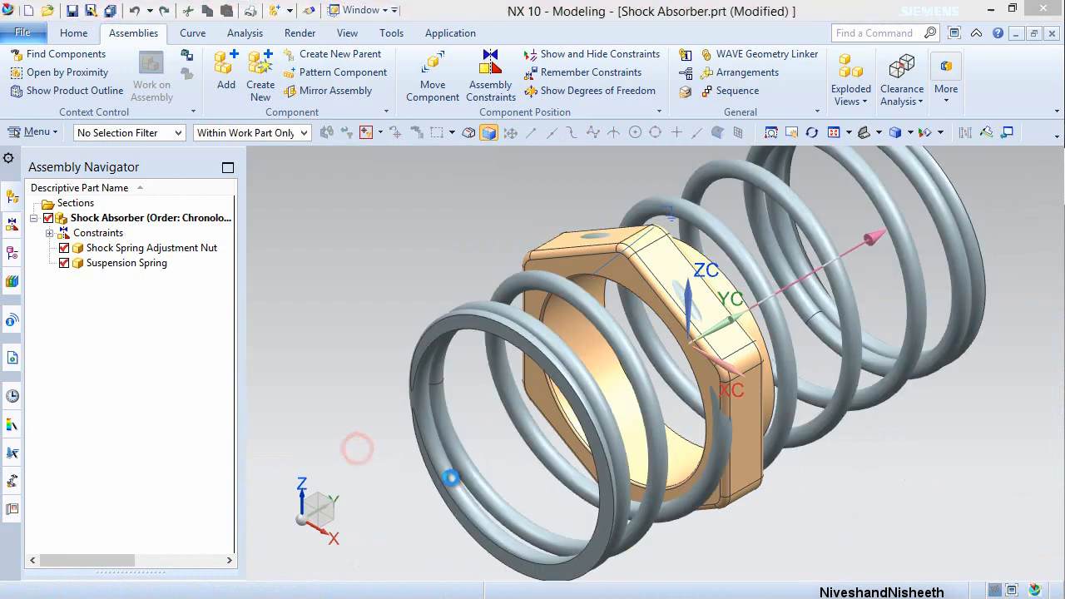
{"action": "left_click_drag", "start_coordinate": [611, 364], "coordinate": [851, 405]}
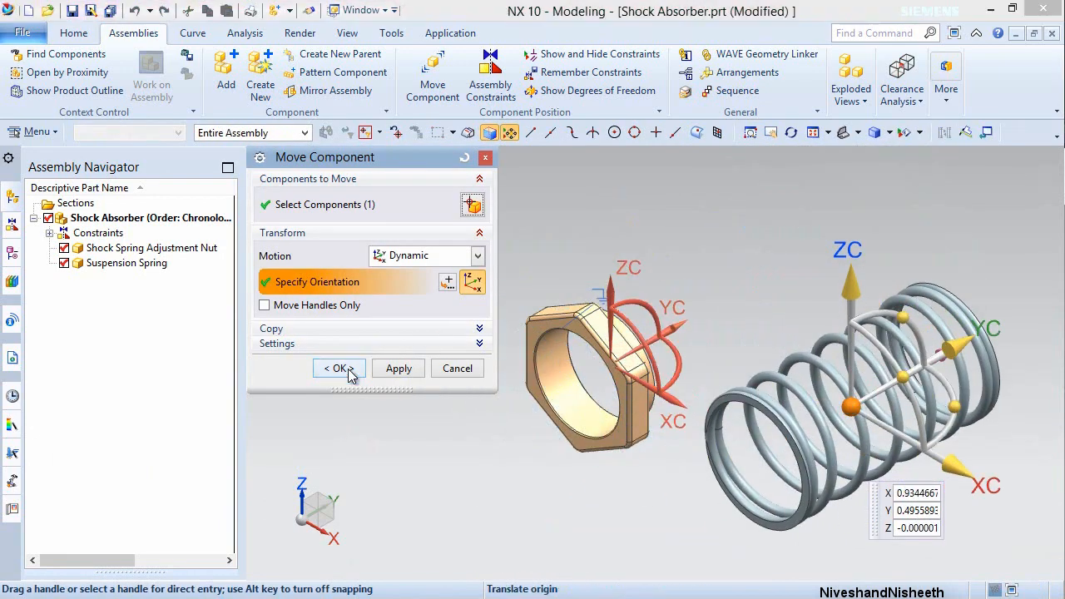
{"action": "left_click", "coordinate": [346, 372]}
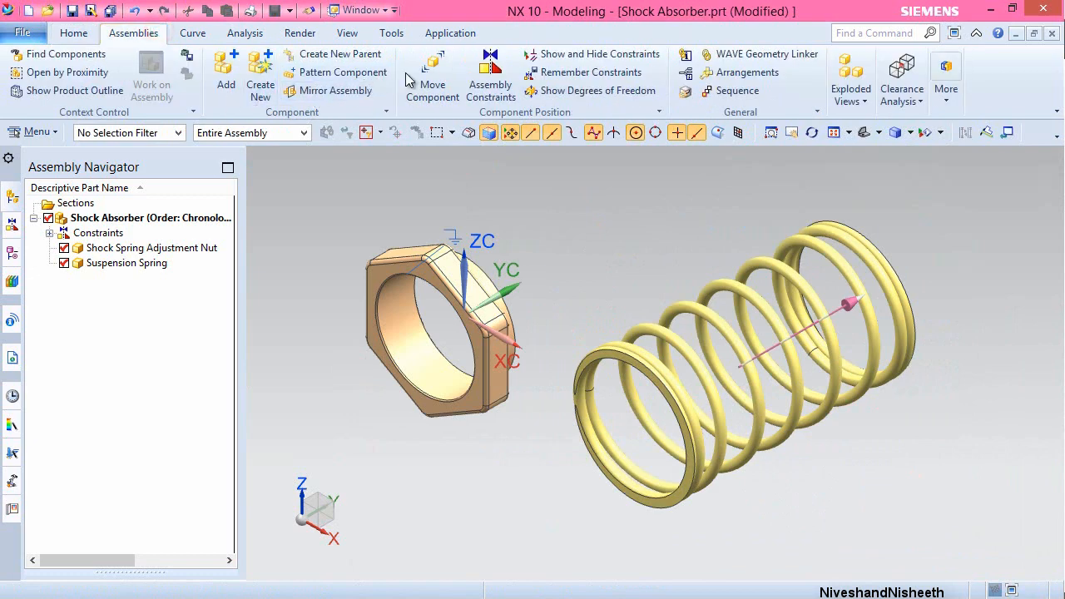
- Align the Suspension Spring's datum axis with the nut's inner bore using a Touch Align constraint set to Infer Center/Axis
{"action": "left_click", "coordinate": [484, 73]}
{"action": "left_click", "coordinate": [482, 209]}
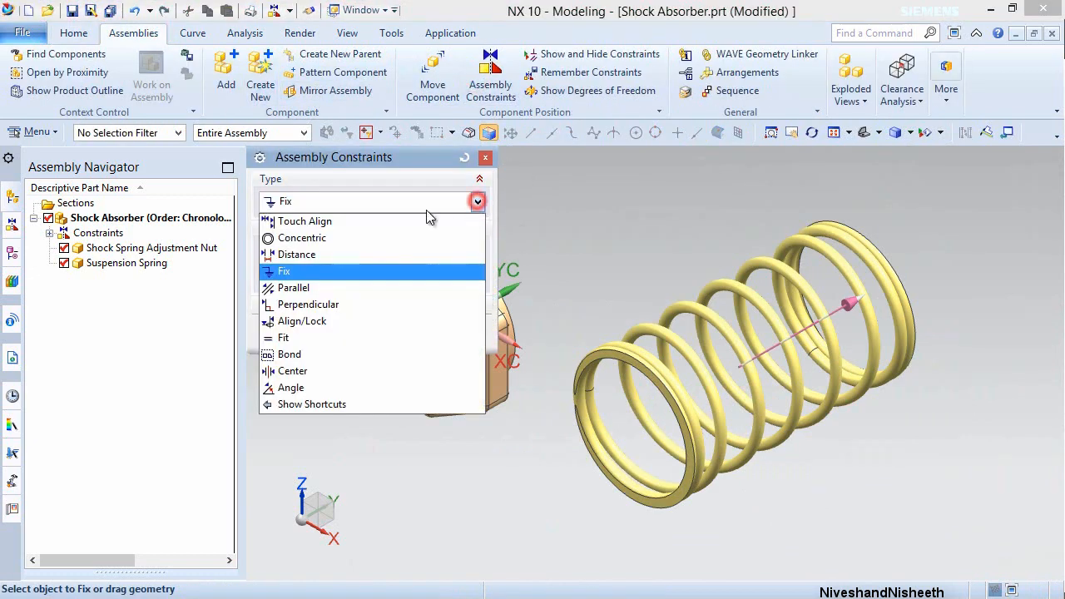
{"action": "left_click", "coordinate": [388, 216]}
{"action": "left_click", "coordinate": [440, 251]}
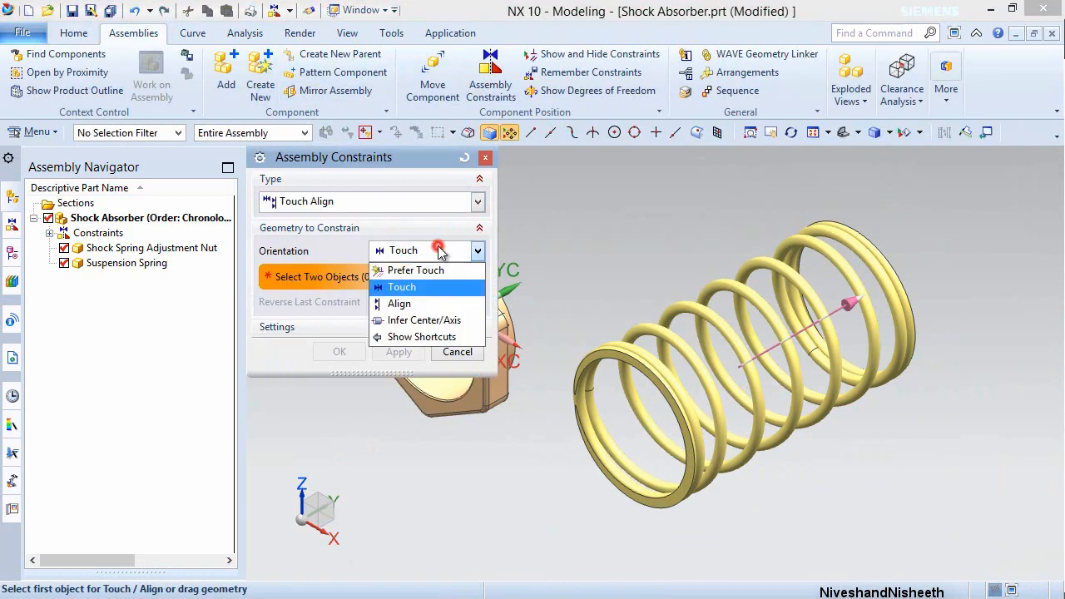
{"action": "left_click", "coordinate": [422, 321]}
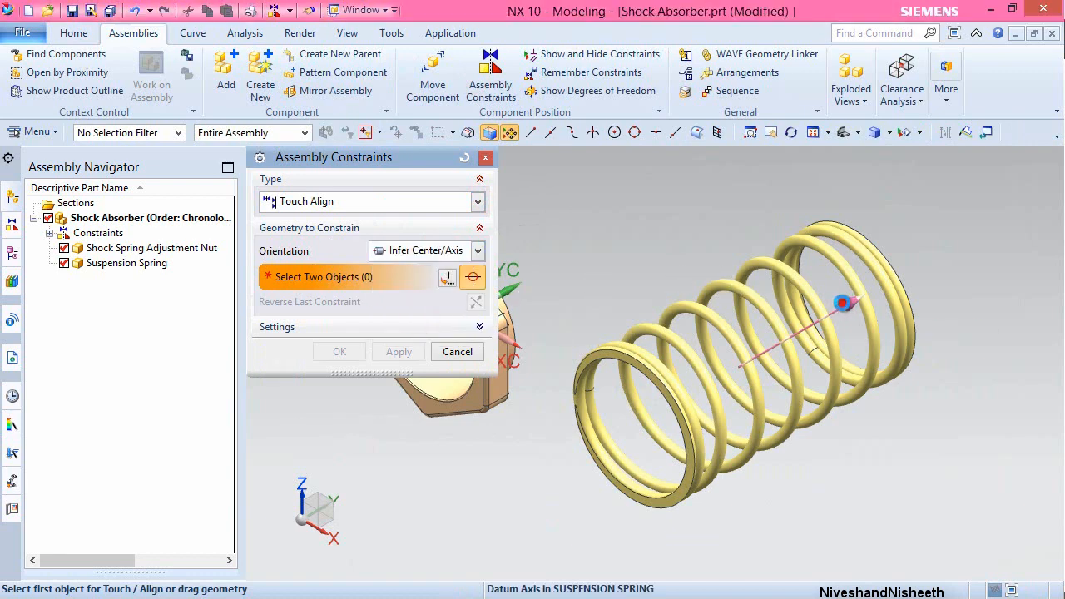
{"action": "left_click", "coordinate": [843, 303]}
{"action": "scroll", "coordinate": [832, 316], "scroll_direction": "down", "scroll_amount": 2}
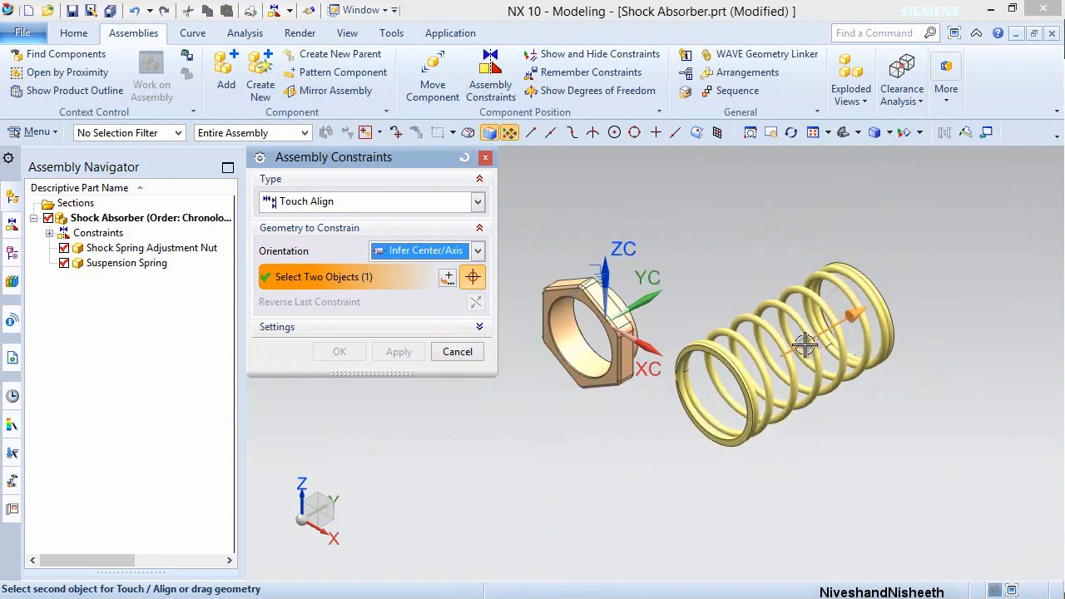
{"action": "scroll", "coordinate": [572, 329], "scroll_direction": "up", "scroll_amount": 2}
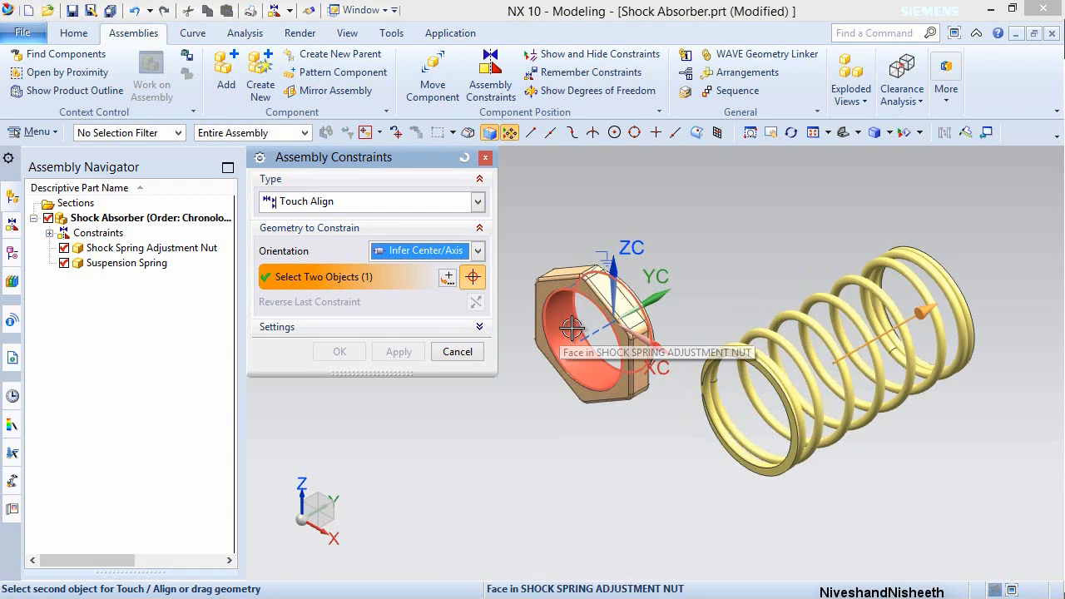
{"action": "left_click", "coordinate": [572, 329]}
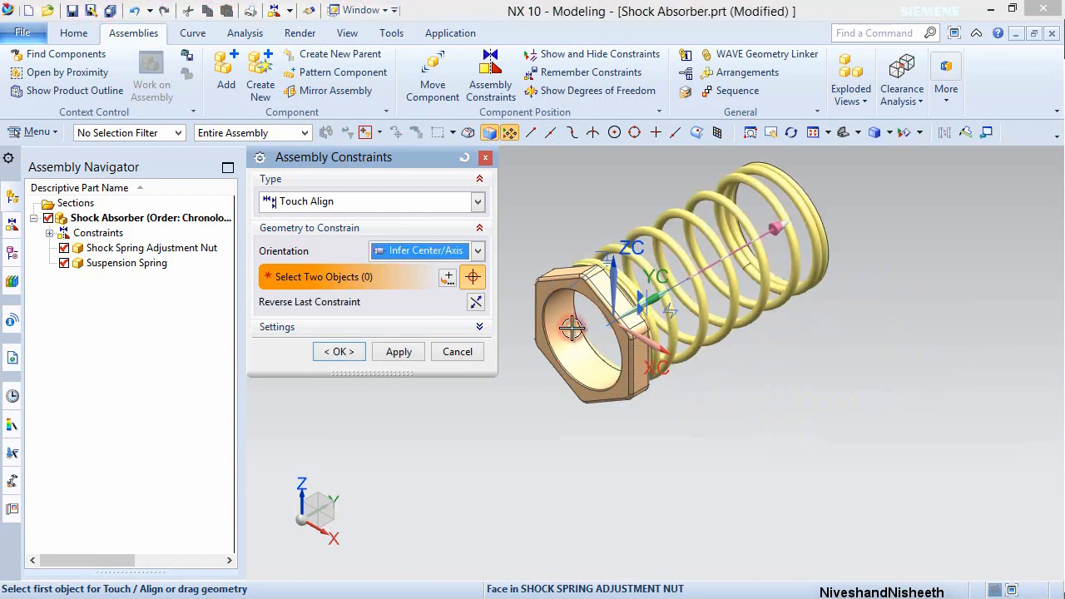
{"action": "left_click", "coordinate": [347, 351]}
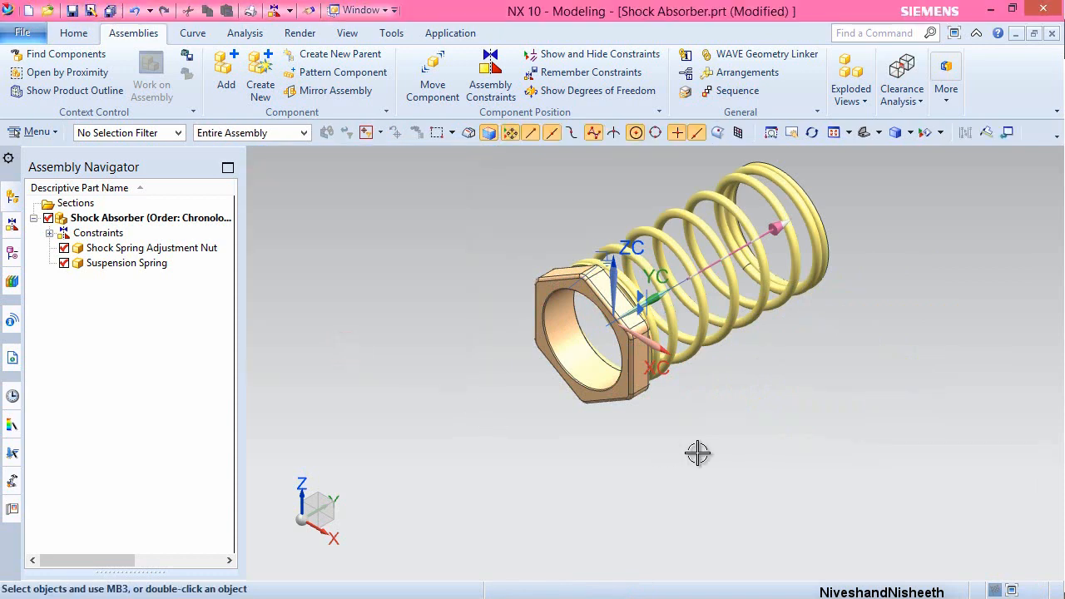
- Move the Suspension Spring along its axis so it sits clear of the Shock Spring Adjustment Nut
{"action": "left_click", "coordinate": [430, 86]}
{"action": "left_click", "coordinate": [769, 308]}
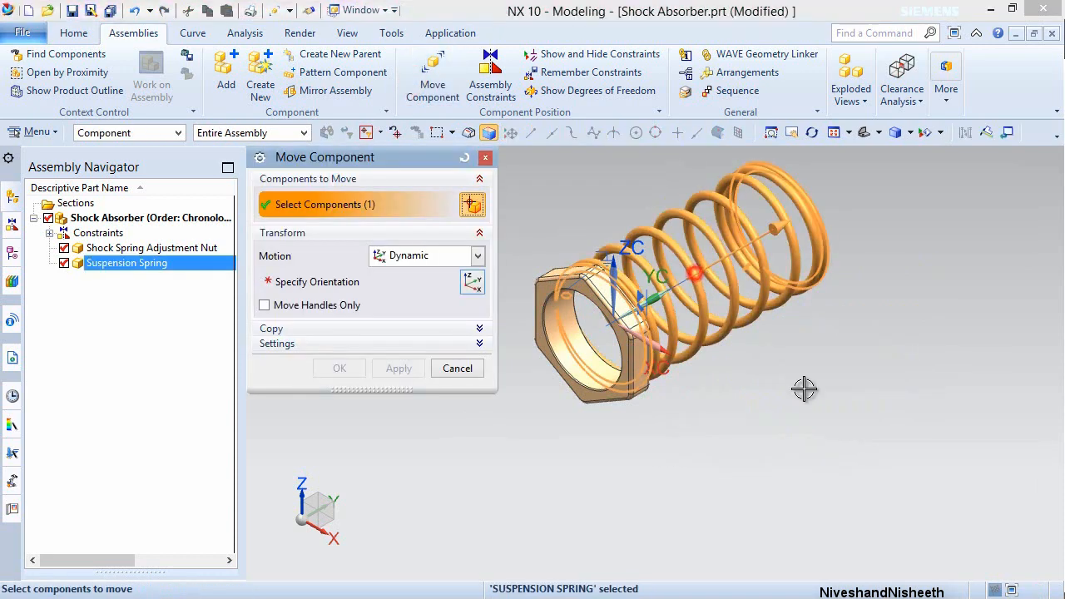
{"action": "left_click_drag", "start_coordinate": [797, 337], "coordinate": [913, 181]}
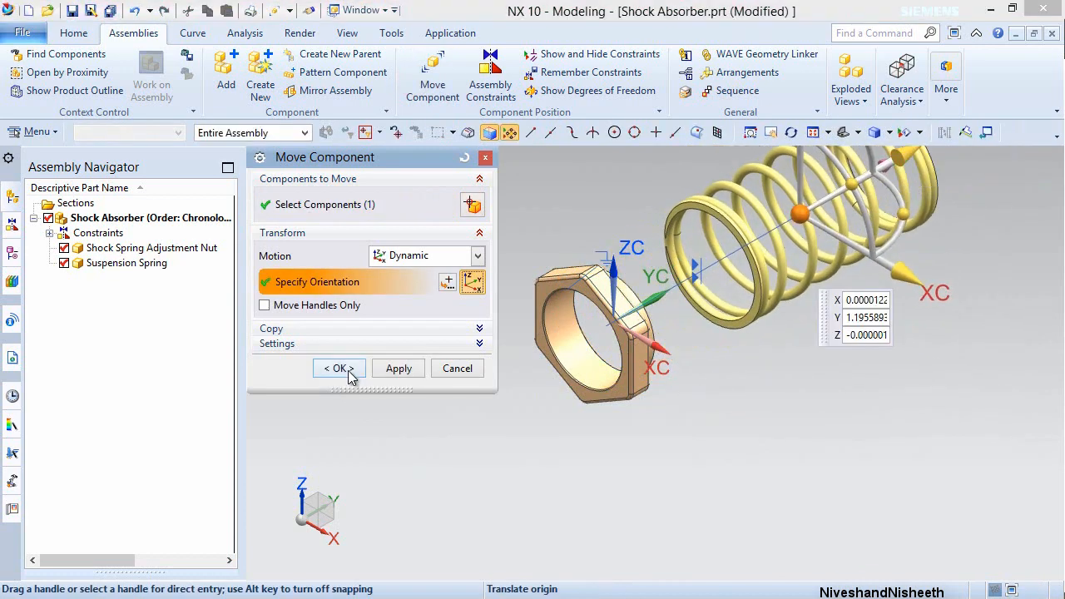
{"action": "left_click", "coordinate": [340, 368]}
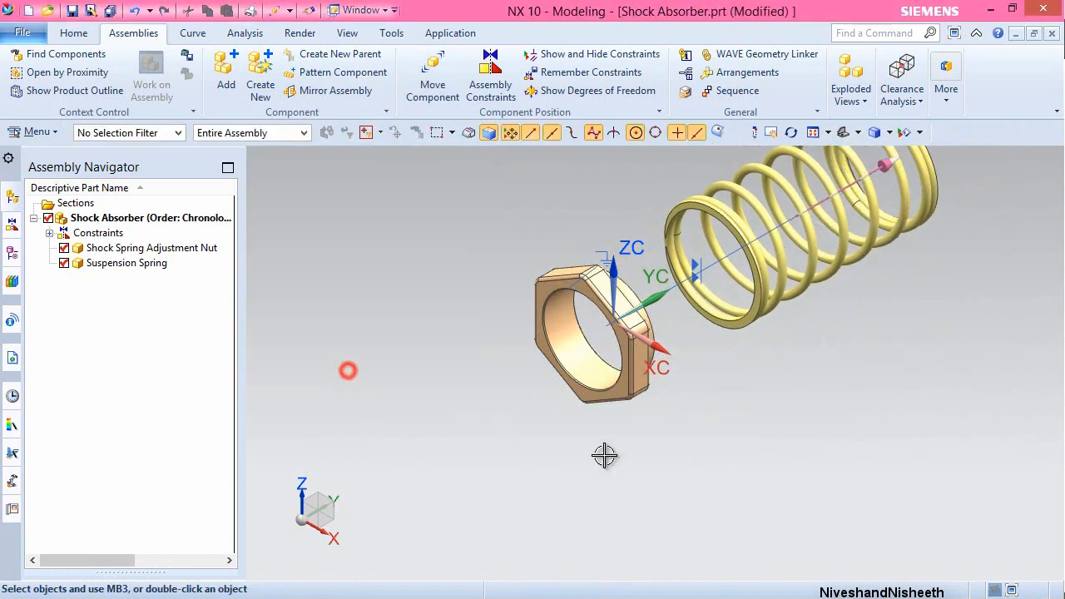
{"action": "left_click", "coordinate": [814, 133]}
- Choose Shock Body from the Suspension folder as the next component to add
{"action": "left_click", "coordinate": [226, 79]}
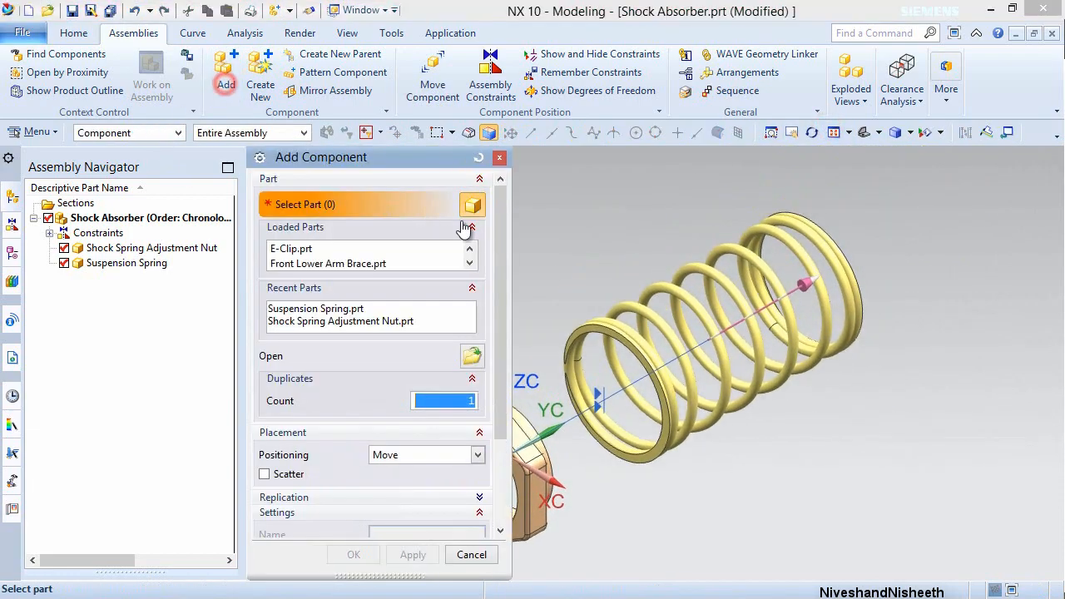
{"action": "left_click", "coordinate": [472, 356]}
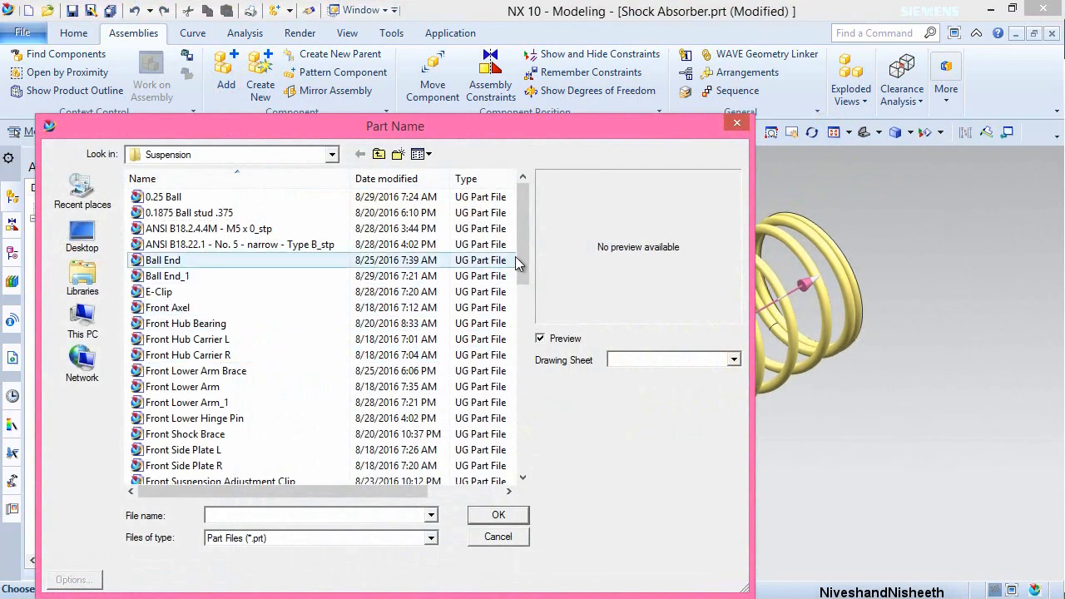
{"action": "scroll", "coordinate": [300, 424], "scroll_direction": "down", "scroll_amount": 7}
{"action": "left_click", "coordinate": [214, 434]}
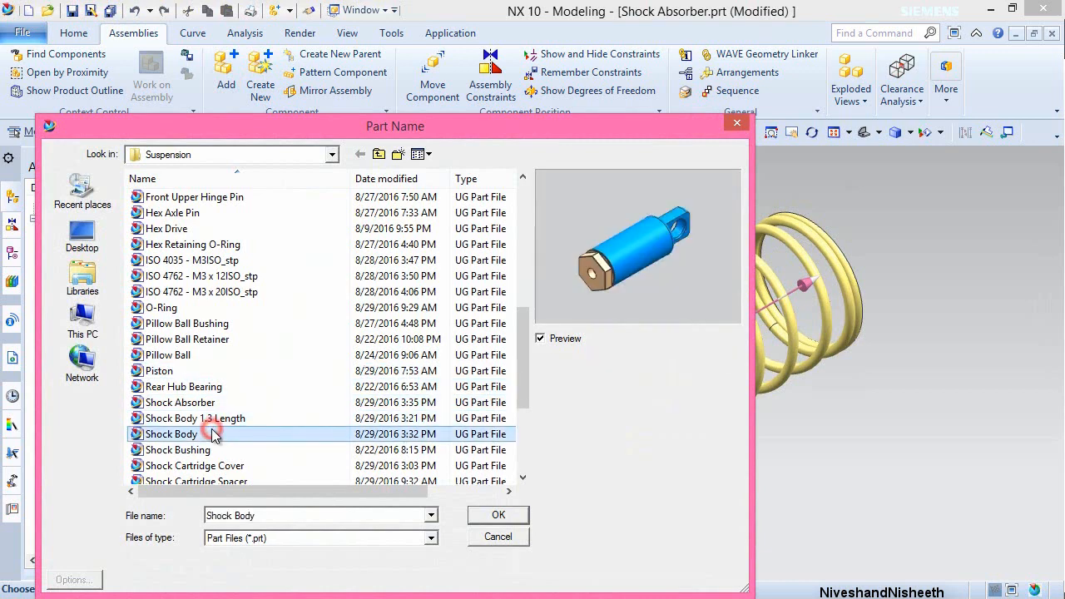
{"action": "left_click", "coordinate": [498, 516]}
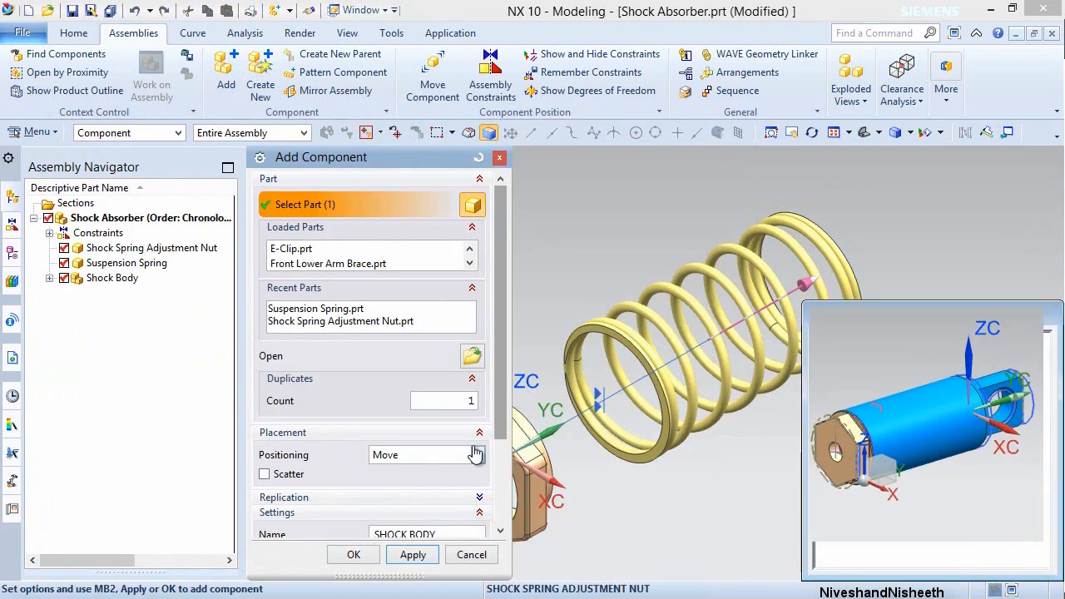
- Place the Shock Body with Move positioning beside the spring and rotate it about -170° around ZC so its eyelet faces the nut side
{"action": "scroll", "coordinate": [497, 431], "scroll_direction": "down", "scroll_amount": 5}
{"action": "left_click", "coordinate": [354, 555]}
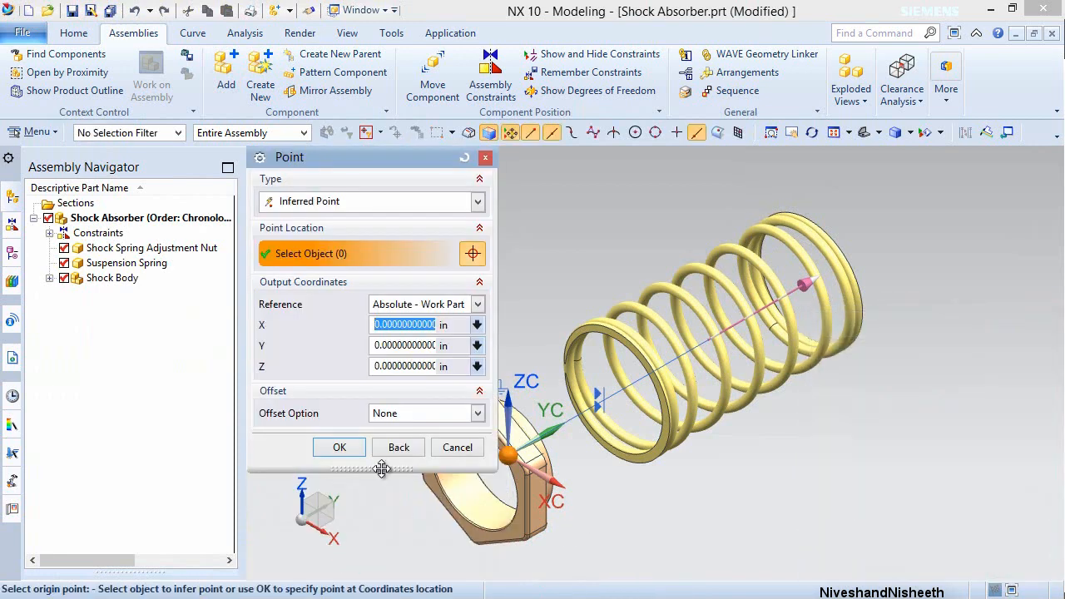
{"action": "left_click", "coordinate": [339, 448]}
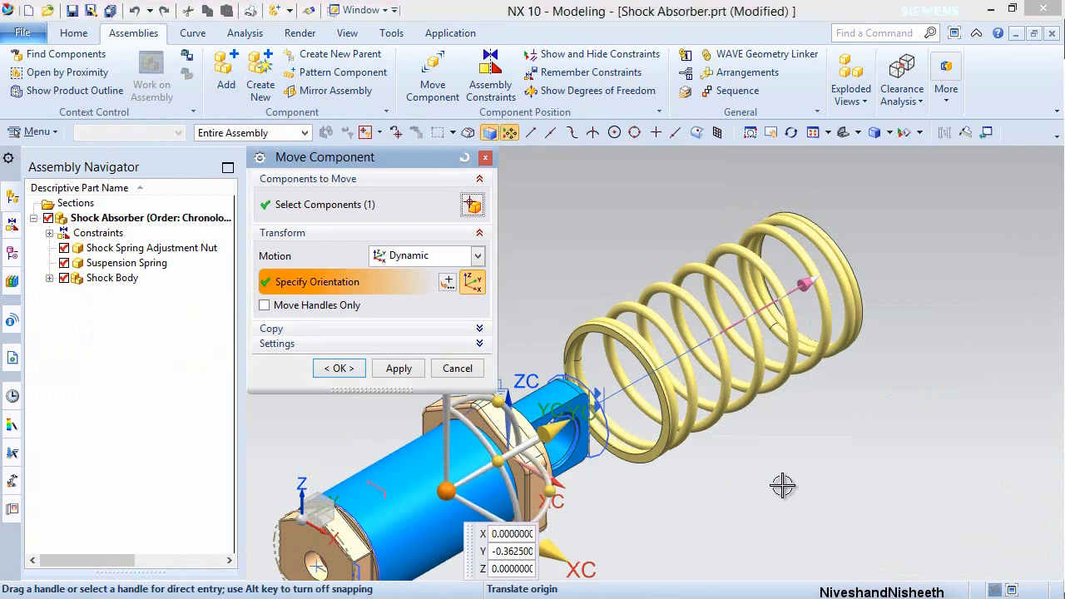
{"action": "left_click_drag", "start_coordinate": [479, 487], "coordinate": [964, 416]}
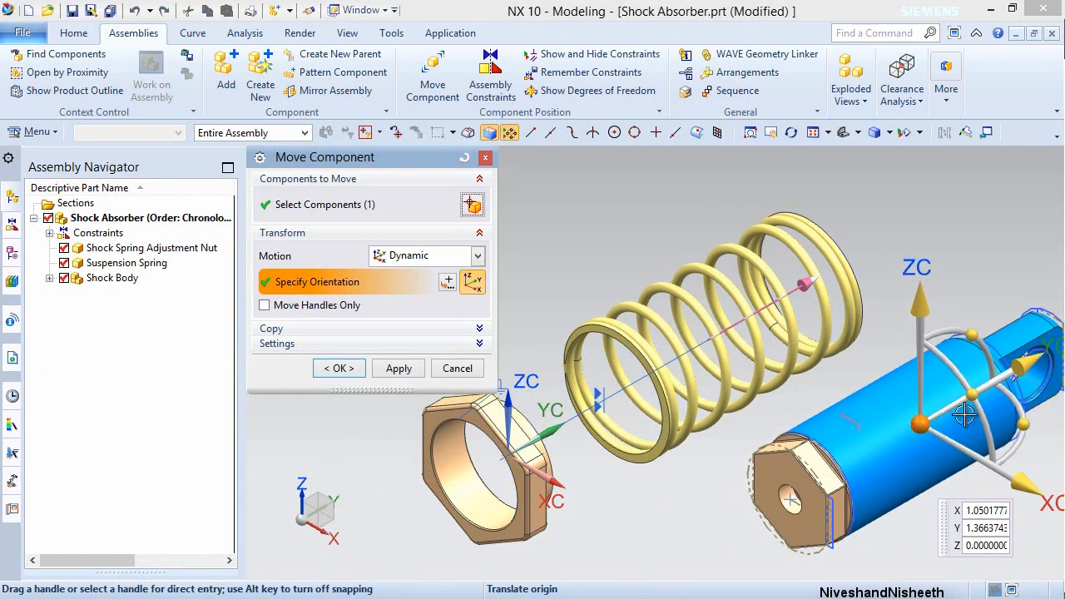
{"action": "left_click_drag", "start_coordinate": [1017, 441], "coordinate": [671, 468]}
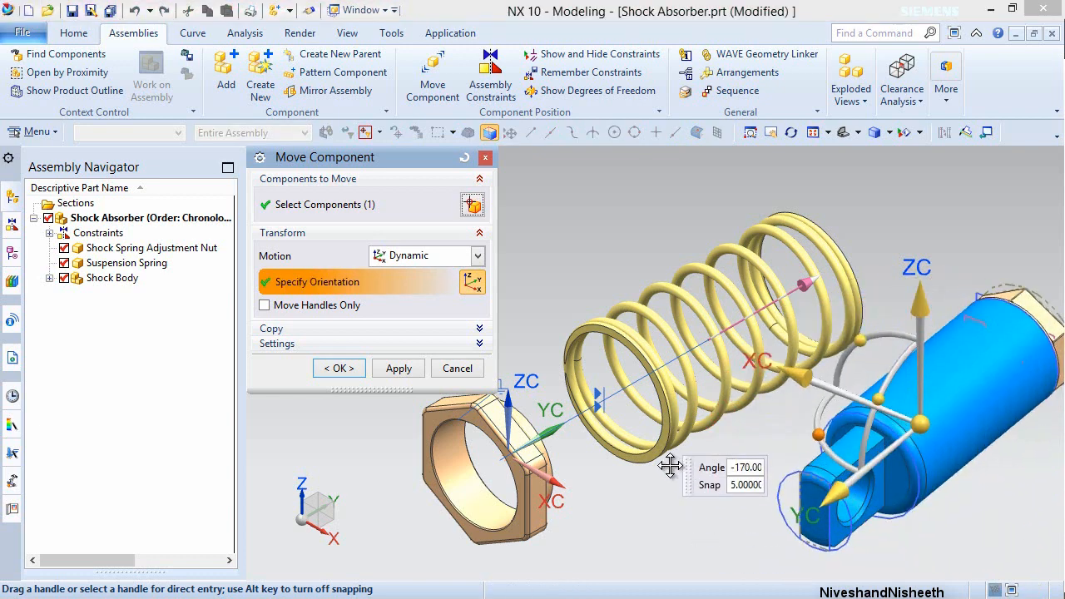
{"action": "left_click", "coordinate": [340, 368]}
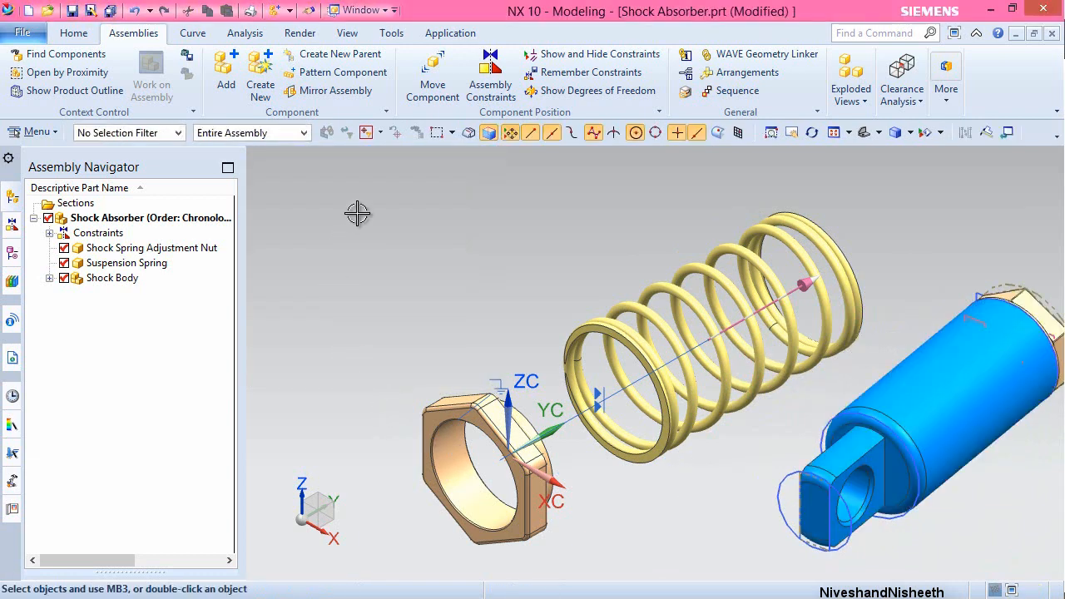
- Align the Shock Body's cylindrical face with the Shock Spring Adjustment Nut's bore using the Infer Center/Axis constraint
{"action": "left_click", "coordinate": [490, 80]}
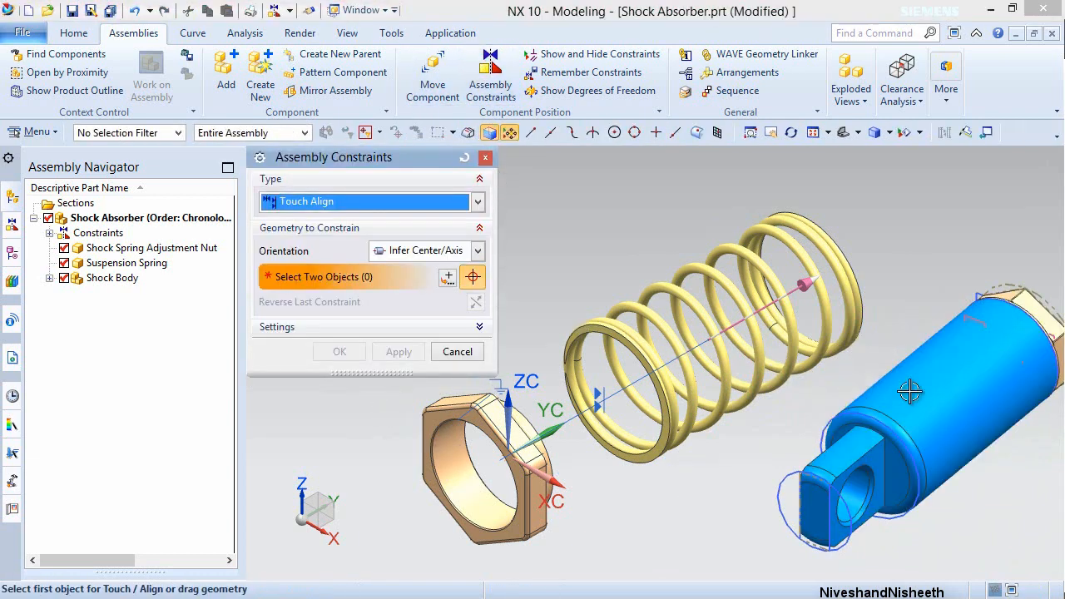
{"action": "left_click", "coordinate": [951, 396]}
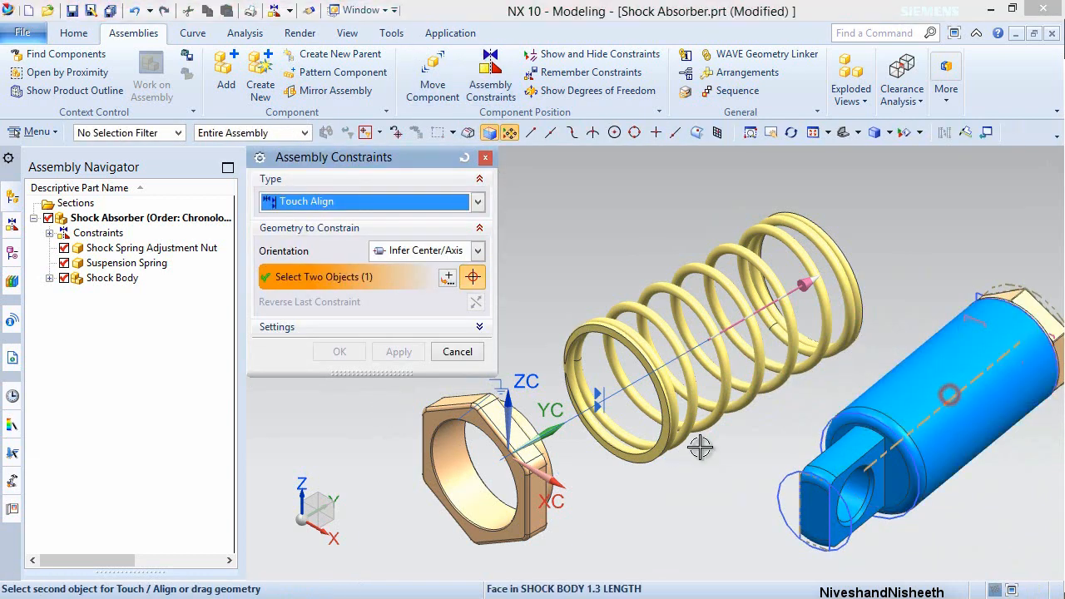
{"action": "left_click", "coordinate": [448, 460]}
{"action": "left_click", "coordinate": [353, 352]}
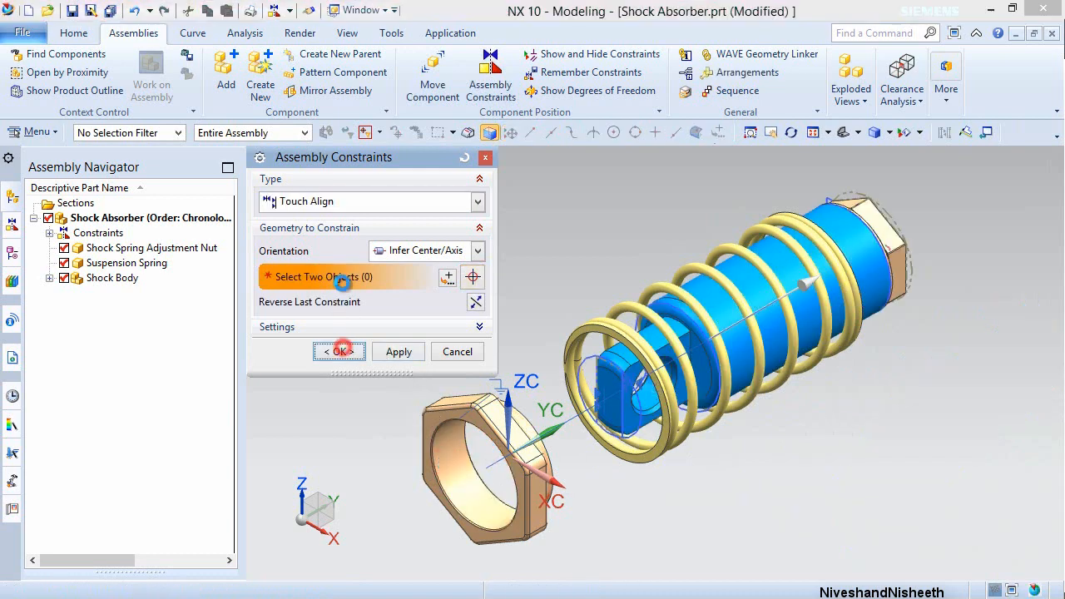
- Move the Shock Body along its YC axis through the Shock Spring Adjustment Nut, clear of the spring, and save the assembly
{"action": "left_click", "coordinate": [433, 79]}
{"action": "left_click", "coordinate": [852, 236]}
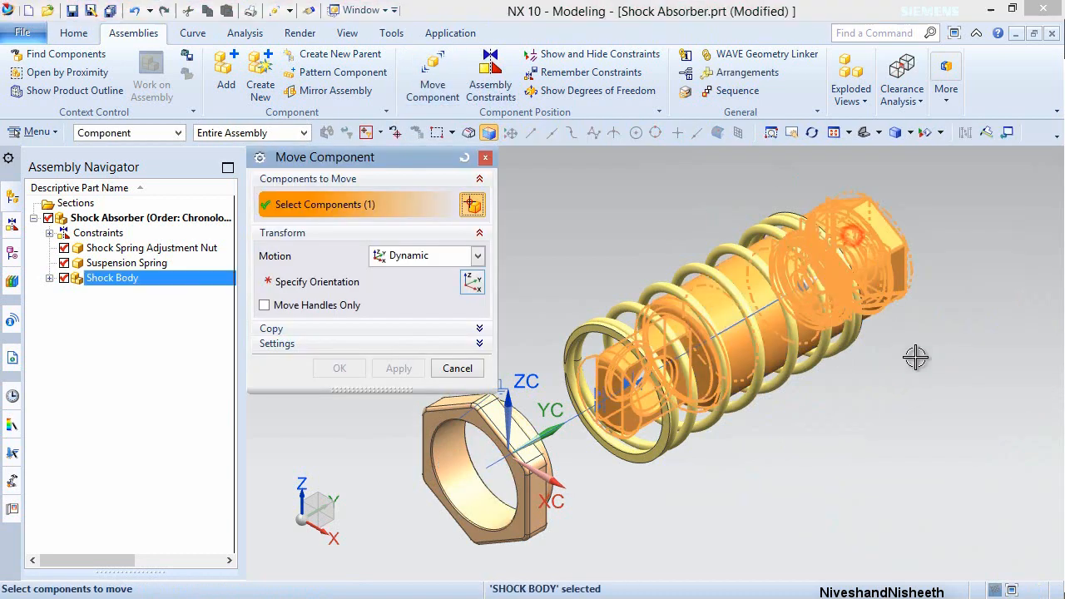
{"action": "scroll", "coordinate": [913, 357], "scroll_direction": "down", "scroll_amount": 3}
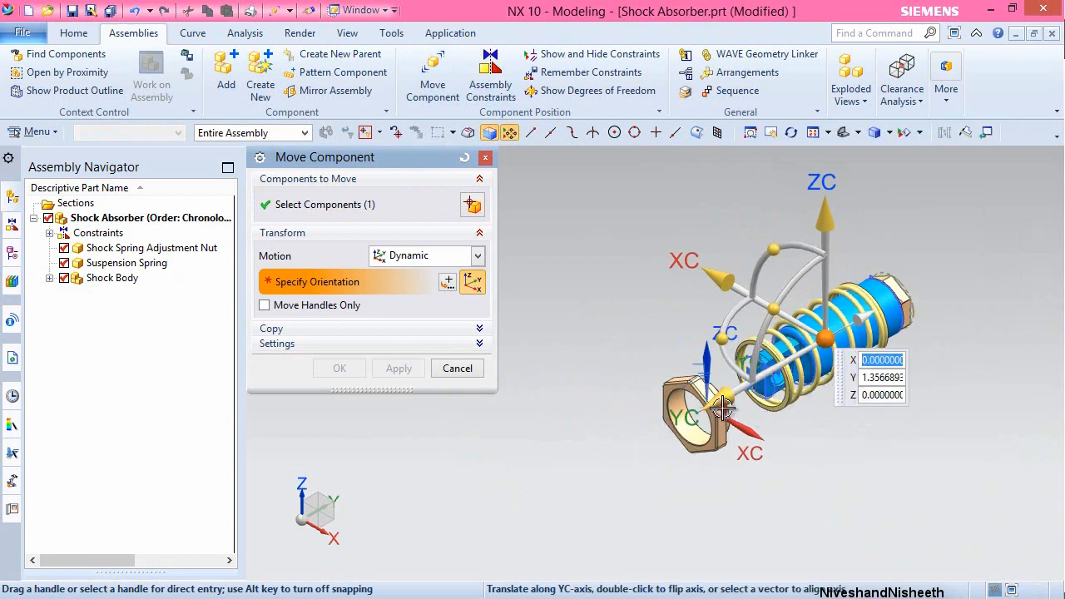
{"action": "left_click_drag", "start_coordinate": [722, 408], "coordinate": [592, 498]}
{"action": "left_click", "coordinate": [358, 367]}
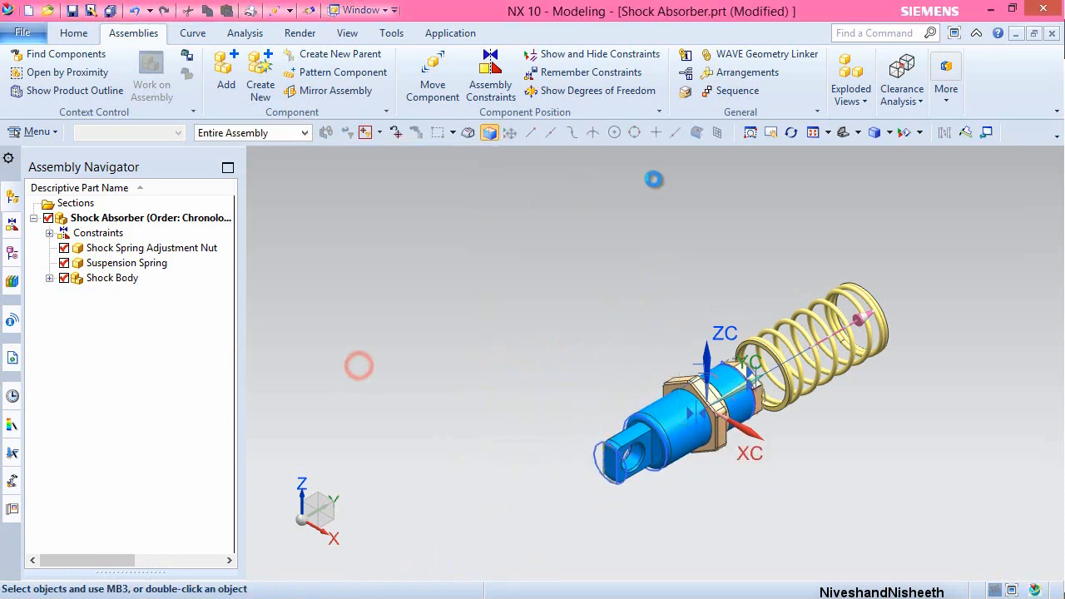
{"action": "left_click", "coordinate": [814, 134]}
{"action": "left_click", "coordinate": [834, 132]}
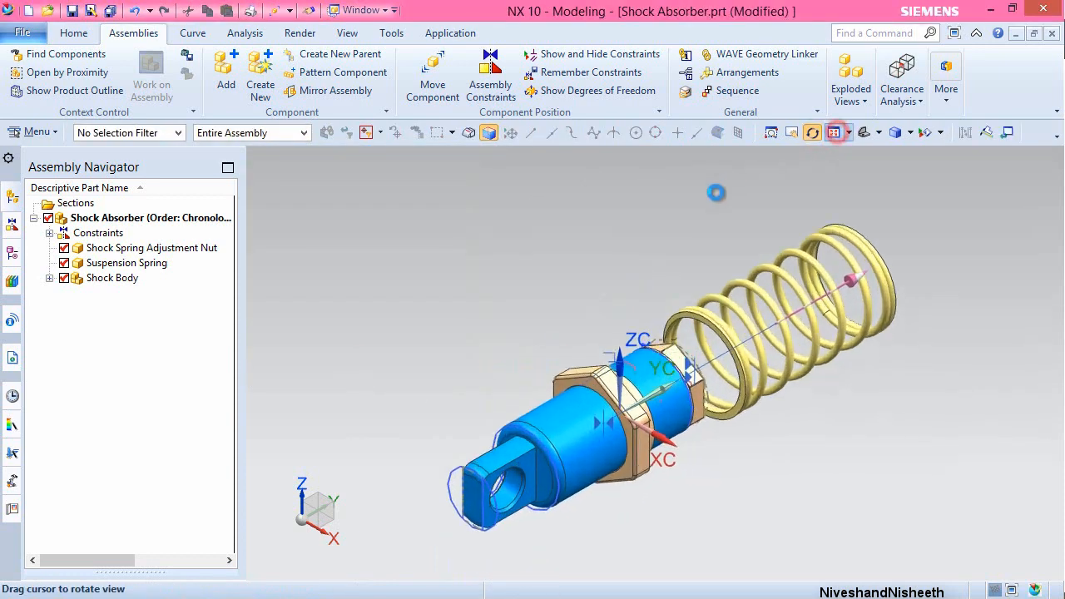
{"action": "left_click", "coordinate": [73, 12]}
- Hide all sketches, datum axes and datum planes in the Shock Absorber assembly, and save the file
{"action": "left_click", "coordinate": [347, 34]}
{"action": "left_click", "coordinate": [280, 70]}
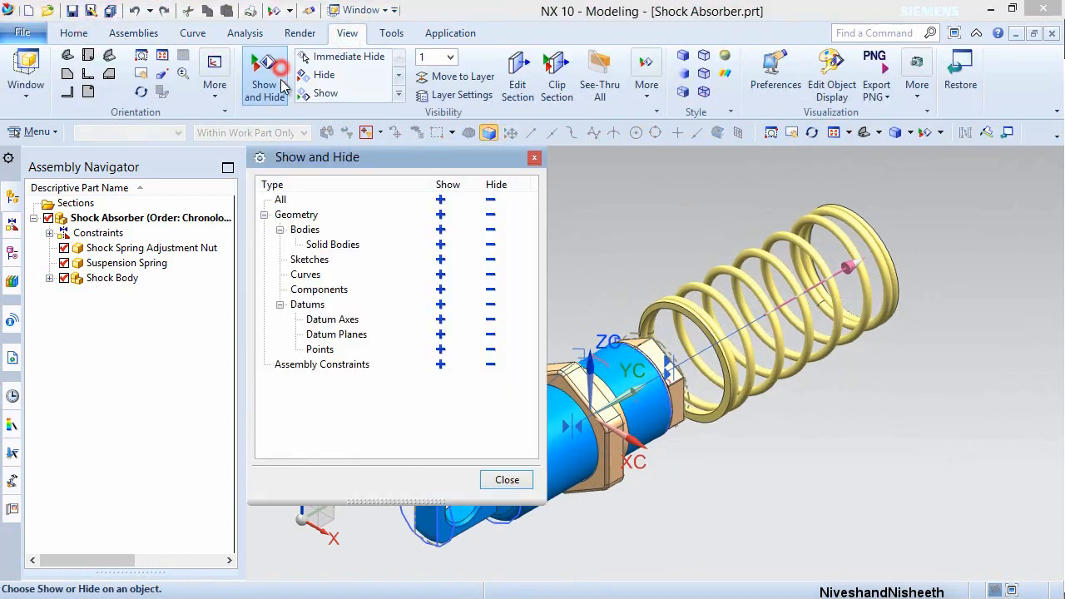
{"action": "left_click", "coordinate": [491, 261]}
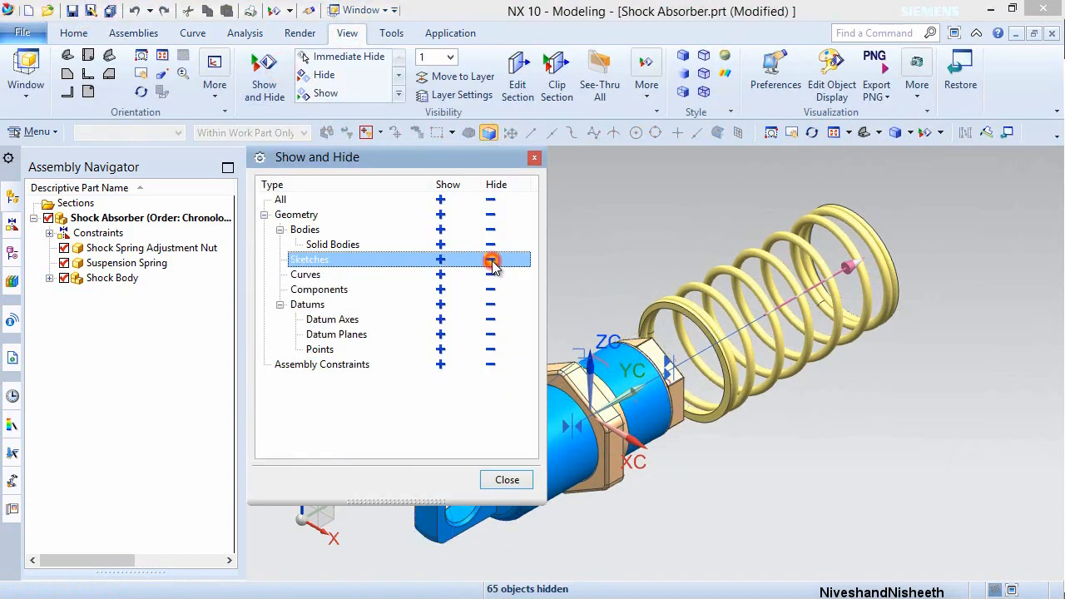
{"action": "left_click", "coordinate": [491, 321]}
{"action": "left_click", "coordinate": [491, 334]}
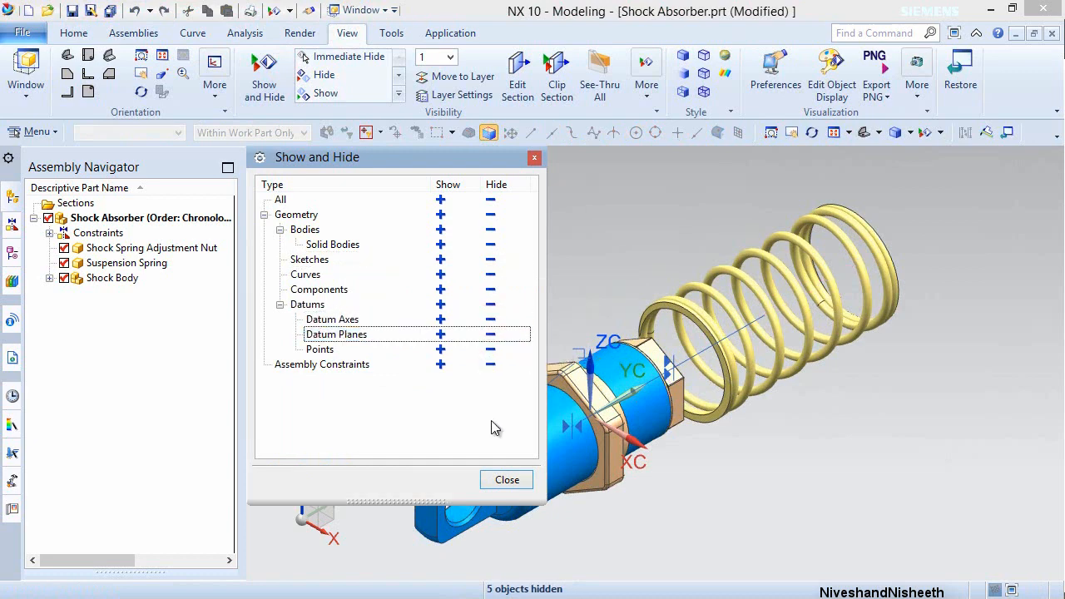
{"action": "left_click", "coordinate": [523, 484]}
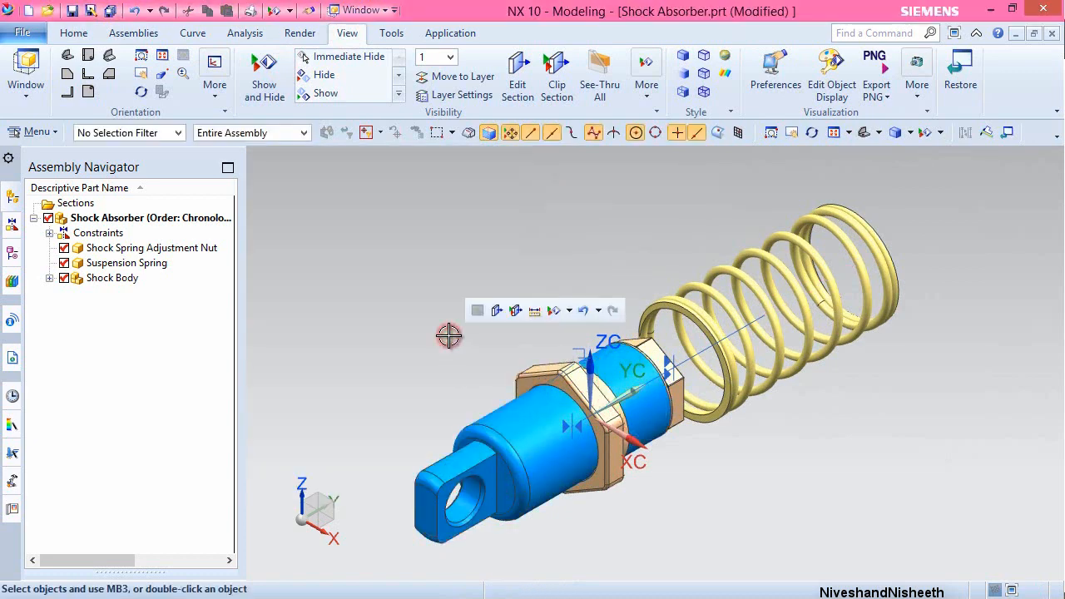
{"action": "key", "text": "ctrl+s"}
{"action": "left_click", "coordinate": [511, 304]}
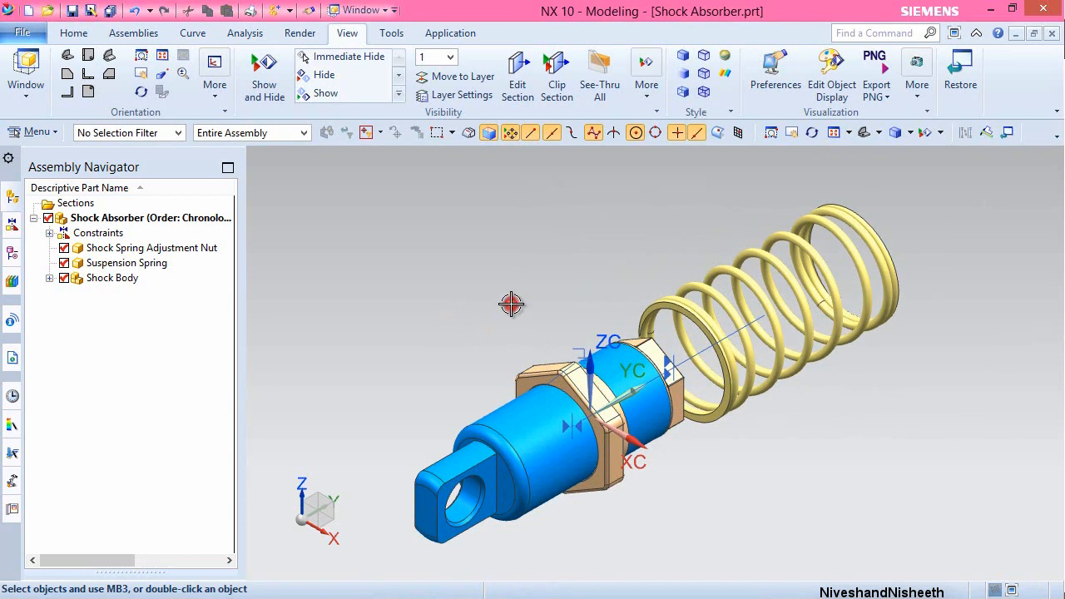
- Create a Distance constraint between the adjustment nut's outer face and the shock body's end face around the lug
{"action": "left_click", "coordinate": [133, 34]}
{"action": "left_click", "coordinate": [490, 79]}
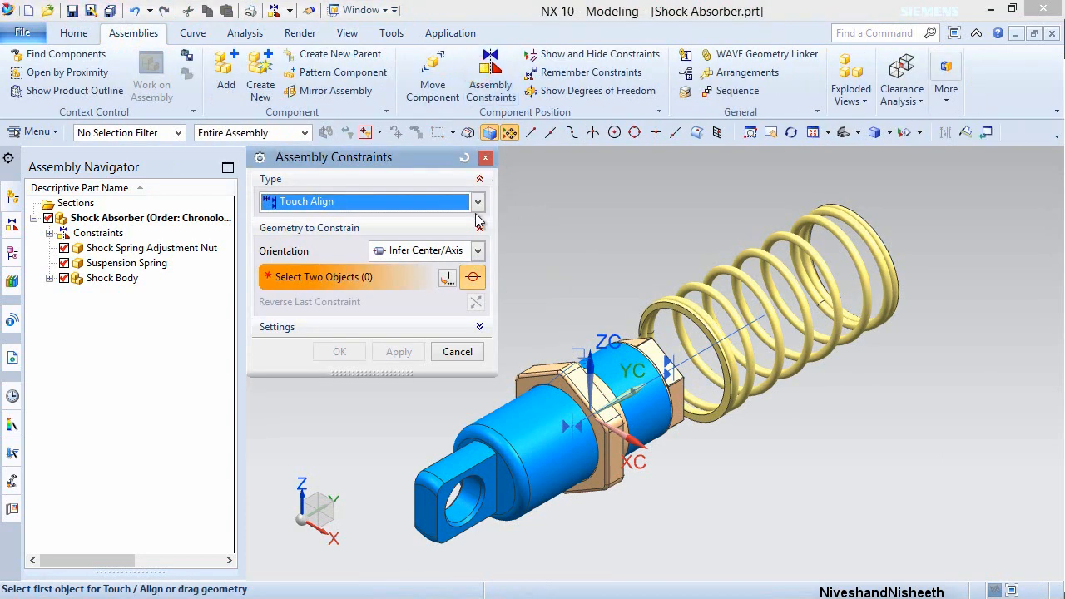
{"action": "left_click", "coordinate": [477, 202]}
{"action": "left_click", "coordinate": [324, 251]}
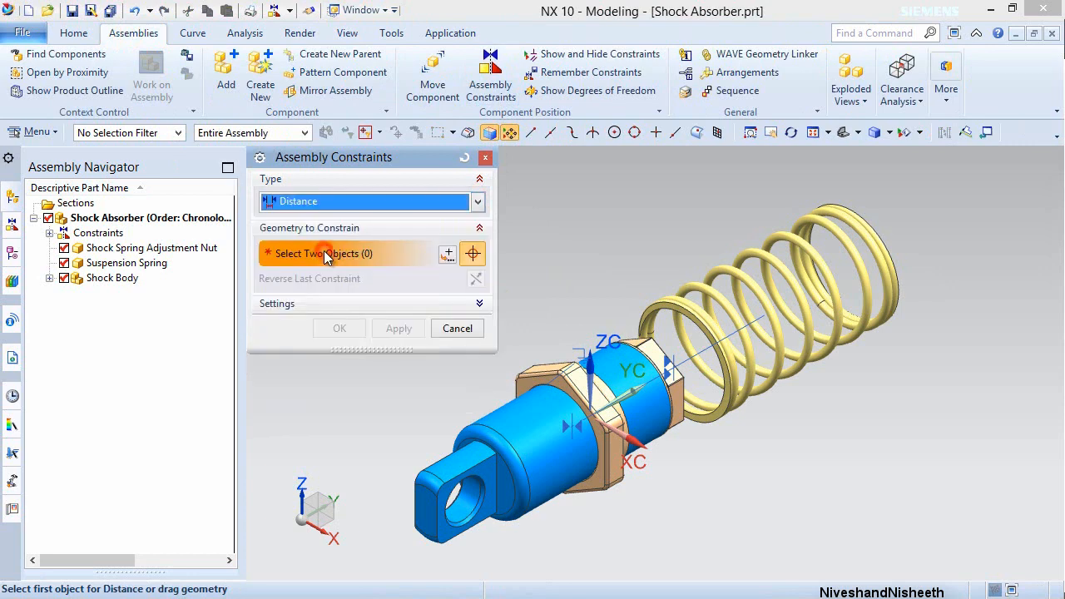
{"action": "scroll", "coordinate": [516, 388], "scroll_direction": "up", "scroll_amount": 4}
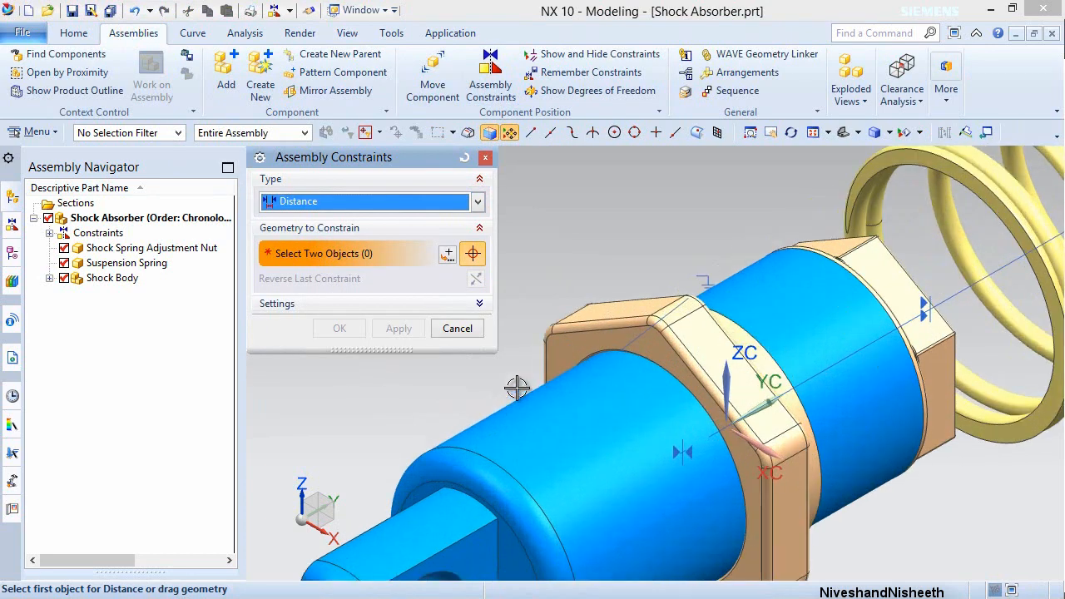
{"action": "left_click", "coordinate": [570, 345]}
{"action": "scroll", "coordinate": [570, 345], "scroll_direction": "down", "scroll_amount": 2}
{"action": "scroll", "coordinate": [534, 363], "scroll_direction": "up", "scroll_amount": 1}
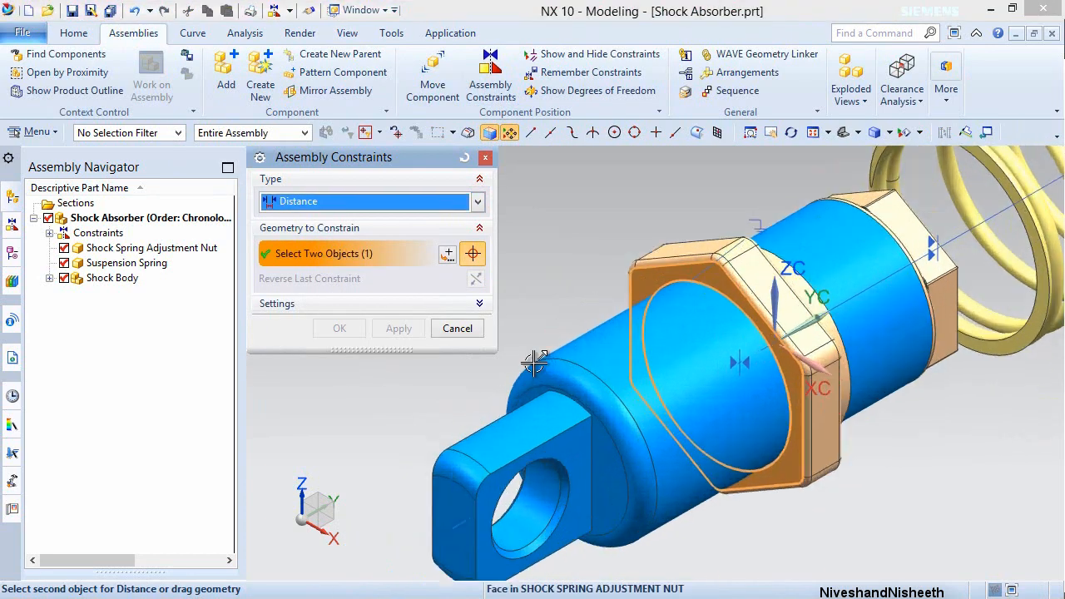
{"action": "left_click", "coordinate": [608, 462]}
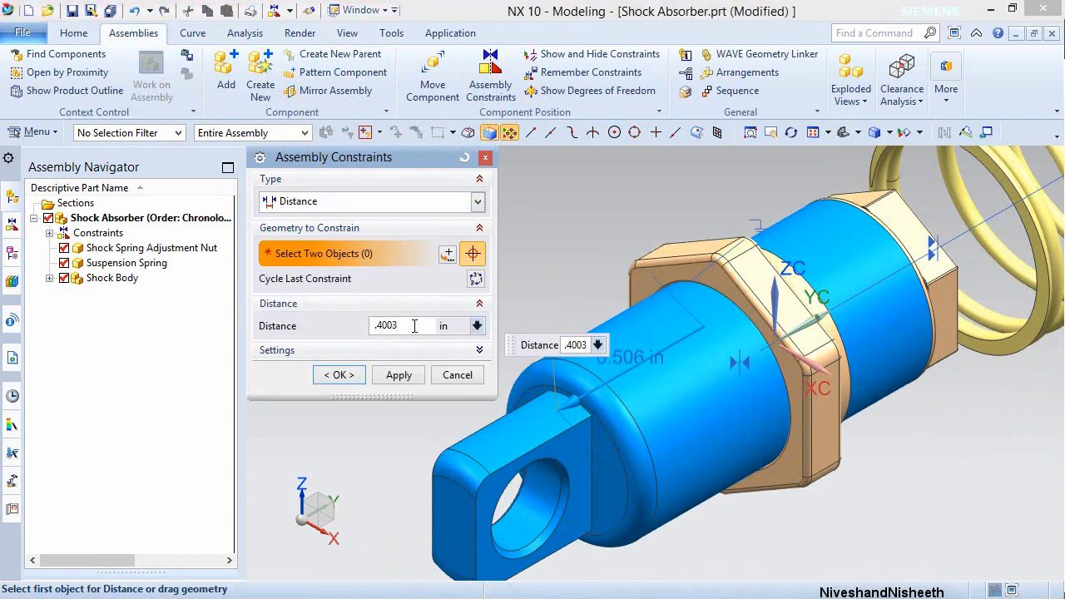
- Set the nut-to-body distance to .4003 in, finish the constraint and save the assembly
{"action": "type", "text": ".4003"}
{"action": "key", "text": "Return"}
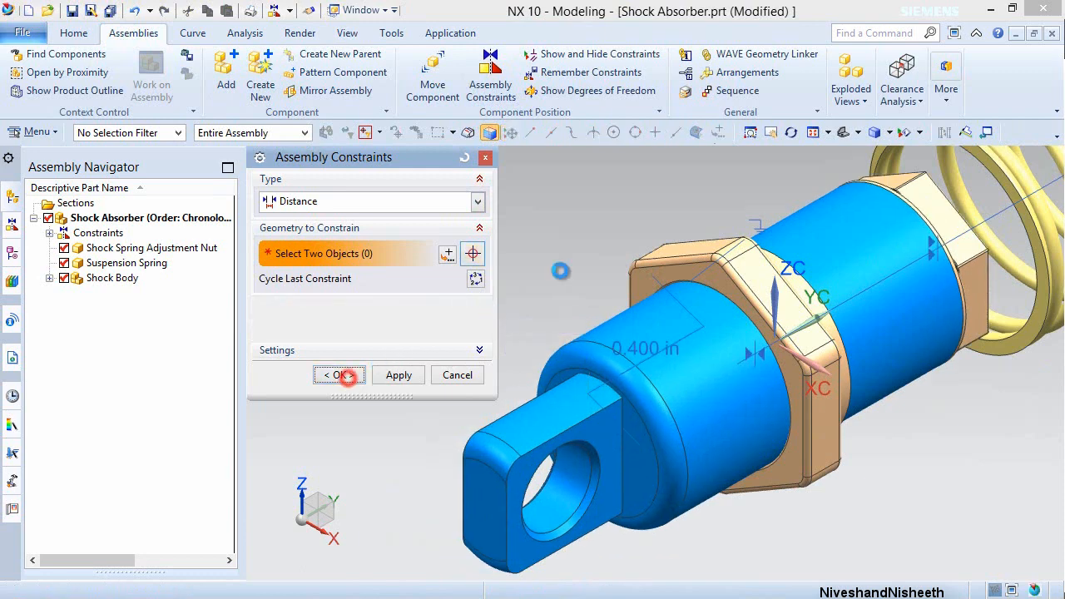
{"action": "left_click", "coordinate": [348, 381]}
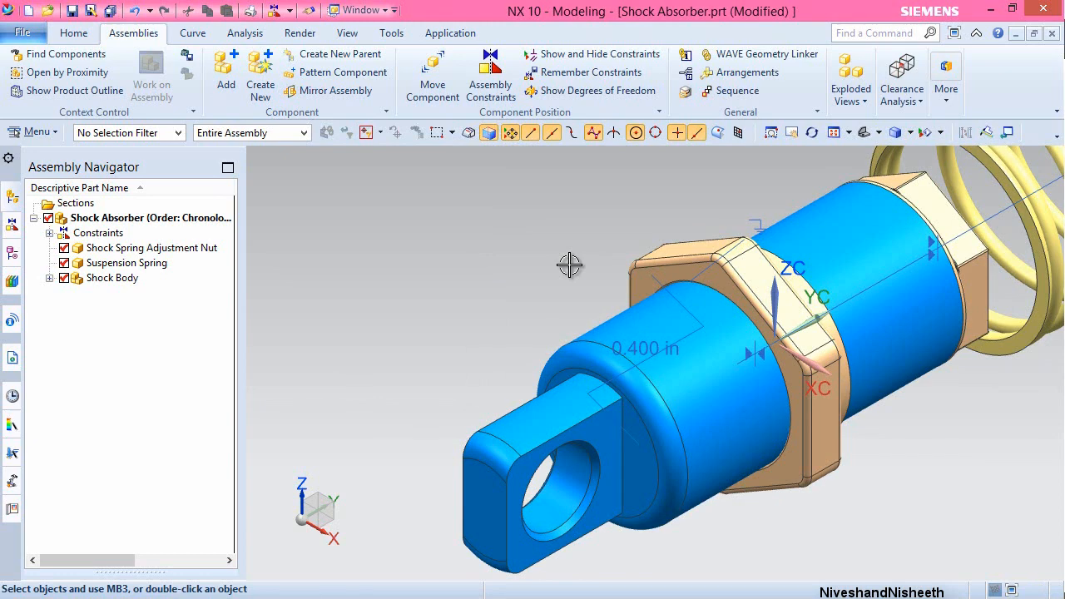
{"action": "left_click", "coordinate": [835, 134]}
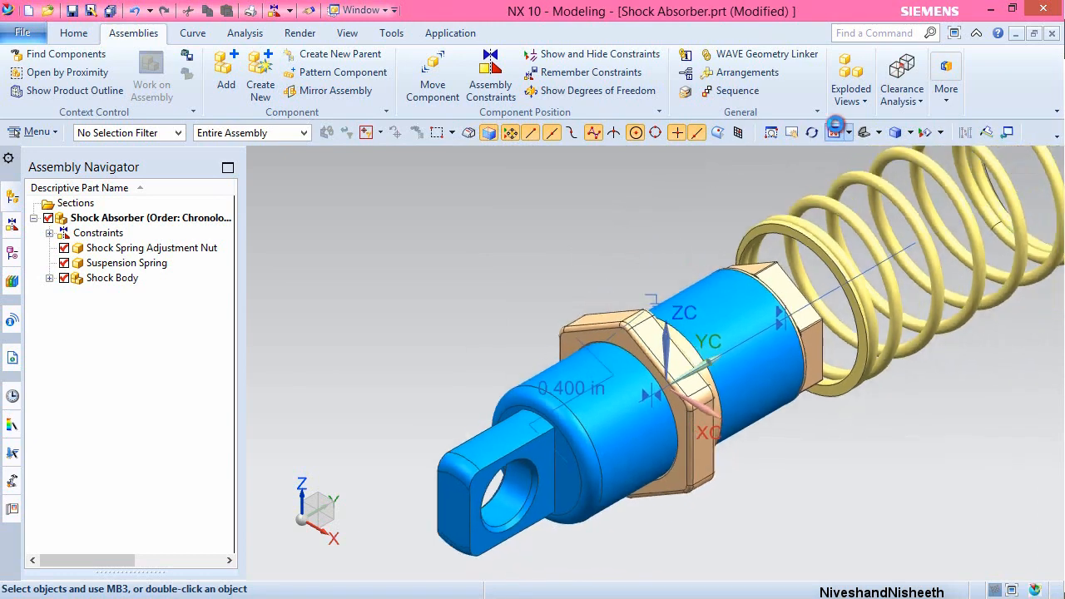
{"action": "left_click", "coordinate": [72, 11]}
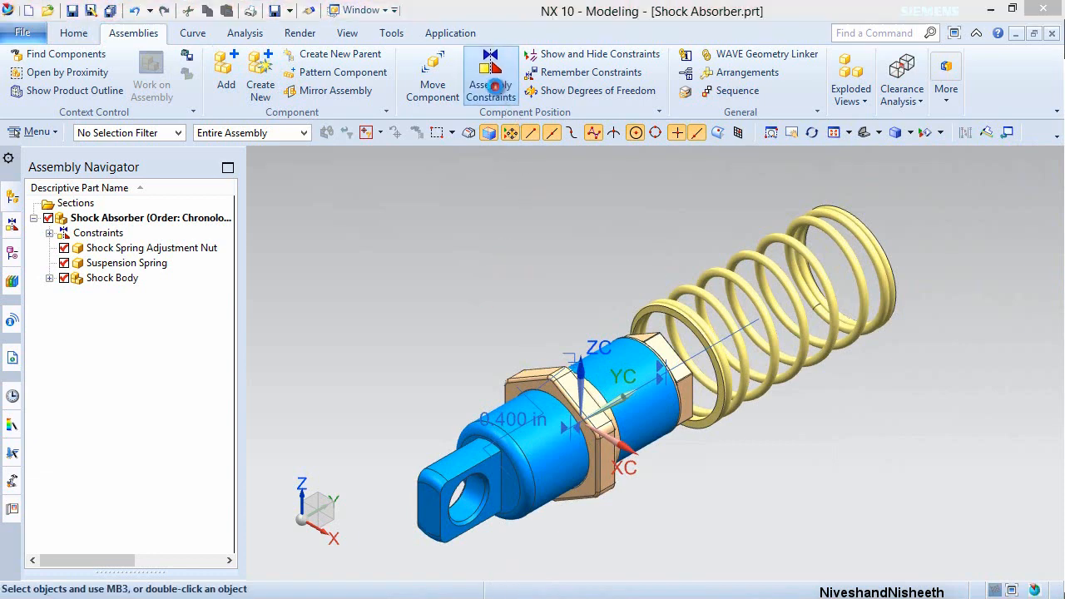
- Constrain the shock body lug's flat face to the adjustment nut's side flat with a 180-degree 3D Angle and save the assembly
{"action": "left_click", "coordinate": [490, 75]}
{"action": "left_click", "coordinate": [476, 205]}
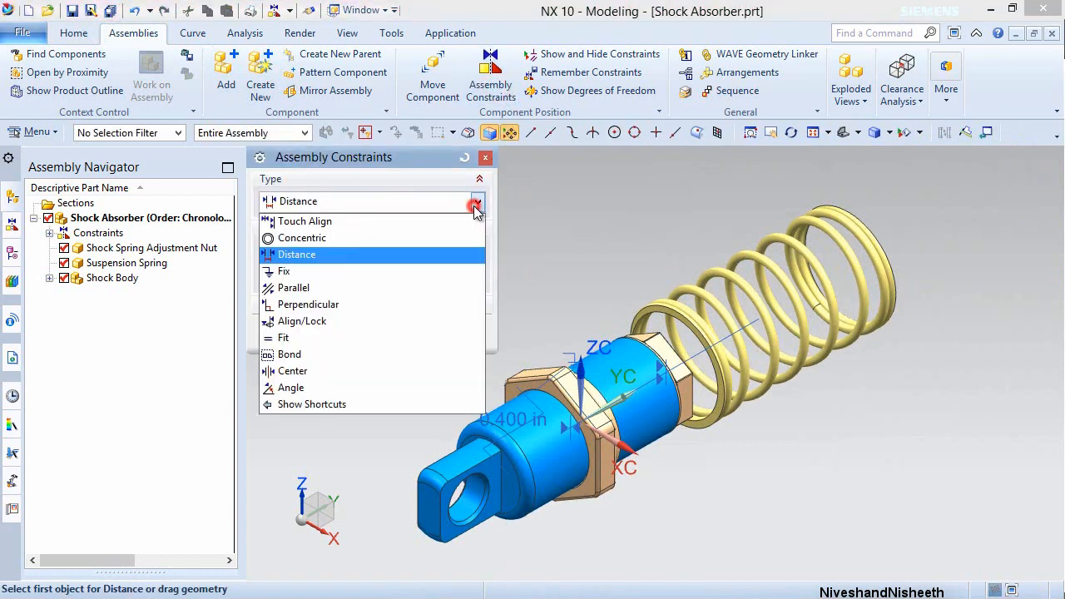
{"action": "left_click", "coordinate": [305, 387]}
{"action": "scroll", "coordinate": [456, 510], "scroll_direction": "up", "scroll_amount": 3}
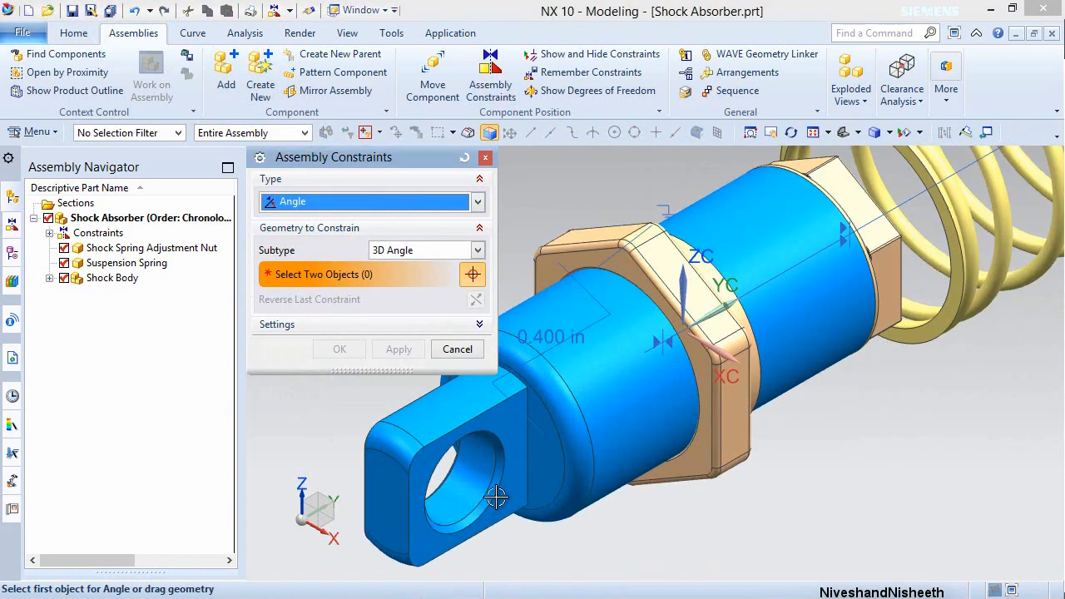
{"action": "left_click", "coordinate": [512, 429]}
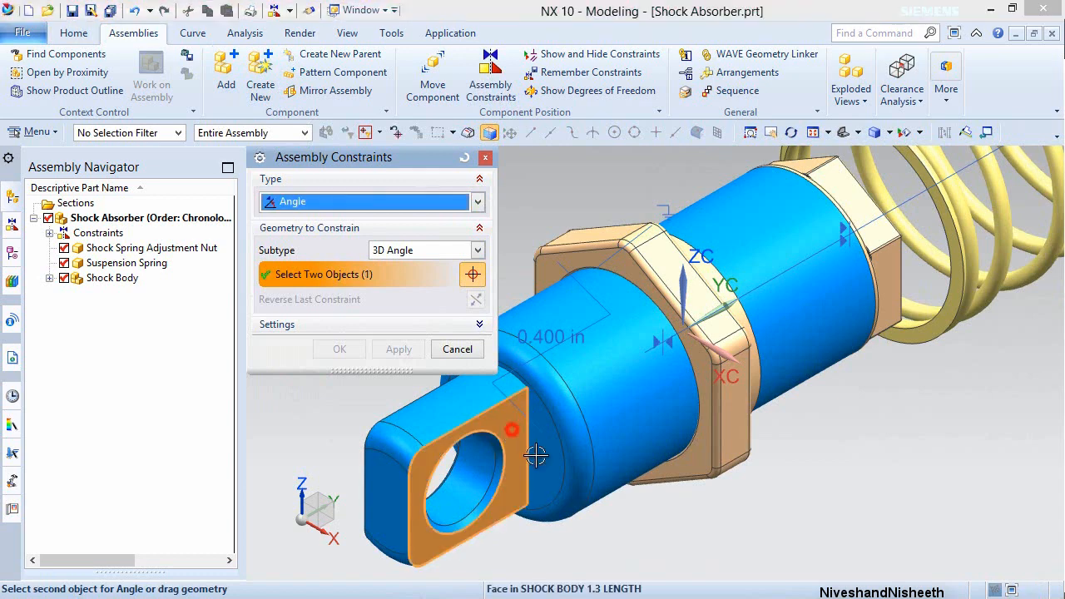
{"action": "left_click", "coordinate": [726, 427]}
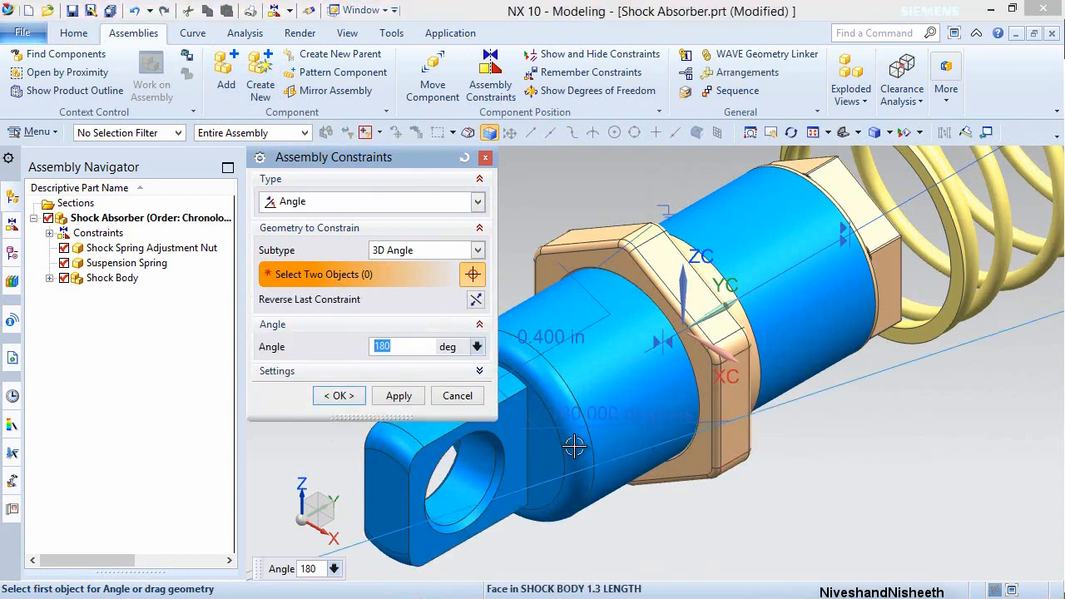
{"action": "left_click", "coordinate": [342, 396]}
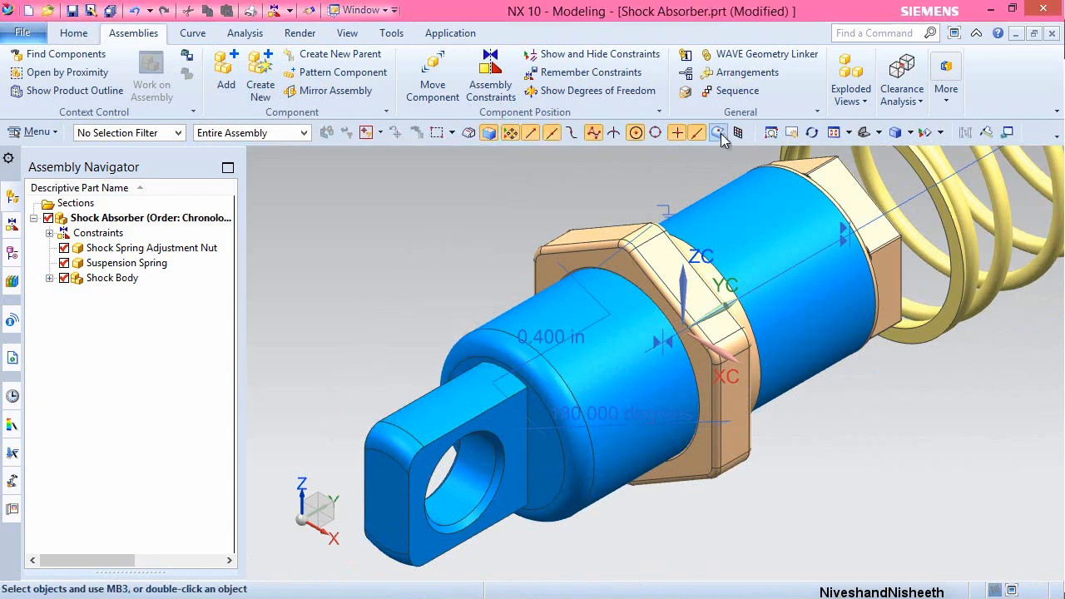
{"action": "left_click", "coordinate": [833, 134]}
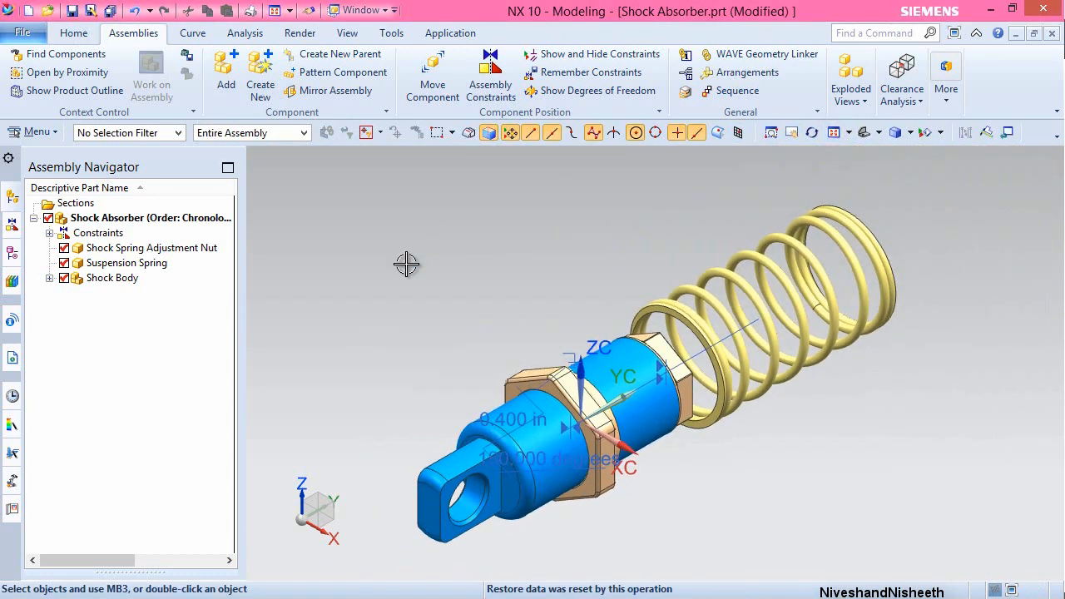
{"action": "key", "text": "ctrl+s"}
- Choose the Shock Strut part from the Suspension folder as a new component for the assembly
{"action": "right_click", "coordinate": [498, 275]}
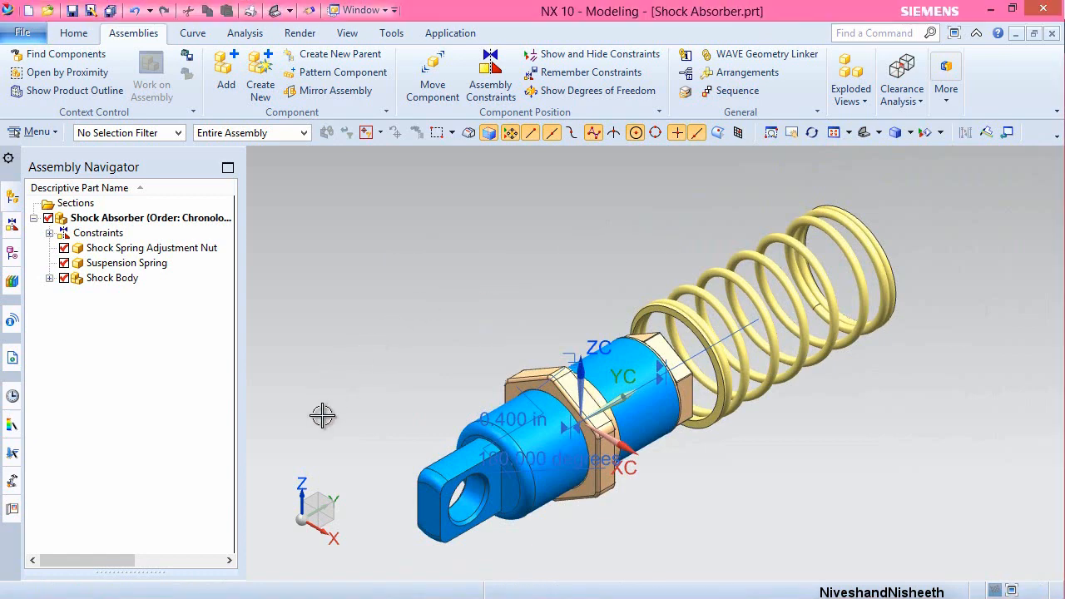
{"action": "left_click", "coordinate": [302, 495]}
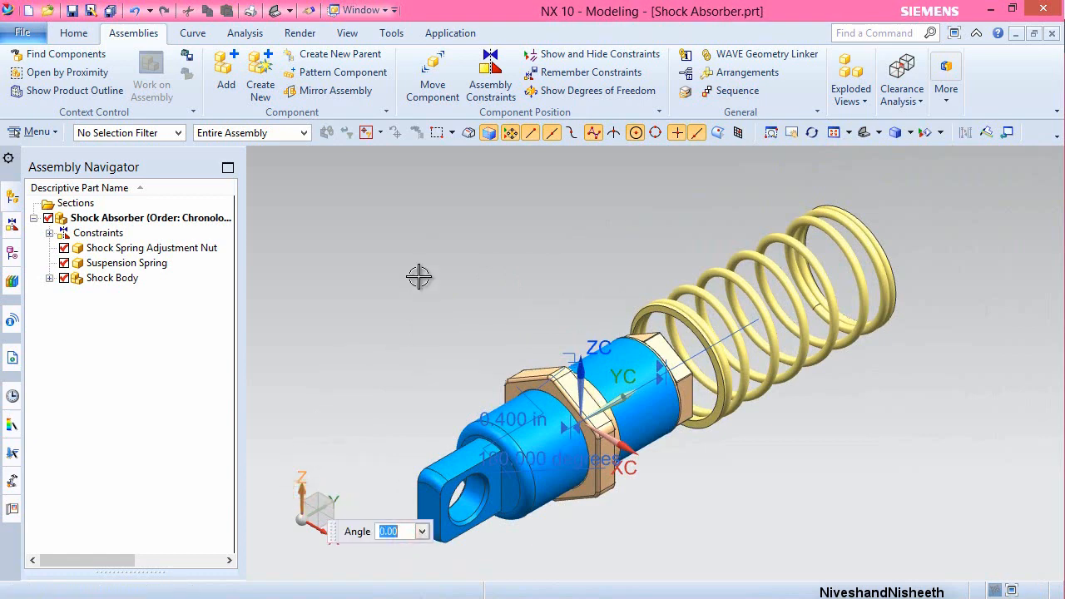
{"action": "key", "text": "Return"}
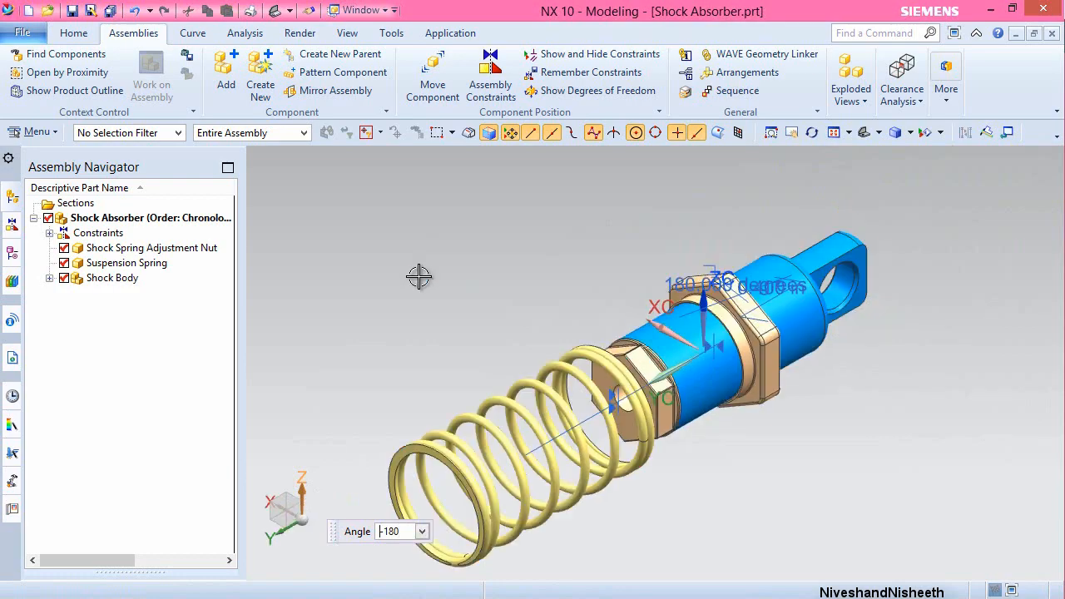
{"action": "left_click", "coordinate": [227, 77]}
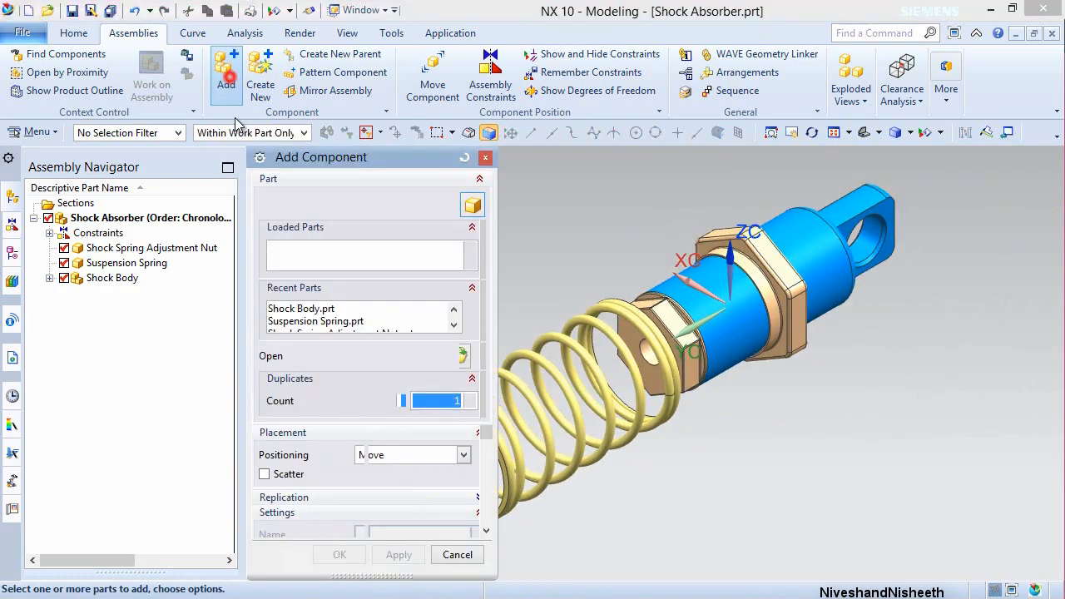
{"action": "left_click", "coordinate": [473, 358]}
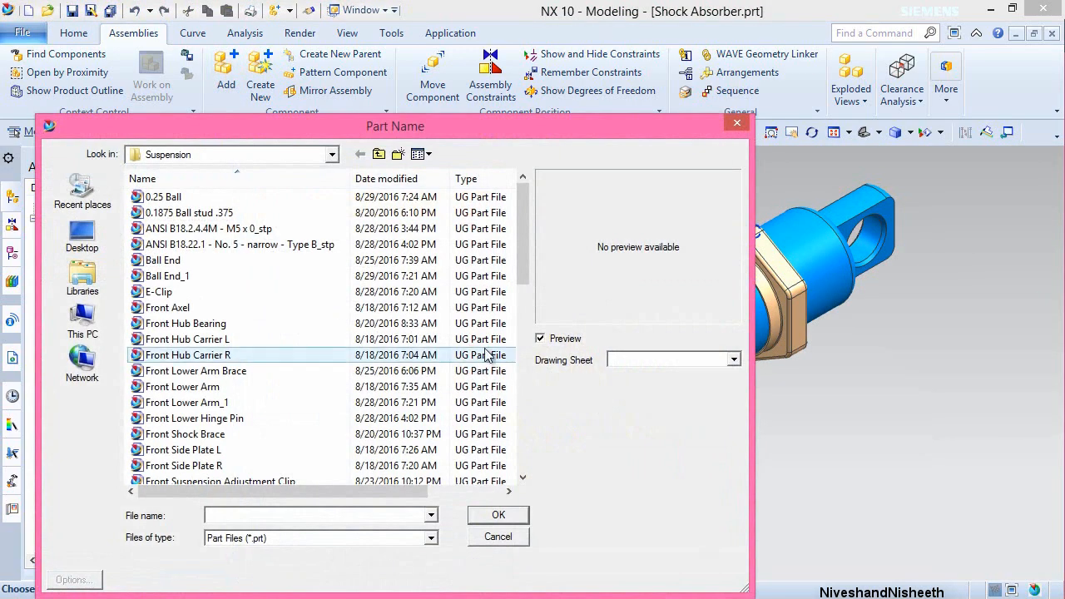
{"action": "left_click_drag", "start_coordinate": [523, 252], "coordinate": [521, 454]}
{"action": "left_click", "coordinate": [170, 386]}
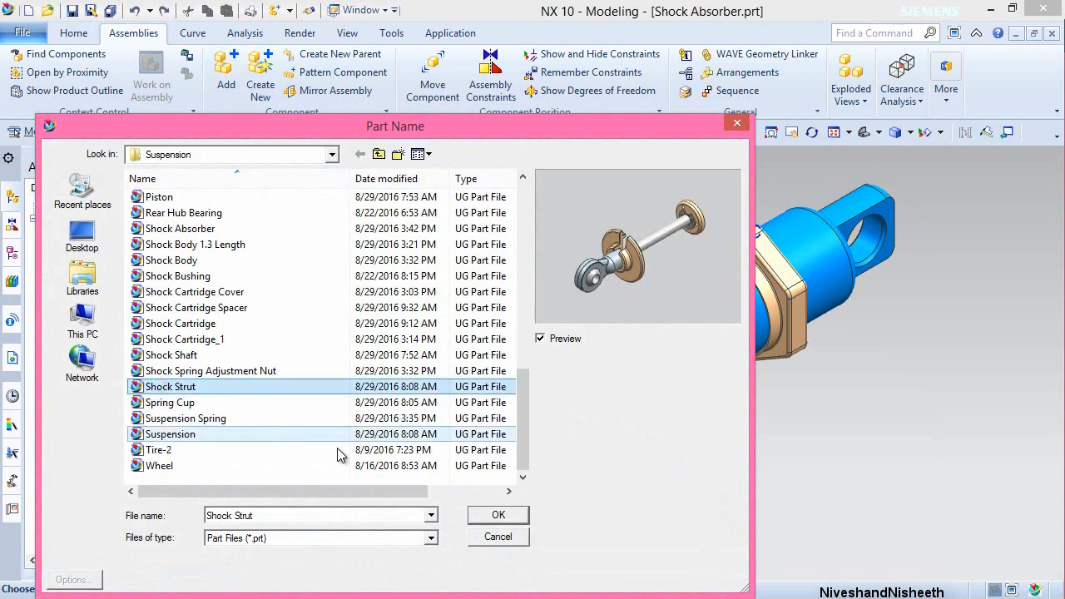
{"action": "left_click", "coordinate": [498, 516]}
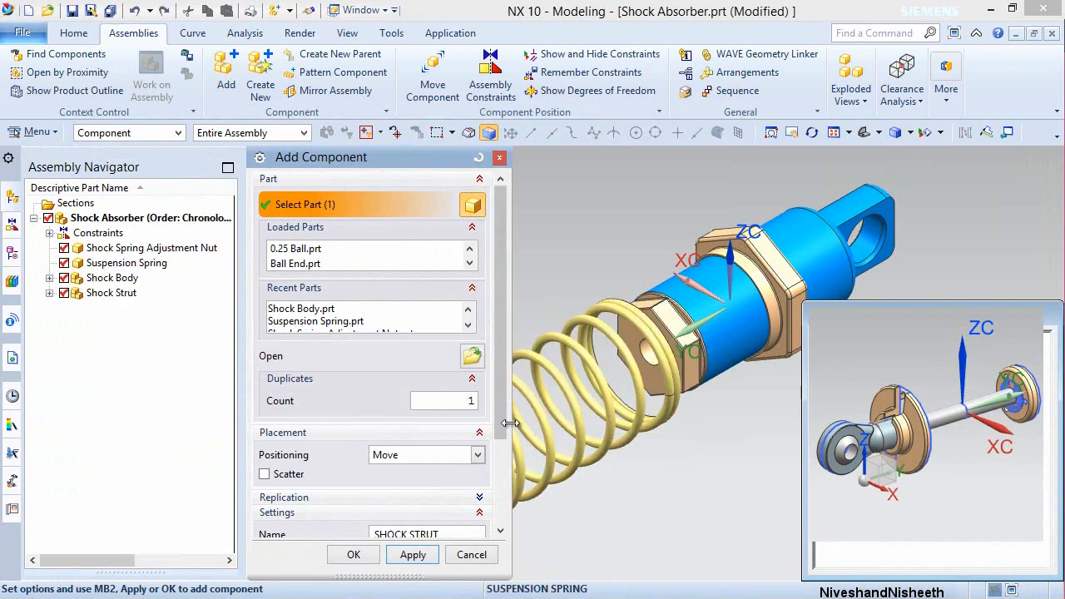
- Place one Shock Strut at the 0, 0, 0 point using Move positioning, the Entire Part reference set and the Original layer
{"action": "left_click_drag", "start_coordinate": [501, 428], "coordinate": [501, 505]}
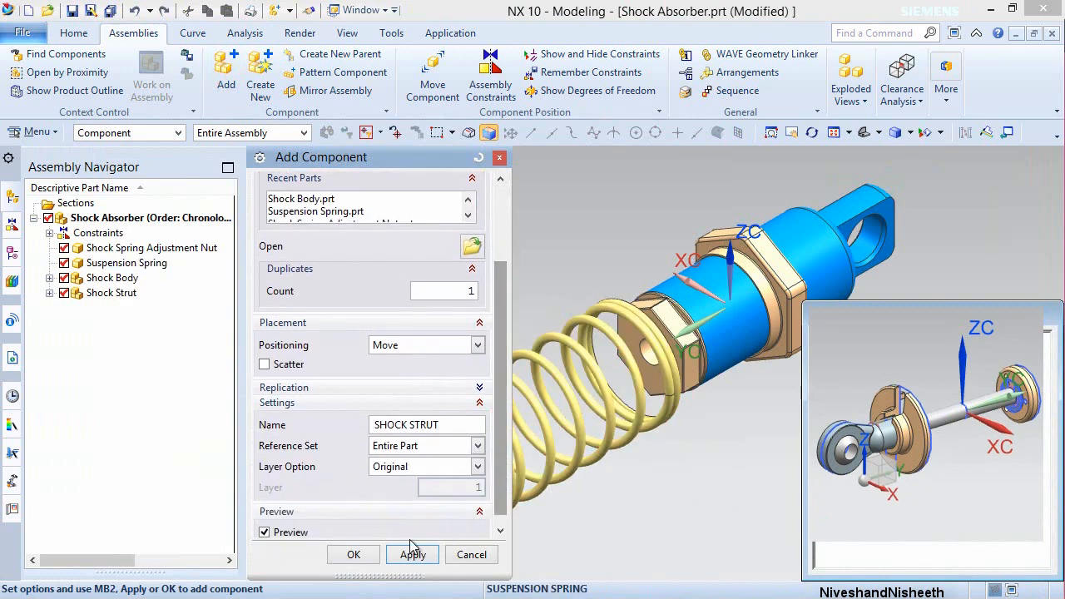
{"action": "left_click", "coordinate": [354, 554]}
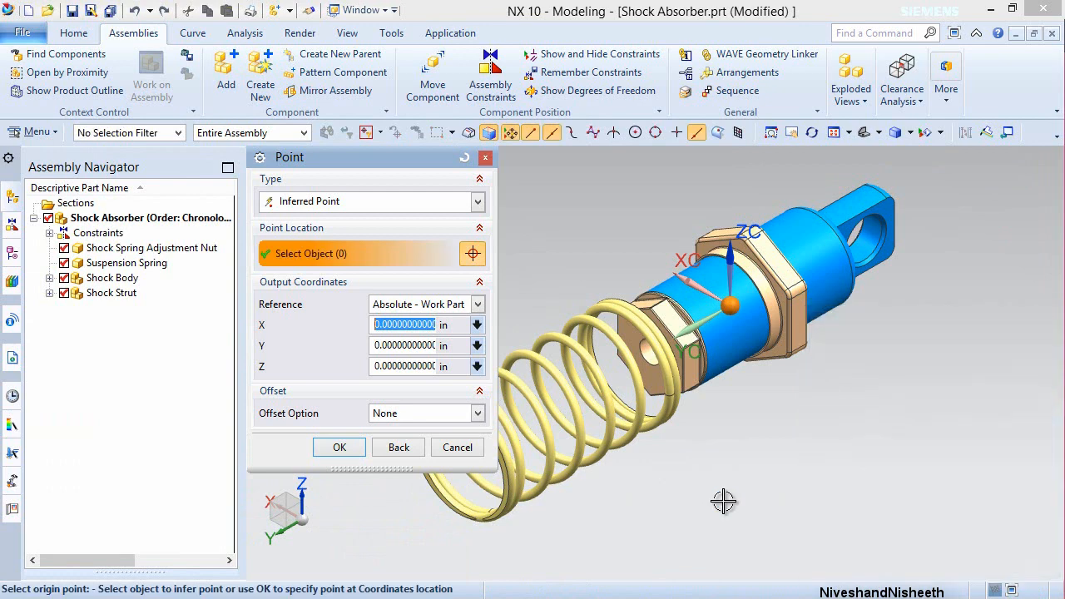
{"action": "left_click", "coordinate": [338, 447]}
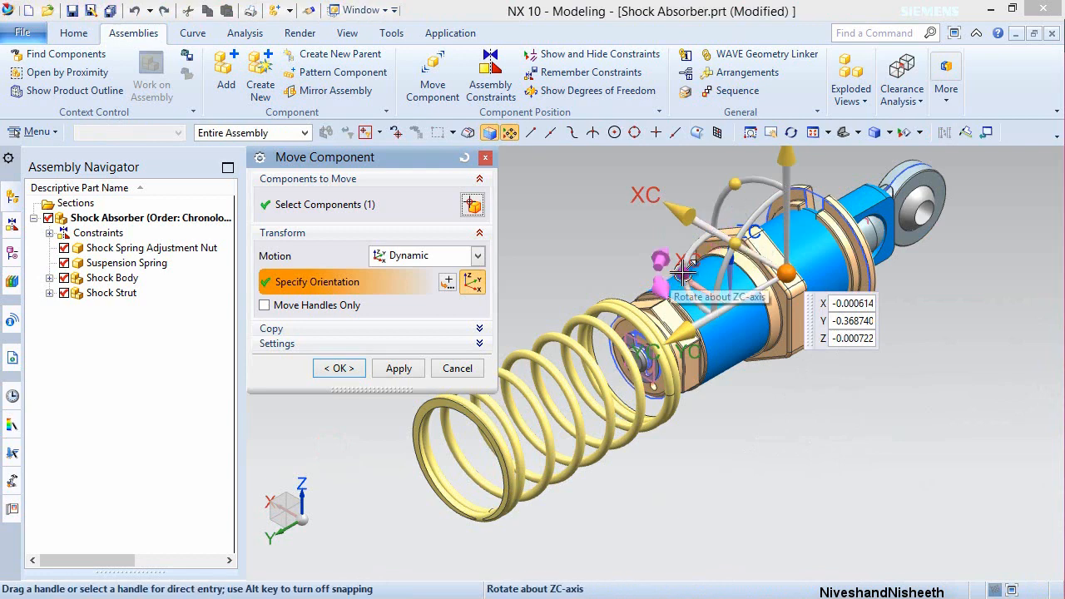
- Turn the Shock Strut half a turn about the ZC-axis and shift it -2.6 in along its YC-axis, out through the spring
{"action": "left_click_drag", "start_coordinate": [681, 270], "coordinate": [890, 272]}
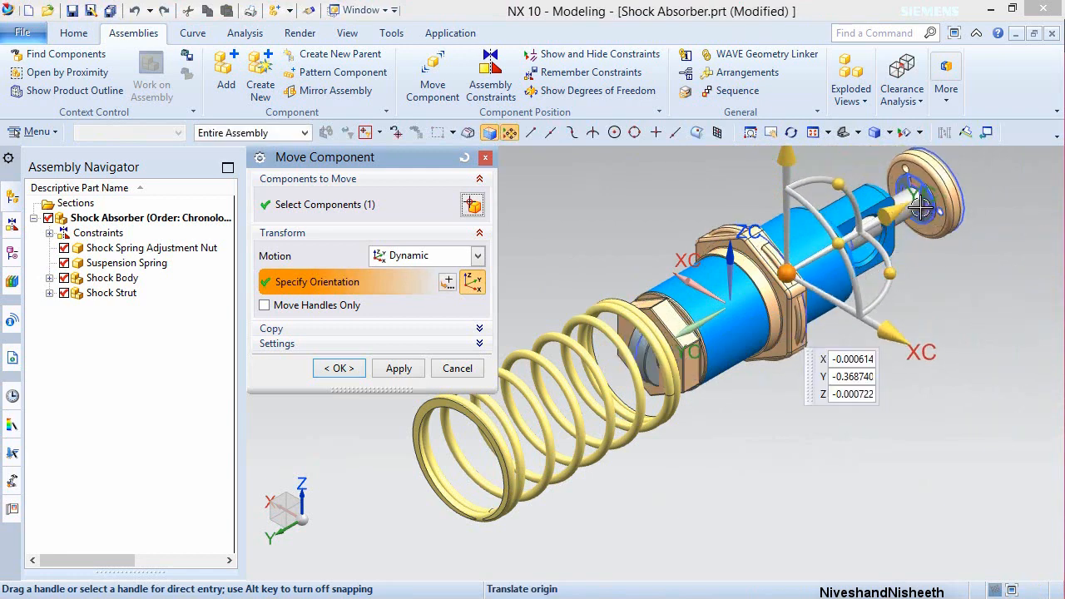
{"action": "left_click_drag", "start_coordinate": [920, 208], "coordinate": [495, 454]}
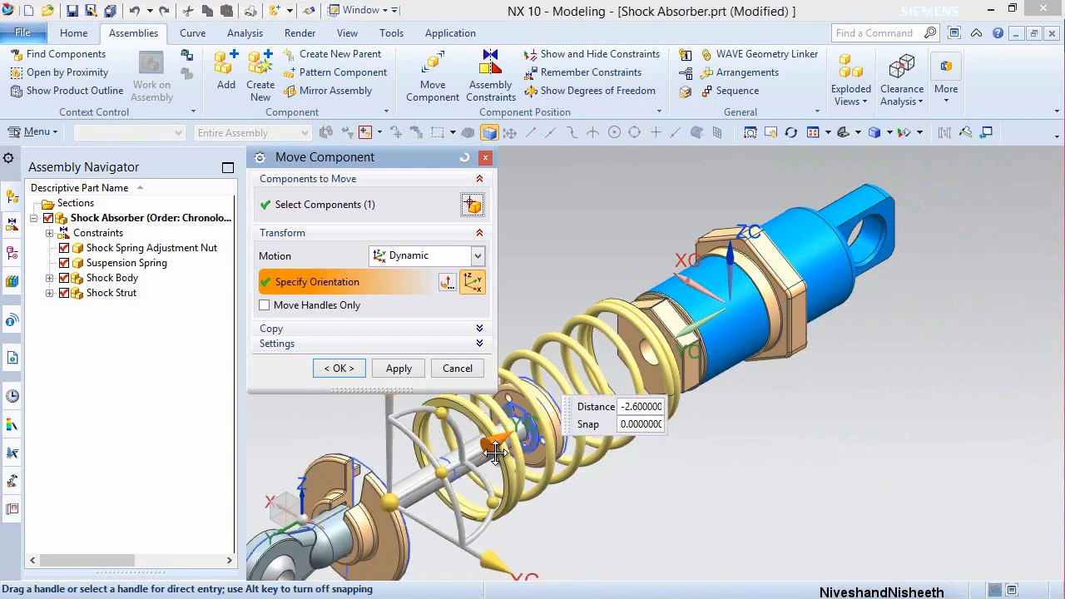
{"action": "left_click", "coordinate": [340, 368]}
- Add a Touch constraint between the suspension spring's free end face and the inner seat face of the strut's spring cup
{"action": "left_click", "coordinate": [488, 79]}
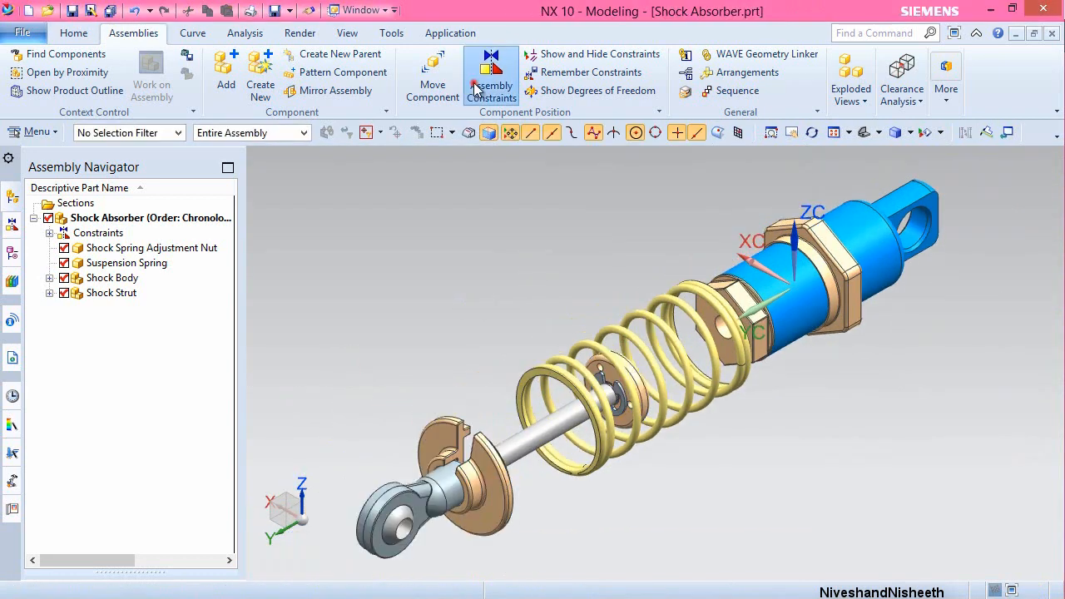
{"action": "left_click", "coordinate": [482, 205]}
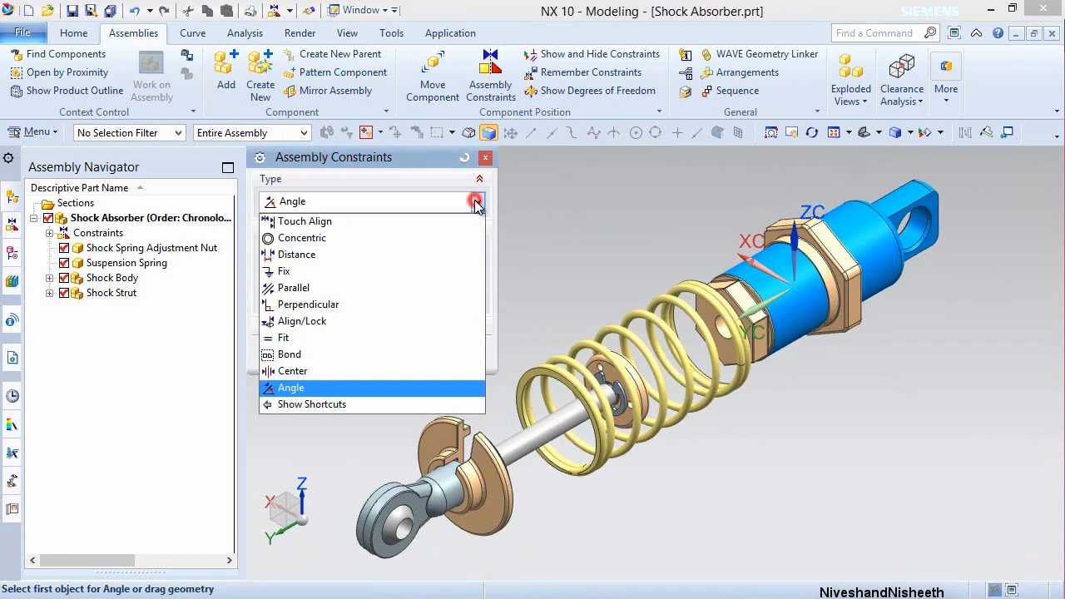
{"action": "left_click", "coordinate": [411, 227]}
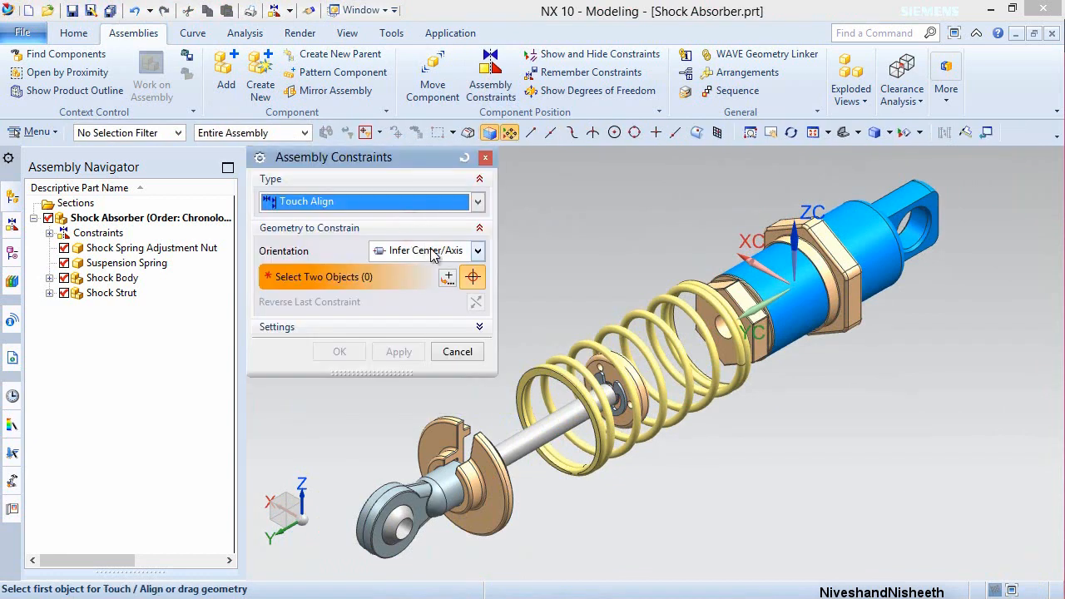
{"action": "left_click", "coordinate": [426, 251]}
{"action": "left_click", "coordinate": [404, 287]}
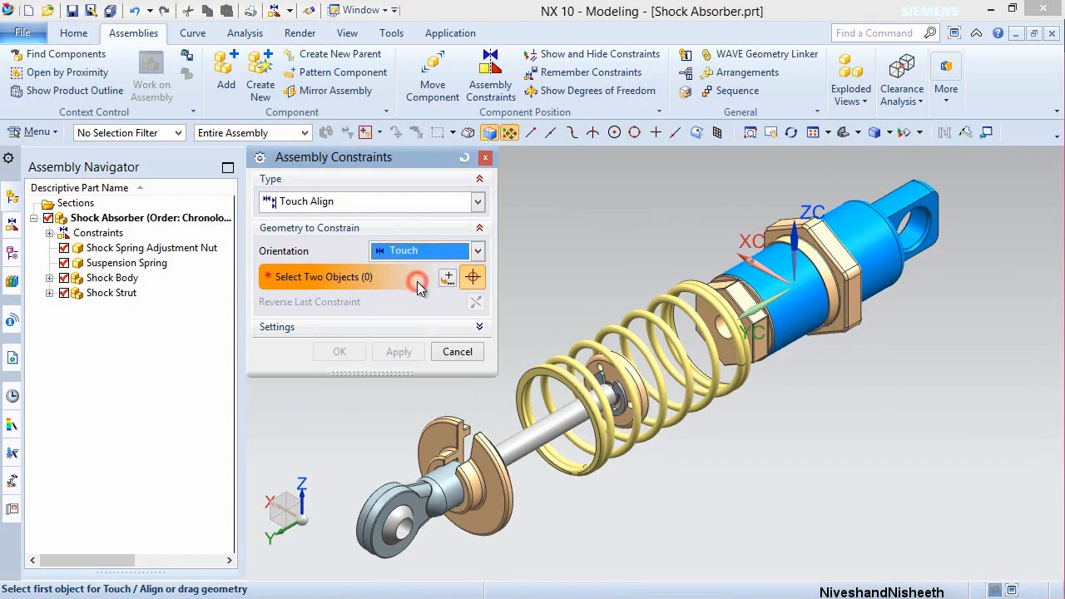
{"action": "scroll", "coordinate": [523, 376], "scroll_direction": "up", "scroll_amount": 5}
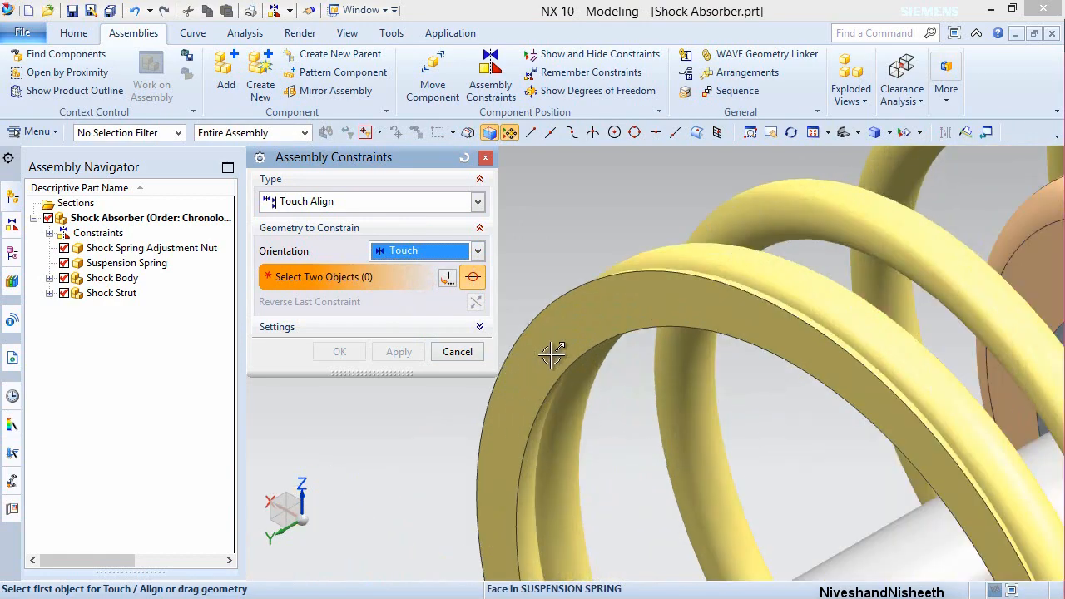
{"action": "left_click", "coordinate": [552, 352]}
{"action": "scroll", "coordinate": [730, 268], "scroll_direction": "up", "scroll_amount": 2}
{"action": "scroll", "coordinate": [730, 268], "scroll_direction": "down", "scroll_amount": 5}
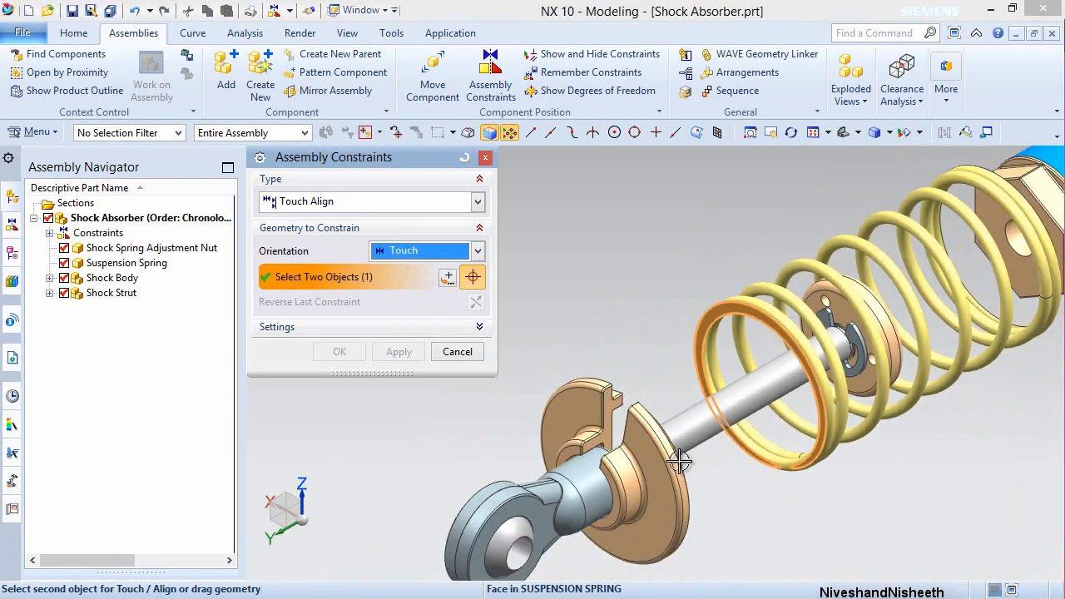
{"action": "middle_click_drag", "start_coordinate": [692, 459], "coordinate": [614, 455]}
{"action": "scroll", "coordinate": [607, 449], "scroll_direction": "up", "scroll_amount": 3}
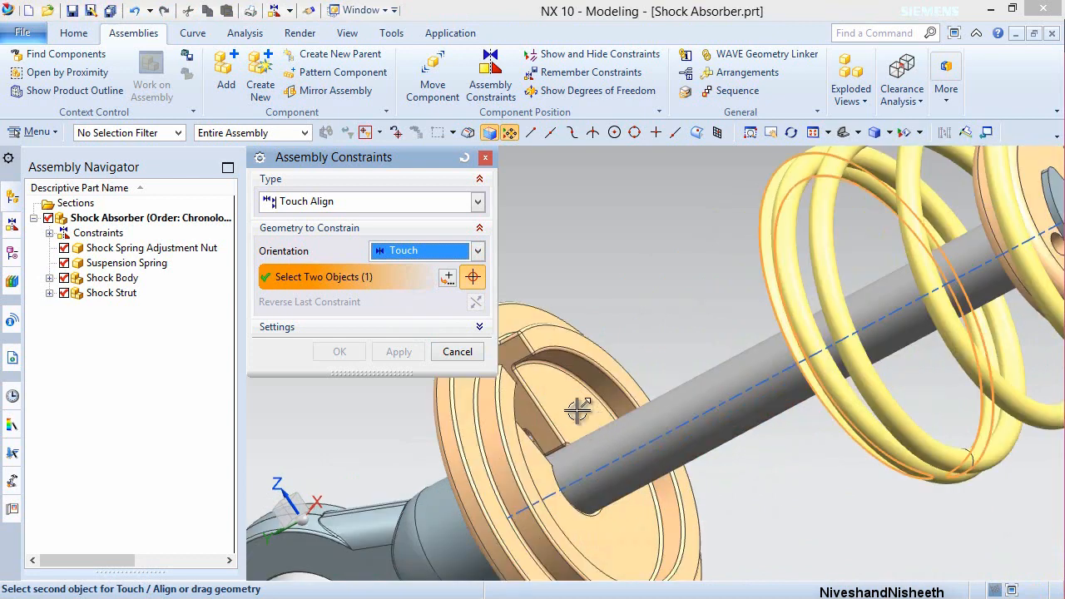
{"action": "left_click", "coordinate": [569, 406]}
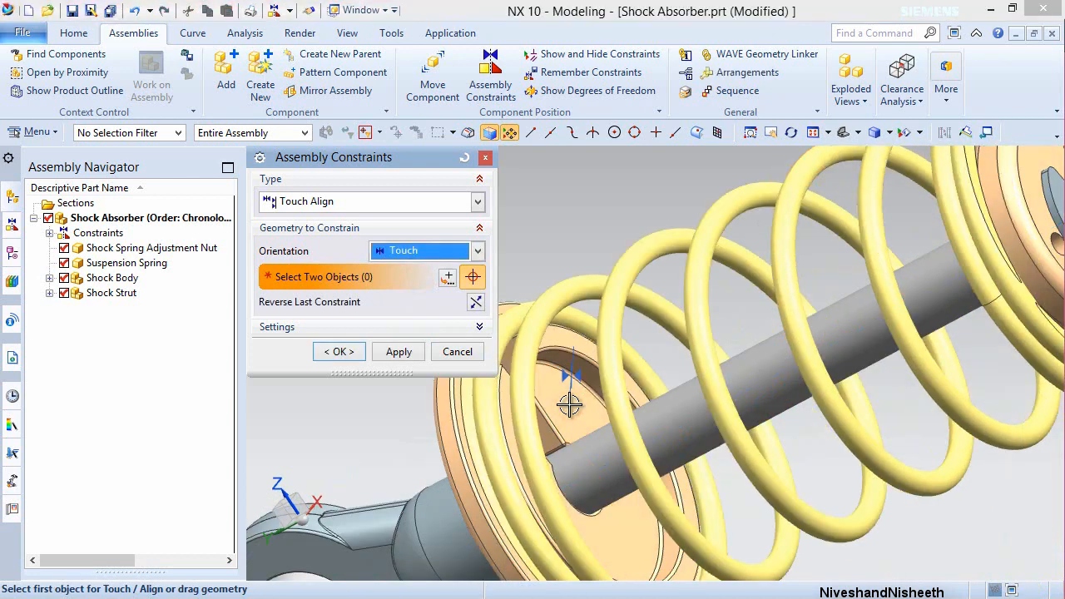
- Accept the Touch constraint on the spring and strut, and show the whole assembly in isometric view rotated -180 degrees about Z
{"action": "left_click", "coordinate": [343, 352]}
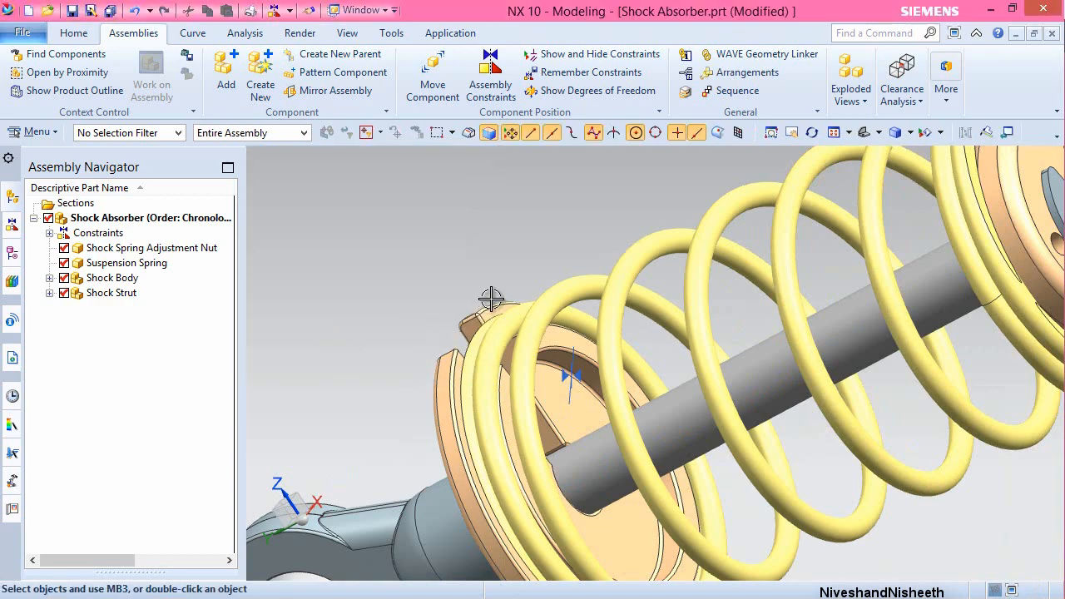
{"action": "middle_click_drag", "start_coordinate": [491, 294], "coordinate": [497, 274]}
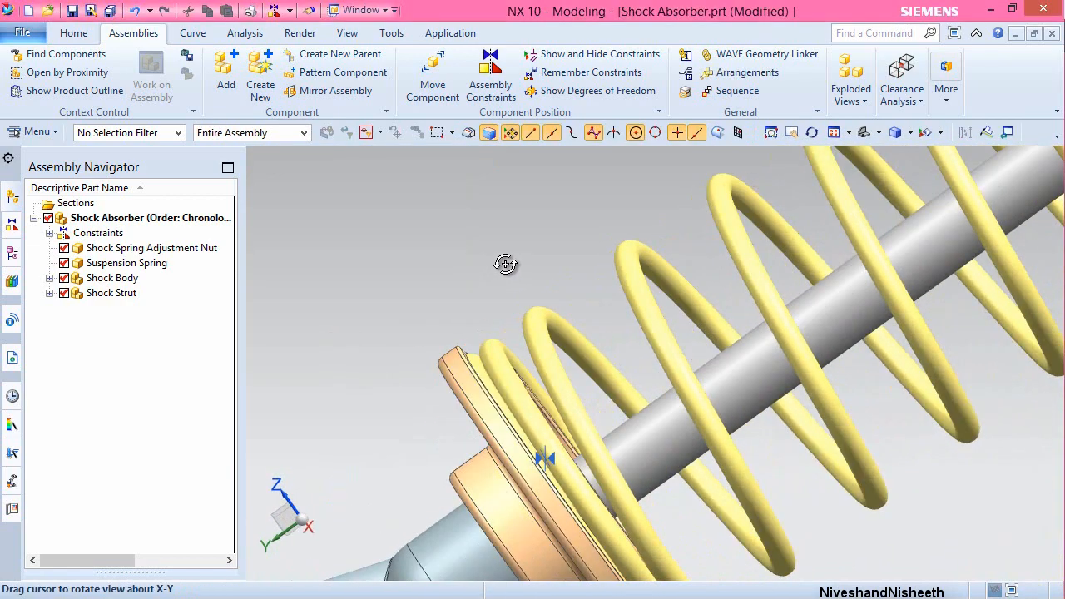
{"action": "middle_click_drag", "start_coordinate": [506, 264], "coordinate": [550, 257]}
{"action": "scroll", "coordinate": [492, 261], "scroll_direction": "down", "scroll_amount": 2}
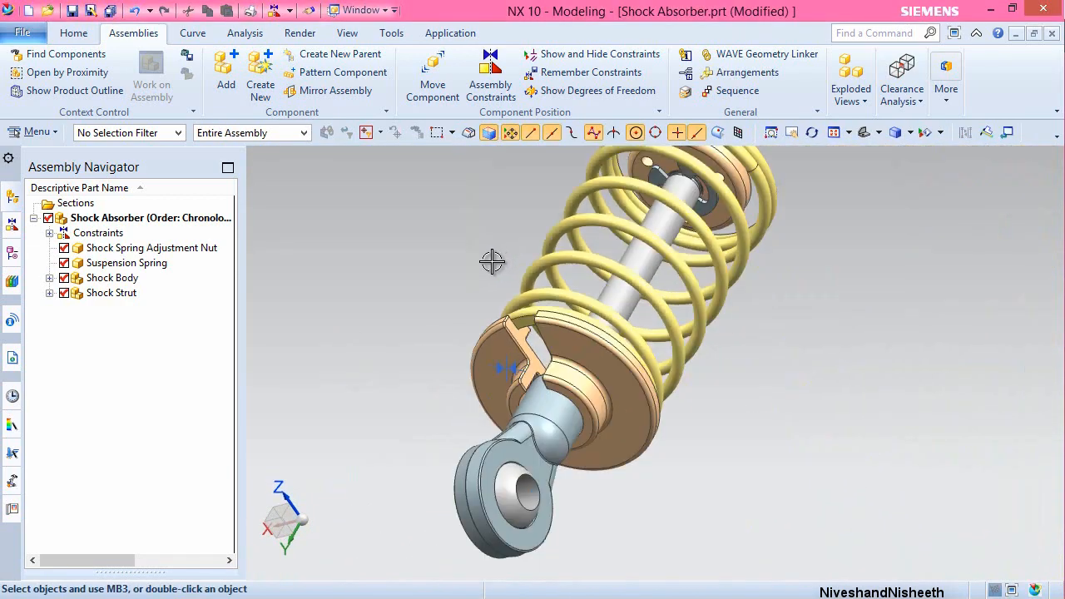
{"action": "scroll", "coordinate": [492, 261], "scroll_direction": "down", "scroll_amount": 1}
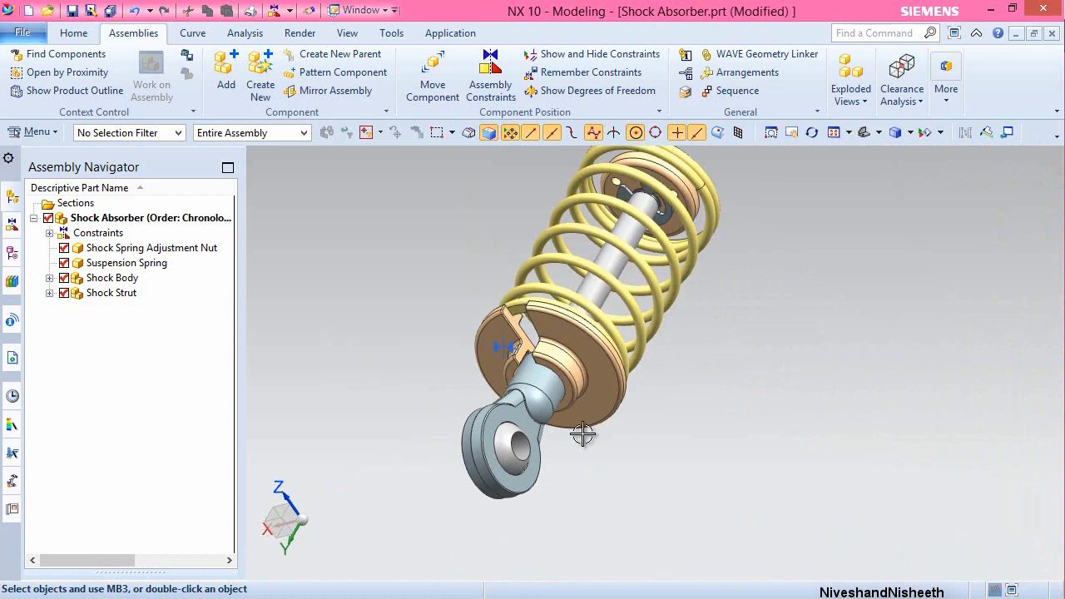
{"action": "left_click", "coordinate": [879, 133]}
{"action": "left_click", "coordinate": [906, 156]}
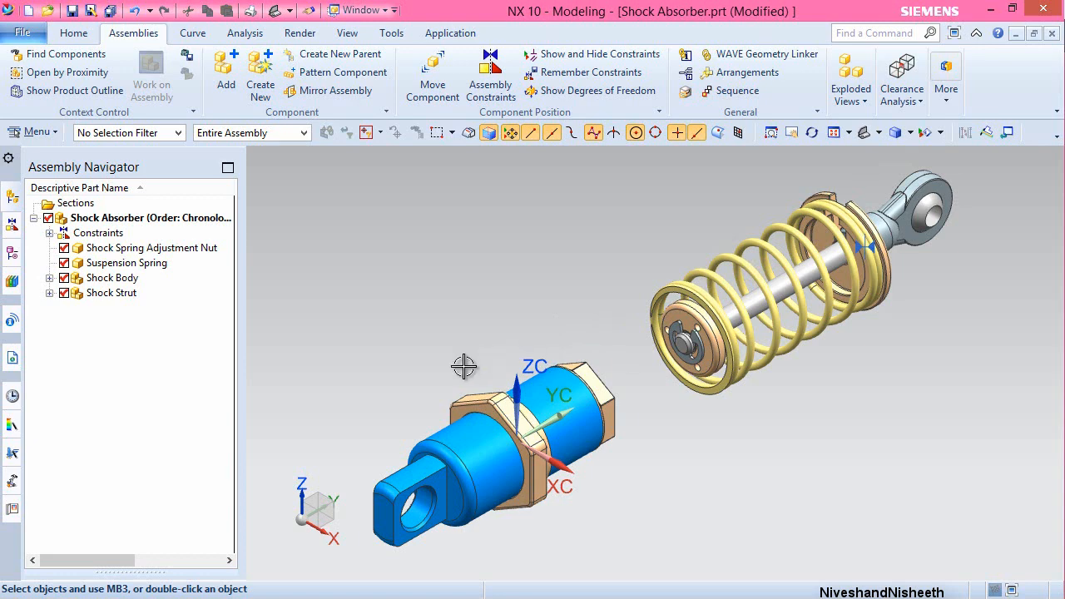
{"action": "left_click", "coordinate": [302, 491]}
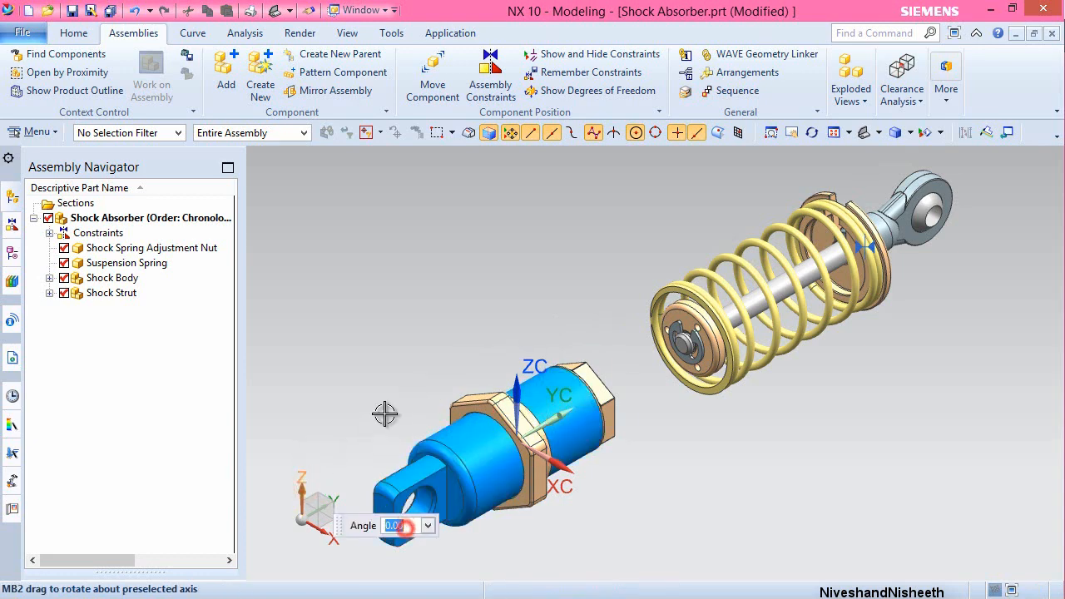
{"action": "type", "text": "-180"}
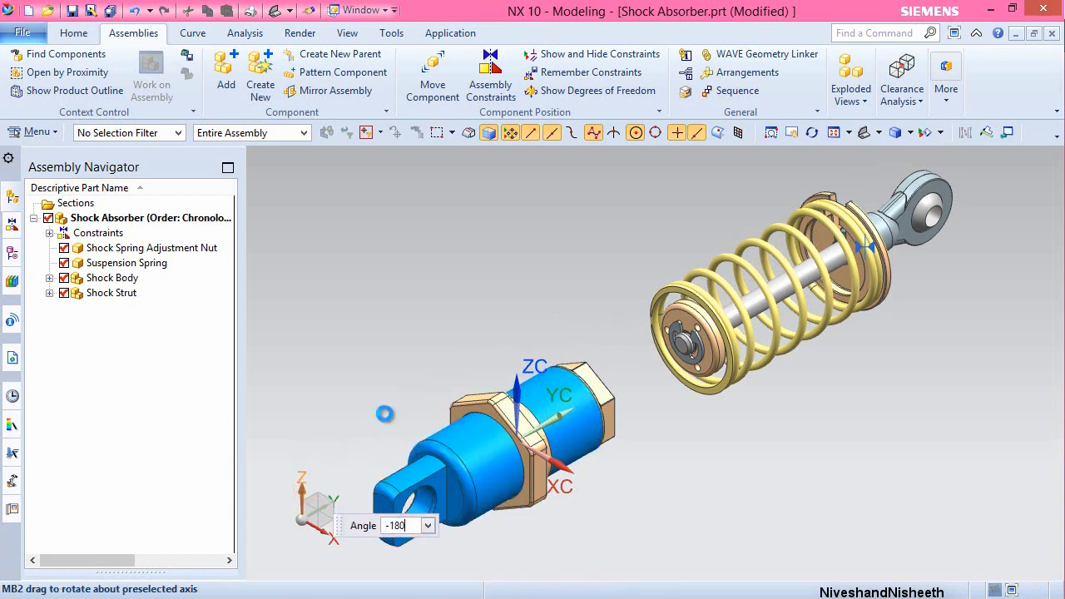
{"action": "key", "text": "Return"}
{"action": "key", "text": "Escape"}
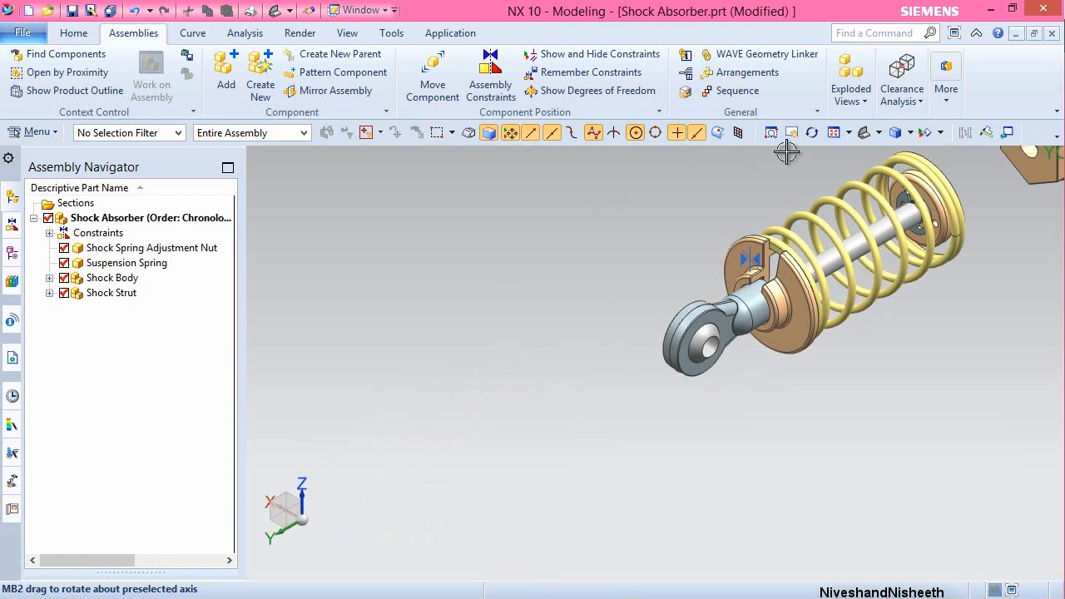
{"action": "left_click", "coordinate": [835, 134]}
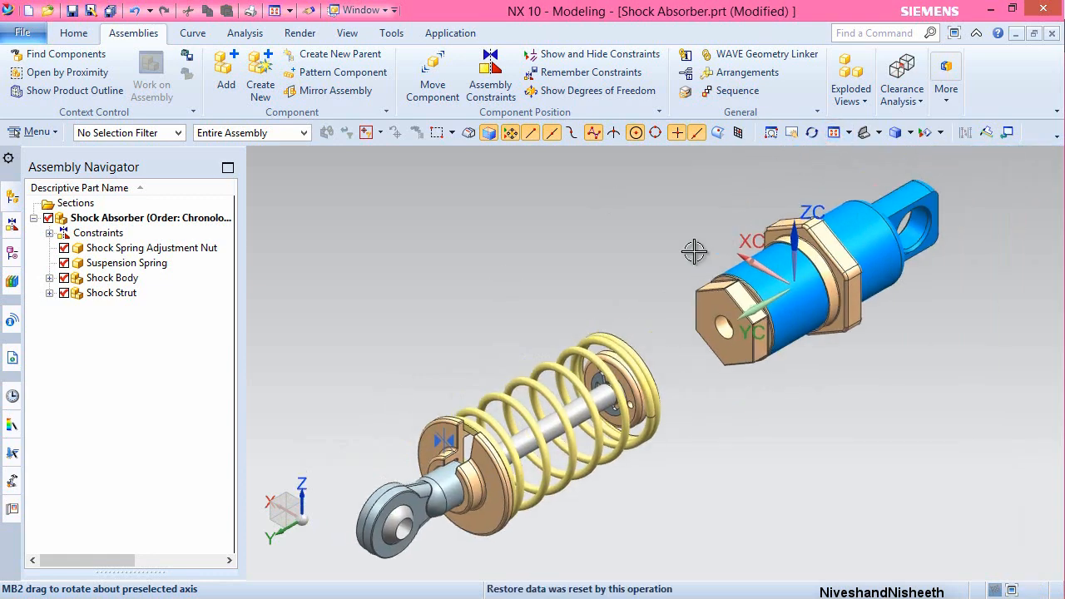
- Add a 180-degree 3D Angle constraint between the strut's flat ball end face and a flat side face on the shock body's hexagonal end
{"action": "left_click", "coordinate": [491, 83]}
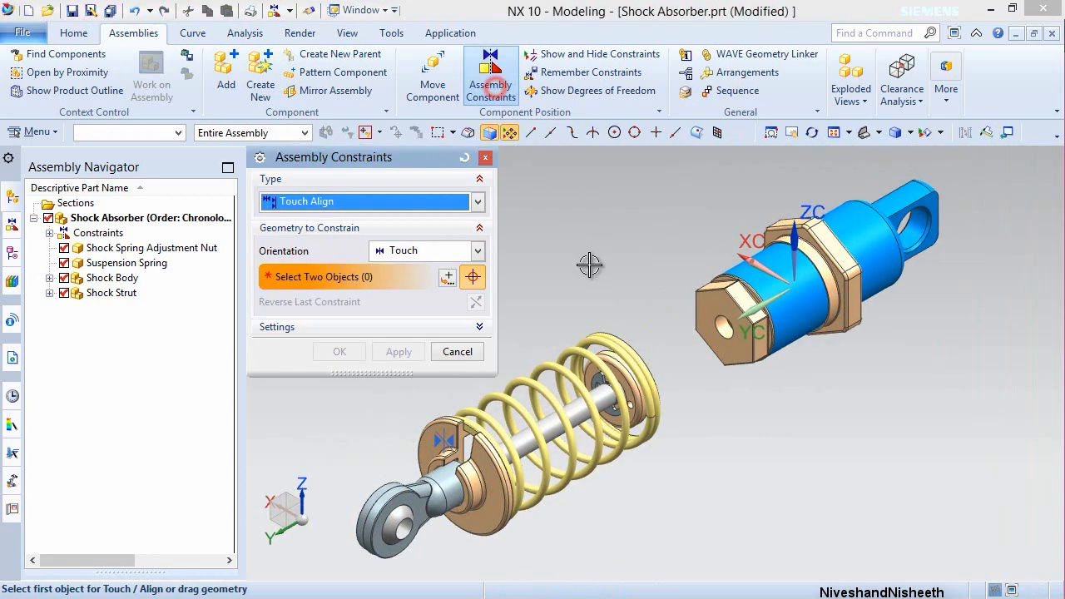
{"action": "left_click", "coordinate": [477, 250]}
{"action": "left_click", "coordinate": [476, 250]}
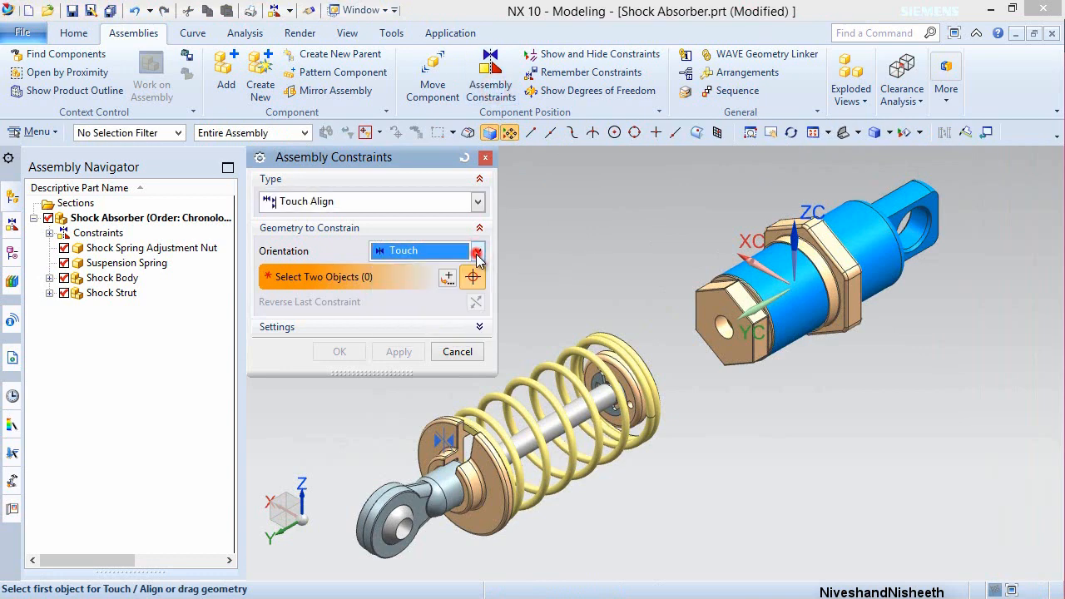
{"action": "left_click", "coordinate": [477, 202]}
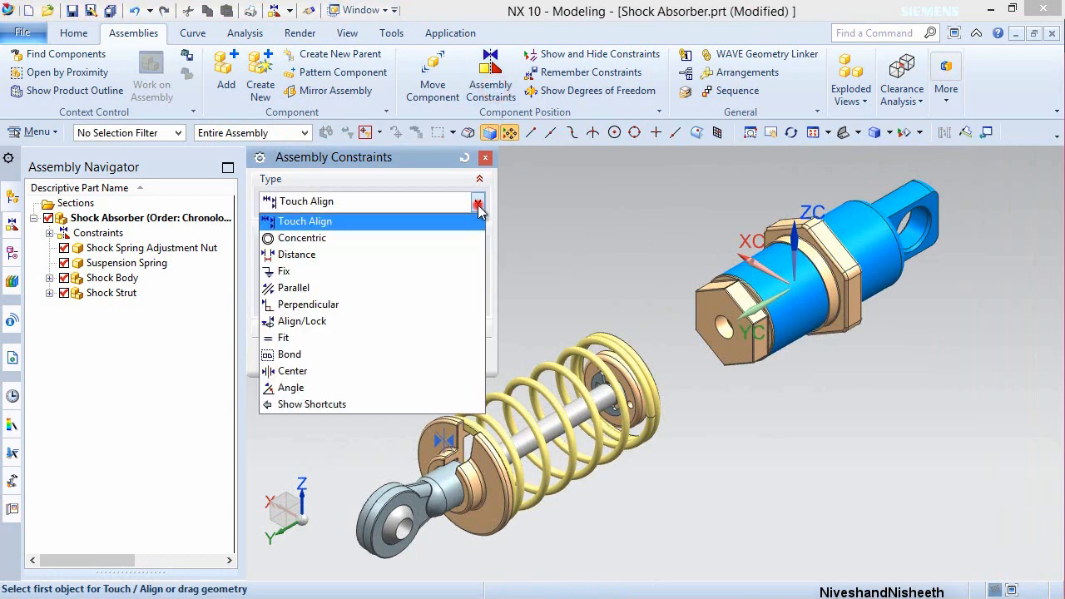
{"action": "left_click", "coordinate": [312, 389]}
{"action": "scroll", "coordinate": [461, 533], "scroll_direction": "up", "scroll_amount": 5}
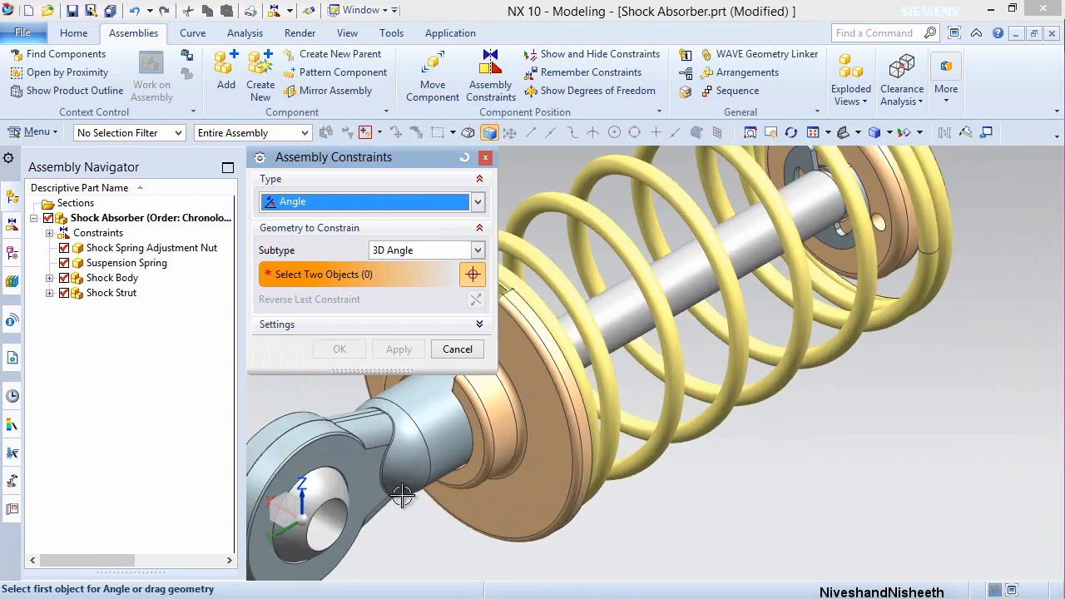
{"action": "left_click", "coordinate": [366, 476]}
{"action": "scroll", "coordinate": [424, 499], "scroll_direction": "down", "scroll_amount": 5}
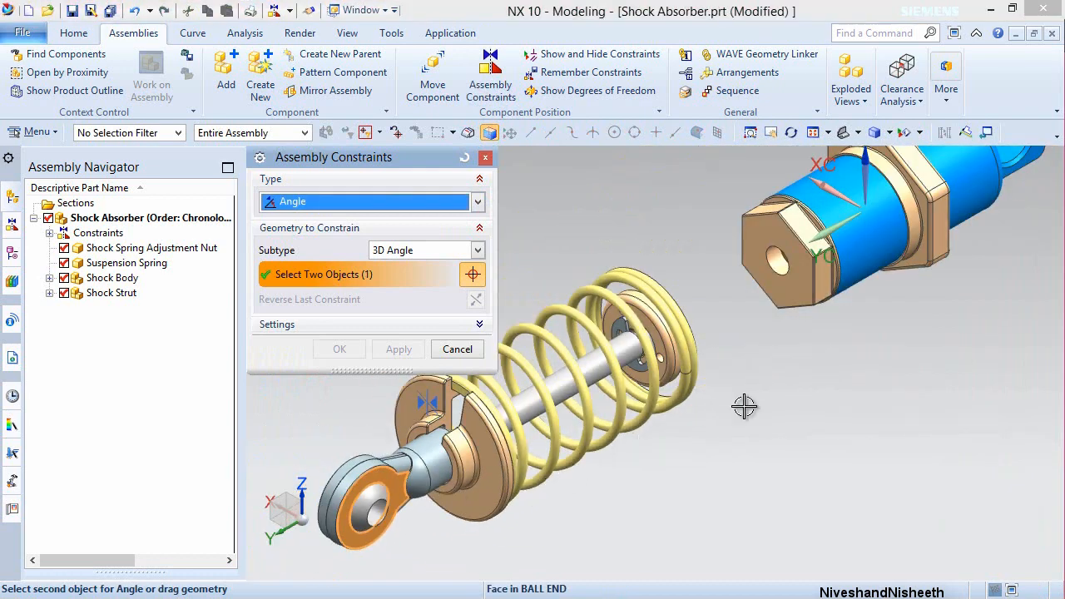
{"action": "left_click", "coordinate": [825, 283]}
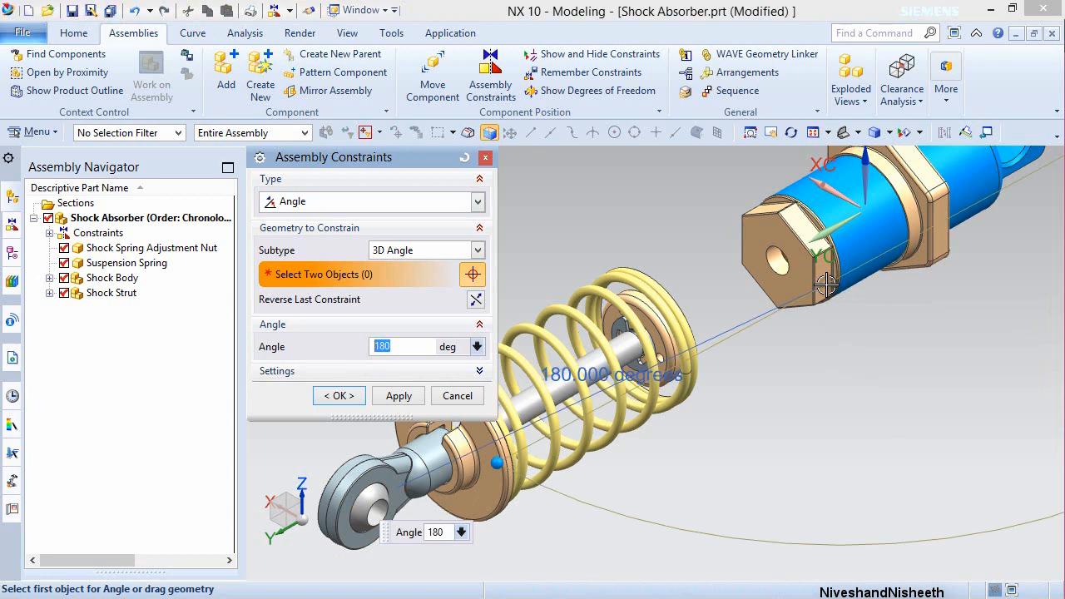
{"action": "left_click", "coordinate": [341, 397]}
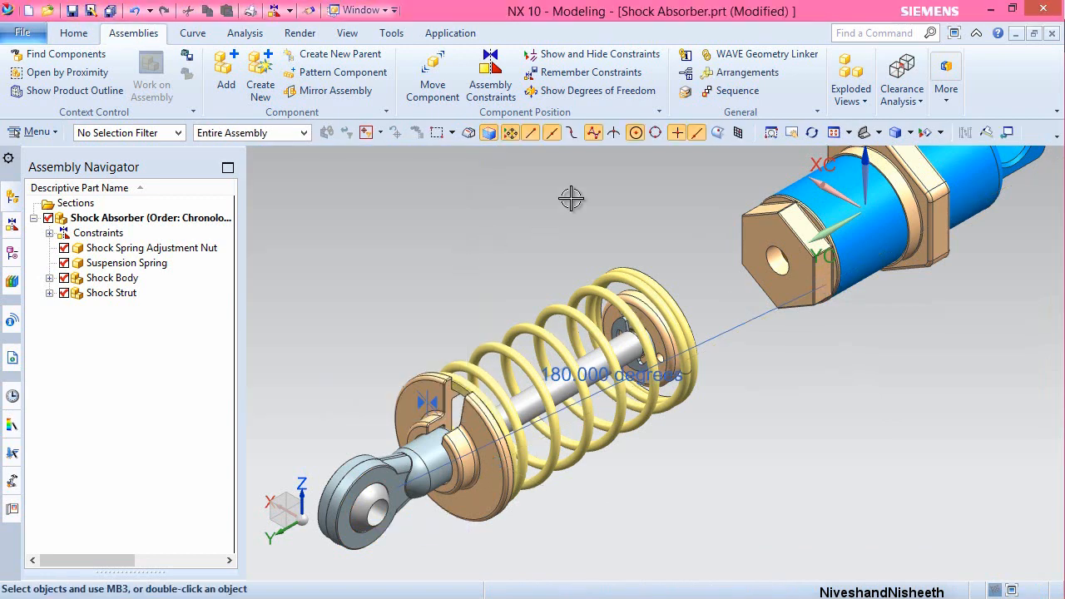
- Create a One Plane view section of the assembly with the absolute section plane set normal to X
{"action": "left_click", "coordinate": [835, 133]}
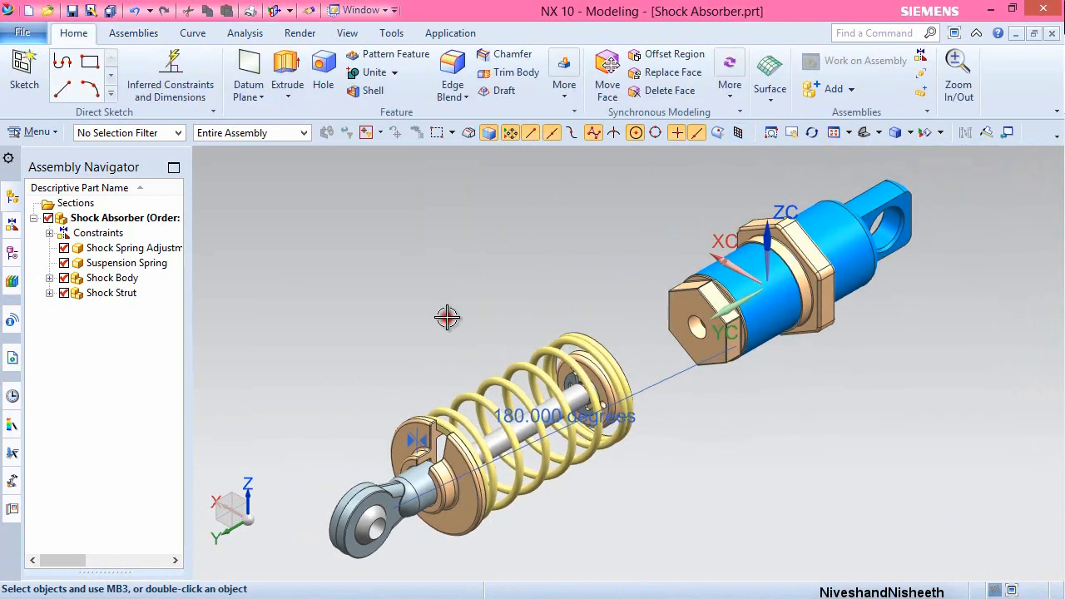
{"action": "left_click", "coordinate": [444, 314]}
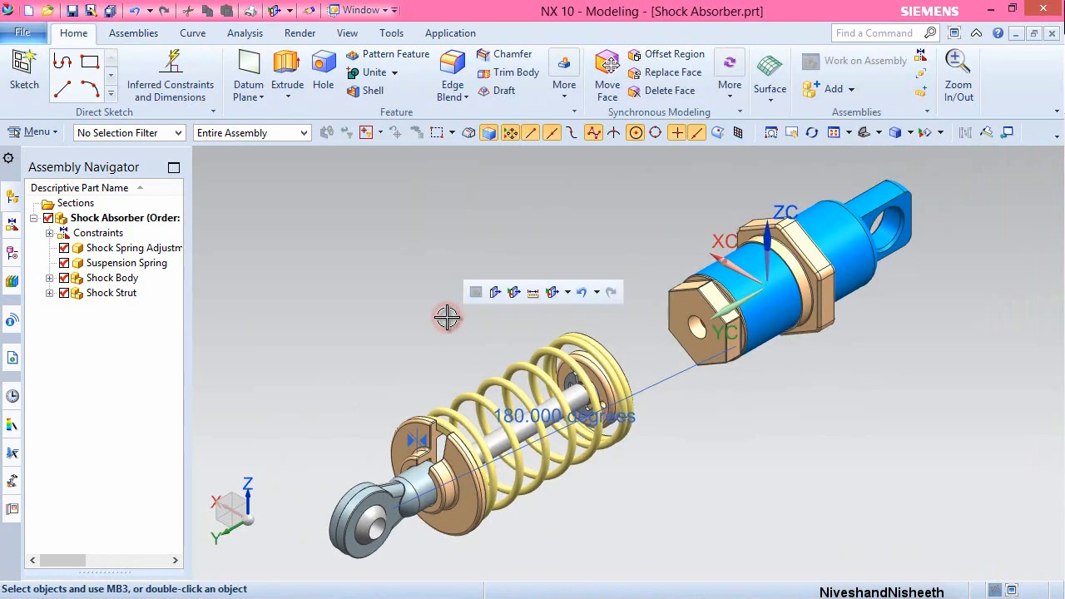
{"action": "left_click", "coordinate": [495, 290]}
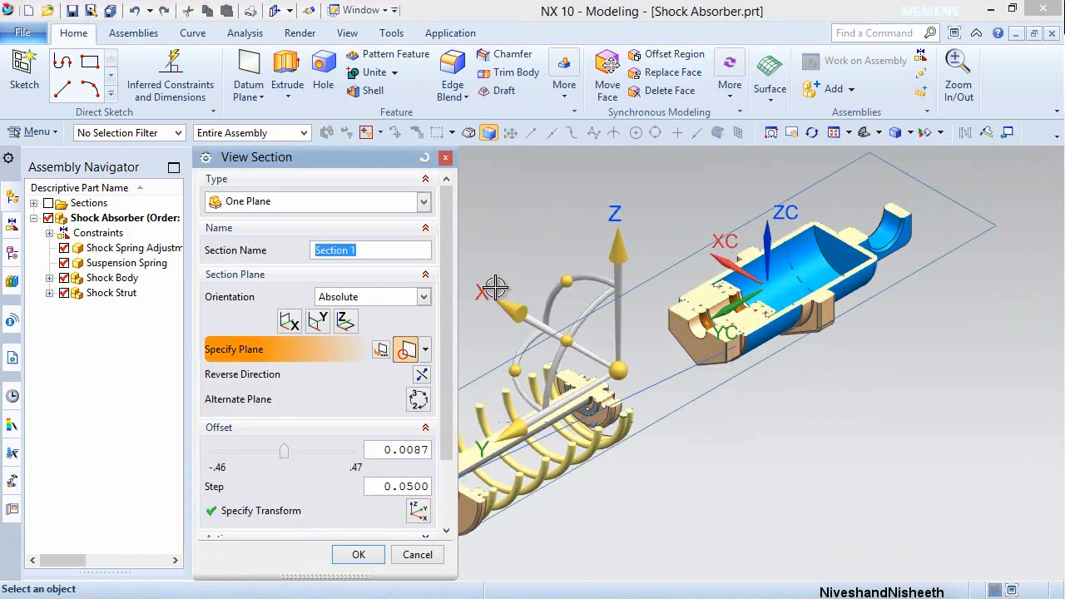
{"action": "left_click", "coordinate": [289, 321]}
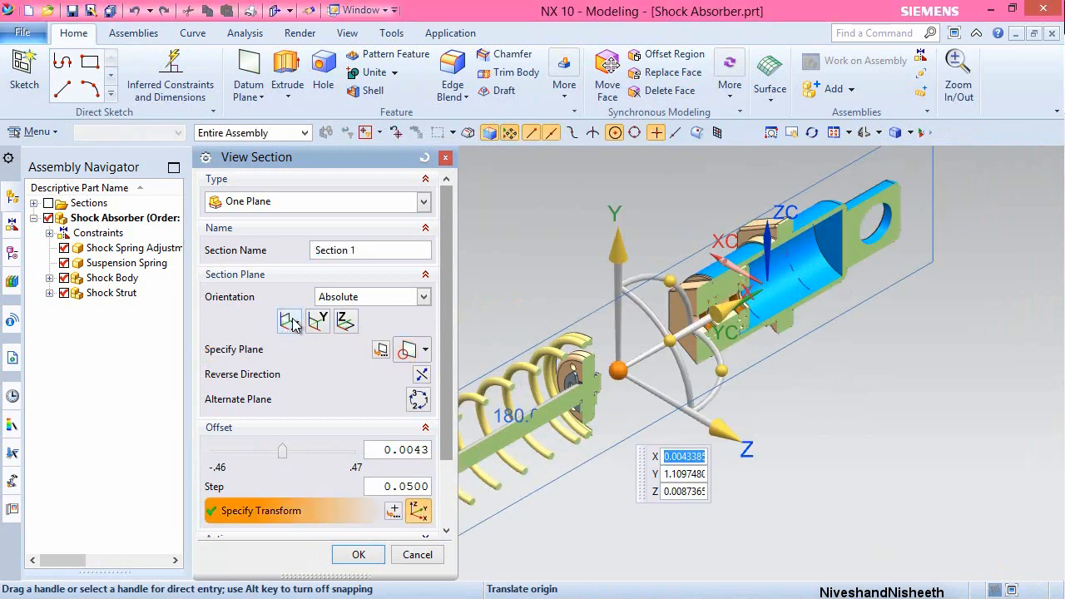
{"action": "left_click", "coordinate": [359, 555]}
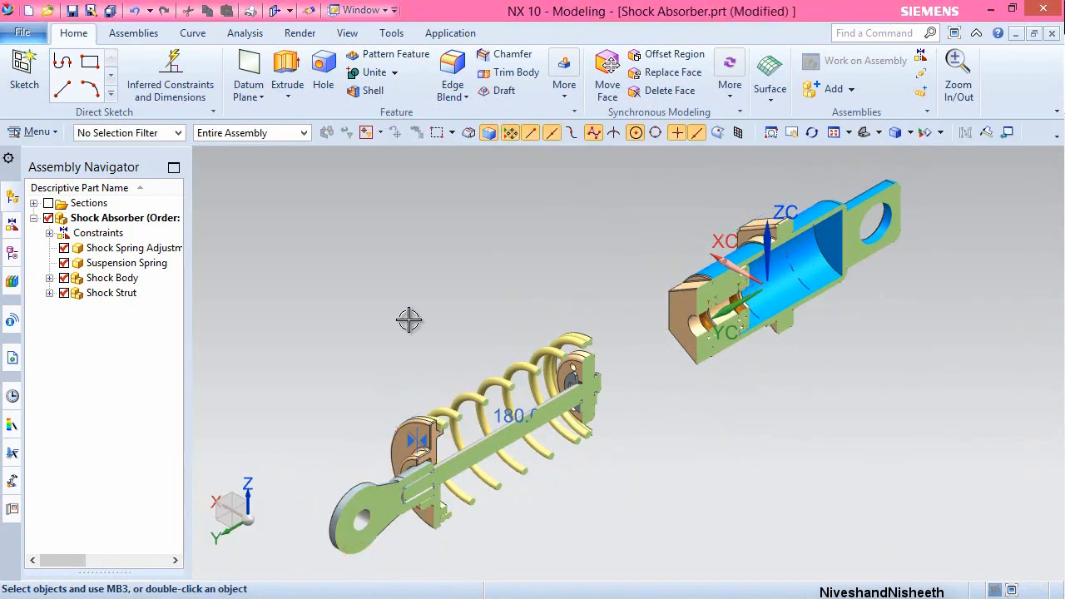
- Move the Shock Strut dynamically about 1.5 in along its YC-axis so its piston enters the sectioned shock body
{"action": "left_click", "coordinate": [133, 34]}
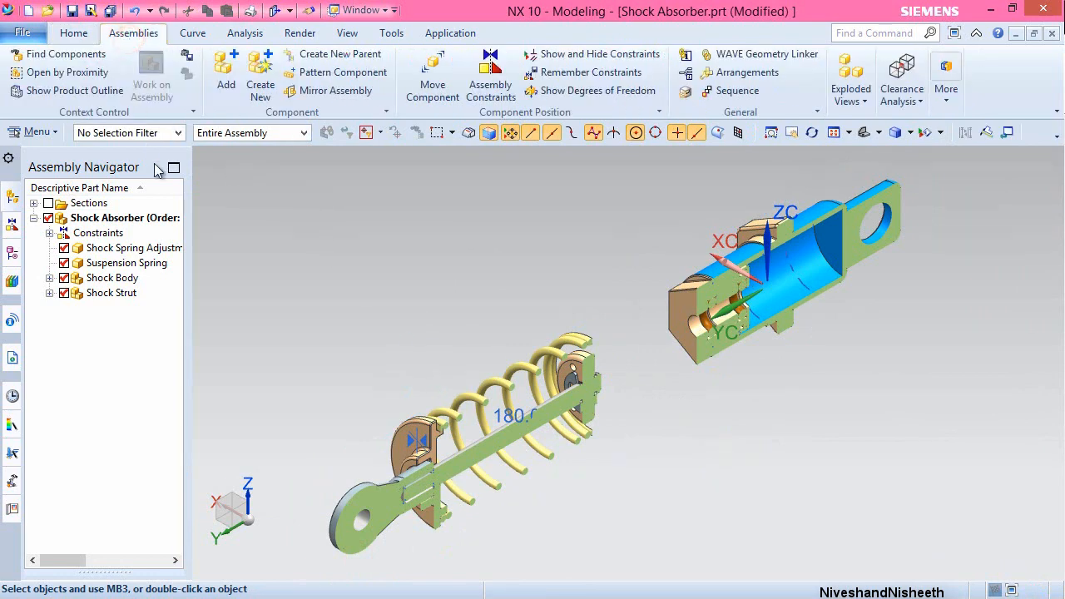
{"action": "left_click", "coordinate": [432, 73]}
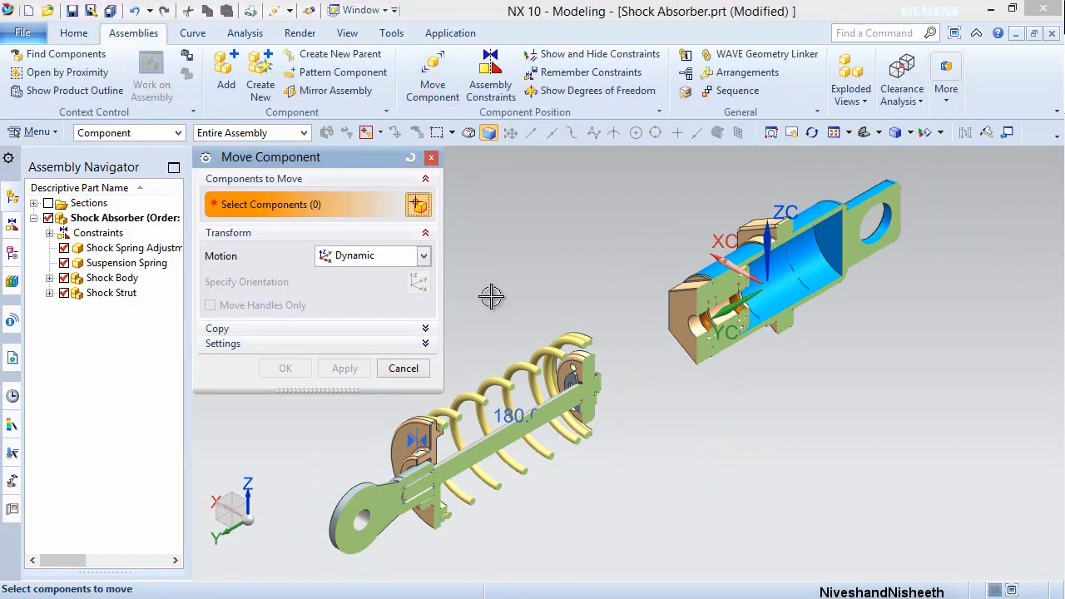
{"action": "left_click", "coordinate": [377, 488]}
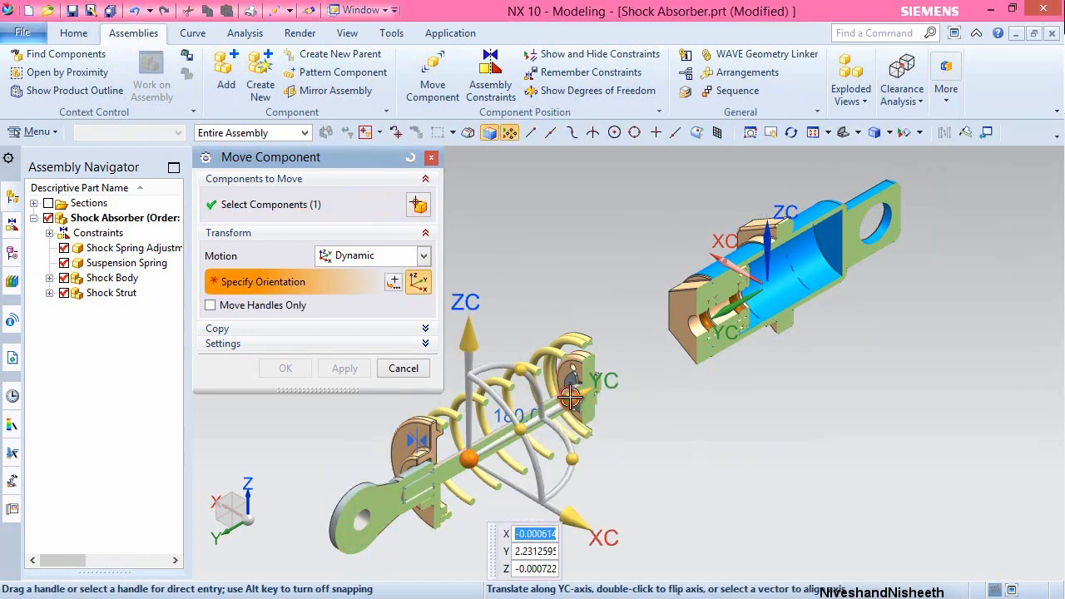
{"action": "left_click_drag", "start_coordinate": [571, 400], "coordinate": [776, 303]}
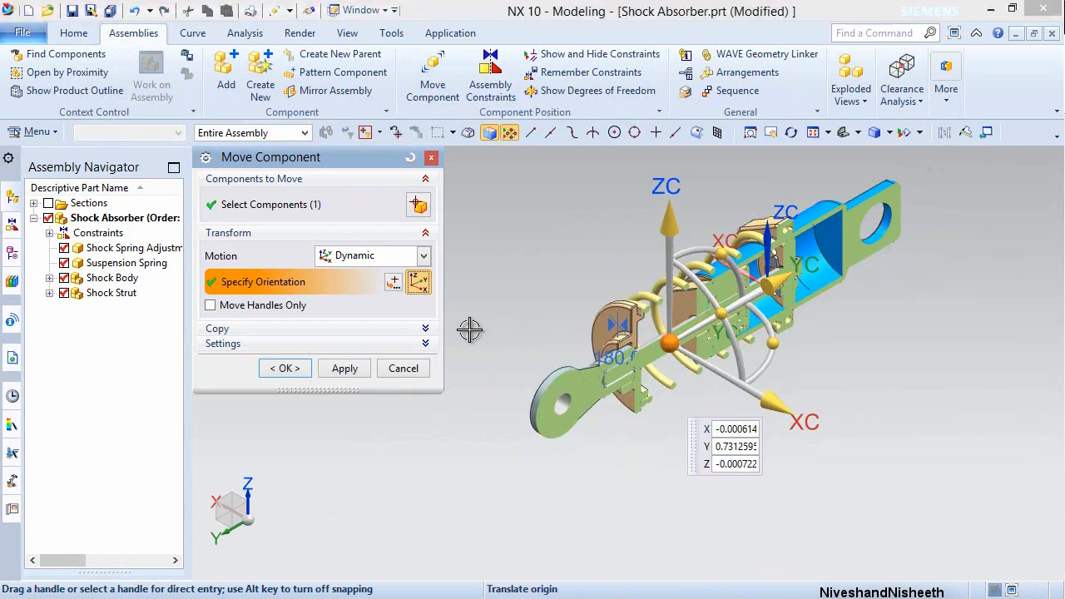
{"action": "left_click", "coordinate": [291, 368]}
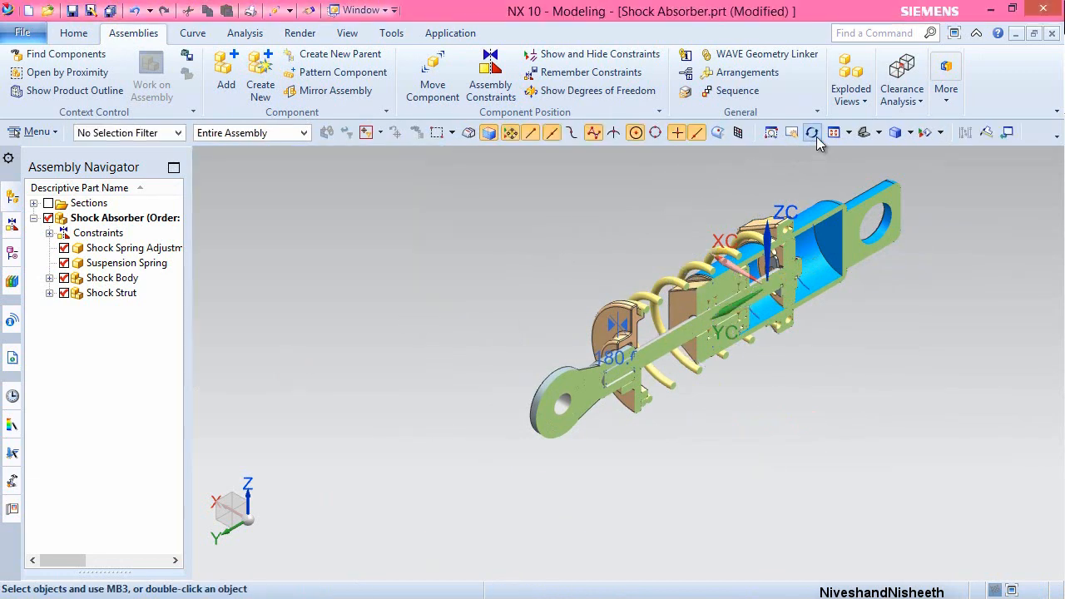
{"action": "left_click", "coordinate": [834, 132]}
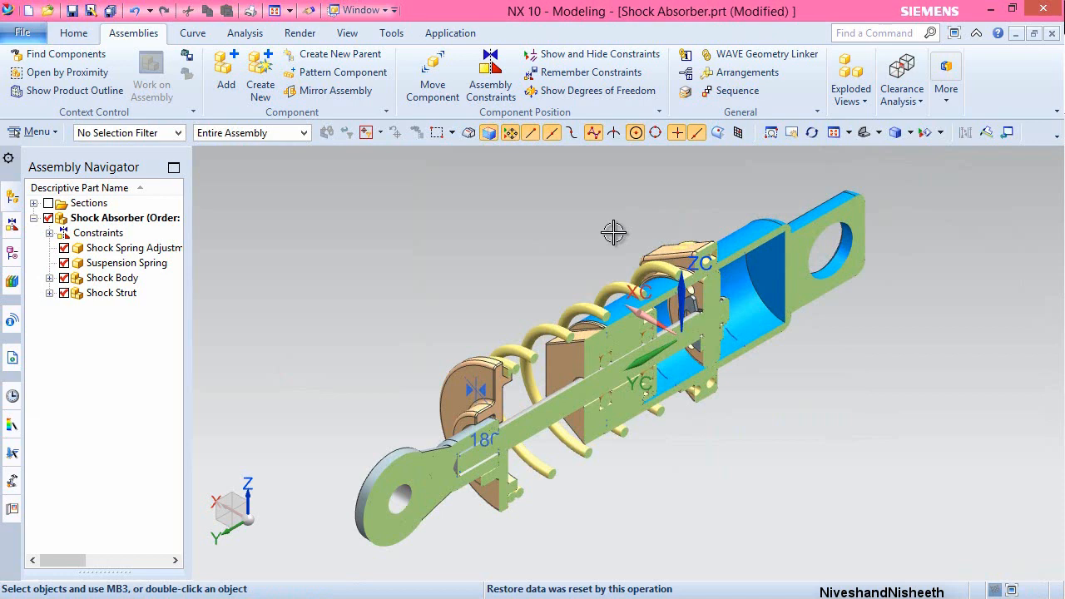
{"action": "left_click", "coordinate": [576, 250]}
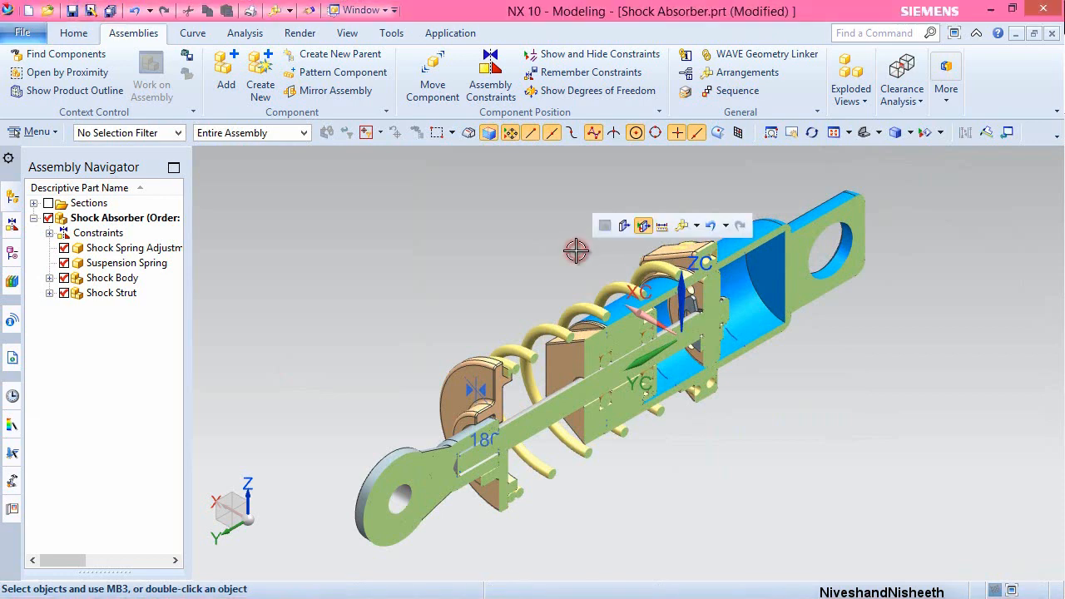
- Add a Touch constraint between the E-clip's flat face and the inner face of the shock cartridge cover
{"action": "left_click", "coordinate": [493, 71]}
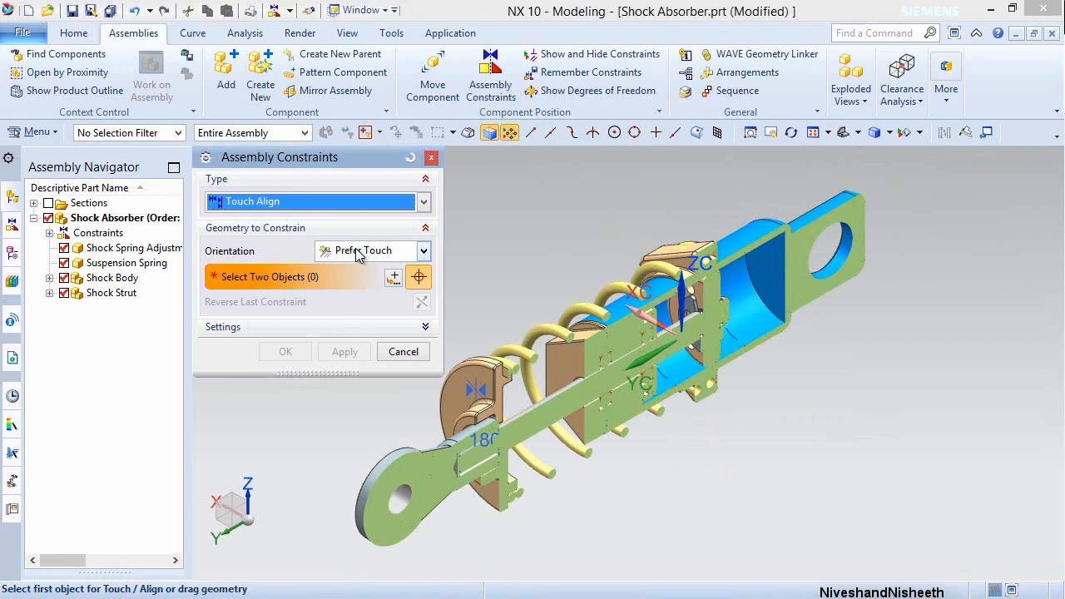
{"action": "scroll", "coordinate": [688, 313], "scroll_direction": "down", "scroll_amount": 5}
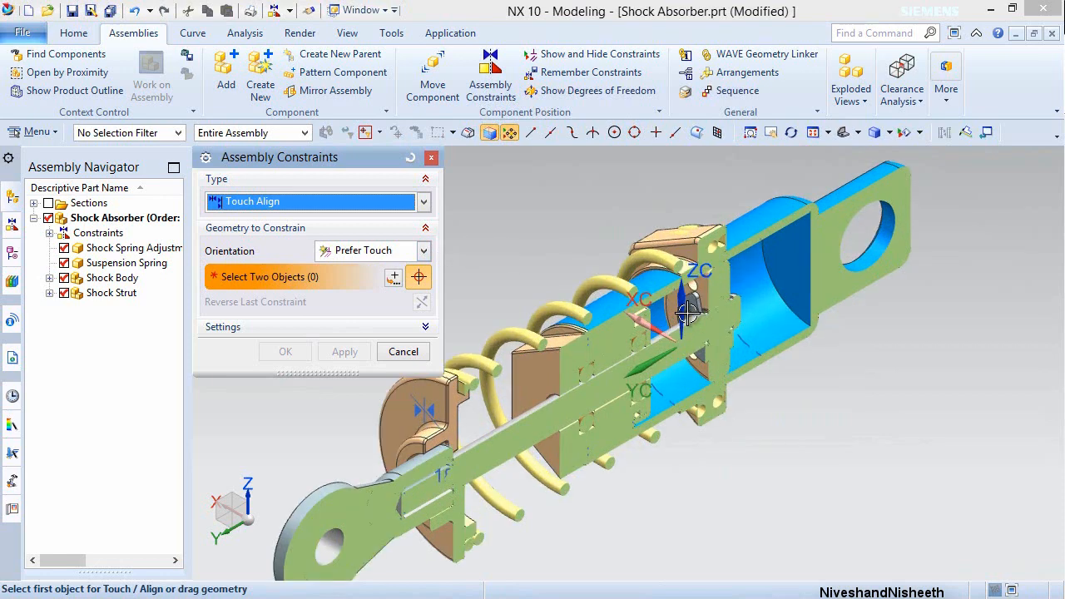
{"action": "scroll", "coordinate": [687, 313], "scroll_direction": "down", "scroll_amount": 3}
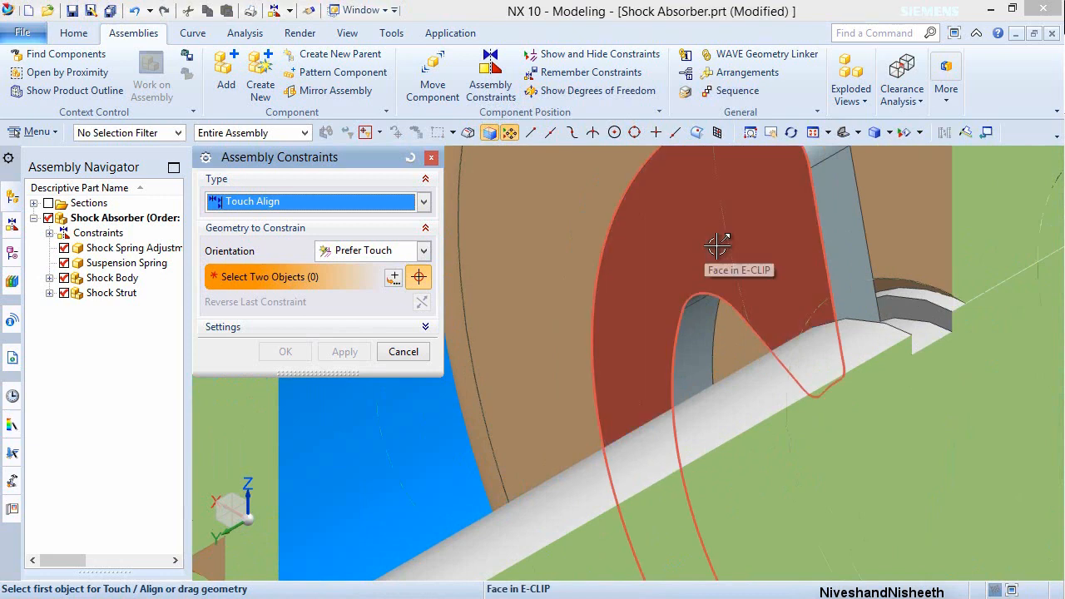
{"action": "left_click", "coordinate": [715, 244]}
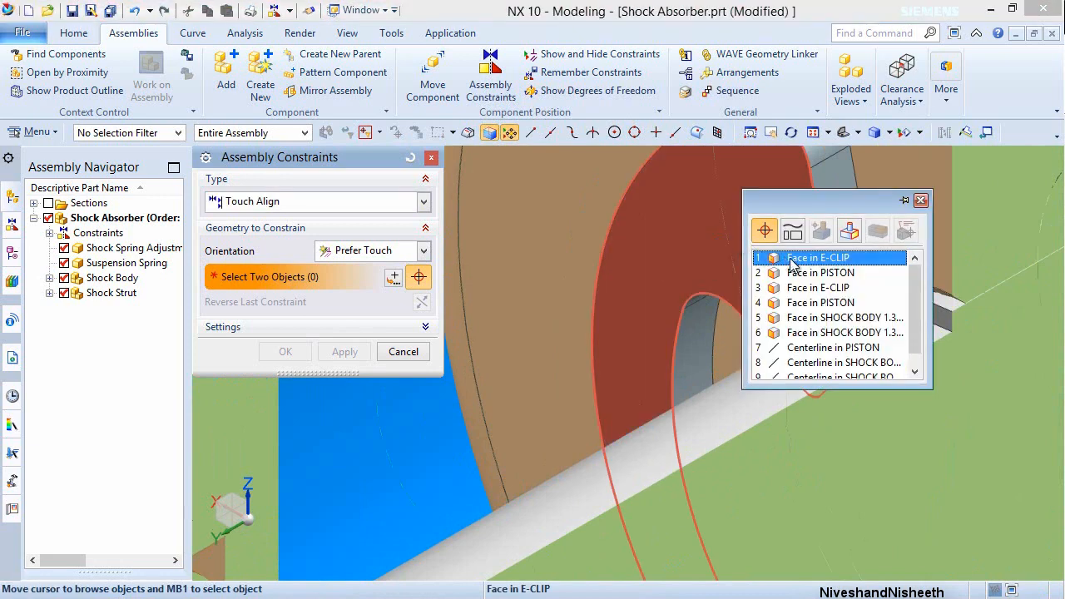
{"action": "left_click", "coordinate": [796, 258]}
{"action": "scroll", "coordinate": [765, 248], "scroll_direction": "up", "scroll_amount": 4}
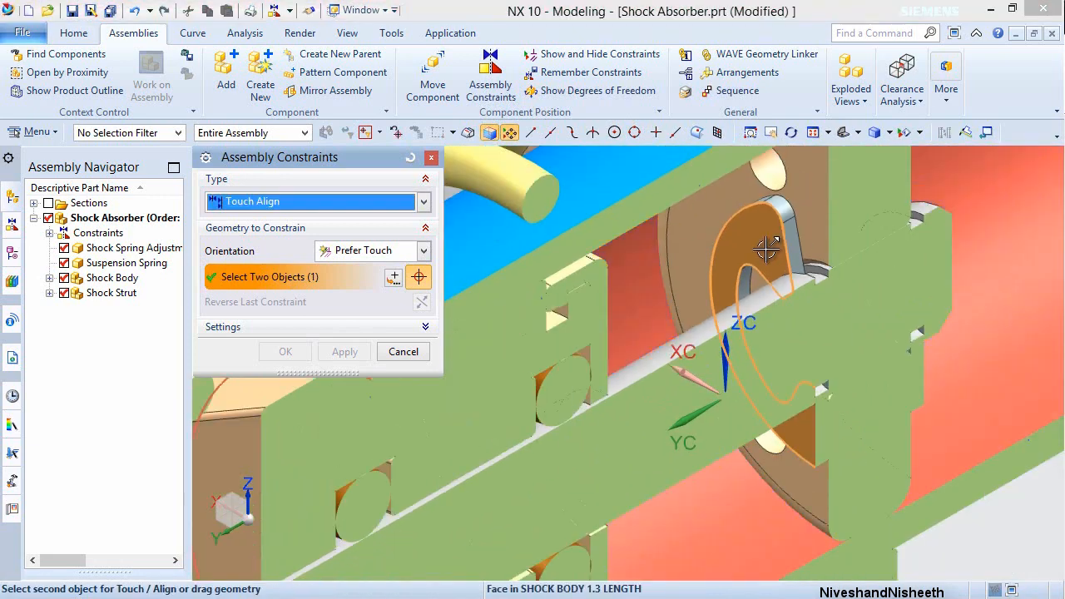
{"action": "middle_click_drag", "start_coordinate": [748, 285], "coordinate": [689, 294]}
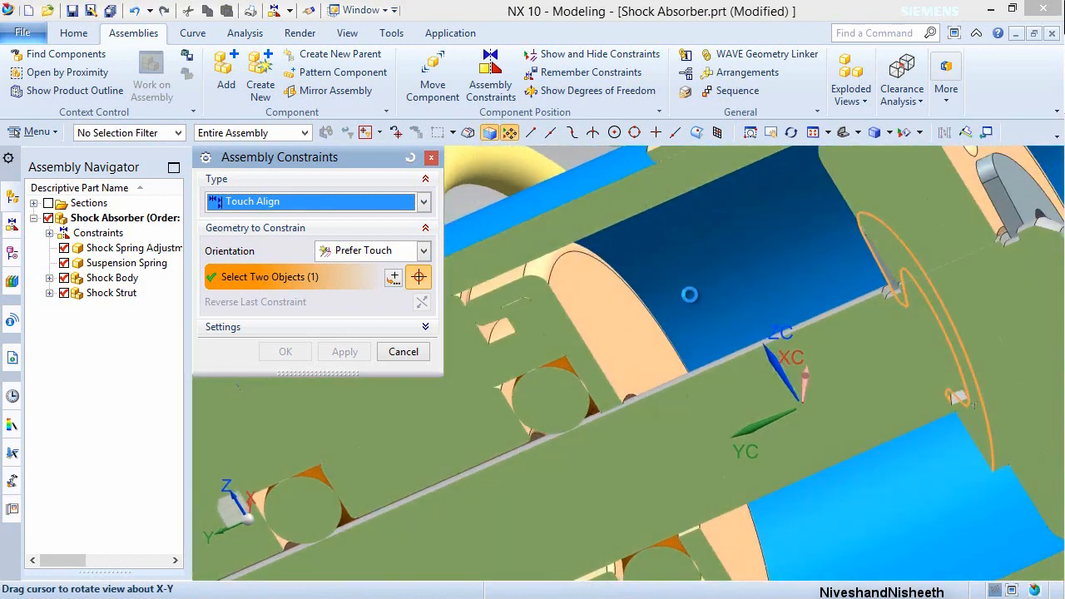
{"action": "left_click", "coordinate": [591, 296]}
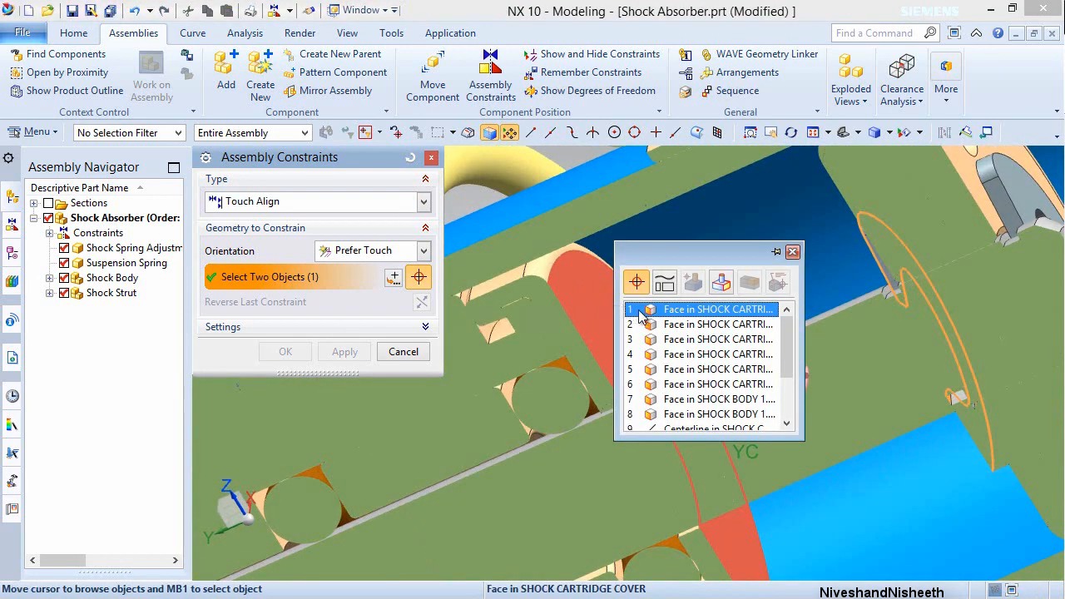
{"action": "left_click", "coordinate": [674, 309]}
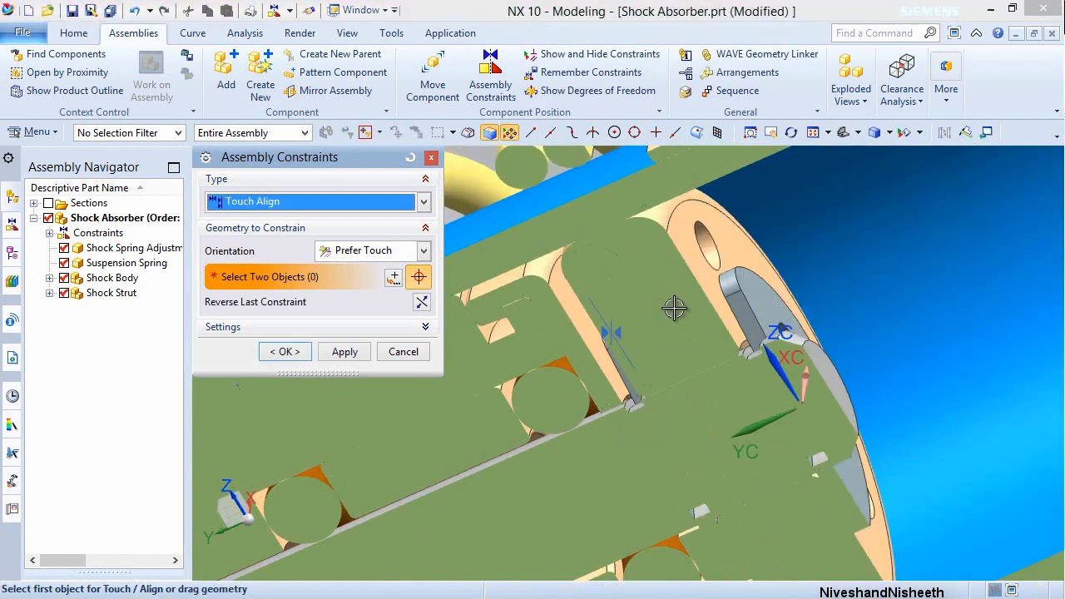
{"action": "left_click", "coordinate": [287, 351]}
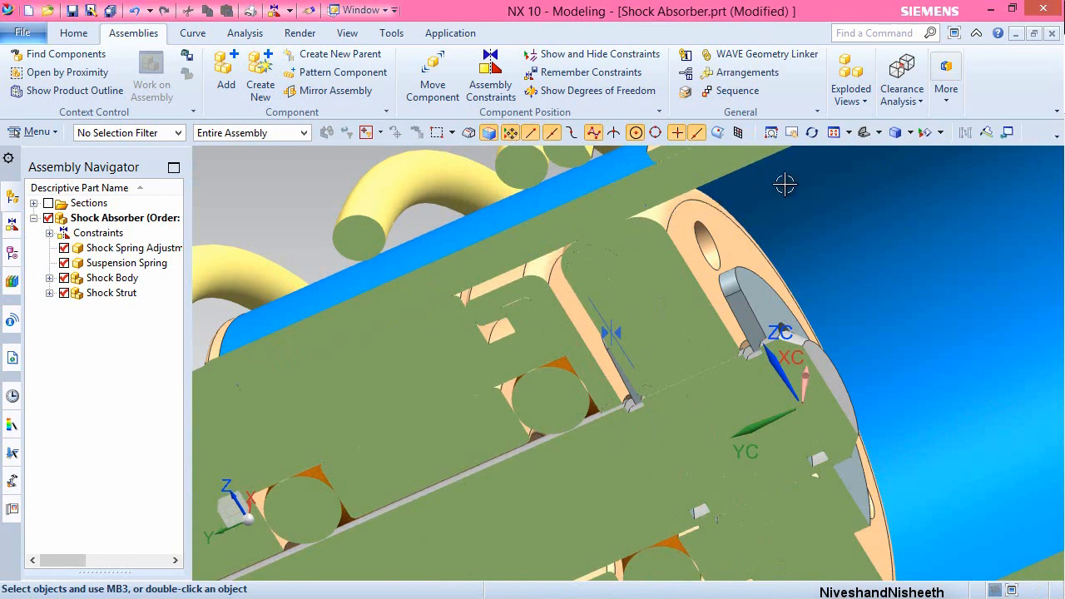
- Show the sectioned assembly in isometric view rotated -180 degrees about the Z axis
{"action": "left_click", "coordinate": [879, 132]}
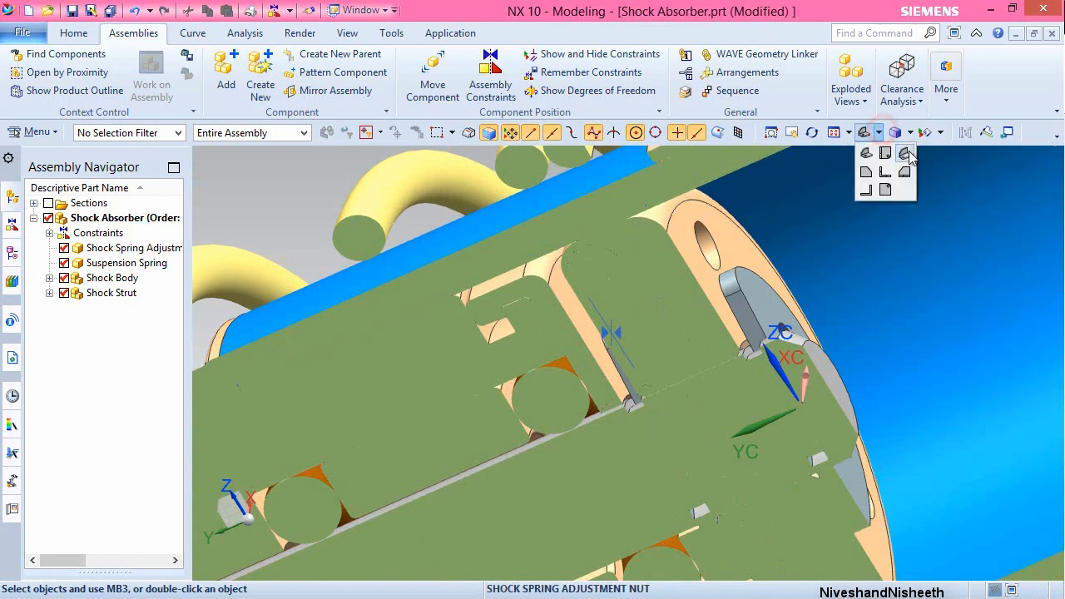
{"action": "left_click", "coordinate": [909, 151]}
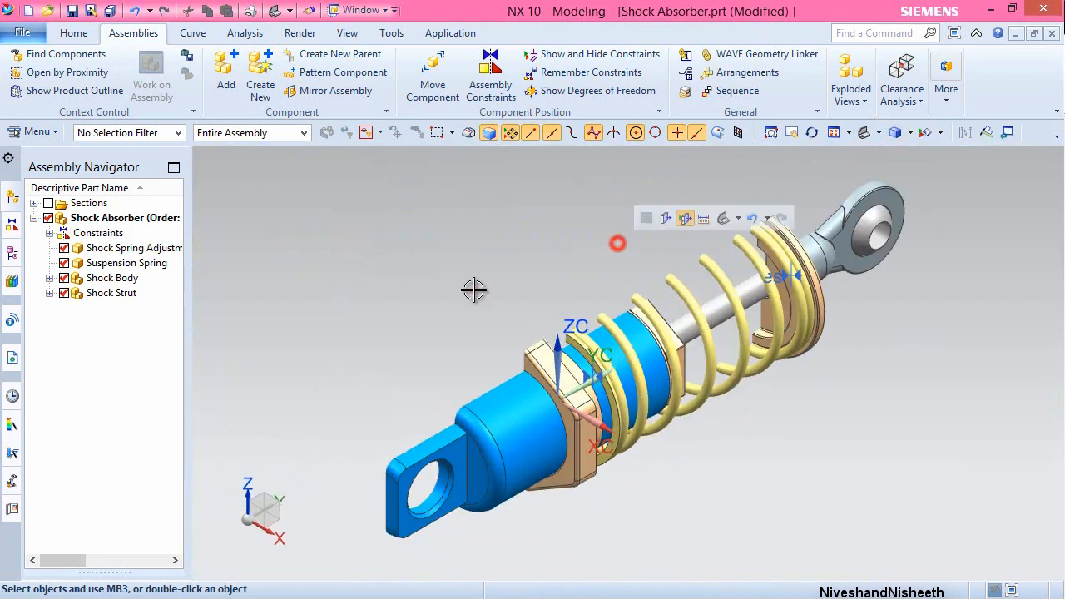
{"action": "left_click", "coordinate": [244, 485]}
{"action": "type", "text": "-180"}
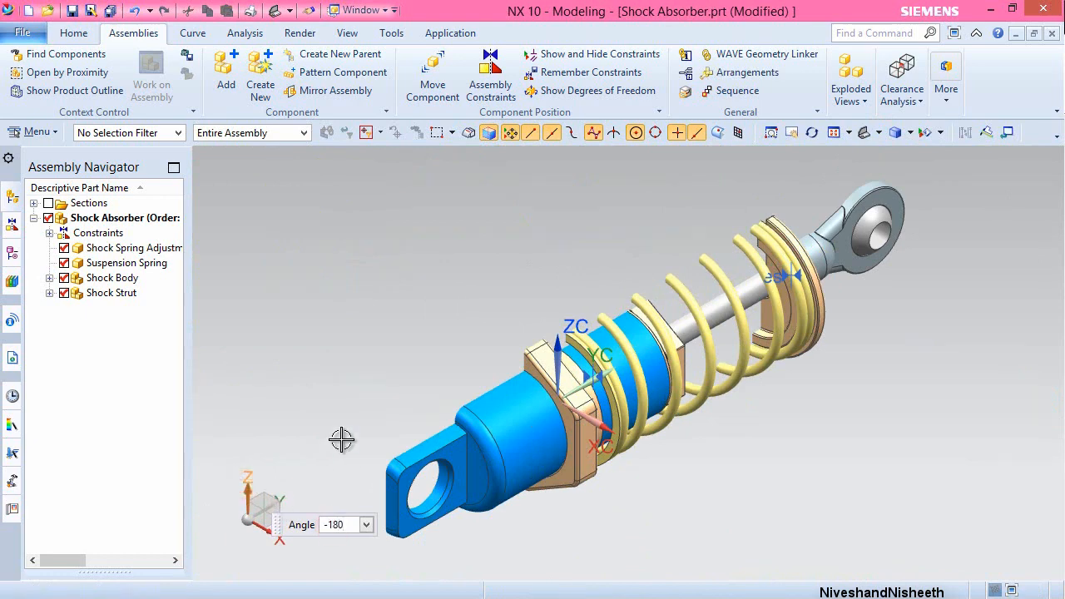
{"action": "key", "text": "Return"}
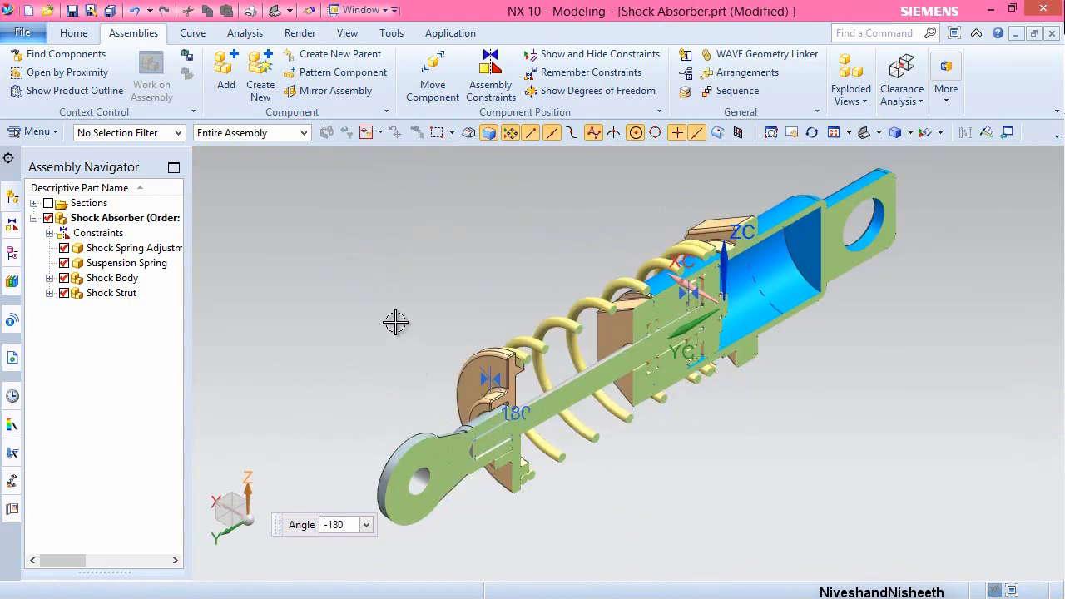
{"action": "key", "text": "Escape"}
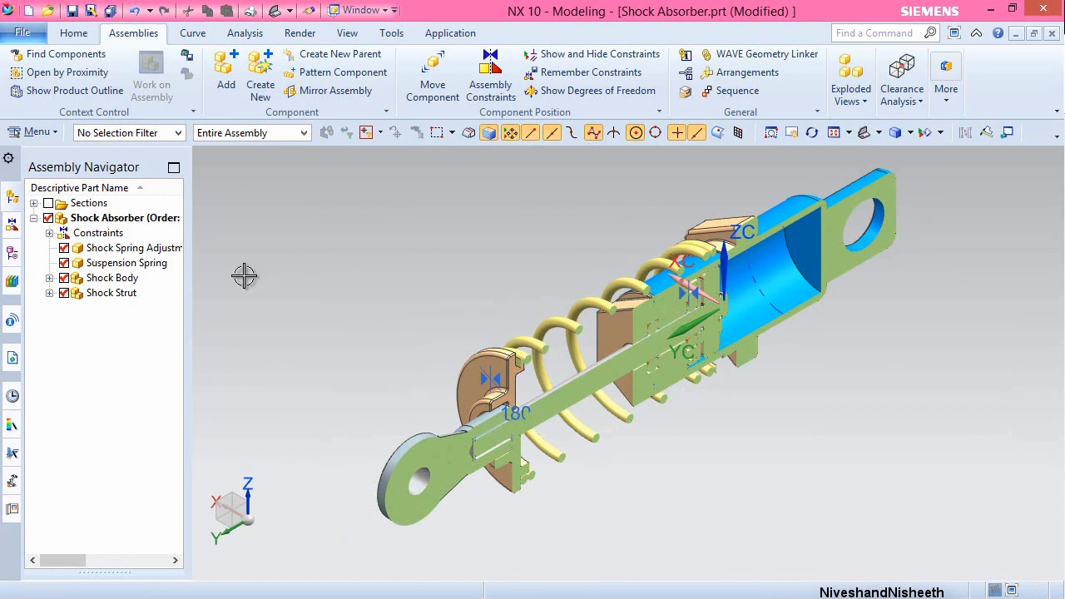
- Rename the Touch constraint between the shock strut and shock body as Open, and suppress it
{"action": "left_click", "coordinate": [109, 233]}
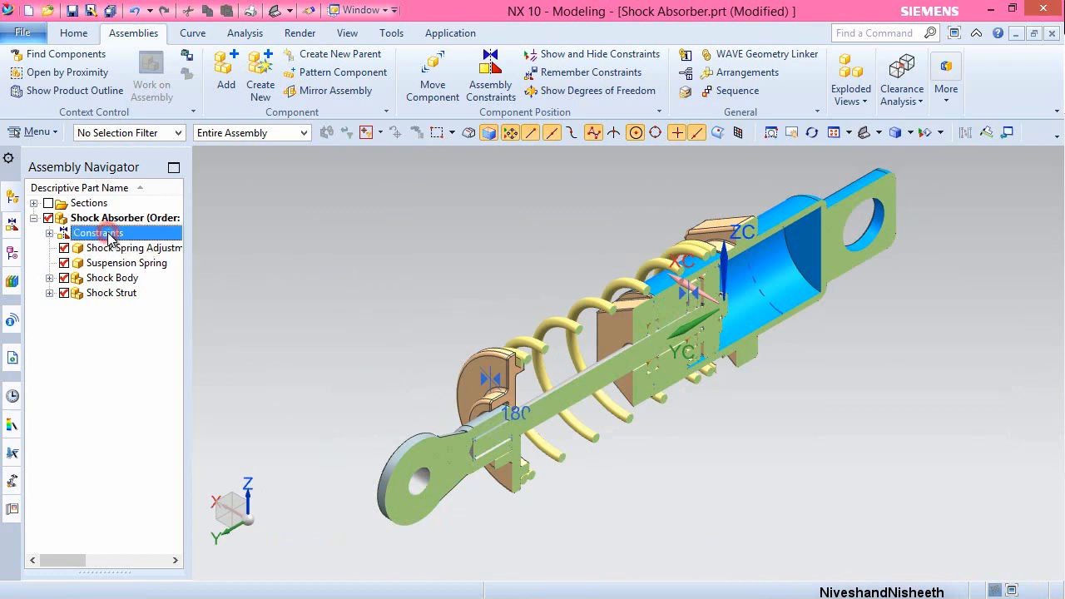
{"action": "left_click", "coordinate": [50, 233]}
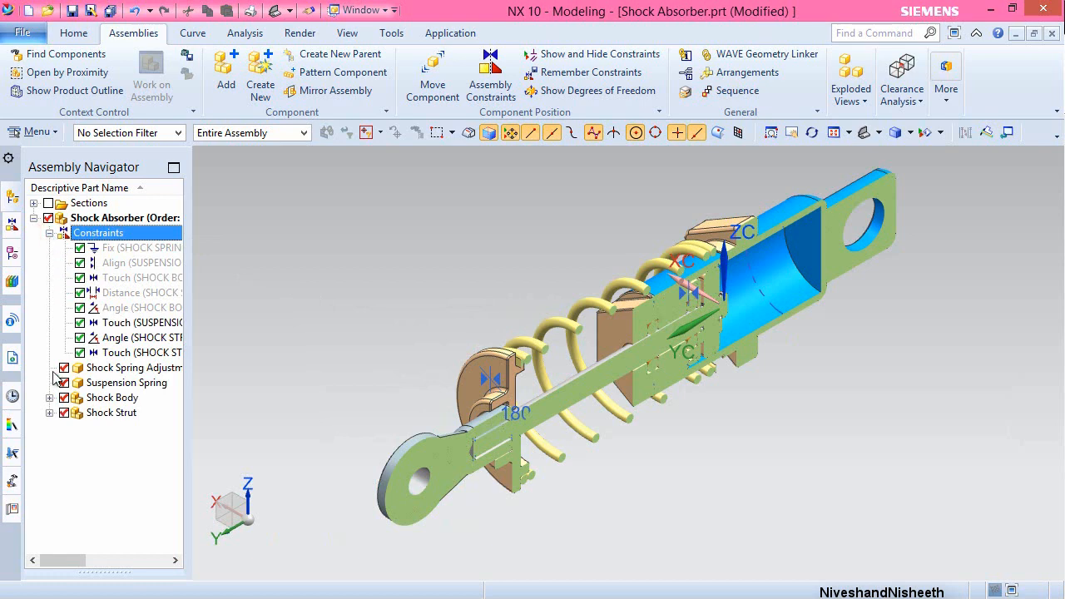
{"action": "left_click_drag", "start_coordinate": [189, 415], "coordinate": [288, 404]}
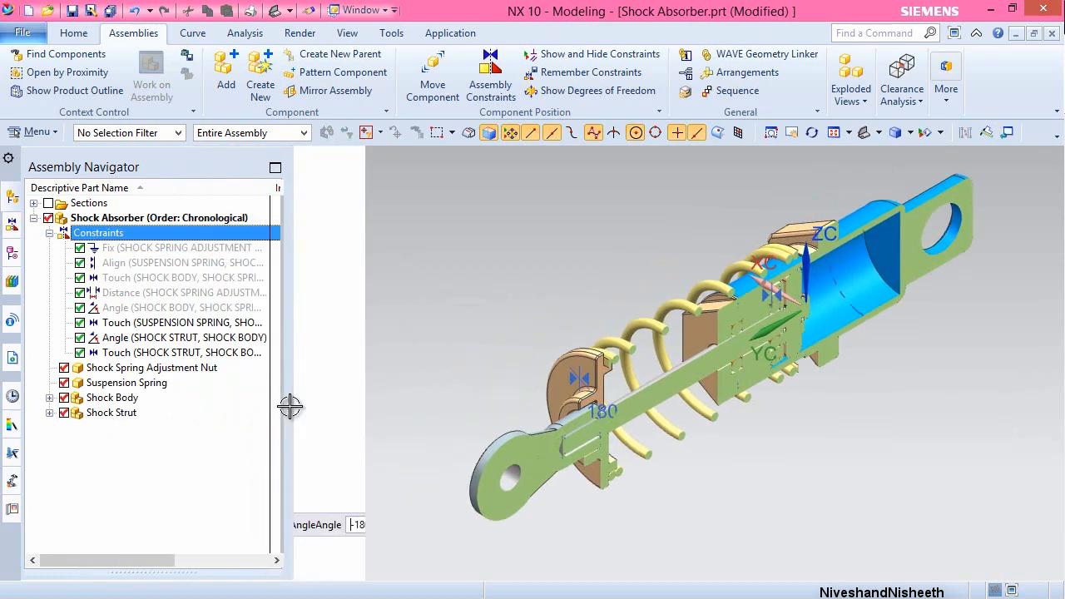
{"action": "left_click", "coordinate": [162, 356]}
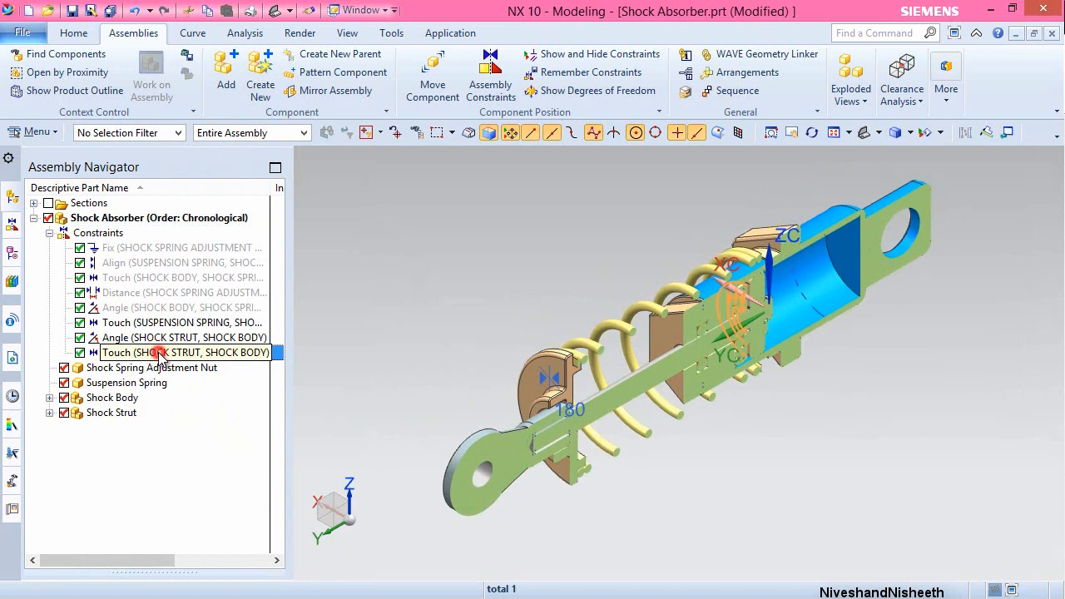
{"action": "left_click", "coordinate": [161, 353]}
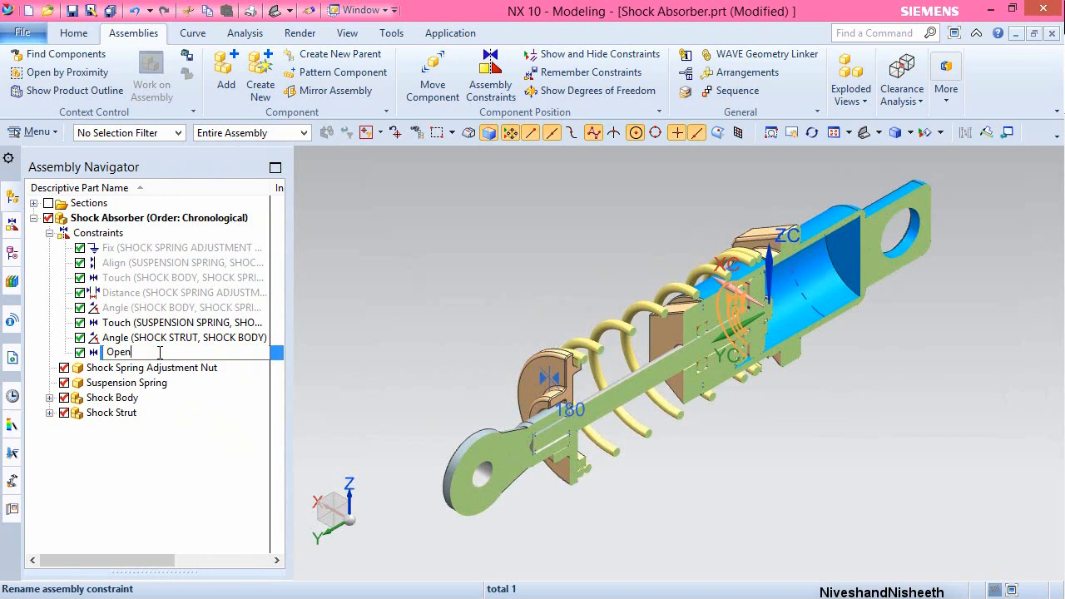
{"action": "type", "text": "Open"}
{"action": "key", "text": "Return"}
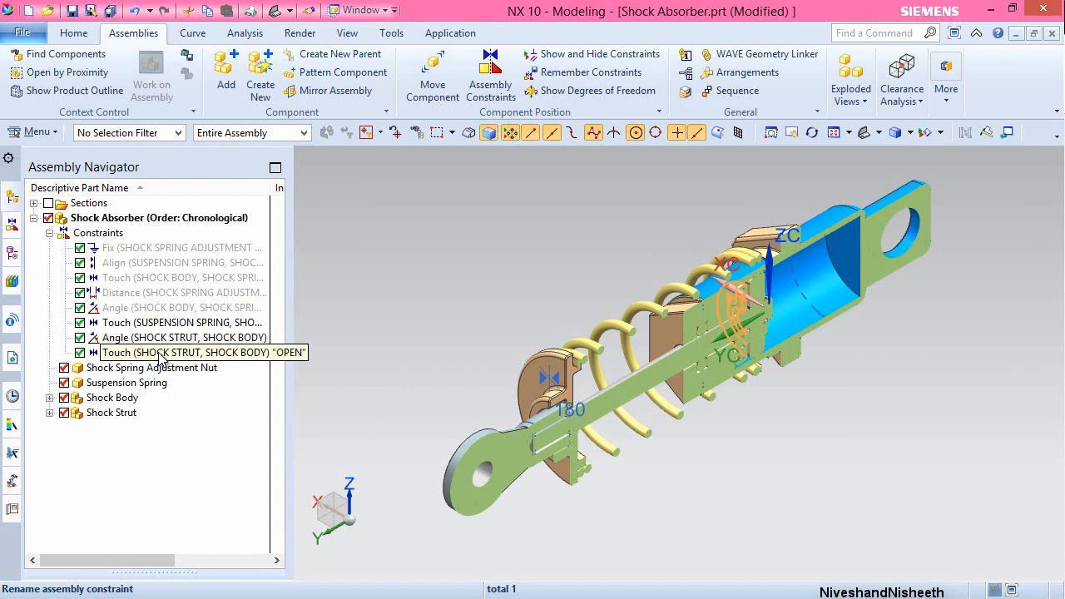
{"action": "right_click", "coordinate": [129, 353]}
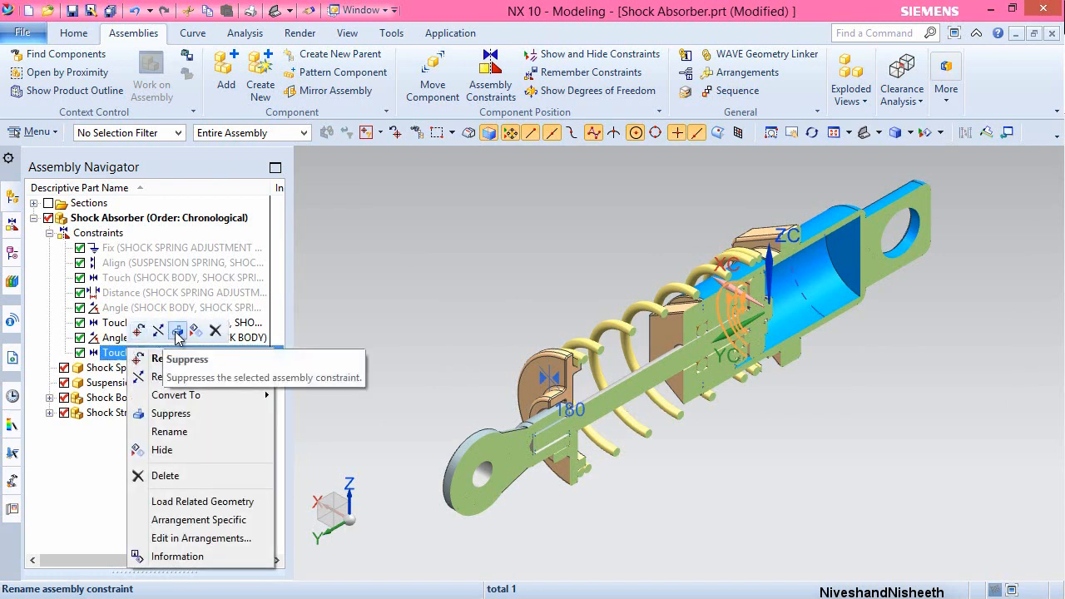
{"action": "left_click", "coordinate": [177, 333]}
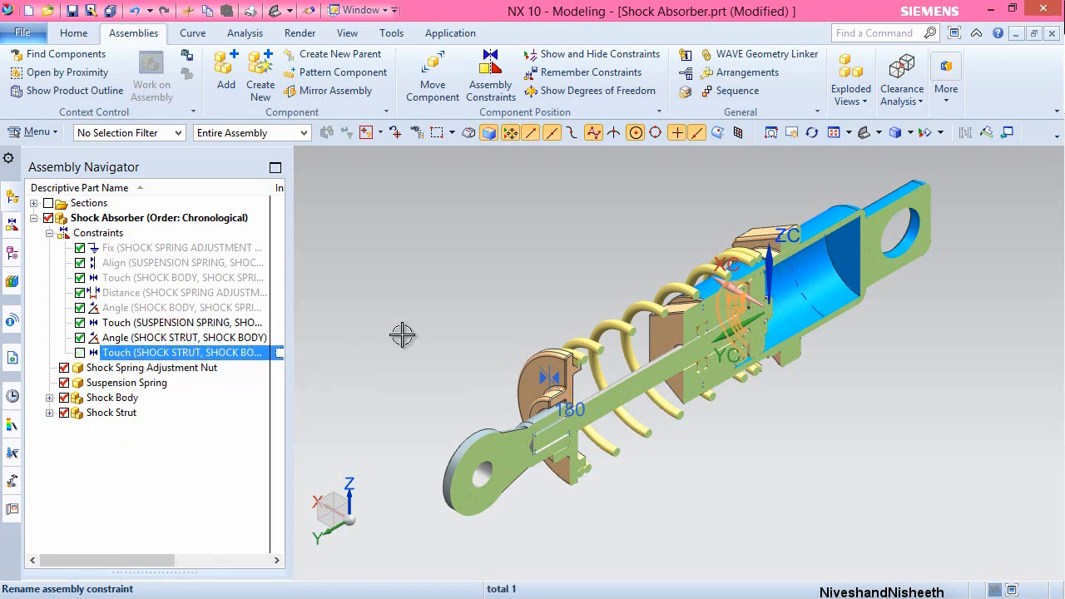
- Add a Touch constraint between the shock body's inner end face and the piston's end face
{"action": "left_click", "coordinate": [490, 79]}
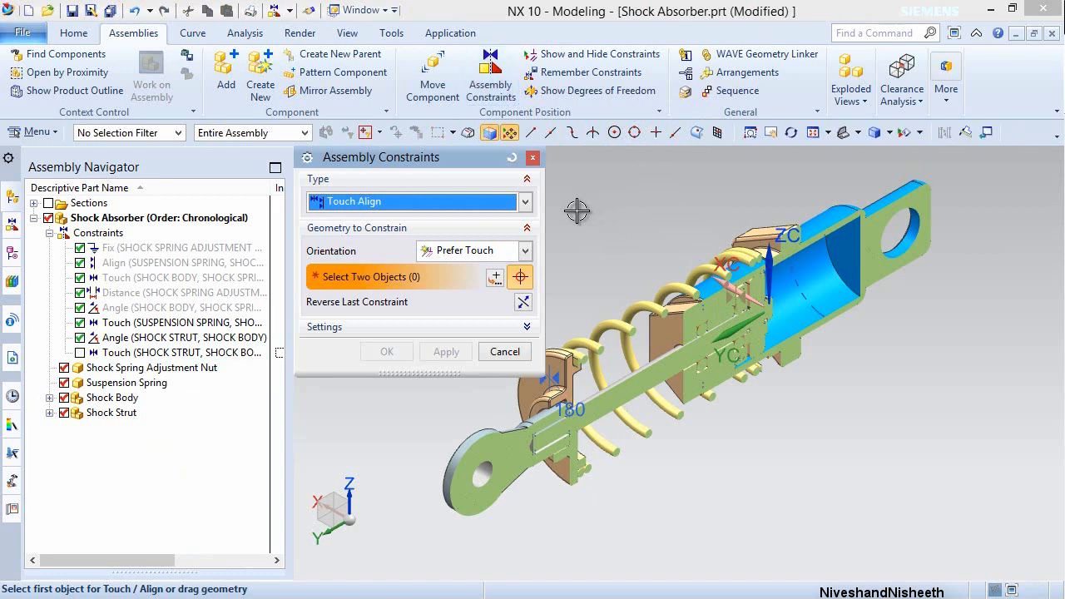
{"action": "scroll", "coordinate": [843, 254], "scroll_direction": "up", "scroll_amount": 5}
{"action": "left_click", "coordinate": [857, 243]}
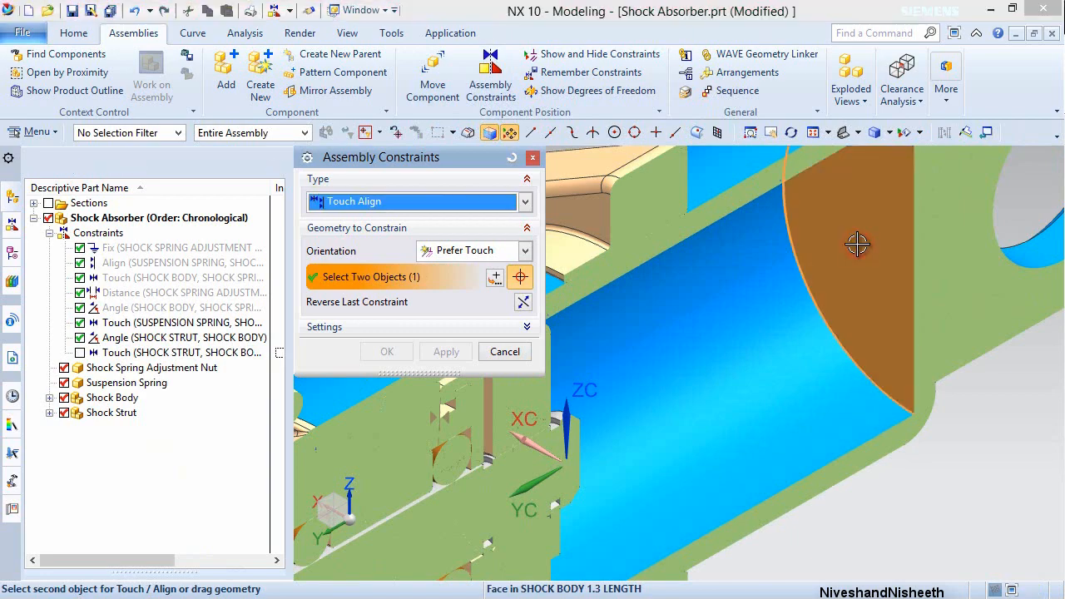
{"action": "scroll", "coordinate": [857, 243], "scroll_direction": "down", "scroll_amount": 5}
{"action": "middle_click_drag", "start_coordinate": [832, 312], "coordinate": [782, 343]}
{"action": "scroll", "coordinate": [770, 331], "scroll_direction": "up", "scroll_amount": 5}
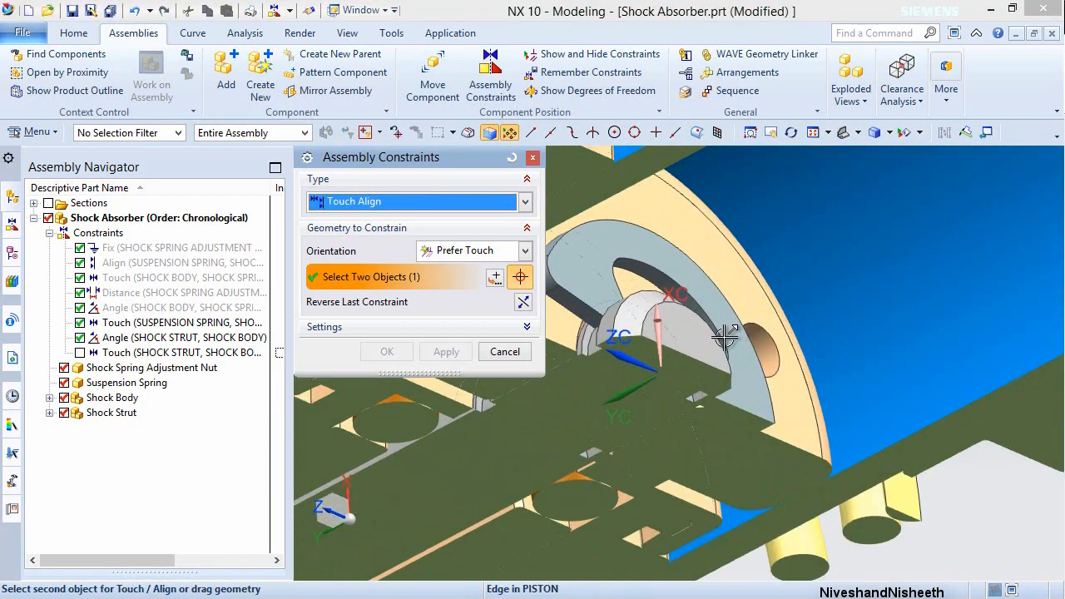
{"action": "left_click", "coordinate": [699, 339]}
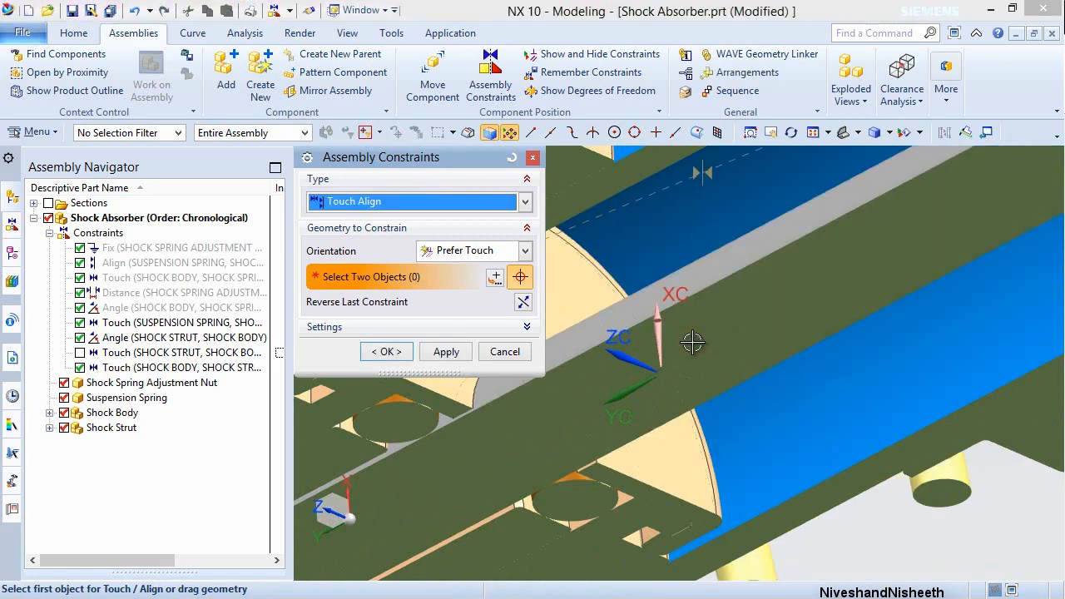
{"action": "scroll", "coordinate": [722, 388], "scroll_direction": "down", "scroll_amount": 4}
{"action": "middle_click_drag", "start_coordinate": [726, 395], "coordinate": [772, 353]}
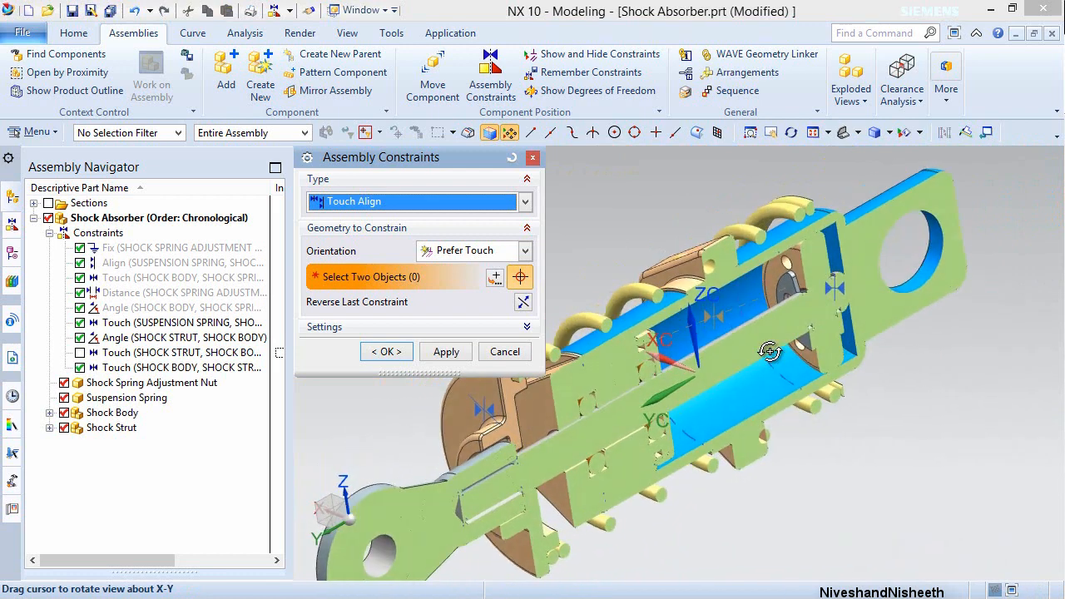
{"action": "left_click", "coordinate": [387, 351]}
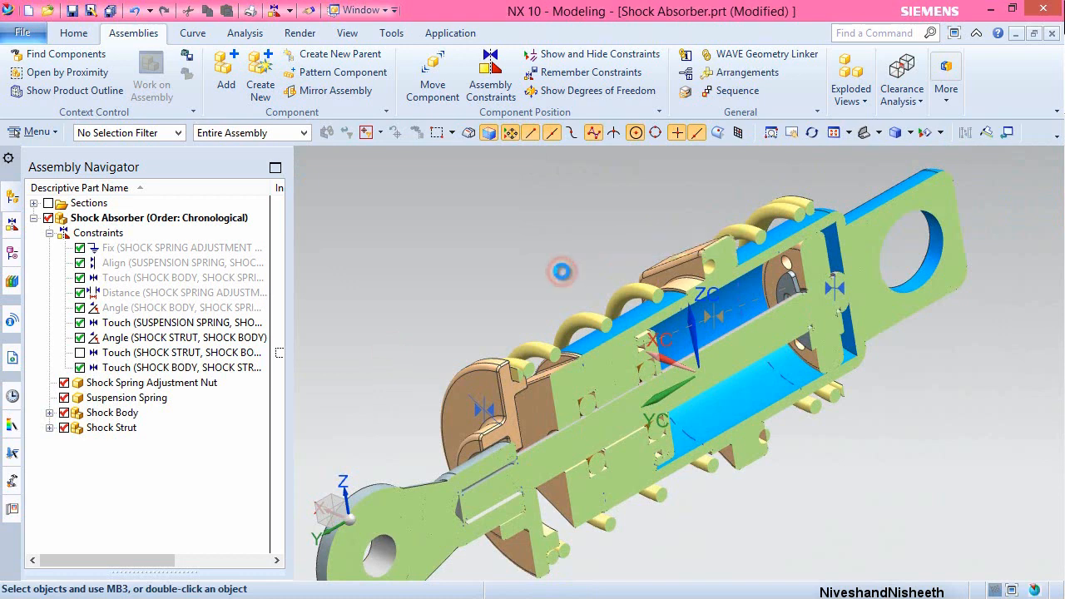
- Return to the isometric view and rotate it -180 degrees about Z to show the sectioned side
{"action": "key", "text": "End"}
{"action": "left_click", "coordinate": [353, 482]}
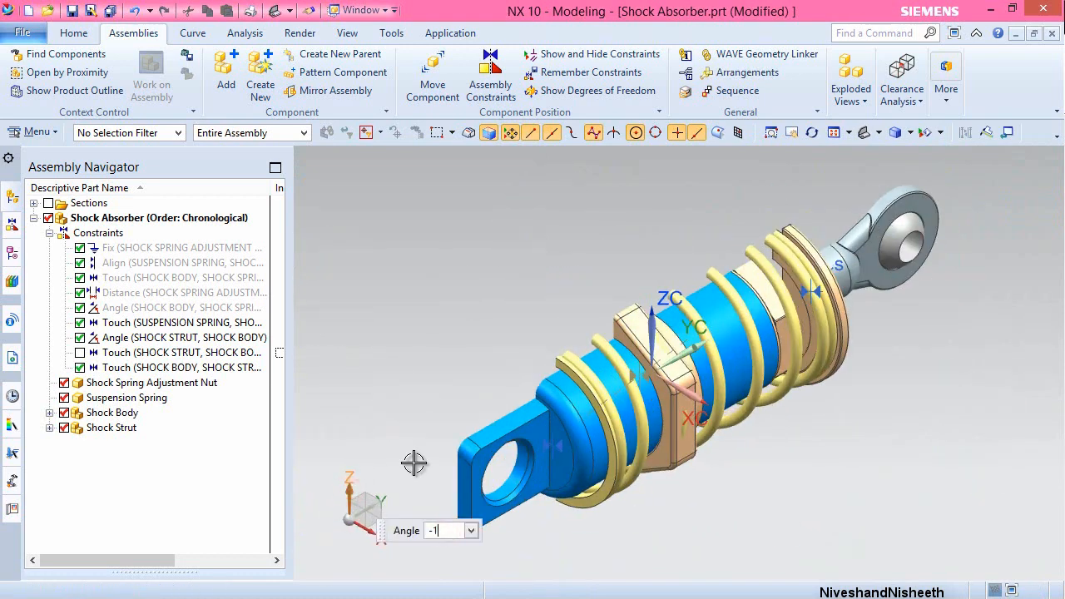
{"action": "type", "text": "-180"}
{"action": "key", "text": "Return"}
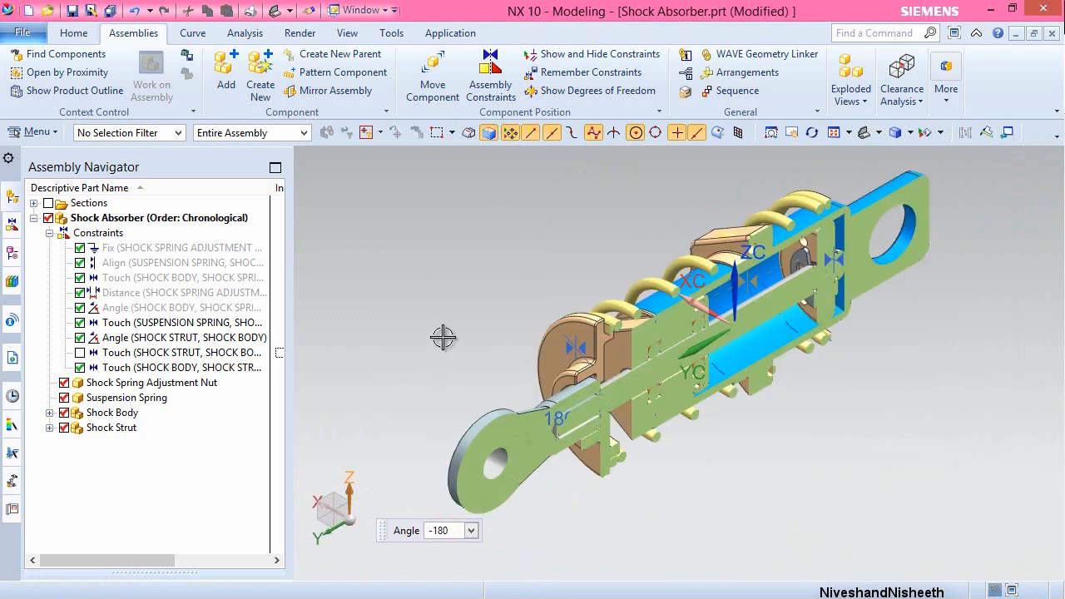
- Rename the Touch constraint between the shock body's end face and the piston as Closed, and suppress it
{"action": "left_click", "coordinate": [158, 369]}
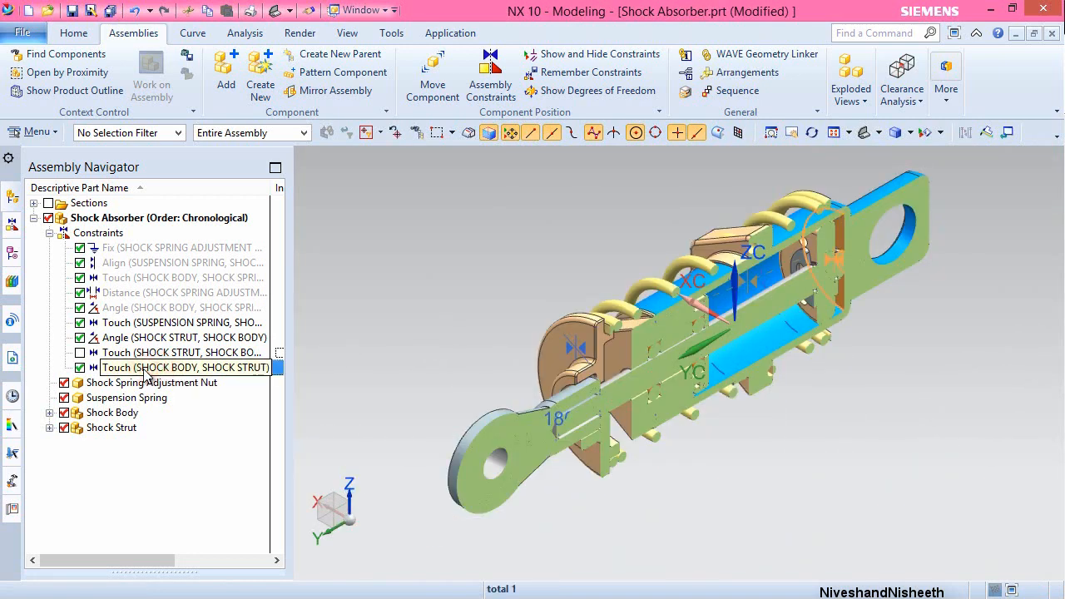
{"action": "left_click", "coordinate": [145, 371]}
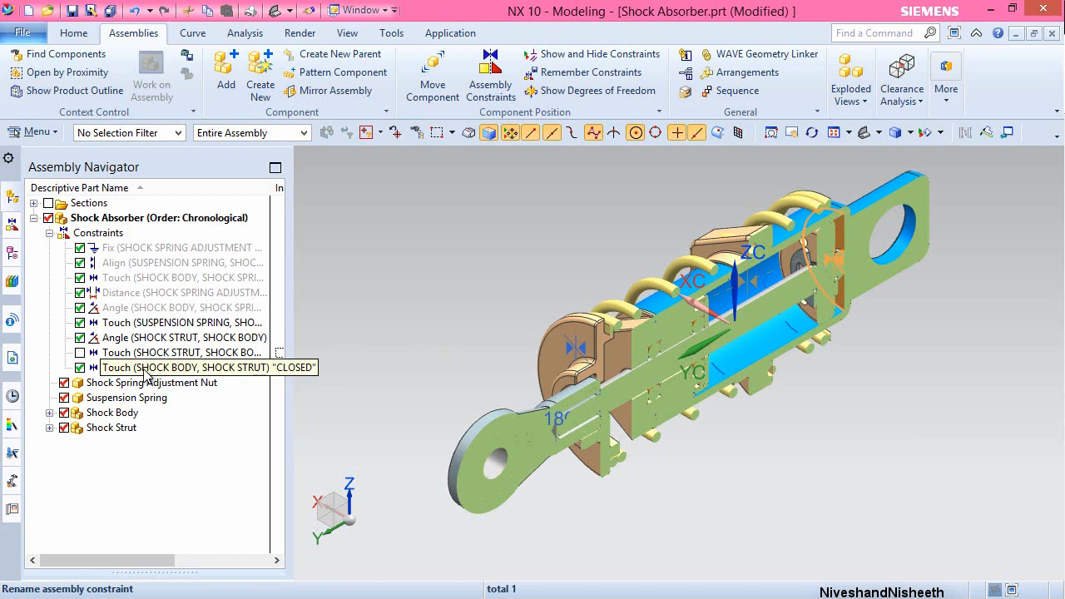
{"action": "left_click", "coordinate": [146, 371]}
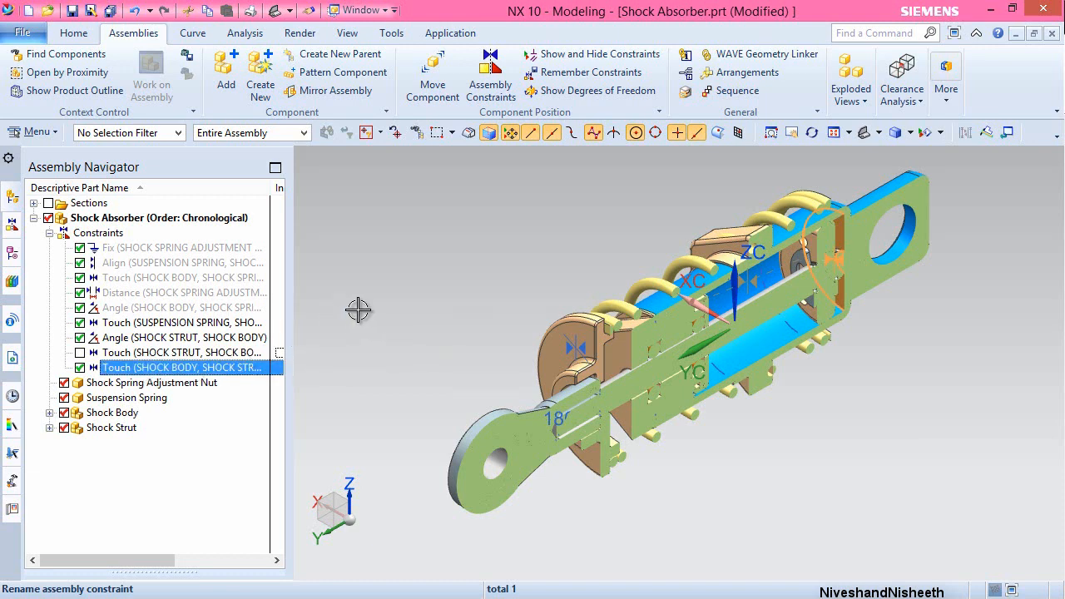
{"action": "left_click", "coordinate": [79, 367]}
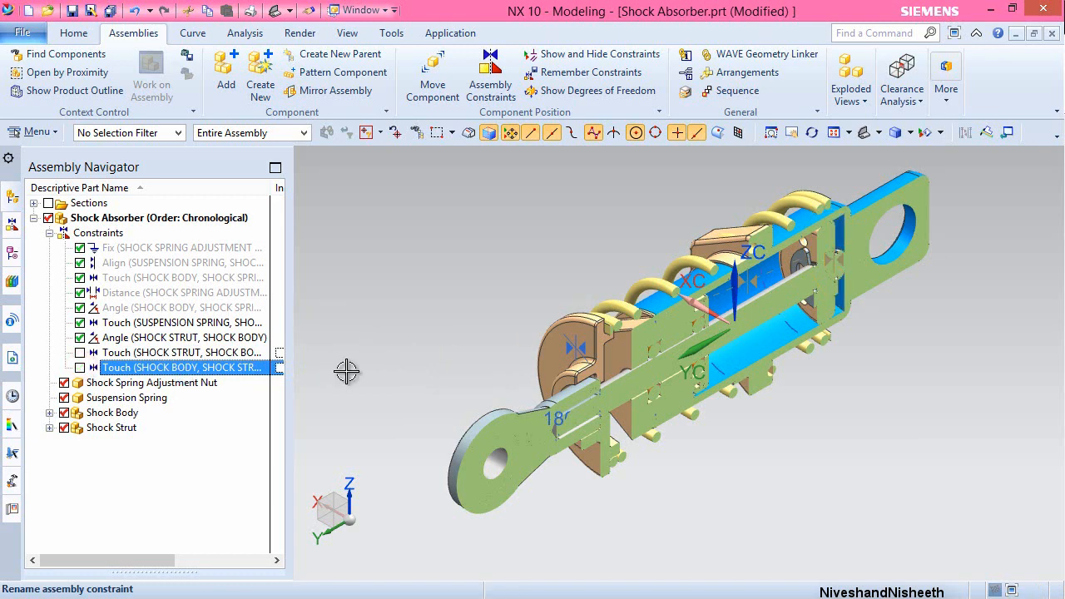
- Move the shock strut -0.6 along the YC axis, extending it out of the shock body
{"action": "left_click", "coordinate": [432, 83]}
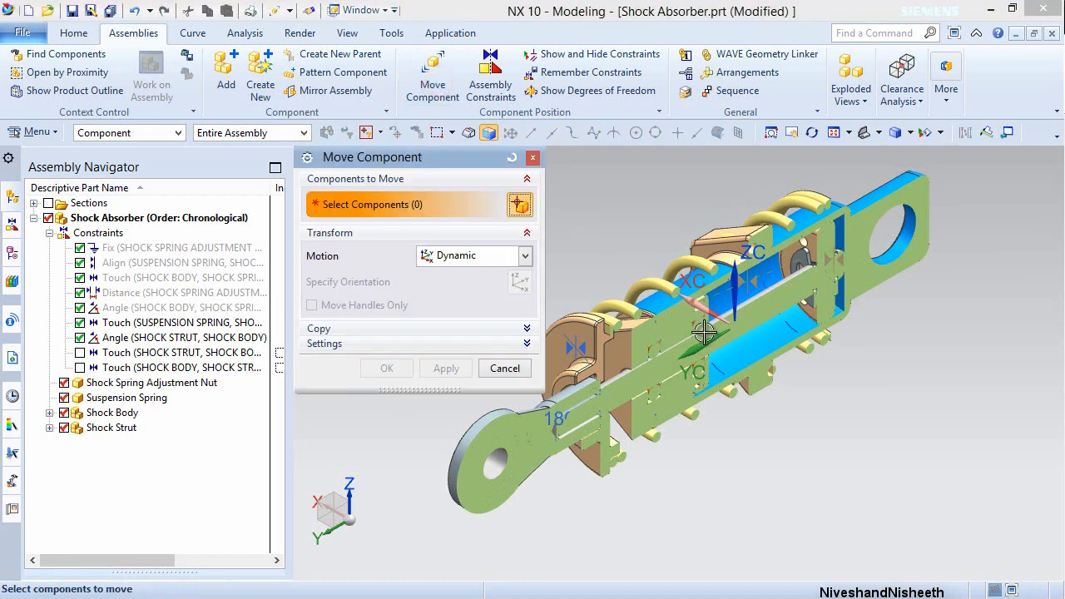
{"action": "left_click", "coordinate": [586, 387]}
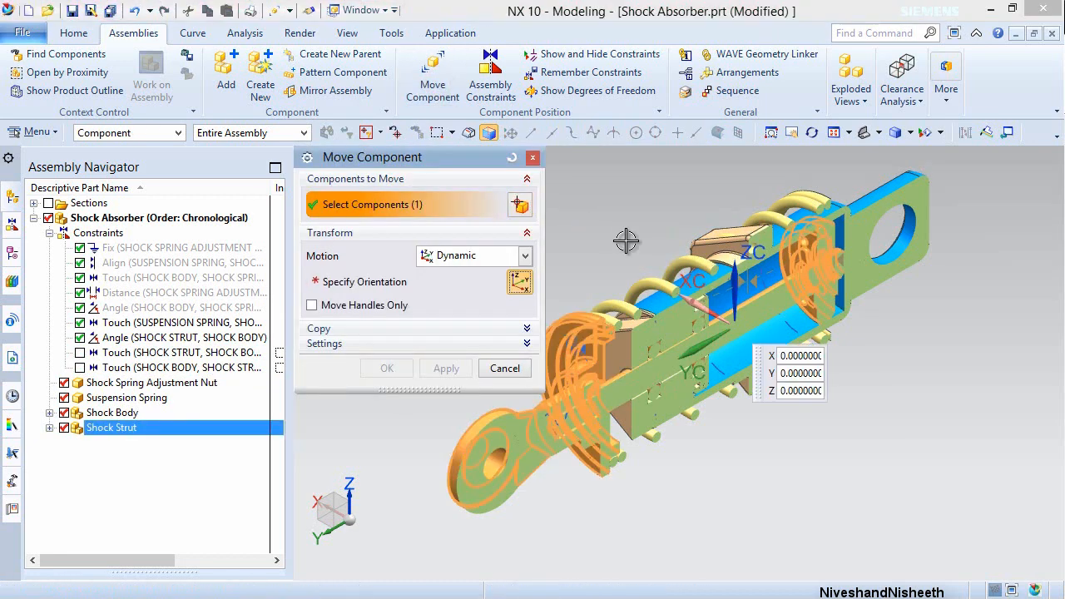
{"action": "middle_click", "coordinate": [774, 287]}
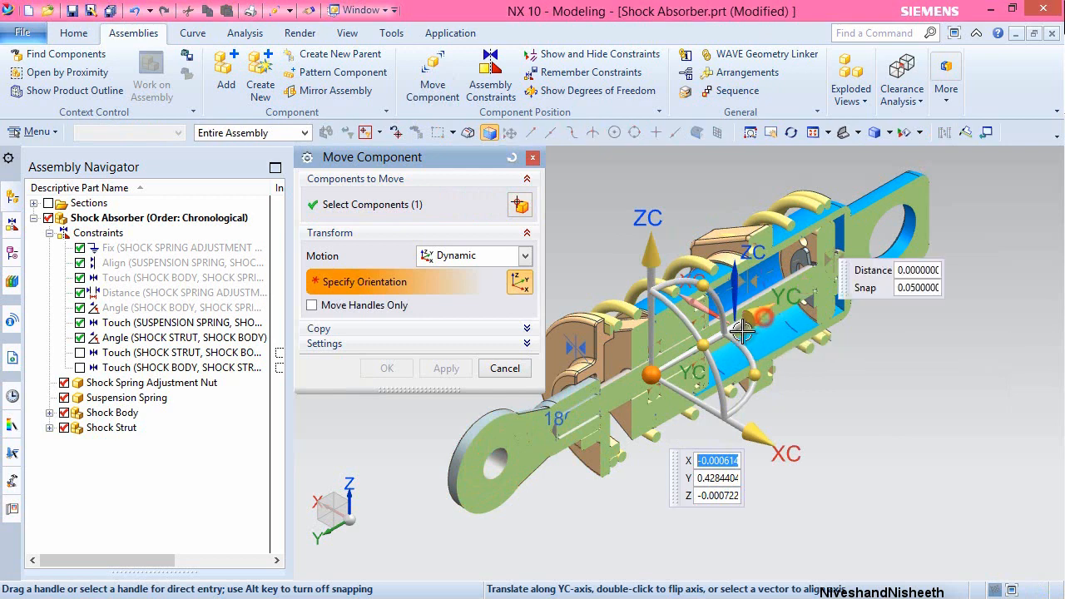
{"action": "left_click_drag", "start_coordinate": [742, 330], "coordinate": [638, 406]}
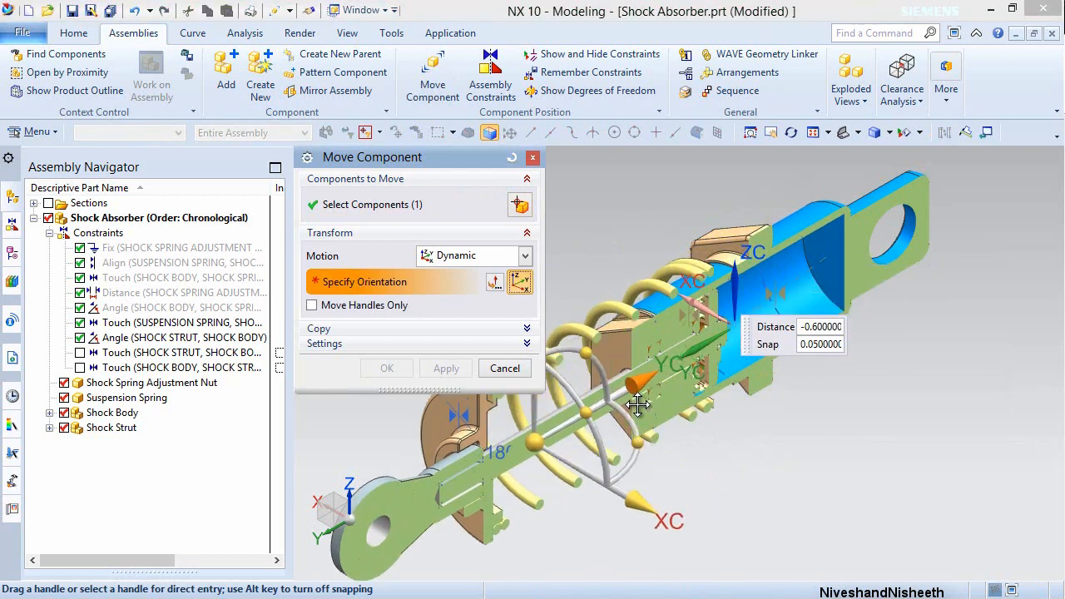
{"action": "left_click", "coordinate": [388, 368]}
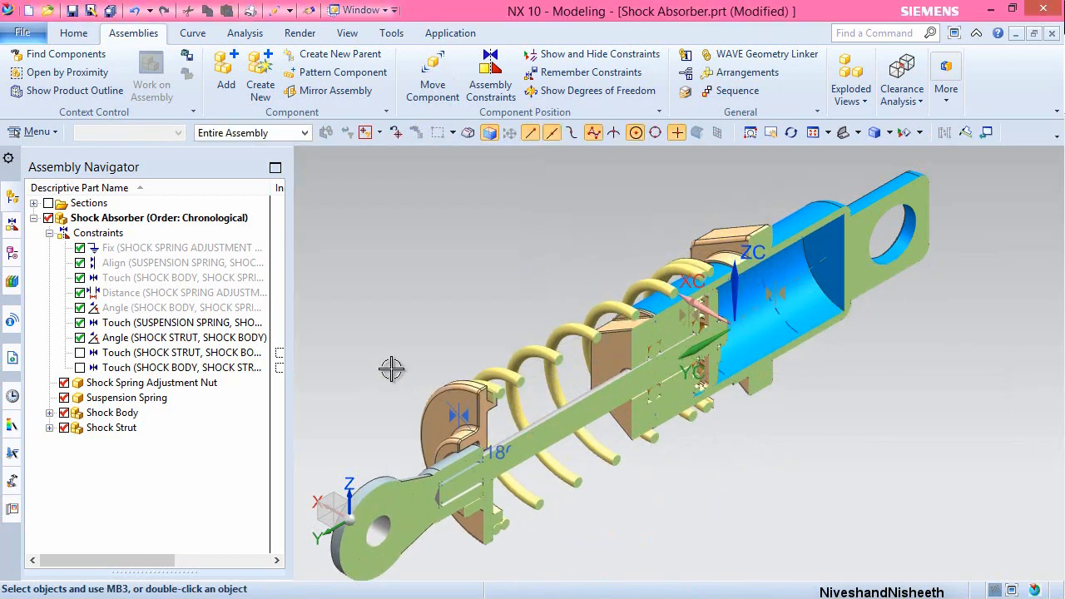
- Add a Touch constraint between the shock spring adjustment nut's inner face and the suspension spring's end face
{"action": "left_click", "coordinate": [490, 77]}
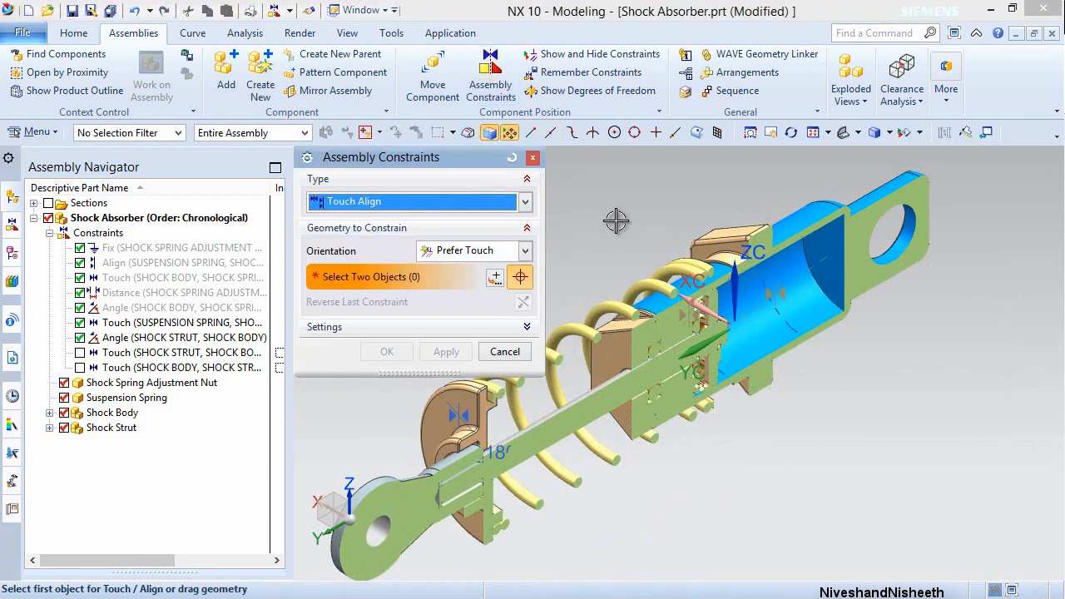
{"action": "scroll", "coordinate": [731, 232], "scroll_direction": "up", "scroll_amount": 4}
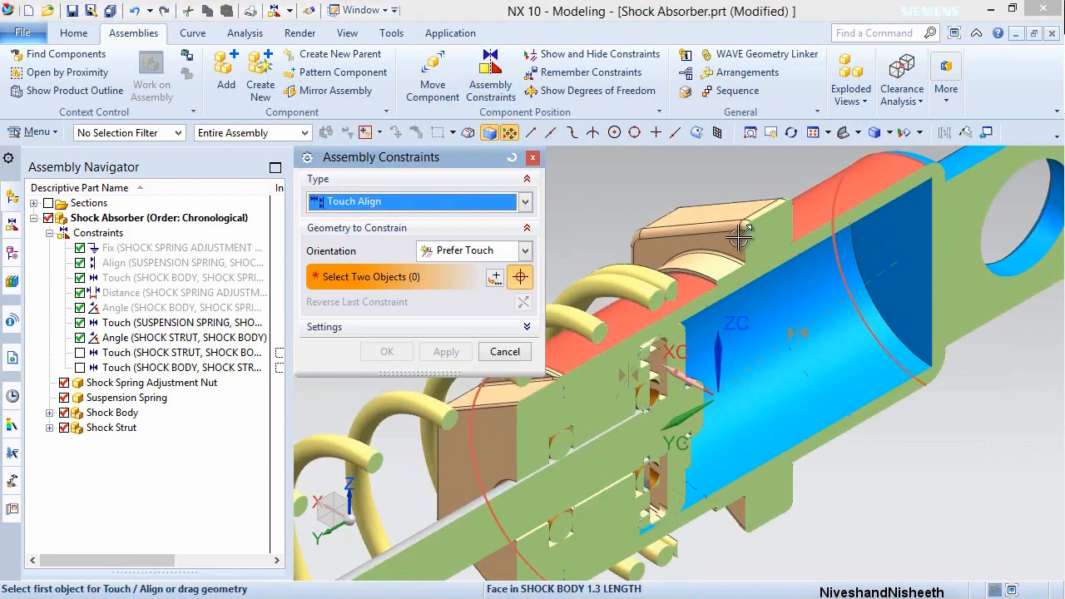
{"action": "left_click", "coordinate": [726, 258]}
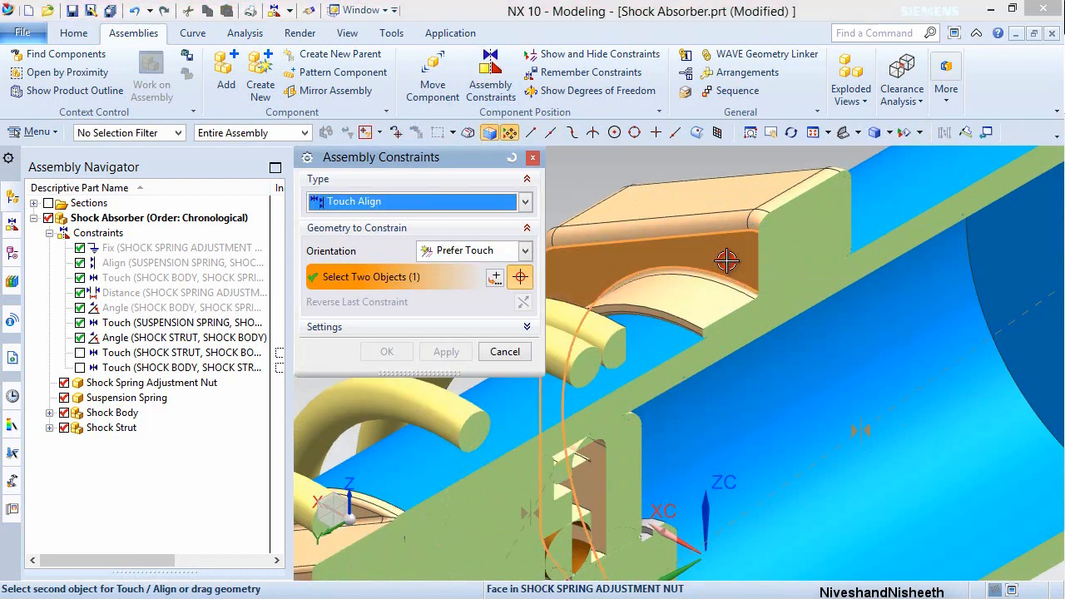
{"action": "scroll", "coordinate": [798, 259], "scroll_direction": "down", "scroll_amount": 3}
{"action": "middle_click_drag", "start_coordinate": [795, 270], "coordinate": [682, 315]}
{"action": "left_click", "coordinate": [682, 317]}
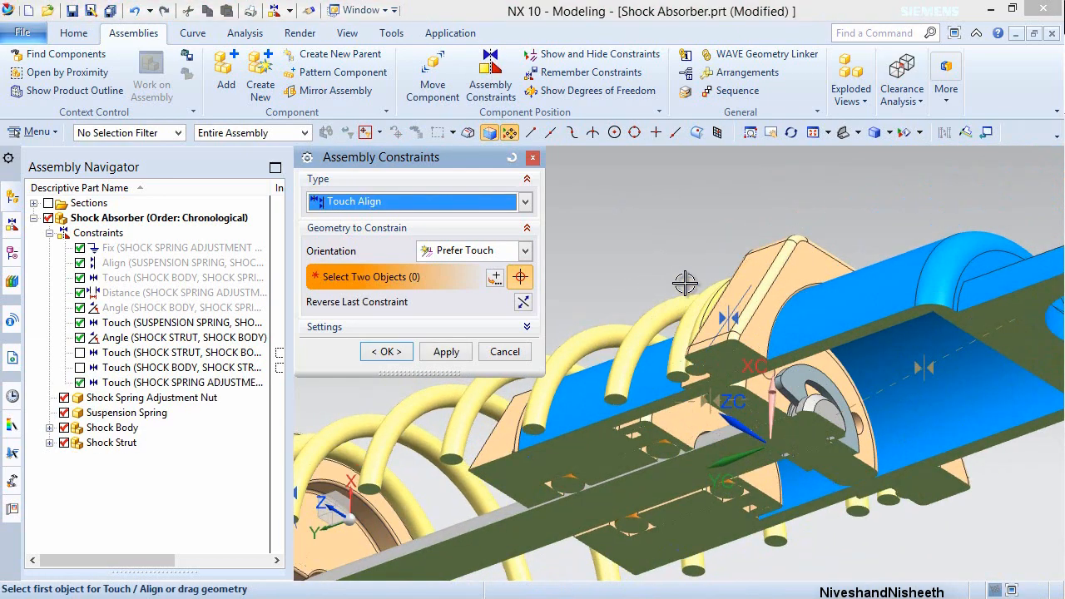
{"action": "middle_click_drag", "start_coordinate": [699, 279], "coordinate": [742, 251]}
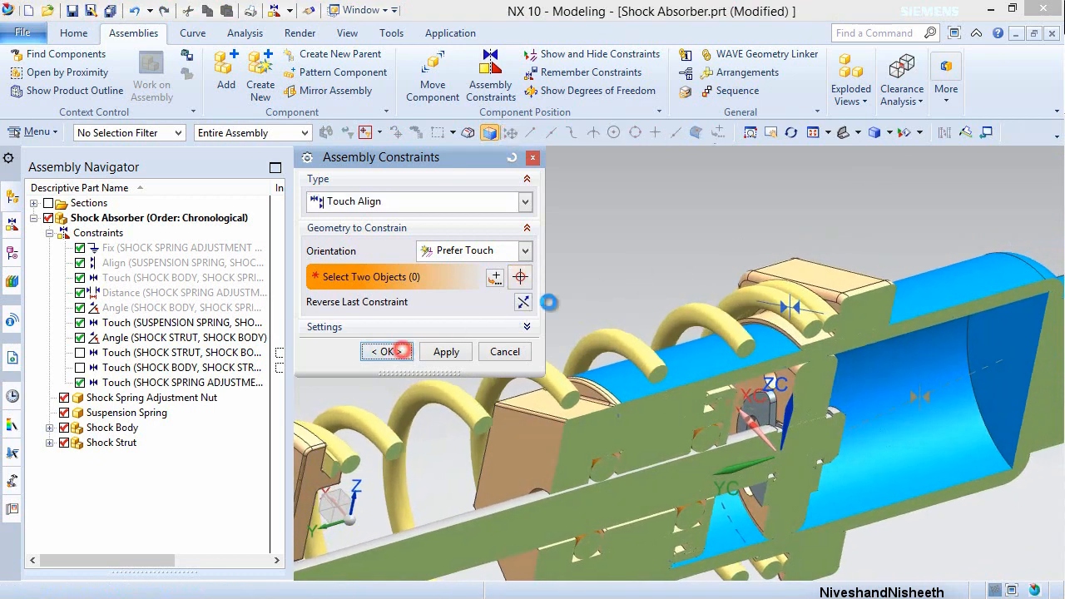
{"action": "left_click", "coordinate": [403, 352]}
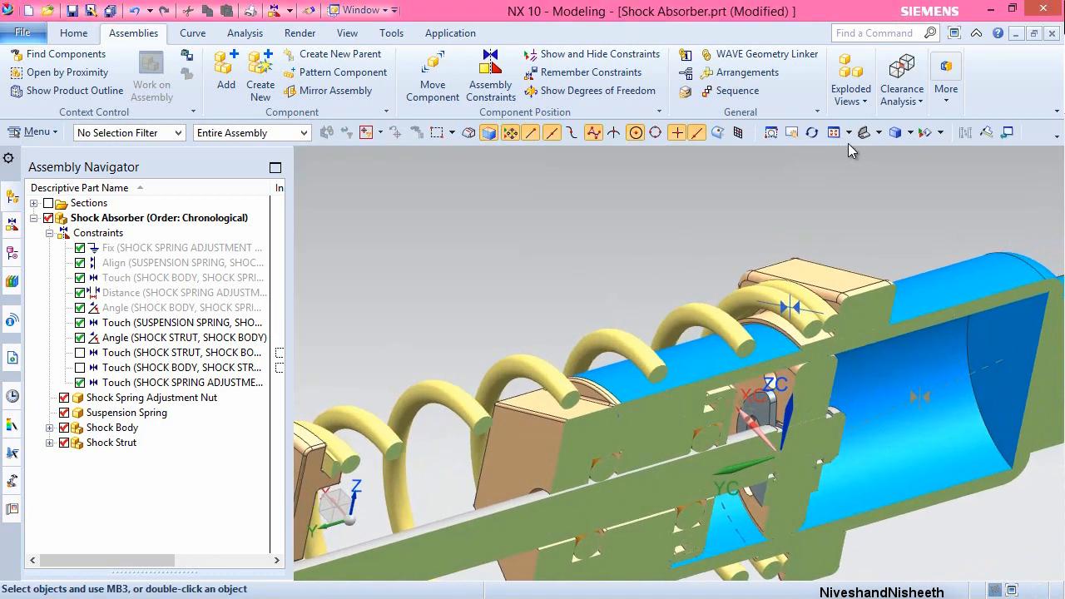
- Restore the isometric view and rotate it -180 degrees about Z to face the sectioned side
{"action": "left_click", "coordinate": [878, 132]}
{"action": "left_click", "coordinate": [905, 153]}
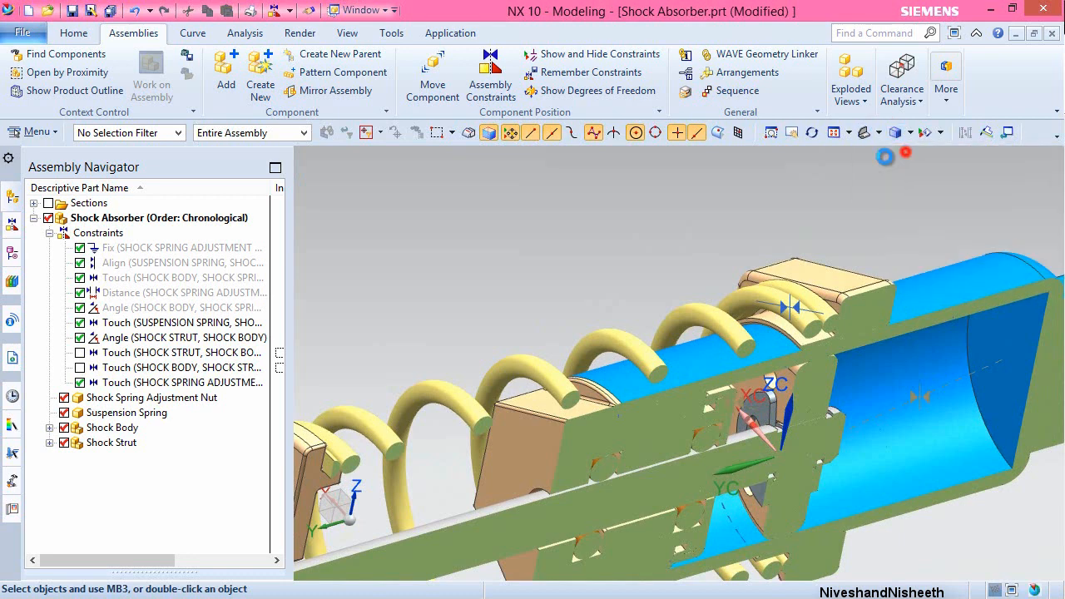
{"action": "left_click", "coordinate": [348, 491]}
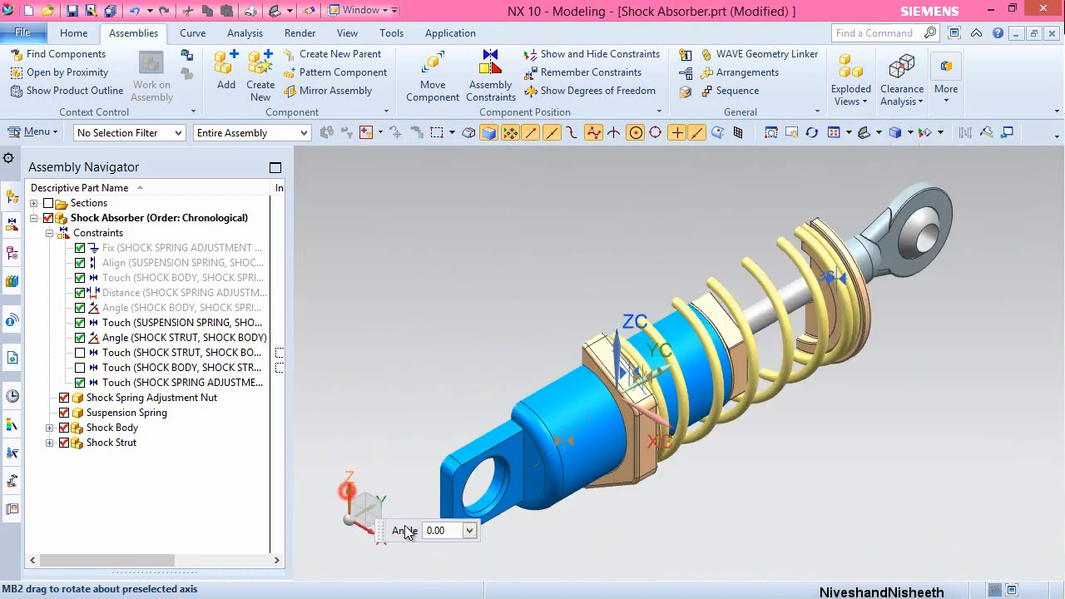
{"action": "type", "text": "-"}
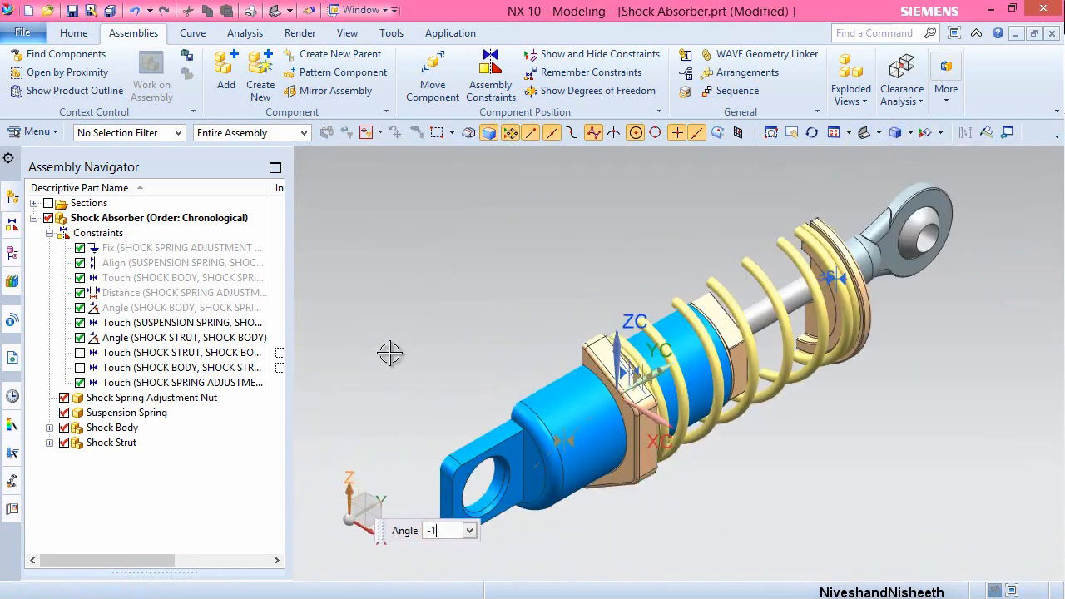
{"action": "type", "text": "180"}
{"action": "key", "text": "Return"}
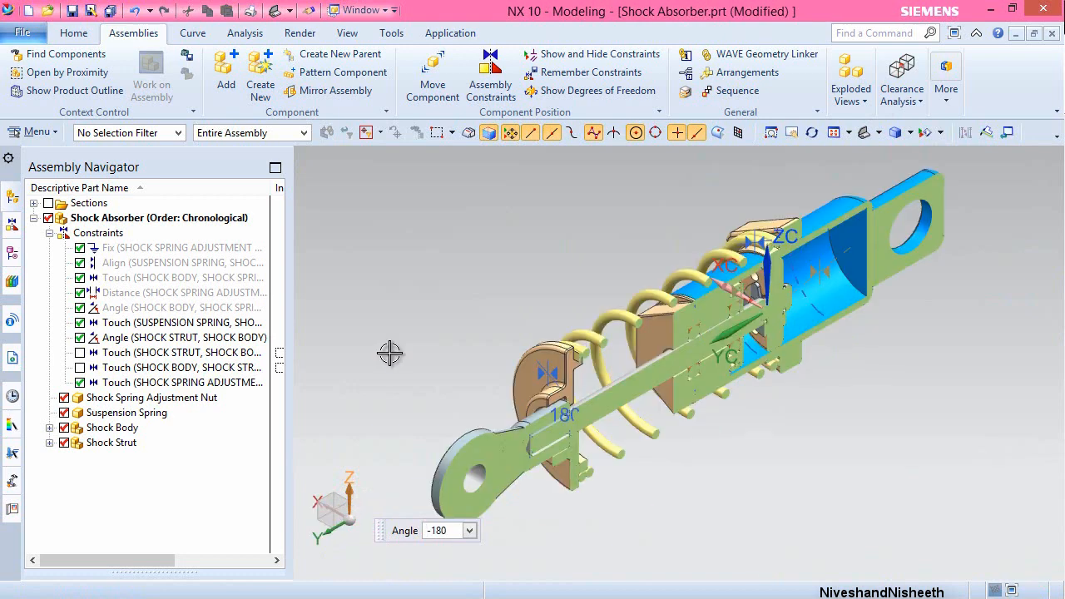
{"action": "key", "text": "Escape"}
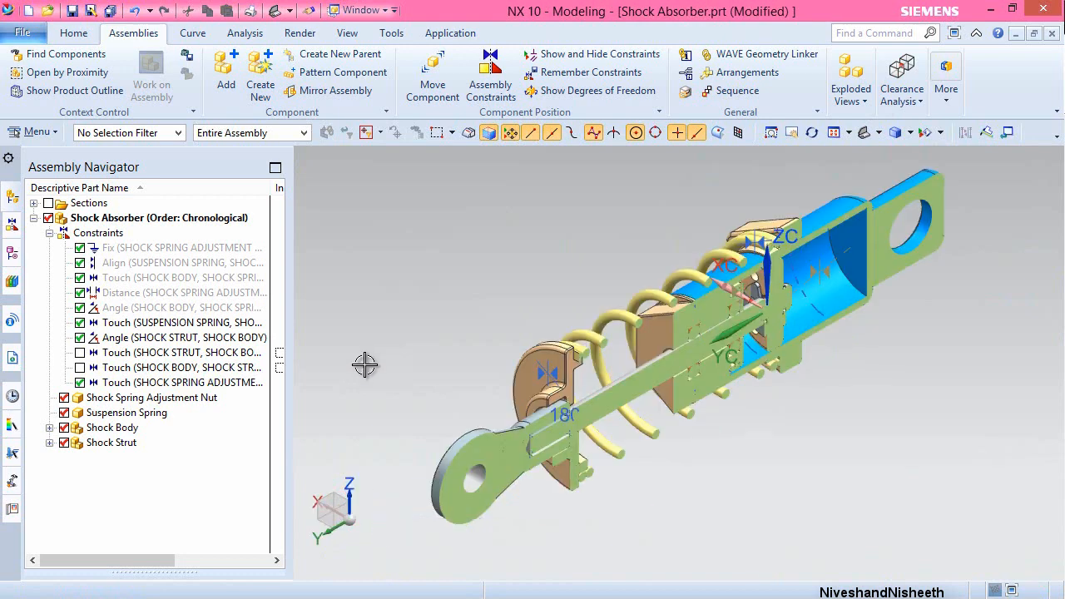
- Rename the Touch constraint between the adjustment nut and suspension spring as Middle, and suppress it
{"action": "left_click", "coordinate": [121, 386]}
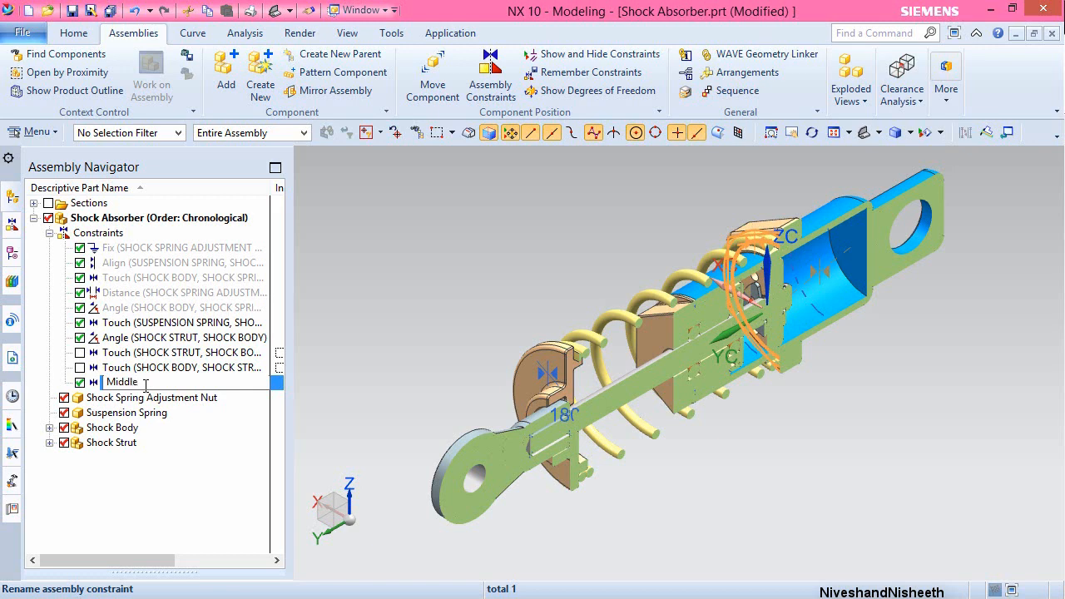
{"action": "key", "text": "Return"}
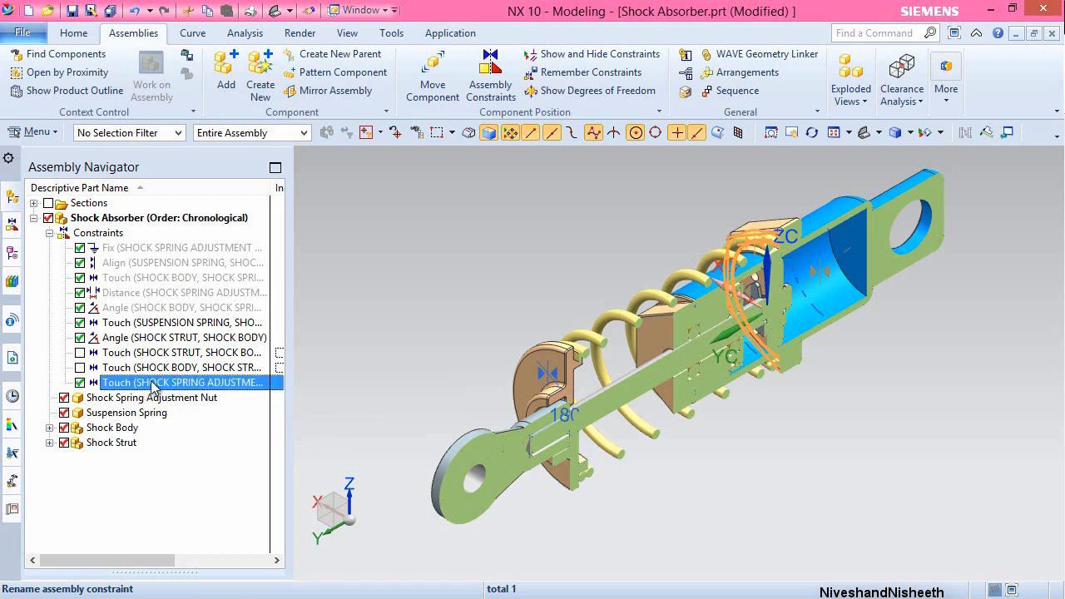
{"action": "left_click", "coordinate": [80, 382]}
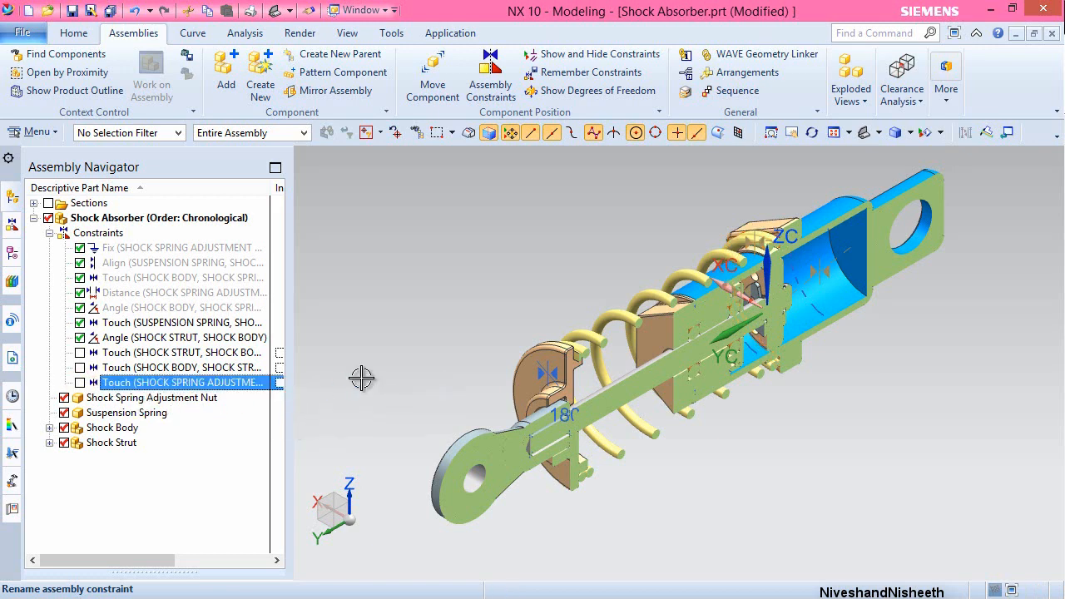
- Clear the constraint selection and save the Shock Absorber assembly
{"action": "left_click", "coordinate": [362, 378]}
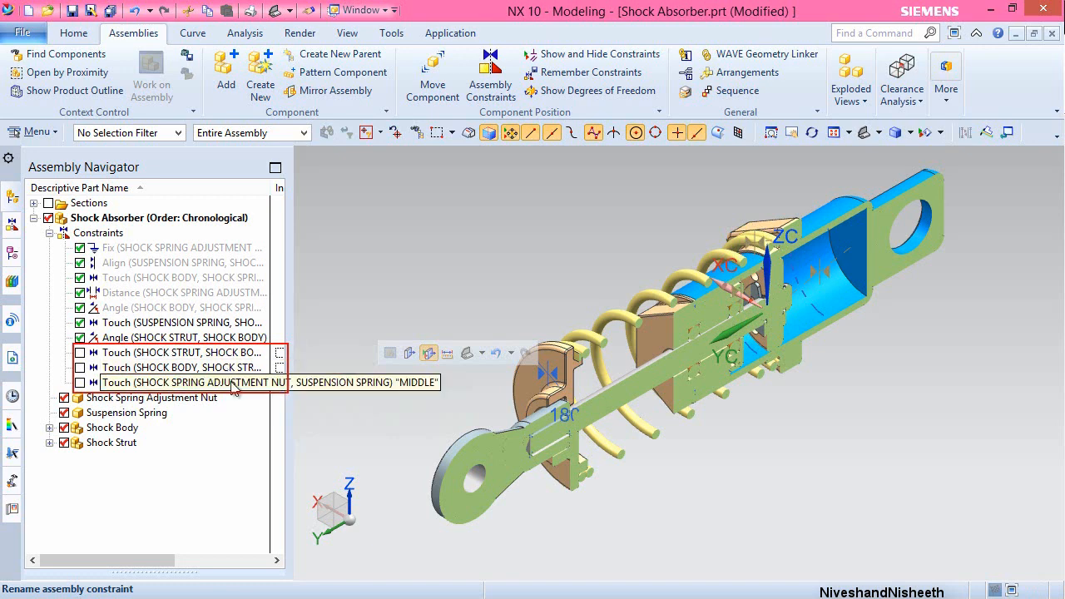
{"action": "left_click", "coordinate": [345, 288]}
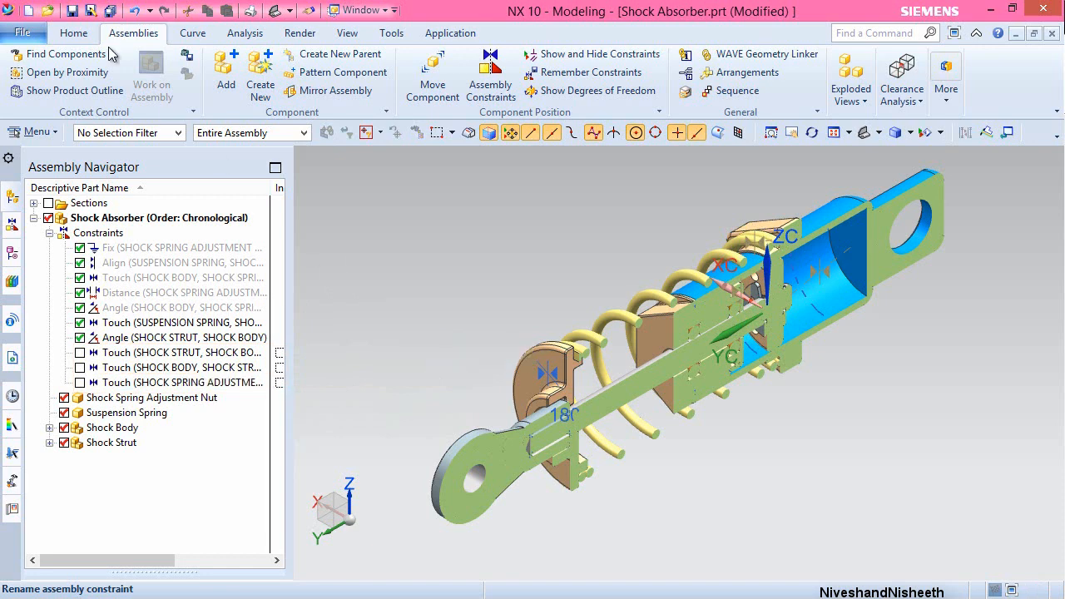
{"action": "left_click", "coordinate": [73, 10]}
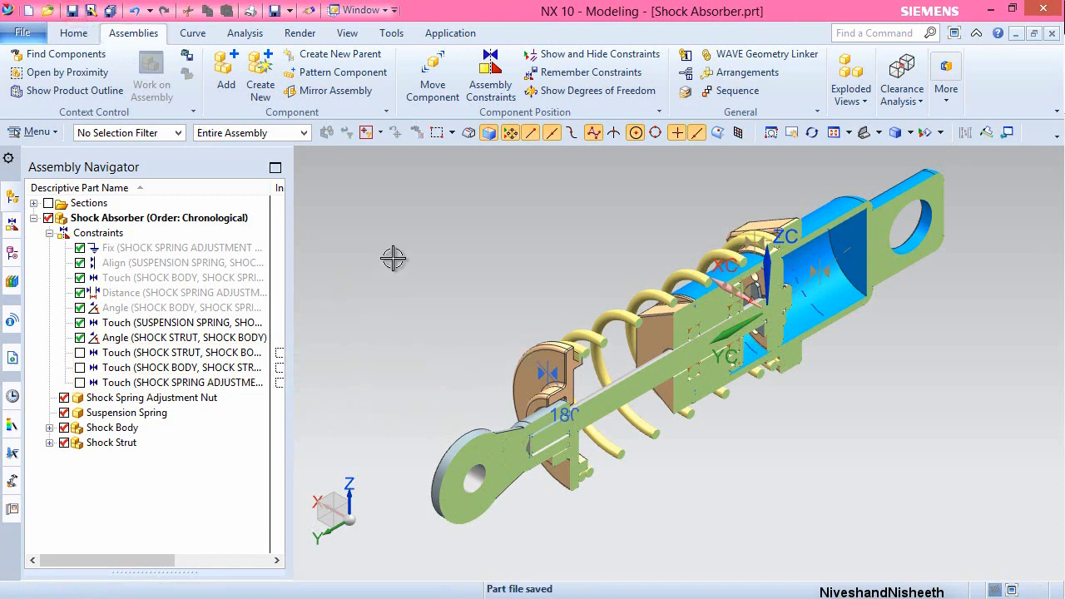
- Create a new assembly arrangement named Open
{"action": "left_click", "coordinate": [737, 75]}
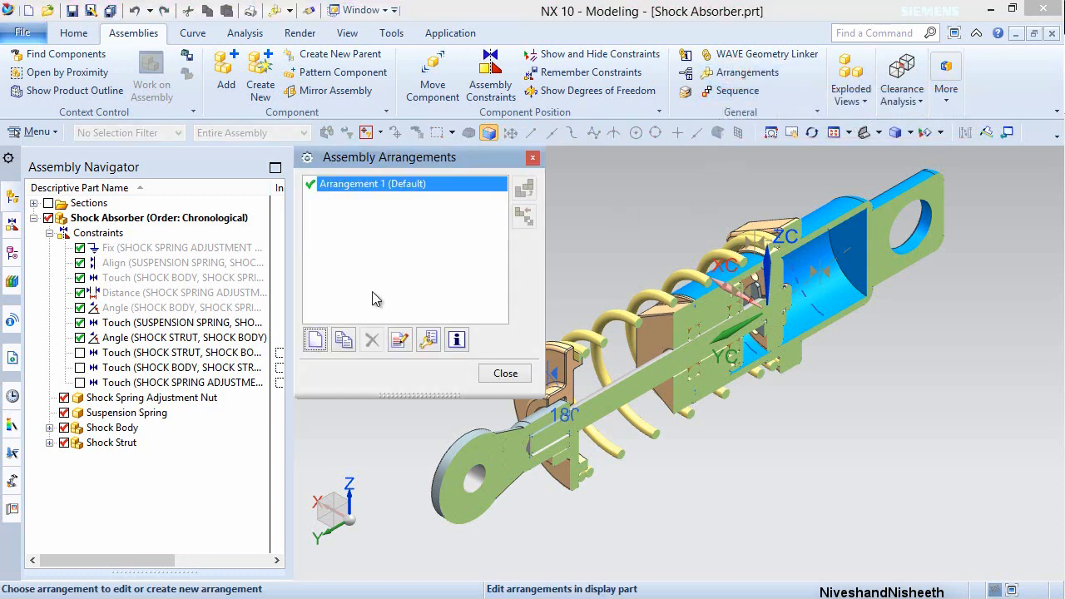
{"action": "left_click", "coordinate": [316, 341]}
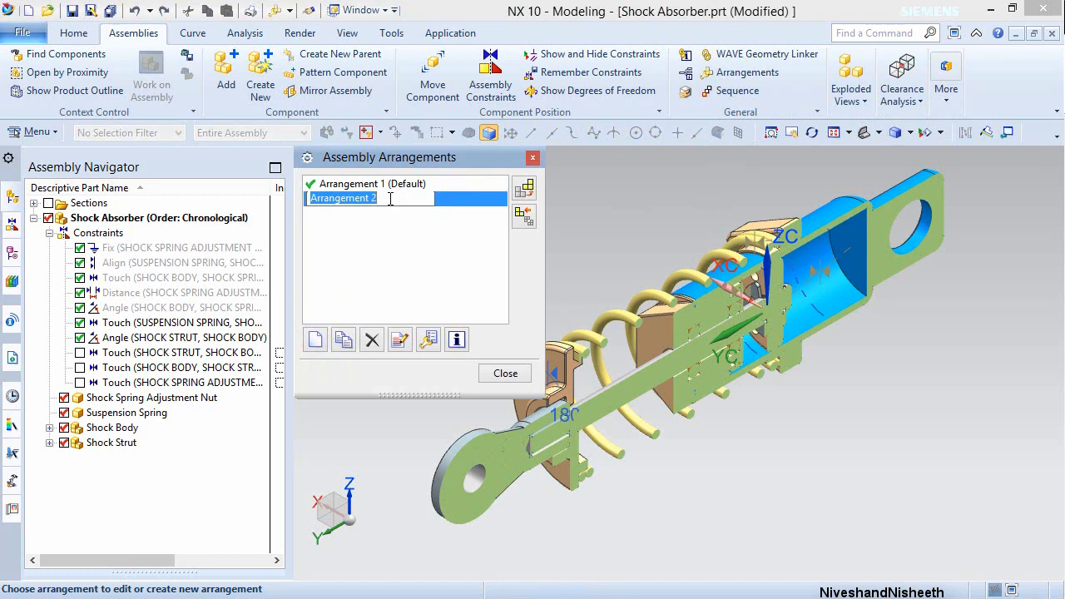
{"action": "type", "text": "Open"}
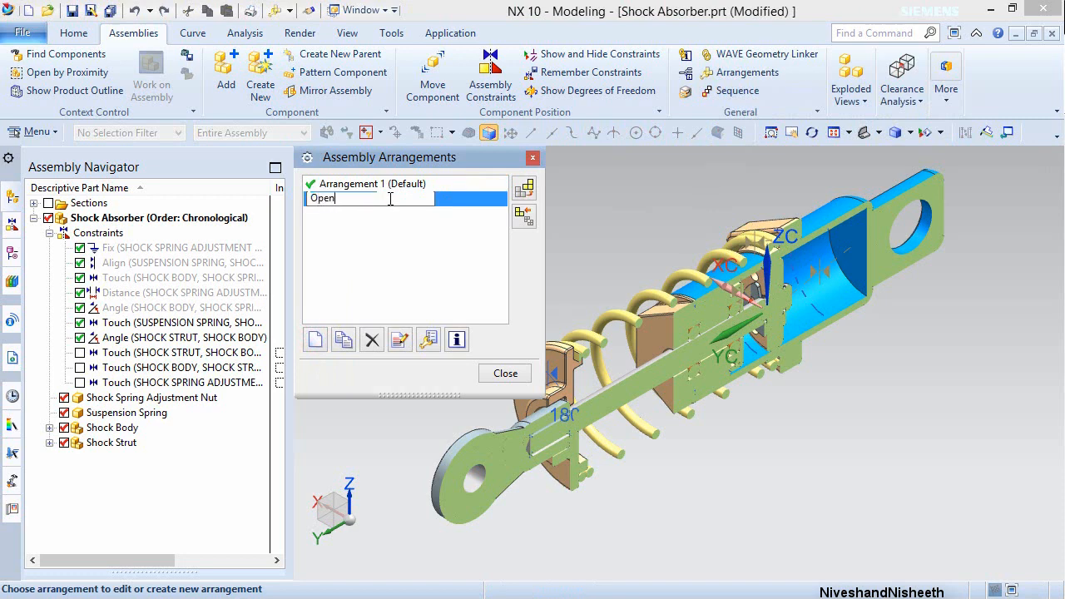
{"action": "key", "text": "Return"}
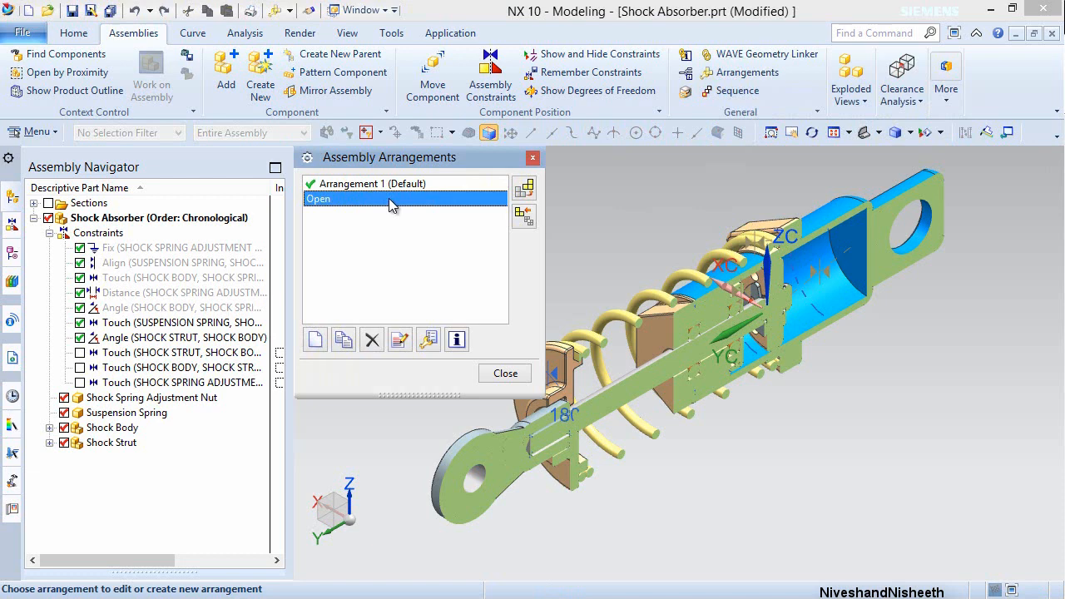
- Add two more assembly arrangements as copies, naming them Closed and Middle, and close the arrangement list
{"action": "left_click", "coordinate": [344, 339]}
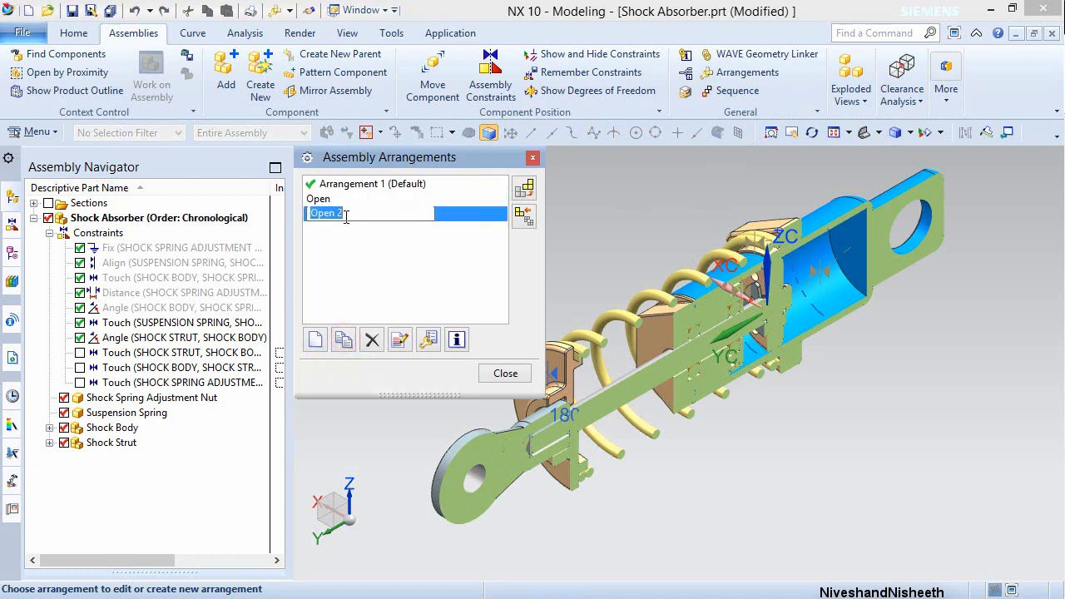
{"action": "type", "text": "Closed"}
{"action": "key", "text": "Return"}
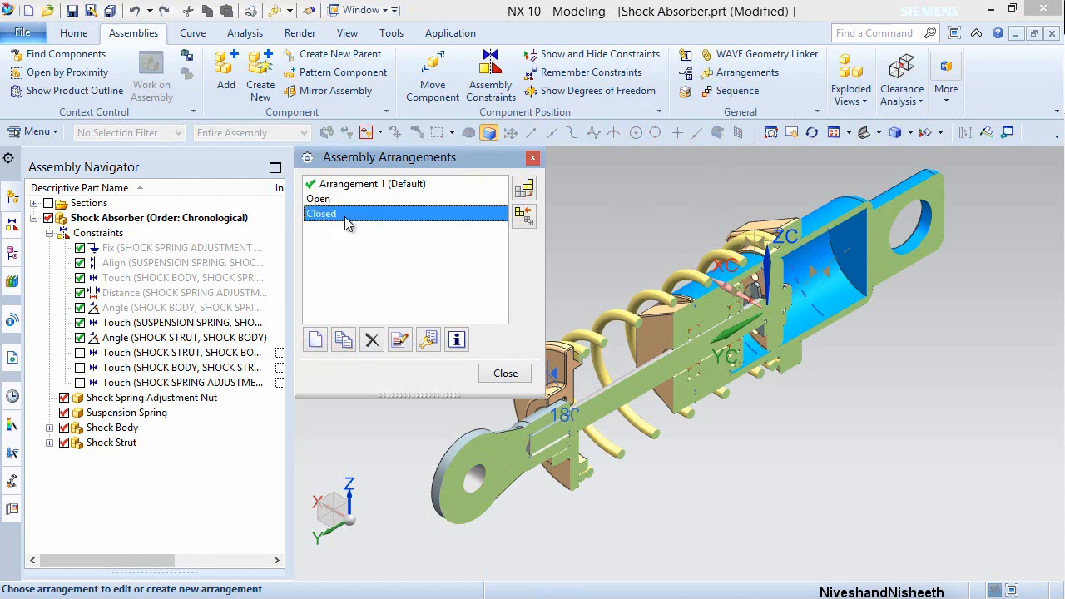
{"action": "left_click", "coordinate": [343, 339]}
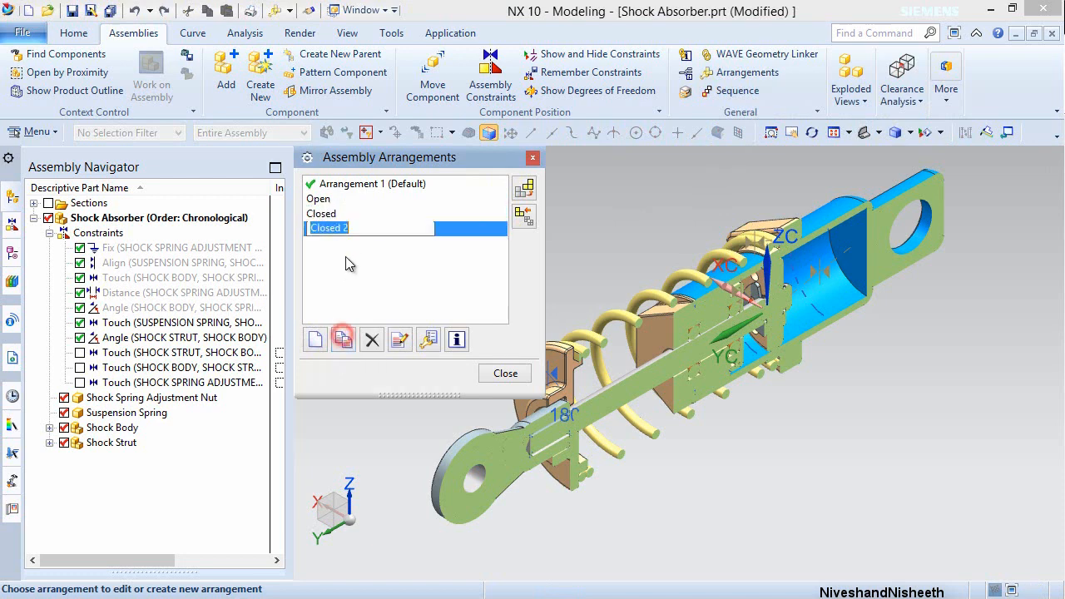
{"action": "type", "text": "Middle"}
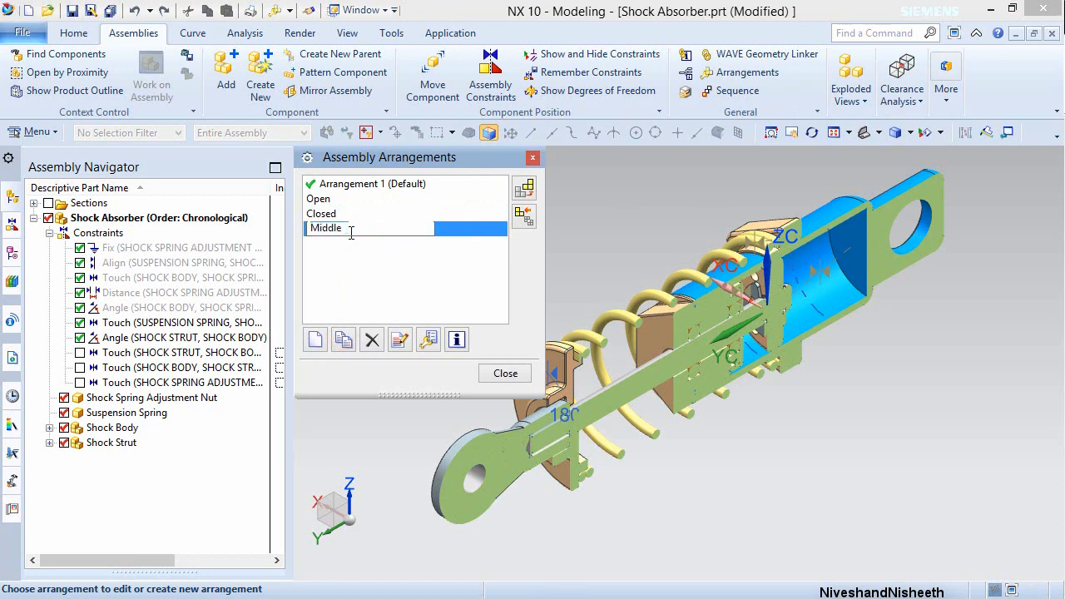
{"action": "left_click", "coordinate": [351, 233]}
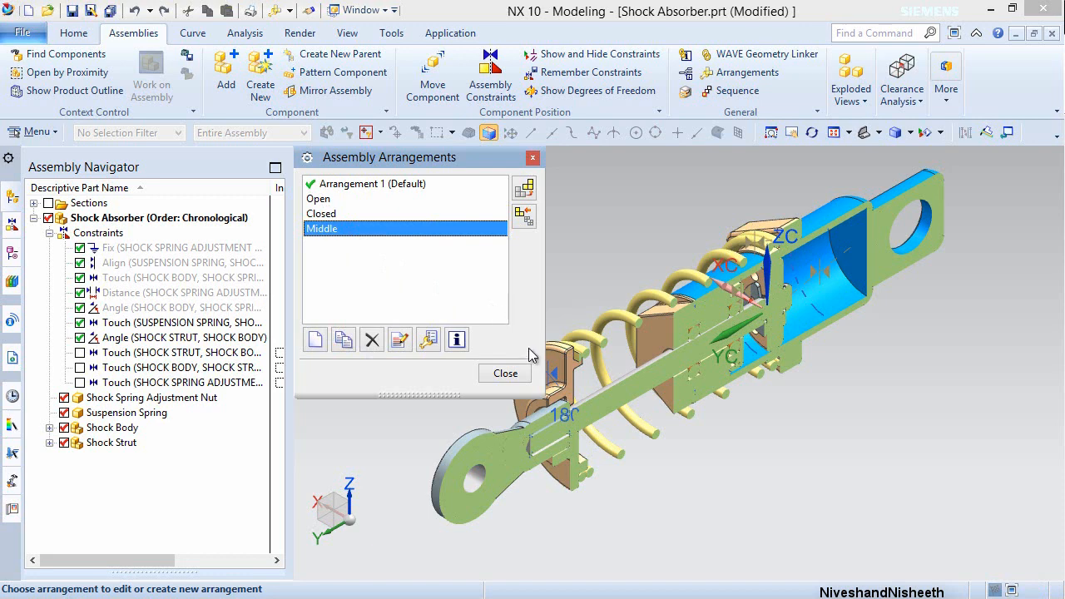
{"action": "left_click", "coordinate": [525, 374]}
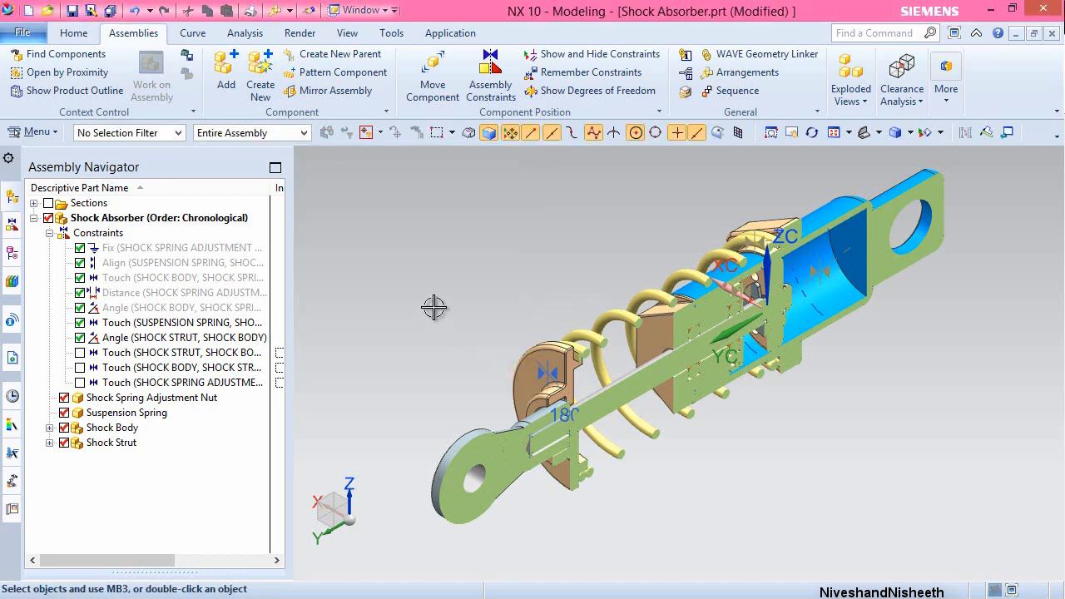
- Activate the Open arrangement, make the Open Touch constraint between shock strut and shock body arrangement specific, and unsuppress it
{"action": "key", "text": "ctrl+f"}
{"action": "left_click", "coordinate": [455, 279]}
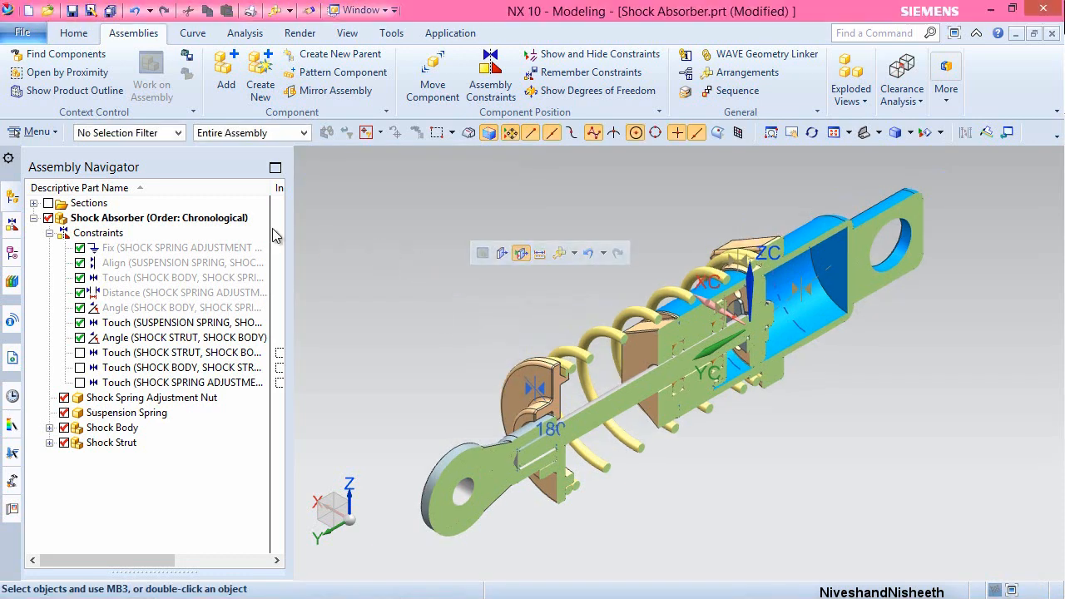
{"action": "left_click", "coordinate": [161, 217]}
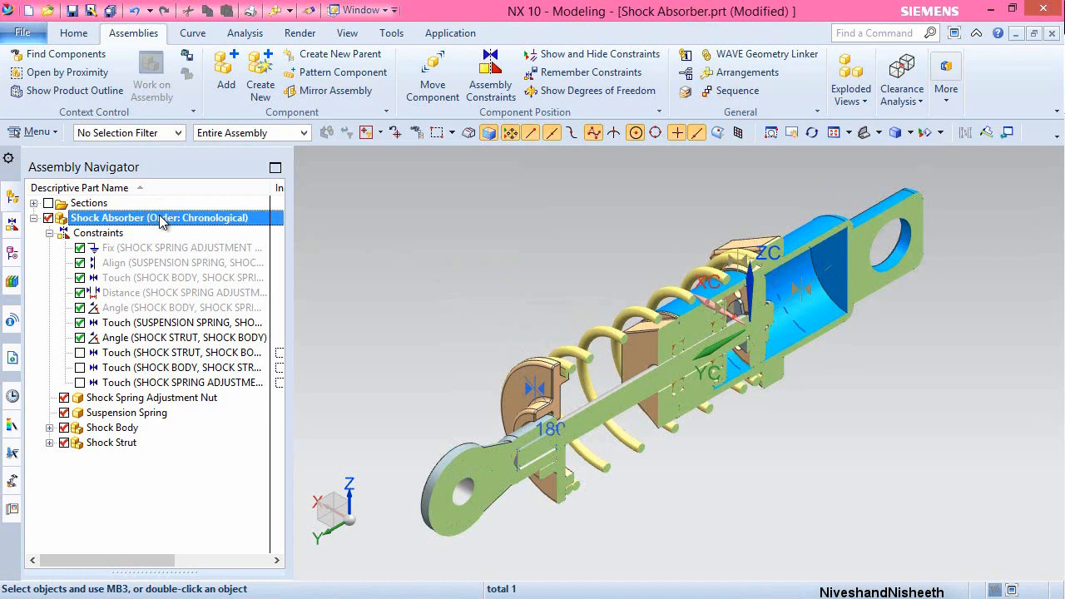
{"action": "right_click", "coordinate": [159, 214]}
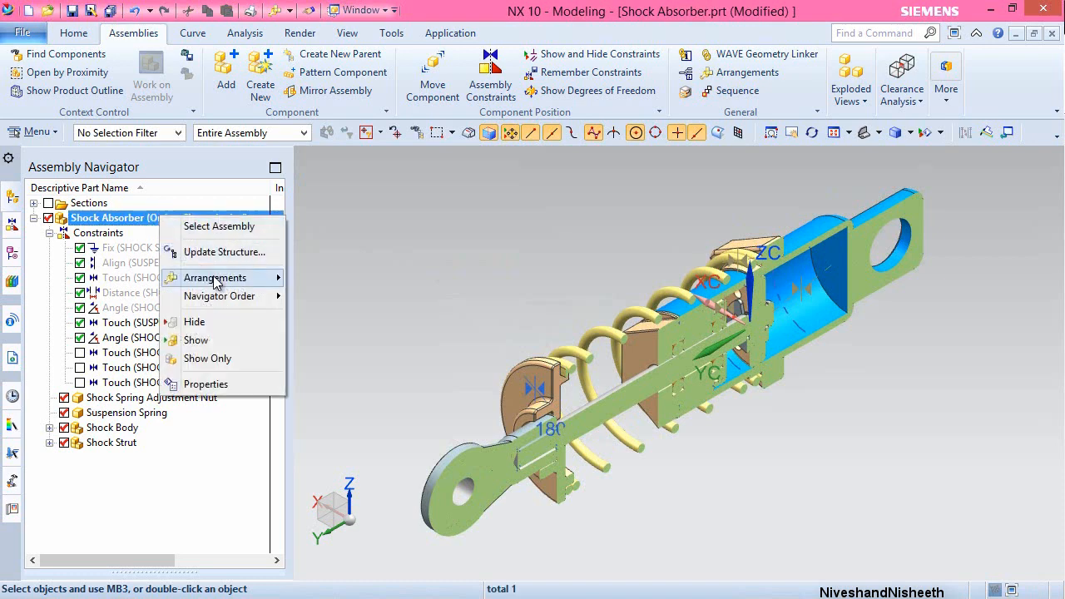
{"action": "mouse_move", "coordinate": [216, 282]}
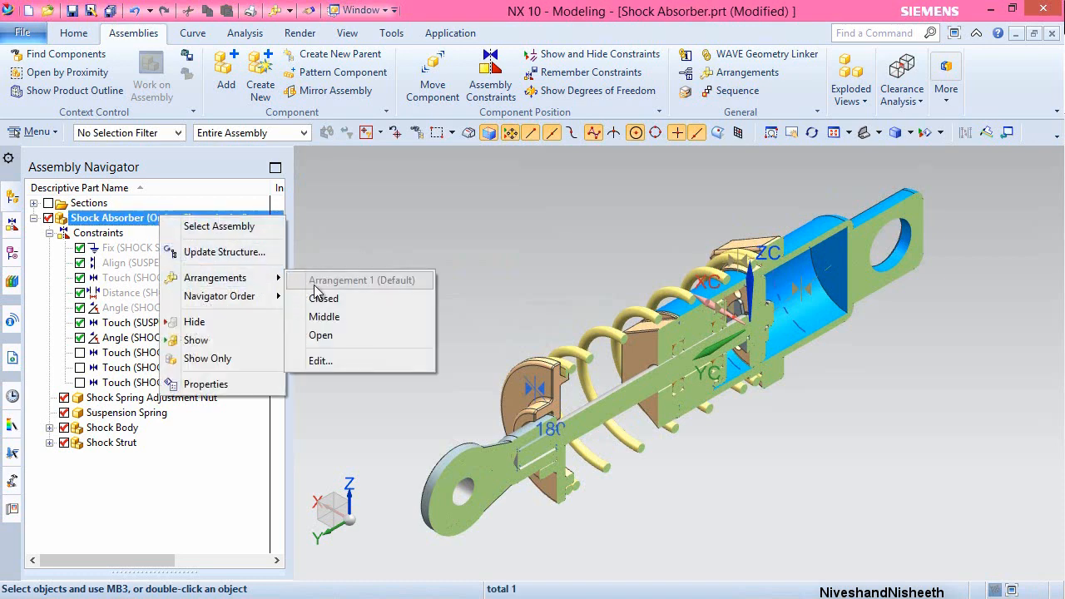
{"action": "left_click", "coordinate": [353, 334]}
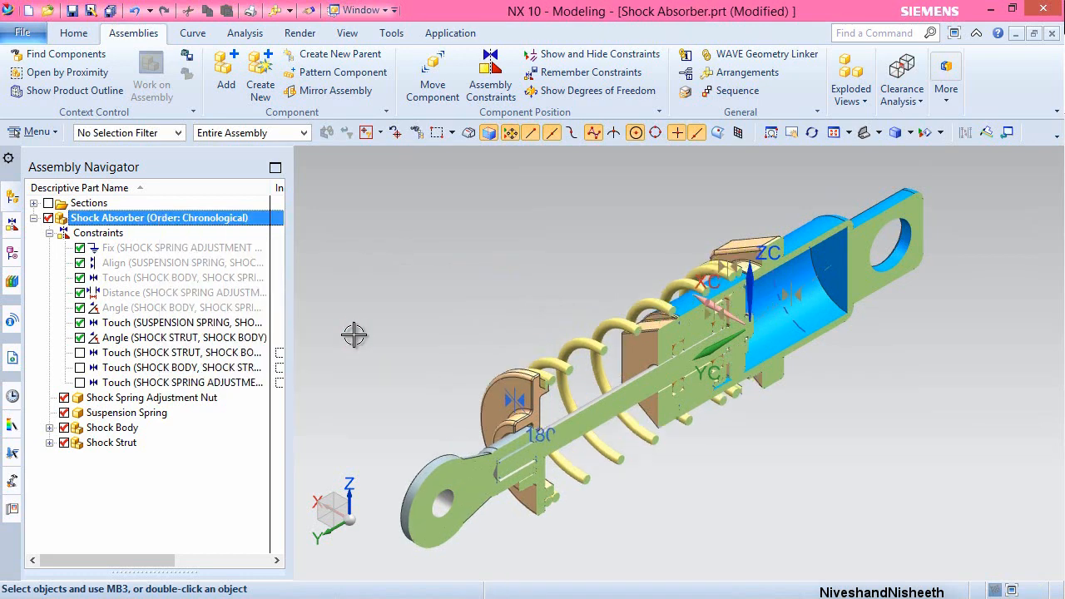
{"action": "right_click", "coordinate": [141, 356]}
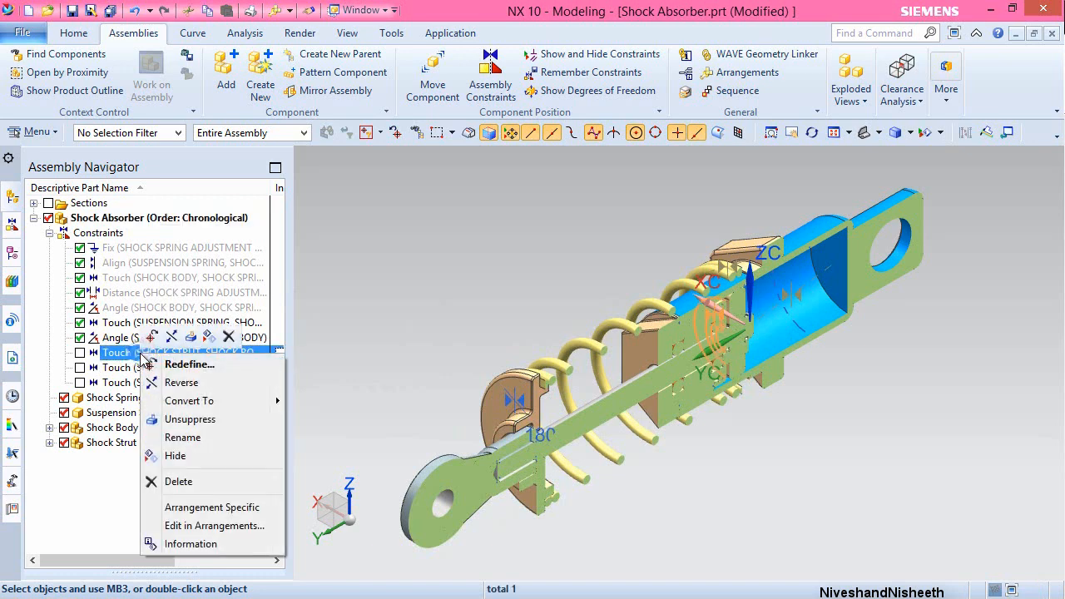
{"action": "left_click", "coordinate": [161, 510]}
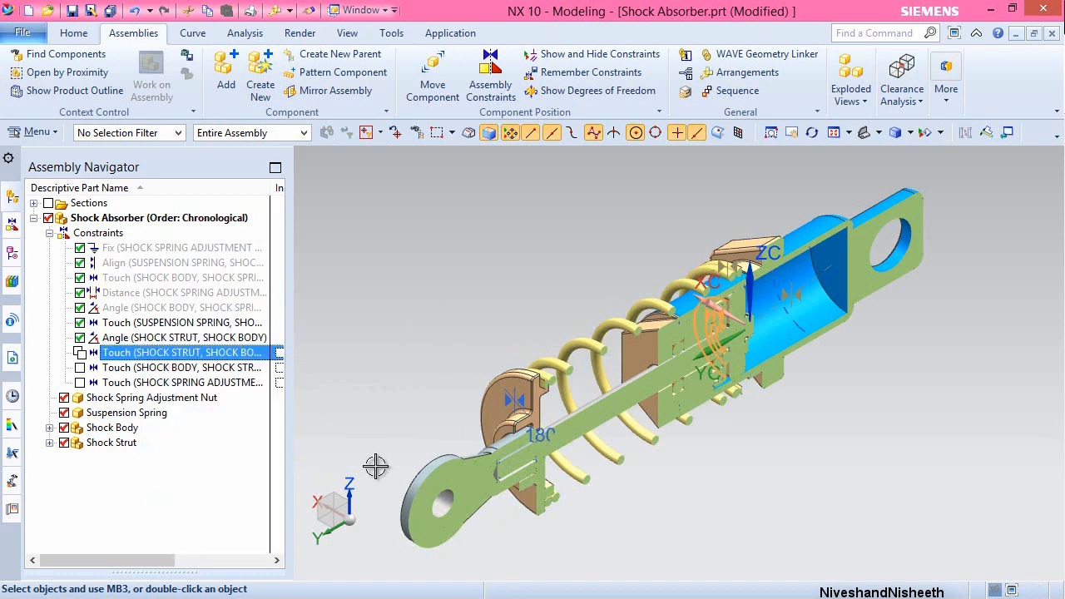
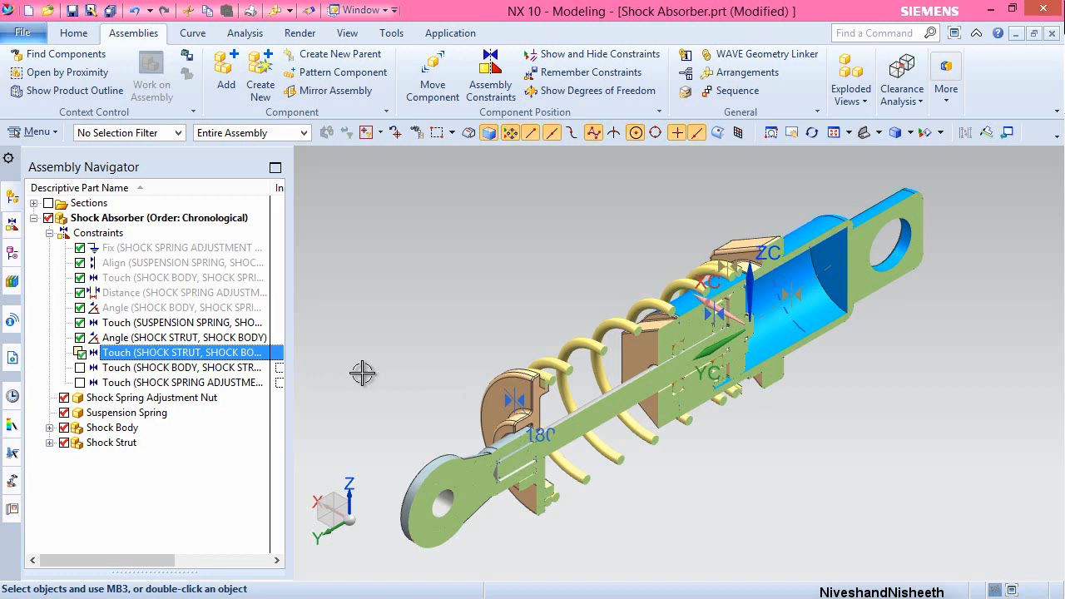
- Activate the Closed arrangement, make the Closed Touch constraint between shock body and shock strut arrangement specific, and unsuppress it
{"action": "right_click", "coordinate": [172, 219]}
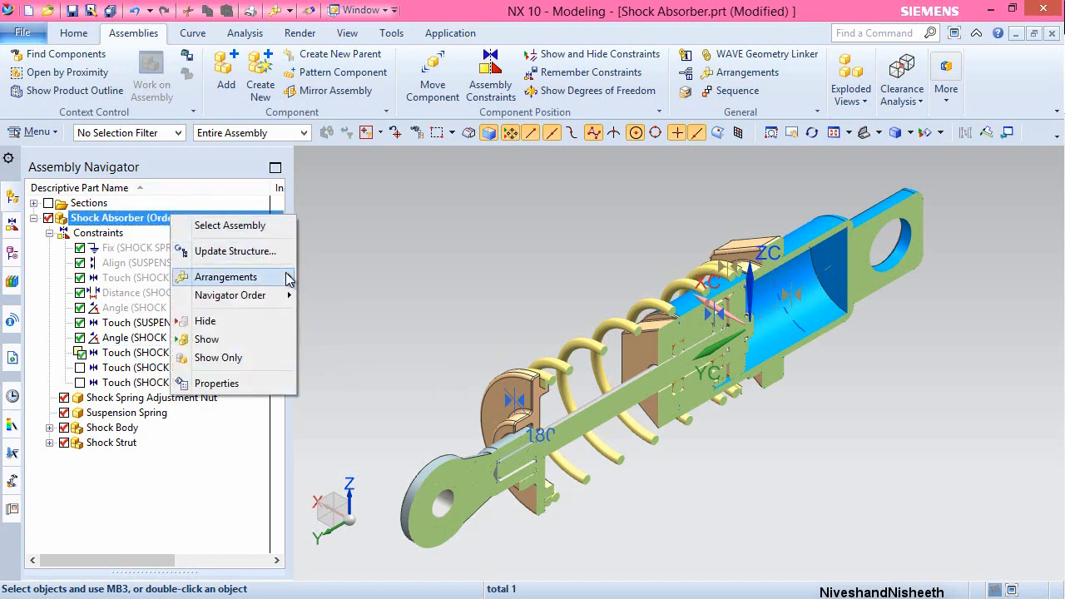
{"action": "mouse_move", "coordinate": [288, 280]}
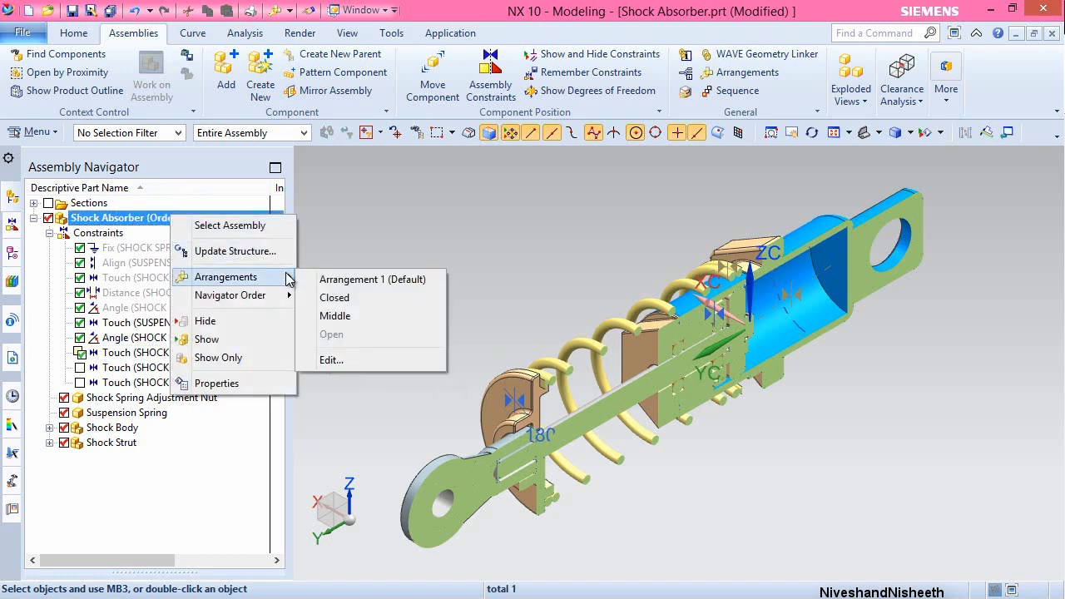
{"action": "left_click", "coordinate": [357, 298]}
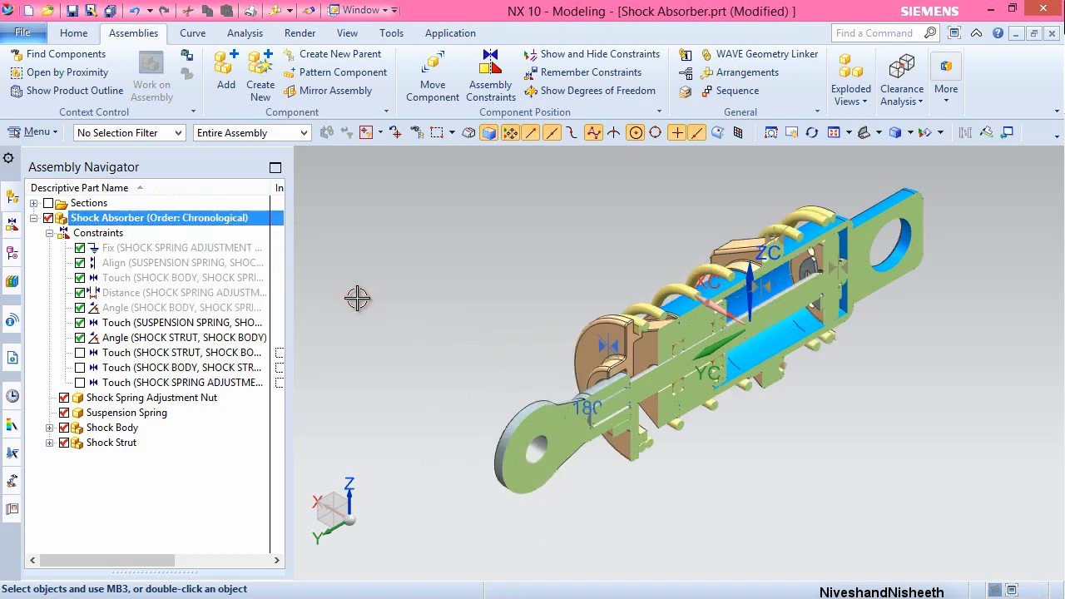
{"action": "left_click", "coordinate": [175, 369]}
{"action": "right_click", "coordinate": [176, 370]}
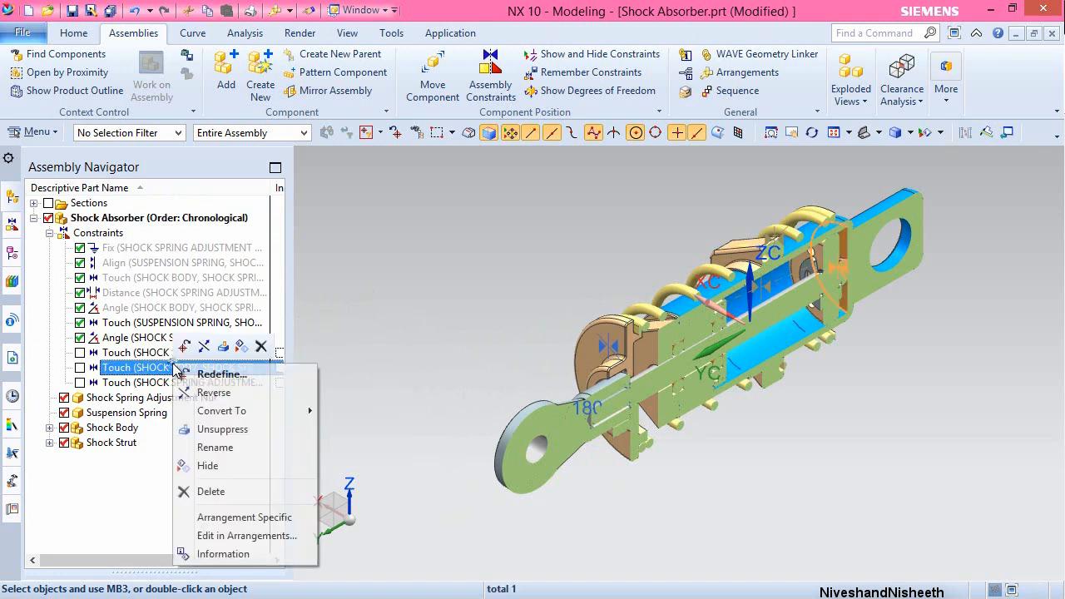
{"action": "left_click", "coordinate": [193, 519]}
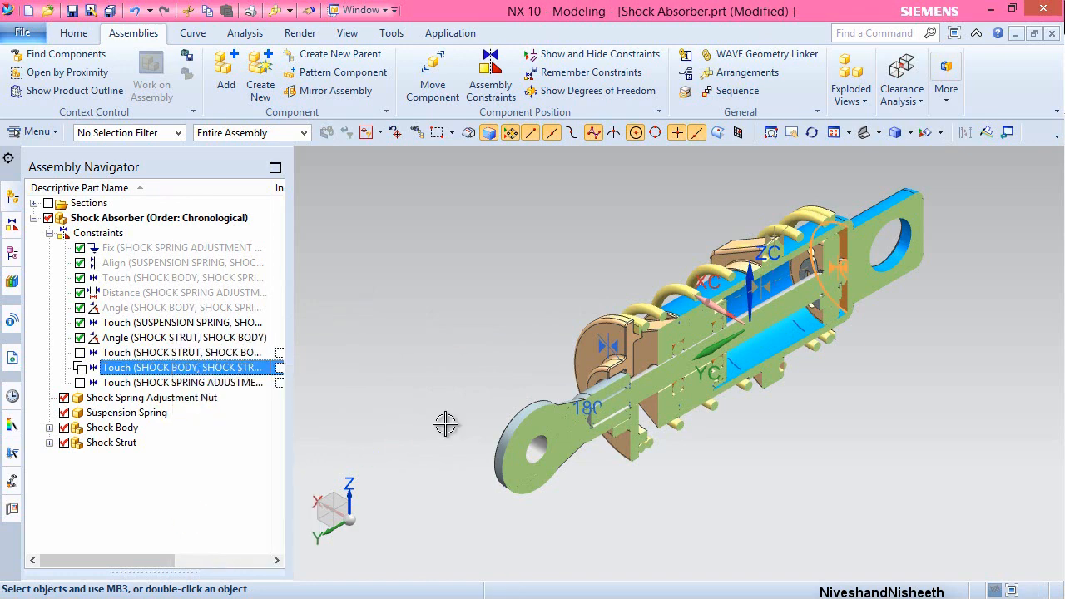
{"action": "left_click", "coordinate": [80, 367]}
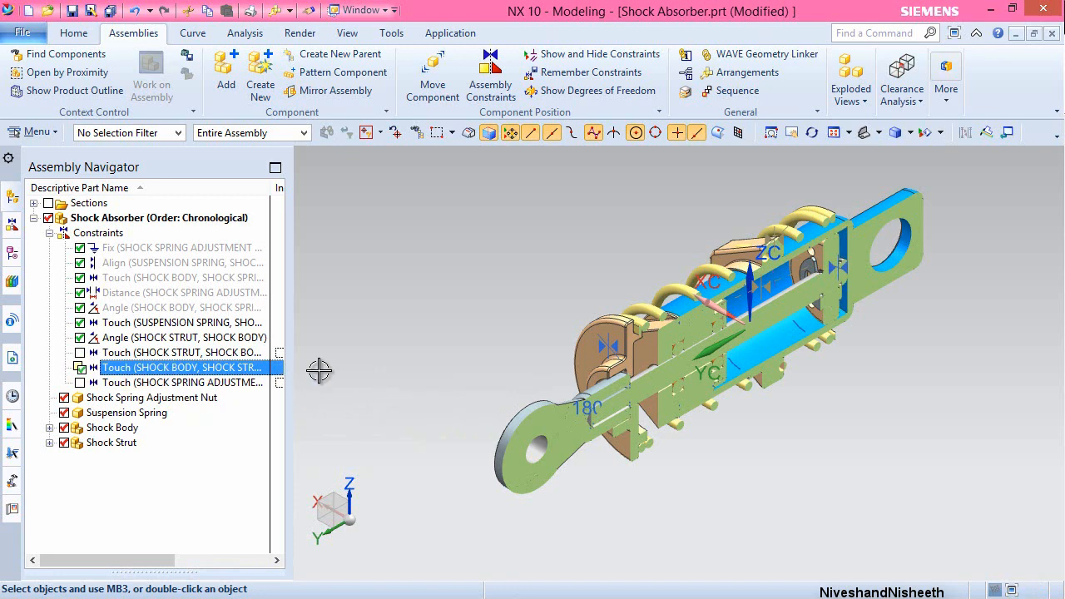
- Activate the Middle arrangement, make the Middle Touch constraint between adjustment nut and suspension spring arrangement specific, and unsuppress it
{"action": "left_click", "coordinate": [176, 219]}
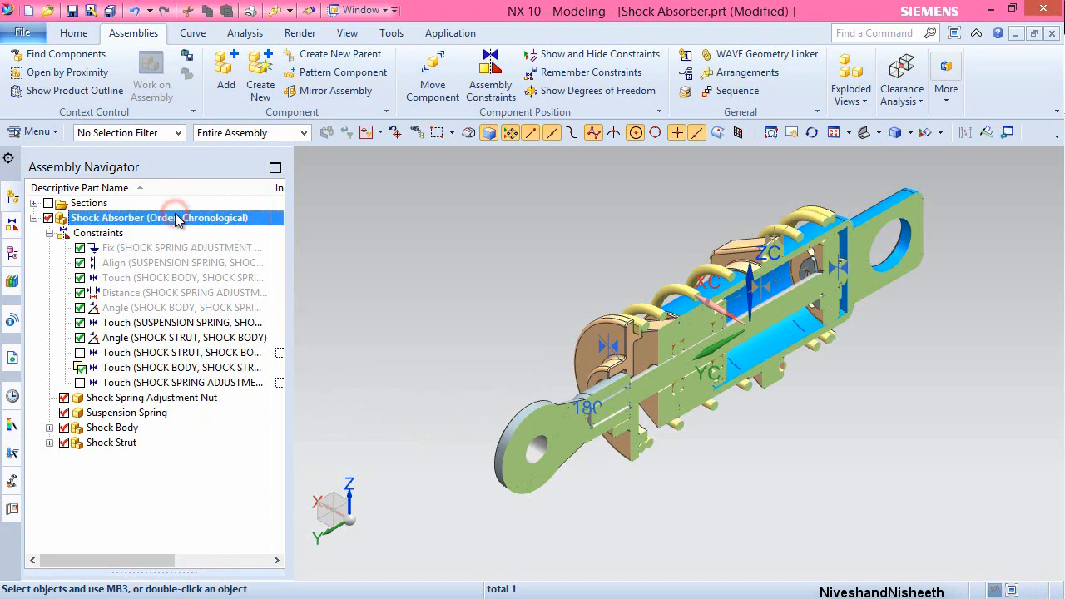
{"action": "right_click", "coordinate": [177, 219]}
{"action": "mouse_move", "coordinate": [275, 277]}
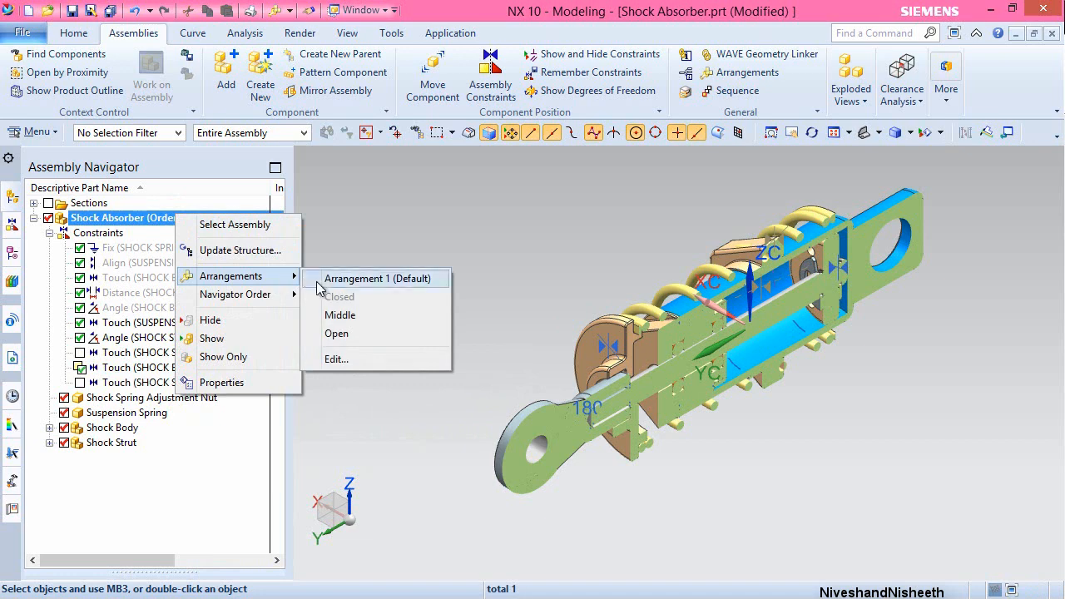
{"action": "left_click", "coordinate": [363, 320]}
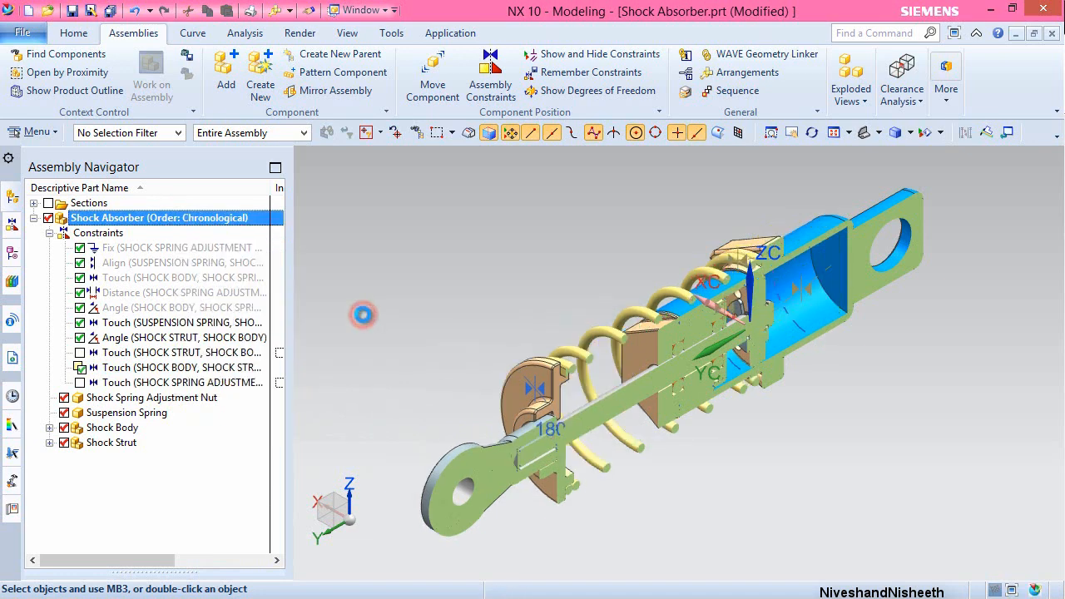
{"action": "left_click", "coordinate": [152, 384]}
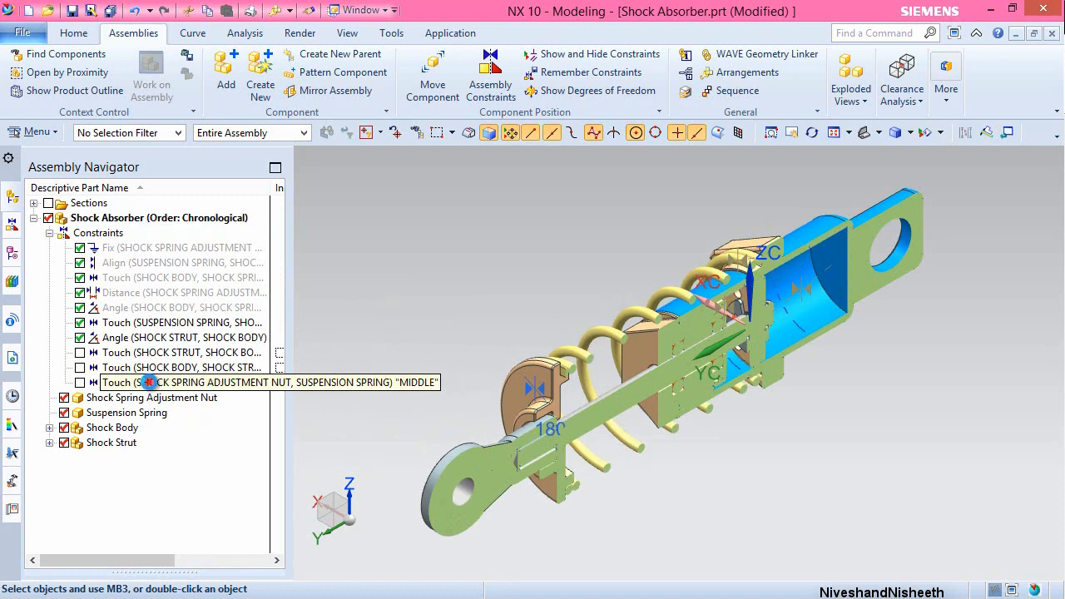
{"action": "right_click", "coordinate": [151, 385]}
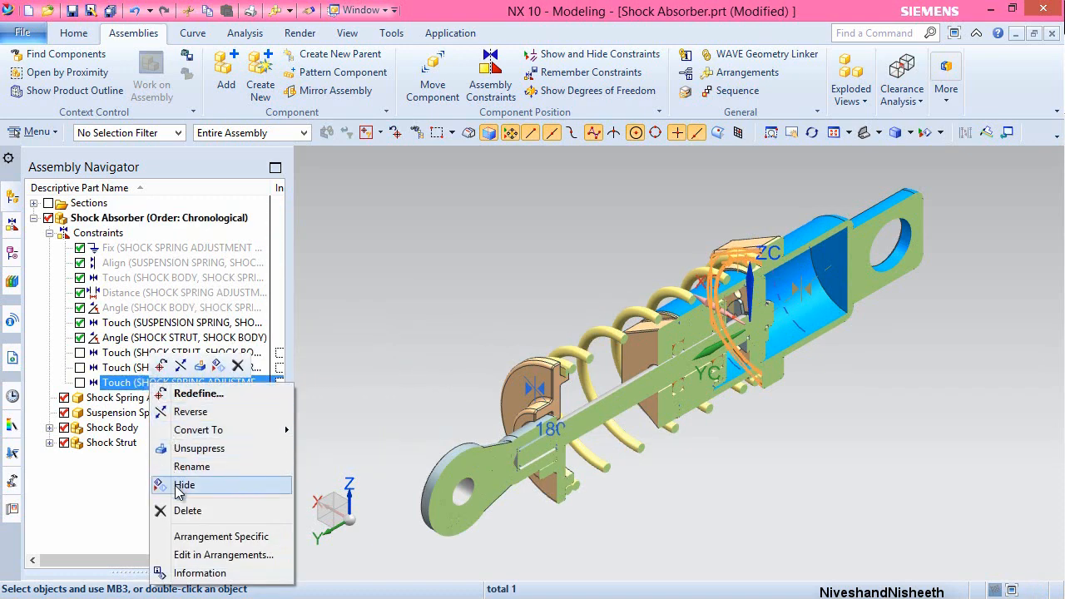
{"action": "left_click", "coordinate": [169, 536]}
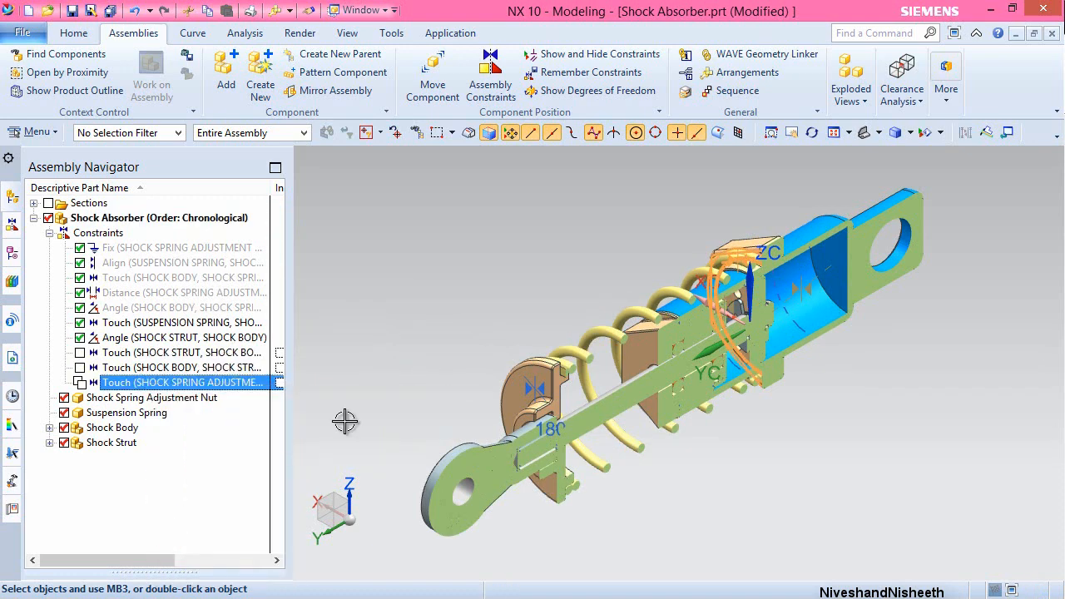
{"action": "left_click", "coordinate": [113, 384]}
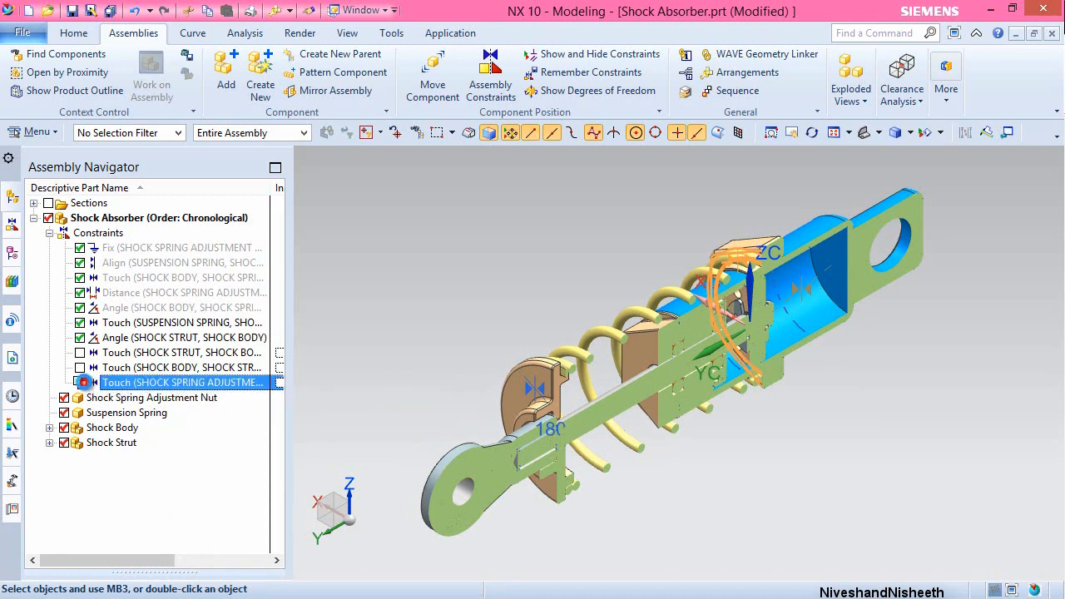
{"action": "left_click", "coordinate": [80, 383]}
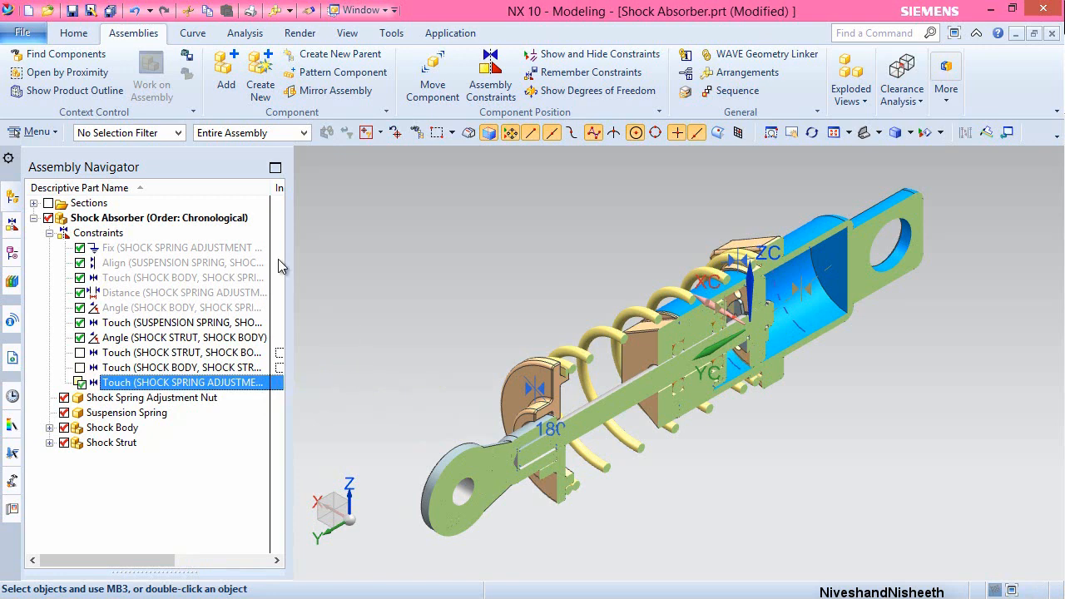
- Switch the Shock Absorber assembly back to the default arrangement, Arrangement 1
{"action": "right_click", "coordinate": [198, 221]}
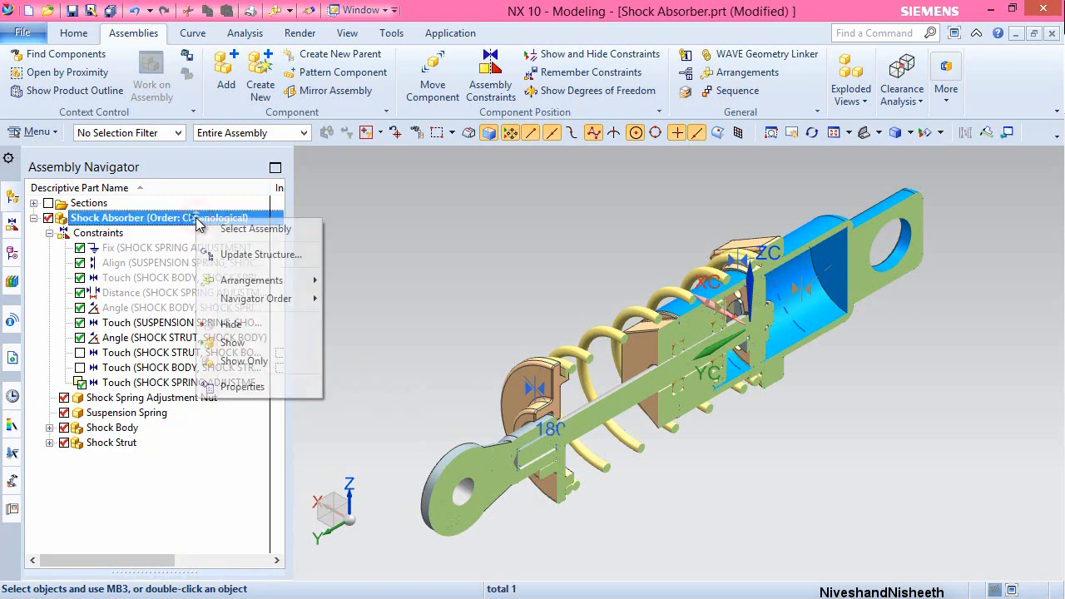
{"action": "mouse_move", "coordinate": [285, 290]}
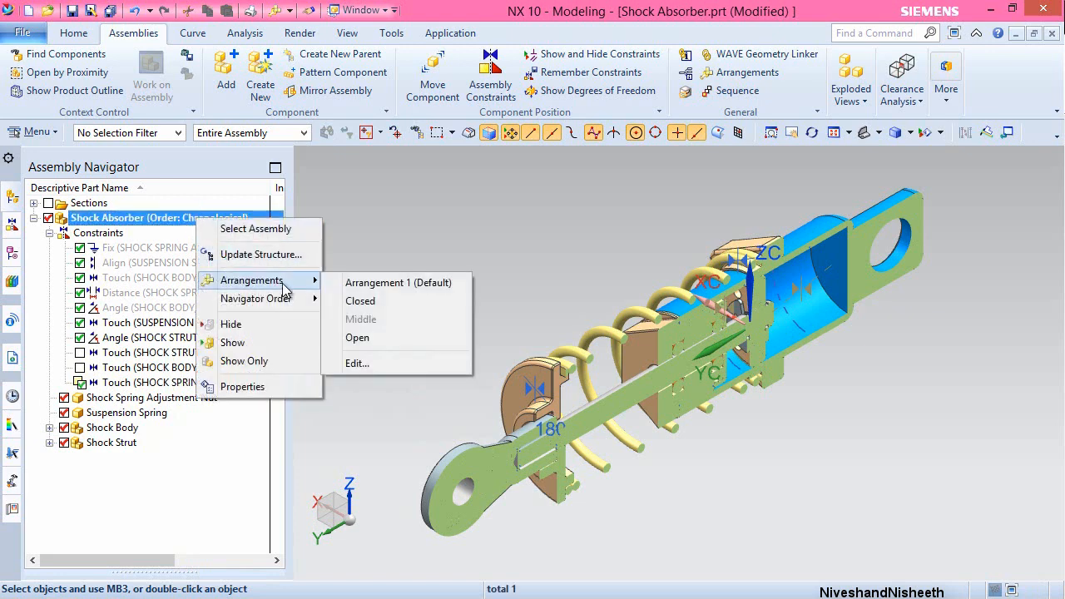
{"action": "left_click", "coordinate": [363, 284]}
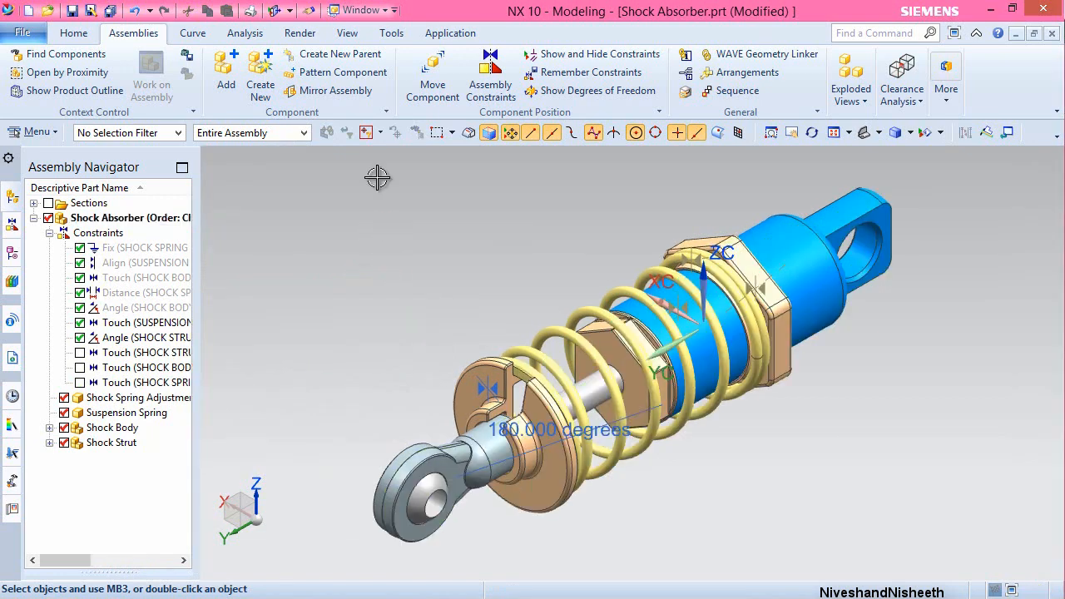
- Hide all assembly constraints in the model display and save the Shock Absorber assembly
{"action": "left_click", "coordinate": [360, 37]}
{"action": "left_click", "coordinate": [264, 79]}
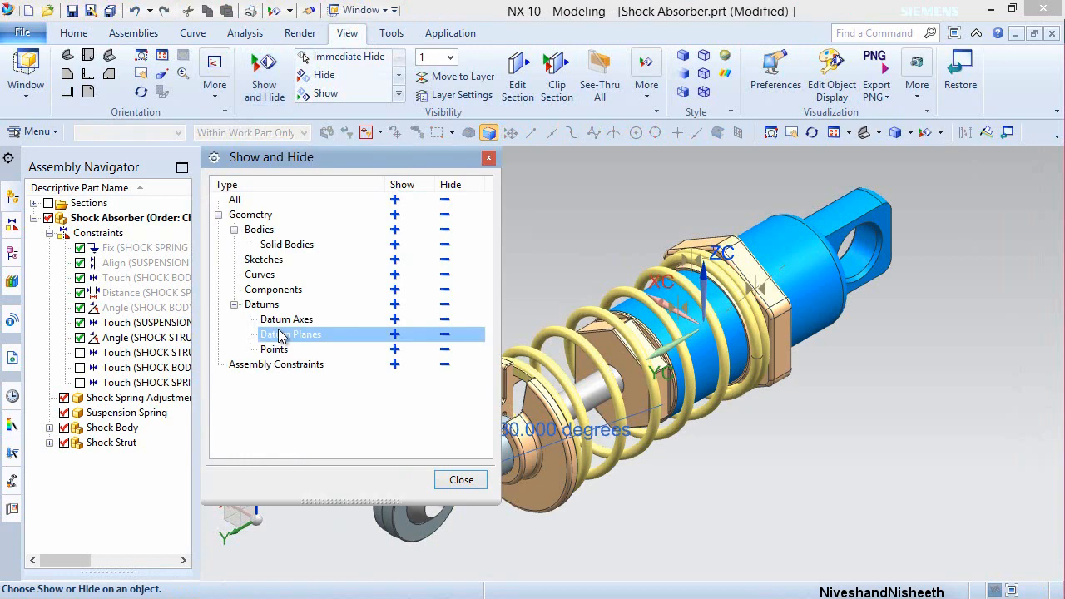
{"action": "left_click", "coordinate": [447, 367]}
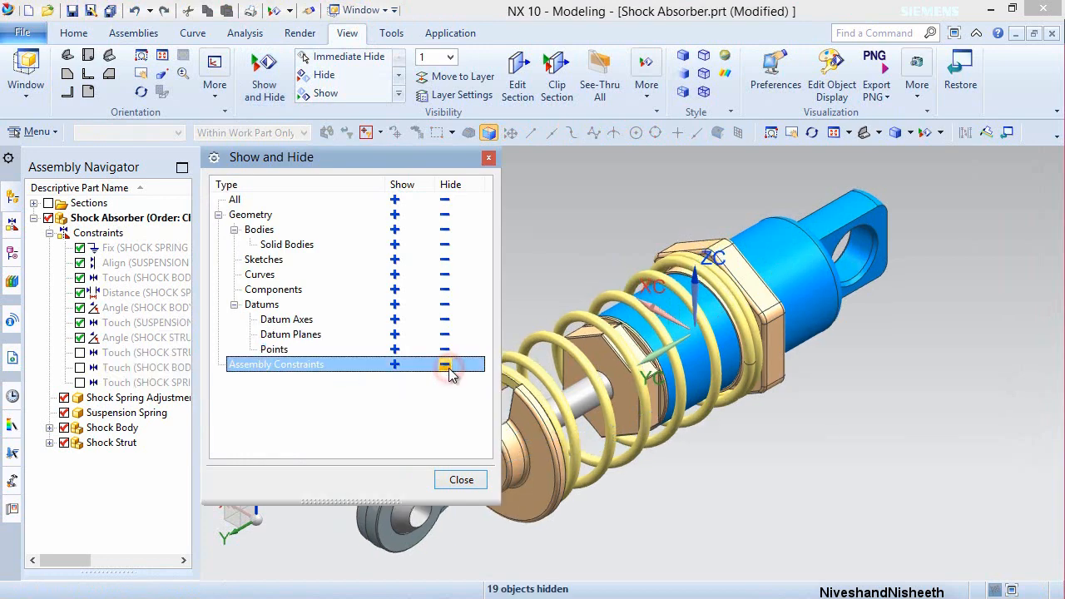
{"action": "left_click", "coordinate": [467, 481]}
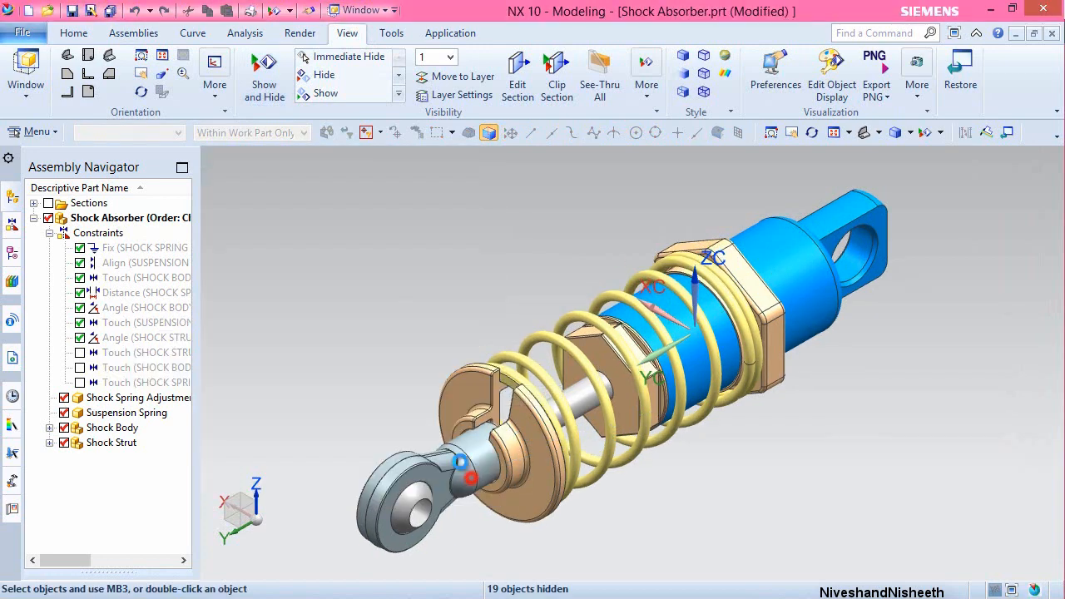
{"action": "left_click", "coordinate": [73, 34]}
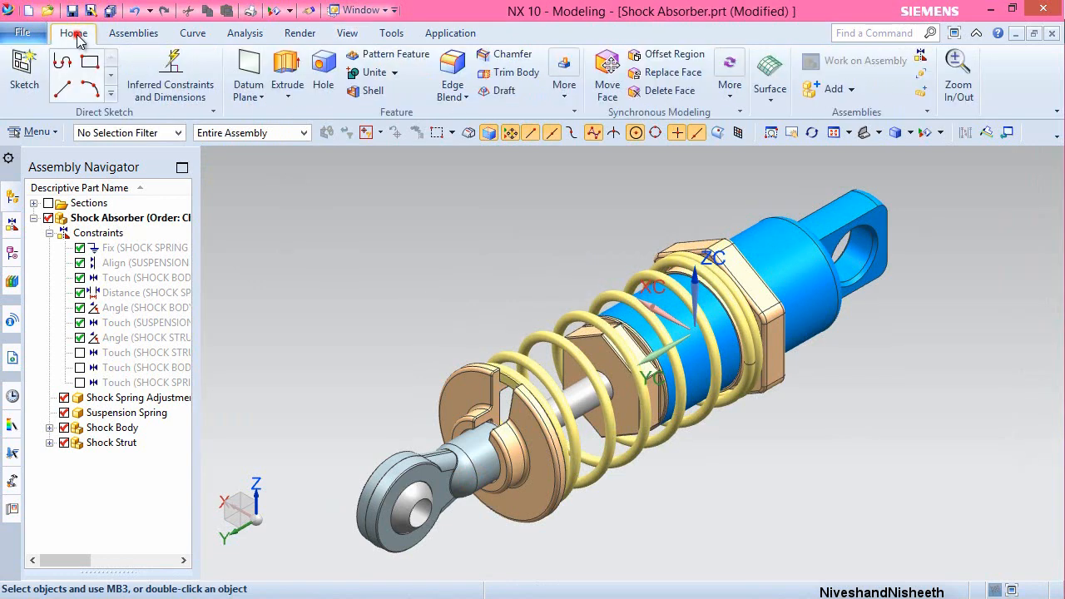
{"action": "key", "text": "ctrl+s"}
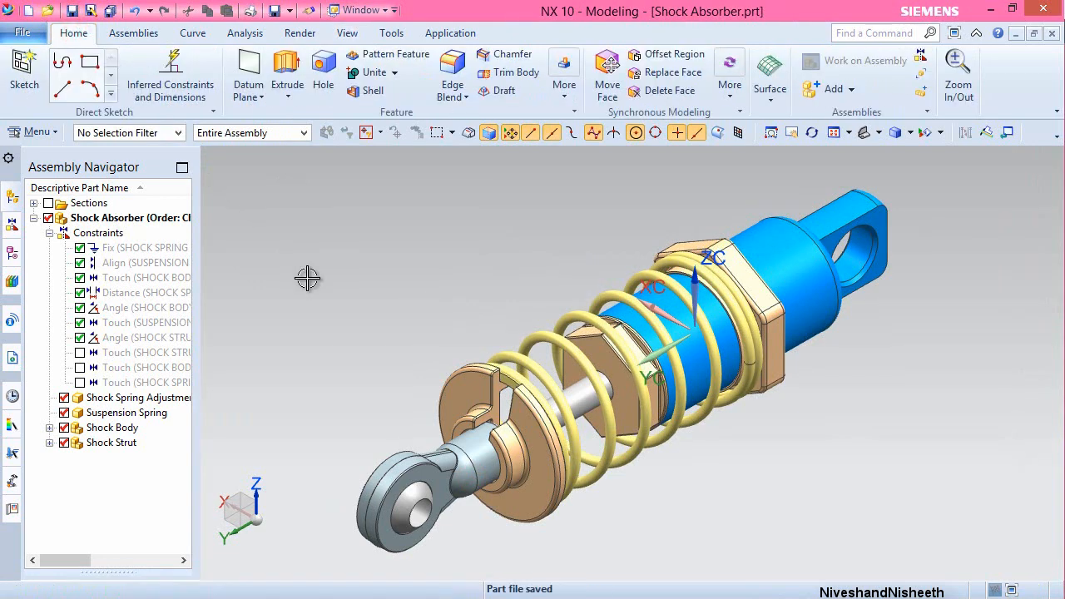
- Check the extended and compressed strut positions by activating the Open arrangement and the Closed arrangement of the Shock Absorber assembly
{"action": "left_click", "coordinate": [117, 216]}
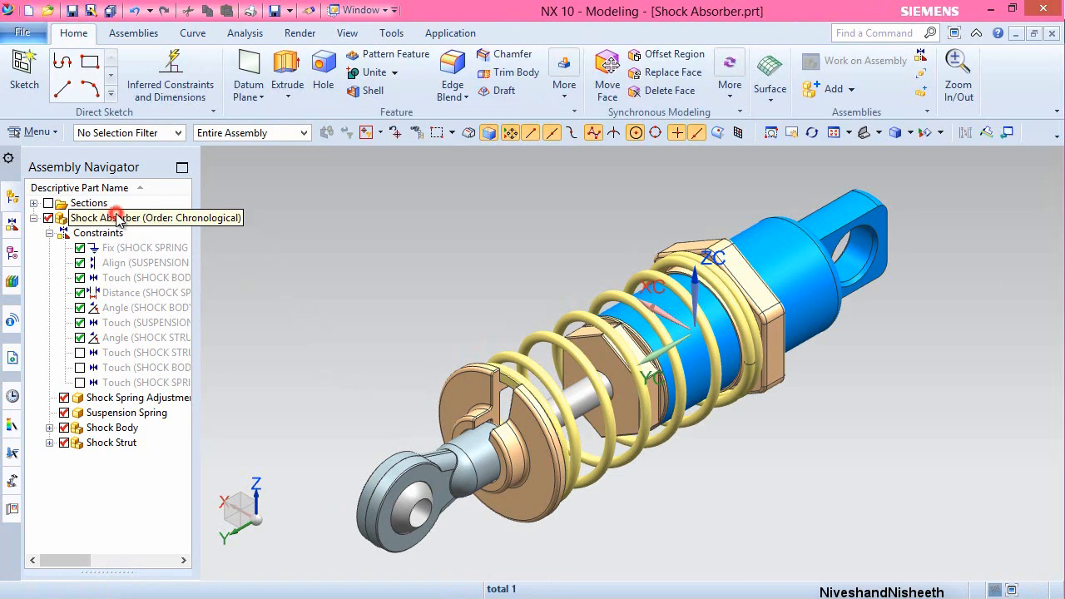
{"action": "right_click", "coordinate": [118, 219]}
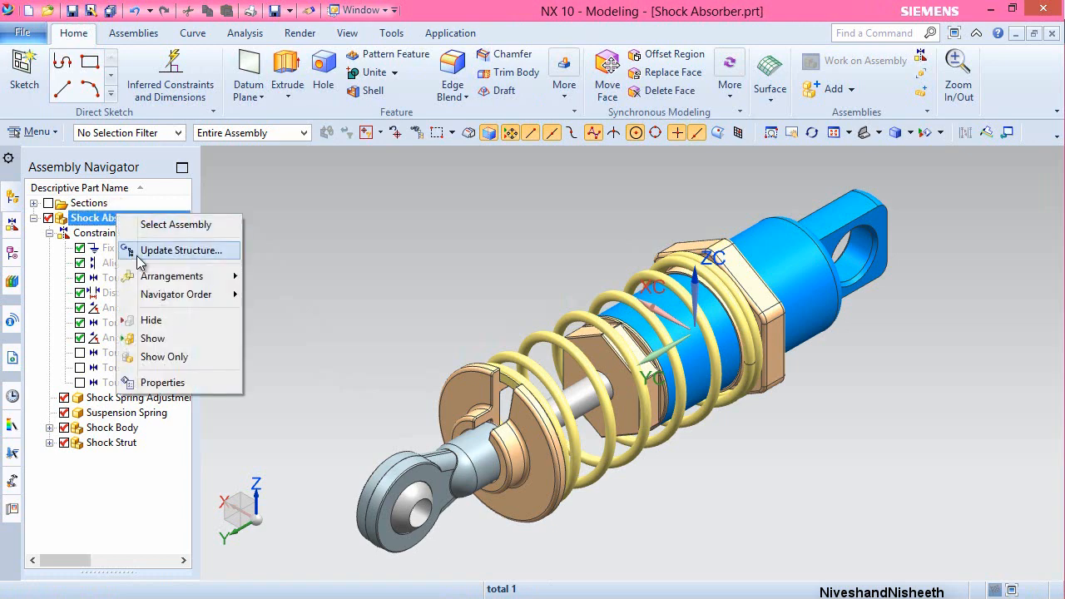
{"action": "mouse_move", "coordinate": [154, 279]}
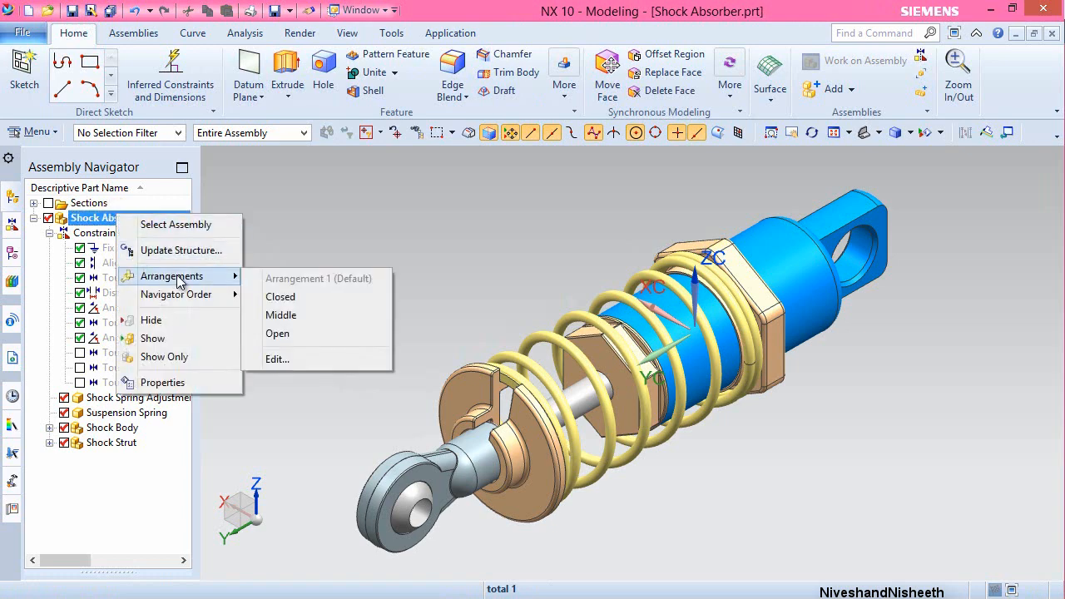
{"action": "left_click", "coordinate": [309, 334]}
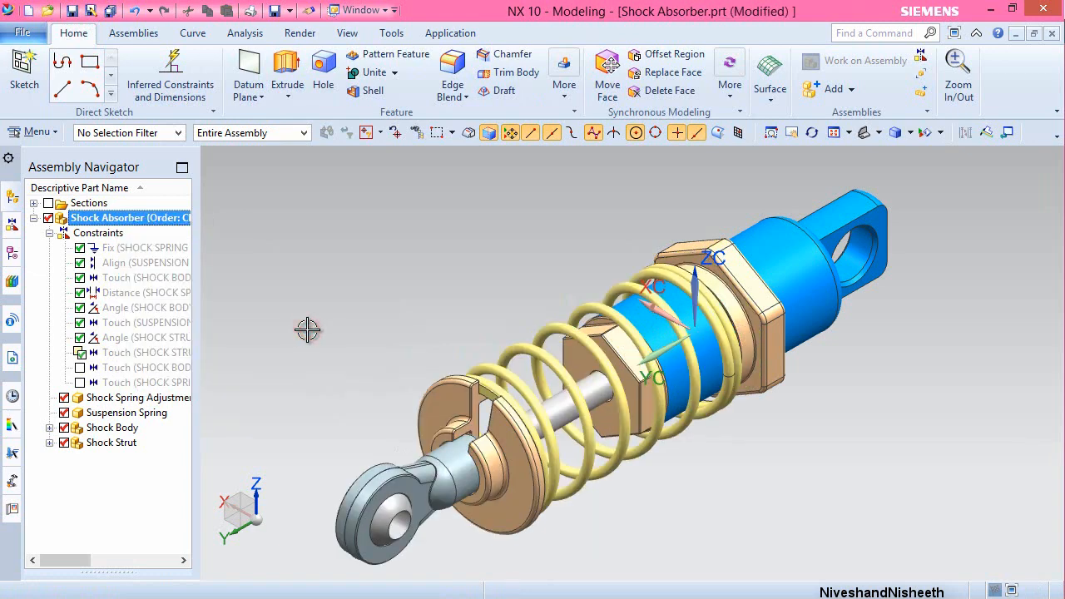
{"action": "right_click", "coordinate": [140, 219]}
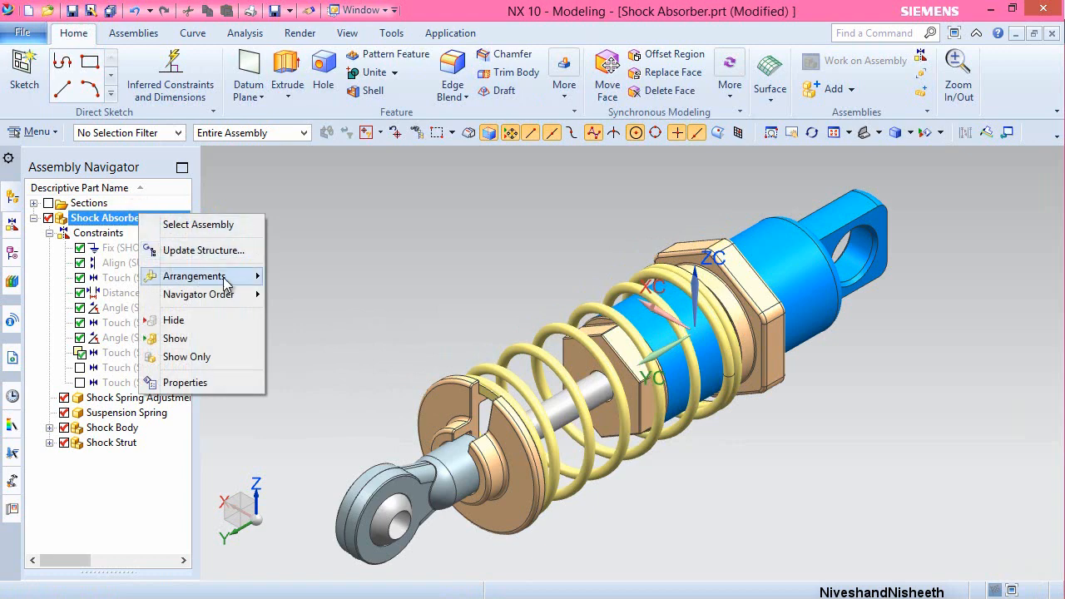
{"action": "mouse_move", "coordinate": [244, 283]}
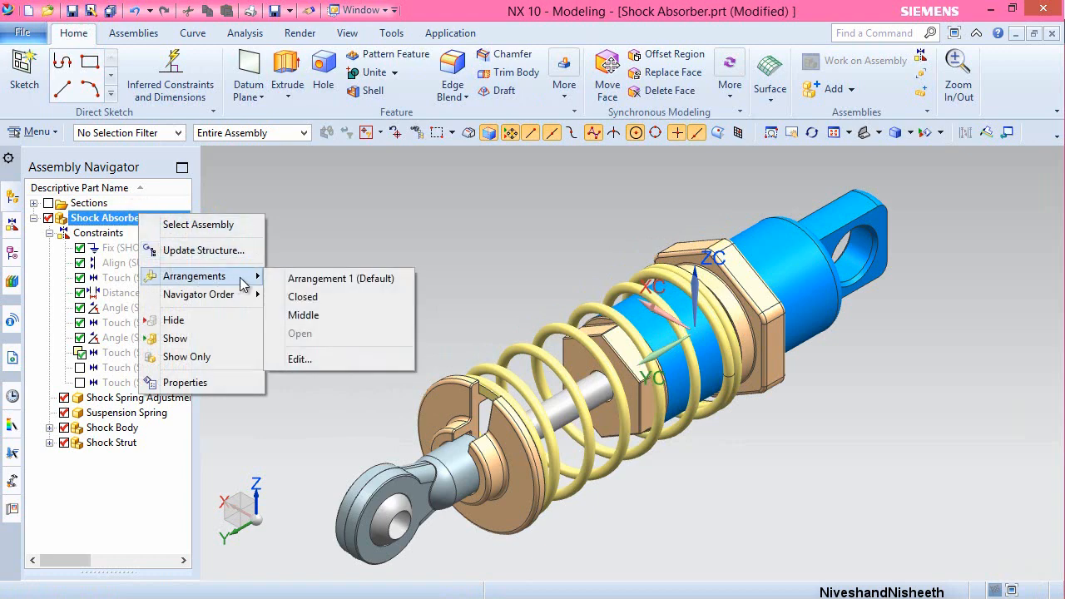
{"action": "left_click", "coordinate": [334, 298]}
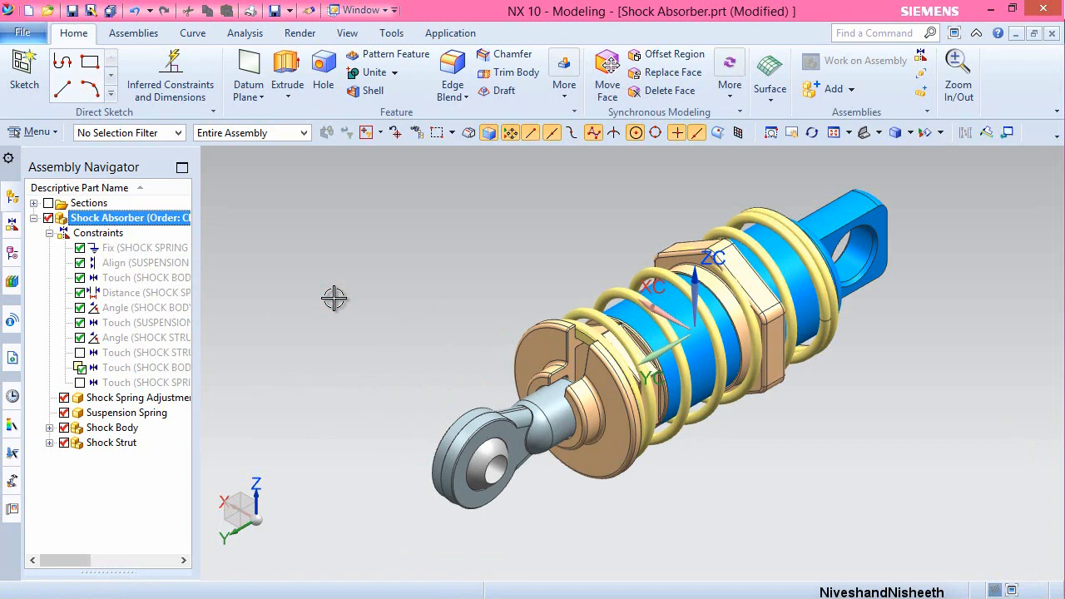
- Check the Middle arrangement of the Shock Absorber assembly and return to the default Arrangement 1
{"action": "right_click", "coordinate": [152, 218]}
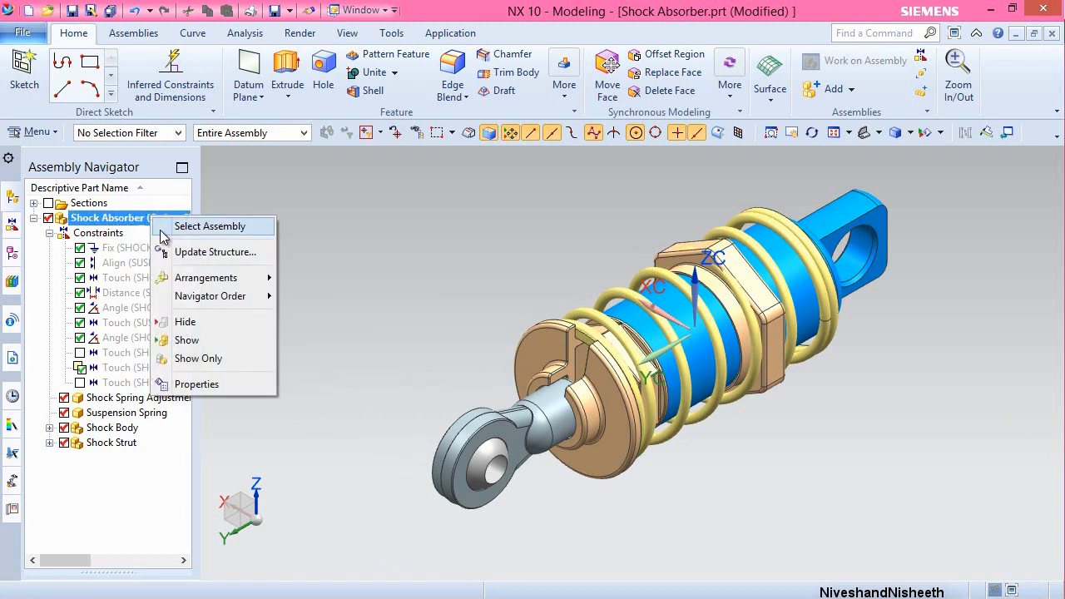
{"action": "mouse_move", "coordinate": [210, 279]}
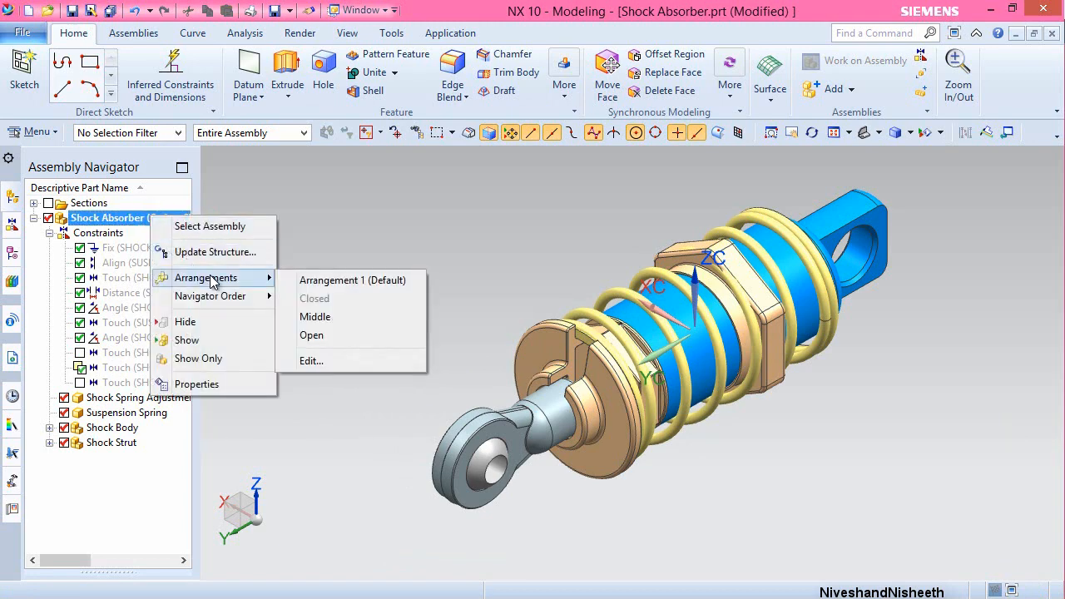
{"action": "left_click", "coordinate": [316, 317]}
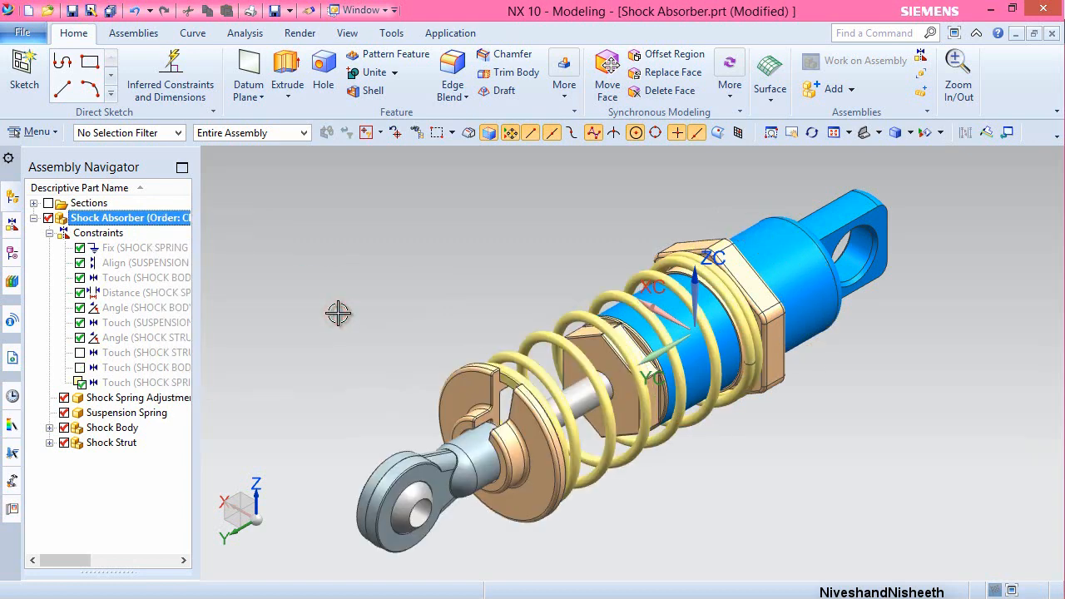
{"action": "right_click", "coordinate": [148, 221]}
{"action": "mouse_move", "coordinate": [250, 282]}
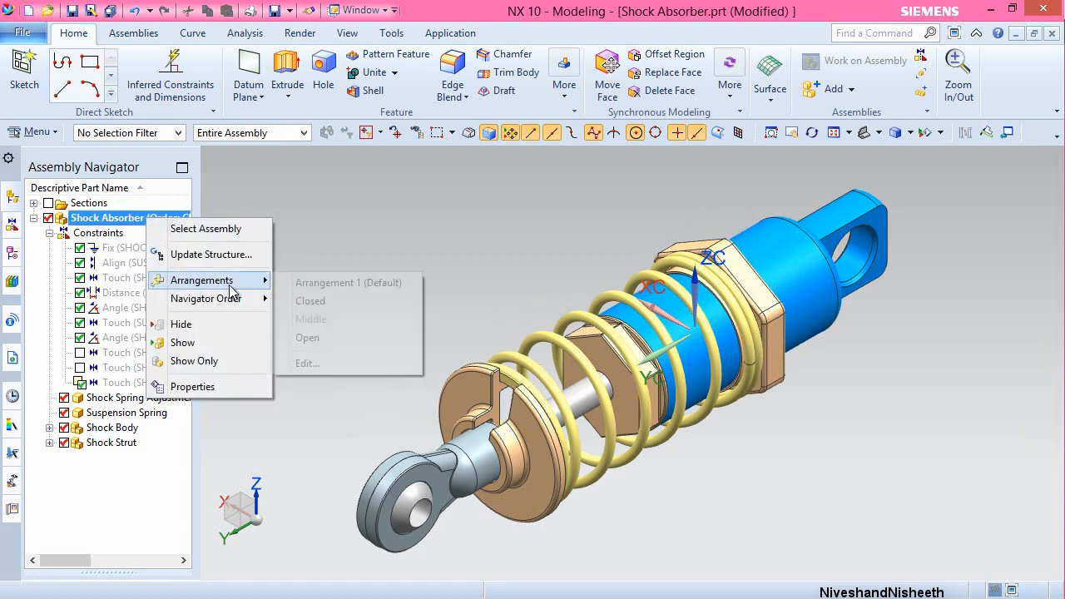
{"action": "left_click", "coordinate": [312, 283]}
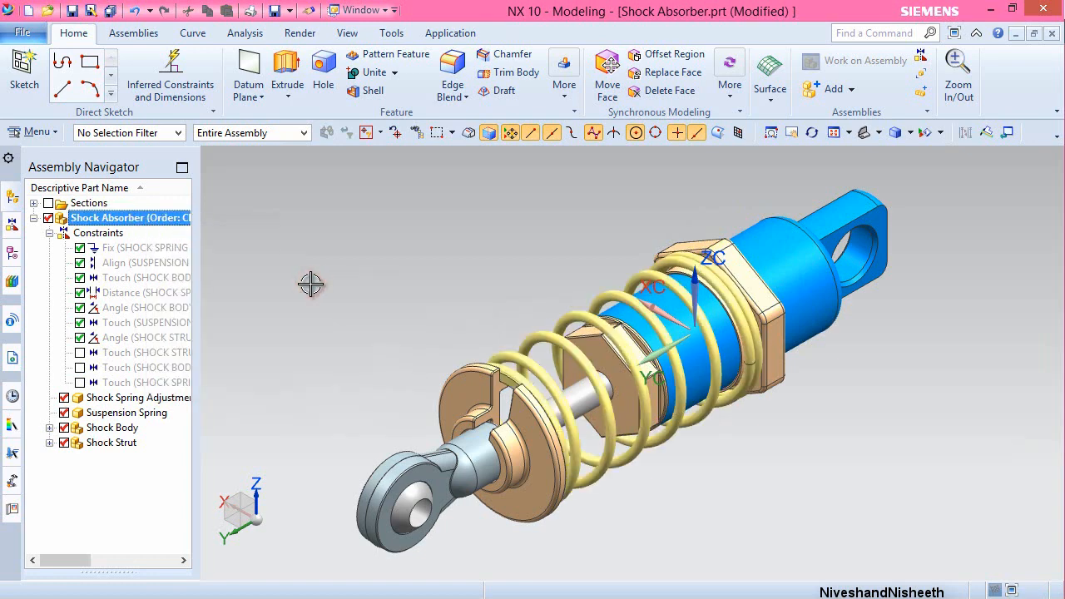
- Move the shock strut along the YC axis, away from the shock body, to a Y position of about 1.0007 in
{"action": "left_click", "coordinate": [142, 33]}
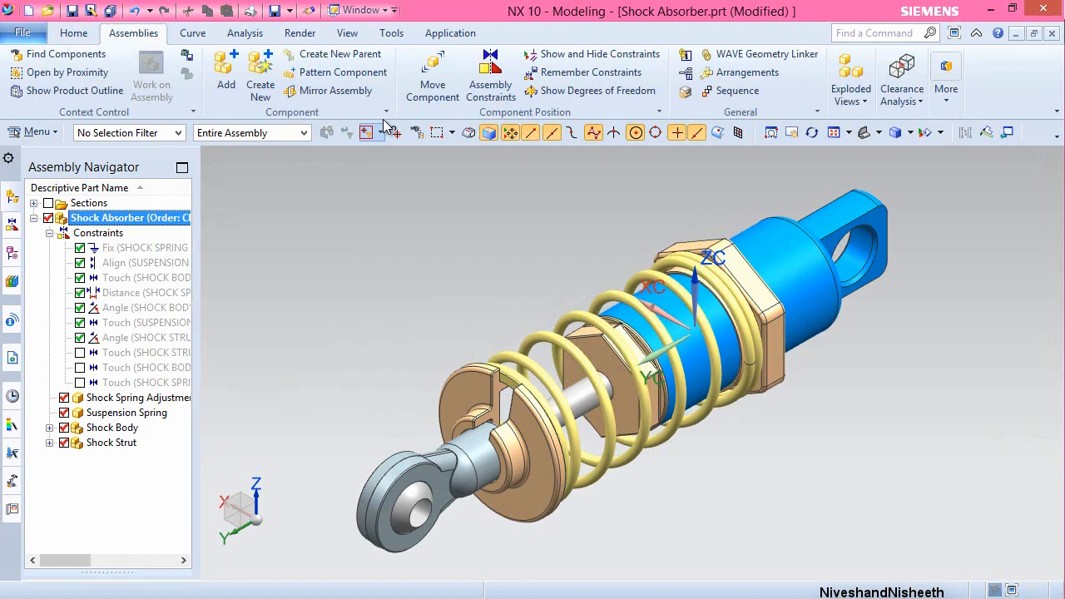
{"action": "left_click", "coordinate": [433, 79]}
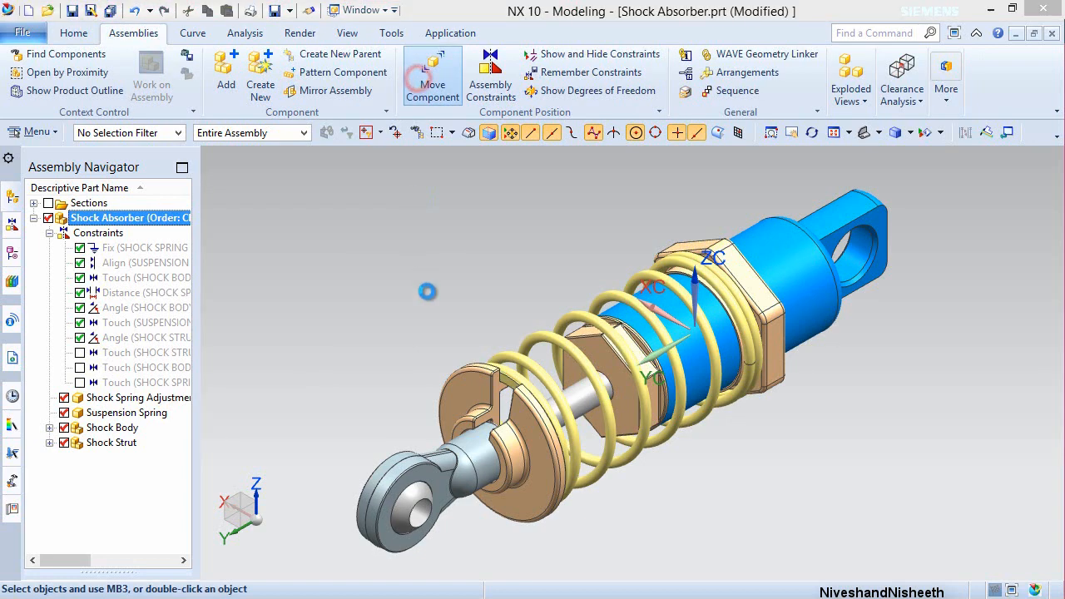
{"action": "left_click", "coordinate": [470, 387]}
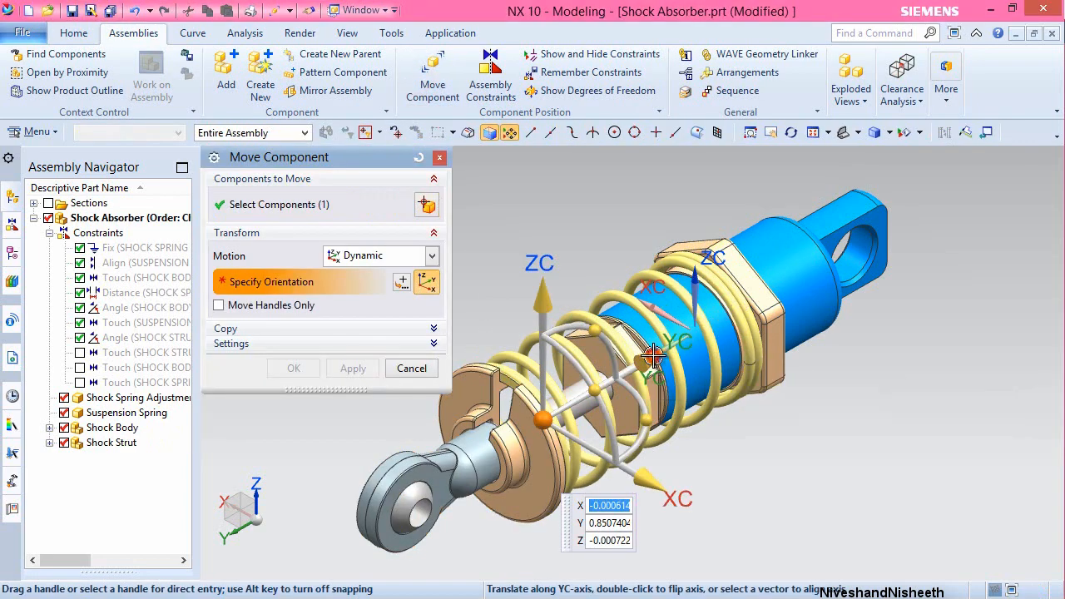
{"action": "left_click", "coordinate": [641, 360]}
{"action": "left_click_drag", "start_coordinate": [639, 359], "coordinate": [603, 377]}
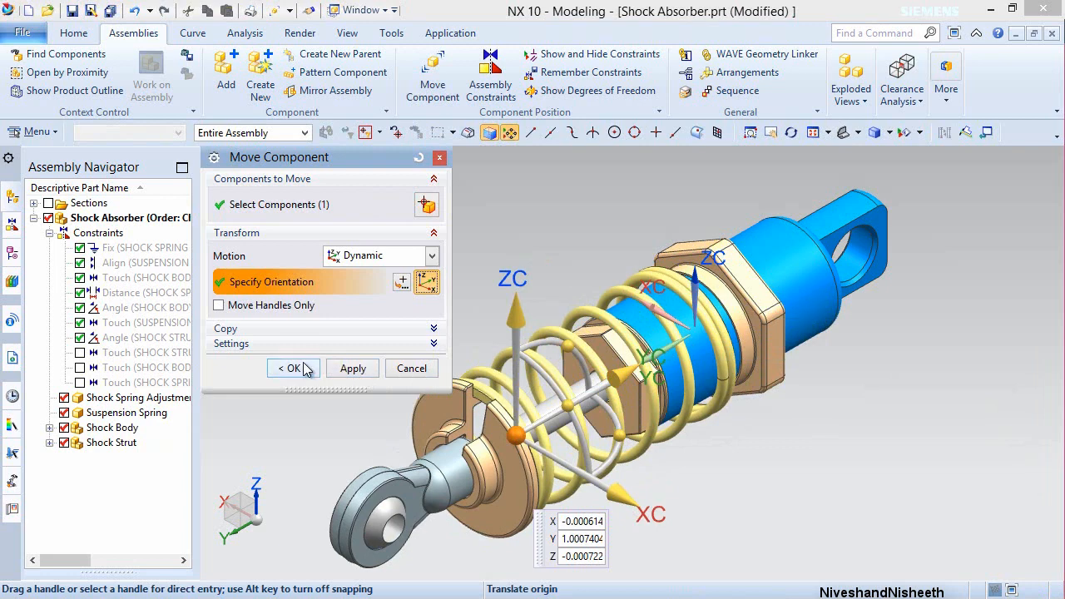
{"action": "left_click", "coordinate": [303, 367]}
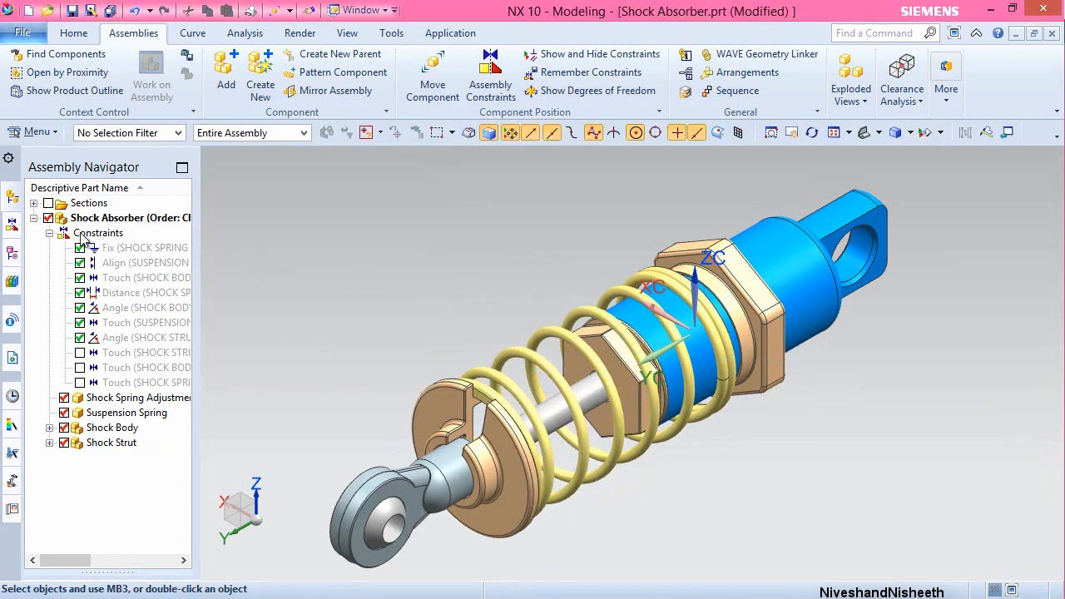
- Collapse the Constraints group and save the Shock Absorber assembly
{"action": "left_click", "coordinate": [49, 233]}
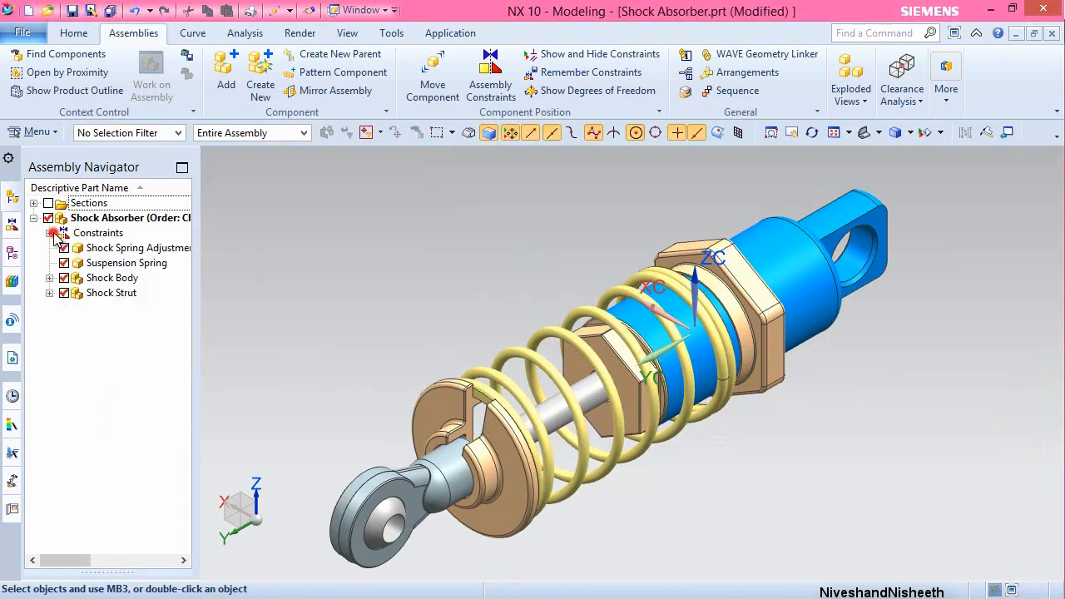
{"action": "left_click", "coordinate": [73, 33]}
{"action": "left_click", "coordinate": [833, 132]}
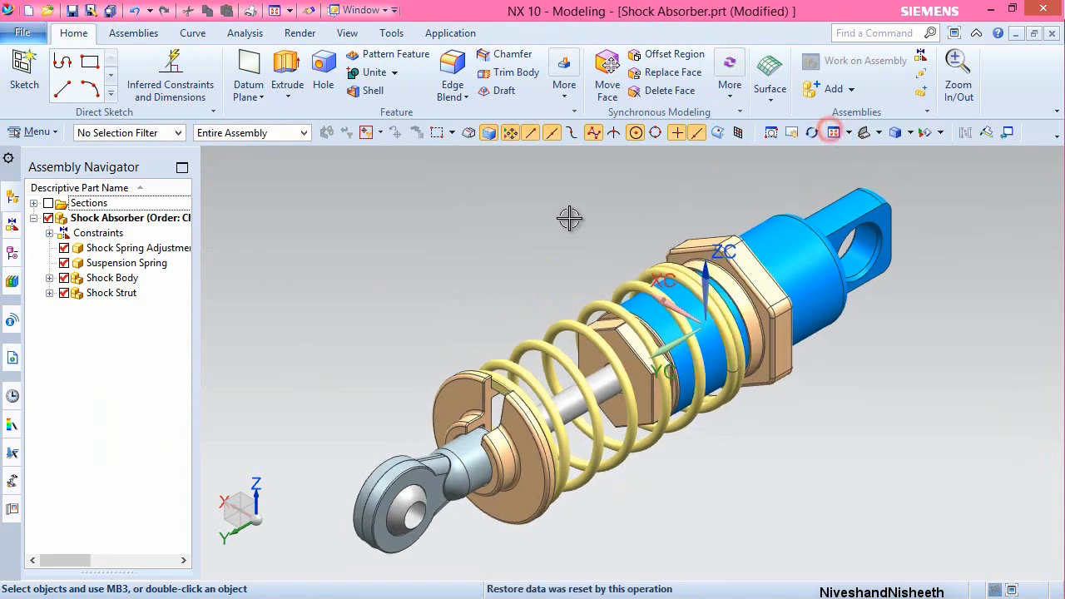
{"action": "left_click", "coordinate": [73, 12]}
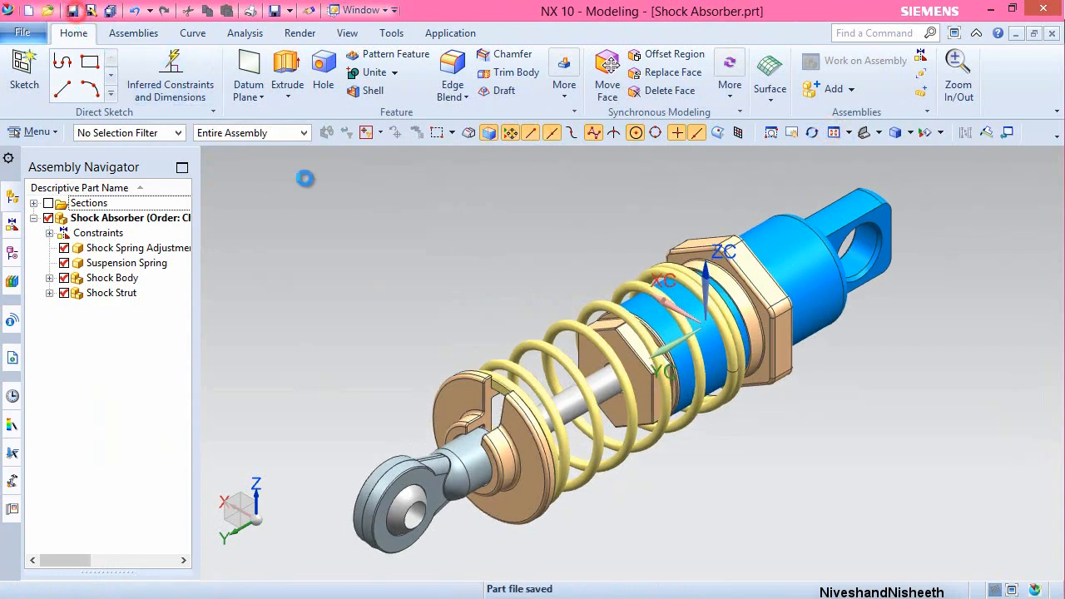
{"action": "key", "text": "ctrl+s"}
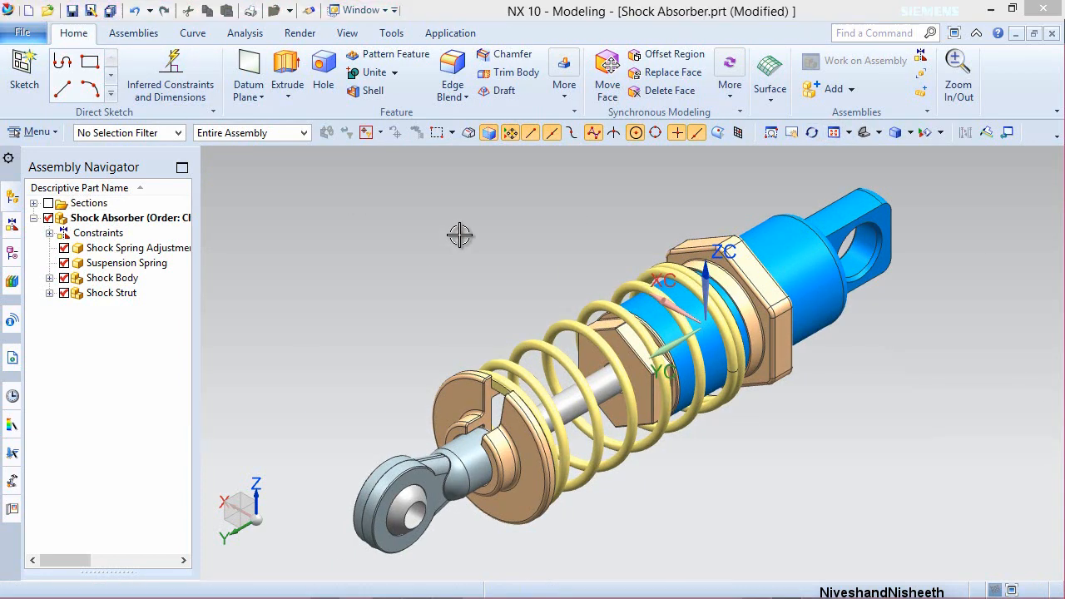
- Close the Shock Absorber assembly together with its components and display Suspension.prt
{"action": "left_click", "coordinate": [1052, 34]}
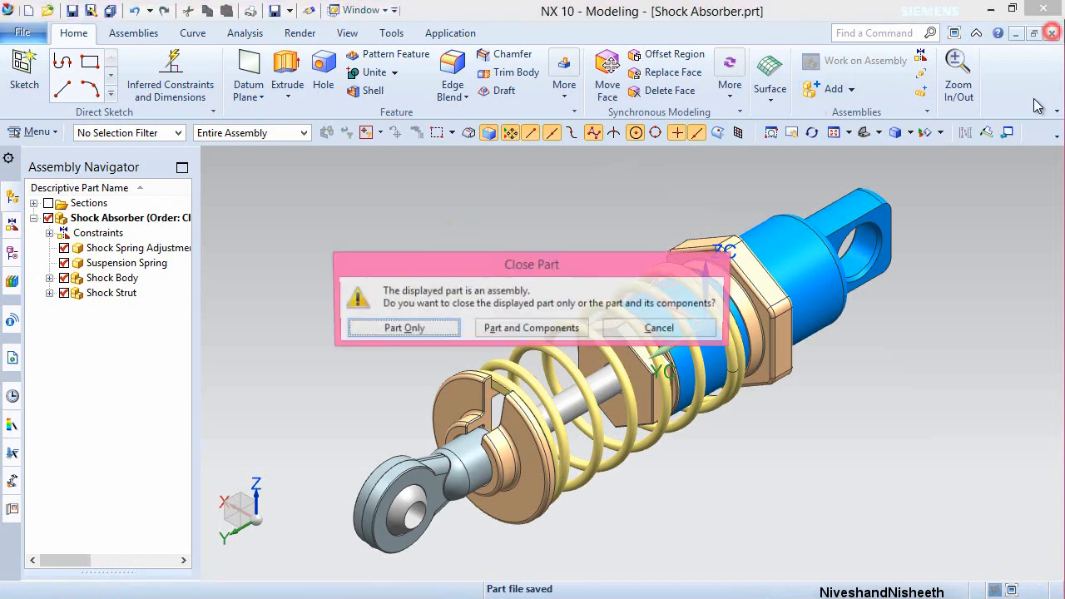
{"action": "left_click", "coordinate": [552, 330]}
{"action": "left_click", "coordinate": [864, 419]}
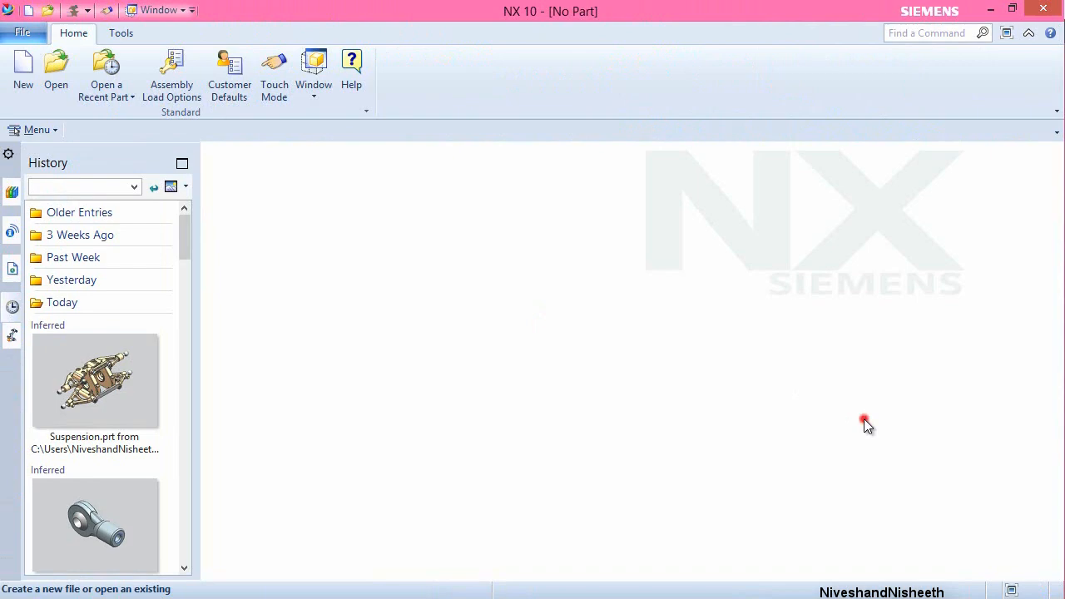
{"action": "left_click", "coordinate": [182, 10]}
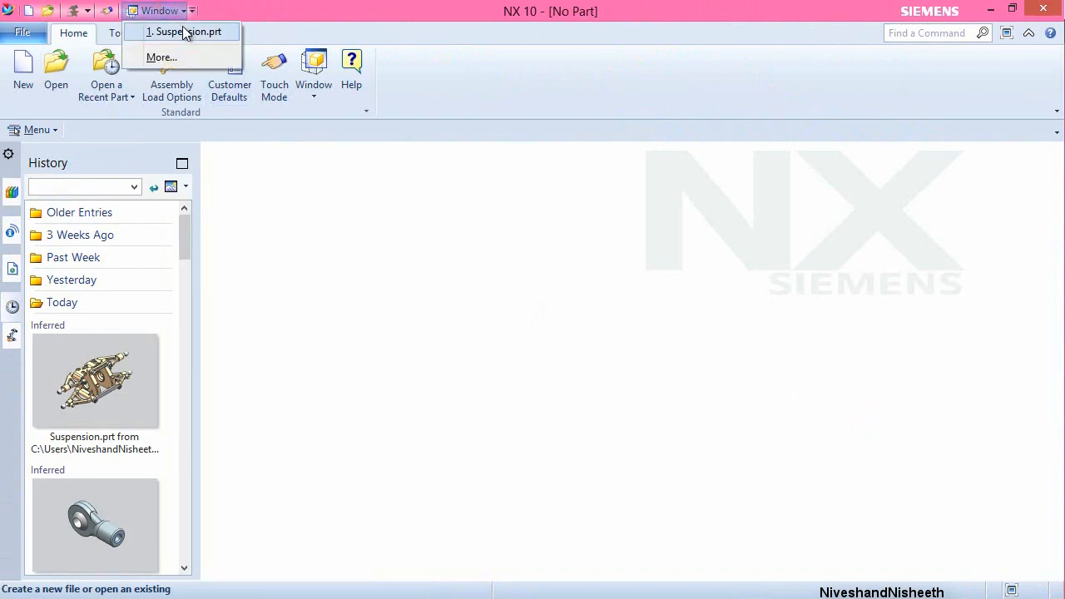
{"action": "left_click", "coordinate": [182, 29]}
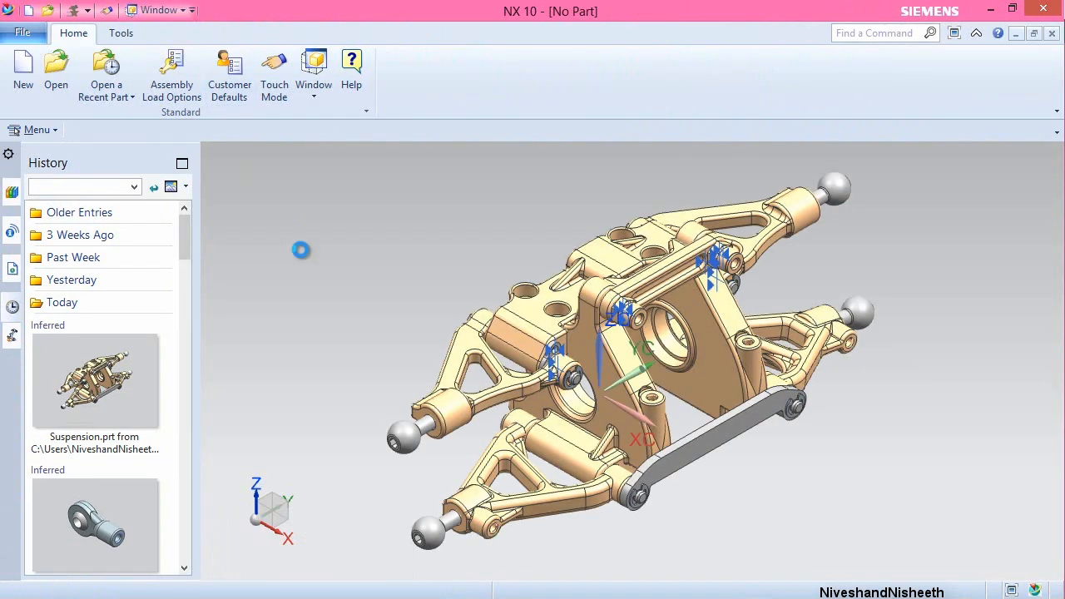
- Load the Shock Absorber part file from the Suspension folder as a new component for the suspension assembly
{"action": "left_click", "coordinate": [227, 73]}
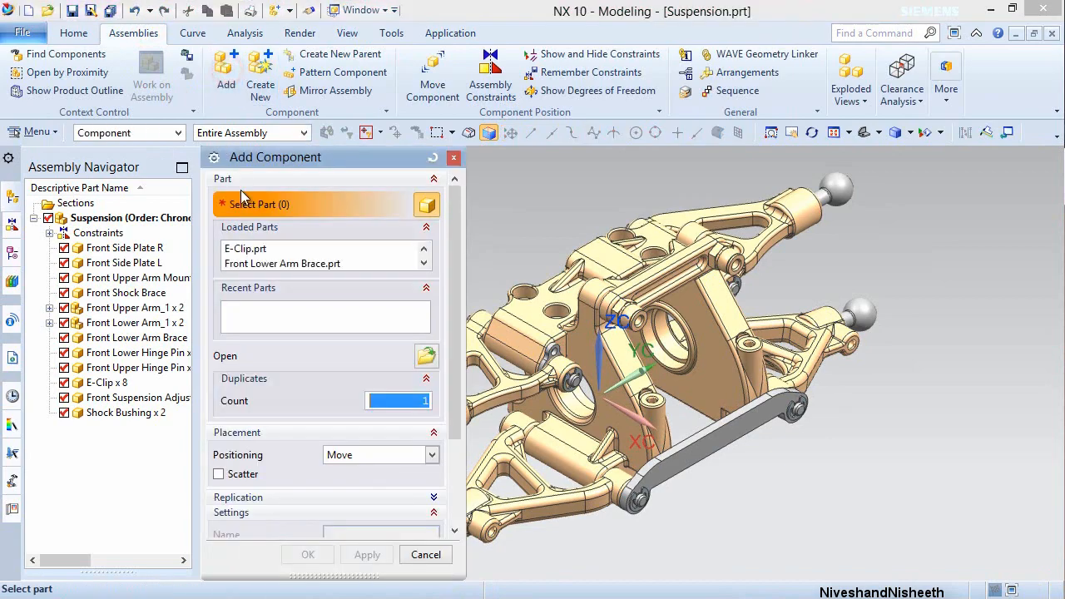
{"action": "left_click", "coordinate": [426, 355]}
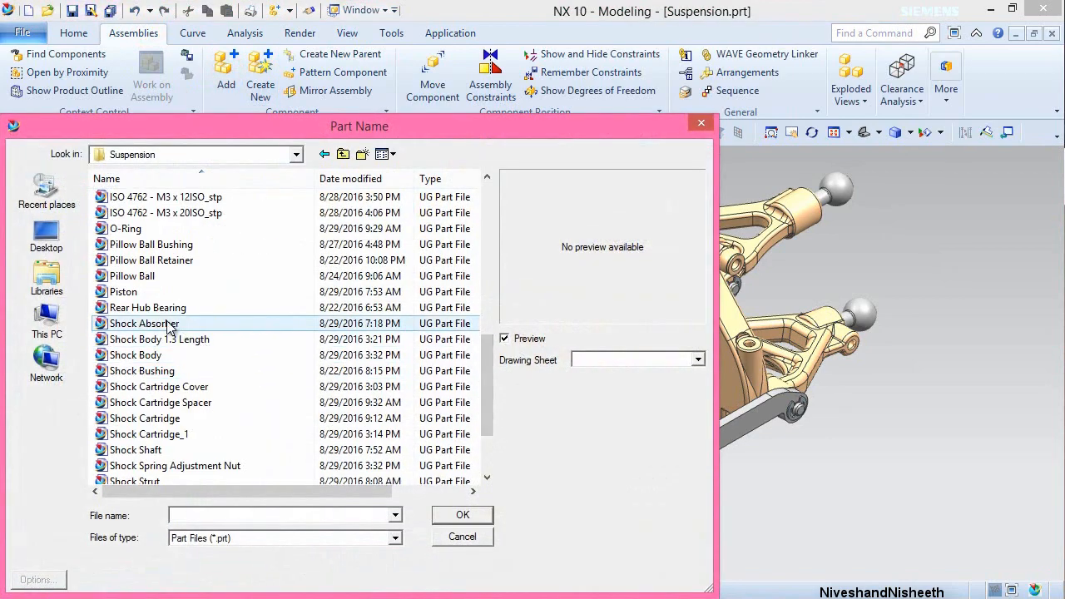
{"action": "left_click", "coordinate": [166, 324]}
{"action": "left_click", "coordinate": [456, 519]}
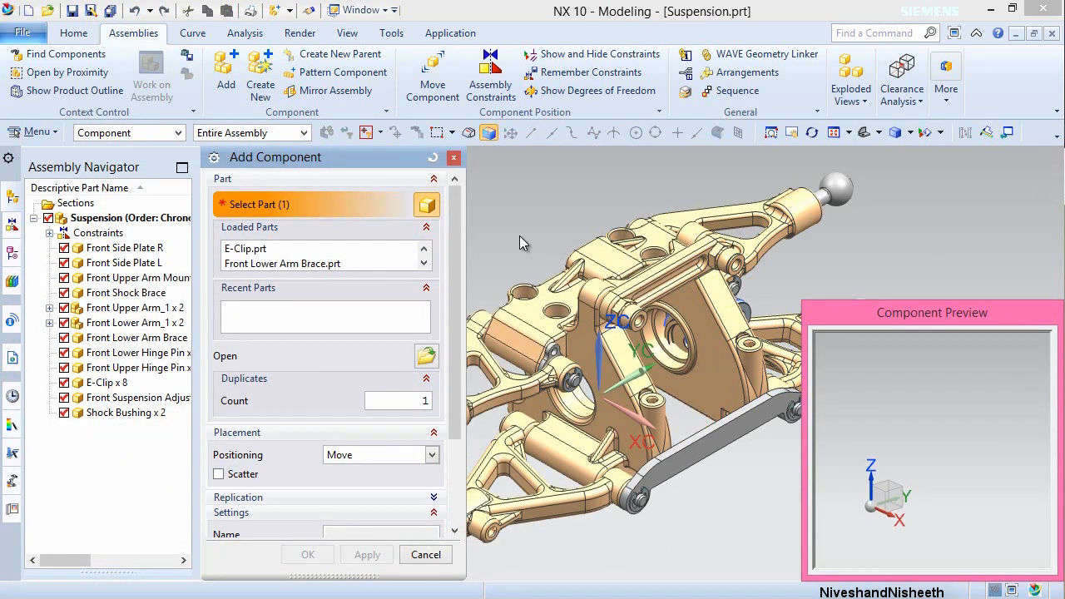
- Add the Shock Absorber with Move positioning and the Entire Part reference set, placing it at X 0, Y 0, Z 0
{"action": "left_click", "coordinate": [407, 458]}
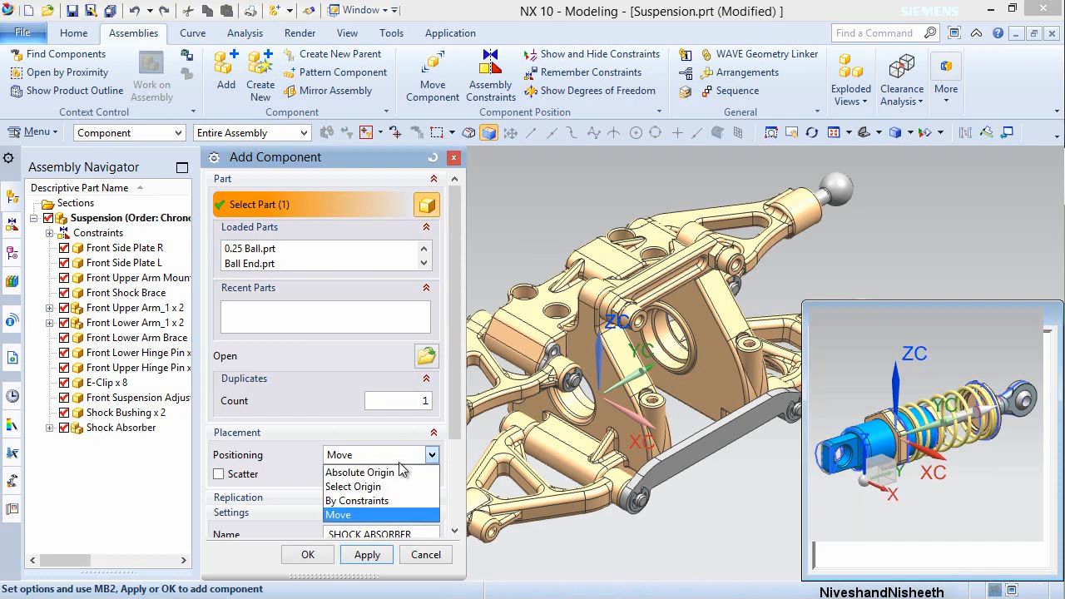
{"action": "left_click", "coordinate": [372, 516]}
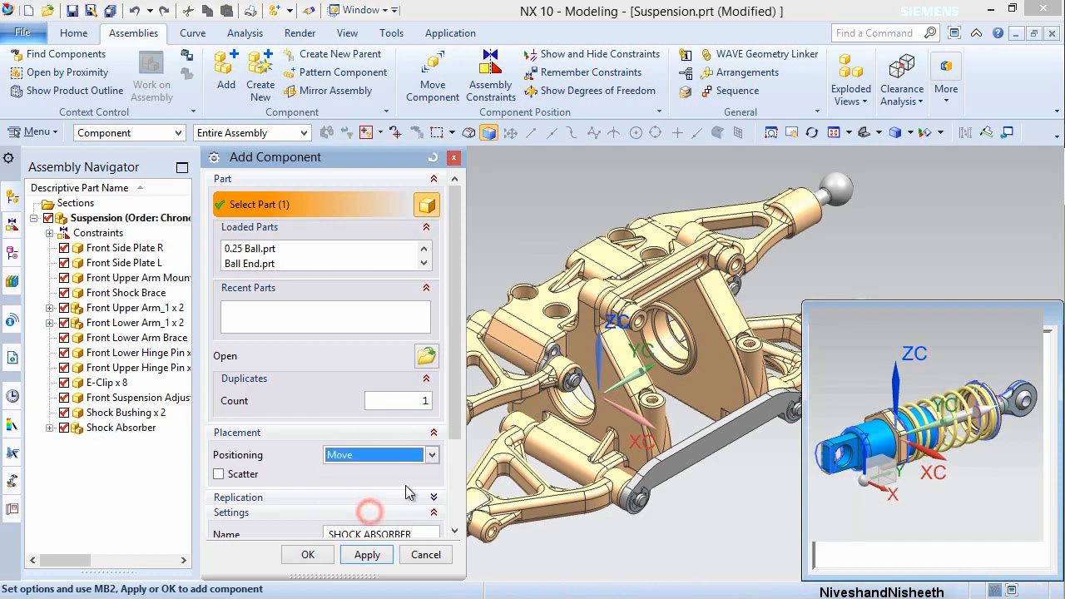
{"action": "scroll", "coordinate": [459, 426], "scroll_direction": "down", "scroll_amount": 3}
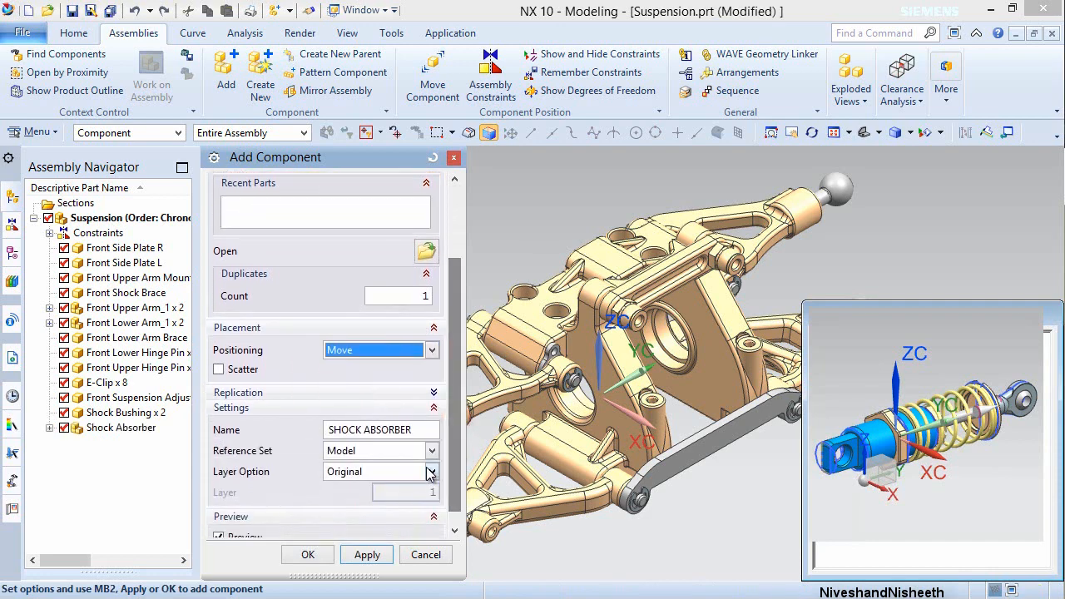
{"action": "left_click", "coordinate": [432, 450]}
{"action": "left_click", "coordinate": [370, 484]}
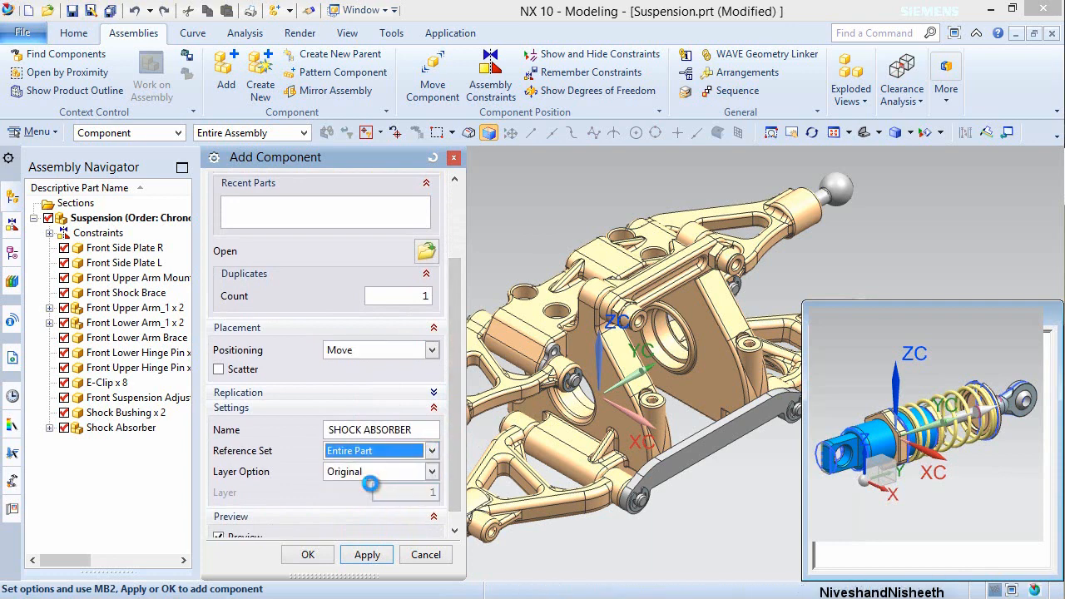
{"action": "left_click", "coordinate": [308, 554]}
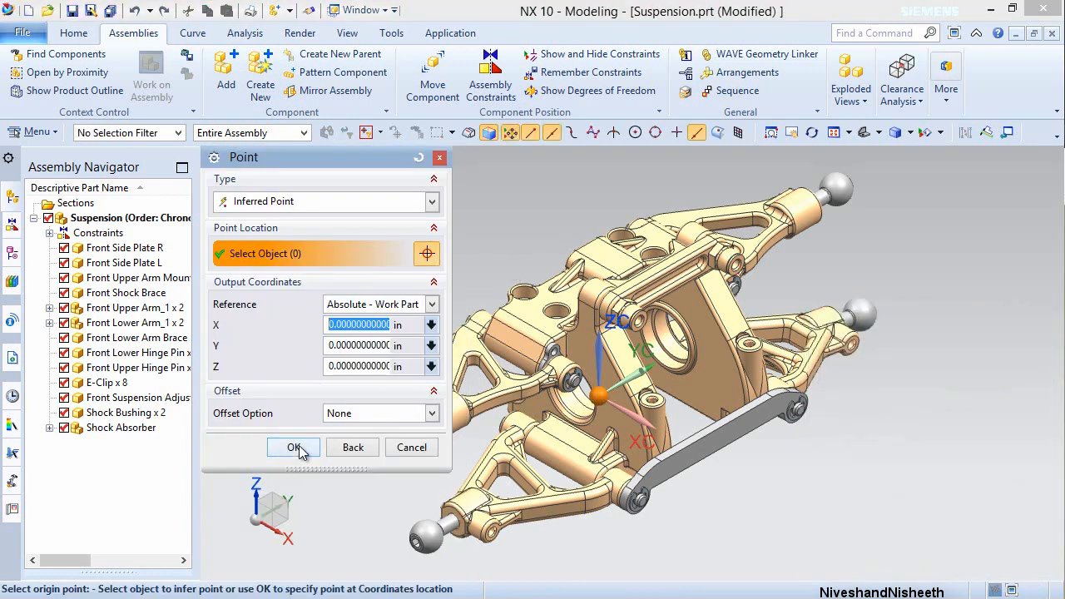
{"action": "left_click", "coordinate": [297, 449]}
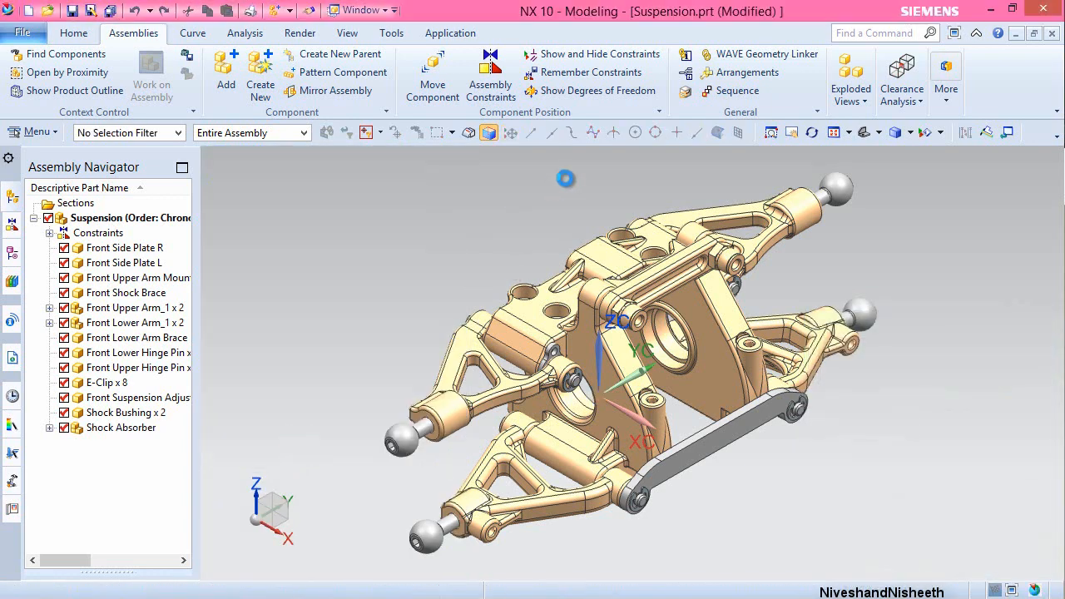
- Move the Shock Absorber along XC to an X position of about 3.349 in and rotate it -160° about the XC axis
{"action": "scroll", "coordinate": [533, 401], "scroll_direction": "down", "scroll_amount": 3}
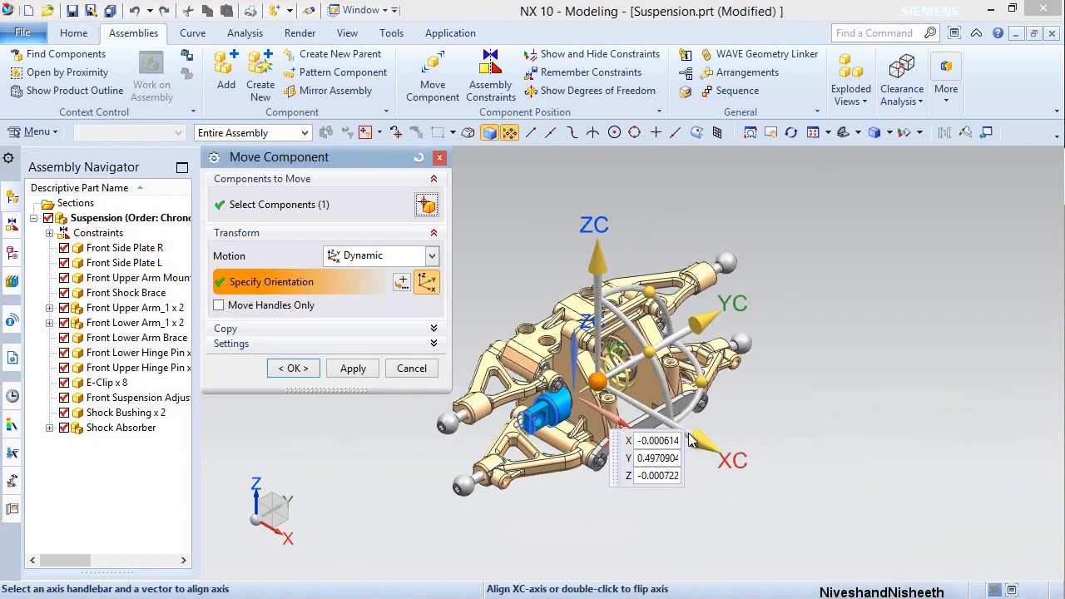
{"action": "left_click", "coordinate": [760, 475]}
{"action": "left_click_drag", "start_coordinate": [760, 474], "coordinate": [891, 538]}
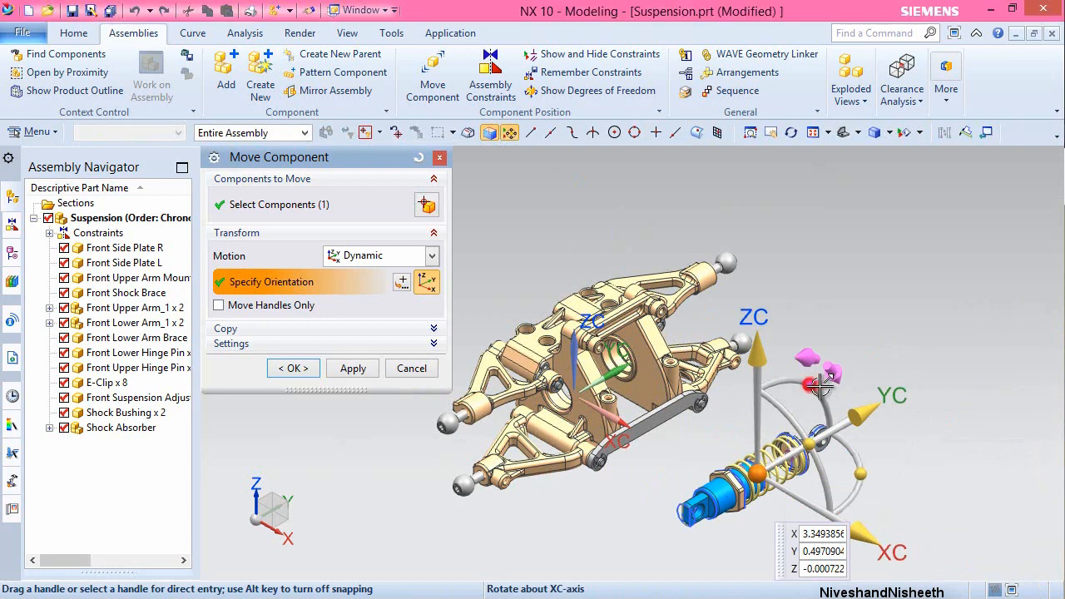
{"action": "left_click_drag", "start_coordinate": [809, 385], "coordinate": [524, 463]}
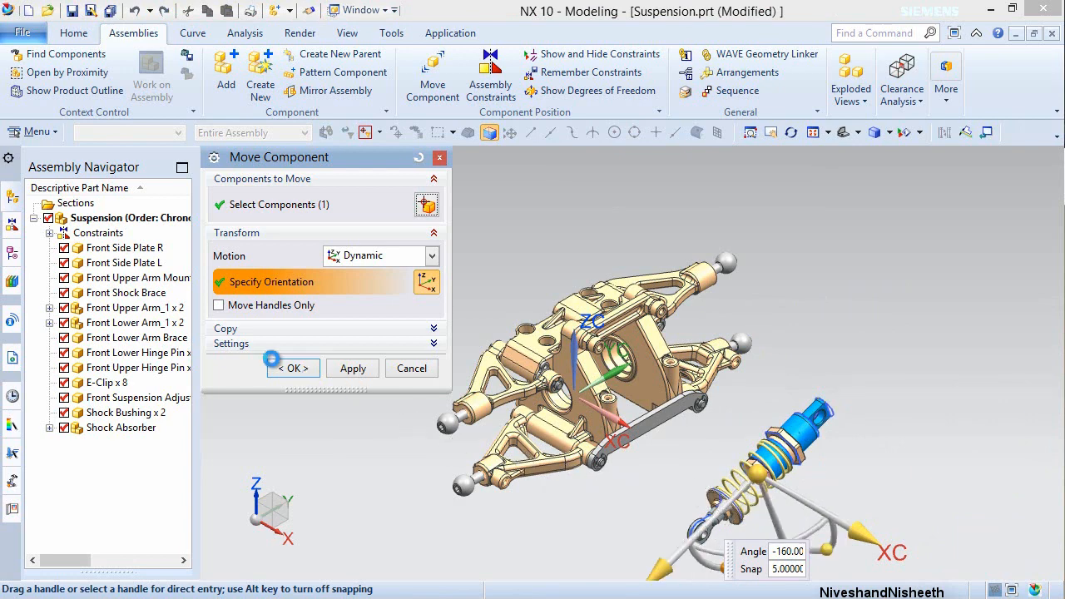
{"action": "left_click", "coordinate": [292, 368]}
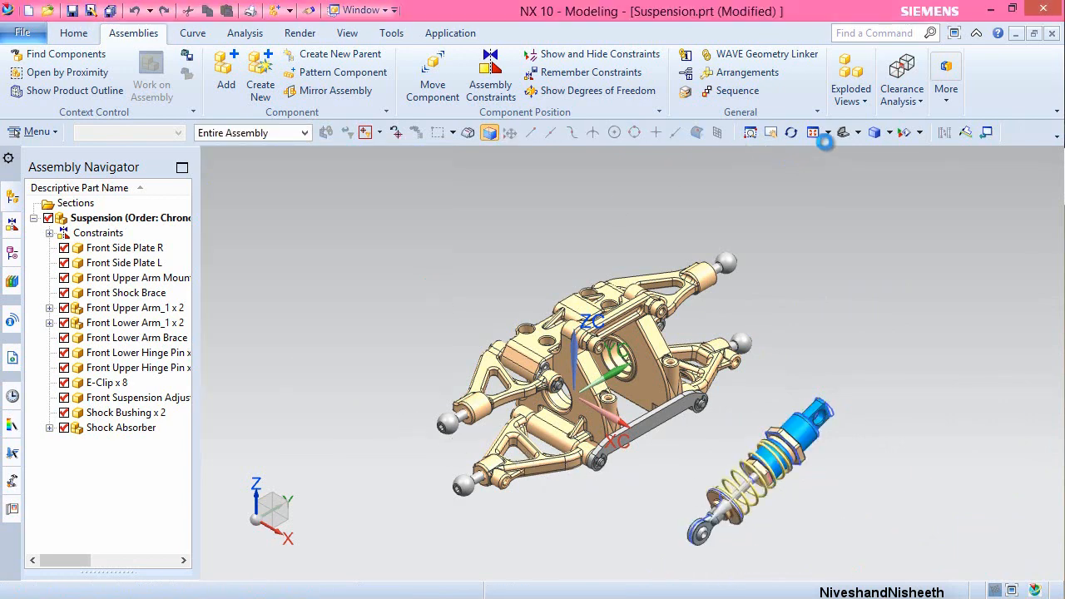
- Hide all sketches in the suspension assembly and save the part
{"action": "left_click", "coordinate": [813, 133]}
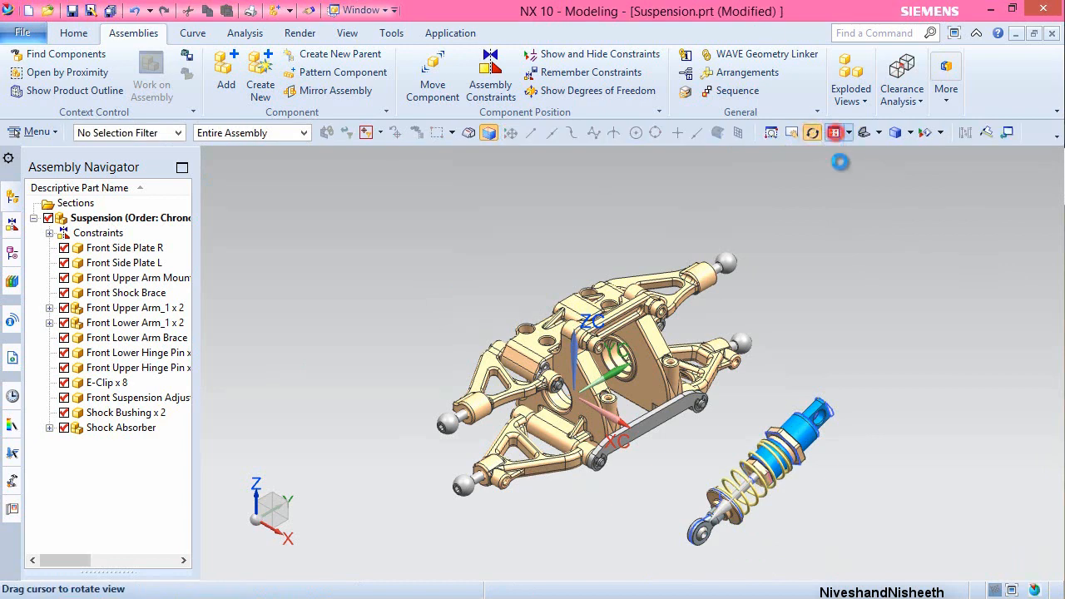
{"action": "left_click_drag", "start_coordinate": [844, 196], "coordinate": [861, 226]}
{"action": "key", "text": "Escape"}
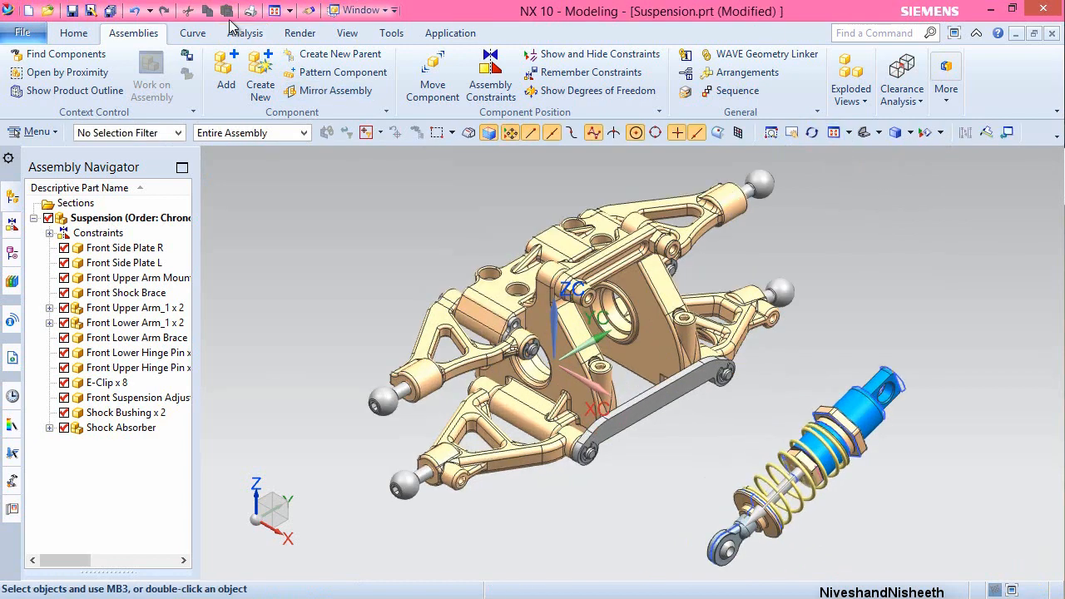
{"action": "left_click", "coordinate": [346, 35]}
{"action": "left_click", "coordinate": [264, 84]}
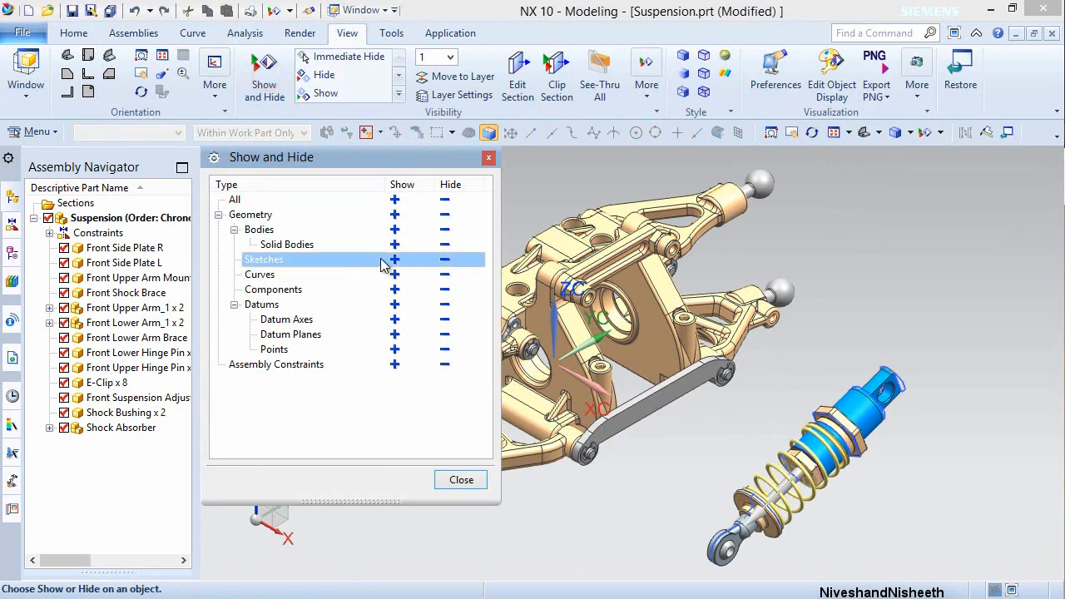
{"action": "left_click", "coordinate": [444, 260]}
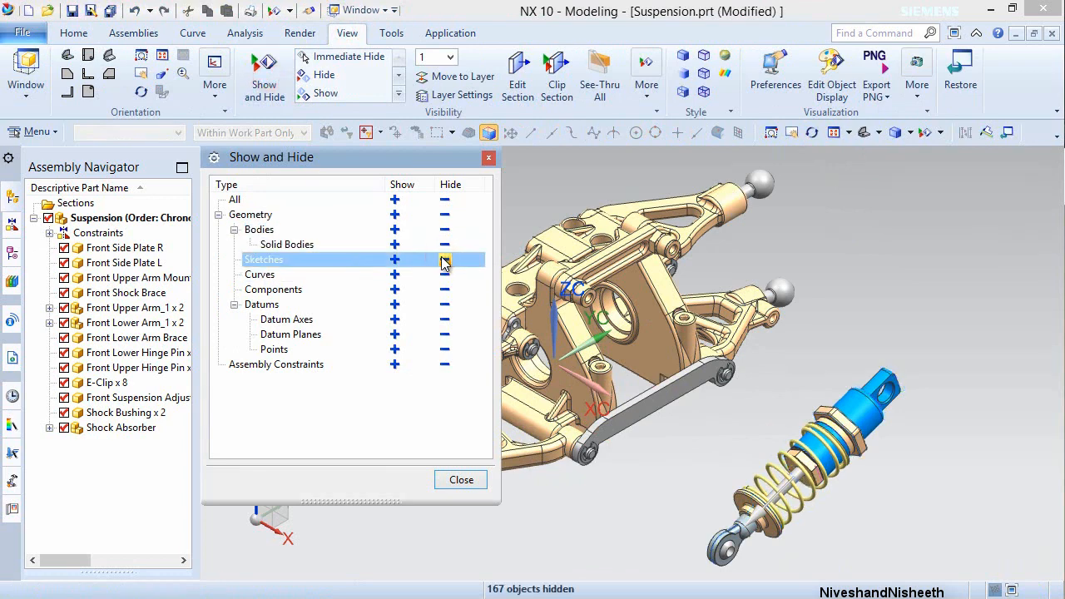
{"action": "left_click", "coordinate": [461, 480]}
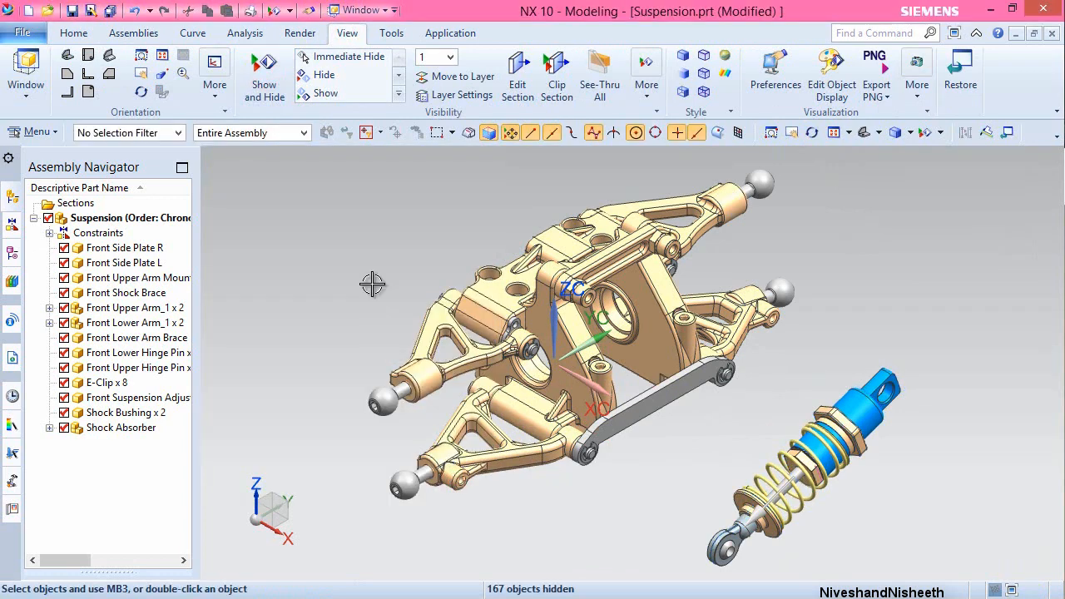
{"action": "key", "text": "ctrl+s"}
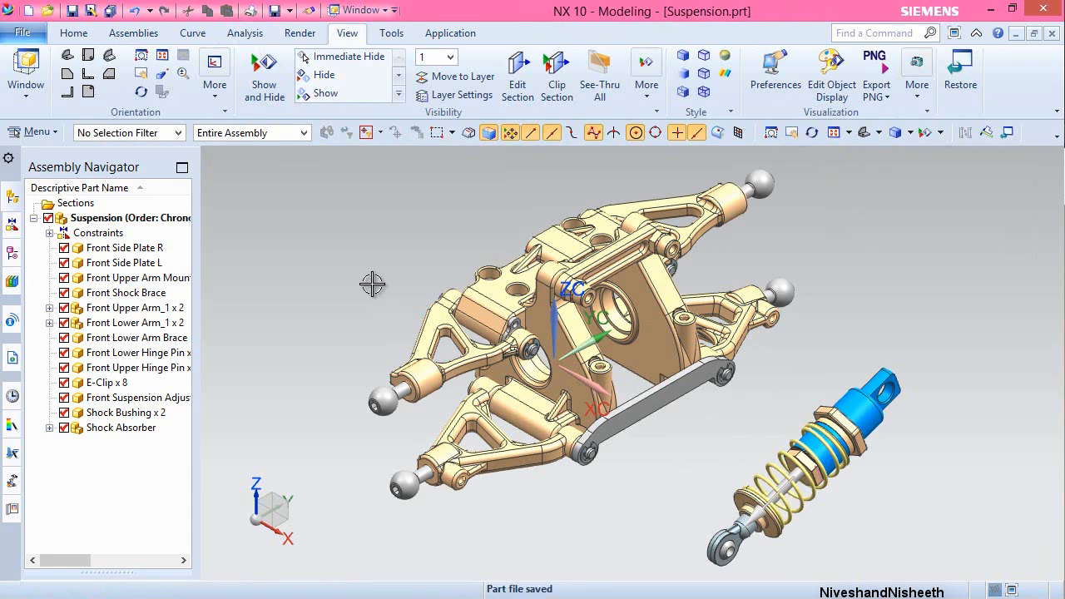
- Align the shock body's eye hole with the front shock bushing's bore using a Touch Align constraint with Infer Center/Axis orientation
{"action": "right_click", "coordinate": [674, 458]}
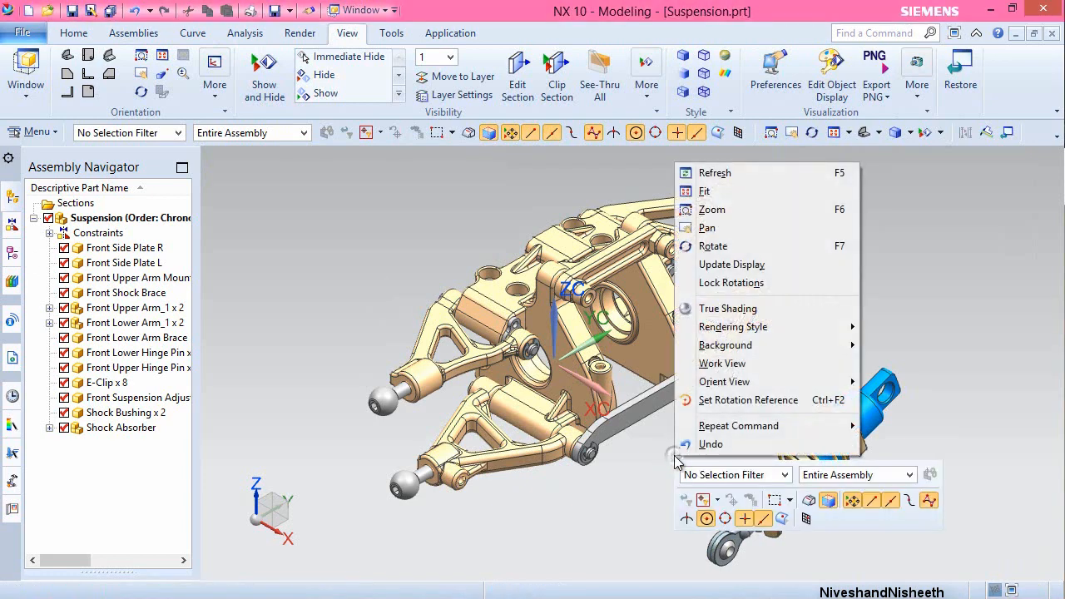
{"action": "left_click", "coordinate": [704, 173]}
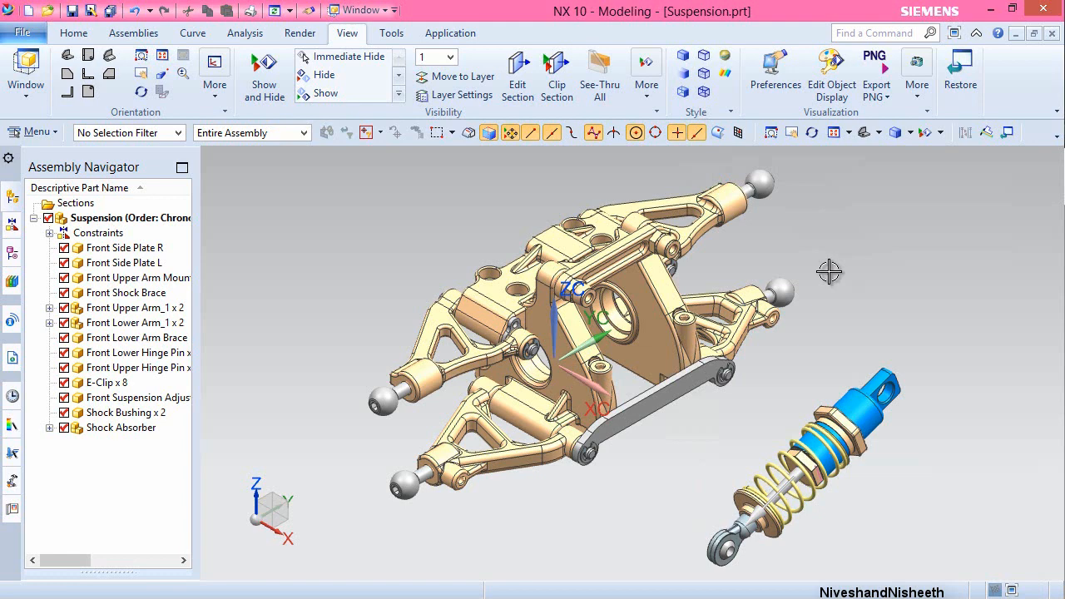
{"action": "left_click", "coordinate": [126, 33]}
{"action": "left_click", "coordinate": [491, 86]}
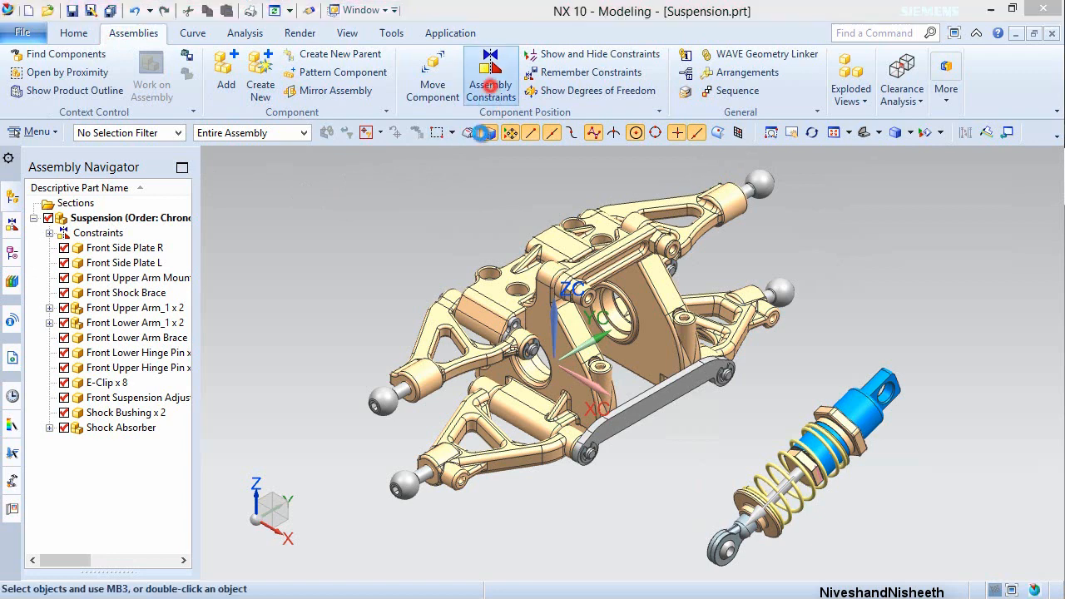
{"action": "left_click", "coordinate": [432, 250]}
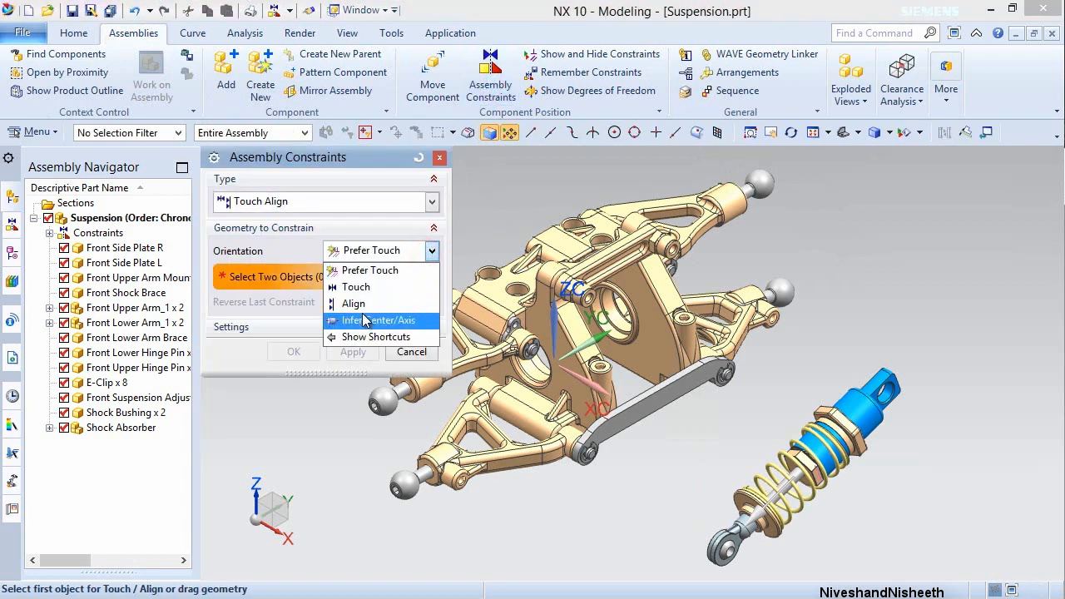
{"action": "left_click", "coordinate": [363, 321]}
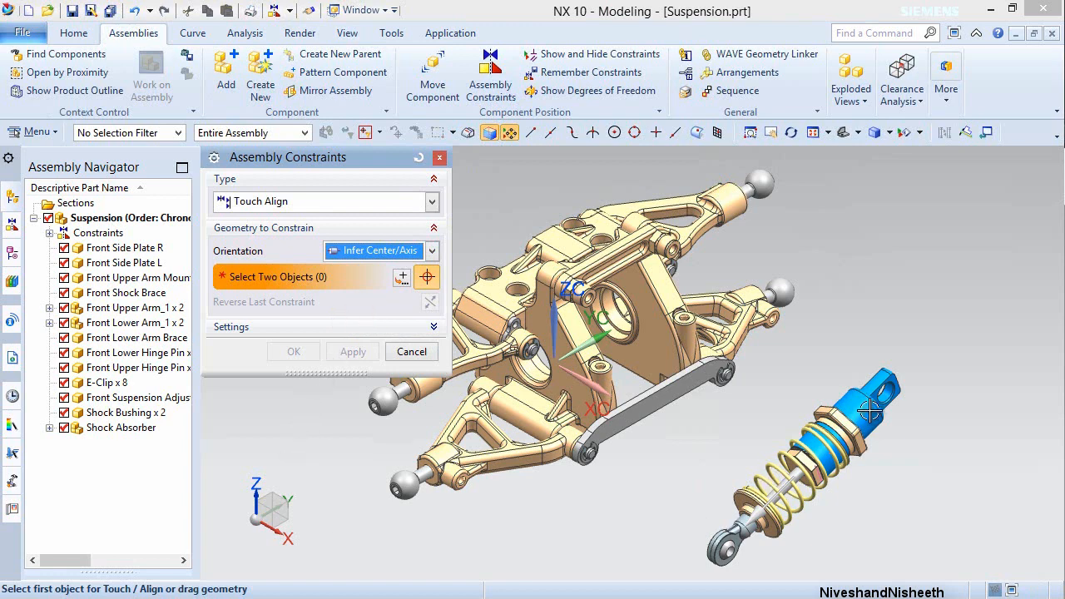
{"action": "scroll", "coordinate": [881, 397], "scroll_direction": "up", "scroll_amount": 5}
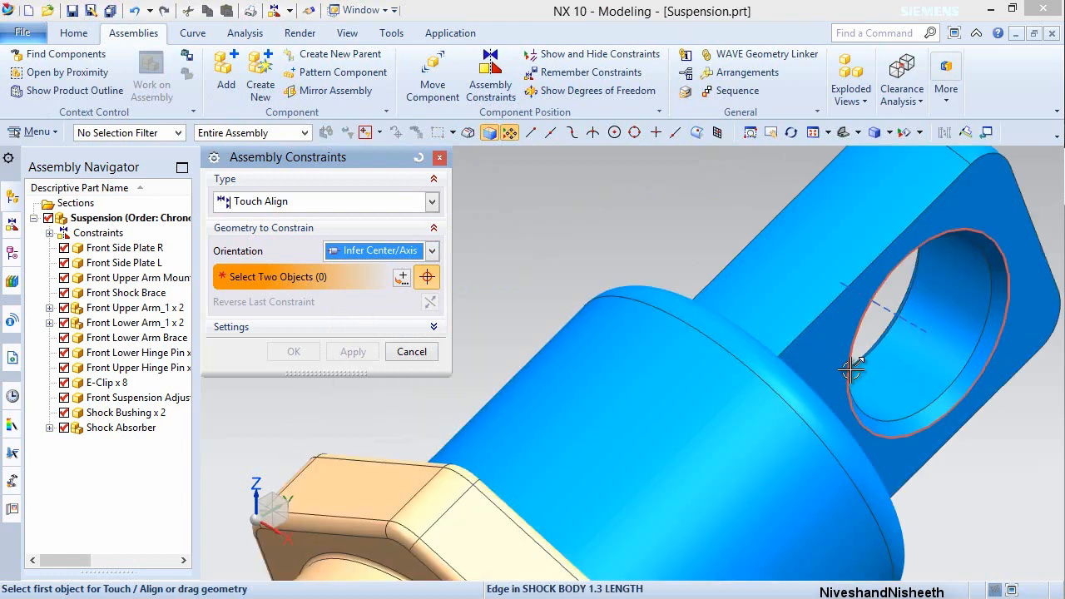
{"action": "left_click", "coordinate": [931, 364]}
{"action": "scroll", "coordinate": [931, 365], "scroll_direction": "down", "scroll_amount": 8}
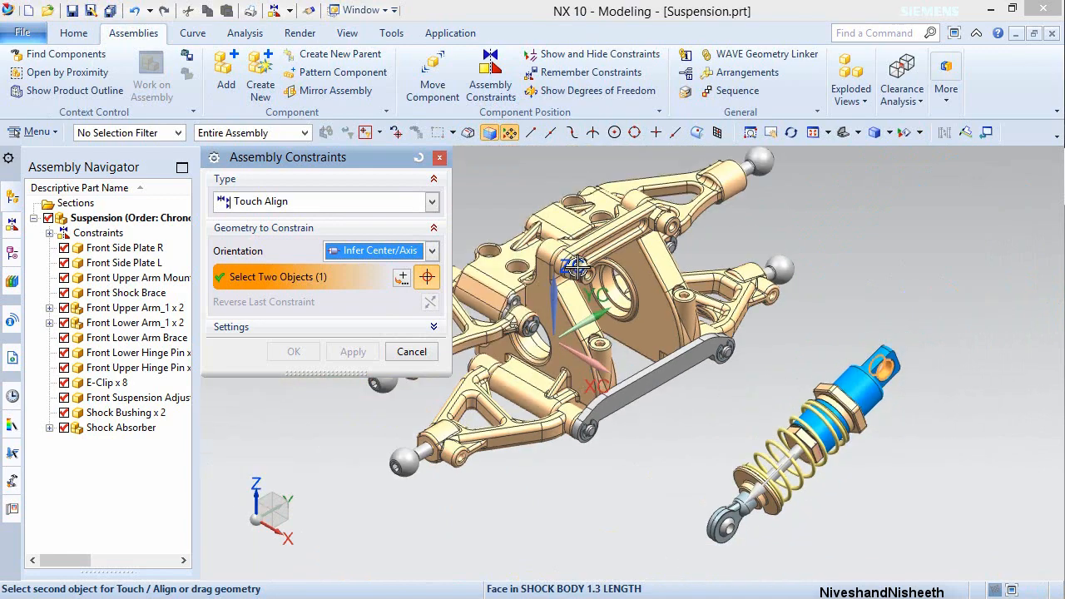
{"action": "scroll", "coordinate": [575, 264], "scroll_direction": "up", "scroll_amount": 5}
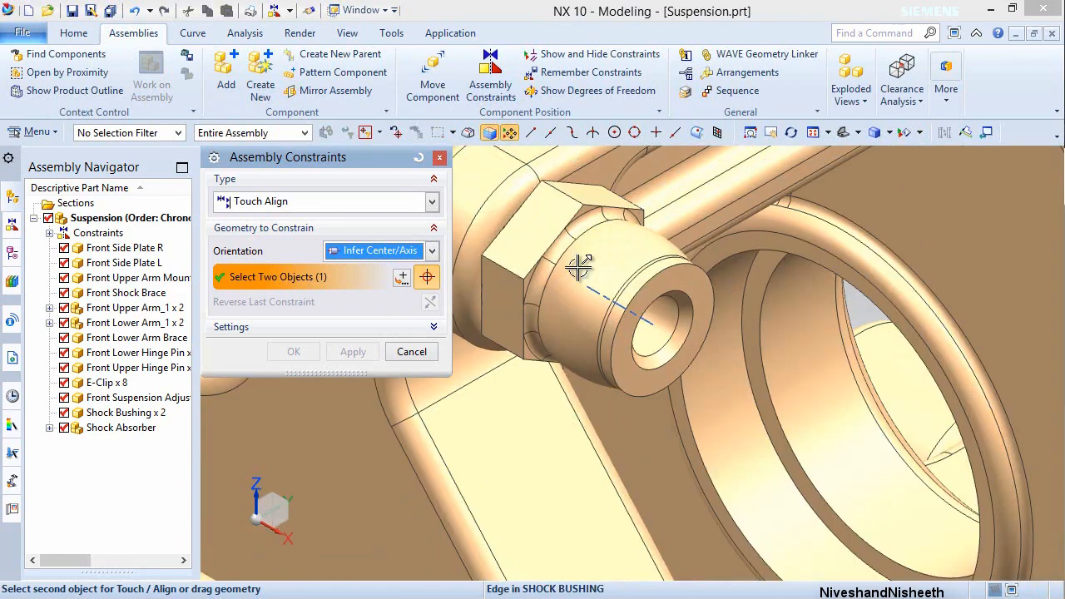
{"action": "left_click", "coordinate": [666, 318]}
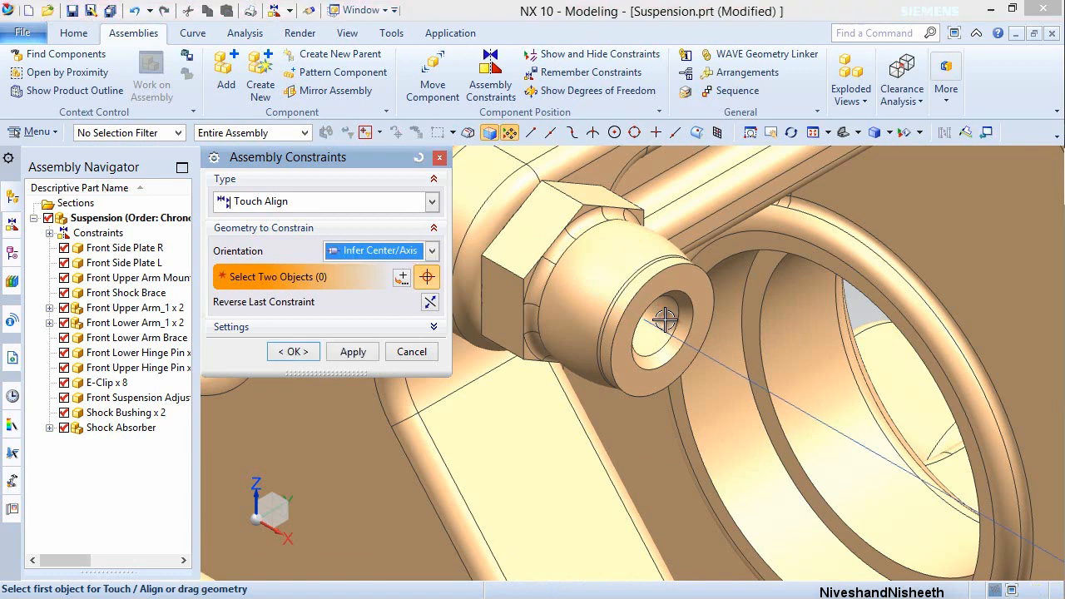
{"action": "left_click", "coordinate": [354, 352]}
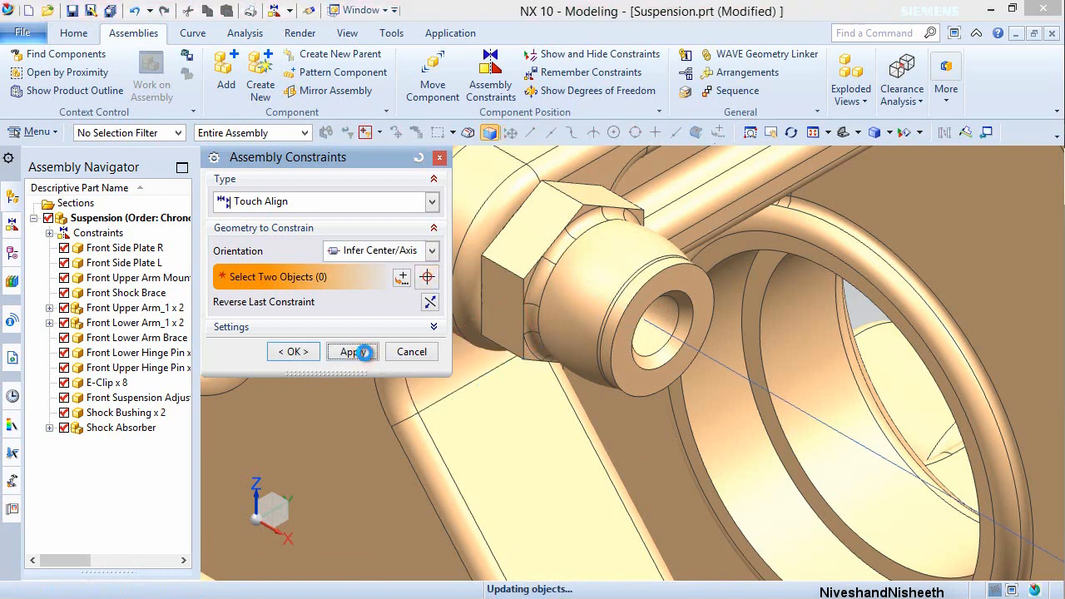
- Apply a Touch constraint between the shock bushing's hex shoulder face and the flat face around the shock body's eye hole
{"action": "left_click", "coordinate": [432, 251]}
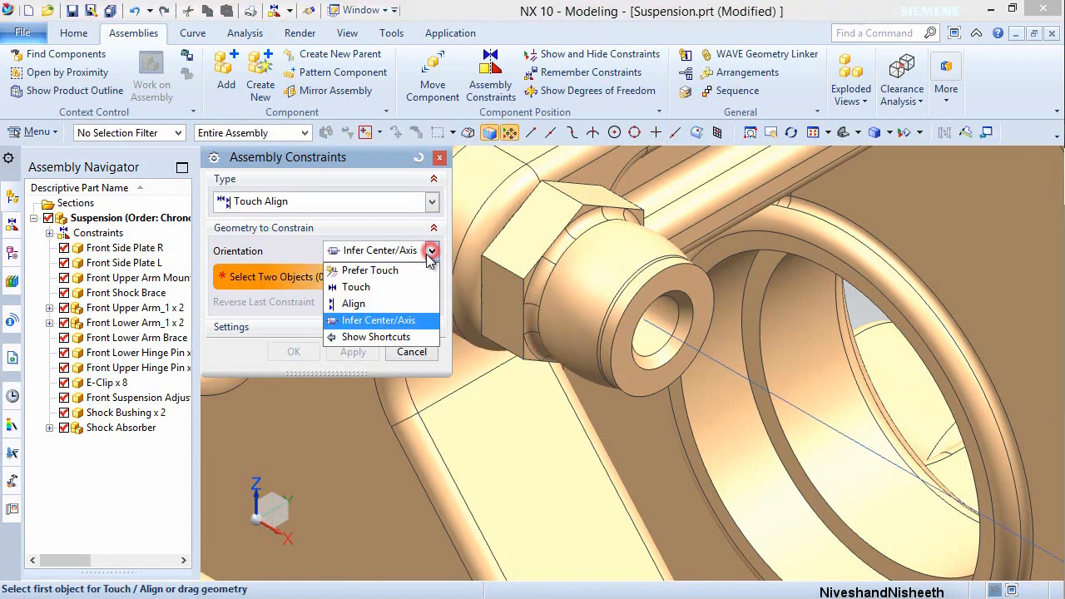
{"action": "left_click", "coordinate": [366, 288]}
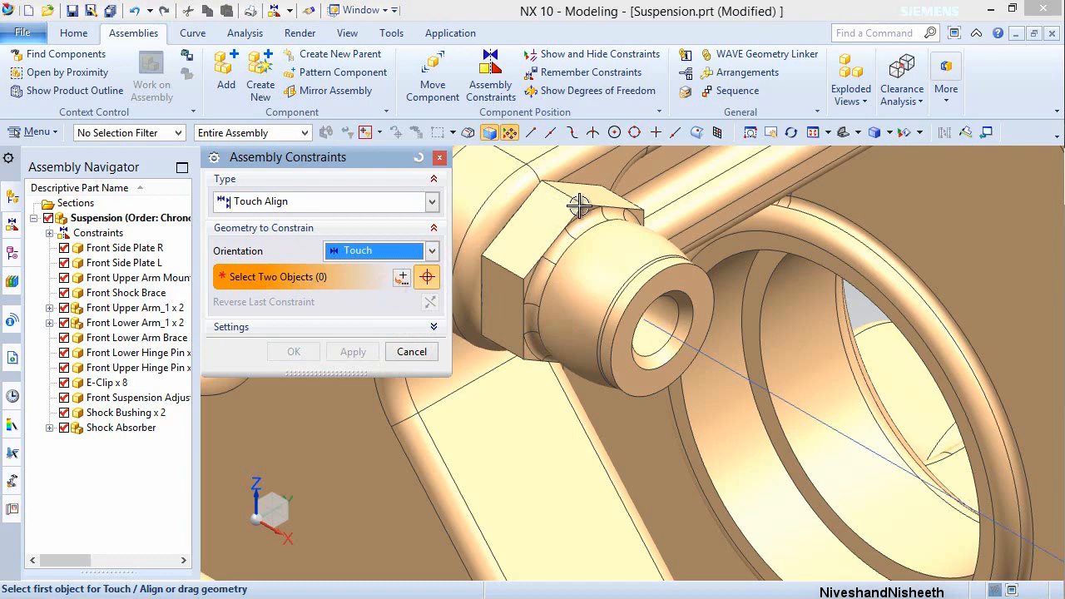
{"action": "scroll", "coordinate": [578, 206], "scroll_direction": "up", "scroll_amount": 5}
{"action": "left_click", "coordinate": [618, 236]}
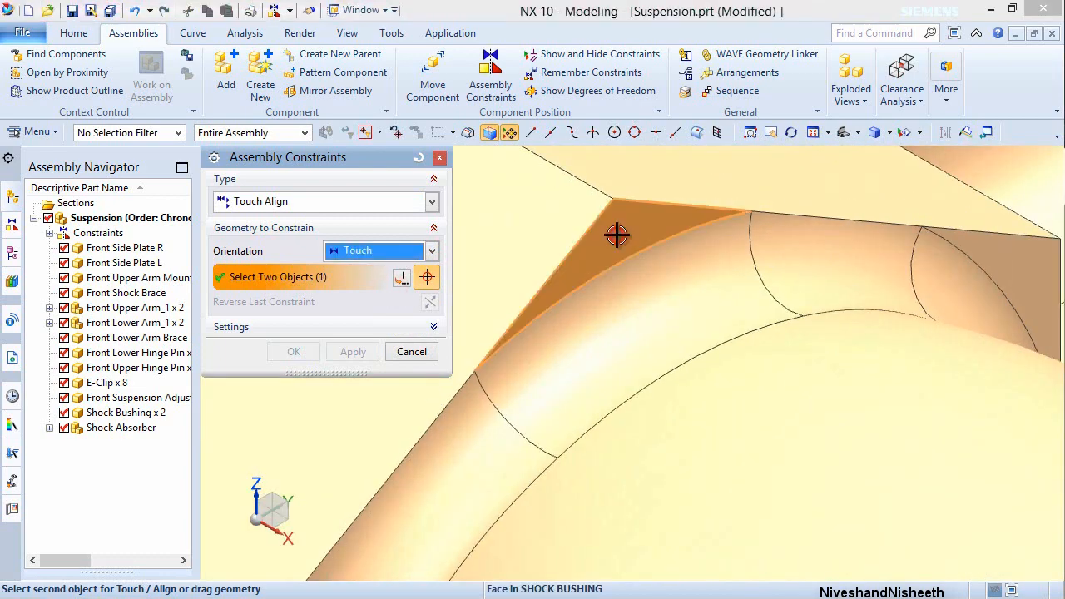
{"action": "scroll", "coordinate": [533, 222], "scroll_direction": "down", "scroll_amount": 5}
{"action": "scroll", "coordinate": [533, 221], "scroll_direction": "down", "scroll_amount": 2}
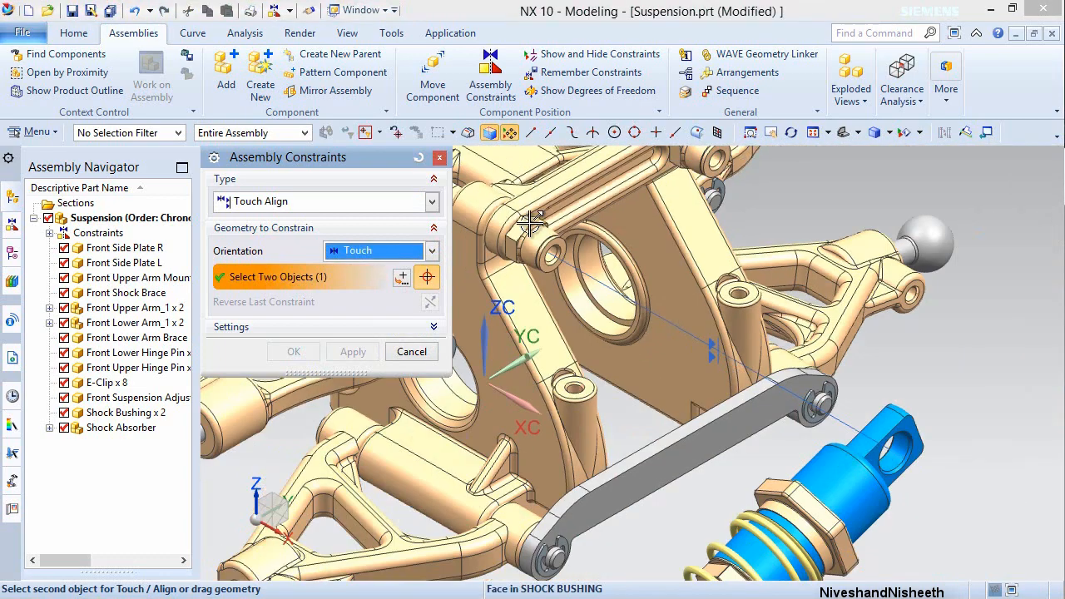
{"action": "scroll", "coordinate": [675, 343], "scroll_direction": "down", "scroll_amount": 1}
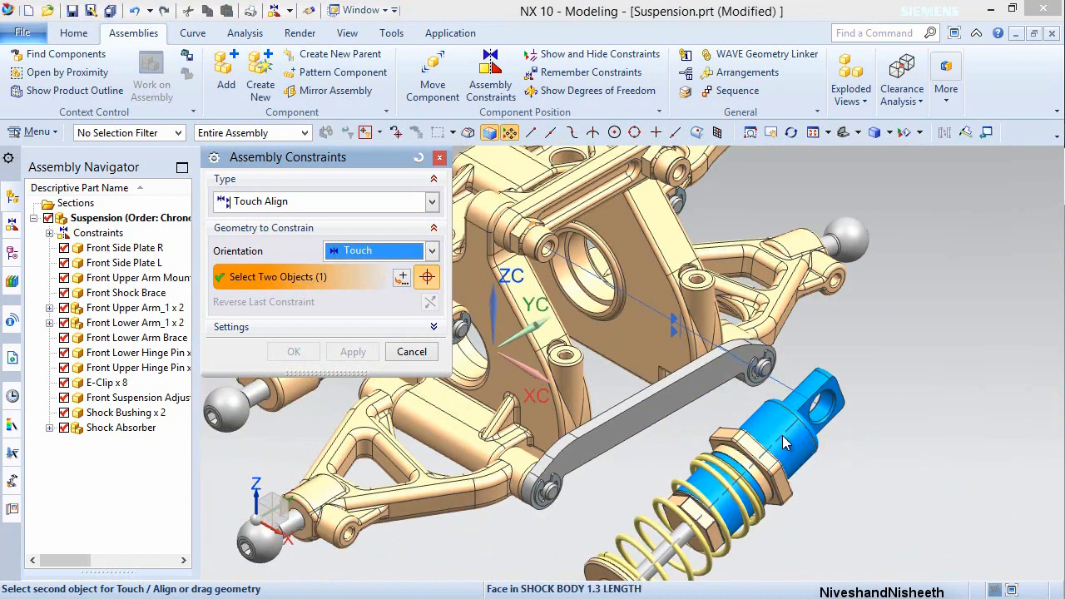
{"action": "mouse_move", "coordinate": [782, 435]}
{"action": "middle_mouse_down"}
{"action": "mouse_move", "coordinate": [811, 437]}
{"action": "mouse_move", "coordinate": [839, 458]}
{"action": "middle_mouse_up"}
{"action": "middle_click_drag", "start_coordinate": [847, 465], "coordinate": [849, 465]}
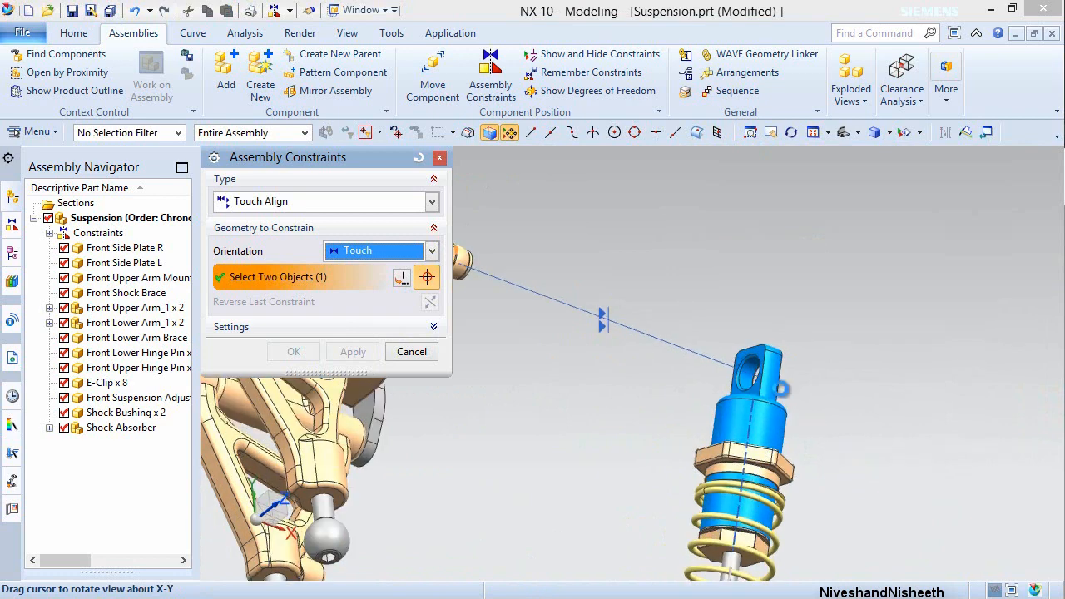
{"action": "scroll", "coordinate": [759, 366], "scroll_direction": "up", "scroll_amount": 7}
{"action": "left_click", "coordinate": [729, 282]}
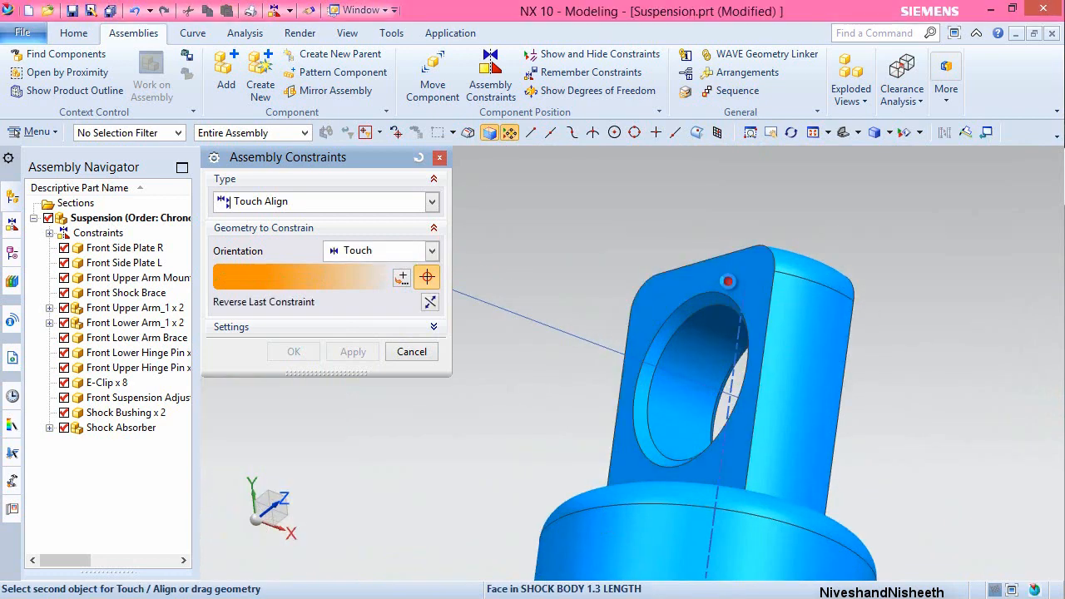
{"action": "left_click", "coordinate": [302, 350]}
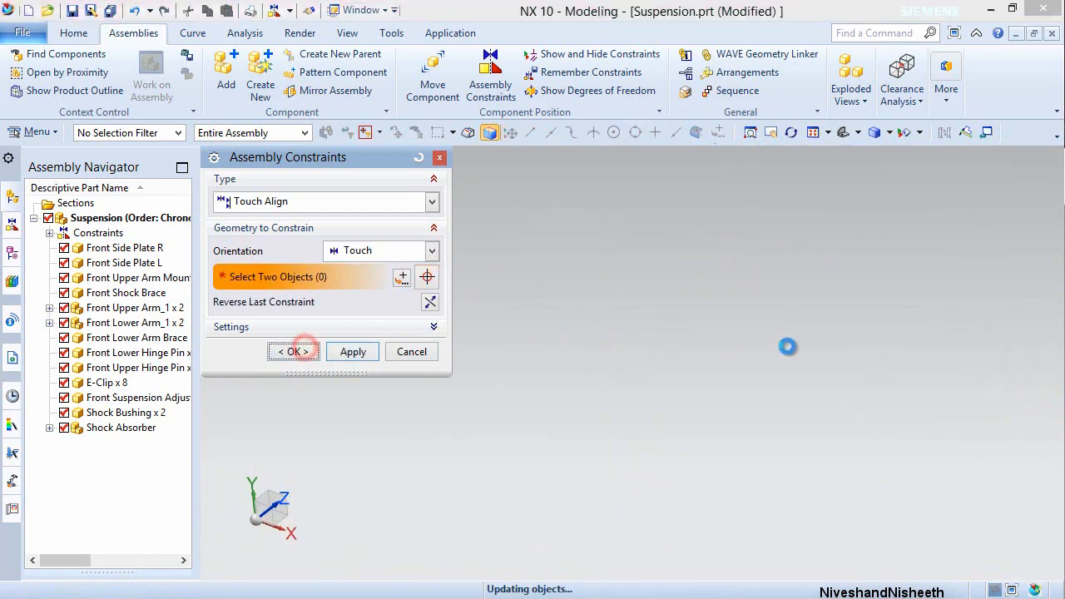
{"action": "left_click", "coordinate": [799, 346]}
{"action": "key", "text": "End"}
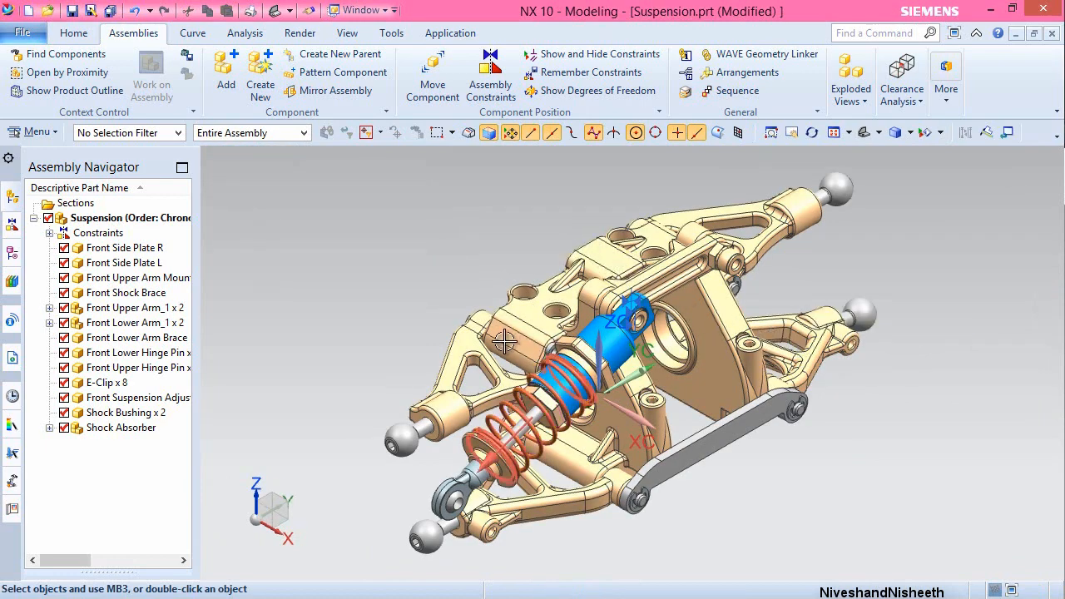
- Rotate the Shock Absorber about its XC axis so its lower rod end meets the outer end of the lower arm
{"action": "mouse_move", "coordinate": [481, 340]}
{"action": "middle_mouse_down"}
{"action": "mouse_move", "coordinate": [443, 331]}
{"action": "mouse_move", "coordinate": [472, 330]}
{"action": "middle_mouse_up"}
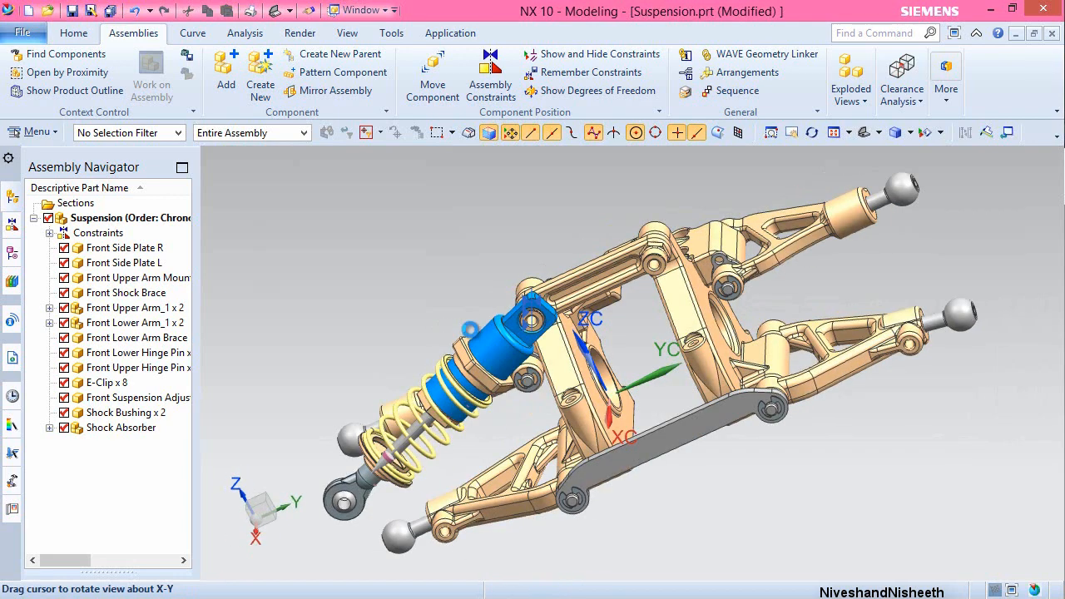
{"action": "right_click", "coordinate": [460, 250]}
{"action": "left_click", "coordinate": [437, 251]}
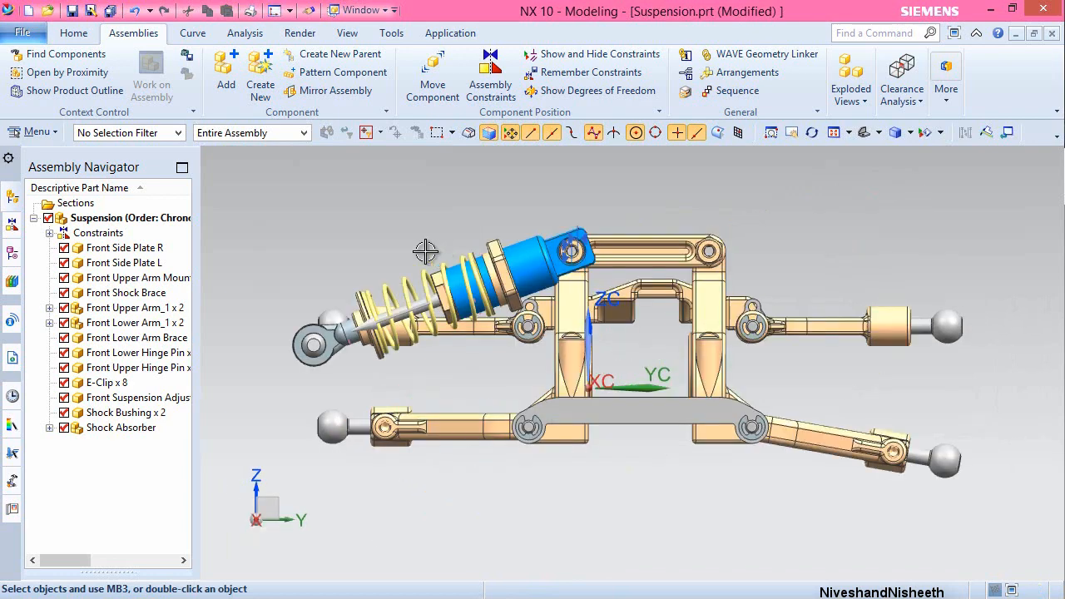
{"action": "left_click", "coordinate": [433, 75]}
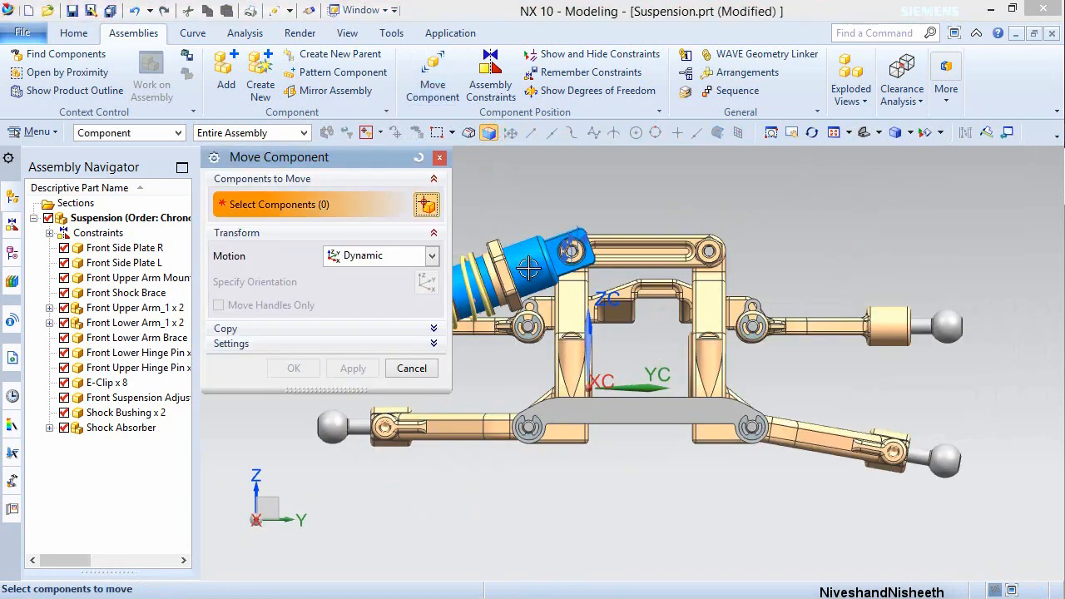
{"action": "left_click", "coordinate": [528, 267]}
{"action": "middle_click", "coordinate": [673, 198]}
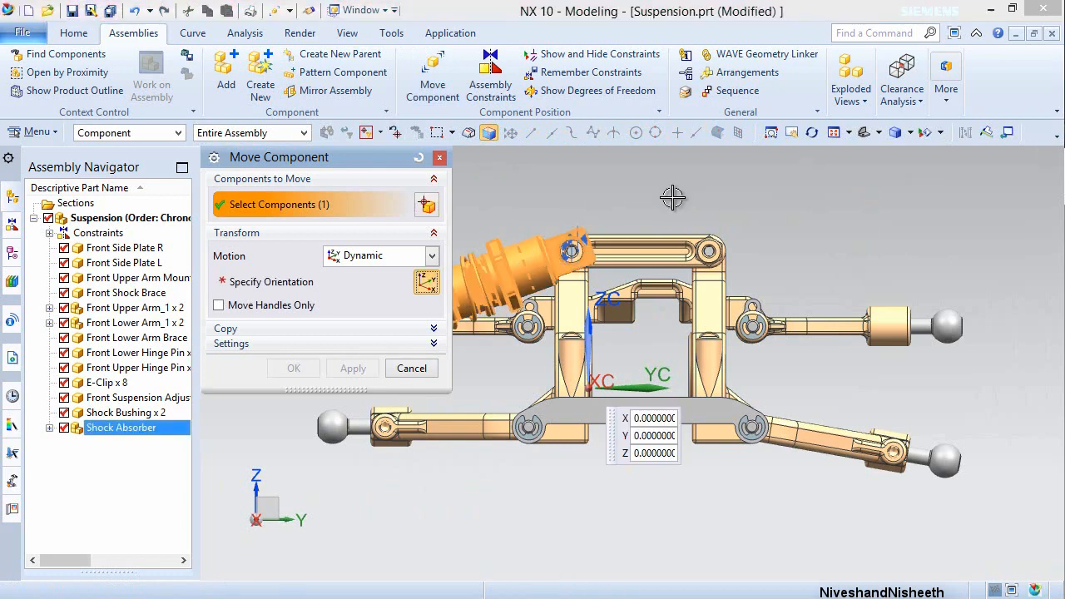
{"action": "scroll", "coordinate": [670, 324], "scroll_direction": "down", "scroll_amount": 2}
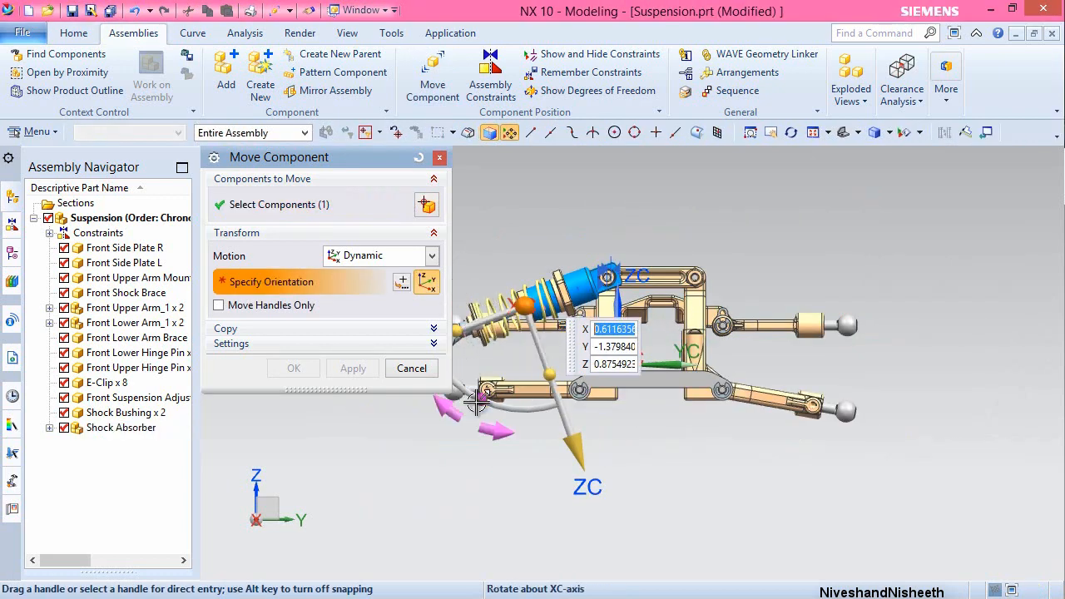
{"action": "left_click_drag", "start_coordinate": [477, 401], "coordinate": [497, 413]}
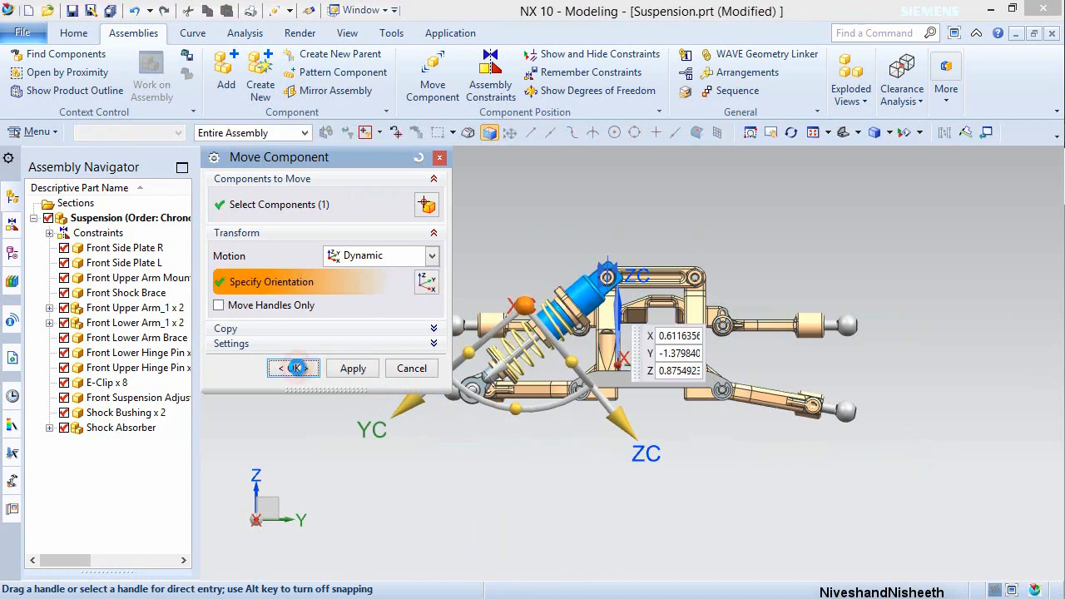
{"action": "left_click", "coordinate": [292, 368]}
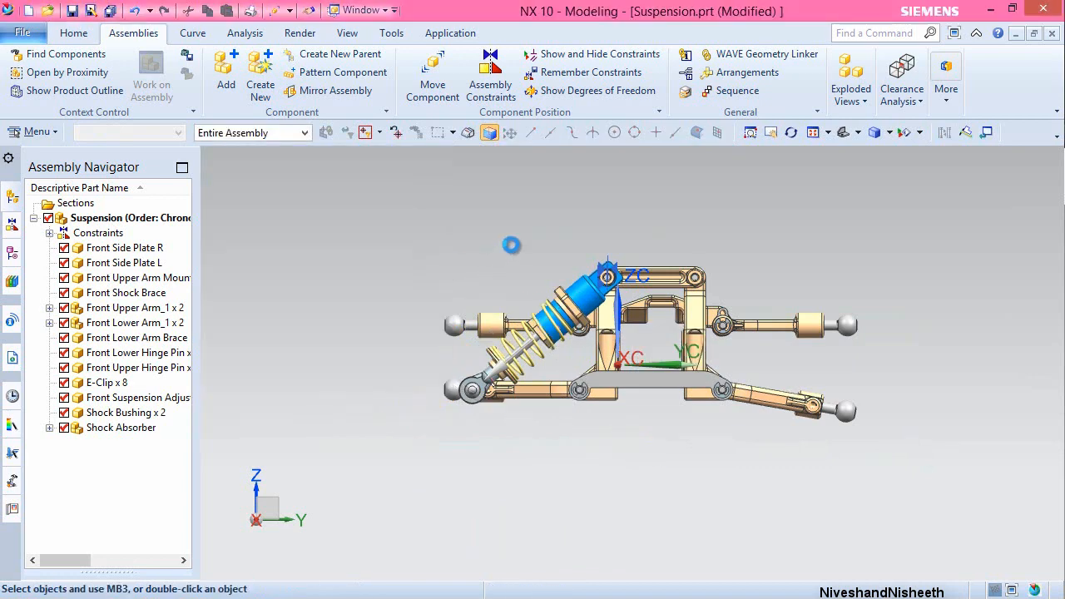
- Switch the Shock Absorber component to its Middle arrangement and return the assembly to an isometric view
{"action": "scroll", "coordinate": [511, 245], "scroll_direction": "up", "scroll_amount": 1}
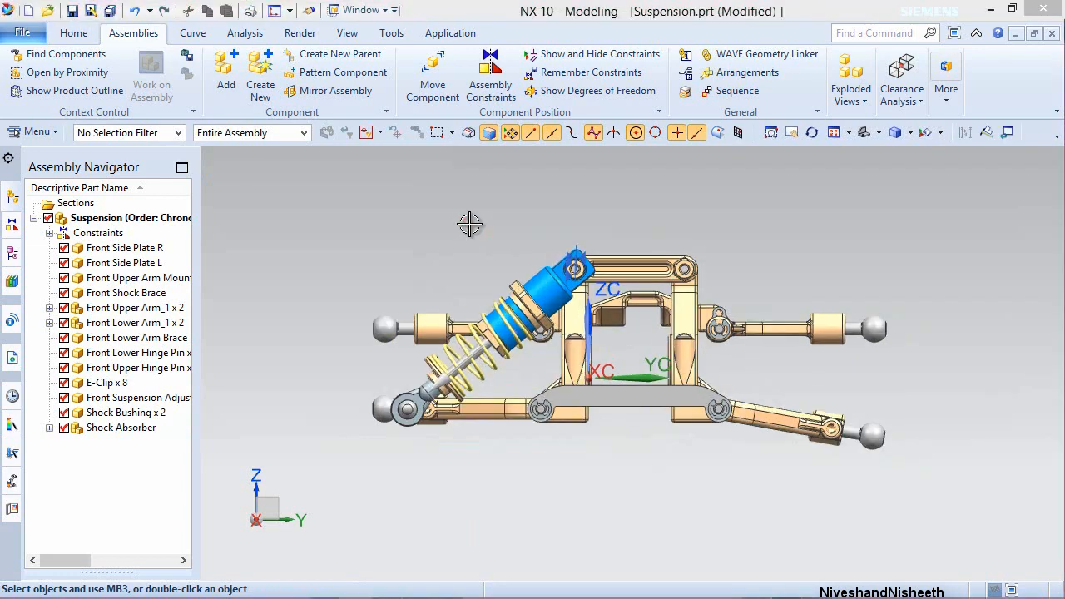
{"action": "left_click", "coordinate": [469, 225]}
{"action": "scroll", "coordinate": [451, 307], "scroll_direction": "up", "scroll_amount": 1}
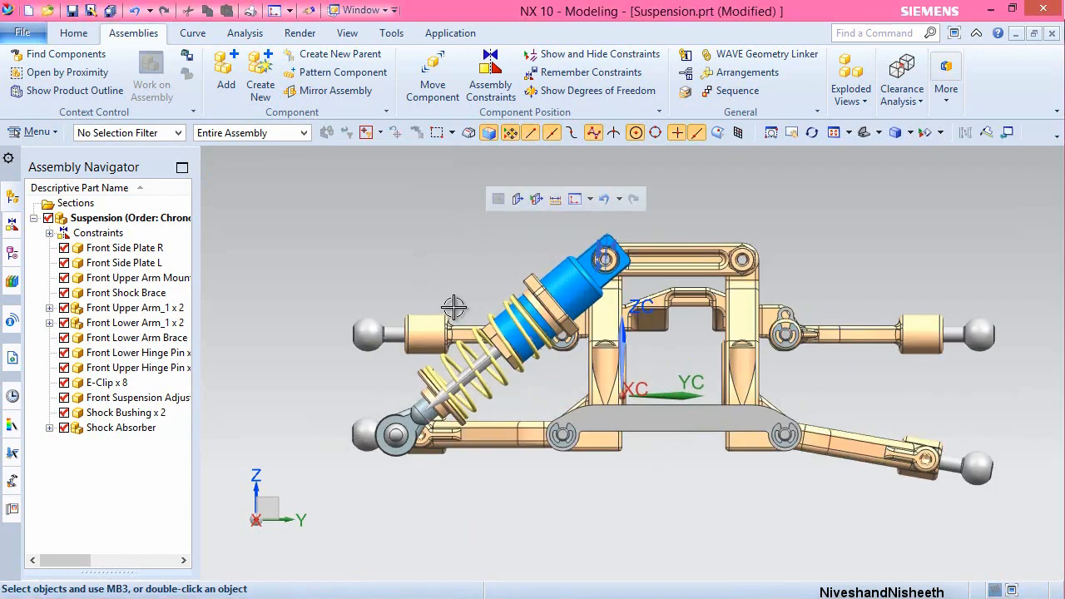
{"action": "scroll", "coordinate": [453, 307], "scroll_direction": "up", "scroll_amount": 1}
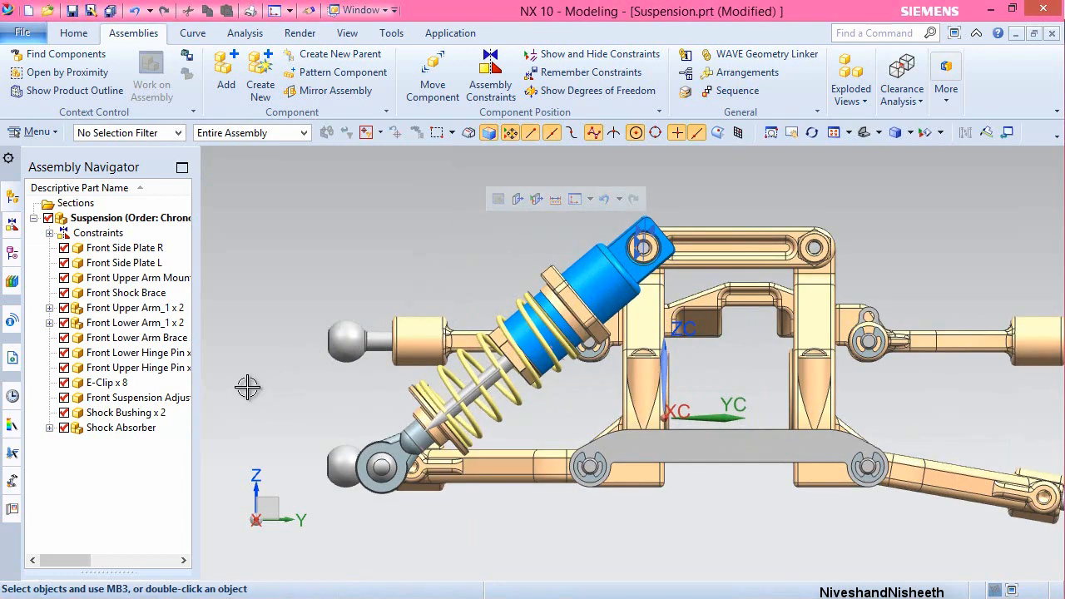
{"action": "left_click", "coordinate": [112, 429]}
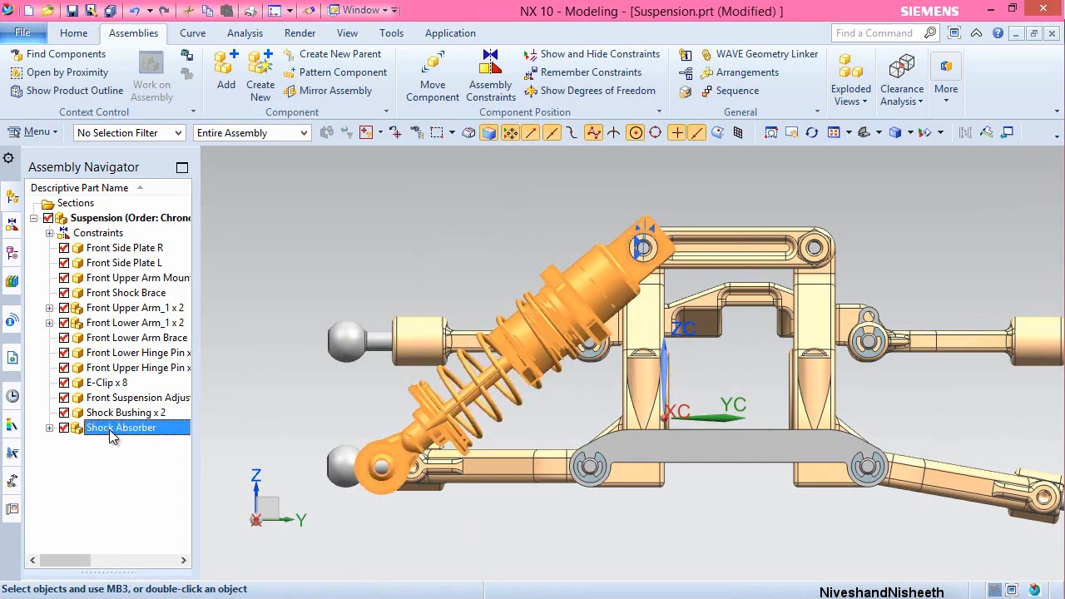
{"action": "right_click", "coordinate": [113, 436]}
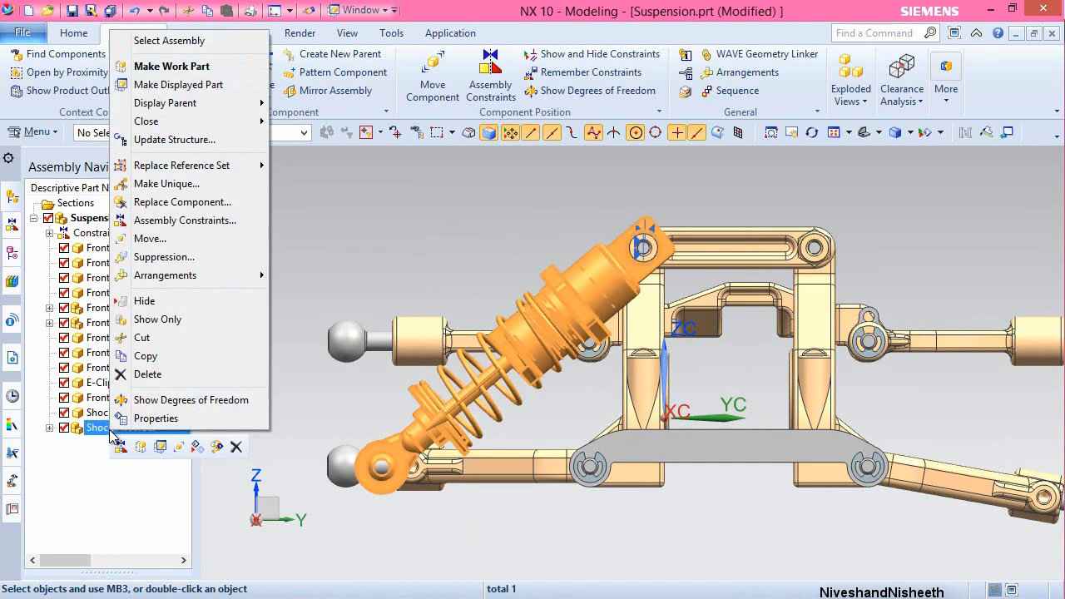
{"action": "mouse_move", "coordinate": [208, 276]}
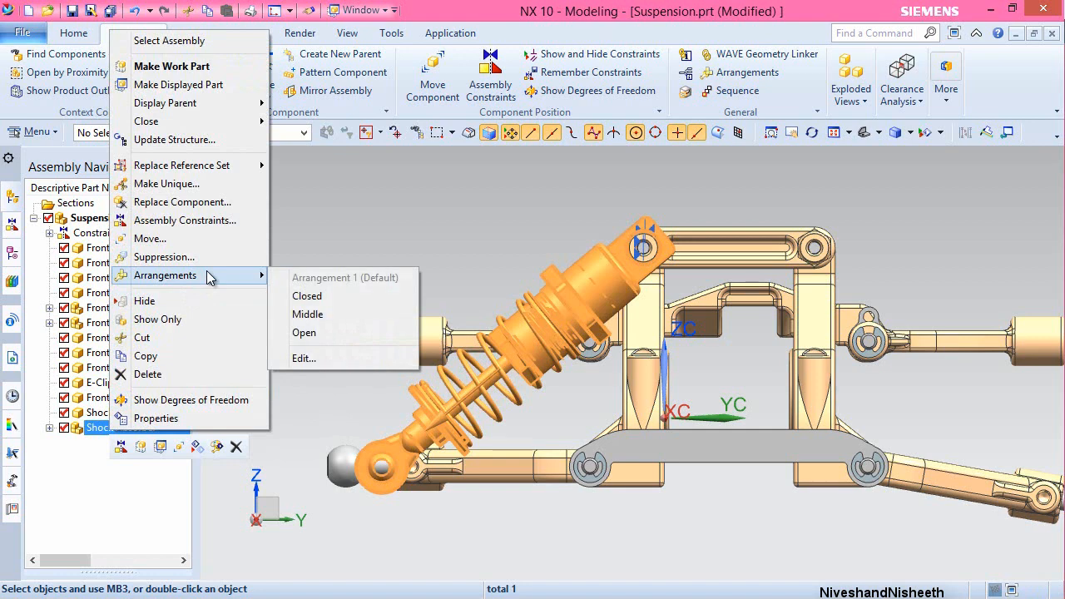
{"action": "left_click", "coordinate": [334, 314]}
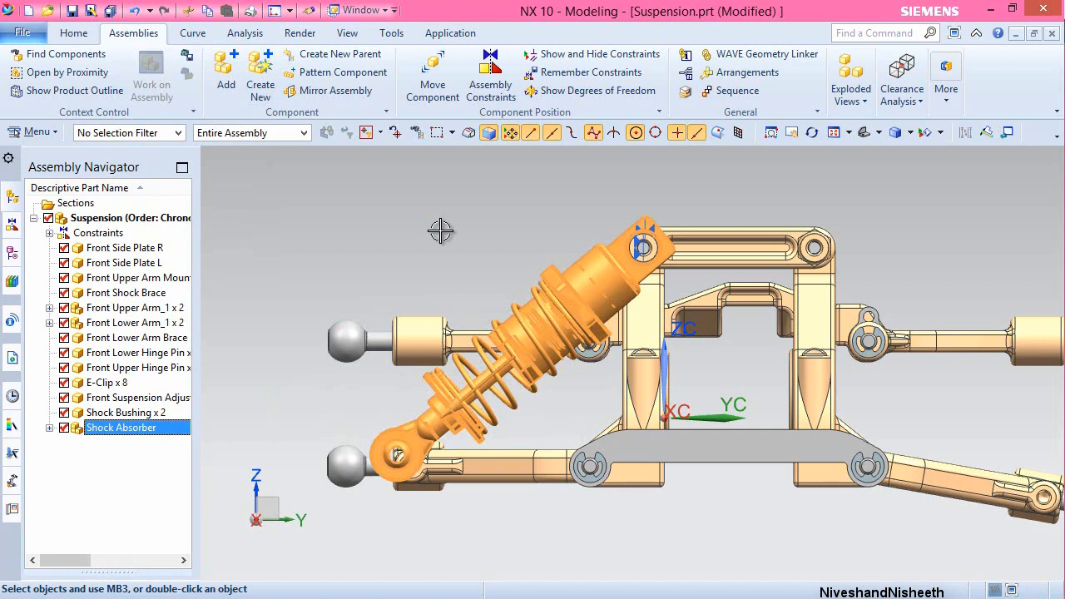
{"action": "left_click", "coordinate": [489, 210]}
{"action": "key", "text": "End"}
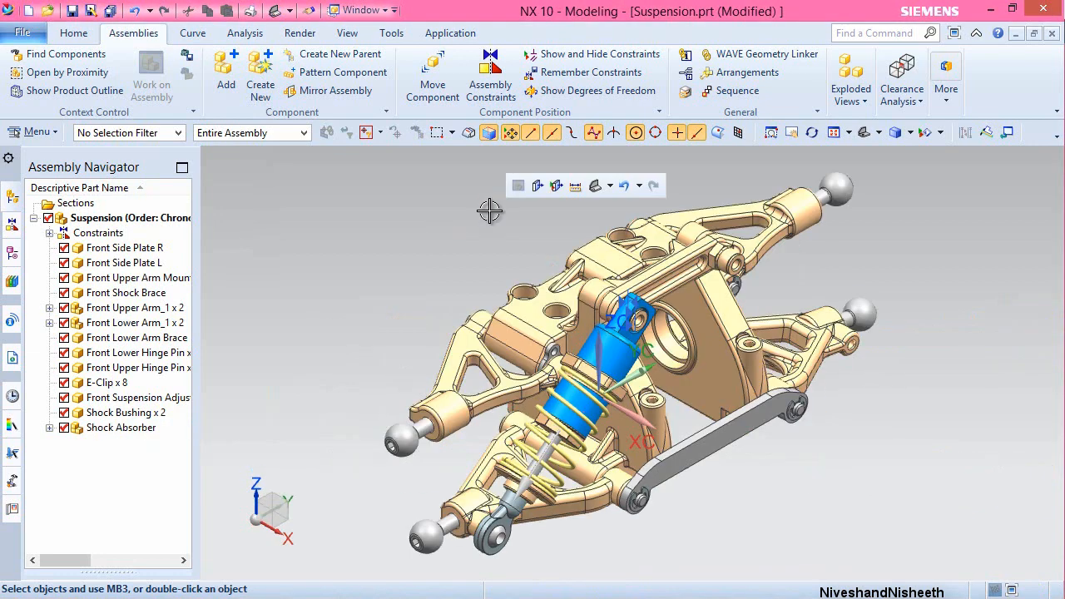
- Add a second Shock Absorber.prt with Move positioning and the Entire Part reference set, placed at the origin 0, 0, 0
{"action": "left_click", "coordinate": [226, 71]}
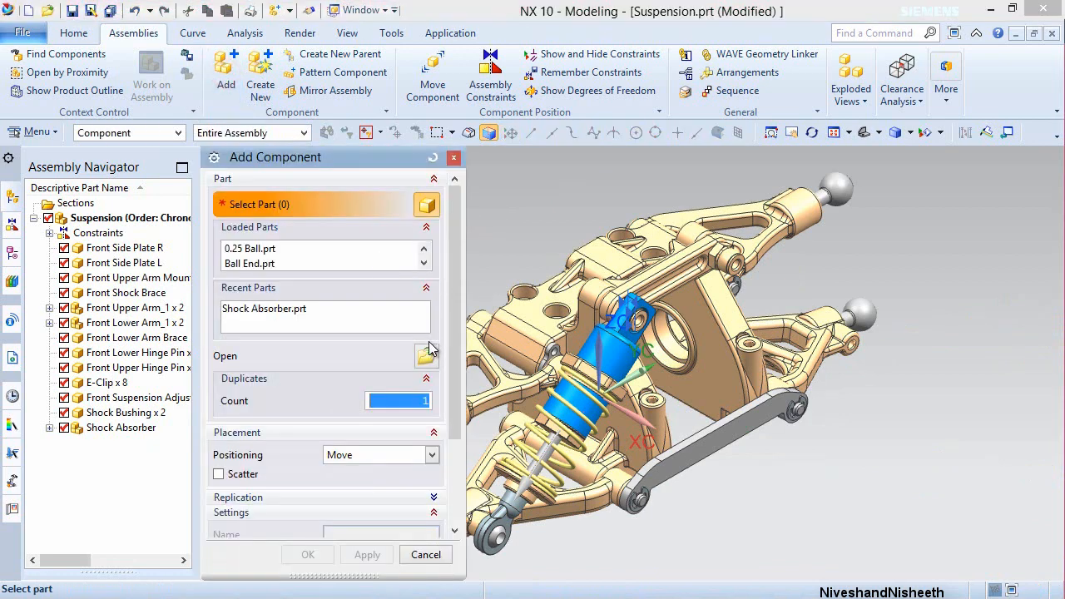
{"action": "left_click", "coordinate": [261, 309]}
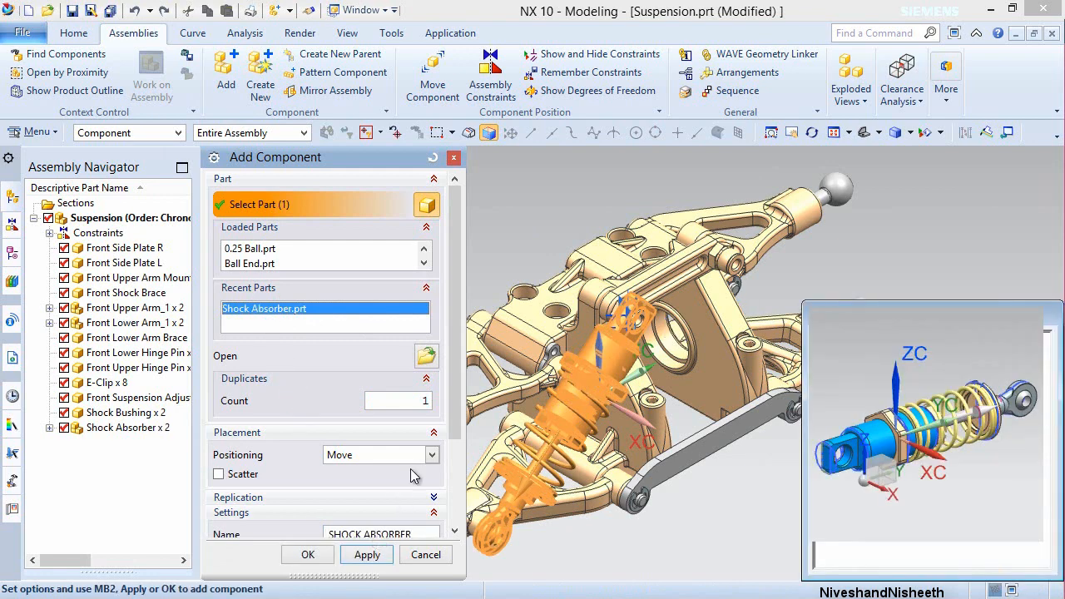
{"action": "left_click_drag", "start_coordinate": [455, 407], "coordinate": [450, 484]}
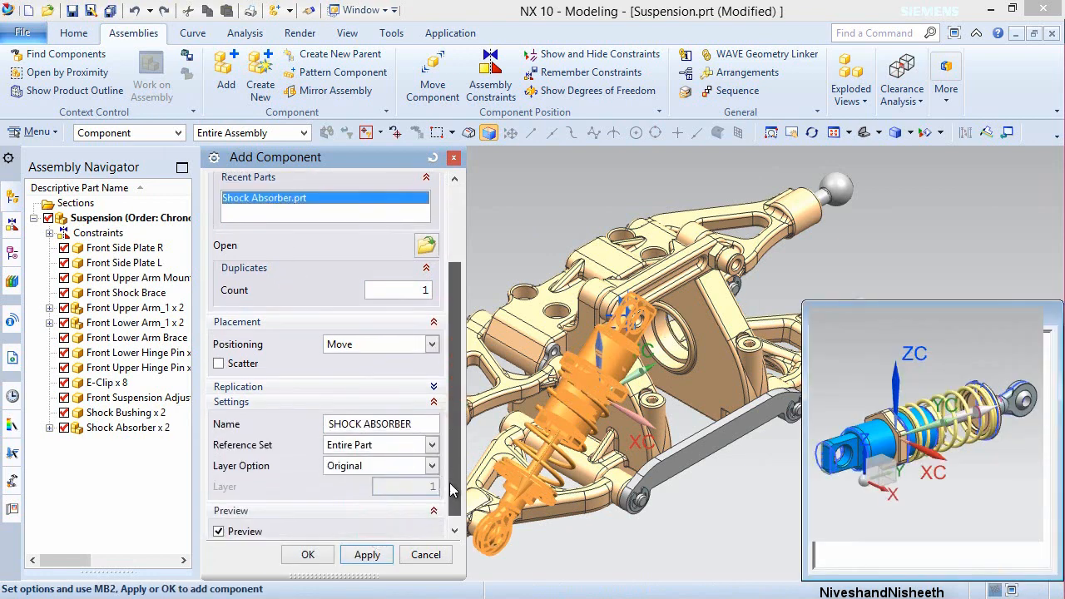
{"action": "left_click", "coordinate": [308, 554]}
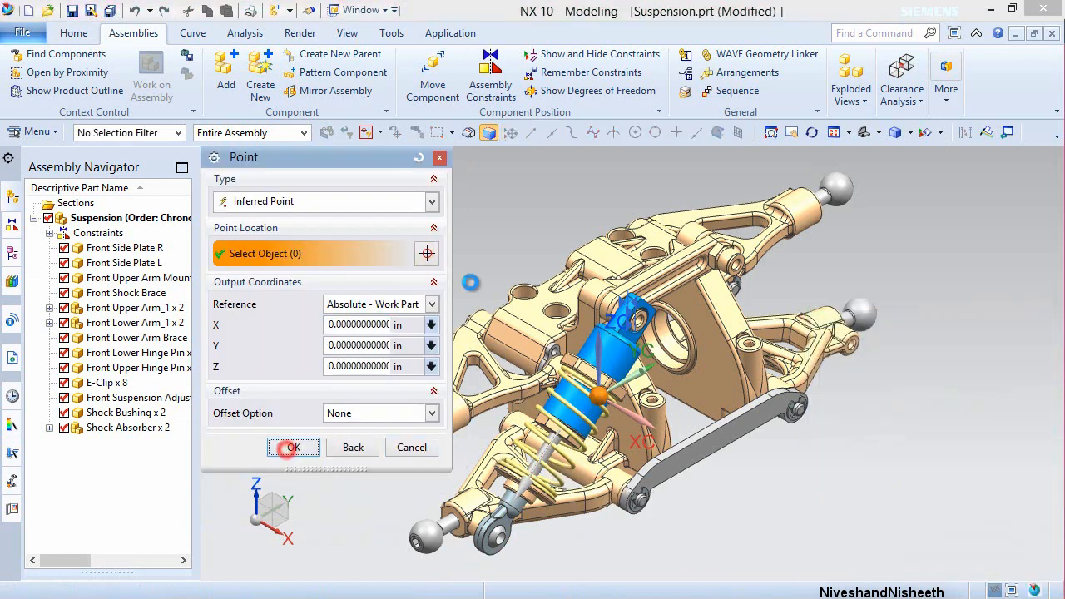
{"action": "left_click", "coordinate": [292, 450]}
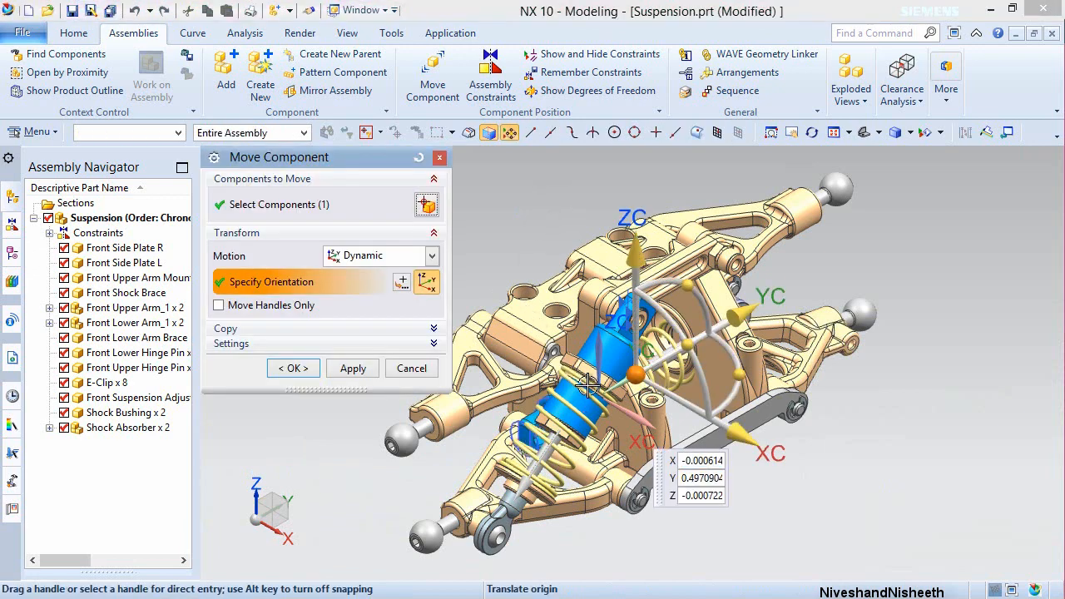
- Move the second Shock Absorber clear of the assembly to about X 2.582, Y 2.350 in and rotate it about XC, eye end up
{"action": "left_click_drag", "start_coordinate": [639, 378], "coordinate": [991, 356]}
{"action": "left_click_drag", "start_coordinate": [1012, 313], "coordinate": [1017, 312]}
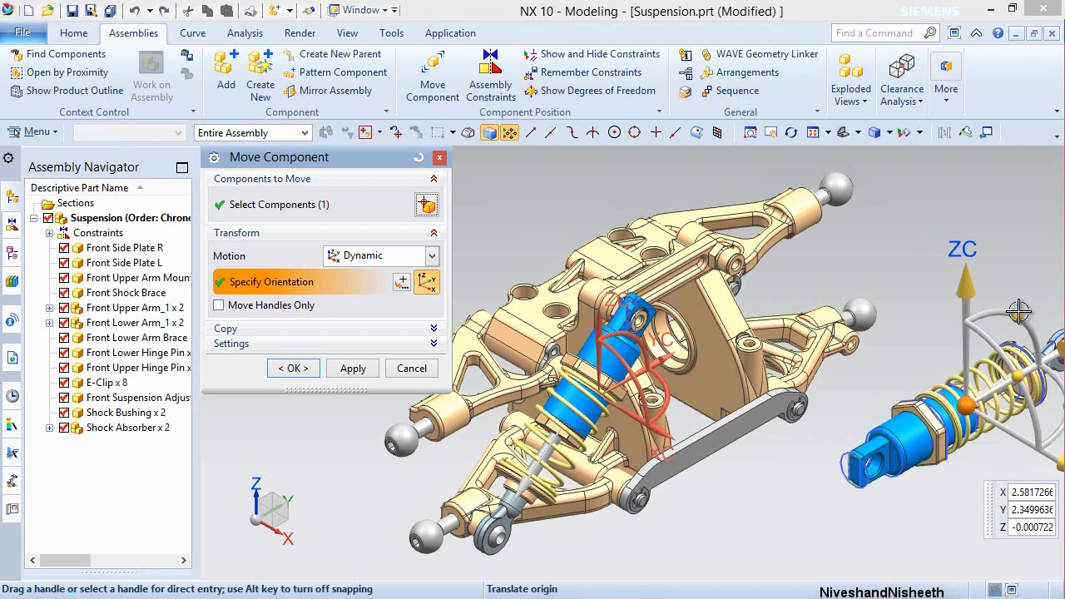
{"action": "left_click", "coordinate": [1031, 354]}
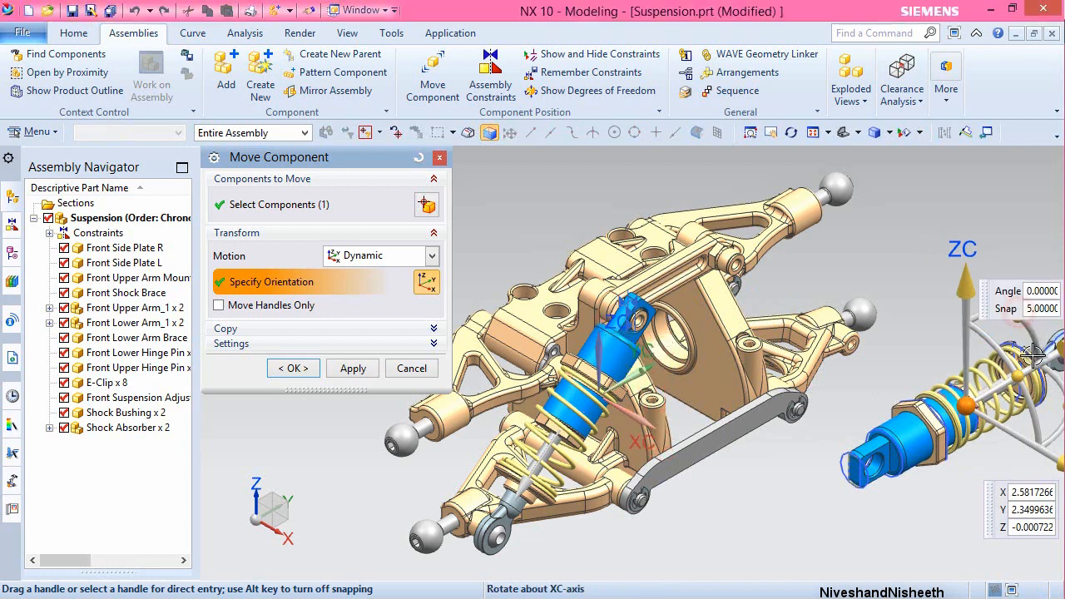
{"action": "left_click_drag", "start_coordinate": [1032, 353], "coordinate": [971, 417]}
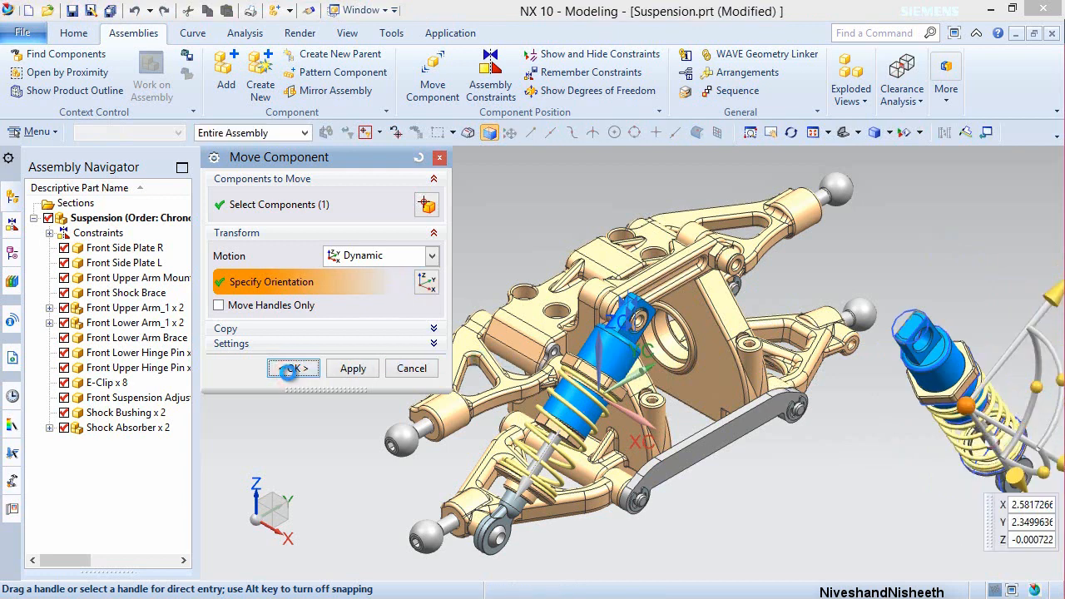
- Align the second shock body's eye hole with the other shock bushing's bore using a Touch Align constraint with Infer Center/Axis orientation
{"action": "left_click", "coordinate": [490, 83]}
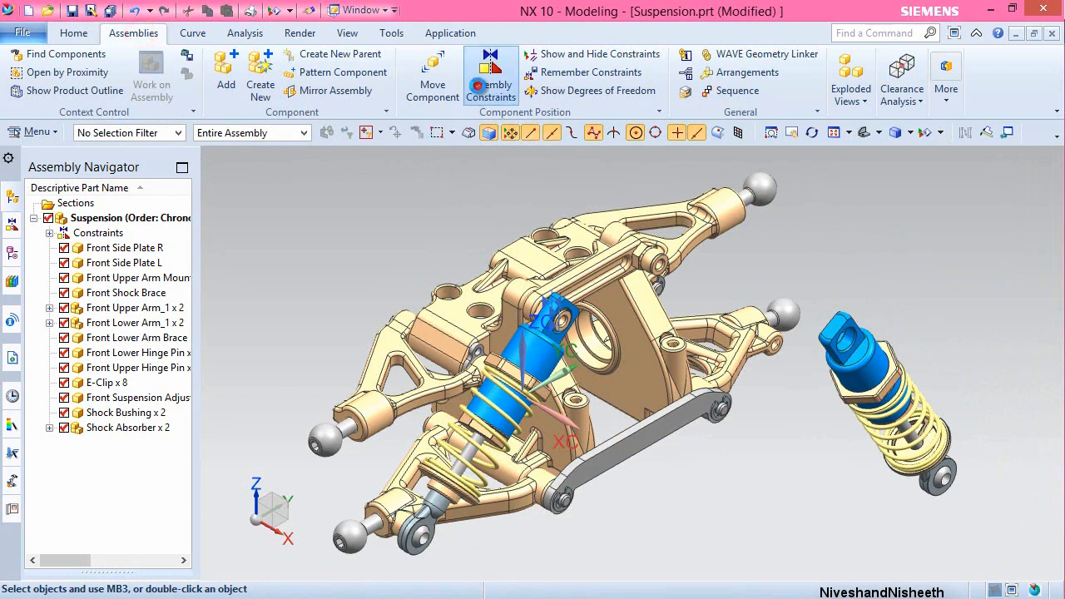
{"action": "left_click", "coordinate": [432, 250]}
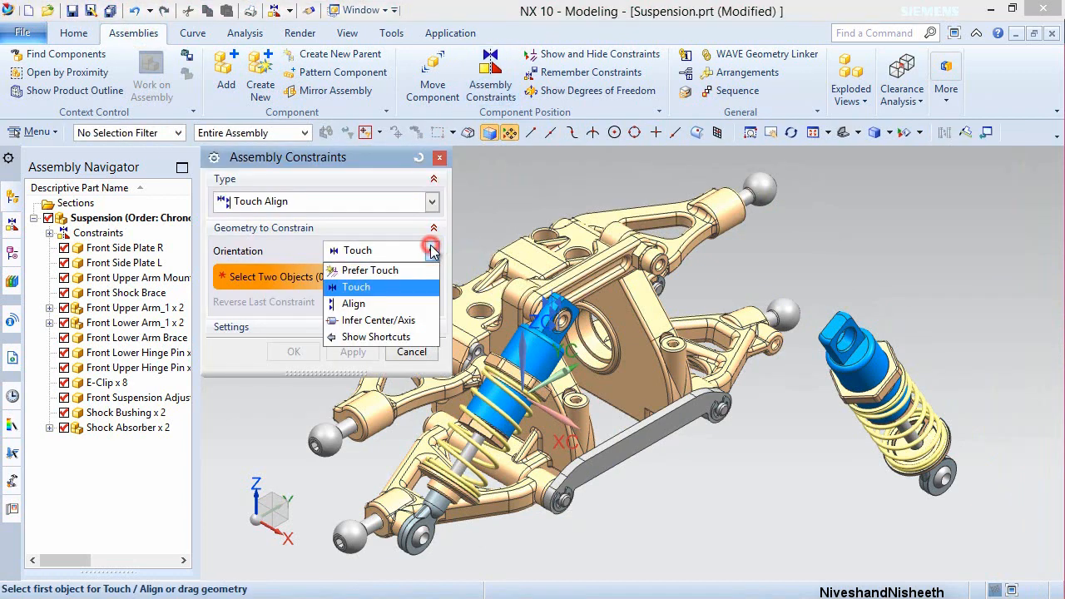
{"action": "left_click", "coordinate": [378, 320]}
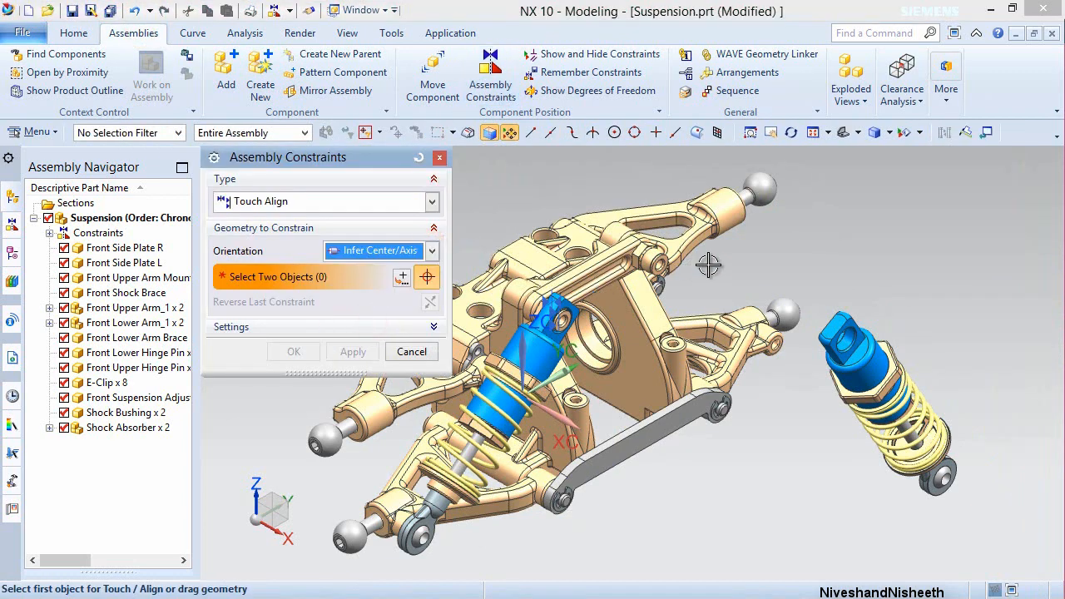
{"action": "scroll", "coordinate": [659, 263], "scroll_direction": "up", "scroll_amount": 5}
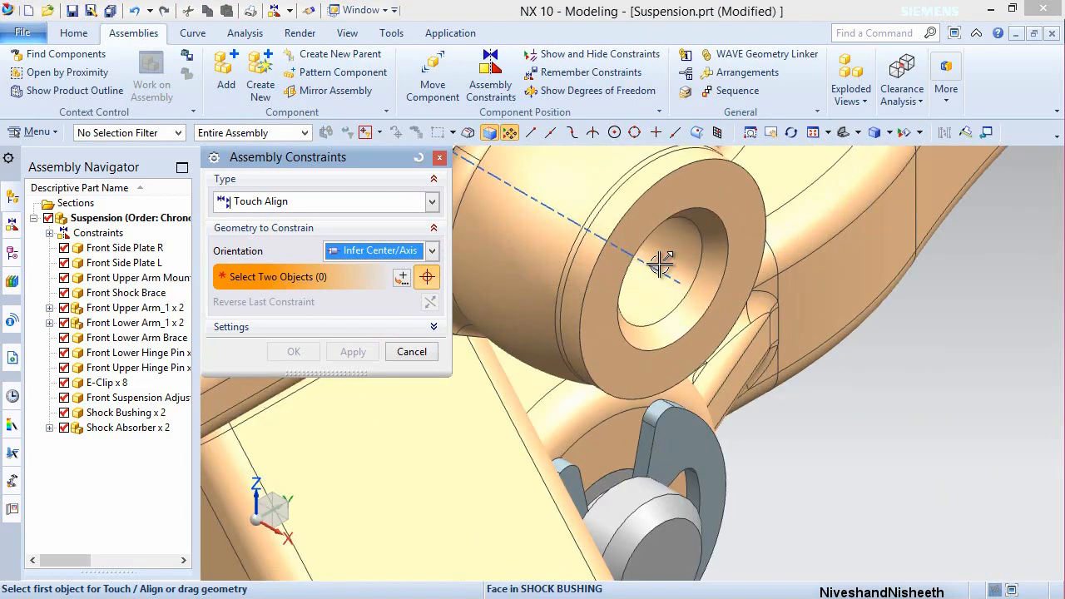
{"action": "left_click", "coordinate": [680, 249]}
{"action": "scroll", "coordinate": [683, 241], "scroll_direction": "down", "scroll_amount": 5}
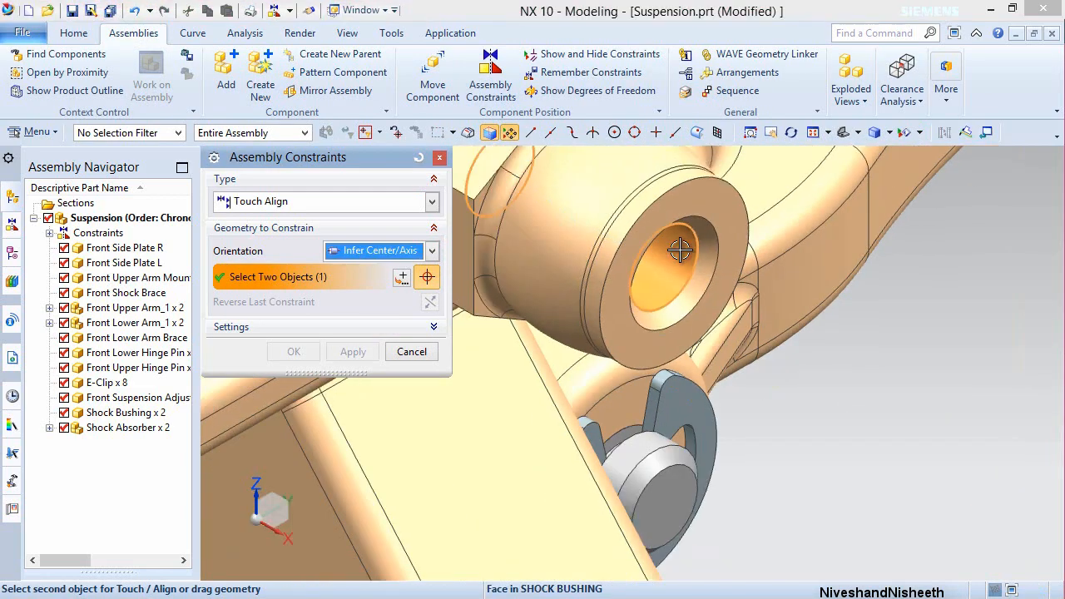
{"action": "scroll", "coordinate": [820, 323], "scroll_direction": "down", "scroll_amount": 2}
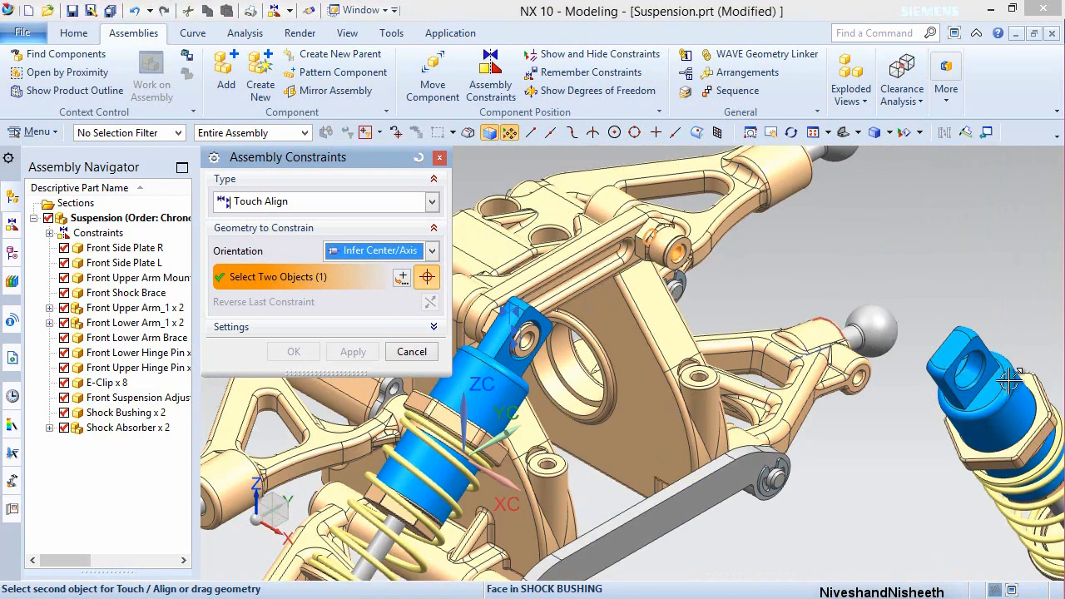
{"action": "scroll", "coordinate": [949, 343], "scroll_direction": "up", "scroll_amount": 5}
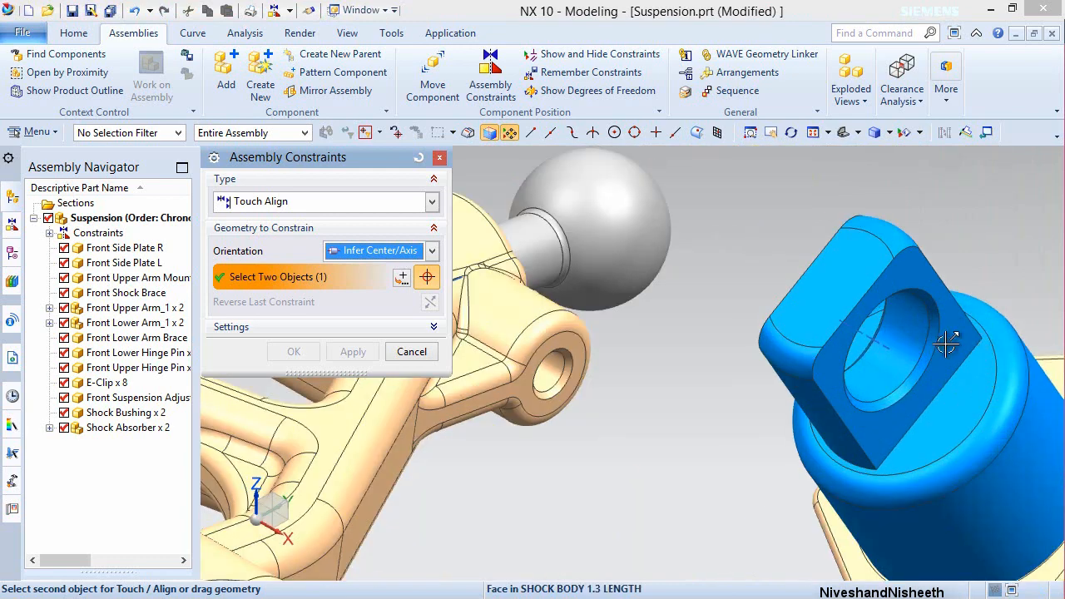
{"action": "left_click", "coordinate": [905, 336]}
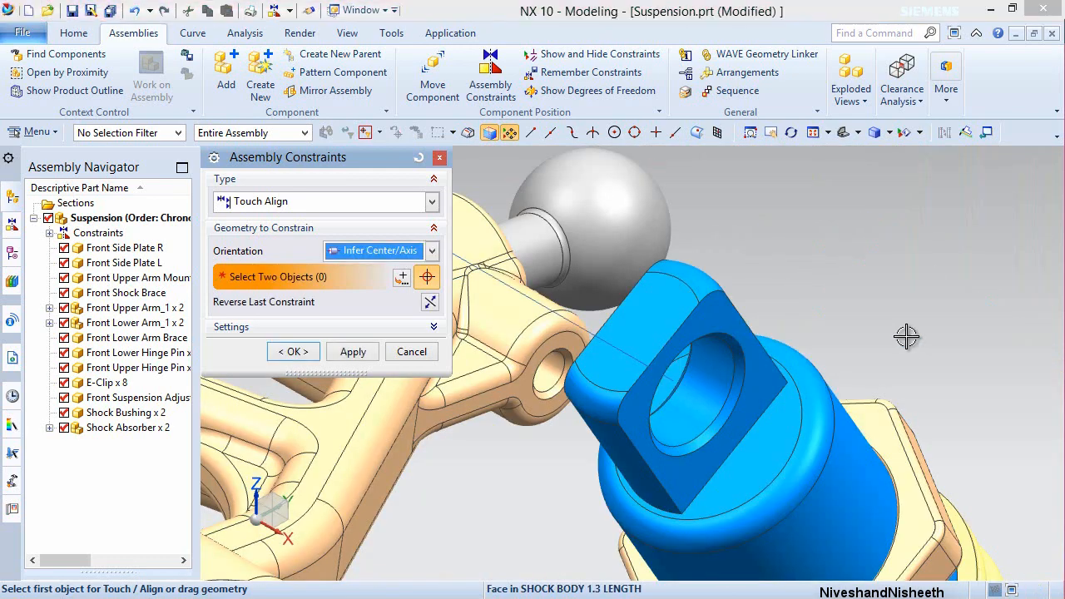
{"action": "left_click", "coordinate": [353, 352]}
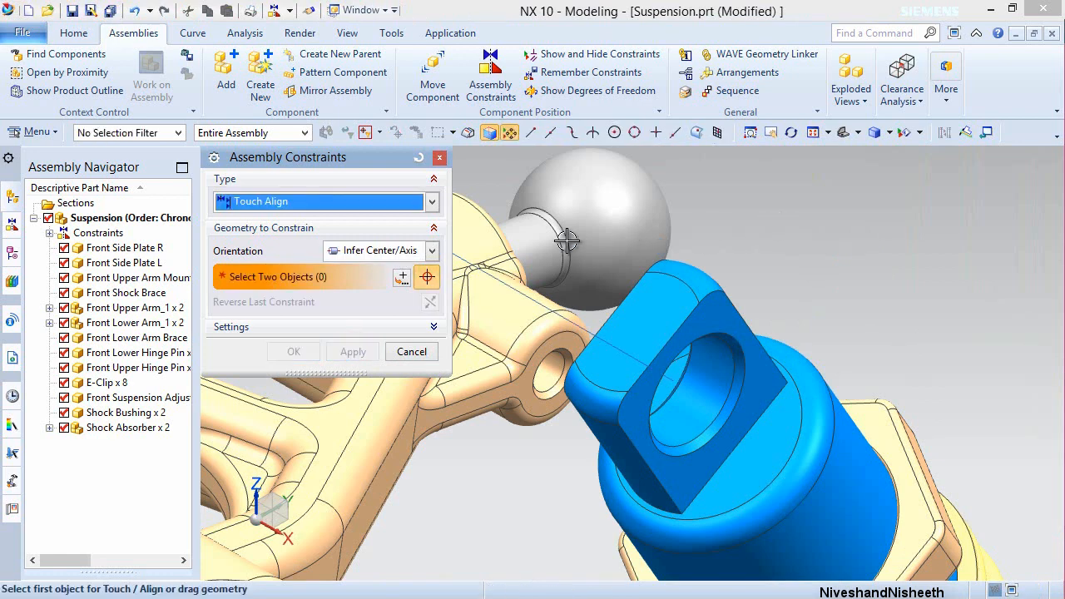
- Constrain the second shock body's flat eye face against the shock bushing's hex shoulder face using Touch Align with Touch orientation
{"action": "left_click", "coordinate": [432, 251]}
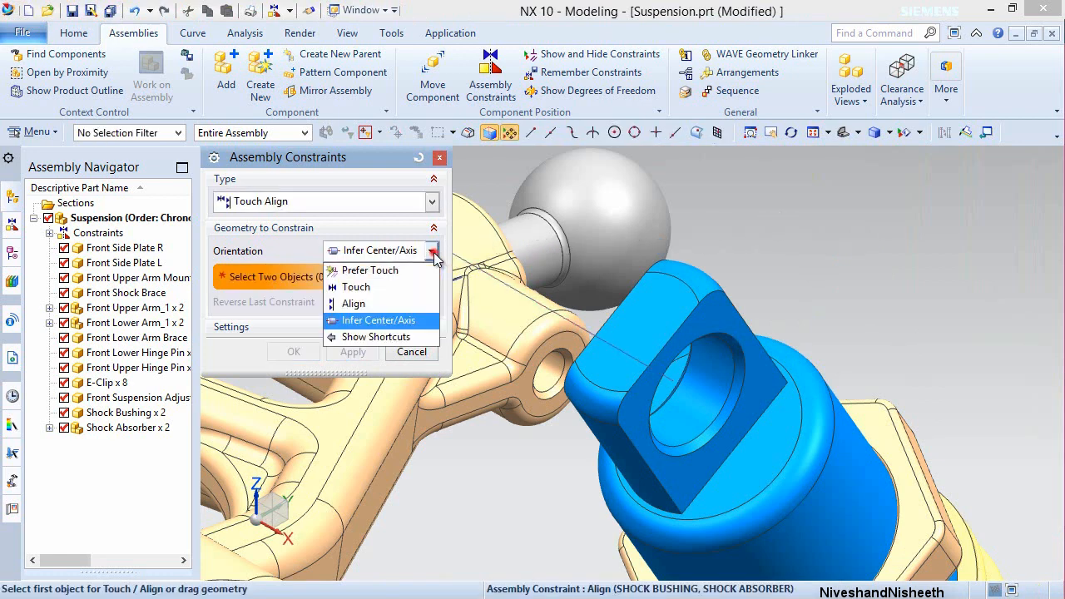
{"action": "left_click", "coordinate": [373, 286]}
{"action": "scroll", "coordinate": [884, 282], "scroll_direction": "down", "scroll_amount": 5}
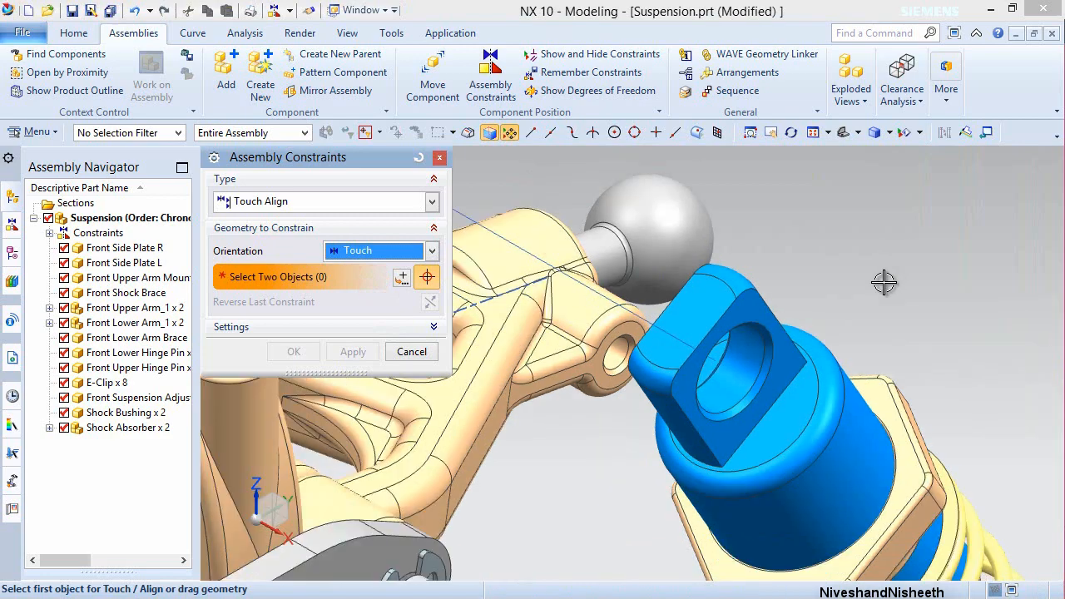
{"action": "scroll", "coordinate": [884, 282], "scroll_direction": "down", "scroll_amount": 2}
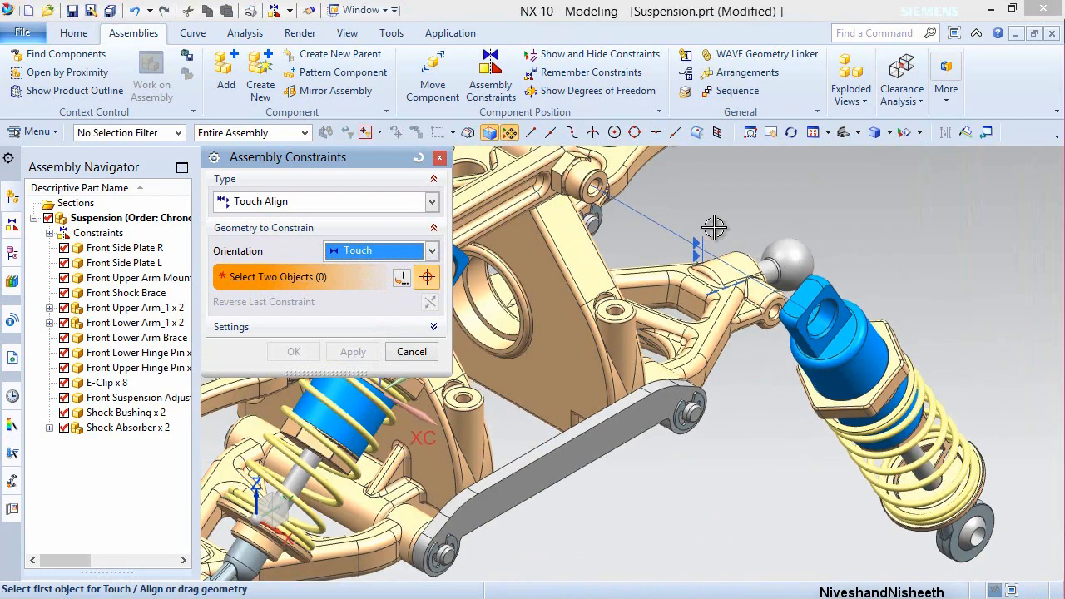
{"action": "scroll", "coordinate": [570, 149], "scroll_direction": "up", "scroll_amount": 3}
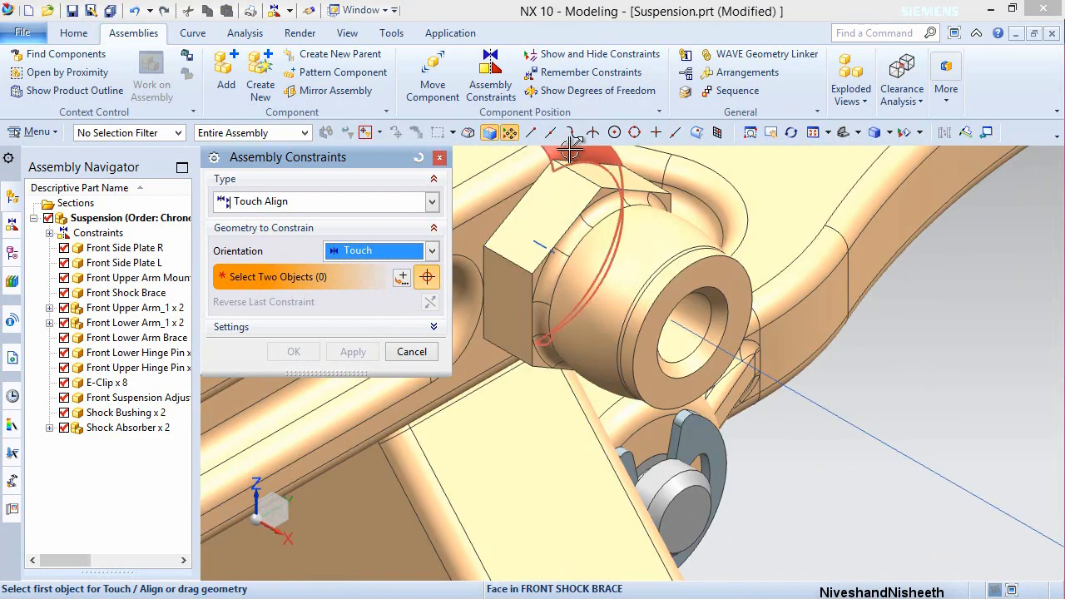
{"action": "scroll", "coordinate": [606, 194], "scroll_direction": "up", "scroll_amount": 2}
{"action": "scroll", "coordinate": [605, 194], "scroll_direction": "up", "scroll_amount": 1}
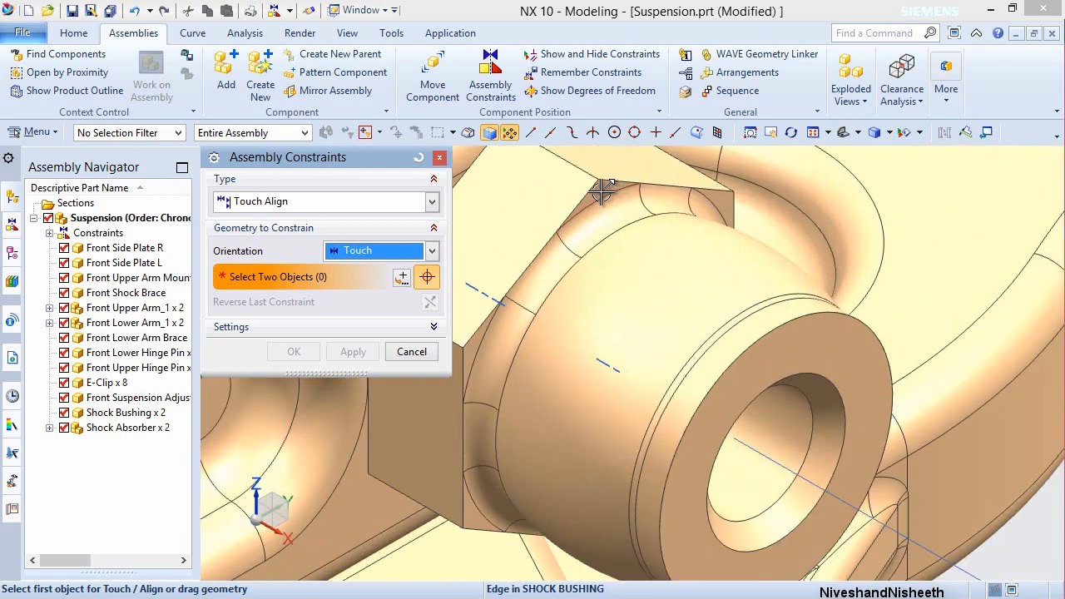
{"action": "scroll", "coordinate": [603, 190], "scroll_direction": "up", "scroll_amount": 2}
{"action": "left_click", "coordinate": [597, 189]}
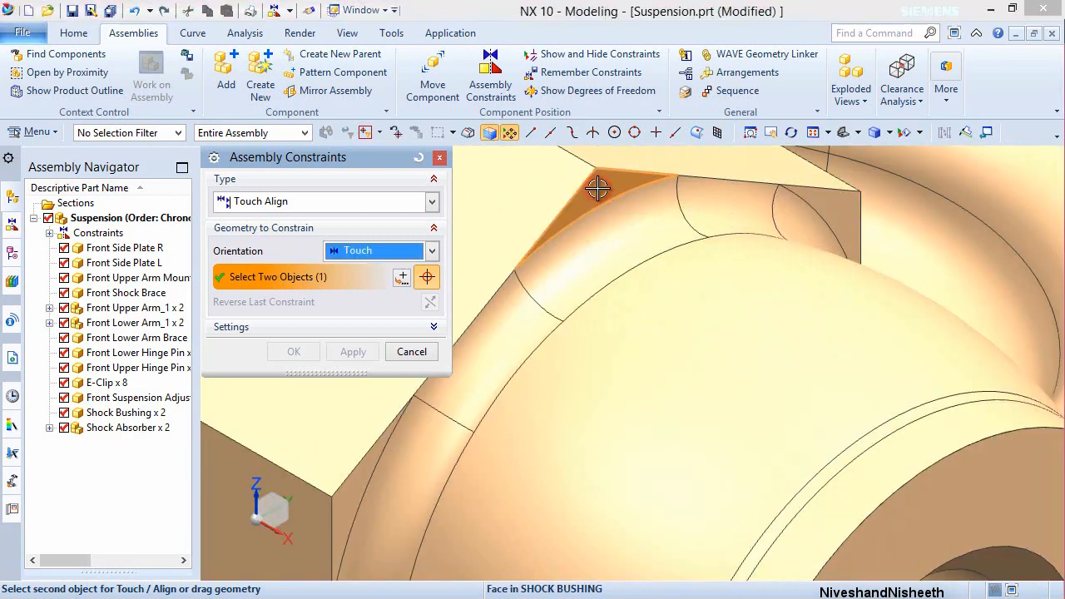
{"action": "scroll", "coordinate": [597, 189], "scroll_direction": "down", "scroll_amount": 5}
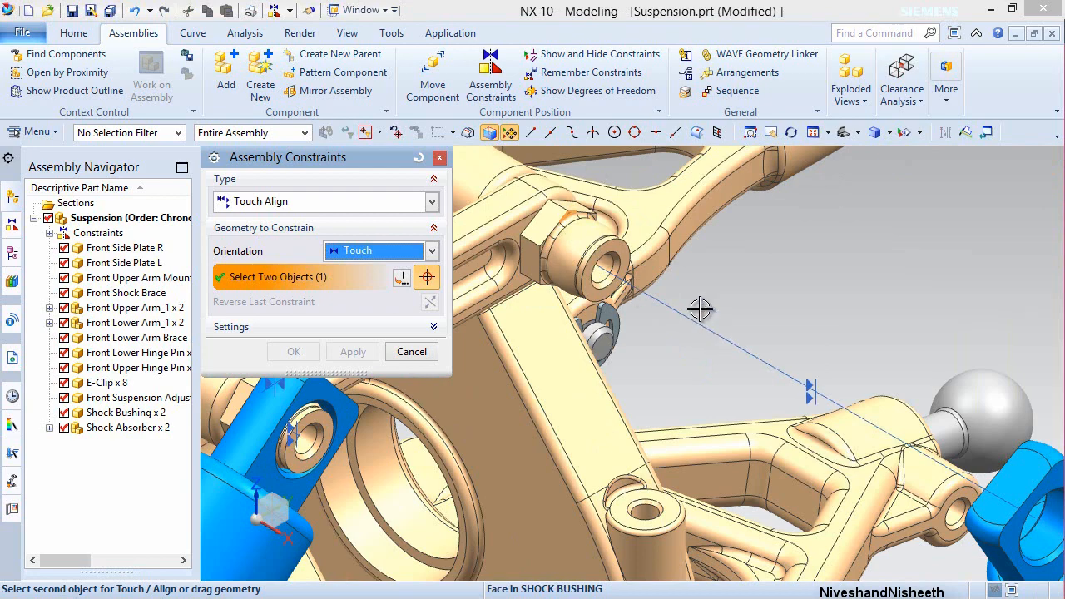
{"action": "scroll", "coordinate": [700, 308], "scroll_direction": "down", "scroll_amount": 2}
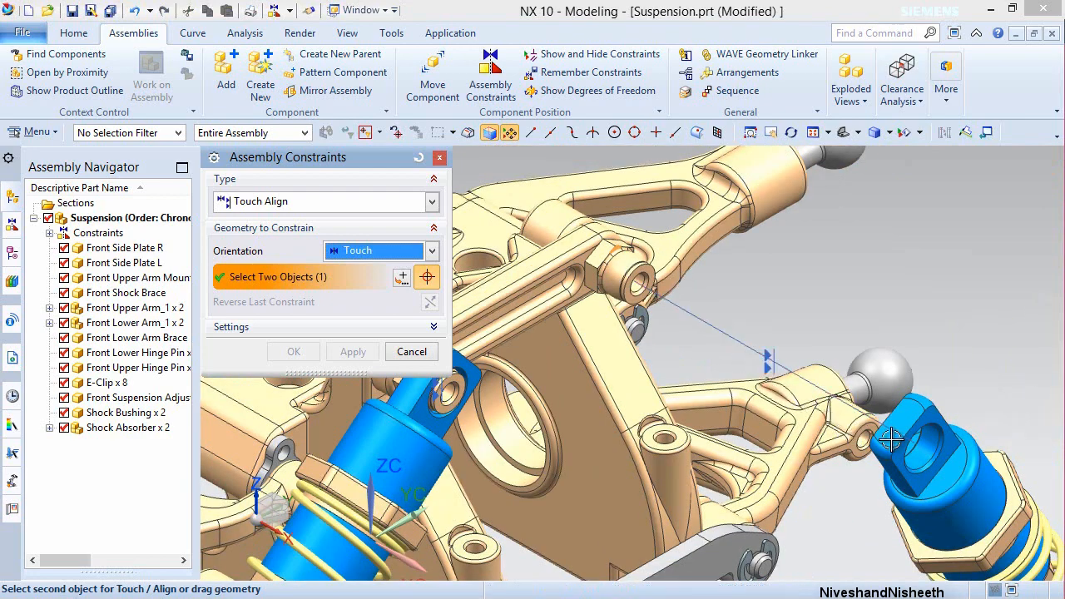
{"action": "middle_click_drag", "start_coordinate": [891, 440], "coordinate": [948, 465]}
{"action": "scroll", "coordinate": [866, 441], "scroll_direction": "up", "scroll_amount": 3}
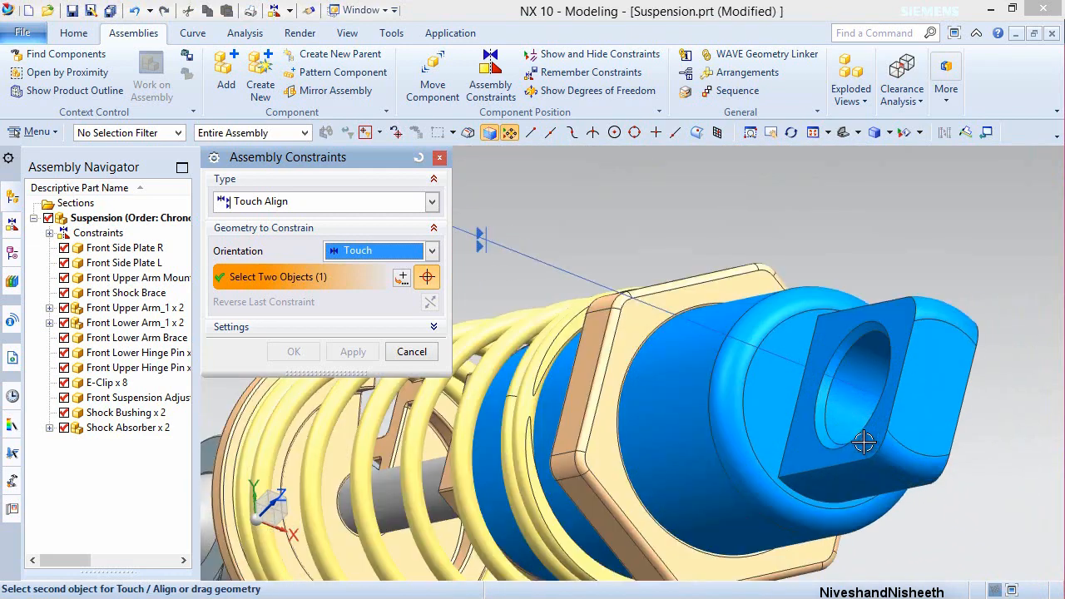
{"action": "left_click", "coordinate": [812, 437]}
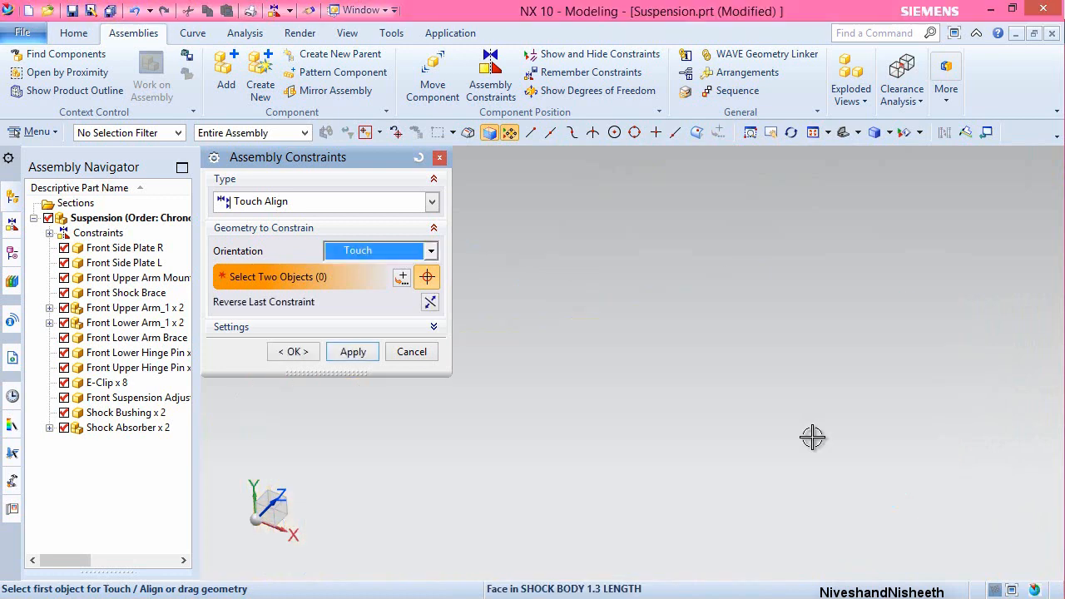
{"action": "left_click", "coordinate": [293, 353]}
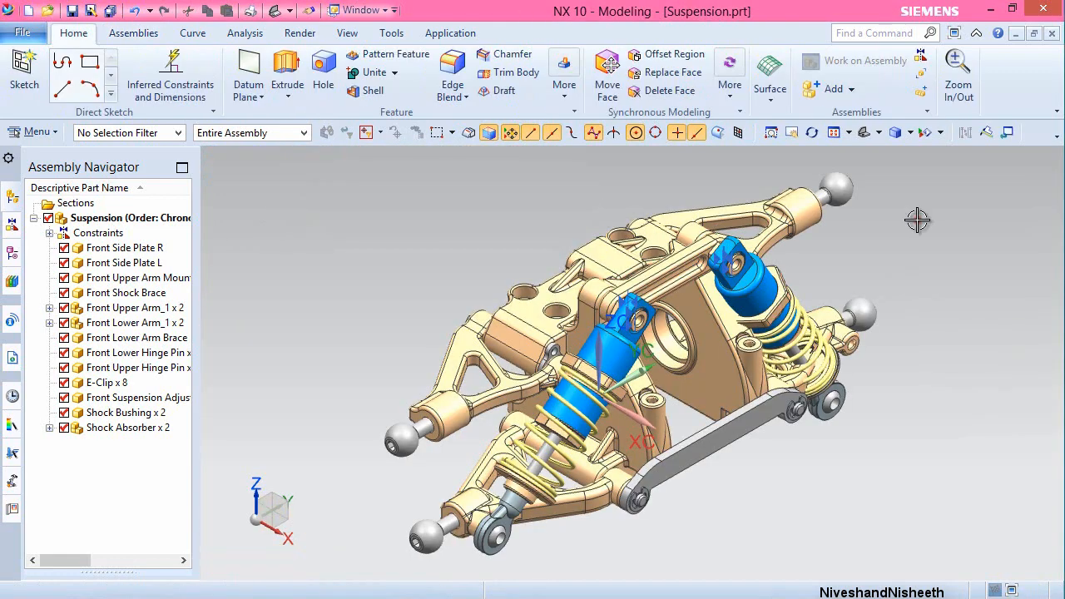
- Switch both Shock Absorber components to the Middle arrangement and save the Suspension assembly in isometric view
{"action": "right_click", "coordinate": [918, 219]}
{"action": "middle_click_drag", "start_coordinate": [730, 475], "coordinate": [688, 463]}
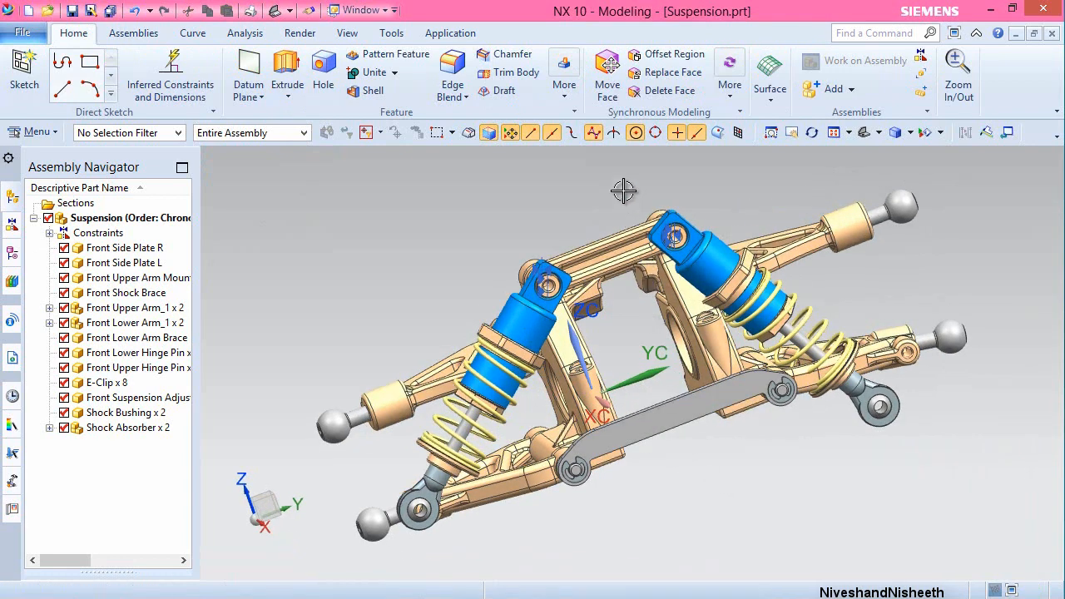
{"action": "key", "text": "F8"}
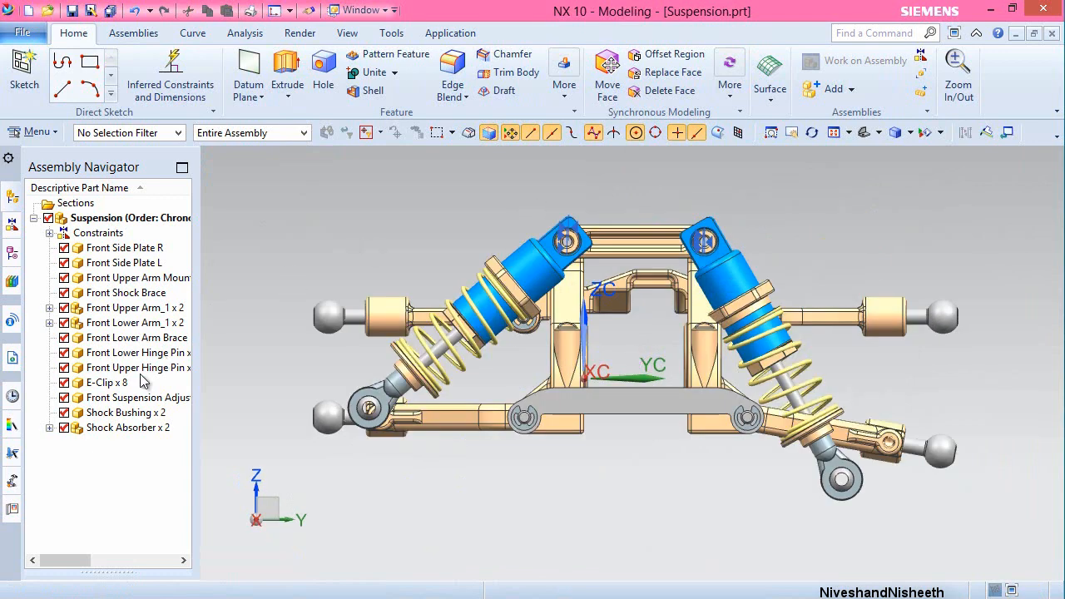
{"action": "left_click", "coordinate": [121, 426]}
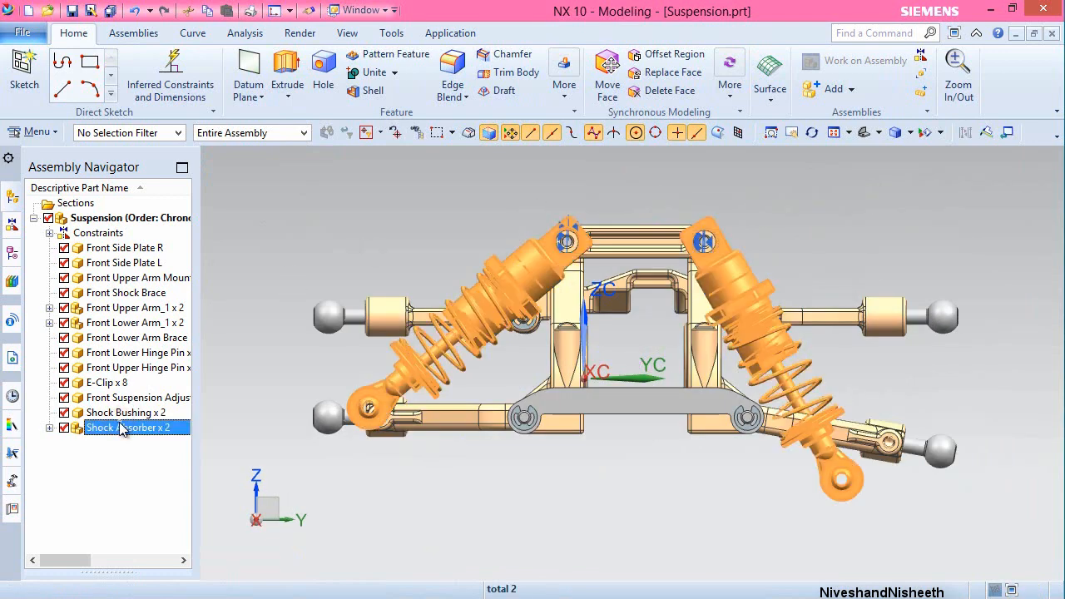
{"action": "right_click", "coordinate": [120, 427]}
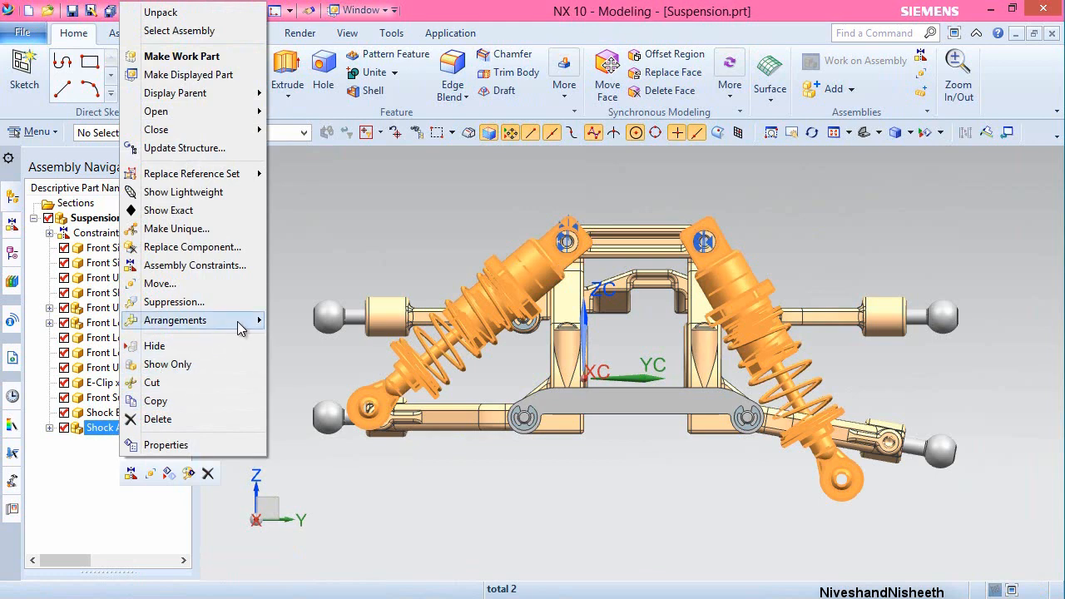
{"action": "mouse_move", "coordinate": [241, 328]}
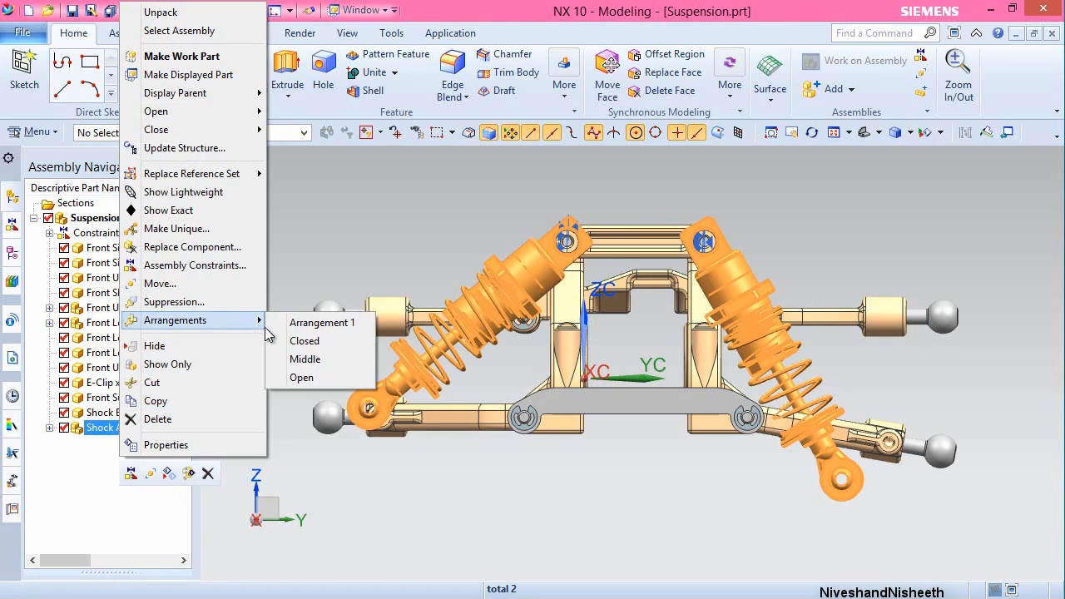
{"action": "left_click", "coordinate": [302, 358]}
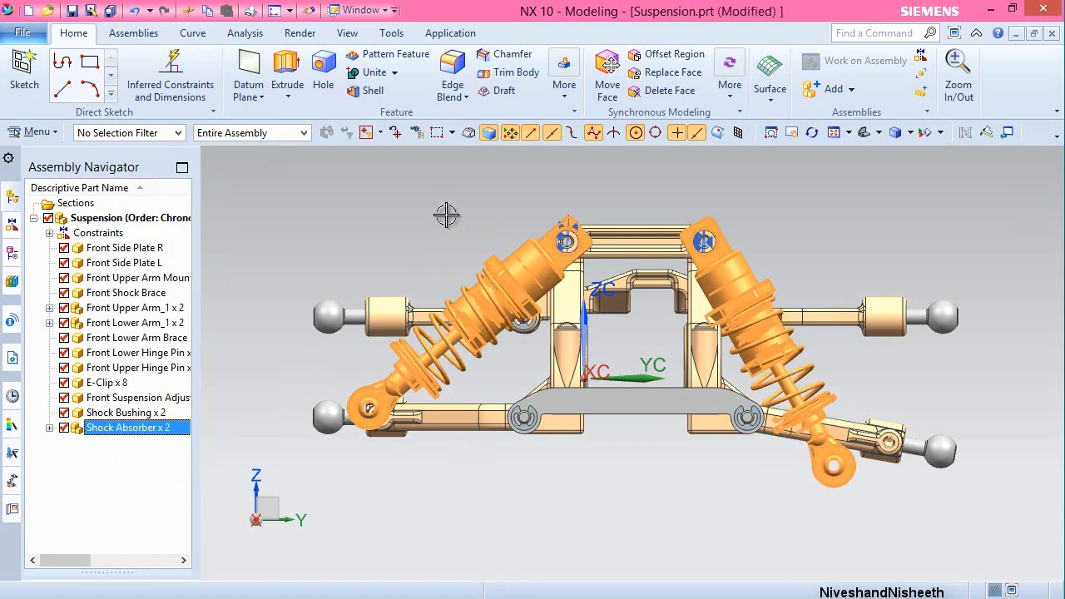
{"action": "key", "text": "Escape"}
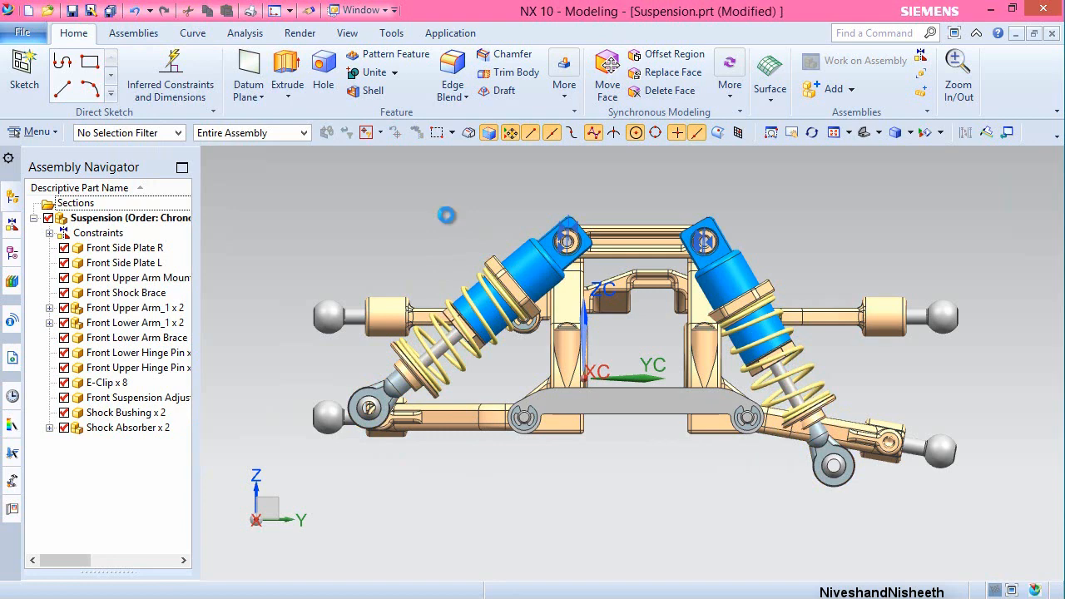
{"action": "key", "text": "End"}
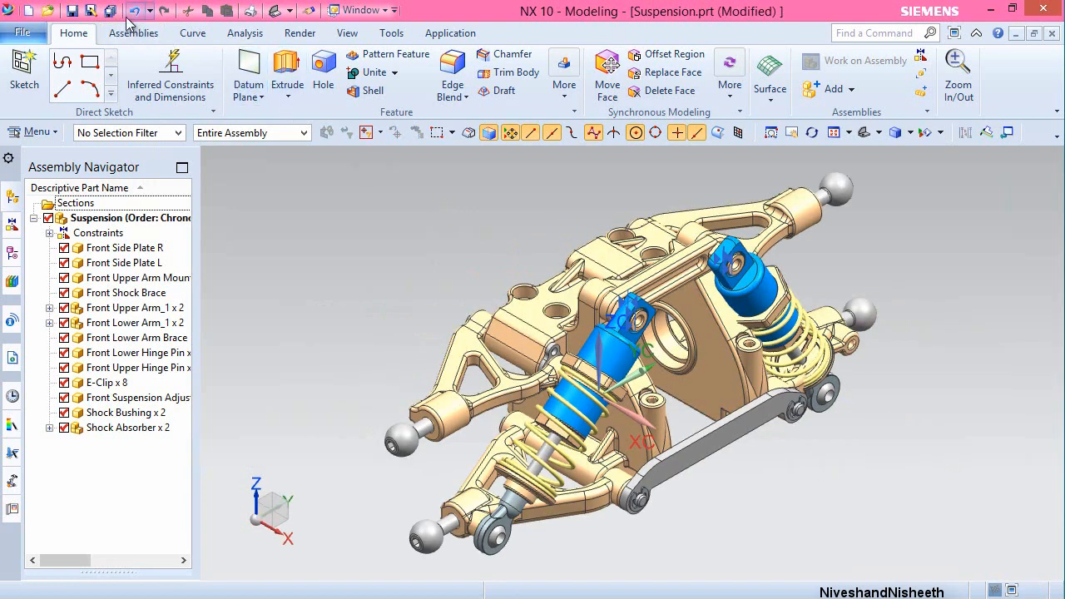
{"action": "left_click", "coordinate": [111, 11]}
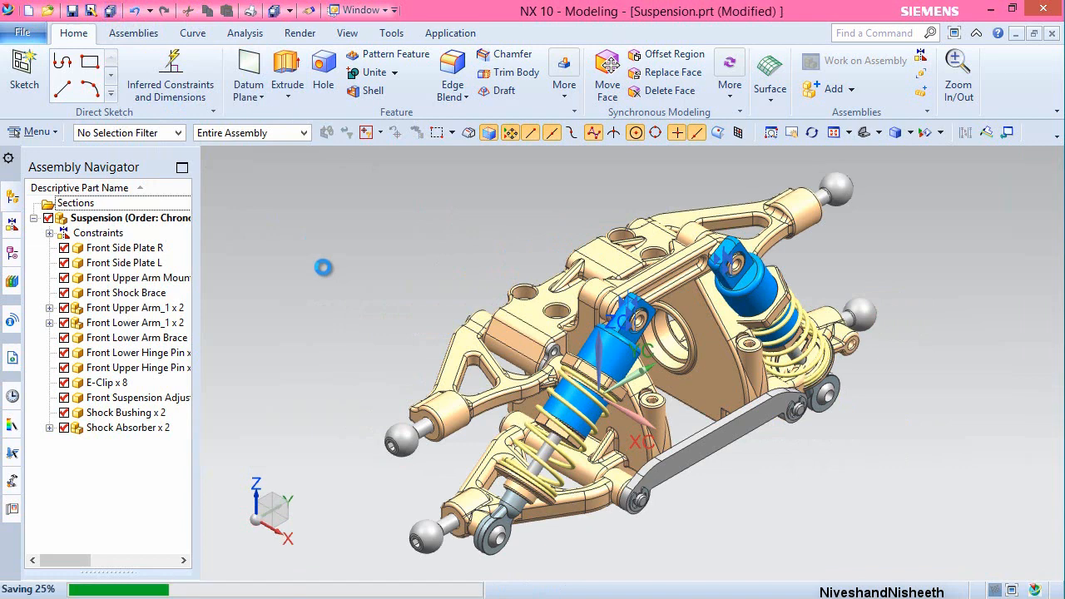
- Rotate the sloping lower arm on the second shock's side by 10 degrees about YC so it sits level, using dynamic Move Component
{"action": "middle_click_drag", "start_coordinate": [414, 317], "coordinate": [375, 291]}
{"action": "right_click_drag", "start_coordinate": [468, 177], "coordinate": [446, 178]}
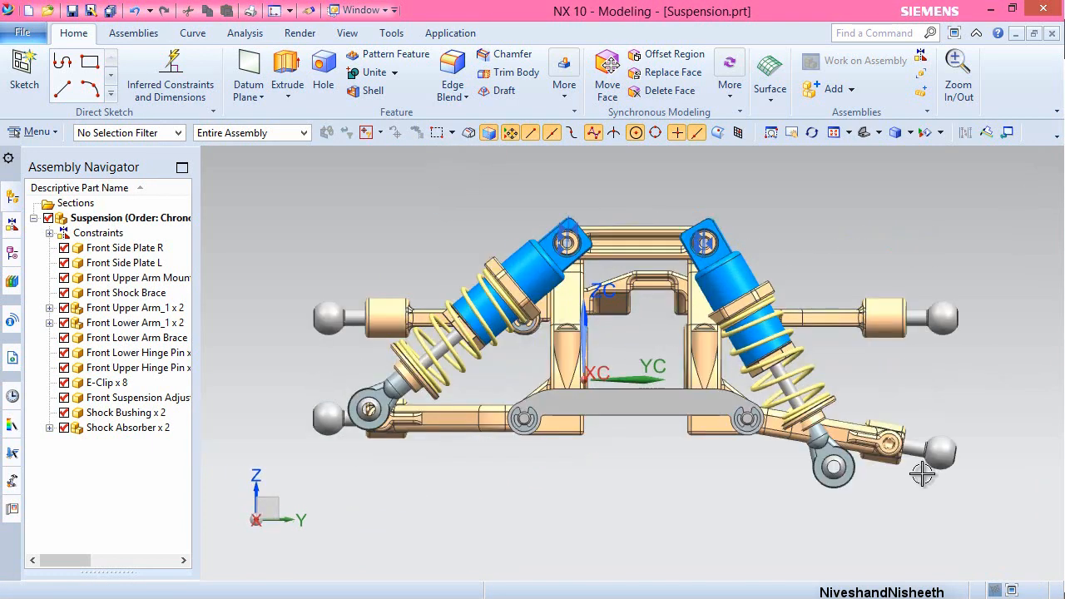
{"action": "scroll", "coordinate": [929, 466], "scroll_direction": "up", "scroll_amount": 4}
{"action": "scroll", "coordinate": [929, 466], "scroll_direction": "up", "scroll_amount": 2}
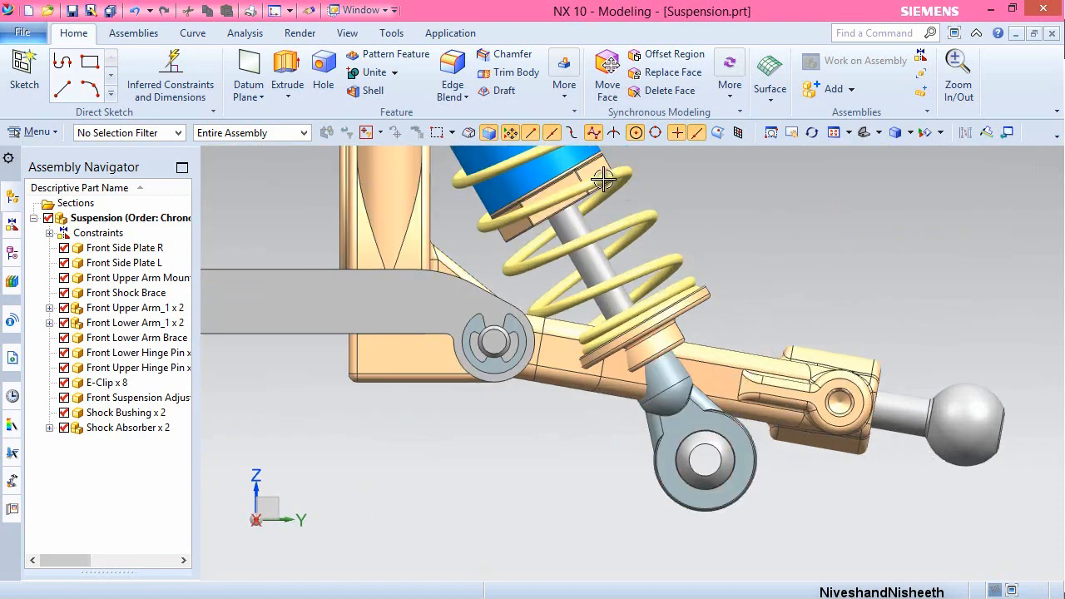
{"action": "left_click", "coordinate": [133, 35]}
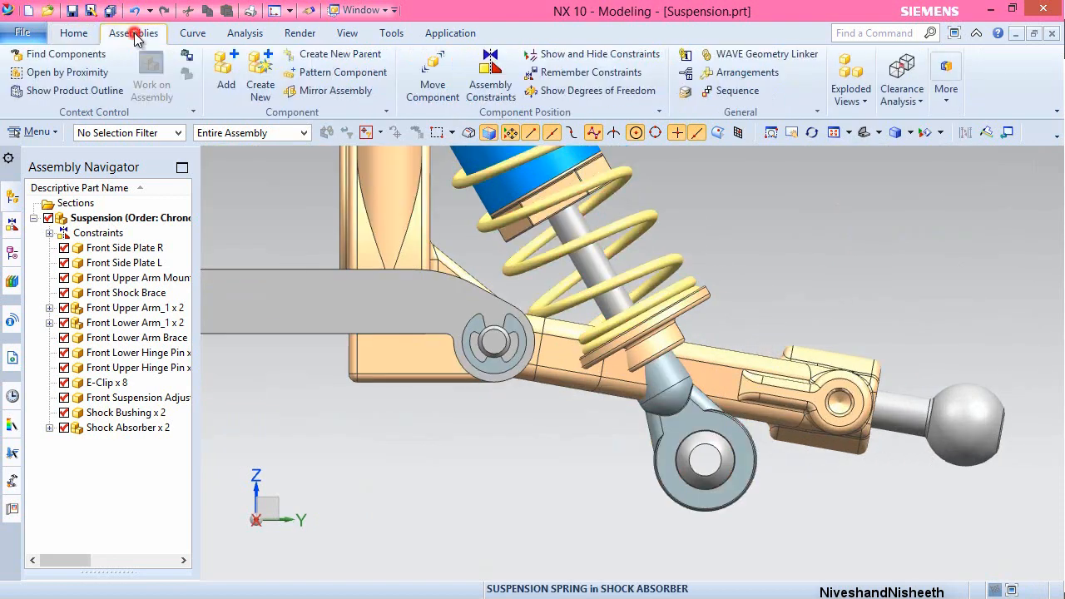
{"action": "left_click", "coordinate": [423, 84]}
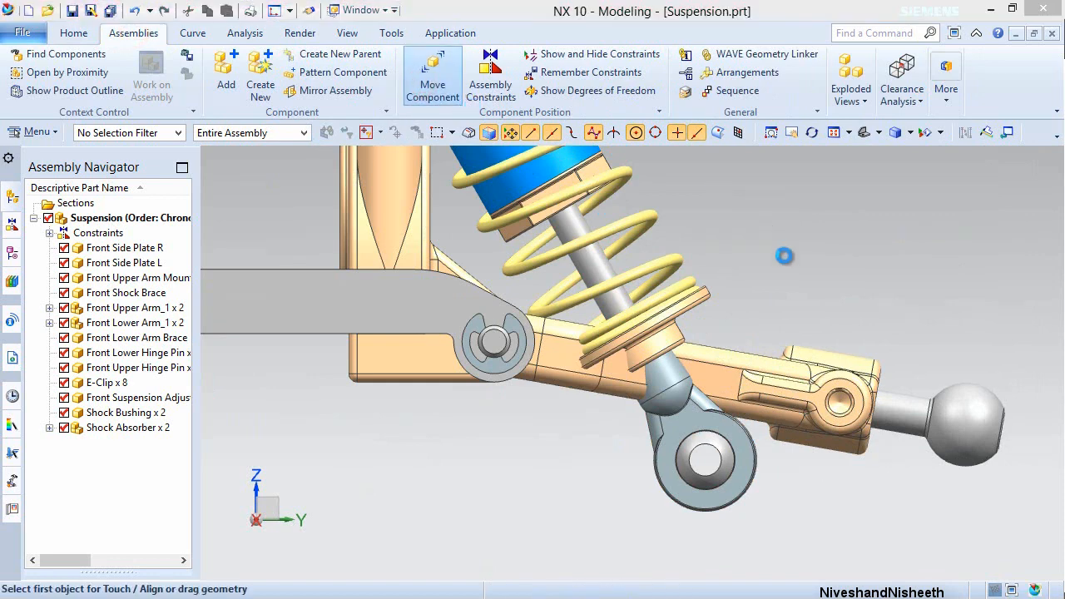
{"action": "left_click", "coordinate": [811, 365]}
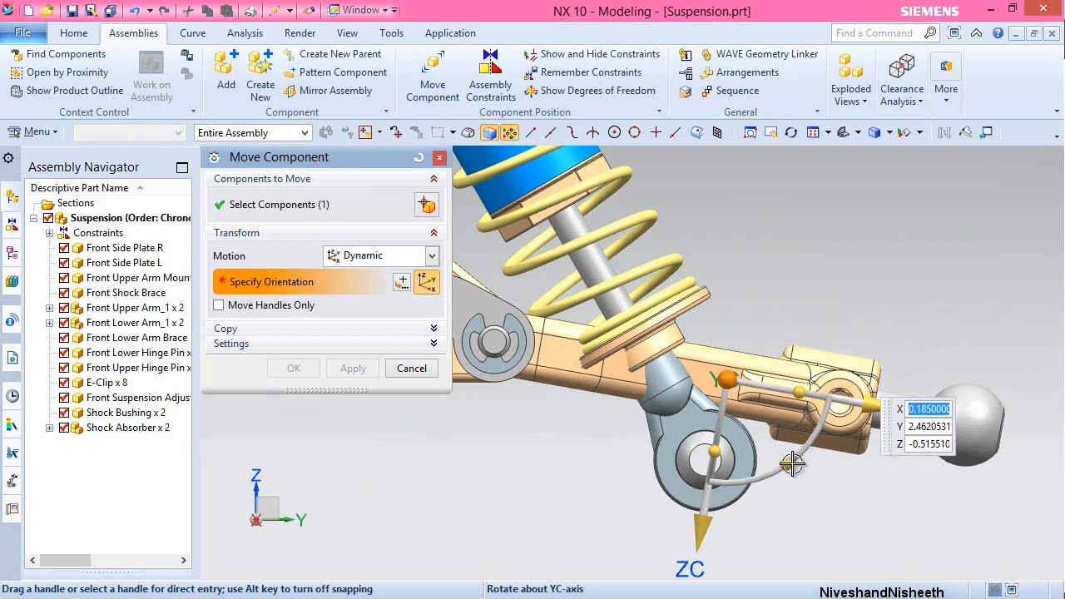
{"action": "left_click_drag", "start_coordinate": [793, 427], "coordinate": [778, 432]}
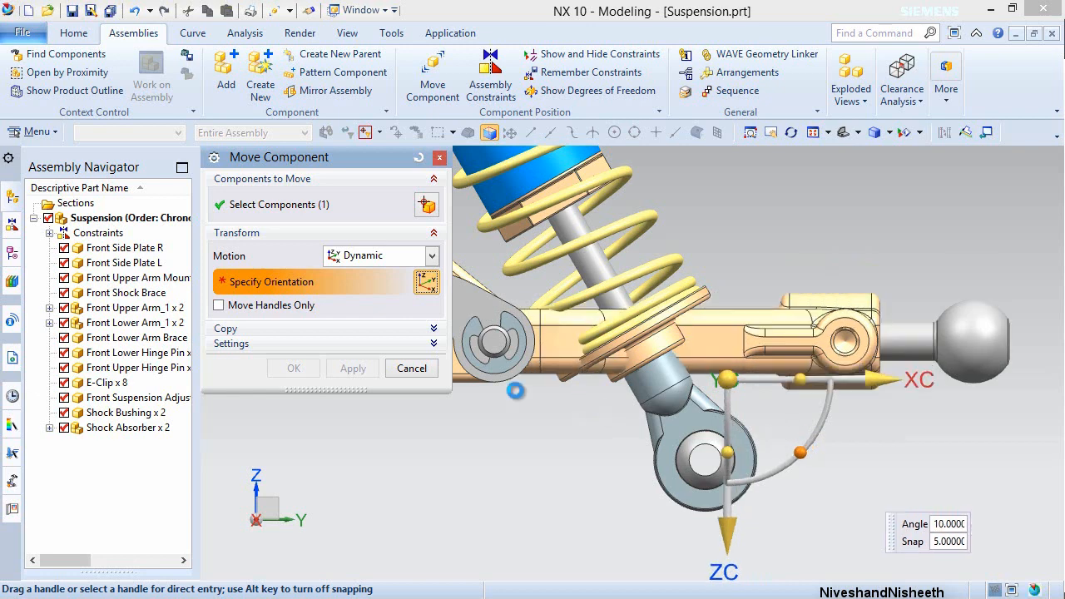
{"action": "left_click", "coordinate": [353, 368]}
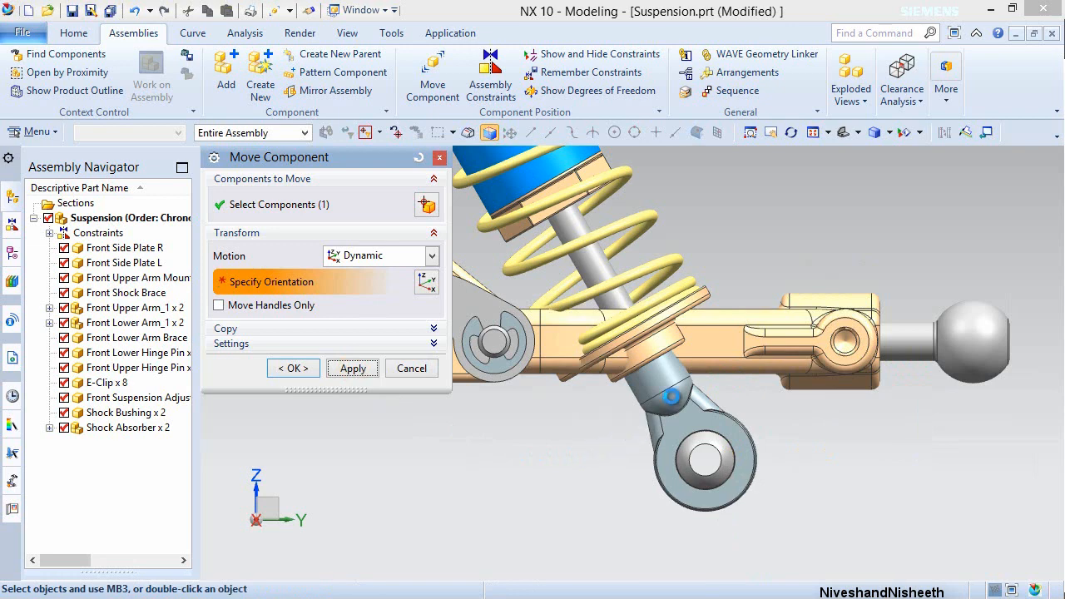
- Rotate the second Shock Absorber about XC until its lower eye sits over the lower arm's mounting hole
{"action": "left_click", "coordinate": [671, 398]}
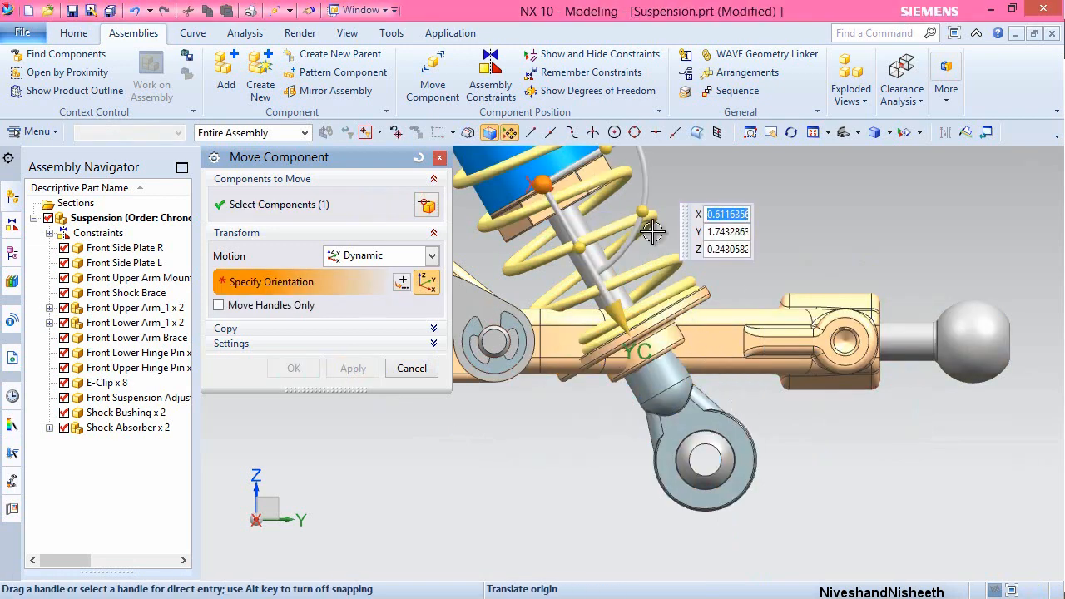
{"action": "left_click", "coordinate": [644, 210]}
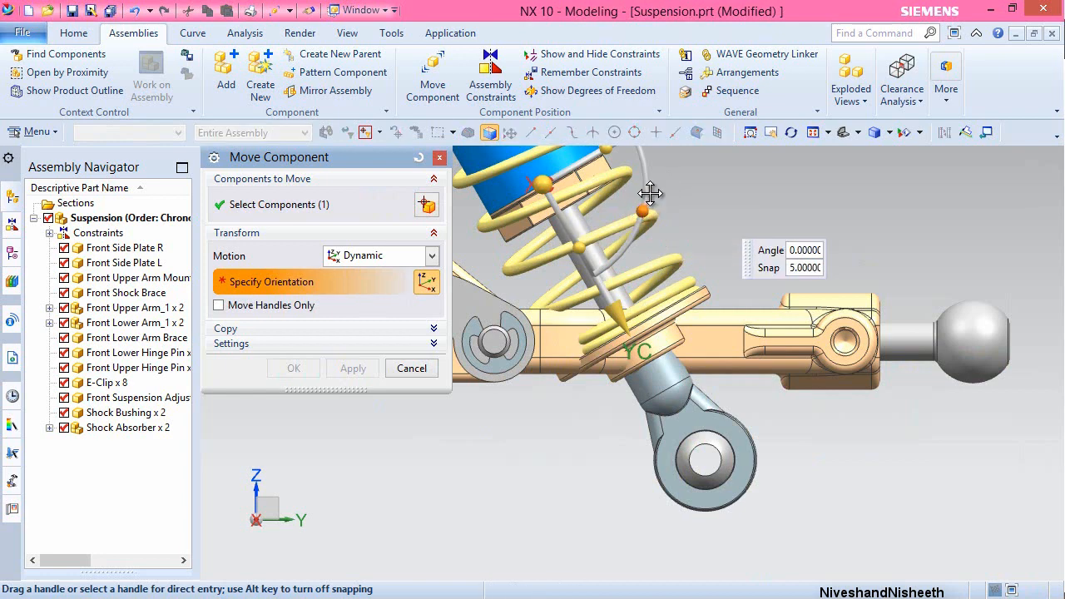
{"action": "mouse_move", "coordinate": [650, 193]}
{"action": "left_mouse_down"}
{"action": "mouse_move", "coordinate": [664, 177]}
{"action": "mouse_move", "coordinate": [655, 181]}
{"action": "left_mouse_up"}
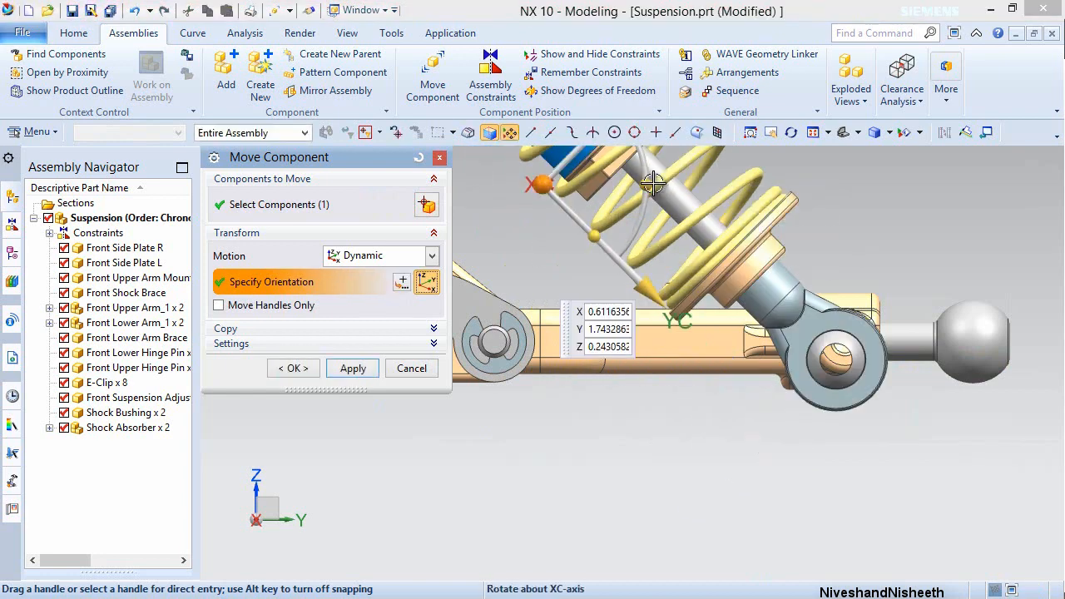
{"action": "left_click", "coordinate": [298, 369]}
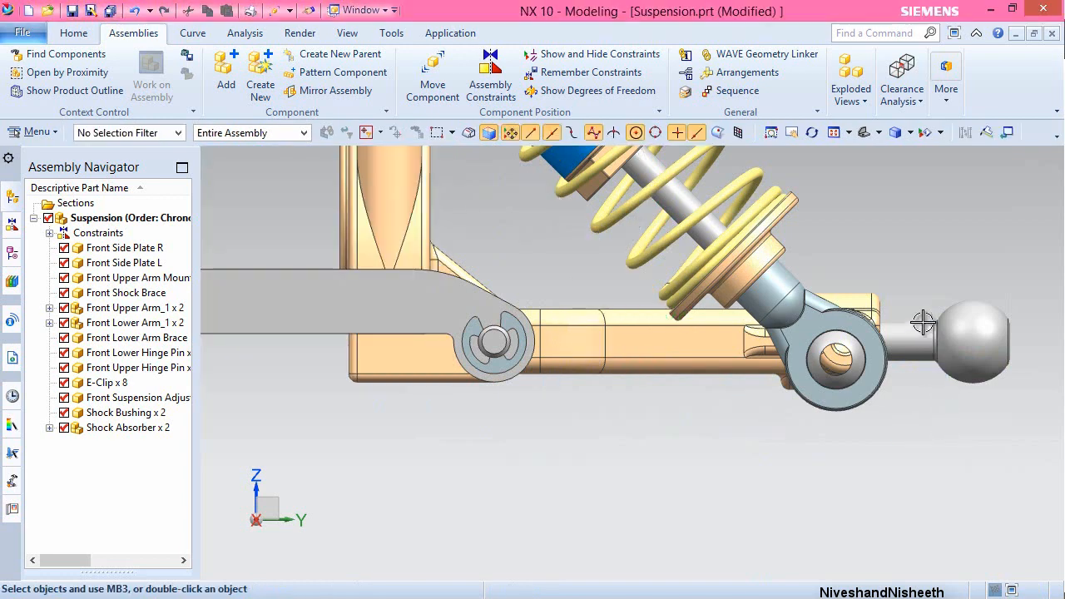
- Rotate the first Shock Absorber 5 degrees about XC toward its lower arm's mounting hole with dynamic Move Component, and save the Suspension assembly
{"action": "scroll", "coordinate": [923, 322], "scroll_direction": "down", "scroll_amount": 8}
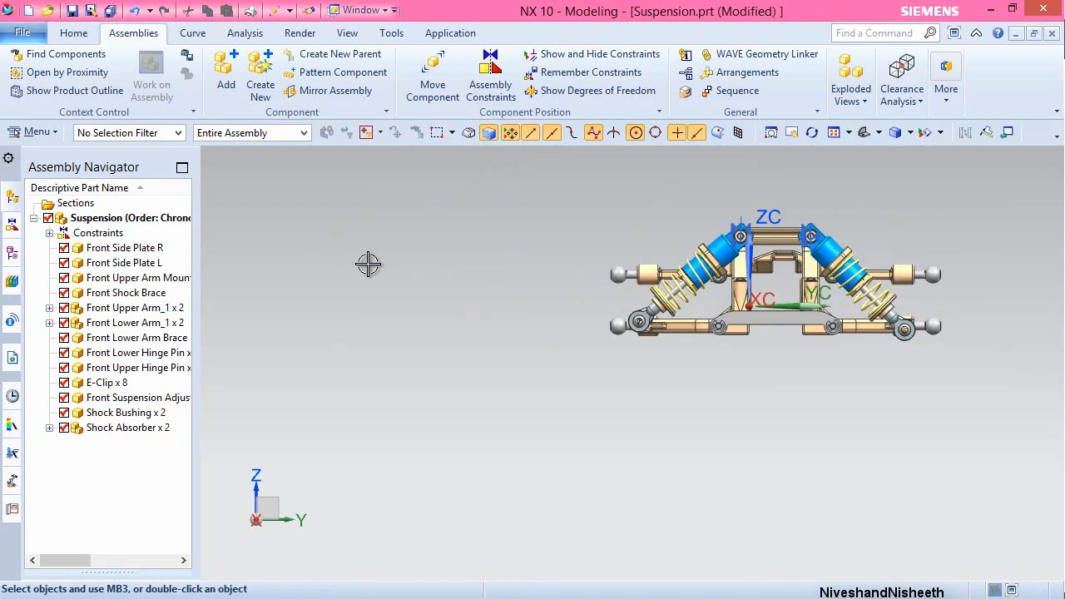
{"action": "scroll", "coordinate": [707, 329], "scroll_direction": "up", "scroll_amount": 4}
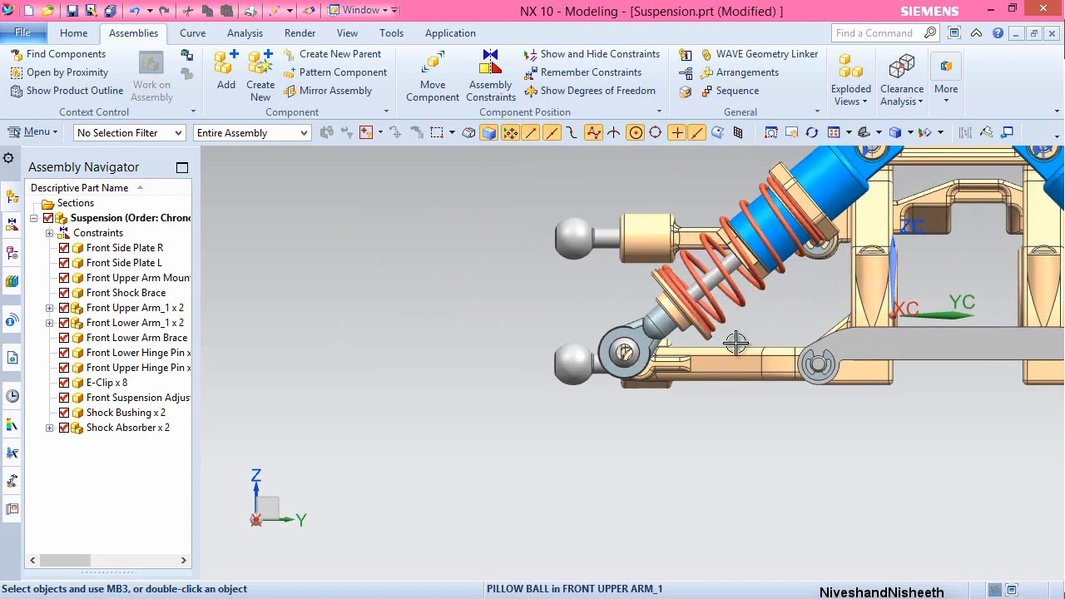
{"action": "scroll", "coordinate": [730, 339], "scroll_direction": "up", "scroll_amount": 2}
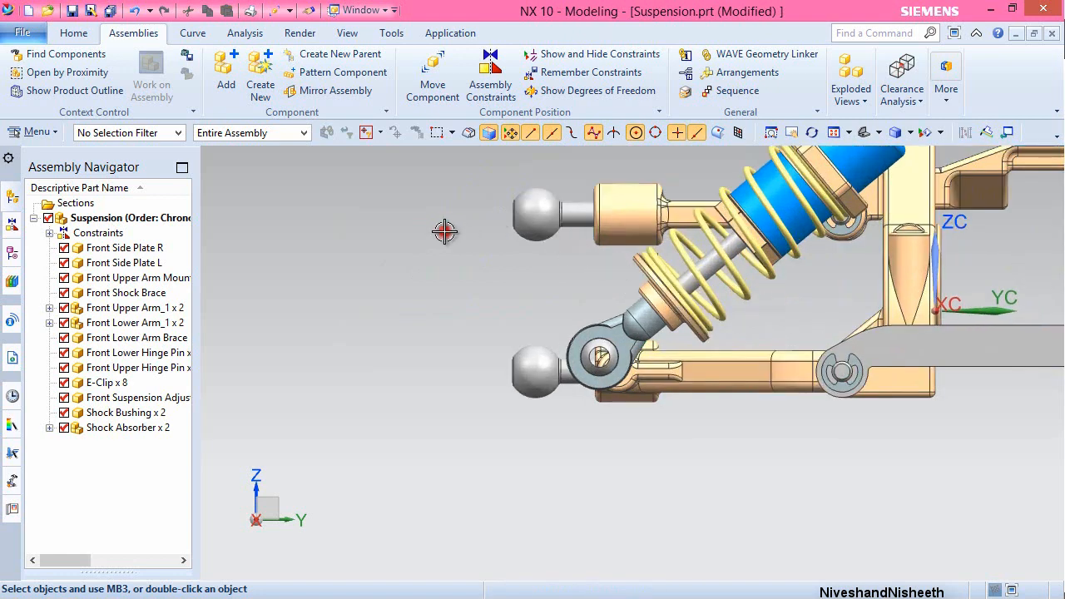
{"action": "right_click", "coordinate": [445, 231]}
{"action": "left_click", "coordinate": [542, 209]}
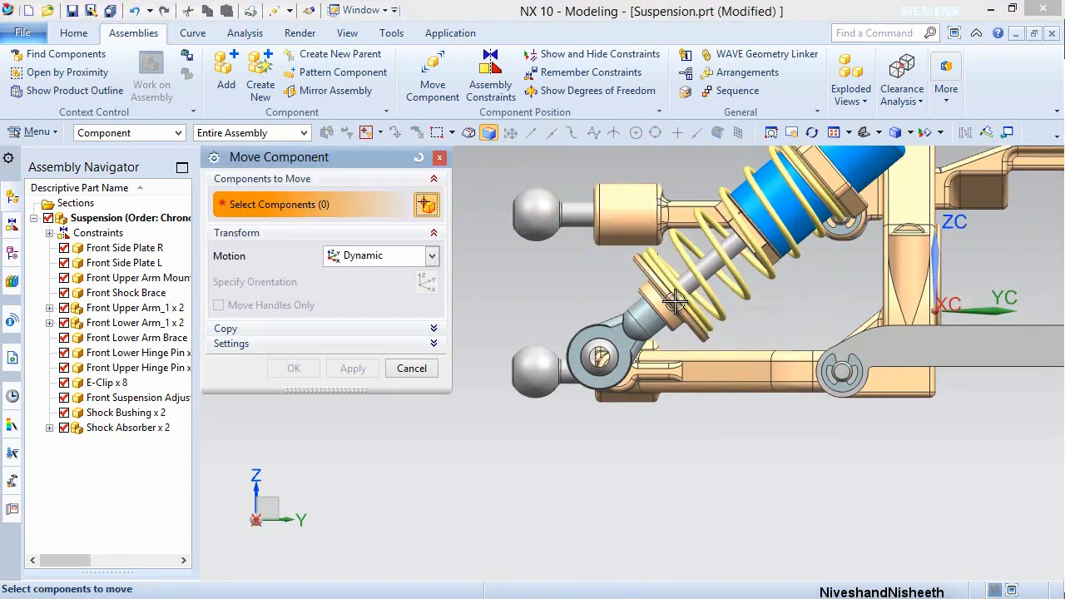
{"action": "left_click", "coordinate": [583, 281]}
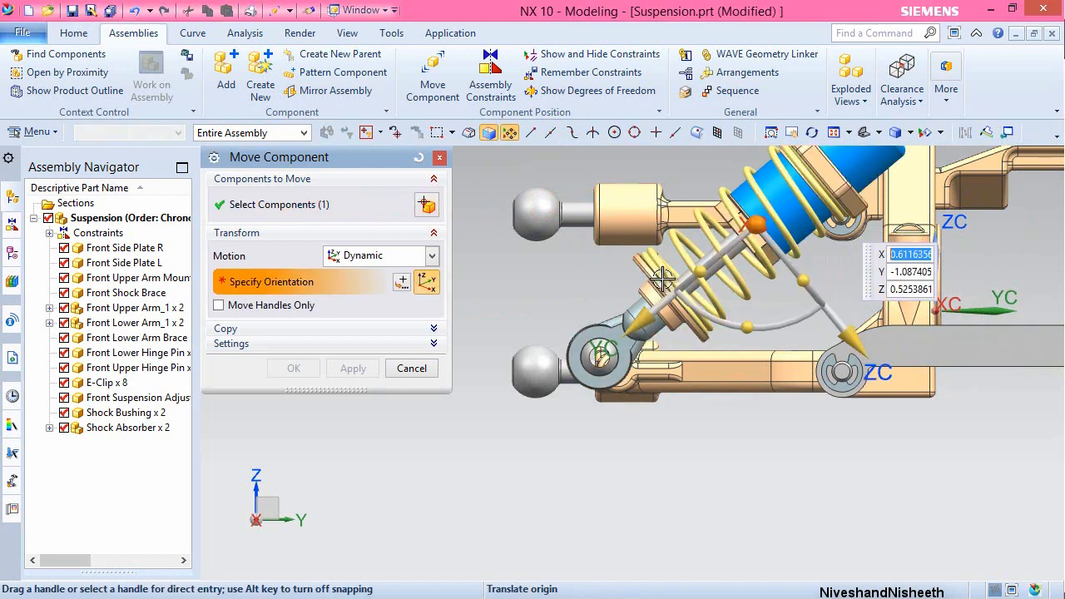
{"action": "left_click", "coordinate": [764, 327]}
{"action": "left_click_drag", "start_coordinate": [764, 326], "coordinate": [761, 327]}
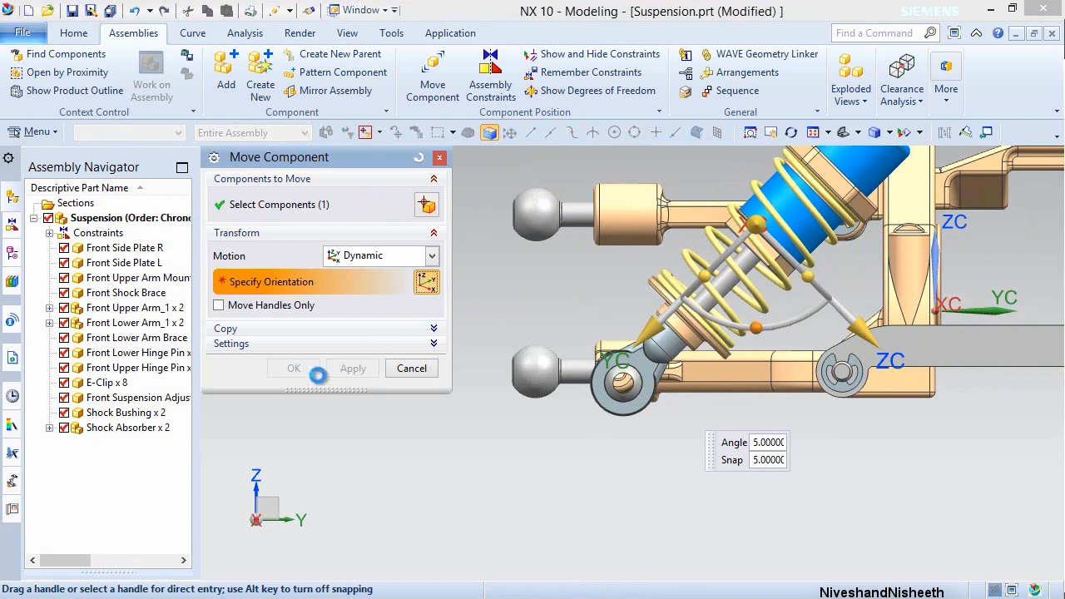
{"action": "left_click", "coordinate": [291, 369]}
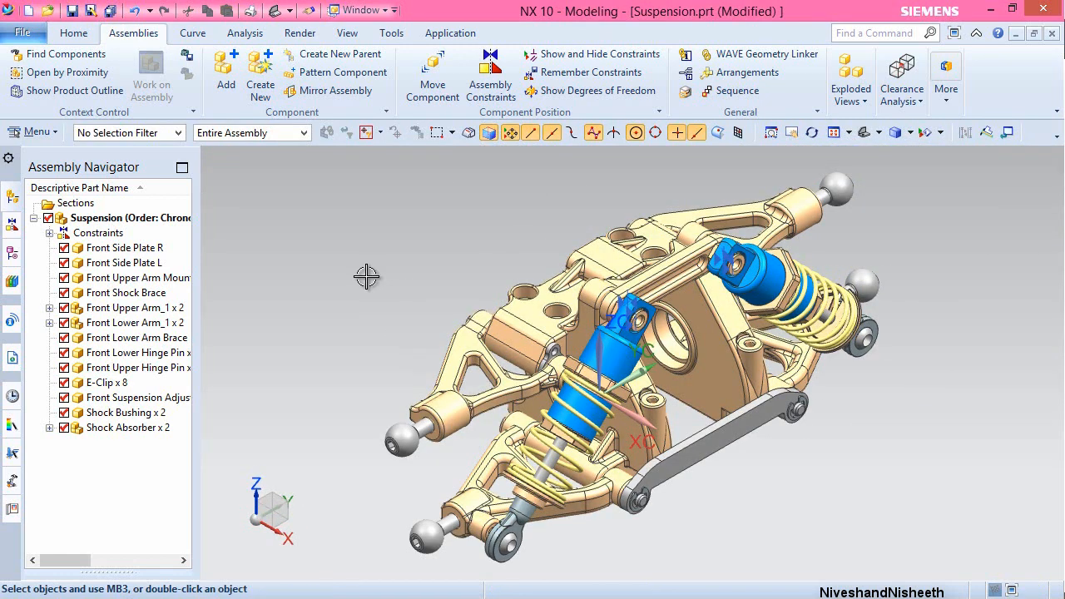
{"action": "key", "text": "ctrl+s"}
{"action": "left_click", "coordinate": [383, 233]}
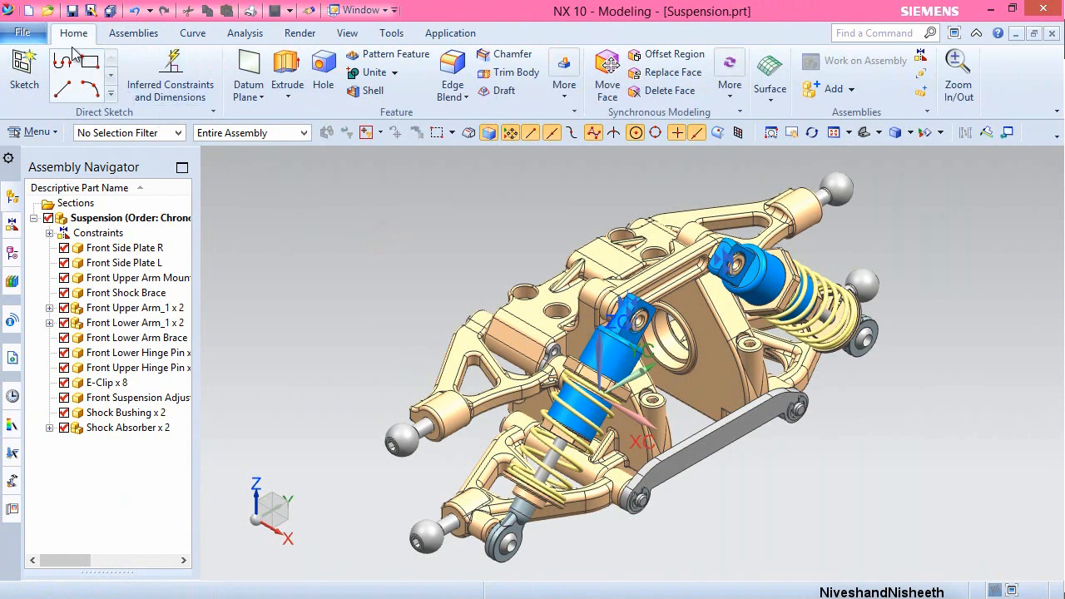
- Create a new inch Assembly file named Front Hub Carrier L_1.prt and choose Front Hub Carrier L from the Suspension folder as its component
{"action": "left_click", "coordinate": [29, 12]}
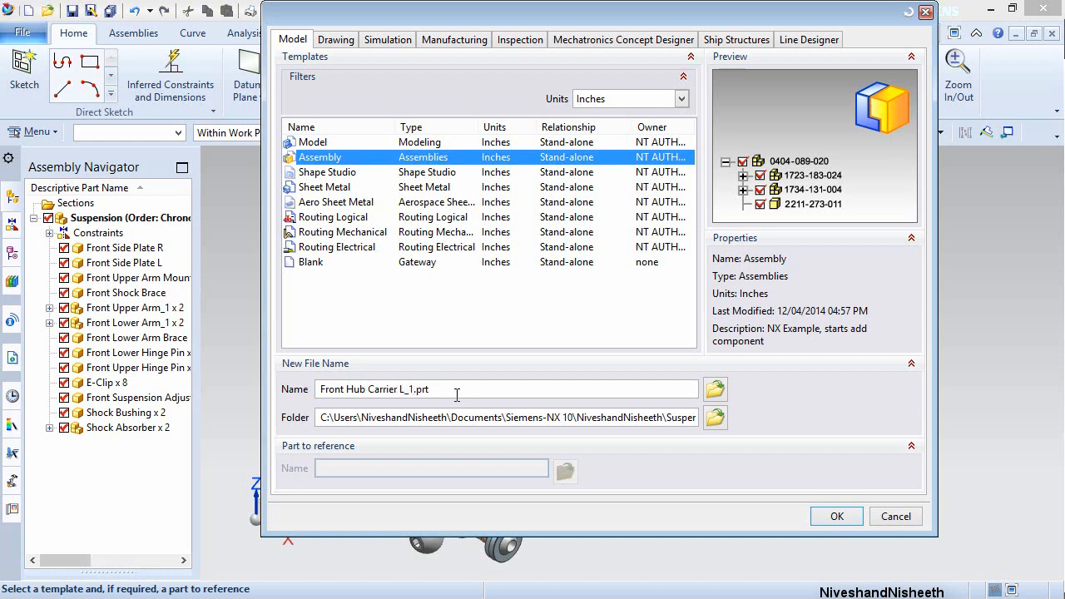
{"action": "left_click", "coordinate": [831, 517]}
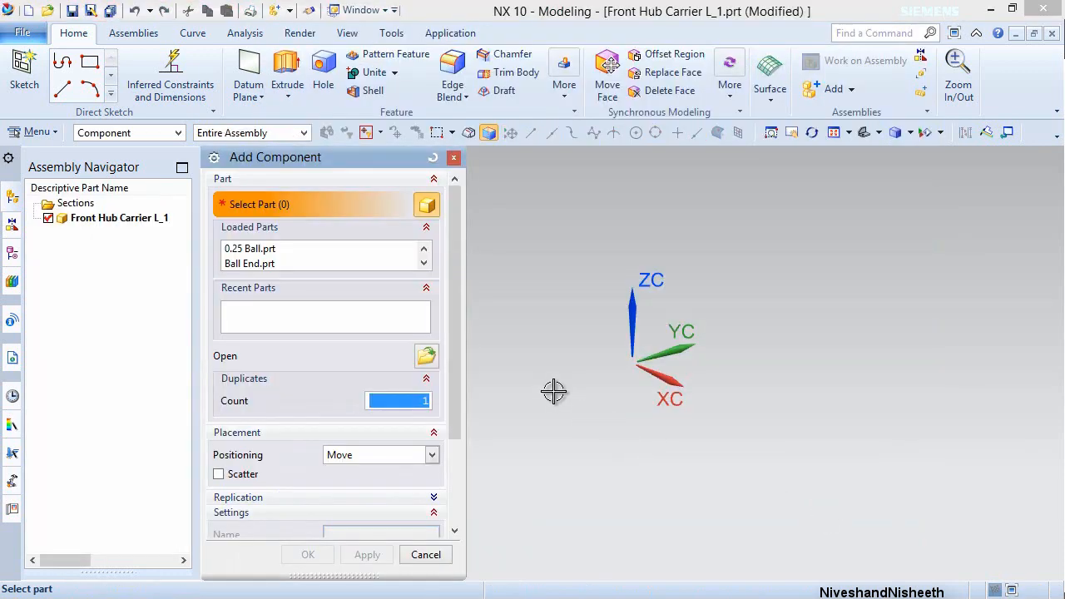
{"action": "left_click", "coordinate": [427, 356]}
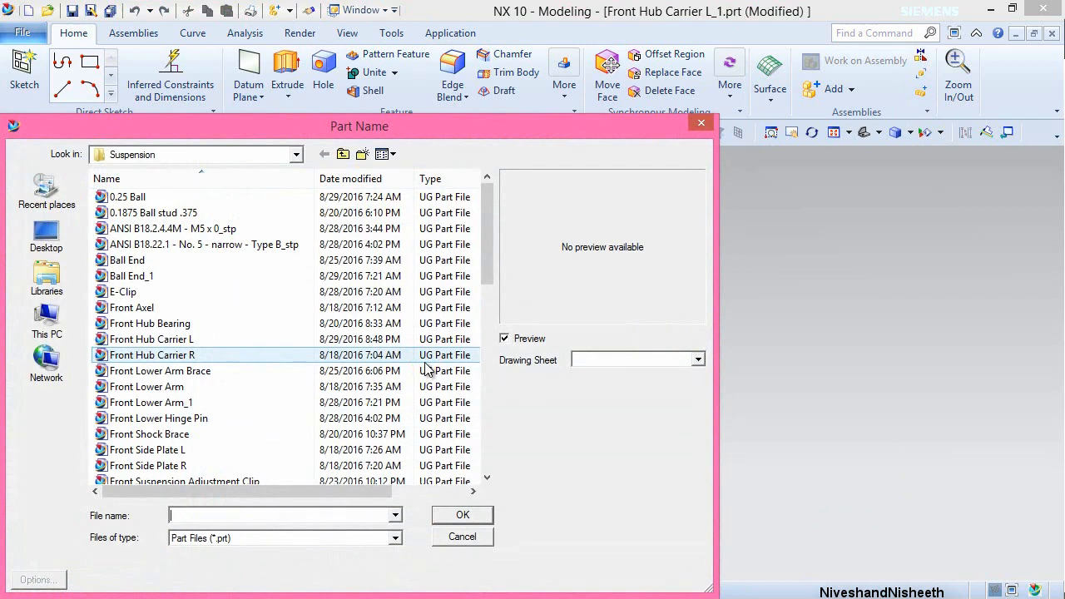
{"action": "left_click", "coordinate": [206, 341]}
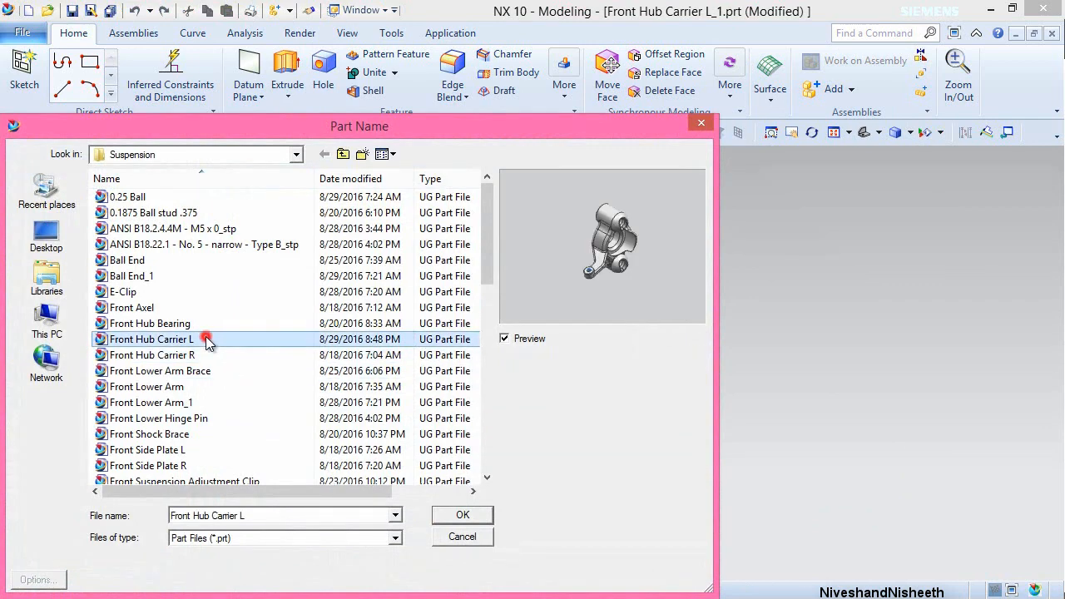
{"action": "left_click", "coordinate": [467, 517]}
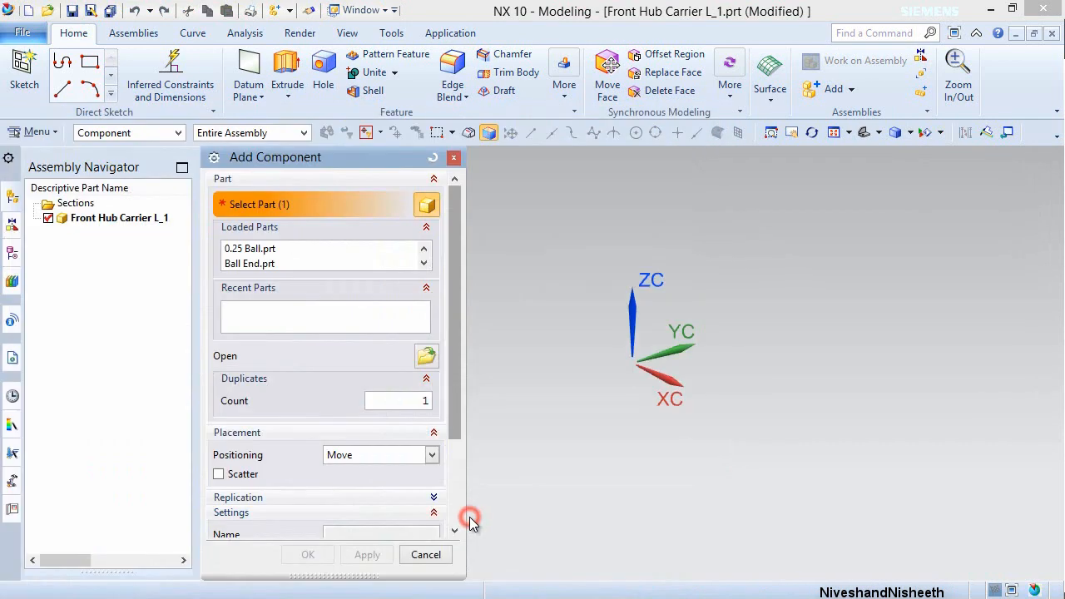
- Place Front Hub Carrier L with Absolute Origin positioning, the Entire Part reference set and the Original layer option
{"action": "left_click", "coordinate": [432, 455]}
{"action": "left_click", "coordinate": [360, 472]}
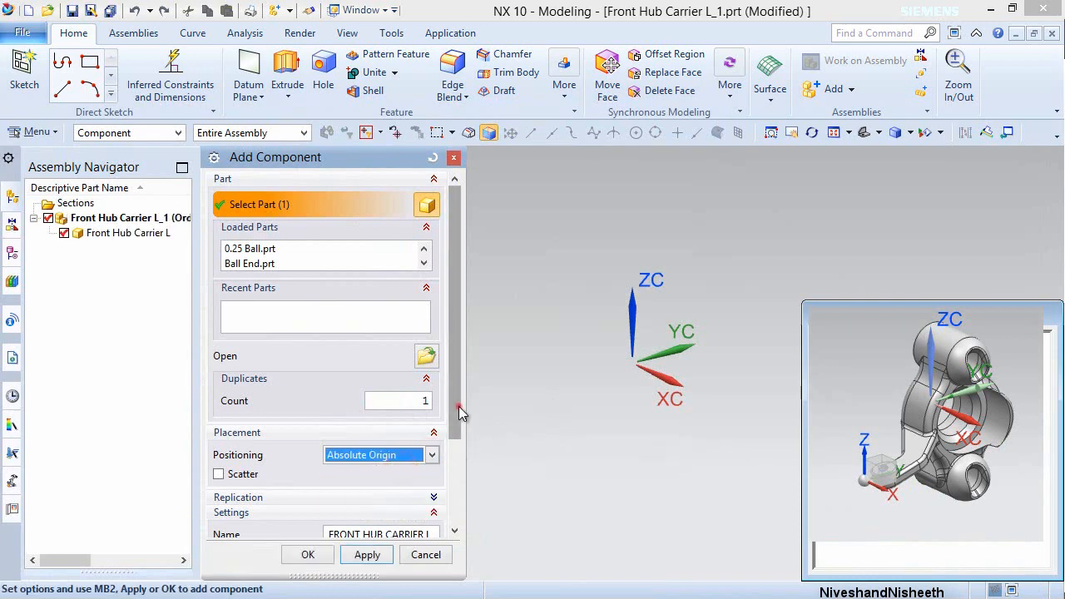
{"action": "left_click_drag", "start_coordinate": [459, 406], "coordinate": [462, 474]}
{"action": "left_click", "coordinate": [434, 457]}
{"action": "left_click", "coordinate": [389, 480]}
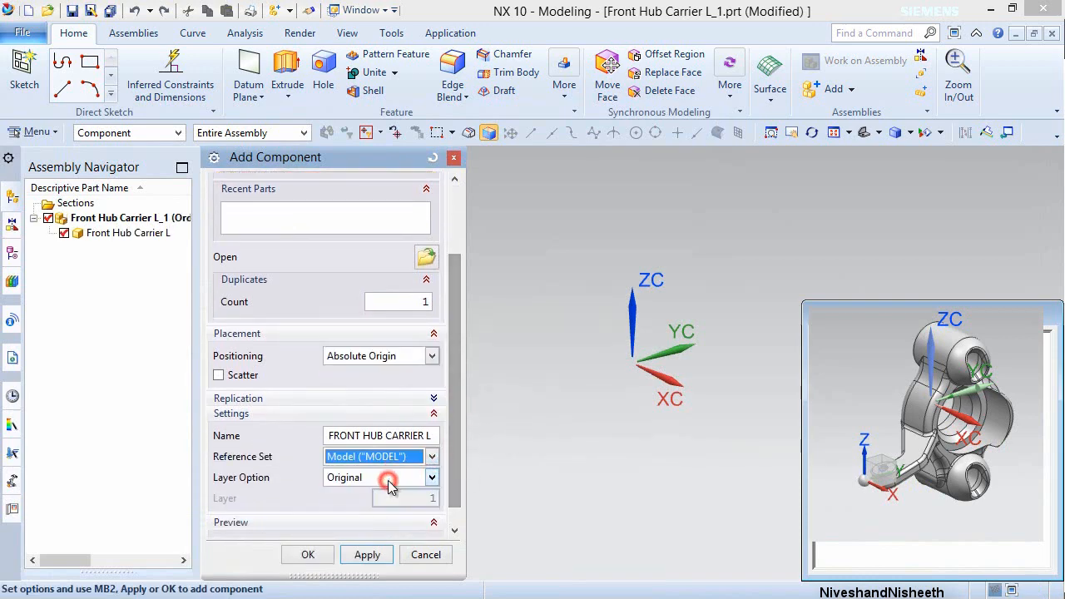
{"action": "left_click", "coordinate": [421, 463]}
{"action": "left_click", "coordinate": [374, 486]}
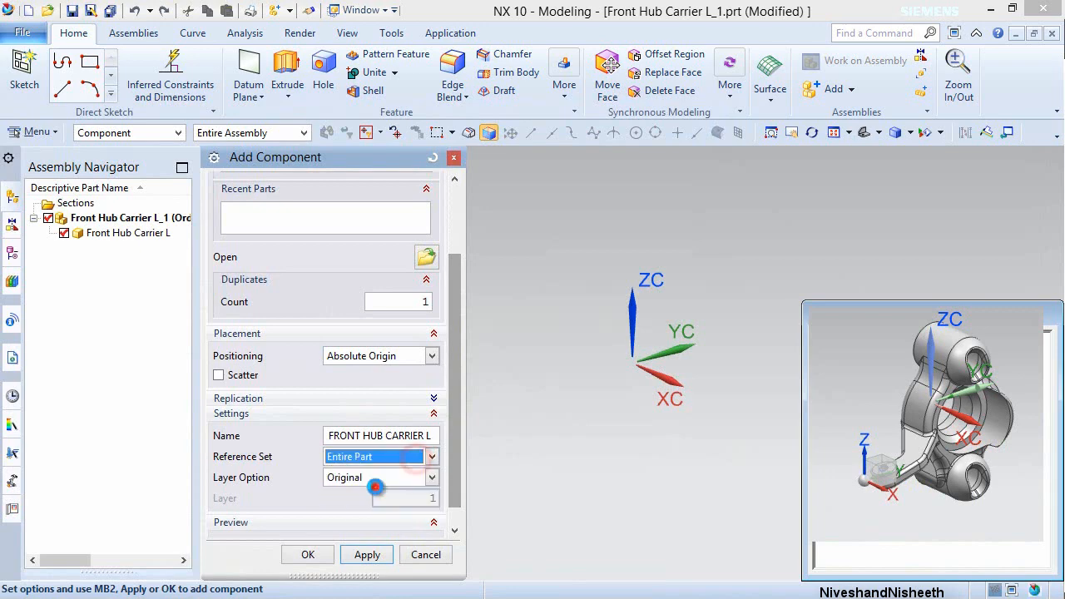
{"action": "left_click", "coordinate": [308, 555]}
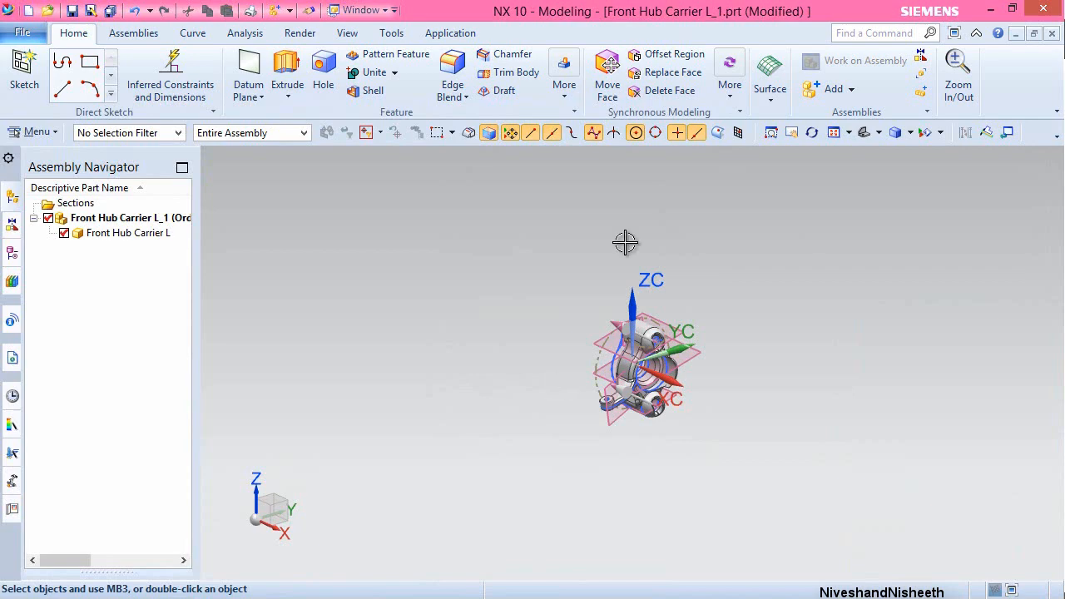
- Hide all datum planes, points, datum axes and sketches around the hub carrier, and save the Front Hub Carrier L_1 assembly
{"action": "left_click", "coordinate": [878, 133]}
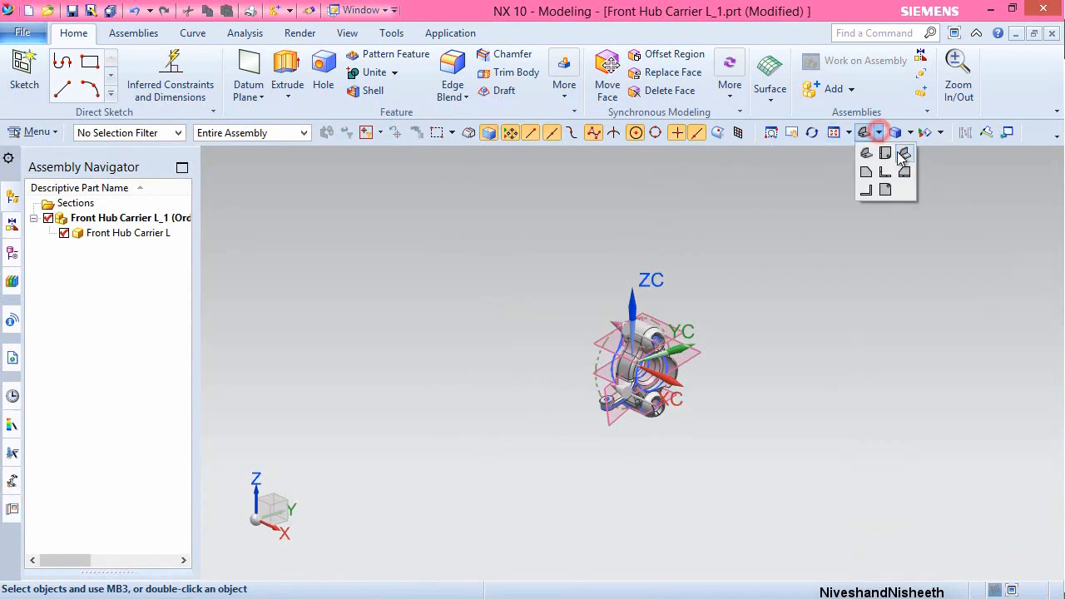
{"action": "left_click", "coordinate": [875, 173]}
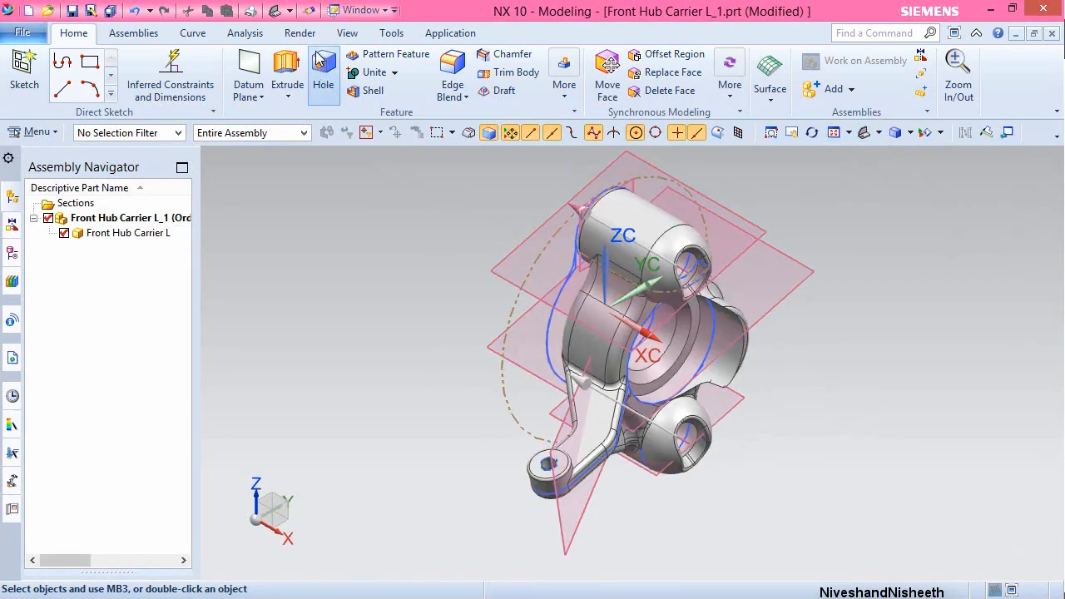
{"action": "left_click", "coordinate": [348, 33]}
{"action": "left_click", "coordinate": [277, 92]}
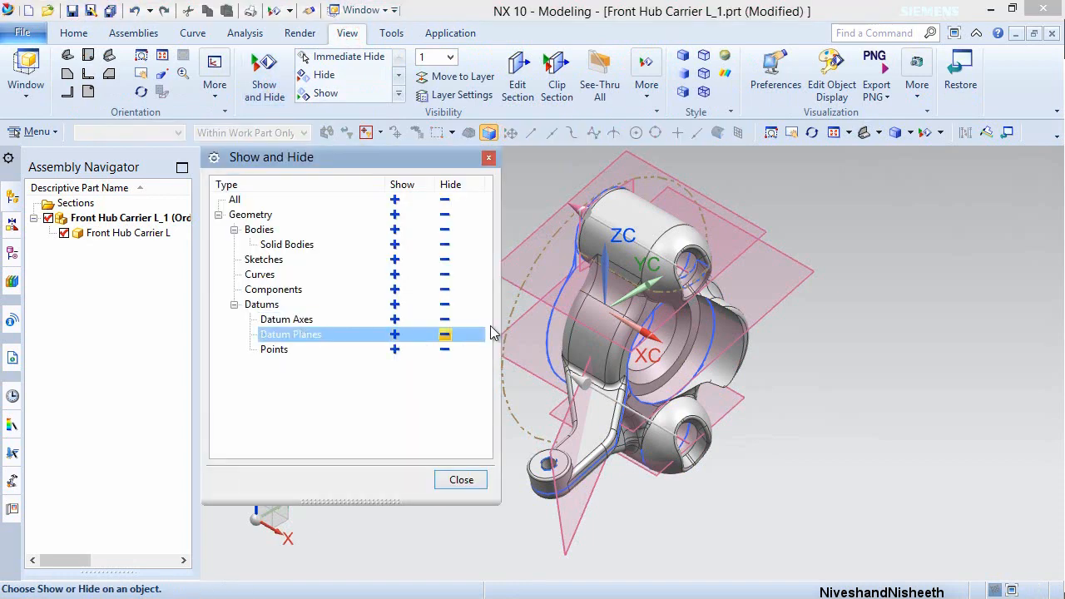
{"action": "left_click", "coordinate": [446, 335]}
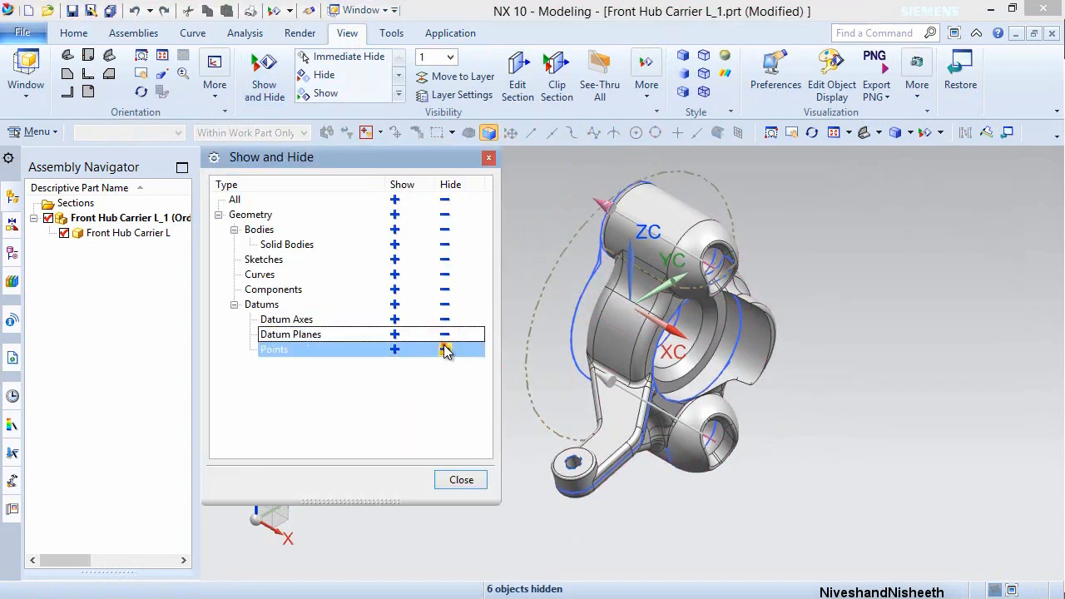
{"action": "left_click", "coordinate": [446, 349]}
{"action": "left_click", "coordinate": [445, 320]}
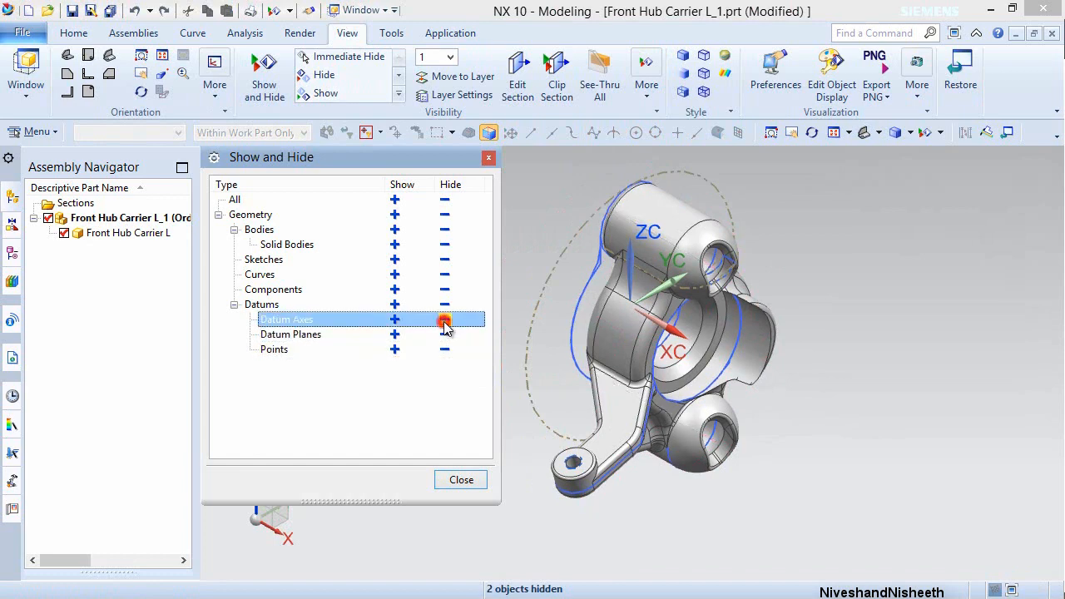
{"action": "left_click", "coordinate": [444, 259]}
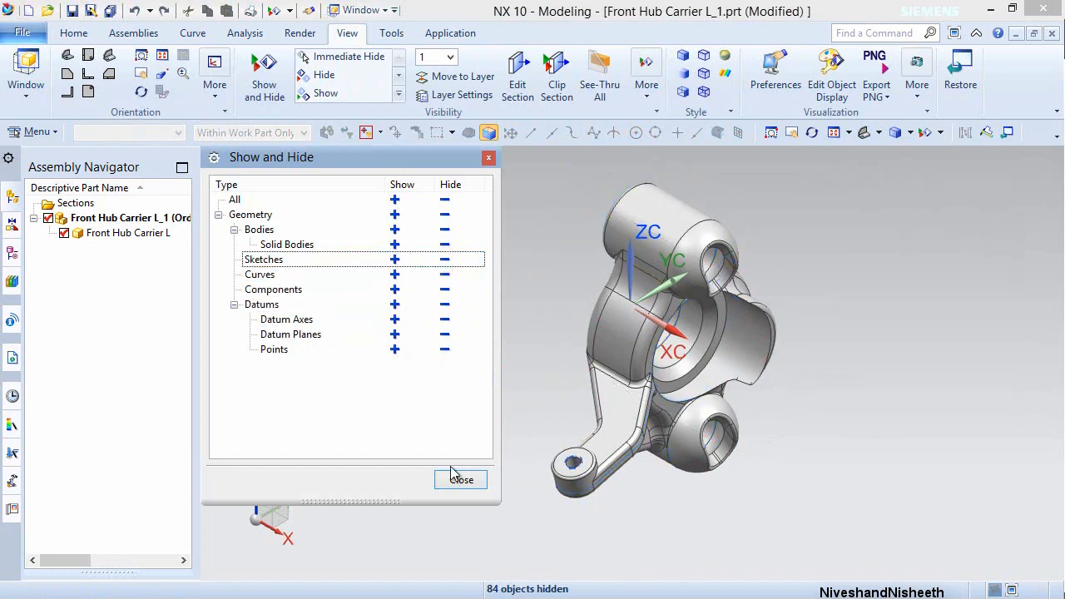
{"action": "left_click", "coordinate": [456, 477]}
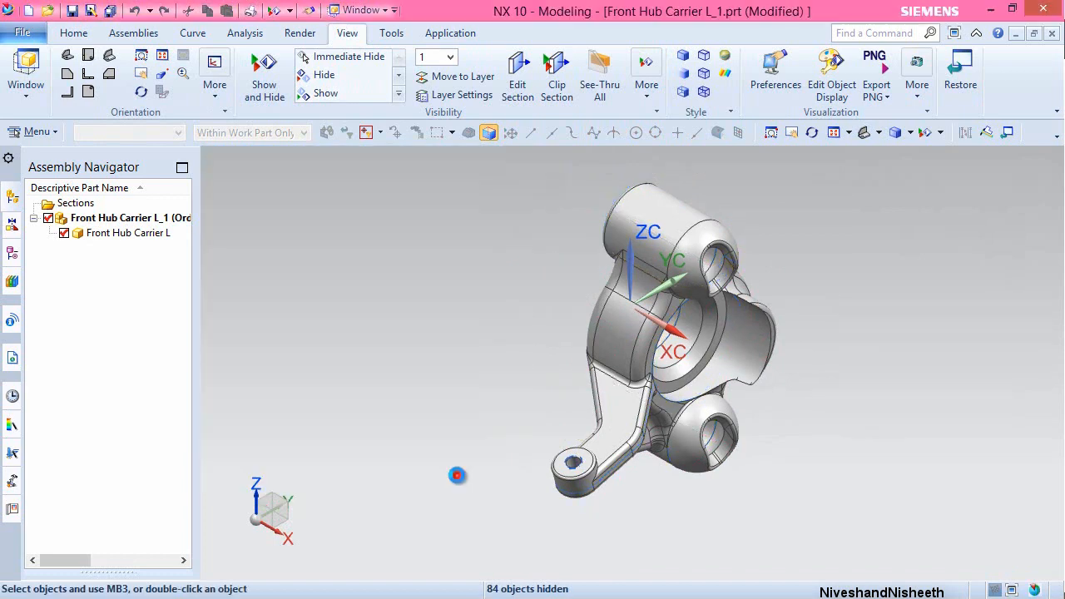
{"action": "left_click", "coordinate": [73, 33]}
{"action": "left_click", "coordinate": [73, 10]}
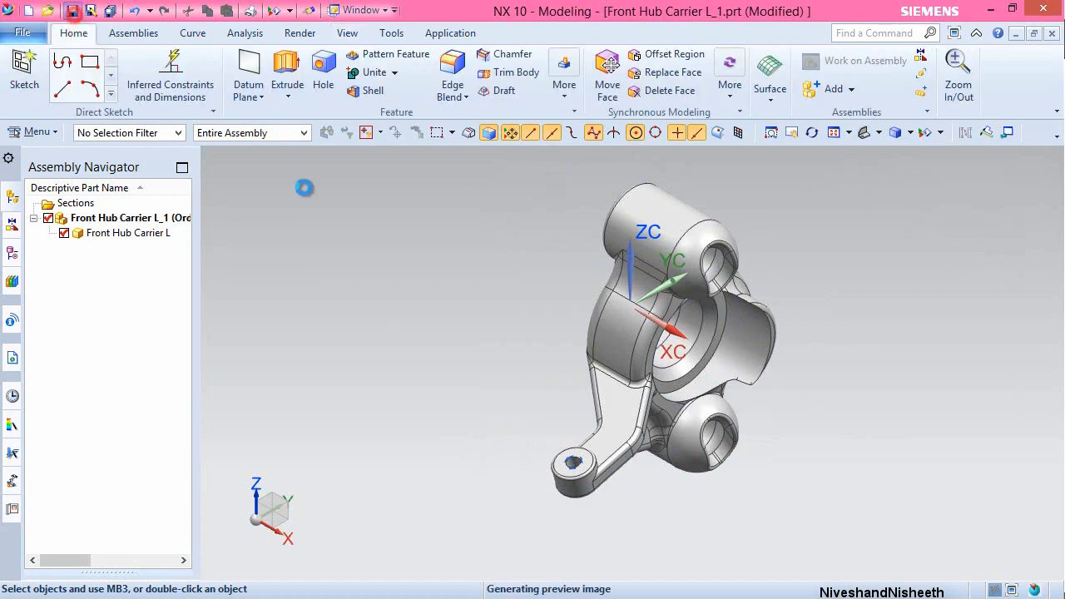
{"action": "left_click", "coordinate": [399, 253]}
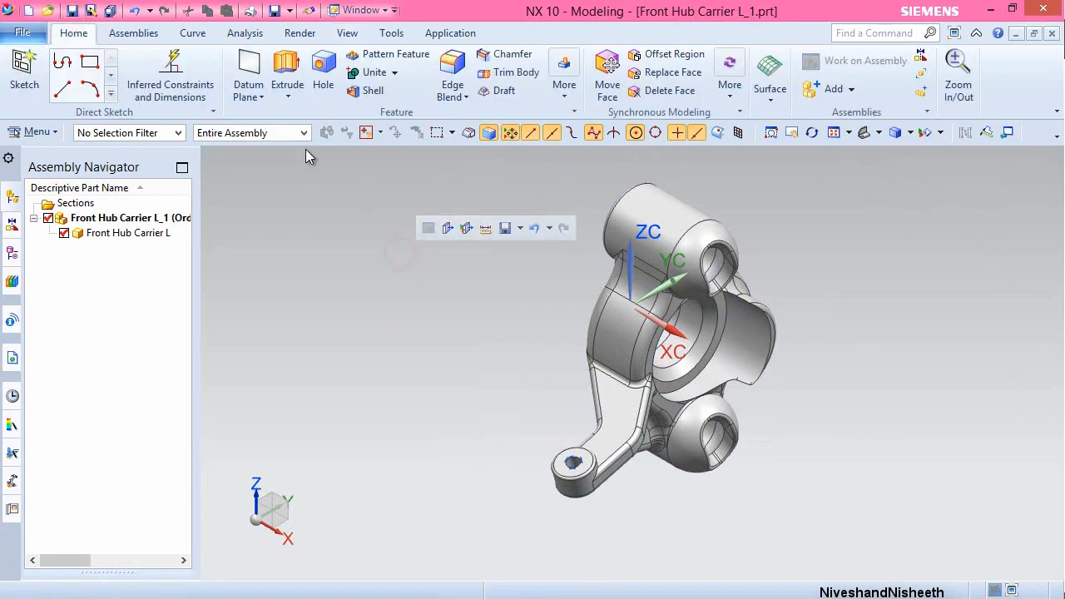
- Apply a Fix assembly constraint to the Front Hub Carrier L component
{"action": "left_click", "coordinate": [153, 36]}
{"action": "left_click", "coordinate": [224, 95]}
{"action": "left_click", "coordinate": [491, 87]}
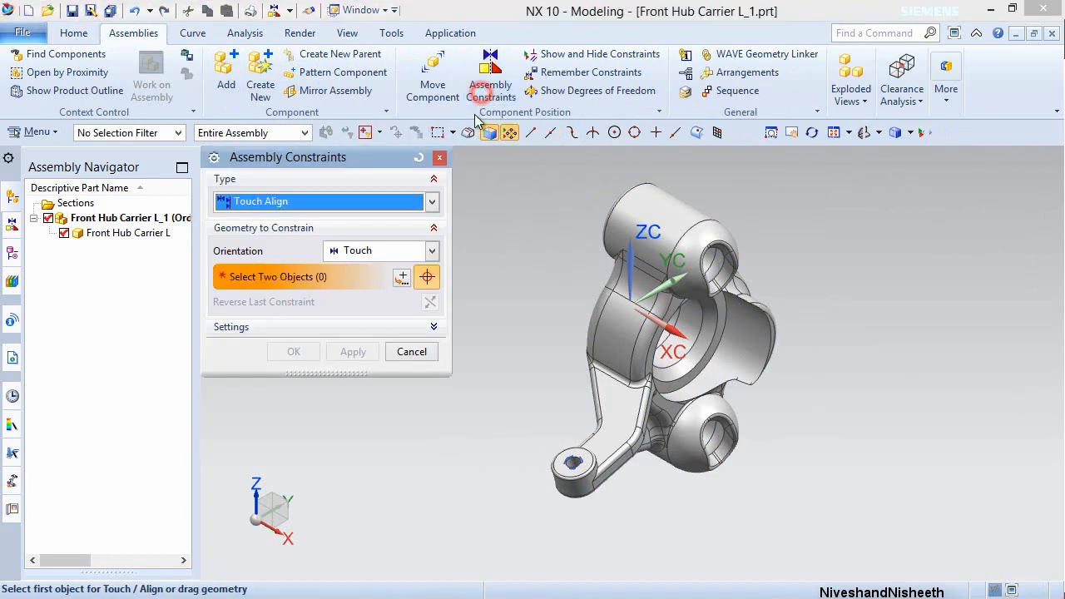
{"action": "left_click", "coordinate": [429, 205]}
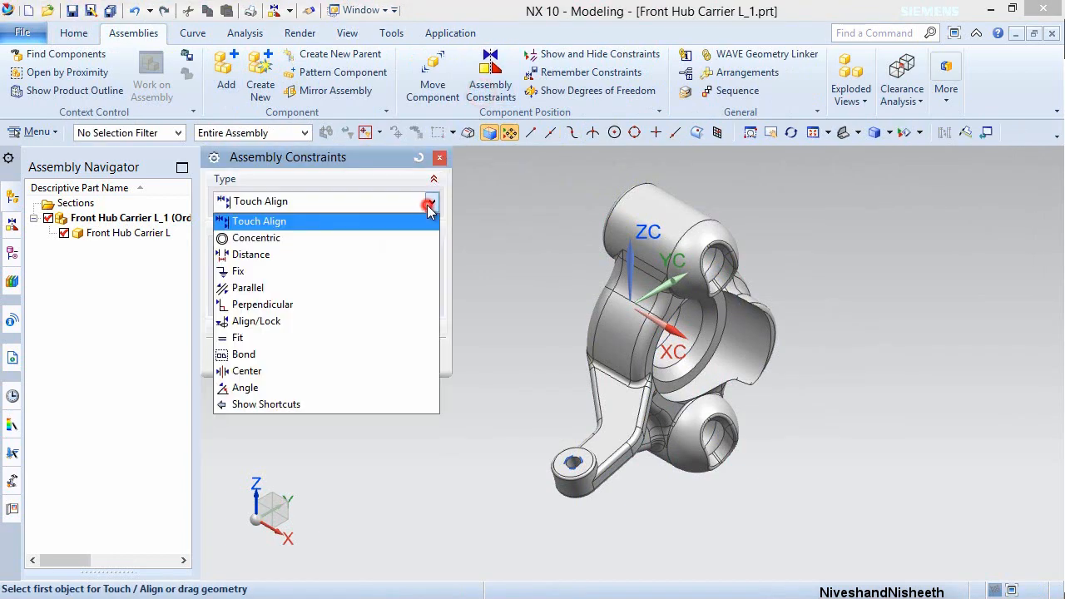
{"action": "left_click", "coordinate": [291, 271]}
{"action": "left_click", "coordinate": [625, 223]}
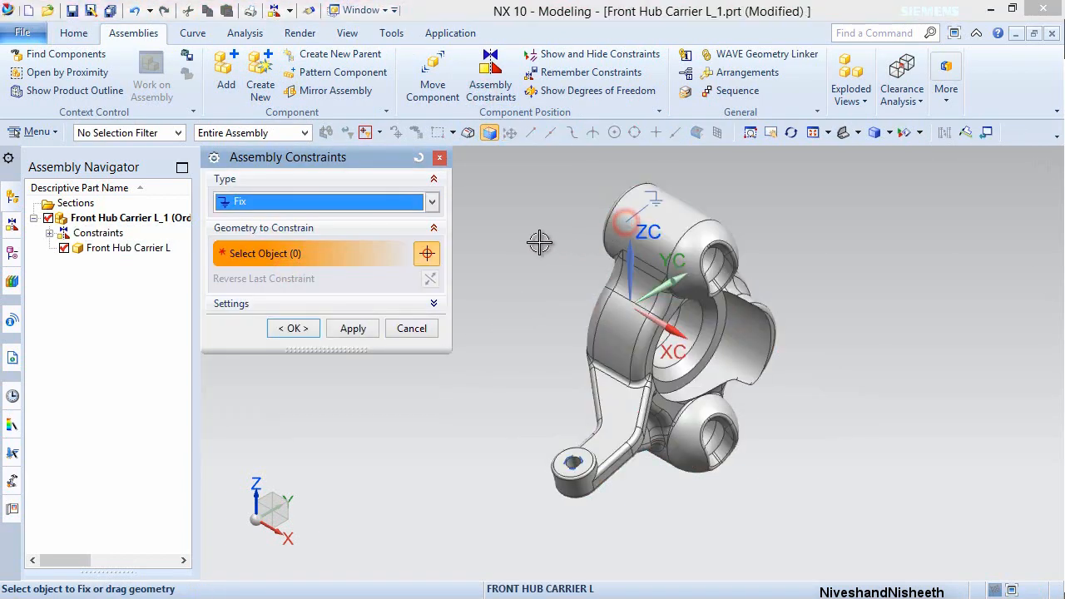
{"action": "left_click", "coordinate": [293, 328]}
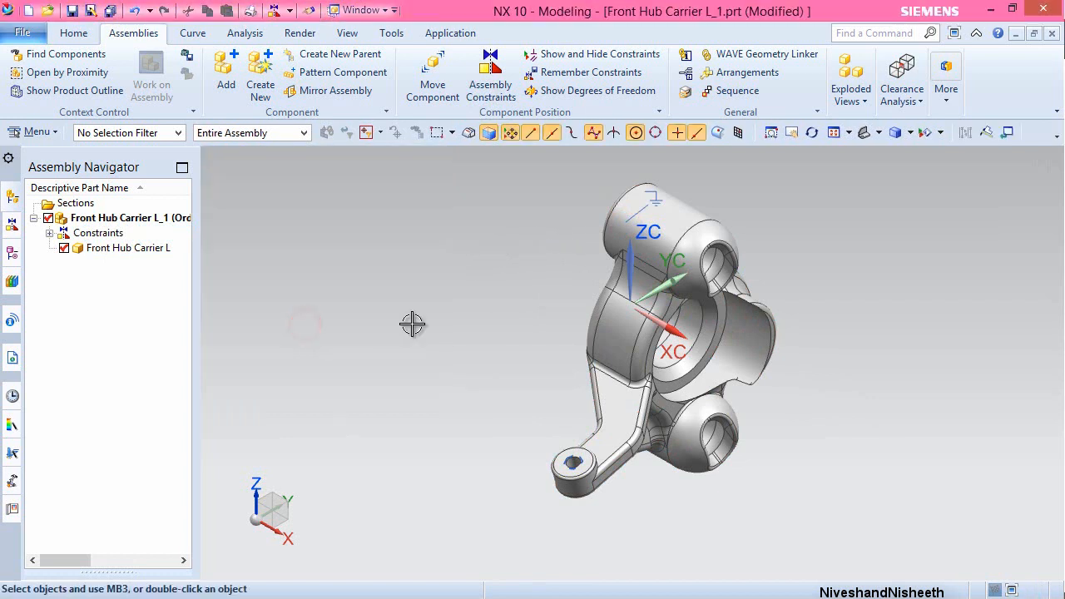
- Turn the view by -90 degrees about the Z axis to face the hub carrier's opposite side
{"action": "left_click", "coordinate": [256, 491]}
{"action": "left_click", "coordinate": [340, 530]}
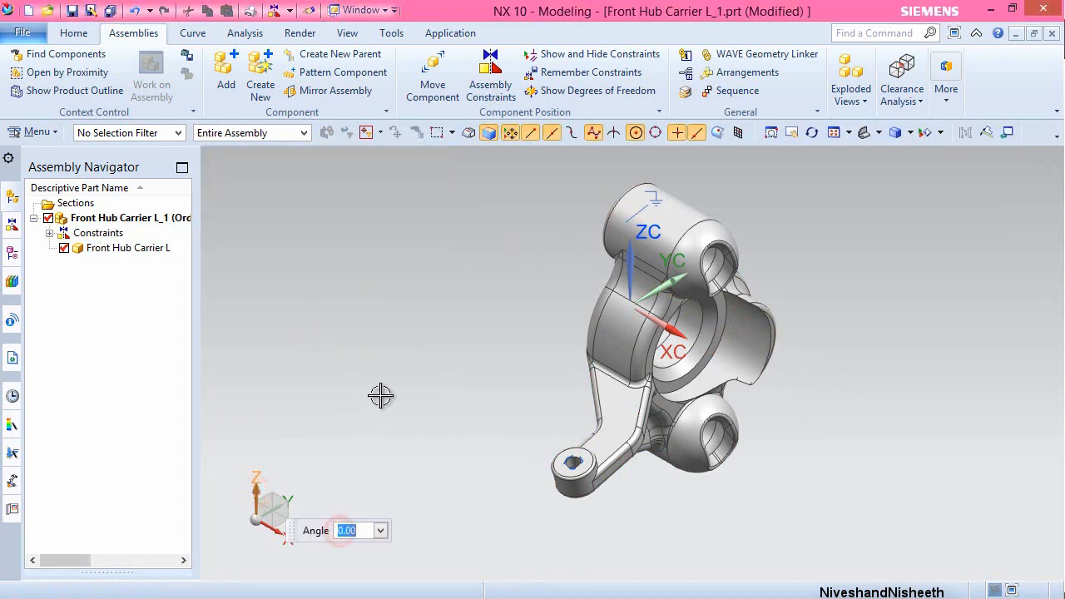
{"action": "type", "text": "-90"}
{"action": "key", "text": "Return"}
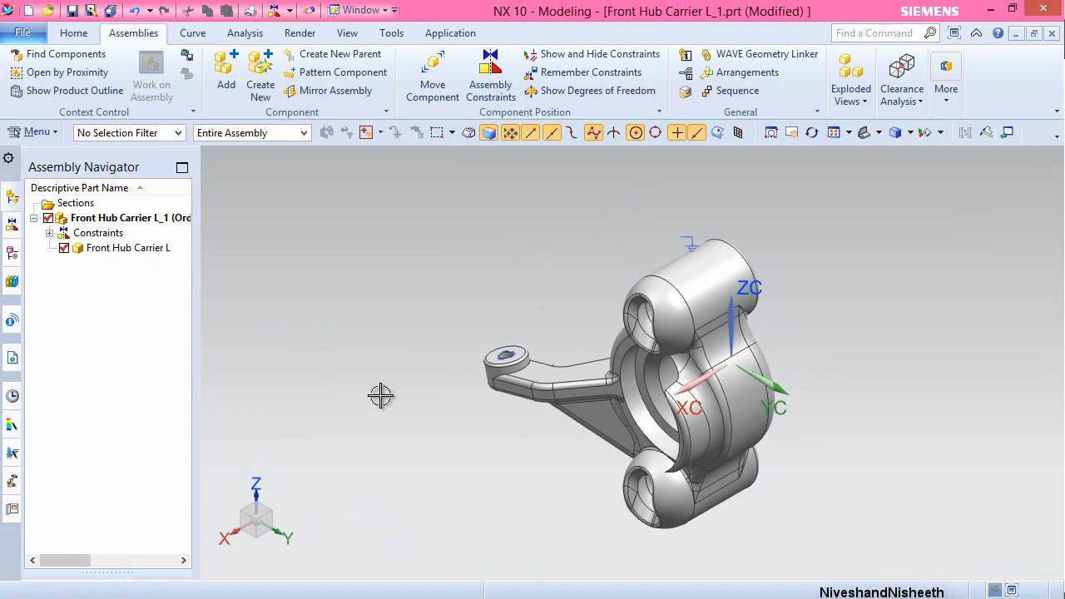
{"action": "left_click", "coordinate": [834, 134]}
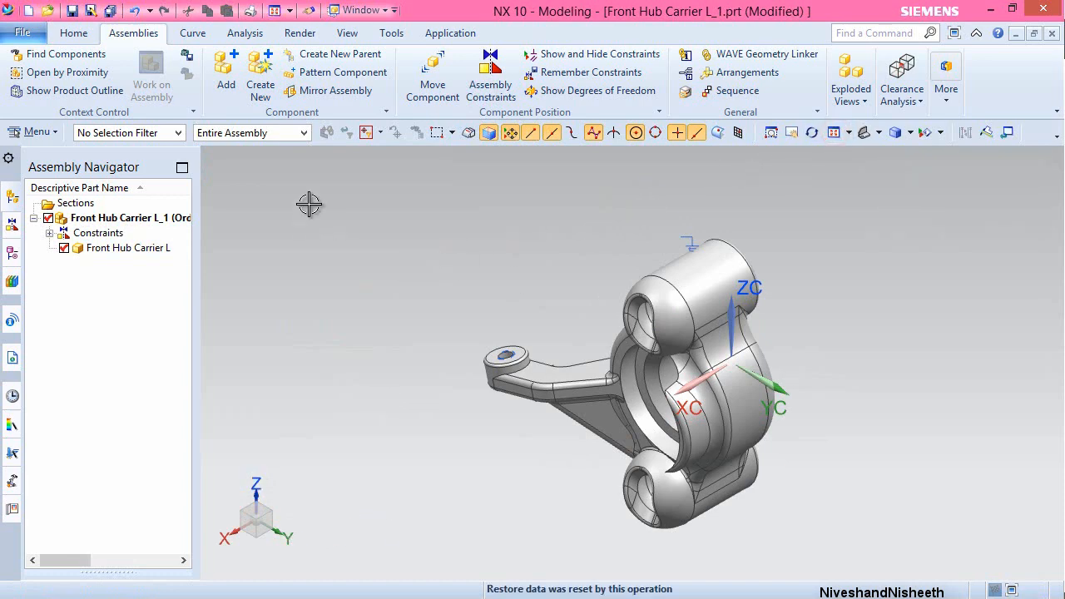
- Choose Pillow Ball Bushing and Pillow Ball Retainer together from the Suspension folder as the components to add
{"action": "left_click", "coordinate": [223, 71]}
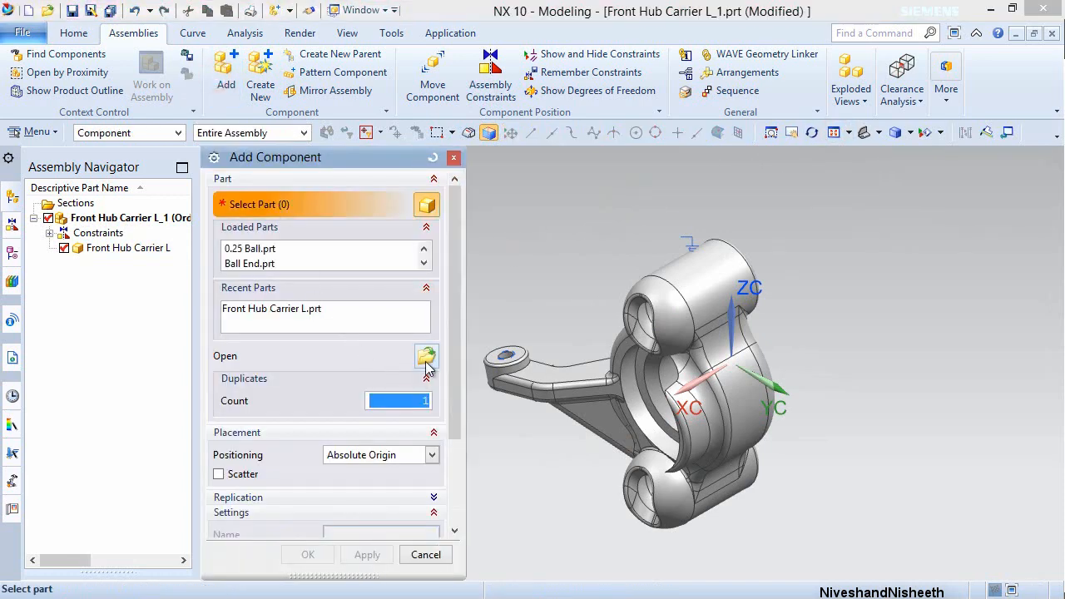
{"action": "left_click", "coordinate": [426, 363]}
{"action": "left_click_drag", "start_coordinate": [487, 269], "coordinate": [490, 388]}
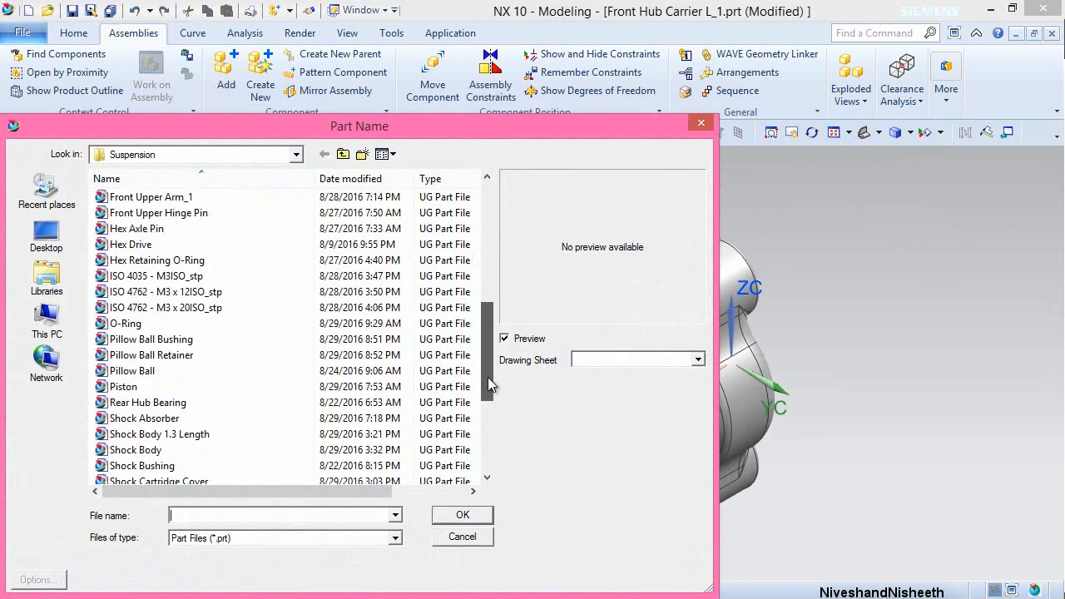
{"action": "left_click", "coordinate": [190, 338]}
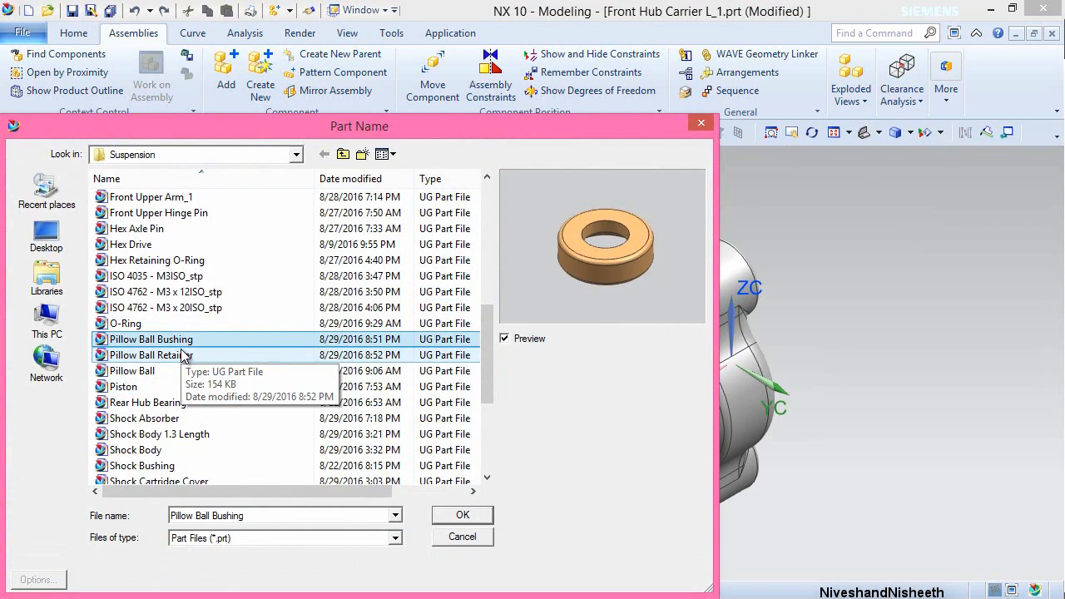
{"action": "left_click", "coordinate": [185, 355], "text": "ctrl"}
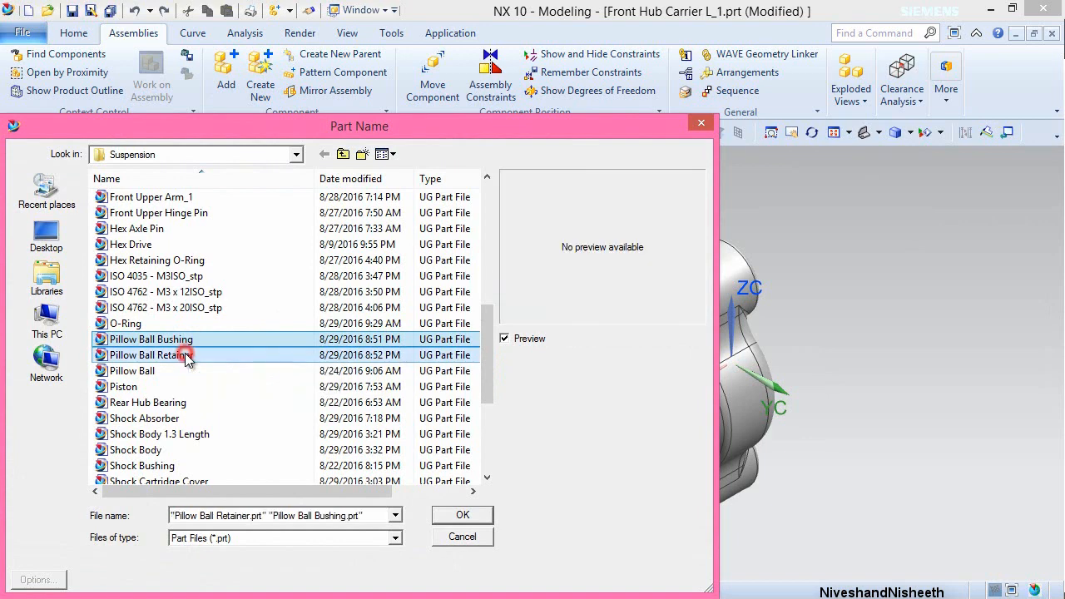
{"action": "left_click", "coordinate": [481, 514]}
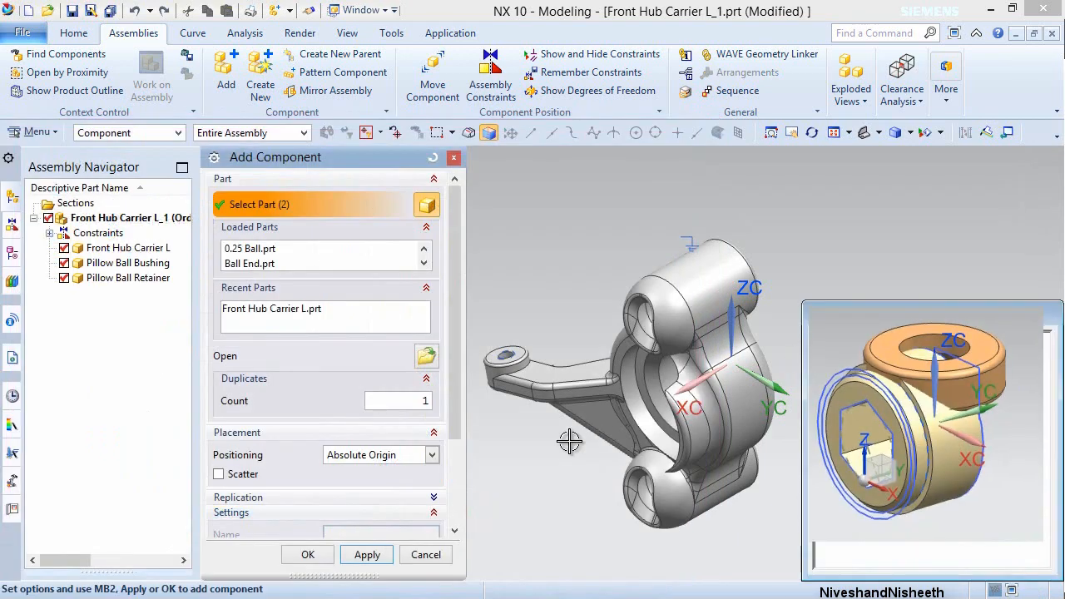
- Add both components with Move positioning and the Entire Part reference set, moving them clear of the hub carrier to about Y 1.0, Z 1.13 in
{"action": "left_click", "coordinate": [431, 454]}
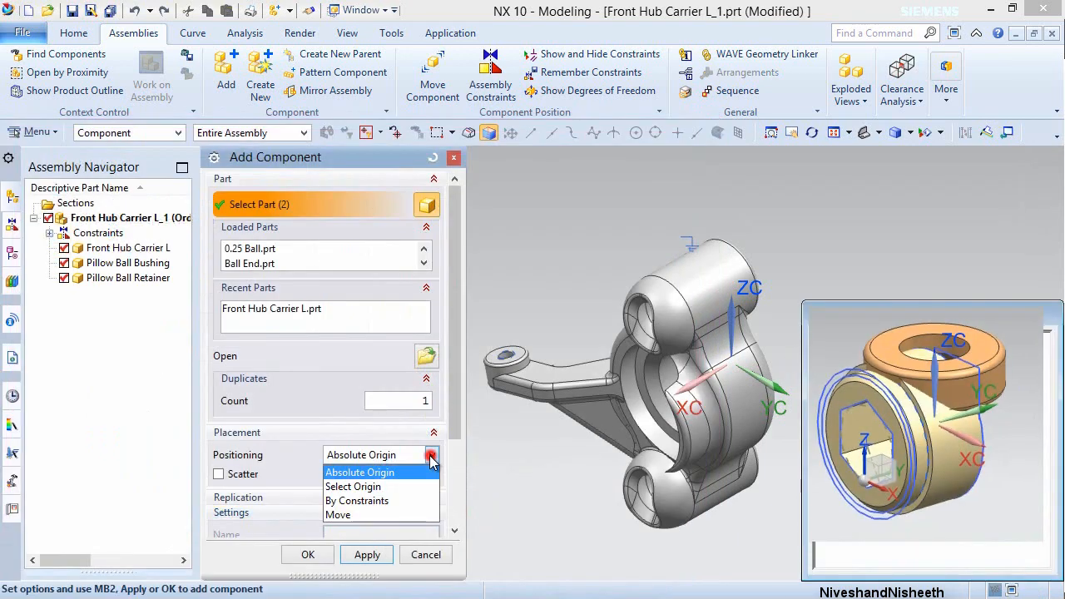
{"action": "left_click", "coordinate": [376, 516]}
{"action": "left_click_drag", "start_coordinate": [455, 333], "coordinate": [450, 398]}
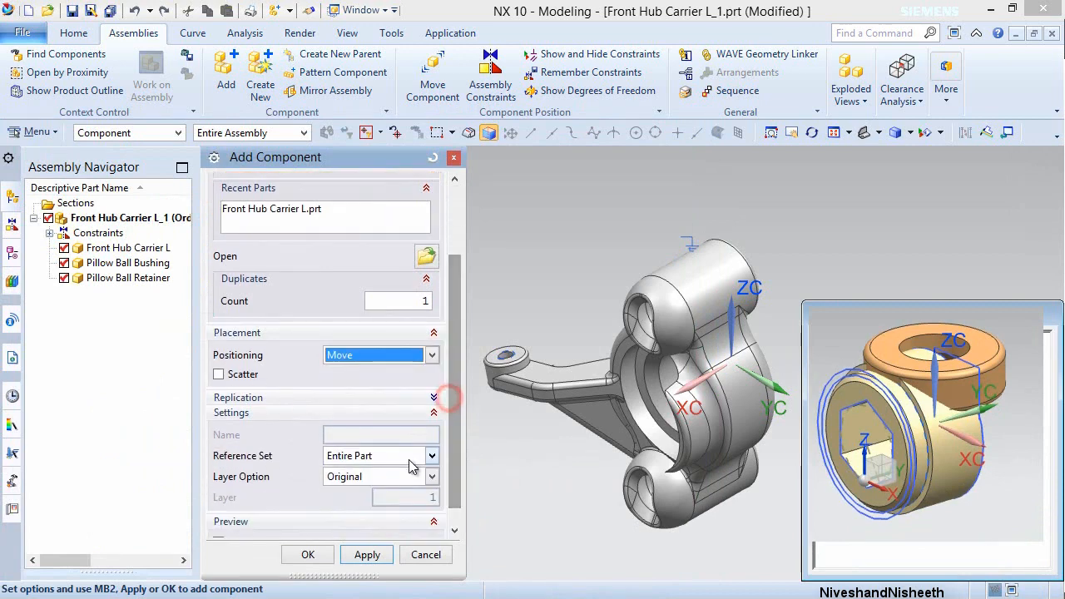
{"action": "left_click", "coordinate": [309, 556]}
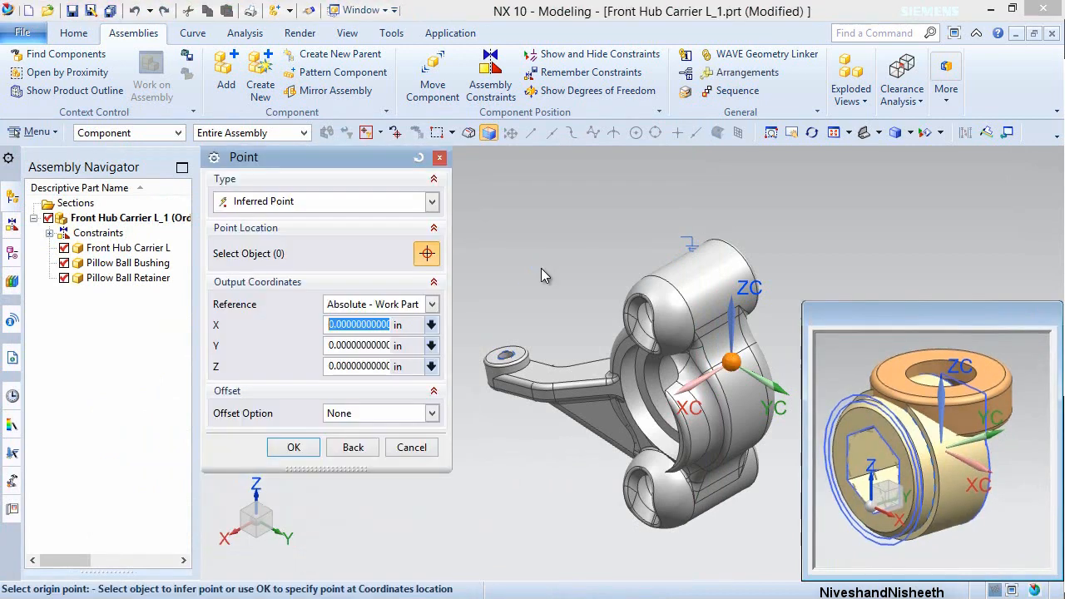
{"action": "middle_click", "coordinate": [542, 269]}
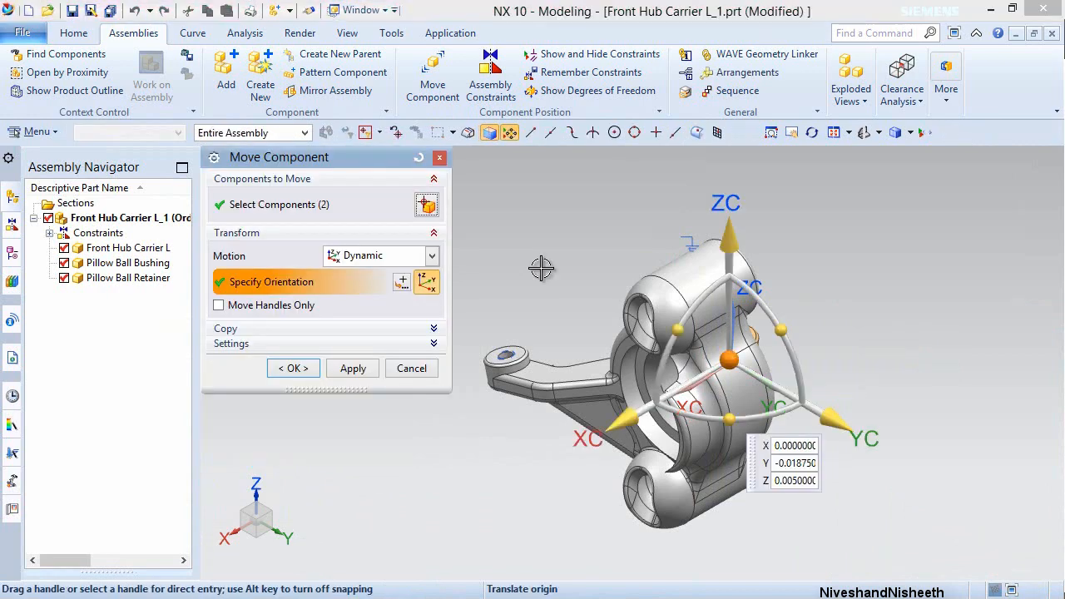
{"action": "left_click_drag", "start_coordinate": [730, 359], "coordinate": [849, 278]}
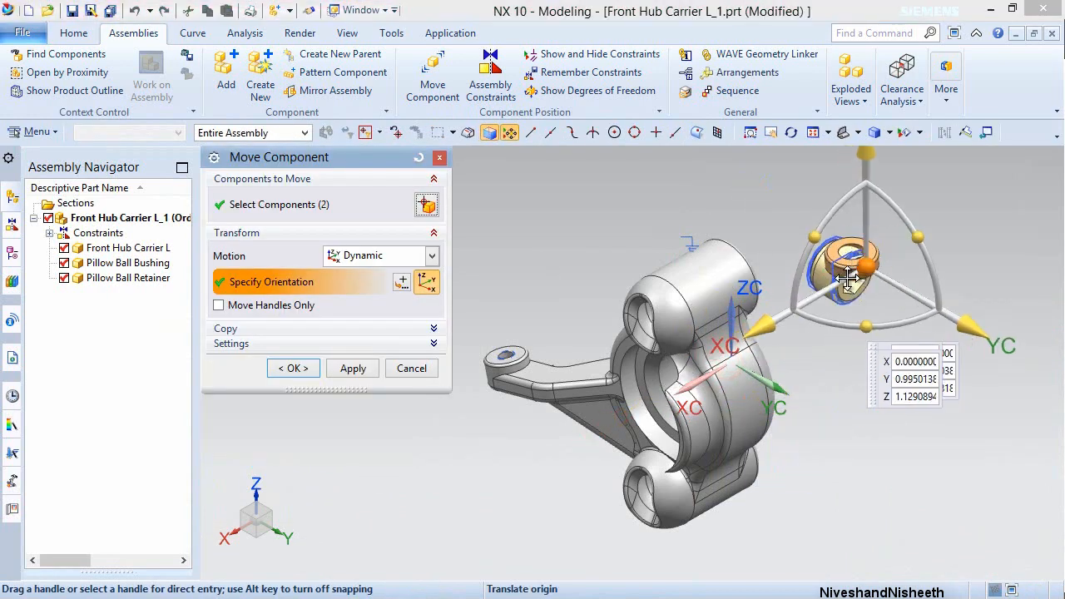
{"action": "left_click", "coordinate": [292, 367]}
- Hide all sketches in the assembly
{"action": "scroll", "coordinate": [869, 228], "scroll_direction": "up", "scroll_amount": 2}
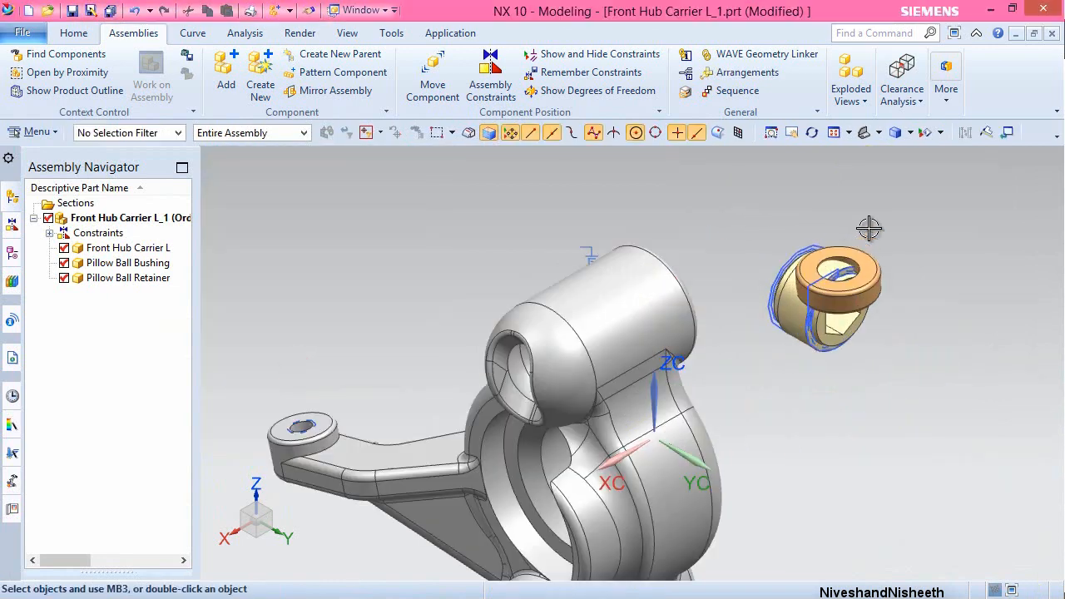
{"action": "left_click", "coordinate": [347, 32]}
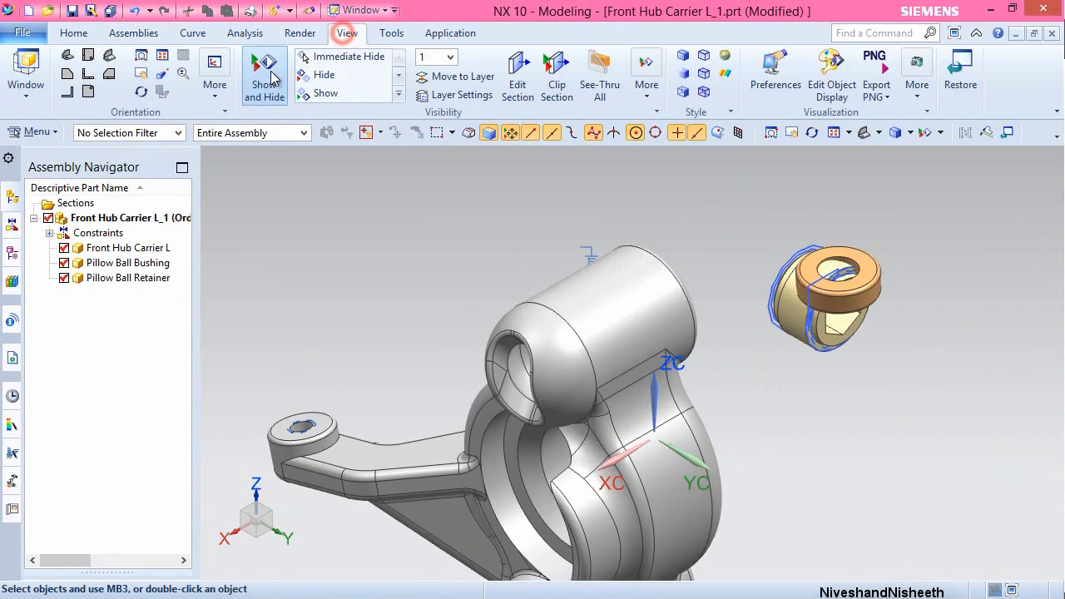
{"action": "left_click", "coordinate": [264, 77]}
{"action": "left_click", "coordinate": [444, 262]}
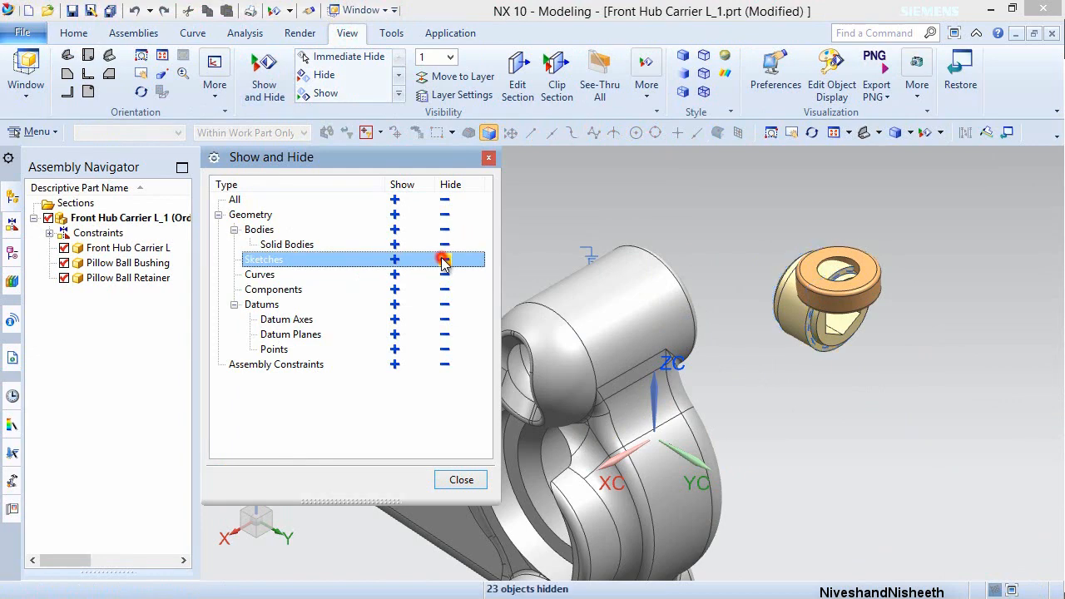
{"action": "left_click", "coordinate": [461, 480]}
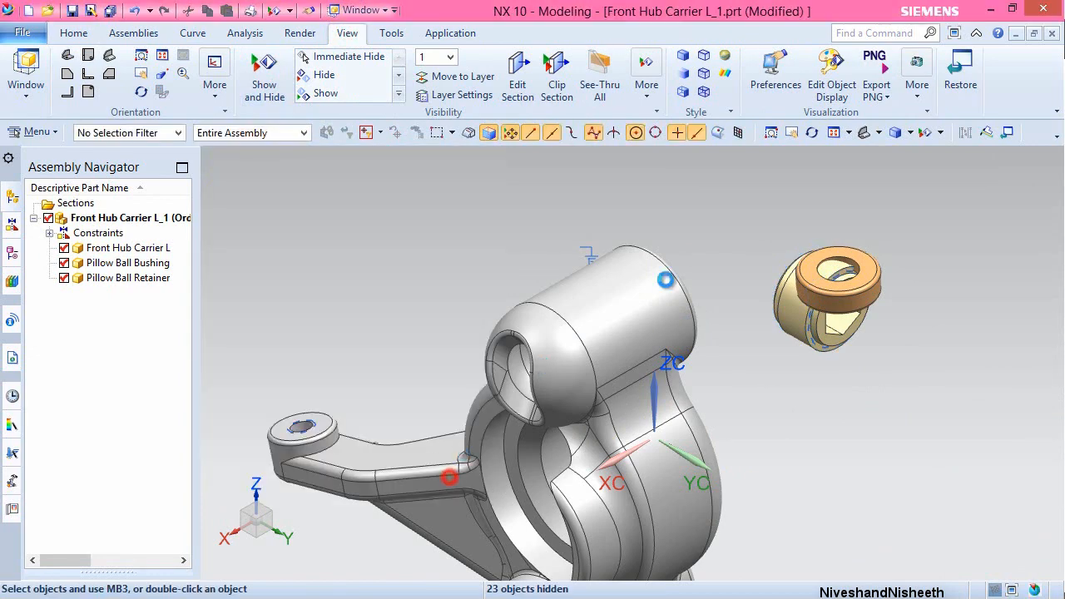
- Move the Pillow Ball Bushing away from the retainer to about Y 1.55, Z 1.10 in
{"action": "left_click", "coordinate": [135, 33]}
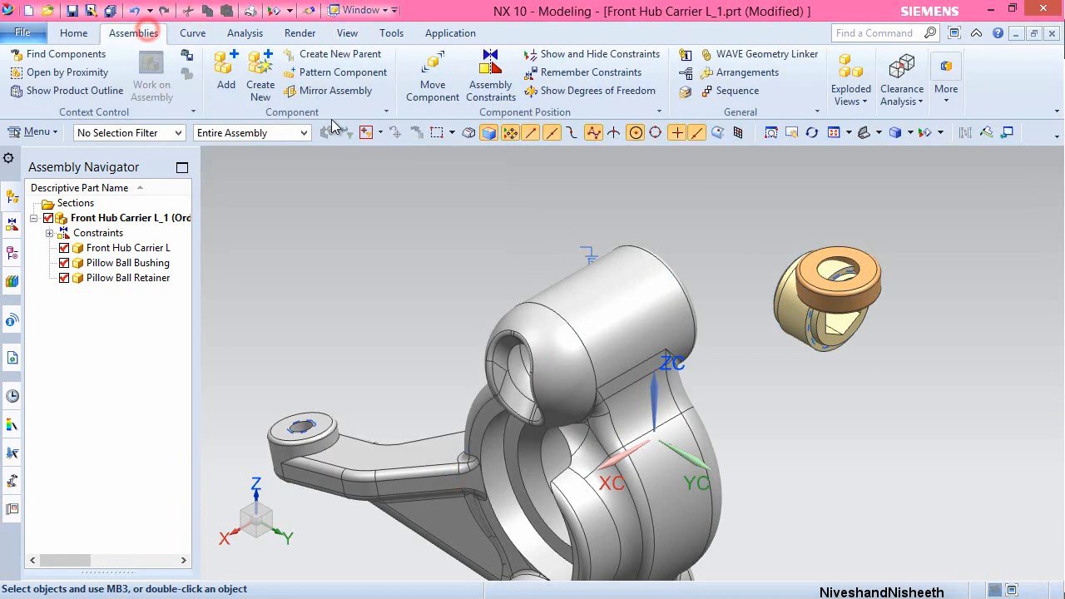
{"action": "left_click", "coordinate": [432, 79]}
{"action": "left_click", "coordinate": [813, 289]}
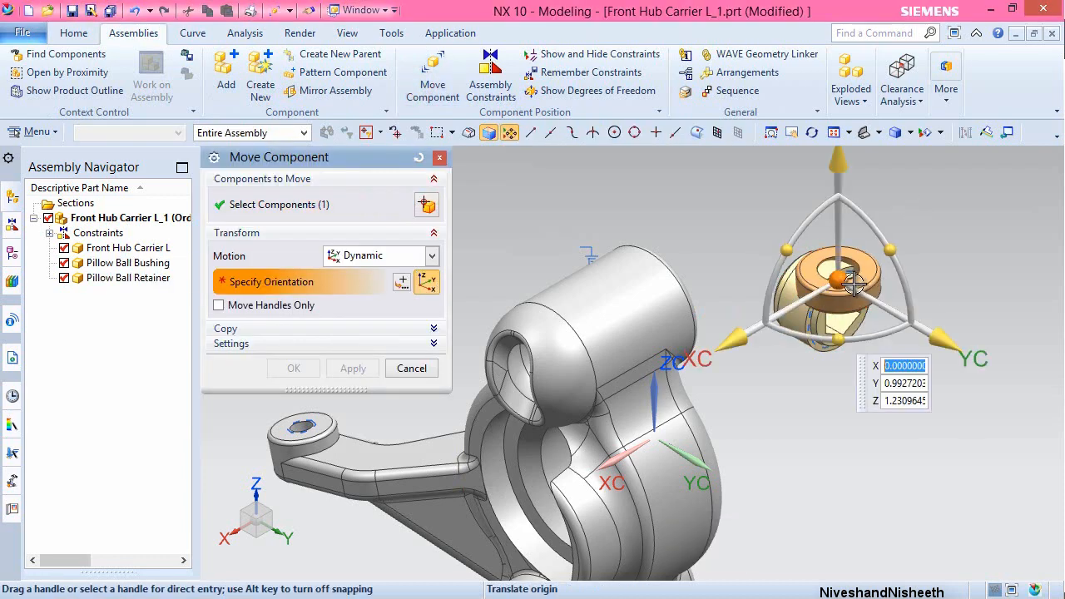
{"action": "left_click_drag", "start_coordinate": [832, 287], "coordinate": [942, 366]}
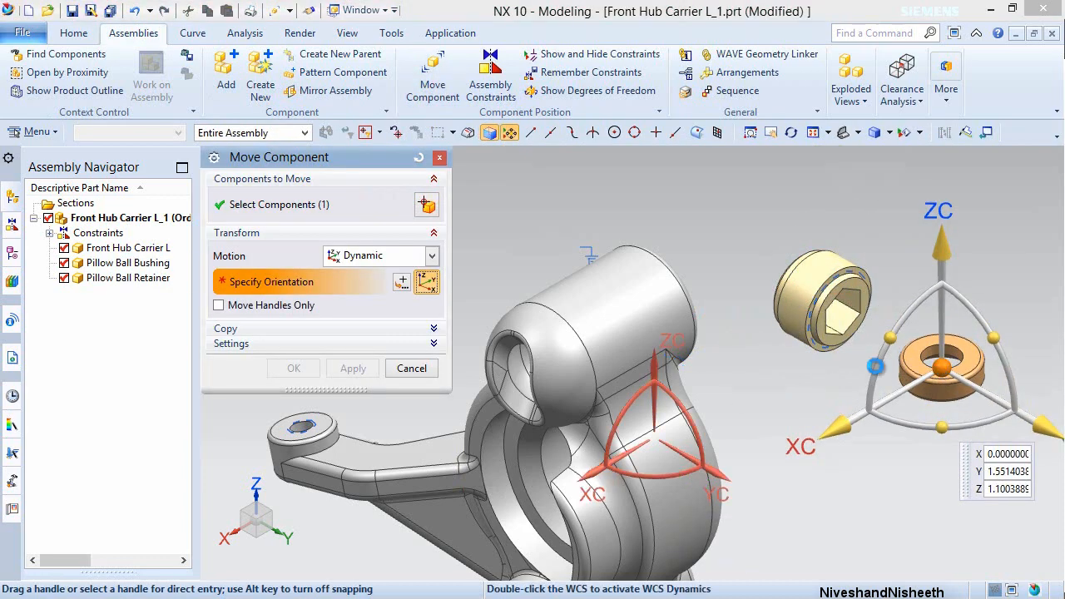
{"action": "left_click", "coordinate": [291, 368]}
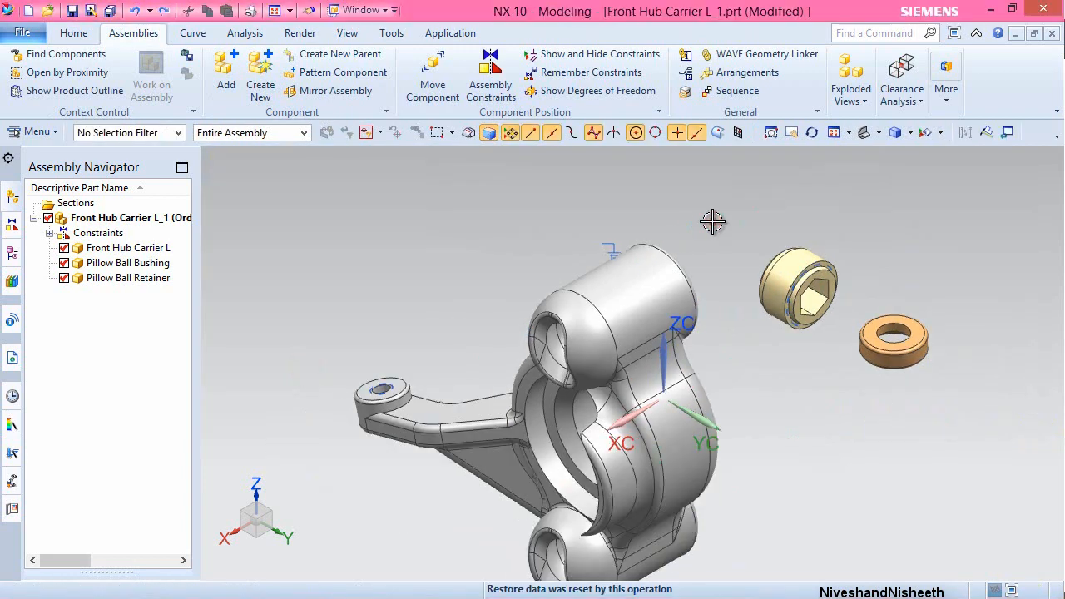
- Rotate the Pillow Ball Retainer dynamically by about 90 degrees around its ZC axis
{"action": "left_click", "coordinate": [433, 75]}
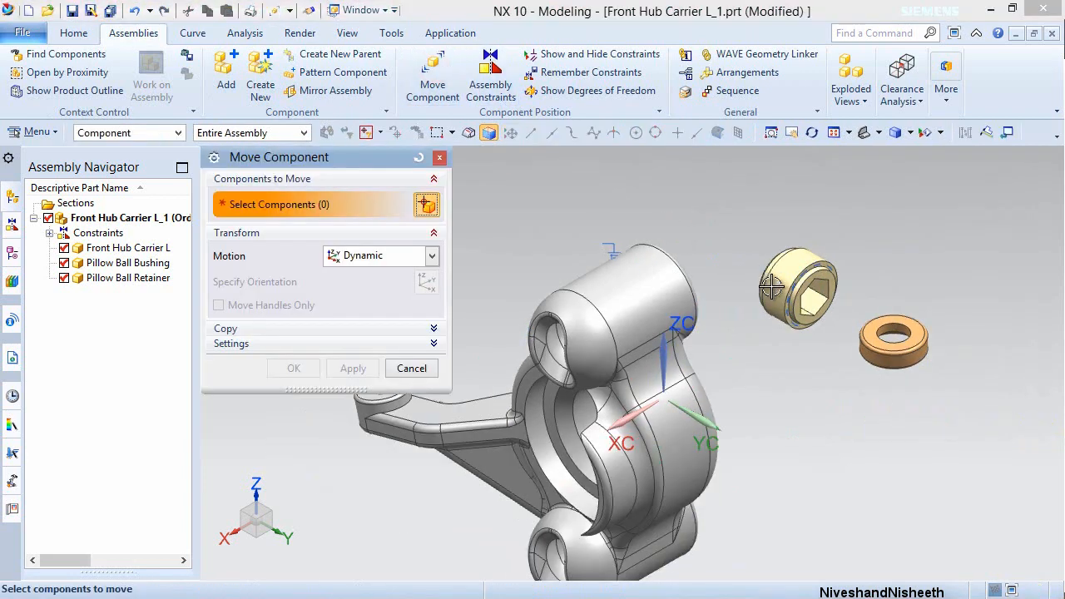
{"action": "left_click", "coordinate": [773, 287]}
{"action": "middle_click", "coordinate": [732, 216]}
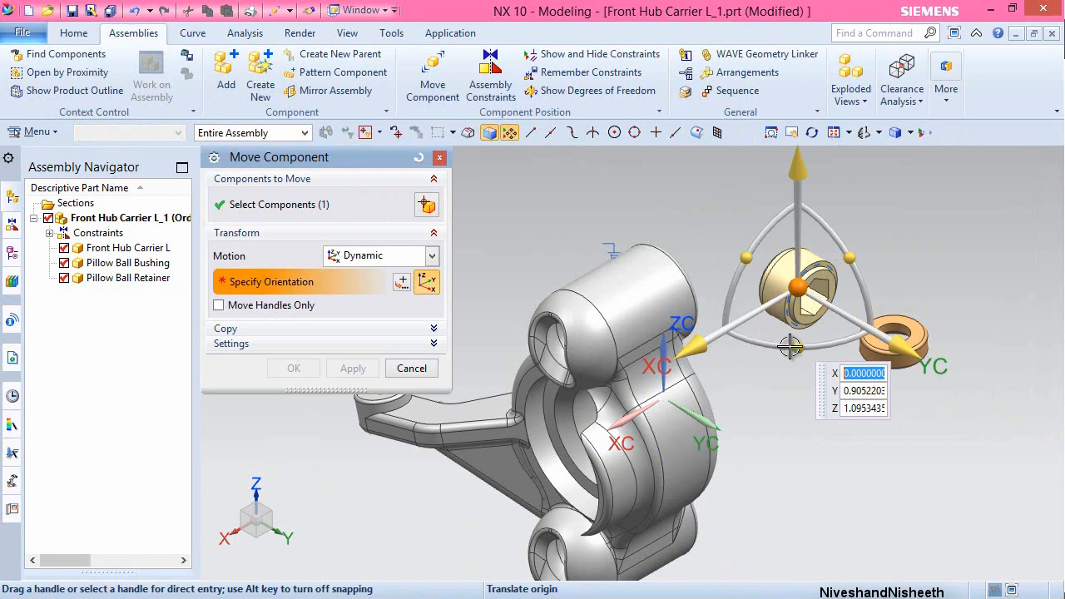
{"action": "left_click_drag", "start_coordinate": [798, 346], "coordinate": [906, 299]}
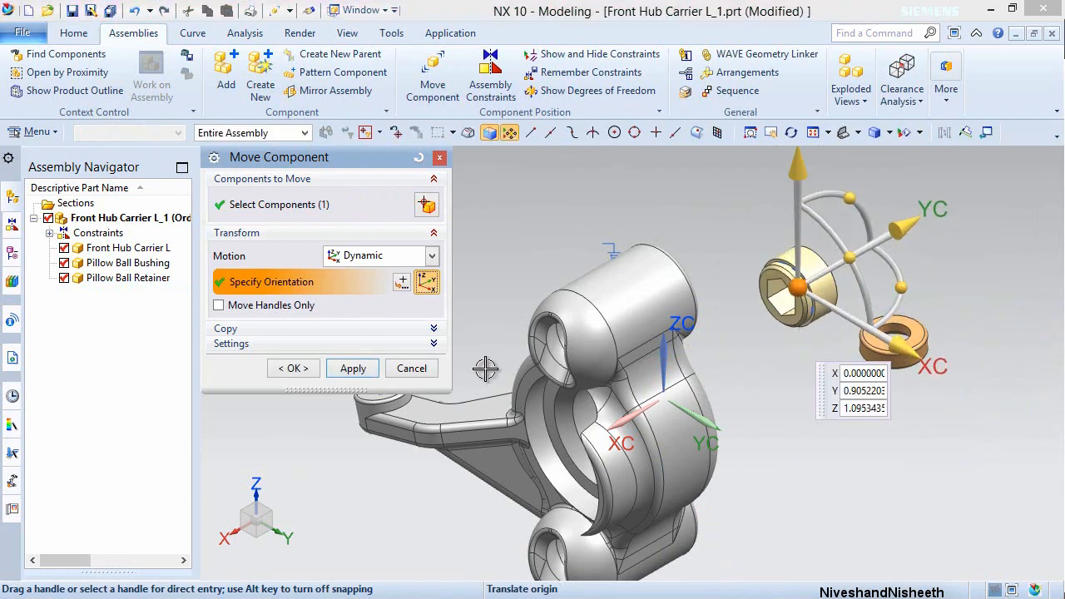
{"action": "left_click", "coordinate": [294, 368]}
- Apply a Touch constraint between the Pillow Ball Bushing's flat ring face and the Pillow Ball Retainer's end face around the hex socket
{"action": "left_click", "coordinate": [490, 73]}
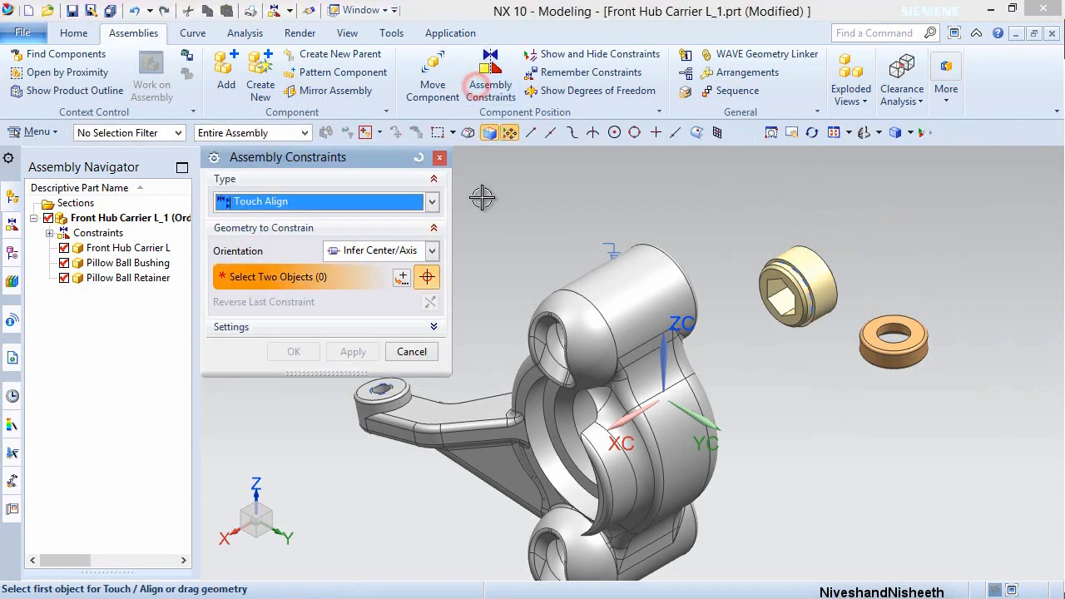
{"action": "left_click", "coordinate": [432, 251]}
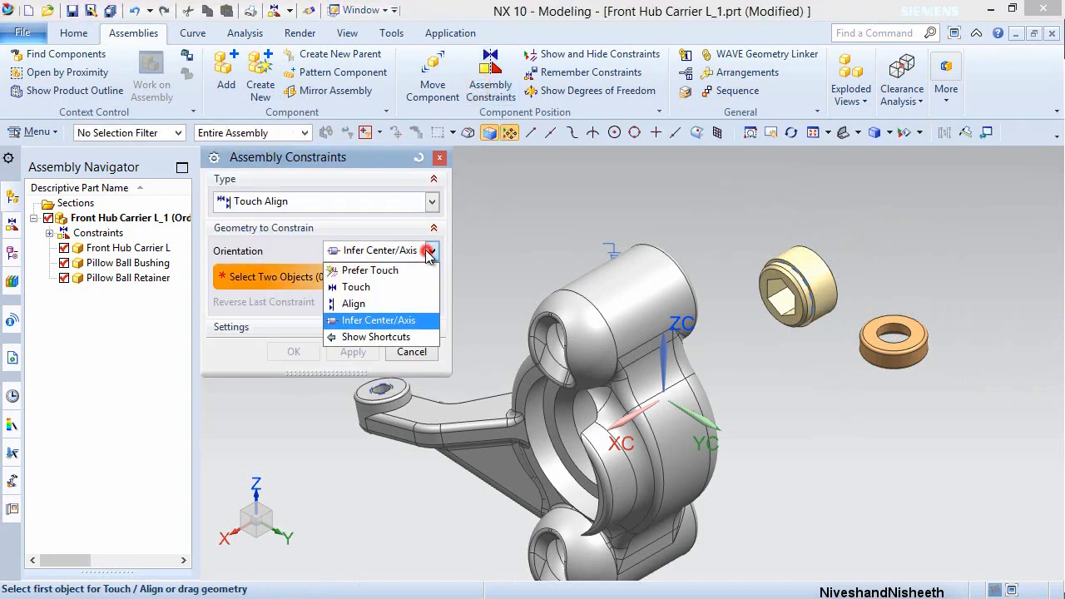
{"action": "left_click", "coordinate": [382, 287]}
{"action": "scroll", "coordinate": [879, 295], "scroll_direction": "up", "scroll_amount": 4}
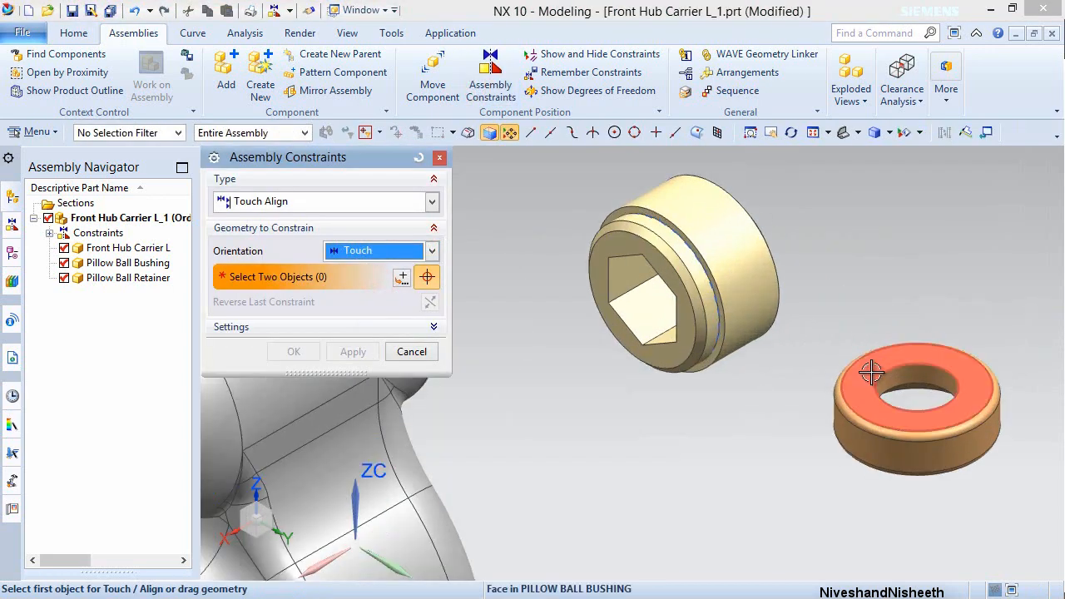
{"action": "left_click", "coordinate": [871, 374]}
{"action": "left_click", "coordinate": [681, 324]}
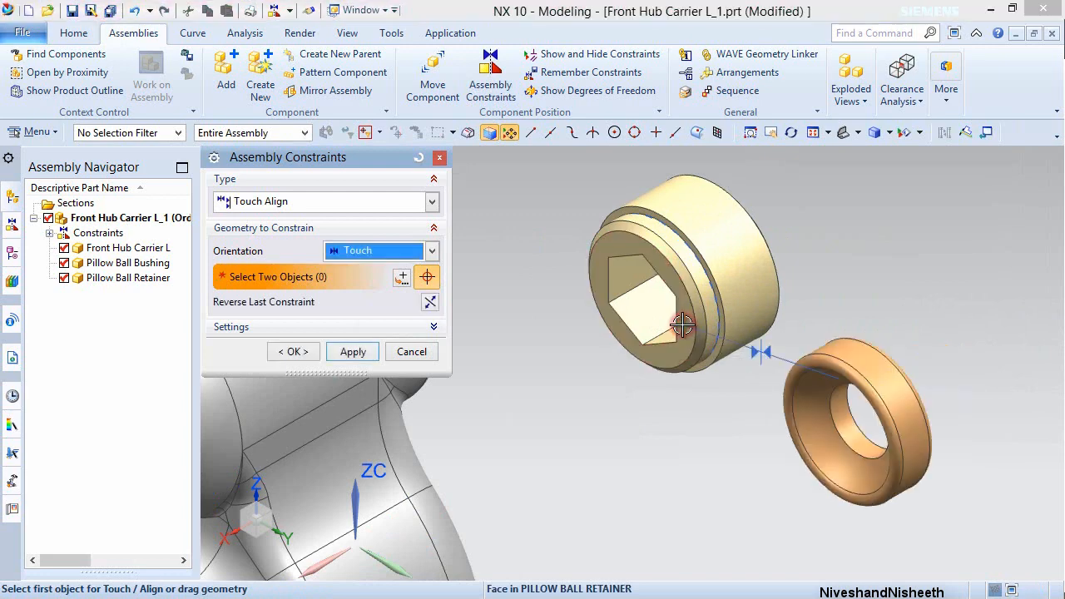
{"action": "left_click", "coordinate": [353, 352]}
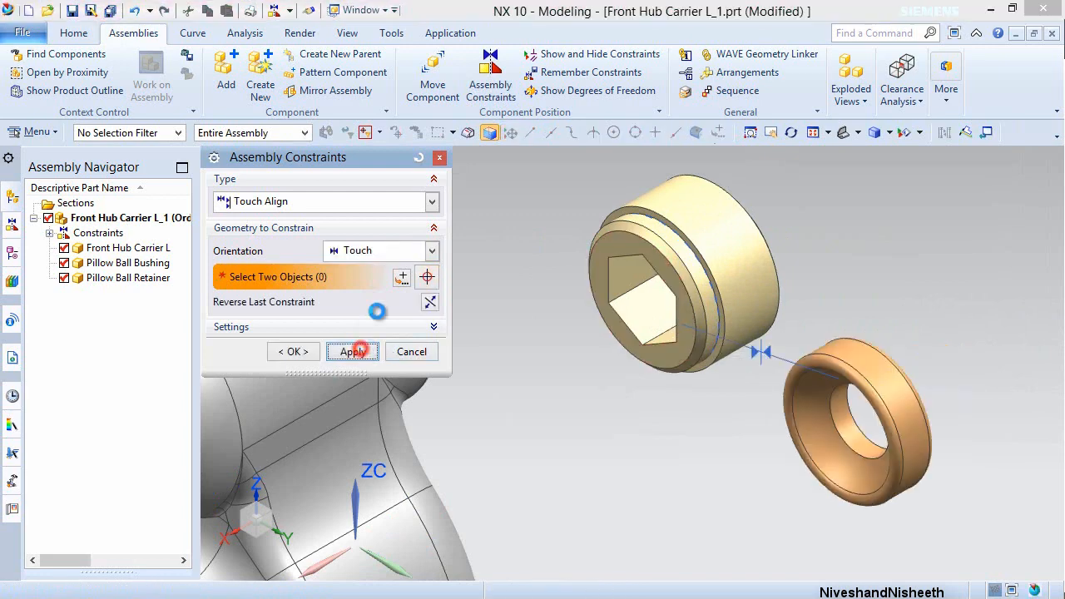
- Align the center axes of the Pillow Ball Retainer and Pillow Ball Bushing with an Infer Center/Axis constraint on their outer cylindrical faces
{"action": "left_click", "coordinate": [430, 249]}
{"action": "left_click", "coordinate": [371, 305]}
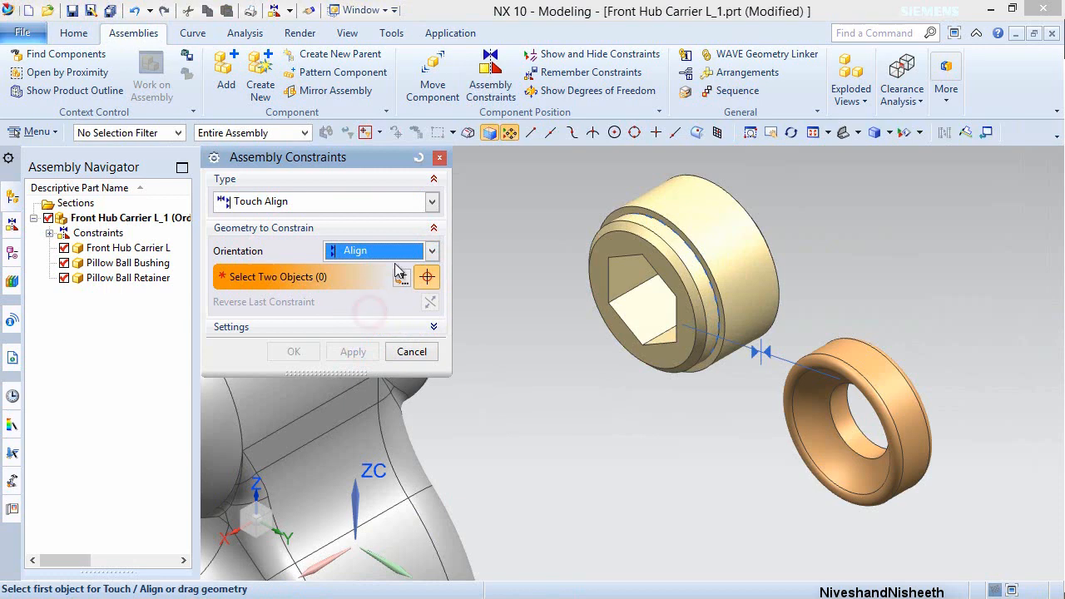
{"action": "left_click", "coordinate": [430, 249]}
{"action": "left_click", "coordinate": [374, 319]}
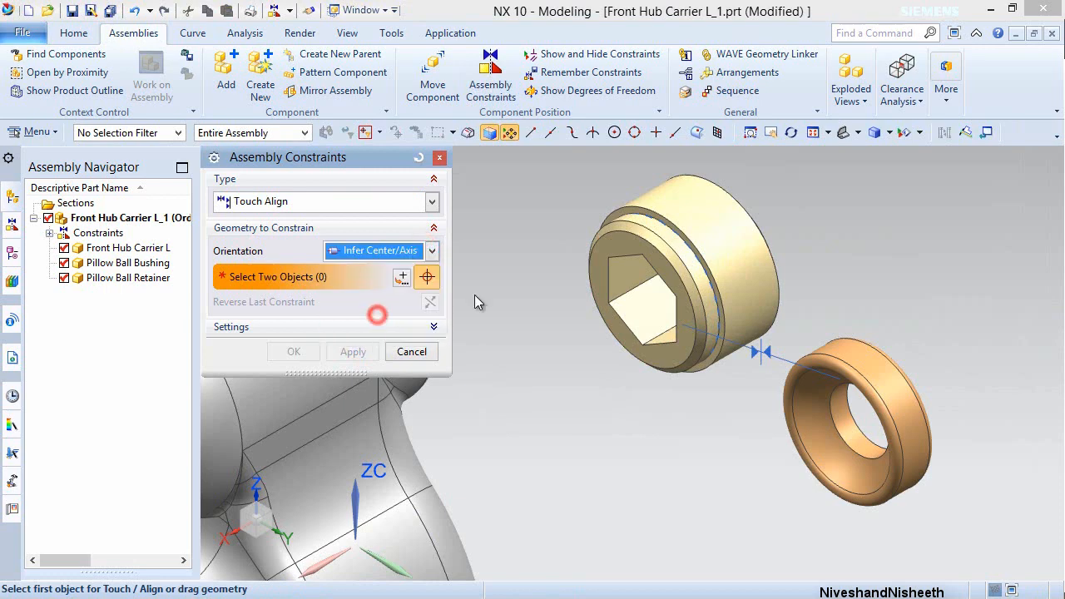
{"action": "left_click", "coordinate": [736, 241]}
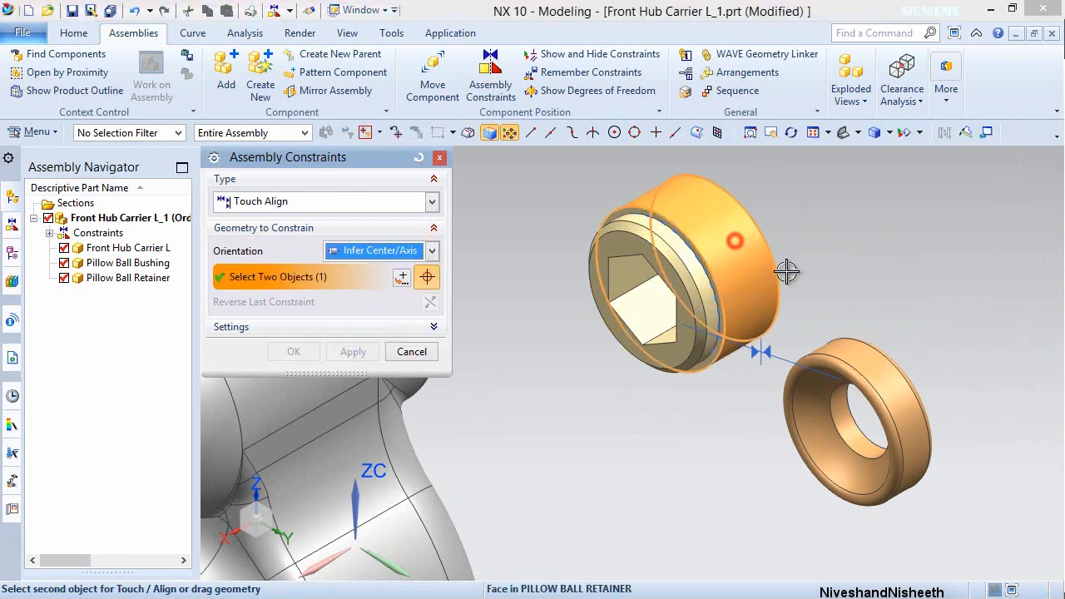
{"action": "left_click", "coordinate": [860, 354]}
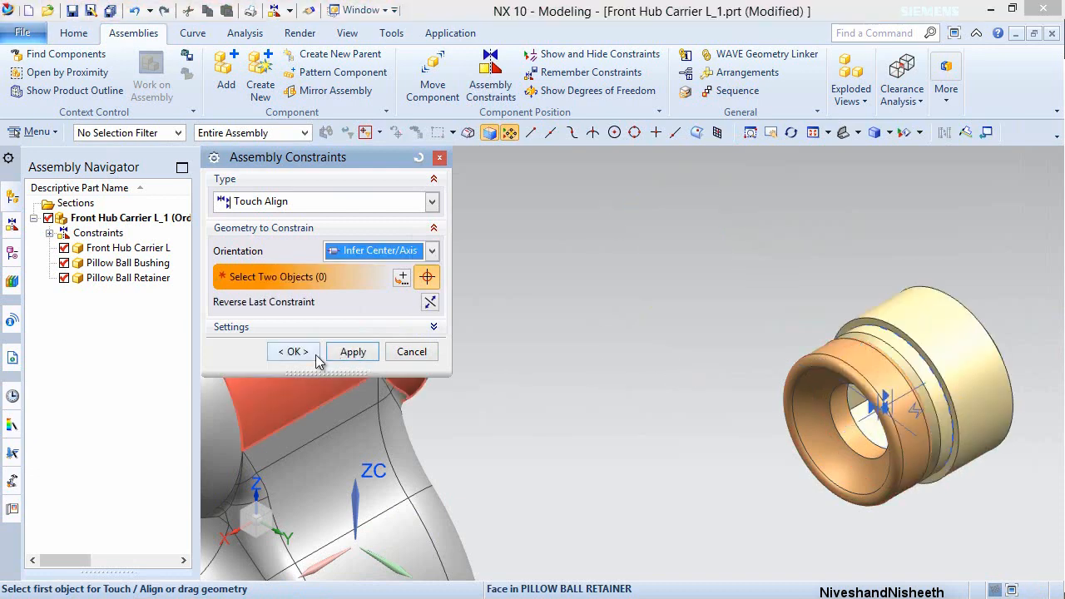
{"action": "left_click", "coordinate": [293, 351]}
- Check the mated bushing and retainer from the side, restore the trimetric view, and save the Front Hub Carrier L_1 assembly
{"action": "middle_click_drag", "start_coordinate": [668, 349], "coordinate": [626, 324]}
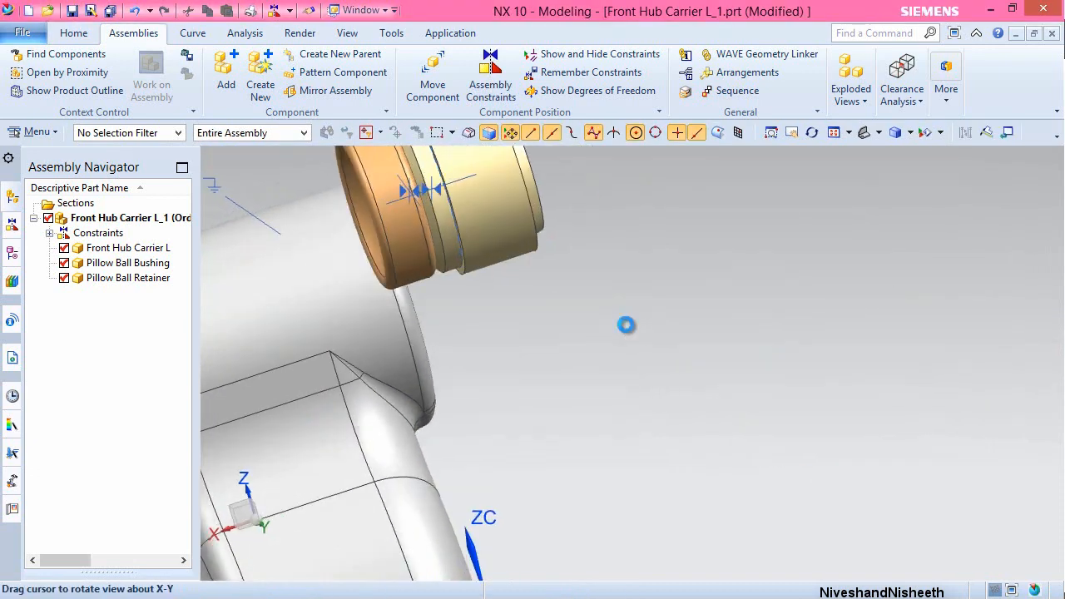
{"action": "right_click_drag", "start_coordinate": [734, 309], "coordinate": [714, 308]}
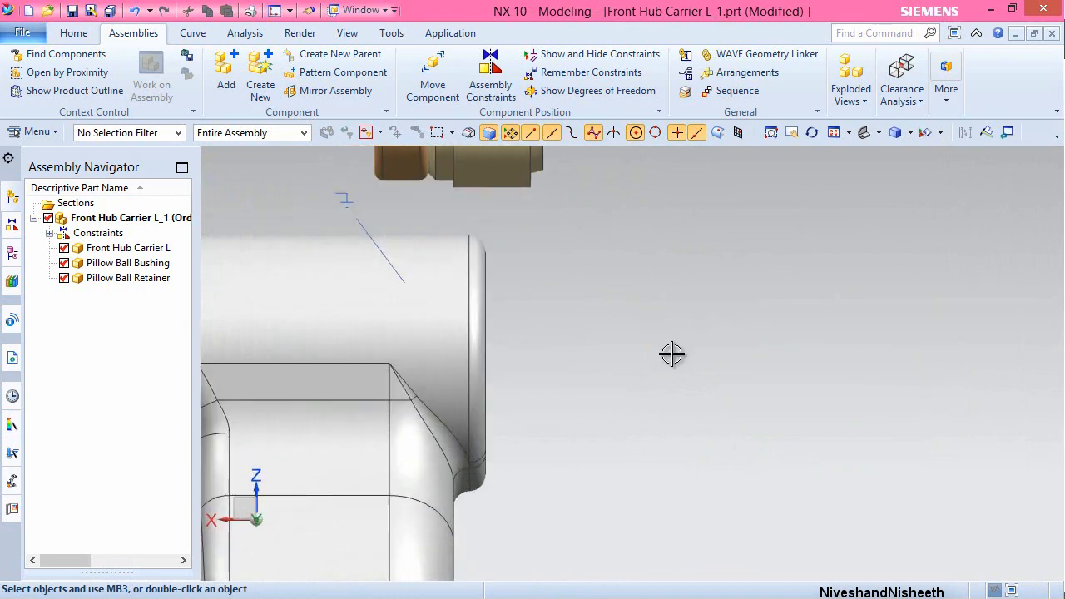
{"action": "scroll", "coordinate": [672, 353], "scroll_direction": "down", "scroll_amount": 4}
{"action": "scroll", "coordinate": [574, 174], "scroll_direction": "up", "scroll_amount": 5}
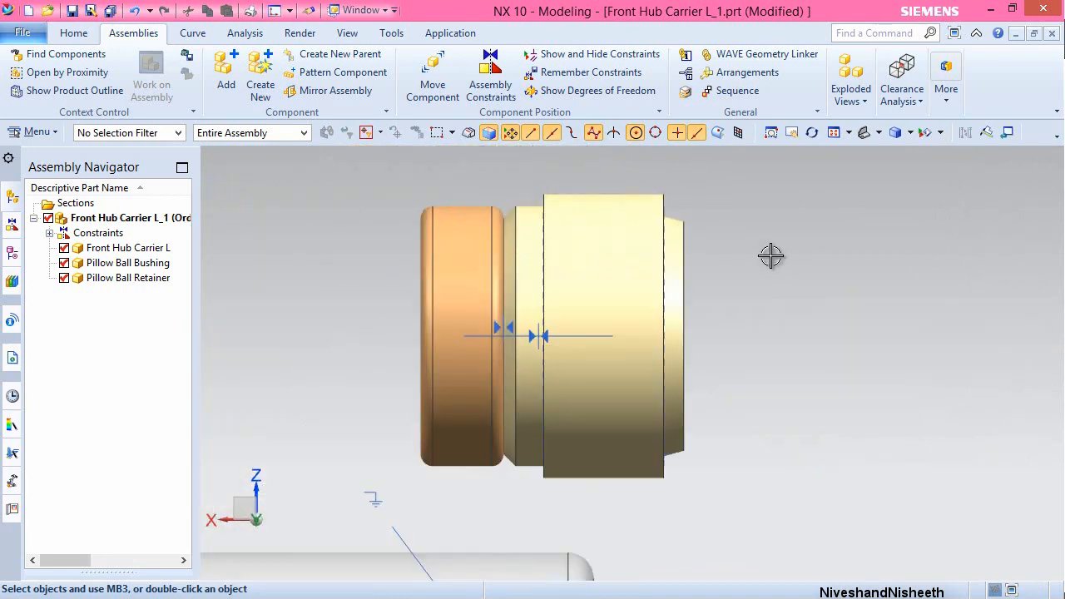
{"action": "key", "text": "Home"}
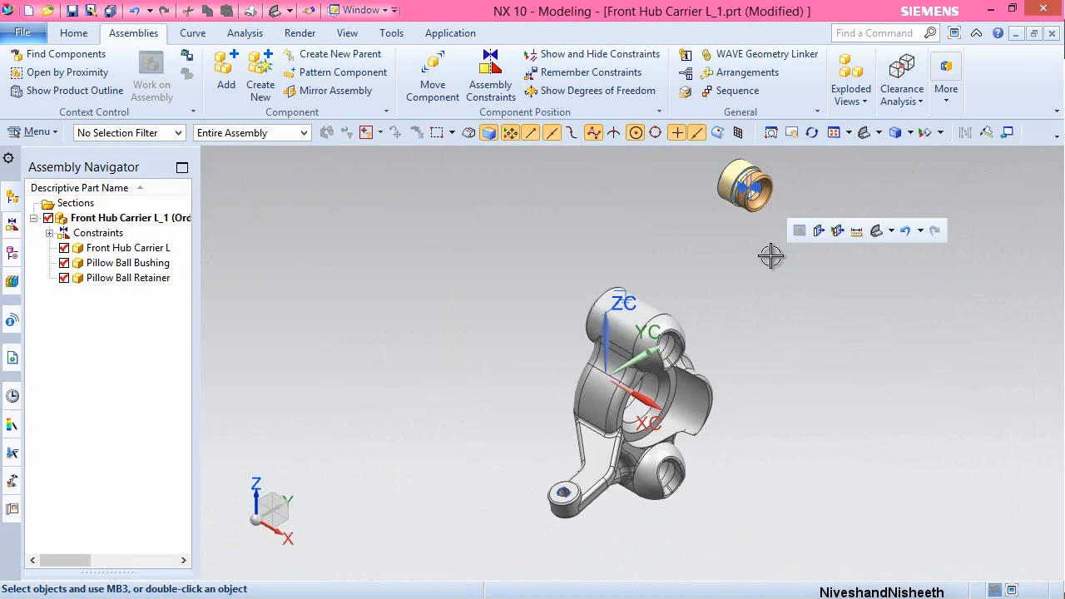
{"action": "left_click", "coordinate": [70, 13]}
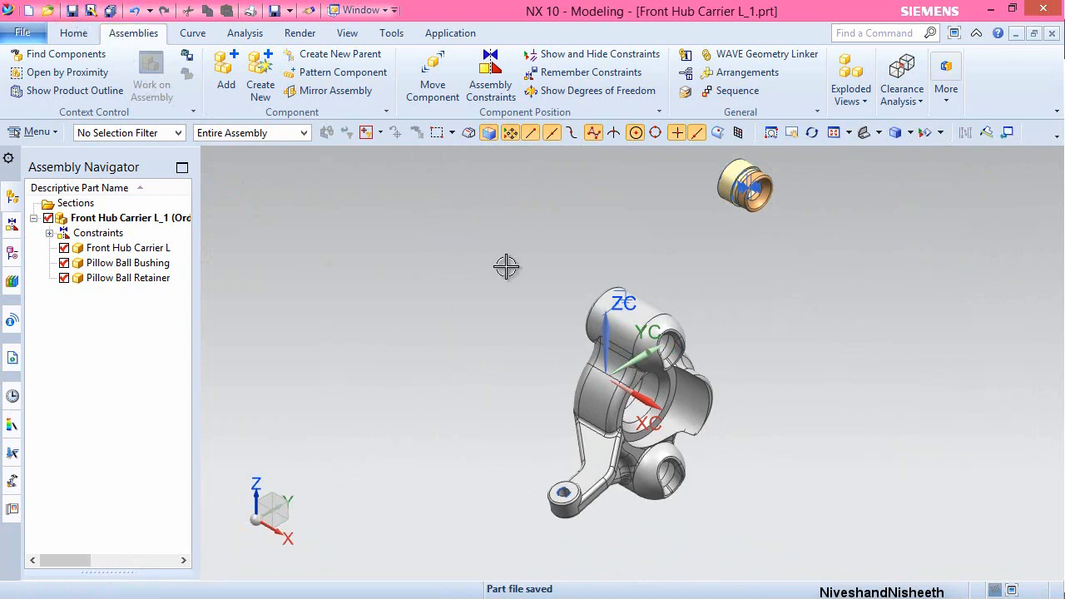
- Rotate the view by -90 degrees around the Z axis and bring the hub carrier's open boss ends closer
{"action": "left_click", "coordinate": [590, 213]}
{"action": "left_click", "coordinate": [255, 491]}
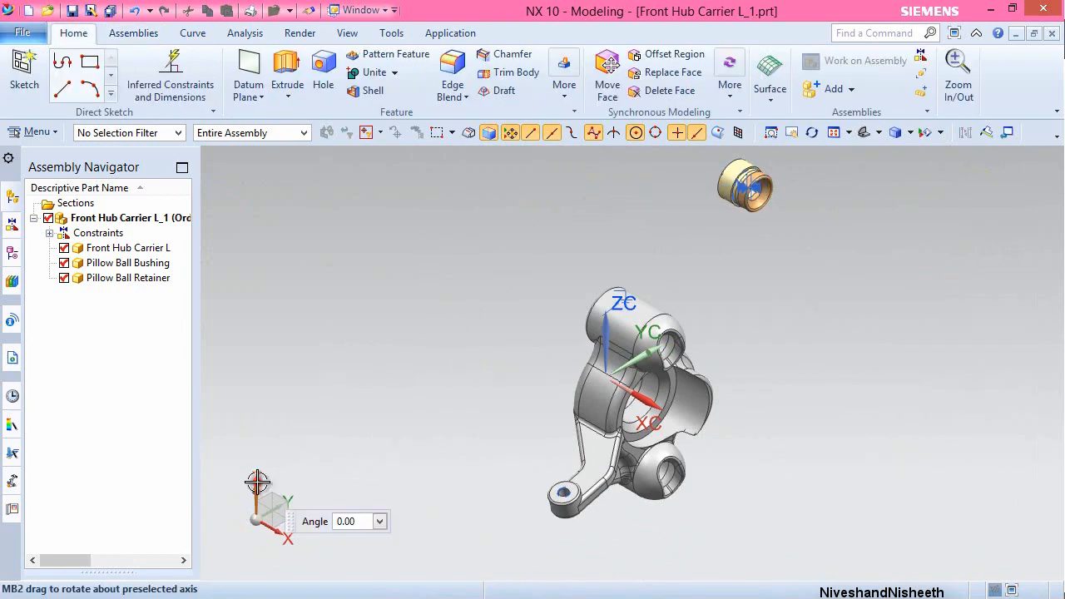
{"action": "left_click", "coordinate": [345, 521]}
{"action": "type", "text": "-9"}
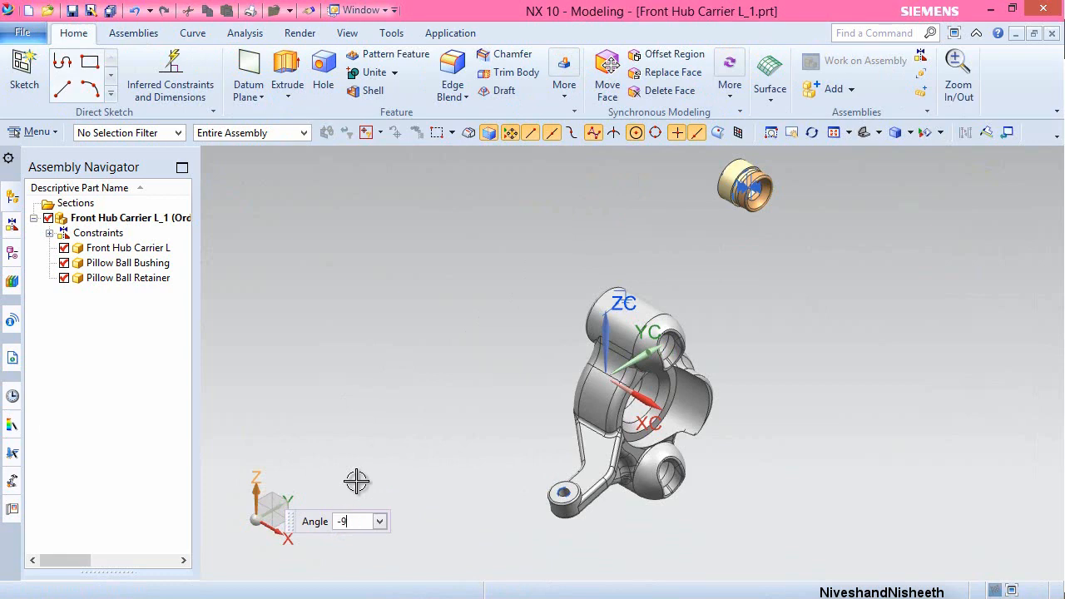
{"action": "type", "text": "0"}
{"action": "key", "text": "Return"}
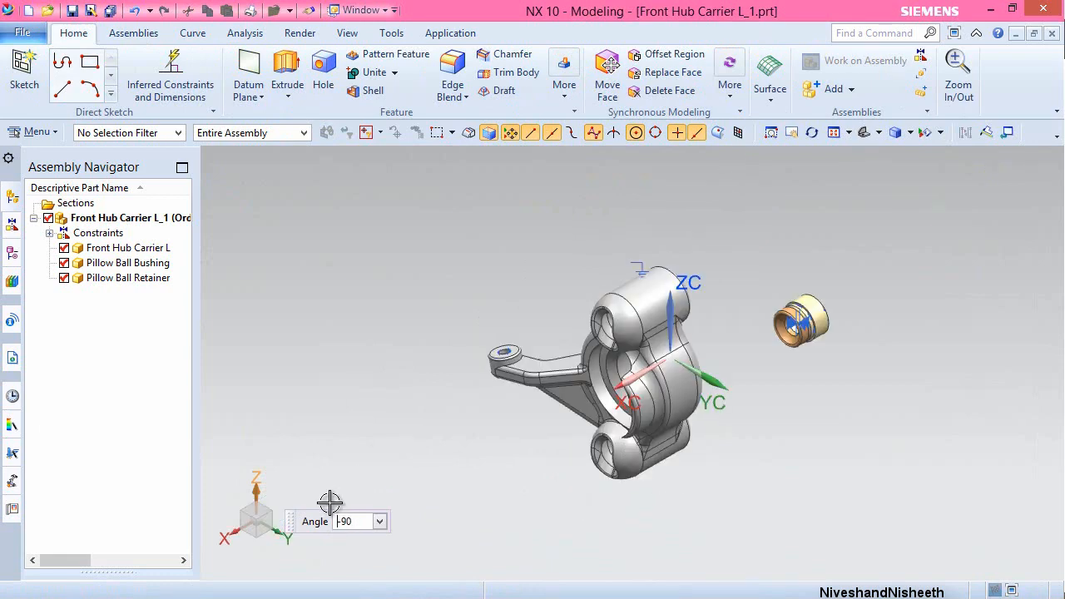
{"action": "scroll", "coordinate": [601, 356], "scroll_direction": "up", "scroll_amount": 3}
{"action": "left_click", "coordinate": [642, 349]}
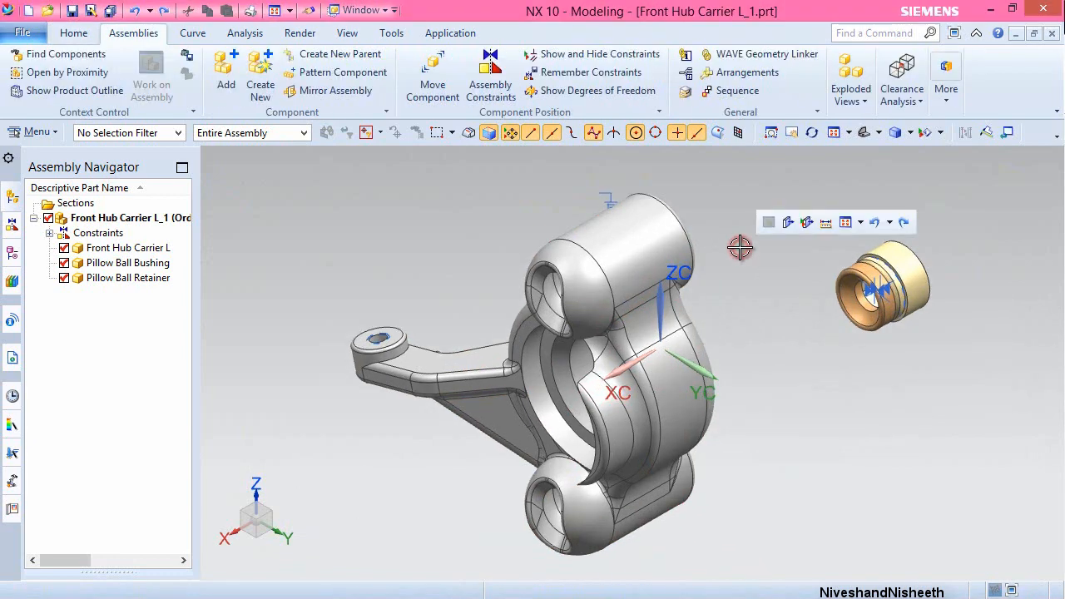
- Align the Pillow Ball Retainer's outer cylindrical face with the hub carrier's upper cylindrical boss using an Infer Center/Axis constraint
{"action": "left_click", "coordinate": [493, 84]}
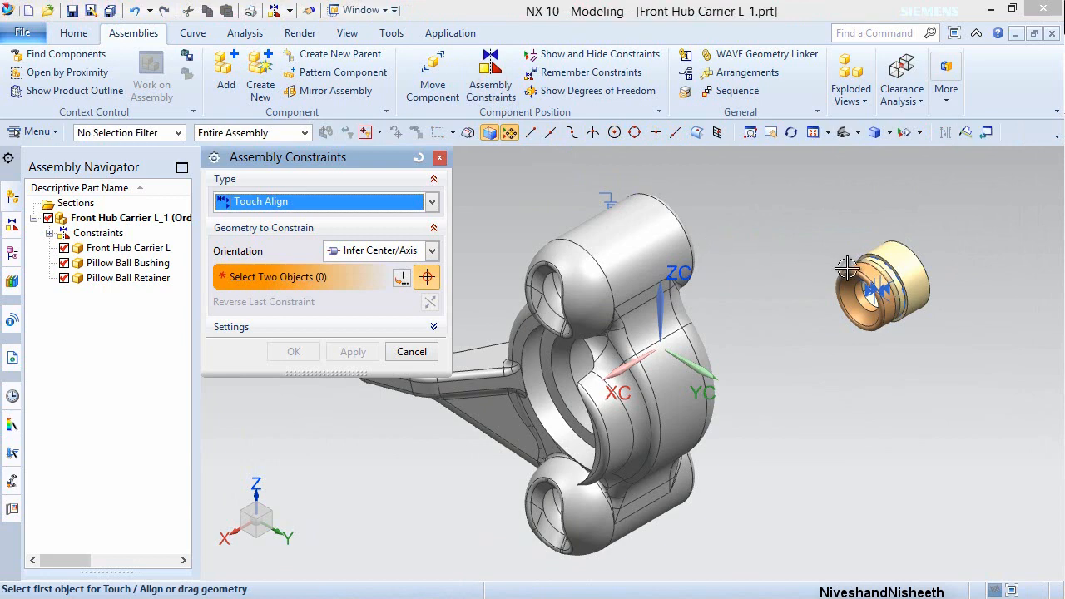
{"action": "left_click", "coordinate": [901, 262]}
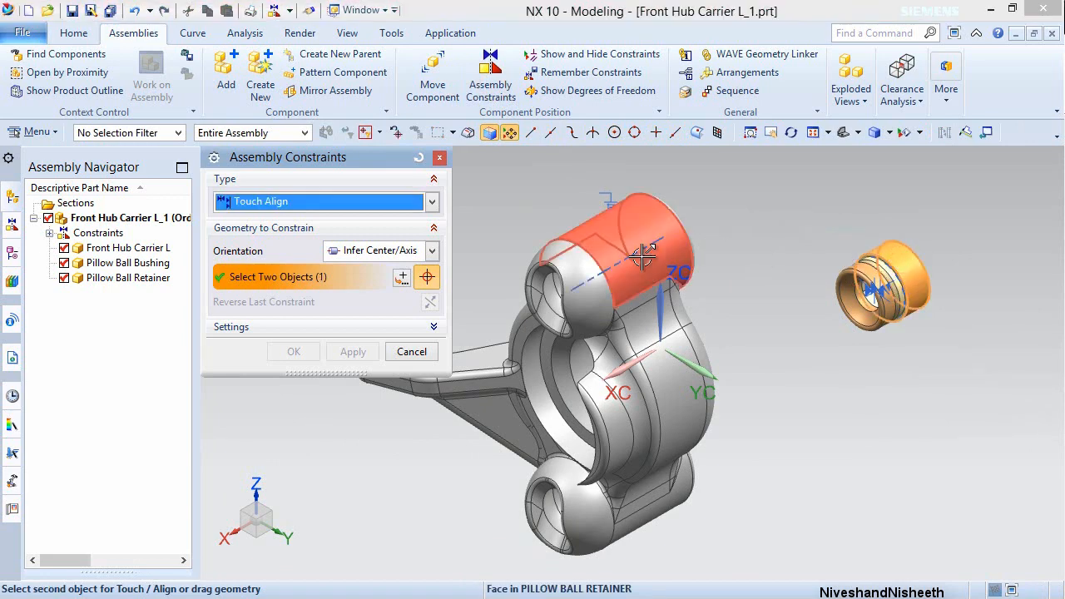
- Align the pillow ball retainer's axis with the hub carrier's upper boss and constrain its hex end face -0.15 in from the boss's end face
{"action": "left_click", "coordinate": [647, 258]}
{"action": "left_click", "coordinate": [351, 352]}
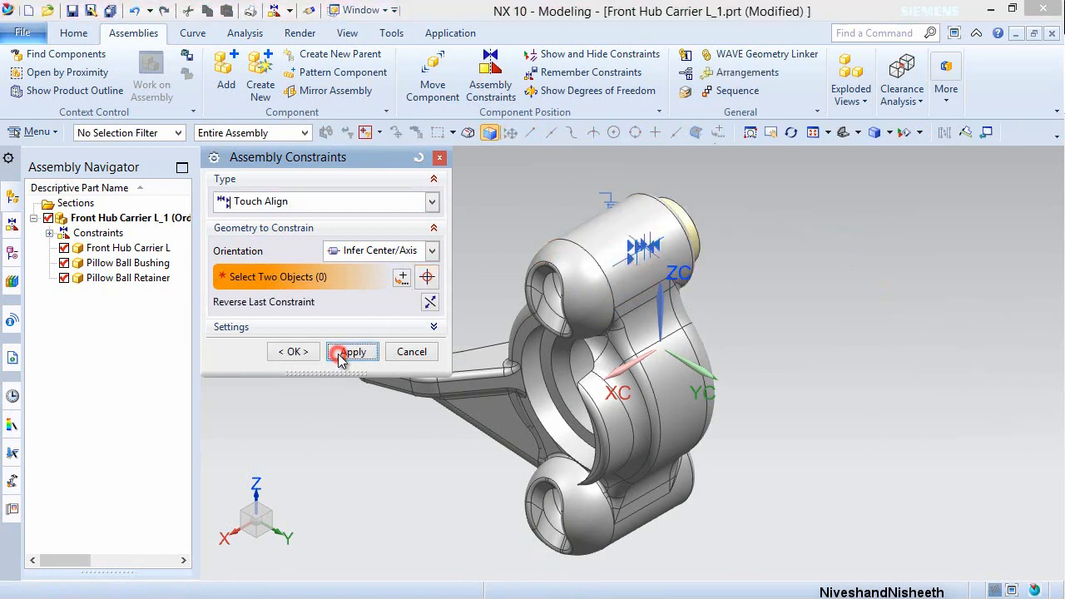
{"action": "left_click", "coordinate": [432, 201]}
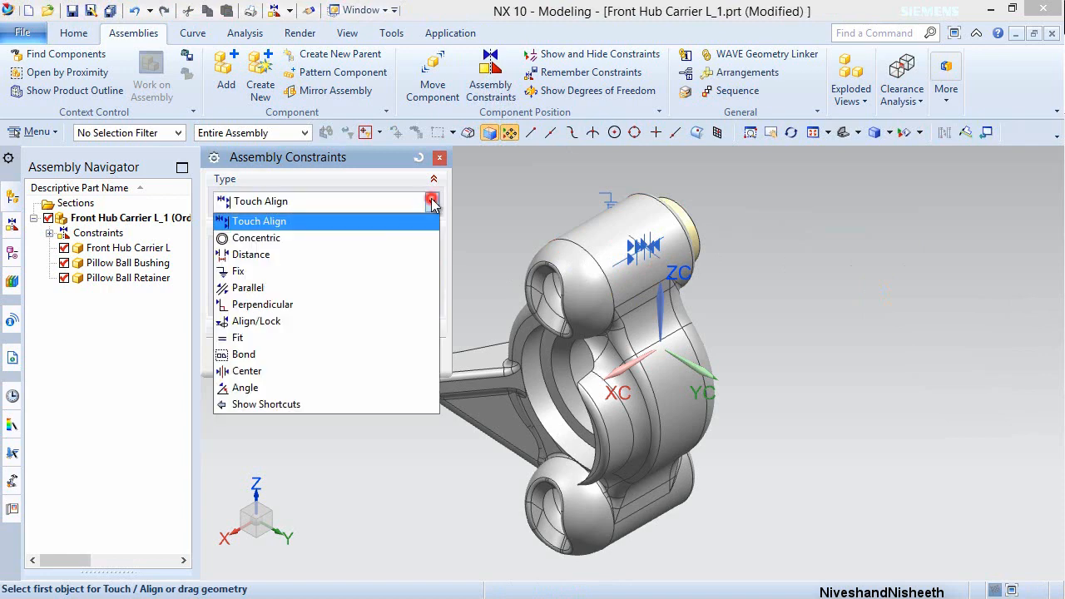
{"action": "left_click", "coordinate": [316, 257]}
{"action": "middle_click_drag", "start_coordinate": [824, 285], "coordinate": [785, 312]}
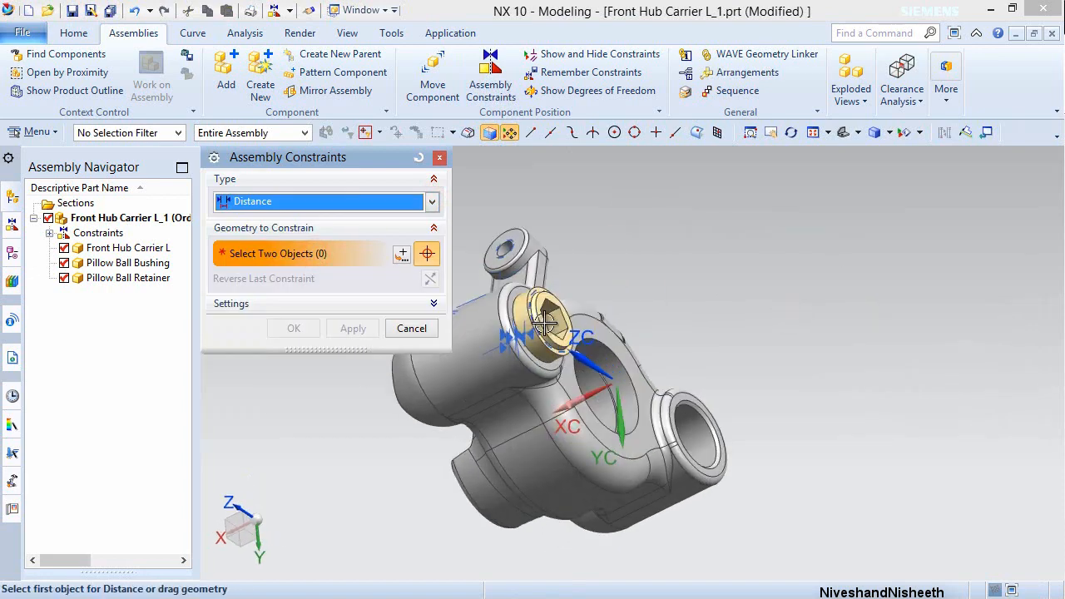
{"action": "scroll", "coordinate": [545, 323], "scroll_direction": "up", "scroll_amount": 5}
{"action": "left_click", "coordinate": [541, 235]}
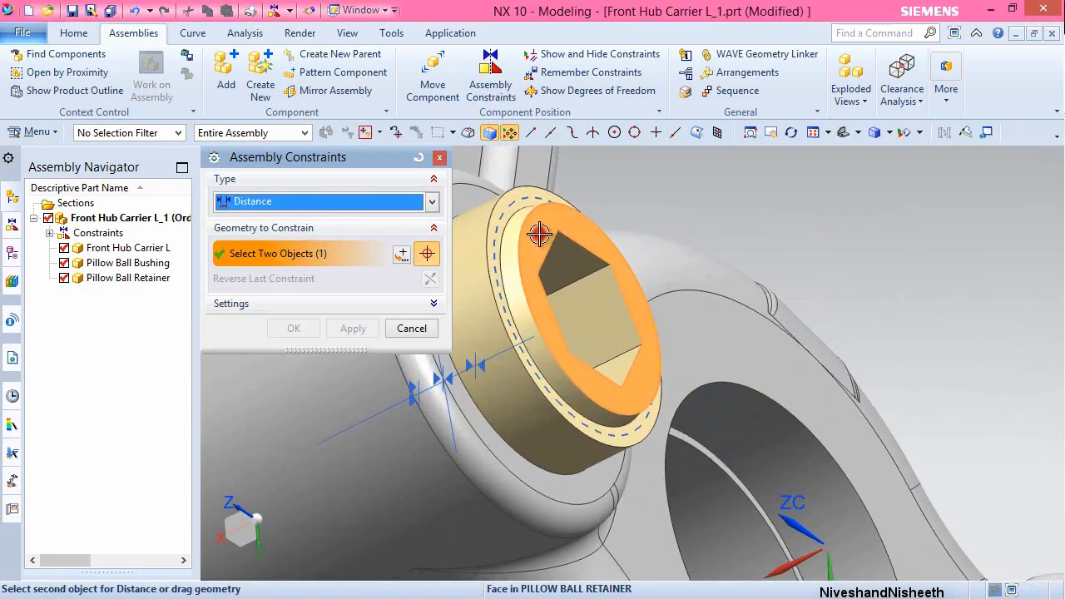
{"action": "scroll", "coordinate": [541, 236], "scroll_direction": "down", "scroll_amount": 3}
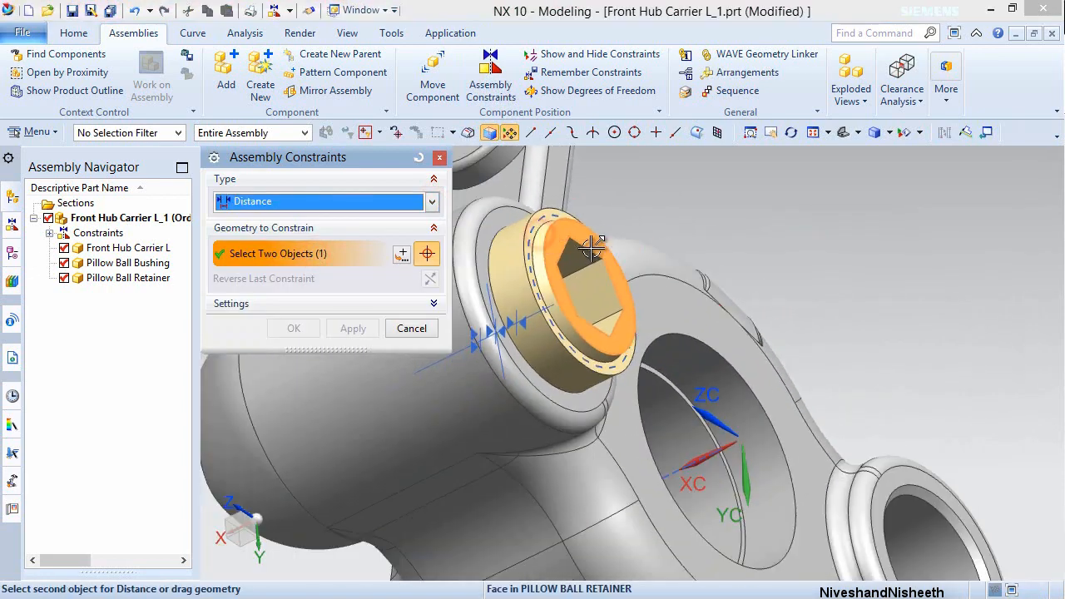
{"action": "left_click", "coordinate": [504, 233]}
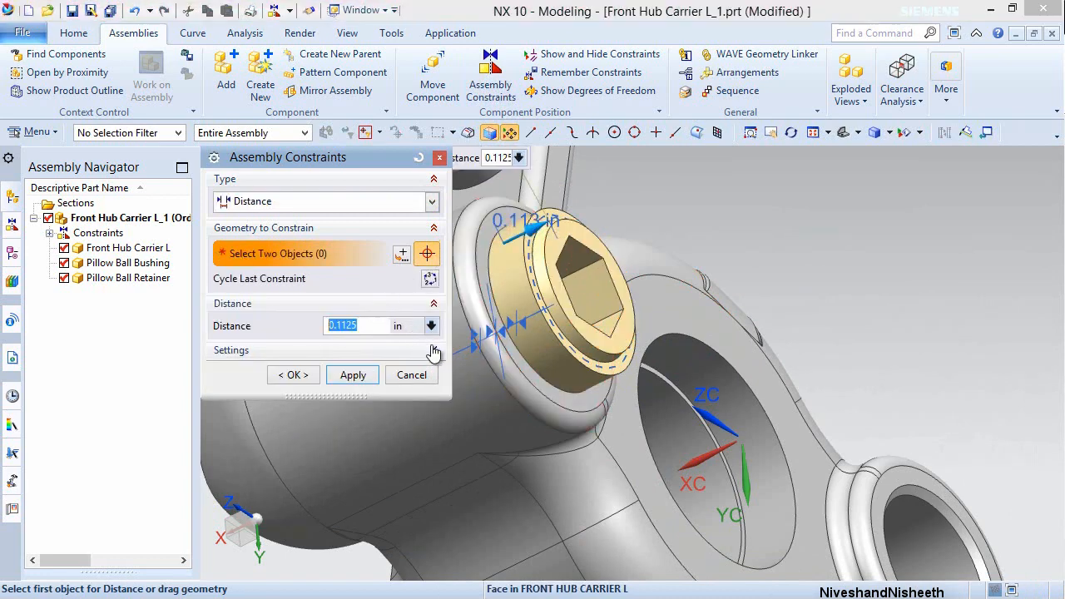
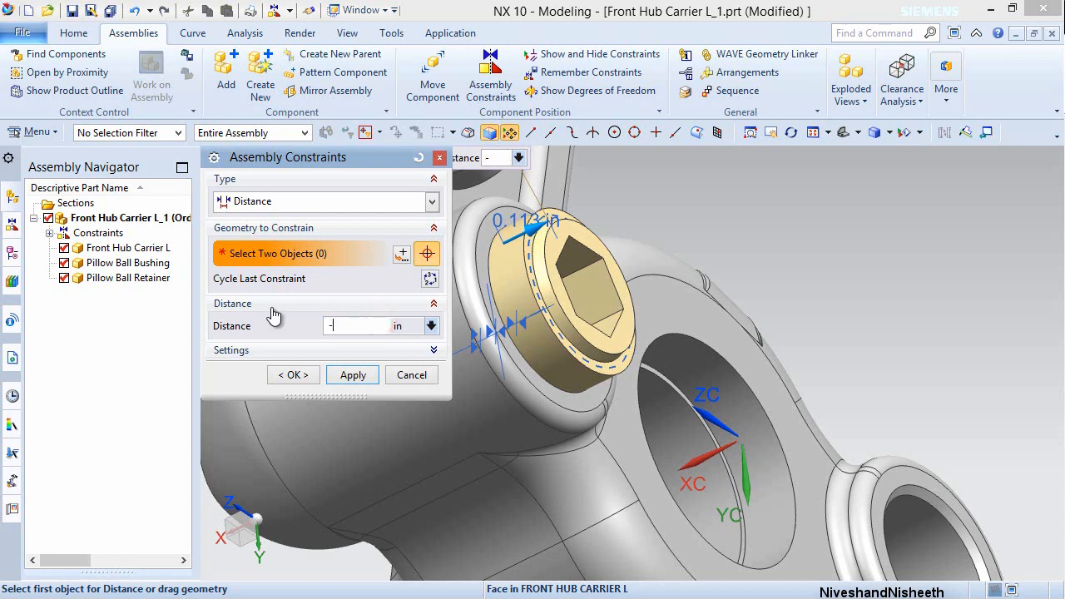
{"action": "key", "text": "Return"}
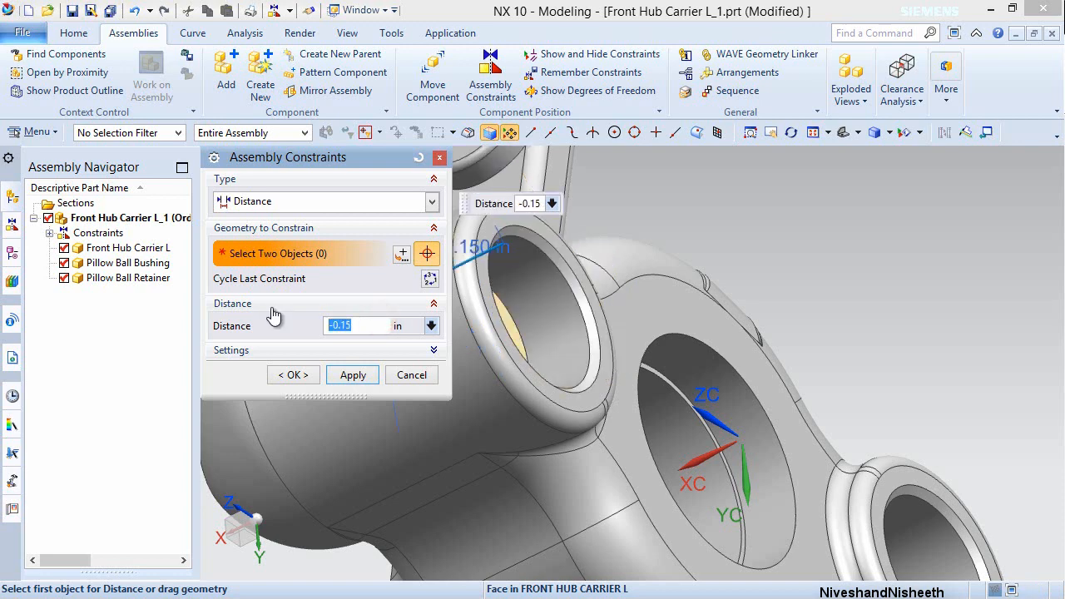
{"action": "left_click", "coordinate": [280, 375]}
- Save the assembly and turn its isometric view by -90° about the Z axis
{"action": "middle_click_drag", "start_coordinate": [538, 340], "coordinate": [500, 354]}
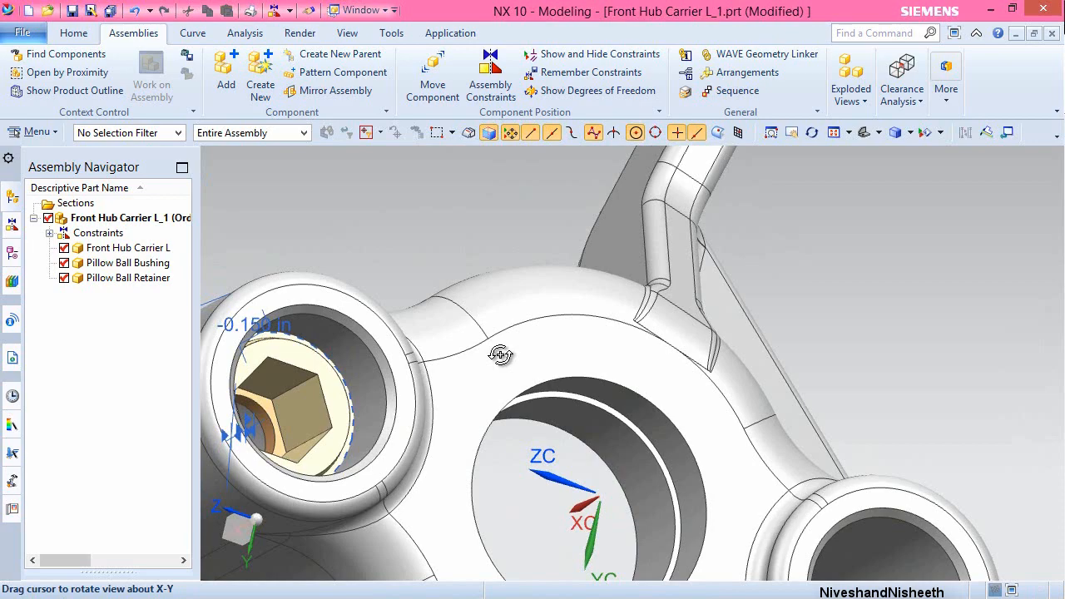
{"action": "left_click", "coordinate": [760, 238]}
{"action": "key", "text": "End"}
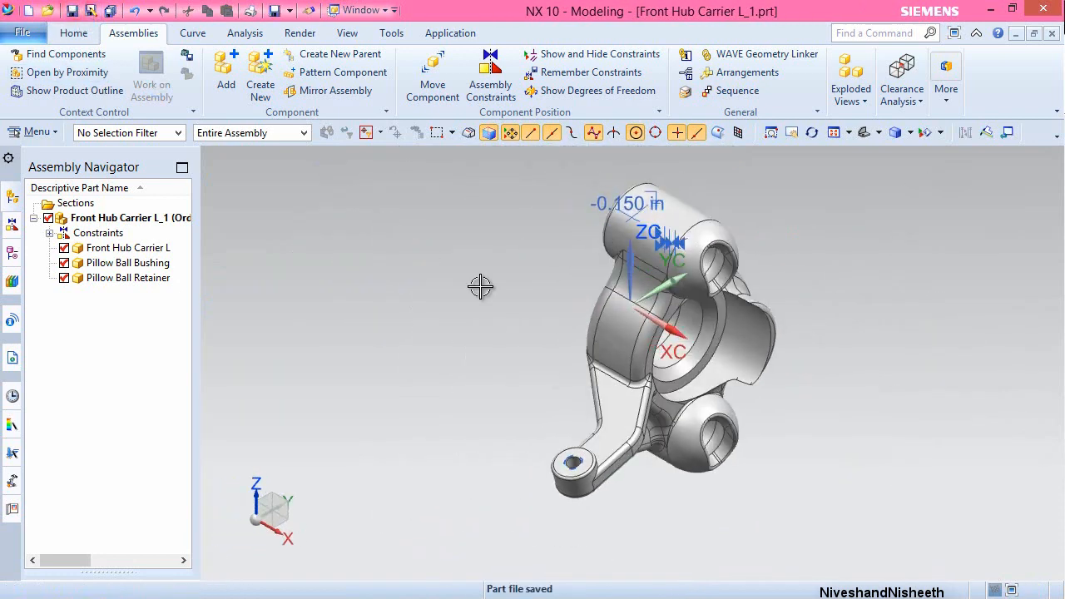
{"action": "left_click", "coordinate": [254, 491]}
{"action": "double_click", "coordinate": [356, 531]}
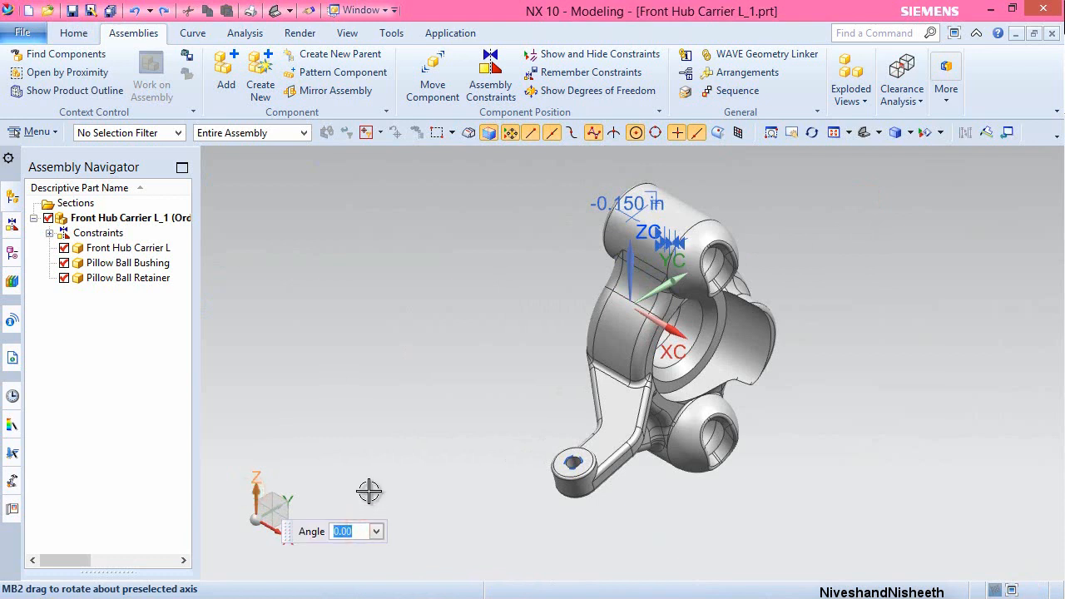
{"action": "type", "text": "-90"}
{"action": "key", "text": "Return"}
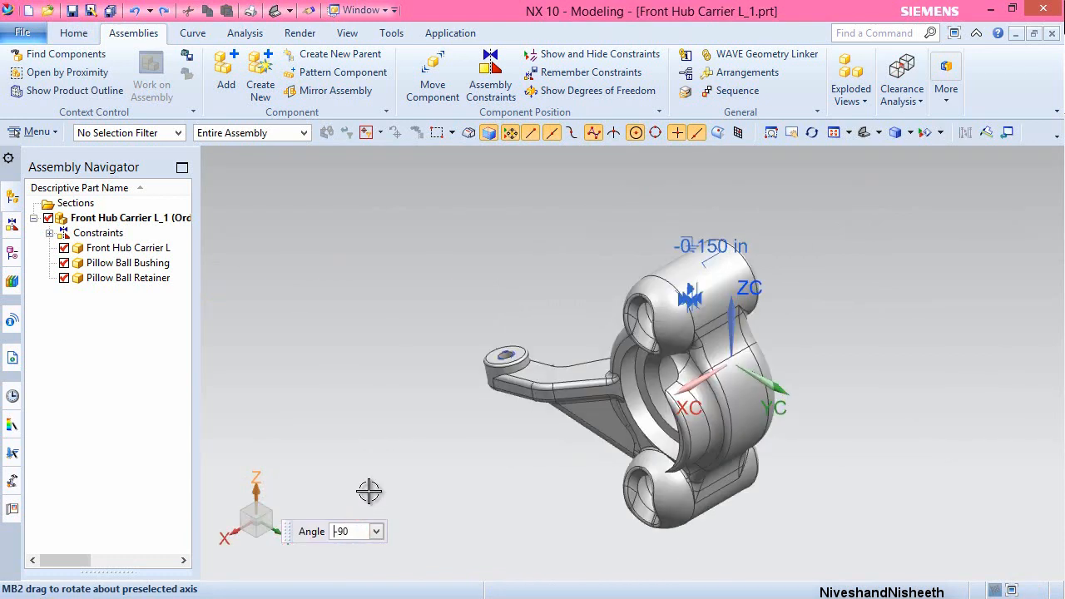
- Choose Pillow Ball Bushing and Pillow Ball Retainer from the Suspension folder as the components to add
{"action": "left_click", "coordinate": [226, 79]}
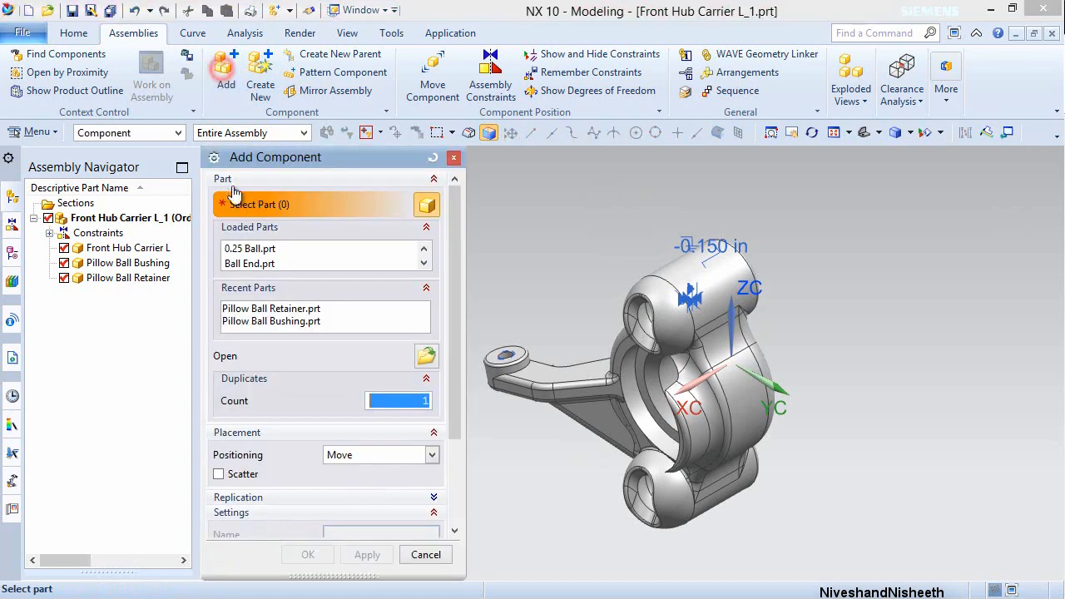
{"action": "left_click", "coordinate": [426, 356]}
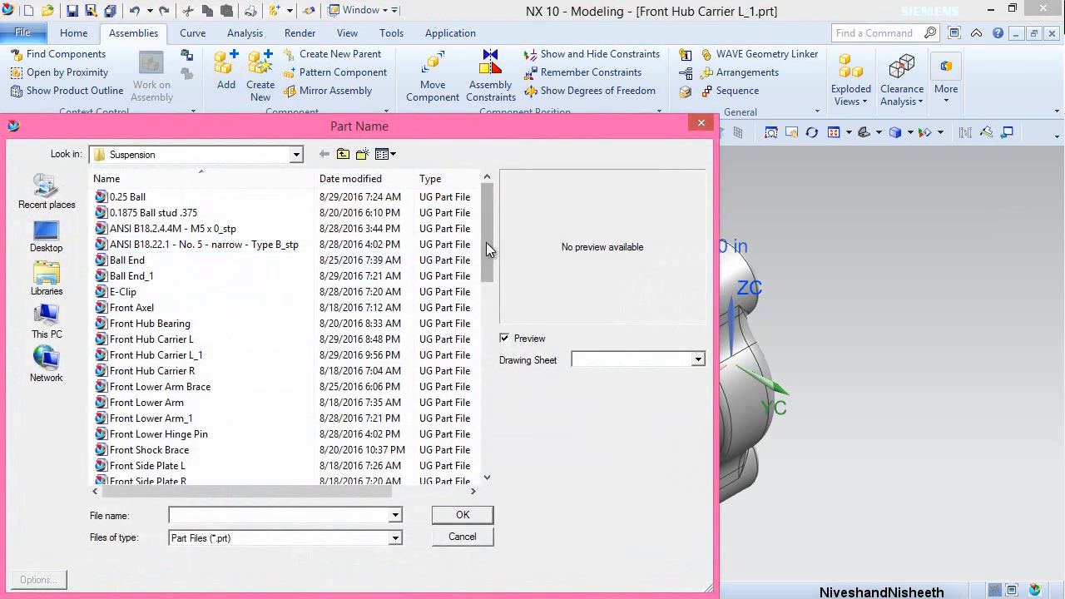
{"action": "left_click_drag", "start_coordinate": [488, 247], "coordinate": [471, 381]}
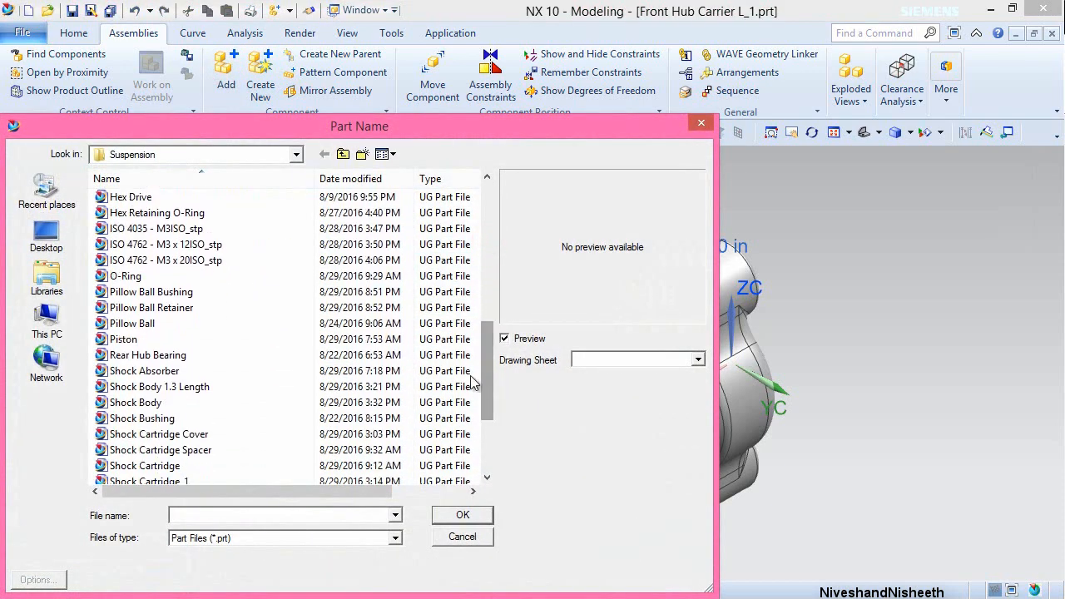
{"action": "left_click", "coordinate": [166, 293]}
{"action": "left_click", "coordinate": [171, 310], "text": "ctrl"}
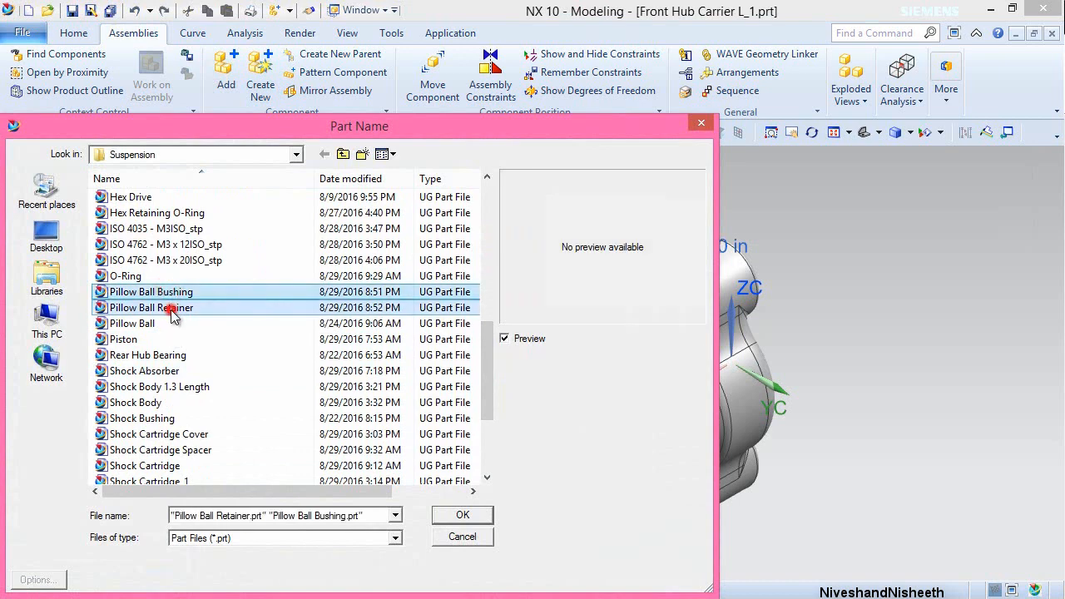
{"action": "left_click", "coordinate": [460, 515]}
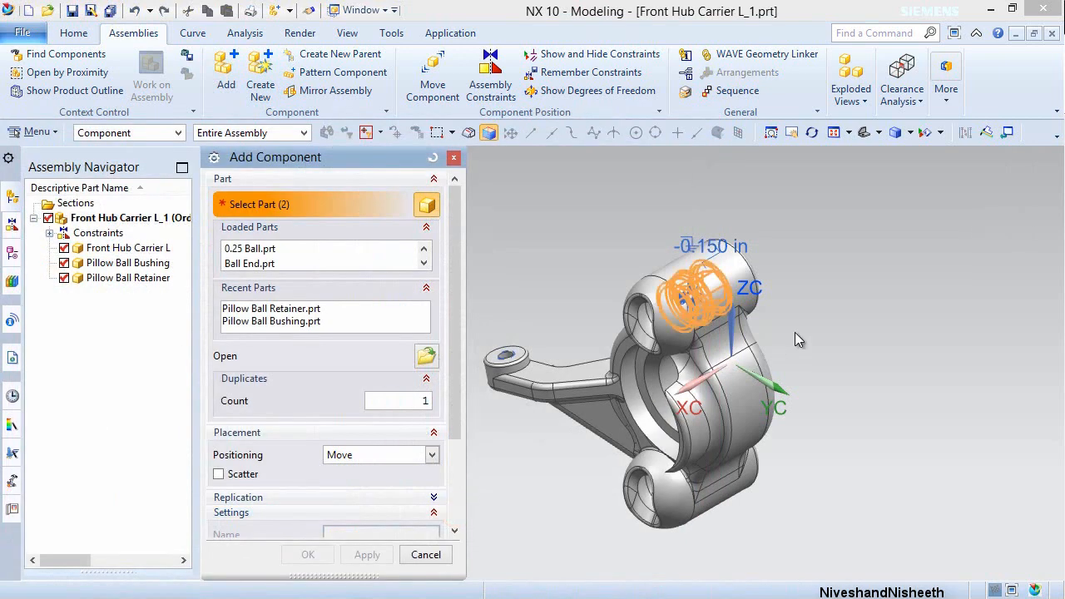
- Insert both components at the default origin and move them clear of the hub carrier to about Y 1.135, Z 0.616 in
{"action": "middle_click", "coordinate": [814, 216]}
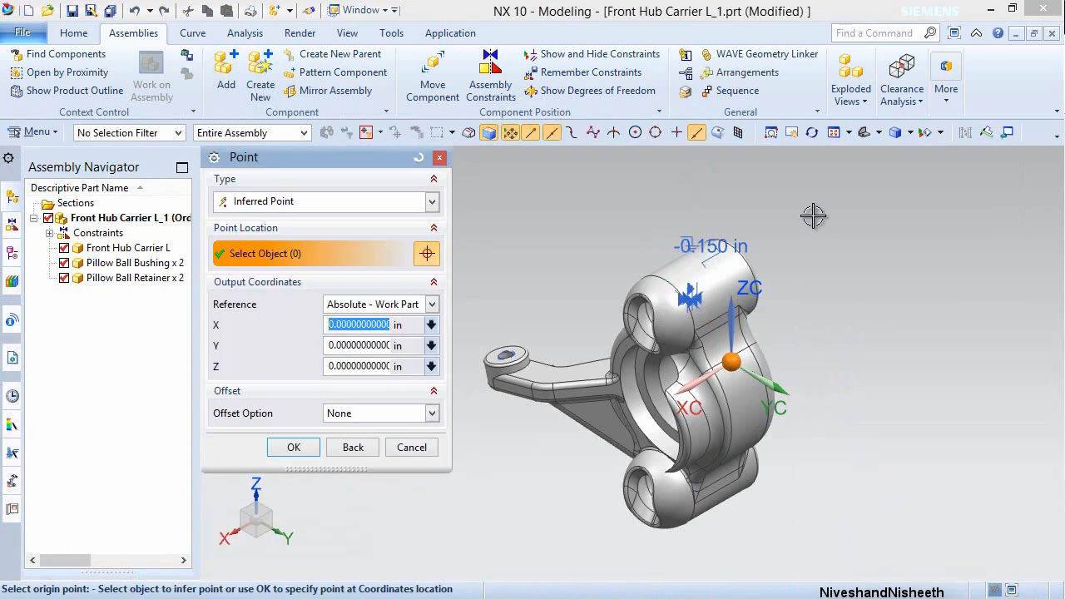
{"action": "middle_click", "coordinate": [814, 216]}
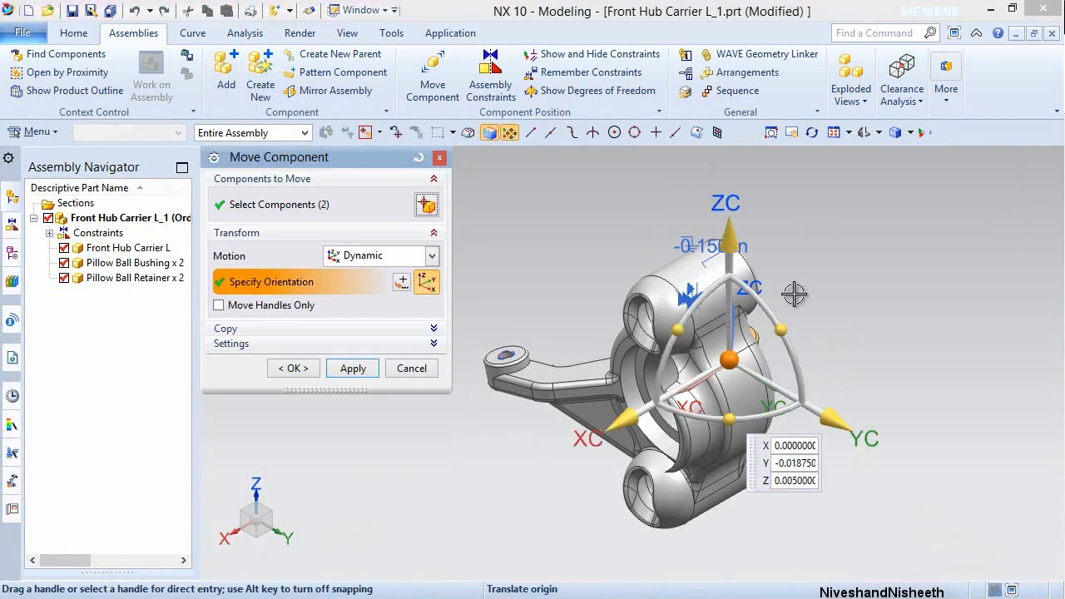
{"action": "left_click_drag", "start_coordinate": [745, 348], "coordinate": [865, 353]}
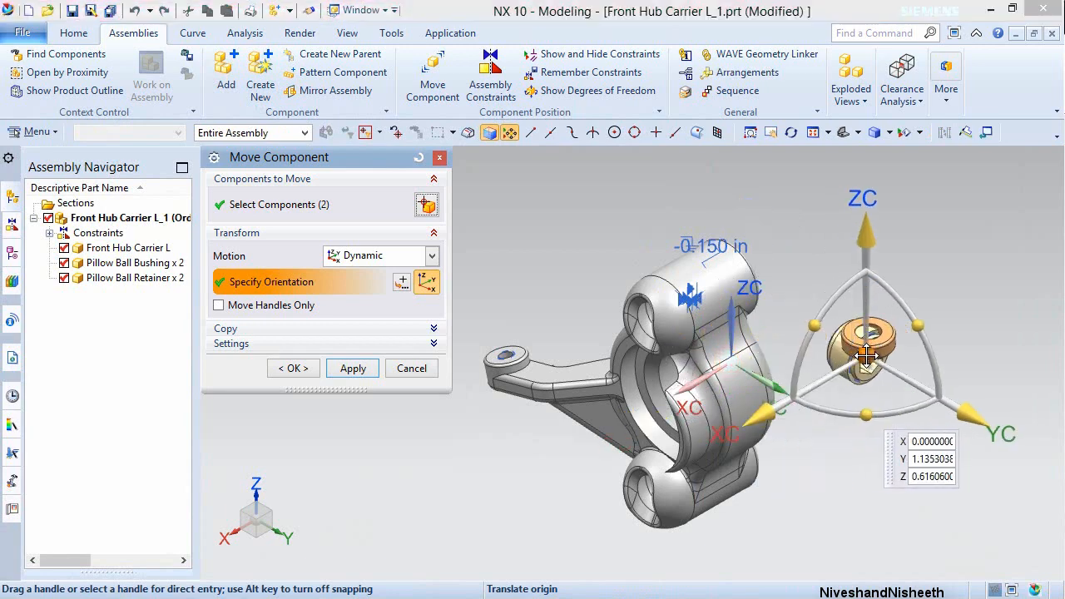
{"action": "left_click", "coordinate": [294, 369]}
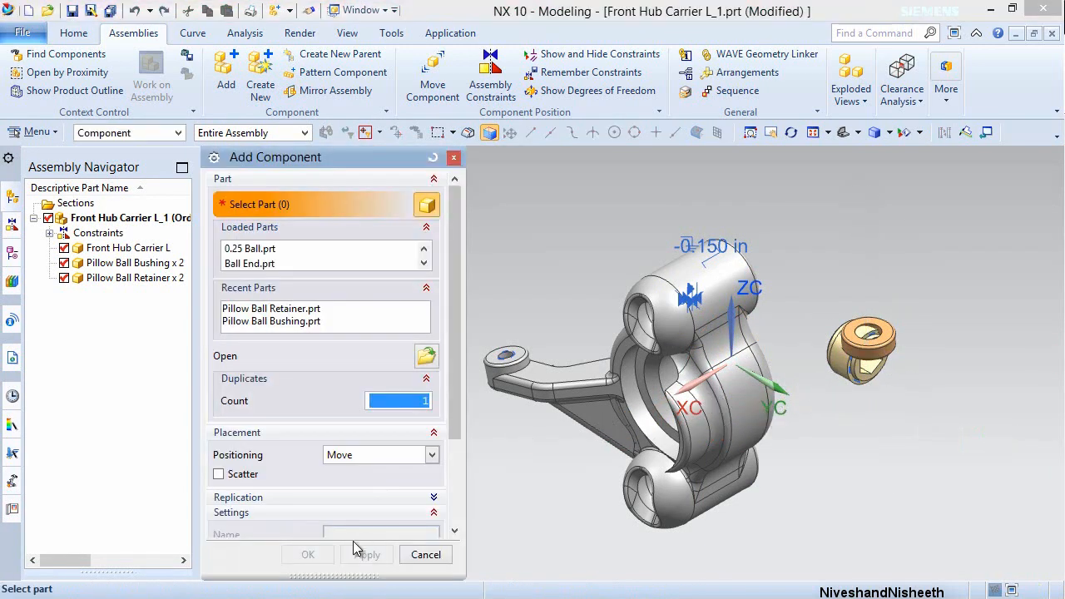
{"action": "left_click", "coordinate": [424, 554]}
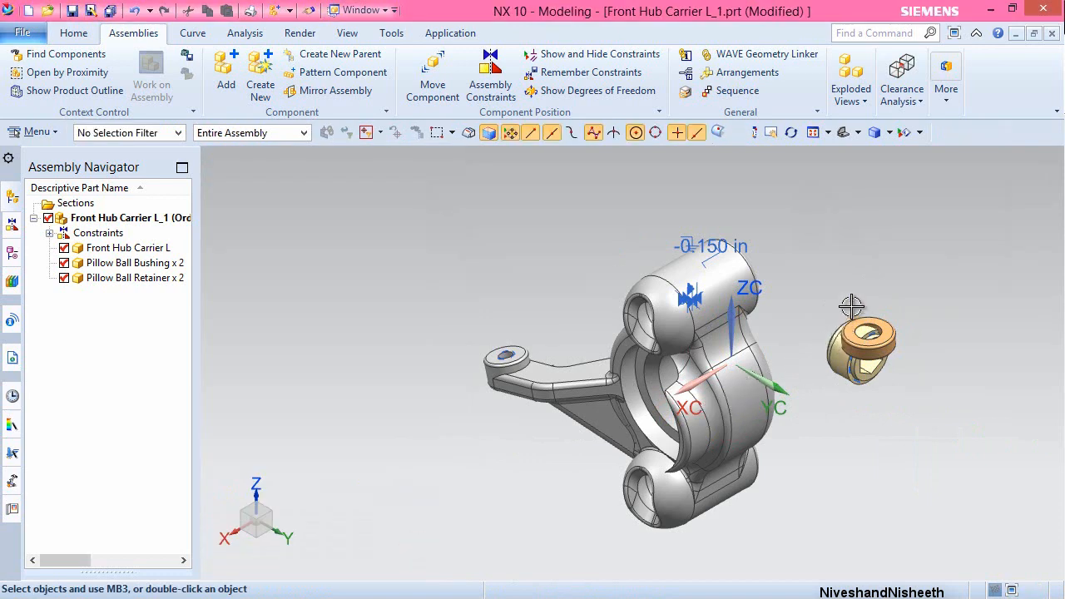
- Move the loose pillow ball bushing off the retainer to about Y 1.446, Z 1.267 in
{"action": "scroll", "coordinate": [851, 306], "scroll_direction": "up", "scroll_amount": 3}
{"action": "scroll", "coordinate": [852, 306], "scroll_direction": "up", "scroll_amount": 2}
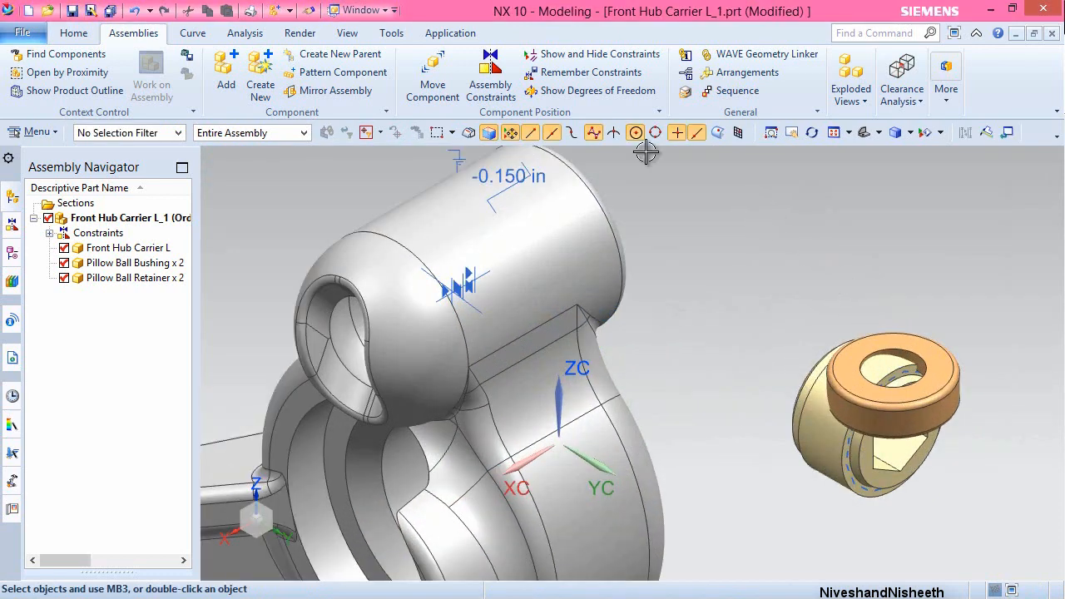
{"action": "left_click", "coordinate": [432, 75]}
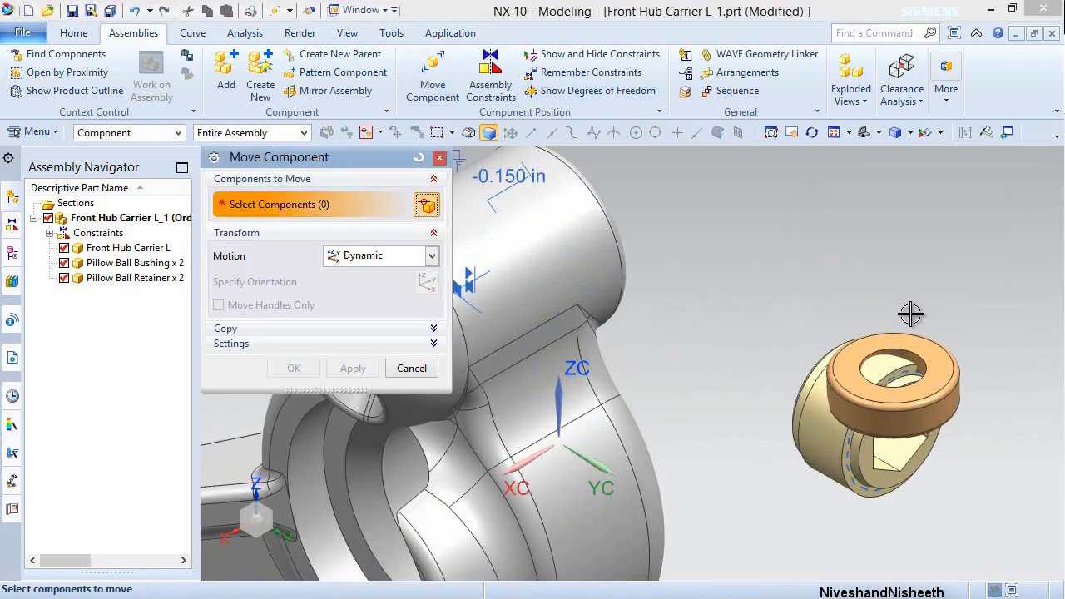
{"action": "left_click", "coordinate": [919, 341]}
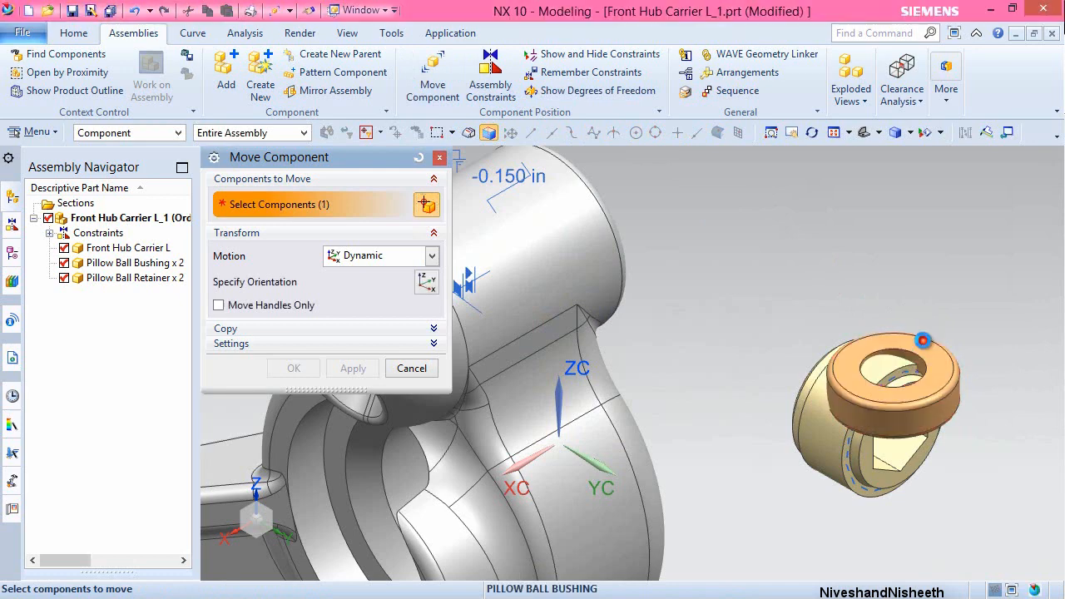
{"action": "middle_click", "coordinate": [890, 294]}
{"action": "left_click_drag", "start_coordinate": [890, 386], "coordinate": [976, 262]}
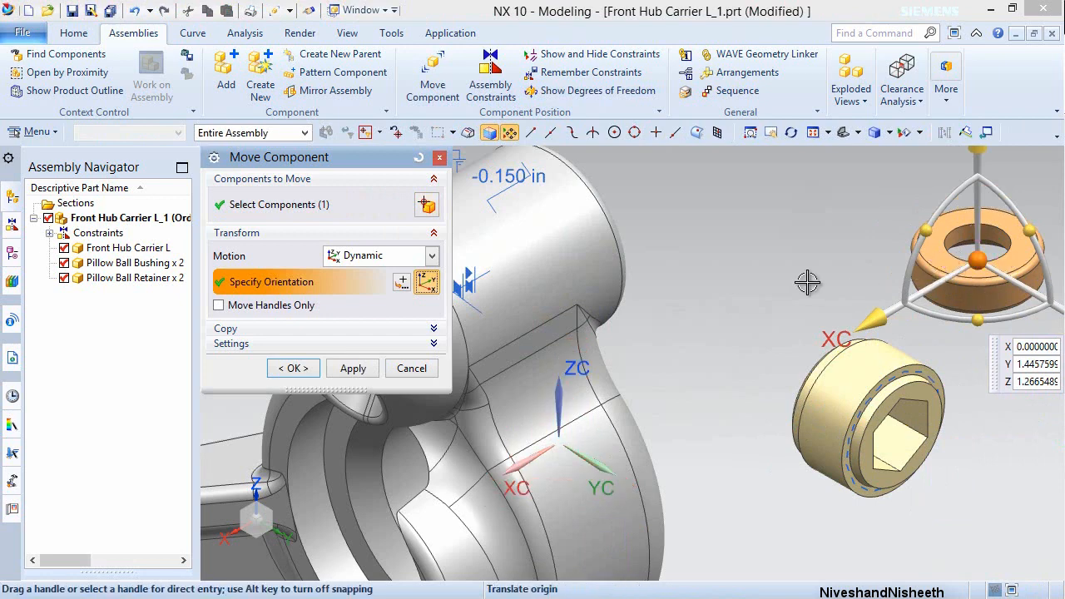
{"action": "left_click", "coordinate": [353, 369]}
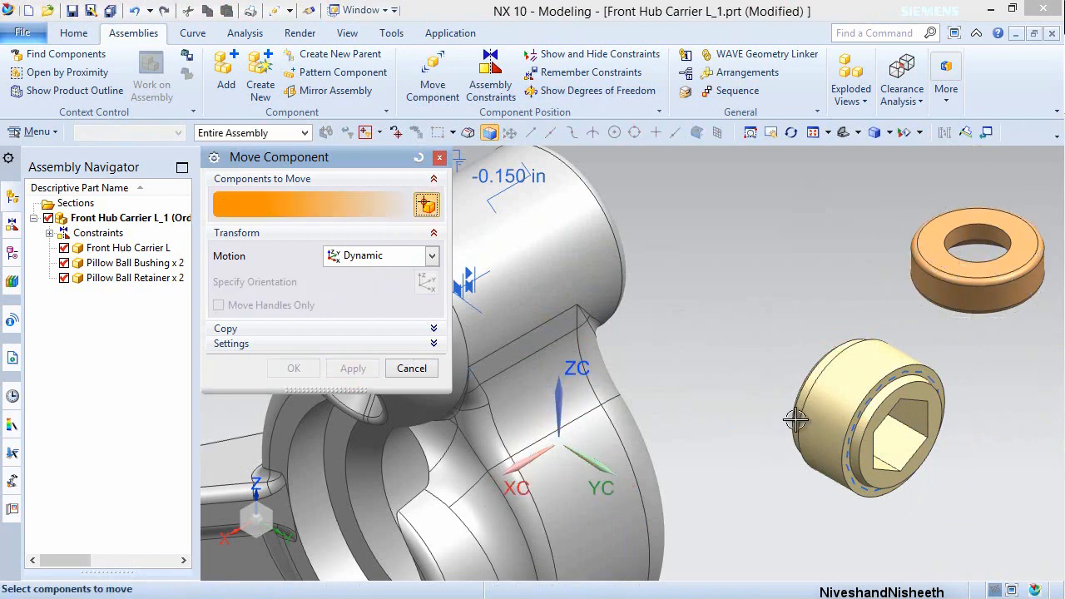
- Rotate the loose pillow ball retainer a quarter turn about its ZC axis so its hex socket faces the opposite way along the view
{"action": "left_click", "coordinate": [831, 408]}
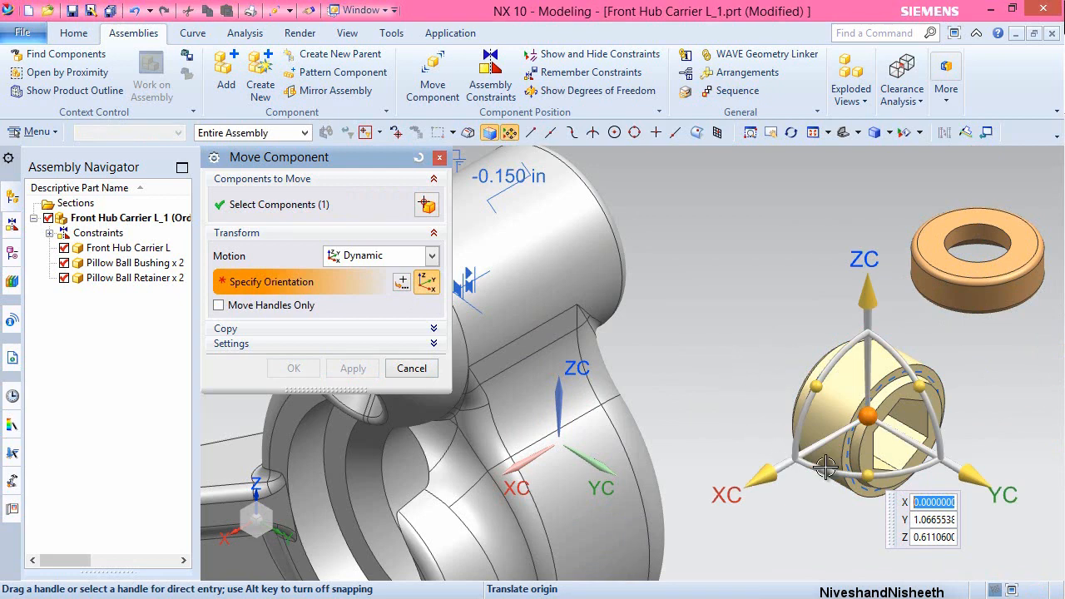
{"action": "left_click_drag", "start_coordinate": [832, 499], "coordinate": [970, 410]}
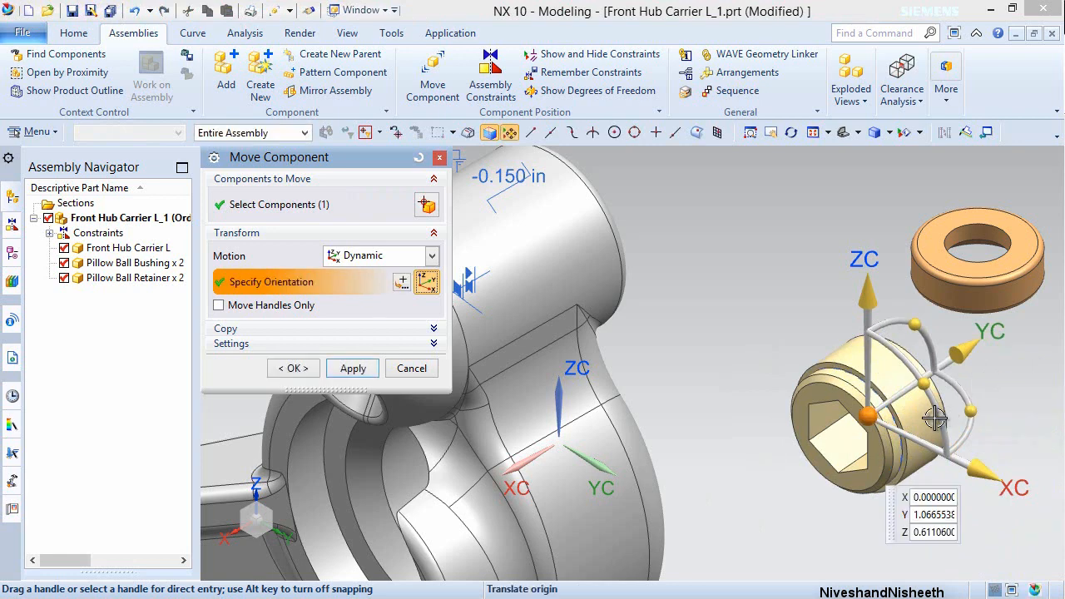
{"action": "left_click", "coordinate": [352, 369]}
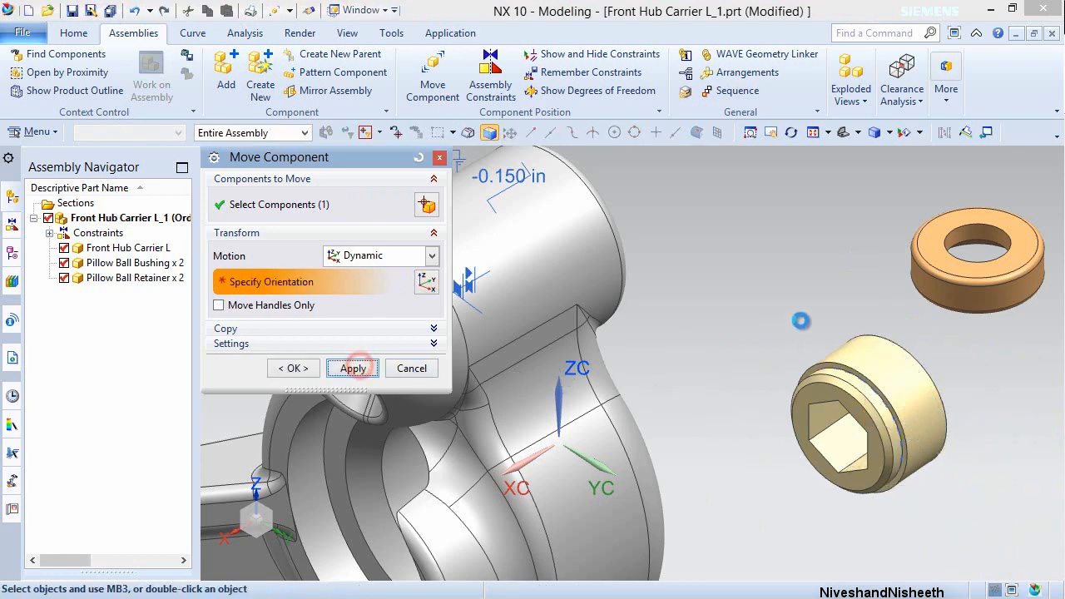
- Rotate the loose bushing a quarter turn about its YC axis and move it -1.35 in along its ZC axis
{"action": "left_click", "coordinate": [970, 295]}
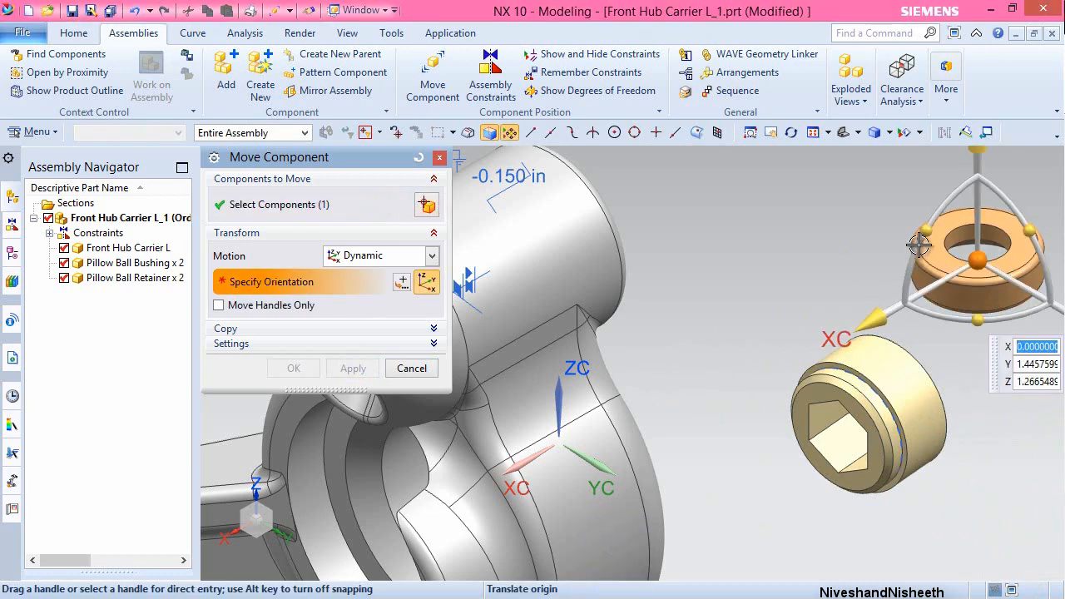
{"action": "left_click_drag", "start_coordinate": [919, 238], "coordinate": [1010, 195]}
{"action": "scroll", "coordinate": [939, 252], "scroll_direction": "down", "scroll_amount": 2}
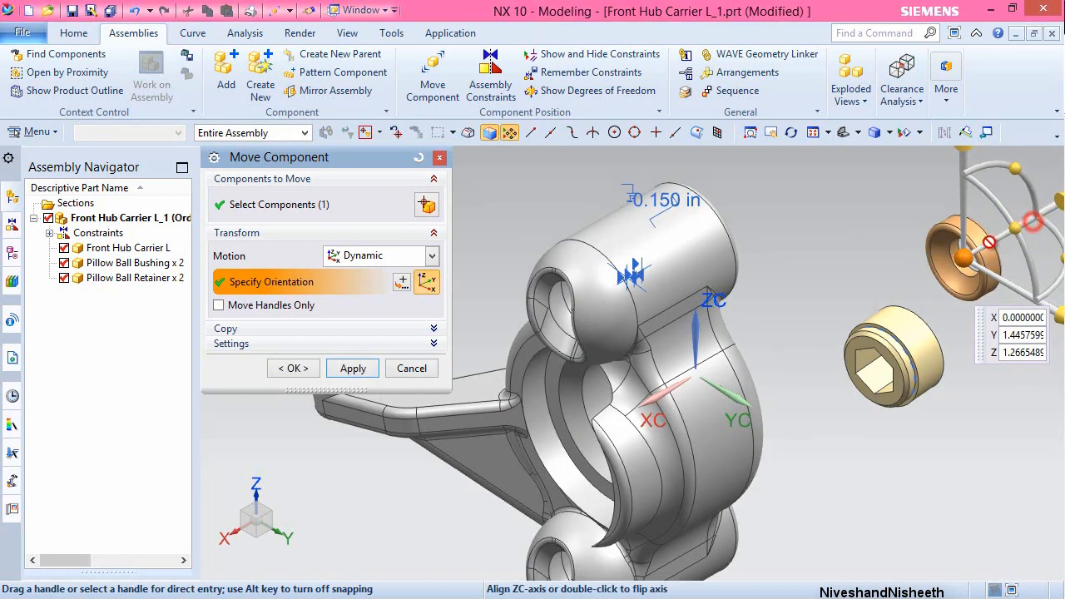
{"action": "scroll", "coordinate": [732, 321], "scroll_direction": "down", "scroll_amount": 2}
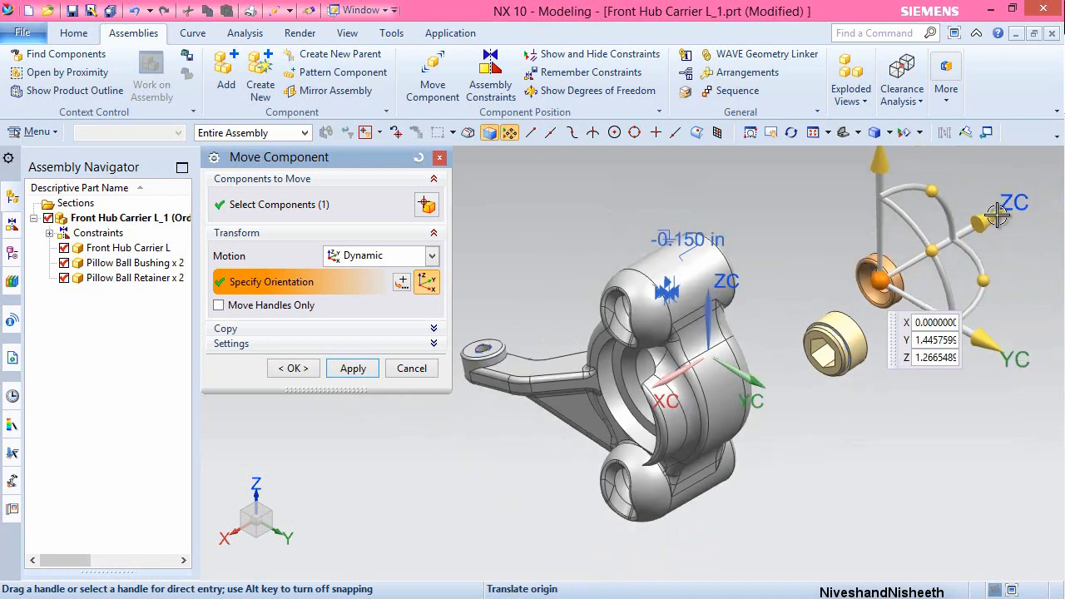
{"action": "left_click_drag", "start_coordinate": [997, 215], "coordinate": [718, 373]}
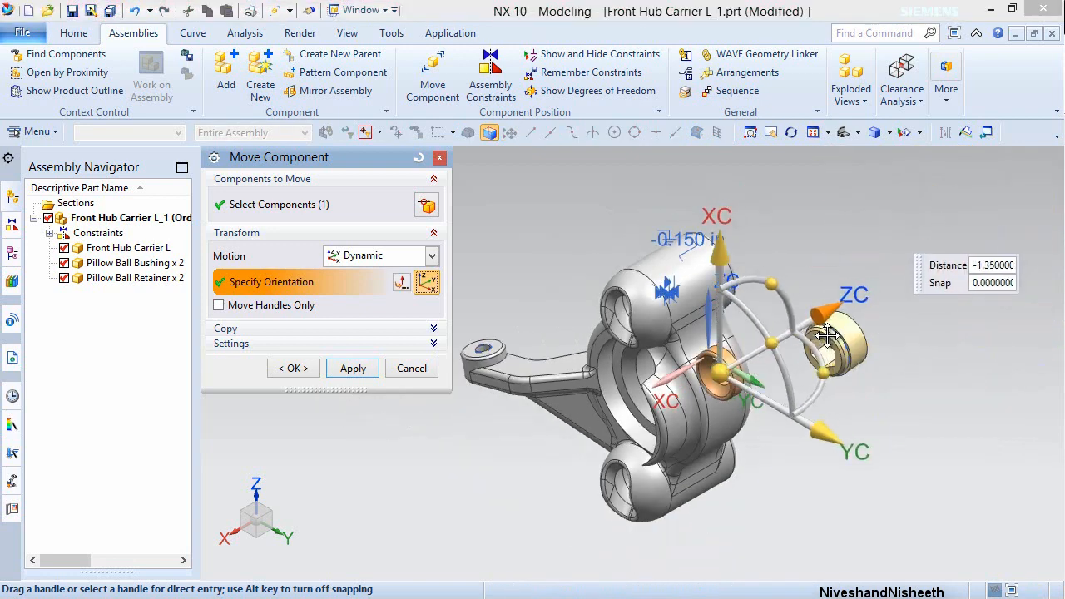
{"action": "left_click", "coordinate": [352, 369]}
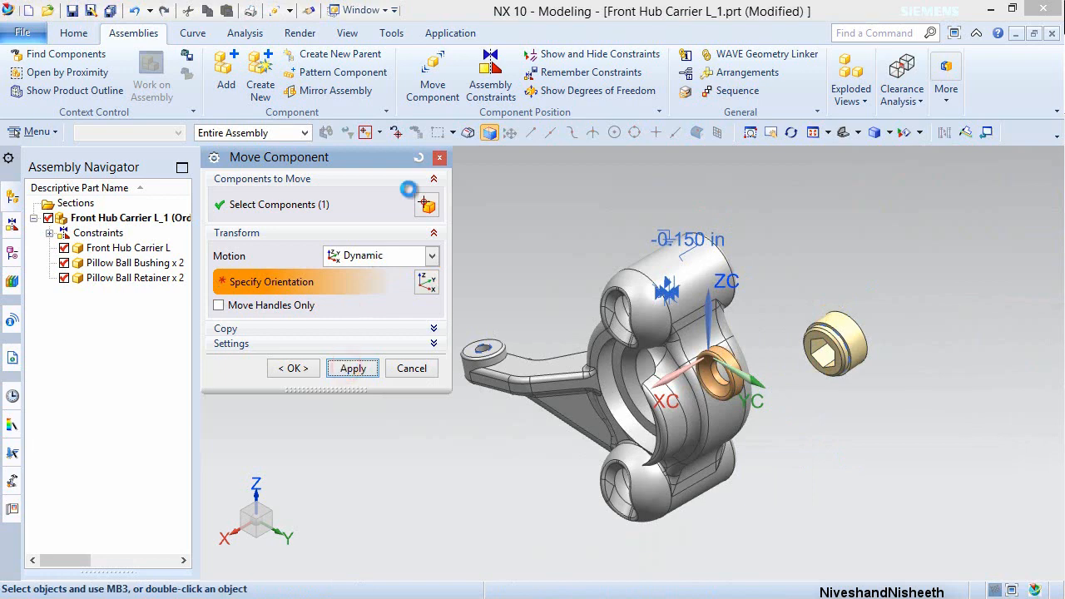
- Align the center axes of the loose pillow ball bushing and retainer with an Infer Center/Axis touch-align constraint
{"action": "left_click", "coordinate": [491, 66]}
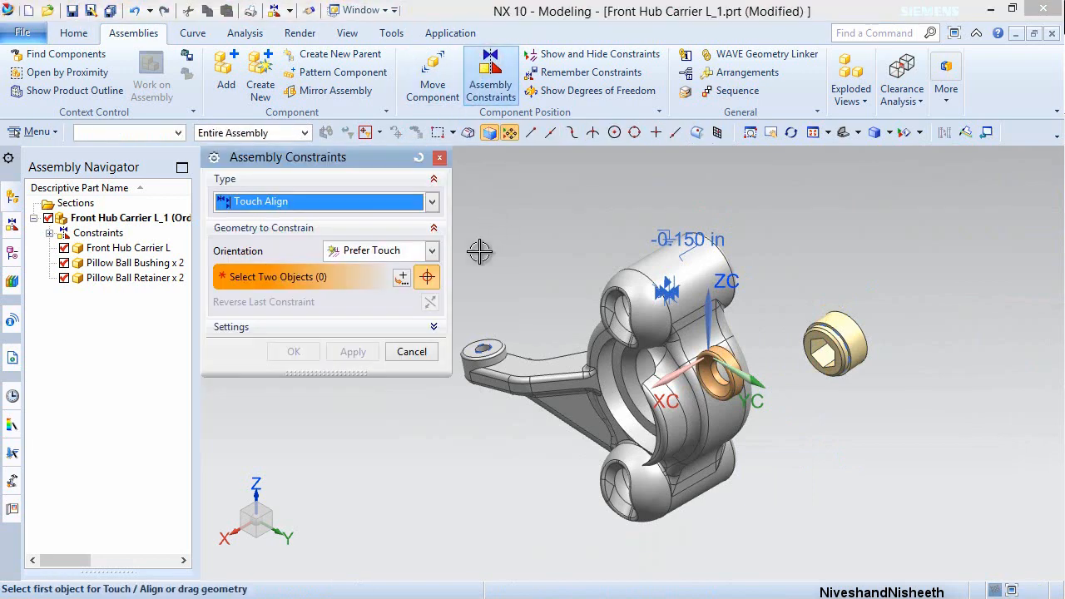
{"action": "left_click", "coordinate": [431, 251]}
{"action": "left_click", "coordinate": [383, 319]}
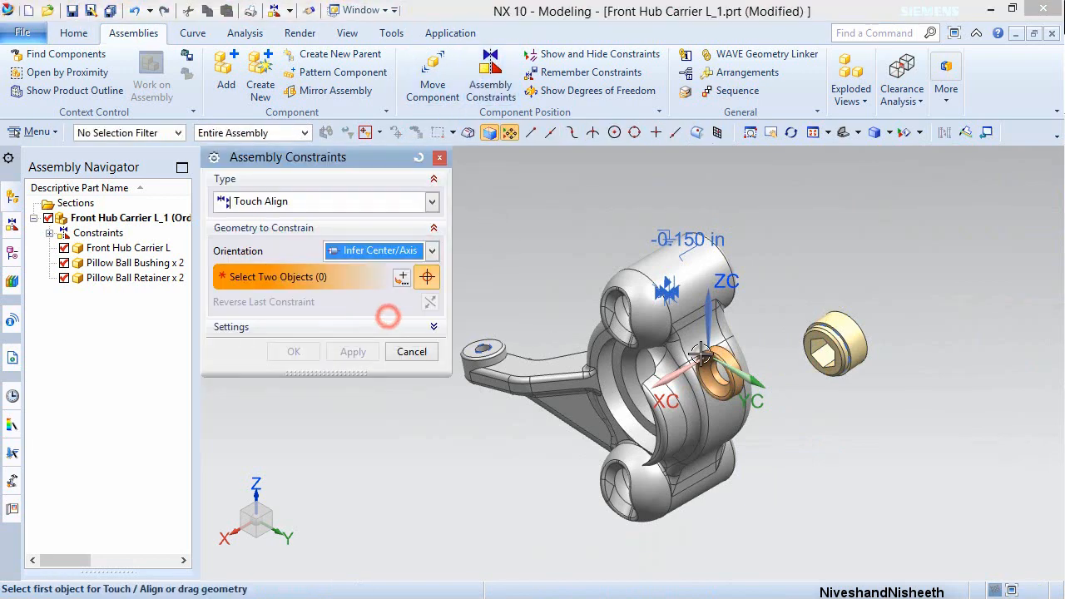
{"action": "scroll", "coordinate": [782, 362], "scroll_direction": "up", "scroll_amount": 5}
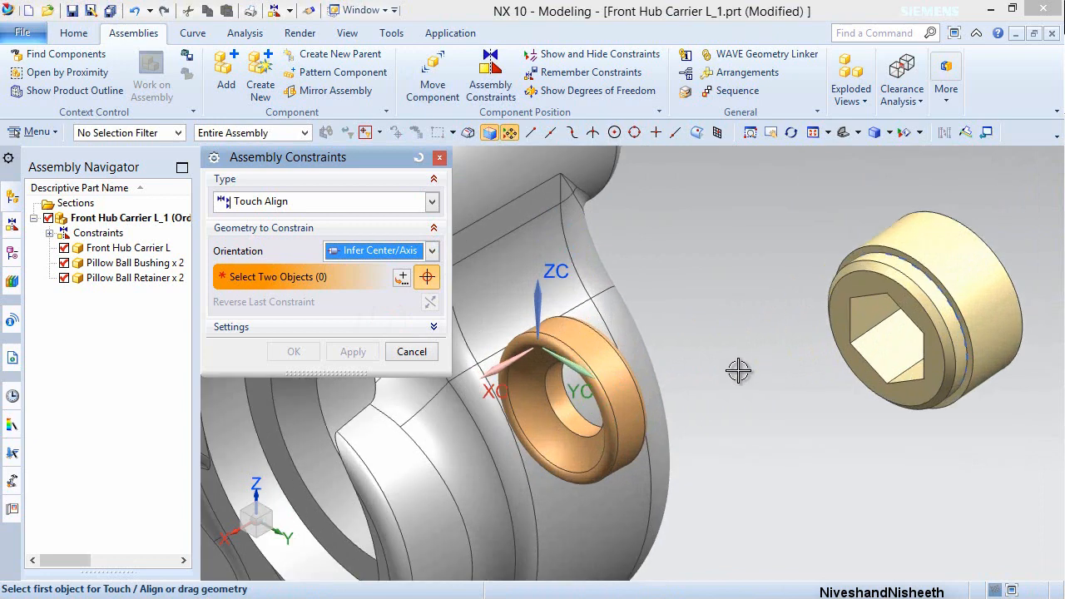
{"action": "left_click", "coordinate": [610, 363]}
{"action": "left_click", "coordinate": [962, 280]}
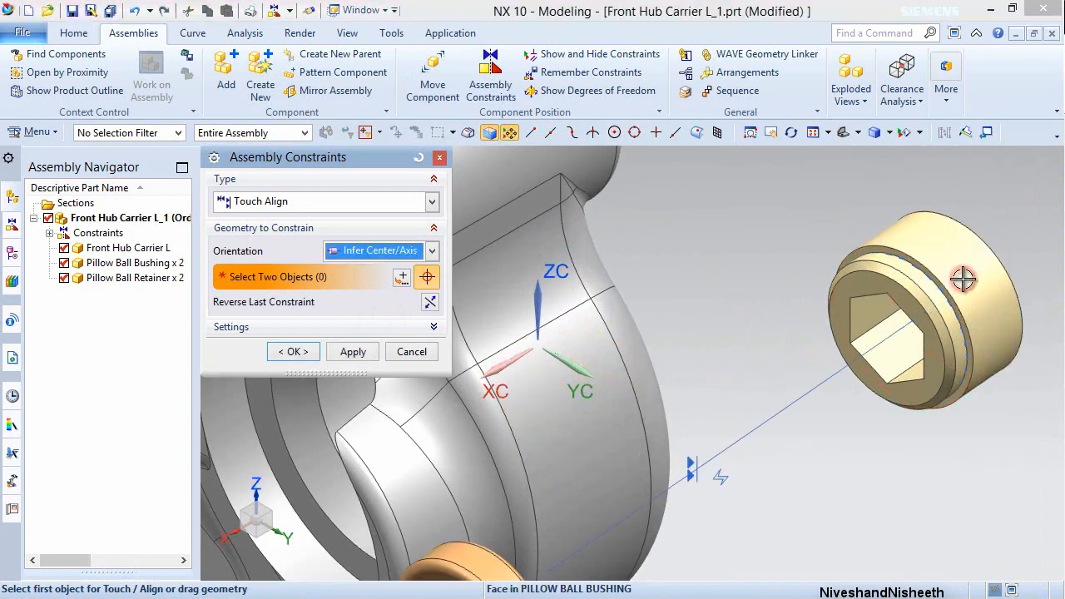
{"action": "left_click", "coordinate": [353, 352]}
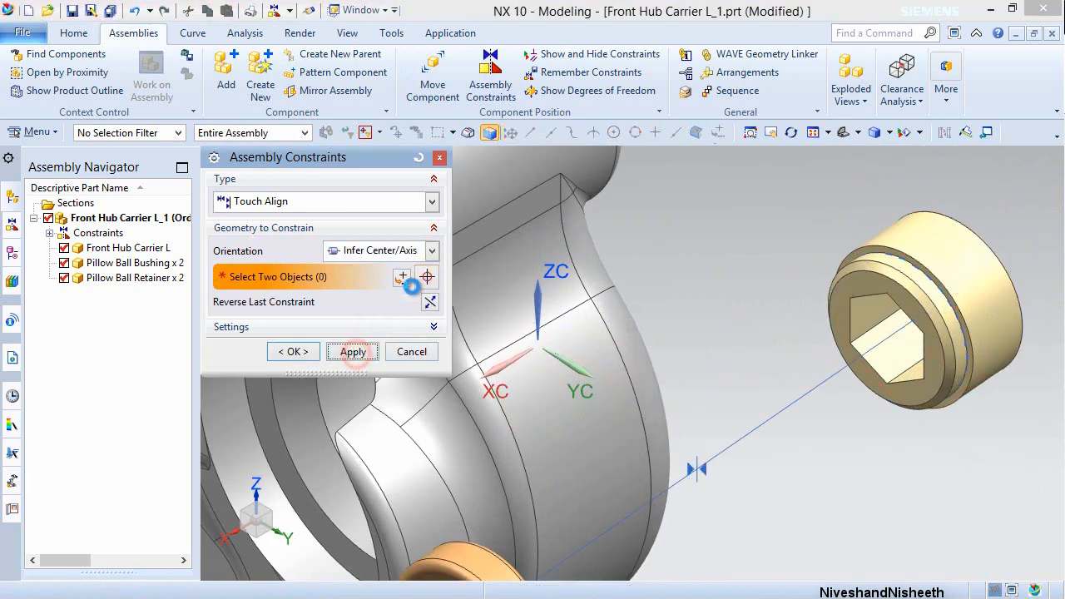
- Add a Touch constraint between the loose retainer's end face and the facing end of the bushing
{"action": "left_click", "coordinate": [432, 250]}
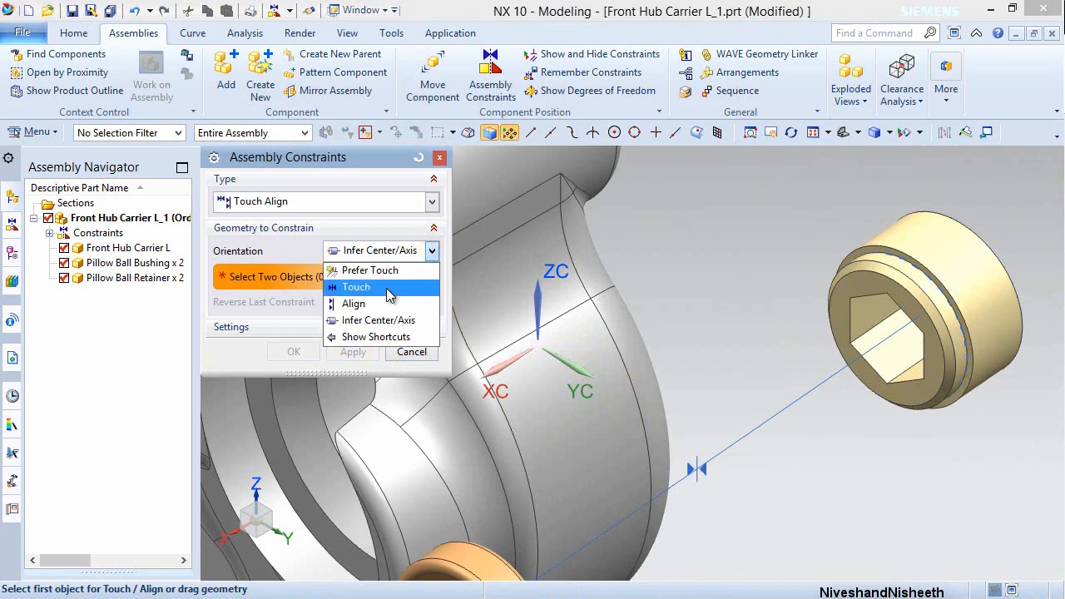
{"action": "left_click", "coordinate": [387, 291]}
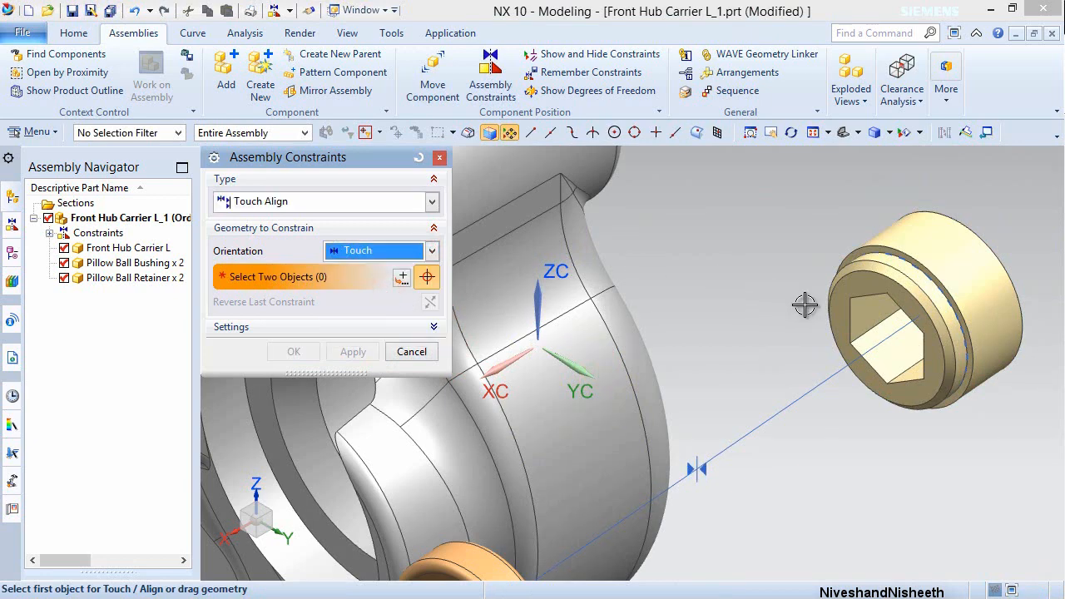
{"action": "left_click", "coordinate": [844, 314]}
{"action": "middle_click_drag", "start_coordinate": [844, 315], "coordinate": [671, 457]}
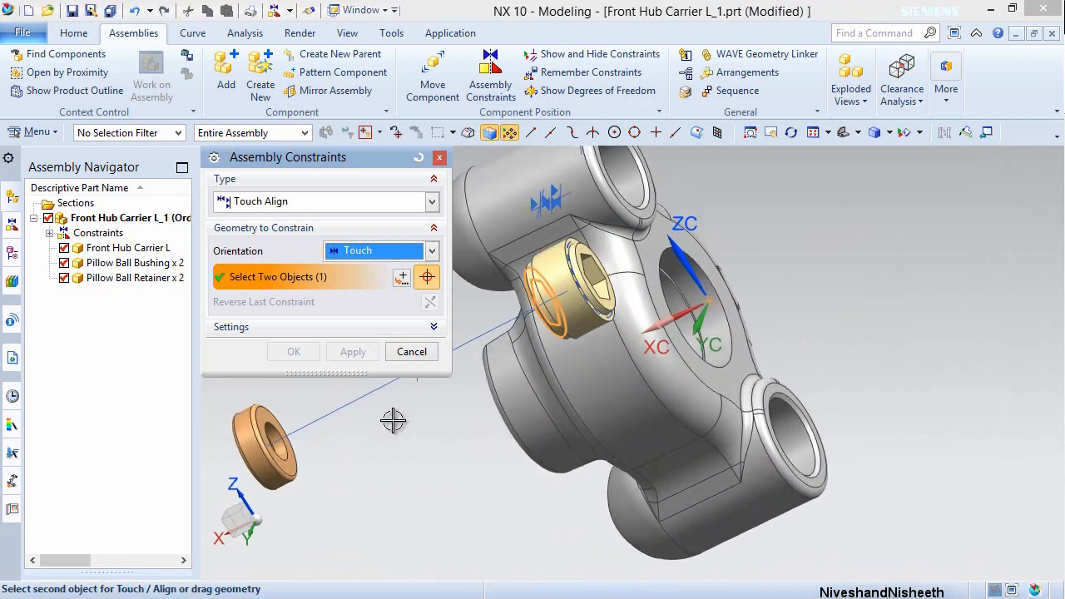
{"action": "scroll", "coordinate": [305, 397], "scroll_direction": "up", "scroll_amount": 1}
{"action": "scroll", "coordinate": [304, 397], "scroll_direction": "up", "scroll_amount": 2}
{"action": "left_click", "coordinate": [229, 438]}
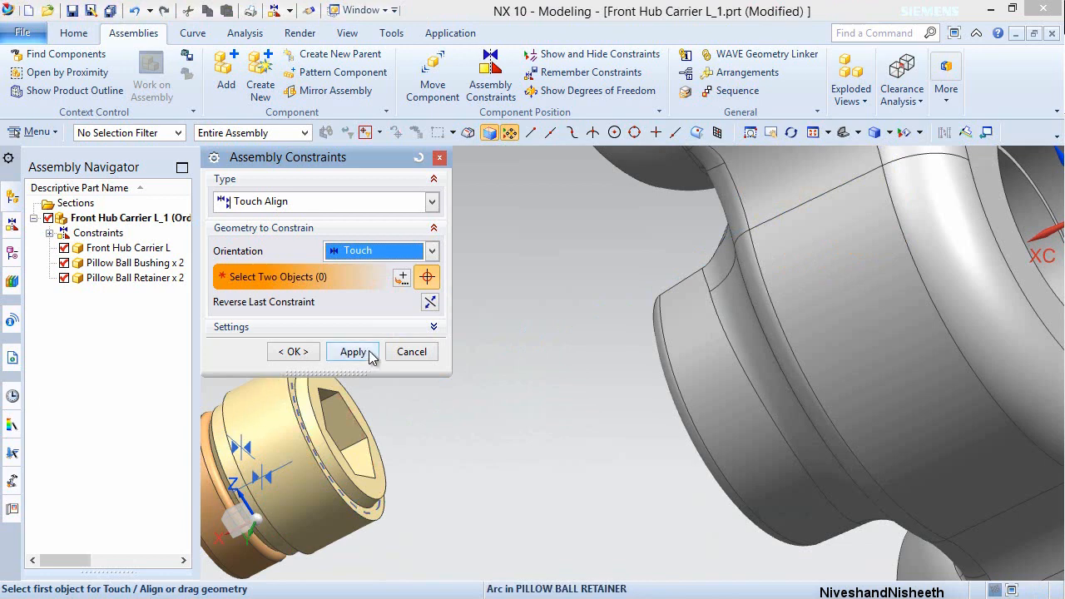
{"action": "left_click", "coordinate": [369, 351]}
{"action": "scroll", "coordinate": [404, 494], "scroll_direction": "down", "scroll_amount": 5}
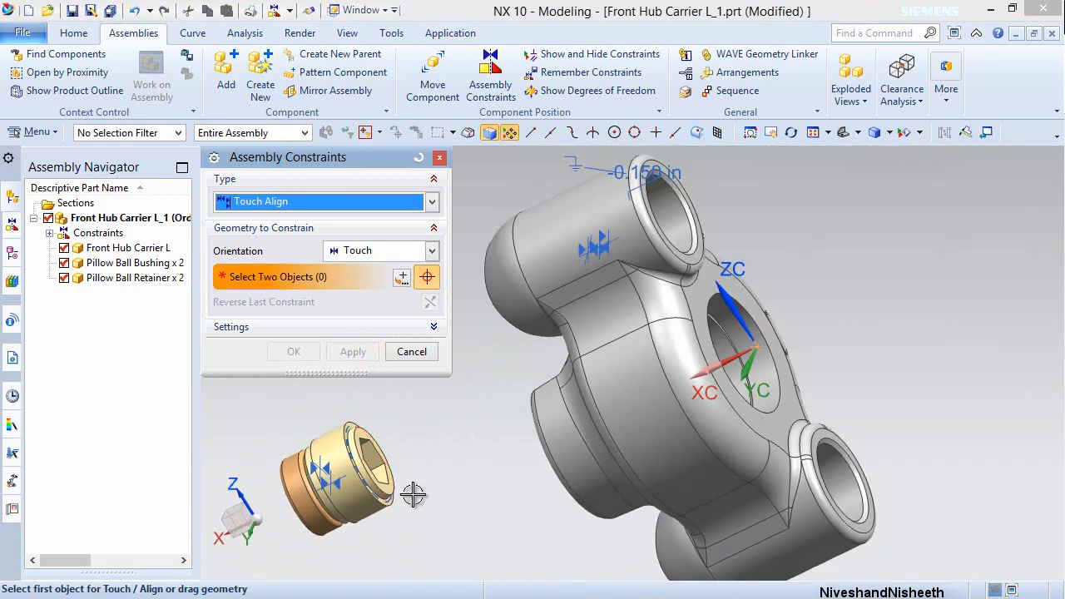
- Align the loose retainer's centerline with the bore of the hub carrier's lower boss using Infer Center/Axis
{"action": "scroll", "coordinate": [412, 491], "scroll_direction": "up", "scroll_amount": 3}
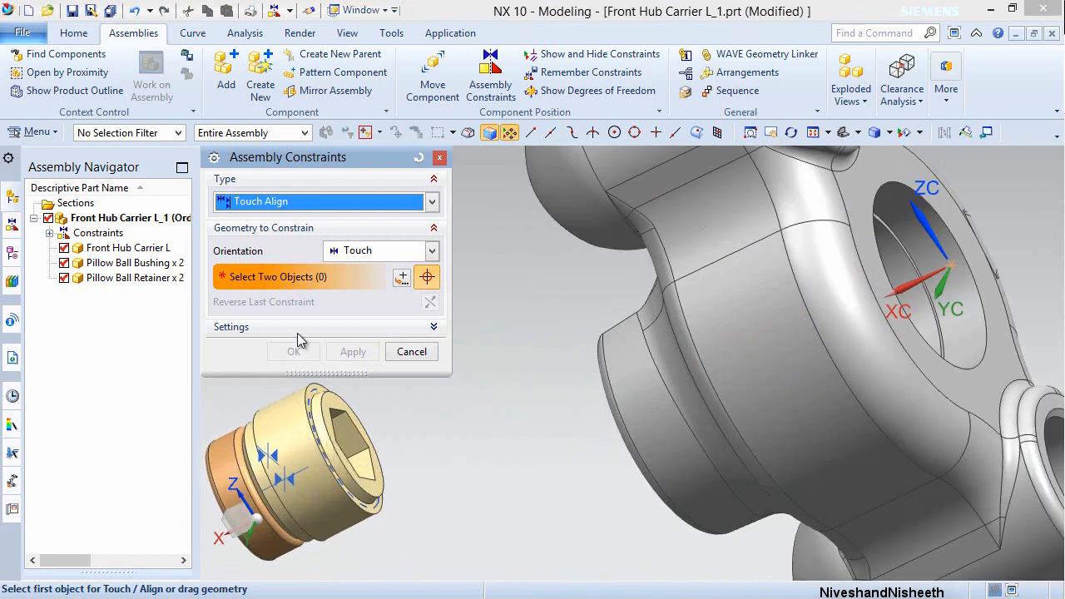
{"action": "left_click", "coordinate": [431, 251]}
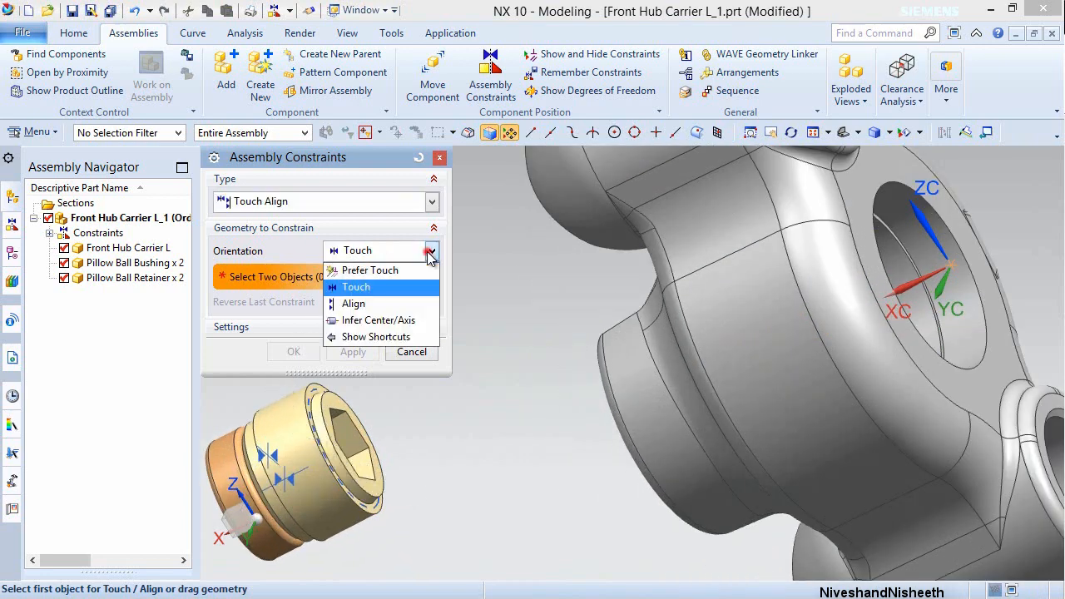
{"action": "left_click", "coordinate": [374, 320]}
{"action": "middle_click_drag", "start_coordinate": [295, 428], "coordinate": [305, 434]}
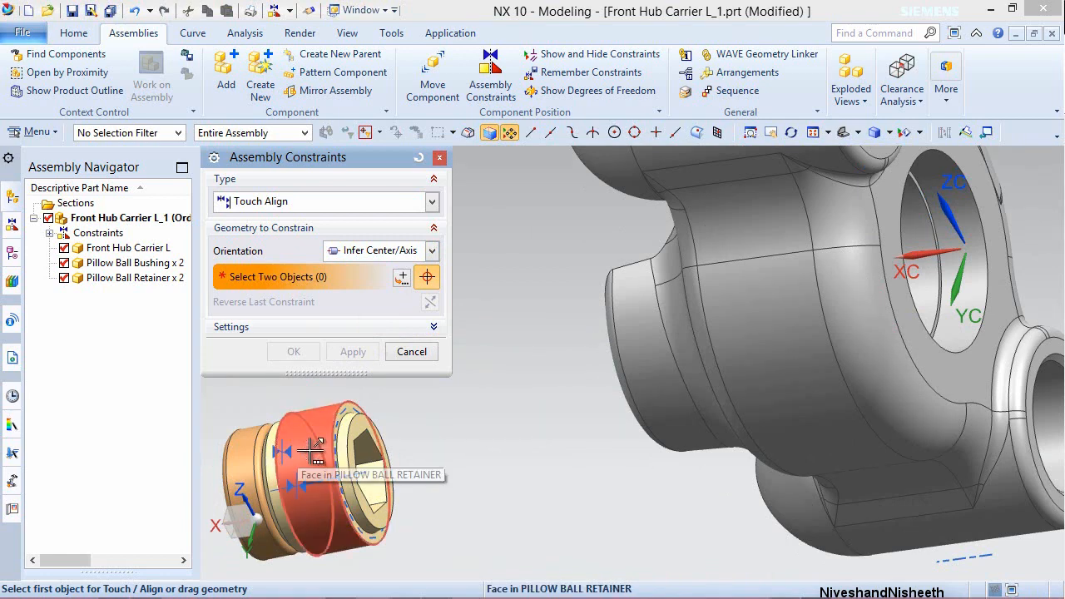
{"action": "left_click", "coordinate": [312, 450]}
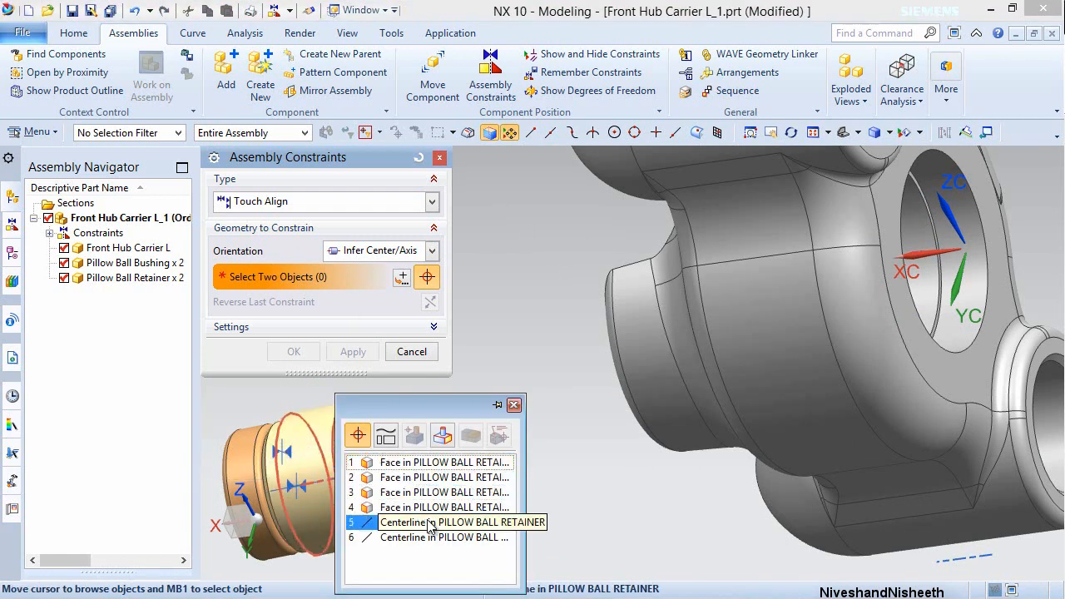
{"action": "left_click", "coordinate": [431, 526]}
{"action": "middle_click_drag", "start_coordinate": [435, 490], "coordinate": [480, 404]}
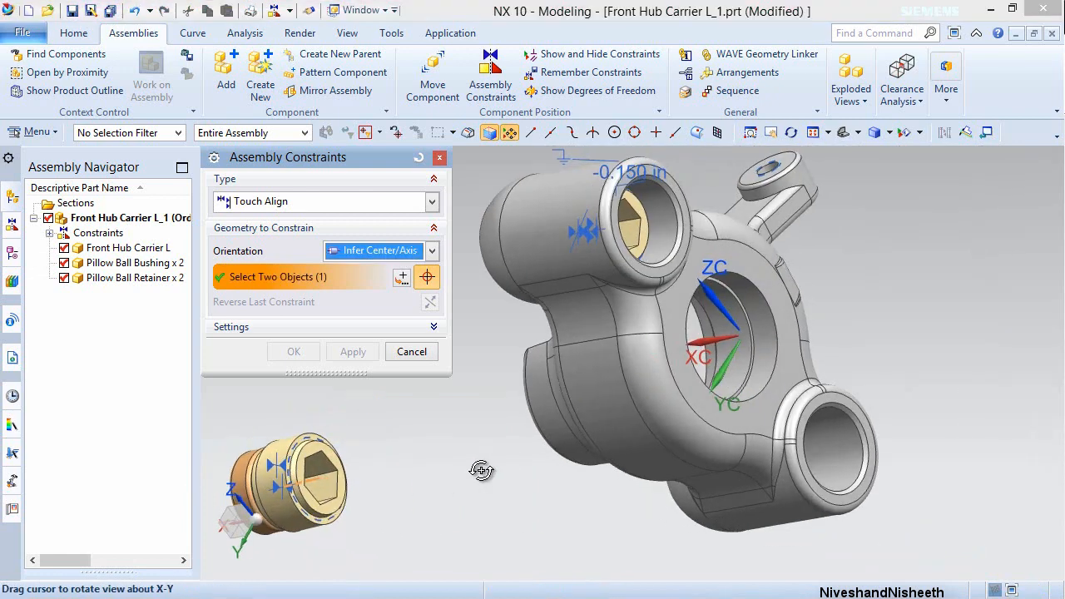
{"action": "left_click", "coordinate": [840, 438]}
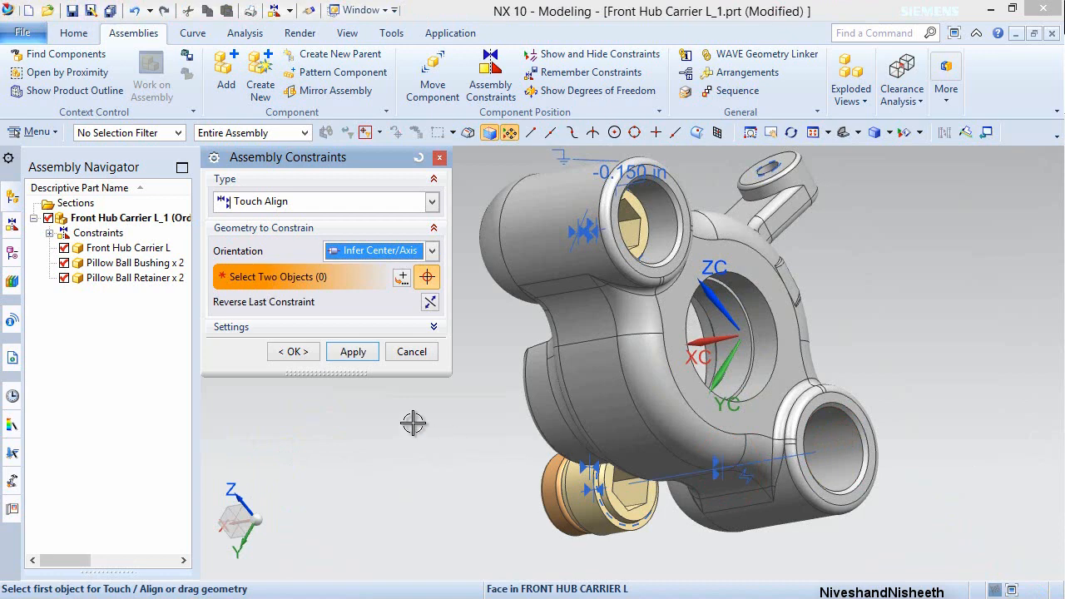
{"action": "left_click", "coordinate": [353, 351]}
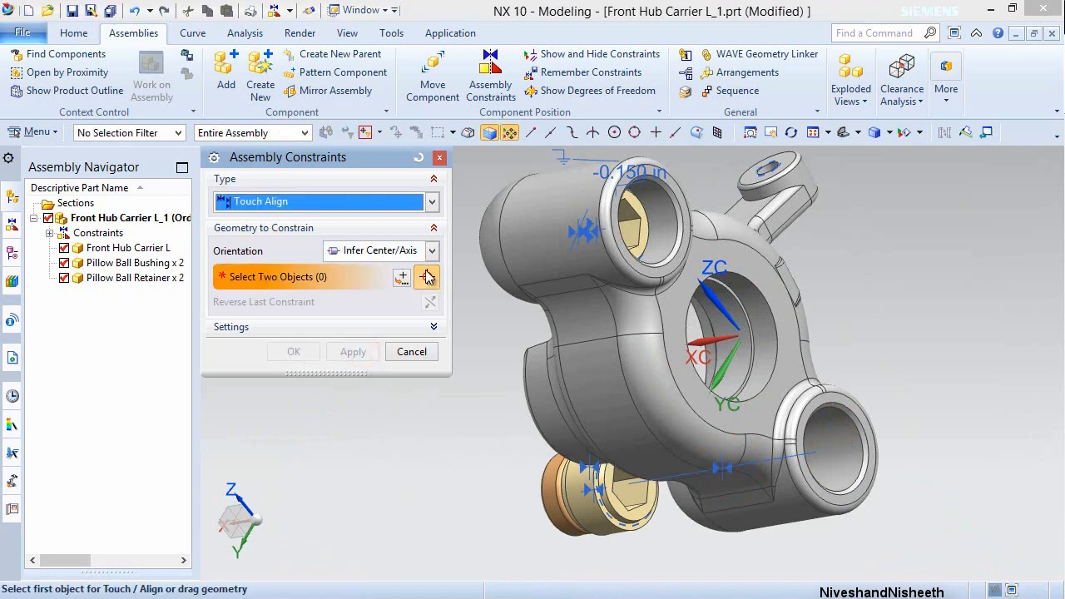
- Constrain the retainer's hex-socket face at a distance of 0.15 in from the lower boss's annular end face
{"action": "left_click", "coordinate": [431, 202]}
{"action": "left_click", "coordinate": [243, 253]}
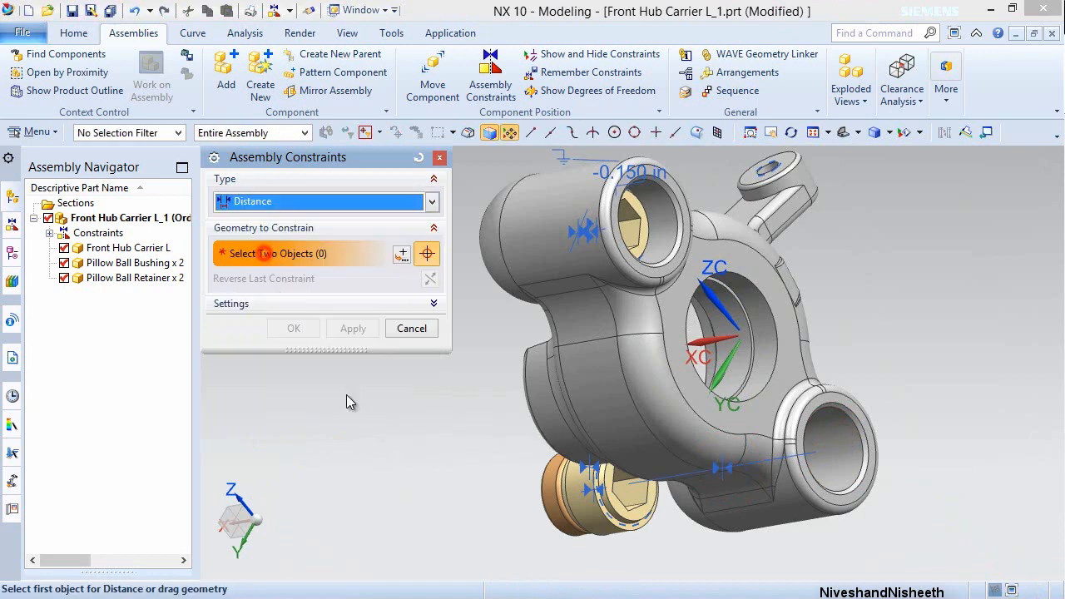
{"action": "scroll", "coordinate": [652, 534], "scroll_direction": "up", "scroll_amount": 5}
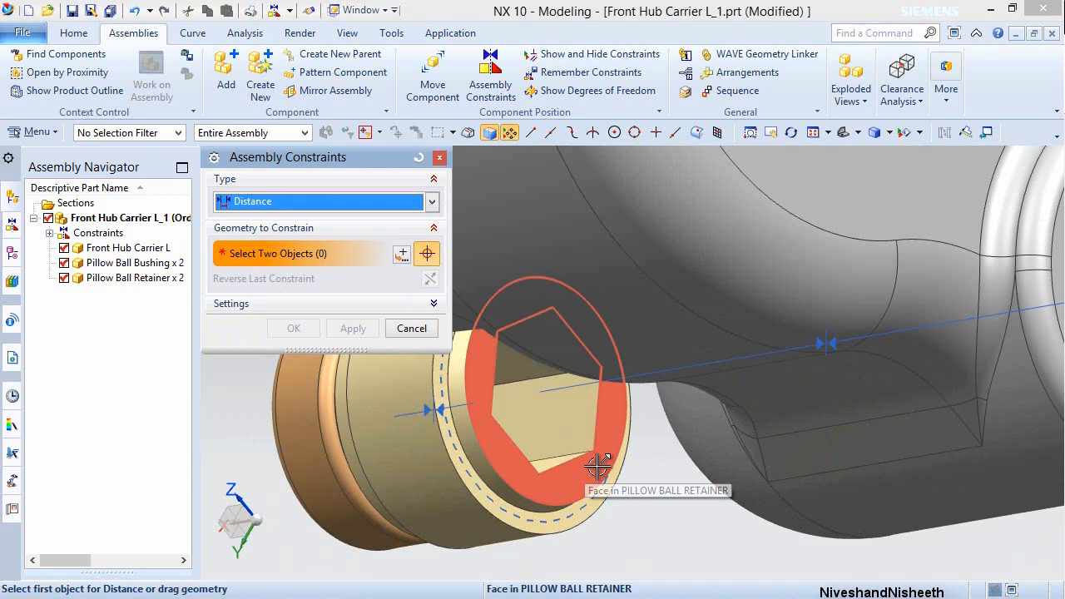
{"action": "left_click", "coordinate": [598, 466]}
{"action": "scroll", "coordinate": [574, 478], "scroll_direction": "down", "scroll_amount": 5}
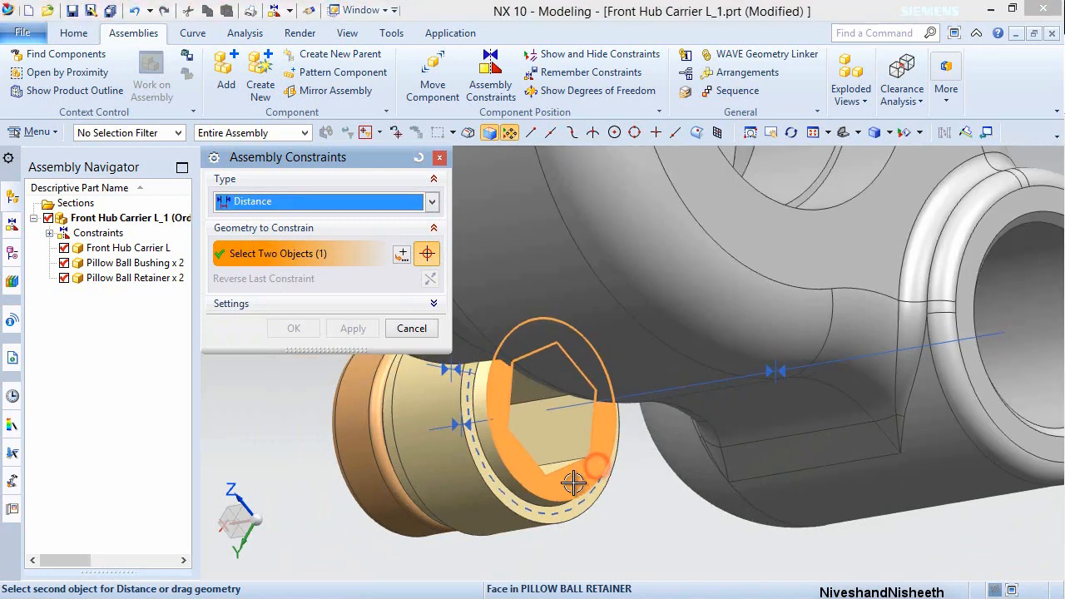
{"action": "scroll", "coordinate": [928, 342], "scroll_direction": "up", "scroll_amount": 3}
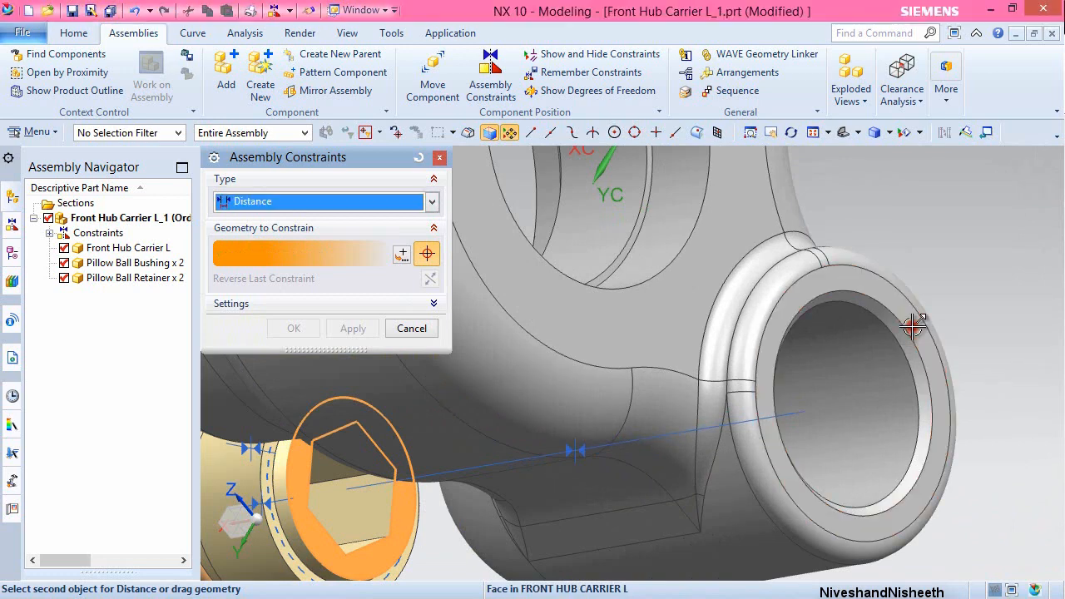
{"action": "left_click", "coordinate": [913, 329]}
{"action": "type", "text": ".15"}
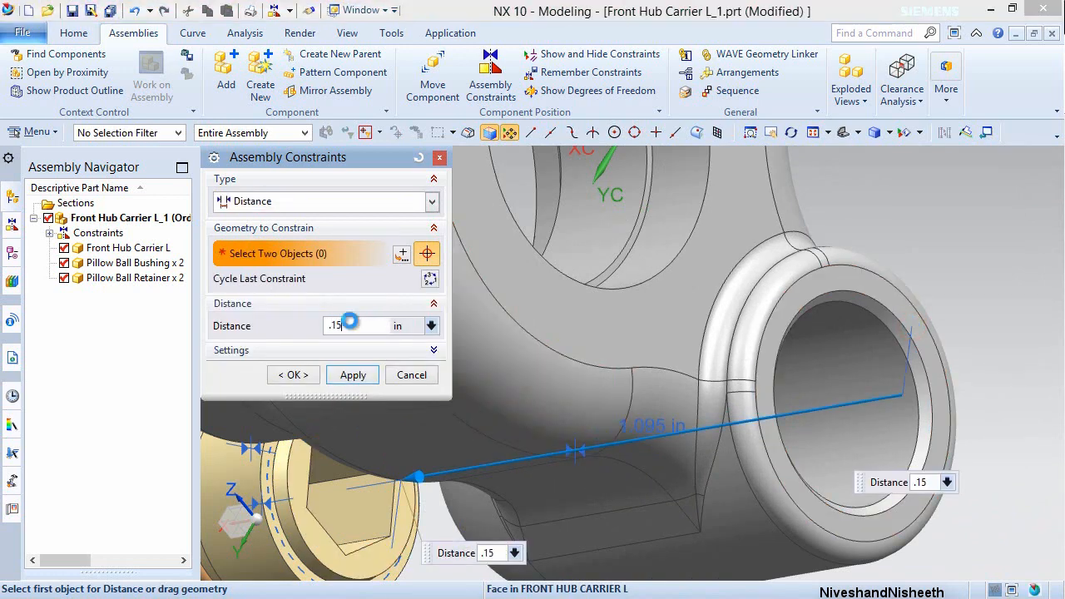
{"action": "key", "text": "Return"}
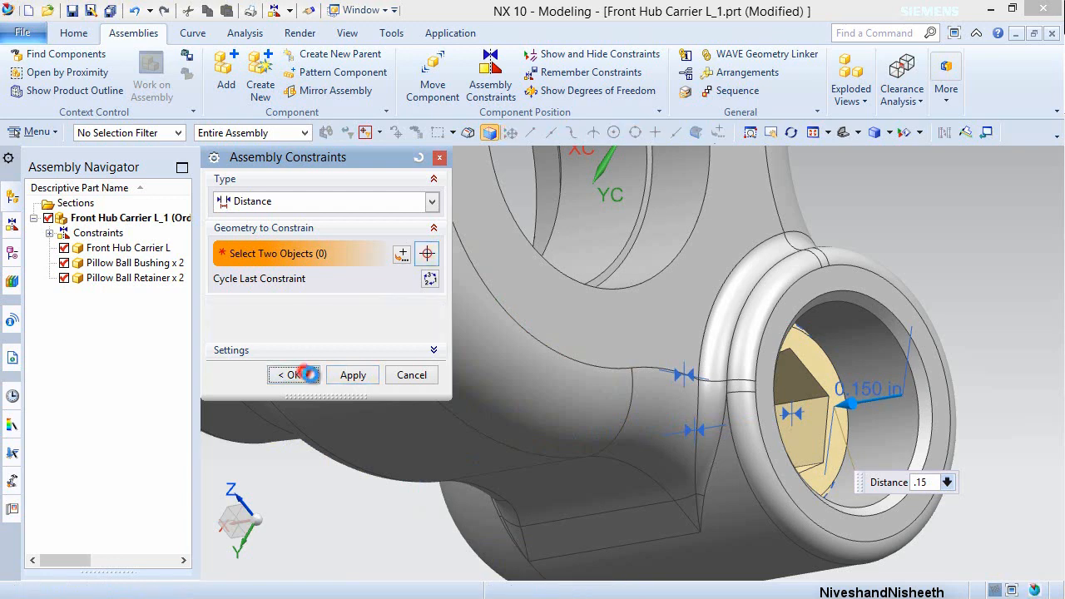
{"action": "left_click", "coordinate": [299, 375]}
- Hide all assembly constraints in the graphics view
{"action": "middle_click_drag", "start_coordinate": [547, 357], "coordinate": [639, 387]}
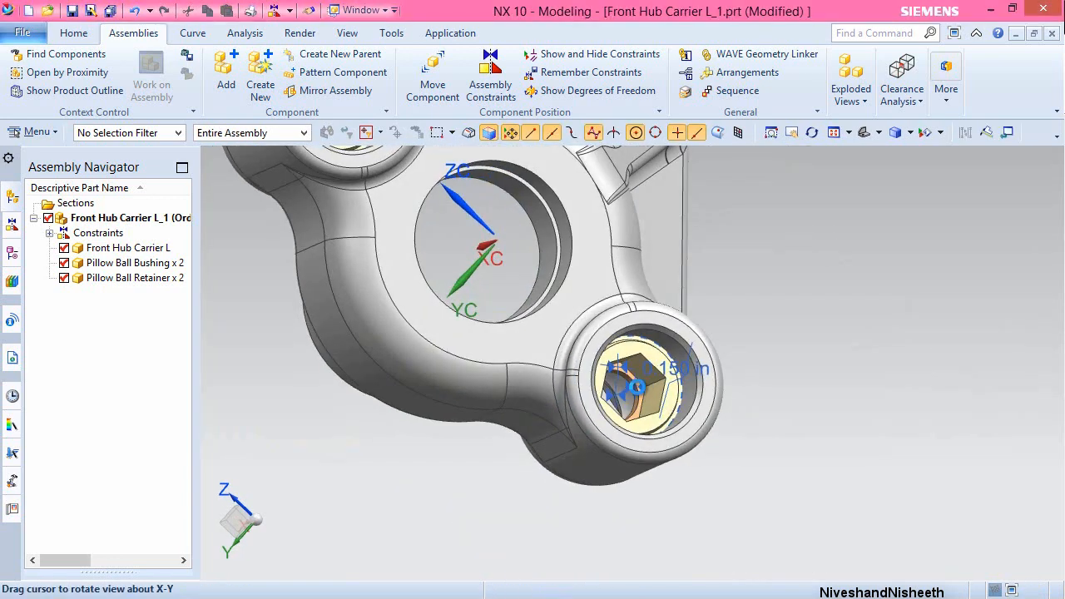
{"action": "scroll", "coordinate": [639, 387], "scroll_direction": "down", "scroll_amount": 5}
{"action": "scroll", "coordinate": [489, 263], "scroll_direction": "up", "scroll_amount": 3}
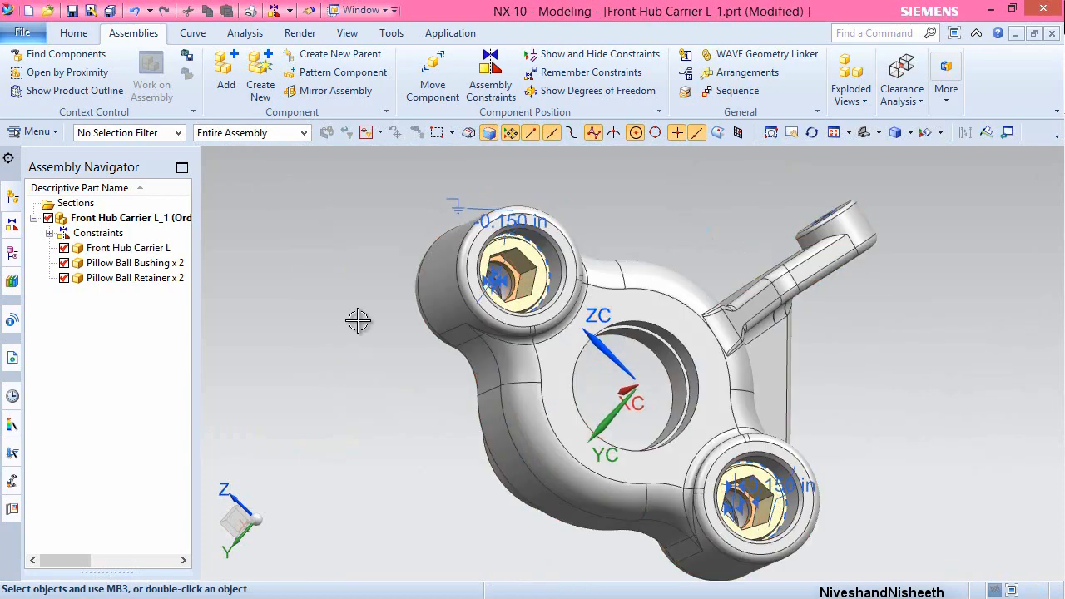
{"action": "middle_click_drag", "start_coordinate": [358, 321], "coordinate": [298, 334]}
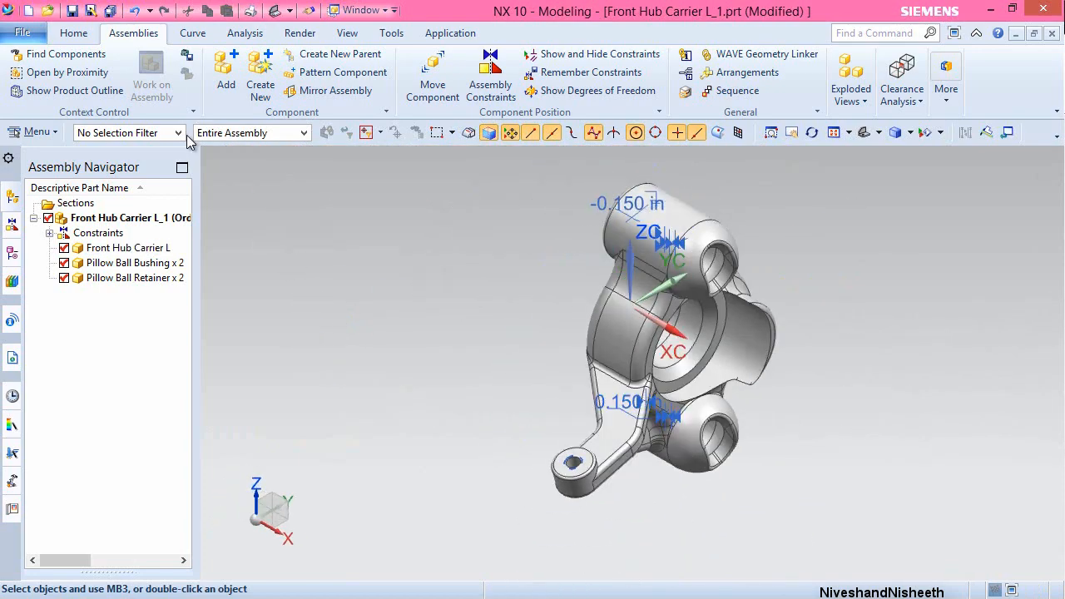
{"action": "left_click", "coordinate": [353, 37]}
{"action": "left_click", "coordinate": [265, 83]}
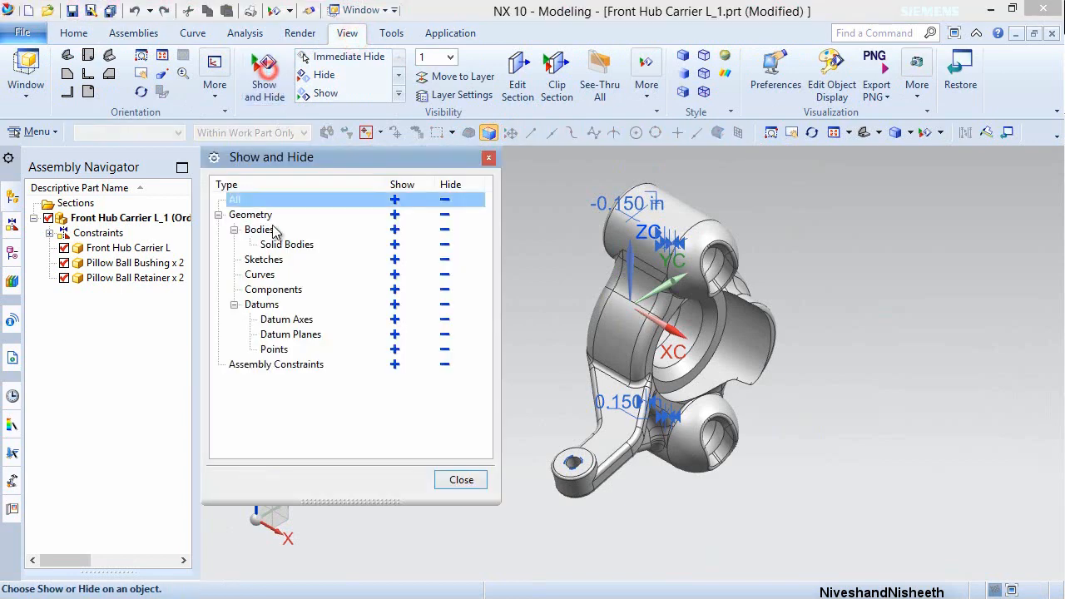
{"action": "left_click", "coordinate": [444, 363]}
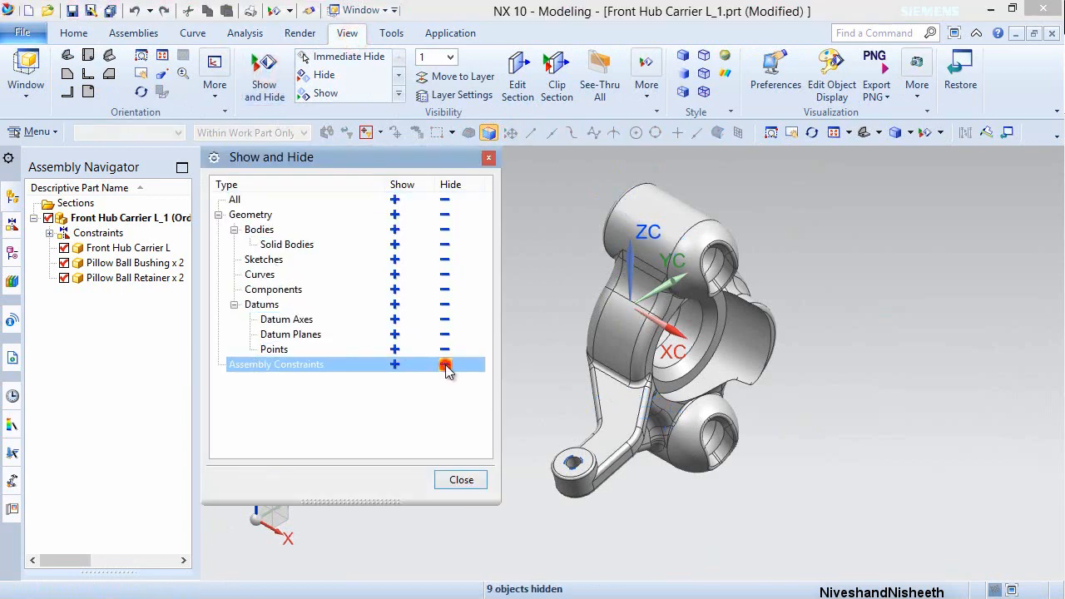
{"action": "left_click", "coordinate": [473, 480]}
- Save the Front Hub Carrier L_1 assembly
{"action": "left_click", "coordinate": [73, 33]}
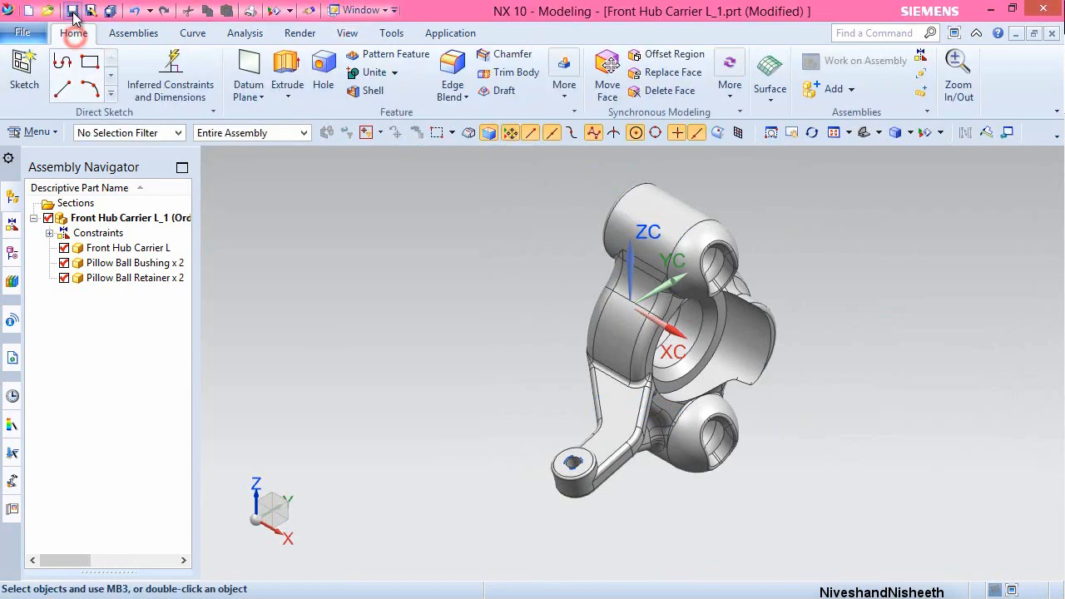
{"action": "left_click", "coordinate": [72, 10]}
{"action": "left_click", "coordinate": [474, 316]}
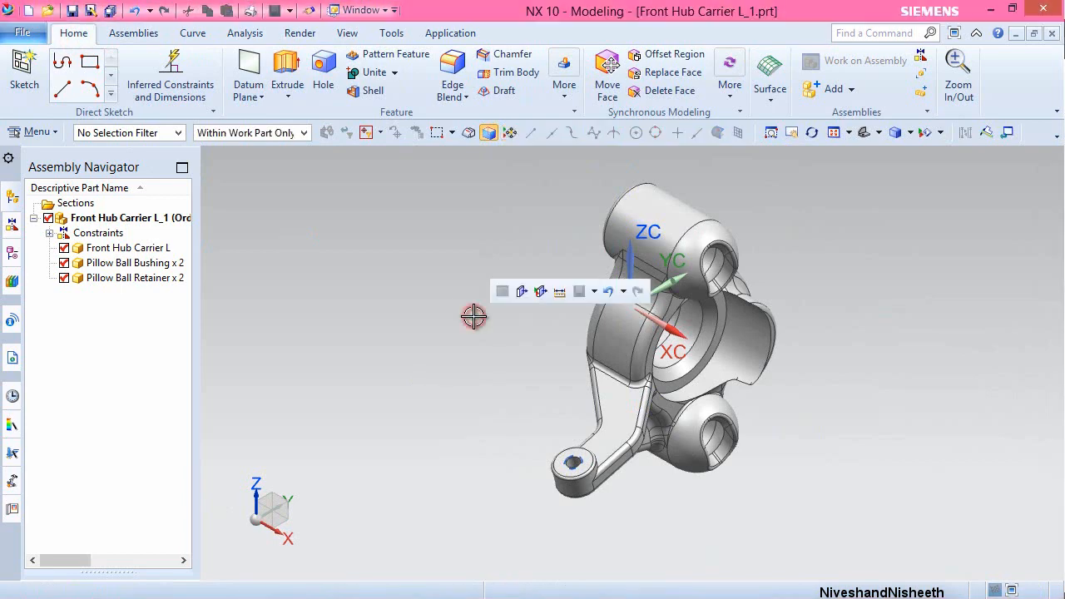
- Start adding a component and choose the Rear Hub Bearing part from the Suspension folder
{"action": "left_click", "coordinate": [150, 33]}
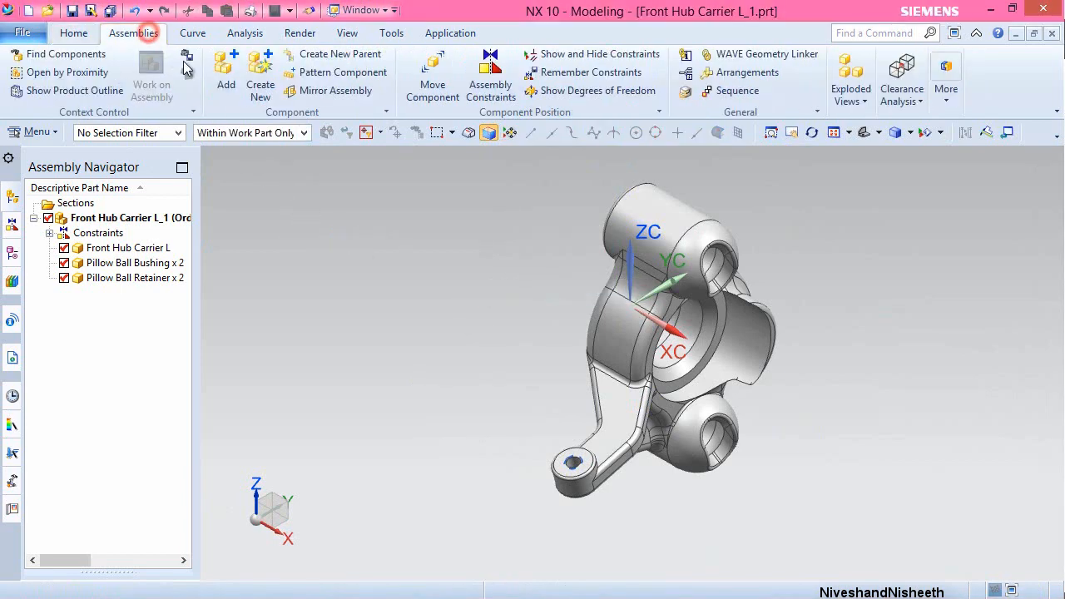
{"action": "left_click", "coordinate": [226, 83]}
{"action": "left_click", "coordinate": [425, 360]}
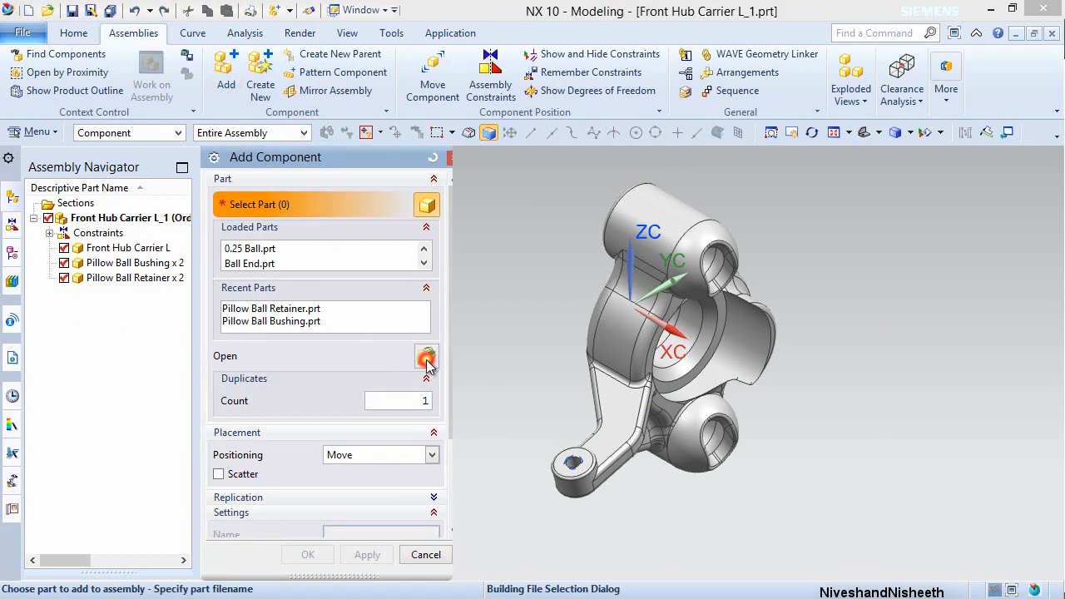
{"action": "left_click_drag", "start_coordinate": [485, 239], "coordinate": [494, 358]}
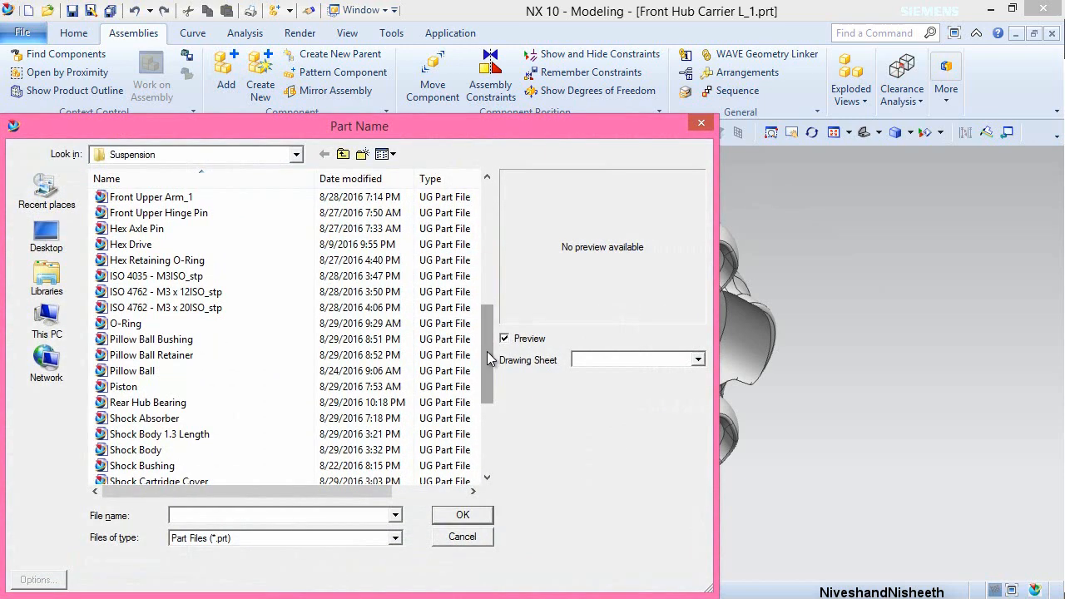
{"action": "left_click", "coordinate": [217, 404]}
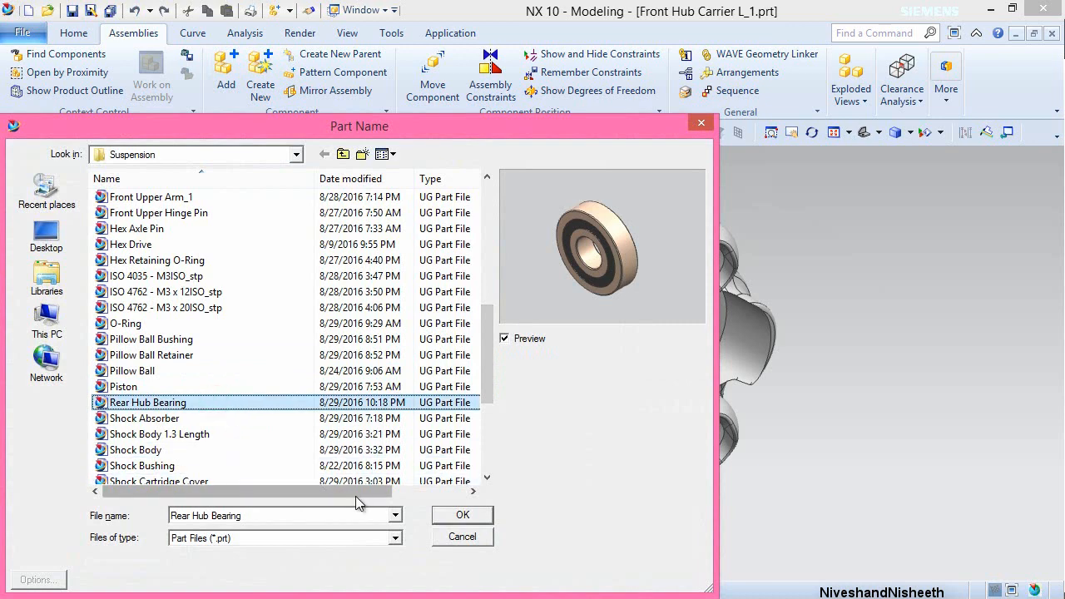
{"action": "left_click", "coordinate": [447, 516]}
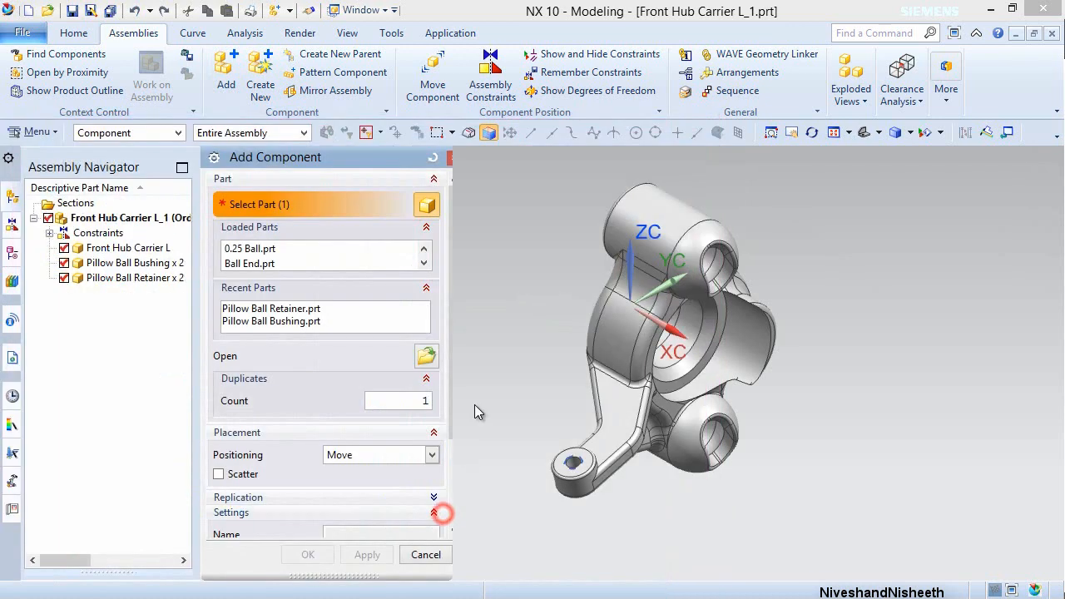
- Place the Rear Hub Bearing at the absolute origin 0, 0, 0 and accept its default orientation
{"action": "middle_click", "coordinate": [491, 330]}
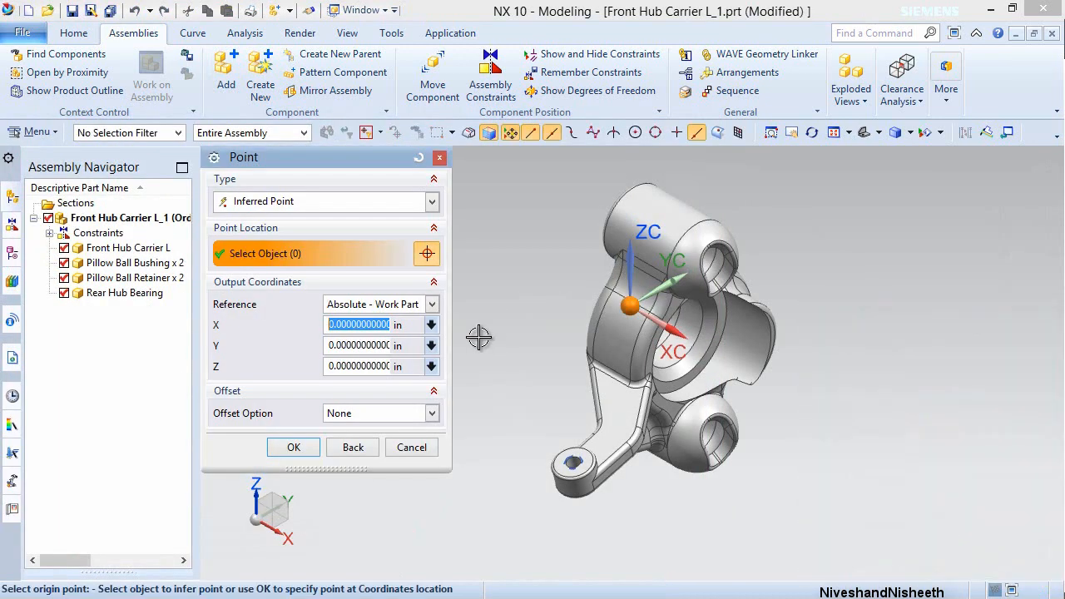
{"action": "left_click", "coordinate": [294, 448]}
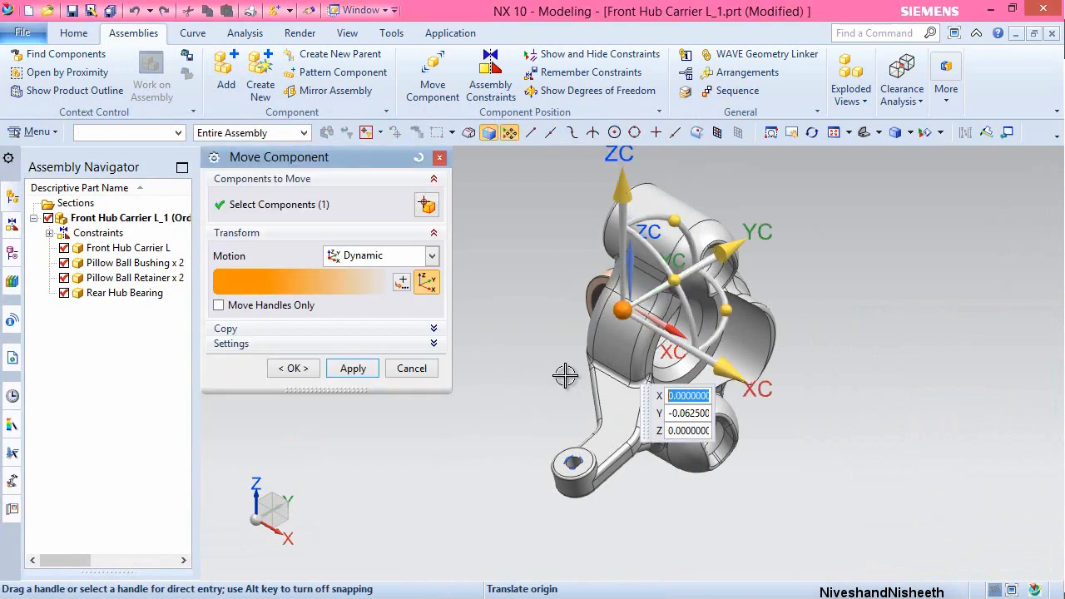
{"action": "left_click", "coordinate": [306, 375]}
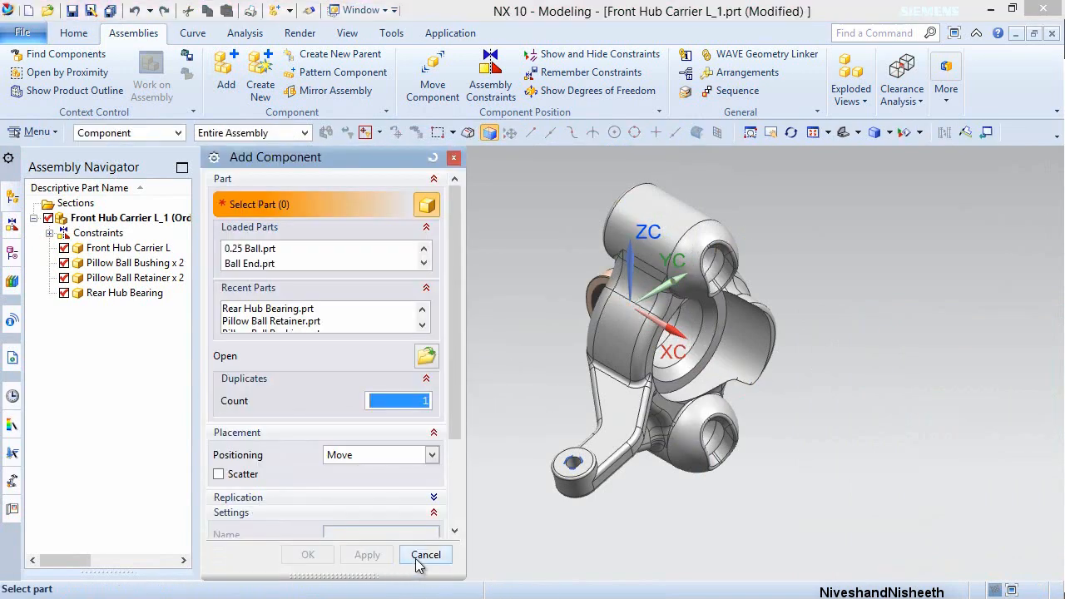
{"action": "left_click", "coordinate": [422, 558]}
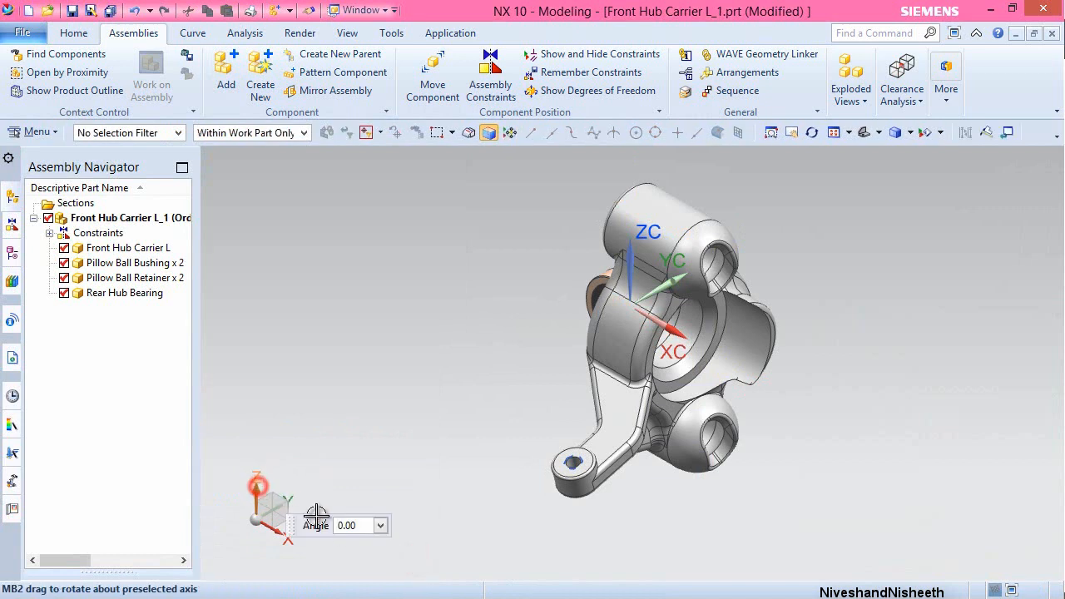
- Rotate the Rear Hub Bearing about 90° around the ZC axis so its flat face is parallel to the hub bore's face
{"action": "left_click", "coordinate": [343, 525]}
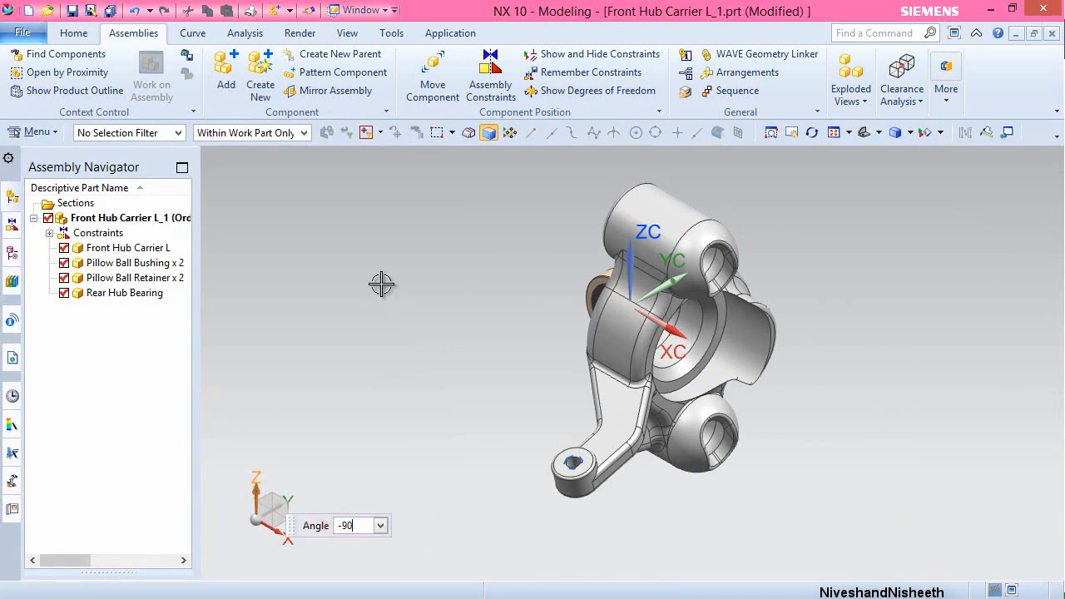
{"action": "key", "text": "Return"}
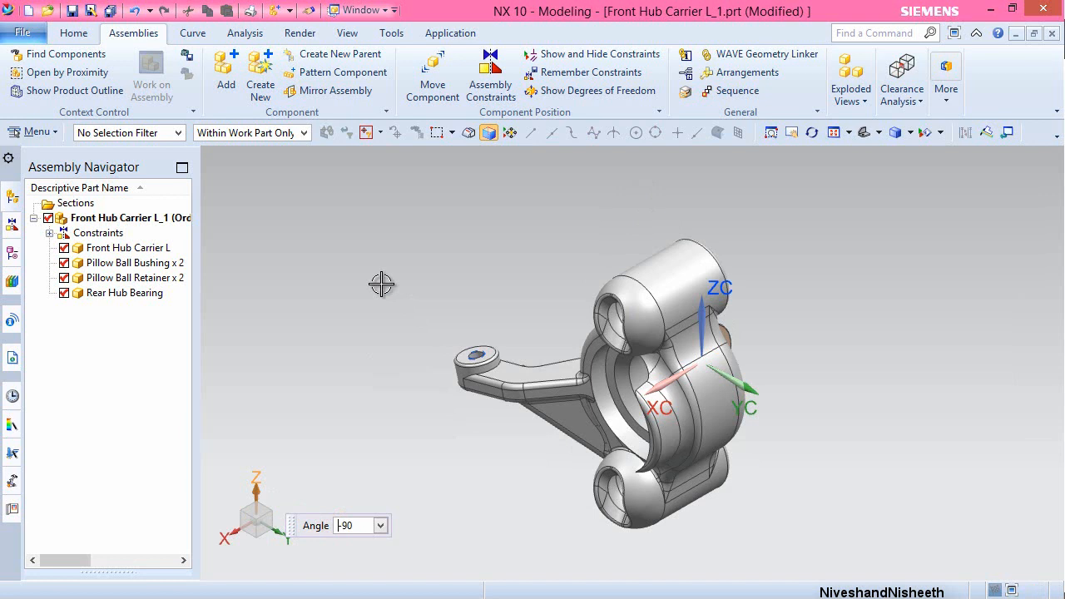
{"action": "key", "text": "Escape"}
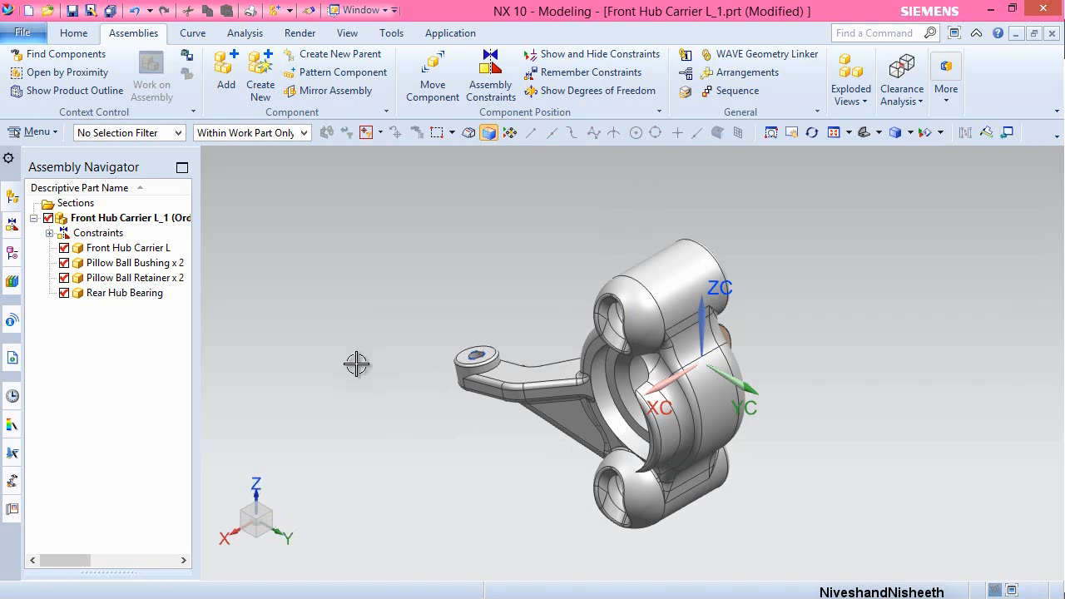
{"action": "left_click", "coordinate": [255, 493]}
{"action": "left_click", "coordinate": [345, 531]}
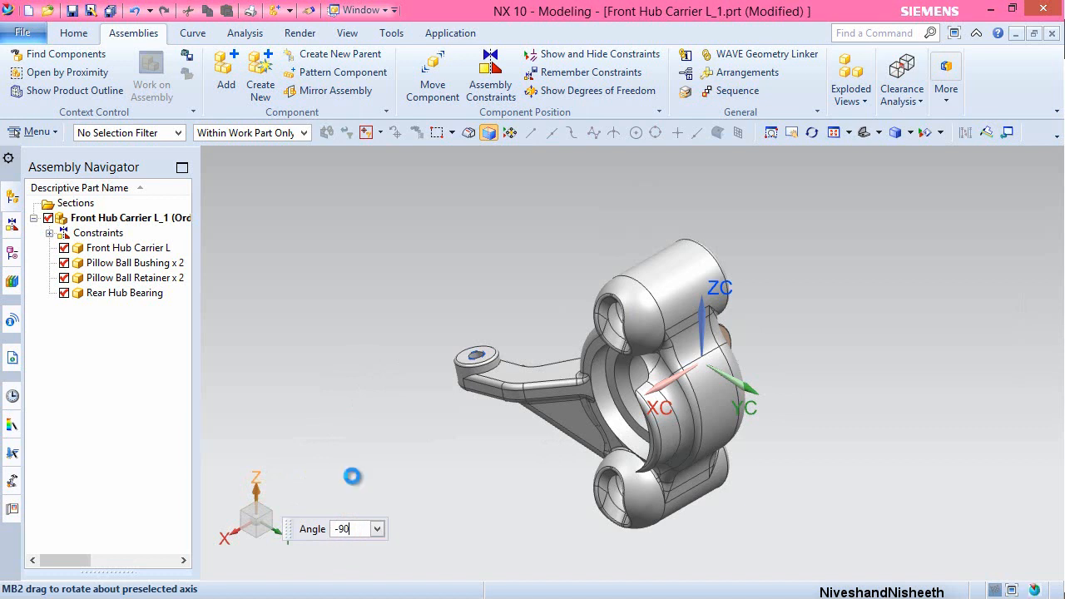
{"action": "key", "text": "Escape"}
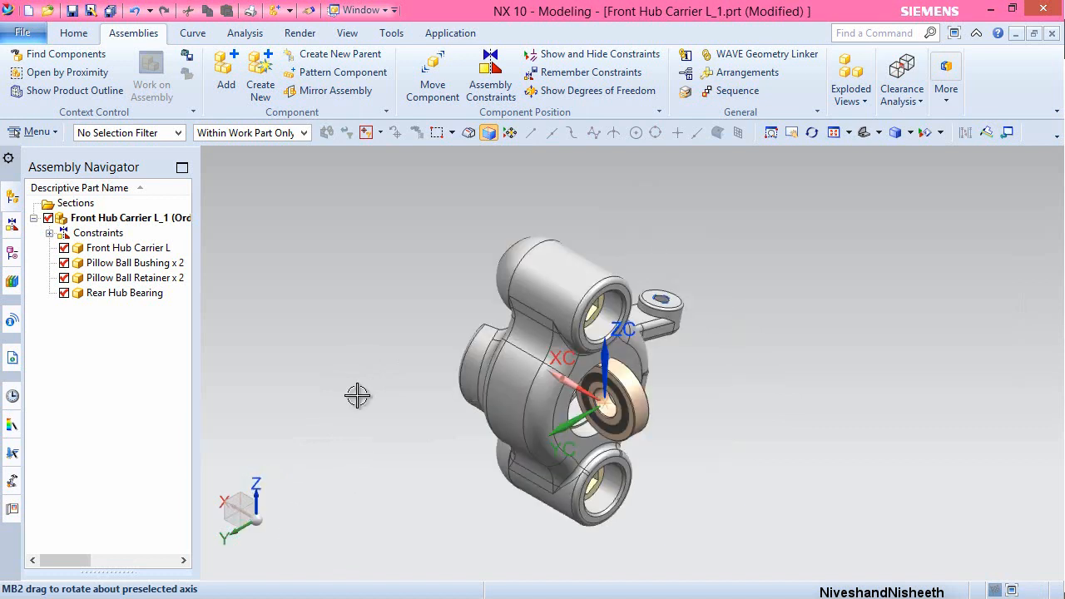
{"action": "left_click", "coordinate": [643, 389]}
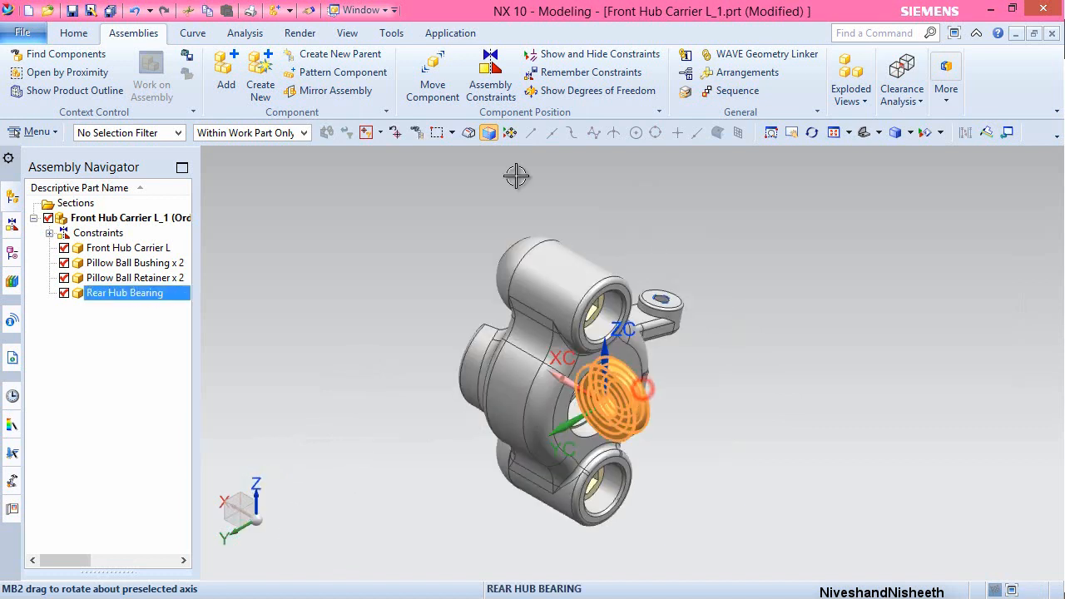
{"action": "left_click", "coordinate": [434, 85]}
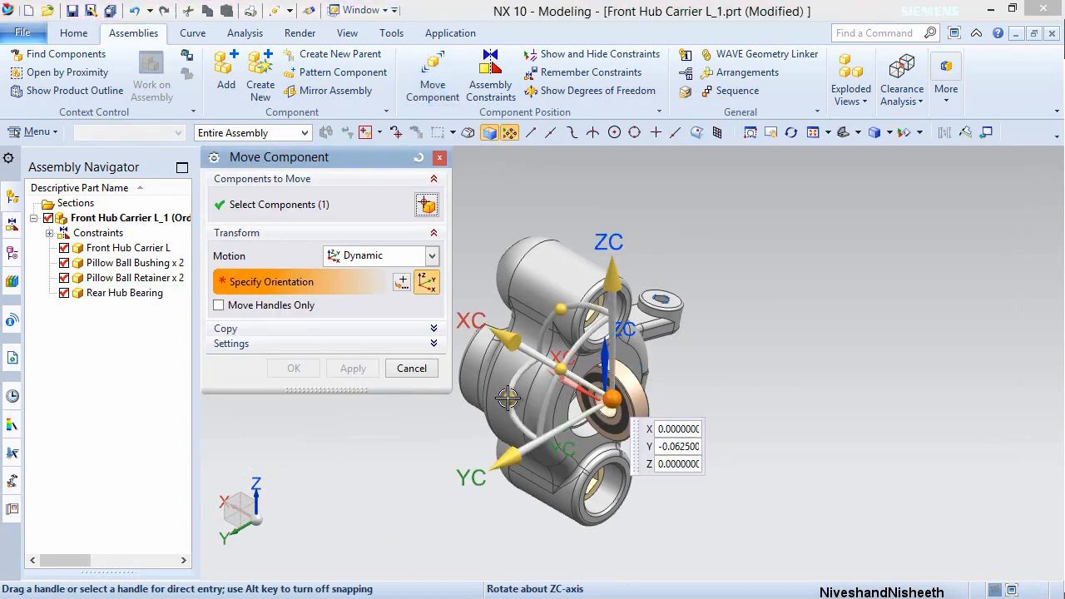
{"action": "left_click_drag", "start_coordinate": [511, 407], "coordinate": [608, 462]}
{"action": "left_click", "coordinate": [291, 368]}
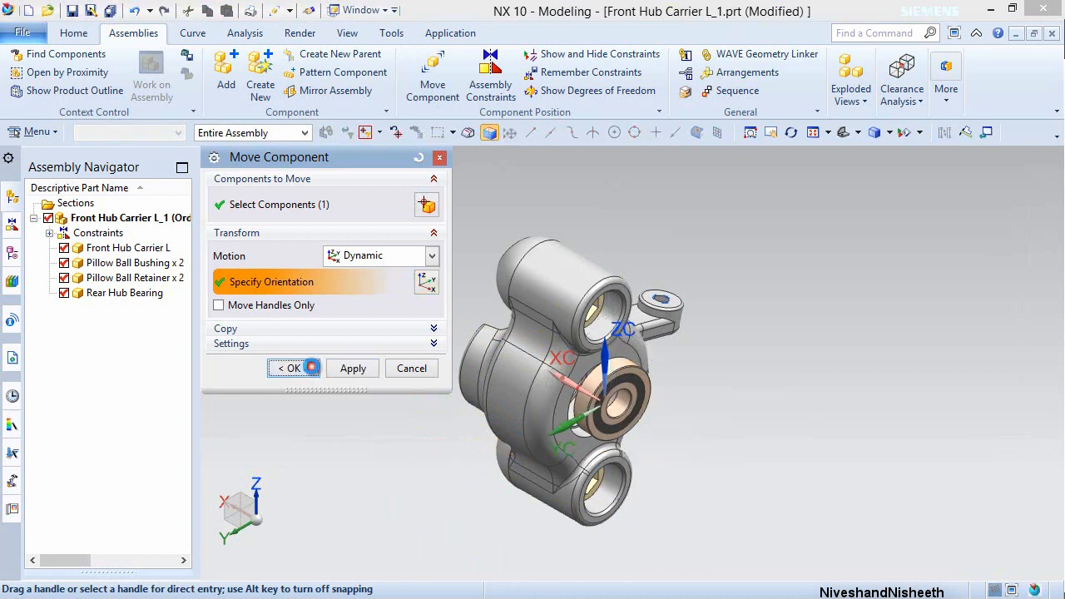
- Align the Rear Hub Bearing's outer cylindrical face with the carrier's central bore using Touch Align with Infer Center/Axis
{"action": "left_click", "coordinate": [491, 75]}
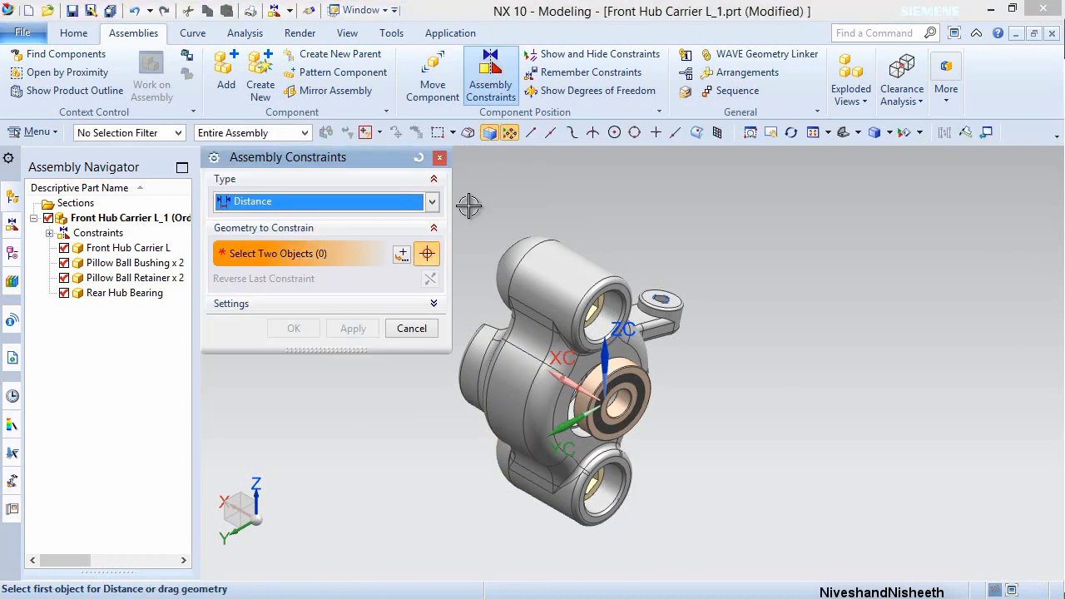
{"action": "left_click", "coordinate": [430, 202]}
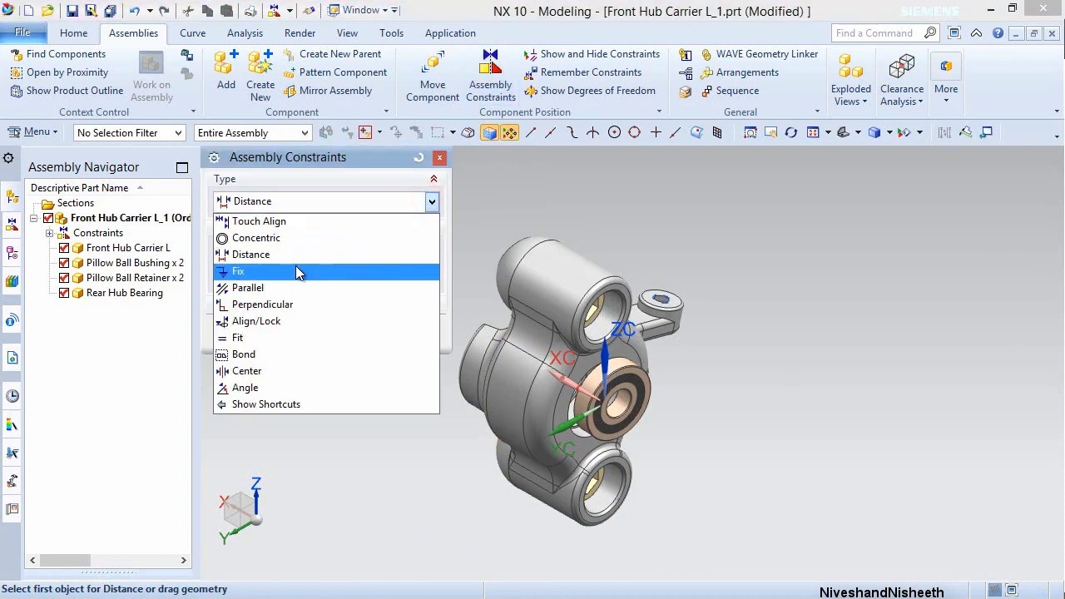
{"action": "left_click", "coordinate": [262, 221]}
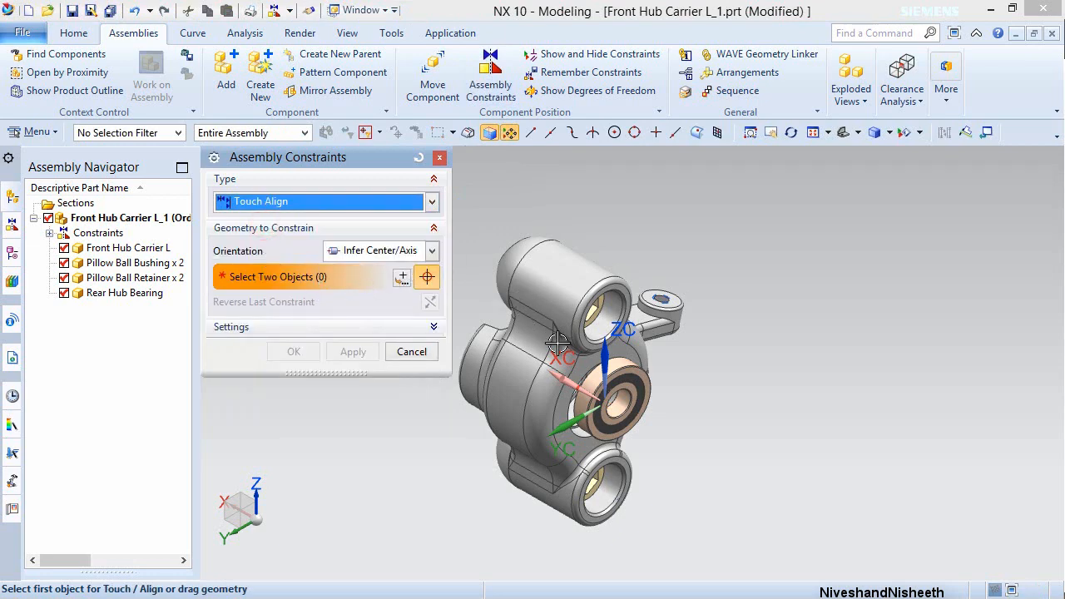
{"action": "scroll", "coordinate": [571, 379], "scroll_direction": "up", "scroll_amount": 2}
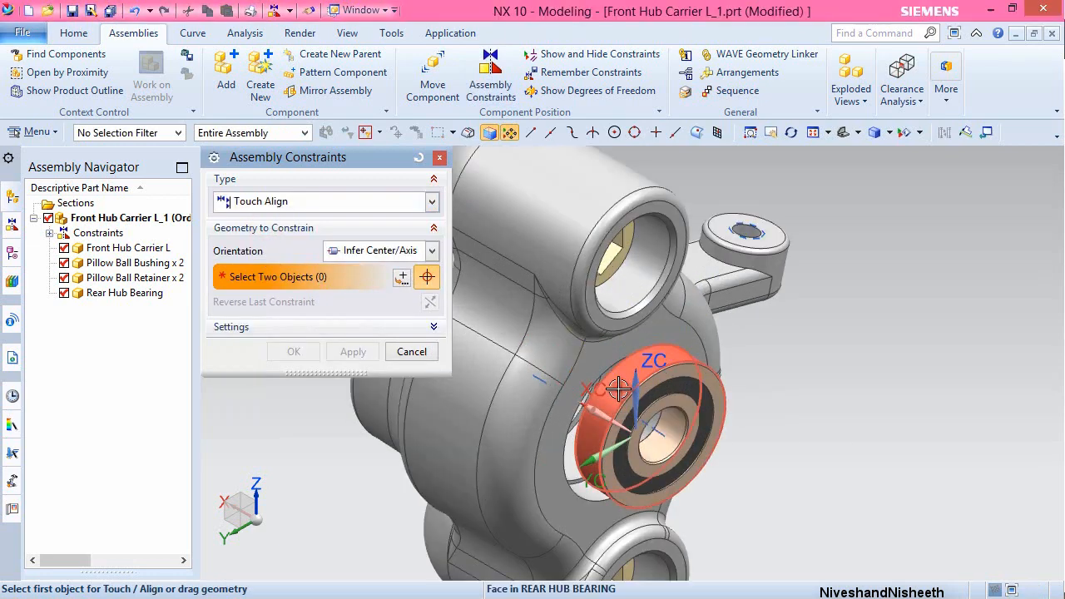
{"action": "left_click", "coordinate": [623, 391]}
{"action": "scroll", "coordinate": [577, 491], "scroll_direction": "up", "scroll_amount": 3}
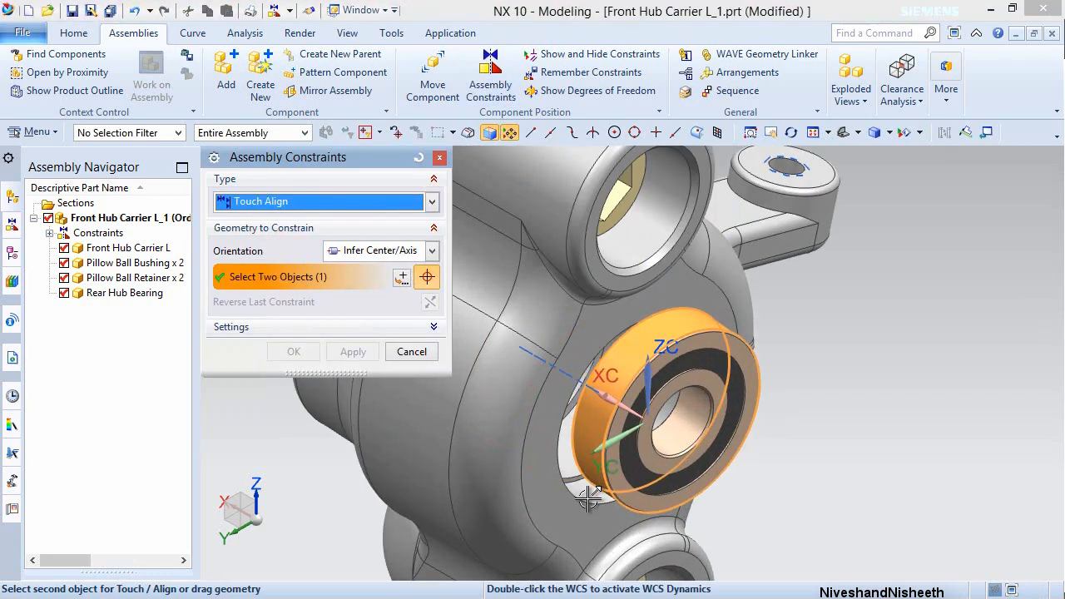
{"action": "left_click", "coordinate": [577, 493]}
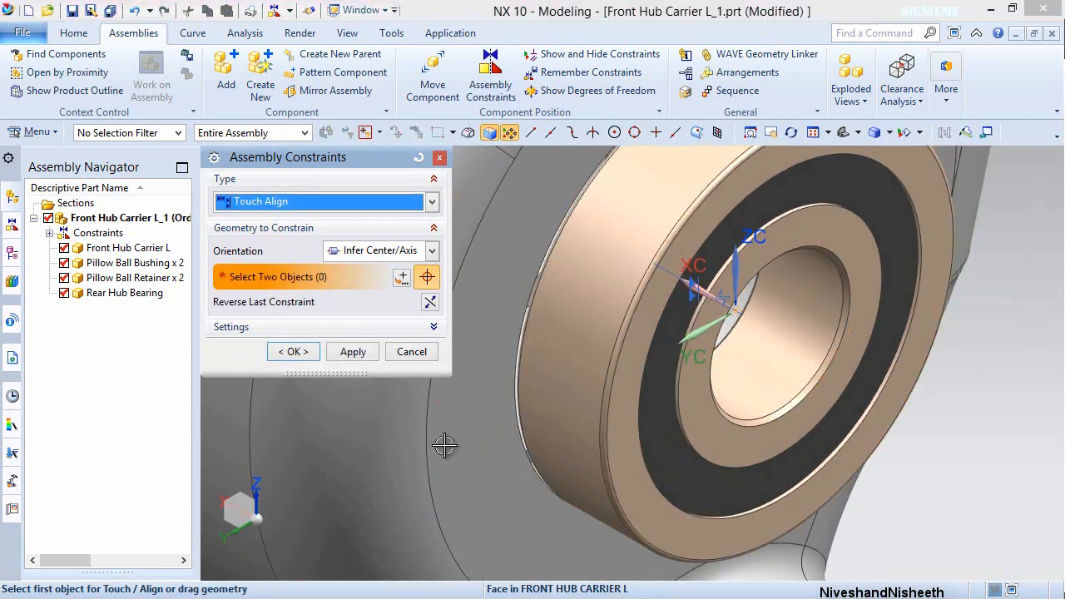
{"action": "left_click", "coordinate": [353, 351]}
{"action": "left_click", "coordinate": [380, 251]}
{"action": "left_click", "coordinate": [366, 304]}
{"action": "scroll", "coordinate": [574, 366], "scroll_direction": "down", "scroll_amount": 2}
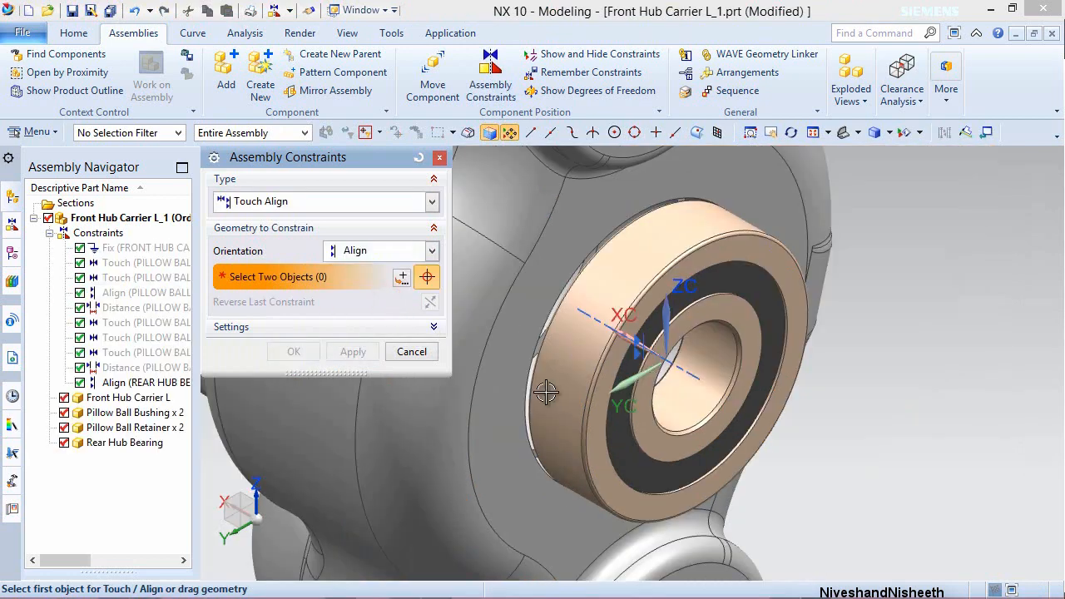
{"action": "left_click", "coordinate": [427, 356]}
- Move the Rear Hub Bearing along the bore axis until it sits clear outside the hub carrier
{"action": "left_click", "coordinate": [432, 81]}
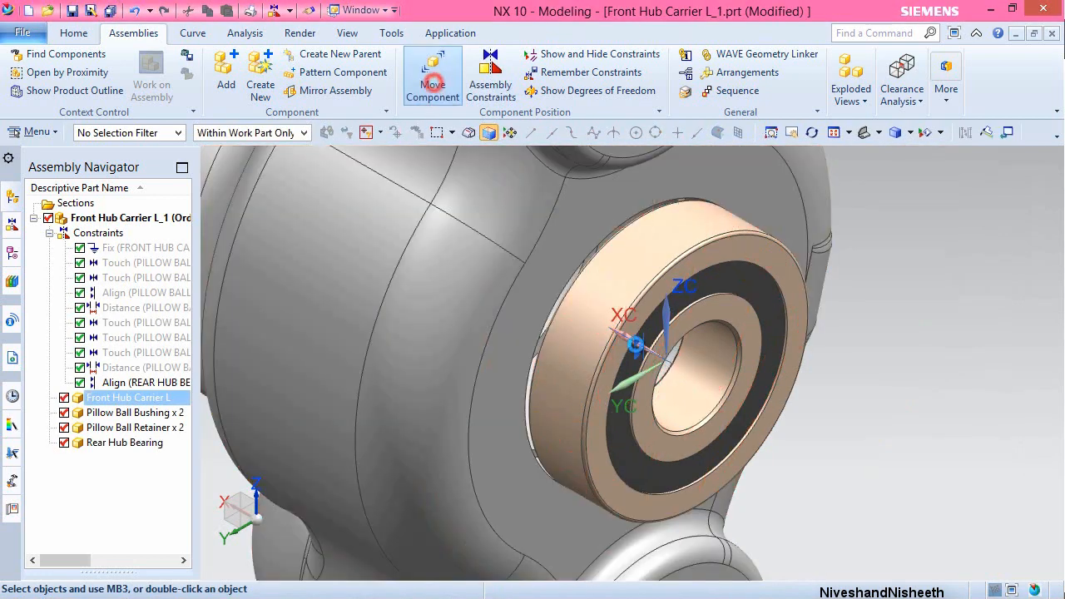
{"action": "left_click", "coordinate": [628, 283]}
{"action": "scroll", "coordinate": [628, 283], "scroll_direction": "down", "scroll_amount": 3}
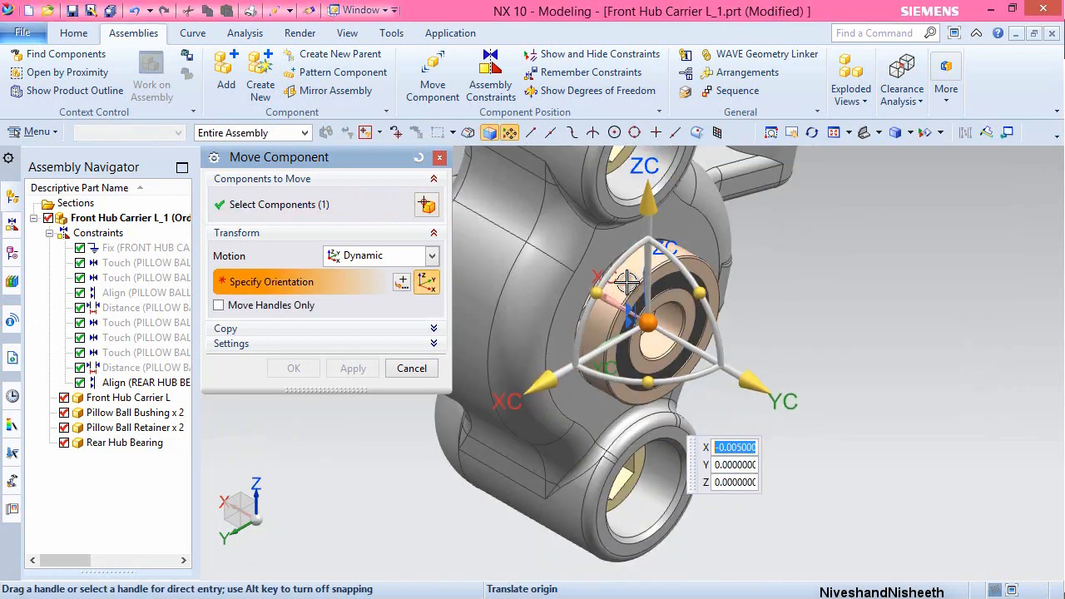
{"action": "left_click_drag", "start_coordinate": [752, 373], "coordinate": [957, 498]}
{"action": "left_click", "coordinate": [296, 369]}
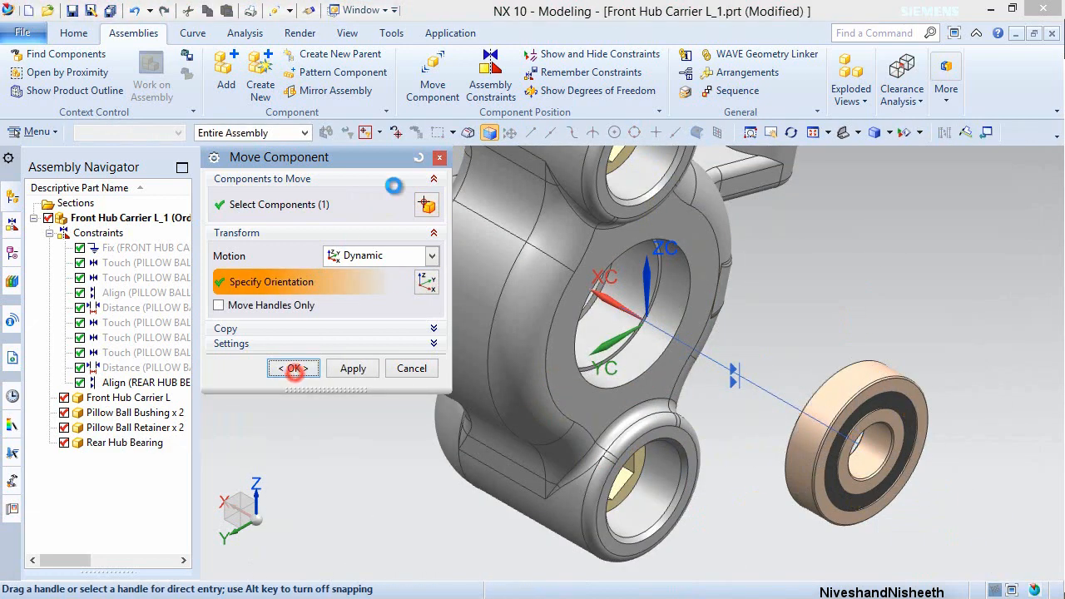
- Seat the Rear Hub Bearing in the bore with a Prefer Touch constraint between the bore's narrow inner shoulder and the bearing's outer ring face
{"action": "left_click", "coordinate": [490, 79]}
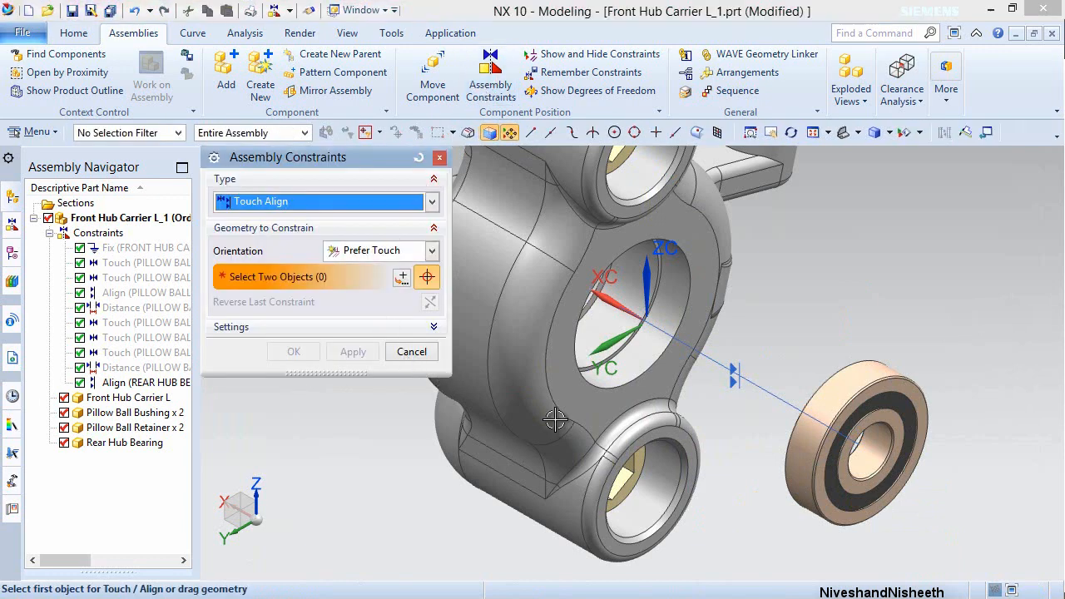
{"action": "scroll", "coordinate": [653, 331], "scroll_direction": "up", "scroll_amount": 6}
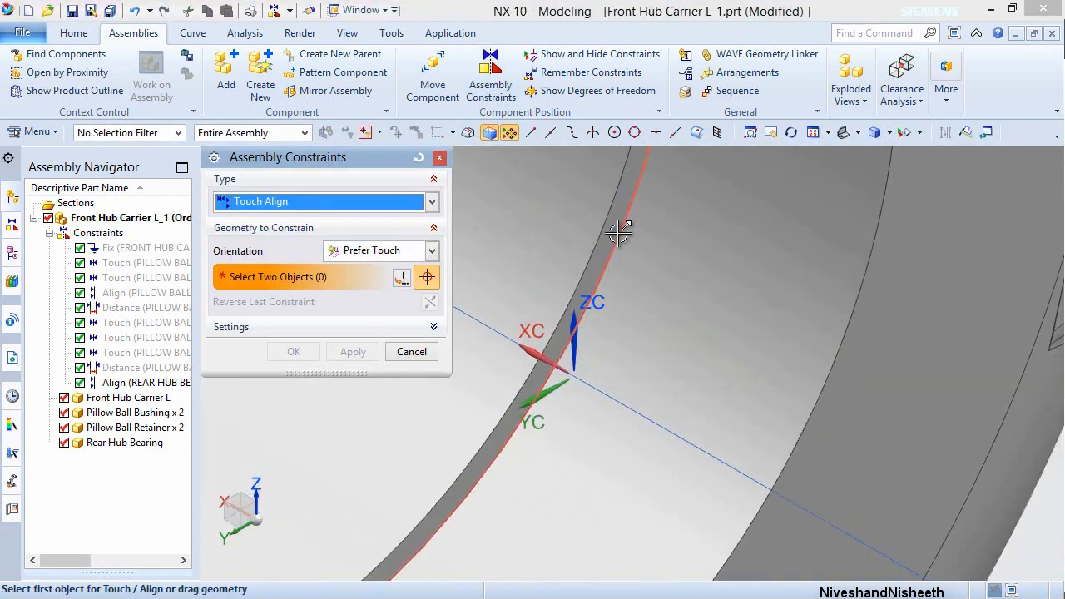
{"action": "left_click", "coordinate": [613, 232]}
{"action": "scroll", "coordinate": [568, 240], "scroll_direction": "down", "scroll_amount": 5}
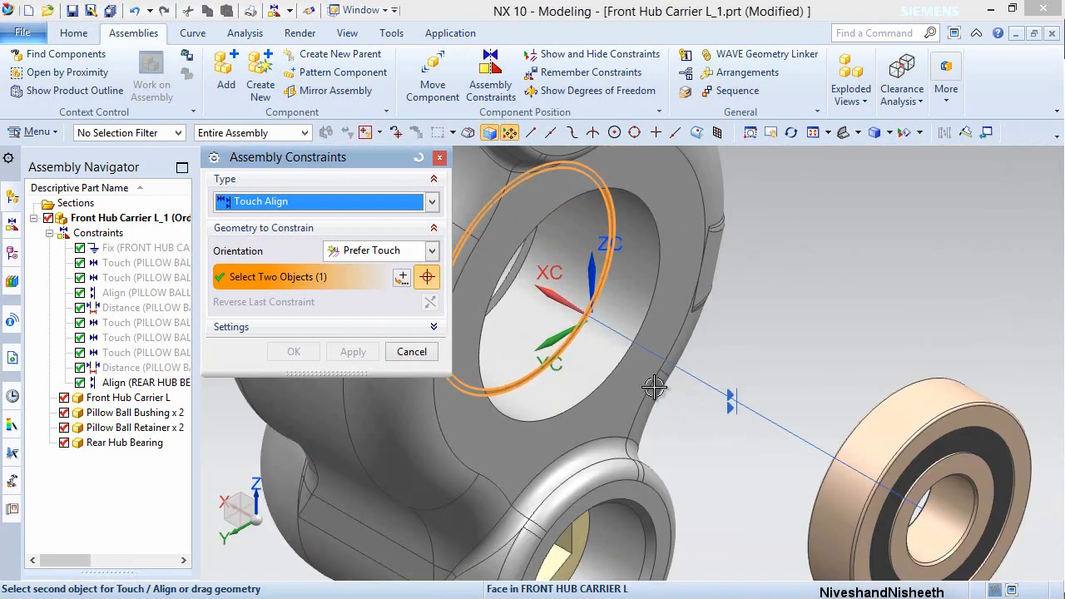
{"action": "middle_click_drag", "start_coordinate": [658, 389], "coordinate": [722, 405]}
{"action": "scroll", "coordinate": [602, 342], "scroll_direction": "down", "scroll_amount": 3}
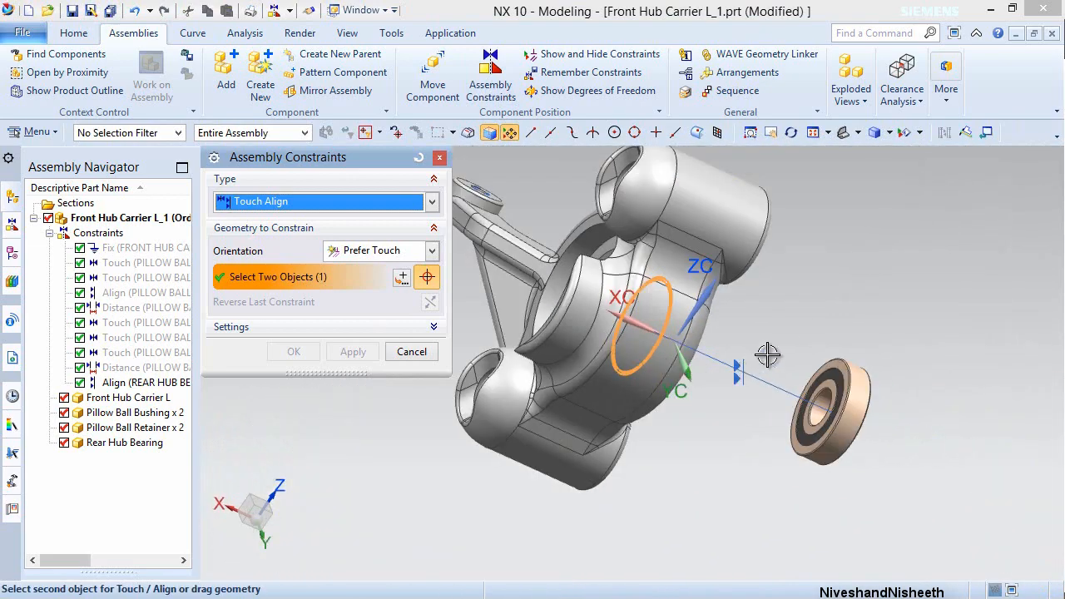
{"action": "scroll", "coordinate": [808, 366], "scroll_direction": "up", "scroll_amount": 5}
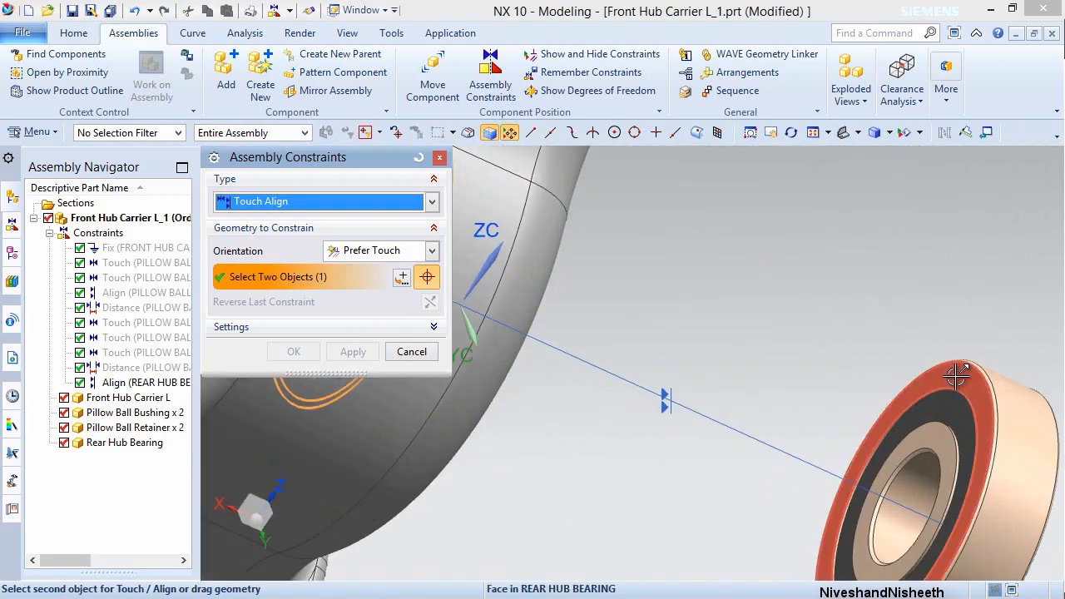
{"action": "left_click", "coordinate": [953, 378]}
{"action": "left_click", "coordinate": [291, 352]}
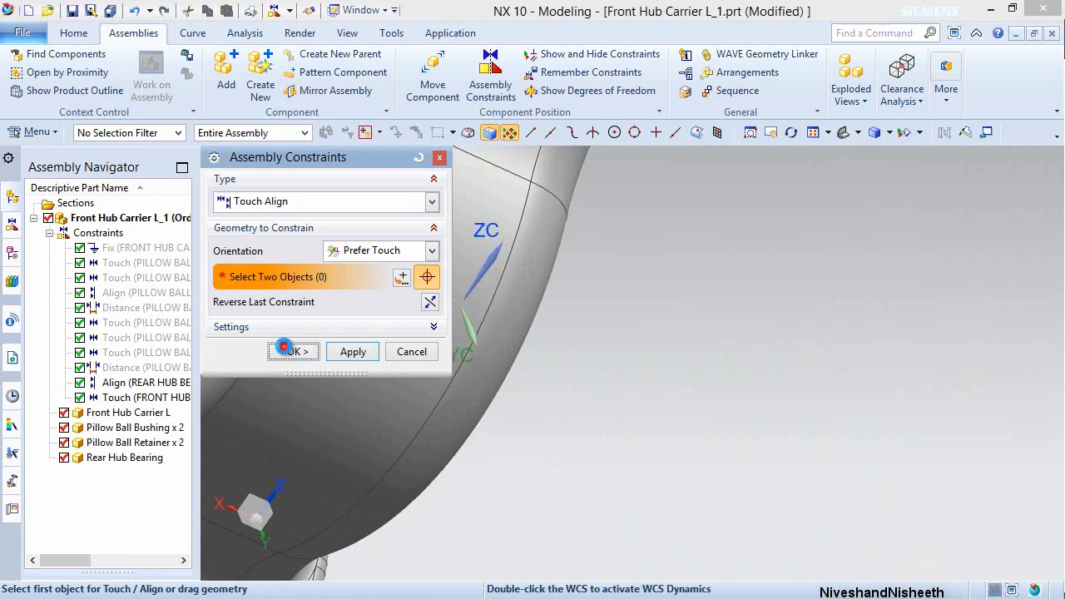
{"action": "scroll", "coordinate": [607, 358], "scroll_direction": "down", "scroll_amount": 5}
{"action": "middle_click_drag", "start_coordinate": [627, 410], "coordinate": [571, 387]}
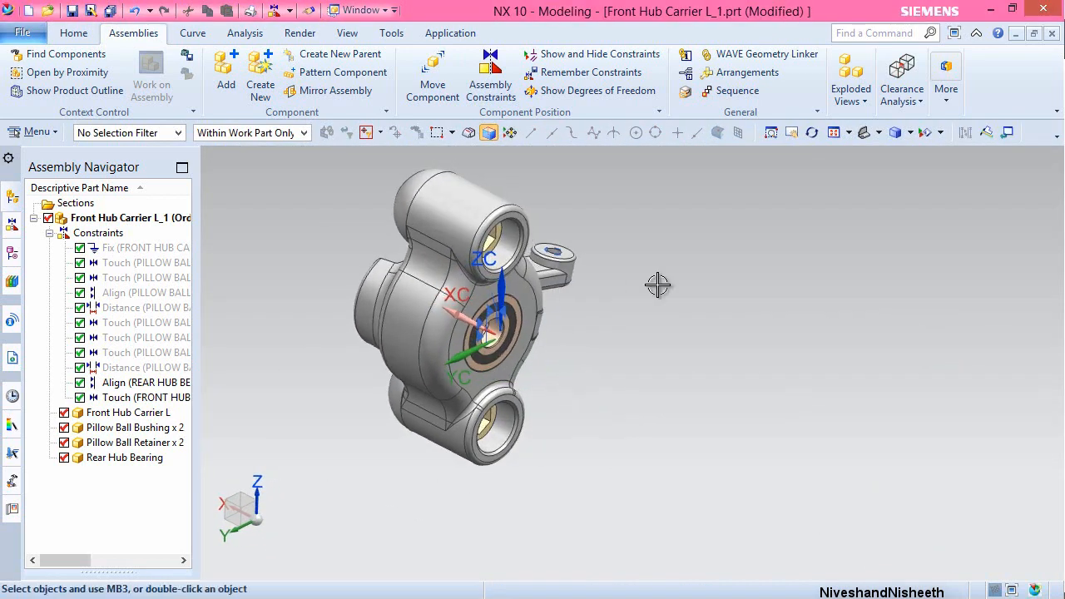
{"action": "left_click", "coordinate": [831, 133]}
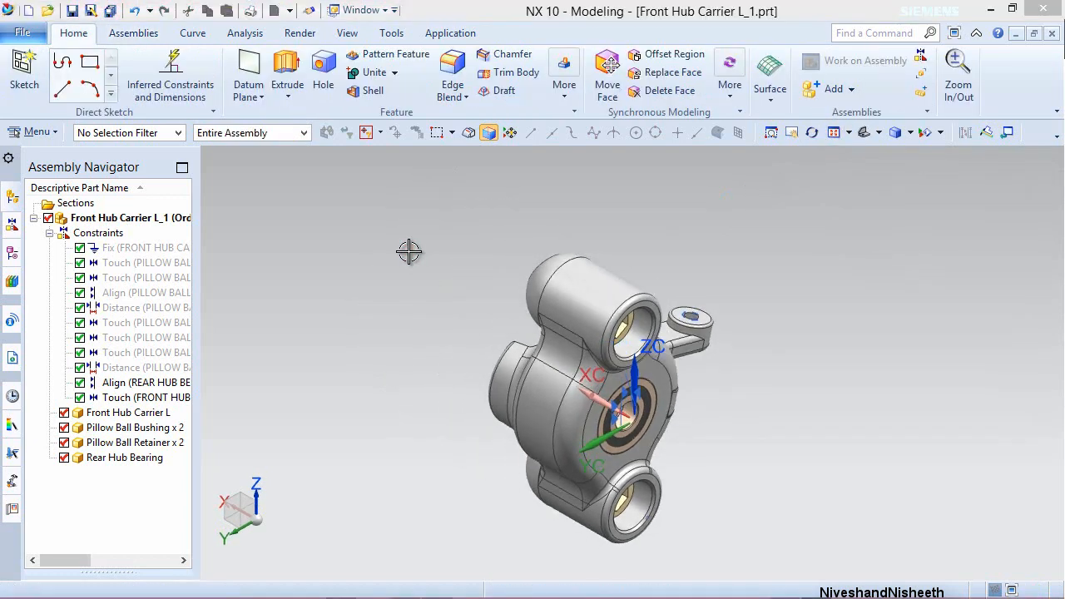
- Collapse the assembly's Constraints group and turn the isometric view by -90° about the Z axis
{"action": "left_click", "coordinate": [409, 251]}
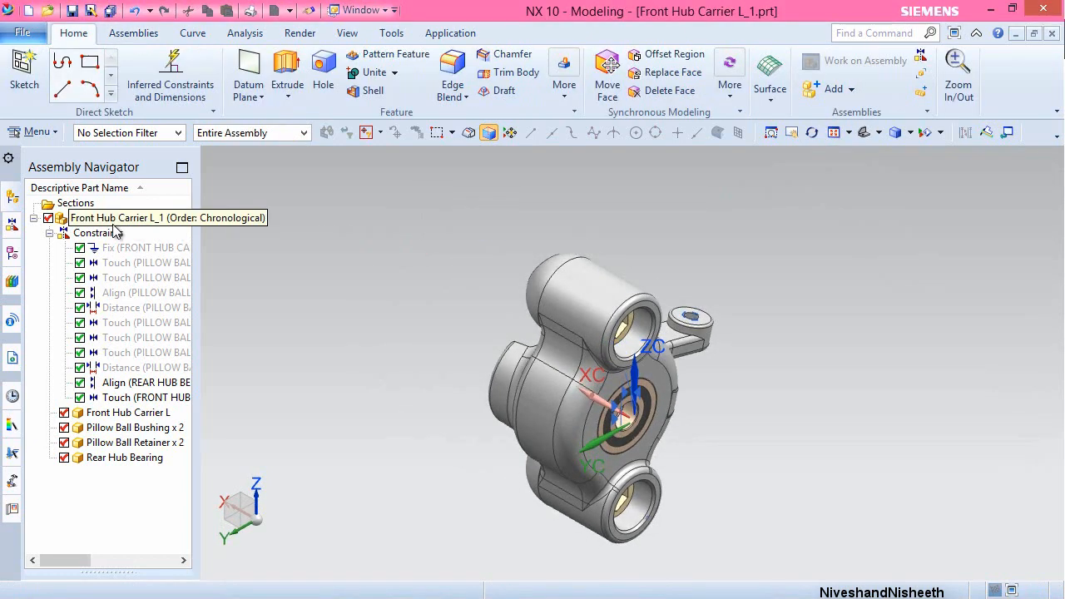
{"action": "left_click", "coordinate": [50, 233]}
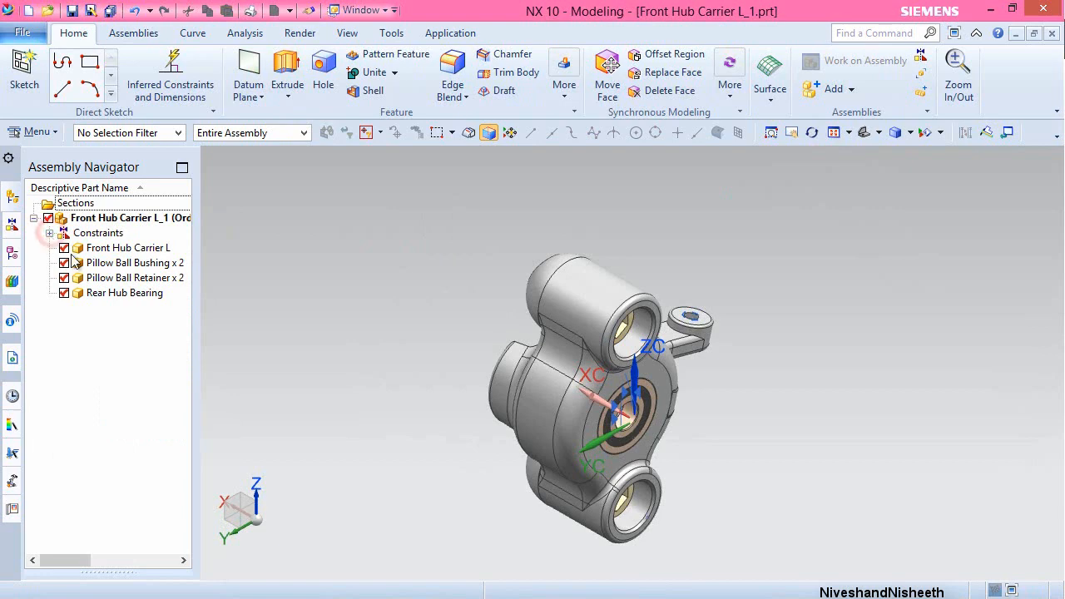
{"action": "left_click", "coordinate": [408, 252]}
{"action": "key", "text": "End"}
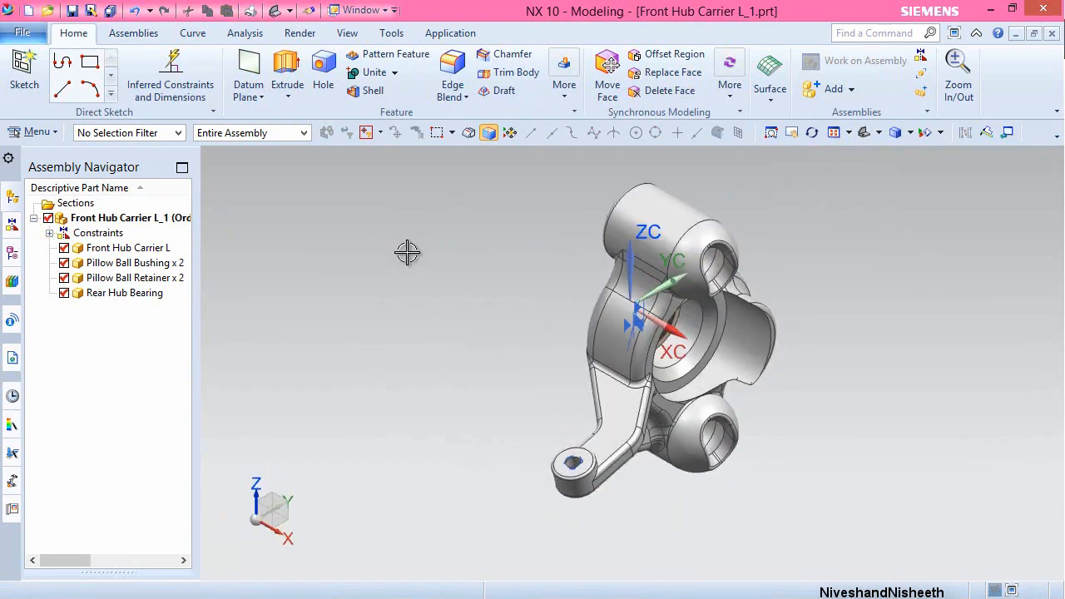
{"action": "left_click", "coordinate": [255, 500]}
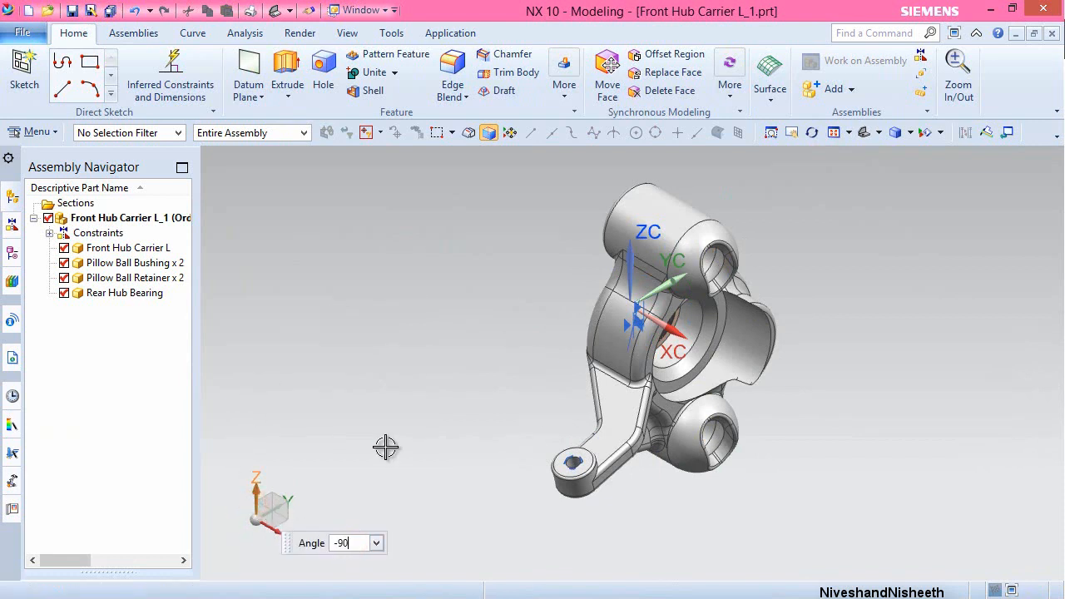
{"action": "key", "text": "Return"}
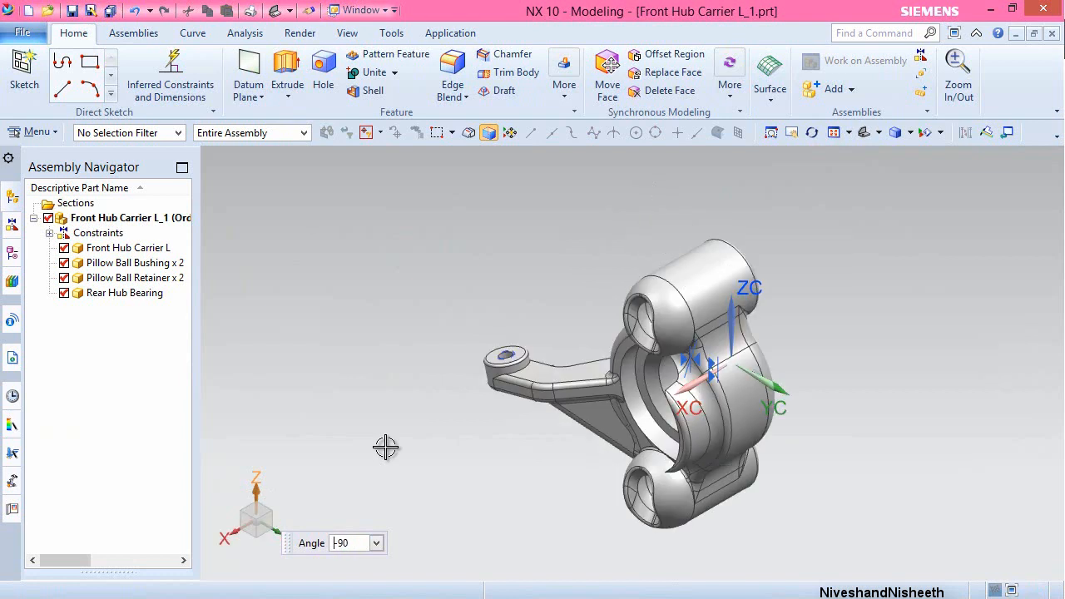
- Choose the Front Axel and Front Hub Bearing part files from the Suspension folder as components to add
{"action": "key", "text": "Escape"}
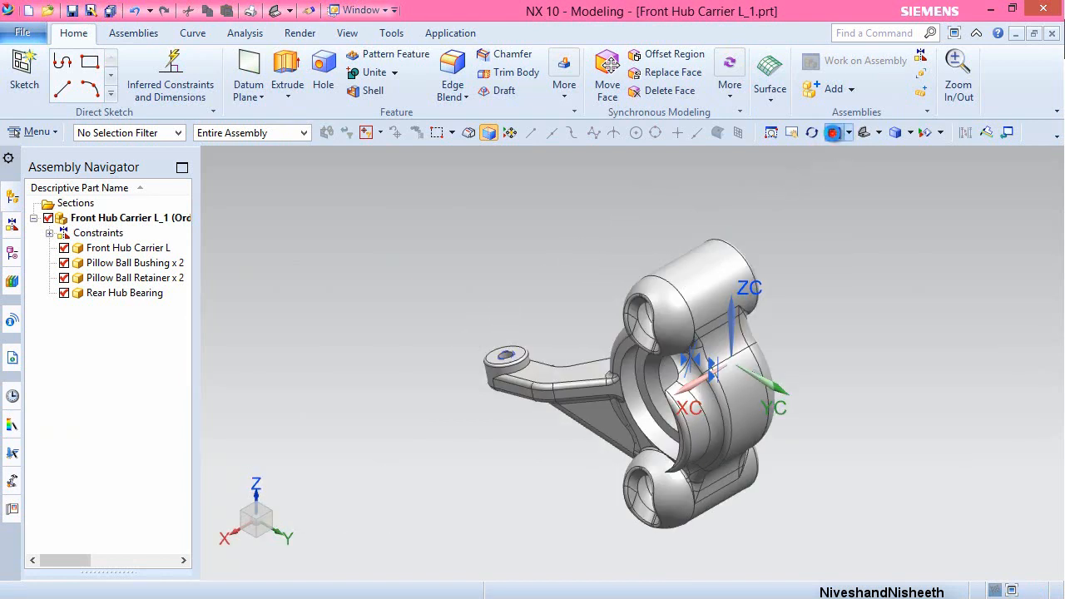
{"action": "left_click", "coordinate": [833, 133]}
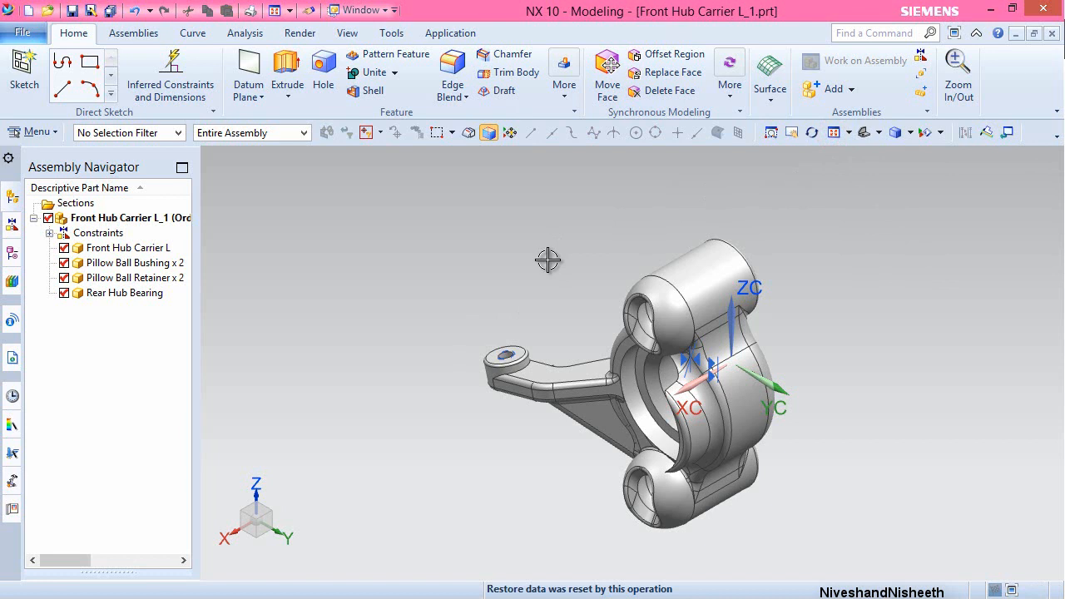
{"action": "left_click", "coordinate": [127, 34]}
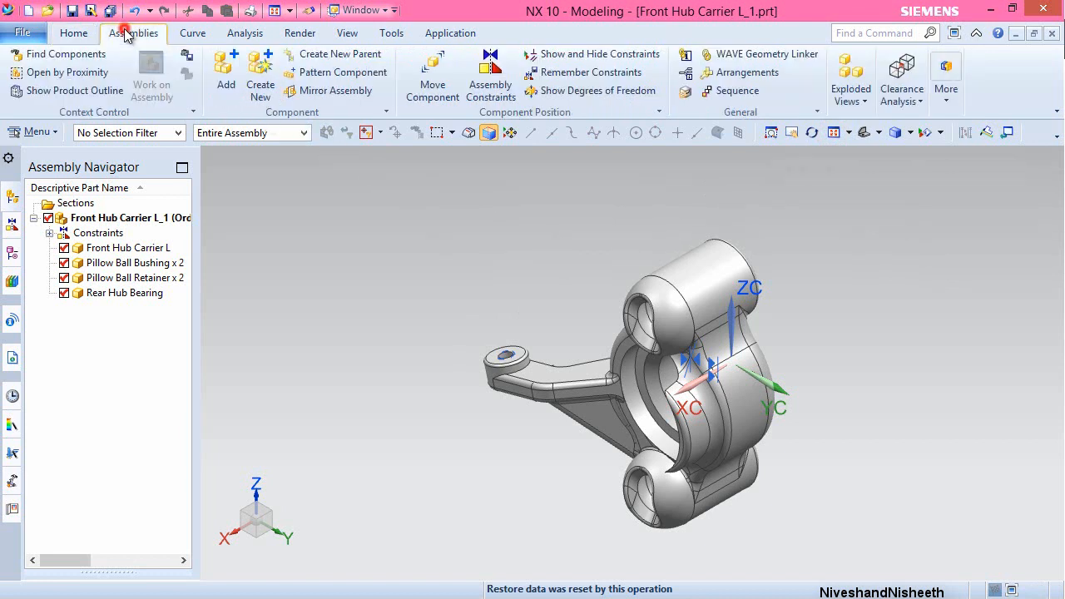
{"action": "left_click", "coordinate": [226, 74]}
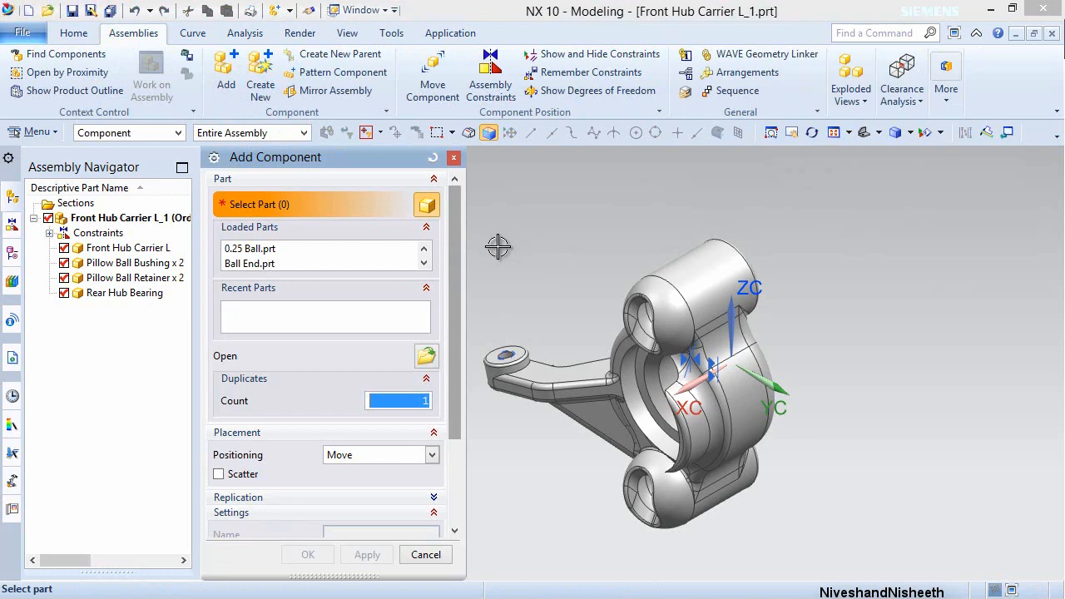
{"action": "left_click", "coordinate": [426, 359]}
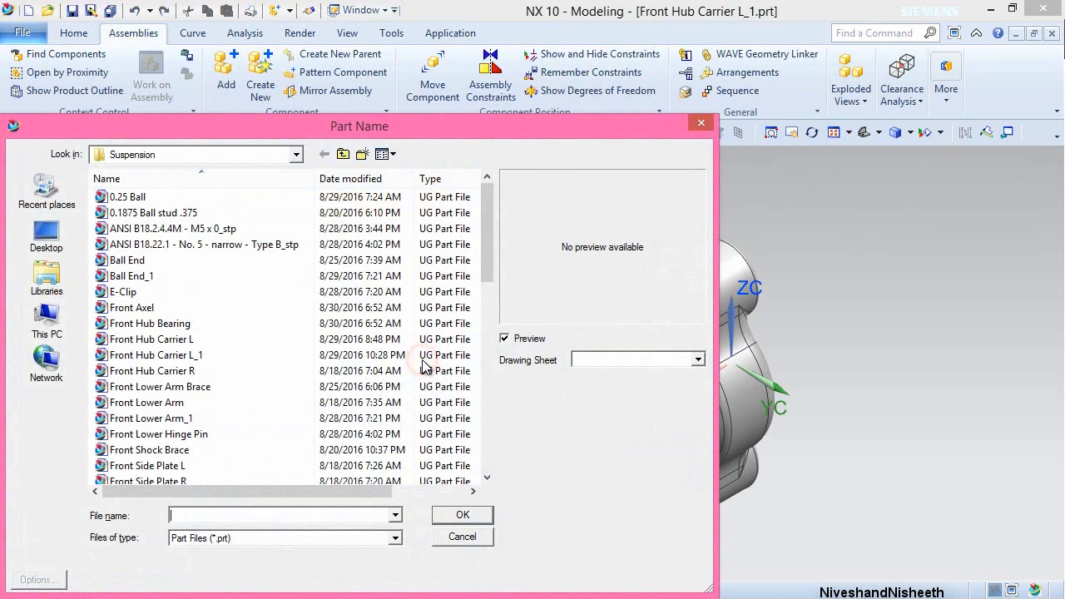
{"action": "left_click", "coordinate": [155, 308]}
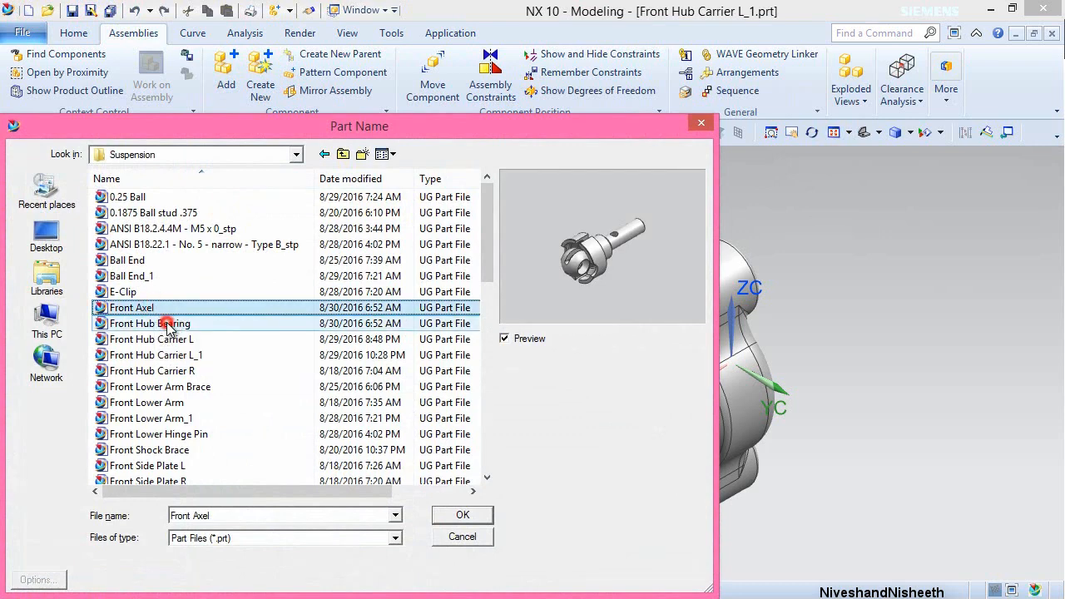
{"action": "left_click", "coordinate": [162, 324], "text": "ctrl"}
{"action": "left_click", "coordinate": [462, 515]}
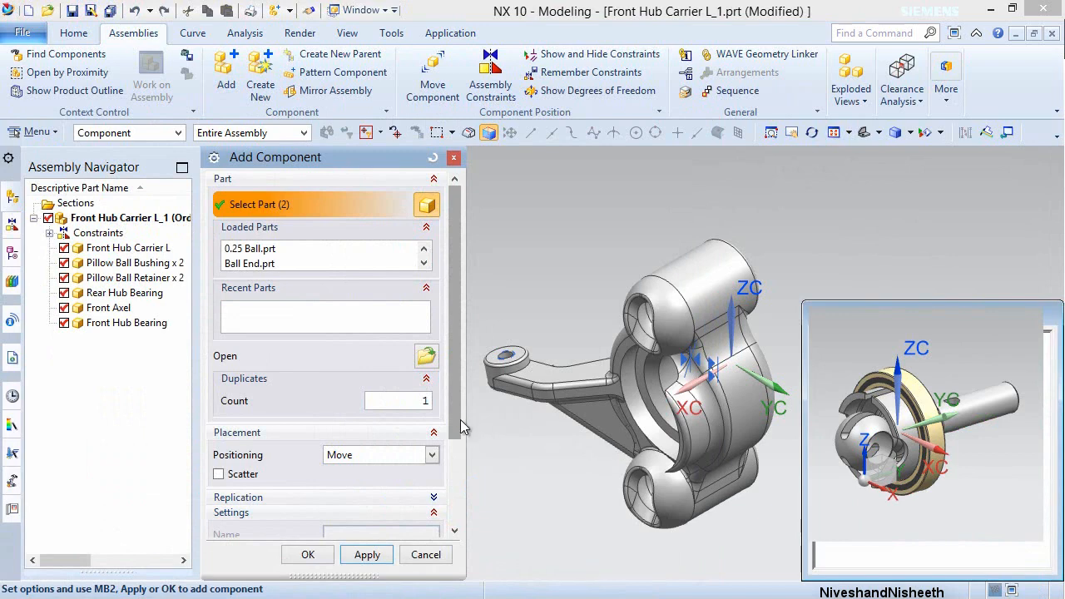
- Add both parts with the Entire Part reference set, placing them at the absolute origin
{"action": "scroll", "coordinate": [458, 426], "scroll_direction": "down", "scroll_amount": 3}
{"action": "left_click", "coordinate": [410, 471]}
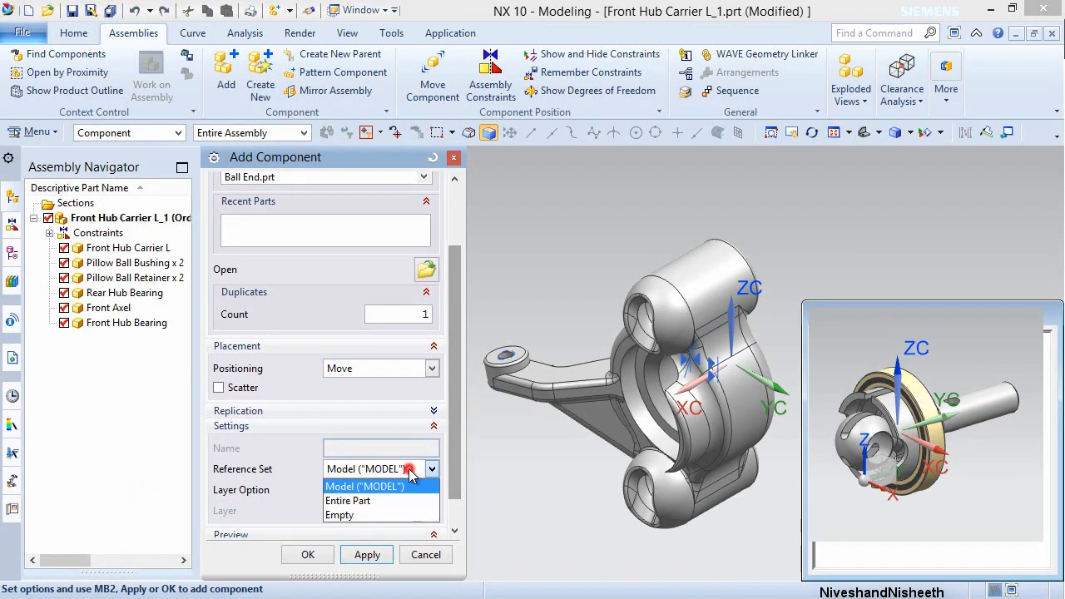
{"action": "left_click", "coordinate": [350, 500]}
{"action": "left_click", "coordinate": [308, 554]}
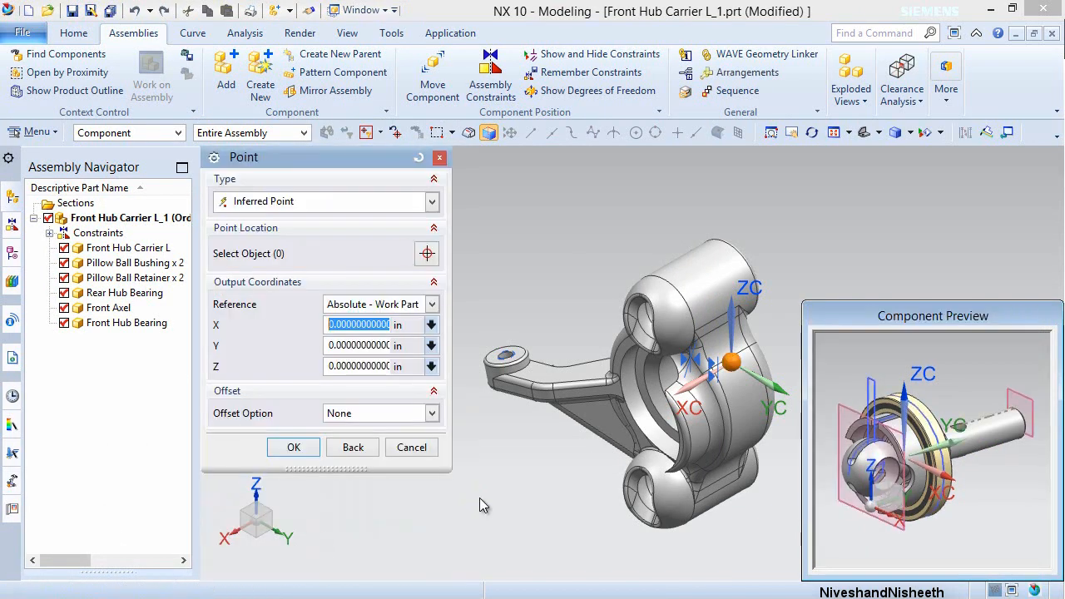
{"action": "left_click", "coordinate": [301, 445]}
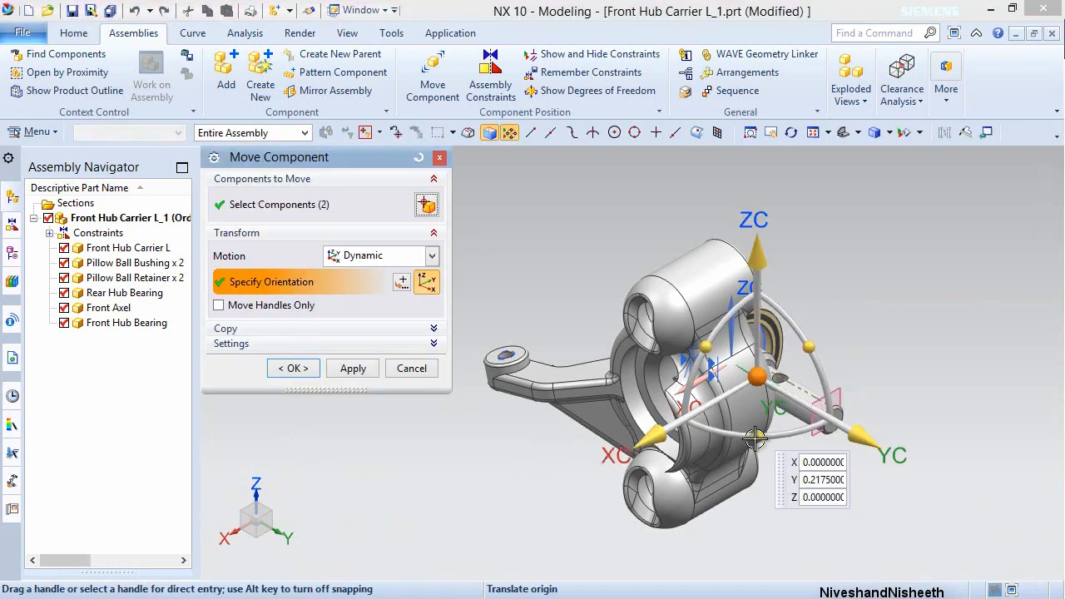
- Rotate the Front Axel and Front Hub Bearing together 90° about the ZC axis
{"action": "left_click_drag", "start_coordinate": [757, 437], "coordinate": [867, 377]}
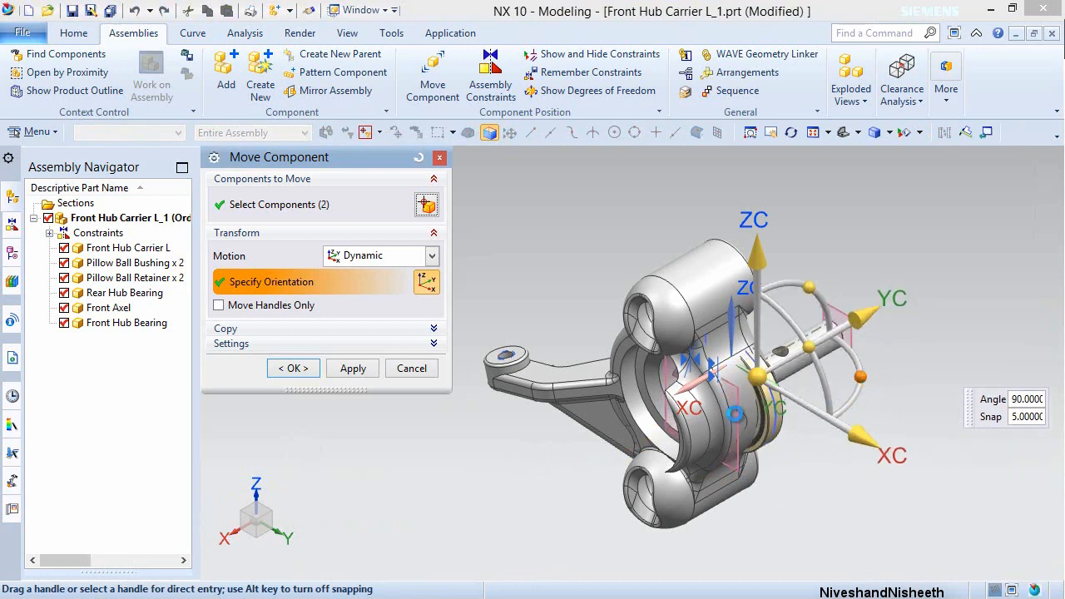
{"action": "left_click", "coordinate": [351, 369]}
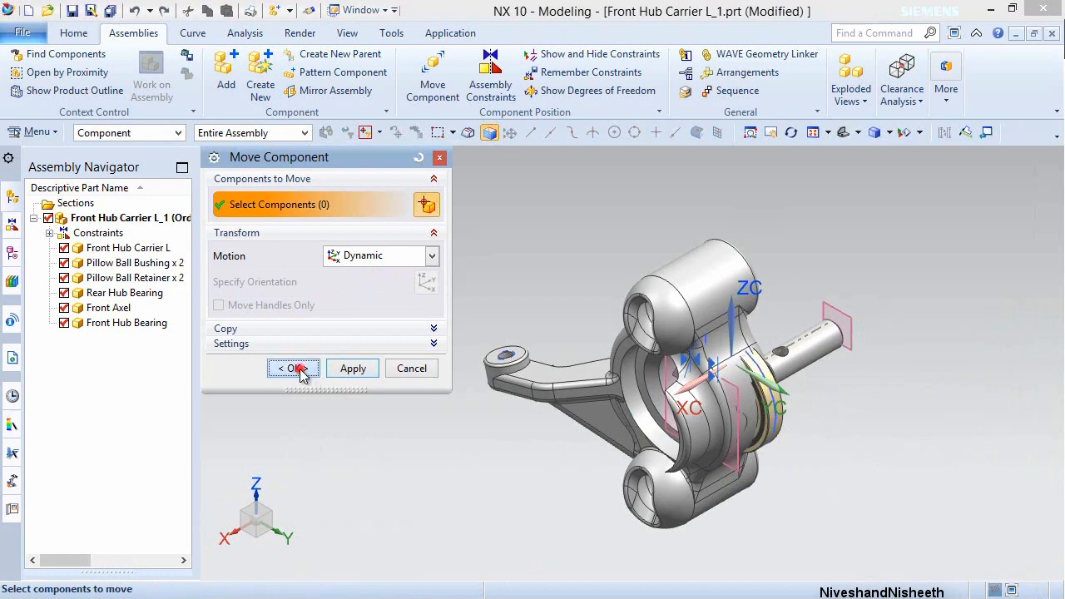
{"action": "left_click", "coordinate": [296, 368]}
- Move the Front Axel and Front Hub Bearing 2 in along the XC axis, clear of the hub carrier
{"action": "left_click", "coordinate": [433, 76]}
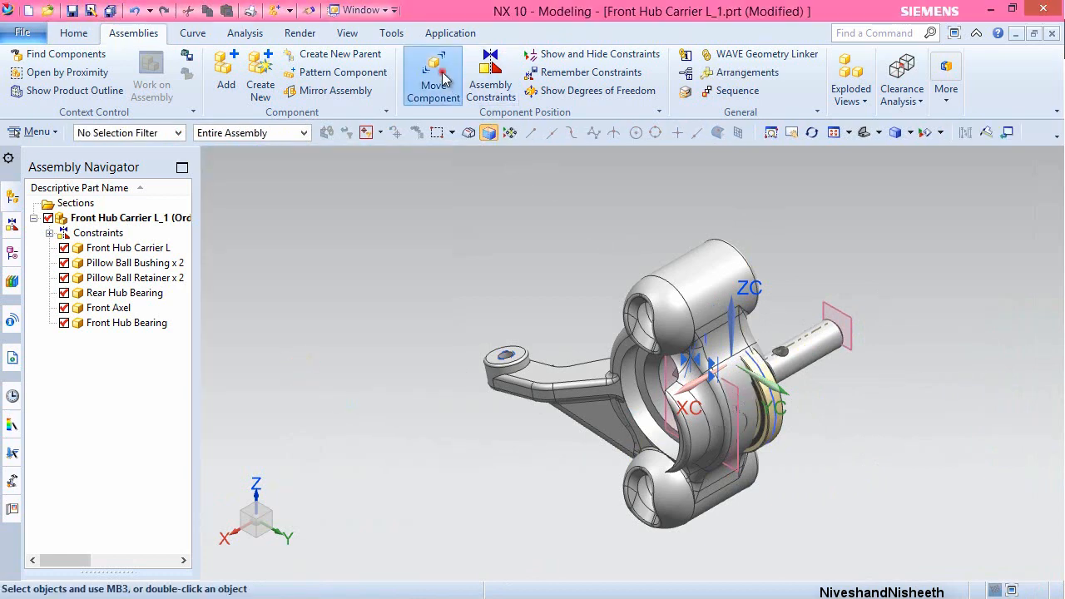
{"action": "left_click", "coordinate": [804, 377]}
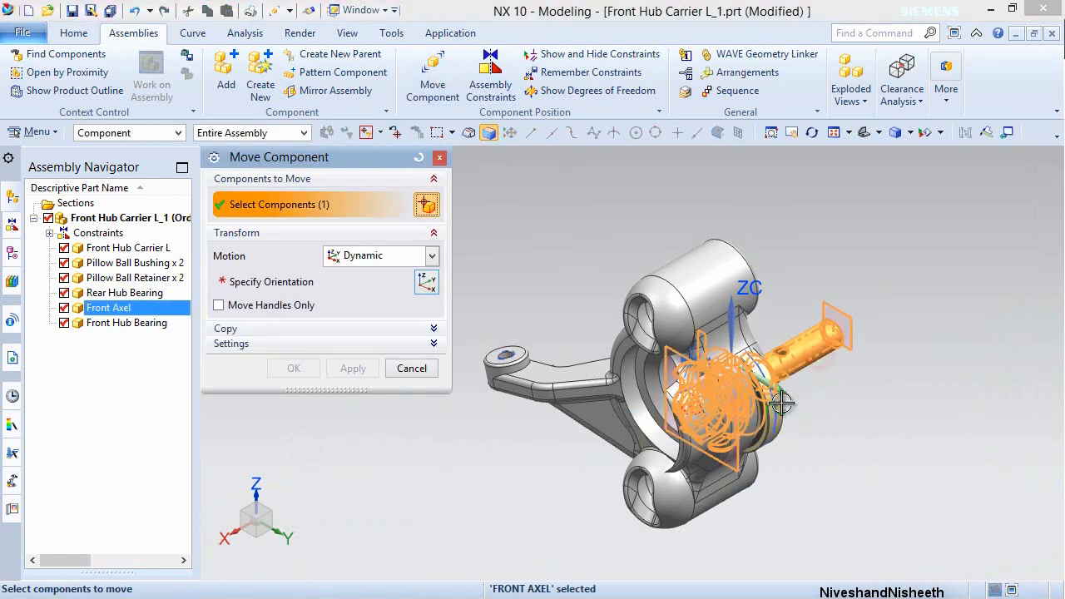
{"action": "left_click", "coordinate": [797, 387]}
{"action": "middle_click", "coordinate": [804, 387]}
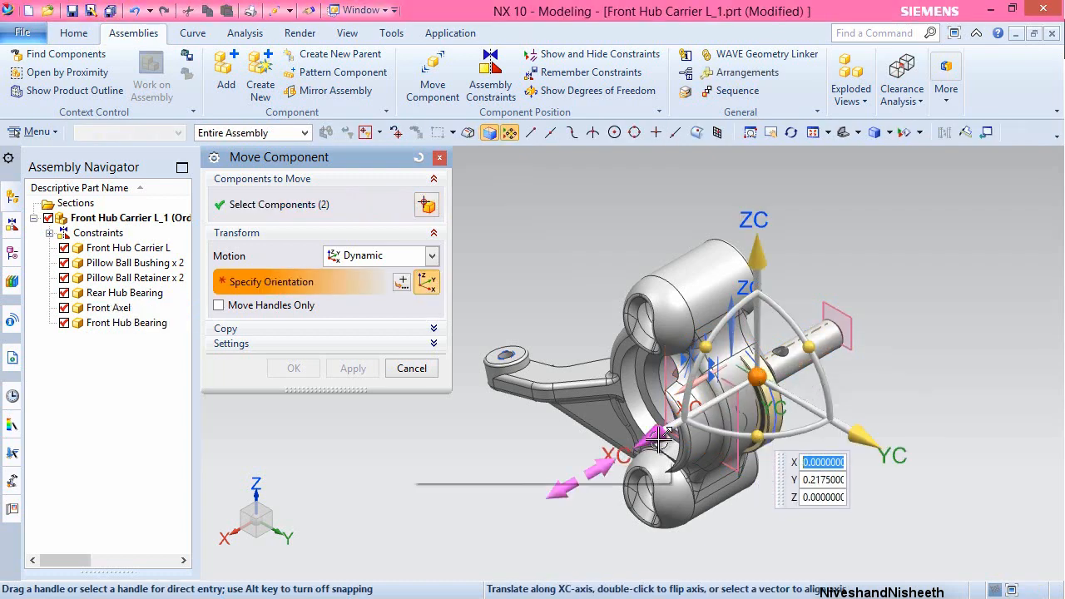
{"action": "left_click_drag", "start_coordinate": [657, 438], "coordinate": [391, 526]}
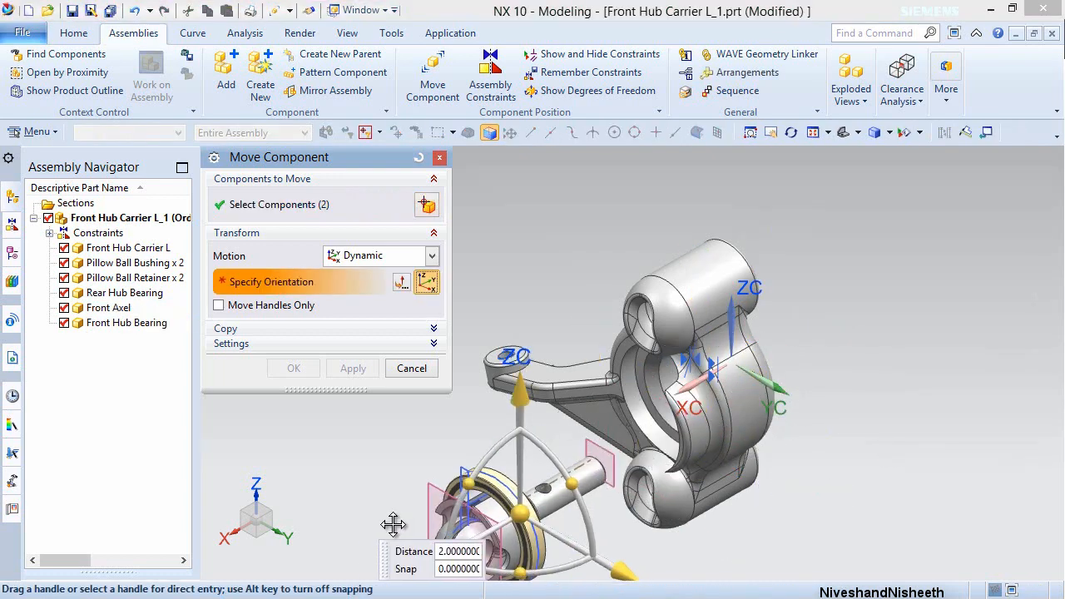
{"action": "left_click", "coordinate": [305, 369]}
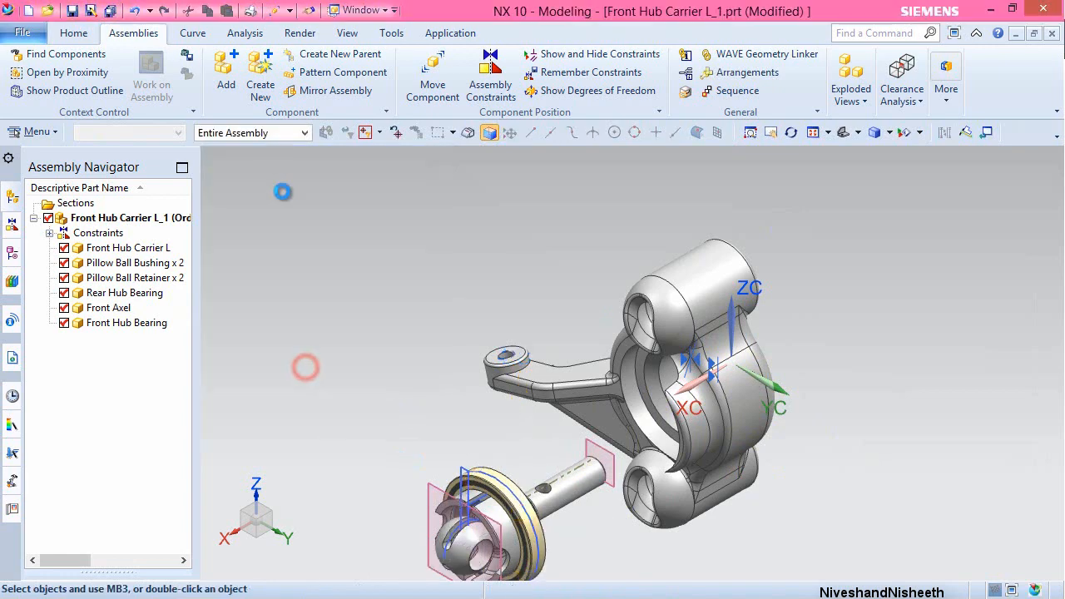
- Hide the datum planes and constraint symbols, and save the assembly
{"action": "left_click", "coordinate": [348, 33]}
{"action": "key", "text": "ctrl+s"}
{"action": "left_click", "coordinate": [133, 33]}
- Align the Front Axel's shaft with the carrier's central bore using Touch Align with Infer Center/Axis
{"action": "left_click", "coordinate": [487, 82]}
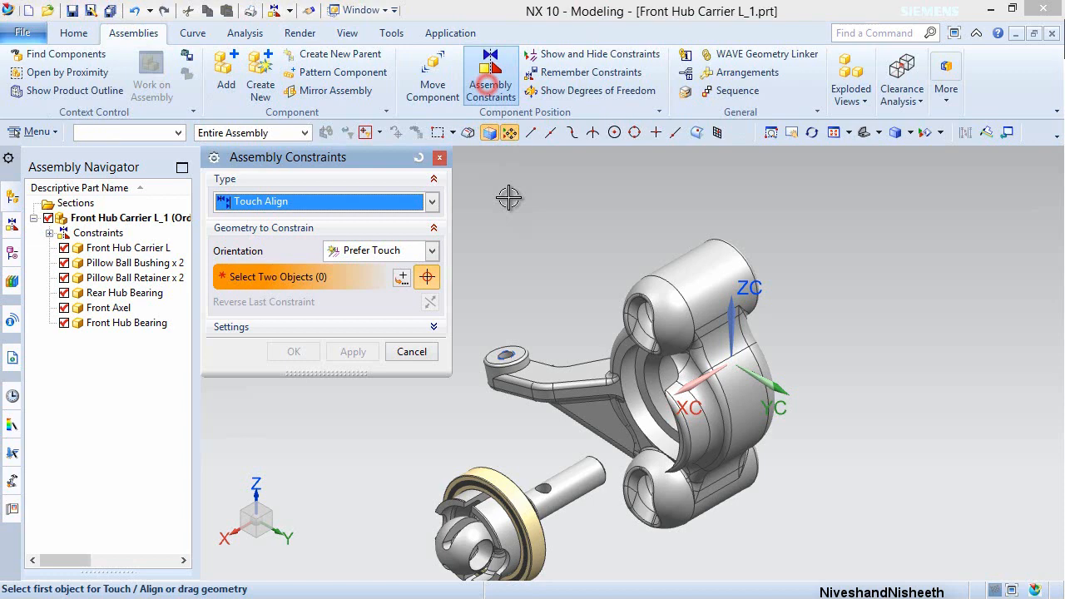
{"action": "left_click", "coordinate": [432, 251]}
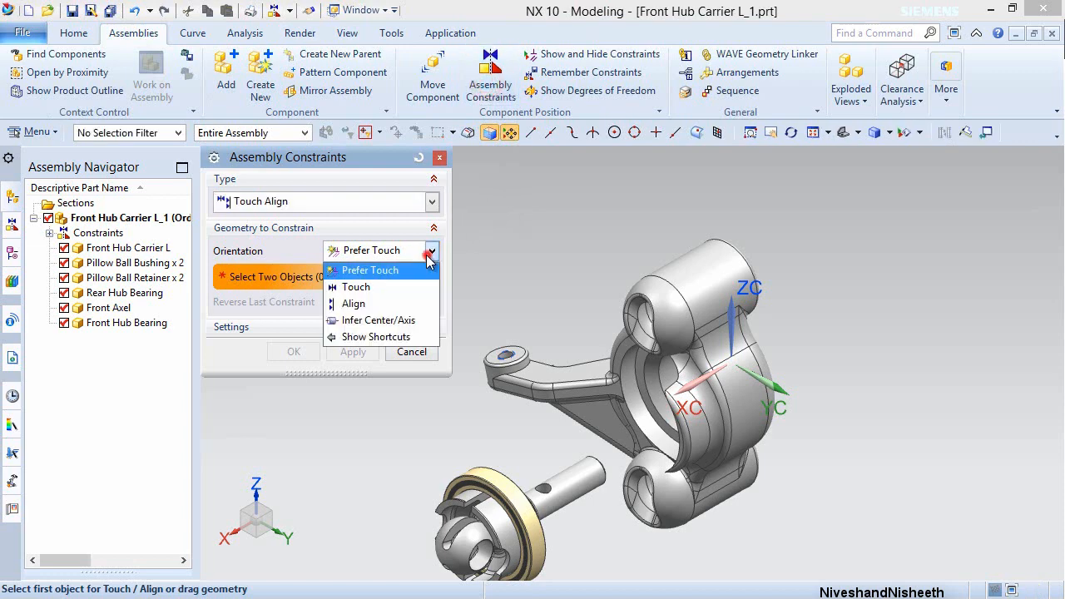
{"action": "left_click", "coordinate": [378, 321]}
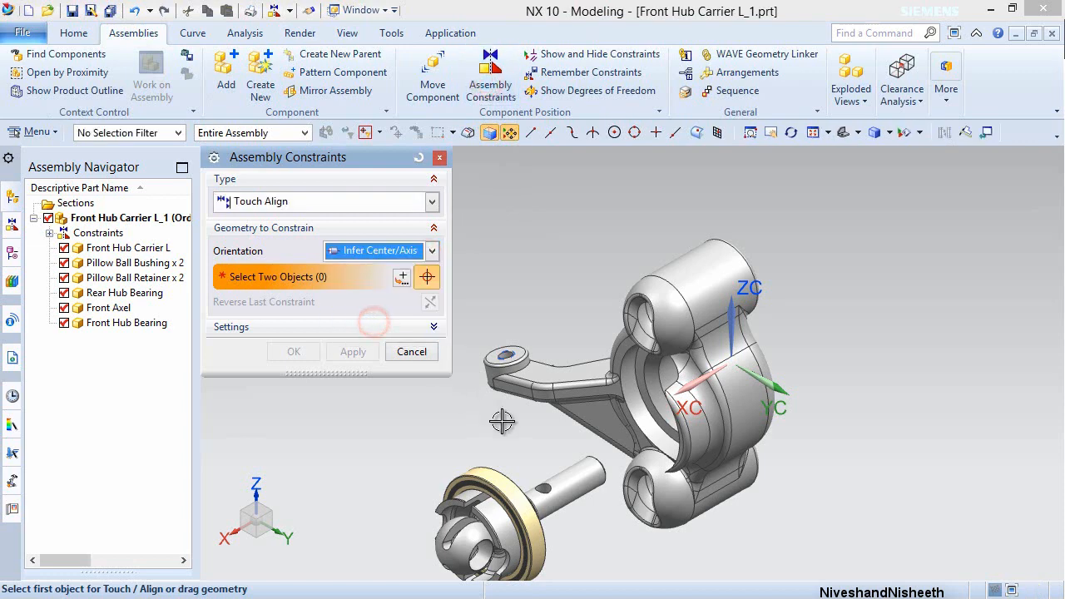
{"action": "scroll", "coordinate": [649, 439], "scroll_direction": "up", "scroll_amount": 5}
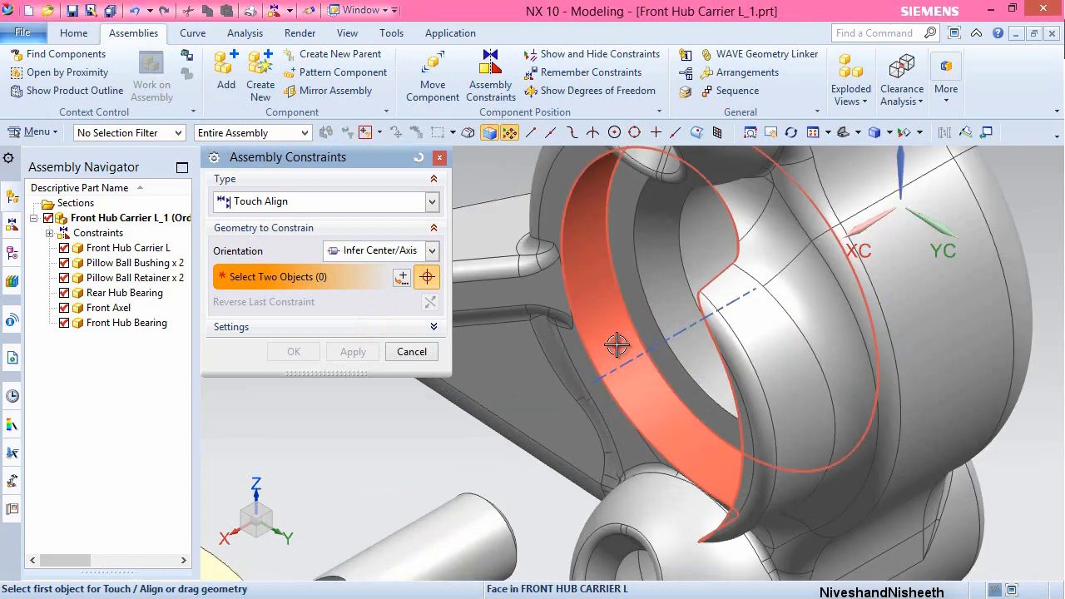
{"action": "left_click", "coordinate": [616, 345]}
{"action": "scroll", "coordinate": [617, 345], "scroll_direction": "down", "scroll_amount": 3}
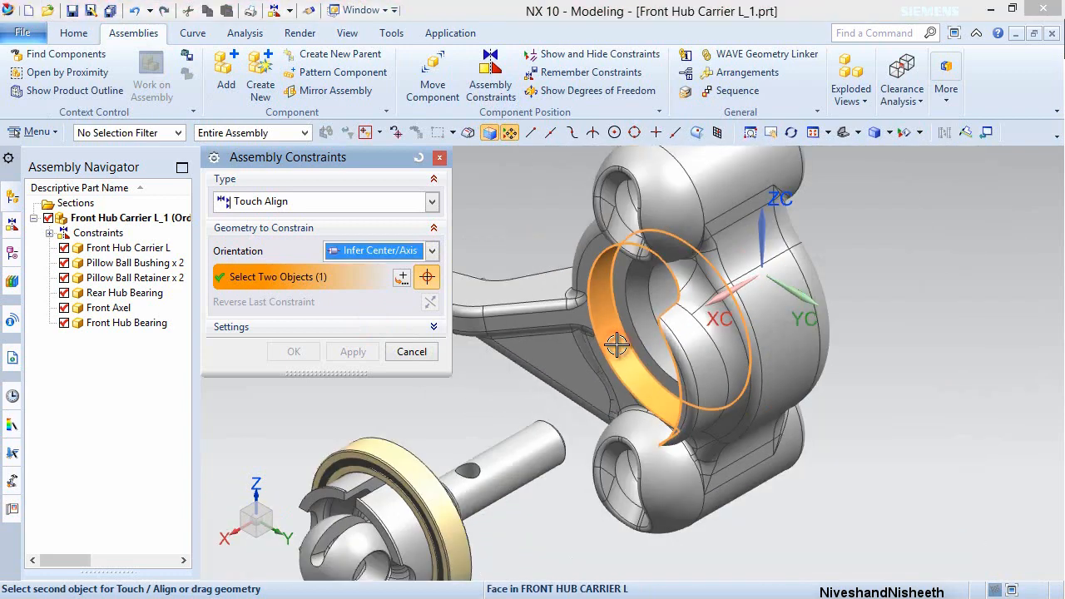
{"action": "left_click", "coordinate": [520, 447]}
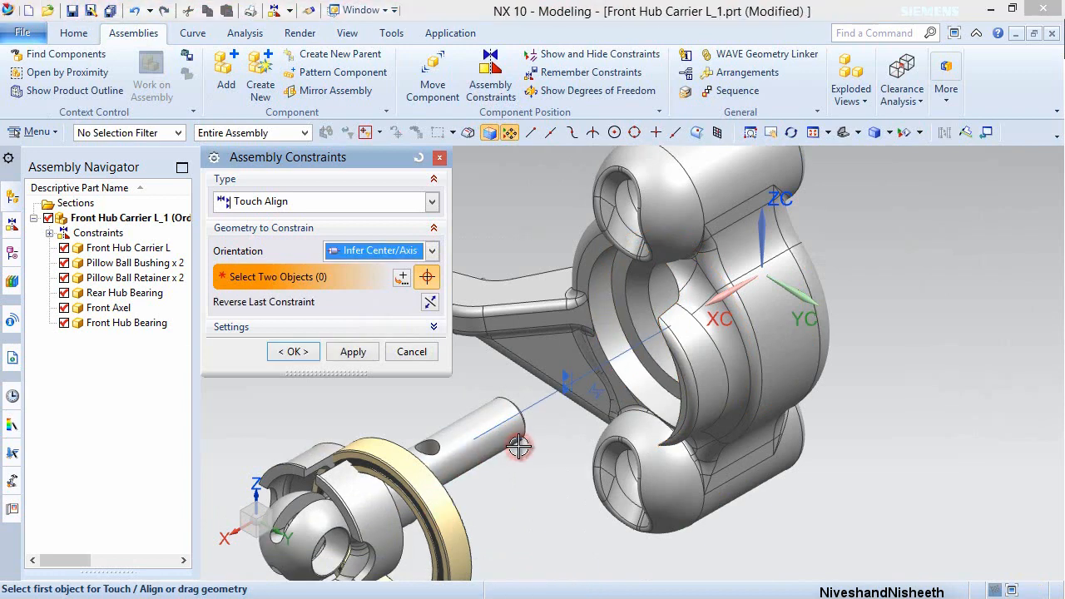
{"action": "left_click", "coordinate": [358, 352]}
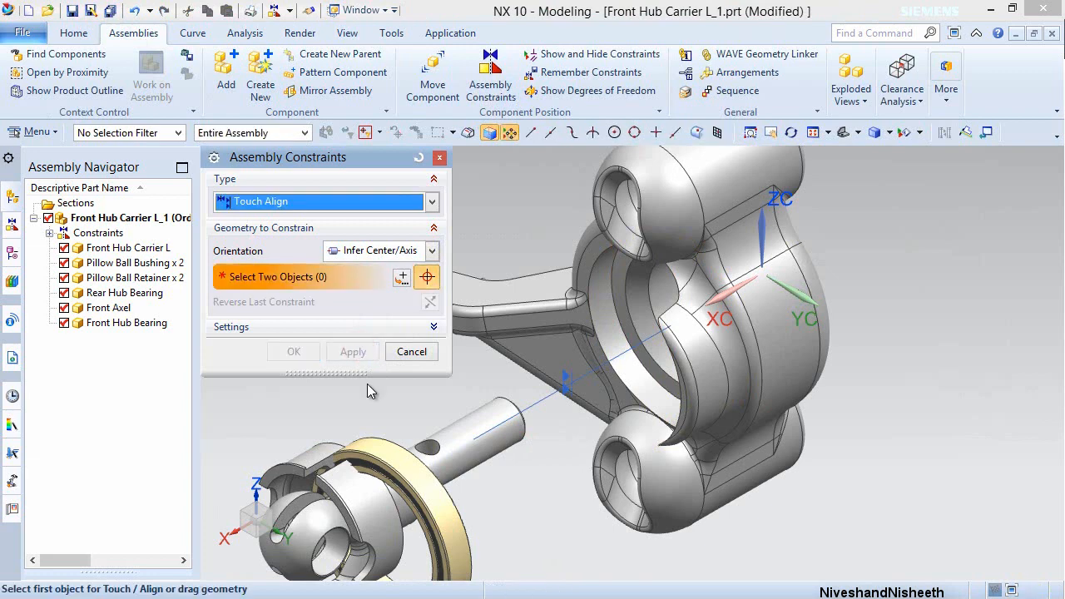
- Align the Front Hub Bearing's outer cylindrical face with the carrier's central bore using Infer Center/Axis
{"action": "left_click", "coordinate": [392, 452]}
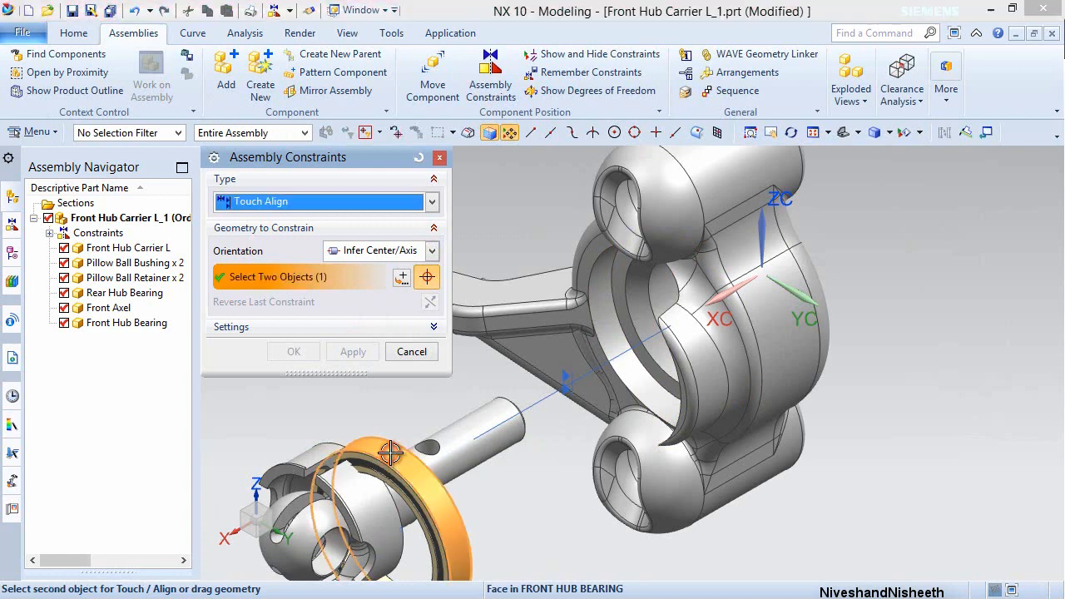
{"action": "left_click", "coordinate": [607, 327]}
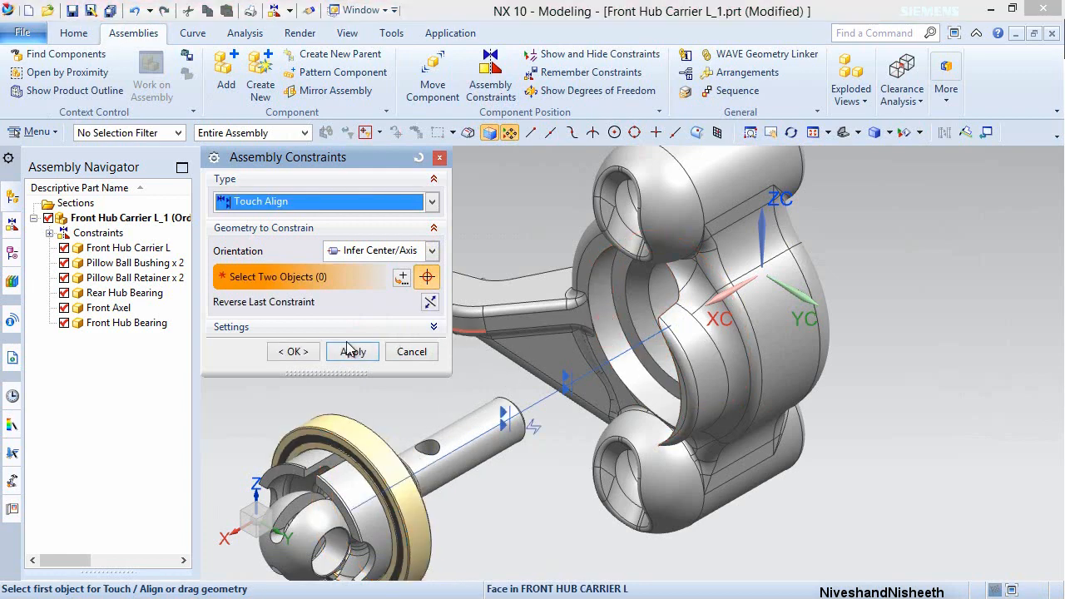
{"action": "left_click", "coordinate": [352, 352]}
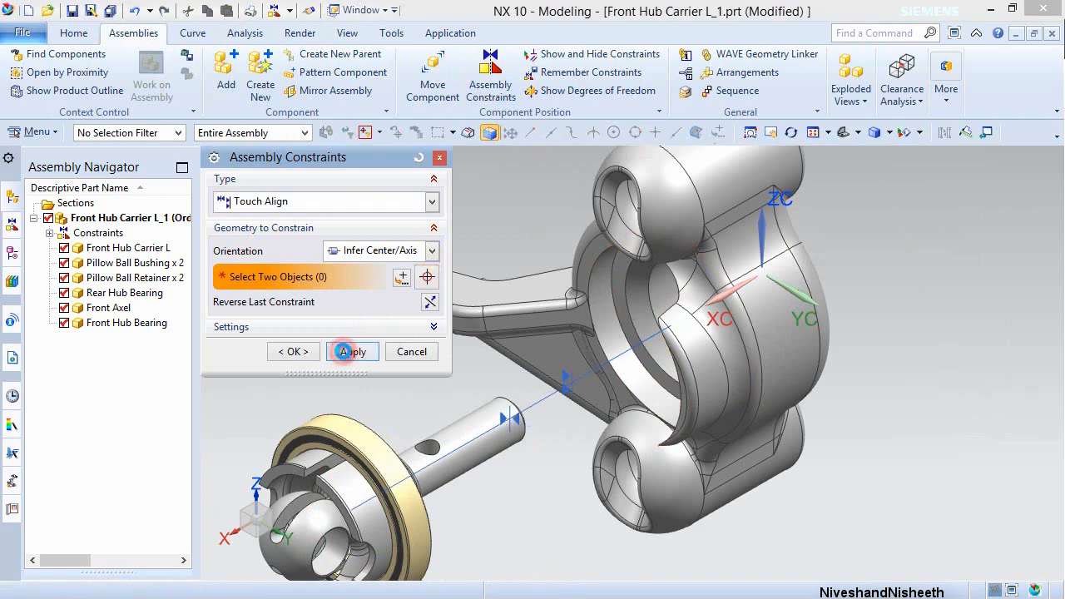
- Seat the Front Hub Bearing in the bore with a Touch constraint between the bore's inner shoulder and the bearing's outer ring side face
{"action": "left_click", "coordinate": [417, 253]}
{"action": "left_click", "coordinate": [373, 287]}
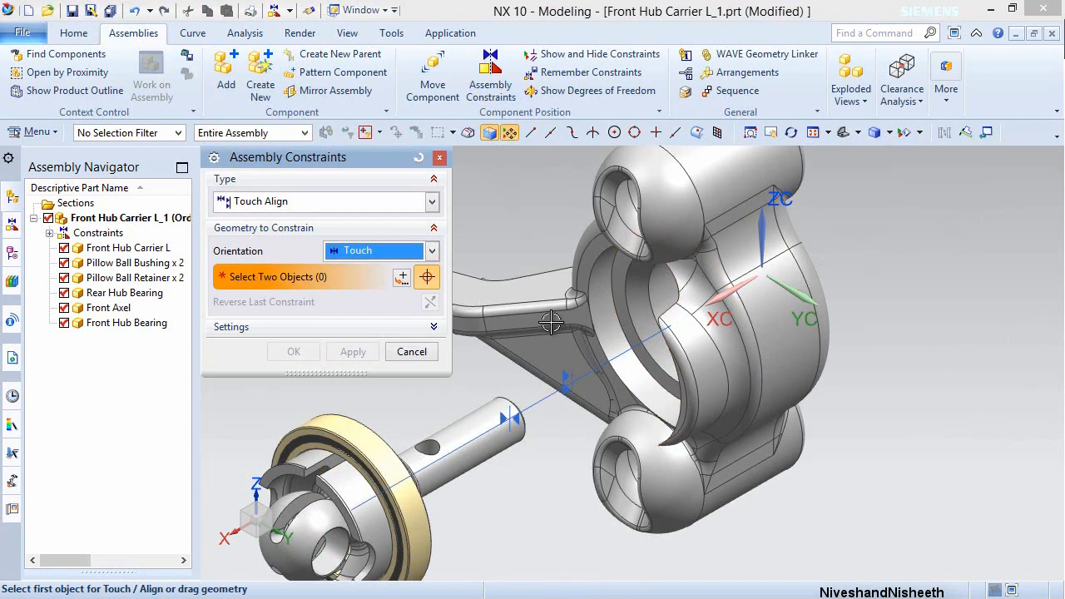
{"action": "scroll", "coordinate": [589, 327], "scroll_direction": "down", "scroll_amount": 3}
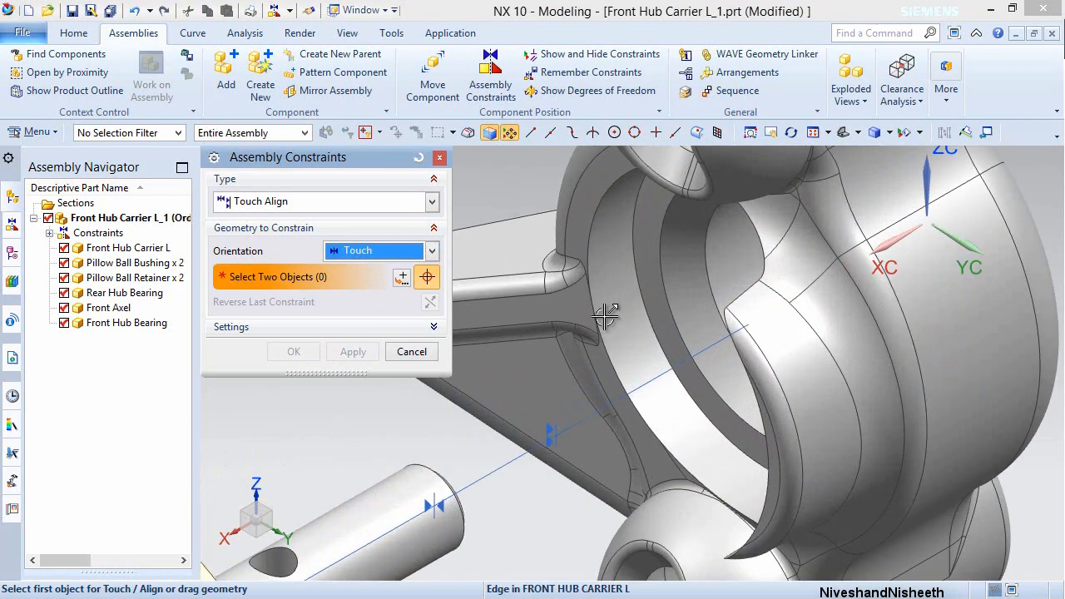
{"action": "left_click", "coordinate": [650, 242]}
{"action": "key", "text": "ctrl+f"}
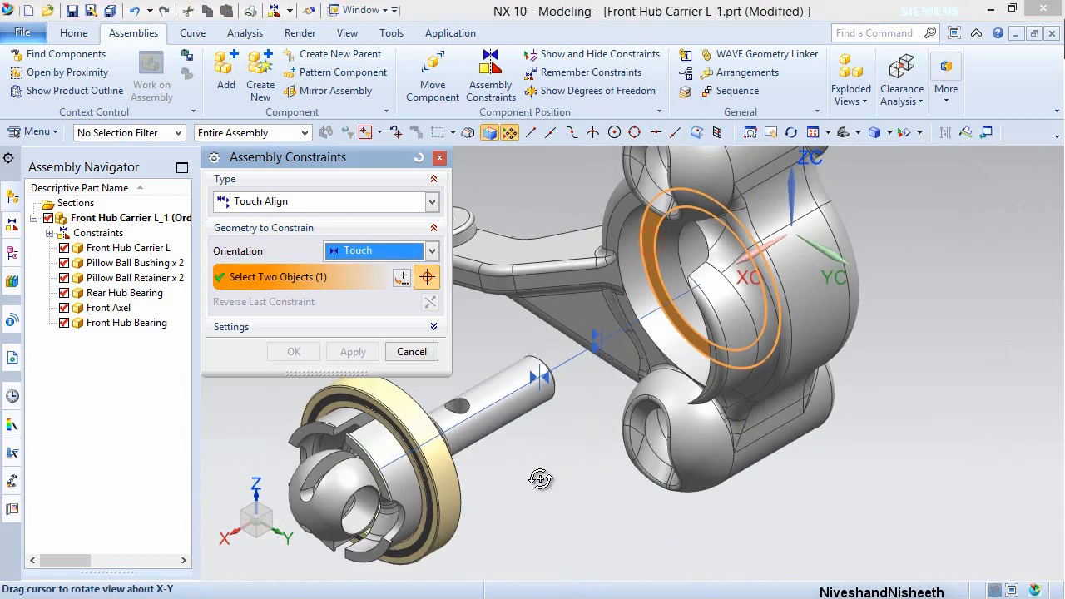
{"action": "middle_click_drag", "start_coordinate": [542, 475], "coordinate": [520, 488]}
{"action": "scroll", "coordinate": [245, 431], "scroll_direction": "up", "scroll_amount": 5}
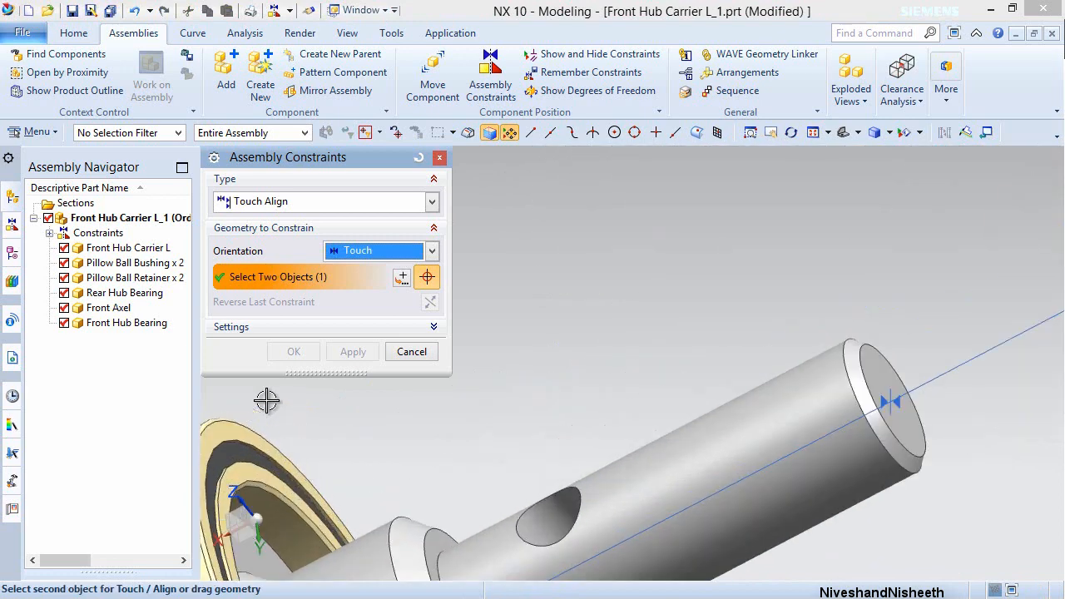
{"action": "left_click", "coordinate": [227, 428]}
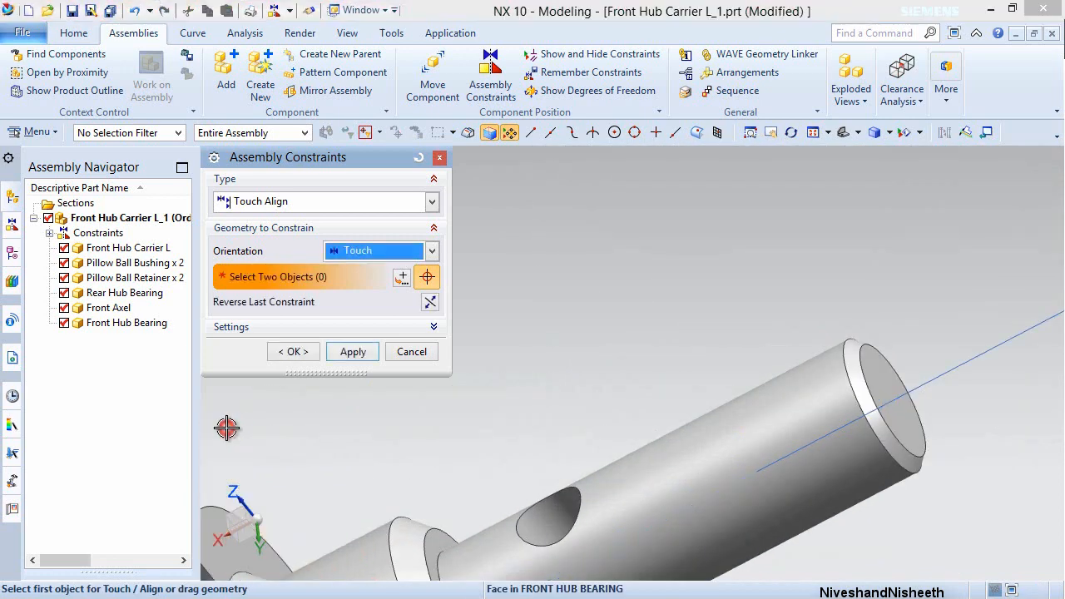
{"action": "left_click", "coordinate": [353, 352]}
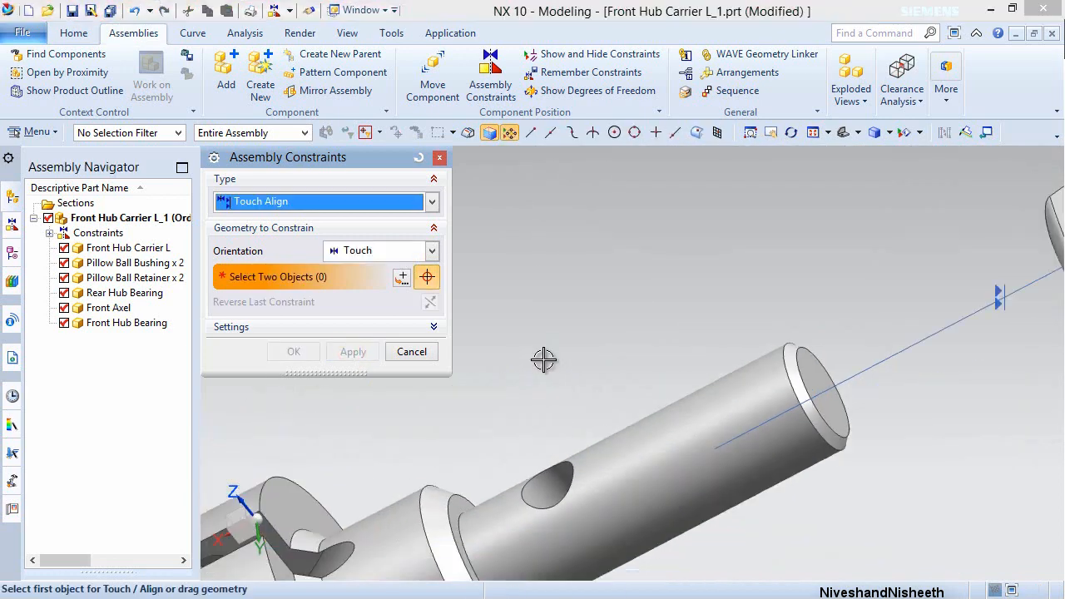
- Seat the Front Axel with a Touch constraint between the curved rim face of its cup and the Front Hub Bearing's exposed side face
{"action": "scroll", "coordinate": [481, 377], "scroll_direction": "down", "scroll_amount": 2}
{"action": "scroll", "coordinate": [333, 457], "scroll_direction": "up", "scroll_amount": 6}
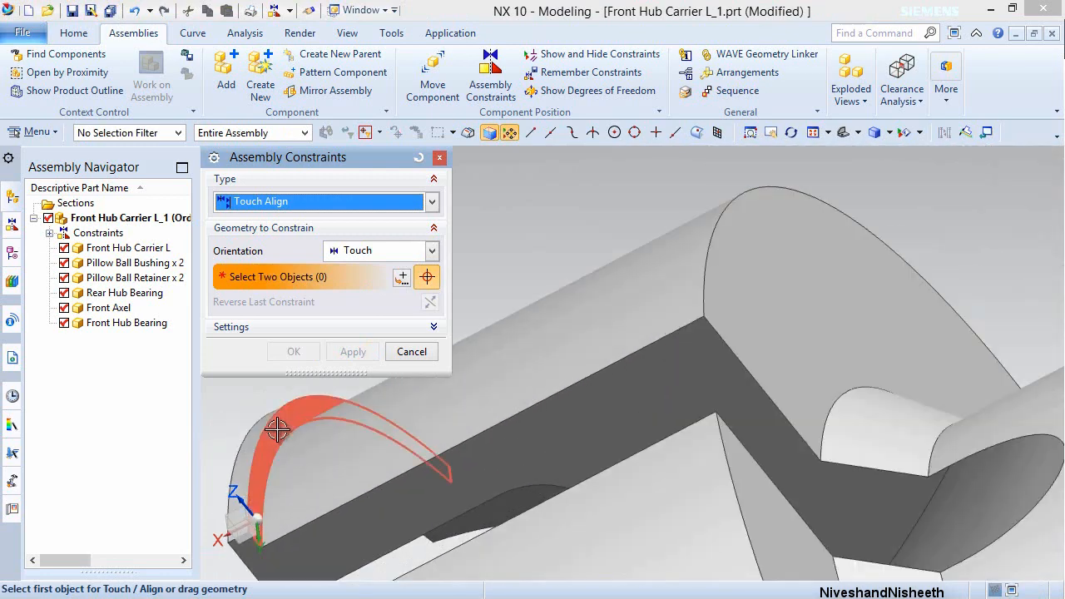
{"action": "left_click", "coordinate": [247, 437]}
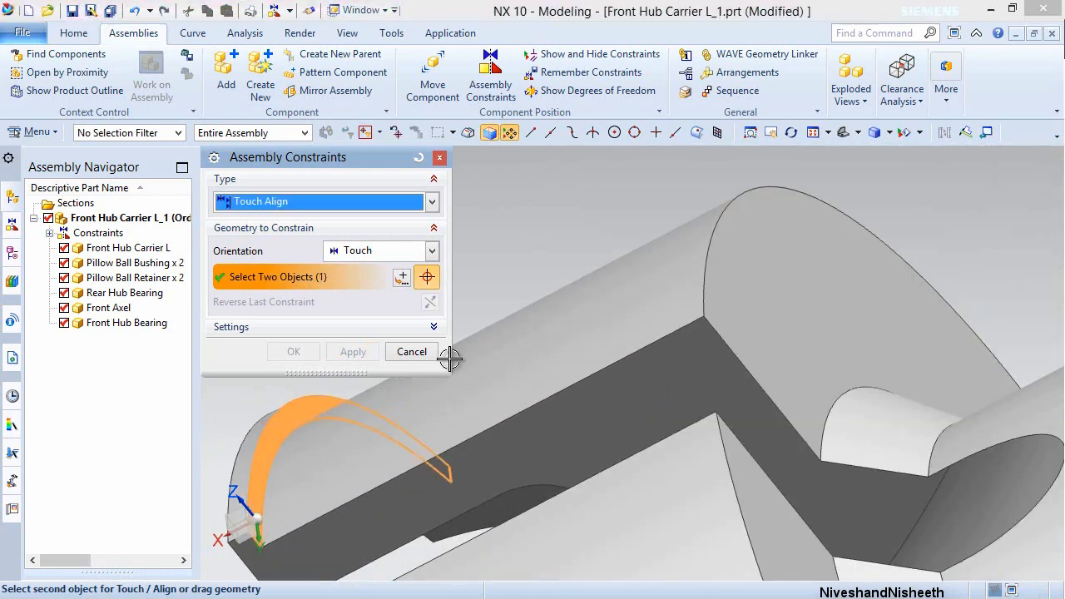
{"action": "scroll", "coordinate": [562, 359], "scroll_direction": "down", "scroll_amount": 2}
{"action": "middle_click_drag", "start_coordinate": [585, 344], "coordinate": [618, 319]}
{"action": "scroll", "coordinate": [503, 397], "scroll_direction": "down", "scroll_amount": 6}
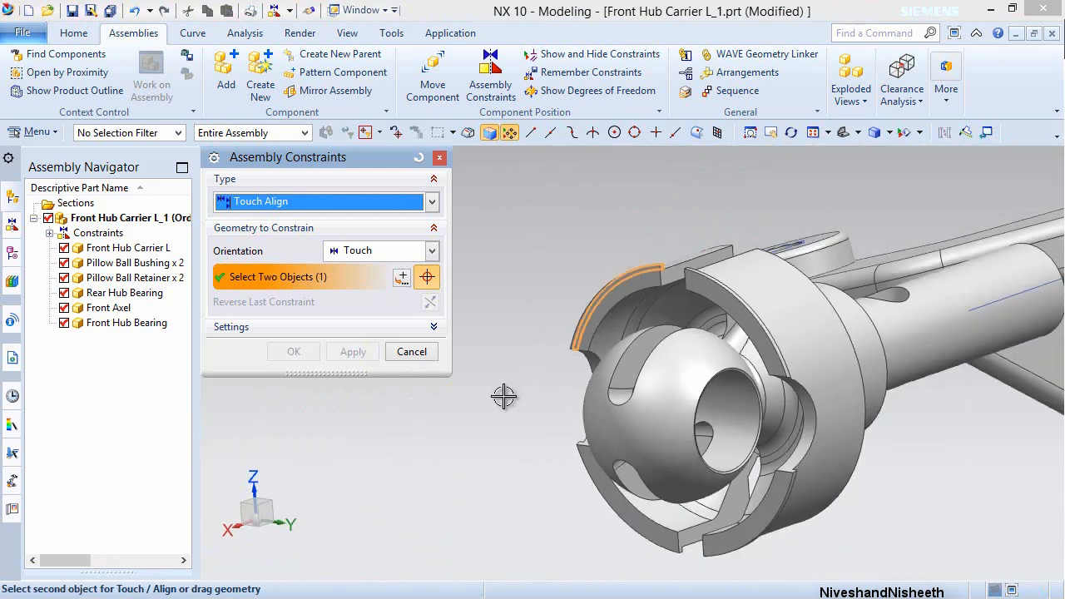
{"action": "scroll", "coordinate": [865, 213], "scroll_direction": "up", "scroll_amount": 5}
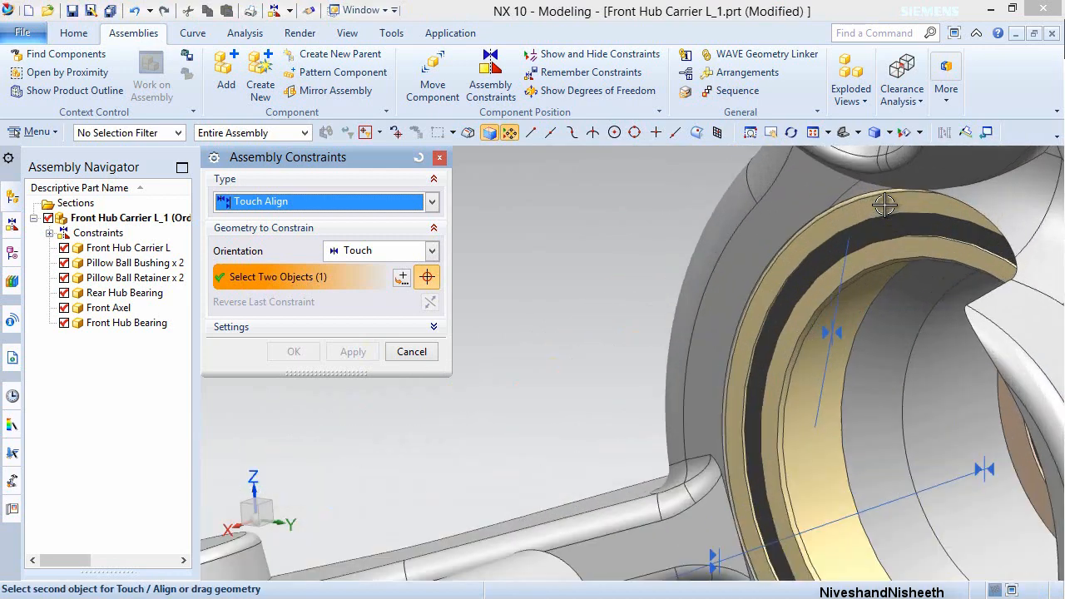
{"action": "left_click", "coordinate": [865, 213]}
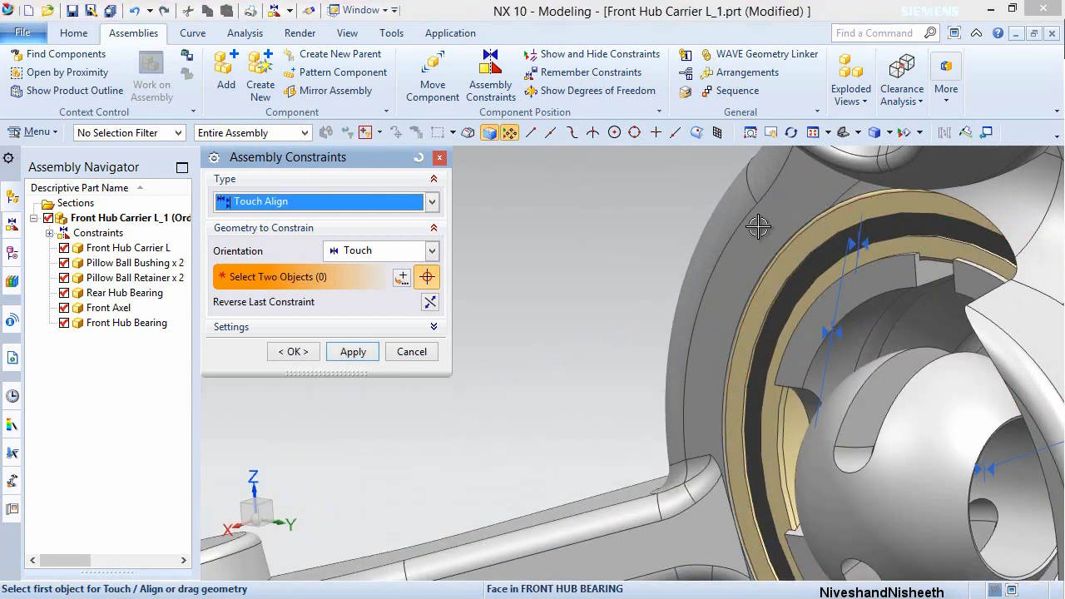
{"action": "left_click", "coordinate": [291, 351]}
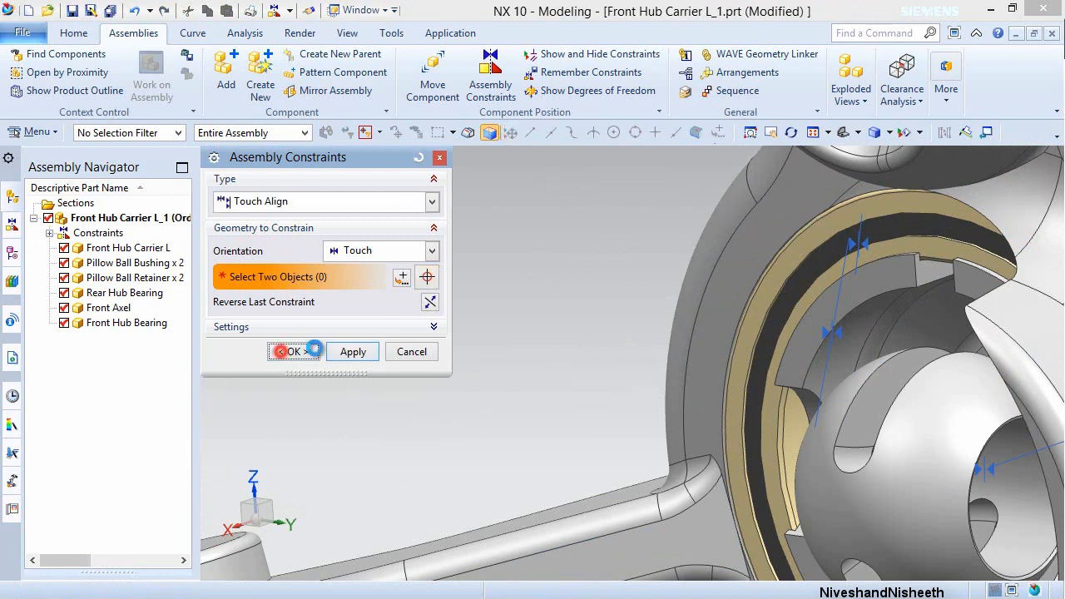
- Restore the trimetric view and rotate it by -90 degrees about the Z axis
{"action": "key", "text": "Home"}
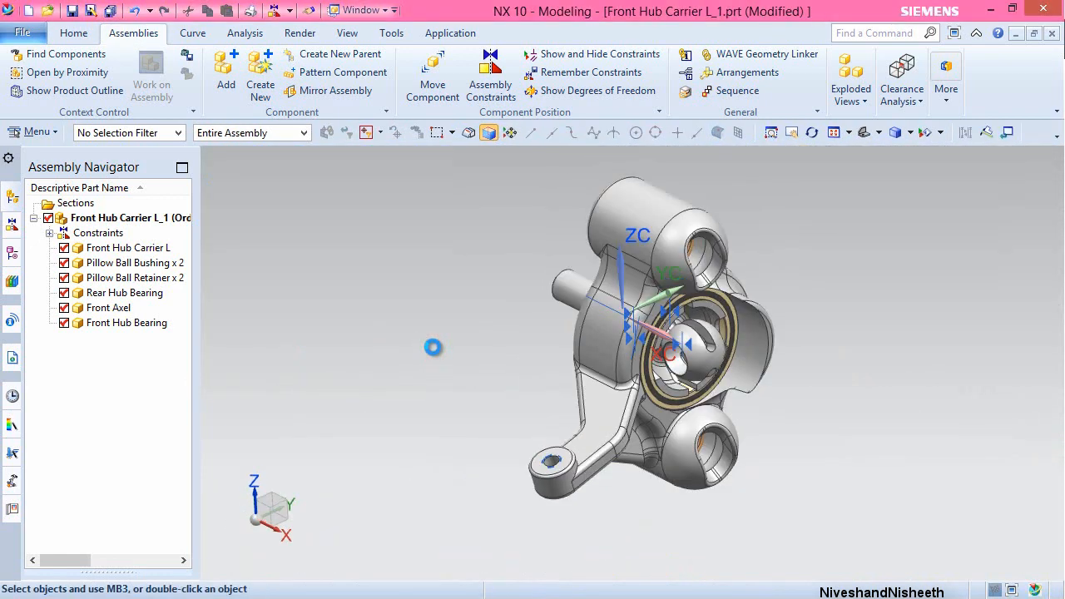
{"action": "left_click", "coordinate": [249, 488]}
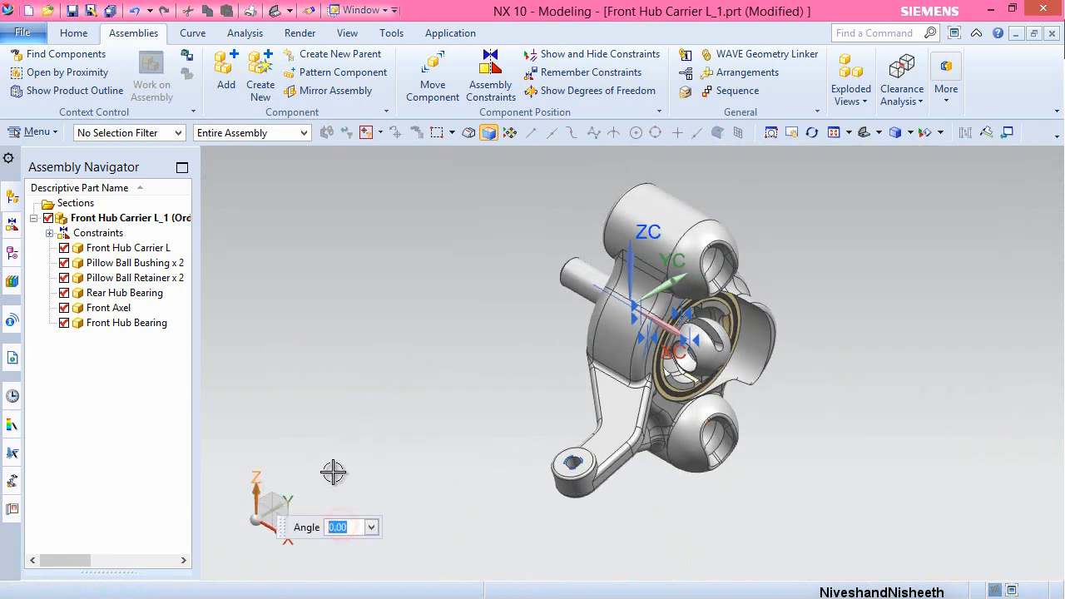
{"action": "type", "text": "-90"}
{"action": "key", "text": "Return"}
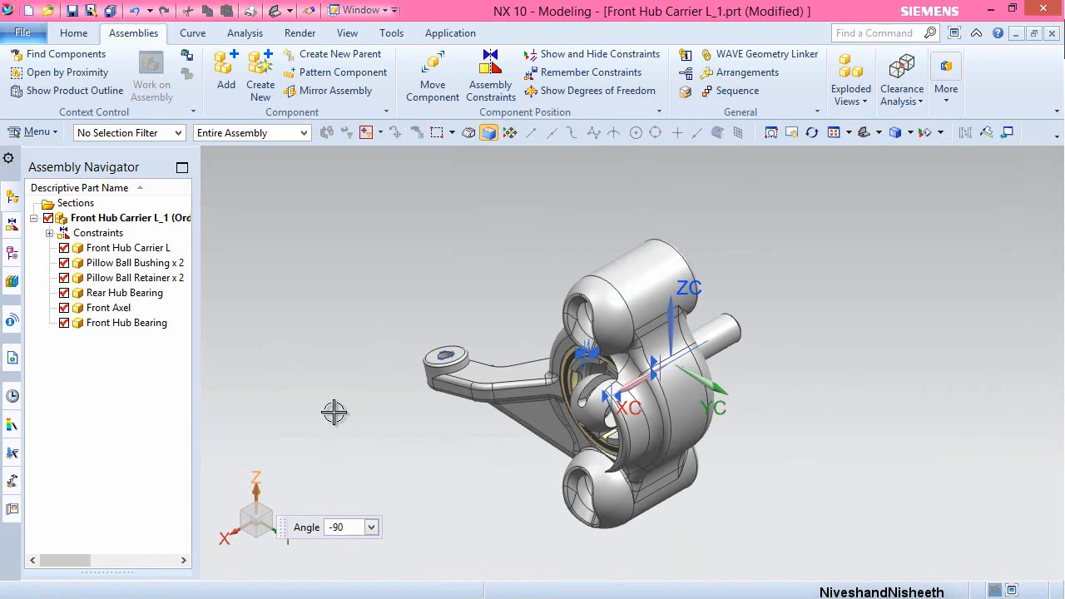
- Hide the assembly constraint symbols and save the assembly
{"action": "left_click", "coordinate": [345, 33]}
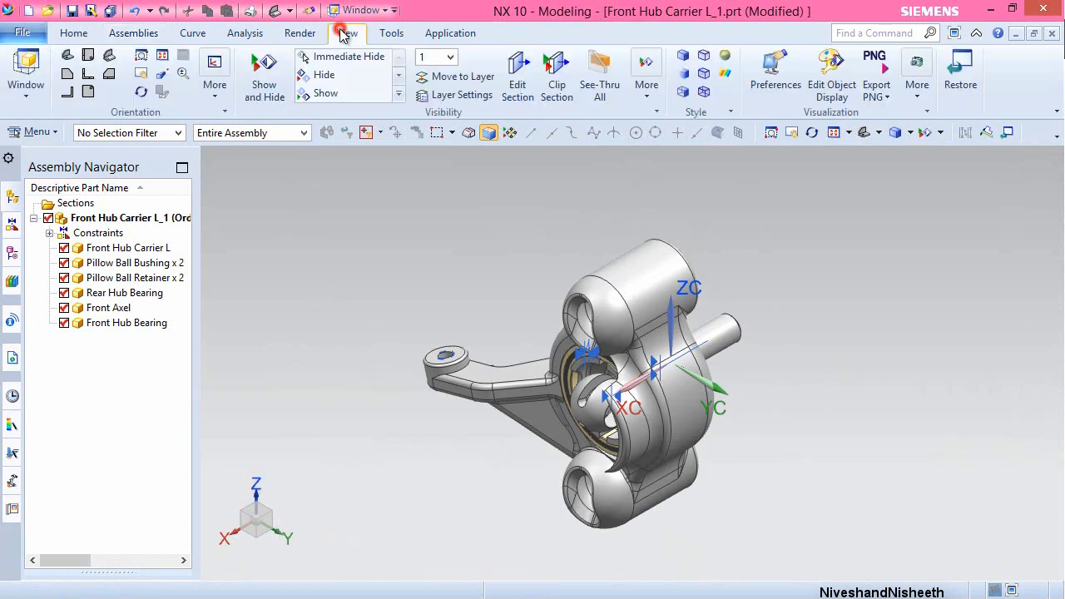
{"action": "left_click", "coordinate": [264, 84]}
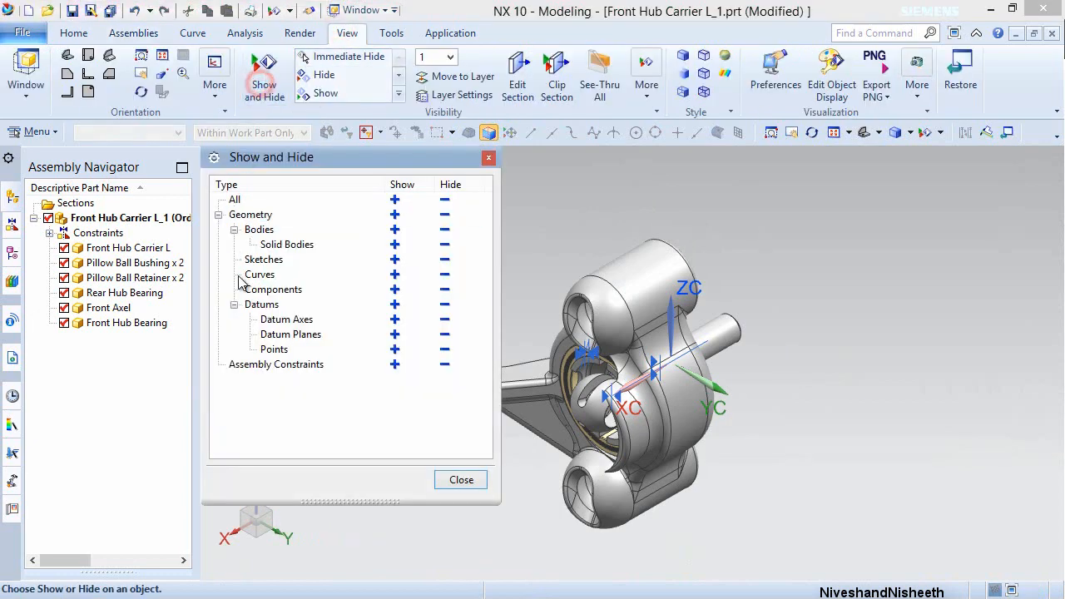
{"action": "left_click", "coordinate": [444, 364]}
{"action": "left_click", "coordinate": [461, 480]}
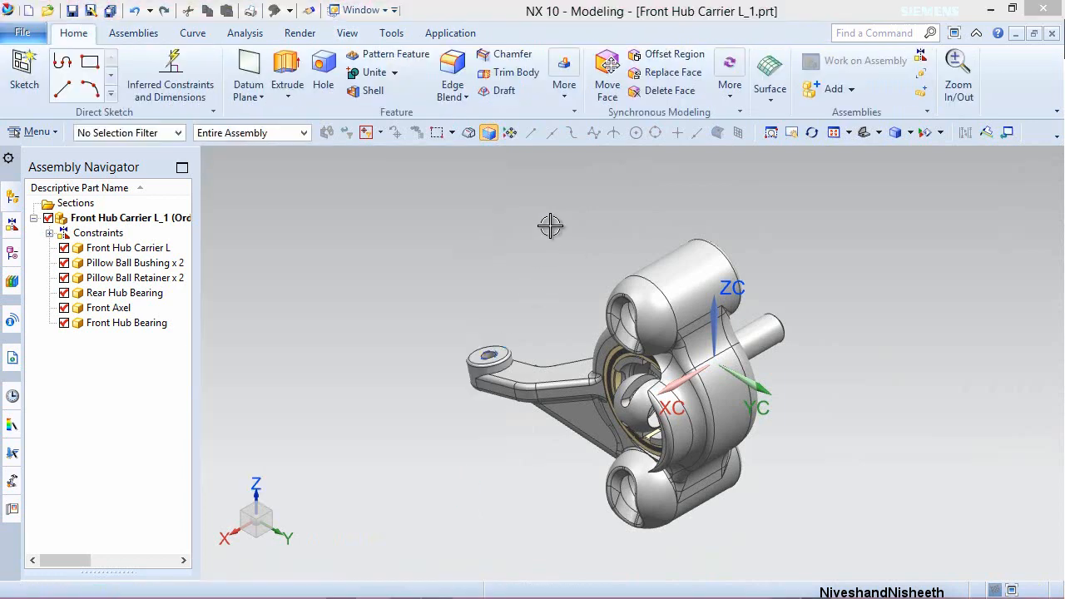
{"action": "left_click", "coordinate": [550, 225]}
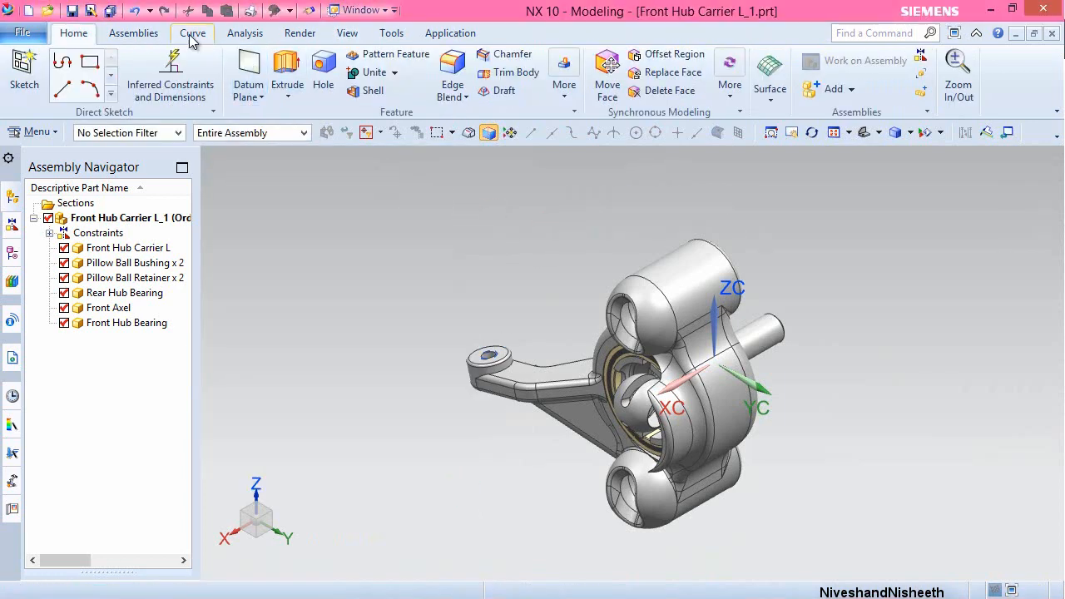
- Choose the 0.1875 Ball stud .375 part from the Suspension folder as a new component to add
{"action": "left_click", "coordinate": [143, 35]}
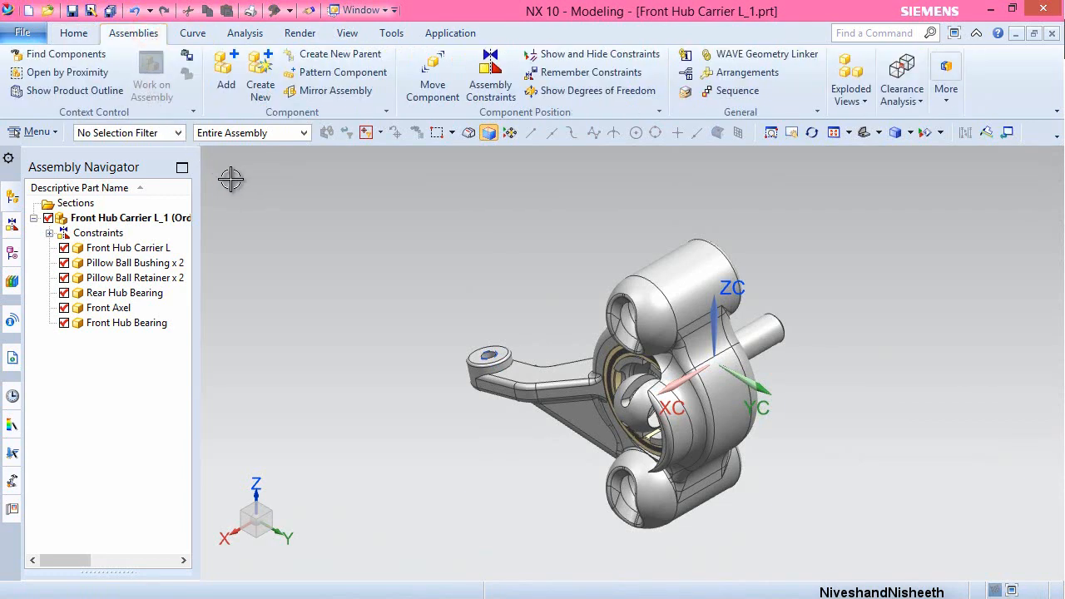
{"action": "left_click", "coordinate": [225, 77]}
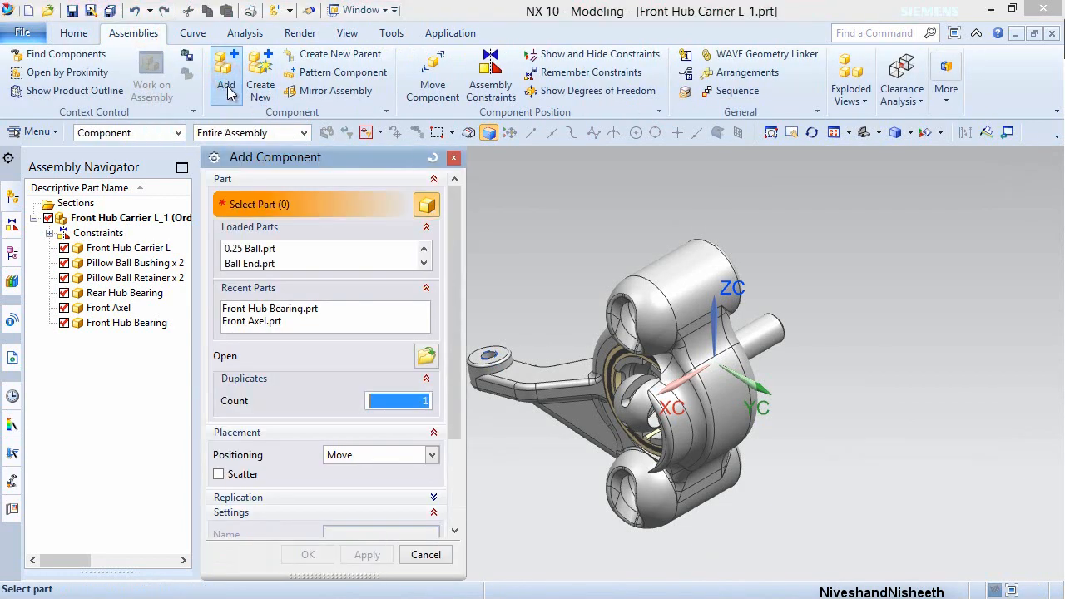
{"action": "left_click", "coordinate": [426, 355]}
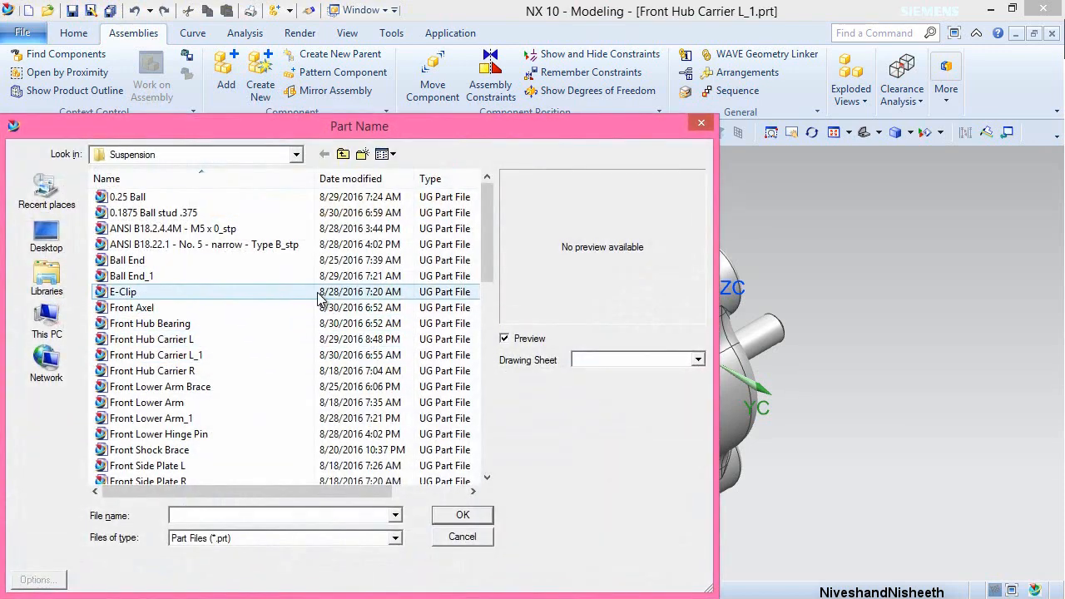
{"action": "left_click", "coordinate": [188, 212]}
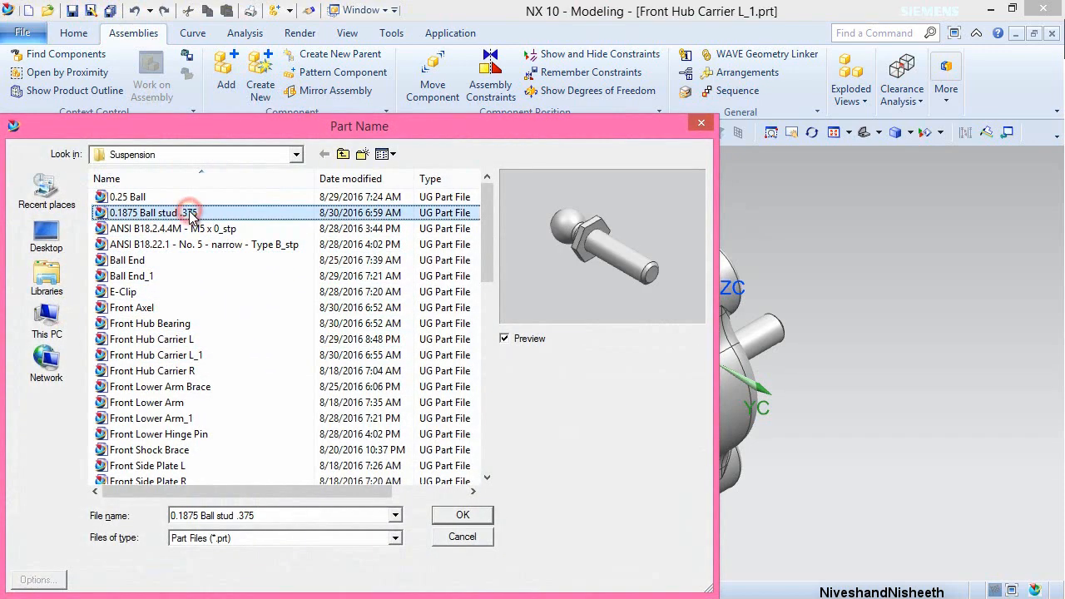
{"action": "left_click", "coordinate": [463, 515]}
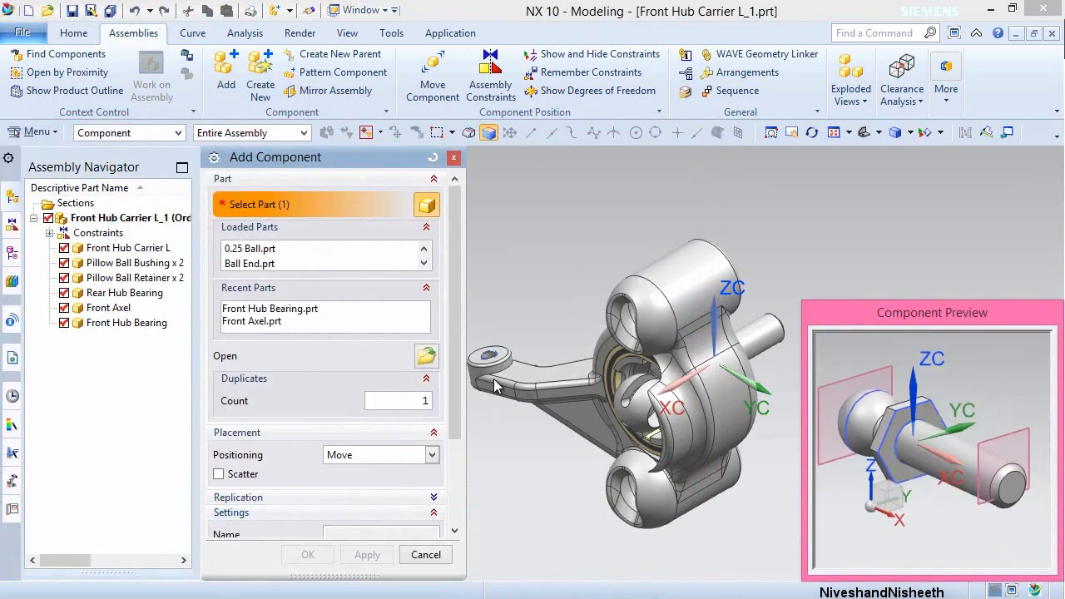
- Place the ball stud at the absolute origin and move it clear of the carrier to about Y -2.42, Z -1.76 in
{"action": "left_click_drag", "start_coordinate": [456, 345], "coordinate": [456, 428]}
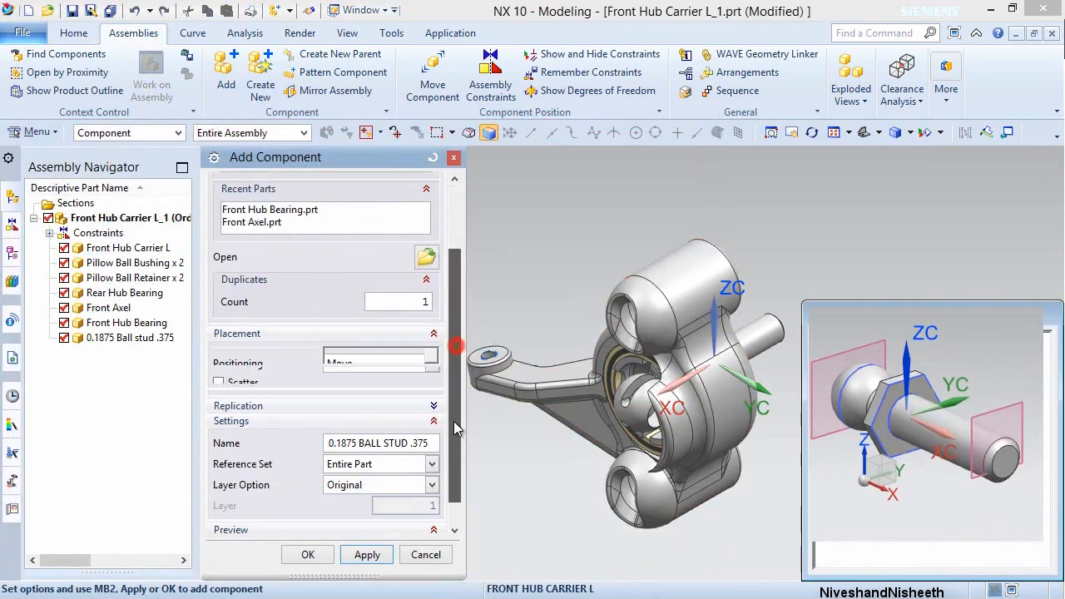
{"action": "left_click", "coordinate": [298, 555]}
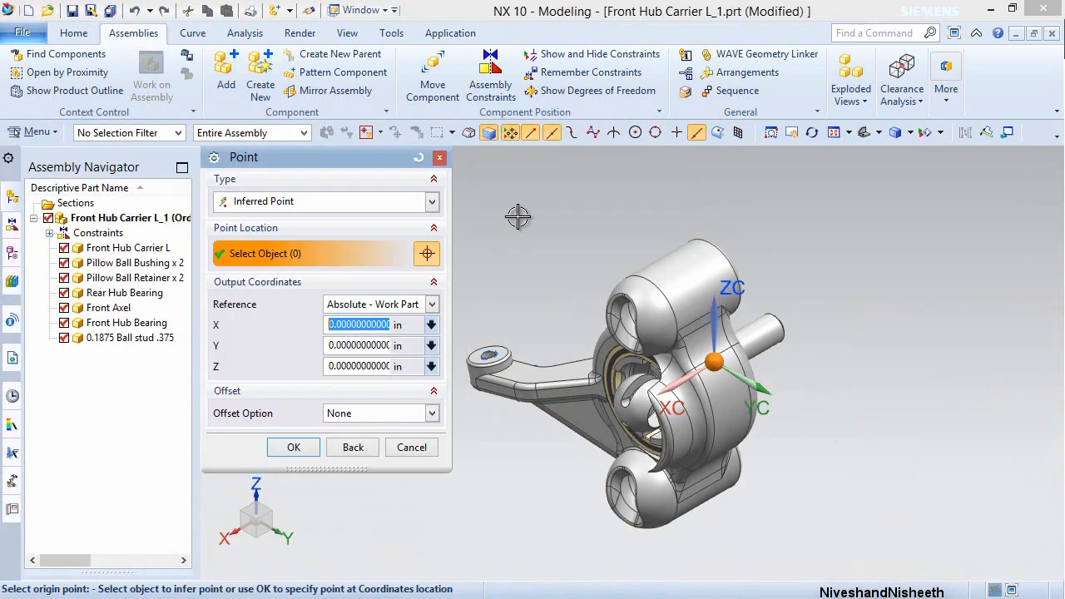
{"action": "left_click", "coordinate": [293, 447]}
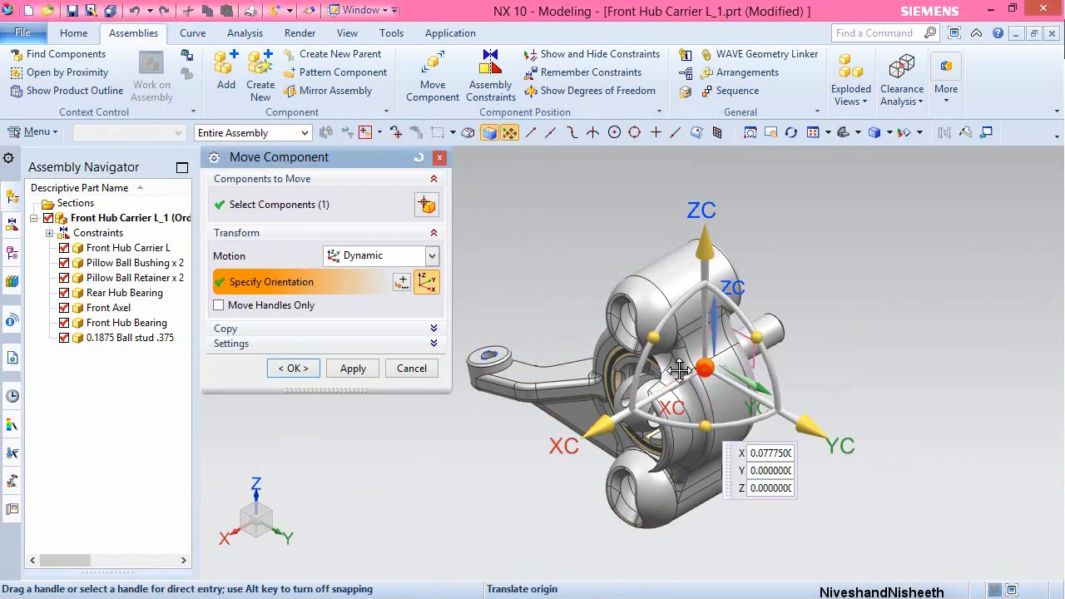
{"action": "left_click_drag", "start_coordinate": [705, 367], "coordinate": [418, 443]}
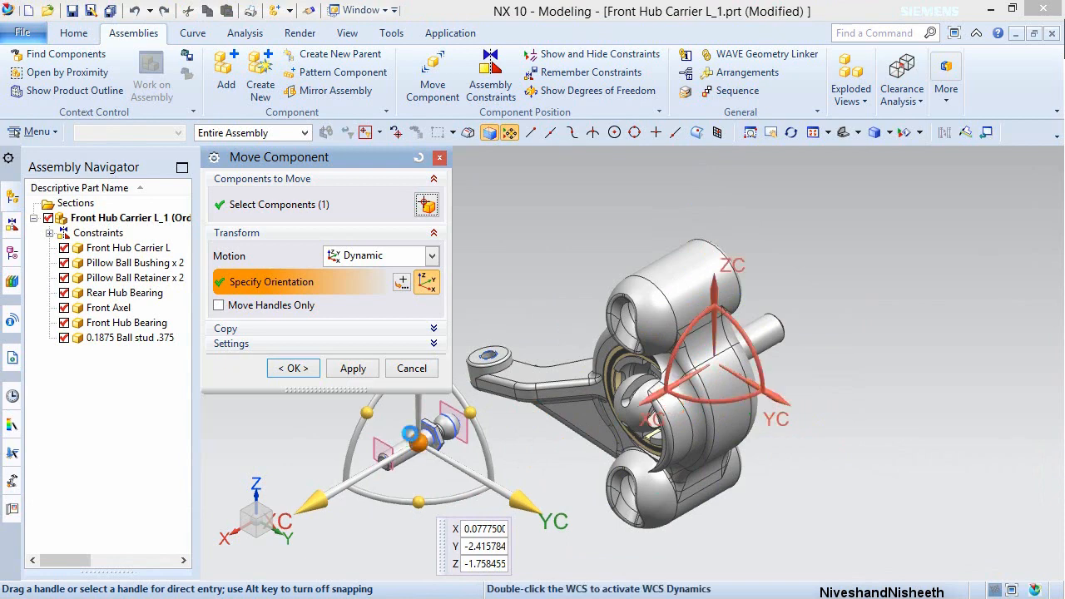
{"action": "left_click", "coordinate": [293, 368]}
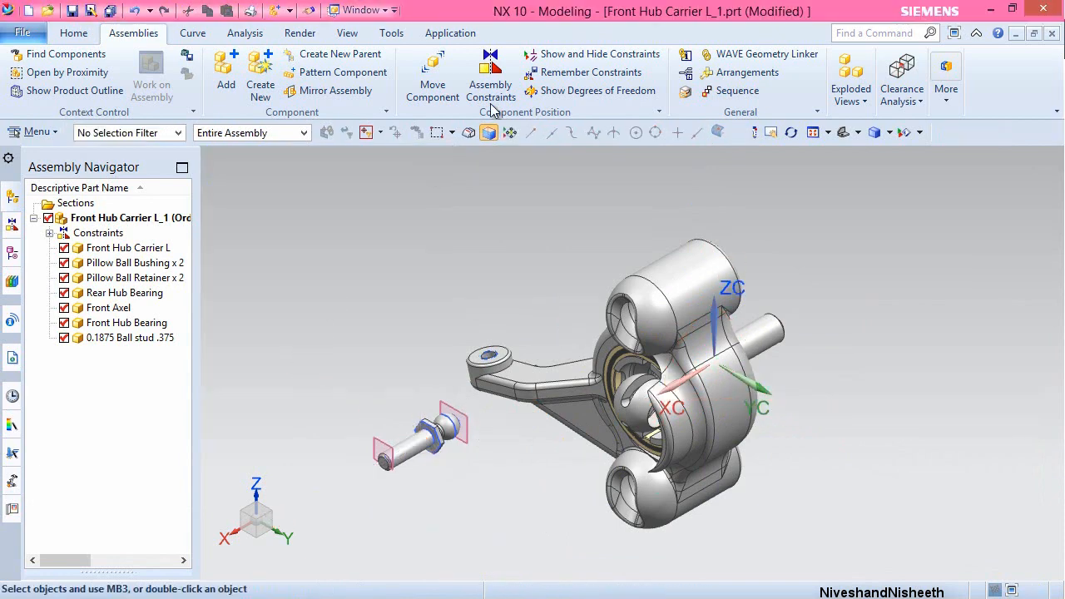
- Apply a Touch constraint between the shank-side face of the ball stud's hex flange and the top face of the carrier arm's end boss
{"action": "left_click", "coordinate": [491, 77]}
{"action": "scroll", "coordinate": [397, 411], "scroll_direction": "up", "scroll_amount": 4}
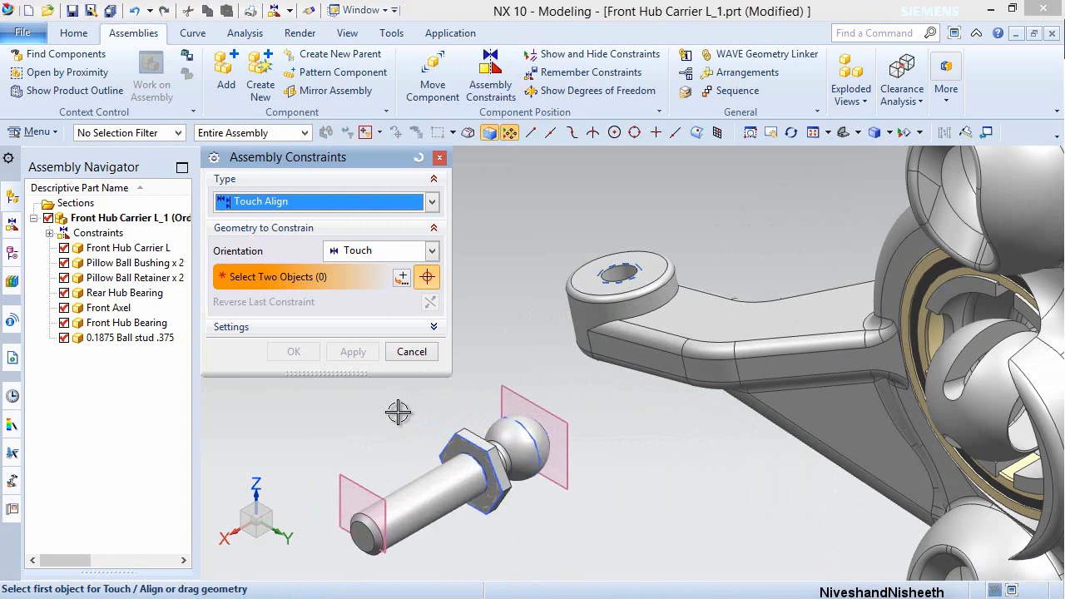
{"action": "scroll", "coordinate": [399, 422], "scroll_direction": "up", "scroll_amount": 3}
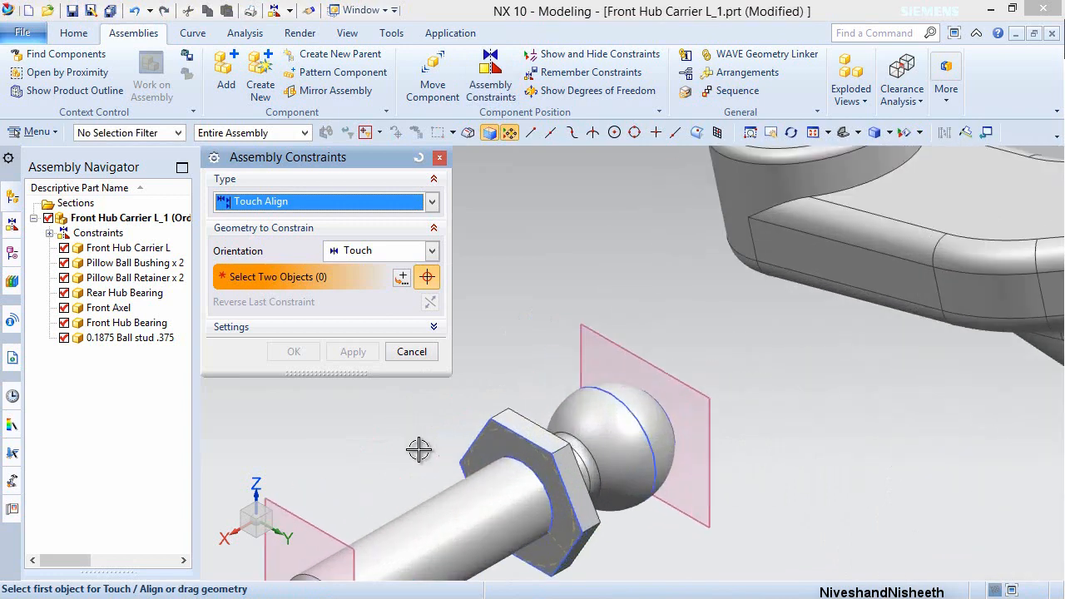
{"action": "left_click", "coordinate": [495, 443]}
{"action": "scroll", "coordinate": [495, 442], "scroll_direction": "down", "scroll_amount": 2}
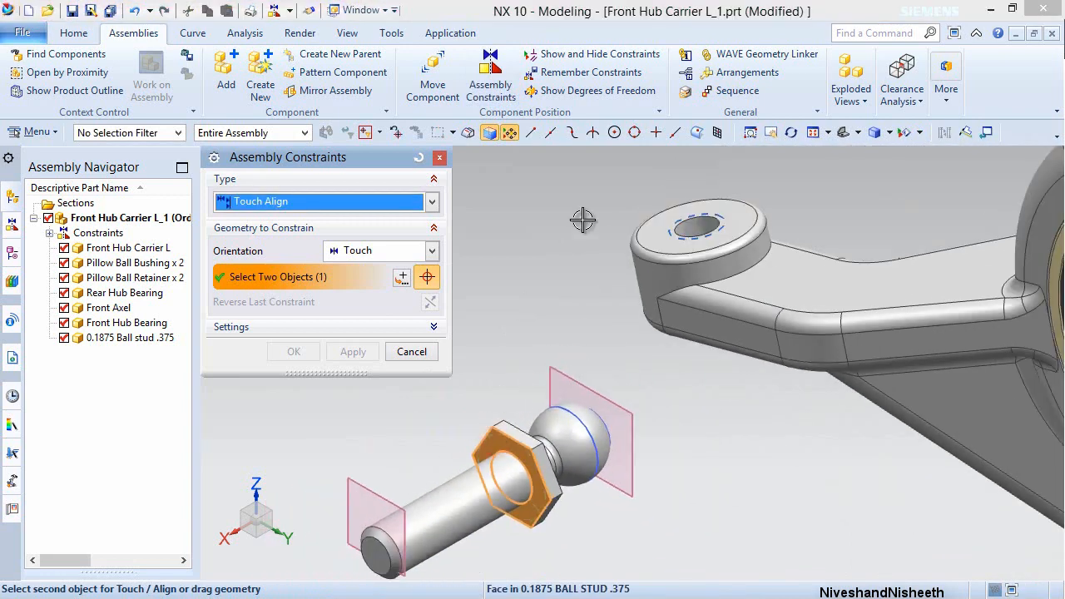
{"action": "left_click", "coordinate": [660, 236]}
{"action": "scroll", "coordinate": [635, 309], "scroll_direction": "down", "scroll_amount": 3}
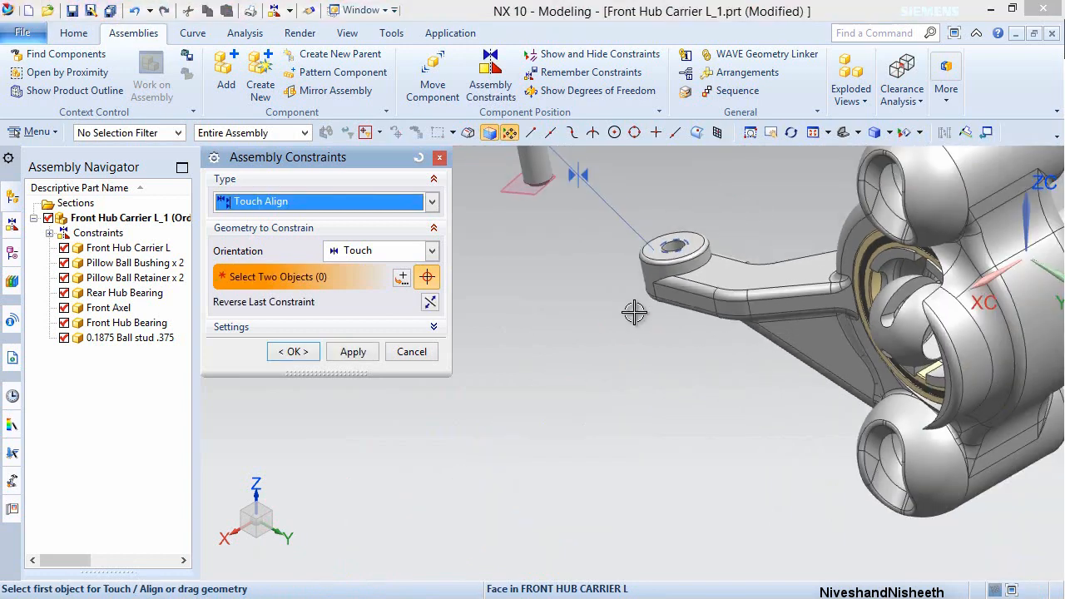
{"action": "scroll", "coordinate": [506, 229], "scroll_direction": "up", "scroll_amount": 1}
{"action": "left_click", "coordinate": [351, 350]}
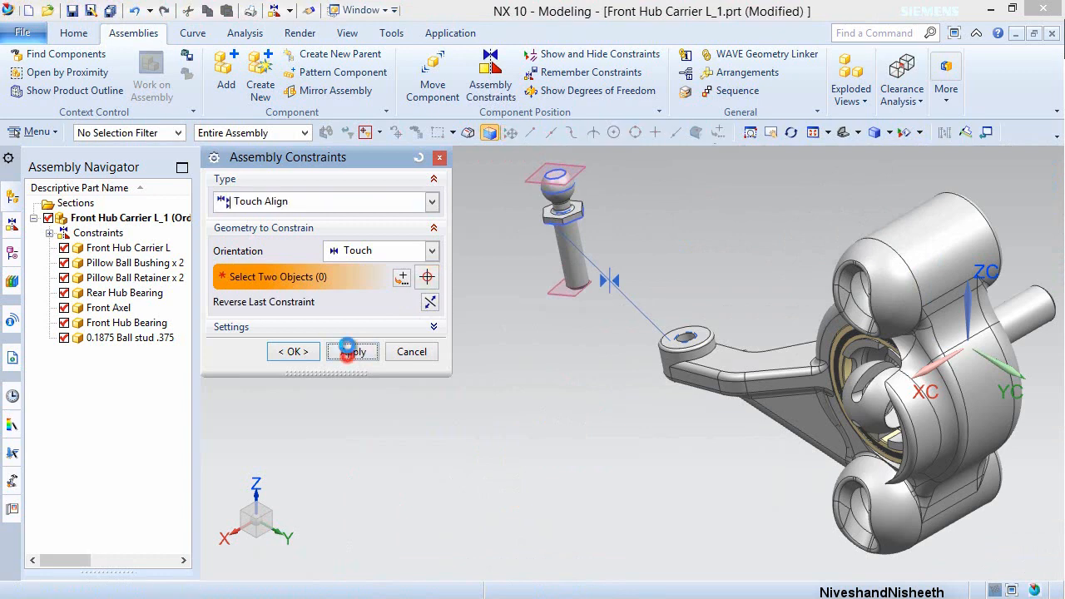
- Align the ball stud's shank with the hole in the carrier arm's end boss using Infer Center/Axis
{"action": "left_click", "coordinate": [431, 250]}
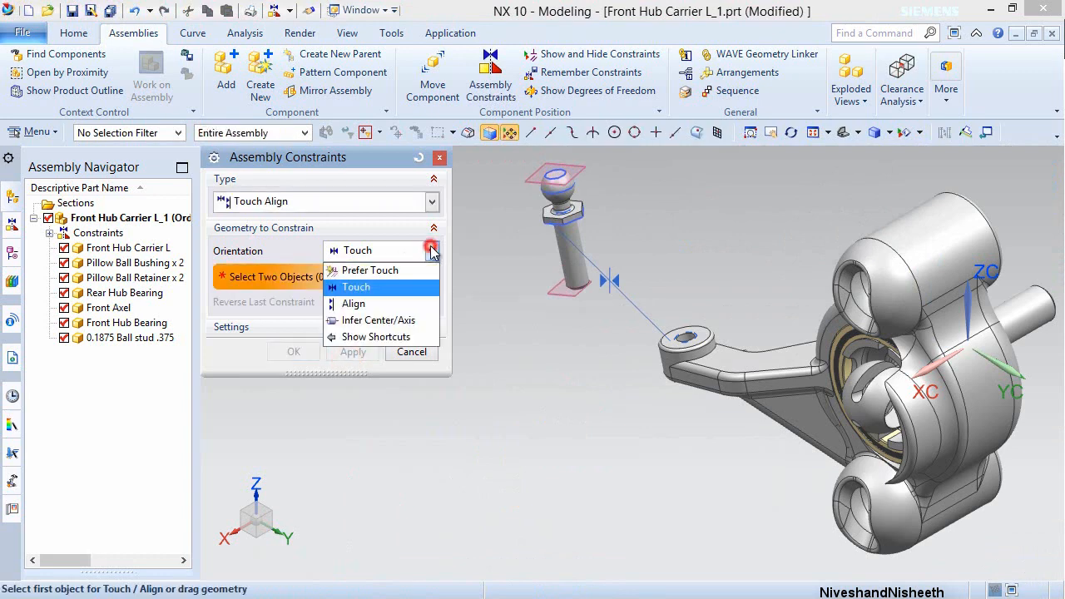
{"action": "left_click", "coordinate": [378, 321]}
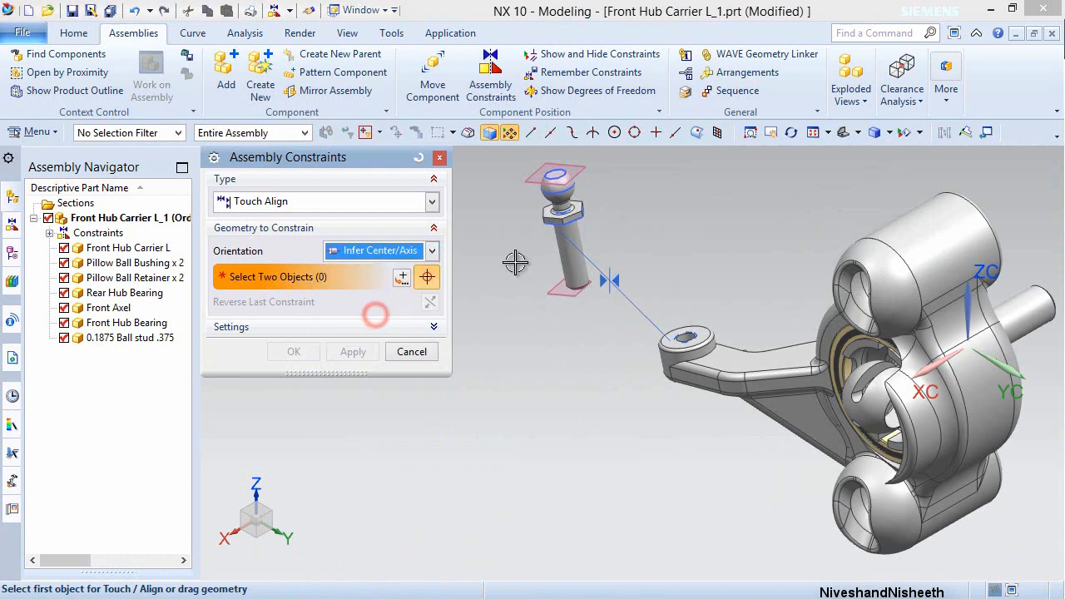
{"action": "scroll", "coordinate": [541, 258], "scroll_direction": "up", "scroll_amount": 2}
{"action": "left_click", "coordinate": [594, 255]}
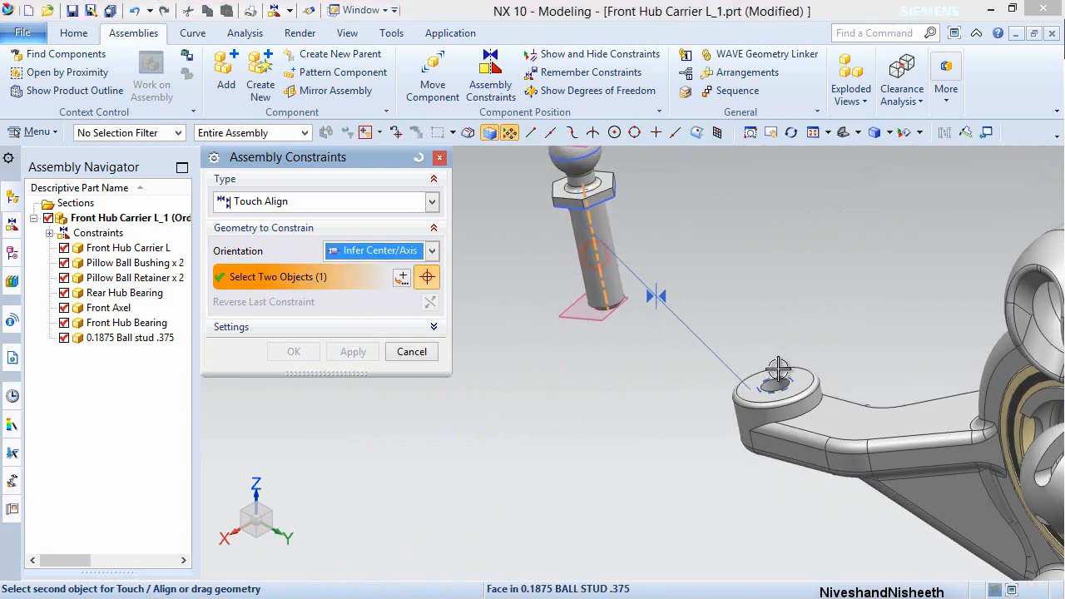
{"action": "scroll", "coordinate": [774, 383], "scroll_direction": "up", "scroll_amount": 2}
{"action": "scroll", "coordinate": [774, 401], "scroll_direction": "up", "scroll_amount": 2}
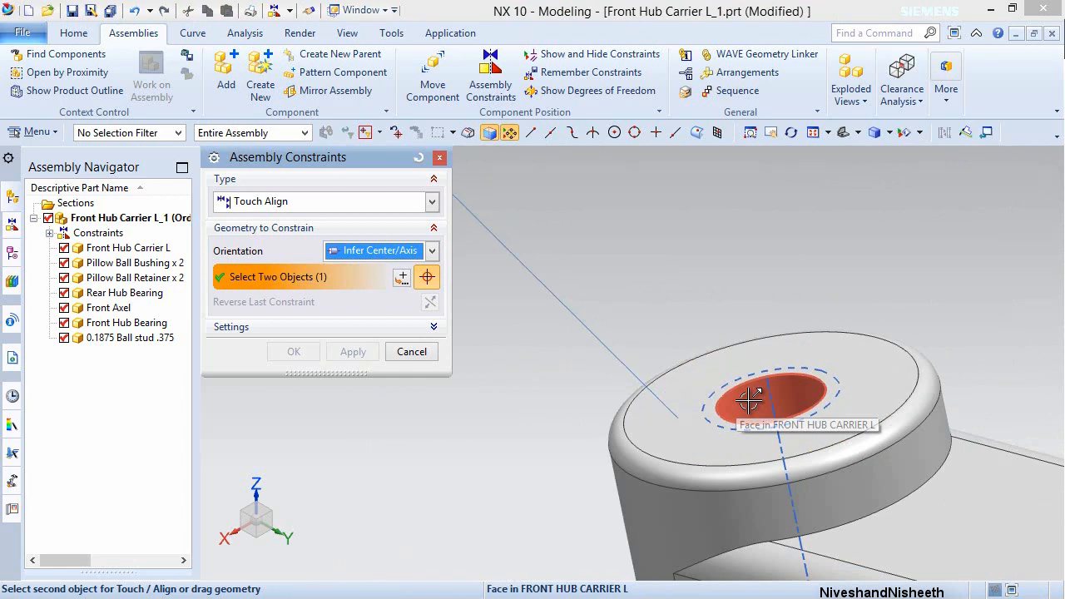
{"action": "left_click", "coordinate": [749, 401]}
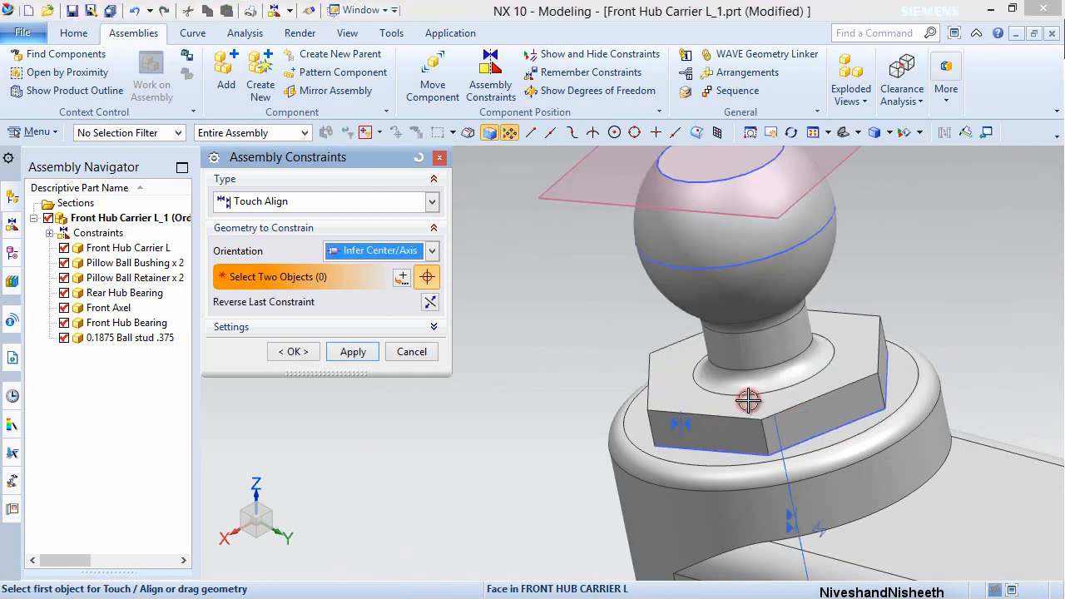
{"action": "left_click", "coordinate": [287, 352]}
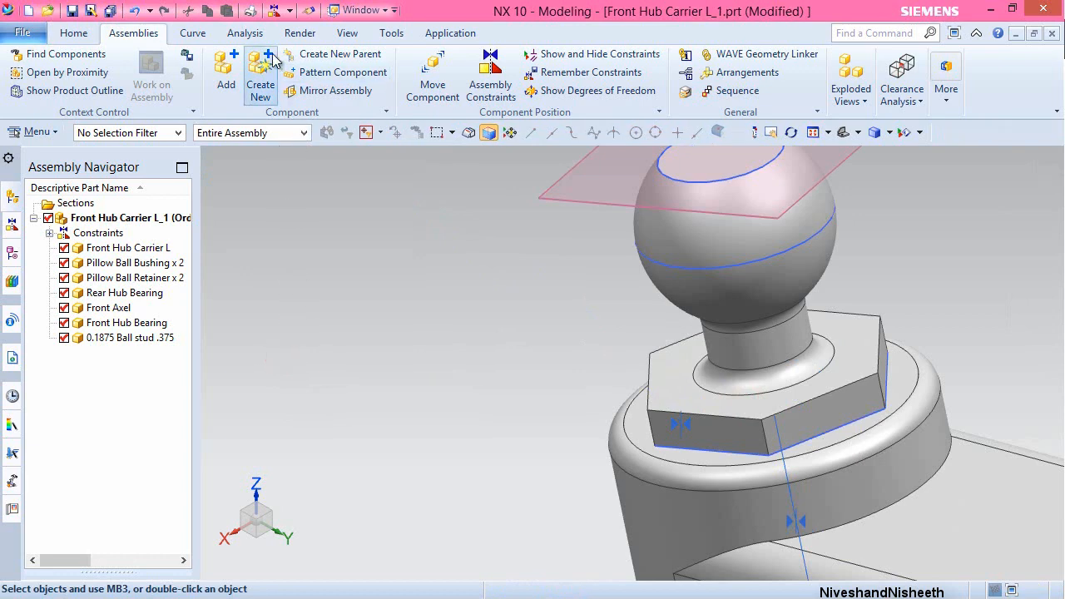
- Hide all sketches, datum planes and assembly constraints in the Front Hub Carrier L_1 assembly and save it
{"action": "left_click", "coordinate": [337, 35]}
{"action": "left_click", "coordinate": [264, 87]}
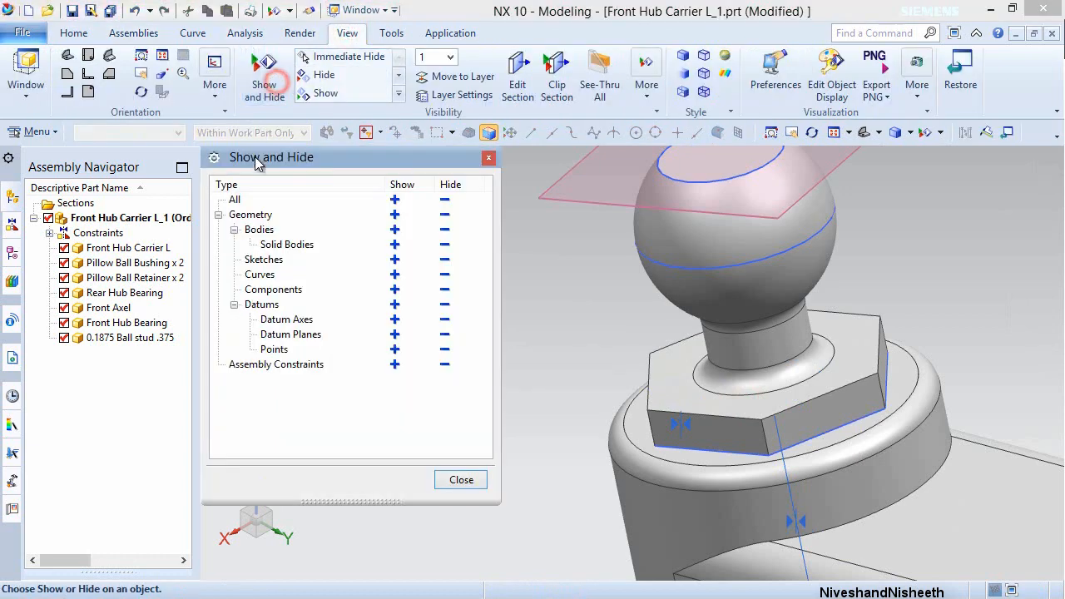
{"action": "left_click", "coordinate": [443, 261]}
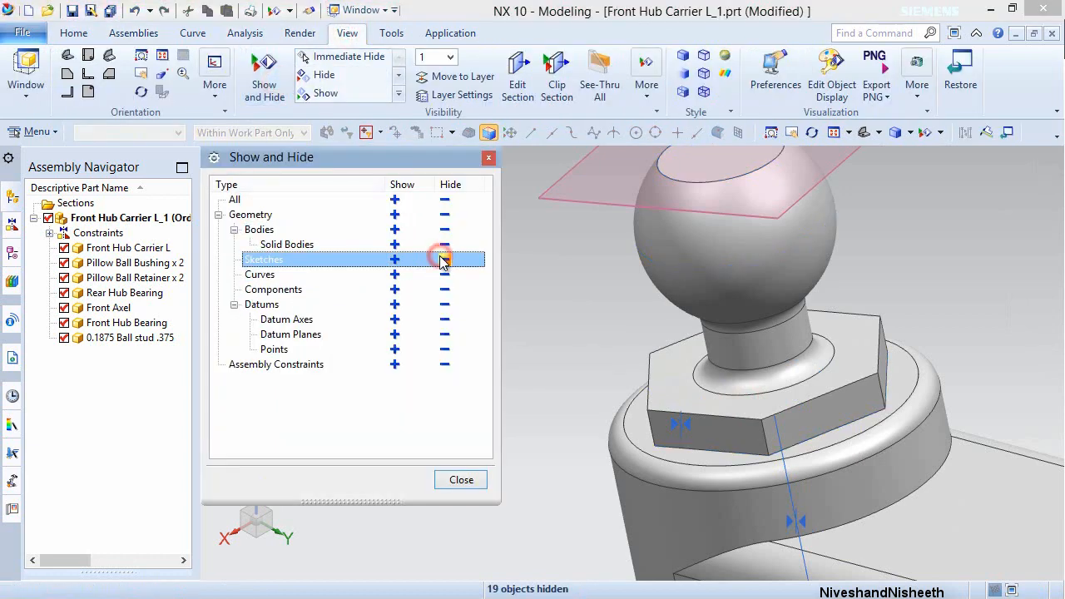
{"action": "left_click", "coordinate": [445, 337]}
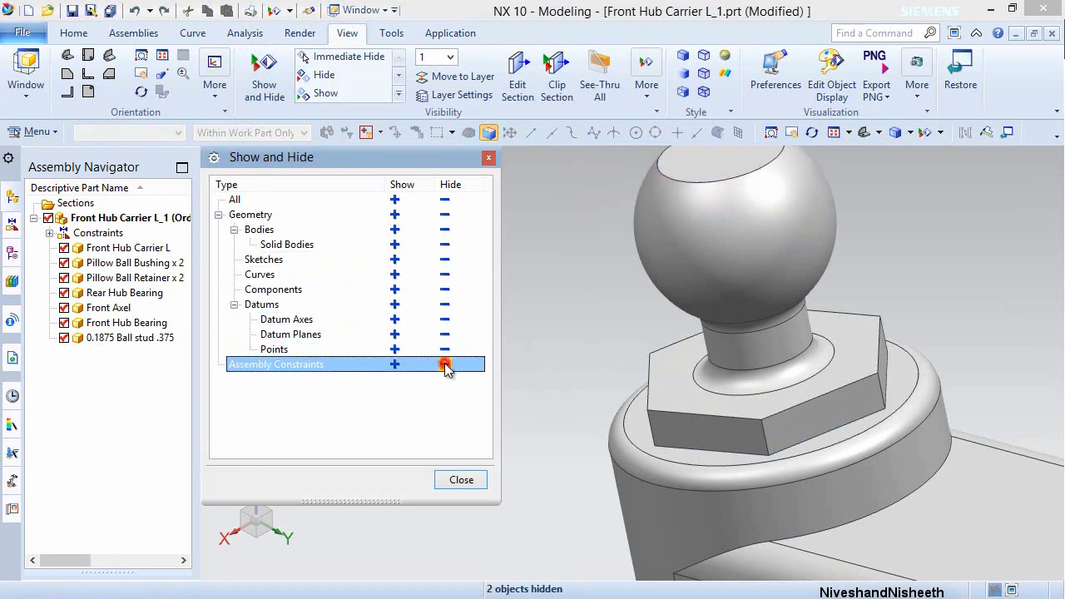
{"action": "left_click", "coordinate": [444, 364]}
{"action": "left_click", "coordinate": [461, 479]}
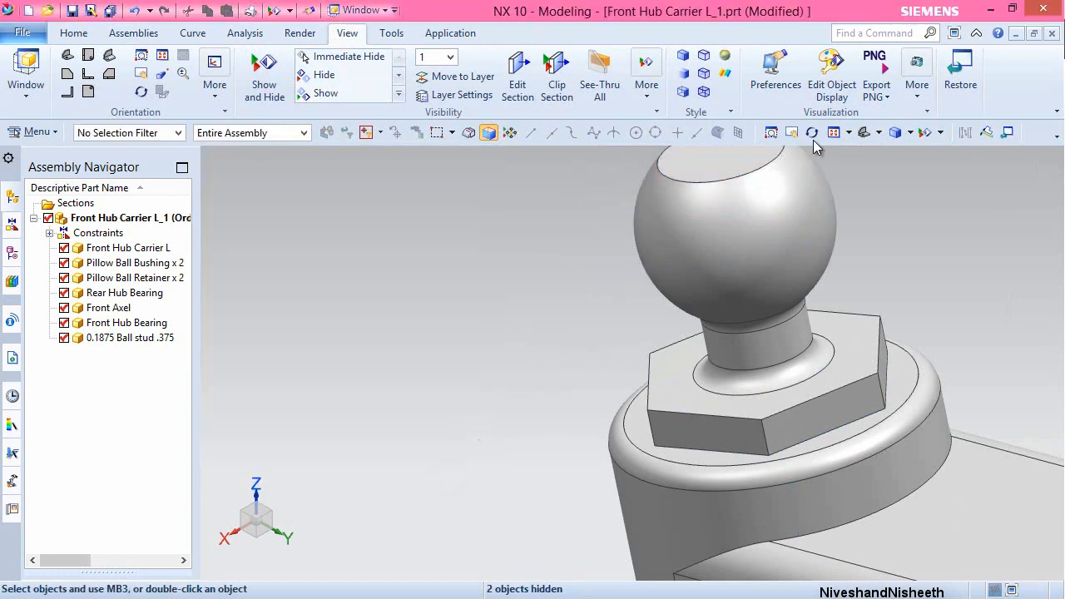
{"action": "left_click", "coordinate": [834, 134]}
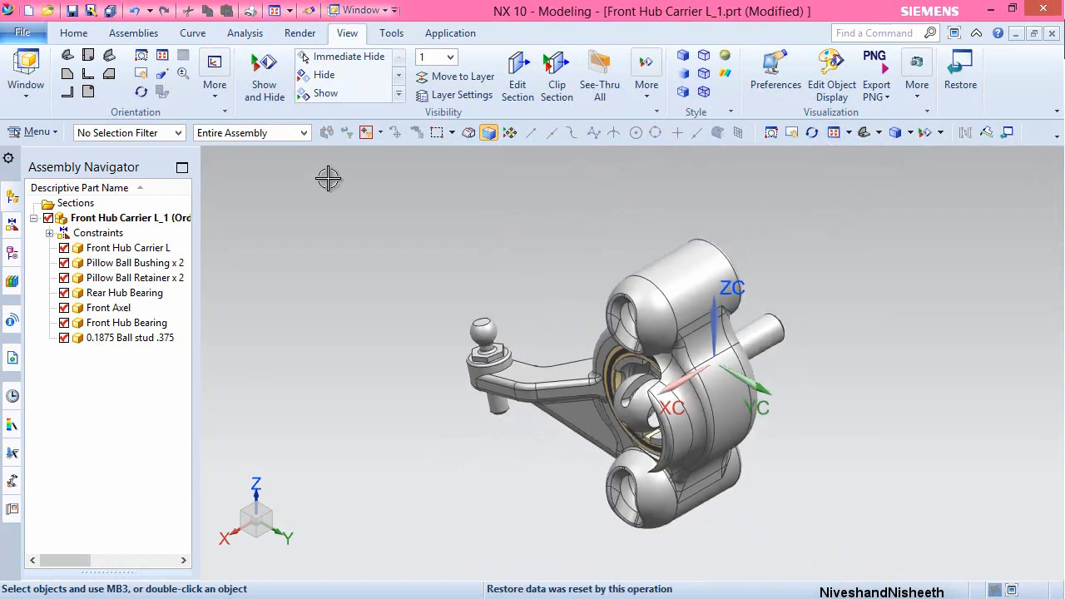
{"action": "left_click", "coordinate": [73, 34]}
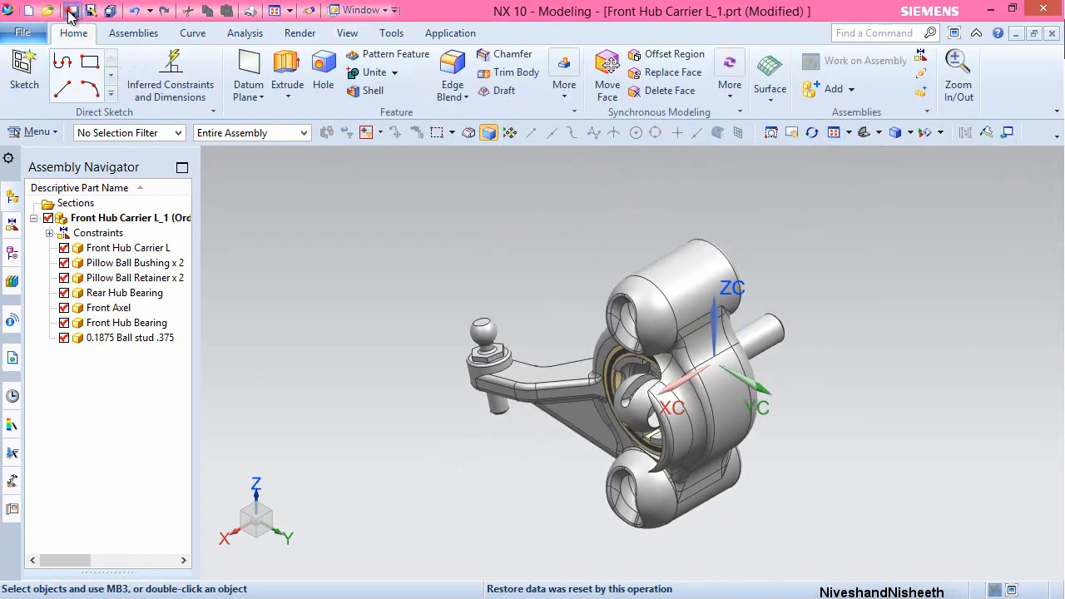
{"action": "left_click", "coordinate": [73, 11]}
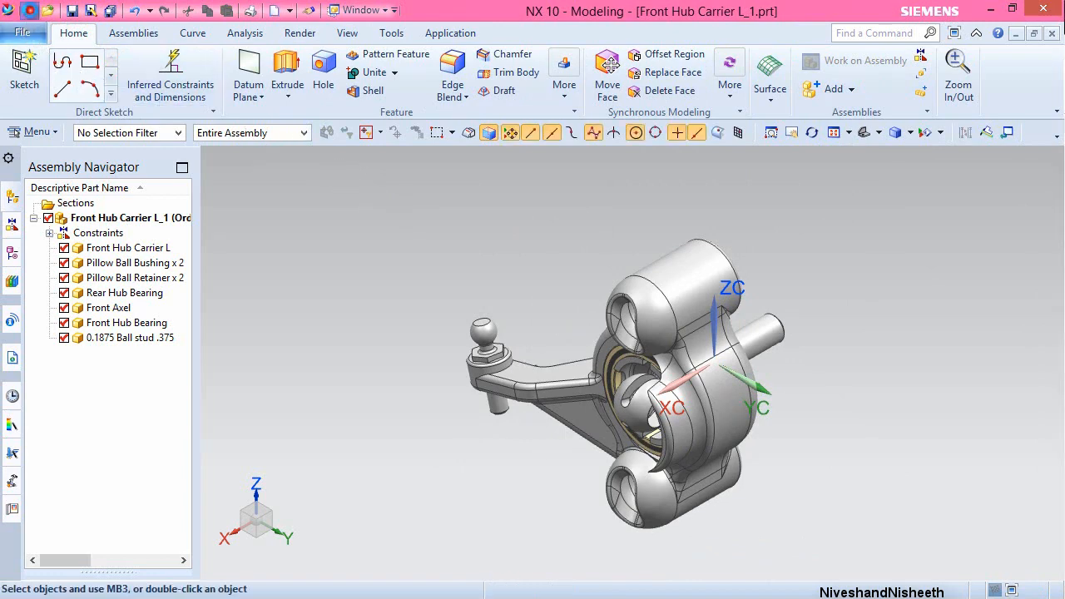
- Create a new assembly file in inches from the Assembly template, named Rear Hex Hub
{"action": "left_click", "coordinate": [29, 11]}
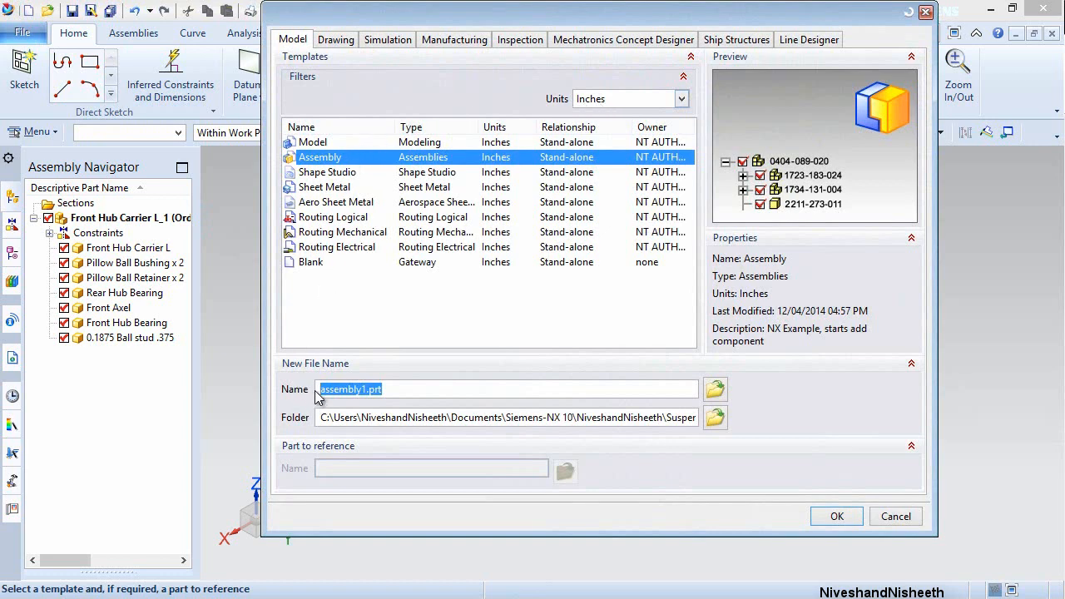
{"action": "left_click_drag", "start_coordinate": [320, 388], "coordinate": [360, 388]}
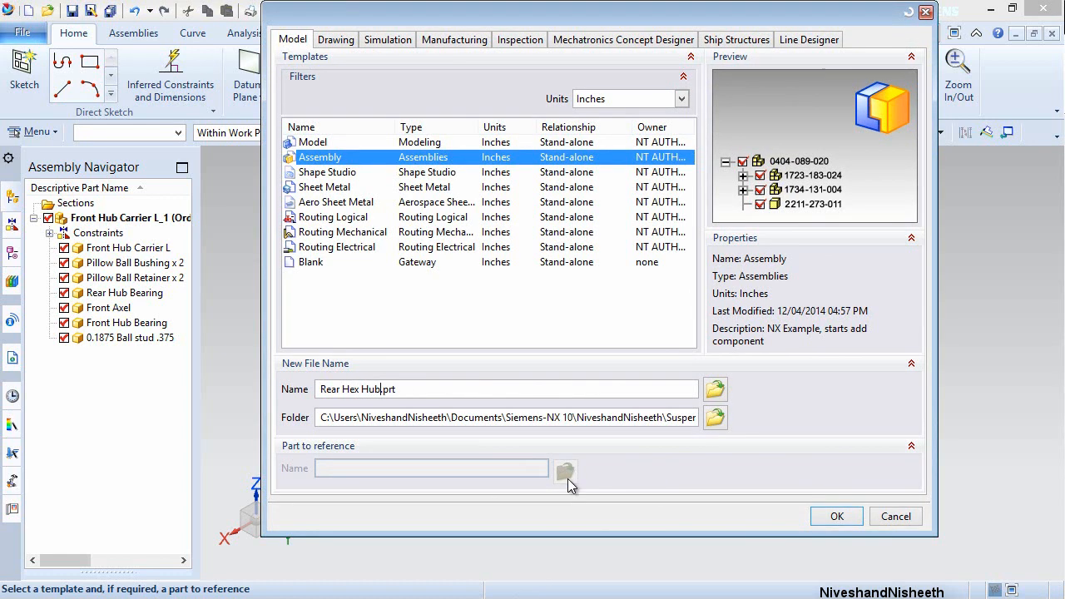
{"action": "left_click", "coordinate": [837, 517]}
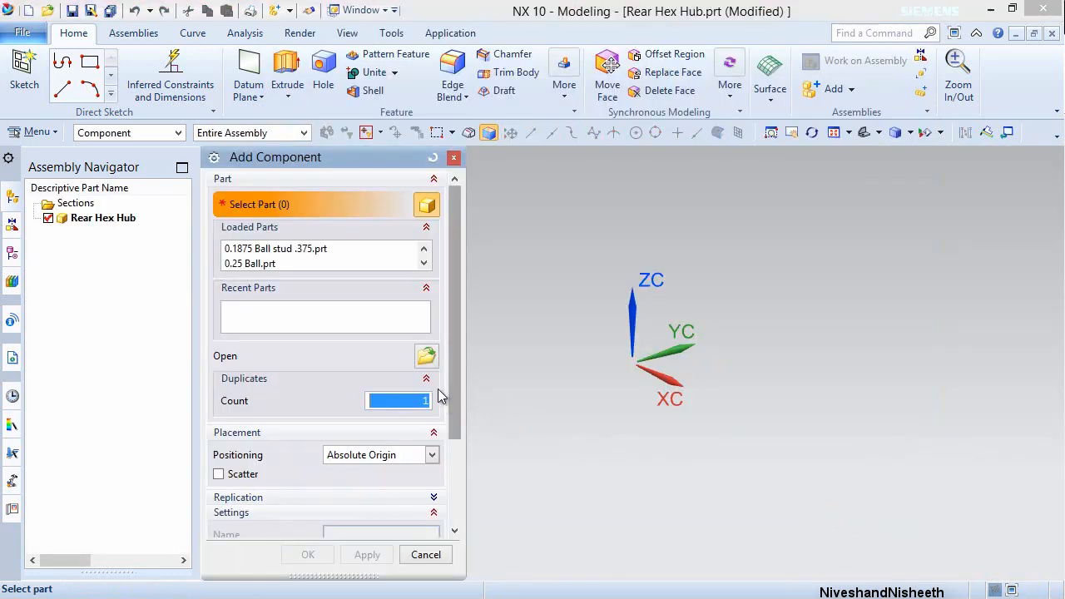
- Add one Hex Drive part from the Suspension folder at the absolute origin, using the Entire Part reference set
{"action": "left_click", "coordinate": [427, 357]}
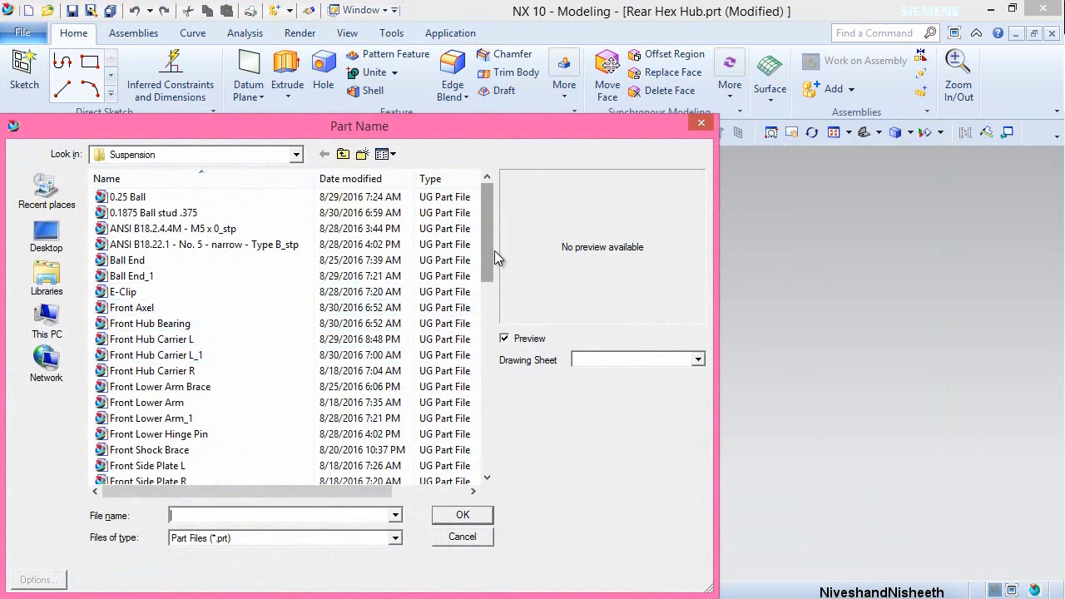
{"action": "left_click_drag", "start_coordinate": [489, 262], "coordinate": [481, 360]}
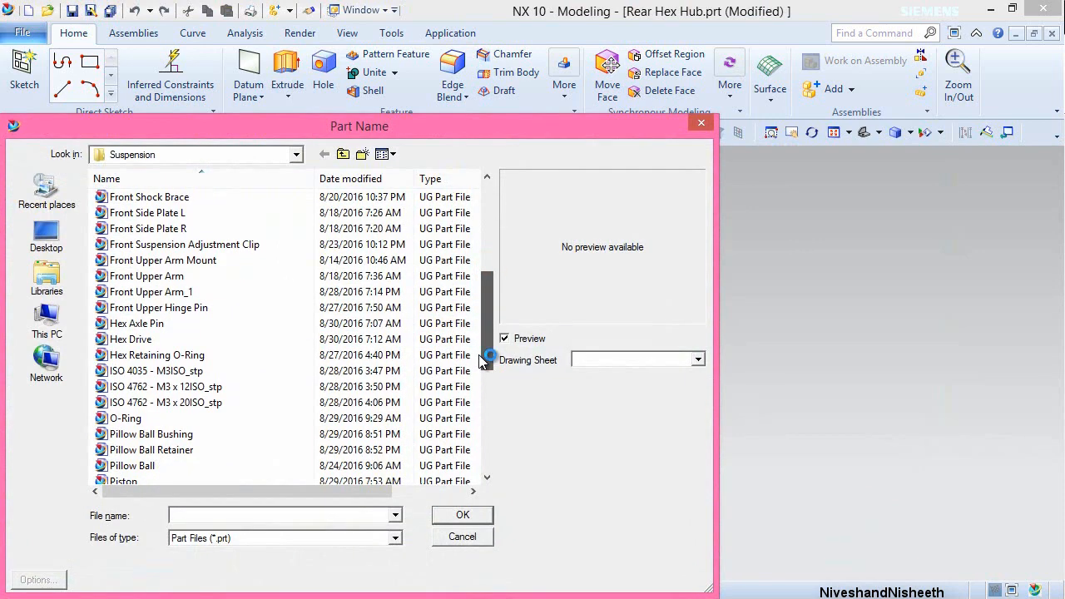
{"action": "left_click", "coordinate": [168, 341]}
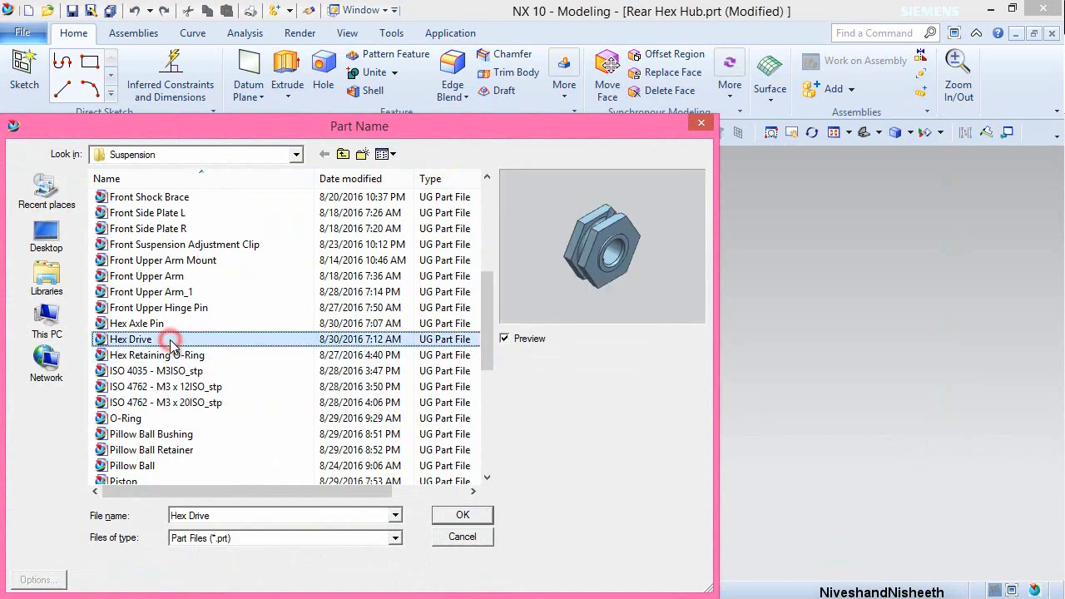
{"action": "left_click", "coordinate": [460, 514]}
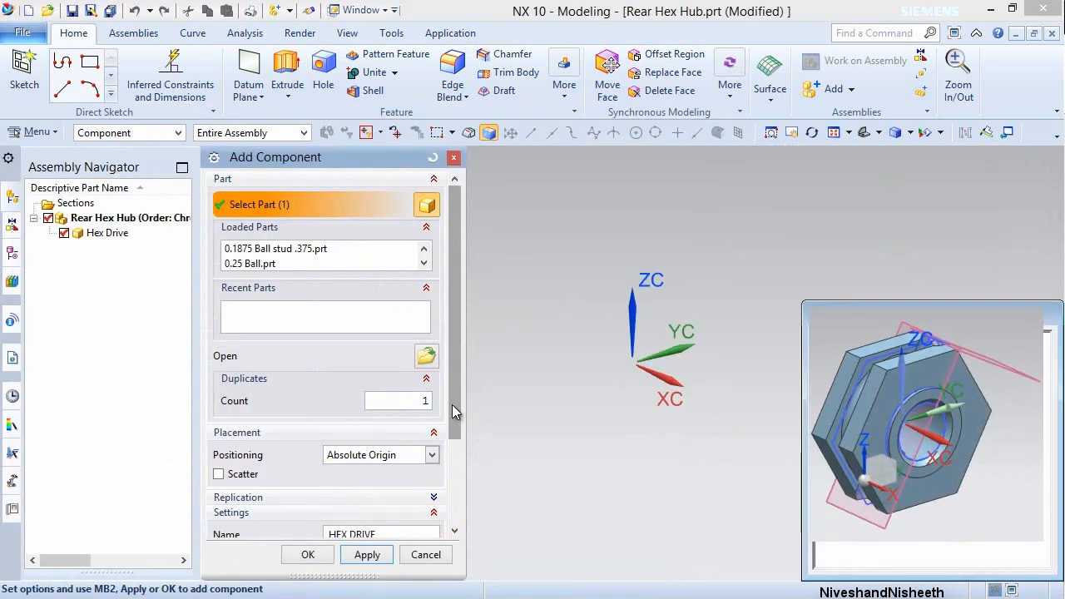
{"action": "left_click_drag", "start_coordinate": [452, 404], "coordinate": [447, 465]}
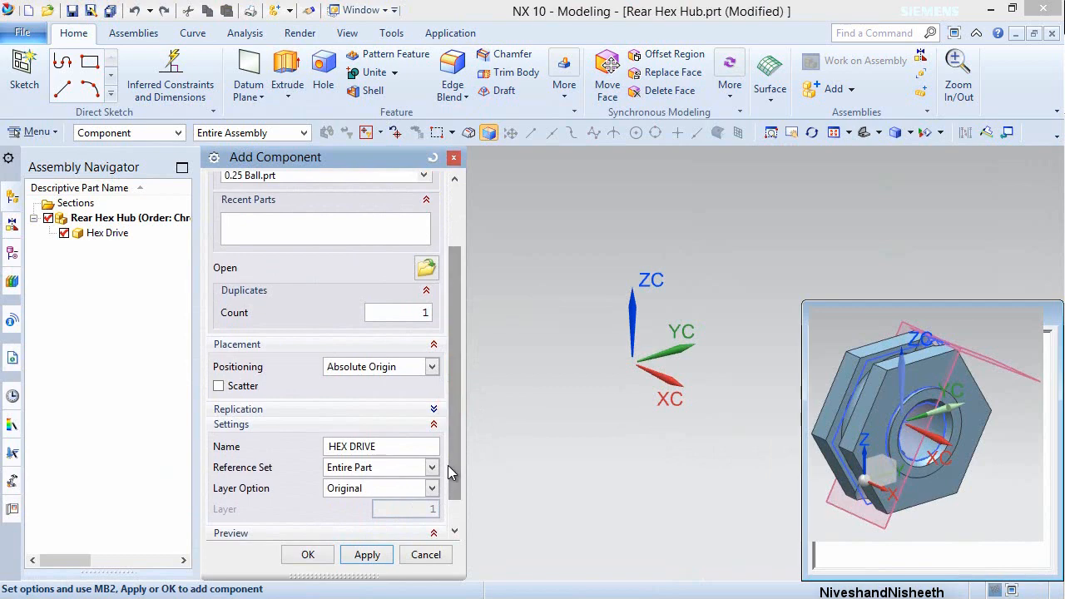
{"action": "left_click", "coordinate": [297, 556]}
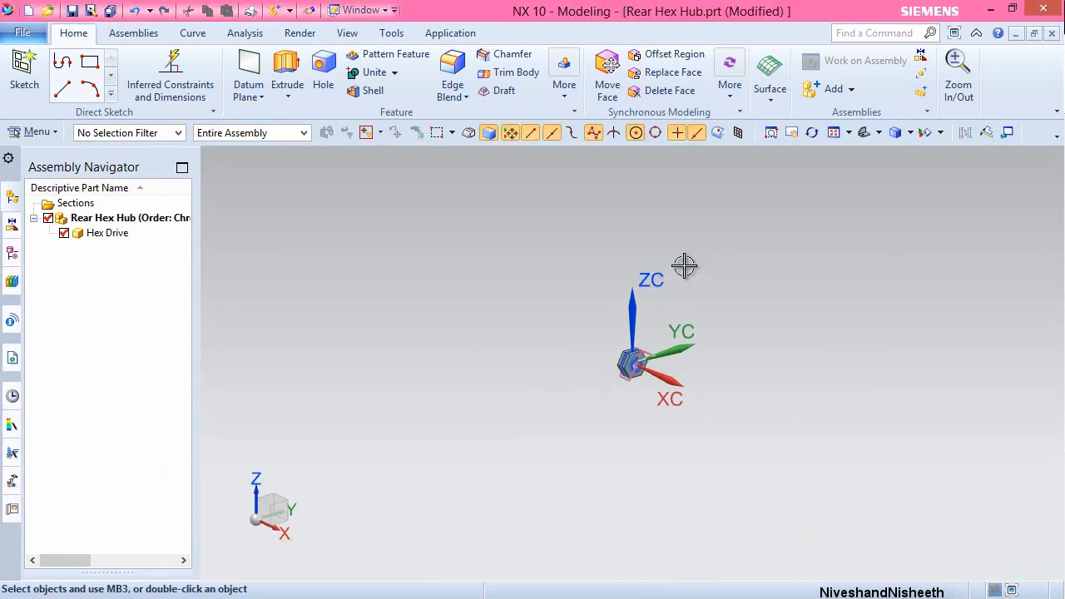
- Hide the sketches and datum planes of the Hex Drive and save the Rear Hex Hub assembly
{"action": "left_click", "coordinate": [879, 131]}
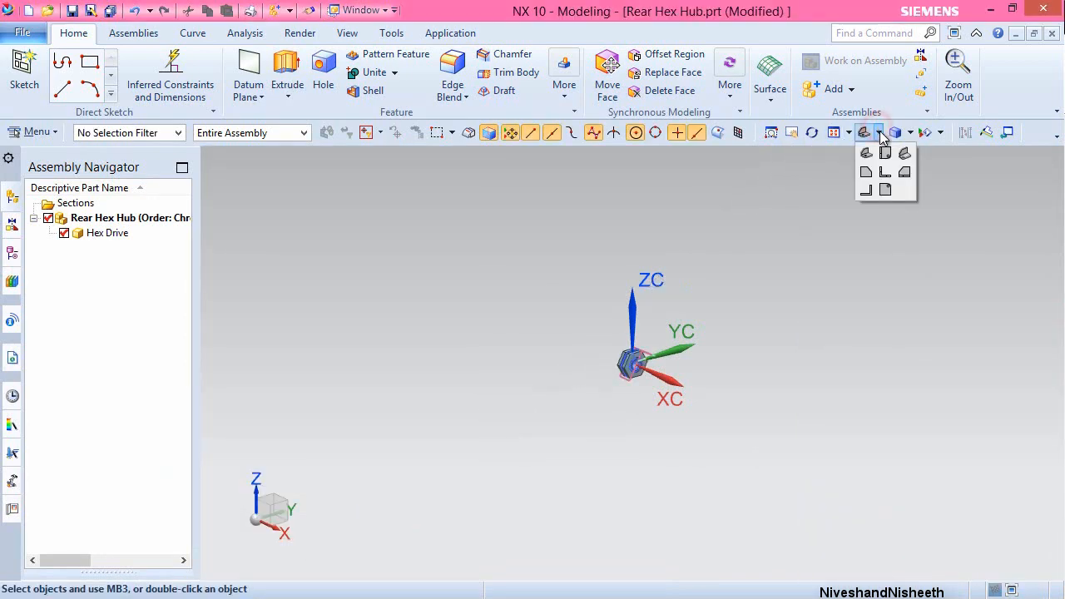
{"action": "left_click", "coordinate": [903, 158]}
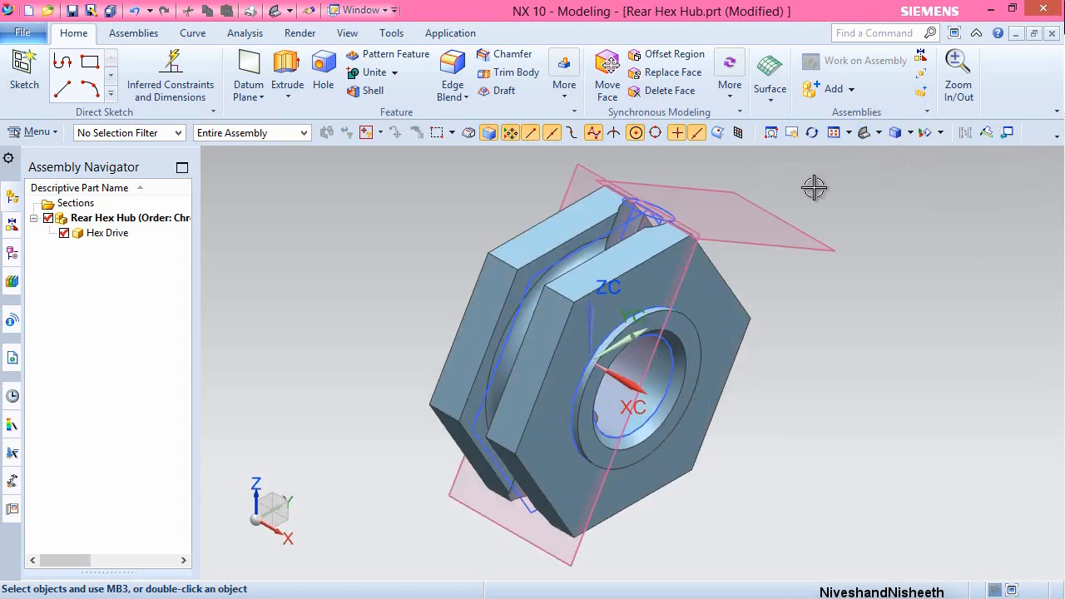
{"action": "left_click", "coordinate": [347, 33]}
{"action": "left_click", "coordinate": [263, 77]}
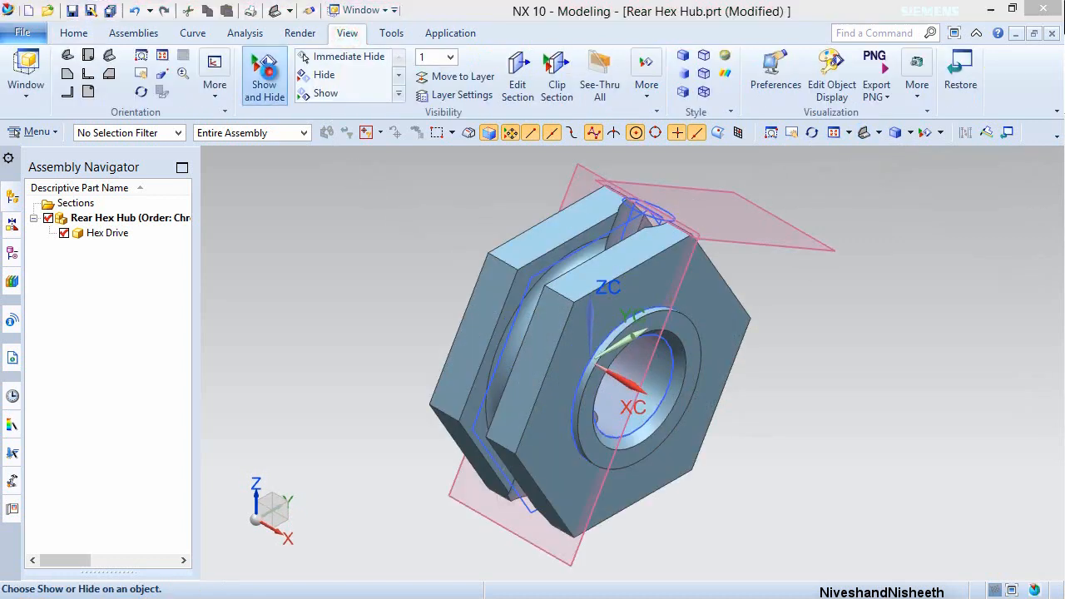
{"action": "left_click", "coordinate": [446, 258]}
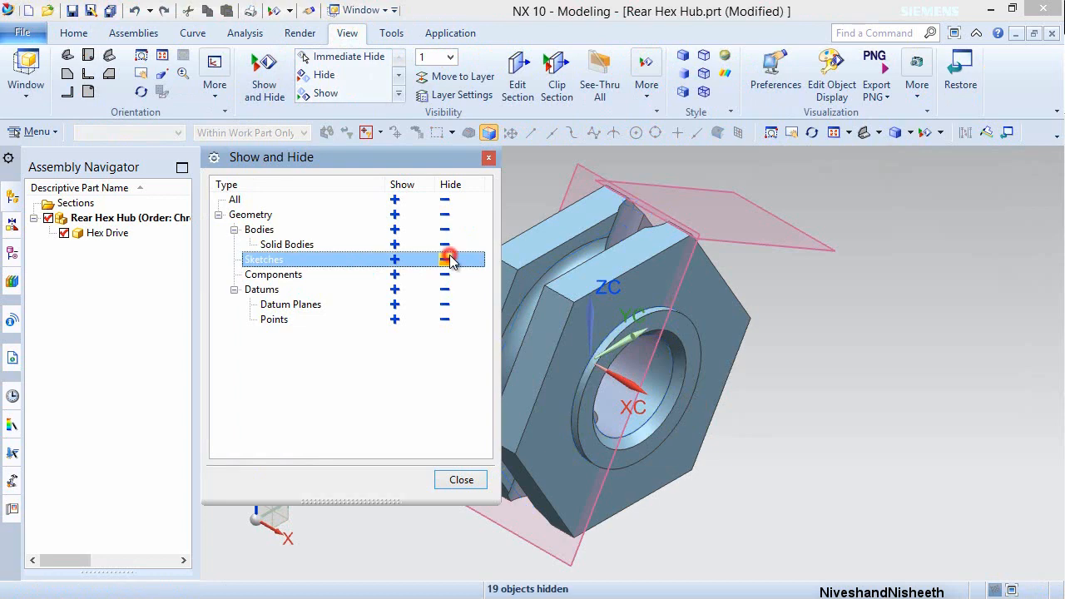
{"action": "left_click", "coordinate": [445, 304]}
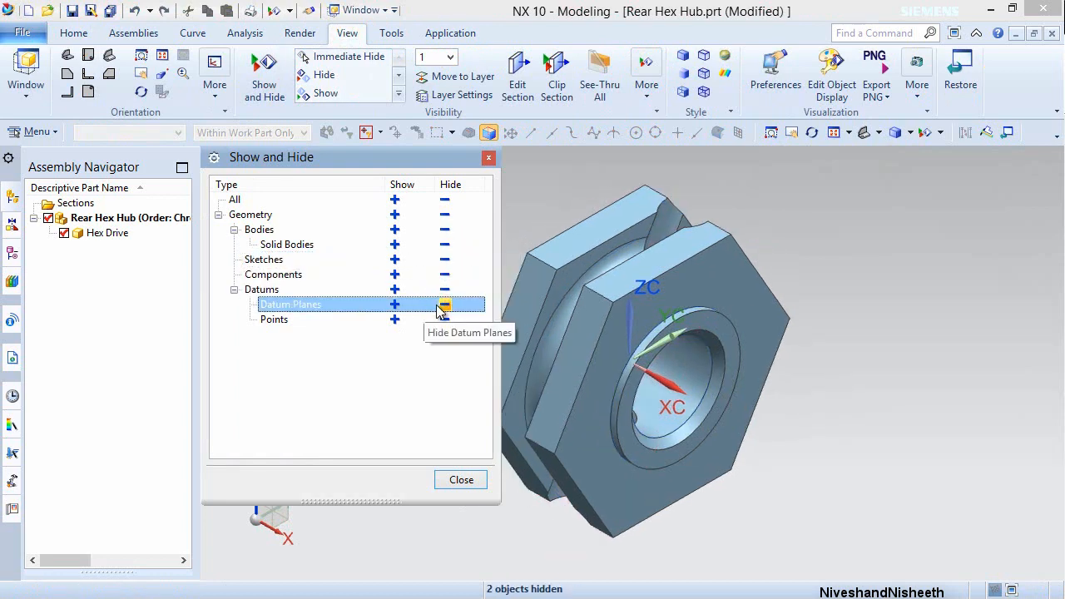
{"action": "left_click", "coordinate": [457, 480]}
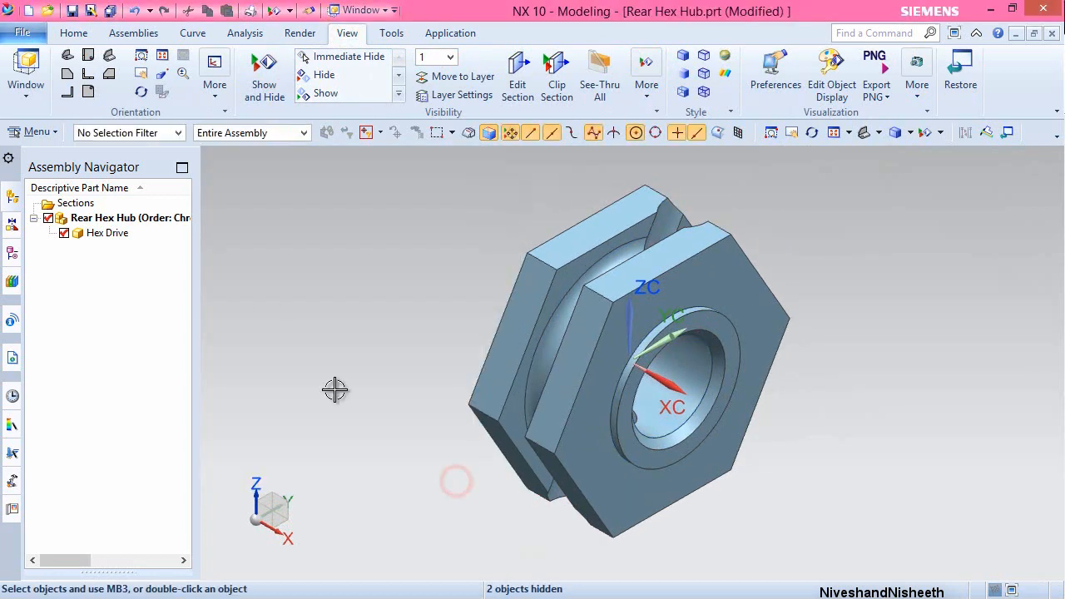
{"action": "left_click", "coordinate": [73, 33]}
{"action": "left_click", "coordinate": [72, 11]}
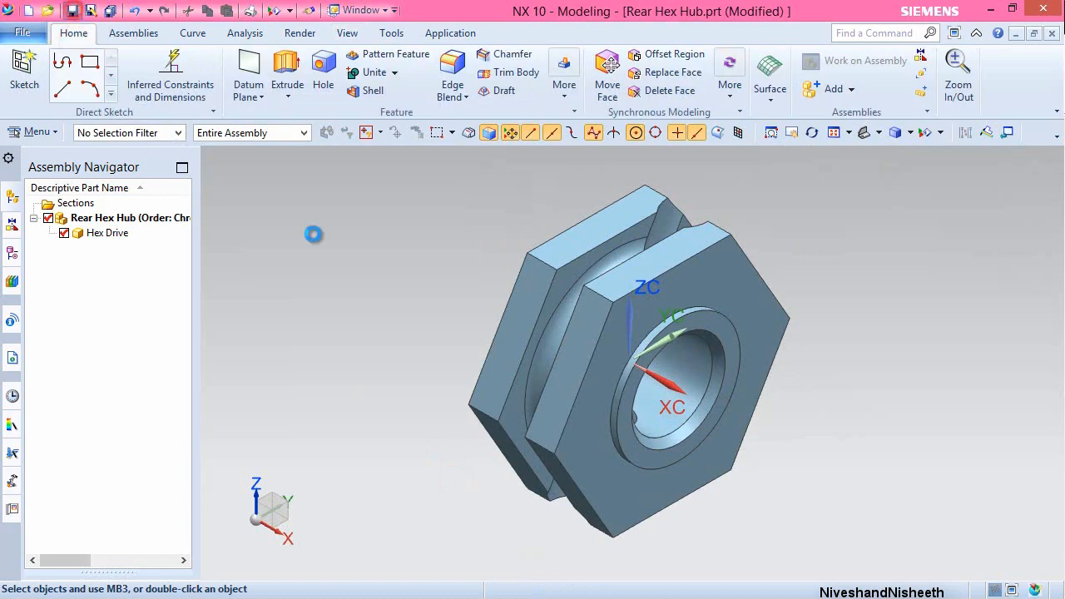
- Lock the Hex Drive component in place with a Fix assembly constraint
{"action": "left_click", "coordinate": [134, 34]}
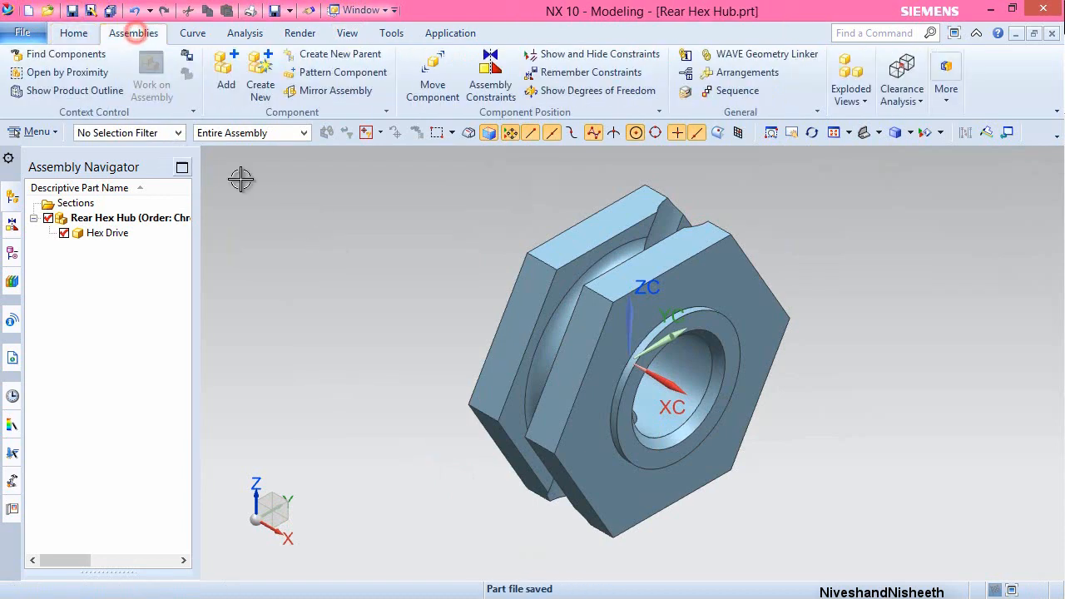
{"action": "left_click", "coordinate": [484, 86]}
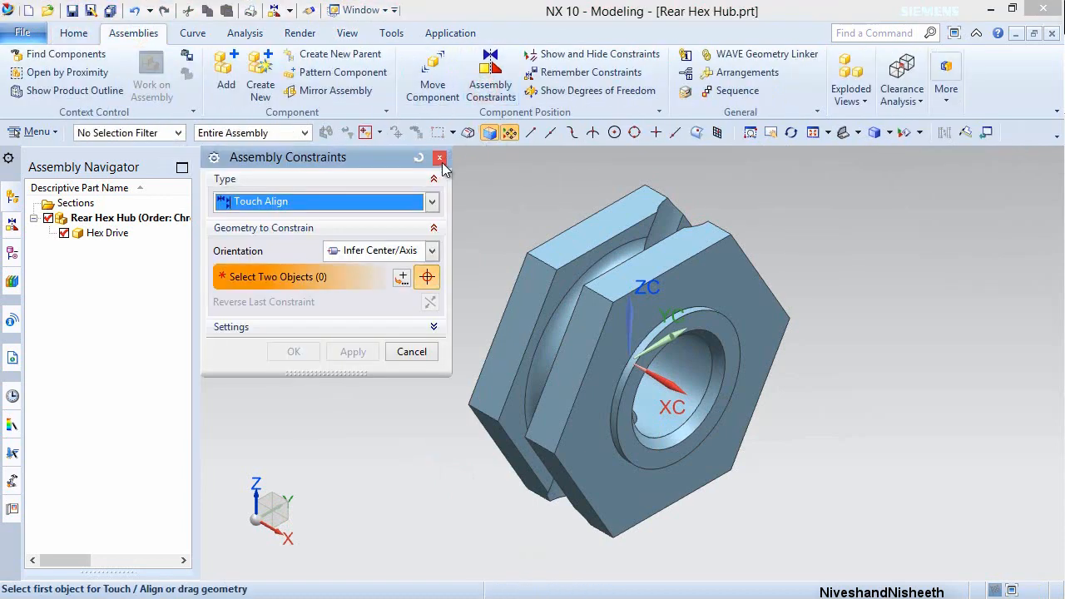
{"action": "left_click", "coordinate": [440, 162]}
{"action": "left_click", "coordinate": [491, 73]}
{"action": "left_click", "coordinate": [429, 204]}
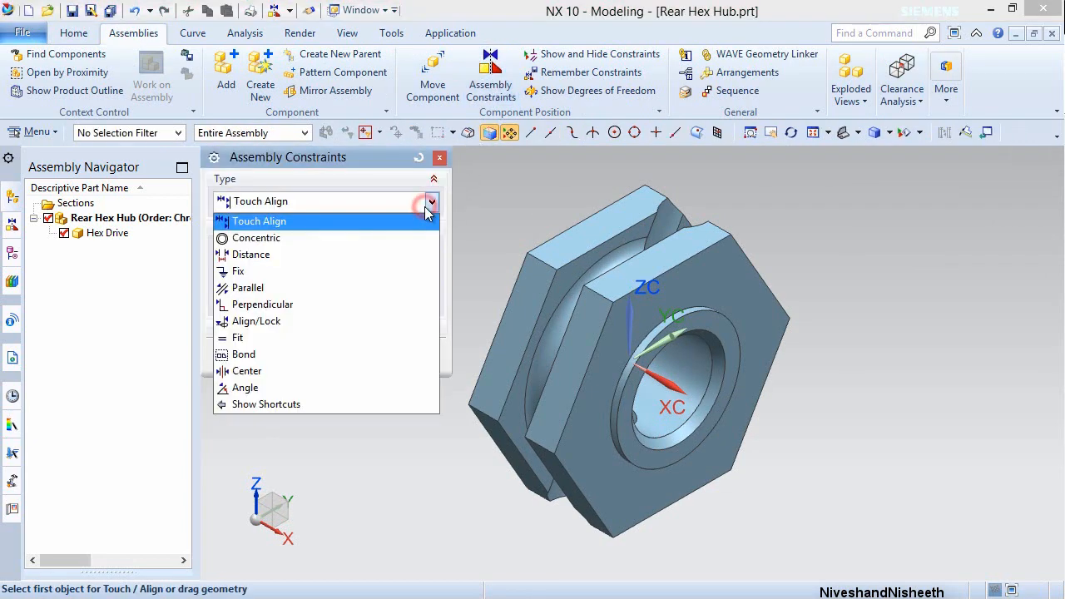
{"action": "left_click", "coordinate": [346, 273]}
{"action": "left_click", "coordinate": [605, 342]}
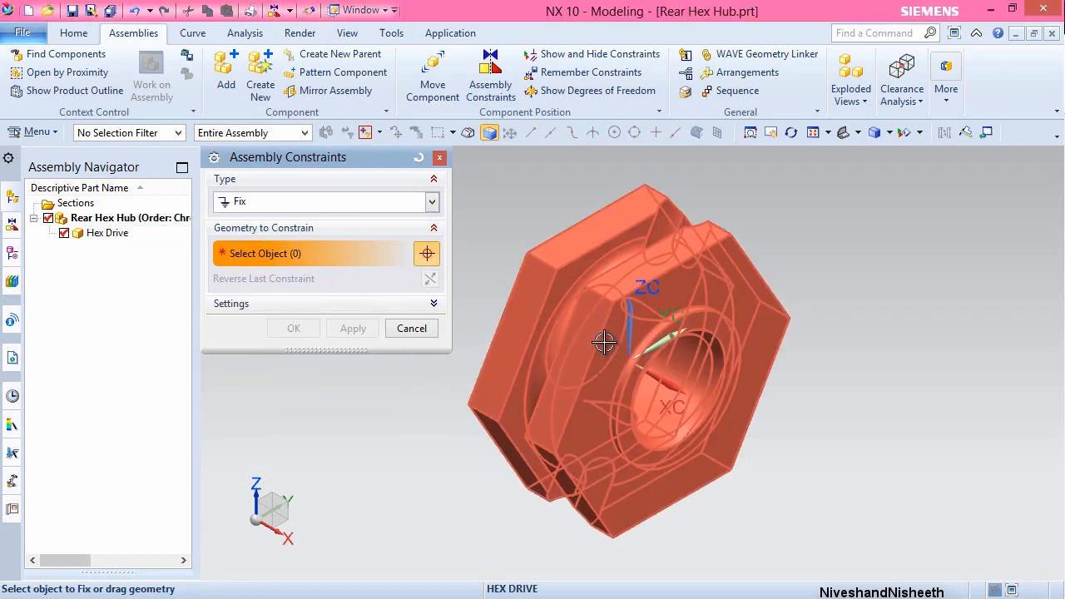
{"action": "left_click", "coordinate": [346, 331]}
{"action": "left_click", "coordinate": [291, 328]}
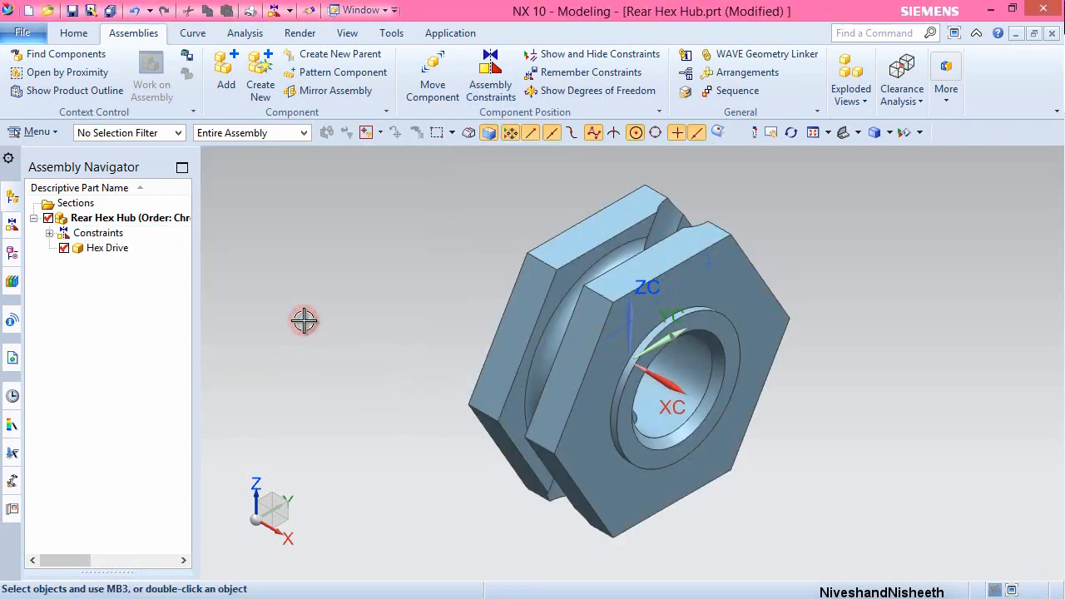
- Choose the Hex Axle Pin part from the Suspension folder as a new component to add
{"action": "left_click", "coordinate": [305, 321]}
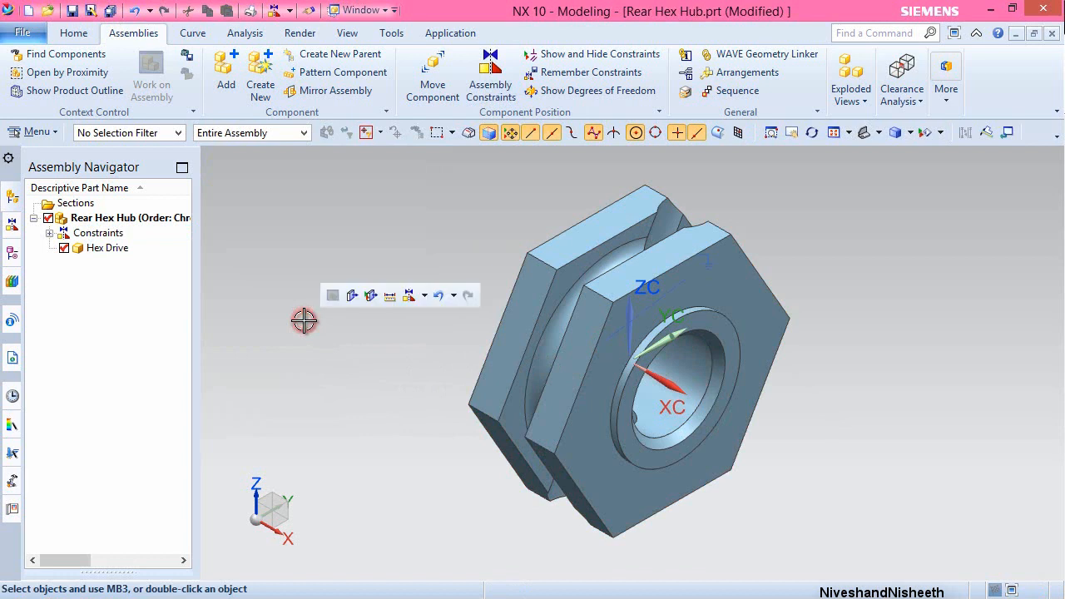
{"action": "left_click", "coordinate": [424, 296]}
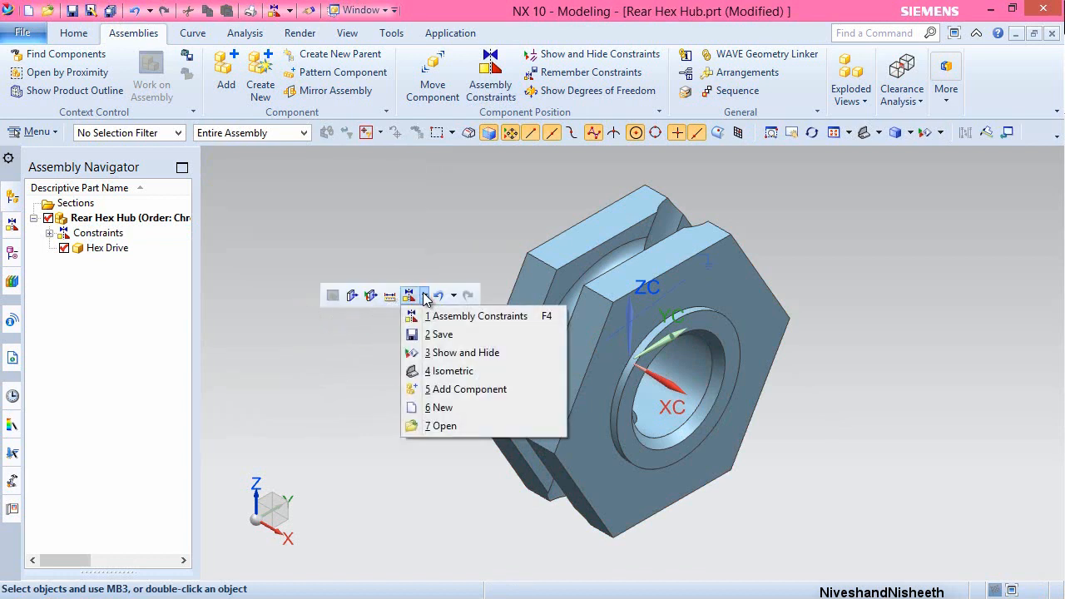
{"action": "left_click", "coordinate": [464, 390]}
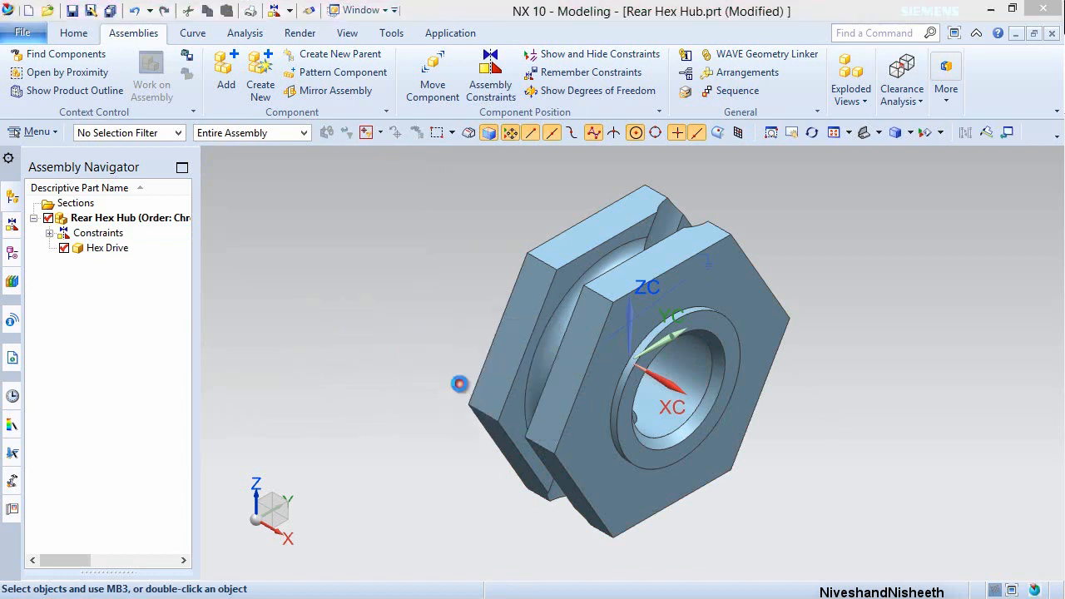
{"action": "left_click", "coordinate": [424, 357]}
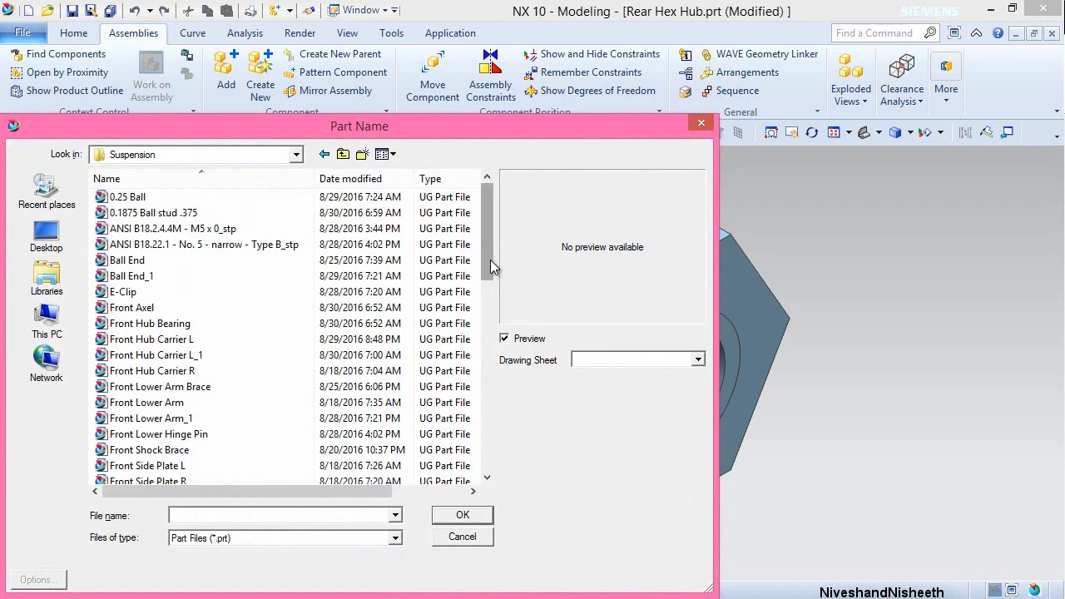
{"action": "left_click_drag", "start_coordinate": [490, 260], "coordinate": [479, 342]}
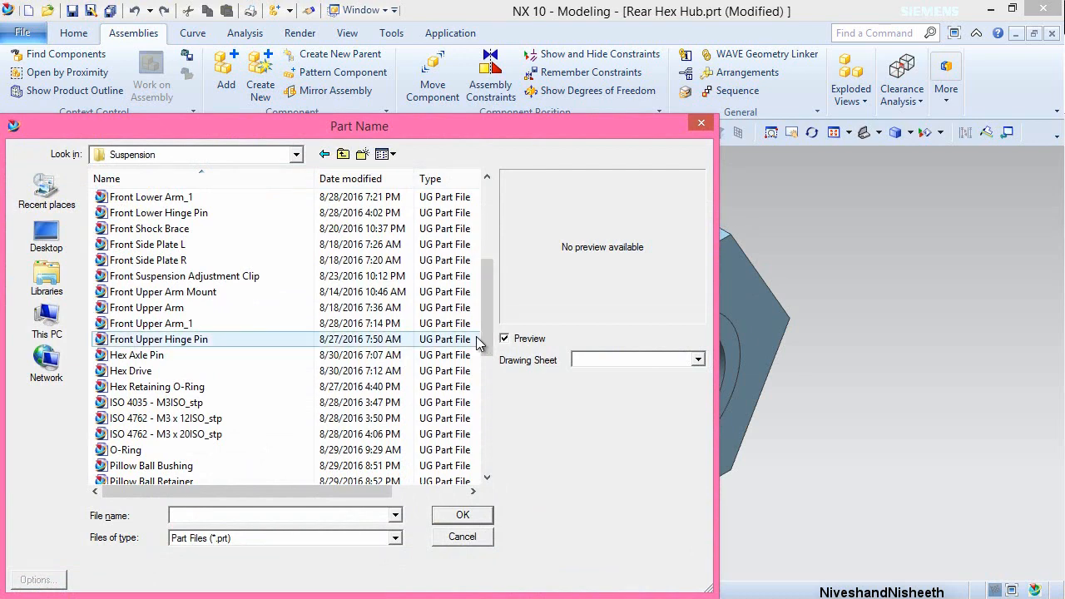
{"action": "left_click", "coordinate": [156, 357]}
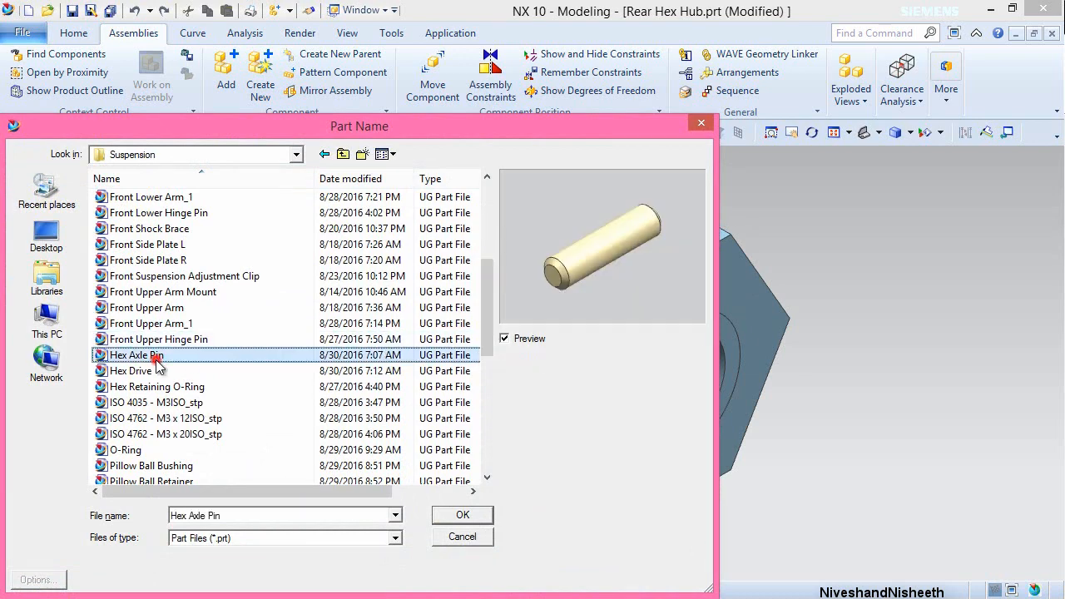
{"action": "left_click", "coordinate": [454, 516]}
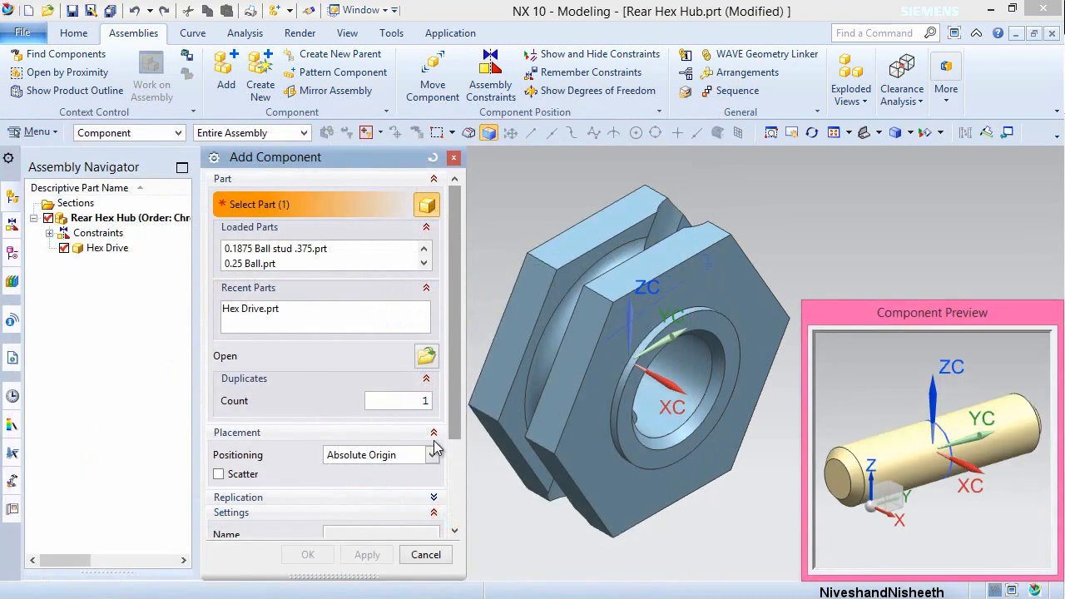
- Place the Hex Axle Pin at the 0, 0, 0 point using Move positioning and the Entire Part reference set
{"action": "left_click", "coordinate": [432, 454]}
{"action": "left_click", "coordinate": [378, 515]}
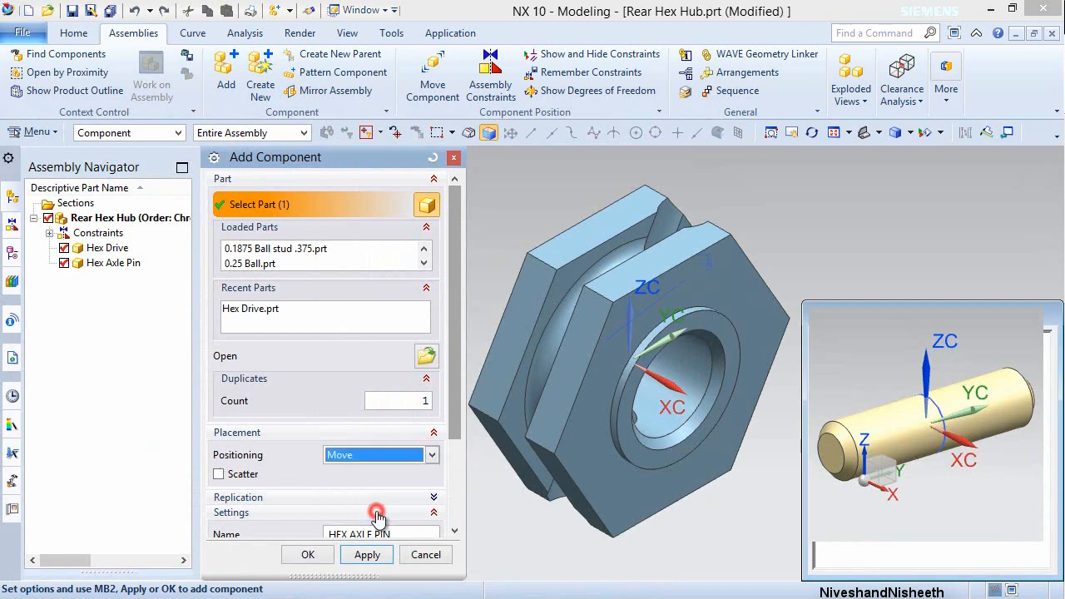
{"action": "left_click_drag", "start_coordinate": [454, 378], "coordinate": [452, 447]}
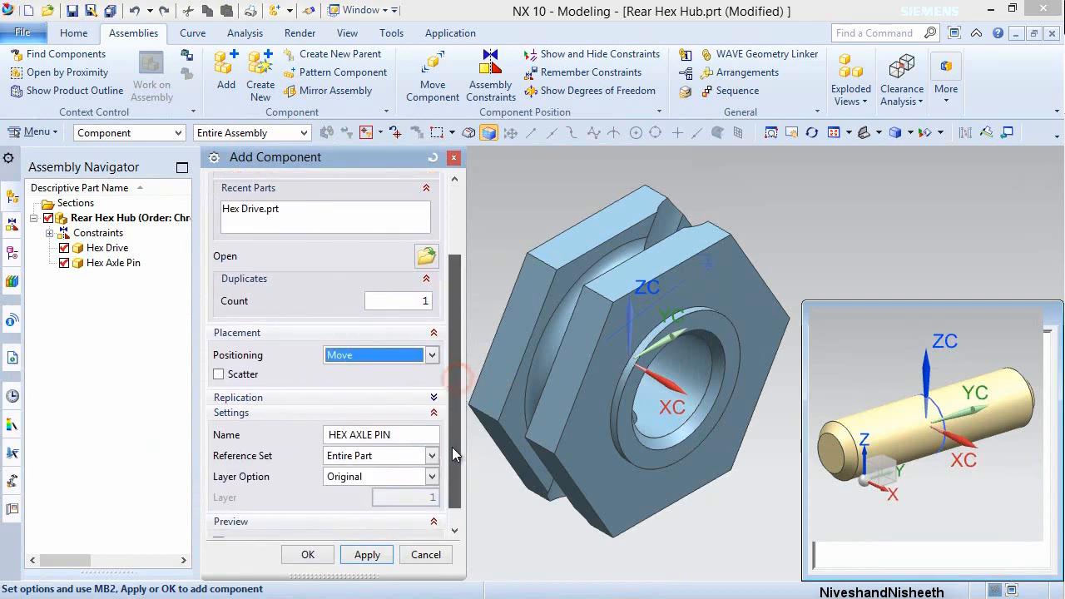
{"action": "left_click", "coordinate": [308, 556]}
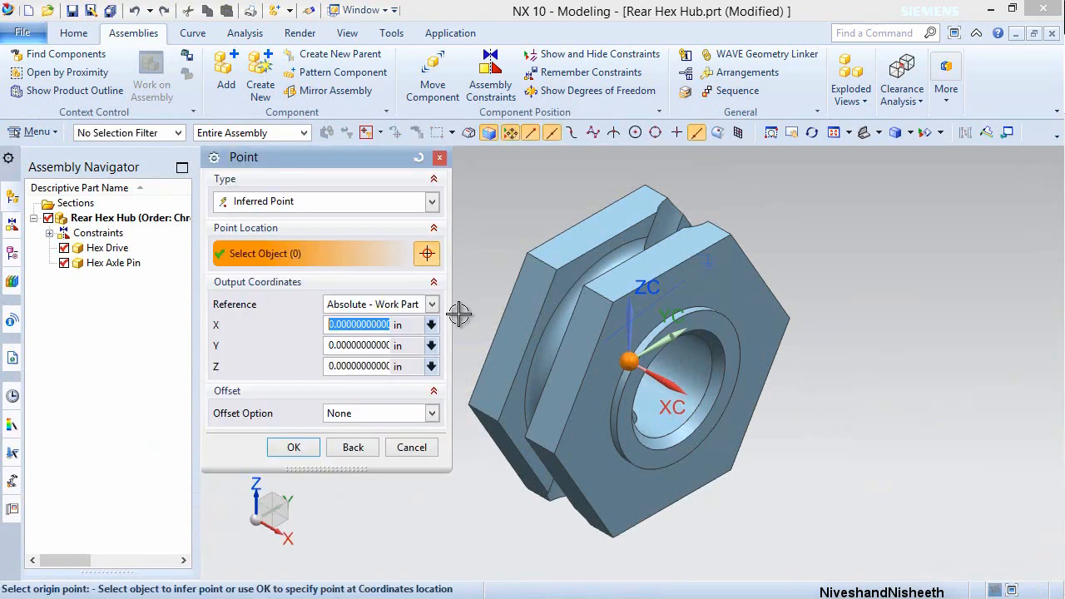
{"action": "left_click", "coordinate": [291, 447]}
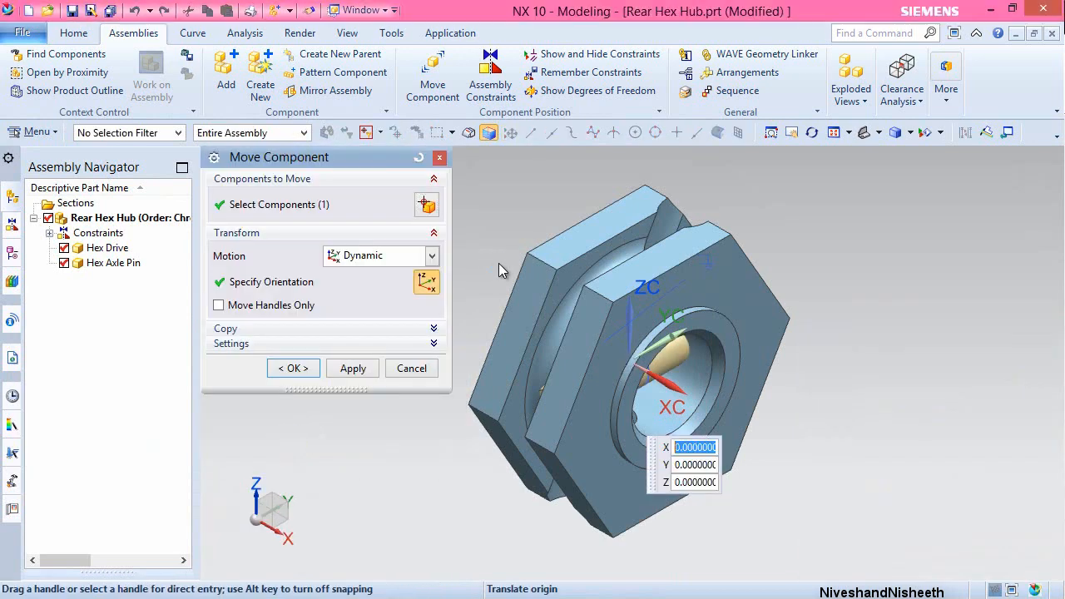
- Move the Hex Axle Pin out of the Hex Drive to a free spot beside it
{"action": "left_click_drag", "start_coordinate": [631, 354], "coordinate": [928, 337]}
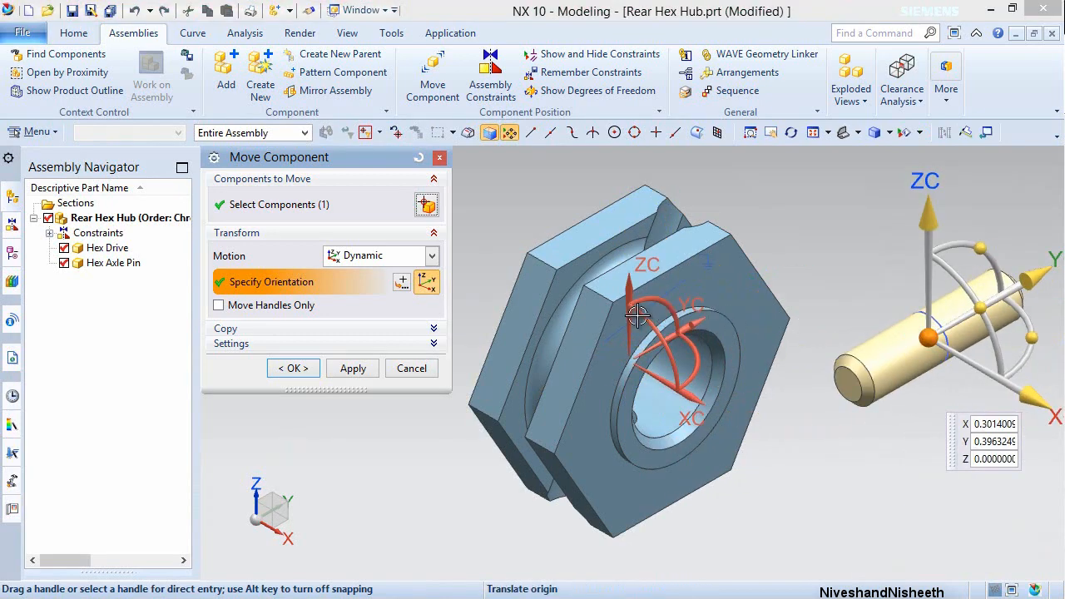
{"action": "left_click", "coordinate": [353, 369]}
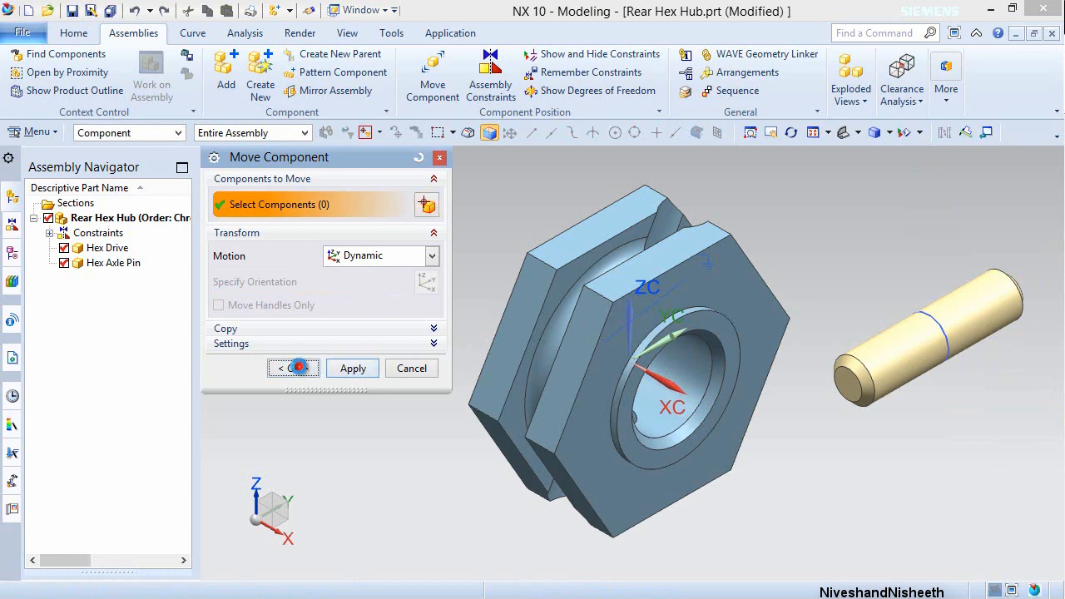
{"action": "left_click", "coordinate": [294, 368]}
- Align the Hex Axle Pin's cylindrical face with the Hex Drive's cross hole using a Touch Align constraint with Infer Center/Axis orientation
{"action": "left_click", "coordinate": [491, 73]}
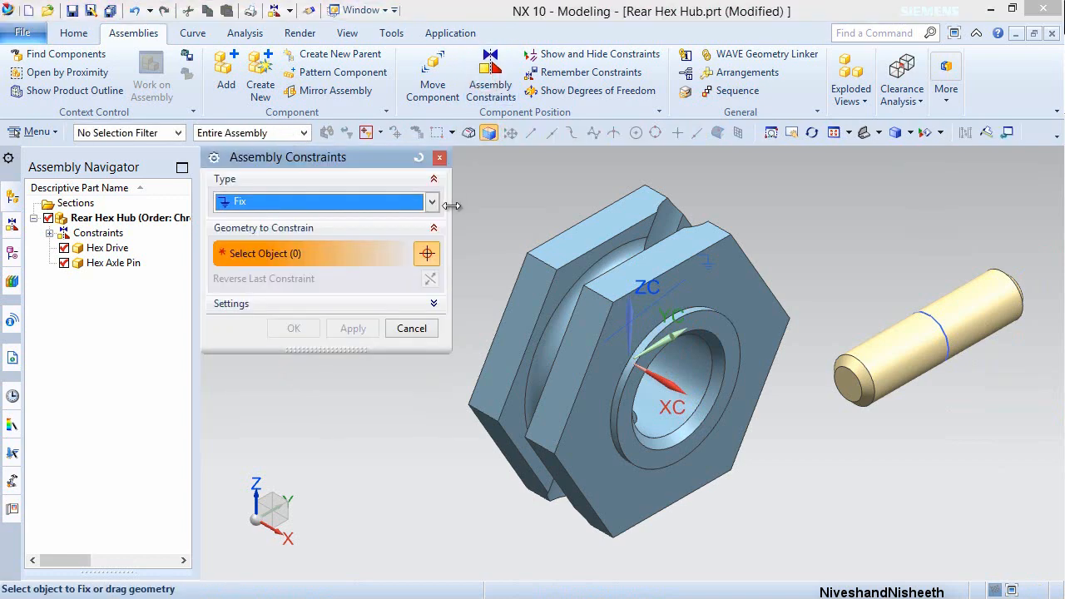
{"action": "left_click", "coordinate": [418, 205]}
{"action": "left_click", "coordinate": [389, 218]}
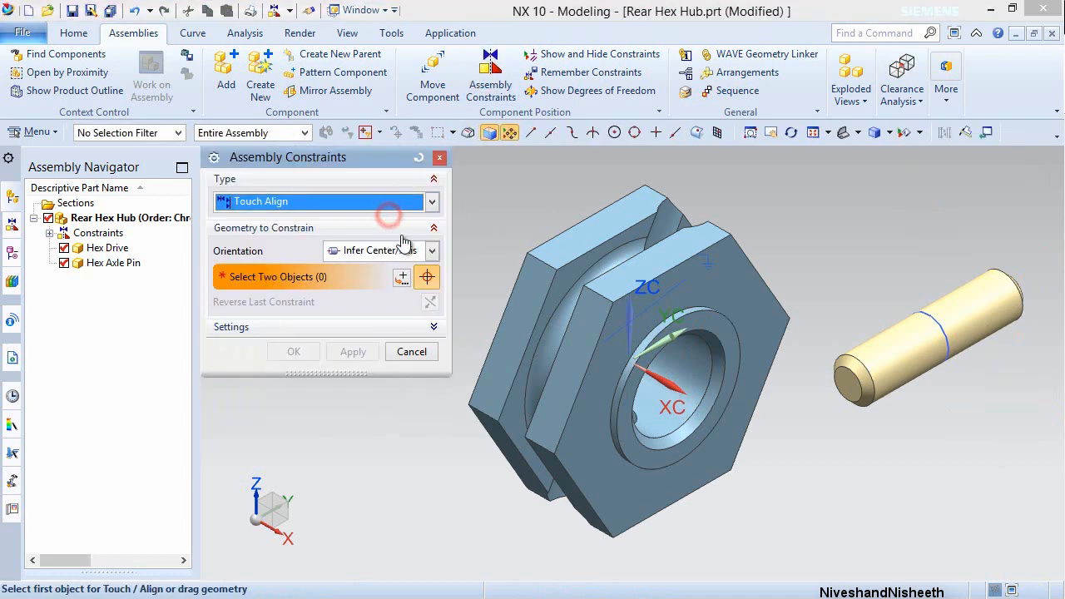
{"action": "left_click", "coordinate": [873, 343]}
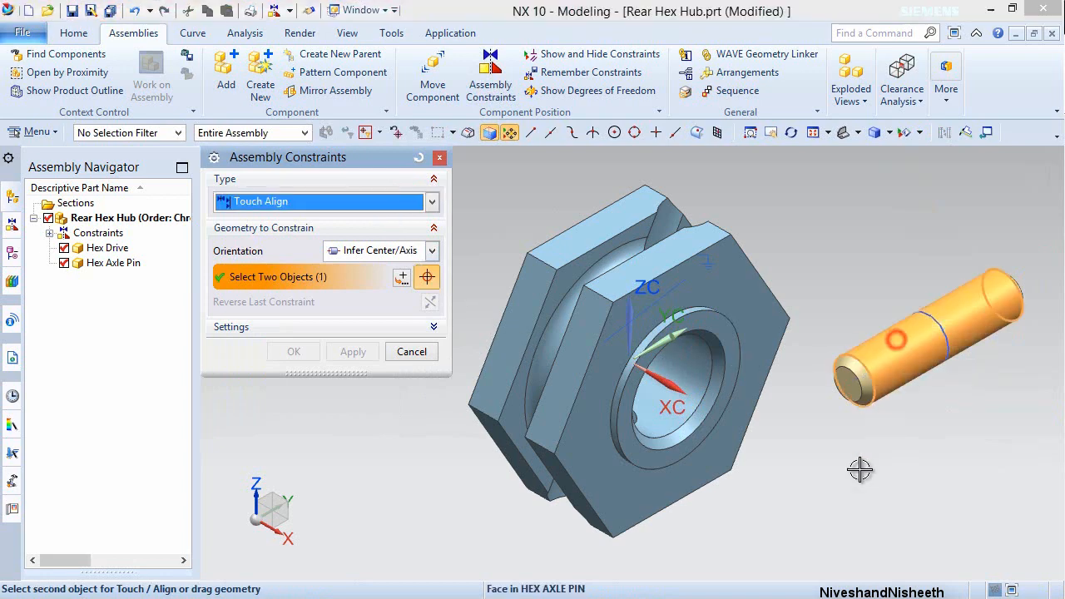
{"action": "middle_click_drag", "start_coordinate": [863, 492], "coordinate": [811, 510]}
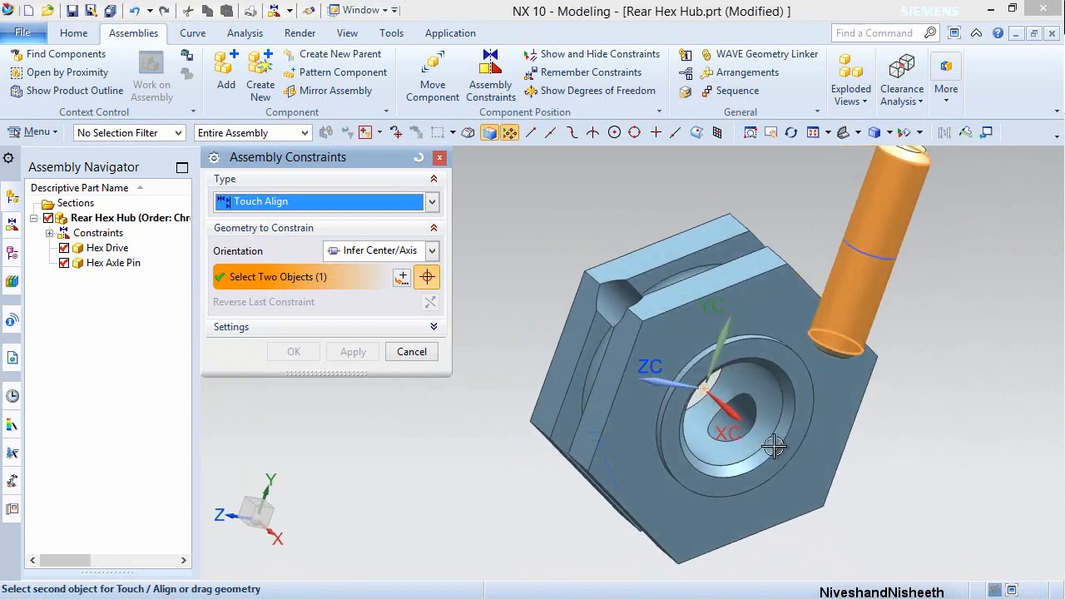
{"action": "left_click", "coordinate": [743, 411]}
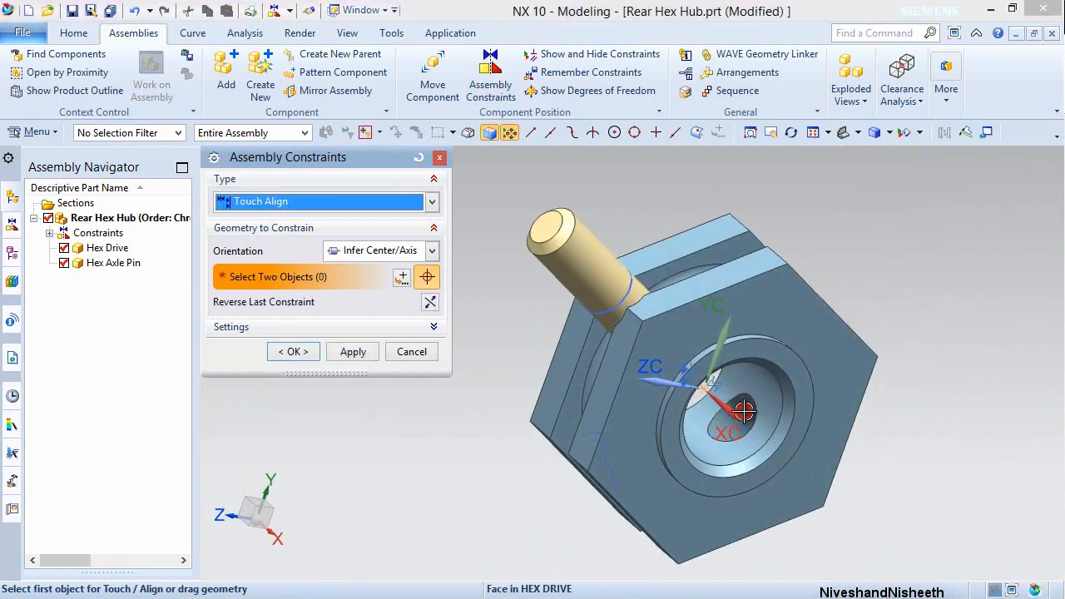
{"action": "left_click", "coordinate": [354, 352]}
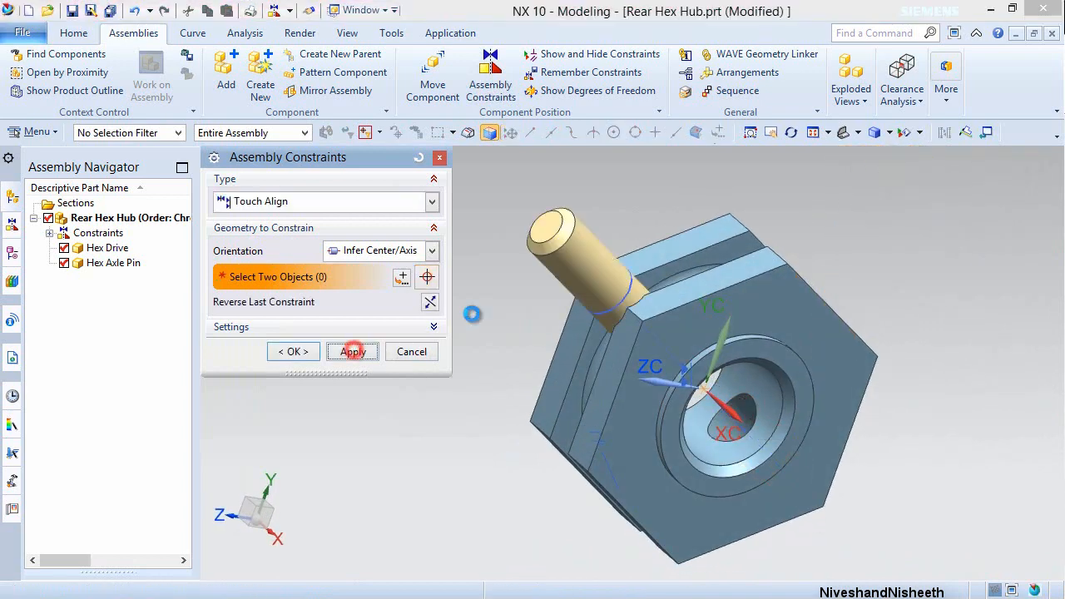
{"action": "left_click", "coordinate": [858, 133]}
{"action": "left_click", "coordinate": [885, 157]}
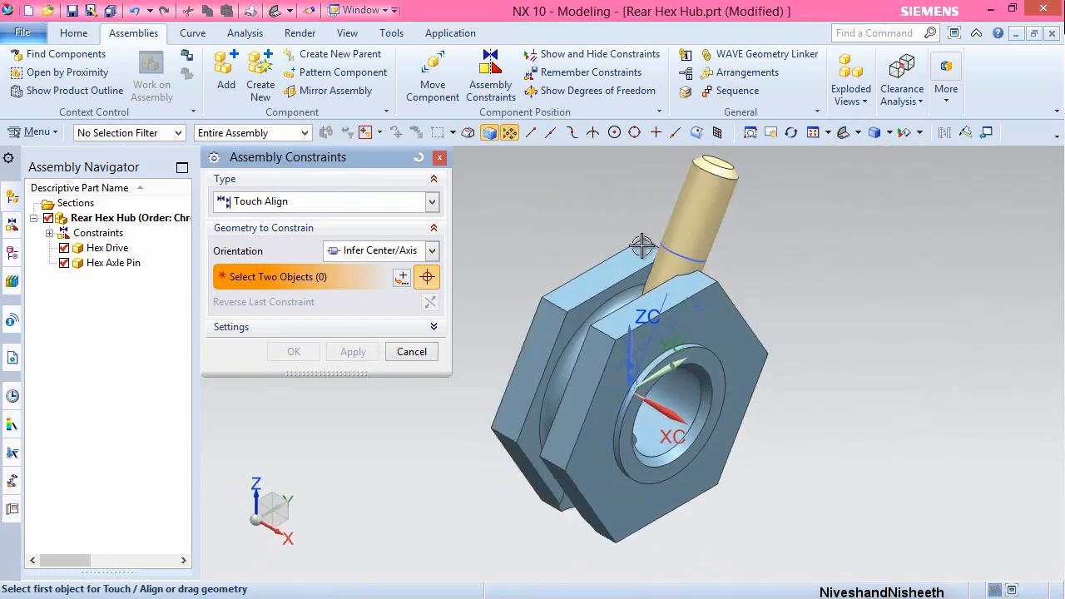
{"action": "left_click", "coordinate": [411, 352]}
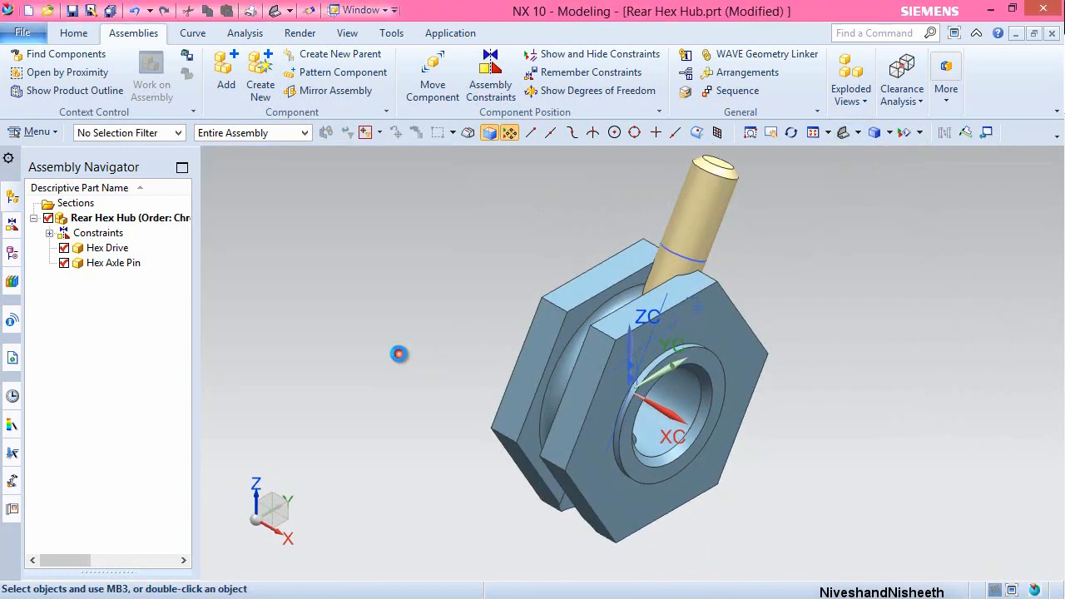
- Show the datum coordinate system of the Hex Axle Pin part, then make the Rear Hex Hub assembly the work part again
{"action": "double_click", "coordinate": [699, 205]}
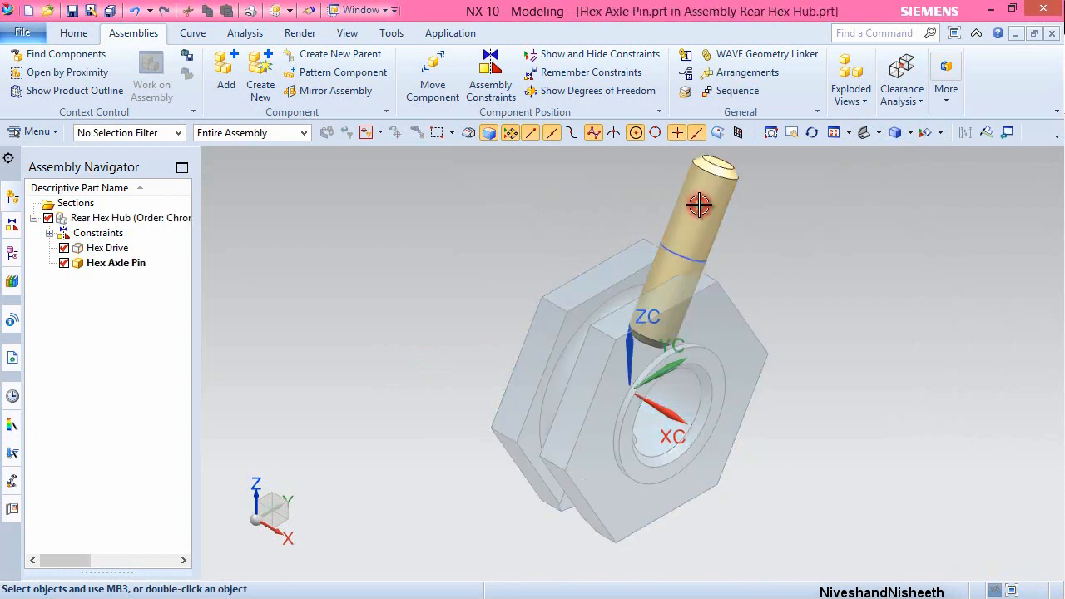
{"action": "left_click", "coordinate": [10, 254]}
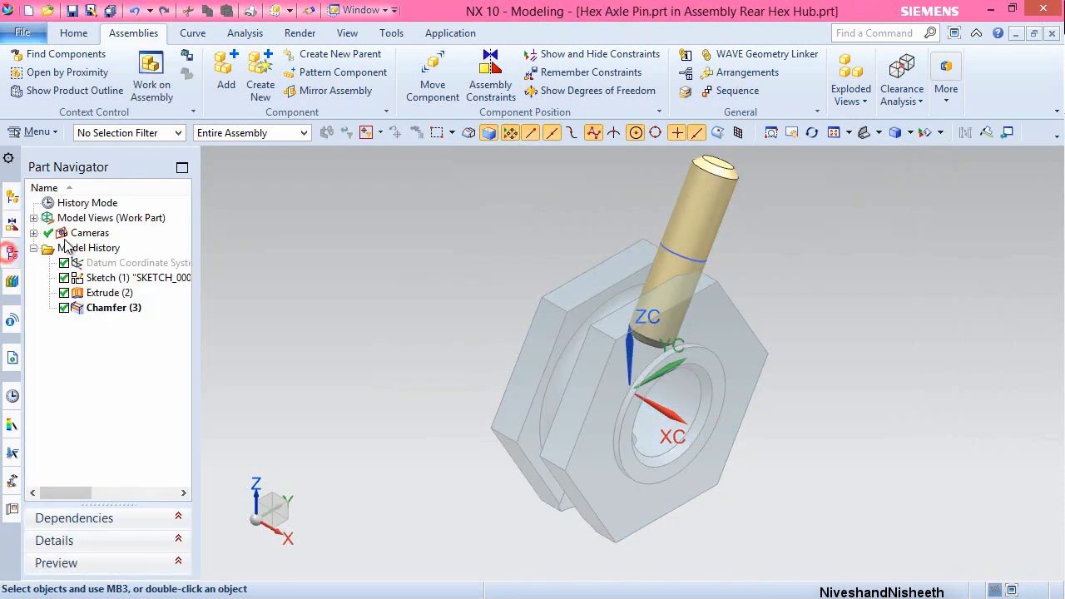
{"action": "right_click", "coordinate": [107, 262]}
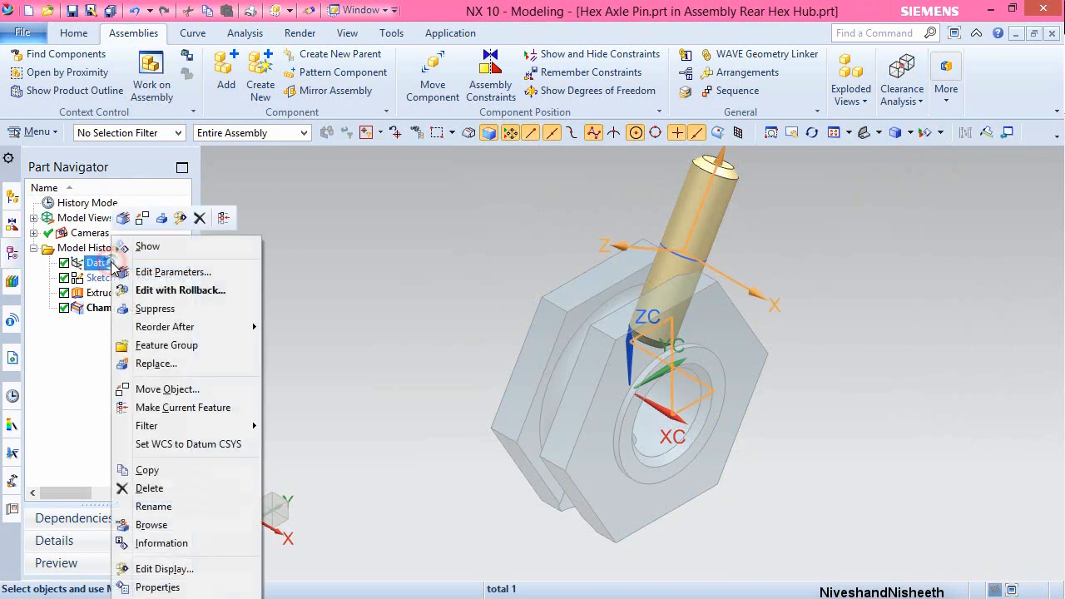
{"action": "left_click", "coordinate": [166, 246]}
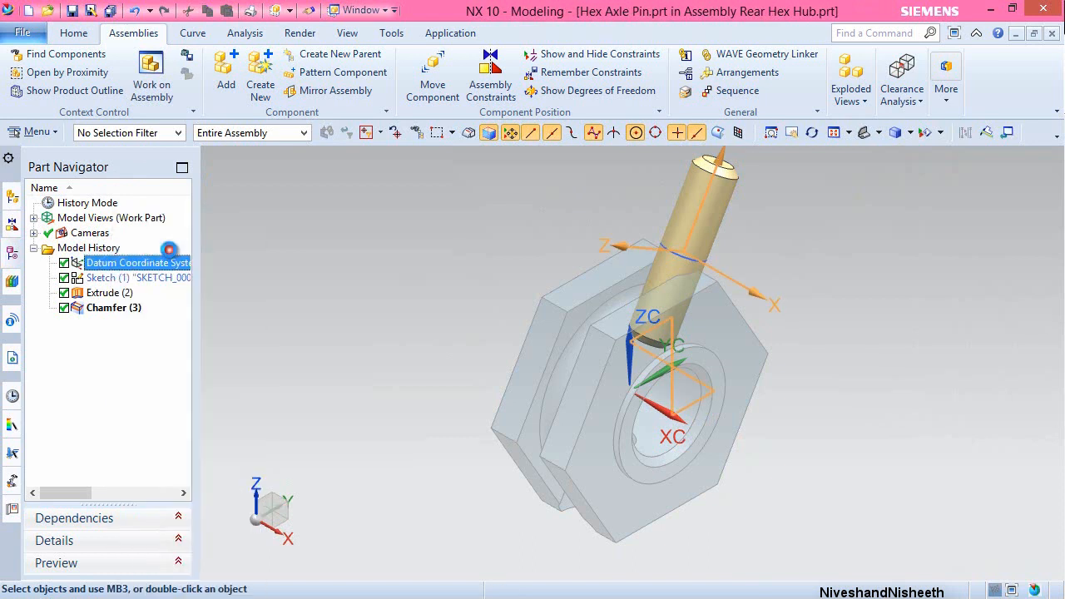
{"action": "right_click", "coordinate": [907, 233]}
{"action": "left_click", "coordinate": [916, 209]}
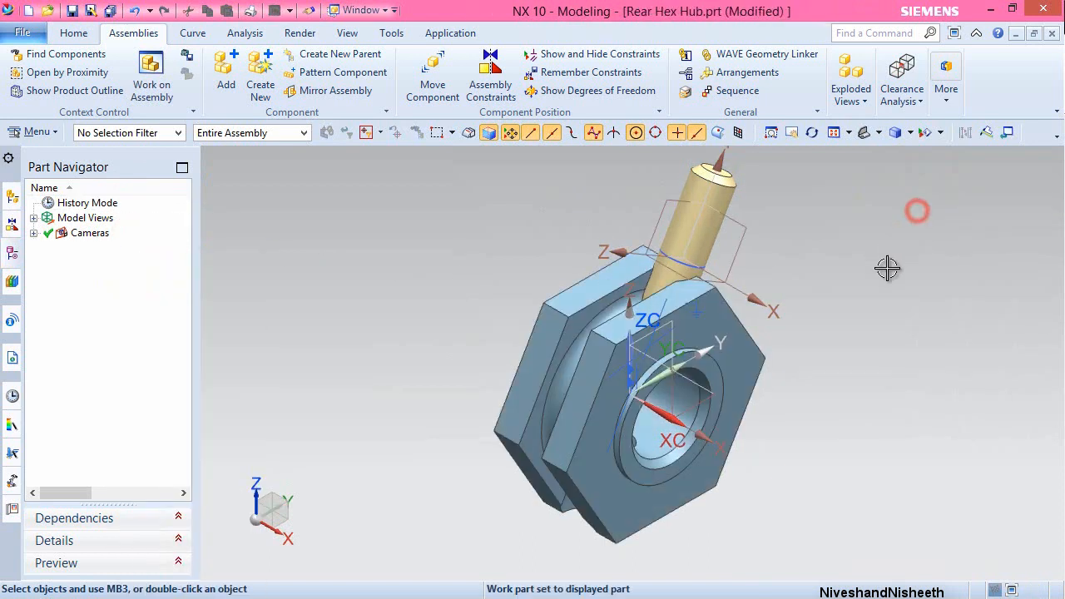
{"action": "right_click", "coordinate": [397, 248]}
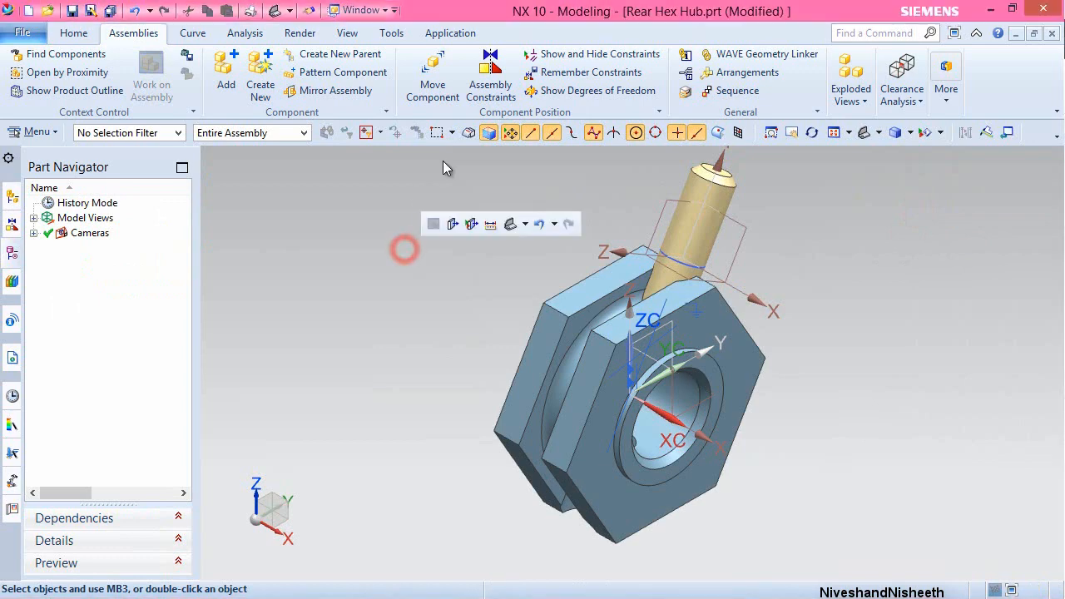
- Constrain the Hex Axle Pin's X axis to the Hex Drive's X axis with a Touch Align constraint in Touch orientation
{"action": "left_click", "coordinate": [492, 76]}
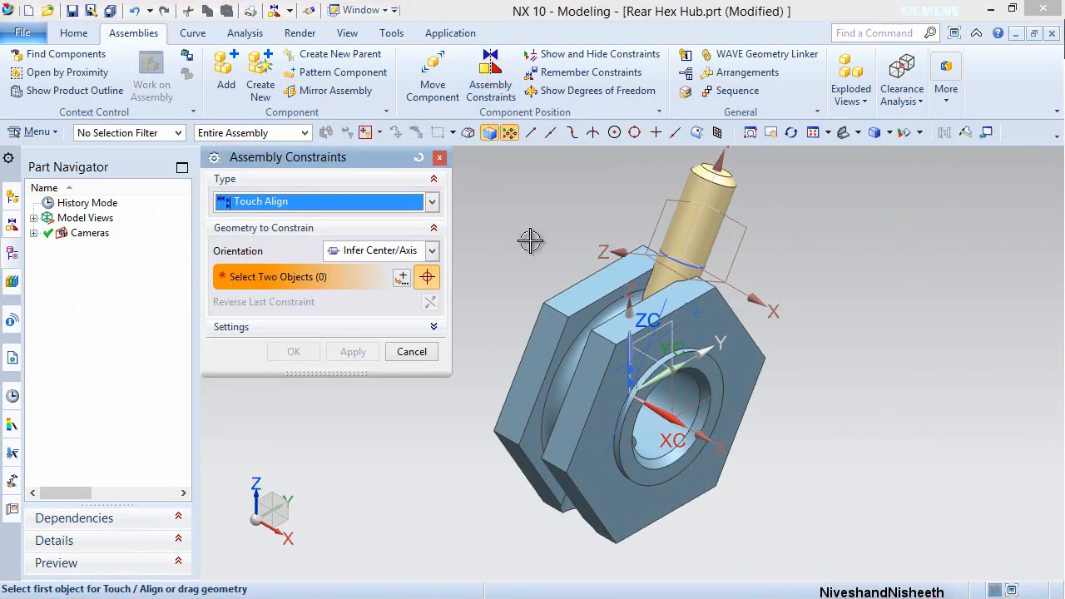
{"action": "left_click", "coordinate": [432, 252]}
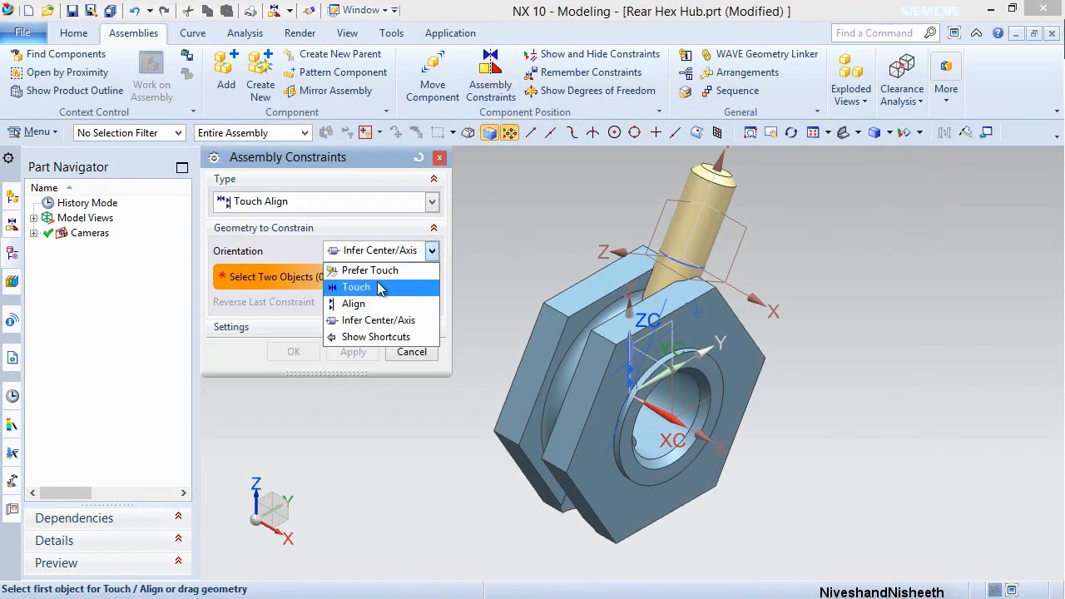
{"action": "left_click", "coordinate": [379, 285]}
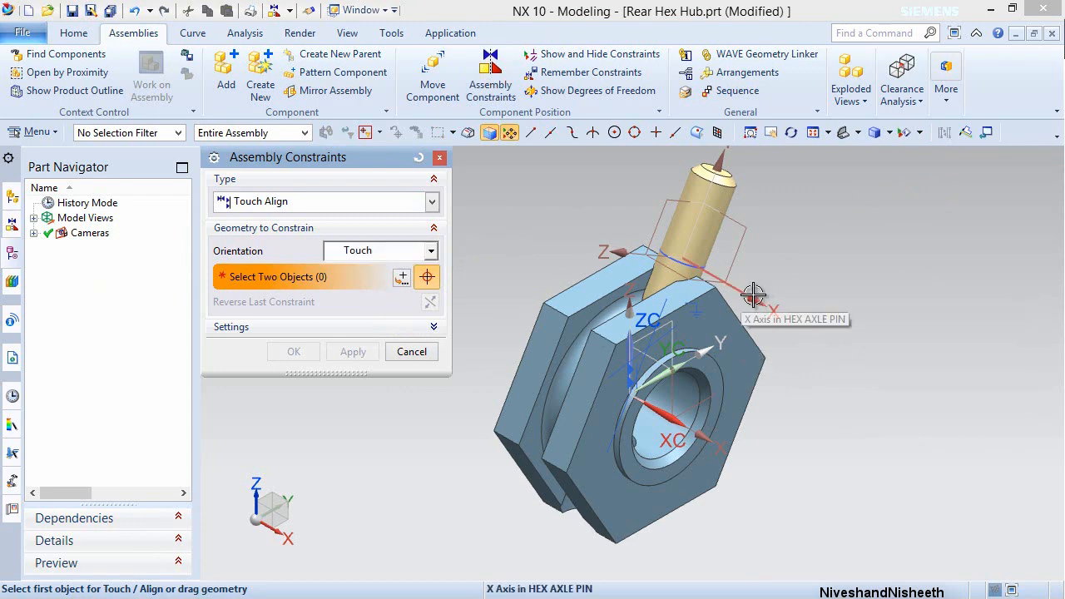
{"action": "left_click", "coordinate": [753, 295]}
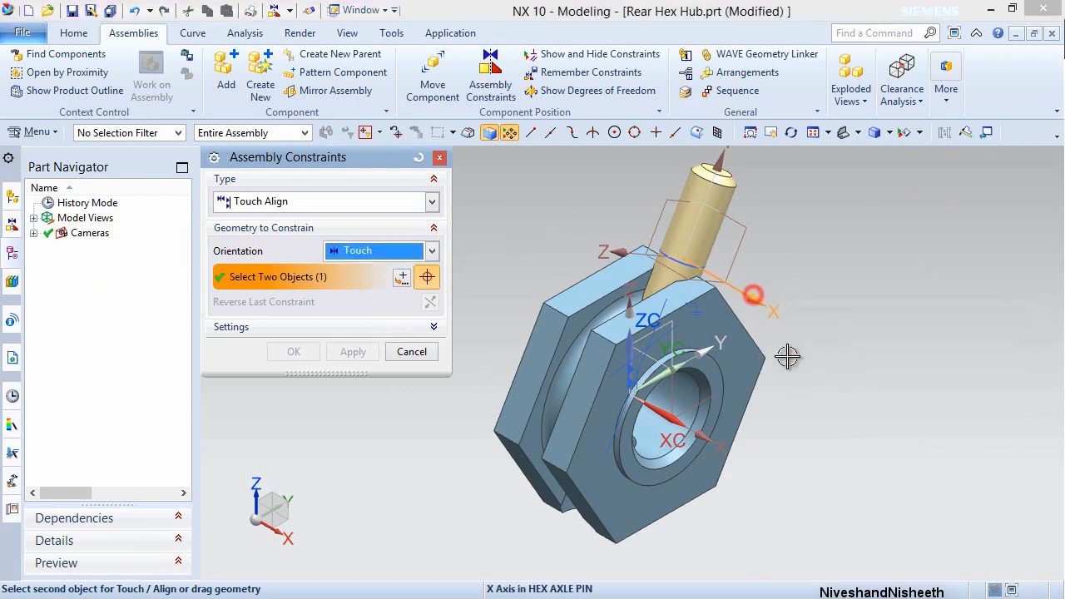
{"action": "left_click", "coordinate": [696, 437]}
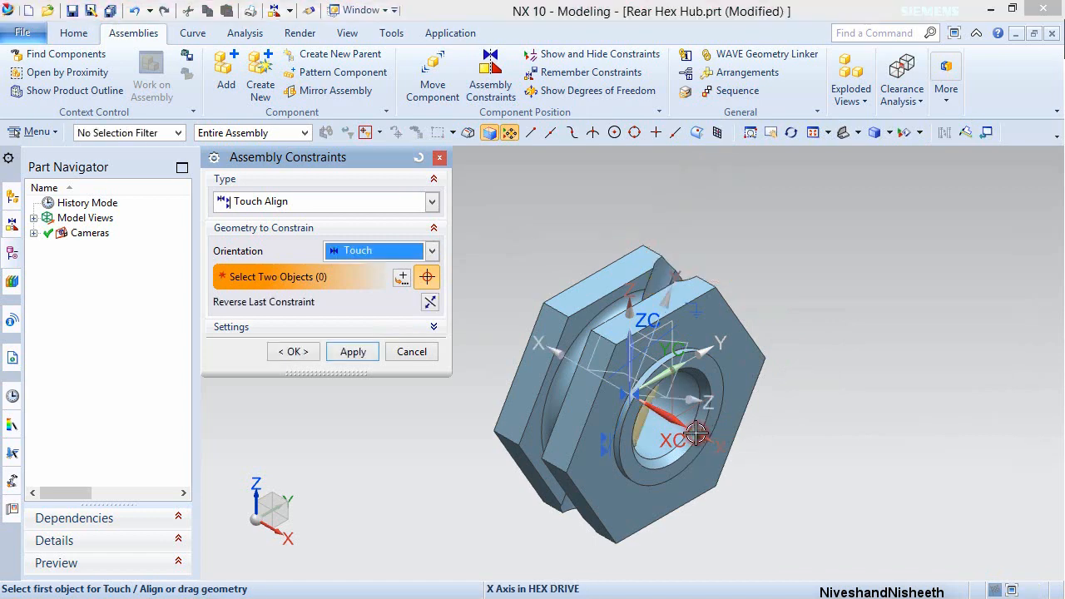
{"action": "left_click", "coordinate": [293, 352]}
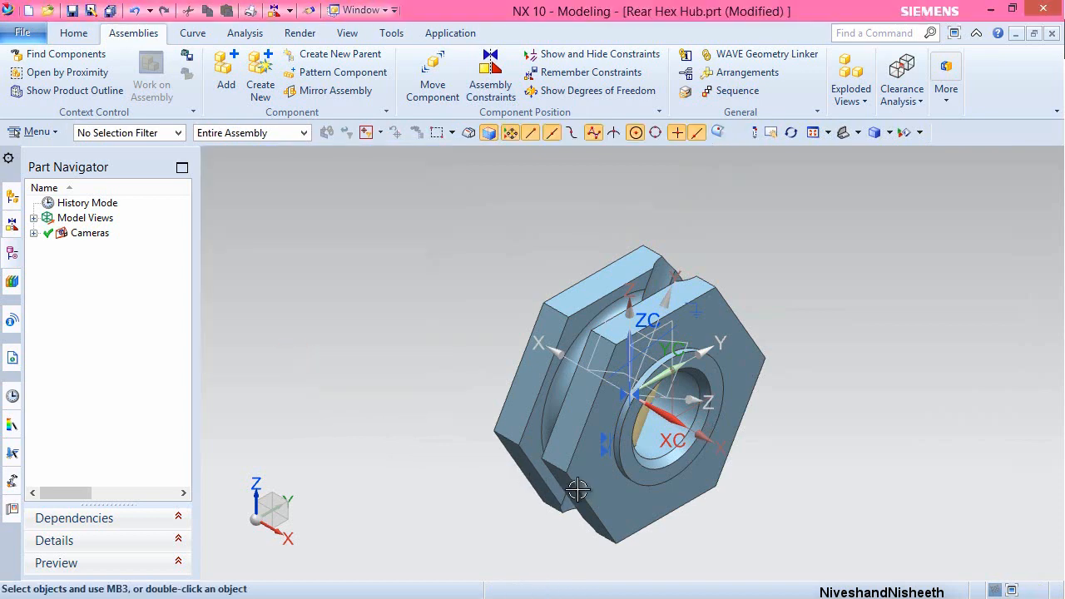
- Check the pin's seating in the Hex Drive and save the Rear Hex Hub assembly
{"action": "middle_click_drag", "start_coordinate": [576, 491], "coordinate": [443, 399]}
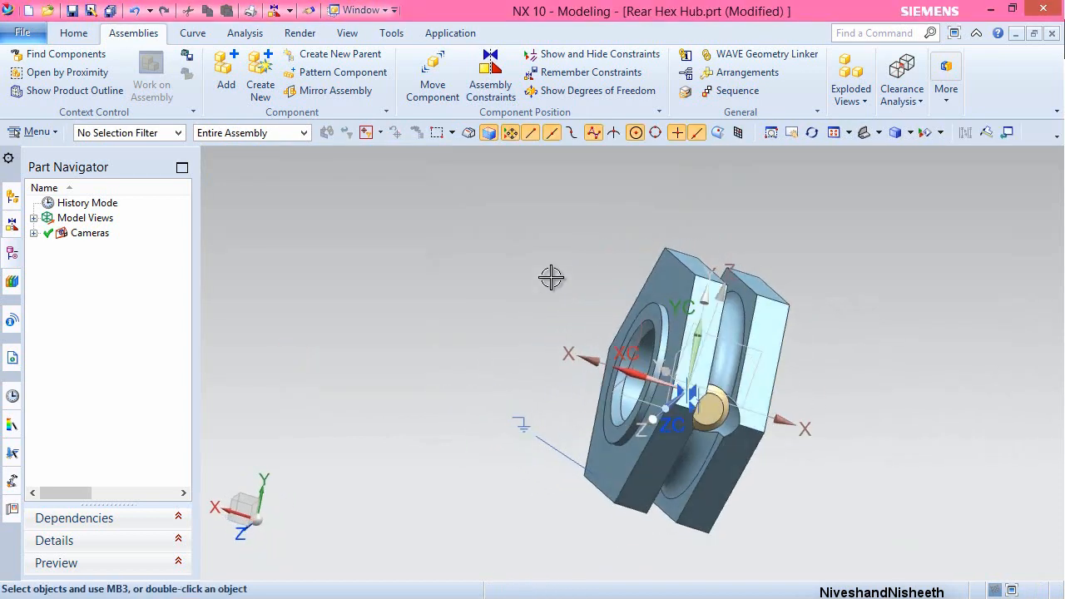
{"action": "left_click", "coordinate": [879, 133]}
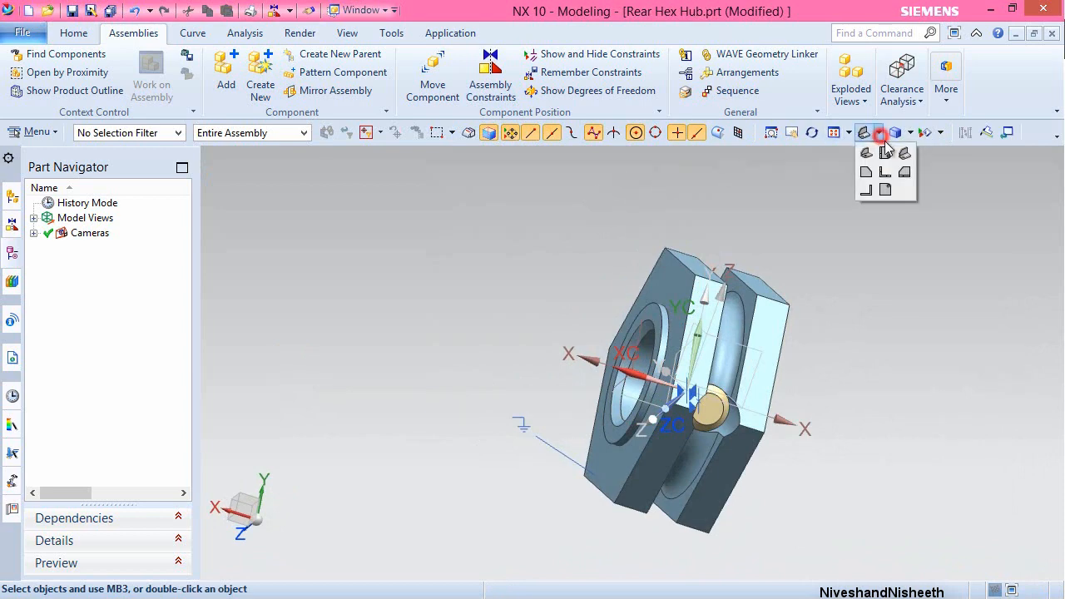
{"action": "left_click", "coordinate": [905, 157]}
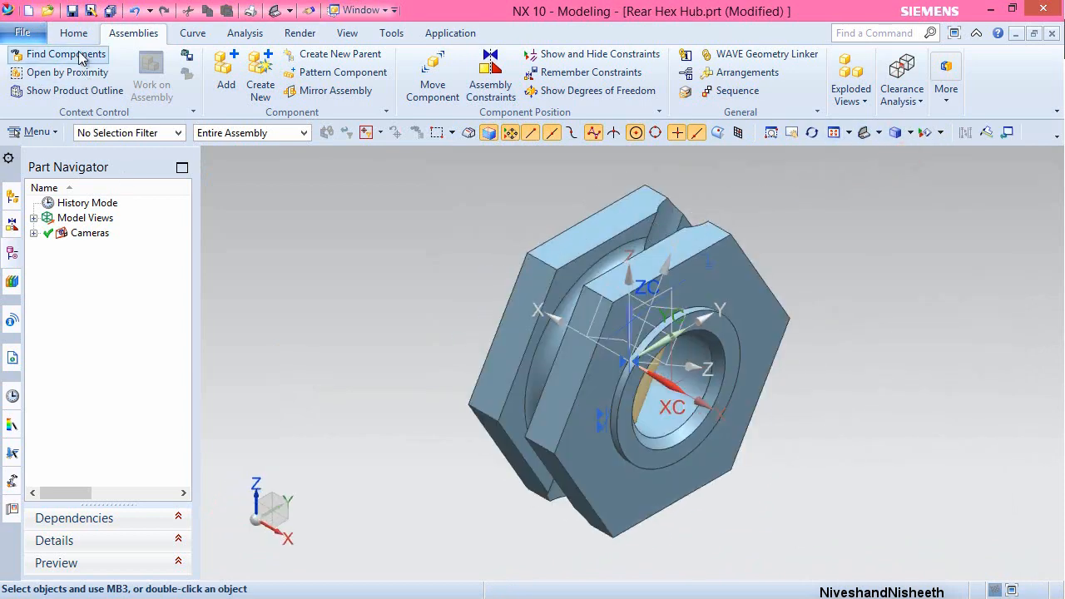
{"action": "left_click", "coordinate": [70, 11]}
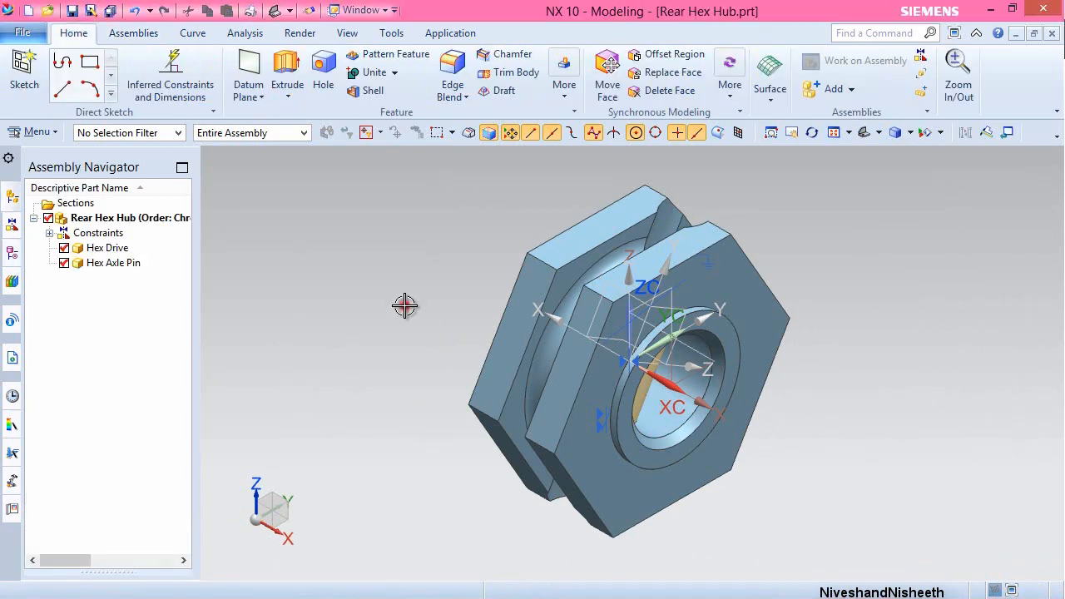
{"action": "left_click", "coordinate": [405, 302]}
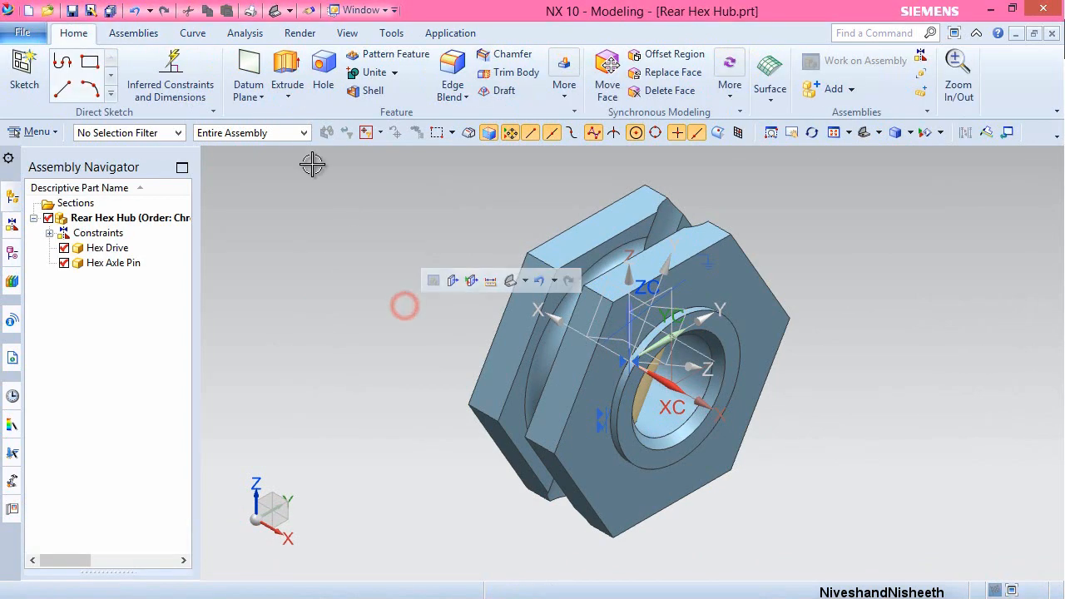
- Choose the Hex Retaining O-Ring part from the Suspension folder as a new component to add
{"action": "left_click", "coordinate": [126, 35]}
{"action": "left_click", "coordinate": [215, 88]}
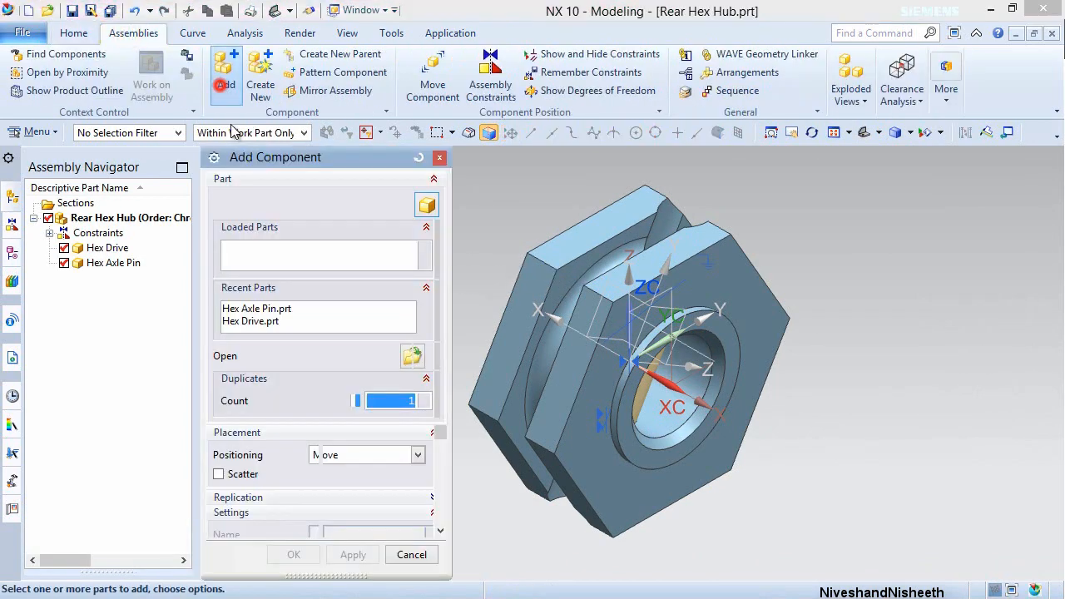
{"action": "left_click", "coordinate": [426, 356]}
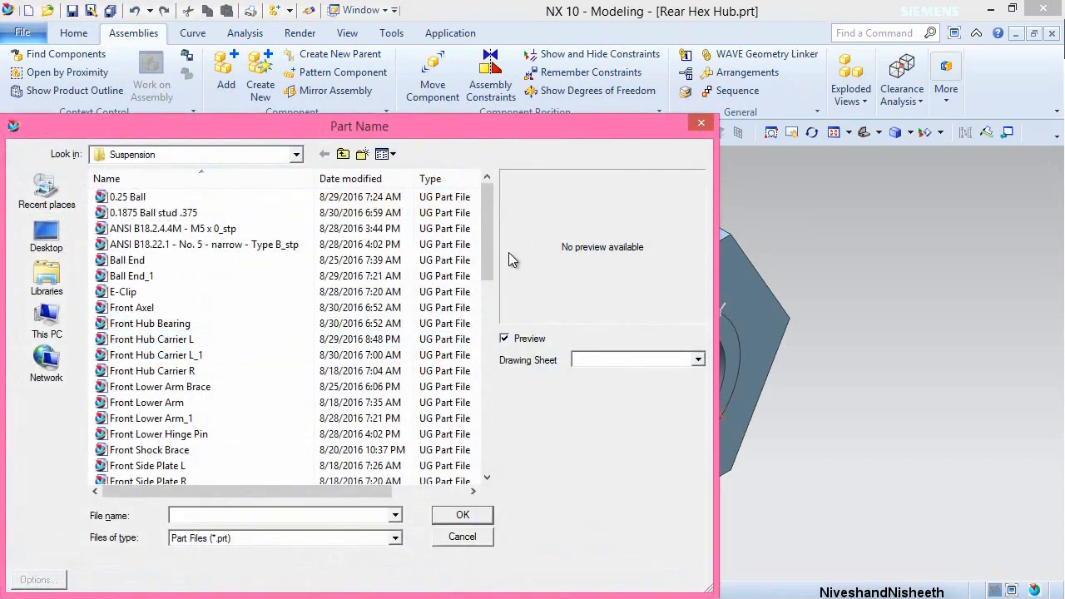
{"action": "left_click_drag", "start_coordinate": [487, 245], "coordinate": [483, 331]}
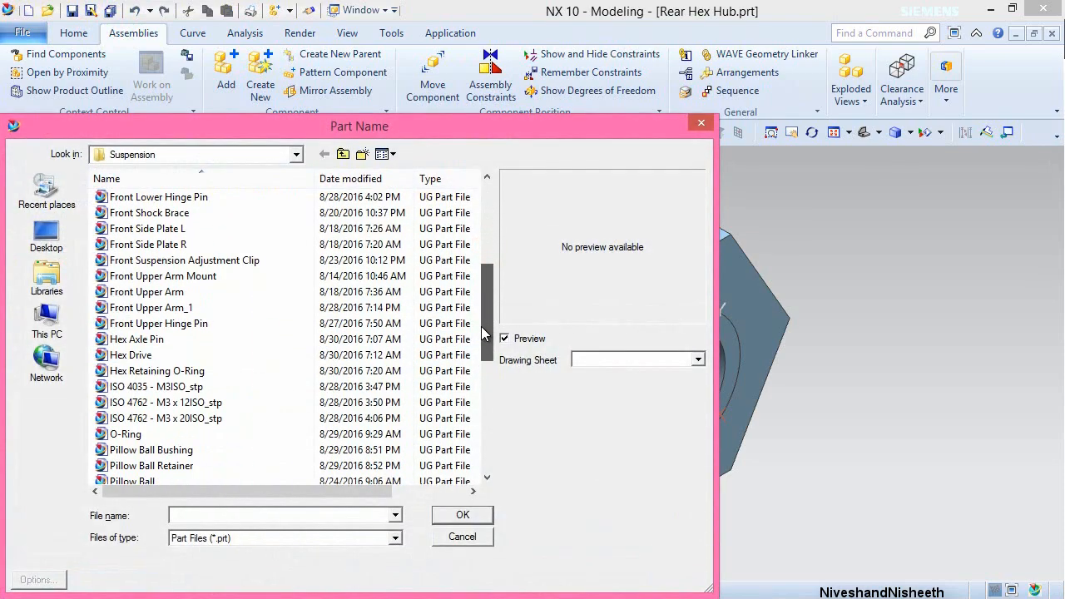
{"action": "double_click", "coordinate": [222, 370]}
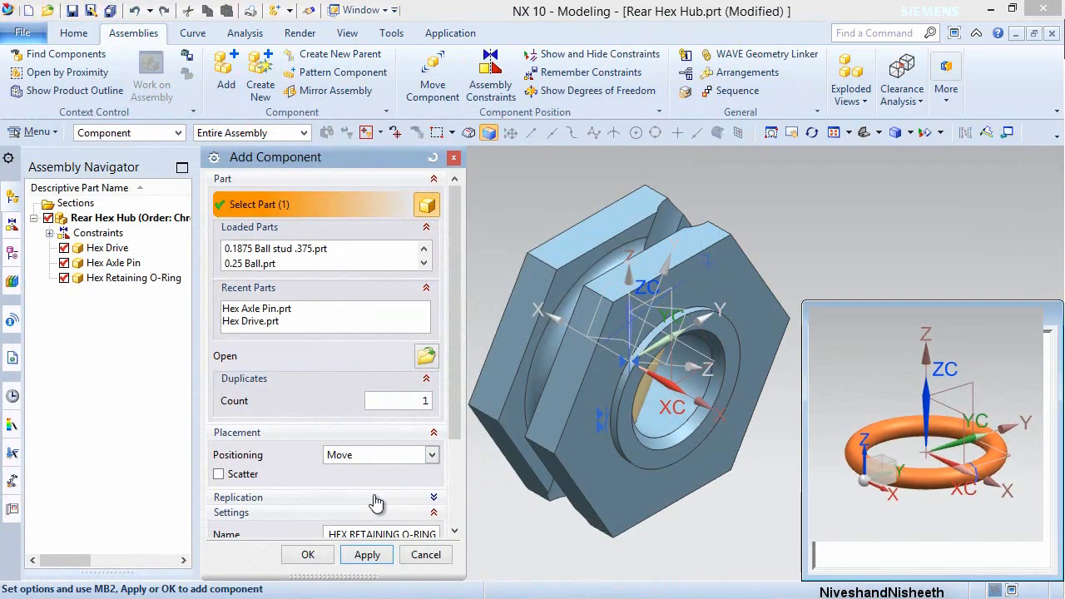
- Add the Hex Retaining O-Ring to the assembly at the origin (0, 0, 0) with the Entire Part reference set
{"action": "scroll", "coordinate": [454, 425], "scroll_direction": "down", "scroll_amount": 3}
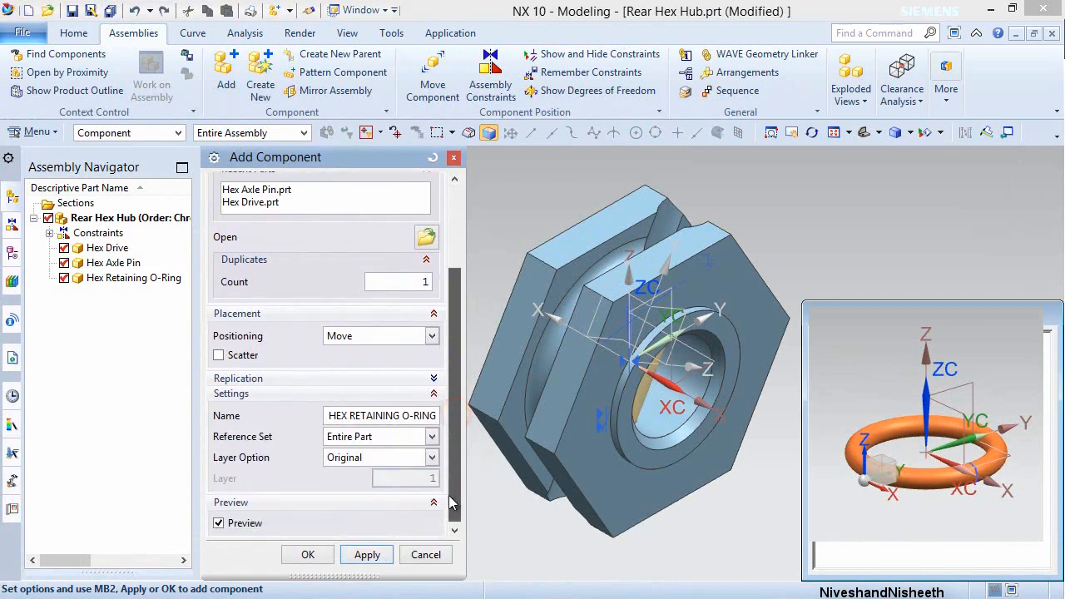
{"action": "left_click", "coordinate": [309, 555]}
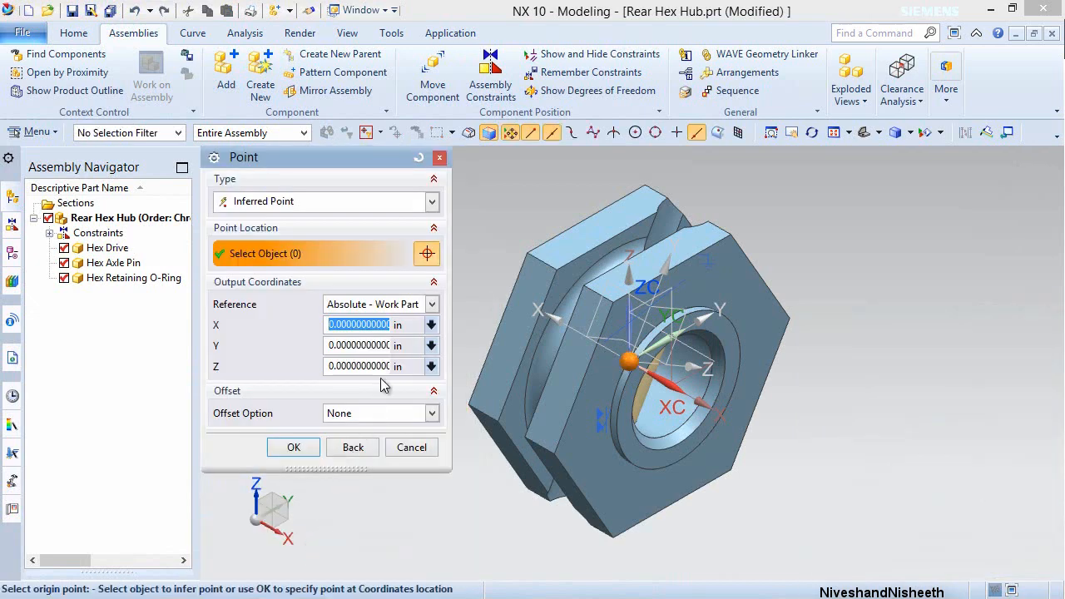
{"action": "left_click", "coordinate": [292, 447]}
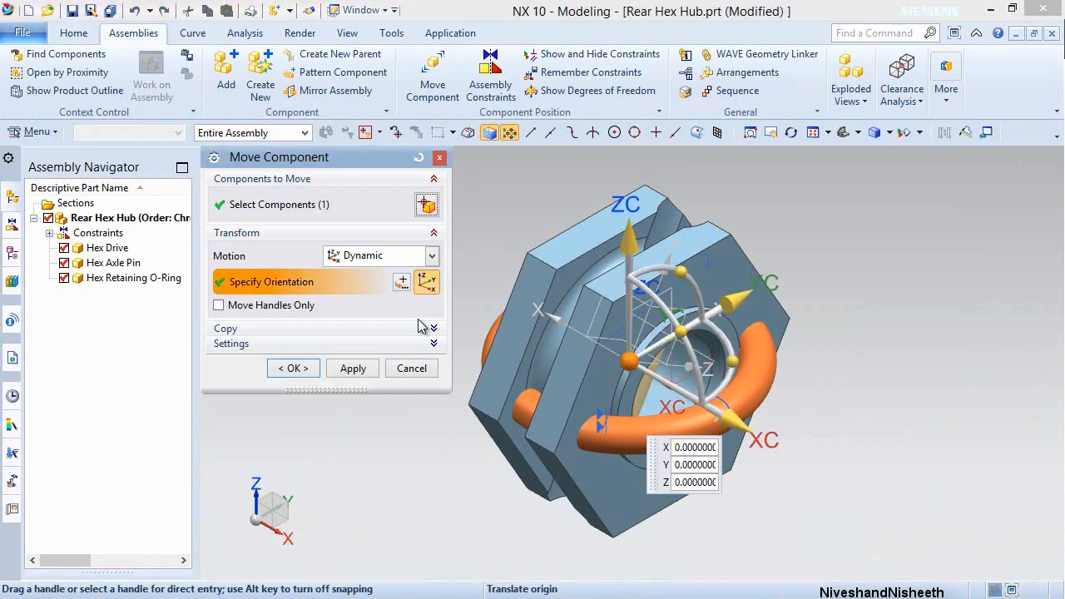
{"action": "middle_click", "coordinate": [414, 436]}
- Move the O-ring clear of the hub, about 0.45 in along X and 0.21 in along Y, and rotate it 90° about its Y axis
{"action": "left_click", "coordinate": [613, 444]}
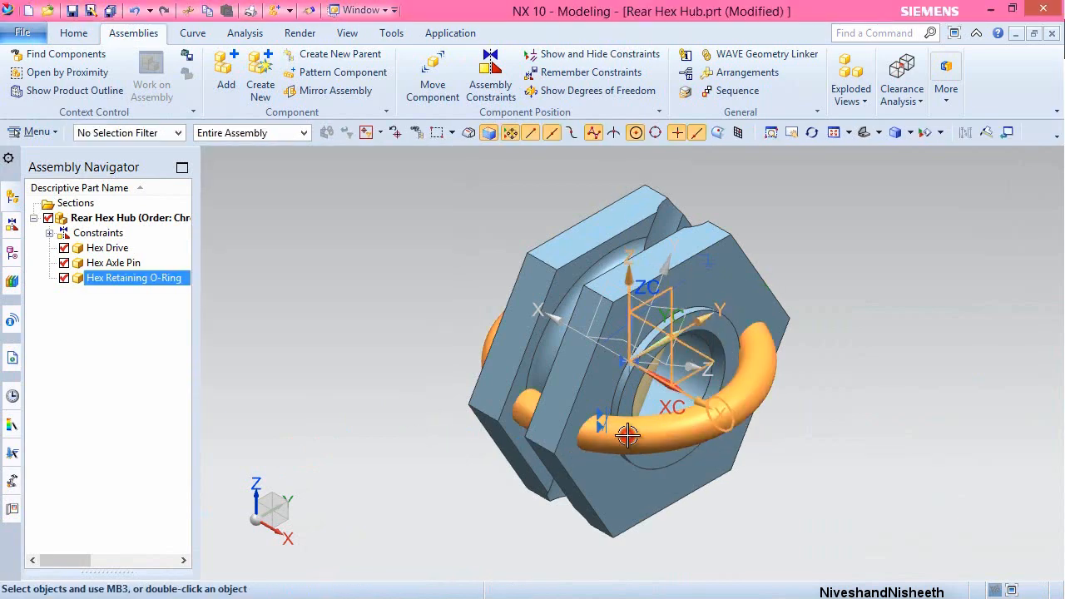
{"action": "left_click", "coordinate": [433, 87]}
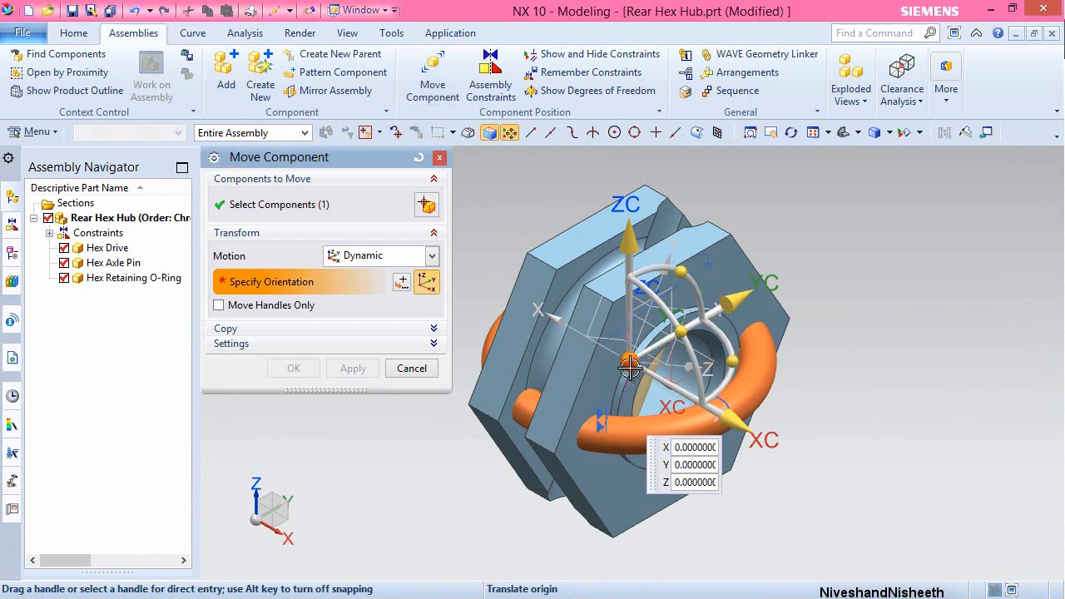
{"action": "left_click_drag", "start_coordinate": [630, 359], "coordinate": [928, 434]}
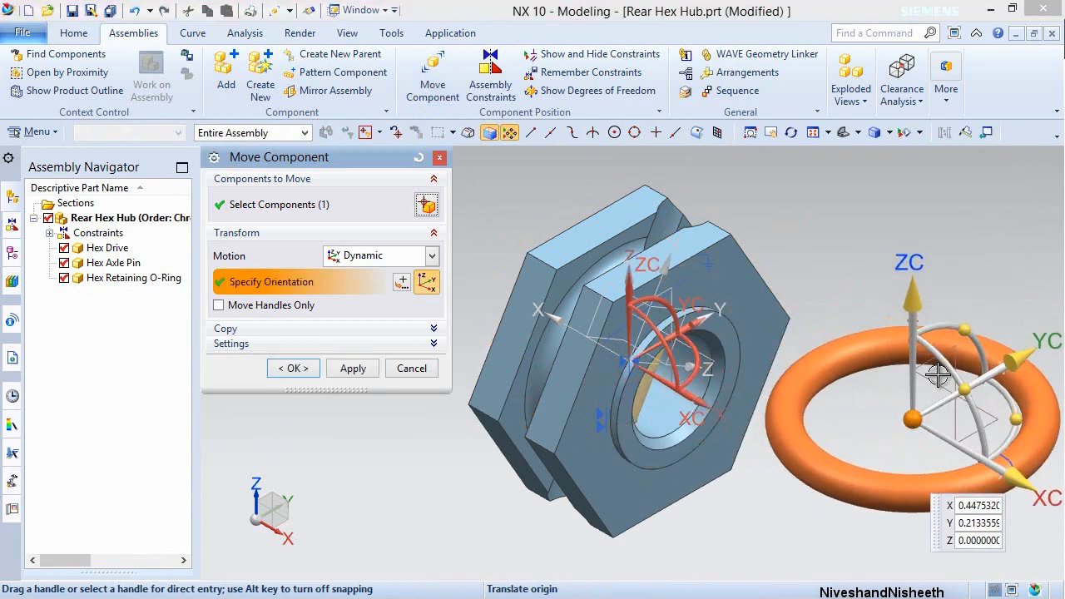
{"action": "left_click_drag", "start_coordinate": [968, 397], "coordinate": [958, 500]}
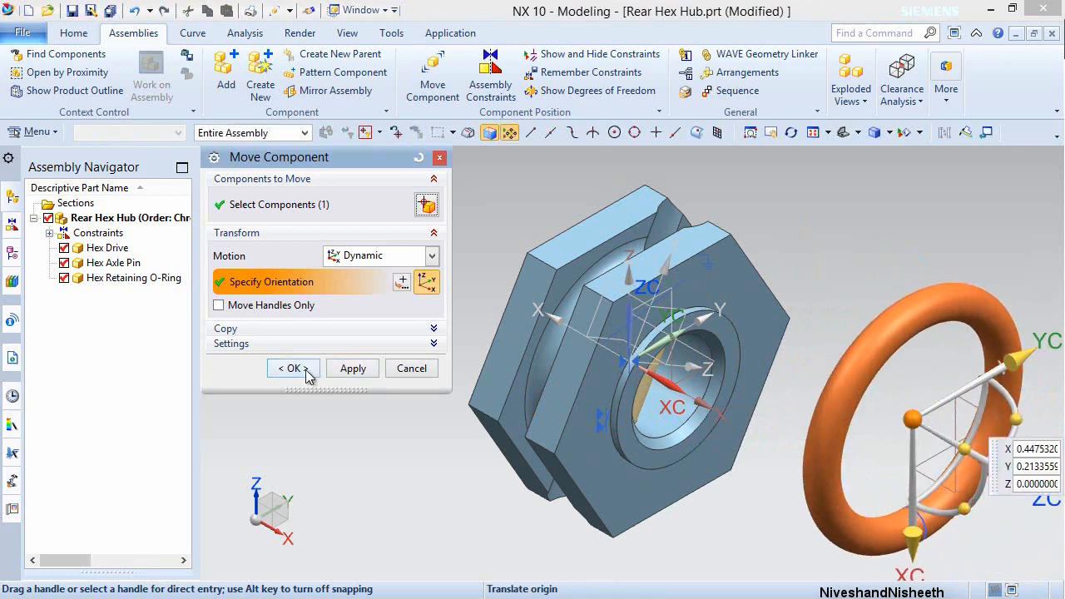
{"action": "left_click", "coordinate": [283, 367]}
- Constrain the O-ring's Z axis to the Hex Drive's X axis with a Touch Align constraint in Touch orientation
{"action": "left_click", "coordinate": [490, 77]}
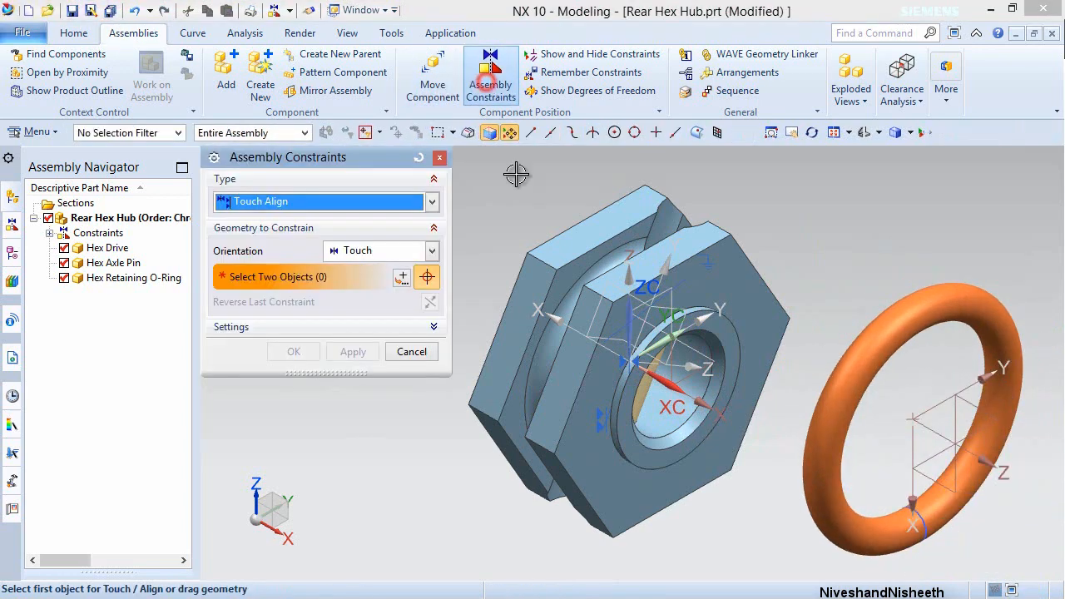
{"action": "left_click", "coordinate": [971, 456]}
{"action": "left_click", "coordinate": [703, 405]}
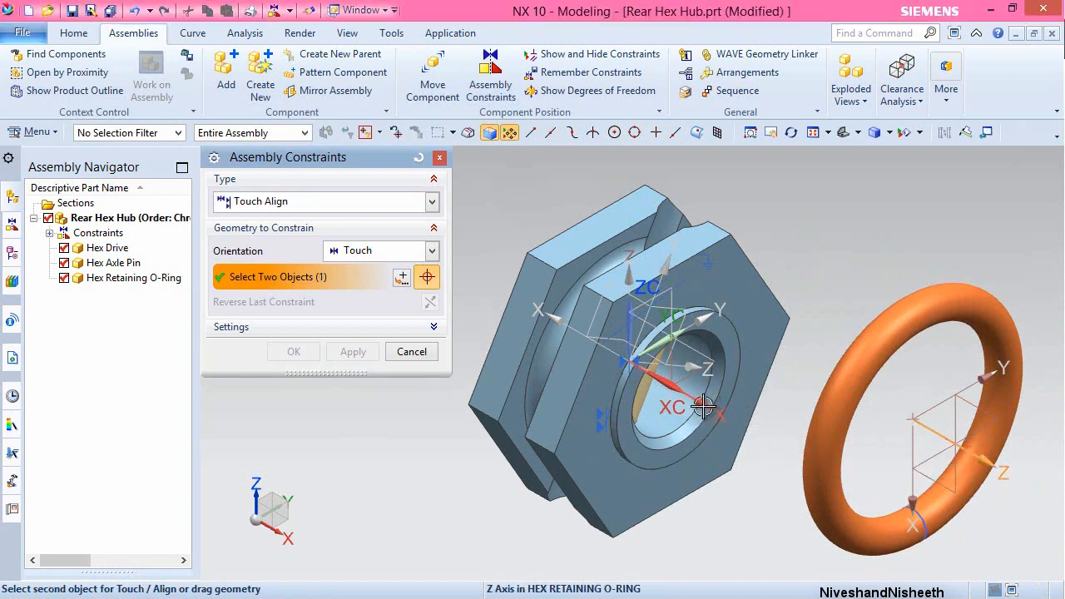
{"action": "left_click", "coordinate": [353, 352]}
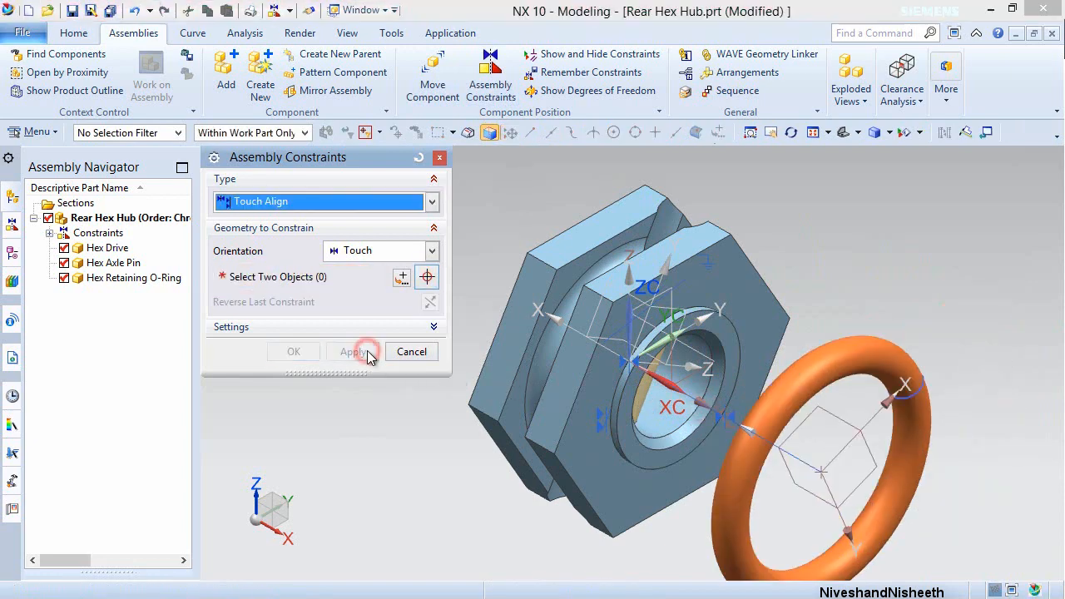
- Constrain the O-ring's XY plane to the Hex Drive's YZ plane with Touch Align, seating the ring in the hub's groove
{"action": "scroll", "coordinate": [770, 210], "scroll_direction": "down", "scroll_amount": 2}
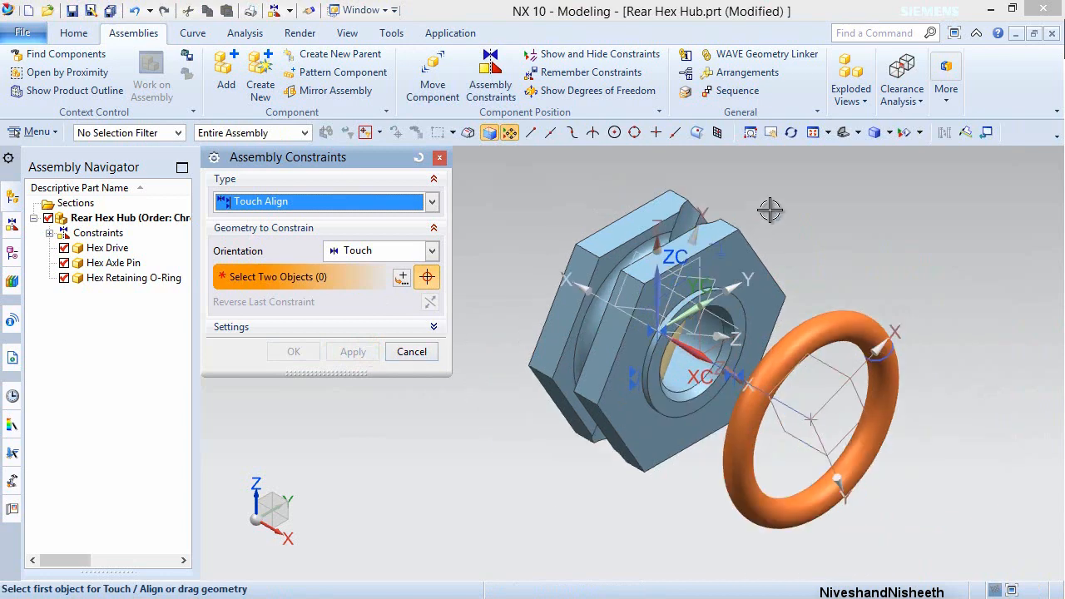
{"action": "middle_click_drag", "start_coordinate": [919, 387], "coordinate": [895, 386], "text": "shift"}
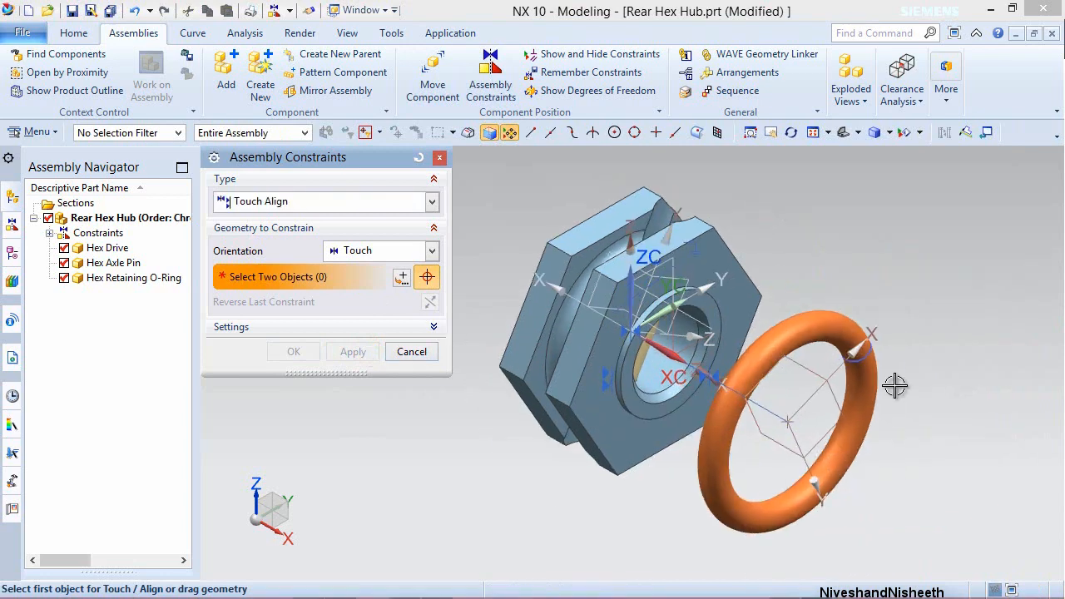
{"action": "left_click", "coordinate": [836, 391]}
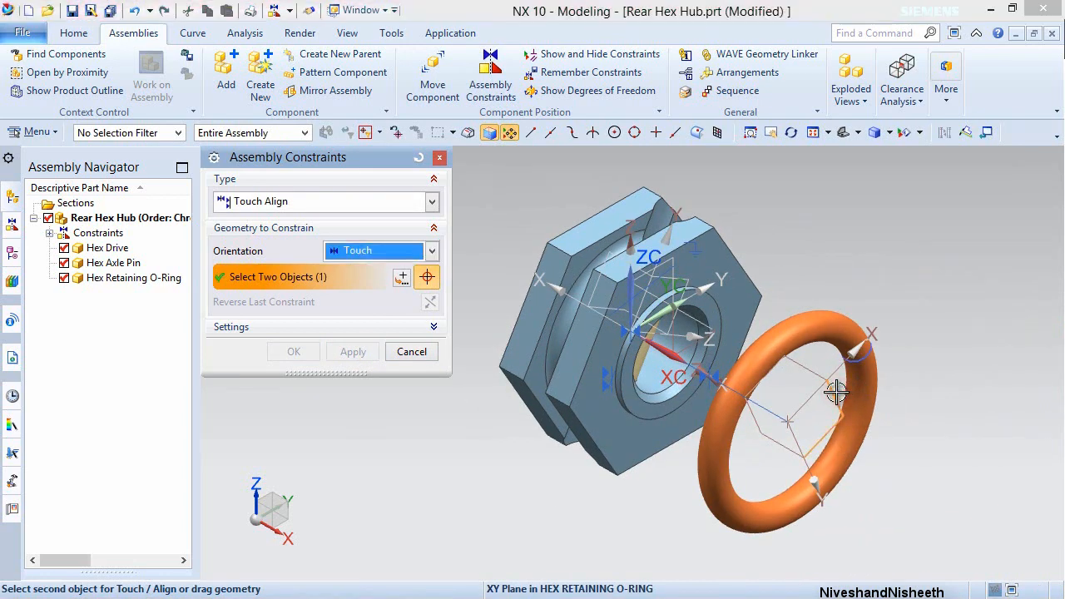
{"action": "middle_click_drag", "start_coordinate": [670, 480], "coordinate": [684, 588]}
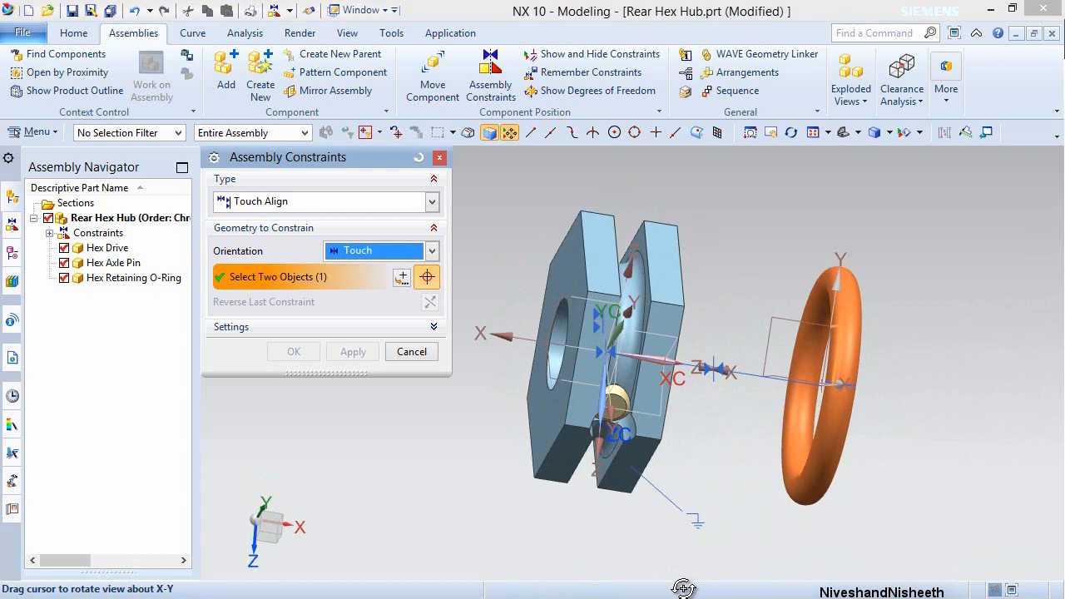
{"action": "scroll", "coordinate": [595, 400], "scroll_direction": "up", "scroll_amount": 5}
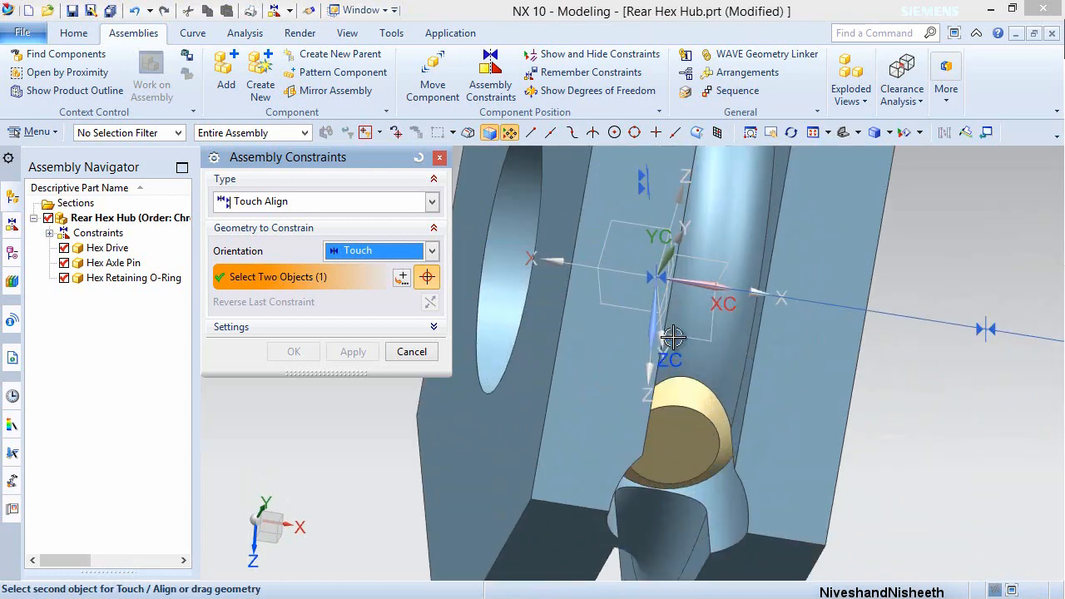
{"action": "scroll", "coordinate": [694, 288], "scroll_direction": "up", "scroll_amount": 2}
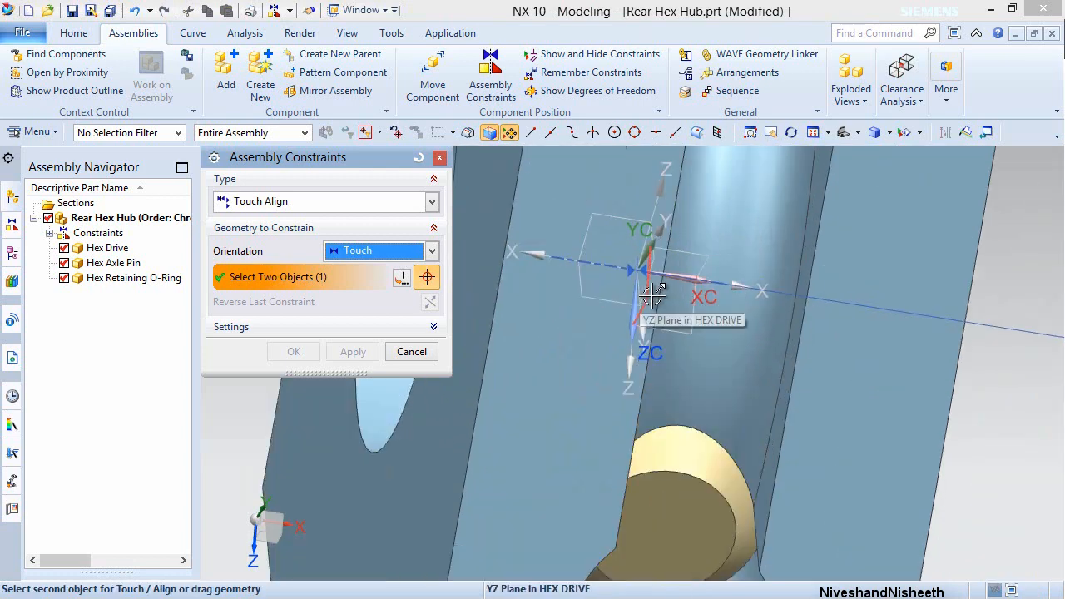
{"action": "left_click", "coordinate": [653, 292]}
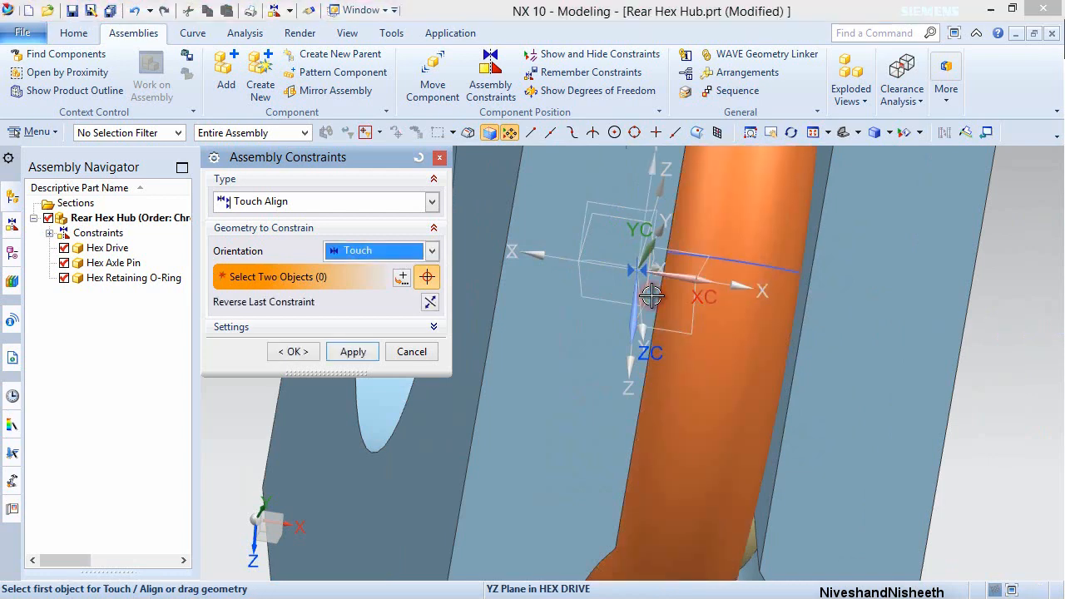
{"action": "left_click", "coordinate": [306, 351]}
{"action": "scroll", "coordinate": [552, 345], "scroll_direction": "down", "scroll_amount": 5}
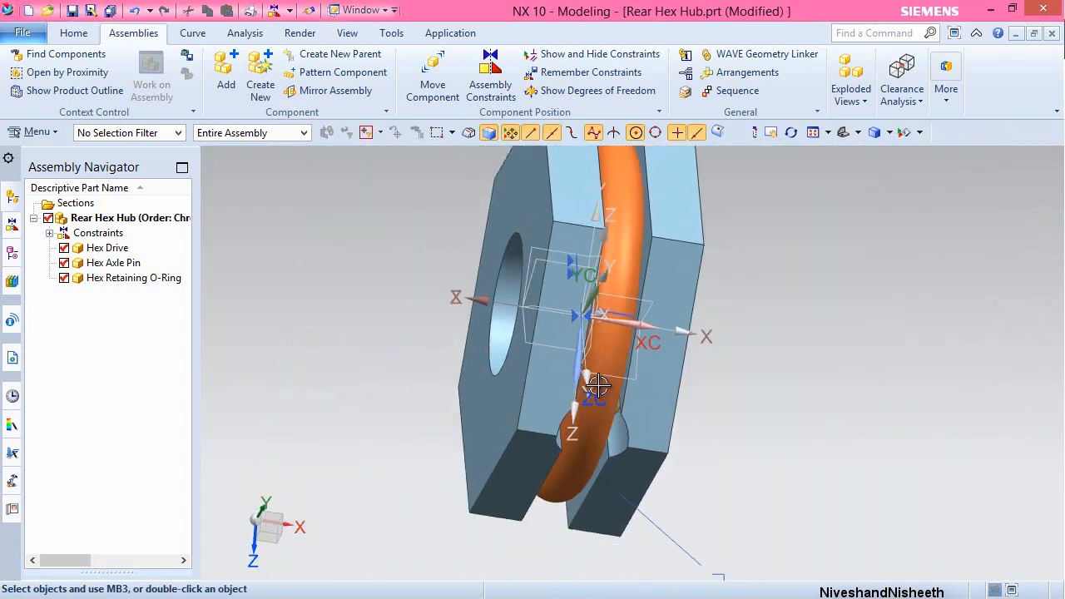
{"action": "middle_click_drag", "start_coordinate": [711, 371], "coordinate": [687, 361]}
{"action": "key", "text": "End"}
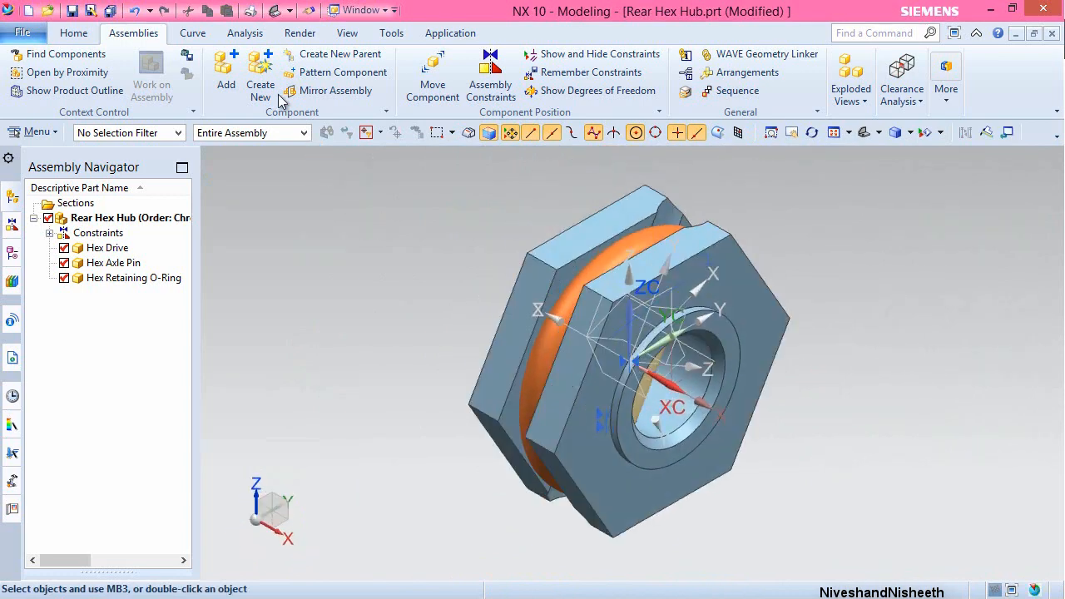
- Hide all assembly constraints, points, datum planes and coordinate systems in the Rear Hex Hub assembly
{"action": "left_click", "coordinate": [346, 33]}
{"action": "left_click", "coordinate": [266, 75]}
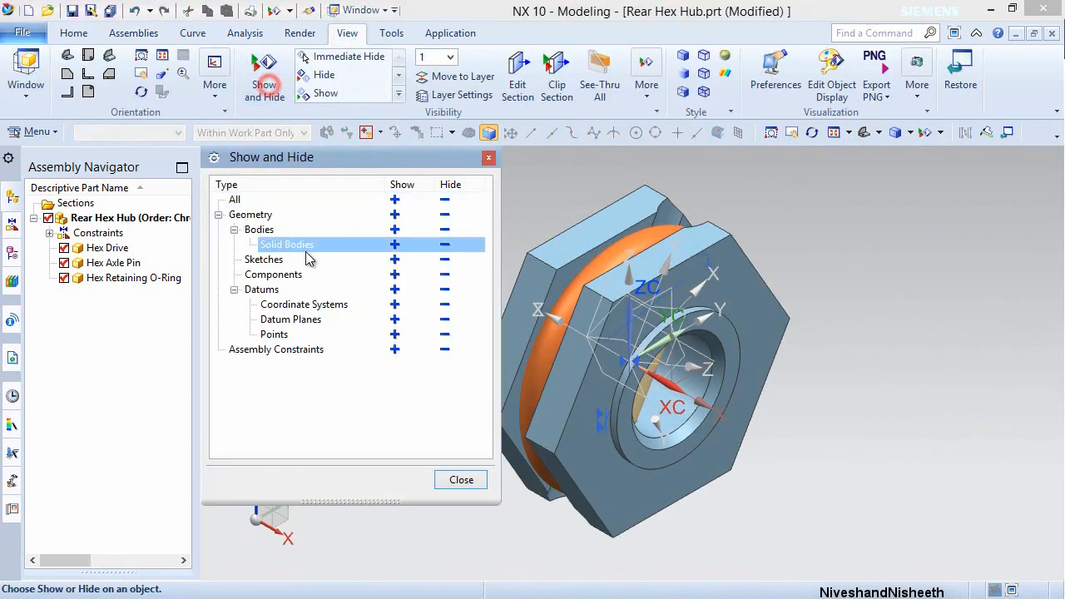
{"action": "left_click", "coordinate": [445, 333]}
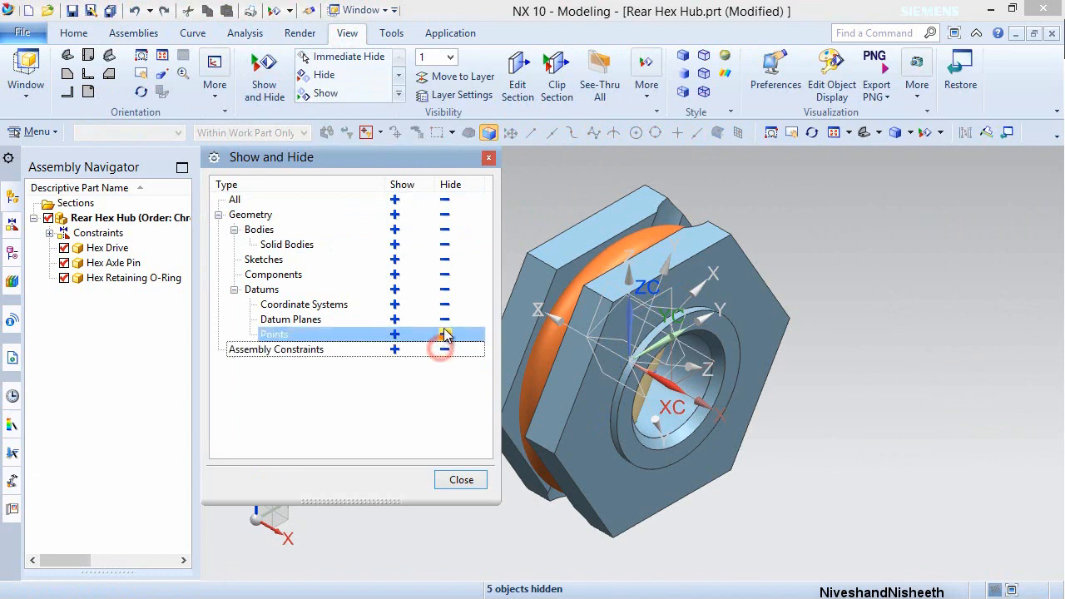
{"action": "left_click", "coordinate": [444, 319]}
{"action": "left_click", "coordinate": [444, 305]}
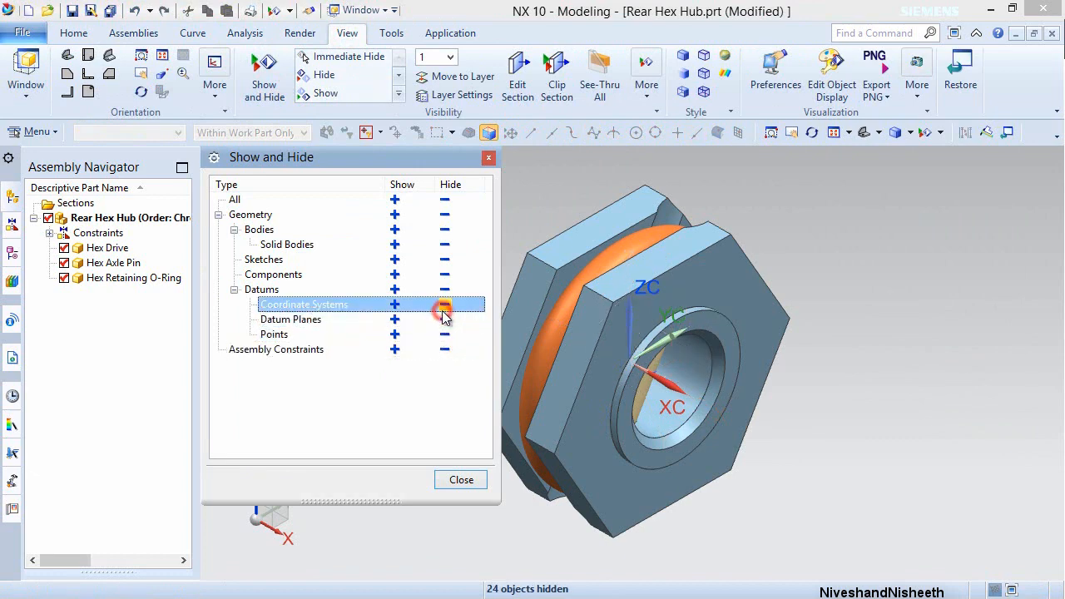
{"action": "left_click", "coordinate": [452, 480]}
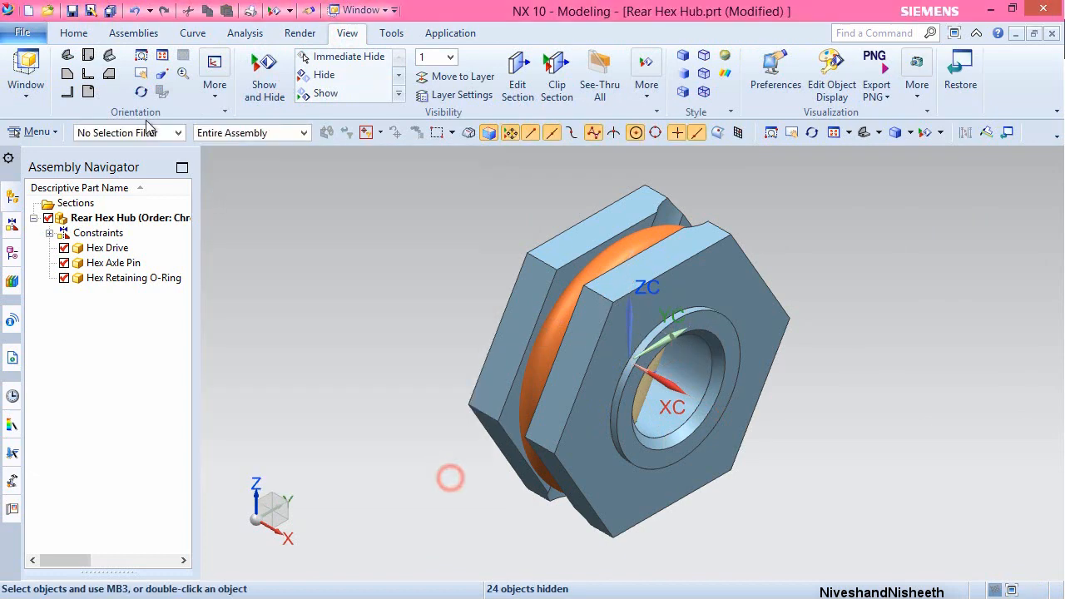
- Save the Rear Hex Hub assembly and close it together with its components
{"action": "left_click", "coordinate": [73, 34]}
{"action": "left_click", "coordinate": [72, 10]}
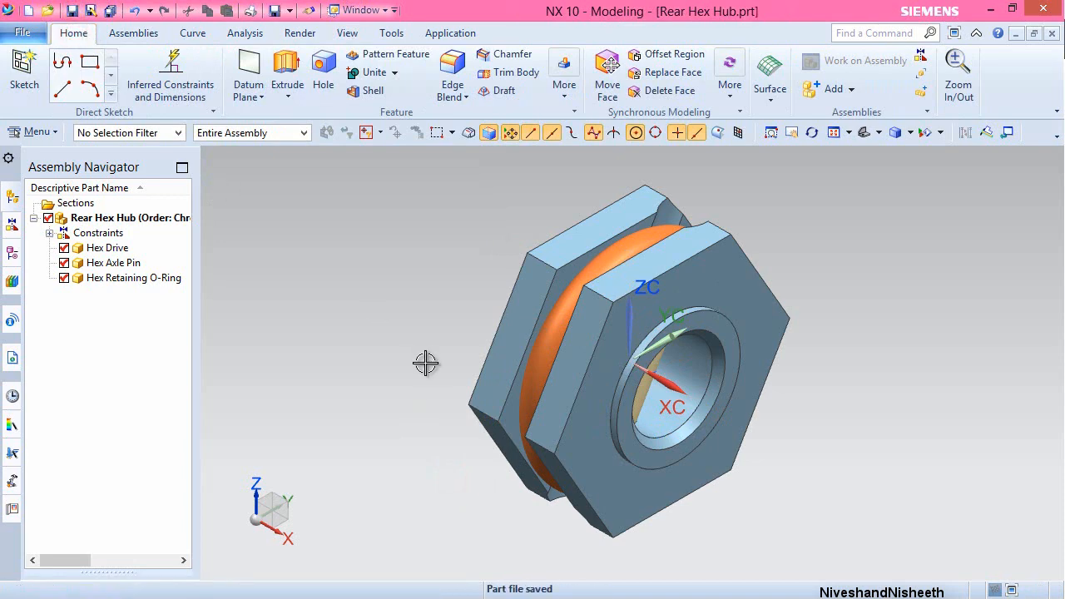
{"action": "middle_click_drag", "start_coordinate": [425, 363], "coordinate": [389, 400]}
{"action": "key", "text": "End"}
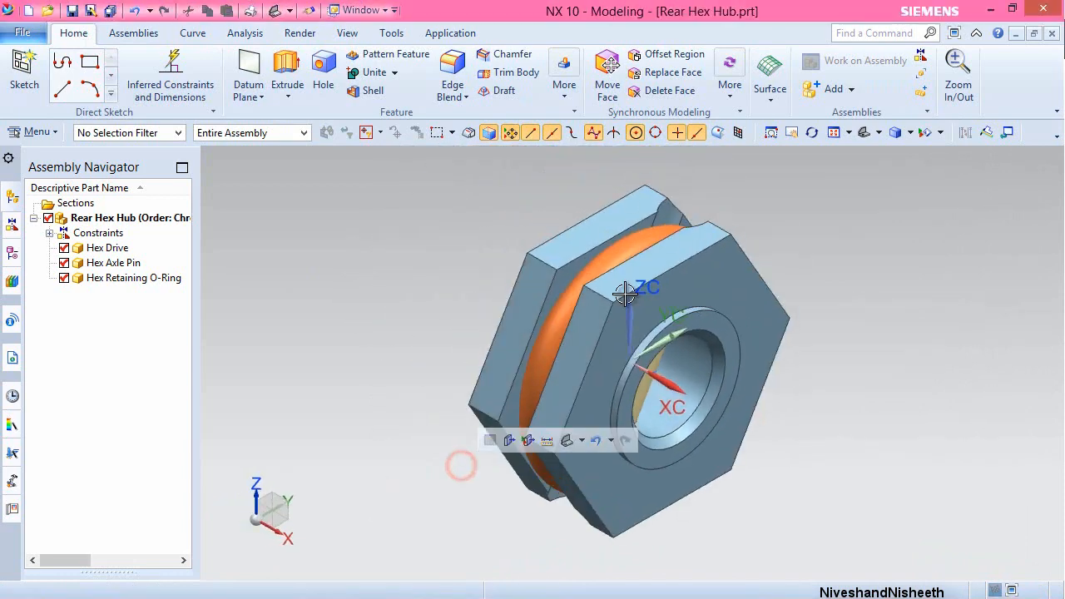
{"action": "left_click", "coordinate": [1051, 33]}
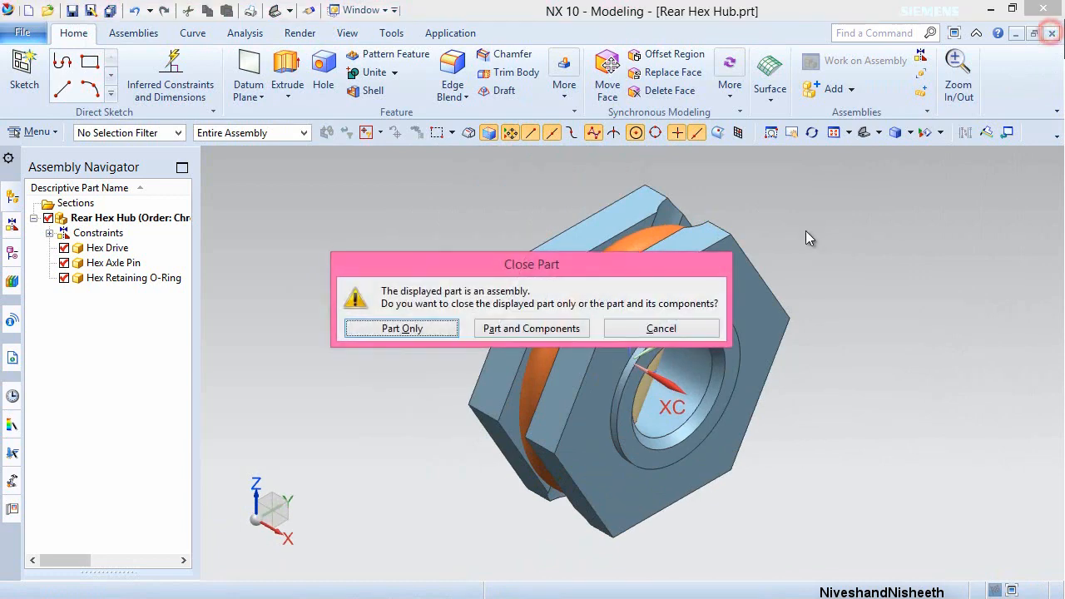
{"action": "left_click", "coordinate": [527, 330]}
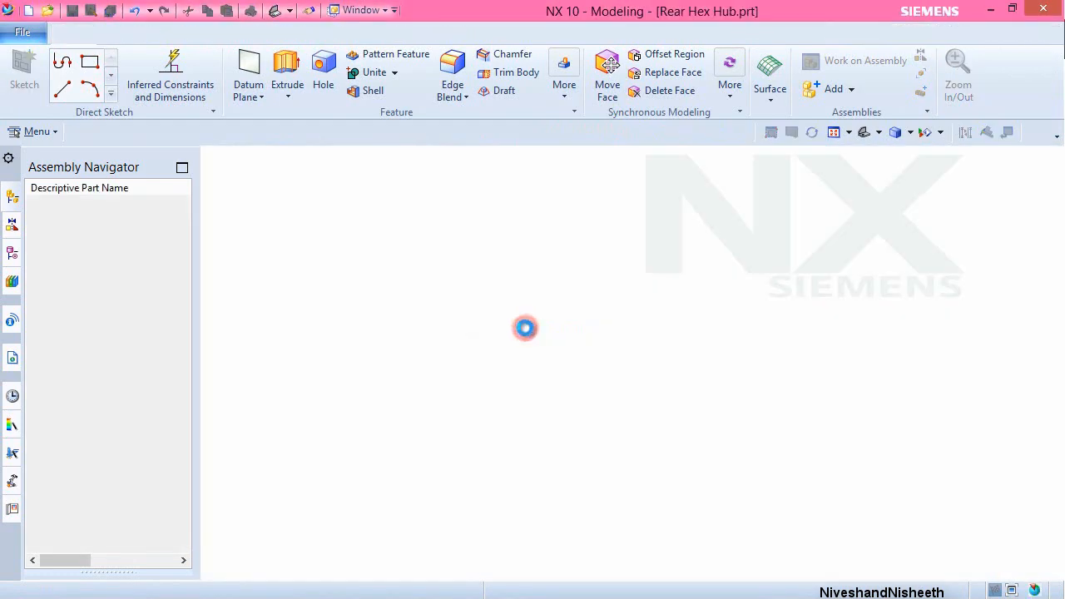
- Switch to Front Hub Carrier L_1 and choose Rear Hex Hub from the Suspension folder as the component to add
{"action": "left_click", "coordinate": [176, 10]}
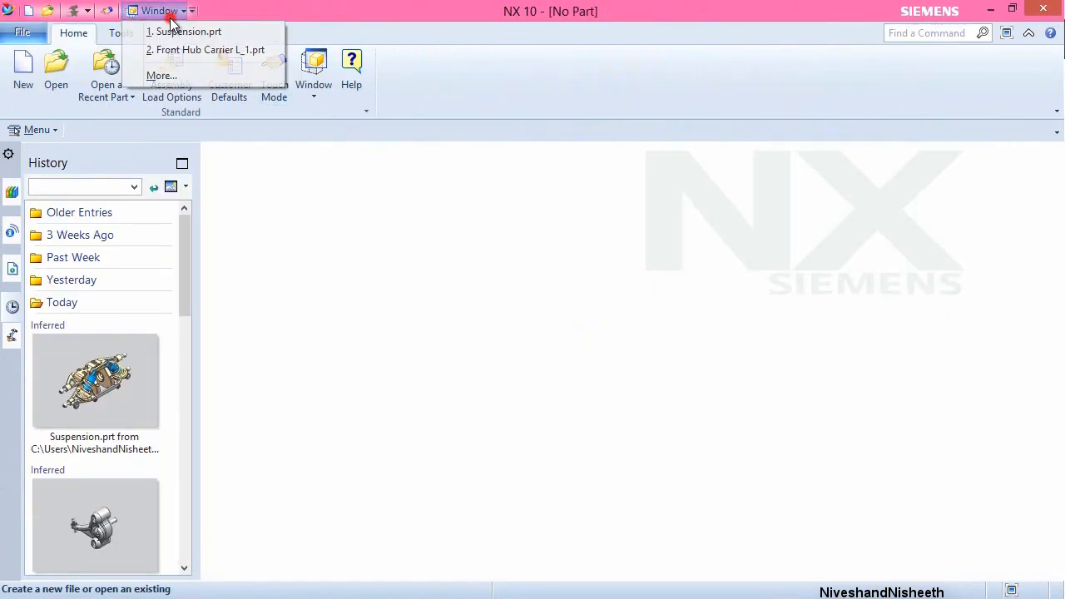
{"action": "left_click", "coordinate": [208, 50]}
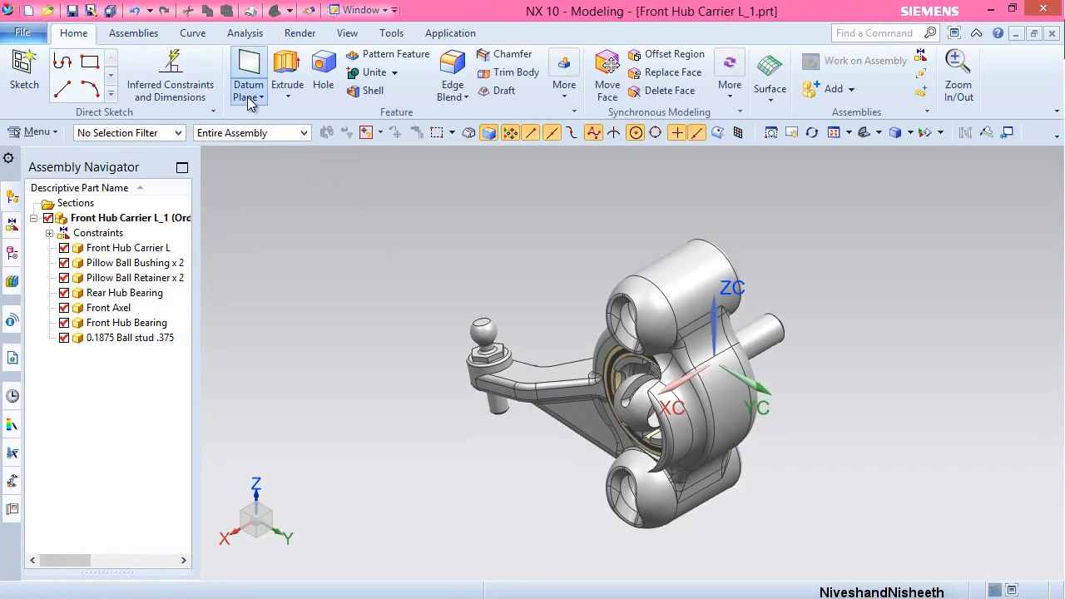
{"action": "left_click", "coordinate": [135, 33]}
{"action": "left_click", "coordinate": [225, 73]}
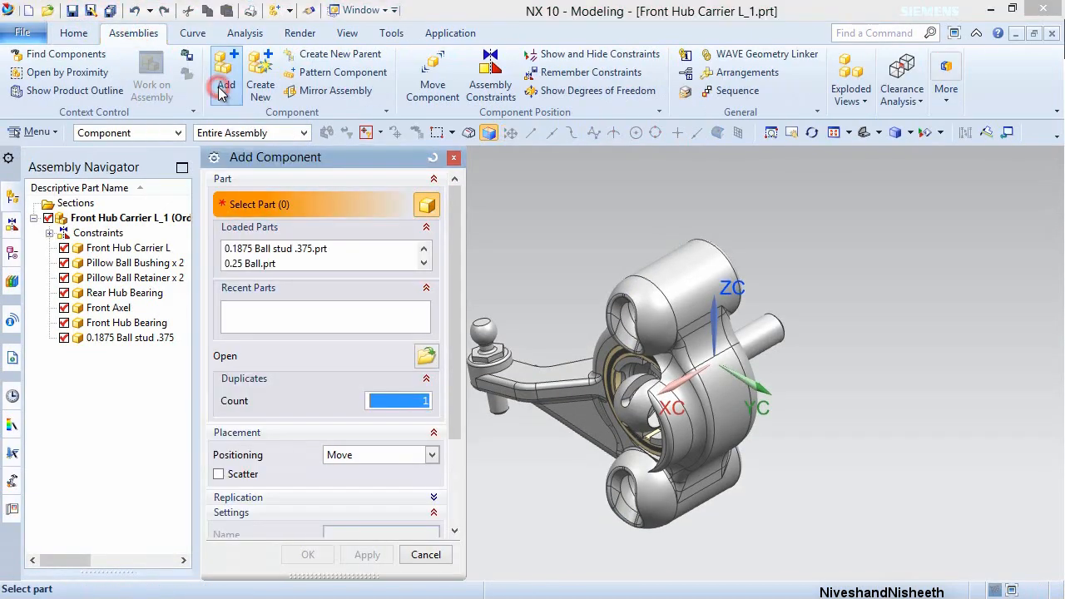
{"action": "left_click", "coordinate": [428, 357]}
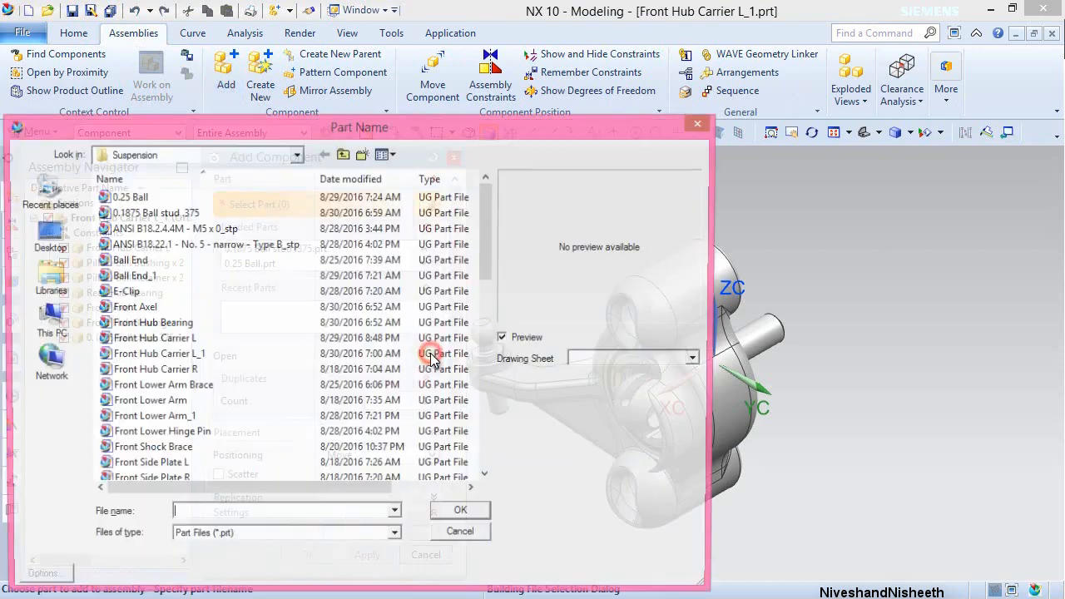
{"action": "scroll", "coordinate": [428, 383], "scroll_direction": "down", "scroll_amount": 6}
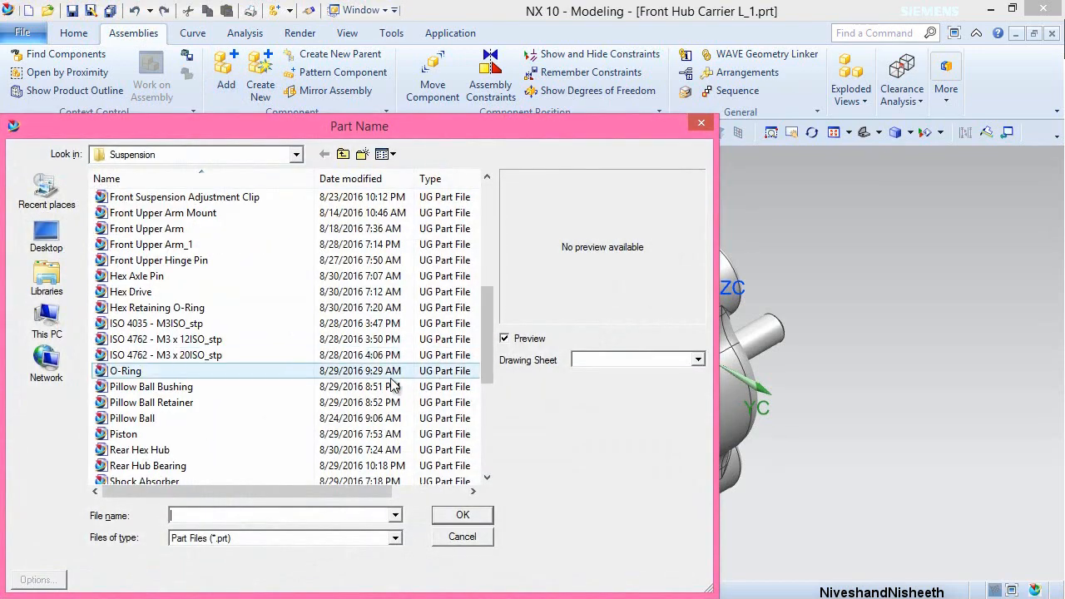
{"action": "left_click", "coordinate": [158, 449]}
{"action": "left_click", "coordinate": [463, 517]}
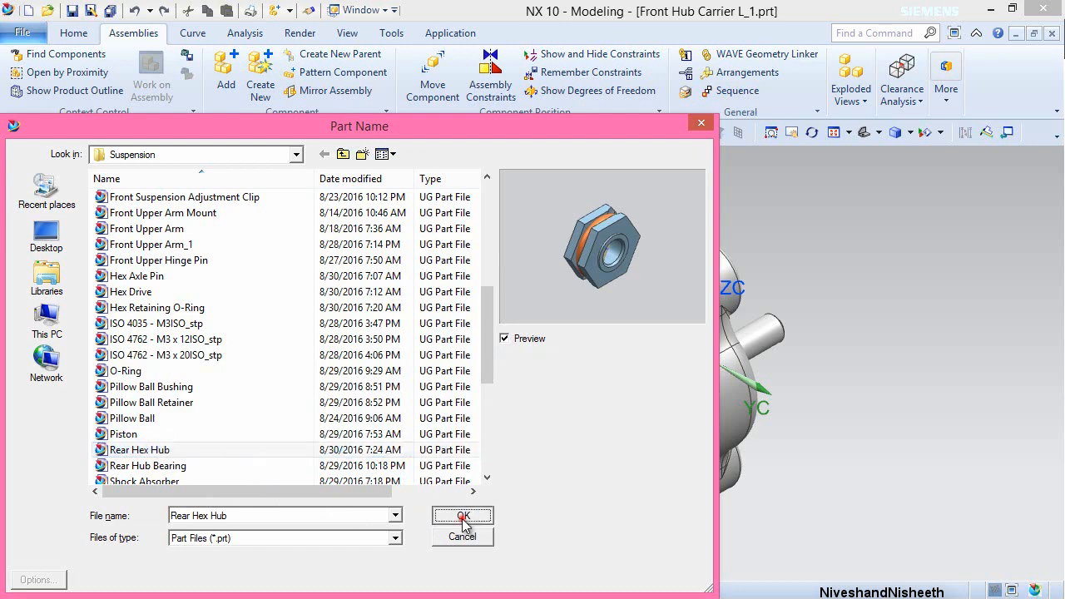
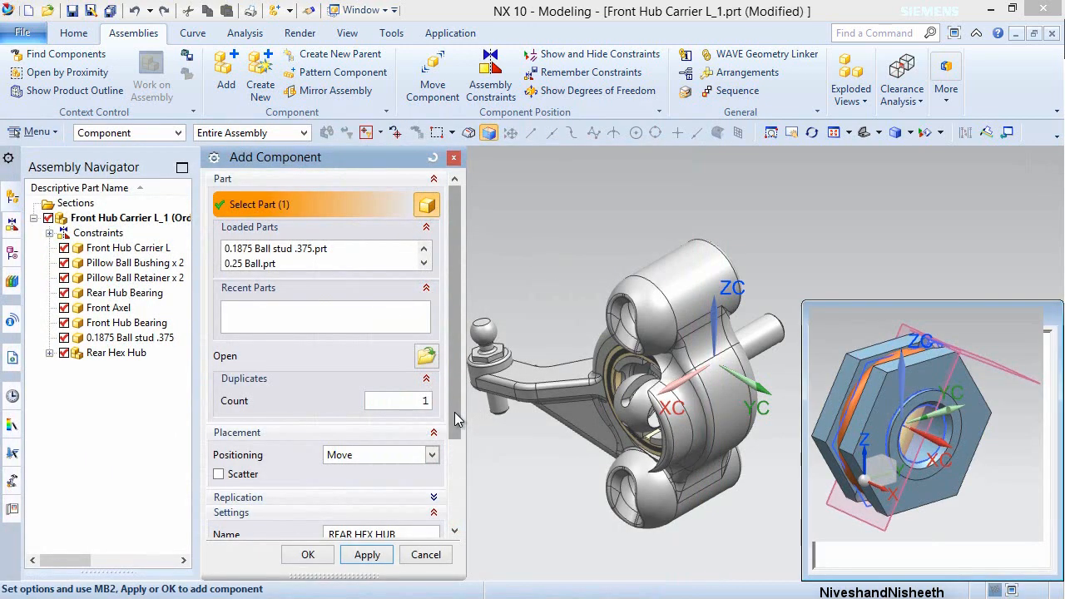
- Add the Rear Hex Hub at the absolute origin with Move positioning, then shift it clear of the carrier to about Y 1.64, Z 1.02 in
{"action": "scroll", "coordinate": [458, 408], "scroll_direction": "down", "scroll_amount": 3}
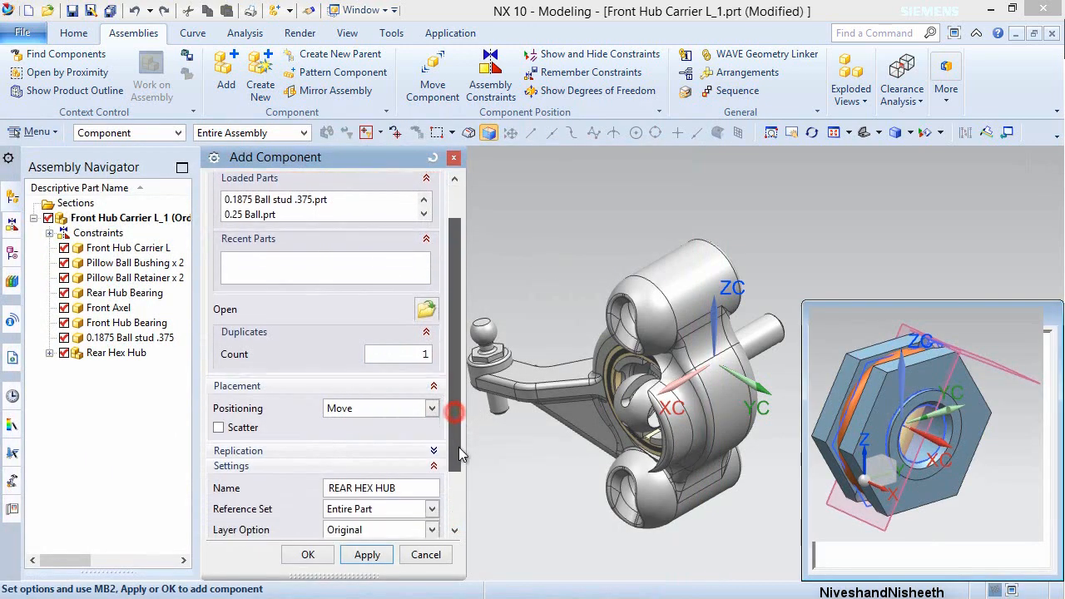
{"action": "left_click", "coordinate": [316, 553]}
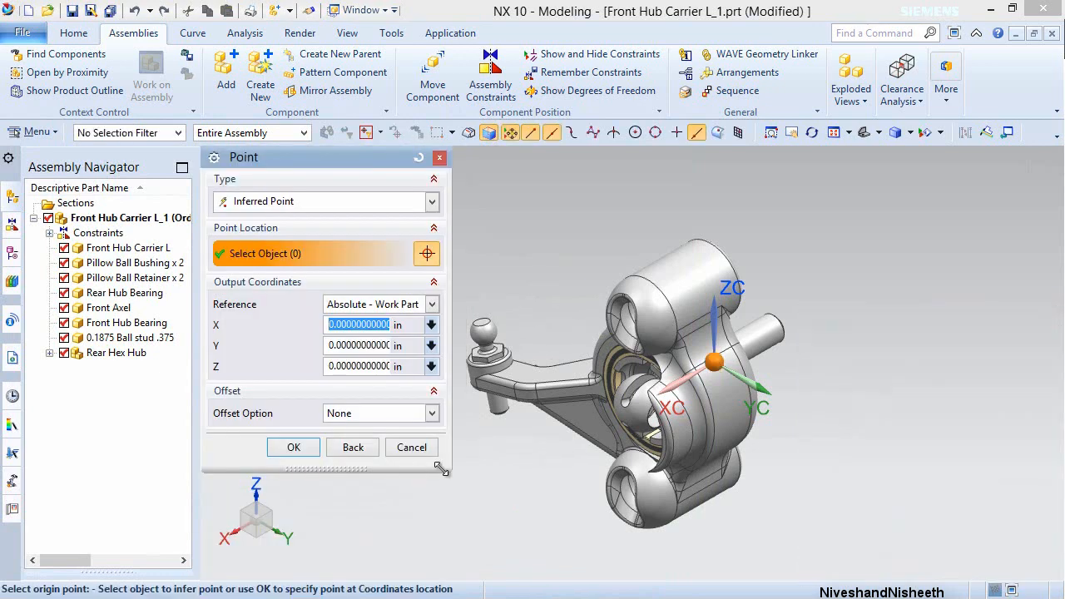
{"action": "left_click", "coordinate": [314, 447]}
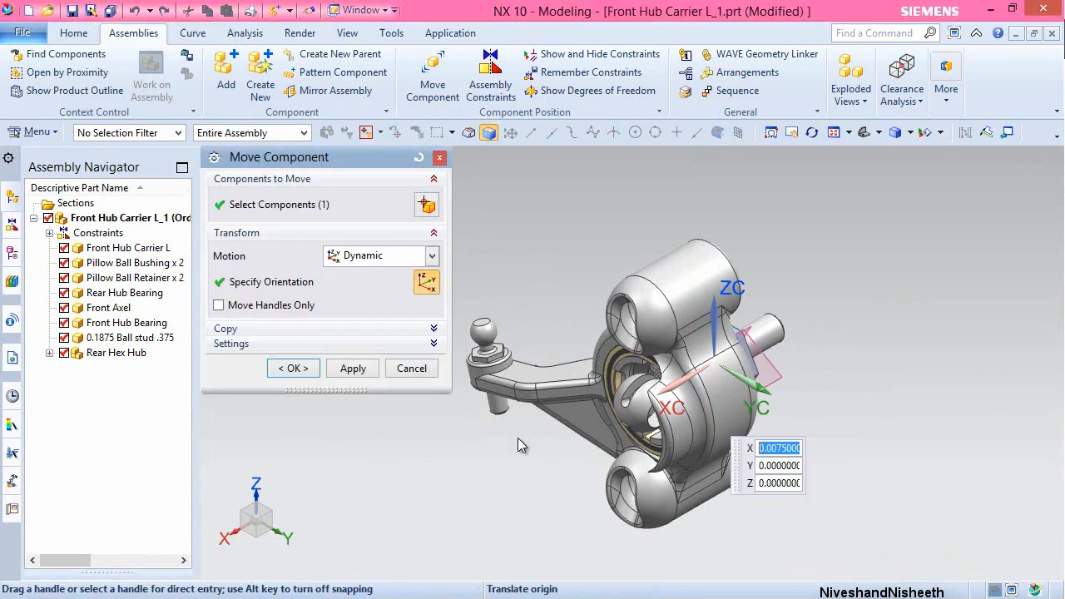
{"action": "left_click_drag", "start_coordinate": [714, 364], "coordinate": [908, 335]}
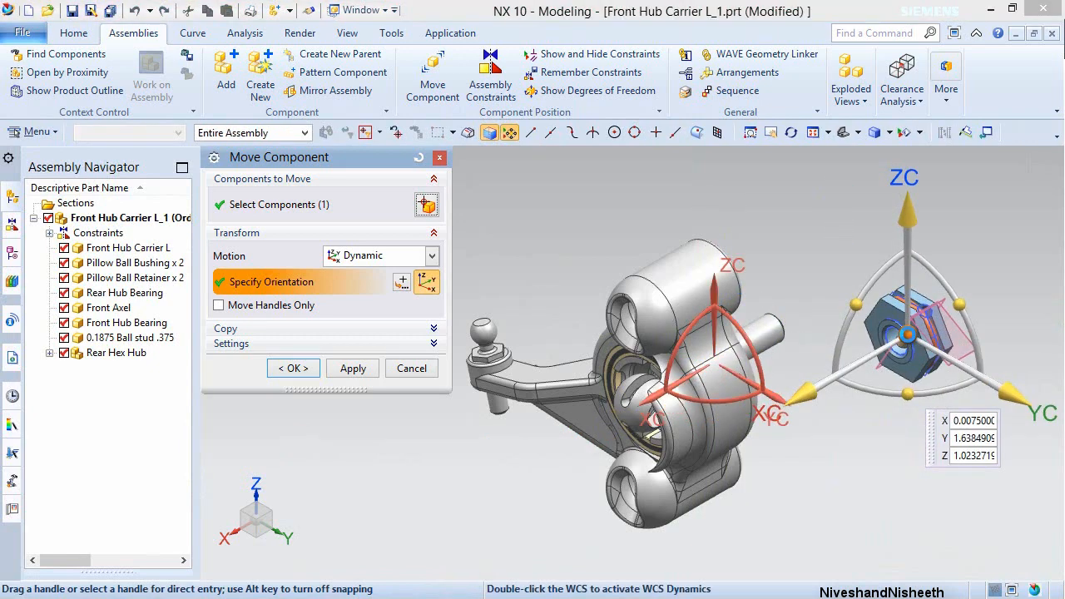
{"action": "left_click", "coordinate": [306, 368]}
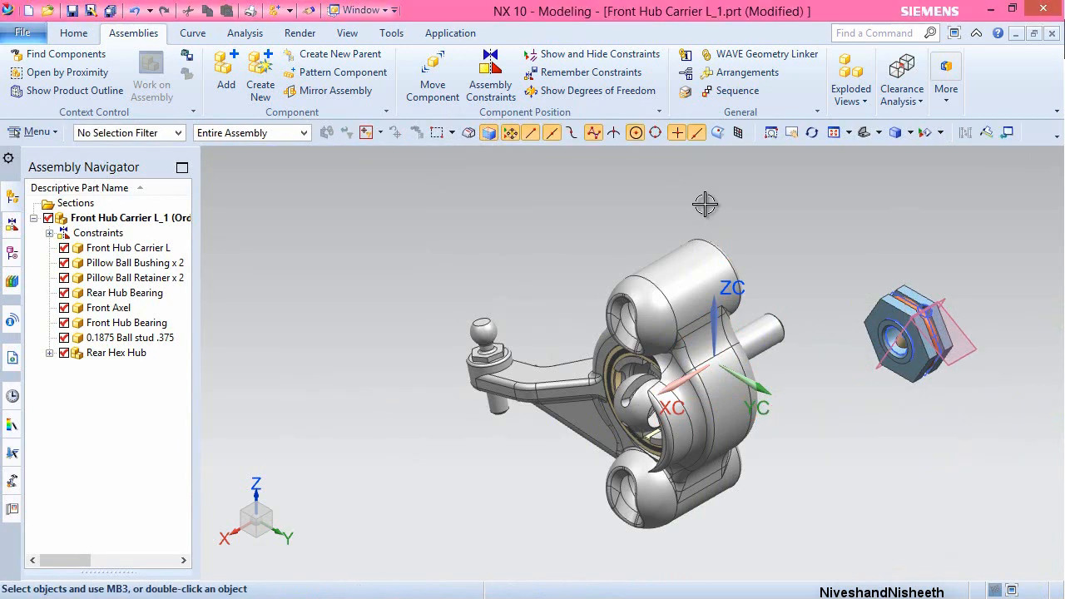
- Align the Rear Hex Hub's round bore with the Front Axel shaft using a Touch Align constraint in Infer Center/Axis orientation
{"action": "middle_click_drag", "start_coordinate": [704, 204], "coordinate": [624, 200], "text": "shift"}
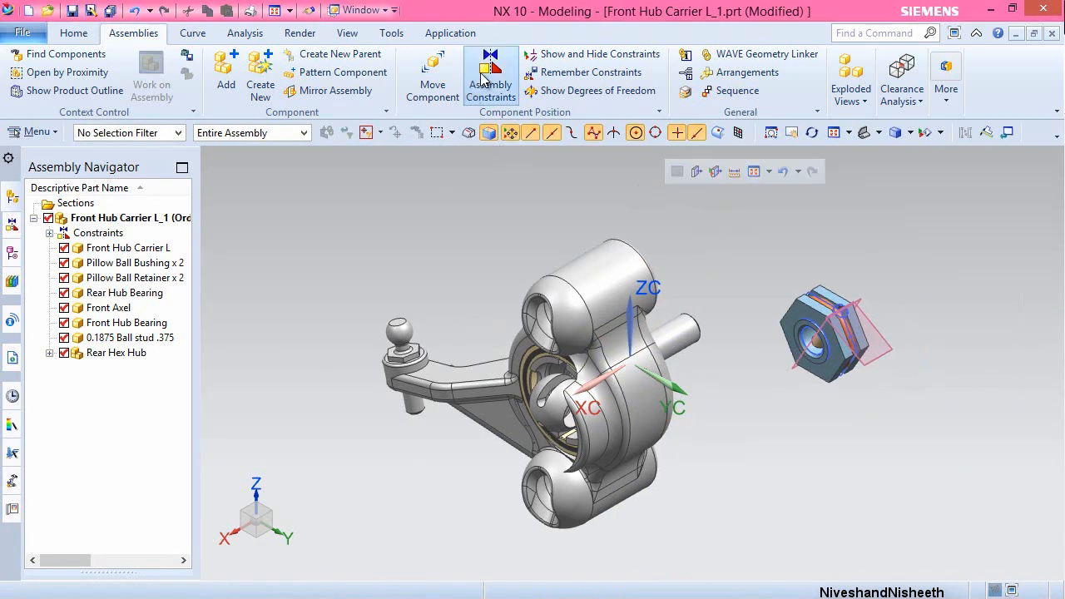
{"action": "left_click", "coordinate": [485, 80]}
{"action": "left_click", "coordinate": [432, 252]}
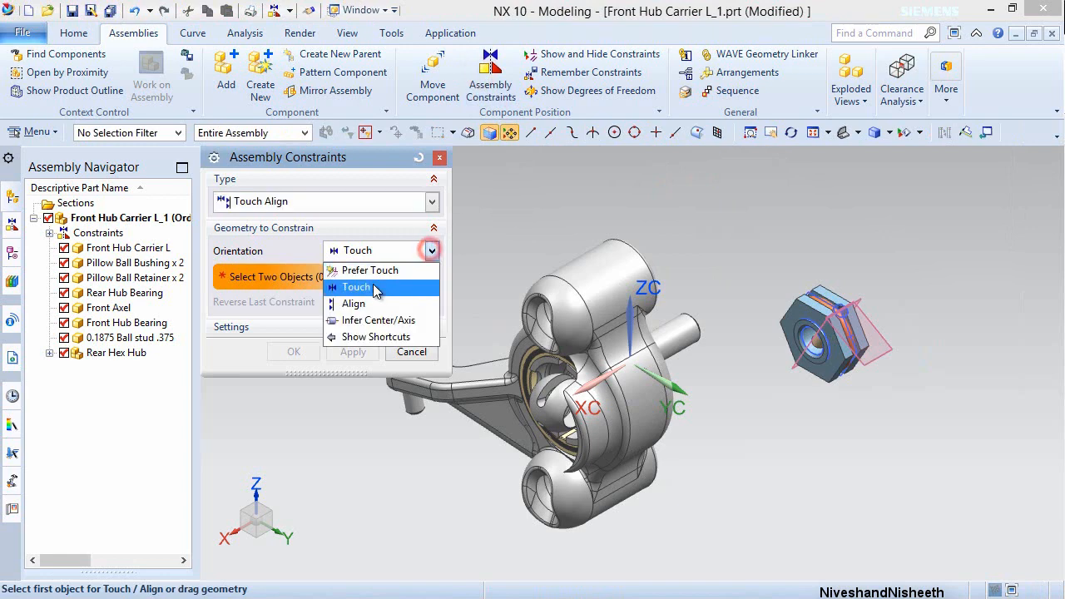
{"action": "left_click", "coordinate": [362, 316]}
{"action": "scroll", "coordinate": [758, 340], "scroll_direction": "up", "scroll_amount": 2}
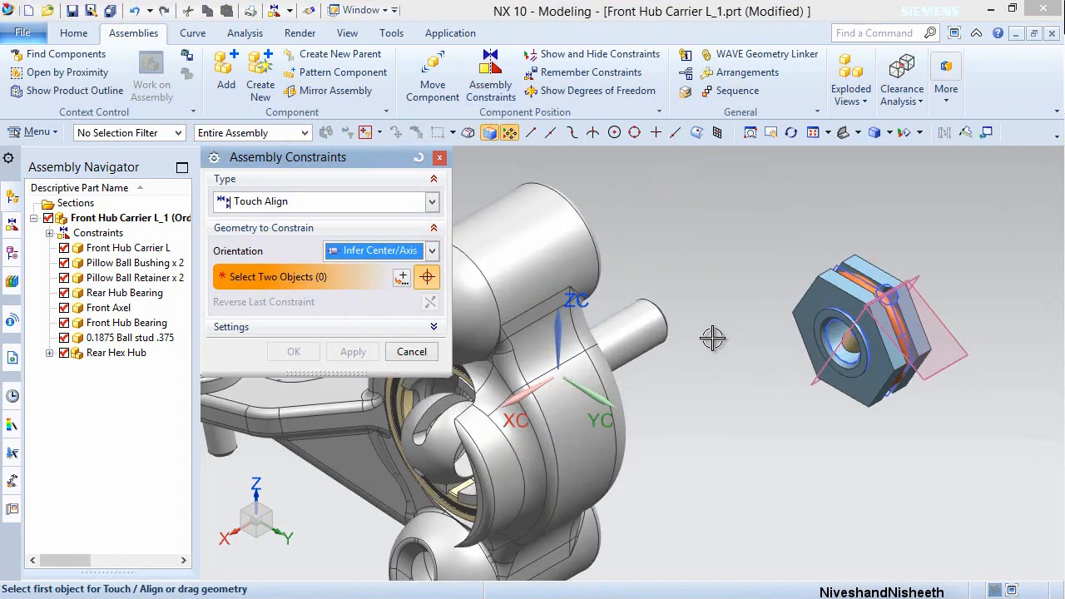
{"action": "left_click", "coordinate": [637, 337]}
{"action": "scroll", "coordinate": [823, 345], "scroll_direction": "up", "scroll_amount": 5}
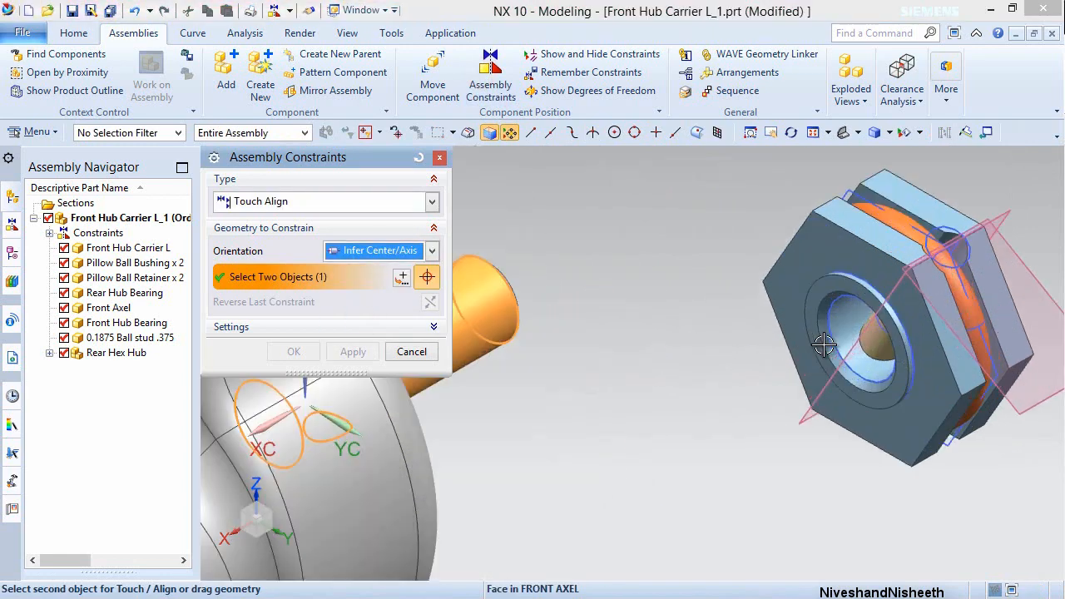
{"action": "left_click", "coordinate": [873, 306]}
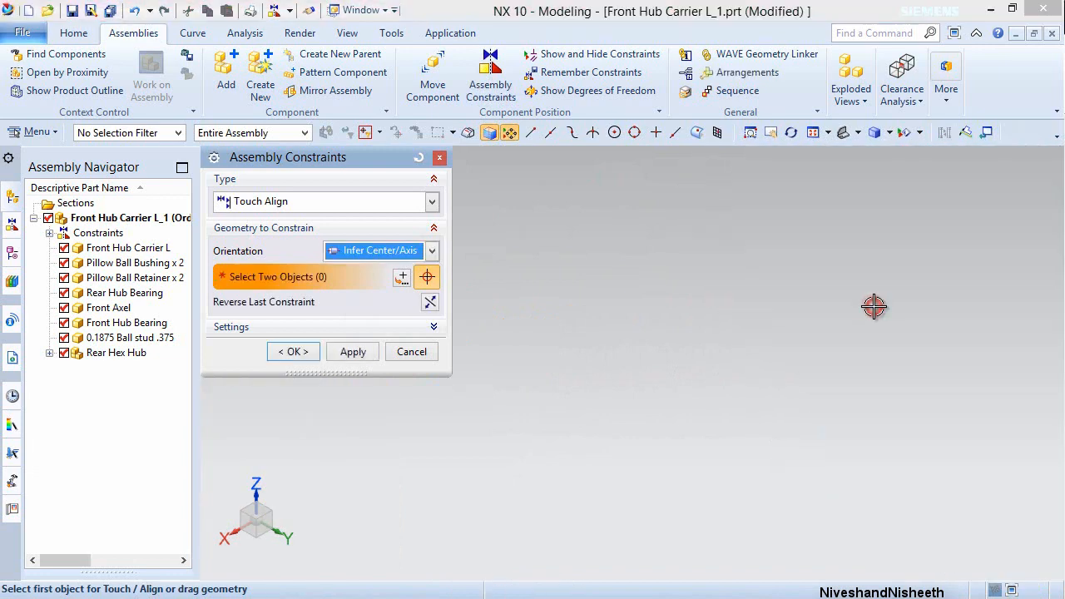
{"action": "left_click", "coordinate": [347, 353]}
- Move the Rear Hex Hub about -1.15 in along the X axis, off the end of the axle
{"action": "scroll", "coordinate": [623, 316], "scroll_direction": "down", "scroll_amount": 10}
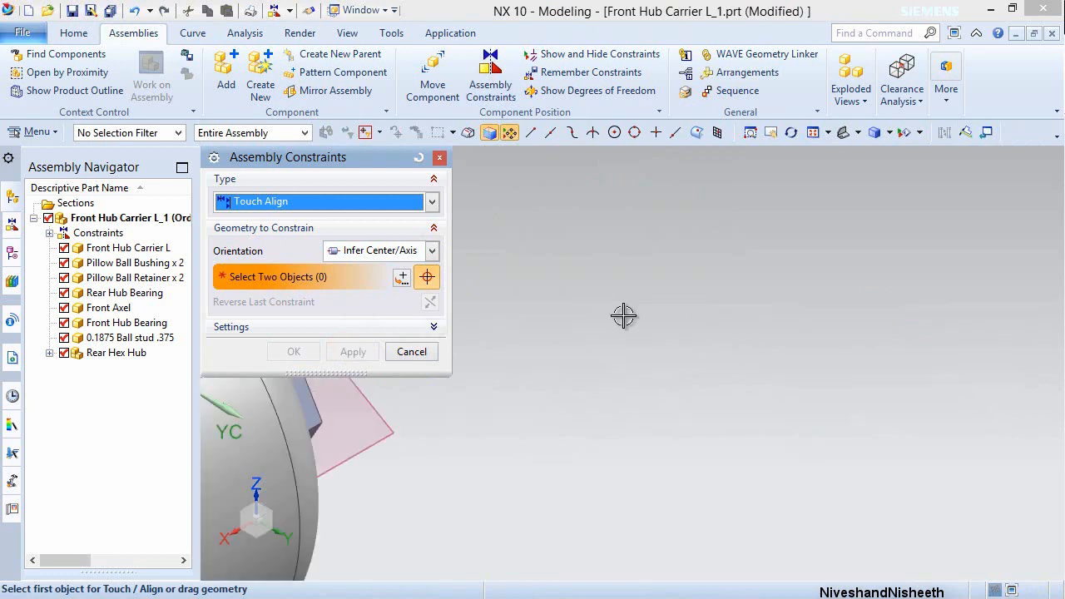
{"action": "middle_click_drag", "start_coordinate": [618, 368], "coordinate": [547, 416]}
{"action": "scroll", "coordinate": [543, 358], "scroll_direction": "up", "scroll_amount": 3}
{"action": "scroll", "coordinate": [542, 358], "scroll_direction": "up", "scroll_amount": 5}
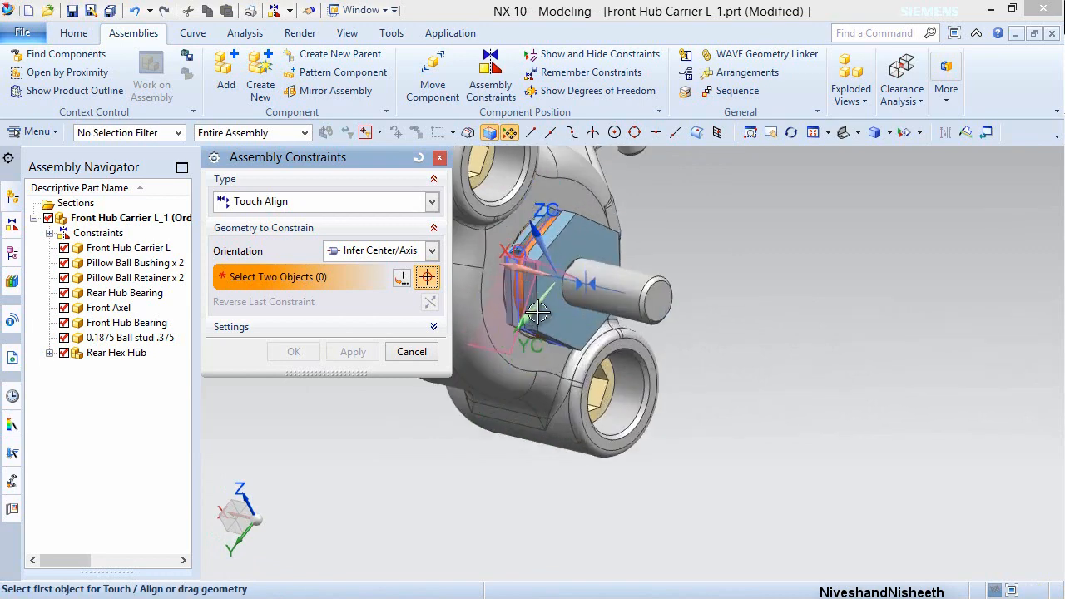
{"action": "left_click", "coordinate": [433, 79]}
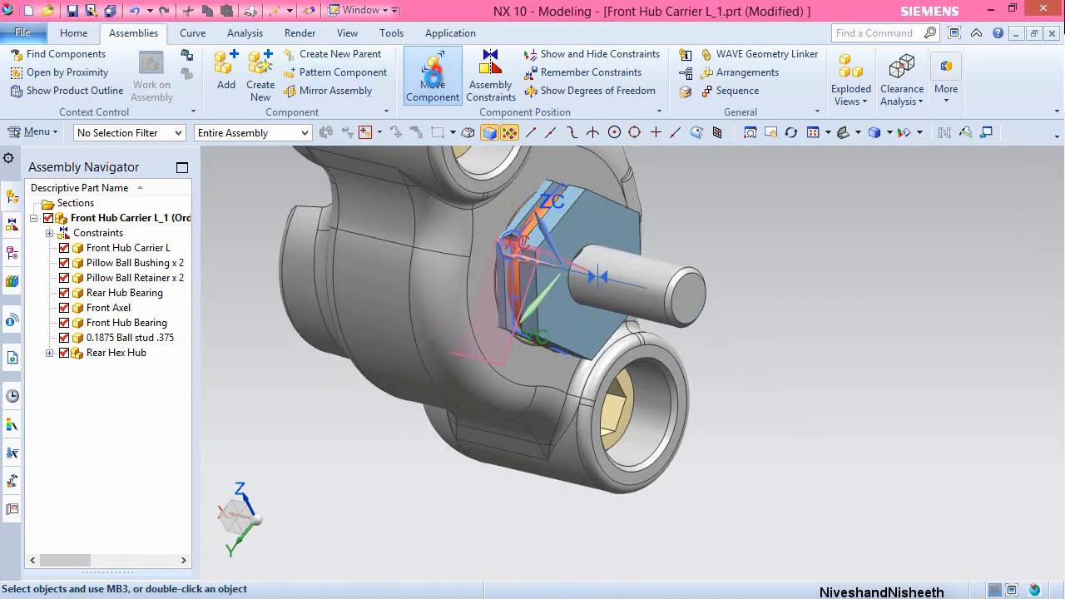
{"action": "left_click", "coordinate": [577, 223]}
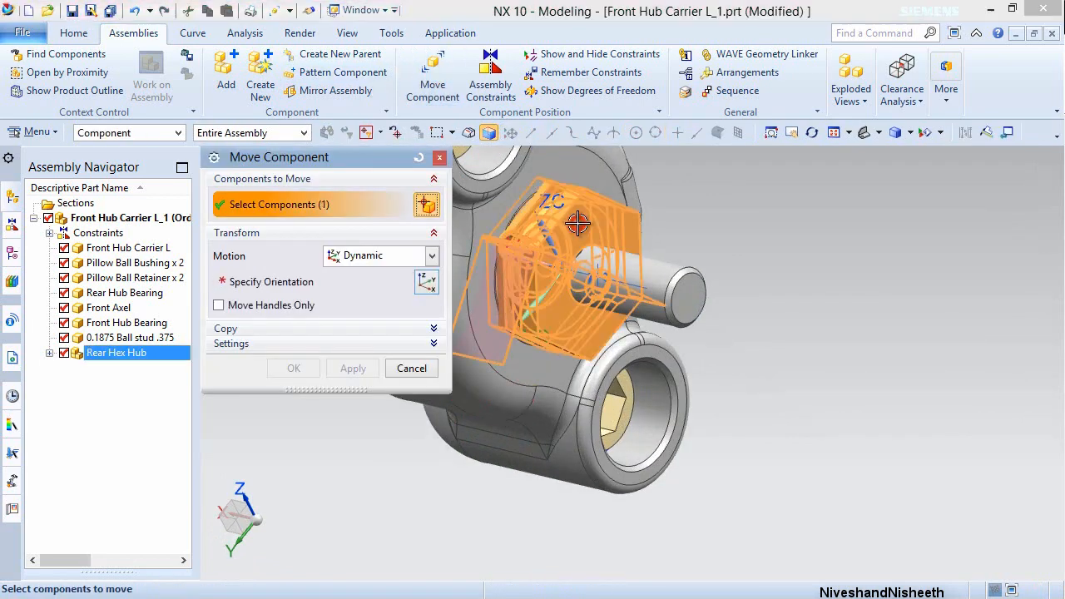
{"action": "middle_click", "coordinate": [743, 247]}
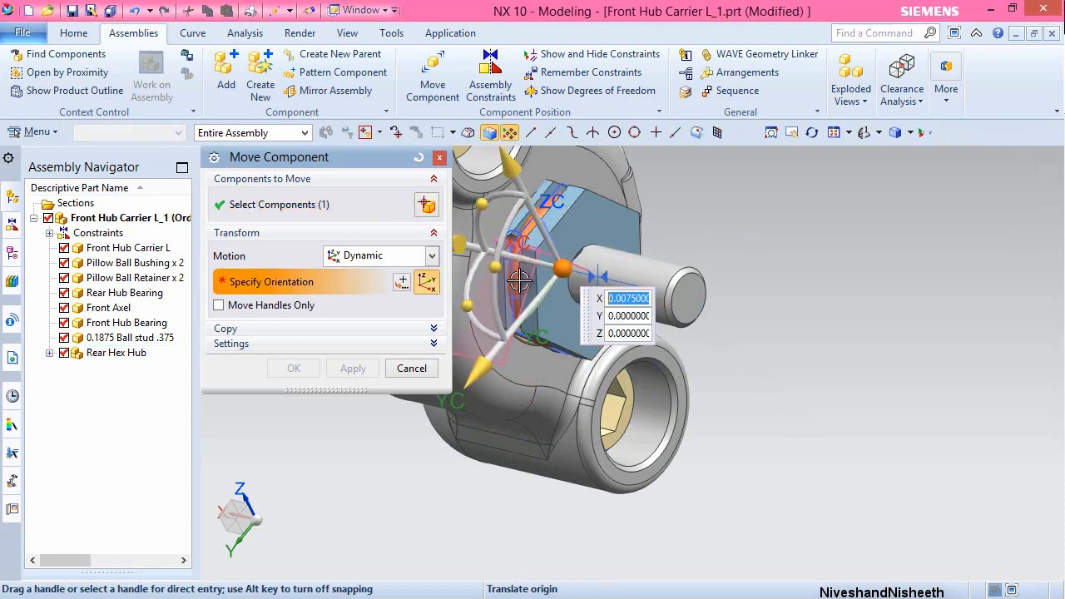
{"action": "left_click_drag", "start_coordinate": [458, 243], "coordinate": [819, 329]}
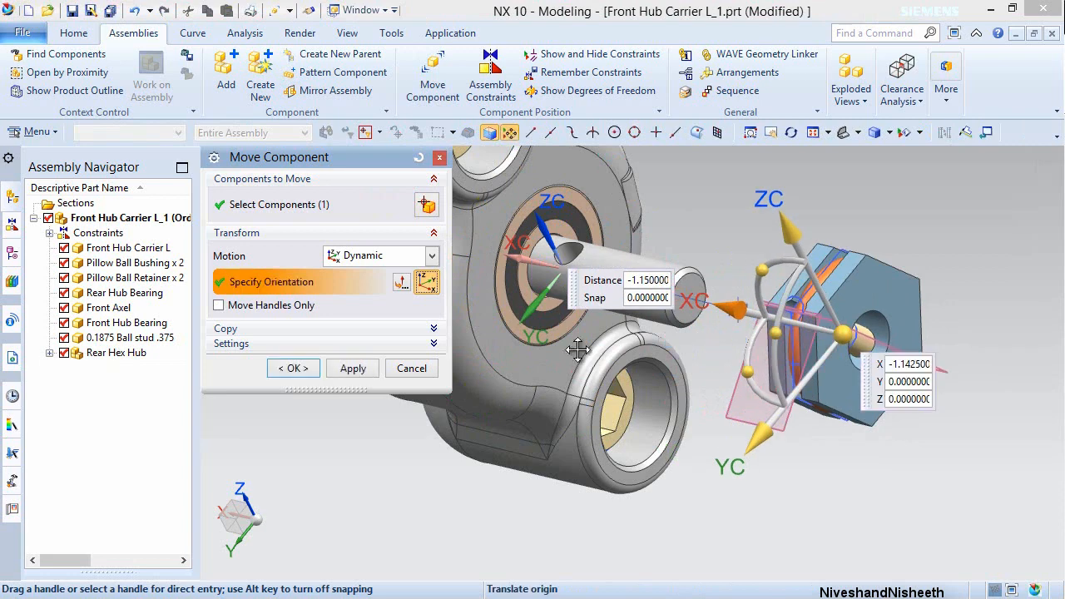
{"action": "left_click", "coordinate": [334, 370]}
{"action": "left_click", "coordinate": [291, 369]}
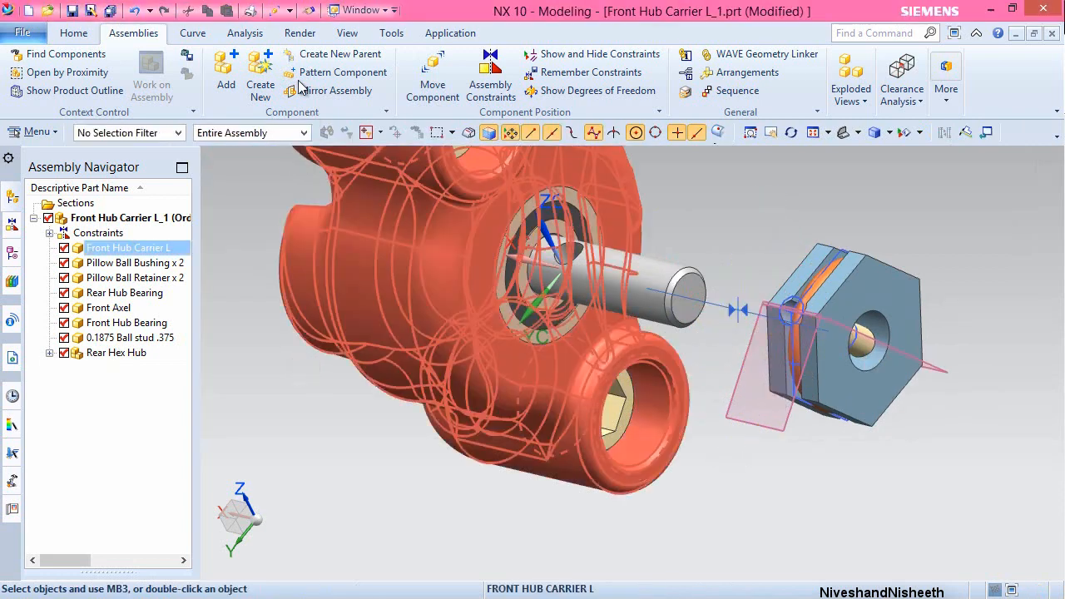
- Hide all sketches and datum planes in the Front Hub Carrier L_1 assembly
{"action": "left_click", "coordinate": [347, 33]}
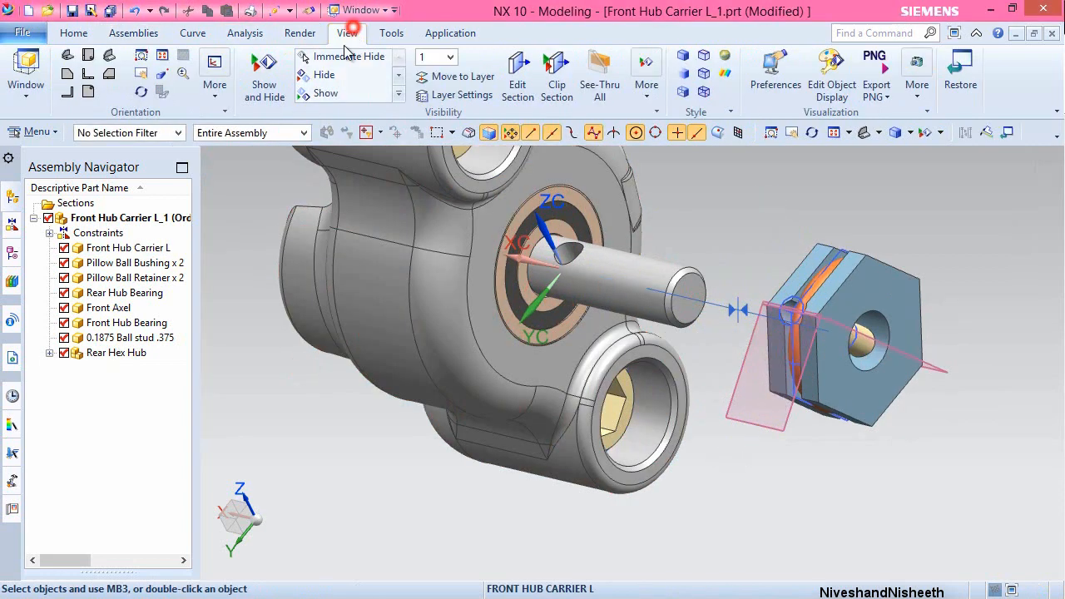
{"action": "left_click", "coordinate": [264, 83]}
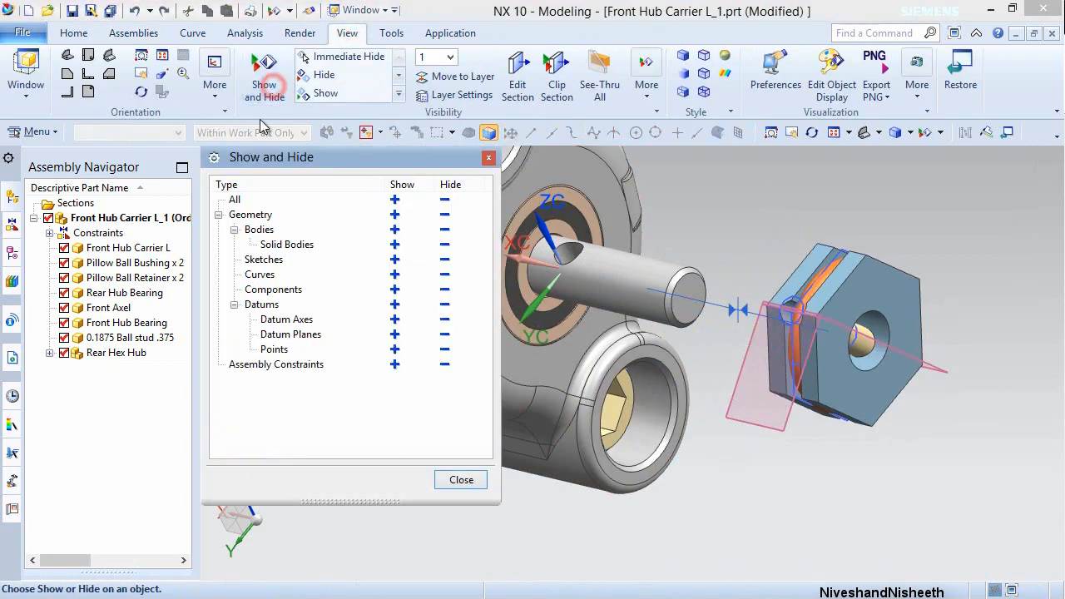
{"action": "left_click", "coordinate": [445, 260]}
{"action": "left_click", "coordinate": [446, 335]}
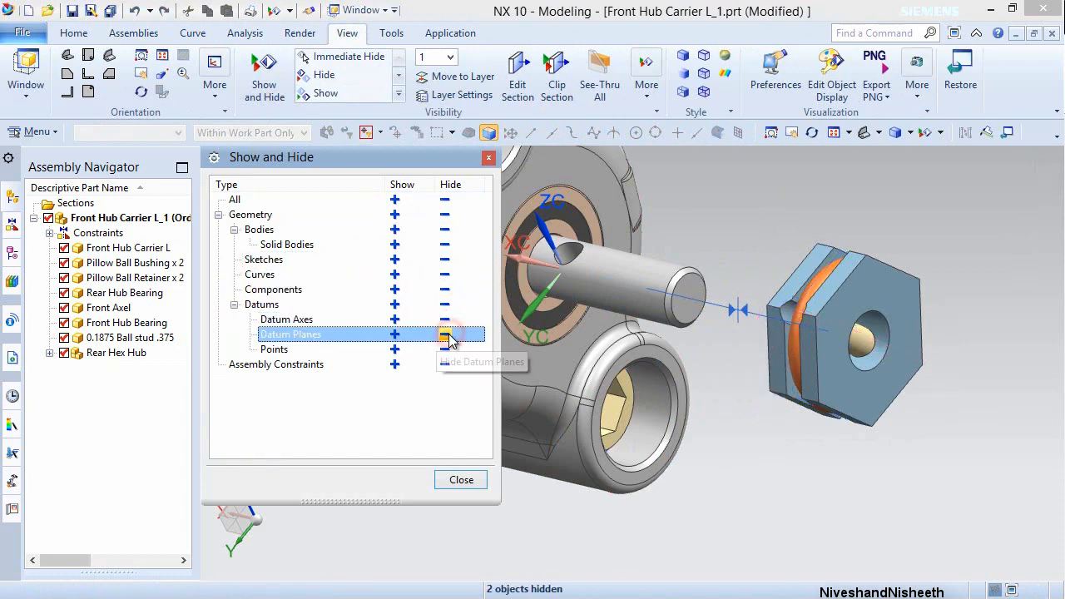
{"action": "left_click", "coordinate": [461, 481]}
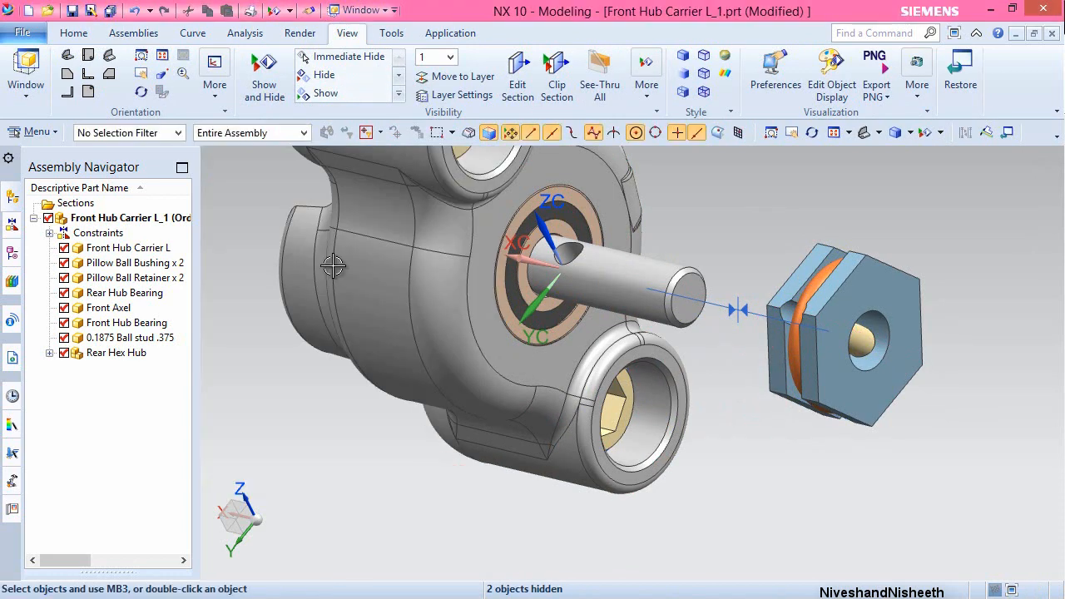
- Align the Hex Axle Pin's axis with the Front Axel's cross hole using a Touch Align constraint in Infer Center/Axis orientation
{"action": "left_click", "coordinate": [133, 35]}
{"action": "left_click", "coordinate": [490, 79]}
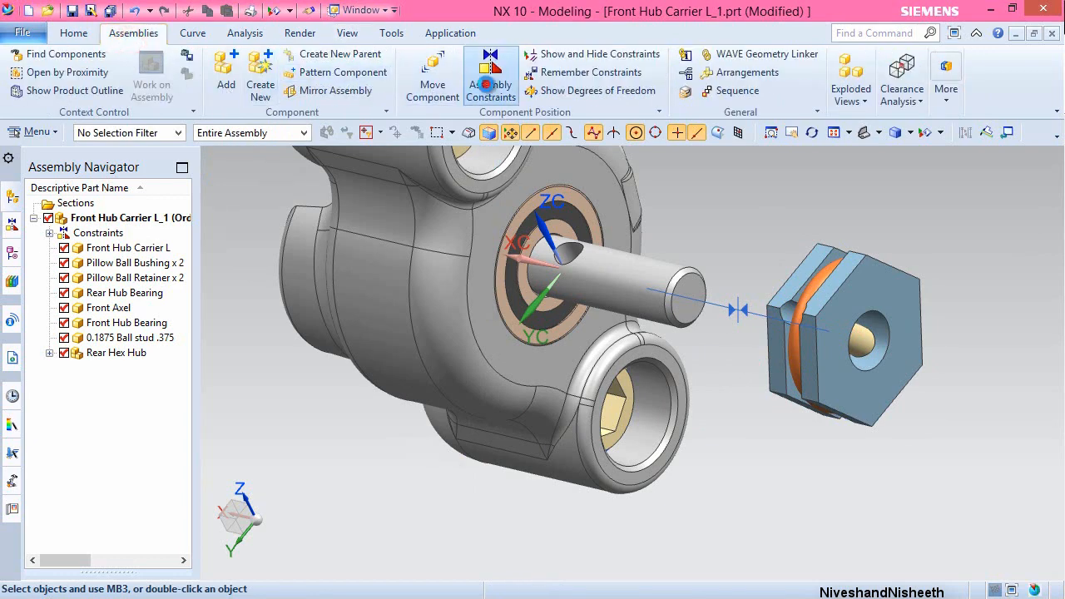
{"action": "scroll", "coordinate": [554, 246], "scroll_direction": "up", "scroll_amount": 4}
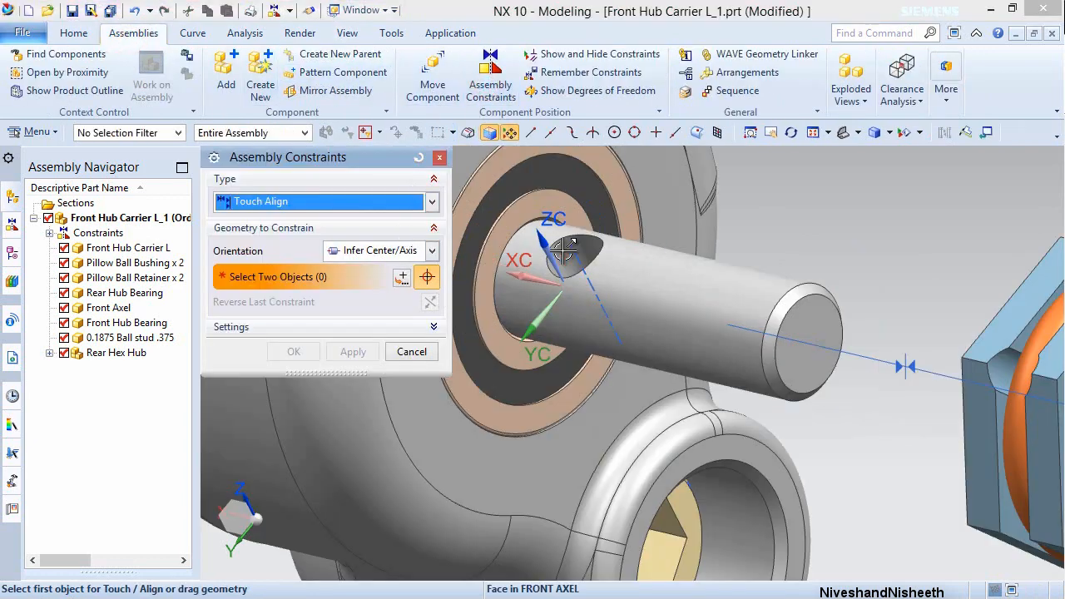
{"action": "left_click", "coordinate": [566, 261]}
{"action": "scroll", "coordinate": [541, 262], "scroll_direction": "down", "scroll_amount": 5}
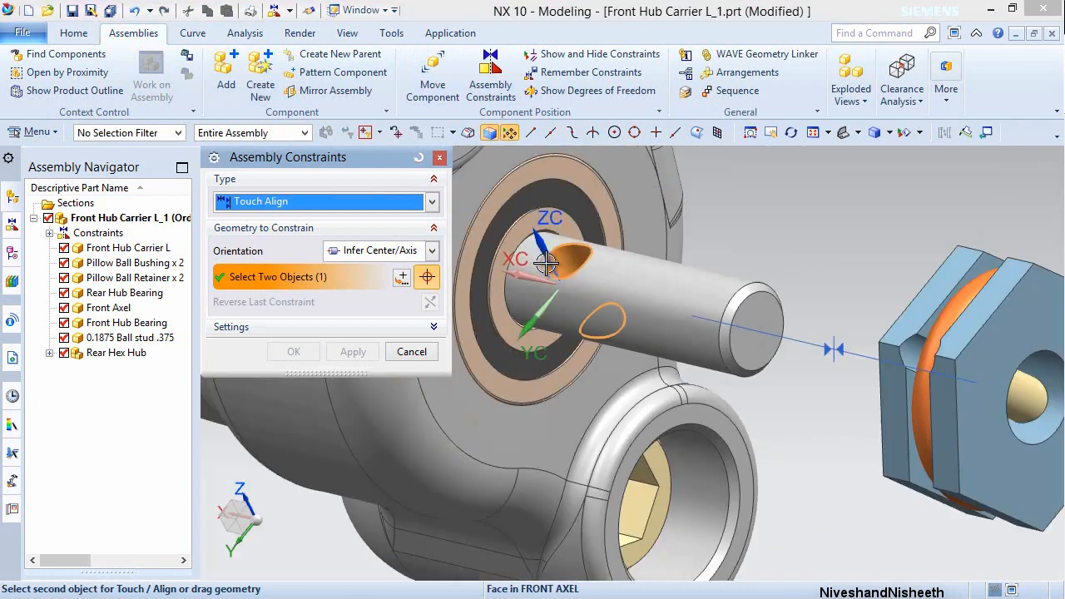
{"action": "scroll", "coordinate": [553, 250], "scroll_direction": "up", "scroll_amount": 1}
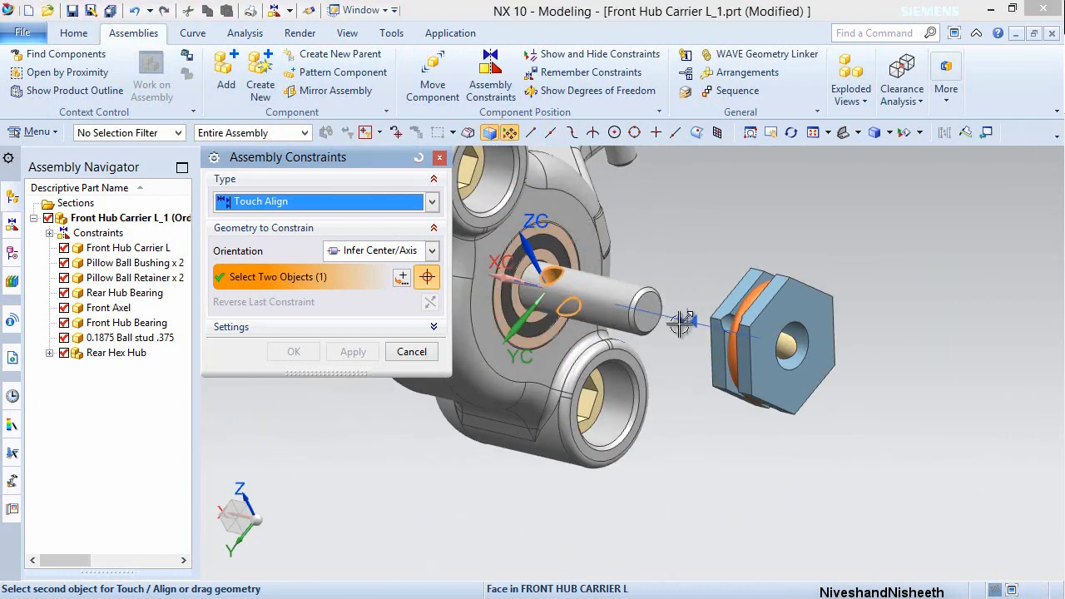
{"action": "scroll", "coordinate": [791, 351], "scroll_direction": "up", "scroll_amount": 4}
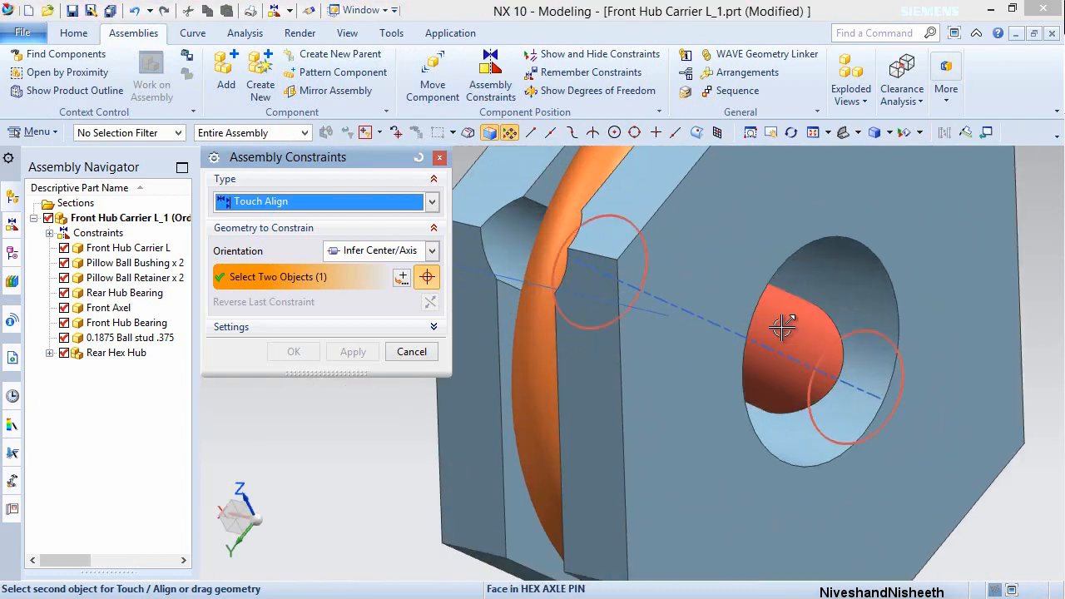
{"action": "left_click", "coordinate": [782, 327]}
{"action": "scroll", "coordinate": [825, 426], "scroll_direction": "down", "scroll_amount": 7}
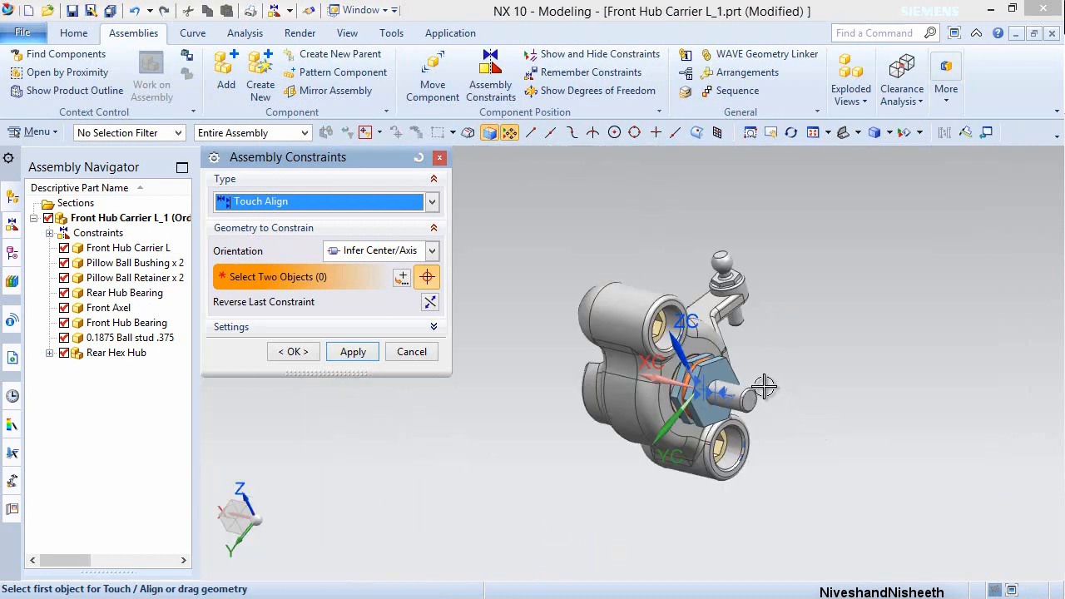
{"action": "scroll", "coordinate": [764, 387], "scroll_direction": "up", "scroll_amount": 3}
{"action": "middle_click_drag", "start_coordinate": [670, 414], "coordinate": [717, 400]}
{"action": "left_click", "coordinate": [283, 353]}
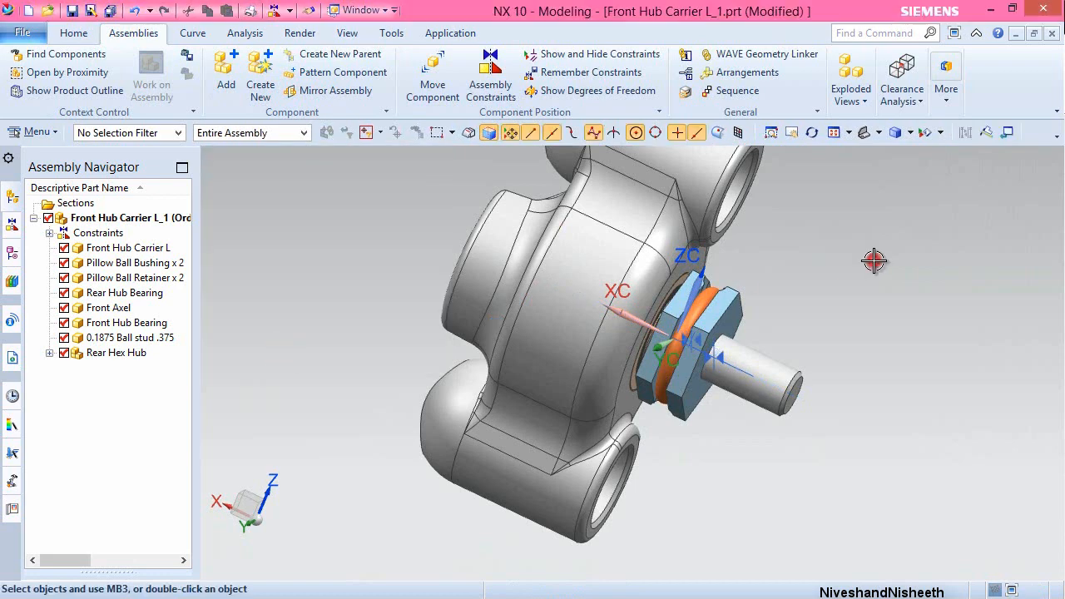
- Restore the isometric view of the Front Hub Carrier L_1 assembly and save the part file
{"action": "key", "text": "End"}
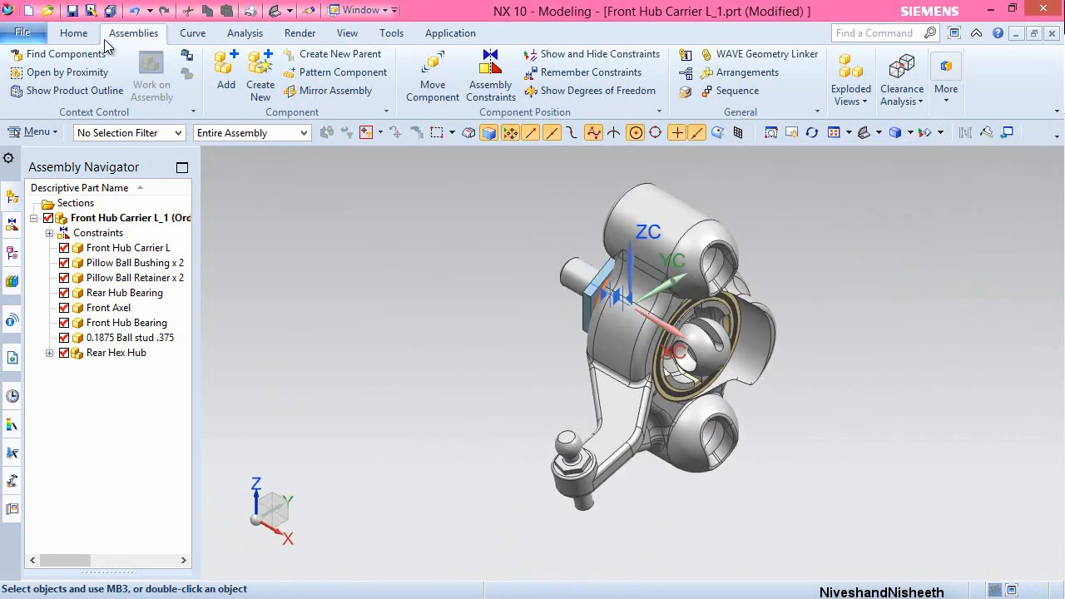
{"action": "left_click", "coordinate": [72, 11]}
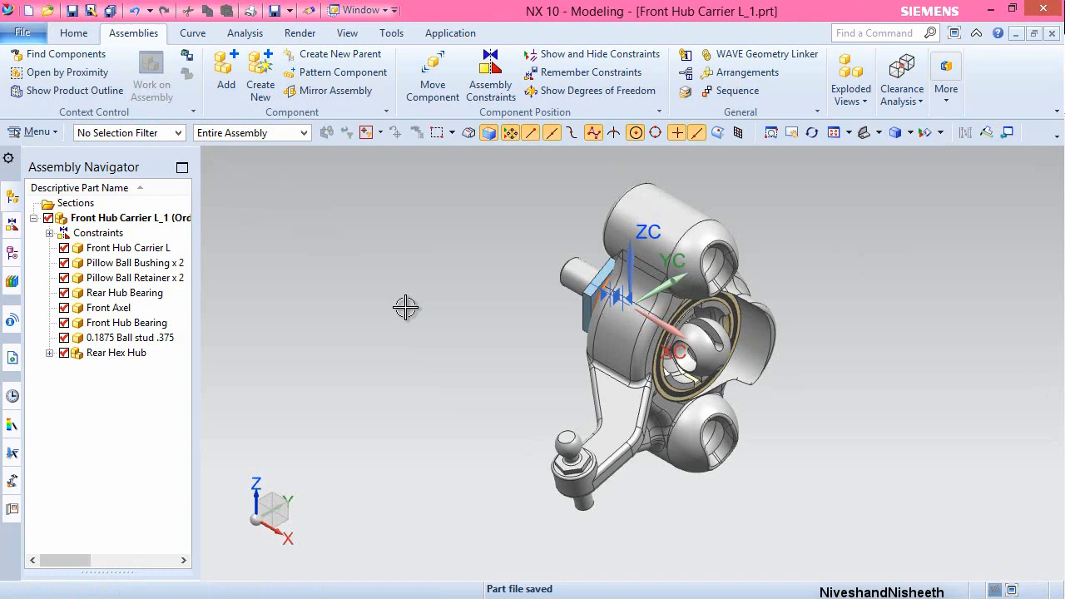
{"action": "left_click", "coordinate": [469, 333]}
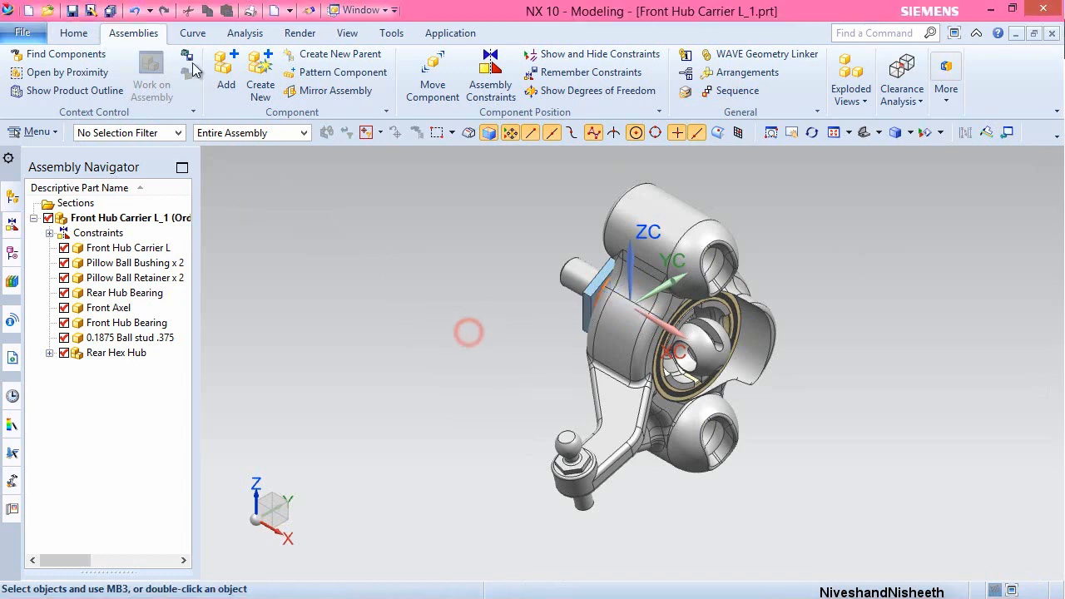
- Create a new assembly file named Wheel_1 from the Assembly template in inches
{"action": "left_click", "coordinate": [34, 10]}
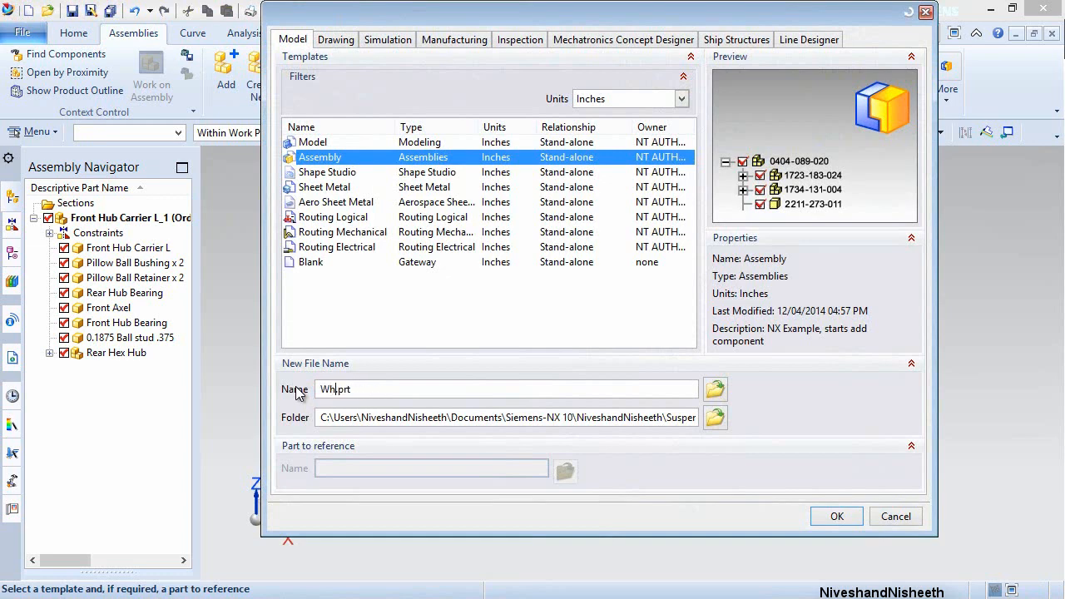
{"action": "type", "text": "_1"}
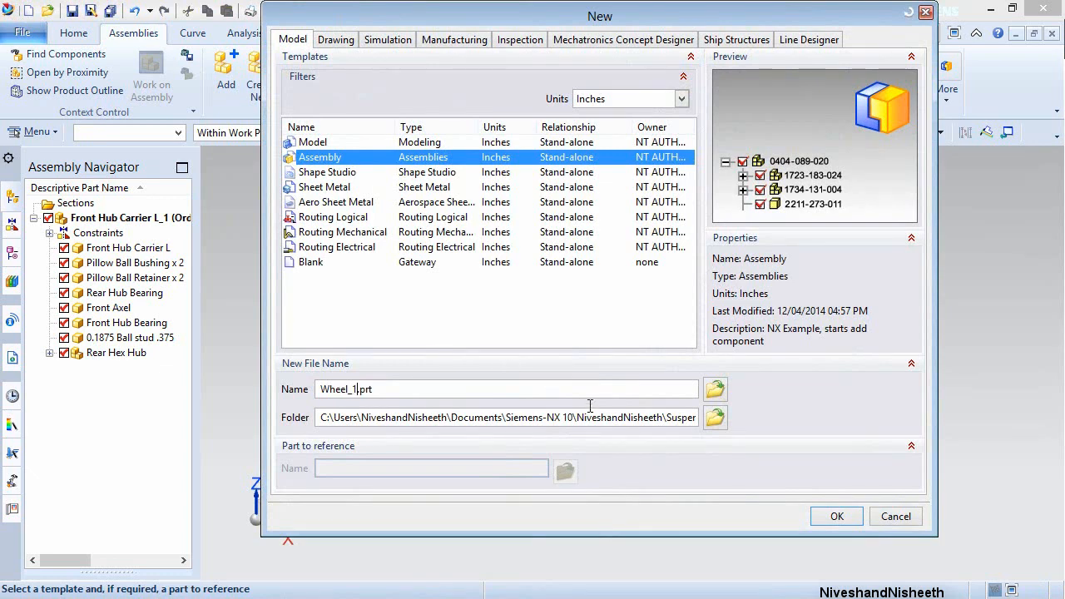
{"action": "left_click", "coordinate": [829, 515]}
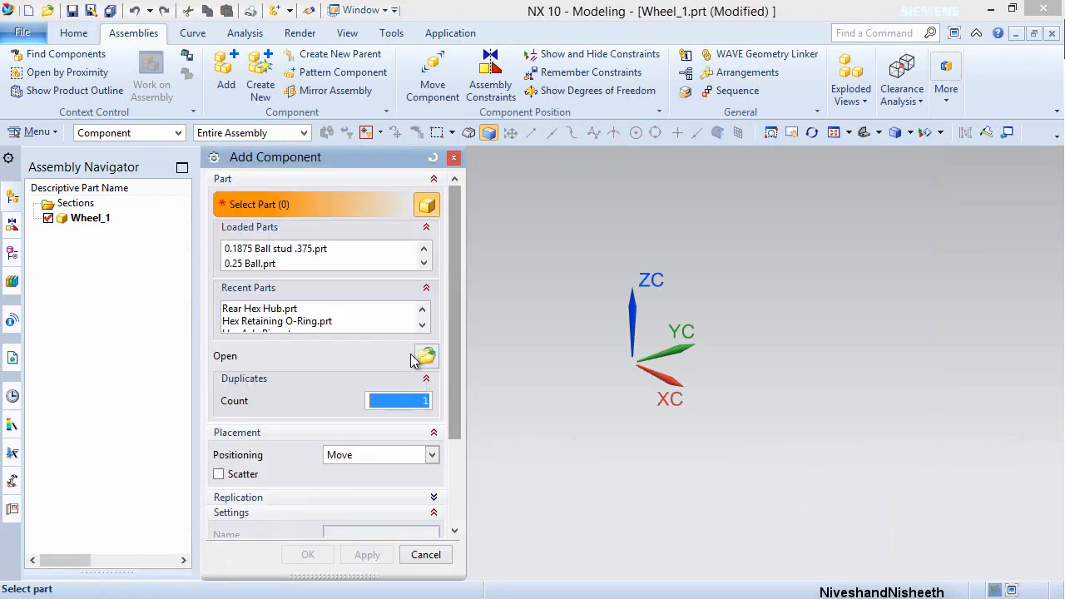
- Add the Wheel part from the Suspension folder to the Wheel_1 assembly with Absolute Origin positioning
{"action": "left_click", "coordinate": [424, 356]}
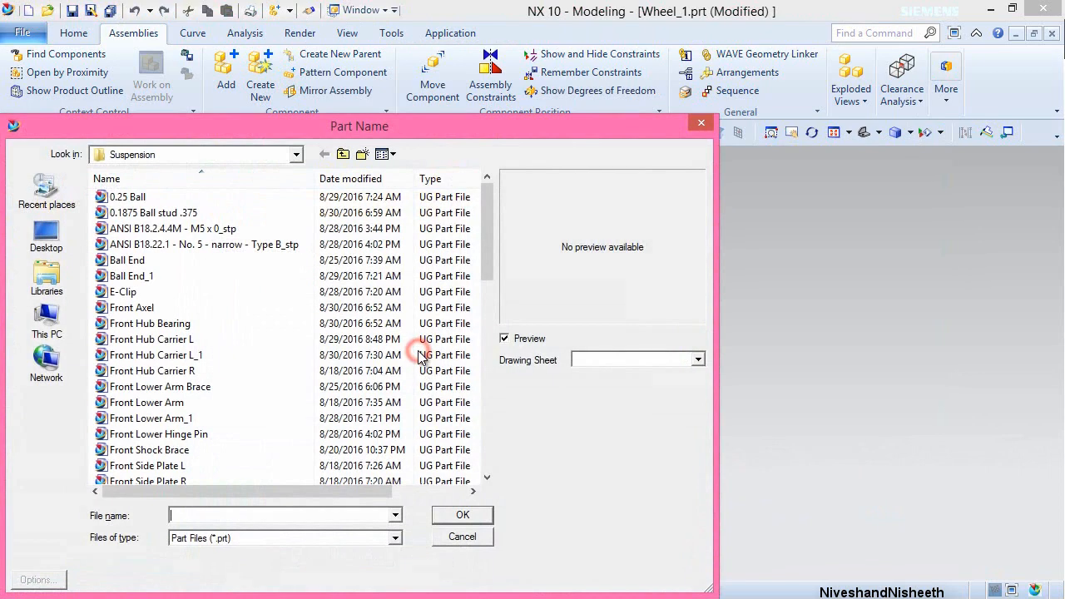
{"action": "left_click", "coordinate": [488, 253]}
{"action": "left_click_drag", "start_coordinate": [488, 253], "coordinate": [491, 442]}
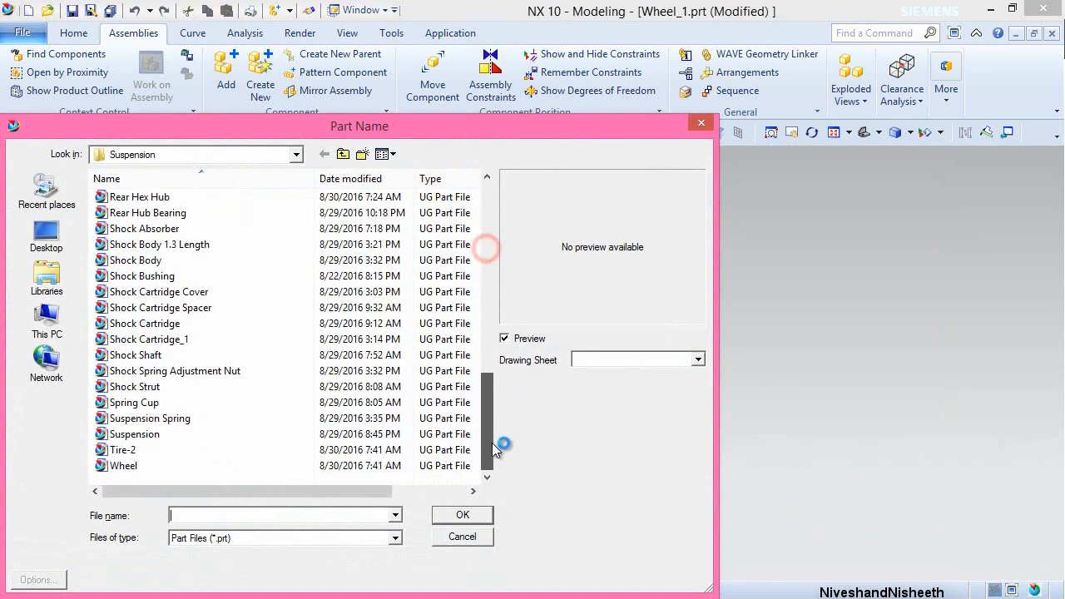
{"action": "left_click", "coordinate": [153, 465]}
{"action": "left_click", "coordinate": [449, 516]}
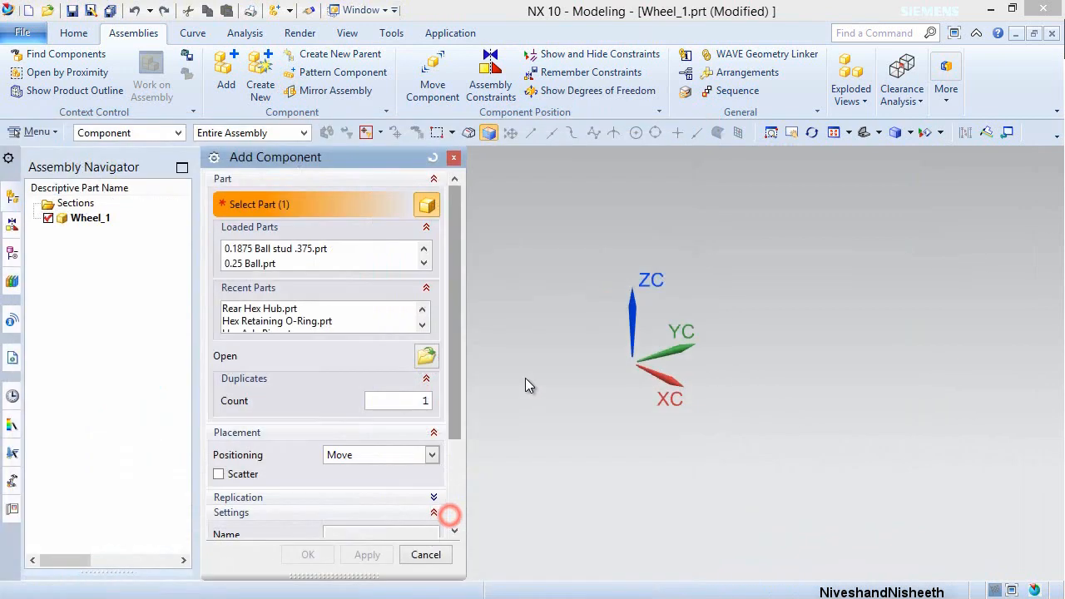
{"action": "left_click", "coordinate": [433, 456]}
{"action": "left_click", "coordinate": [367, 472]}
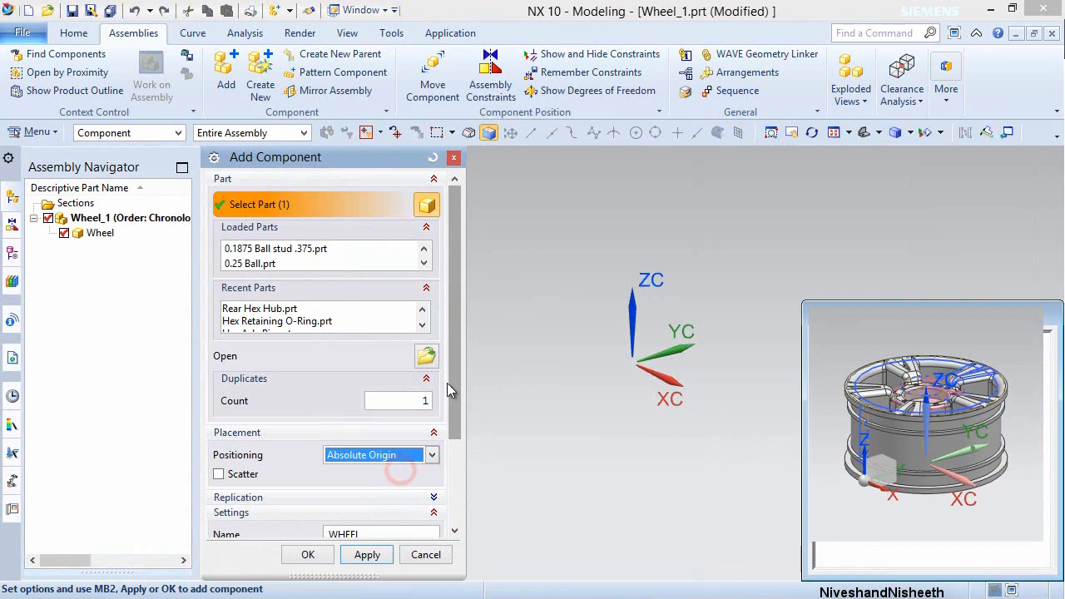
{"action": "scroll", "coordinate": [447, 391], "scroll_direction": "down", "scroll_amount": 3}
{"action": "left_click", "coordinate": [308, 554]}
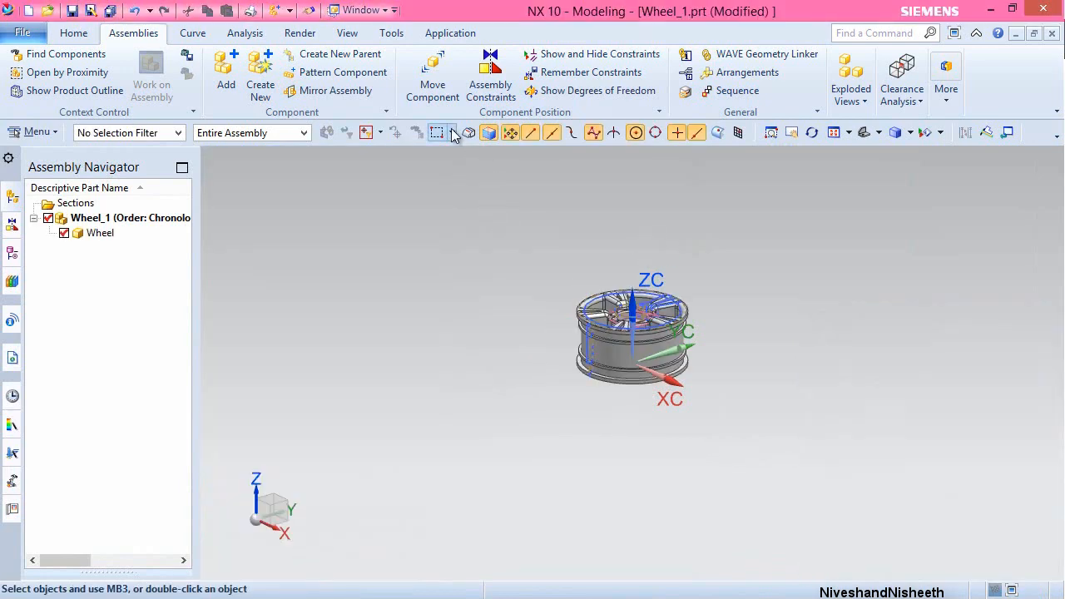
- Hide all sketches and datum planes in the Wheel_1 assembly
{"action": "left_click", "coordinate": [347, 32]}
{"action": "left_click", "coordinate": [264, 79]}
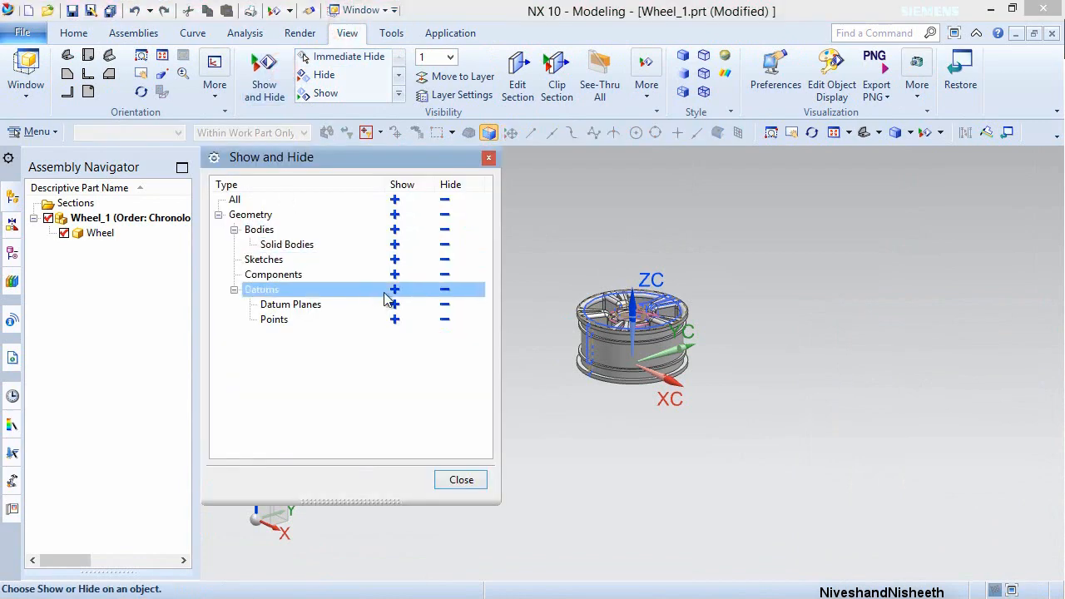
{"action": "left_click", "coordinate": [444, 259]}
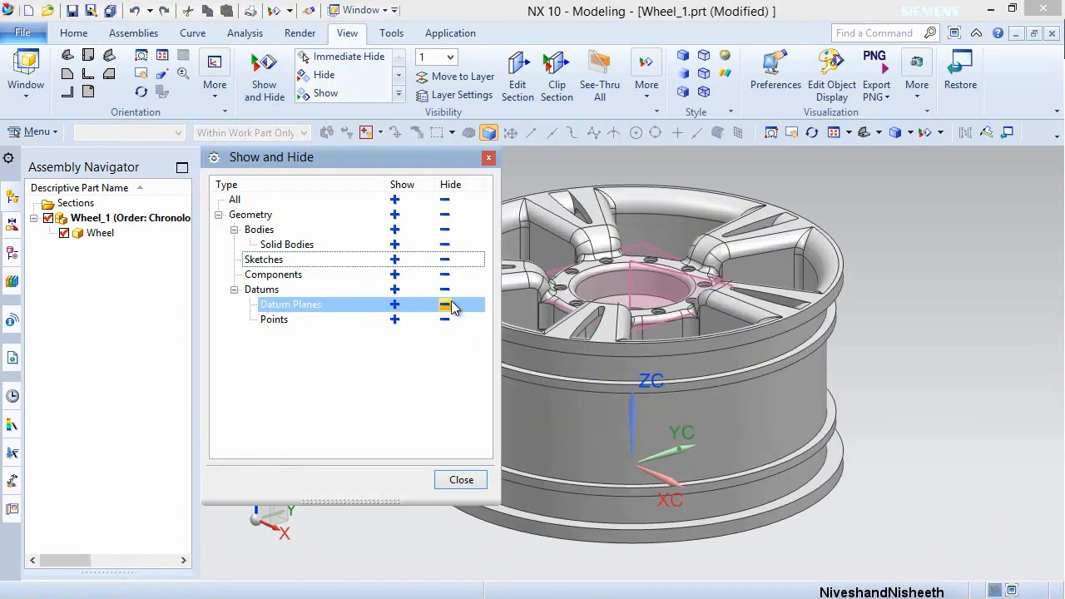
{"action": "left_click", "coordinate": [448, 305]}
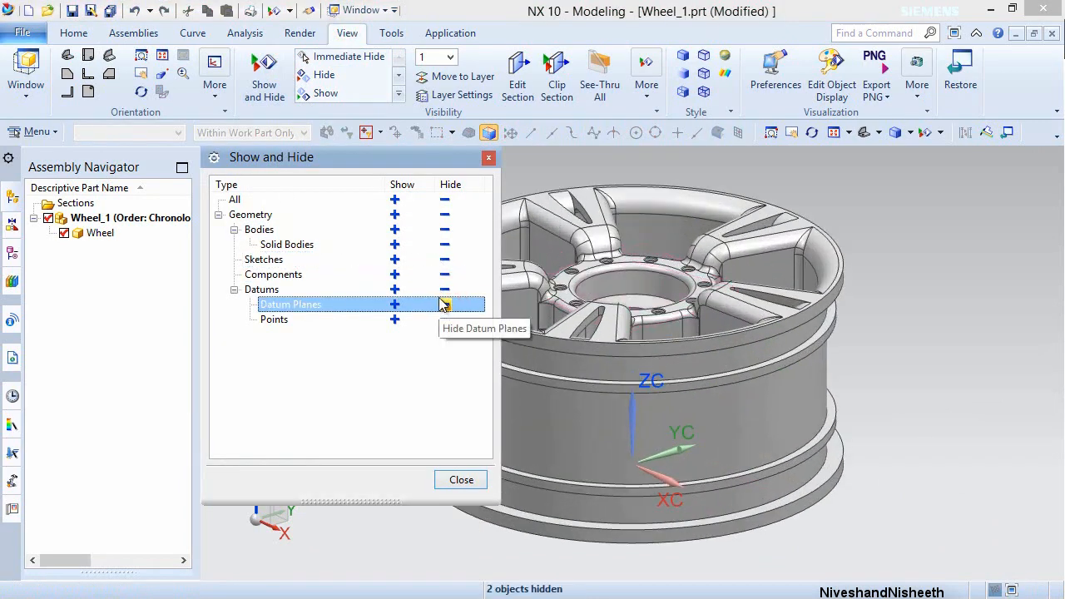
{"action": "left_click", "coordinate": [467, 479]}
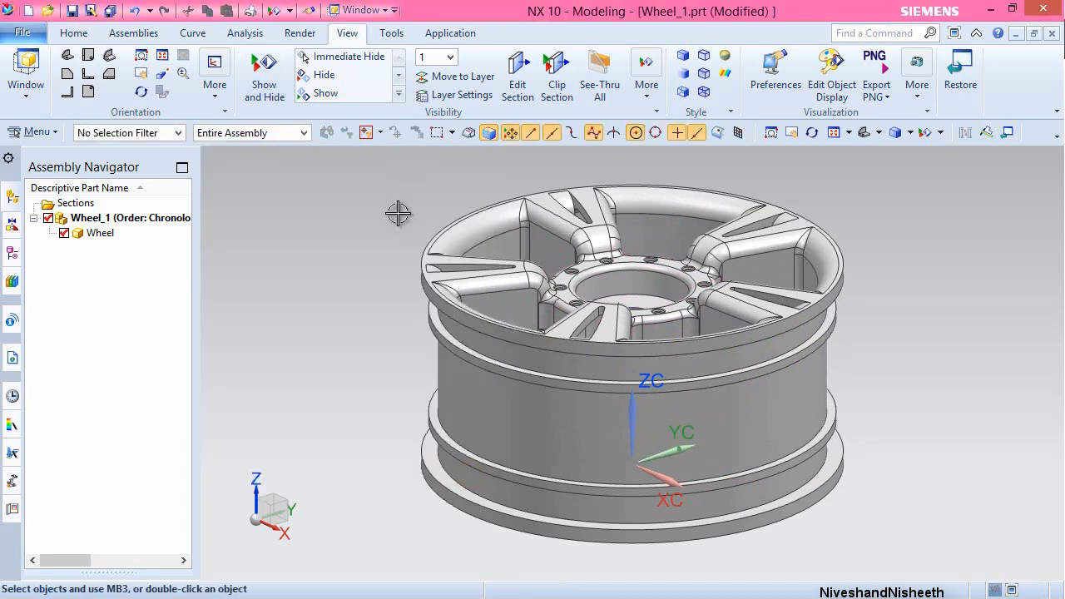
- Set the isometric view of the wheel and save the Wheel_1 assembly
{"action": "key", "text": "End"}
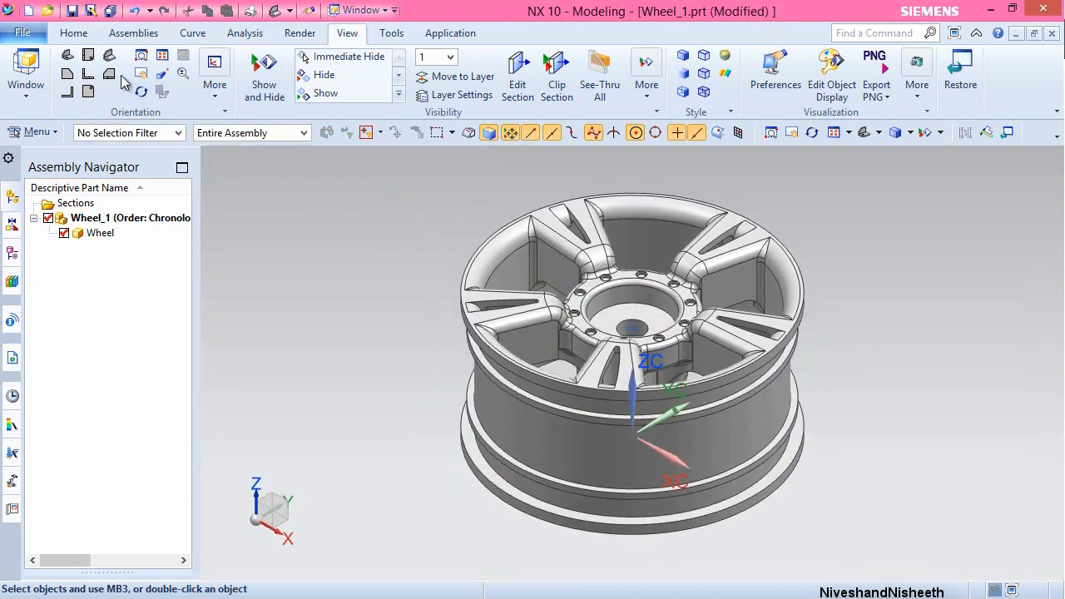
{"action": "left_click", "coordinate": [73, 33]}
{"action": "left_click", "coordinate": [72, 11]}
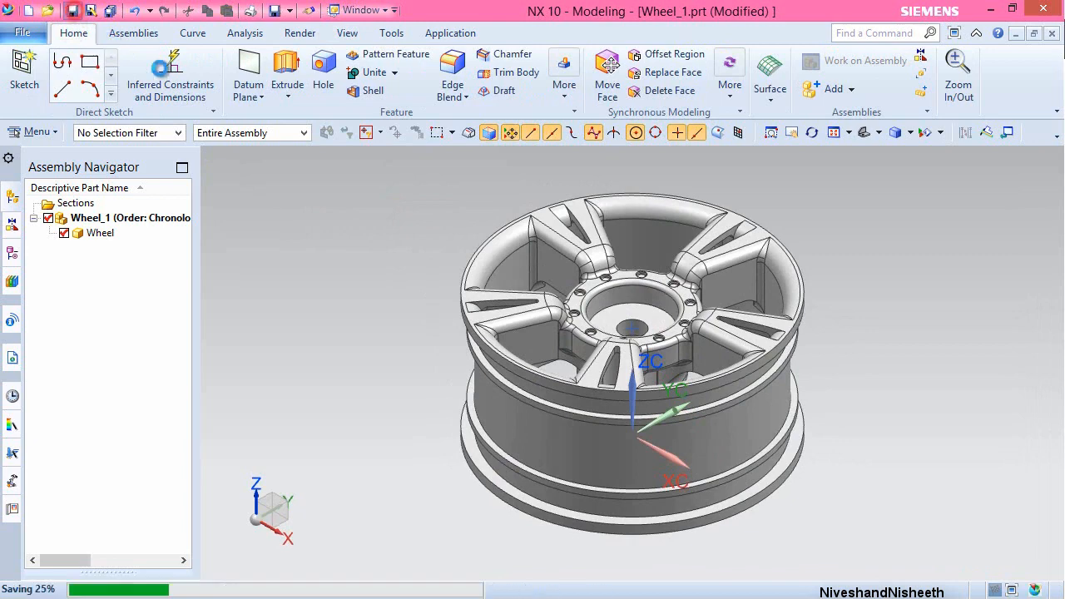
- Lock the Wheel component in place with a Fix assembly constraint
{"action": "left_click", "coordinate": [155, 37]}
{"action": "left_click", "coordinate": [490, 76]}
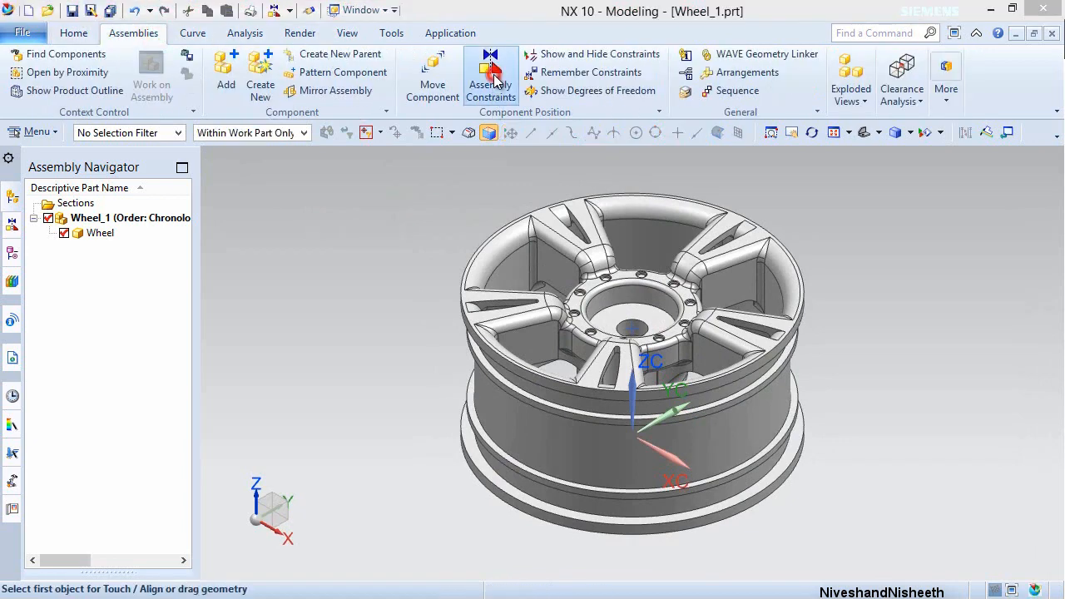
{"action": "left_click", "coordinate": [433, 202]}
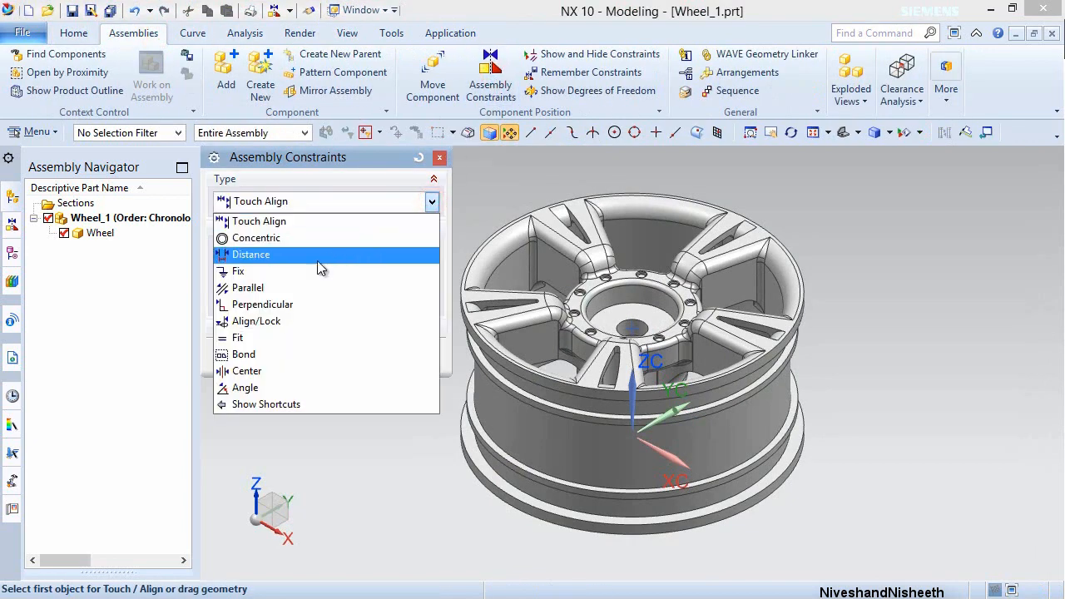
{"action": "left_click", "coordinate": [297, 270]}
{"action": "left_click", "coordinate": [511, 225]}
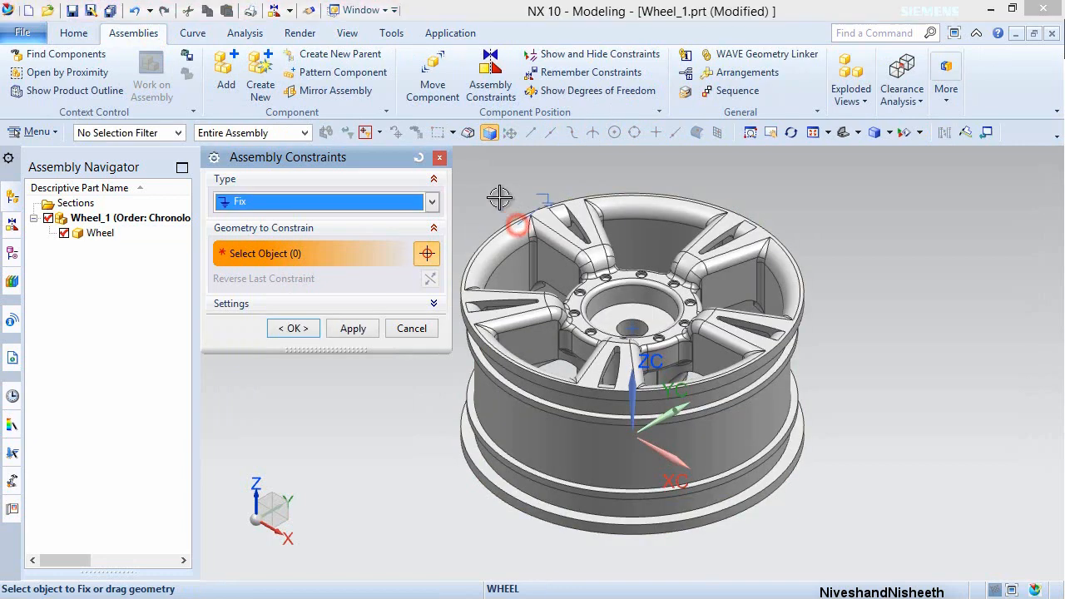
{"action": "middle_click", "coordinate": [493, 190]}
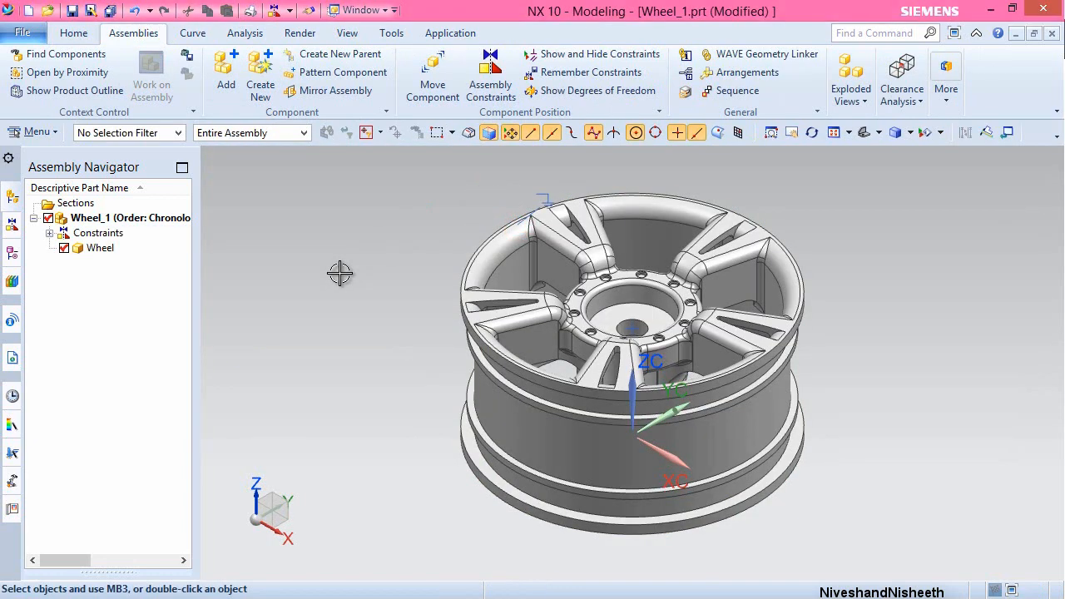
- Rotate the view 90° about the Y axis to face the wheel's spokes and save the Wheel_1 assembly
{"action": "left_click", "coordinate": [283, 511]}
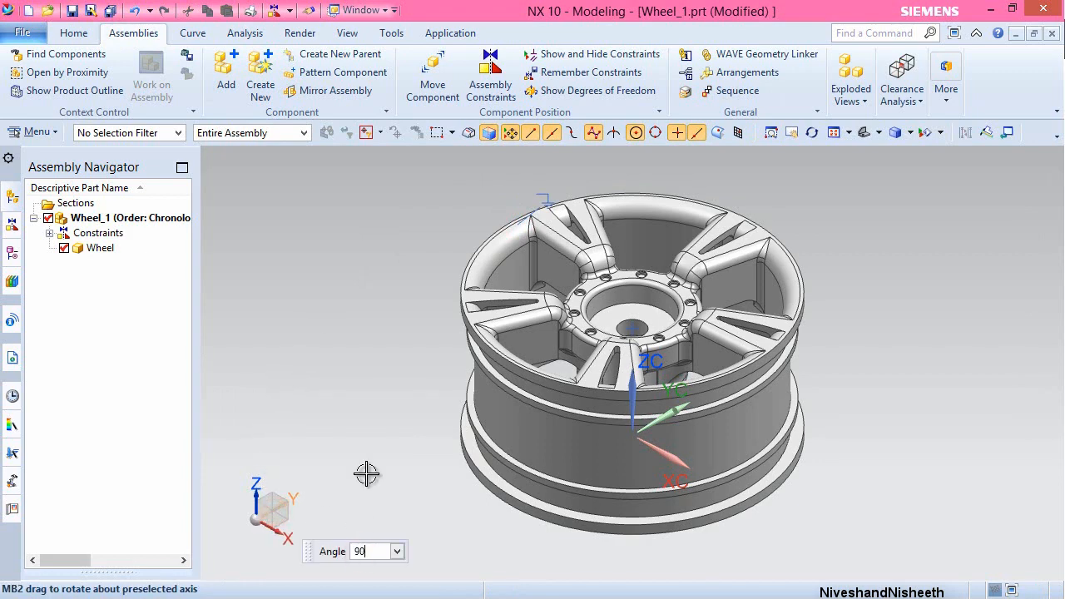
{"action": "key", "text": "Return"}
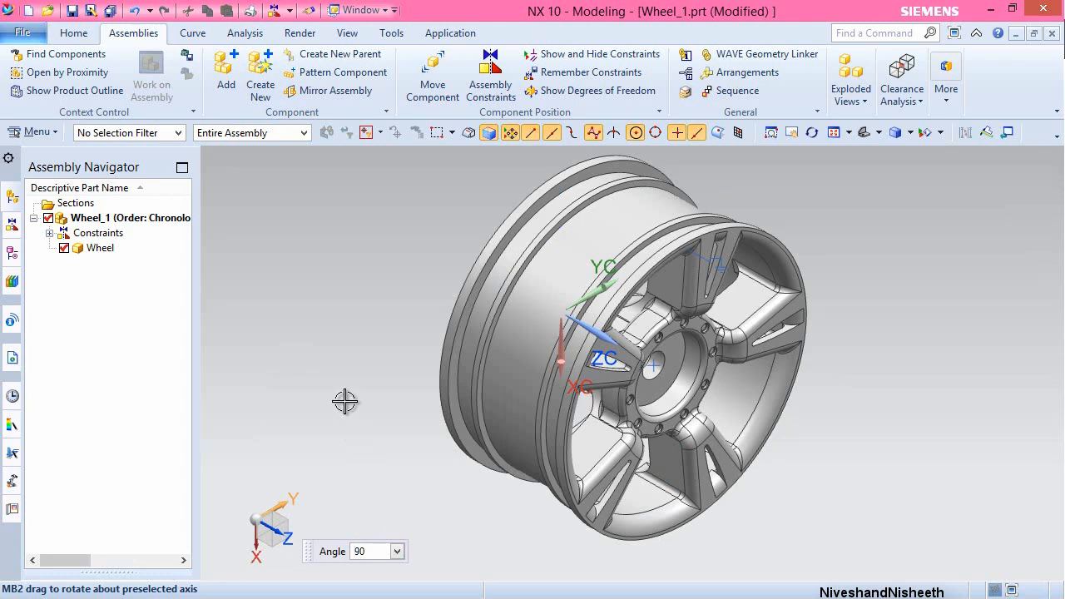
{"action": "left_click", "coordinate": [73, 11]}
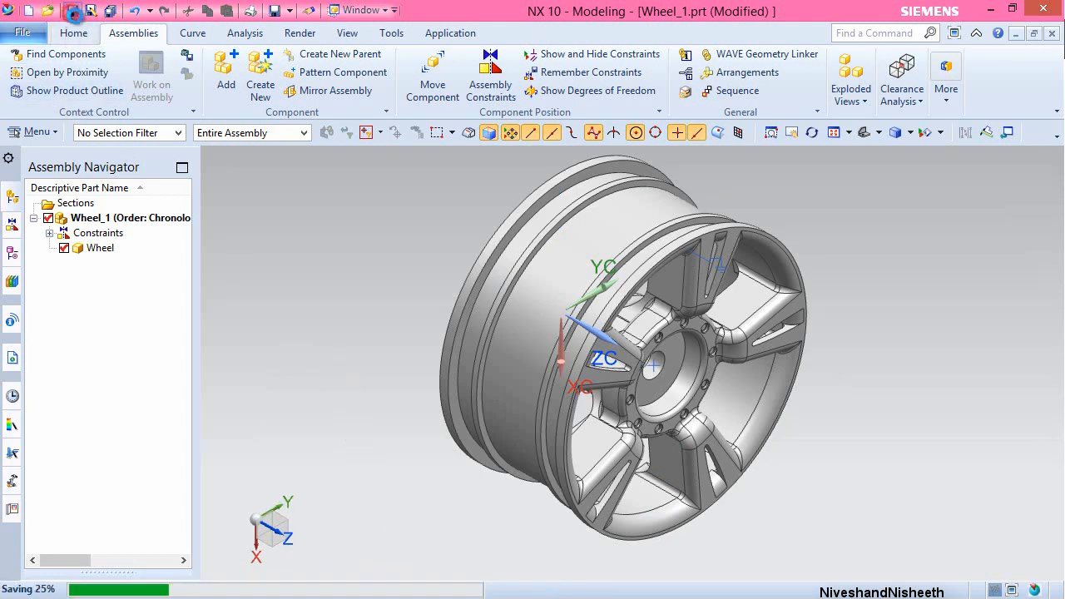
- Add the Tire-2 part to the Wheel_1 assembly with Move positioning, placing it at the origin point 0, 0, 0
{"action": "left_click", "coordinate": [222, 81]}
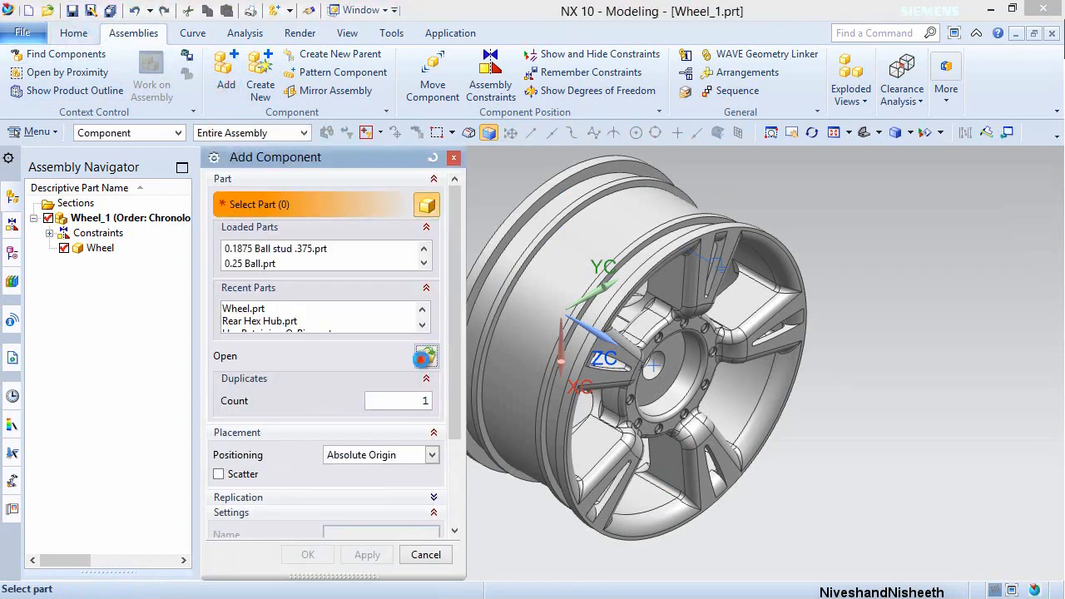
{"action": "left_click", "coordinate": [423, 357]}
{"action": "left_click_drag", "start_coordinate": [486, 253], "coordinate": [487, 453]}
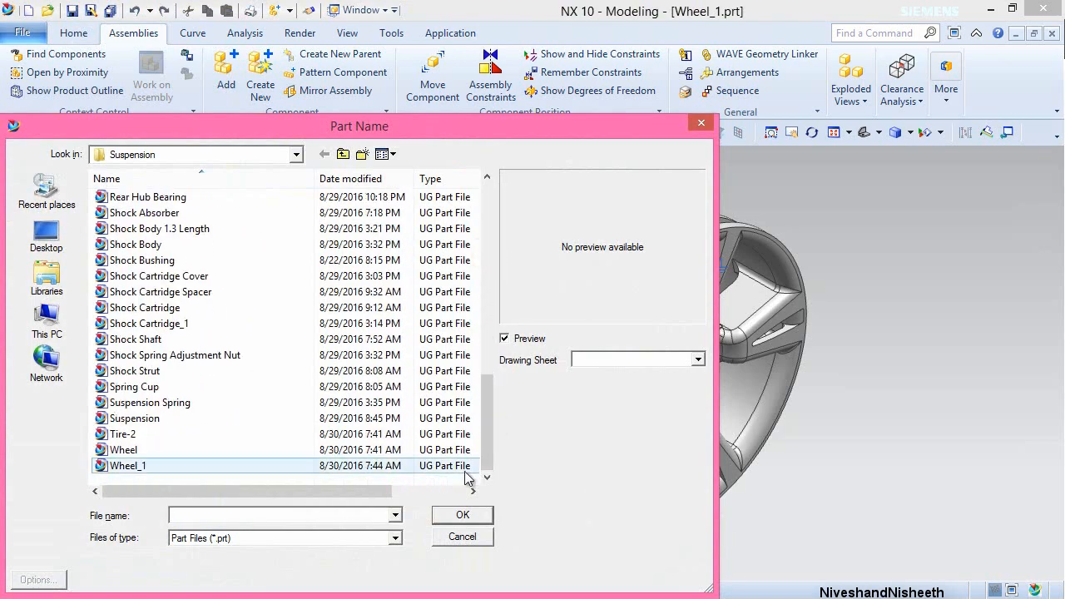
{"action": "left_click", "coordinate": [121, 434]}
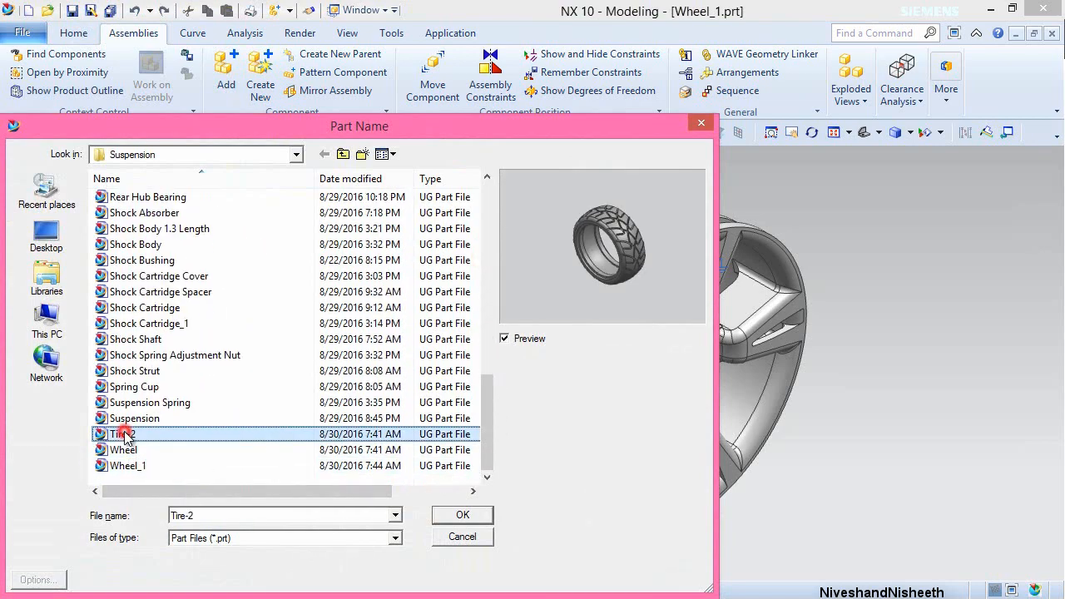
{"action": "left_click", "coordinate": [460, 515]}
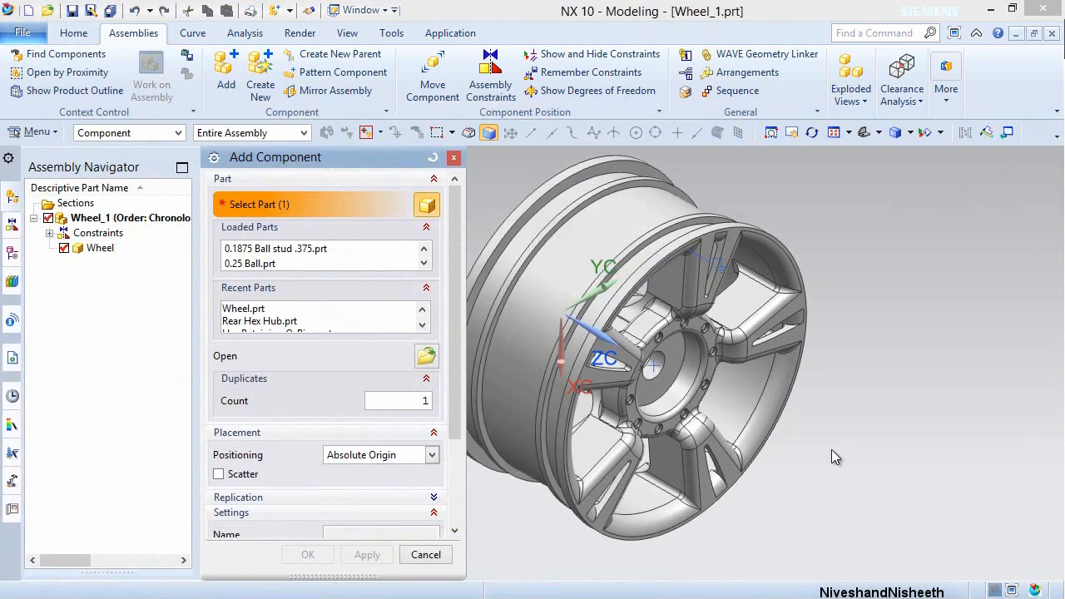
{"action": "left_click", "coordinate": [422, 455]}
{"action": "left_click", "coordinate": [384, 514]}
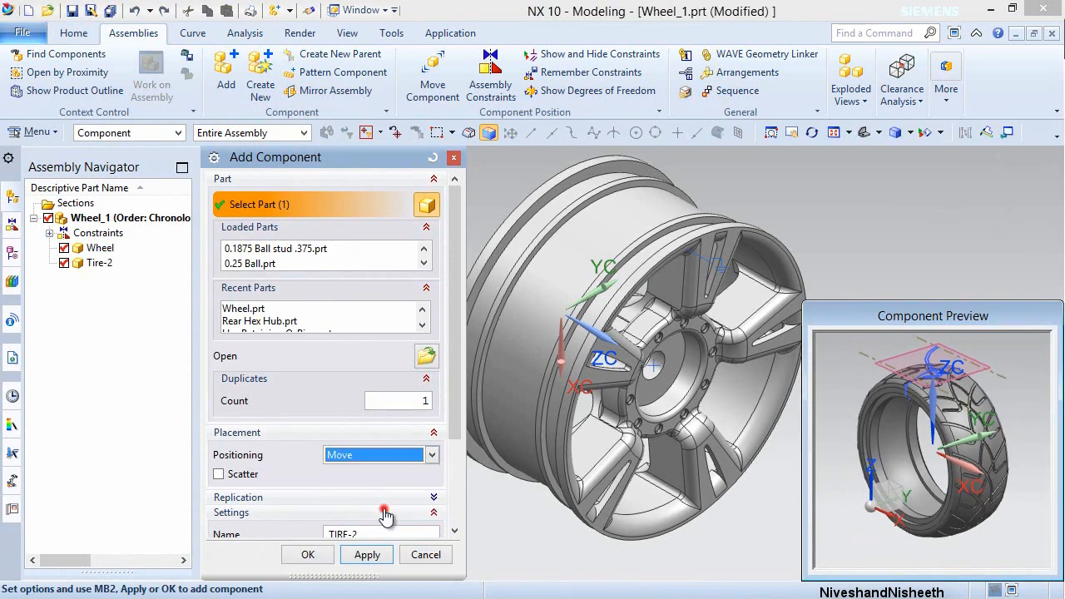
{"action": "scroll", "coordinate": [454, 350], "scroll_direction": "down", "scroll_amount": 3}
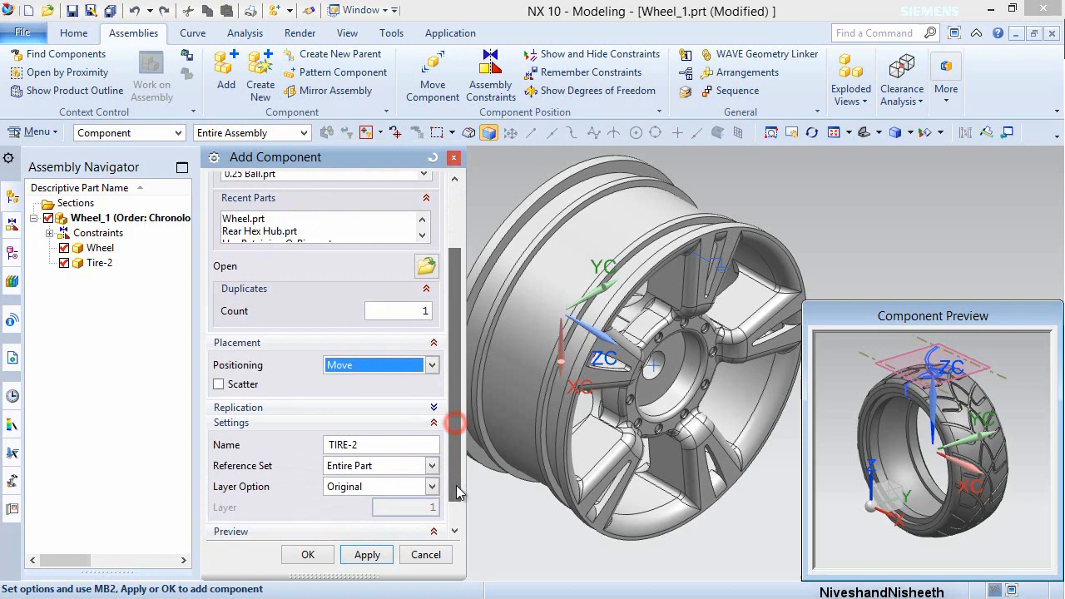
{"action": "left_click", "coordinate": [310, 555]}
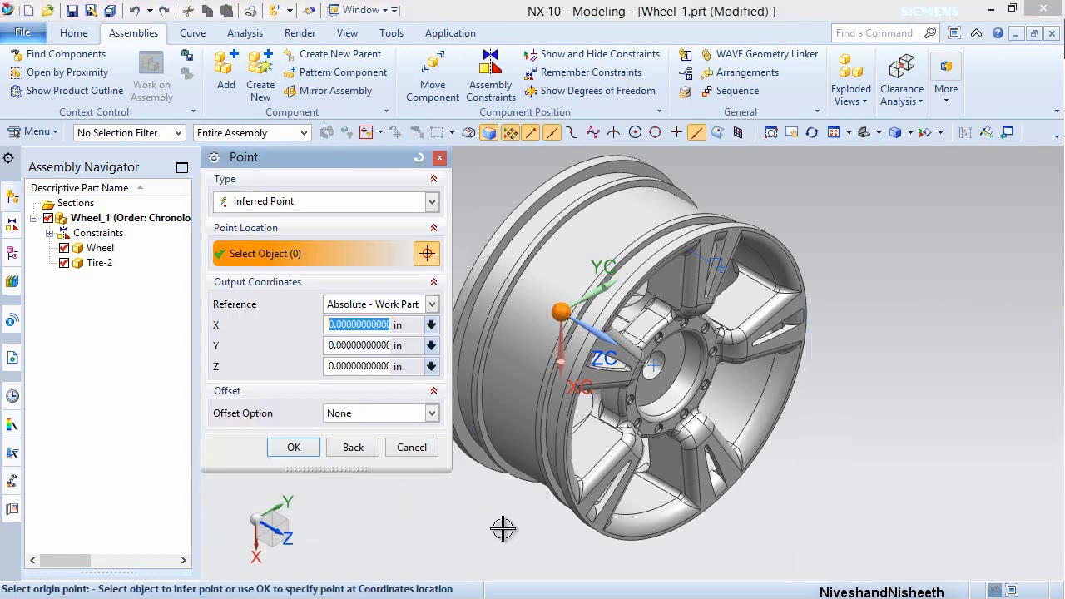
{"action": "left_click", "coordinate": [502, 530]}
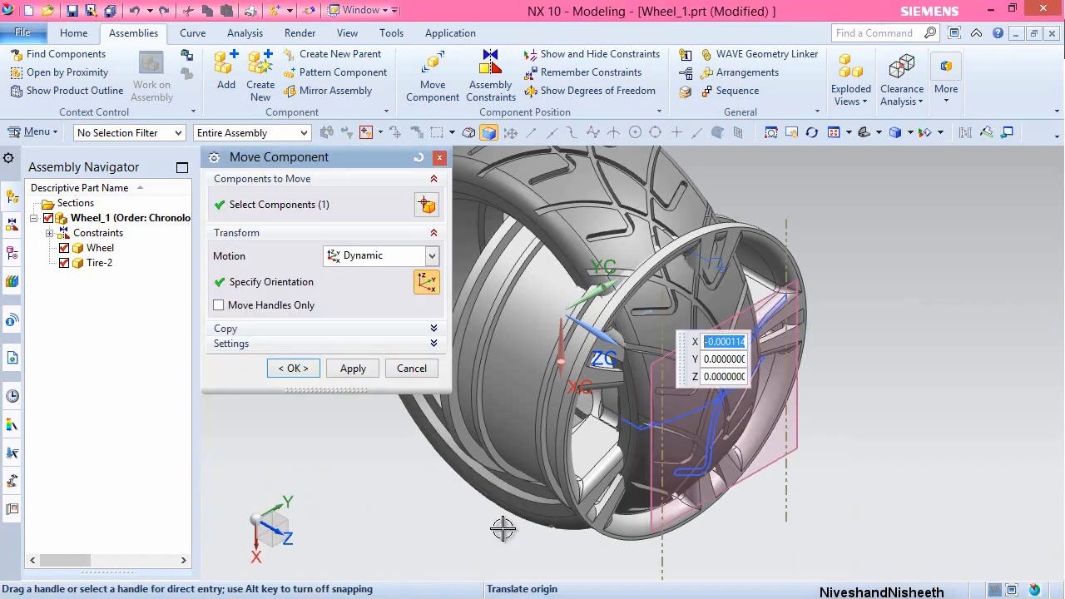
- Move Tire-2 clear of the wheel to about X 2.89, Y 5.56, Z 0, and rotate it -80° about the XC-axis
{"action": "scroll", "coordinate": [455, 431], "scroll_direction": "down", "scroll_amount": 2}
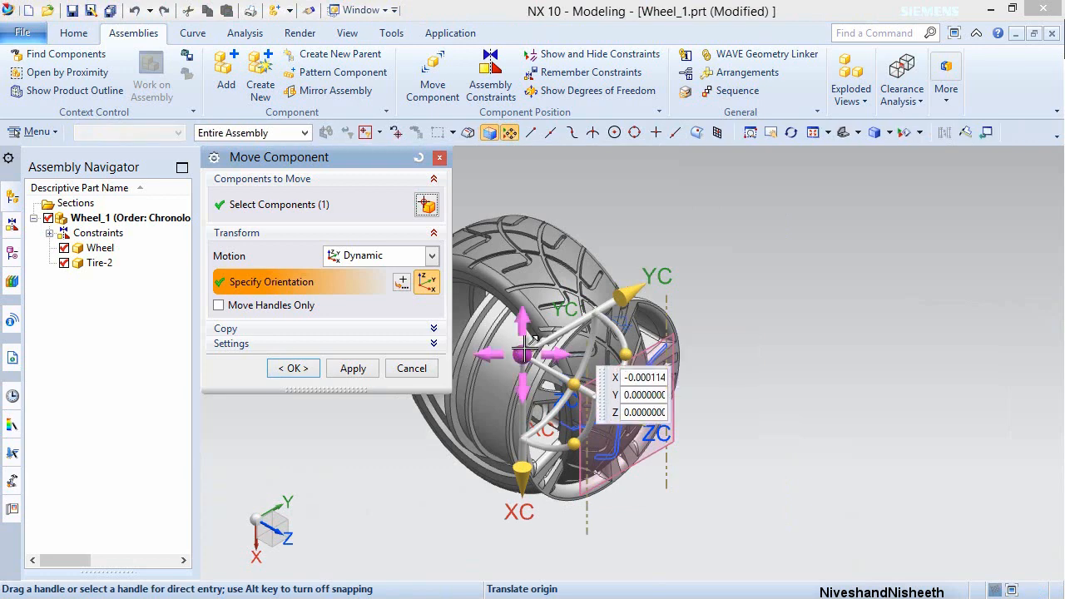
{"action": "left_click_drag", "start_coordinate": [524, 350], "coordinate": [945, 363]}
{"action": "scroll", "coordinate": [626, 476], "scroll_direction": "down", "scroll_amount": 1}
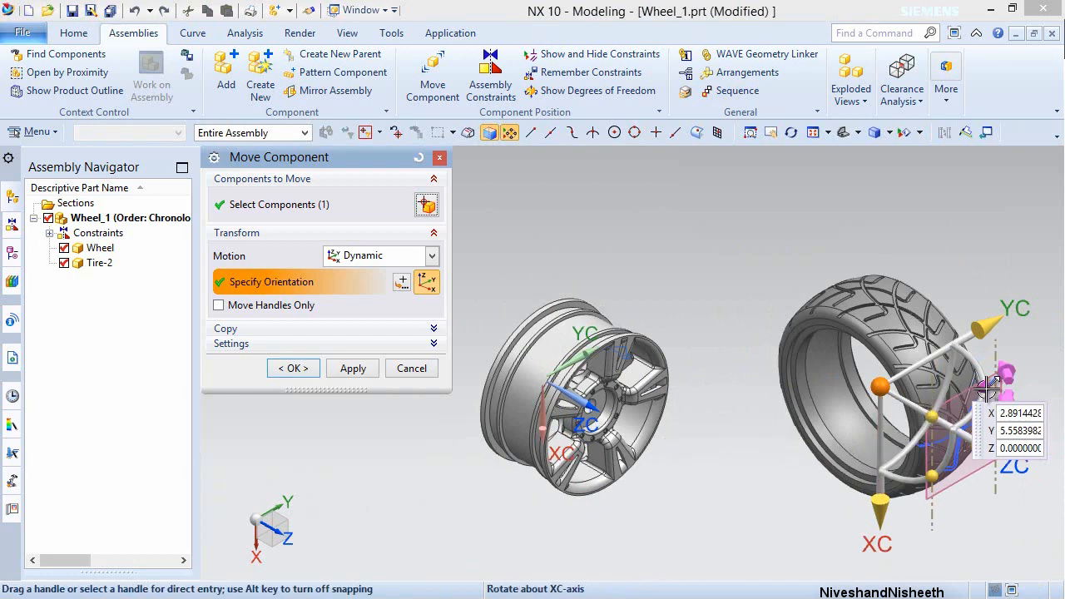
{"action": "left_click_drag", "start_coordinate": [988, 385], "coordinate": [912, 237]}
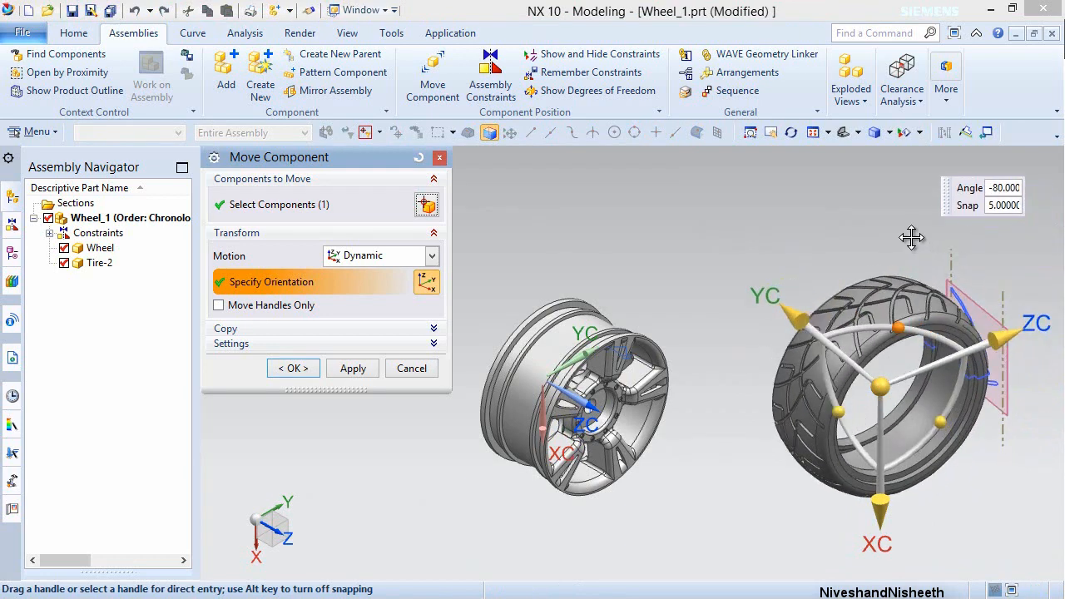
{"action": "left_click", "coordinate": [306, 370]}
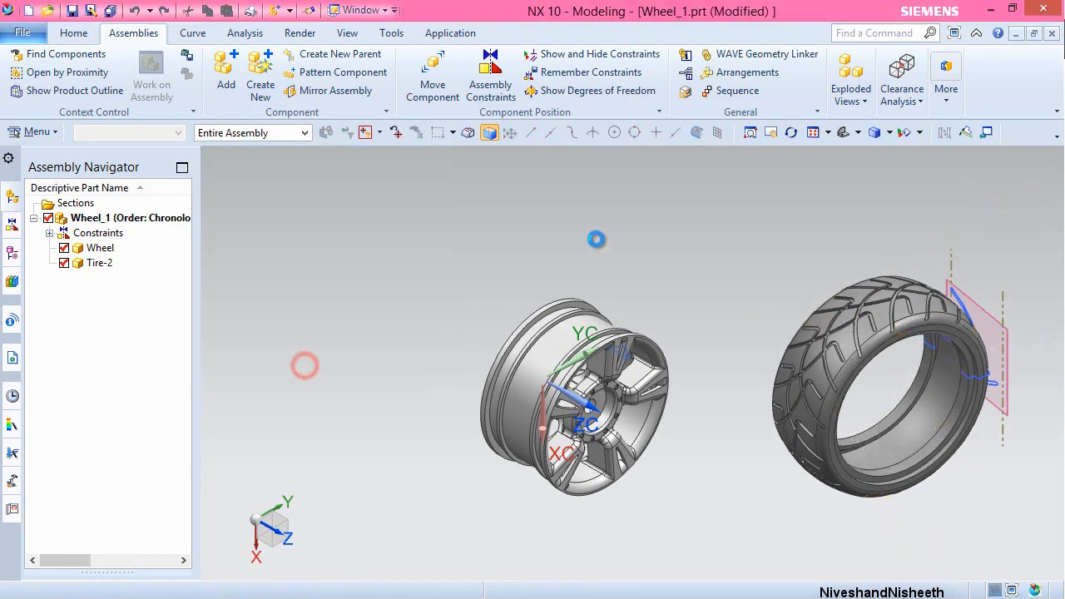
- Hide all sketches and datum planes in the Wheel_1 assembly and save the file
{"action": "left_click", "coordinate": [347, 33]}
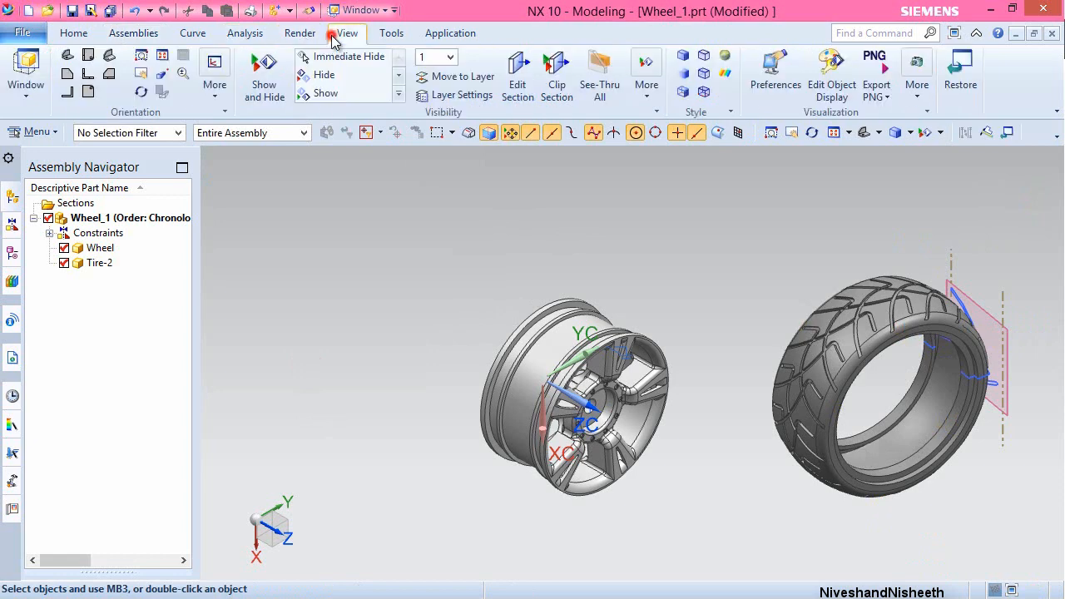
{"action": "left_click", "coordinate": [263, 79]}
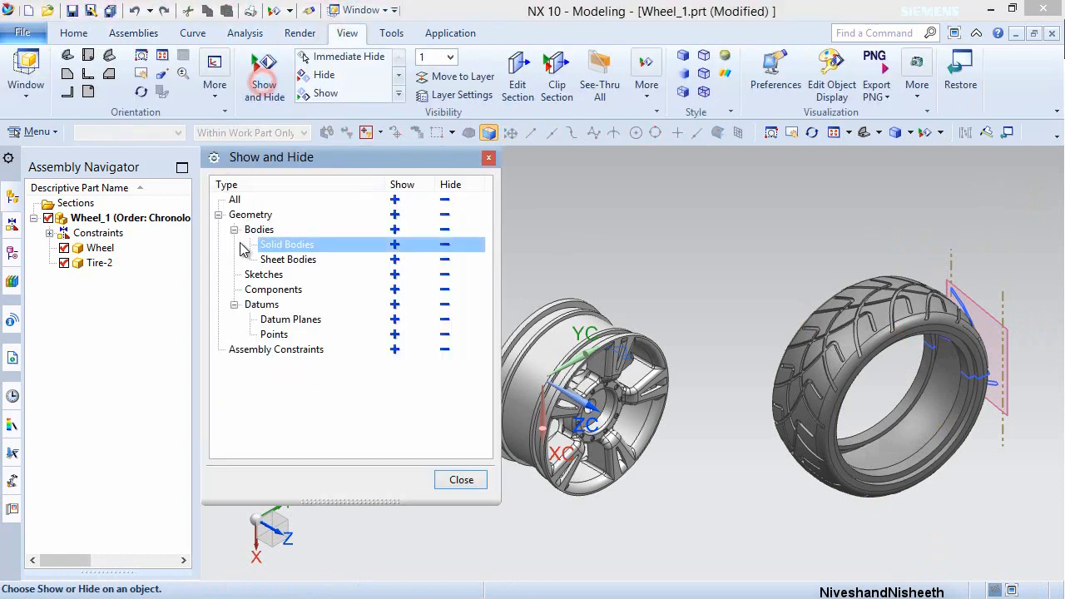
{"action": "left_click", "coordinate": [445, 275]}
{"action": "left_click", "coordinate": [445, 320]}
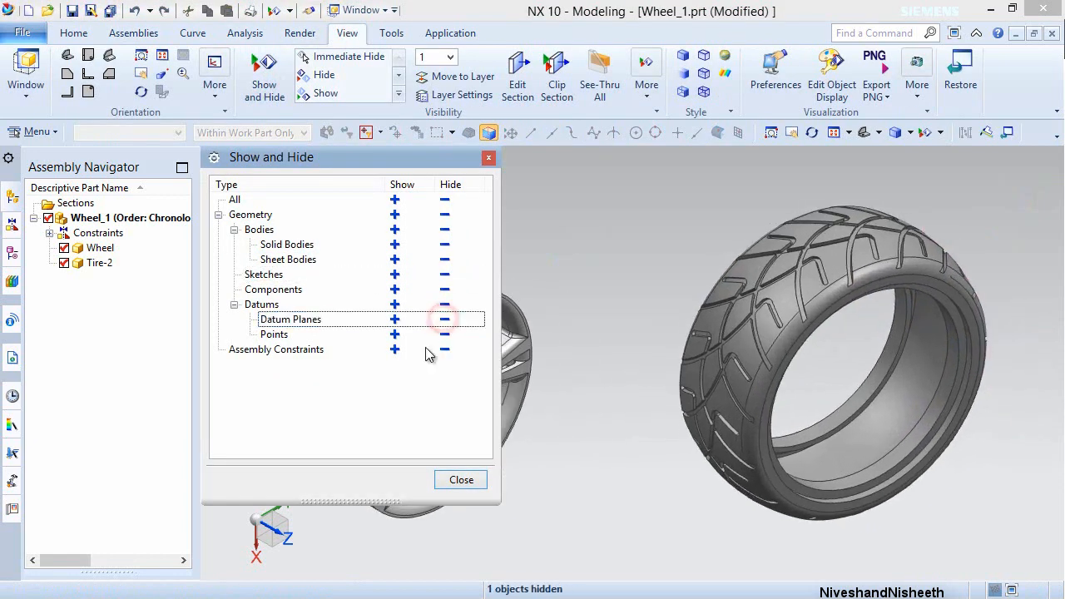
{"action": "left_click", "coordinate": [461, 480]}
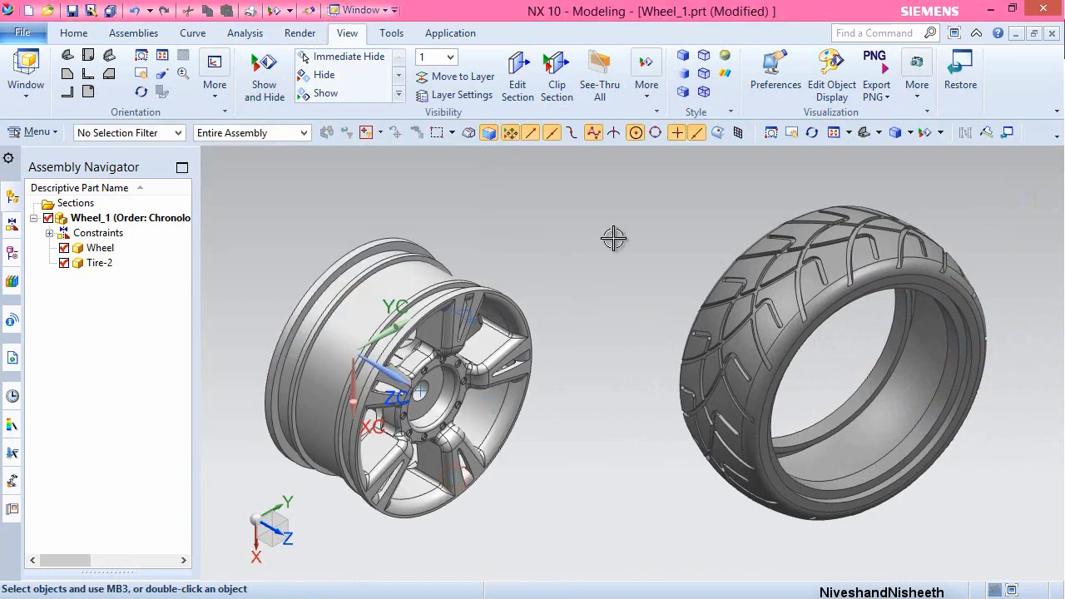
{"action": "left_click", "coordinate": [72, 11]}
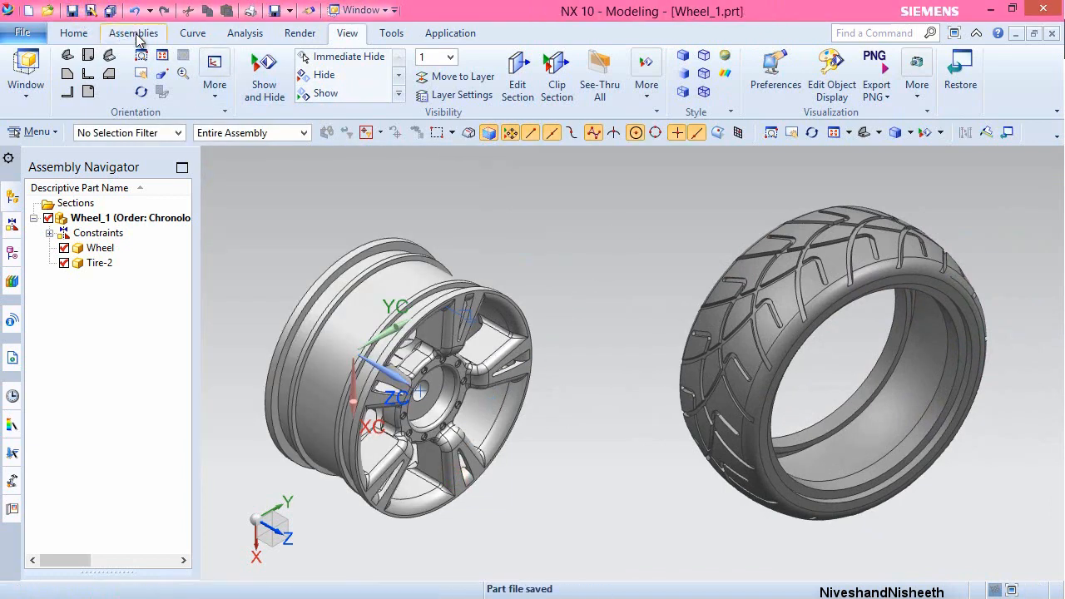
- Align the wheel's outer barrel face with Tire-2's inner face using a Touch Align constraint with Infer Center/Axis orientation
{"action": "left_click", "coordinate": [133, 32]}
{"action": "left_click", "coordinate": [483, 87]}
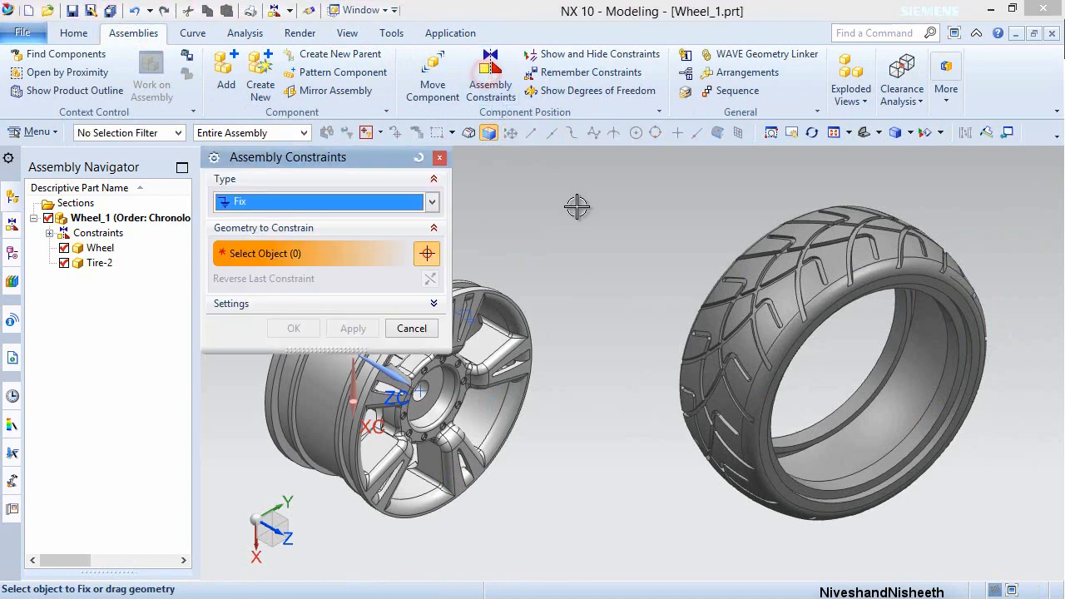
{"action": "left_click", "coordinate": [431, 202]}
{"action": "left_click", "coordinate": [388, 217]}
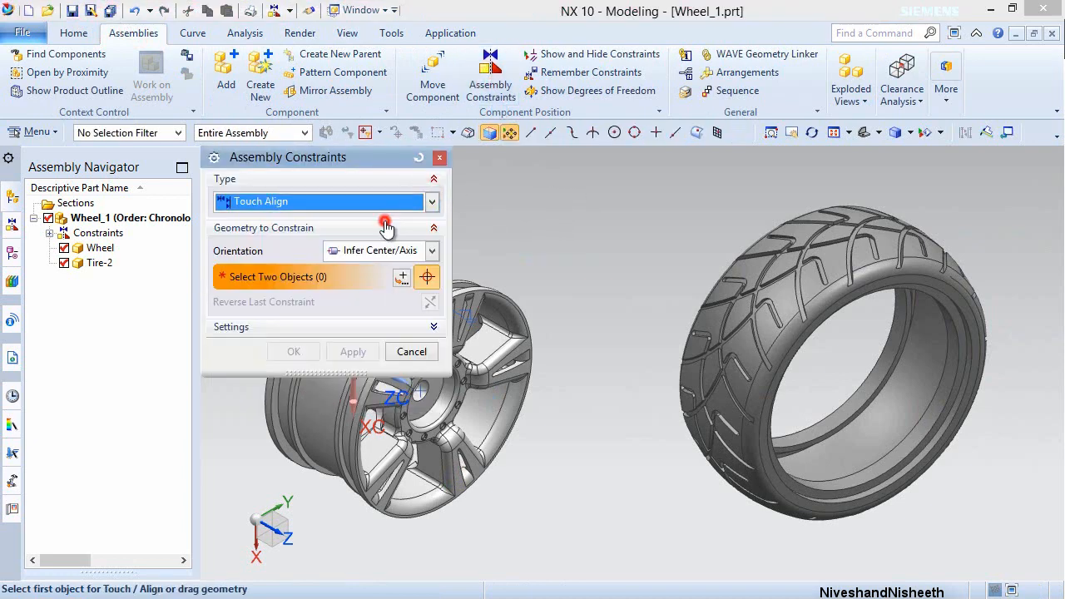
{"action": "scroll", "coordinate": [619, 320], "scroll_direction": "down", "scroll_amount": 5}
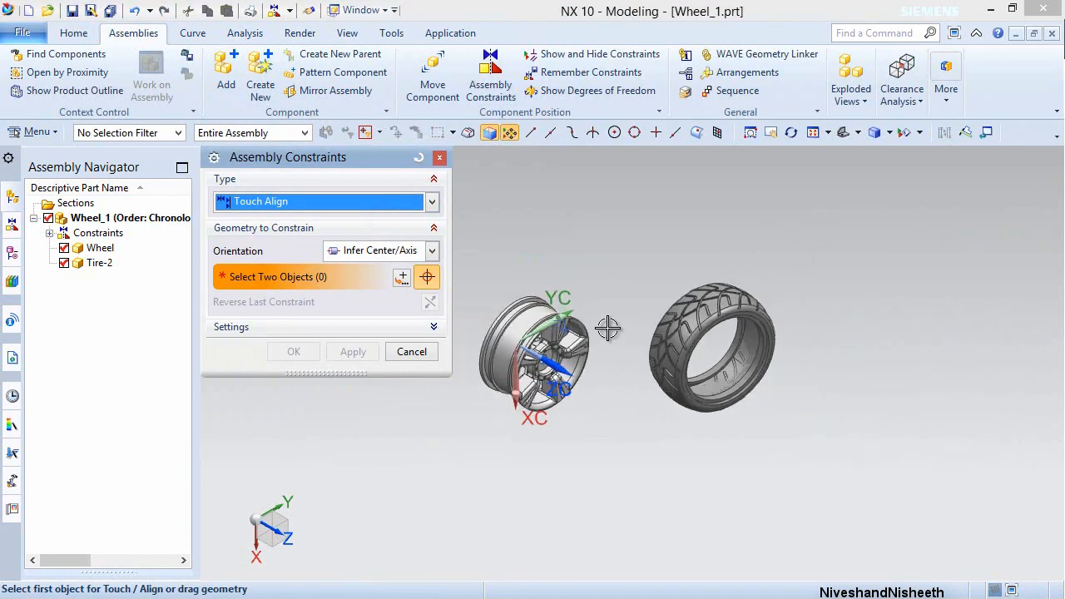
{"action": "scroll", "coordinate": [489, 333], "scroll_direction": "up", "scroll_amount": 4}
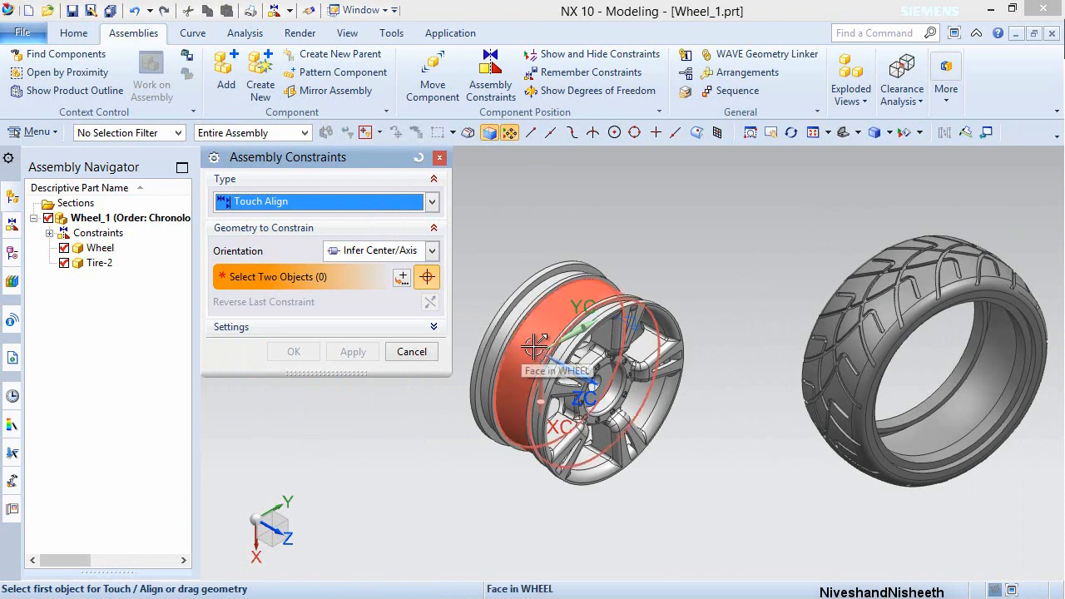
{"action": "left_click", "coordinate": [534, 346]}
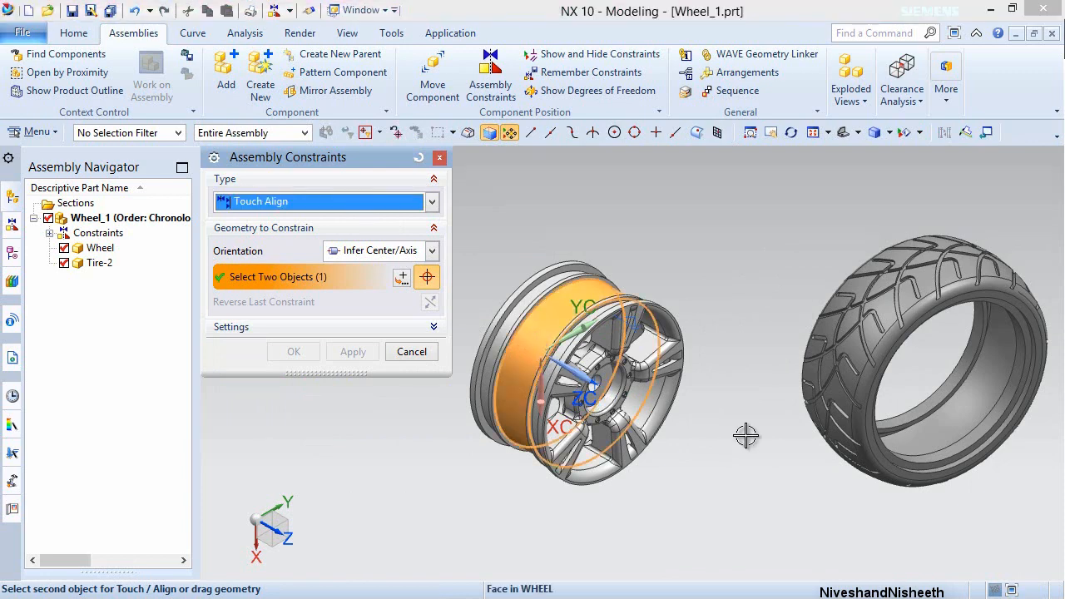
{"action": "left_click", "coordinate": [979, 403]}
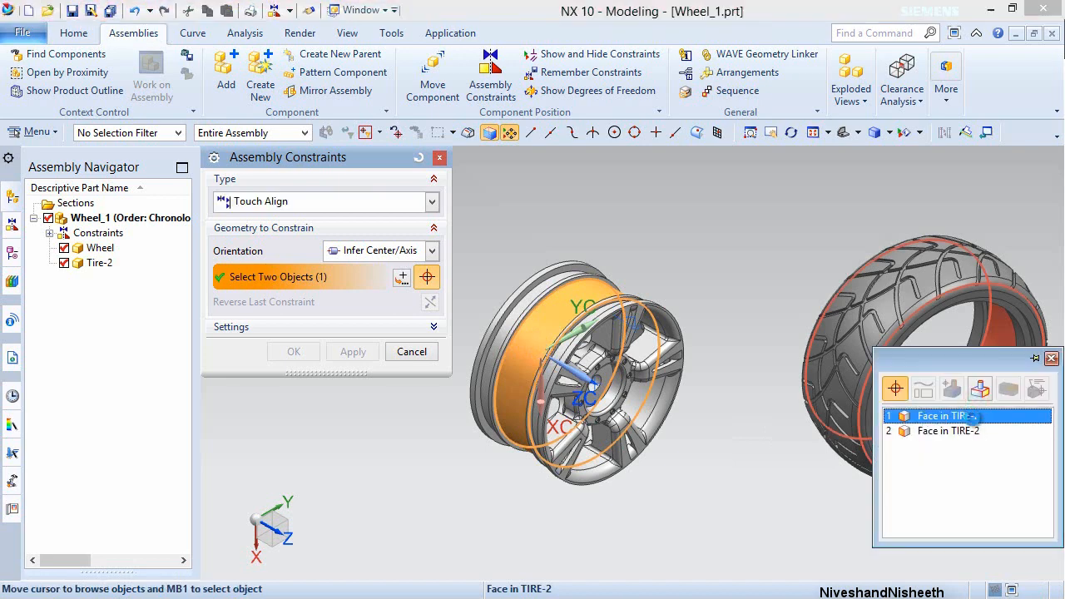
{"action": "left_click", "coordinate": [974, 416]}
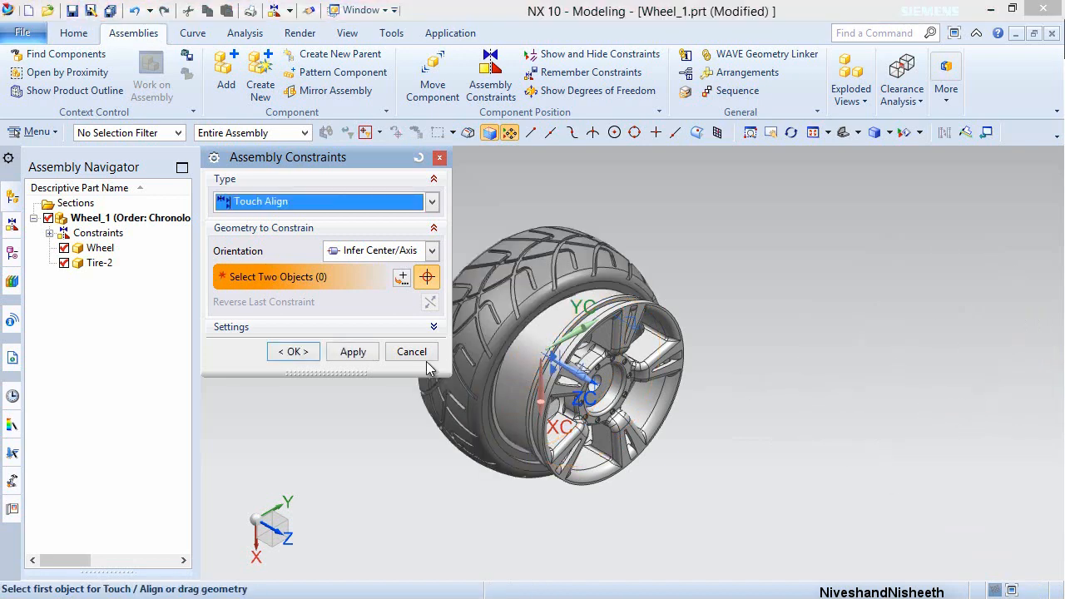
{"action": "left_click", "coordinate": [352, 355]}
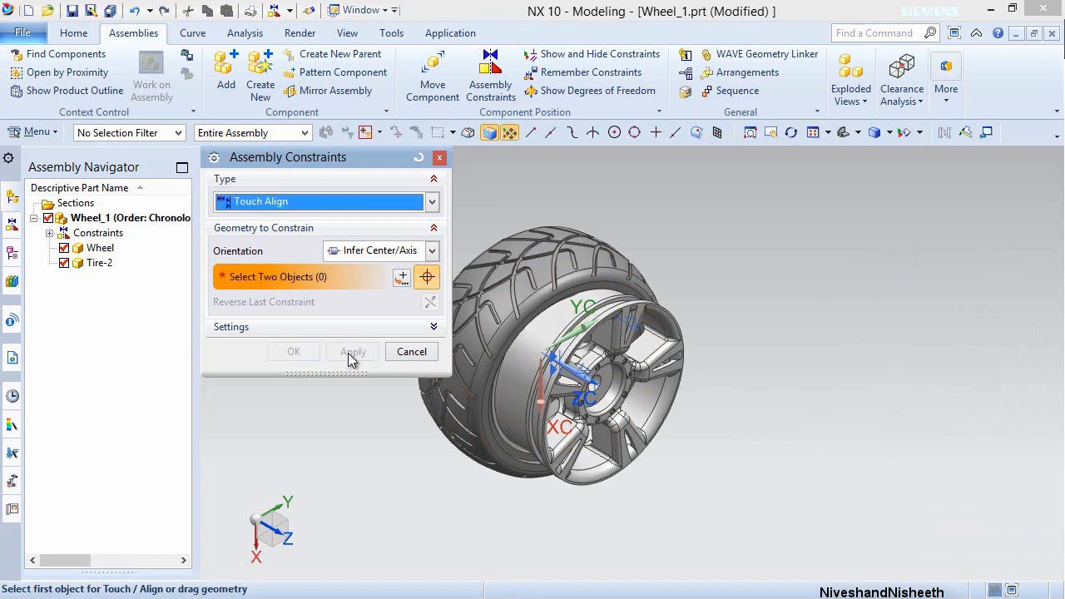
{"action": "left_click", "coordinate": [411, 353]}
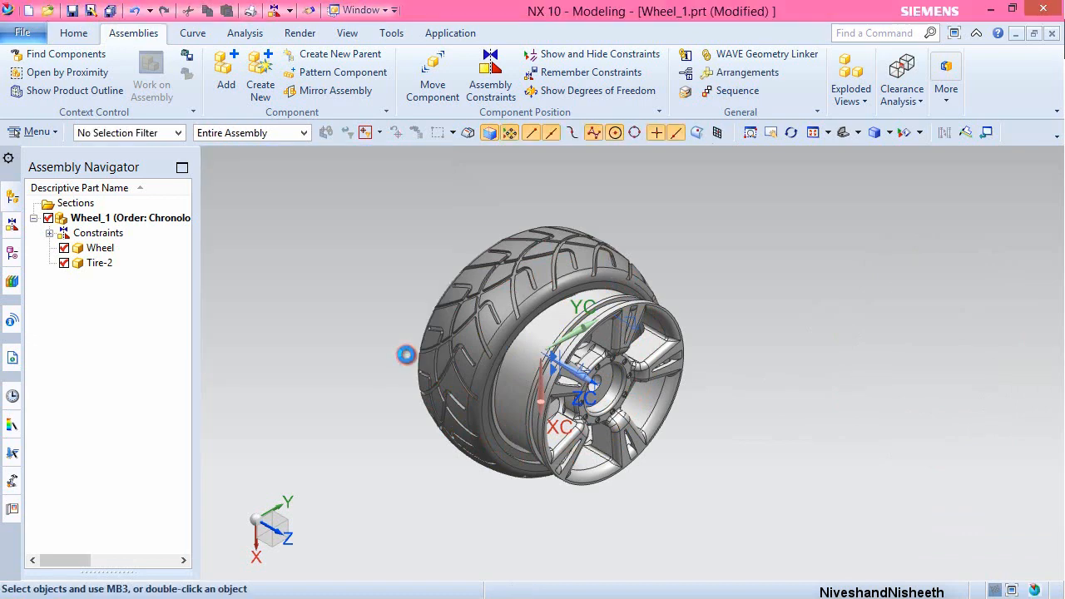
- Move Tire-2 back along the shared axis to about Y 0.28, Z -1.58, behind the wheel, and fit the view
{"action": "left_click", "coordinate": [491, 306]}
{"action": "left_click", "coordinate": [432, 92]}
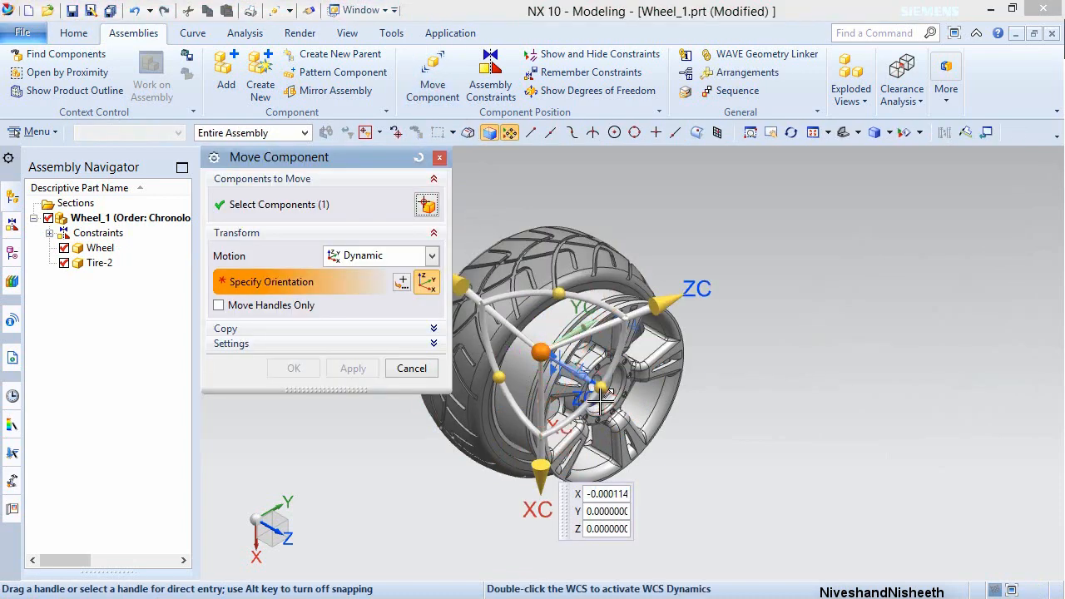
{"action": "scroll", "coordinate": [600, 398], "scroll_direction": "down", "scroll_amount": 3}
{"action": "left_click_drag", "start_coordinate": [492, 308], "coordinate": [441, 279]}
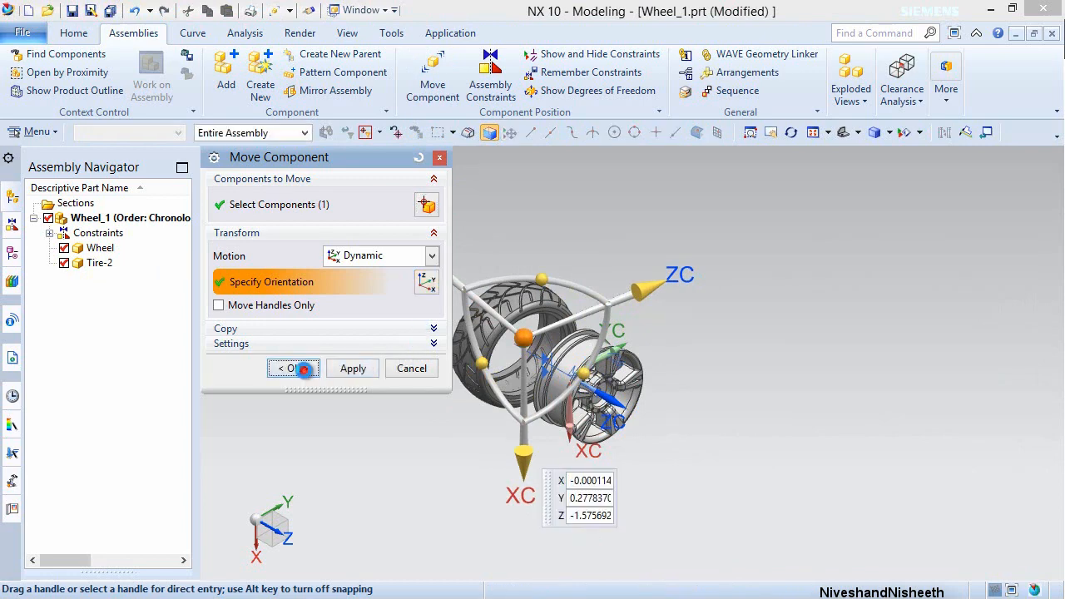
{"action": "left_click", "coordinate": [295, 368]}
{"action": "left_click", "coordinate": [812, 133]}
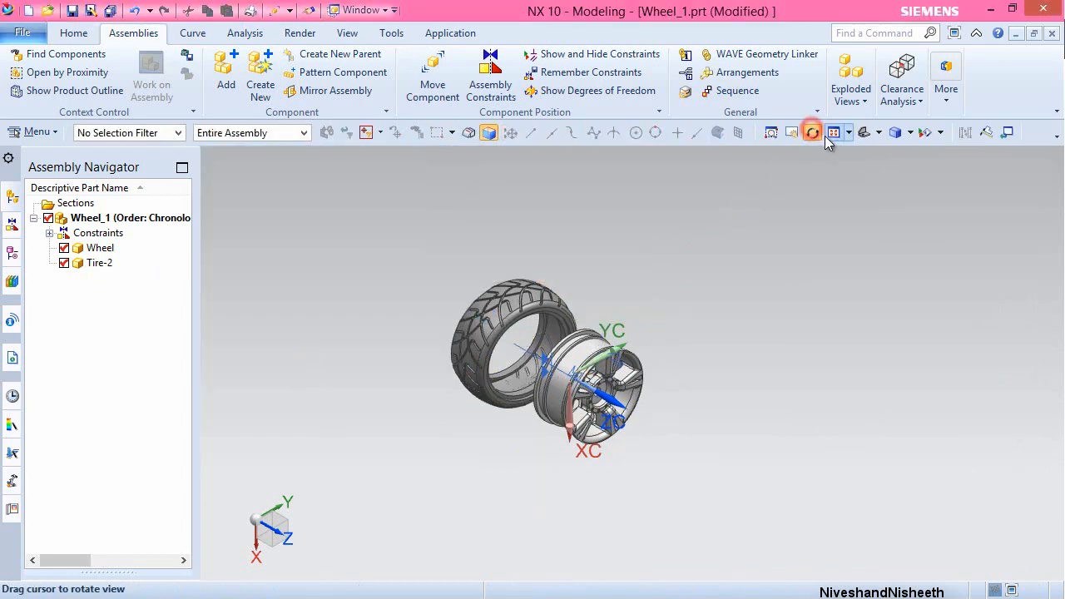
{"action": "left_click", "coordinate": [834, 135]}
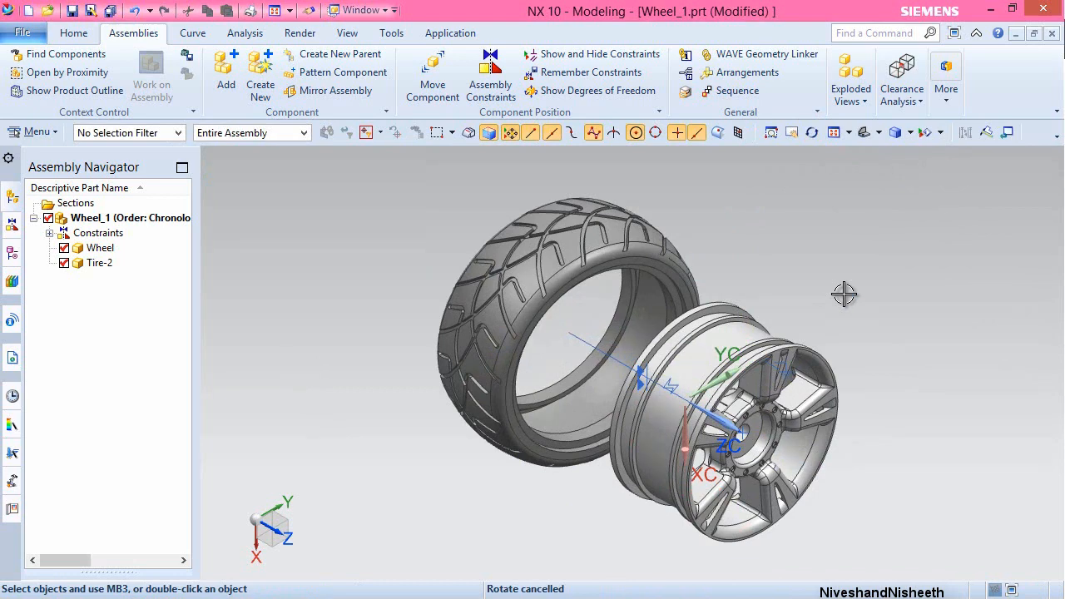
- Apply a Touch Align constraint with Prefer Touch orientation between Tire-2's inner bead ring face and the mating rim face of the Wheel
{"action": "left_click", "coordinate": [493, 82]}
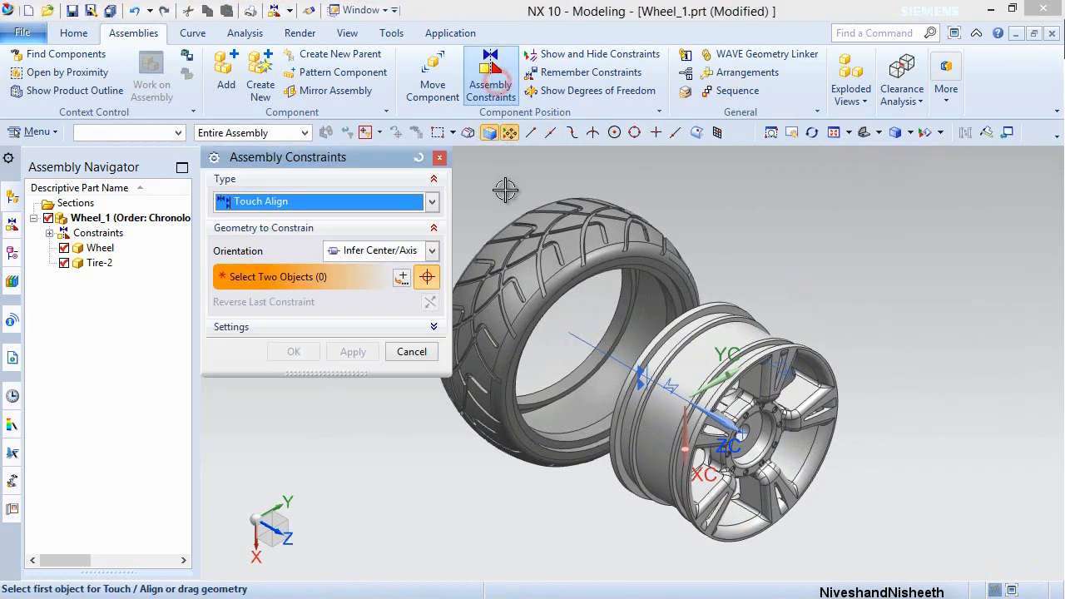
{"action": "left_click", "coordinate": [433, 251]}
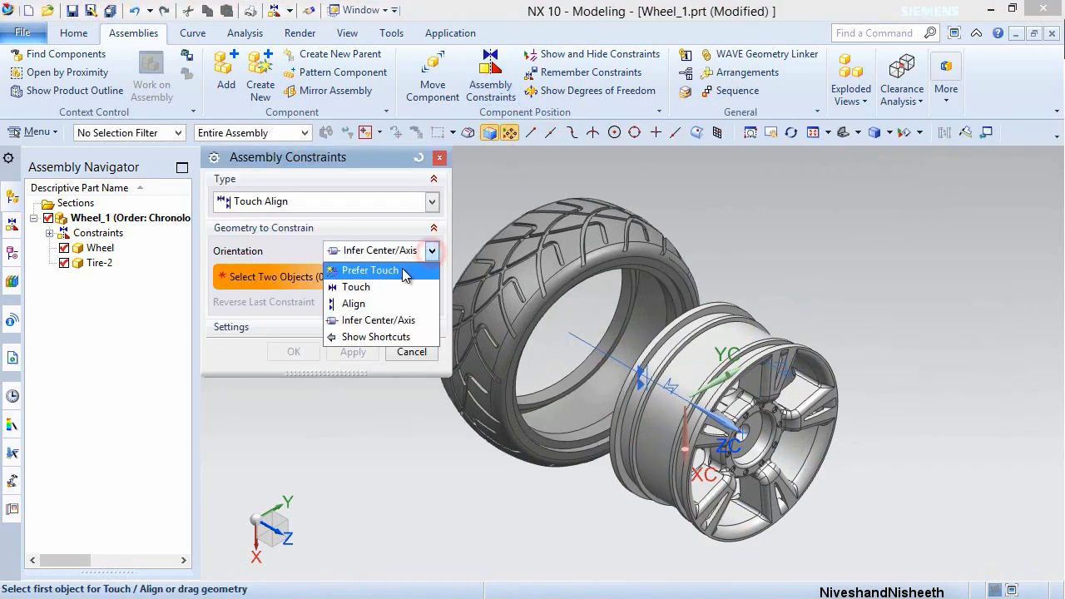
{"action": "left_click", "coordinate": [399, 270]}
{"action": "scroll", "coordinate": [544, 448], "scroll_direction": "up", "scroll_amount": 5}
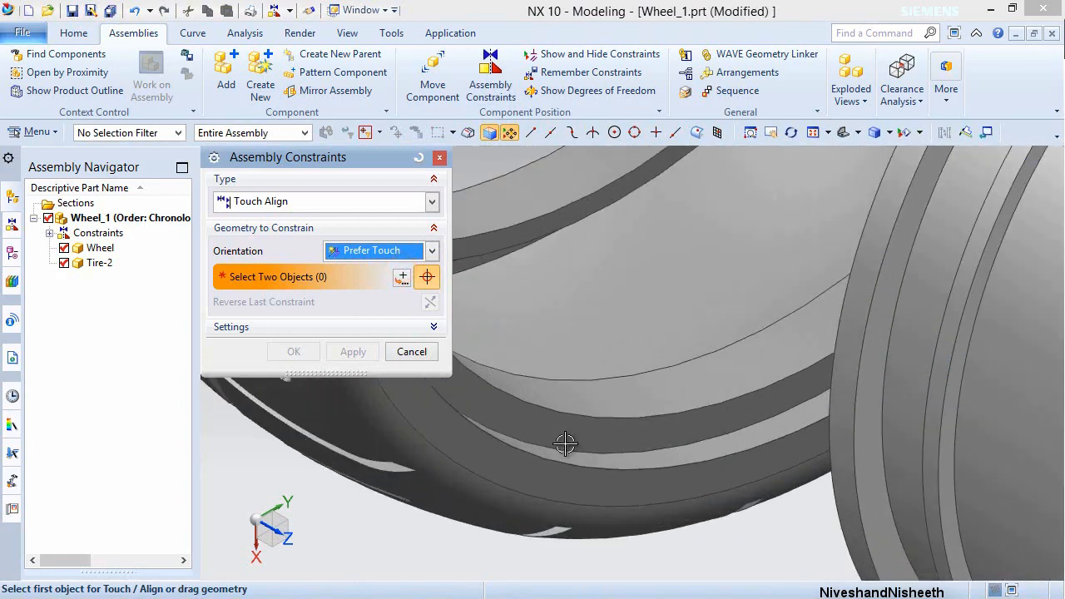
{"action": "left_click", "coordinate": [570, 436]}
{"action": "scroll", "coordinate": [526, 396], "scroll_direction": "down", "scroll_amount": 4}
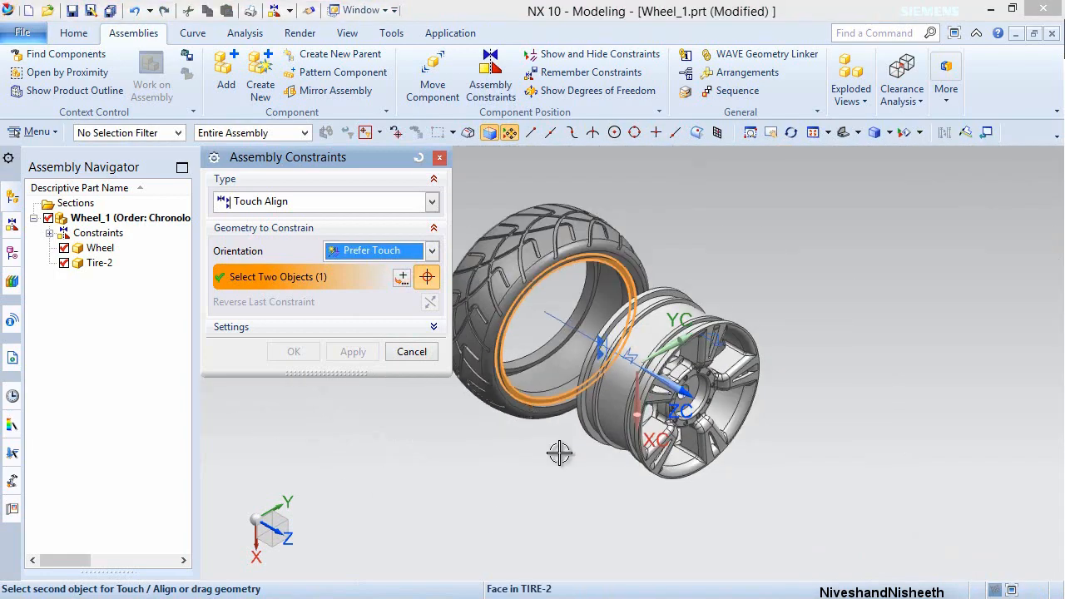
{"action": "middle_click_drag", "start_coordinate": [567, 456], "coordinate": [624, 486]}
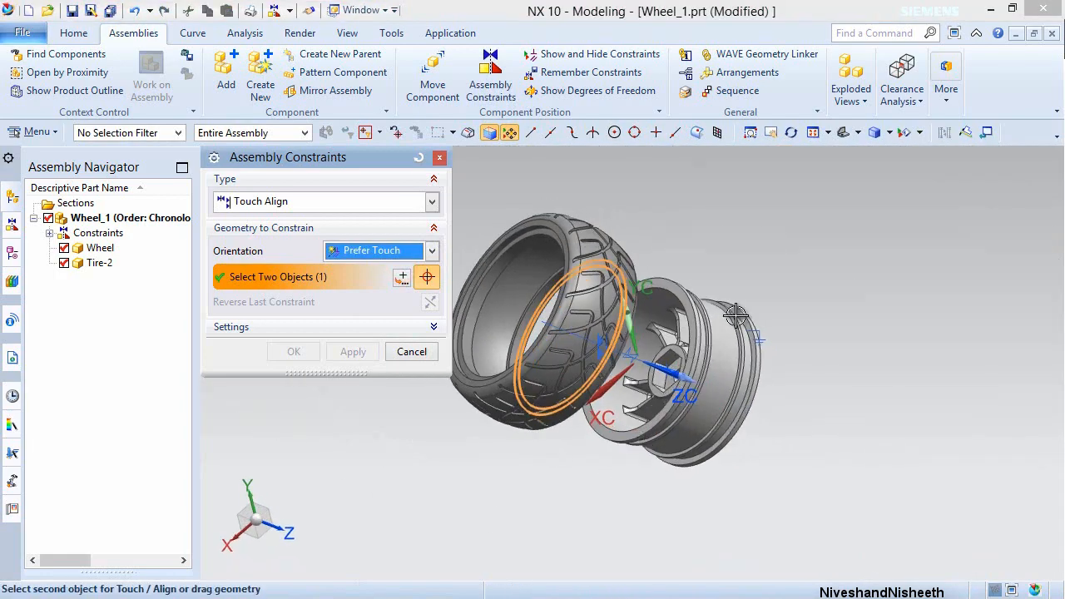
{"action": "scroll", "coordinate": [737, 315], "scroll_direction": "up", "scroll_amount": 5}
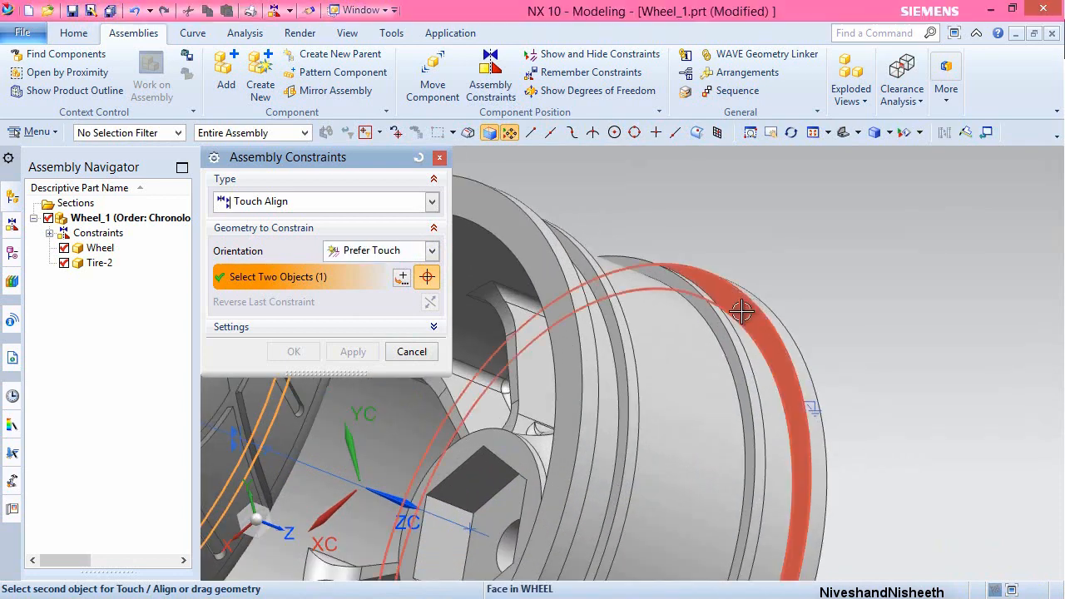
{"action": "left_click", "coordinate": [738, 313]}
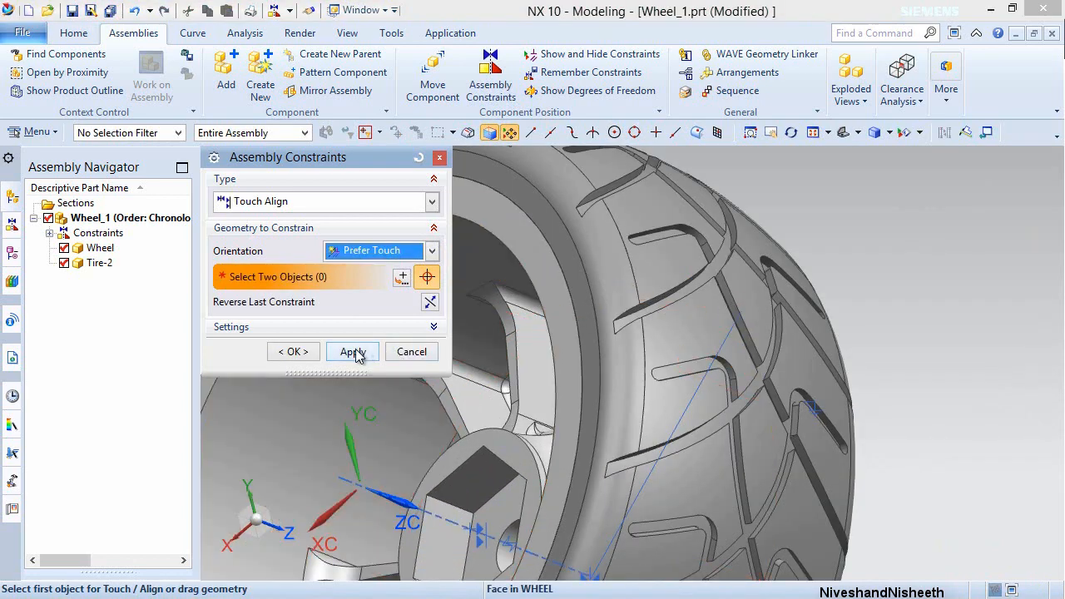
{"action": "left_click", "coordinate": [353, 351]}
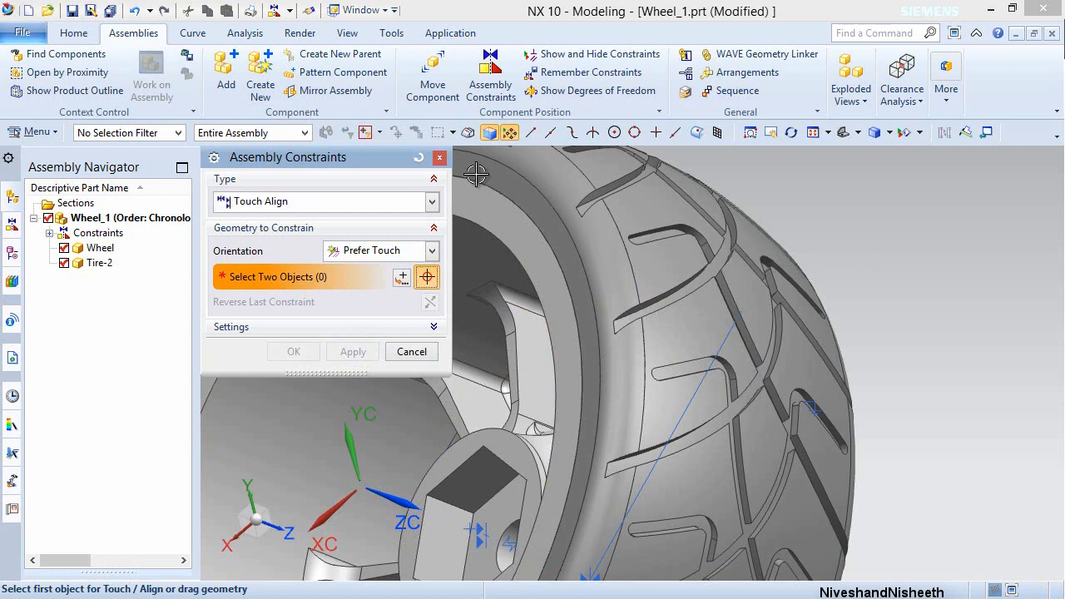
{"action": "left_click", "coordinate": [439, 158]}
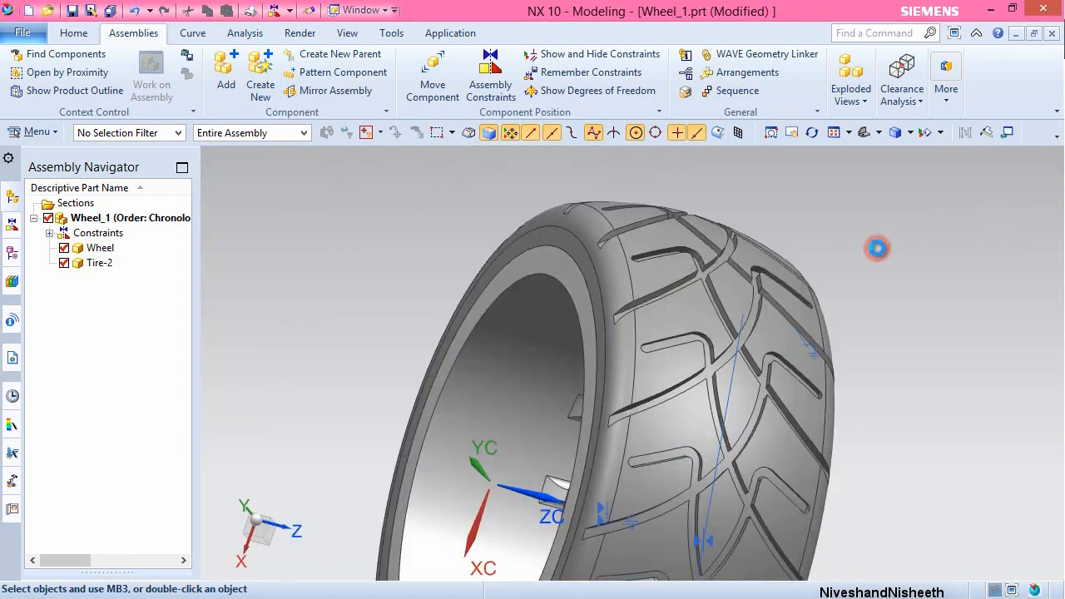
- Reset the view to isometric and rotate it 90 degrees about the Y axis
{"action": "key", "text": "End"}
{"action": "left_click", "coordinate": [877, 248]}
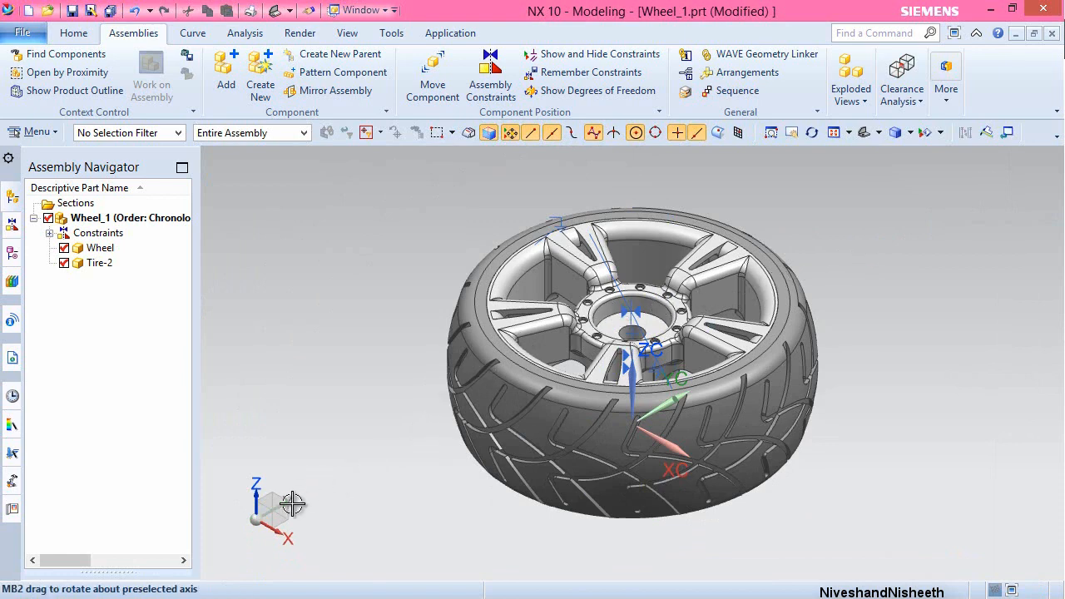
{"action": "left_click", "coordinate": [278, 511]}
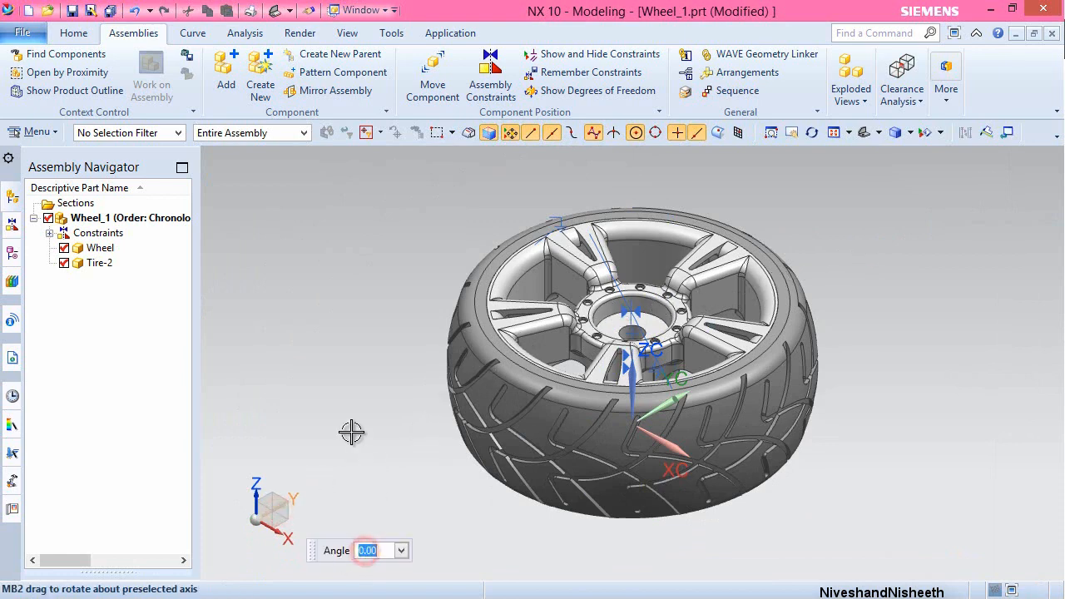
{"action": "type", "text": "90"}
{"action": "key", "text": "Return"}
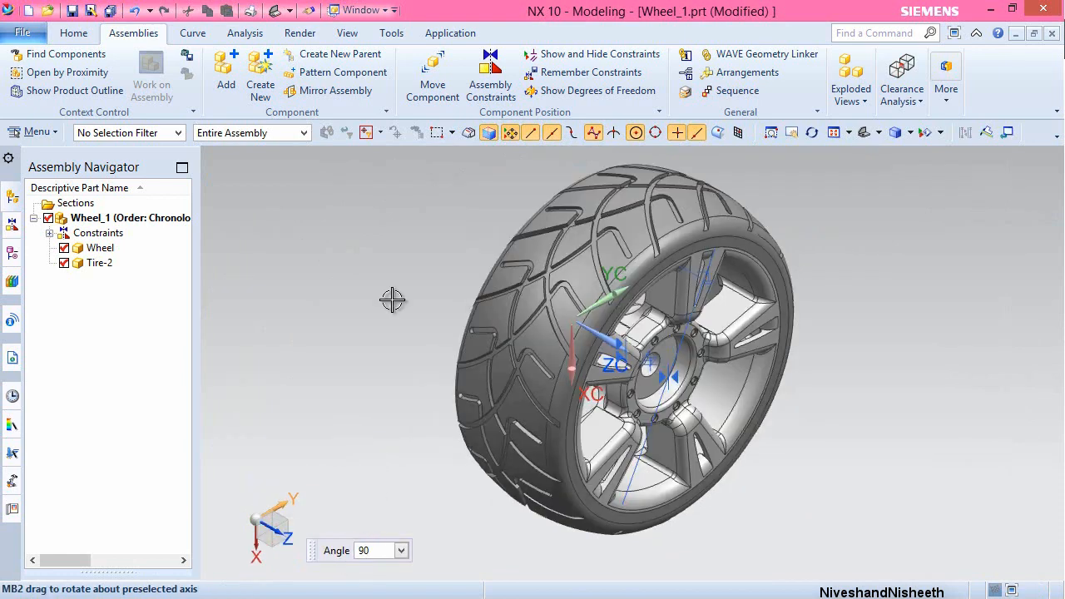
{"action": "key", "text": "Escape"}
- Hide all assembly constraint symbols and save the Wheel_1 assembly
{"action": "left_click", "coordinate": [347, 32]}
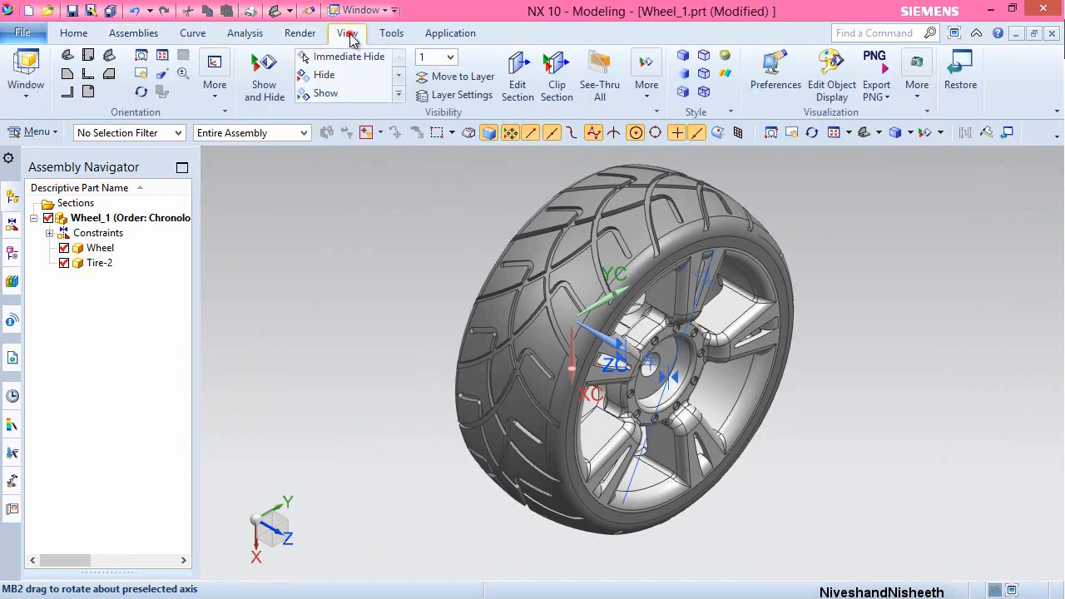
{"action": "left_click", "coordinate": [264, 76]}
{"action": "left_click", "coordinate": [446, 349]}
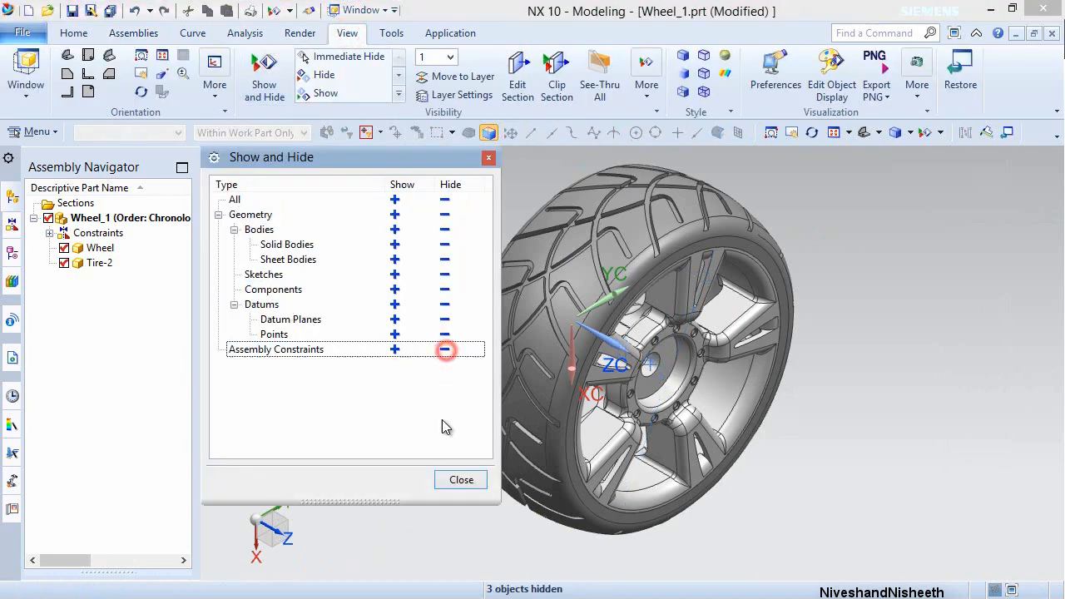
{"action": "left_click", "coordinate": [461, 481]}
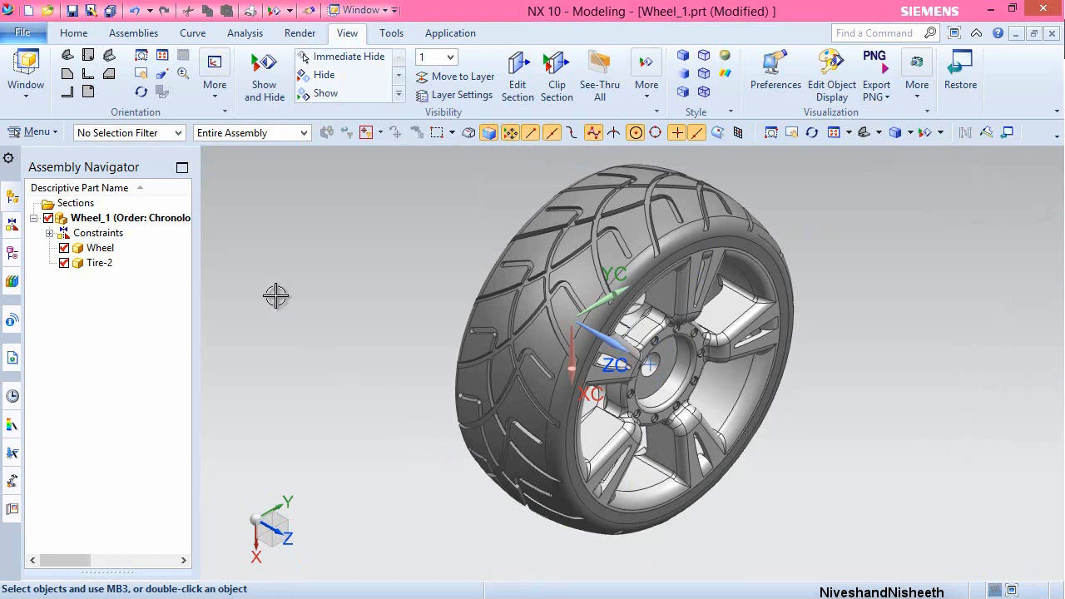
{"action": "left_click", "coordinate": [74, 33]}
{"action": "left_click", "coordinate": [73, 12]}
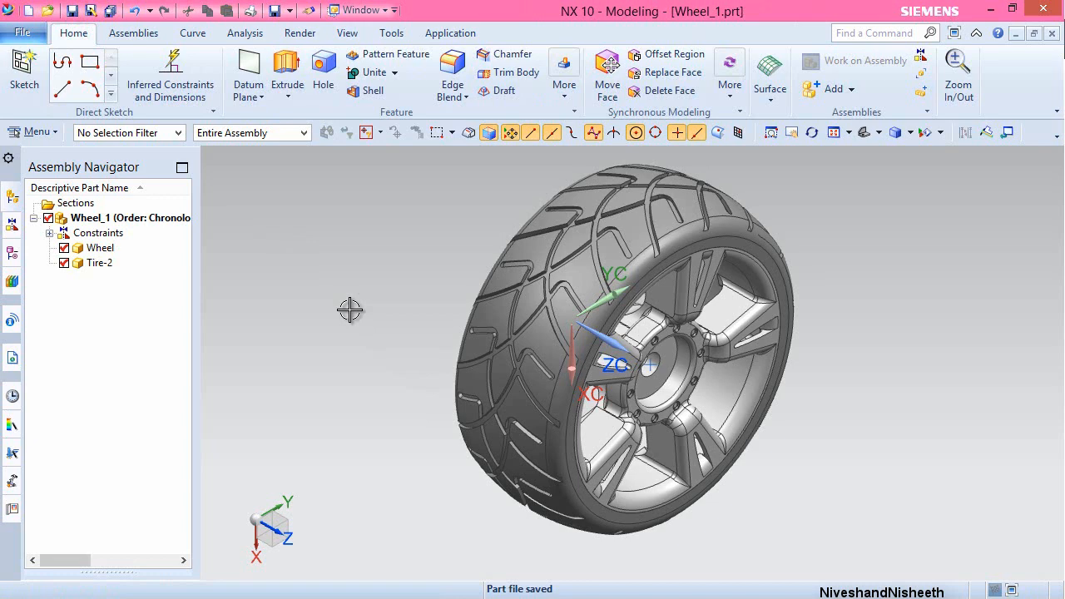
- Make Tire-2 the work part and show its datum coordinate system
{"action": "double_click", "coordinate": [82, 264]}
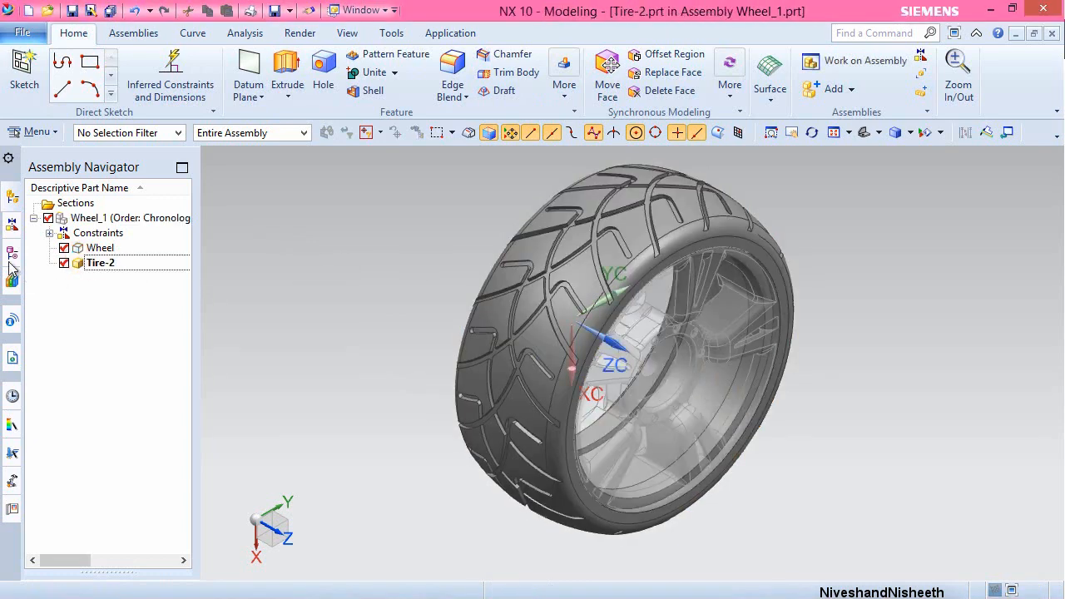
{"action": "left_click", "coordinate": [11, 256]}
{"action": "right_click", "coordinate": [111, 264]}
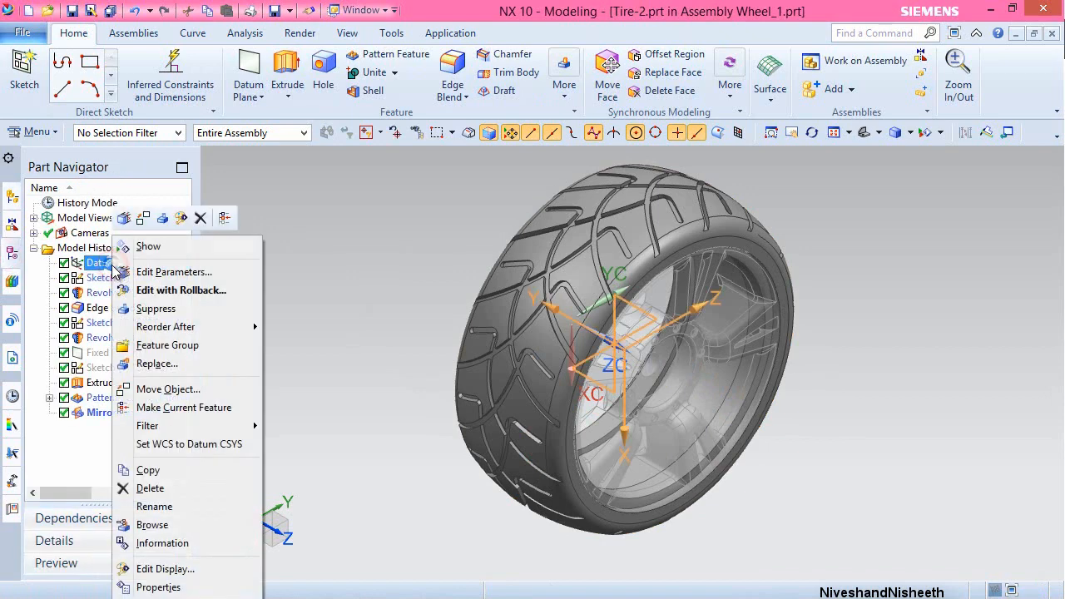
{"action": "left_click", "coordinate": [139, 250]}
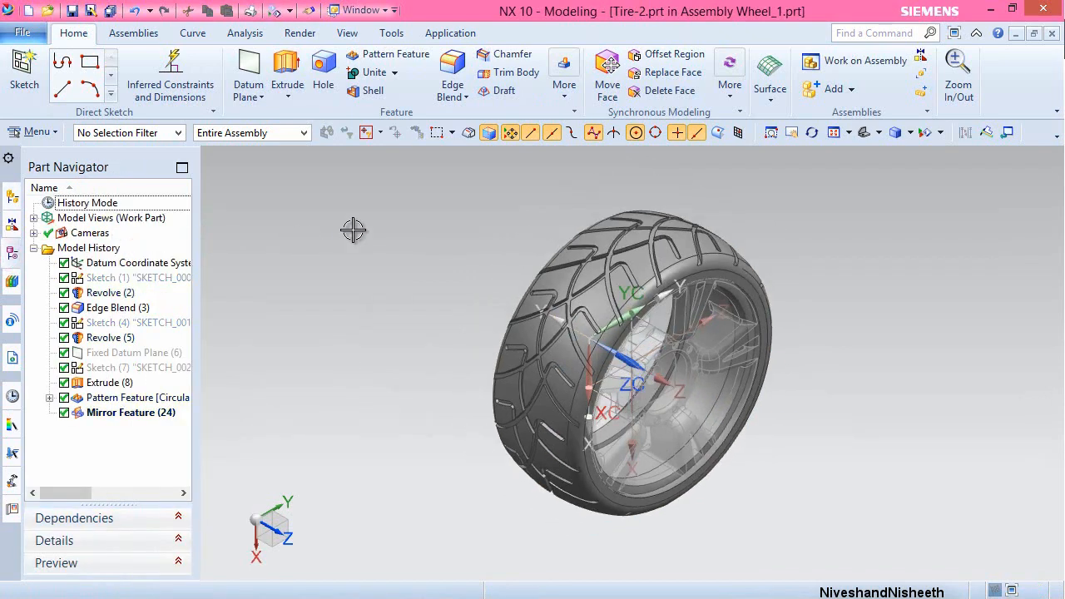
{"action": "left_click", "coordinate": [407, 215]}
{"action": "left_click", "coordinate": [434, 191]}
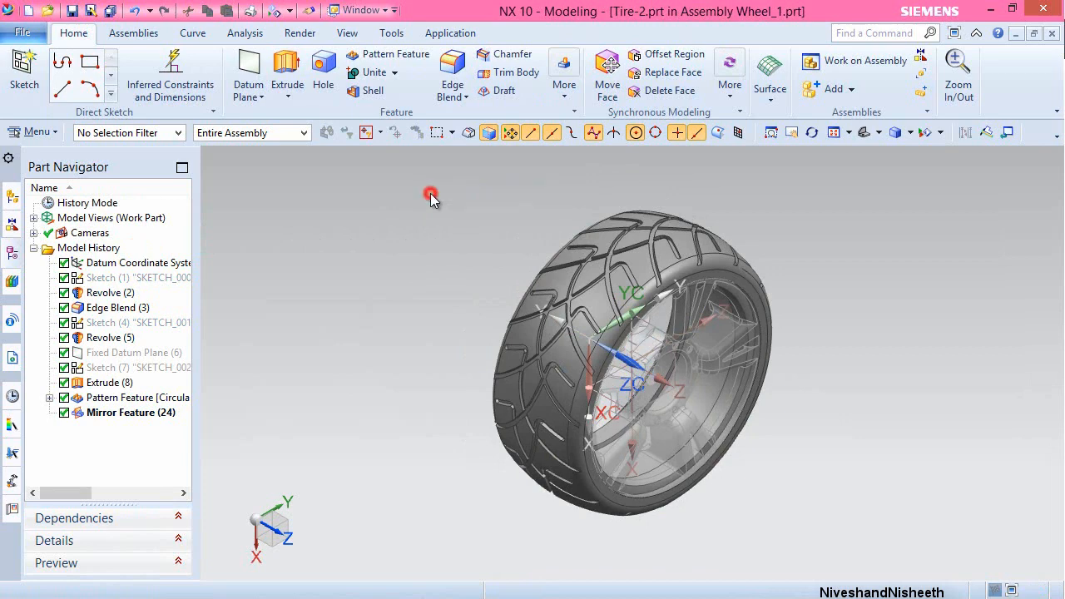
- Return to the Wheel_1 assembly and constrain the YZ plane of Tire-2 to the Wheel's YZ plane with Touch Align, Prefer Touch
{"action": "left_click", "coordinate": [14, 198]}
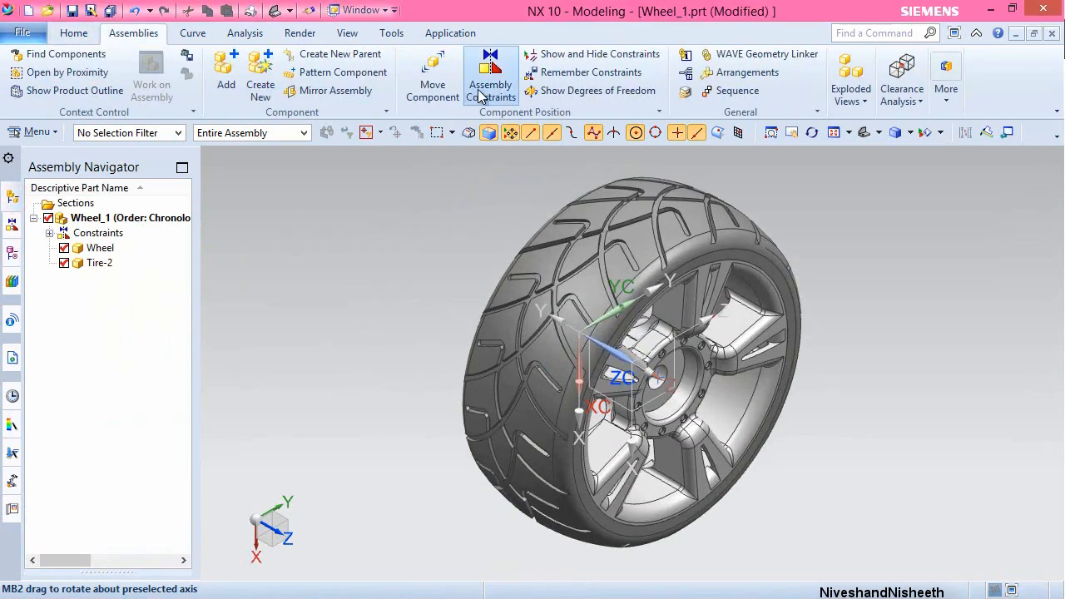
{"action": "left_click", "coordinate": [481, 96]}
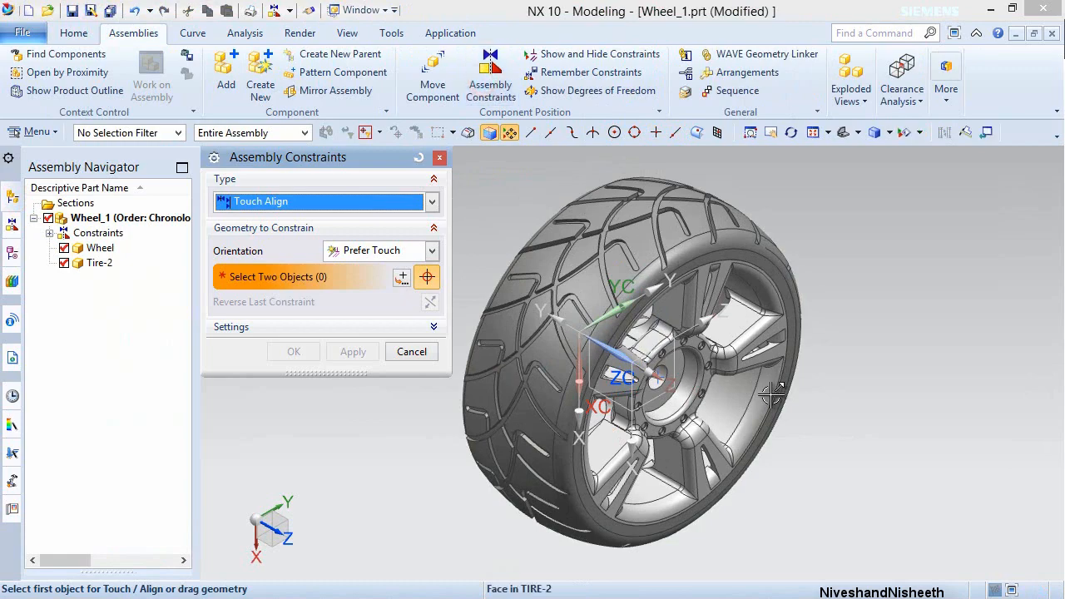
{"action": "middle_click_drag", "start_coordinate": [772, 394], "coordinate": [552, 441]}
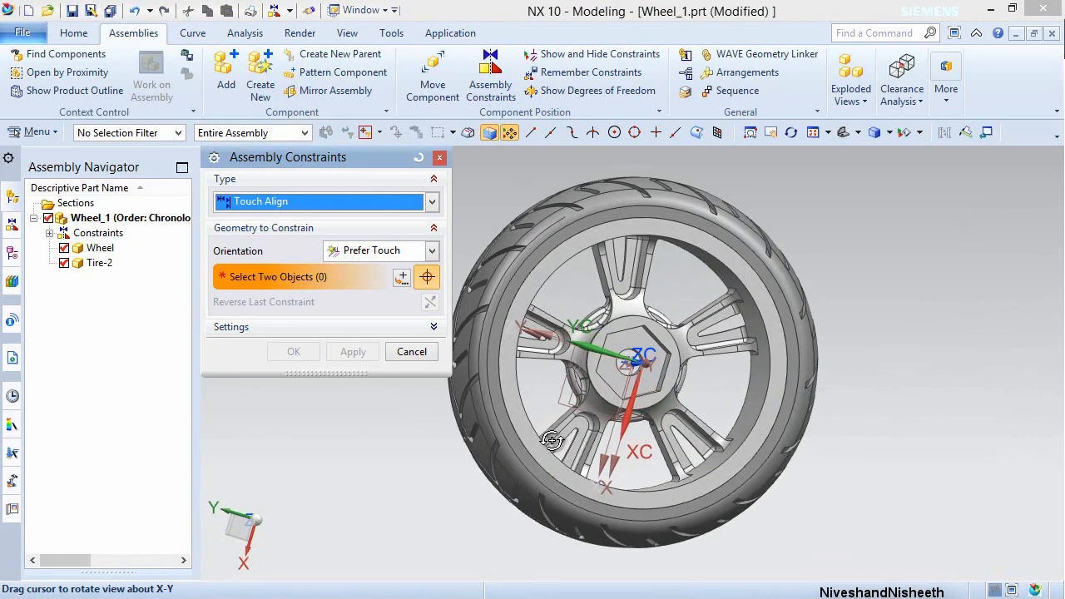
{"action": "scroll", "coordinate": [574, 483], "scroll_direction": "up", "scroll_amount": 5}
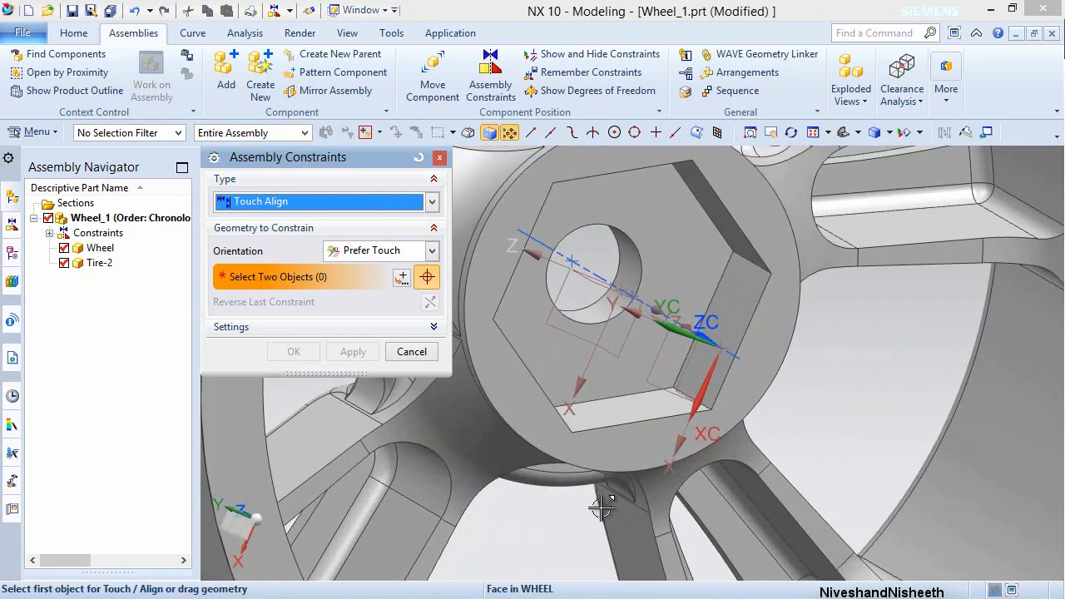
{"action": "left_click", "coordinate": [589, 277]}
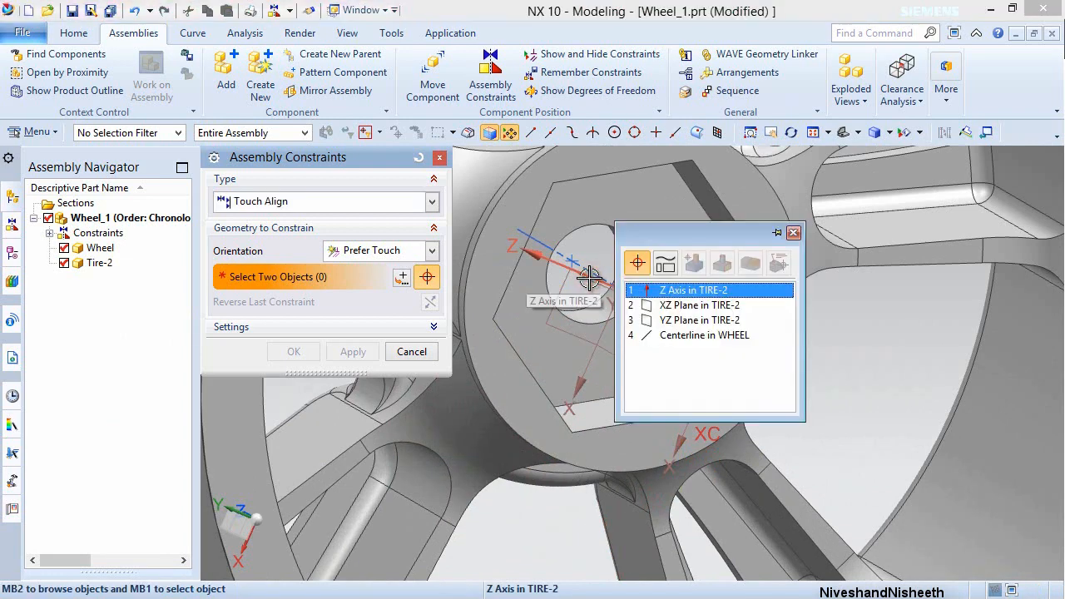
{"action": "left_click", "coordinate": [674, 321]}
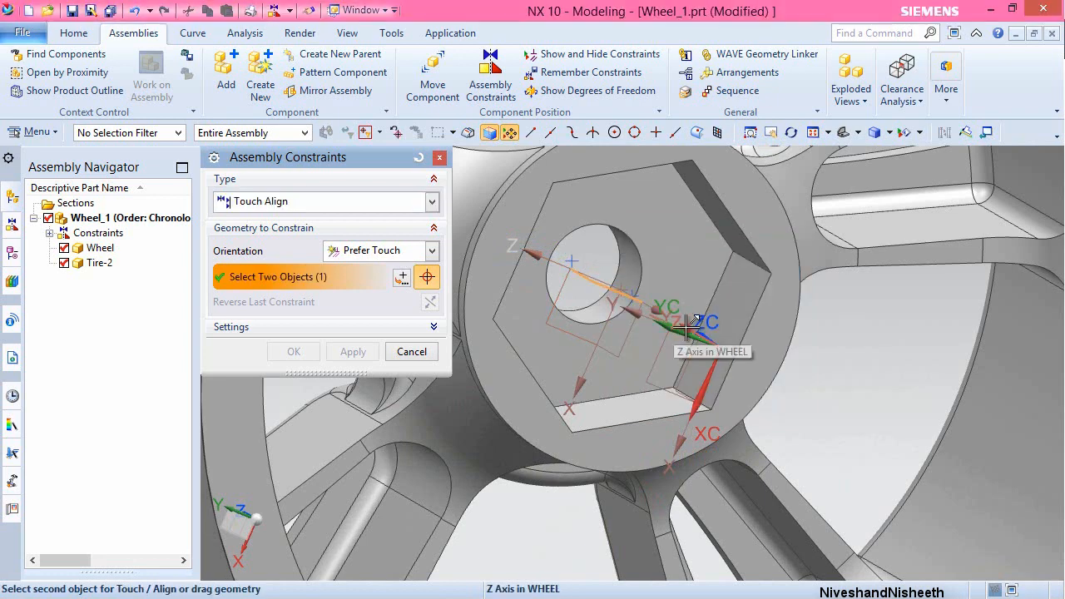
{"action": "middle_click_drag", "start_coordinate": [687, 327], "coordinate": [686, 349]}
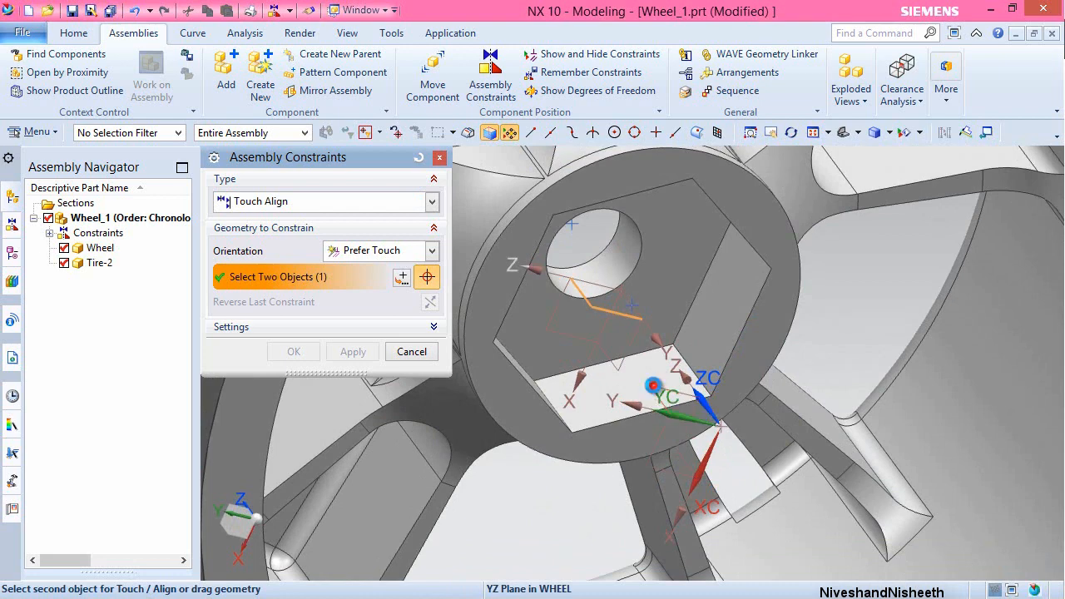
{"action": "left_click", "coordinate": [653, 385]}
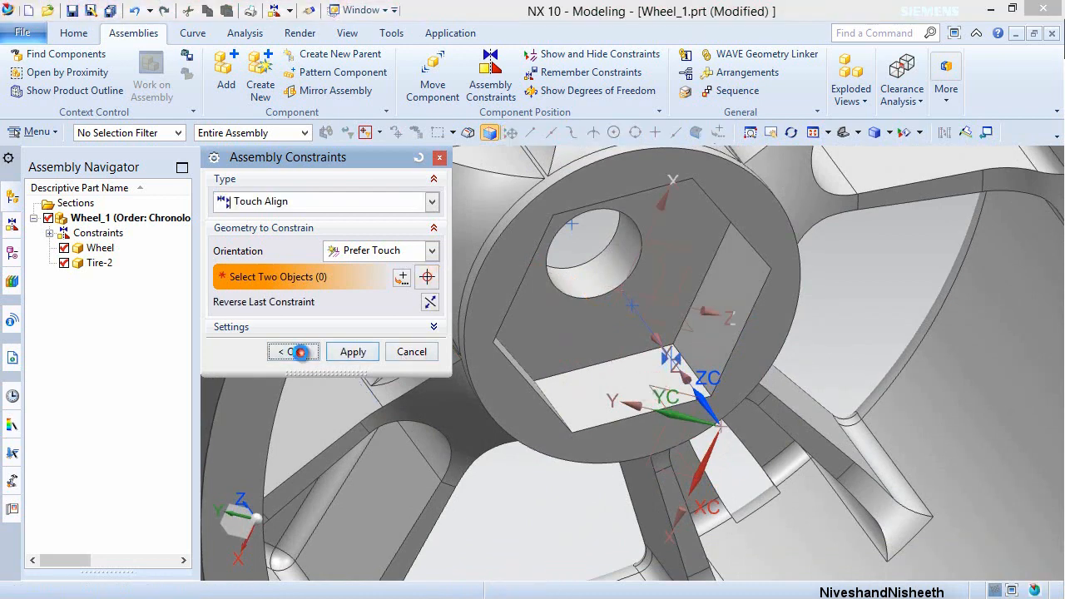
{"action": "left_click", "coordinate": [291, 352]}
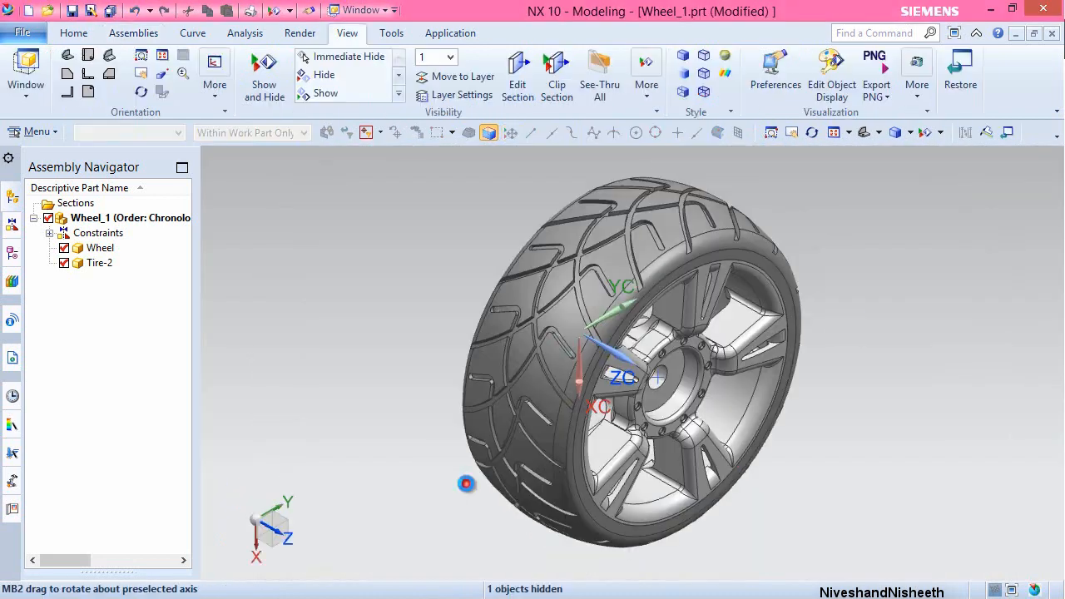
- Save the Wheel_1 assembly and close it together with its components
{"action": "key", "text": "ctrl+s"}
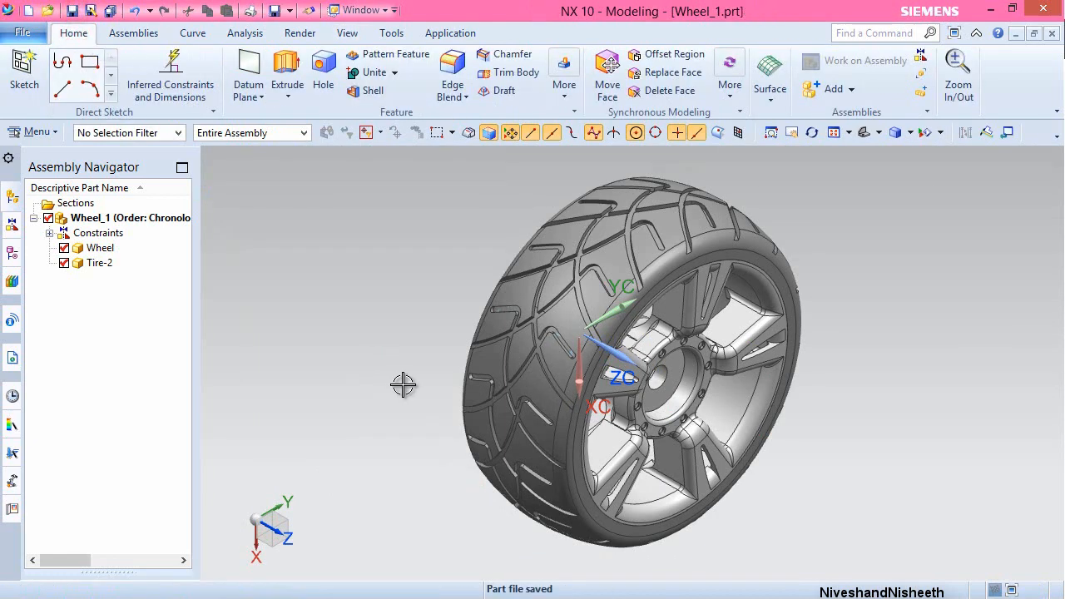
{"action": "left_click", "coordinate": [1052, 33]}
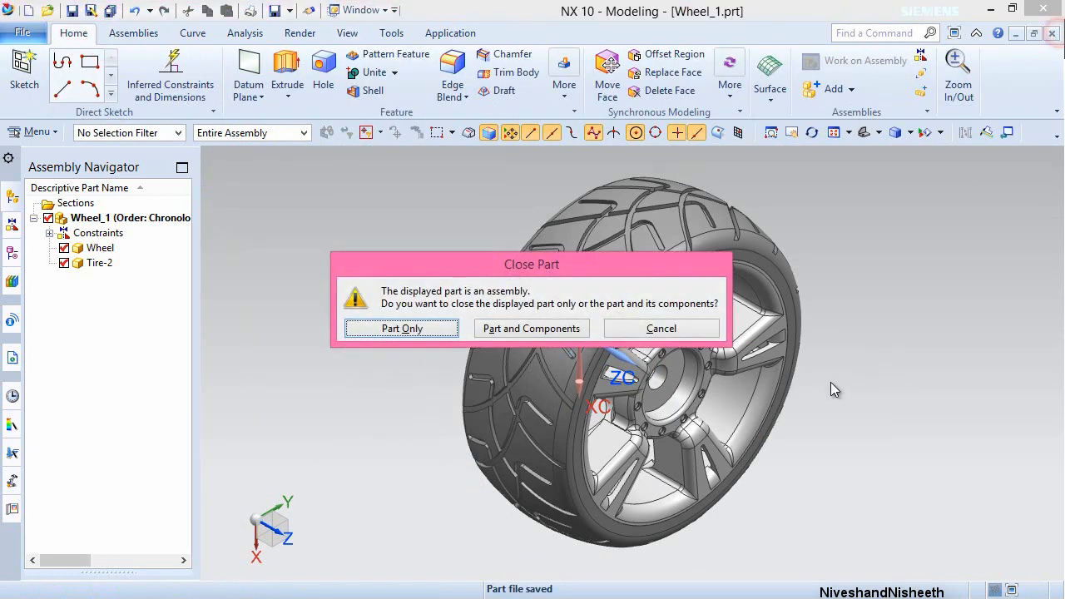
{"action": "left_click", "coordinate": [498, 332]}
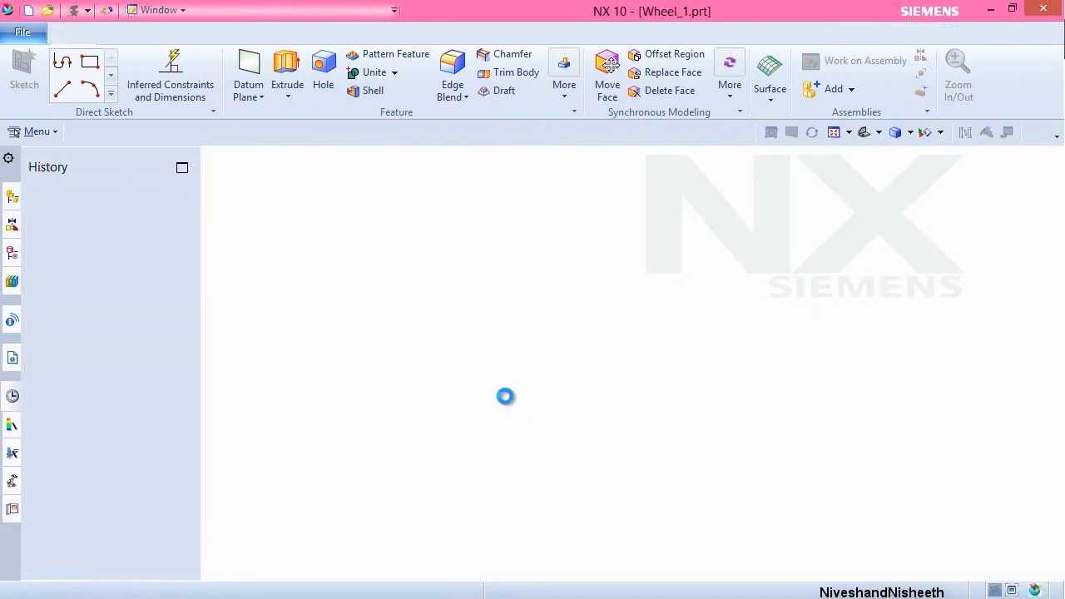
- Switch to the open Front Hub Carrier L_1.prt and bring up its assembly commands
{"action": "left_click", "coordinate": [185, 13]}
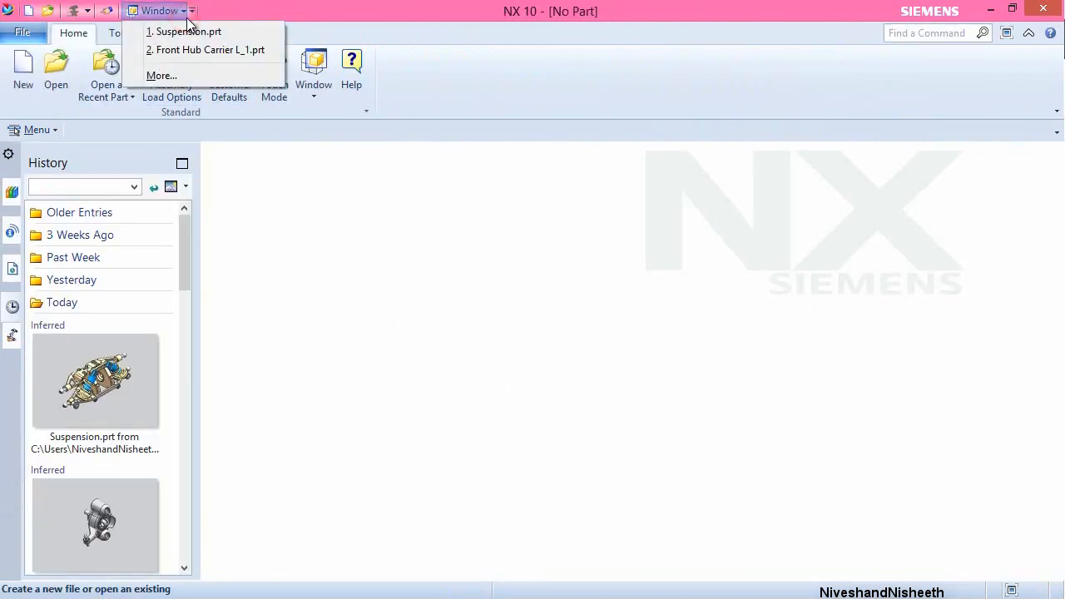
{"action": "left_click", "coordinate": [210, 50]}
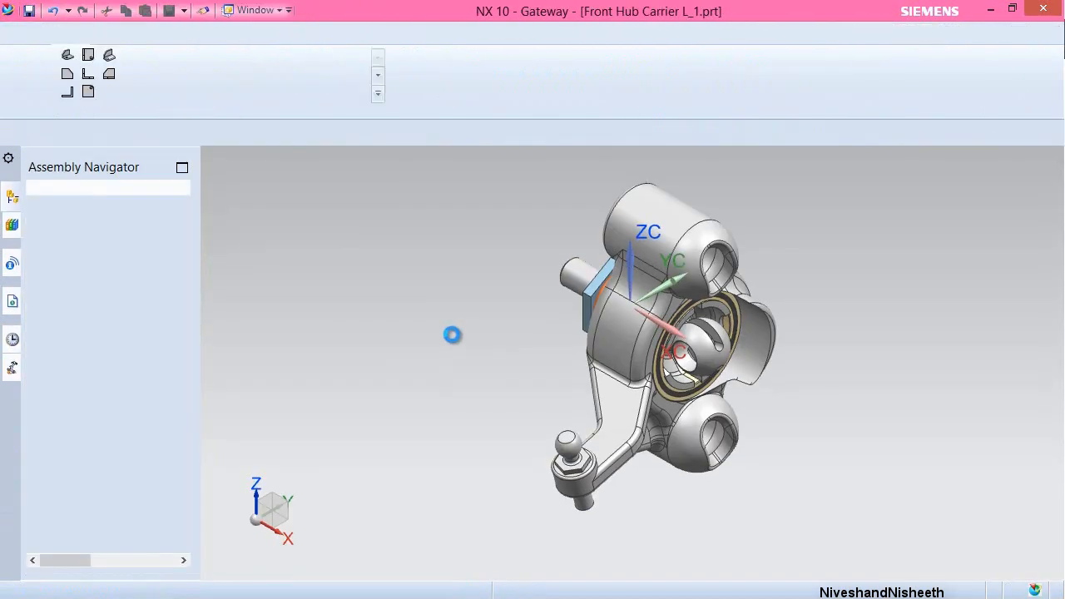
{"action": "left_click", "coordinate": [133, 33]}
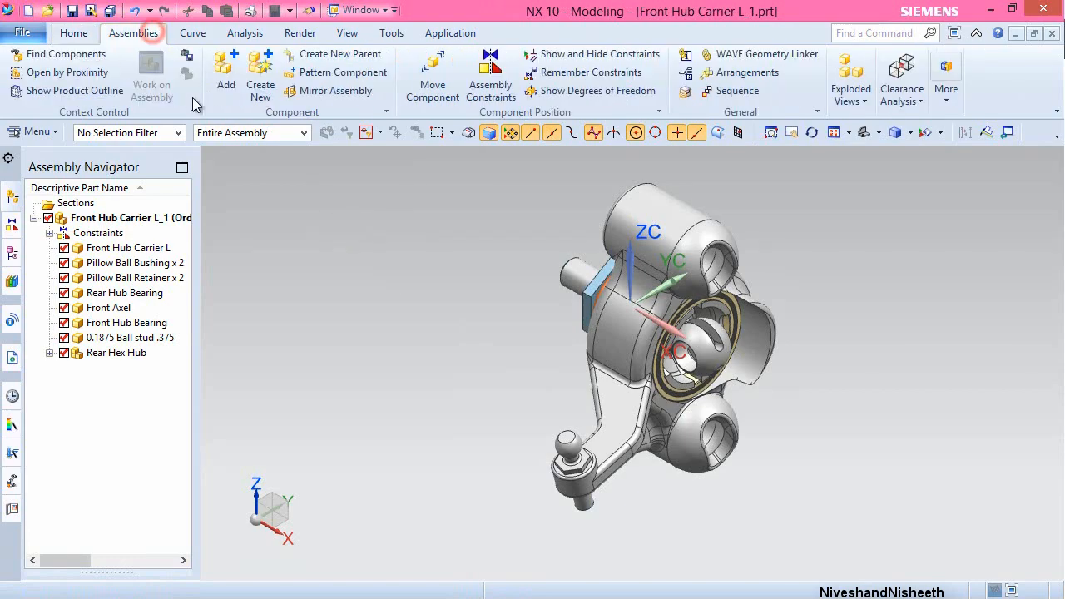
- Add the Wheel_1 part from the Suspension folder as a component, using Move positioning at the origin and the Entire Part reference set
{"action": "left_click", "coordinate": [225, 74]}
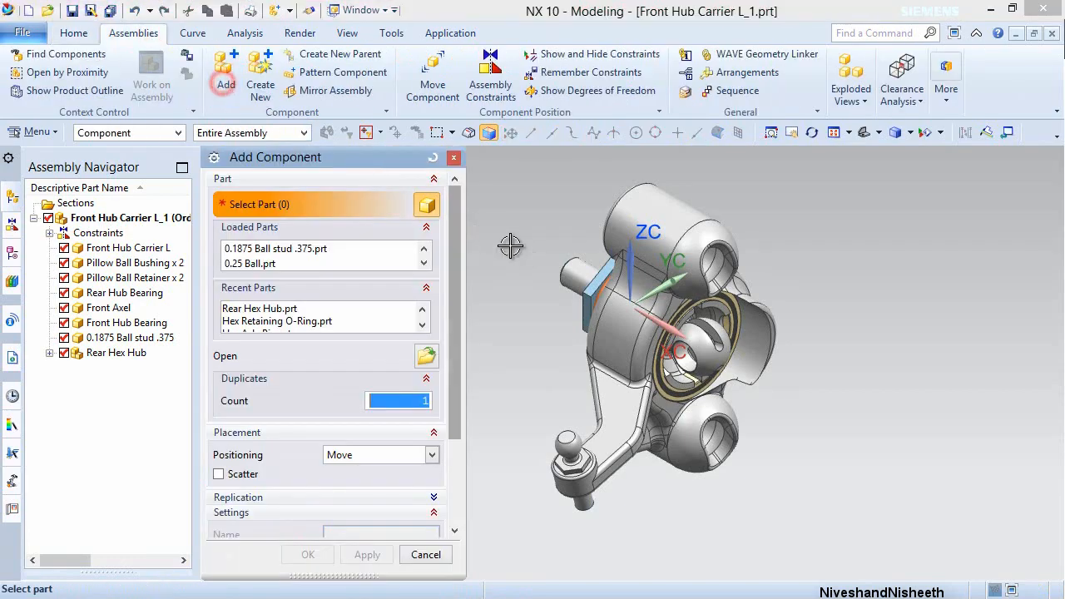
{"action": "left_click", "coordinate": [426, 357]}
{"action": "left_click_drag", "start_coordinate": [481, 270], "coordinate": [493, 478]}
{"action": "left_click", "coordinate": [132, 466]}
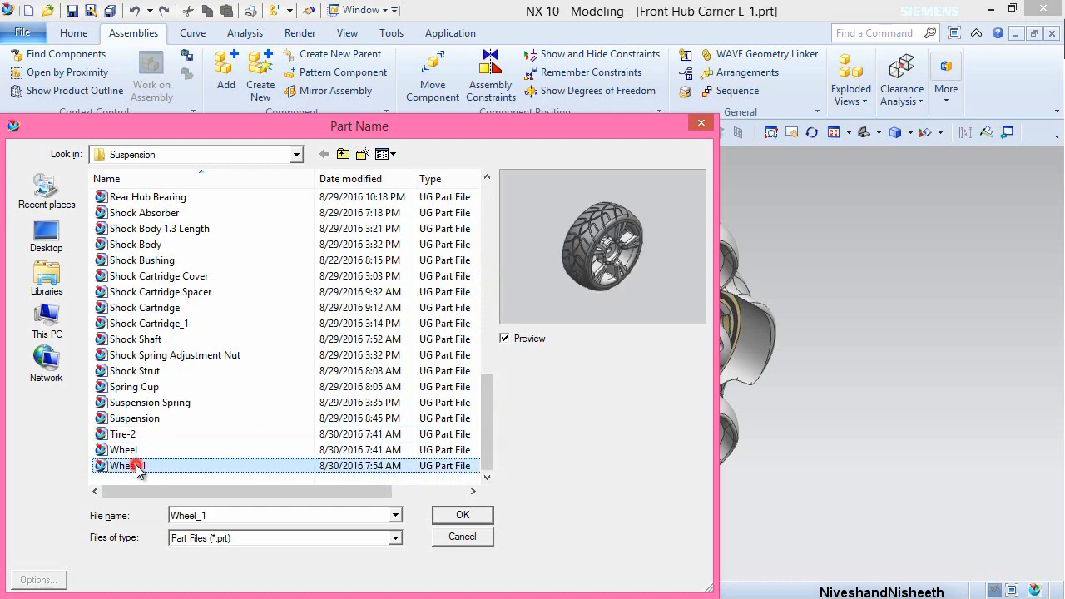
{"action": "left_click", "coordinate": [460, 517]}
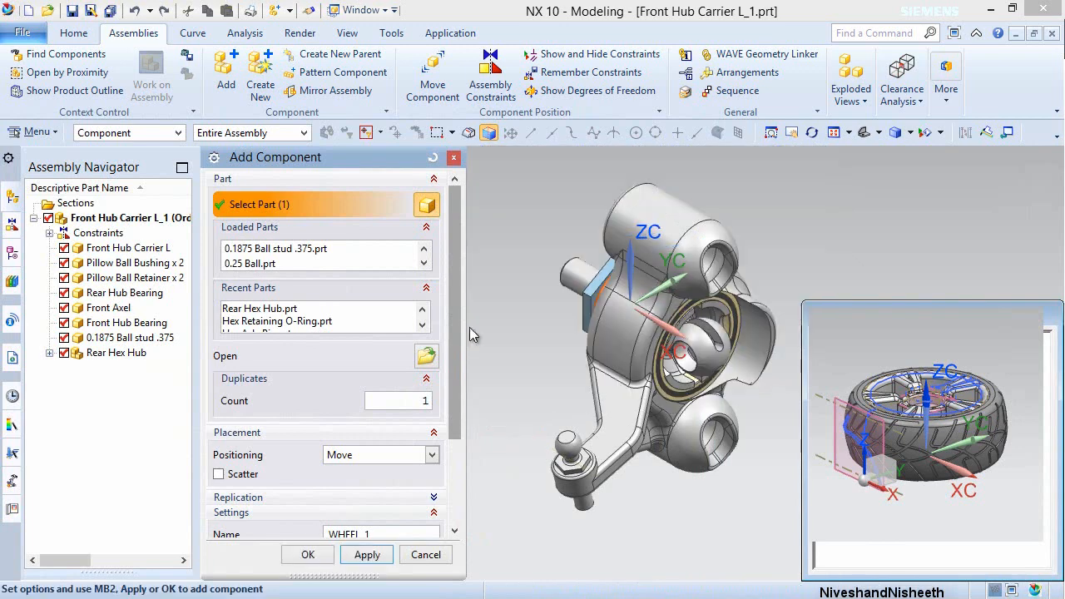
{"action": "left_click_drag", "start_coordinate": [457, 338], "coordinate": [455, 452]}
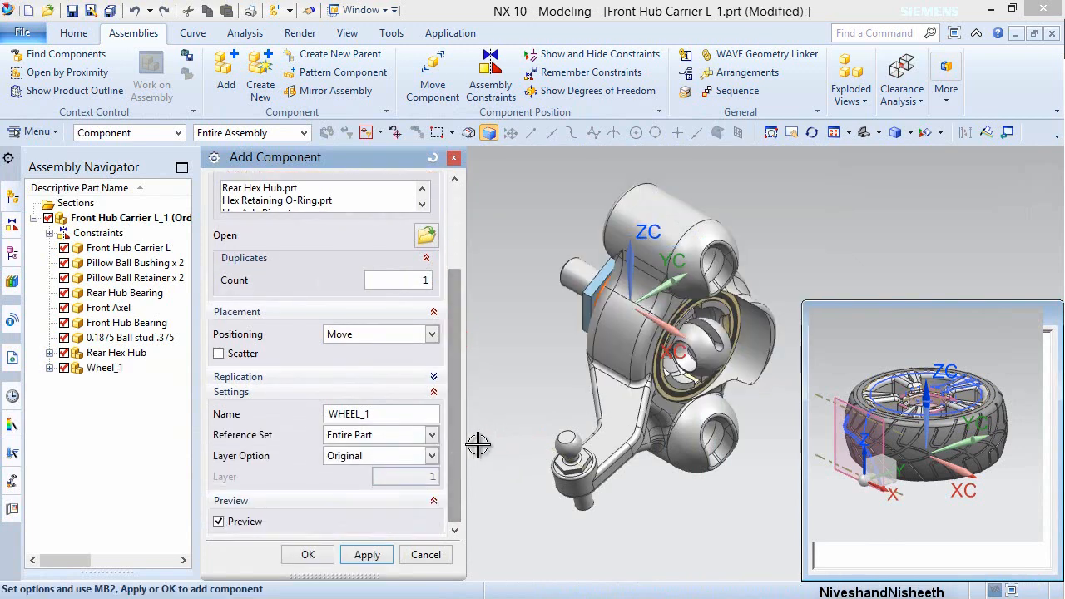
{"action": "left_click", "coordinate": [308, 554]}
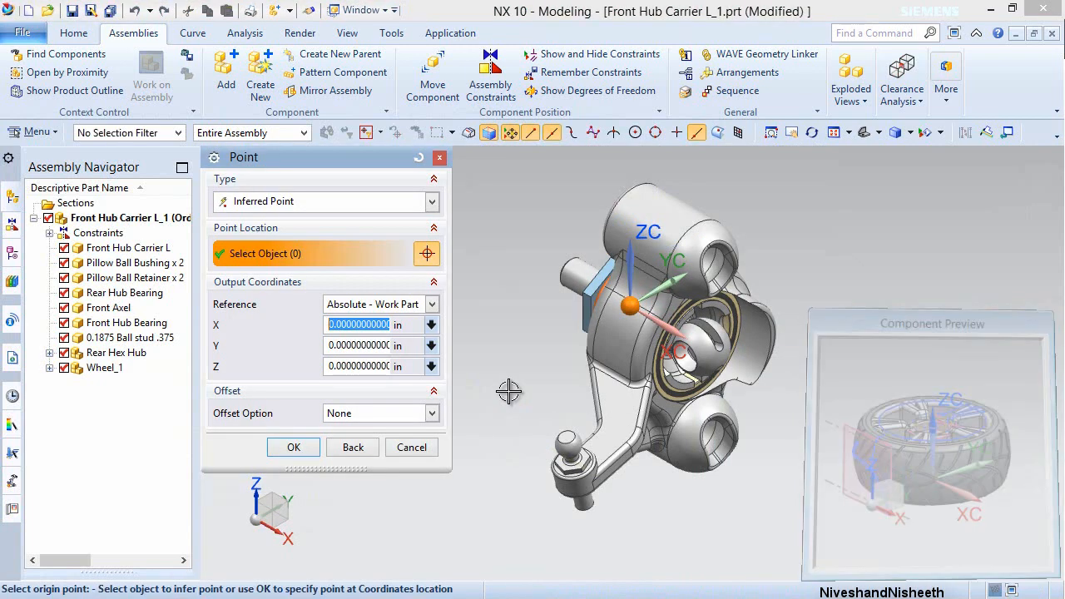
{"action": "middle_click", "coordinate": [508, 391]}
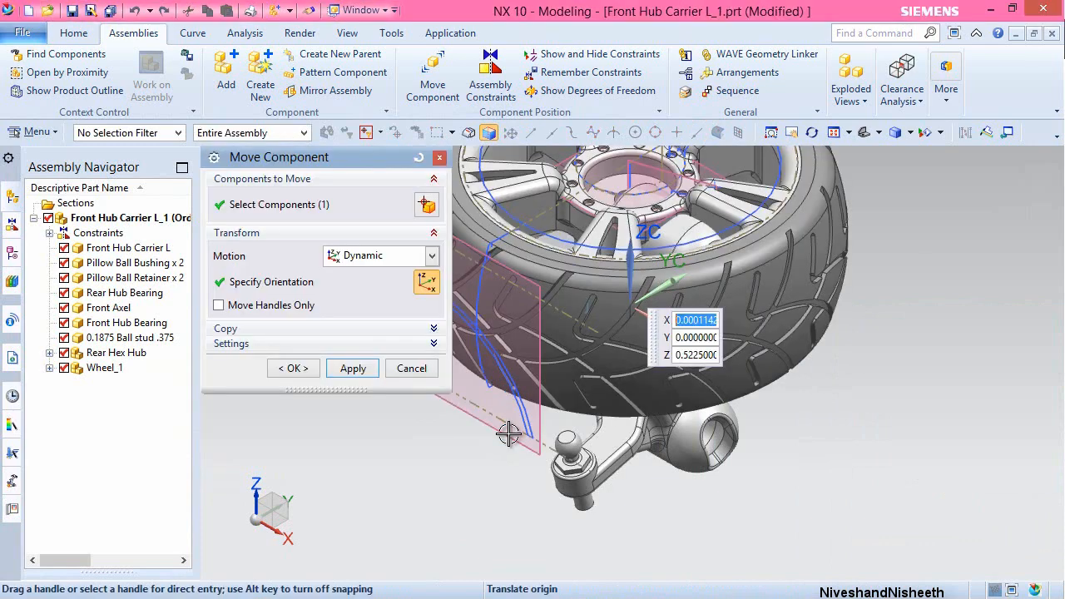
- Move the Wheel_1 component well clear of the hub carrier and rotate it 90 degrees so it stands upright
{"action": "scroll", "coordinate": [507, 431], "scroll_direction": "down", "scroll_amount": 5}
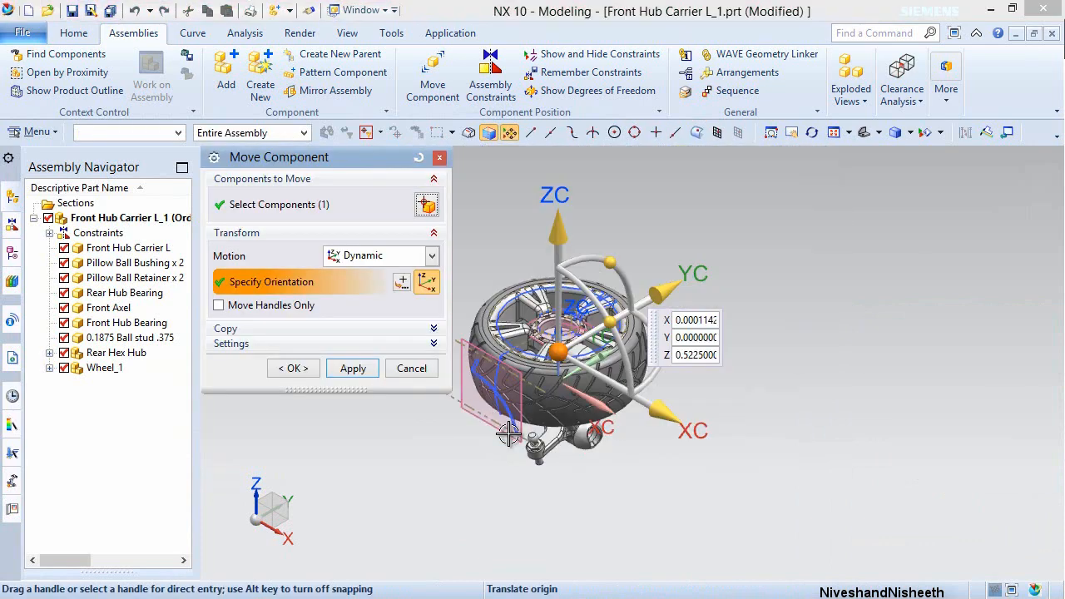
{"action": "left_click", "coordinate": [561, 354]}
{"action": "left_click_drag", "start_coordinate": [780, 371], "coordinate": [953, 496]}
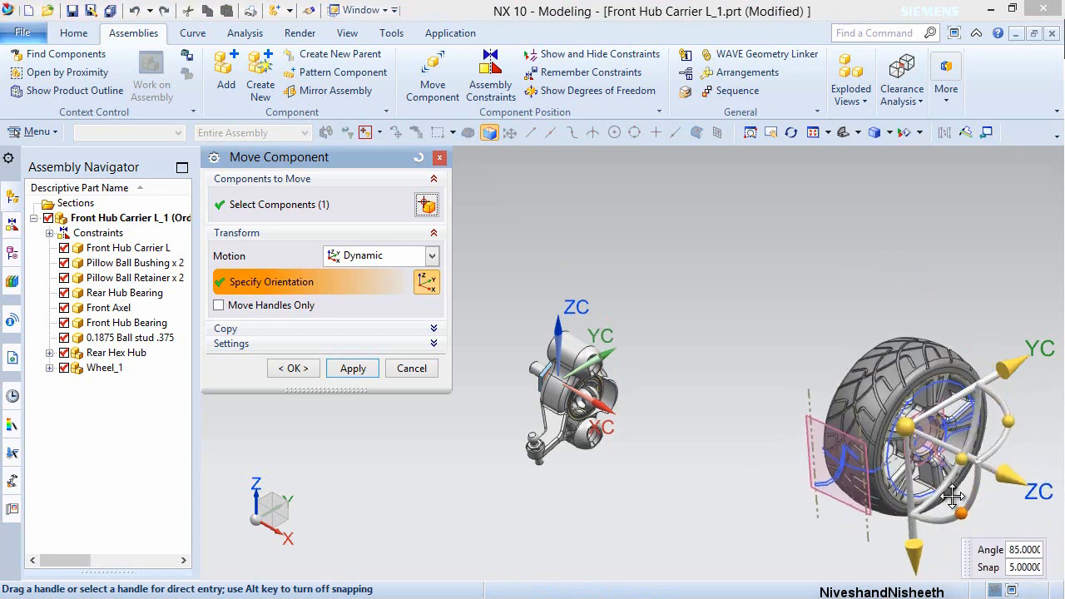
{"action": "left_click_drag", "start_coordinate": [952, 505], "coordinate": [953, 506]}
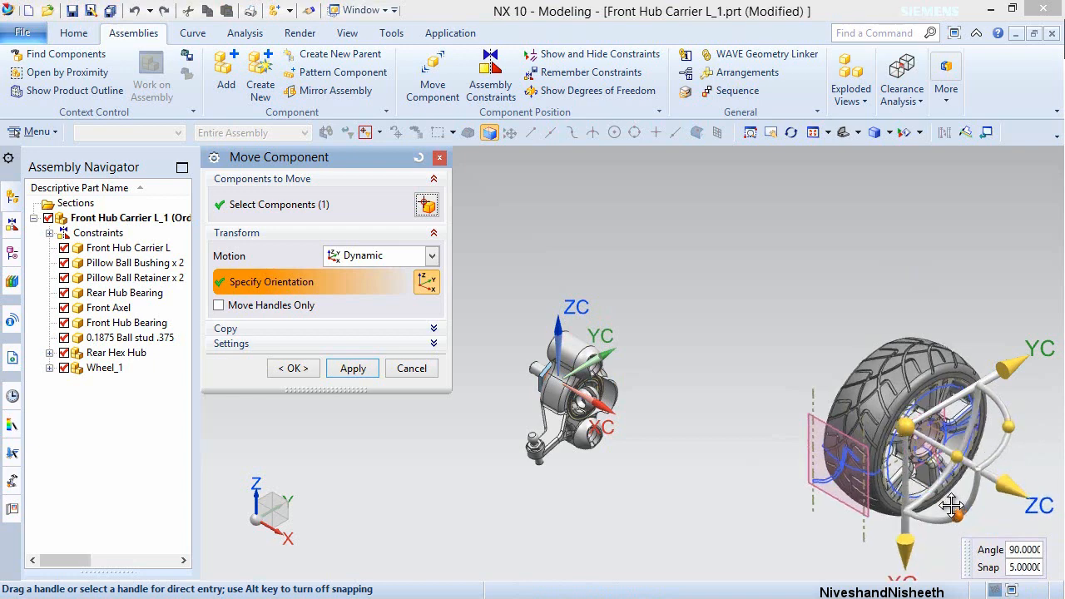
{"action": "left_click", "coordinate": [298, 369]}
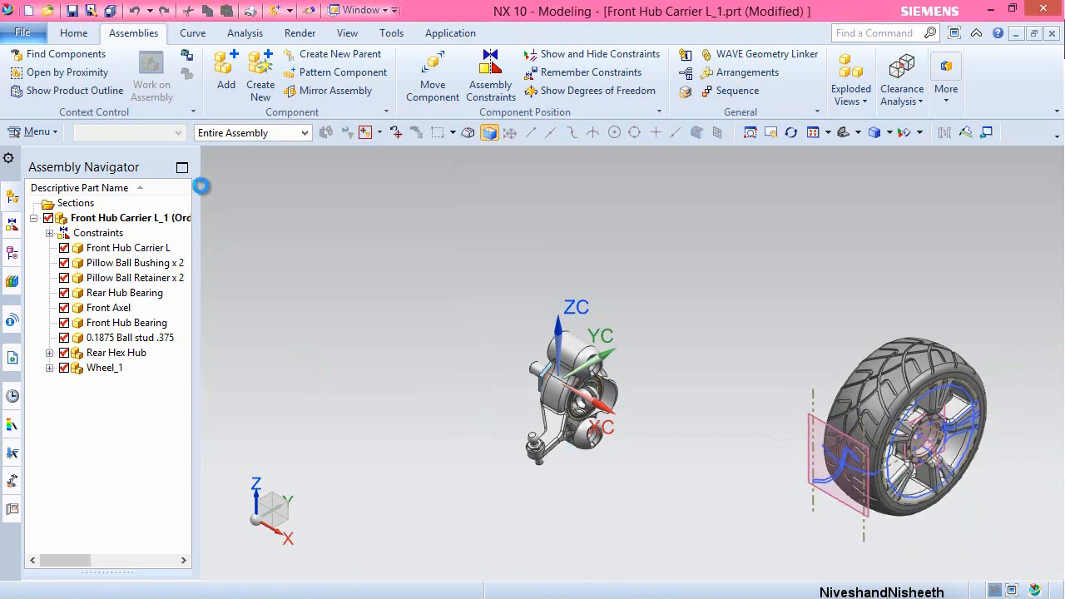
- Hide the wheel's sketches and datums, and save the Front Hub Carrier L_1 assembly
{"action": "left_click", "coordinate": [837, 133]}
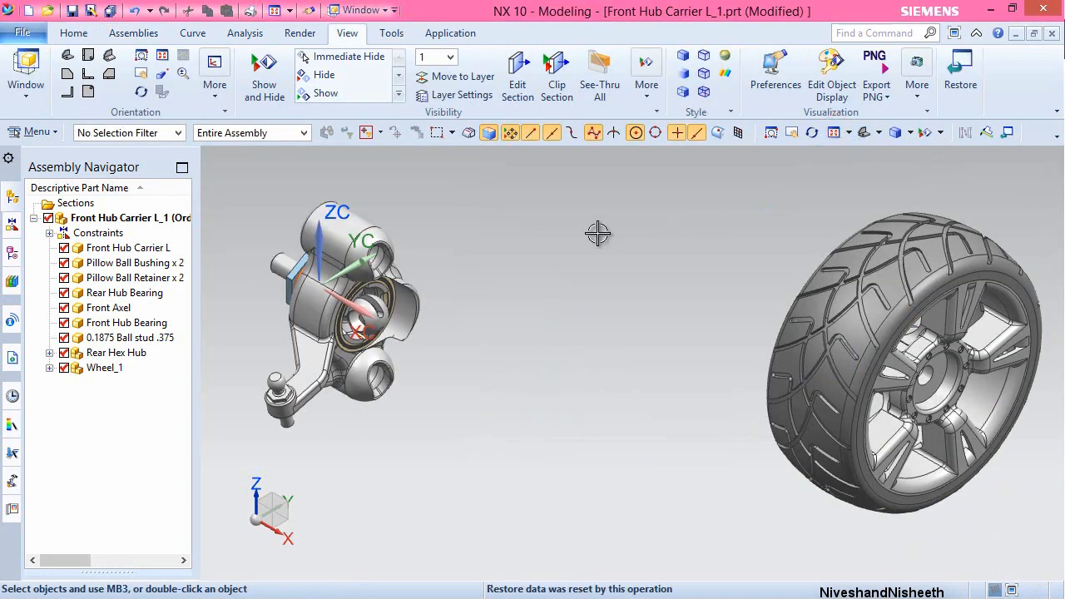
{"action": "left_click", "coordinate": [74, 11]}
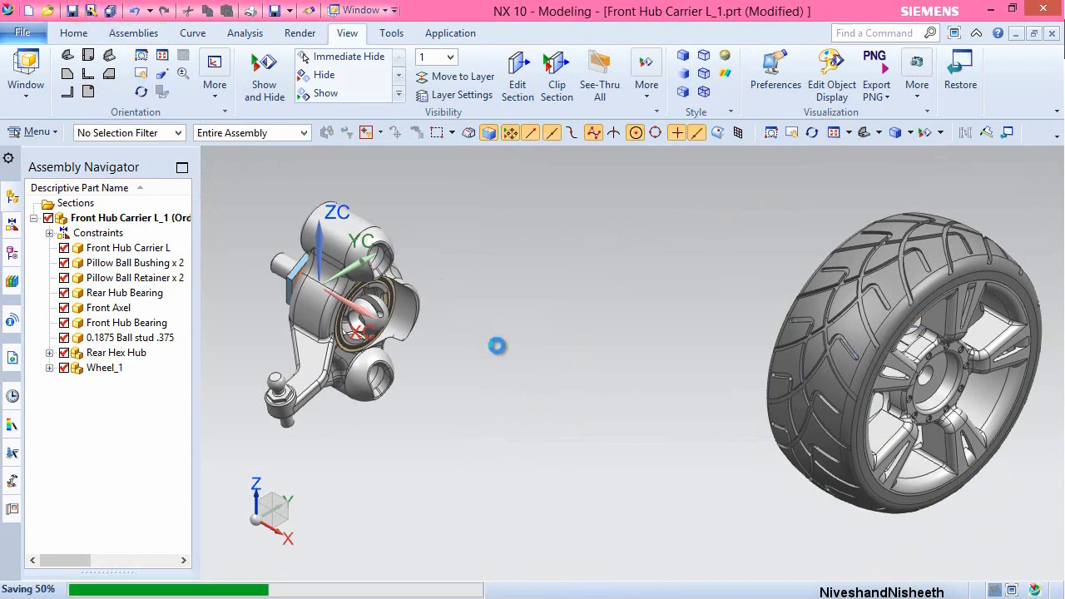
- Turn the Wheel_1 component around with Move Component so its inner side with the hexagonal recess faces the front of the view
{"action": "left_click", "coordinate": [125, 35]}
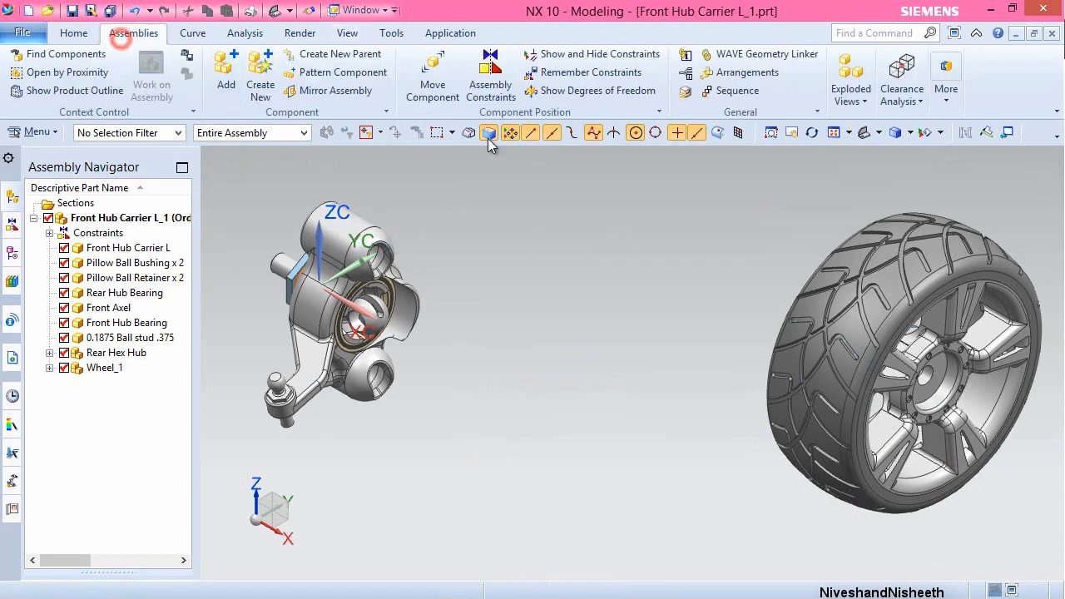
{"action": "left_click", "coordinate": [432, 80]}
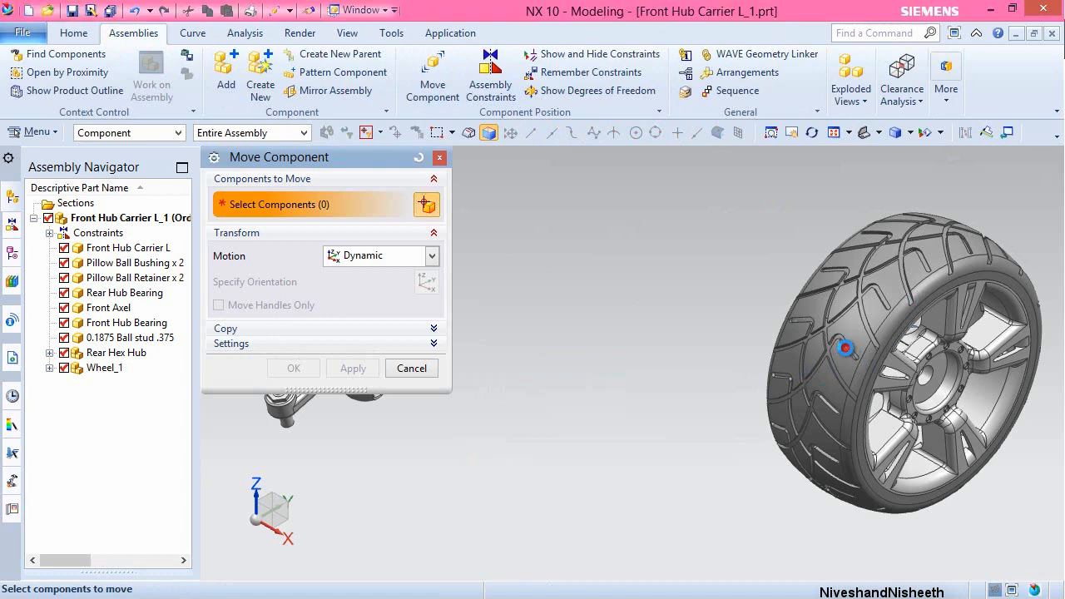
{"action": "left_click", "coordinate": [845, 348]}
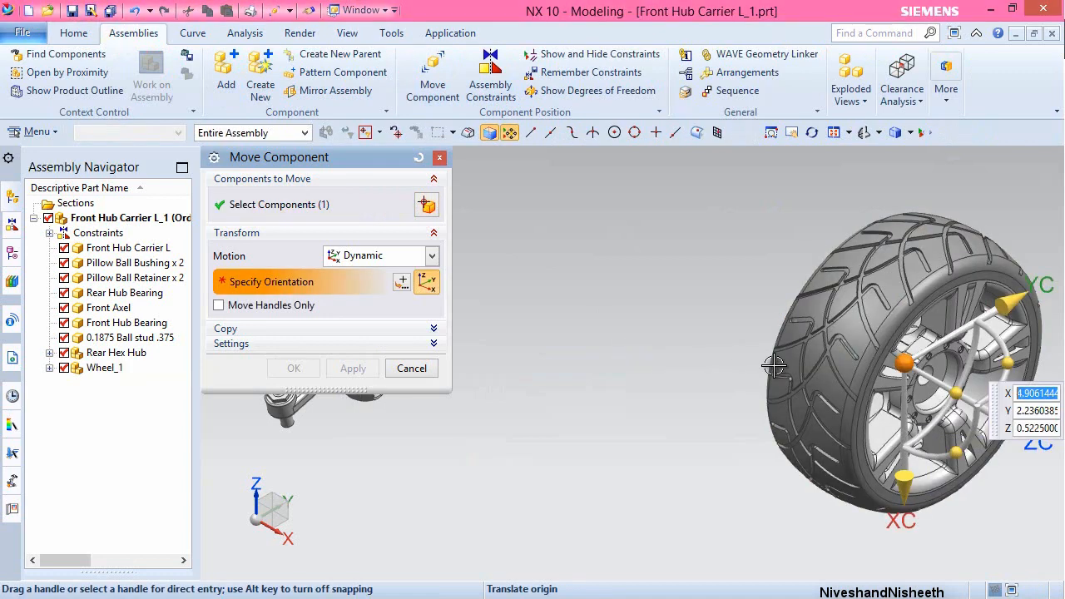
{"action": "left_click_drag", "start_coordinate": [1028, 348], "coordinate": [862, 360]}
{"action": "left_click", "coordinate": [289, 368]}
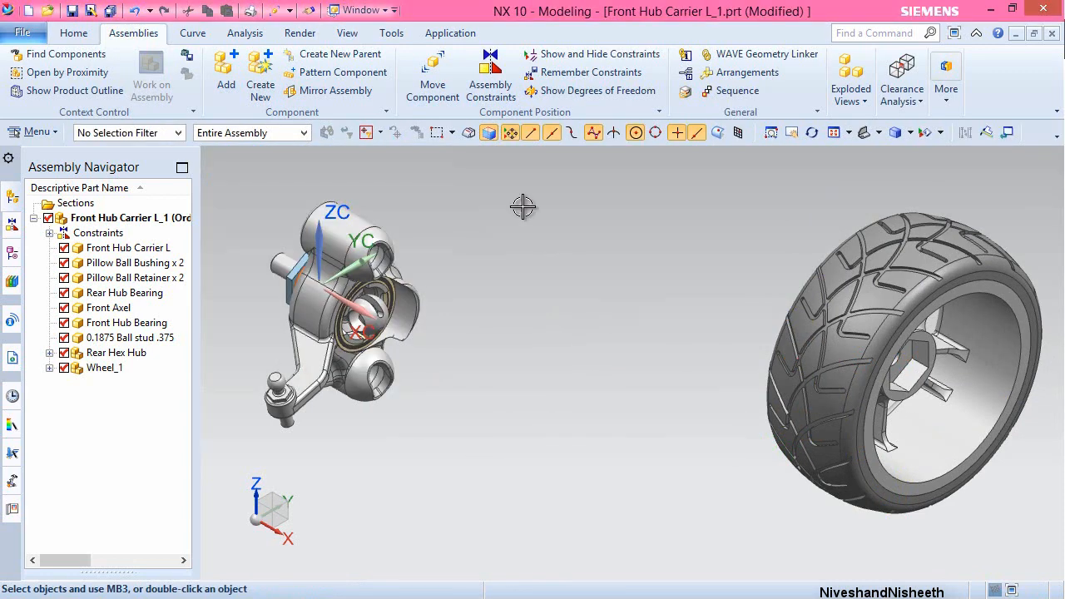
- Align the wheel rim's inner cylindrical face with the axle shaft on the hub carrier using a Touch Align constraint with Infer Center/Axis orientation
{"action": "left_click", "coordinate": [490, 77]}
{"action": "left_click", "coordinate": [432, 252]}
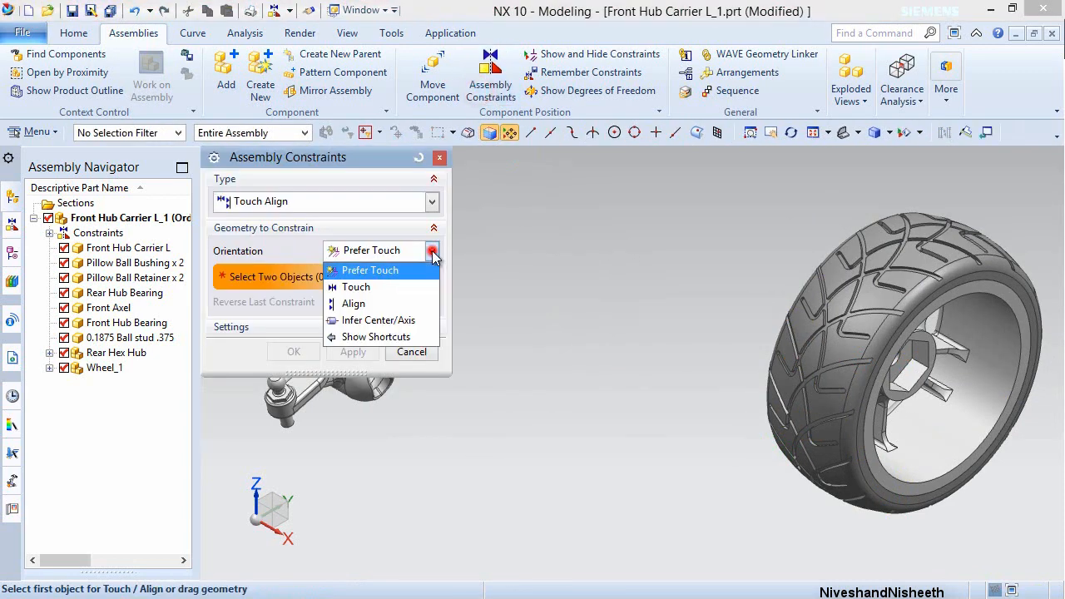
{"action": "left_click", "coordinate": [401, 320]}
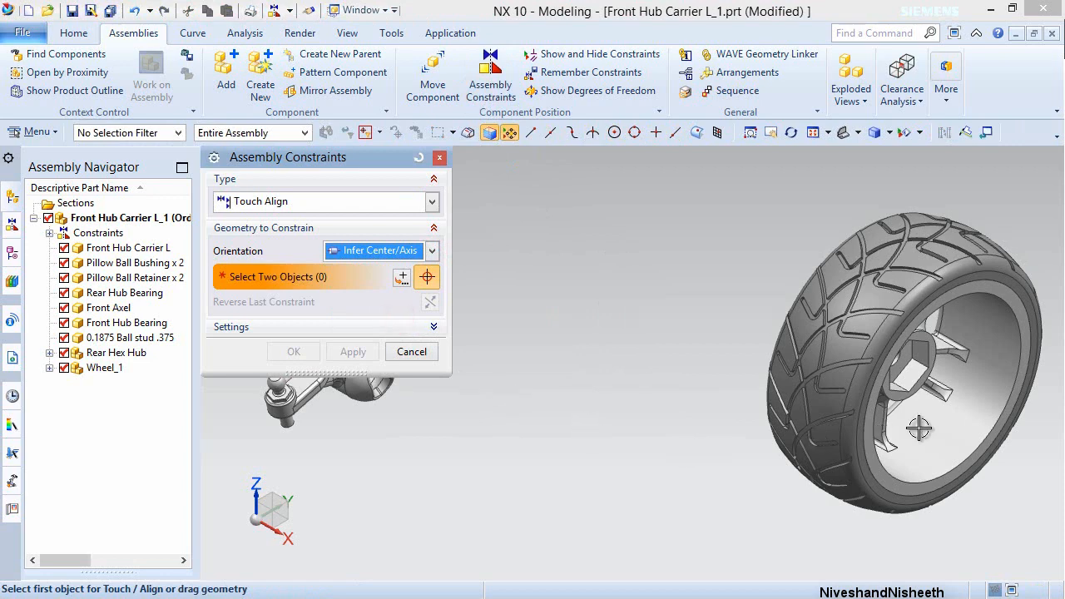
{"action": "left_click", "coordinate": [963, 416]}
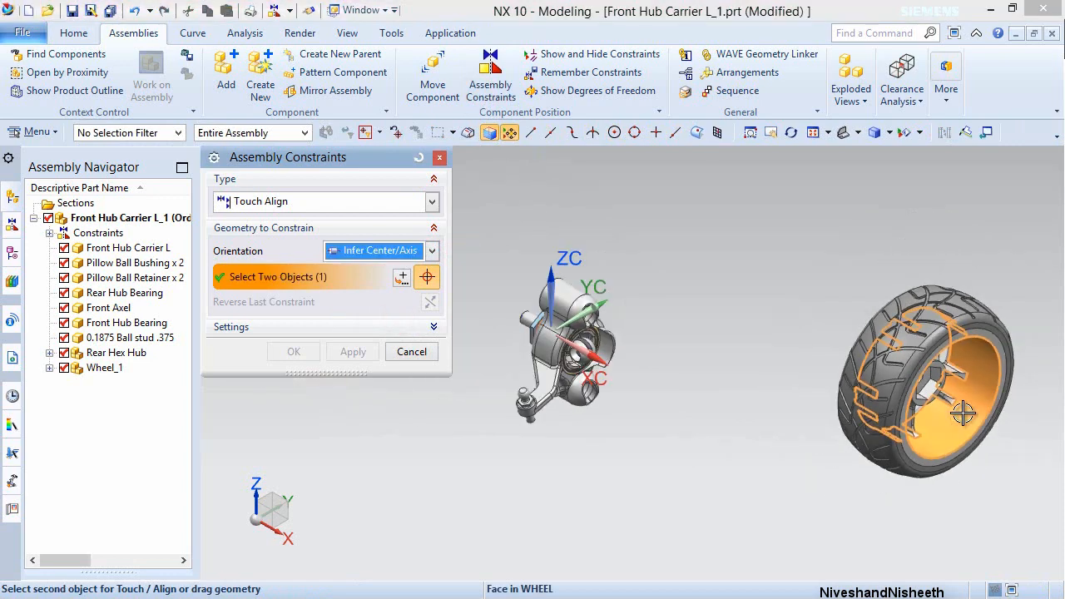
{"action": "scroll", "coordinate": [563, 335], "scroll_direction": "up", "scroll_amount": 5}
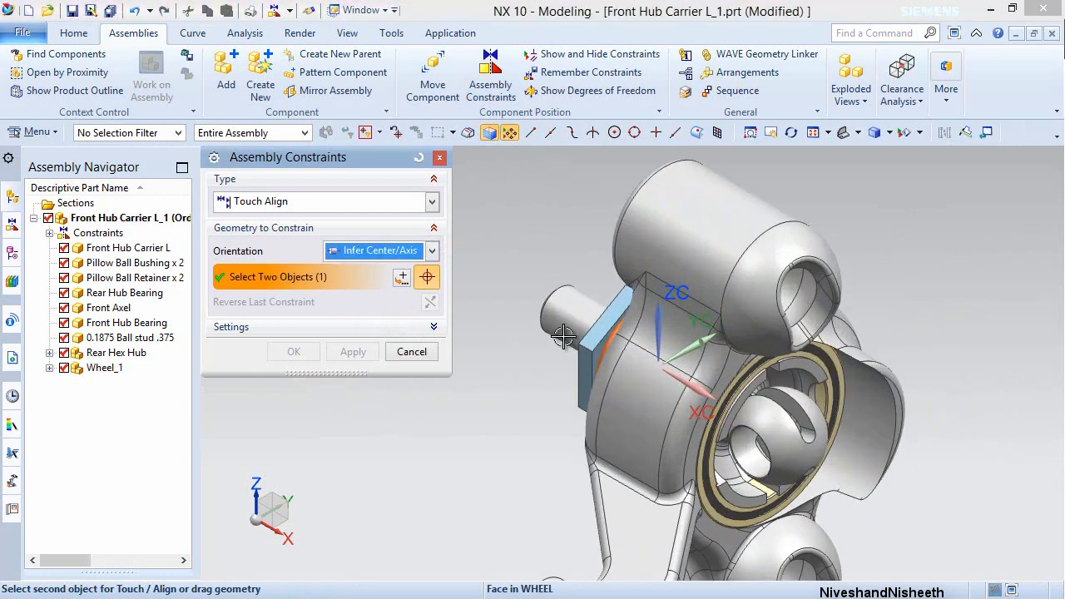
{"action": "left_click", "coordinate": [564, 331]}
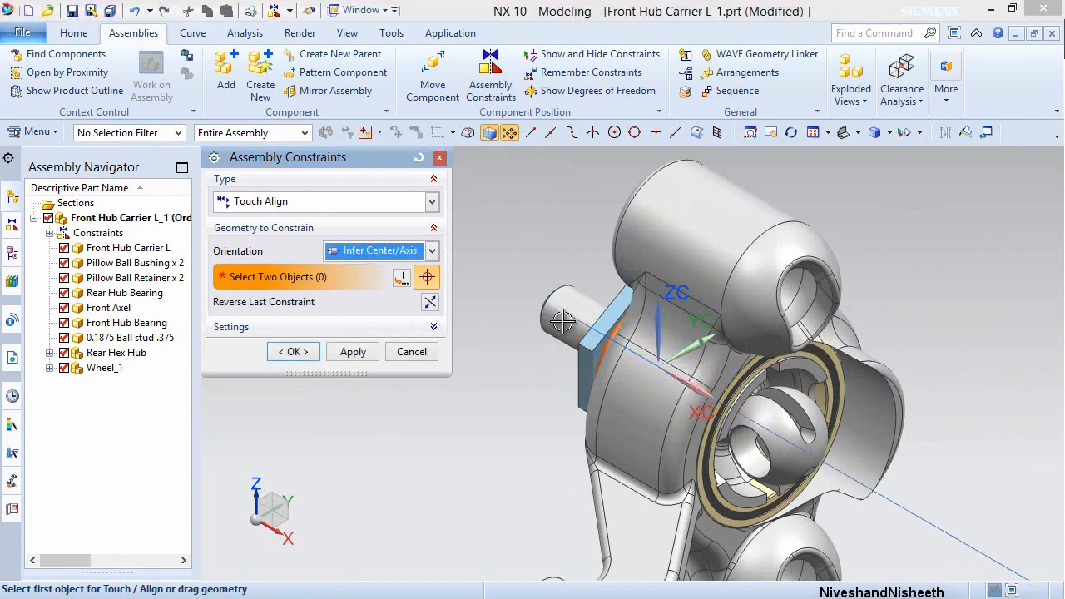
{"action": "left_click", "coordinate": [355, 353]}
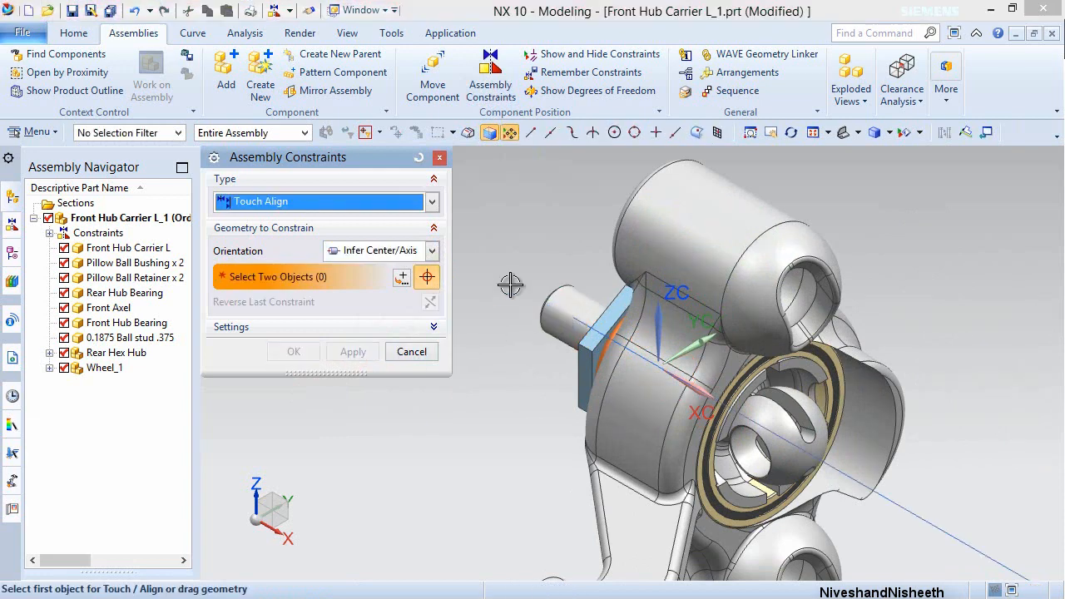
{"action": "scroll", "coordinate": [510, 285], "scroll_direction": "down", "scroll_amount": 4}
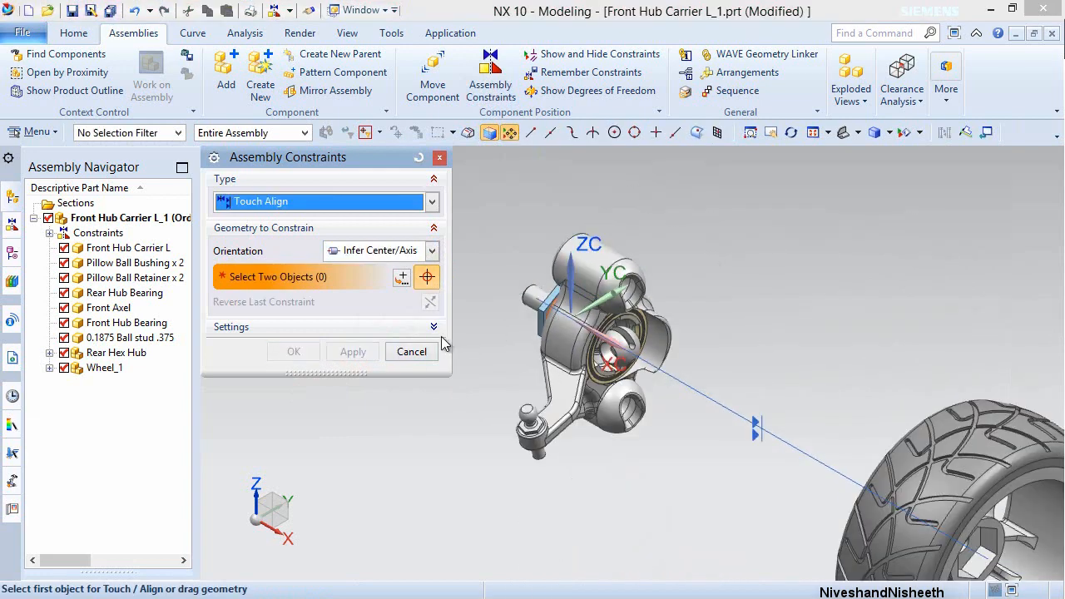
{"action": "left_click", "coordinate": [411, 352]}
- Move the Wheel_1 component along the axle axis to the shaft side of the hub carrier, with its hexagonal recess facing the shaft
{"action": "left_click", "coordinate": [432, 86]}
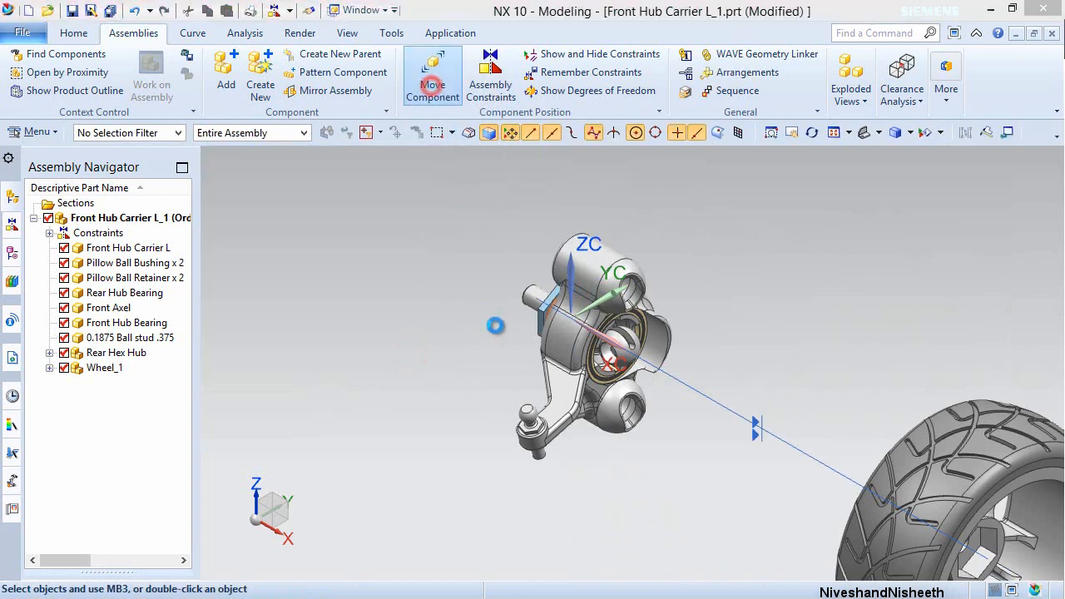
{"action": "scroll", "coordinate": [533, 360], "scroll_direction": "down", "scroll_amount": 3}
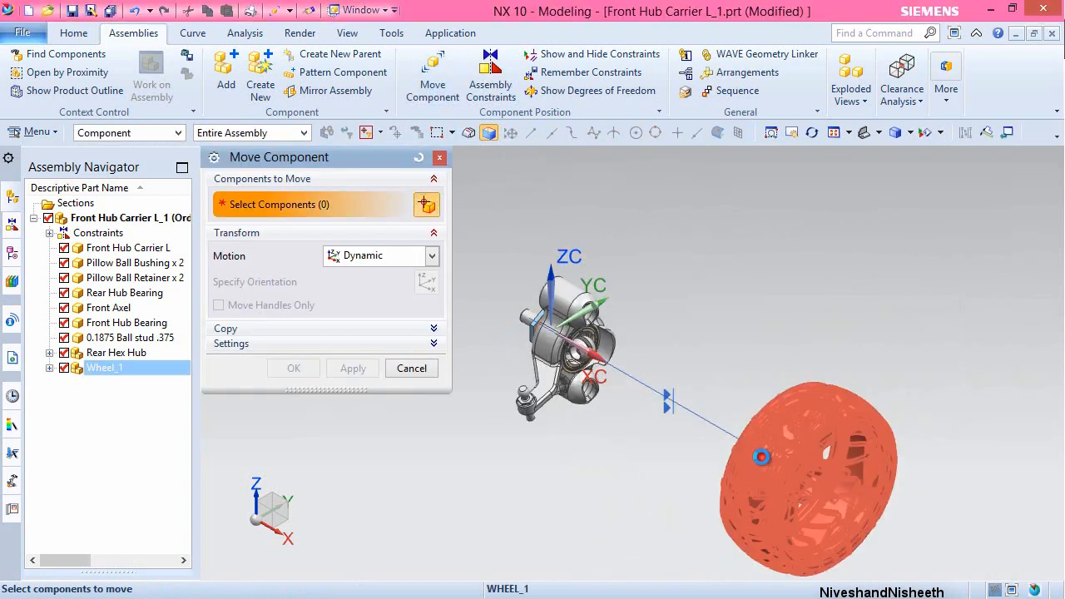
{"action": "left_click", "coordinate": [761, 457]}
{"action": "scroll", "coordinate": [841, 466], "scroll_direction": "down", "scroll_amount": 1}
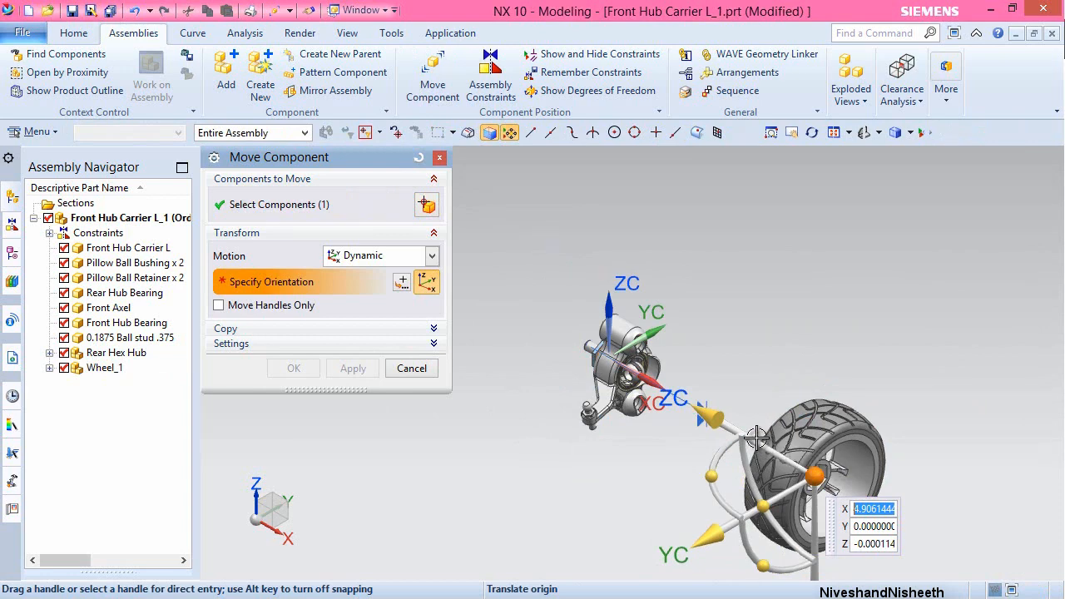
{"action": "left_click_drag", "start_coordinate": [711, 416], "coordinate": [437, 273]}
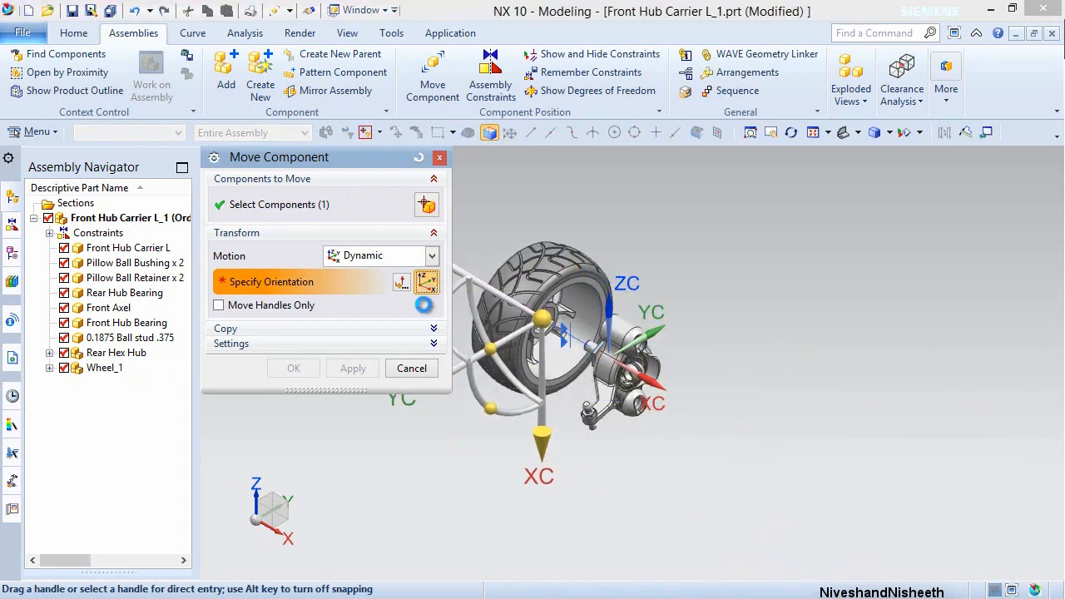
{"action": "left_click", "coordinate": [296, 369]}
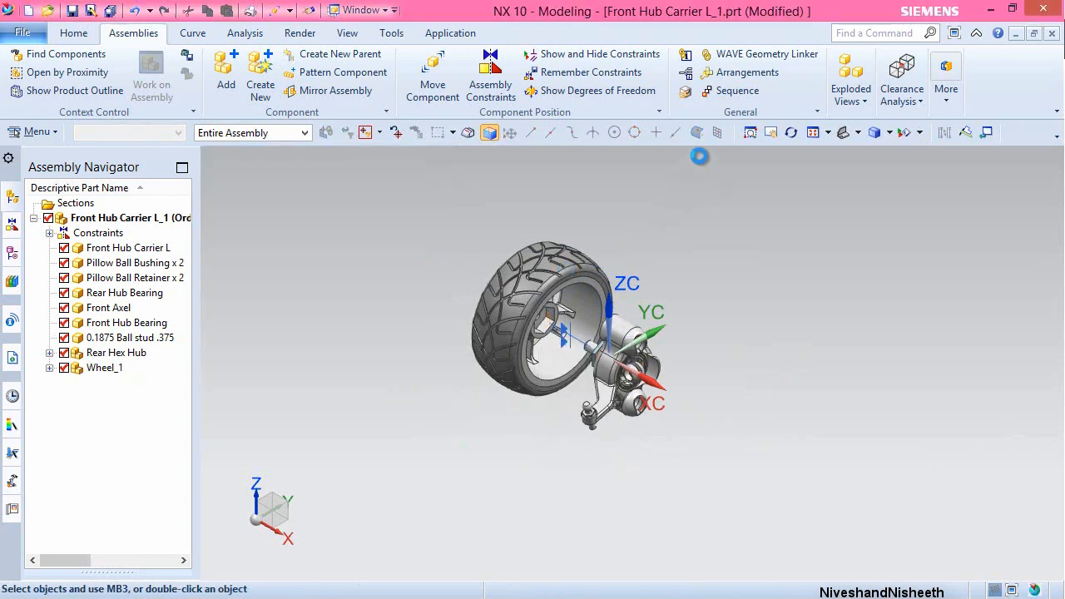
- Constrain a flat of the hex drive to a flat of the wheel's hexagonal recess with a 3D Angle constraint of 180 degrees
{"action": "left_click", "coordinate": [877, 133]}
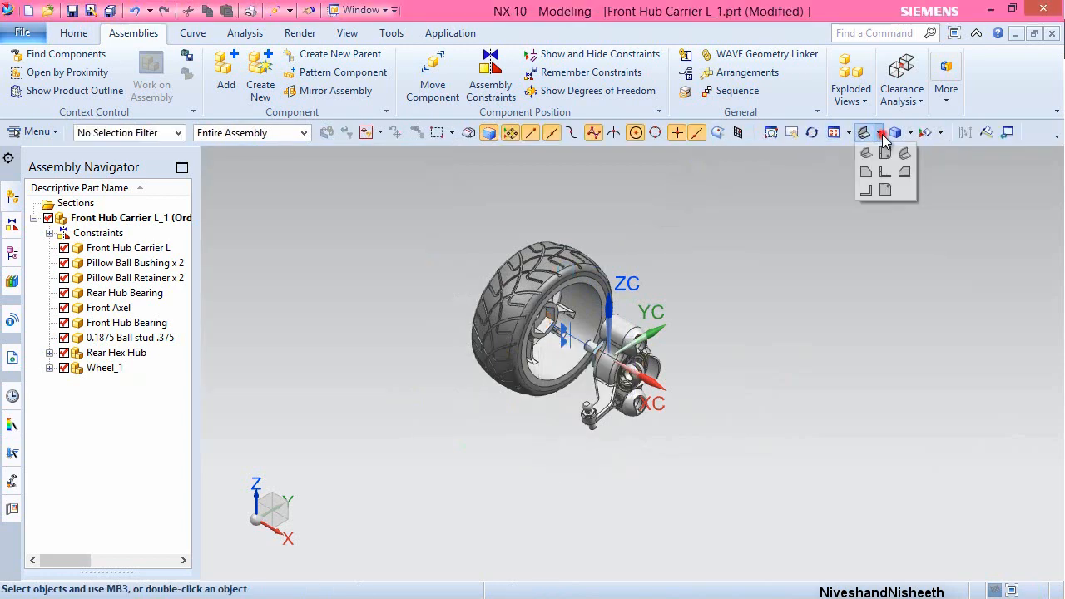
{"action": "left_click", "coordinate": [906, 156]}
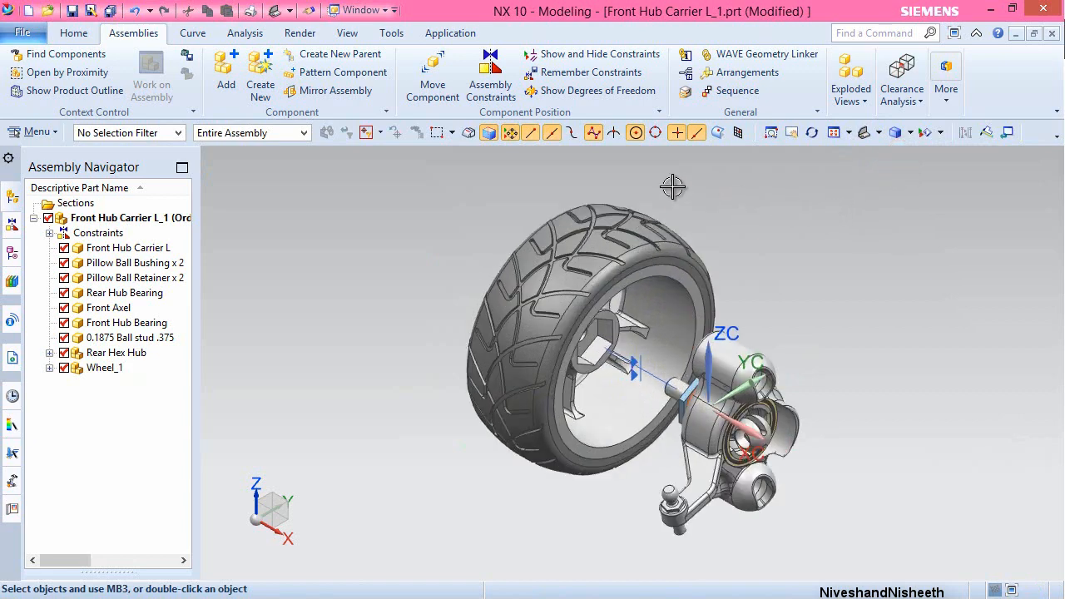
{"action": "left_click", "coordinate": [490, 83]}
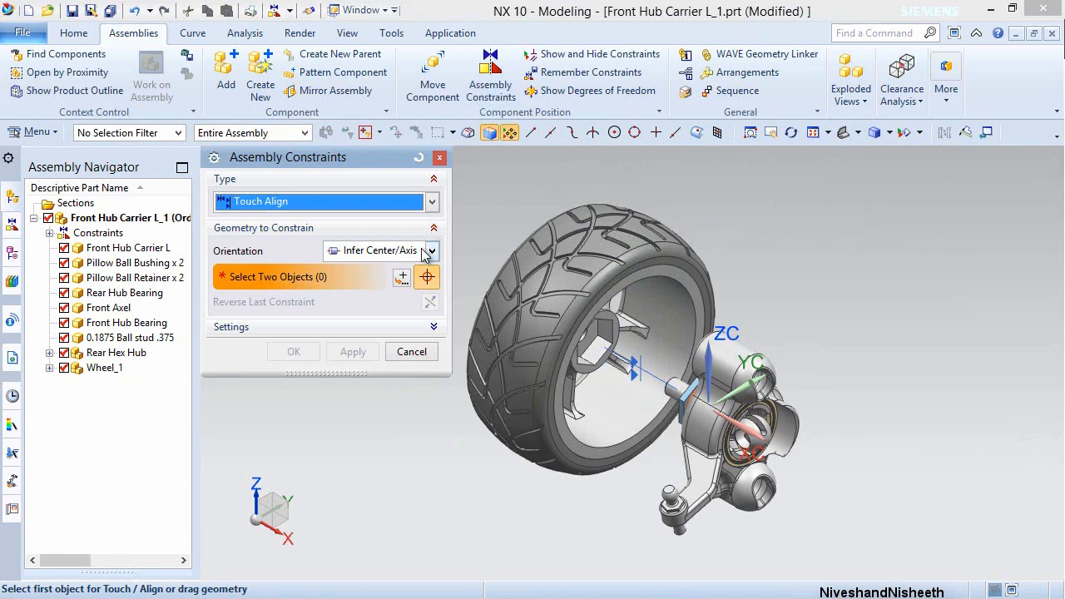
{"action": "left_click", "coordinate": [431, 201]}
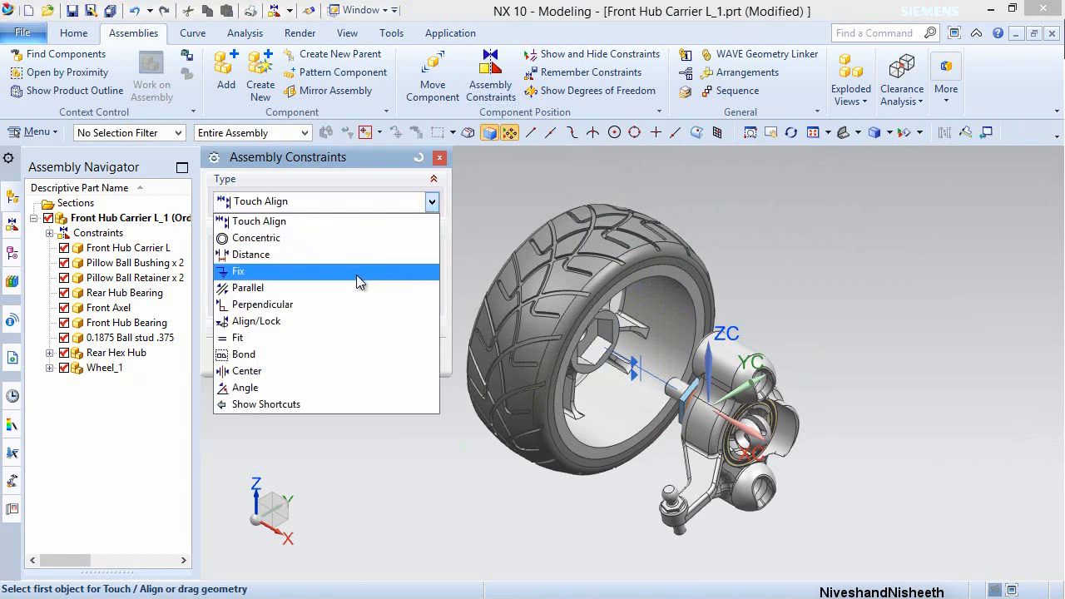
{"action": "left_click", "coordinate": [279, 387]}
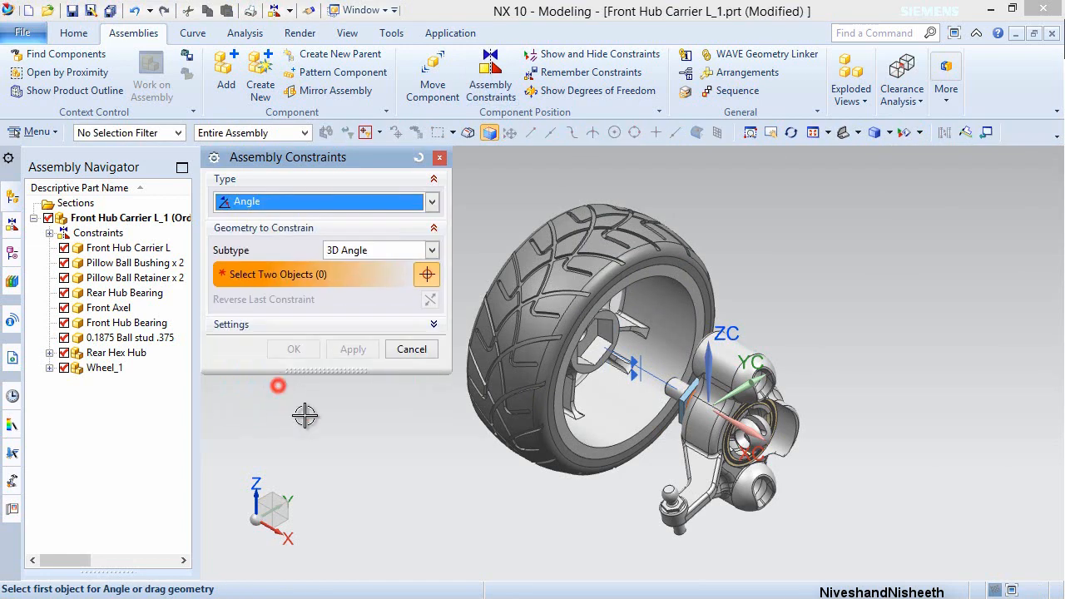
{"action": "scroll", "coordinate": [676, 406], "scroll_direction": "up", "scroll_amount": 8}
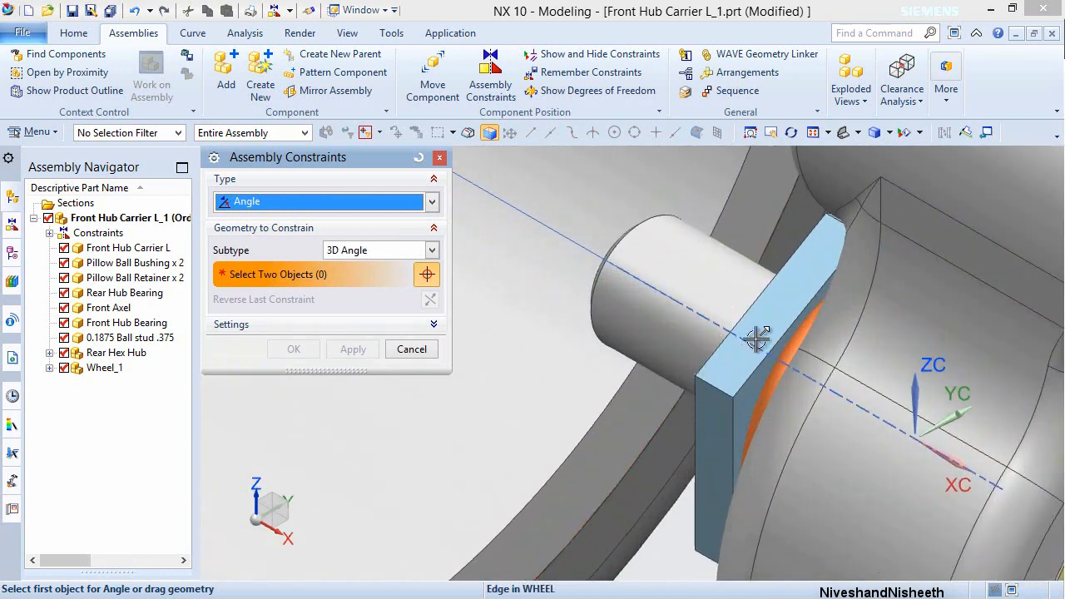
{"action": "left_click", "coordinate": [772, 284]}
{"action": "scroll", "coordinate": [764, 387], "scroll_direction": "down", "scroll_amount": 1}
{"action": "scroll", "coordinate": [764, 393], "scroll_direction": "down", "scroll_amount": 3}
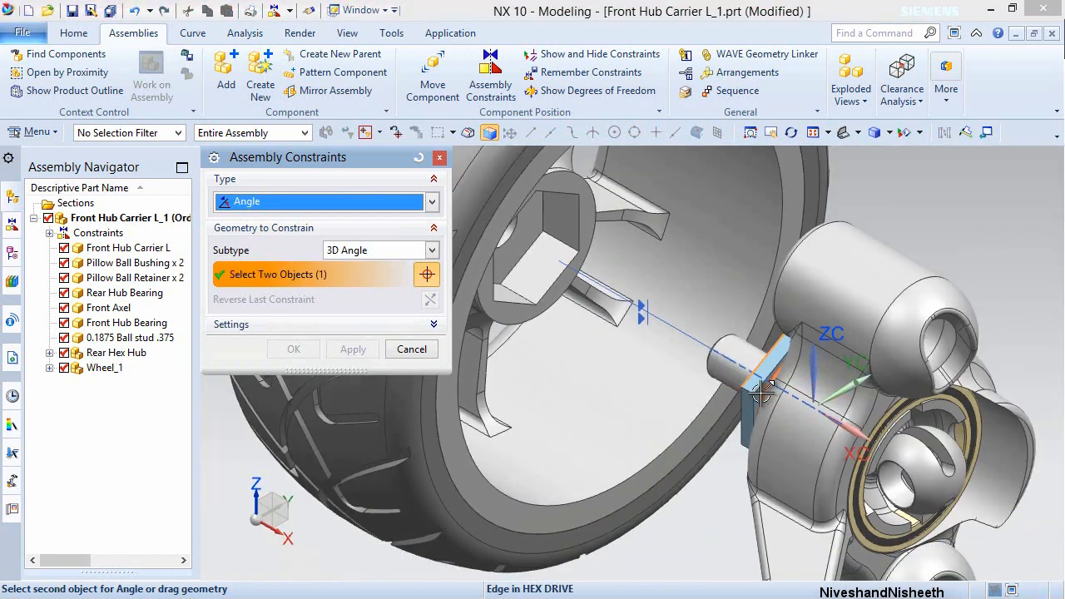
{"action": "left_click", "coordinate": [555, 195]}
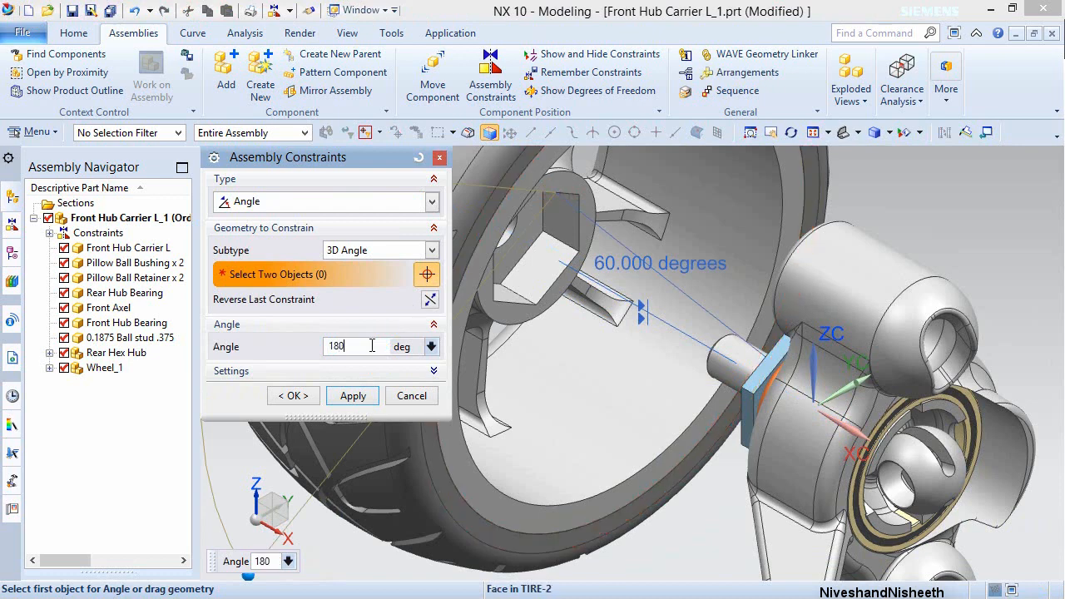
{"action": "key", "text": "Return"}
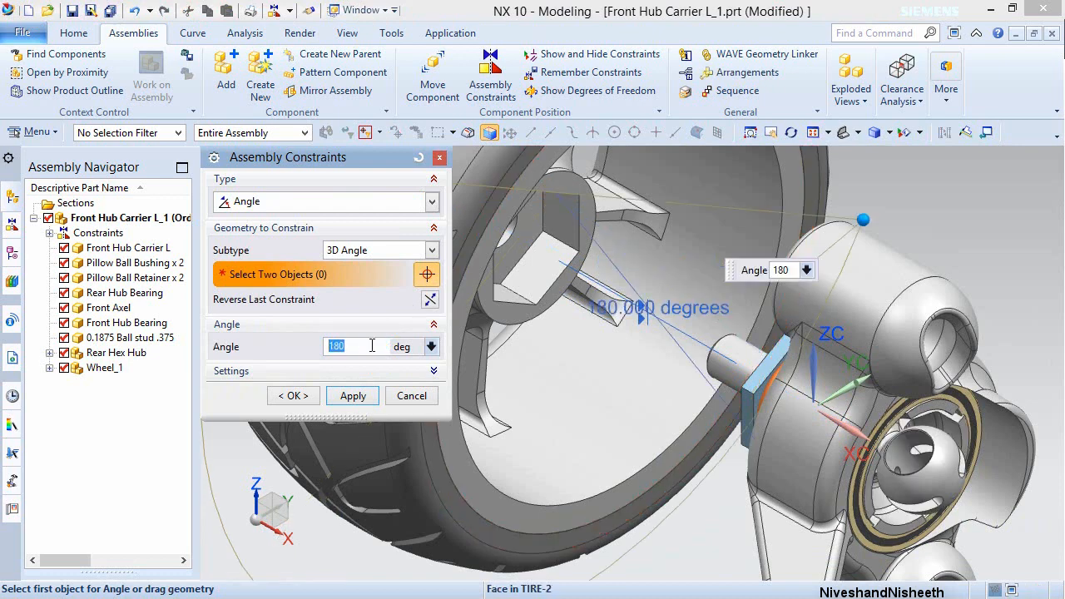
{"action": "left_click", "coordinate": [293, 396]}
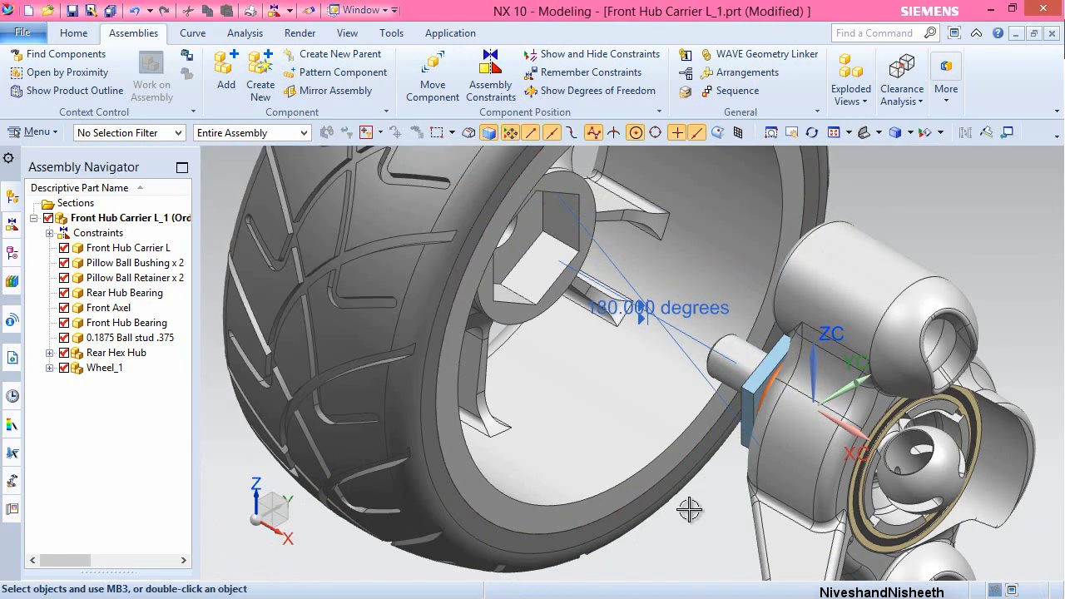
- Save the Front Hub Carrier L_1 assembly with the wheel's angle constraint in place
{"action": "scroll", "coordinate": [689, 509], "scroll_direction": "down", "scroll_amount": 1}
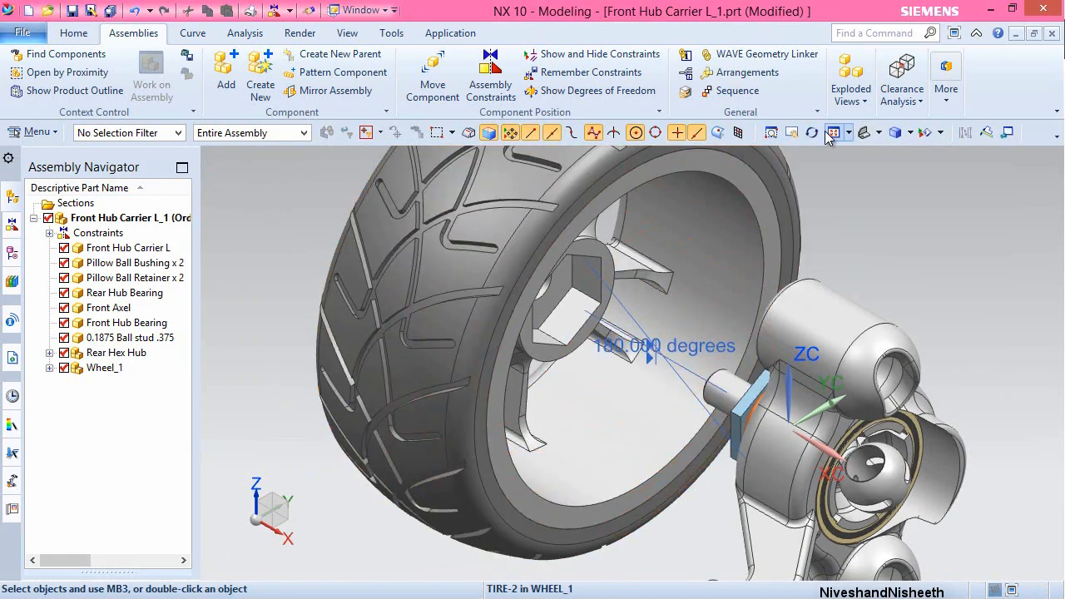
{"action": "left_click", "coordinate": [771, 132]}
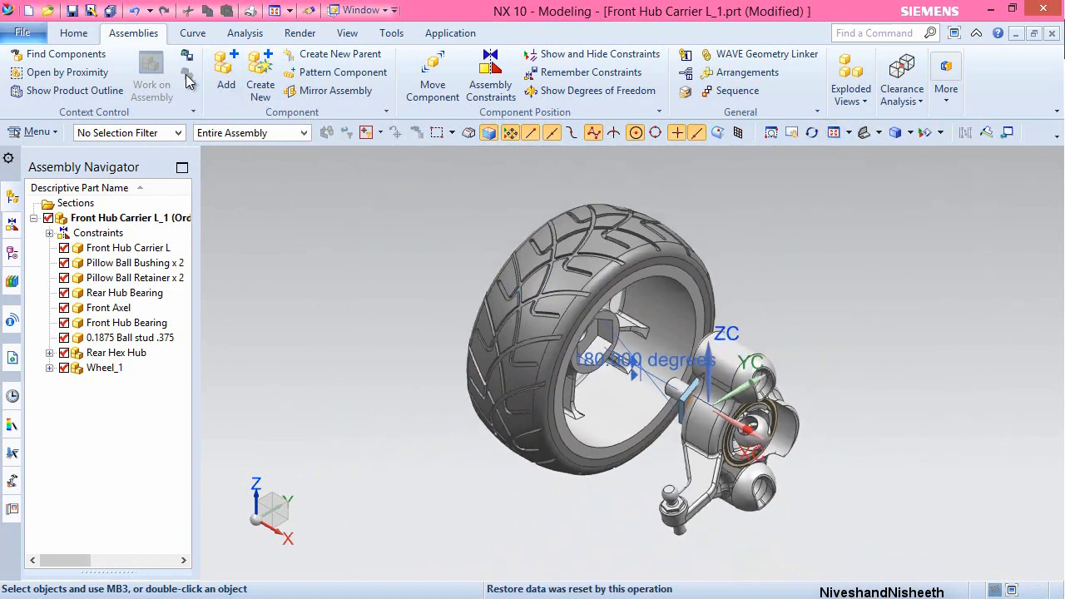
{"action": "left_click", "coordinate": [109, 13]}
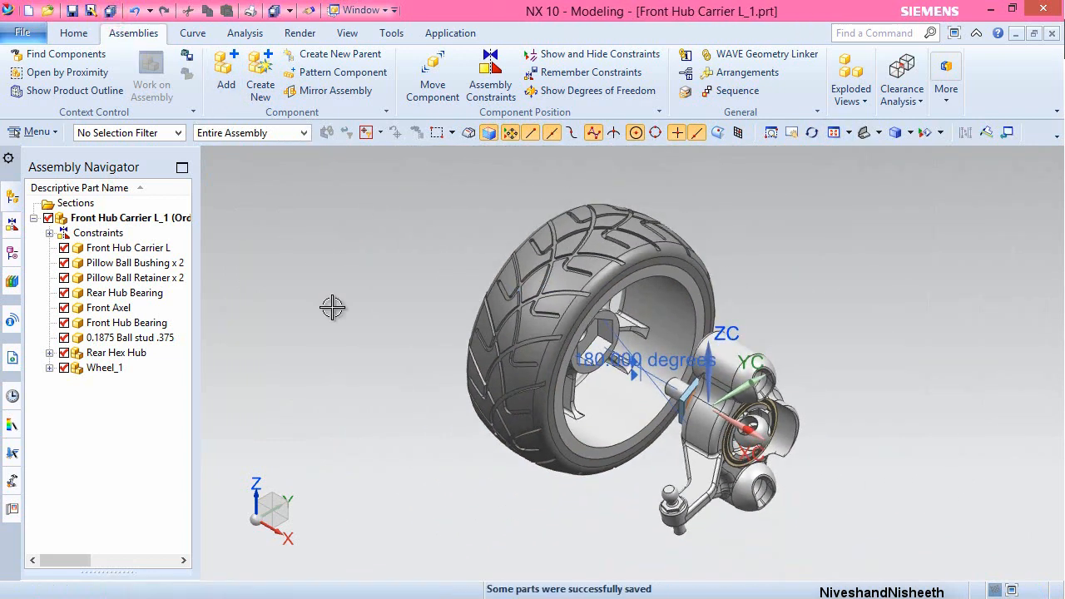
{"action": "left_click", "coordinate": [382, 336]}
- Seat the floor of the wheel's hexagonal recess against the hex drive's outer face using a Touch Align constraint with Prefer Touch orientation
{"action": "left_click", "coordinate": [481, 86]}
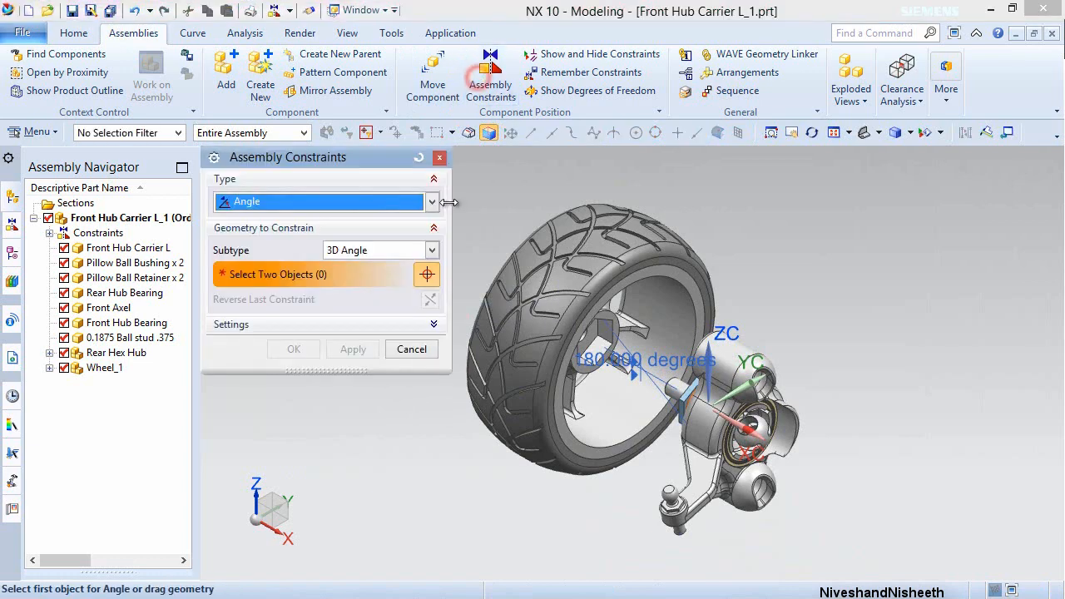
{"action": "left_click", "coordinate": [421, 161]}
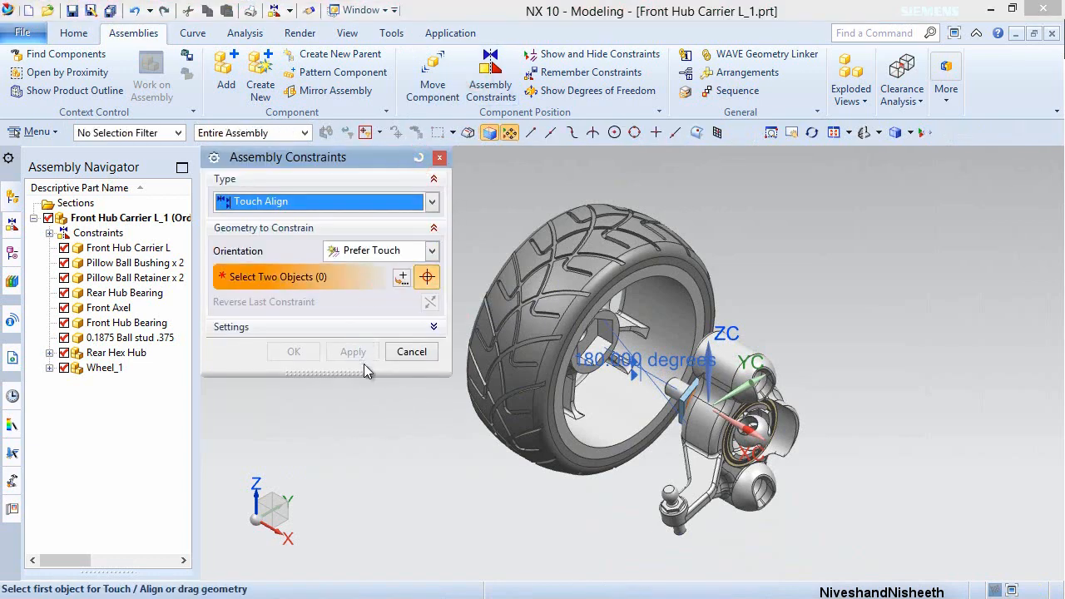
{"action": "scroll", "coordinate": [616, 359], "scroll_direction": "up", "scroll_amount": 6}
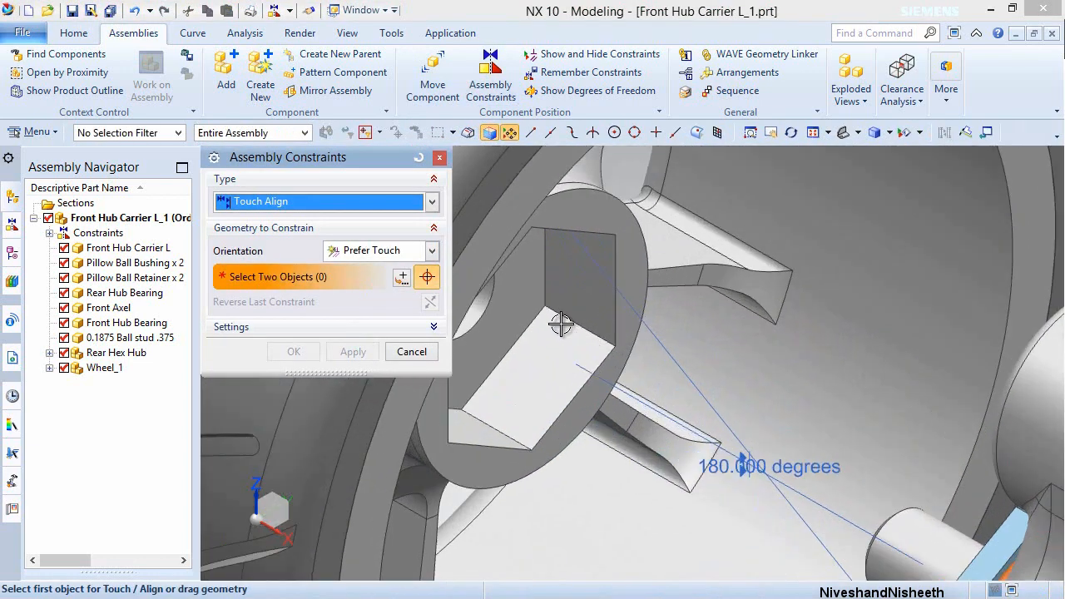
{"action": "left_click", "coordinate": [518, 287]}
{"action": "scroll", "coordinate": [522, 285], "scroll_direction": "down", "scroll_amount": 5}
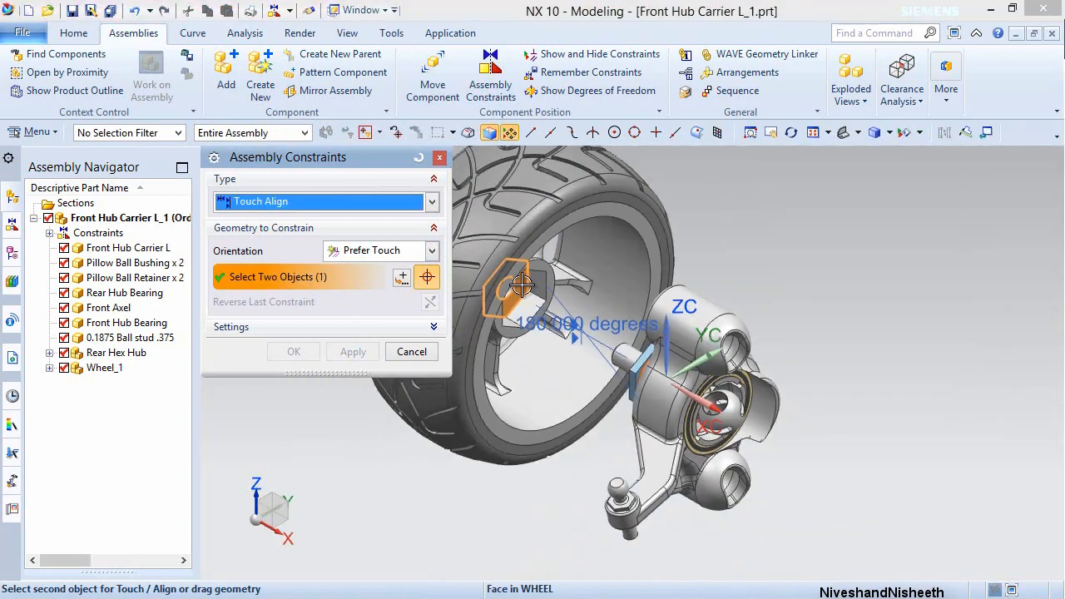
{"action": "middle_click_drag", "start_coordinate": [581, 387], "coordinate": [646, 395]}
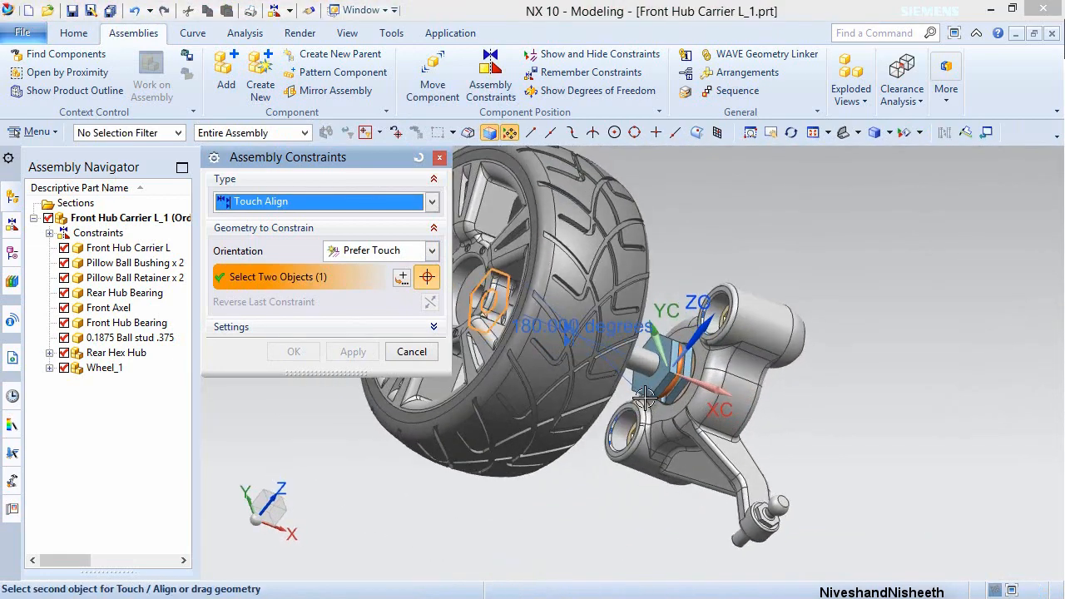
{"action": "scroll", "coordinate": [645, 391], "scroll_direction": "up", "scroll_amount": 3}
{"action": "left_click", "coordinate": [645, 391]}
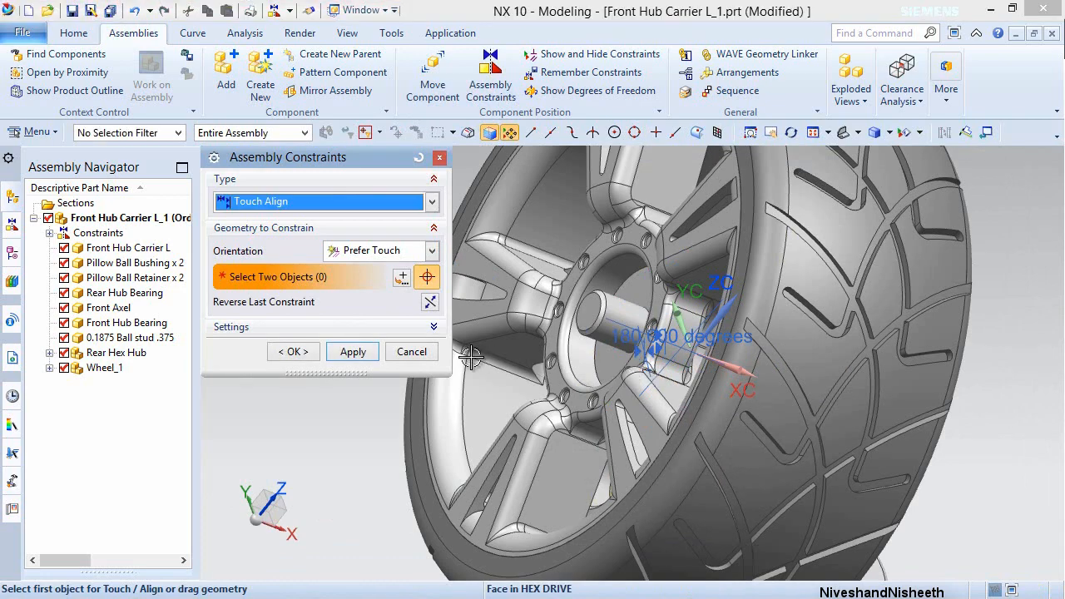
{"action": "left_click", "coordinate": [300, 351]}
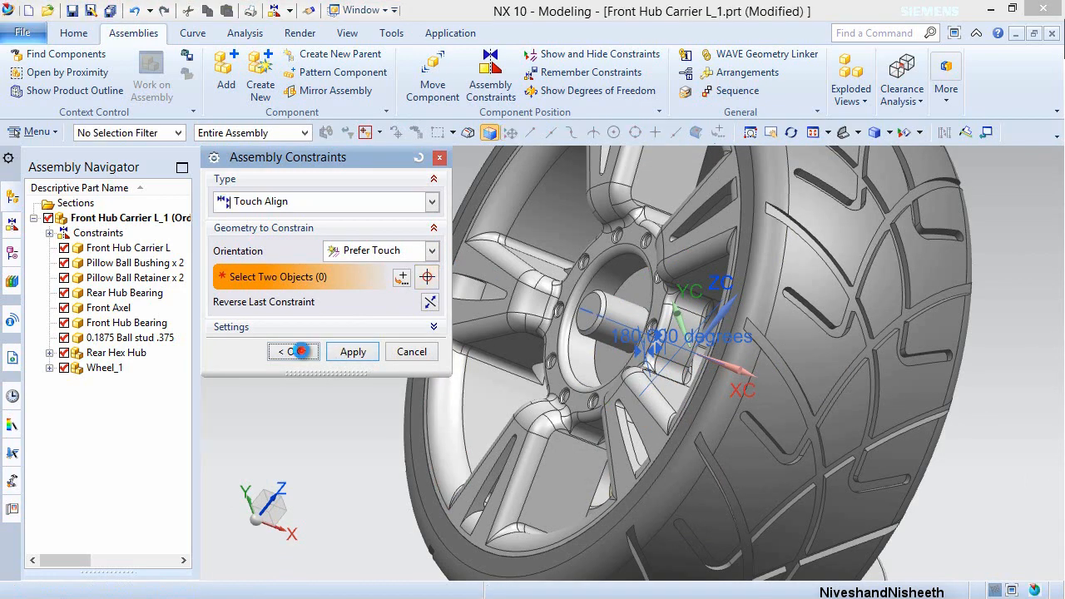
{"action": "left_click", "coordinate": [313, 409]}
{"action": "key", "text": "End"}
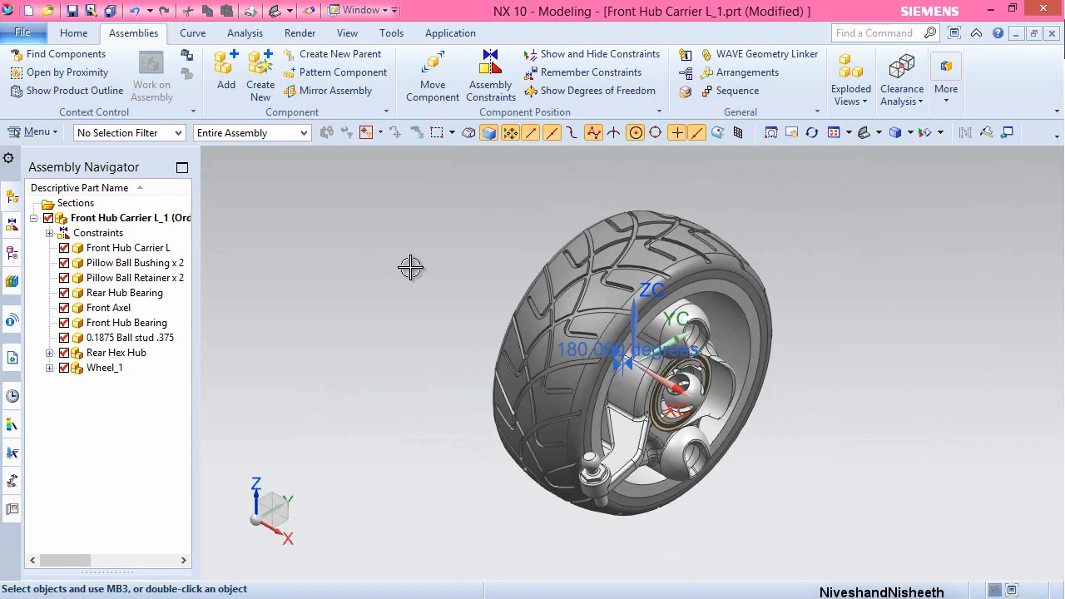
- Add the ANSI B18.2.4.4M - M5 x 0_stp flange nut from the Suspension folder with Move positioning, placing it at the origin
{"action": "key", "text": "ctrl+m"}
{"action": "left_click", "coordinate": [457, 252]}
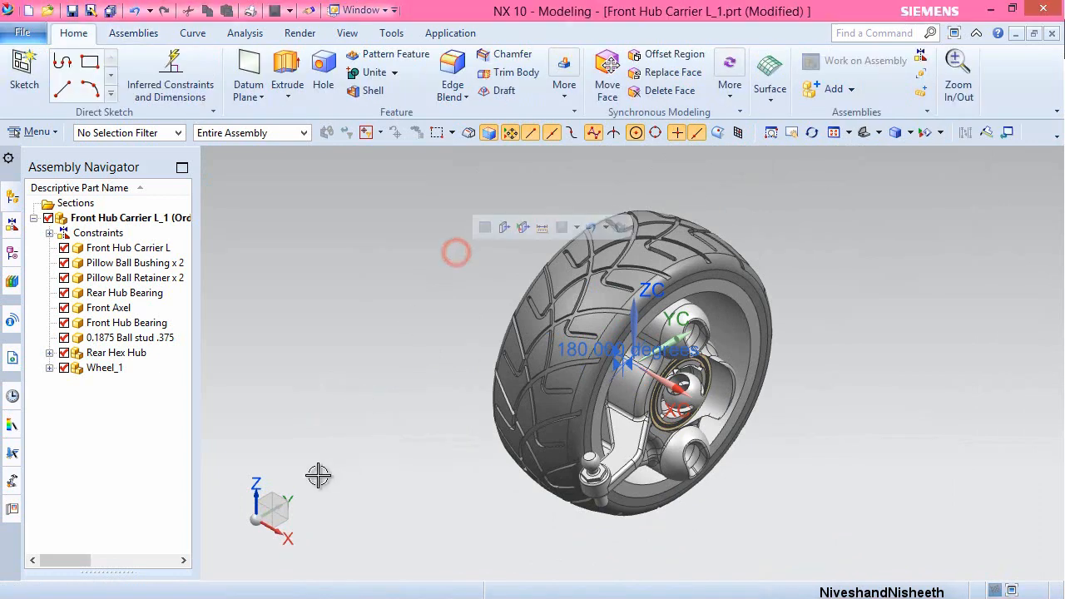
{"action": "left_click", "coordinate": [261, 498]}
{"action": "left_click", "coordinate": [345, 535]}
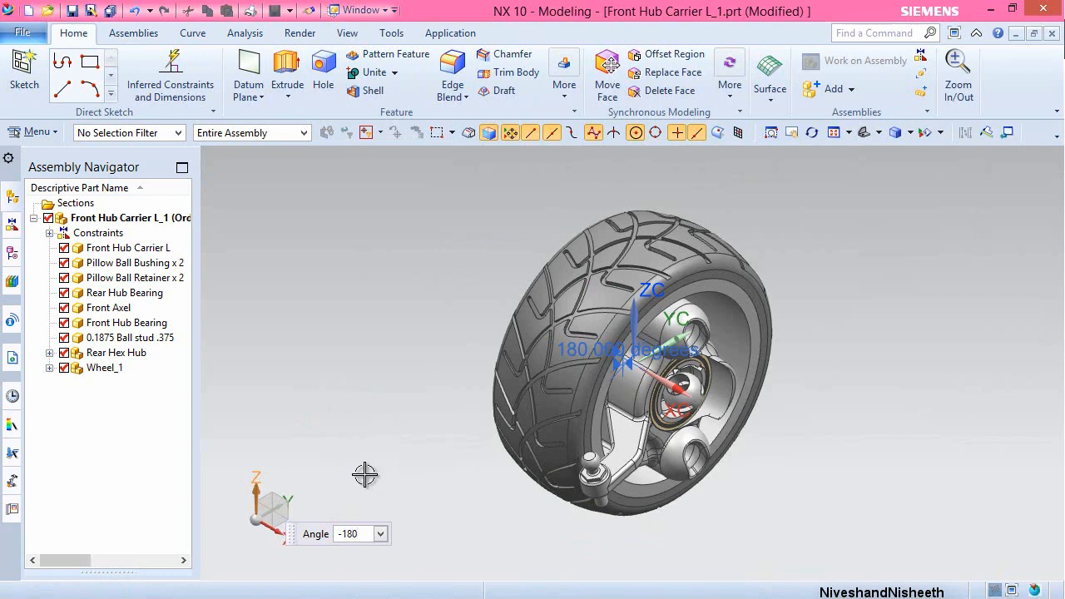
{"action": "key", "text": "Return"}
{"action": "key", "text": "Escape"}
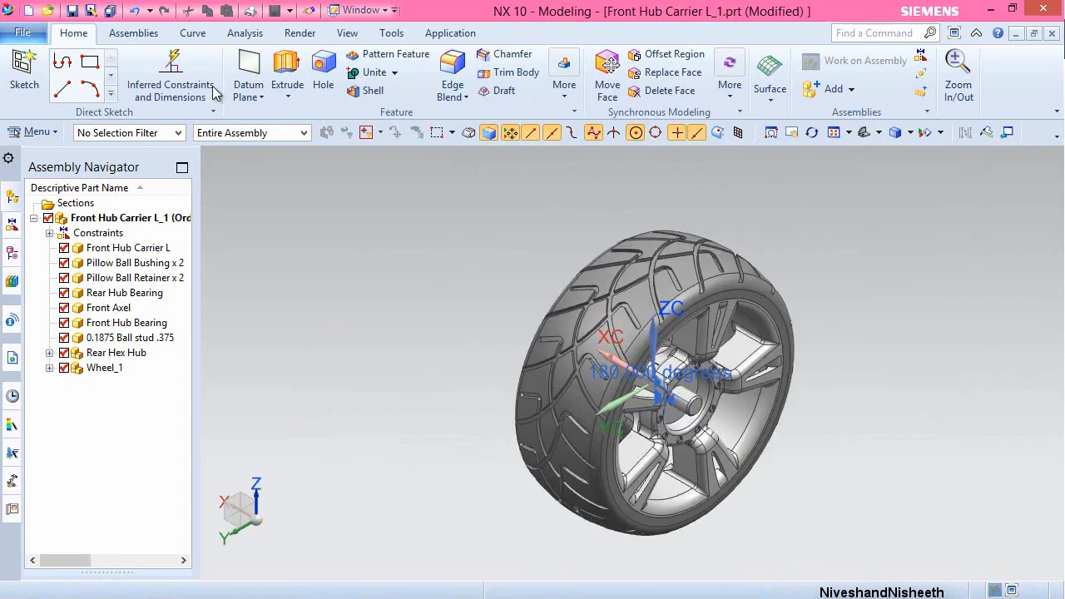
{"action": "left_click", "coordinate": [133, 34]}
{"action": "left_click", "coordinate": [226, 73]}
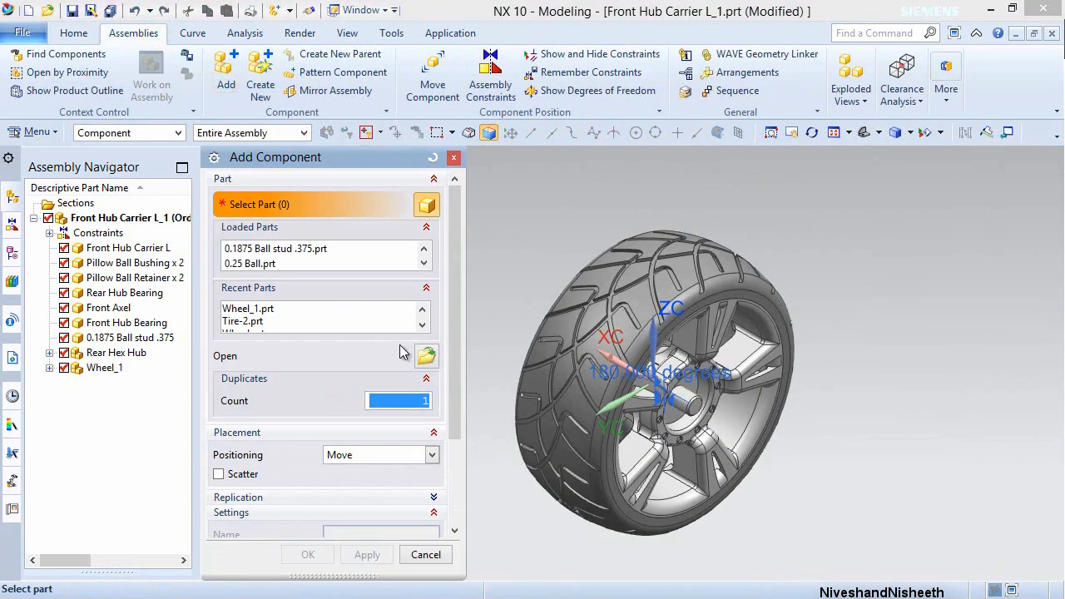
{"action": "left_click", "coordinate": [426, 355]}
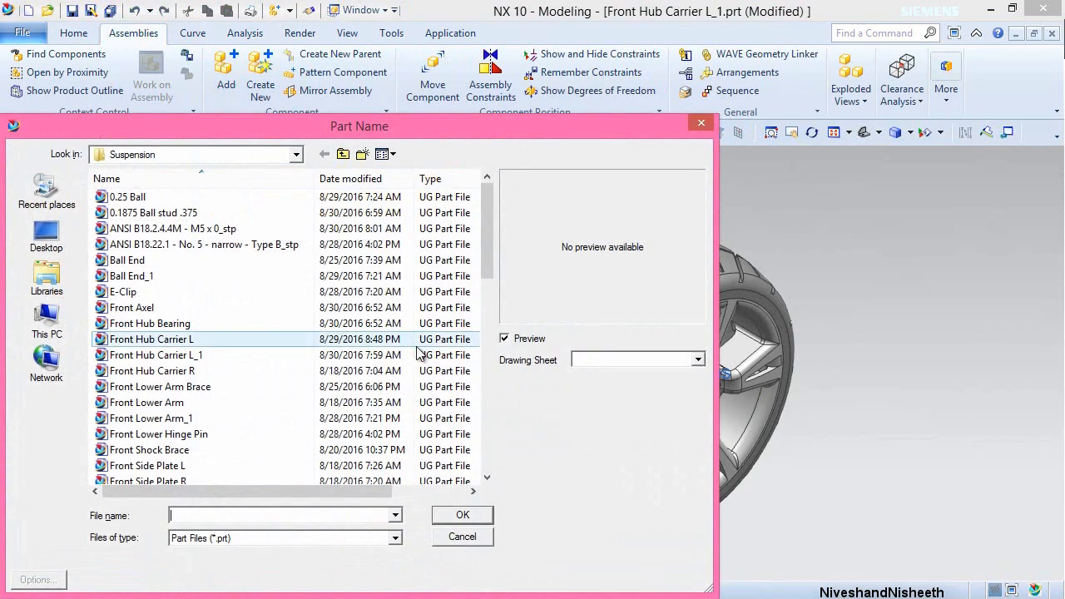
{"action": "left_click", "coordinate": [181, 244]}
{"action": "left_click", "coordinate": [164, 231]}
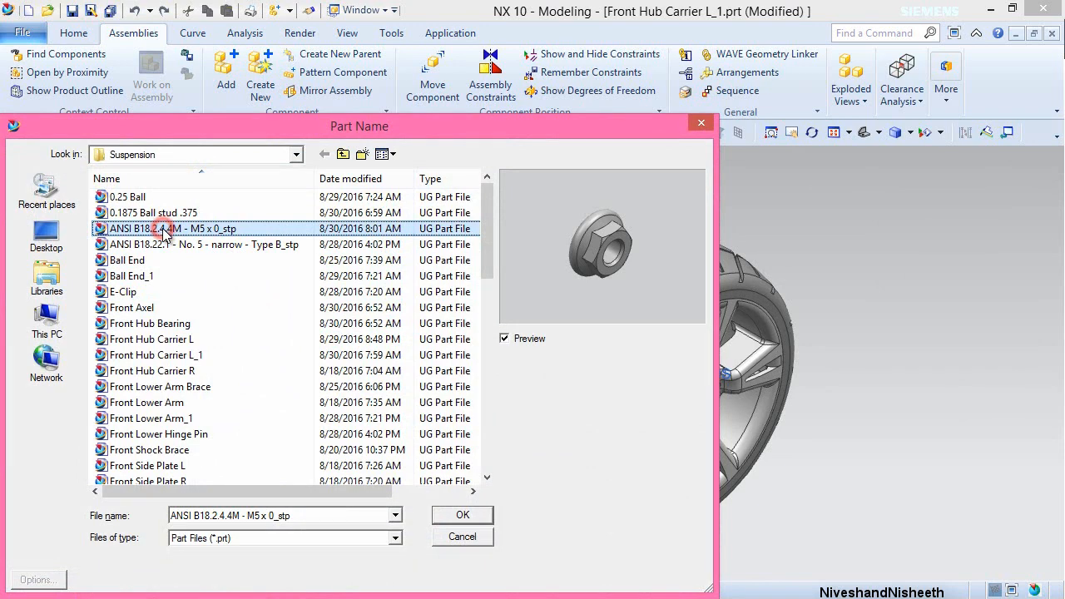
{"action": "double_click", "coordinate": [164, 230]}
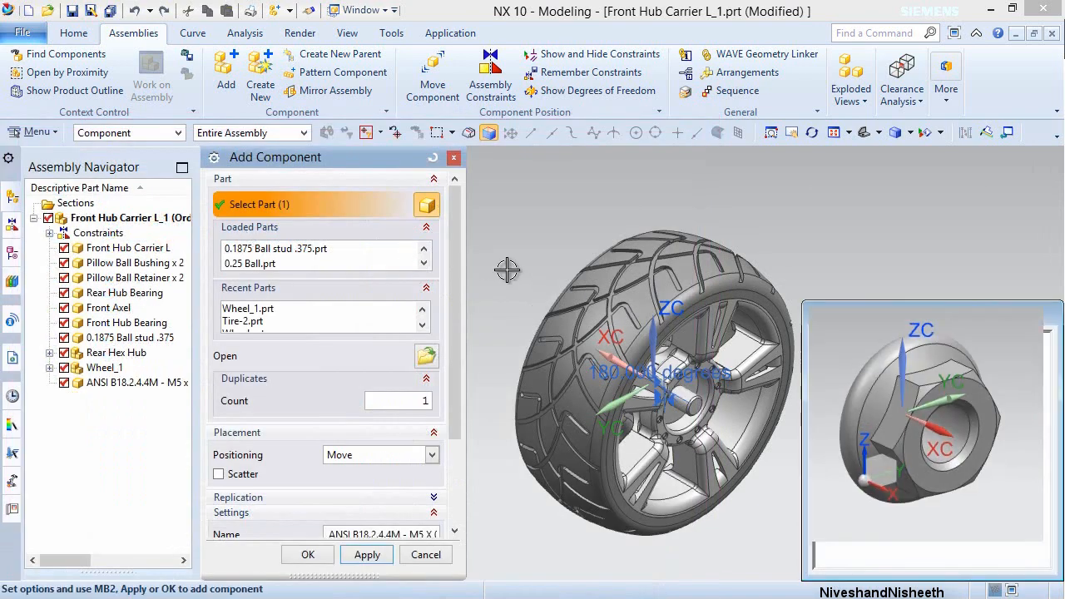
{"action": "left_click", "coordinate": [308, 555]}
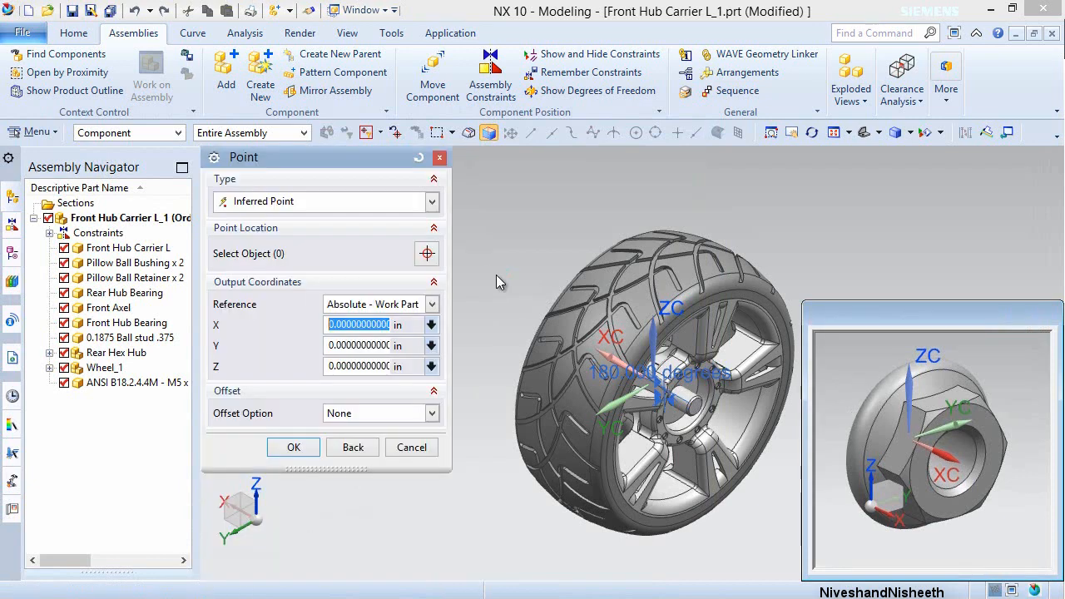
{"action": "middle_click", "coordinate": [466, 364]}
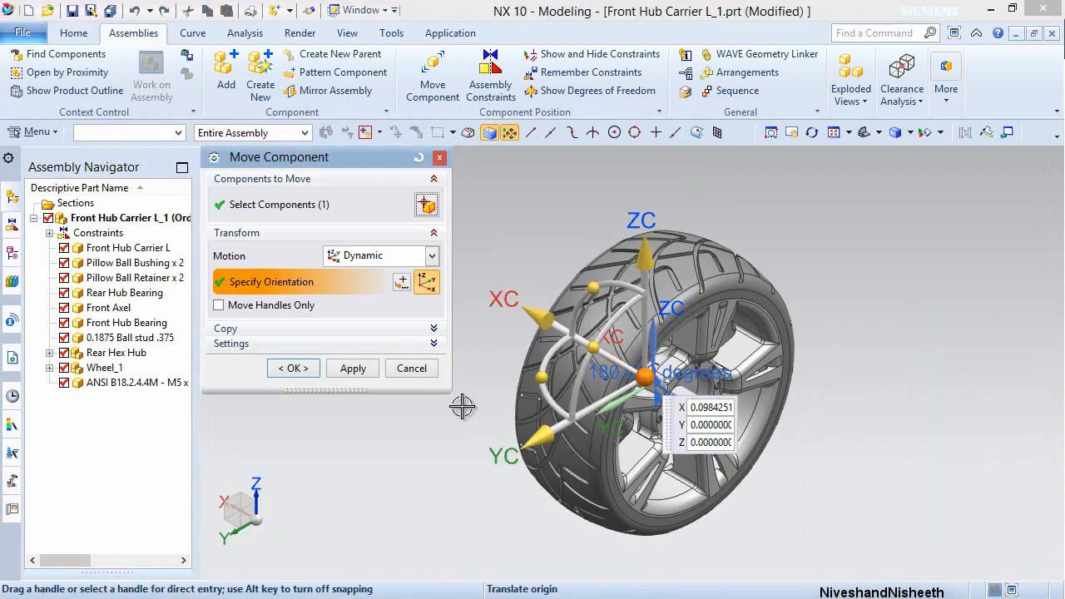
- Move the flange nut clear of the wheel to about X -2.74, Z 1.09 in, and turn it so its flange faces the wheel
{"action": "left_click_drag", "start_coordinate": [647, 377], "coordinate": [883, 410]}
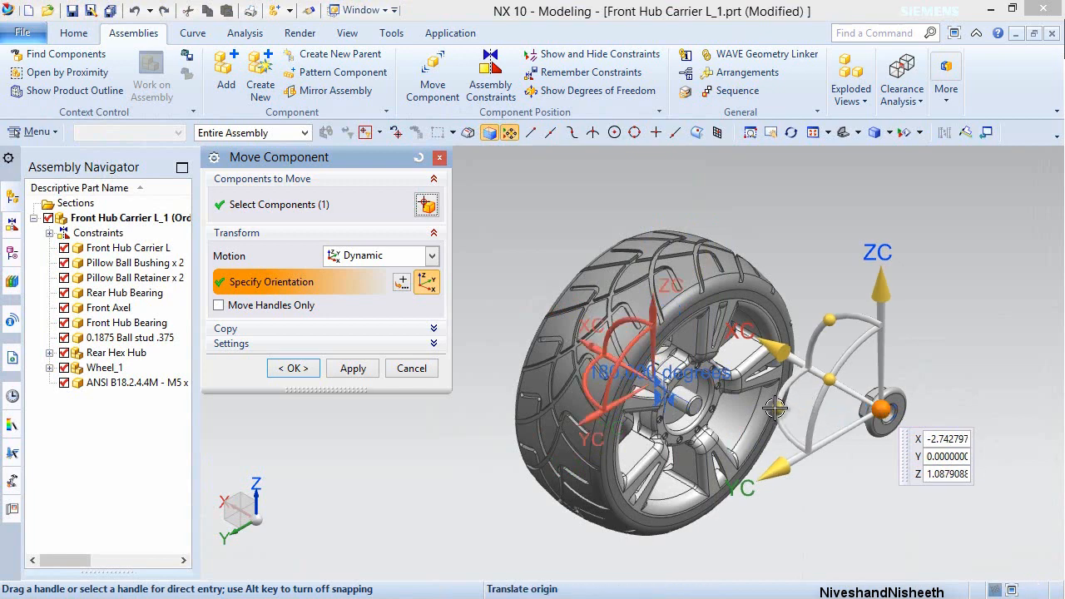
{"action": "left_click_drag", "start_coordinate": [775, 408], "coordinate": [935, 402]}
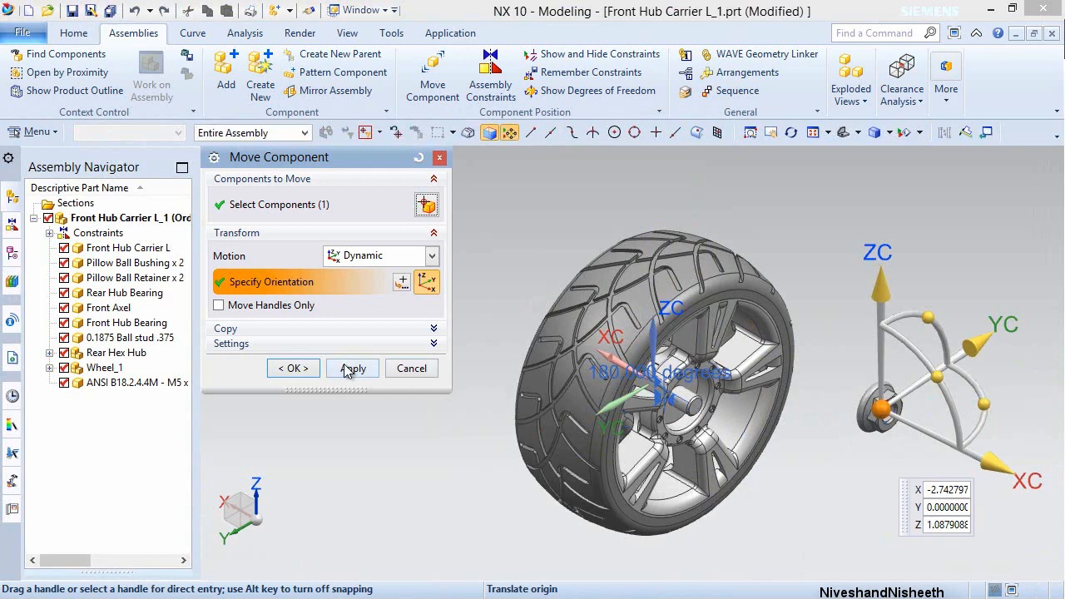
{"action": "left_click", "coordinate": [301, 368]}
- Align the flange nut's bore with the front axle's cylindrical face using a Touch Align constraint with Infer Center/Axis orientation
{"action": "left_click", "coordinate": [490, 81]}
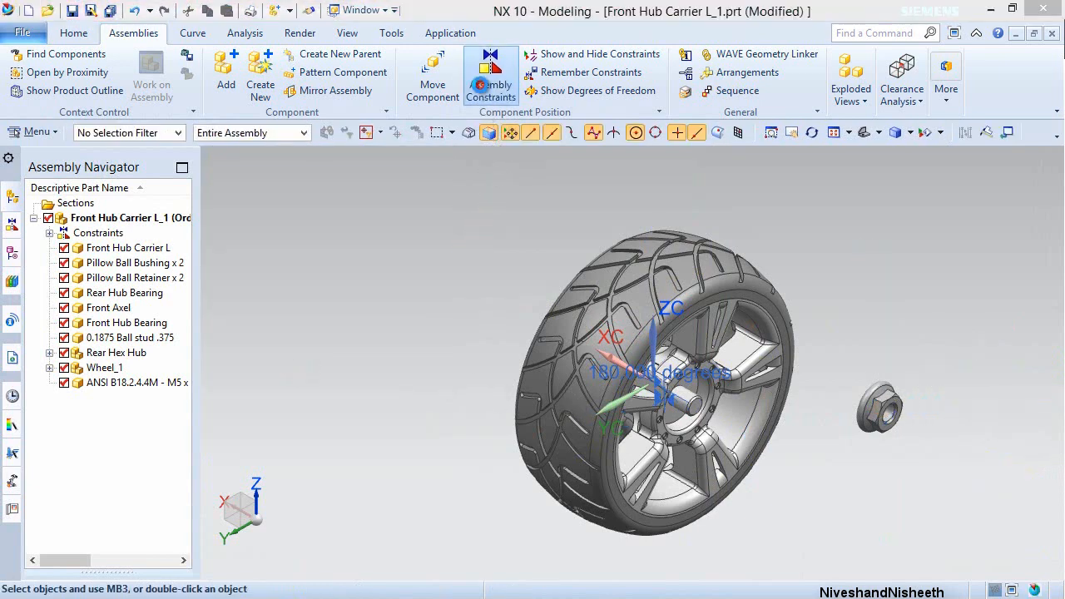
{"action": "left_click", "coordinate": [431, 251]}
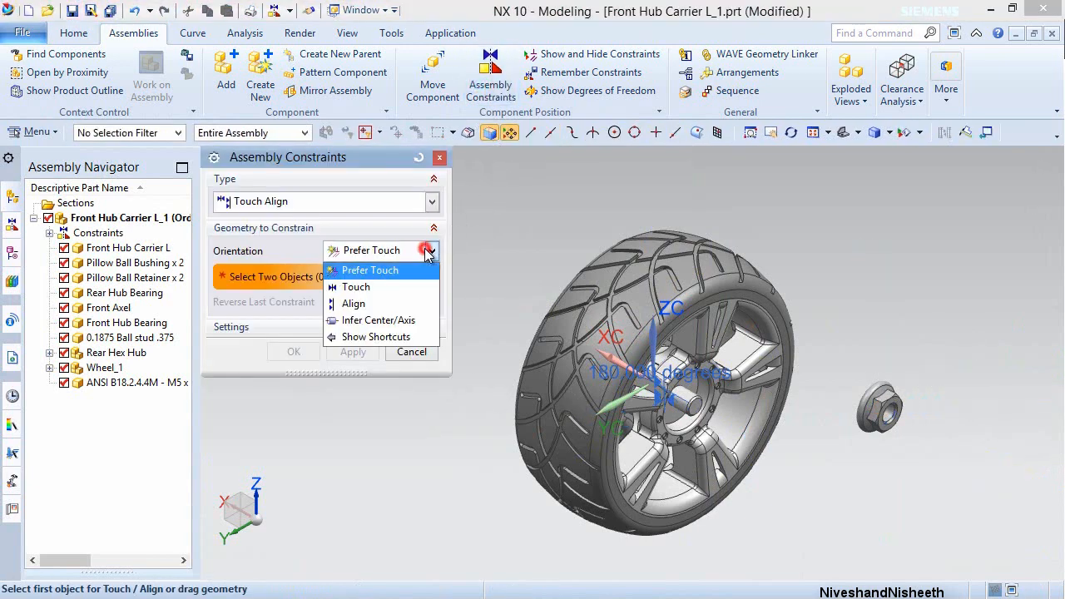
{"action": "left_click", "coordinate": [389, 323]}
{"action": "scroll", "coordinate": [690, 416], "scroll_direction": "up", "scroll_amount": 5}
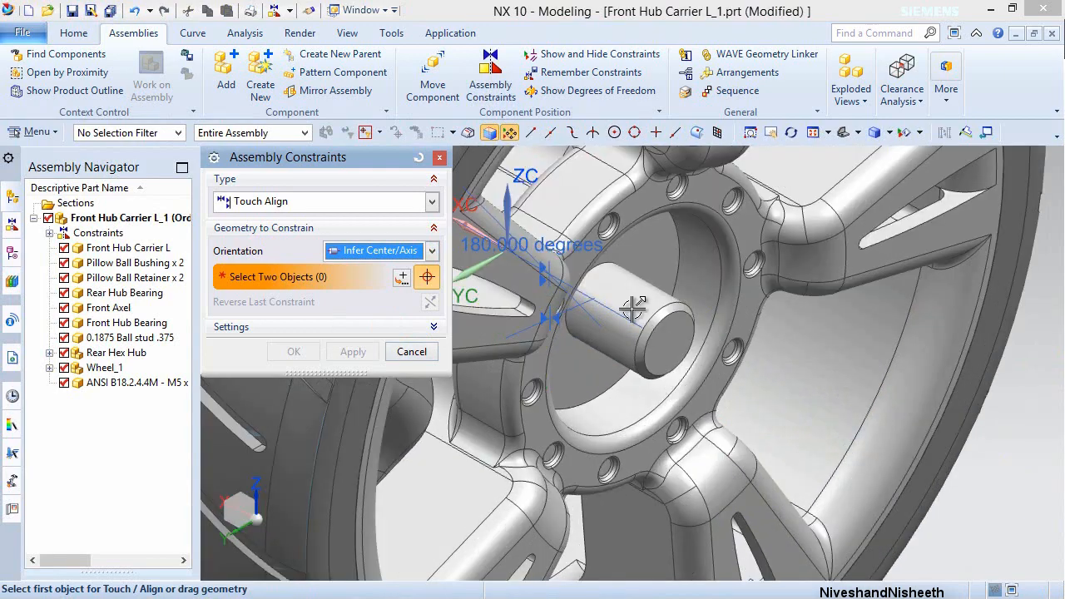
{"action": "left_click", "coordinate": [632, 308]}
{"action": "scroll", "coordinate": [632, 308], "scroll_direction": "down", "scroll_amount": 4}
{"action": "scroll", "coordinate": [957, 340], "scroll_direction": "up", "scroll_amount": 2}
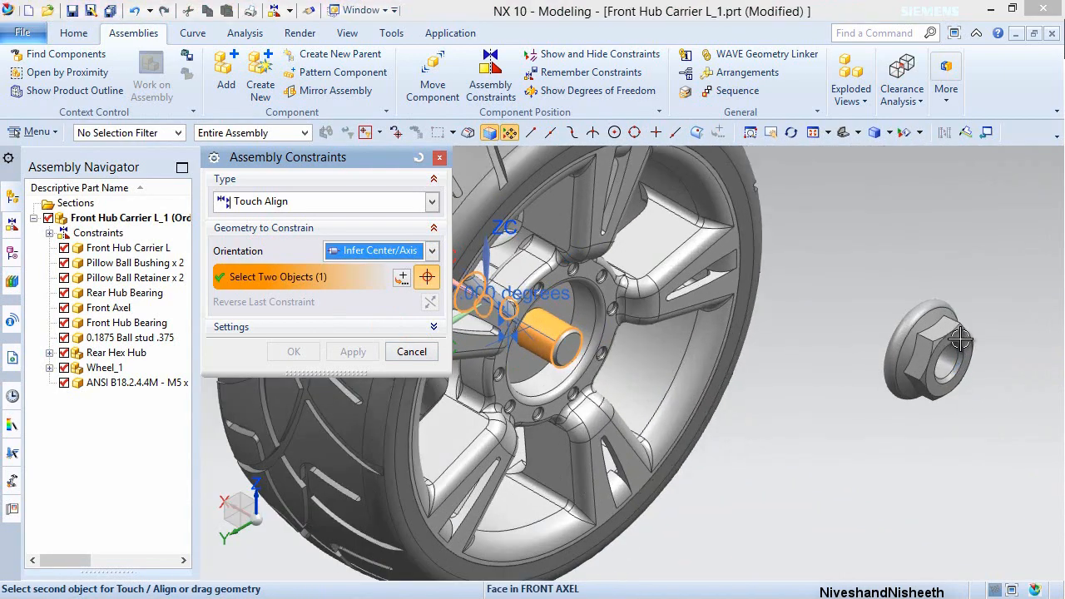
{"action": "left_click", "coordinate": [947, 366]}
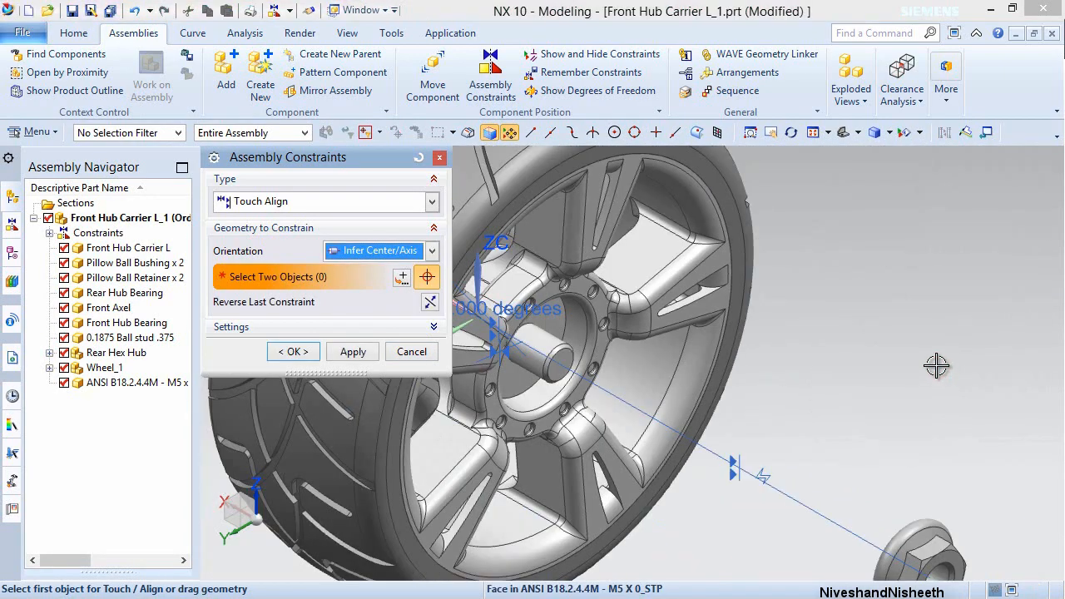
{"action": "left_click", "coordinate": [353, 351]}
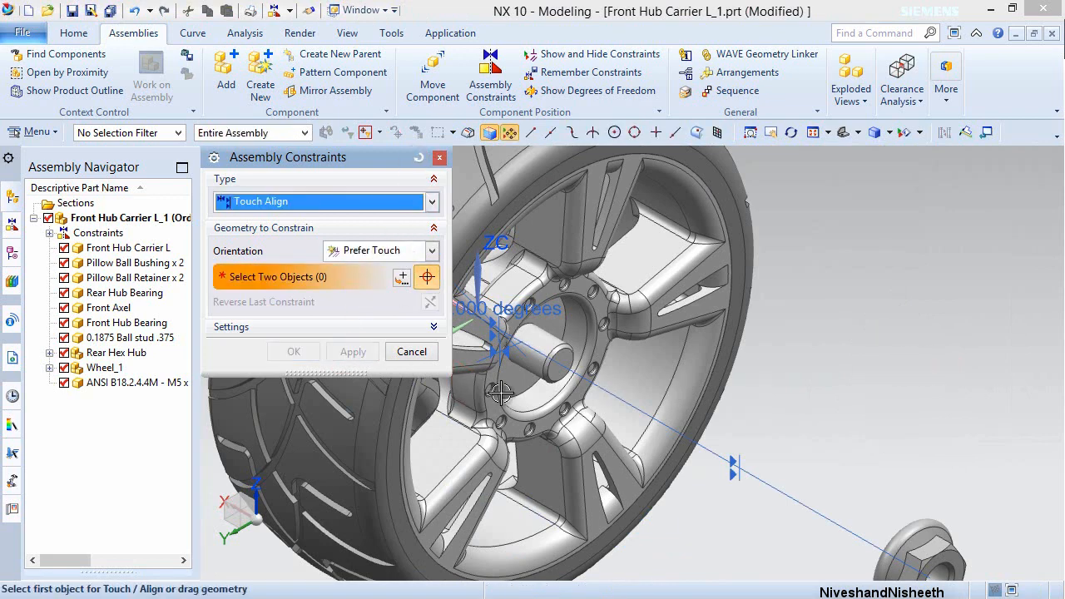
- Seat the nut's flange face against the recessed hub face of the wheel using a Touch Align constraint with Prefer Touch orientation
{"action": "left_click", "coordinate": [525, 376]}
{"action": "scroll", "coordinate": [728, 478], "scroll_direction": "down", "scroll_amount": 2}
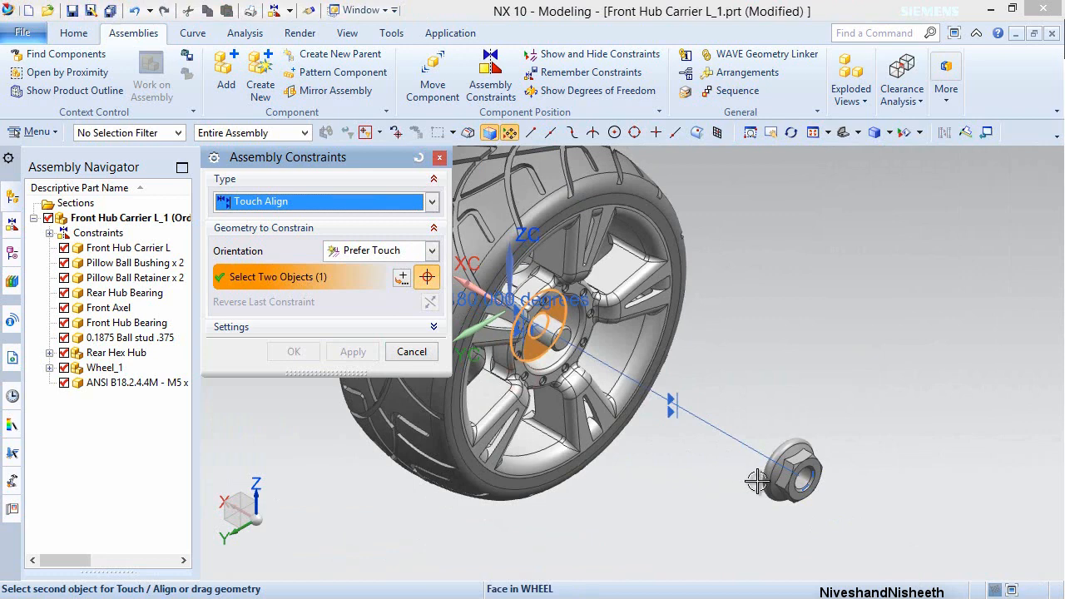
{"action": "middle_click_drag", "start_coordinate": [757, 481], "coordinate": [791, 502]}
{"action": "scroll", "coordinate": [815, 467], "scroll_direction": "up", "scroll_amount": 3}
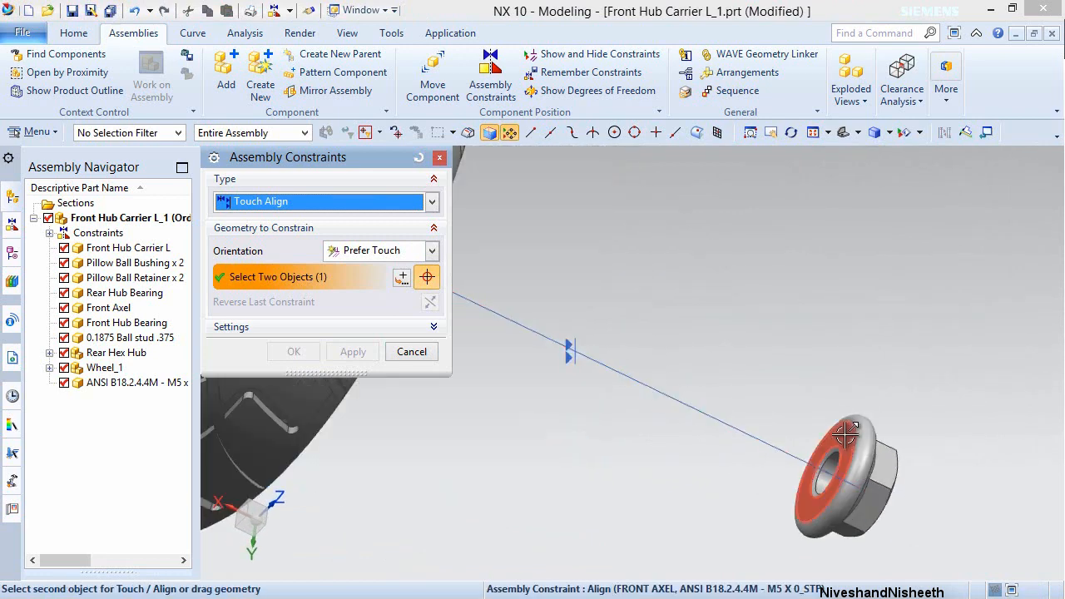
{"action": "left_click", "coordinate": [847, 433]}
{"action": "left_click", "coordinate": [293, 351]}
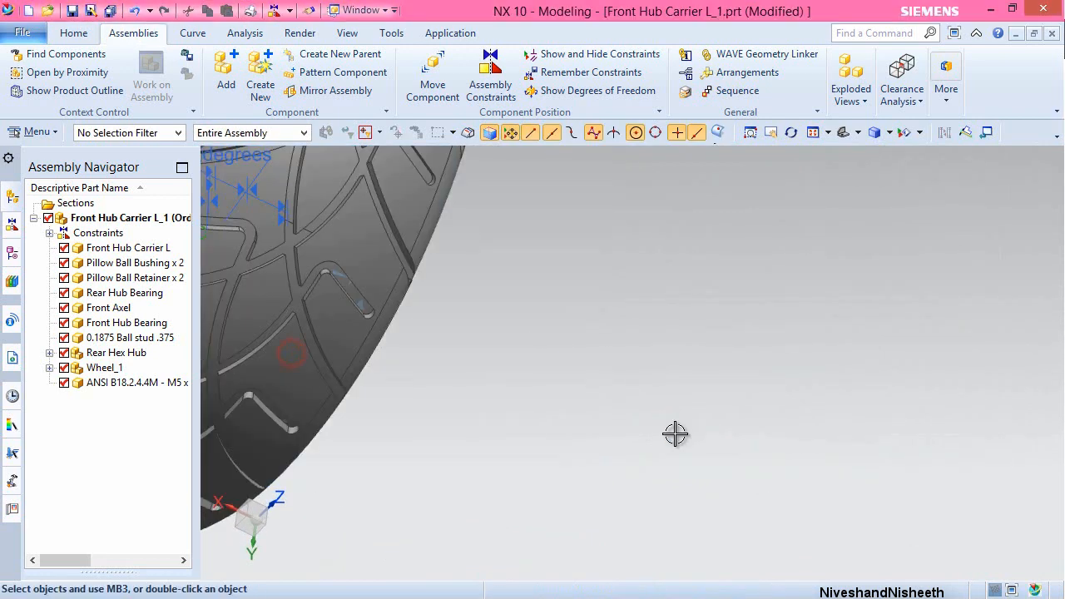
{"action": "scroll", "coordinate": [676, 434], "scroll_direction": "down", "scroll_amount": 3}
{"action": "middle_click_drag", "start_coordinate": [697, 449], "coordinate": [650, 435]}
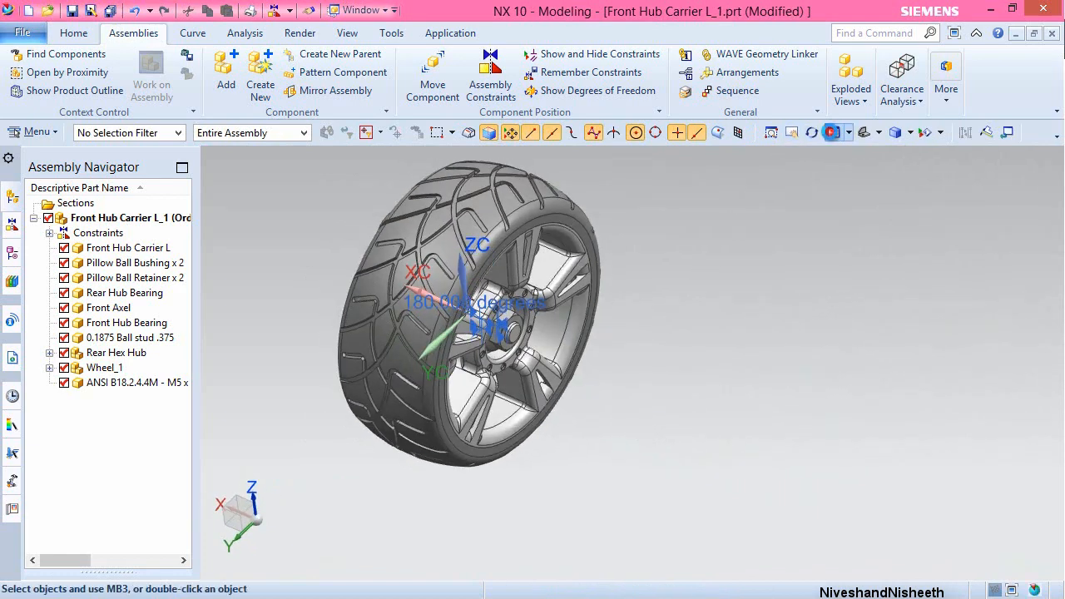
{"action": "left_click", "coordinate": [832, 132]}
- Create a new inch Assembly file named Front Hub Carrier R_1.prt and choose Front Hub Carrier R from the Suspension folder as its first component
{"action": "key", "text": "ctrl+n"}
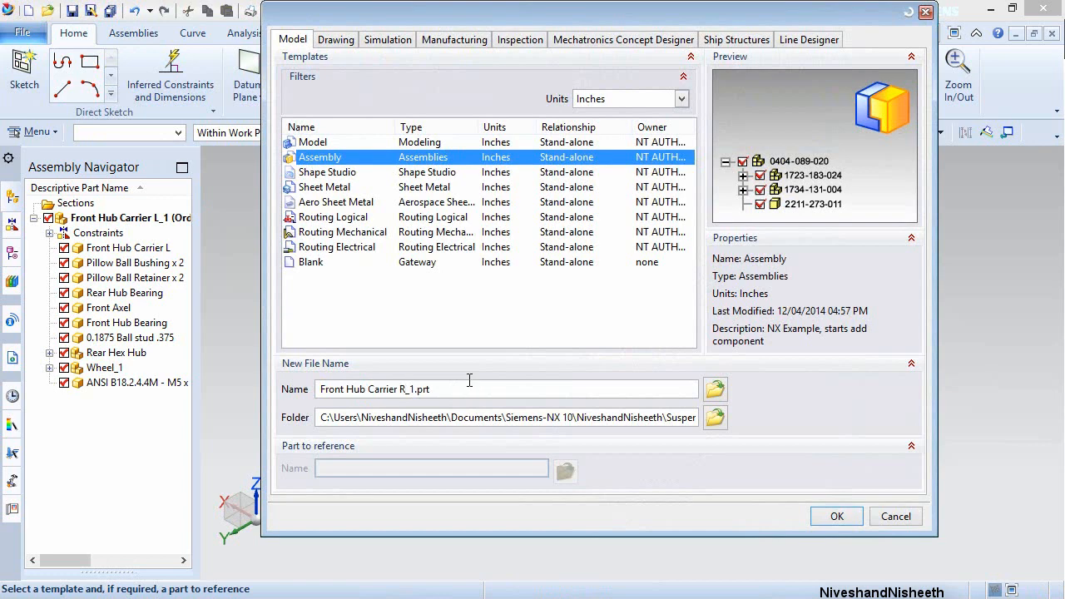
{"action": "left_click", "coordinate": [837, 517]}
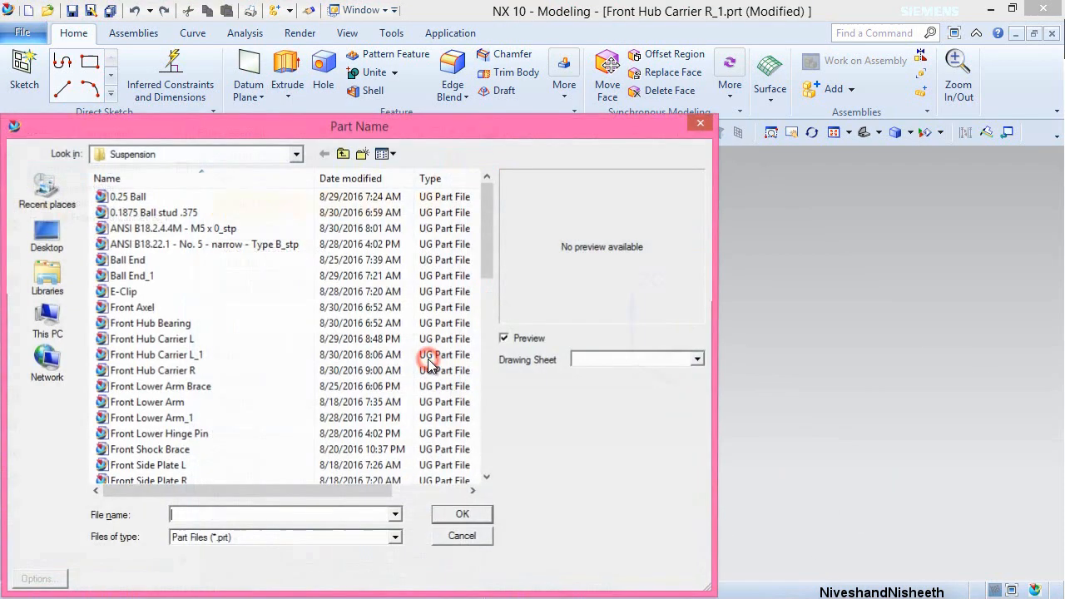
{"action": "left_click", "coordinate": [489, 233]}
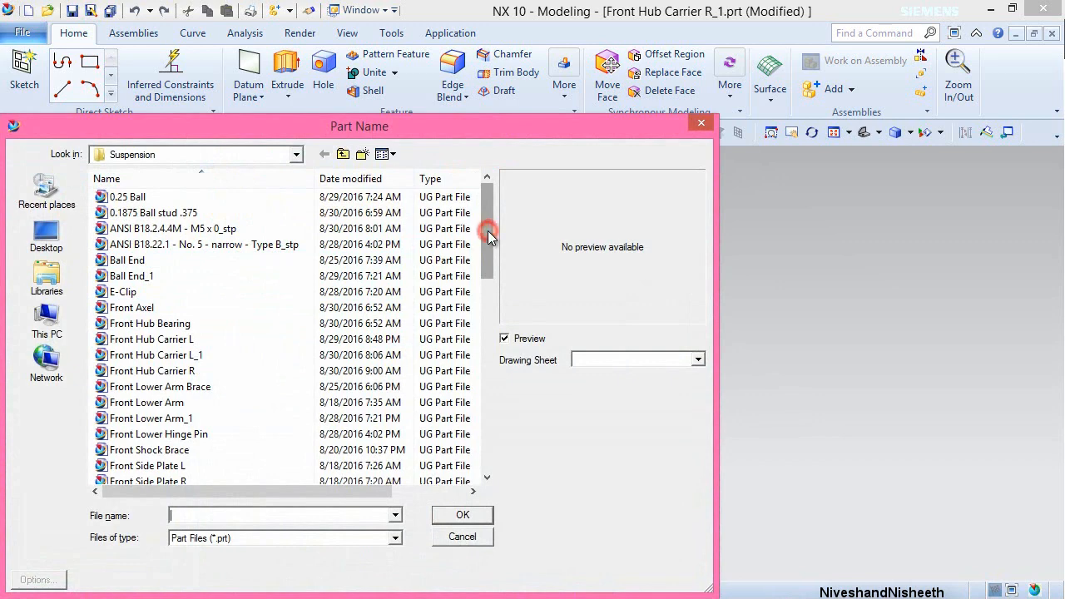
{"action": "left_click", "coordinate": [175, 371]}
{"action": "left_click", "coordinate": [456, 515]}
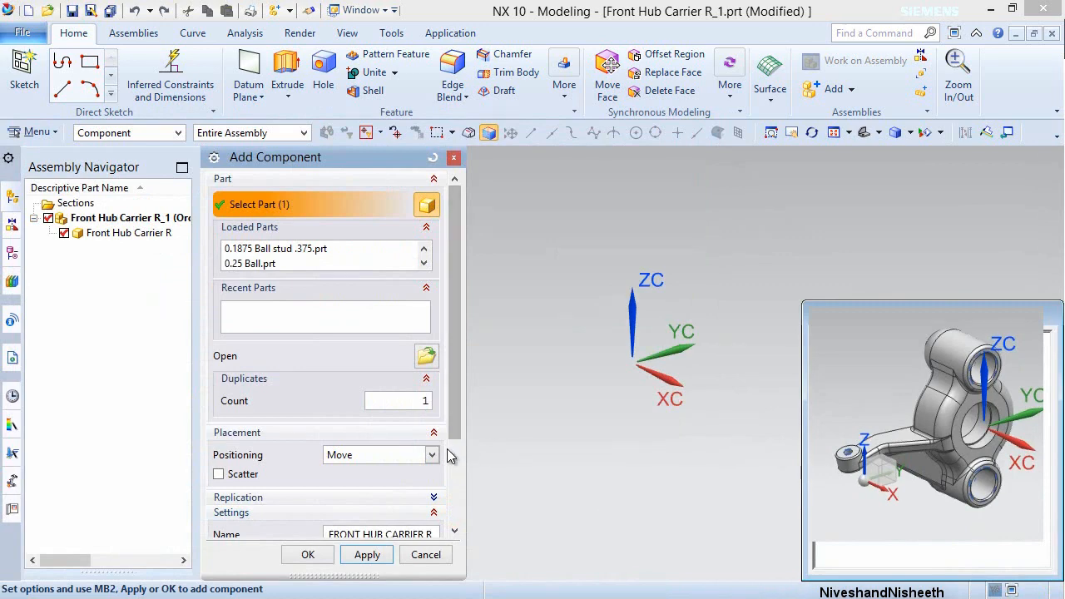
- Place Front Hub Carrier R with Absolute Origin positioning and the Entire Part reference set
{"action": "left_click", "coordinate": [433, 455]}
{"action": "left_click", "coordinate": [385, 476]}
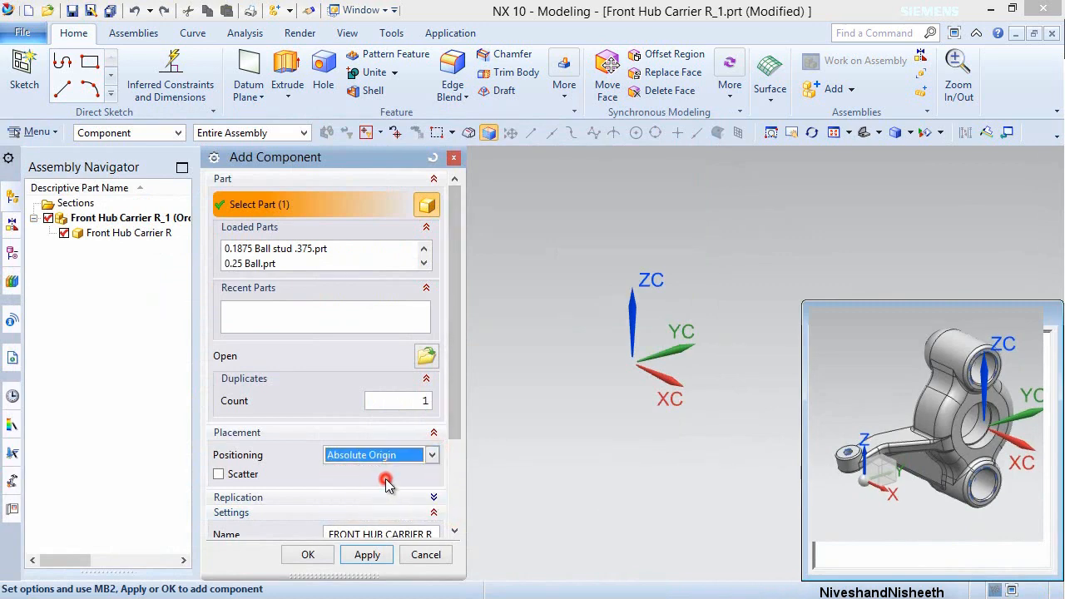
{"action": "scroll", "coordinate": [458, 457], "scroll_direction": "down", "scroll_amount": 3}
{"action": "left_click", "coordinate": [414, 438]}
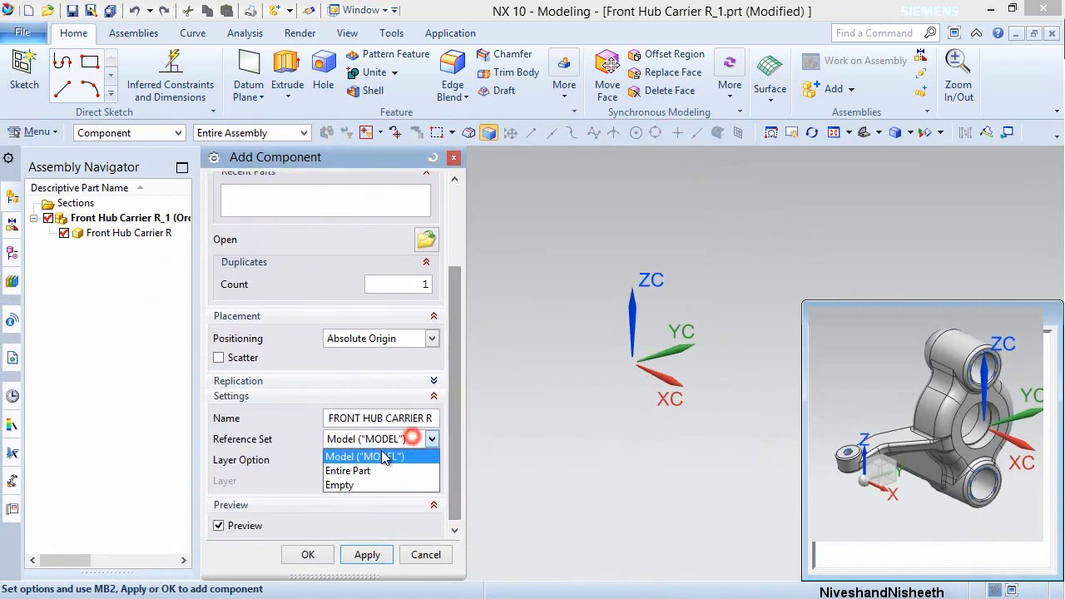
{"action": "left_click", "coordinate": [360, 470]}
{"action": "left_click", "coordinate": [308, 555]}
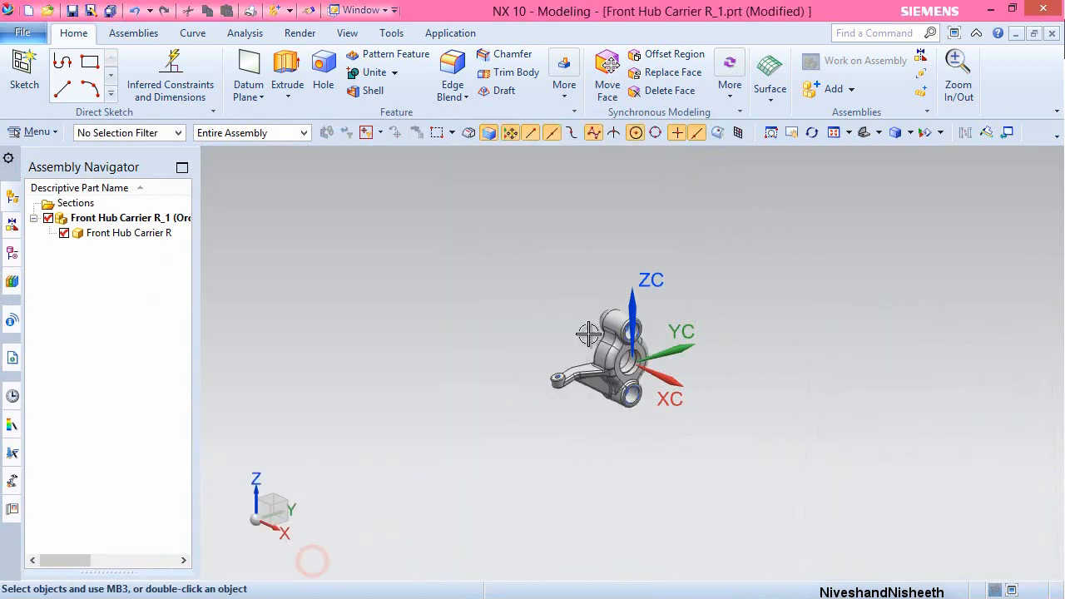
- Save the new Front Hub Carrier R_1 assembly
{"action": "left_click", "coordinate": [878, 133]}
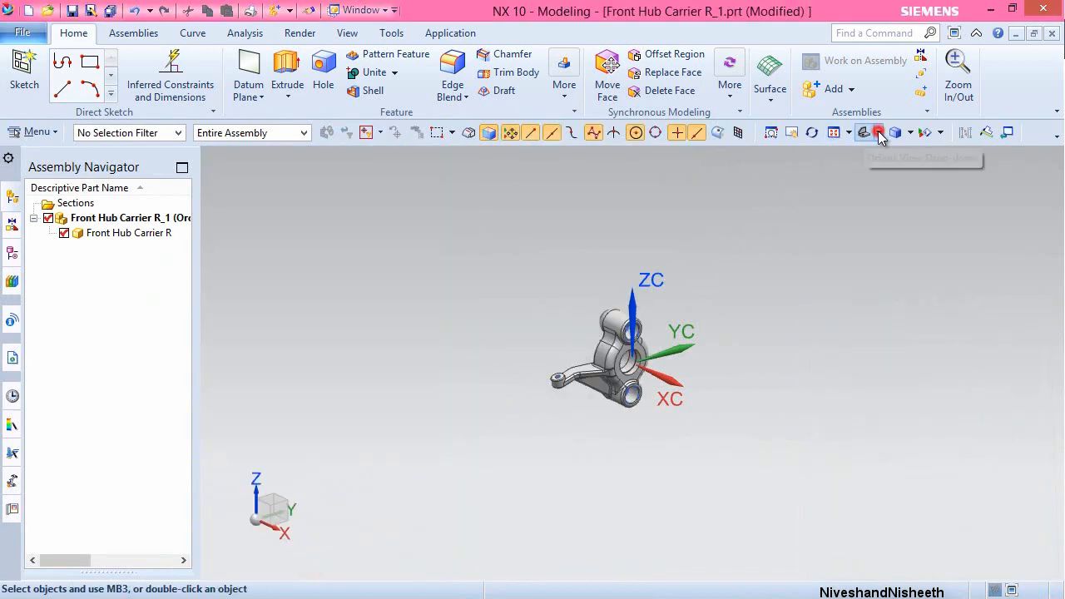
{"action": "left_click", "coordinate": [906, 156]}
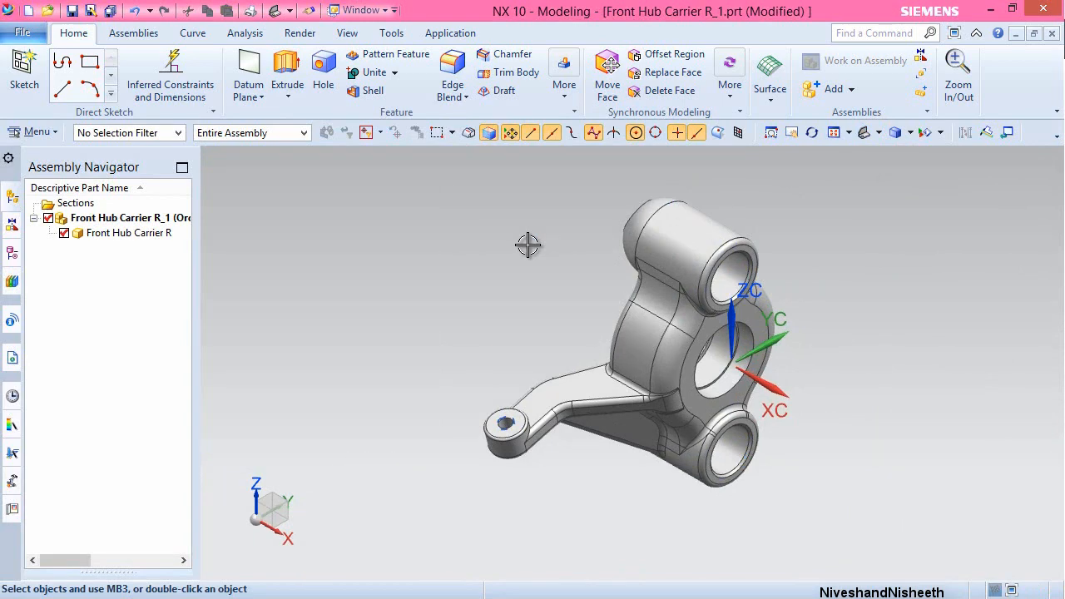
{"action": "left_click", "coordinate": [73, 12]}
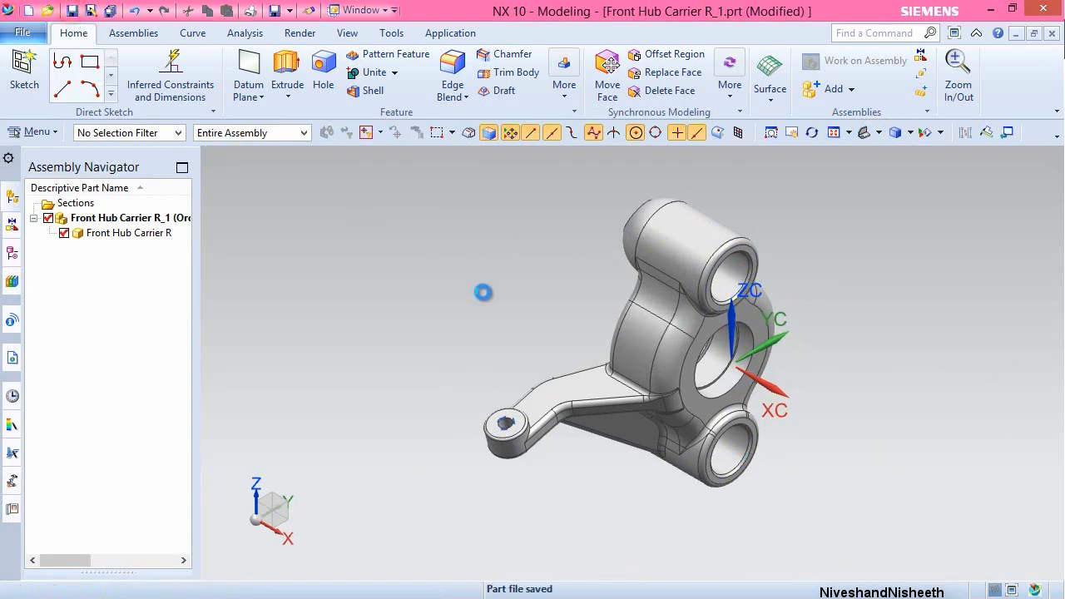
{"action": "left_click", "coordinate": [480, 295]}
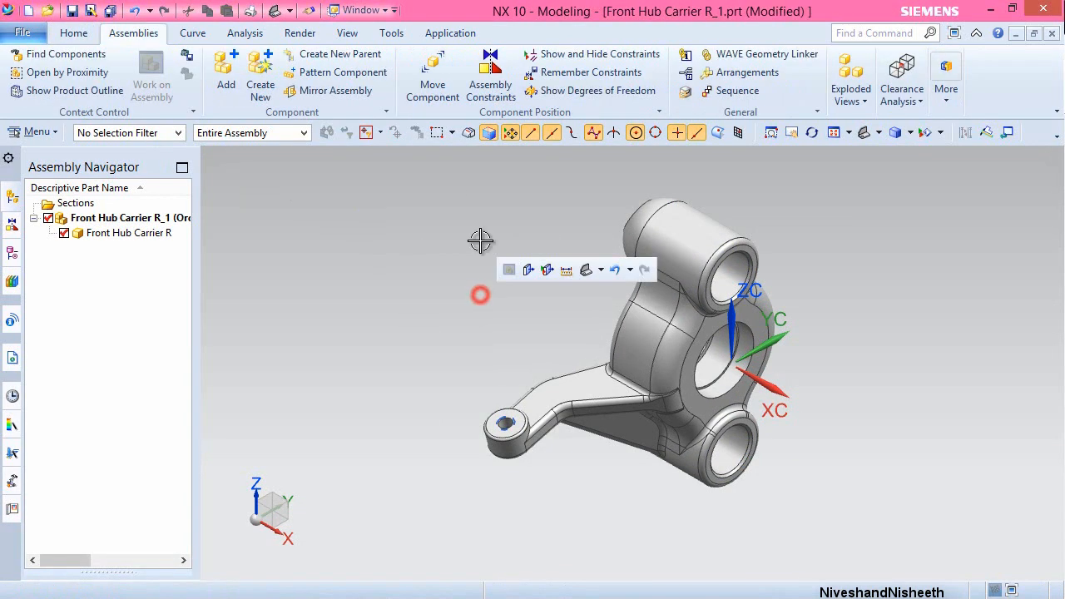
- Lock the Front Hub Carrier R component in place with a Fix assembly constraint
{"action": "left_click", "coordinate": [491, 79]}
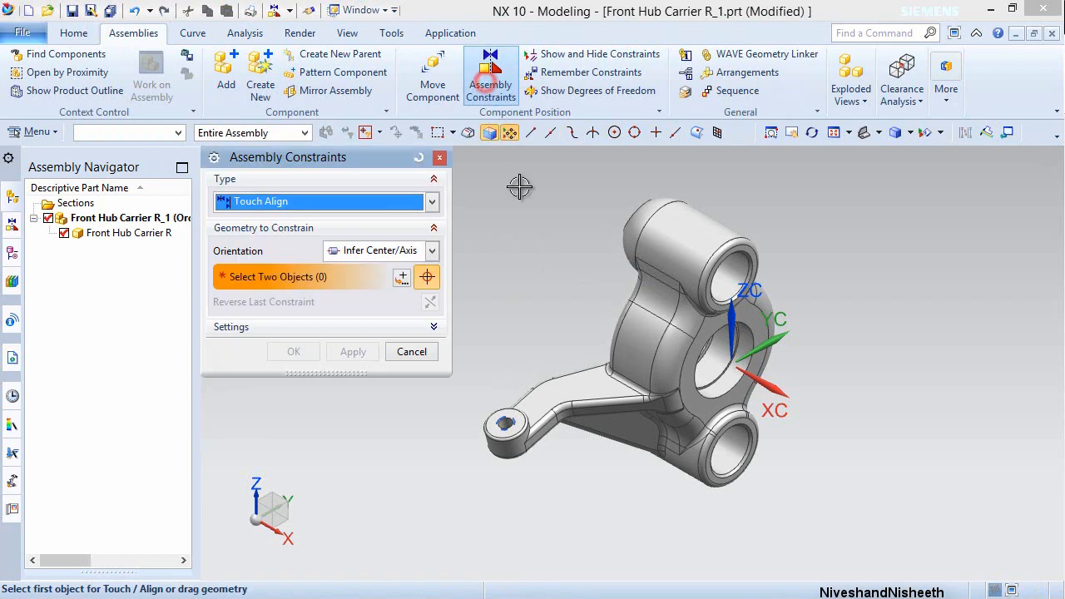
{"action": "left_click", "coordinate": [432, 202]}
{"action": "left_click", "coordinate": [246, 269]}
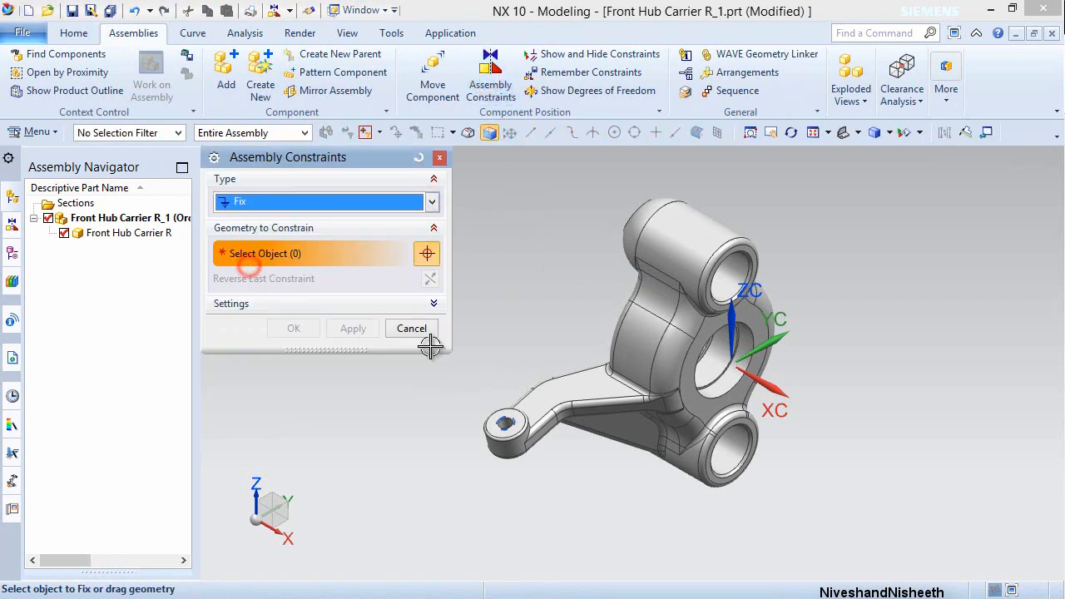
{"action": "left_click", "coordinate": [691, 255]}
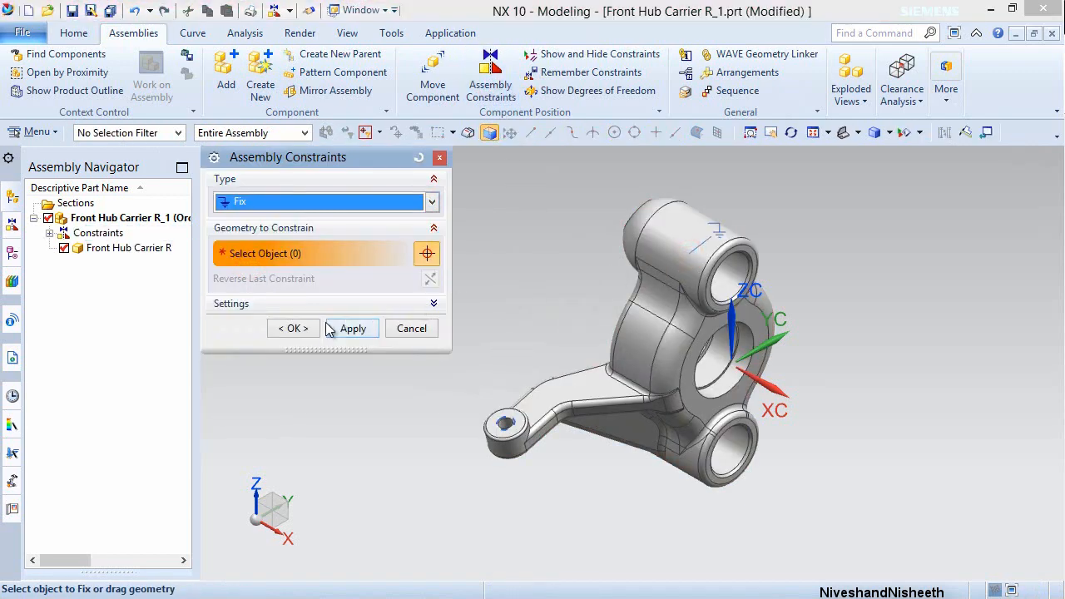
{"action": "left_click", "coordinate": [300, 329]}
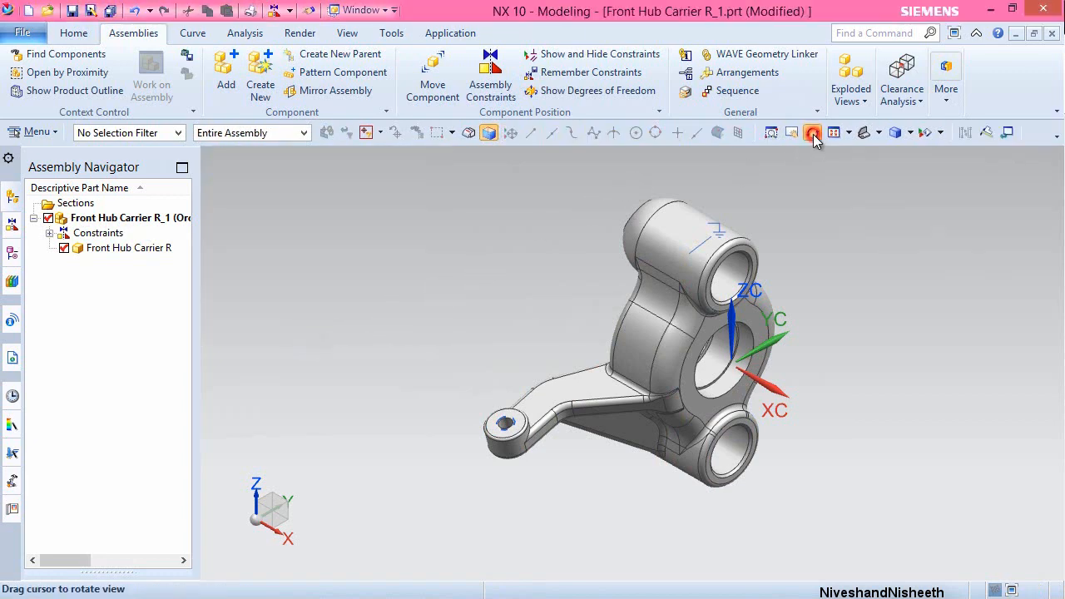
{"action": "key", "text": "Escape"}
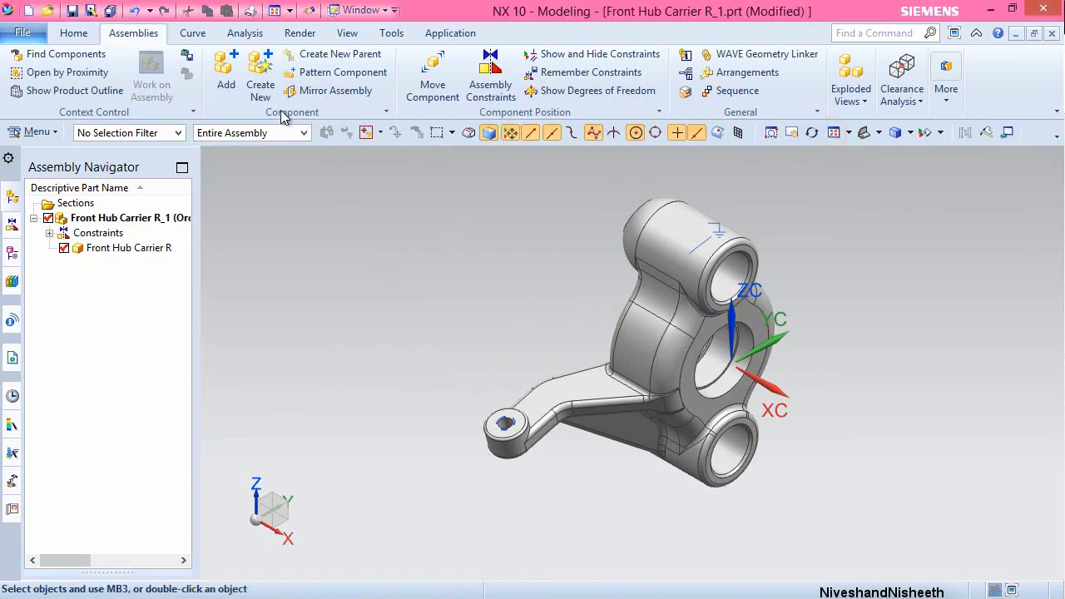
- Add the Pillow Ball Retainer and Pillow Ball Bushing together with Move positioning and the Entire Part reference set, placing them at the origin
{"action": "left_click", "coordinate": [225, 74]}
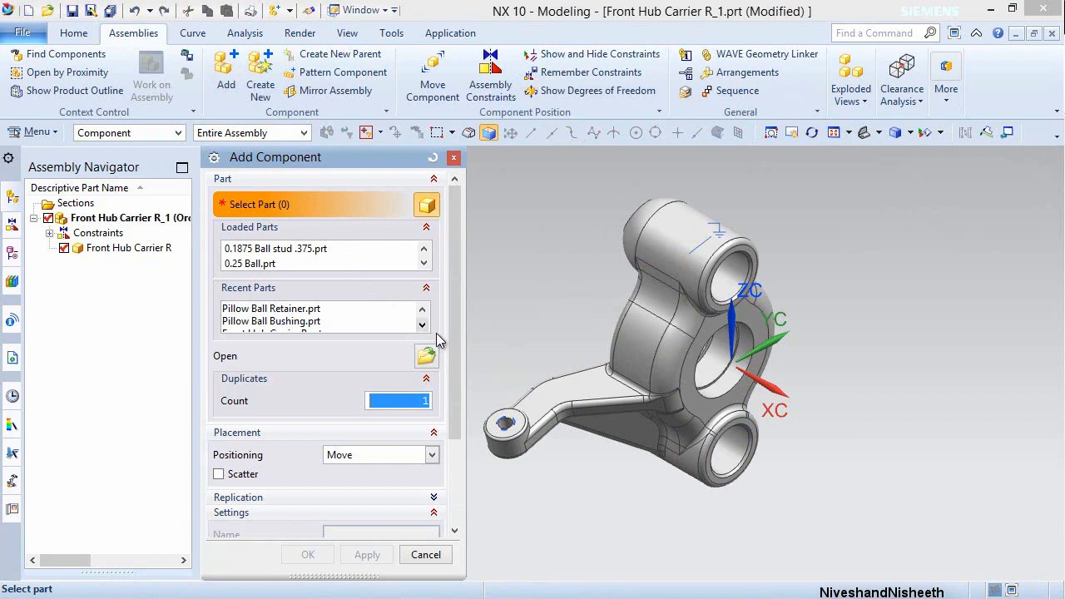
{"action": "left_click", "coordinate": [304, 310]}
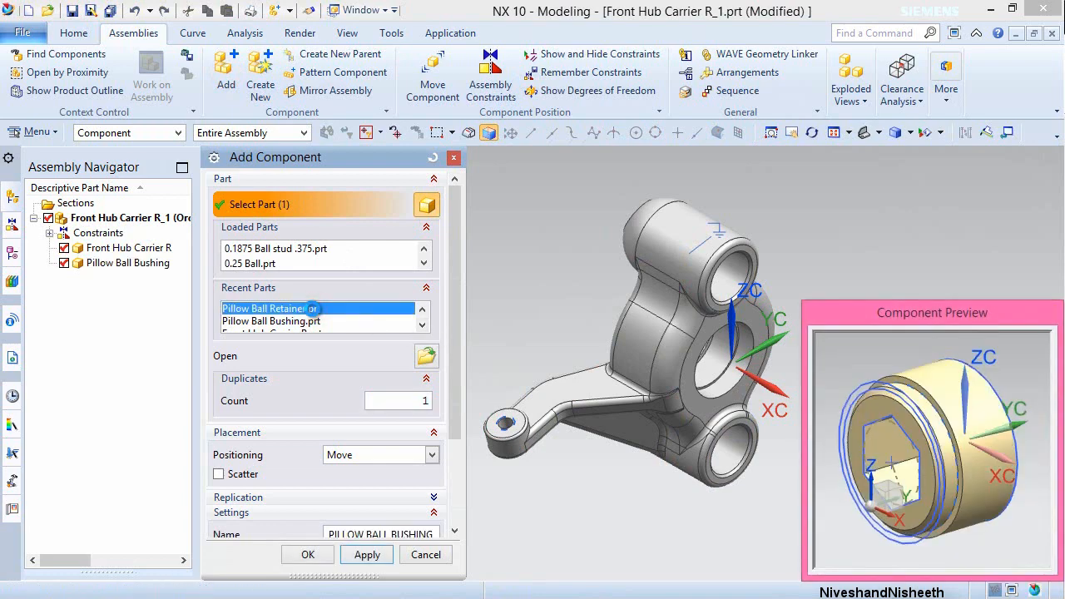
{"action": "left_click", "coordinate": [310, 322], "text": "ctrl"}
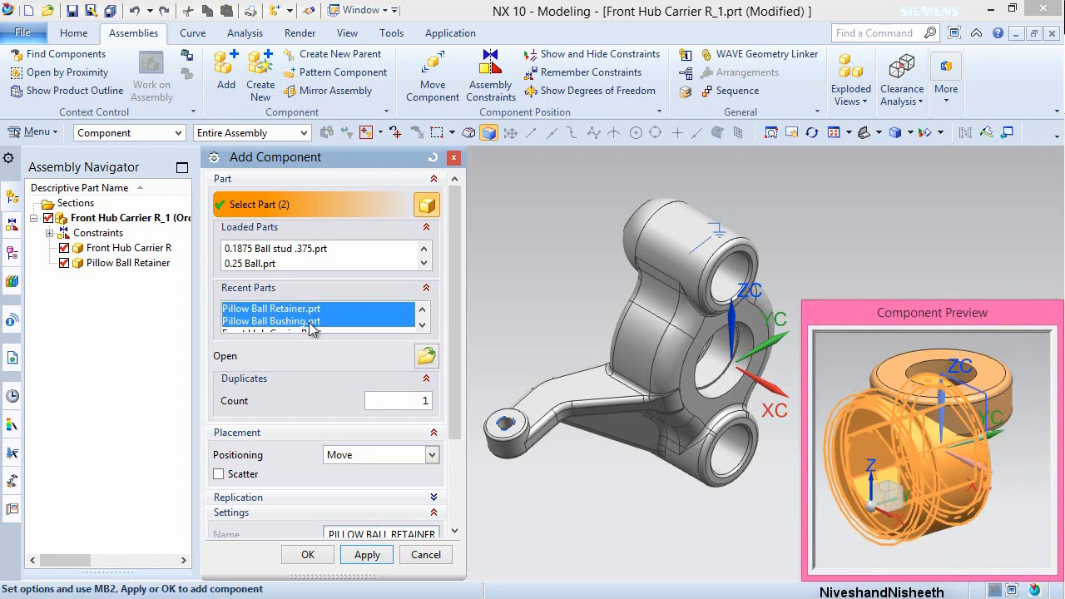
{"action": "left_click_drag", "start_coordinate": [451, 402], "coordinate": [450, 482]}
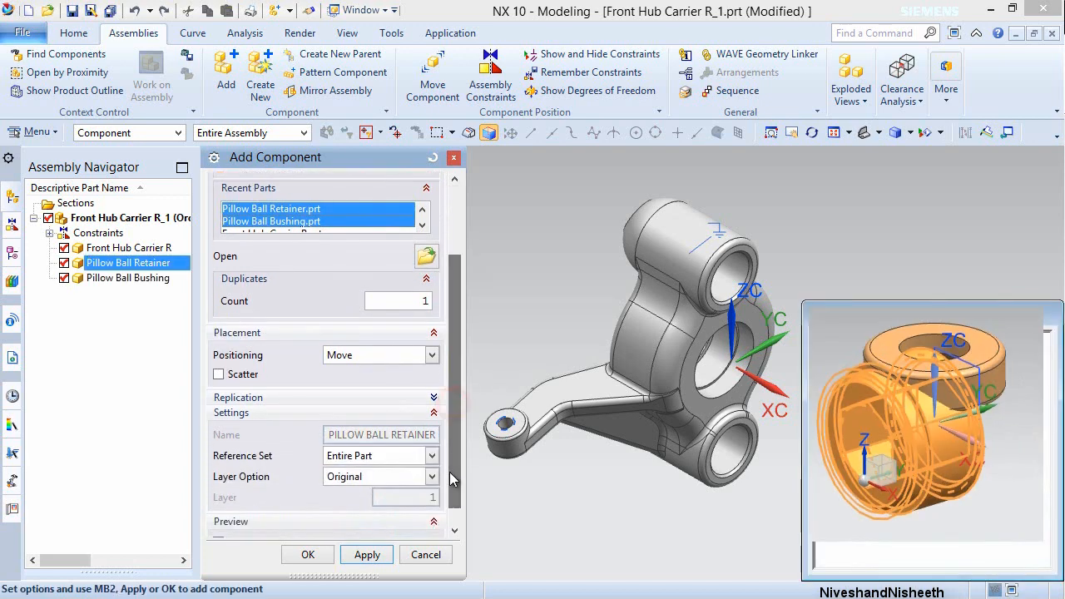
{"action": "left_click", "coordinate": [308, 555]}
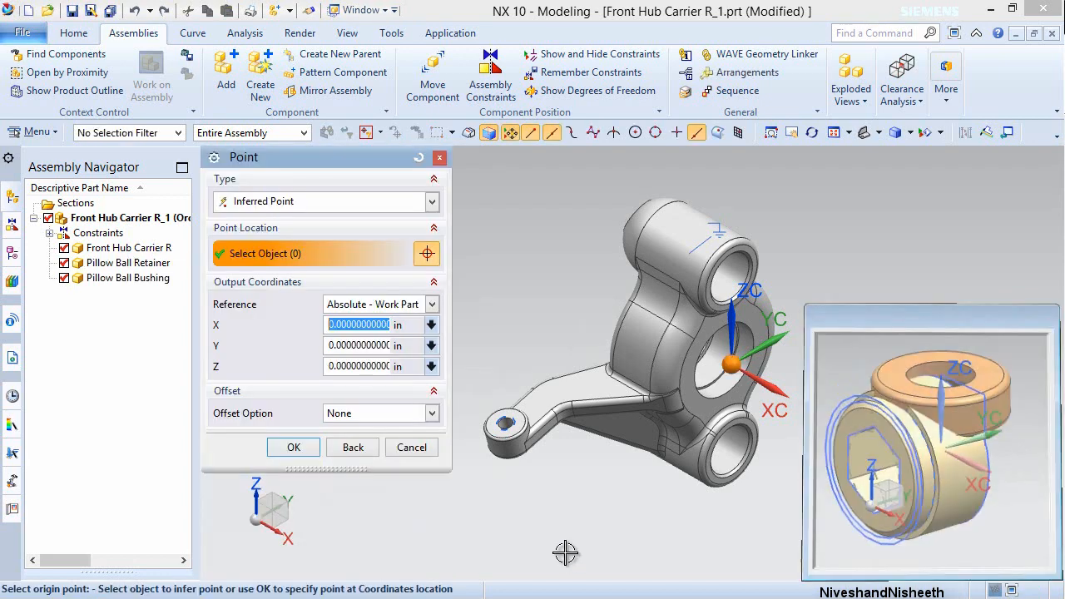
{"action": "left_click", "coordinate": [298, 447]}
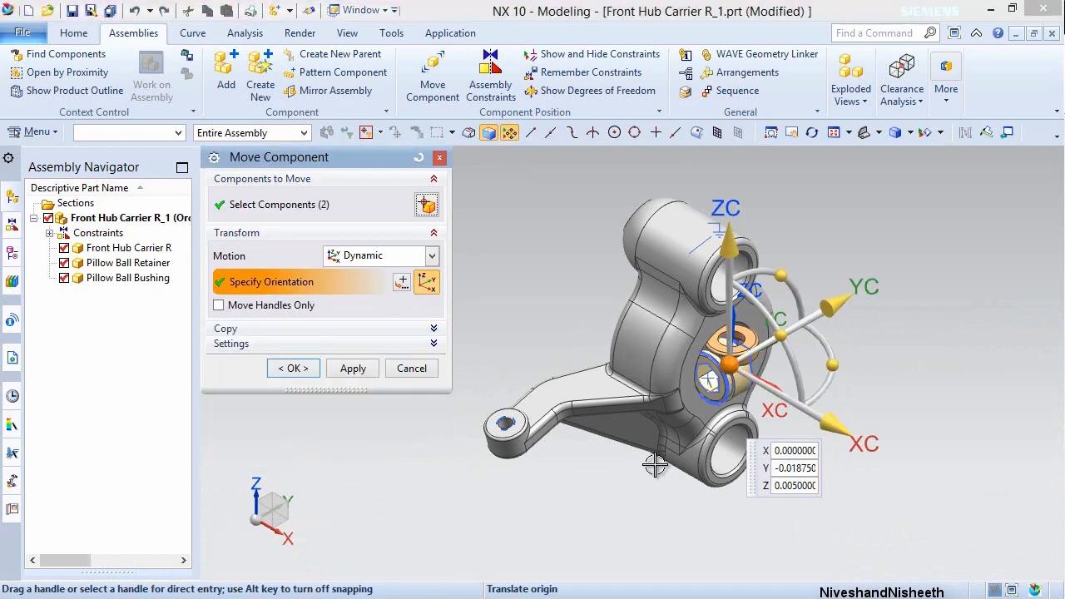
- Move the pillow ball retainer and bushing along the Y axis until they sit clear of the hub carrier
{"action": "left_click_drag", "start_coordinate": [833, 329], "coordinate": [949, 299]}
{"action": "left_click", "coordinate": [302, 368]}
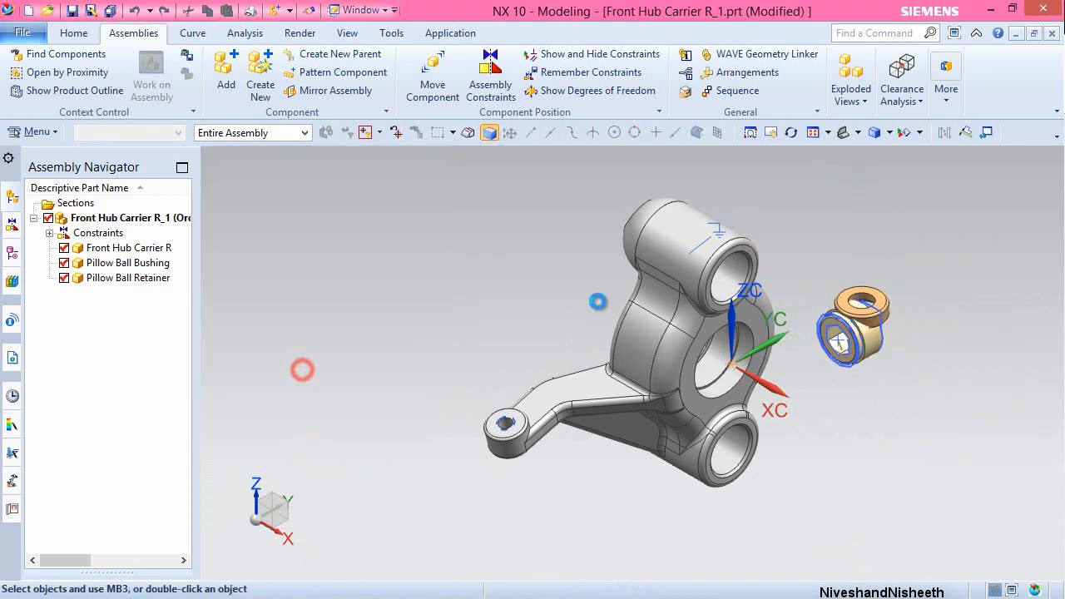
{"action": "scroll", "coordinate": [846, 256], "scroll_direction": "up", "scroll_amount": 3}
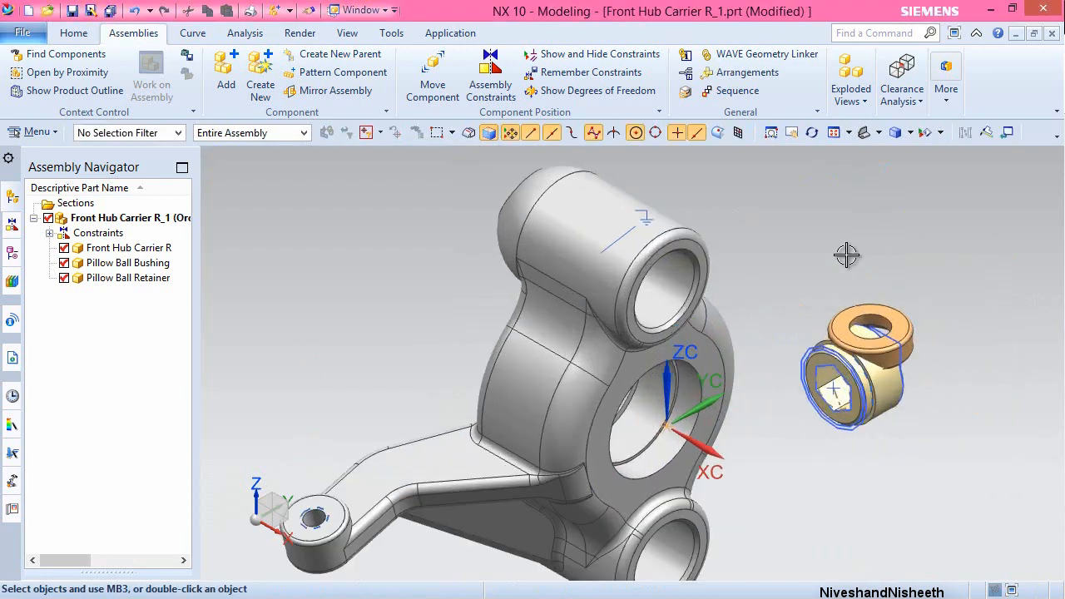
- Hide all sketches in the assembly
{"action": "left_click", "coordinate": [344, 33]}
{"action": "left_click", "coordinate": [273, 78]}
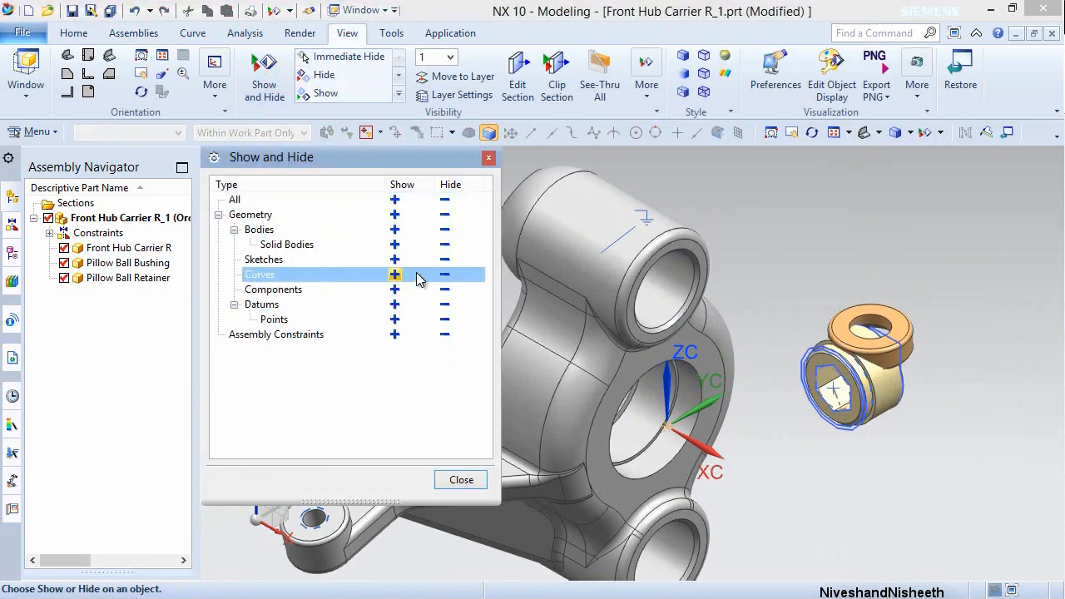
{"action": "left_click", "coordinate": [445, 260]}
{"action": "left_click", "coordinate": [460, 480]}
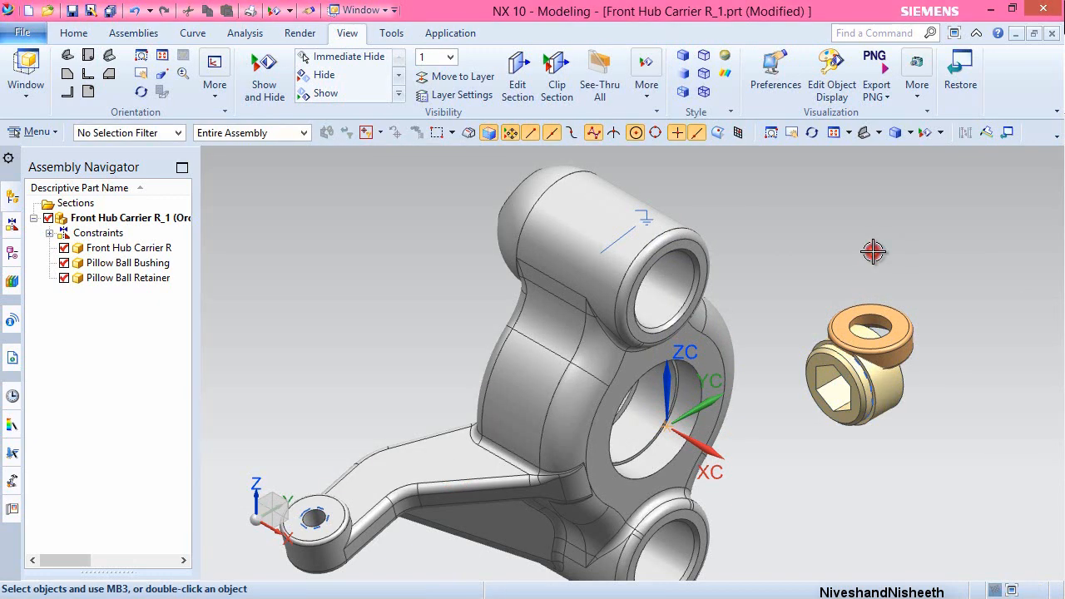
- Rotate the Pillow Ball Retainer about the ZC axis so its hex socket faces away from the hub carrier
{"action": "scroll", "coordinate": [841, 214], "scroll_direction": "up", "scroll_amount": 2}
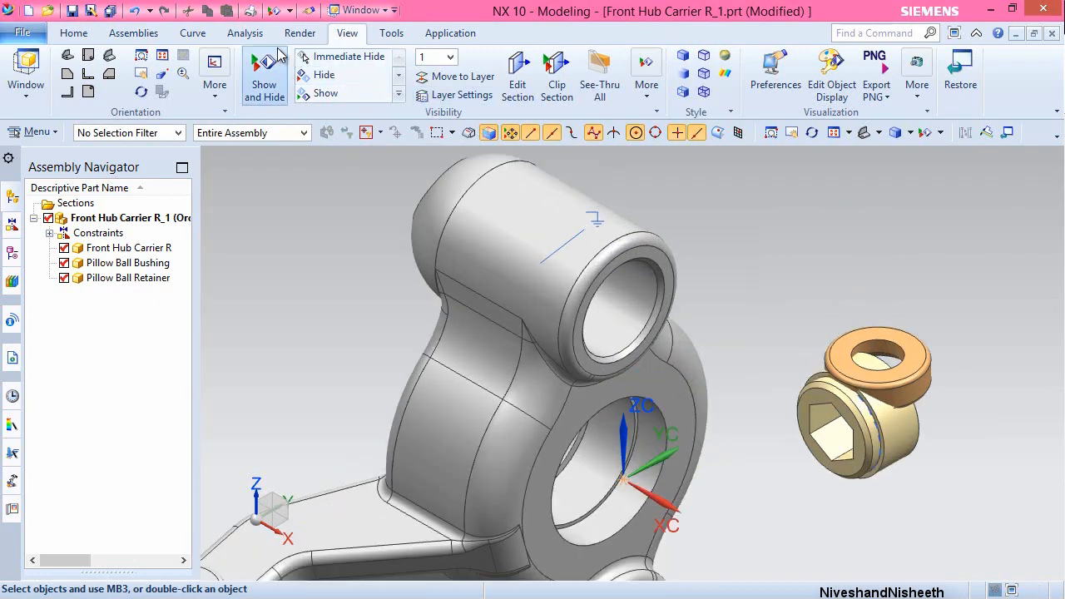
{"action": "left_click", "coordinate": [135, 33]}
{"action": "left_click", "coordinate": [432, 96]}
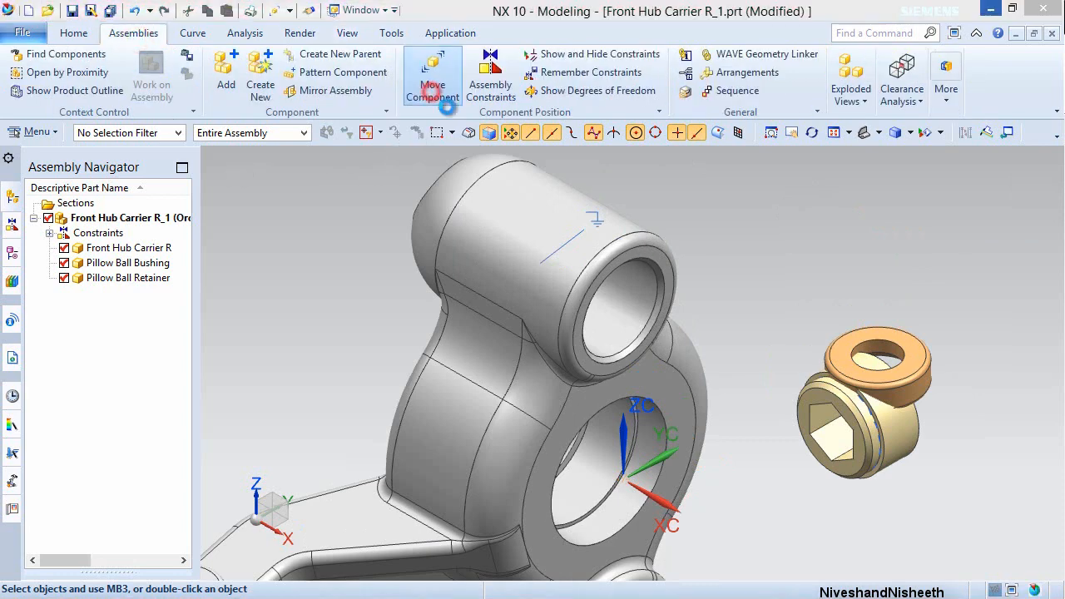
{"action": "left_click", "coordinate": [888, 425]}
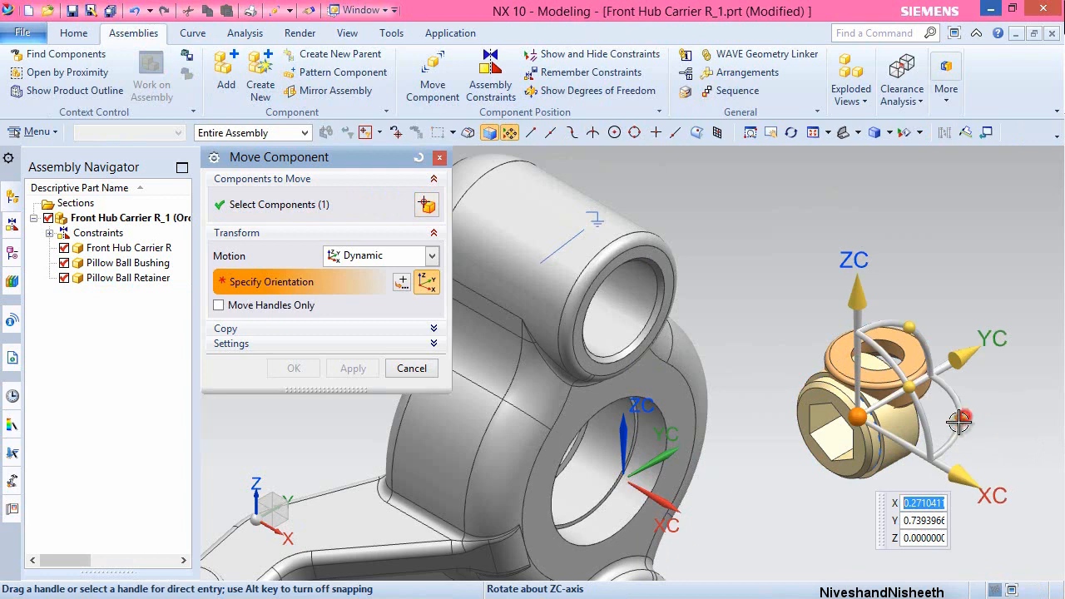
{"action": "left_click_drag", "start_coordinate": [961, 418], "coordinate": [858, 472]}
{"action": "left_click", "coordinate": [353, 368]}
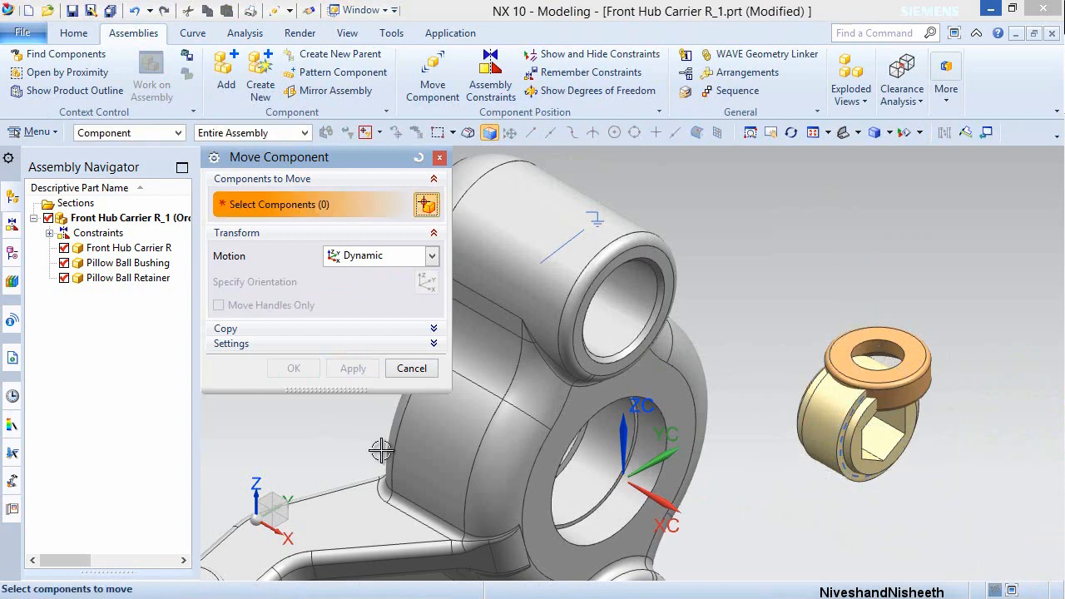
- Move the Pillow Ball Bushing up and away from the retainer so the two parts sit clear of each other
{"action": "left_click", "coordinate": [887, 365]}
{"action": "middle_click", "coordinate": [882, 366]}
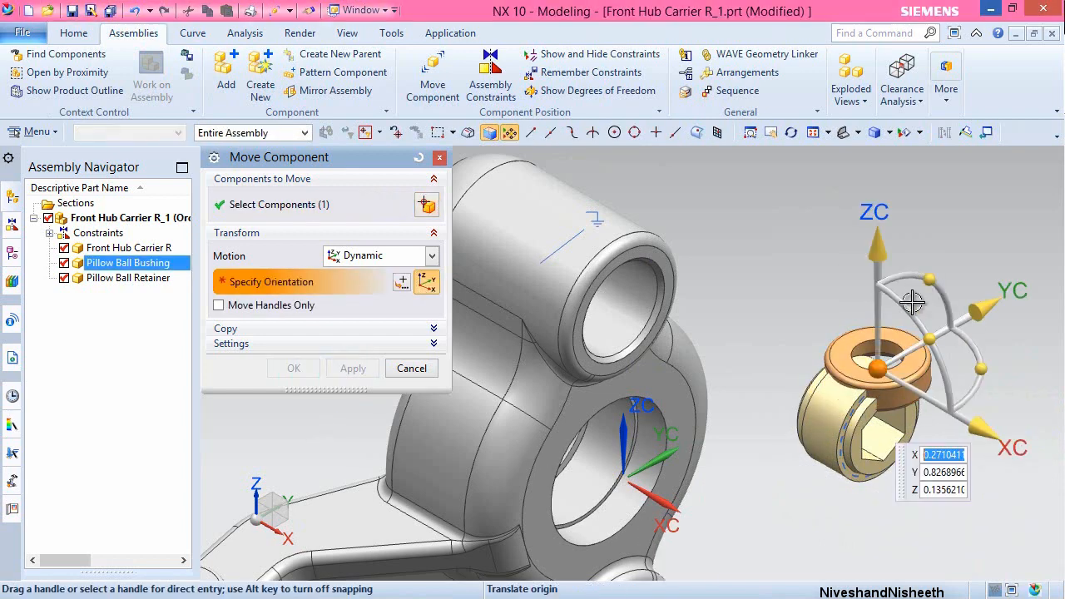
{"action": "left_click_drag", "start_coordinate": [879, 369], "coordinate": [791, 293]}
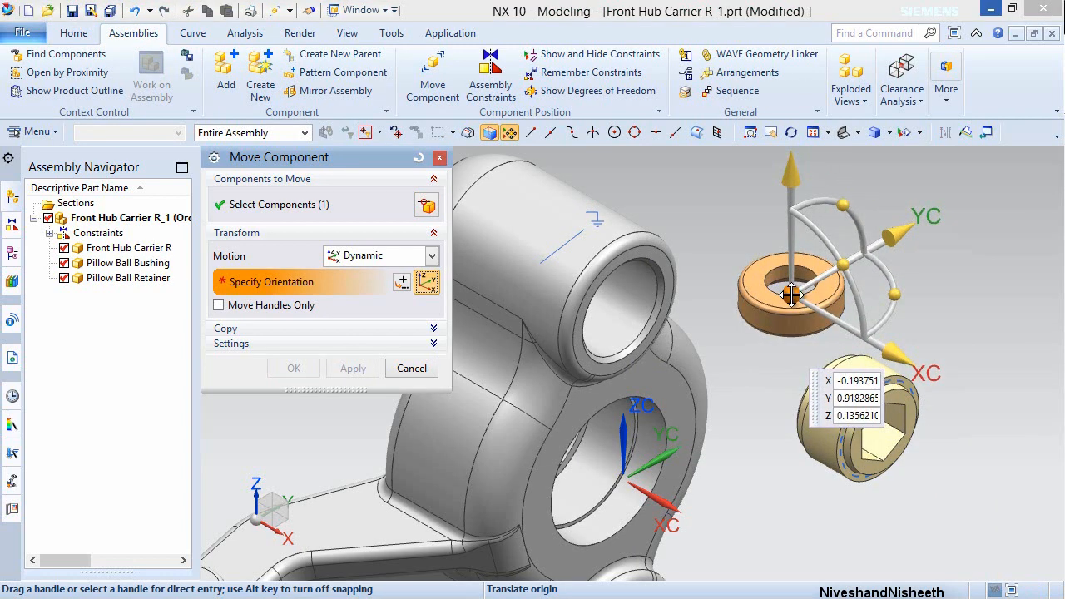
{"action": "left_click", "coordinate": [352, 369]}
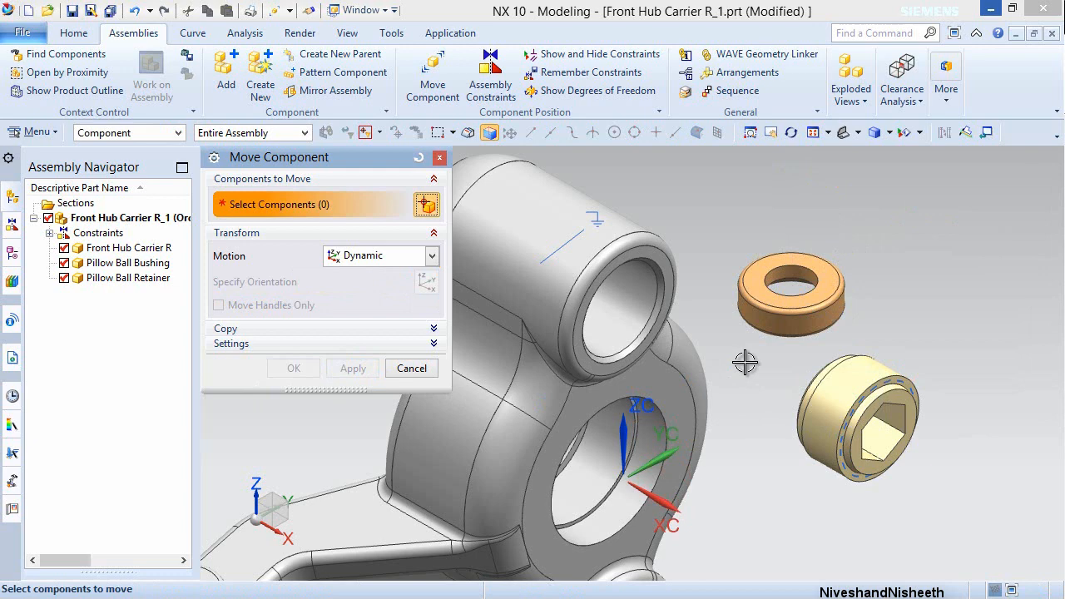
- Rotate the Pillow Ball Bushing 90° about the YC axis so its bore faces the same way as the retainer
{"action": "left_click", "coordinate": [795, 316]}
{"action": "middle_click", "coordinate": [865, 240]}
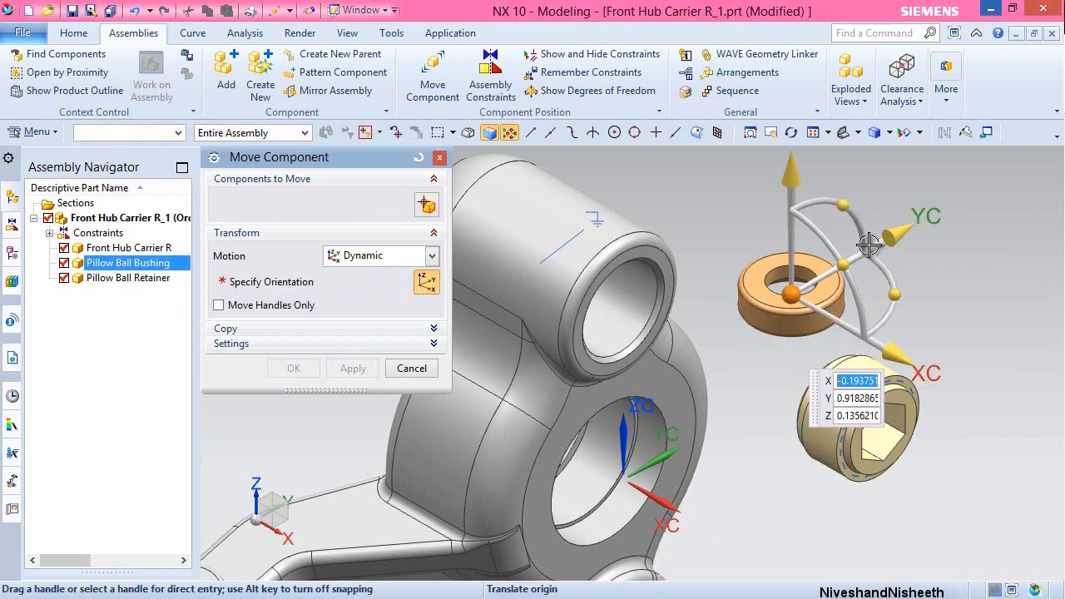
{"action": "left_click_drag", "start_coordinate": [845, 250], "coordinate": [841, 377]}
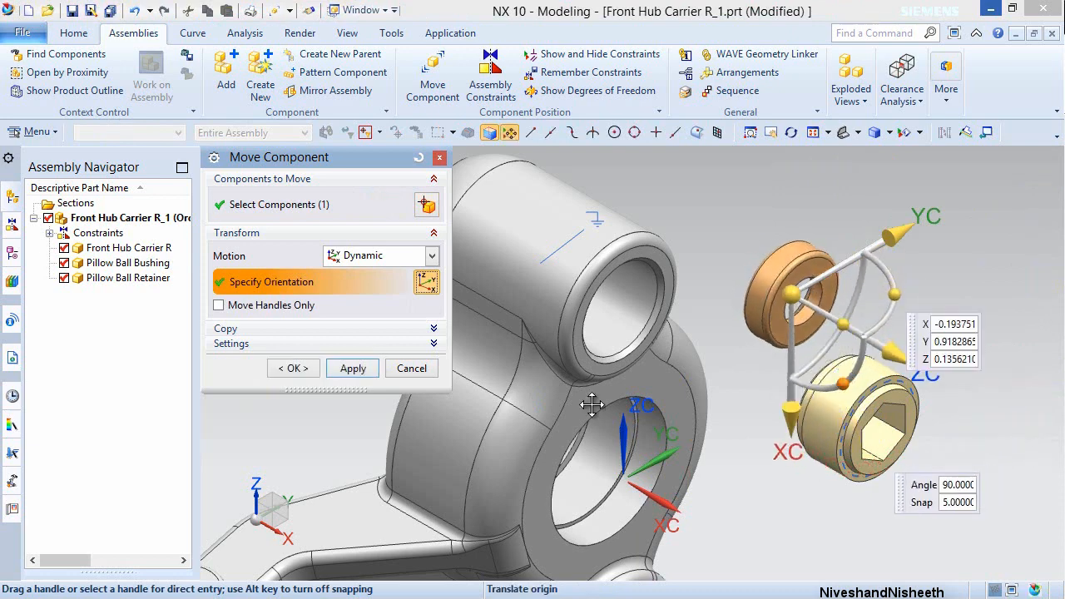
{"action": "left_click", "coordinate": [304, 370]}
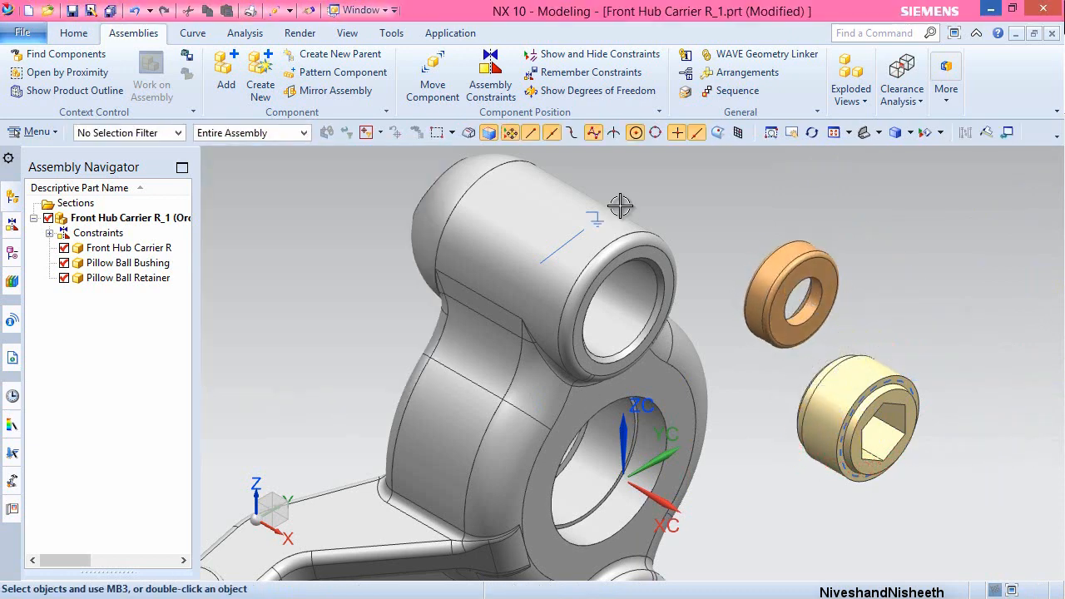
- Align the center axes of the Pillow Ball Retainer and Pillow Ball Bushing with a Touch Align constraint set to Infer Center/Axis
{"action": "left_click", "coordinate": [496, 83]}
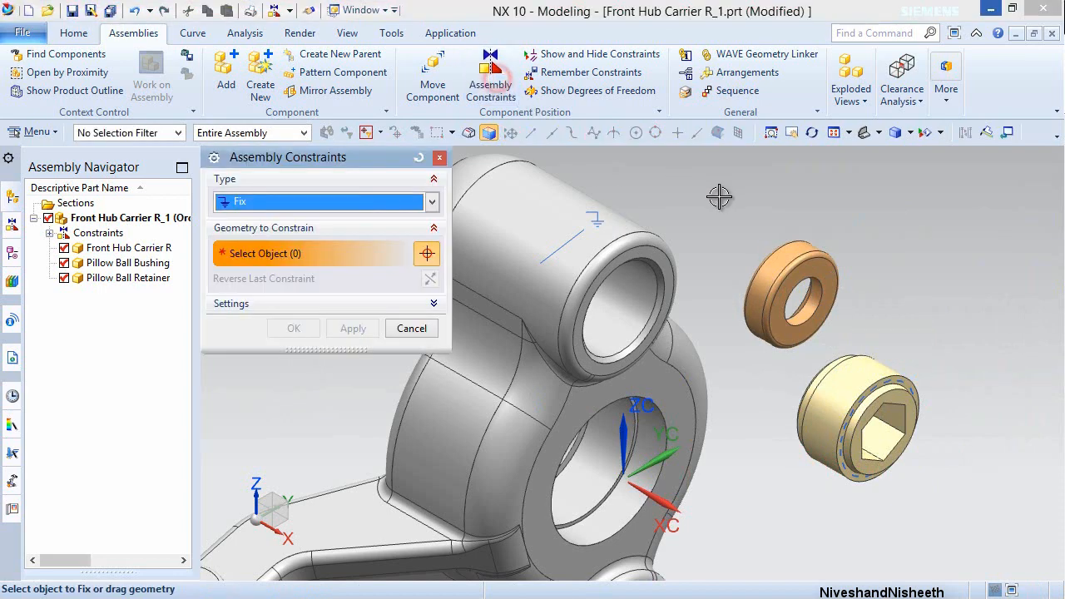
{"action": "left_click", "coordinate": [432, 202]}
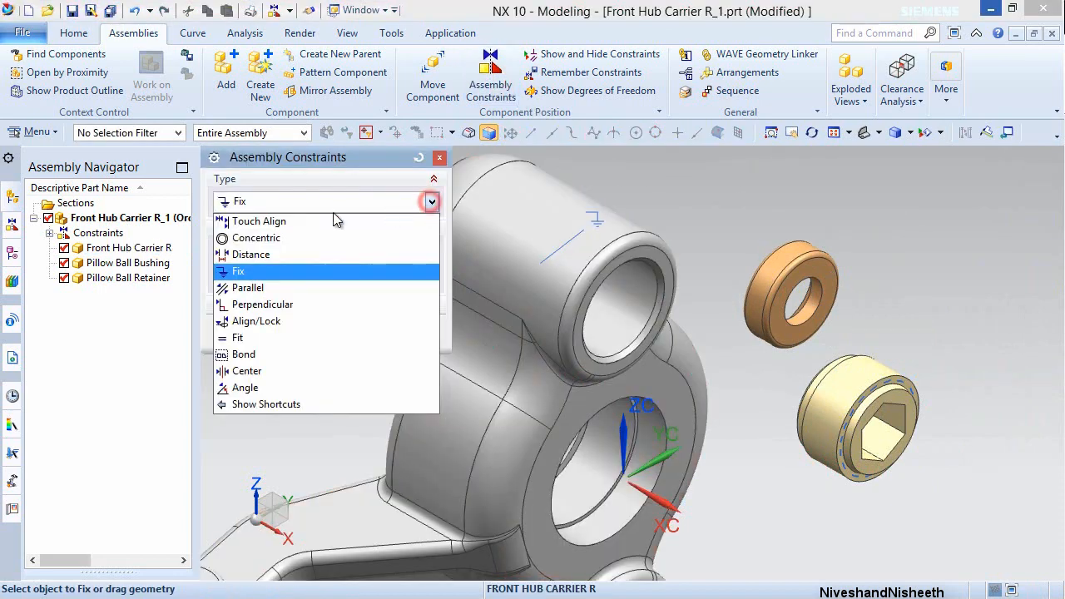
{"action": "left_click", "coordinate": [324, 220]}
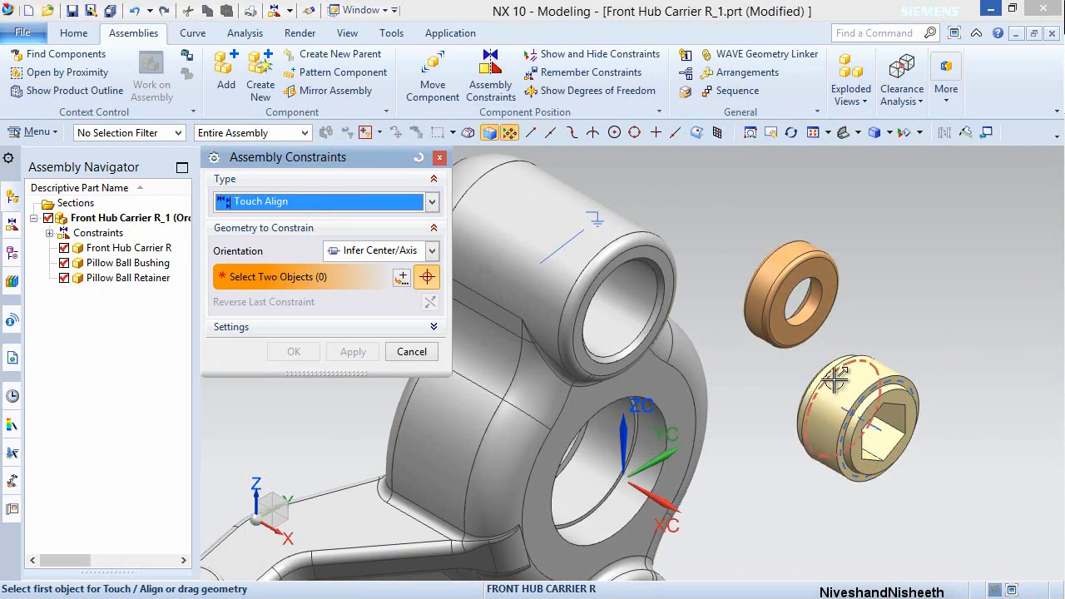
{"action": "scroll", "coordinate": [854, 325], "scroll_direction": "up", "scroll_amount": 3}
{"action": "left_click", "coordinate": [833, 441]}
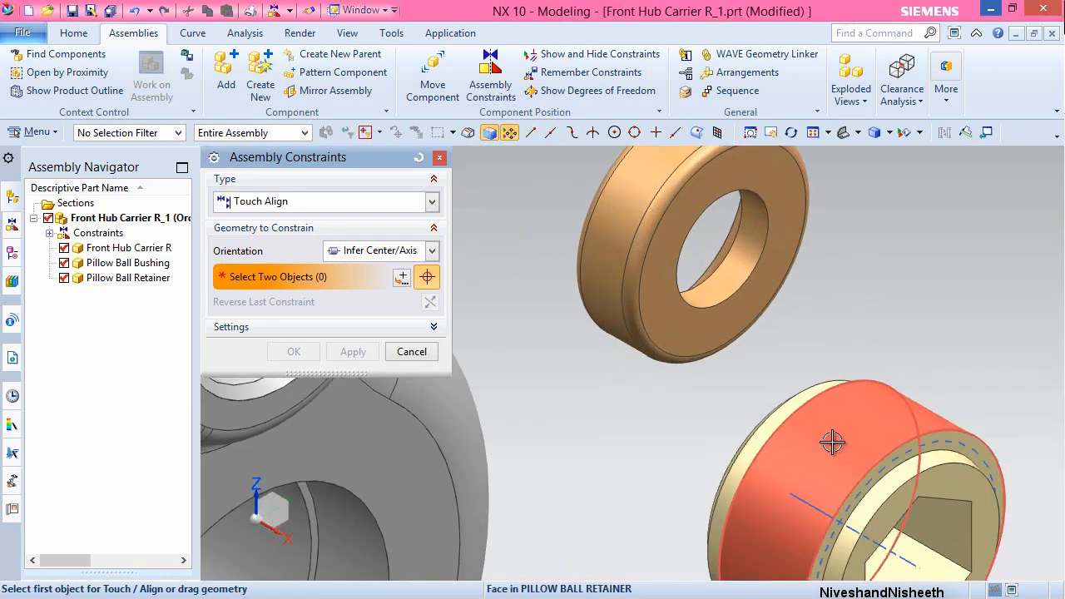
{"action": "scroll", "coordinate": [832, 442], "scroll_direction": "down", "scroll_amount": 1}
{"action": "left_click", "coordinate": [651, 284]}
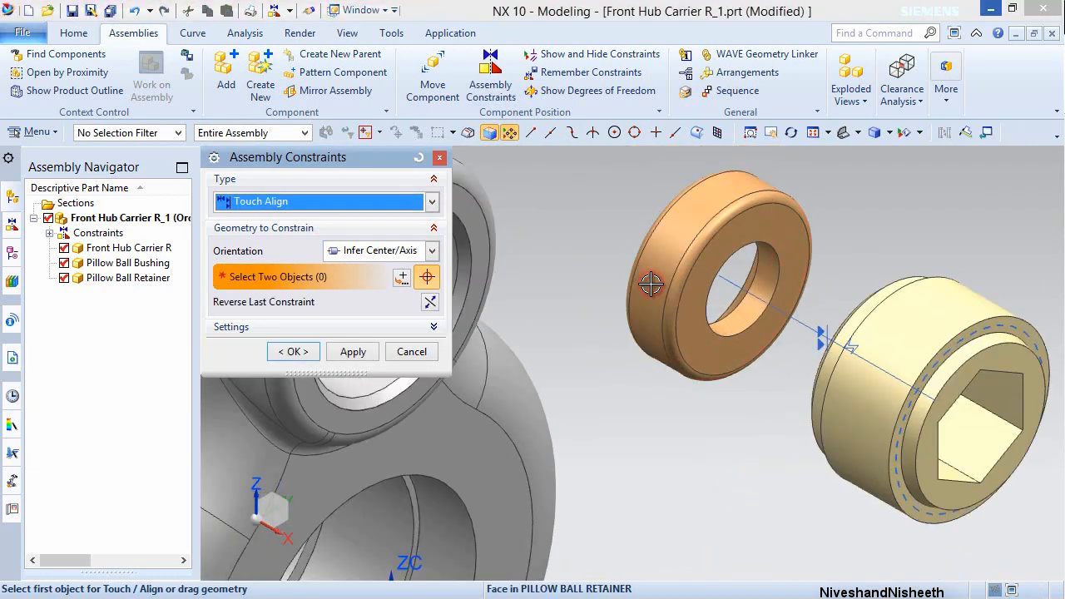
{"action": "left_click", "coordinate": [353, 352]}
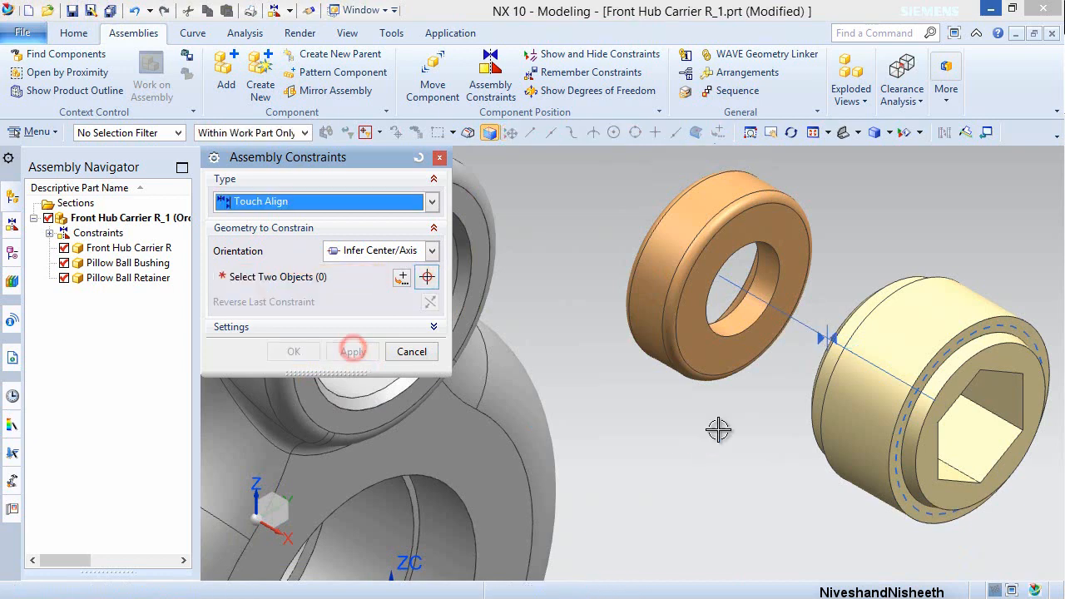
- Mate the flat end face of the Pillow Ball Bushing against the Pillow Ball Retainer with a Touch Align constraint
{"action": "left_click", "coordinate": [709, 358]}
{"action": "middle_click_drag", "start_coordinate": [750, 420], "coordinate": [766, 433]}
{"action": "left_click", "coordinate": [928, 305]}
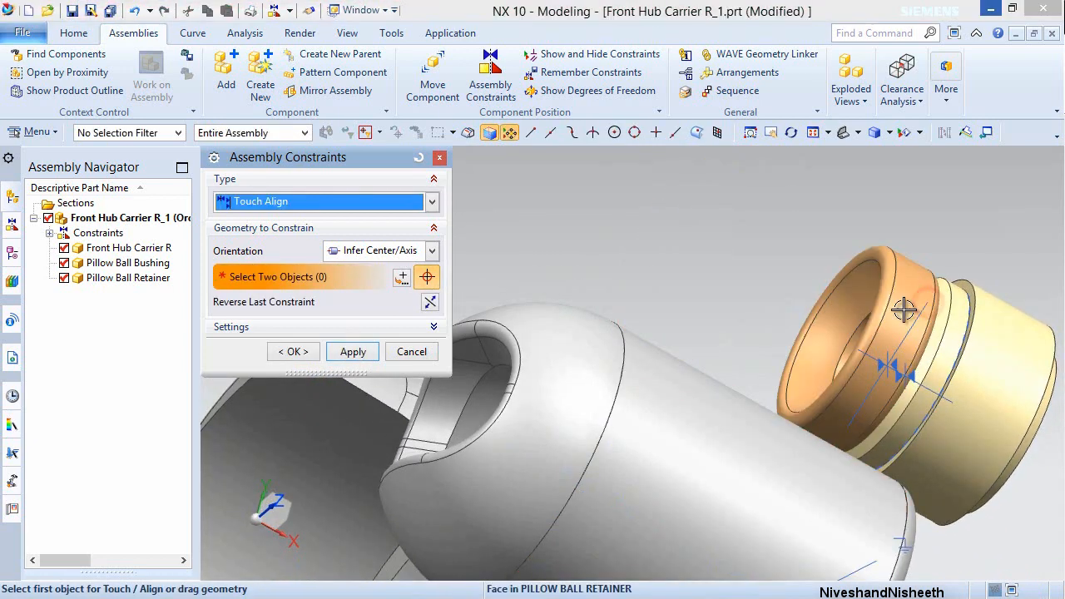
{"action": "left_click", "coordinate": [354, 351]}
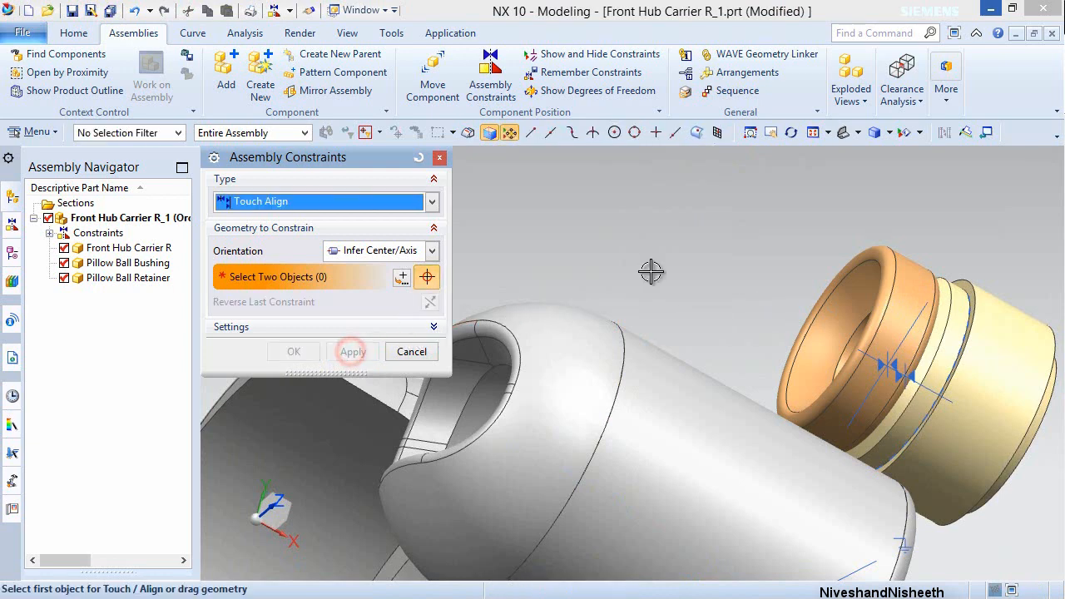
- Align the Pillow Ball Retainer's axis with the hub carrier's upper cylindrical boss using a Touch Align constraint
{"action": "middle_click_drag", "start_coordinate": [747, 258], "coordinate": [712, 253]}
{"action": "scroll", "coordinate": [752, 244], "scroll_direction": "down", "scroll_amount": 3}
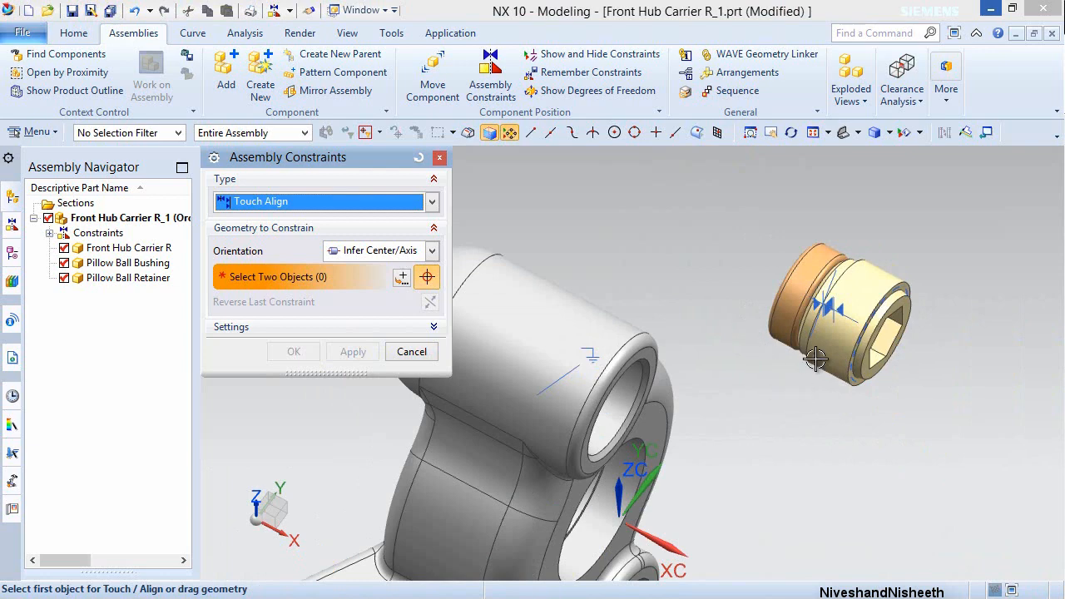
{"action": "left_click", "coordinate": [864, 301]}
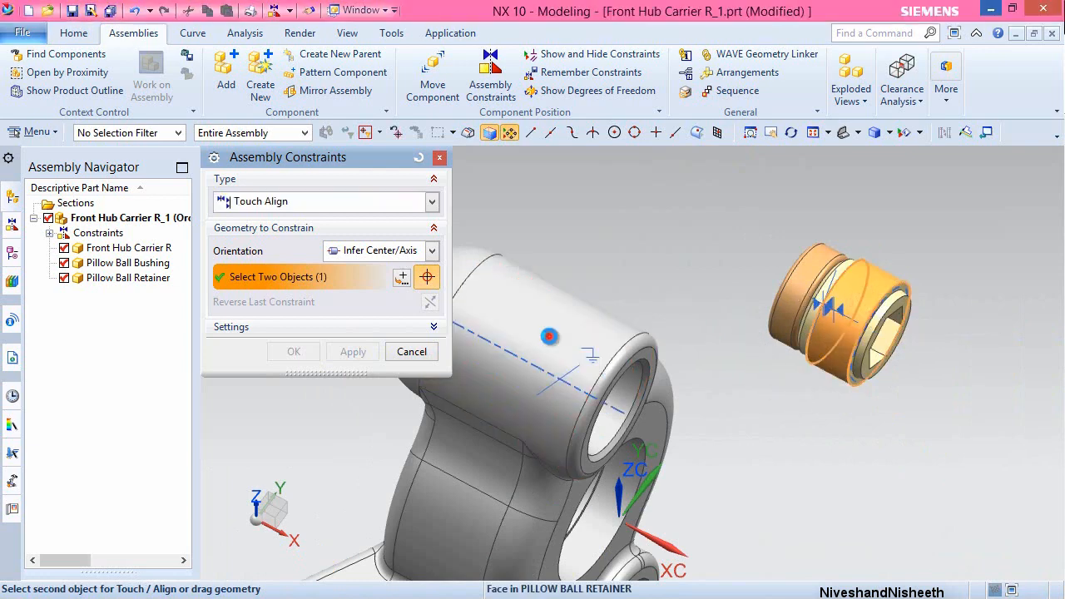
{"action": "left_click", "coordinate": [550, 336]}
{"action": "left_click", "coordinate": [353, 351]}
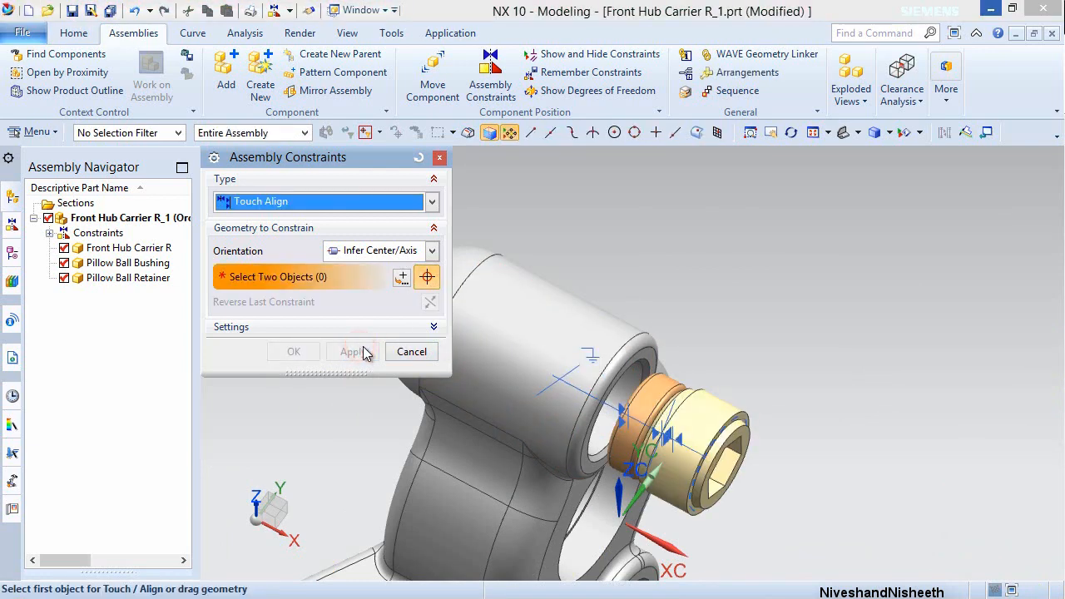
- Add a Distance constraint of -.15 in between the hub carrier's upper boss end face and the retainer's outer face
{"action": "left_click", "coordinate": [431, 203]}
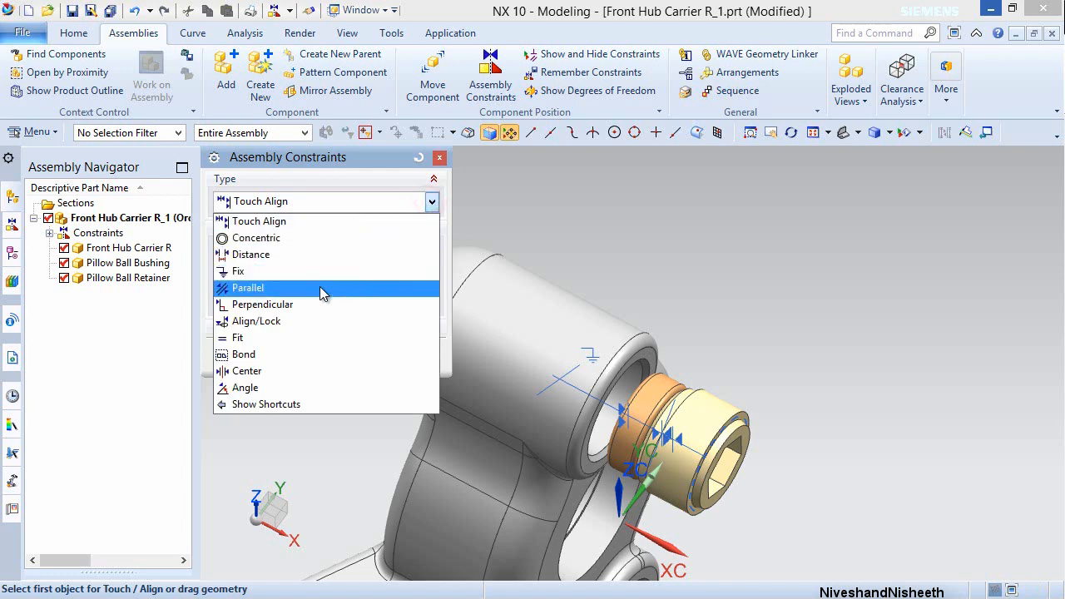
{"action": "left_click", "coordinate": [252, 255]}
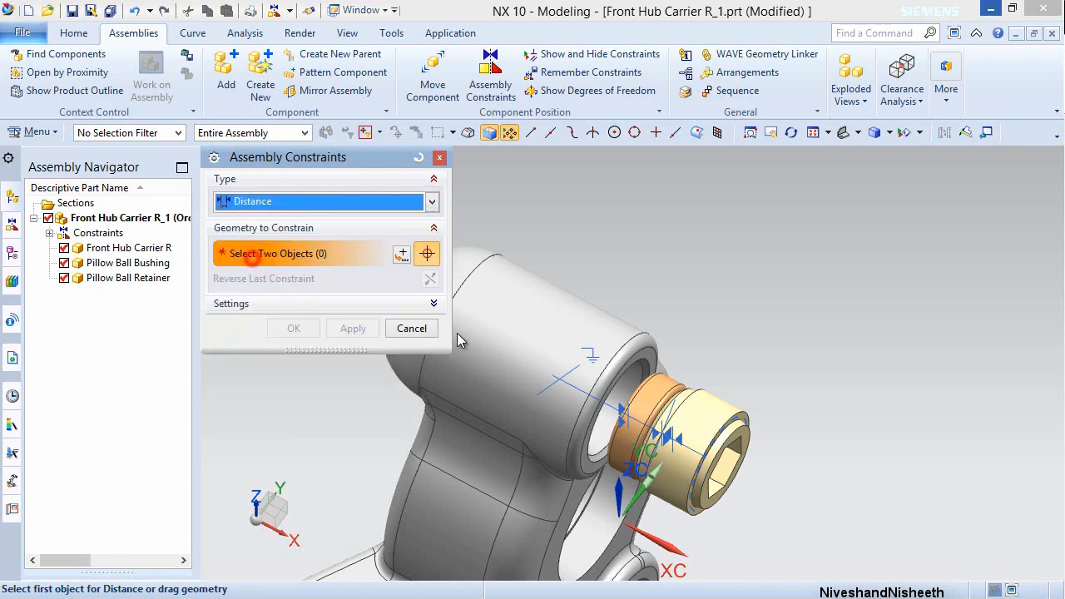
{"action": "scroll", "coordinate": [657, 445], "scroll_direction": "up", "scroll_amount": 3}
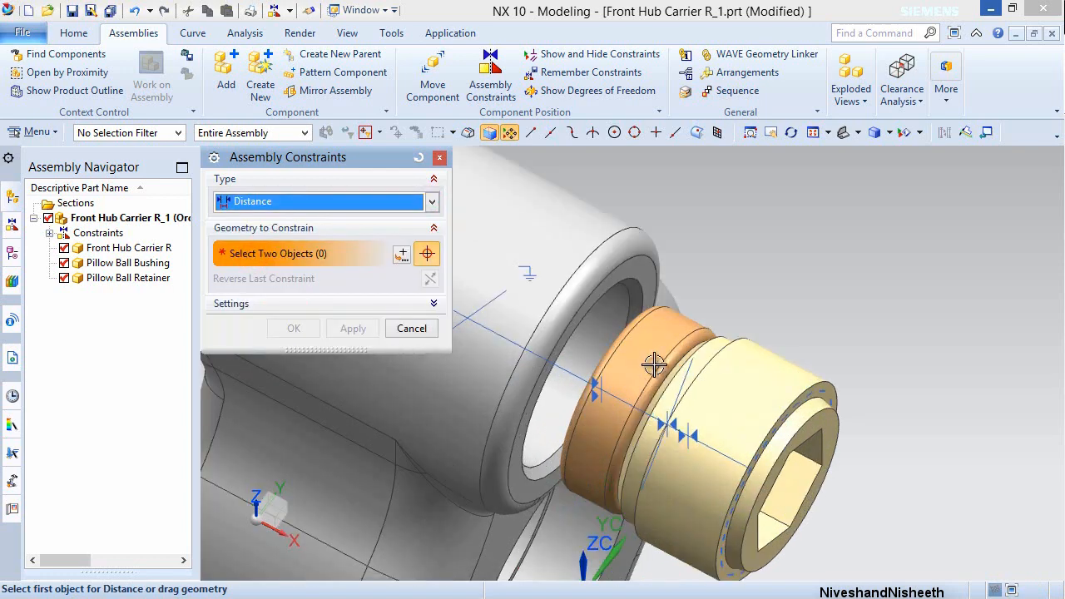
{"action": "left_click", "coordinate": [651, 284]}
{"action": "left_click", "coordinate": [829, 423]}
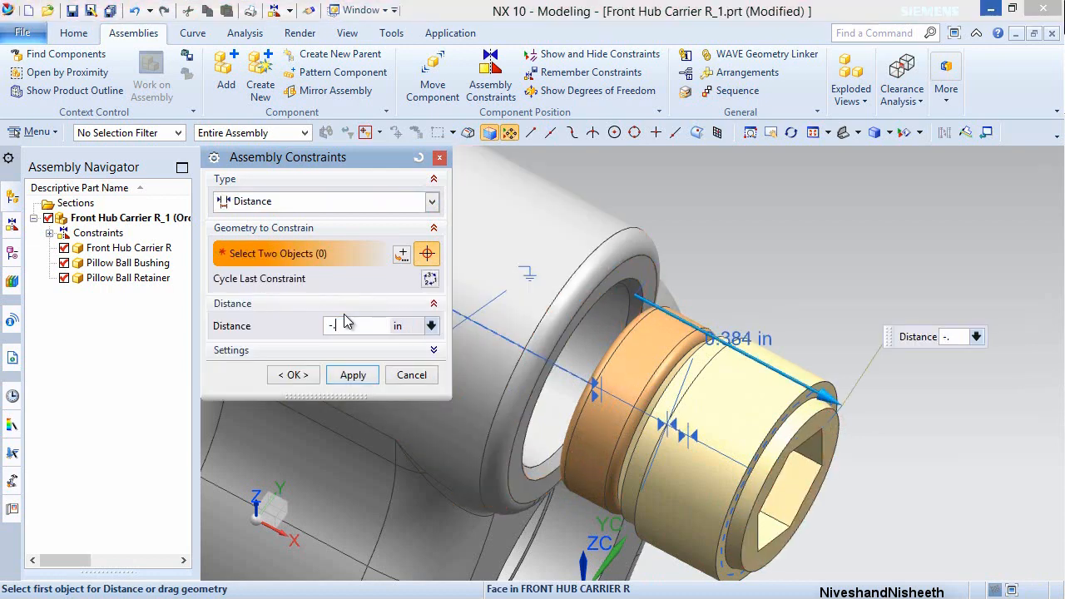
{"action": "type", "text": "-.15"}
{"action": "key", "text": "Return"}
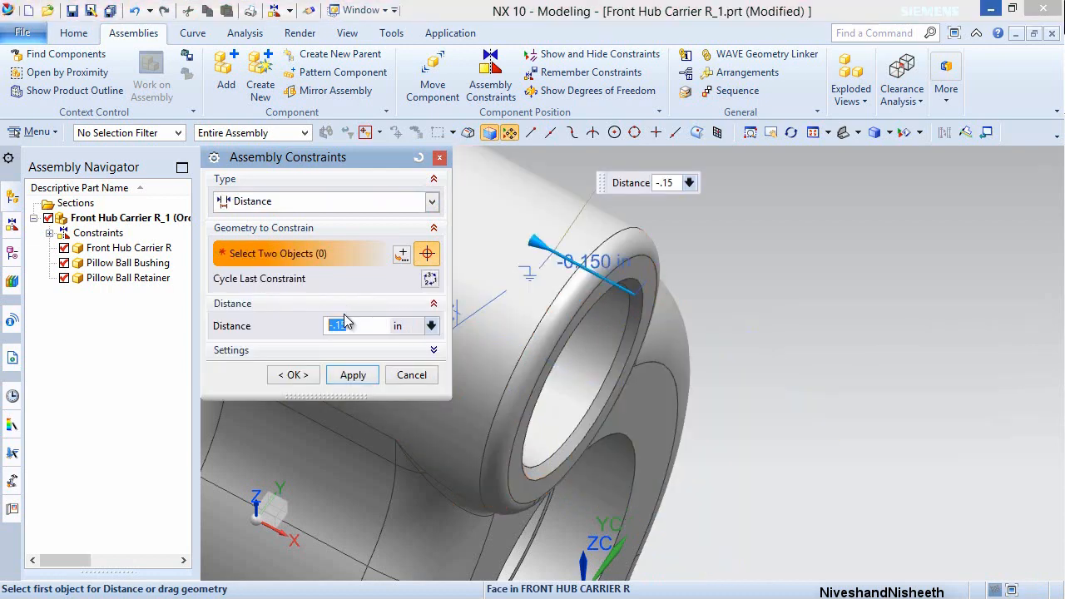
{"action": "left_click", "coordinate": [298, 374]}
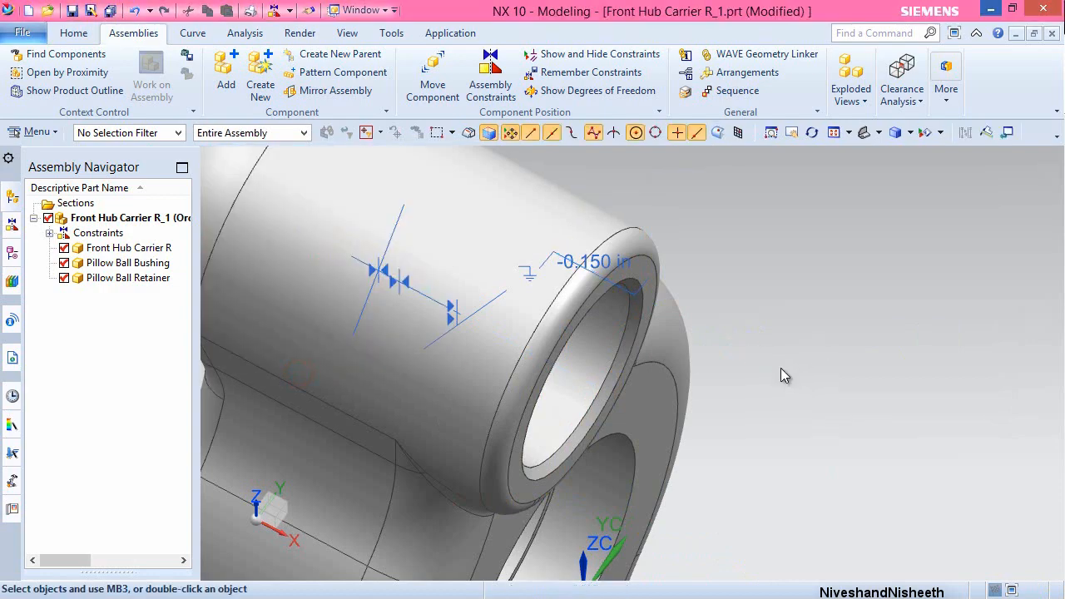
- Save the Front Hub Carrier R_1 assembly with the upper pillow ball retainer and bushing in place
{"action": "middle_click_drag", "start_coordinate": [782, 375], "coordinate": [858, 349]}
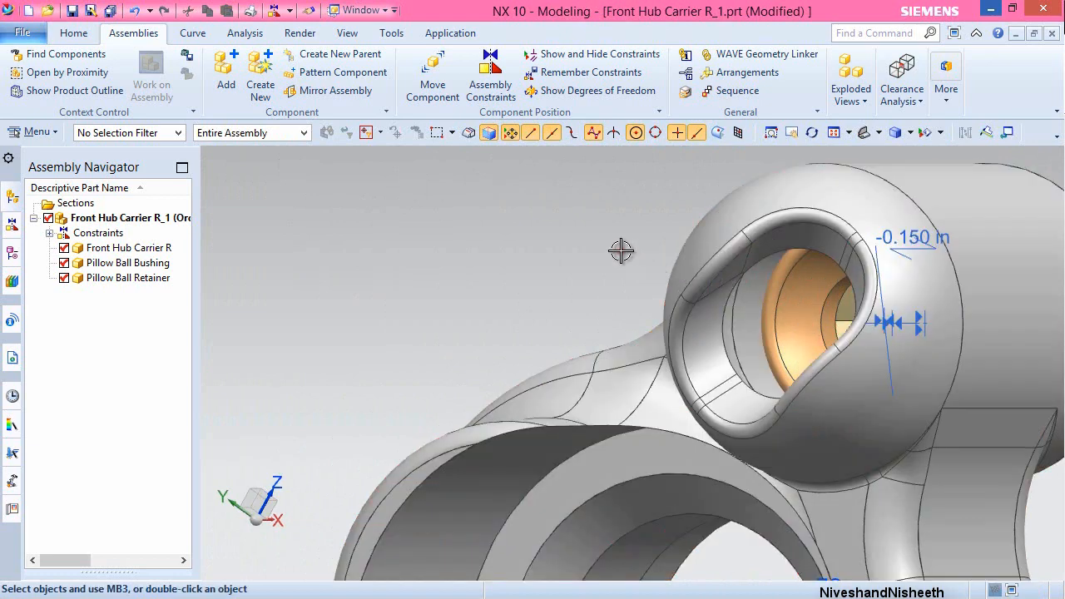
{"action": "key", "text": "End"}
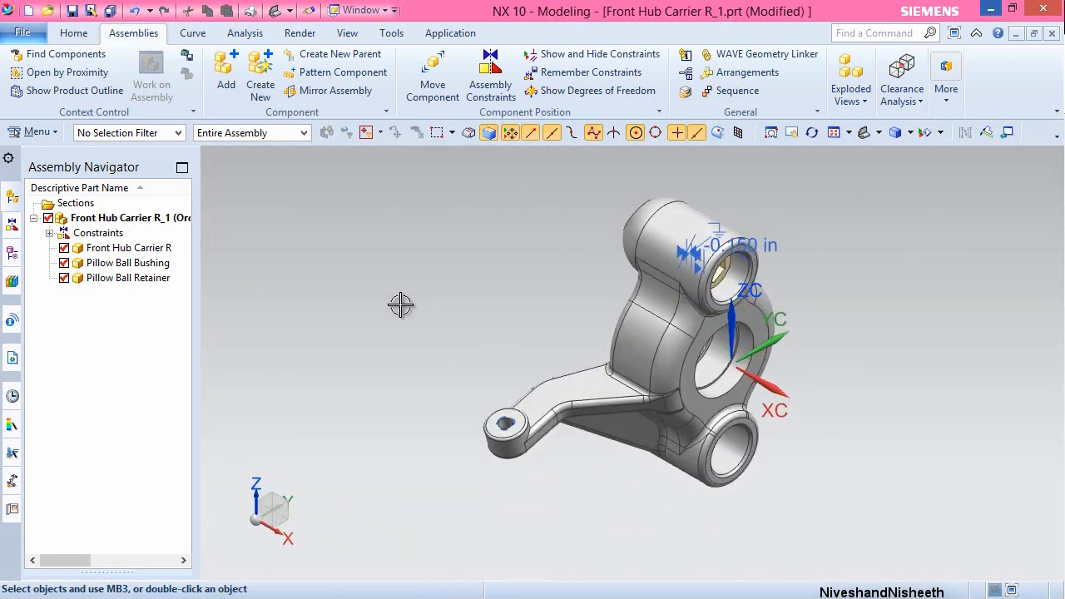
{"action": "key", "text": "ctrl+s"}
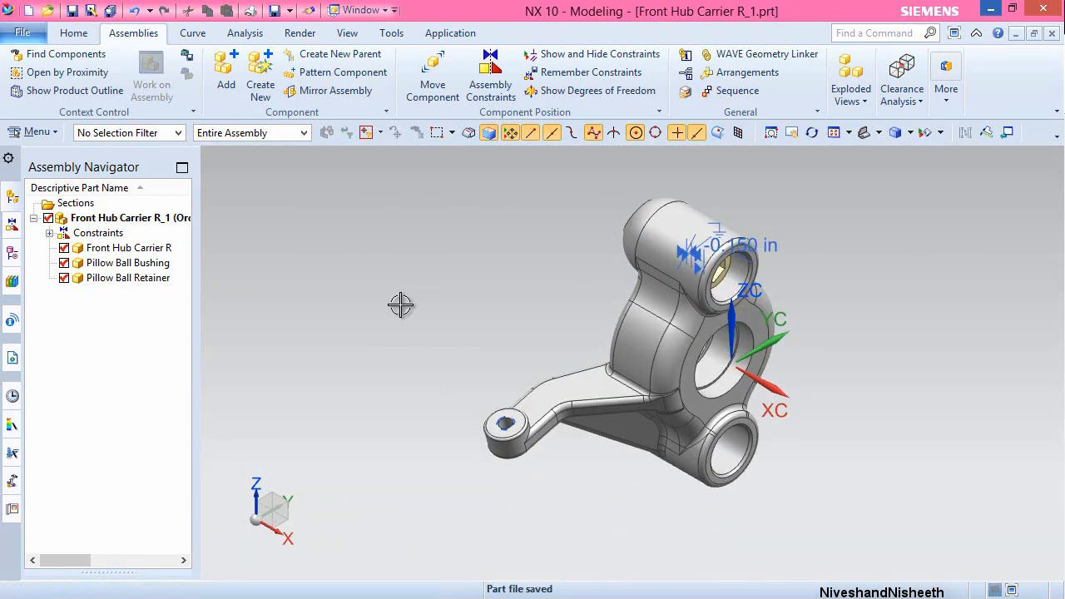
- Add another Pillow Ball Retainer and Pillow Ball Bushing to the assembly and place the pair in the open space beside the hub carrier
{"action": "left_click", "coordinate": [228, 81]}
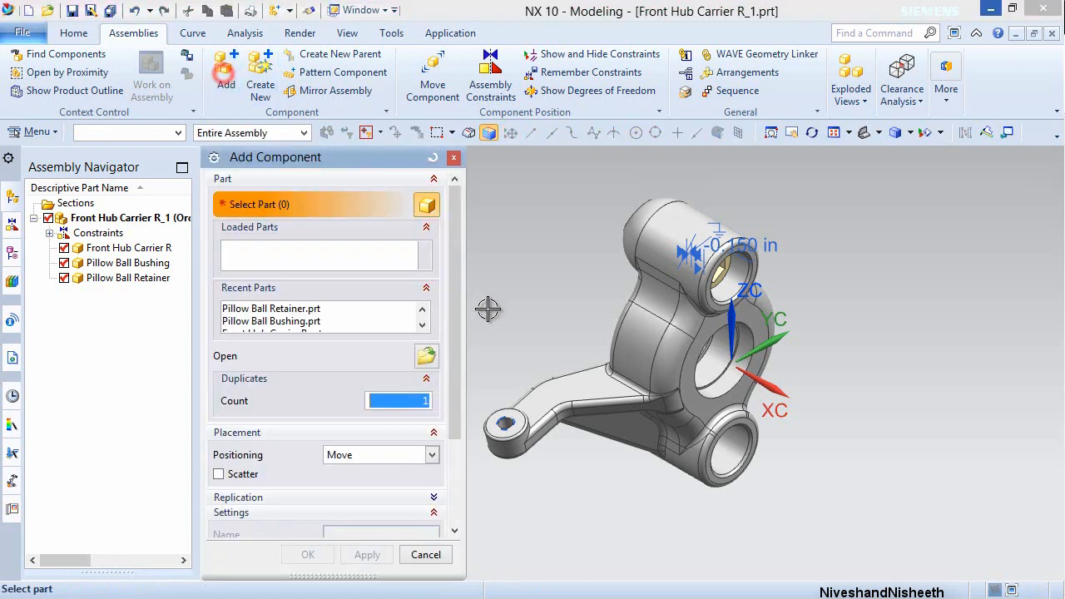
{"action": "left_click", "coordinate": [312, 310]}
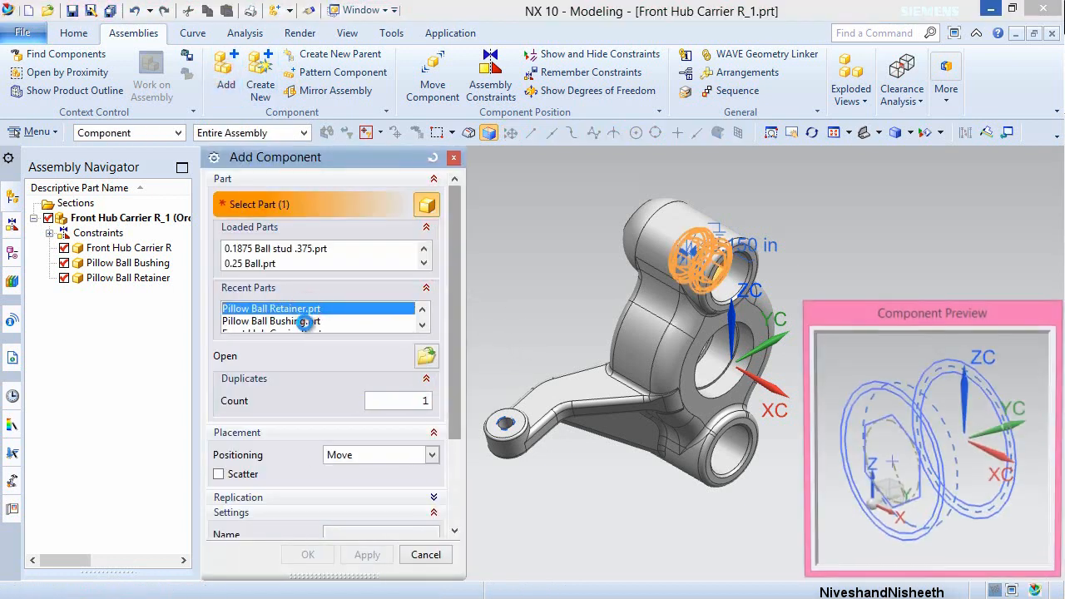
{"action": "left_click", "coordinate": [305, 322], "text": "ctrl"}
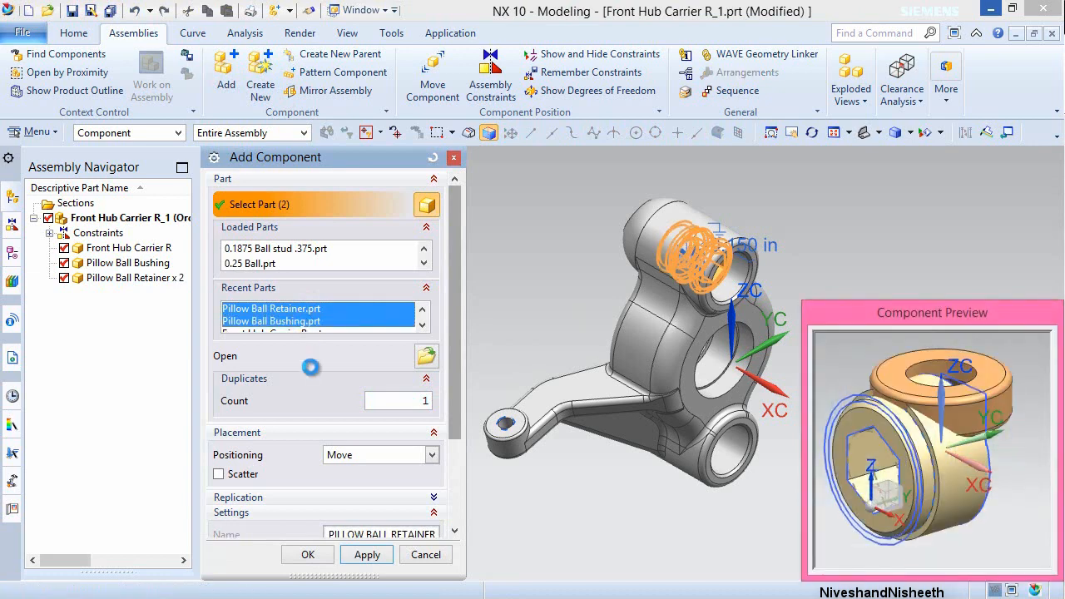
{"action": "left_click", "coordinate": [308, 554]}
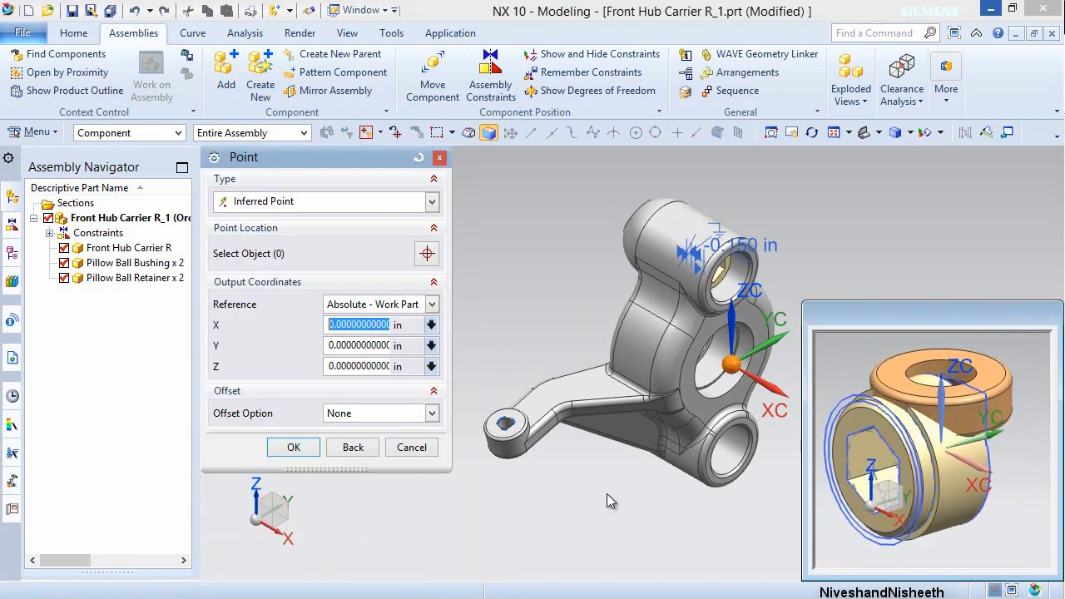
{"action": "middle_click", "coordinate": [606, 495]}
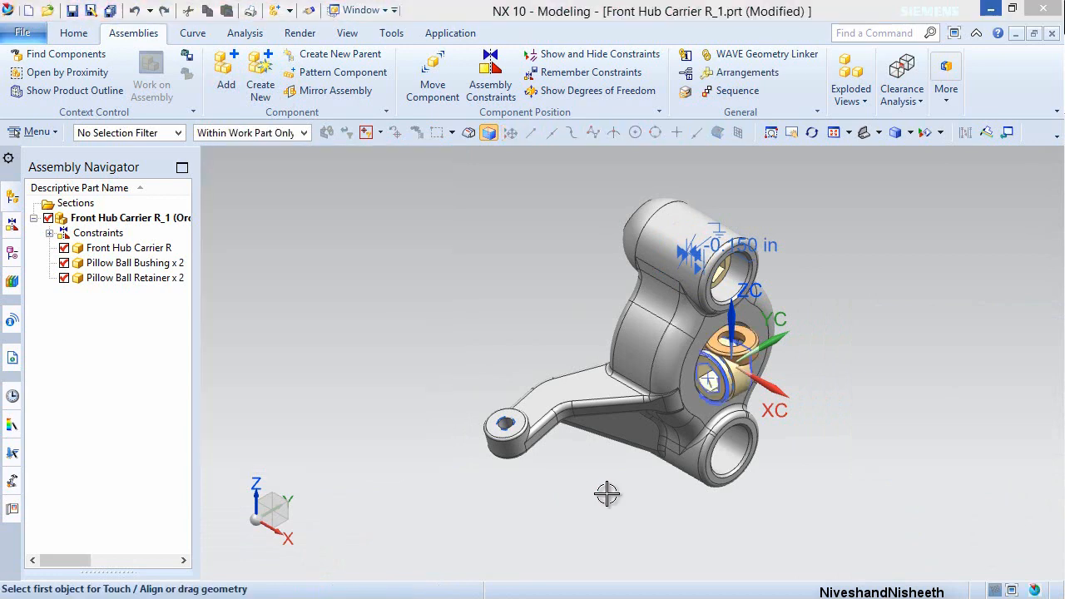
{"action": "left_click_drag", "start_coordinate": [721, 365], "coordinate": [859, 399]}
{"action": "left_click", "coordinate": [291, 368]}
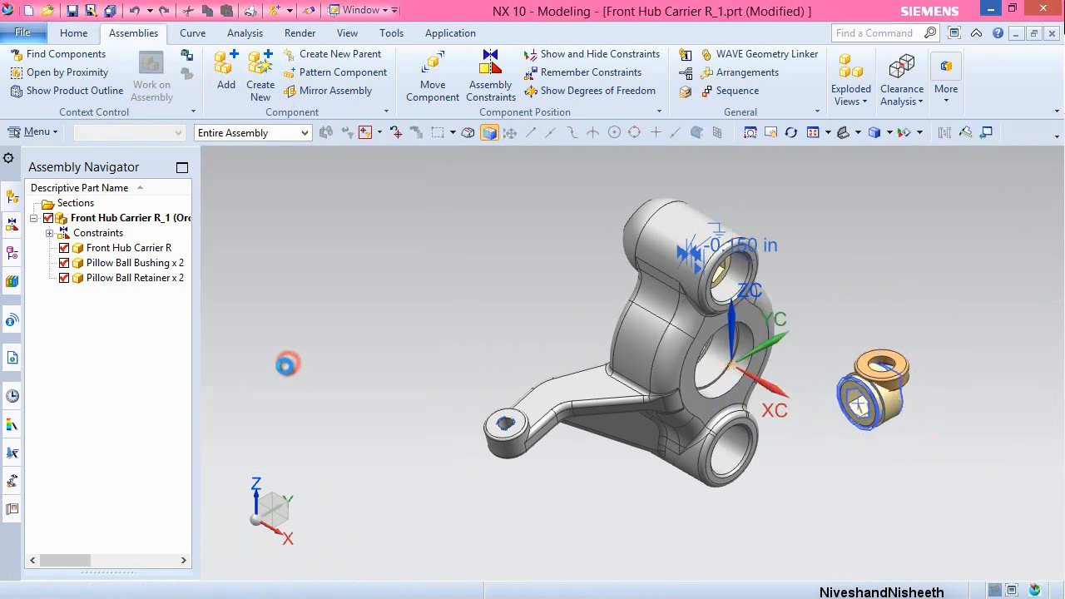
- Hide all sketches in the assembly
{"action": "left_click", "coordinate": [347, 33]}
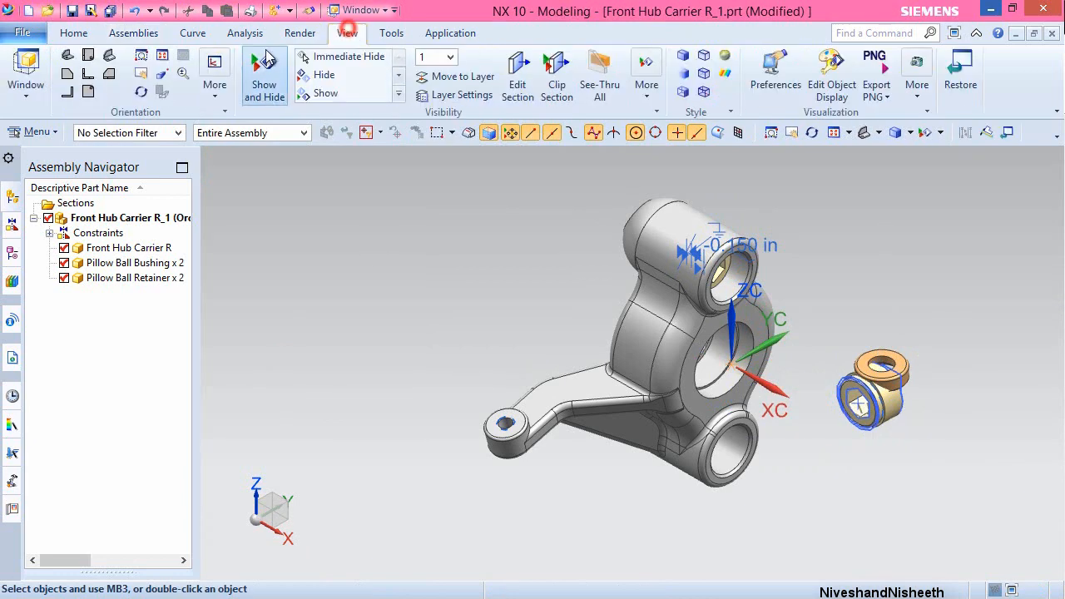
{"action": "left_click", "coordinate": [264, 79]}
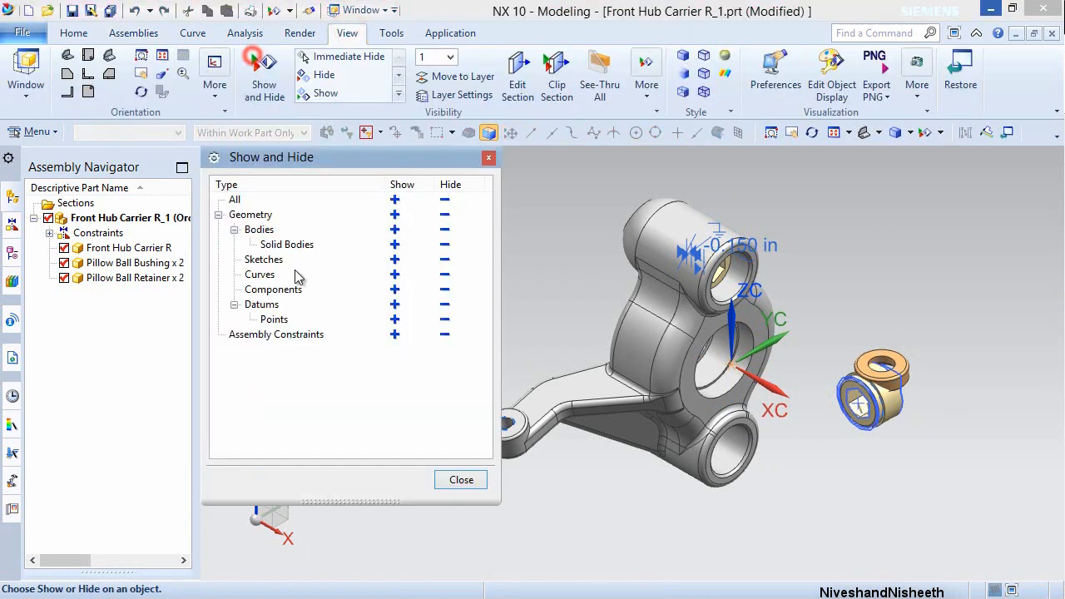
{"action": "left_click", "coordinate": [444, 260]}
{"action": "left_click", "coordinate": [461, 481]}
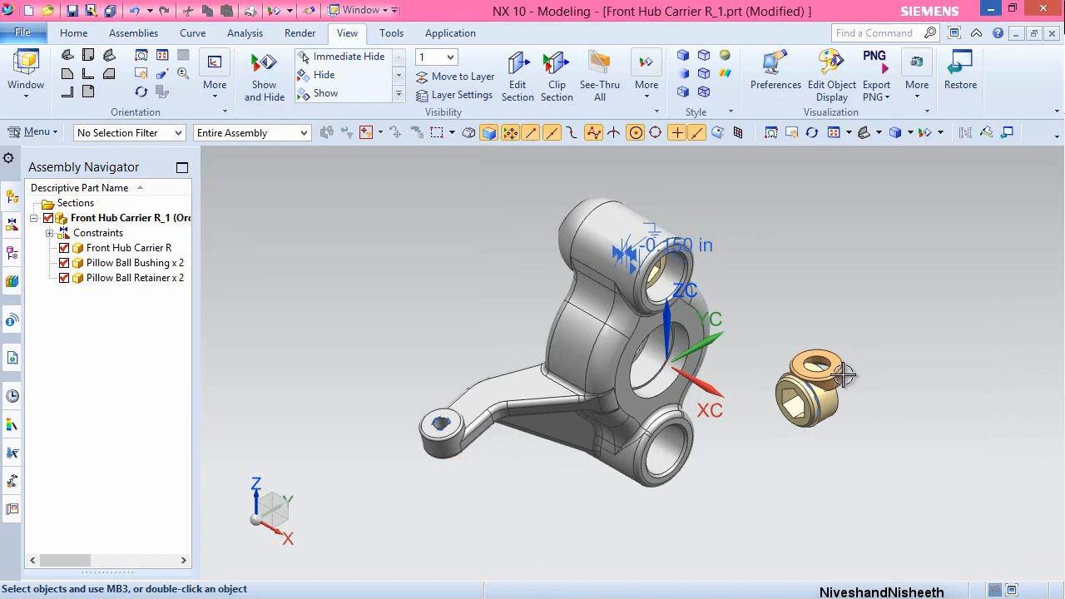
- Rotate the newly added Pillow Ball Retainer about 90 degrees around the ZC axis with Move Component
{"action": "scroll", "coordinate": [867, 351], "scroll_direction": "up", "scroll_amount": 3}
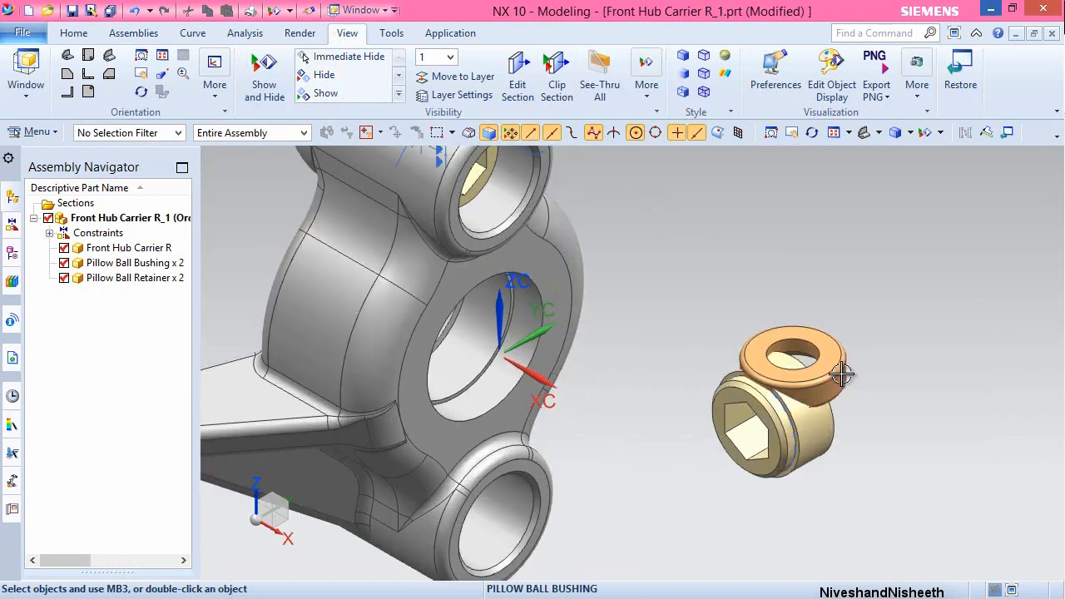
{"action": "left_click", "coordinate": [148, 35]}
{"action": "left_click", "coordinate": [433, 83]}
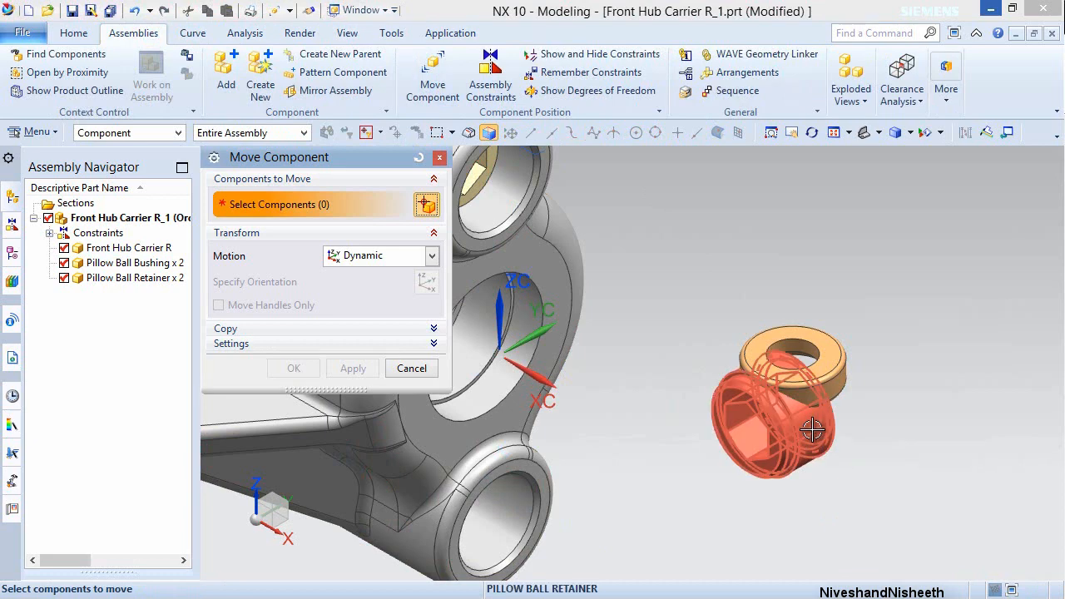
{"action": "left_click", "coordinate": [871, 424]}
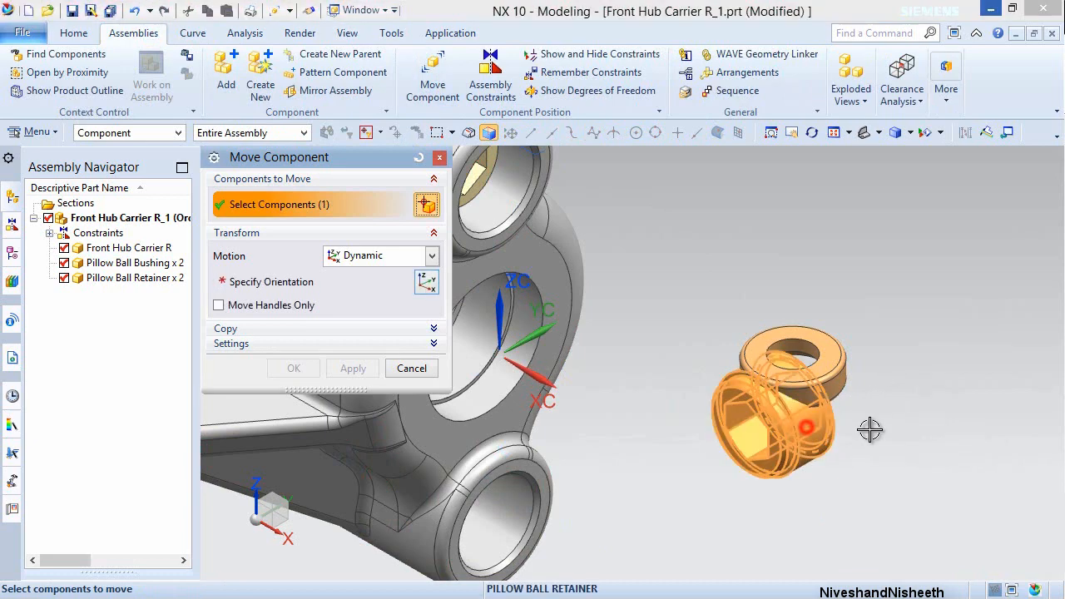
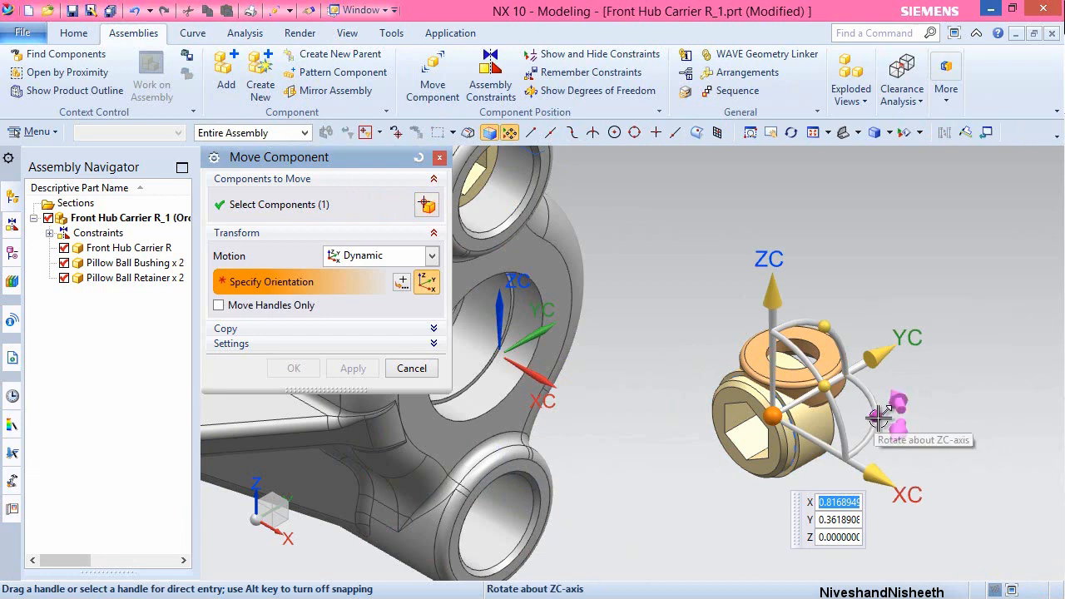
{"action": "left_click_drag", "start_coordinate": [880, 419], "coordinate": [769, 460]}
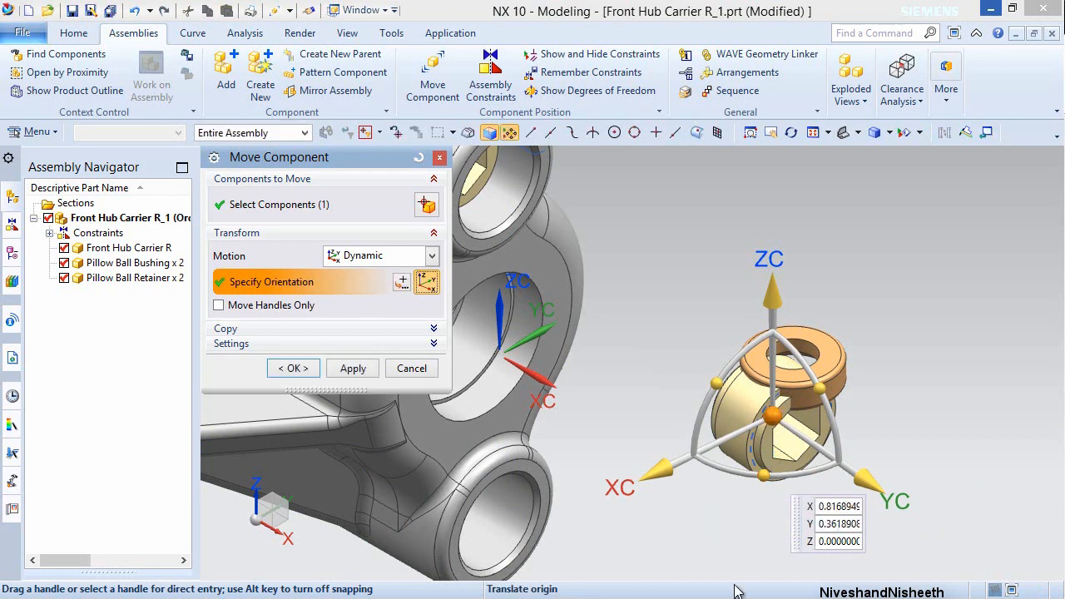
{"action": "left_click", "coordinate": [352, 368]}
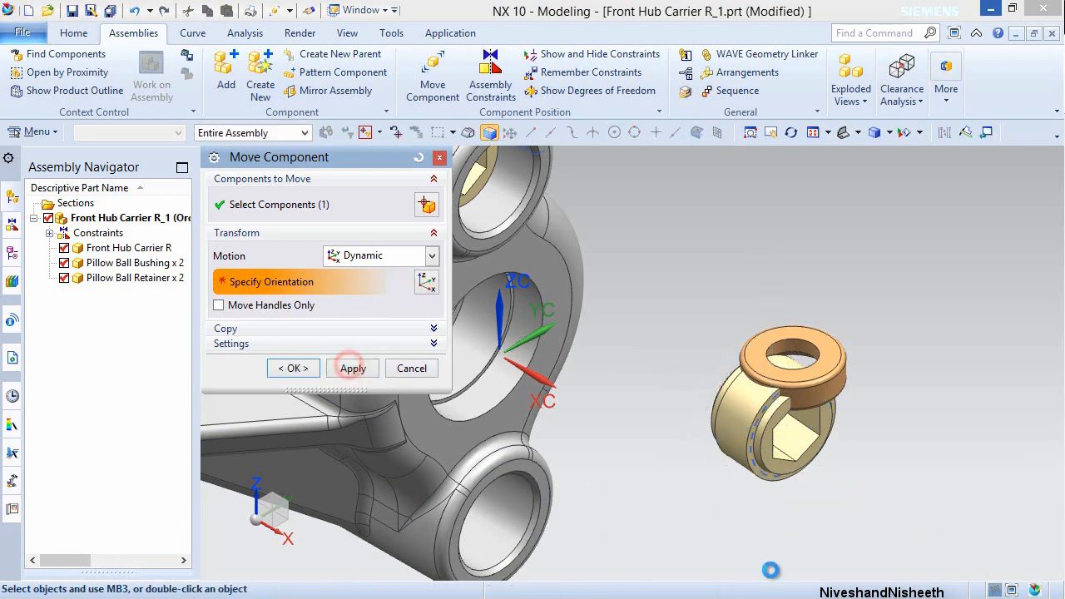
- Move the new Pillow Ball Bushing clear of the retainer and rotate it about 90 degrees around the YC axis
{"action": "left_click", "coordinate": [831, 369]}
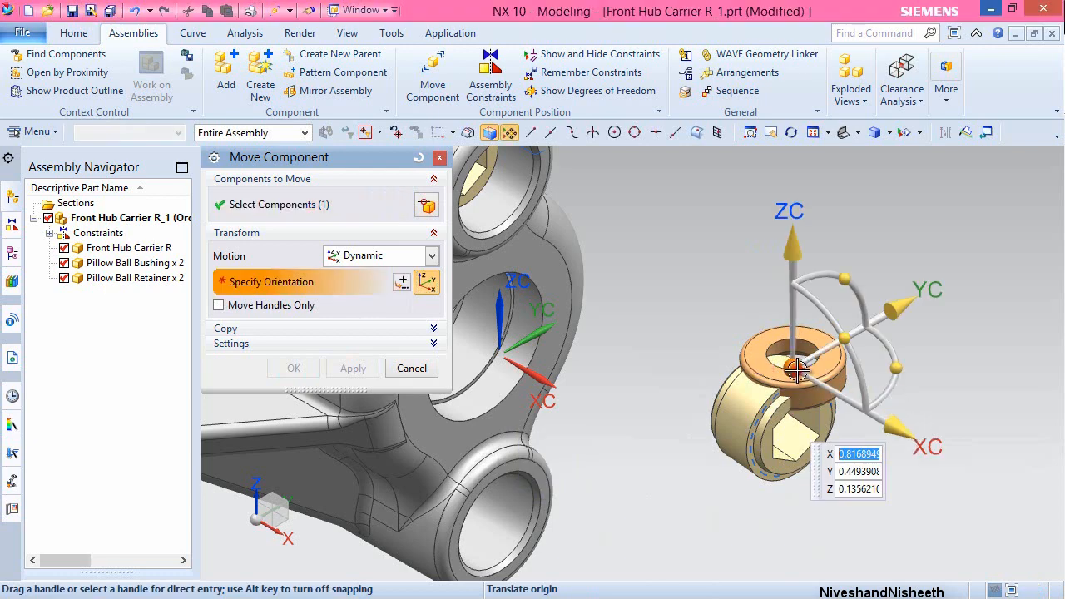
{"action": "left_click_drag", "start_coordinate": [796, 369], "coordinate": [687, 304]}
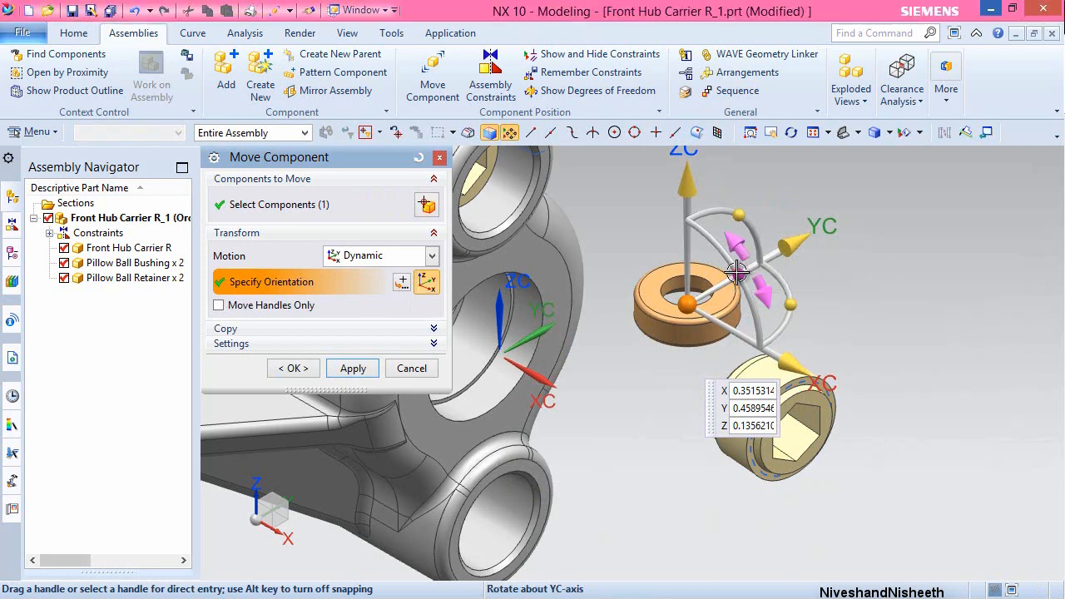
{"action": "left_click_drag", "start_coordinate": [739, 275], "coordinate": [739, 385]}
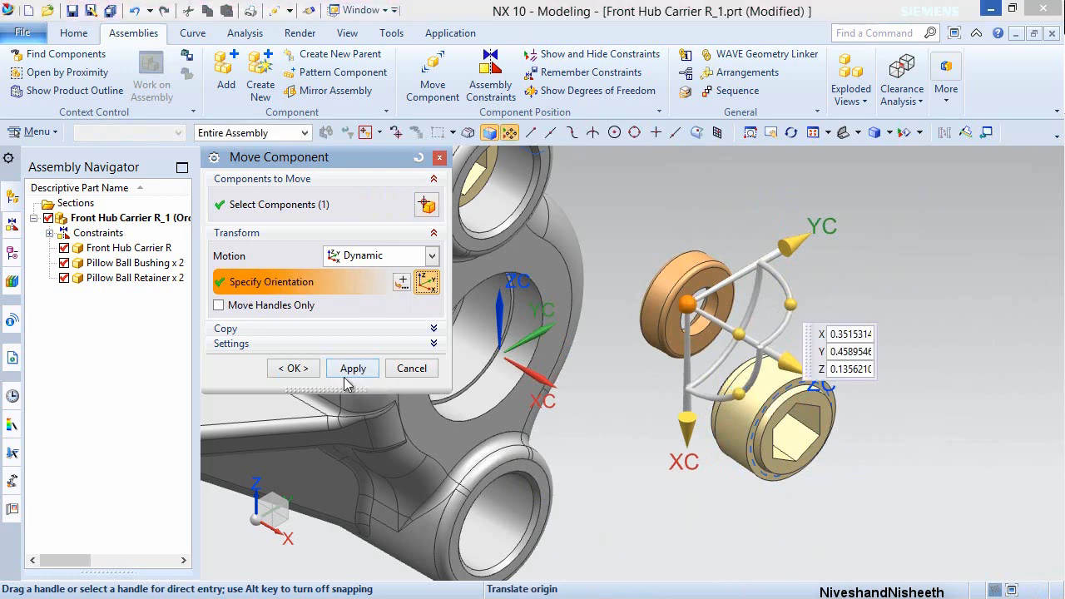
{"action": "left_click", "coordinate": [293, 369]}
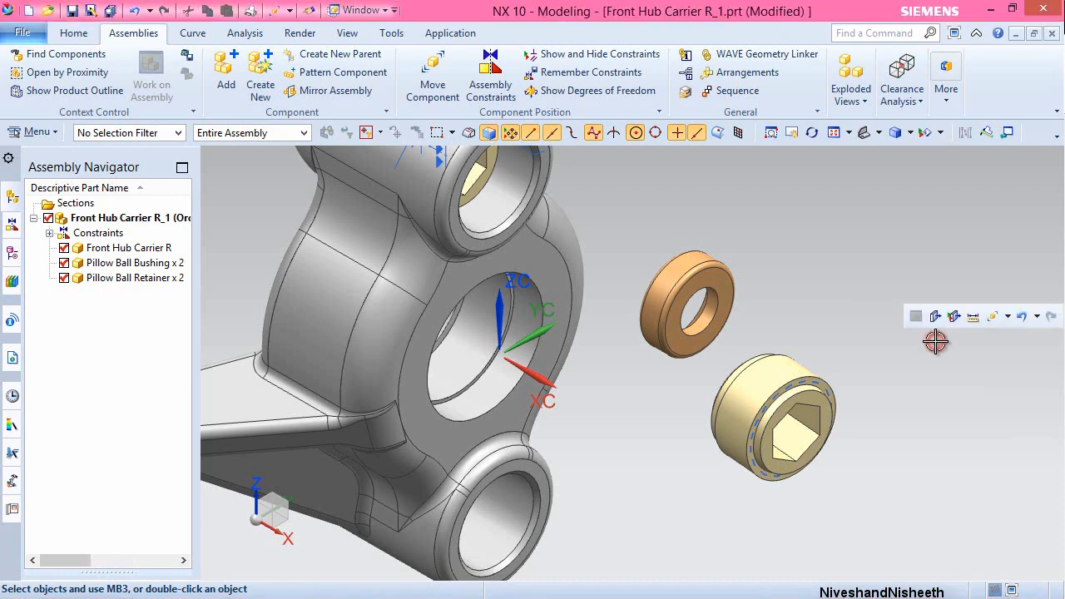
- Align the new bushing's axis with the new retainer's axis using a Touch Align constraint with Infer Center/Axis orientation
{"action": "left_click", "coordinate": [491, 74]}
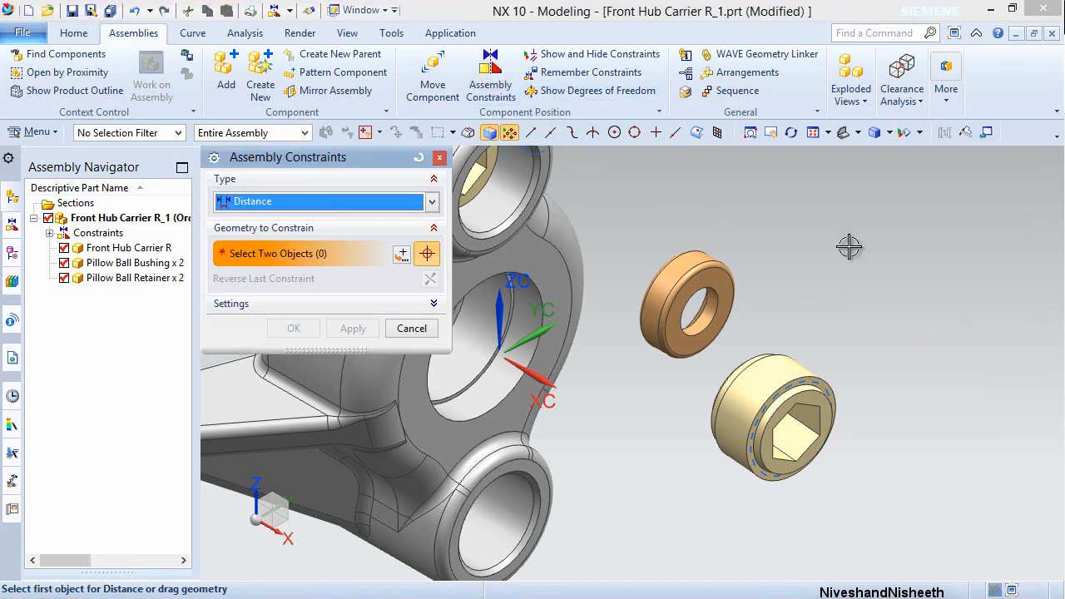
{"action": "left_click", "coordinate": [414, 160]}
{"action": "left_click", "coordinate": [435, 252]}
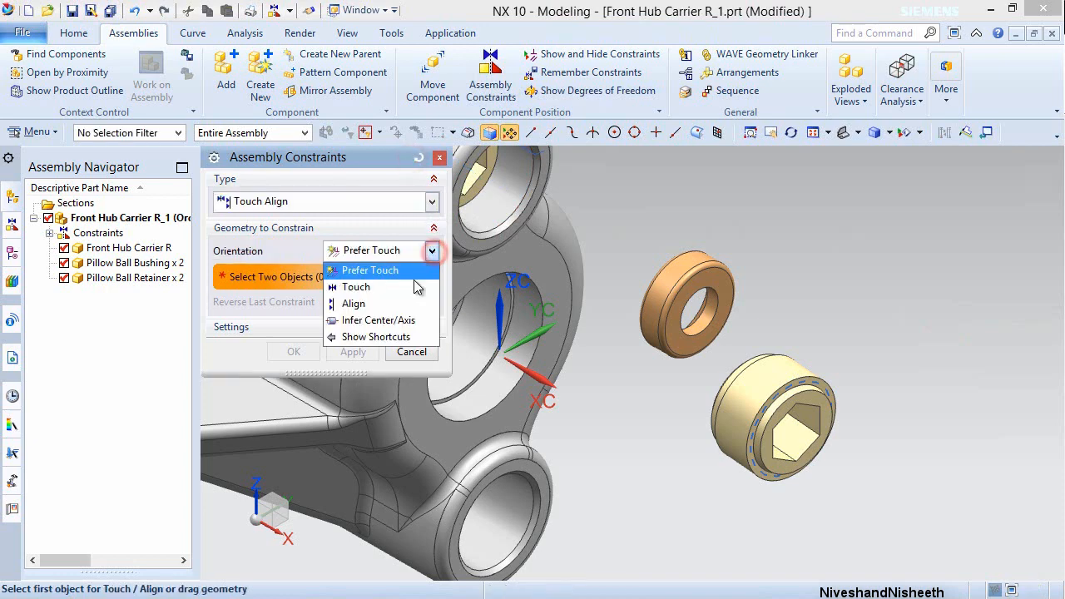
{"action": "left_click", "coordinate": [379, 321]}
{"action": "scroll", "coordinate": [630, 356], "scroll_direction": "up", "scroll_amount": 2}
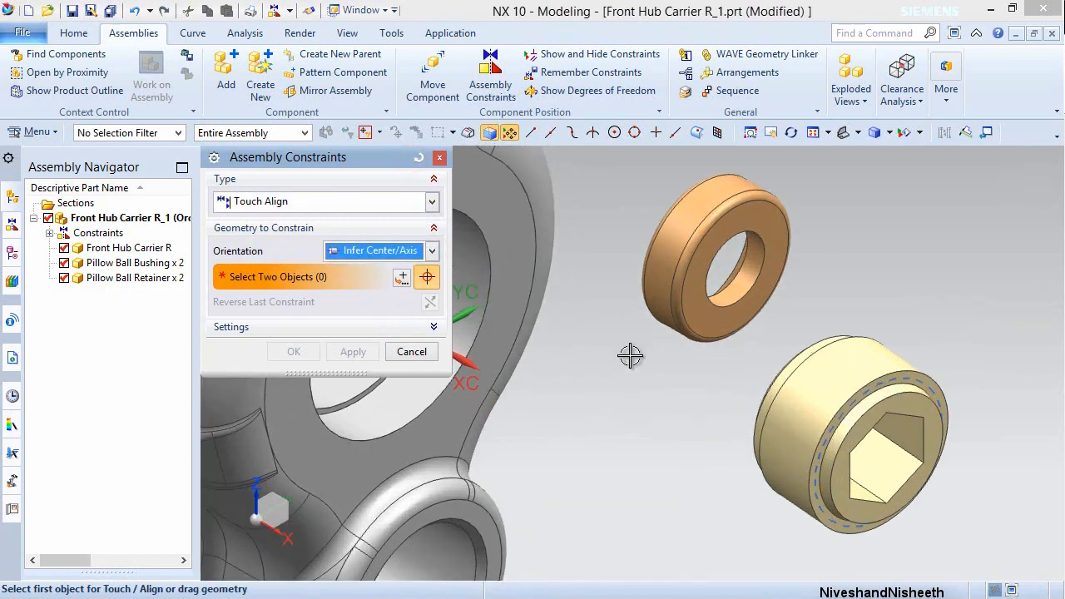
{"action": "left_click", "coordinate": [659, 251]}
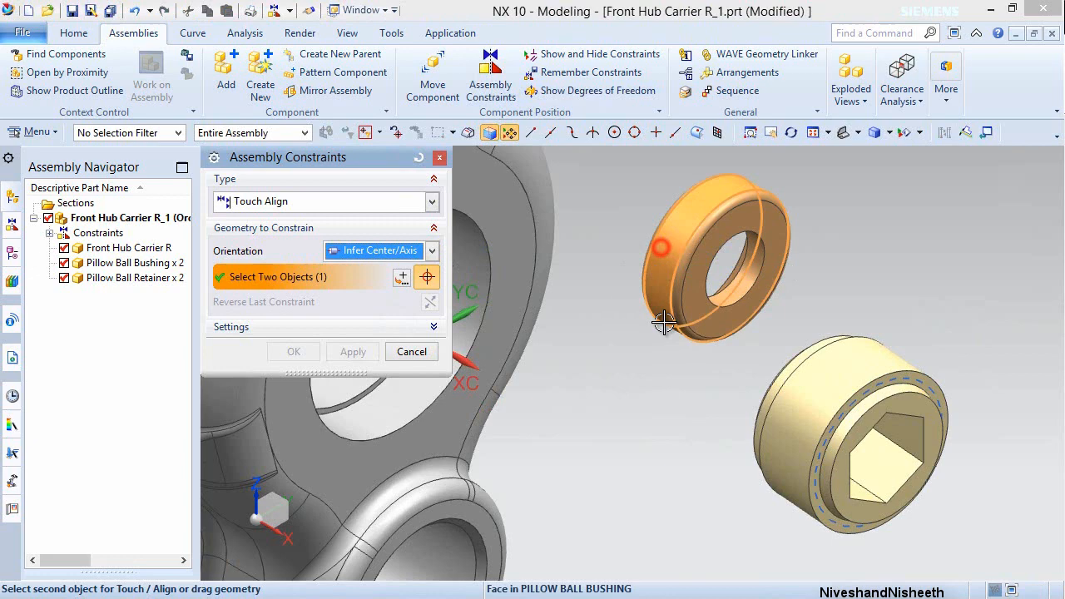
{"action": "left_click", "coordinate": [800, 422]}
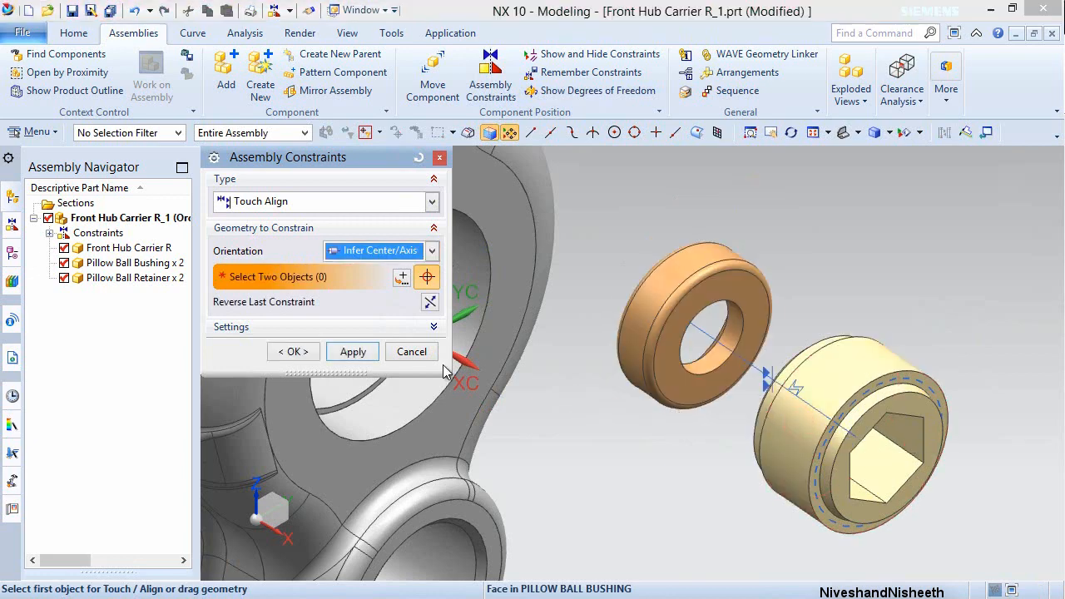
{"action": "left_click", "coordinate": [351, 352]}
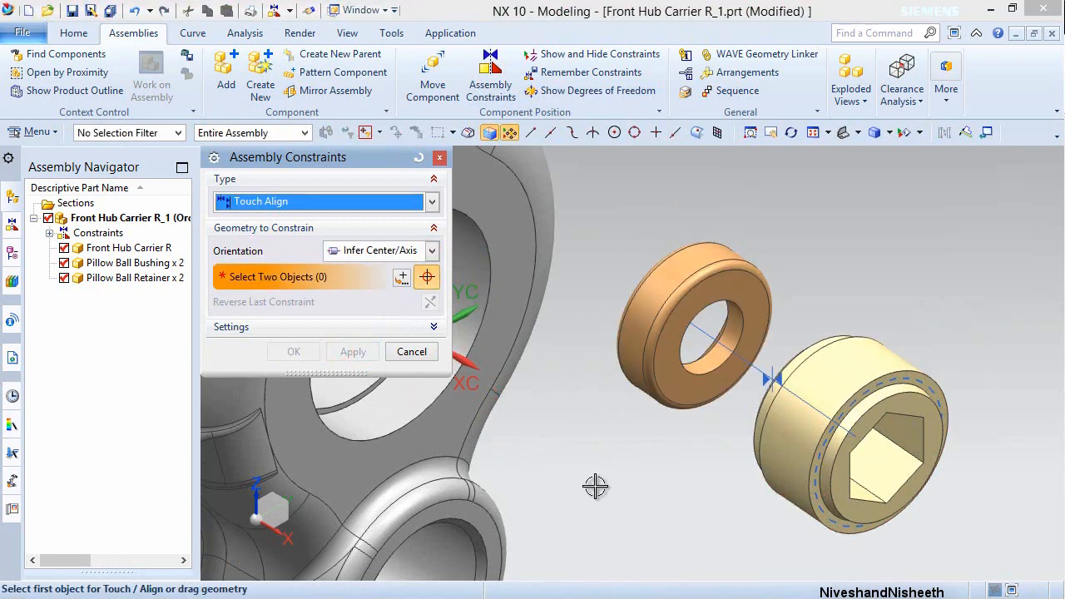
- Mate the new bushing's flat end face to the retainer's hex-socket end face using a Touch Align constraint with Touch orientation
{"action": "left_click", "coordinate": [432, 250]}
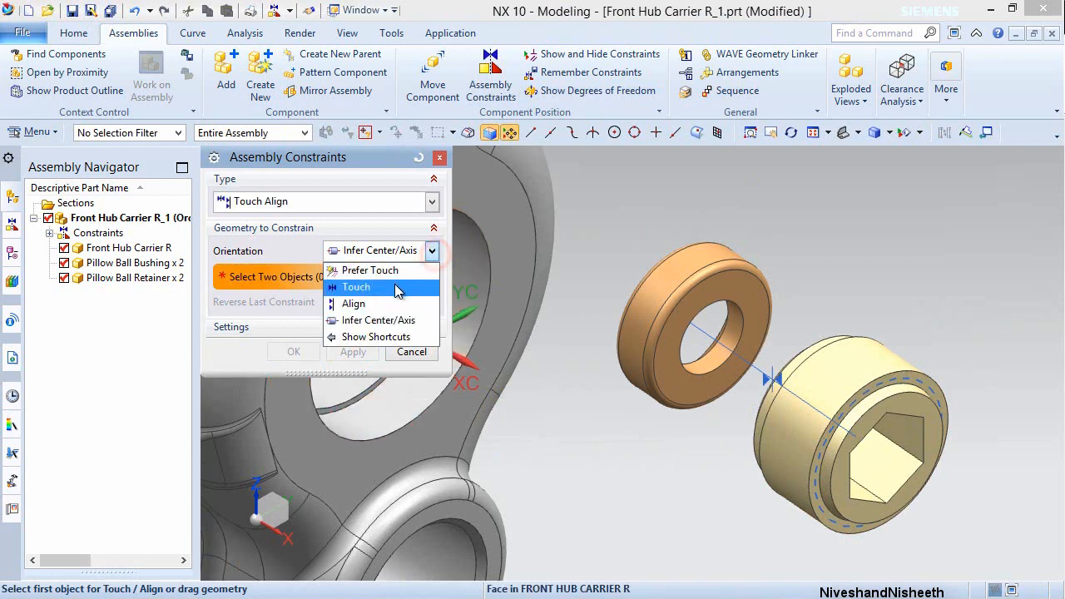
{"action": "left_click", "coordinate": [395, 283]}
{"action": "left_click", "coordinate": [746, 306]}
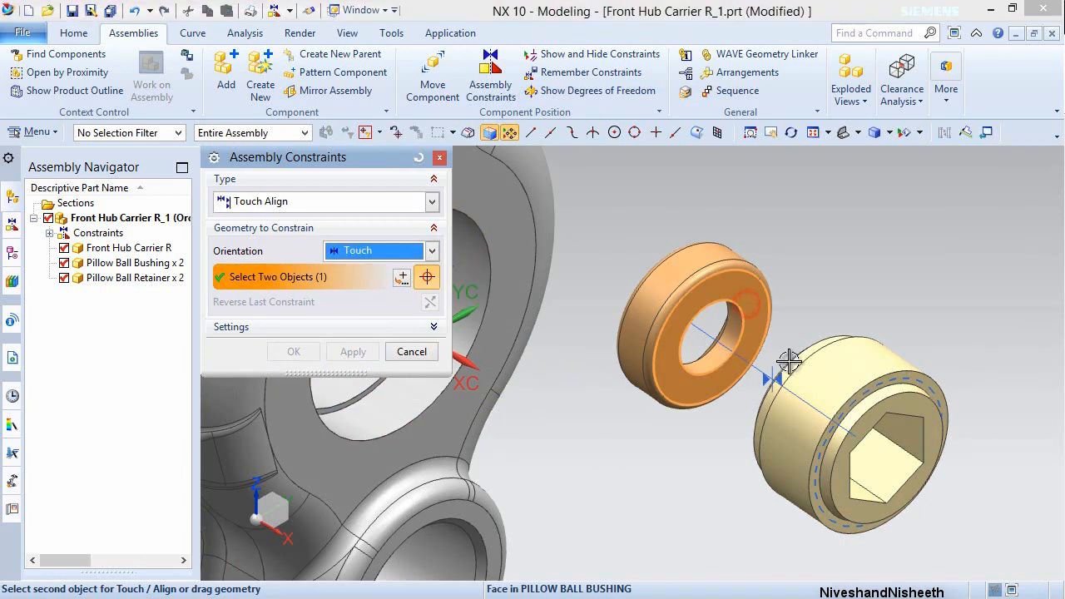
{"action": "middle_click_drag", "start_coordinate": [806, 374], "coordinate": [660, 252]}
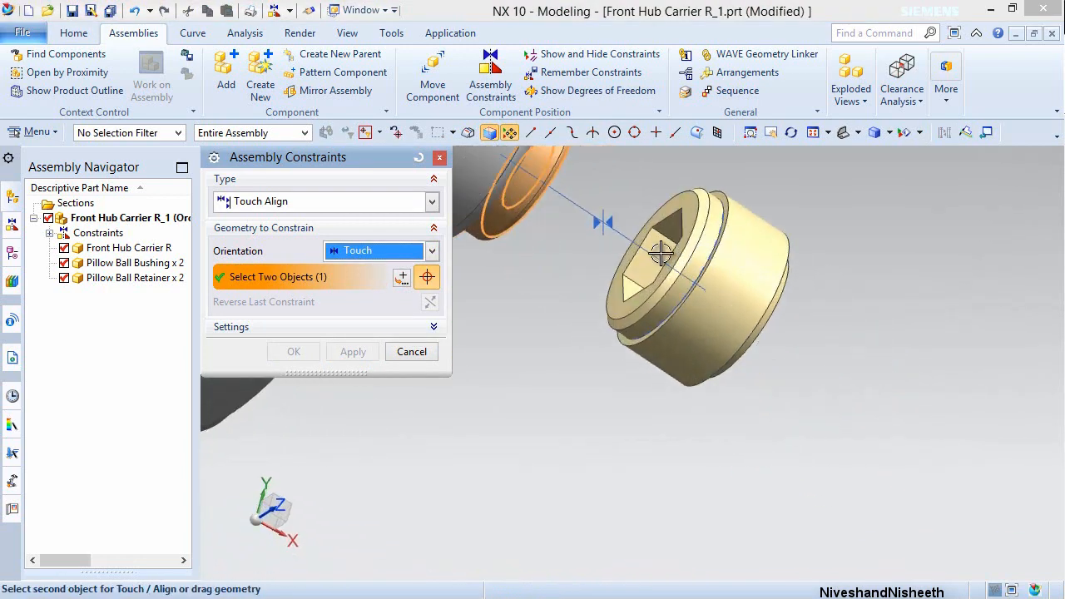
{"action": "left_click", "coordinate": [675, 210]}
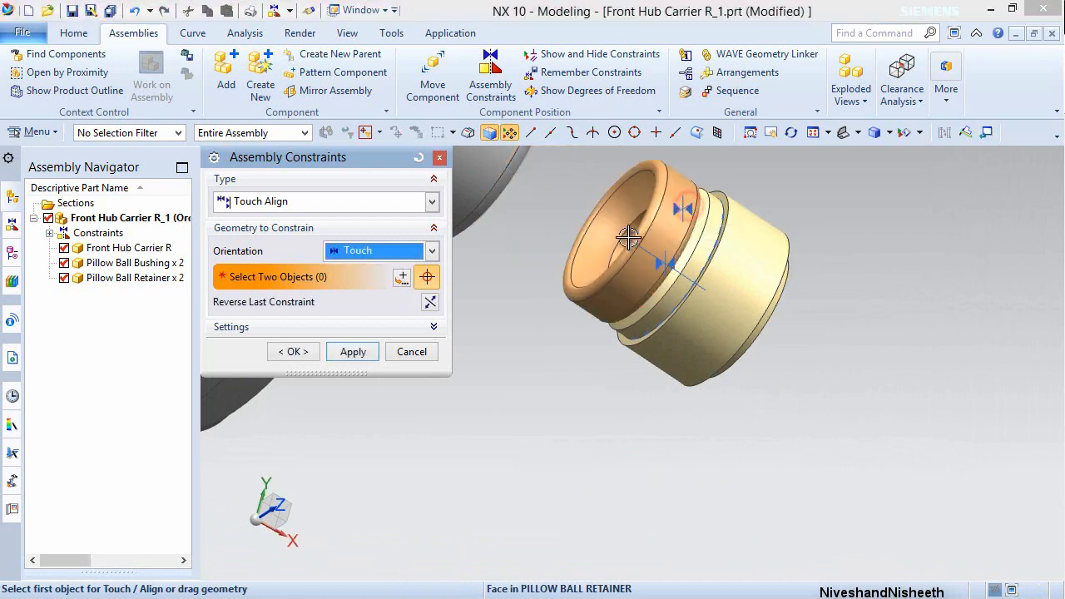
{"action": "left_click", "coordinate": [369, 352]}
- Align the new retainer's cylindrical face with the bore of the hub carrier's lower boss using Infer Center/Axis orientation
{"action": "left_click", "coordinate": [431, 251]}
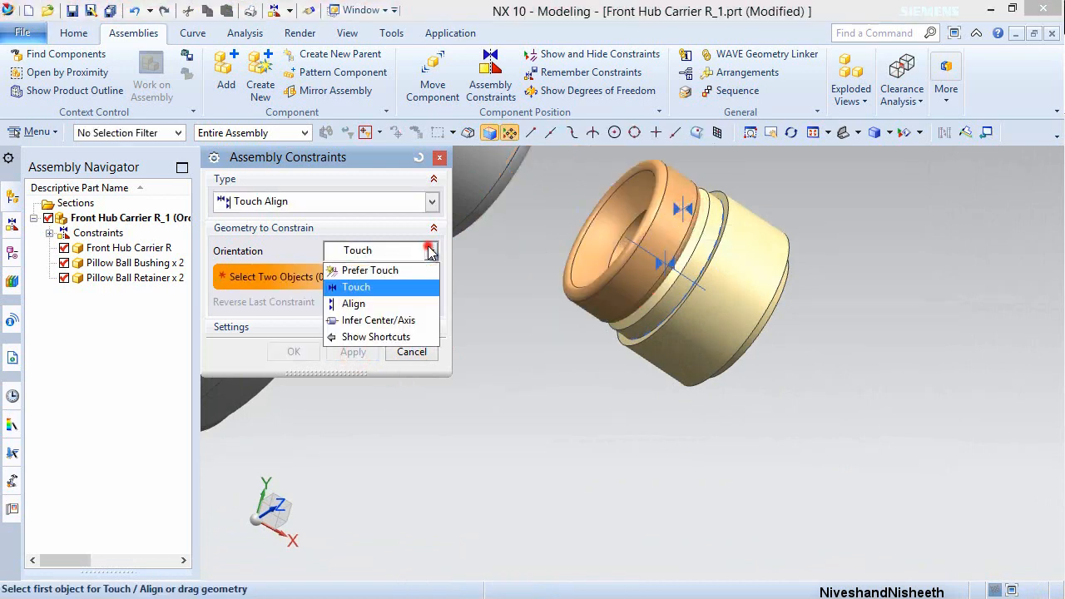
{"action": "left_click", "coordinate": [377, 321]}
{"action": "left_click", "coordinate": [689, 351]}
{"action": "scroll", "coordinate": [773, 419], "scroll_direction": "down", "scroll_amount": 4}
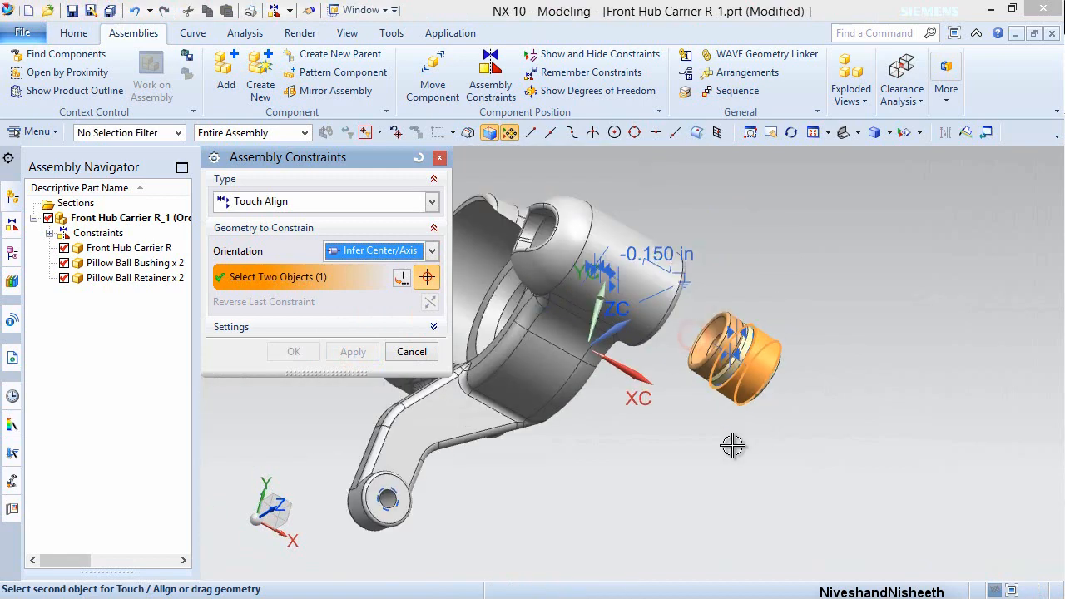
{"action": "middle_click_drag", "start_coordinate": [733, 445], "coordinate": [662, 470]}
{"action": "scroll", "coordinate": [657, 475], "scroll_direction": "up", "scroll_amount": 2}
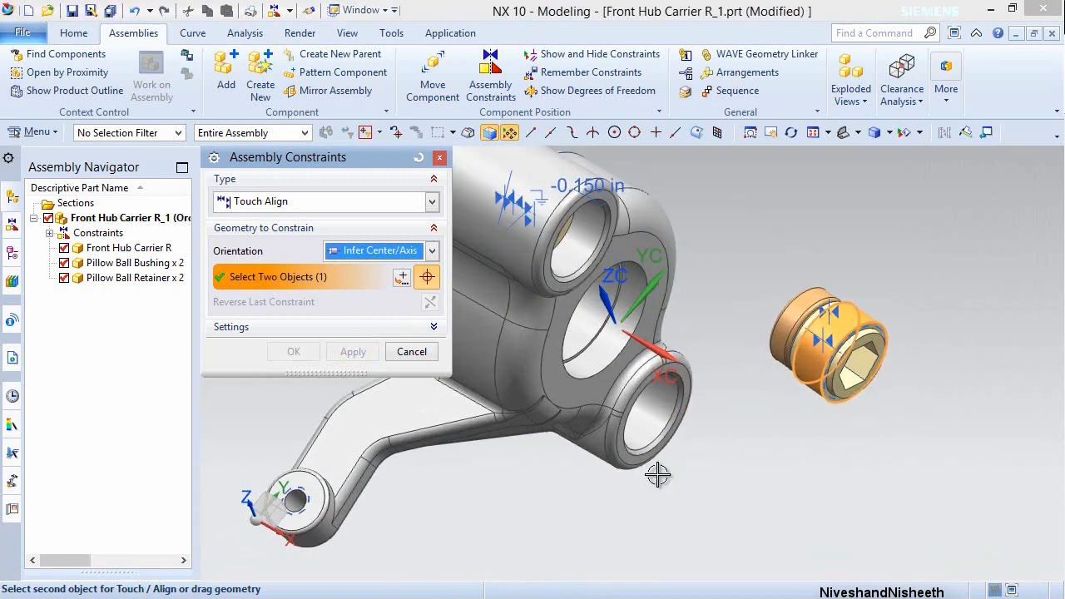
{"action": "scroll", "coordinate": [658, 475], "scroll_direction": "up", "scroll_amount": 1}
{"action": "left_click", "coordinate": [657, 393]}
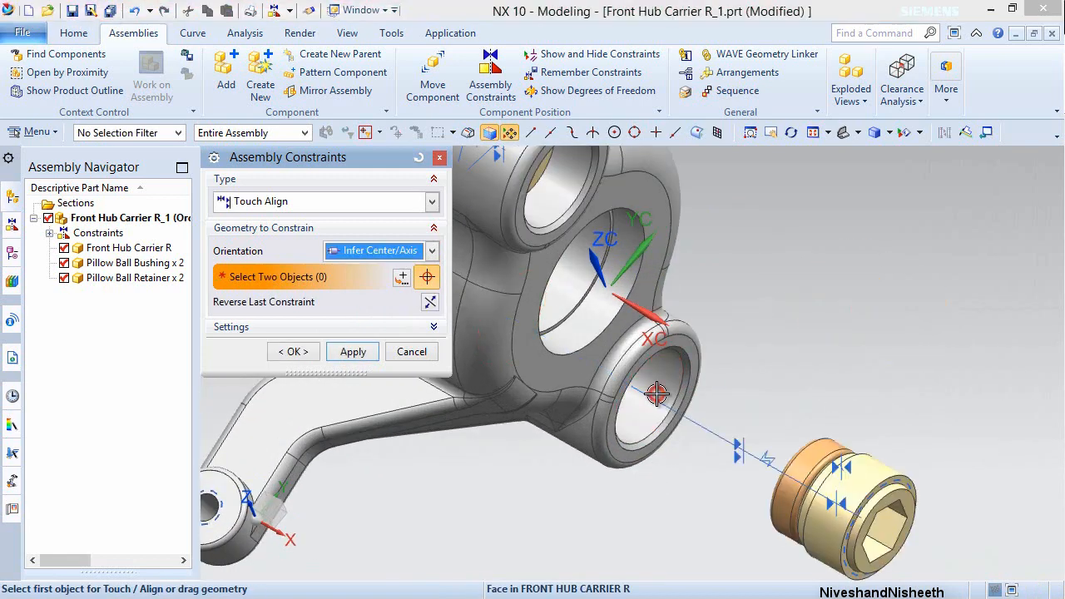
{"action": "left_click", "coordinate": [366, 352]}
- Constrain the new retainer's hex-socket end face at a Distance of -.15 in from the hub carrier's lower boss end face
{"action": "left_click", "coordinate": [431, 250]}
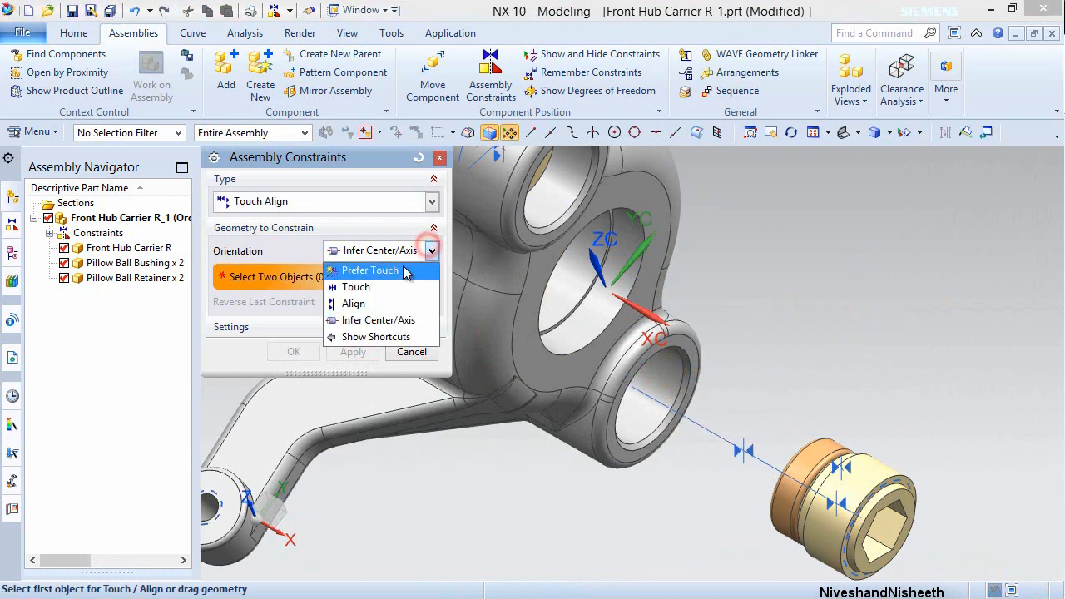
{"action": "left_click", "coordinate": [431, 201]}
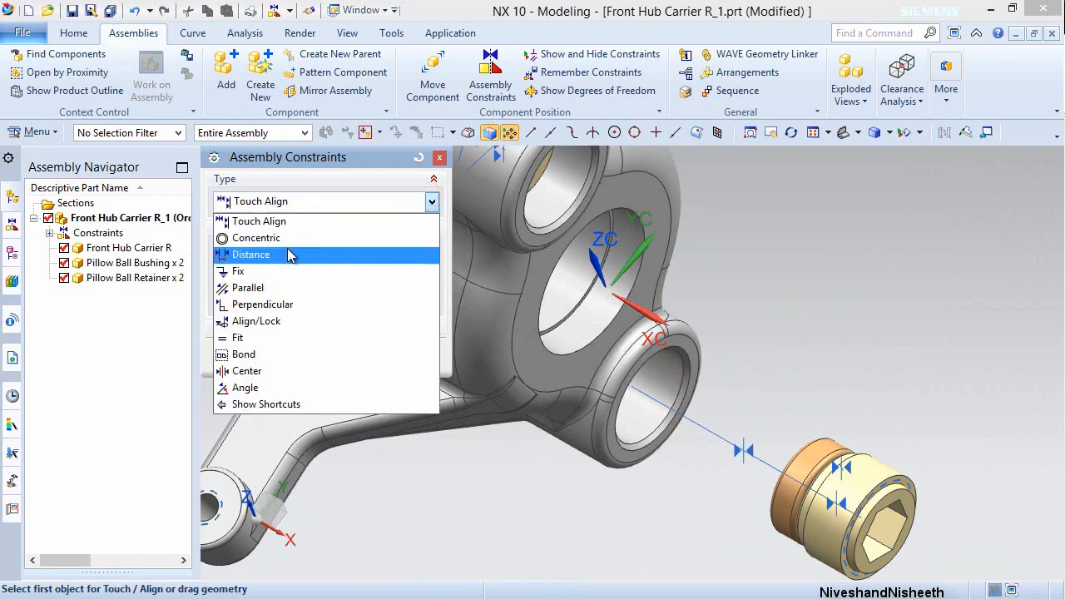
{"action": "left_click", "coordinate": [287, 256]}
{"action": "middle_click_drag", "start_coordinate": [714, 397], "coordinate": [693, 358], "text": "shift"}
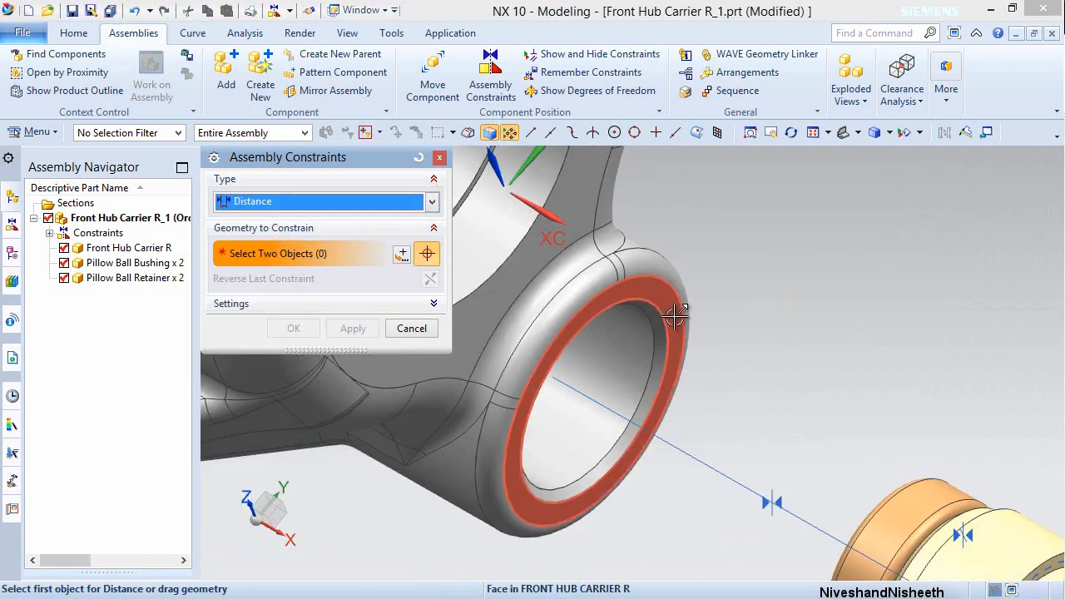
{"action": "left_click", "coordinate": [674, 316]}
{"action": "scroll", "coordinate": [890, 477], "scroll_direction": "up", "scroll_amount": 2}
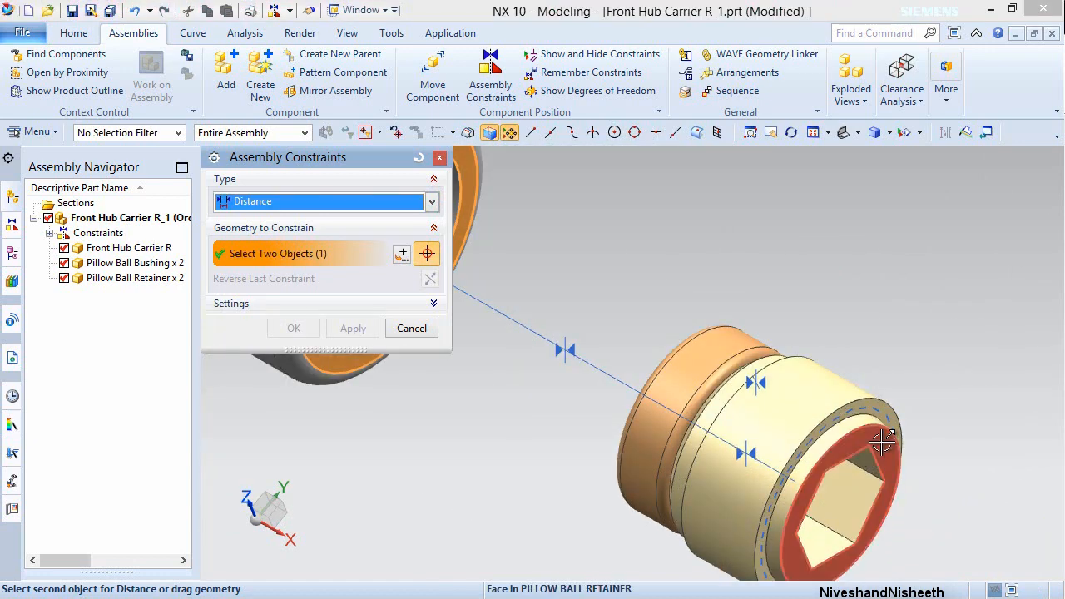
{"action": "left_click", "coordinate": [869, 429]}
{"action": "scroll", "coordinate": [867, 427], "scroll_direction": "down", "scroll_amount": 2}
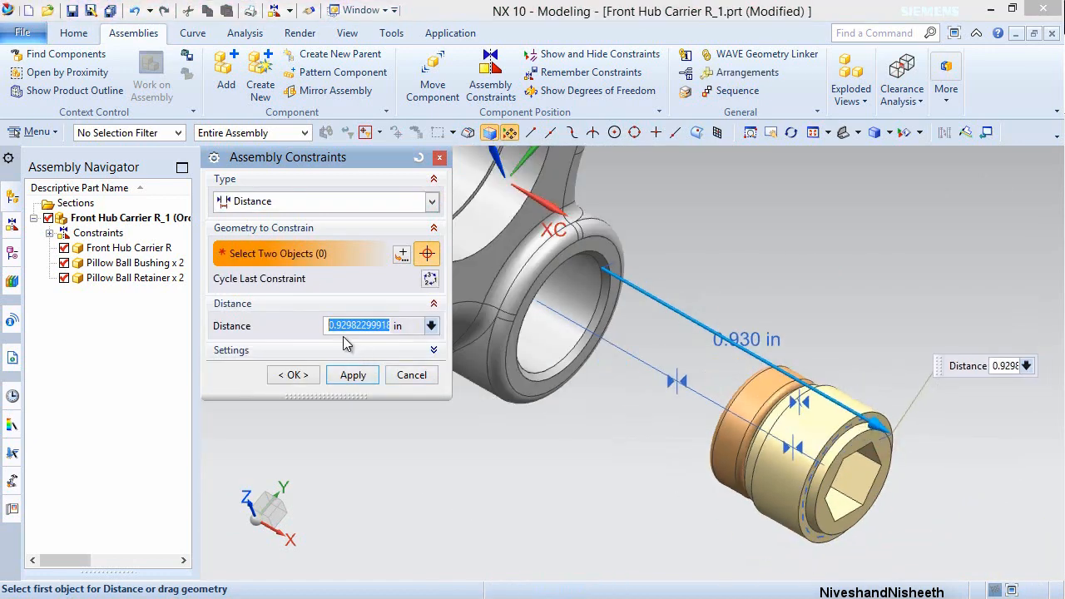
{"action": "key", "text": "Return"}
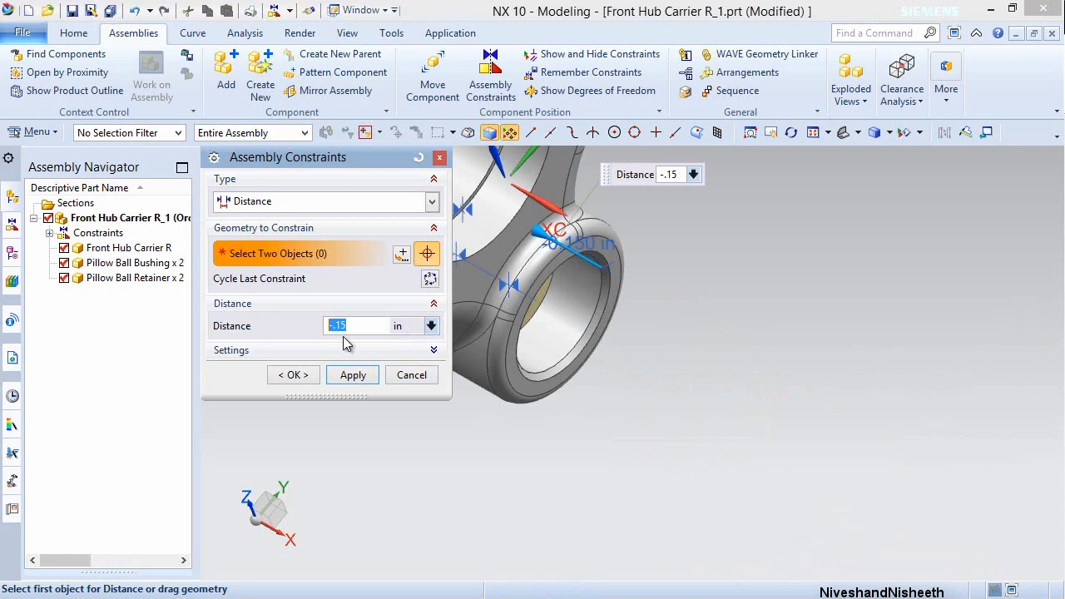
{"action": "left_click", "coordinate": [303, 377]}
{"action": "left_click", "coordinate": [646, 444]}
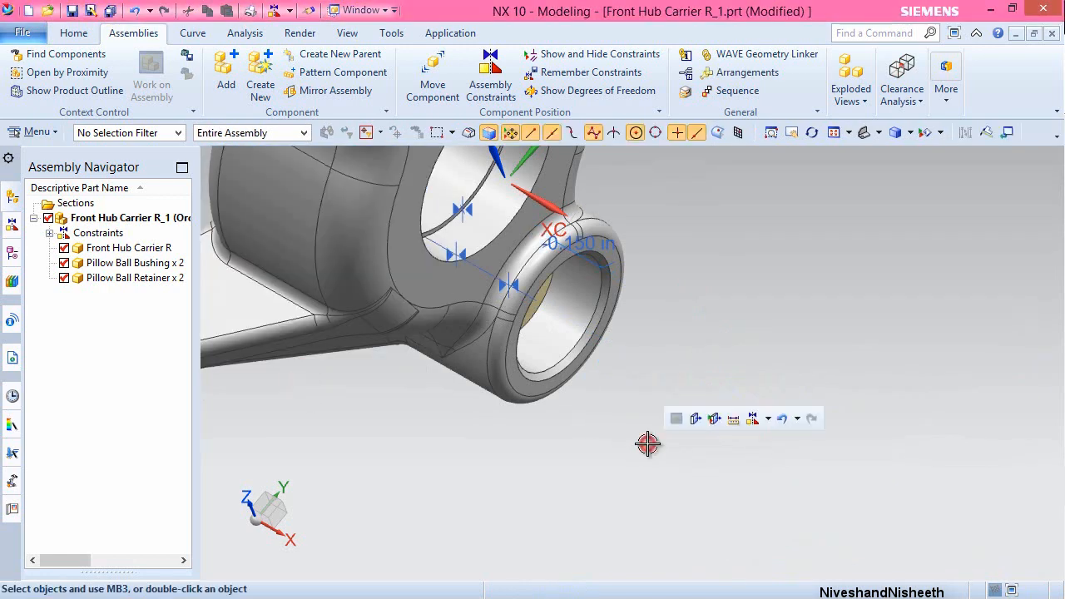
- Hide all assembly constraints in the graphics view
{"action": "key", "text": "End"}
{"action": "left_click", "coordinate": [347, 32]}
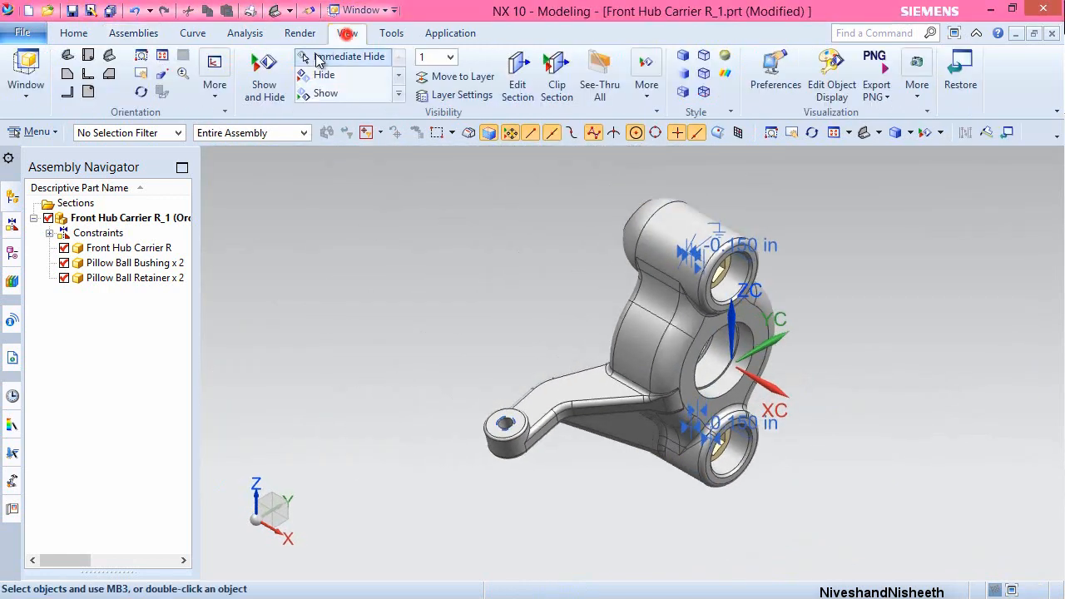
{"action": "left_click", "coordinate": [264, 84]}
{"action": "left_click", "coordinate": [444, 334]}
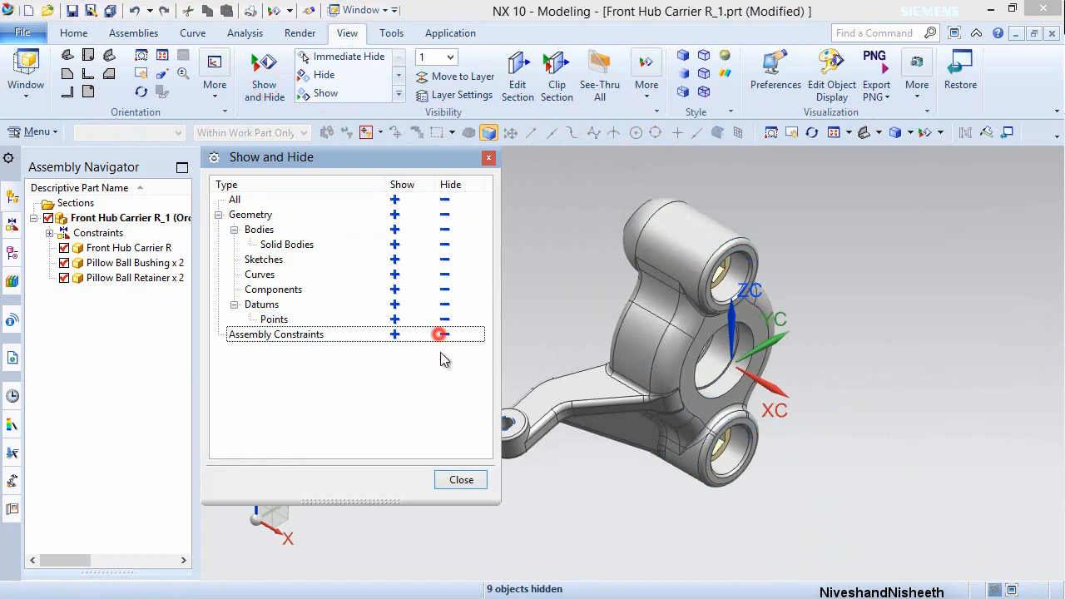
{"action": "left_click", "coordinate": [459, 480]}
- Inspect the assembled hub carrier, restore the isometric view and save the assembly
{"action": "scroll", "coordinate": [773, 348], "scroll_direction": "up", "scroll_amount": 2}
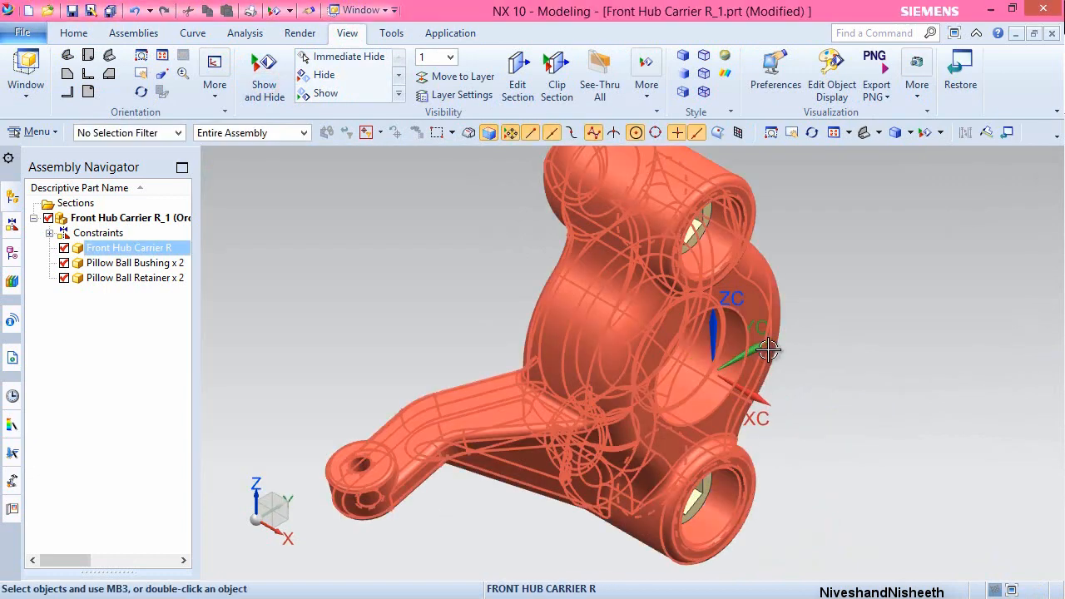
{"action": "middle_click_drag", "start_coordinate": [770, 349], "coordinate": [862, 303]}
{"action": "key", "text": "End"}
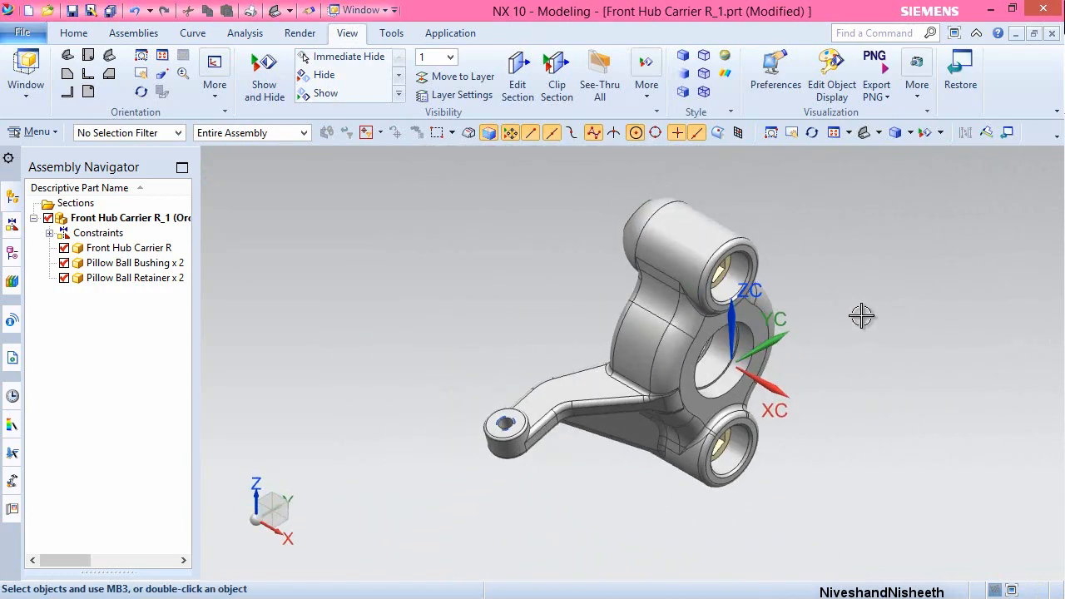
{"action": "key", "text": "ctrl+s"}
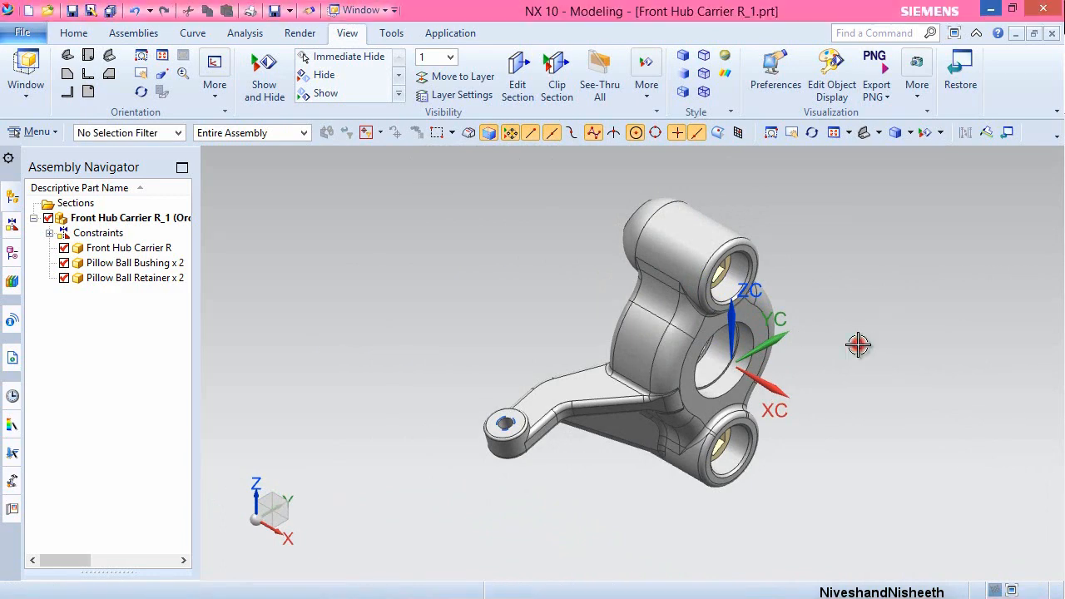
- Add one Rear Hub Bearing component from the Suspension folder with Move positioning, placing it at the default point
{"action": "left_click", "coordinate": [143, 33]}
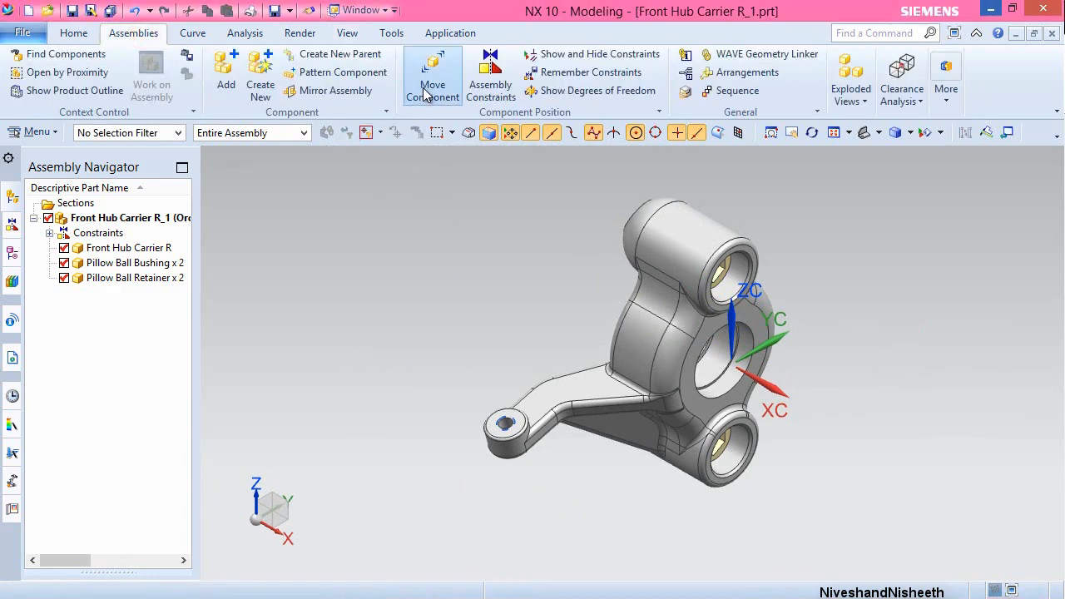
{"action": "left_click", "coordinate": [226, 72]}
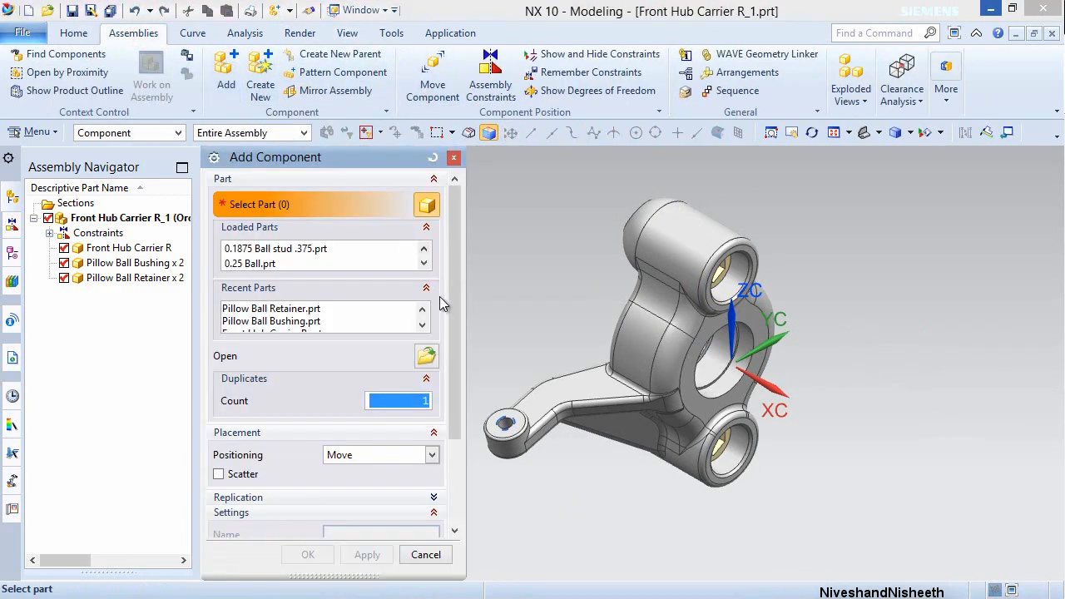
{"action": "left_click", "coordinate": [422, 326]}
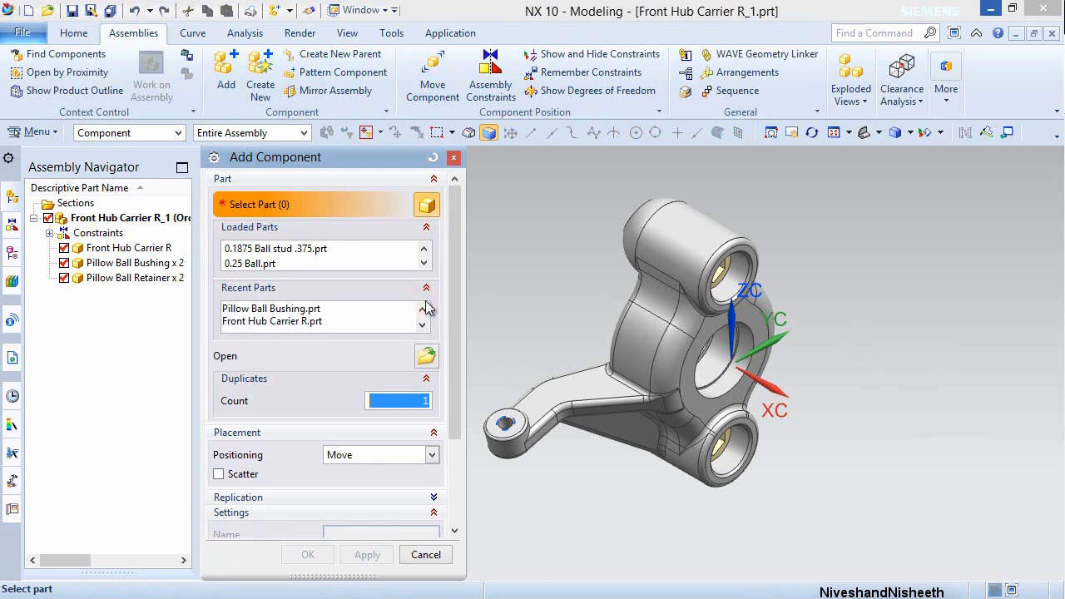
{"action": "left_click", "coordinate": [424, 311]}
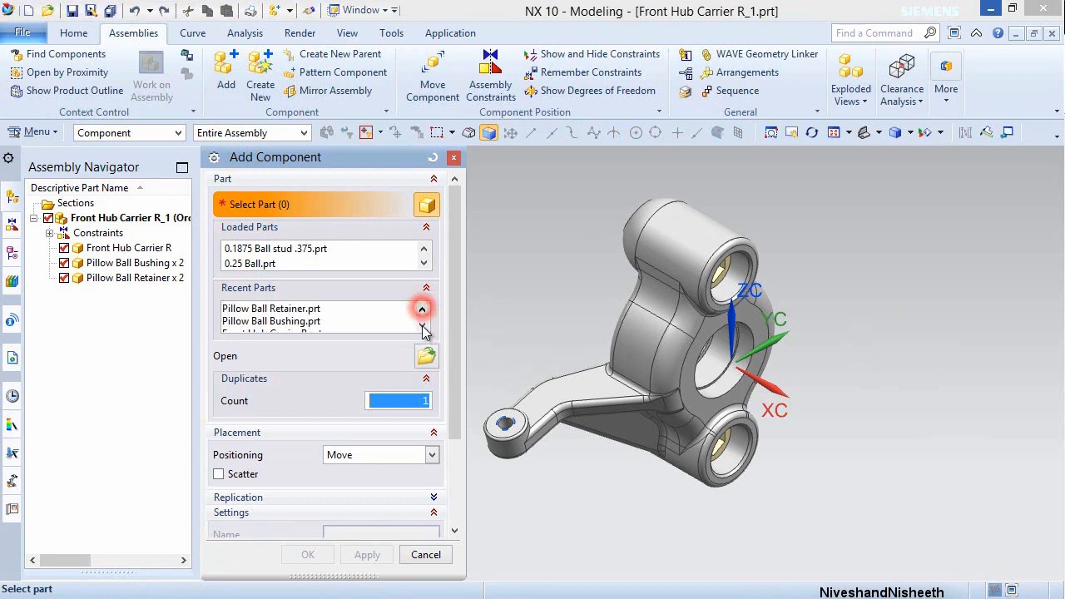
{"action": "left_click", "coordinate": [428, 357]}
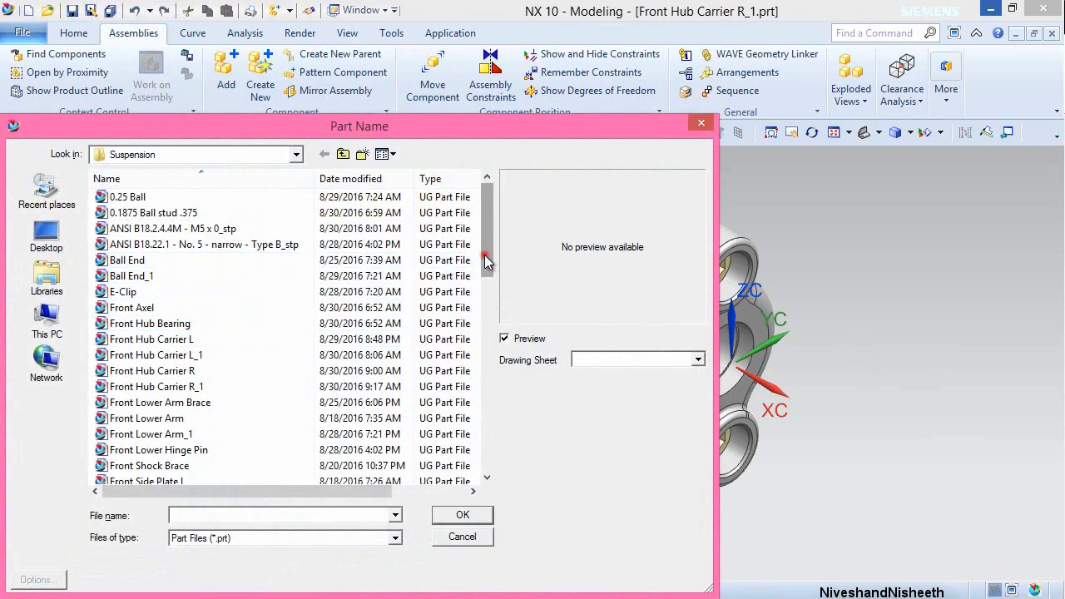
{"action": "left_click_drag", "start_coordinate": [487, 262], "coordinate": [468, 382]}
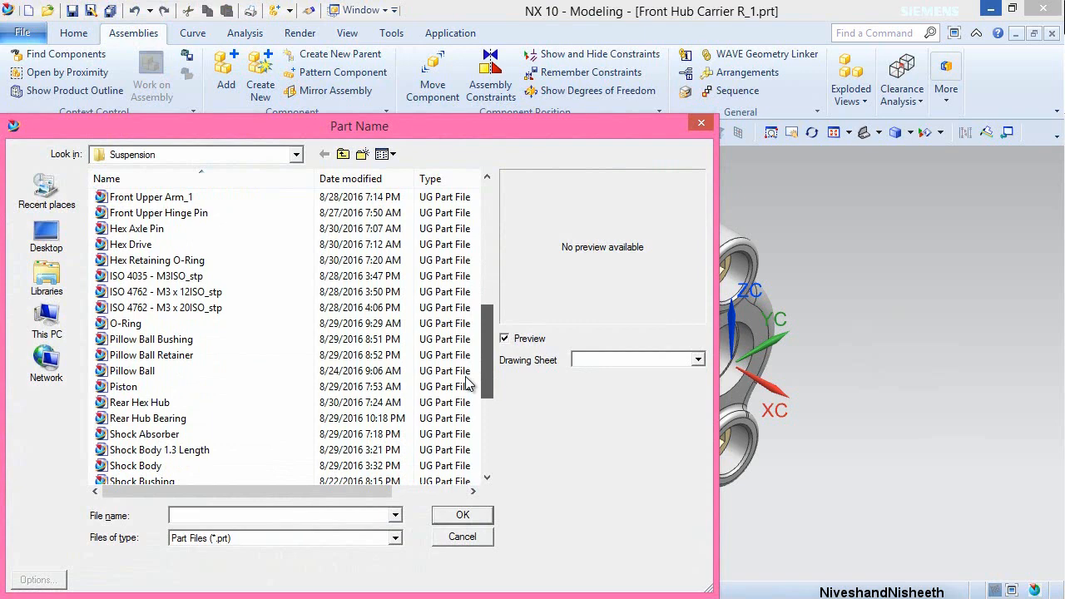
{"action": "left_click", "coordinate": [185, 422]}
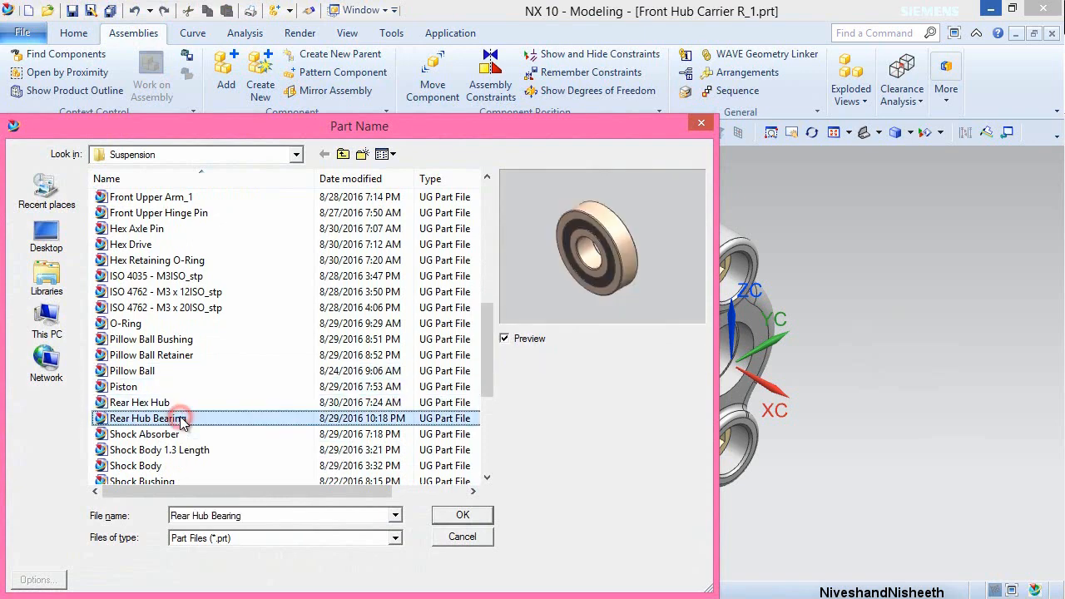
{"action": "left_click", "coordinate": [461, 517]}
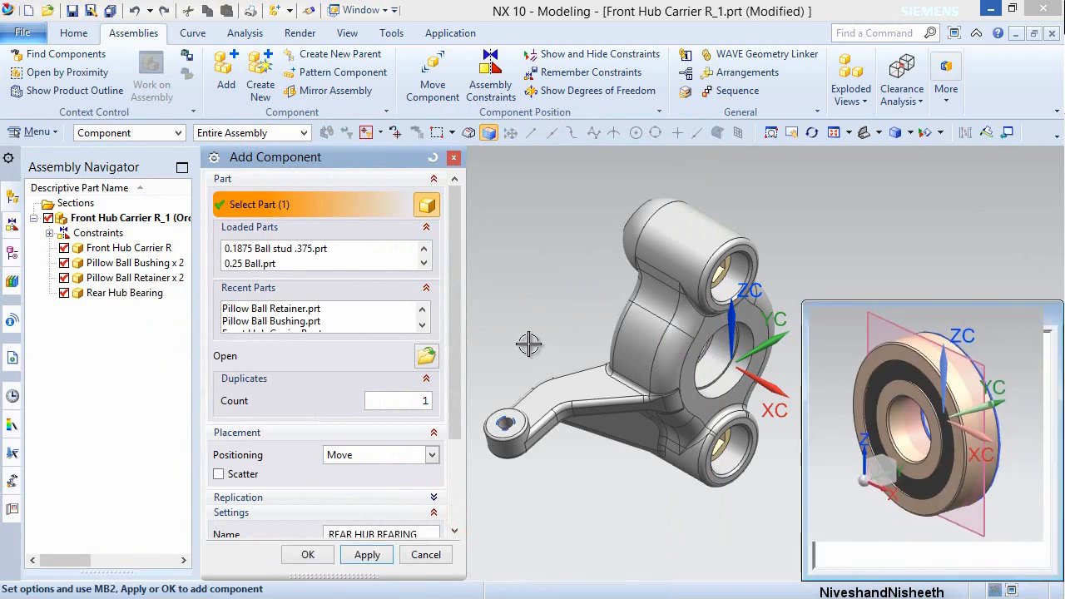
{"action": "left_click", "coordinate": [308, 555]}
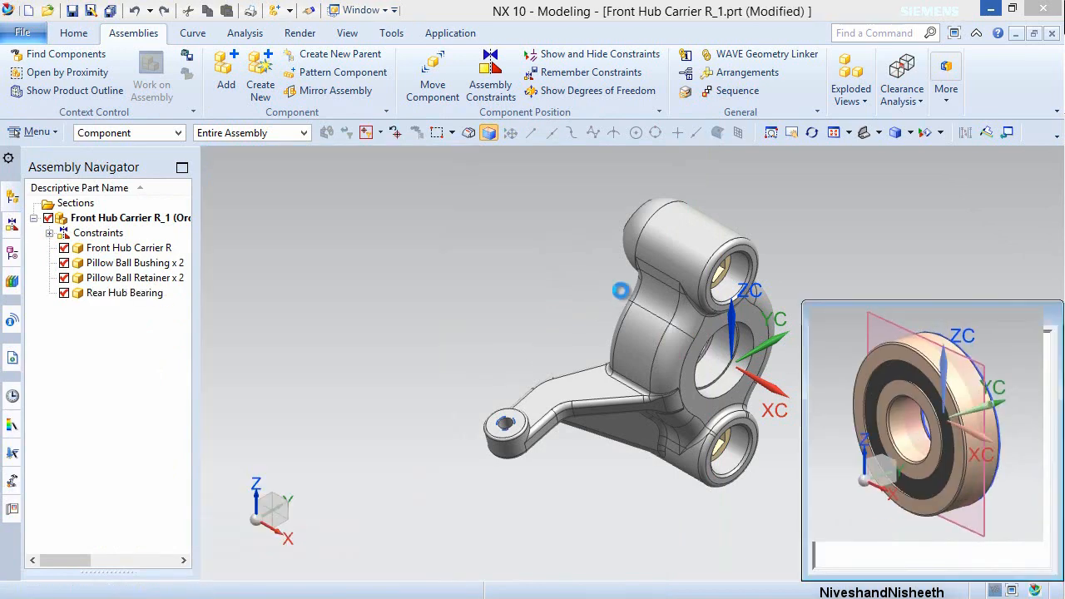
{"action": "left_click", "coordinate": [283, 454]}
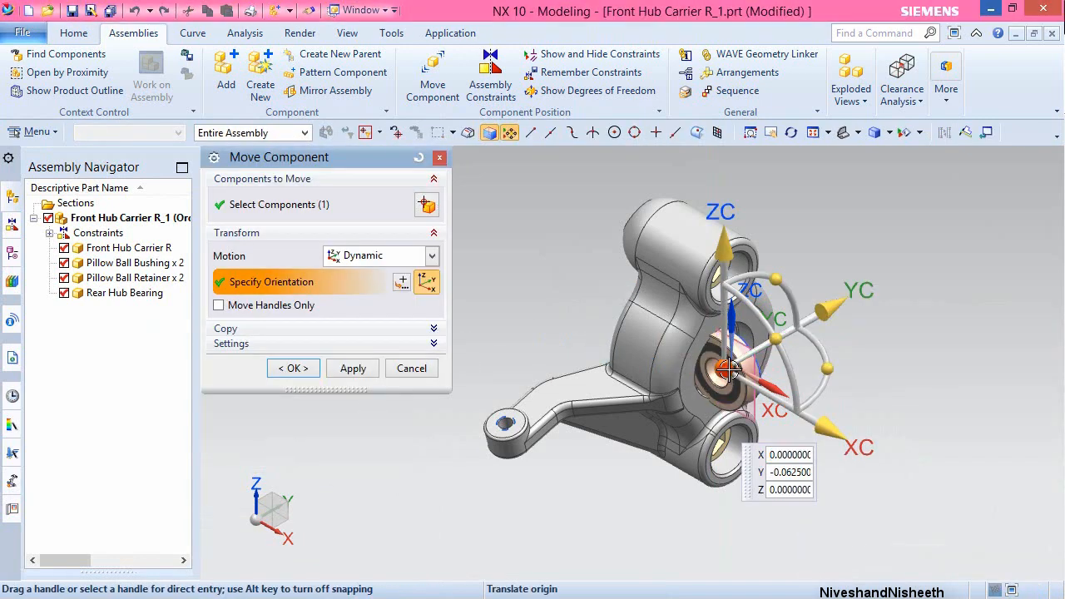
- Move the Rear Hub Bearing clear of the carrier to about X 0.66, Y 0.49 and rotate it about 90 degrees around ZC
{"action": "left_click_drag", "start_coordinate": [728, 366], "coordinate": [867, 376]}
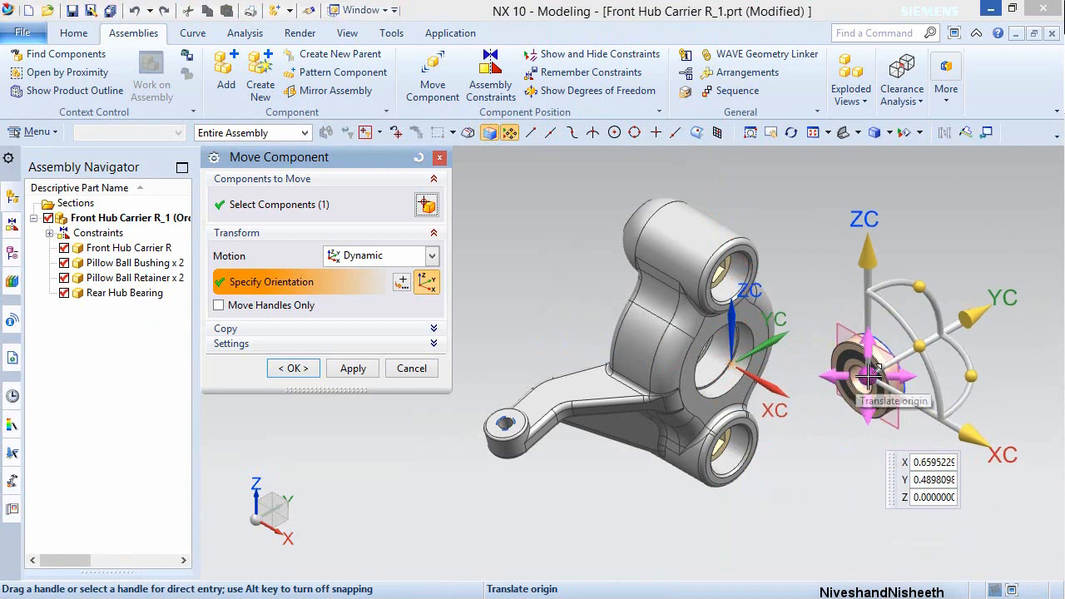
{"action": "left_click", "coordinate": [961, 377]}
{"action": "left_click_drag", "start_coordinate": [961, 378], "coordinate": [969, 513]}
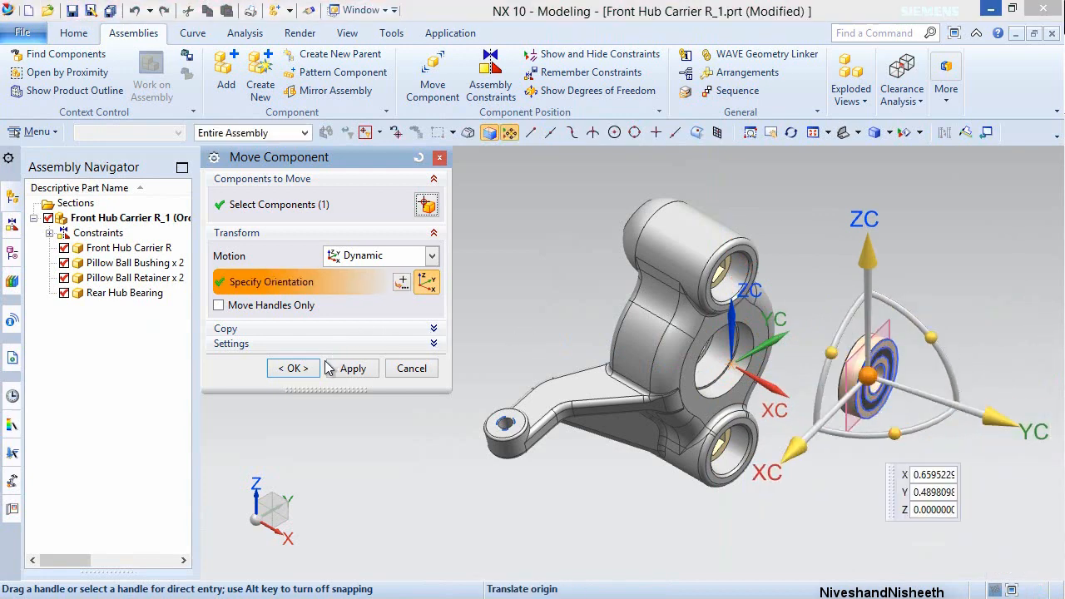
{"action": "left_click", "coordinate": [283, 369]}
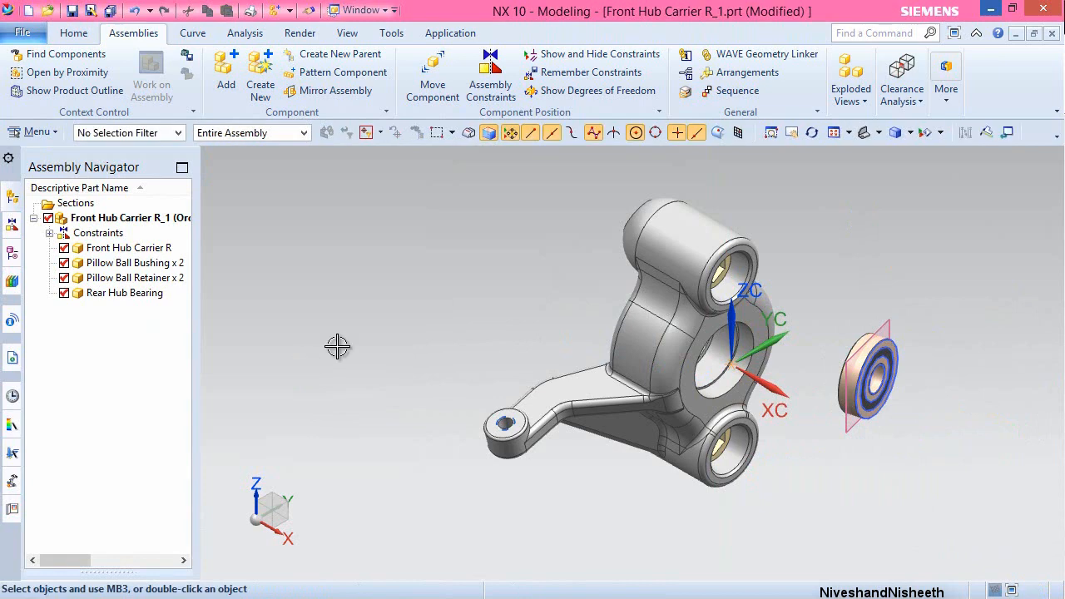
- Align the bearing's outer cylindrical face with the hub carrier's central bore using Touch Align with Infer Center/Axis orientation
{"action": "left_click", "coordinate": [489, 82]}
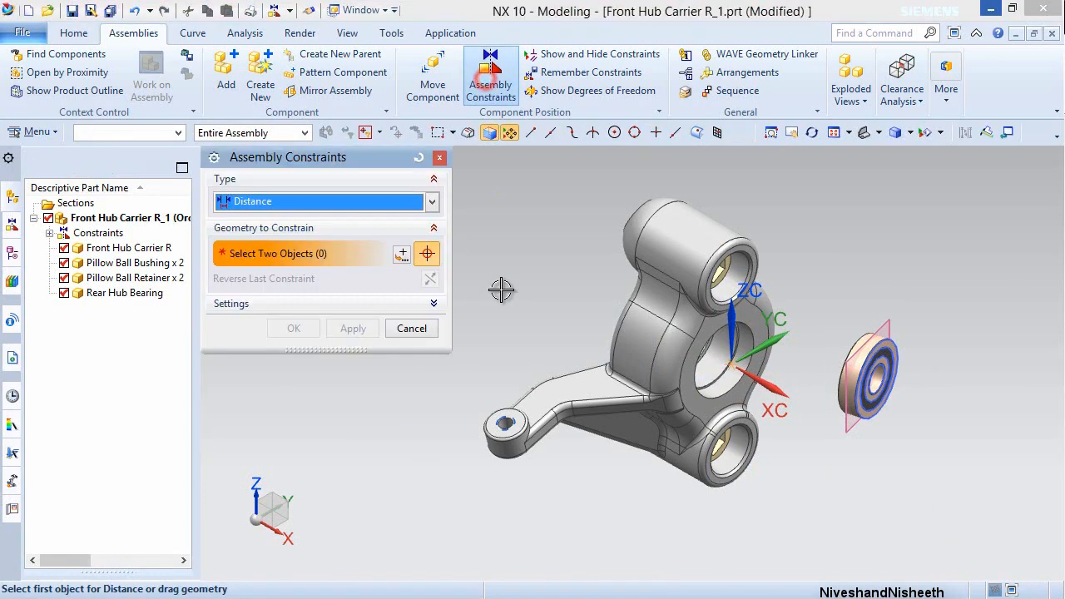
{"action": "left_click", "coordinate": [416, 158]}
{"action": "left_click", "coordinate": [432, 251]}
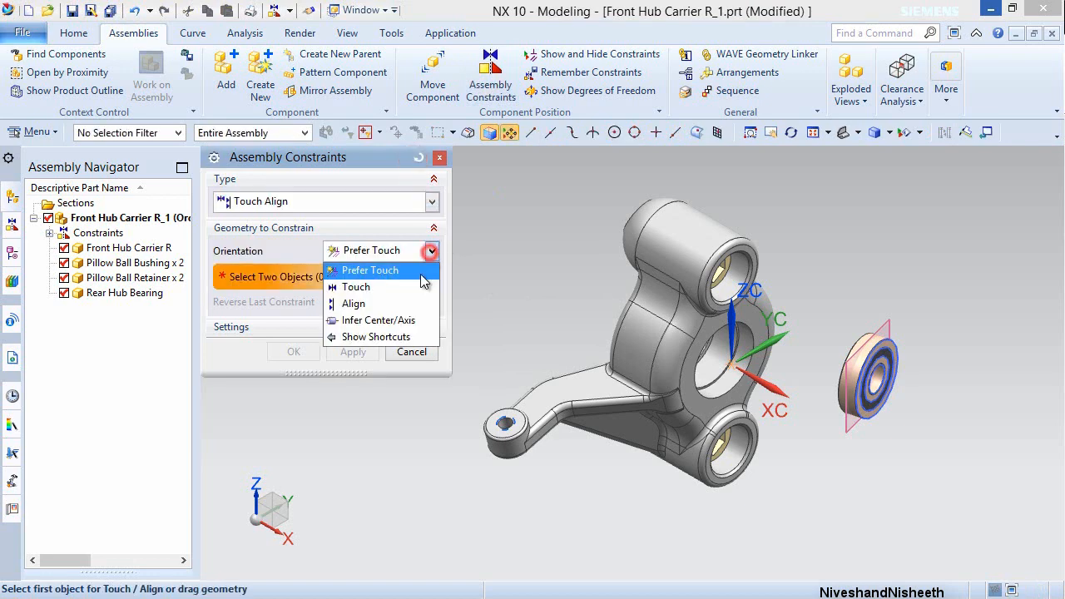
{"action": "left_click", "coordinate": [387, 317]}
{"action": "scroll", "coordinate": [806, 366], "scroll_direction": "down", "scroll_amount": 3}
{"action": "scroll", "coordinate": [757, 347], "scroll_direction": "down", "scroll_amount": 1}
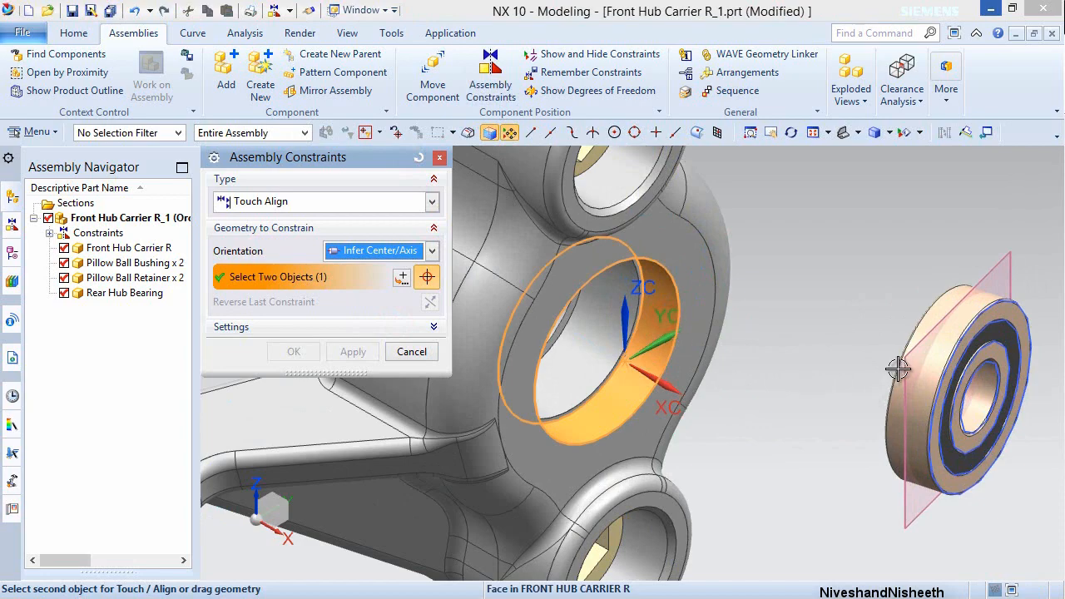
{"action": "left_click", "coordinate": [932, 329]}
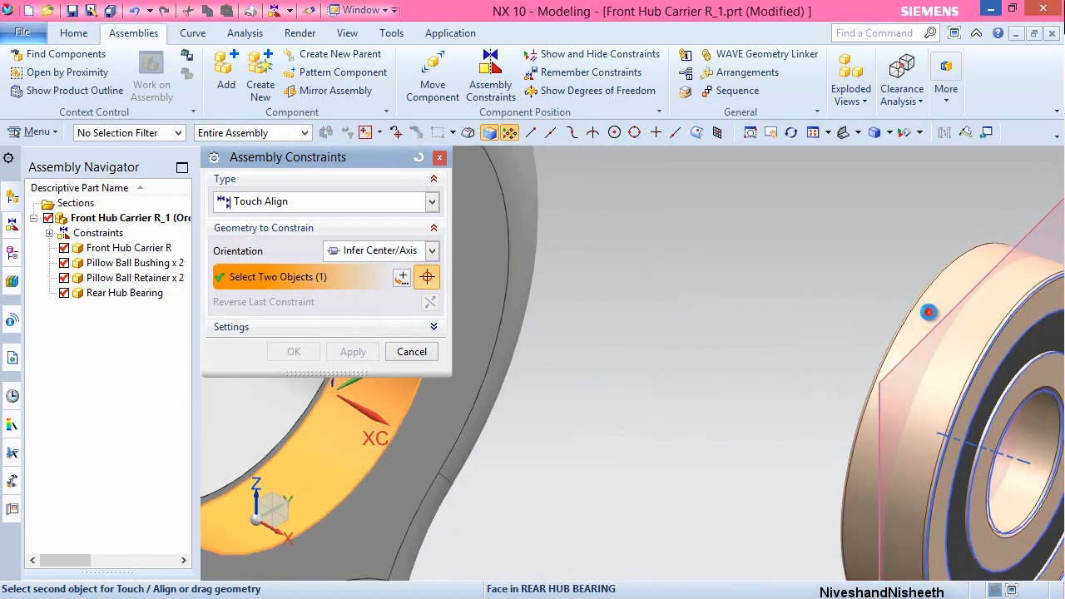
{"action": "scroll", "coordinate": [929, 312], "scroll_direction": "down", "scroll_amount": 3}
{"action": "left_click", "coordinate": [353, 351]}
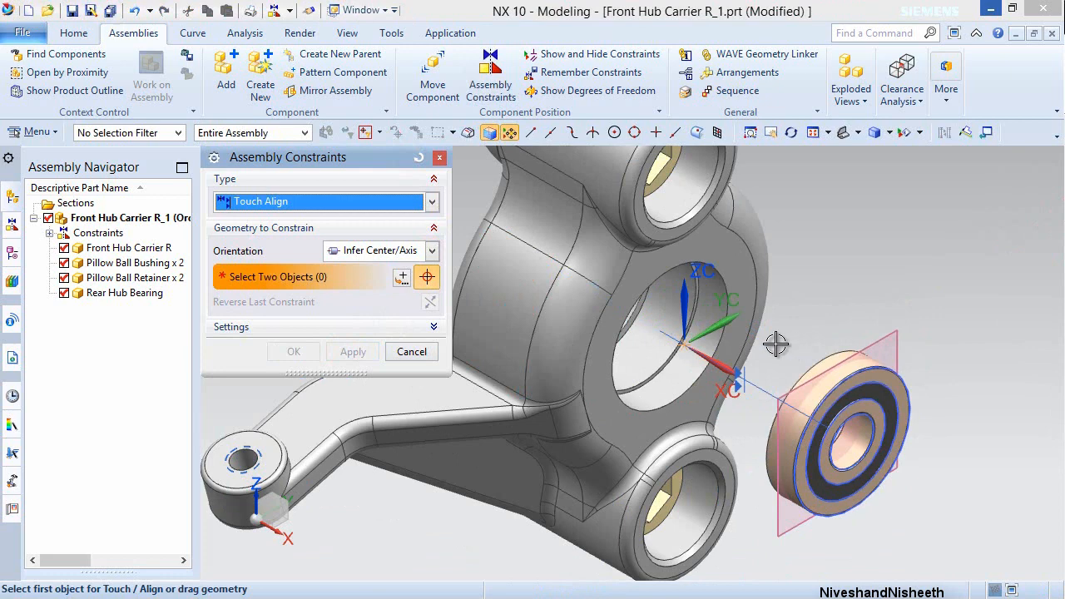
- Mate the bearing's carrier-facing outer ring face to the narrow shoulder inside the central bore using Touch Align with Touch orientation
{"action": "left_click", "coordinate": [432, 251]}
{"action": "left_click", "coordinate": [385, 285]}
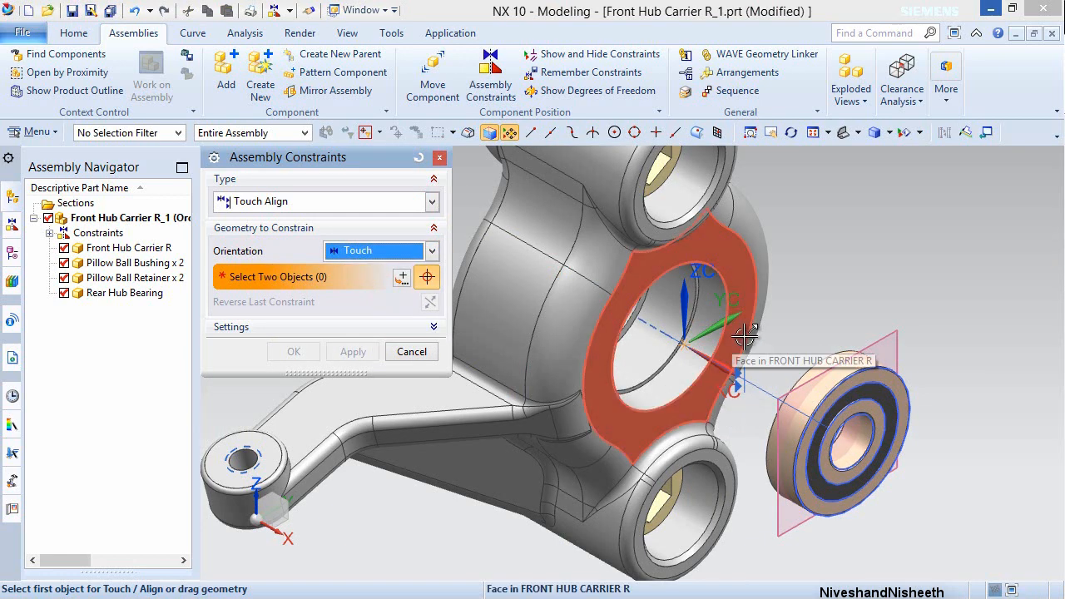
{"action": "scroll", "coordinate": [745, 338], "scroll_direction": "up", "scroll_amount": 2}
{"action": "scroll", "coordinate": [681, 275], "scroll_direction": "up", "scroll_amount": 5}
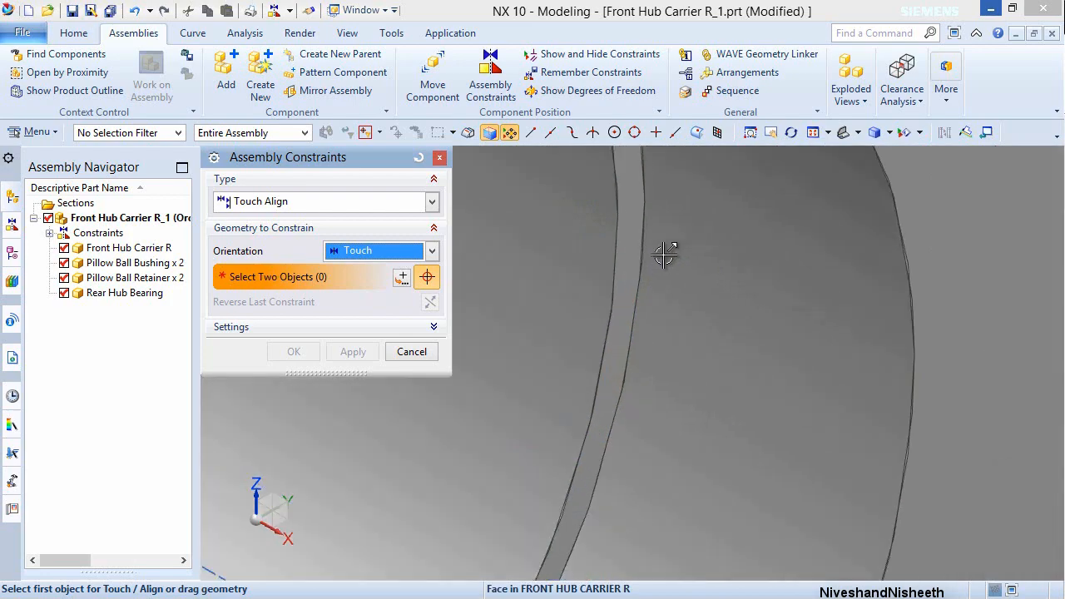
{"action": "left_click", "coordinate": [631, 246]}
{"action": "scroll", "coordinate": [545, 316], "scroll_direction": "down", "scroll_amount": 6}
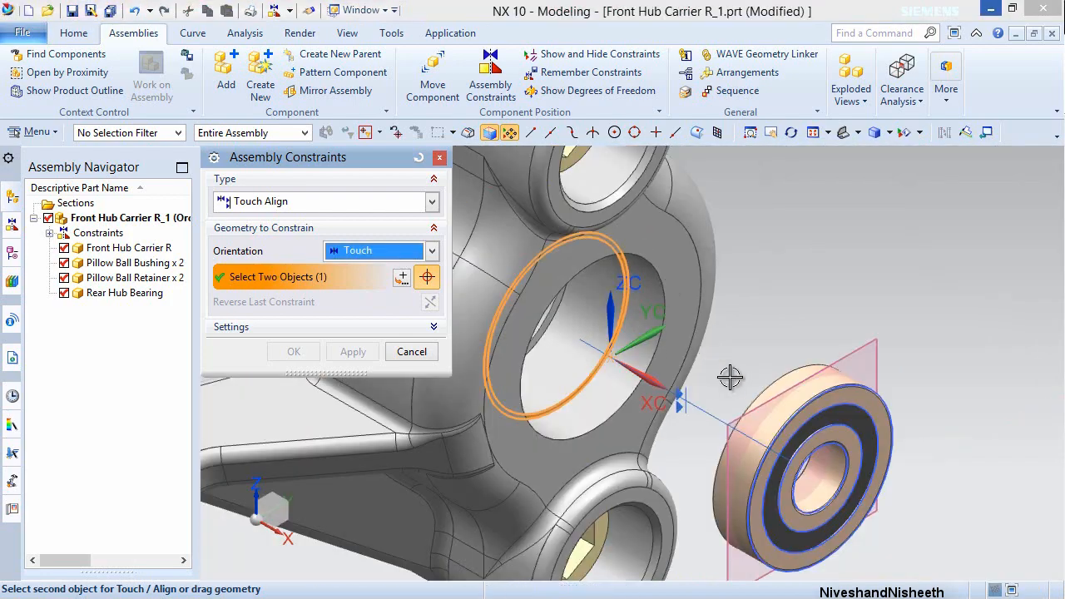
{"action": "middle_click_drag", "start_coordinate": [668, 374], "coordinate": [774, 386]}
{"action": "scroll", "coordinate": [766, 382], "scroll_direction": "up", "scroll_amount": 3}
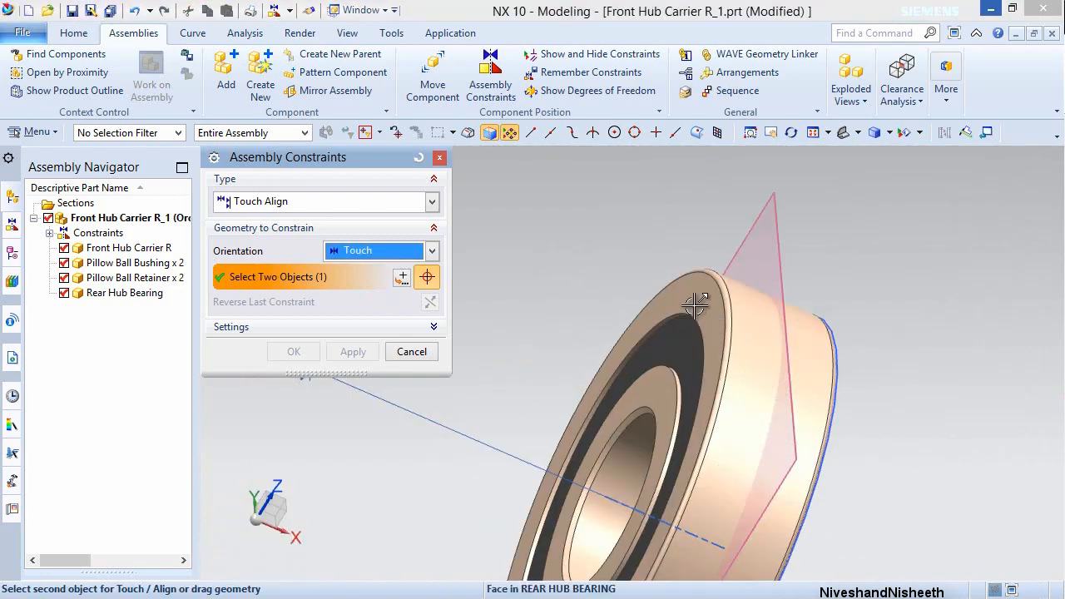
{"action": "left_click", "coordinate": [692, 299]}
{"action": "left_click", "coordinate": [356, 351]}
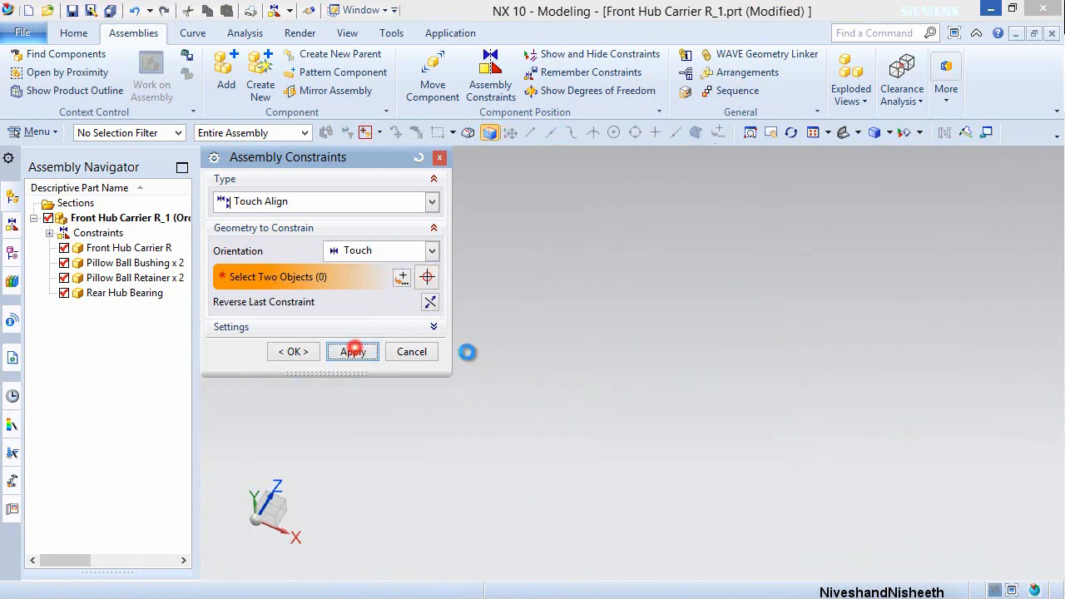
- Save the assembly and hide all of its sketches with Show and Hide
{"action": "left_click", "coordinate": [428, 352]}
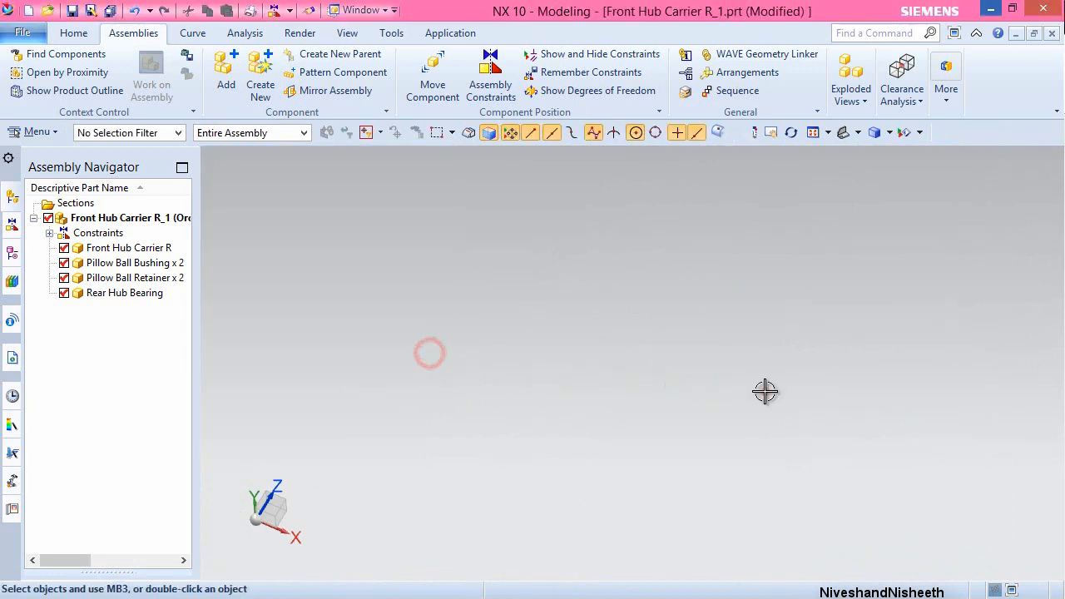
{"action": "scroll", "coordinate": [765, 390], "scroll_direction": "up", "scroll_amount": 5}
{"action": "scroll", "coordinate": [795, 409], "scroll_direction": "down", "scroll_amount": 1}
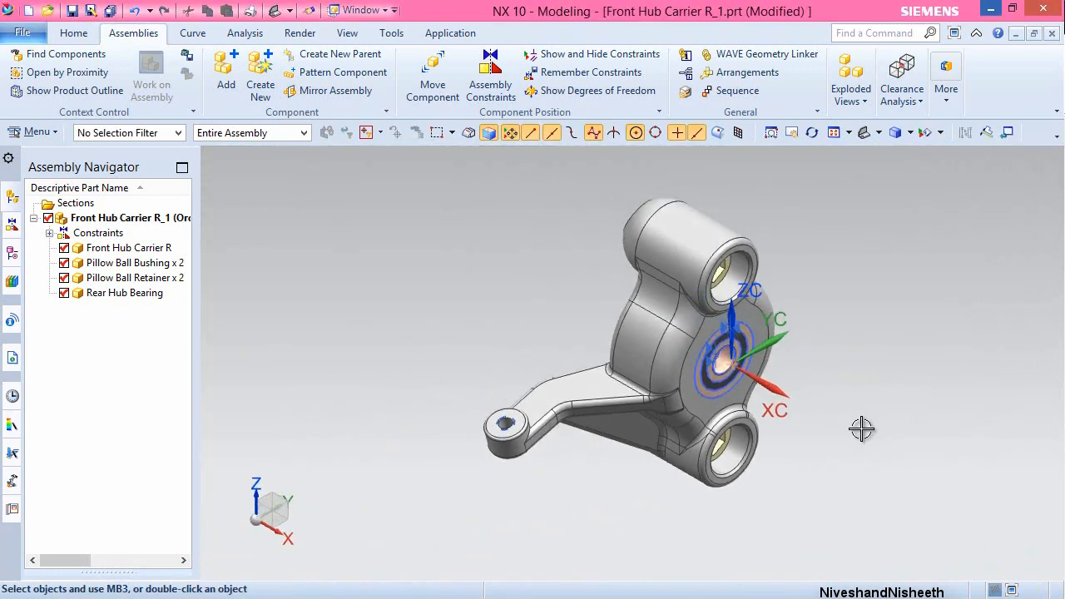
{"action": "left_click", "coordinate": [347, 33]}
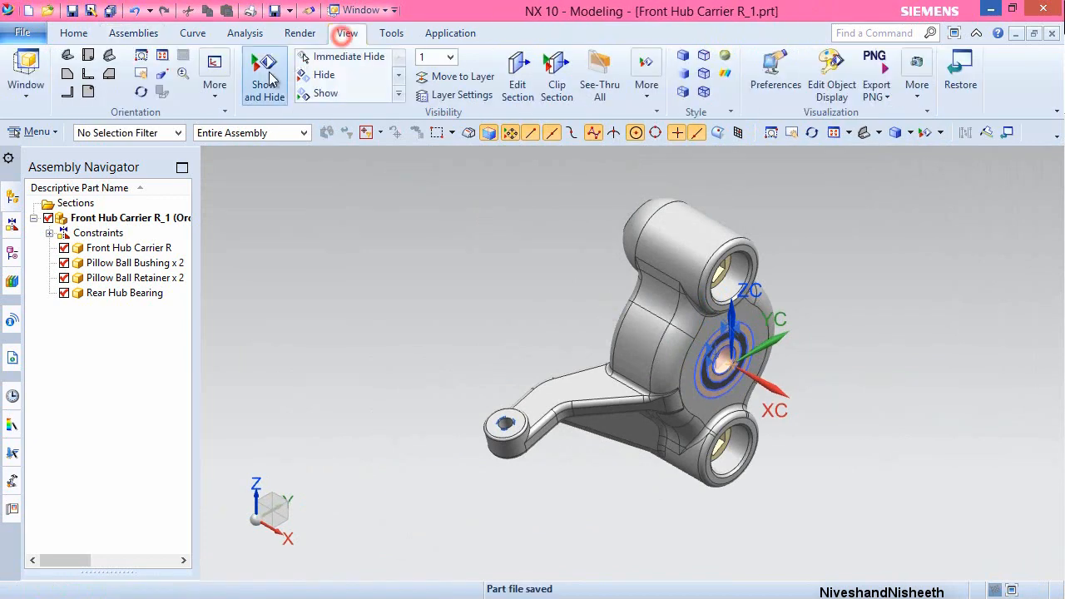
{"action": "left_click", "coordinate": [264, 79]}
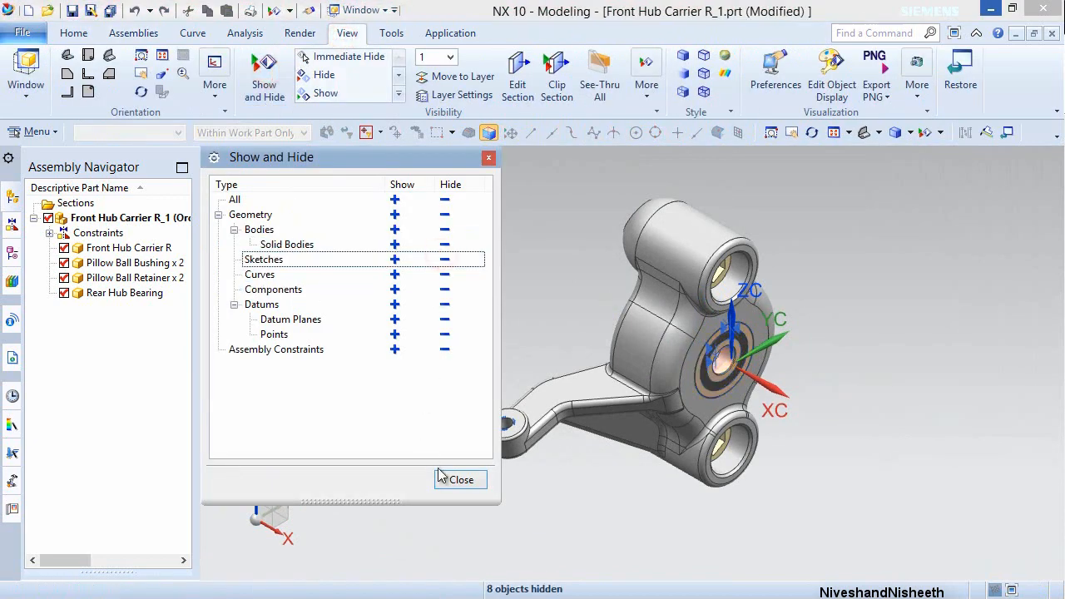
{"action": "left_click", "coordinate": [448, 476]}
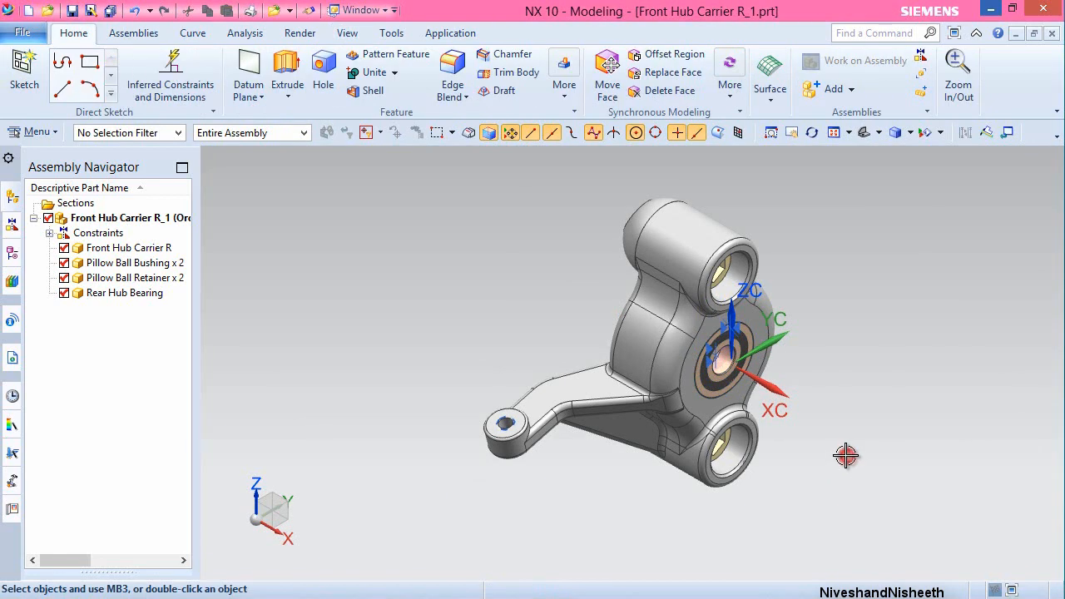
- Add one Front Axel component with Move positioning and the Entire Part reference set, placing it at the default point
{"action": "left_click", "coordinate": [113, 32]}
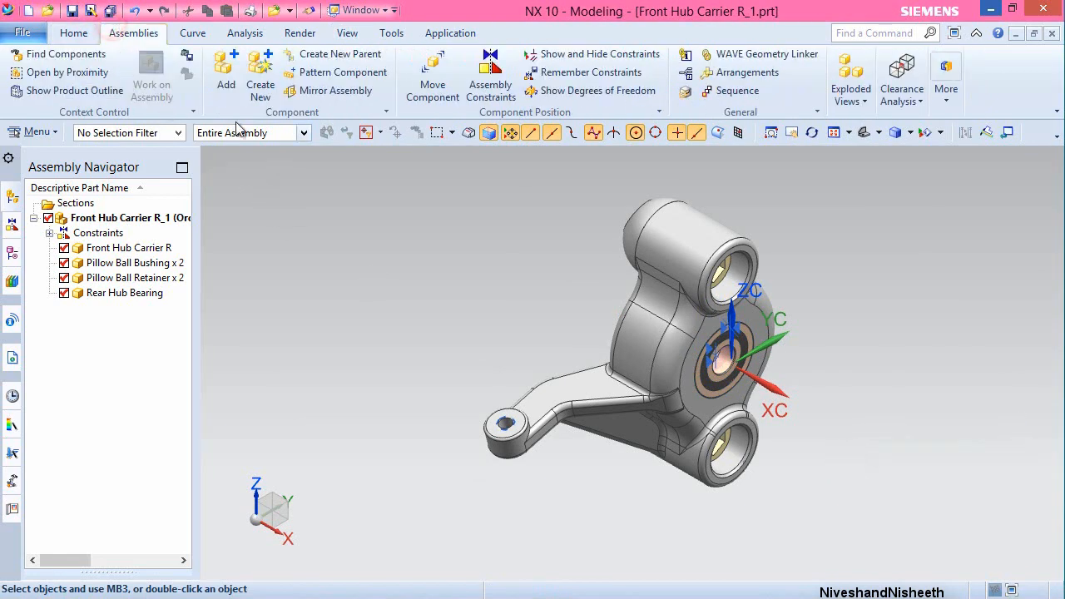
{"action": "left_click", "coordinate": [226, 77]}
{"action": "left_click", "coordinate": [427, 356]}
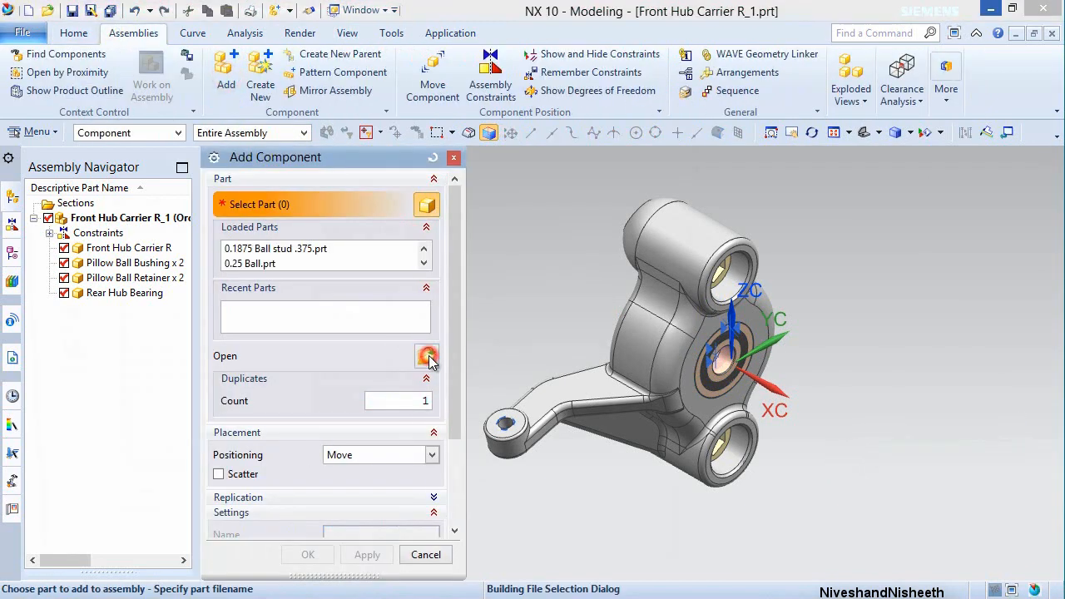
{"action": "double_click", "coordinate": [153, 310]}
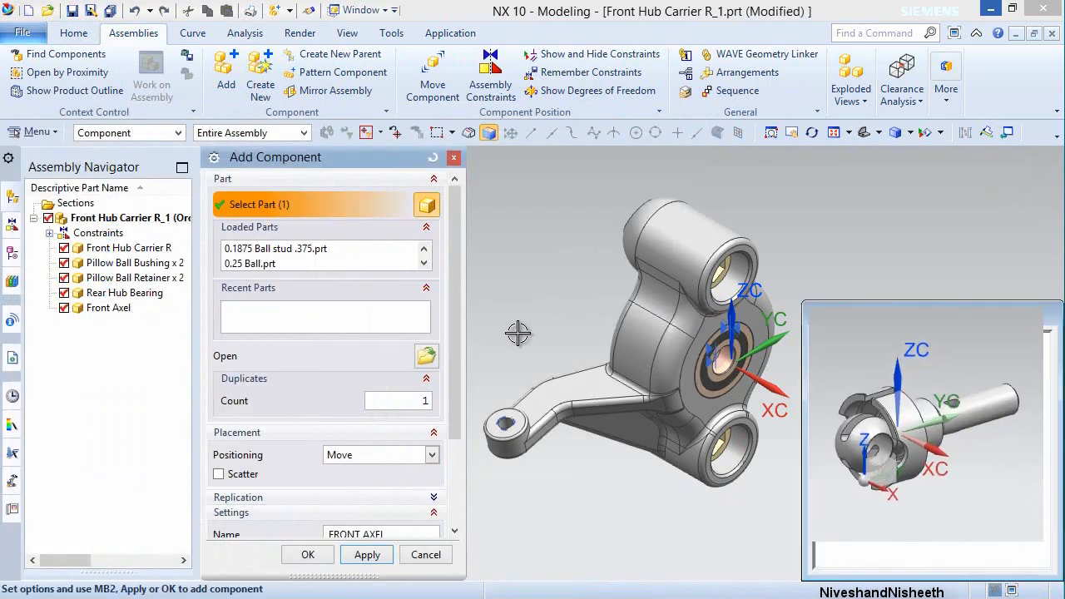
{"action": "scroll", "coordinate": [441, 451], "scroll_direction": "down", "scroll_amount": 3}
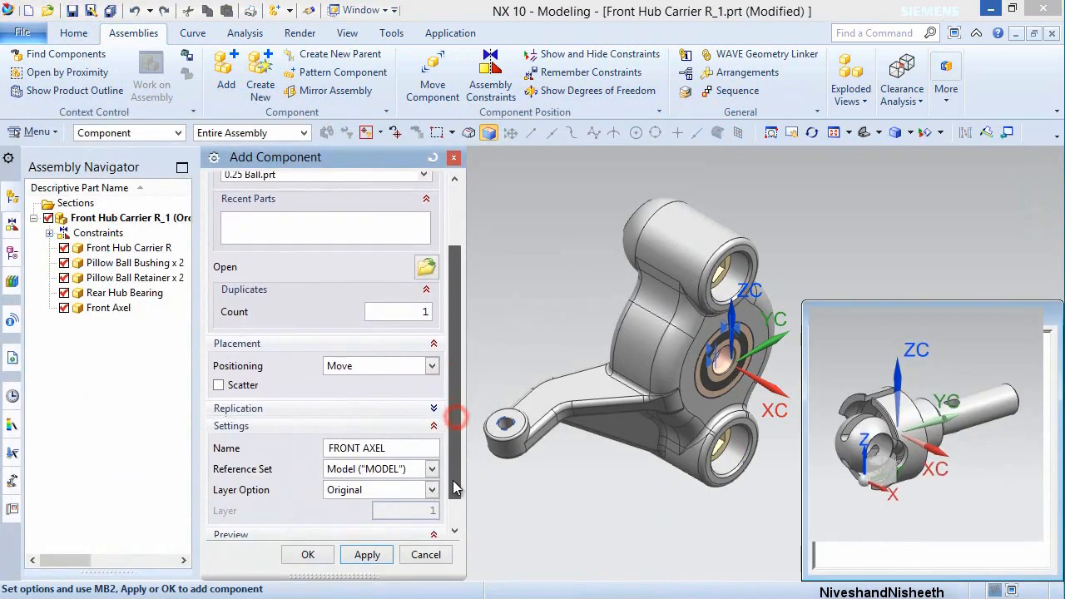
{"action": "left_click", "coordinate": [417, 465]}
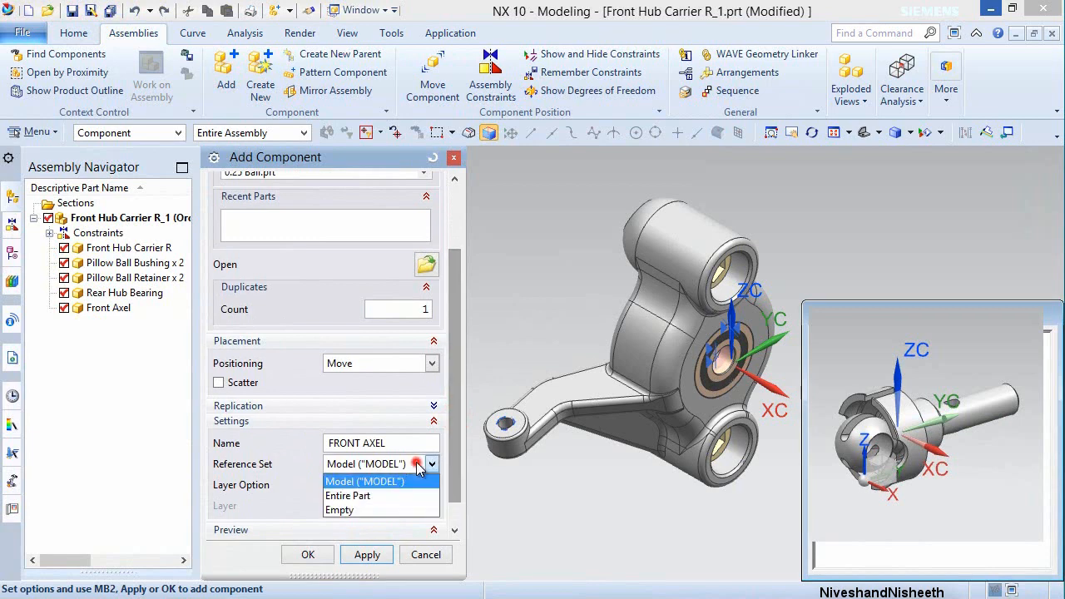
{"action": "left_click", "coordinate": [362, 495]}
{"action": "left_click", "coordinate": [308, 554]}
{"action": "middle_click", "coordinate": [575, 304]}
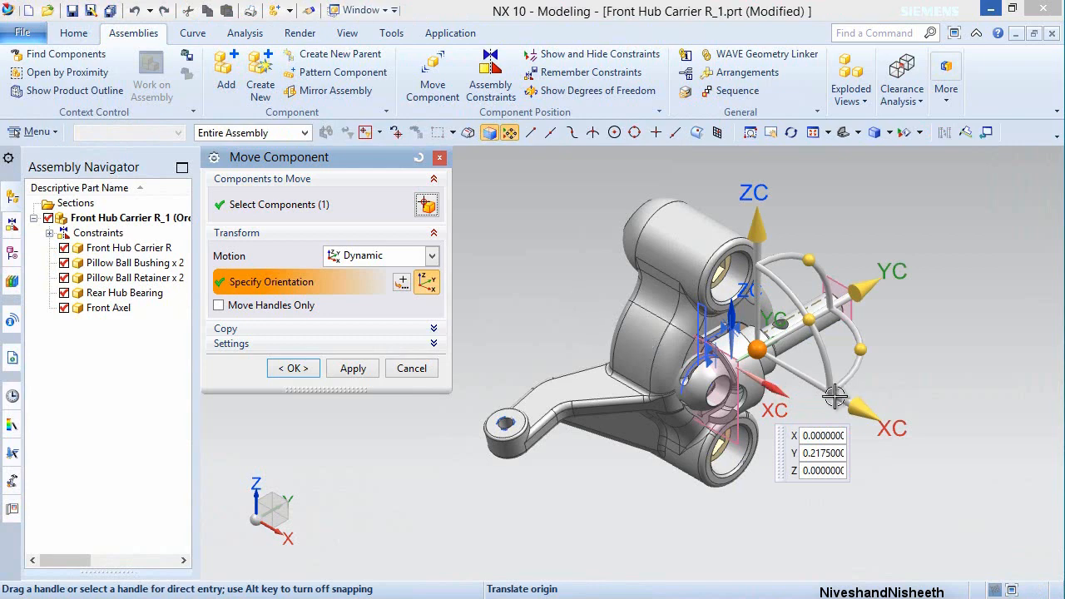
- Rotate the Front Axel about 90 degrees around ZC so its shaft points outward through the hub carrier's central bore
{"action": "left_click_drag", "start_coordinate": [859, 347], "coordinate": [752, 423]}
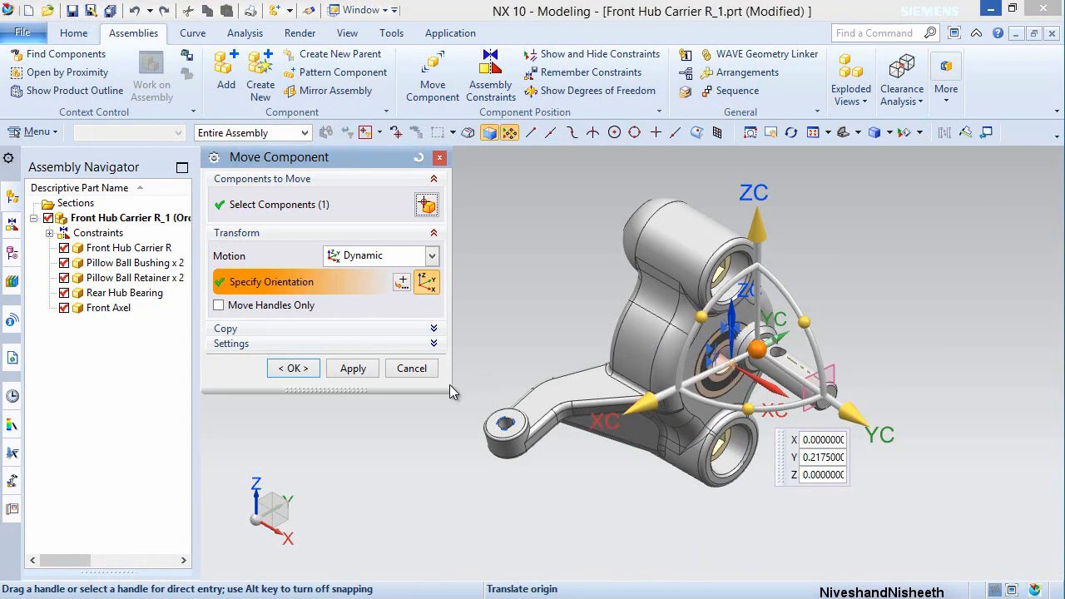
{"action": "left_click", "coordinate": [353, 368]}
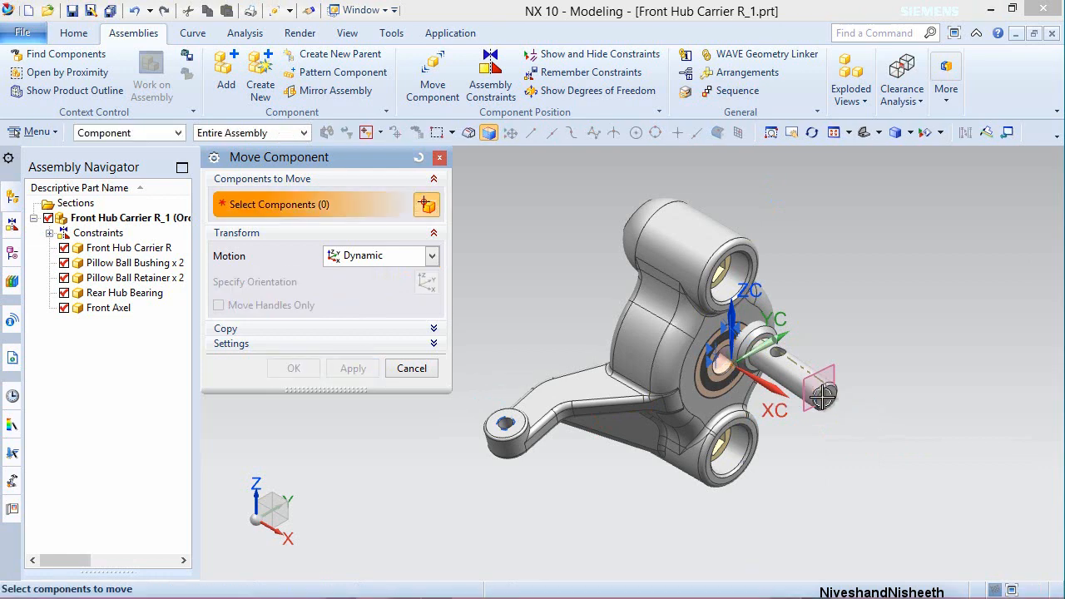
{"action": "left_click", "coordinate": [436, 157]}
- Align the Front Axel's cylindrical shaft with the Rear Hub Bearing's inner bore using Touch Align with Infer Center/Axis orientation
{"action": "left_click", "coordinate": [490, 75]}
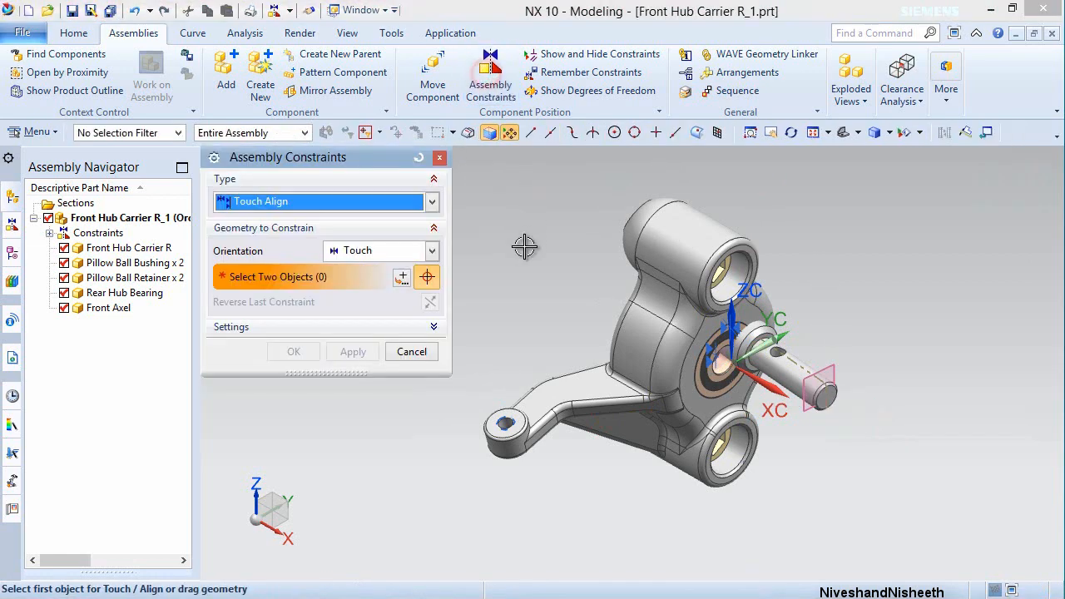
{"action": "left_click", "coordinate": [433, 252]}
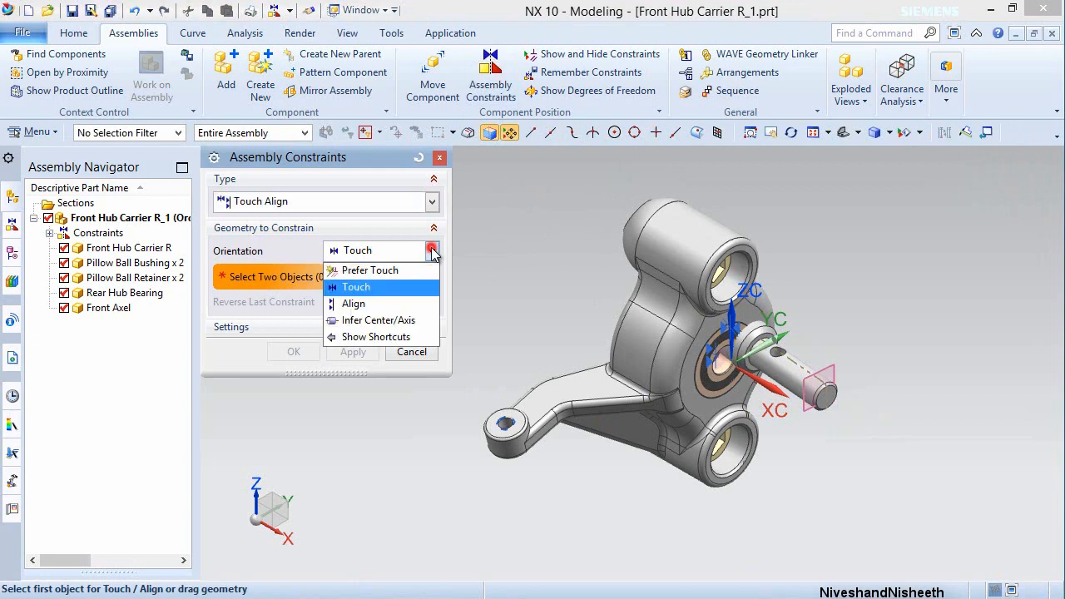
{"action": "left_click", "coordinate": [381, 320]}
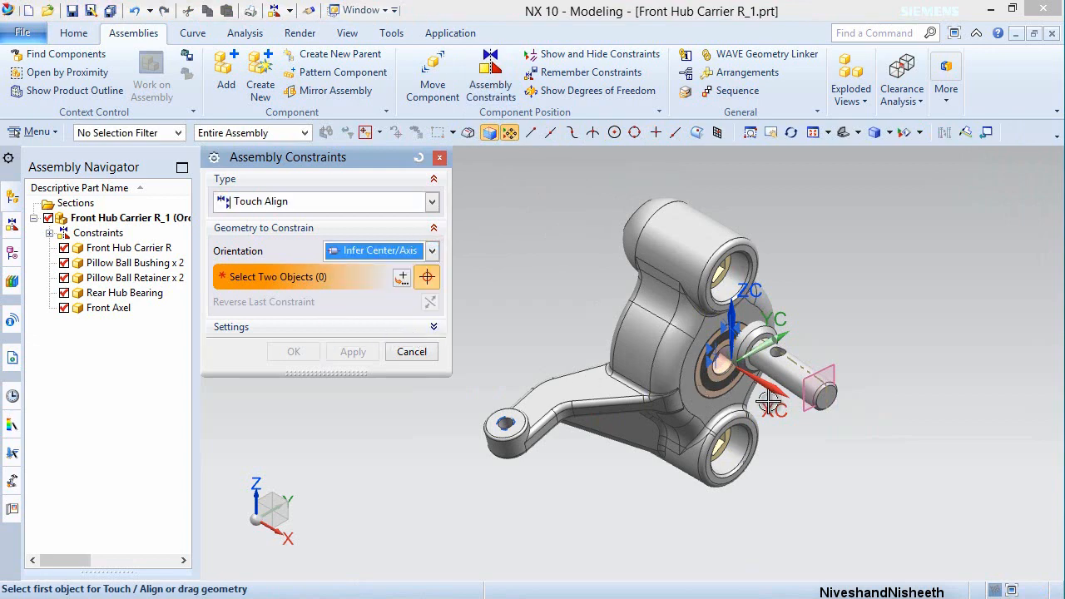
{"action": "scroll", "coordinate": [774, 397], "scroll_direction": "up", "scroll_amount": 5}
{"action": "left_click", "coordinate": [820, 297]}
{"action": "scroll", "coordinate": [861, 430], "scroll_direction": "down", "scroll_amount": 2}
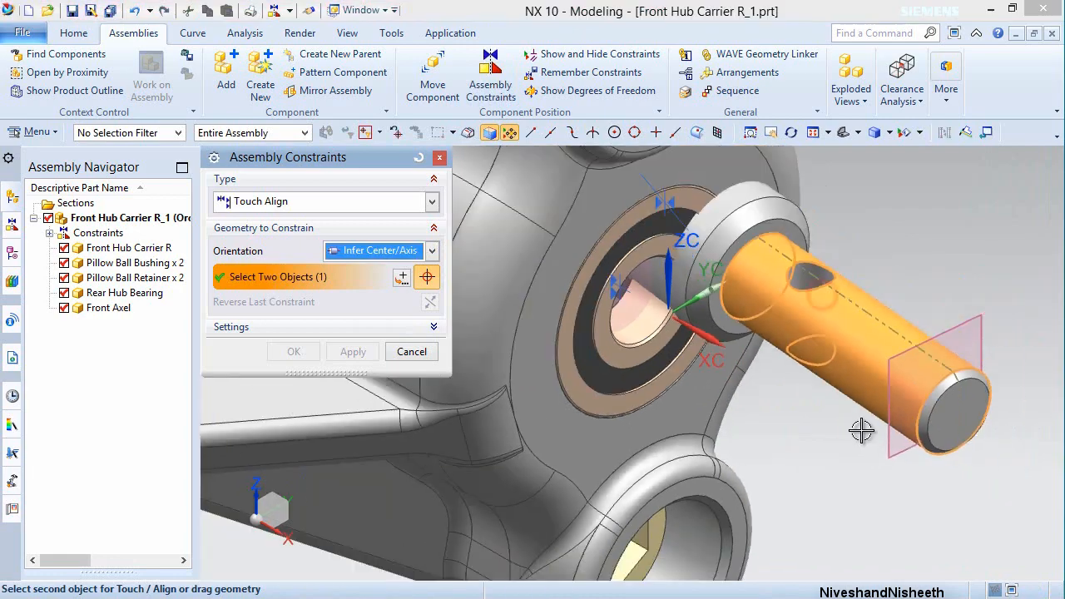
{"action": "scroll", "coordinate": [692, 345], "scroll_direction": "up", "scroll_amount": 4}
{"action": "left_click", "coordinate": [691, 336]}
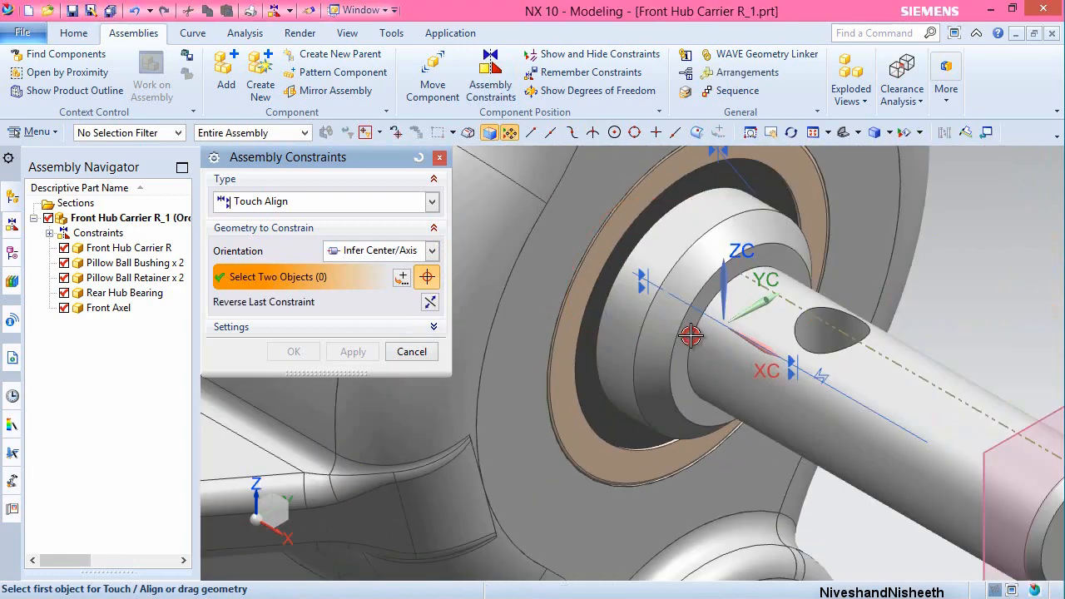
{"action": "left_click", "coordinate": [350, 352]}
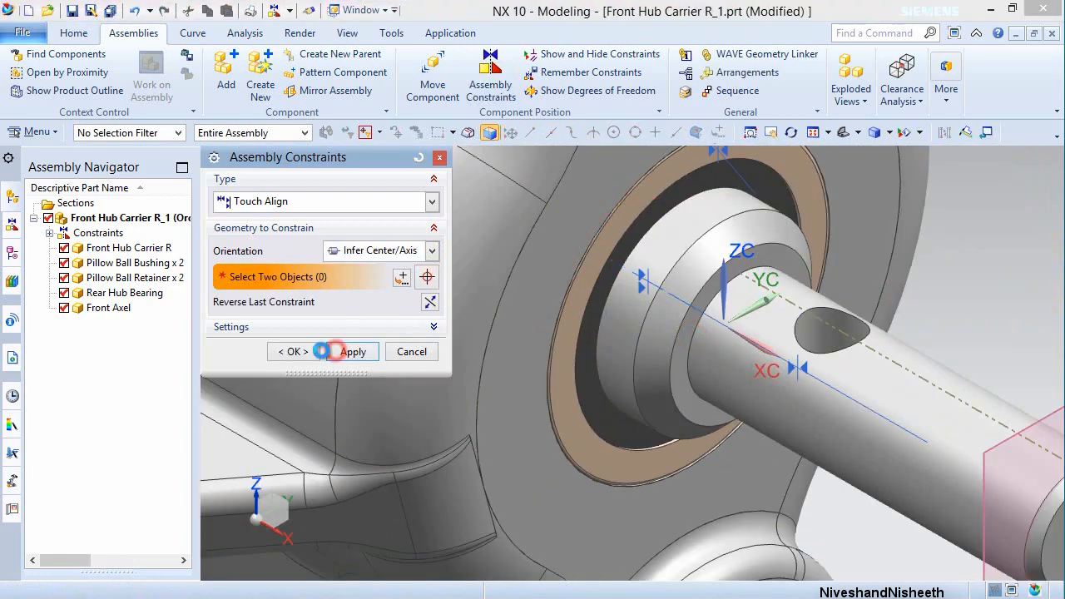
{"action": "left_click", "coordinate": [413, 352]}
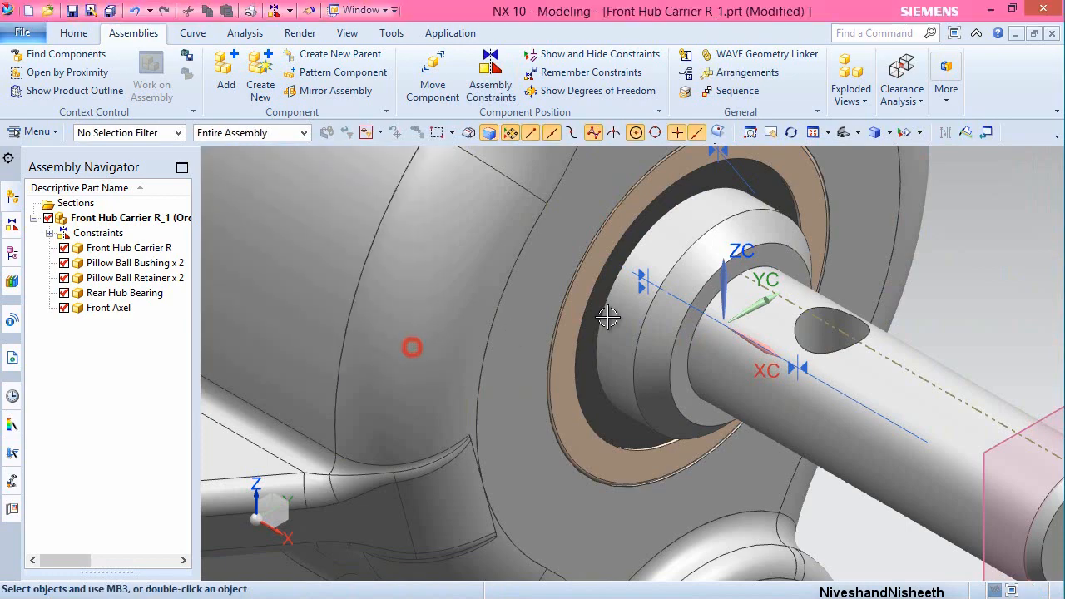
- Move the Front Axel about -1.8 along its YC axis so it sits clear behind the hub carrier
{"action": "scroll", "coordinate": [411, 347], "scroll_direction": "down", "scroll_amount": 5}
{"action": "left_click", "coordinate": [432, 83]}
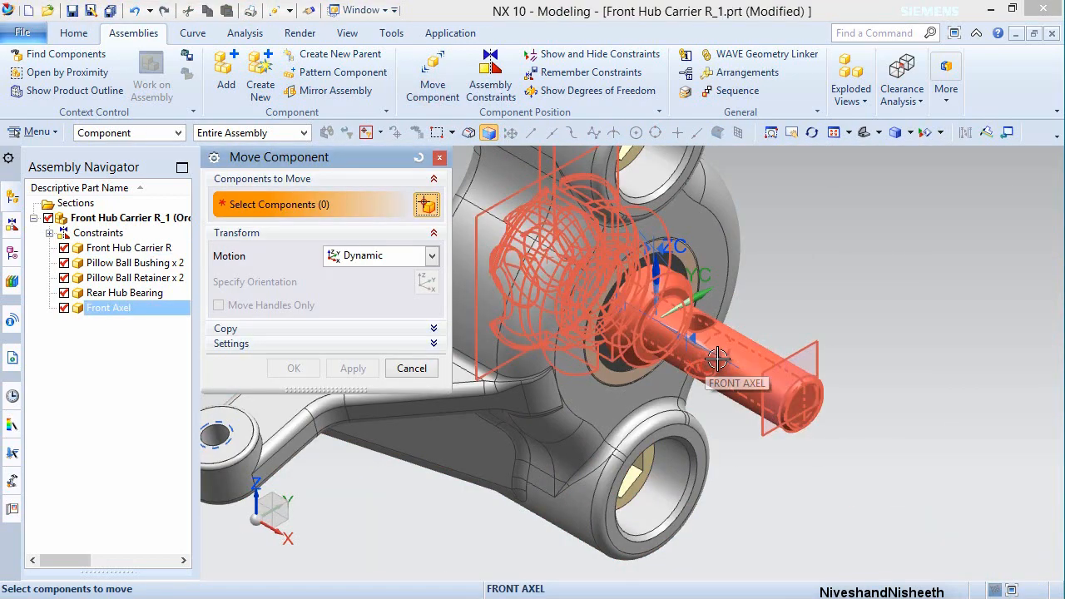
{"action": "left_click", "coordinate": [717, 358]}
{"action": "scroll", "coordinate": [799, 375], "scroll_direction": "down", "scroll_amount": 3}
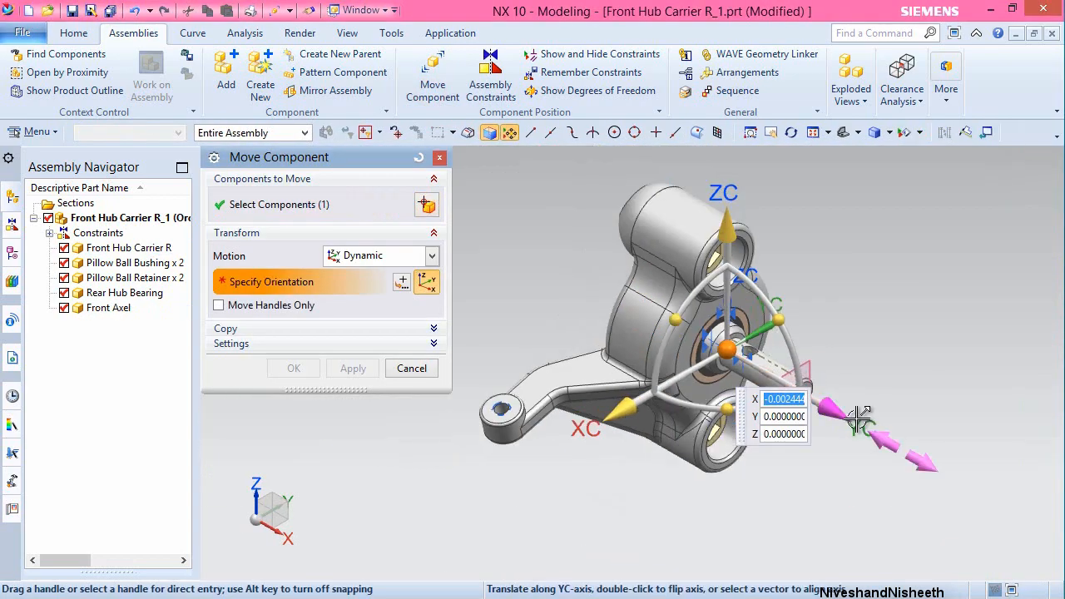
{"action": "left_click_drag", "start_coordinate": [833, 409], "coordinate": [599, 302]}
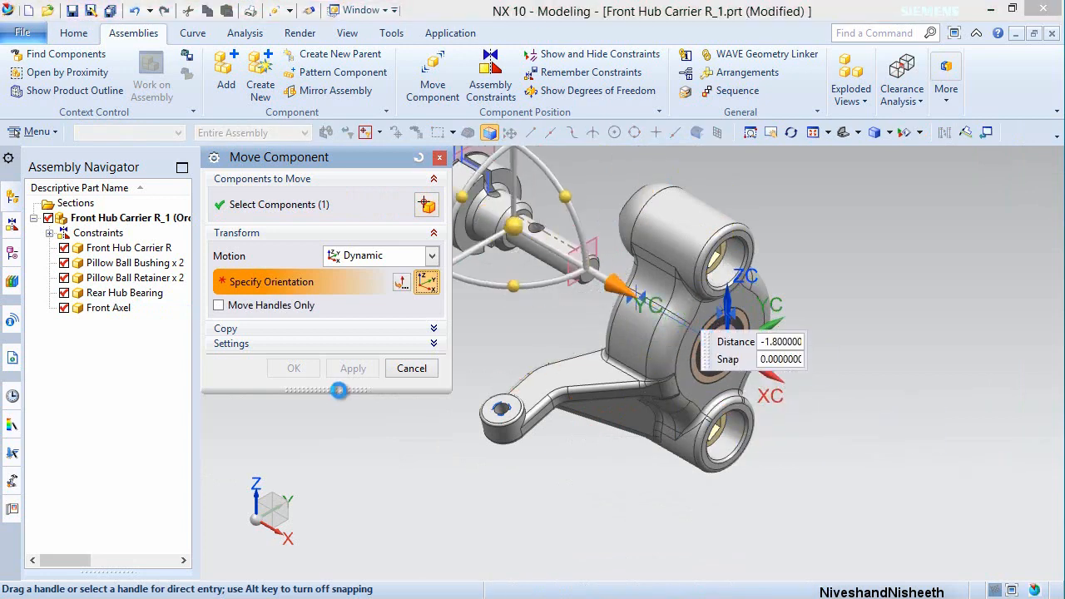
{"action": "left_click", "coordinate": [297, 368]}
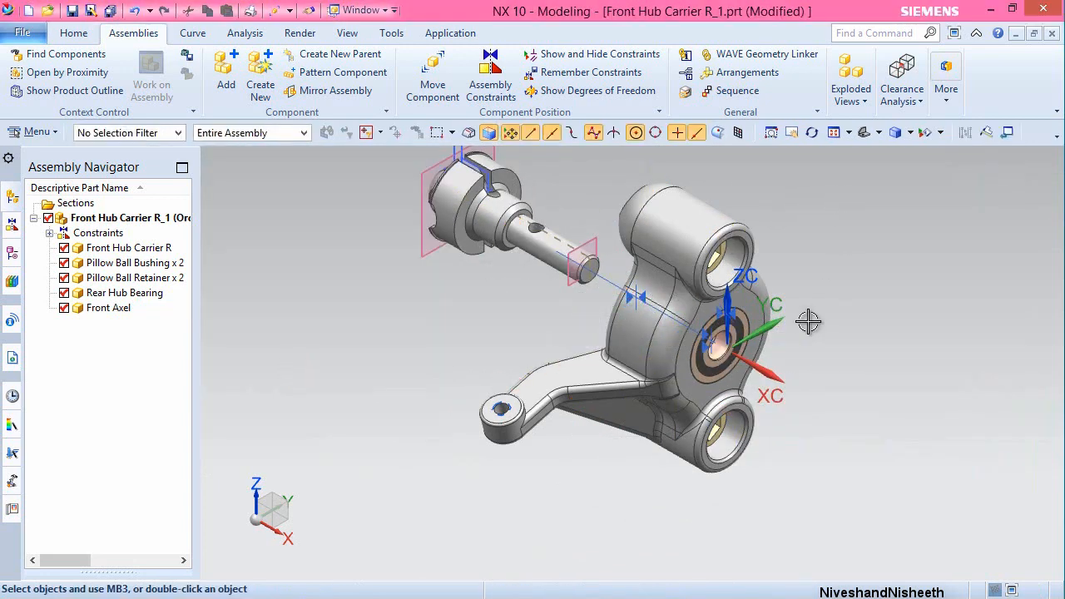
- Add one Front Hub Bearing from the Suspension folder with Move positioning and the Entire Part reference set, placing it at the default point
{"action": "middle_click_drag", "start_coordinate": [784, 397], "coordinate": [858, 397]}
{"action": "left_click", "coordinate": [833, 133]}
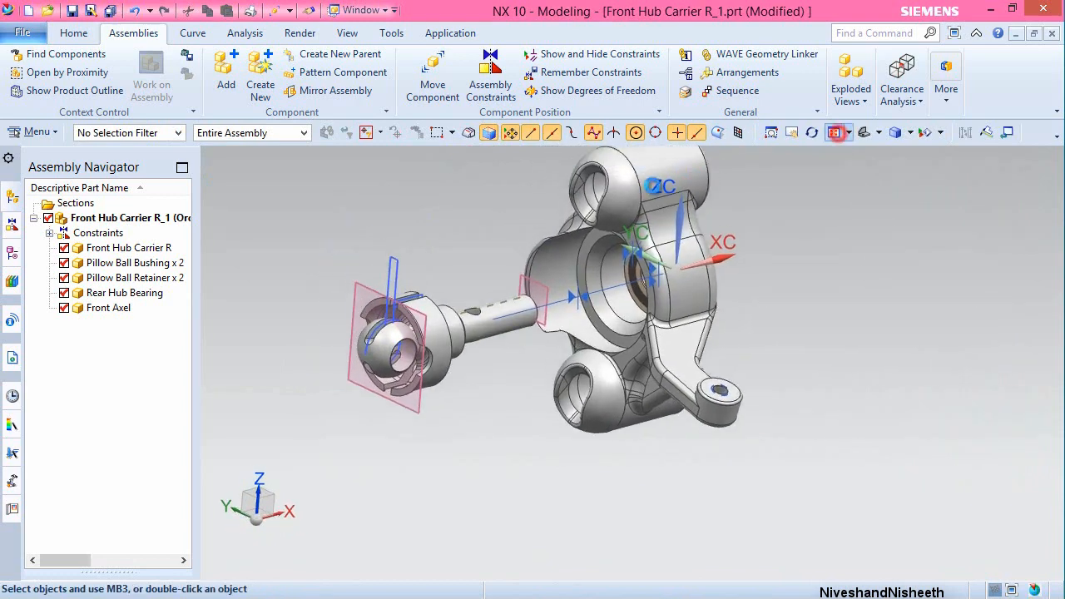
{"action": "left_click", "coordinate": [227, 81]}
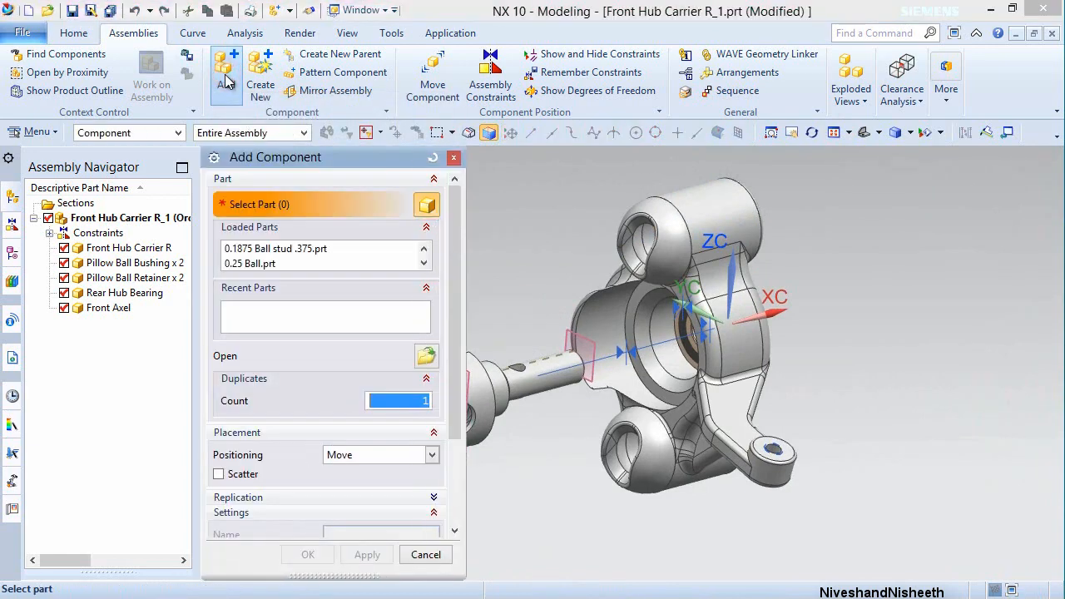
{"action": "left_click", "coordinate": [431, 360]}
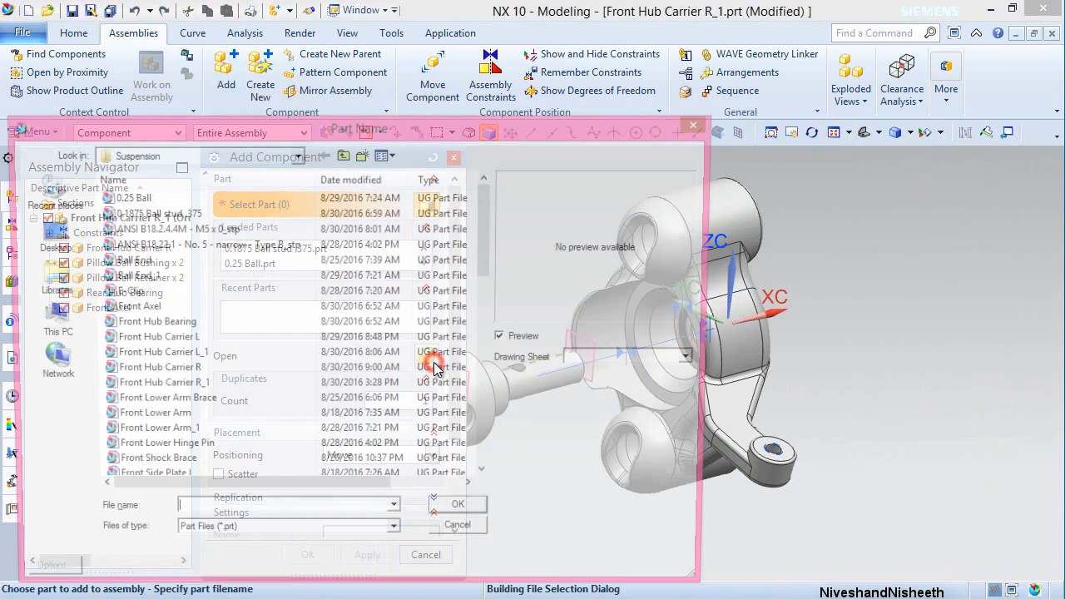
{"action": "left_click", "coordinate": [258, 329]}
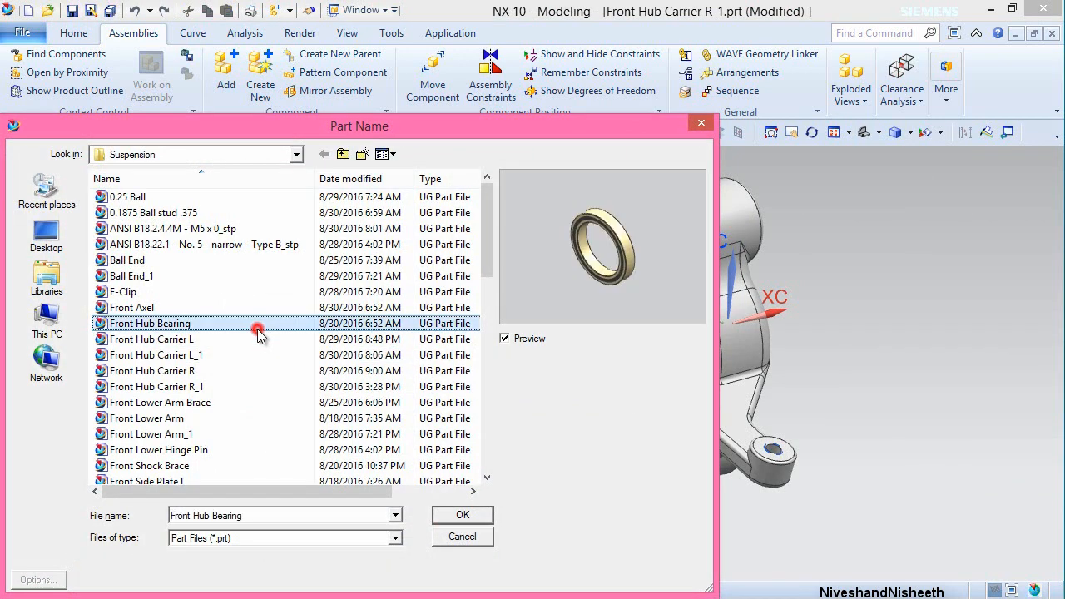
{"action": "left_click", "coordinate": [460, 516]}
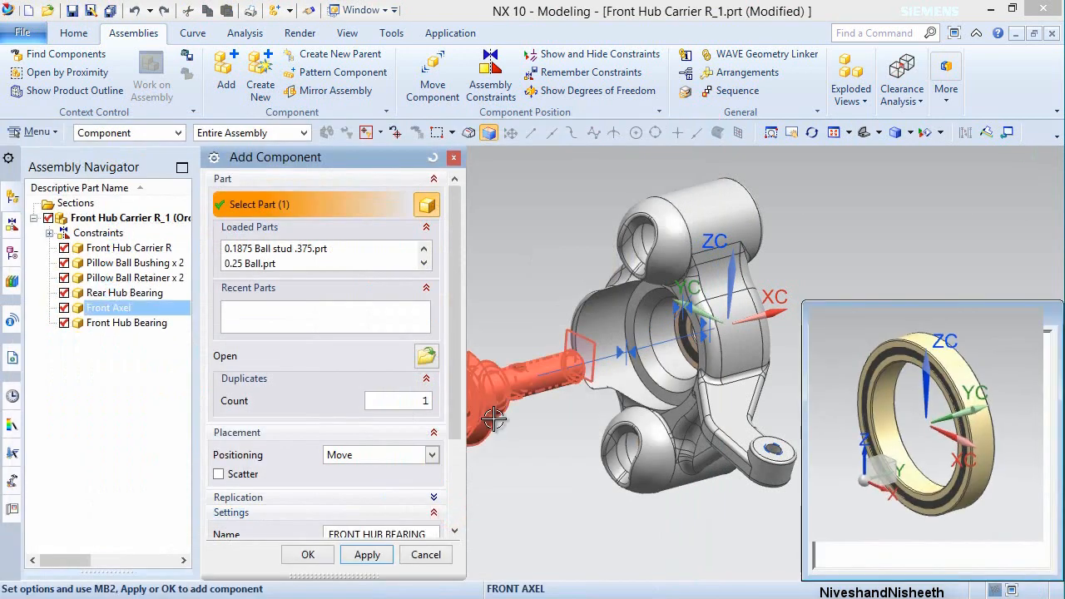
{"action": "left_click", "coordinate": [452, 436]}
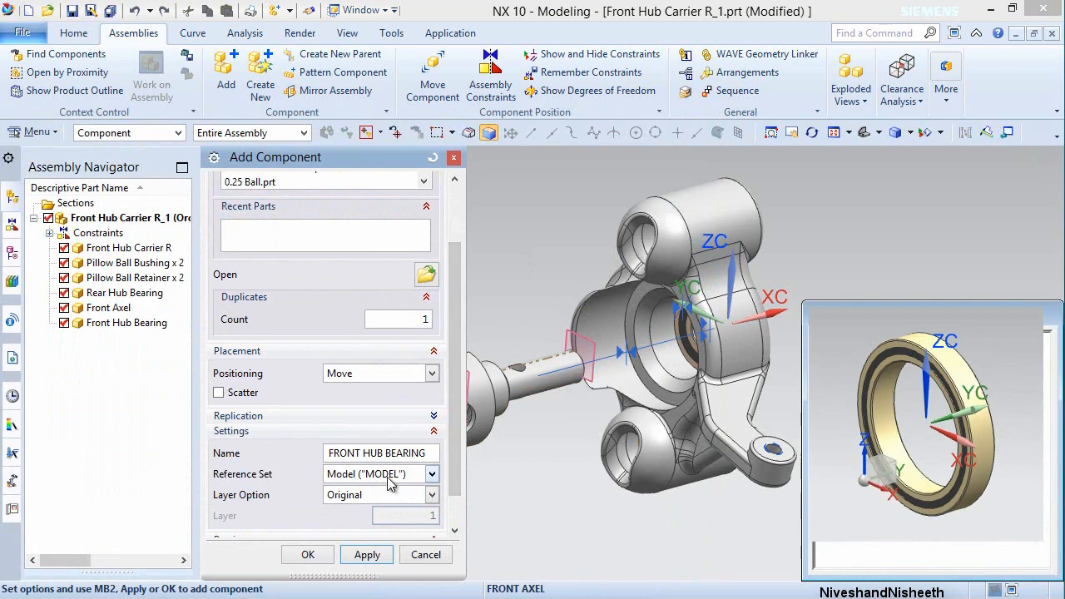
{"action": "left_click", "coordinate": [392, 475]}
{"action": "left_click", "coordinate": [347, 503]}
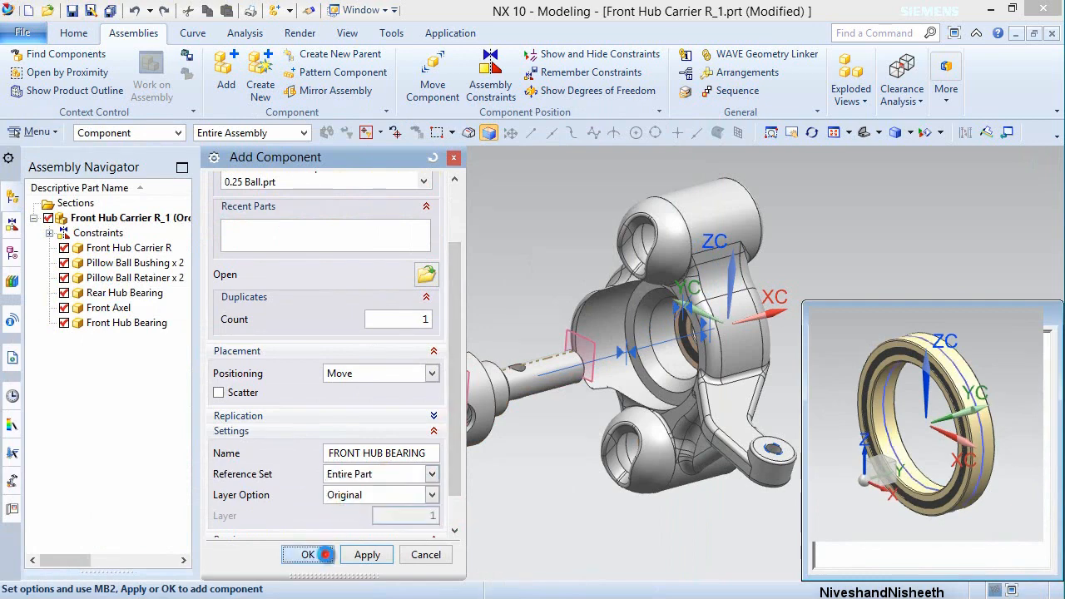
{"action": "left_click", "coordinate": [307, 554]}
{"action": "left_click", "coordinate": [317, 449]}
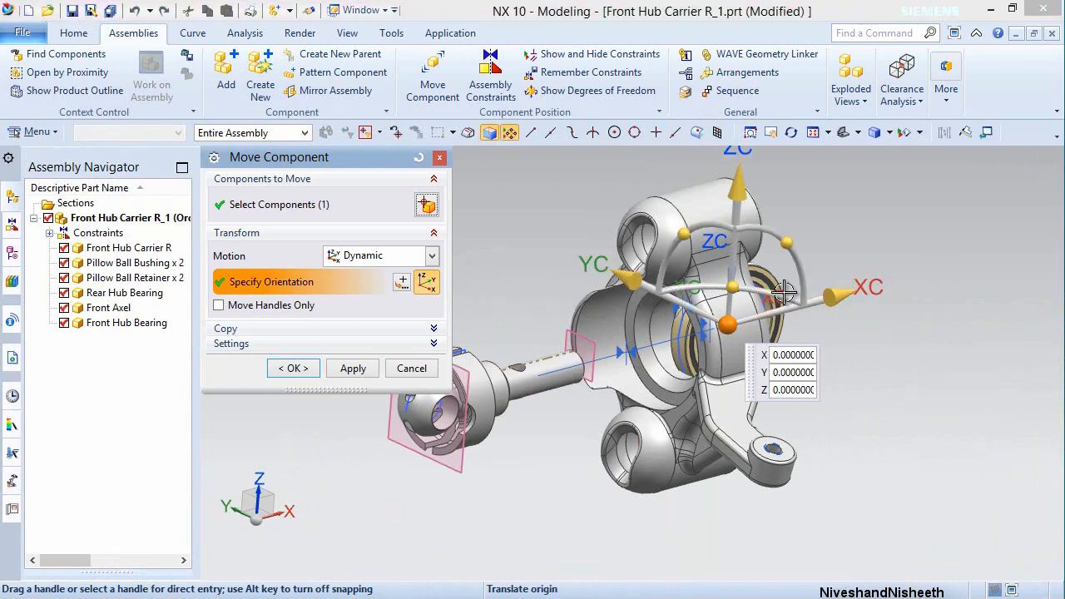
- Rotate the Front Hub Bearing about 90 degrees around ZC and move it along YC to between the axle joint and the carrier
{"action": "left_click_drag", "start_coordinate": [732, 287], "coordinate": [780, 331]}
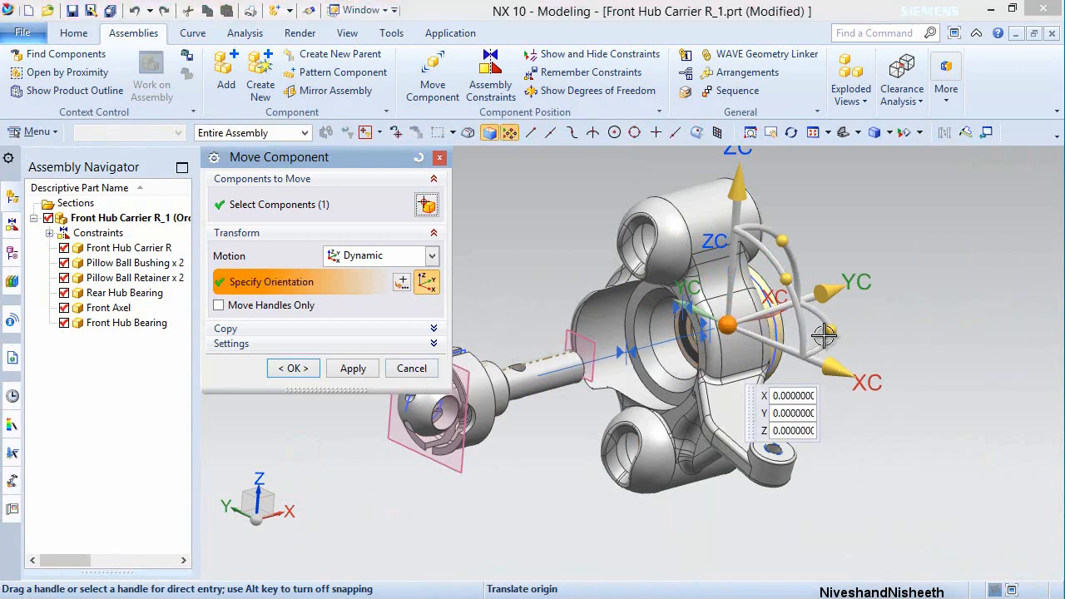
{"action": "left_click_drag", "start_coordinate": [850, 285], "coordinate": [659, 352]}
{"action": "left_click", "coordinate": [288, 369]}
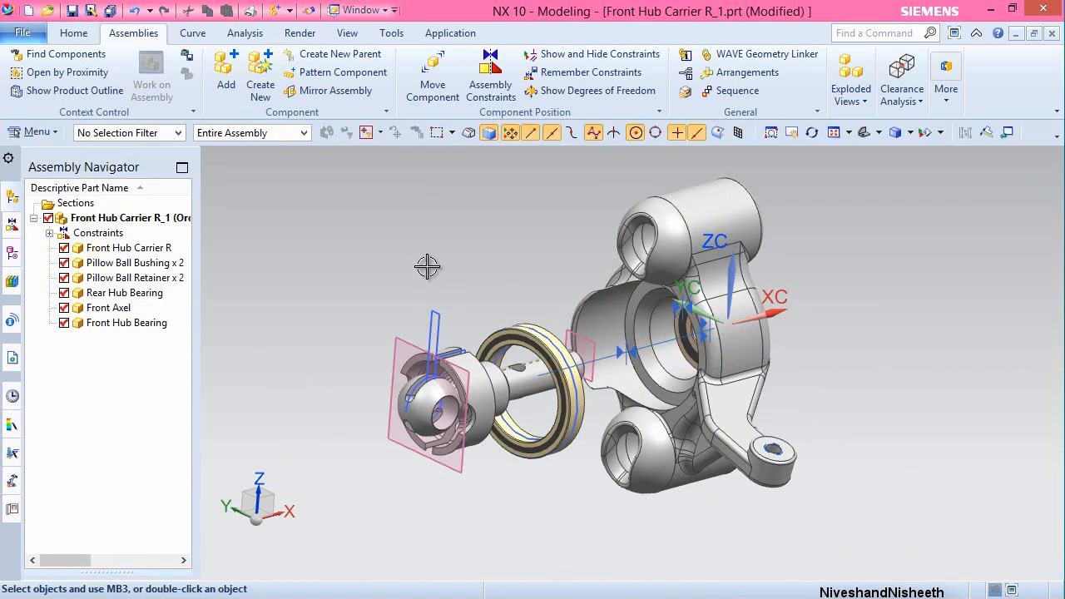
- Align the Front Hub Bearing's outer cylindrical face with the Rear Hub Bearing's centerline using Touch Align with Infer Center/Axis orientation
{"action": "left_click", "coordinate": [487, 84]}
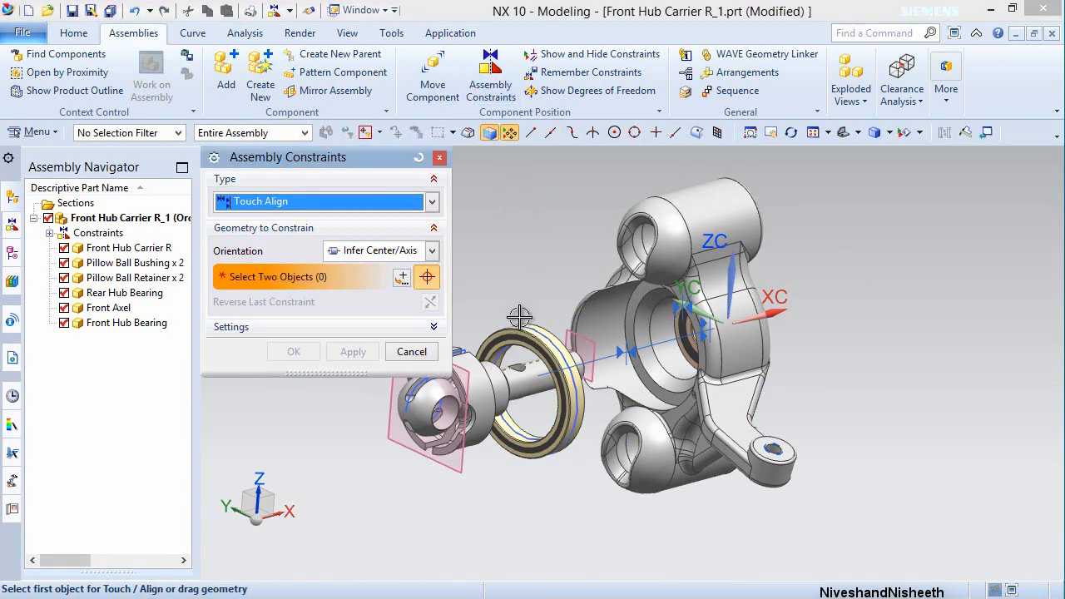
{"action": "scroll", "coordinate": [515, 317], "scroll_direction": "up", "scroll_amount": 3}
{"action": "scroll", "coordinate": [583, 376], "scroll_direction": "up", "scroll_amount": 2}
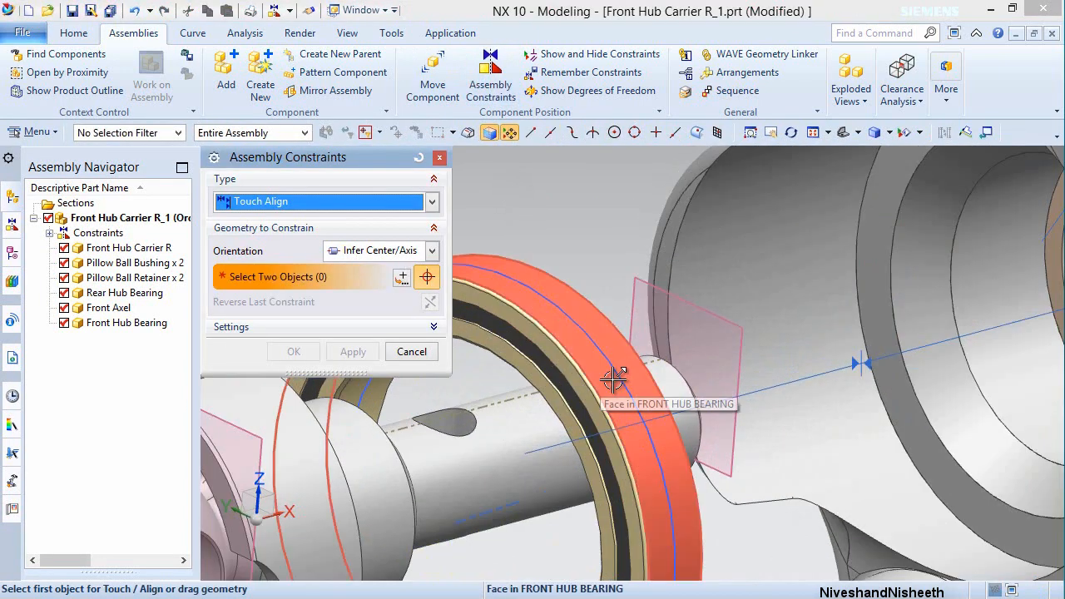
{"action": "left_click", "coordinate": [614, 378]}
{"action": "middle_click_drag", "start_coordinate": [713, 357], "coordinate": [768, 370]}
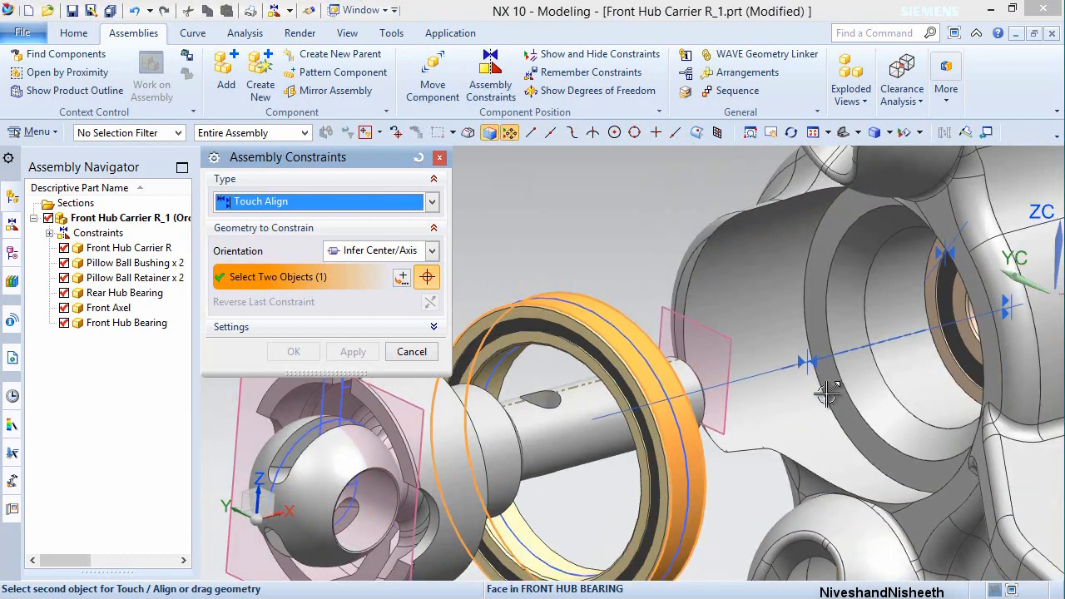
{"action": "scroll", "coordinate": [826, 394], "scroll_direction": "up", "scroll_amount": 5}
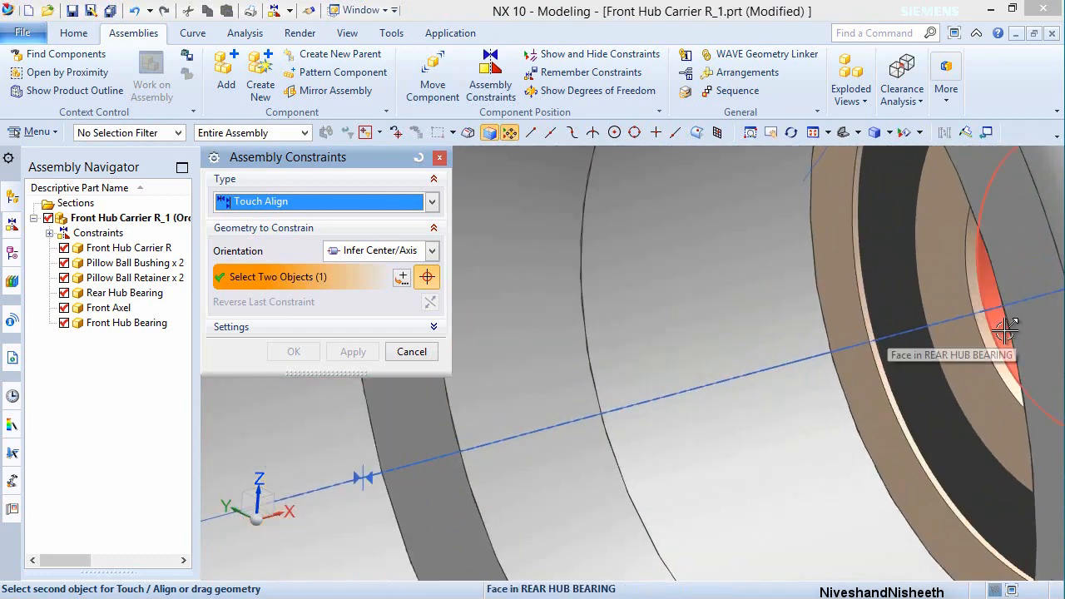
{"action": "left_click", "coordinate": [1010, 329]}
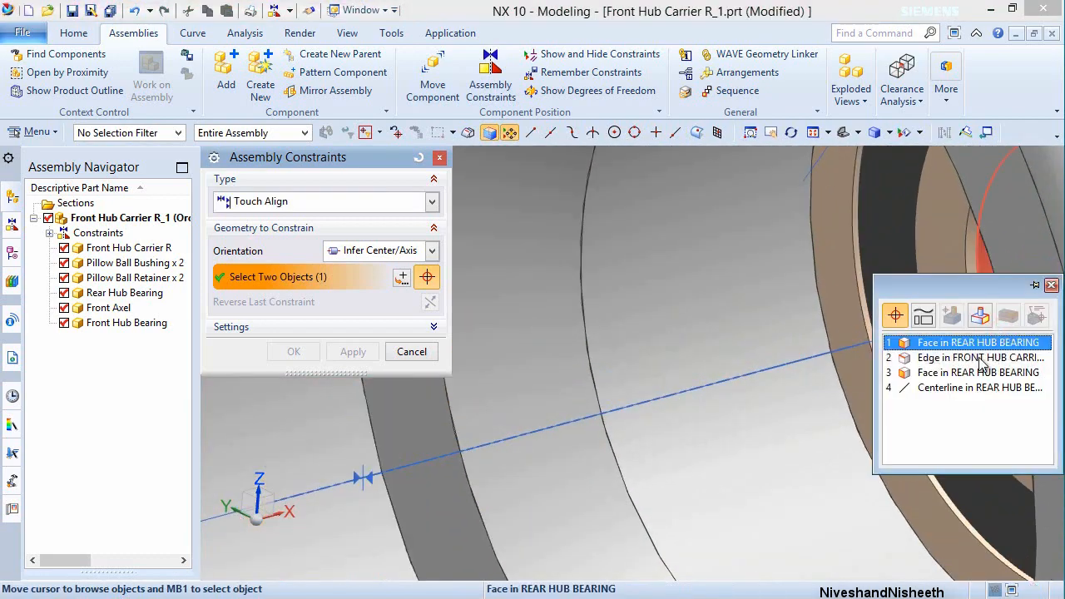
{"action": "left_click", "coordinate": [974, 387]}
{"action": "scroll", "coordinate": [733, 345], "scroll_direction": "down", "scroll_amount": 6}
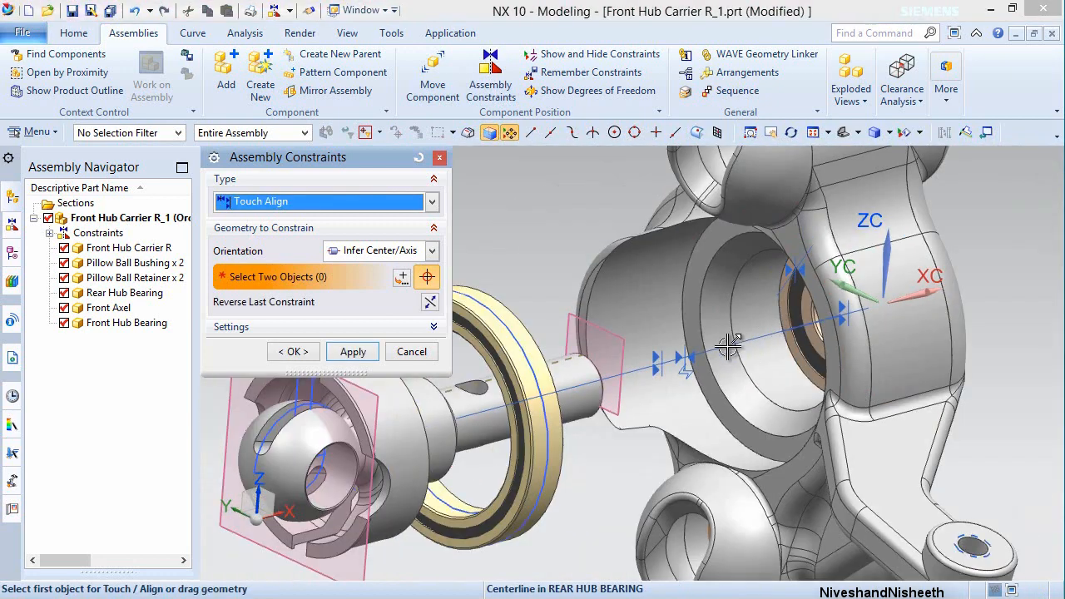
{"action": "left_click", "coordinate": [352, 352]}
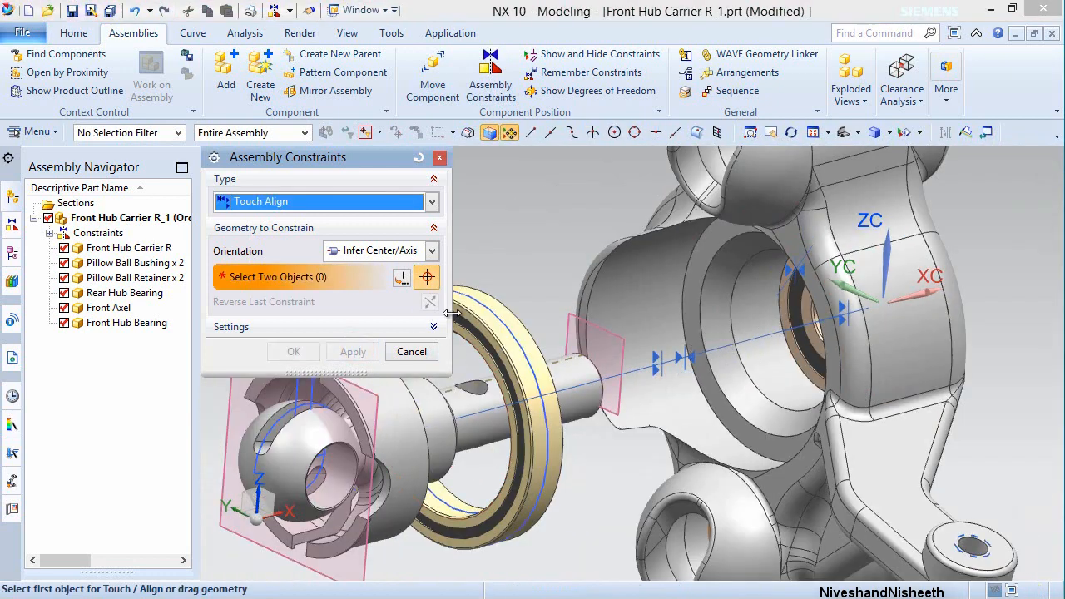
- Seat the Front Hub Bearing in the carrier by touch-aligning its carrier-side end face with the carrier bore's annular face
{"action": "scroll", "coordinate": [556, 327], "scroll_direction": "down", "scroll_amount": 3}
{"action": "scroll", "coordinate": [583, 309], "scroll_direction": "up", "scroll_amount": 5}
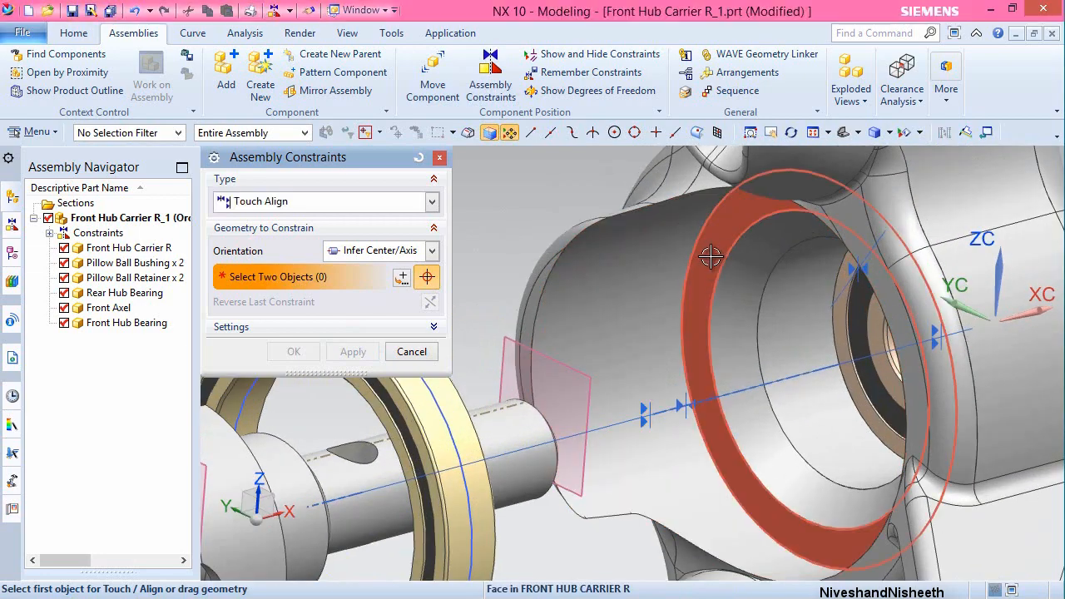
{"action": "left_click", "coordinate": [712, 258]}
{"action": "scroll", "coordinate": [711, 258], "scroll_direction": "down", "scroll_amount": 3}
{"action": "middle_click_drag", "start_coordinate": [723, 385], "coordinate": [657, 385]}
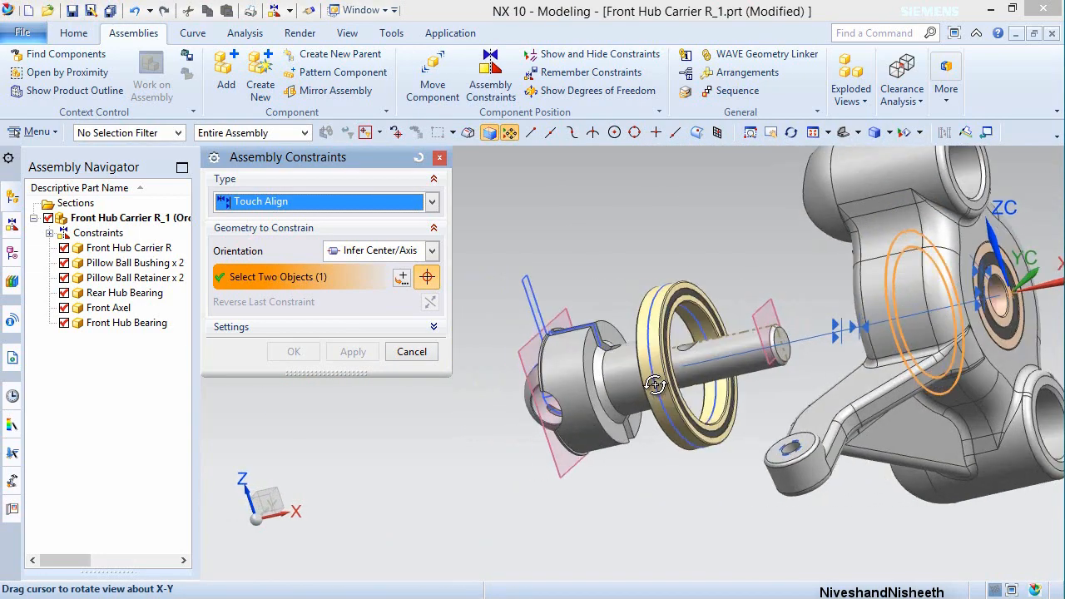
{"action": "scroll", "coordinate": [714, 304], "scroll_direction": "up", "scroll_amount": 5}
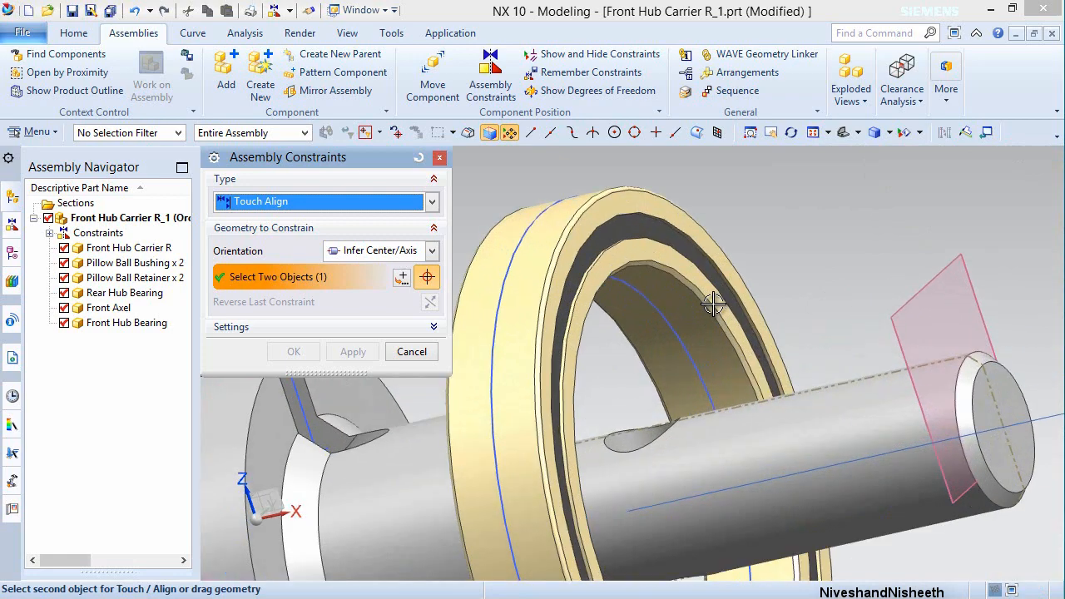
{"action": "left_click", "coordinate": [665, 218]}
{"action": "left_click", "coordinate": [293, 352]}
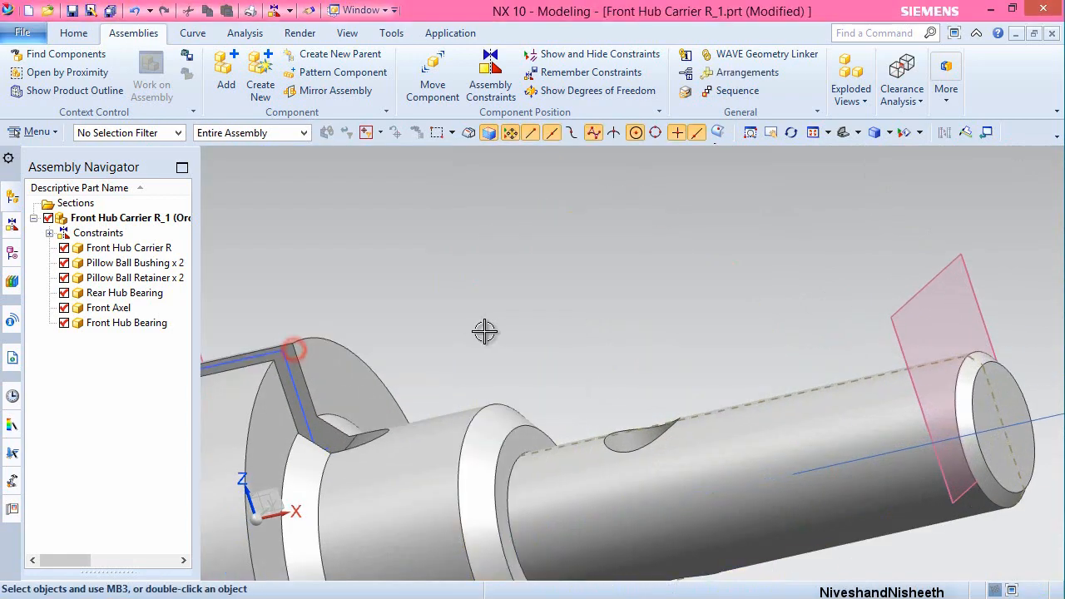
- Touch-align the rim of the Front Axel's joint cup with the Front Hub Bearing's outward end face to seat the axle in the carrier
{"action": "middle_click_drag", "start_coordinate": [488, 330], "coordinate": [541, 340]}
{"action": "scroll", "coordinate": [445, 352], "scroll_direction": "down", "scroll_amount": 5}
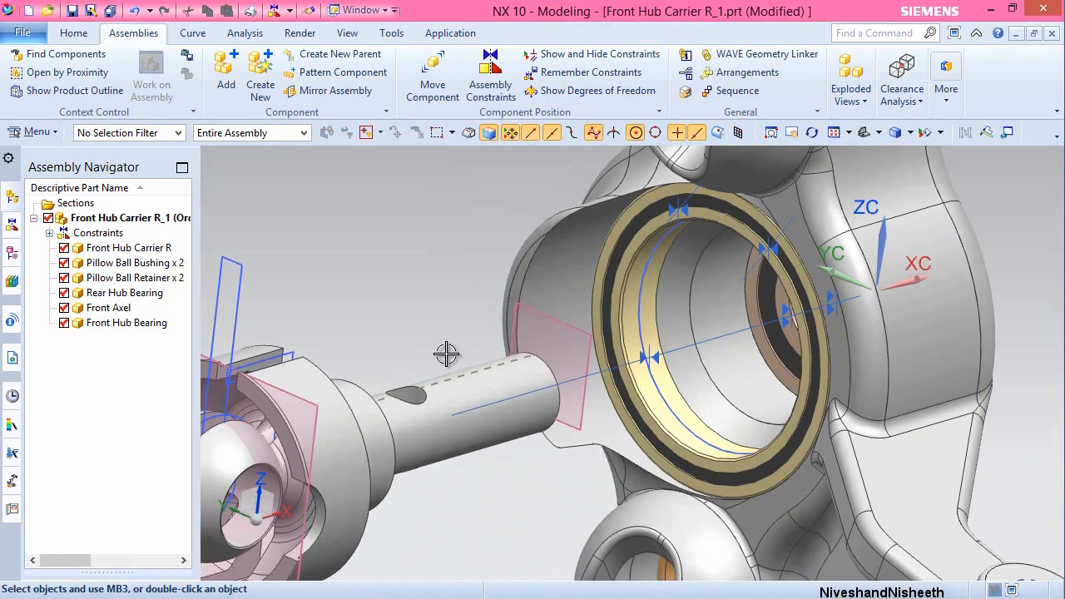
{"action": "scroll", "coordinate": [603, 372], "scroll_direction": "down", "scroll_amount": 3}
{"action": "scroll", "coordinate": [556, 366], "scroll_direction": "up", "scroll_amount": 2}
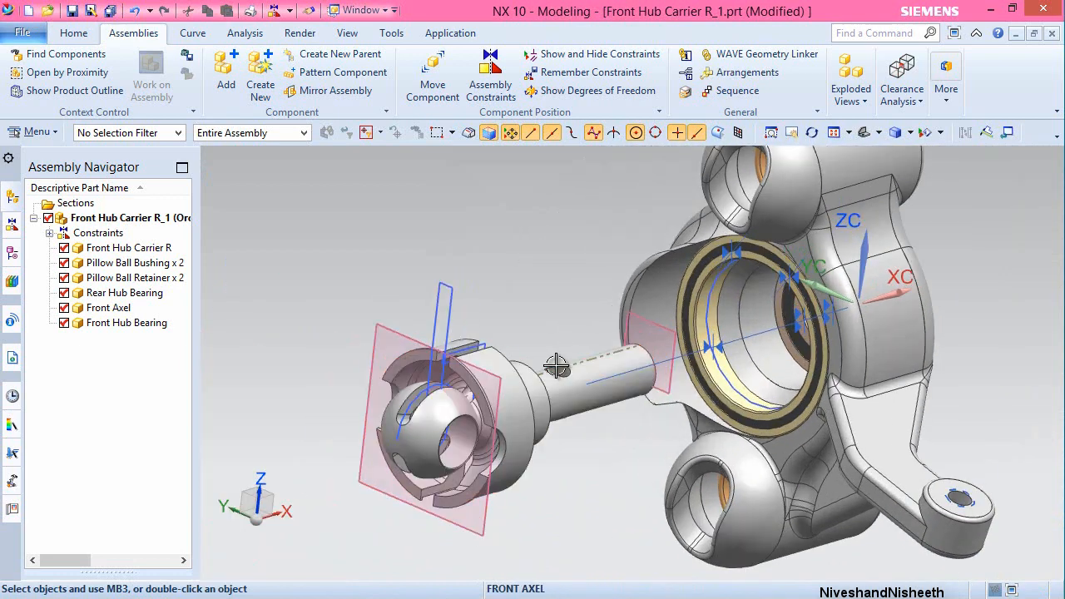
{"action": "left_click", "coordinate": [490, 79]}
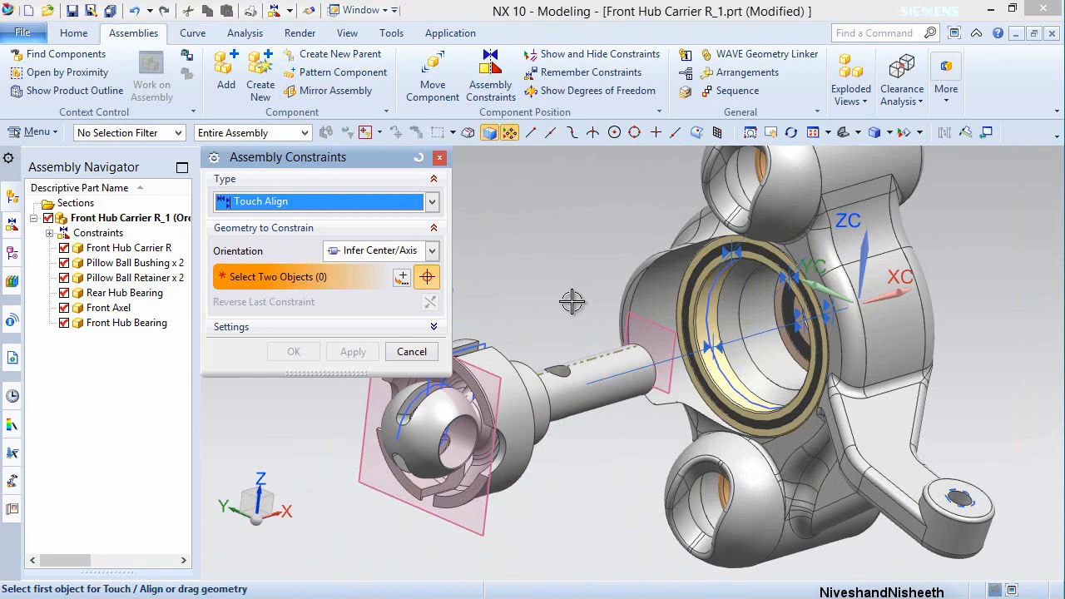
{"action": "scroll", "coordinate": [688, 231], "scroll_direction": "up", "scroll_amount": 5}
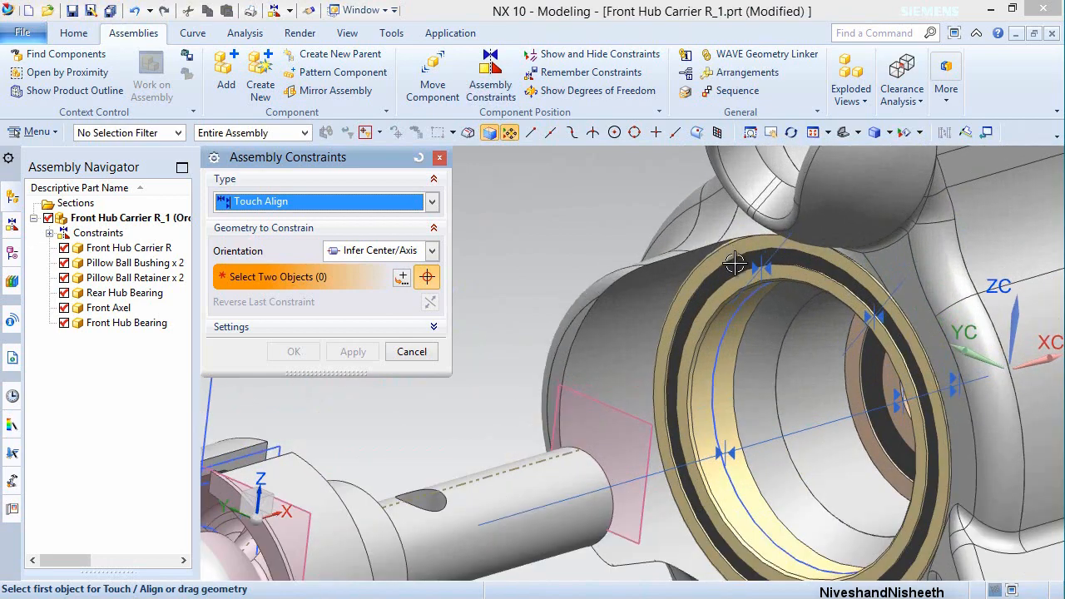
{"action": "left_click", "coordinate": [710, 234]}
{"action": "scroll", "coordinate": [808, 238], "scroll_direction": "down", "scroll_amount": 8}
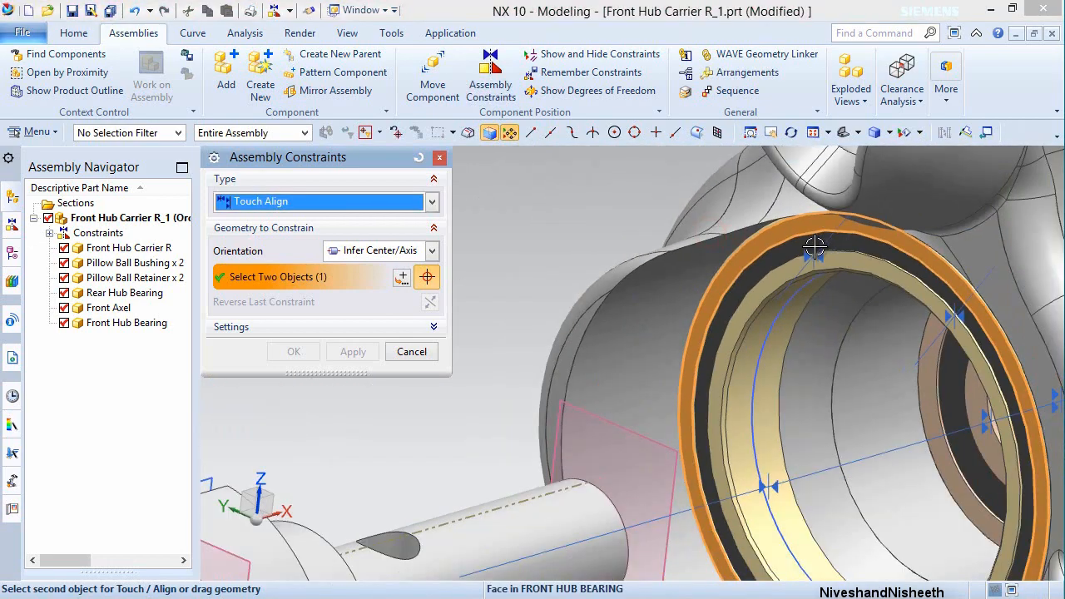
{"action": "middle_click_drag", "start_coordinate": [687, 371], "coordinate": [658, 375]}
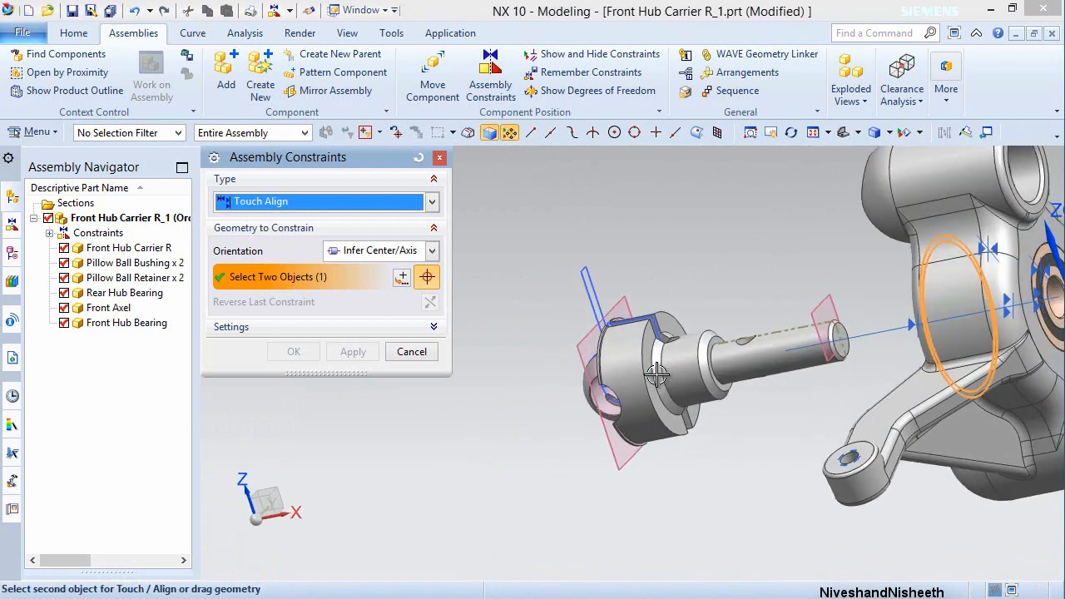
{"action": "scroll", "coordinate": [620, 330], "scroll_direction": "up", "scroll_amount": 8}
{"action": "scroll", "coordinate": [590, 249], "scroll_direction": "up", "scroll_amount": 3}
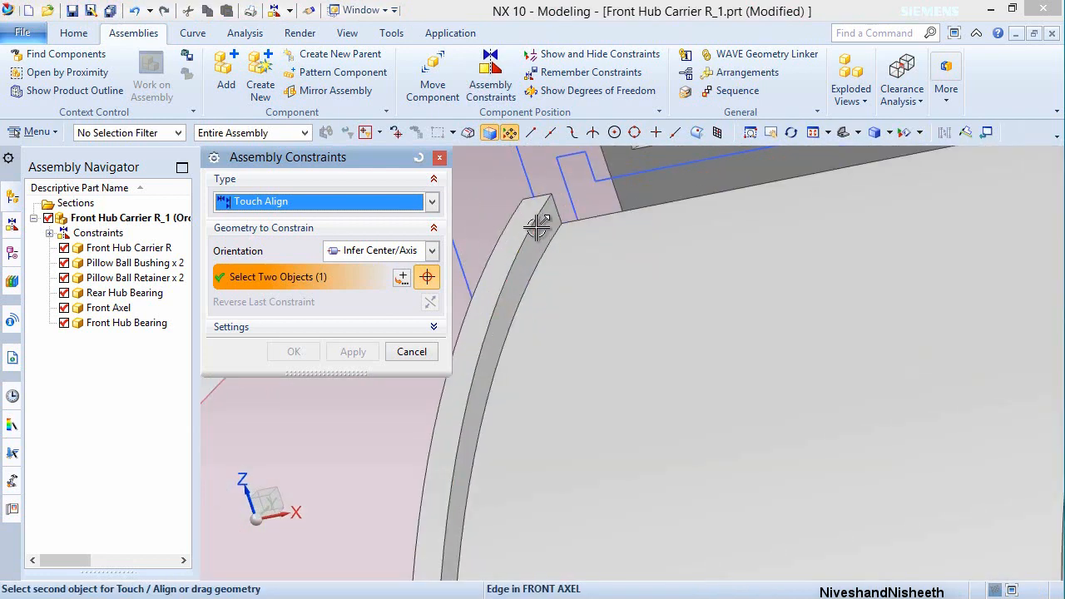
{"action": "left_click", "coordinate": [538, 227]}
{"action": "left_click", "coordinate": [294, 352]}
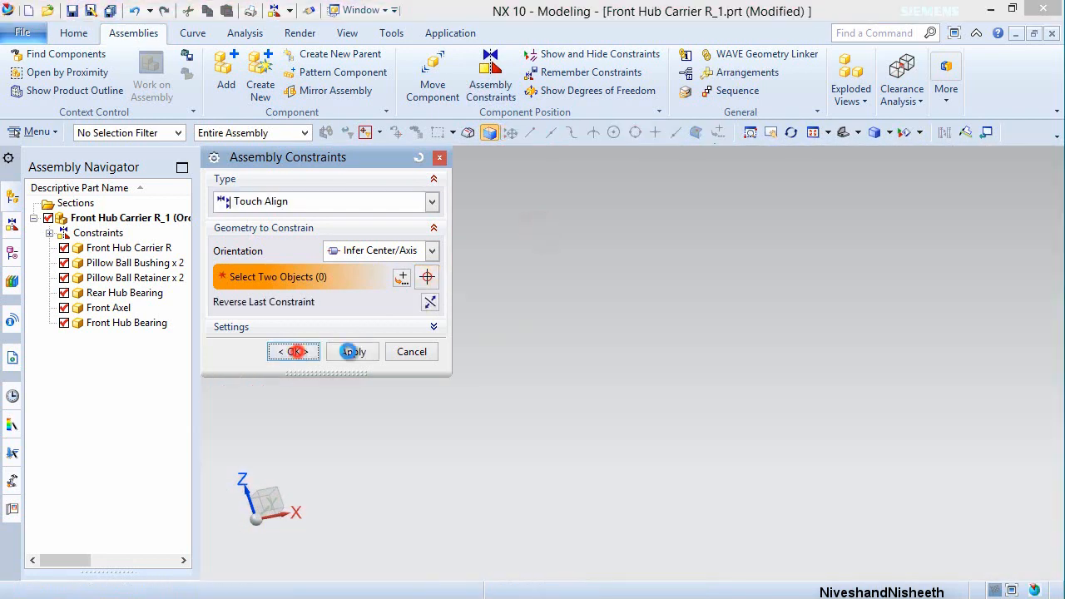
- Hide the constraint symbols and datum planes in the assembly, and save it
{"action": "key", "text": "ctrl+f"}
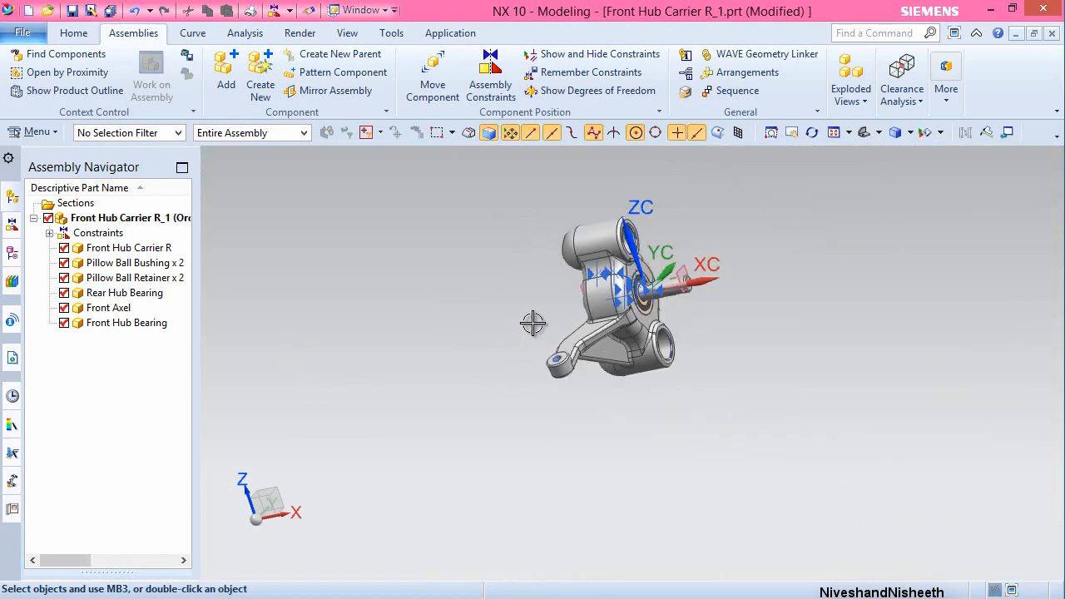
{"action": "middle_click_drag", "start_coordinate": [532, 322], "coordinate": [593, 314]}
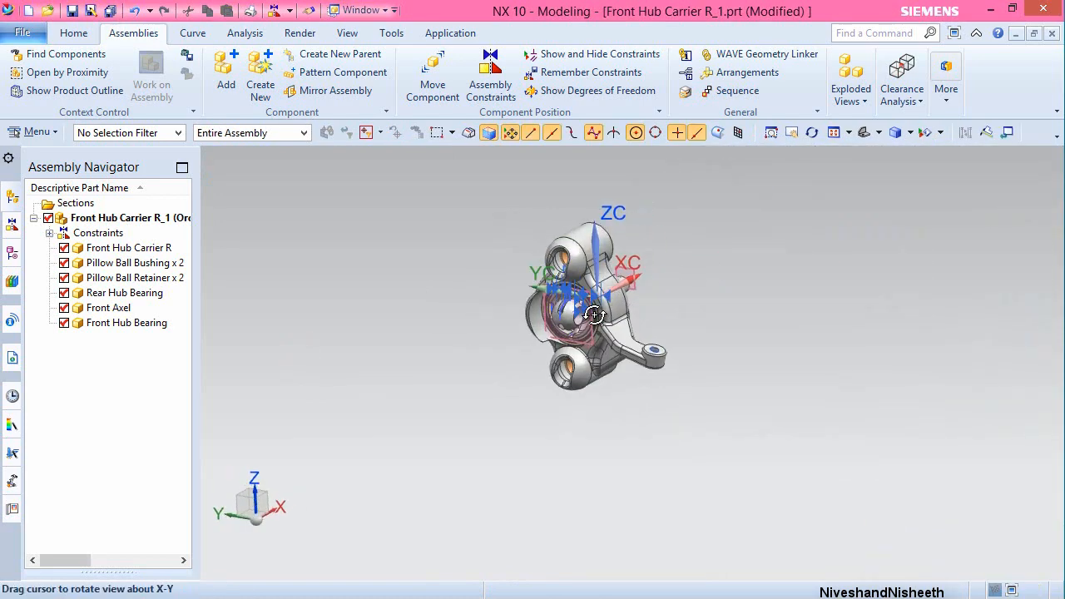
{"action": "left_click", "coordinate": [829, 137]}
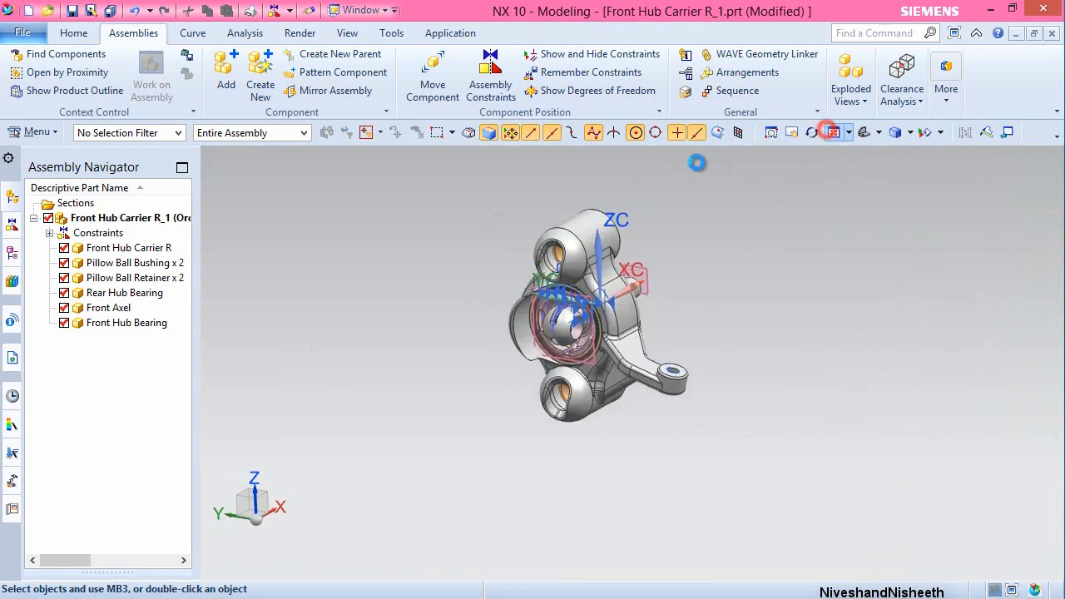
{"action": "left_click", "coordinate": [491, 79]}
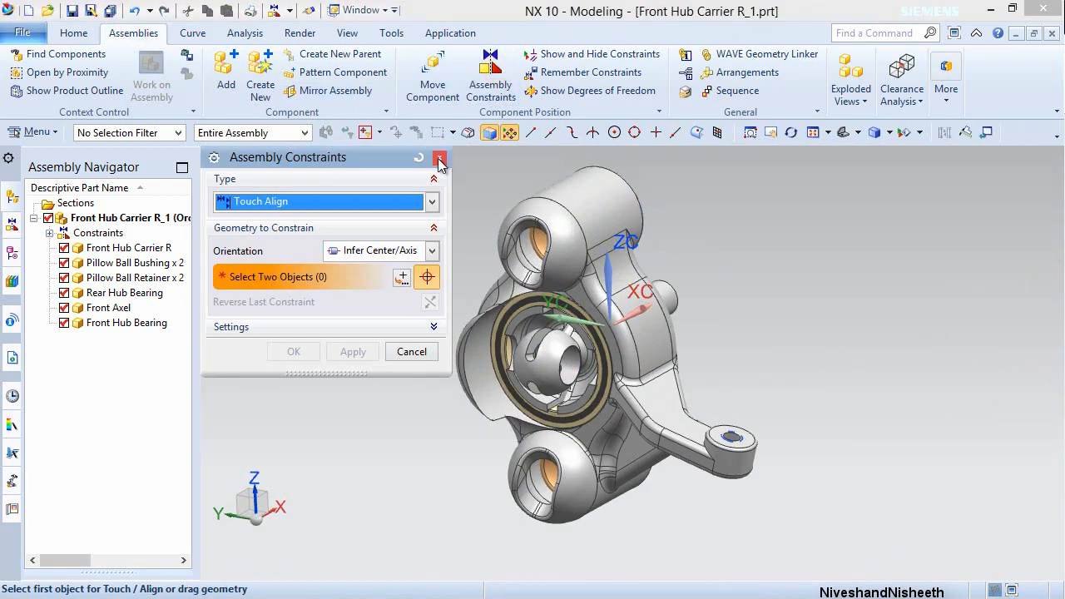
{"action": "left_click", "coordinate": [440, 158]}
- Rotate the Front Axel partway around its YC axis with Dynamic motion, and save the assembly
{"action": "left_click", "coordinate": [433, 69]}
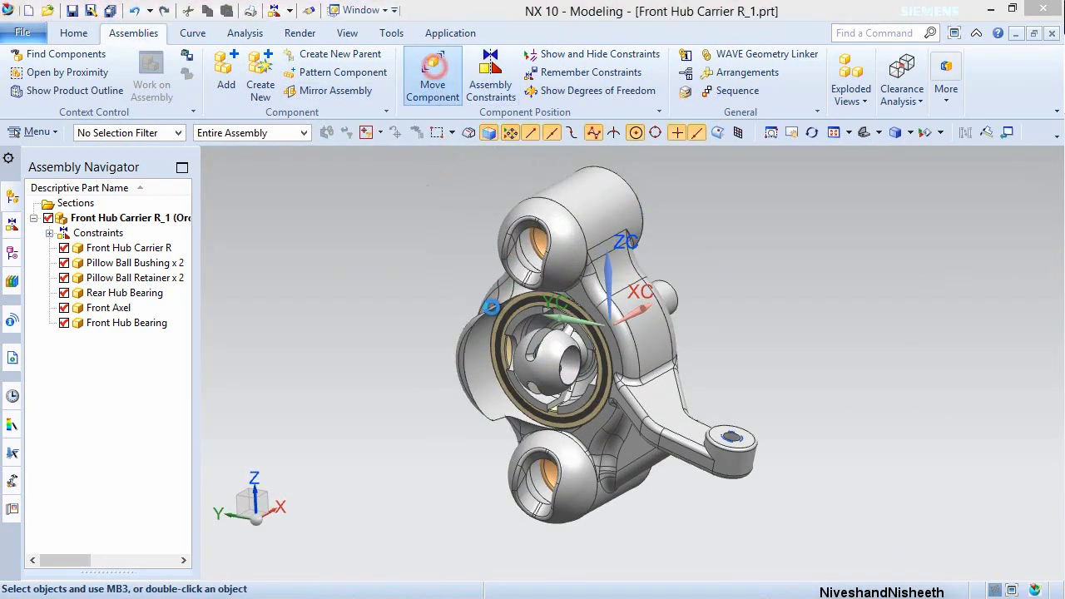
{"action": "left_click", "coordinate": [545, 365]}
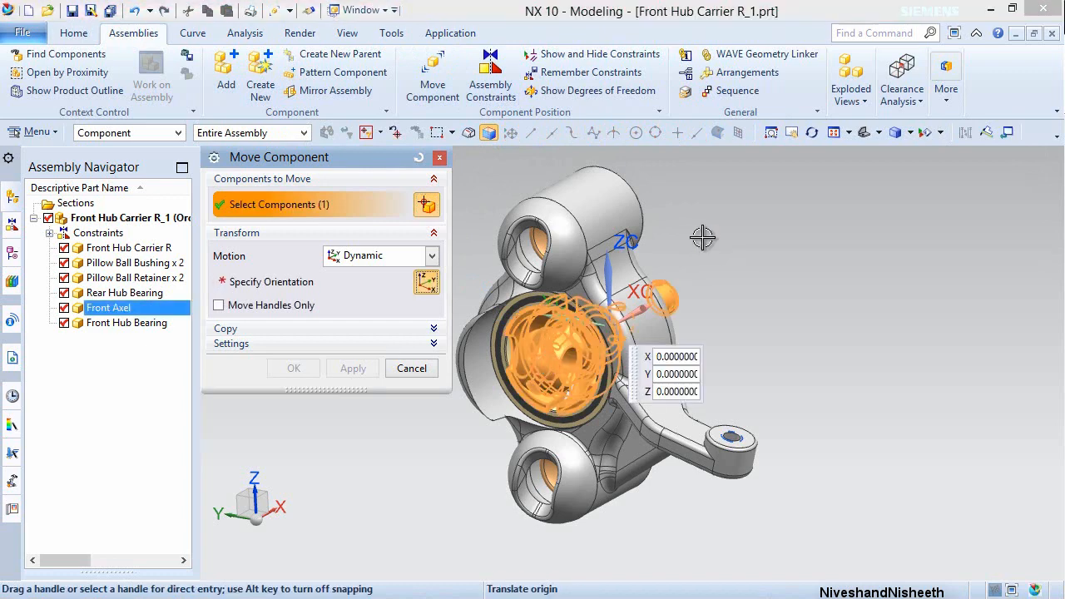
{"action": "scroll", "coordinate": [518, 337], "scroll_direction": "up", "scroll_amount": 2}
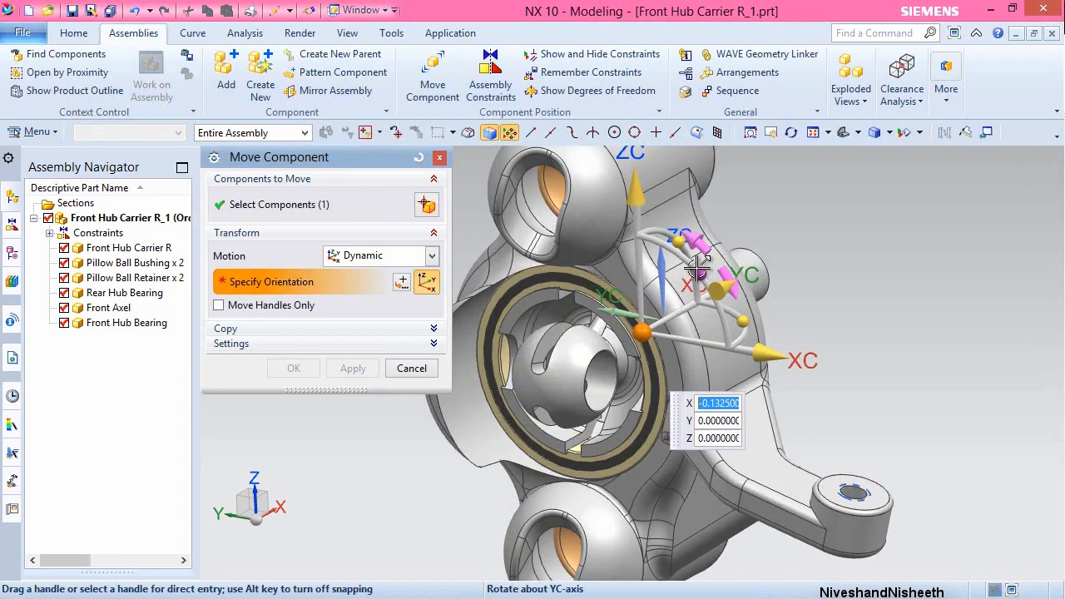
{"action": "left_click_drag", "start_coordinate": [695, 268], "coordinate": [635, 231]}
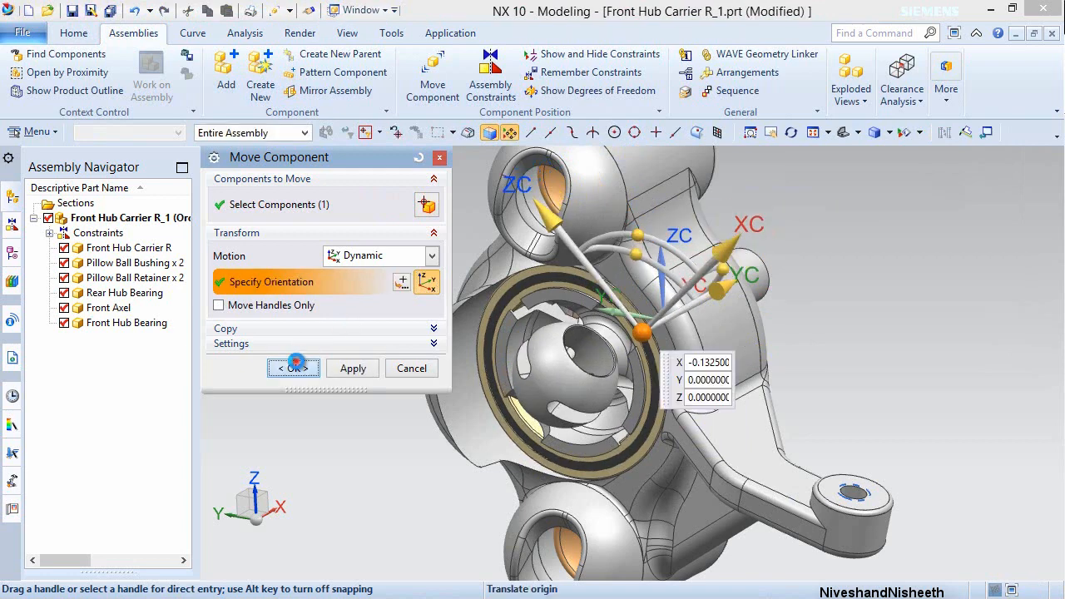
{"action": "left_click", "coordinate": [294, 368]}
{"action": "key", "text": "End"}
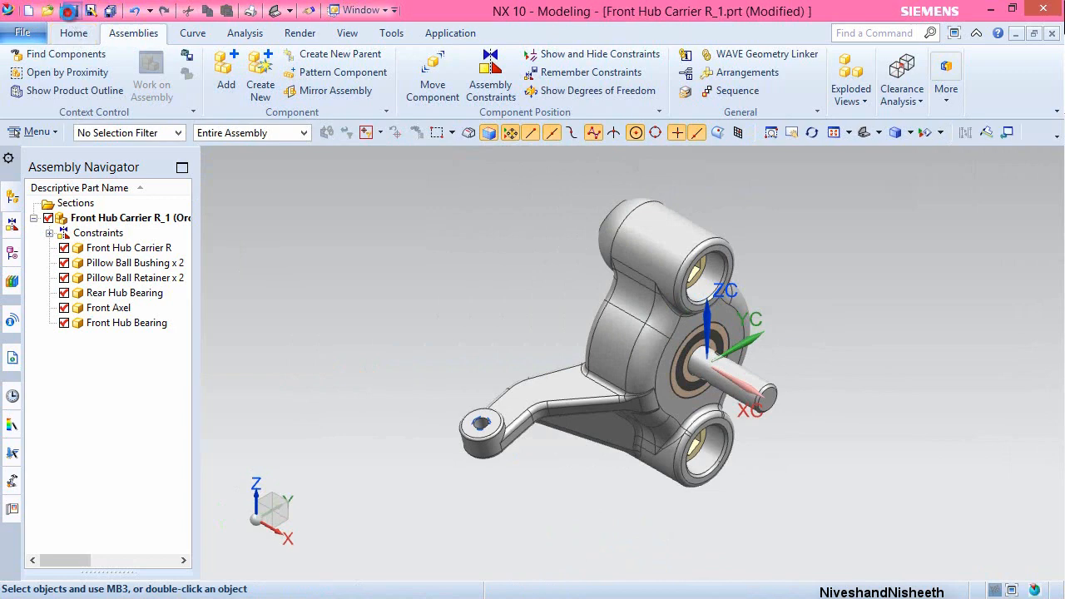
{"action": "left_click", "coordinate": [69, 11]}
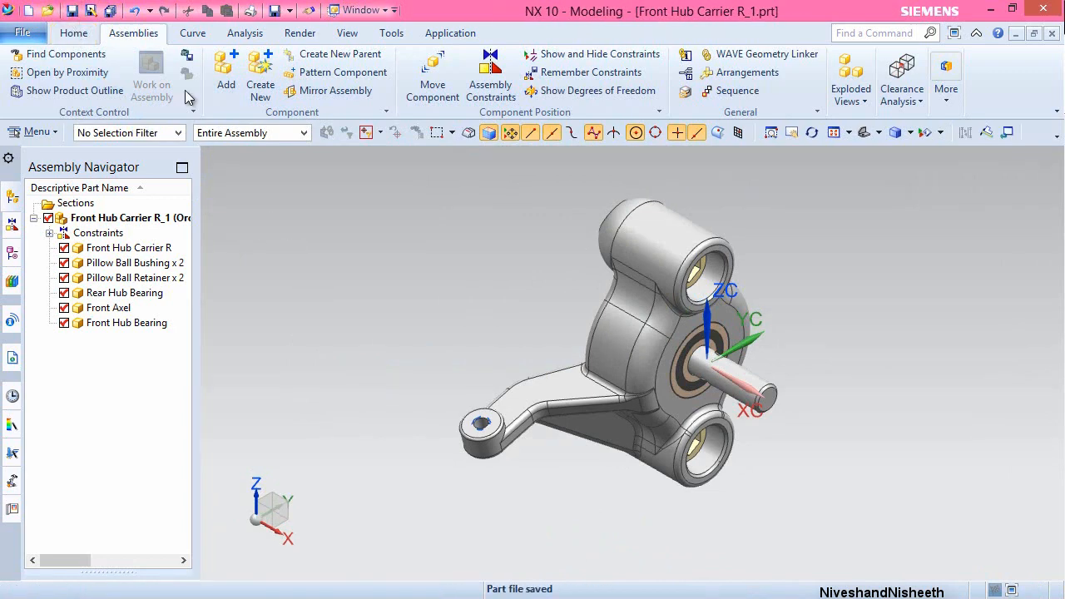
- Add one Rear Hex Hub from the Suspension folder with Move positioning and the Entire Part reference set, placing it at the default point
{"action": "left_click", "coordinate": [228, 75]}
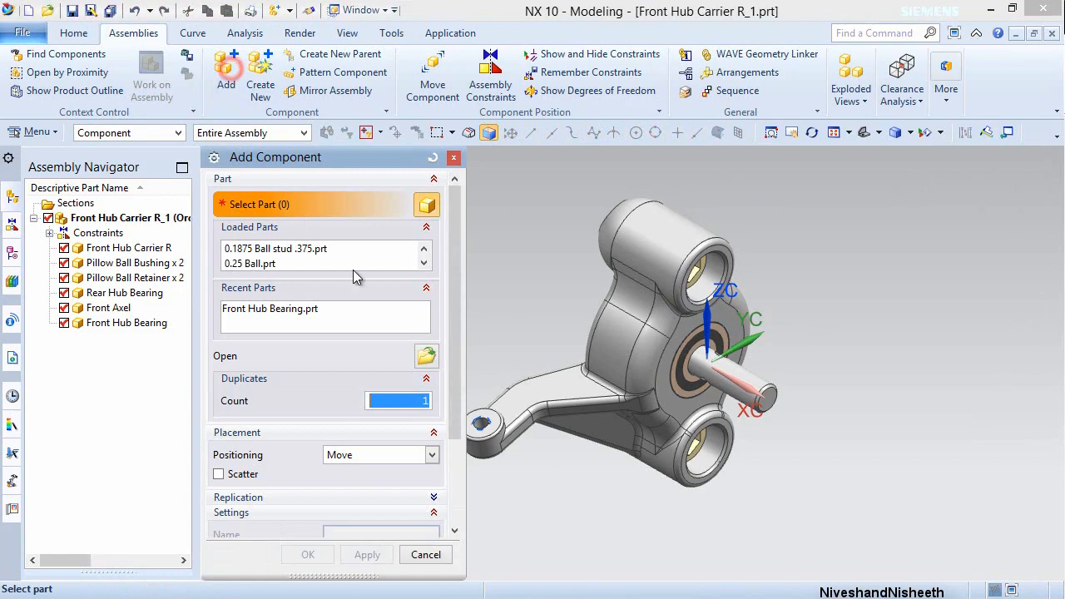
{"action": "left_click", "coordinate": [425, 358]}
{"action": "left_click_drag", "start_coordinate": [491, 233], "coordinate": [493, 366]}
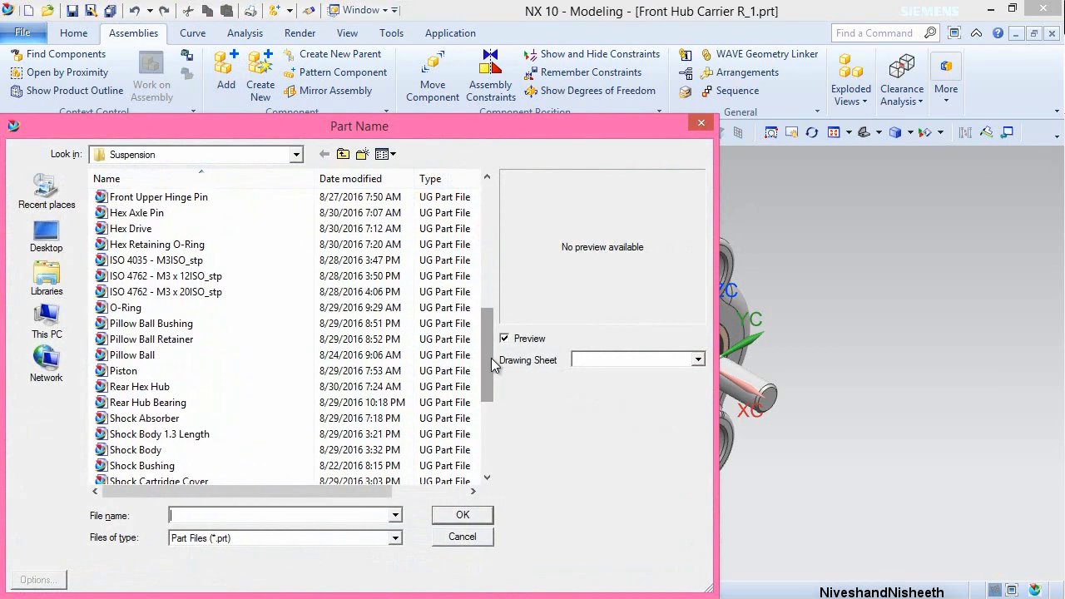
{"action": "left_click", "coordinate": [171, 388]}
{"action": "left_click", "coordinate": [461, 515]}
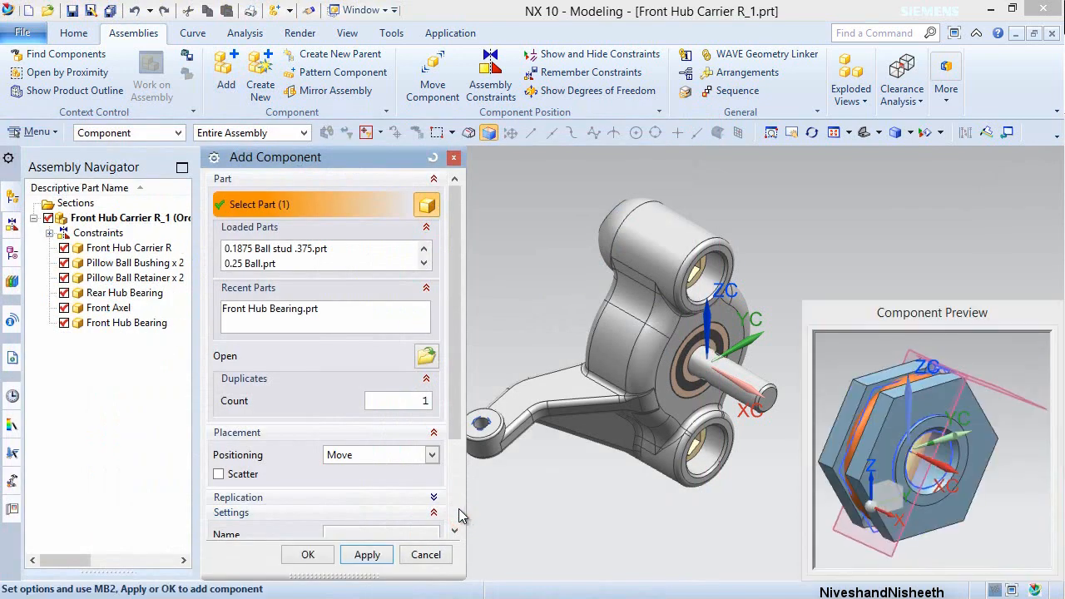
{"action": "left_click_drag", "start_coordinate": [455, 422], "coordinate": [454, 492]}
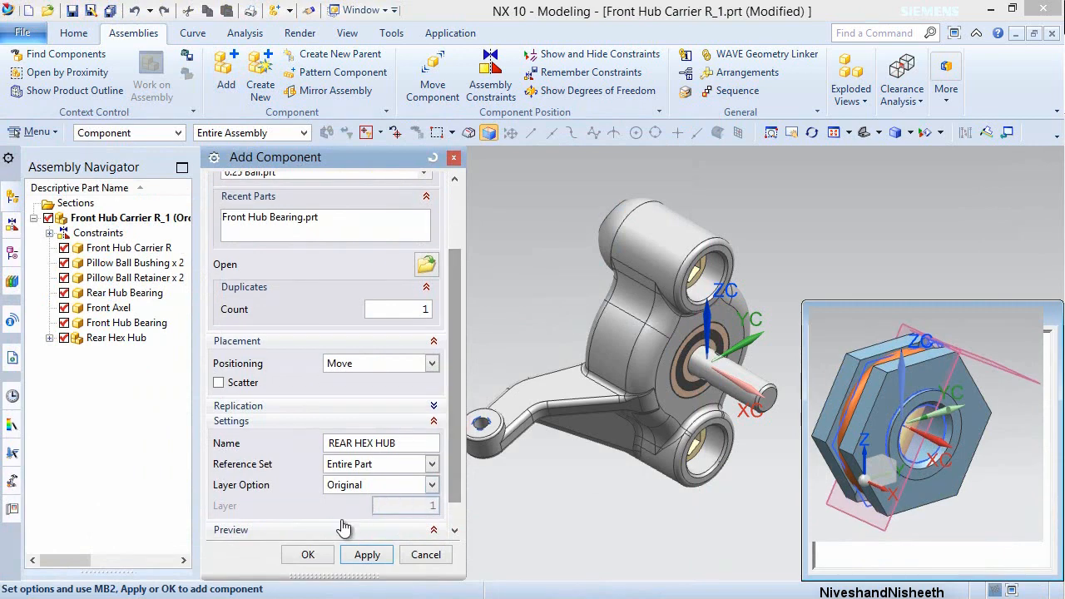
{"action": "left_click", "coordinate": [308, 555]}
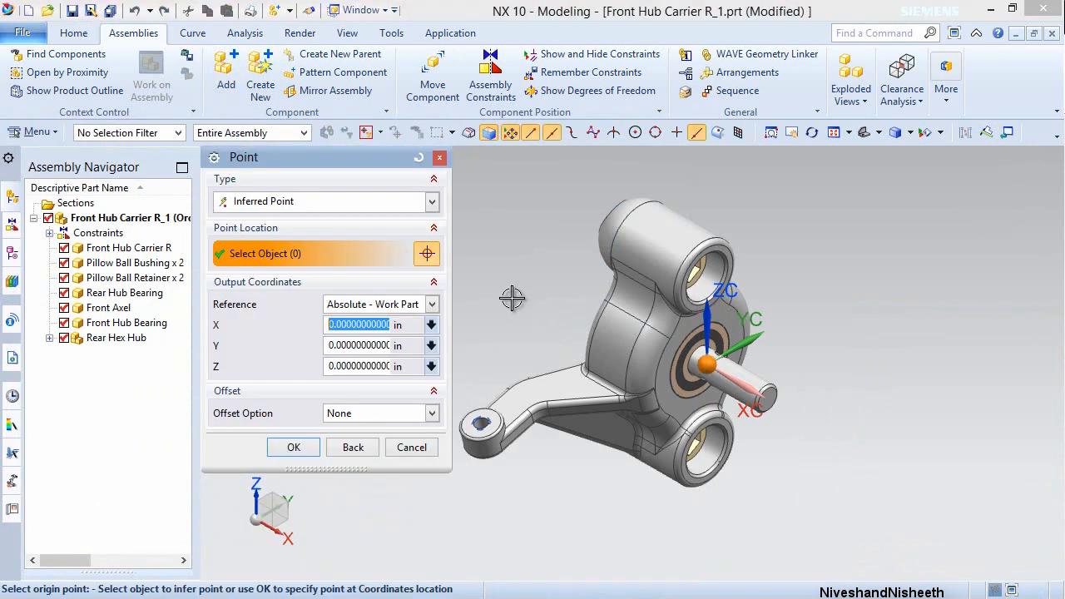
{"action": "middle_click", "coordinate": [511, 298]}
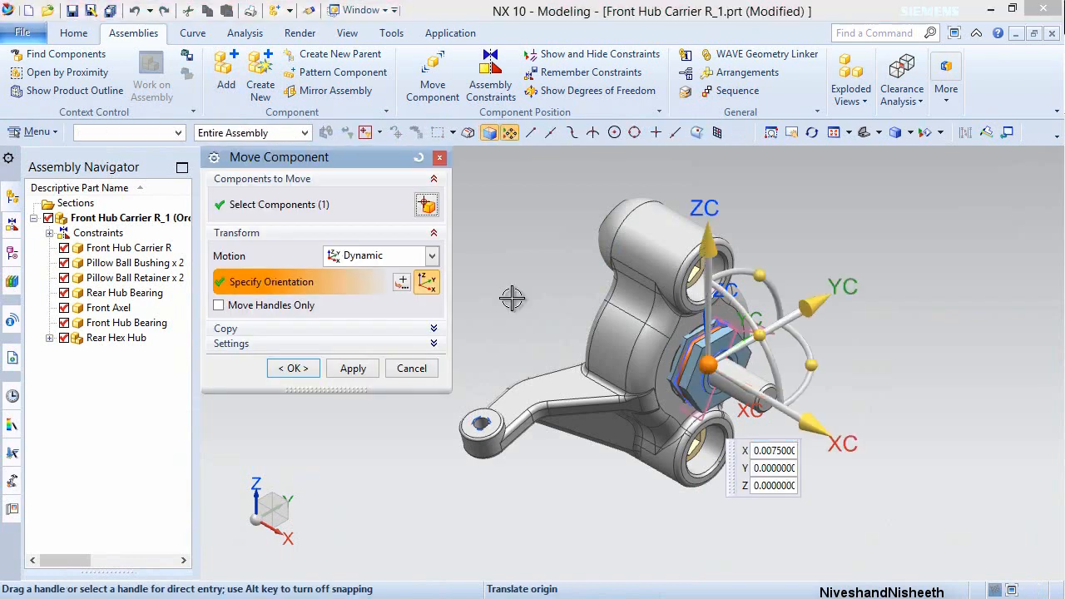
- Move the Rear Hex Hub about 1.2 in outward along XC and align its bore axis with the Front Axel shaft using Infer Center/Axis
{"action": "left_click_drag", "start_coordinate": [811, 423], "coordinate": [957, 494]}
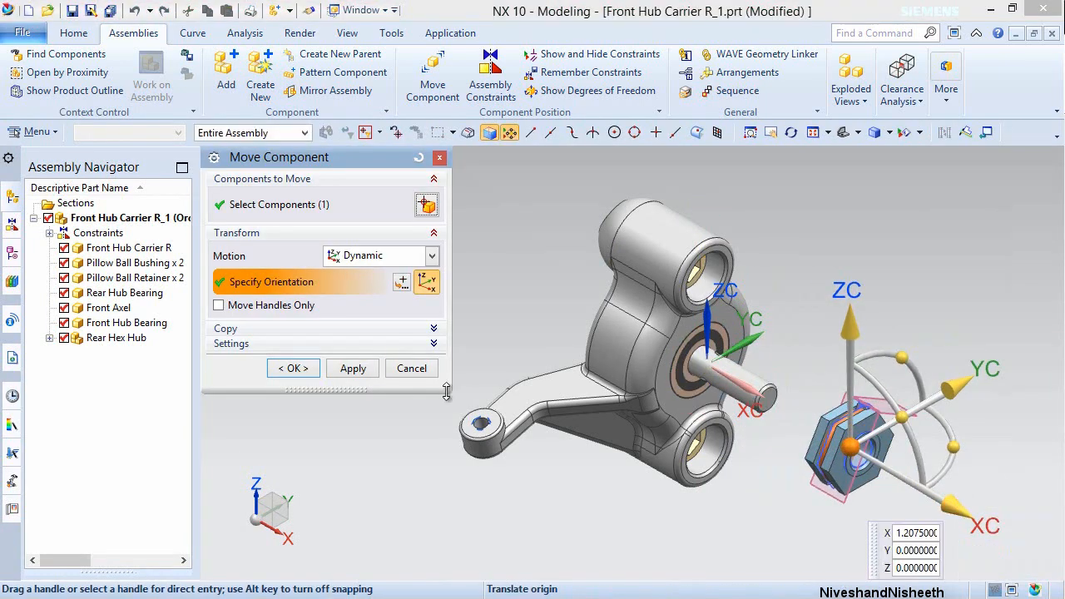
{"action": "left_click", "coordinate": [295, 369]}
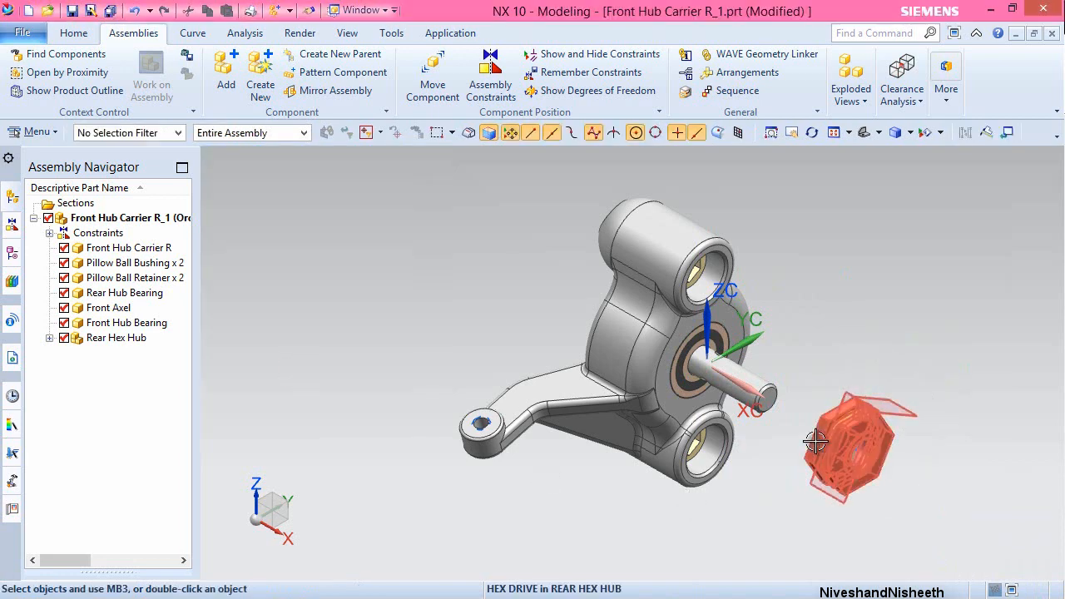
{"action": "scroll", "coordinate": [811, 438], "scroll_direction": "up", "scroll_amount": 2}
{"action": "left_click", "coordinate": [491, 81]}
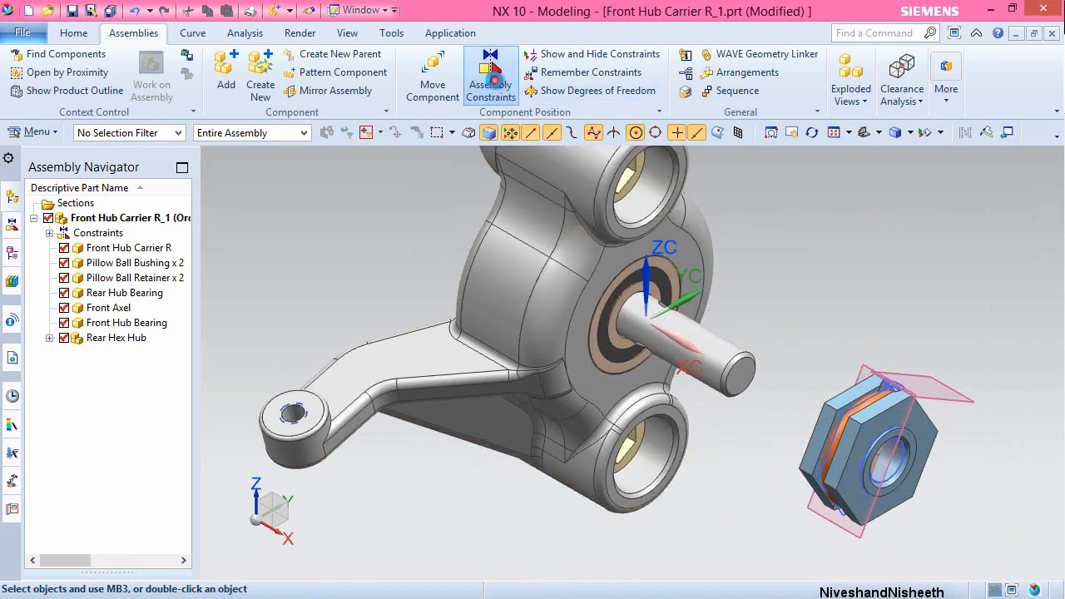
{"action": "left_click", "coordinate": [721, 352]}
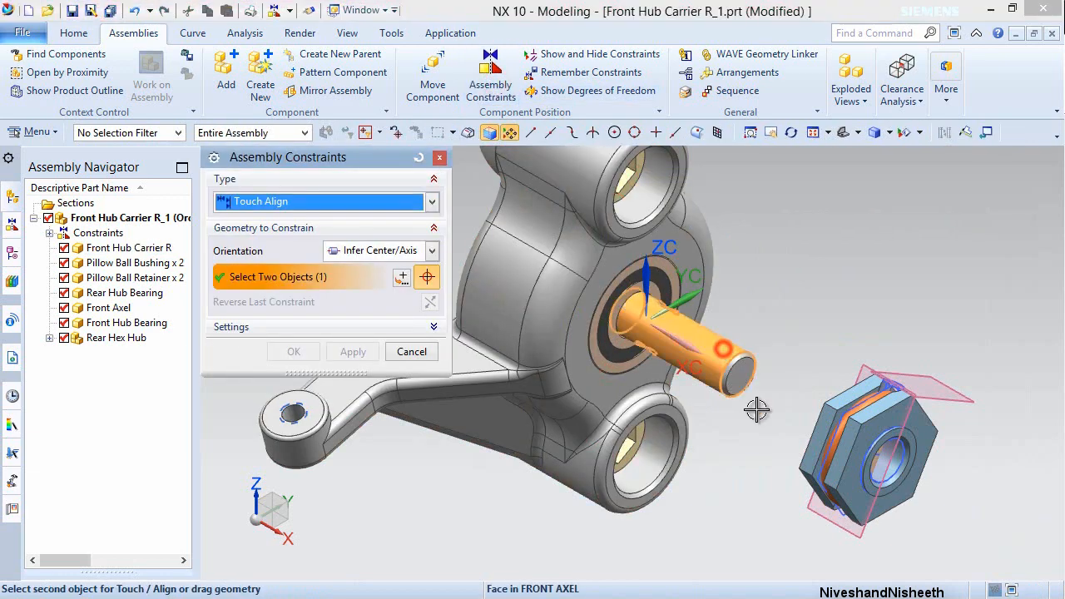
{"action": "scroll", "coordinate": [882, 480], "scroll_direction": "up", "scroll_amount": 3}
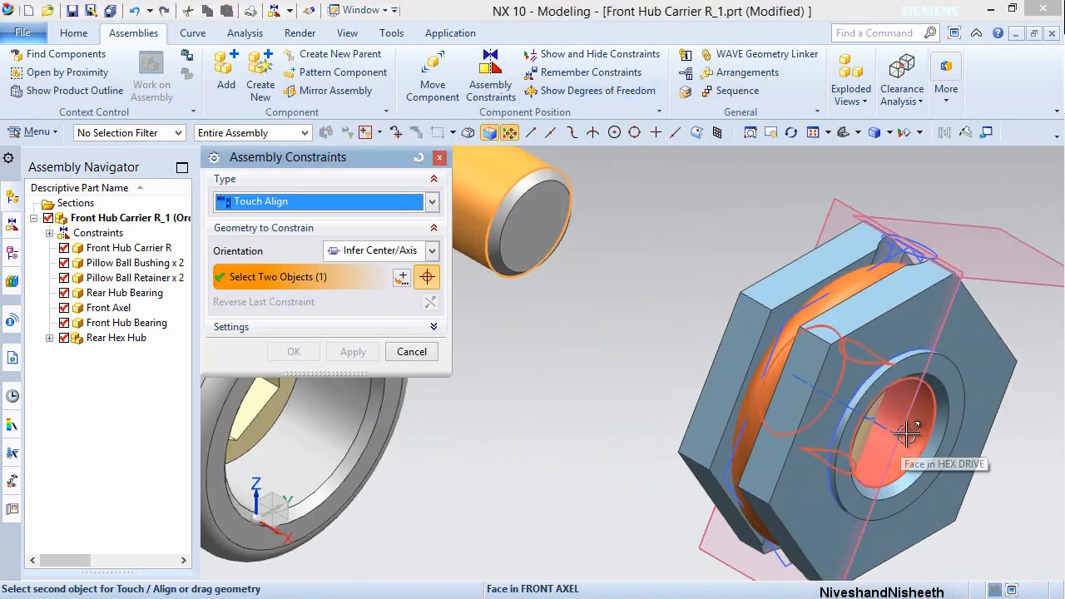
{"action": "left_click", "coordinate": [907, 434]}
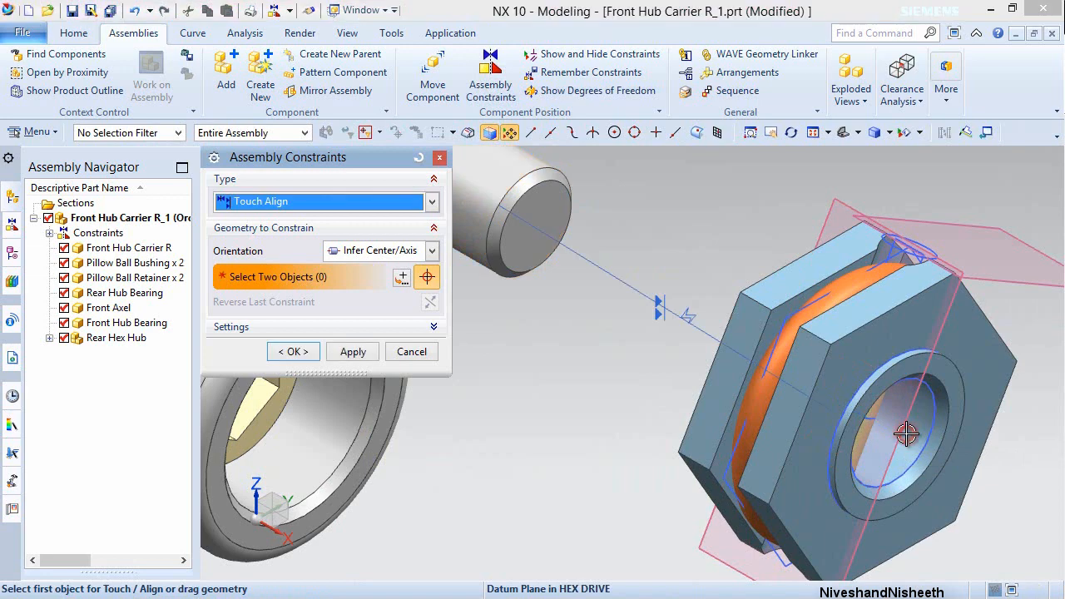
{"action": "left_click", "coordinate": [353, 351]}
{"action": "scroll", "coordinate": [691, 375], "scroll_direction": "down", "scroll_amount": 3}
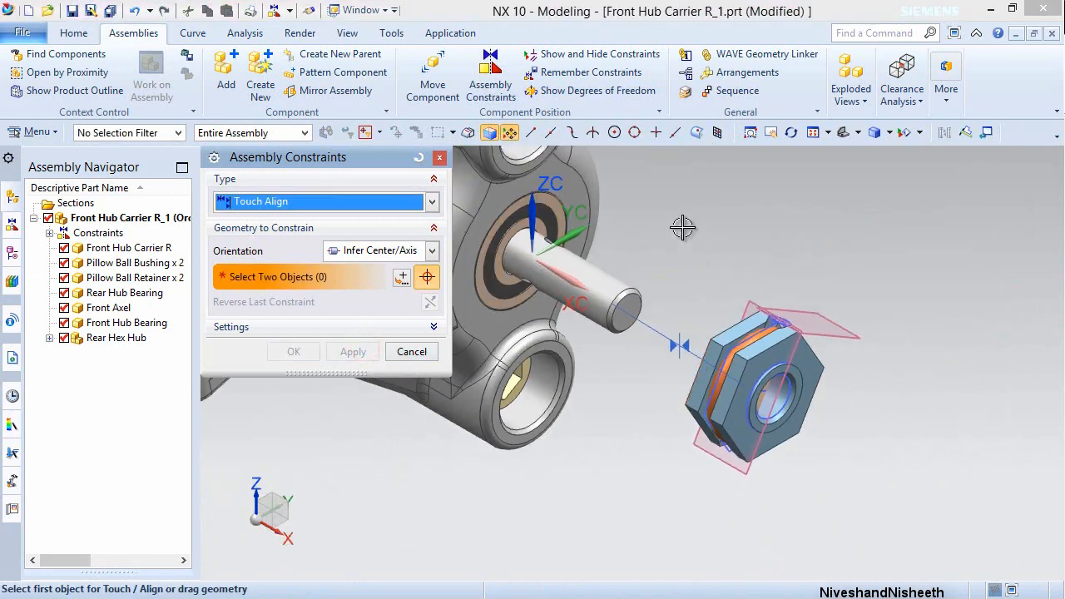
- Align the centre axis of the Rear Hex Hub's Hex Axle Pin with the cross hole in the Front Axel shaft
{"action": "scroll", "coordinate": [660, 216], "scroll_direction": "up", "scroll_amount": 1}
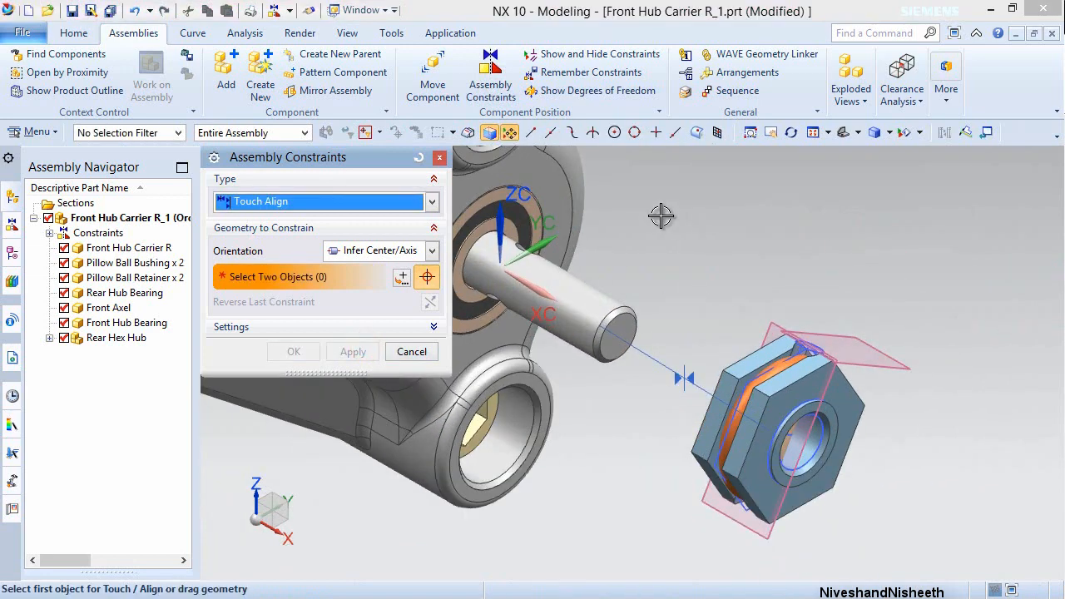
{"action": "left_click", "coordinate": [419, 157]}
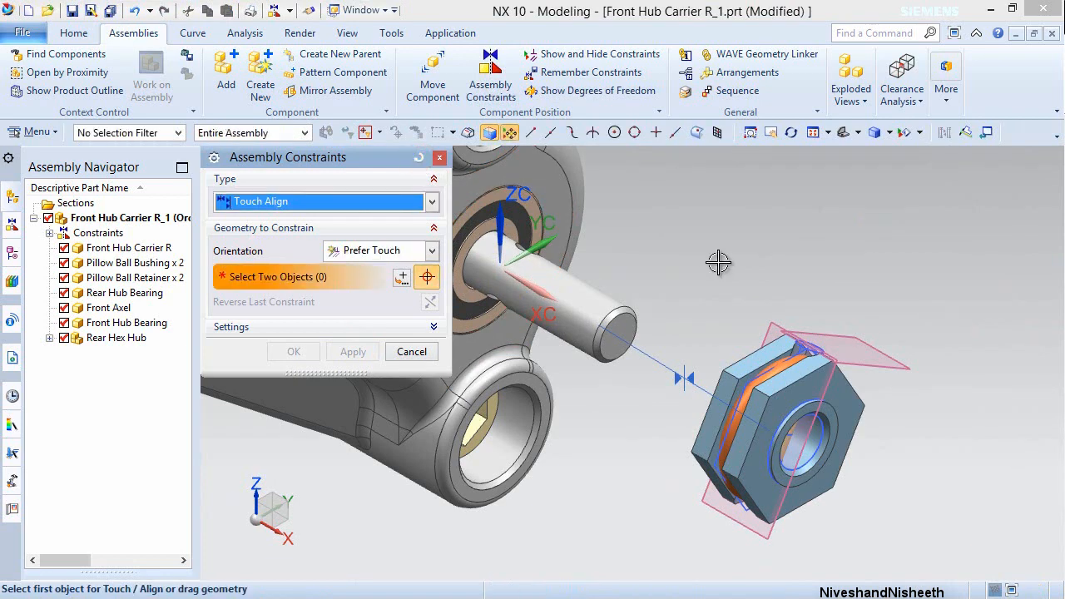
{"action": "middle_click_drag", "start_coordinate": [635, 395], "coordinate": [631, 394]}
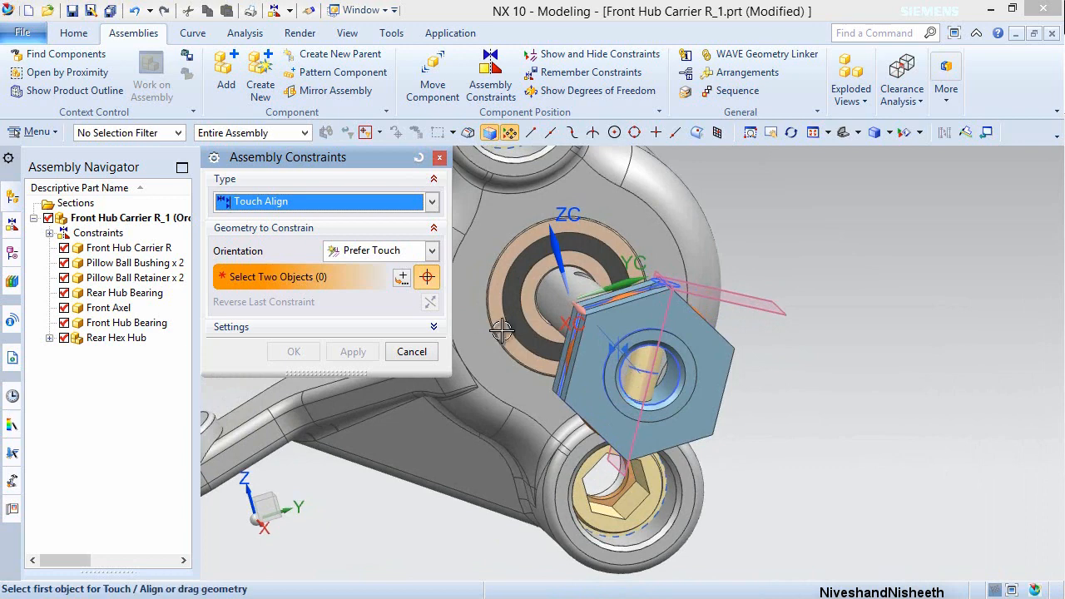
{"action": "left_click", "coordinate": [402, 253]}
{"action": "left_click", "coordinate": [350, 321]}
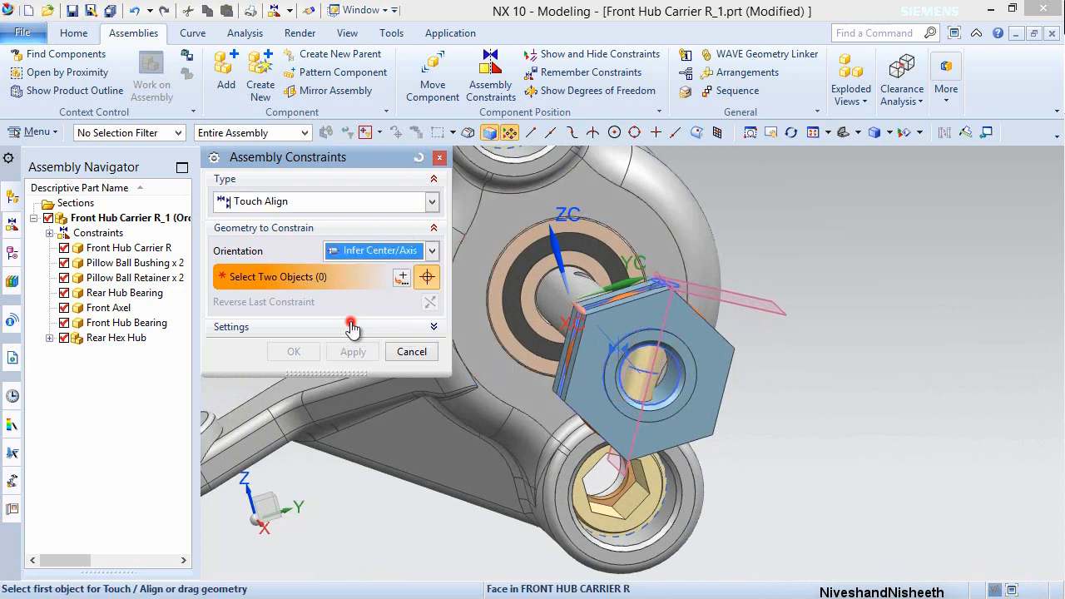
{"action": "scroll", "coordinate": [640, 382], "scroll_direction": "down", "scroll_amount": 4}
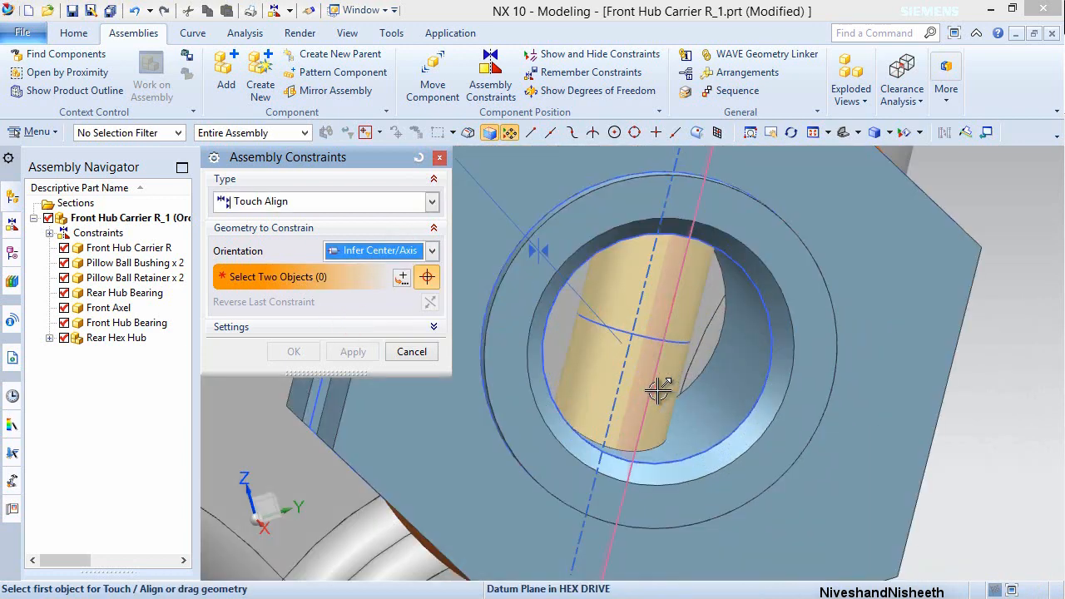
{"action": "left_click", "coordinate": [615, 291]}
{"action": "scroll", "coordinate": [630, 335], "scroll_direction": "up", "scroll_amount": 6}
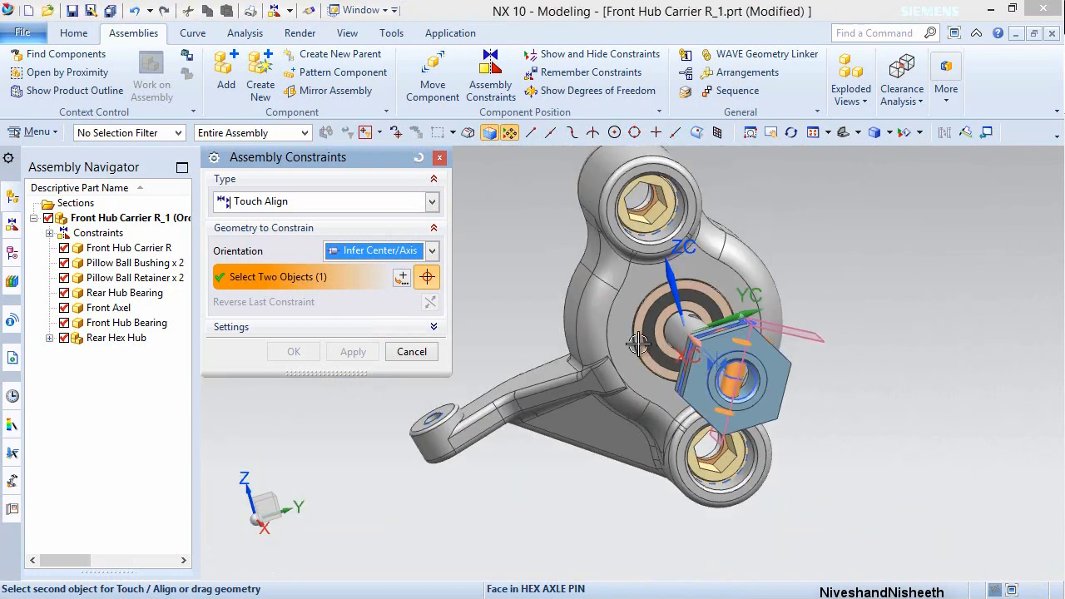
{"action": "middle_click_drag", "start_coordinate": [639, 344], "coordinate": [714, 313]}
{"action": "scroll", "coordinate": [716, 317], "scroll_direction": "down", "scroll_amount": 5}
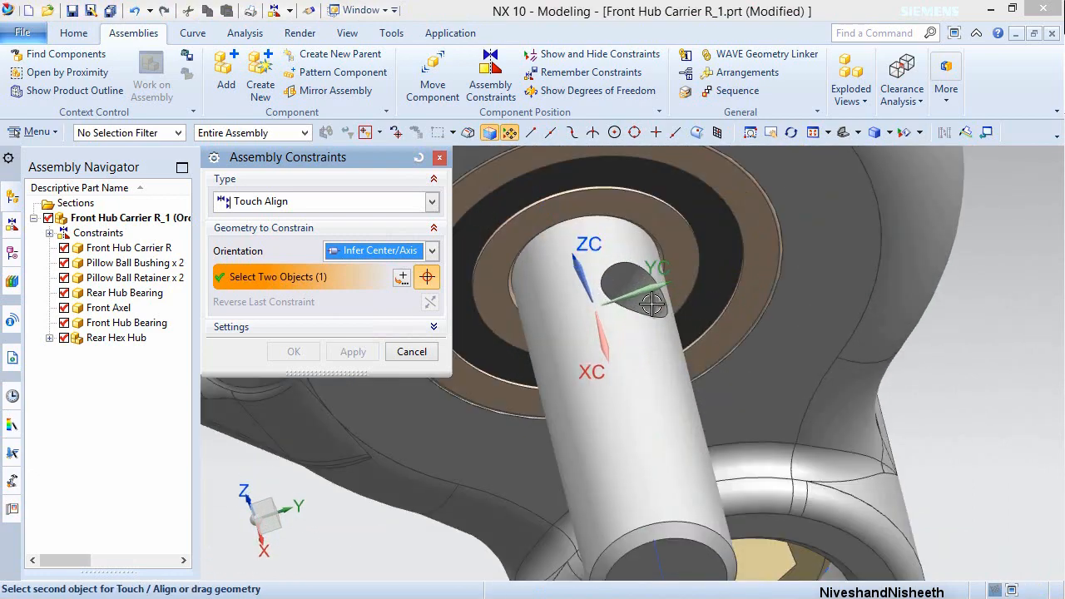
{"action": "left_click", "coordinate": [651, 307]}
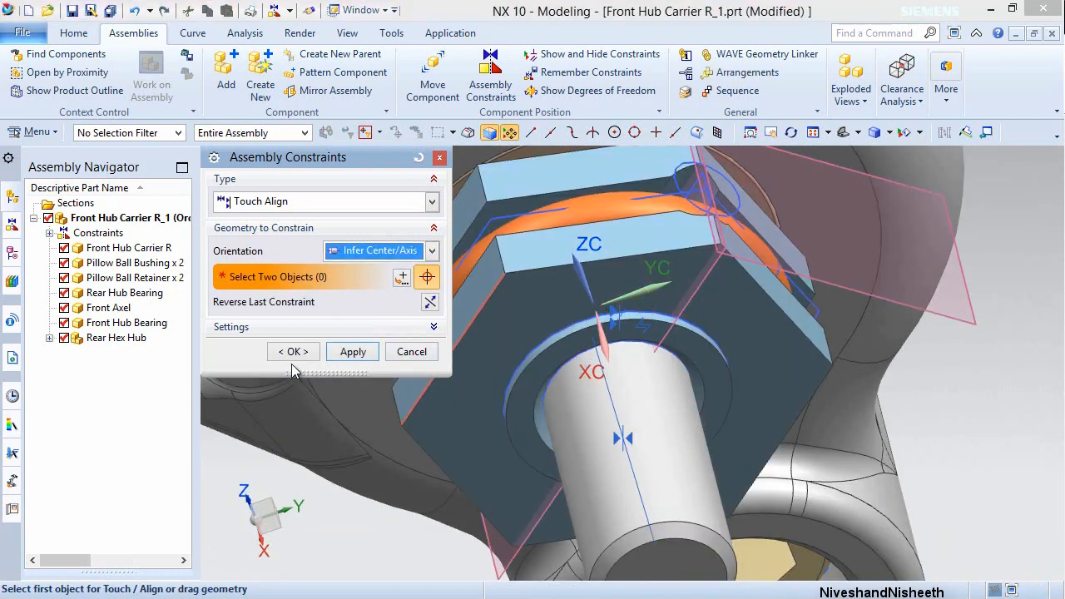
{"action": "left_click", "coordinate": [293, 352]}
{"action": "key", "text": "ctrl+f"}
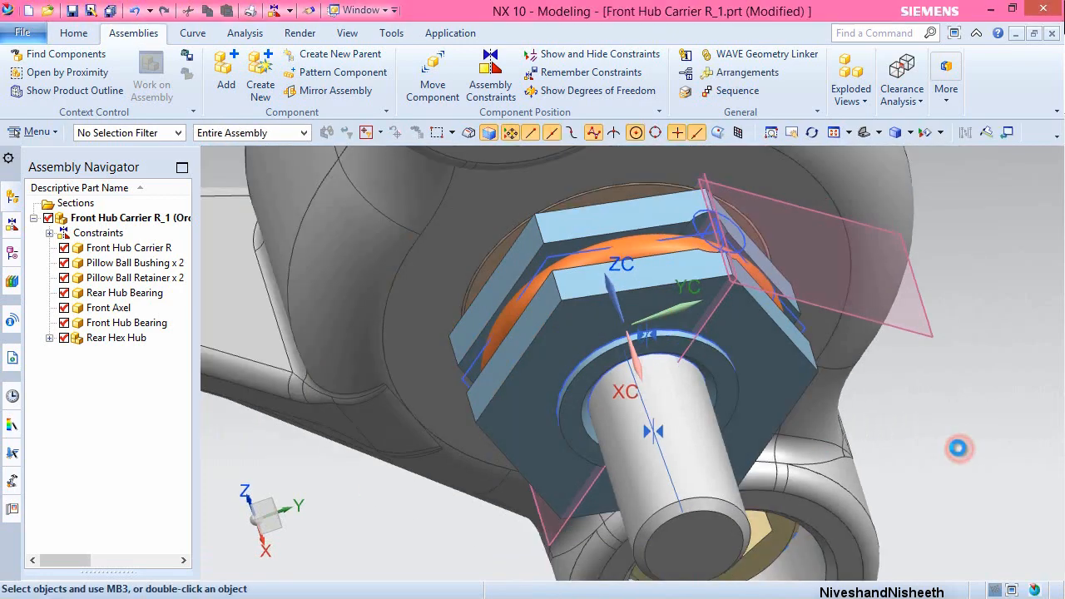
- Hide the sketches, datum planes and assembly constraints, and save the assembly
{"action": "left_click", "coordinate": [346, 33]}
{"action": "left_click", "coordinate": [265, 73]}
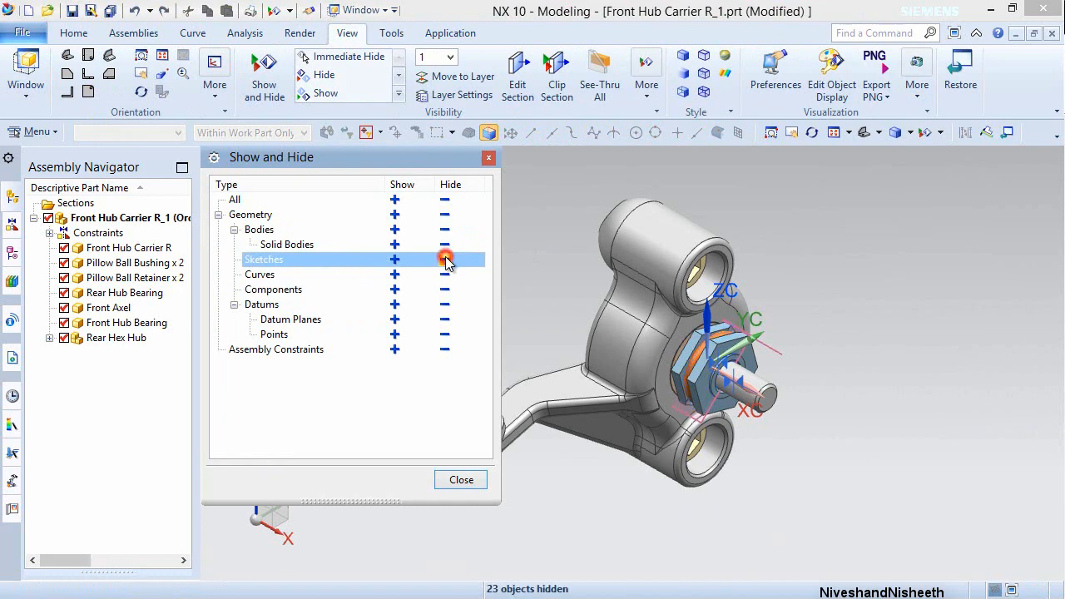
{"action": "left_click", "coordinate": [445, 320]}
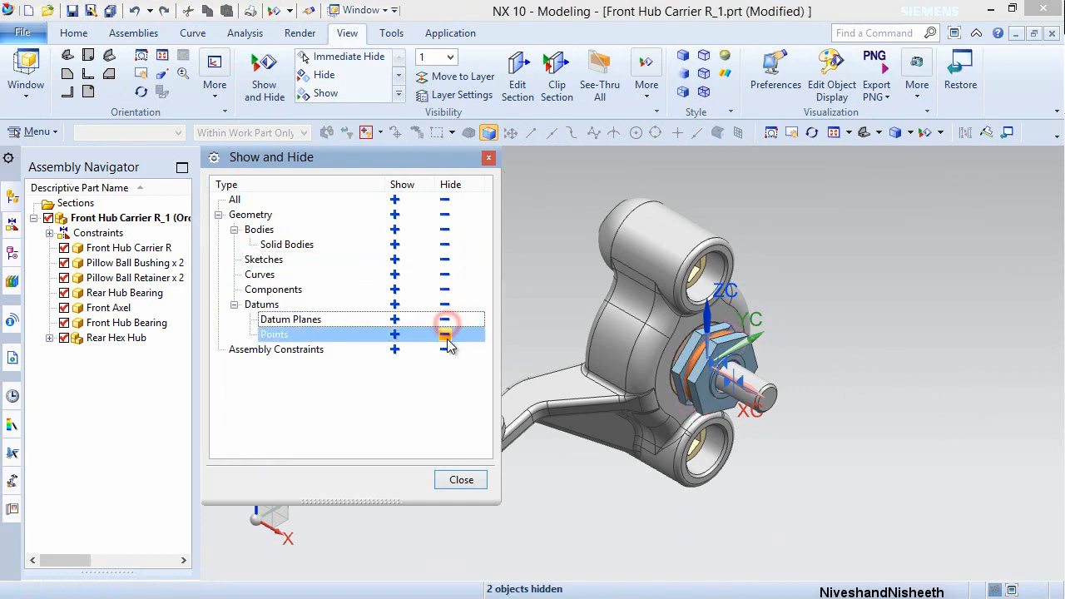
{"action": "left_click", "coordinate": [447, 350]}
{"action": "left_click", "coordinate": [442, 479]}
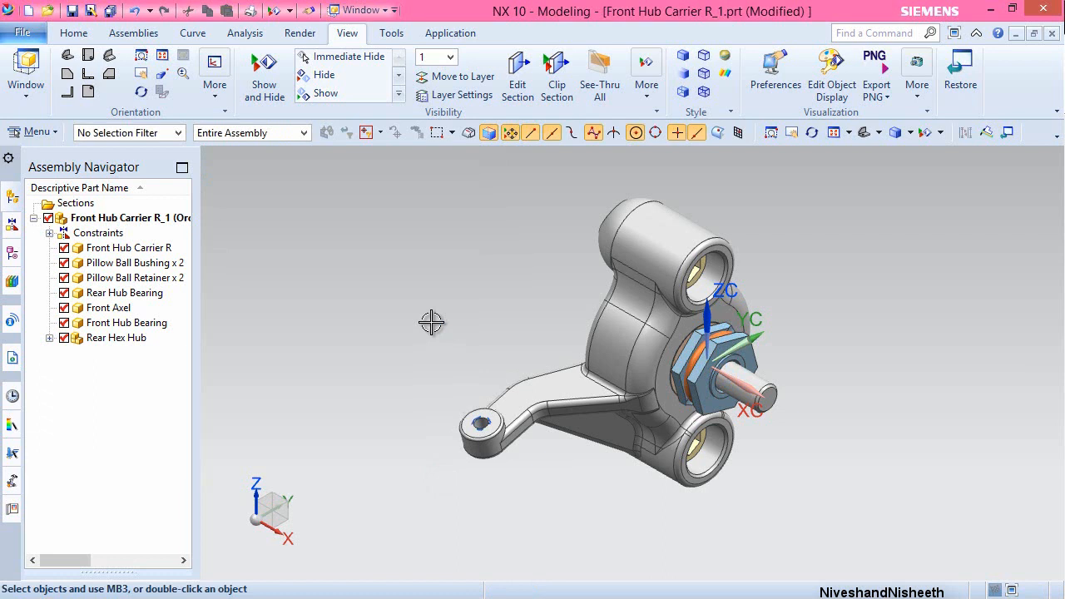
{"action": "key", "text": "ctrl+s"}
{"action": "left_click", "coordinate": [438, 291]}
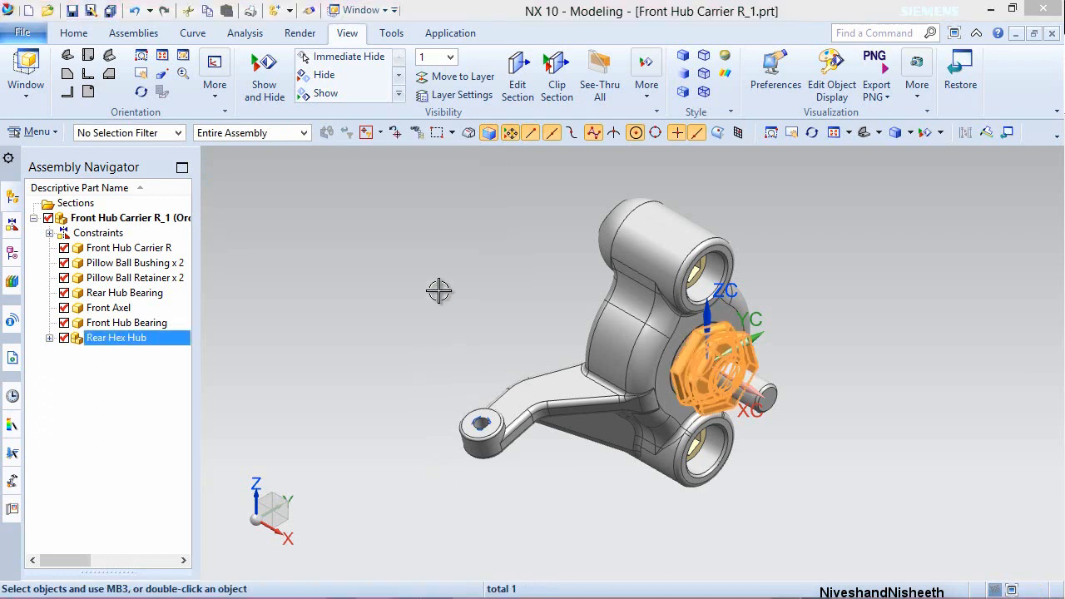
- Add one 0.1875 Ball stud .375 from the Suspension folder with Move positioning, placing it at the default point
{"action": "left_click", "coordinate": [138, 33]}
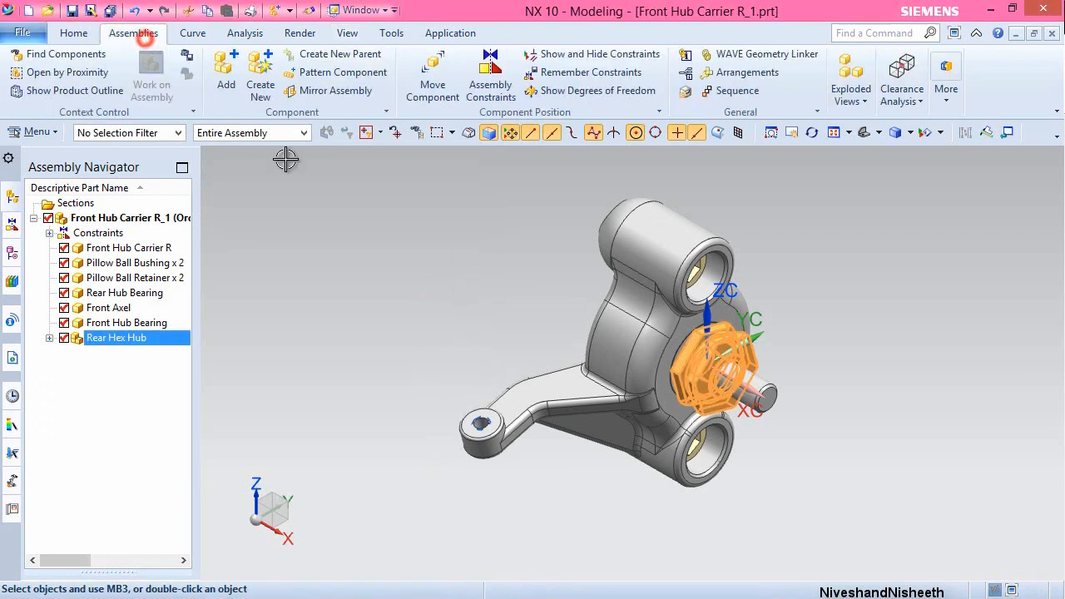
{"action": "left_click", "coordinate": [503, 286]}
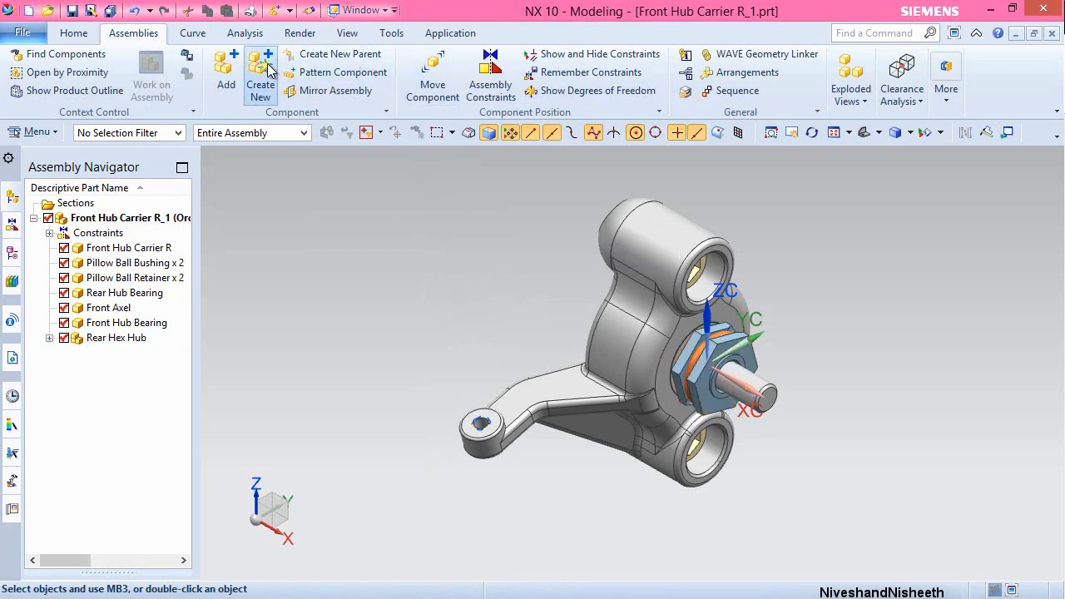
{"action": "left_click", "coordinate": [226, 71]}
{"action": "left_click", "coordinate": [426, 356]}
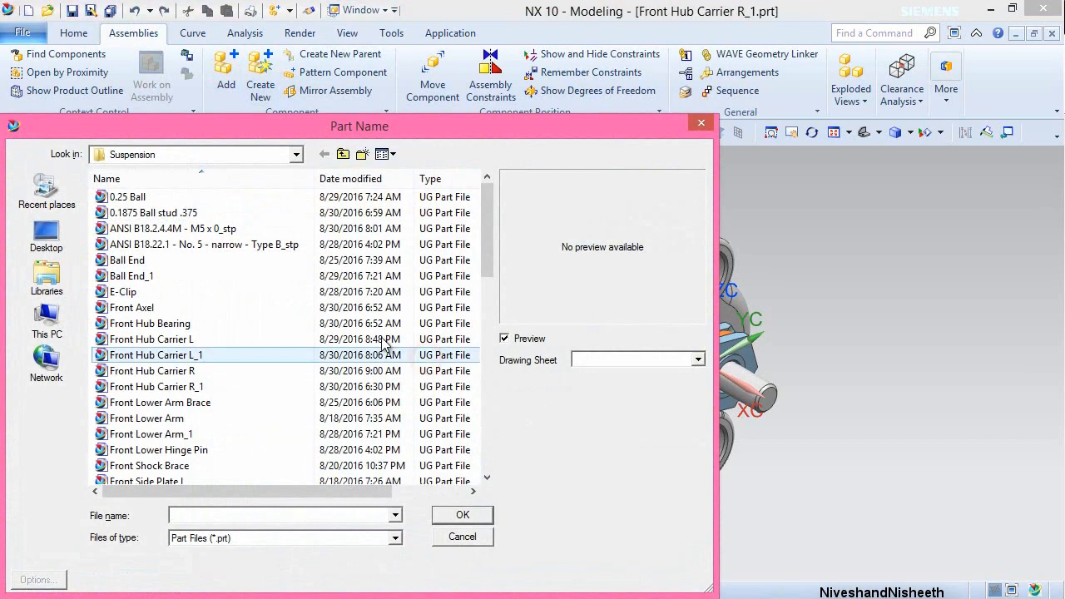
{"action": "left_click", "coordinate": [158, 197]}
{"action": "key", "text": "Down"}
{"action": "key", "text": "Down"}
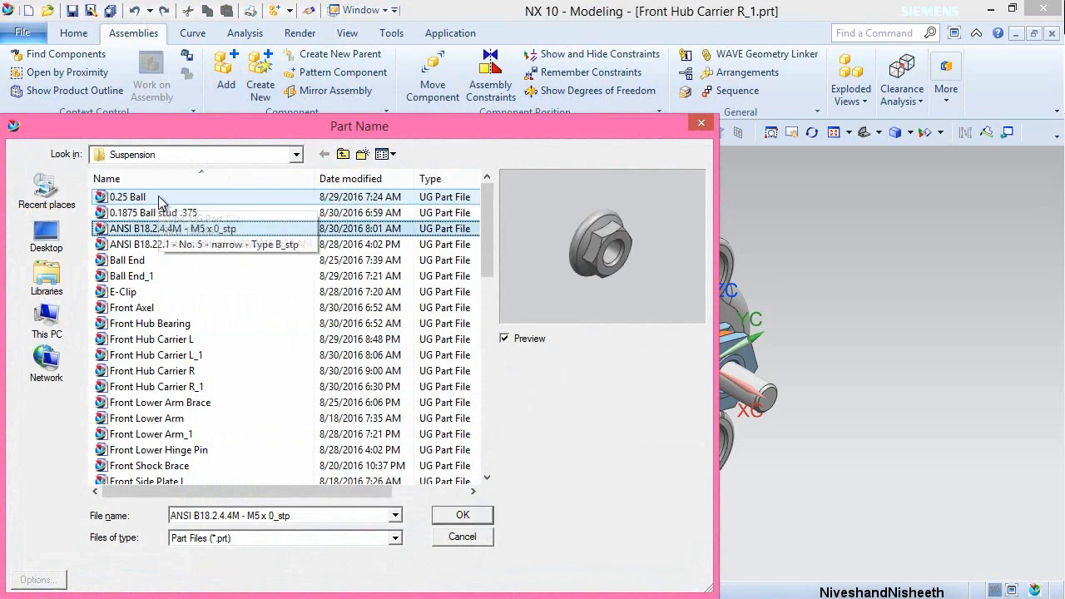
{"action": "key", "text": "Up"}
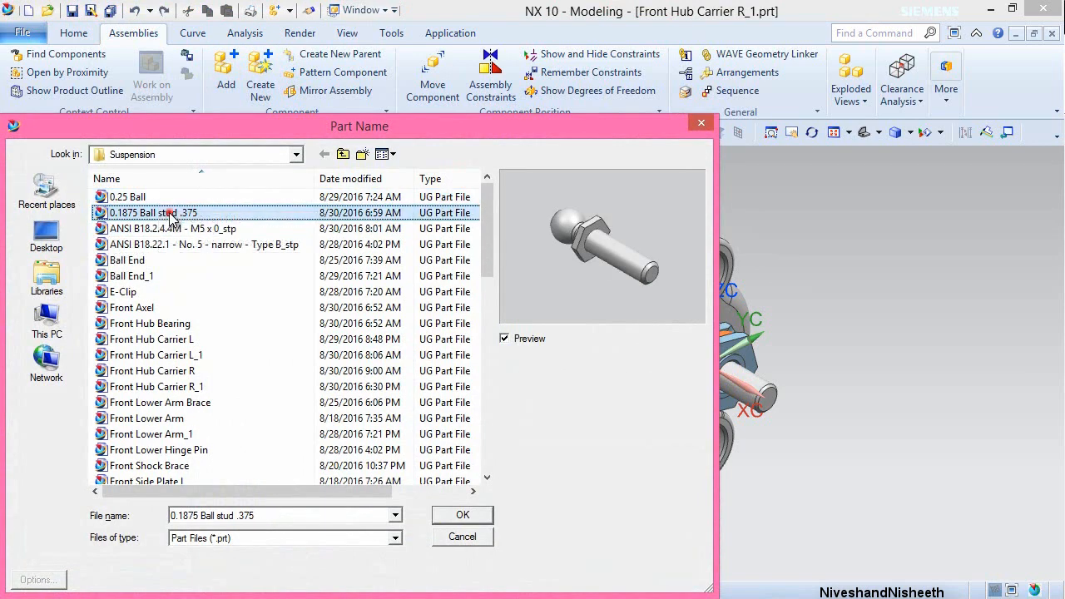
{"action": "double_click", "coordinate": [170, 214]}
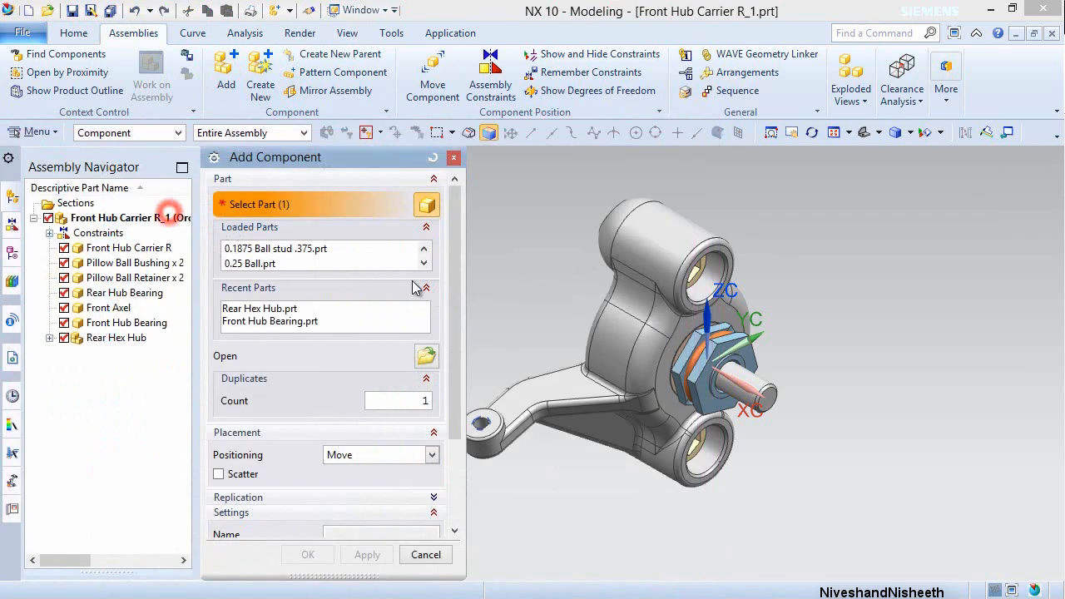
{"action": "middle_click", "coordinate": [522, 284]}
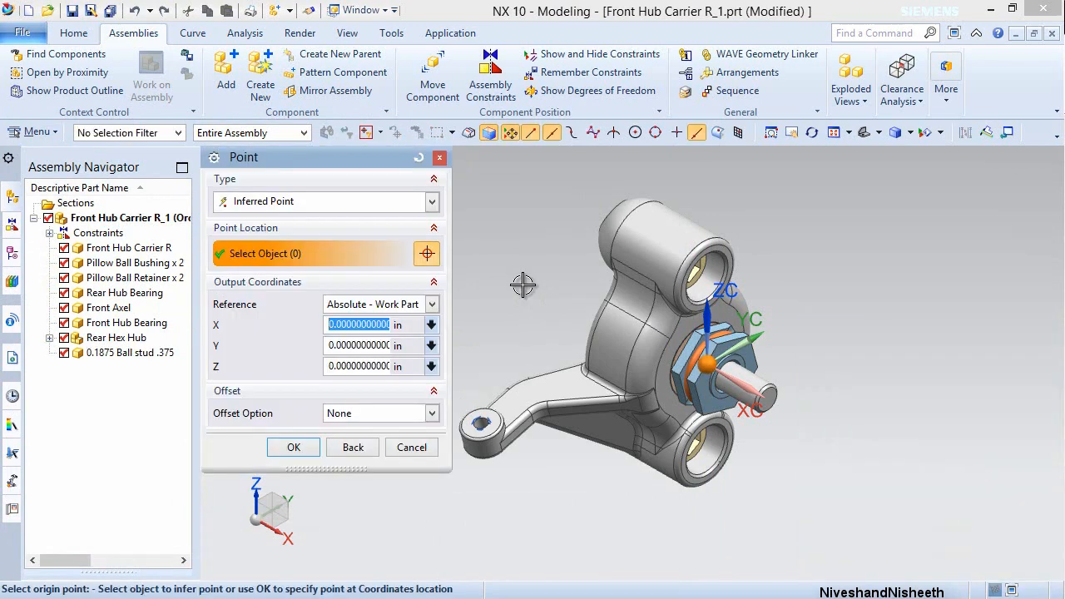
{"action": "middle_click", "coordinate": [522, 284]}
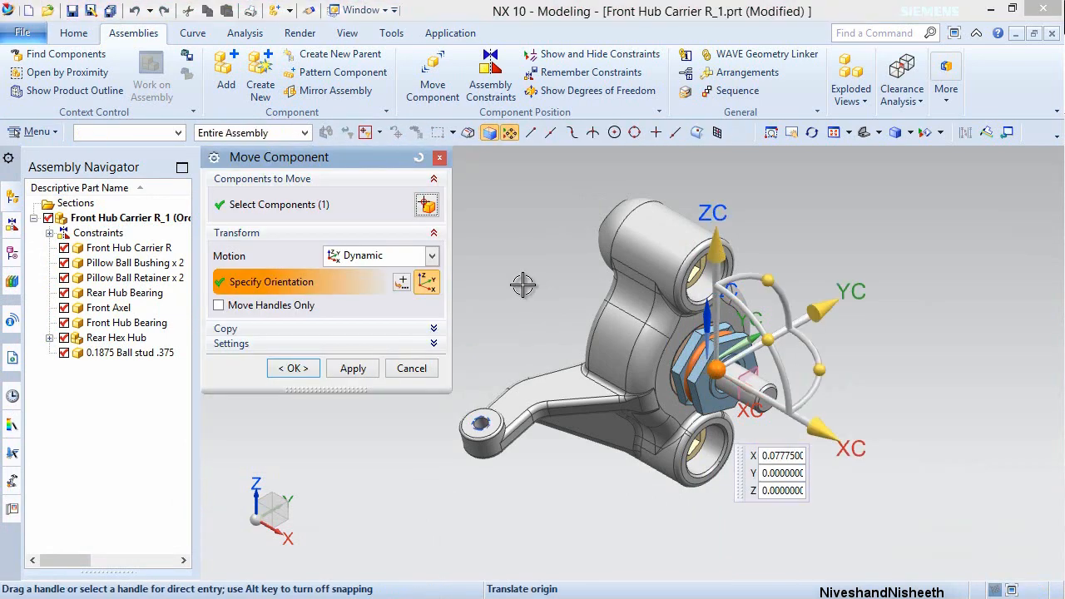
- Move the ball stud about 1.2 in outward along XC and rotate it 90° about YC so its ball end points up
{"action": "left_click_drag", "start_coordinate": [819, 429], "coordinate": [966, 495]}
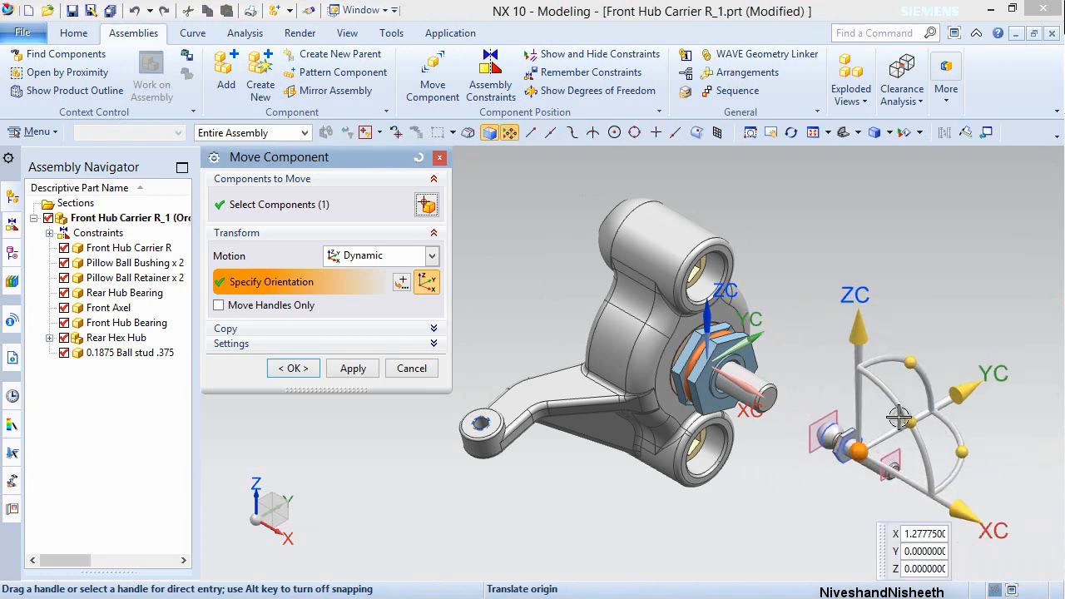
{"action": "left_click_drag", "start_coordinate": [907, 416], "coordinate": [932, 541]}
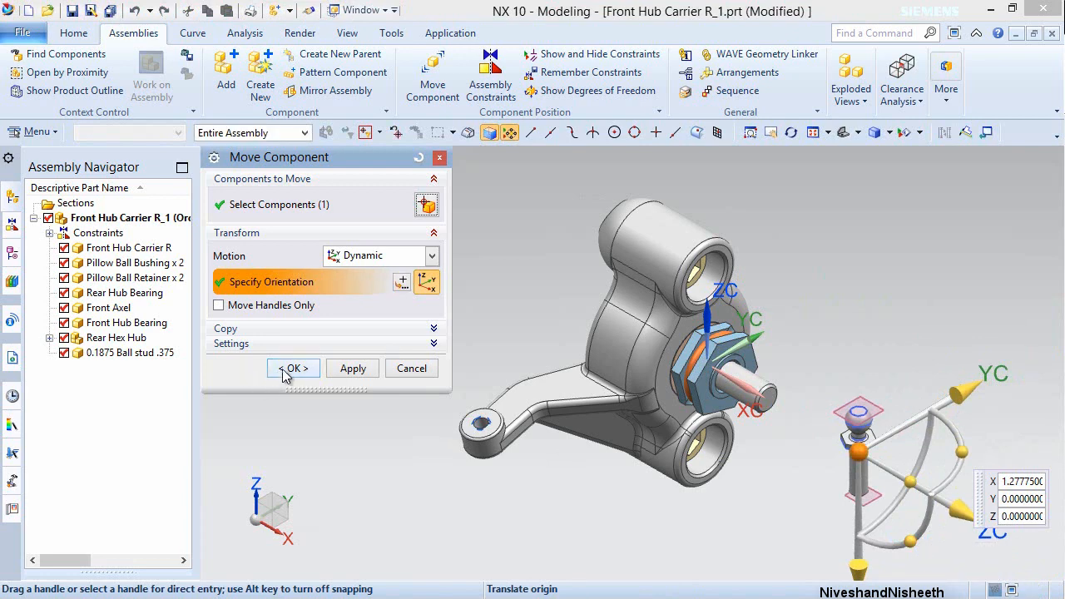
{"action": "left_click", "coordinate": [287, 368]}
- Align the ball stud's shank axis with the hole at the end of the Front Hub Carrier R's steering arm using Infer Center/Axis
{"action": "left_click", "coordinate": [490, 79]}
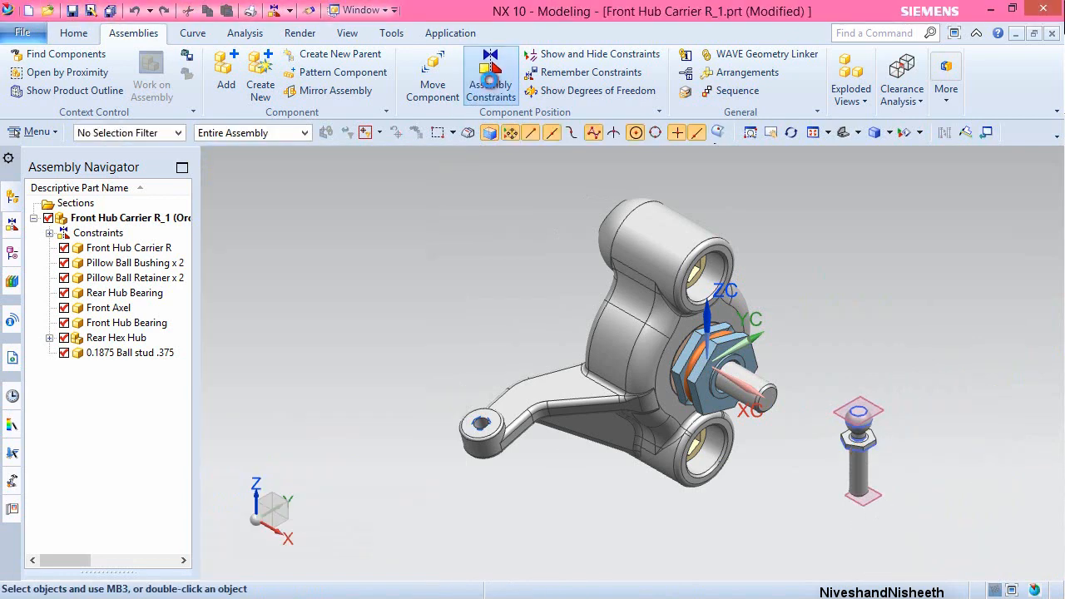
{"action": "scroll", "coordinate": [867, 494], "scroll_direction": "up", "scroll_amount": 6}
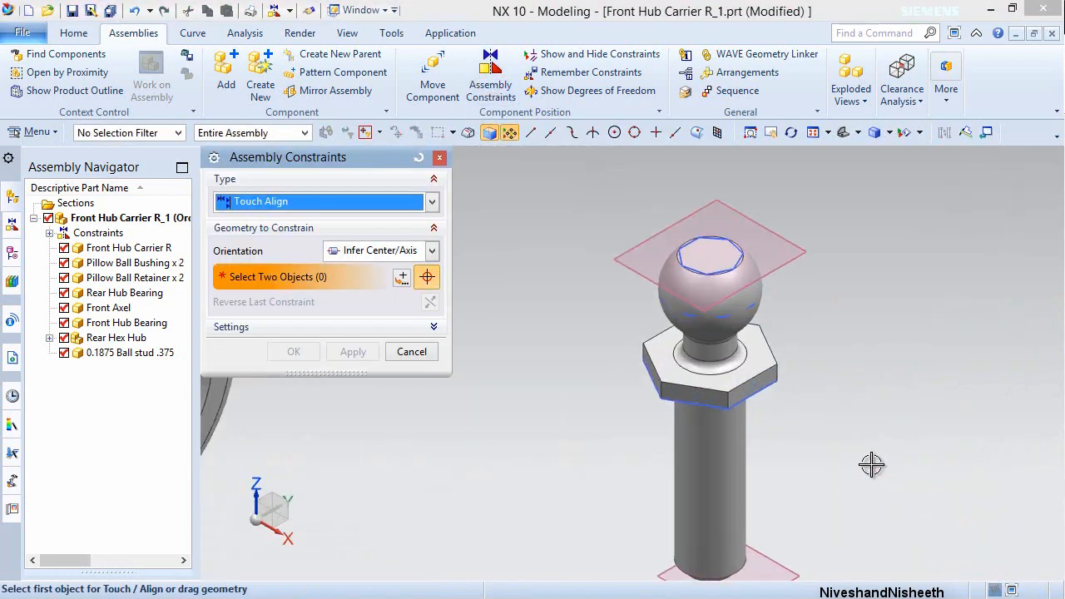
{"action": "left_click", "coordinate": [696, 444]}
{"action": "scroll", "coordinate": [849, 500], "scroll_direction": "down", "scroll_amount": 4}
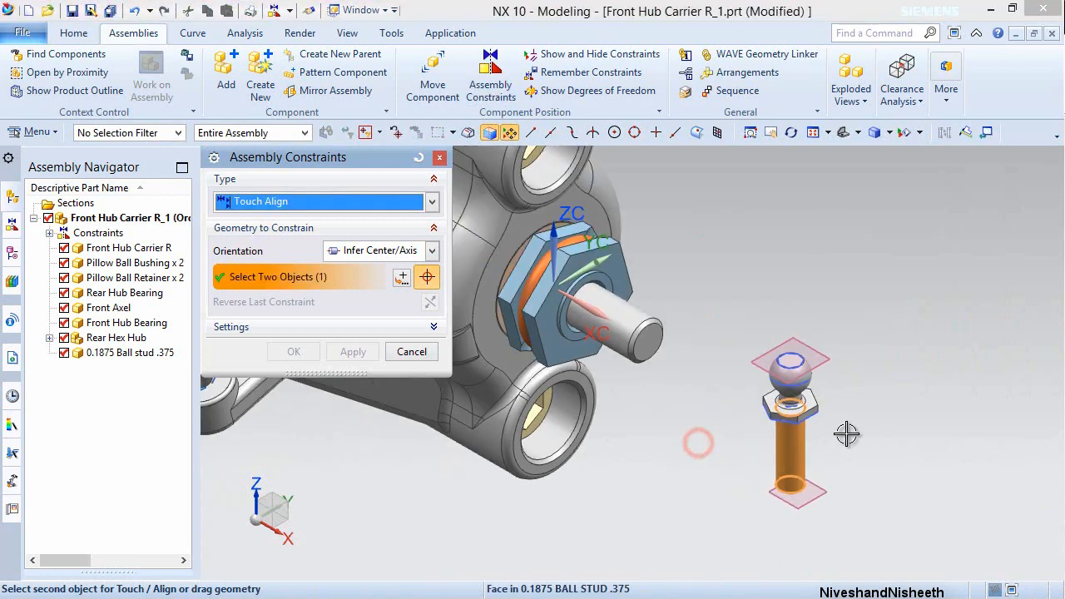
{"action": "scroll", "coordinate": [508, 413], "scroll_direction": "up", "scroll_amount": 3}
{"action": "scroll", "coordinate": [415, 398], "scroll_direction": "up", "scroll_amount": 4}
{"action": "scroll", "coordinate": [416, 398], "scroll_direction": "up", "scroll_amount": 3}
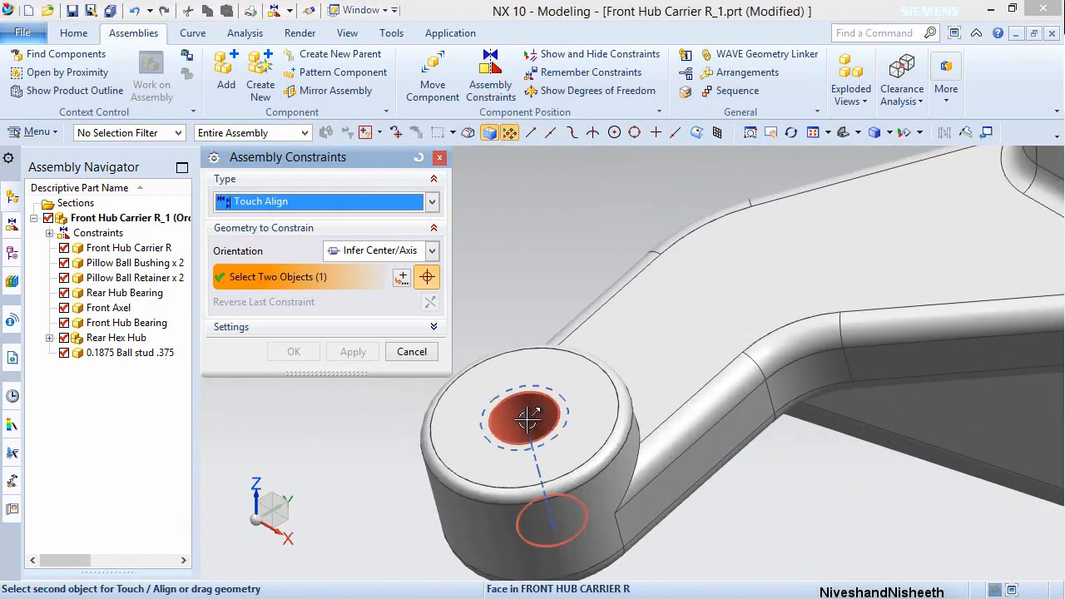
{"action": "left_click", "coordinate": [497, 398]}
{"action": "left_click", "coordinate": [353, 353]}
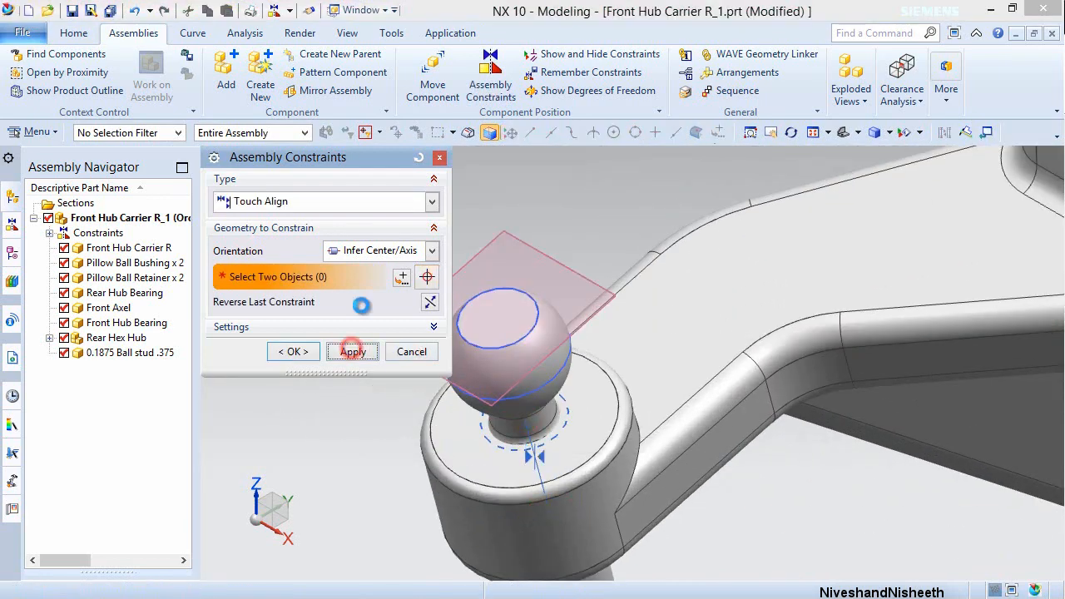
{"action": "left_click", "coordinate": [431, 251]}
{"action": "left_click", "coordinate": [384, 287]}
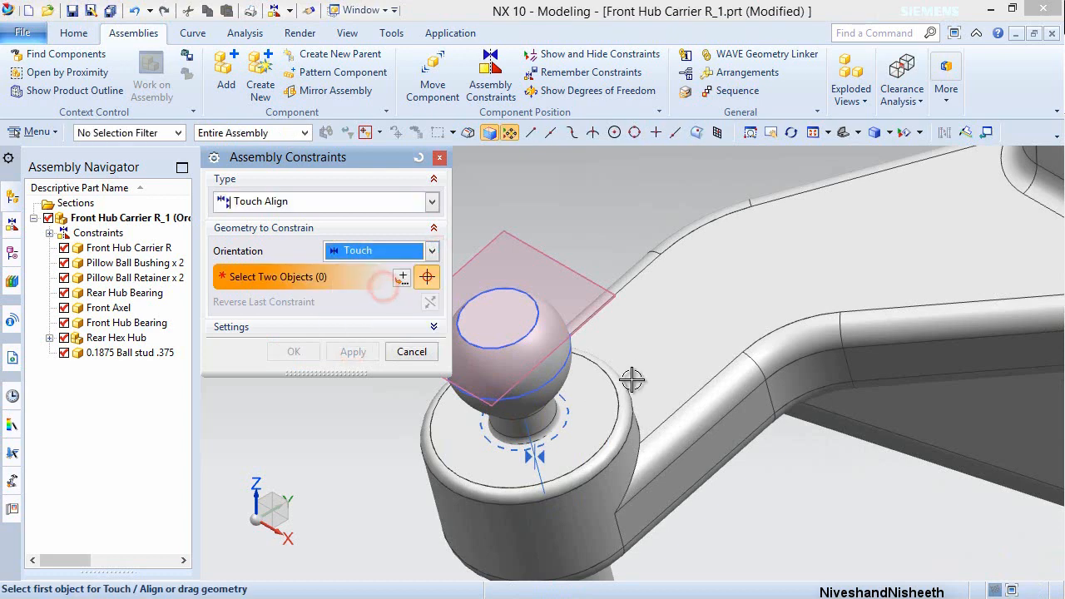
{"action": "left_click", "coordinate": [593, 407]}
{"action": "middle_click_drag", "start_coordinate": [587, 410], "coordinate": [545, 393]}
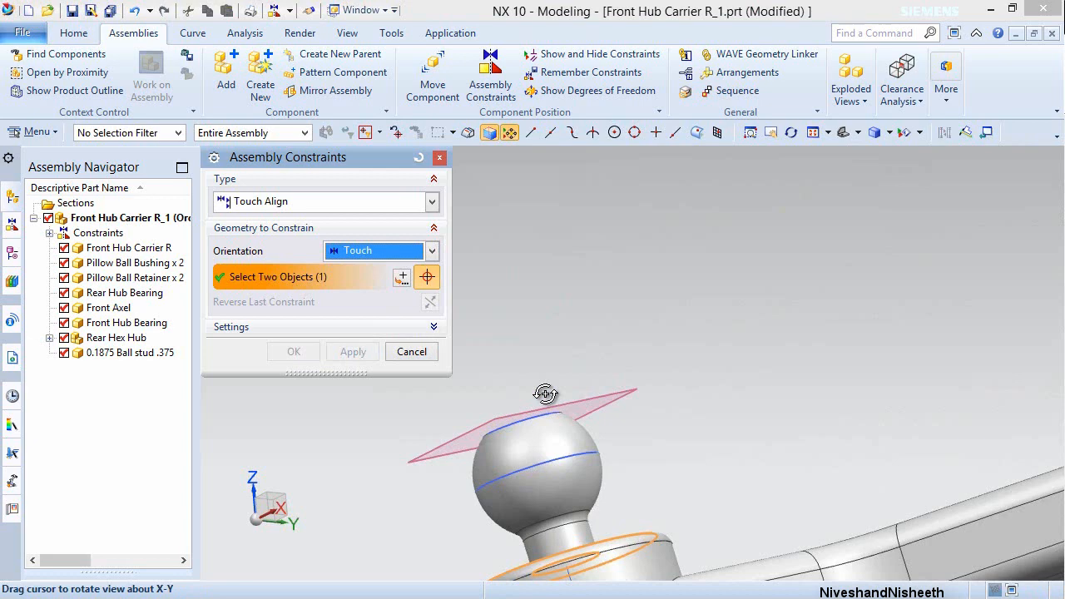
{"action": "middle_click_drag", "start_coordinate": [545, 394], "coordinate": [559, 434]}
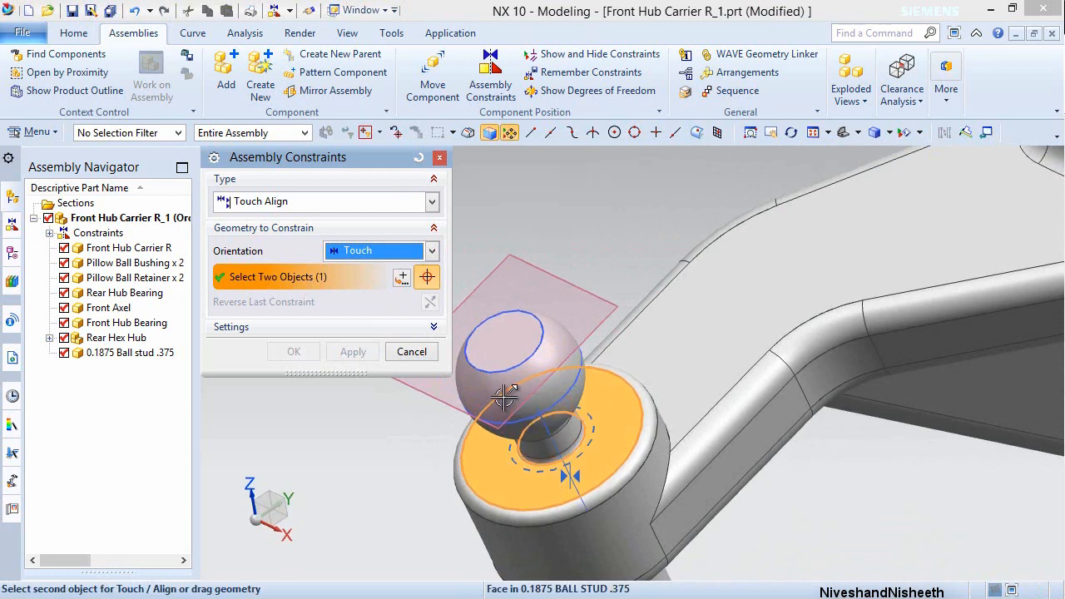
{"action": "left_click", "coordinate": [411, 352]}
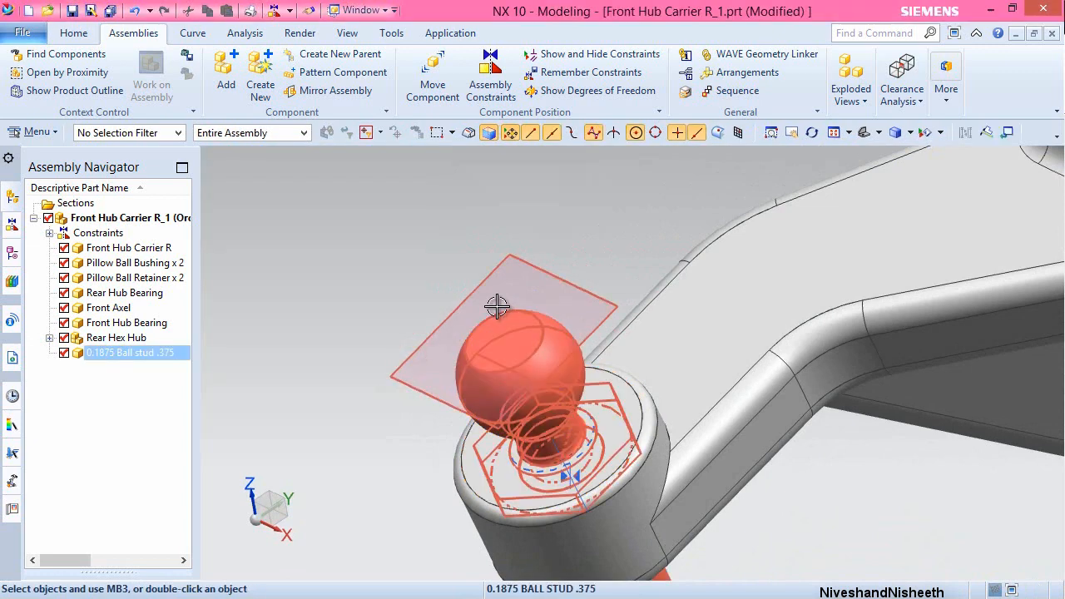
- Move the ball stud upward along the XC axis until its hex flange is clear of the steering arm's boss
{"action": "left_click", "coordinate": [432, 77]}
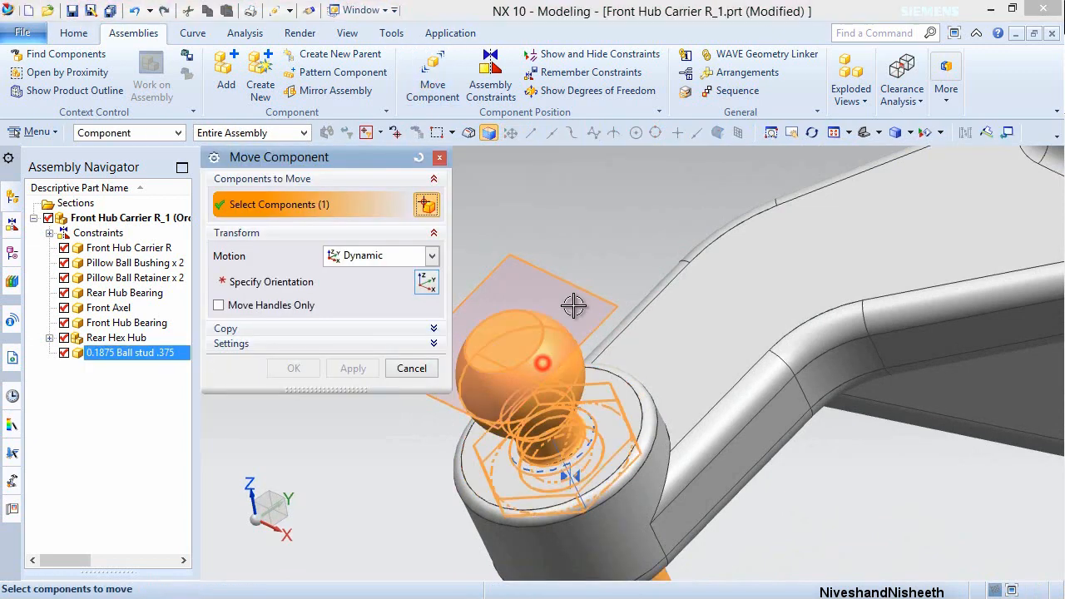
{"action": "scroll", "coordinate": [669, 326], "scroll_direction": "down", "scroll_amount": 3}
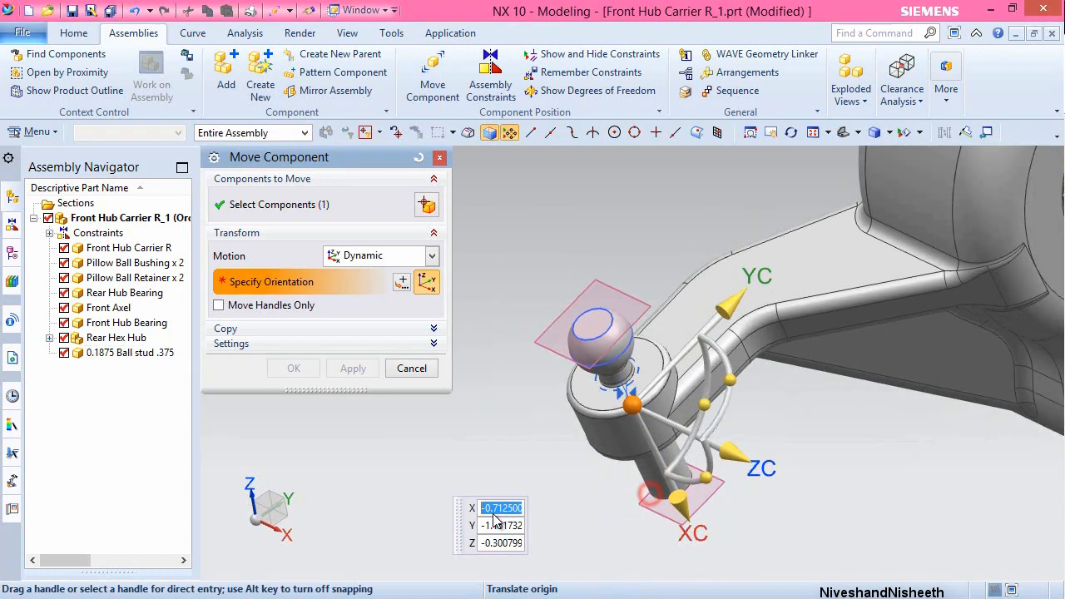
{"action": "left_click_drag", "start_coordinate": [681, 521], "coordinate": [645, 438]}
{"action": "left_click", "coordinate": [296, 368]}
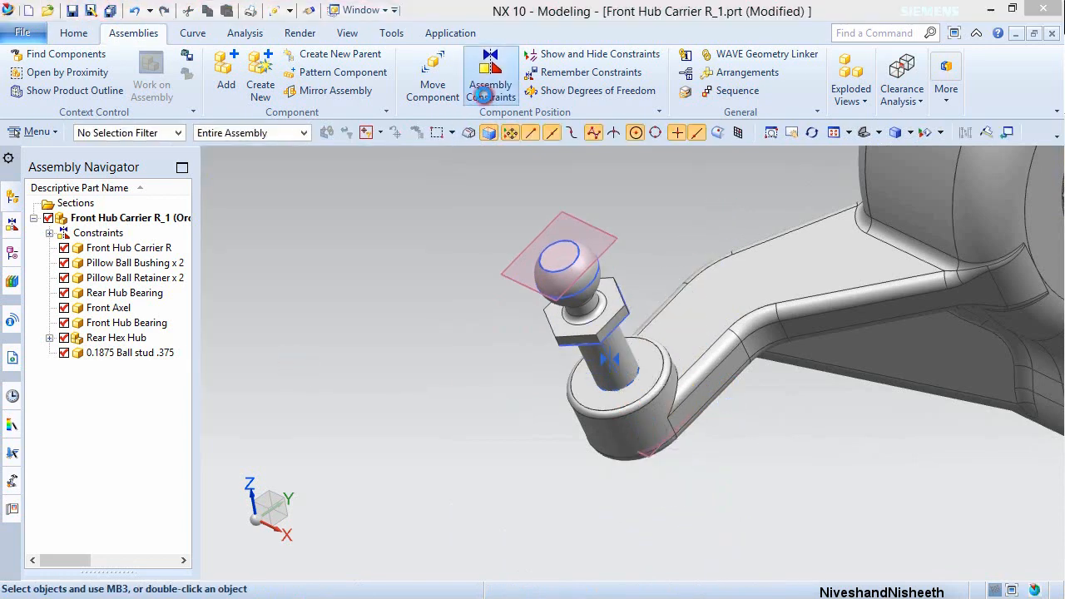
- Add a Touch constraint between the top face of the steering arm's boss and the underside of the ball stud's hex flange
{"action": "left_click", "coordinate": [490, 79]}
{"action": "left_click", "coordinate": [430, 251]}
{"action": "left_click", "coordinate": [390, 287]}
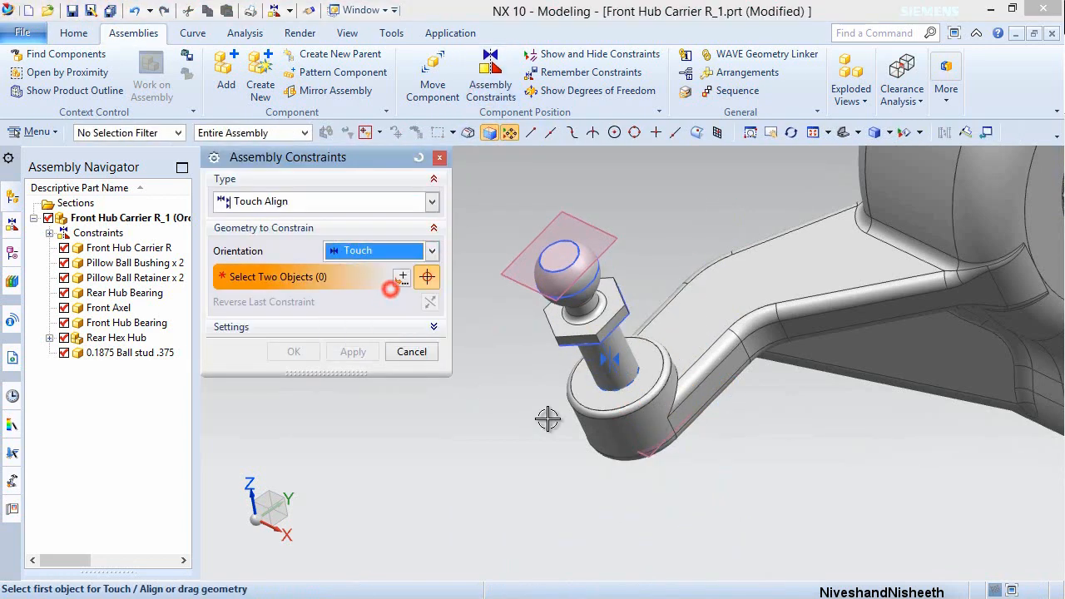
{"action": "left_click", "coordinate": [651, 379]}
{"action": "middle_click_drag", "start_coordinate": [645, 375], "coordinate": [621, 314]}
{"action": "scroll", "coordinate": [621, 315], "scroll_direction": "up", "scroll_amount": 5}
{"action": "left_click", "coordinate": [614, 303]}
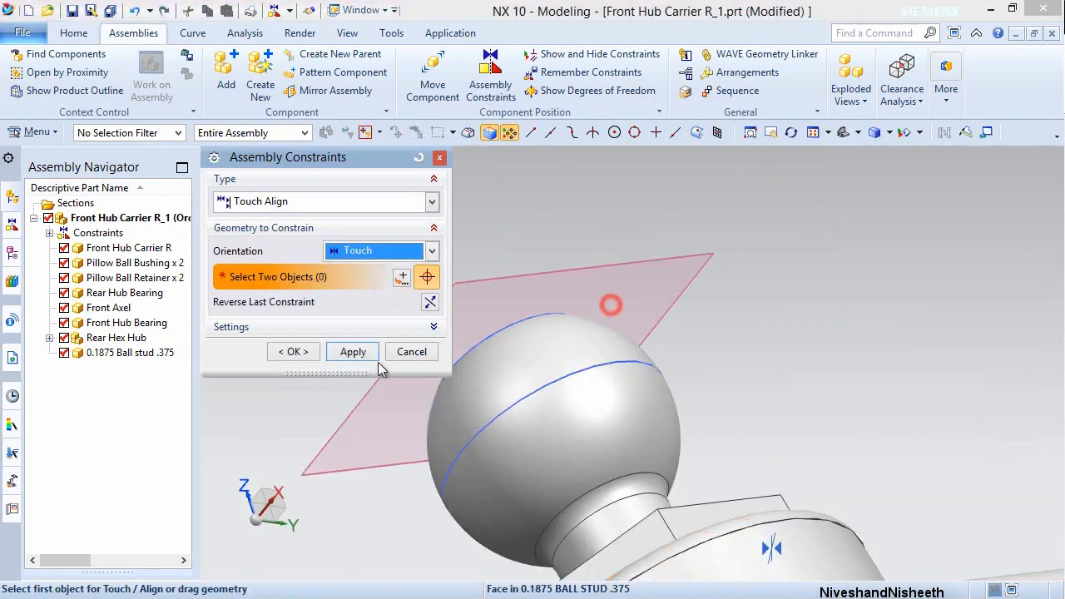
{"action": "left_click", "coordinate": [298, 353]}
{"action": "key", "text": "ctrl+f"}
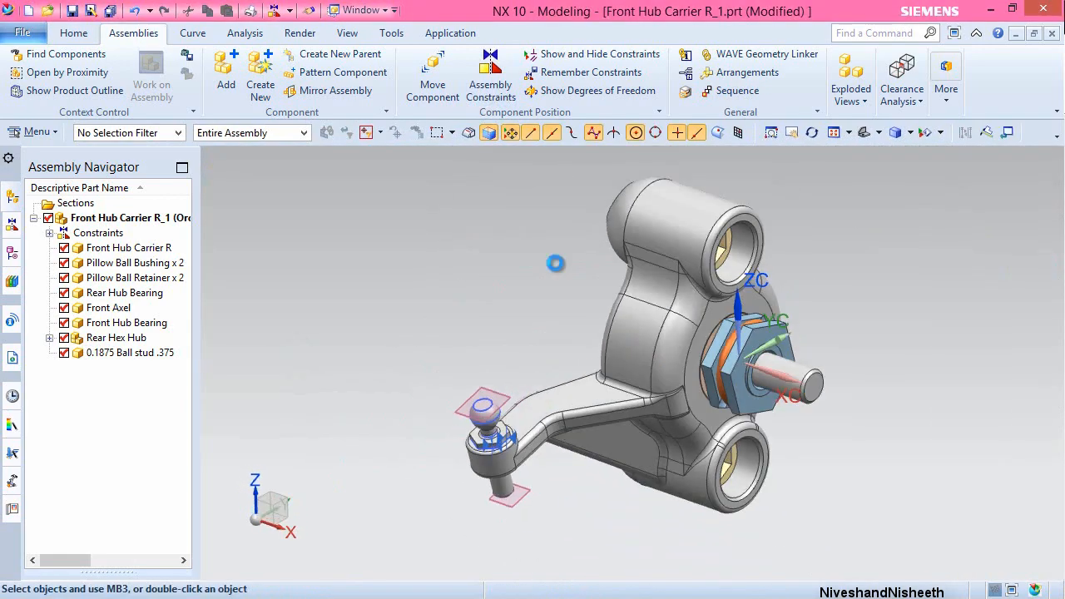
- Hide the sketches, datum planes, points and assembly constraints, and save the assembly
{"action": "left_click", "coordinate": [347, 33]}
{"action": "left_click", "coordinate": [264, 80]}
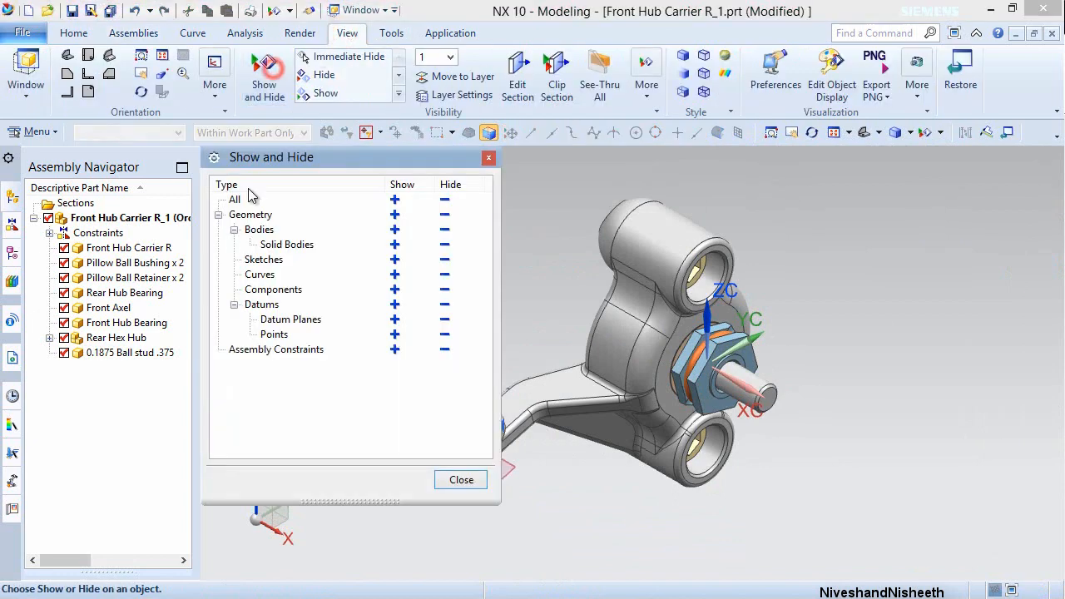
{"action": "left_click", "coordinate": [444, 260]}
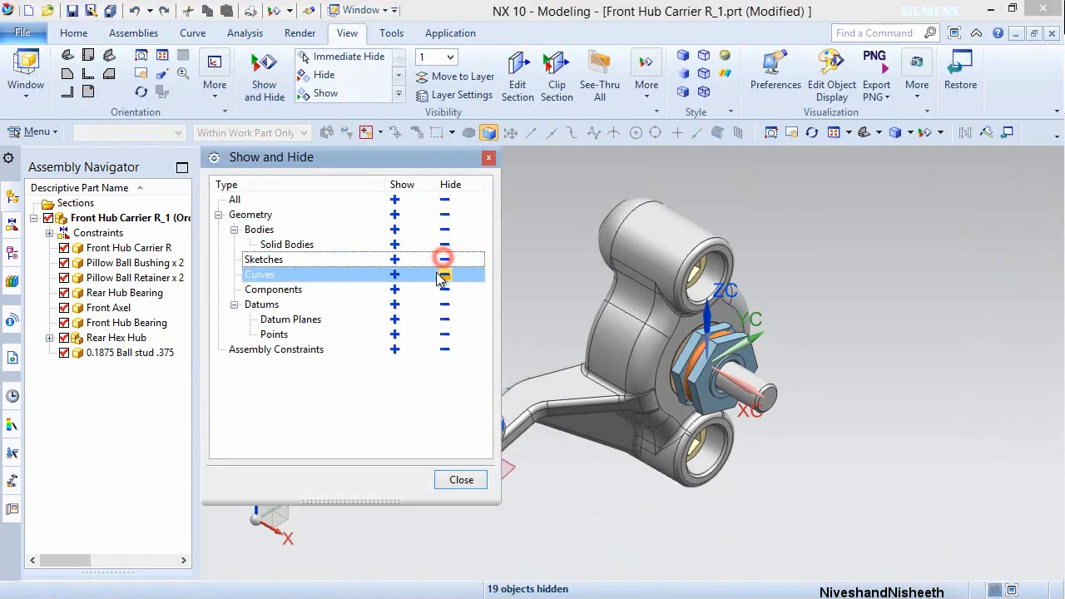
{"action": "left_click", "coordinate": [444, 319]}
{"action": "left_click", "coordinate": [444, 335]}
{"action": "left_click", "coordinate": [444, 349]}
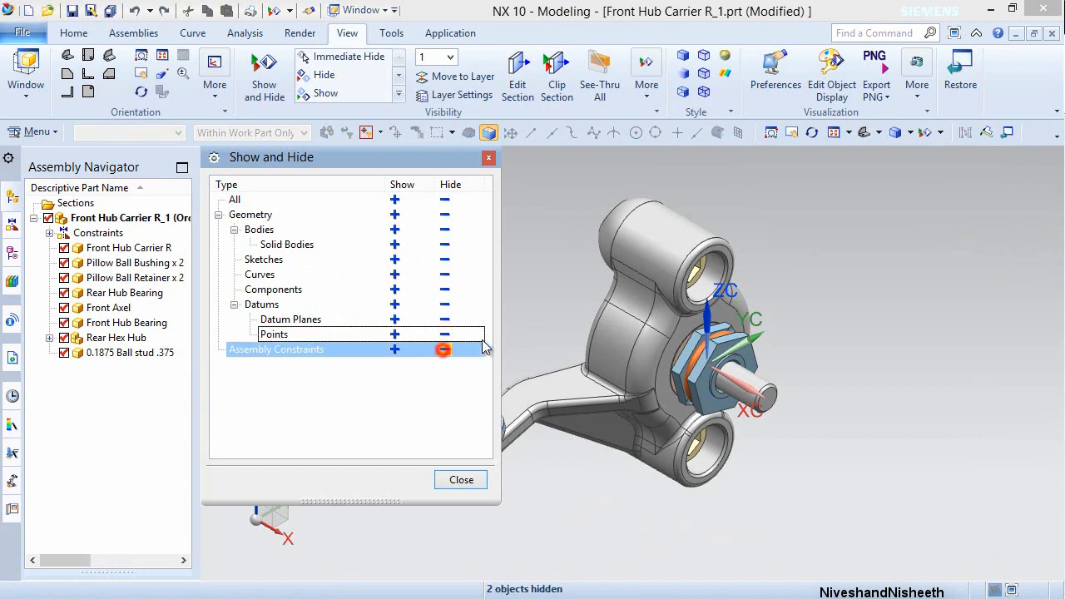
{"action": "key", "text": "Escape"}
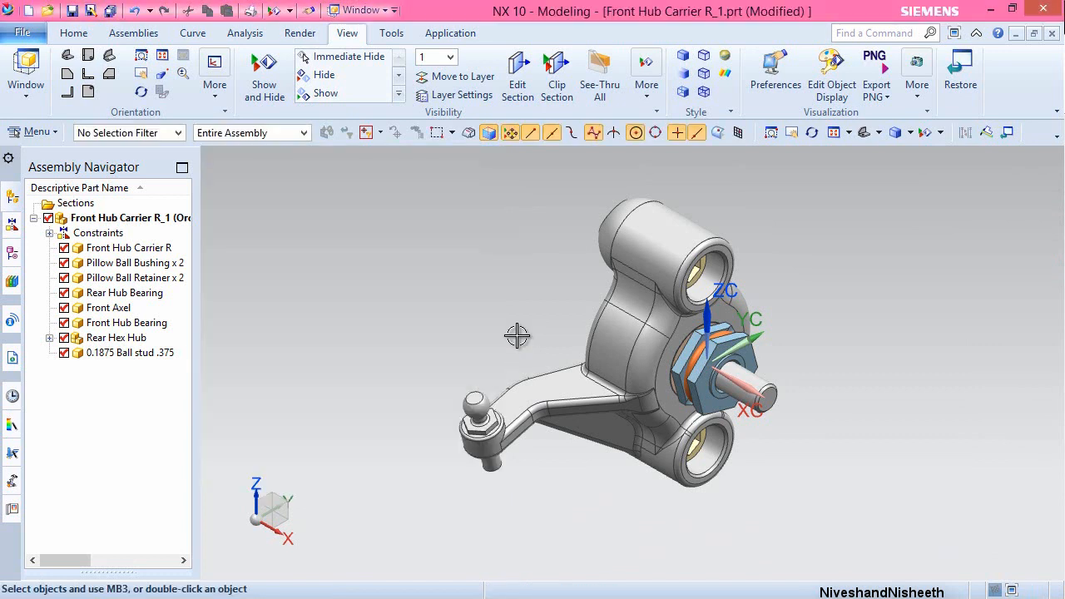
{"action": "key", "text": "ctrl+s"}
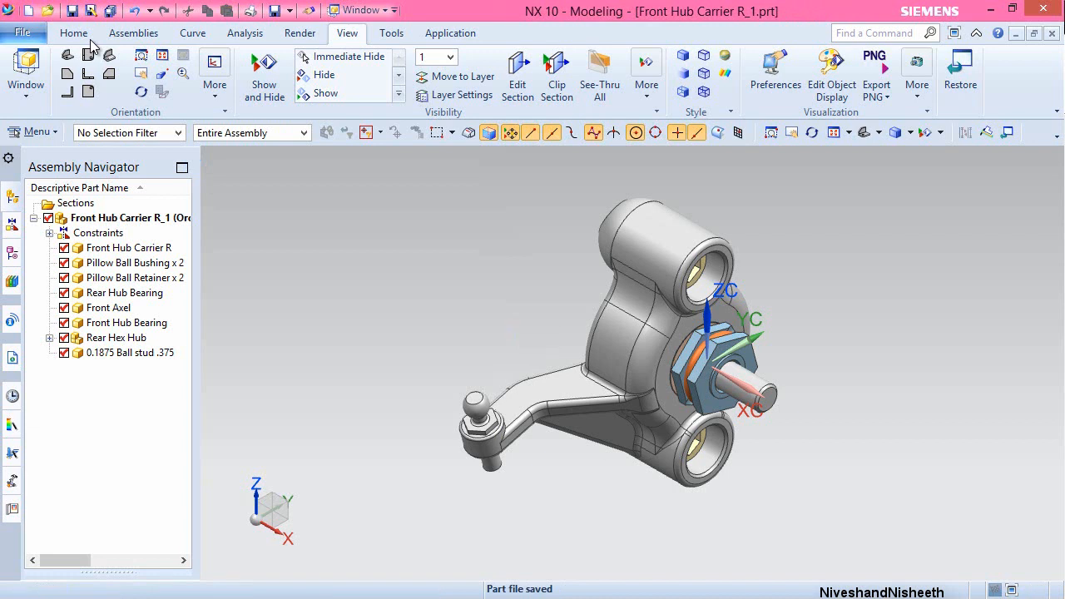
{"action": "left_click", "coordinate": [76, 34]}
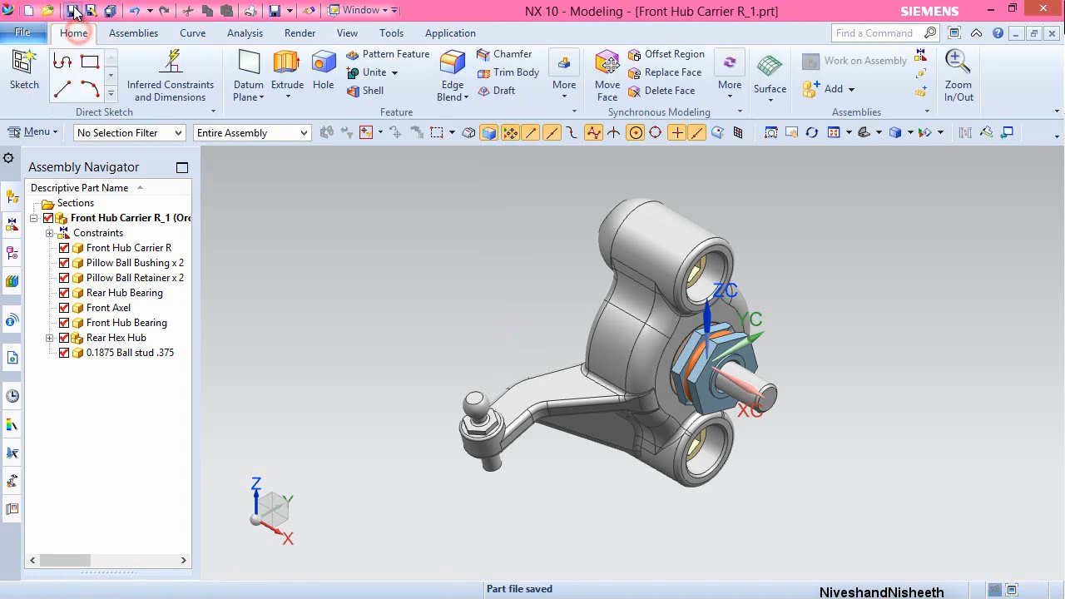
{"action": "left_click", "coordinate": [72, 11]}
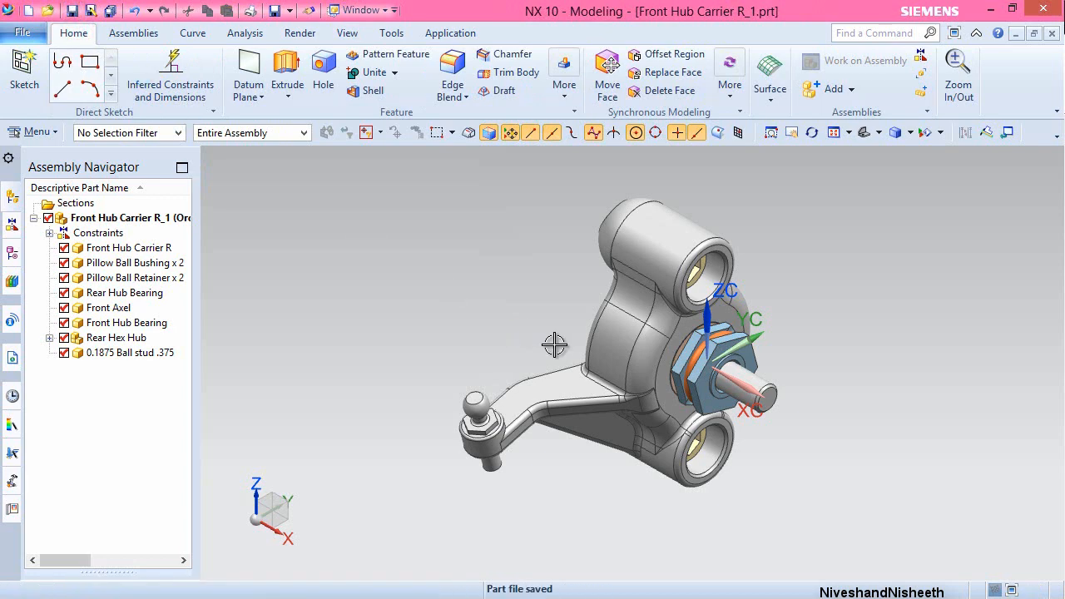
- Add one Wheel_1 from the Suspension folder with Move positioning, placing it at the default origin point
{"action": "left_click", "coordinate": [147, 39]}
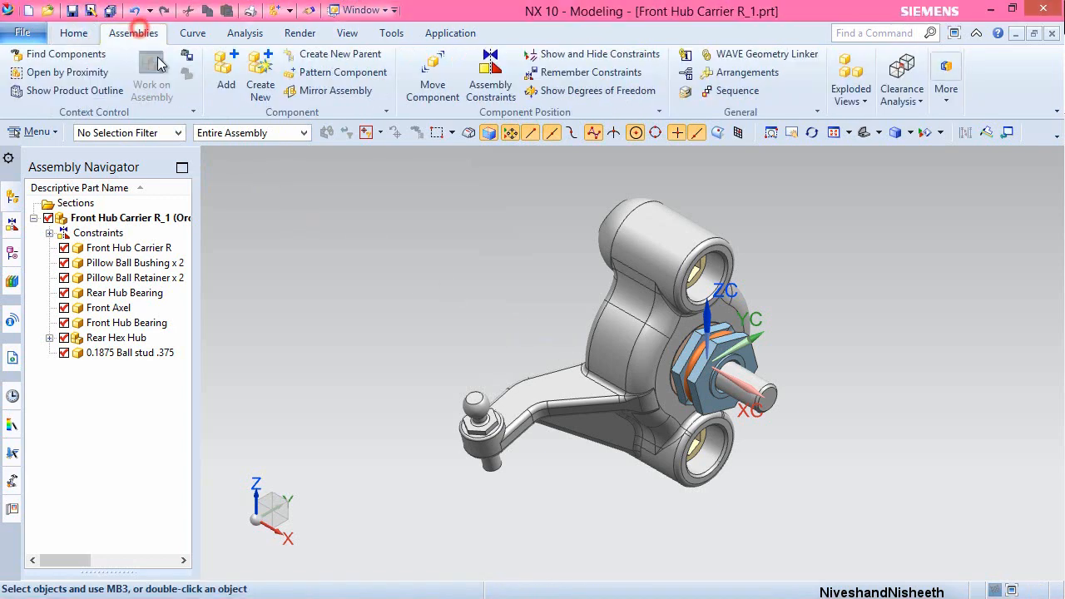
{"action": "left_click", "coordinate": [229, 92]}
{"action": "left_click", "coordinate": [425, 358]}
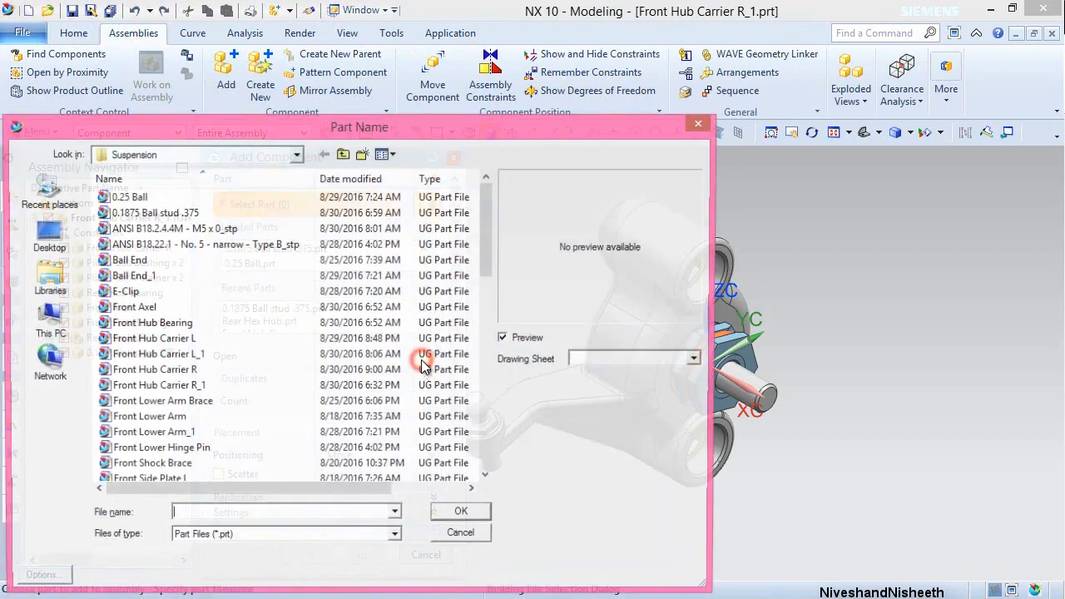
{"action": "left_click_drag", "start_coordinate": [487, 237], "coordinate": [505, 442]}
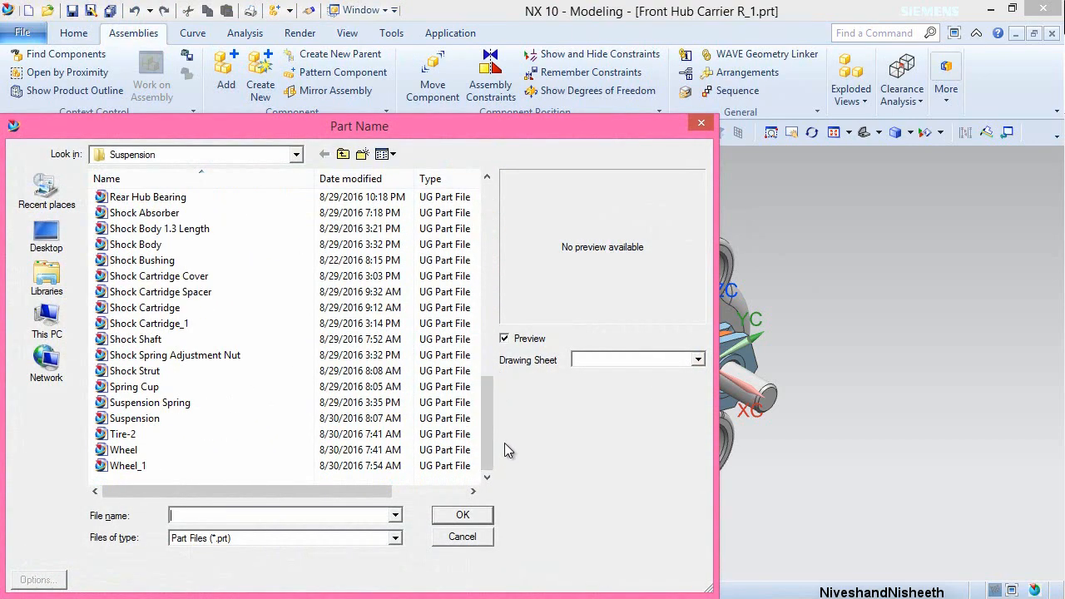
{"action": "left_click", "coordinate": [123, 467]}
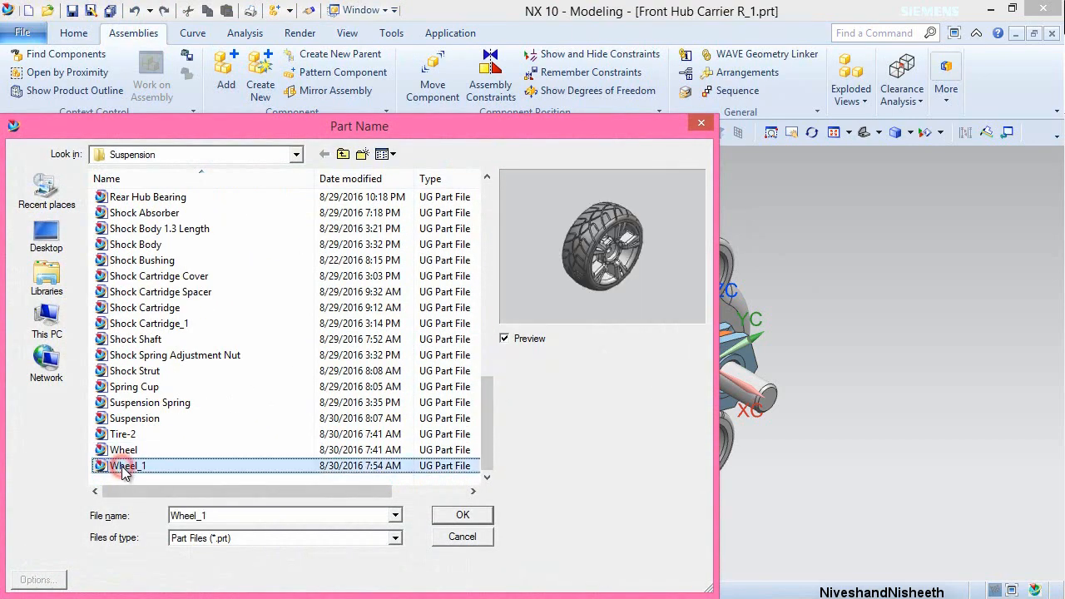
{"action": "left_click", "coordinate": [463, 517]}
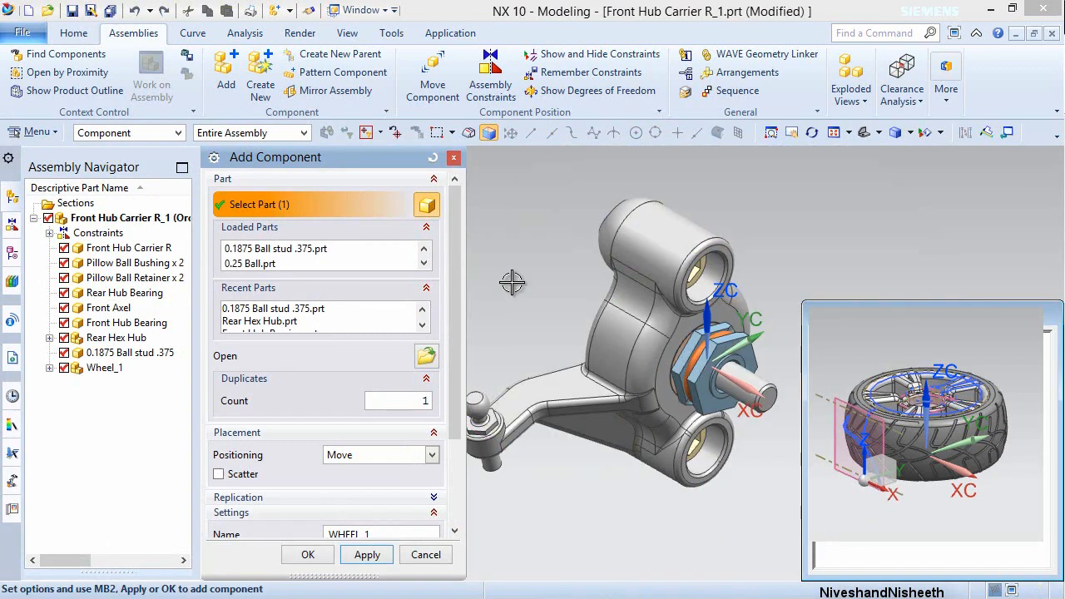
{"action": "scroll", "coordinate": [454, 424], "scroll_direction": "down", "scroll_amount": 5}
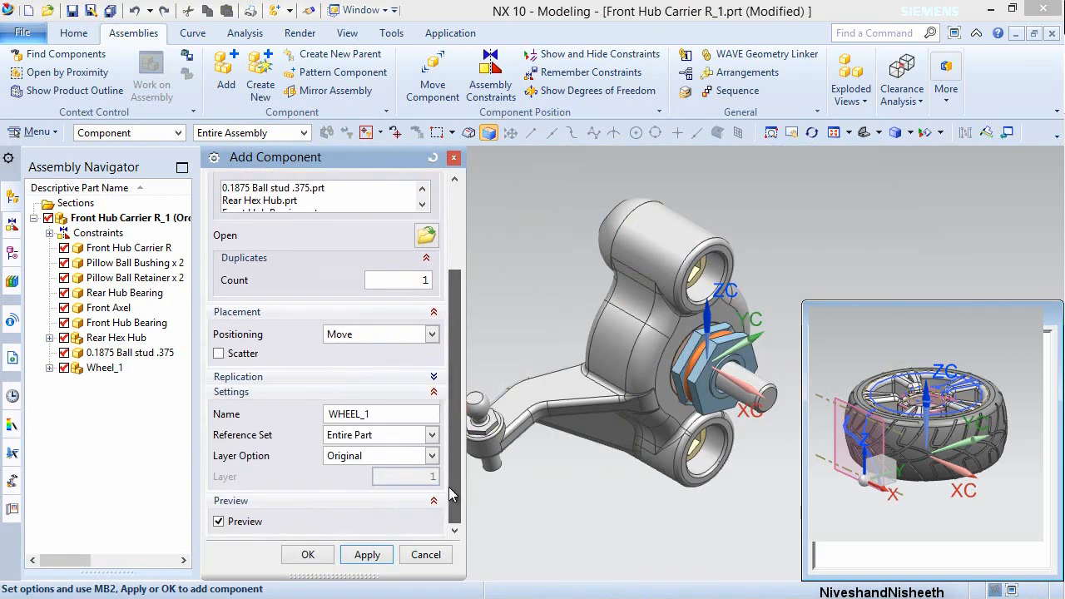
{"action": "left_click", "coordinate": [350, 557]}
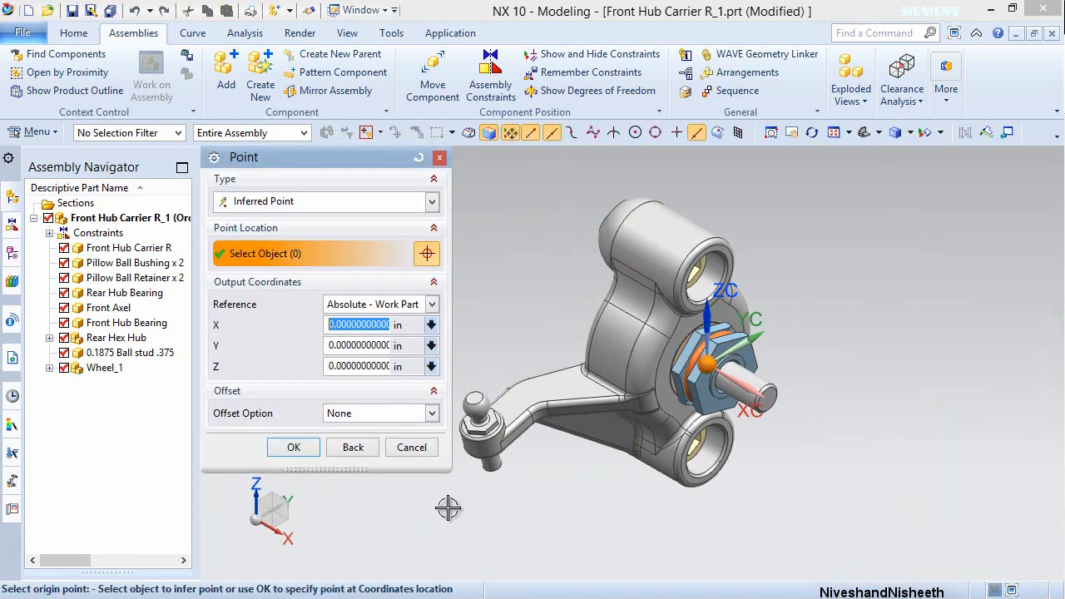
{"action": "left_click", "coordinate": [298, 448]}
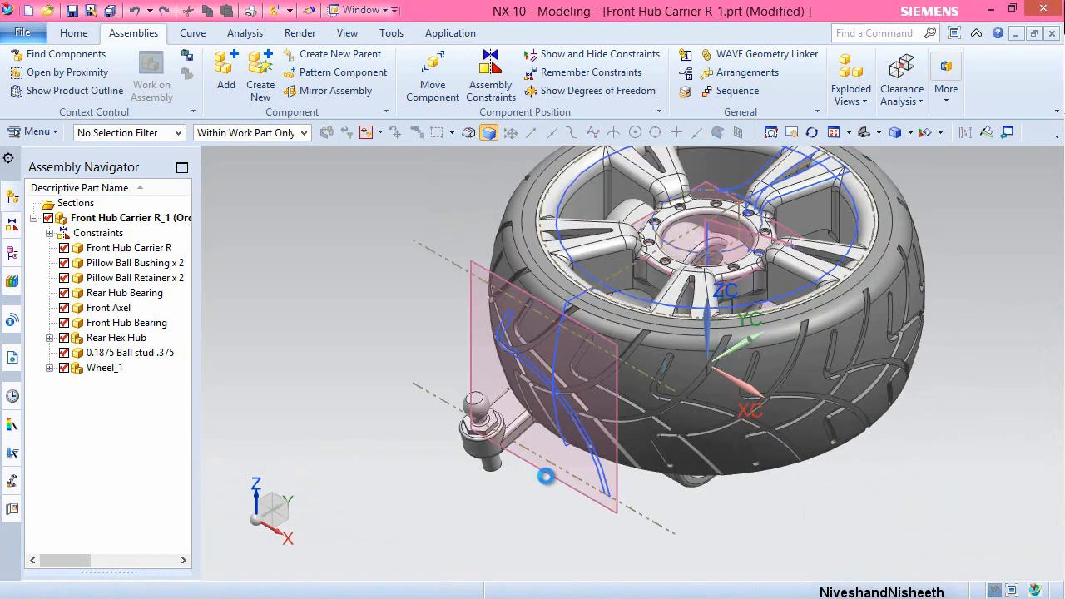
{"action": "scroll", "coordinate": [417, 450], "scroll_direction": "down", "scroll_amount": 3}
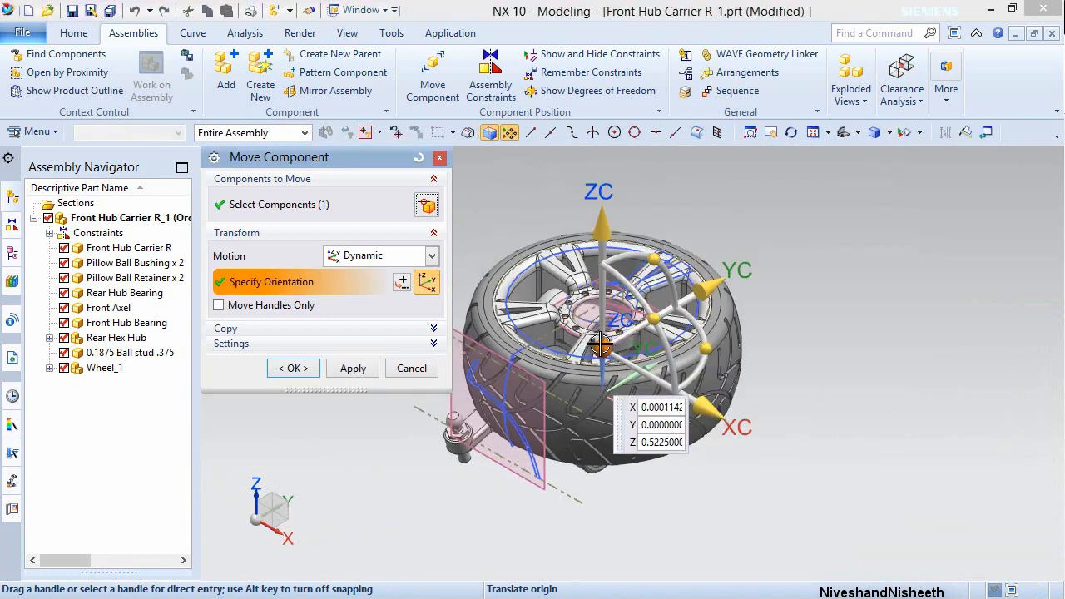
- Move the wheel clear of the hub carrier, rotated 90 degrees about YC, and finish adding components
{"action": "left_click_drag", "start_coordinate": [605, 348], "coordinate": [919, 507]}
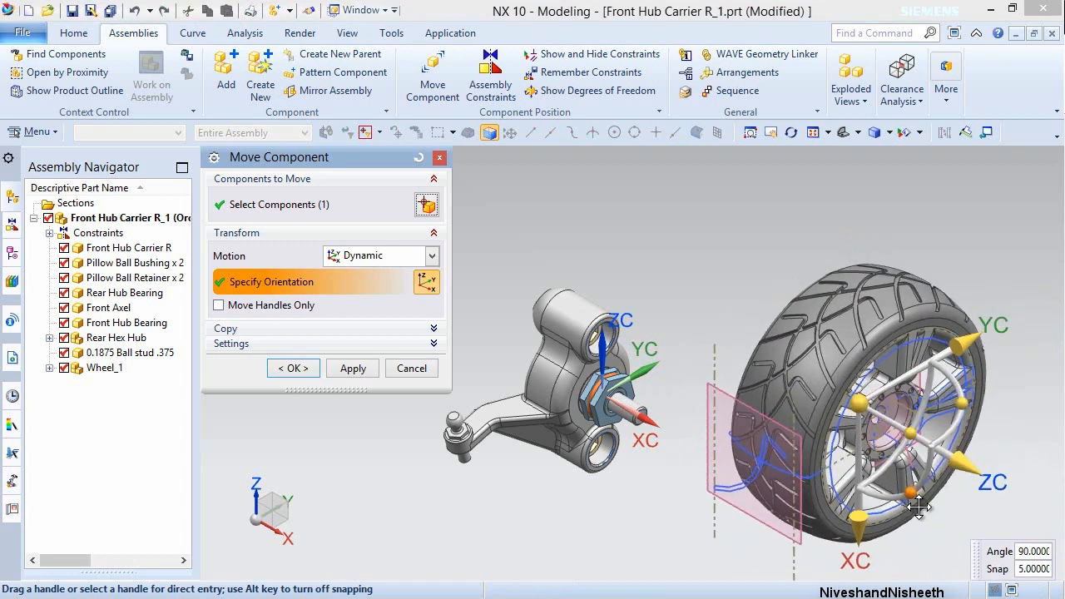
{"action": "left_click", "coordinate": [296, 368]}
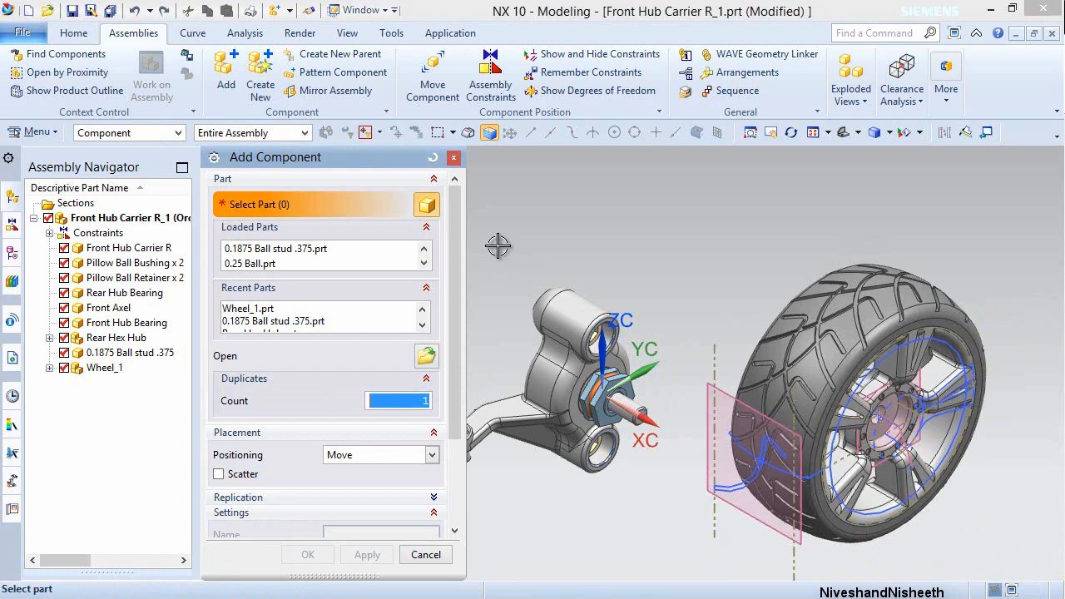
{"action": "left_click", "coordinate": [425, 555]}
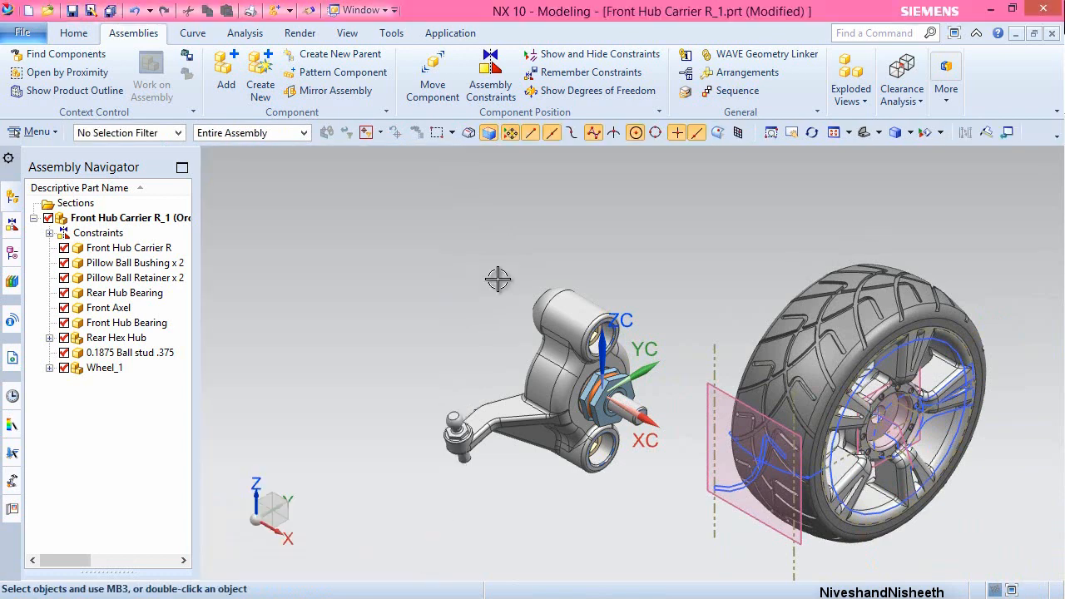
- Hide the assembly constraints, points, datum planes and sketches, and save the assembly
{"action": "left_click", "coordinate": [347, 32]}
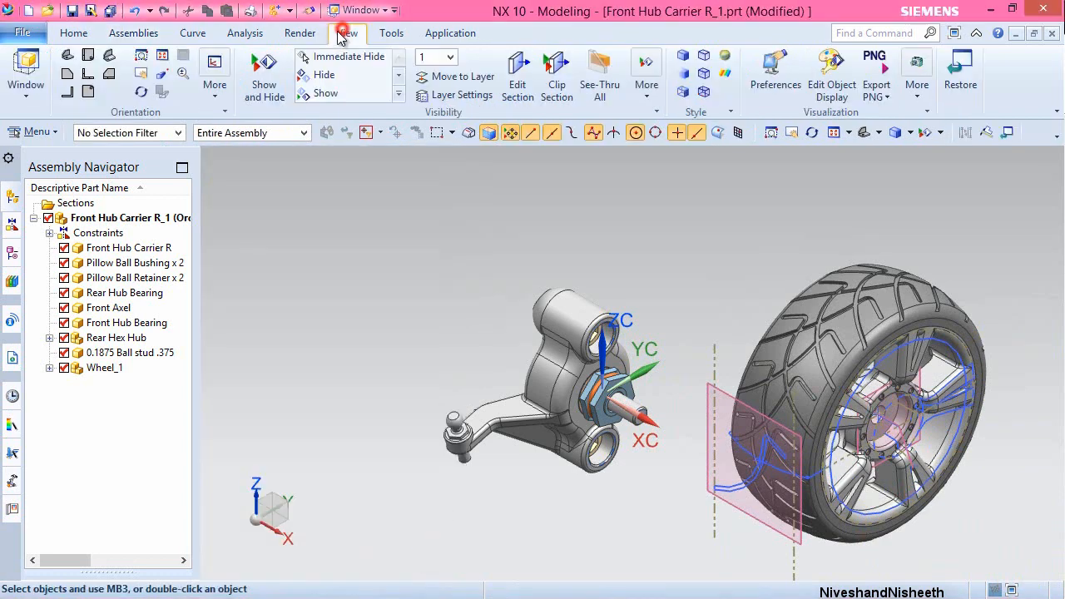
{"action": "left_click", "coordinate": [265, 77]}
{"action": "left_click", "coordinate": [445, 364]}
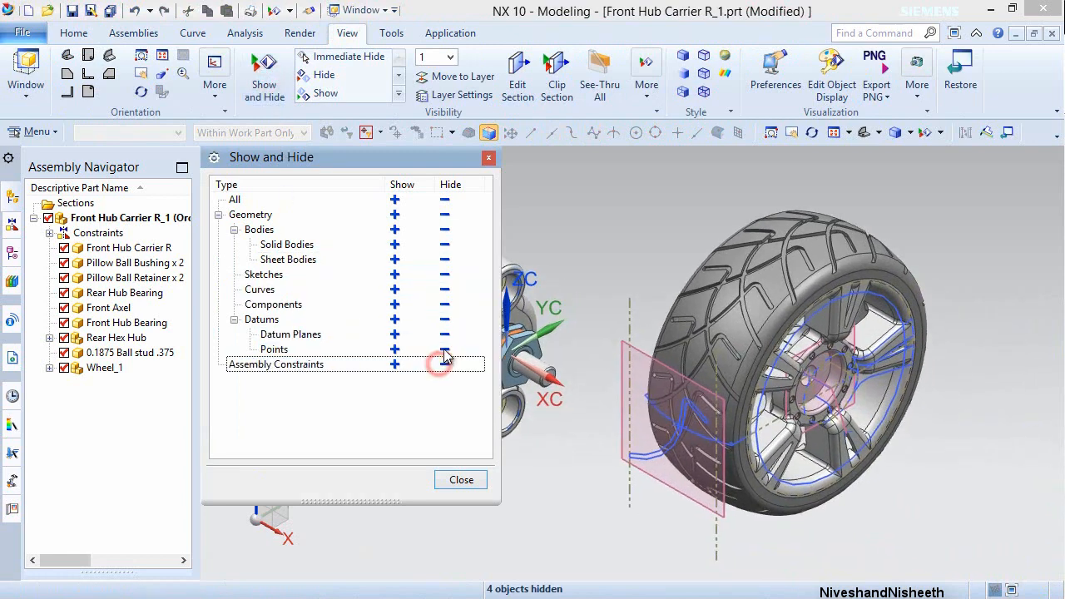
{"action": "left_click", "coordinate": [445, 336]}
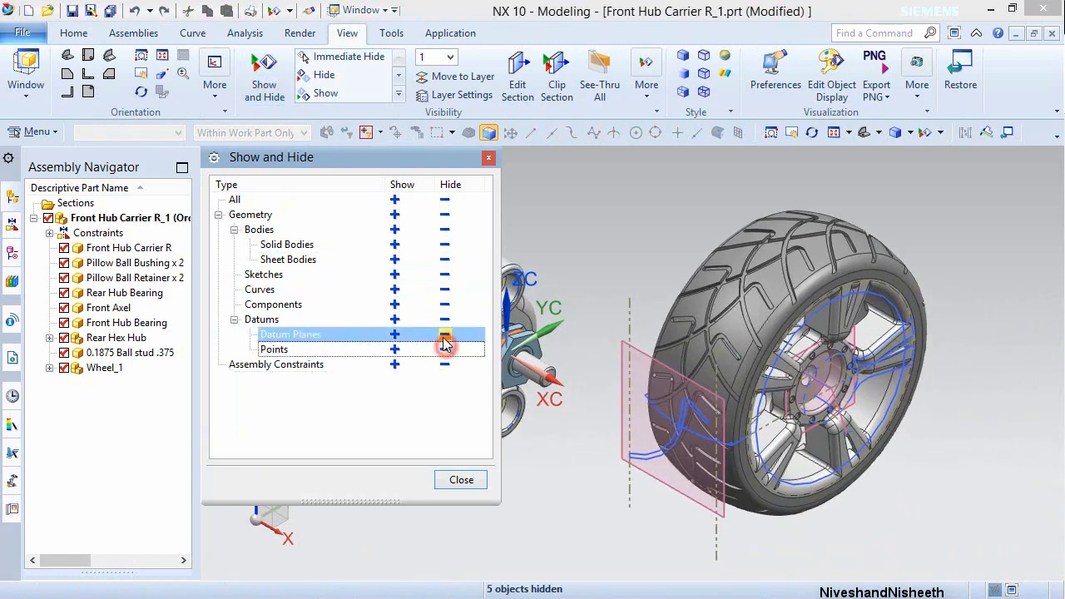
{"action": "left_click", "coordinate": [444, 273]}
{"action": "left_click", "coordinate": [475, 479]}
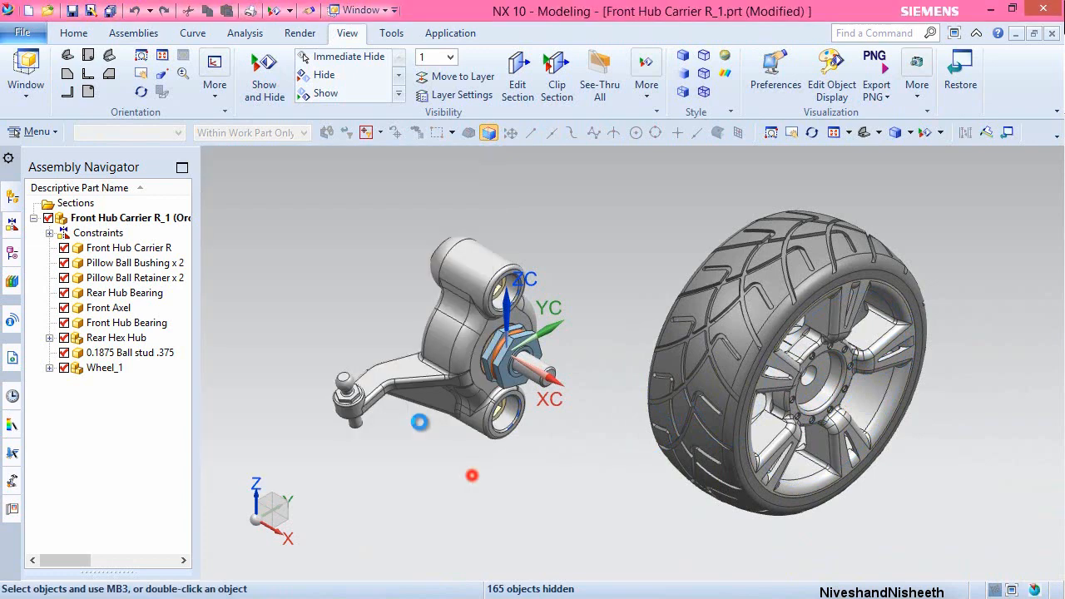
{"action": "left_click", "coordinate": [73, 32]}
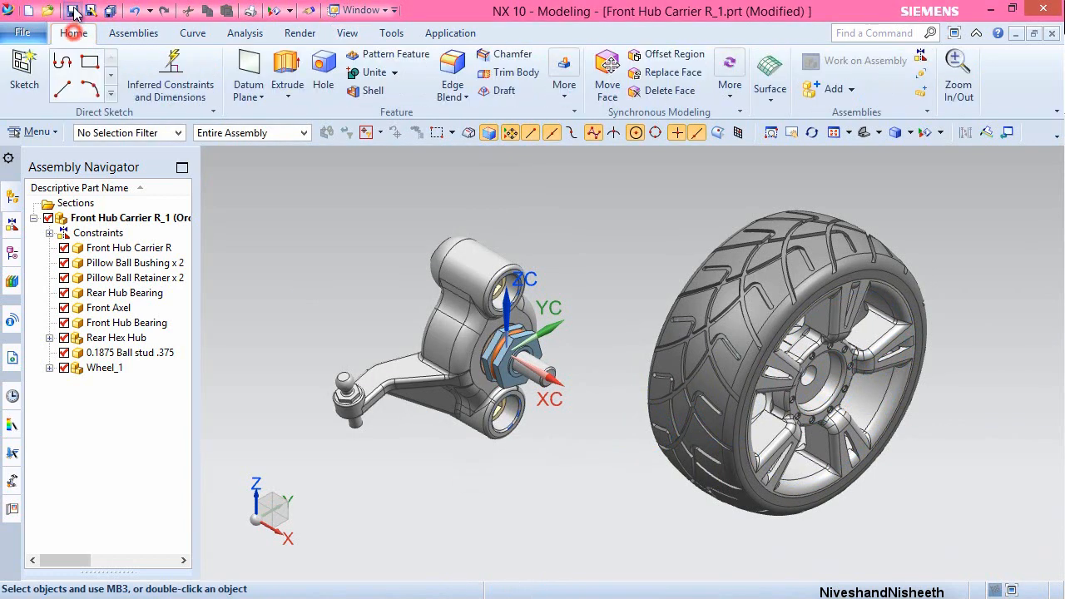
- Align the wheel's centre hole with the front axle using a Touch Align constraint with Infer Center/Axis orientation
{"action": "left_click", "coordinate": [133, 32]}
{"action": "left_click", "coordinate": [489, 93]}
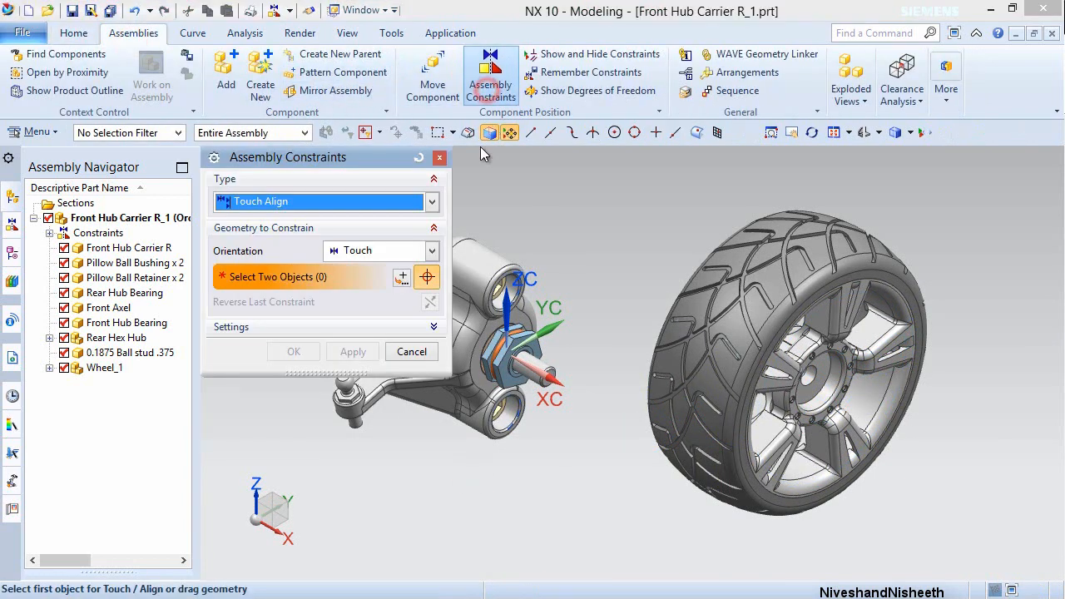
{"action": "left_click", "coordinate": [432, 251]}
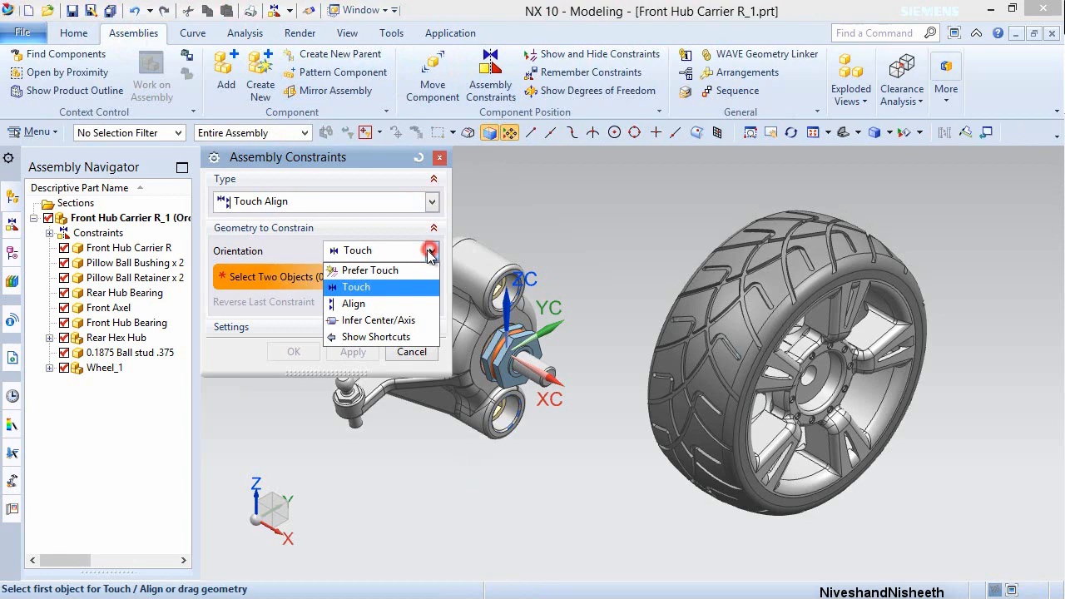
{"action": "left_click", "coordinate": [392, 321]}
{"action": "scroll", "coordinate": [569, 379], "scroll_direction": "up", "scroll_amount": 5}
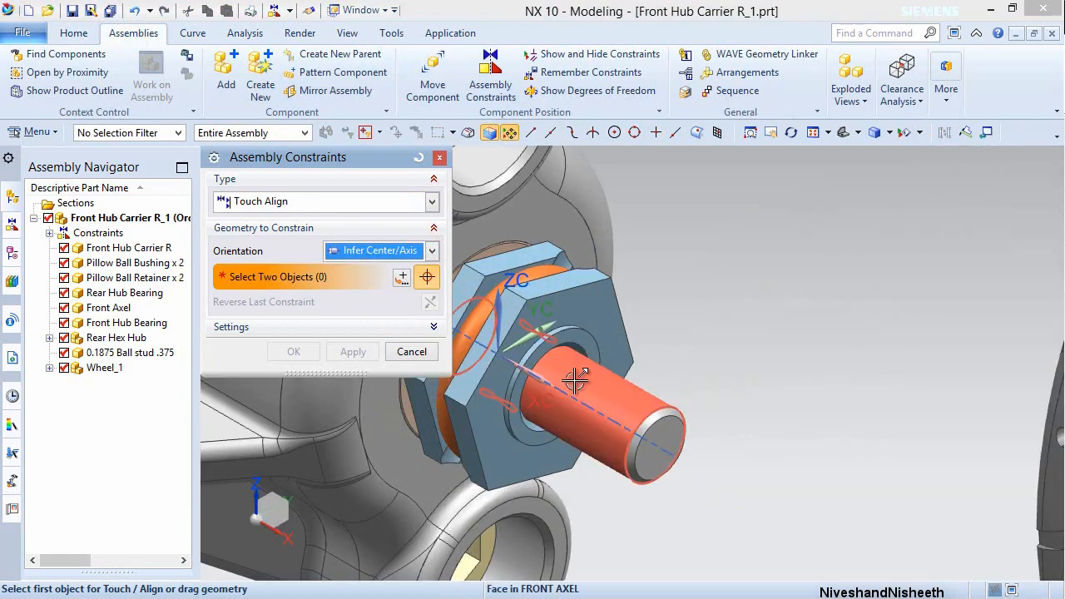
{"action": "left_click", "coordinate": [570, 379]}
{"action": "scroll", "coordinate": [569, 379], "scroll_direction": "down", "scroll_amount": 5}
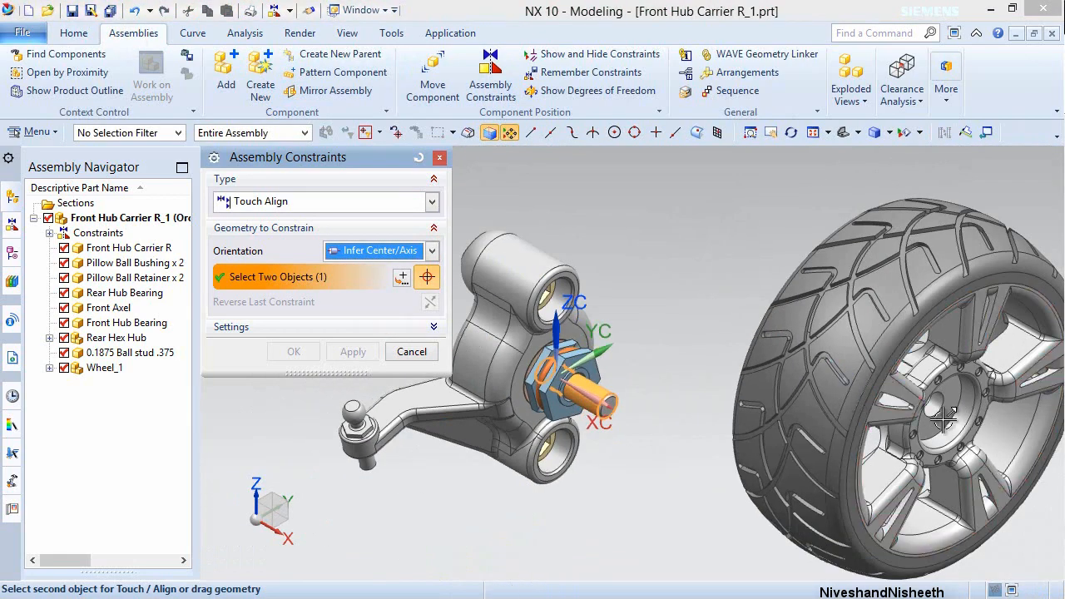
{"action": "scroll", "coordinate": [943, 420], "scroll_direction": "up", "scroll_amount": 5}
{"action": "left_click", "coordinate": [911, 372]}
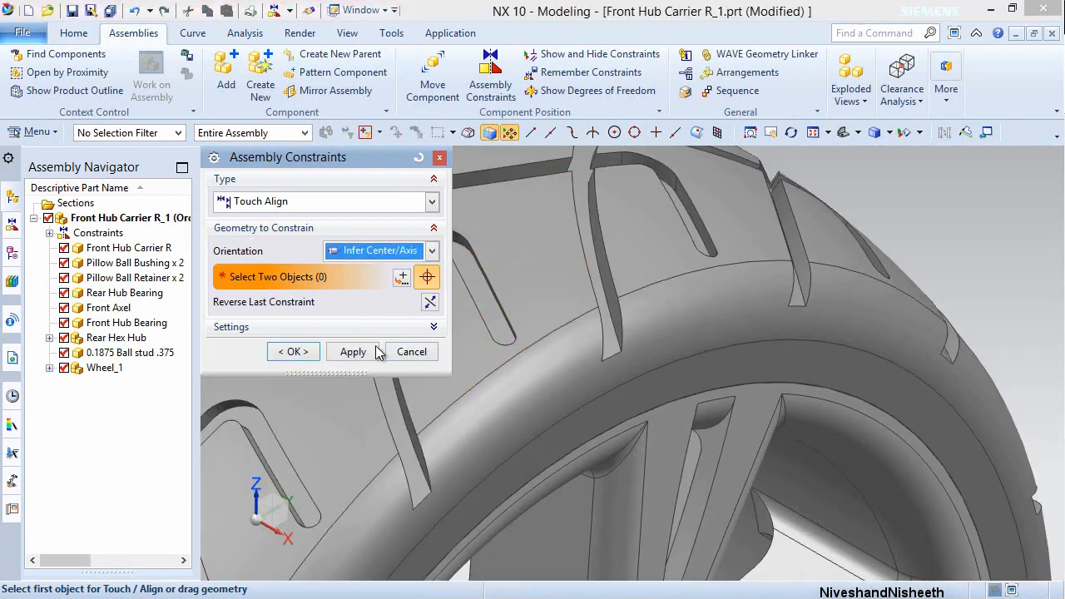
{"action": "left_click", "coordinate": [367, 350]}
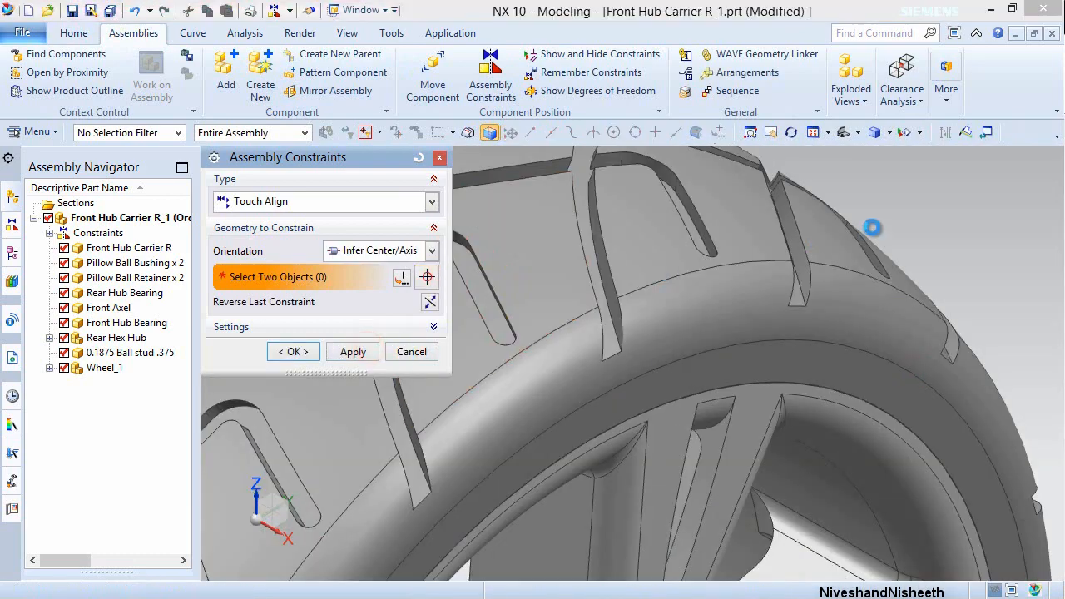
{"action": "scroll", "coordinate": [872, 227], "scroll_direction": "down", "scroll_amount": 6}
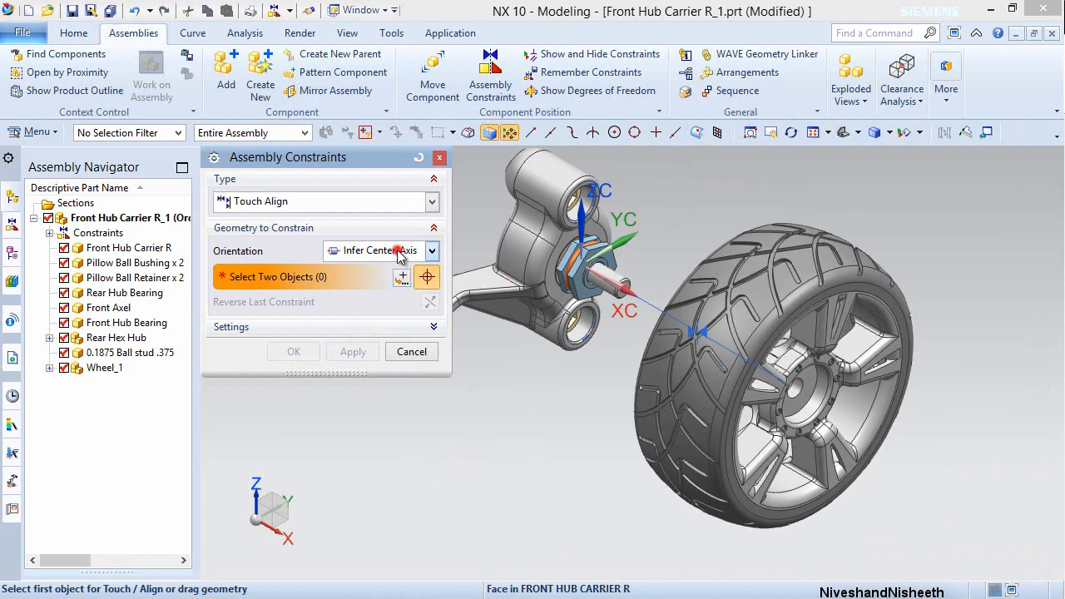
{"action": "left_click", "coordinate": [397, 250]}
{"action": "left_click", "coordinate": [372, 287]}
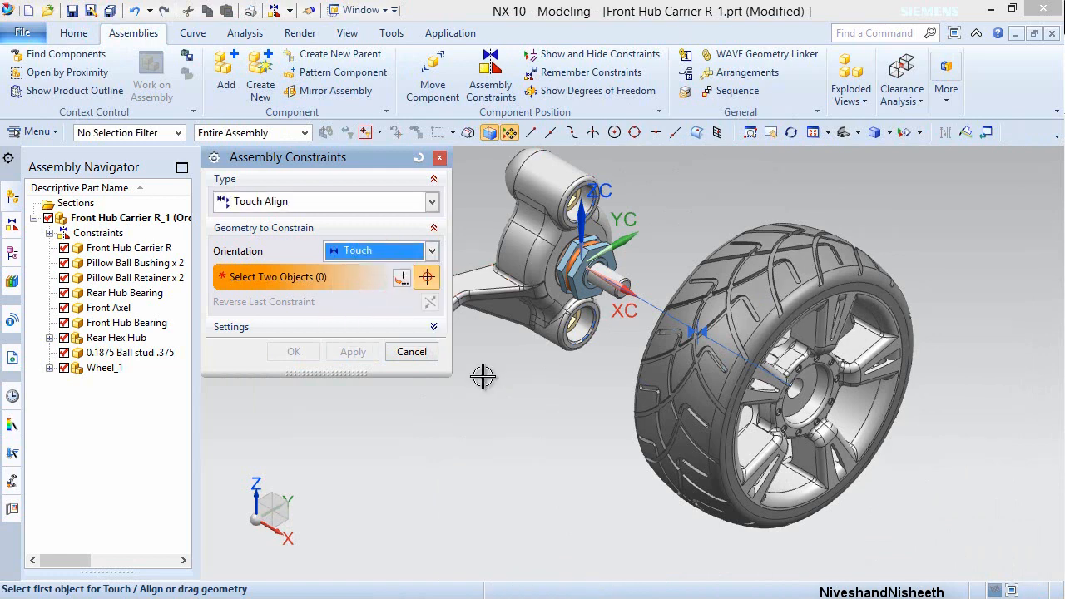
{"action": "scroll", "coordinate": [615, 218], "scroll_direction": "up", "scroll_amount": 4}
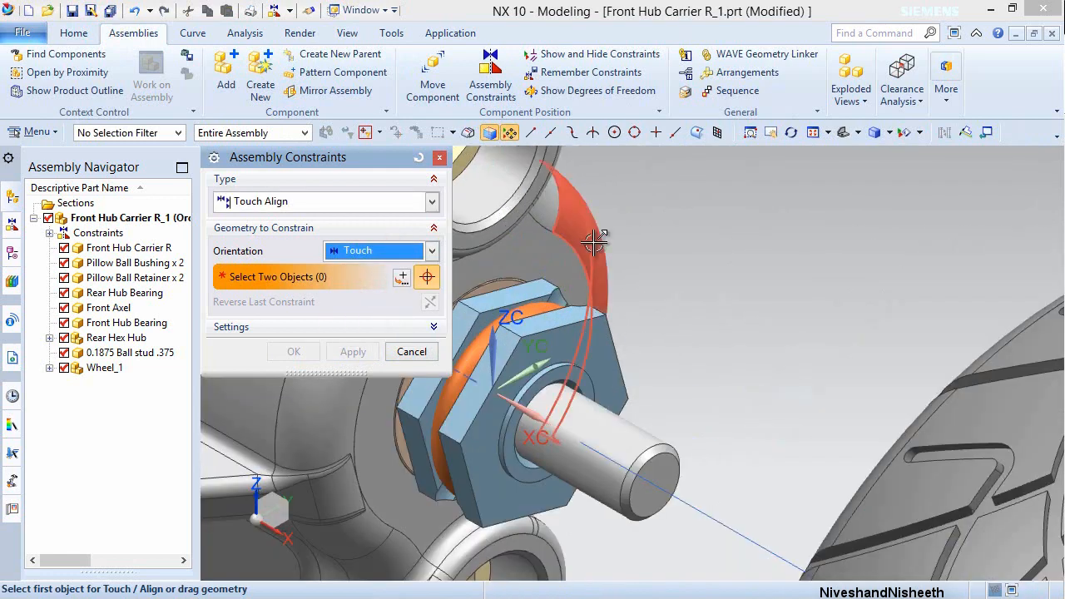
{"action": "scroll", "coordinate": [599, 233], "scroll_direction": "up", "scroll_amount": 2}
- Add a 3D Angle constraint between an edge of the hex drive and the matching edge of the wheel's hexagonal recess
{"action": "left_click", "coordinate": [432, 202]}
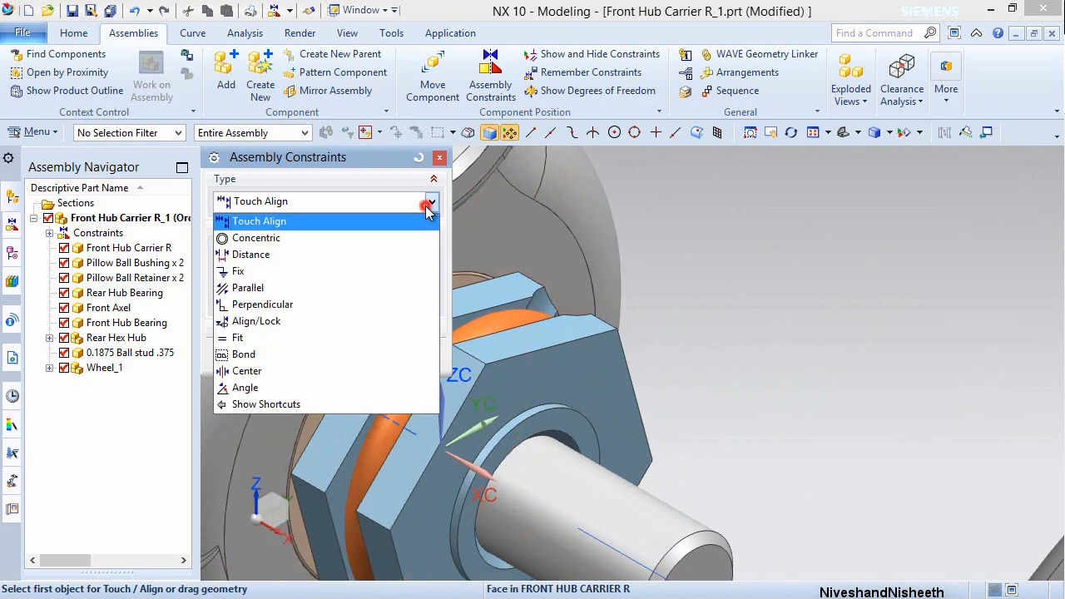
{"action": "left_click", "coordinate": [245, 389]}
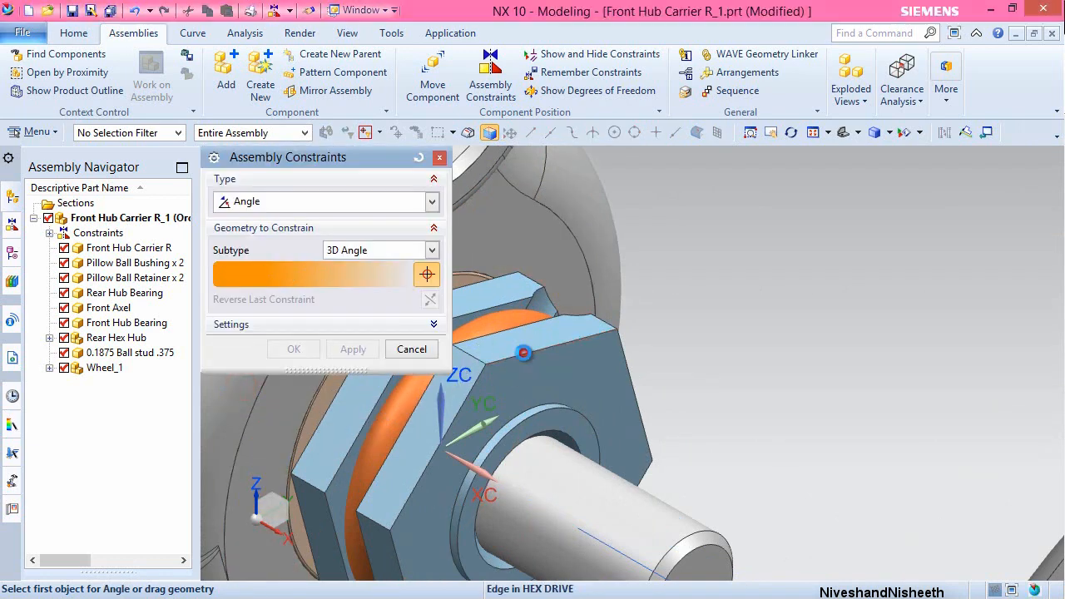
{"action": "left_click", "coordinate": [565, 385]}
{"action": "scroll", "coordinate": [566, 387], "scroll_direction": "down", "scroll_amount": 3}
{"action": "middle_click_drag", "start_coordinate": [578, 374], "coordinate": [687, 385]}
{"action": "scroll", "coordinate": [824, 462], "scroll_direction": "up", "scroll_amount": 4}
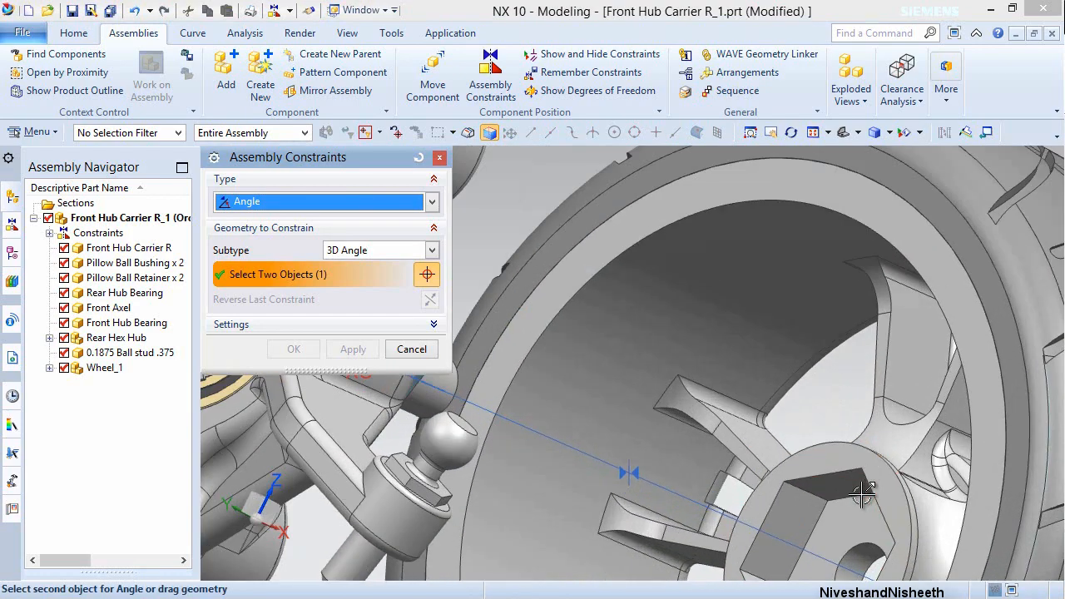
{"action": "left_click", "coordinate": [824, 460]}
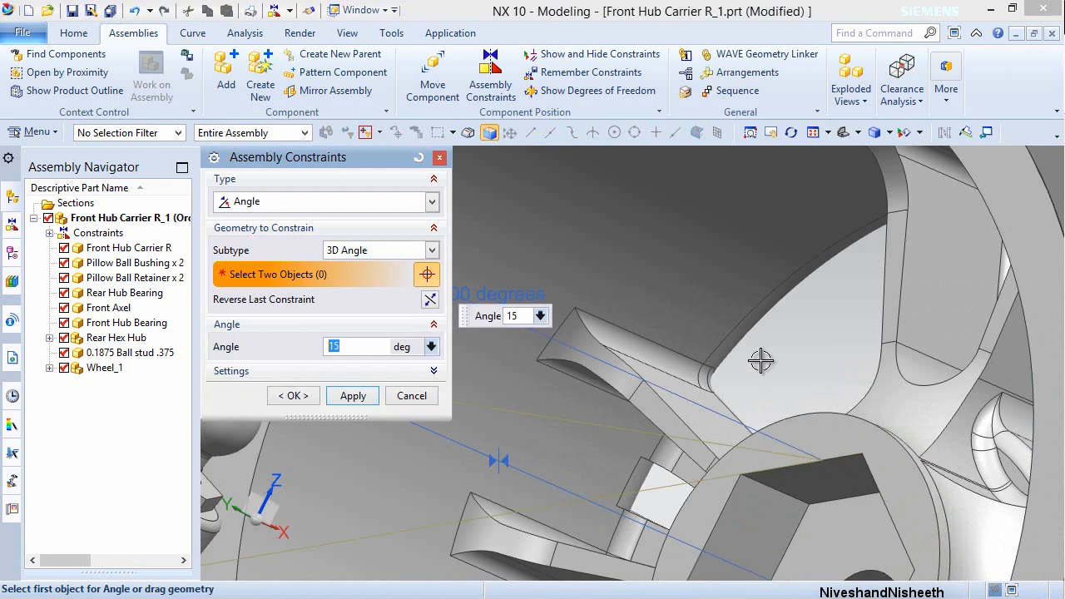
- Set the angle constraint between the hex hub and the wheel to 0 degrees and apply it
{"action": "scroll", "coordinate": [760, 361], "scroll_direction": "down", "scroll_amount": 3}
{"action": "left_click", "coordinate": [525, 328]}
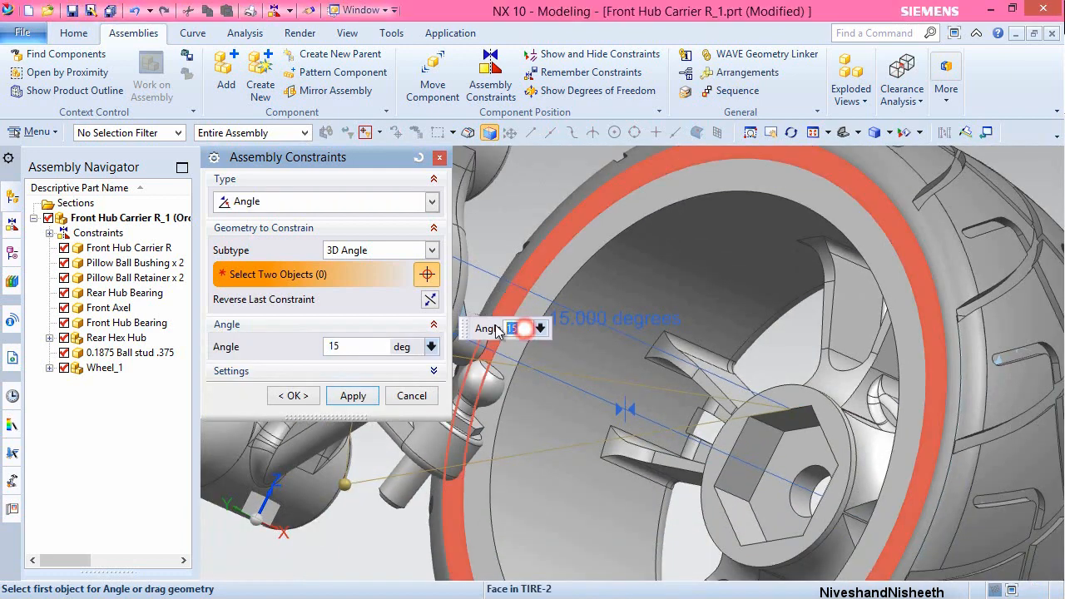
{"action": "key", "text": "Return"}
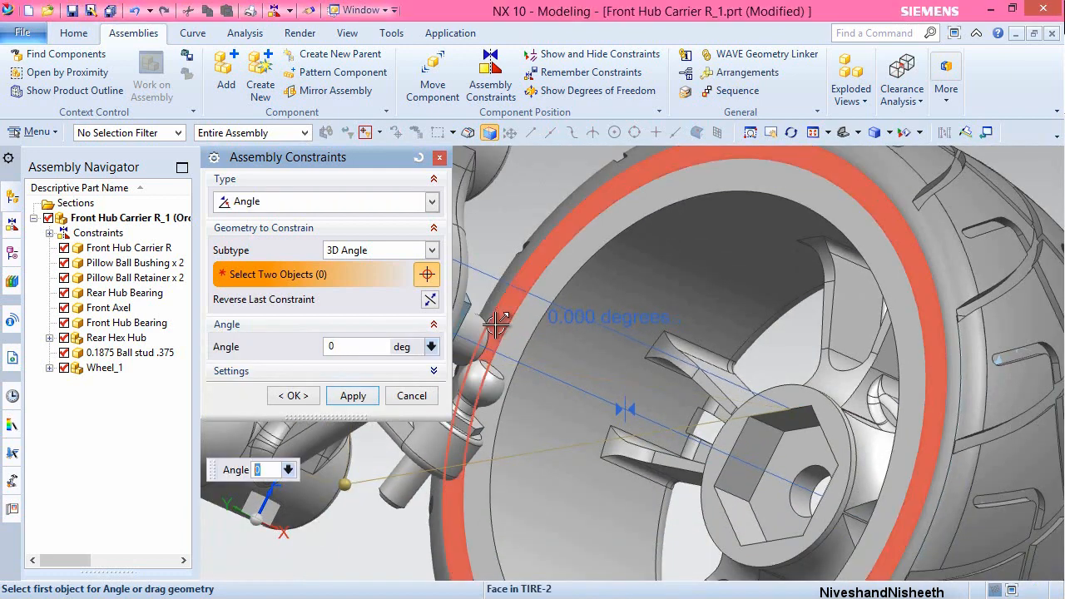
{"action": "scroll", "coordinate": [680, 358], "scroll_direction": "down", "scroll_amount": 1}
{"action": "scroll", "coordinate": [681, 359], "scroll_direction": "down", "scroll_amount": 2}
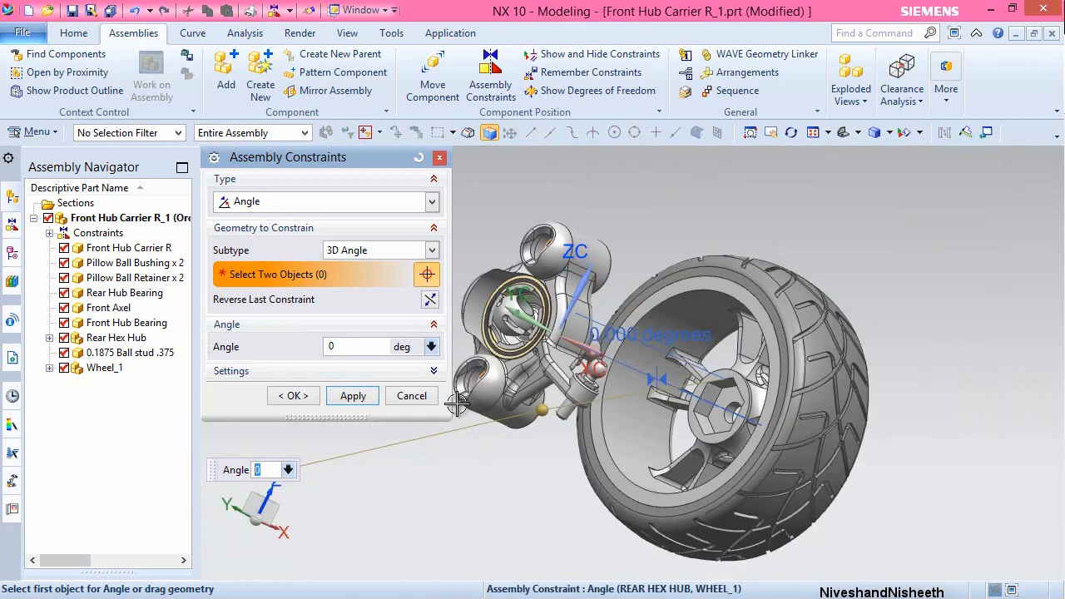
{"action": "left_click", "coordinate": [353, 396]}
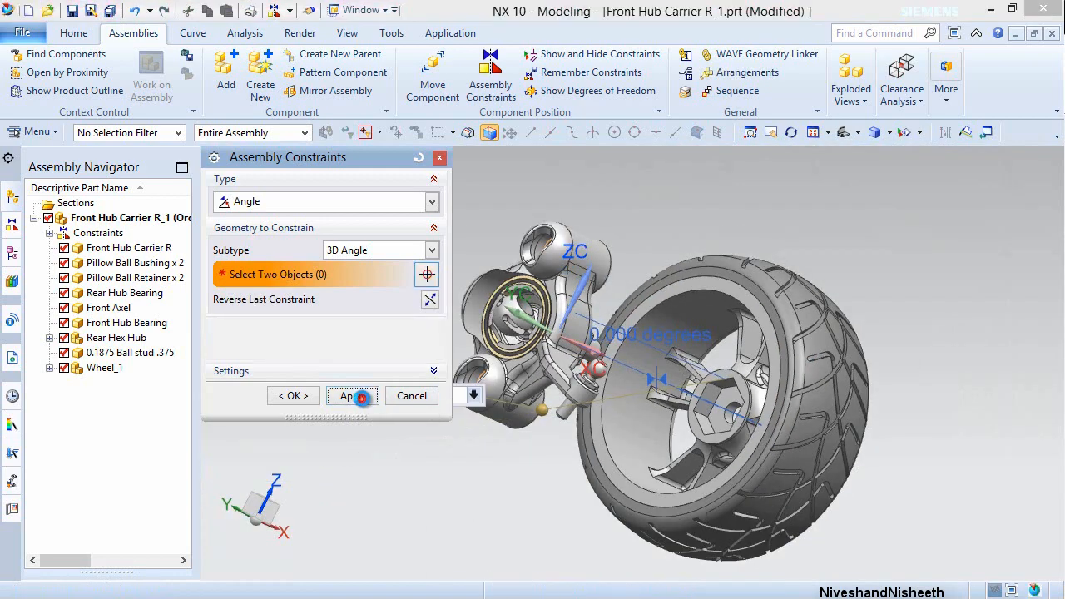
- Seat the wheel on the hub with a Touch constraint between the floor of its hexagonal recess and the hex drive's outer face
{"action": "left_click", "coordinate": [432, 251]}
{"action": "left_click", "coordinate": [432, 253]}
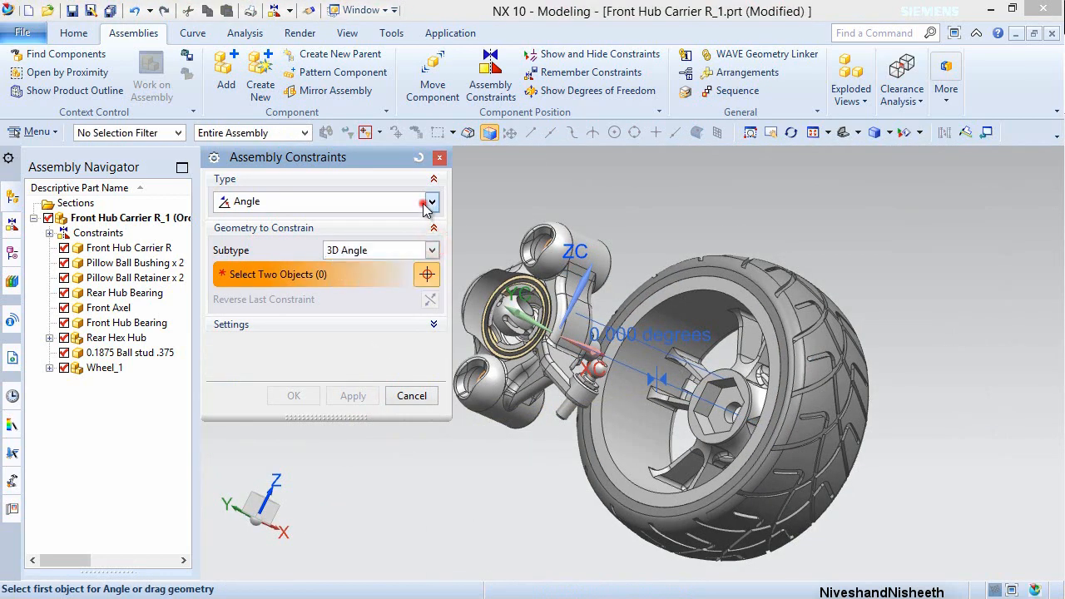
{"action": "left_click", "coordinate": [432, 202]}
{"action": "left_click", "coordinate": [279, 222]}
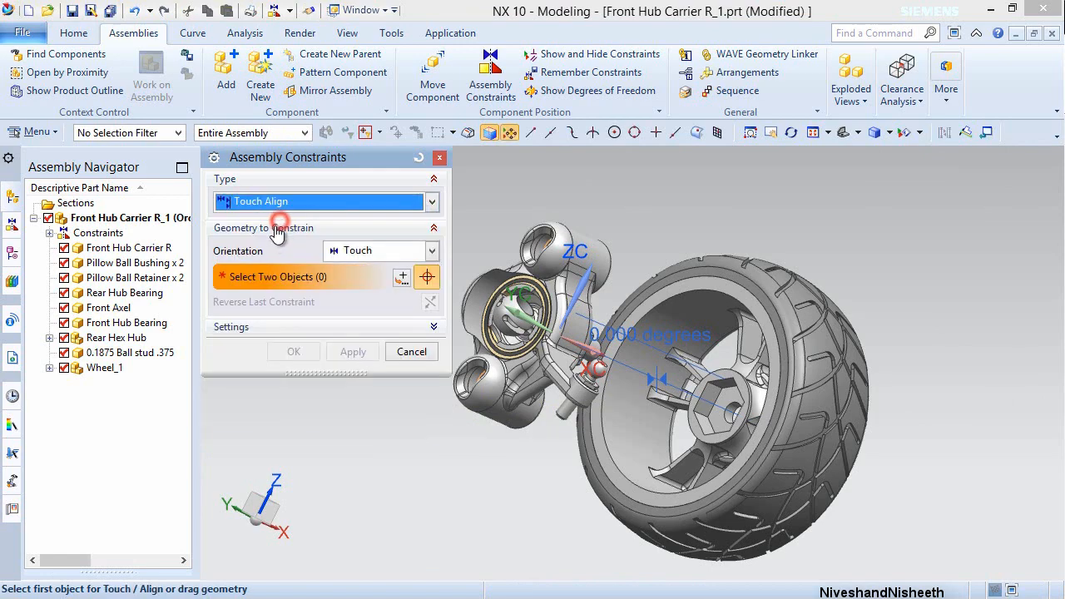
{"action": "scroll", "coordinate": [647, 399], "scroll_direction": "up", "scroll_amount": 5}
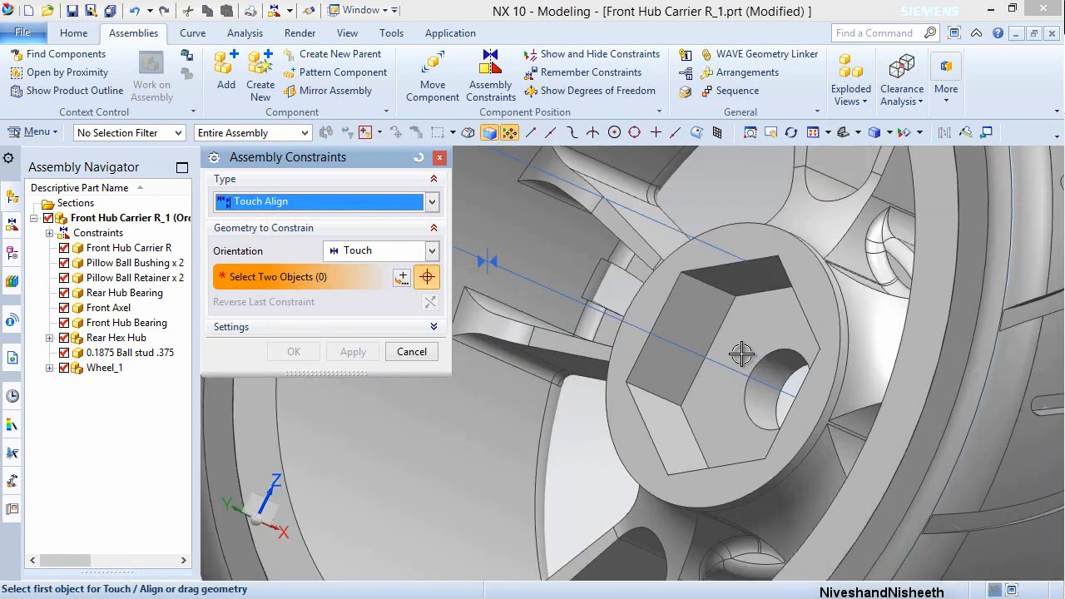
{"action": "left_click", "coordinate": [831, 410]}
{"action": "scroll", "coordinate": [824, 412], "scroll_direction": "down", "scroll_amount": 5}
{"action": "middle_click_drag", "start_coordinate": [725, 421], "coordinate": [630, 317]}
{"action": "scroll", "coordinate": [630, 317], "scroll_direction": "up", "scroll_amount": 5}
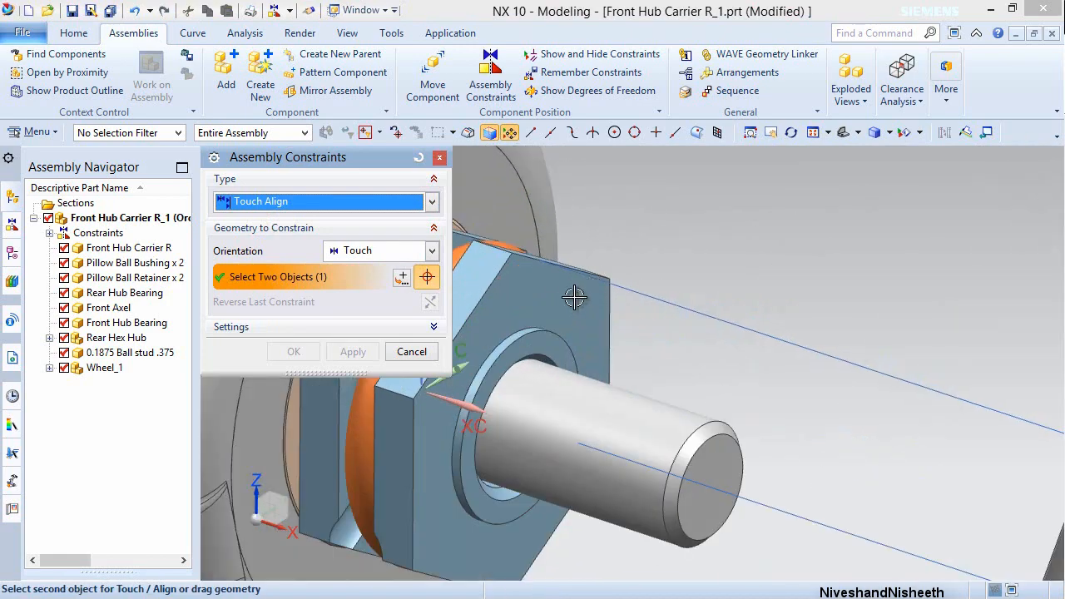
{"action": "left_click", "coordinate": [568, 299]}
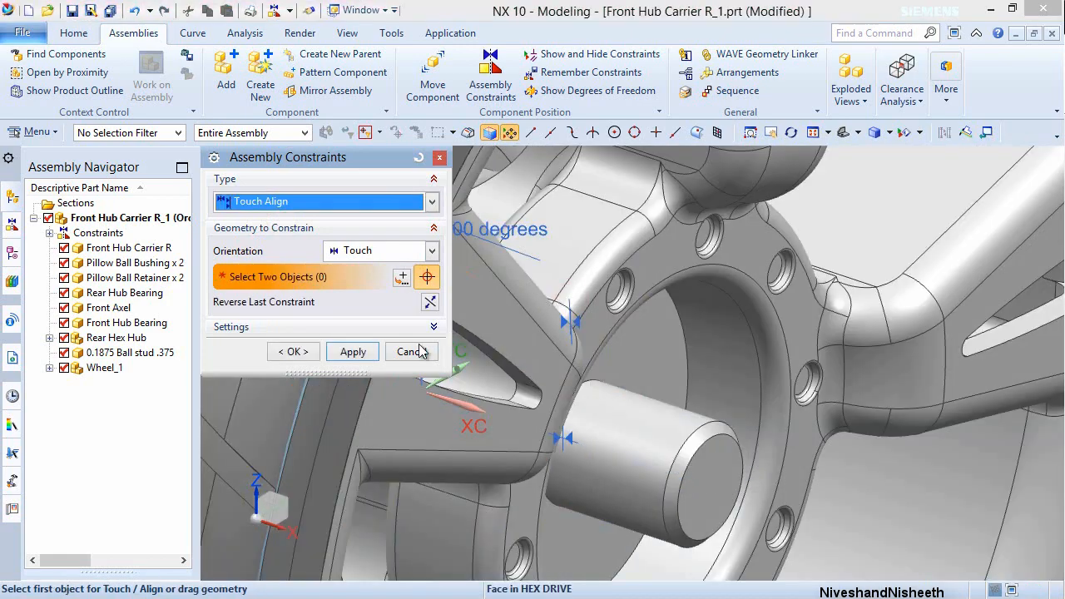
{"action": "left_click", "coordinate": [288, 352]}
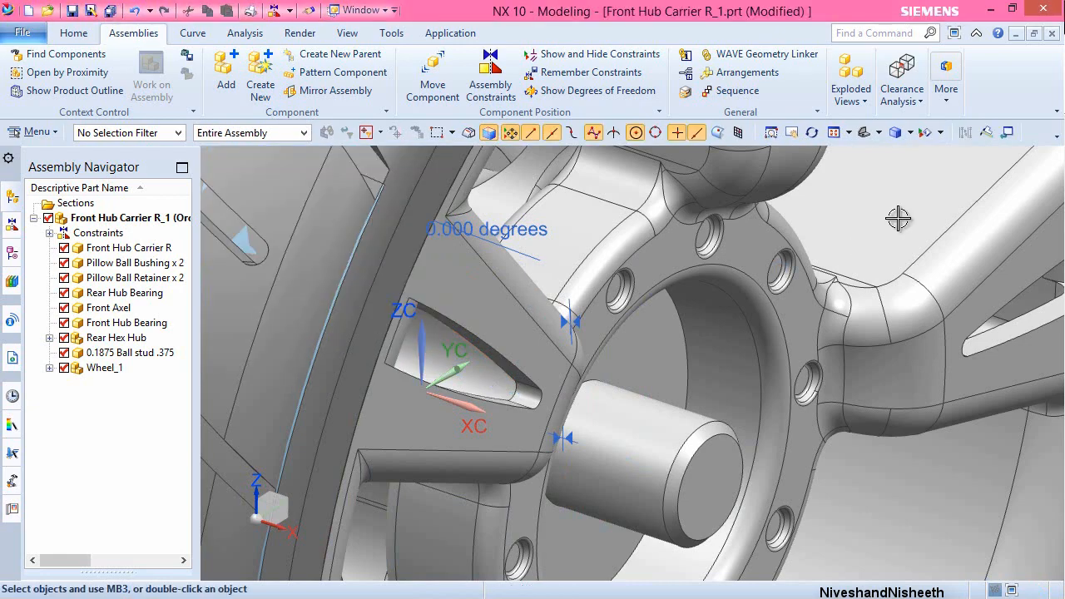
- Save the Front Hub Carrier R_1 assembly with the wheel mounted
{"action": "key", "text": "ctrl+f"}
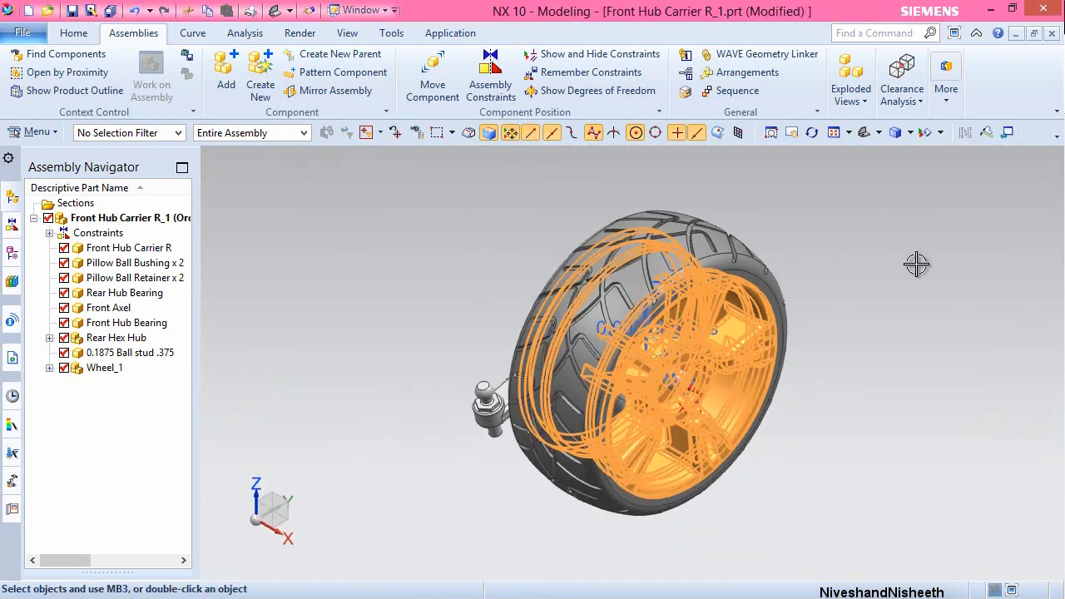
{"action": "left_click", "coordinate": [72, 11]}
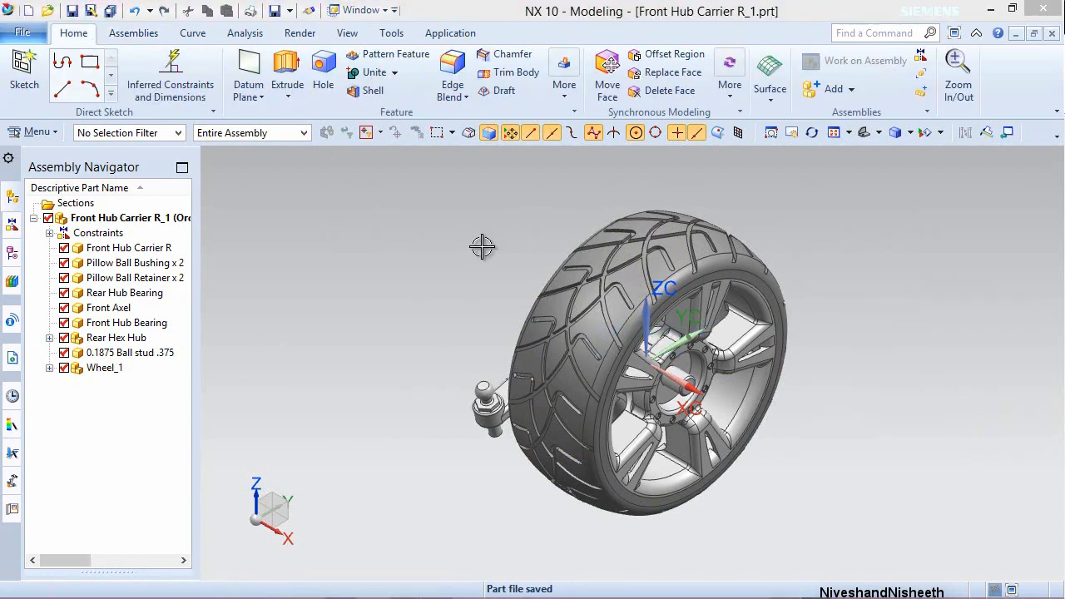
{"action": "left_click", "coordinate": [482, 247]}
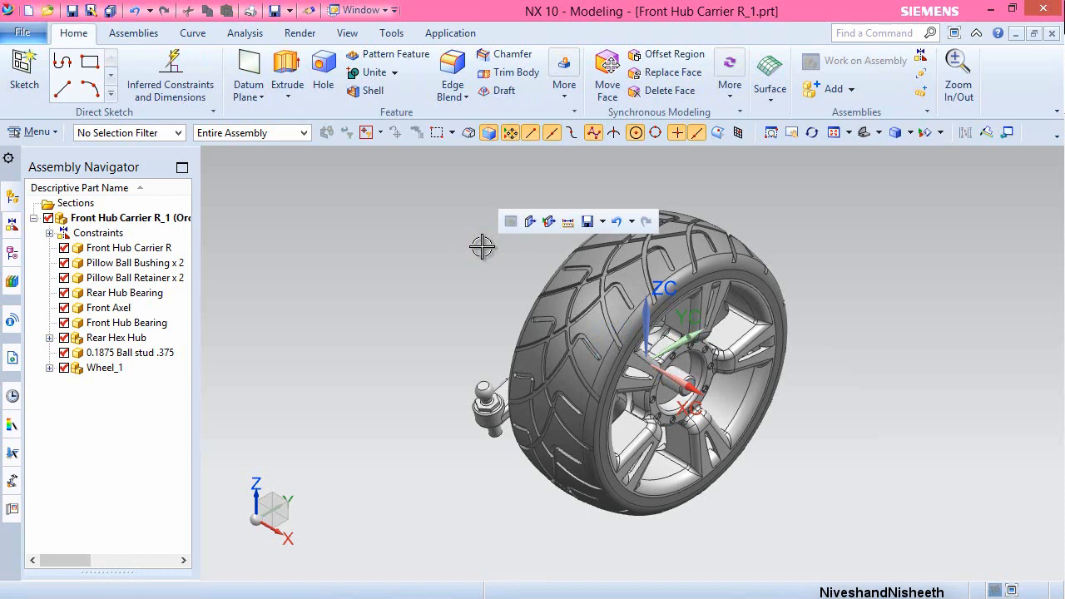
{"action": "left_click", "coordinate": [135, 33]}
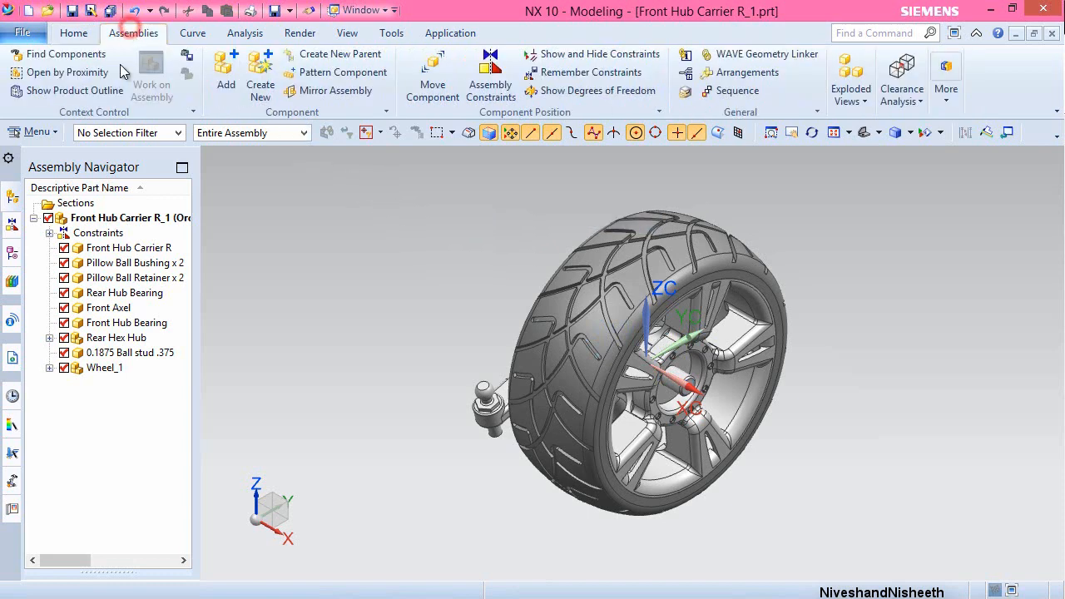
- Choose the flange nut part ANSI B18.2.4.4M - M5 x 0_stp as a new component for the assembly
{"action": "left_click", "coordinate": [228, 83]}
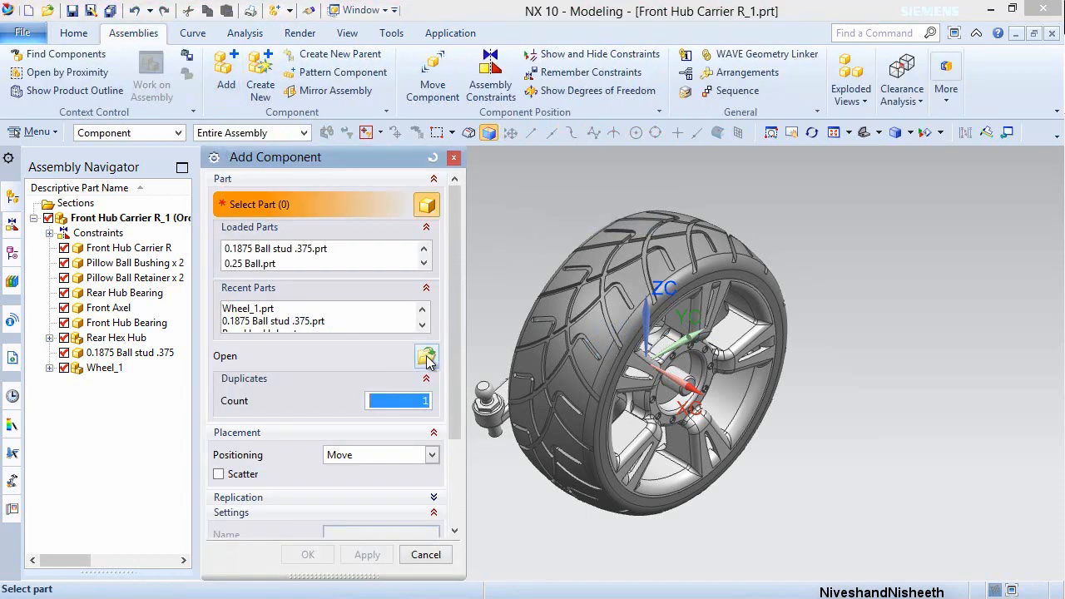
{"action": "left_click", "coordinate": [426, 357]}
{"action": "left_click", "coordinate": [140, 196]}
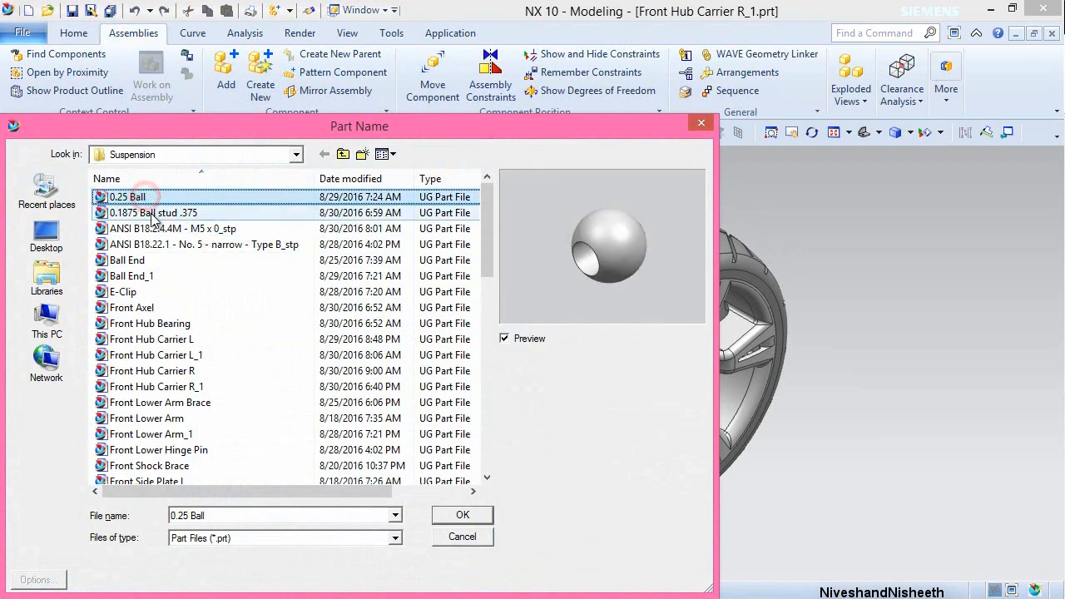
{"action": "left_click", "coordinate": [153, 213]}
{"action": "left_click", "coordinate": [153, 228]}
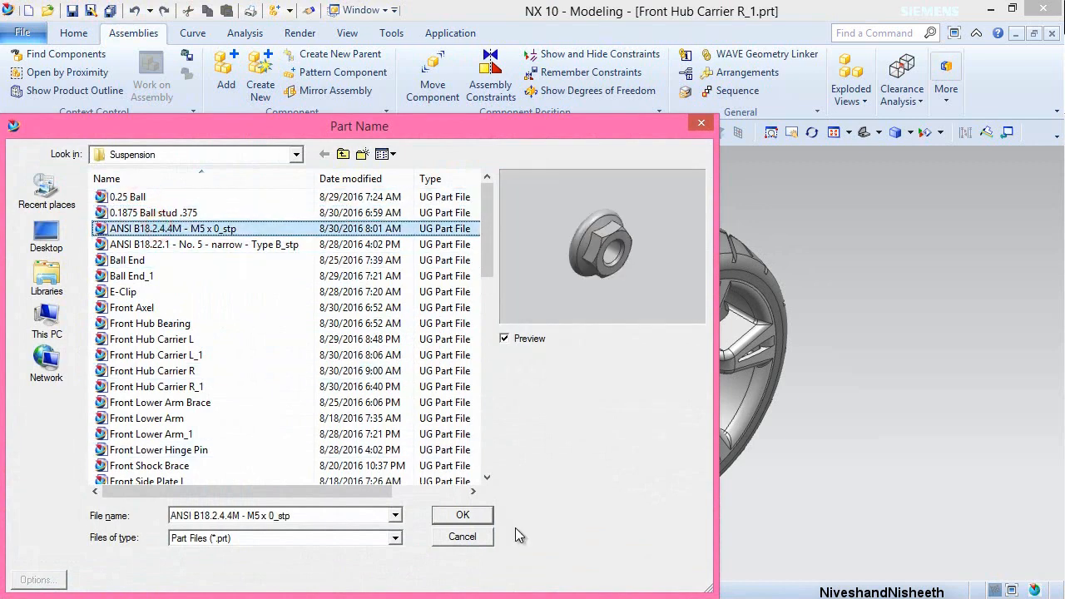
{"action": "left_click", "coordinate": [462, 515]}
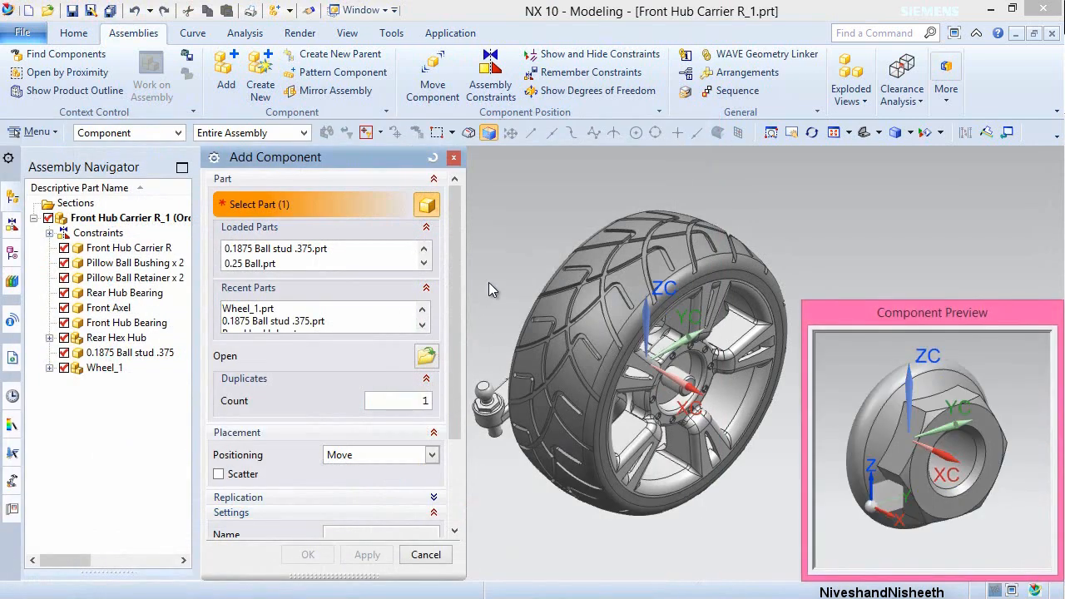
- Insert the nut at the origin and move it clear of the wheel to about X 1.94, Y 0.41, Z 0 in
{"action": "middle_click", "coordinate": [489, 282]}
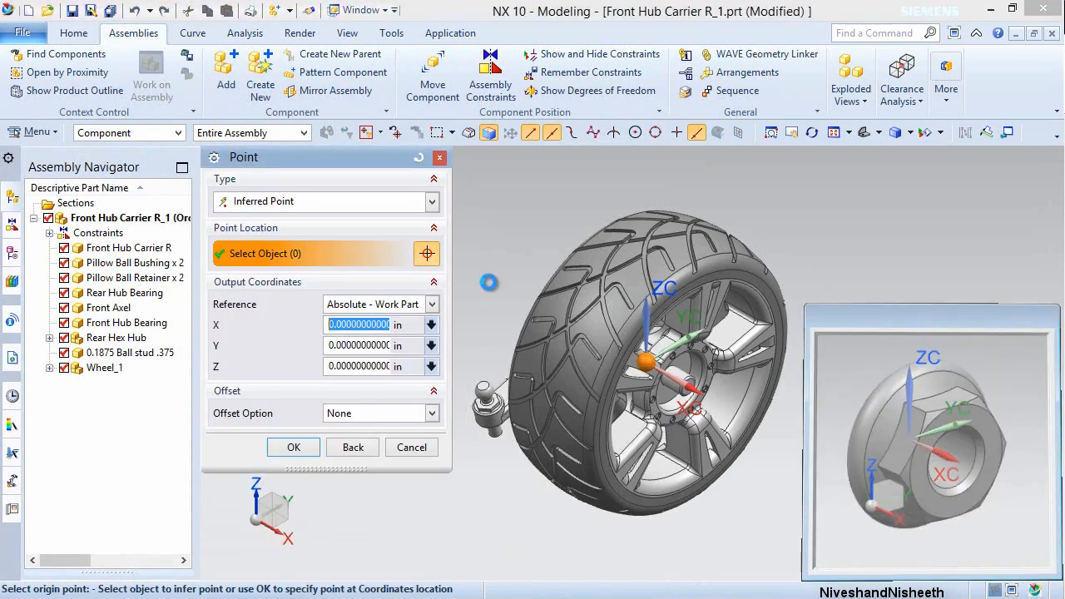
{"action": "middle_click", "coordinate": [488, 282]}
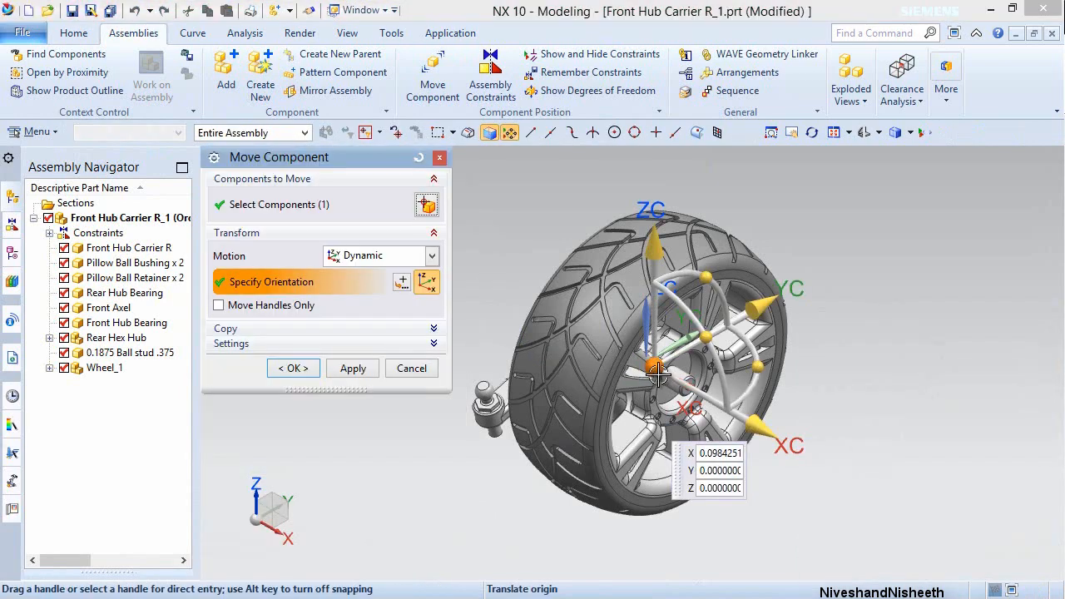
{"action": "left_click_drag", "start_coordinate": [657, 376], "coordinate": [845, 437]}
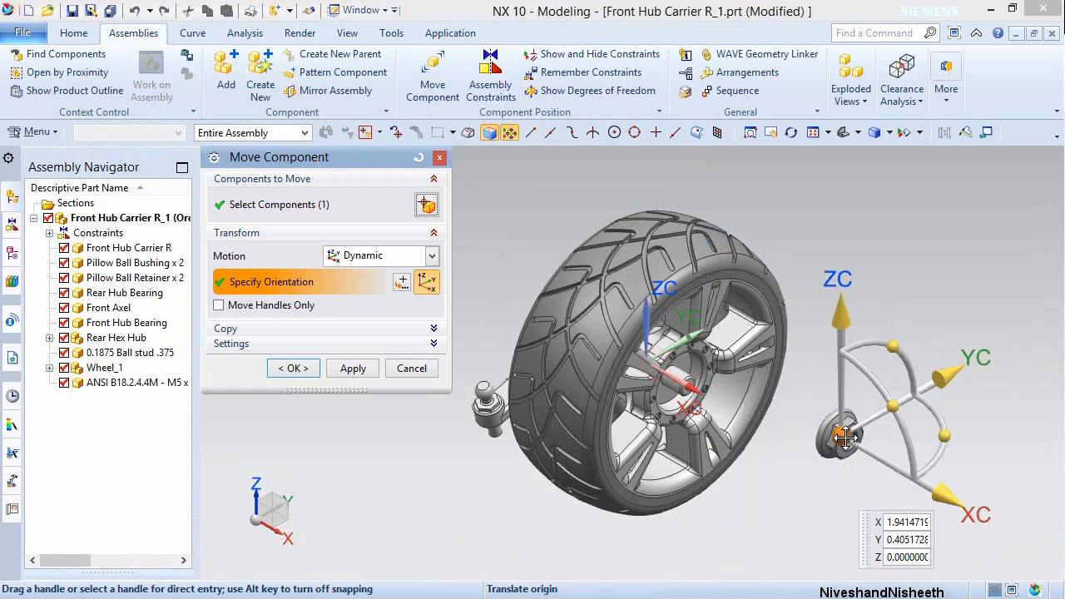
{"action": "left_click", "coordinate": [291, 369]}
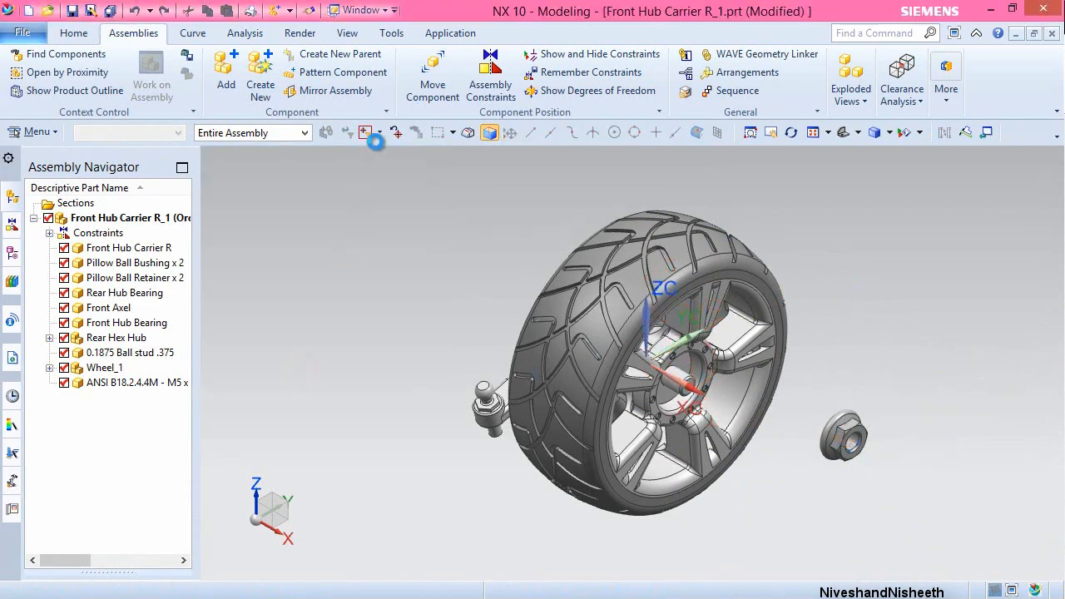
- Align the nut's bore with the front axle using a Touch Align constraint set to Infer Center/Axis, and apply it
{"action": "left_click", "coordinate": [490, 83]}
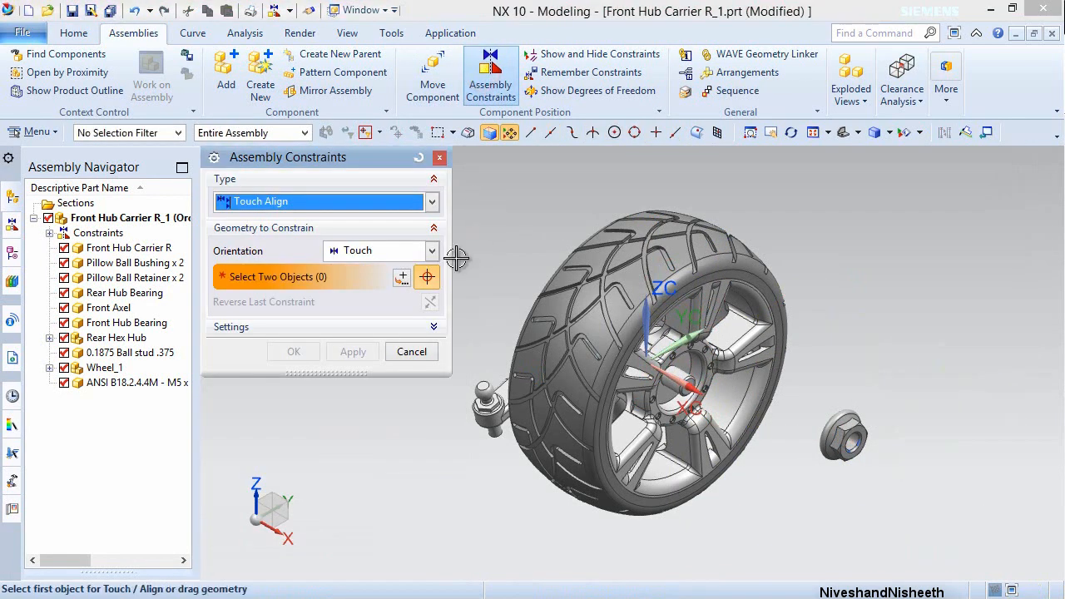
{"action": "left_click", "coordinate": [432, 251]}
{"action": "left_click", "coordinate": [373, 321]}
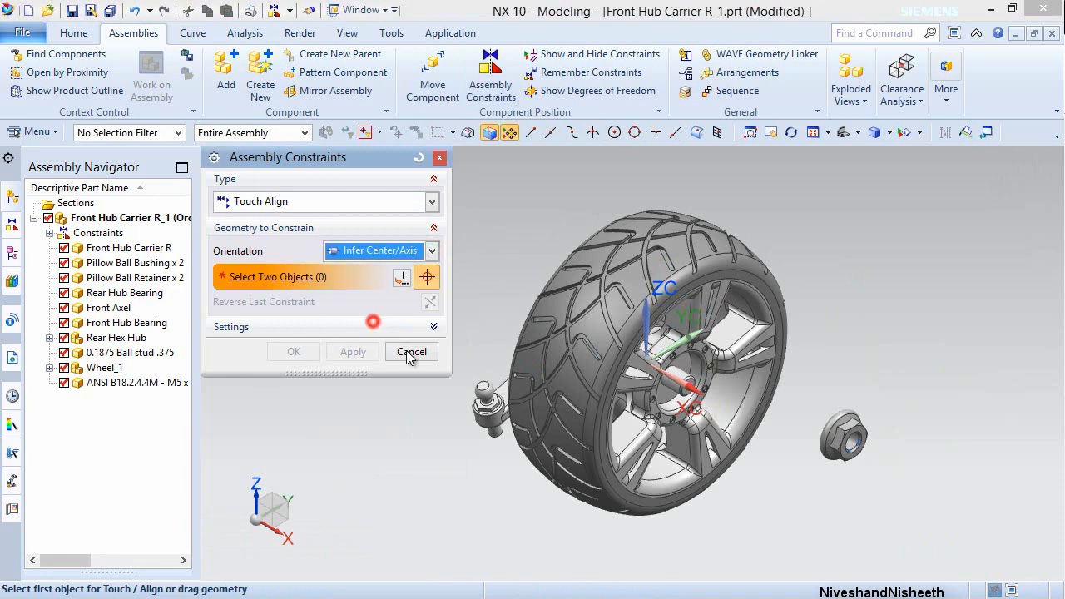
{"action": "scroll", "coordinate": [532, 353], "scroll_direction": "down", "scroll_amount": 5}
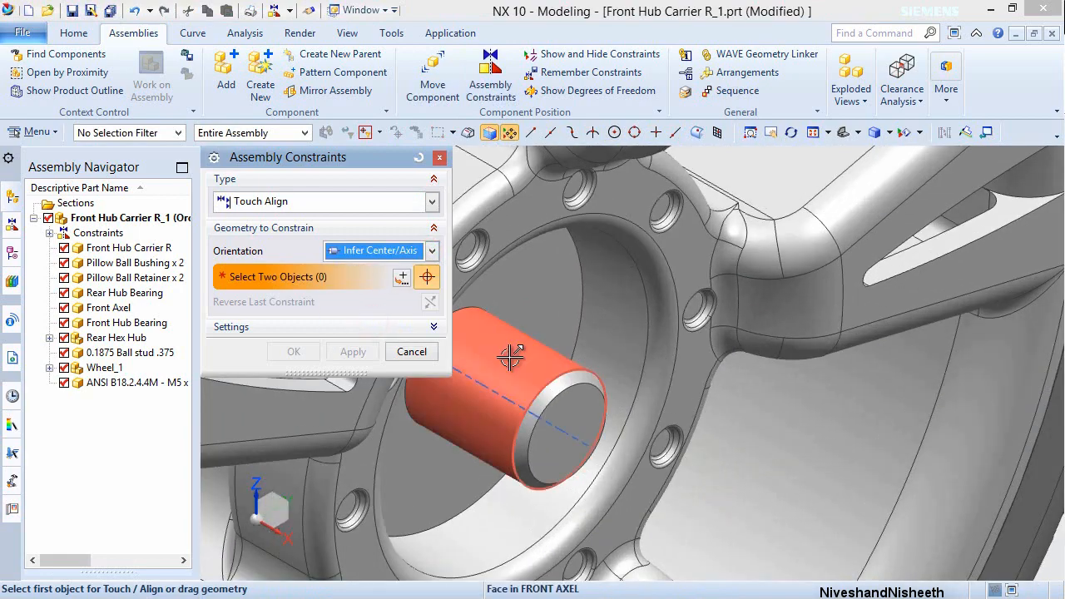
{"action": "left_click", "coordinate": [511, 356]}
{"action": "scroll", "coordinate": [566, 301], "scroll_direction": "up", "scroll_amount": 5}
{"action": "scroll", "coordinate": [898, 464], "scroll_direction": "down", "scroll_amount": 5}
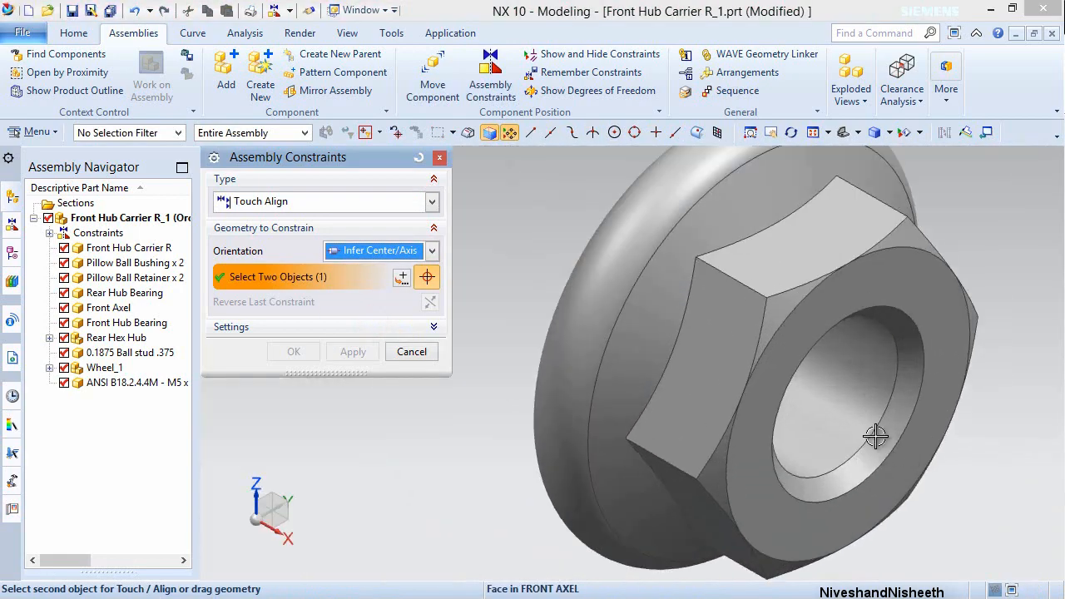
{"action": "left_click", "coordinate": [875, 438]}
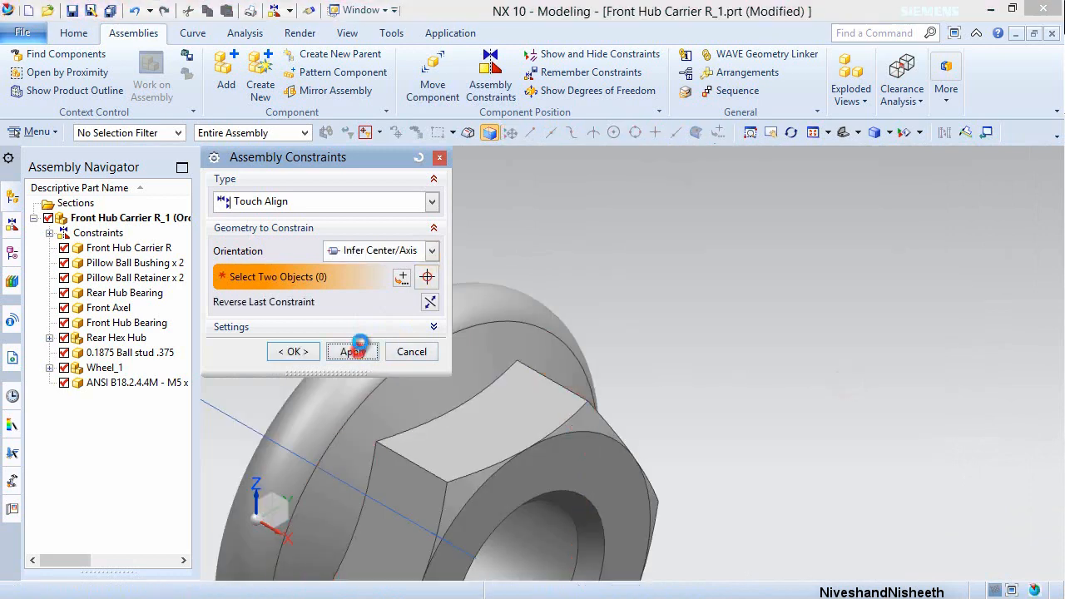
{"action": "left_click", "coordinate": [353, 351]}
- Seat the nut on the wheel with a Touch constraint between the wheel's central recess face and the nut's flange face
{"action": "left_click", "coordinate": [432, 250]}
{"action": "left_click", "coordinate": [391, 287]}
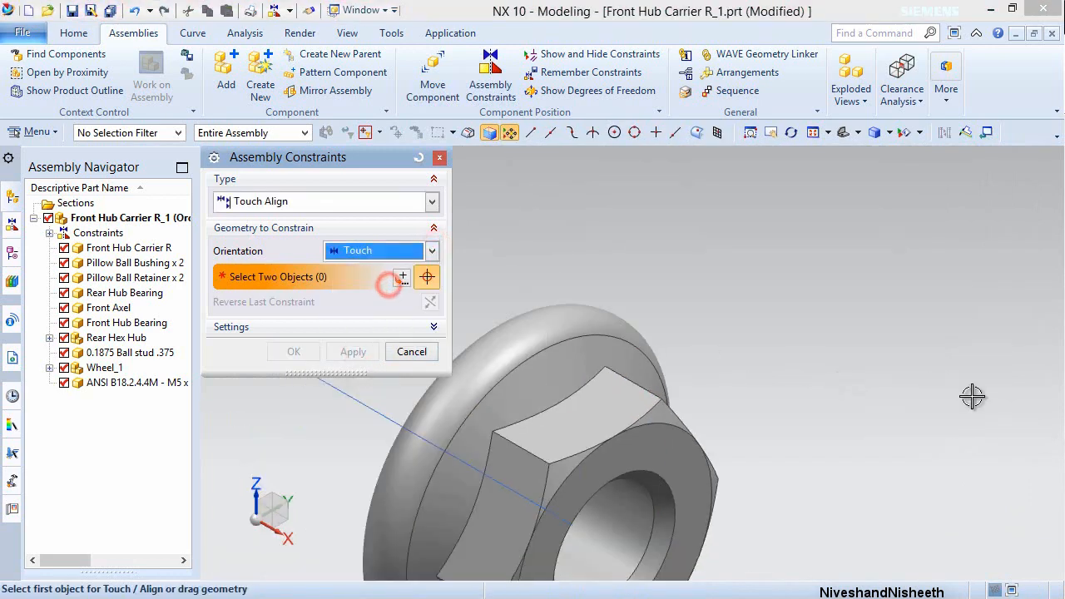
{"action": "scroll", "coordinate": [973, 397], "scroll_direction": "up", "scroll_amount": 5}
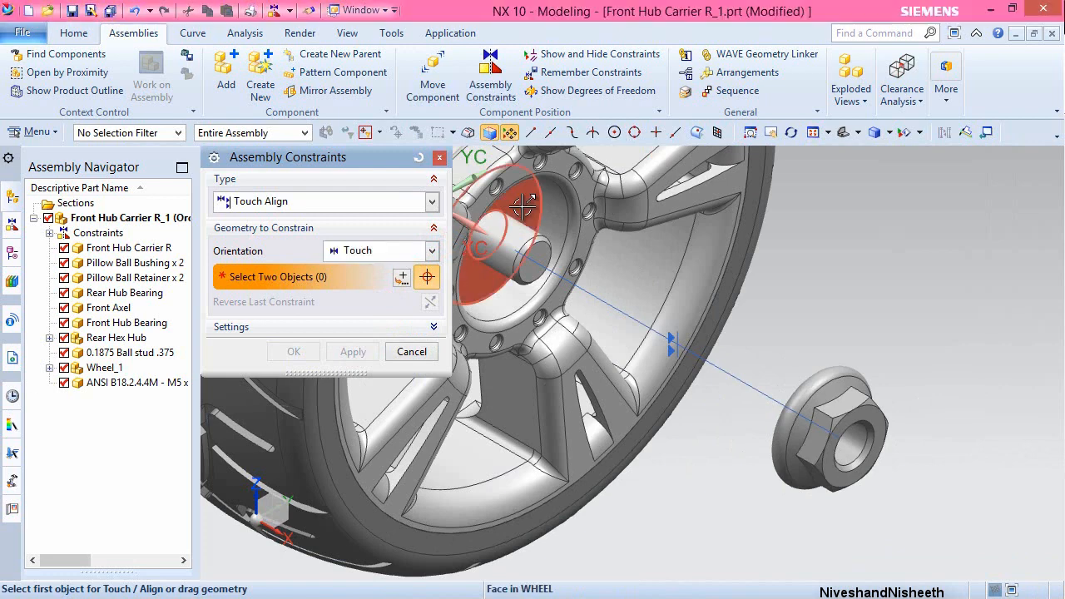
{"action": "left_click", "coordinate": [524, 208]}
{"action": "scroll", "coordinate": [533, 215], "scroll_direction": "up", "scroll_amount": 3}
{"action": "middle_click_drag", "start_coordinate": [728, 411], "coordinate": [759, 423]}
{"action": "scroll", "coordinate": [741, 375], "scroll_direction": "down", "scroll_amount": 5}
{"action": "left_click", "coordinate": [816, 252]}
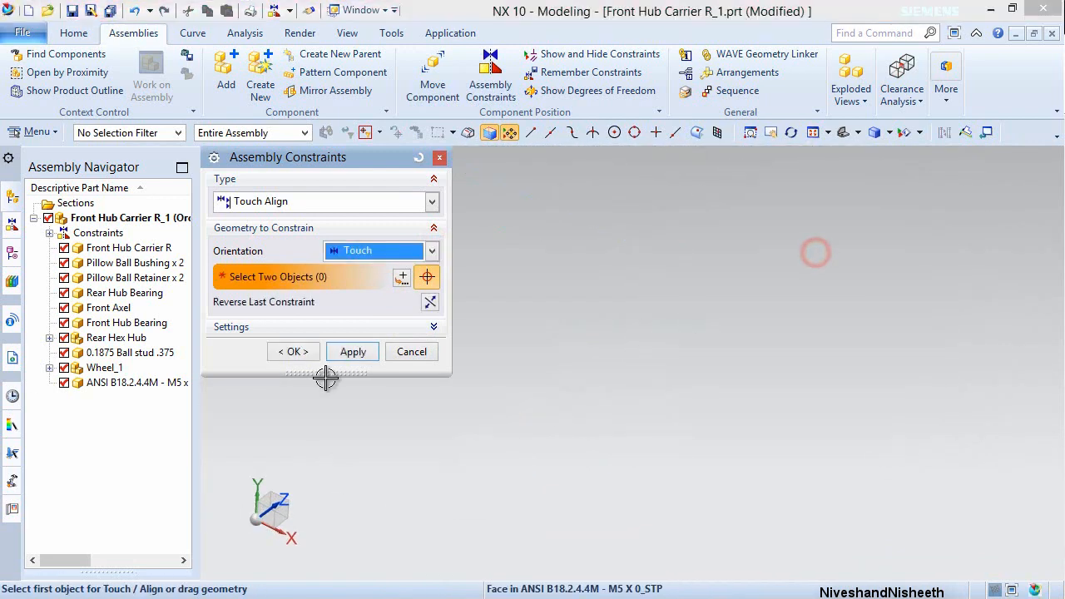
{"action": "left_click", "coordinate": [286, 351]}
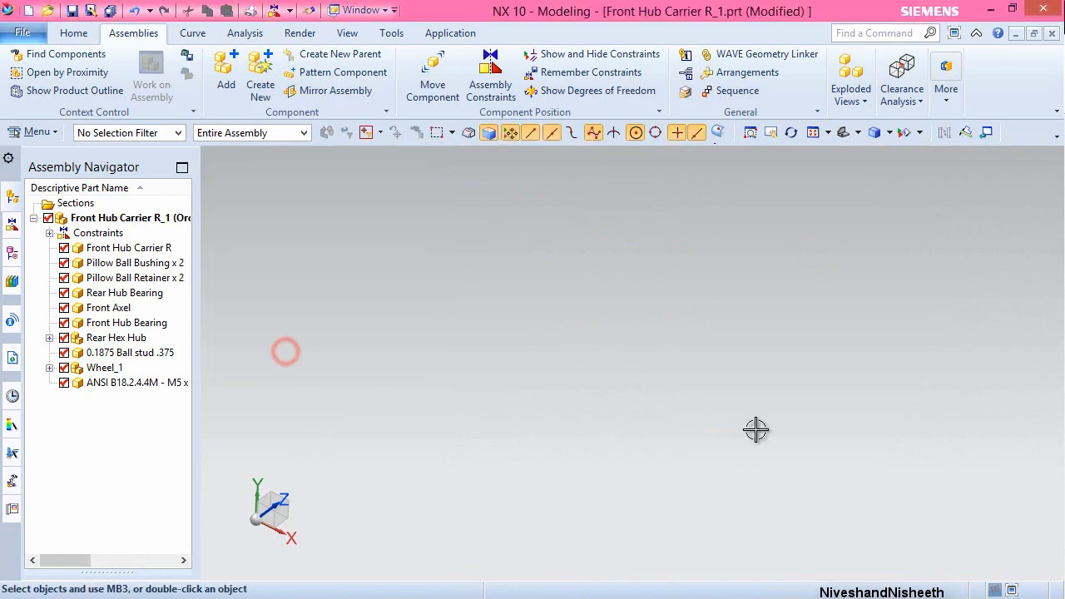
- Check the nut seated on the axle, restore the full wheel view and save the Front Hub Carrier R_1 assembly
{"action": "scroll", "coordinate": [756, 431], "scroll_direction": "up", "scroll_amount": 5}
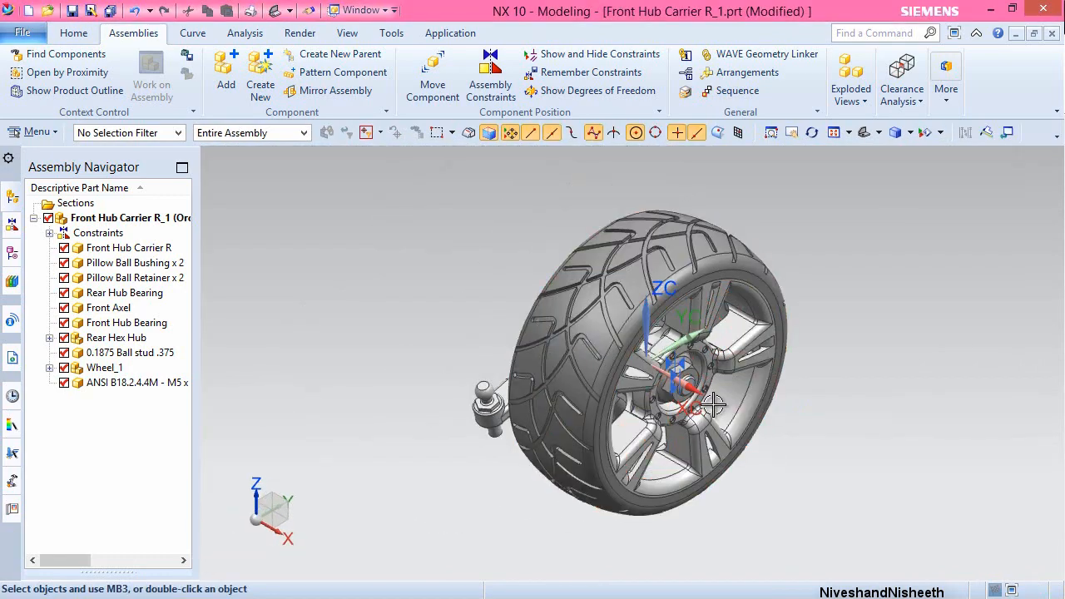
{"action": "scroll", "coordinate": [711, 402], "scroll_direction": "down", "scroll_amount": 6}
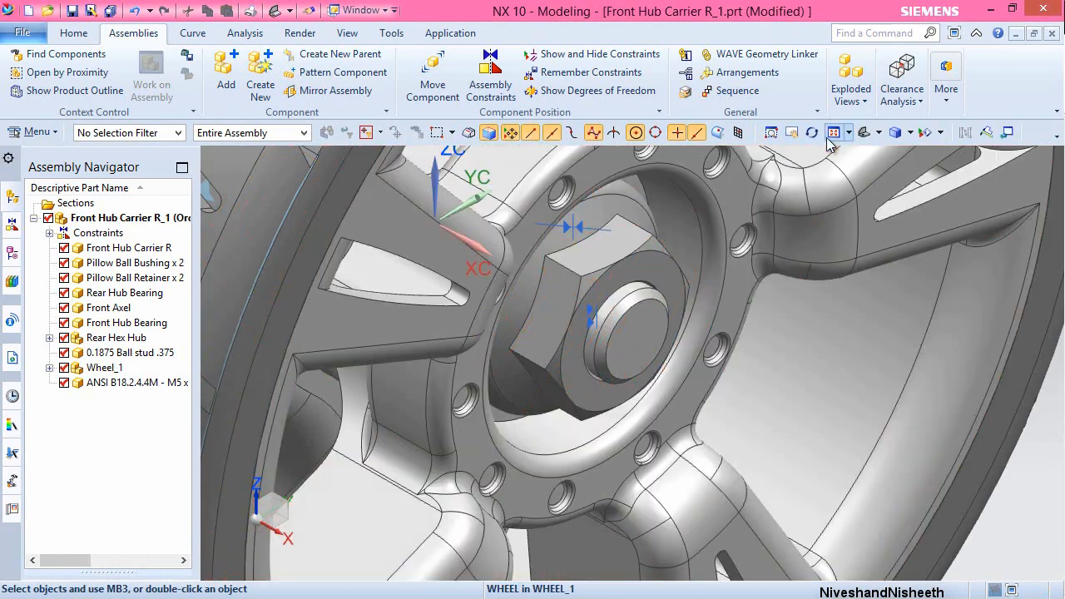
{"action": "left_click", "coordinate": [812, 132]}
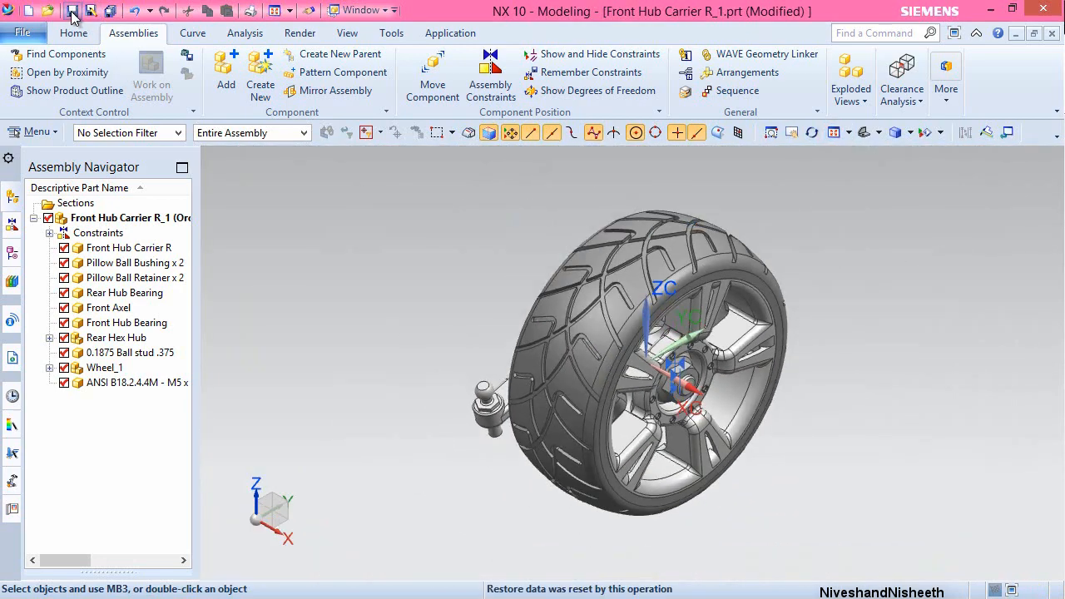
{"action": "left_click", "coordinate": [72, 12]}
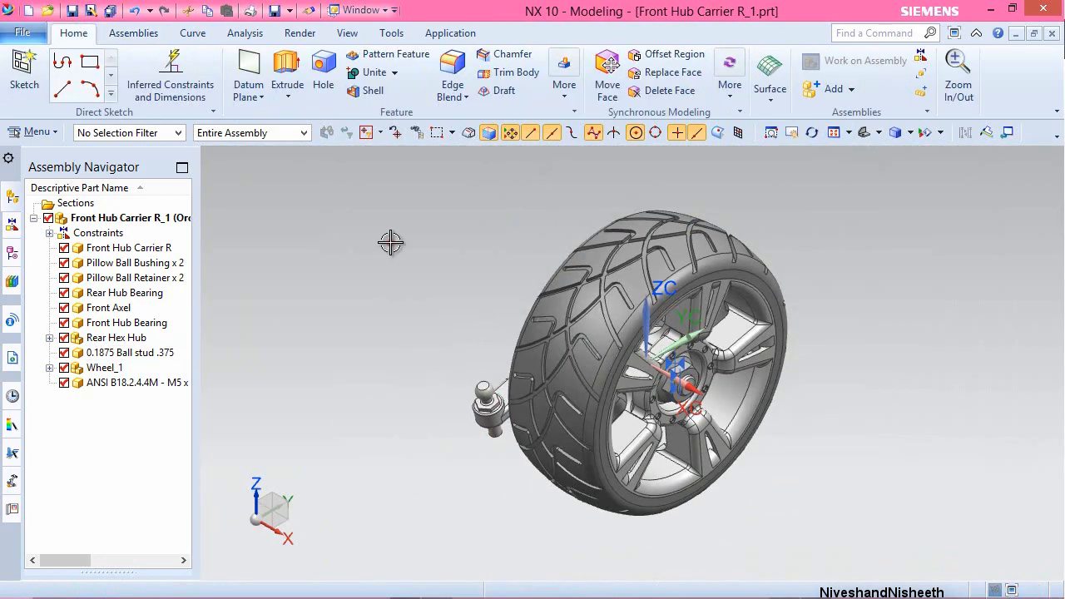
{"action": "left_click", "coordinate": [392, 243]}
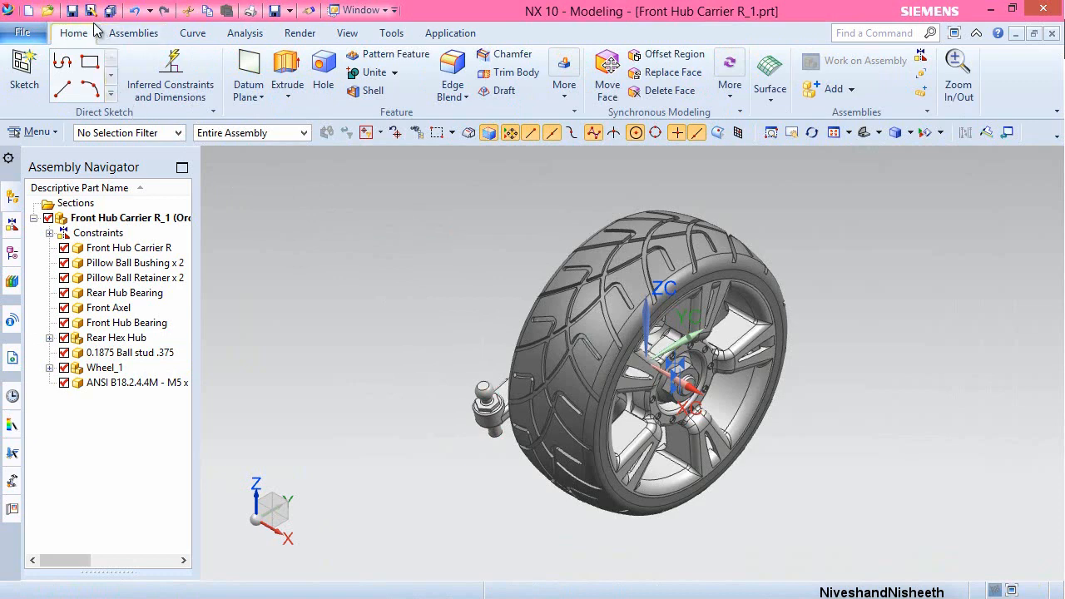
{"action": "left_click", "coordinate": [72, 11]}
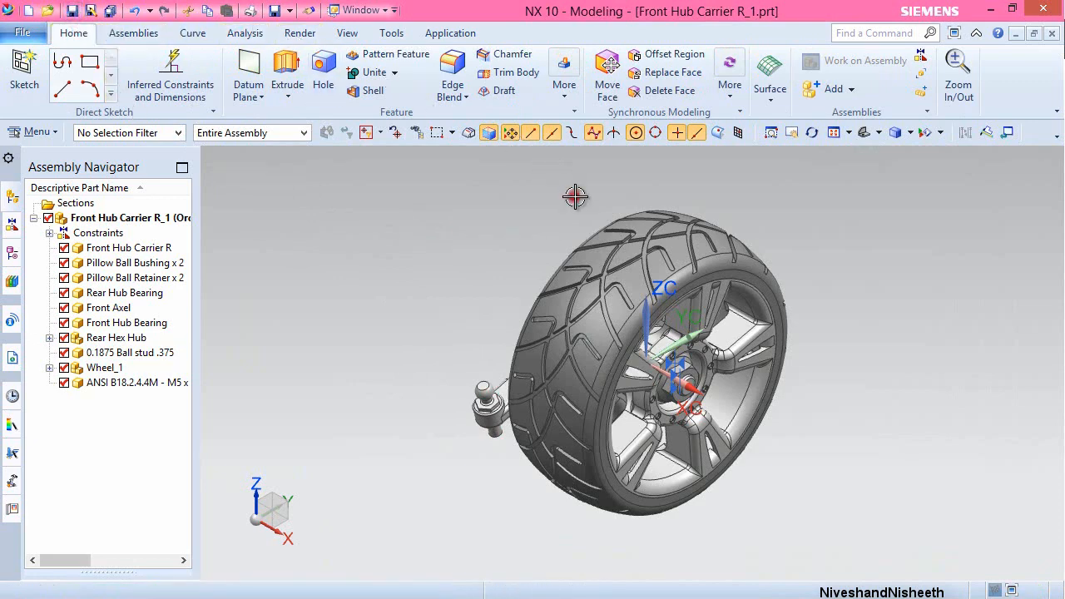
- Close the Front Hub Carrier R_1 and Front Hub Carrier L_1 assemblies, each together with its components
{"action": "left_click", "coordinate": [1051, 32]}
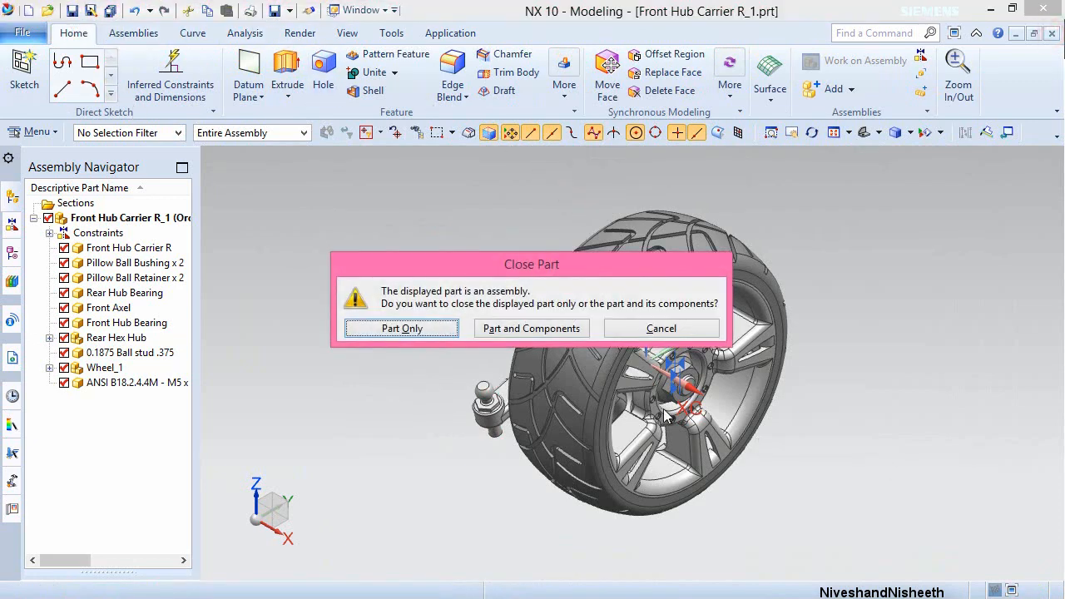
{"action": "left_click", "coordinate": [526, 329]}
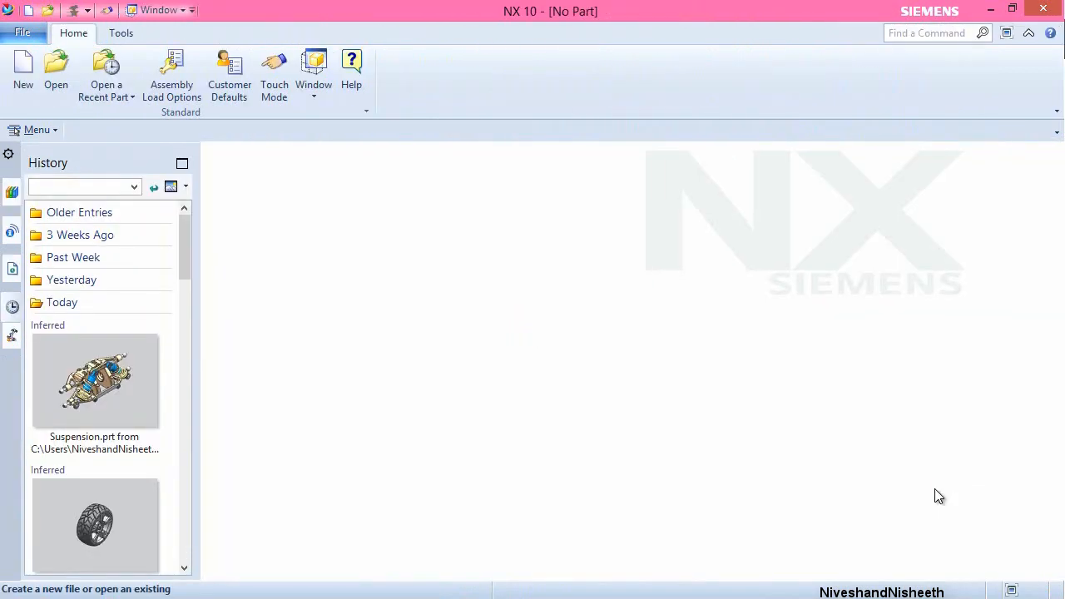
{"action": "left_click", "coordinate": [182, 10]}
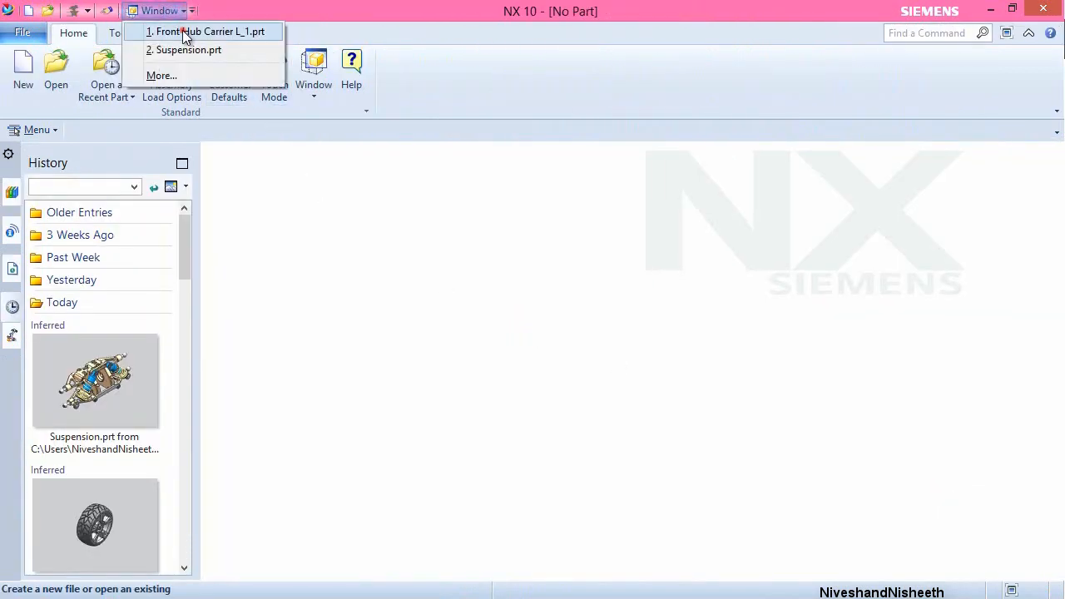
{"action": "left_click", "coordinate": [183, 31]}
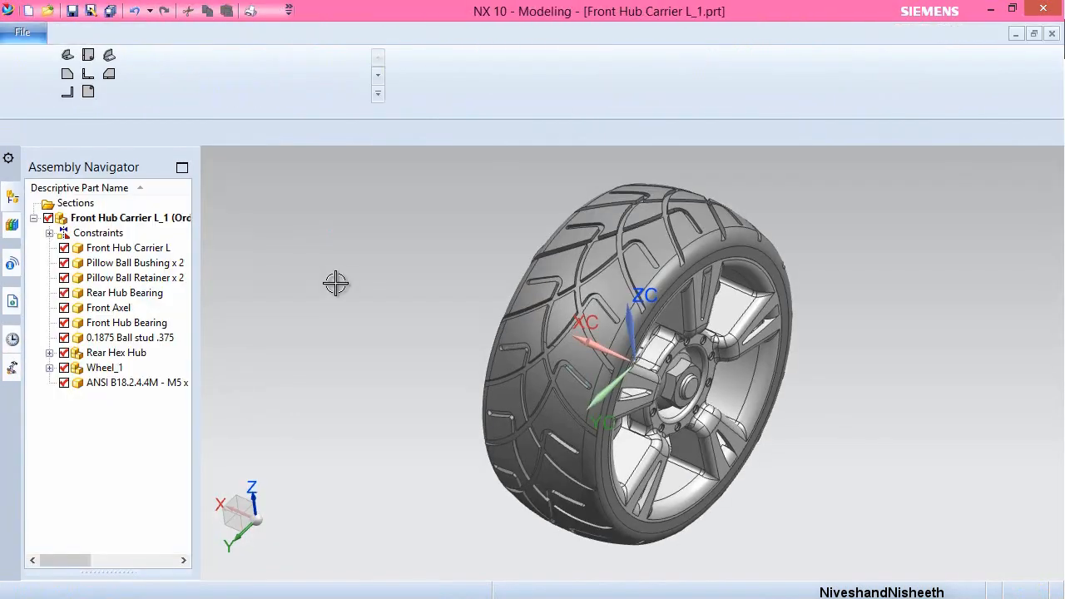
{"action": "left_click", "coordinate": [1052, 33]}
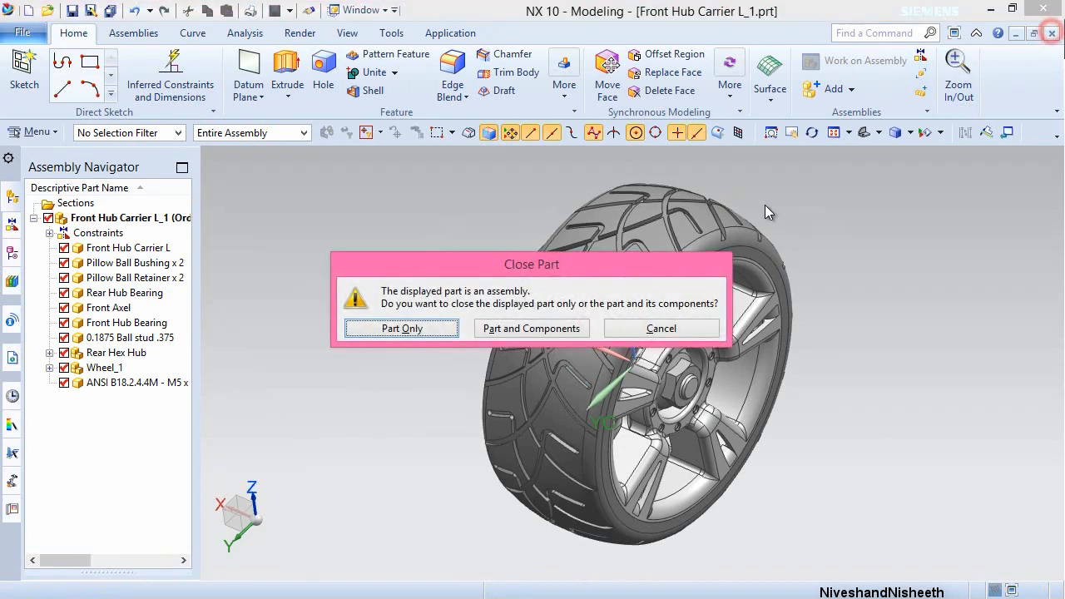
{"action": "left_click", "coordinate": [548, 329]}
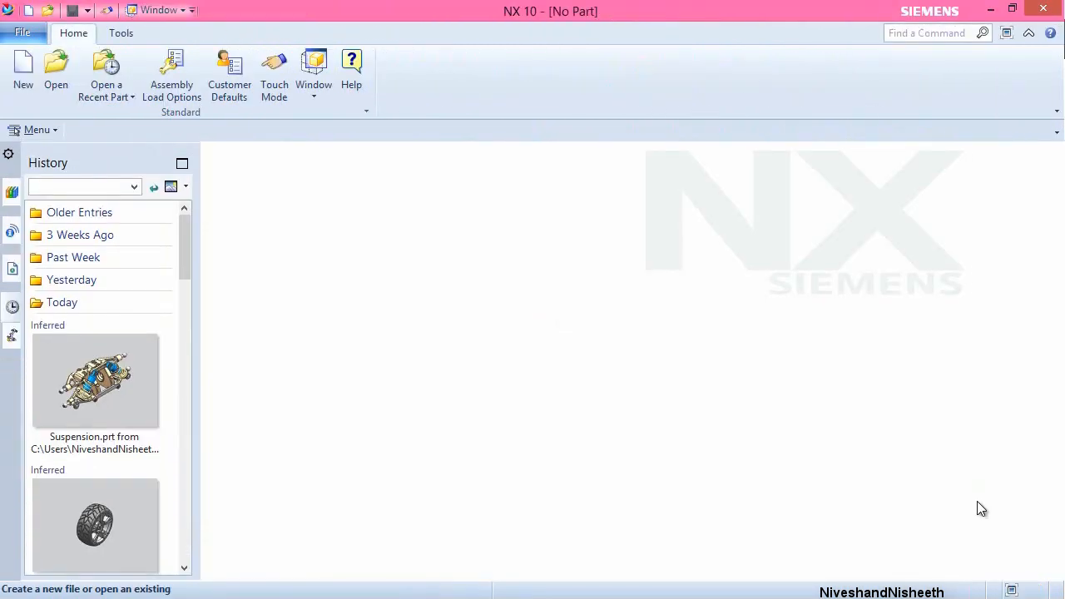
- Display the already loaded Suspension.prt assembly
{"action": "left_click", "coordinate": [180, 10]}
{"action": "left_click", "coordinate": [192, 10]}
{"action": "left_click", "coordinate": [177, 11]}
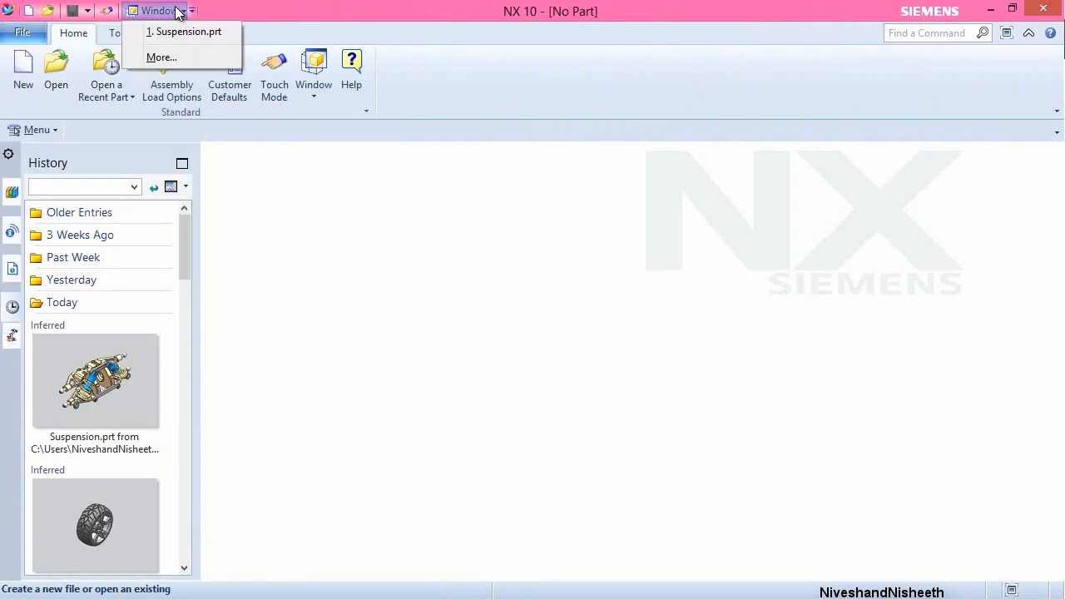
{"action": "left_click", "coordinate": [178, 33]}
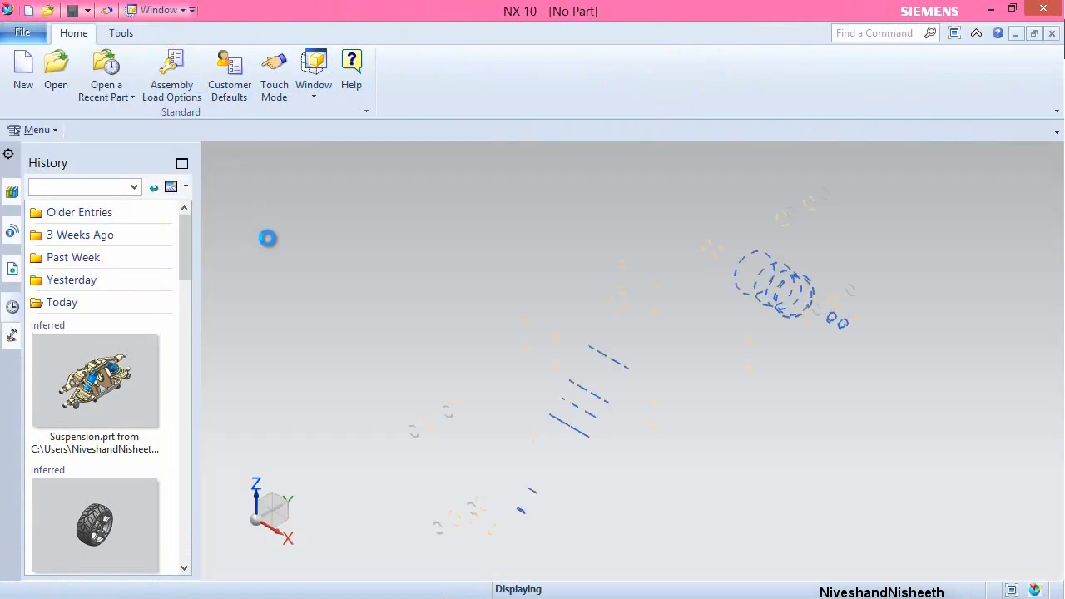
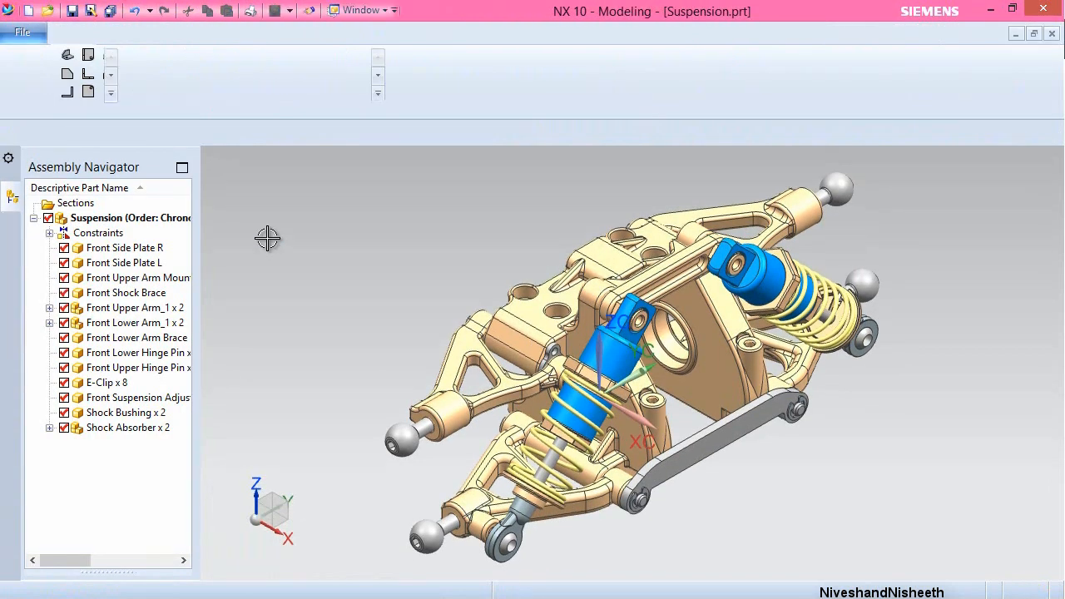
{"action": "left_click", "coordinate": [268, 238]}
- Add Front Hub Carrier L_1 to the Suspension assembly with Move positioning, the Entire Part reference set and placement at the absolute origin
{"action": "left_click", "coordinate": [142, 33]}
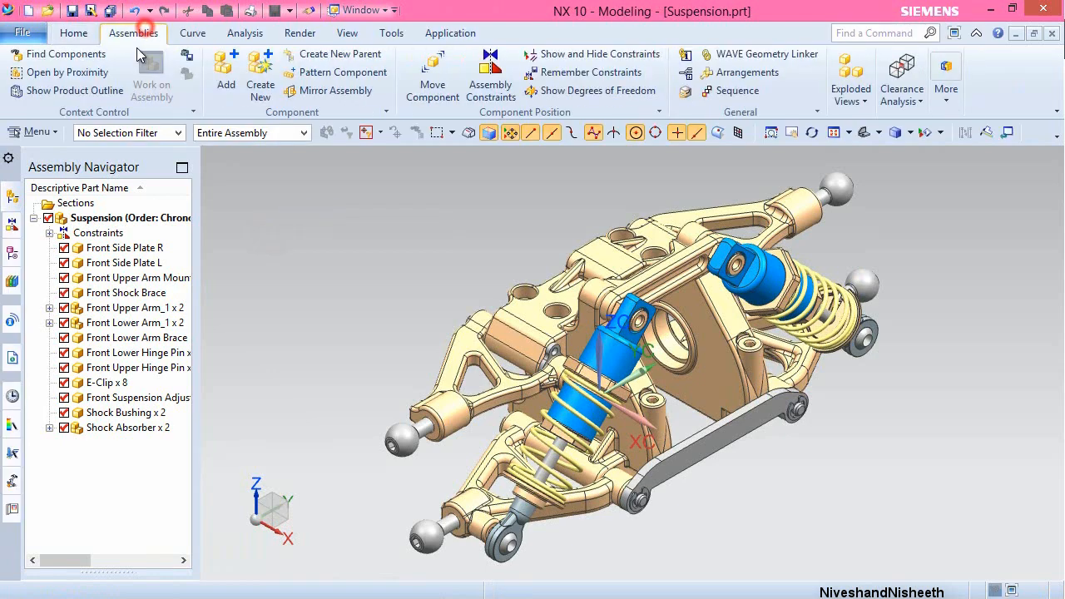
{"action": "left_click", "coordinate": [226, 87]}
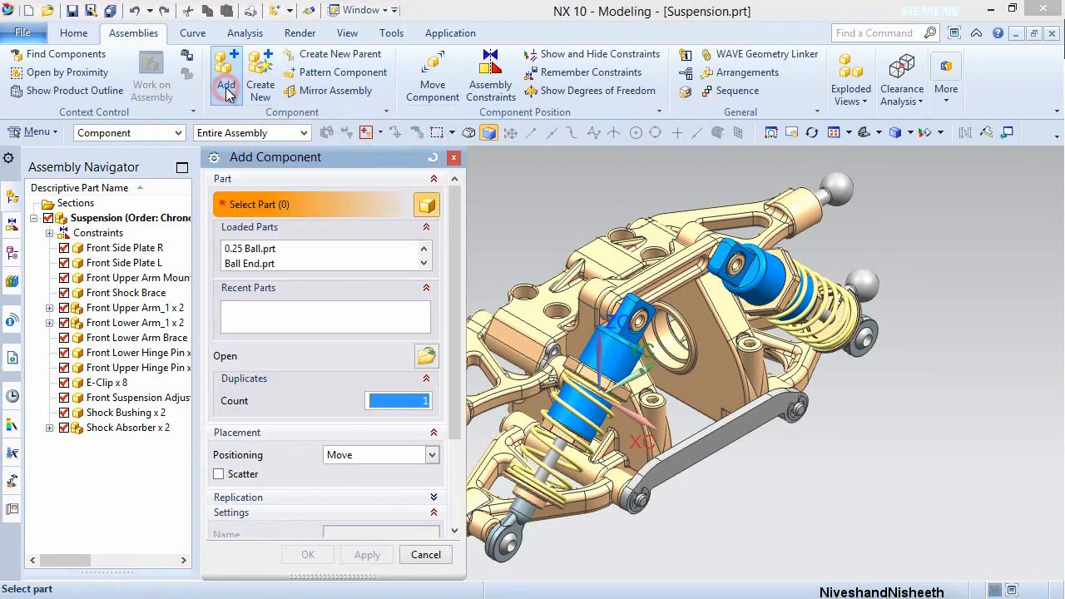
{"action": "left_click", "coordinate": [426, 355]}
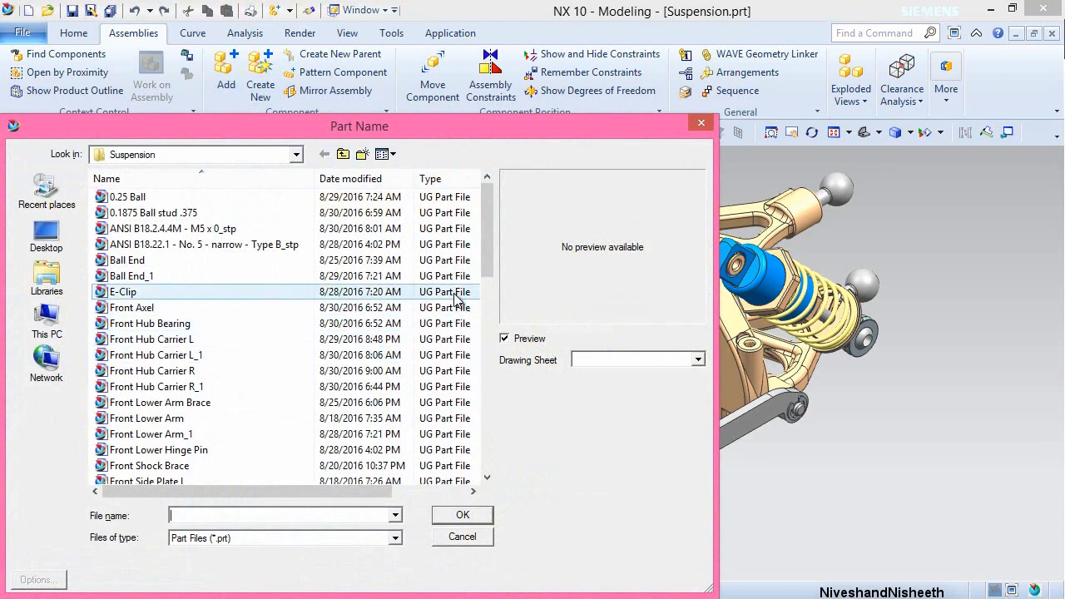
{"action": "left_click", "coordinate": [188, 359]}
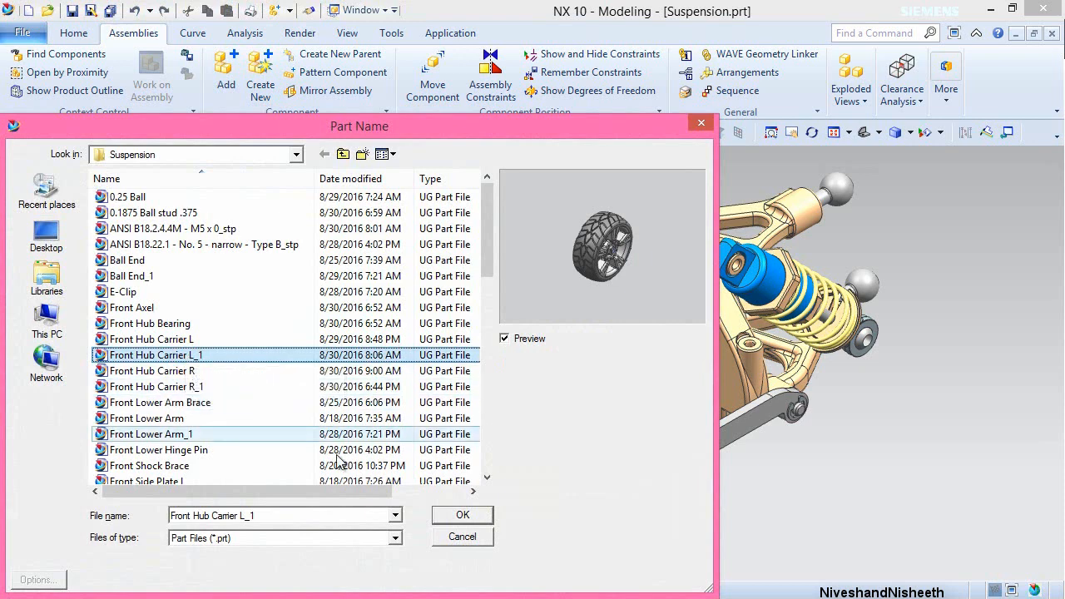
{"action": "left_click", "coordinate": [465, 515]}
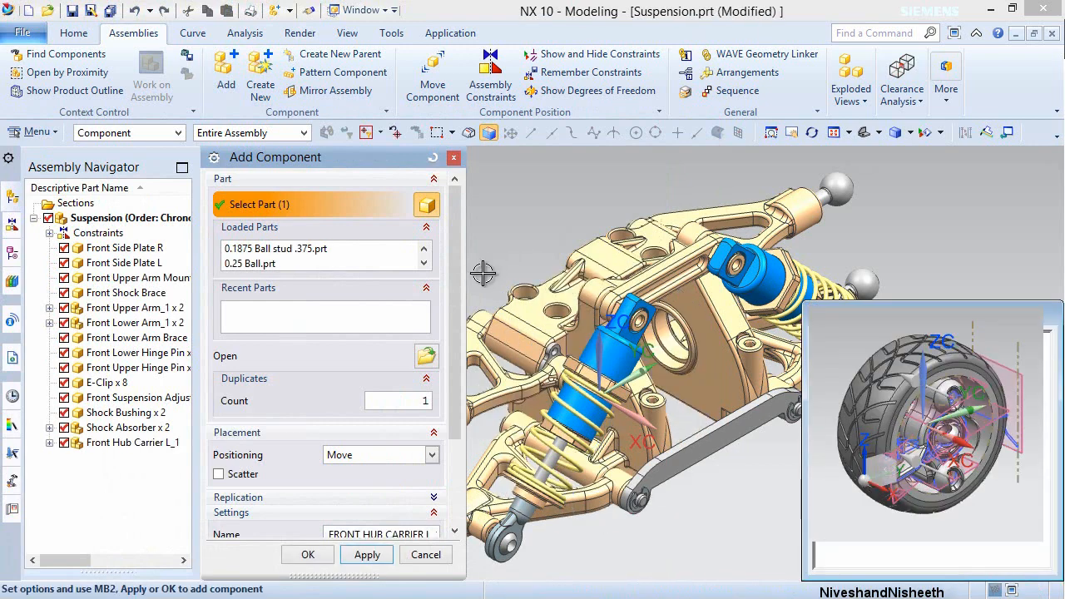
{"action": "scroll", "coordinate": [449, 387], "scroll_direction": "down", "scroll_amount": 3}
{"action": "scroll", "coordinate": [450, 387], "scroll_direction": "down", "scroll_amount": 2}
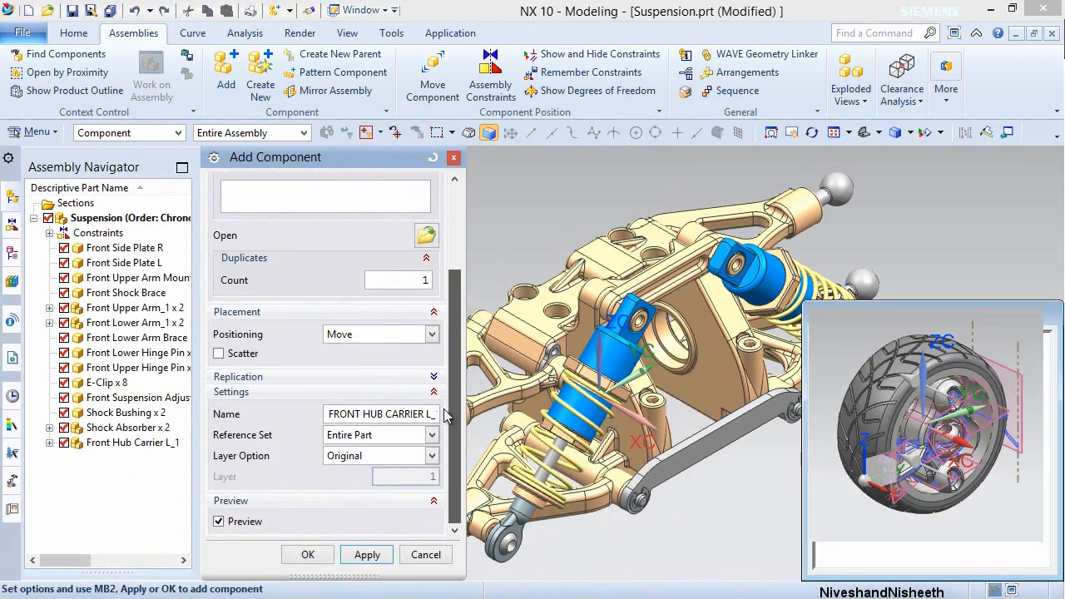
{"action": "left_click", "coordinate": [308, 556]}
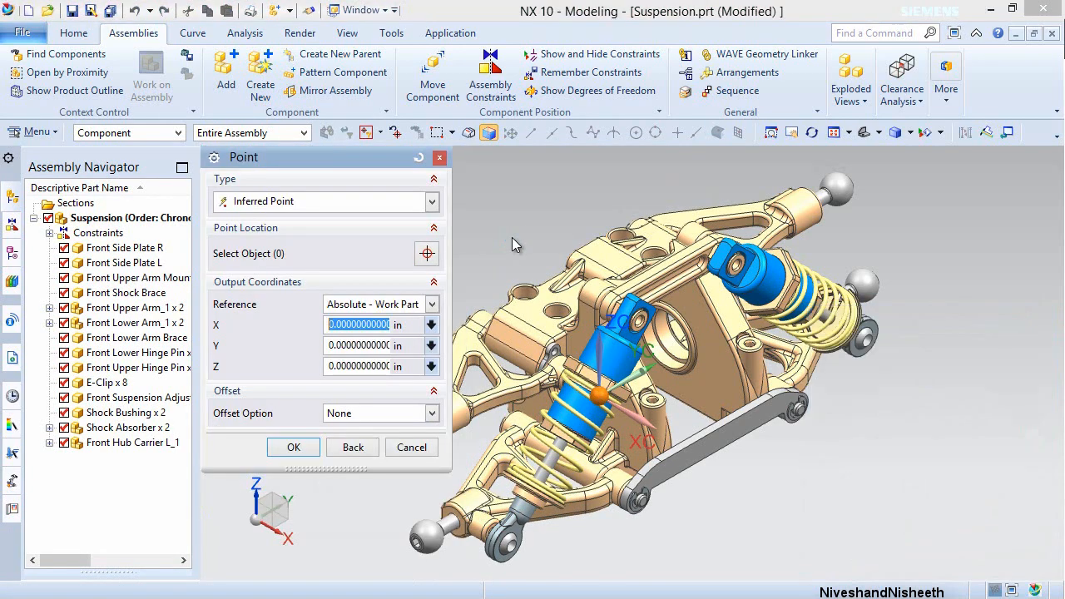
{"action": "middle_click", "coordinate": [512, 237]}
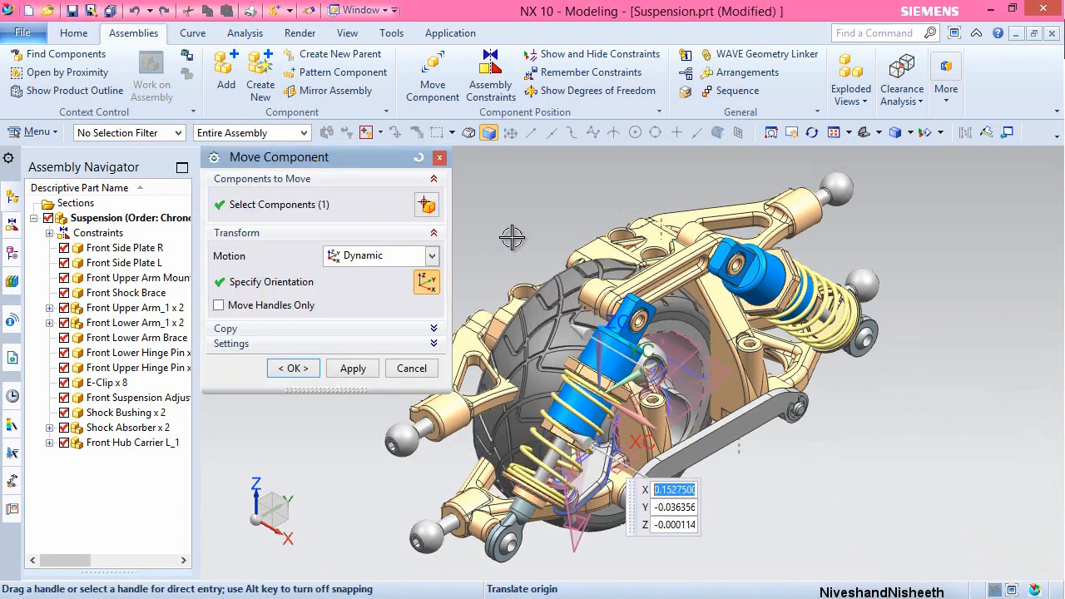
- Translate the new hub carrier assembly about 3.7 in along XC, clear of the suspension arms
{"action": "scroll", "coordinate": [513, 239], "scroll_direction": "down", "scroll_amount": 3}
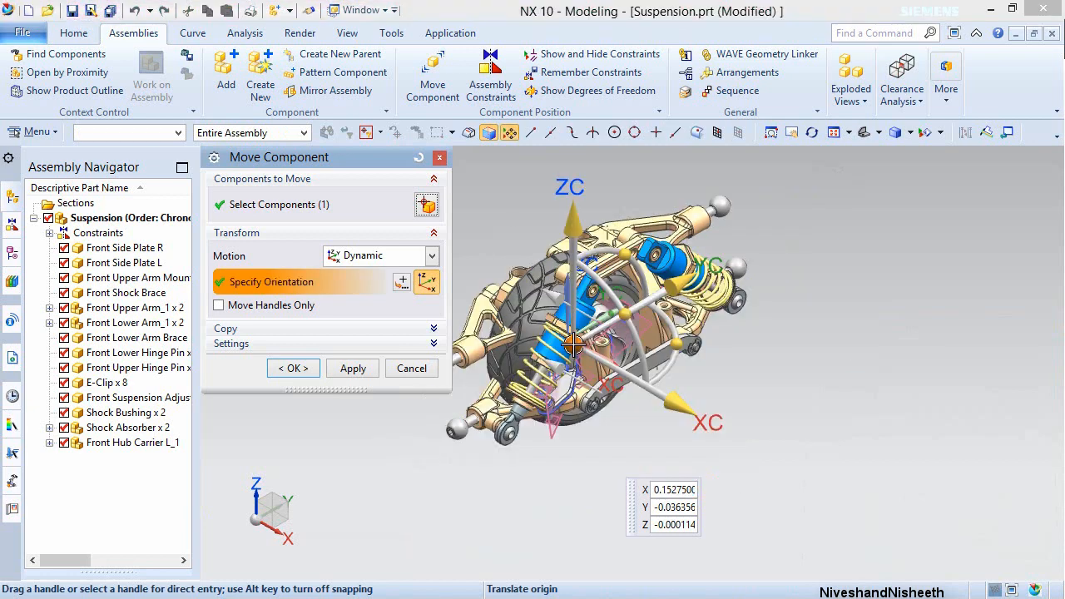
{"action": "scroll", "coordinate": [573, 343], "scroll_direction": "down", "scroll_amount": 2}
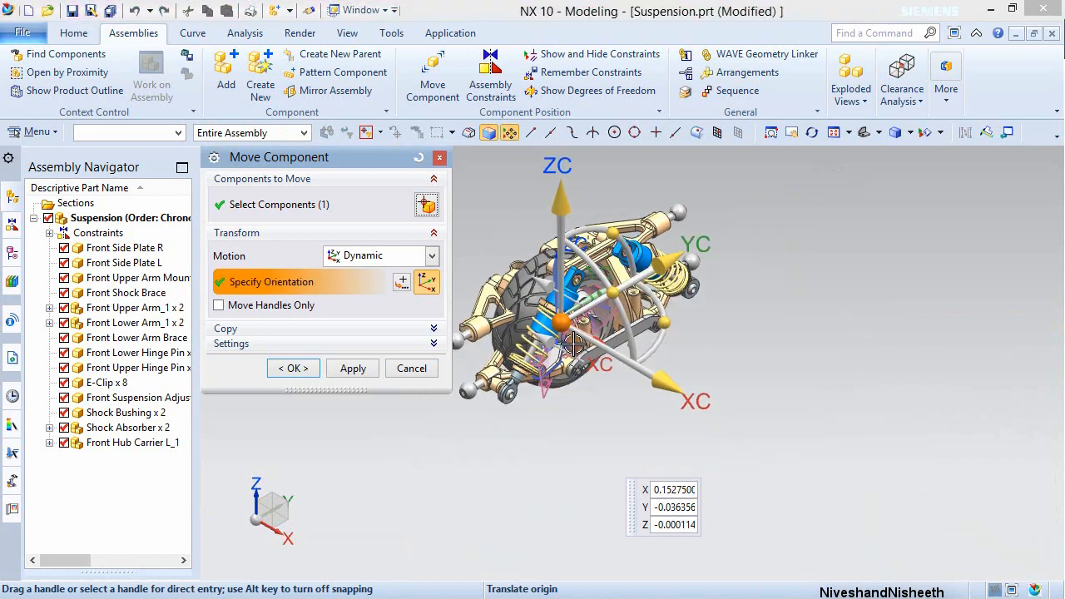
{"action": "left_click", "coordinate": [679, 392]}
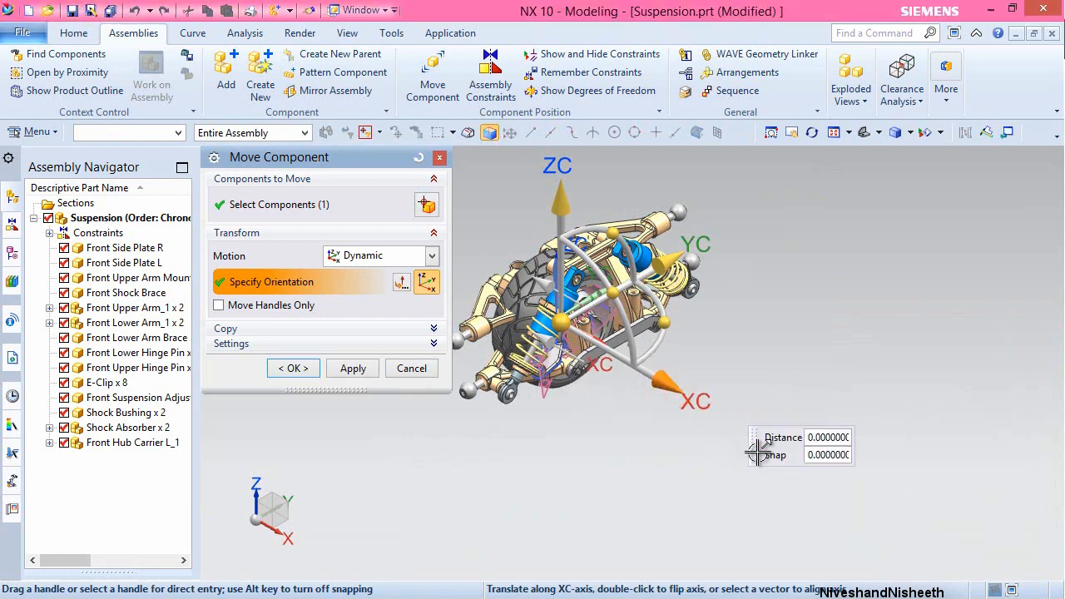
{"action": "left_click_drag", "start_coordinate": [761, 447], "coordinate": [788, 477]}
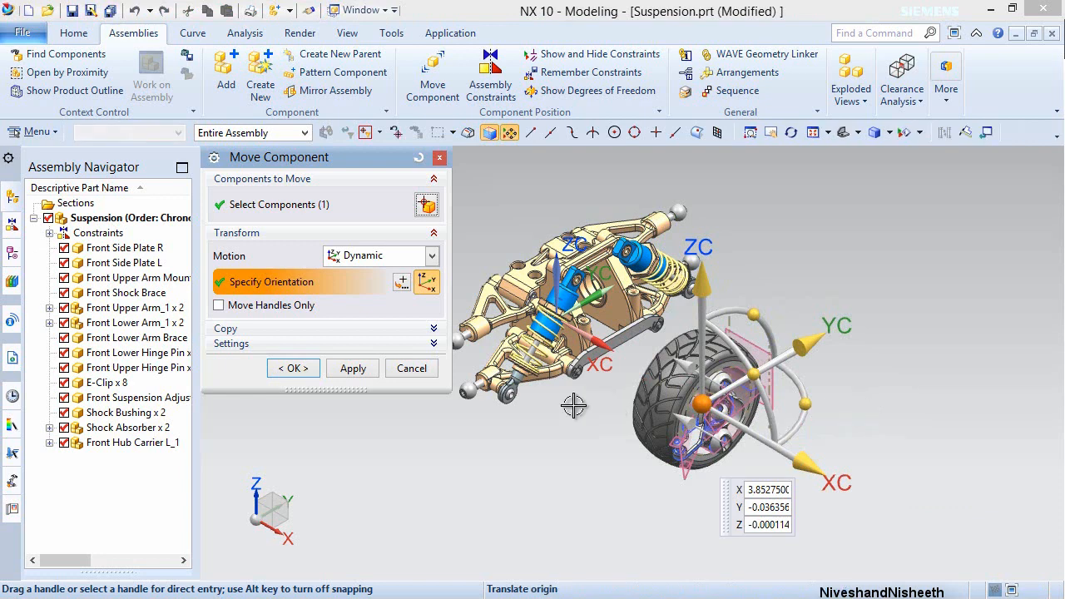
{"action": "left_click", "coordinate": [288, 369]}
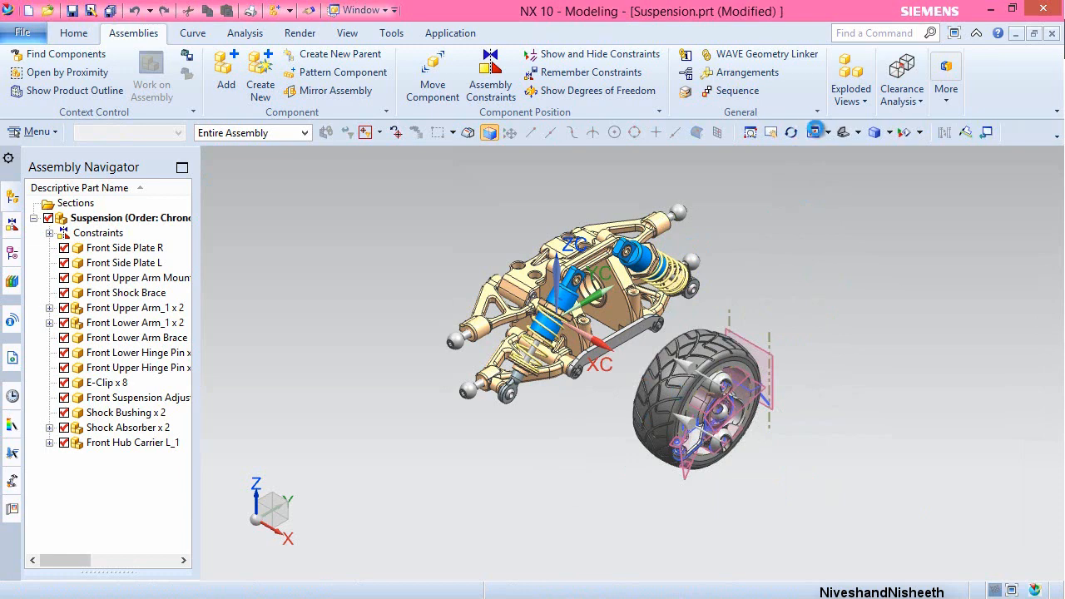
- Fit the whole assembly in view and rotate the view by -90 degrees about the Z axis
{"action": "left_click", "coordinate": [814, 132]}
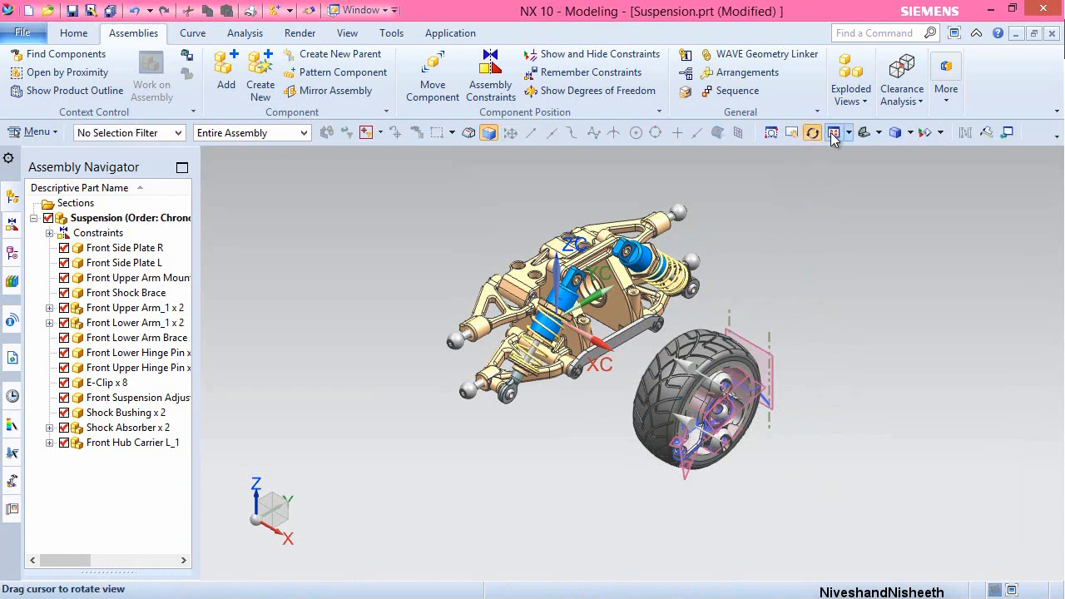
{"action": "left_click", "coordinate": [833, 133]}
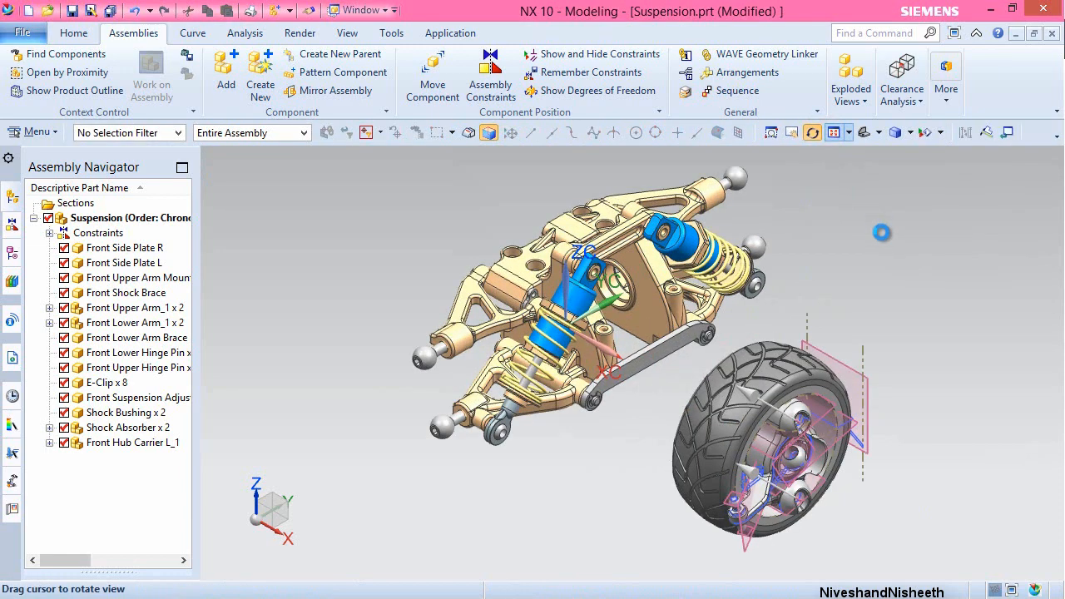
{"action": "key", "text": "Escape"}
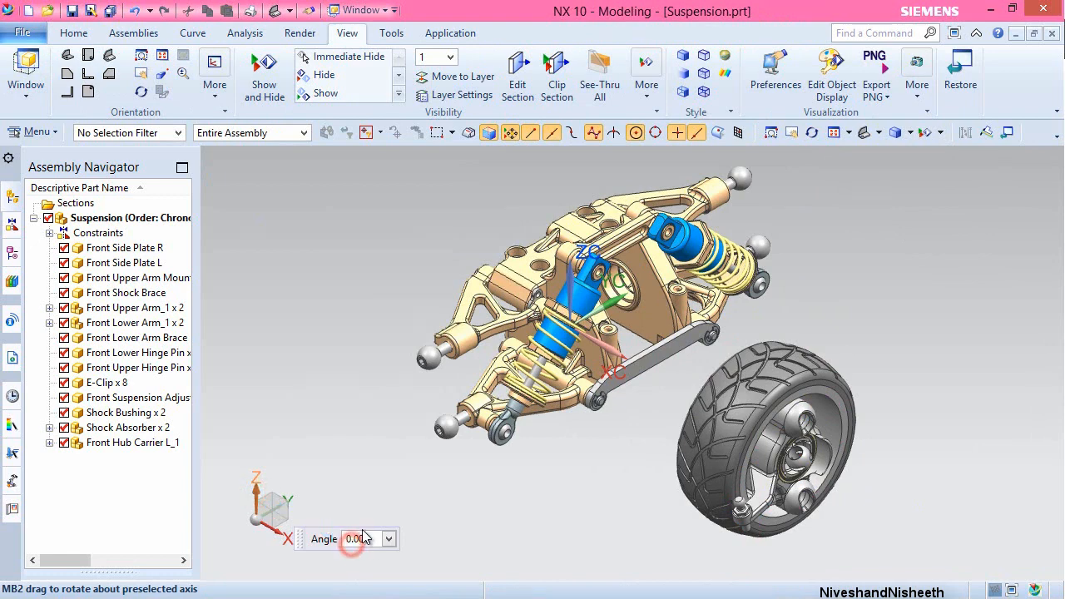
{"action": "left_click", "coordinate": [362, 539]}
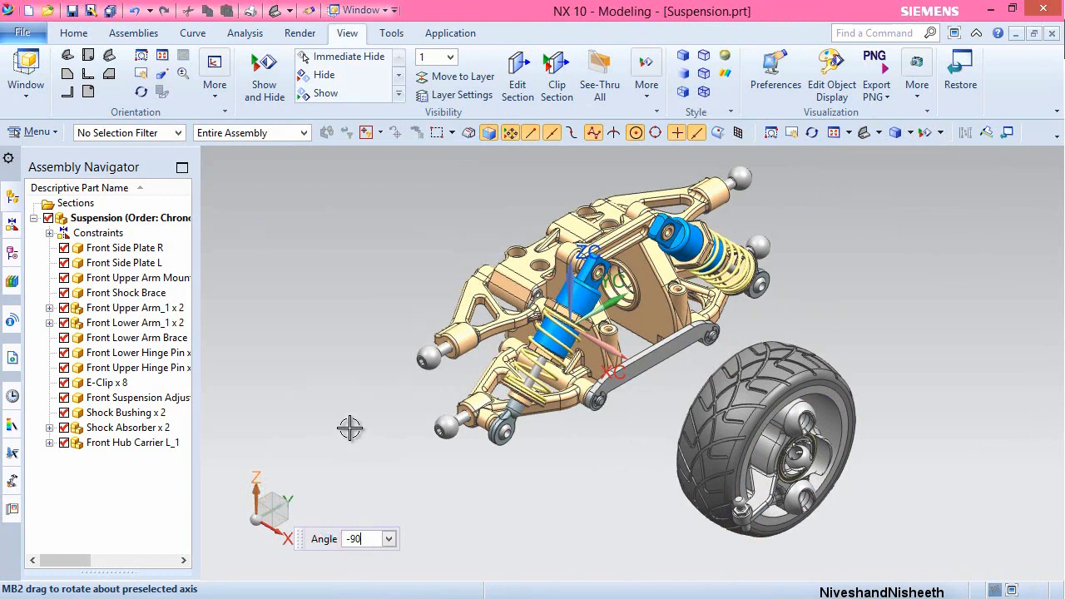
{"action": "key", "text": "Return"}
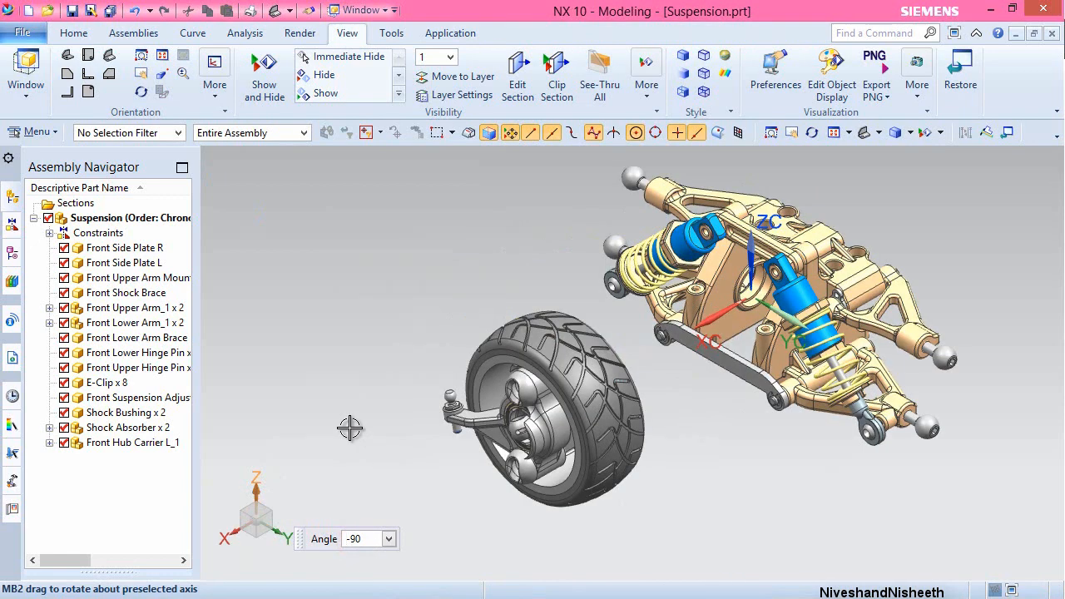
{"action": "key", "text": "Escape"}
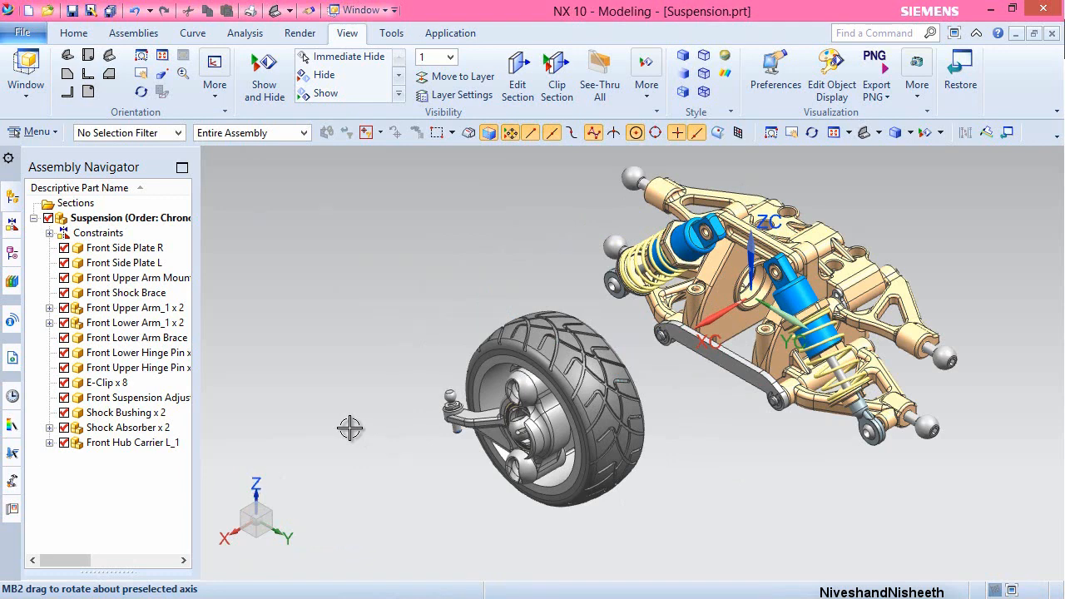
- Start moving Front Hub Carrier L_1 dynamically and rotate it by -185 degrees about its XC axis
{"action": "left_click", "coordinate": [146, 33]}
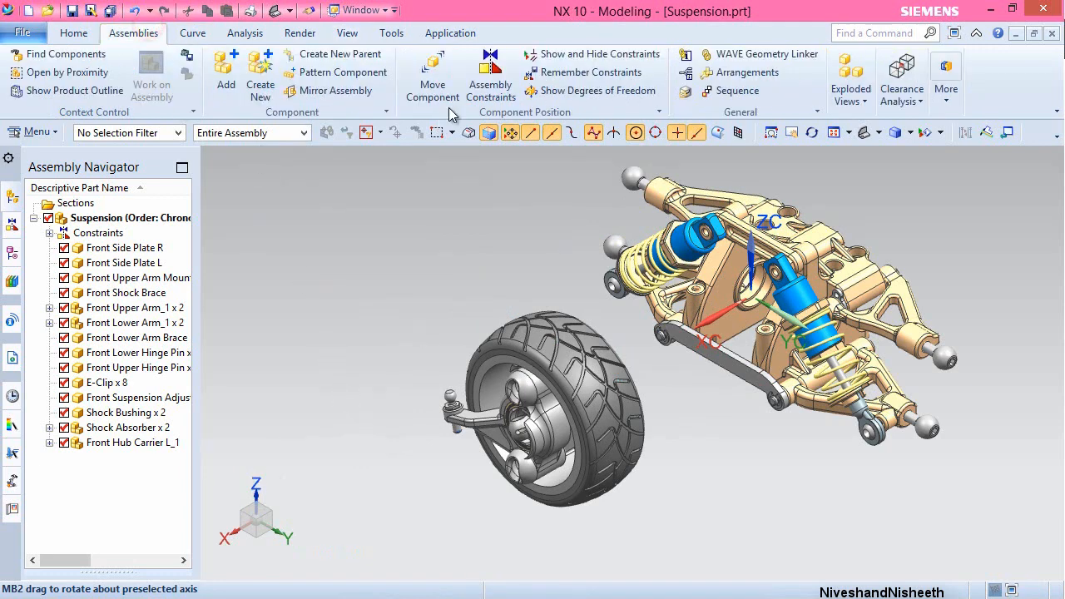
{"action": "left_click", "coordinate": [432, 75]}
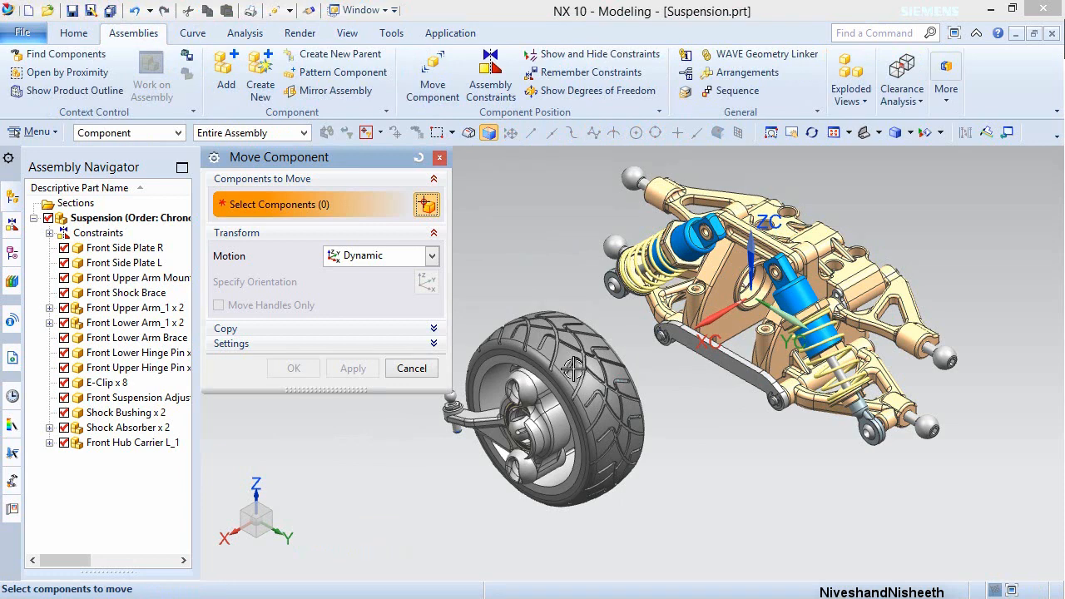
{"action": "left_click", "coordinate": [574, 369]}
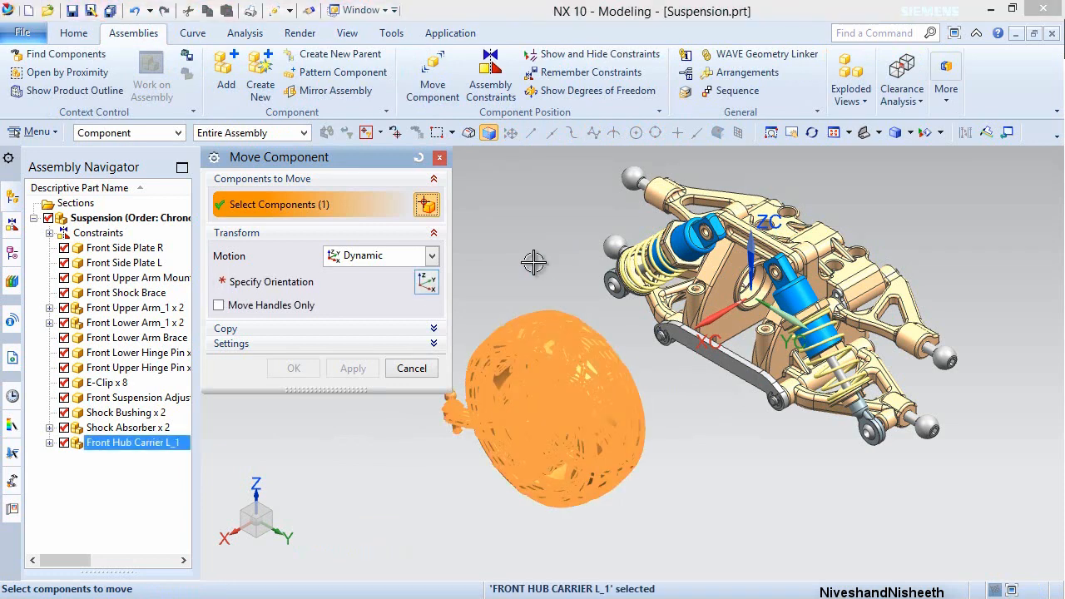
{"action": "middle_click", "coordinate": [534, 262]}
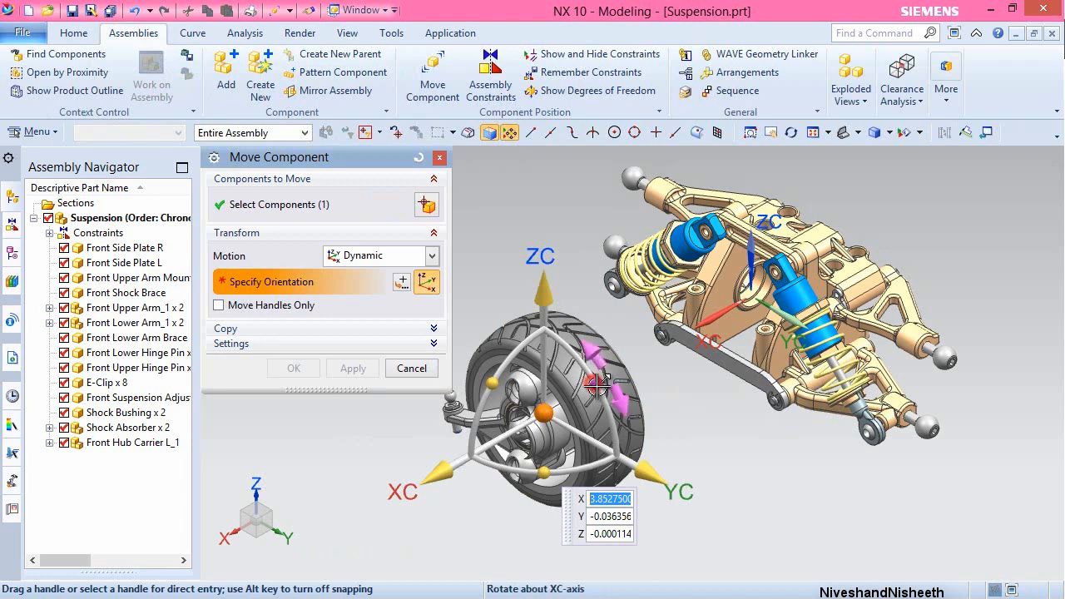
{"action": "left_click_drag", "start_coordinate": [595, 386], "coordinate": [421, 469]}
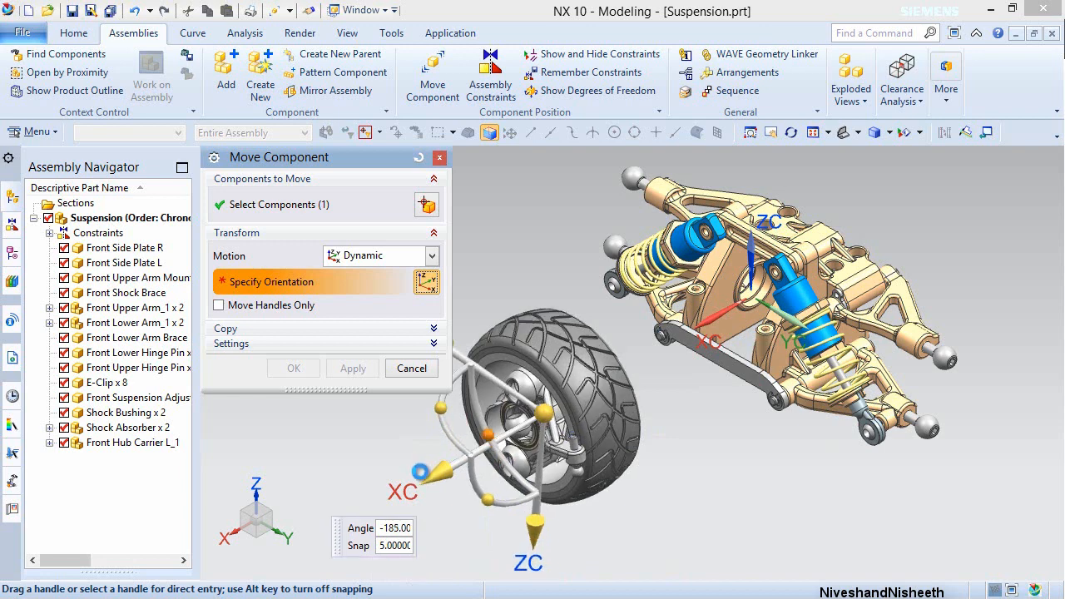
{"action": "left_click_drag", "start_coordinate": [420, 472], "coordinate": [421, 471]}
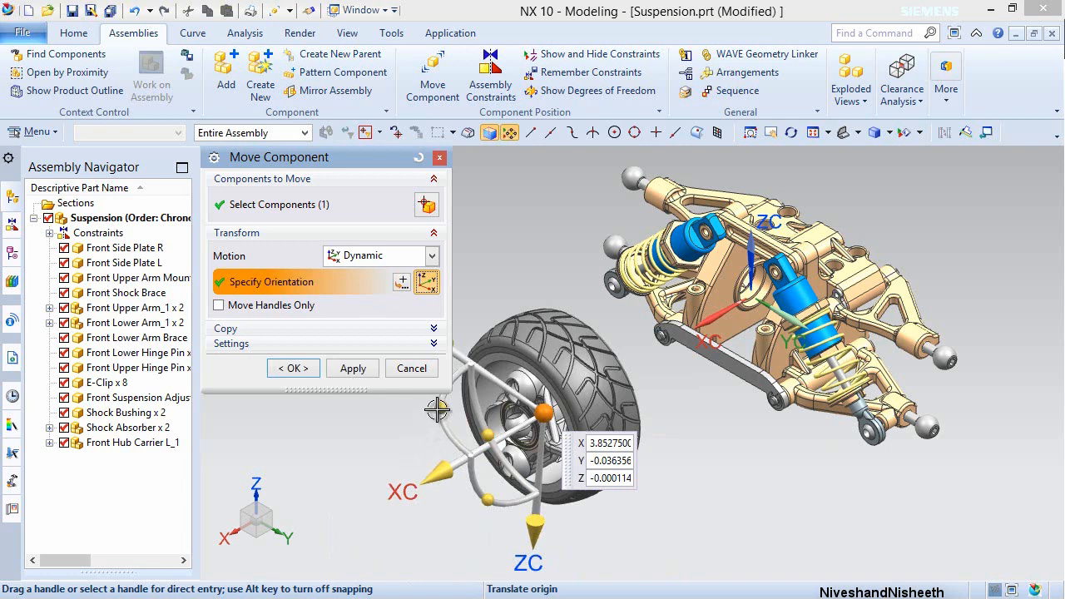
- Rotate the hub carrier assembly by -75 degrees about its ZC axis and accept the new orientation
{"action": "left_click_drag", "start_coordinate": [439, 407], "coordinate": [529, 464]}
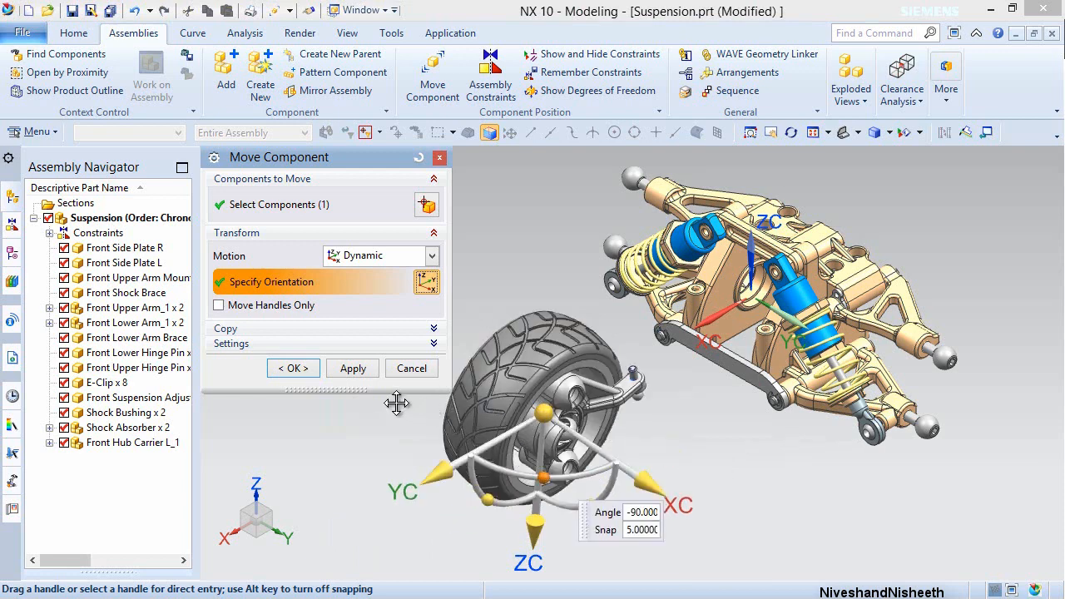
{"action": "left_click_drag", "start_coordinate": [396, 403], "coordinate": [371, 399]}
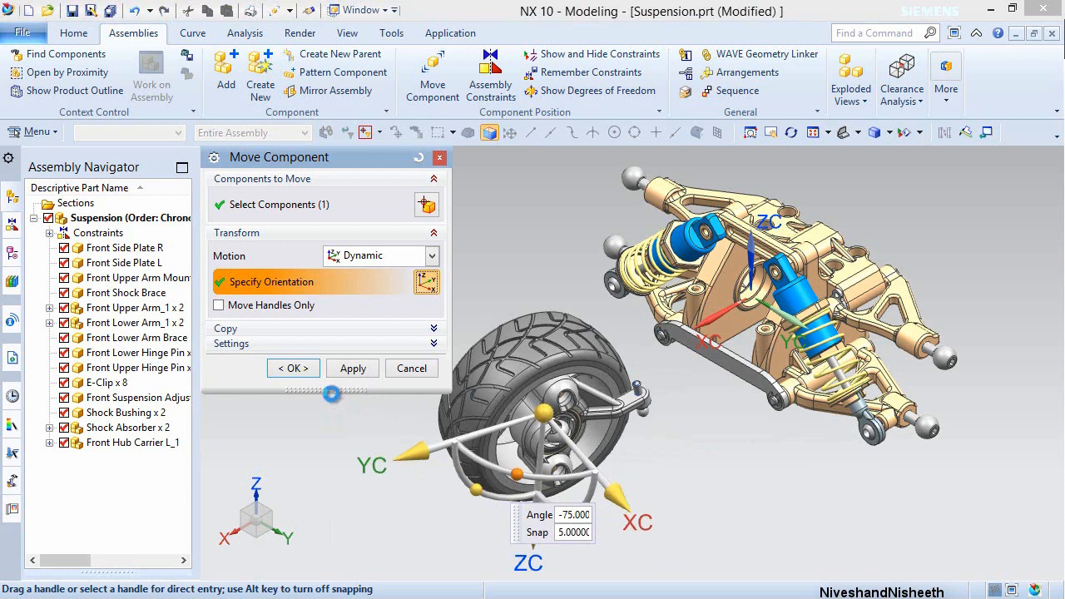
{"action": "left_click", "coordinate": [296, 369]}
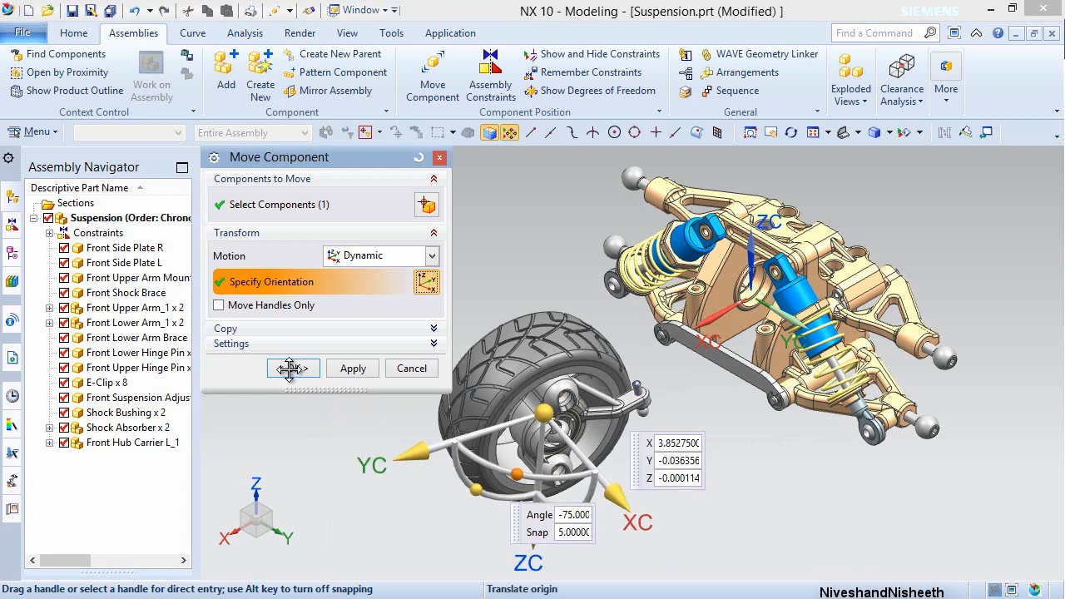
{"action": "left_click", "coordinate": [291, 371]}
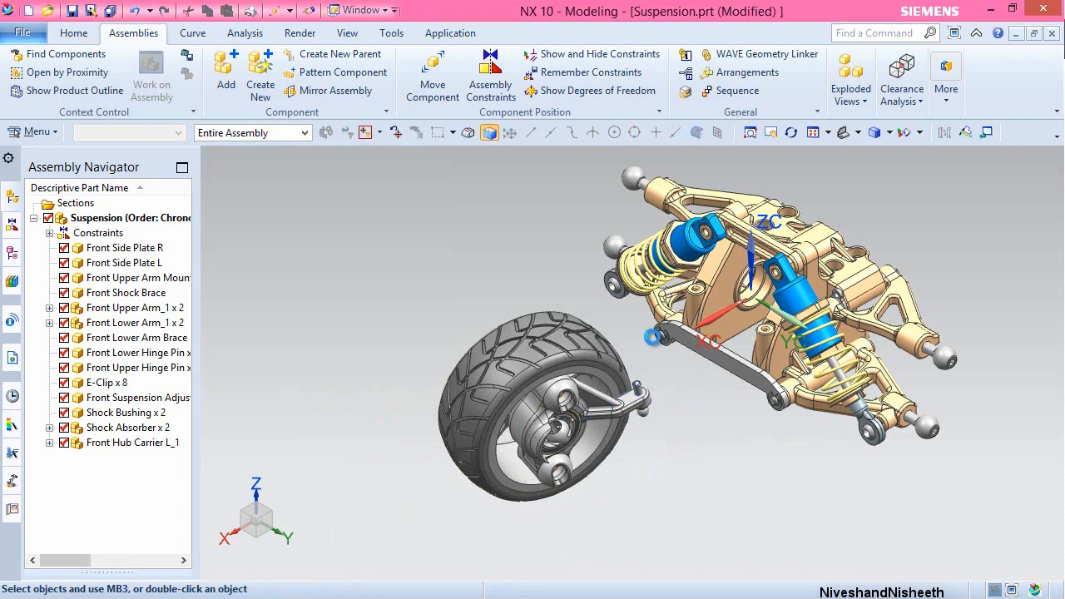
- Start moving Front Hub Carrier L_1 dynamically and shift its origin freely away from the suspension arms
{"action": "left_click", "coordinate": [445, 78]}
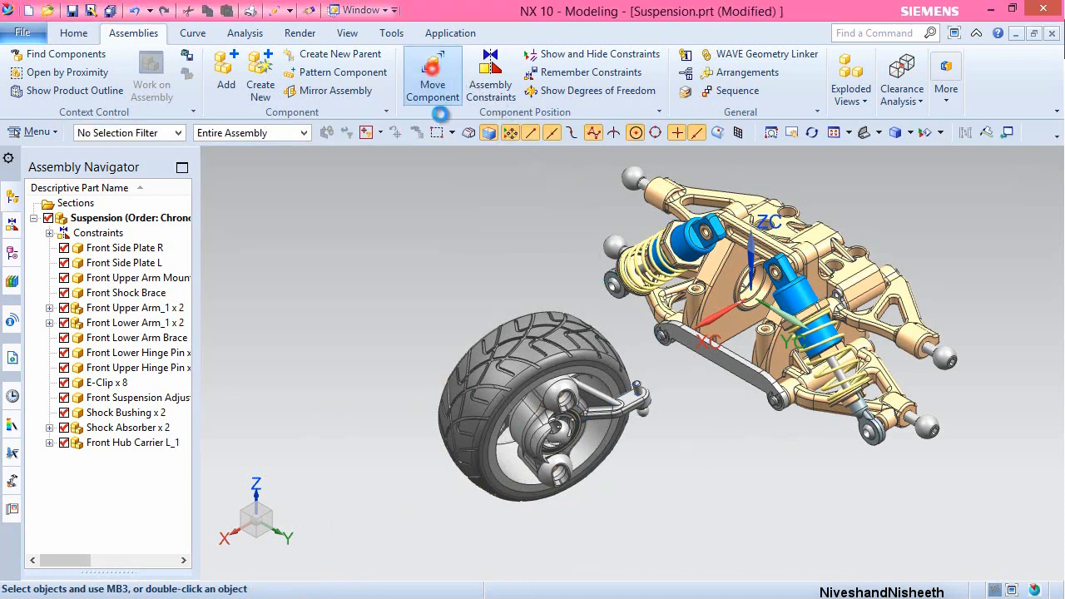
{"action": "left_click", "coordinate": [654, 416]}
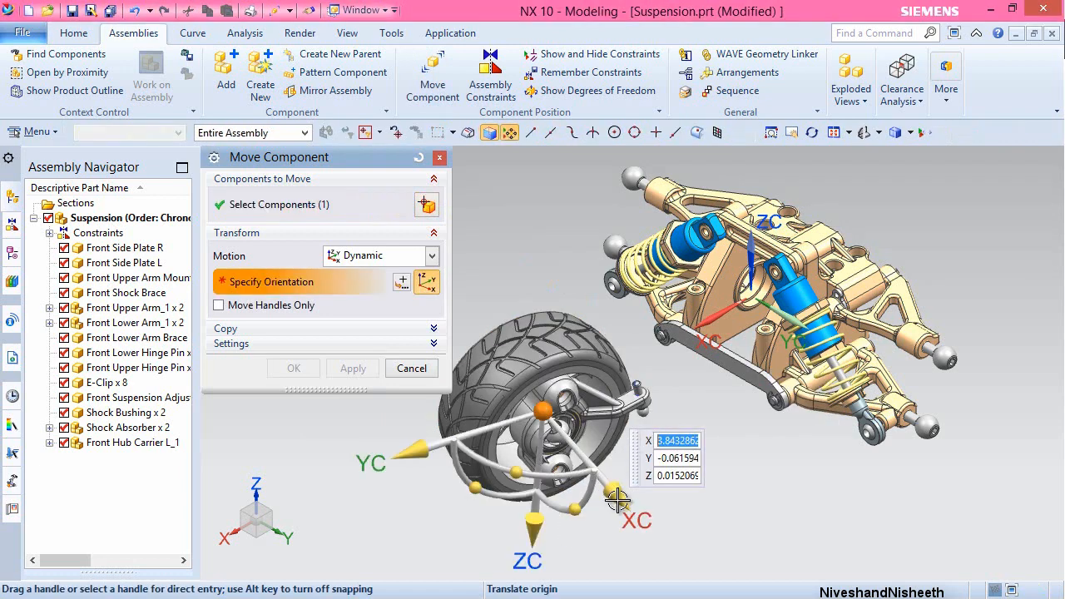
{"action": "left_click", "coordinate": [616, 496]}
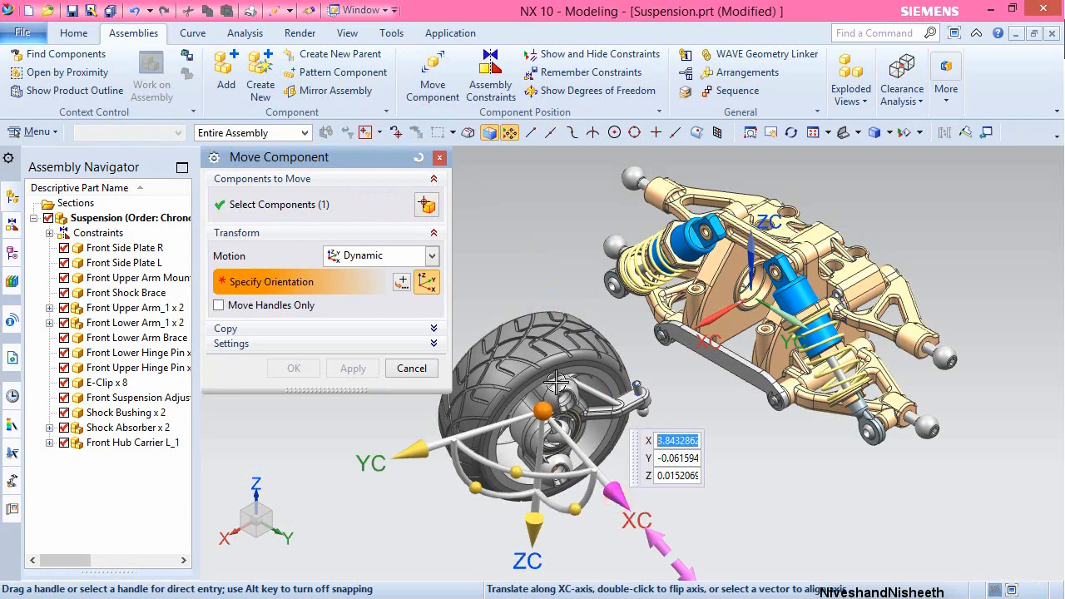
{"action": "left_click_drag", "start_coordinate": [557, 381], "coordinate": [515, 237]}
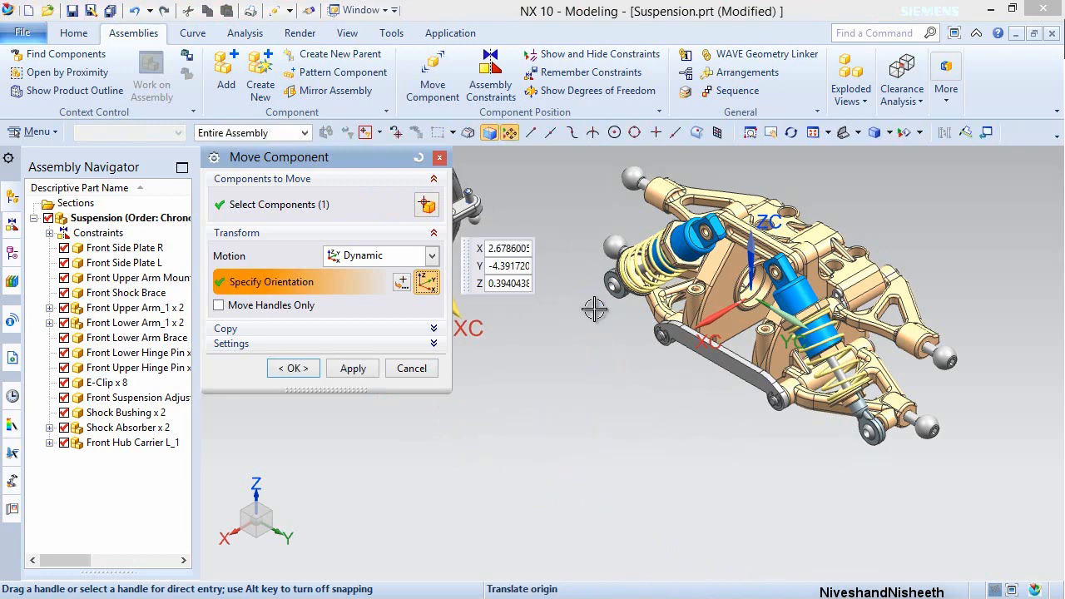
- Translate the hub carrier assembly closer to the pillow balls of the nearest suspension arms and accept the new position
{"action": "scroll", "coordinate": [594, 309], "scroll_direction": "down", "scroll_amount": 6}
{"action": "scroll", "coordinate": [575, 329], "scroll_direction": "up", "scroll_amount": 3}
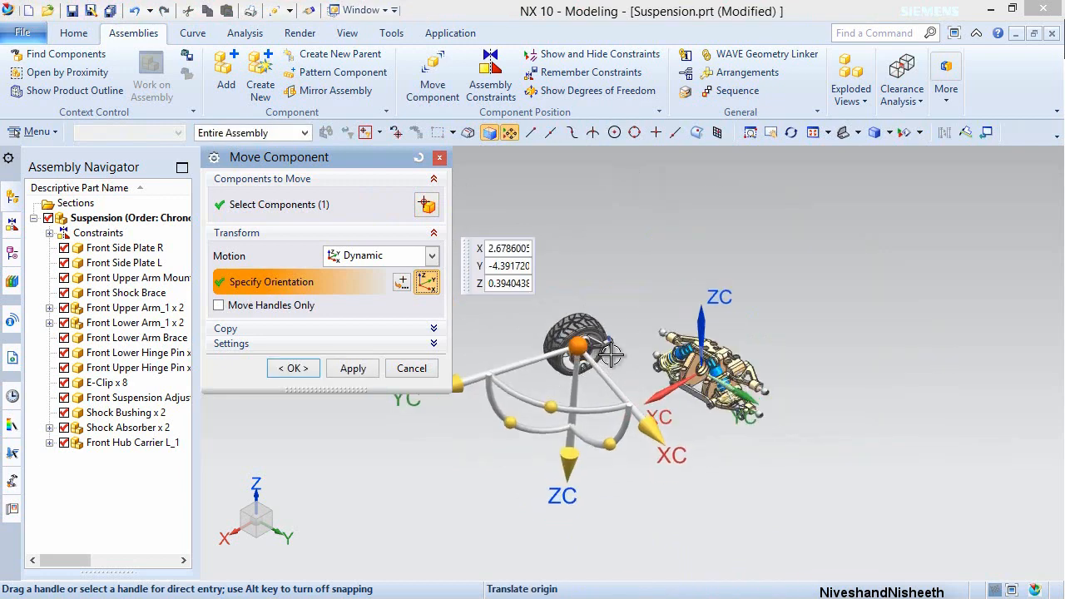
{"action": "scroll", "coordinate": [456, 405], "scroll_direction": "up", "scroll_amount": 2}
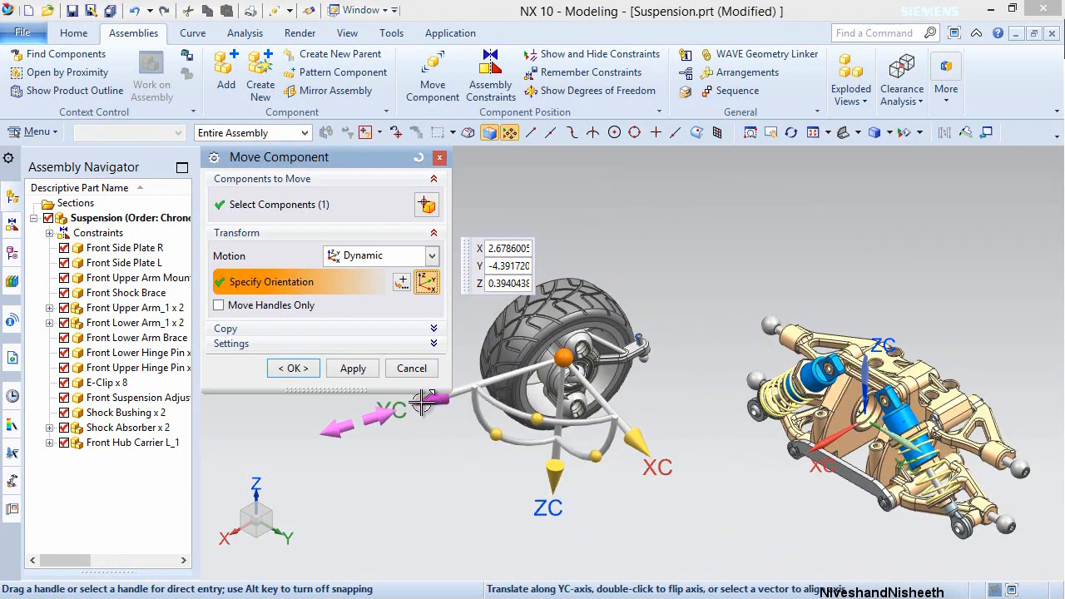
{"action": "left_click_drag", "start_coordinate": [422, 403], "coordinate": [602, 335]}
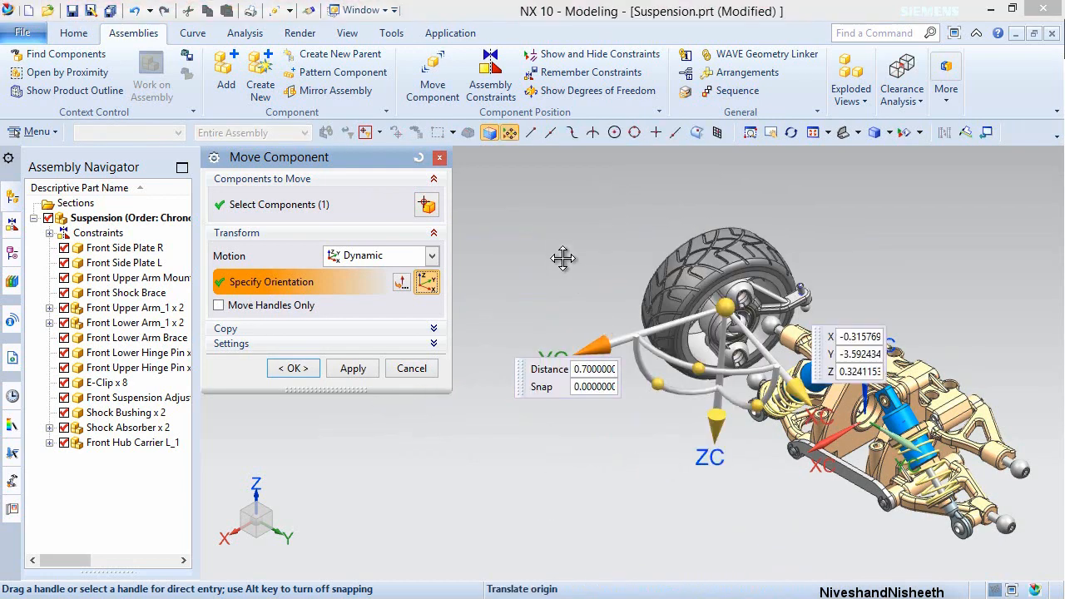
{"action": "left_click", "coordinate": [292, 371]}
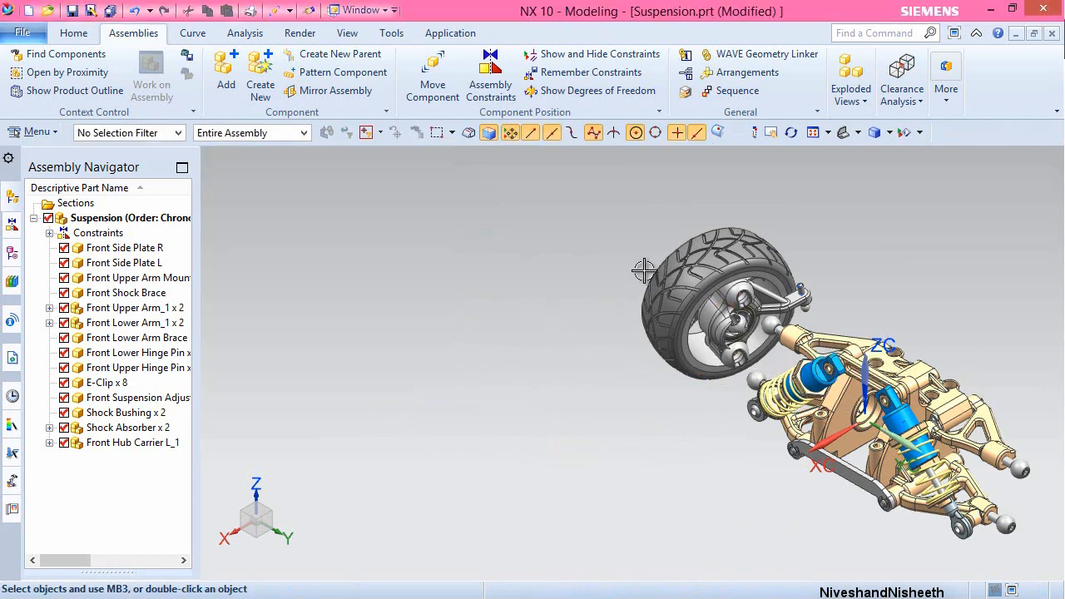
- Fit the whole assembly in view and start a Touch Align assembly constraint with Infer Center/Axis orientation
{"action": "left_click", "coordinate": [814, 133]}
{"action": "left_click", "coordinate": [814, 134]}
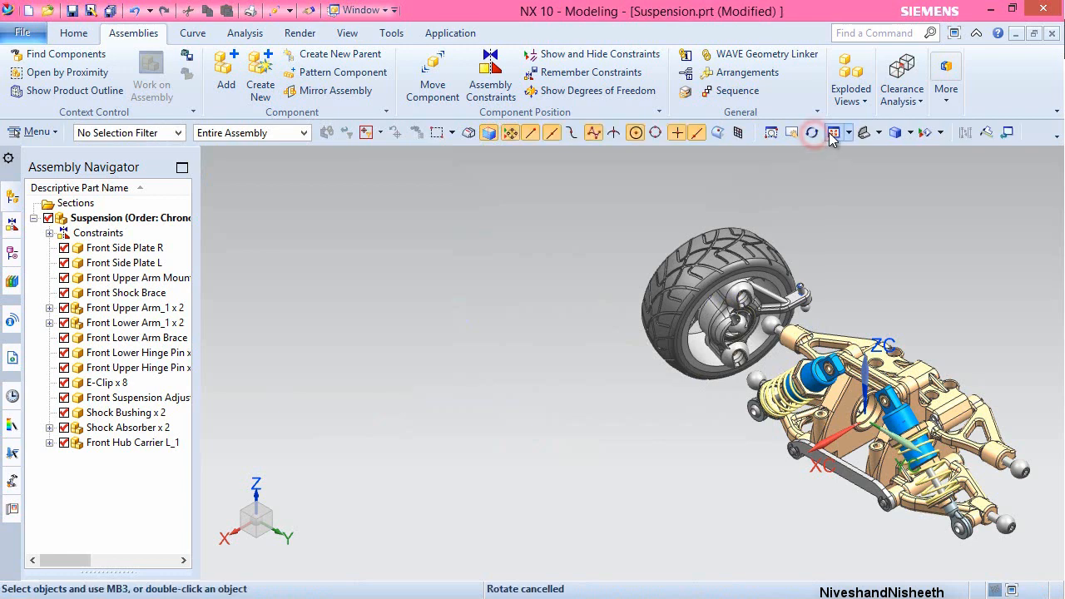
{"action": "left_click", "coordinate": [832, 134]}
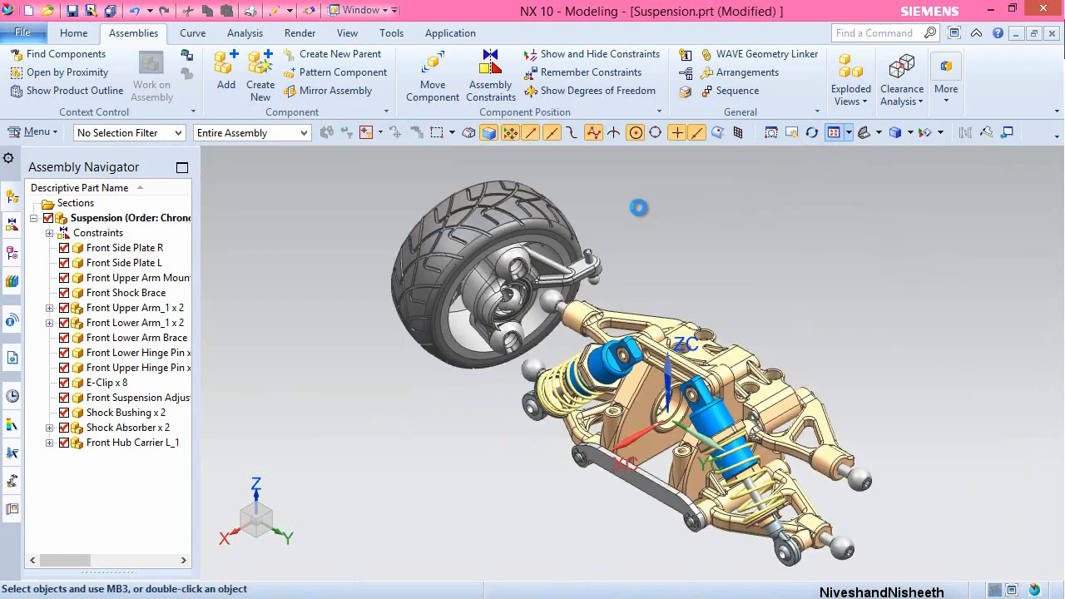
{"action": "left_click", "coordinate": [491, 75]}
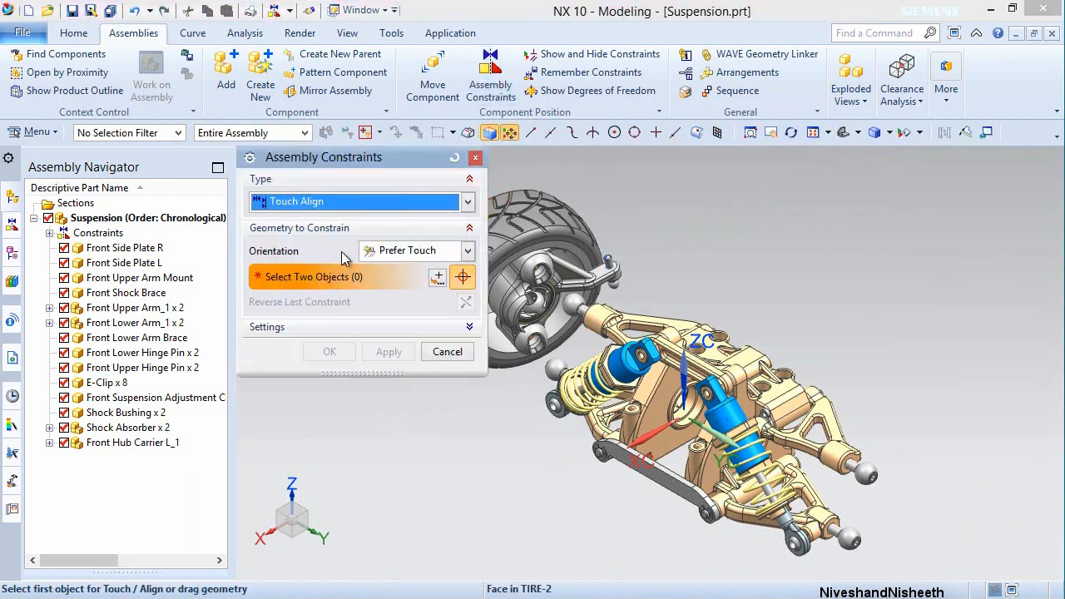
{"action": "left_click", "coordinate": [467, 252]}
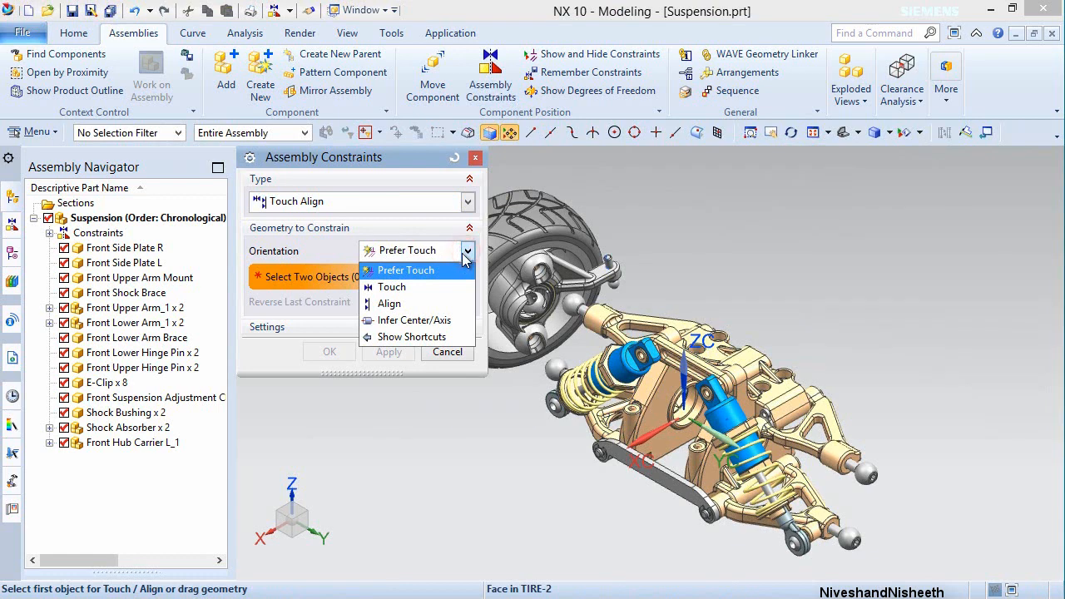
{"action": "left_click", "coordinate": [411, 321]}
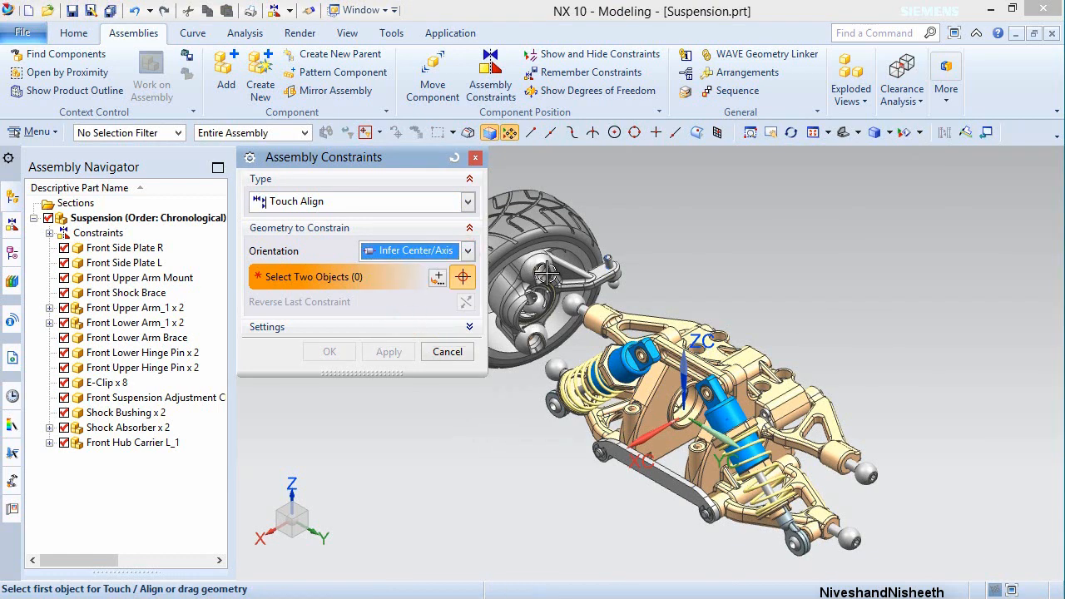
- Align the upper arm's pillow ball with the inner face of the hub carrier's upper socket and apply the constraint
{"action": "scroll", "coordinate": [549, 279], "scroll_direction": "up", "scroll_amount": 6}
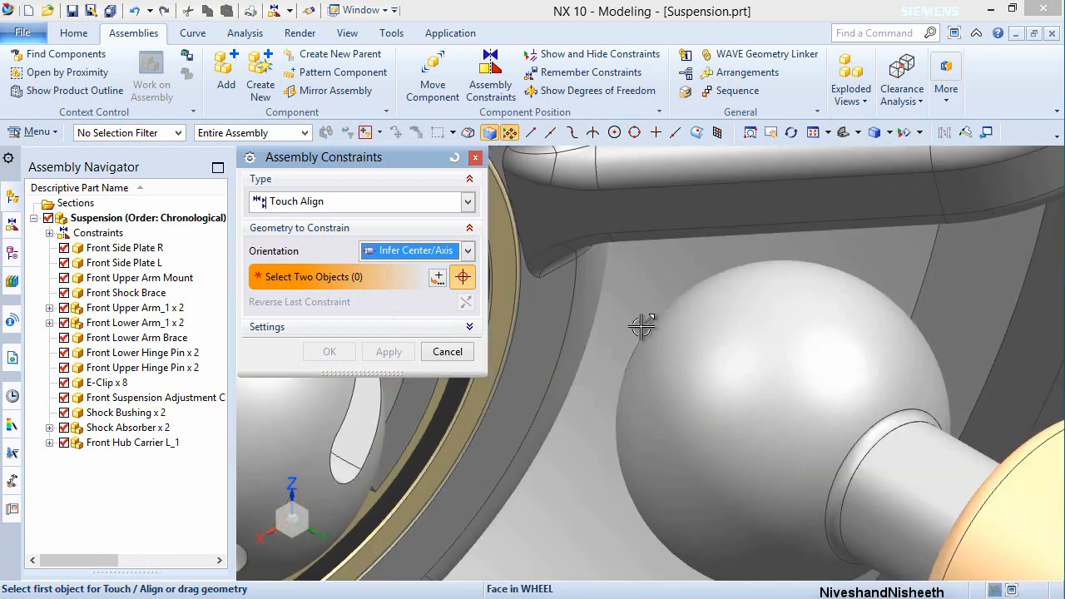
{"action": "scroll", "coordinate": [674, 337], "scroll_direction": "down", "scroll_amount": 2}
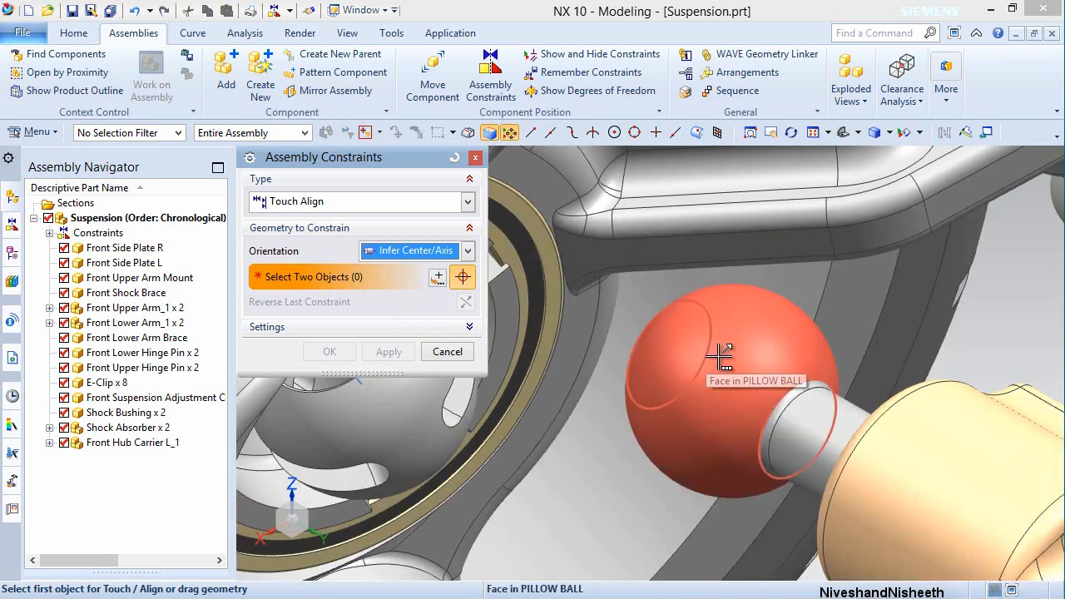
{"action": "left_click", "coordinate": [720, 356]}
{"action": "left_click", "coordinate": [790, 363]}
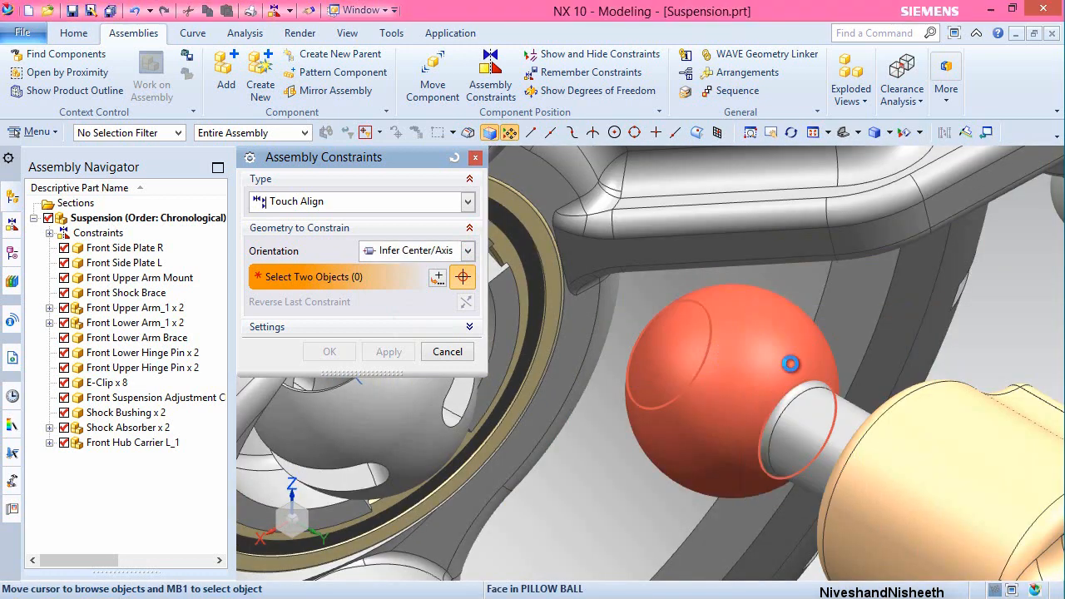
{"action": "scroll", "coordinate": [790, 364], "scroll_direction": "down", "scroll_amount": 4}
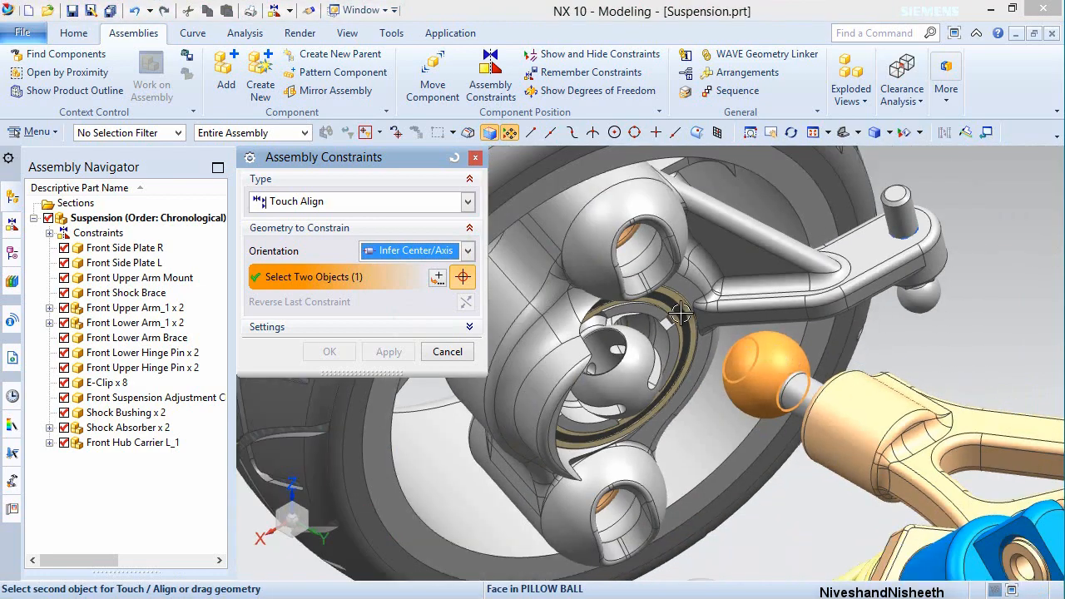
{"action": "scroll", "coordinate": [634, 248], "scroll_direction": "up", "scroll_amount": 4}
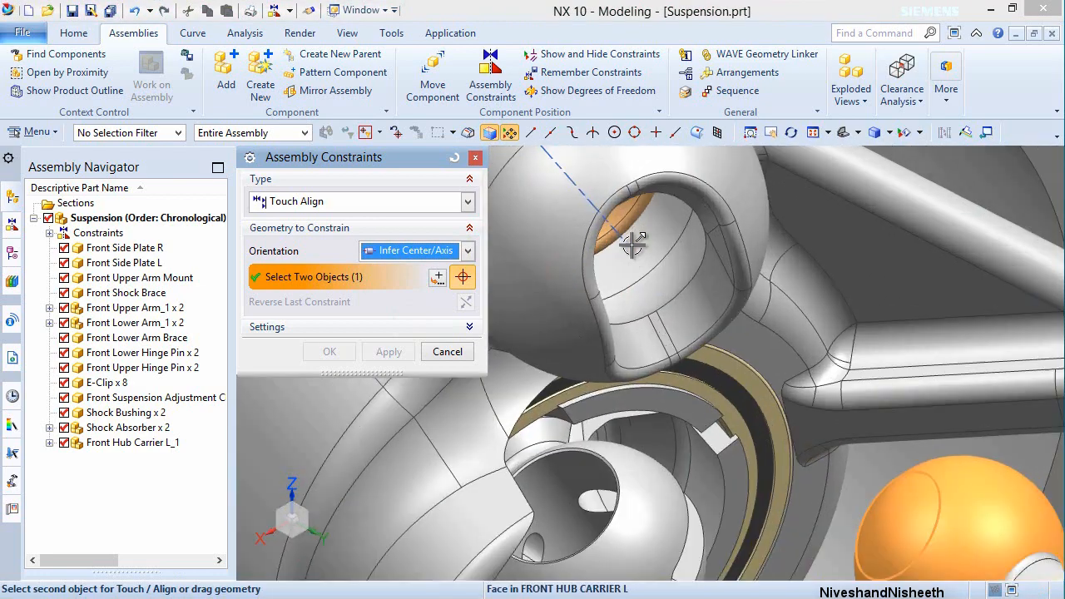
{"action": "left_click", "coordinate": [670, 277]}
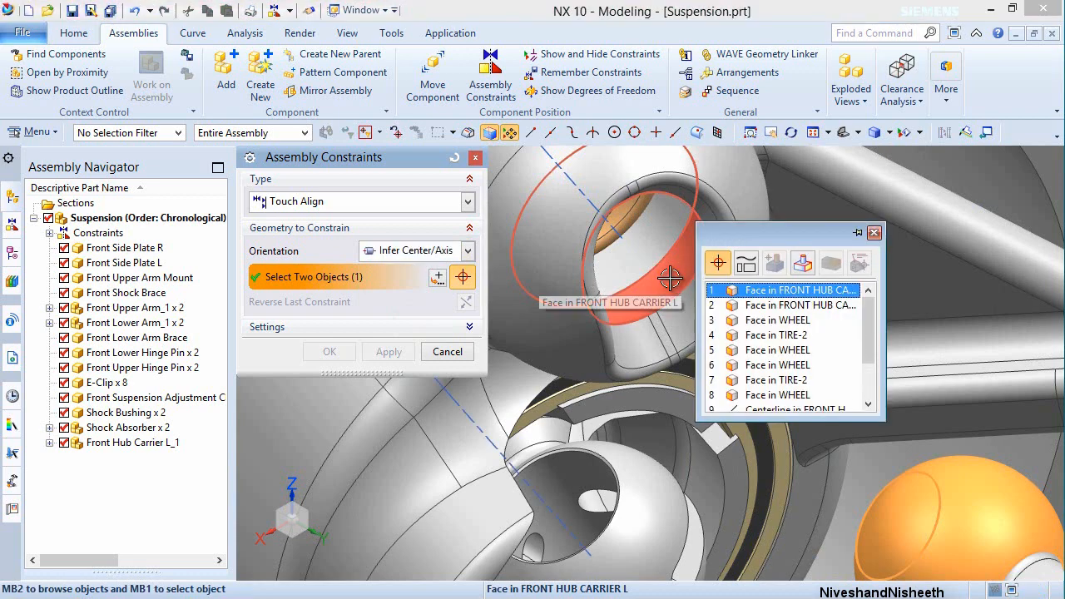
{"action": "left_click", "coordinate": [767, 291]}
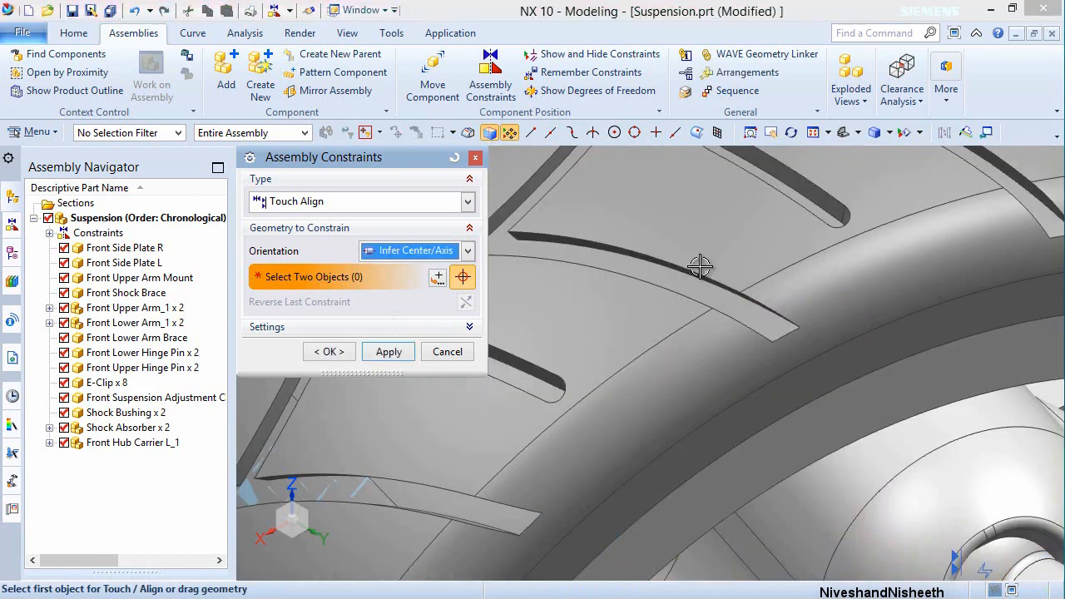
{"action": "scroll", "coordinate": [701, 266], "scroll_direction": "down", "scroll_amount": 3}
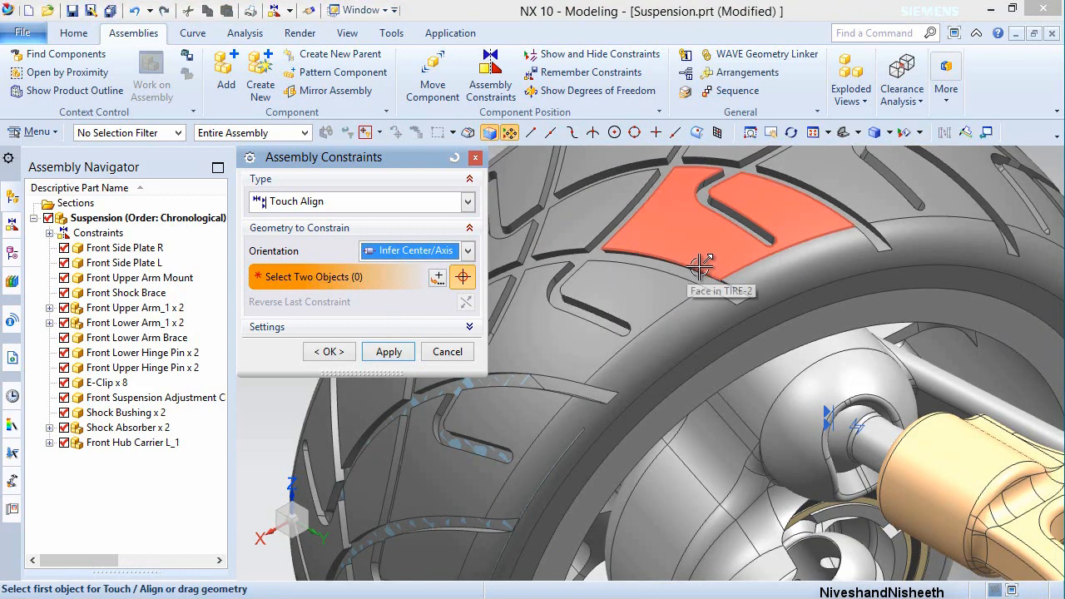
{"action": "left_click", "coordinate": [388, 351]}
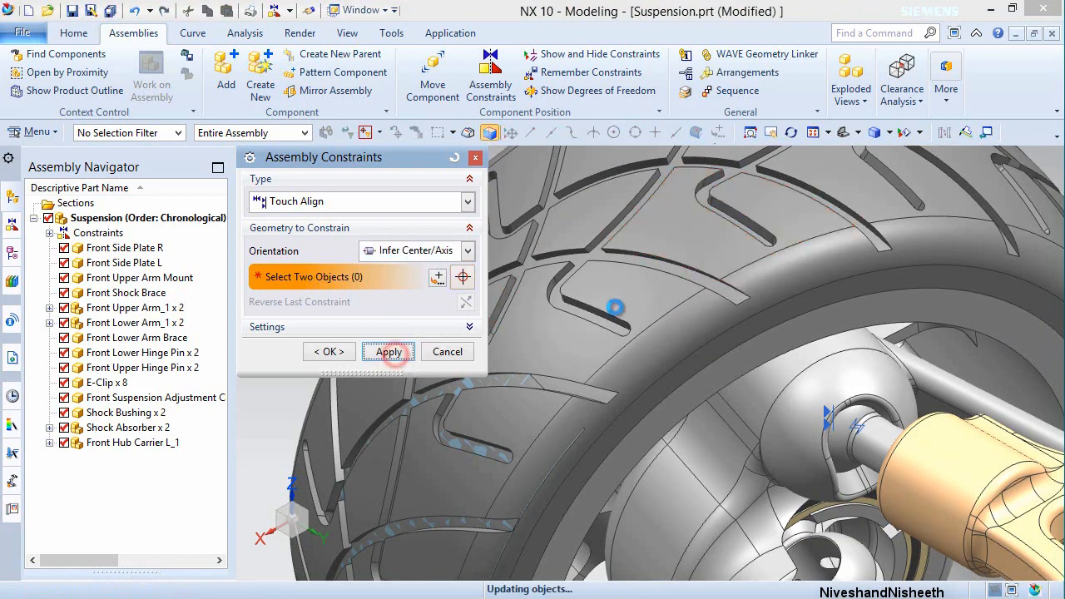
- Align the lower arm's pillow ball with the inner face of the hub carrier's lower socket and accept the constraint
{"action": "scroll", "coordinate": [625, 306], "scroll_direction": "down", "scroll_amount": 6}
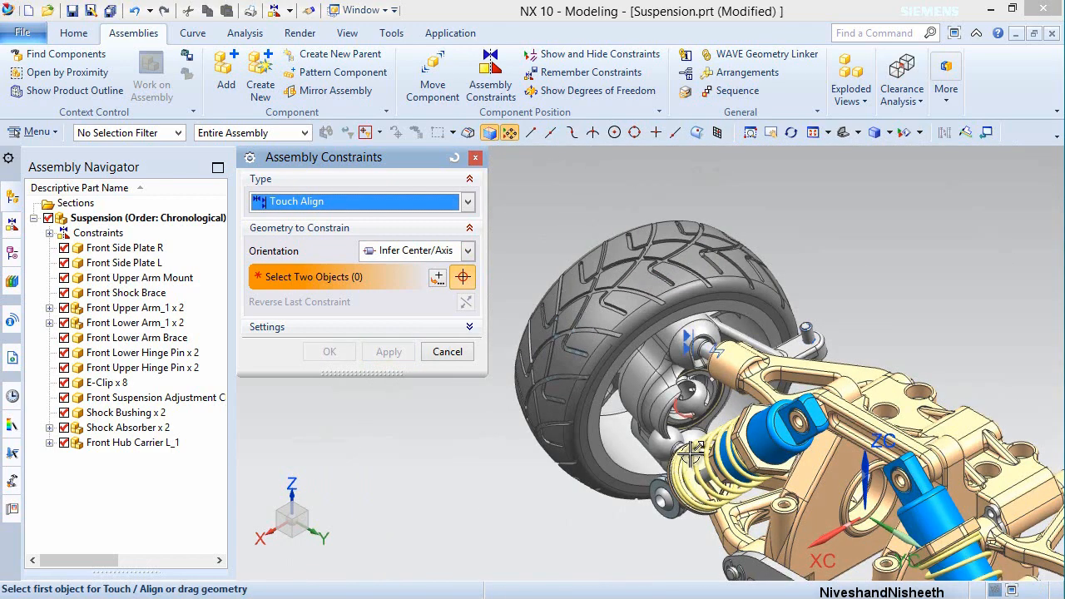
{"action": "middle_click_drag", "start_coordinate": [696, 454], "coordinate": [702, 450]}
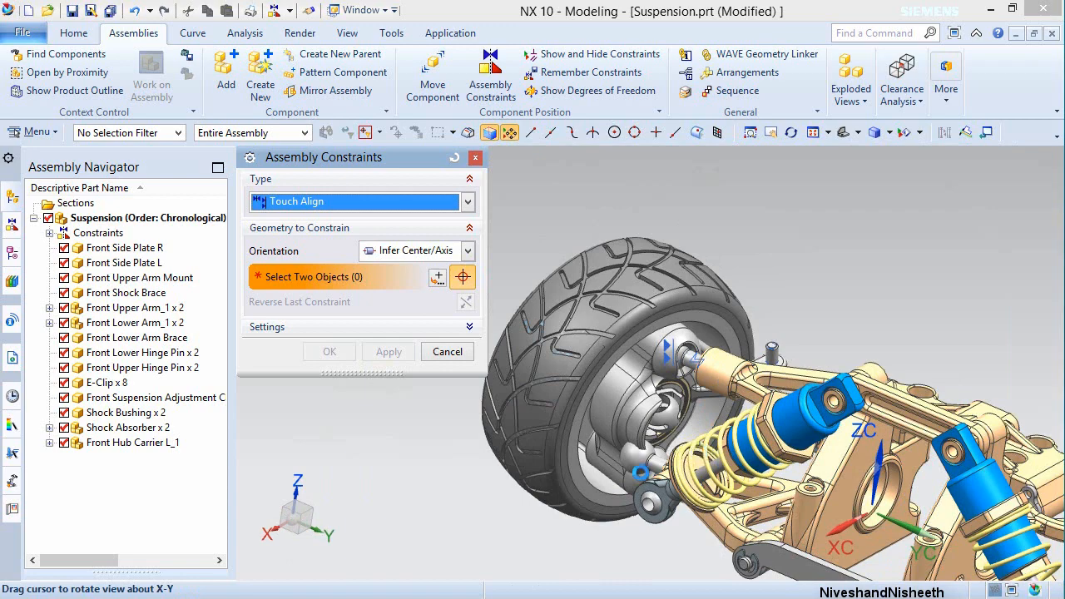
{"action": "scroll", "coordinate": [624, 432], "scroll_direction": "up", "scroll_amount": 5}
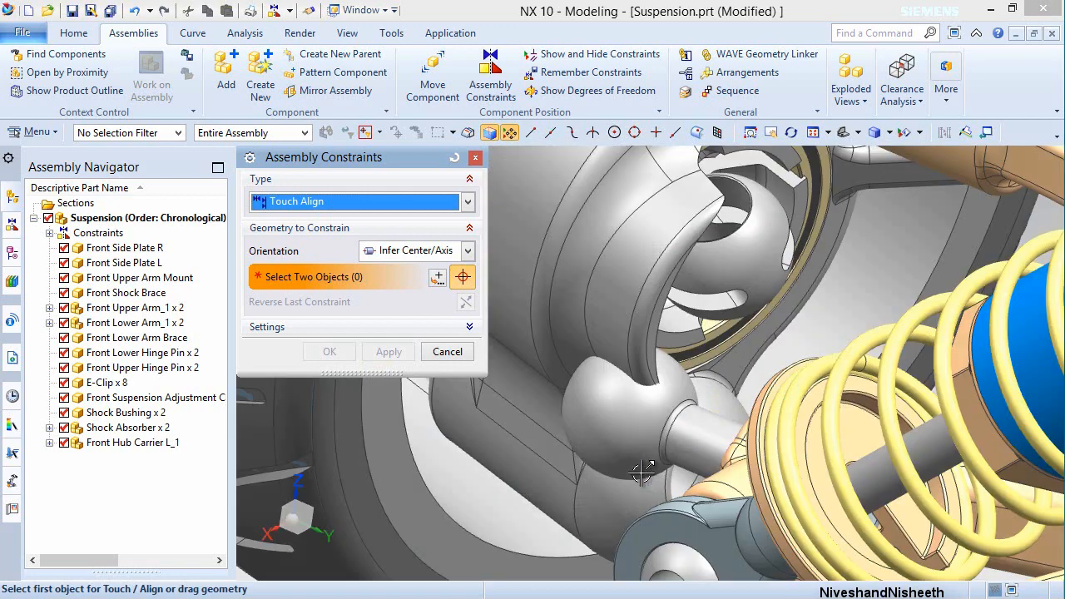
{"action": "left_click", "coordinate": [616, 410]}
{"action": "scroll", "coordinate": [613, 379], "scroll_direction": "down", "scroll_amount": 3}
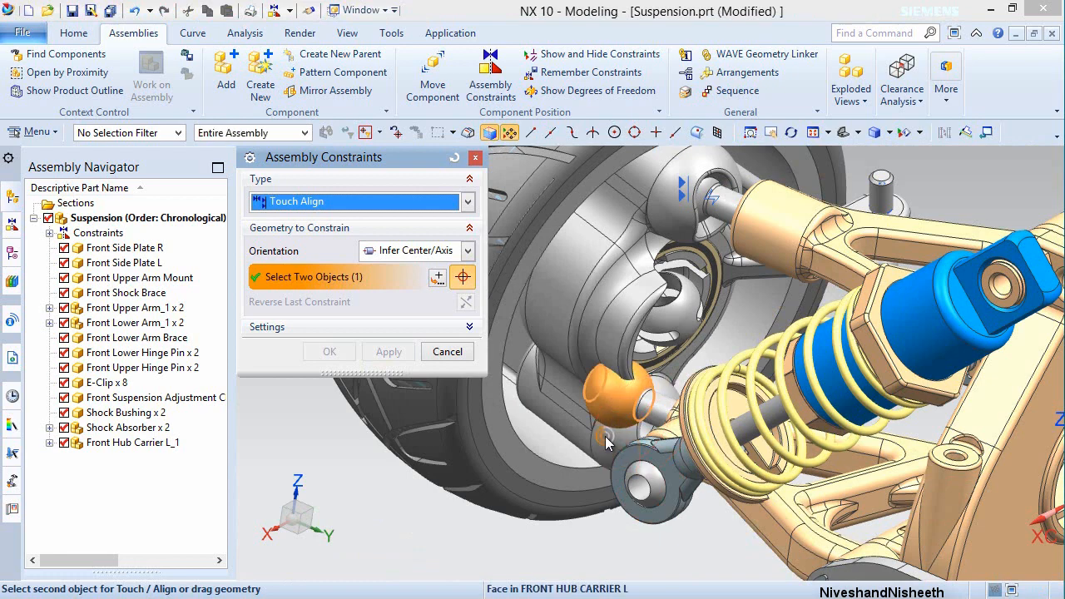
{"action": "middle_click_drag", "start_coordinate": [605, 430], "coordinate": [637, 458]}
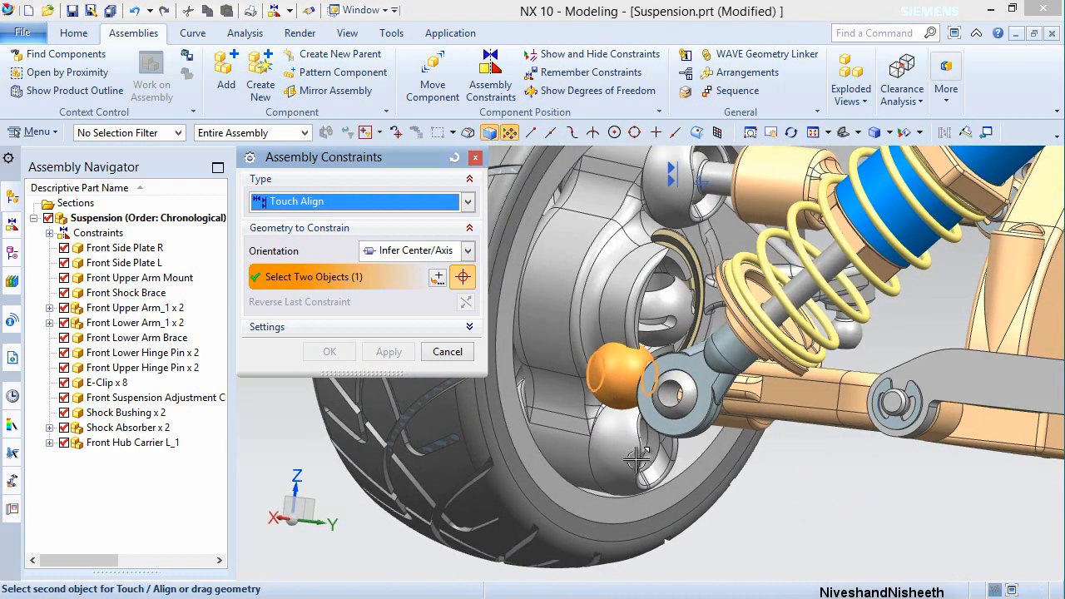
{"action": "scroll", "coordinate": [636, 458], "scroll_direction": "up", "scroll_amount": 5}
{"action": "left_click", "coordinate": [685, 429]}
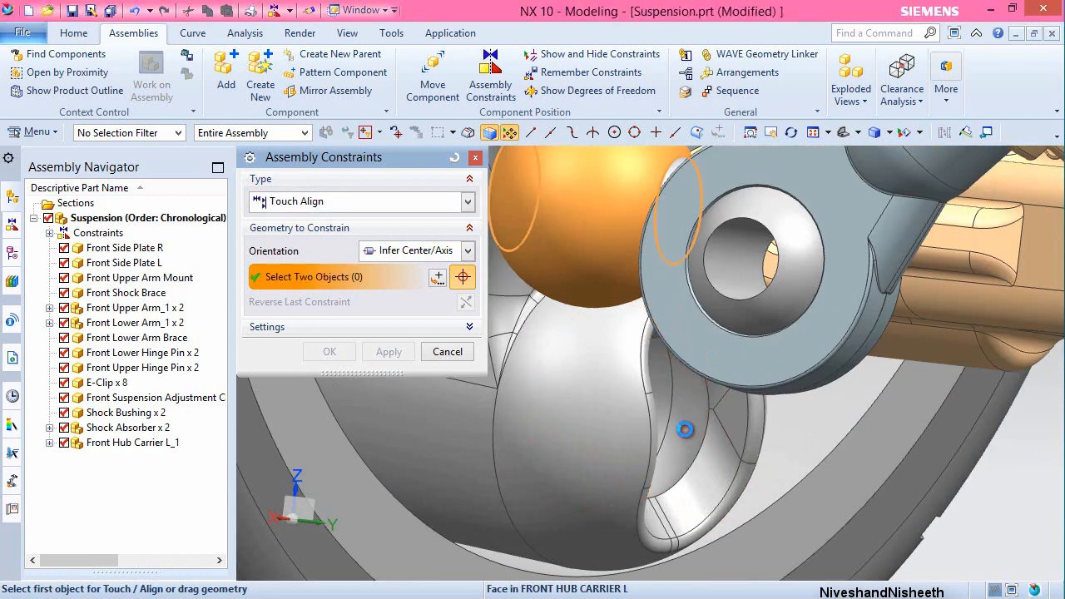
{"action": "scroll", "coordinate": [677, 426], "scroll_direction": "down", "scroll_amount": 5}
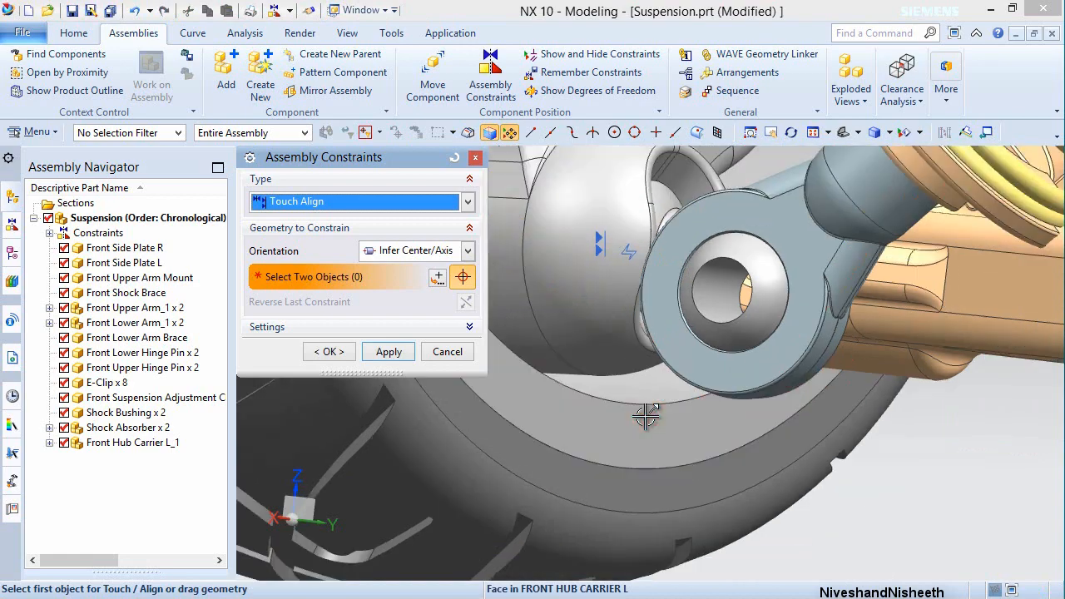
{"action": "left_click", "coordinate": [331, 352]}
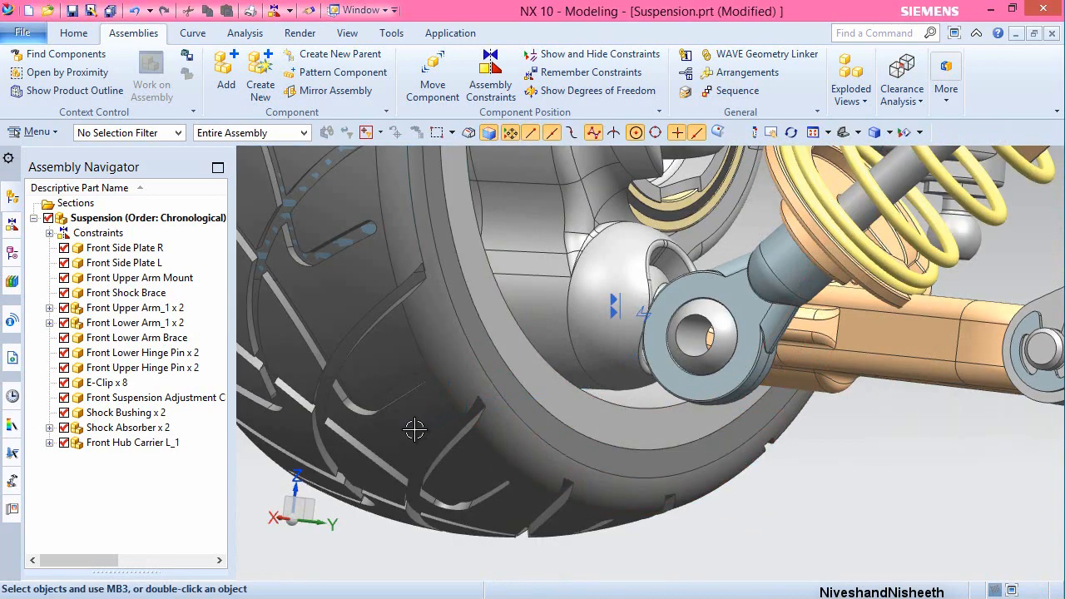
- Rotate the Front Hub Carrier L_1 assembly about its ZC axis by -15 degrees and accept the new orientation
{"action": "scroll", "coordinate": [416, 427], "scroll_direction": "down", "scroll_amount": 4}
{"action": "scroll", "coordinate": [481, 428], "scroll_direction": "down", "scroll_amount": 5}
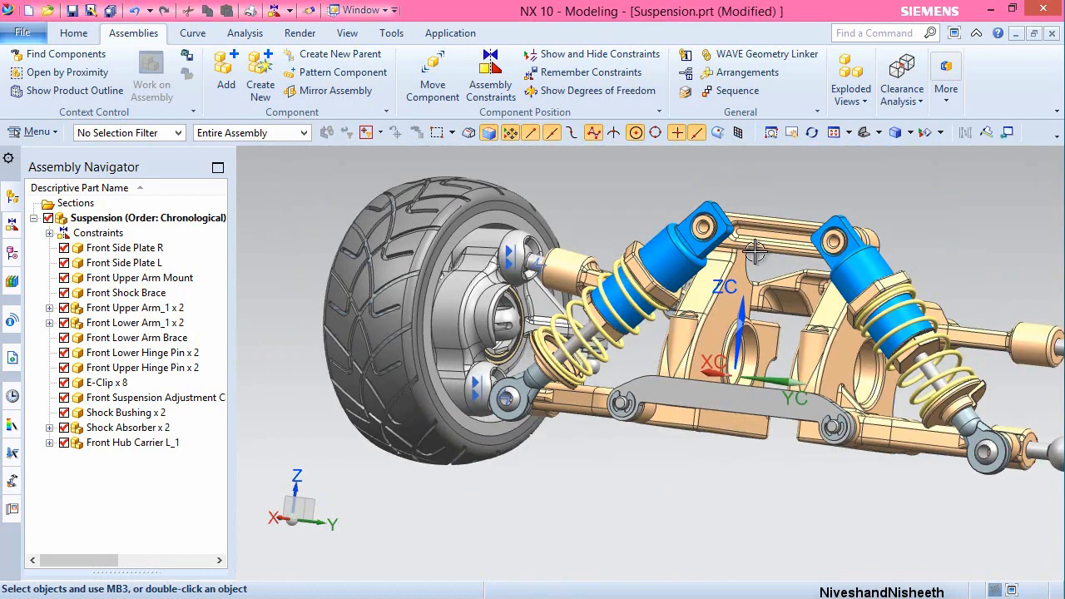
{"action": "right_click_drag", "start_coordinate": [811, 196], "coordinate": [787, 199]}
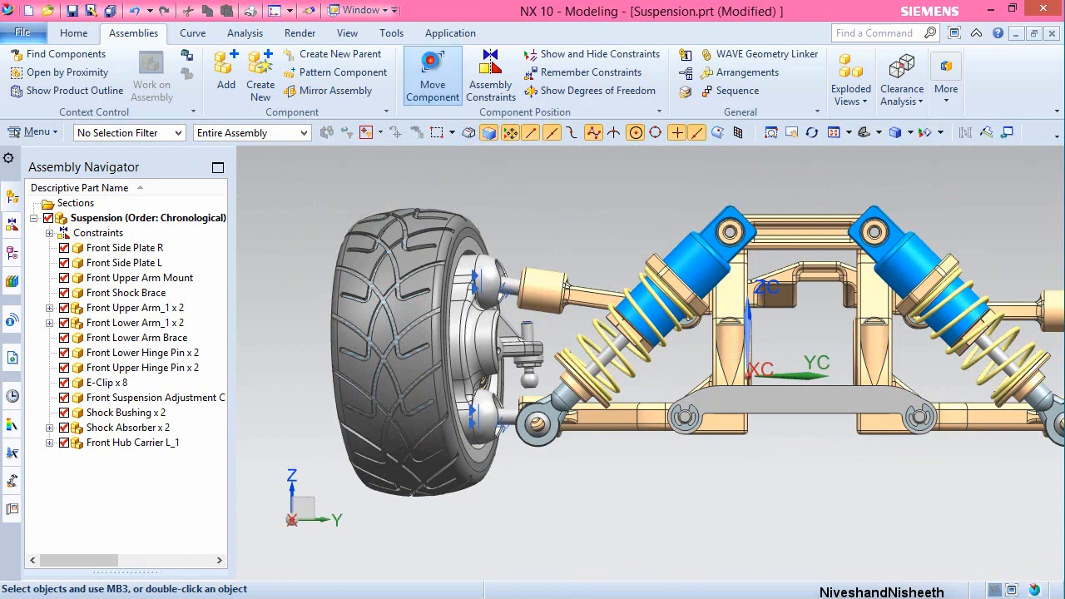
{"action": "left_click", "coordinate": [432, 66]}
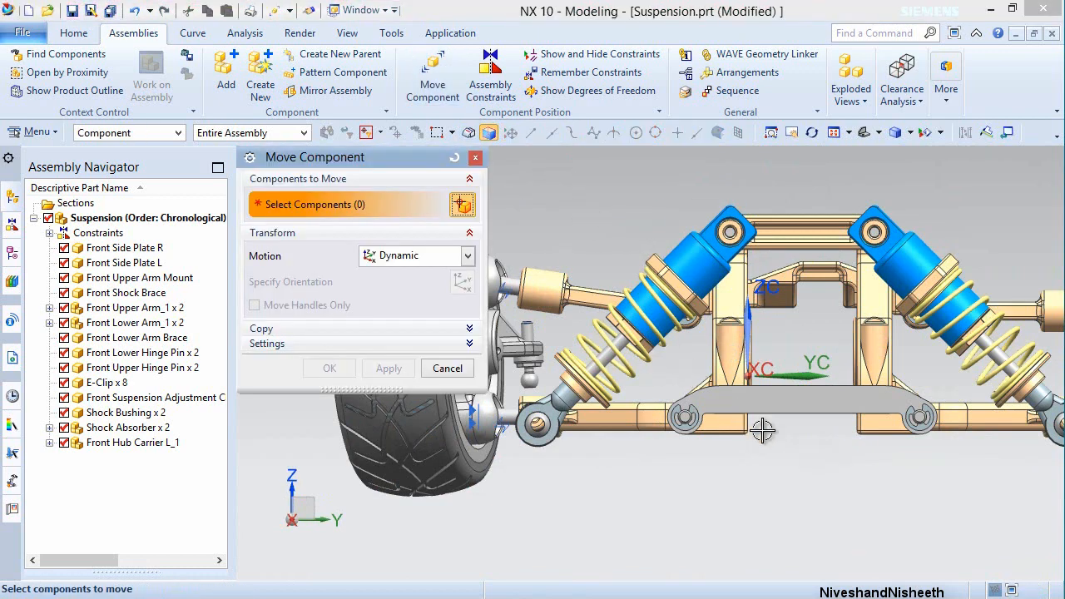
{"action": "scroll", "coordinate": [762, 430], "scroll_direction": "down", "scroll_amount": 1}
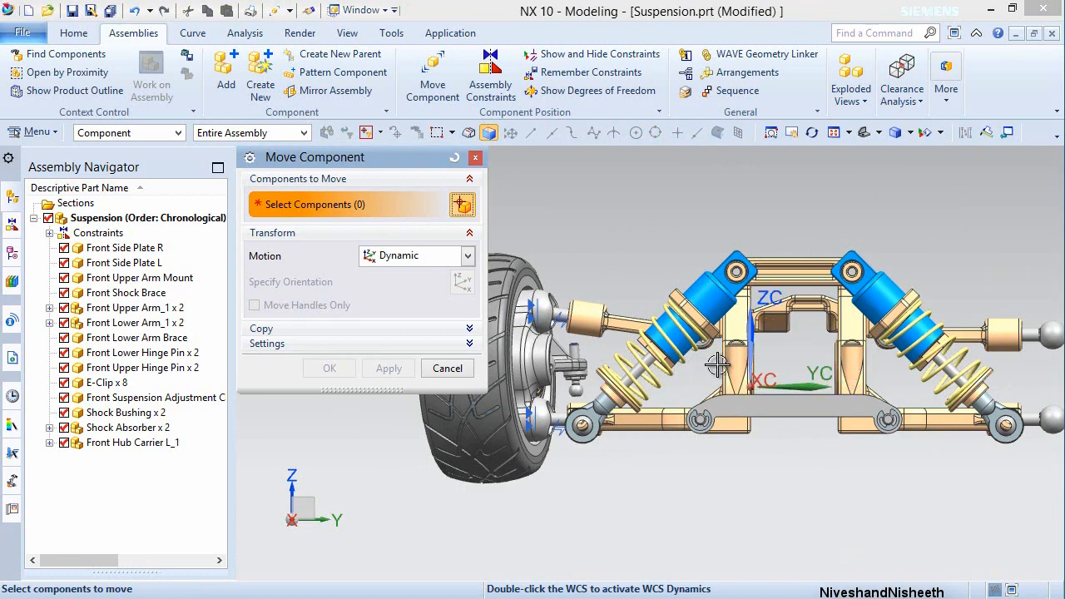
{"action": "scroll", "coordinate": [749, 368], "scroll_direction": "down", "scroll_amount": 2}
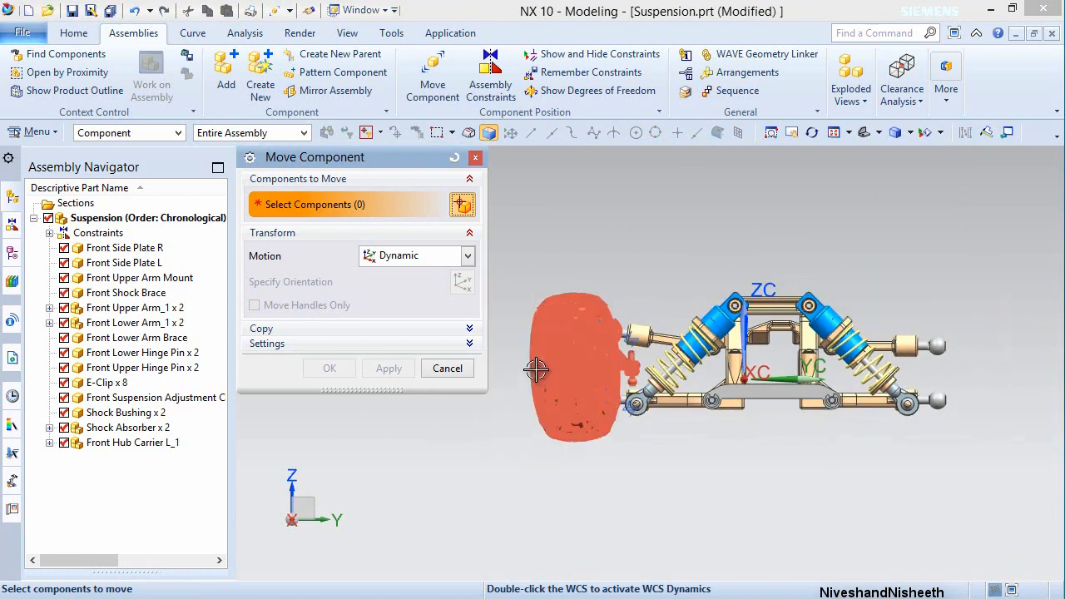
{"action": "scroll", "coordinate": [534, 364], "scroll_direction": "up", "scroll_amount": 2}
{"action": "left_click", "coordinate": [580, 357]}
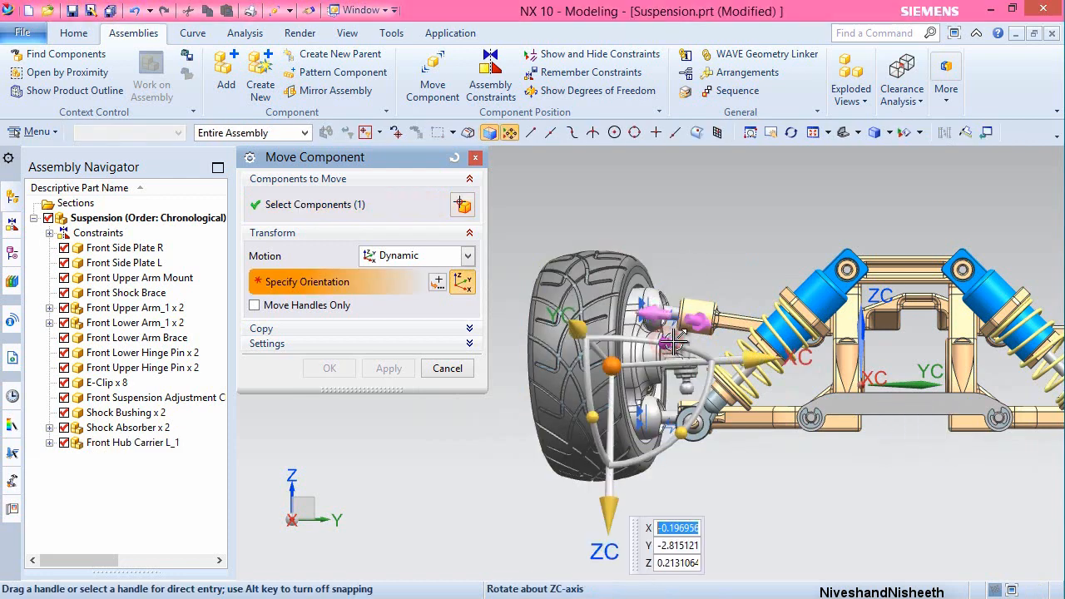
{"action": "left_click", "coordinate": [671, 341]}
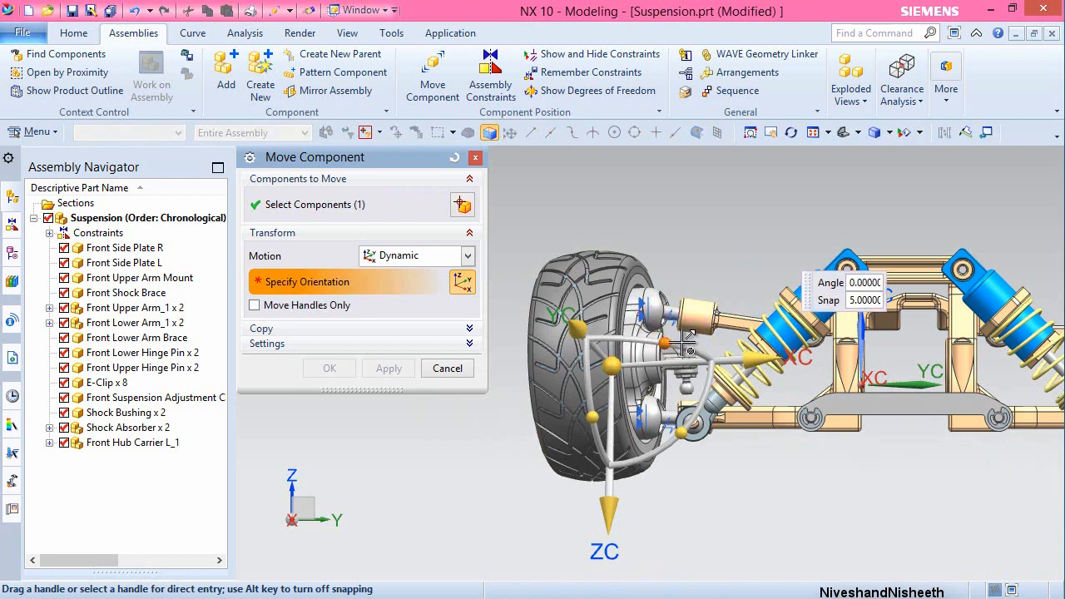
{"action": "left_click_drag", "start_coordinate": [684, 341], "coordinate": [688, 341]}
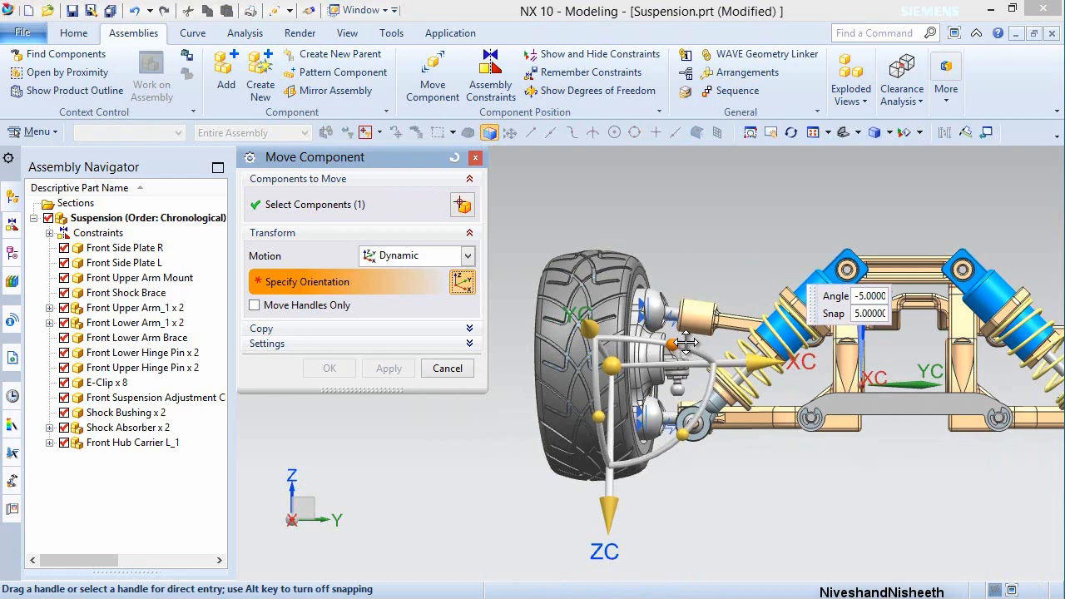
{"action": "left_click_drag", "start_coordinate": [688, 341], "coordinate": [724, 343]}
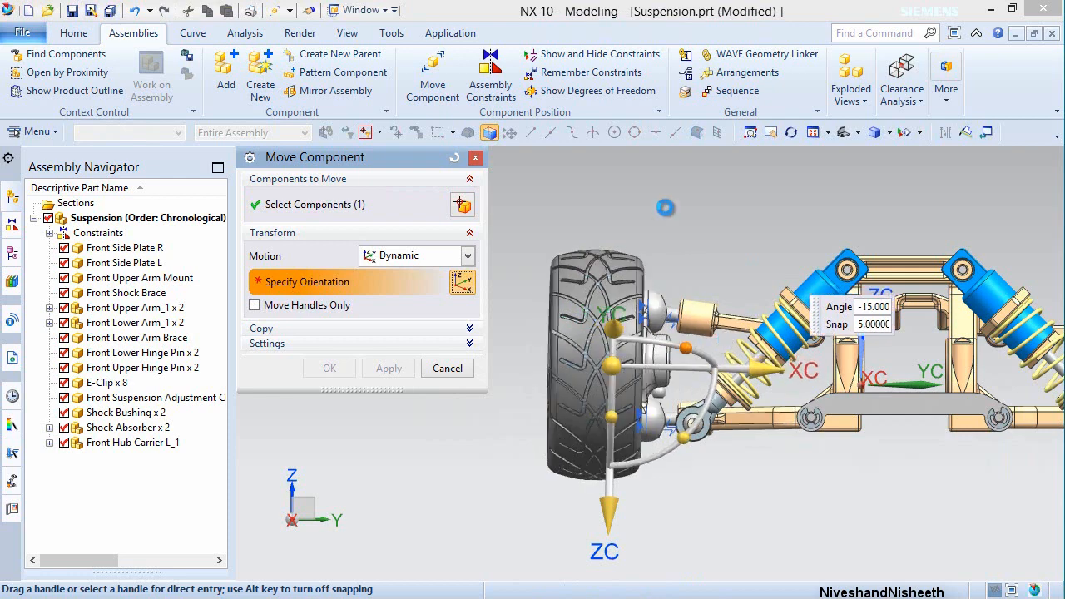
{"action": "left_click", "coordinate": [329, 368]}
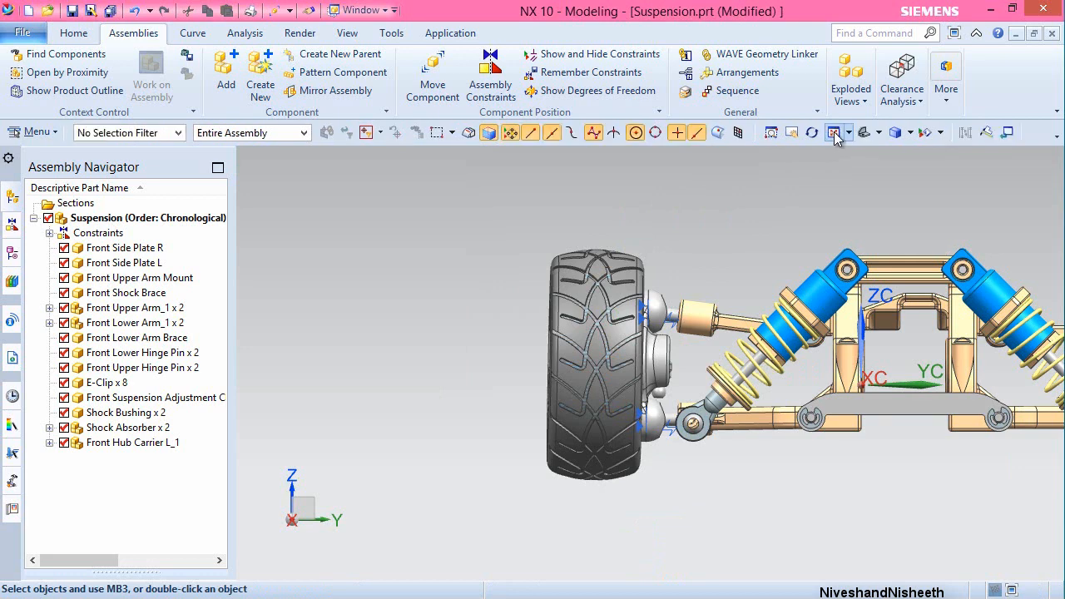
- Hide all sheet bodies in the Suspension assembly and save the part
{"action": "left_click", "coordinate": [833, 133]}
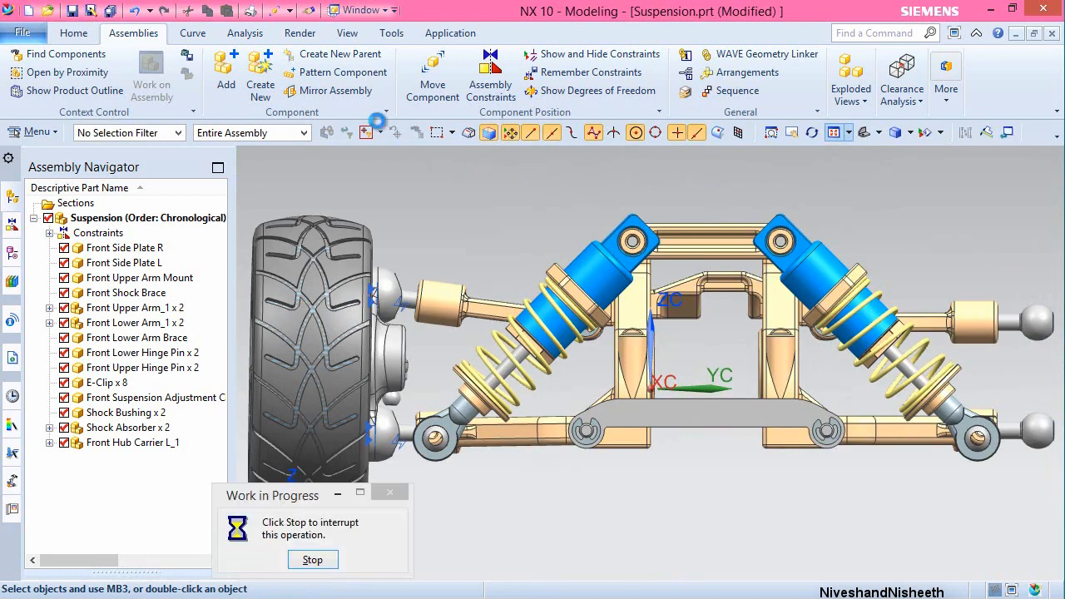
{"action": "left_click", "coordinate": [349, 34]}
{"action": "left_click", "coordinate": [264, 76]}
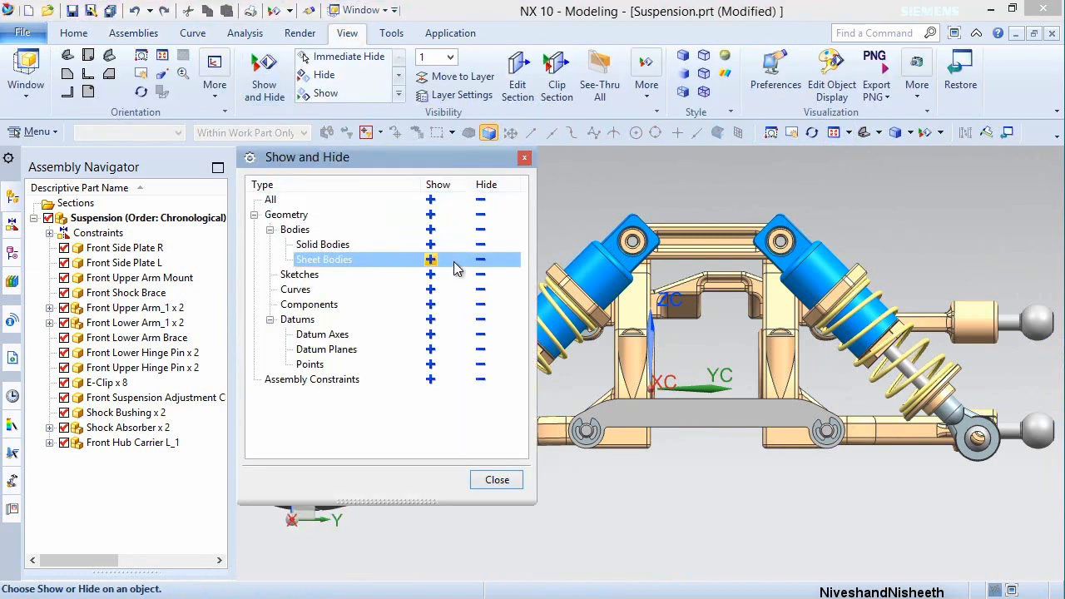
{"action": "left_click", "coordinate": [482, 261]}
{"action": "left_click", "coordinate": [499, 481]}
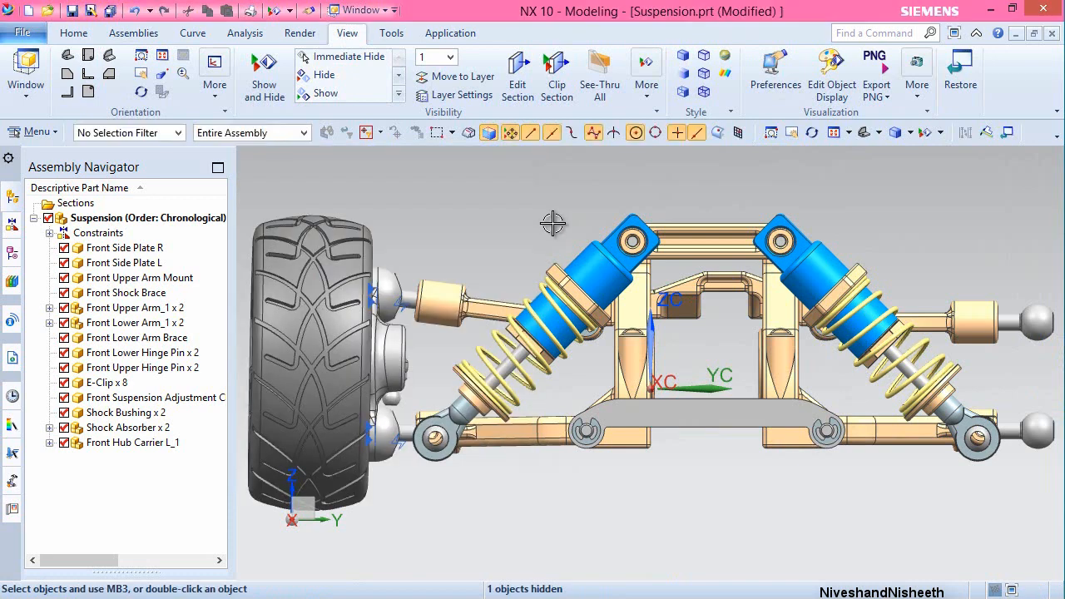
{"action": "key", "text": "ctrl+s"}
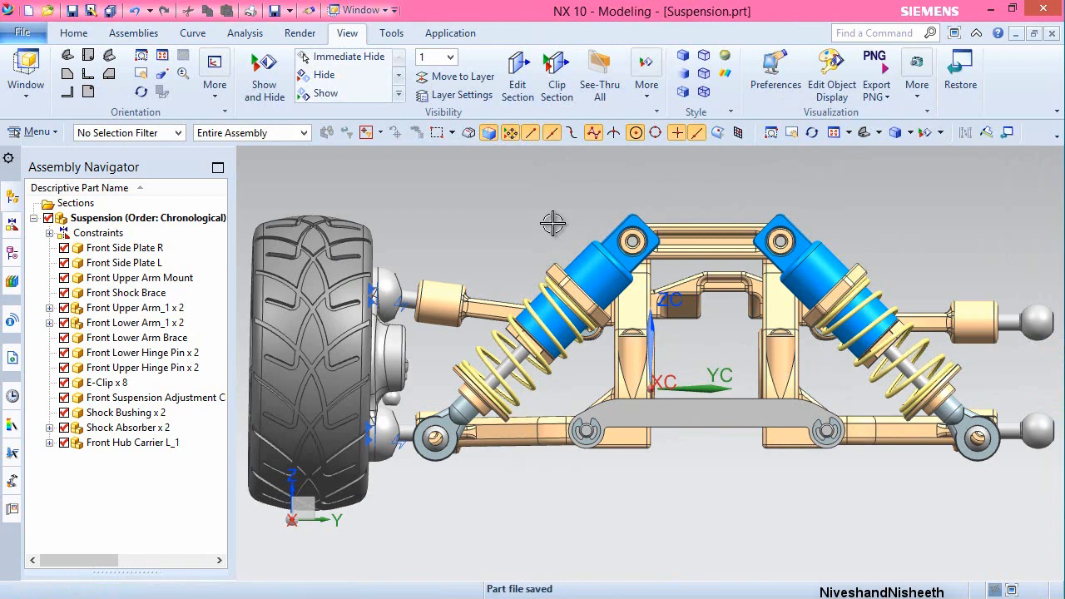
- Show the assembly in isometric view and open Front Hub Carrier R_1 from the Suspension folder as a component to add
{"action": "key", "text": "End"}
{"action": "left_click", "coordinate": [517, 195]}
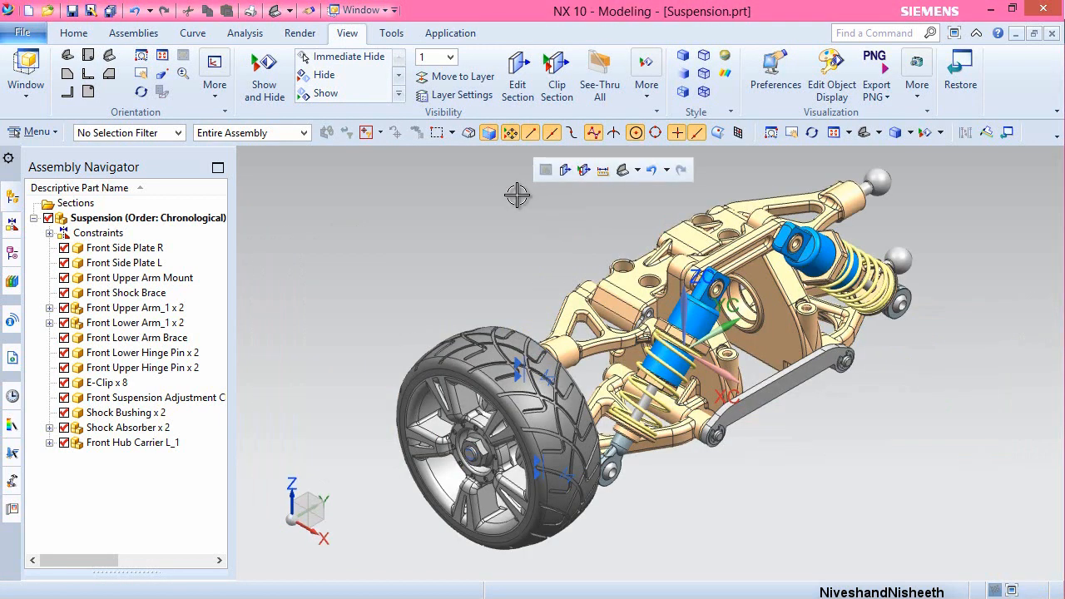
{"action": "left_click", "coordinate": [133, 33]}
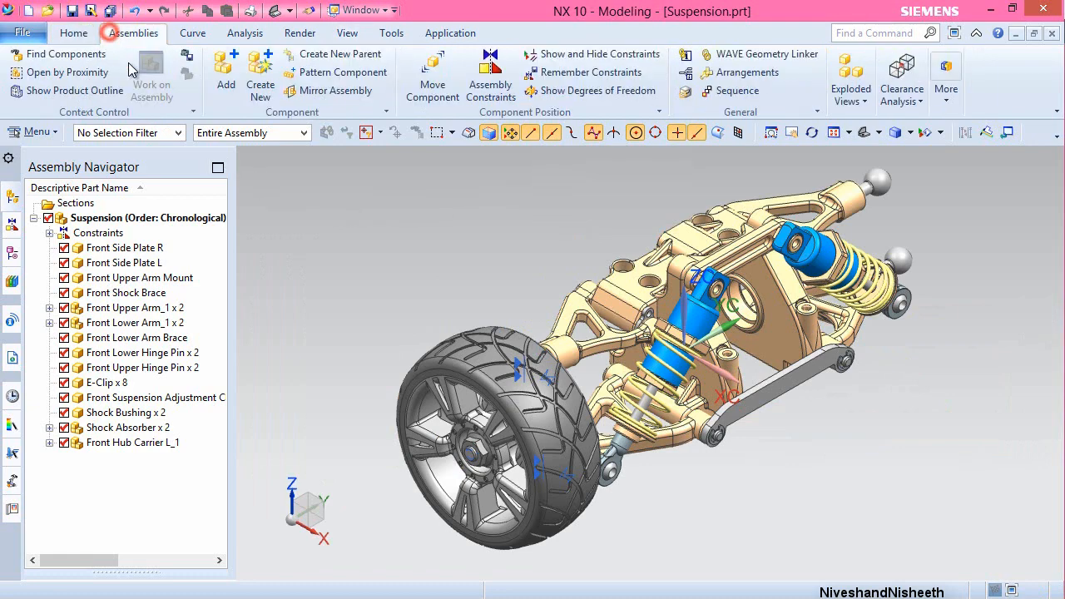
{"action": "left_click", "coordinate": [218, 77]}
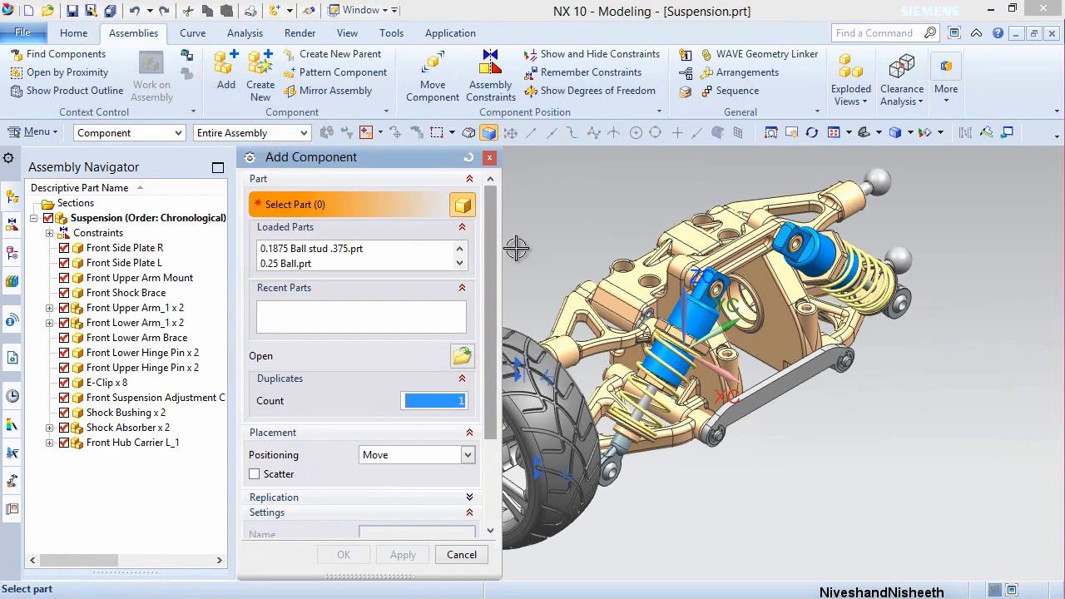
{"action": "left_click", "coordinate": [462, 358]}
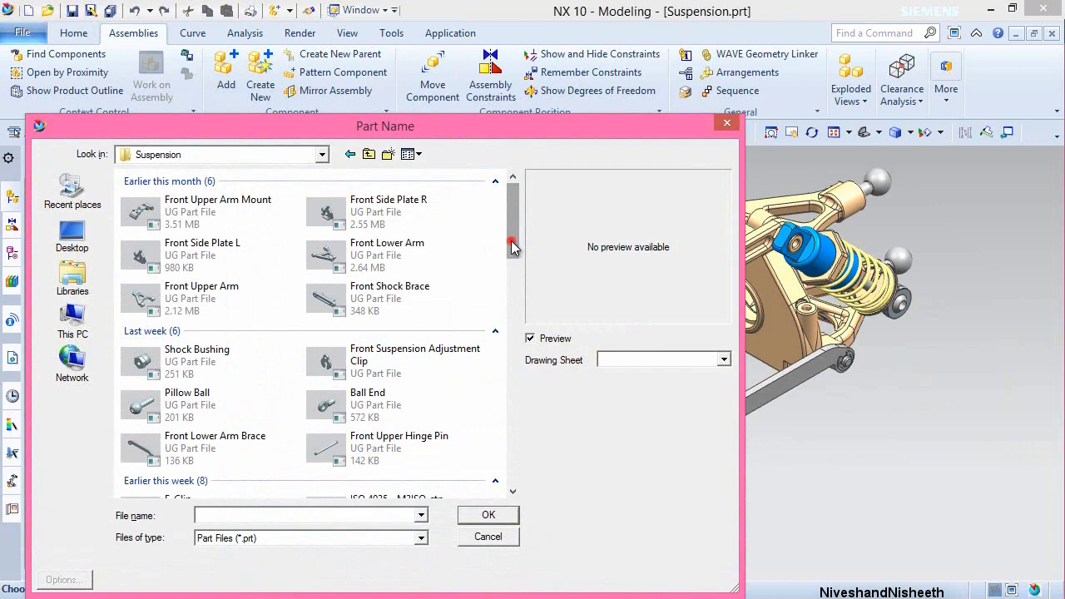
{"action": "left_click_drag", "start_coordinate": [512, 247], "coordinate": [512, 491]}
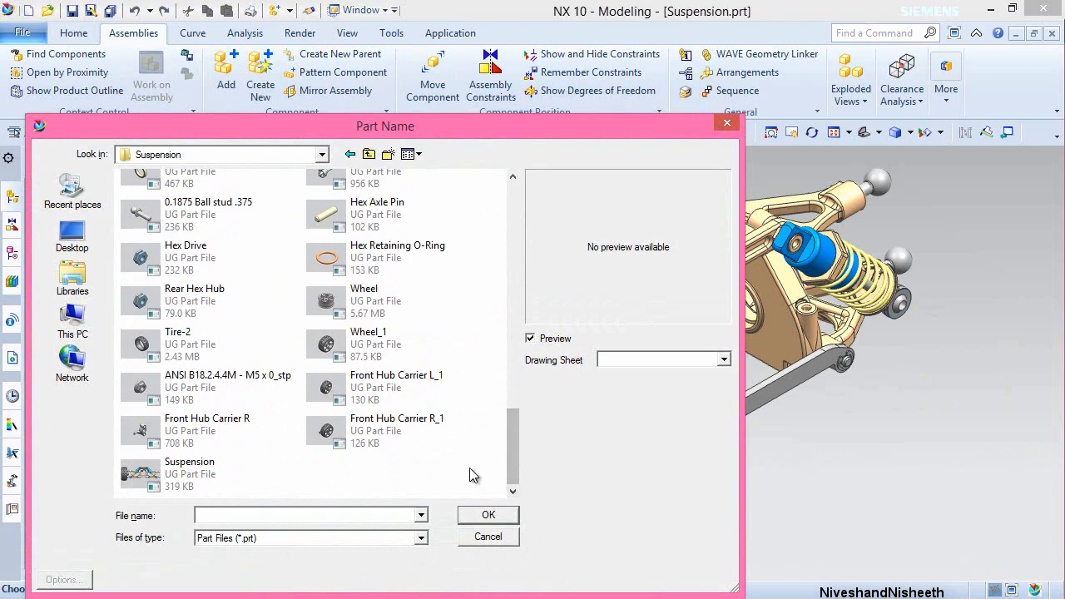
{"action": "left_click", "coordinate": [385, 431]}
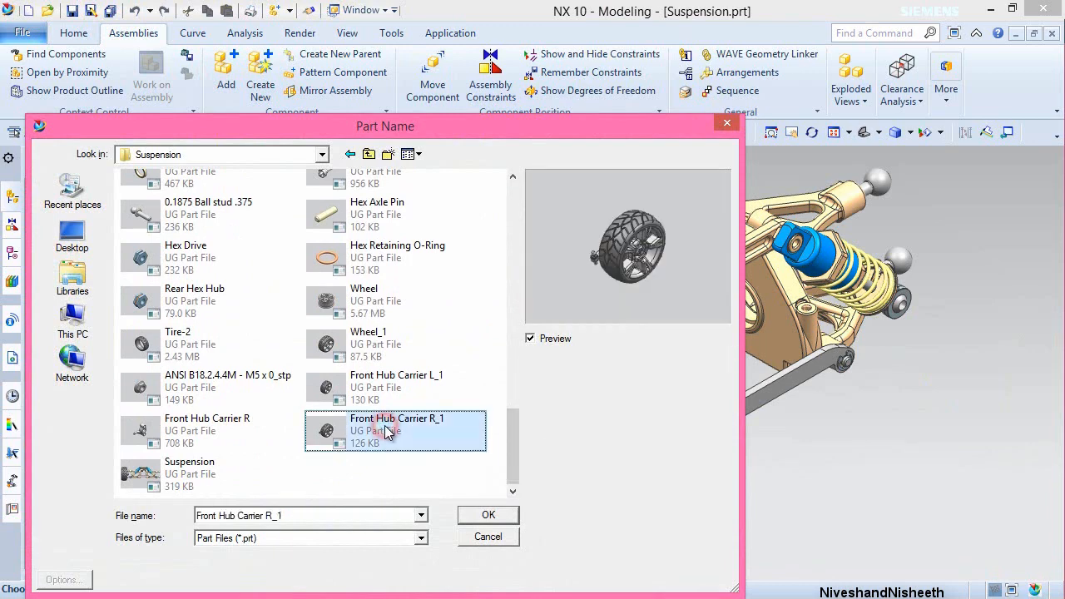
{"action": "left_click", "coordinate": [488, 516]}
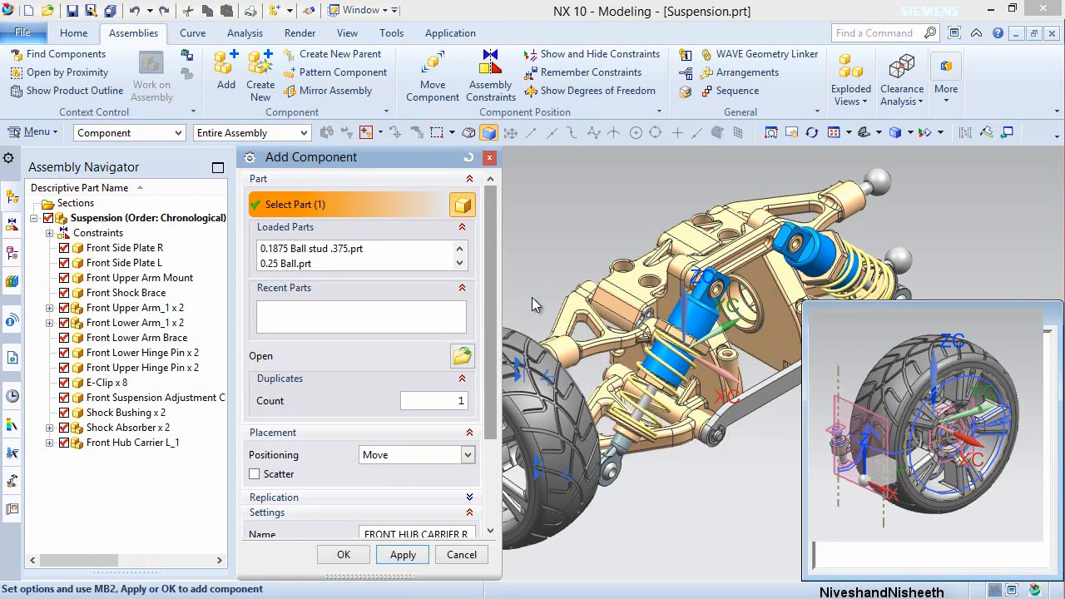
- Add the new hub carrier with the Entire Part reference set and place it at the absolute origin using Move positioning
{"action": "scroll", "coordinate": [485, 491], "scroll_direction": "down", "scroll_amount": 3}
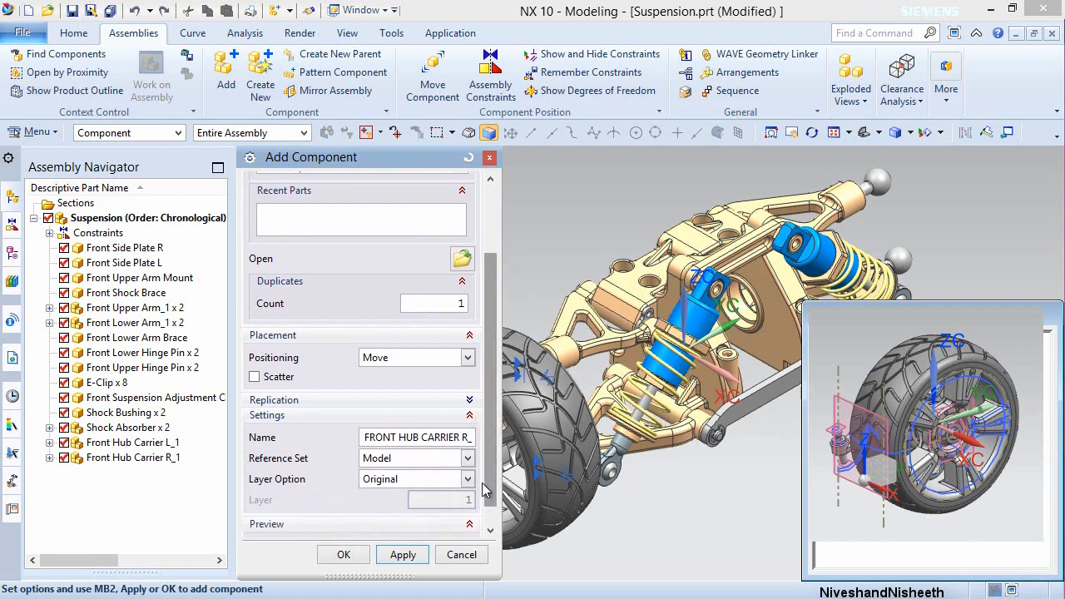
{"action": "left_click", "coordinate": [468, 457]}
{"action": "left_click", "coordinate": [408, 489]}
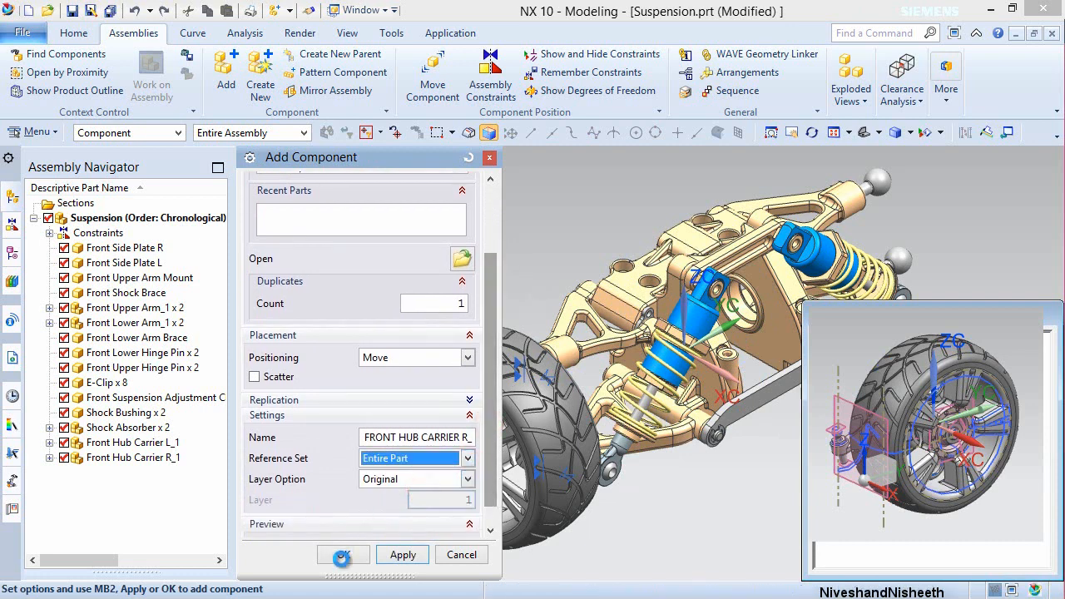
{"action": "left_click", "coordinate": [341, 558]}
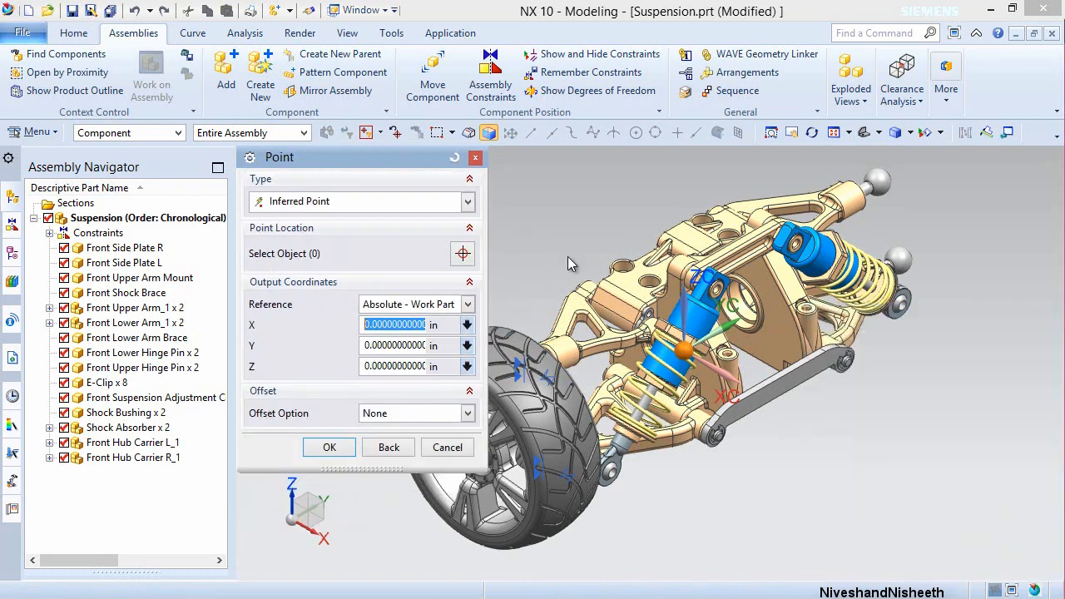
{"action": "middle_click", "coordinate": [568, 257]}
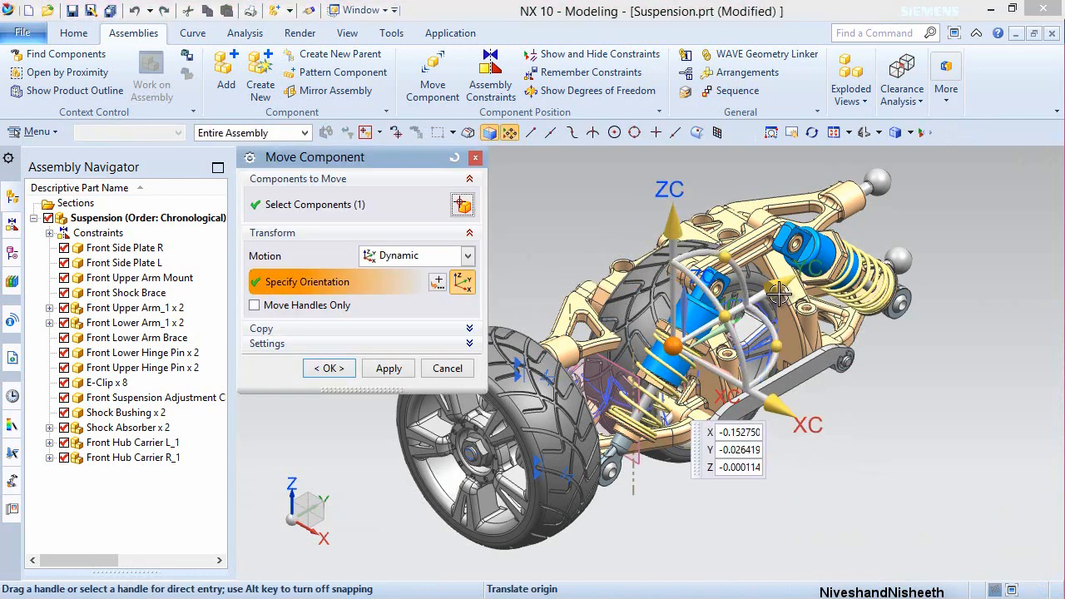
- Translate Front Hub Carrier R_1 along YC to about Y 4.17 in, and rotate it about ZC so its sockets face the suspension arms
{"action": "left_click_drag", "start_coordinate": [777, 292], "coordinate": [816, 138]}
{"action": "left_click", "coordinate": [814, 134]}
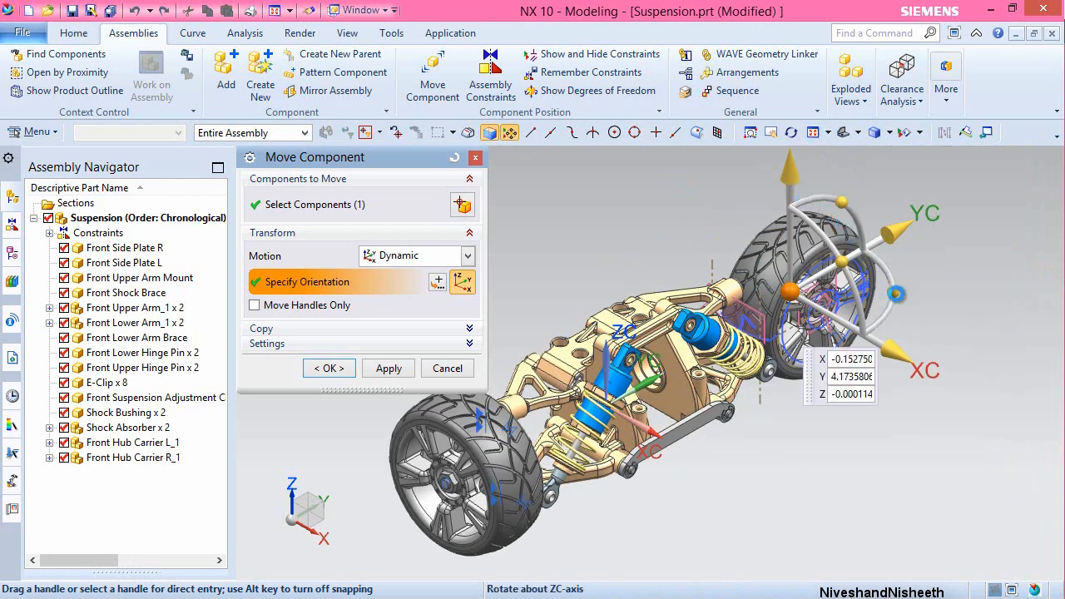
{"action": "left_click", "coordinate": [896, 293]}
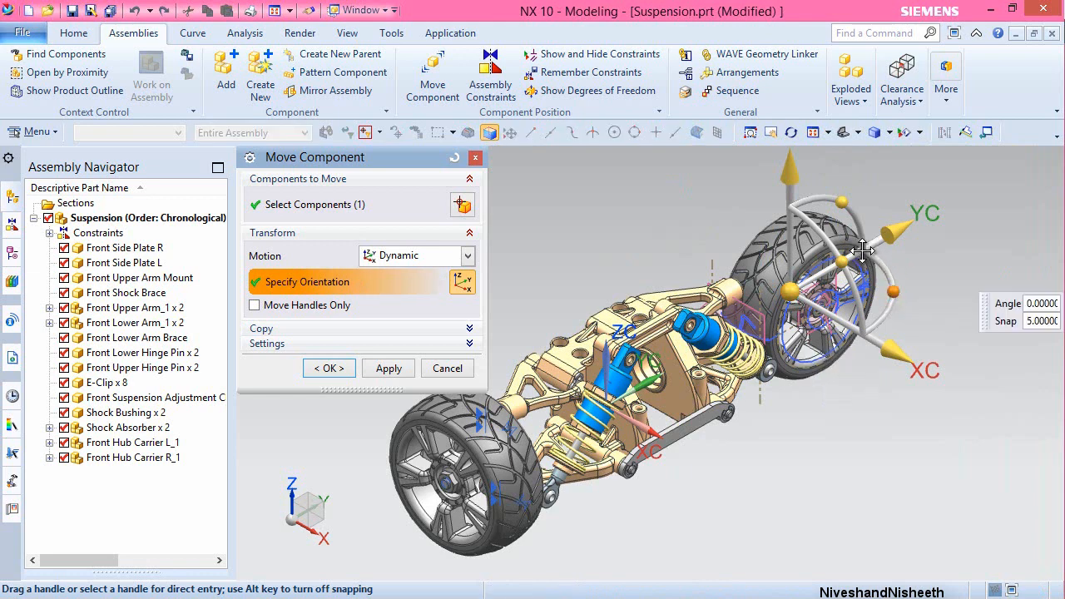
{"action": "left_click_drag", "start_coordinate": [853, 243], "coordinate": [937, 251]}
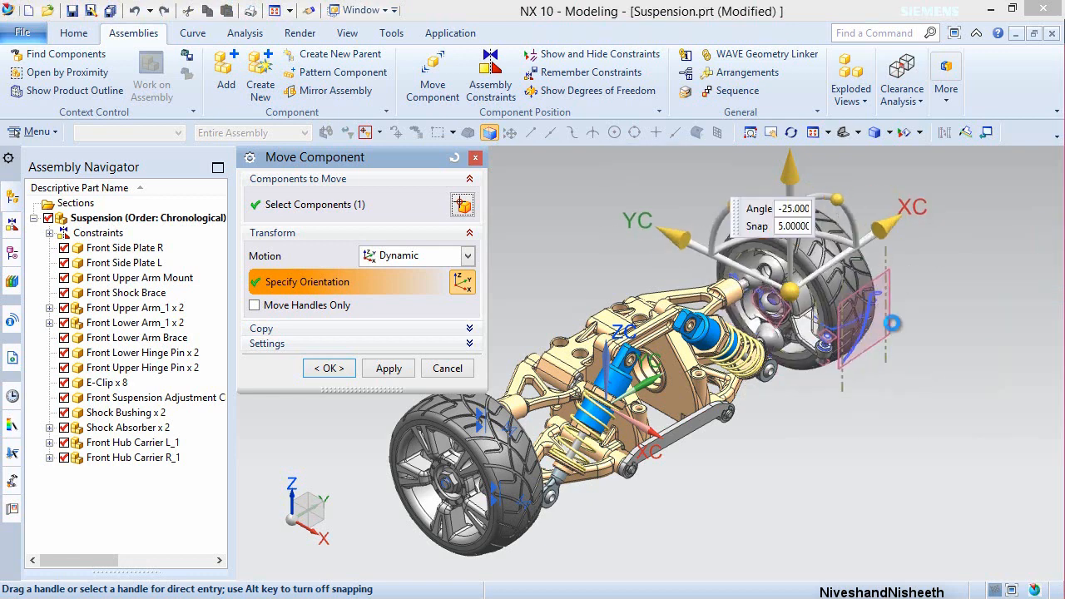
- Raise Front Hub Carrier R_1 to about Z 0.76 in, flip it about XC so its ZC axis points down, and accept the move
{"action": "left_click", "coordinate": [739, 219]}
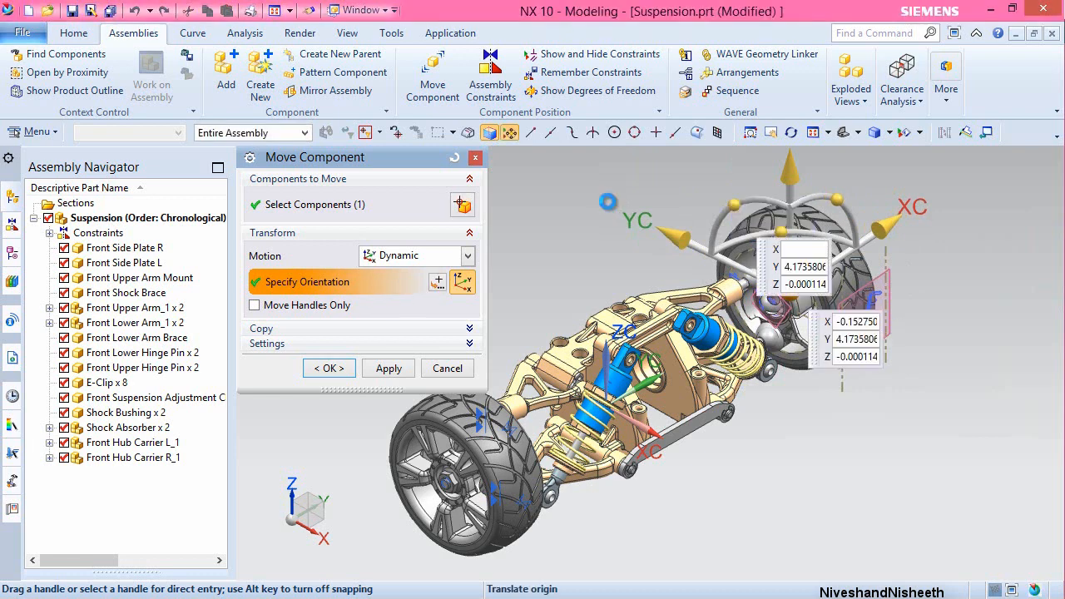
{"action": "left_click", "coordinate": [760, 248]}
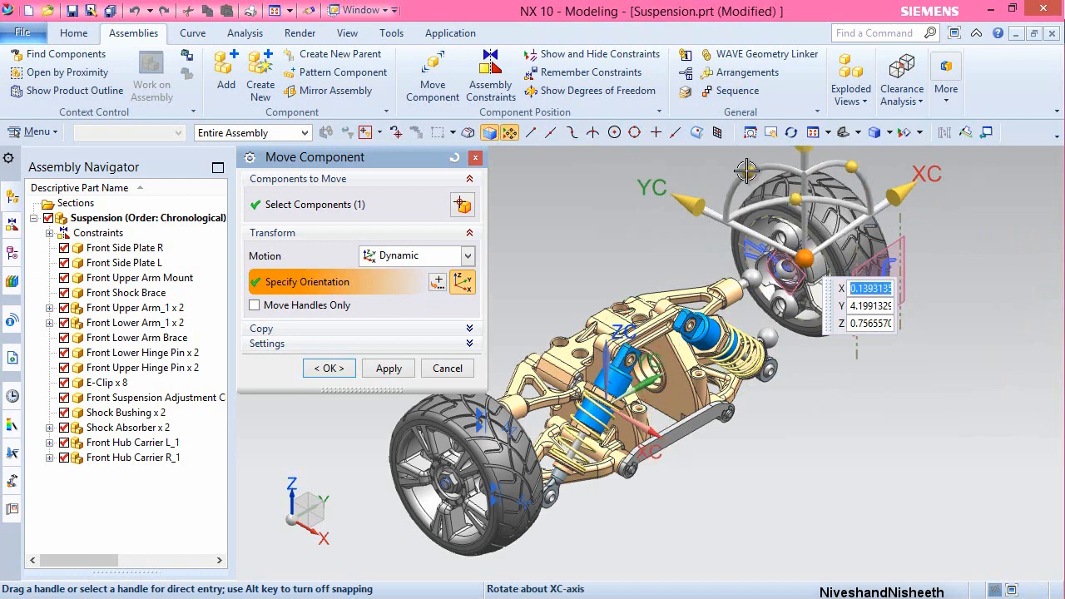
{"action": "left_click_drag", "start_coordinate": [747, 170], "coordinate": [842, 311]}
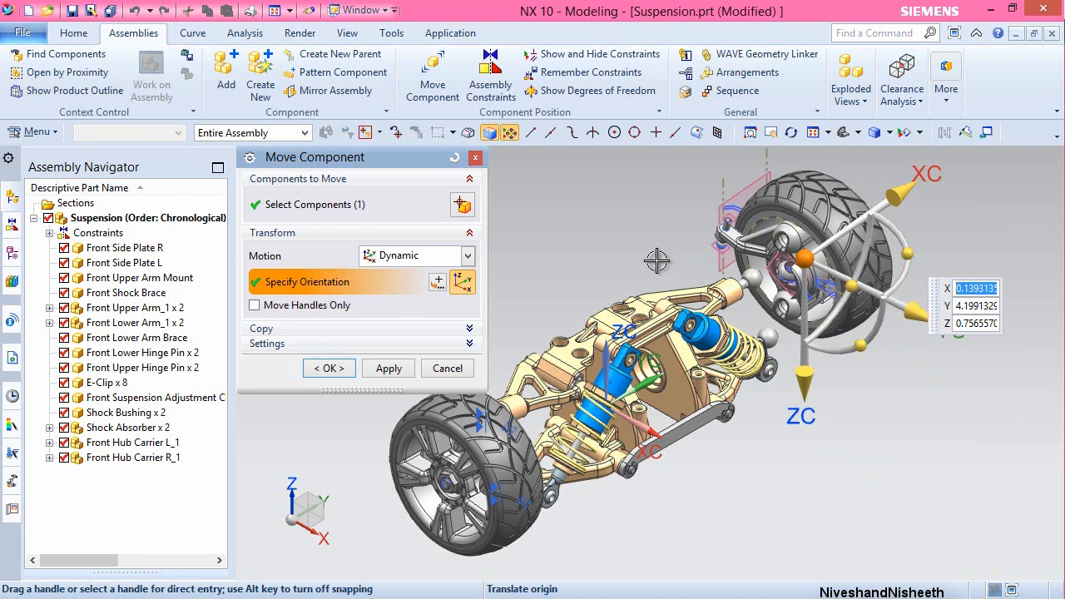
{"action": "left_click", "coordinate": [348, 367]}
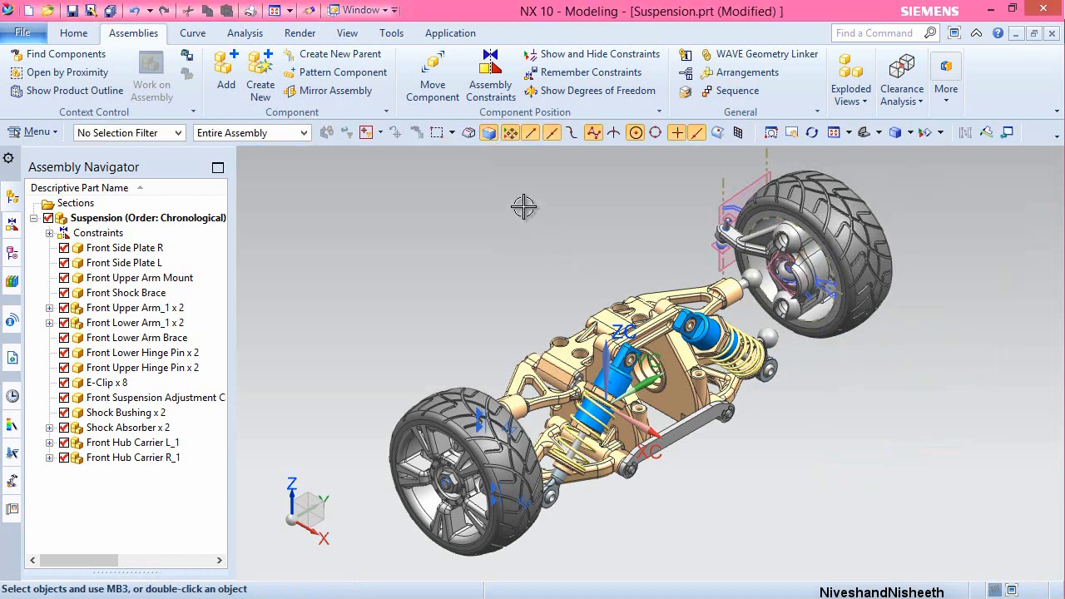
- Constrain the upper socket of Front Hub Carrier R to the upper arm's pillow ball with Touch Align, Infer Center/Axis orientation, and apply it
{"action": "left_click", "coordinate": [498, 83]}
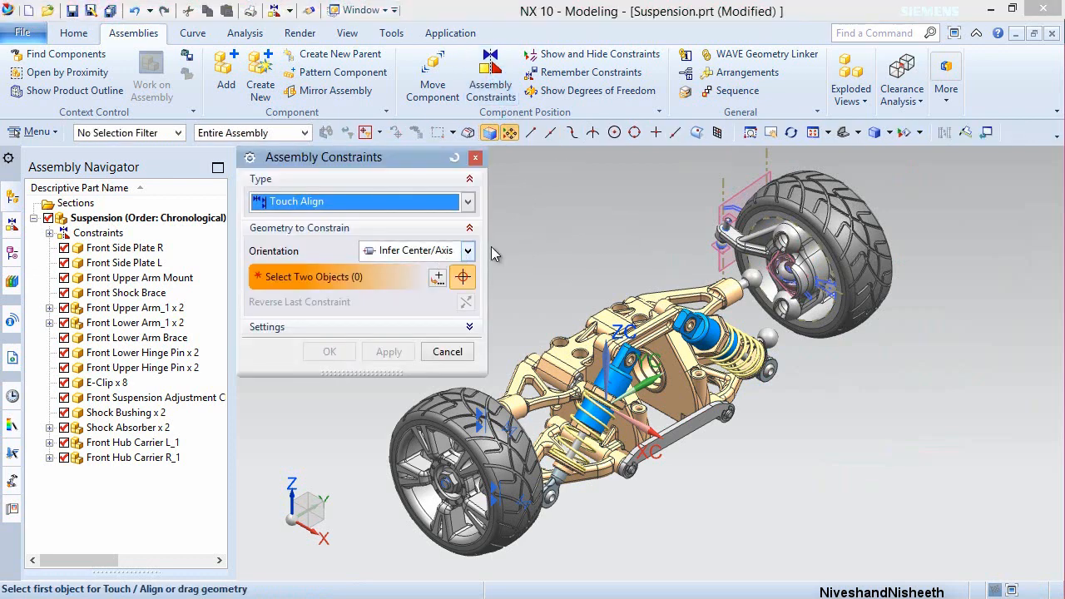
{"action": "scroll", "coordinate": [780, 225], "scroll_direction": "up", "scroll_amount": 10}
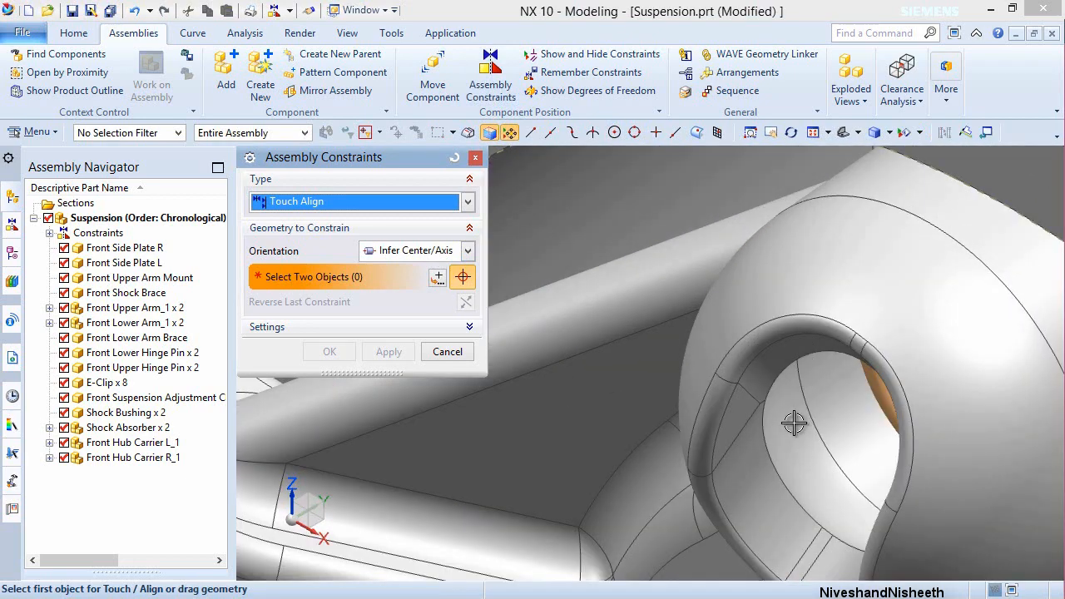
{"action": "left_click", "coordinate": [797, 425]}
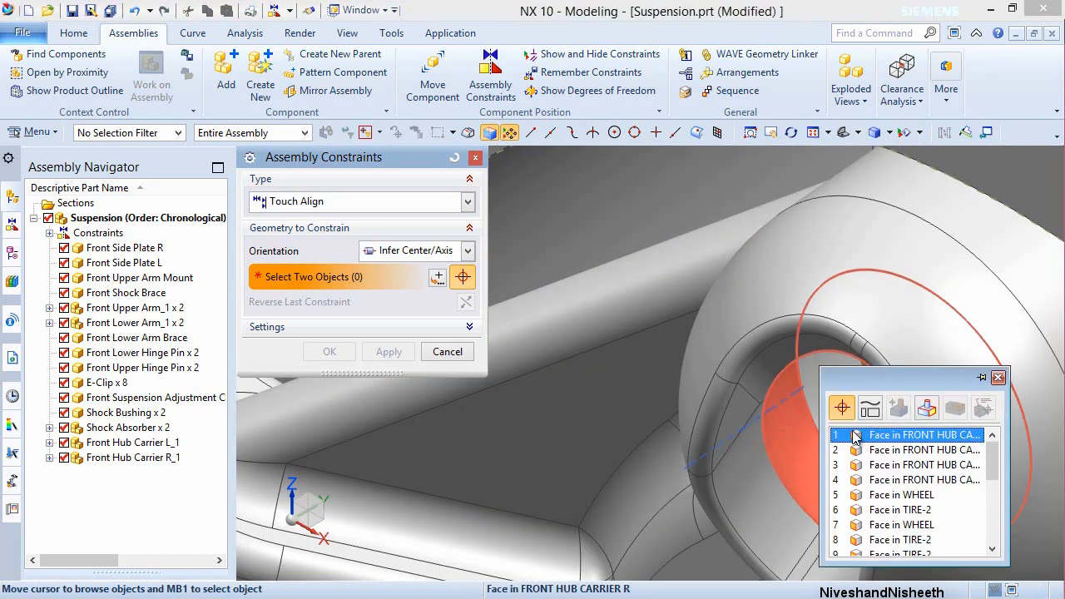
{"action": "left_click", "coordinate": [873, 436]}
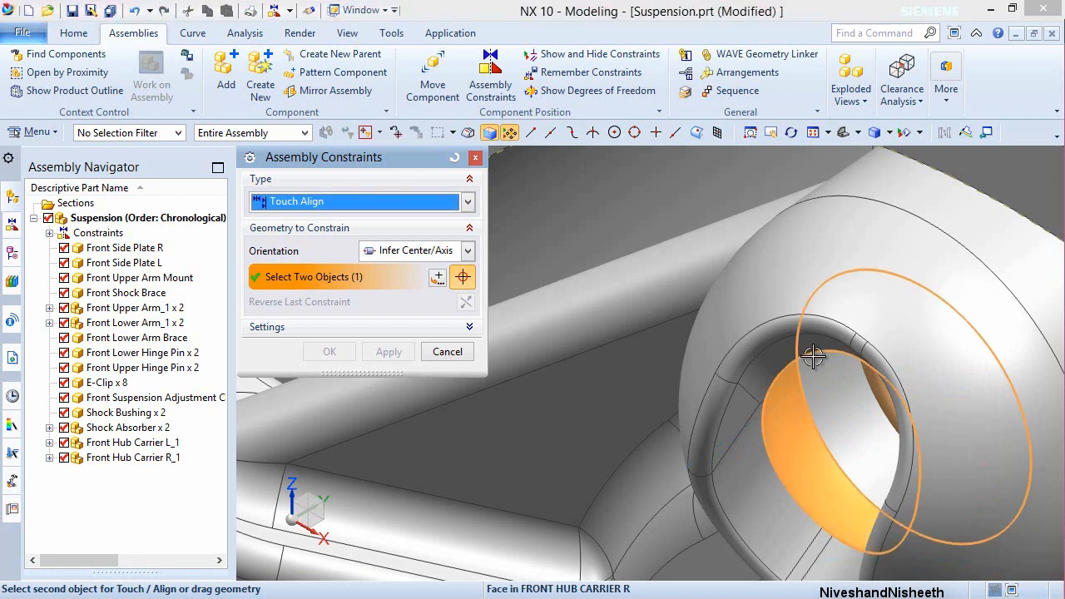
{"action": "scroll", "coordinate": [801, 320], "scroll_direction": "down", "scroll_amount": 2}
{"action": "scroll", "coordinate": [801, 320], "scroll_direction": "down", "scroll_amount": 5}
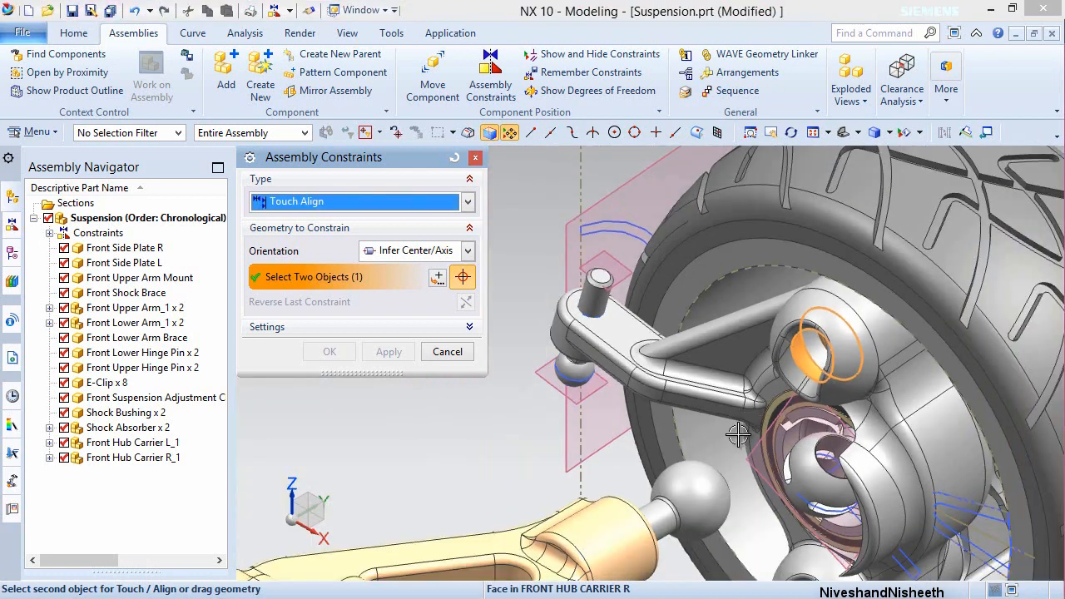
{"action": "left_click", "coordinate": [696, 494]}
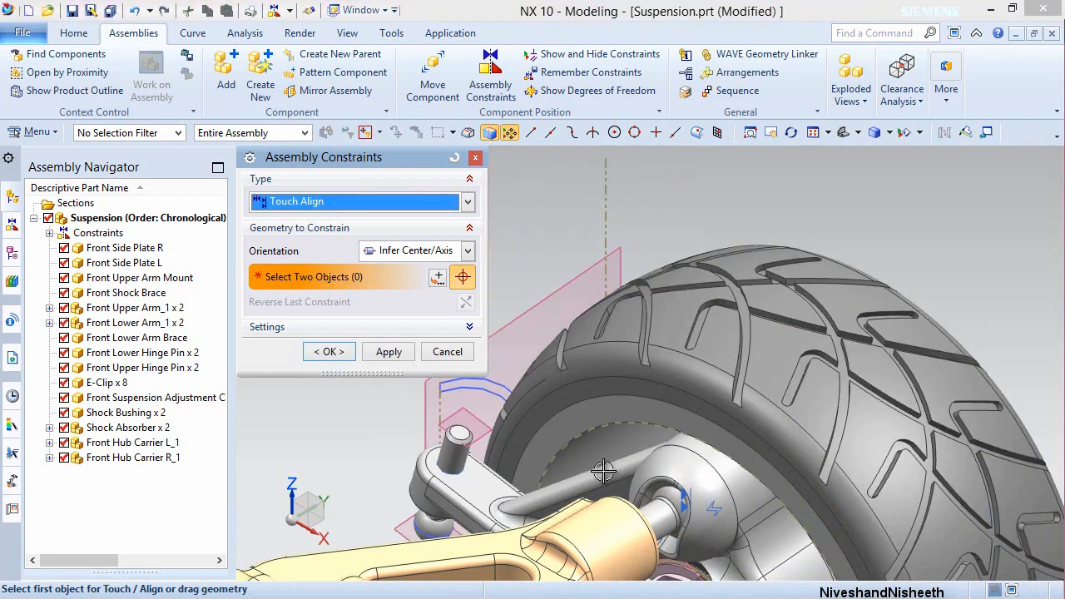
{"action": "left_click", "coordinate": [400, 352]}
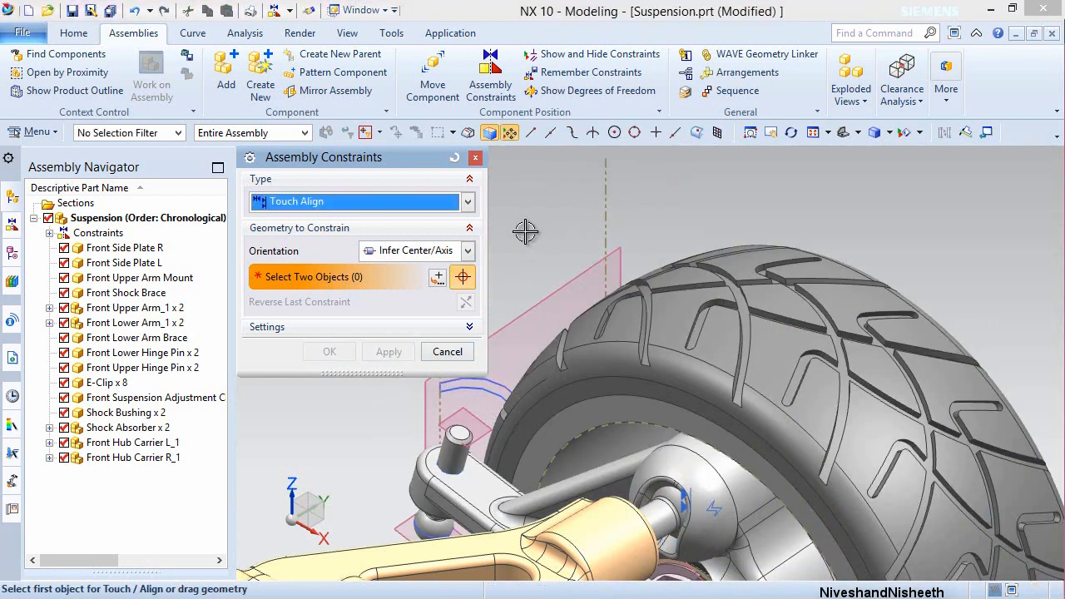
- Align the lower arm's pillow ball with the lower socket of Front Hub Carrier R using Touch Align, and accept the assembly constraints
{"action": "scroll", "coordinate": [525, 232], "scroll_direction": "down", "scroll_amount": 2}
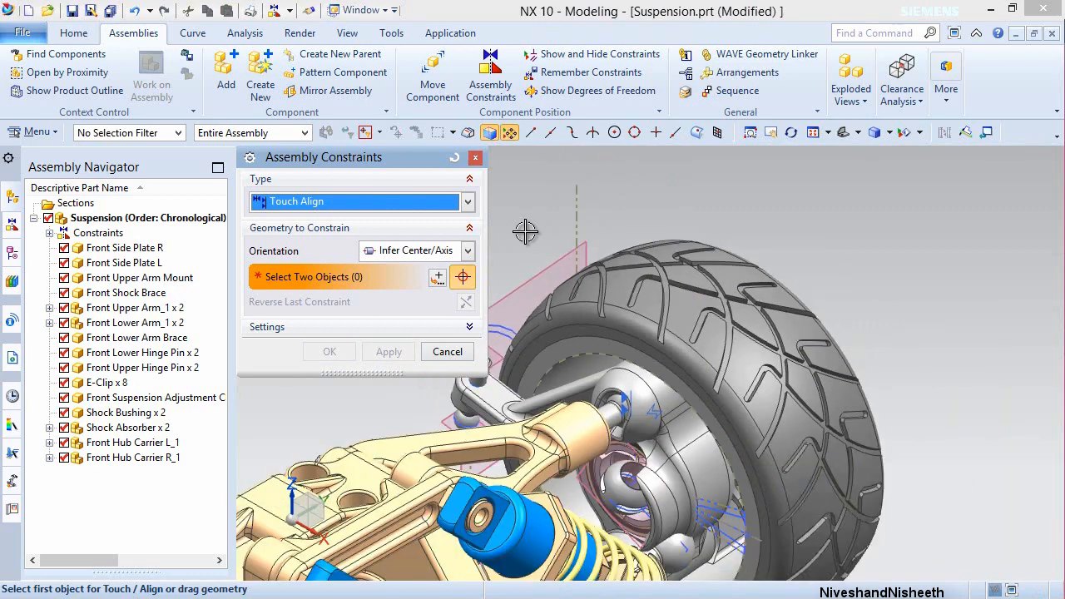
{"action": "scroll", "coordinate": [525, 232], "scroll_direction": "down", "scroll_amount": 2}
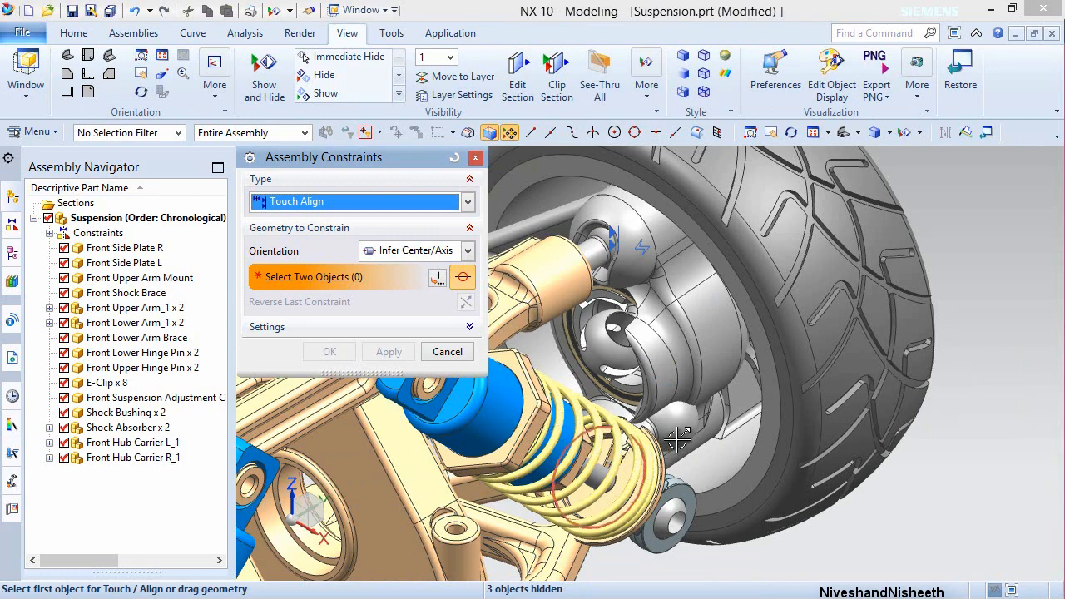
{"action": "scroll", "coordinate": [679, 438], "scroll_direction": "up", "scroll_amount": 2}
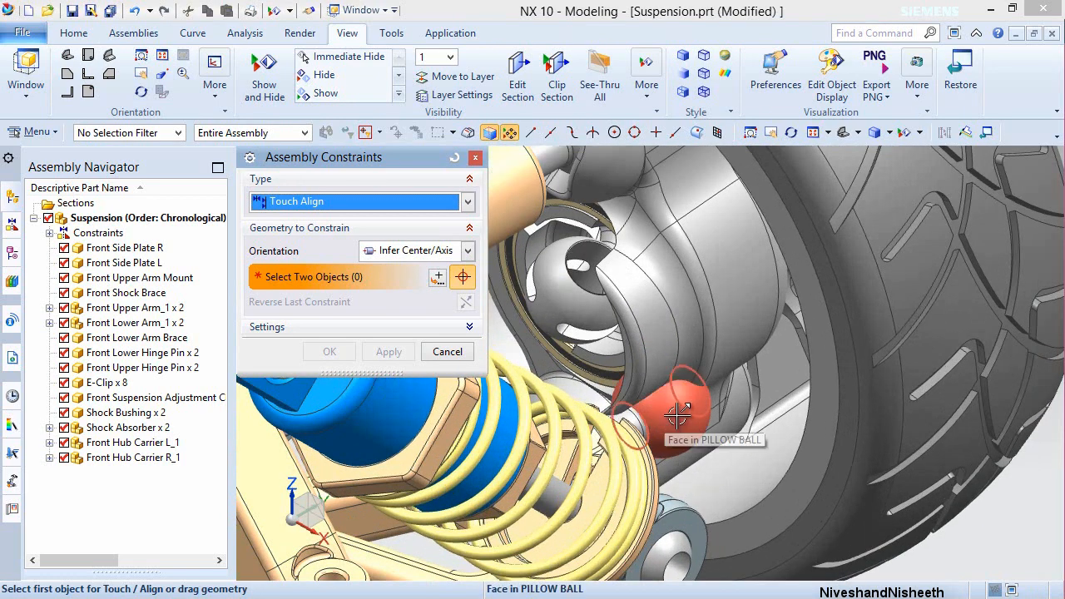
{"action": "left_click", "coordinate": [676, 414]}
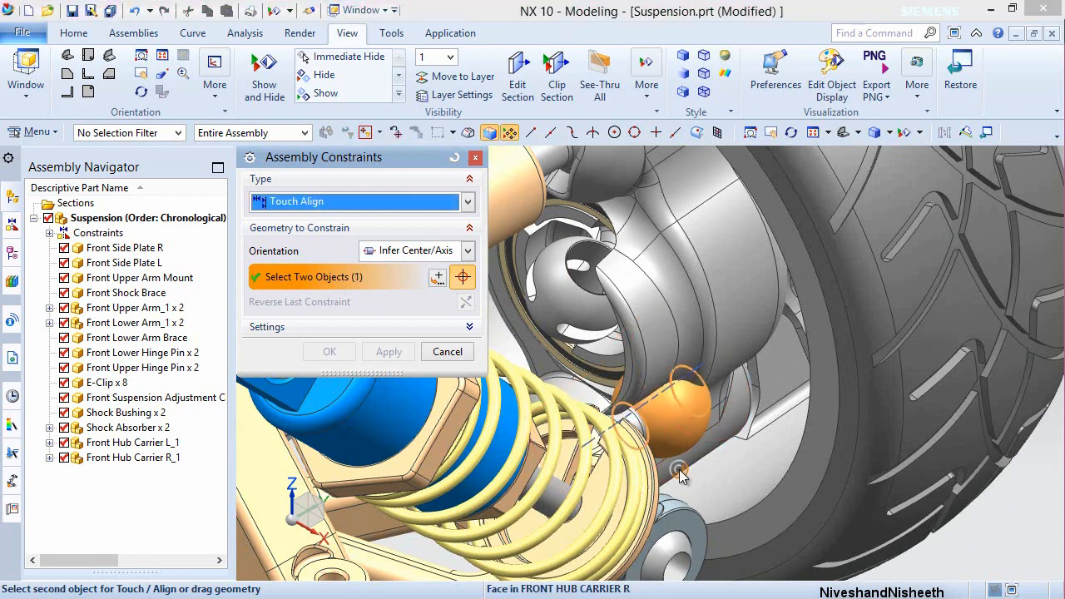
{"action": "middle_click_drag", "start_coordinate": [680, 472], "coordinate": [681, 434]}
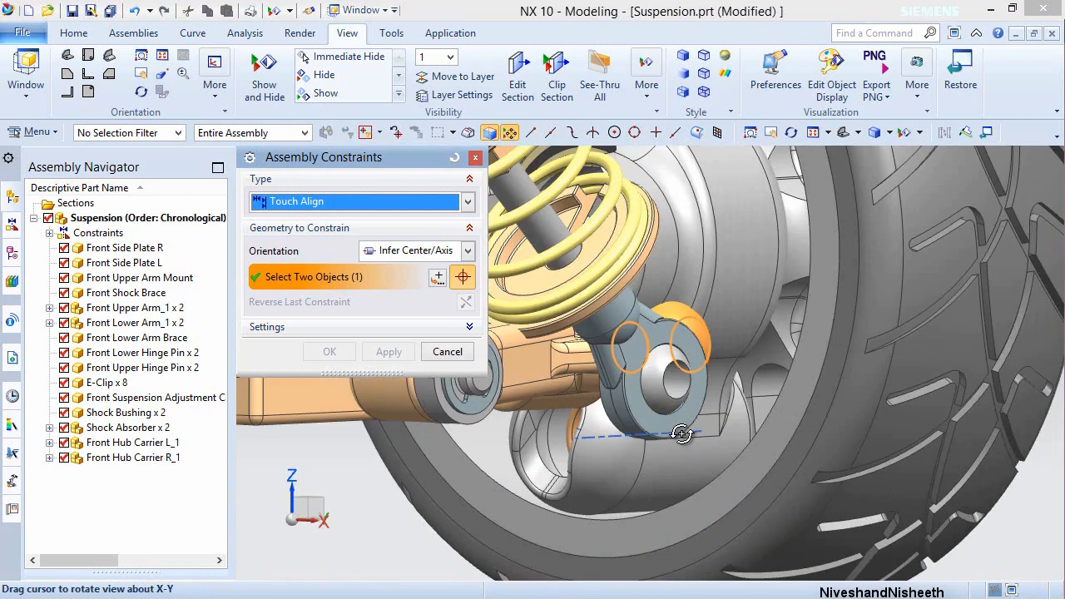
{"action": "left_click", "coordinate": [543, 441]}
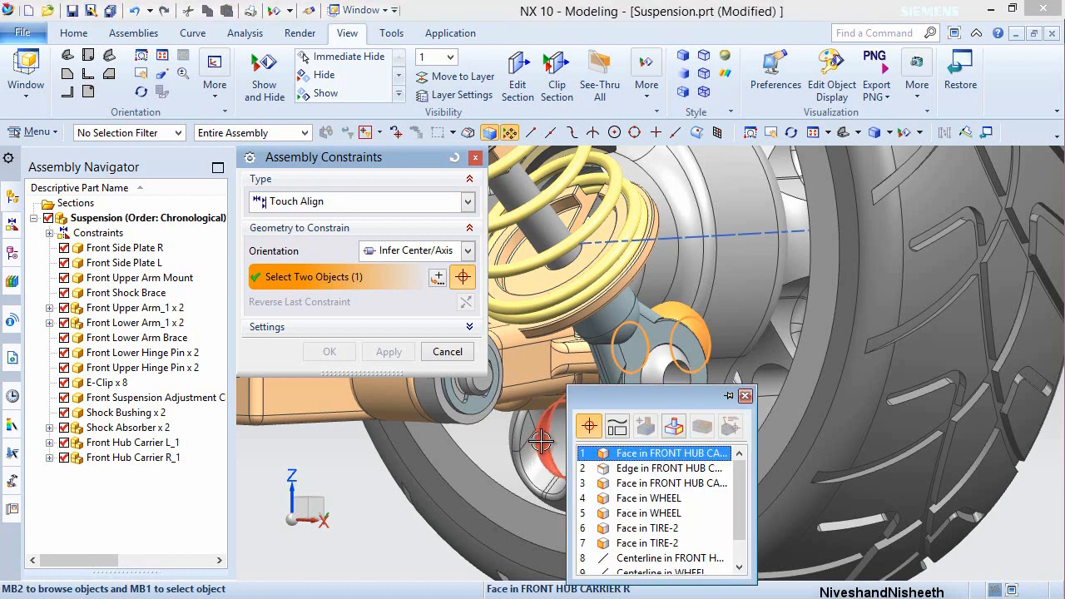
{"action": "left_click", "coordinate": [632, 453]}
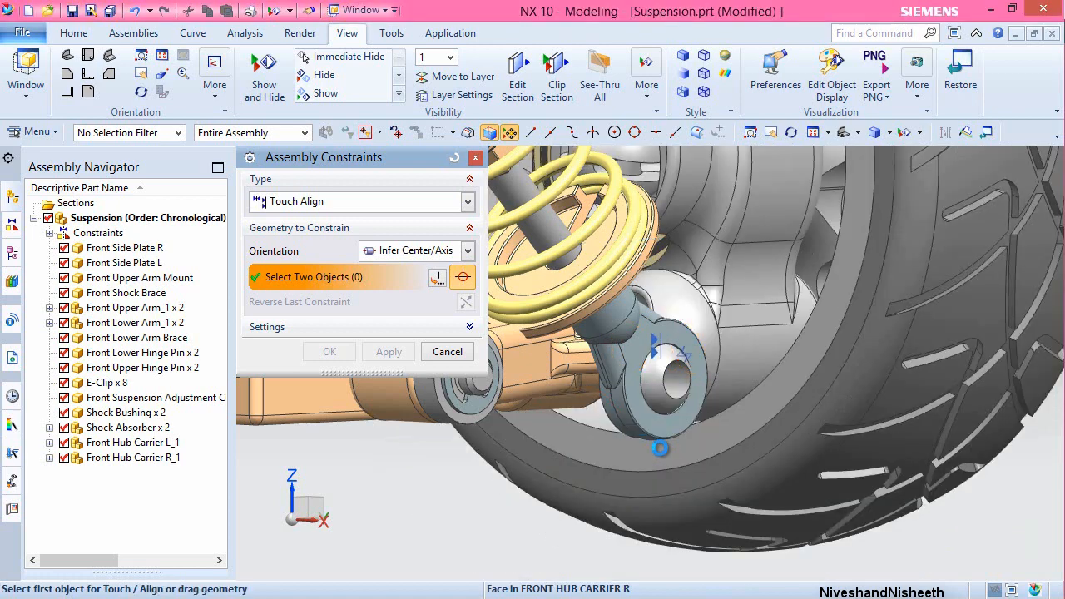
{"action": "left_click", "coordinate": [328, 351]}
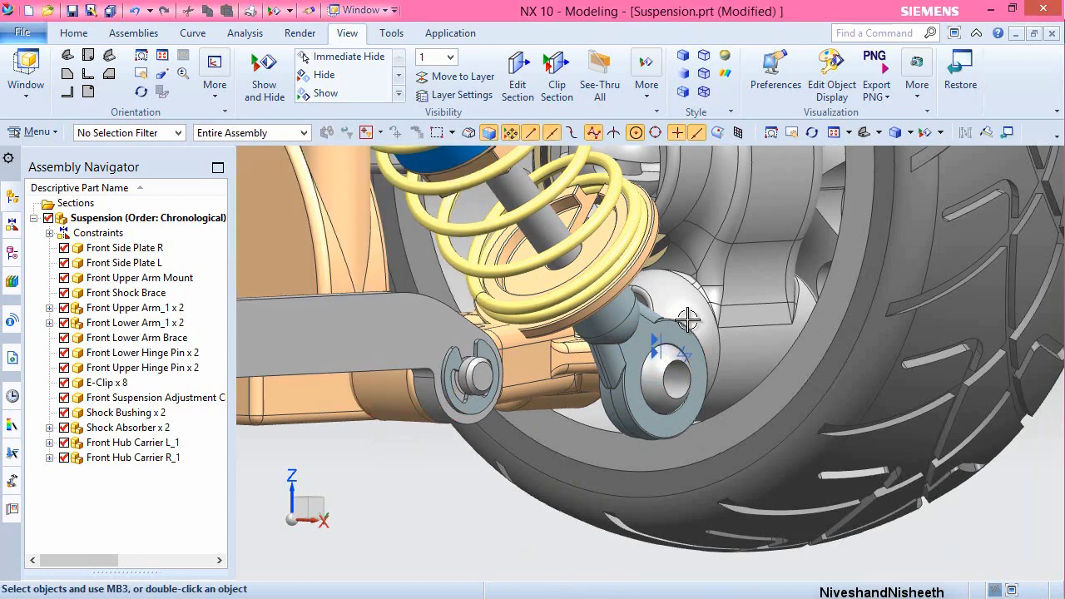
- Rotate Front Hub Carrier R_1 about its ZC axis with Dynamic motion to straighten the wheel in the front view, and accept the move
{"action": "middle_click_drag", "start_coordinate": [685, 312], "coordinate": [651, 324]}
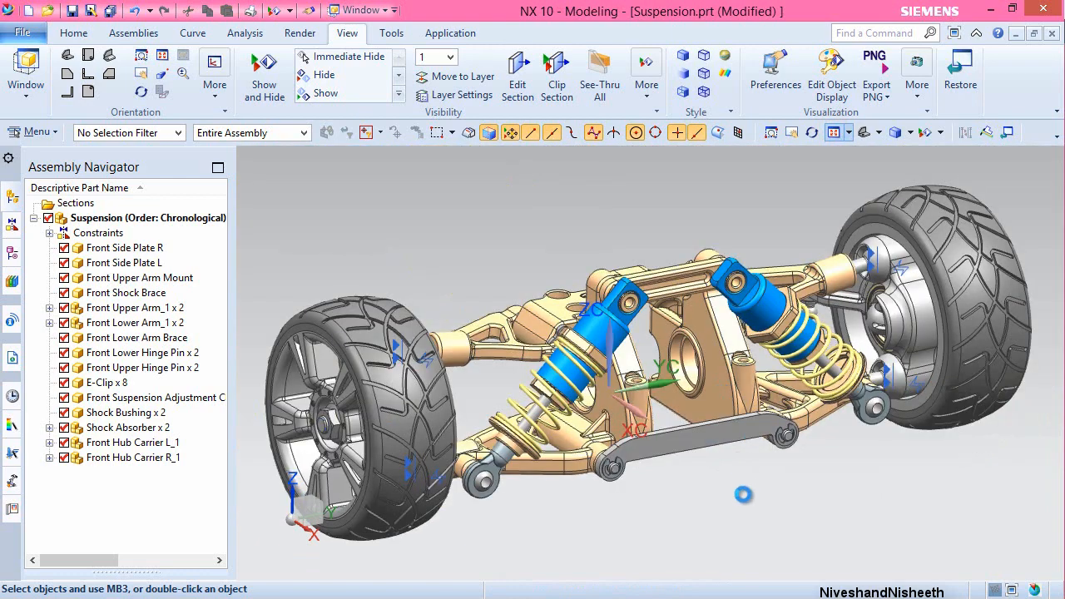
{"action": "middle_click_drag", "start_coordinate": [716, 495], "coordinate": [688, 494]}
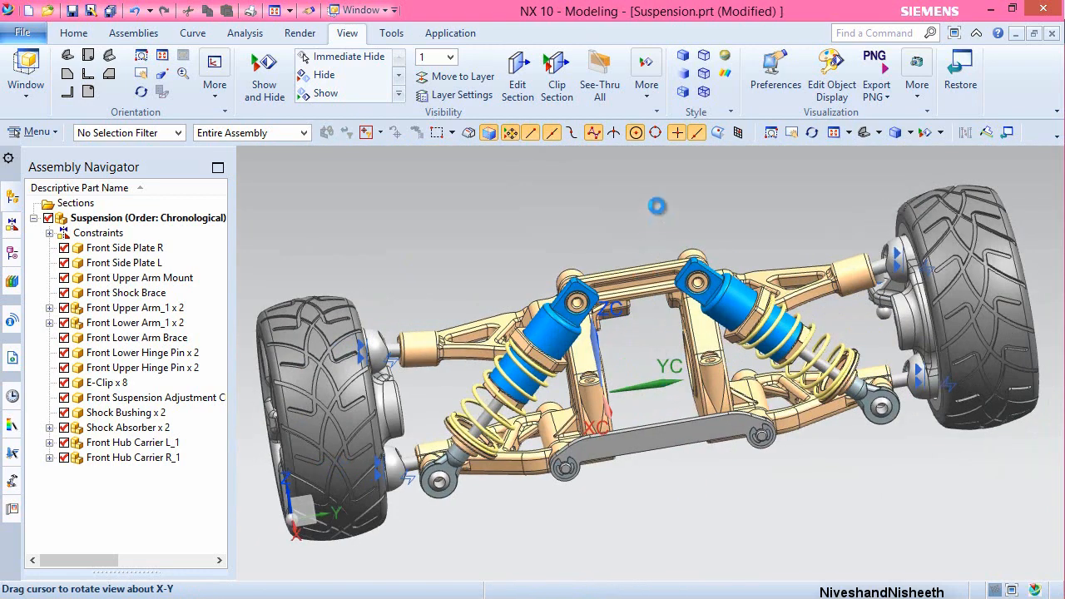
{"action": "right_click_drag", "start_coordinate": [657, 205], "coordinate": [637, 208]}
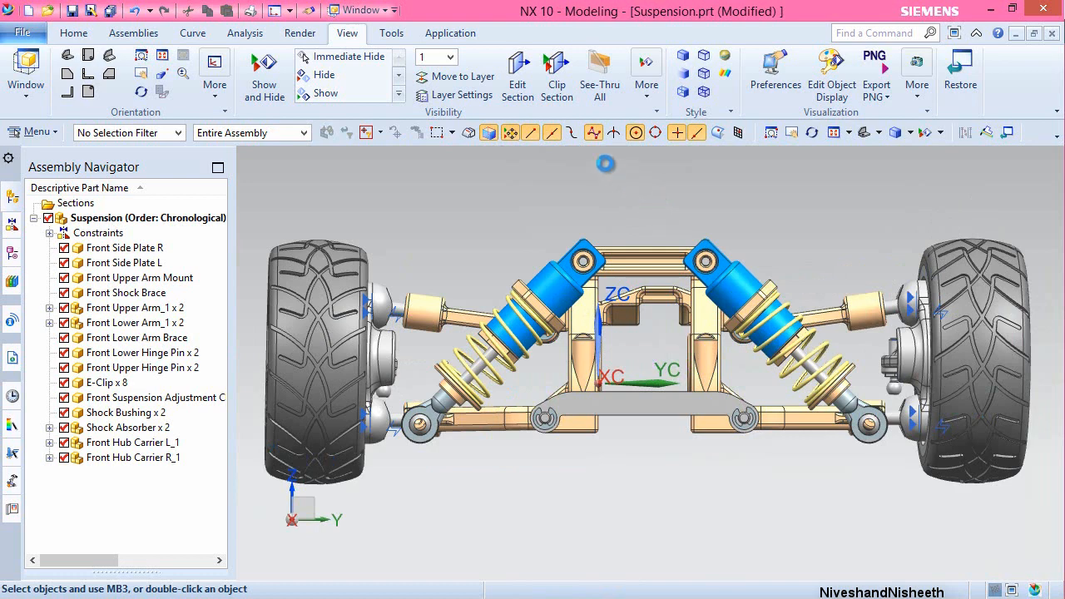
{"action": "left_click", "coordinate": [133, 33]}
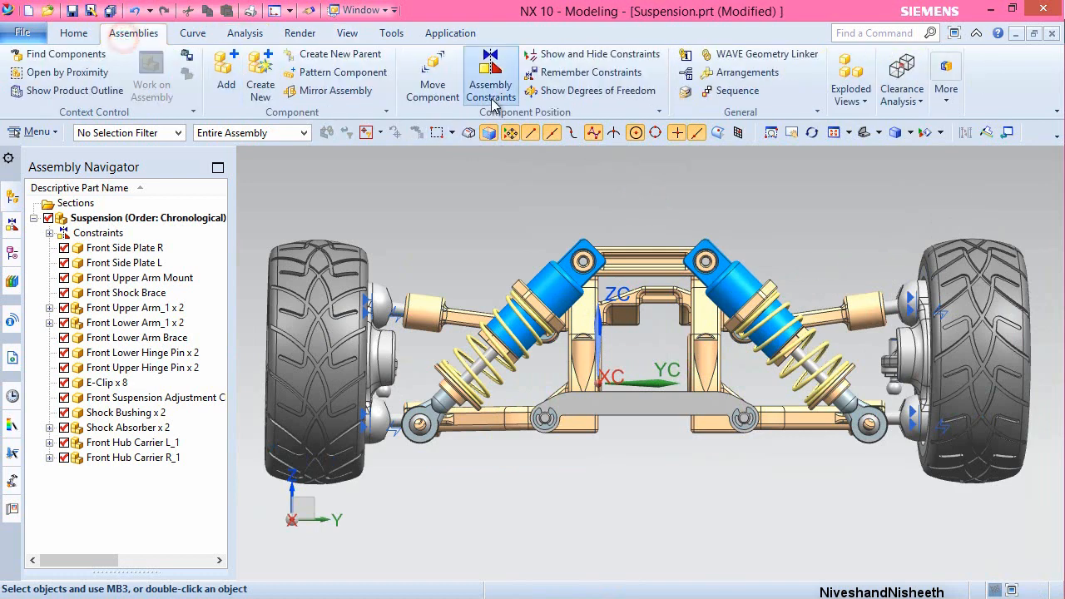
{"action": "left_click", "coordinate": [433, 77]}
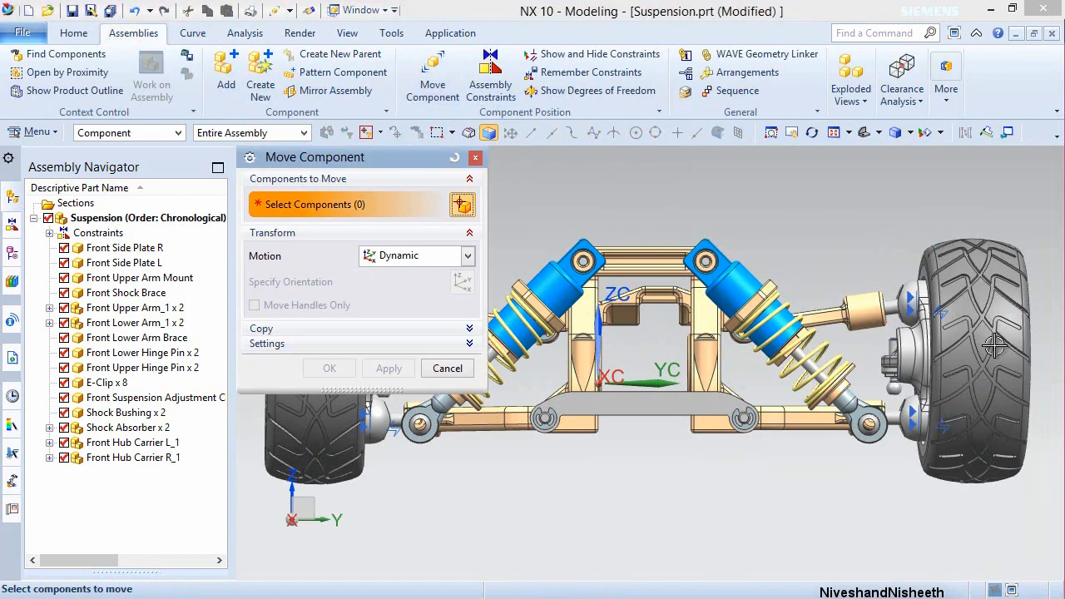
{"action": "left_click", "coordinate": [995, 344]}
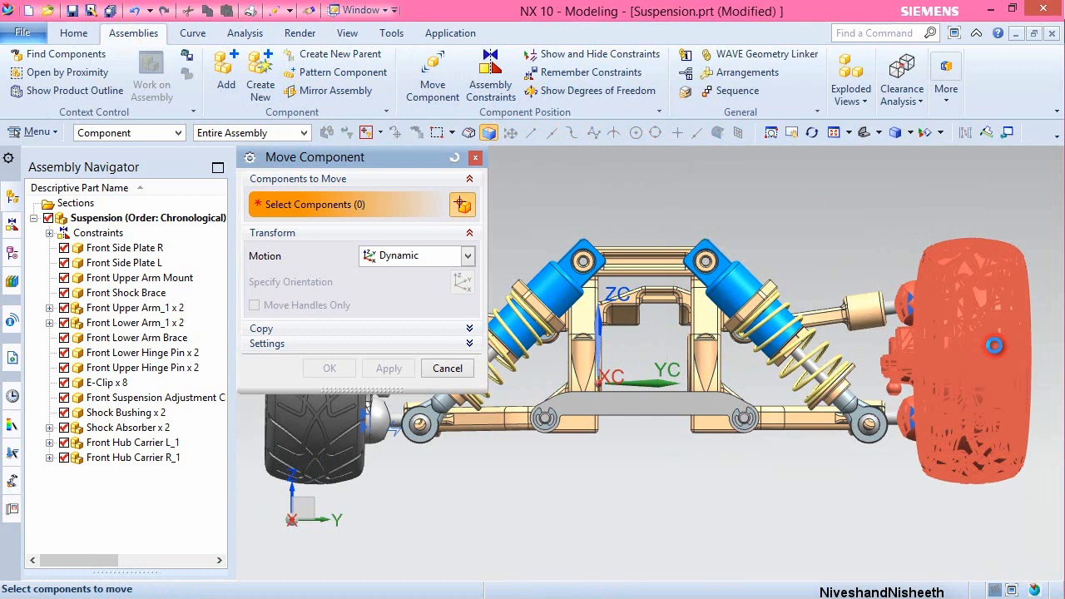
{"action": "middle_click", "coordinate": [832, 203]}
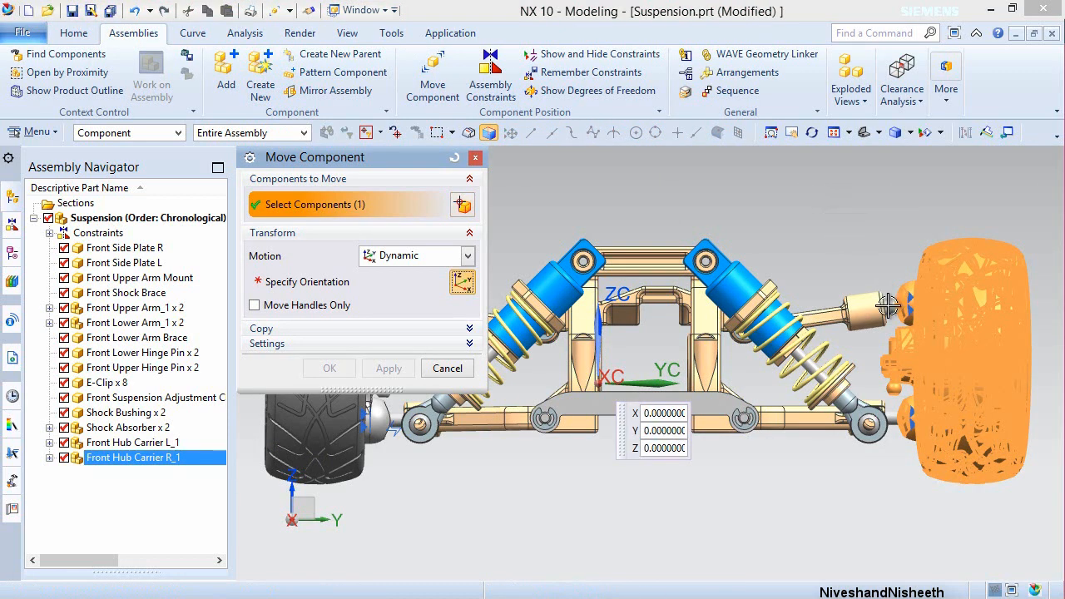
{"action": "middle_click", "coordinate": [922, 373]}
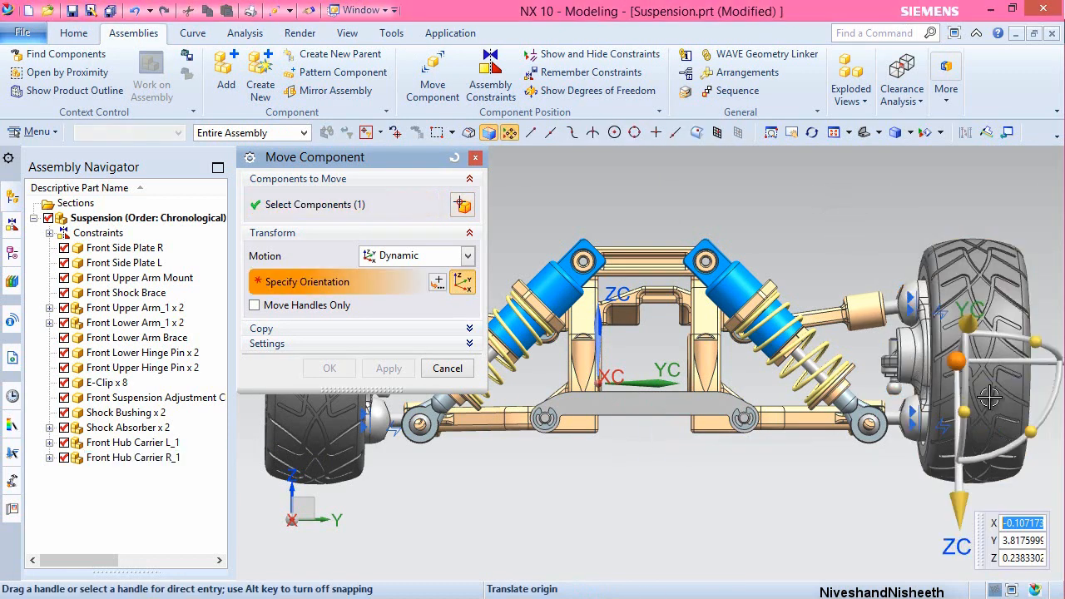
{"action": "left_click_drag", "start_coordinate": [1037, 353], "coordinate": [1014, 344]}
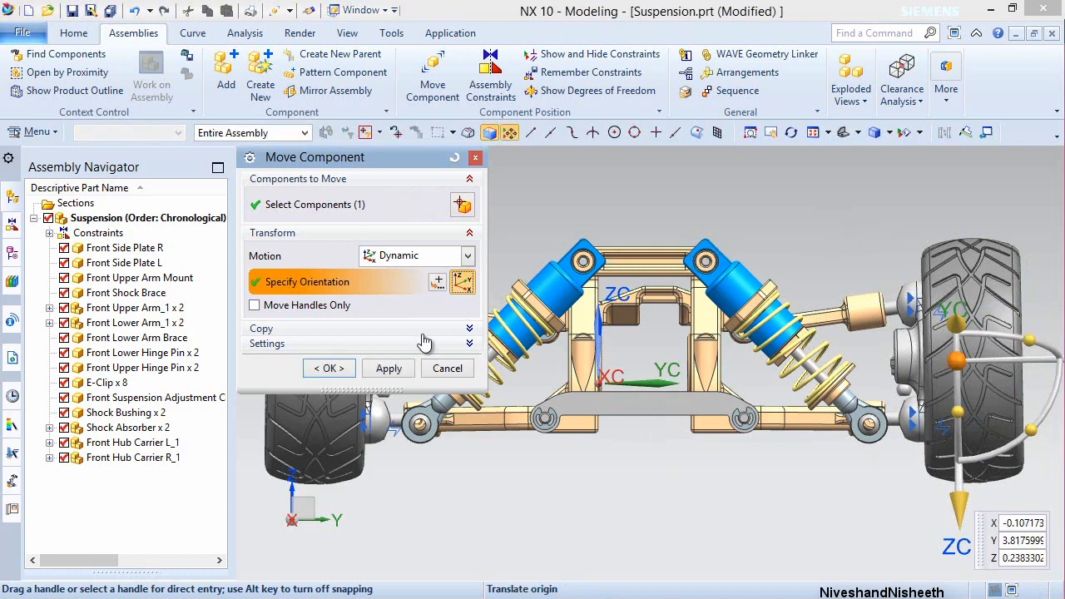
{"action": "left_click", "coordinate": [329, 368]}
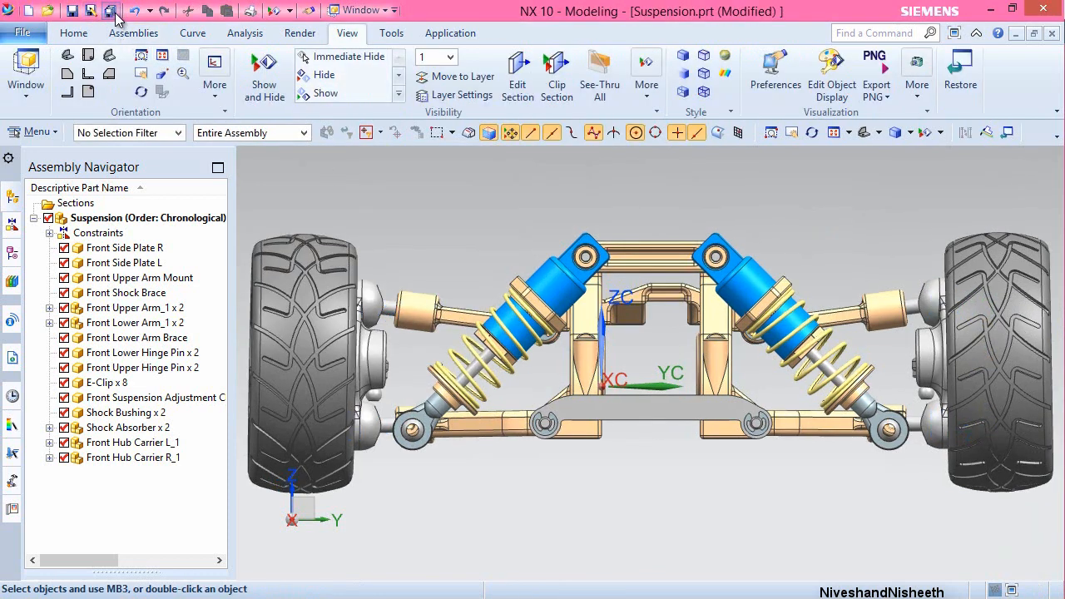
- Save the Suspension assembly and return it to an isometric view
{"action": "left_click", "coordinate": [111, 11]}
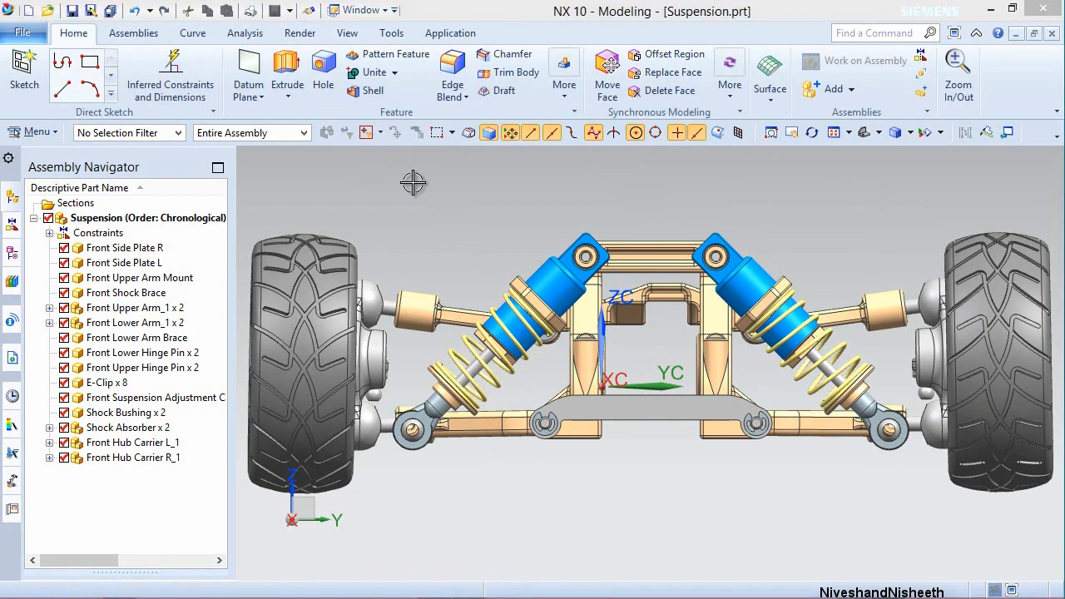
{"action": "left_click", "coordinate": [413, 182]}
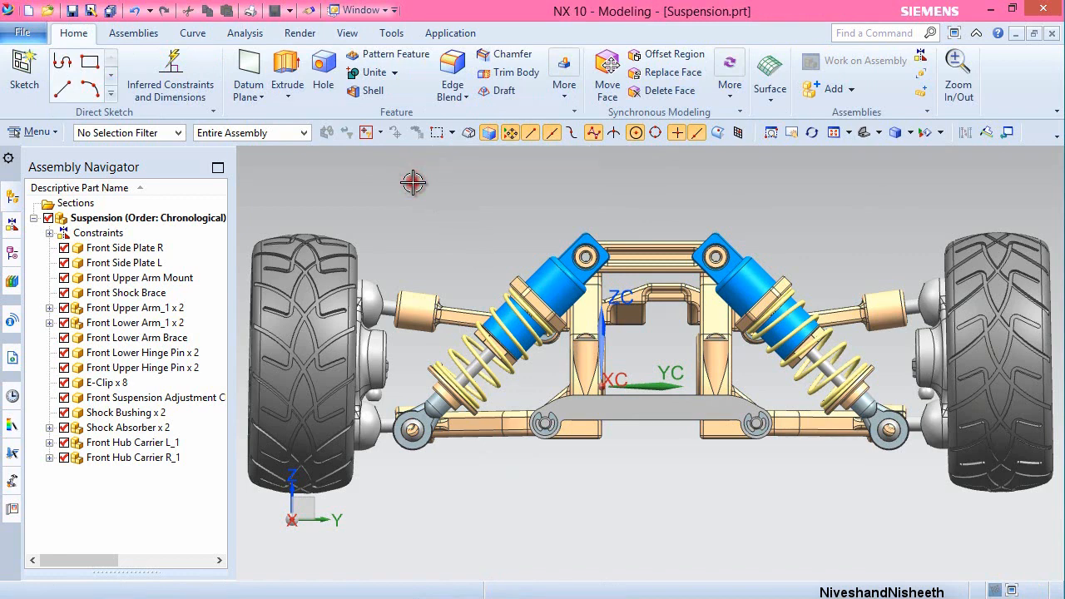
{"action": "left_click", "coordinate": [413, 182]}
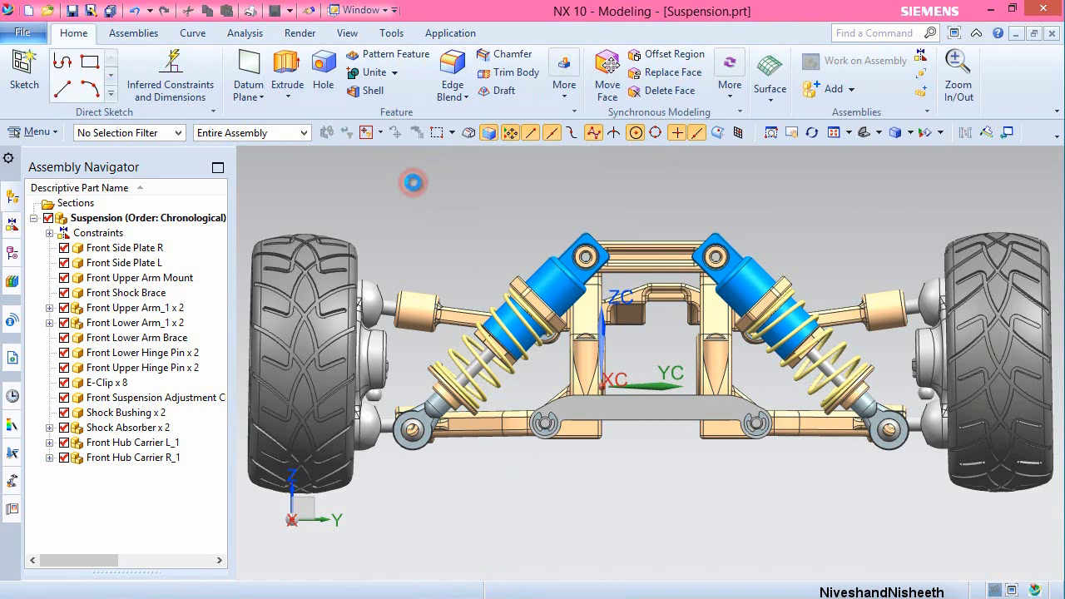
{"action": "middle_click_drag", "start_coordinate": [413, 182], "coordinate": [413, 182]}
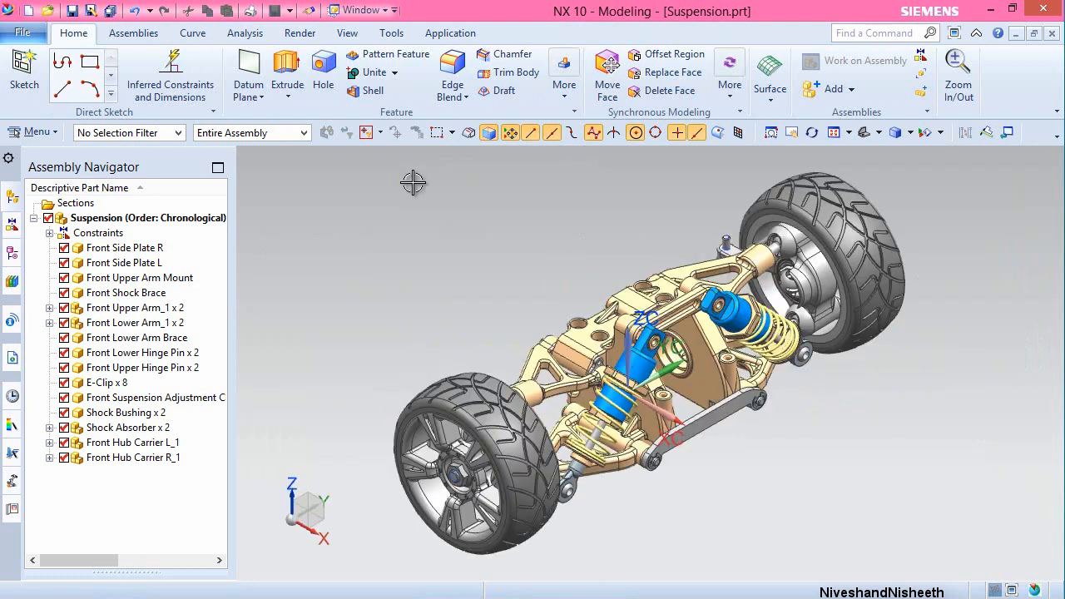
{"action": "left_click", "coordinate": [413, 183]}
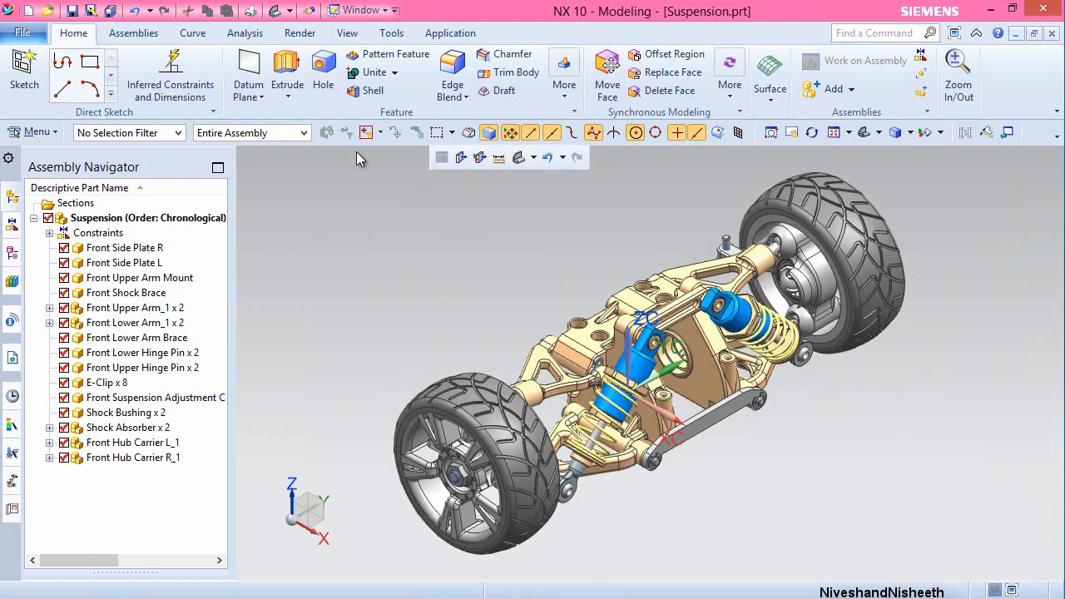
- Open ISO 4762 - M3 x 20ISO_stp from the Suspension folder as a component to add to the assembly
{"action": "left_click", "coordinate": [137, 31]}
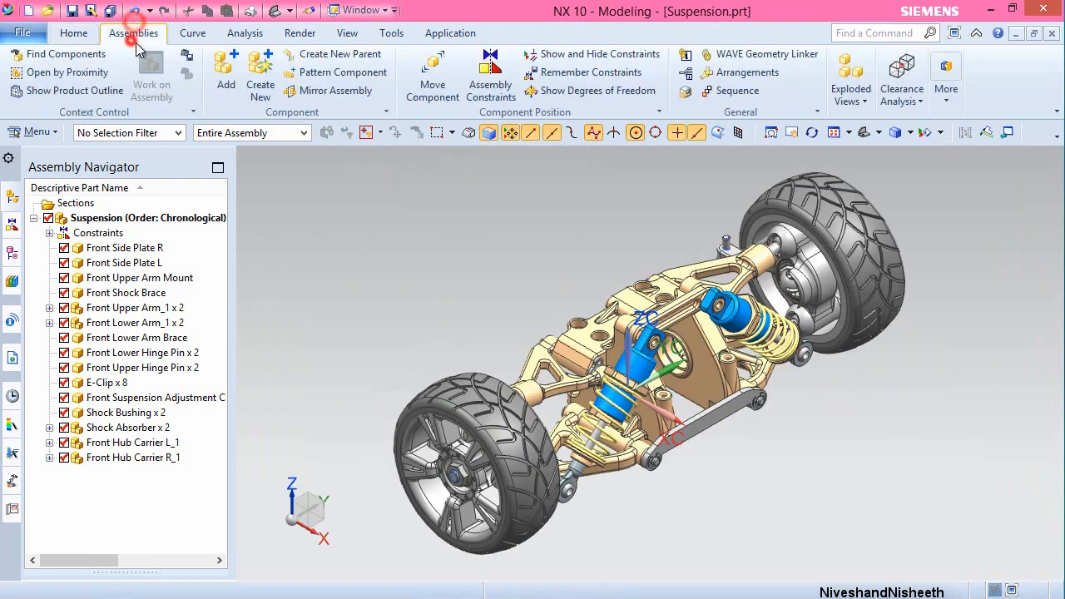
{"action": "left_click", "coordinate": [227, 86]}
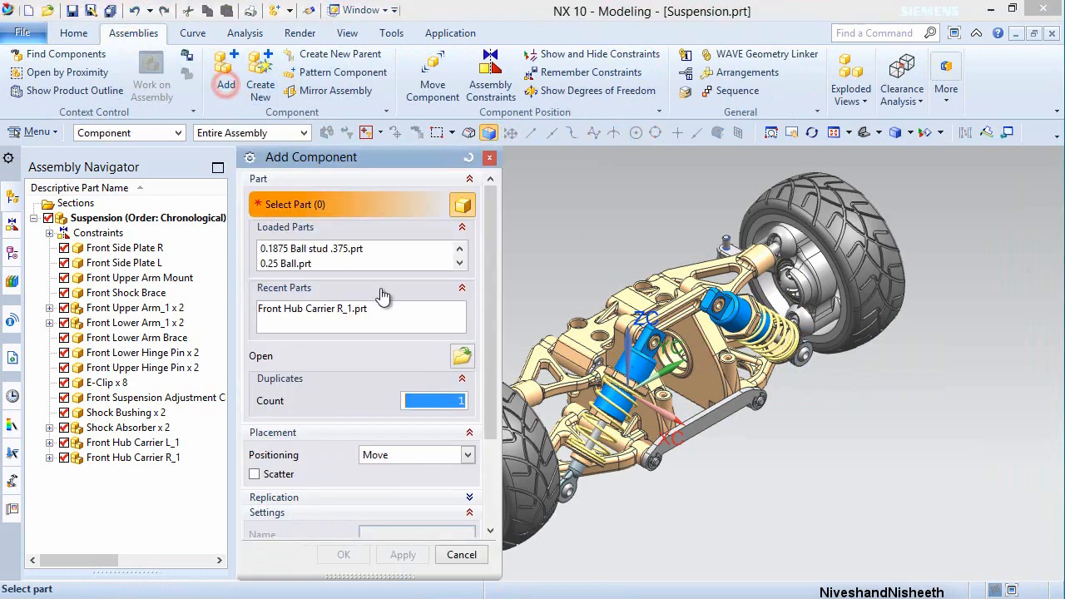
{"action": "left_click", "coordinate": [464, 351]}
{"action": "left_click_drag", "start_coordinate": [510, 239], "coordinate": [515, 310]}
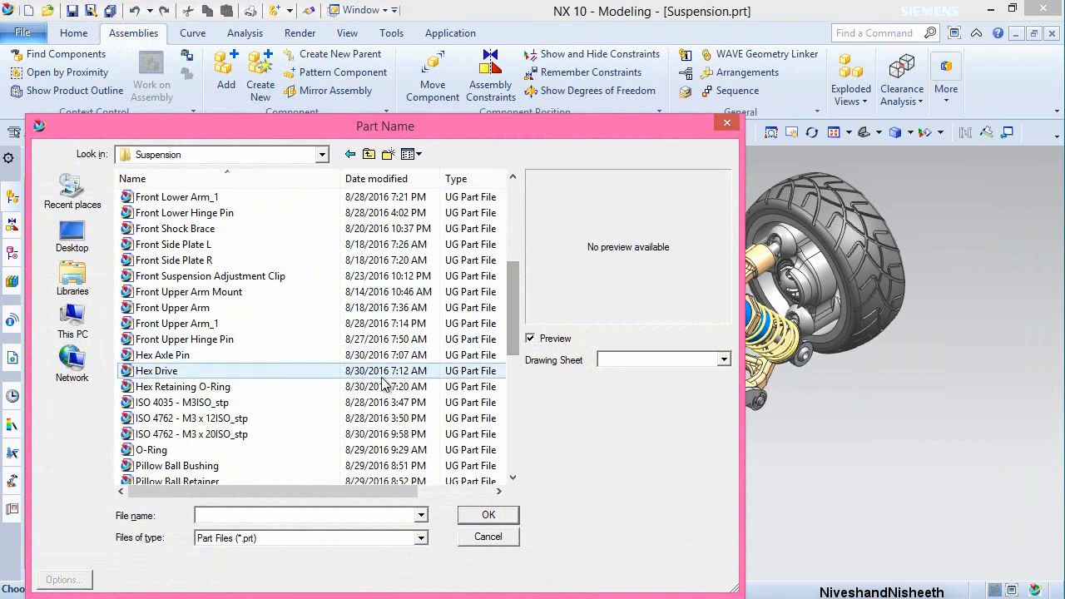
{"action": "left_click", "coordinate": [212, 436]}
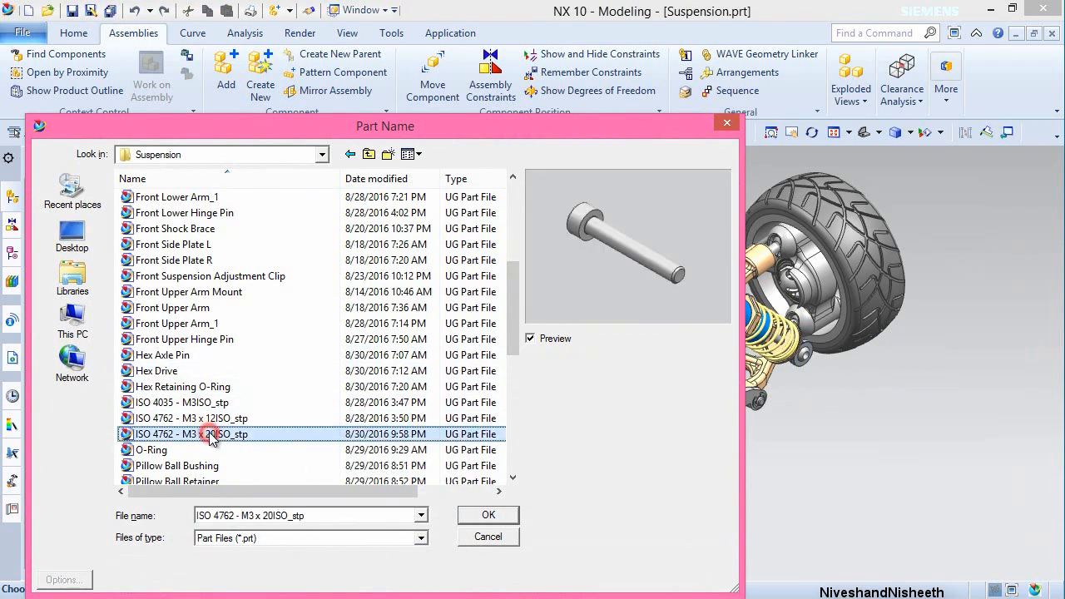
{"action": "left_click", "coordinate": [491, 517]}
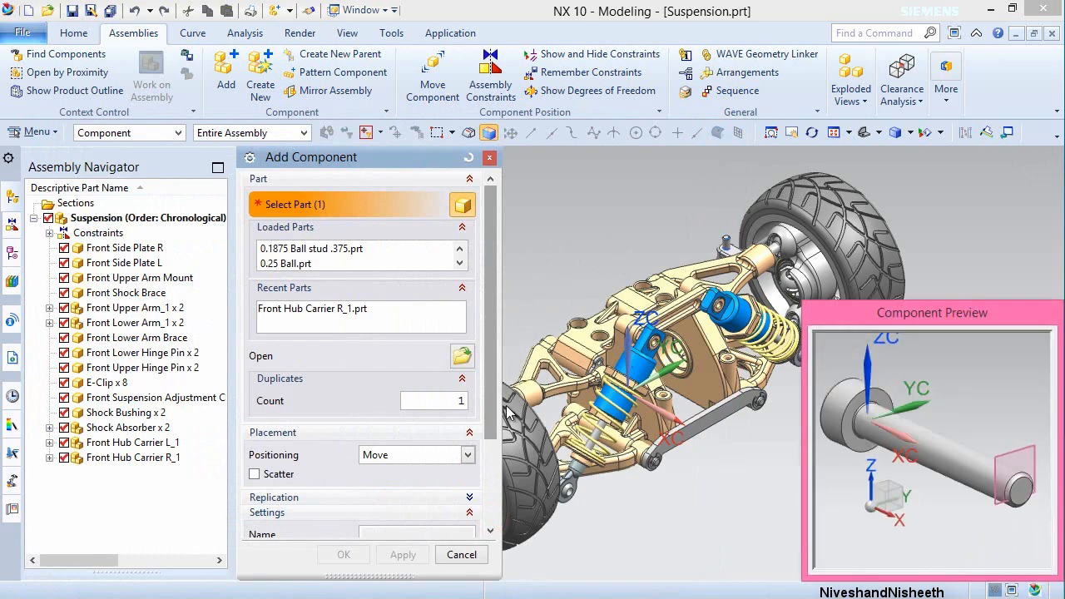
- Add the ISO 4762 - M3 x 20 screw at the absolute origin and move it clear of the suspension, to about X 4.11, Y 2.96 in
{"action": "left_click_drag", "start_coordinate": [489, 421], "coordinate": [494, 478]}
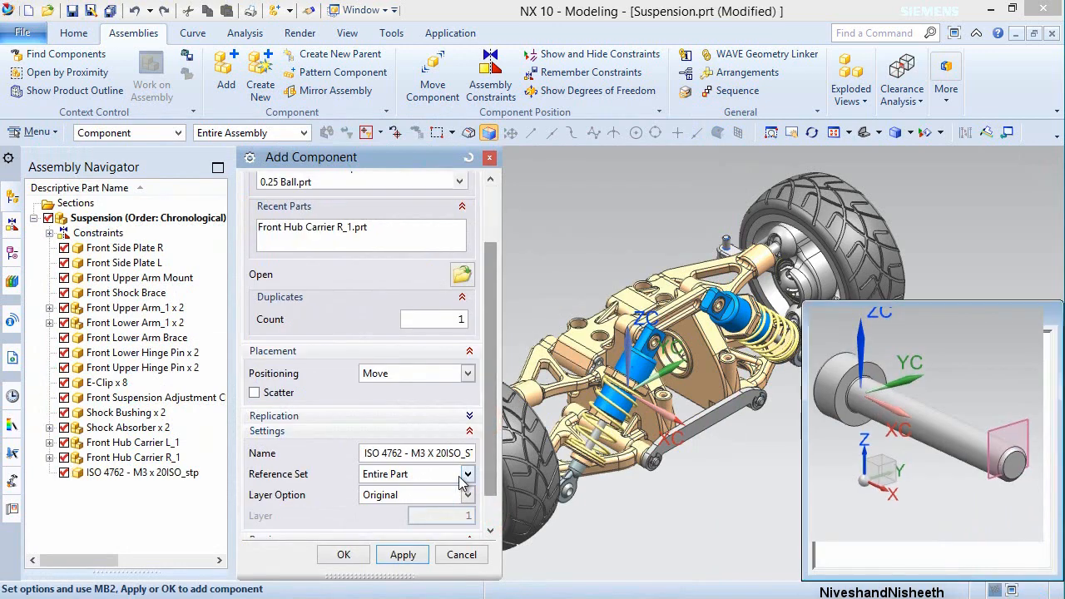
{"action": "left_click", "coordinate": [341, 556]}
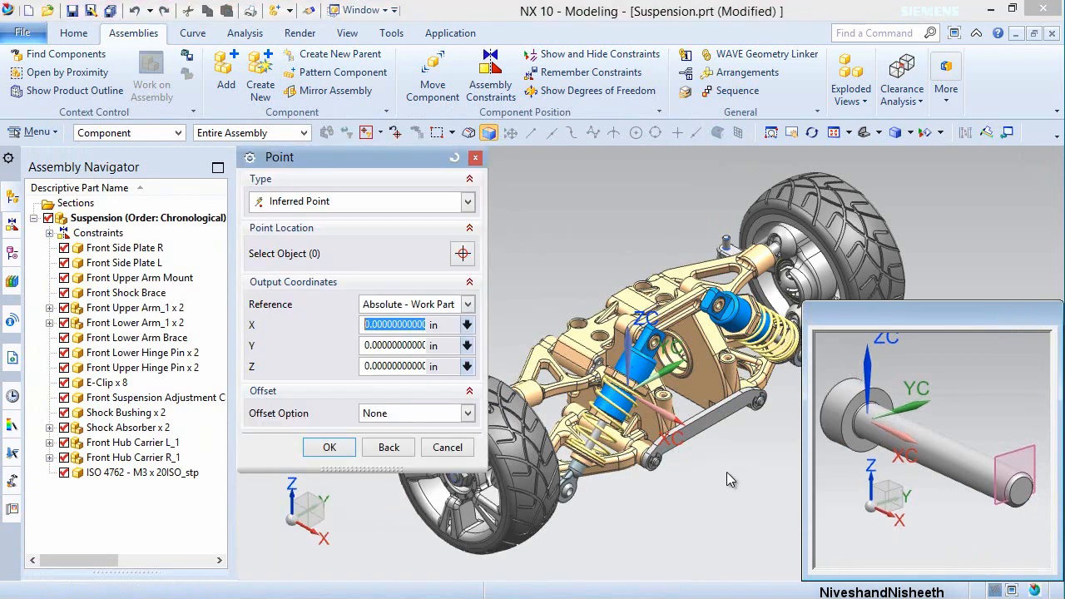
{"action": "left_click", "coordinate": [344, 447]}
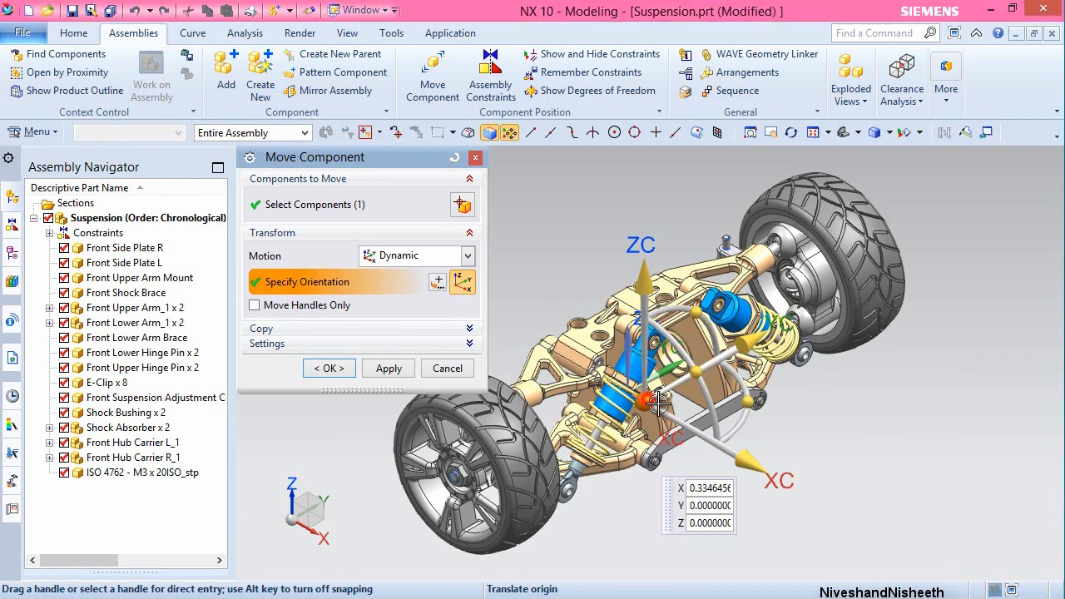
{"action": "left_click", "coordinate": [969, 422]}
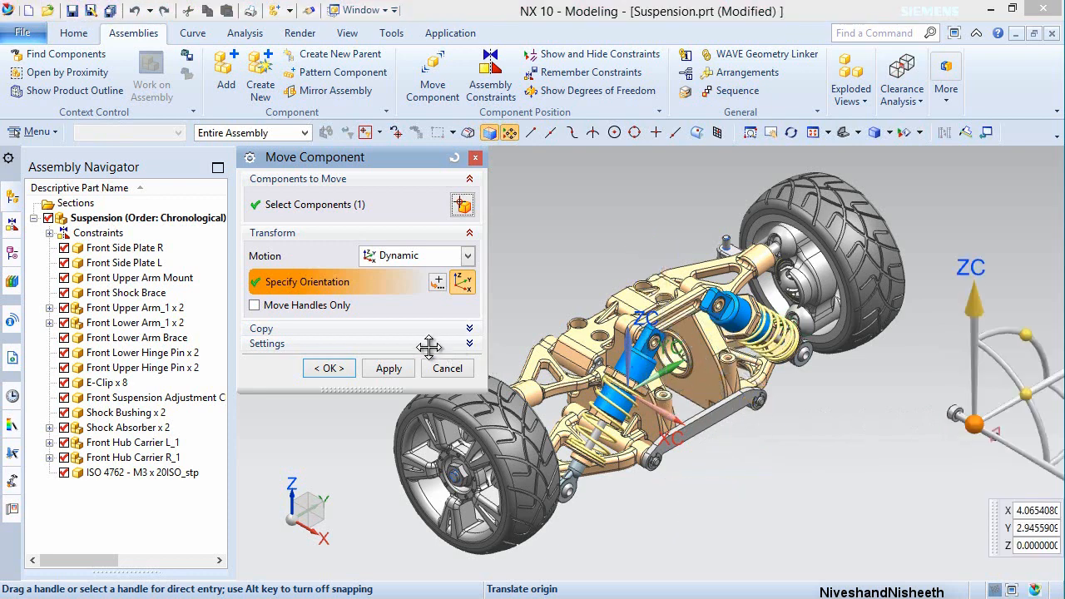
{"action": "left_click", "coordinate": [337, 368]}
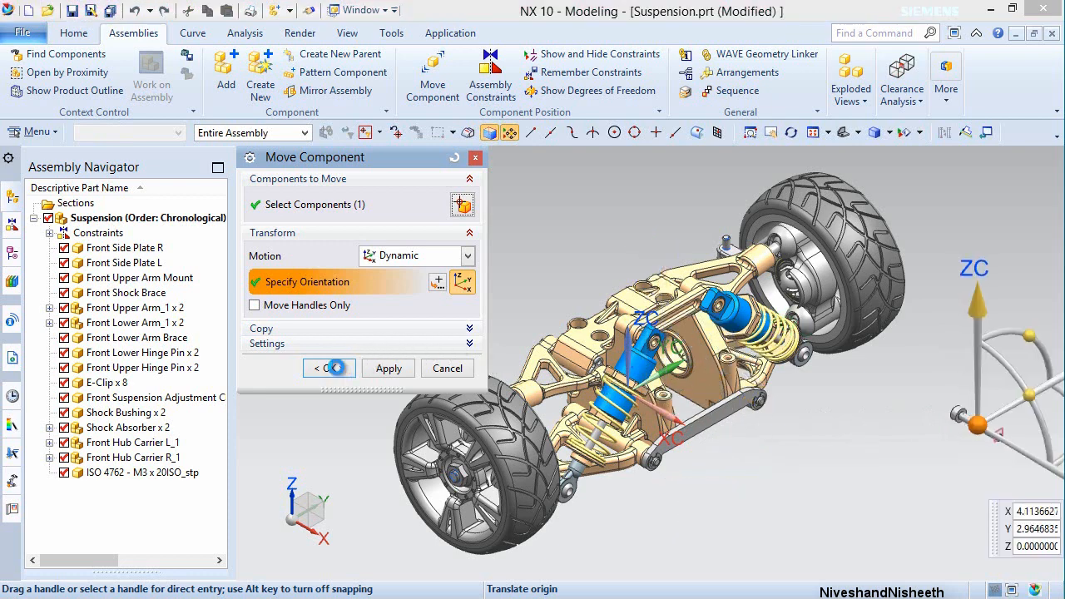
{"action": "left_click", "coordinate": [336, 368]}
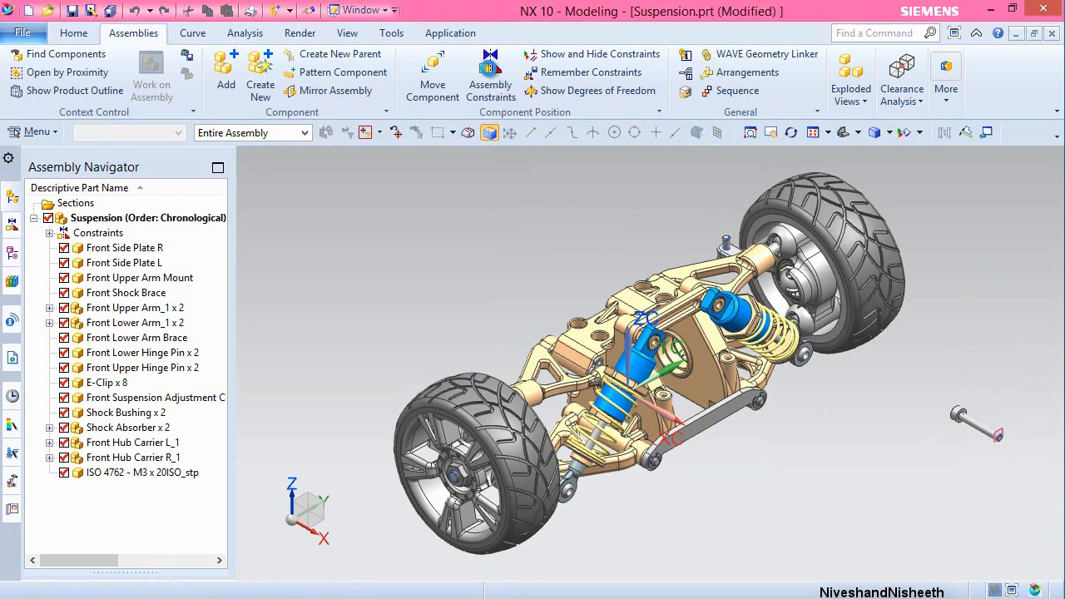
- Align the screw shank's axis with the upper counterbored hole in Front Side Plate L using Touch Align with Infer Center/Axis, and apply the constraint
{"action": "left_click", "coordinate": [490, 70]}
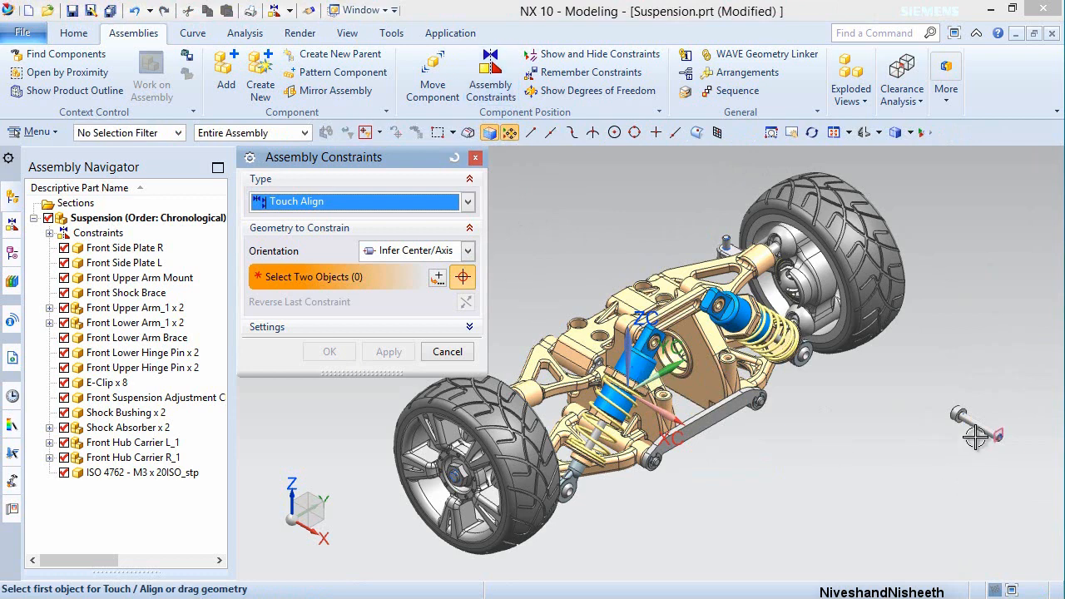
{"action": "scroll", "coordinate": [975, 436], "scroll_direction": "up", "scroll_amount": 8}
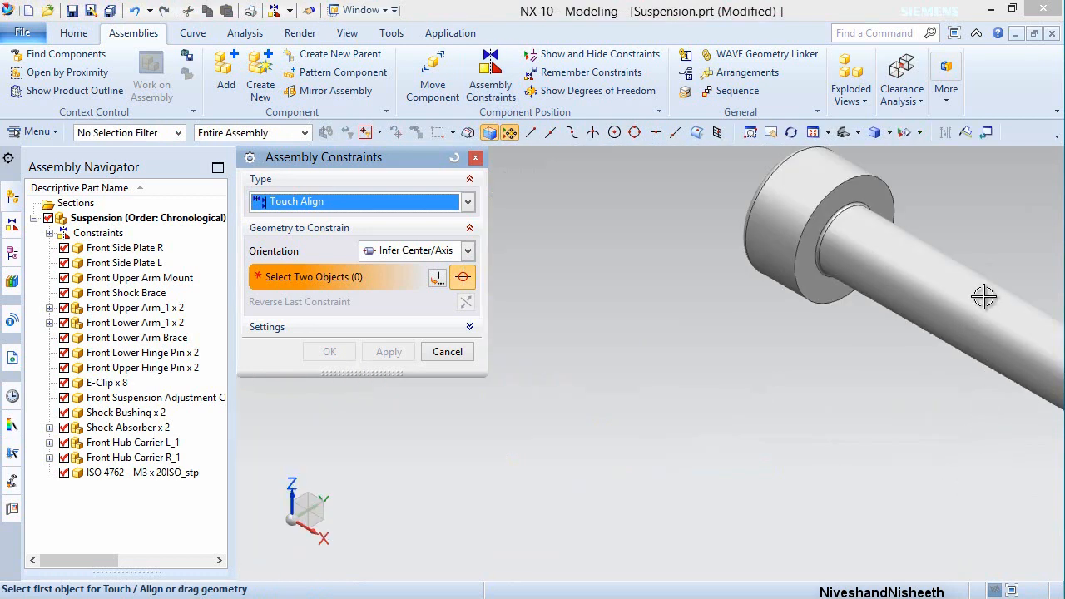
{"action": "left_click", "coordinate": [984, 297]}
{"action": "scroll", "coordinate": [879, 356], "scroll_direction": "down", "scroll_amount": 5}
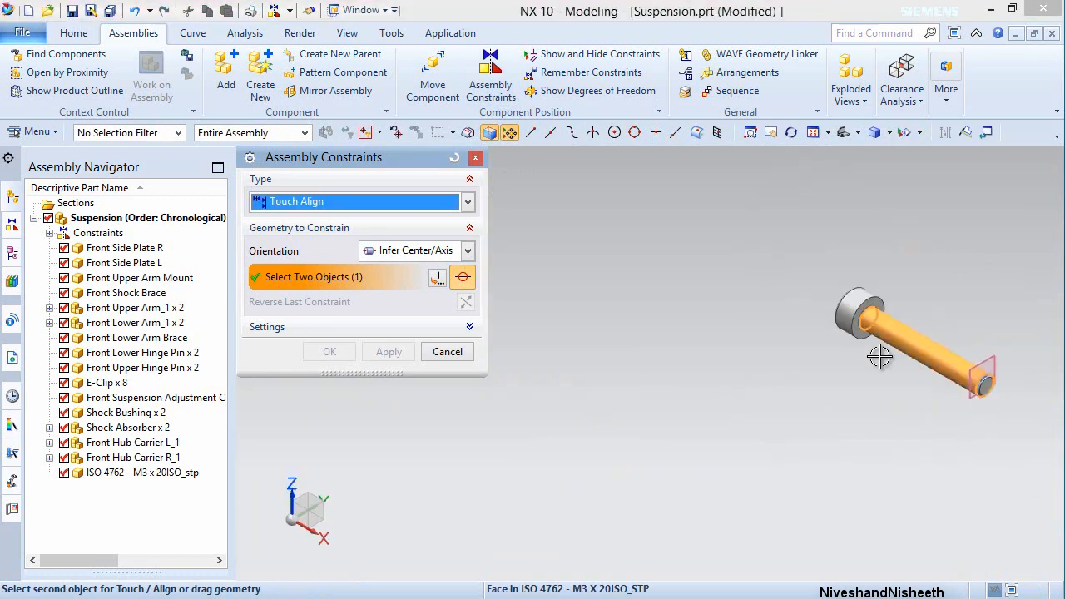
{"action": "scroll", "coordinate": [879, 356], "scroll_direction": "down", "scroll_amount": 4}
{"action": "scroll", "coordinate": [816, 357], "scroll_direction": "down", "scroll_amount": 2}
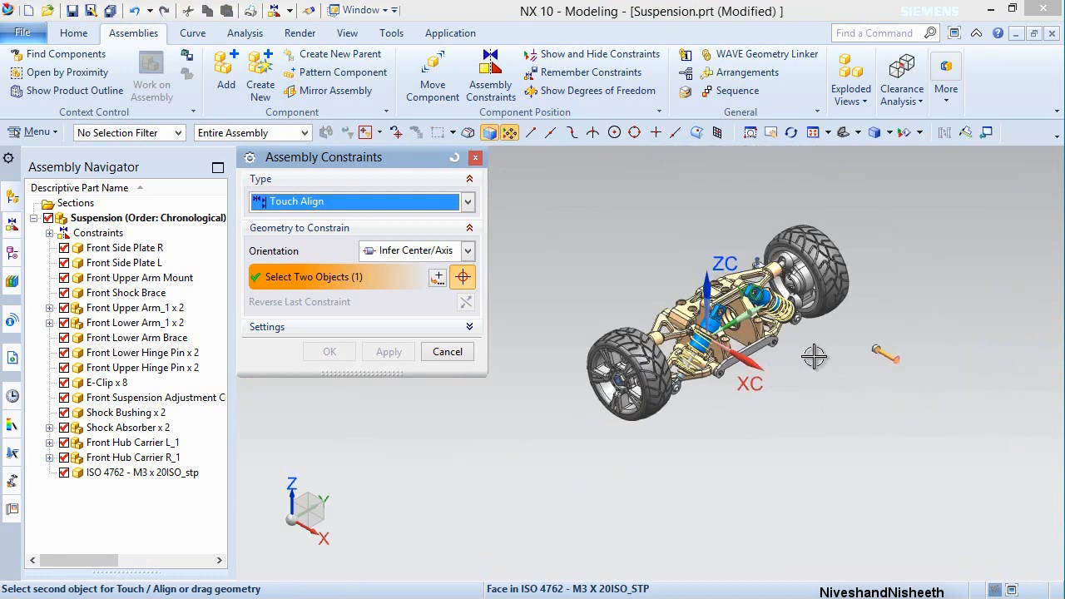
{"action": "middle_click_drag", "start_coordinate": [833, 359], "coordinate": [883, 367]}
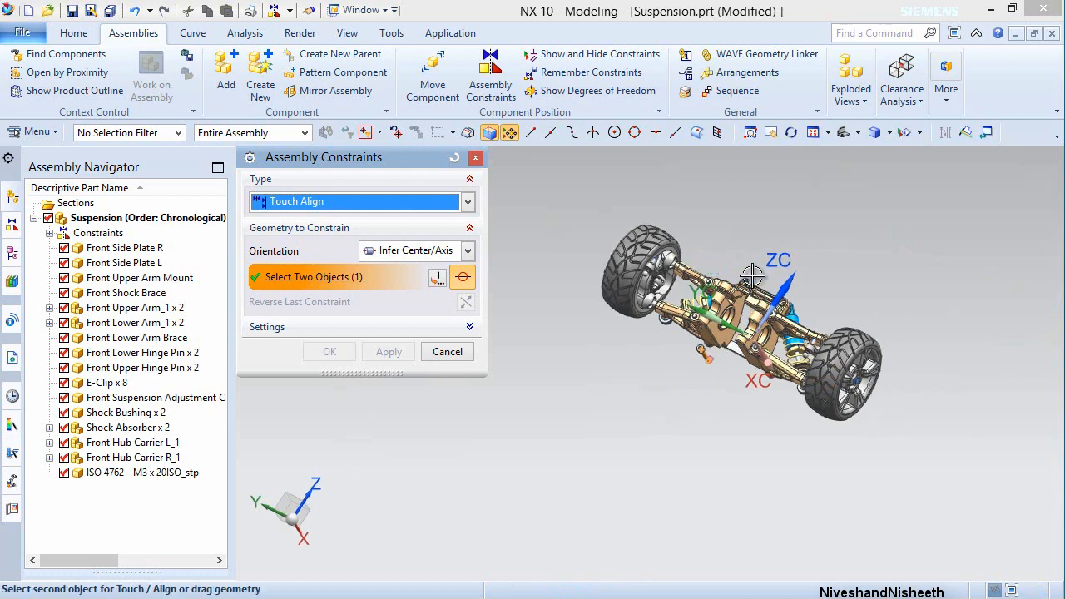
{"action": "scroll", "coordinate": [752, 275], "scroll_direction": "up", "scroll_amount": 5}
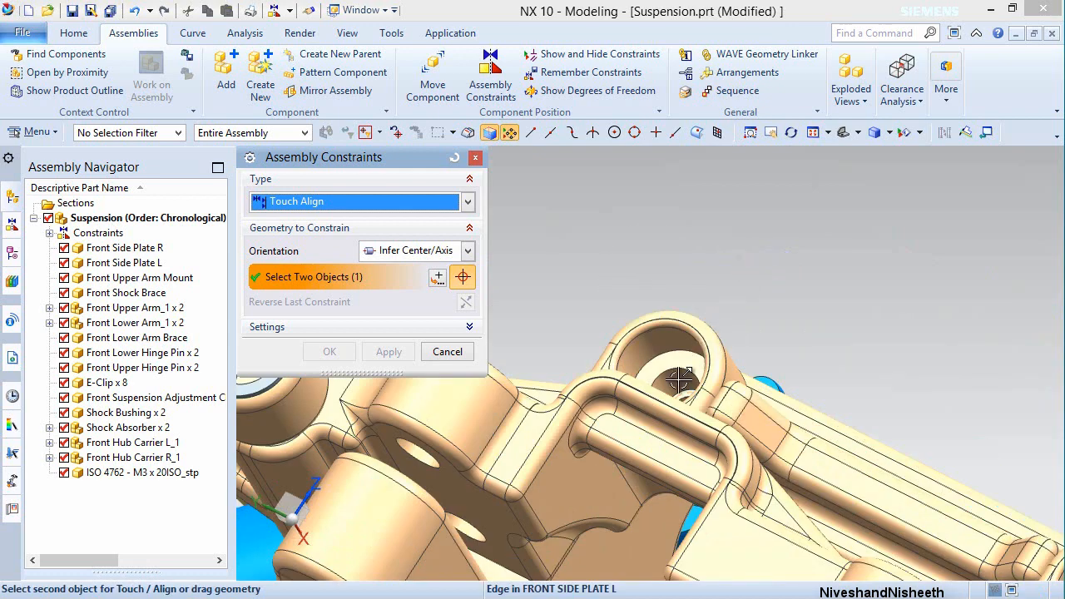
{"action": "left_click", "coordinate": [677, 379]}
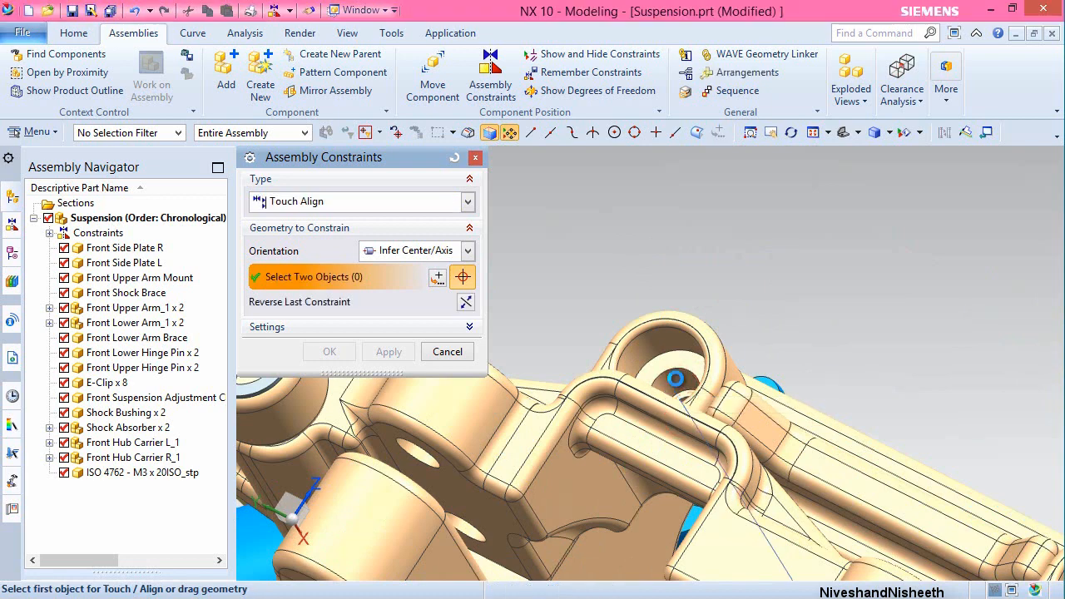
{"action": "left_click", "coordinate": [405, 353]}
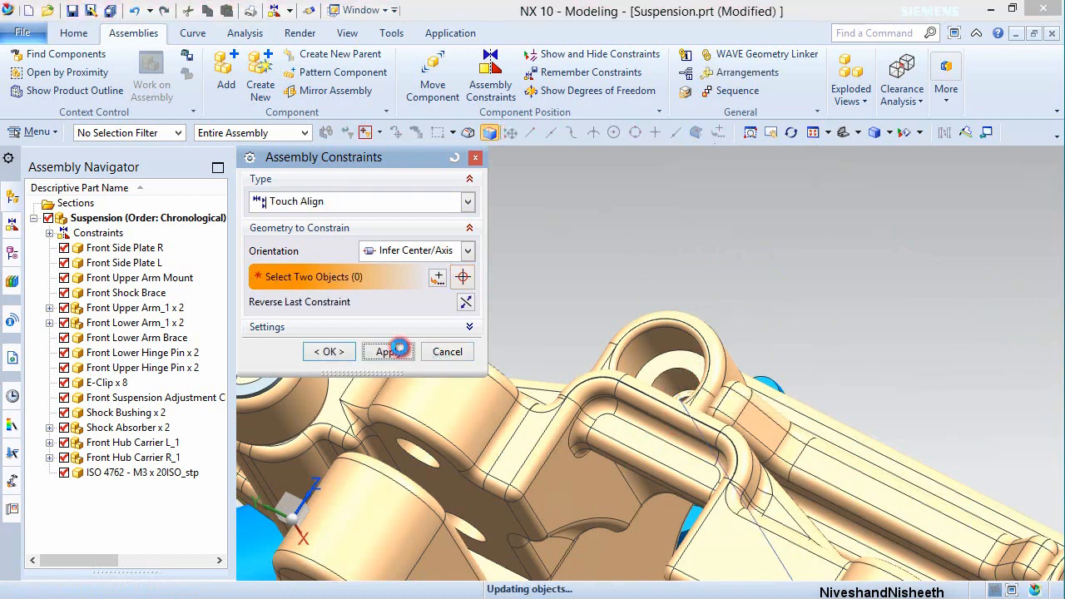
- Constrain the underside of the screw head to the counterbore face in Front Side Plate L with the Touch orientation, and accept
{"action": "left_click", "coordinate": [465, 253]}
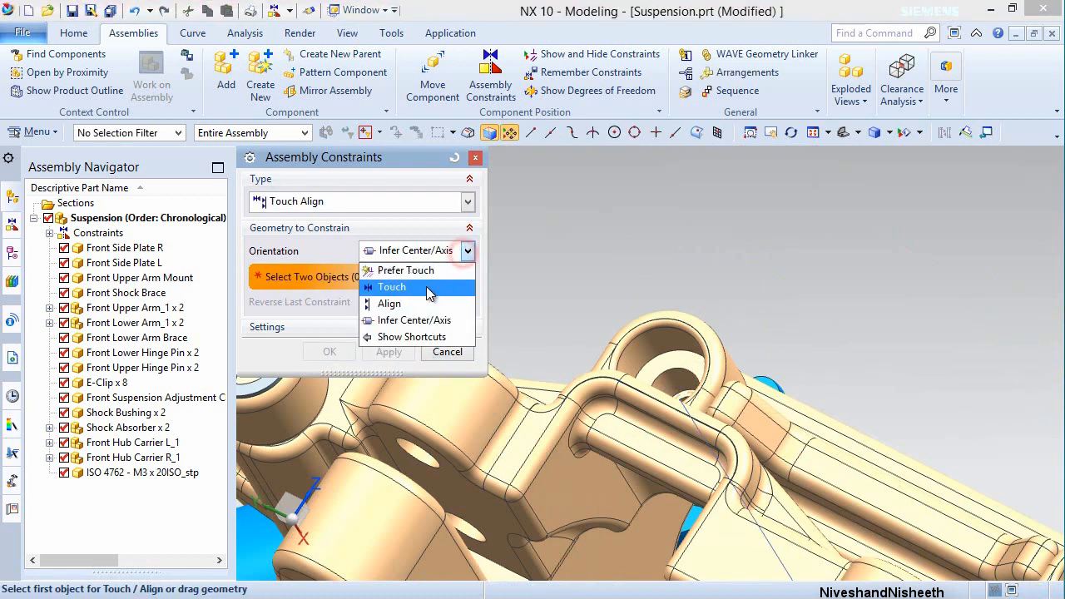
{"action": "left_click", "coordinate": [393, 287]}
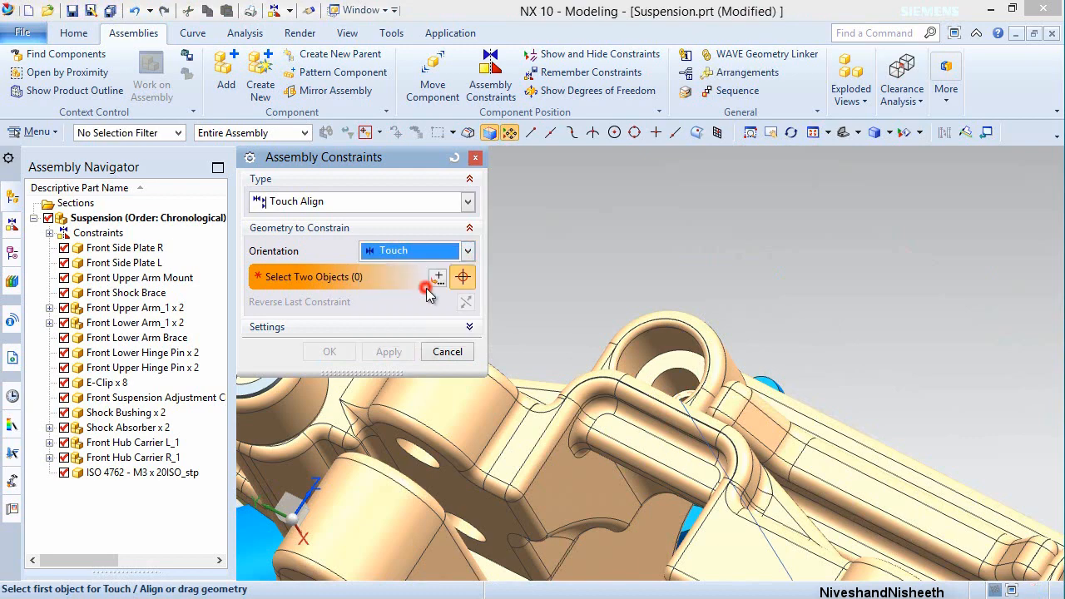
{"action": "left_click", "coordinate": [680, 360]}
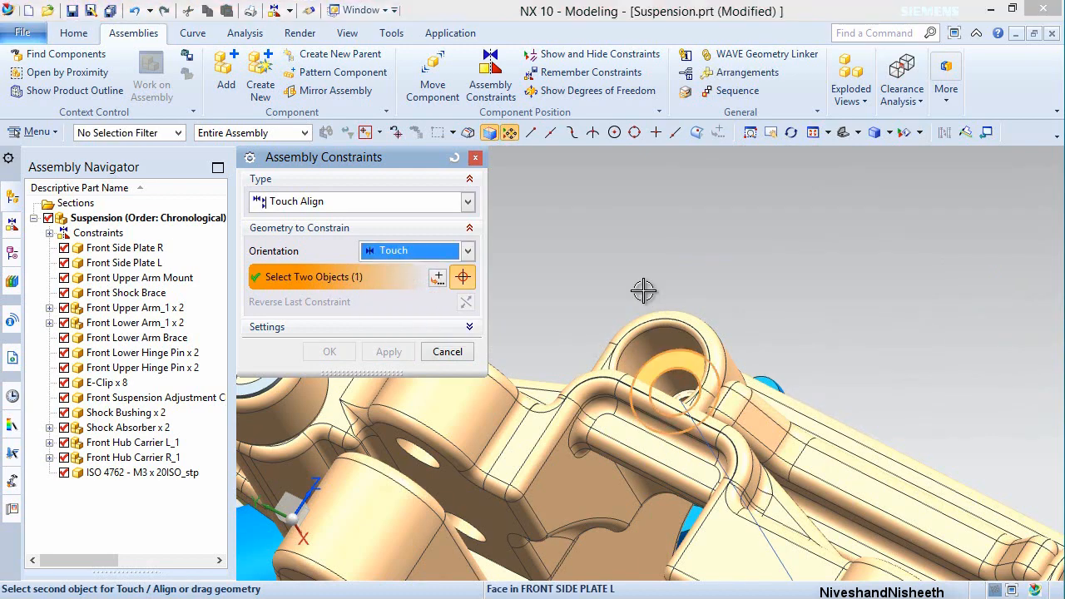
{"action": "scroll", "coordinate": [643, 290], "scroll_direction": "down", "scroll_amount": 4}
{"action": "scroll", "coordinate": [664, 397], "scroll_direction": "down", "scroll_amount": 2}
{"action": "middle_click_drag", "start_coordinate": [663, 397], "coordinate": [594, 366]}
{"action": "scroll", "coordinate": [588, 365], "scroll_direction": "down", "scroll_amount": 6}
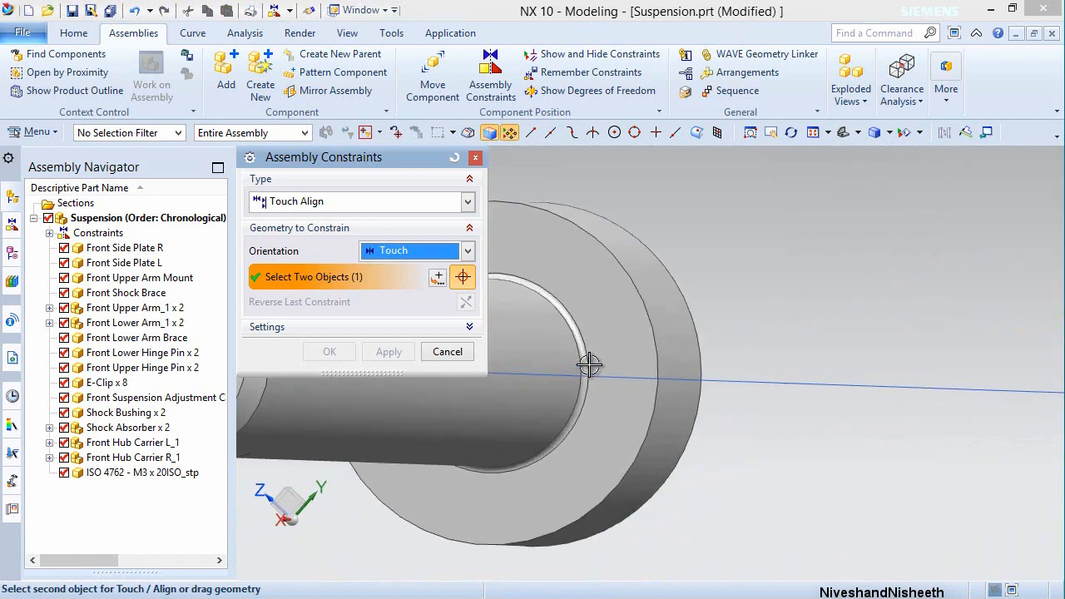
{"action": "left_click", "coordinate": [625, 300]}
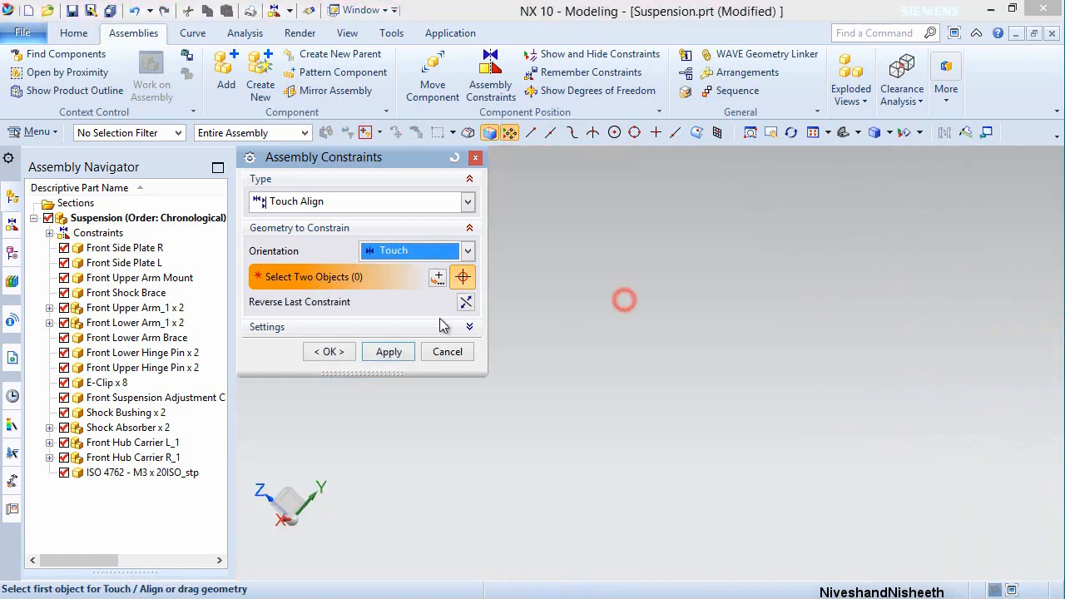
{"action": "left_click", "coordinate": [329, 351]}
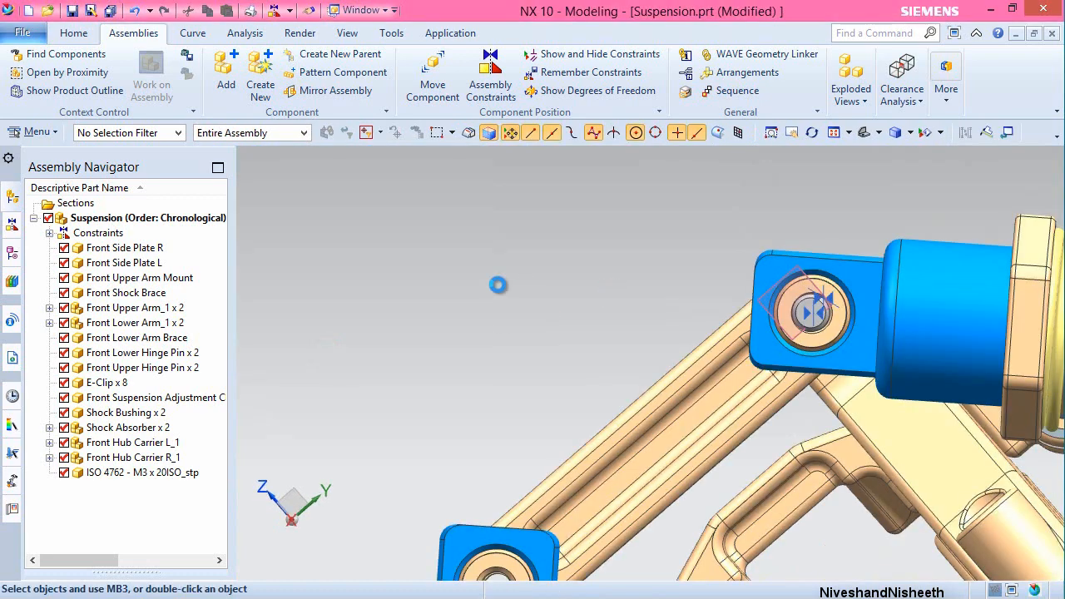
- Add a second ISO 4762 - M3 x 20 screw from the recent parts at the absolute origin and accept its position without moving it
{"action": "key", "text": "Home"}
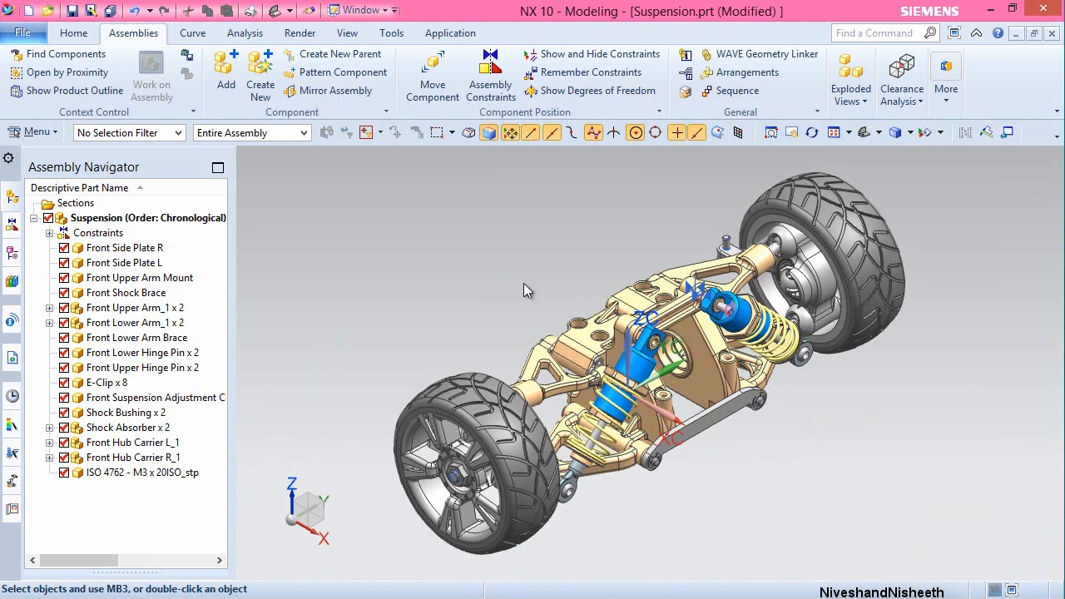
{"action": "mouse_move", "coordinate": [497, 284]}
{"action": "middle_mouse_down"}
{"action": "mouse_move", "coordinate": [601, 279]}
{"action": "mouse_move", "coordinate": [592, 336]}
{"action": "middle_mouse_up"}
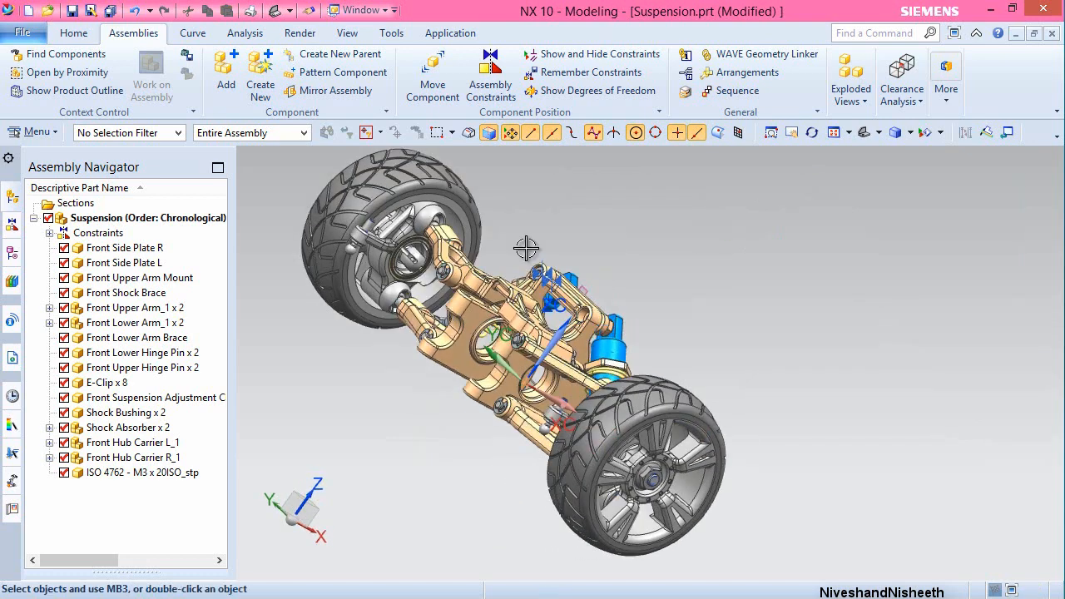
{"action": "scroll", "coordinate": [529, 274], "scroll_direction": "up", "scroll_amount": 3}
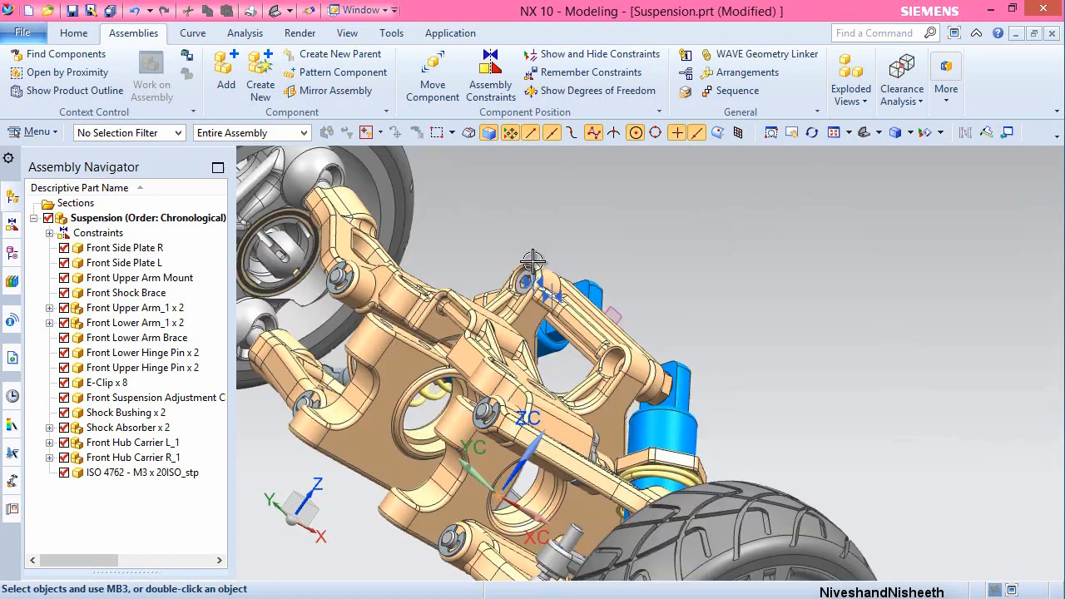
{"action": "scroll", "coordinate": [530, 283], "scroll_direction": "up", "scroll_amount": 2}
{"action": "scroll", "coordinate": [500, 200], "scroll_direction": "up", "scroll_amount": 2}
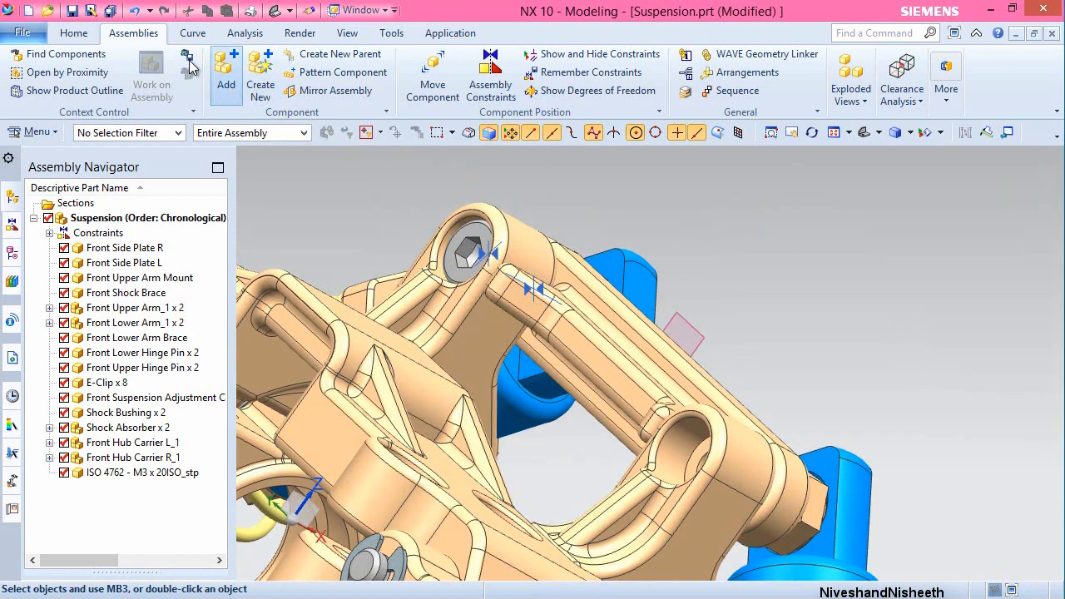
{"action": "left_click", "coordinate": [224, 71]}
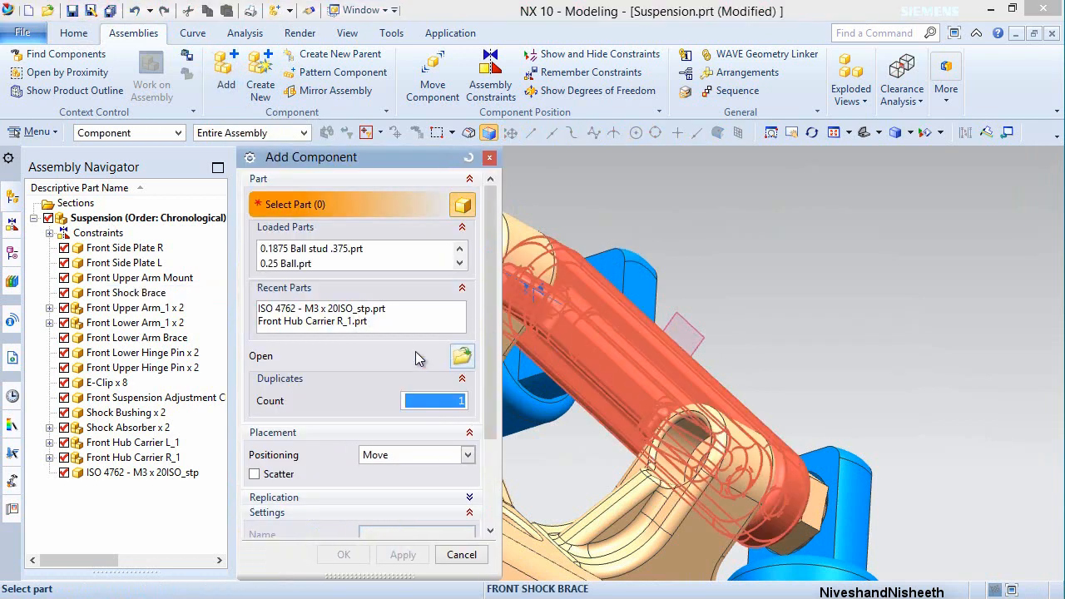
{"action": "left_click", "coordinate": [363, 309]}
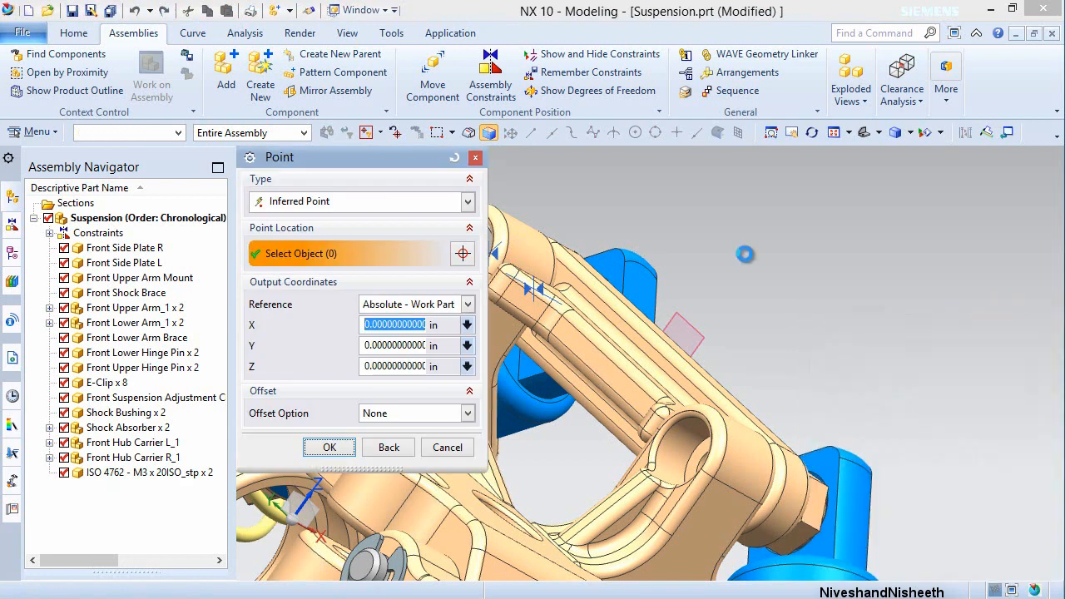
{"action": "middle_click", "coordinate": [745, 254]}
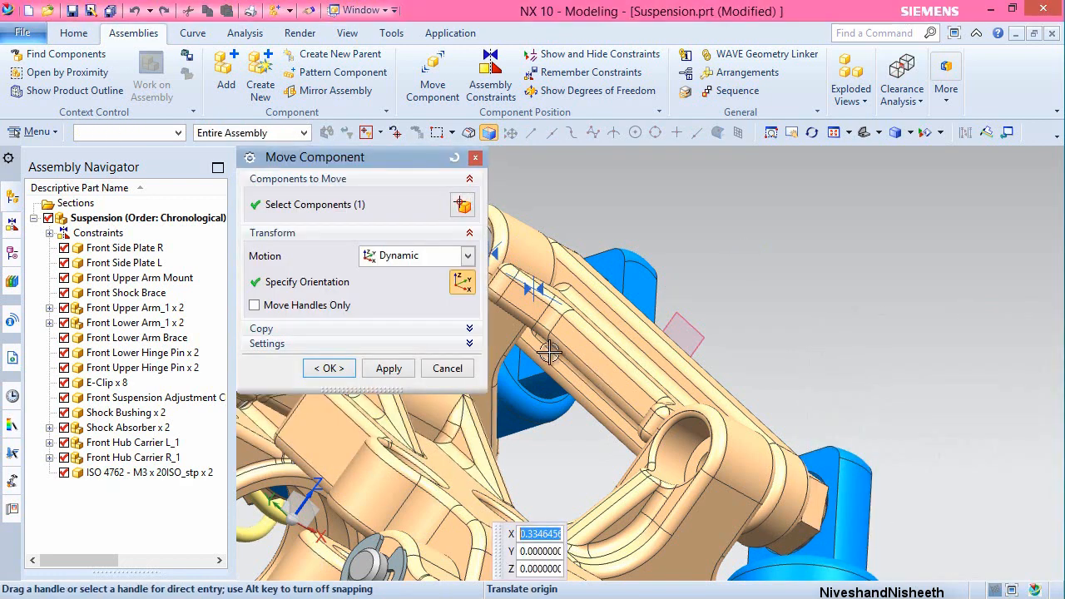
{"action": "left_click", "coordinate": [330, 369]}
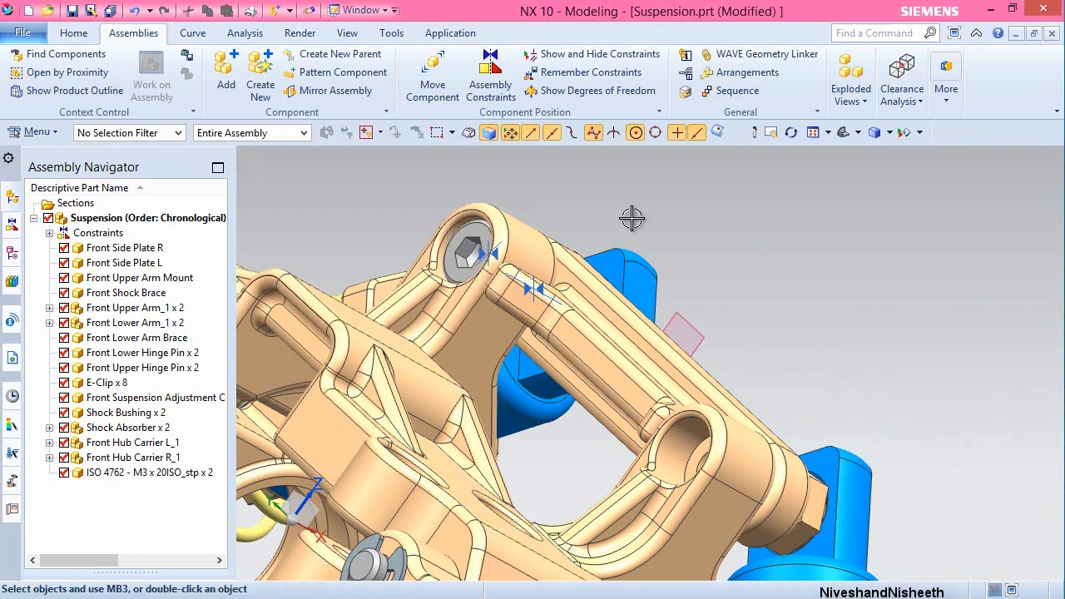
- Move the unconstrained second ISO 4762 - M3 x 20 screw -4 in along the XC axis, clear of the suspension, and apply
{"action": "scroll", "coordinate": [632, 218], "scroll_direction": "down", "scroll_amount": 3}
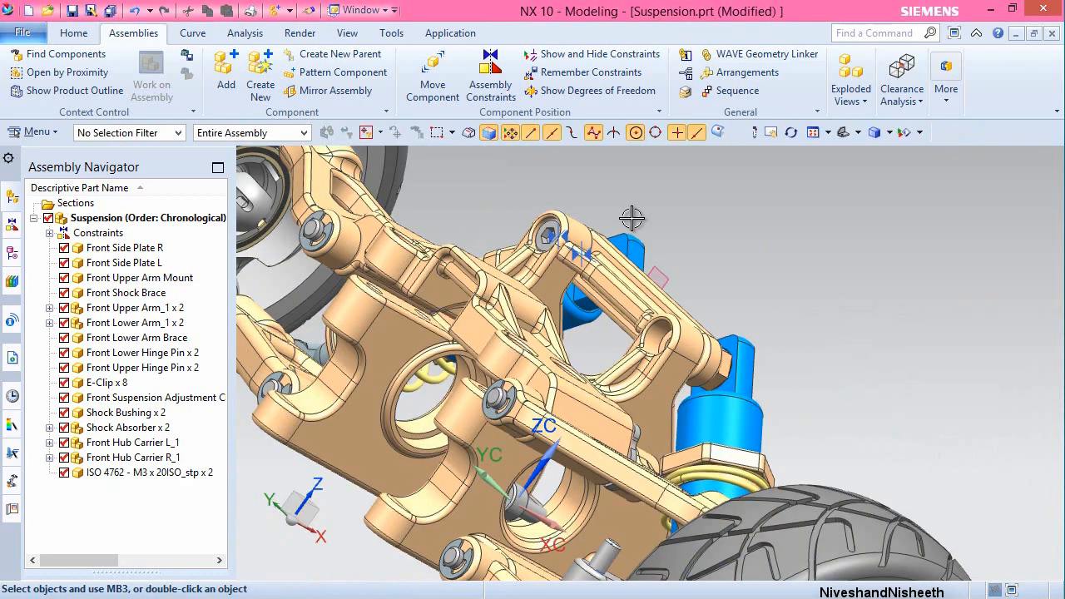
{"action": "scroll", "coordinate": [631, 218], "scroll_direction": "down", "scroll_amount": 1}
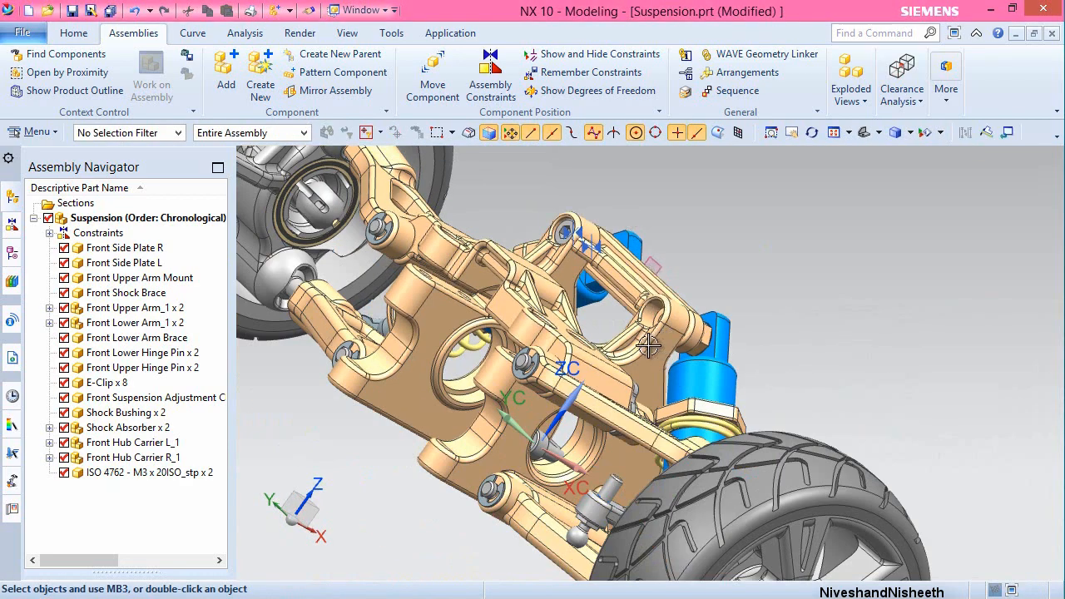
{"action": "middle_click_drag", "start_coordinate": [649, 345], "coordinate": [588, 329]}
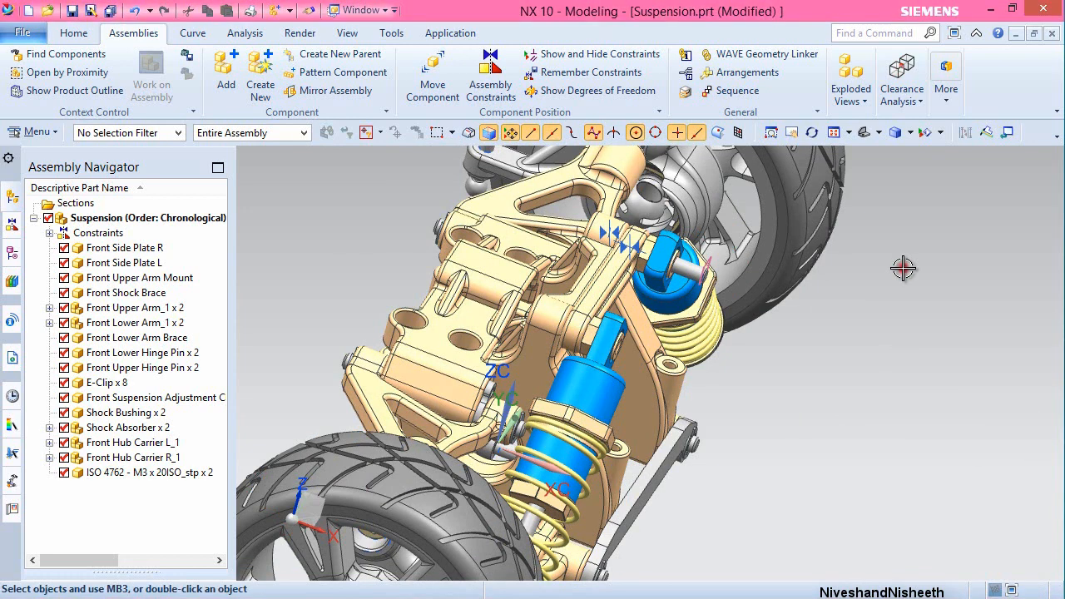
{"action": "left_click", "coordinate": [193, 471]}
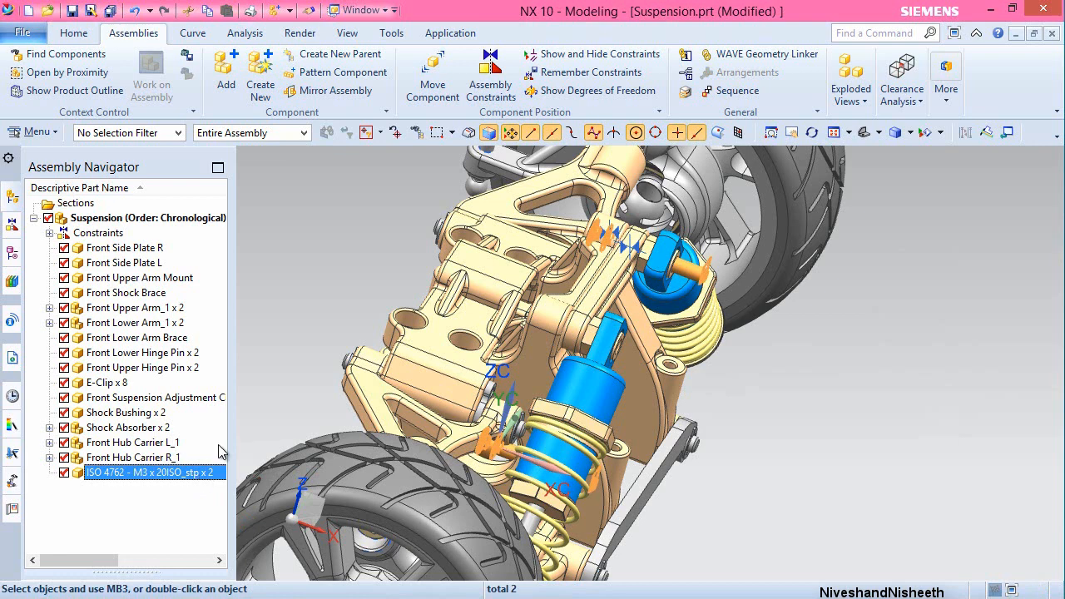
{"action": "left_click", "coordinate": [277, 357]}
{"action": "left_click", "coordinate": [438, 80]}
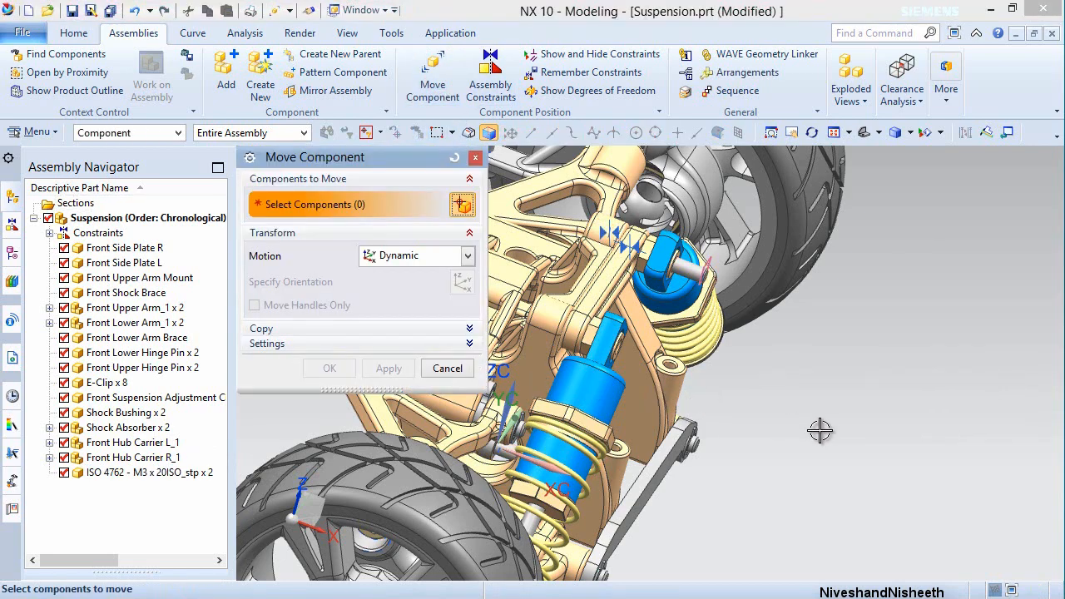
{"action": "scroll", "coordinate": [740, 451], "scroll_direction": "down", "scroll_amount": 2}
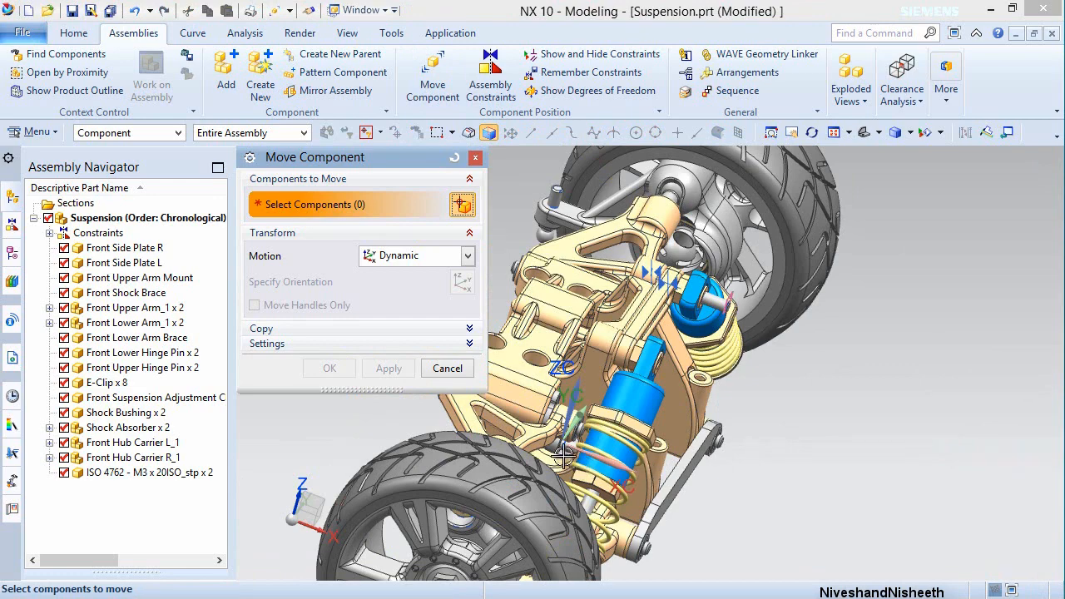
{"action": "scroll", "coordinate": [563, 456], "scroll_direction": "up", "scroll_amount": 3}
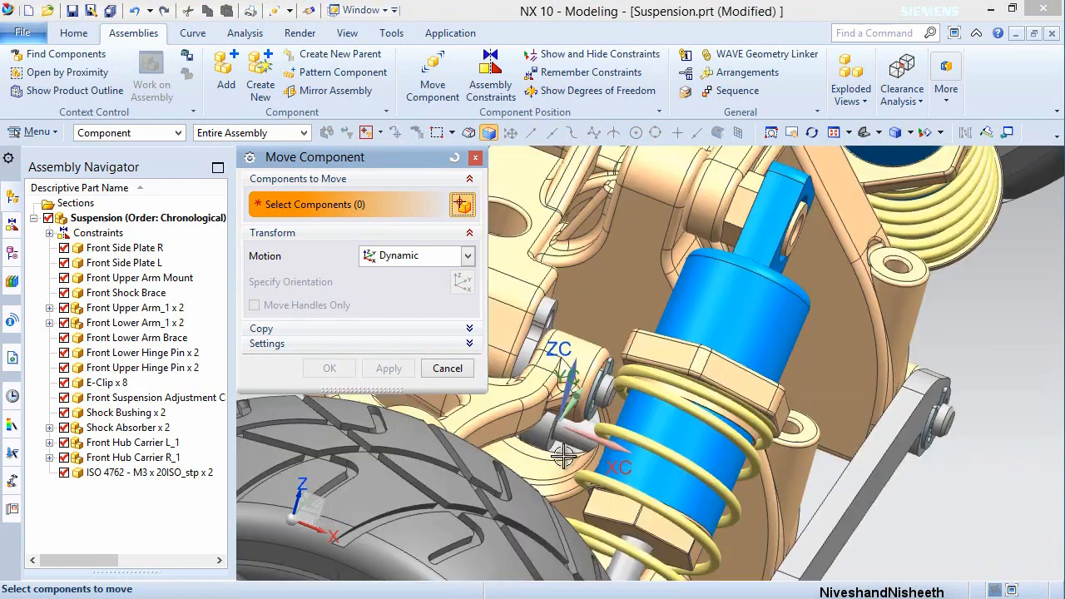
{"action": "scroll", "coordinate": [564, 455], "scroll_direction": "up", "scroll_amount": 2}
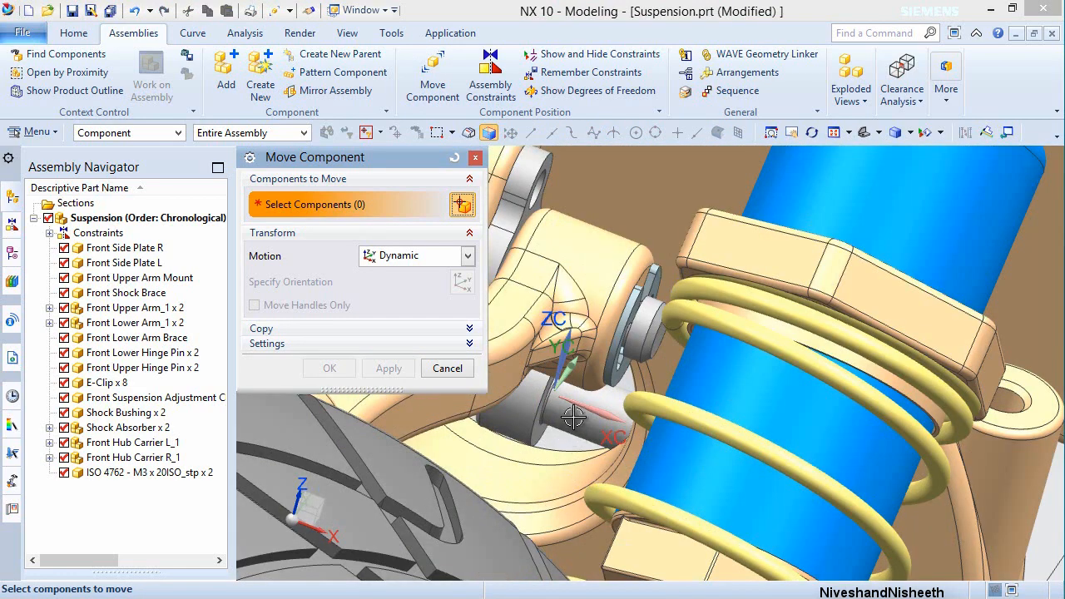
{"action": "left_click", "coordinate": [573, 418]}
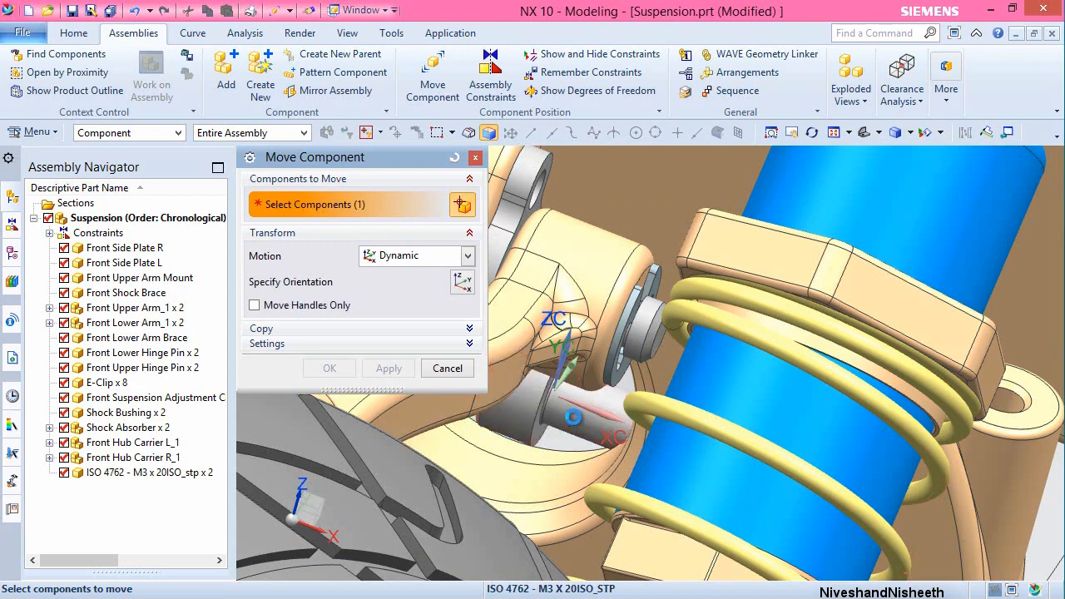
{"action": "scroll", "coordinate": [573, 417], "scroll_direction": "down", "scroll_amount": 2}
{"action": "scroll", "coordinate": [642, 391], "scroll_direction": "down", "scroll_amount": 2}
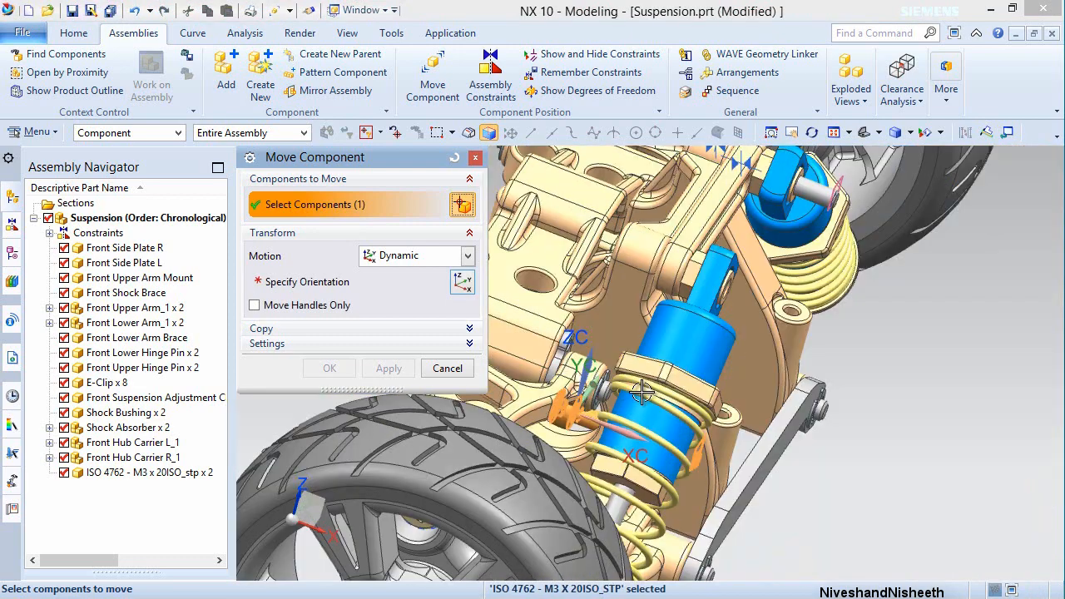
{"action": "scroll", "coordinate": [882, 348], "scroll_direction": "down", "scroll_amount": 2}
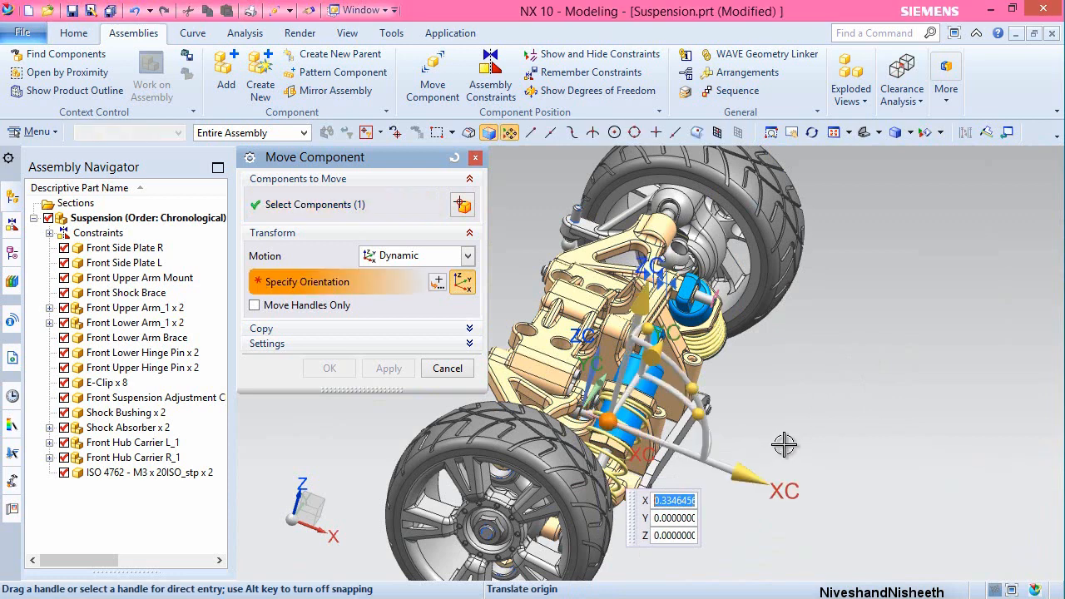
{"action": "scroll", "coordinate": [787, 485], "scroll_direction": "down", "scroll_amount": 1}
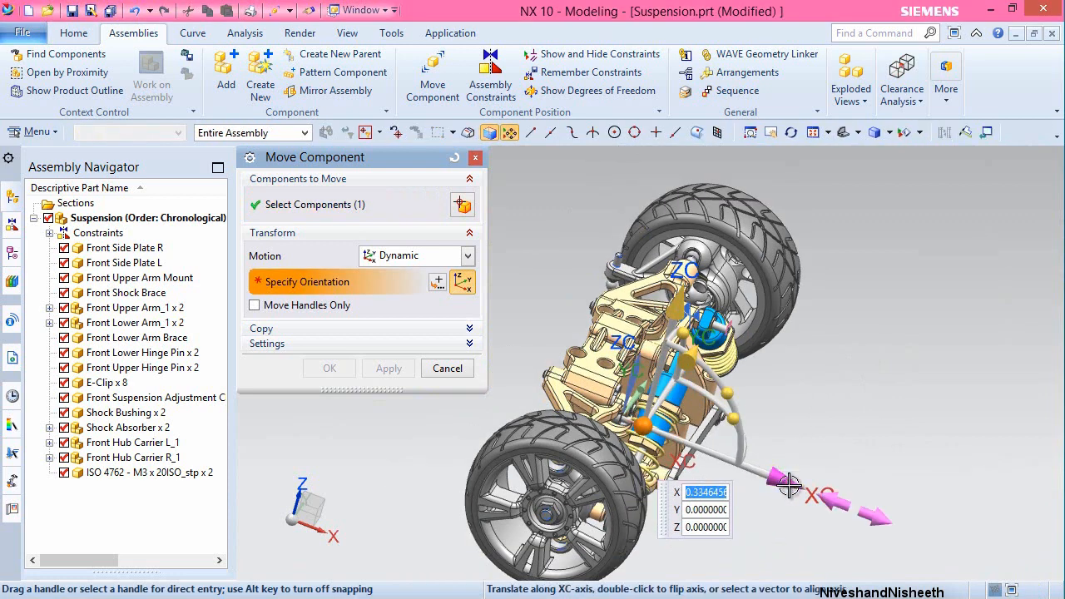
{"action": "left_click", "coordinate": [787, 483]}
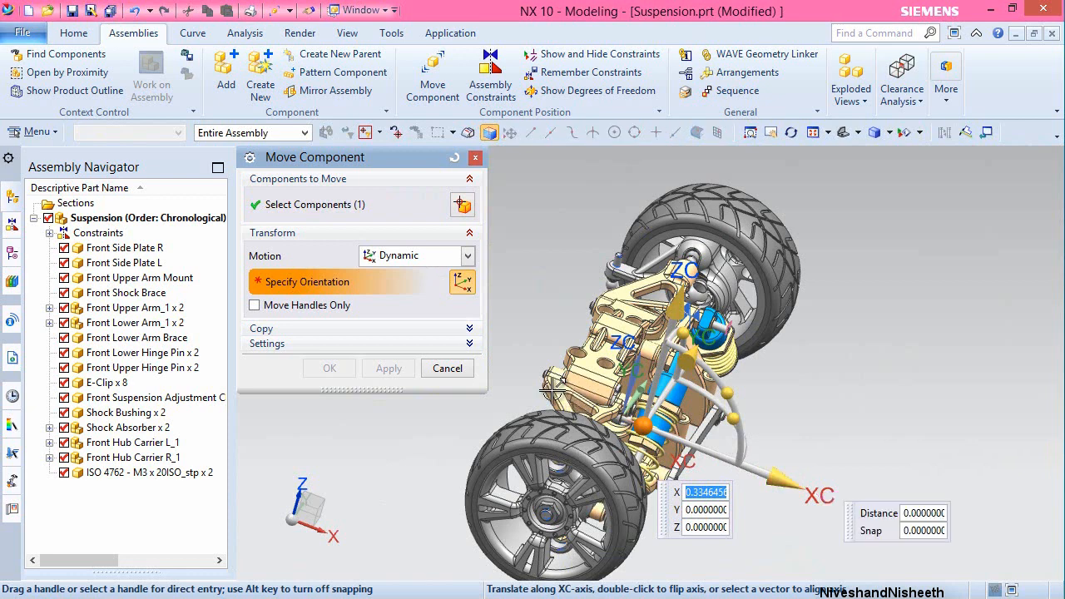
{"action": "mouse_move", "coordinate": [531, 380]}
{"action": "left_mouse_down"}
{"action": "mouse_move", "coordinate": [516, 377]}
{"action": "mouse_move", "coordinate": [530, 393]}
{"action": "left_mouse_up"}
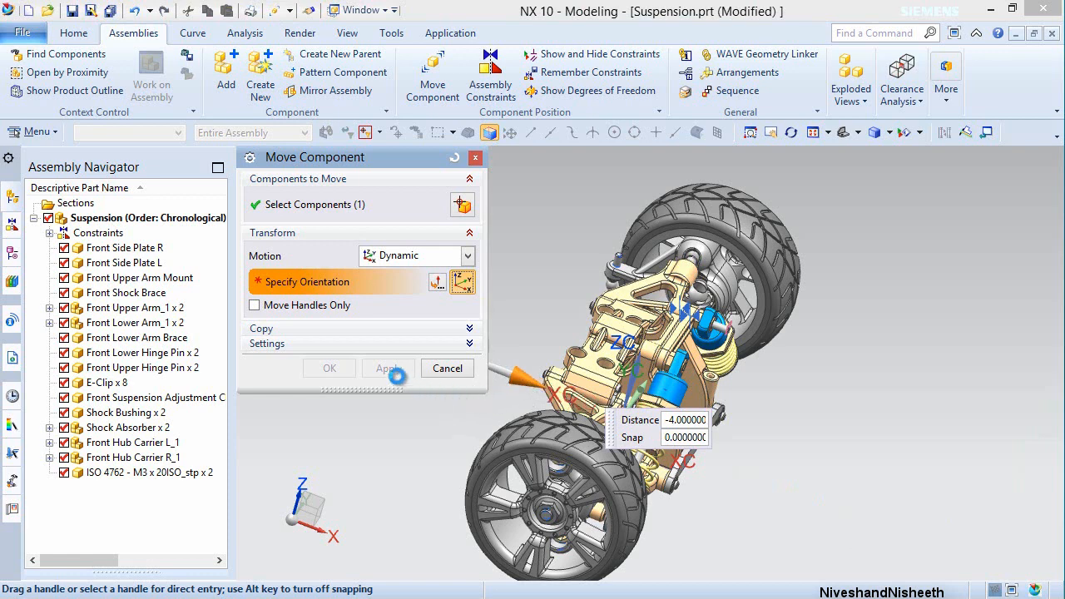
{"action": "left_click", "coordinate": [388, 368]}
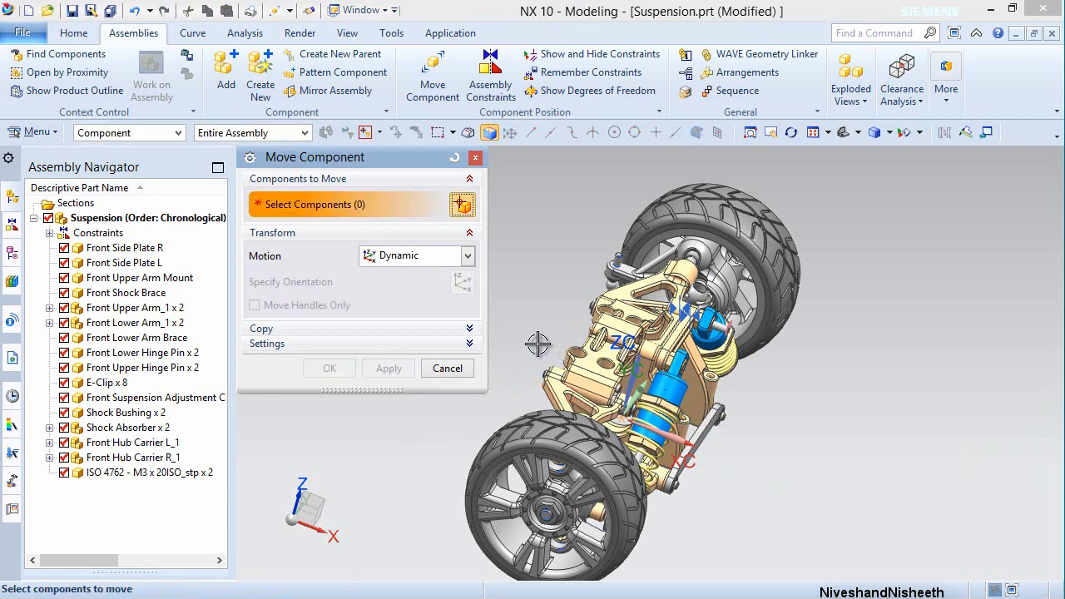
{"action": "left_click", "coordinate": [447, 369]}
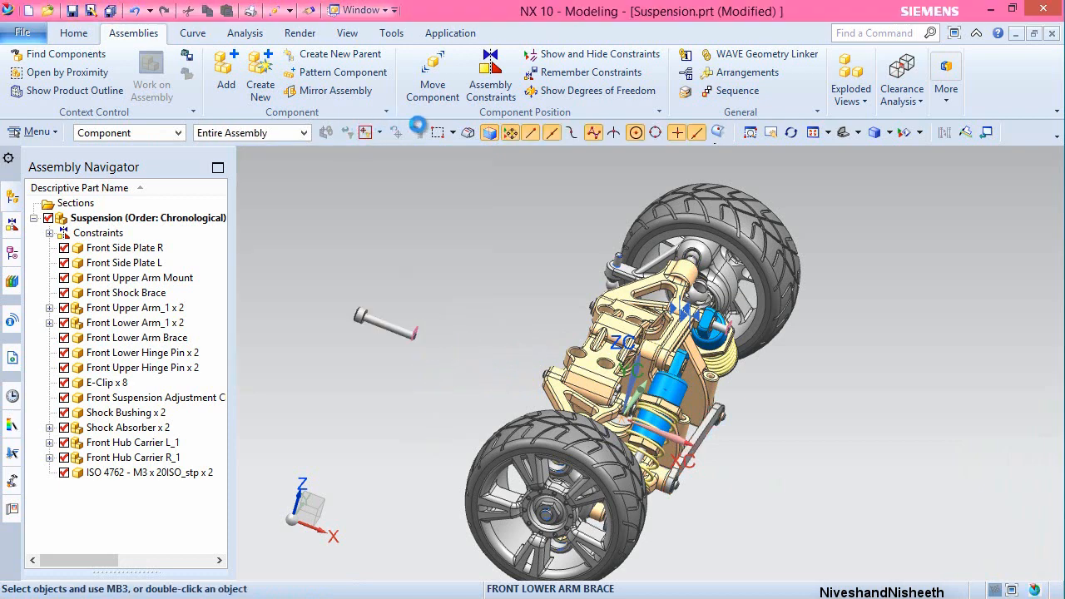
- Align the second screw's shank axis with the upper counterbored hole in Front Side Plate R using Touch Align with Infer Center/Axis, and apply
{"action": "left_click", "coordinate": [491, 86]}
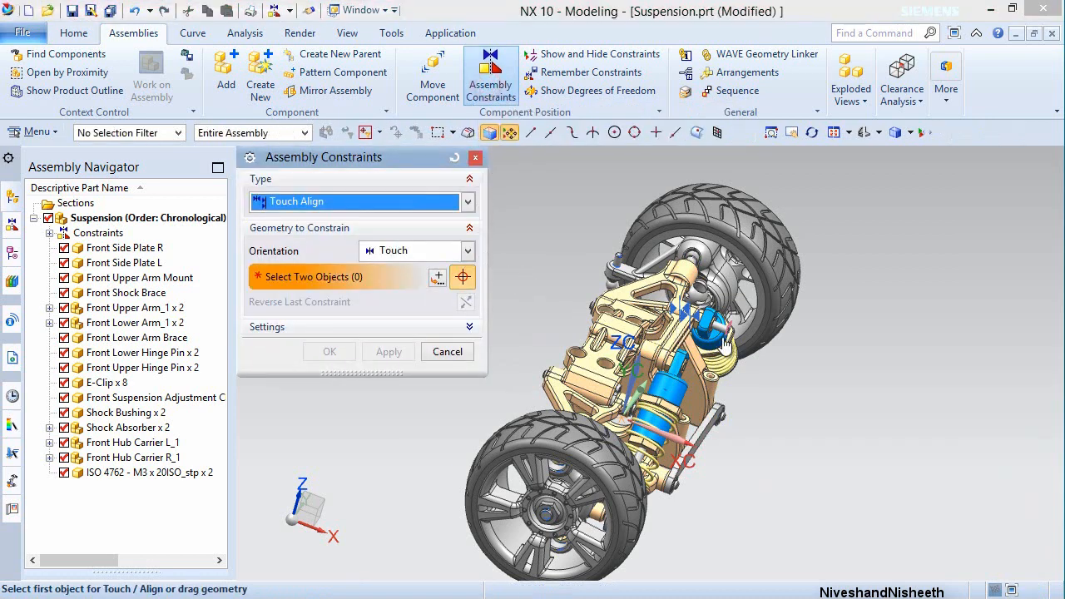
{"action": "scroll", "coordinate": [525, 324], "scroll_direction": "down", "scroll_amount": 3}
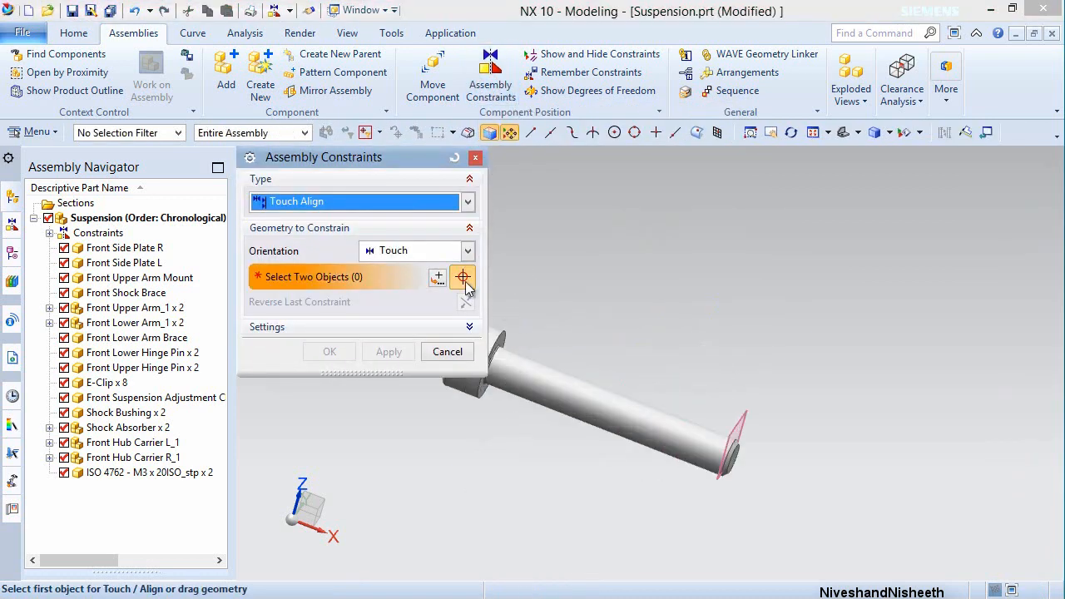
{"action": "left_click", "coordinate": [466, 250]}
{"action": "left_click", "coordinate": [416, 319]}
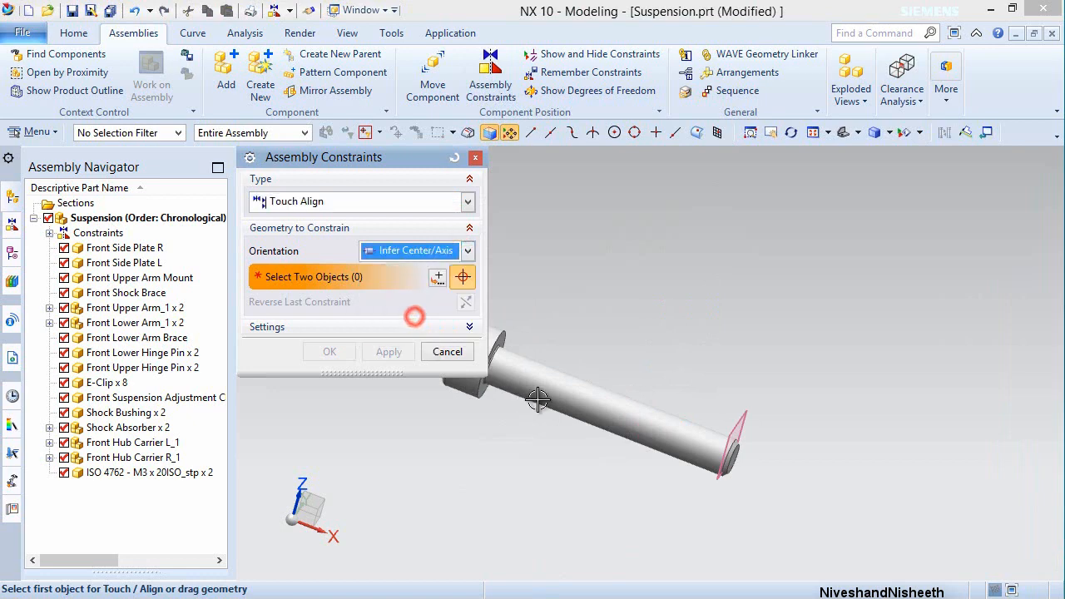
{"action": "left_click", "coordinate": [565, 391]}
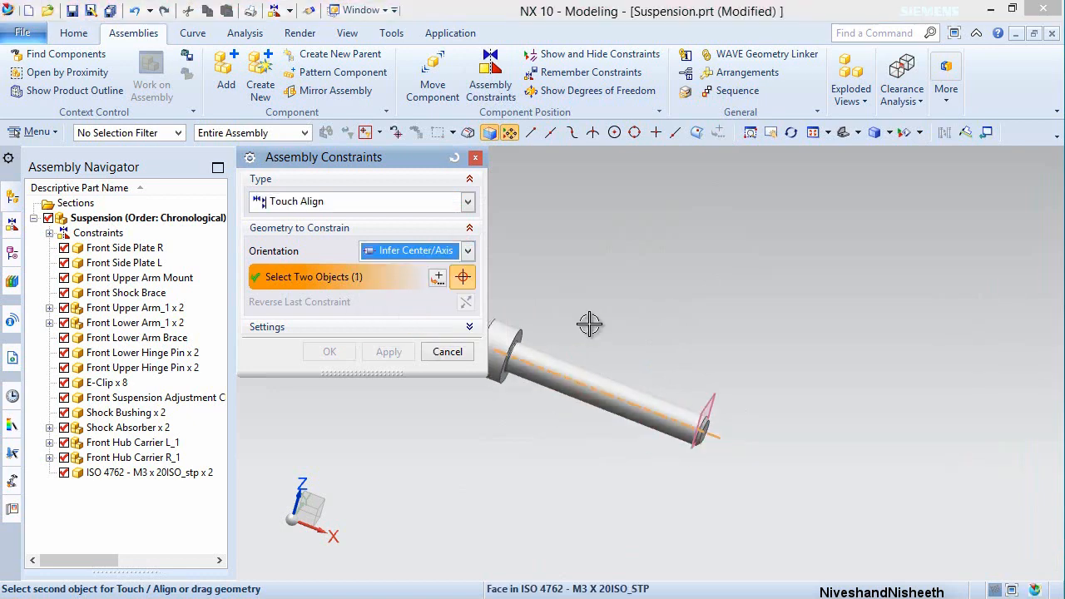
{"action": "scroll", "coordinate": [589, 325], "scroll_direction": "down", "scroll_amount": 3}
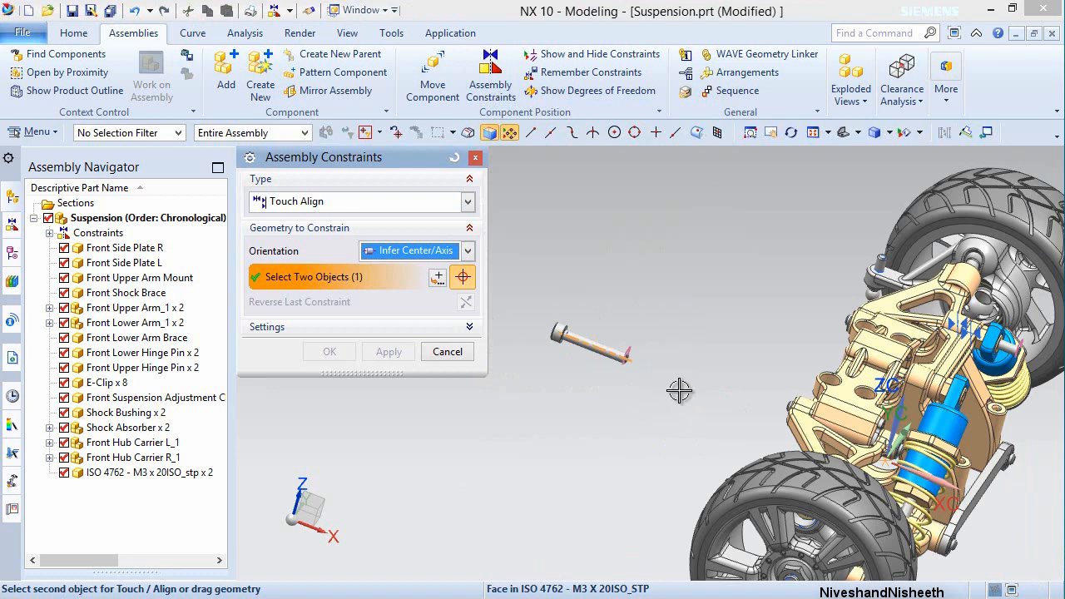
{"action": "middle_click_drag", "start_coordinate": [680, 390], "coordinate": [899, 378]}
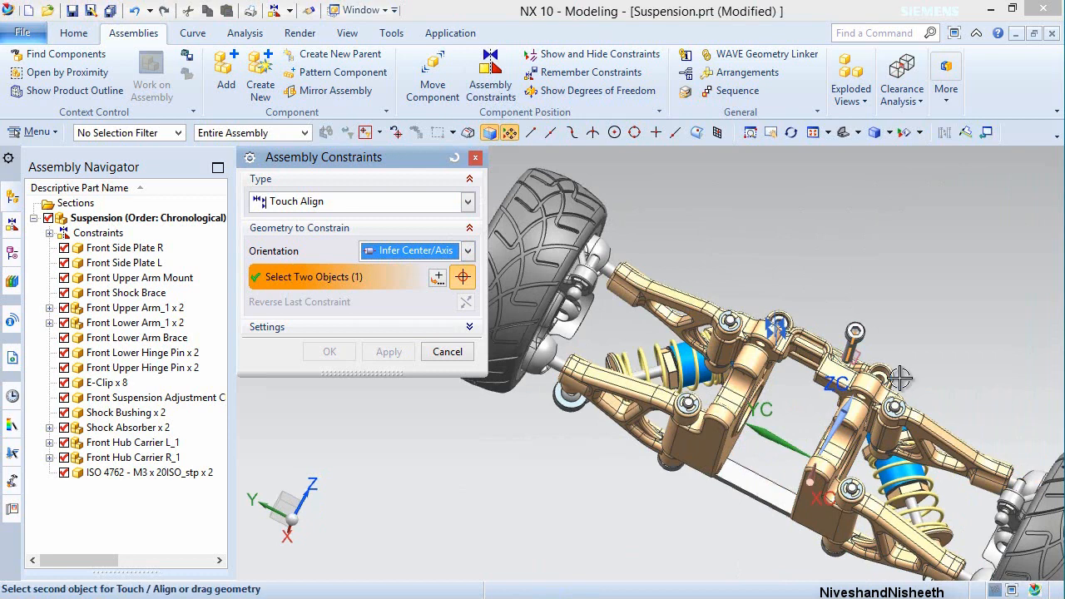
{"action": "scroll", "coordinate": [899, 379], "scroll_direction": "up", "scroll_amount": 8}
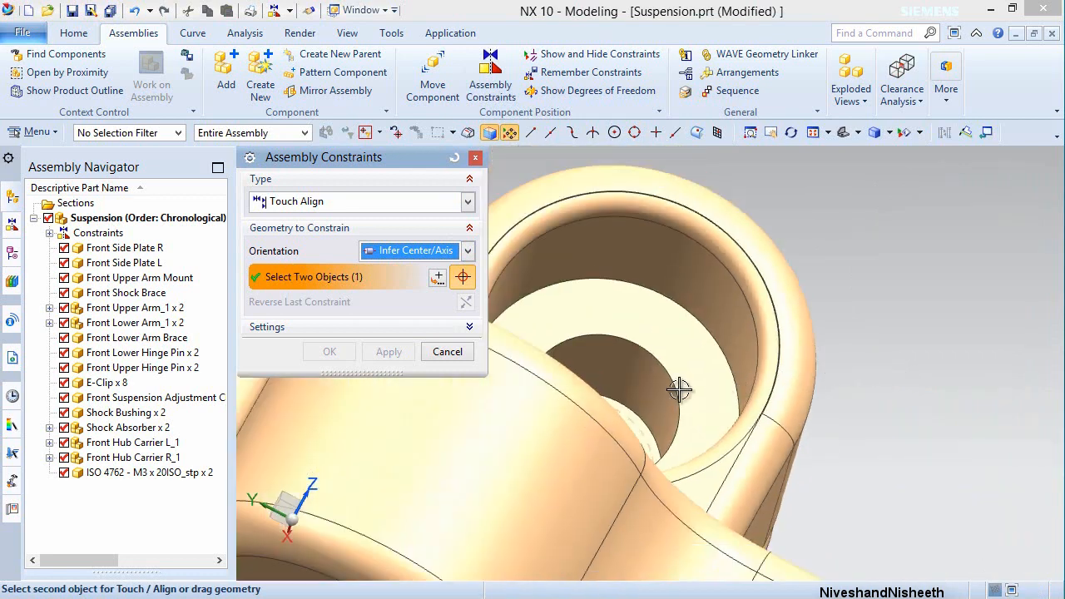
{"action": "left_click", "coordinate": [637, 374]}
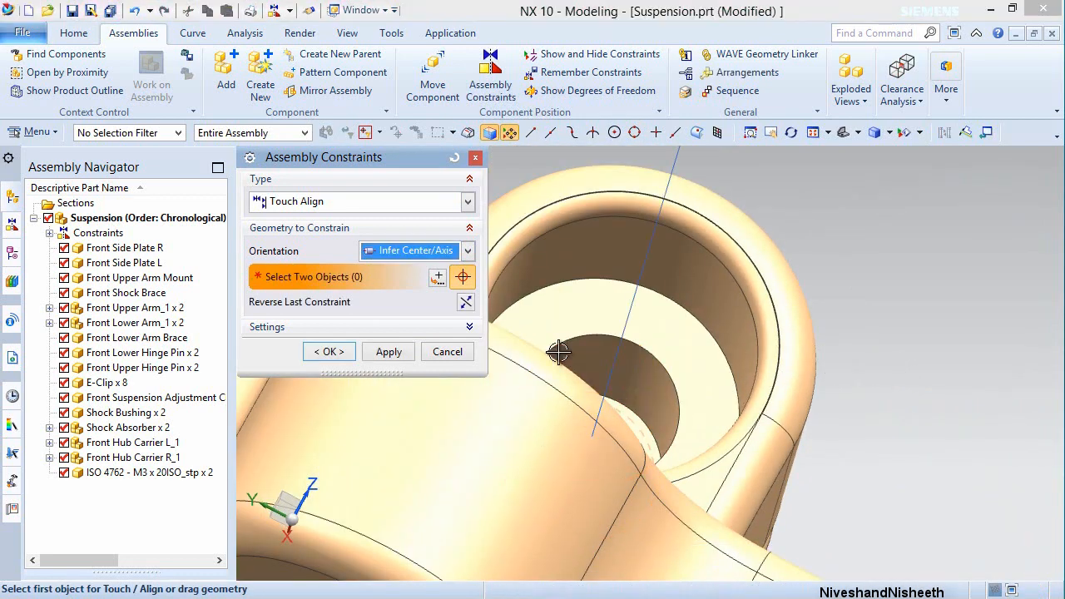
{"action": "left_click", "coordinate": [389, 351]}
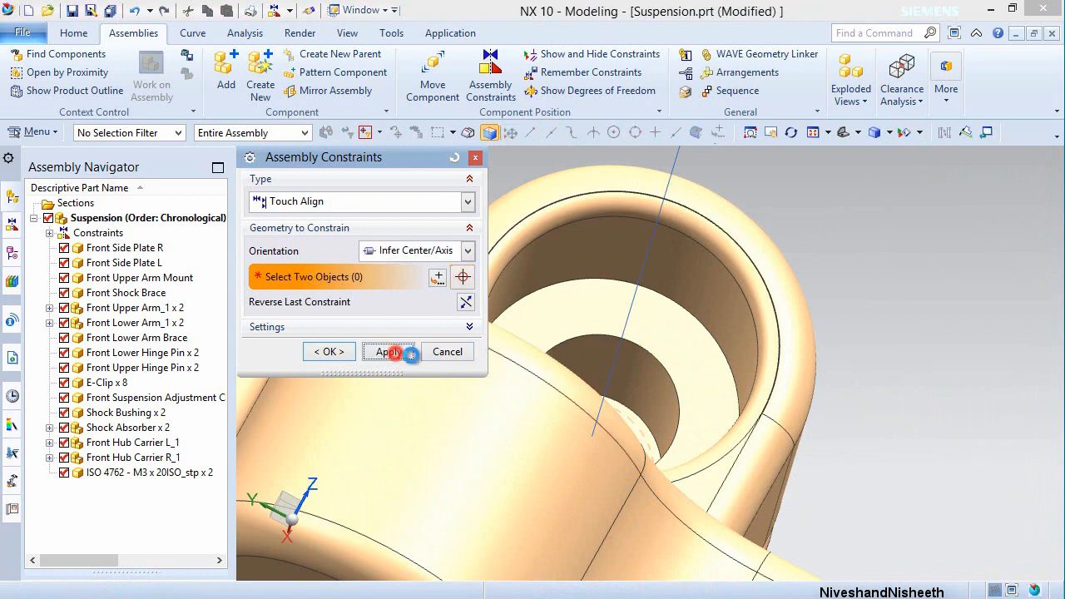
- Constrain the underside of the second screw's head to the counterbore face in Front Side Plate R with Touch Align, and accept
{"action": "left_click", "coordinate": [665, 339]}
{"action": "scroll", "coordinate": [704, 327], "scroll_direction": "down", "scroll_amount": 4}
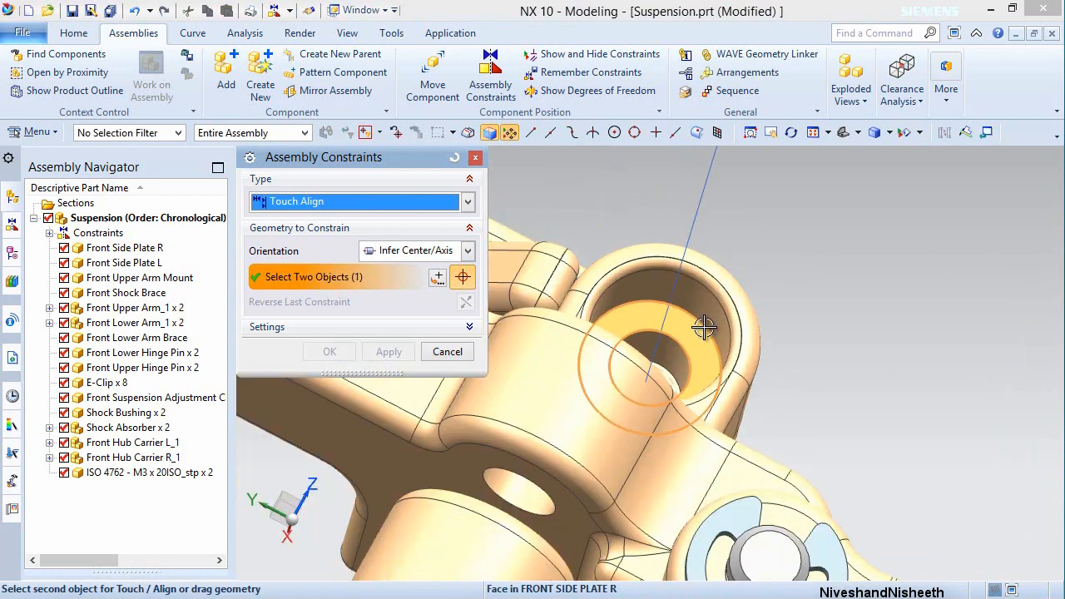
{"action": "scroll", "coordinate": [704, 327], "scroll_direction": "down", "scroll_amount": 3}
{"action": "scroll", "coordinate": [759, 322], "scroll_direction": "down", "scroll_amount": 5}
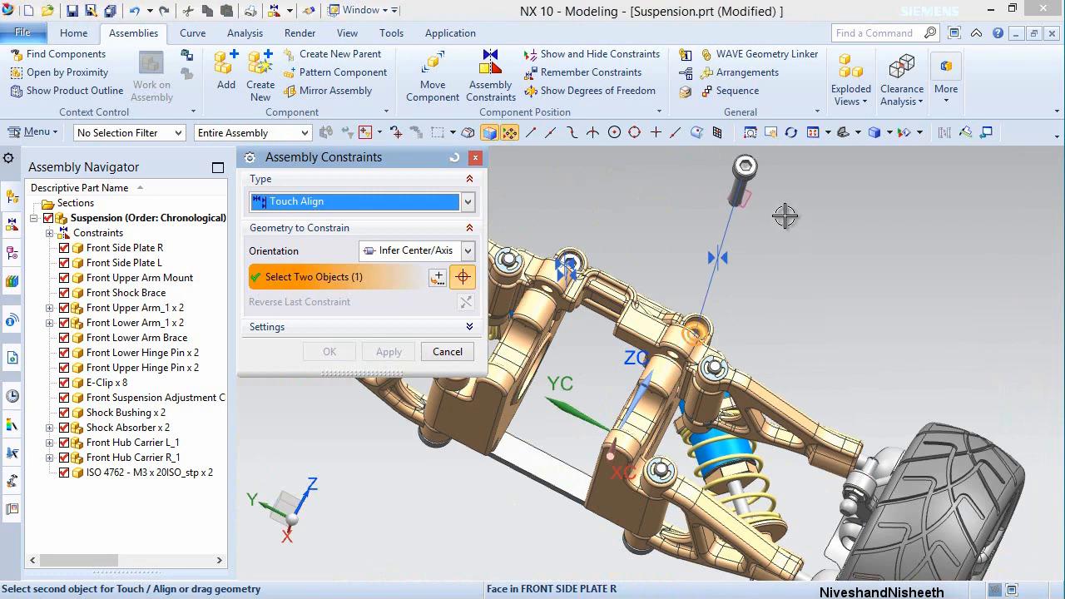
{"action": "middle_click_drag", "start_coordinate": [777, 214], "coordinate": [630, 270]}
{"action": "scroll", "coordinate": [511, 233], "scroll_direction": "down", "scroll_amount": 3}
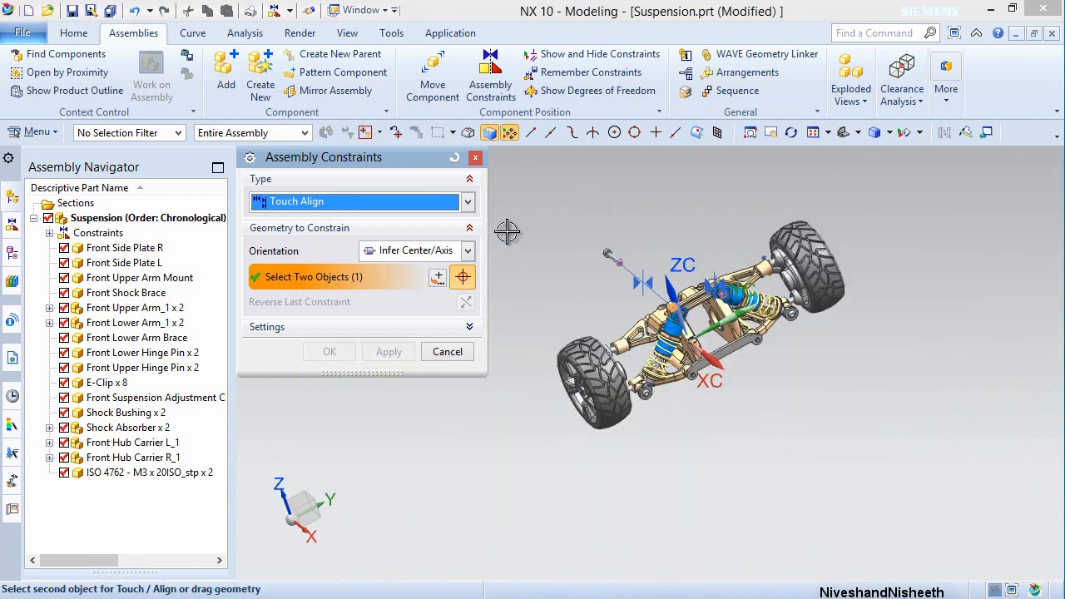
{"action": "scroll", "coordinate": [599, 240], "scroll_direction": "up", "scroll_amount": 6}
{"action": "scroll", "coordinate": [599, 240], "scroll_direction": "down", "scroll_amount": 2}
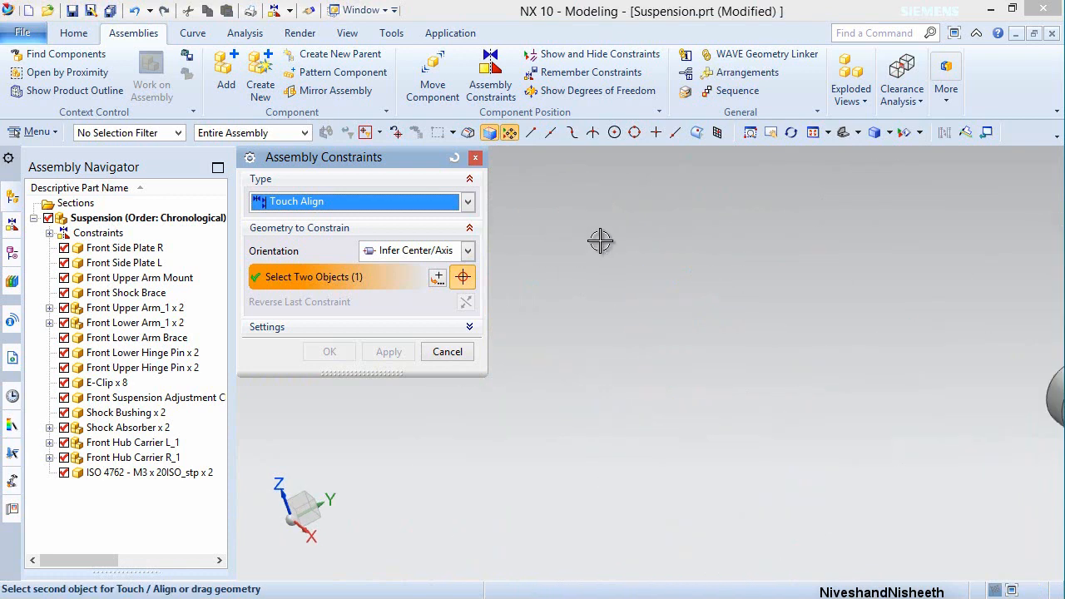
{"action": "scroll", "coordinate": [897, 333], "scroll_direction": "up", "scroll_amount": 3}
{"action": "scroll", "coordinate": [917, 329], "scroll_direction": "up", "scroll_amount": 2}
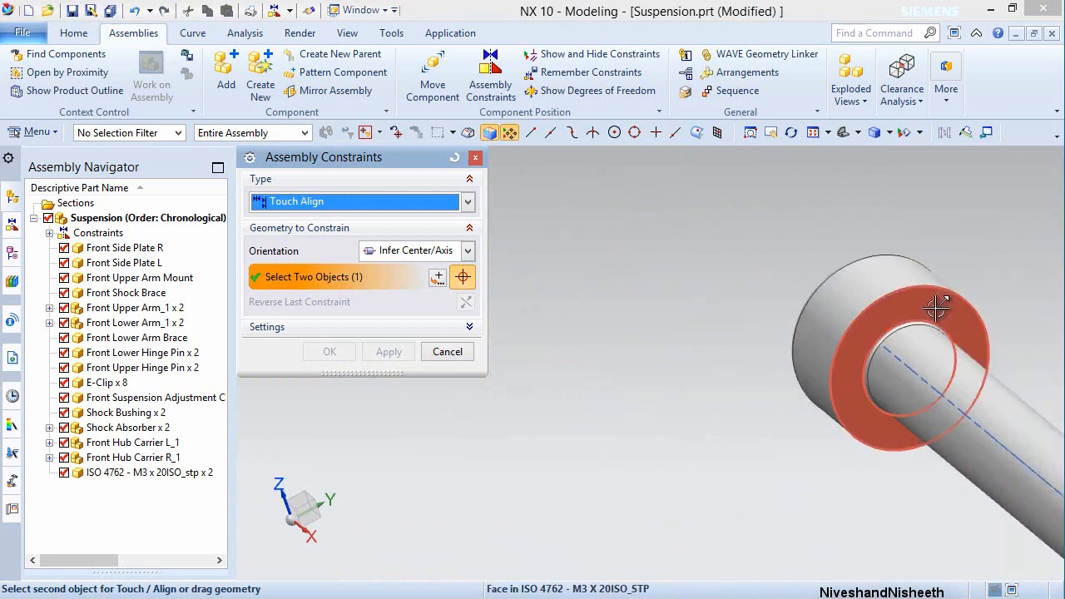
{"action": "left_click", "coordinate": [828, 327]}
{"action": "left_click", "coordinate": [330, 351]}
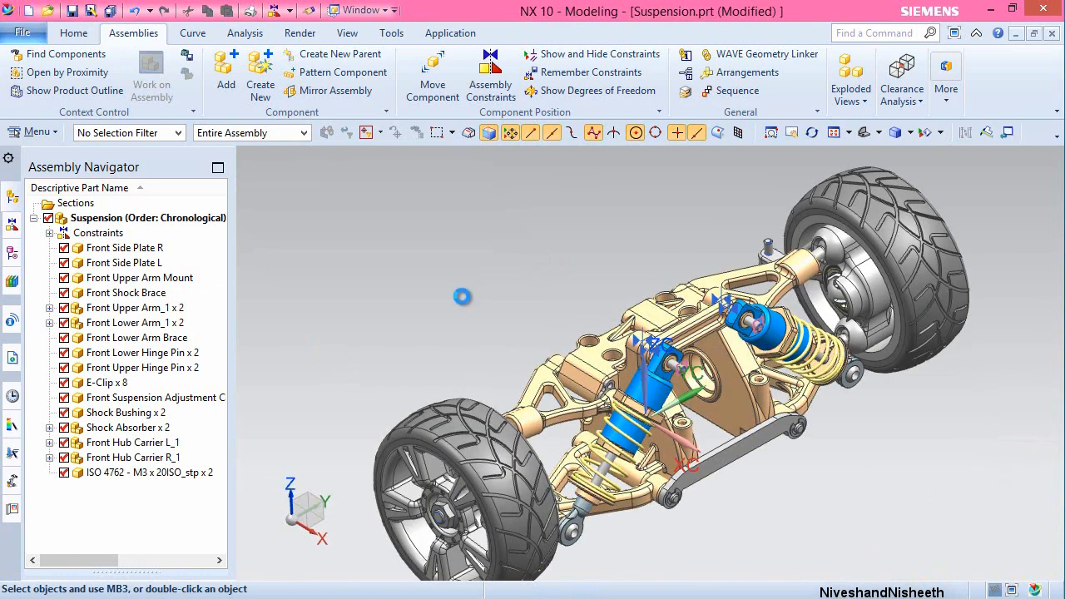
- Load the ANSI B18.22.1 - No. 5 - narrow - Type B_stp washer as the component to add, browsing the Suspension folder as tiles
{"action": "left_click", "coordinate": [133, 33]}
{"action": "left_click", "coordinate": [227, 73]}
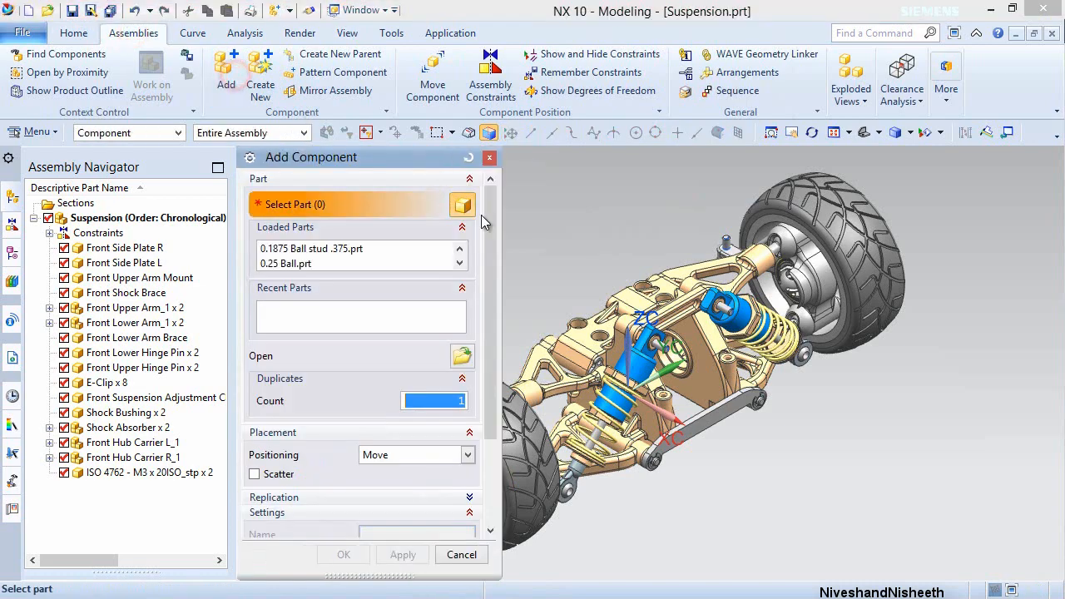
{"action": "left_click", "coordinate": [462, 356]}
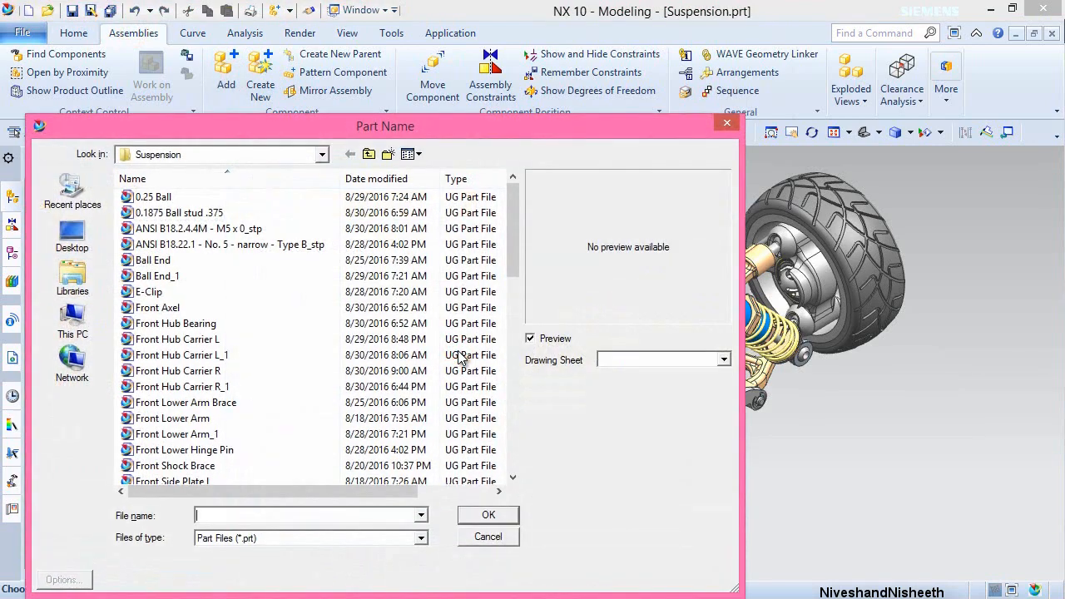
{"action": "left_click", "coordinate": [409, 154]}
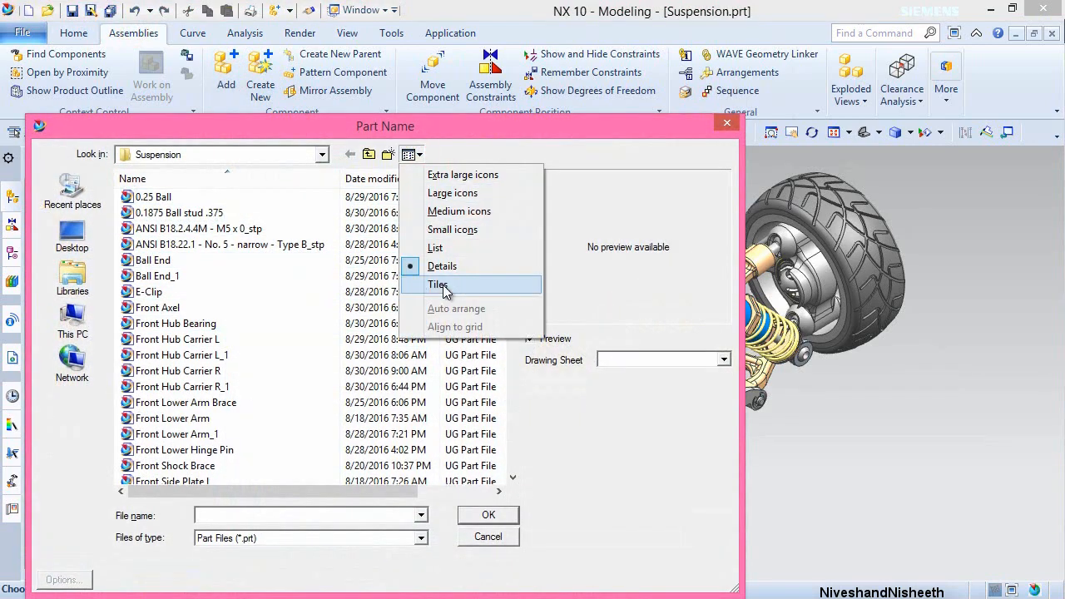
{"action": "left_click", "coordinate": [439, 285]}
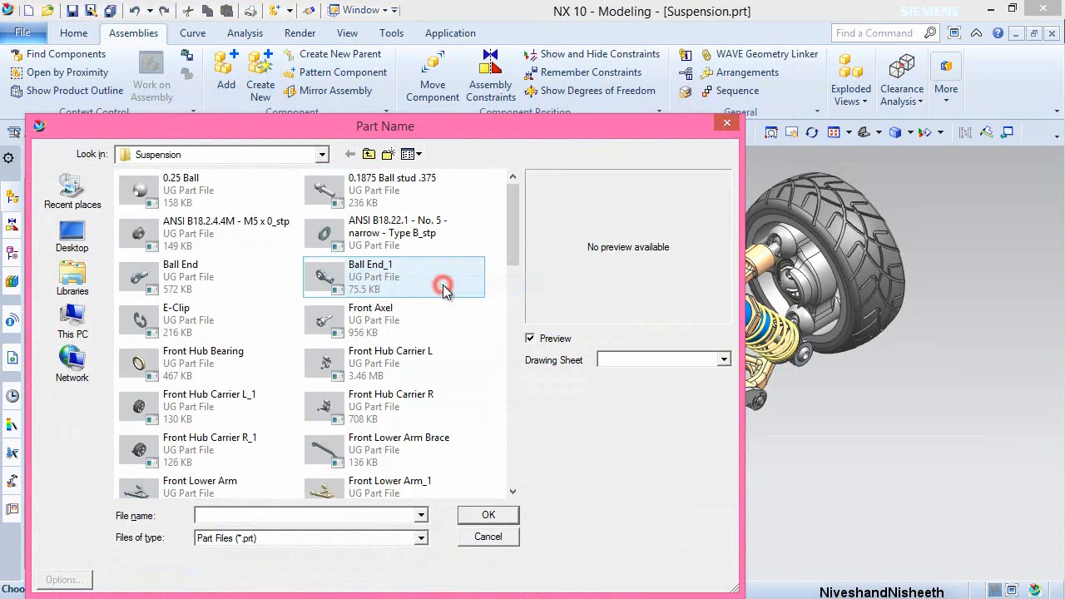
{"action": "double_click", "coordinate": [427, 234]}
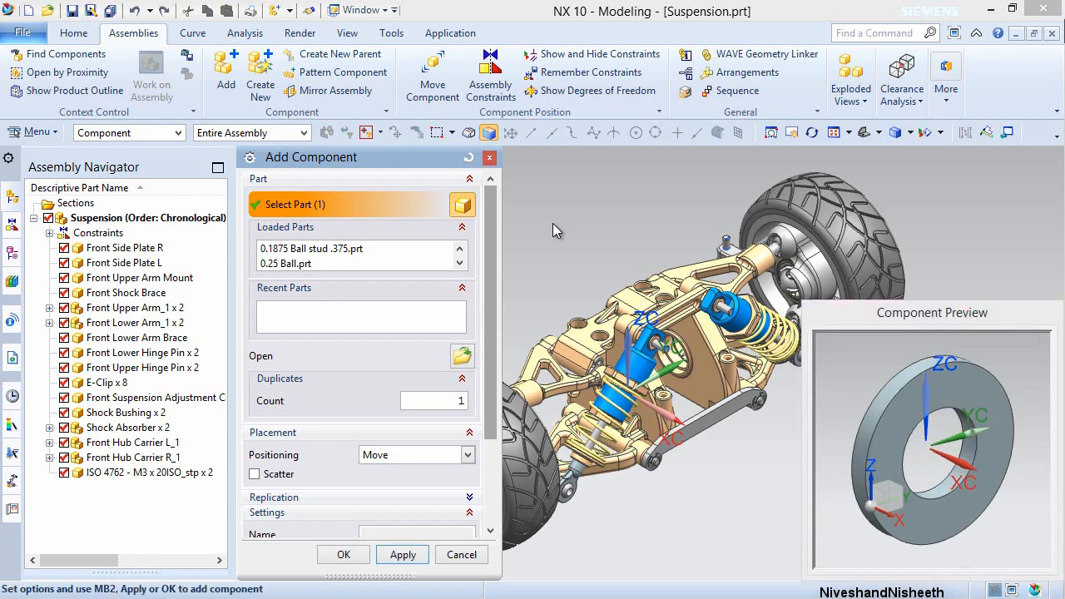
- Add 2 overlaid duplicates of the washer with the Entire Part reference set, placed at the absolute origin
{"action": "double_click", "coordinate": [459, 402]}
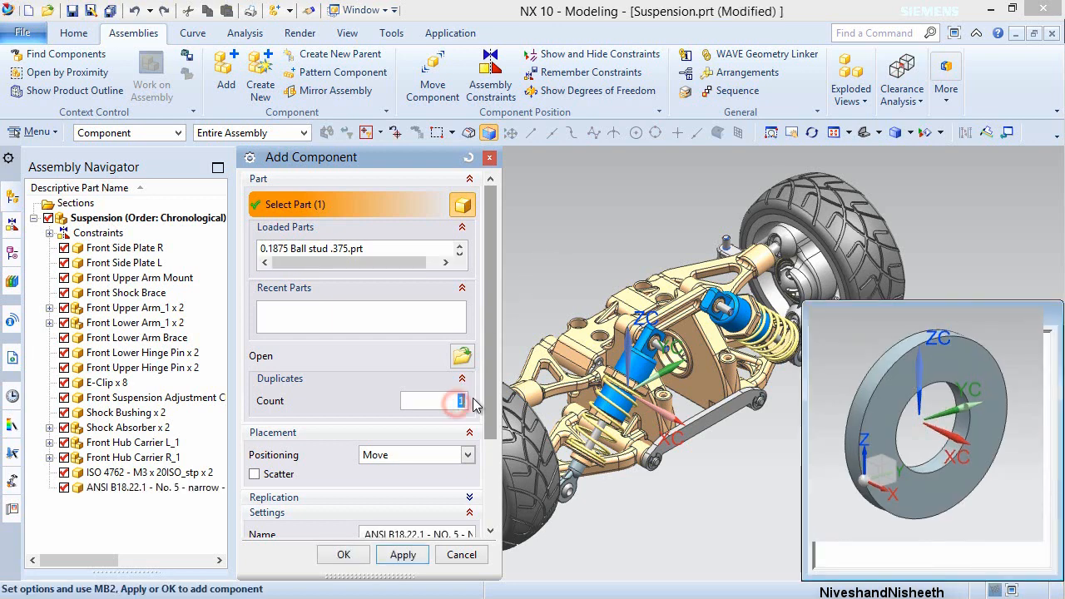
{"action": "key", "text": "Return"}
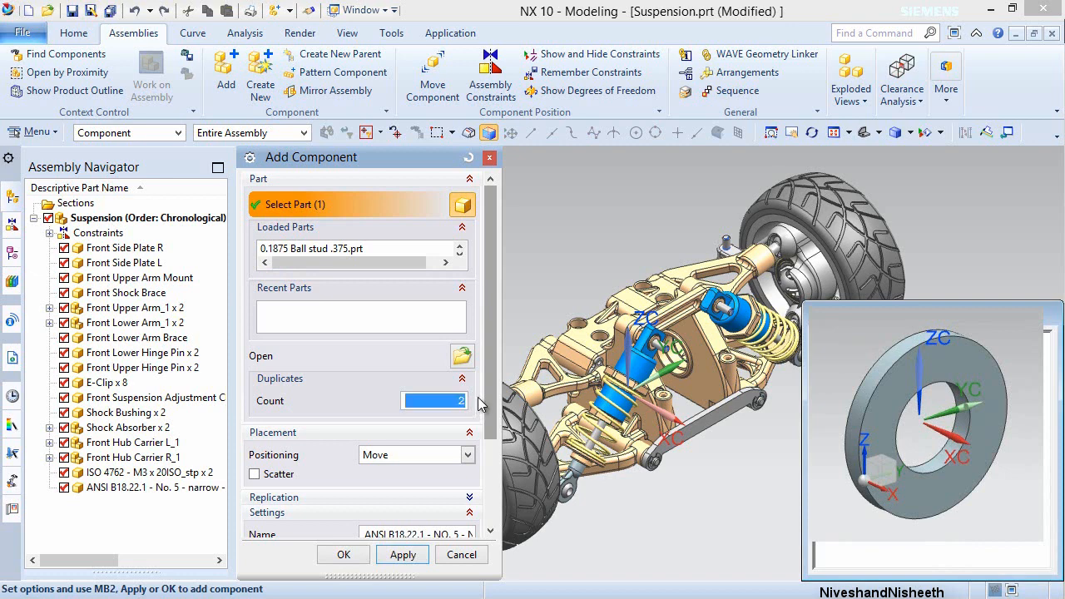
{"action": "left_click_drag", "start_coordinate": [491, 408], "coordinate": [491, 487]}
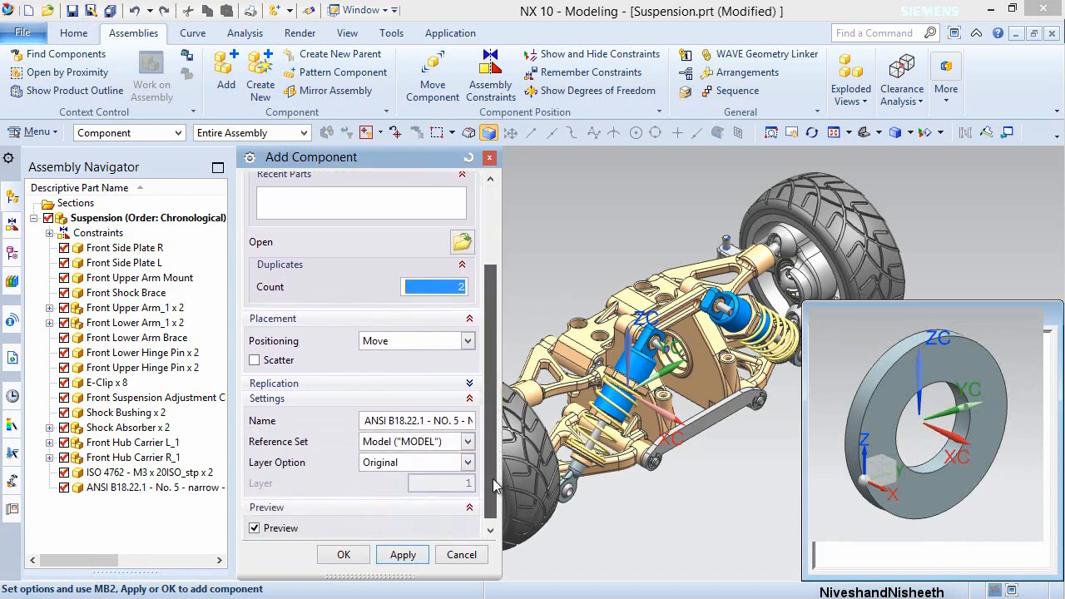
{"action": "left_click", "coordinate": [468, 441]}
{"action": "left_click", "coordinate": [408, 471]}
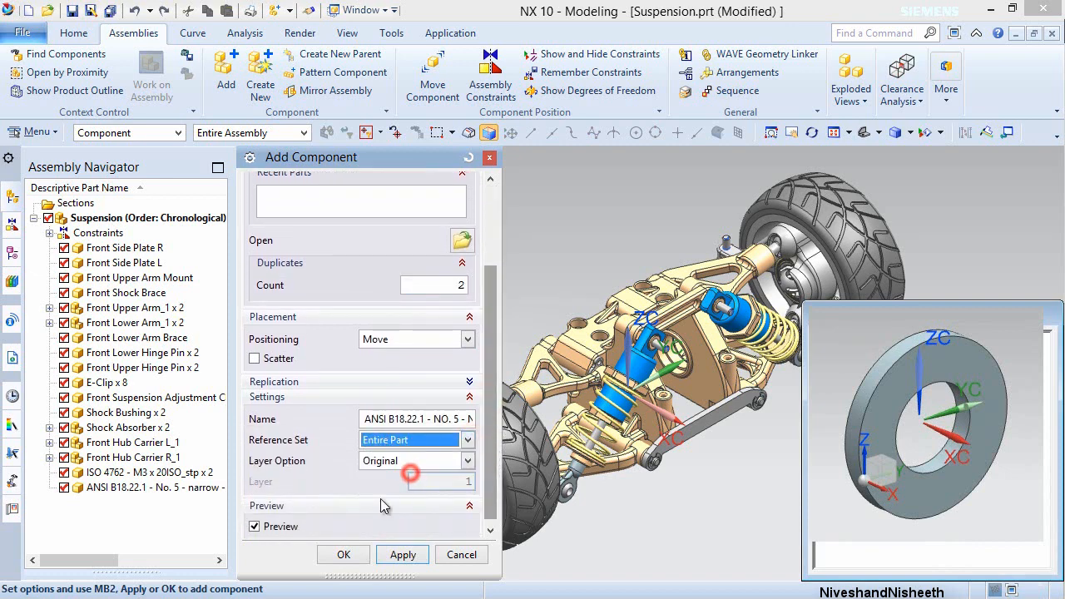
{"action": "left_click", "coordinate": [344, 554]}
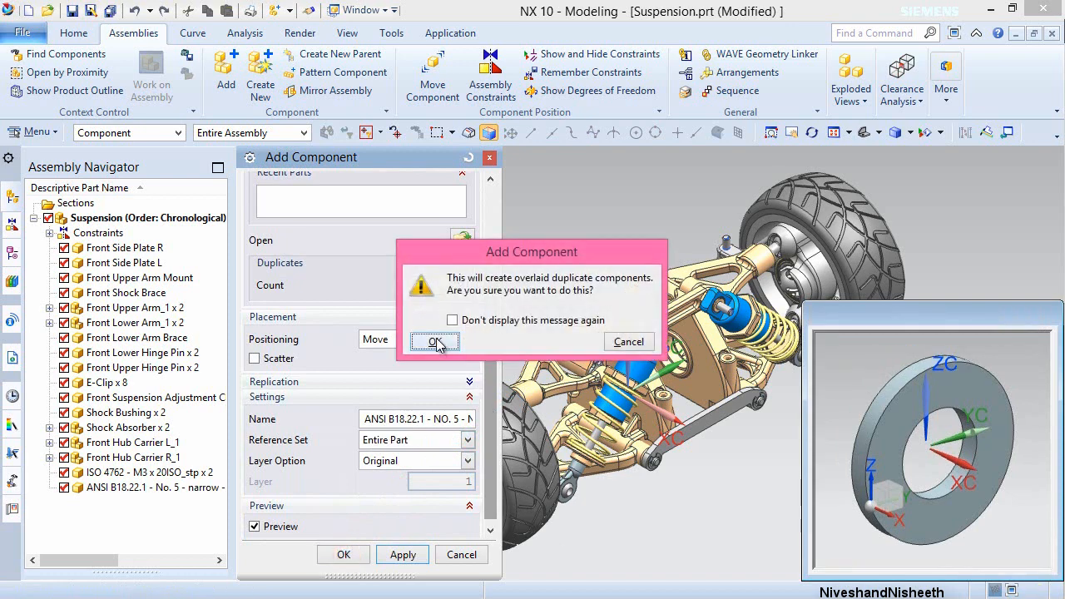
{"action": "left_click", "coordinate": [435, 342]}
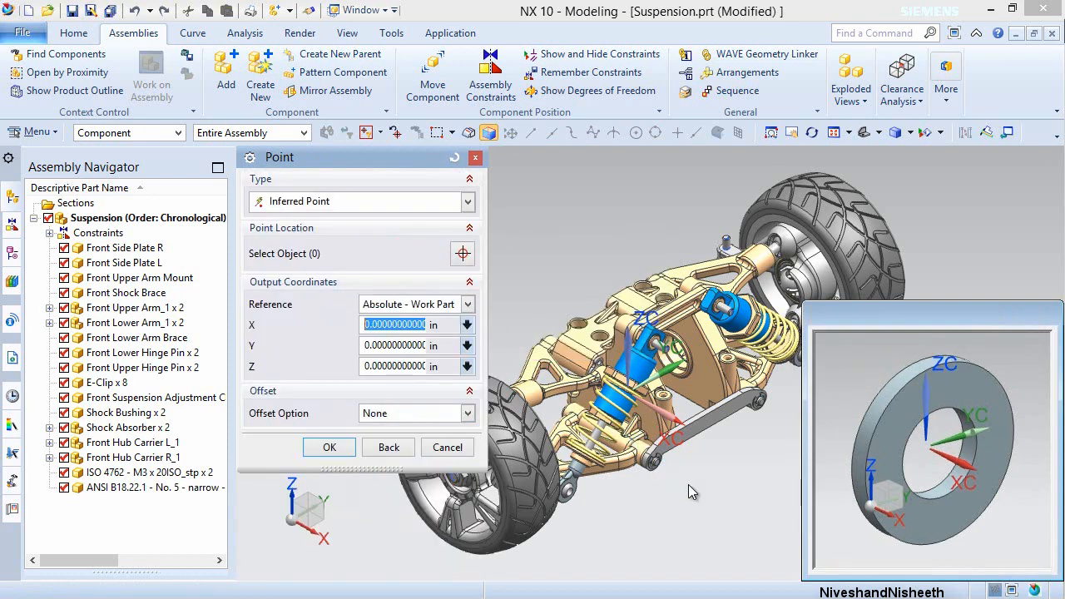
{"action": "left_click", "coordinate": [336, 445]}
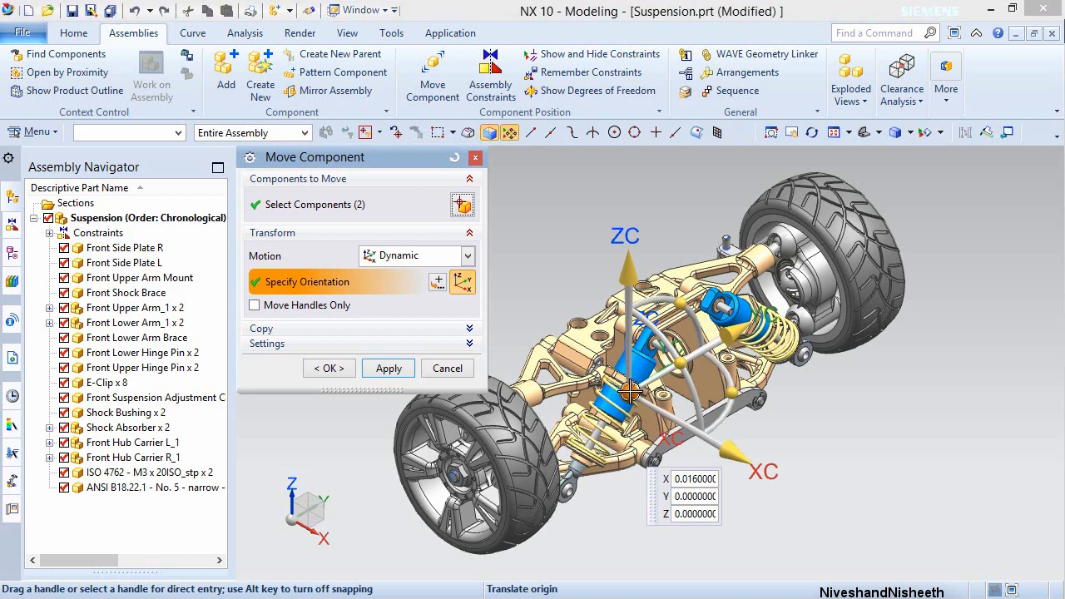
- Move both washers clear of the suspension to about X 2.54, Y 1.44, Z 0 in, accept, and save the assembly
{"action": "left_click", "coordinate": [630, 391]}
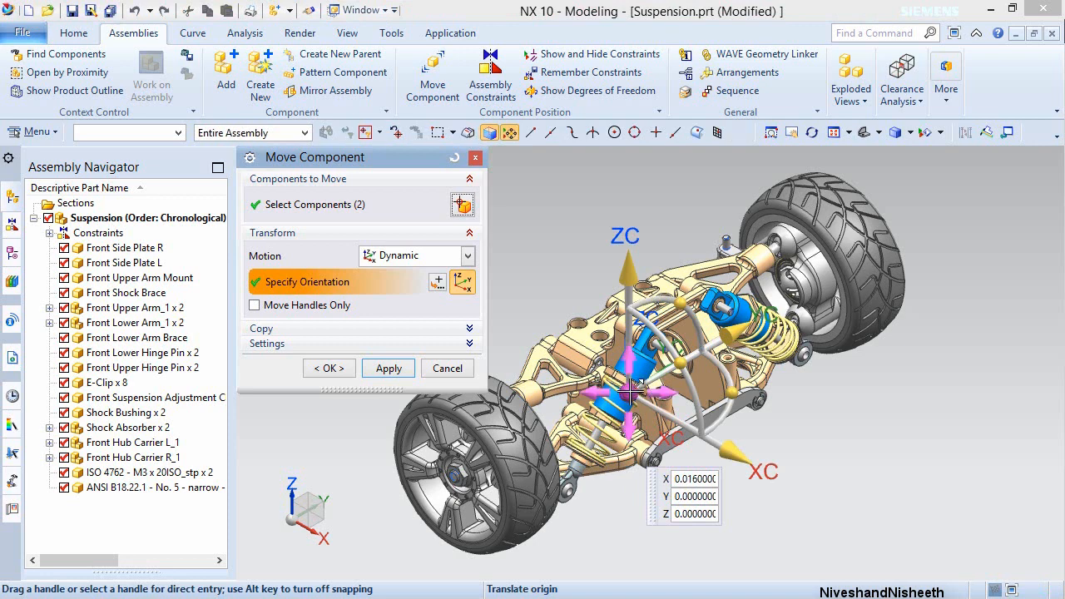
{"action": "left_click", "coordinate": [807, 425]}
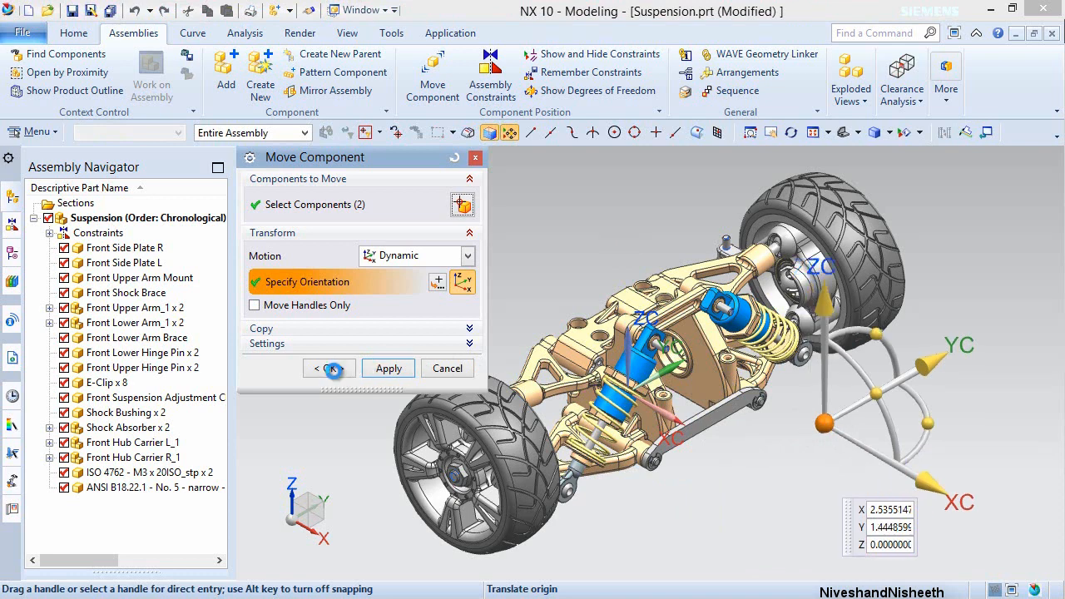
{"action": "left_click", "coordinate": [332, 369]}
{"action": "left_click", "coordinate": [333, 371]}
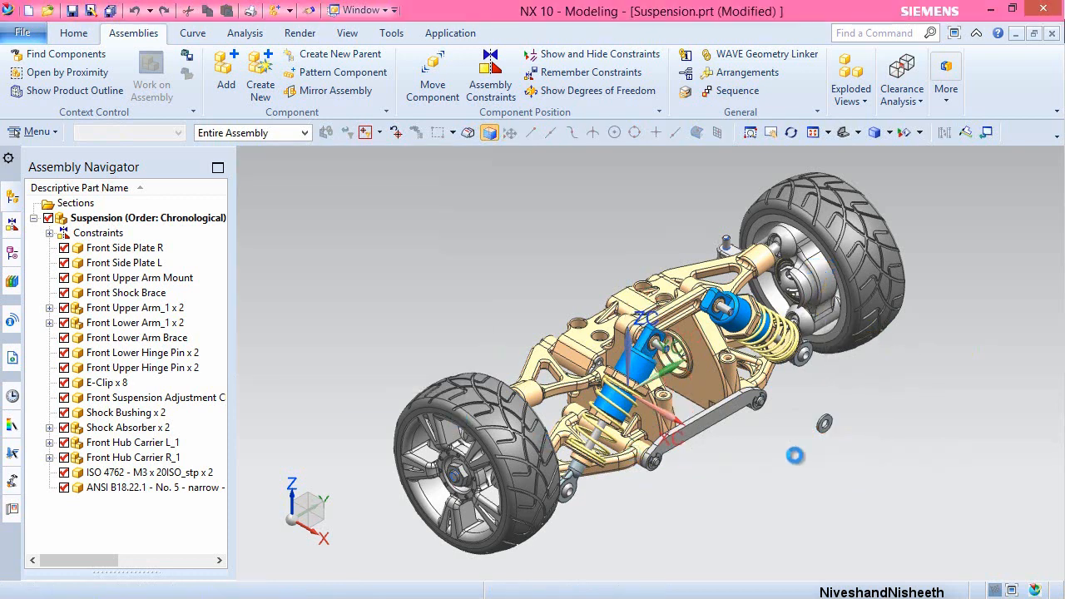
{"action": "key", "text": "ctrl+s"}
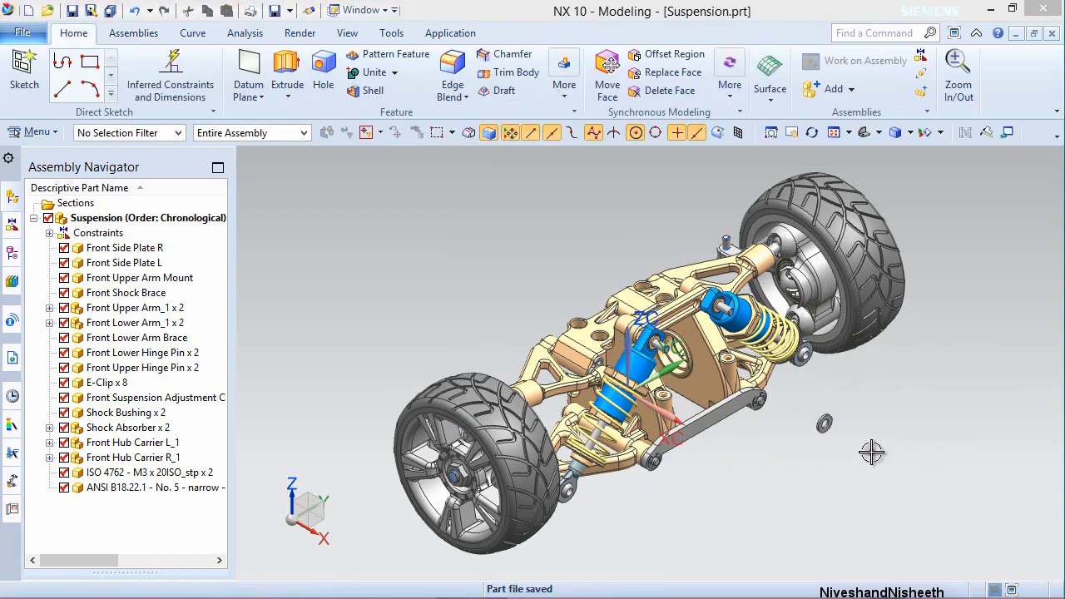
- Move one of the overlaid washers away from the other, to about X 2.45, Y 1.09, Z 0 in, and accept
{"action": "left_click", "coordinate": [140, 33]}
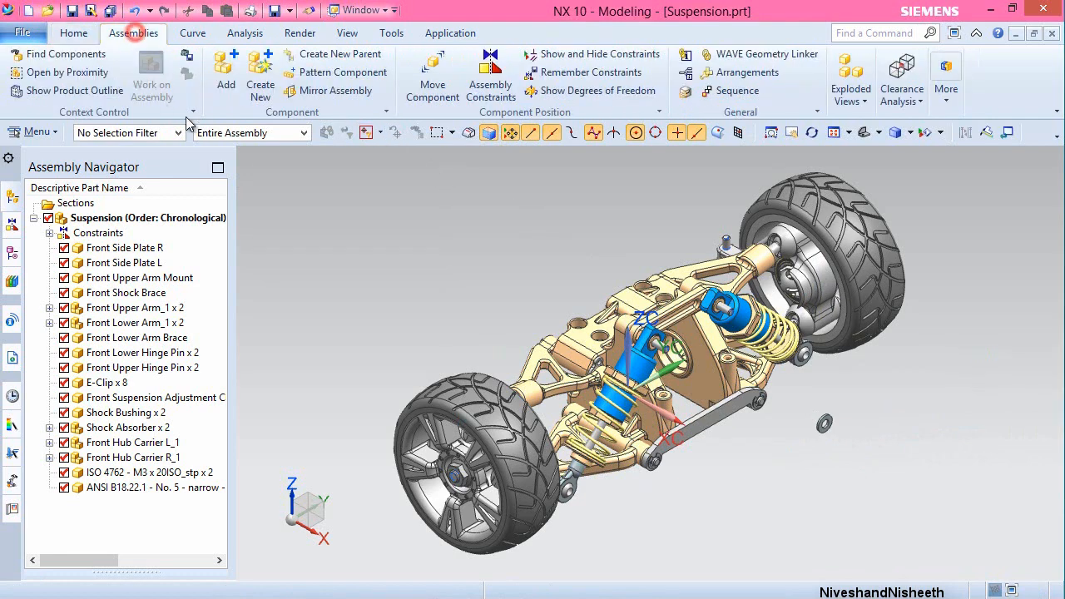
{"action": "left_click", "coordinate": [432, 83]}
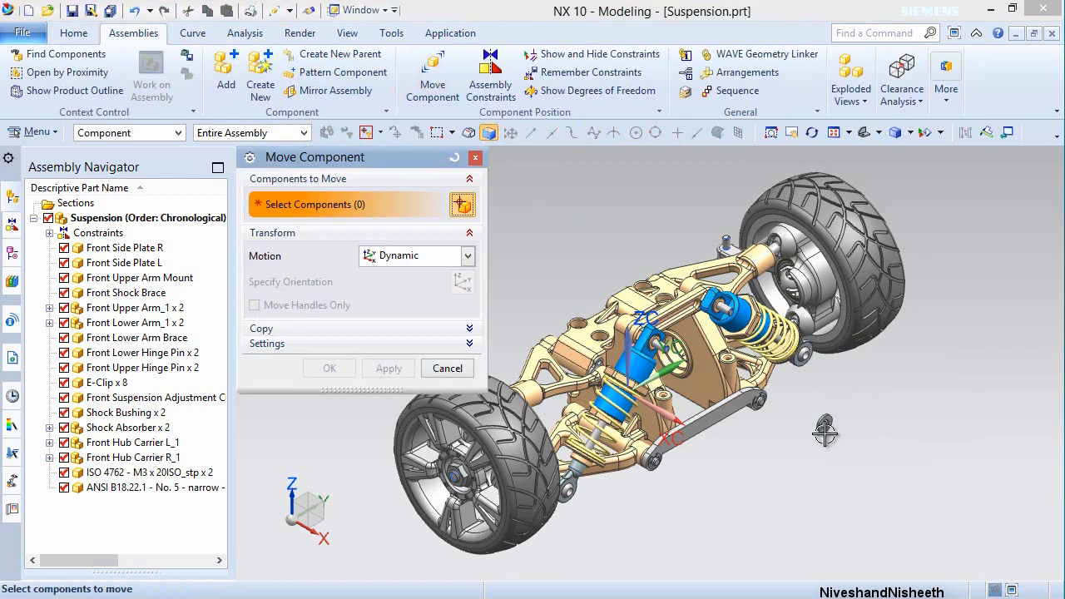
{"action": "scroll", "coordinate": [825, 434], "scroll_direction": "up", "scroll_amount": 10}
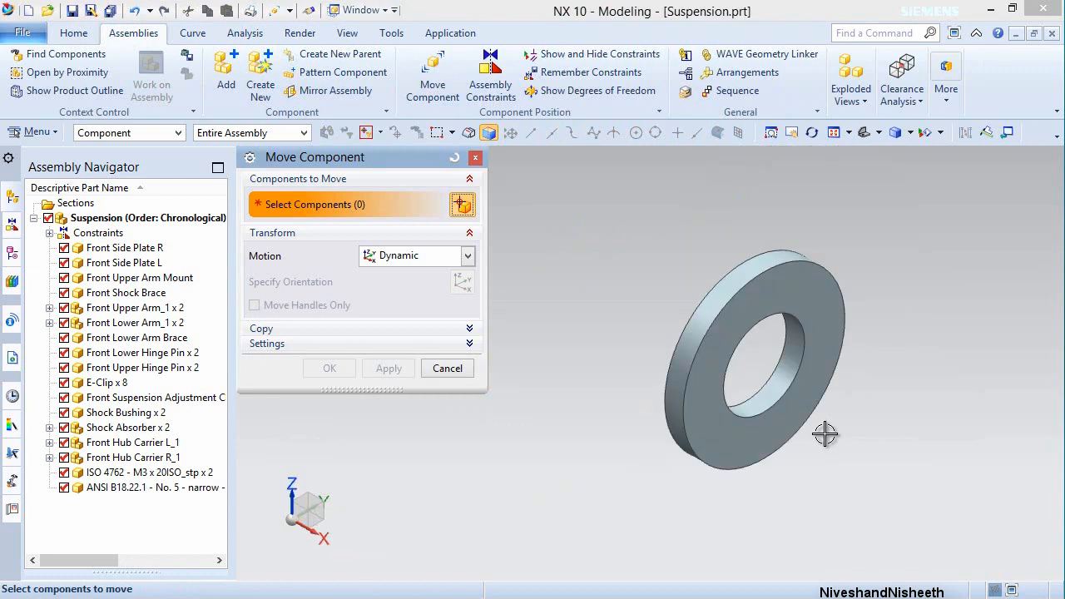
{"action": "left_click", "coordinate": [816, 387]}
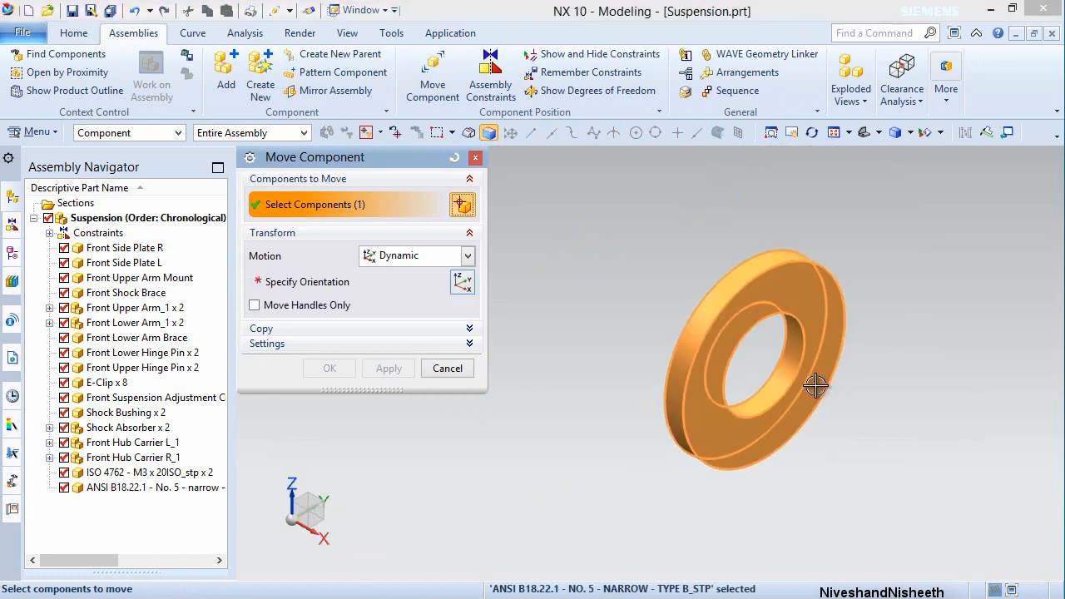
{"action": "middle_click", "coordinate": [816, 387]}
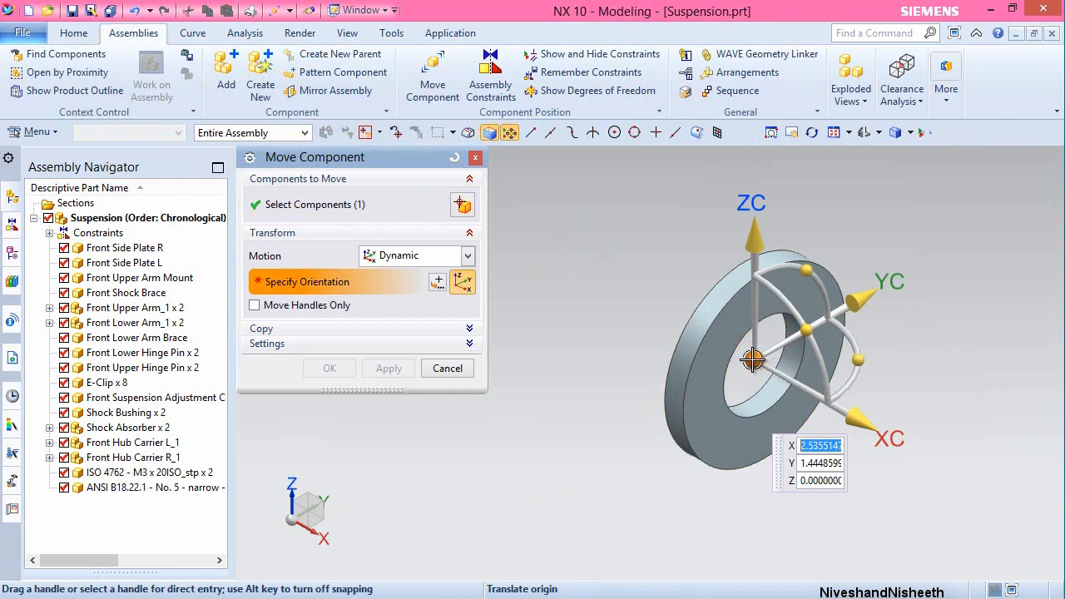
{"action": "left_click_drag", "start_coordinate": [754, 360], "coordinate": [497, 447]}
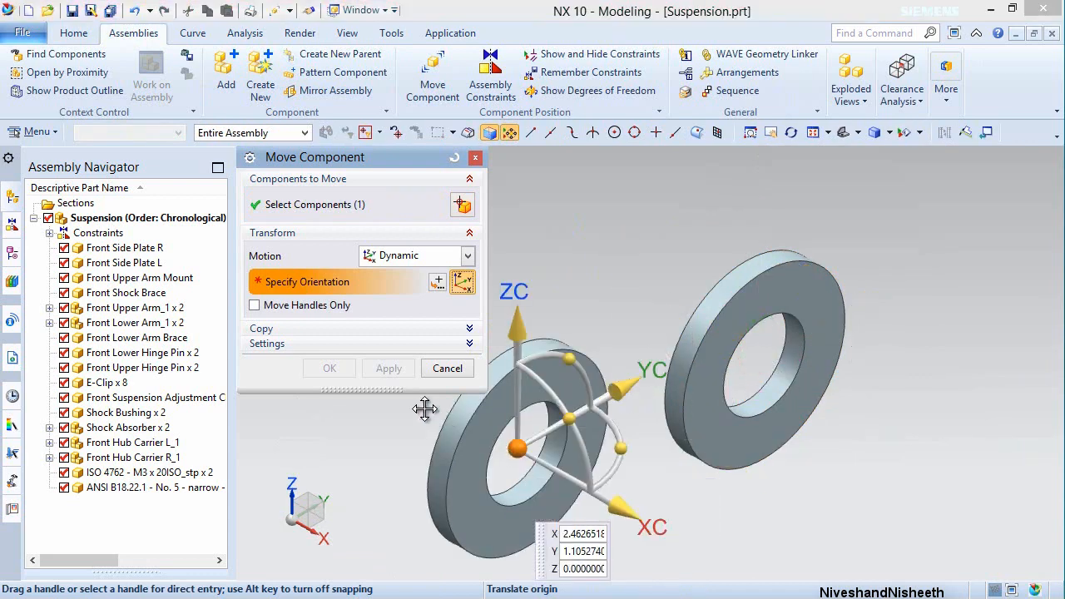
{"action": "left_click", "coordinate": [333, 369]}
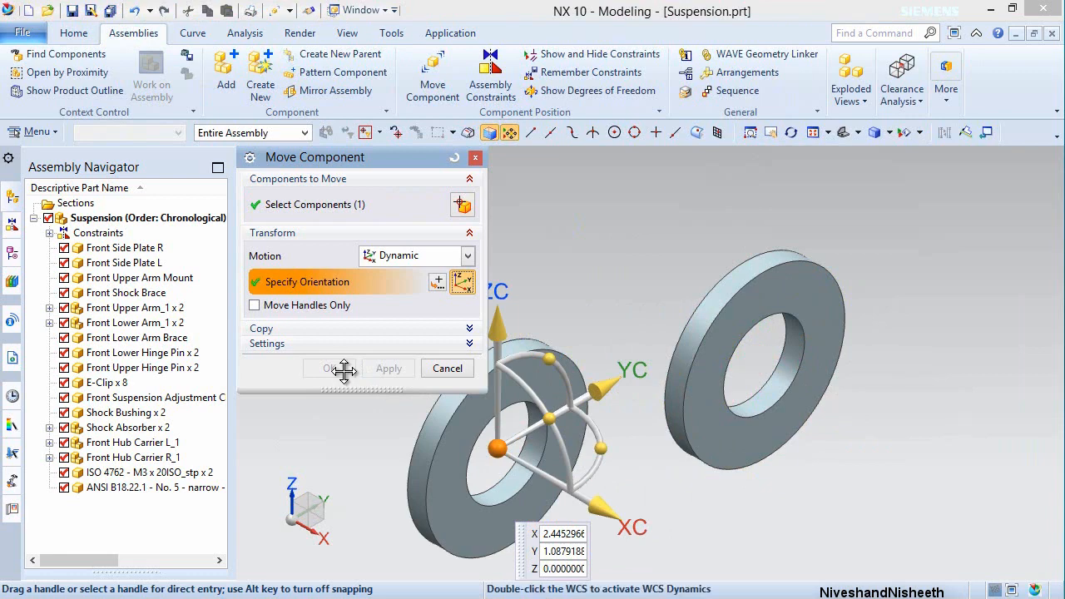
{"action": "left_click", "coordinate": [340, 369]}
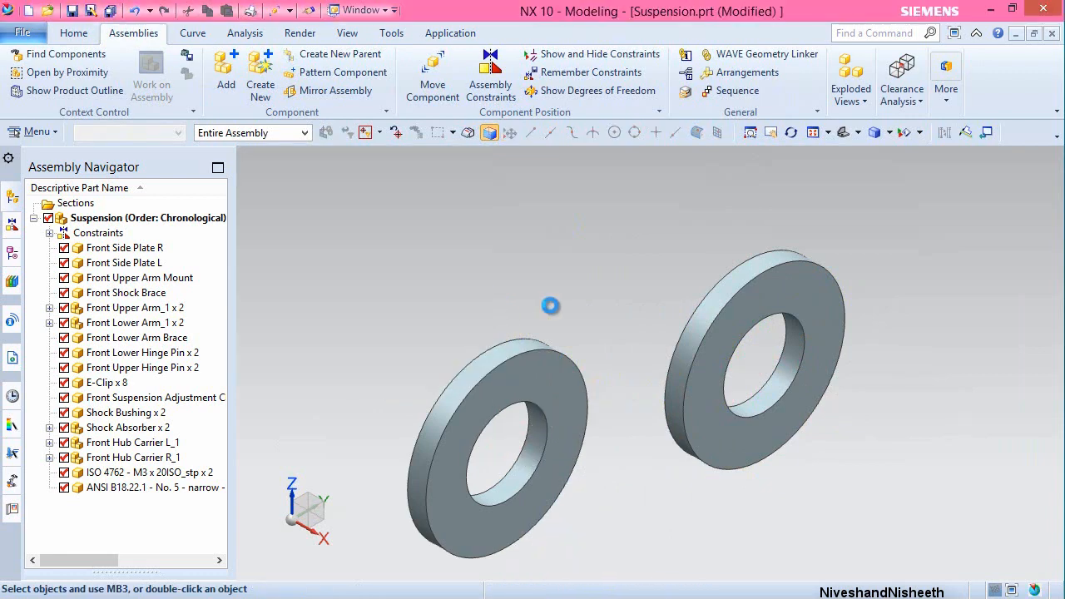
- Align one washer's hole axis with the screw protruding from the far shock absorber using Touch Align with Infer Center/Axis, and apply
{"action": "left_click", "coordinate": [492, 79]}
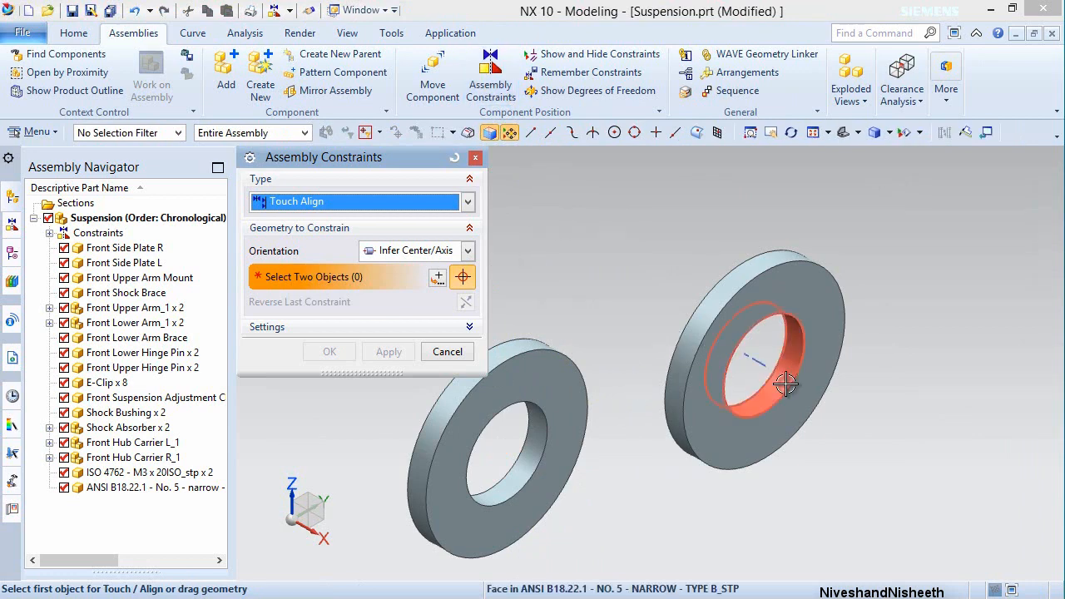
{"action": "left_click", "coordinate": [878, 406]}
{"action": "scroll", "coordinate": [892, 418], "scroll_direction": "down", "scroll_amount": 8}
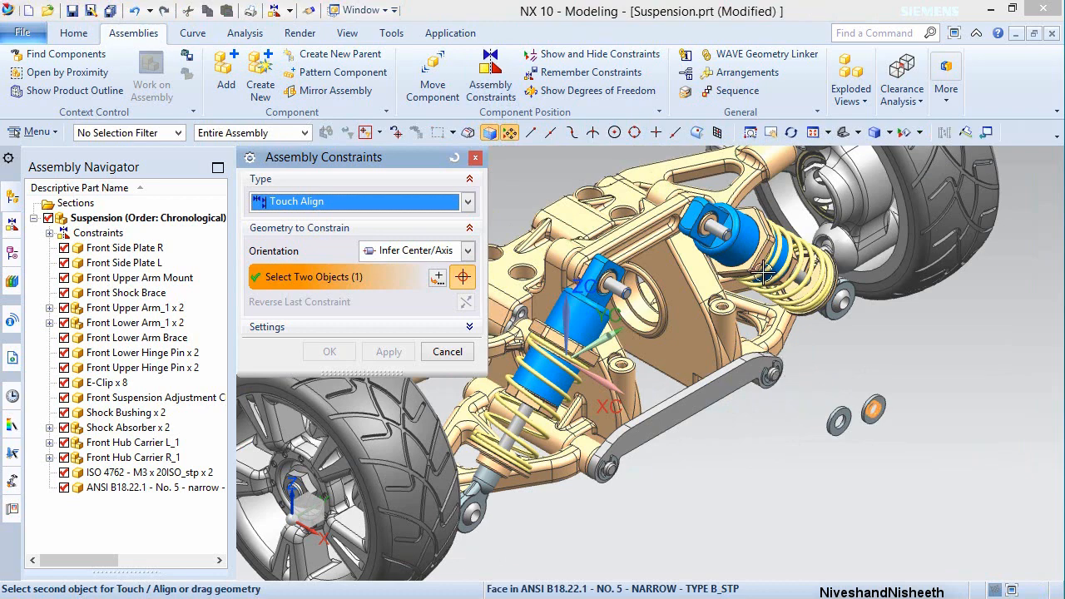
{"action": "scroll", "coordinate": [745, 253], "scroll_direction": "down", "scroll_amount": 3}
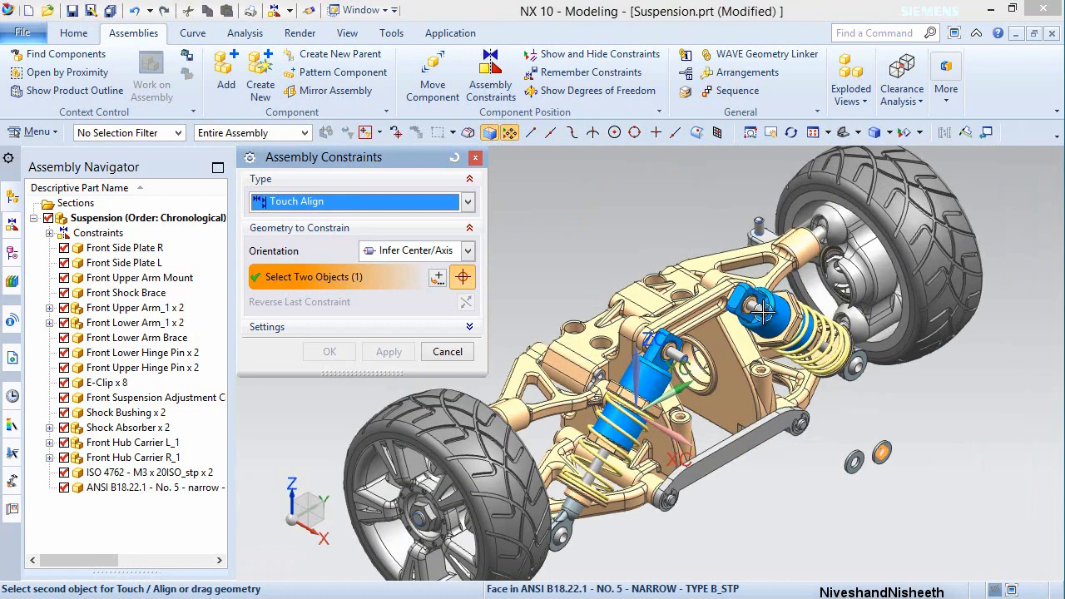
{"action": "scroll", "coordinate": [756, 293], "scroll_direction": "up", "scroll_amount": 3}
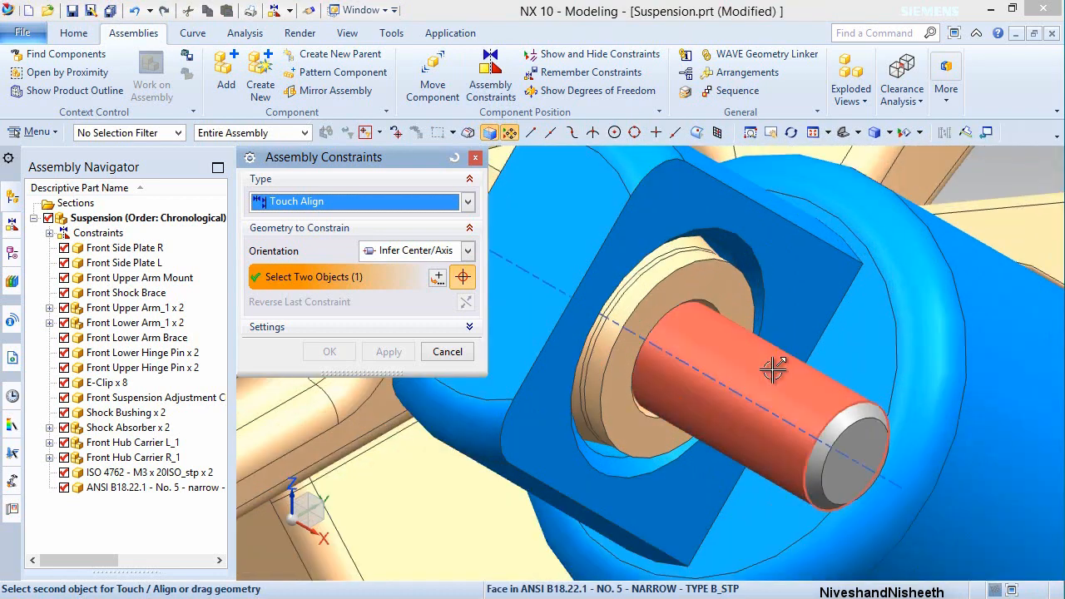
{"action": "left_click", "coordinate": [773, 371]}
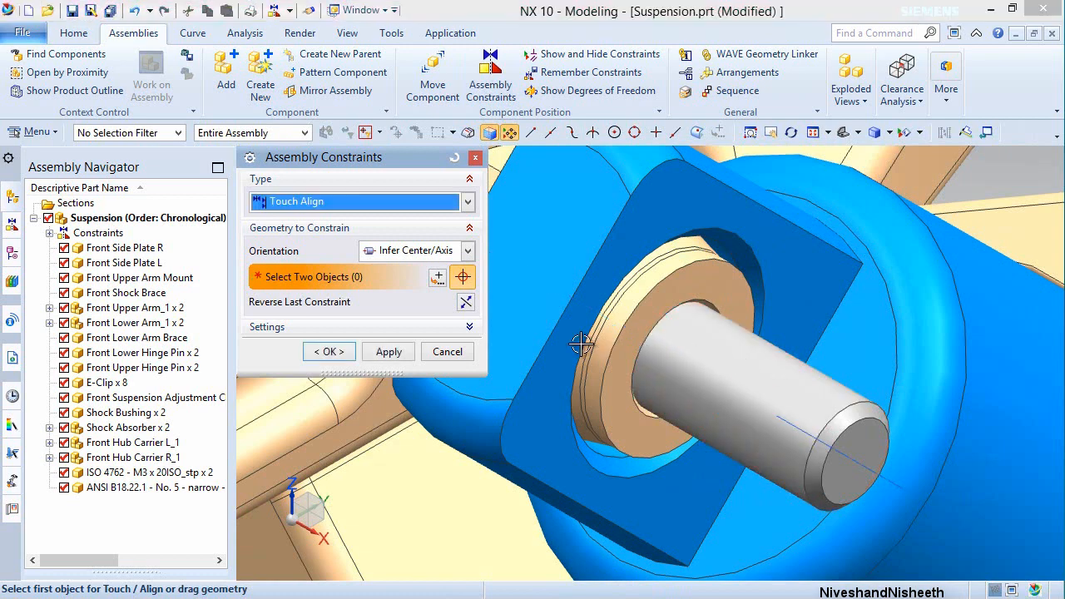
{"action": "left_click", "coordinate": [389, 351]}
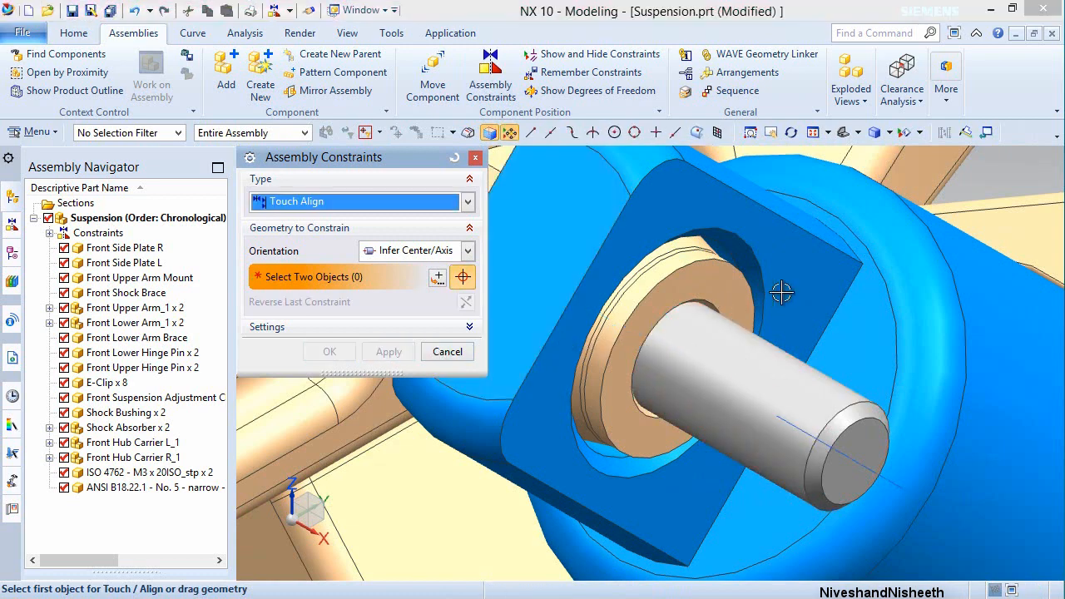
- Align the remaining washer's hole axis with the screw protruding from the near shock absorber using Infer Center/Axis, and apply
{"action": "scroll", "coordinate": [783, 291], "scroll_direction": "down", "scroll_amount": 3}
{"action": "scroll", "coordinate": [782, 292], "scroll_direction": "down", "scroll_amount": 3}
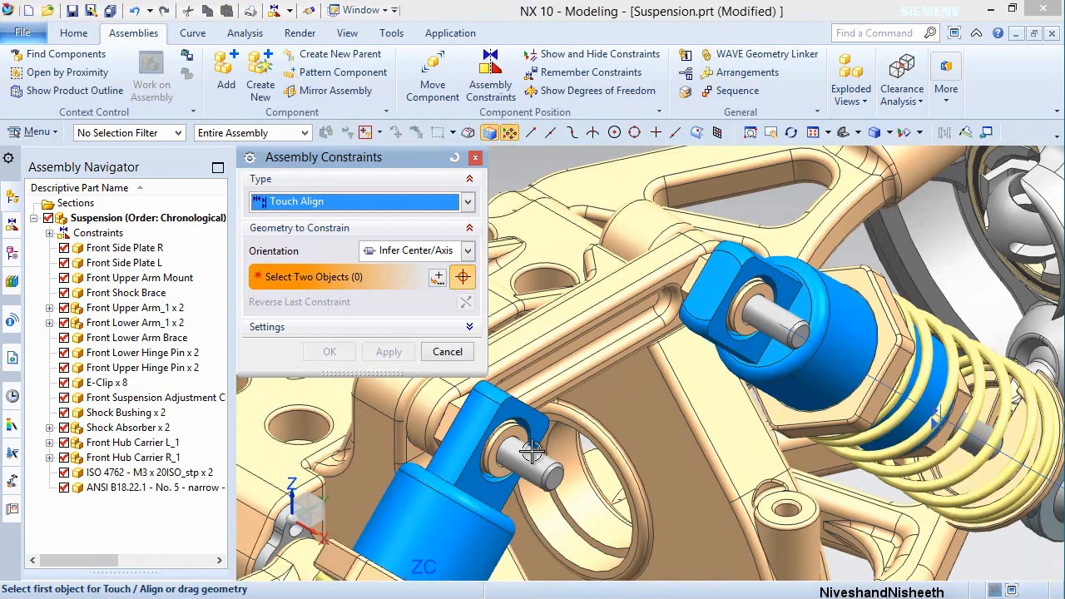
{"action": "scroll", "coordinate": [537, 457], "scroll_direction": "down", "scroll_amount": 1}
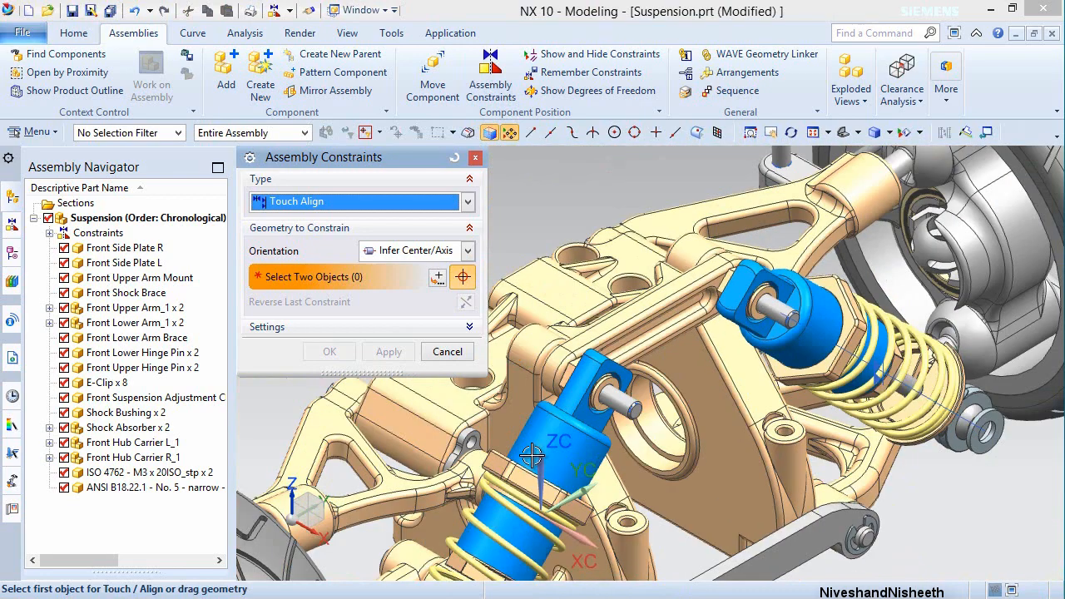
{"action": "left_click", "coordinate": [628, 402]}
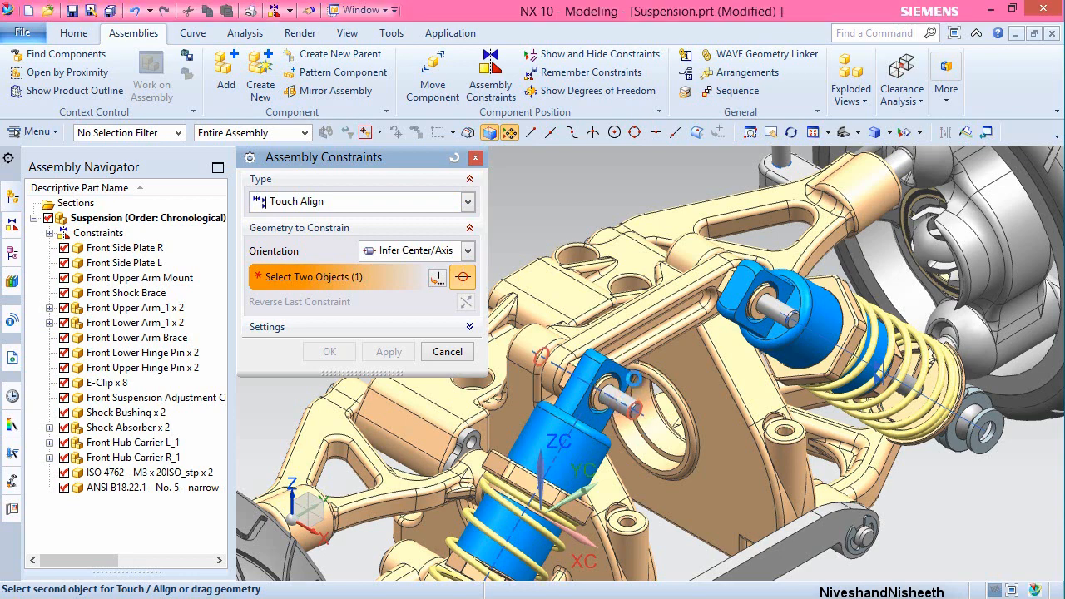
{"action": "scroll", "coordinate": [726, 377], "scroll_direction": "down", "scroll_amount": 3}
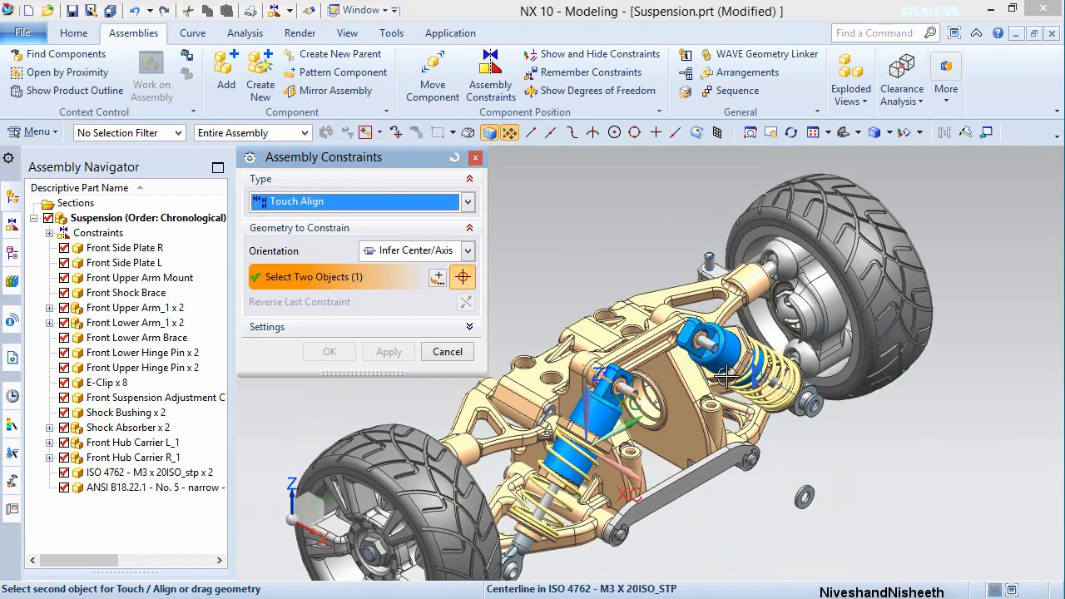
{"action": "scroll", "coordinate": [814, 518], "scroll_direction": "up", "scroll_amount": 1}
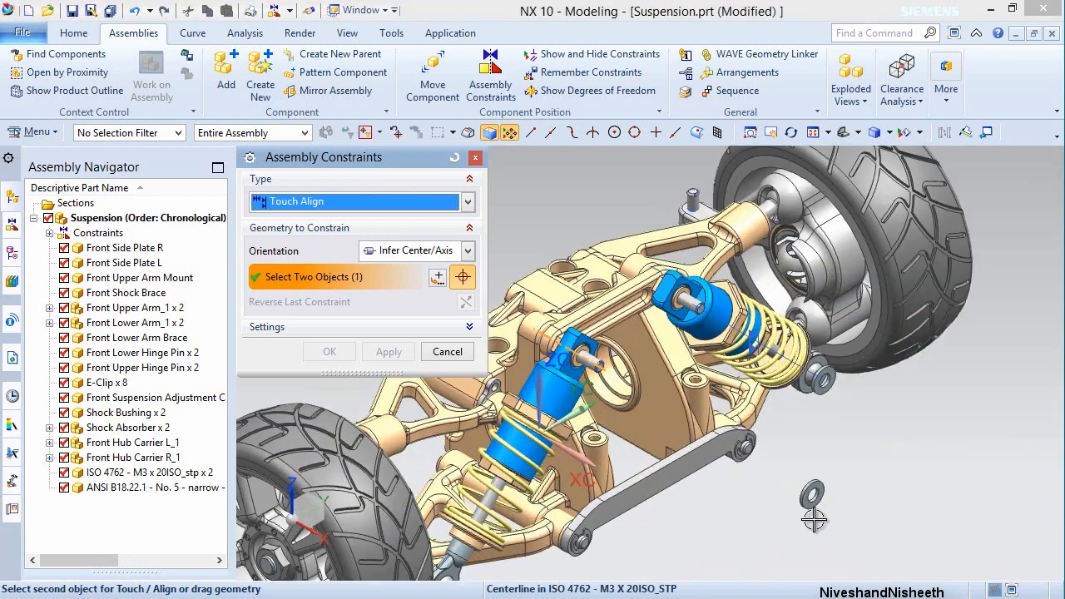
{"action": "scroll", "coordinate": [821, 517], "scroll_direction": "up", "scroll_amount": 5}
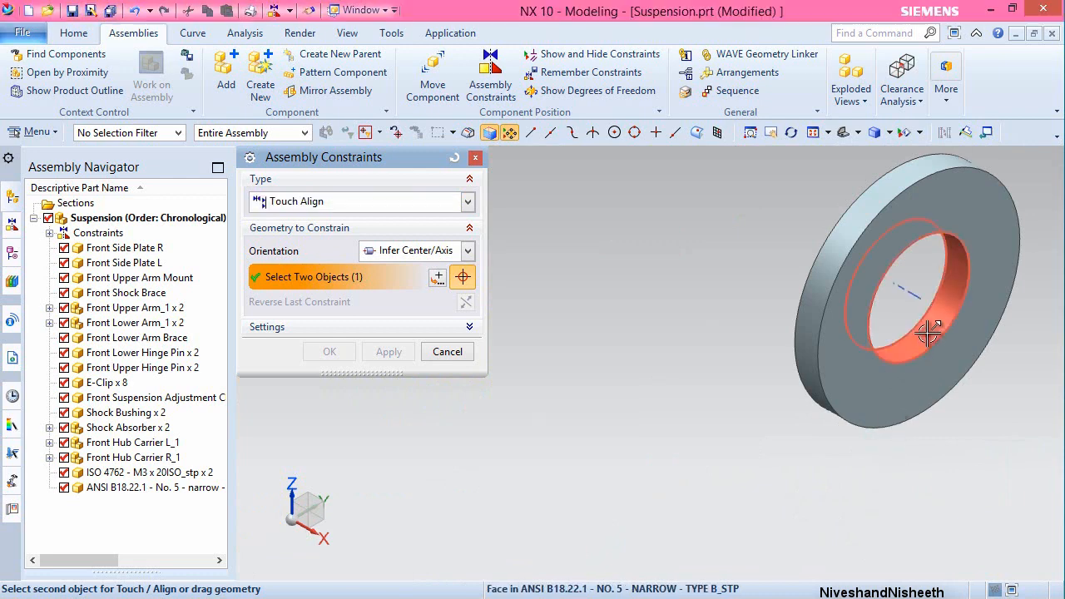
{"action": "left_click", "coordinate": [822, 379]}
{"action": "left_click", "coordinate": [388, 351]}
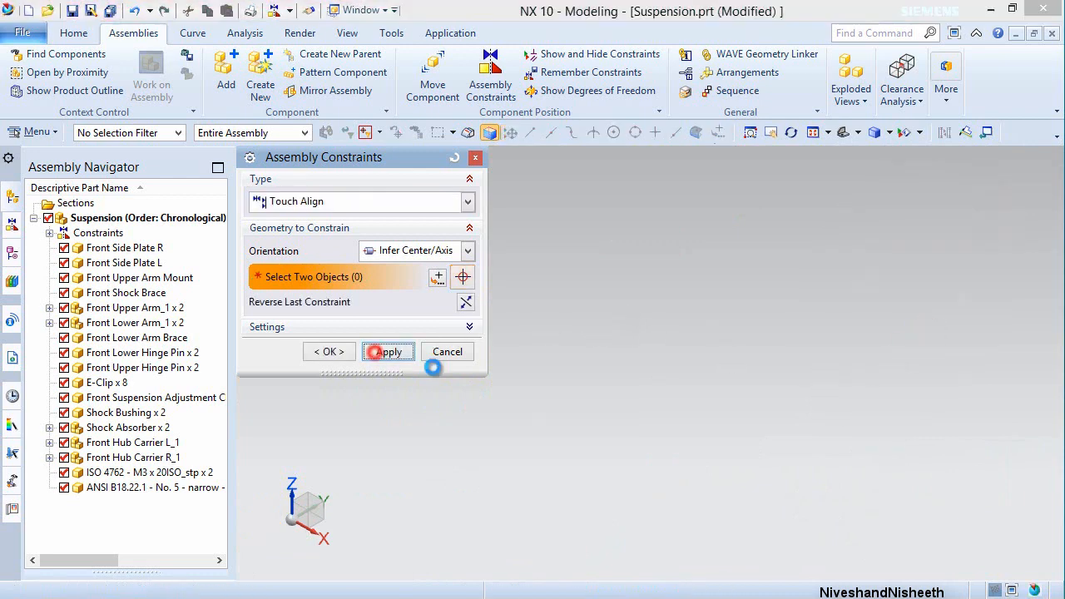
- Set the orientation to Touch, mate the near shock bushing's outer face with the facing side of its aligned washer, and apply
{"action": "left_click", "coordinate": [468, 250]}
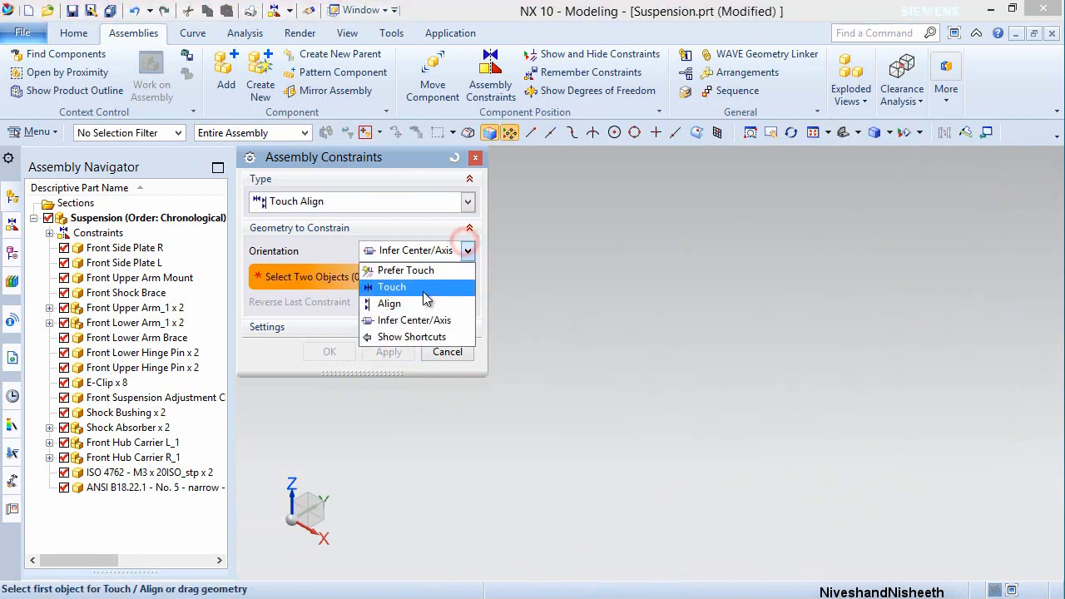
{"action": "left_click", "coordinate": [422, 287]}
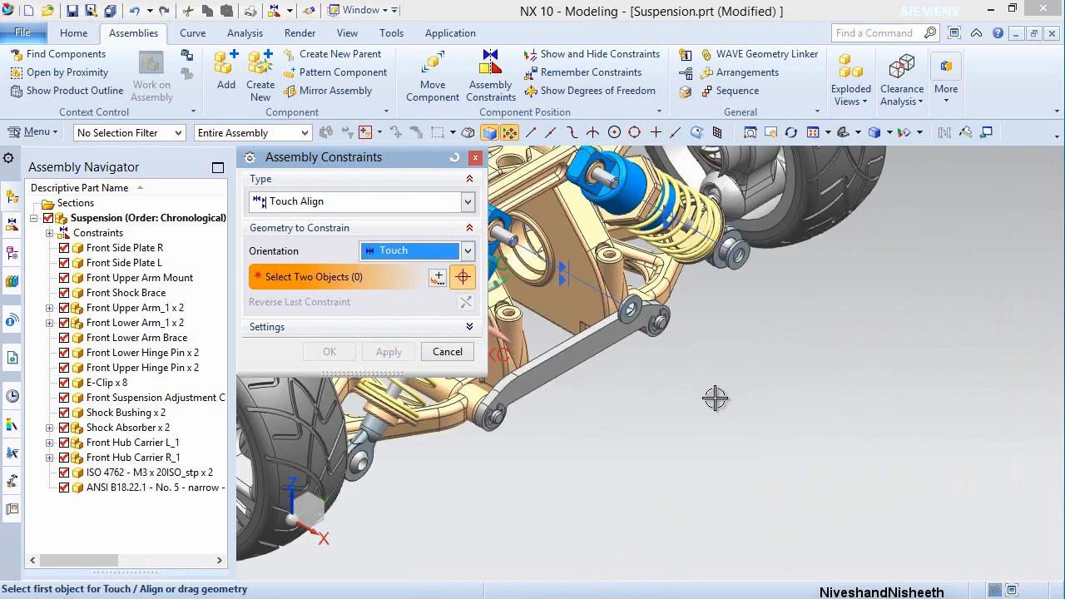
{"action": "scroll", "coordinate": [716, 398], "scroll_direction": "down", "scroll_amount": 10}
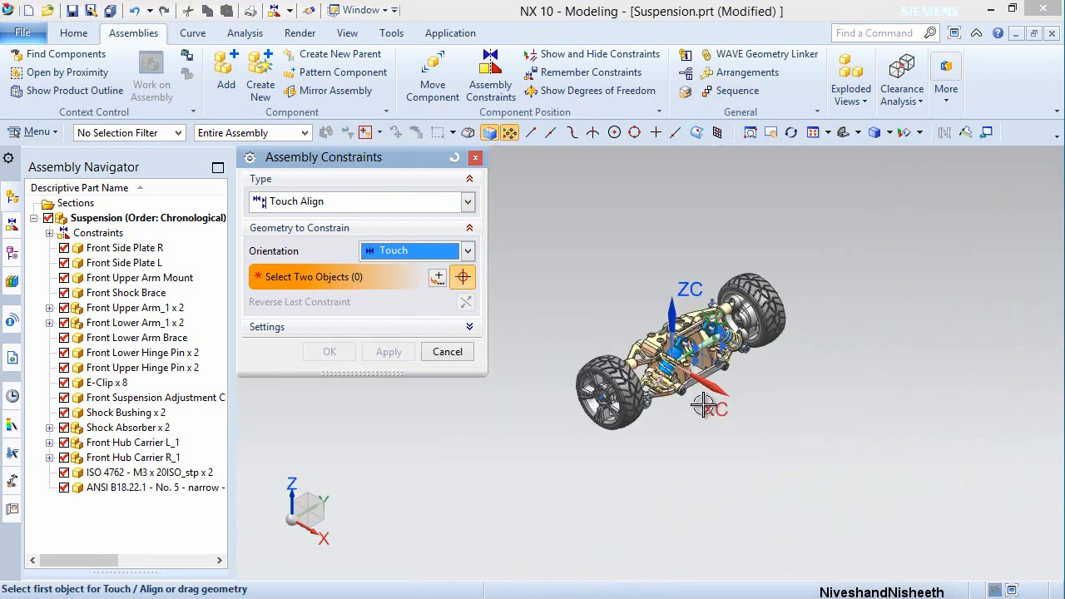
{"action": "left_click", "coordinate": [815, 132]}
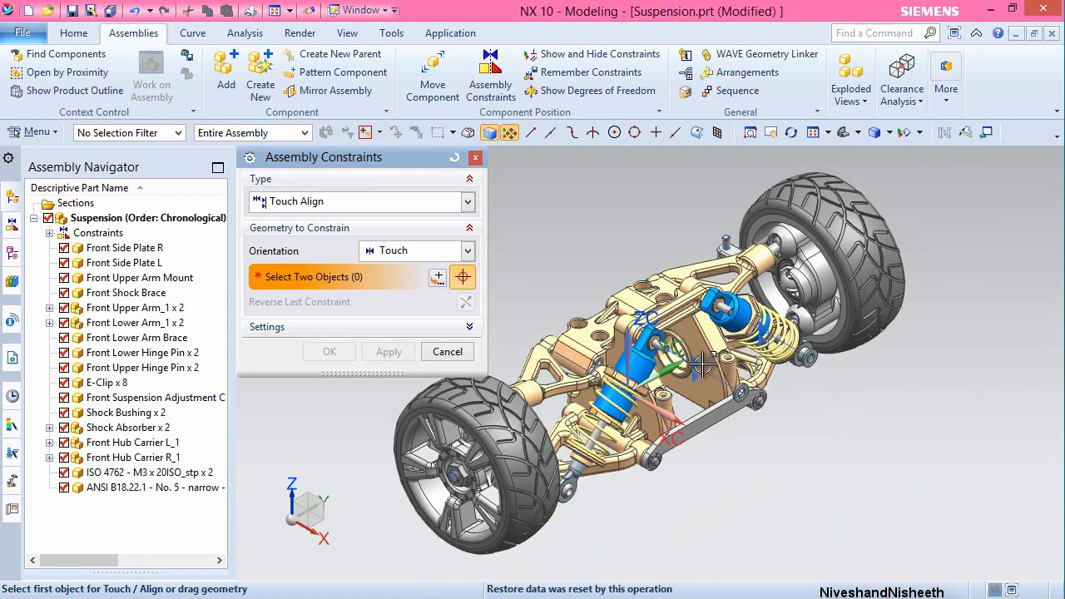
{"action": "scroll", "coordinate": [693, 316], "scroll_direction": "up", "scroll_amount": 3}
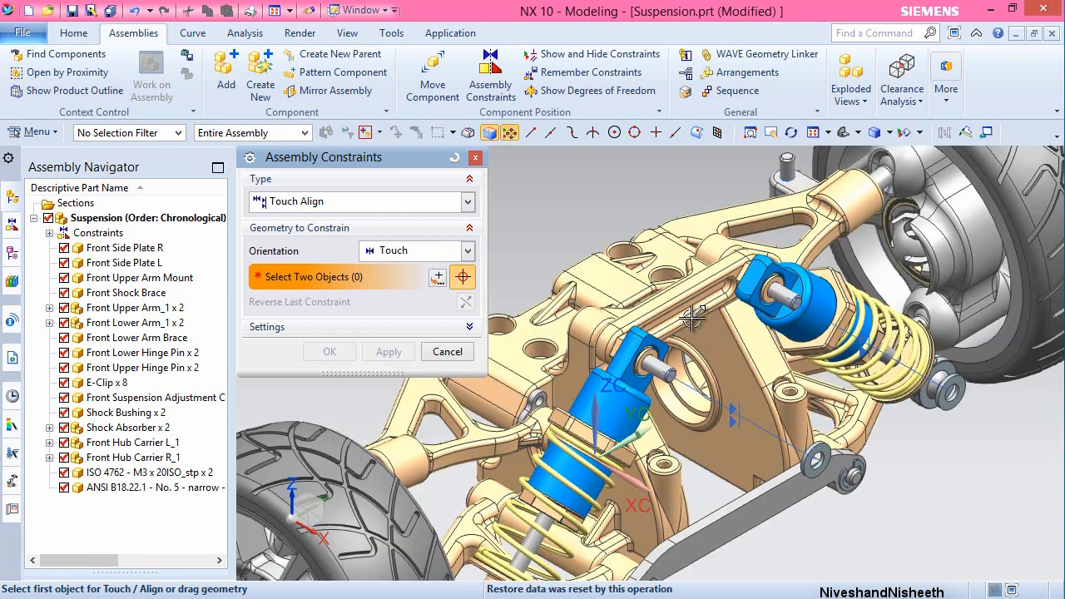
{"action": "scroll", "coordinate": [693, 317], "scroll_direction": "up", "scroll_amount": 2}
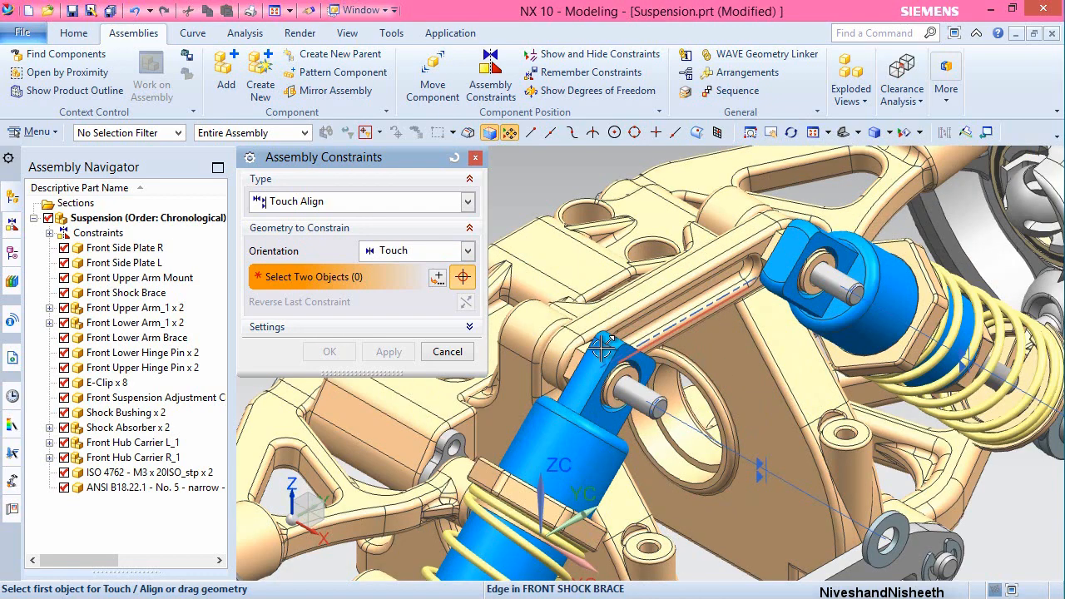
{"action": "scroll", "coordinate": [613, 408], "scroll_direction": "up", "scroll_amount": 4}
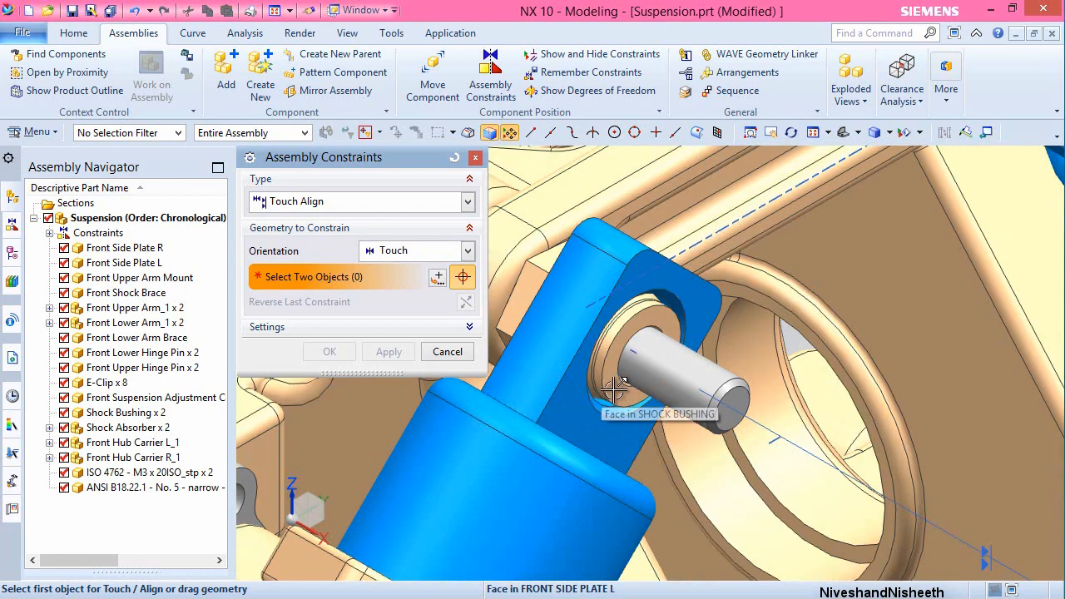
{"action": "left_click", "coordinate": [620, 385]}
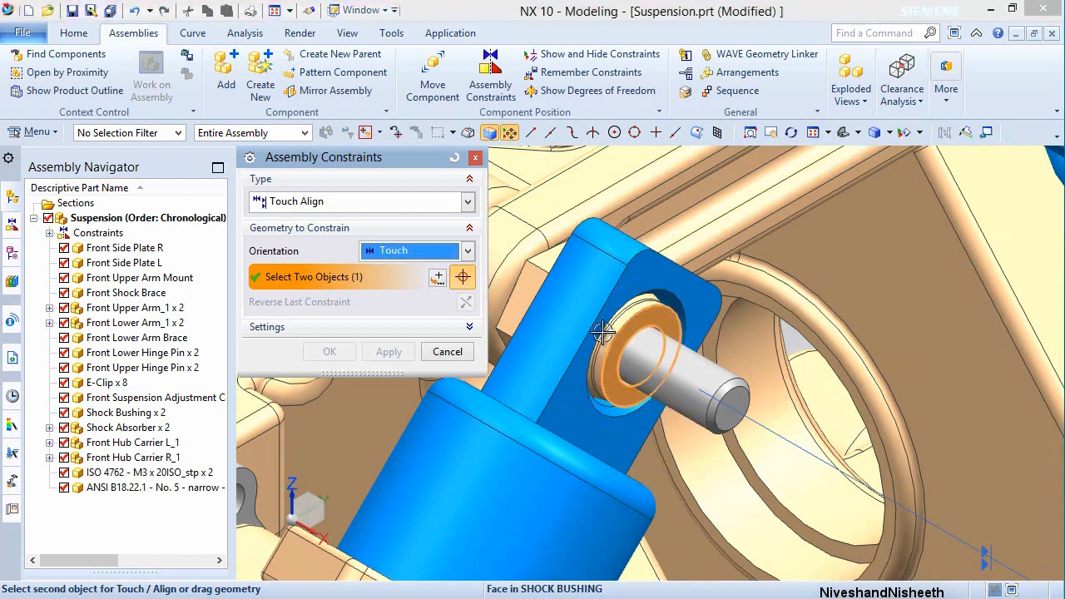
{"action": "scroll", "coordinate": [603, 332], "scroll_direction": "down", "scroll_amount": 2}
{"action": "scroll", "coordinate": [627, 348], "scroll_direction": "down", "scroll_amount": 5}
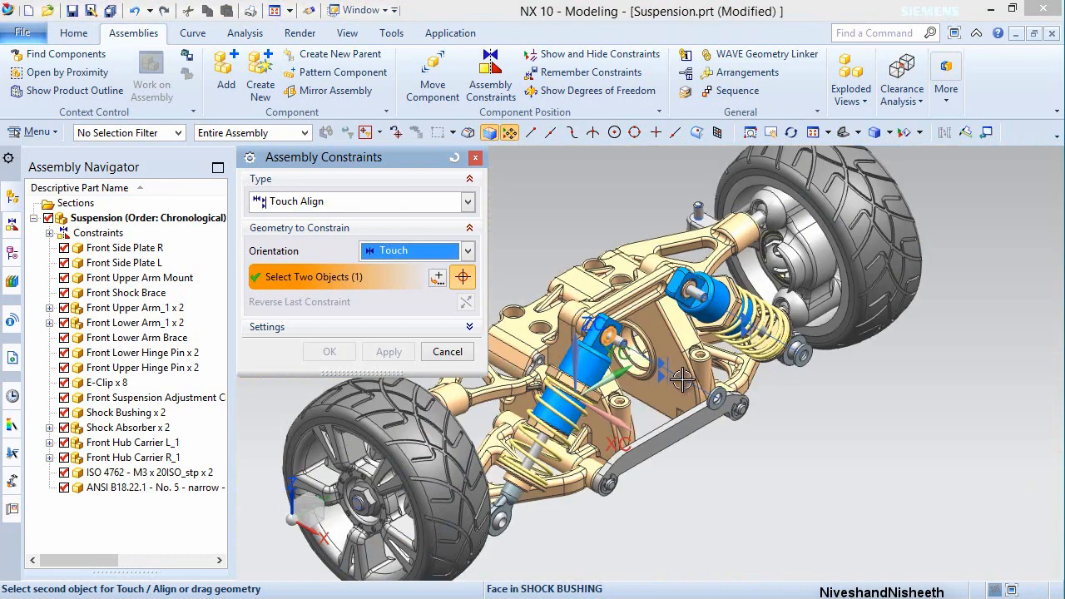
{"action": "scroll", "coordinate": [704, 391], "scroll_direction": "down", "scroll_amount": 2}
{"action": "scroll", "coordinate": [709, 398], "scroll_direction": "up", "scroll_amount": 5}
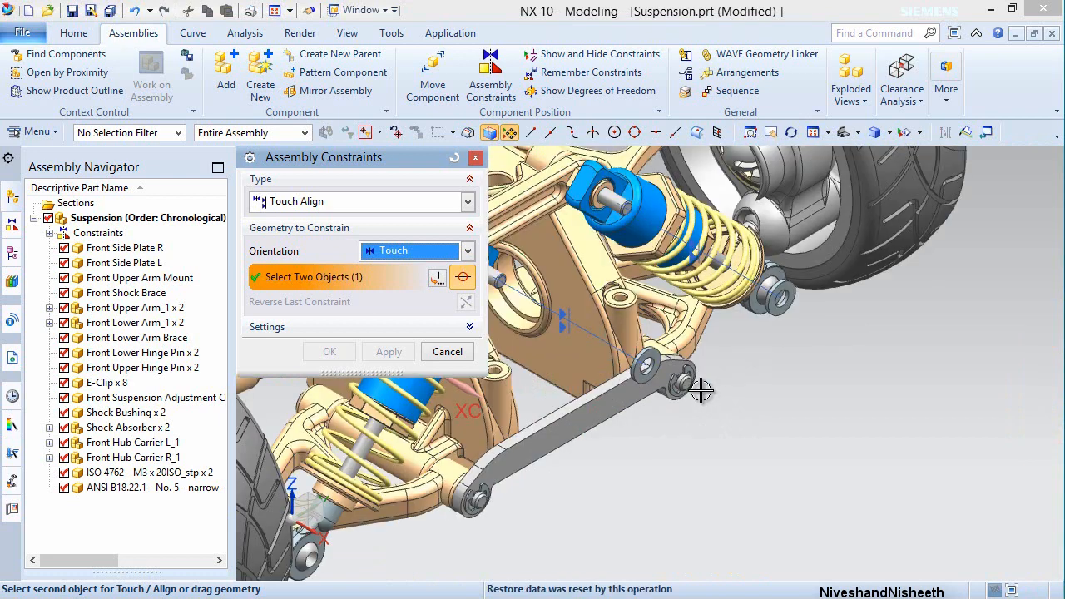
{"action": "scroll", "coordinate": [641, 375], "scroll_direction": "up", "scroll_amount": 4}
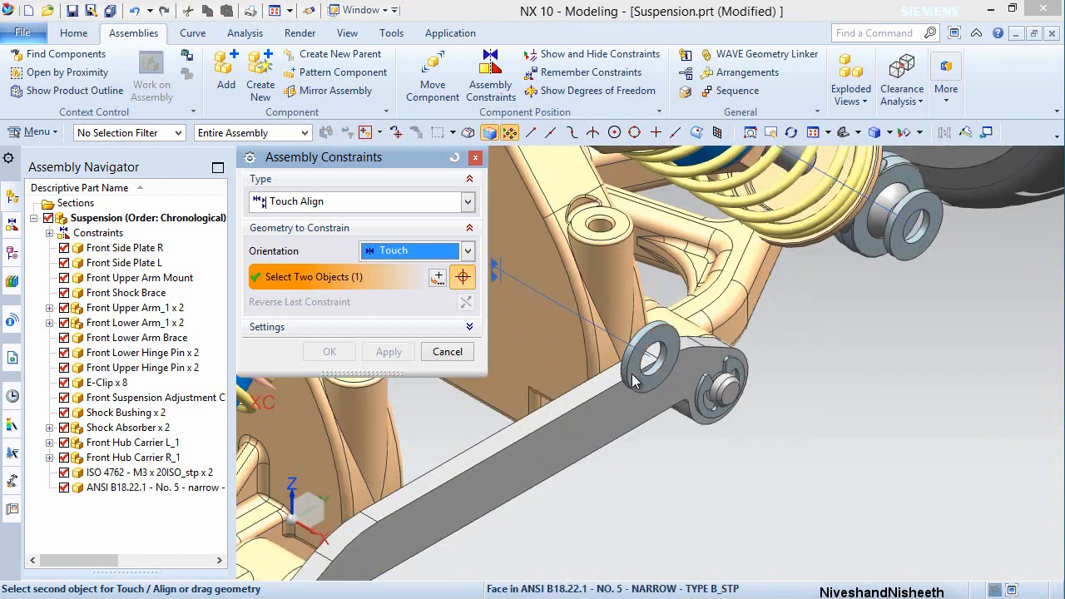
{"action": "middle_click_drag", "start_coordinate": [656, 374], "coordinate": [675, 356]}
{"action": "scroll", "coordinate": [611, 327], "scroll_direction": "up", "scroll_amount": 4}
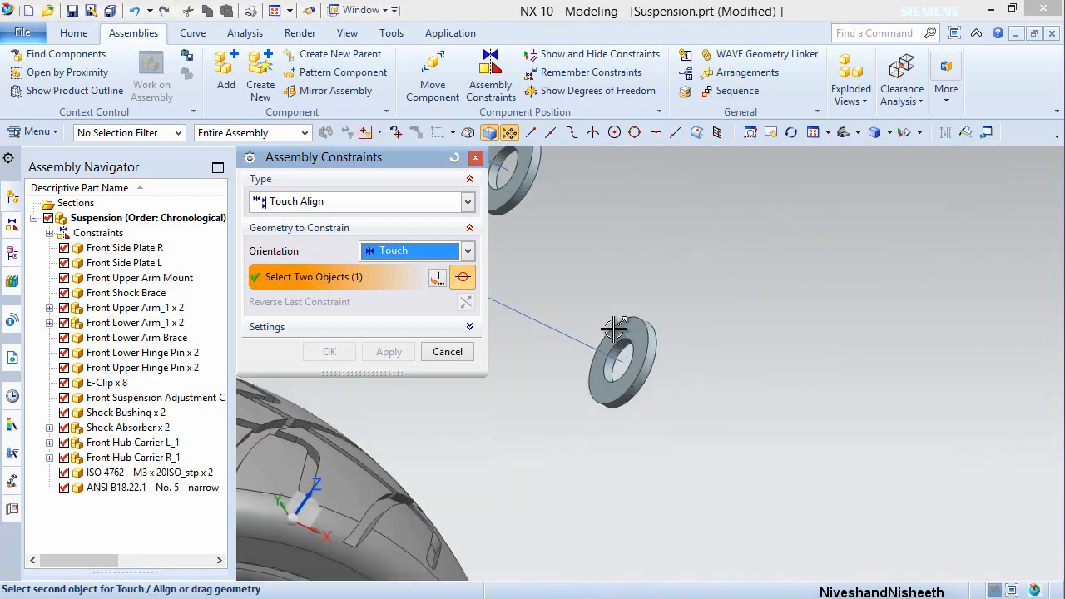
{"action": "left_click", "coordinate": [631, 333]}
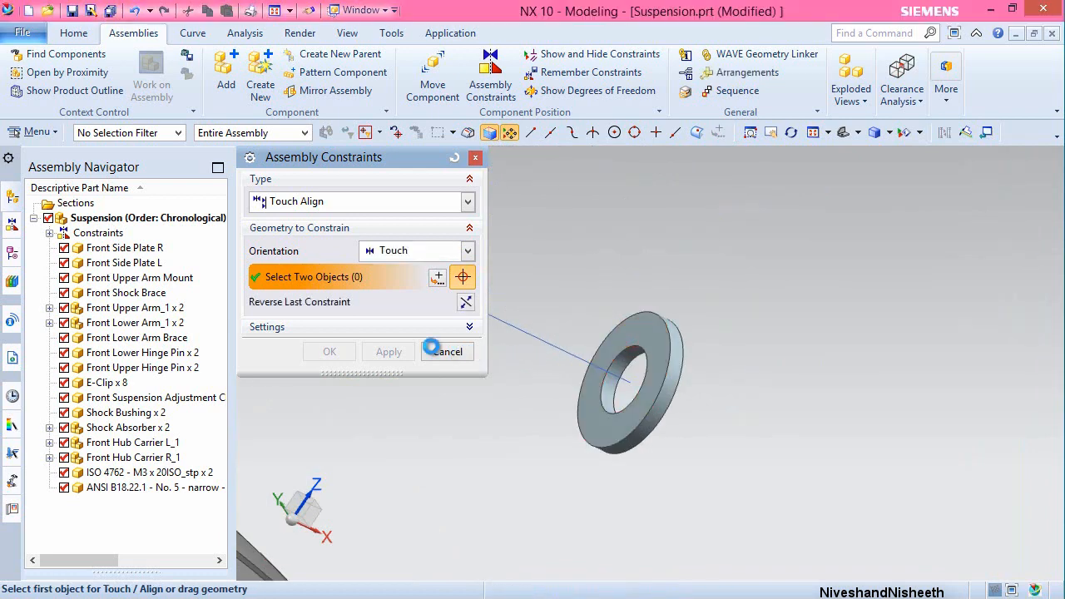
{"action": "left_click", "coordinate": [389, 351]}
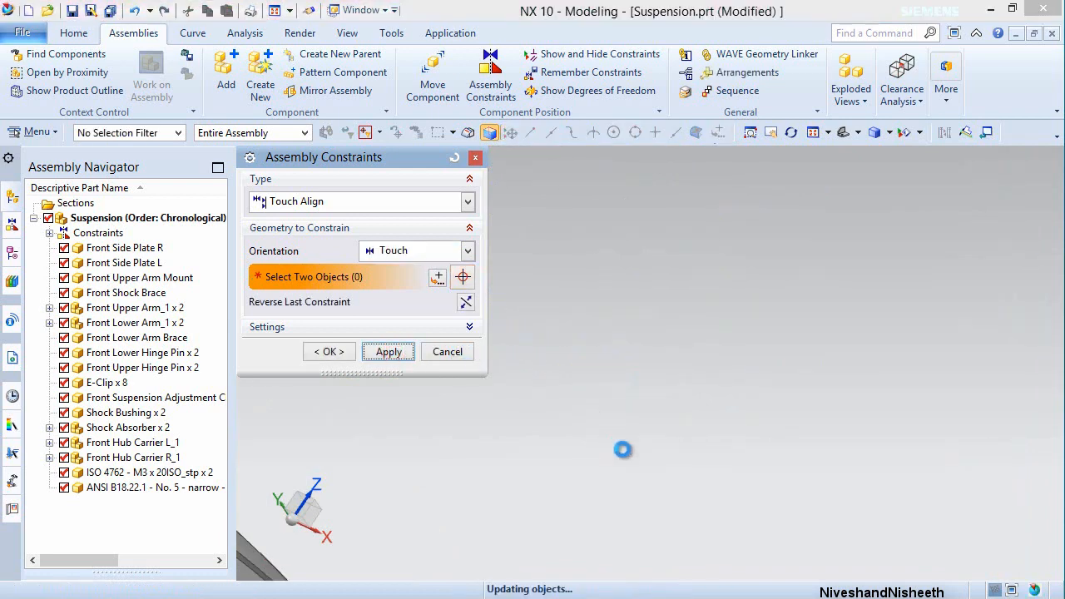
- Touch the far washer's inward-facing side to the far shock bushing's outer face and accept the assembly constraints
{"action": "scroll", "coordinate": [622, 449], "scroll_direction": "down", "scroll_amount": 4}
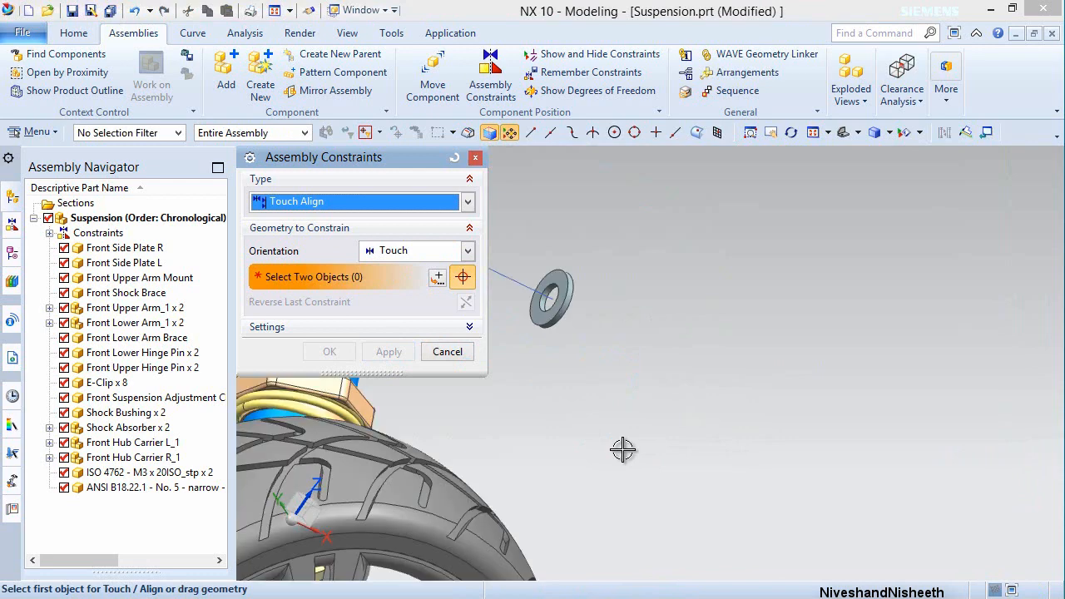
{"action": "scroll", "coordinate": [526, 296], "scroll_direction": "up", "scroll_amount": 5}
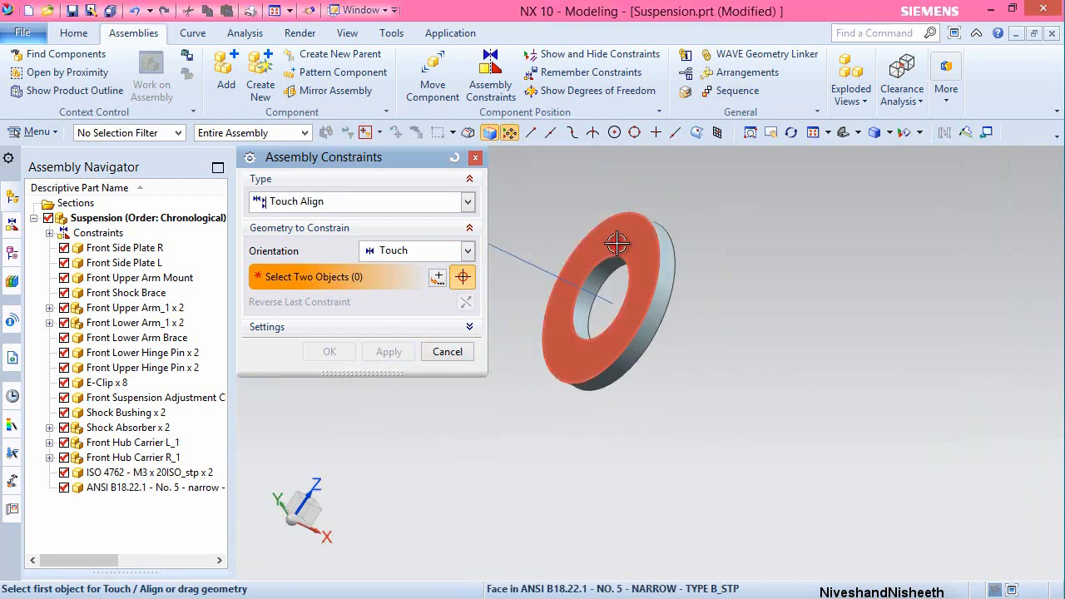
{"action": "left_click", "coordinate": [616, 243]}
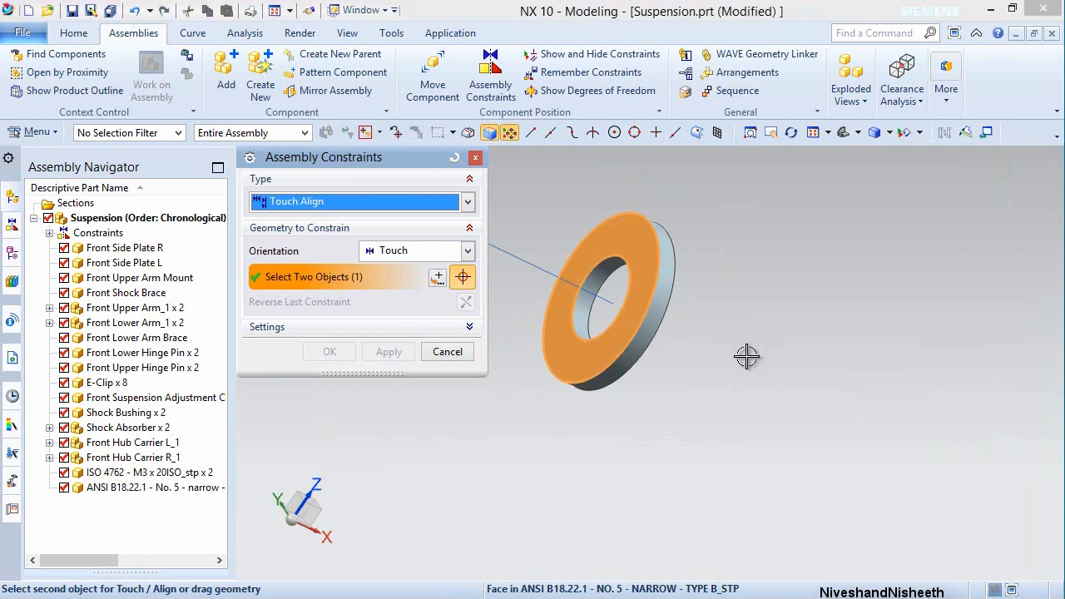
{"action": "scroll", "coordinate": [747, 356], "scroll_direction": "down", "scroll_amount": 3}
{"action": "scroll", "coordinate": [747, 366], "scroll_direction": "down", "scroll_amount": 5}
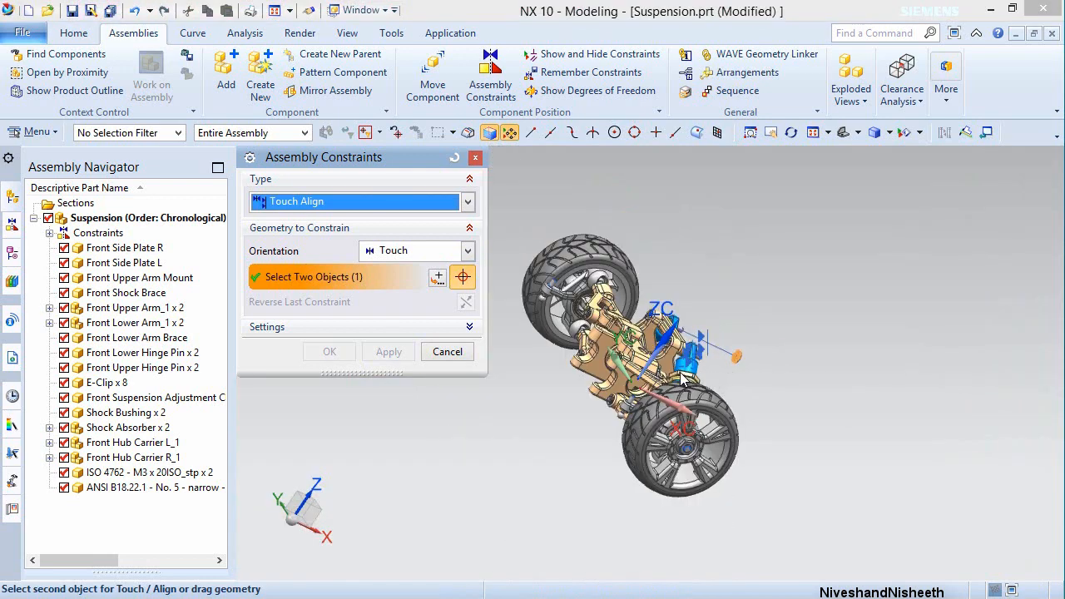
{"action": "mouse_move", "coordinate": [681, 377]}
{"action": "middle_mouse_down"}
{"action": "mouse_move", "coordinate": [623, 357]}
{"action": "mouse_move", "coordinate": [612, 325]}
{"action": "middle_mouse_up"}
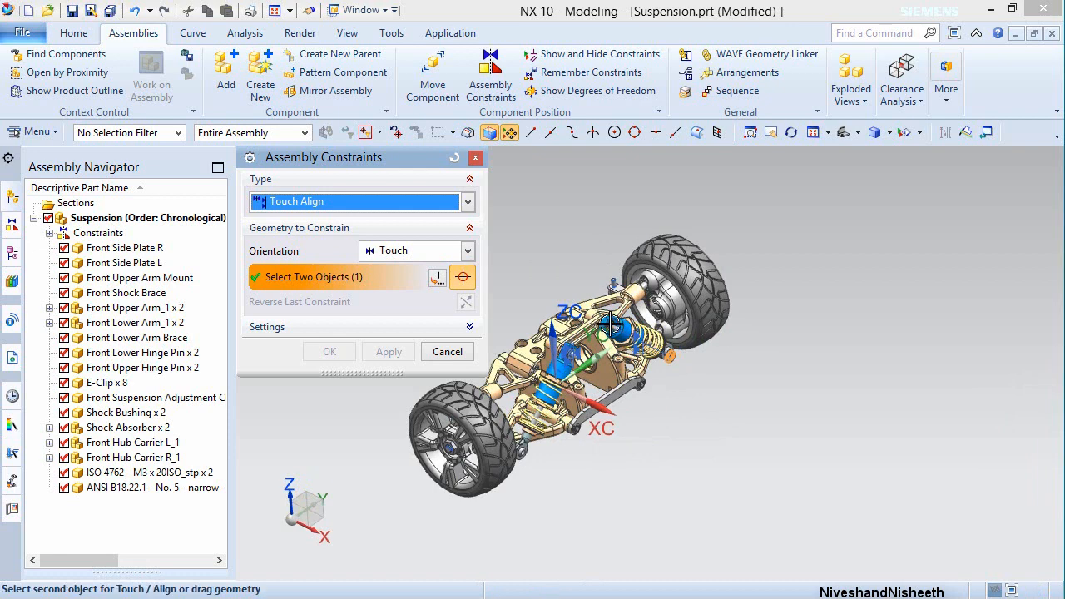
{"action": "scroll", "coordinate": [613, 327], "scroll_direction": "up", "scroll_amount": 5}
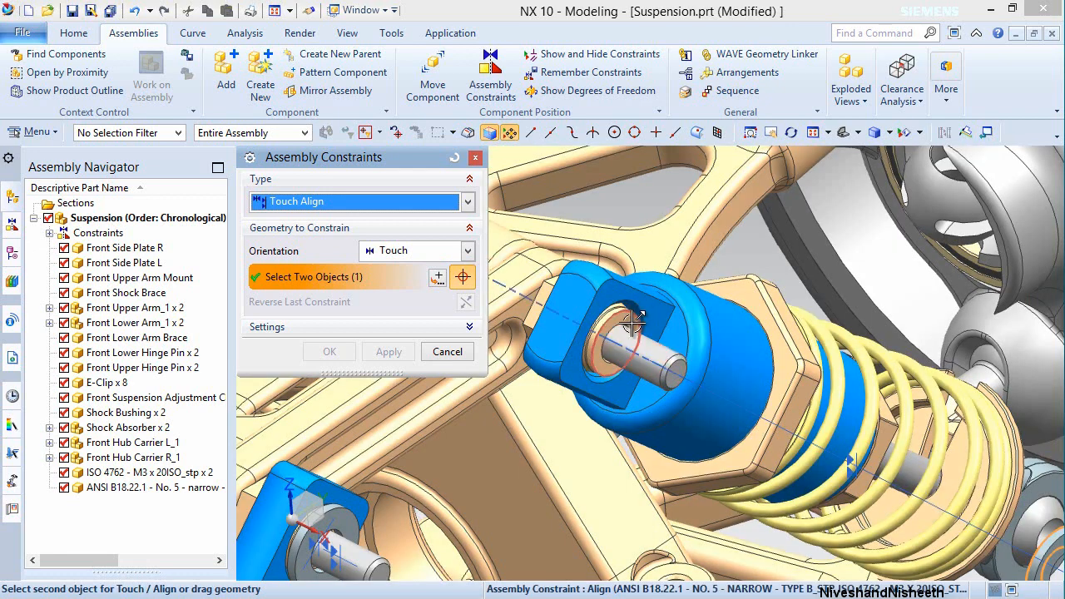
{"action": "scroll", "coordinate": [637, 315], "scroll_direction": "up", "scroll_amount": 2}
{"action": "left_click", "coordinate": [620, 325]}
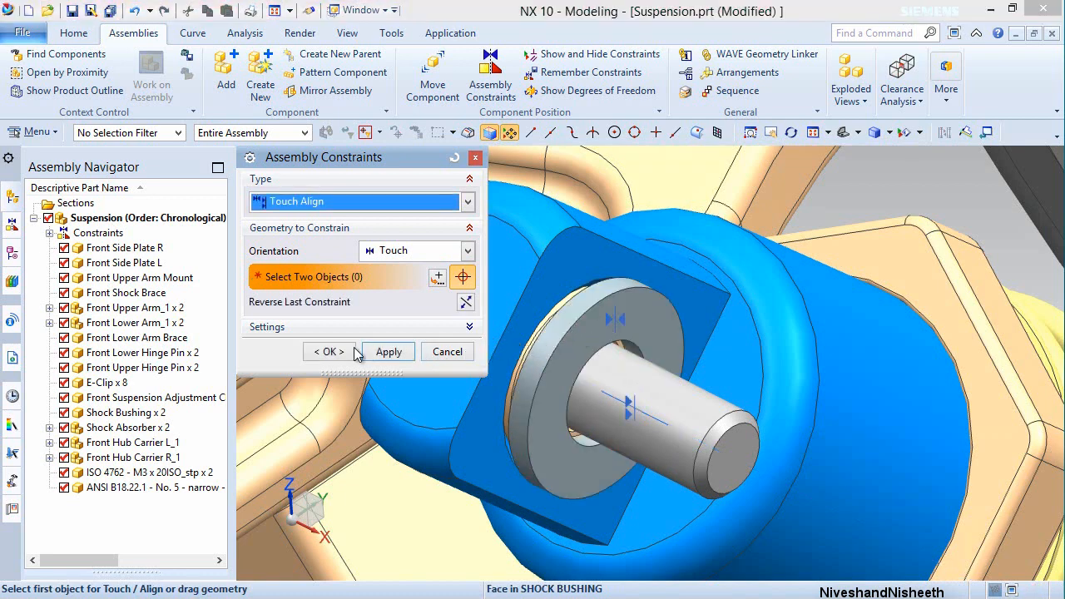
{"action": "left_click", "coordinate": [344, 352]}
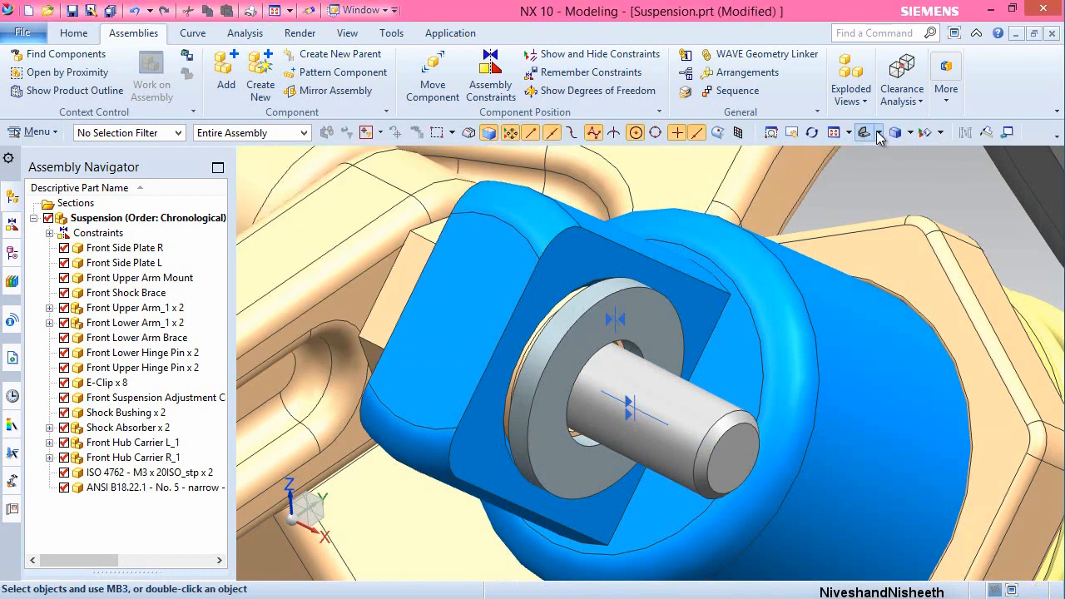
- Save the Suspension assembly with both washers constrained on the shock absorber screws
{"action": "left_click", "coordinate": [881, 134]}
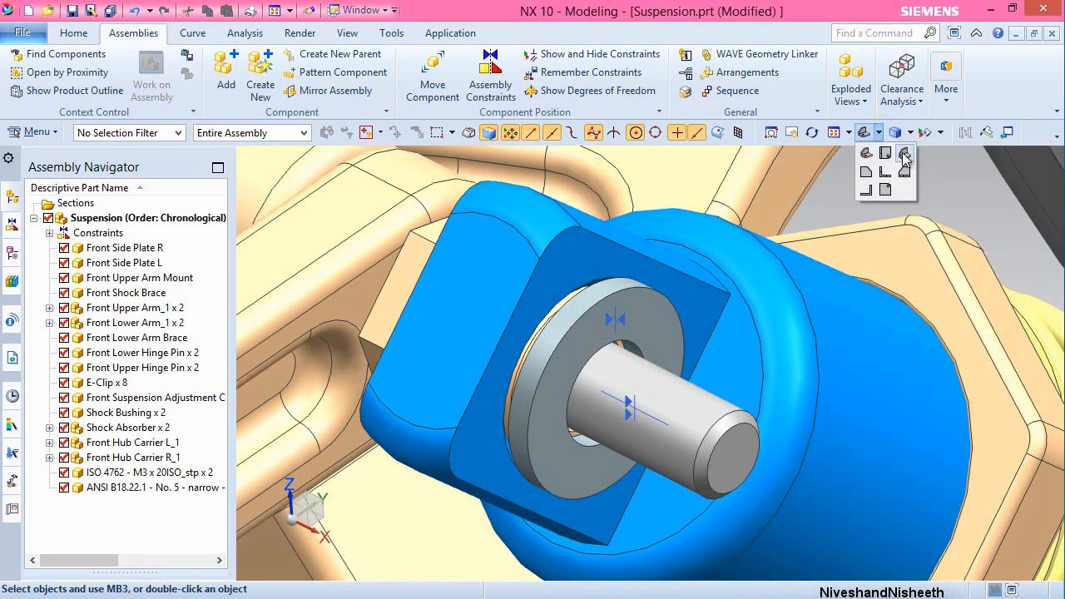
{"action": "left_click", "coordinate": [902, 153]}
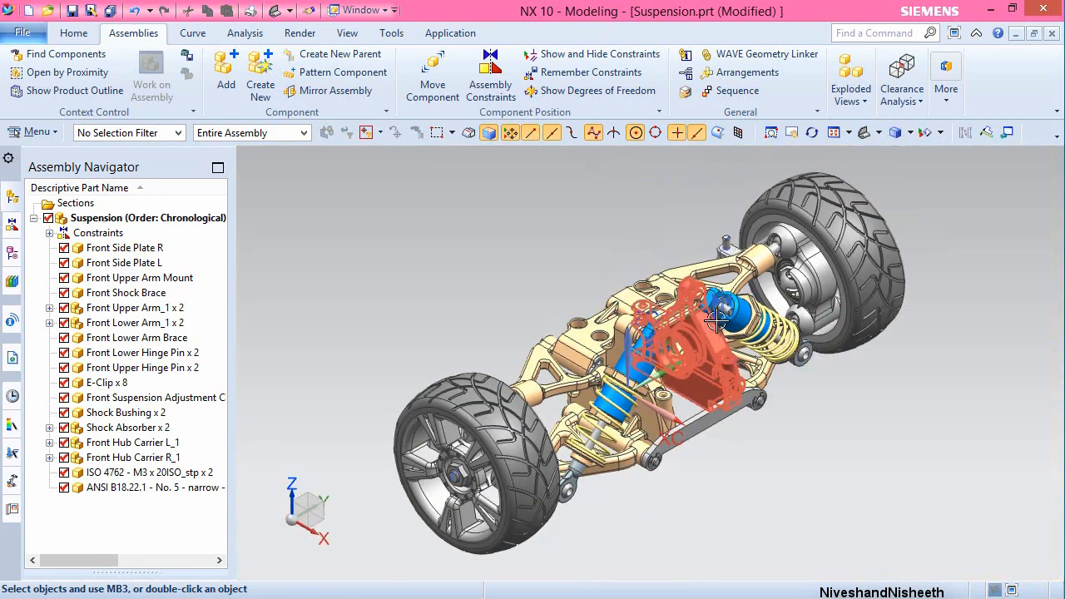
{"action": "scroll", "coordinate": [716, 316], "scroll_direction": "up", "scroll_amount": 4}
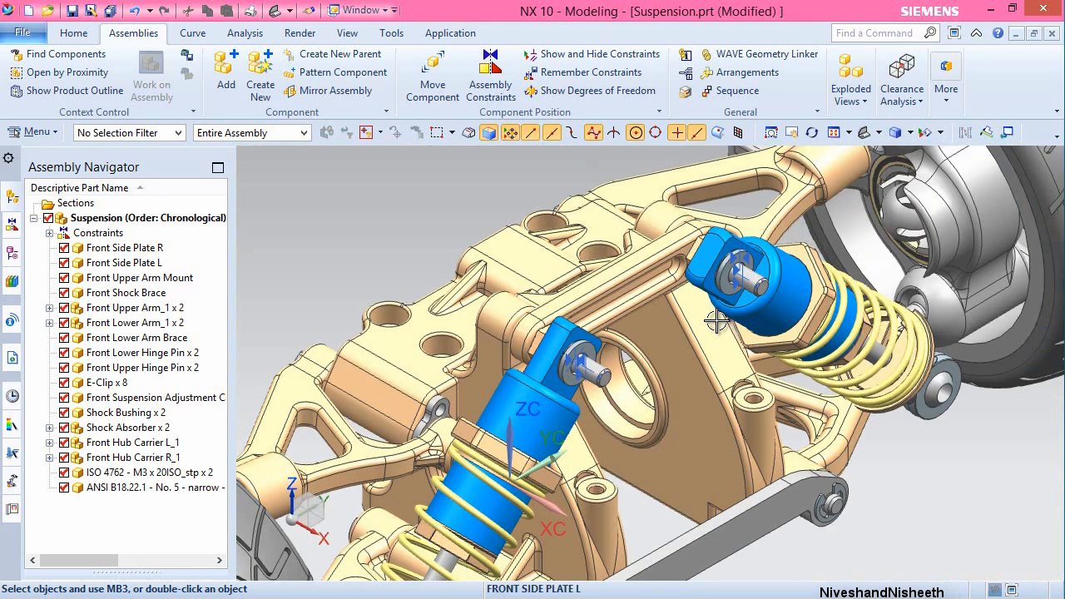
{"action": "left_click", "coordinate": [73, 12]}
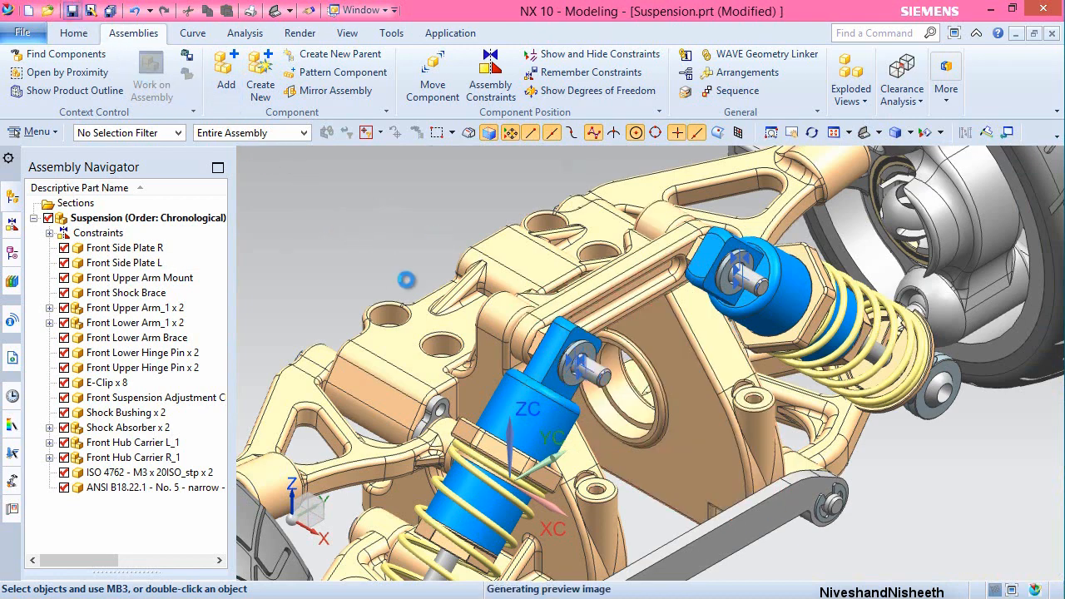
- Start adding a component and load the ISO 4035 - M3ISO_stp nut from the Suspension folder
{"action": "left_click", "coordinate": [228, 92]}
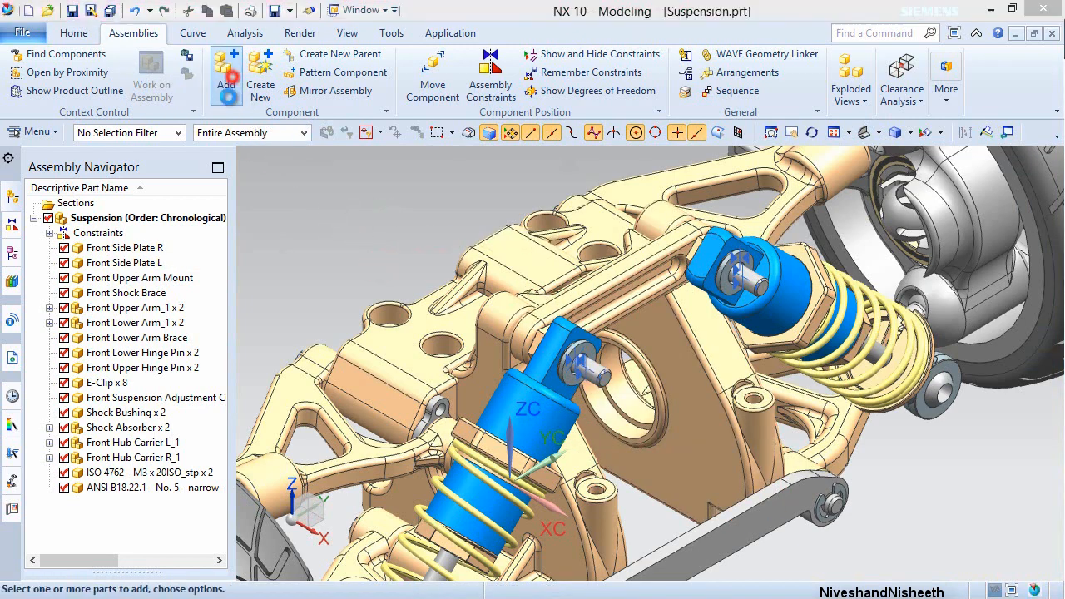
{"action": "left_click", "coordinate": [460, 355]}
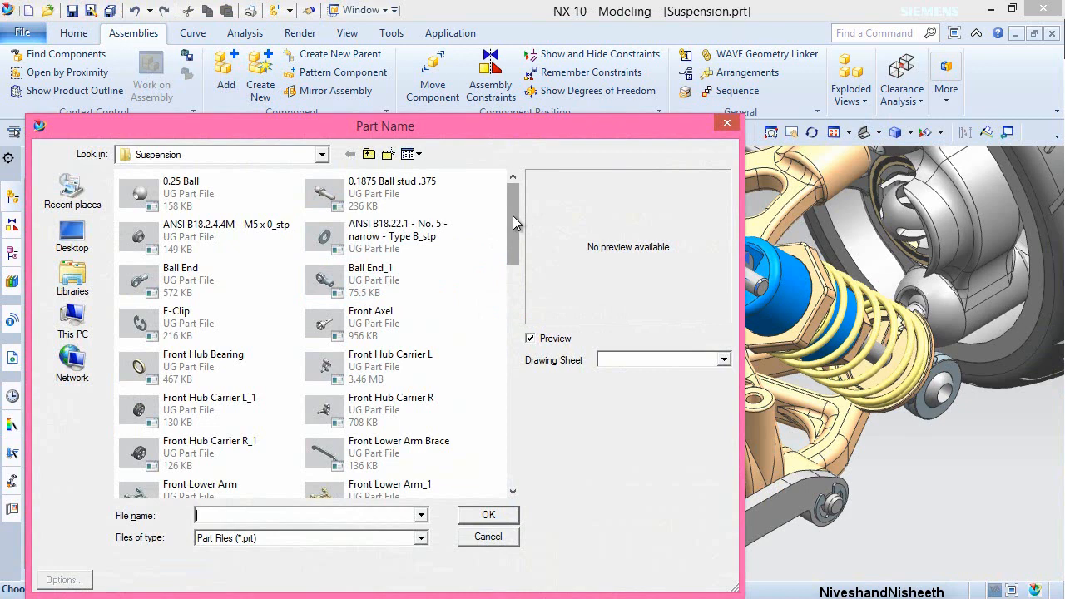
{"action": "left_click_drag", "start_coordinate": [513, 215], "coordinate": [509, 310]}
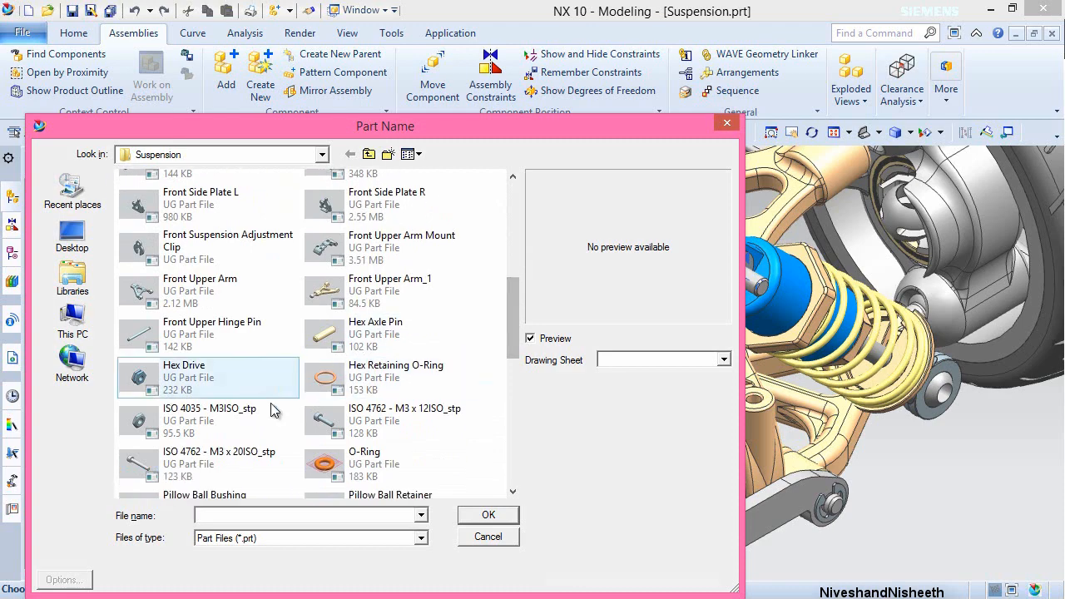
{"action": "left_click", "coordinate": [244, 420]}
{"action": "left_click", "coordinate": [480, 518]}
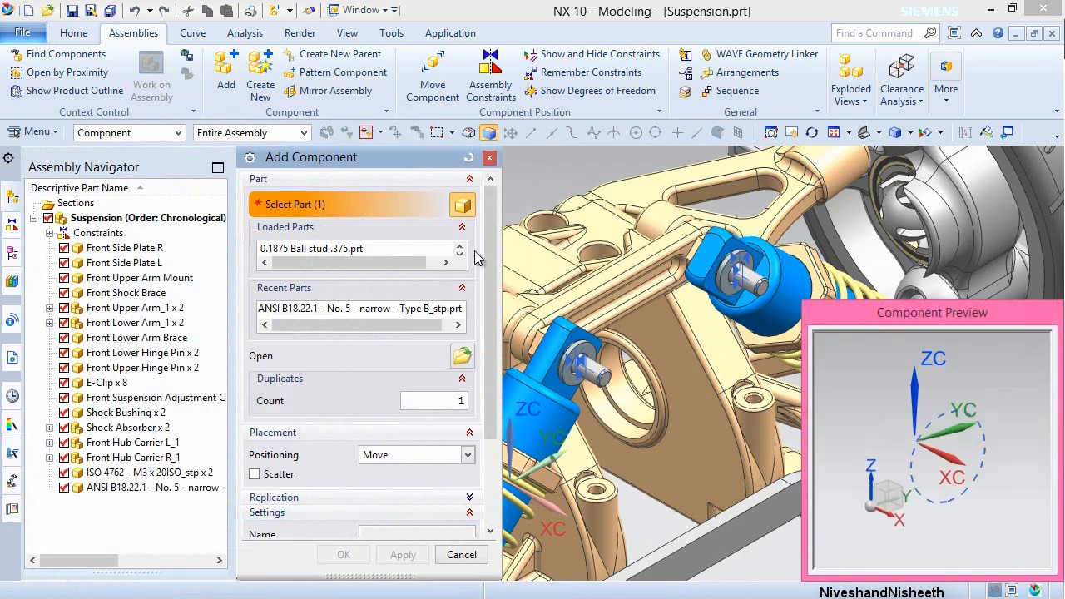
- Set the nut's duplicate count to 2, accept overlaid copies, and place them at X 0, Y 0, Z 0 in absolute work-part coordinates
{"action": "left_click", "coordinate": [461, 402]}
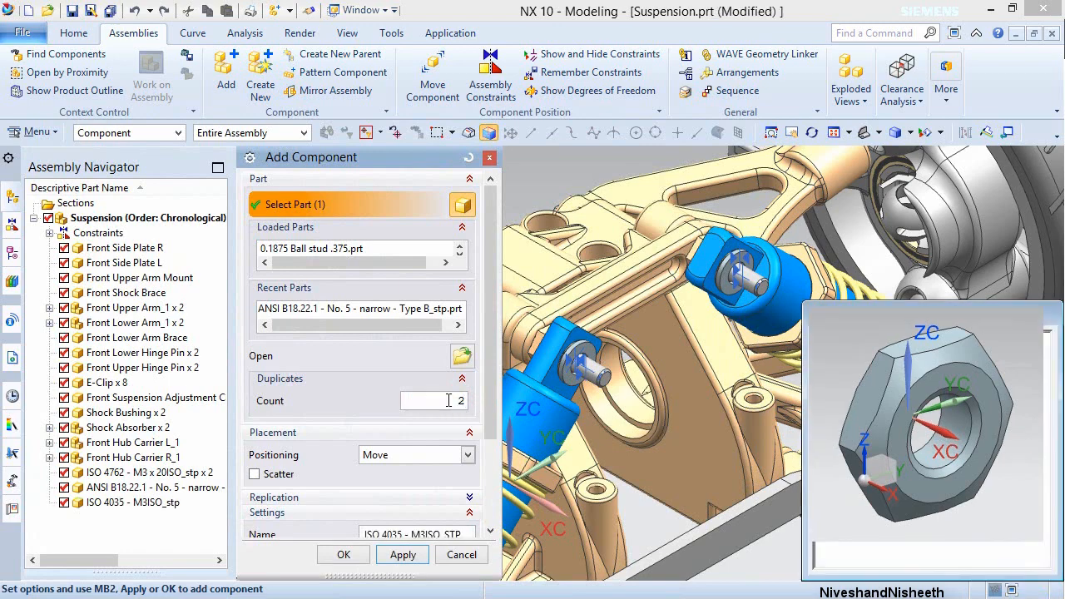
{"action": "double_click", "coordinate": [448, 400]}
{"action": "scroll", "coordinate": [494, 422], "scroll_direction": "down", "scroll_amount": 3}
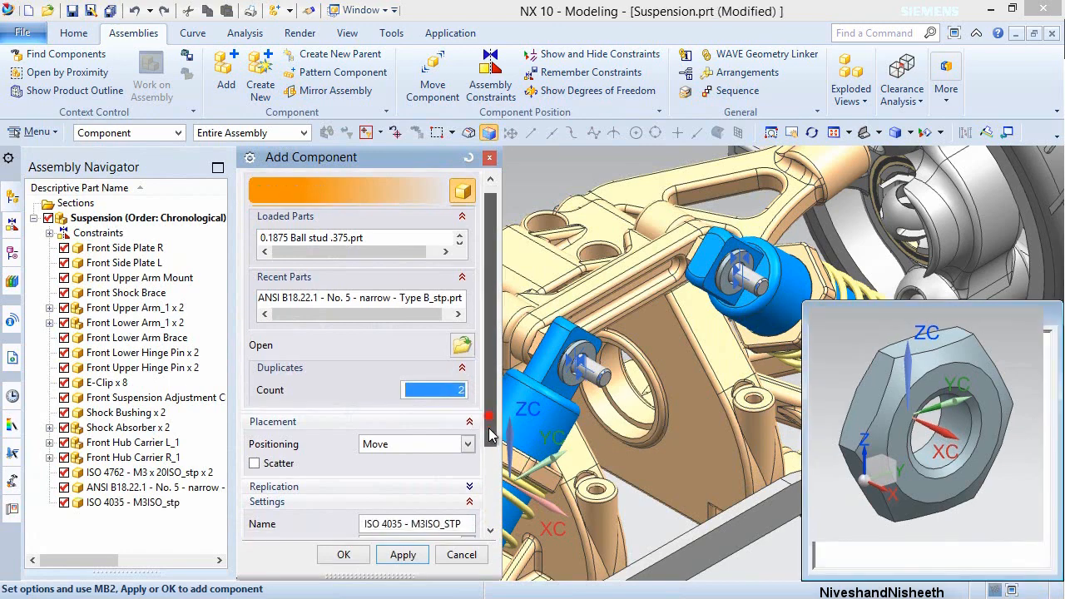
{"action": "left_click", "coordinate": [343, 554]}
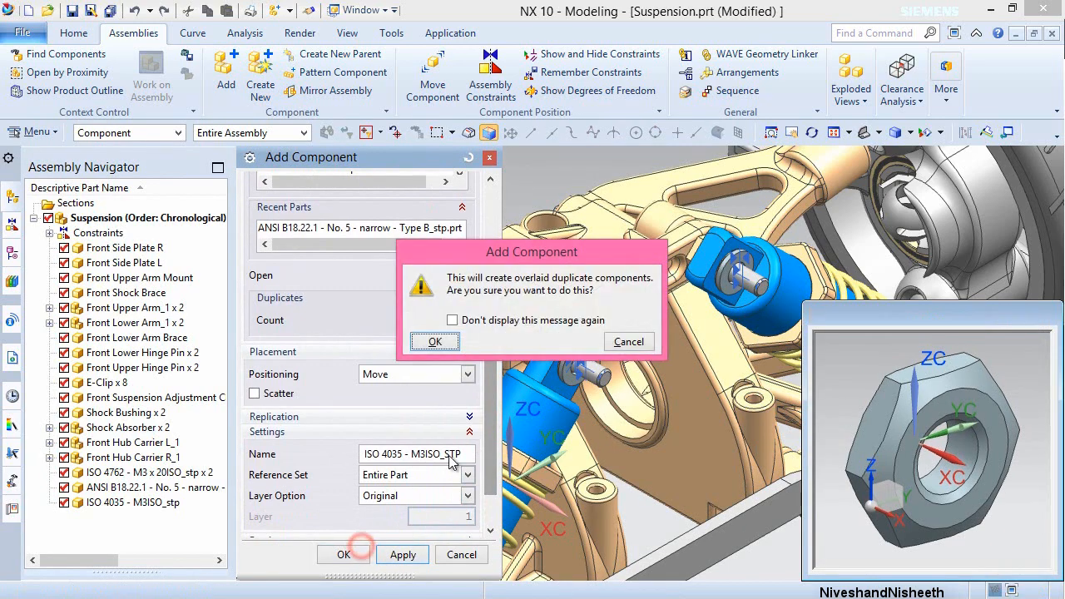
{"action": "left_click", "coordinate": [450, 342]}
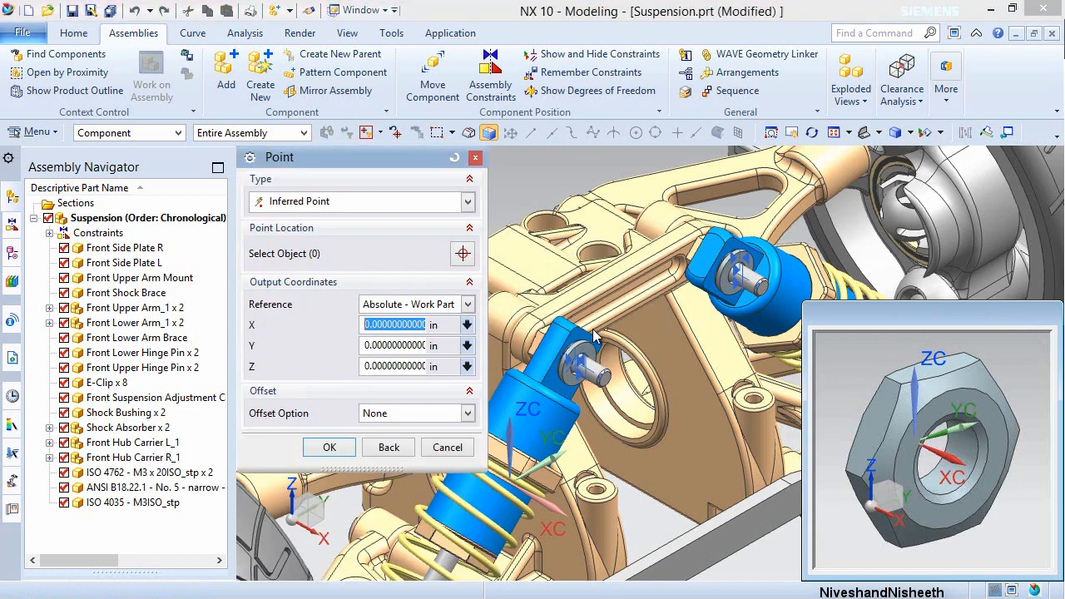
{"action": "left_click", "coordinate": [333, 446]}
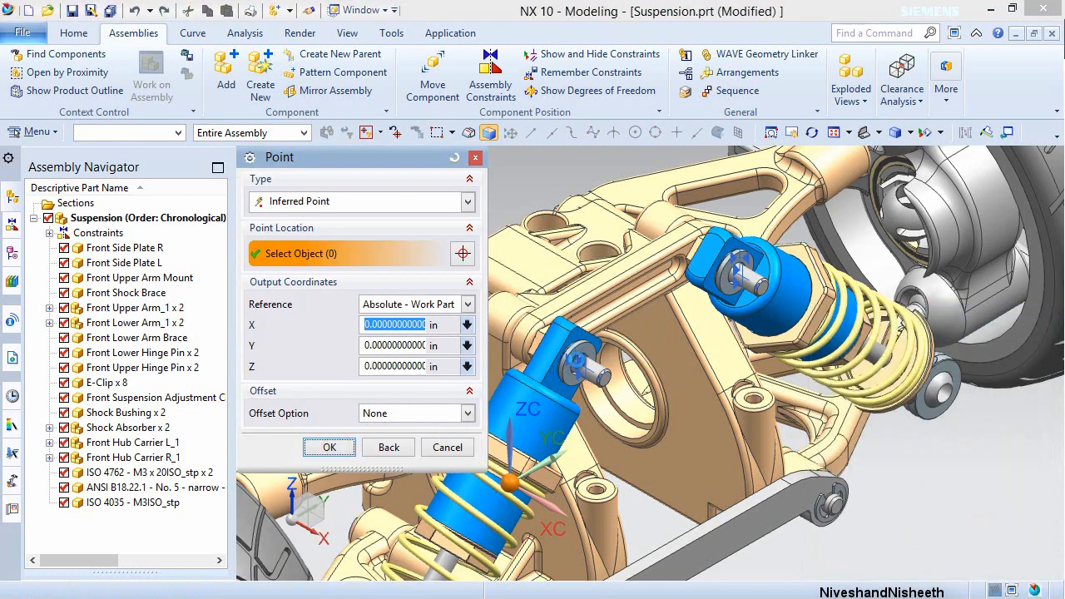
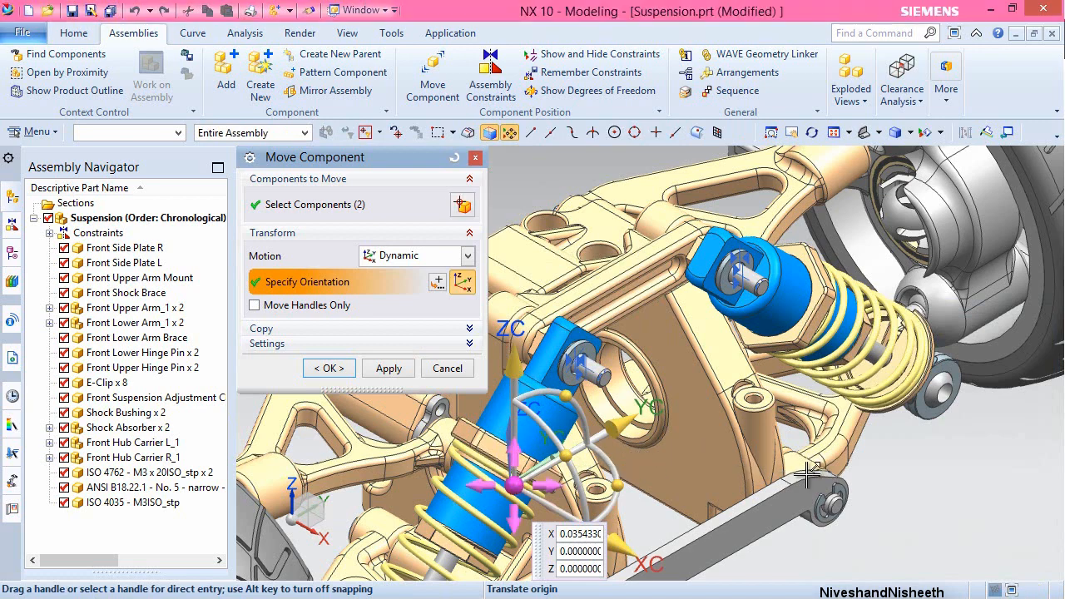
- Move both M3 nuts clear of the suspension to about X 1.69, Y 1.75, Z 0 in and apply
{"action": "left_click", "coordinate": [926, 481]}
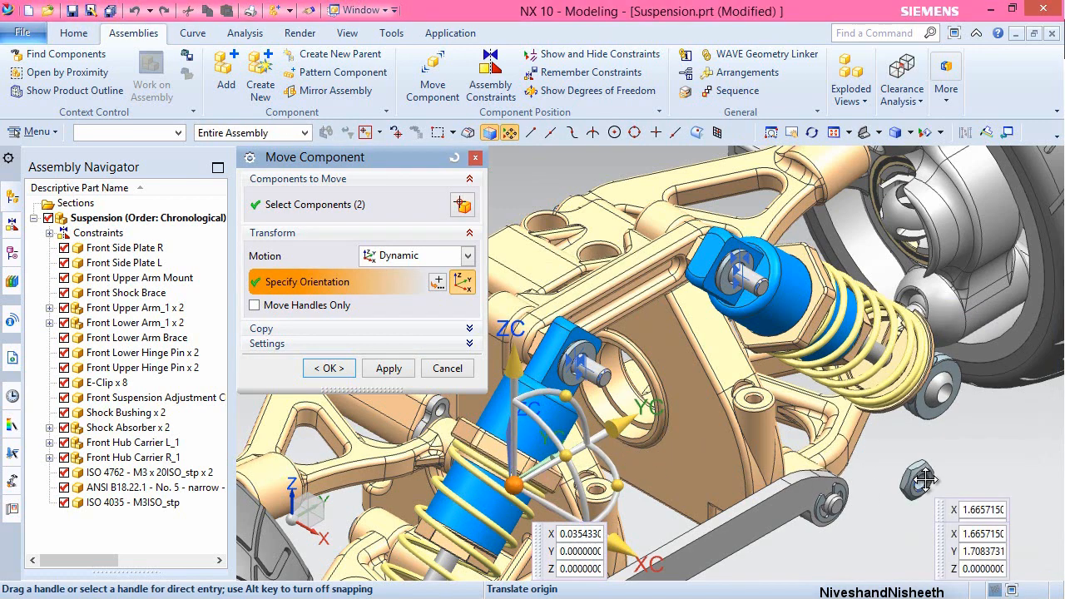
{"action": "left_click", "coordinate": [926, 480]}
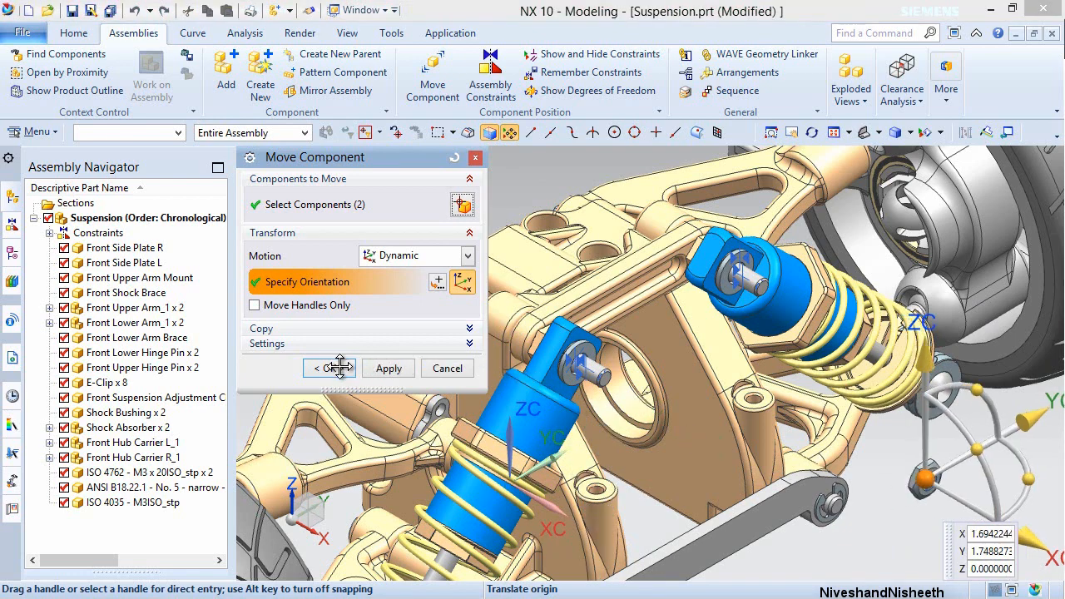
{"action": "left_click", "coordinate": [337, 368]}
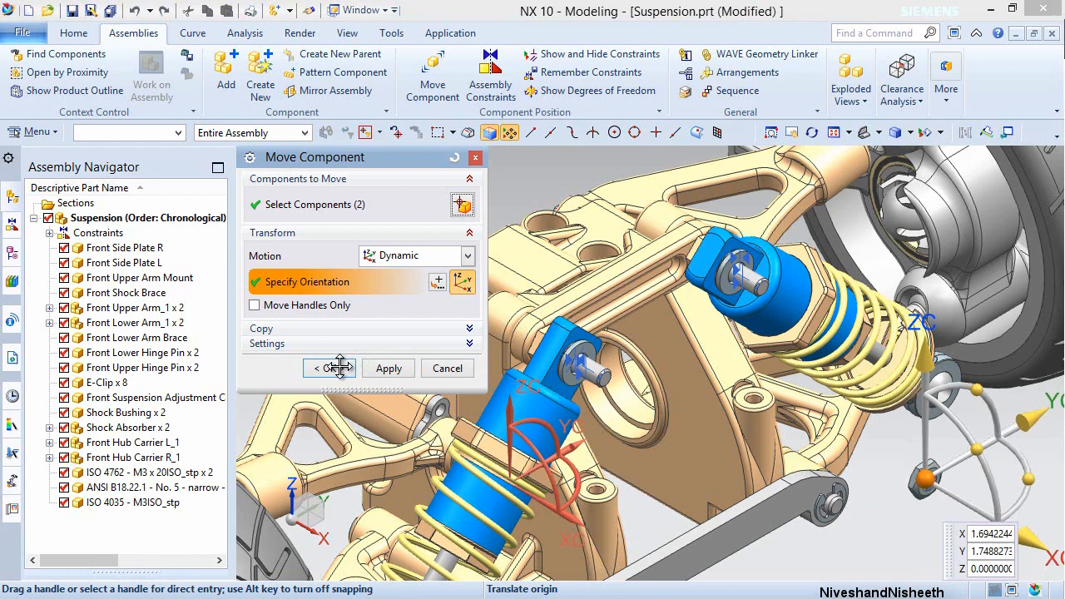
{"action": "left_click", "coordinate": [385, 369]}
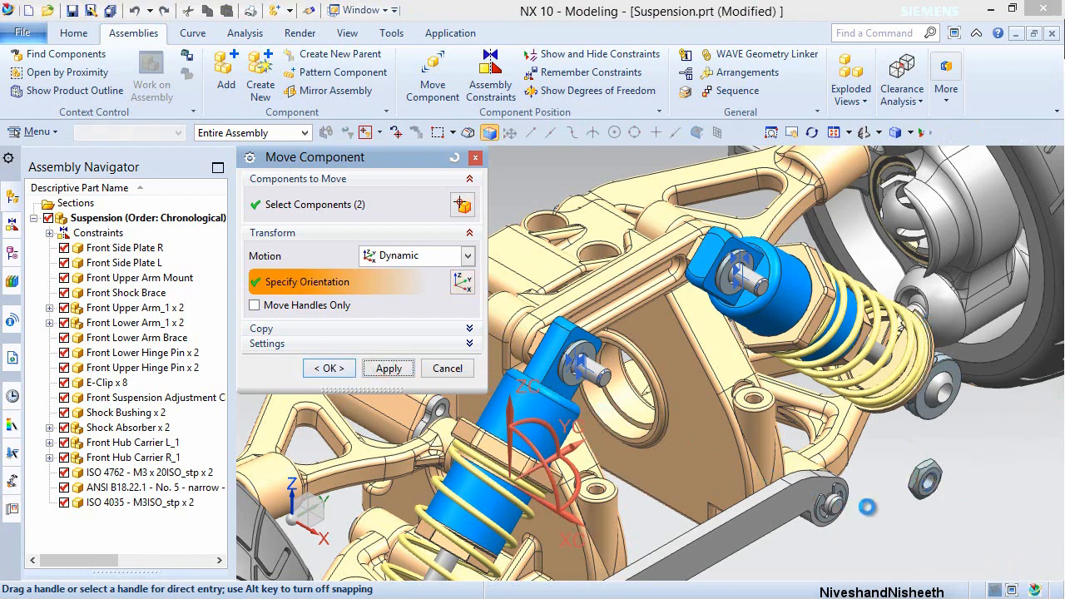
- Separate the overlaid nuts by moving one of them -0.75 in along the YC axis and accept the move
{"action": "left_click", "coordinate": [926, 476]}
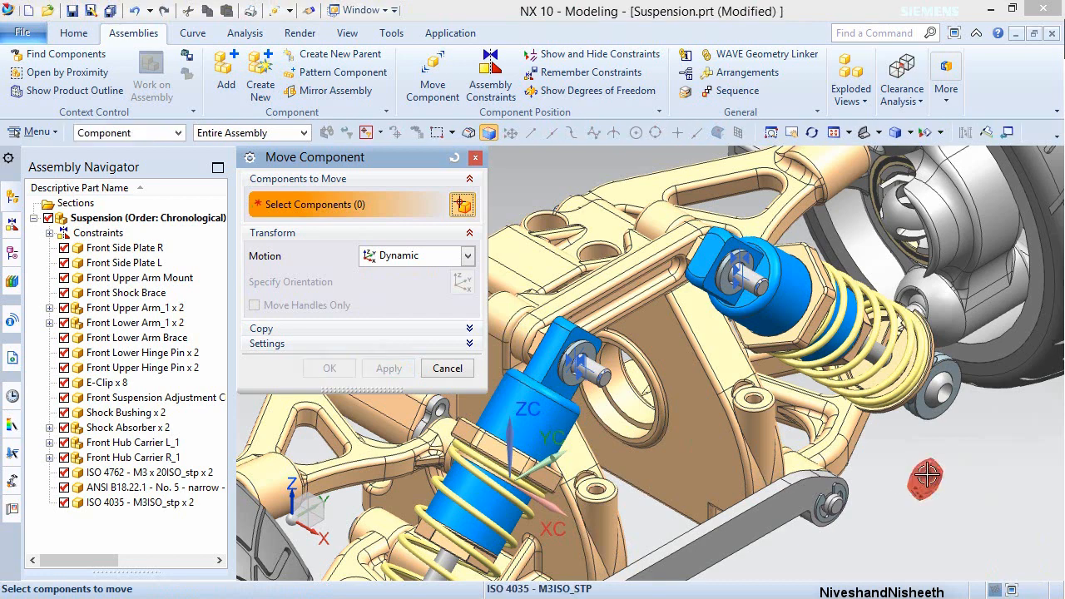
{"action": "middle_click", "coordinate": [986, 450]}
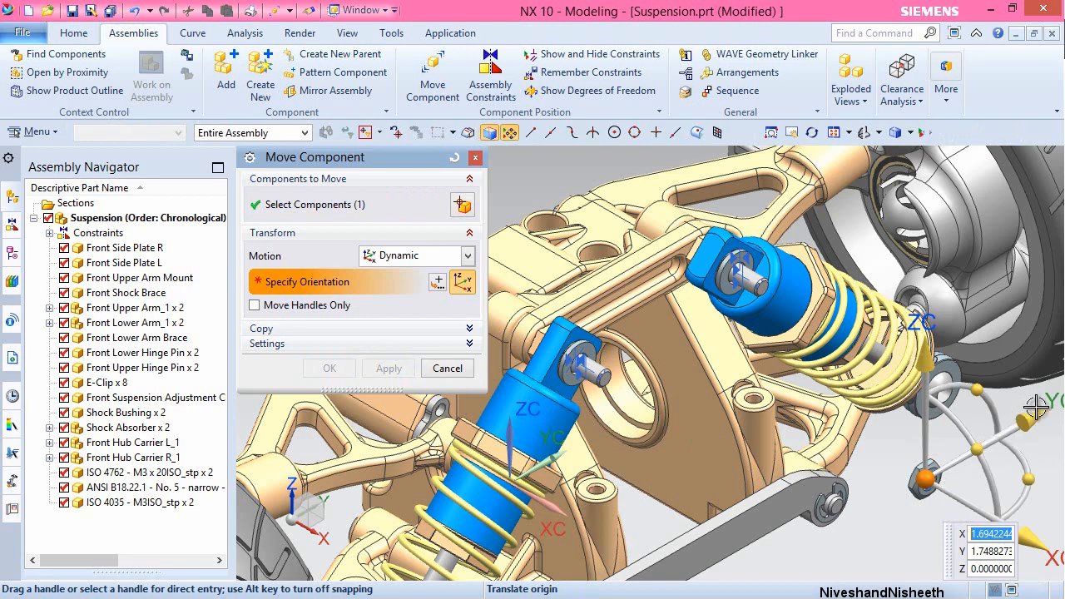
{"action": "left_click", "coordinate": [1034, 408]}
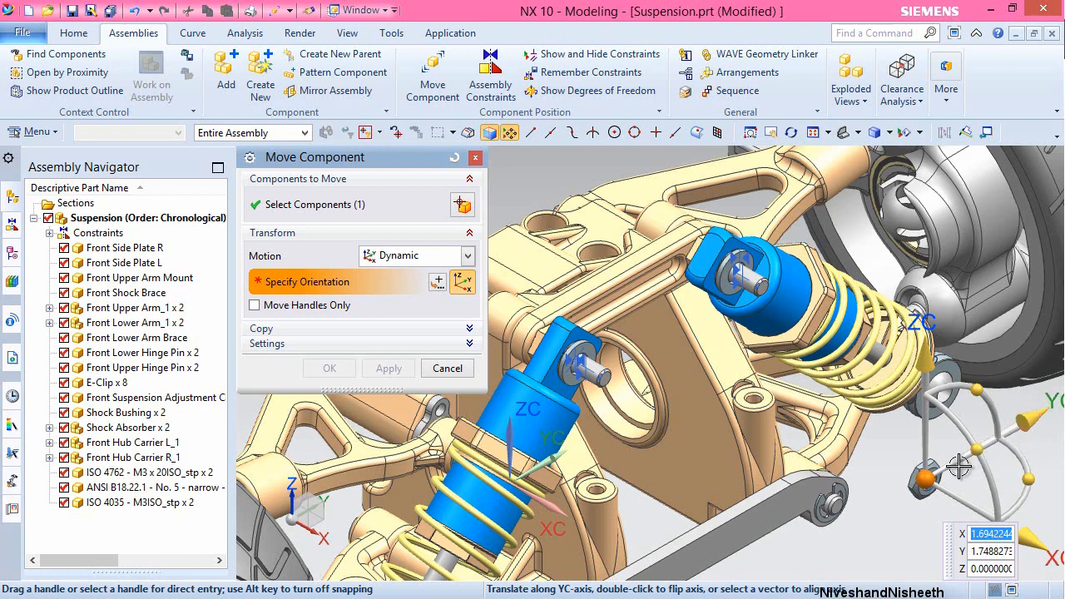
{"action": "left_click_drag", "start_coordinate": [957, 468], "coordinate": [938, 485]}
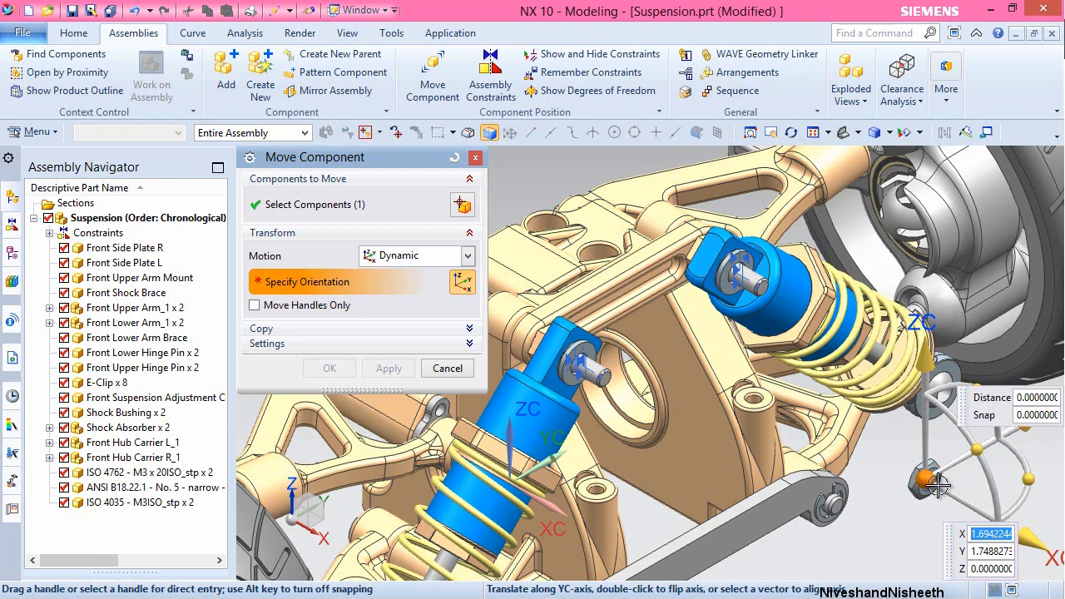
{"action": "left_click", "coordinate": [938, 486]}
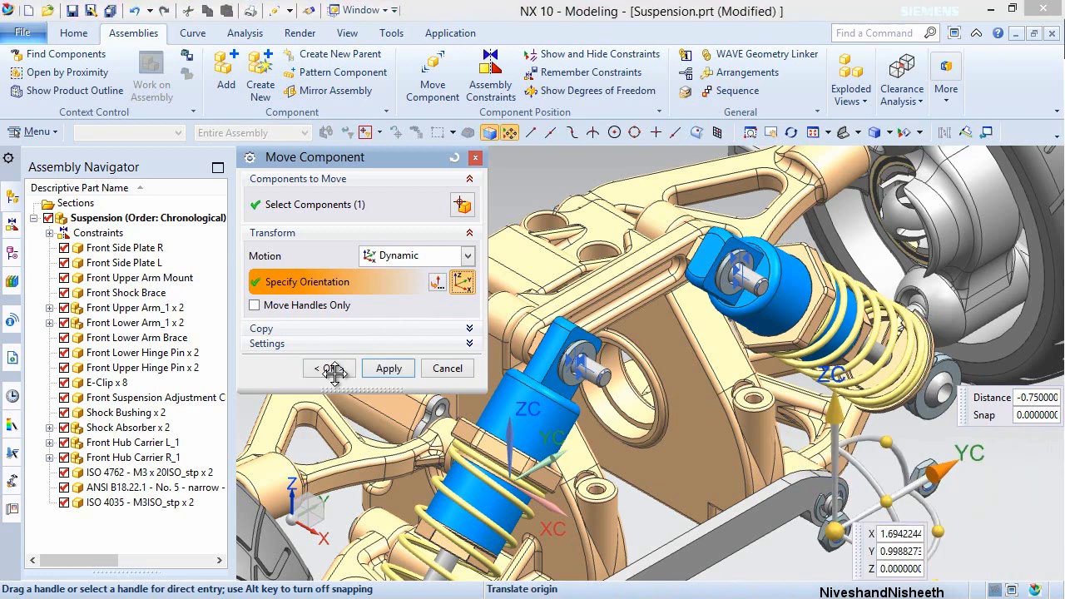
{"action": "left_click", "coordinate": [333, 368]}
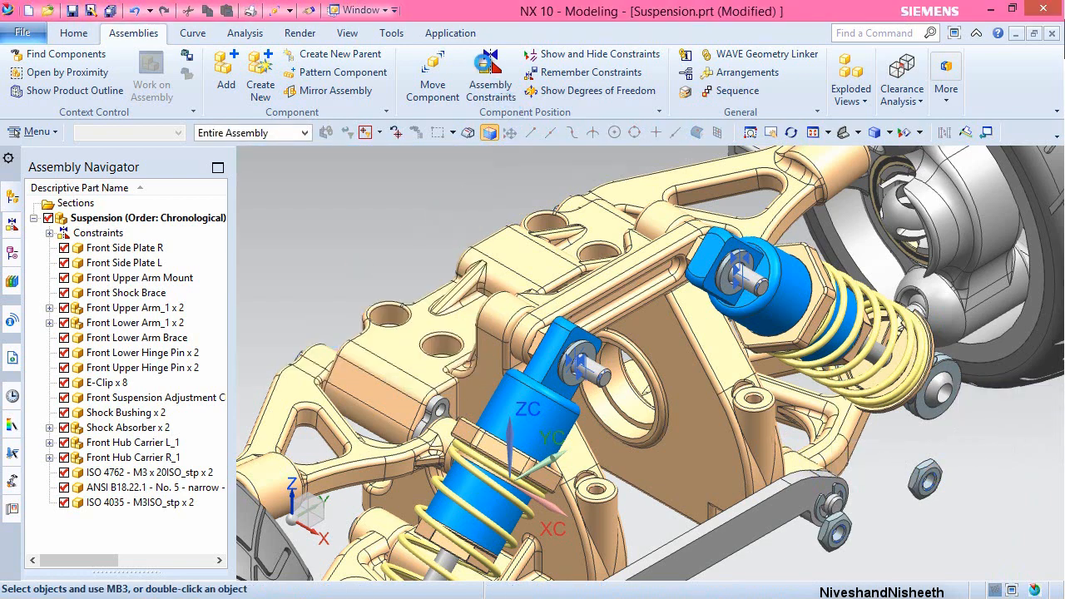
- Align the nearer M3 nut's hole axis with the near shock absorber screw's centerline using Touch Align with Infer Center/Axis, and apply
{"action": "left_click", "coordinate": [485, 67]}
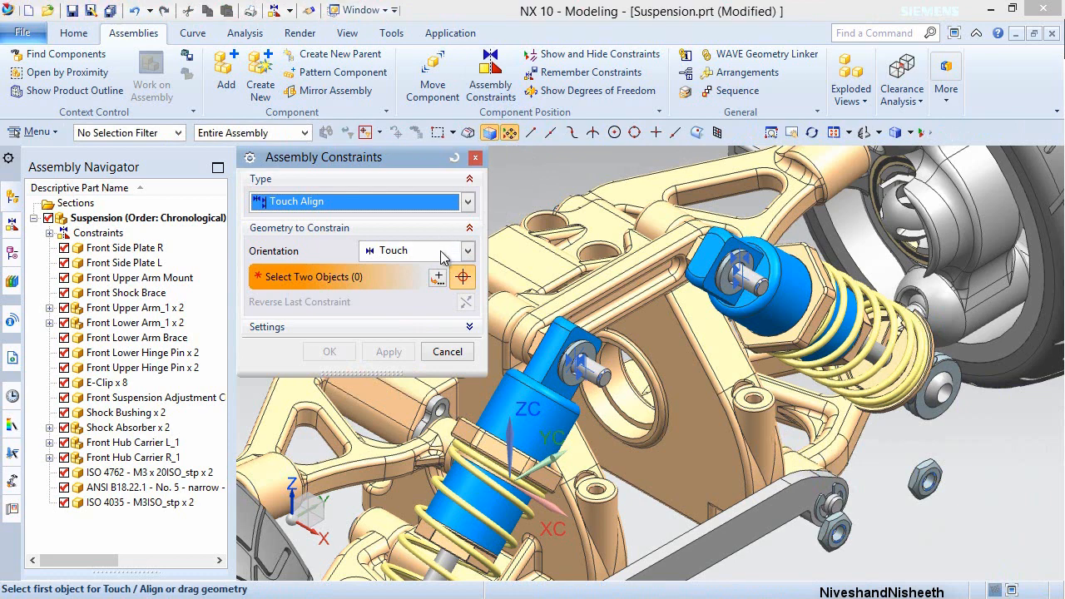
{"action": "left_click", "coordinate": [442, 256]}
{"action": "left_click", "coordinate": [402, 316]}
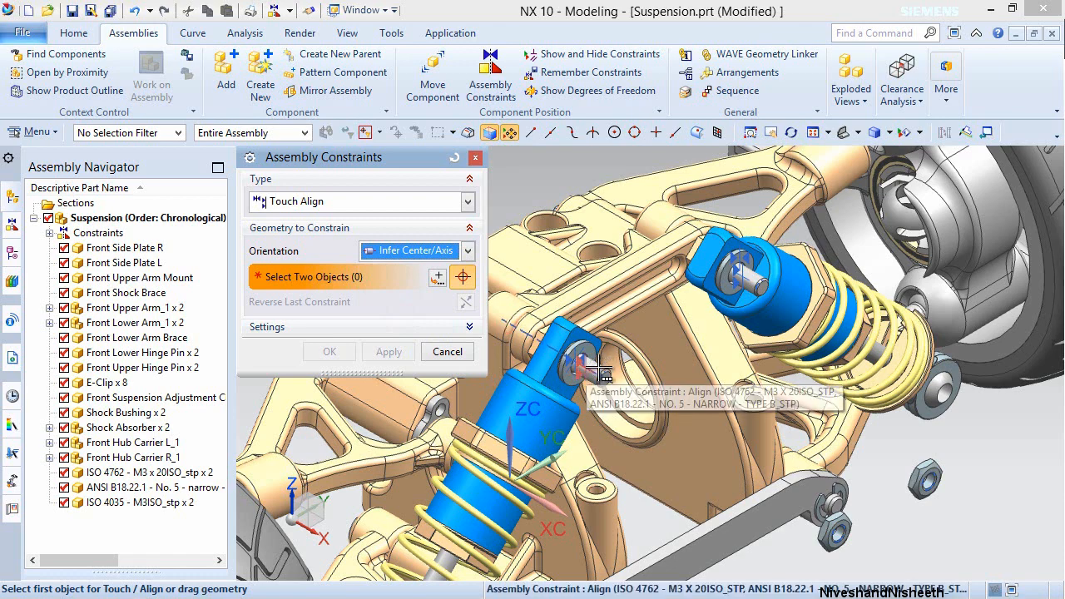
{"action": "left_click", "coordinate": [599, 367]}
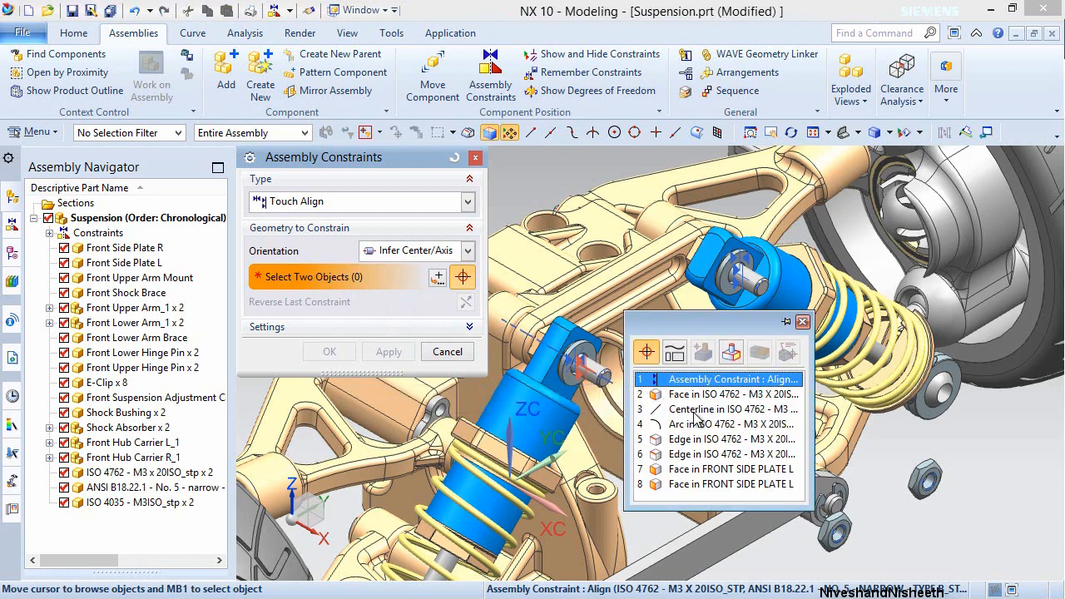
{"action": "left_click", "coordinate": [696, 415]}
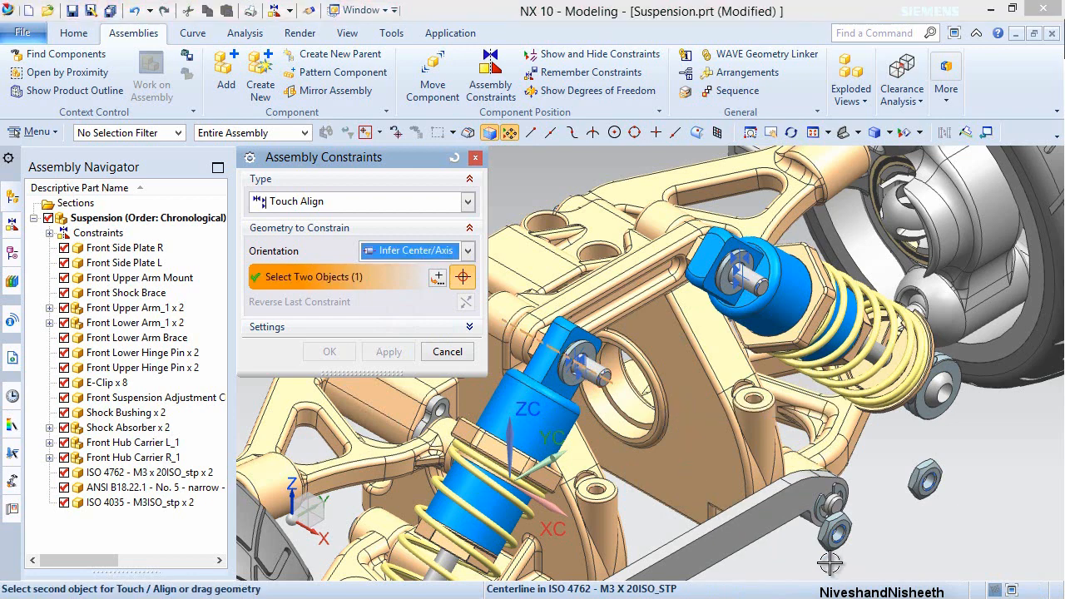
{"action": "scroll", "coordinate": [830, 563], "scroll_direction": "up", "scroll_amount": 3}
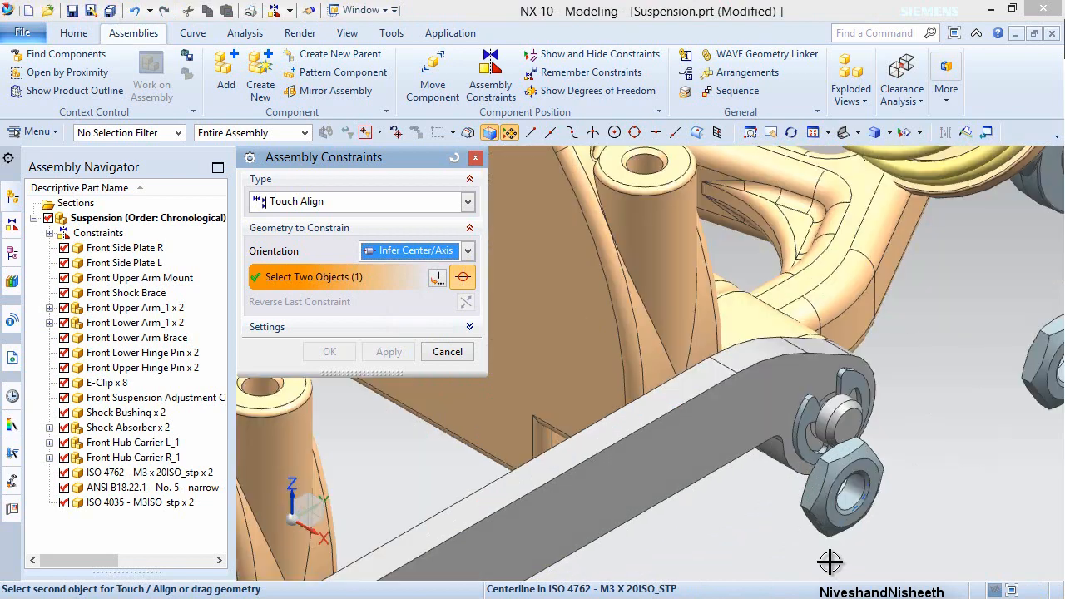
{"action": "left_click", "coordinate": [855, 493]}
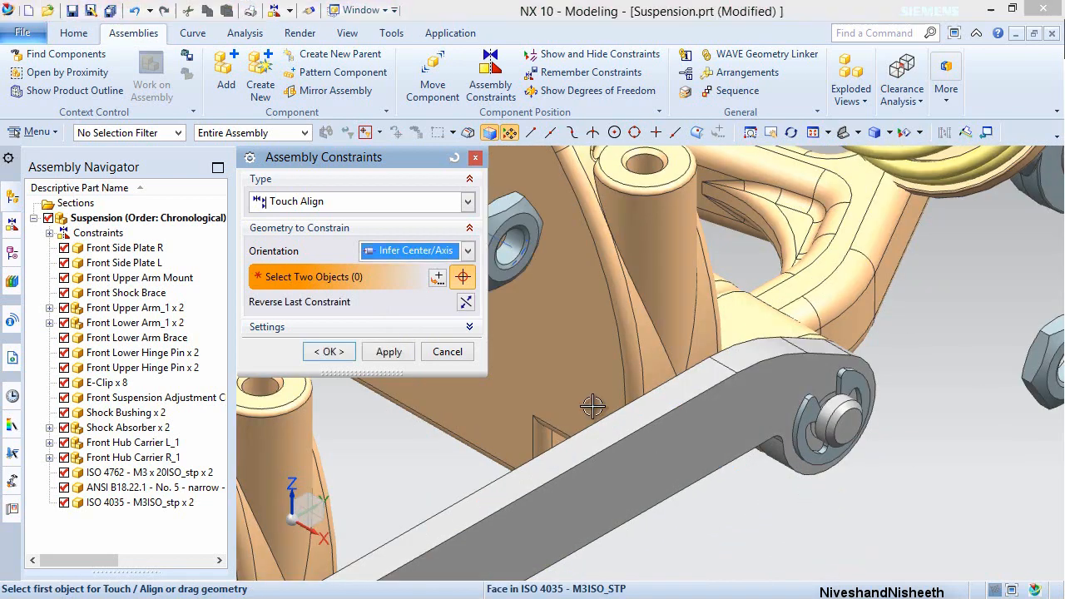
{"action": "left_click", "coordinate": [388, 351]}
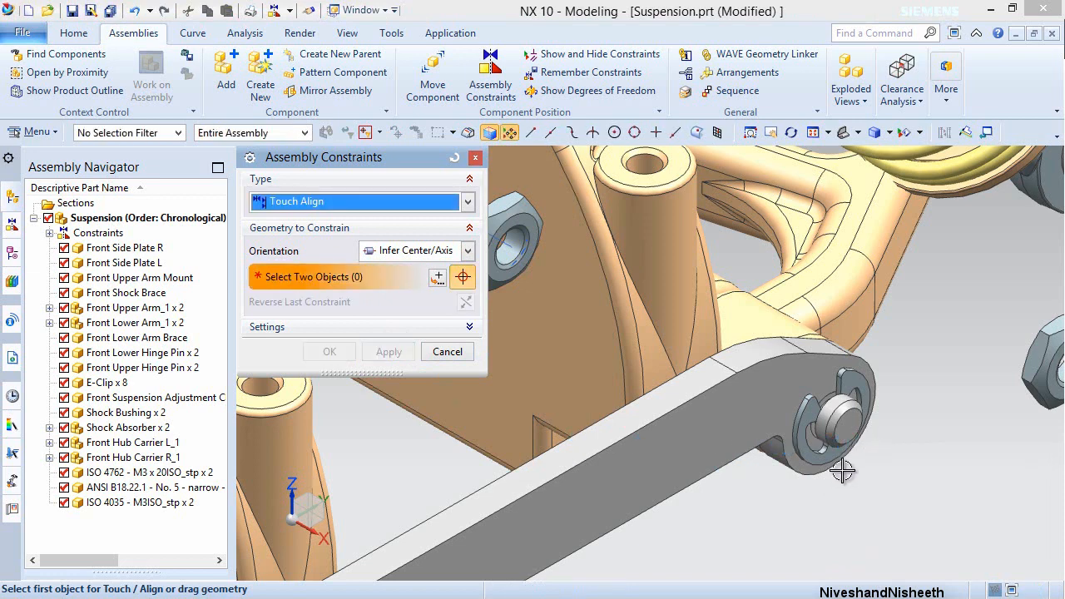
- Align the remaining M3 nut's centerline with the centerline of the far shock absorber's M3 x 20 screw, and apply
{"action": "scroll", "coordinate": [844, 468], "scroll_direction": "down", "scroll_amount": 3}
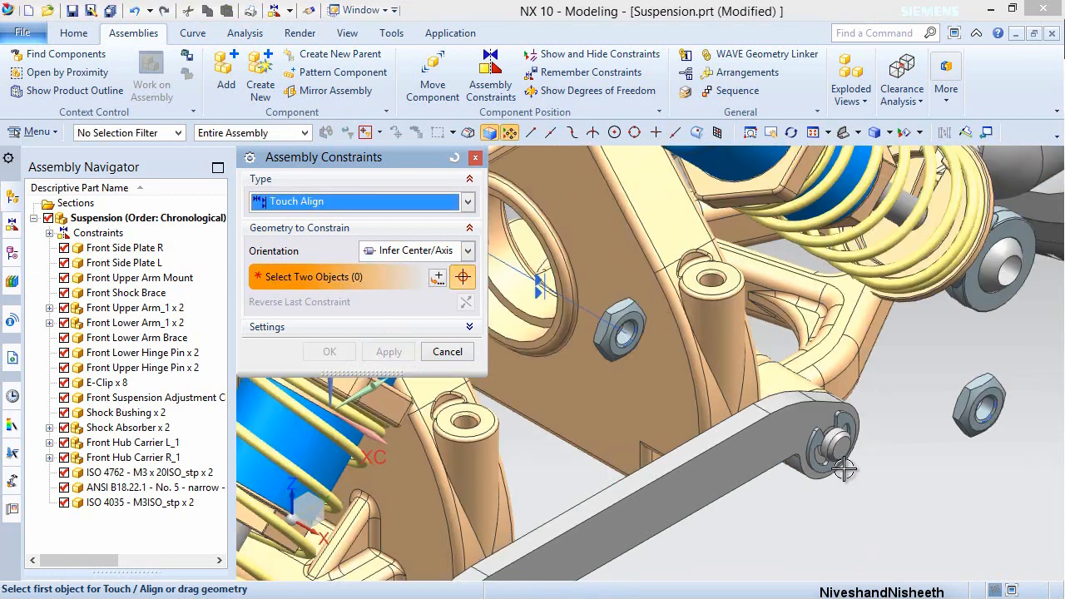
{"action": "scroll", "coordinate": [994, 412], "scroll_direction": "up", "scroll_amount": 3}
{"action": "left_click", "coordinate": [965, 400]}
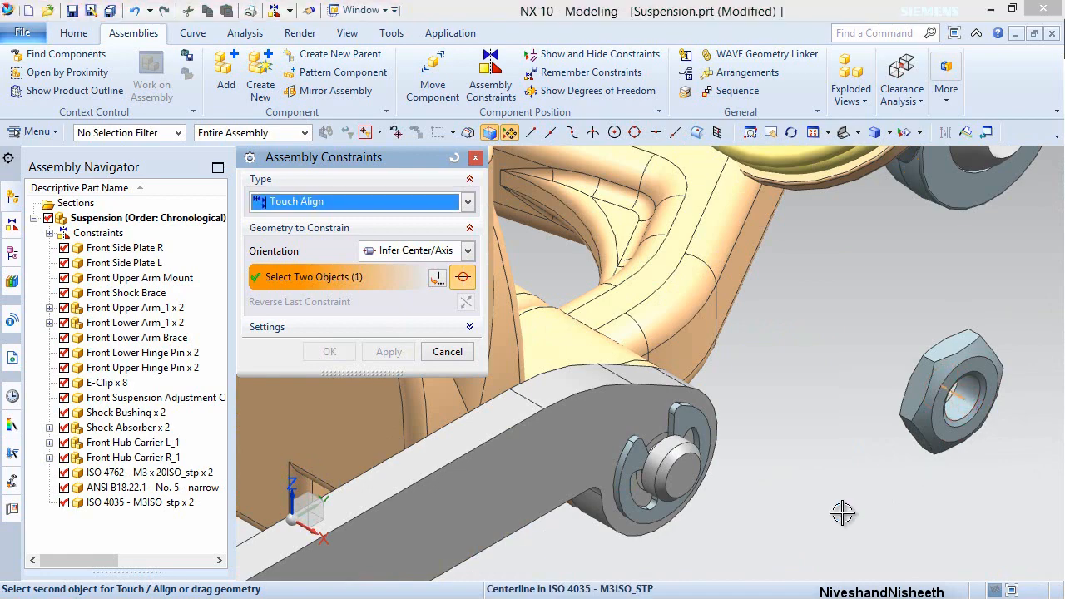
{"action": "scroll", "coordinate": [842, 513], "scroll_direction": "down", "scroll_amount": 4}
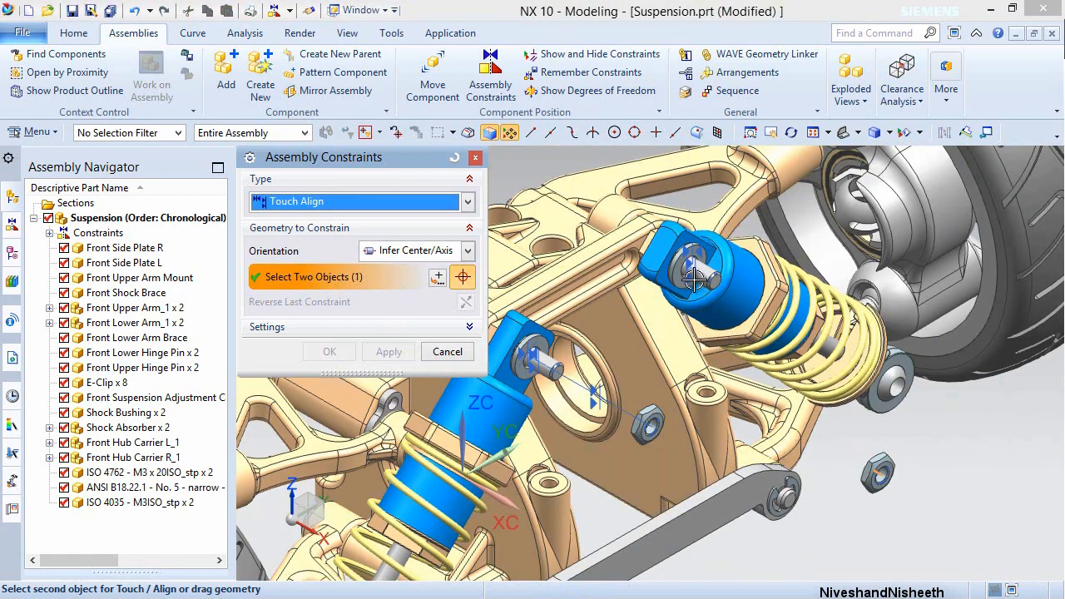
{"action": "scroll", "coordinate": [694, 279], "scroll_direction": "up", "scroll_amount": 4}
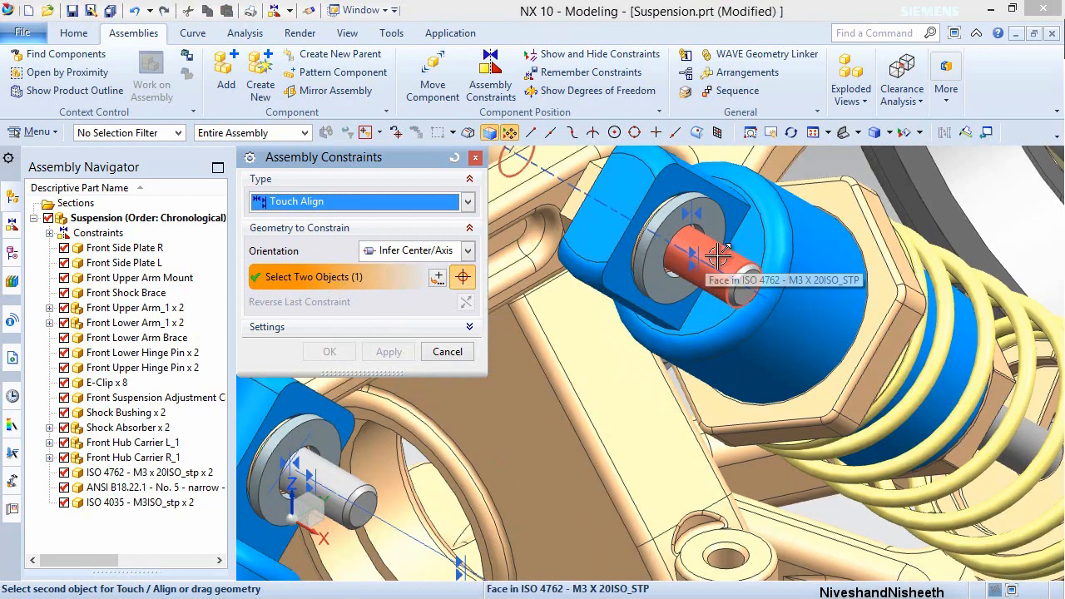
{"action": "left_click", "coordinate": [718, 256]}
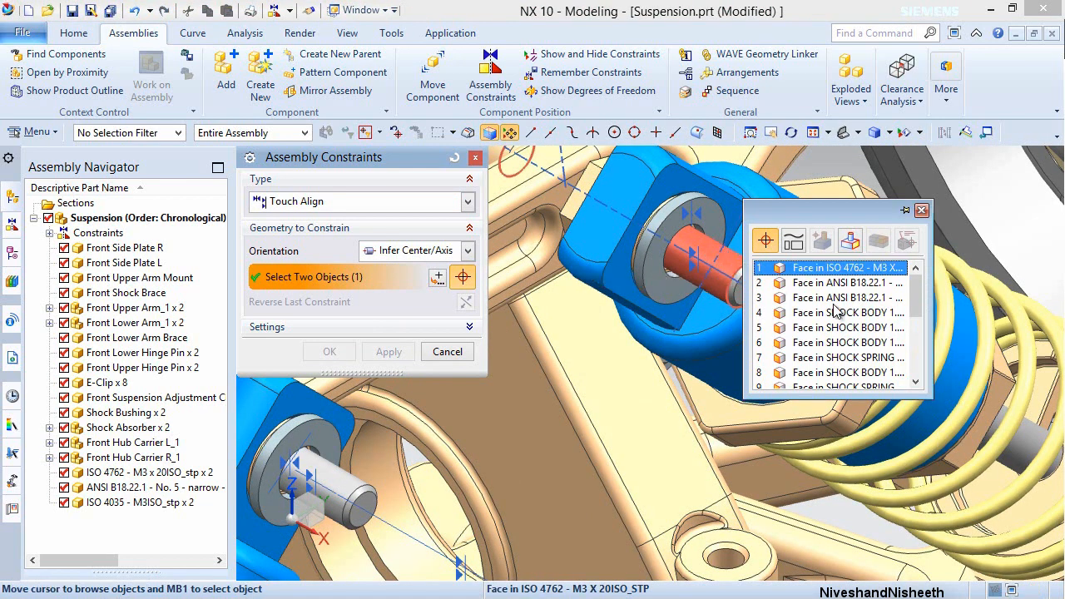
{"action": "scroll", "coordinate": [843, 313], "scroll_direction": "down", "scroll_amount": 5}
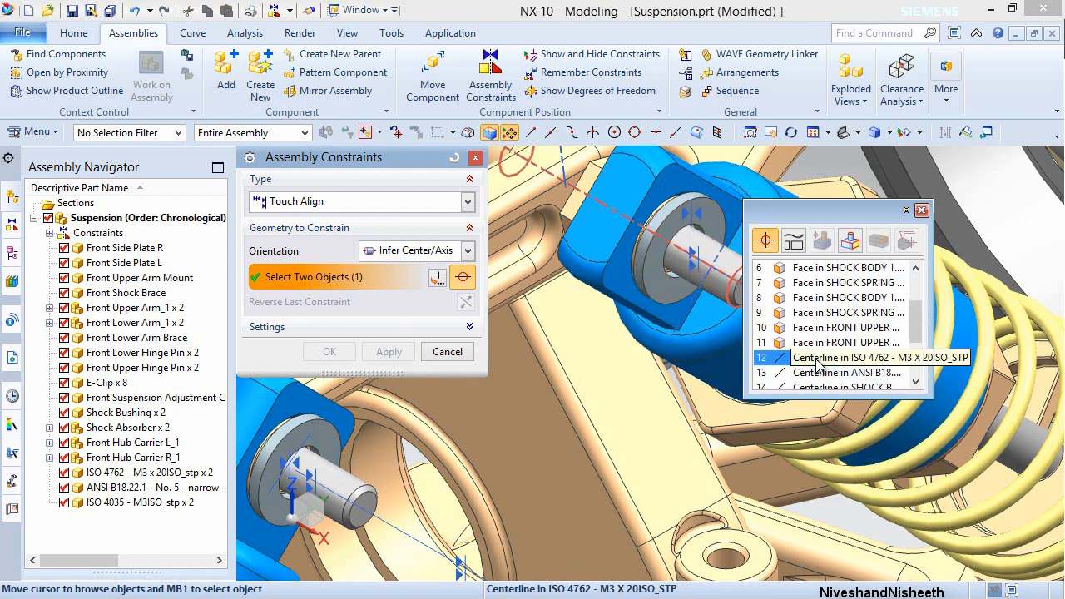
{"action": "left_click", "coordinate": [815, 359]}
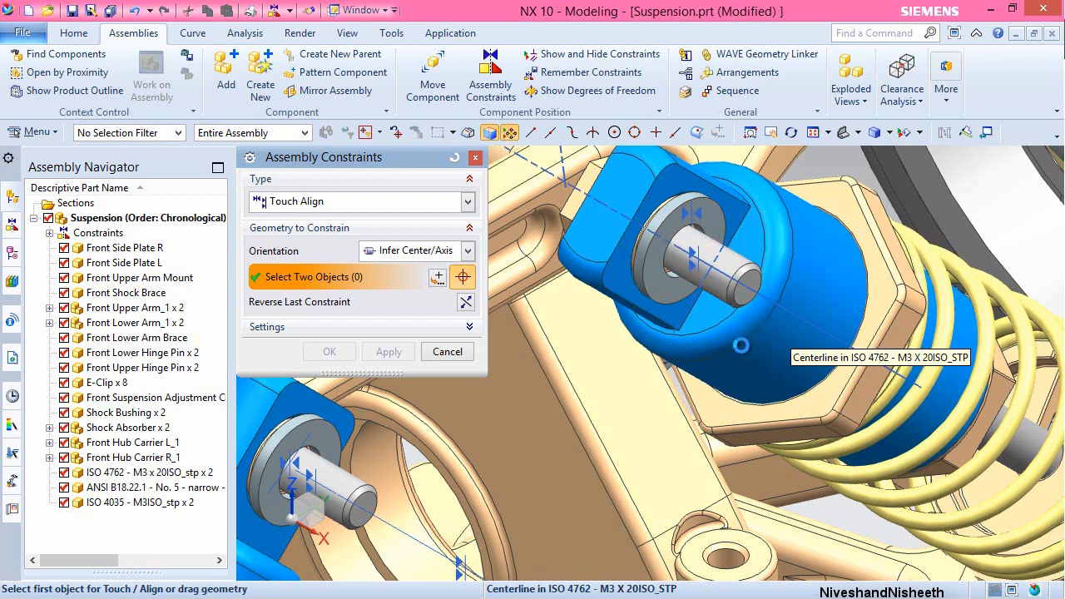
{"action": "left_click", "coordinate": [391, 352]}
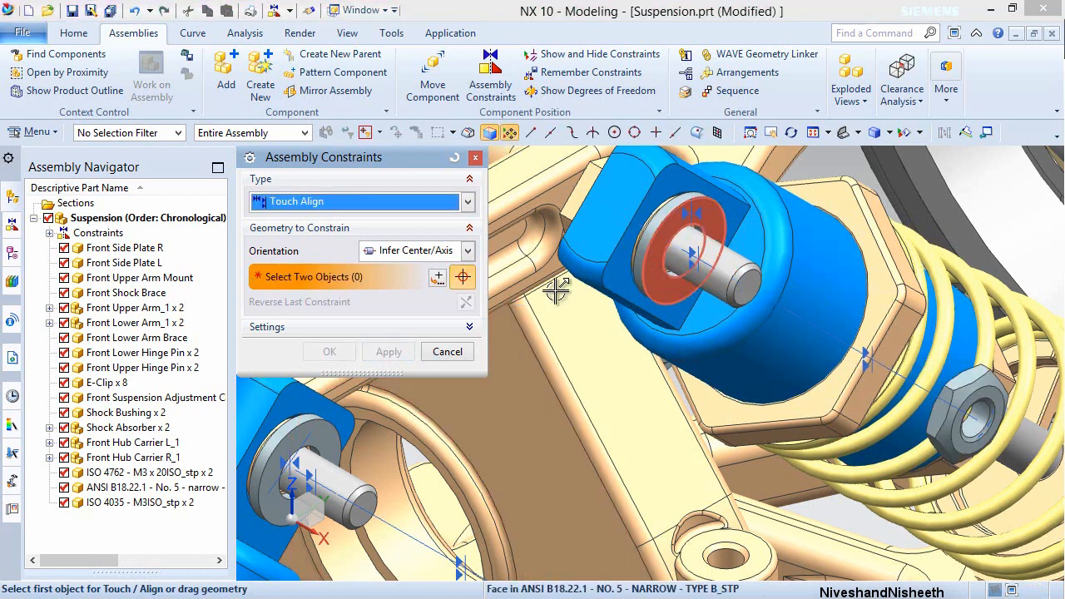
- Constrain the first M3 nut's washer-side face against the outer face of the No. 5 washer on its screw with Touch orientation, and apply
{"action": "left_click", "coordinate": [465, 253]}
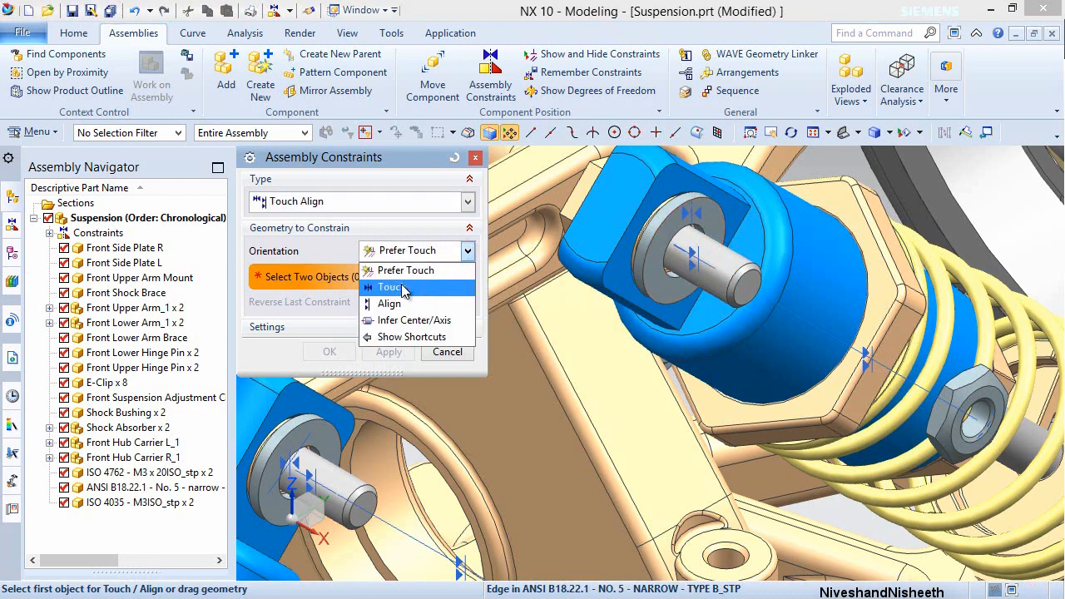
{"action": "left_click", "coordinate": [387, 288]}
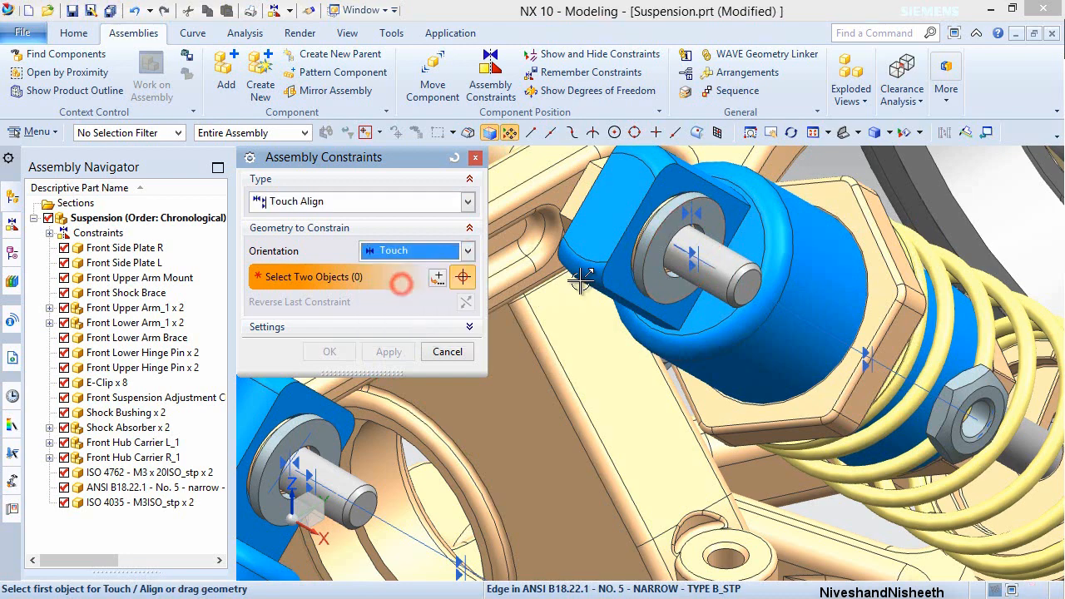
{"action": "left_click", "coordinate": [655, 266]}
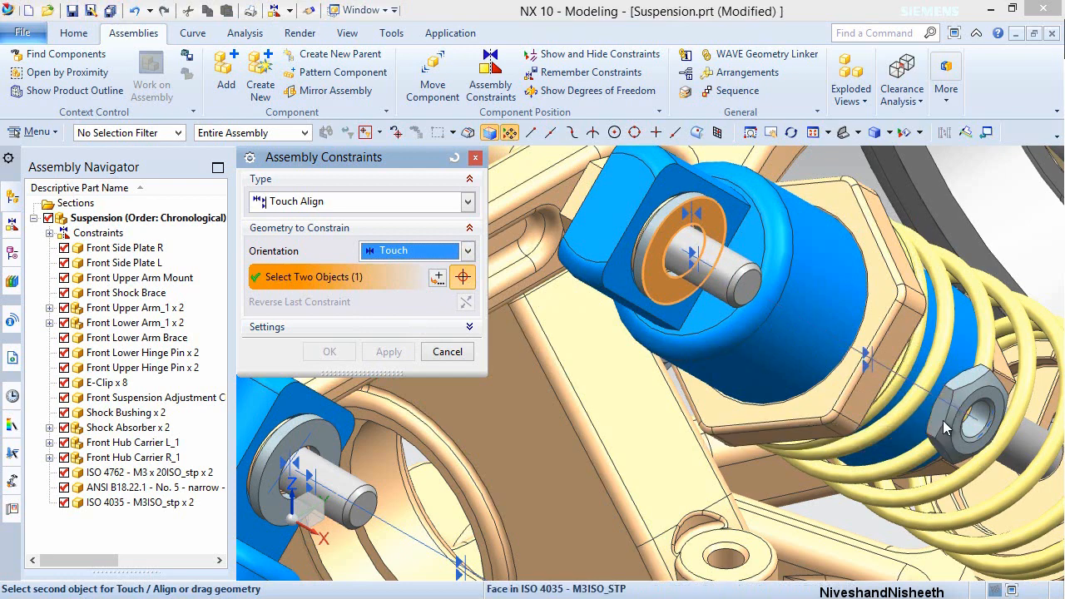
{"action": "mouse_move", "coordinate": [951, 429]}
{"action": "middle_mouse_down"}
{"action": "mouse_move", "coordinate": [1007, 429]}
{"action": "mouse_move", "coordinate": [949, 427]}
{"action": "middle_mouse_up"}
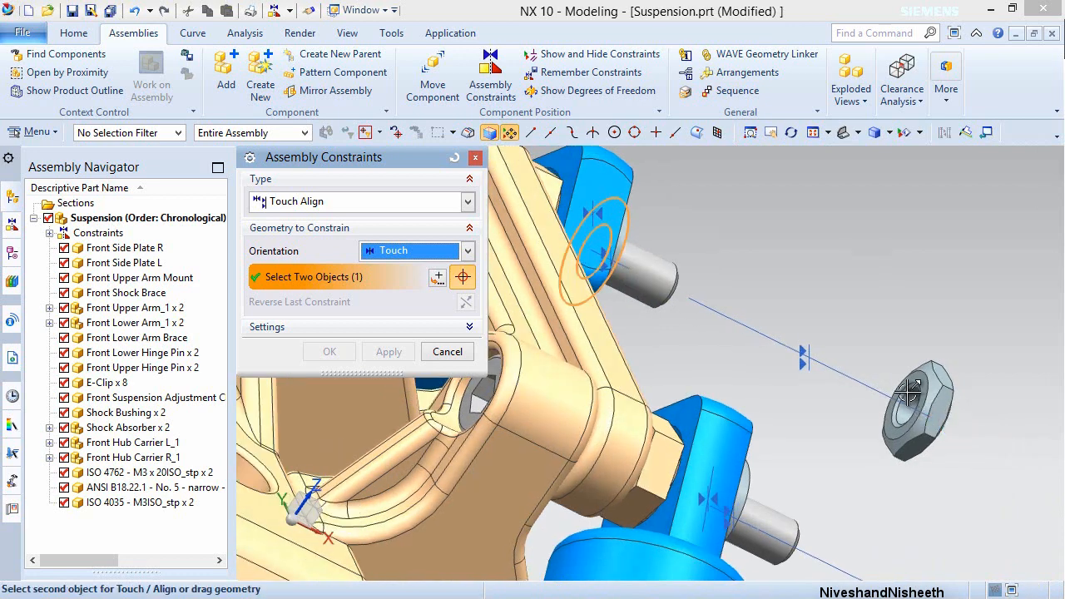
{"action": "scroll", "coordinate": [909, 391], "scroll_direction": "up", "scroll_amount": 5}
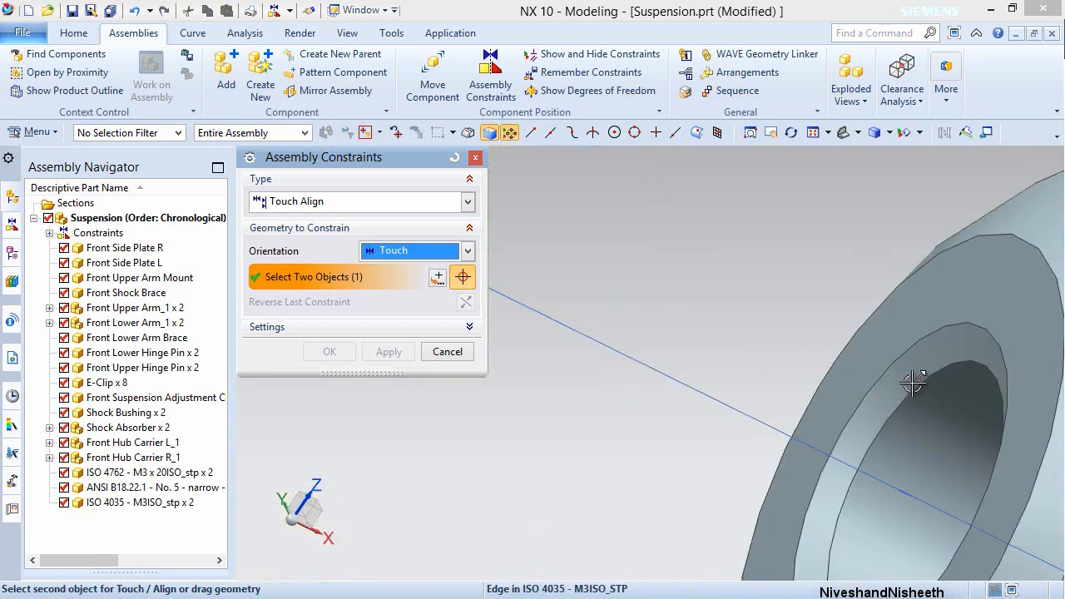
{"action": "left_click", "coordinate": [925, 295]}
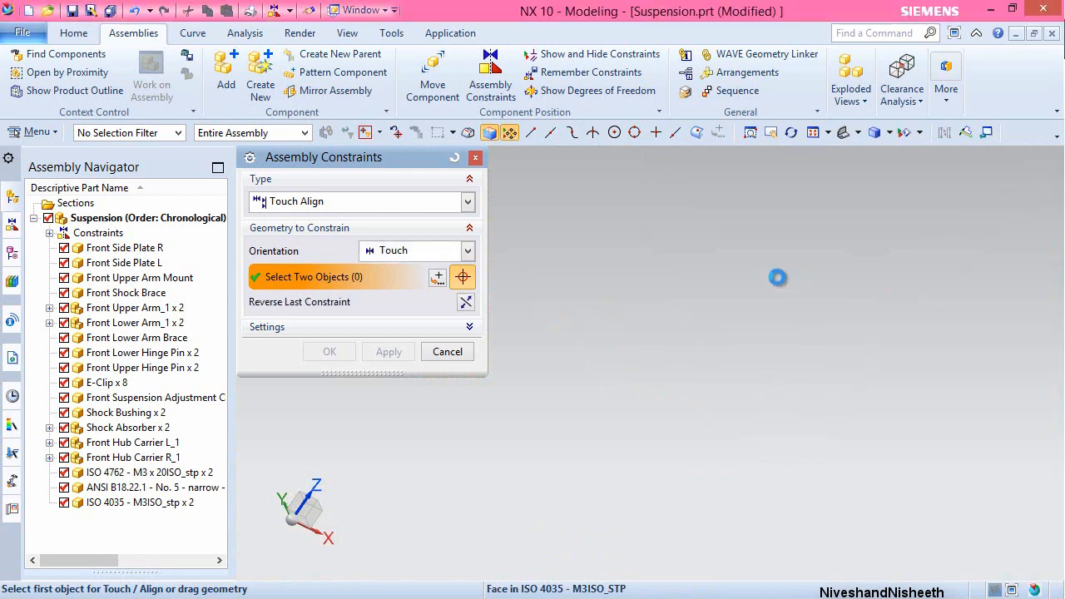
{"action": "left_click", "coordinate": [391, 352]}
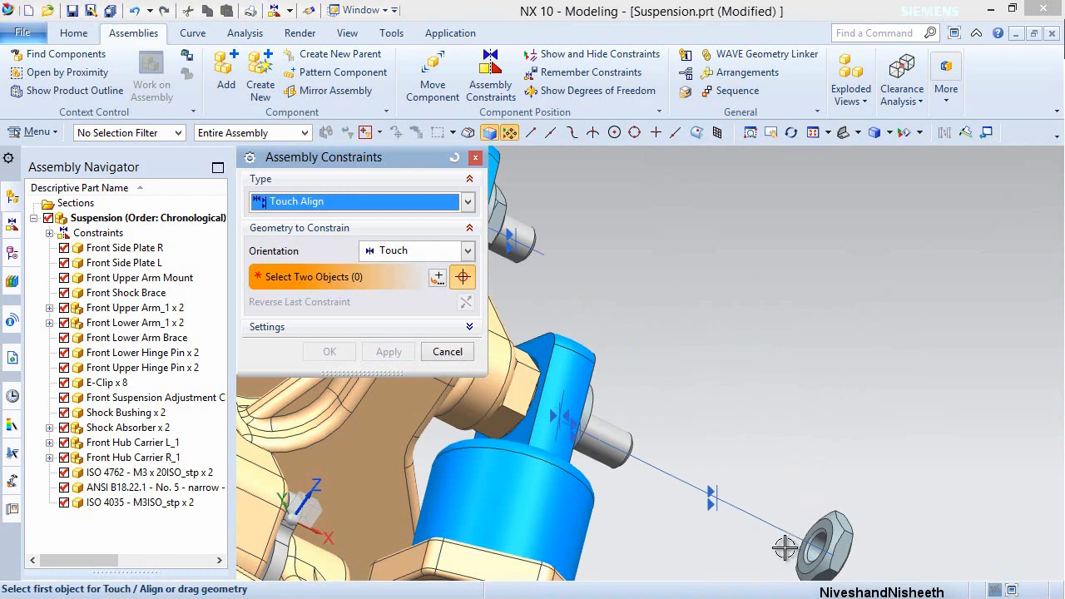
{"action": "scroll", "coordinate": [782, 556], "scroll_direction": "up", "scroll_amount": 1}
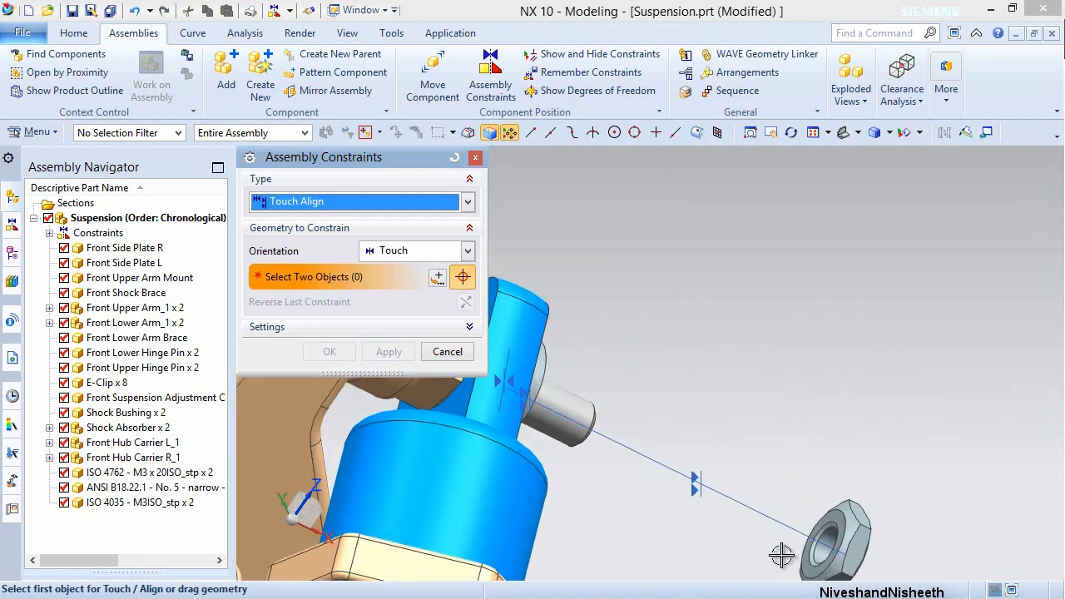
- Add a Touch constraint between the ISO 4035 M3 nut's end face and the outer face of the washer on the shock absorber screw
{"action": "scroll", "coordinate": [781, 555], "scroll_direction": "up", "scroll_amount": 6}
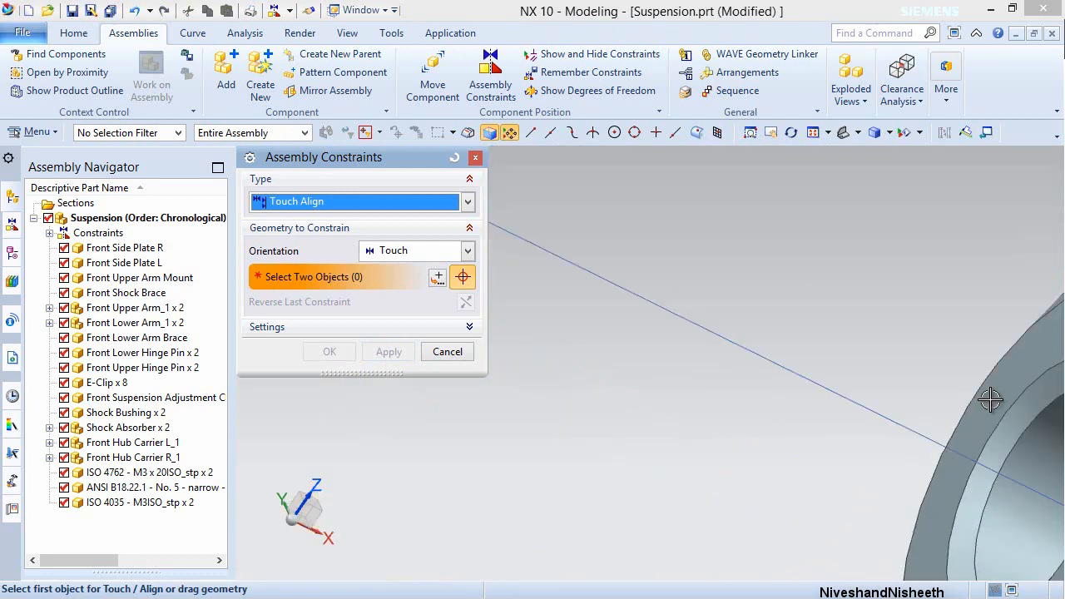
{"action": "left_click", "coordinate": [992, 399]}
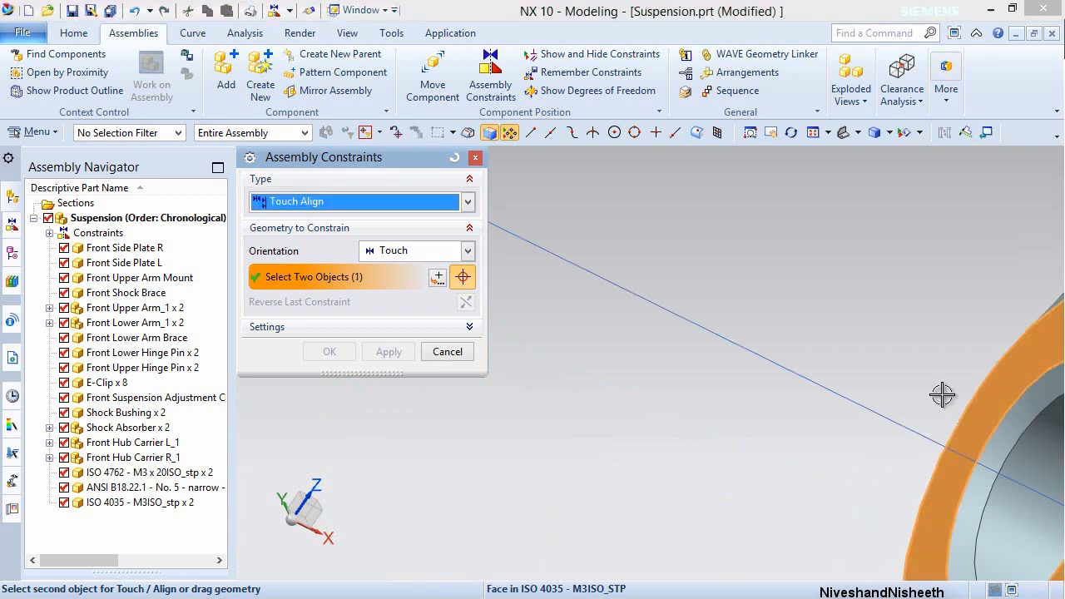
{"action": "left_click", "coordinate": [857, 132]}
{"action": "left_click", "coordinate": [883, 154]}
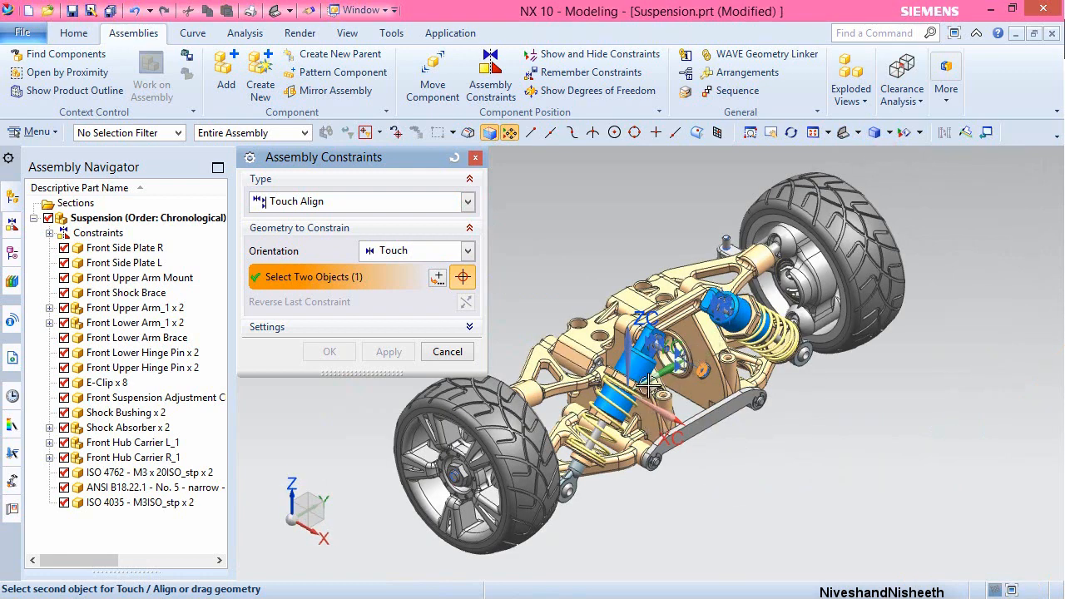
{"action": "scroll", "coordinate": [658, 353], "scroll_direction": "up", "scroll_amount": 5}
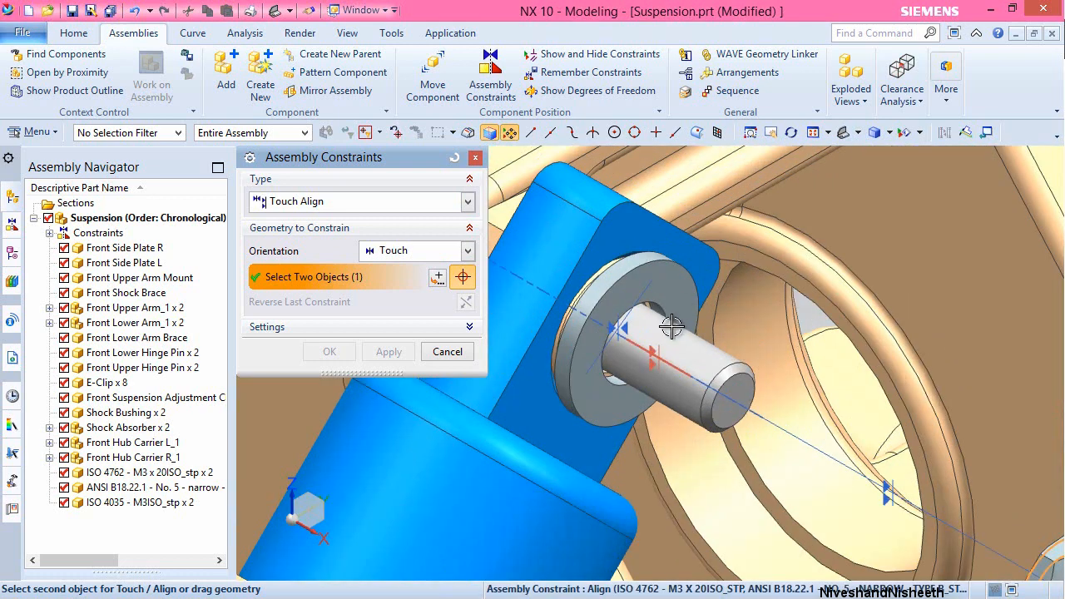
{"action": "left_click", "coordinate": [679, 283]}
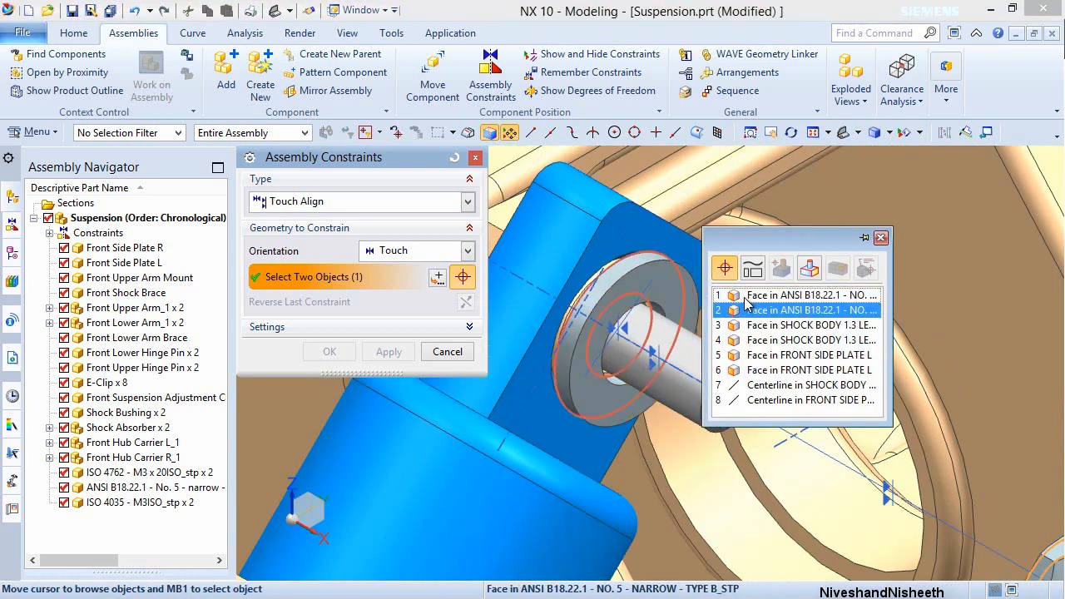
{"action": "left_click", "coordinate": [732, 295]}
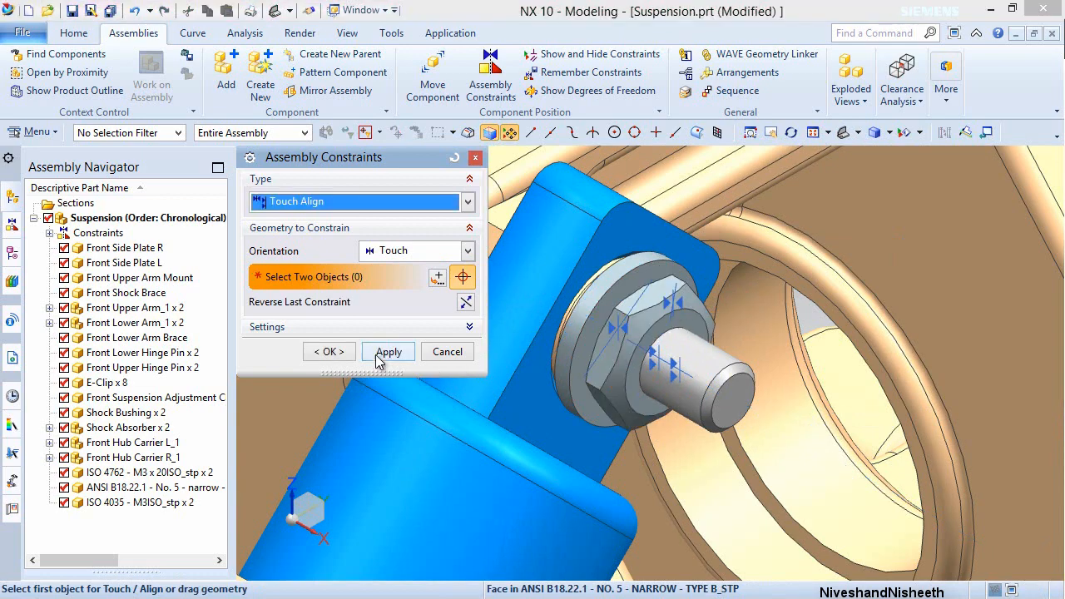
{"action": "left_click", "coordinate": [331, 352]}
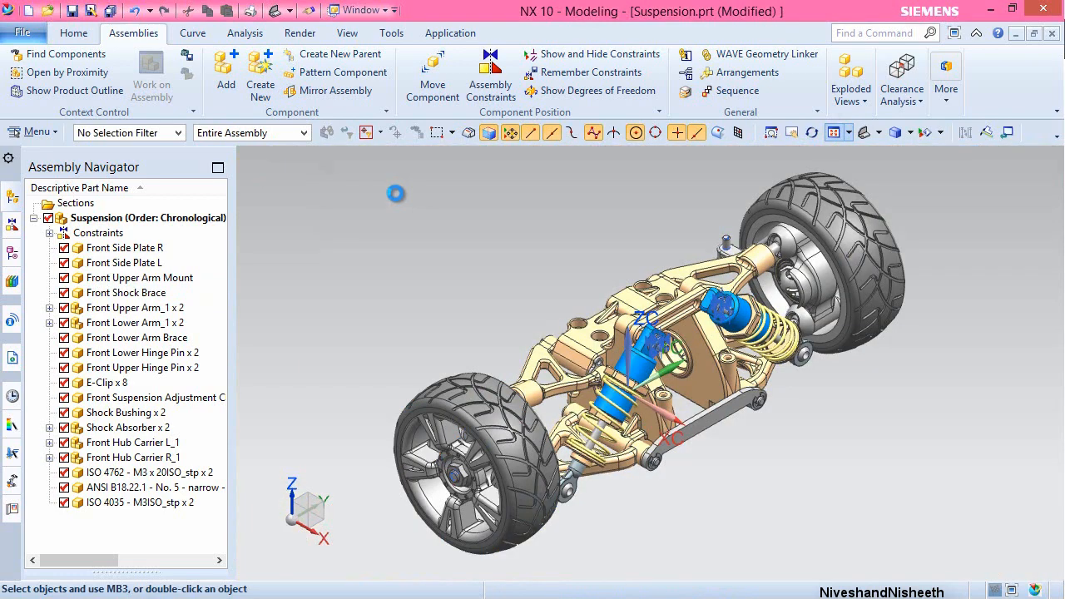
- Open the part ISO 4762 - M3 x 12ISO_stp from the Suspension folder as a new component to add
{"action": "left_click", "coordinate": [226, 79]}
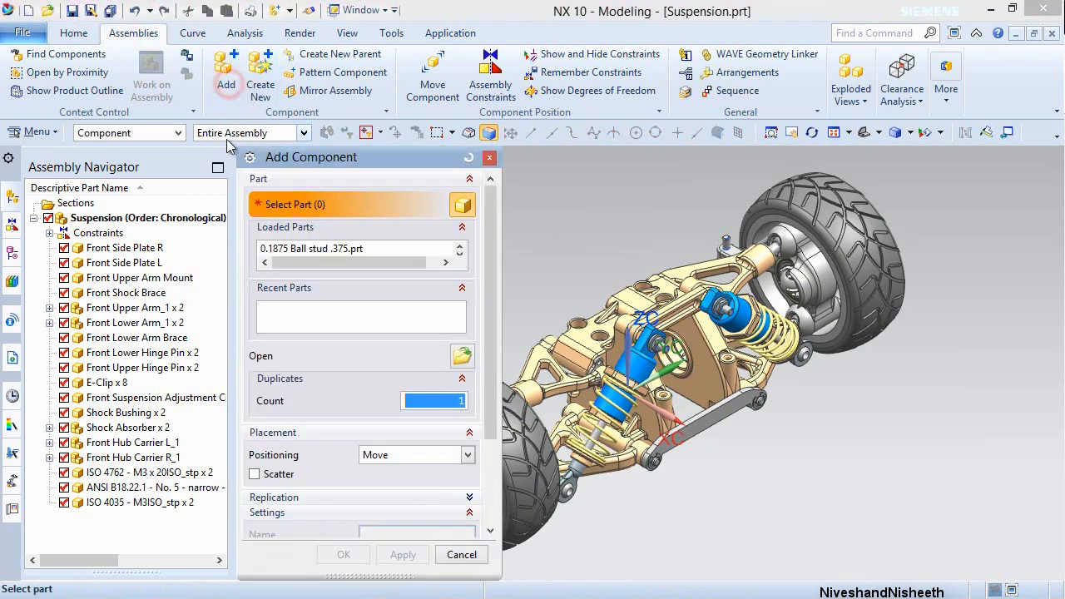
{"action": "left_click", "coordinate": [462, 357]}
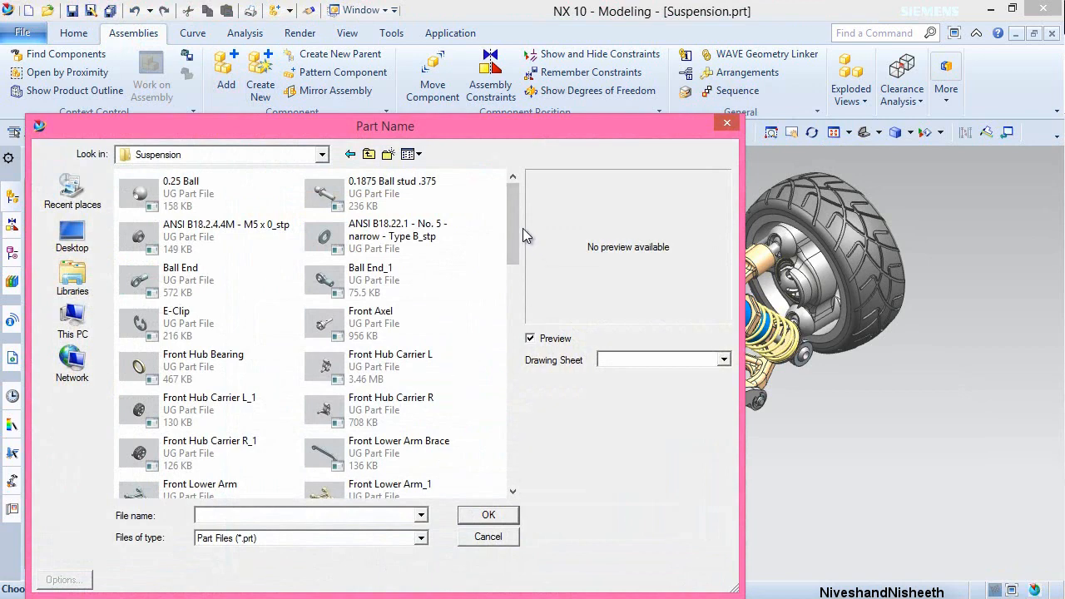
{"action": "left_click_drag", "start_coordinate": [513, 218], "coordinate": [506, 330]}
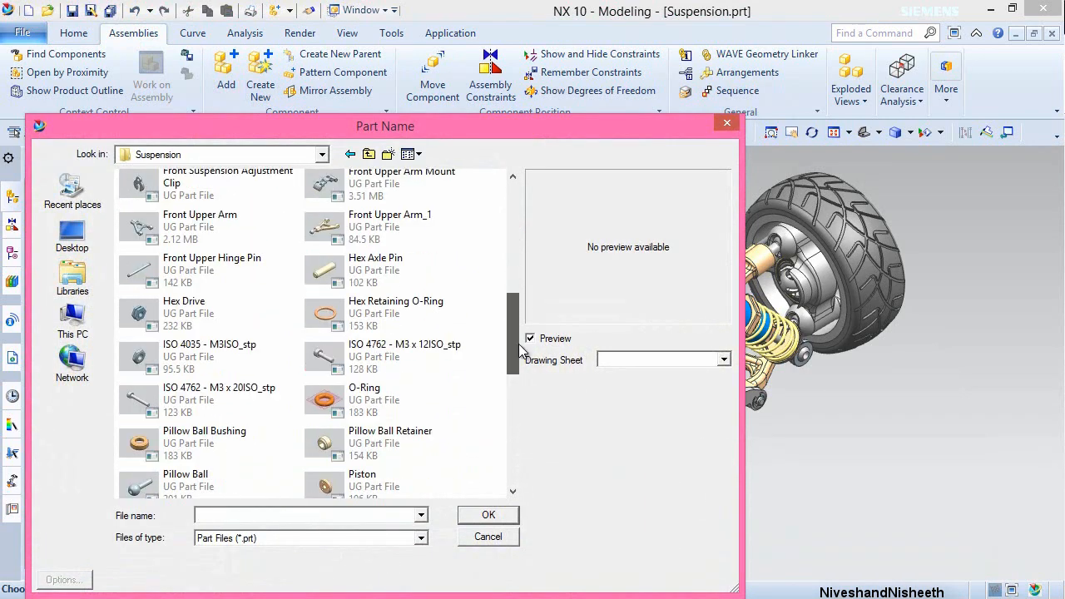
{"action": "left_click", "coordinate": [424, 364]}
{"action": "left_click", "coordinate": [485, 517]}
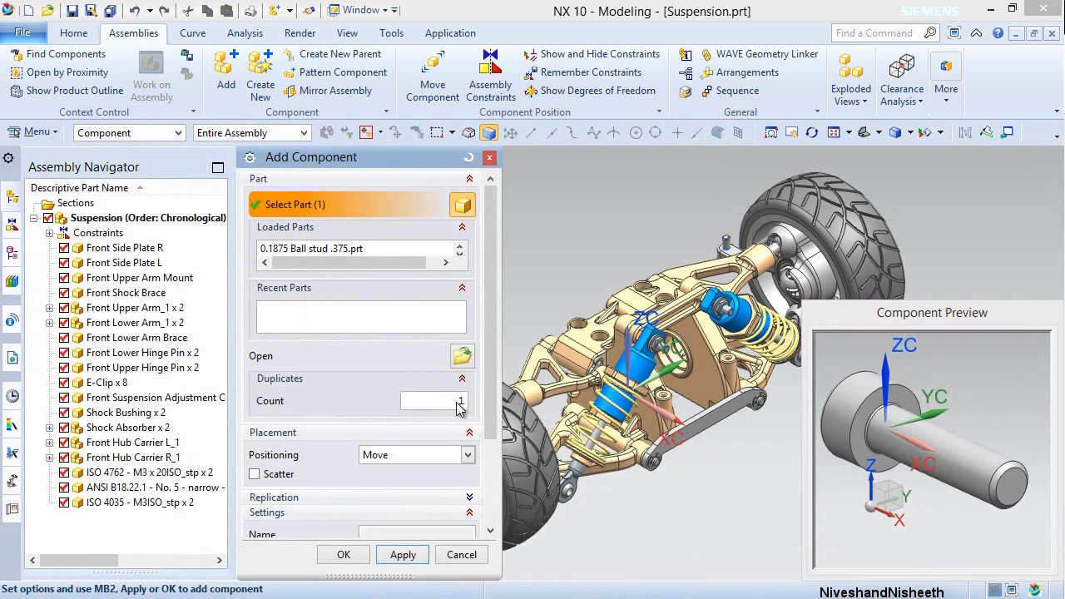
- Set the M3 x 12 screw's duplicate count to 2 and its reference set to Entire Part
{"action": "left_click_drag", "start_coordinate": [456, 403], "coordinate": [481, 405]}
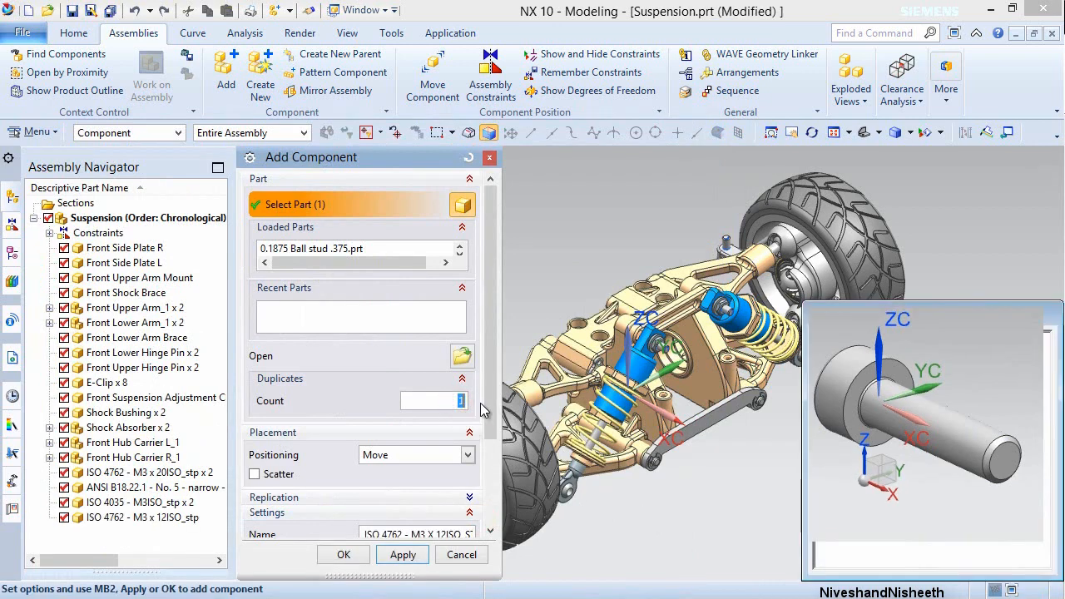
{"action": "key", "text": "Return"}
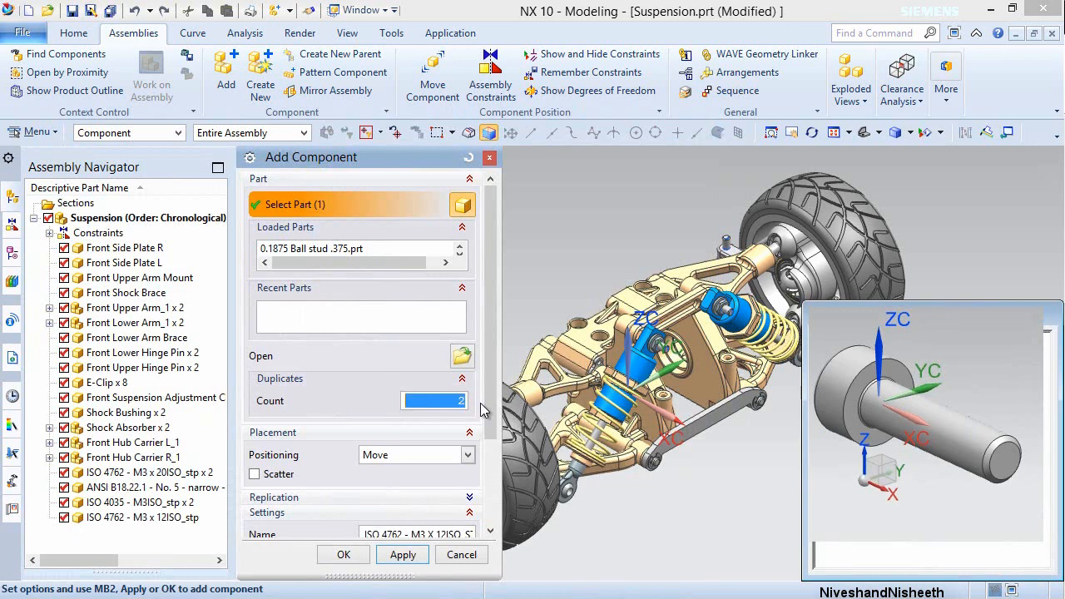
{"action": "scroll", "coordinate": [486, 420], "scroll_direction": "down", "scroll_amount": 3}
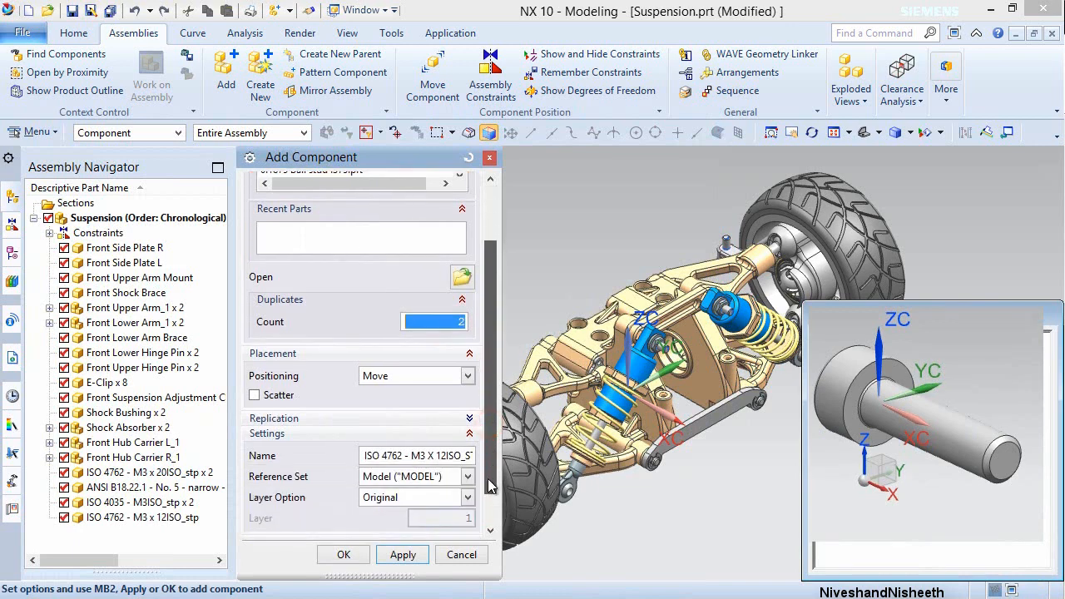
{"action": "left_click", "coordinate": [467, 476]}
{"action": "left_click", "coordinate": [420, 506]}
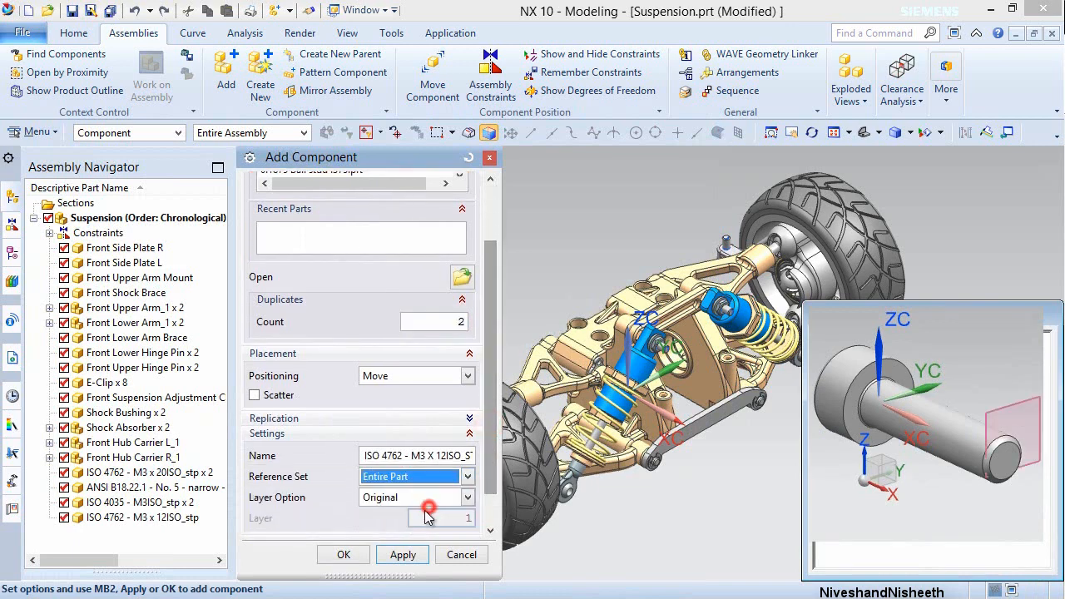
- Place both M3 x 12 screws at the absolute origin and move them together to about X 1.20, Y 0.29 in
{"action": "left_click", "coordinate": [353, 555]}
{"action": "left_click", "coordinate": [435, 342]}
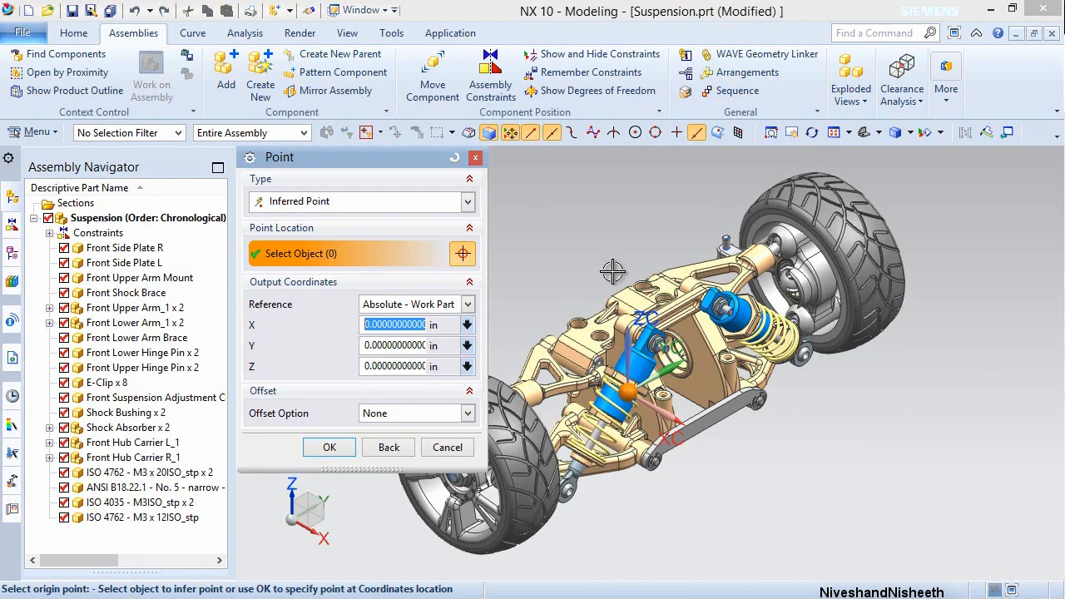
{"action": "middle_click", "coordinate": [613, 271]}
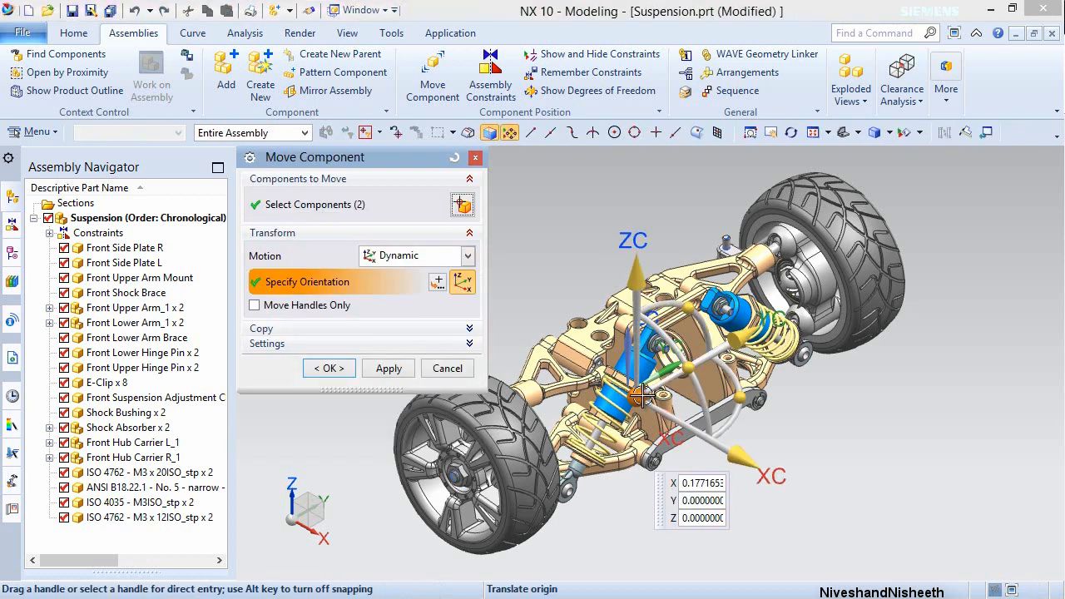
{"action": "left_click_drag", "start_coordinate": [641, 397], "coordinate": [864, 465]}
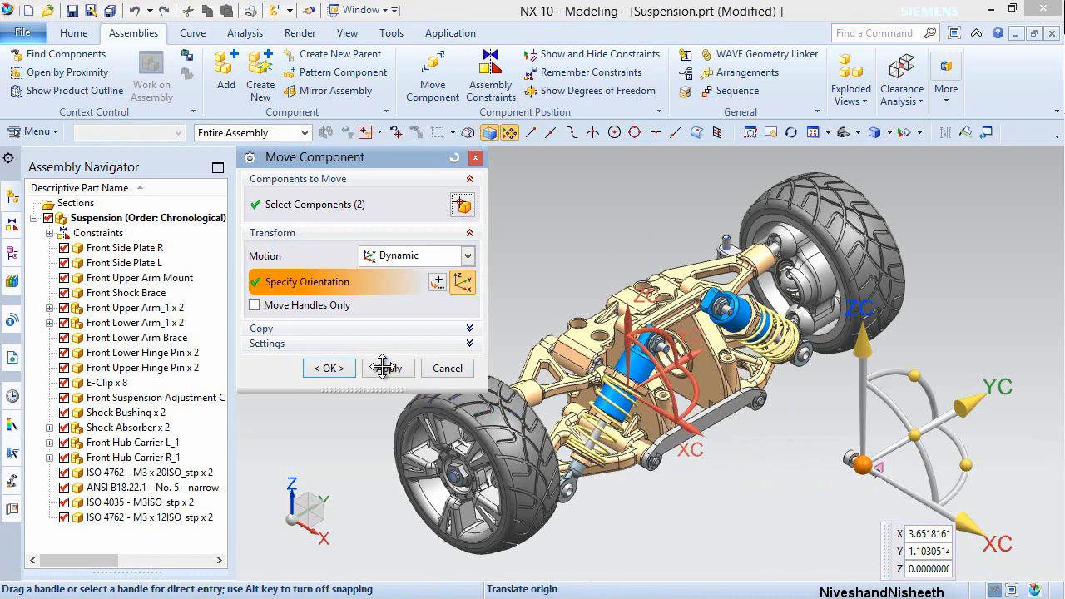
{"action": "left_click", "coordinate": [334, 369]}
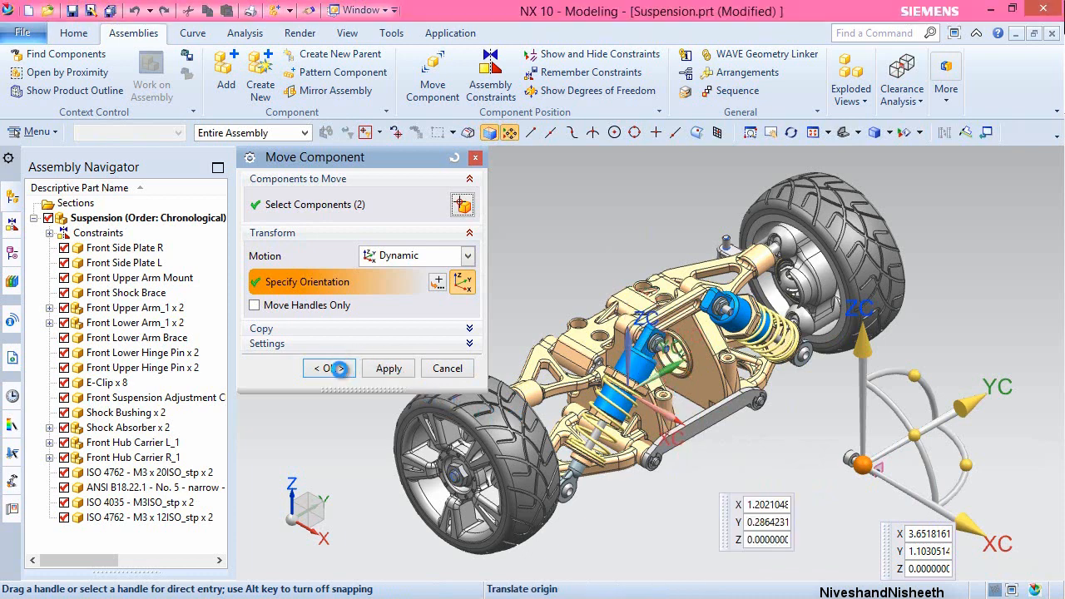
- Move one of the two overlapping M3 x 12 screws to about X 1.14, Y 0.34 in beside the lower arm brace
{"action": "right_click", "coordinate": [522, 297]}
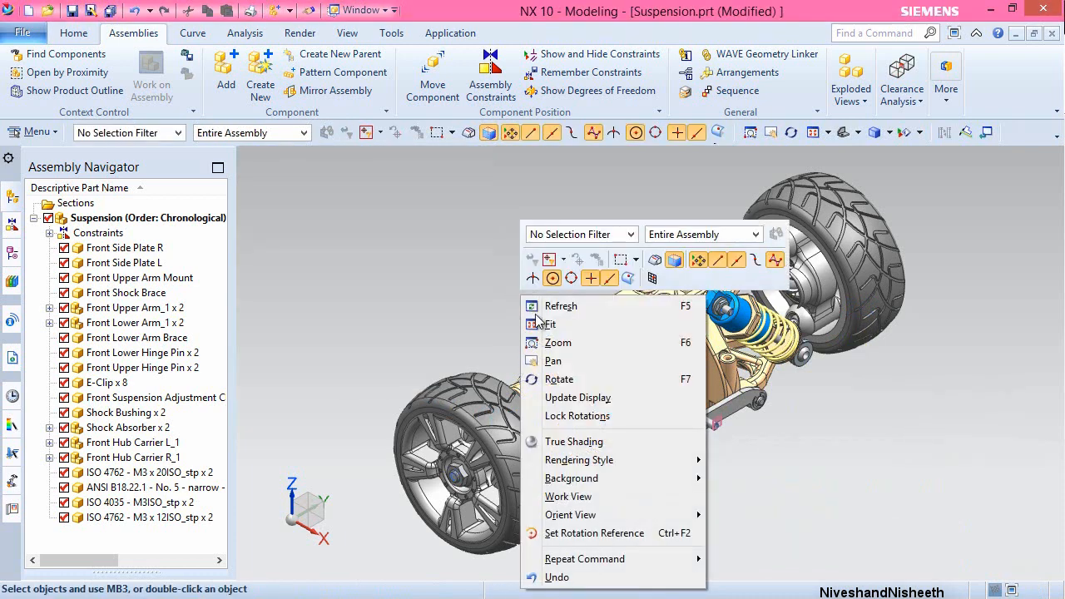
{"action": "left_click", "coordinate": [539, 323]}
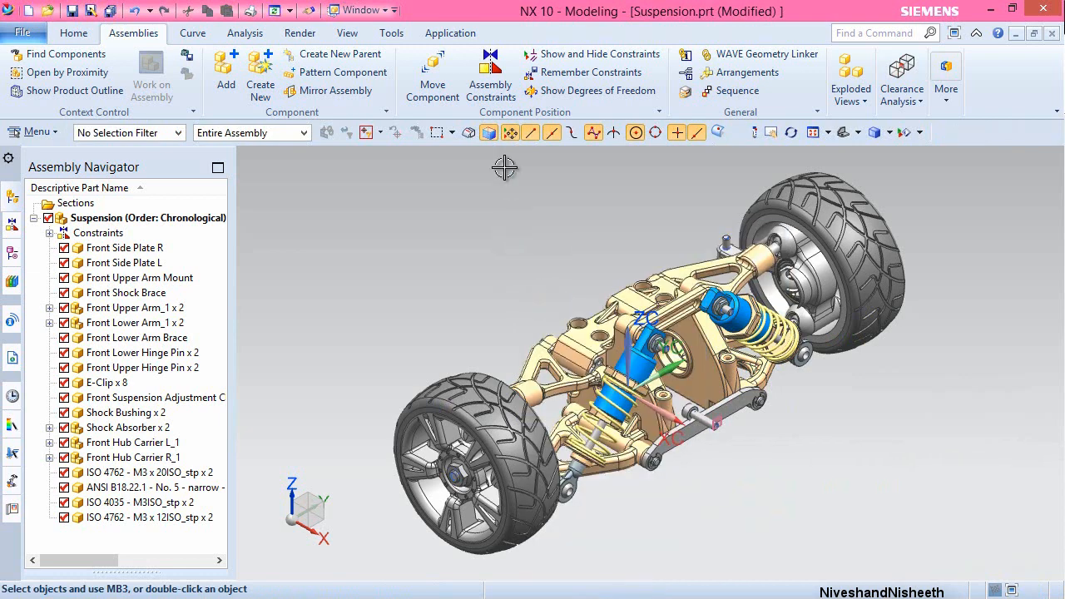
{"action": "left_click", "coordinate": [435, 74]}
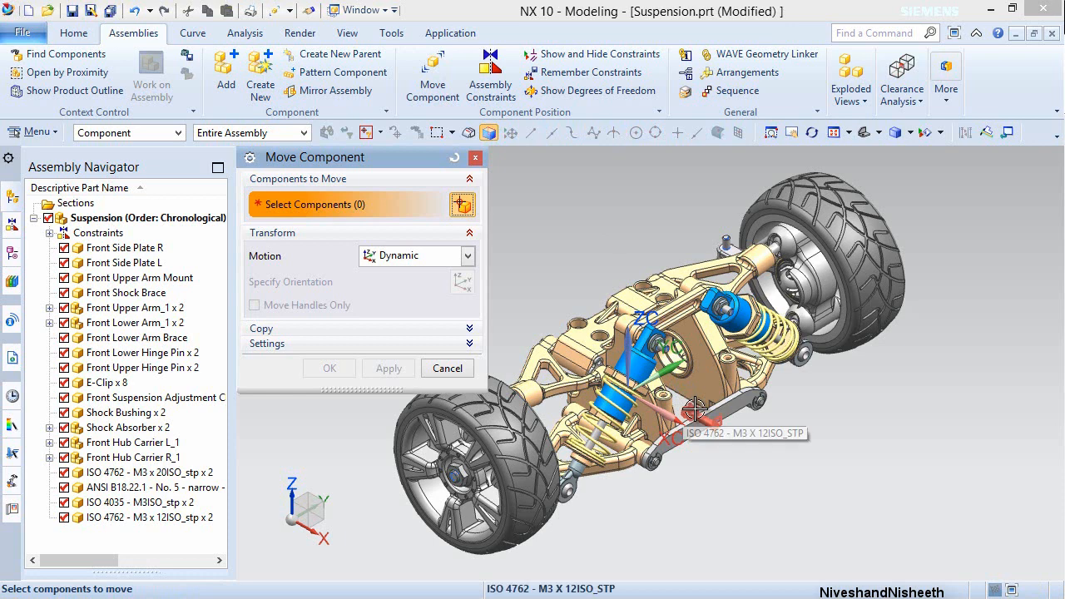
{"action": "left_click", "coordinate": [696, 413]}
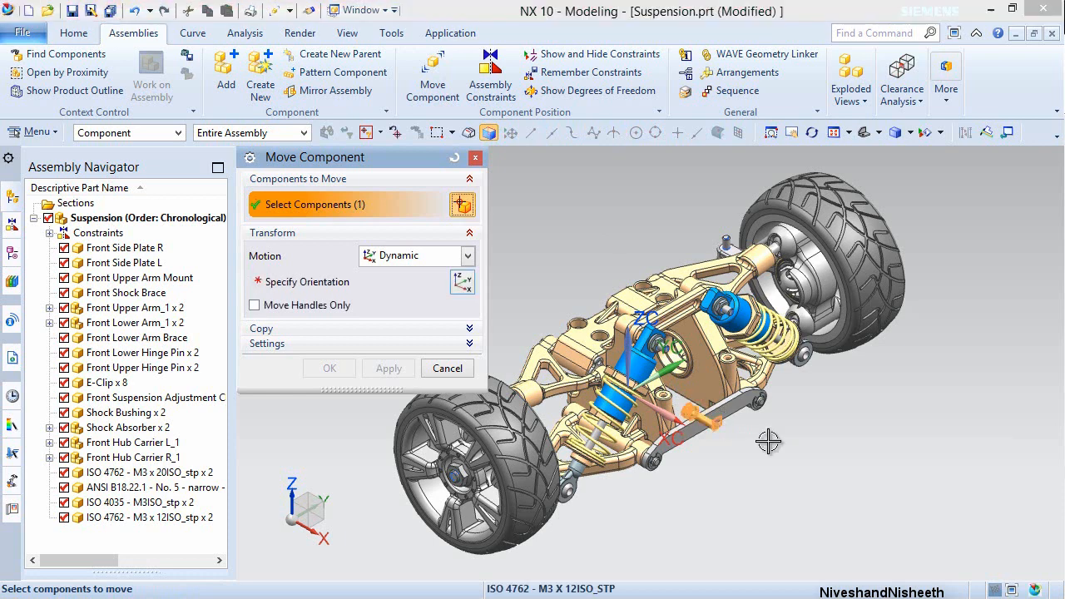
{"action": "middle_click", "coordinate": [756, 438]}
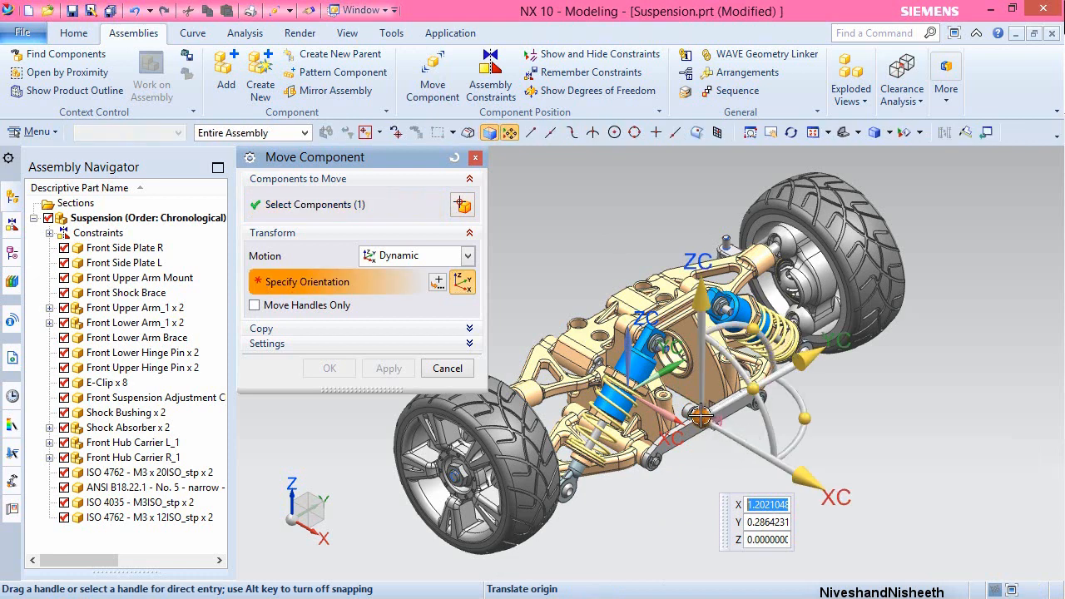
{"action": "left_click", "coordinate": [720, 469]}
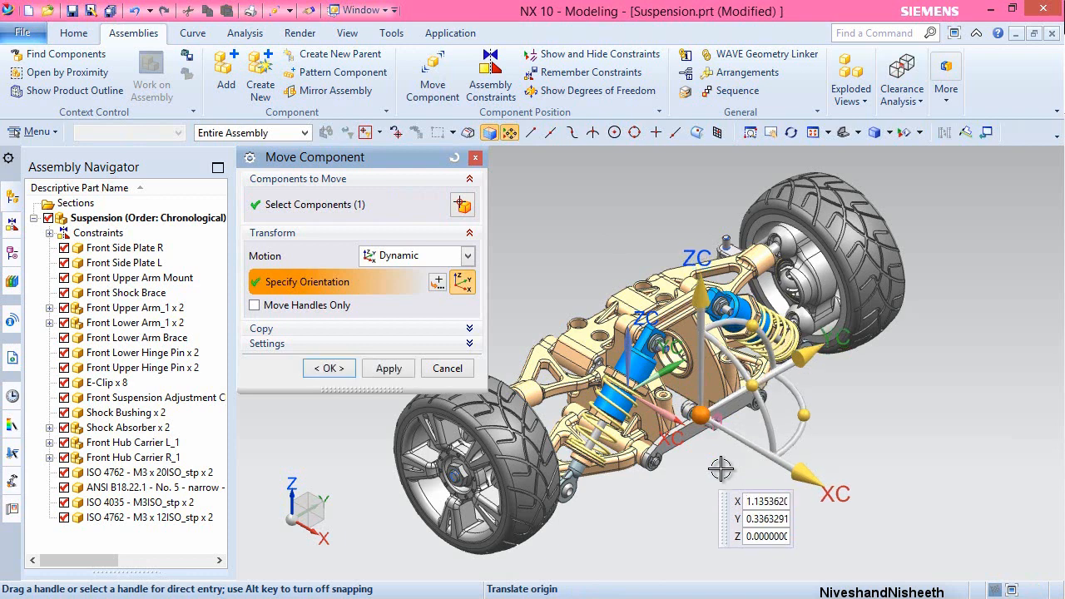
- Rotate the separated M3 x 12 screw 145 degrees about the ZC axis and apply the move
{"action": "left_click", "coordinate": [801, 410]}
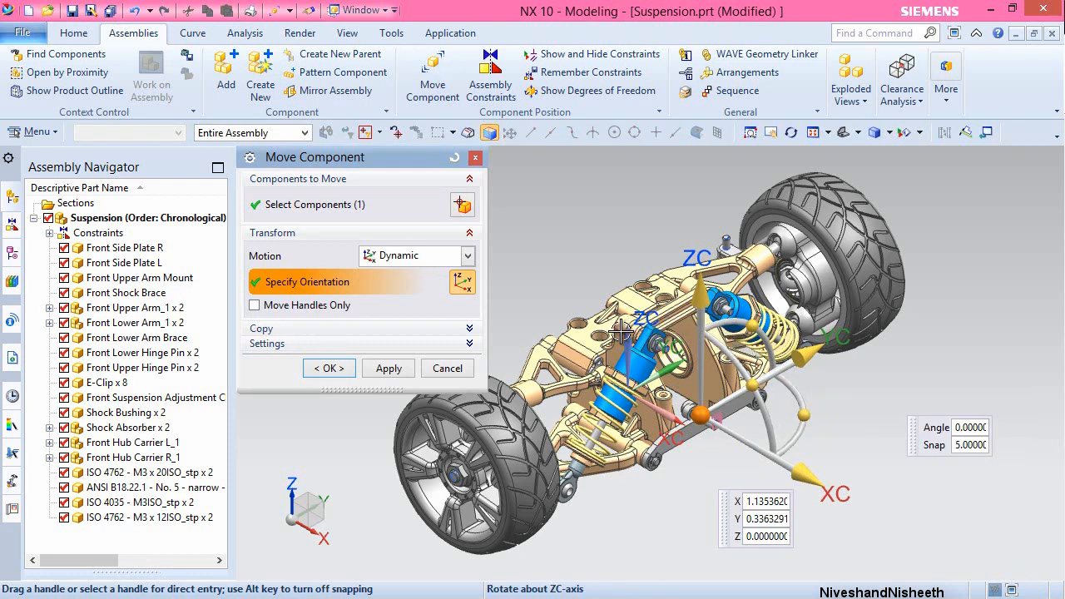
{"action": "left_click_drag", "start_coordinate": [621, 331], "coordinate": [594, 350]}
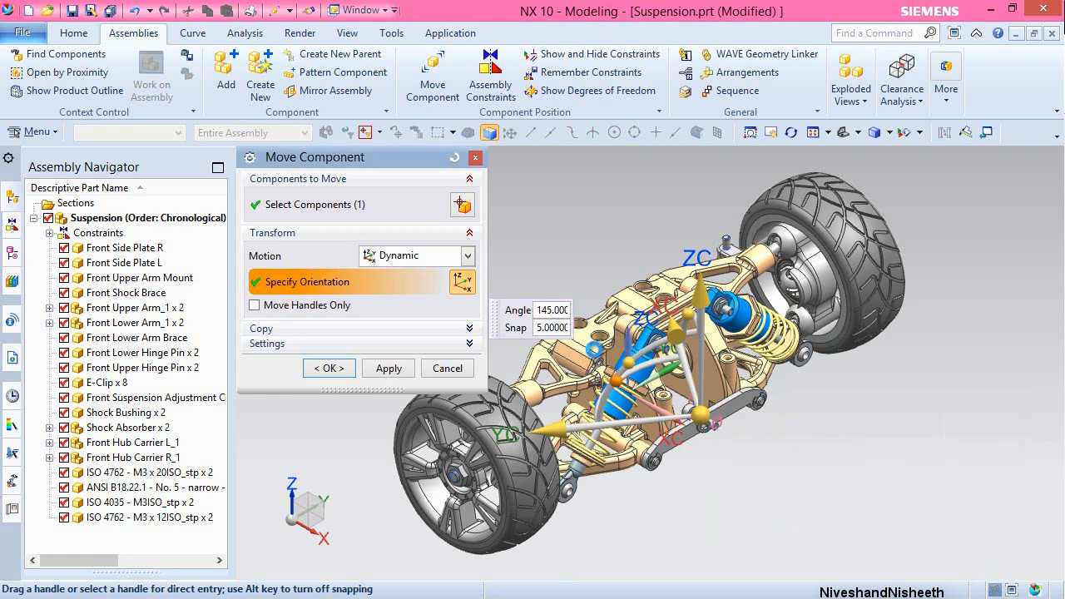
{"action": "left_click", "coordinate": [704, 414]}
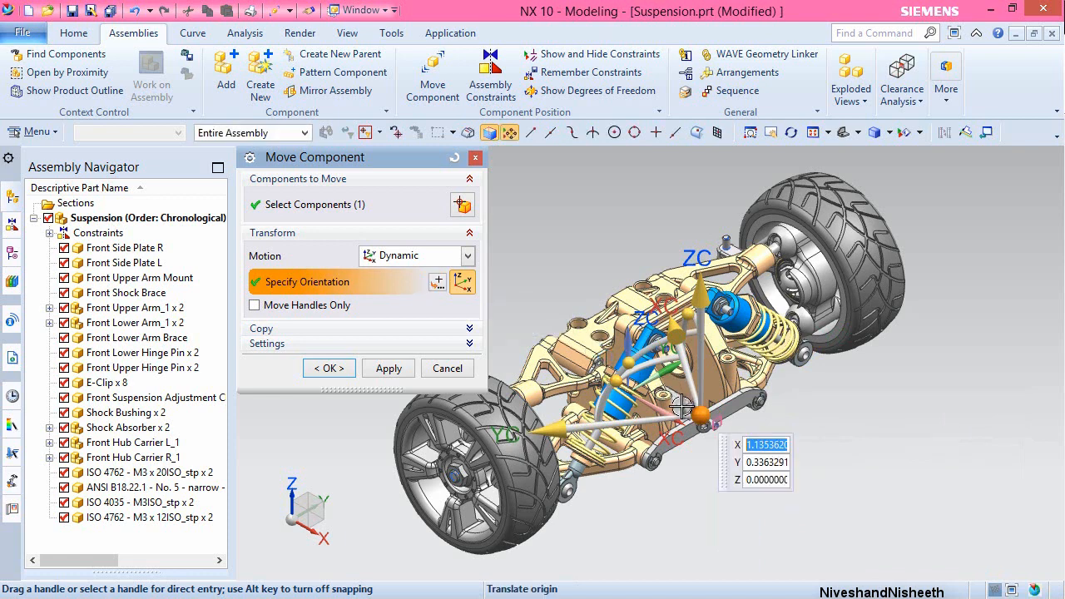
{"action": "scroll", "coordinate": [681, 406], "scroll_direction": "up", "scroll_amount": 3}
{"action": "scroll", "coordinate": [682, 406], "scroll_direction": "up", "scroll_amount": 2}
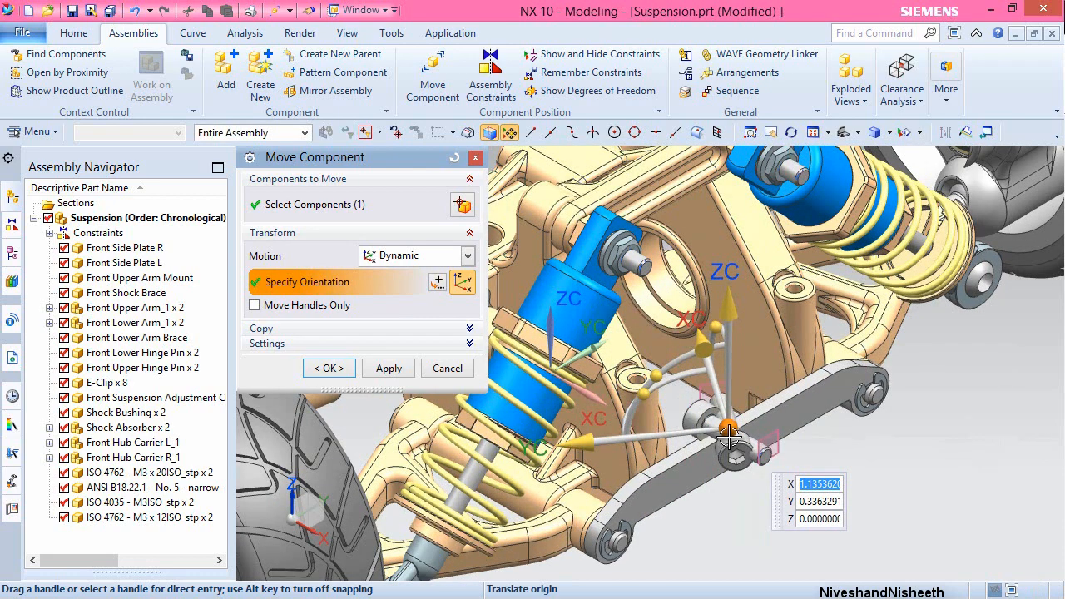
{"action": "scroll", "coordinate": [730, 439], "scroll_direction": "up", "scroll_amount": 3}
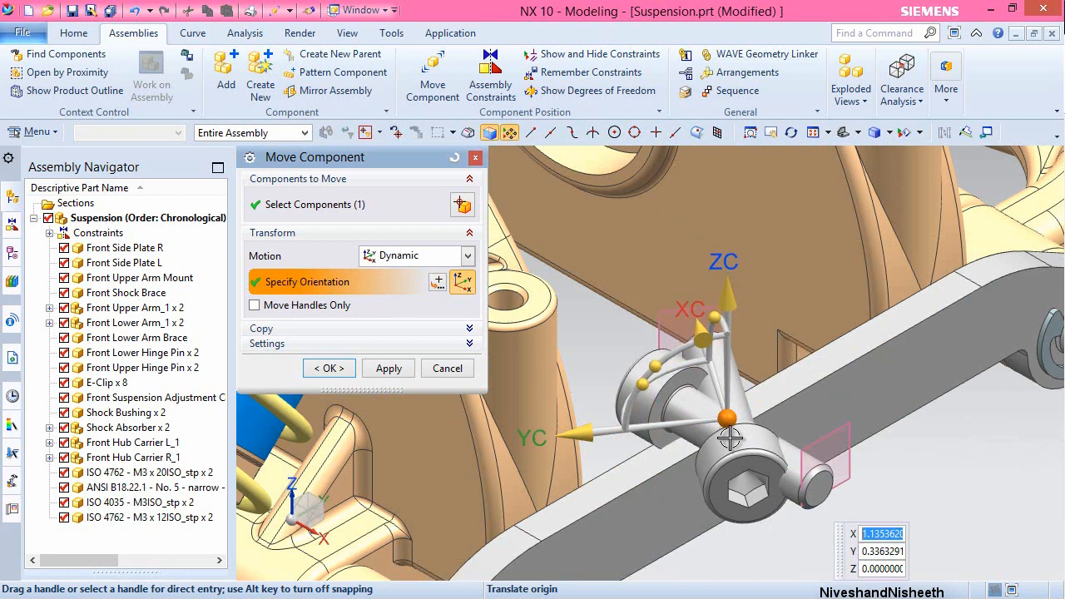
{"action": "scroll", "coordinate": [730, 439], "scroll_direction": "up", "scroll_amount": 2}
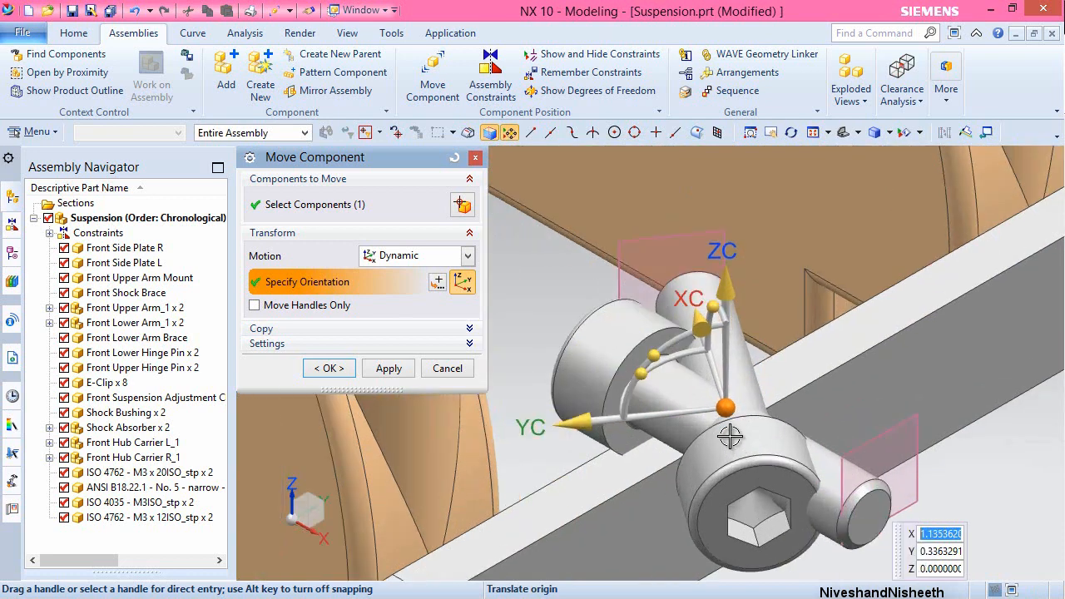
{"action": "left_click", "coordinate": [388, 369]}
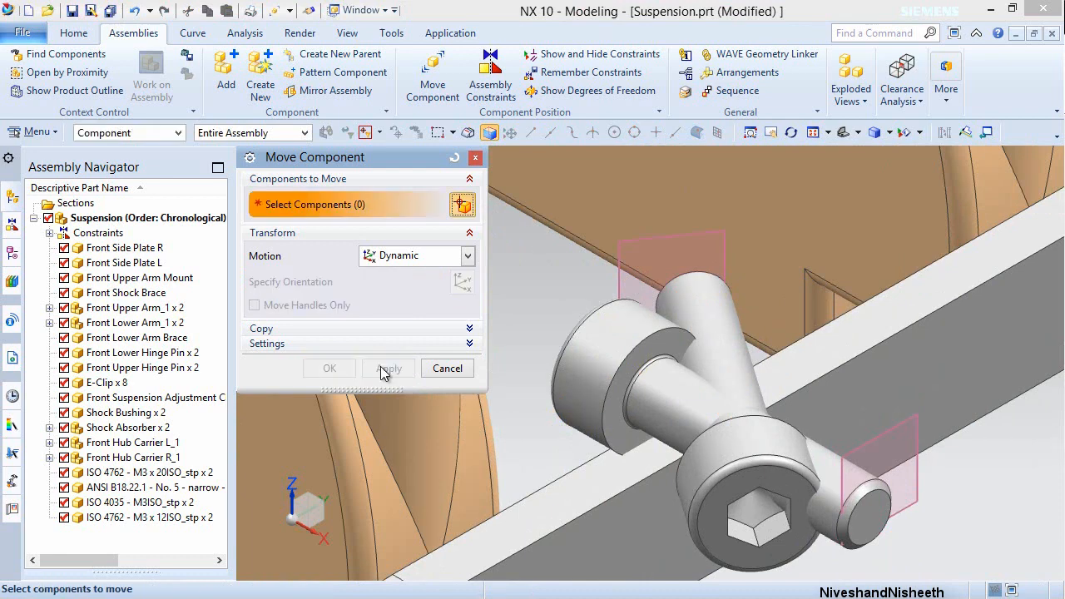
- Move the 145°-rotated M3 x 12 screw to about X 1.20, Y 0.43, Z -0.63 in, below the lower arm brace
{"action": "left_click", "coordinate": [429, 87]}
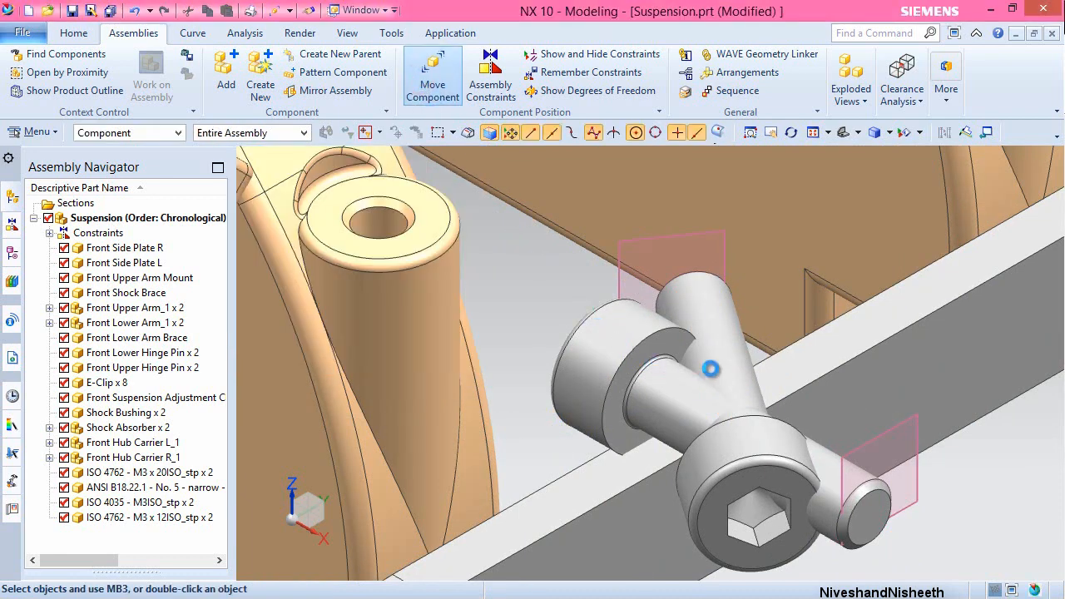
{"action": "left_click", "coordinate": [721, 359]}
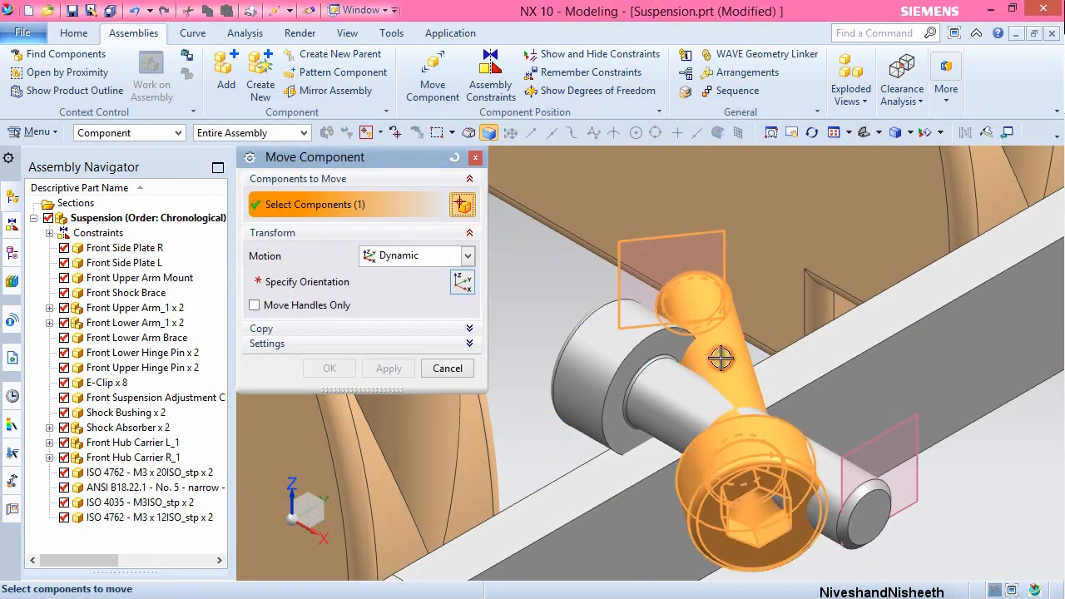
{"action": "middle_click", "coordinate": [717, 354]}
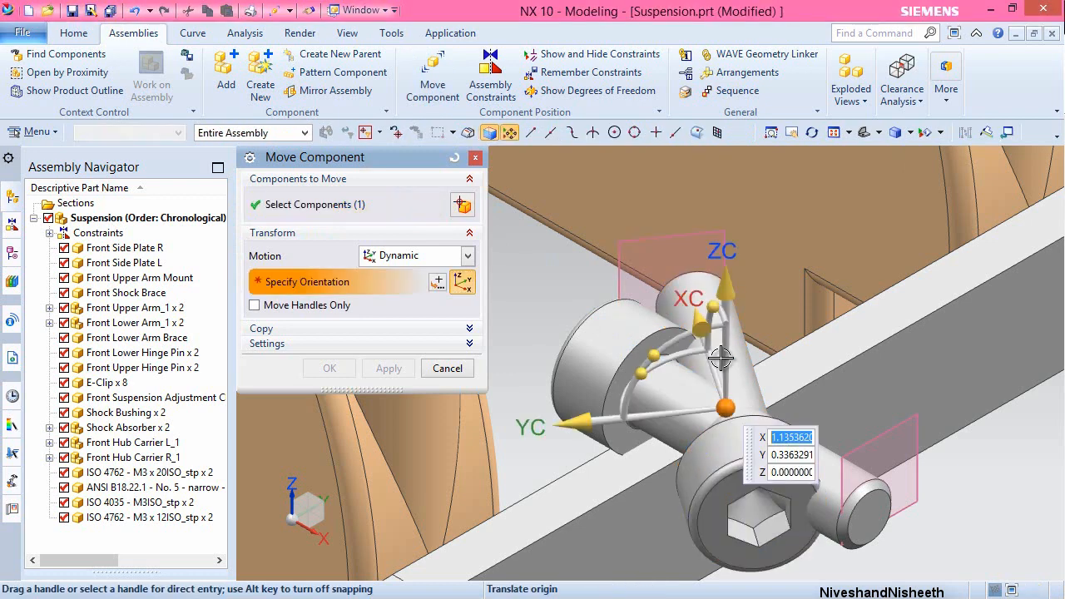
{"action": "scroll", "coordinate": [733, 352], "scroll_direction": "down", "scroll_amount": 4}
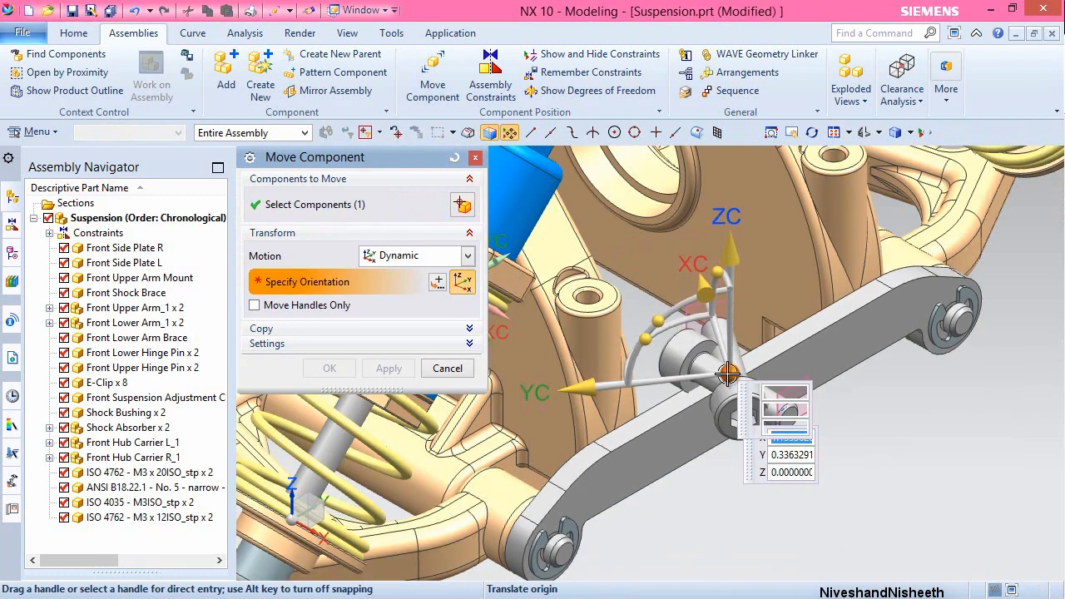
{"action": "left_click", "coordinate": [665, 505]}
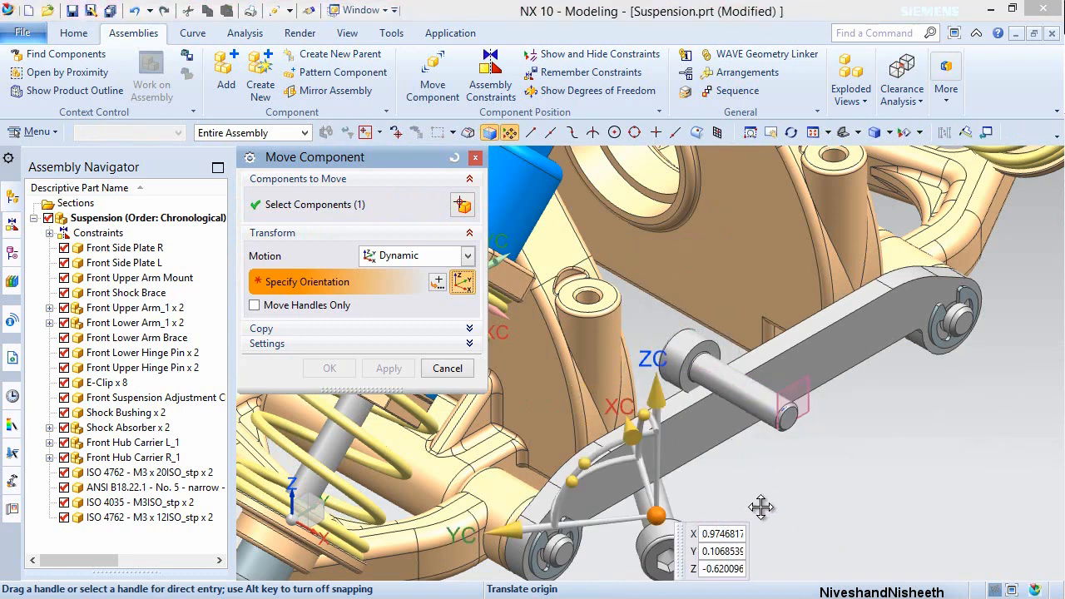
{"action": "left_click", "coordinate": [760, 507]}
{"action": "left_click", "coordinate": [760, 507]}
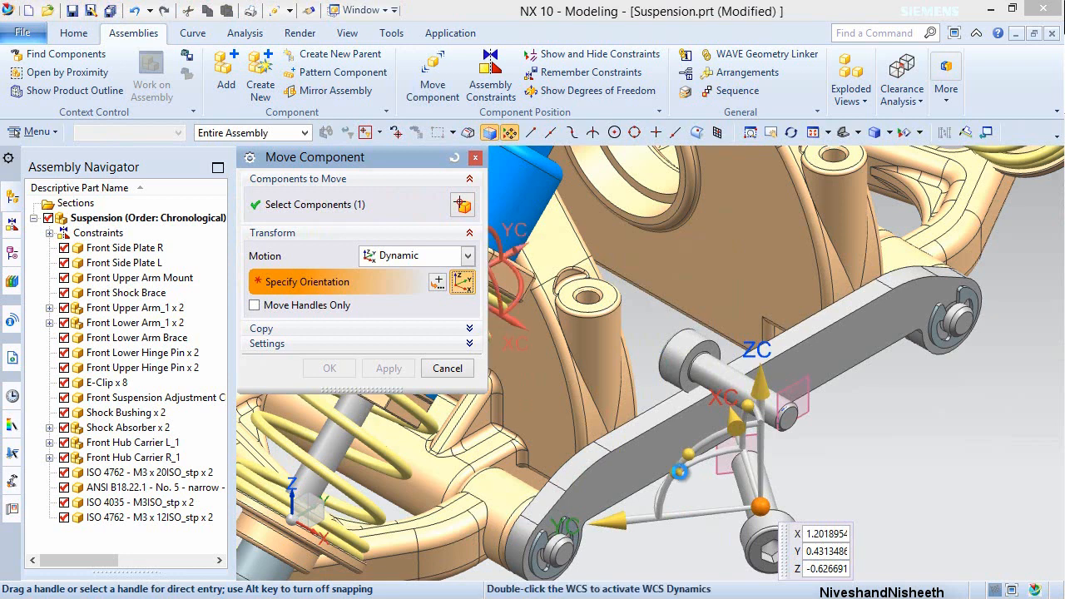
- Rotate the moved M3 x 12 screw 30 degrees about the ZC axis, apply it and finish moving components
{"action": "left_click", "coordinate": [679, 471]}
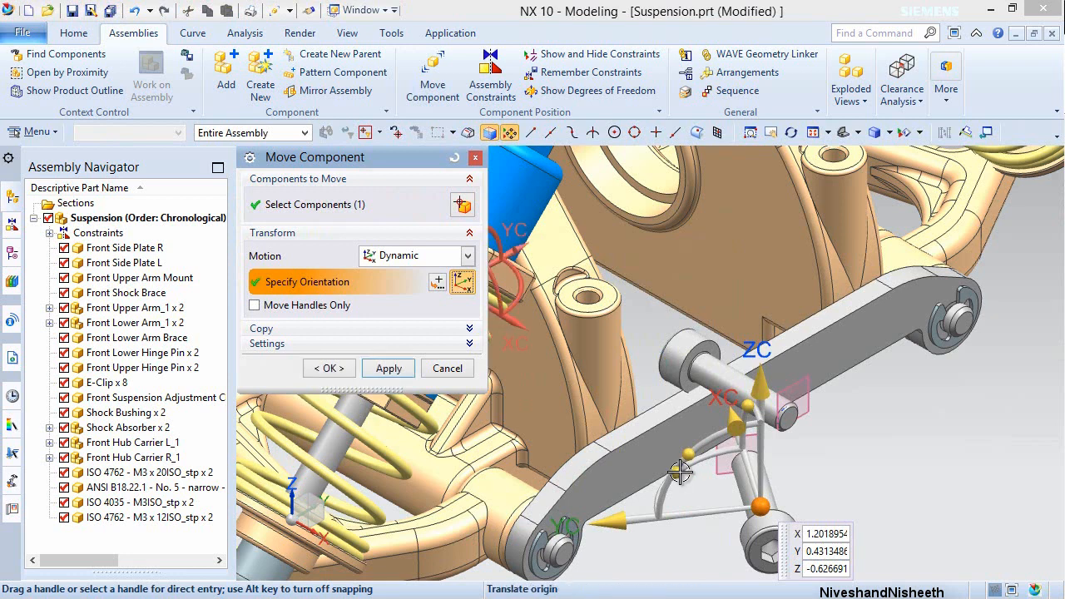
{"action": "left_click", "coordinate": [677, 472]}
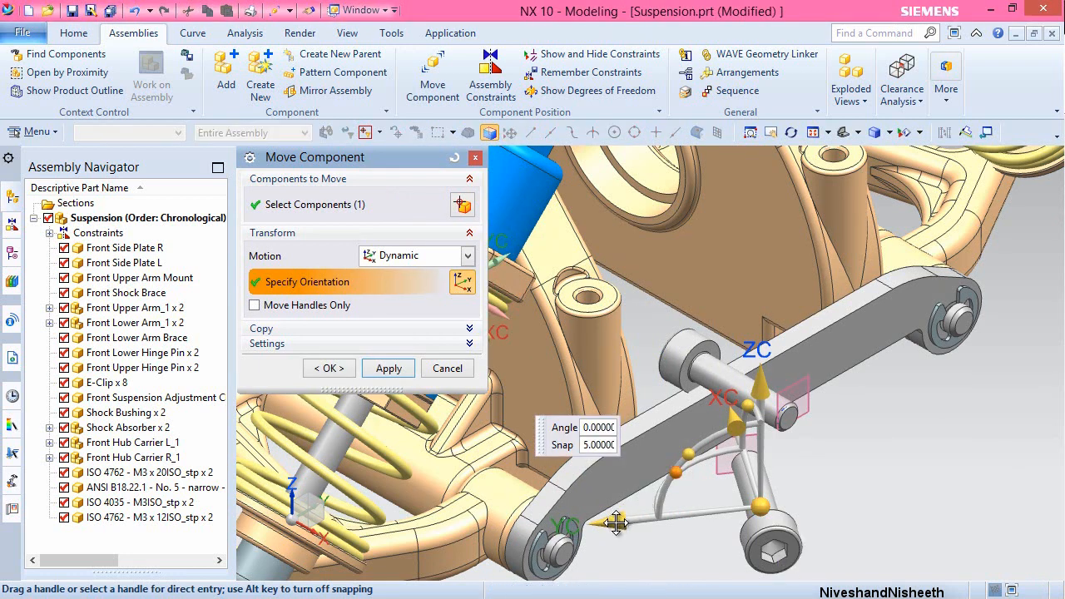
{"action": "type", "text": "30"}
{"action": "key", "text": "Return"}
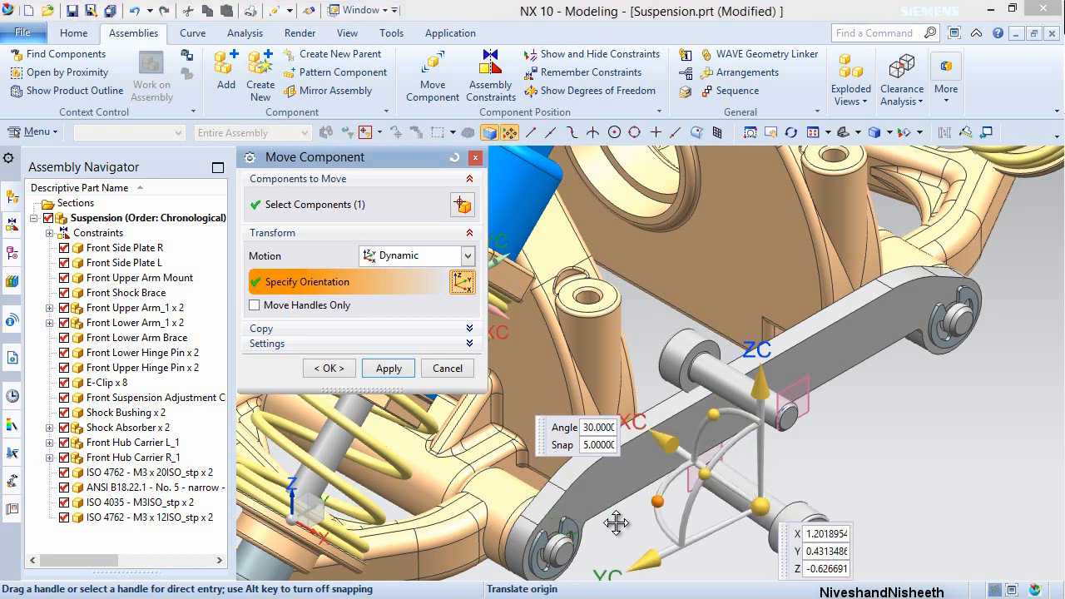
{"action": "left_click", "coordinate": [387, 371]}
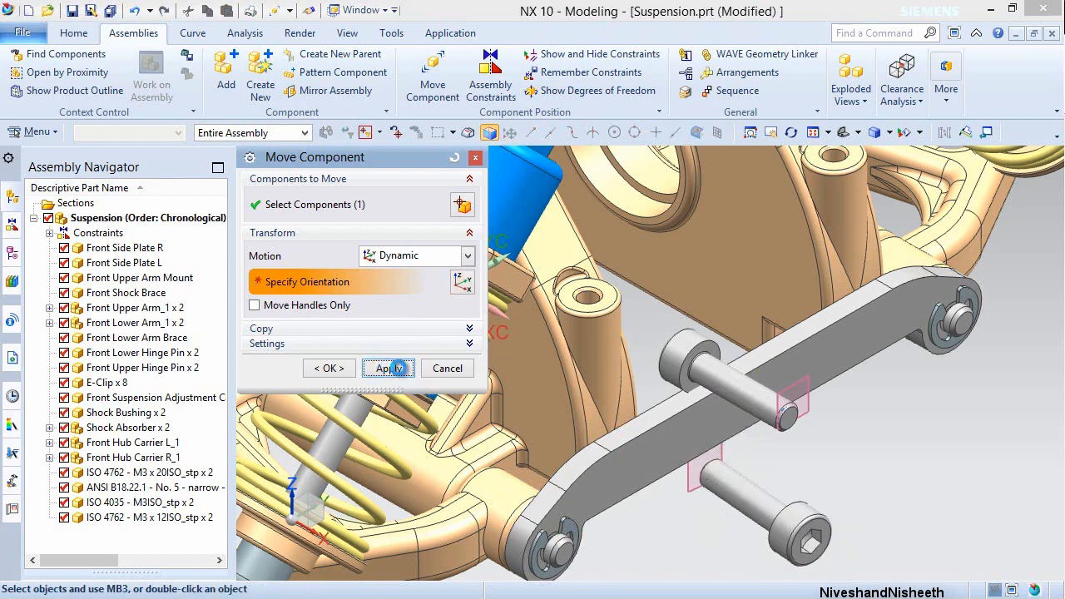
{"action": "left_click", "coordinate": [449, 368]}
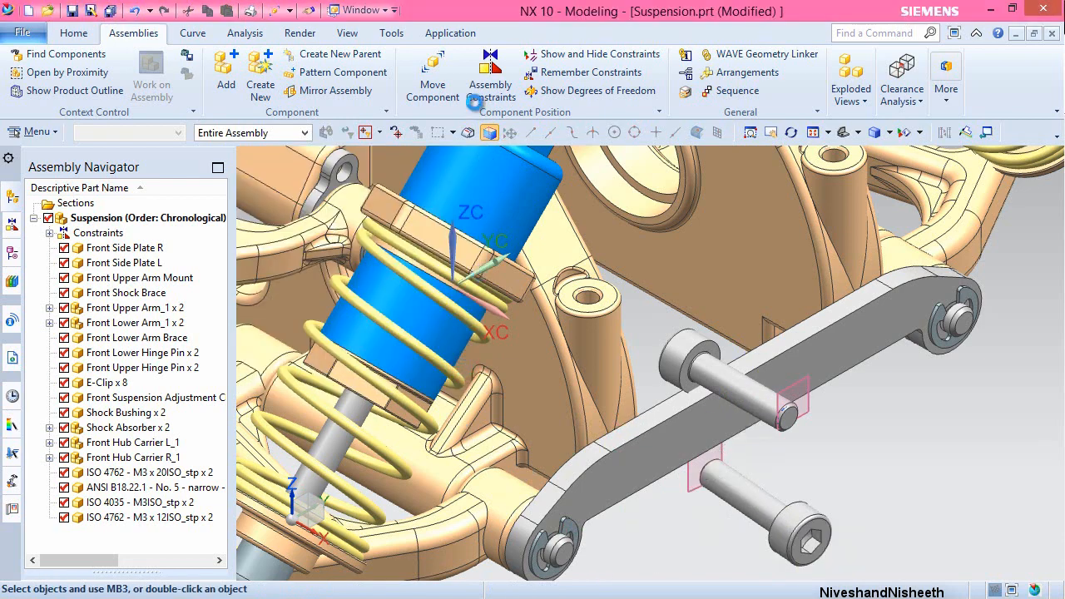
- Constrain the lower M3 x 12 screw with Touch Align, Infer Center/Axis, to the 0.25 BALL centerline at the near shock absorber's lower end
{"action": "left_click", "coordinate": [499, 75]}
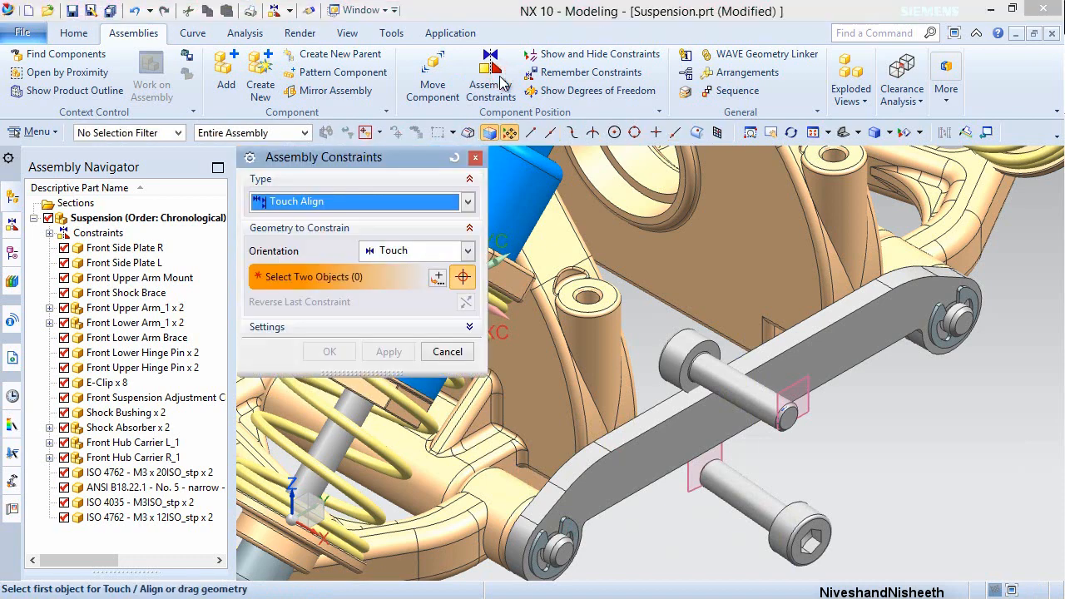
{"action": "left_click", "coordinate": [468, 252]}
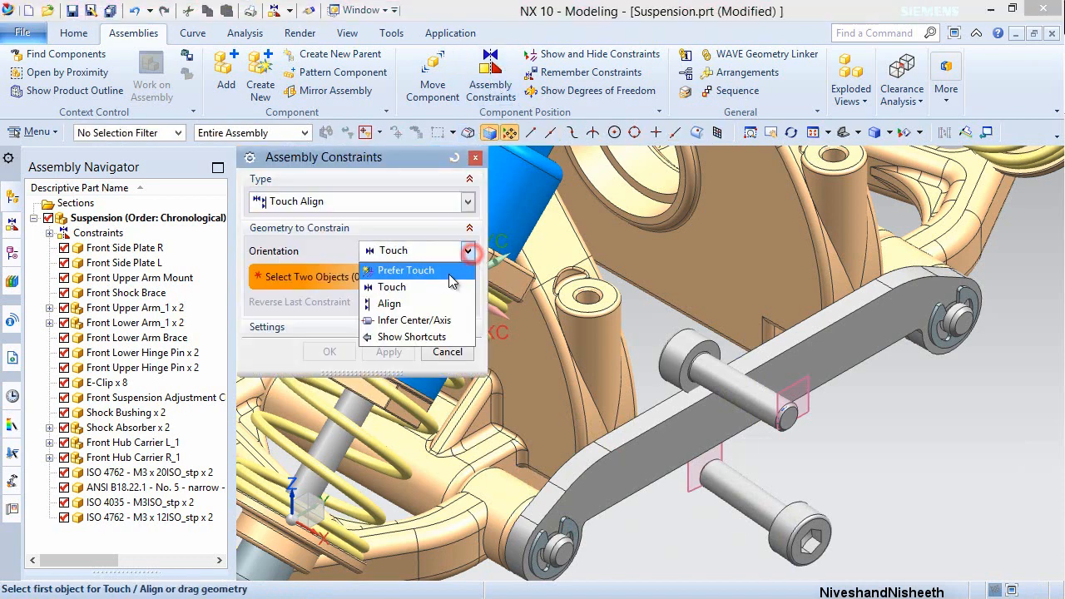
{"action": "left_click", "coordinate": [411, 320]}
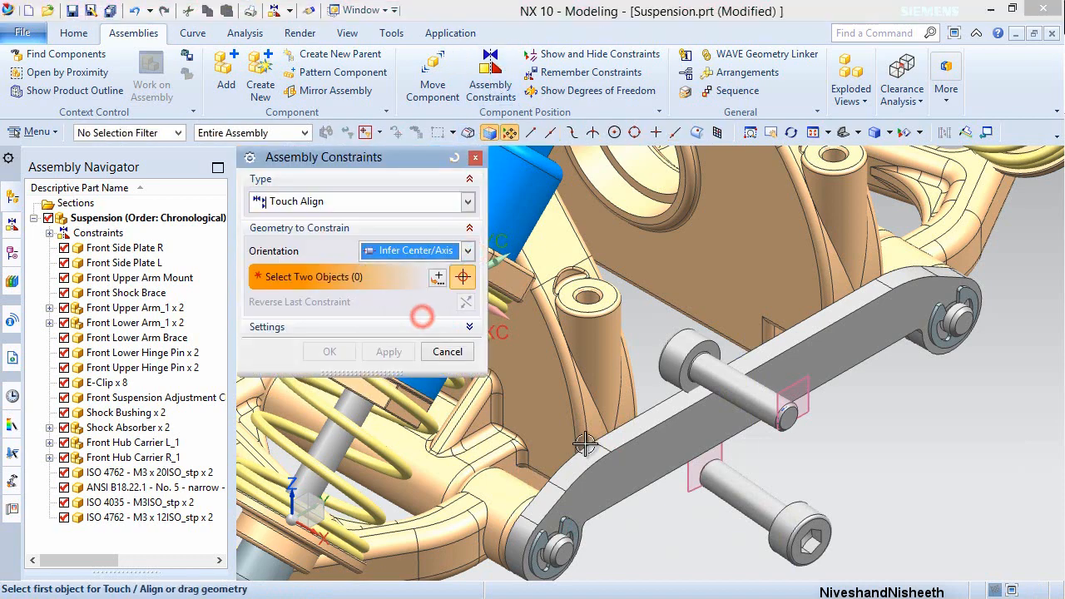
{"action": "left_click", "coordinate": [753, 499]}
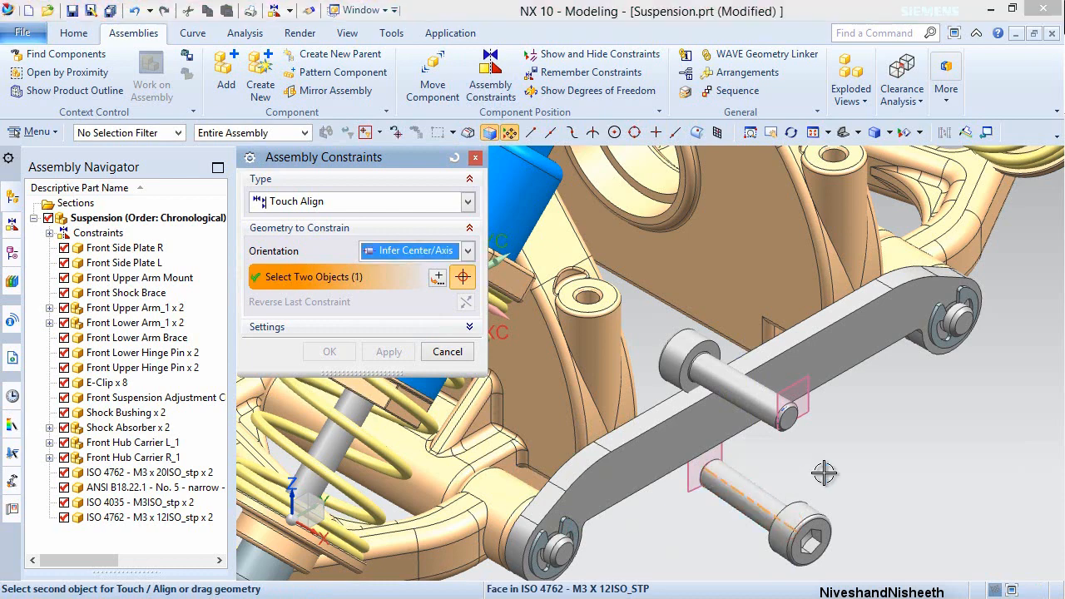
{"action": "scroll", "coordinate": [823, 473], "scroll_direction": "down", "scroll_amount": 6}
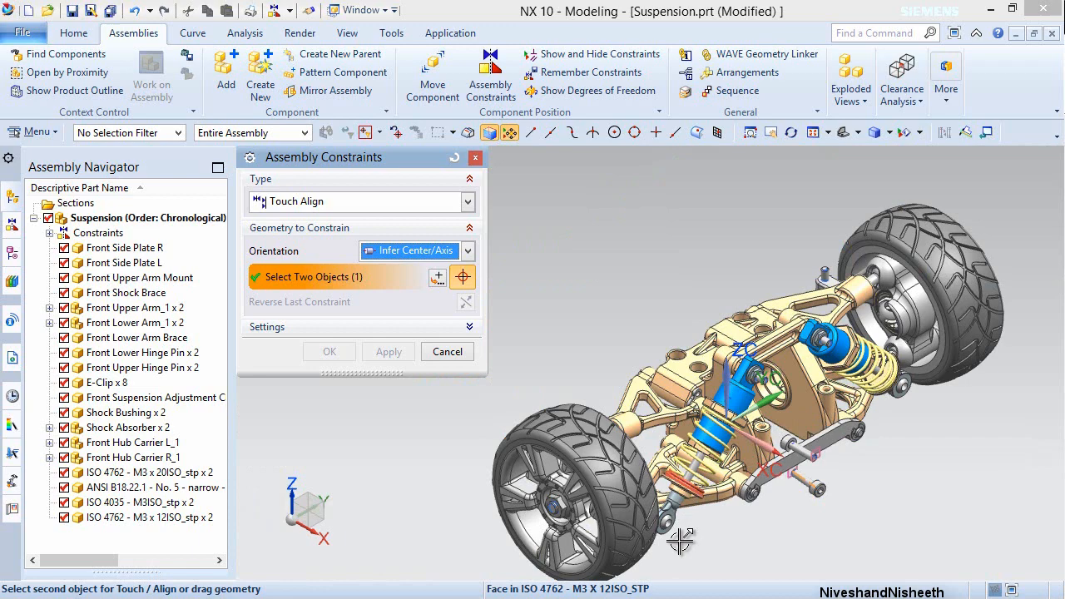
{"action": "scroll", "coordinate": [679, 541], "scroll_direction": "up", "scroll_amount": 5}
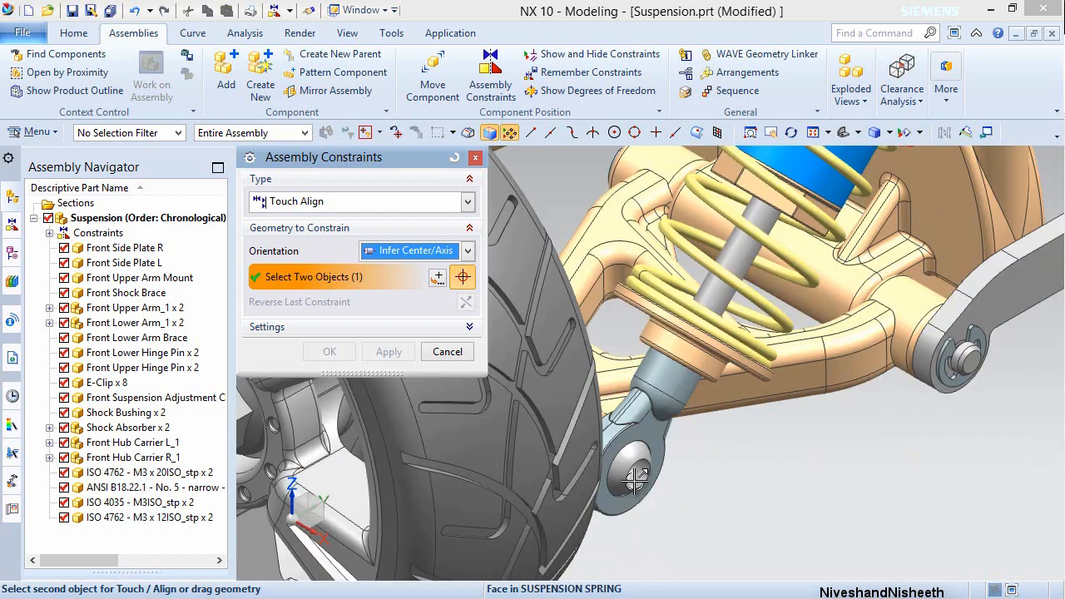
{"action": "scroll", "coordinate": [634, 476], "scroll_direction": "up", "scroll_amount": 4}
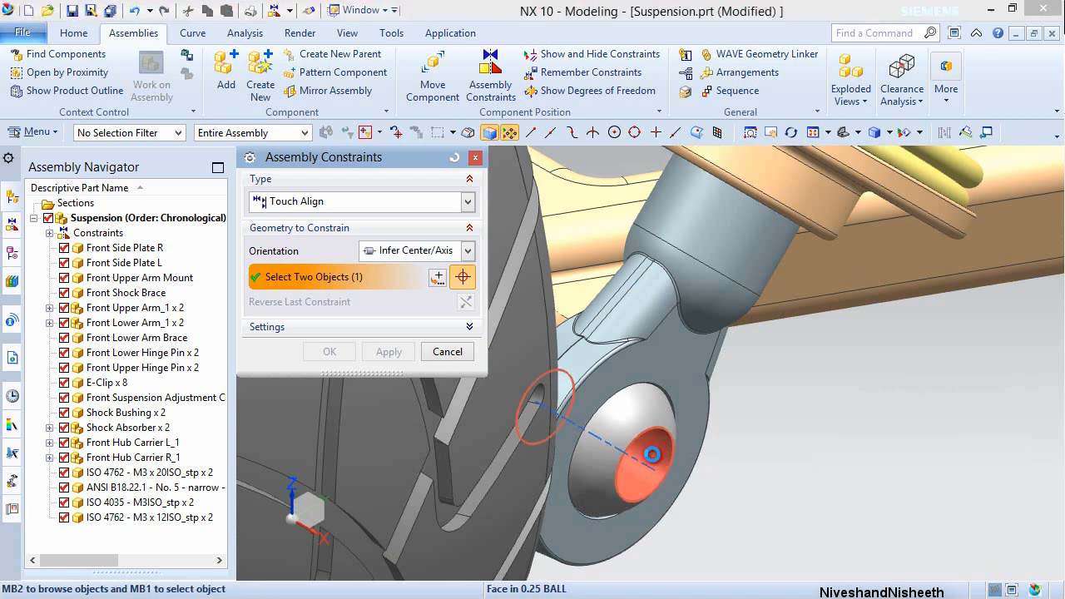
{"action": "left_click", "coordinate": [654, 451]}
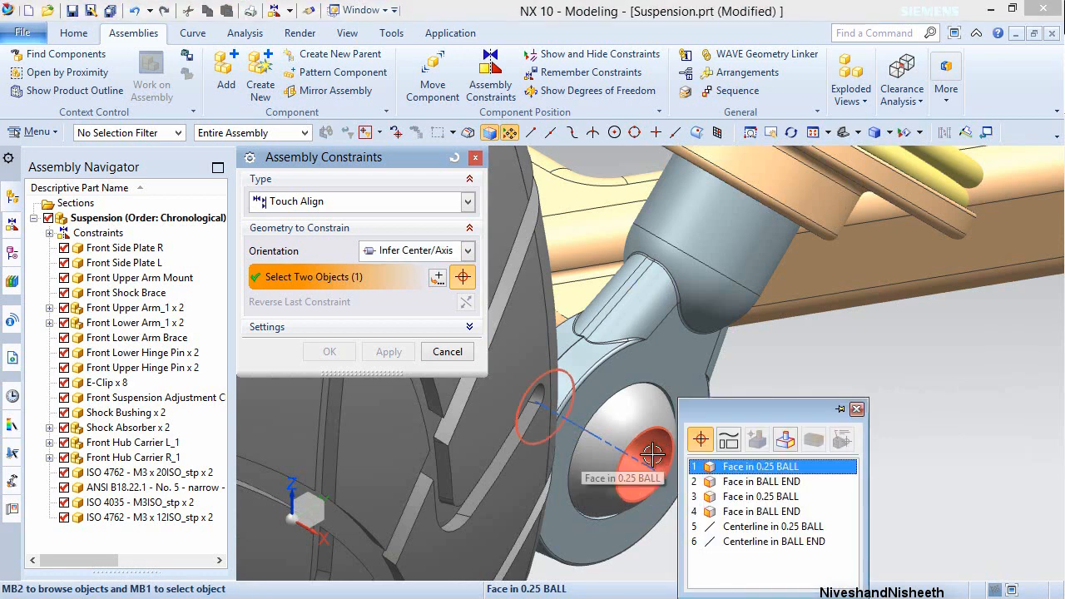
{"action": "left_click", "coordinate": [749, 526]}
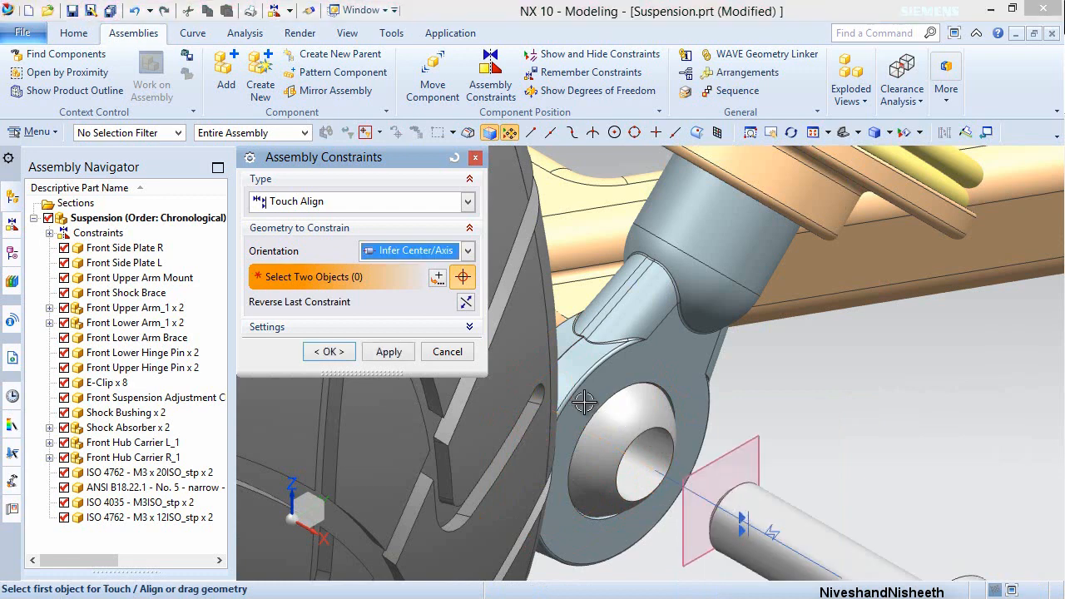
{"action": "left_click", "coordinate": [388, 351]}
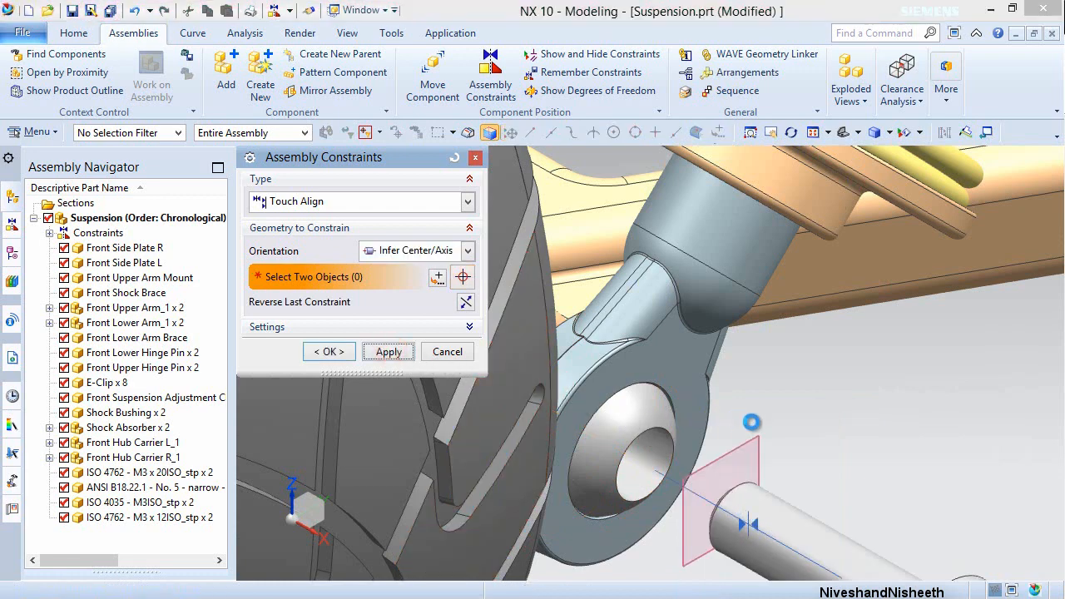
- Rotate the unconstrained M3 x 12 screw at the lower arm brace -165 degrees about the YC axis
{"action": "scroll", "coordinate": [588, 451], "scroll_direction": "up", "scroll_amount": 2}
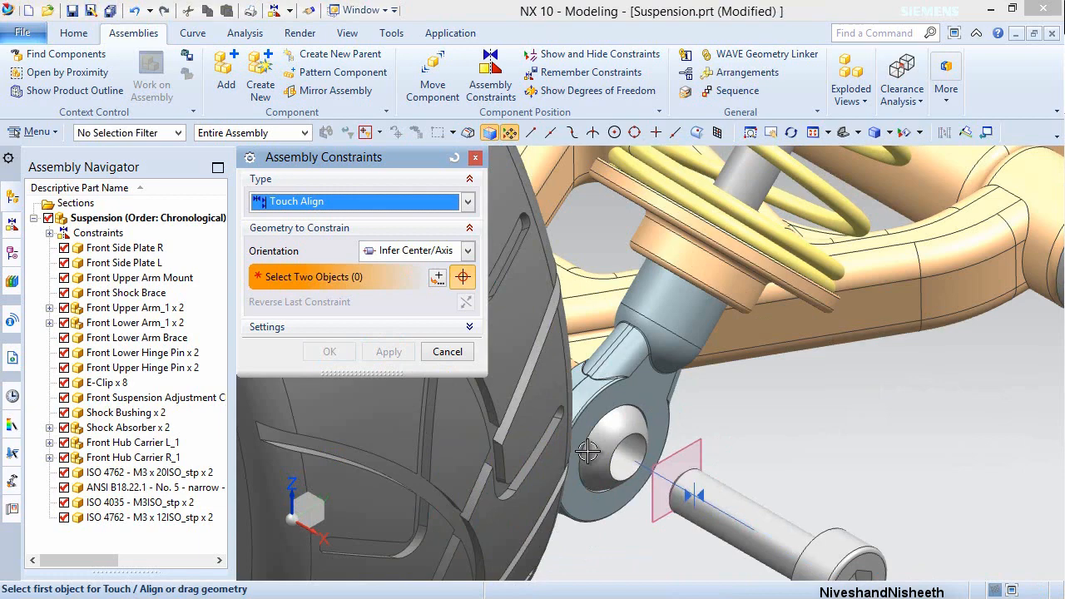
{"action": "scroll", "coordinate": [588, 450], "scroll_direction": "up", "scroll_amount": 4}
{"action": "scroll", "coordinate": [845, 316], "scroll_direction": "up", "scroll_amount": 2}
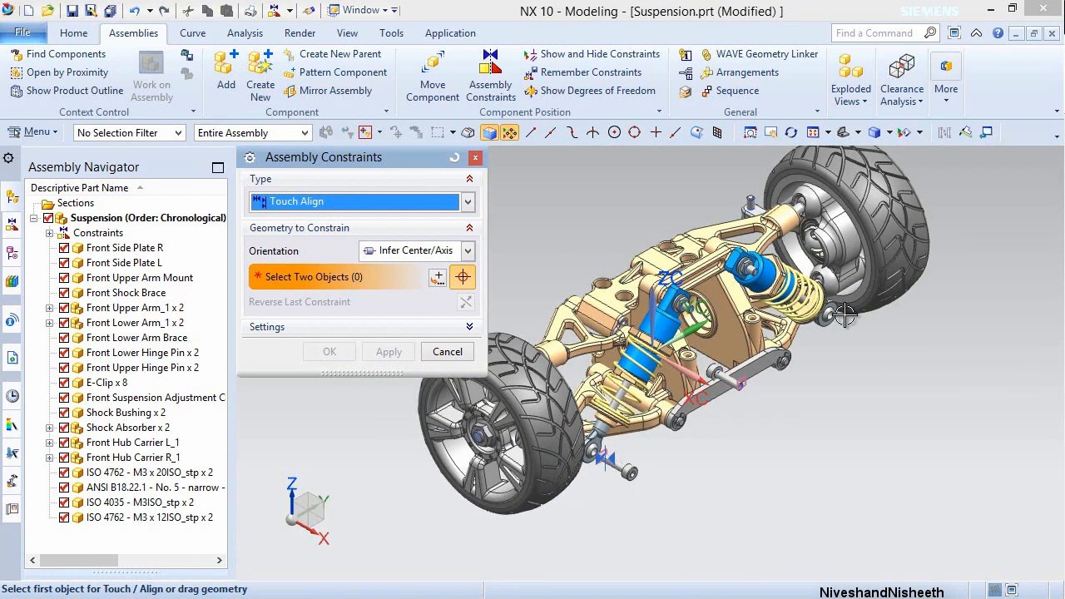
{"action": "scroll", "coordinate": [845, 317], "scroll_direction": "down", "scroll_amount": 2}
{"action": "scroll", "coordinate": [694, 369], "scroll_direction": "down", "scroll_amount": 3}
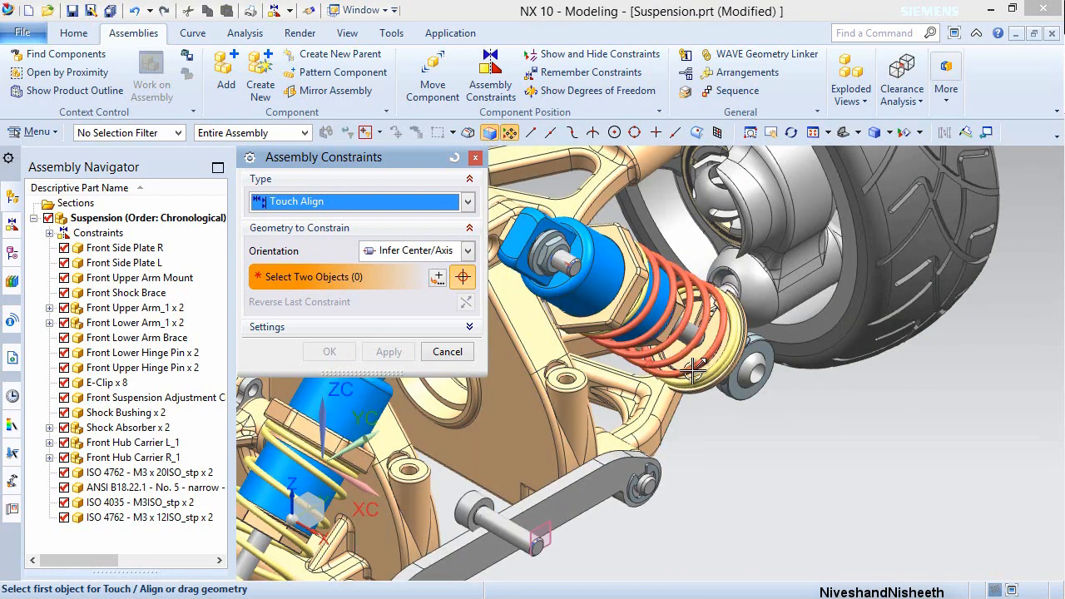
{"action": "scroll", "coordinate": [693, 369], "scroll_direction": "down", "scroll_amount": 2}
{"action": "scroll", "coordinate": [826, 332], "scroll_direction": "down", "scroll_amount": 2}
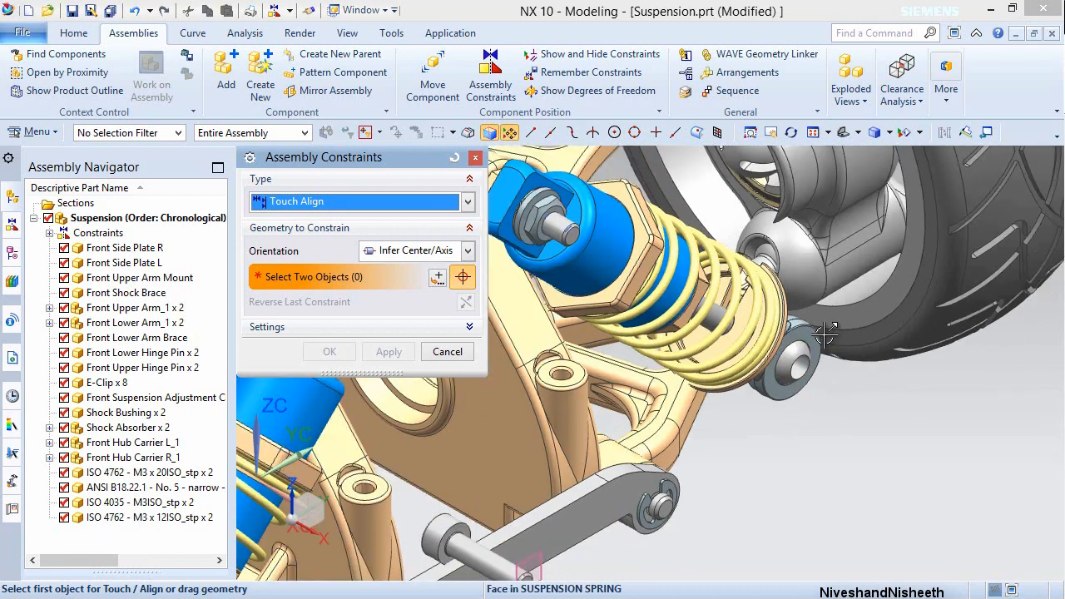
{"action": "scroll", "coordinate": [826, 333], "scroll_direction": "up", "scroll_amount": 1}
{"action": "left_click", "coordinate": [447, 352]}
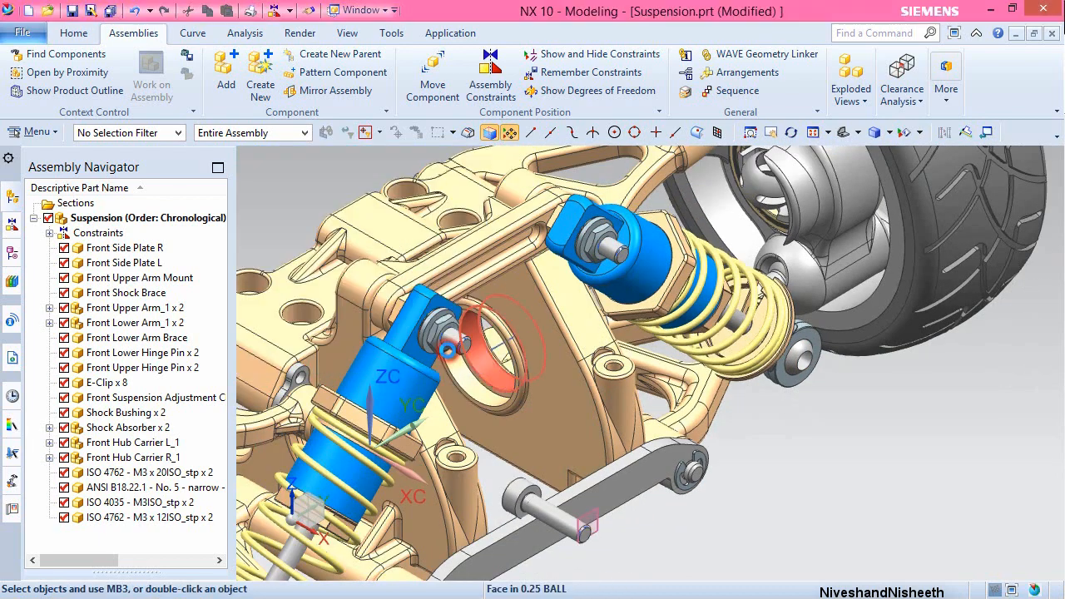
{"action": "left_click", "coordinate": [435, 80]}
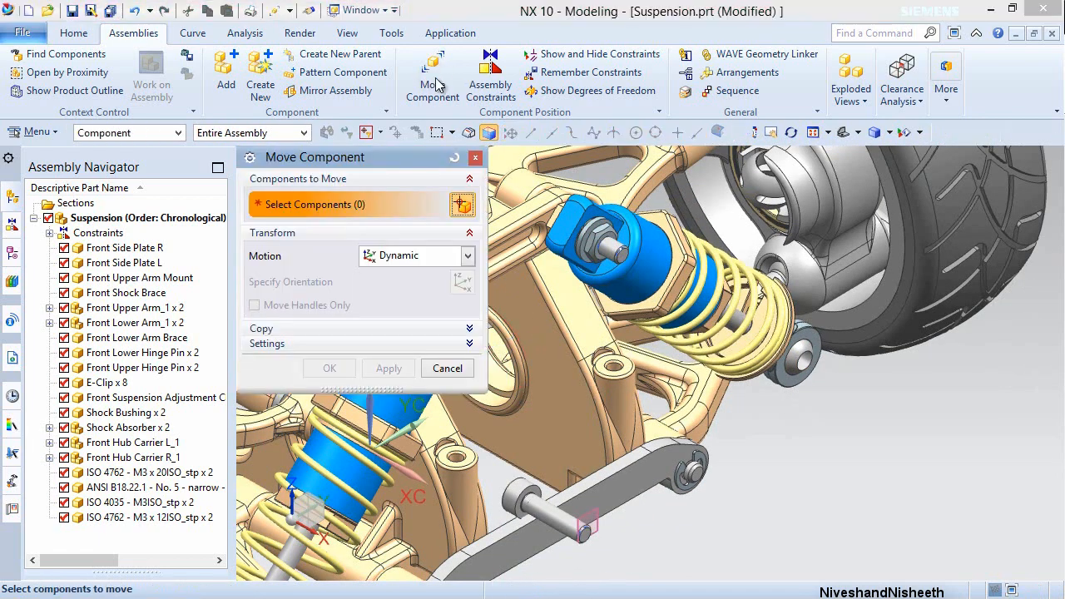
{"action": "left_click", "coordinate": [537, 504]}
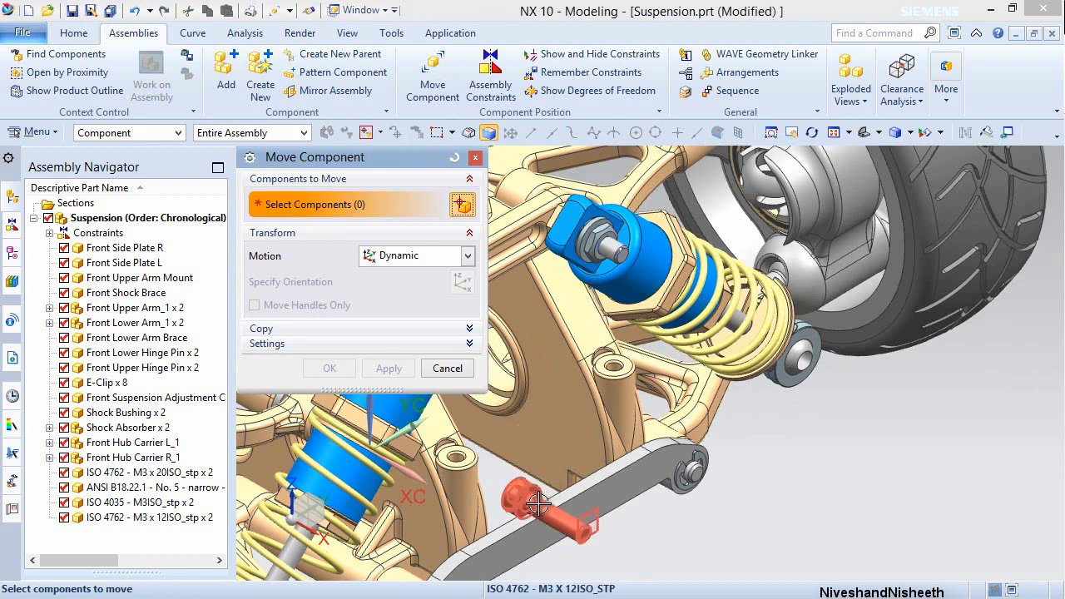
{"action": "middle_click", "coordinate": [641, 515]}
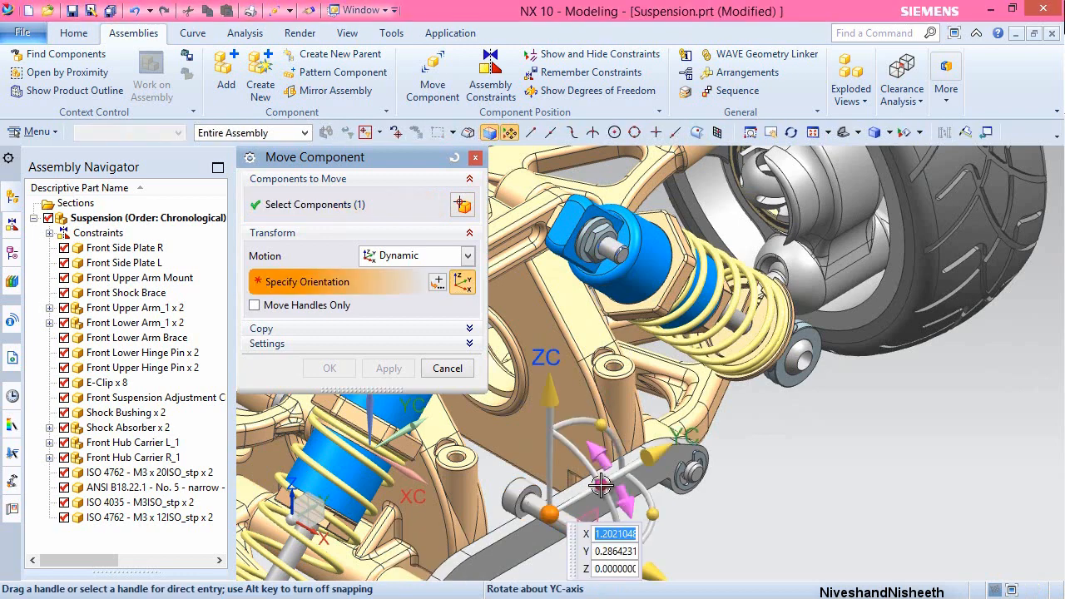
{"action": "left_click", "coordinate": [596, 481]}
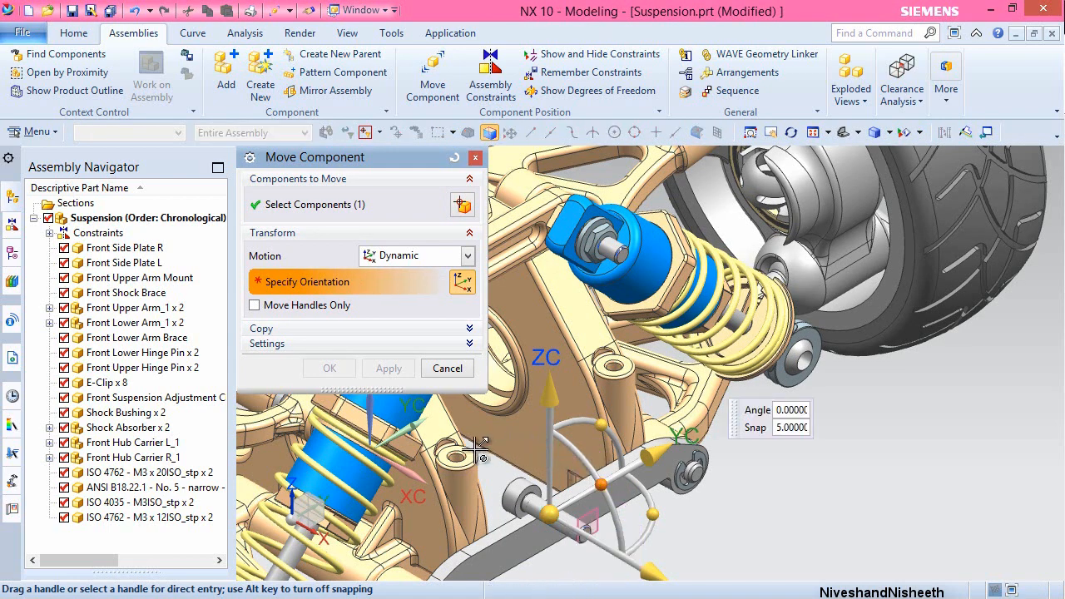
{"action": "left_click_drag", "start_coordinate": [480, 449], "coordinate": [462, 521]}
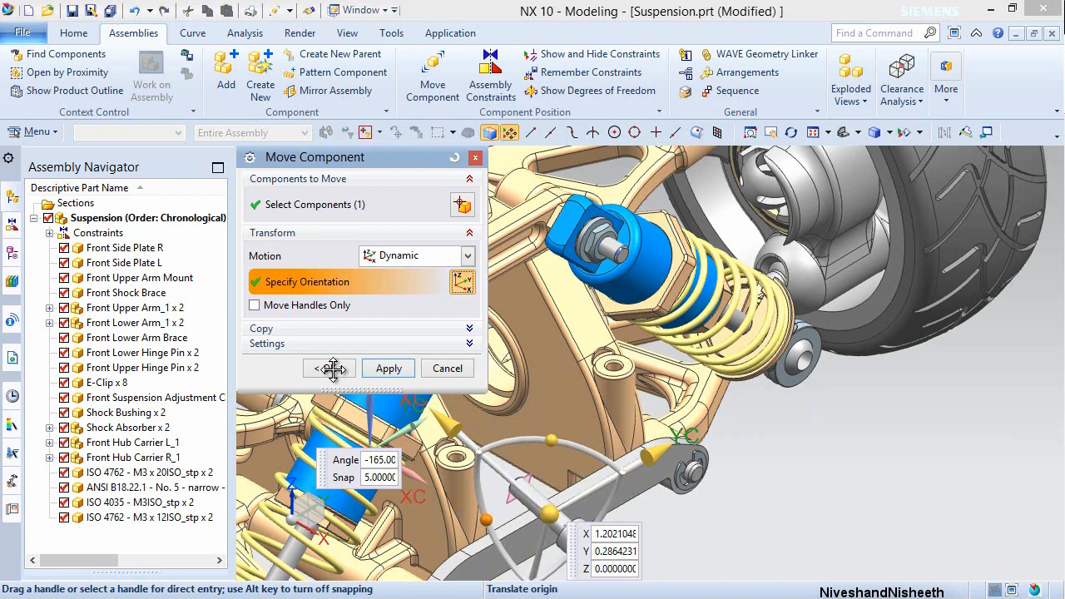
{"action": "left_click", "coordinate": [332, 369]}
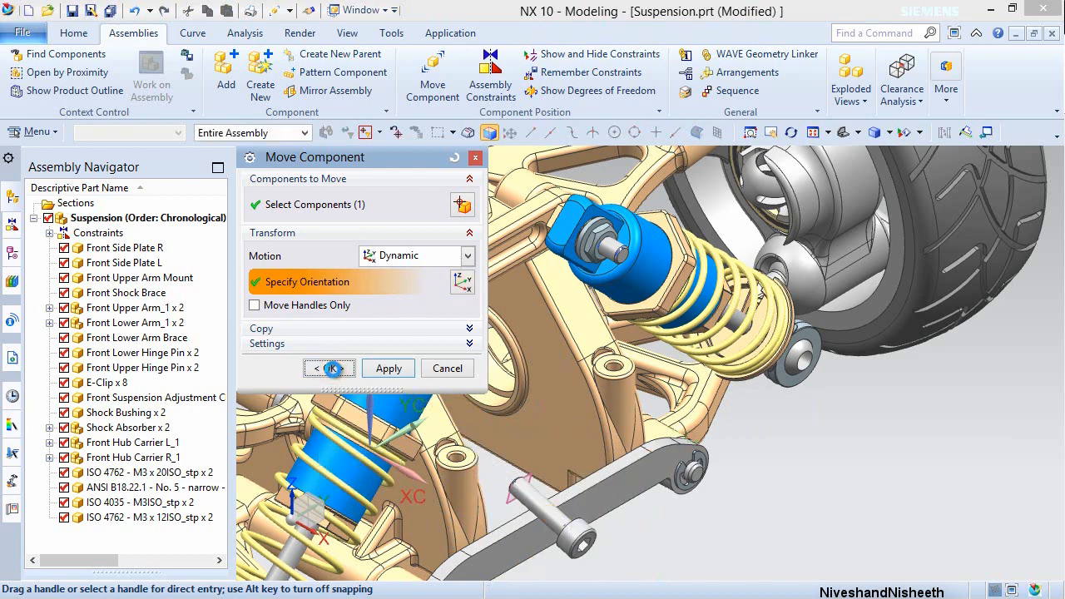
- Constrain the rotated M3 x 12 screw with Touch Align, Infer Center/Axis, to the ball in the far shock absorber's lower end, and save the assembly
{"action": "left_click", "coordinate": [474, 77]}
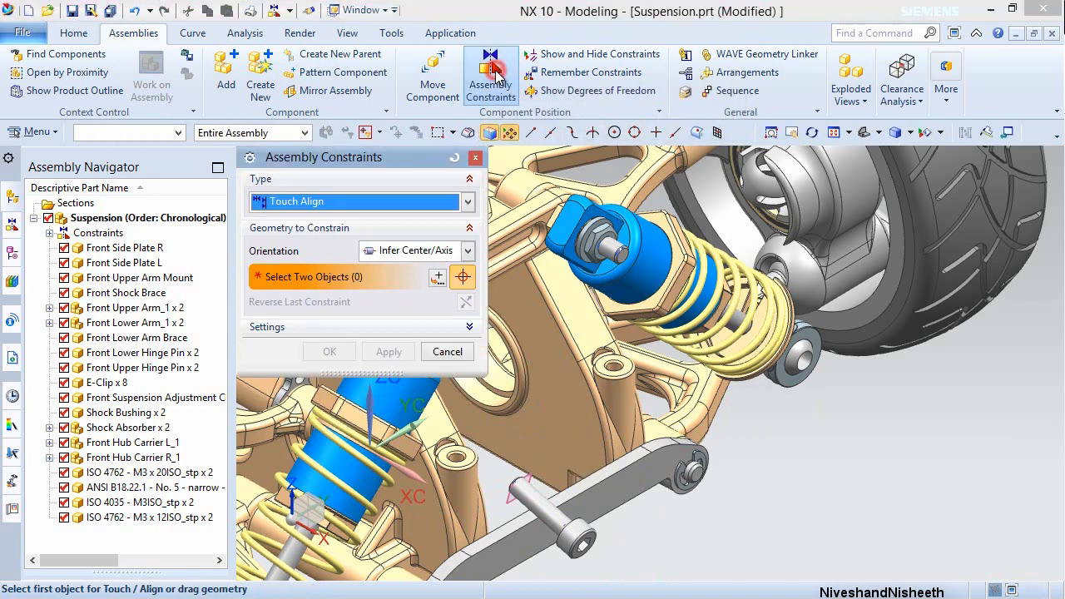
{"action": "left_click", "coordinate": [541, 507]}
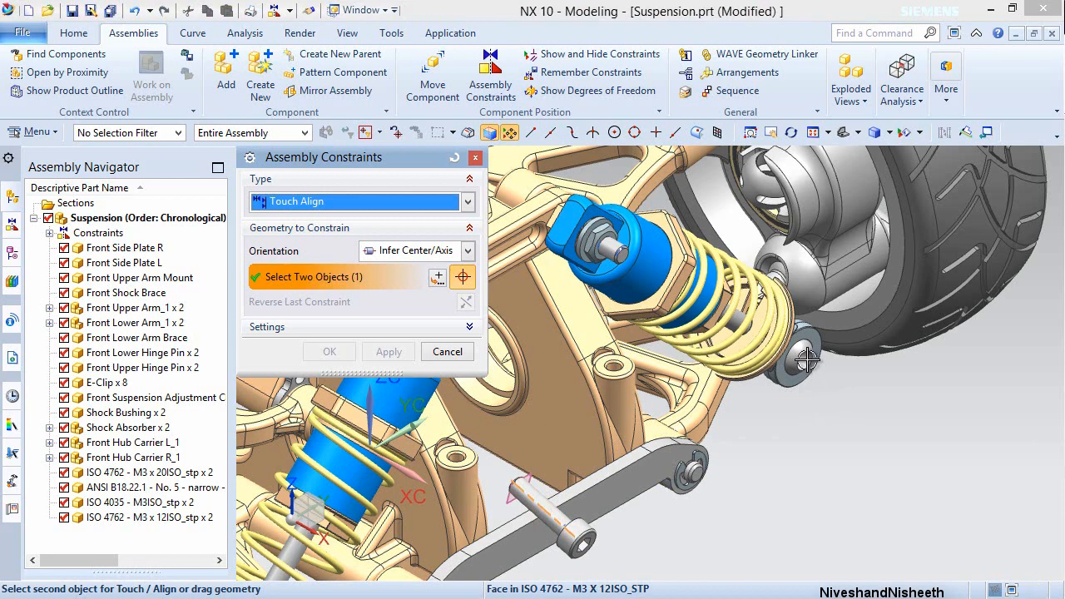
{"action": "left_click", "coordinate": [808, 360]}
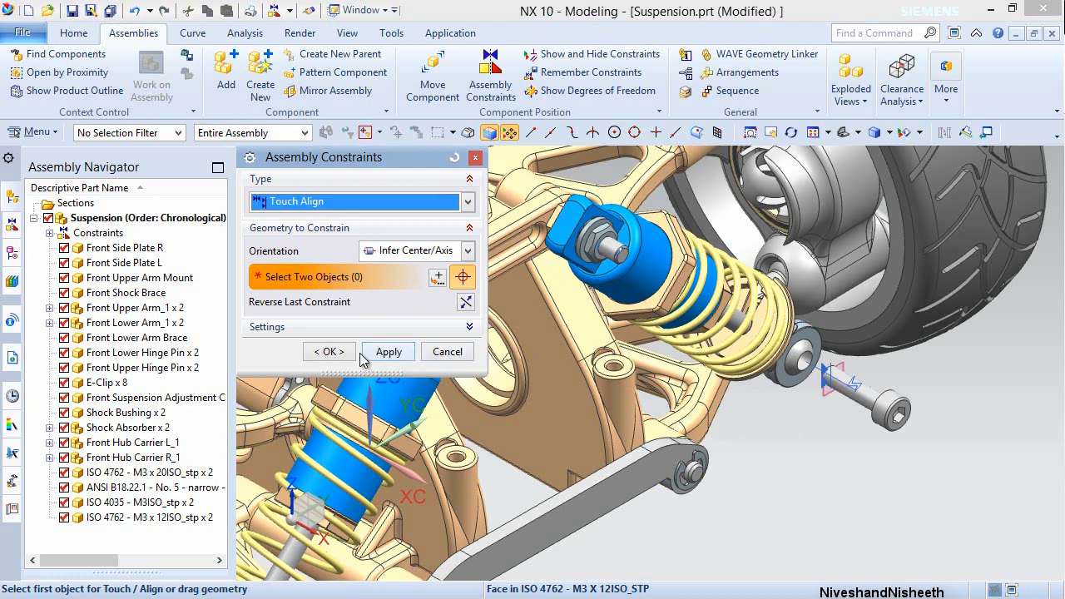
{"action": "left_click", "coordinate": [339, 356]}
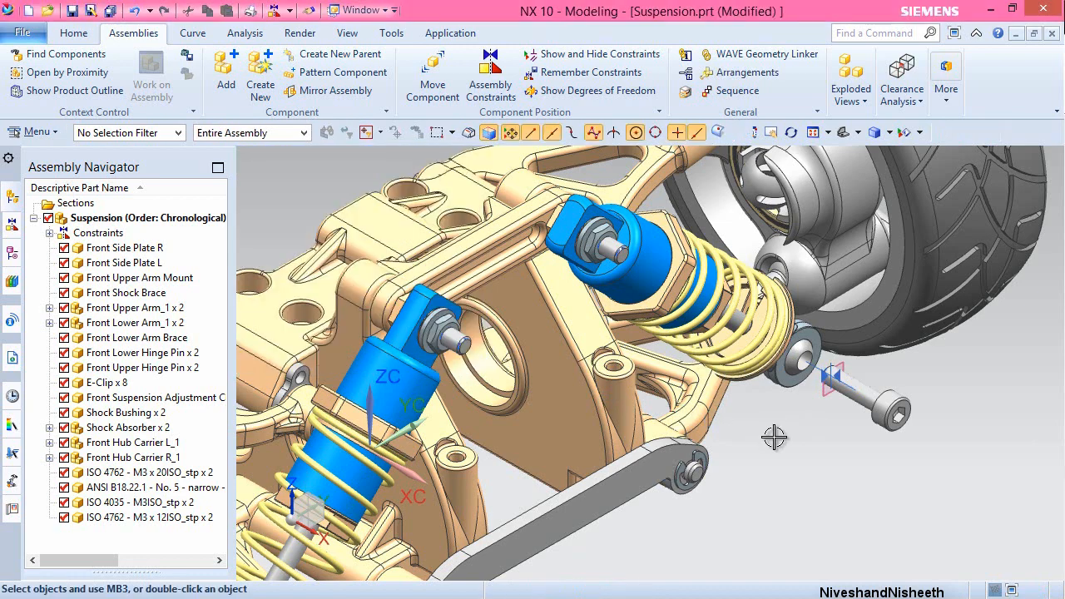
{"action": "left_click", "coordinate": [834, 128]}
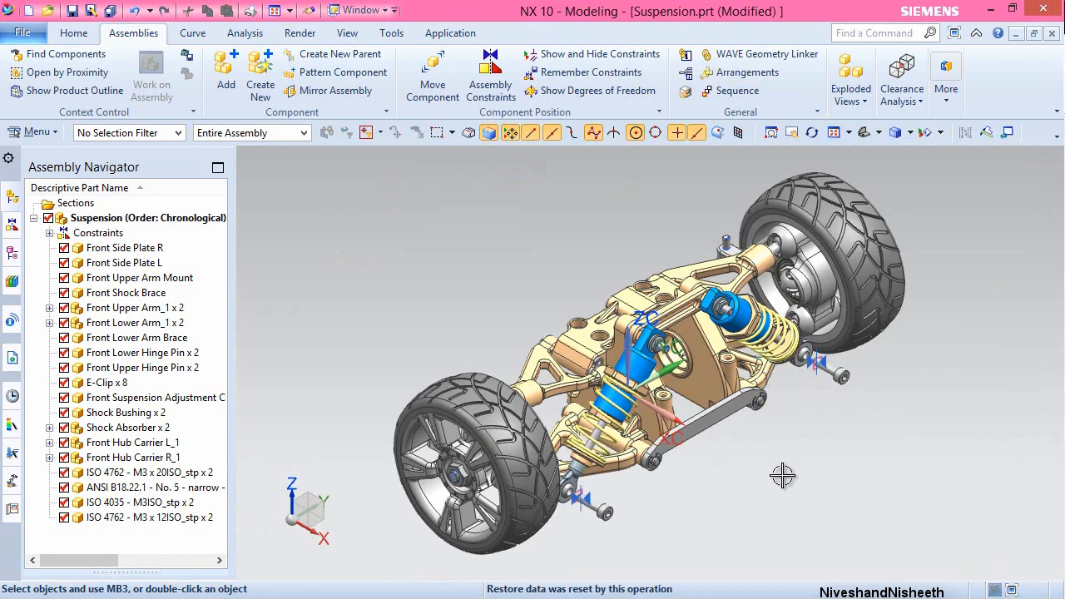
{"action": "key", "text": "ctrl+s"}
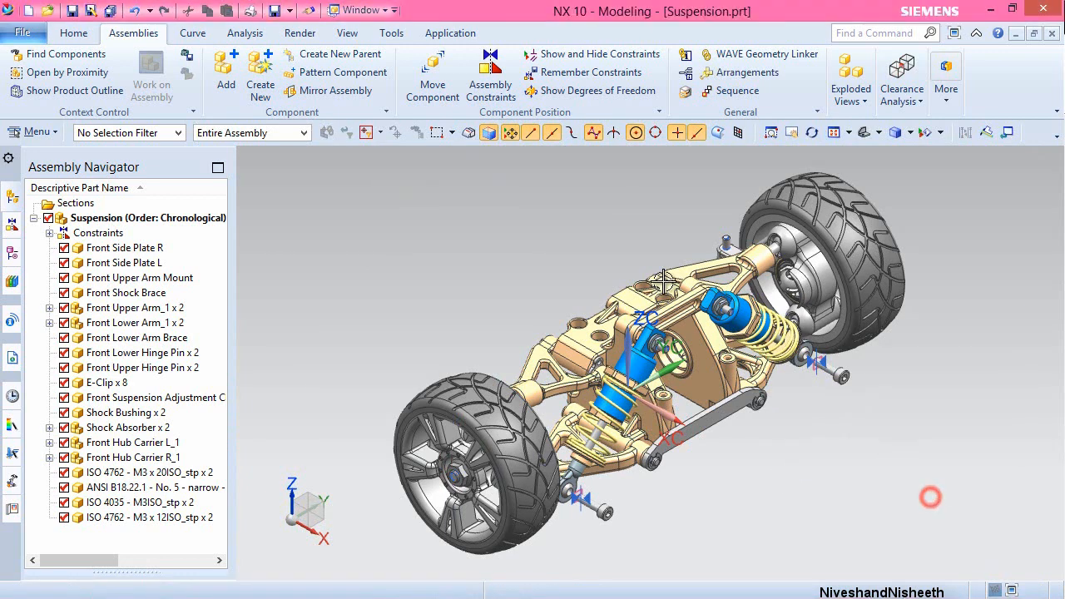
- Align the near M3 x 12 screw's axis with the front lower arm's mounting boss below the shock ball end, using Touch Align, Infer Center/Axis
{"action": "left_click", "coordinate": [487, 86]}
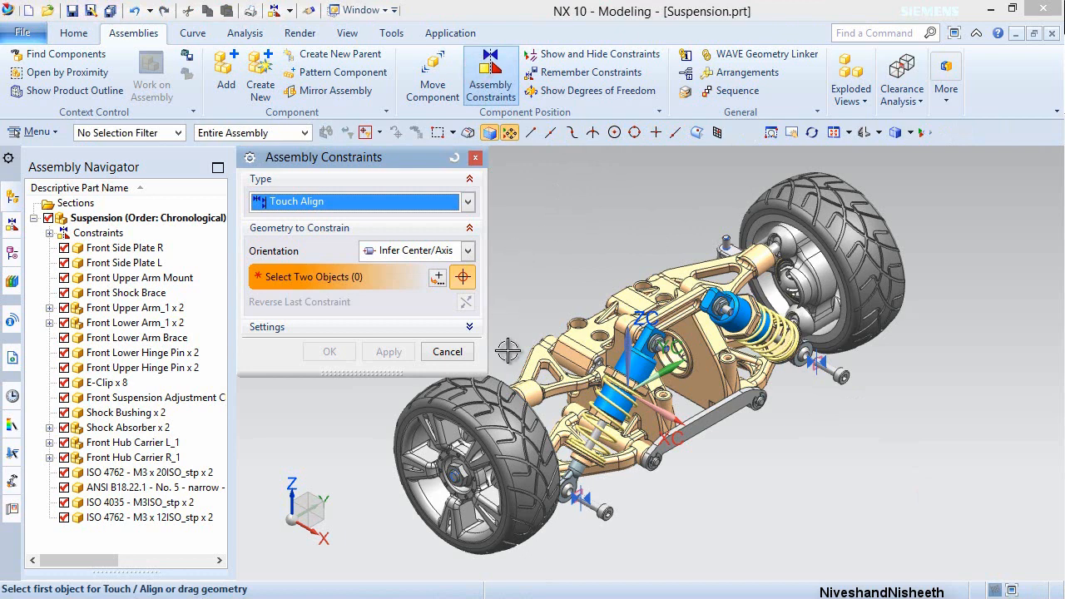
{"action": "scroll", "coordinate": [566, 529], "scroll_direction": "up", "scroll_amount": 5}
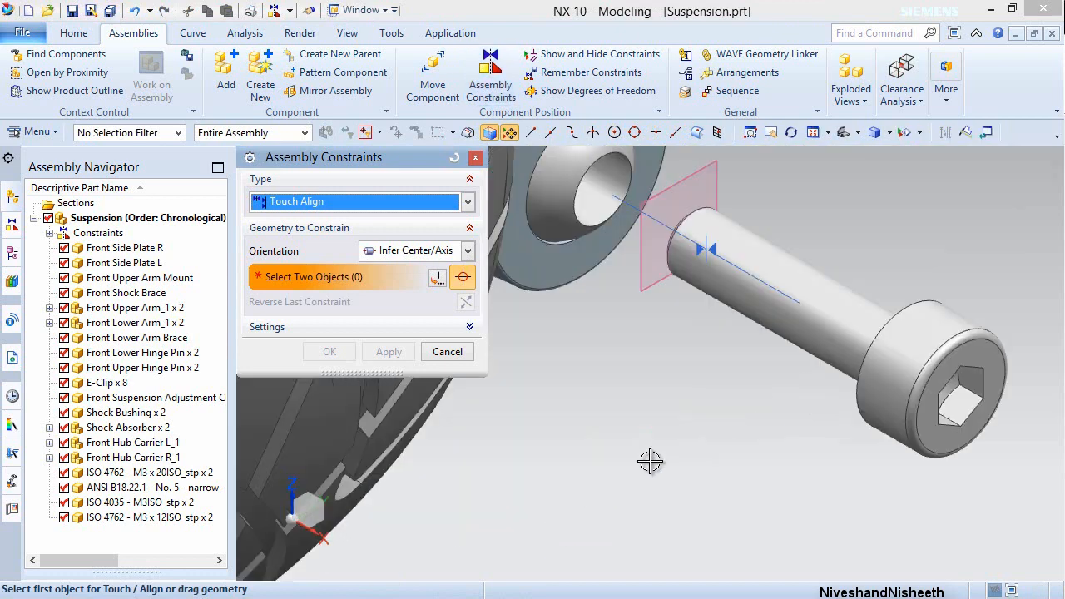
{"action": "left_click", "coordinate": [811, 337]}
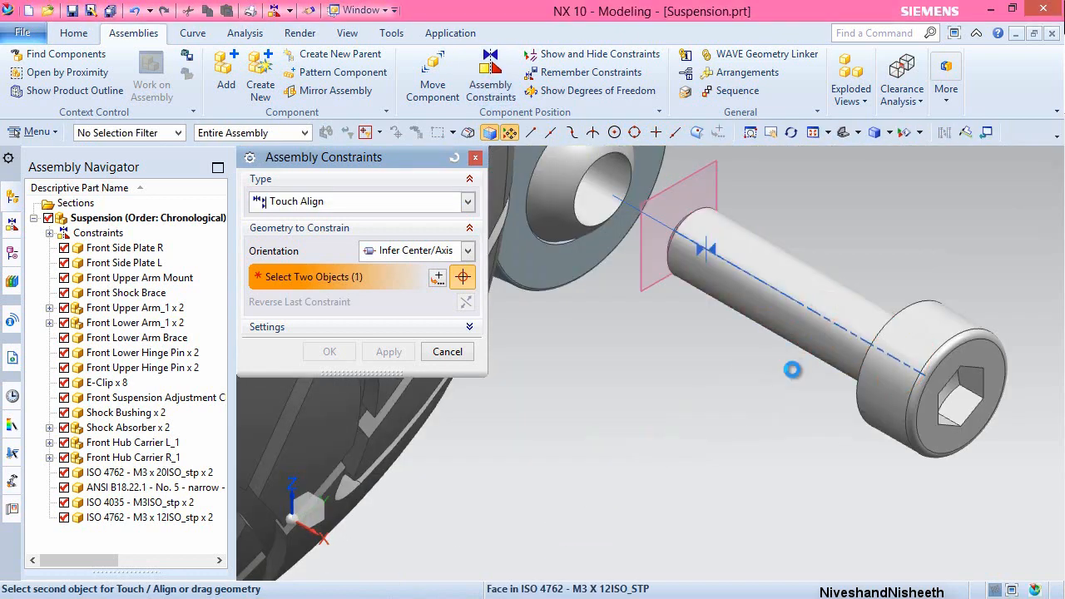
{"action": "scroll", "coordinate": [792, 369], "scroll_direction": "down", "scroll_amount": 3}
{"action": "scroll", "coordinate": [793, 369], "scroll_direction": "down", "scroll_amount": 3}
{"action": "scroll", "coordinate": [755, 379], "scroll_direction": "up", "scroll_amount": 1}
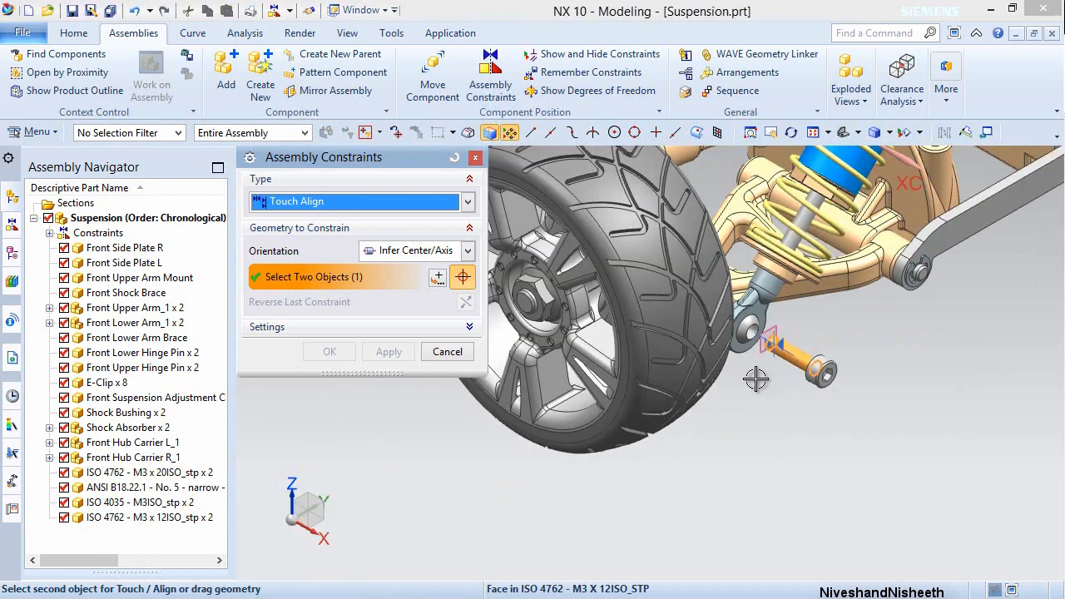
{"action": "mouse_move", "coordinate": [755, 379]}
{"action": "middle_mouse_down"}
{"action": "mouse_move", "coordinate": [704, 343]}
{"action": "mouse_move", "coordinate": [690, 286]}
{"action": "middle_mouse_up"}
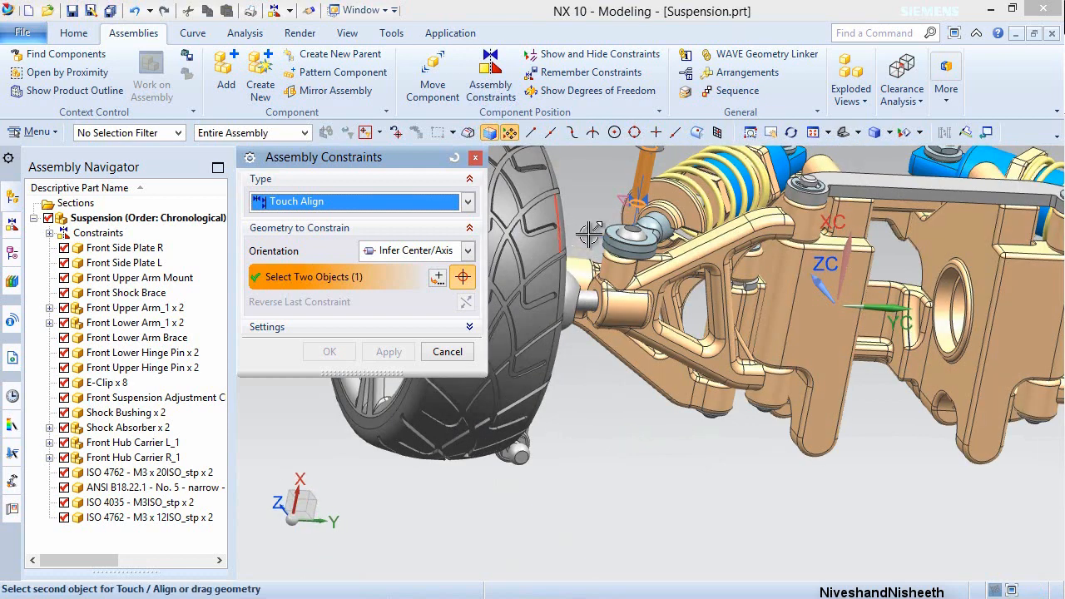
{"action": "scroll", "coordinate": [589, 236], "scroll_direction": "up", "scroll_amount": 3}
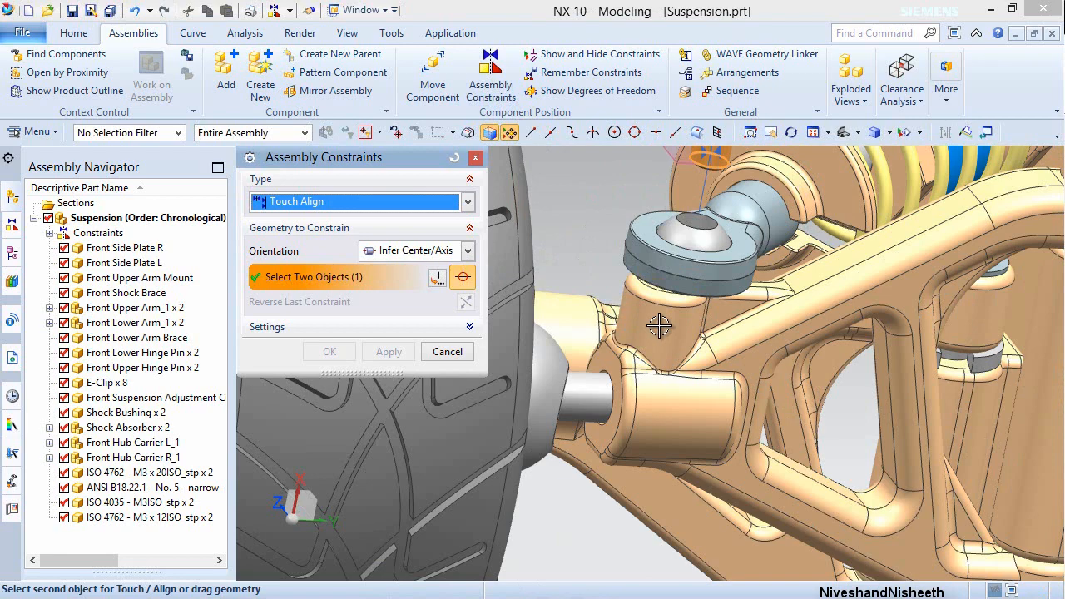
{"action": "left_click", "coordinate": [659, 326]}
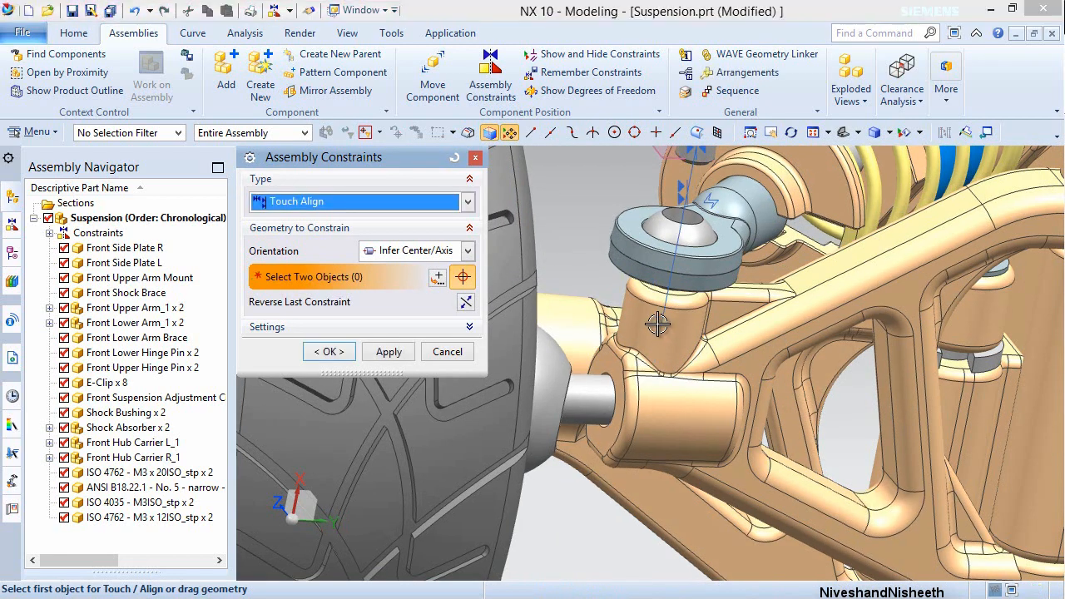
{"action": "left_click", "coordinate": [388, 352]}
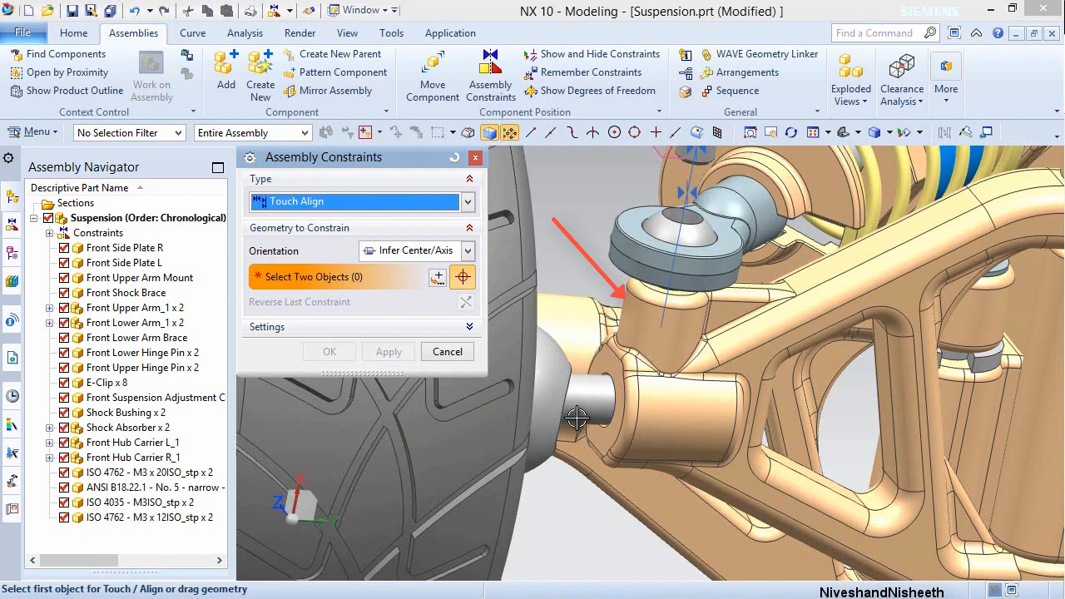
- Align the far M3 x 12 screw's axis with the opposite front lower arm's mounting boss, using Touch Align, Infer Center/Axis
{"action": "scroll", "coordinate": [576, 419], "scroll_direction": "down", "scroll_amount": 2}
{"action": "scroll", "coordinate": [577, 419], "scroll_direction": "down", "scroll_amount": 2}
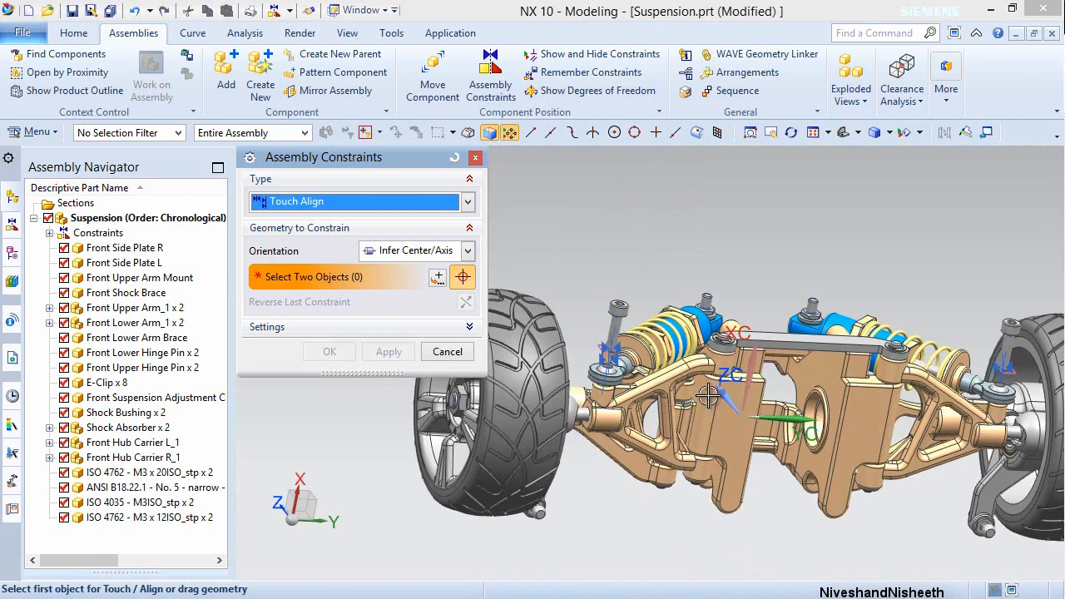
{"action": "scroll", "coordinate": [806, 377], "scroll_direction": "down", "scroll_amount": 1}
{"action": "scroll", "coordinate": [766, 414], "scroll_direction": "down", "scroll_amount": 1}
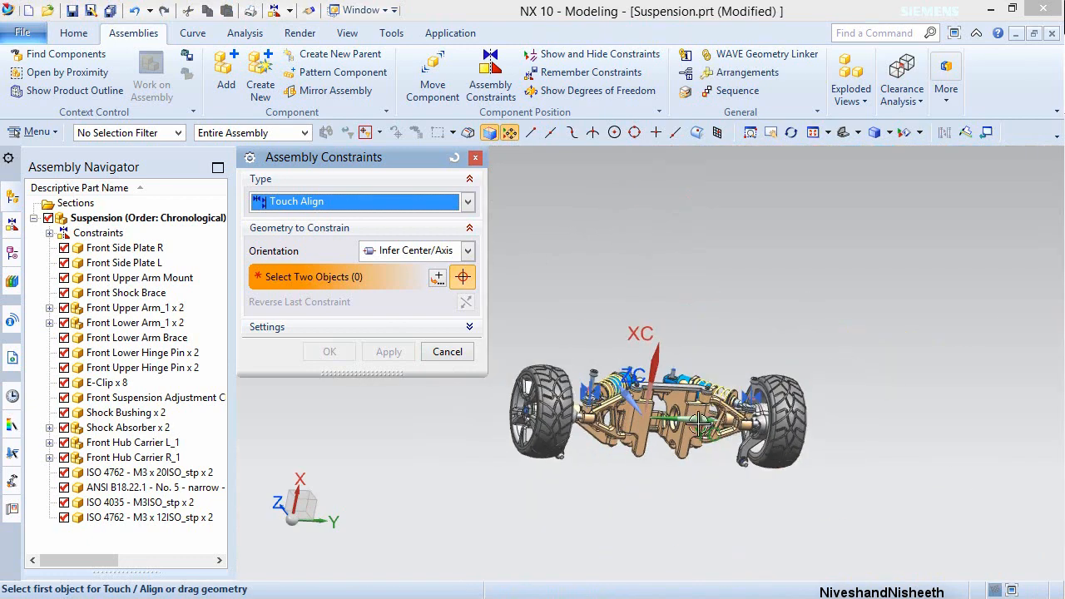
{"action": "scroll", "coordinate": [685, 422], "scroll_direction": "up", "scroll_amount": 8}
{"action": "scroll", "coordinate": [704, 444], "scroll_direction": "down", "scroll_amount": 2}
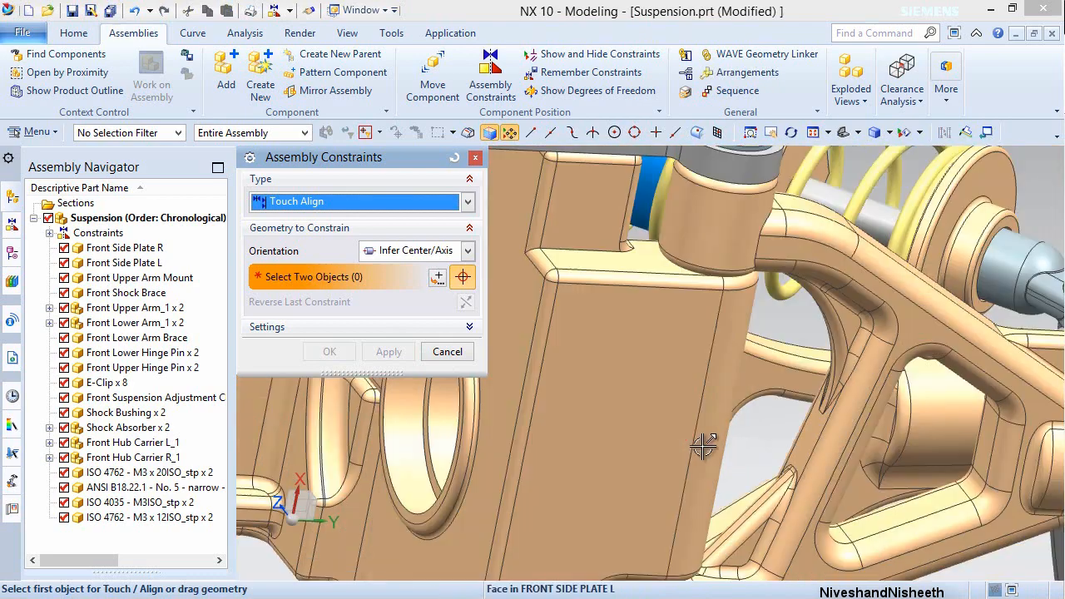
{"action": "scroll", "coordinate": [704, 445], "scroll_direction": "down", "scroll_amount": 1}
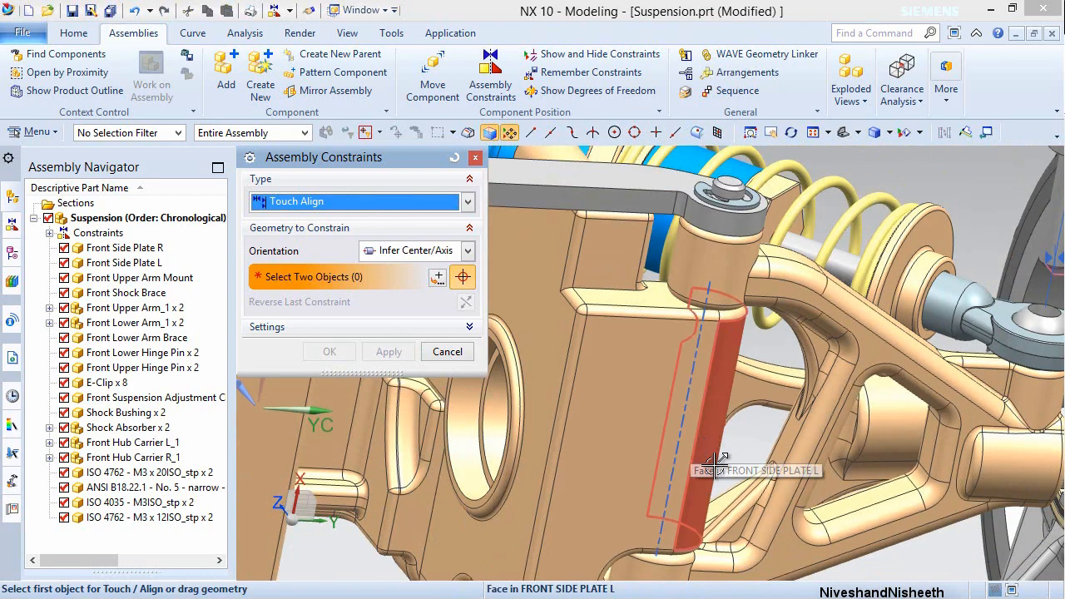
{"action": "scroll", "coordinate": [729, 466], "scroll_direction": "down", "scroll_amount": 1}
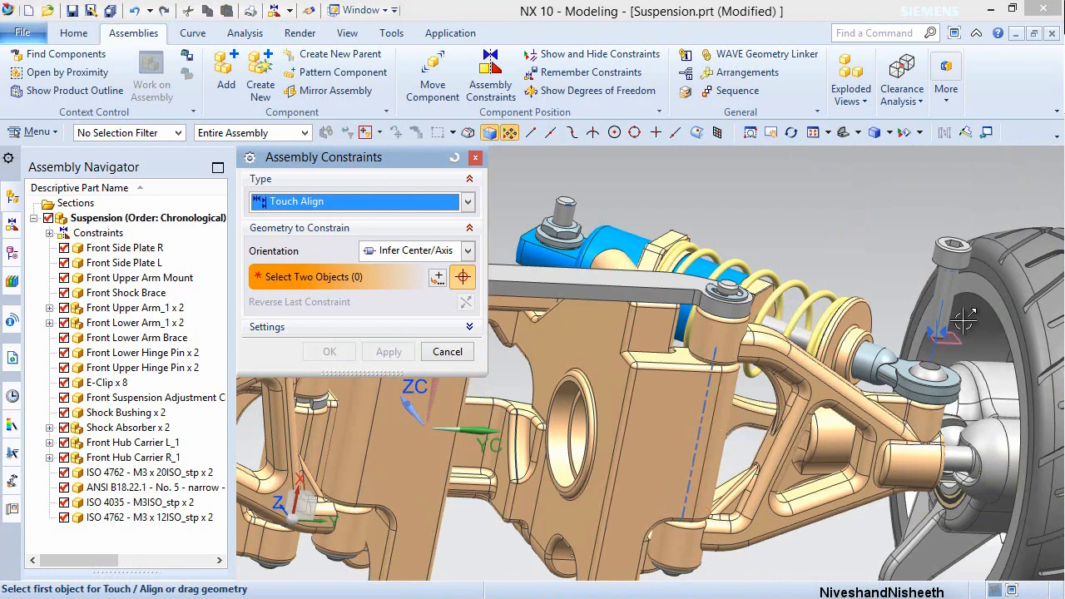
{"action": "scroll", "coordinate": [966, 319], "scroll_direction": "up", "scroll_amount": 2}
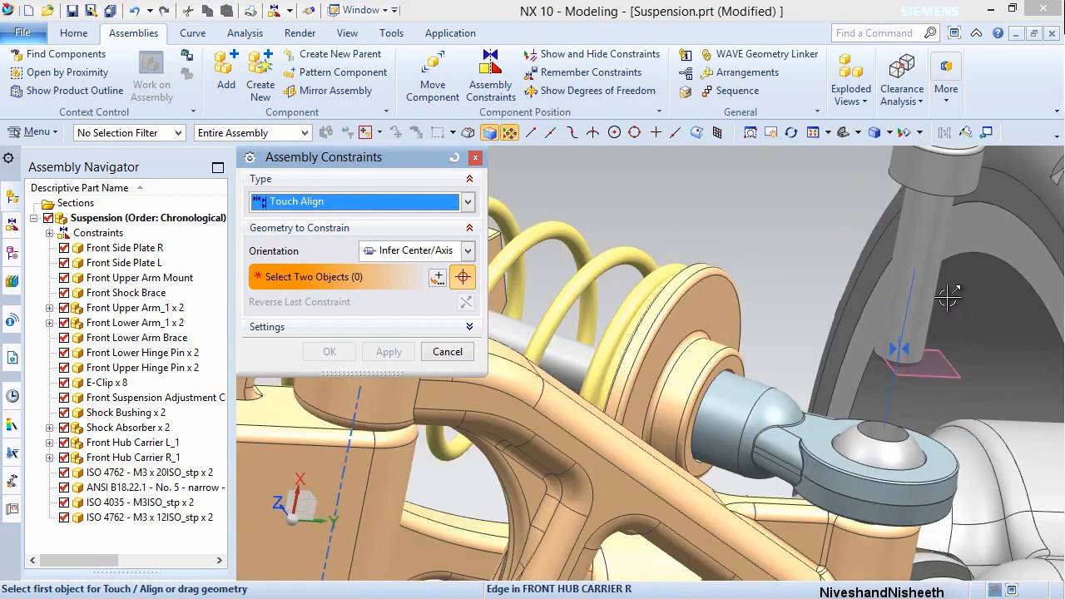
{"action": "left_click", "coordinate": [919, 236]}
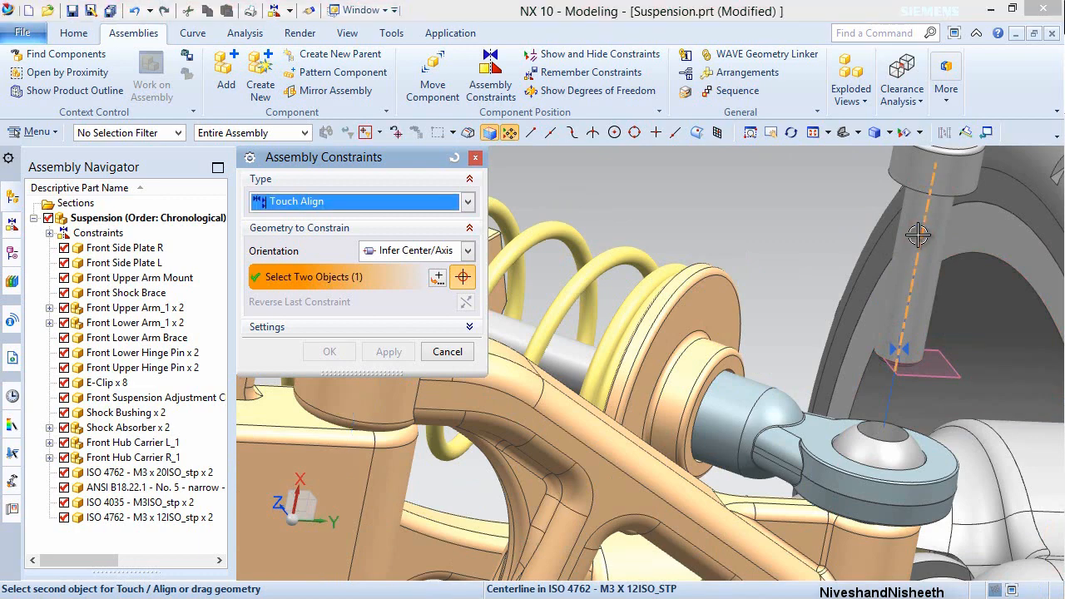
{"action": "scroll", "coordinate": [829, 225], "scroll_direction": "down", "scroll_amount": 3}
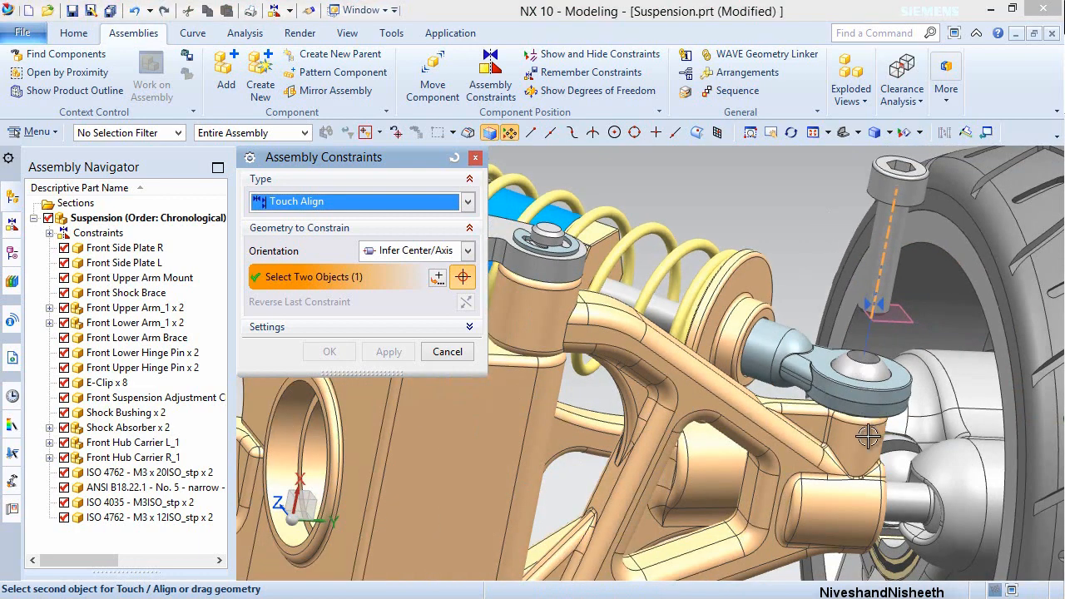
{"action": "left_click", "coordinate": [860, 447]}
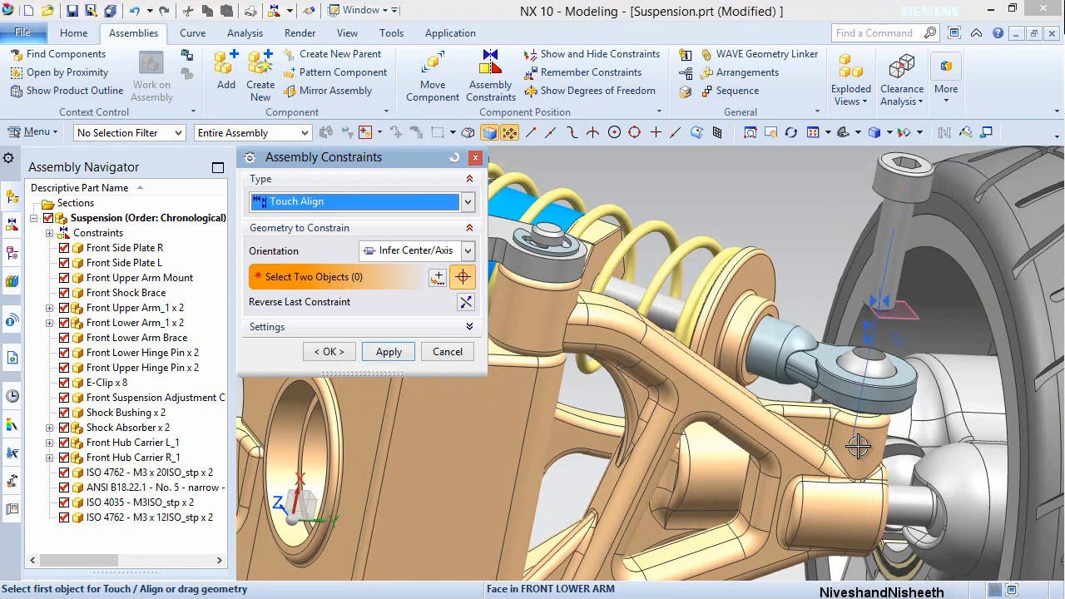
{"action": "left_click", "coordinate": [339, 352]}
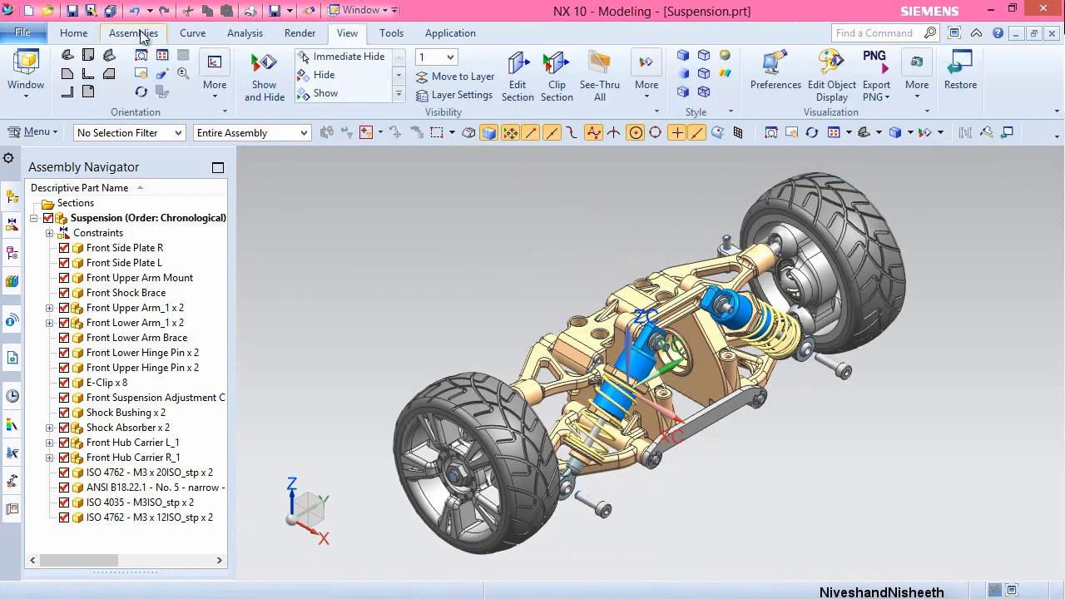
- Add two copies of the ANSI B18.22.1 - No. 5 - narrow - Type B washer at the absolute origin, accepting overlaid duplicates
{"action": "left_click", "coordinate": [133, 32]}
{"action": "left_click", "coordinate": [221, 87]}
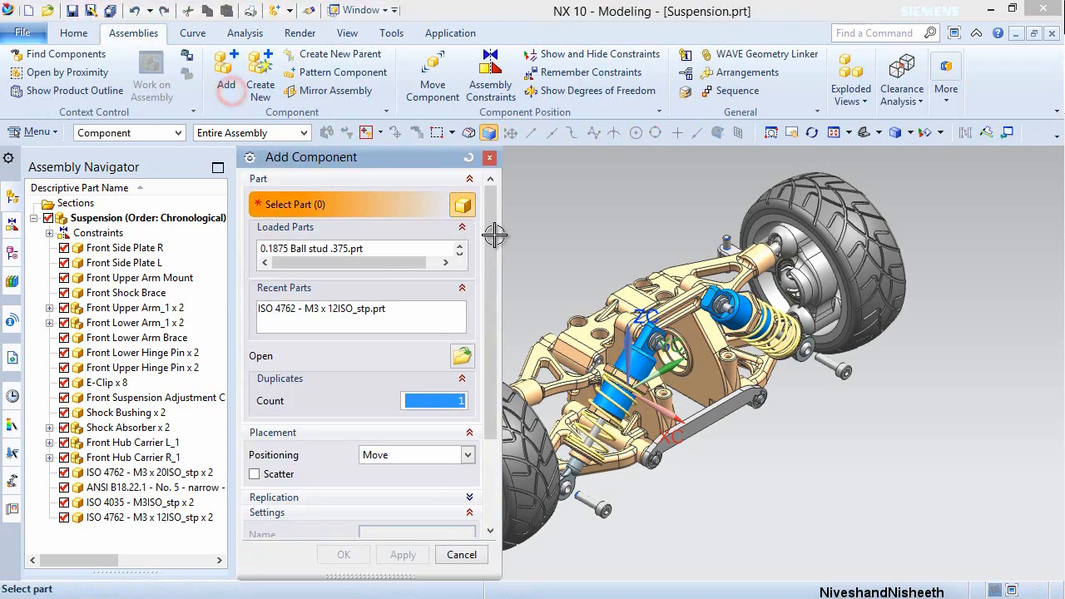
{"action": "left_click", "coordinate": [463, 357]}
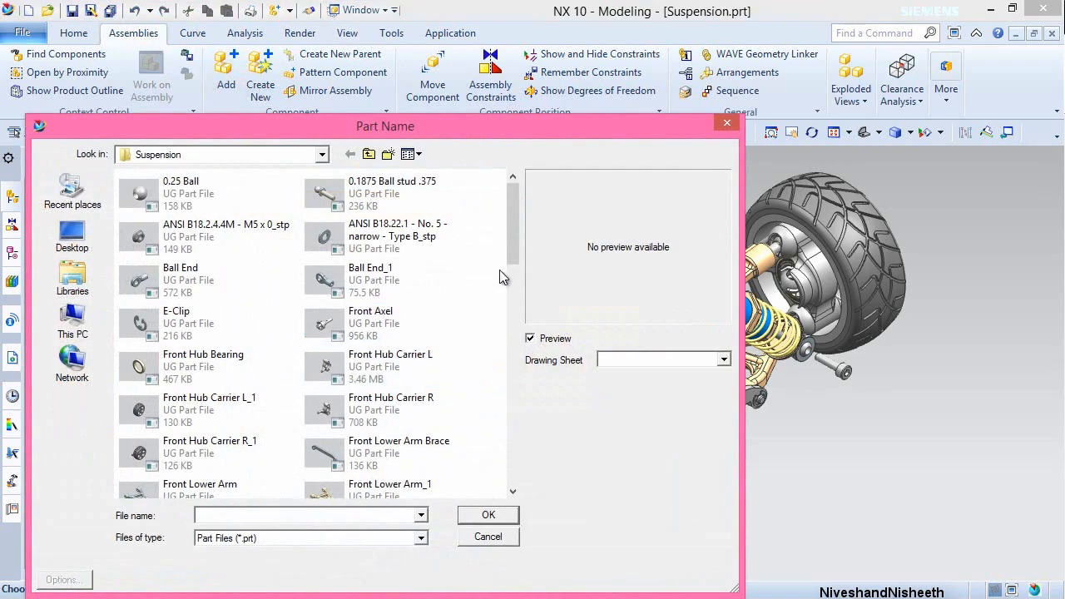
{"action": "left_click", "coordinate": [394, 237]}
{"action": "double_click", "coordinate": [395, 237]}
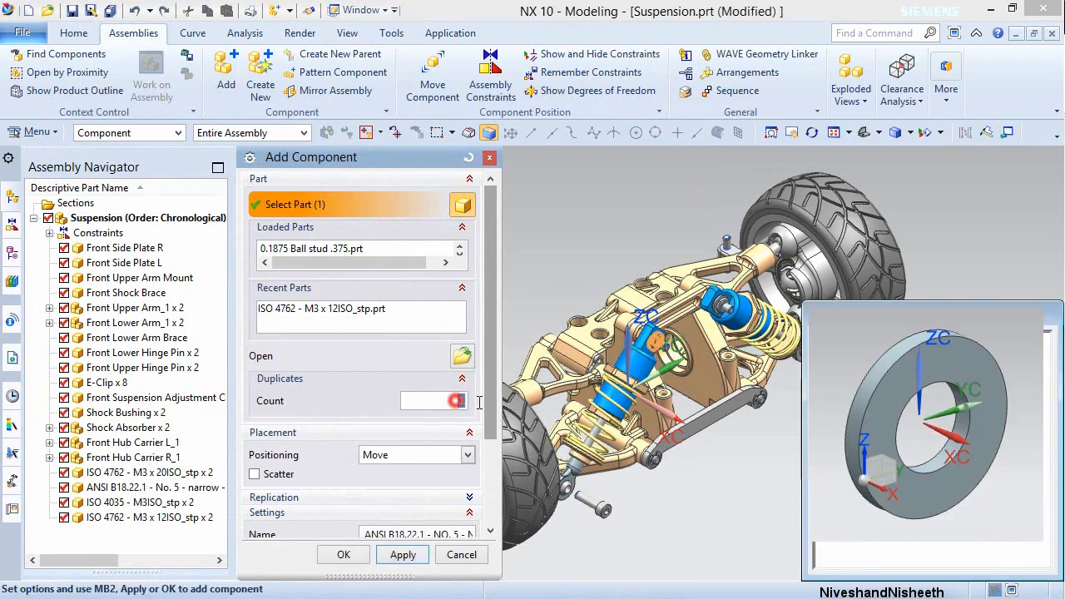
{"action": "type", "text": "2"}
{"action": "scroll", "coordinate": [495, 429], "scroll_direction": "down", "scroll_amount": 2}
{"action": "left_click", "coordinate": [344, 555]}
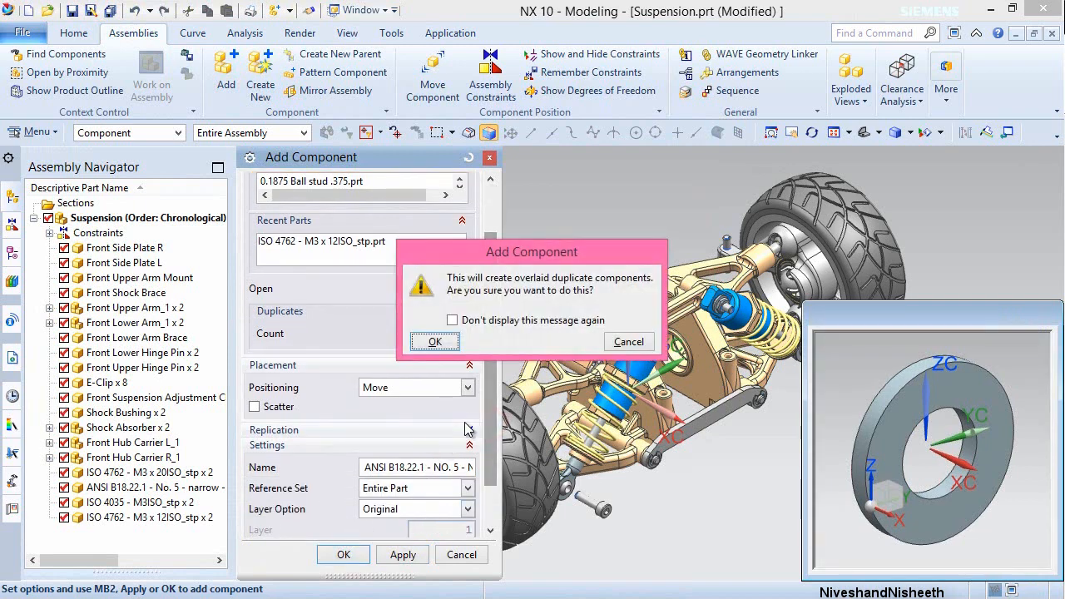
{"action": "left_click", "coordinate": [433, 344]}
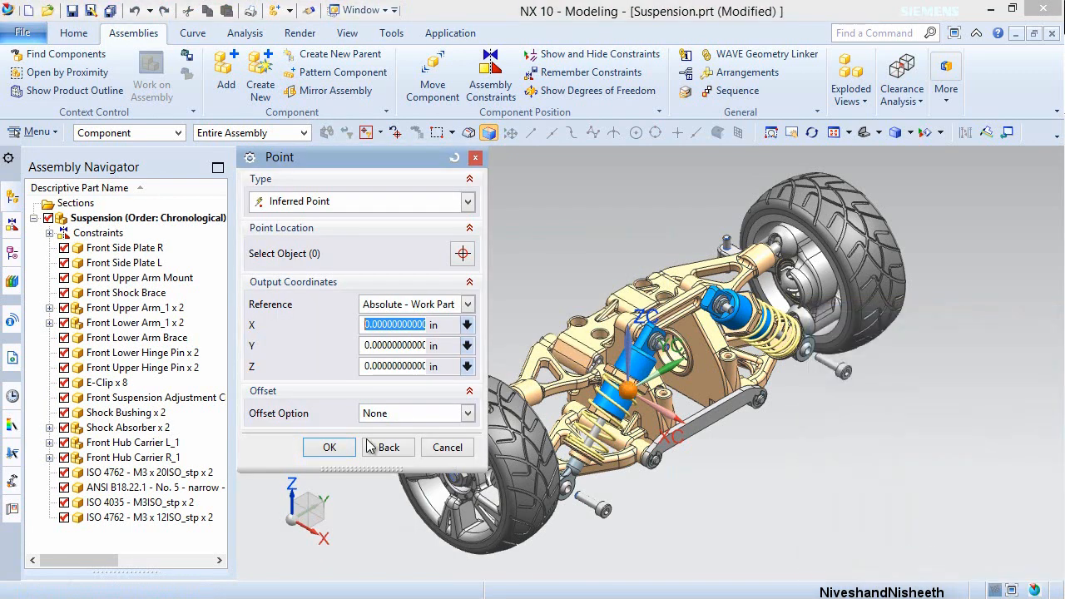
{"action": "left_click", "coordinate": [327, 448]}
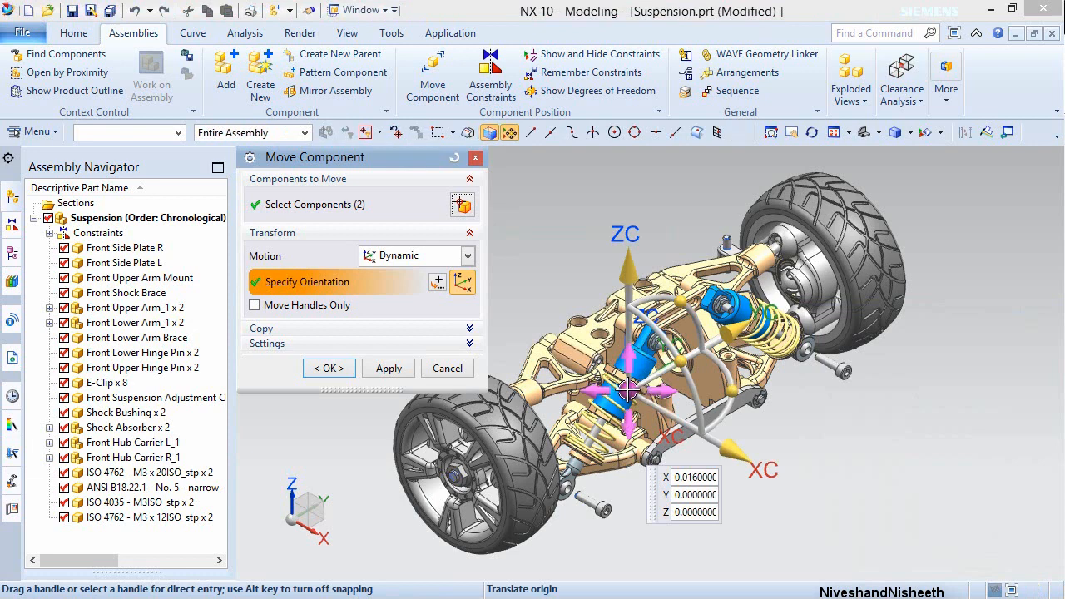
- Move both added washers together into the empty space in front of the lower arm brace, below the far M3 x 12 screw
{"action": "left_click", "coordinate": [628, 389]}
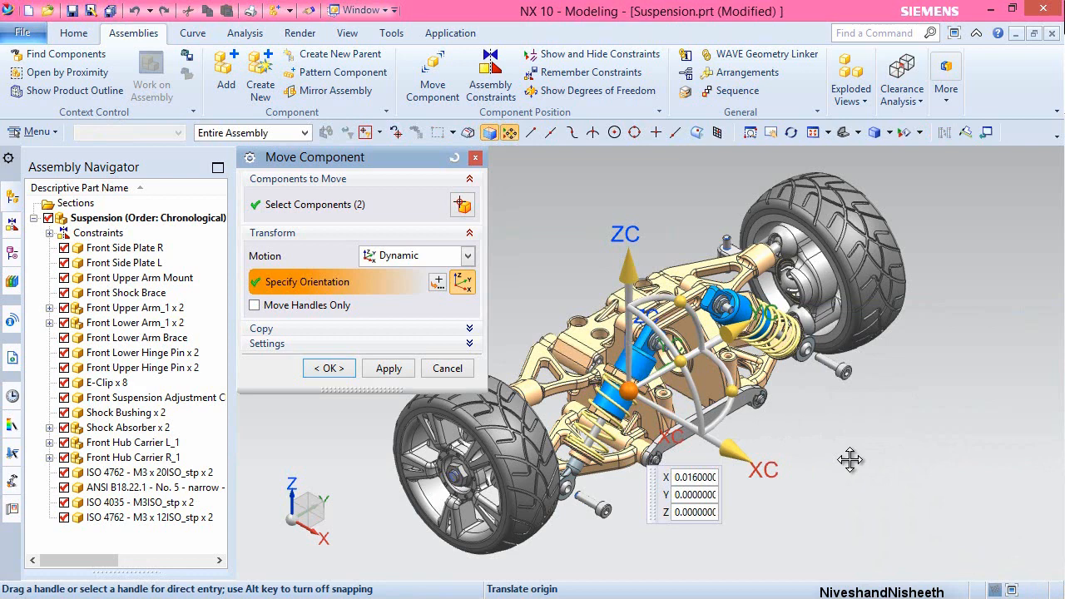
{"action": "left_click", "coordinate": [849, 458]}
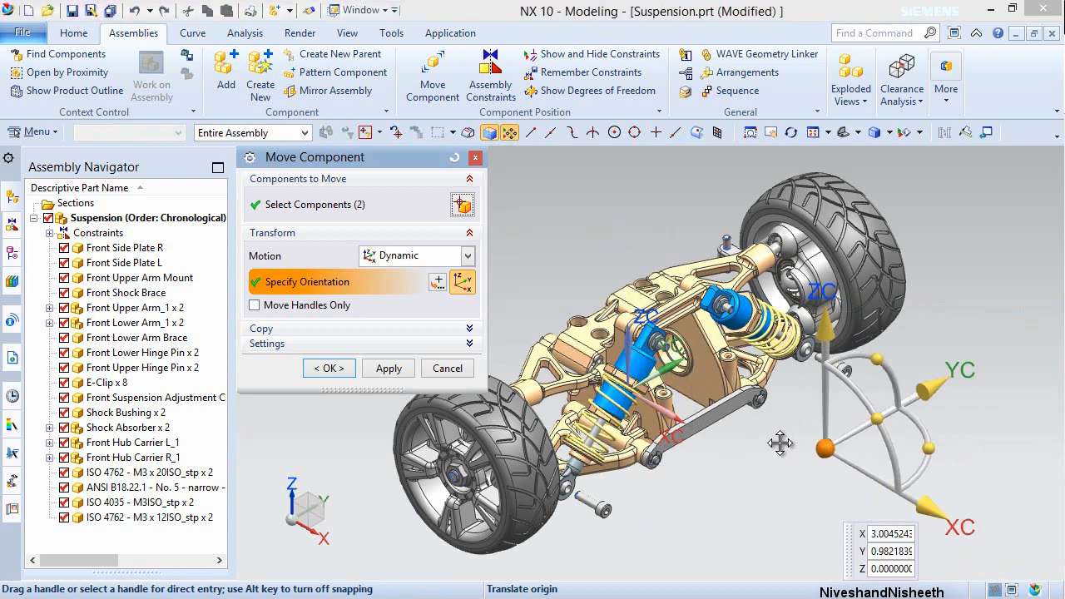
{"action": "left_click", "coordinate": [329, 368]}
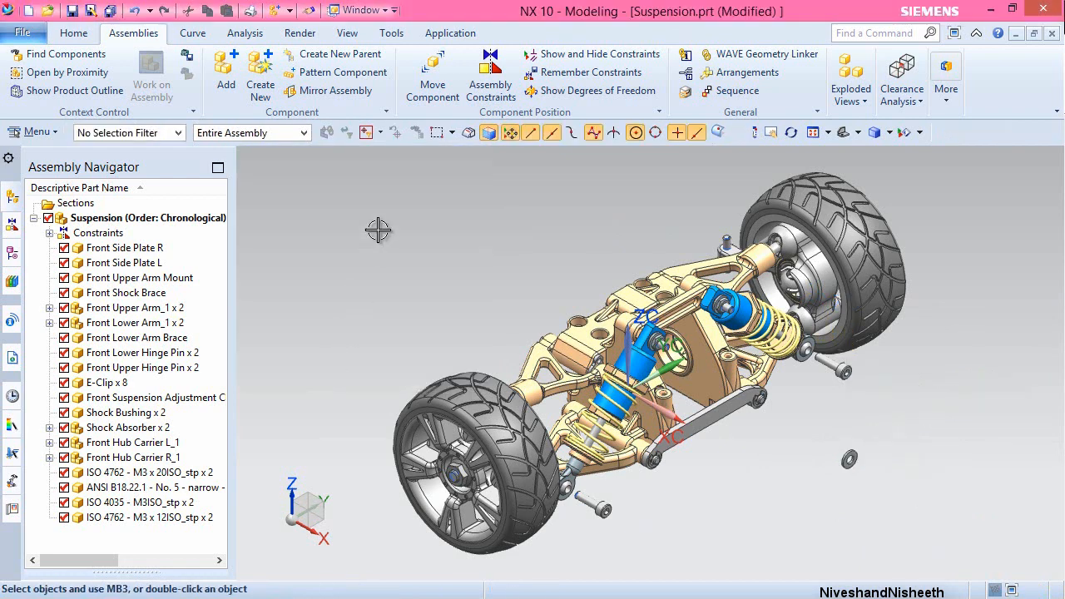
- Move one of the two overlaid No. 5 washers about -5.9 along the YC axis, to the near M3 x 12 screw's side
{"action": "left_click", "coordinate": [430, 83]}
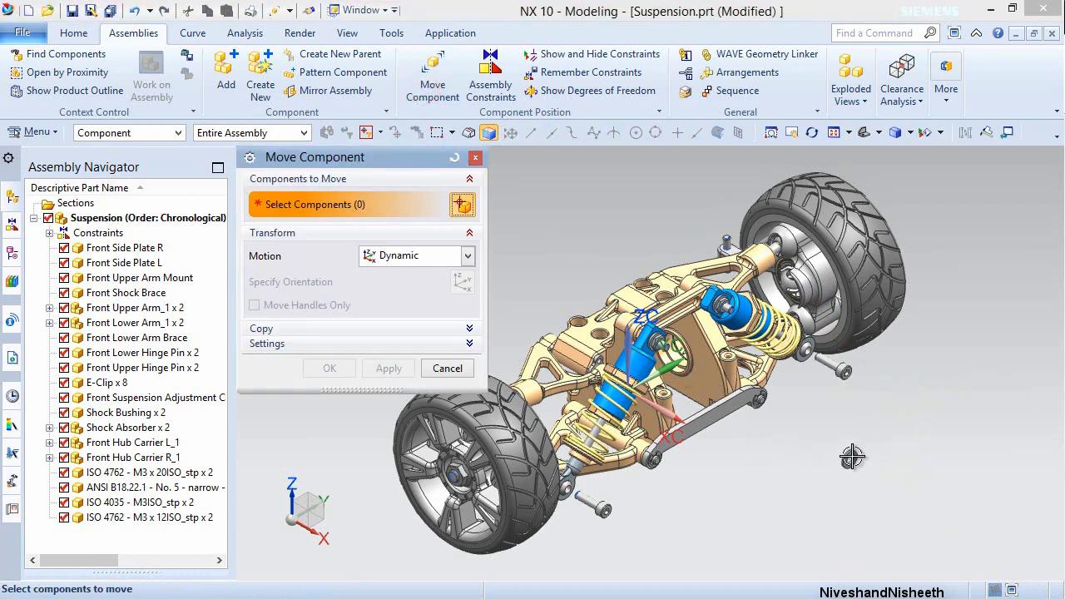
{"action": "left_click", "coordinate": [849, 458]}
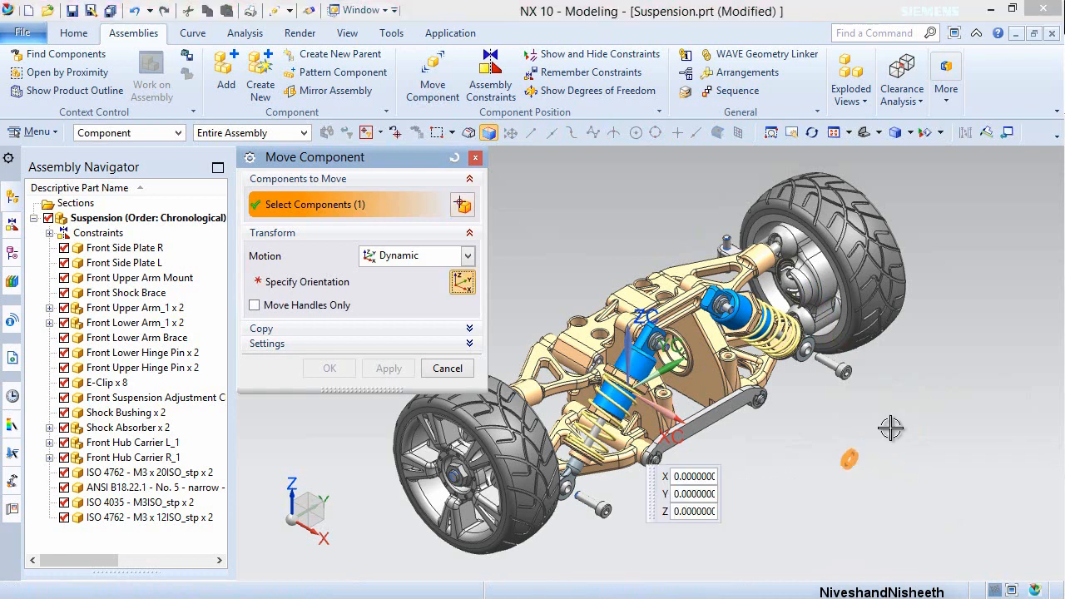
{"action": "left_click", "coordinate": [890, 428]}
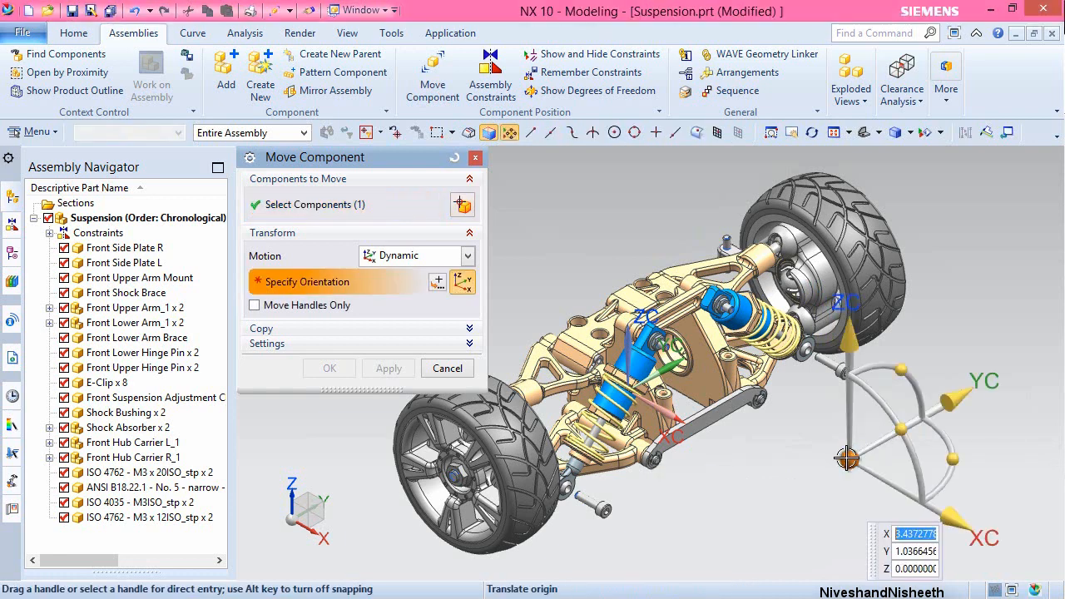
{"action": "left_click", "coordinate": [837, 448]}
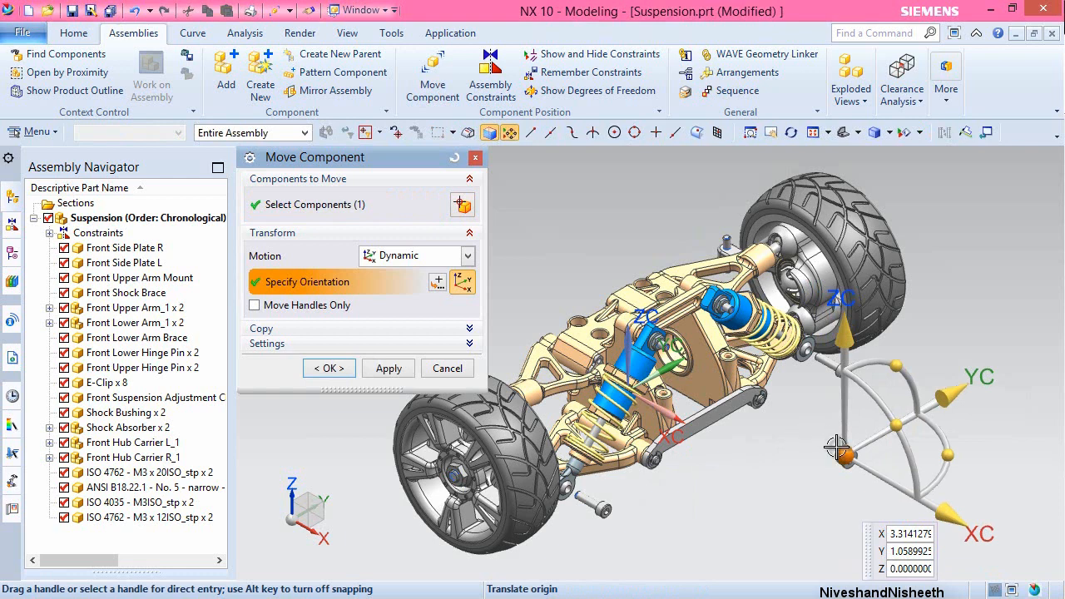
{"action": "left_click", "coordinate": [958, 383]}
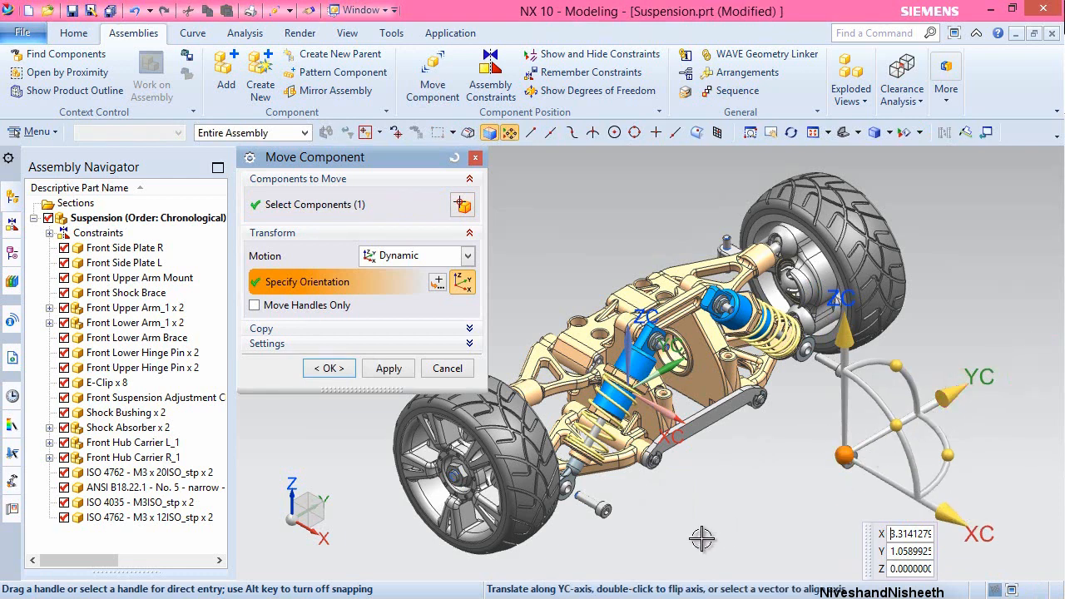
{"action": "mouse_move", "coordinate": [669, 524]}
{"action": "left_mouse_down"}
{"action": "mouse_move", "coordinate": [550, 553]}
{"action": "mouse_move", "coordinate": [285, 521]}
{"action": "mouse_move", "coordinate": [221, 501]}
{"action": "mouse_move", "coordinate": [607, 488]}
{"action": "left_mouse_up"}
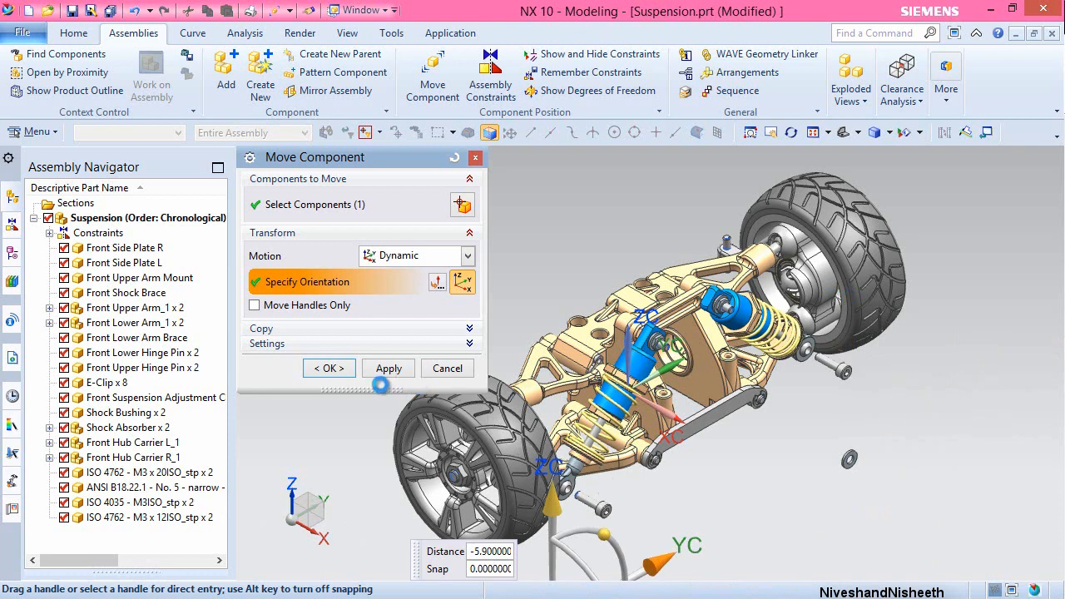
{"action": "left_click", "coordinate": [323, 364]}
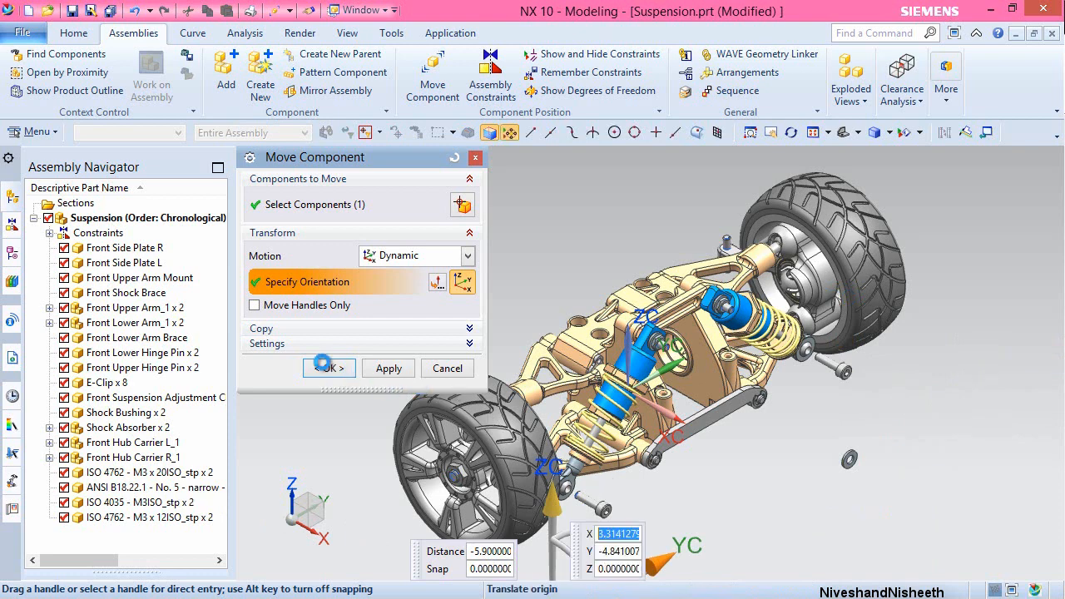
{"action": "left_click", "coordinate": [324, 368]}
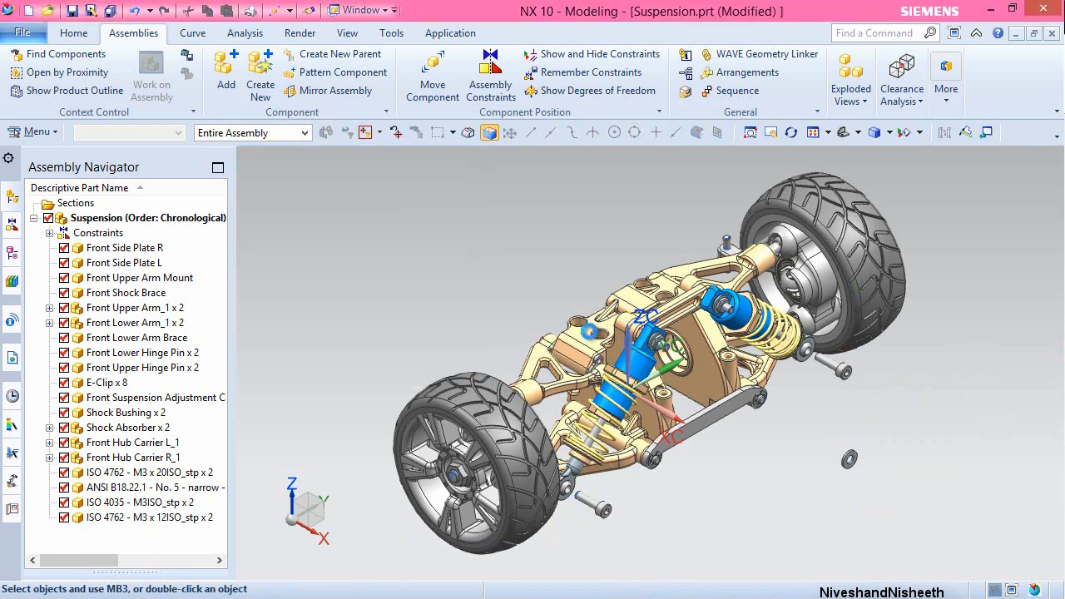
- Align the moved washer's hole with the near M3 x 12 screw's centerline, using Touch Align, Infer Center/Axis
{"action": "left_click", "coordinate": [483, 90]}
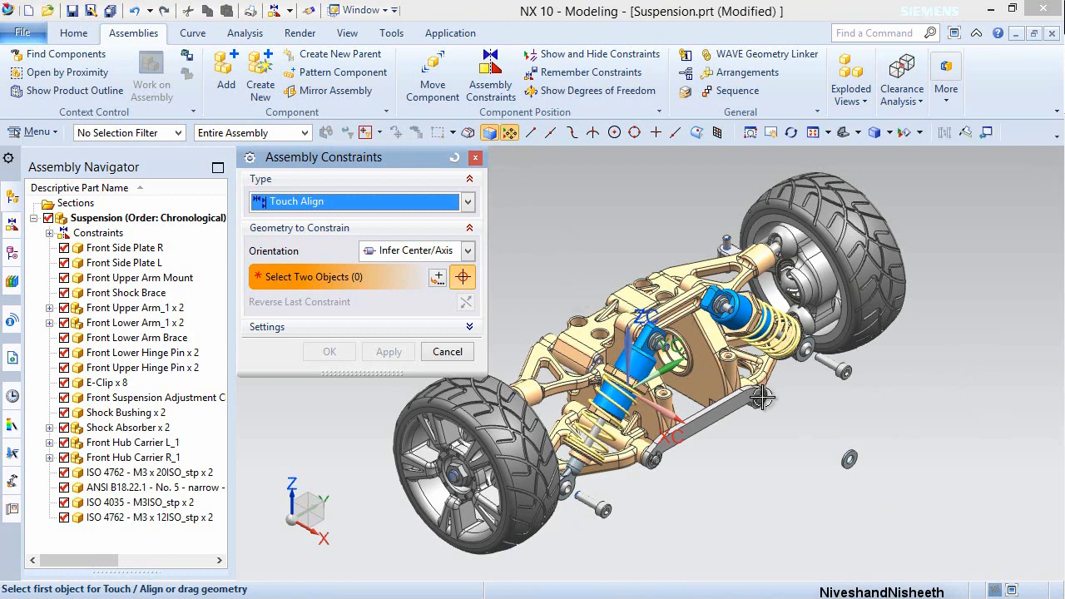
{"action": "scroll", "coordinate": [762, 399], "scroll_direction": "down", "scroll_amount": 3}
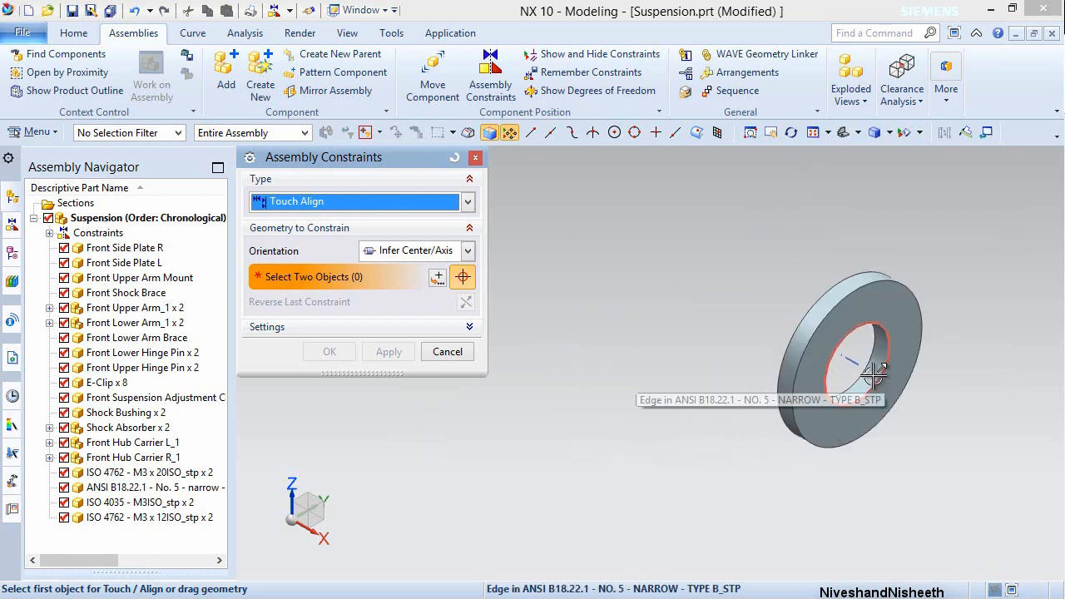
{"action": "scroll", "coordinate": [874, 374], "scroll_direction": "up", "scroll_amount": 4}
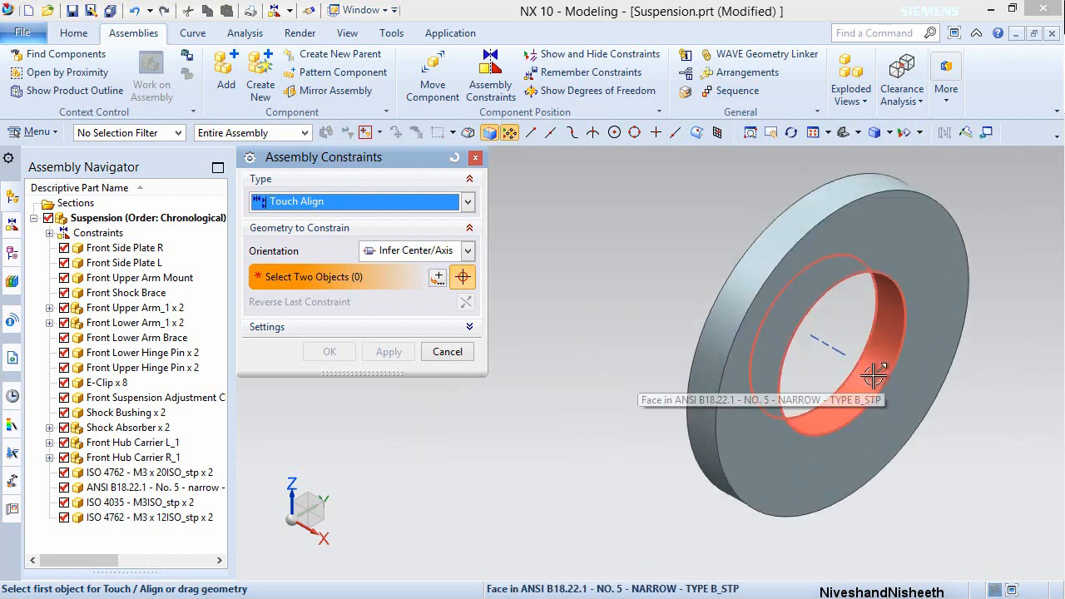
{"action": "left_click", "coordinate": [872, 376]}
{"action": "scroll", "coordinate": [648, 489], "scroll_direction": "down", "scroll_amount": 5}
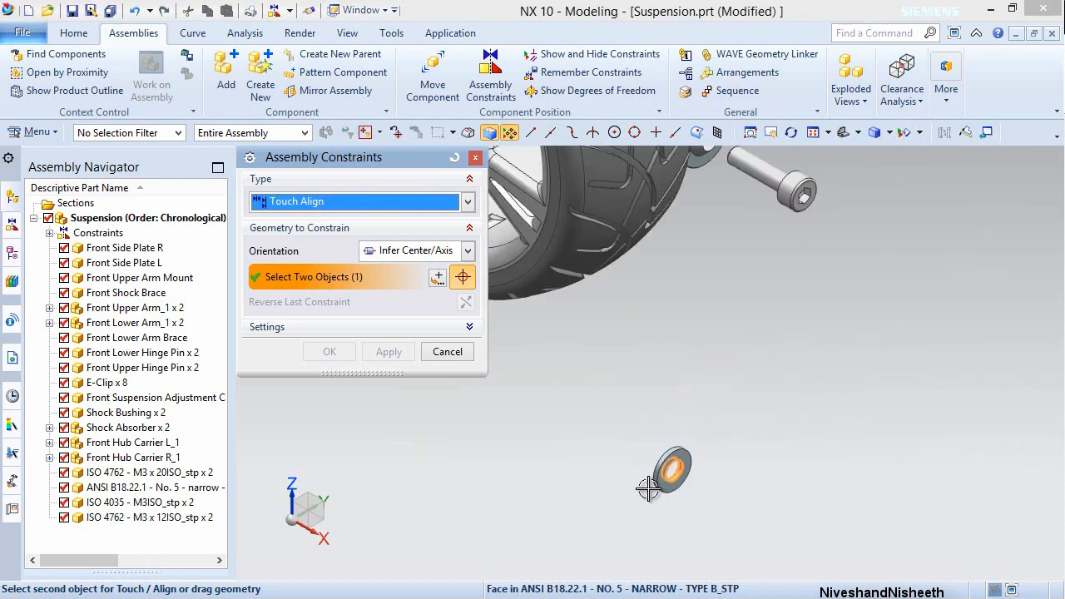
{"action": "left_click", "coordinate": [766, 166]}
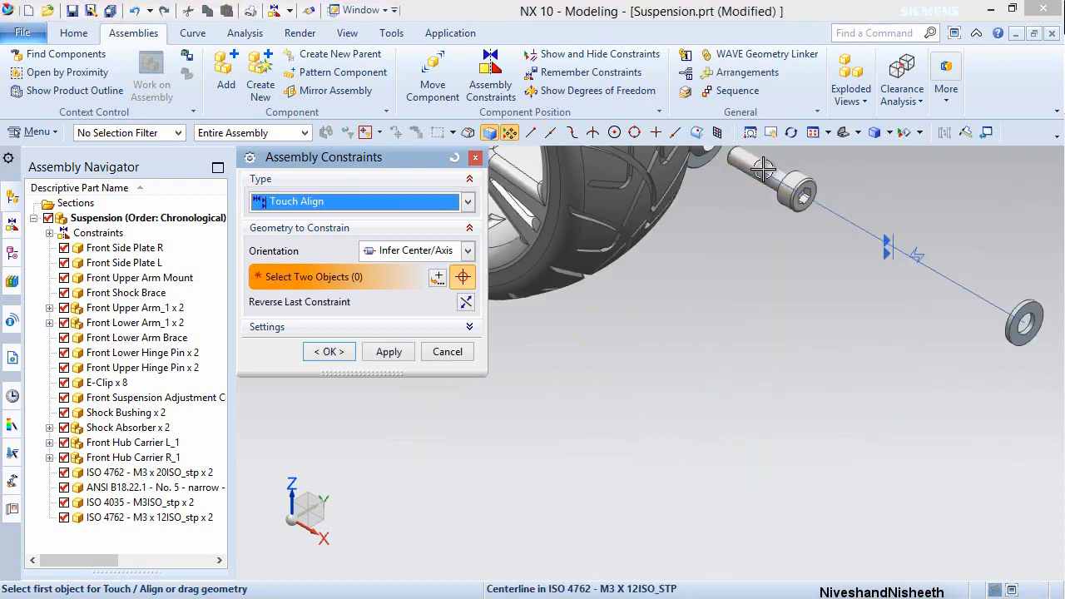
{"action": "left_click", "coordinate": [389, 351]}
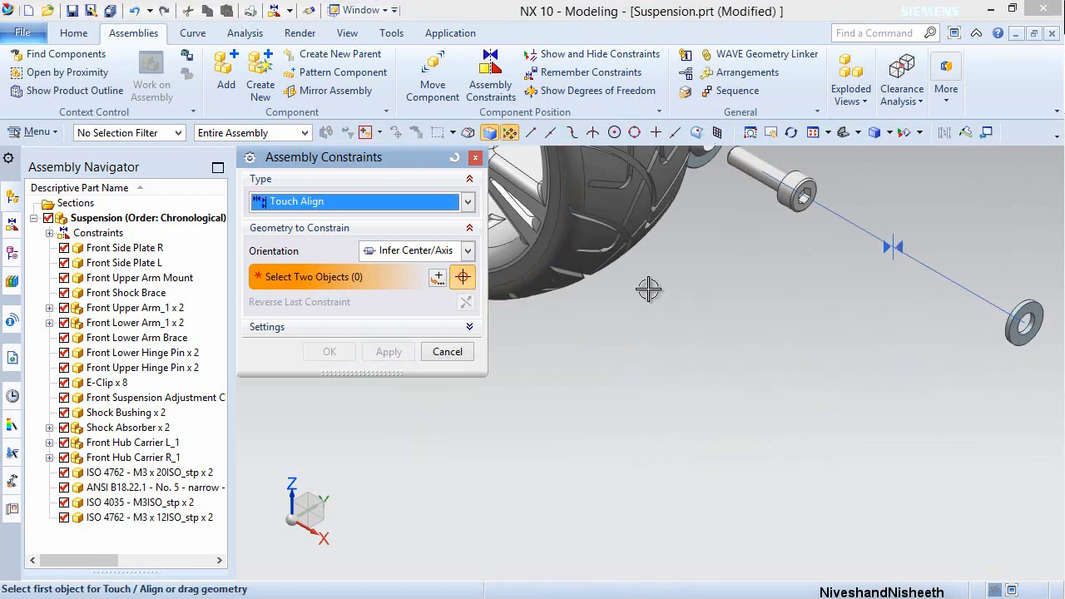
- Constrain the near washer's flat face against the underside of the near M3 x 12 screw's head, using Touch orientation
{"action": "left_click", "coordinate": [468, 251]}
{"action": "left_click", "coordinate": [398, 287]}
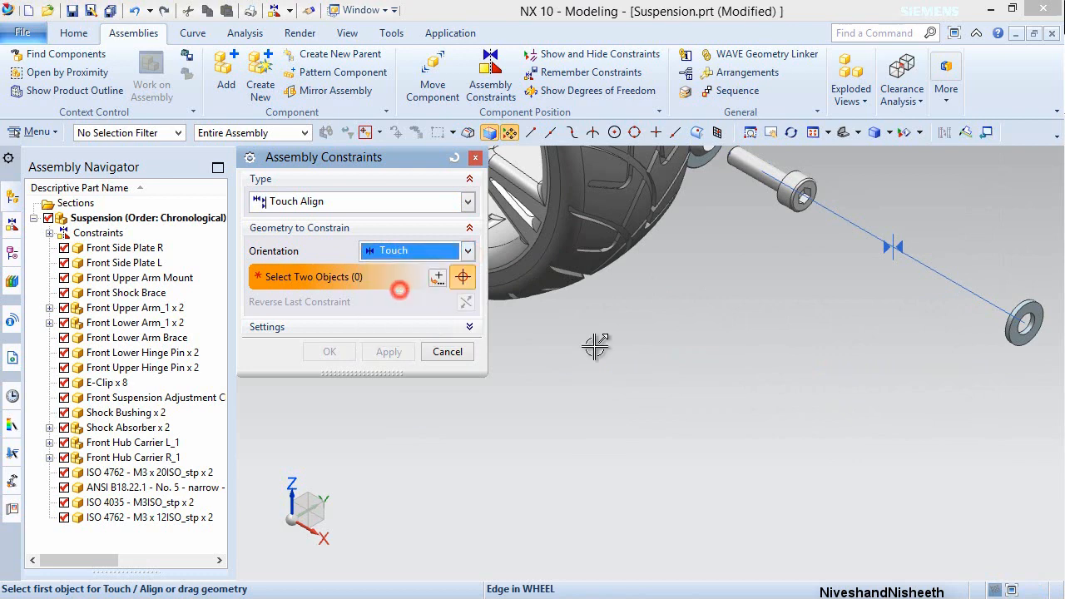
{"action": "left_click", "coordinate": [1026, 329]}
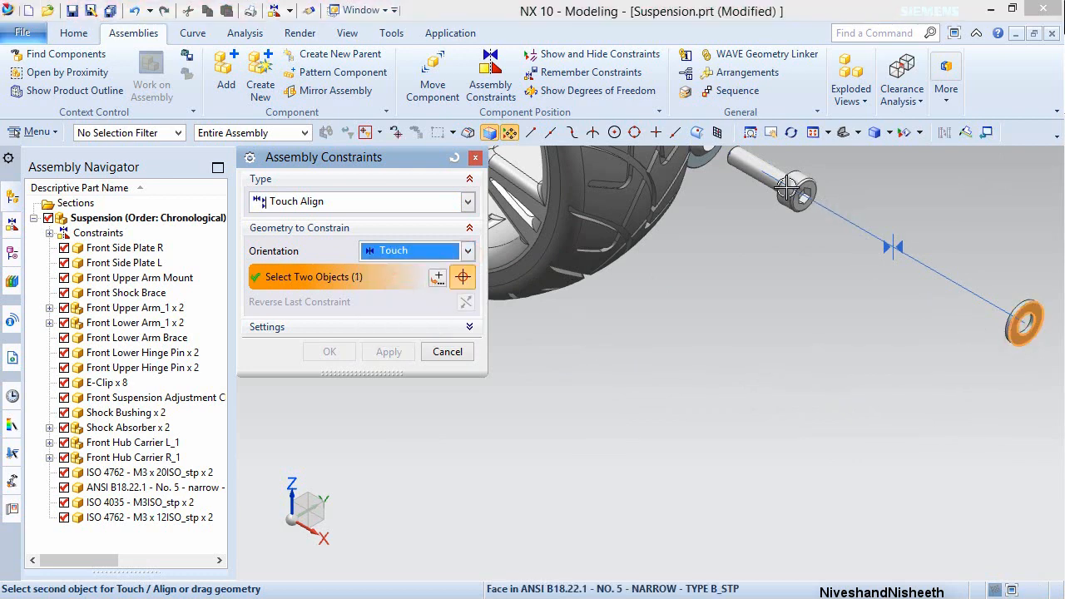
{"action": "middle_click_drag", "start_coordinate": [789, 193], "coordinate": [827, 238]}
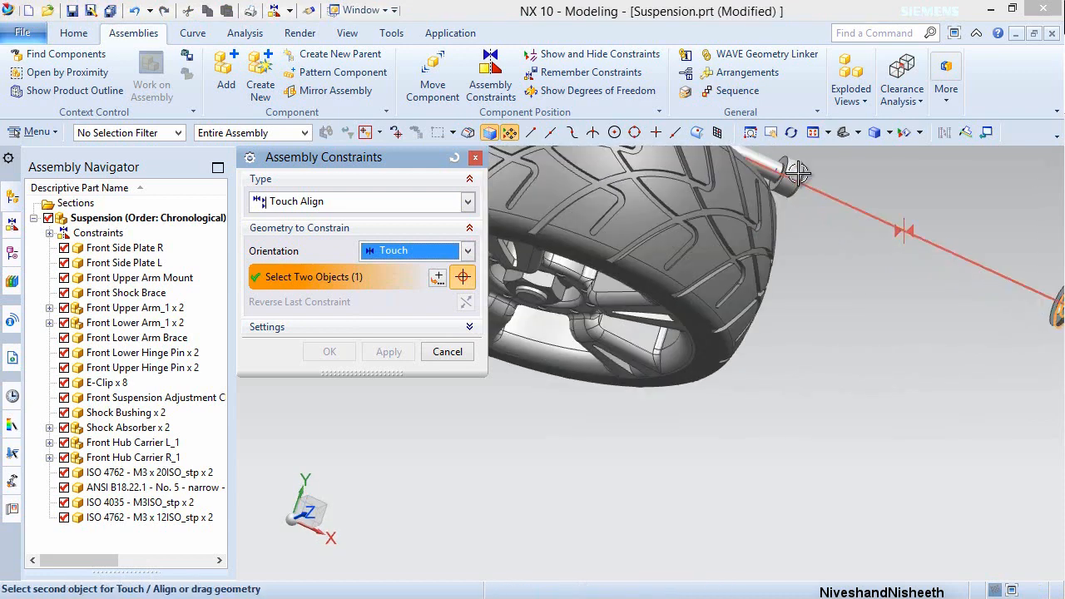
{"action": "scroll", "coordinate": [794, 162], "scroll_direction": "up", "scroll_amount": 5}
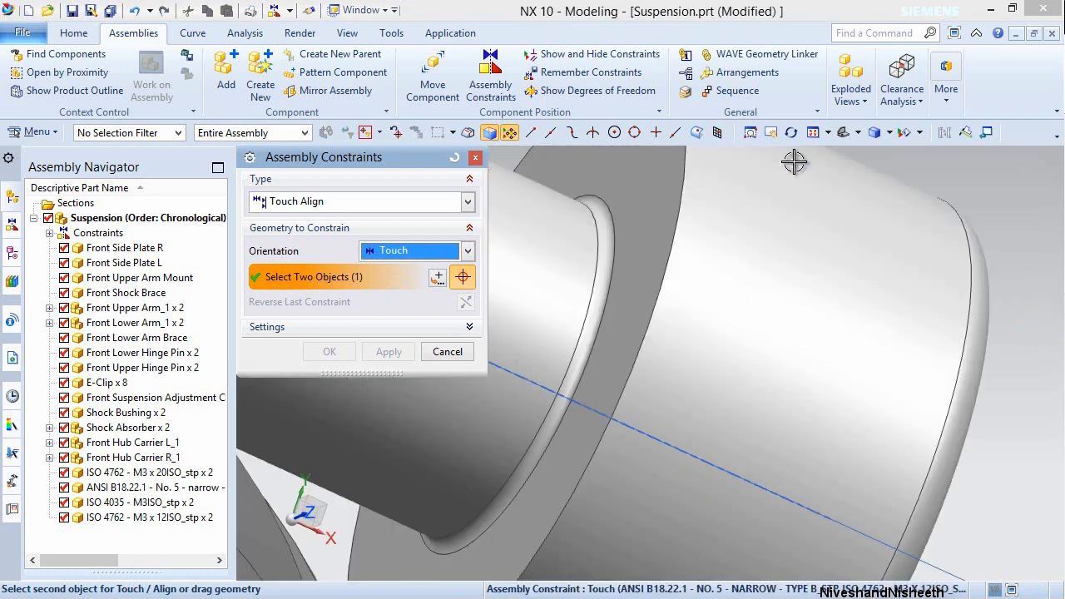
{"action": "left_click", "coordinate": [632, 202]}
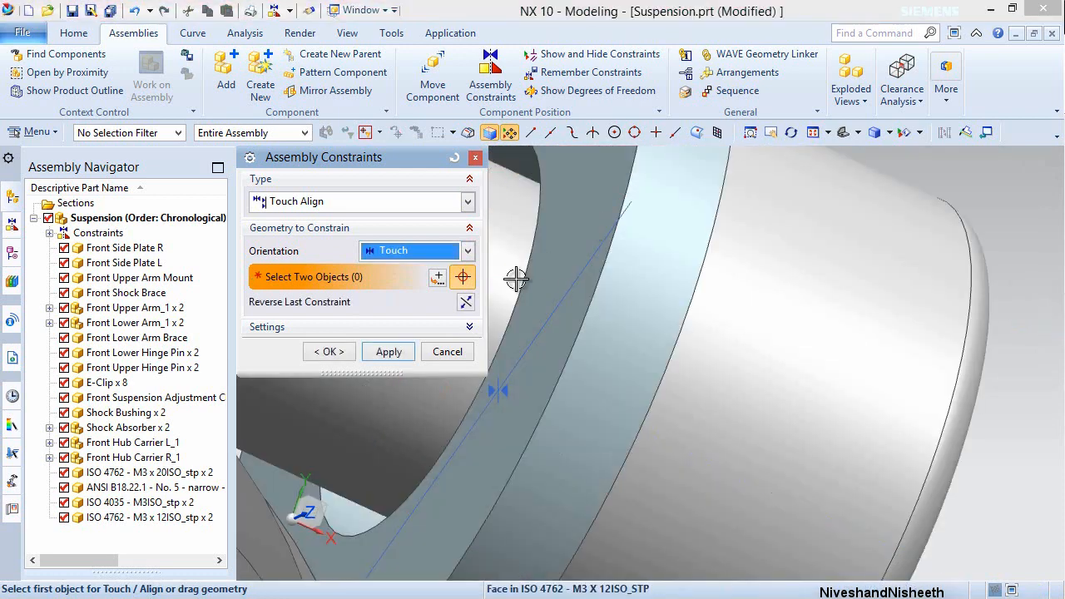
{"action": "left_click", "coordinate": [389, 354]}
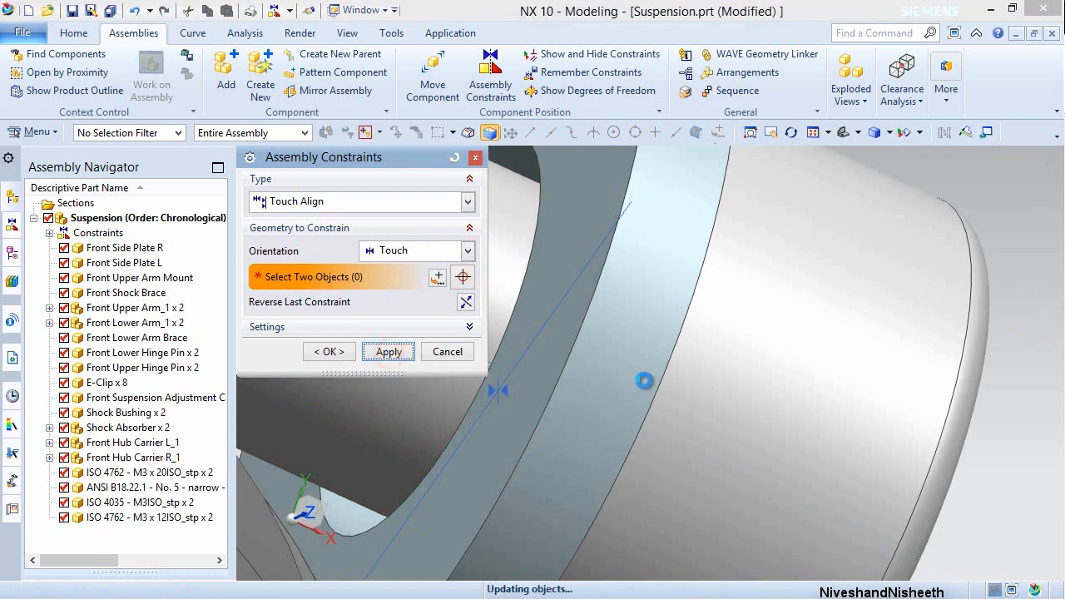
- Align the remaining washer's hole with the far M3 x 12 screw's shank, using Touch Align, Infer Center/Axis
{"action": "scroll", "coordinate": [646, 394], "scroll_direction": "down", "scroll_amount": 5}
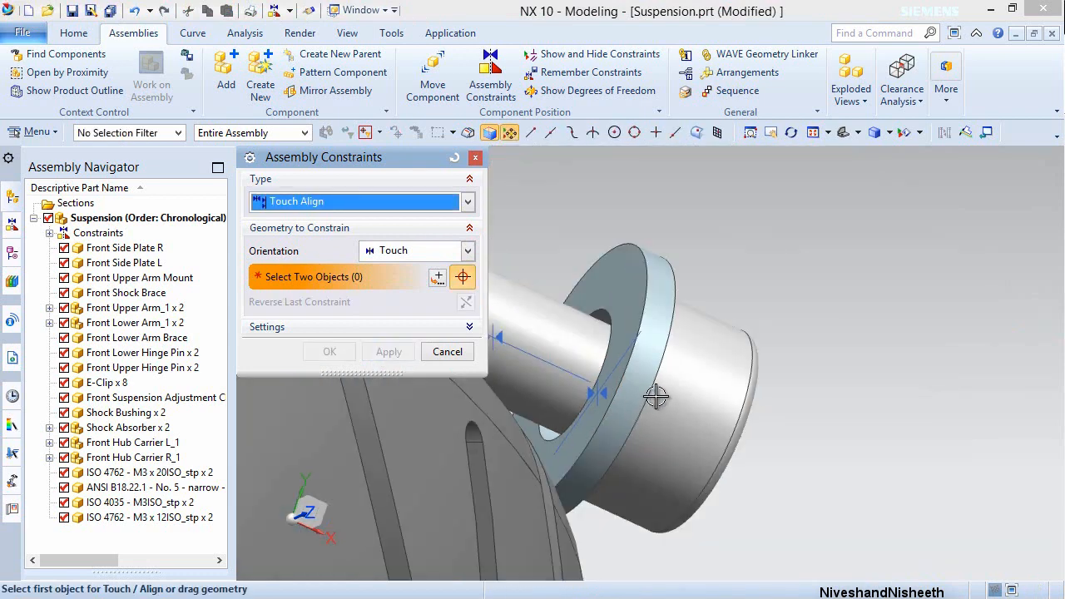
{"action": "scroll", "coordinate": [656, 397], "scroll_direction": "down", "scroll_amount": 2}
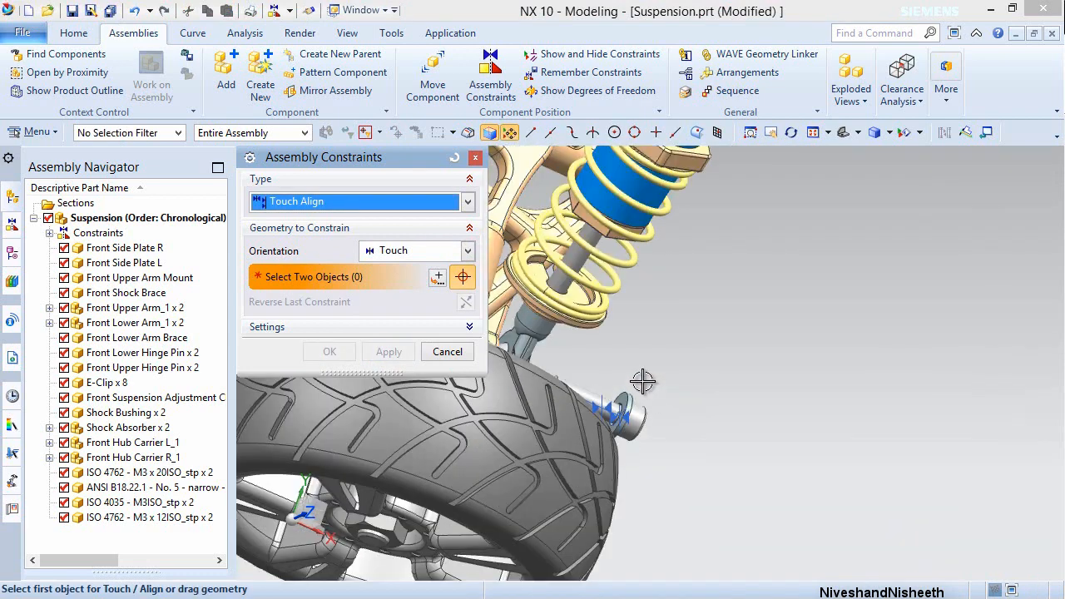
{"action": "middle_click_drag", "start_coordinate": [642, 381], "coordinate": [586, 425]}
{"action": "scroll", "coordinate": [586, 425], "scroll_direction": "down", "scroll_amount": 6}
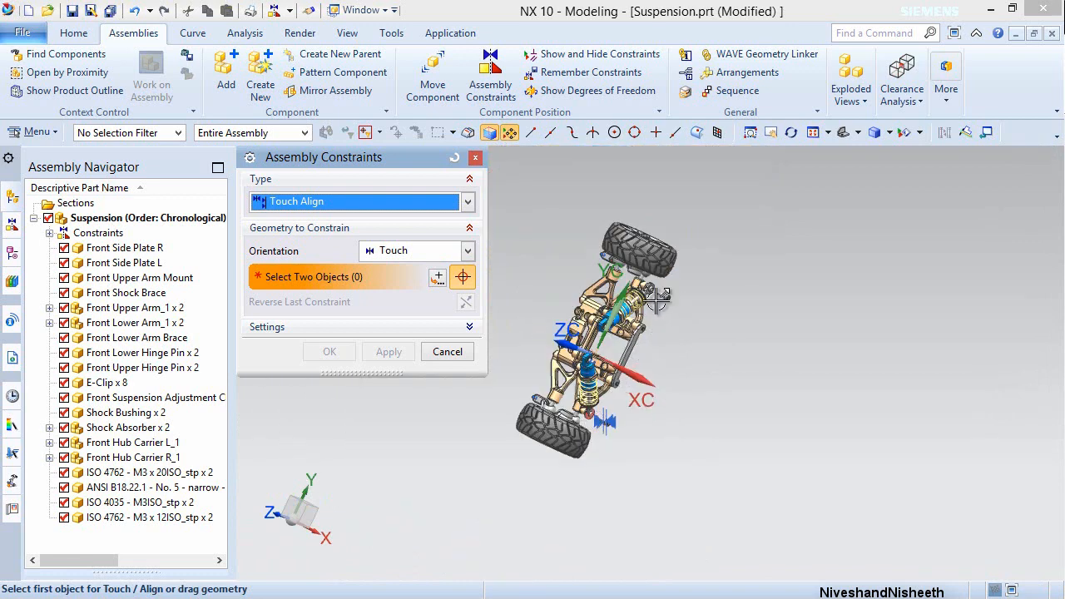
{"action": "scroll", "coordinate": [657, 301], "scroll_direction": "up", "scroll_amount": 6}
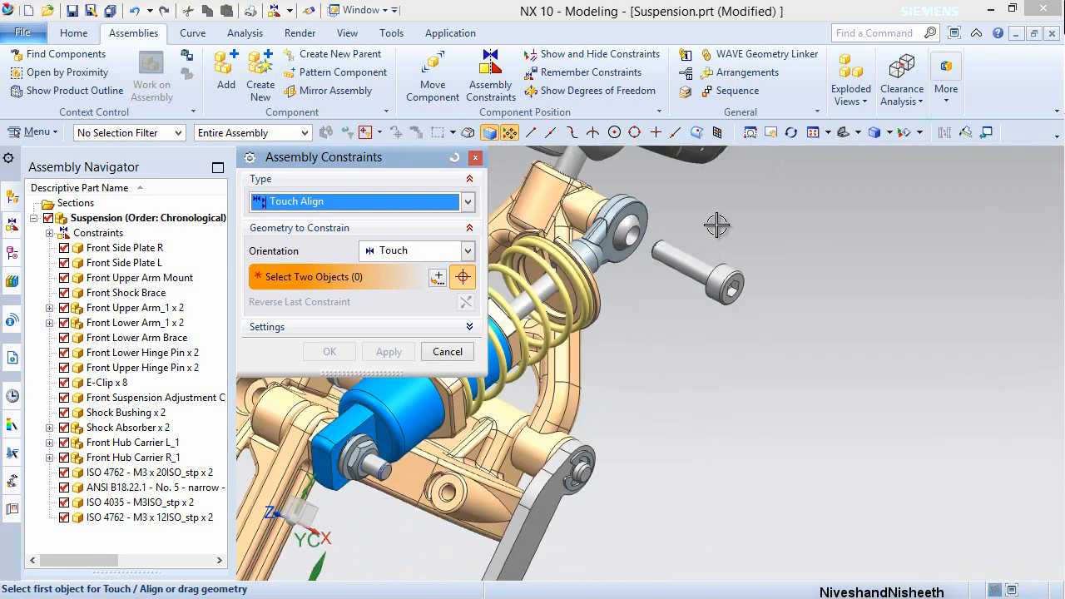
{"action": "scroll", "coordinate": [717, 225], "scroll_direction": "down", "scroll_amount": 3}
{"action": "scroll", "coordinate": [777, 528], "scroll_direction": "down", "scroll_amount": 3}
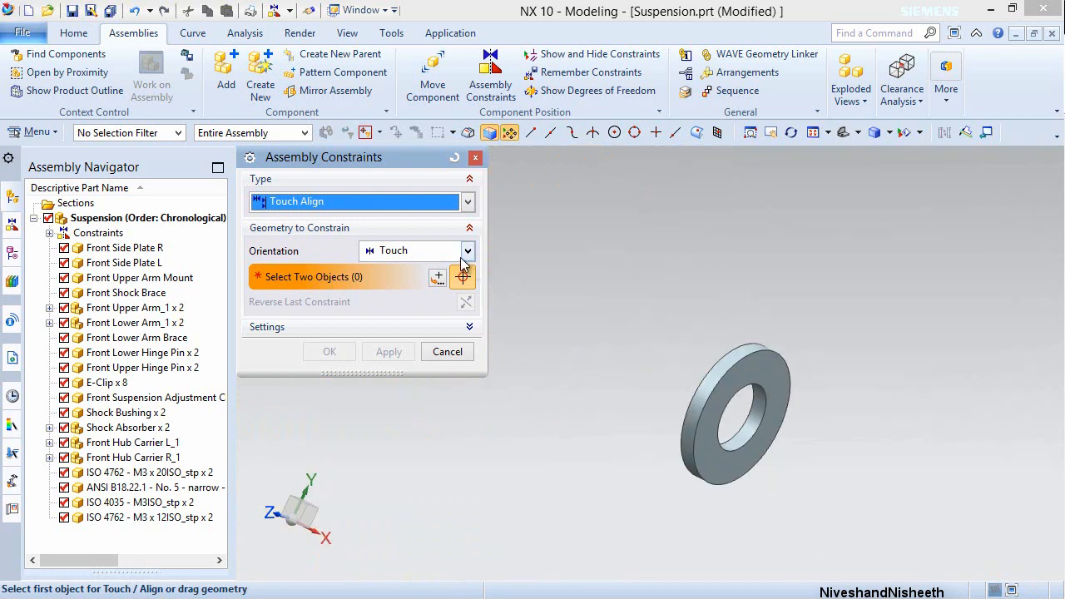
{"action": "left_click", "coordinate": [467, 251]}
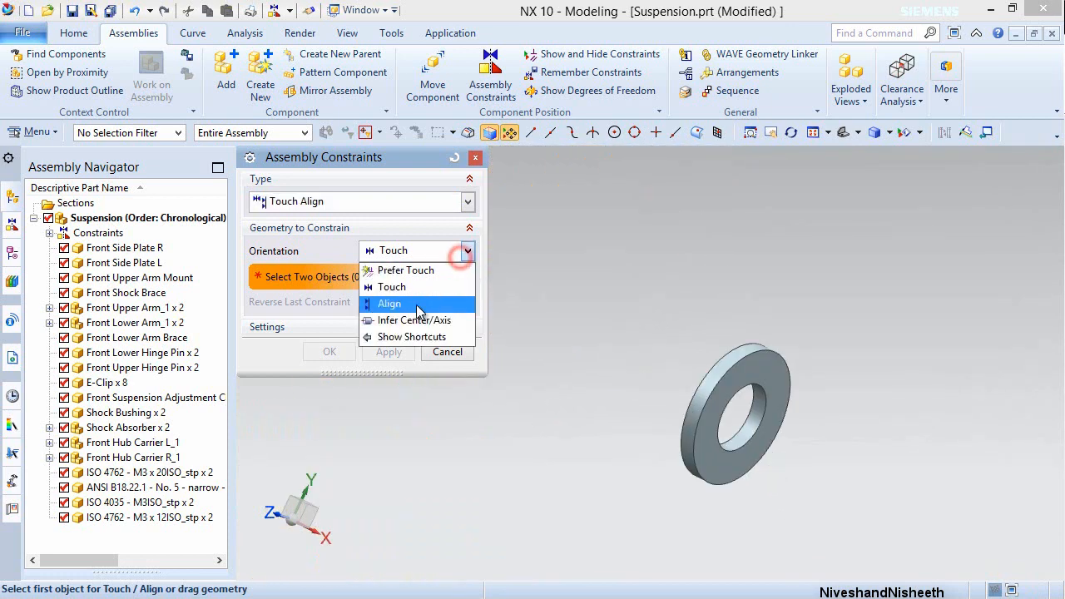
{"action": "left_click", "coordinate": [415, 320]}
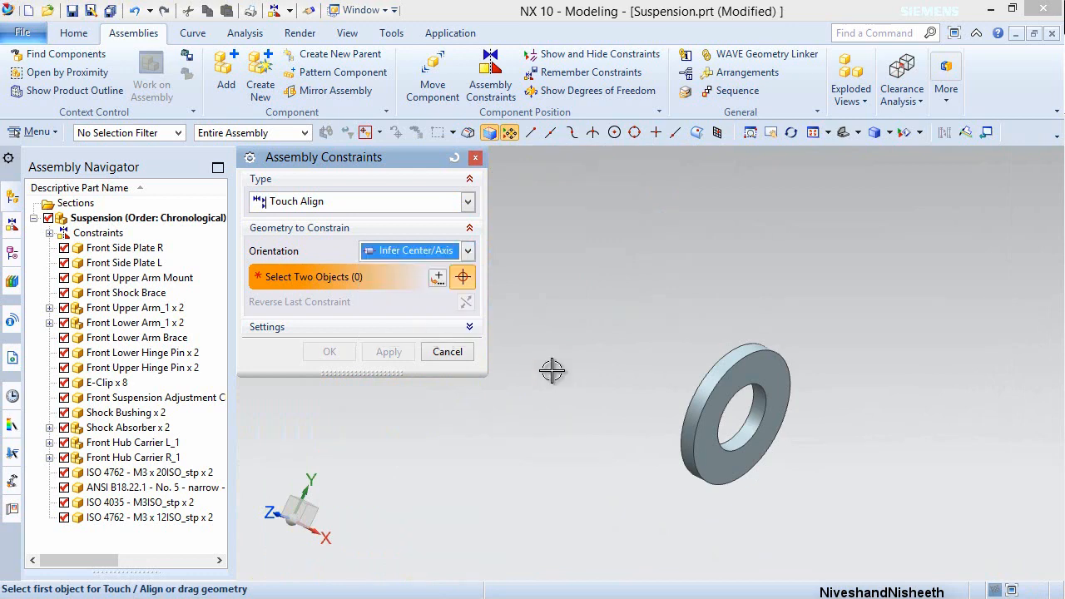
{"action": "left_click", "coordinate": [749, 430]}
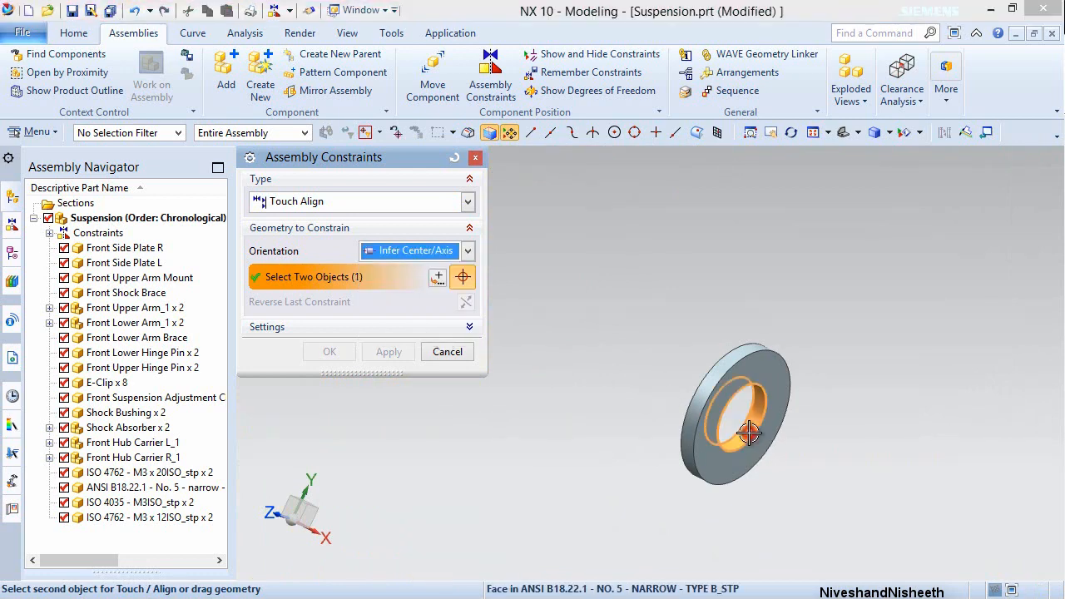
{"action": "scroll", "coordinate": [738, 494], "scroll_direction": "down", "scroll_amount": 2}
{"action": "scroll", "coordinate": [738, 494], "scroll_direction": "down", "scroll_amount": 1}
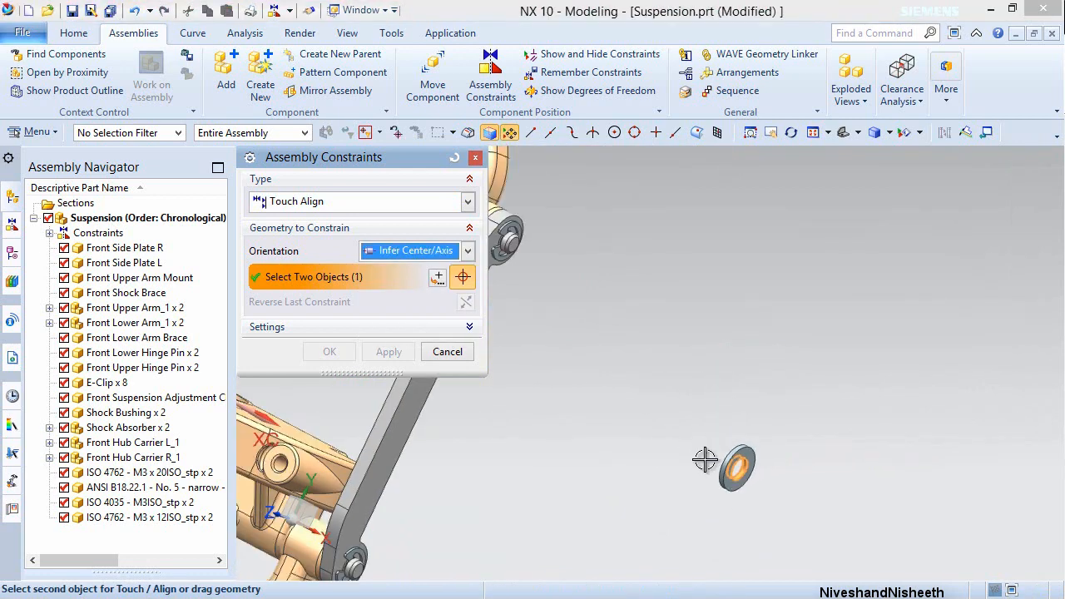
{"action": "scroll", "coordinate": [665, 405], "scroll_direction": "down", "scroll_amount": 3}
{"action": "scroll", "coordinate": [655, 328], "scroll_direction": "down", "scroll_amount": 3}
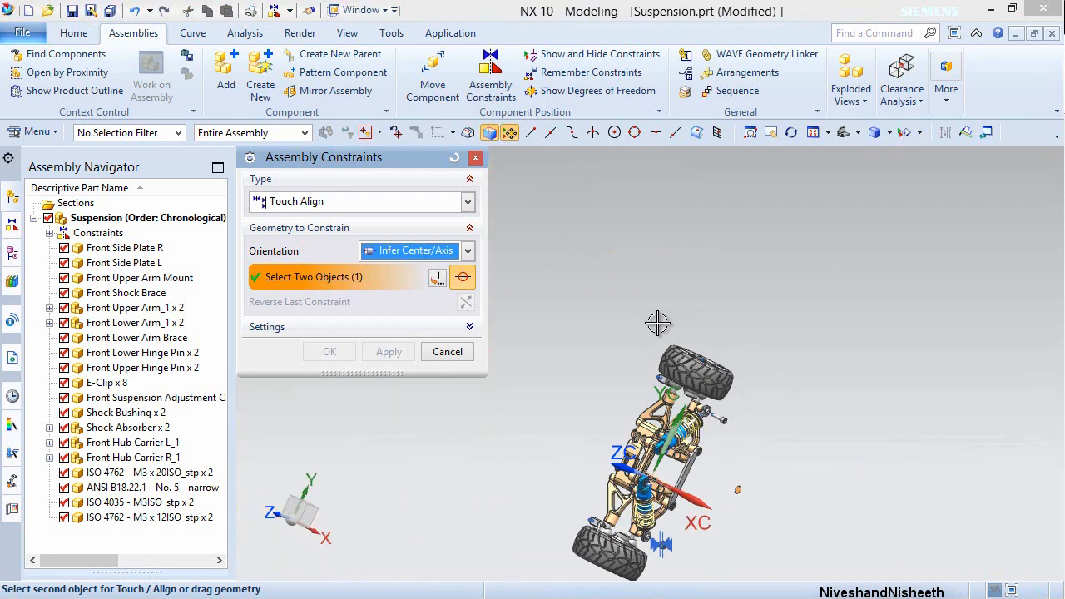
{"action": "scroll", "coordinate": [708, 428], "scroll_direction": "up", "scroll_amount": 6}
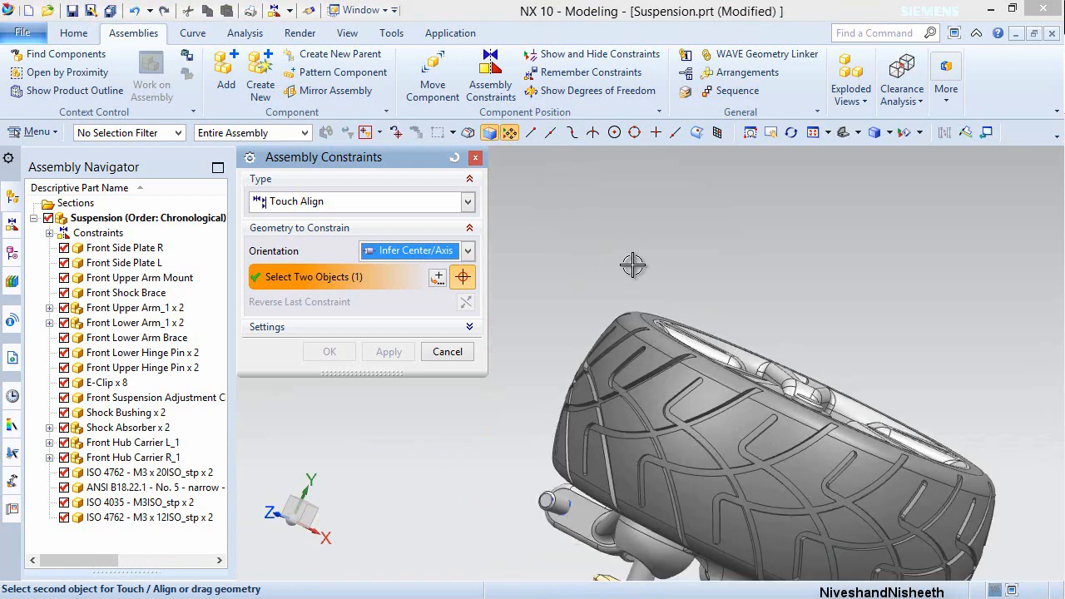
{"action": "scroll", "coordinate": [634, 266], "scroll_direction": "down", "scroll_amount": 2}
{"action": "scroll", "coordinate": [678, 270], "scroll_direction": "down", "scroll_amount": 2}
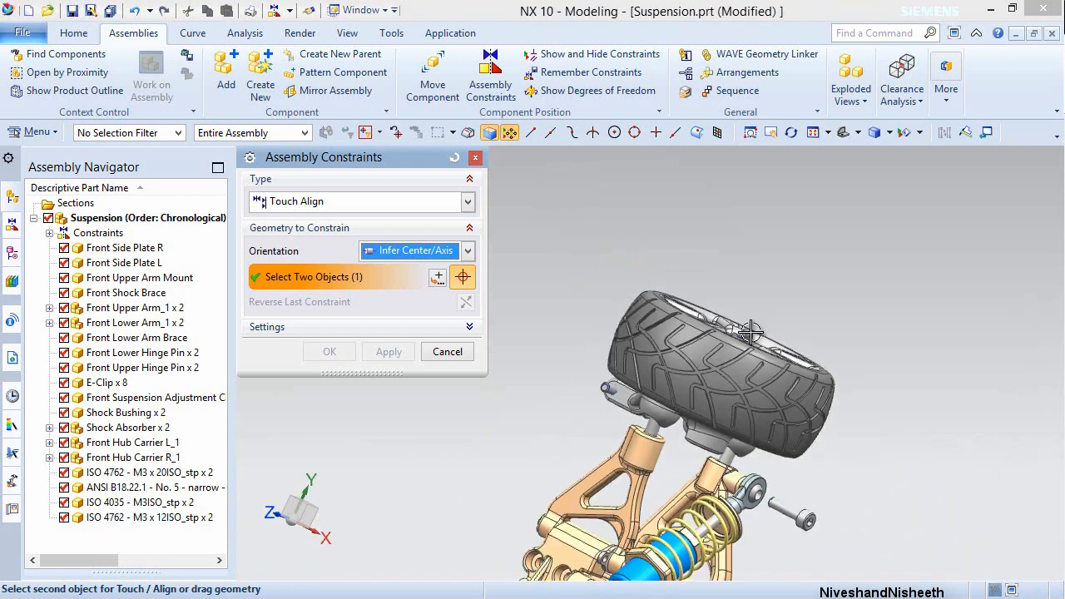
{"action": "scroll", "coordinate": [794, 484], "scroll_direction": "down", "scroll_amount": 1}
{"action": "scroll", "coordinate": [795, 484], "scroll_direction": "up", "scroll_amount": 4}
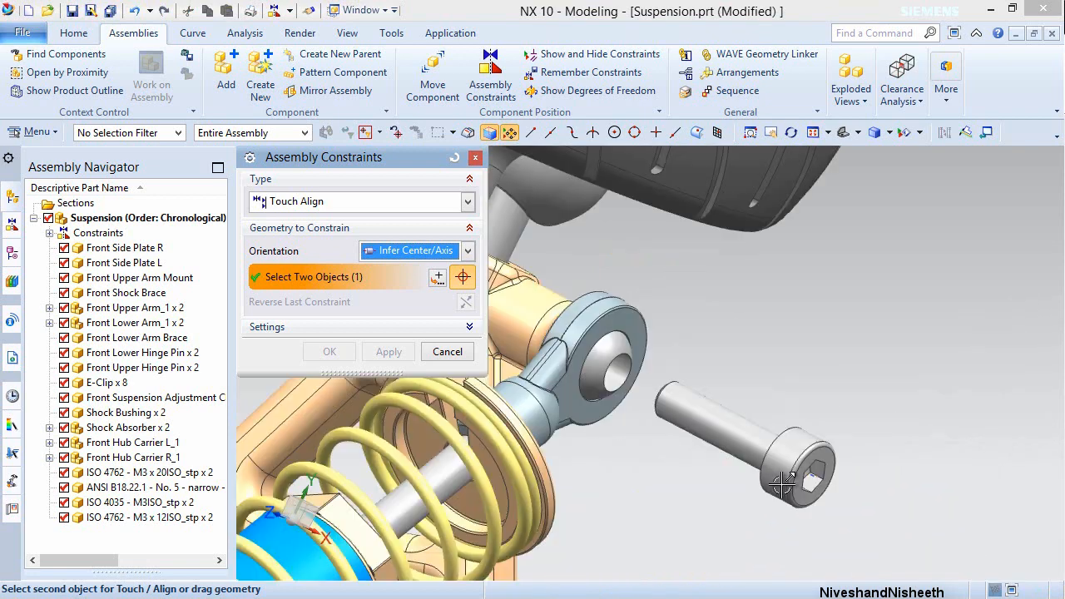
{"action": "left_click", "coordinate": [730, 432]}
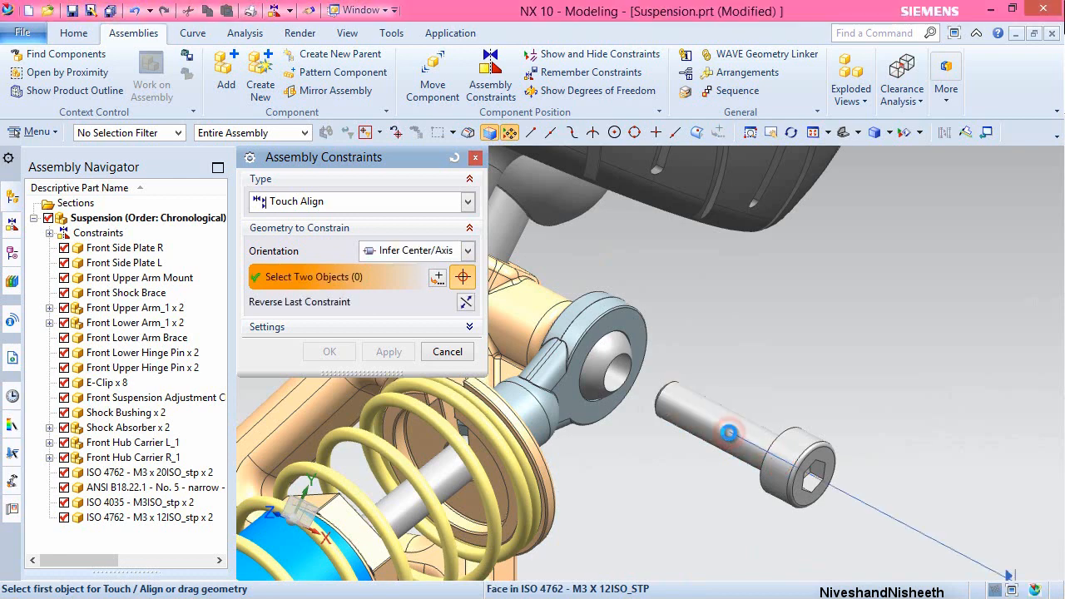
{"action": "left_click", "coordinate": [396, 352]}
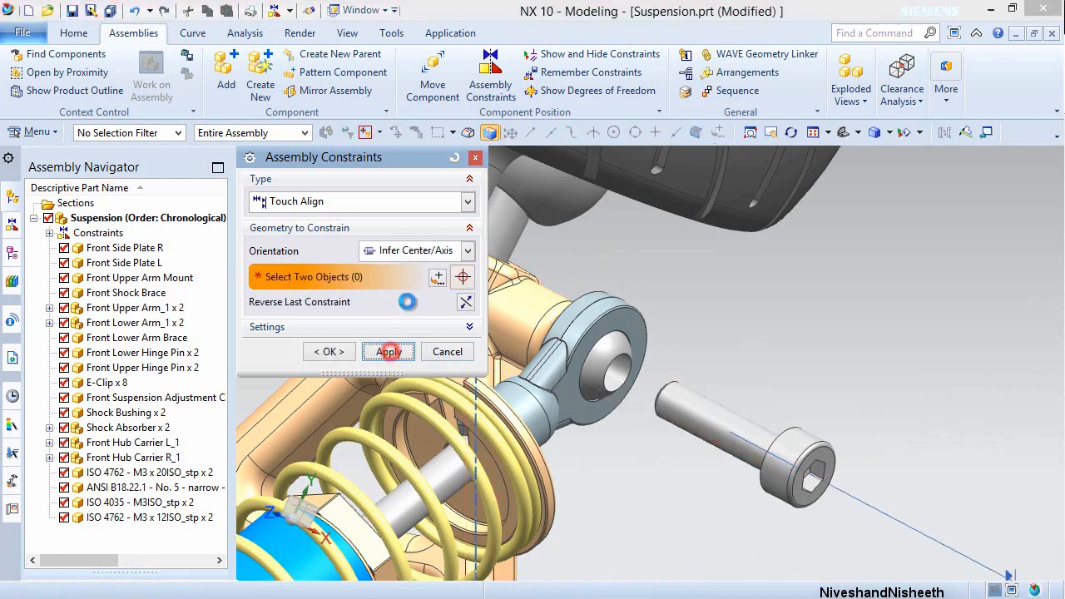
- Constrain the far No. 5 washer's flat face against the underside of the far M3 x 12 screw's head, using Touch orientation
{"action": "left_click", "coordinate": [467, 251]}
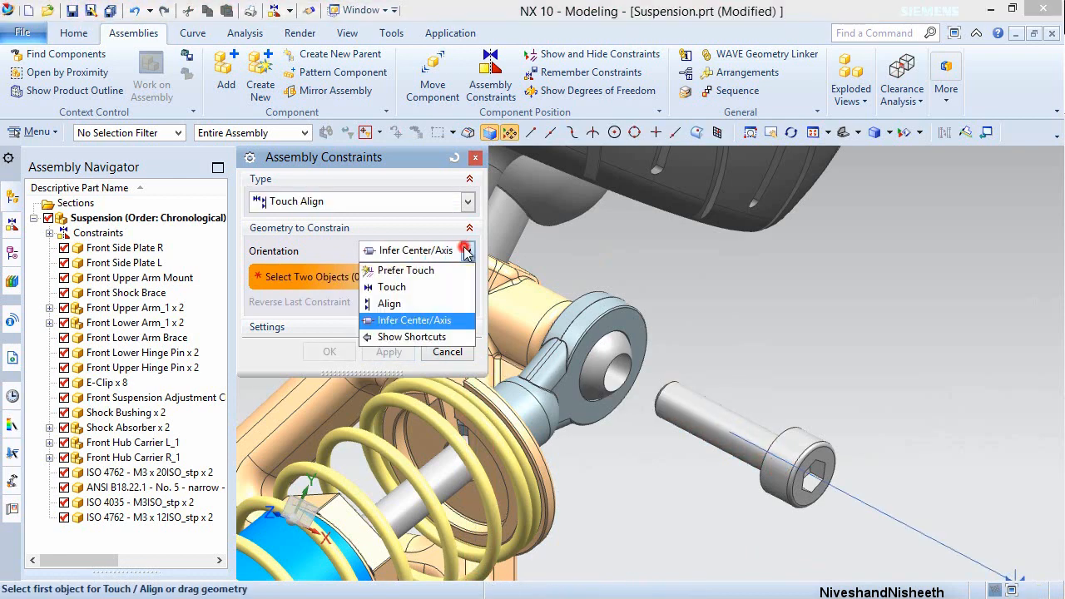
{"action": "left_click", "coordinate": [392, 287]}
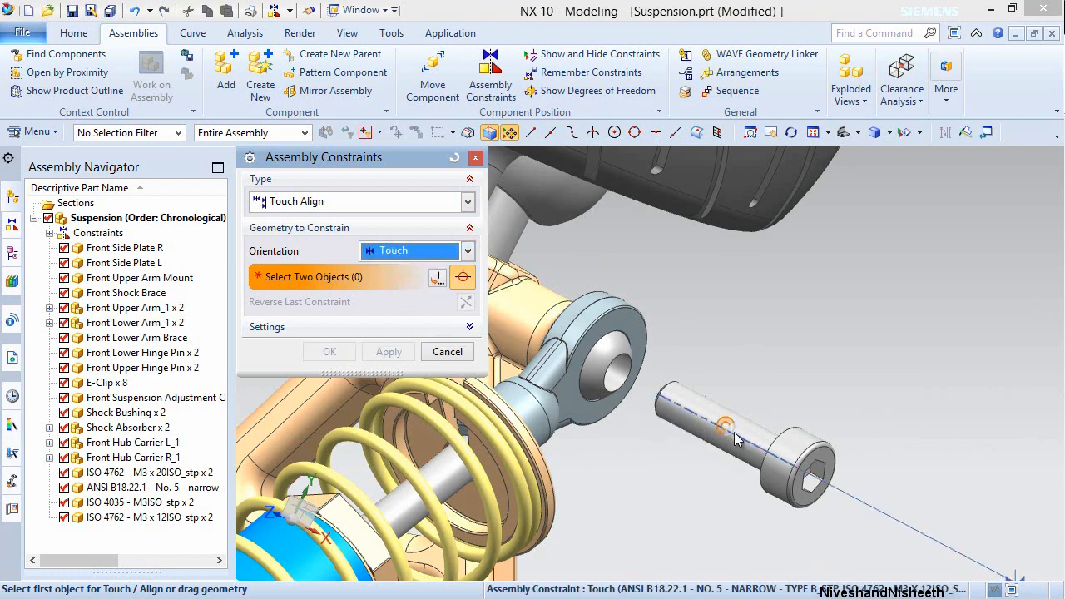
{"action": "middle_click_drag", "start_coordinate": [755, 447], "coordinate": [773, 459]}
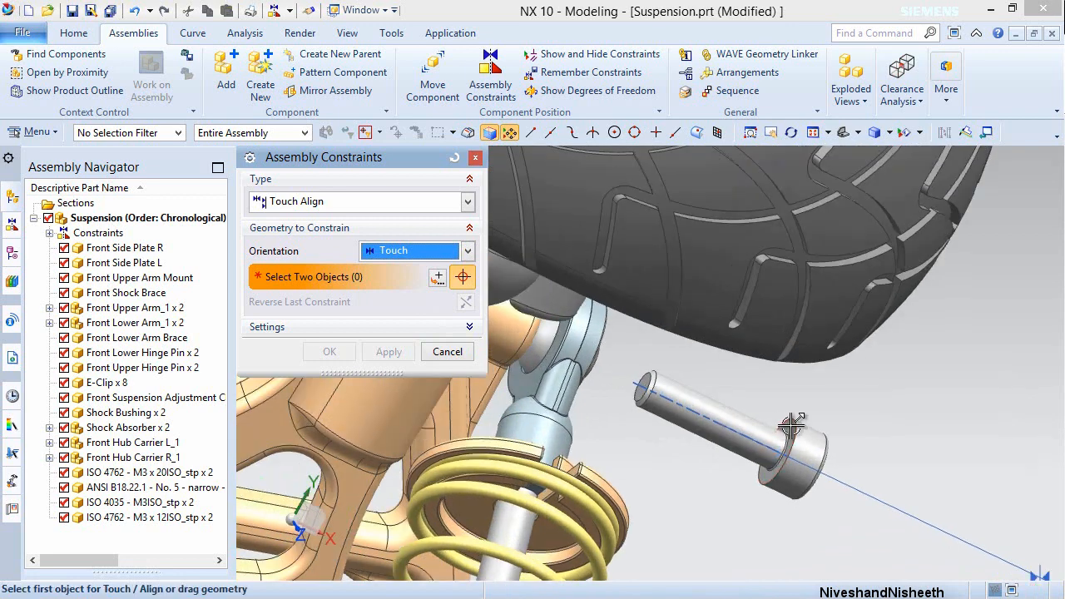
{"action": "scroll", "coordinate": [793, 425], "scroll_direction": "up", "scroll_amount": 5}
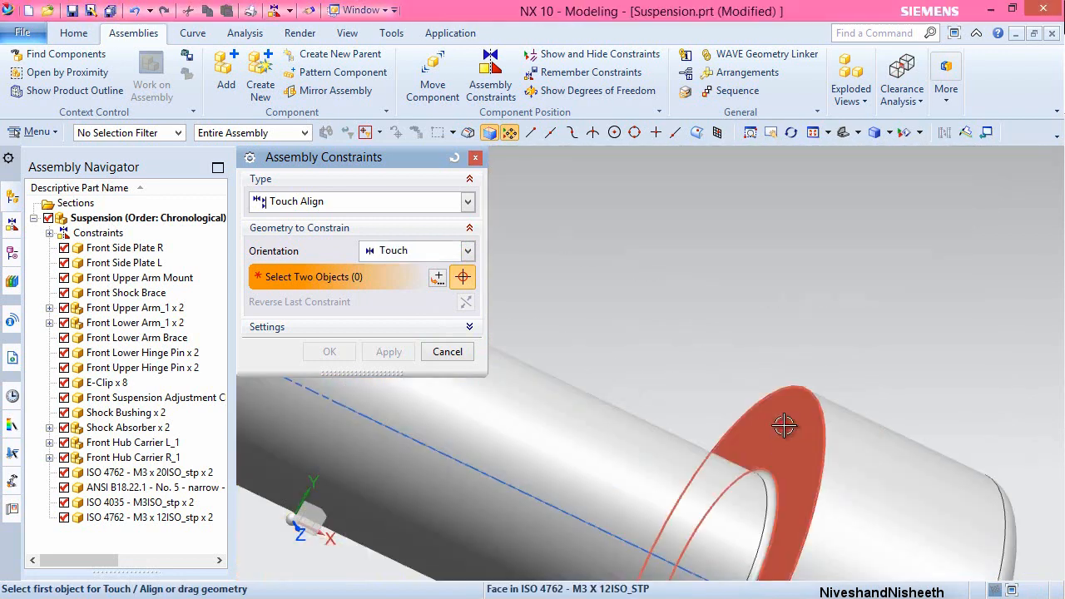
{"action": "left_click", "coordinate": [792, 425]}
{"action": "scroll", "coordinate": [677, 319], "scroll_direction": "down", "scroll_amount": 2}
{"action": "scroll", "coordinate": [678, 320], "scroll_direction": "down", "scroll_amount": 5}
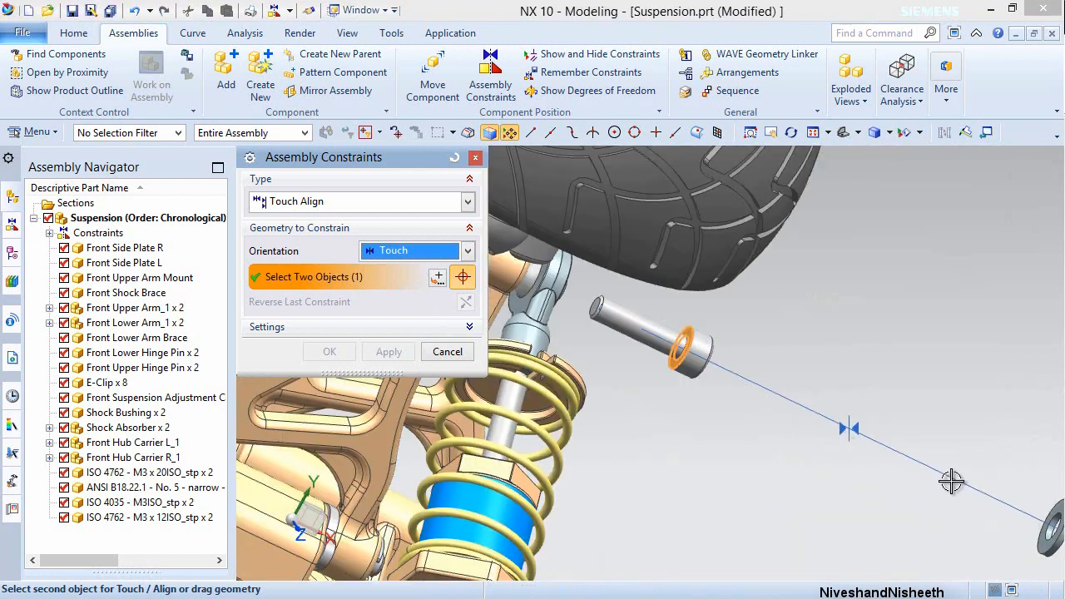
{"action": "scroll", "coordinate": [969, 496], "scroll_direction": "down", "scroll_amount": 3}
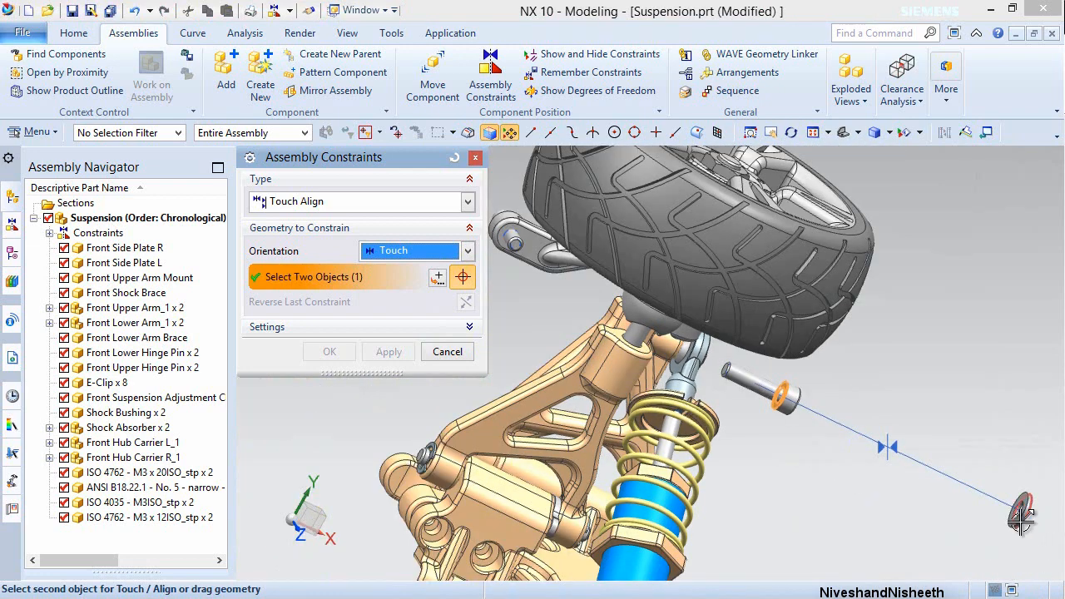
{"action": "mouse_move", "coordinate": [1024, 530]}
{"action": "middle_mouse_down"}
{"action": "mouse_move", "coordinate": [957, 473]}
{"action": "mouse_move", "coordinate": [1040, 531]}
{"action": "middle_mouse_up"}
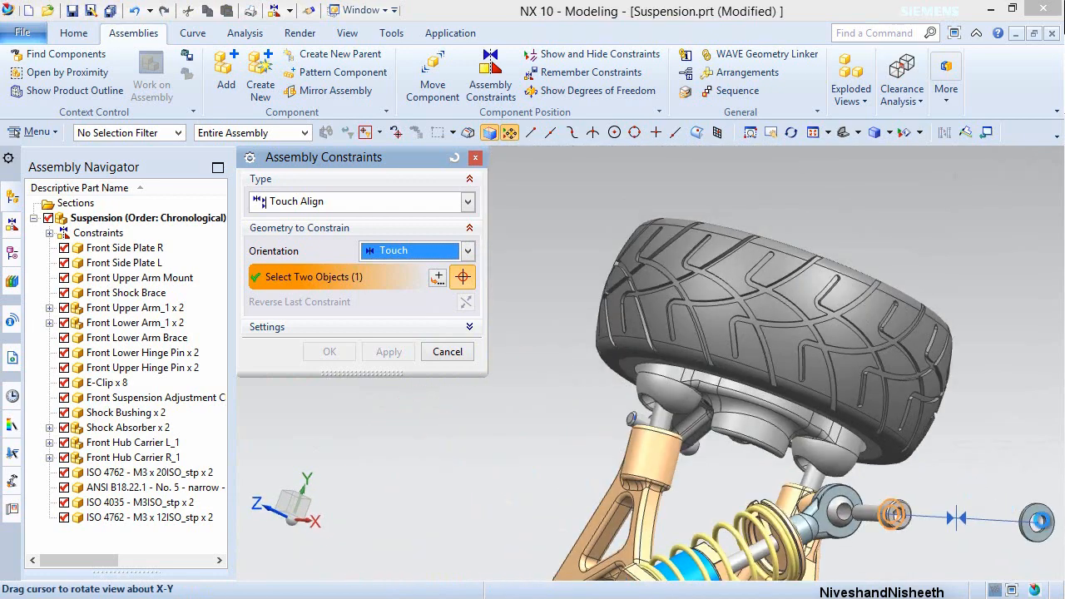
{"action": "scroll", "coordinate": [1053, 541], "scroll_direction": "down", "scroll_amount": 8}
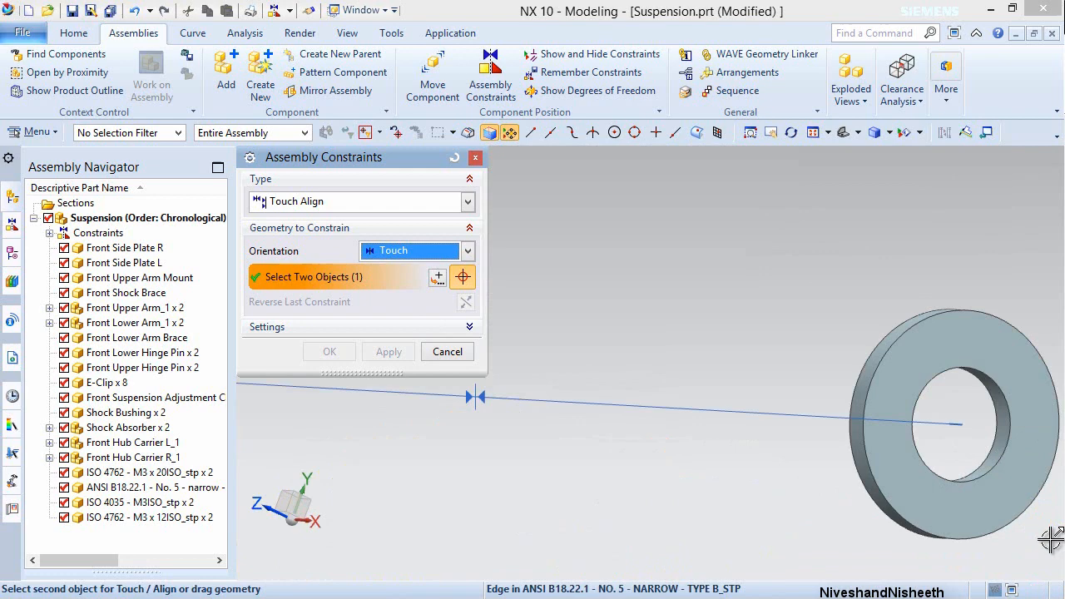
{"action": "left_click", "coordinate": [987, 501]}
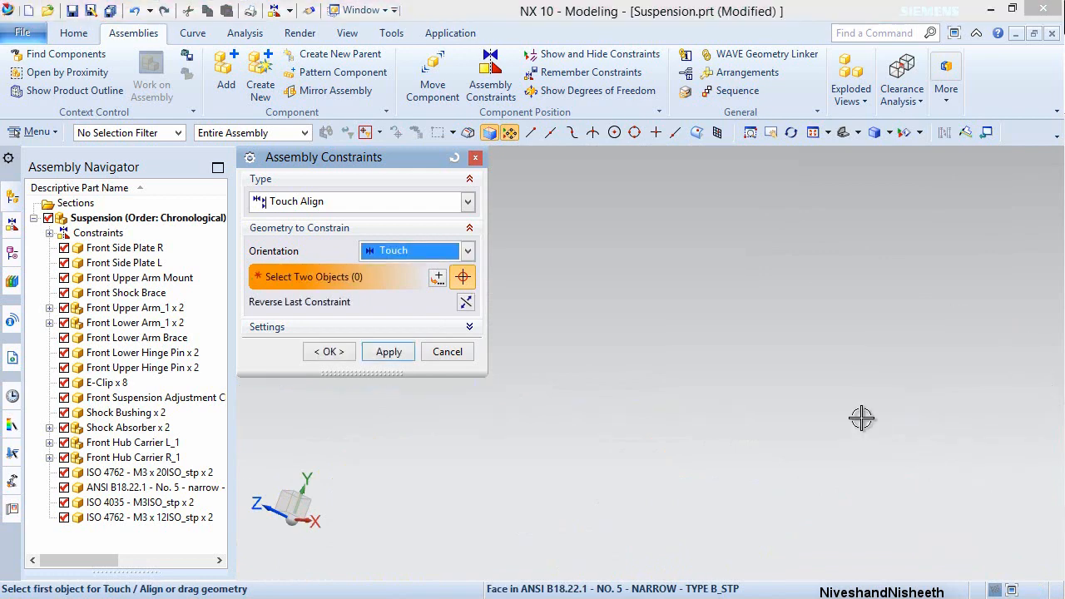
{"action": "scroll", "coordinate": [866, 421], "scroll_direction": "up", "scroll_amount": 8}
{"action": "scroll", "coordinate": [858, 422], "scroll_direction": "up", "scroll_amount": 2}
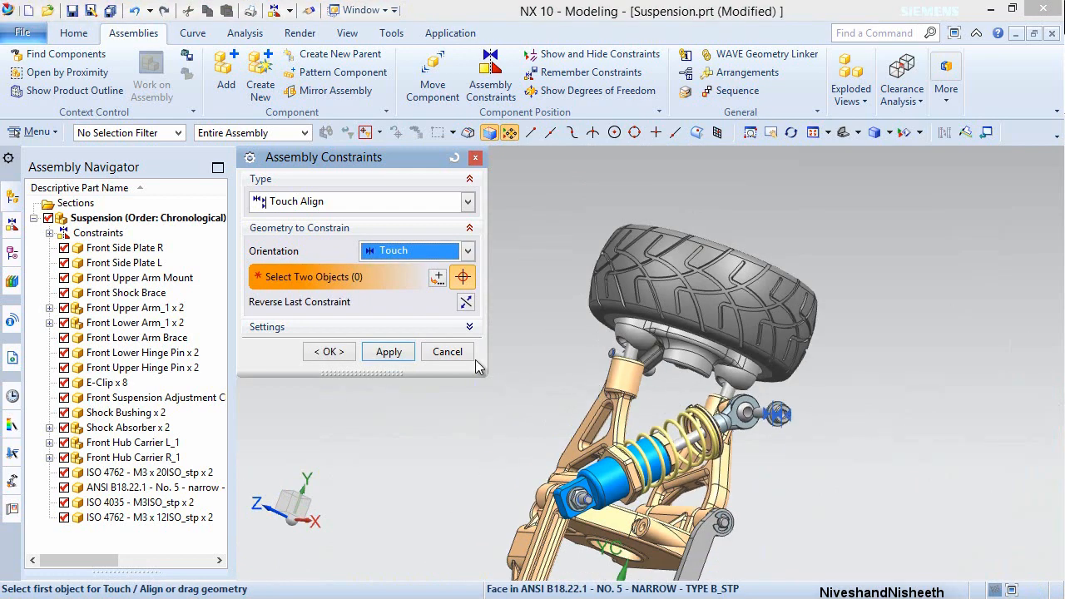
{"action": "left_click", "coordinate": [348, 357]}
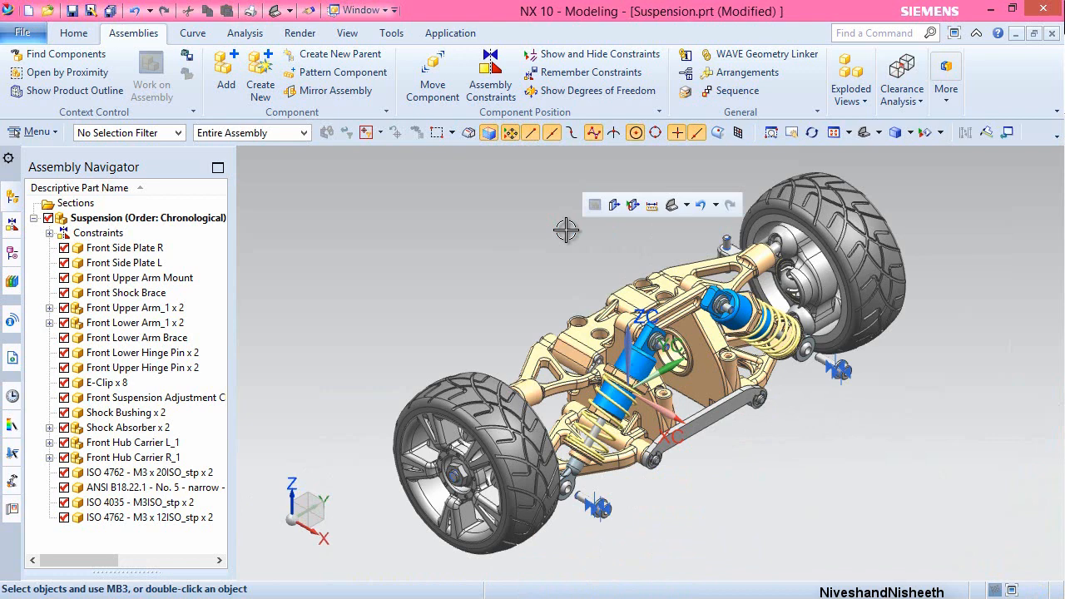
- Constrain the near No. 5 washer's shank-side face against the hole edge of the near shock's ball, using Touch Align with Prefer Touch
{"action": "left_click", "coordinate": [490, 76]}
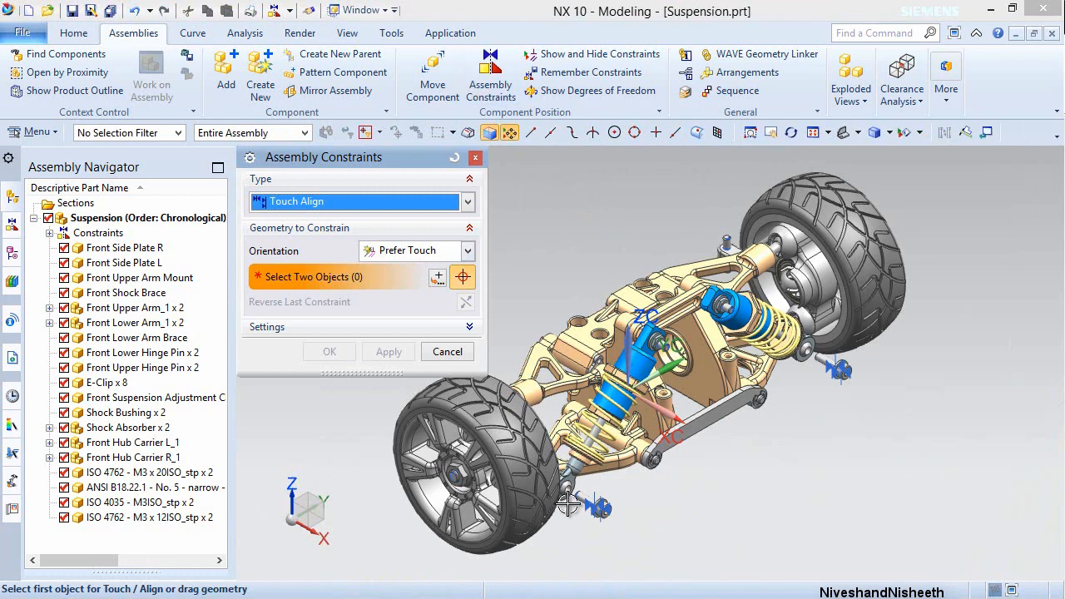
{"action": "scroll", "coordinate": [566, 509], "scroll_direction": "up", "scroll_amount": 10}
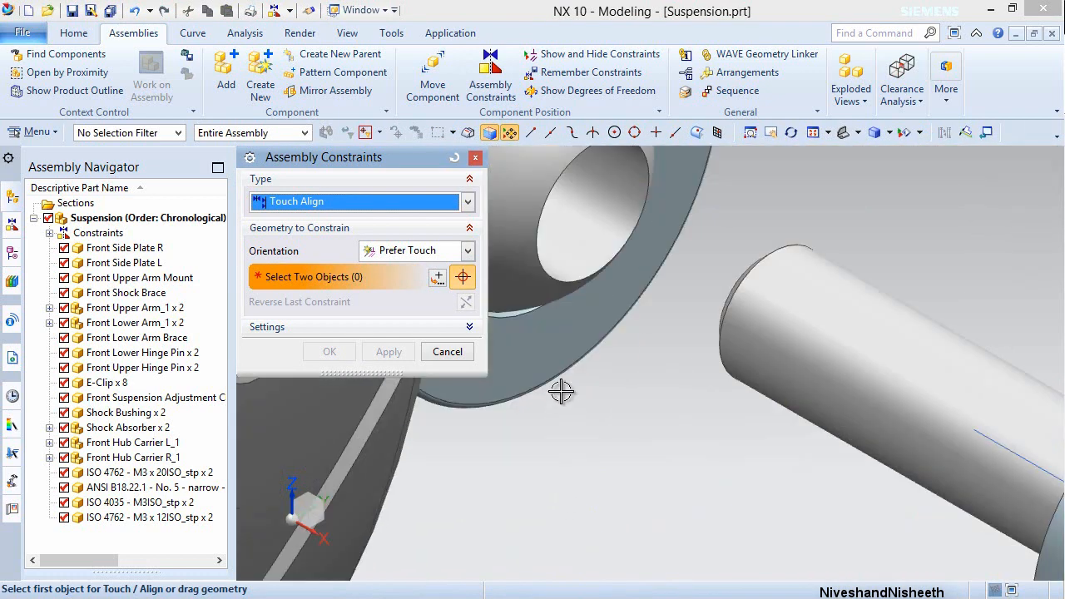
{"action": "left_click", "coordinate": [549, 194]}
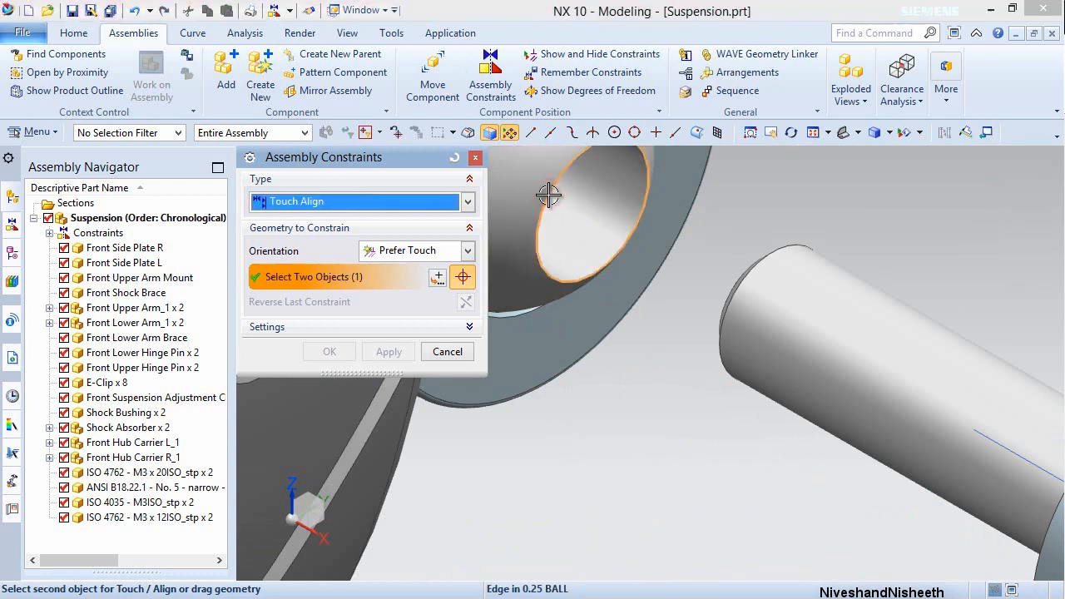
{"action": "scroll", "coordinate": [571, 253], "scroll_direction": "down", "scroll_amount": 2}
{"action": "scroll", "coordinate": [570, 253], "scroll_direction": "down", "scroll_amount": 3}
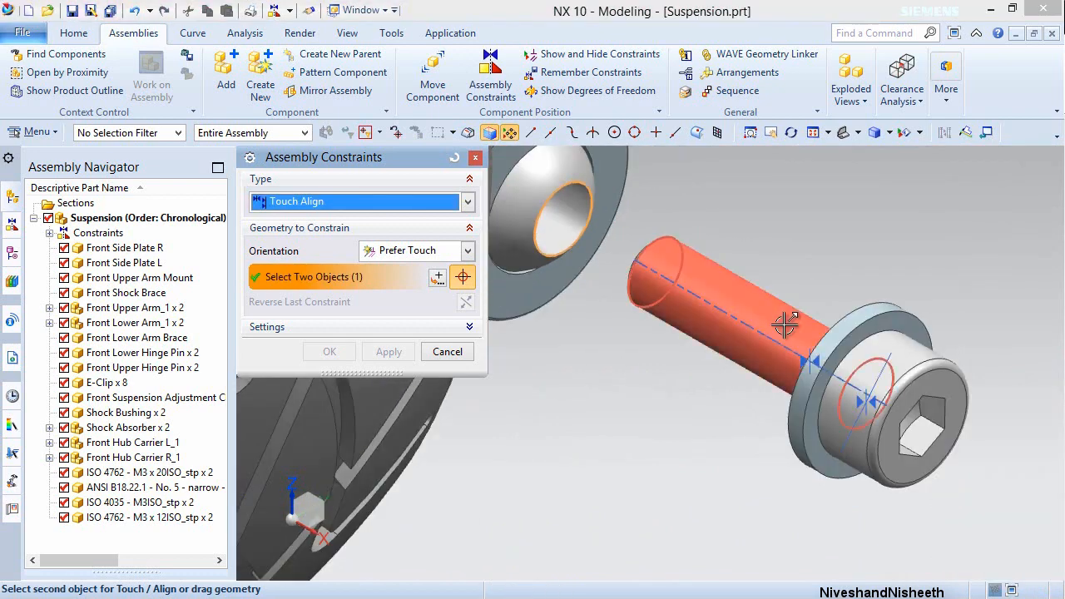
{"action": "middle_click_drag", "start_coordinate": [786, 331], "coordinate": [844, 327]}
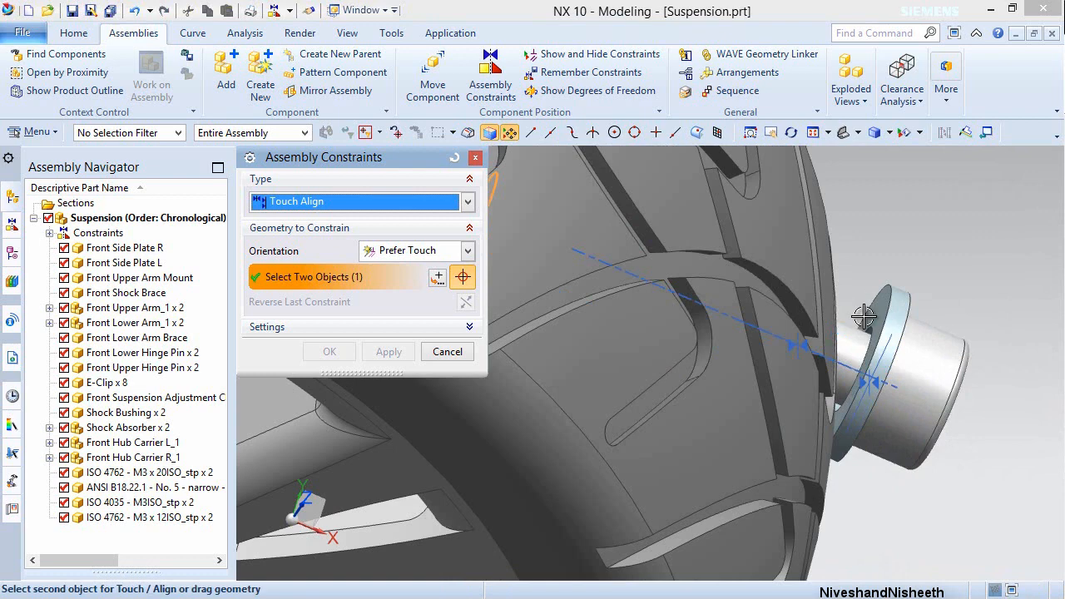
{"action": "left_click", "coordinate": [869, 311]}
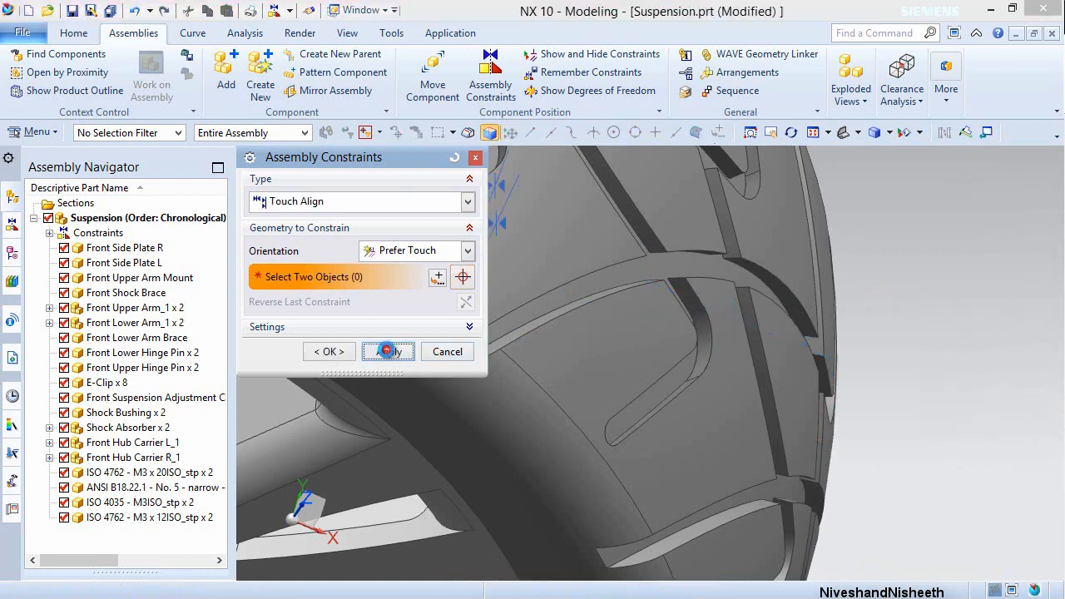
{"action": "left_click", "coordinate": [388, 351]}
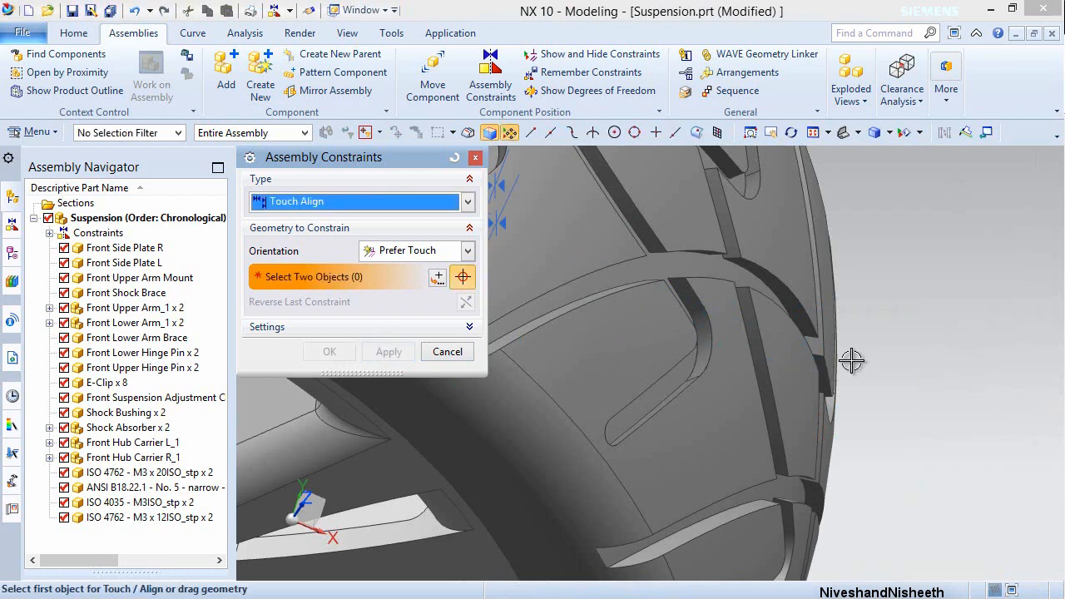
- Examine how the near screw and washer sit against the ball end of the near shock
{"action": "middle_click_drag", "start_coordinate": [840, 361], "coordinate": [766, 385]}
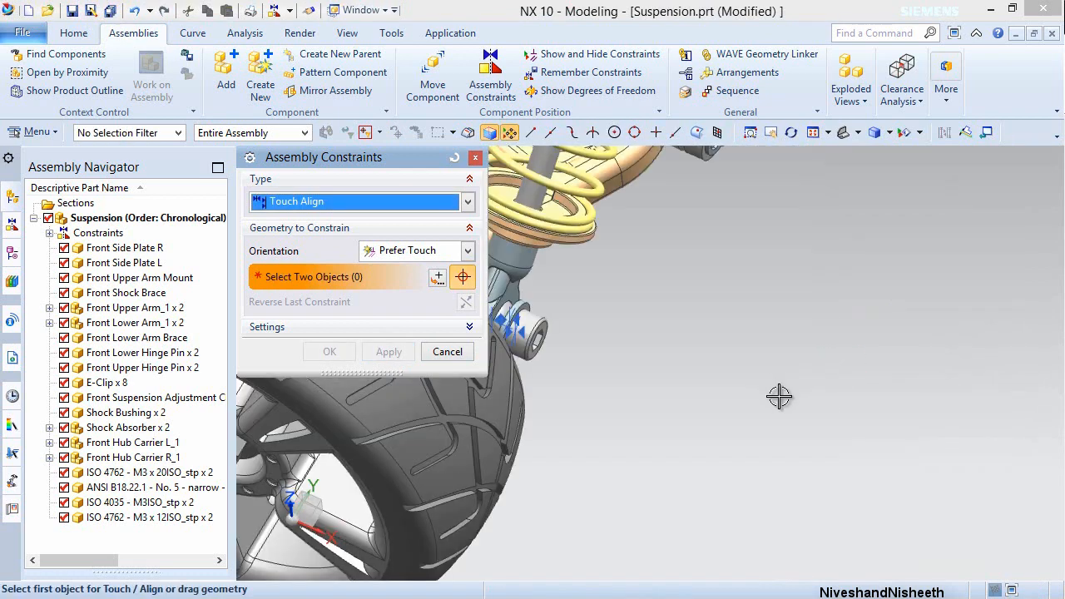
{"action": "scroll", "coordinate": [503, 324], "scroll_direction": "up", "scroll_amount": 10}
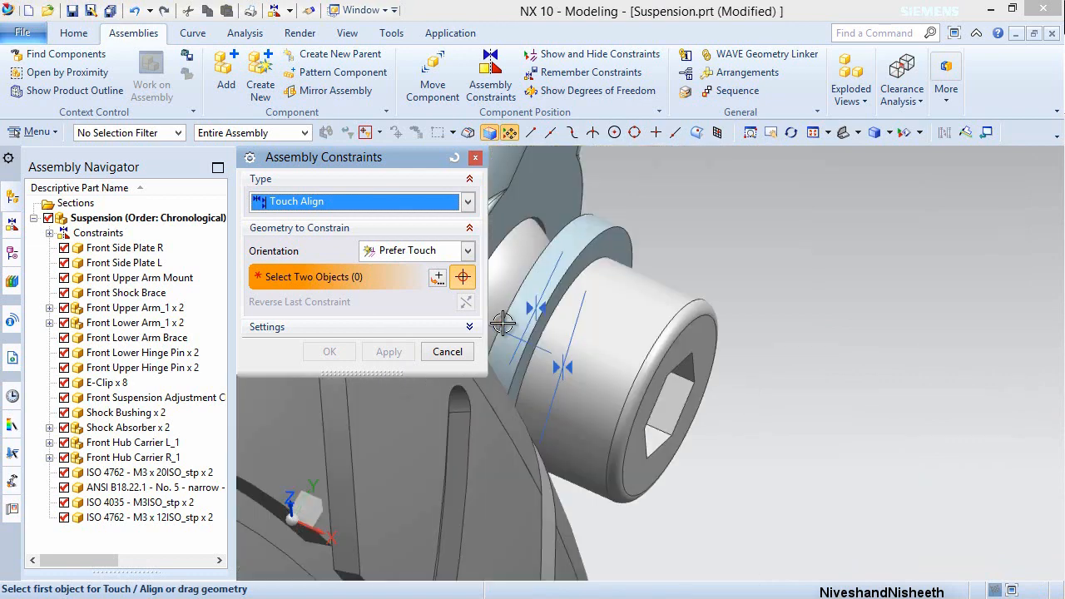
{"action": "scroll", "coordinate": [633, 401], "scroll_direction": "down", "scroll_amount": 4}
{"action": "scroll", "coordinate": [681, 425], "scroll_direction": "down", "scroll_amount": 2}
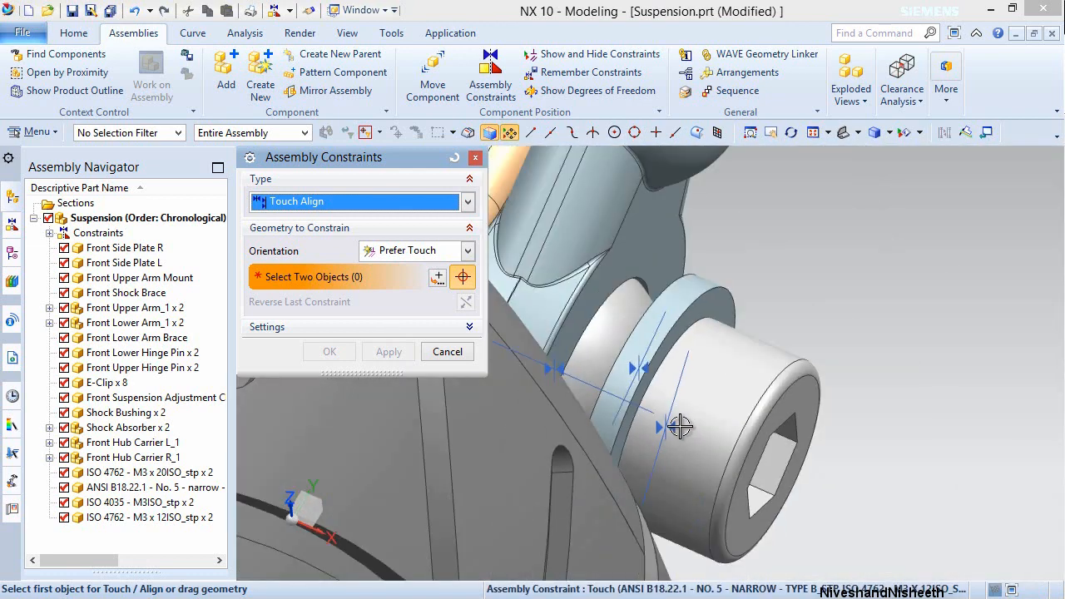
{"action": "middle_click_drag", "start_coordinate": [676, 424], "coordinate": [629, 363]}
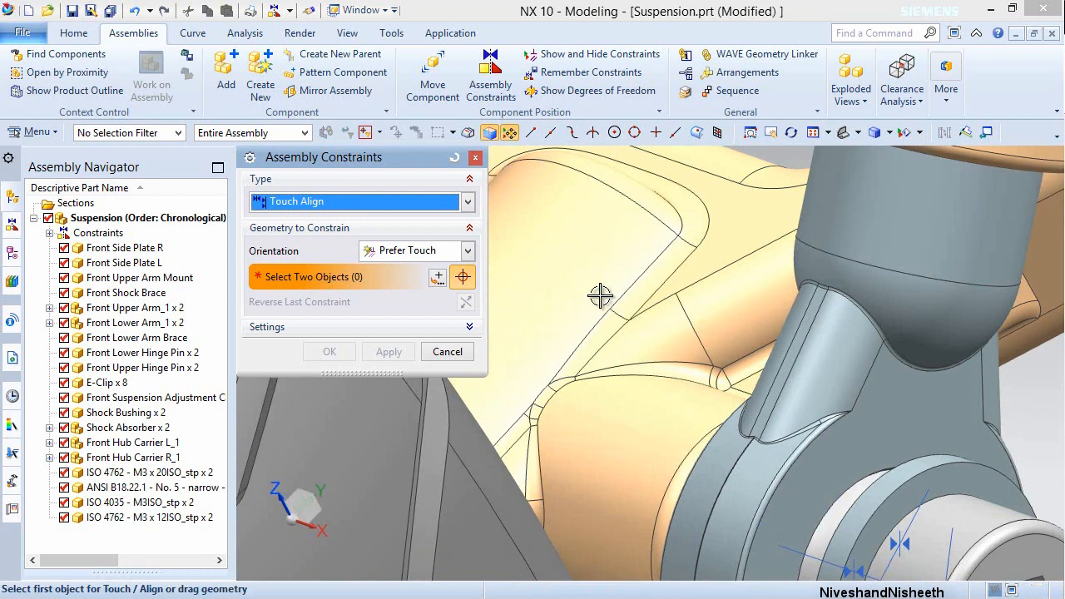
{"action": "scroll", "coordinate": [612, 316], "scroll_direction": "down", "scroll_amount": 3}
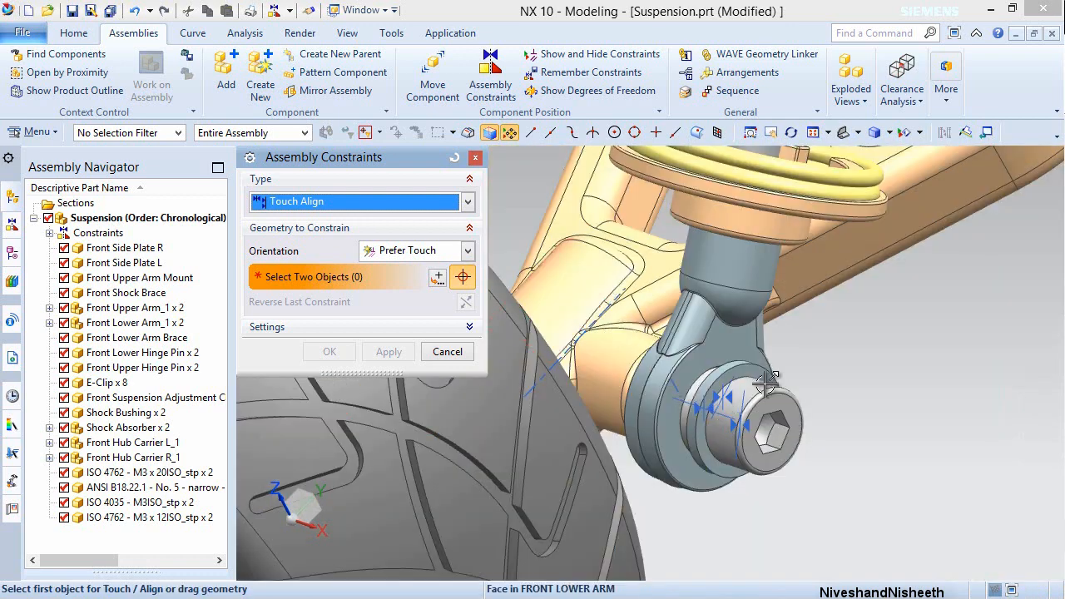
{"action": "scroll", "coordinate": [764, 378], "scroll_direction": "up", "scroll_amount": 2}
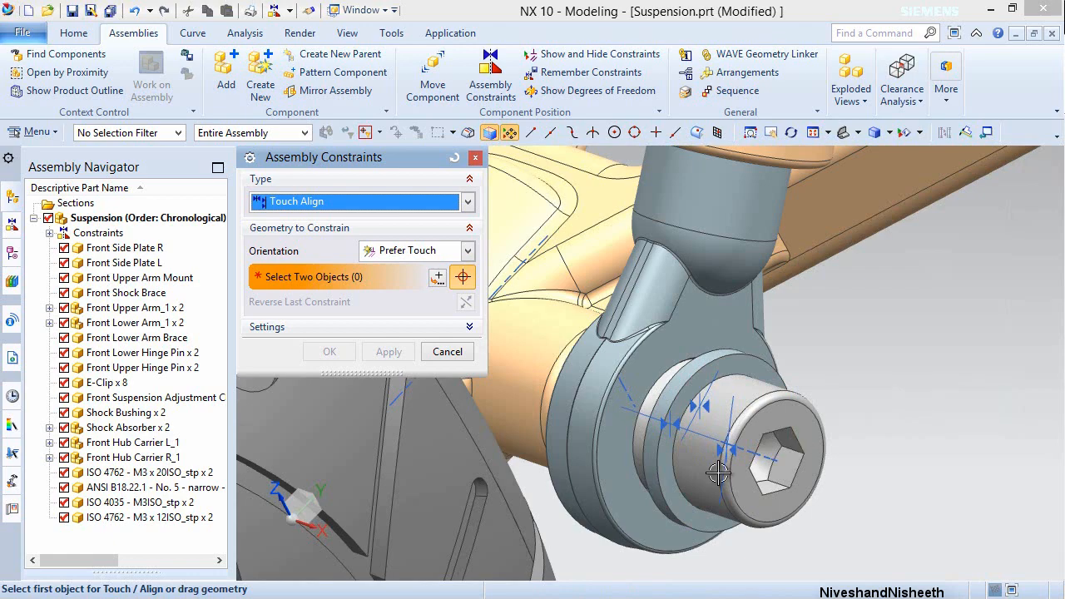
{"action": "scroll", "coordinate": [620, 510], "scroll_direction": "down", "scroll_amount": 2}
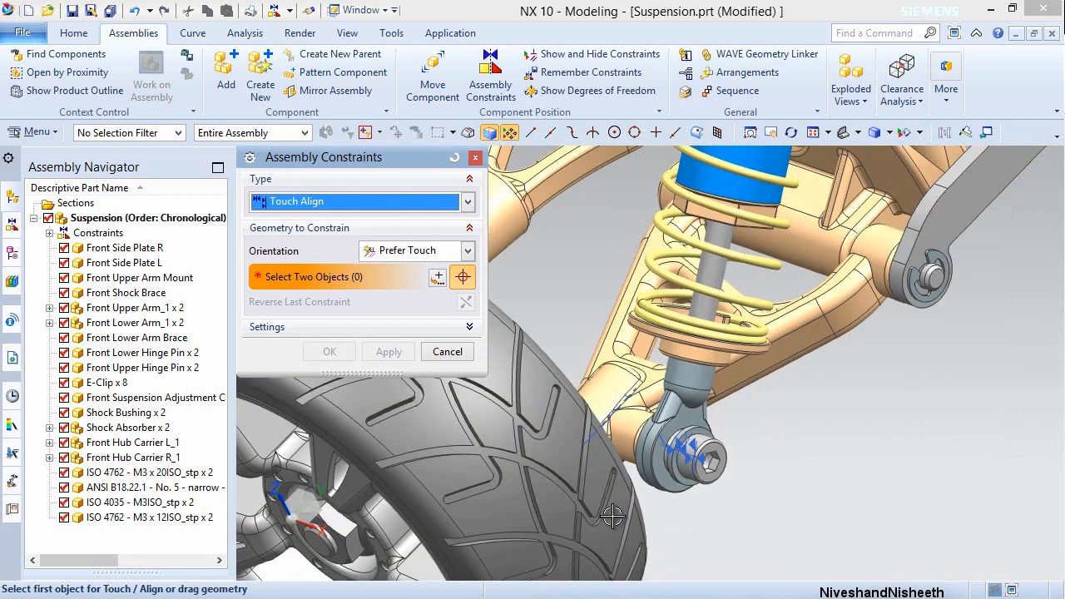
{"action": "scroll", "coordinate": [612, 516], "scroll_direction": "down", "scroll_amount": 1}
{"action": "scroll", "coordinate": [616, 492], "scroll_direction": "down", "scroll_amount": 1}
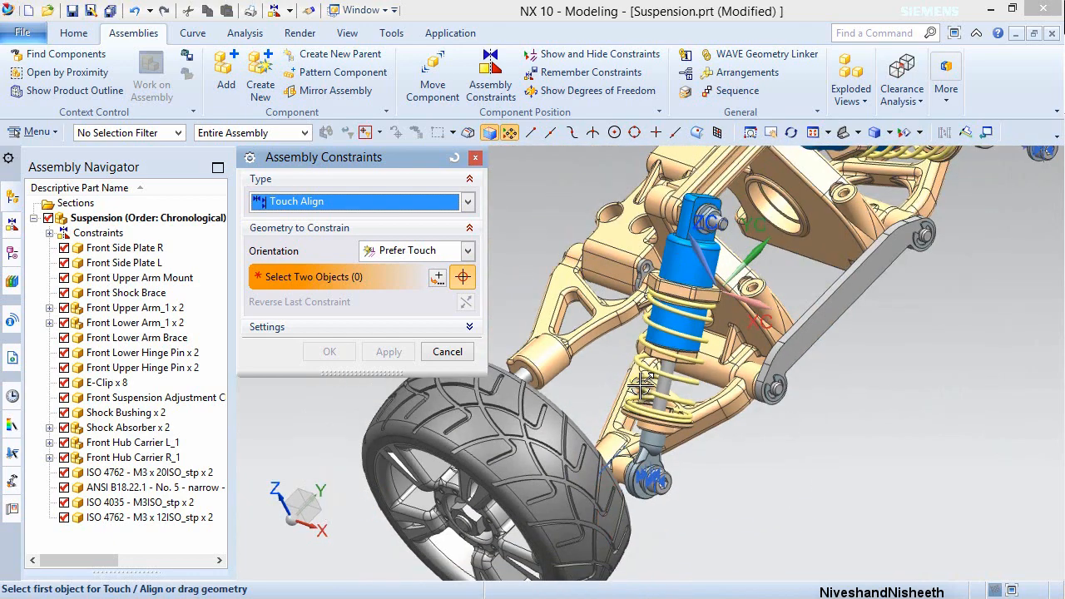
- Constrain the far No. 5 washer's shank-side face against the hole edge of the far shock's ball, using Touch Align with Prefer Touch
{"action": "middle_click_drag", "start_coordinate": [680, 376], "coordinate": [679, 458]}
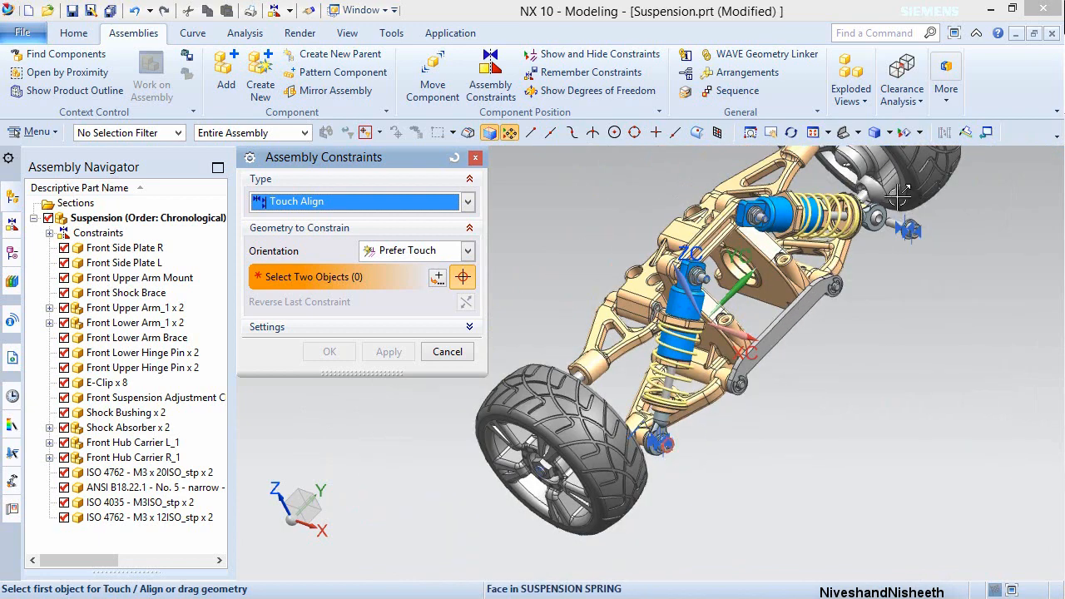
{"action": "scroll", "coordinate": [898, 195], "scroll_direction": "up", "scroll_amount": 5}
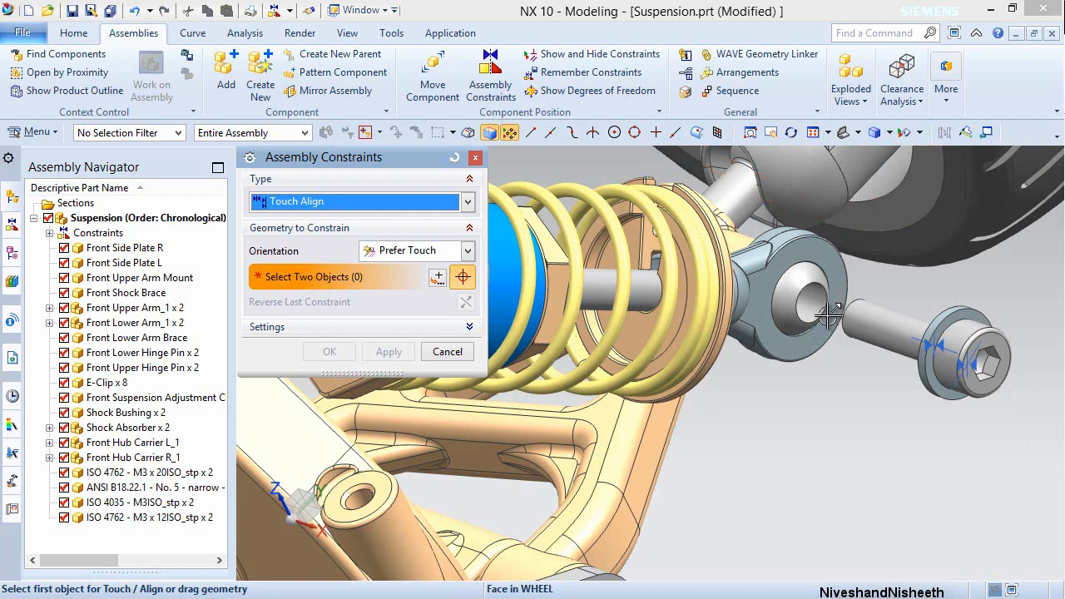
{"action": "scroll", "coordinate": [829, 316], "scroll_direction": "up", "scroll_amount": 2}
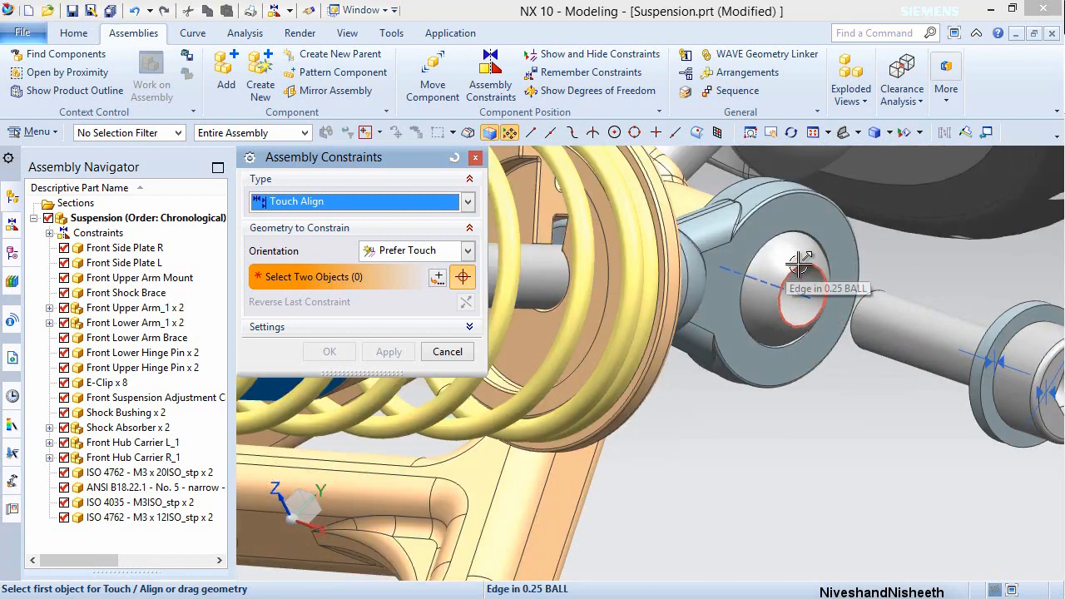
{"action": "left_click", "coordinate": [801, 265]}
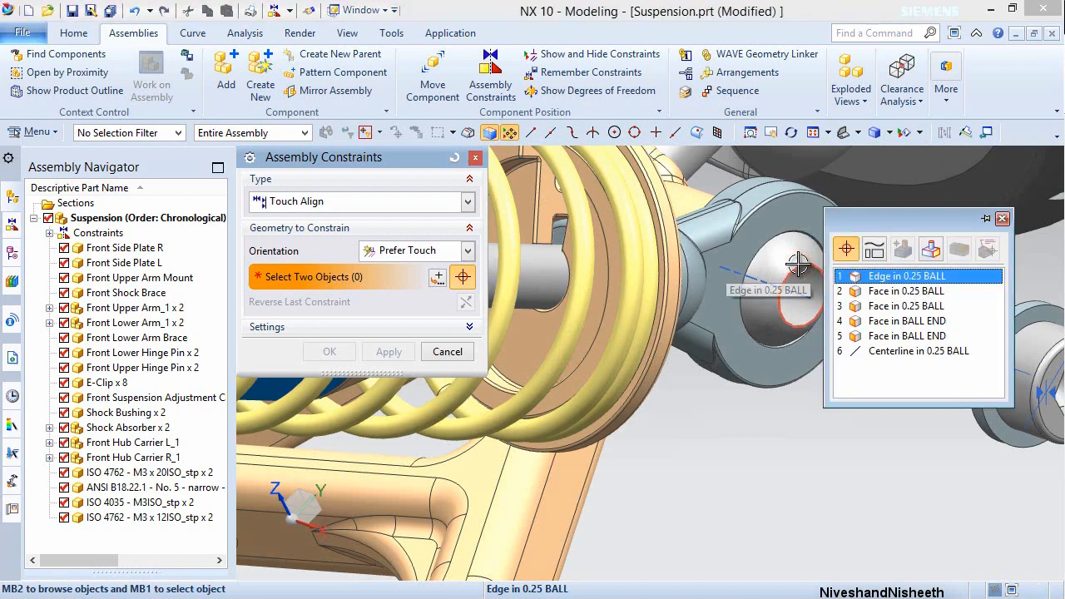
{"action": "left_click", "coordinate": [905, 277]}
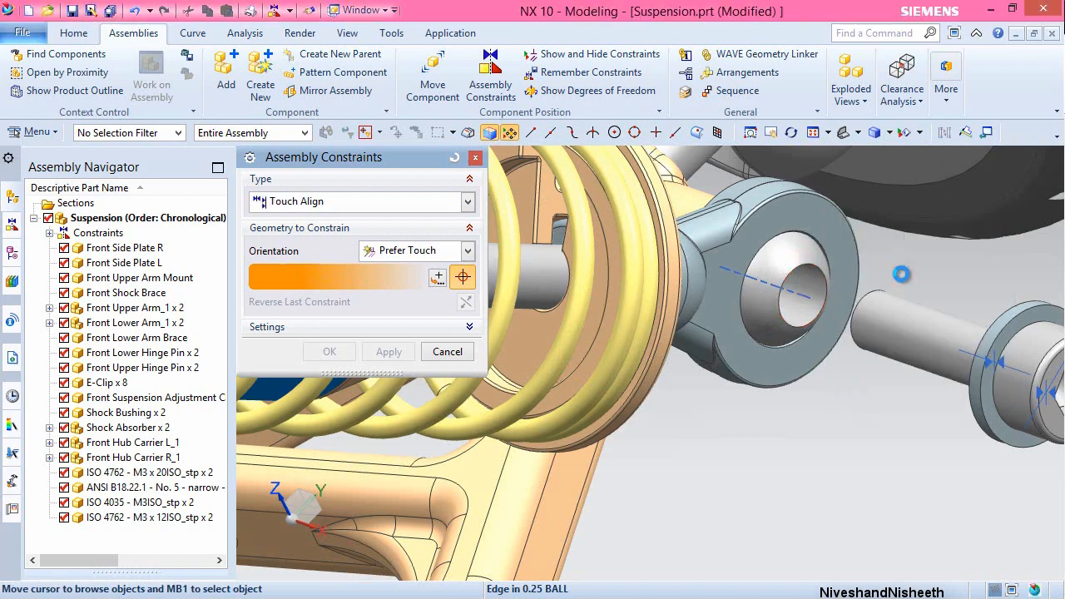
{"action": "scroll", "coordinate": [825, 346], "scroll_direction": "down", "scroll_amount": 2}
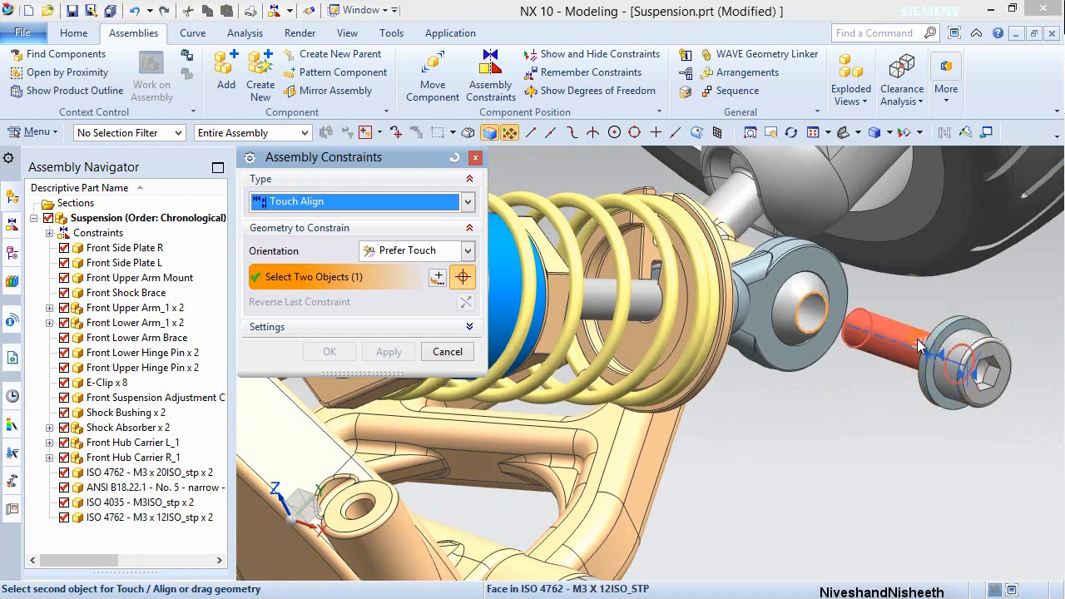
{"action": "middle_click_drag", "start_coordinate": [934, 355], "coordinate": [957, 358]}
{"action": "scroll", "coordinate": [957, 350], "scroll_direction": "up", "scroll_amount": 5}
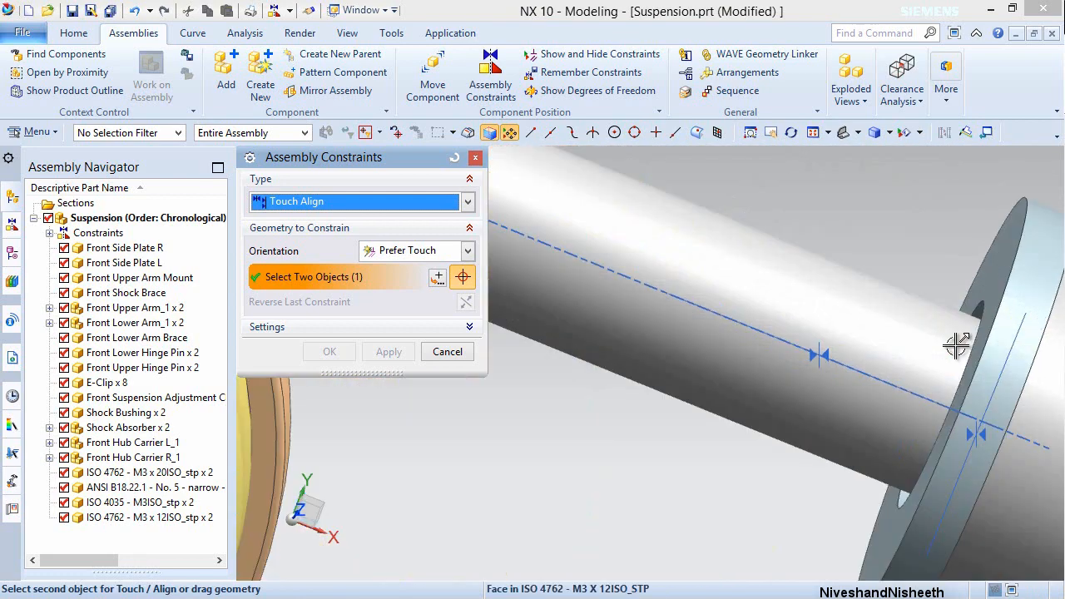
{"action": "left_click", "coordinate": [995, 277]}
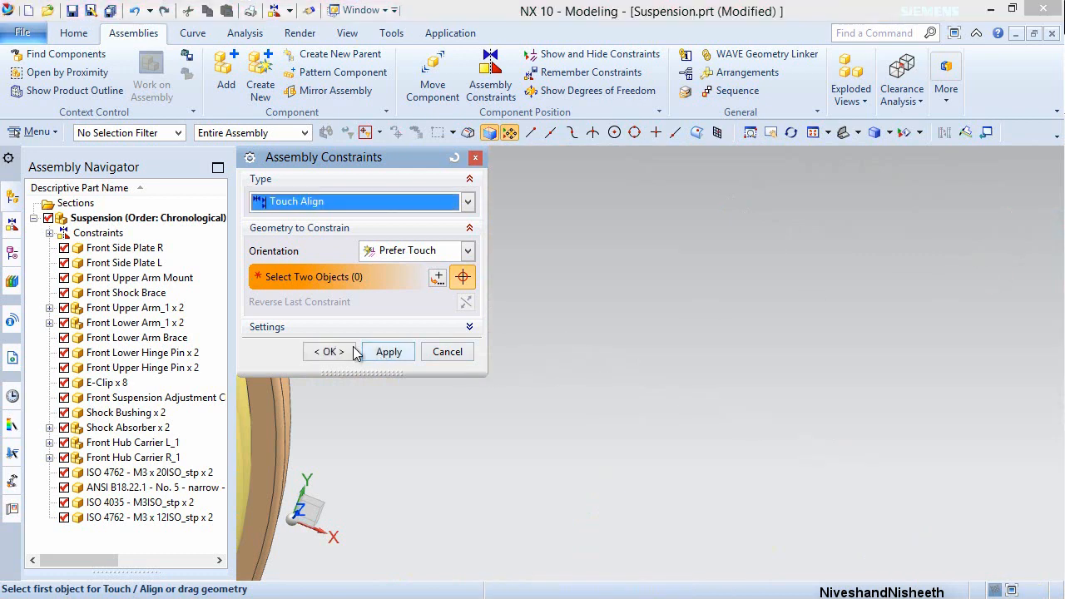
{"action": "left_click", "coordinate": [331, 352]}
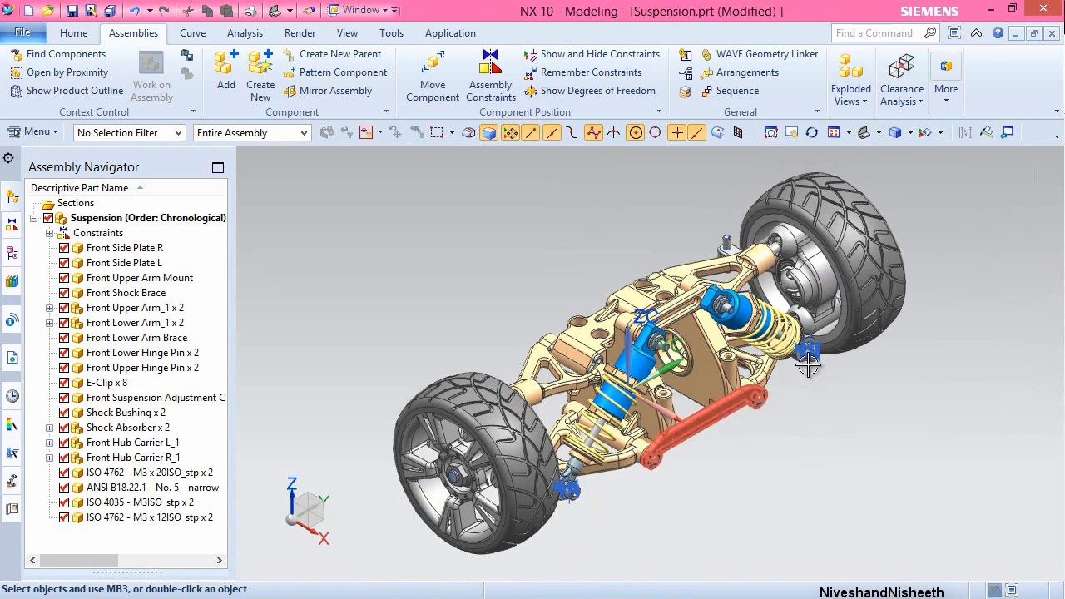
- Check the far screw and washer at the shock's lower end, and save the suspension assembly
{"action": "scroll", "coordinate": [808, 364], "scroll_direction": "up", "scroll_amount": 6}
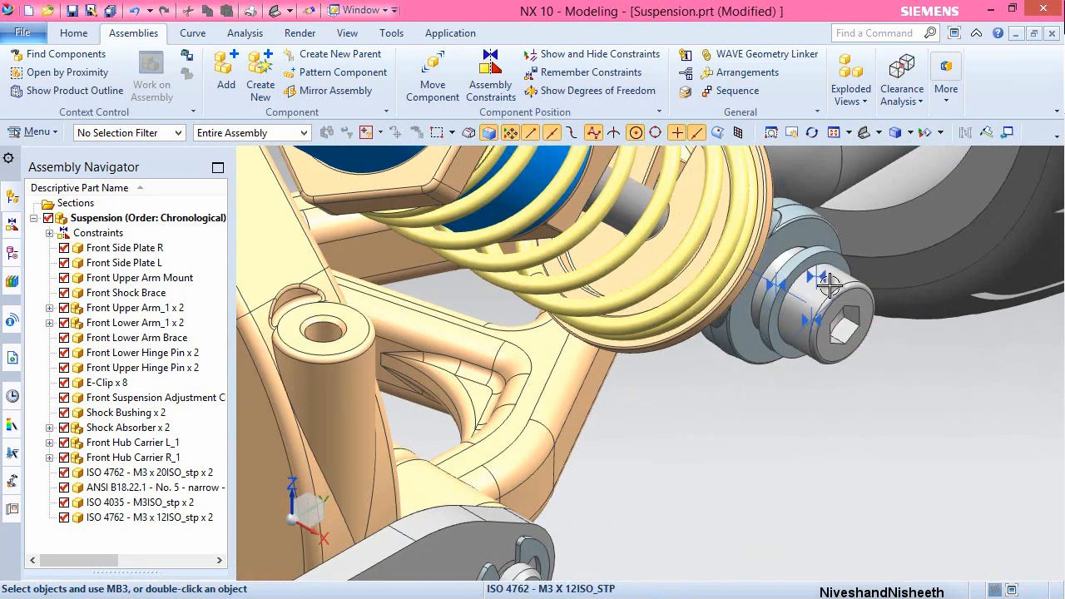
{"action": "middle_click_drag", "start_coordinate": [812, 303], "coordinate": [780, 347]}
{"action": "scroll", "coordinate": [765, 387], "scroll_direction": "down", "scroll_amount": 2}
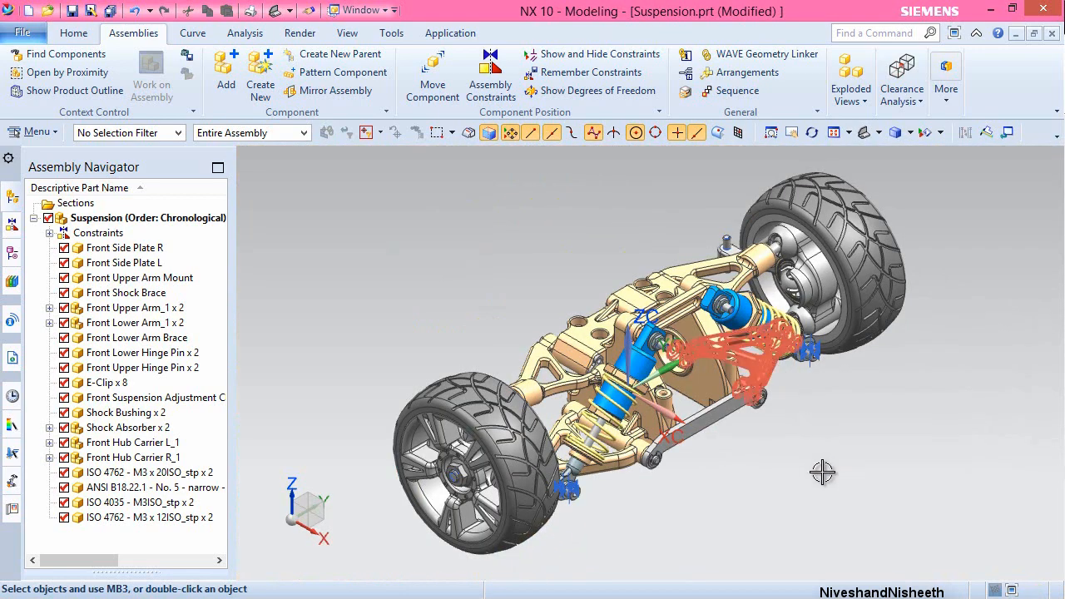
{"action": "key", "text": "ctrl+s"}
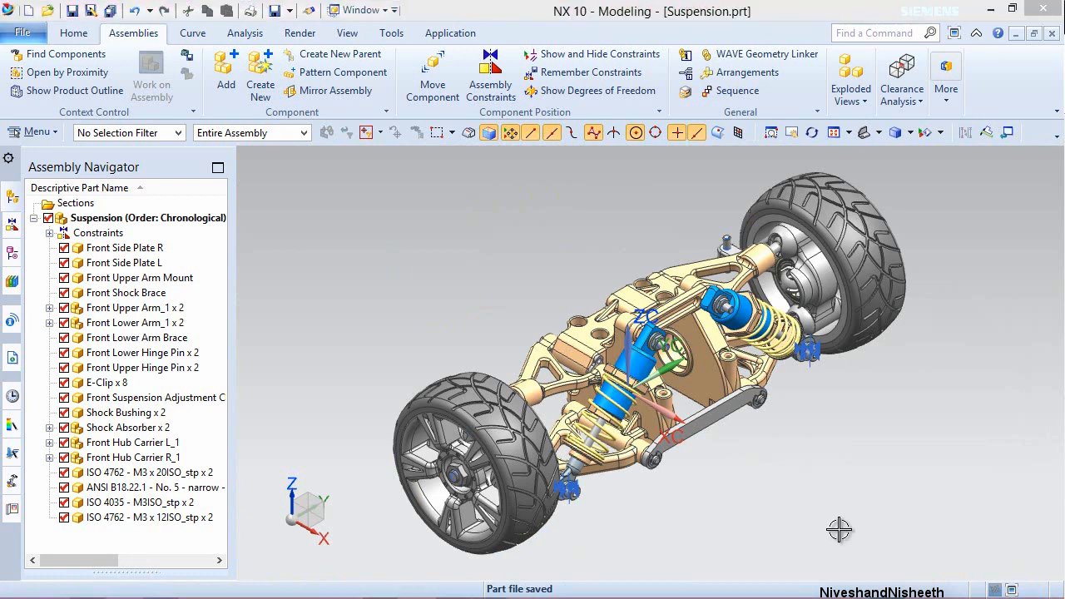
- Add four ISO 4762 M3 x 12 screws to the assembly, with Move positioning and overlaid duplicates accepted
{"action": "left_click", "coordinate": [227, 73]}
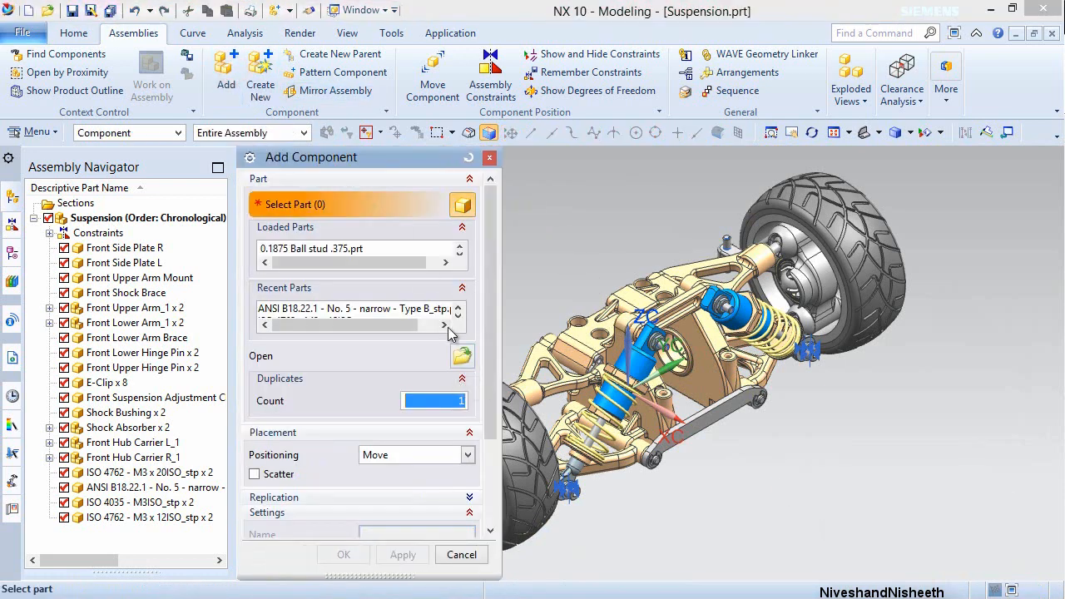
{"action": "left_click", "coordinate": [391, 310]}
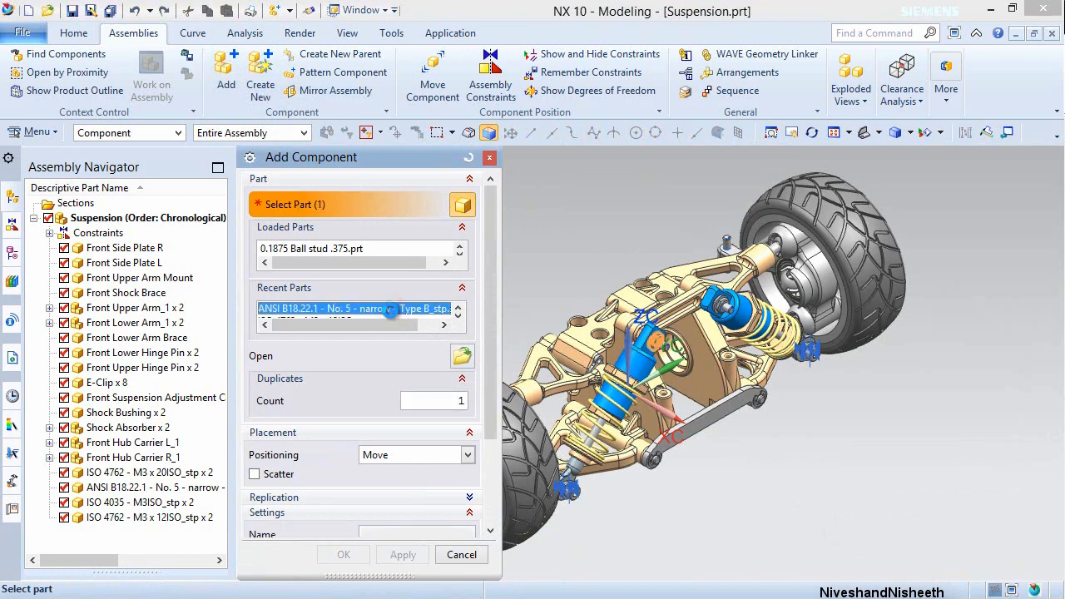
{"action": "left_click", "coordinate": [458, 316]}
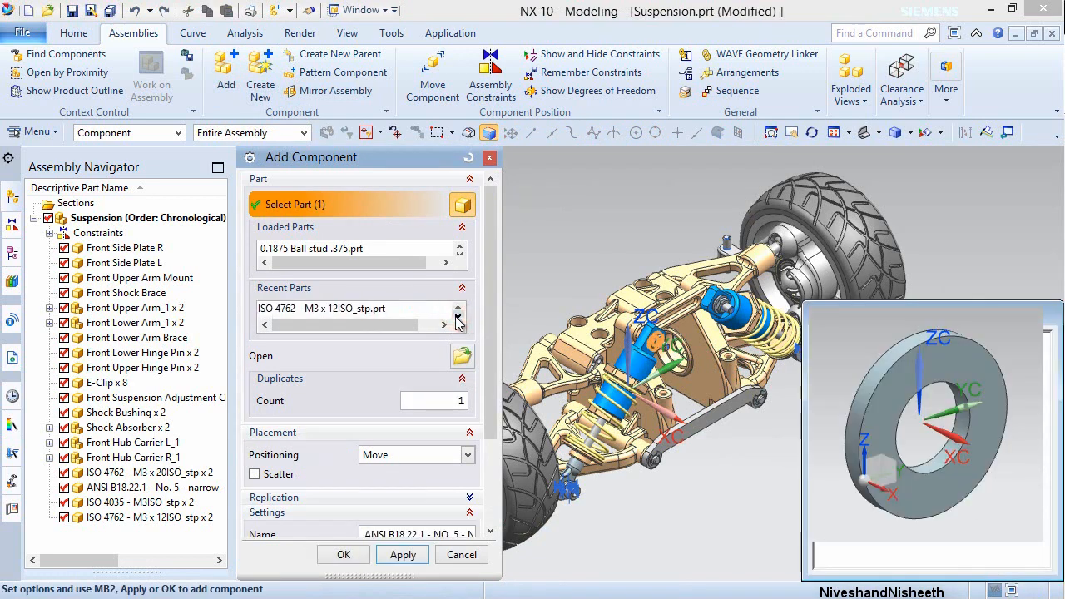
{"action": "left_click", "coordinate": [359, 309]}
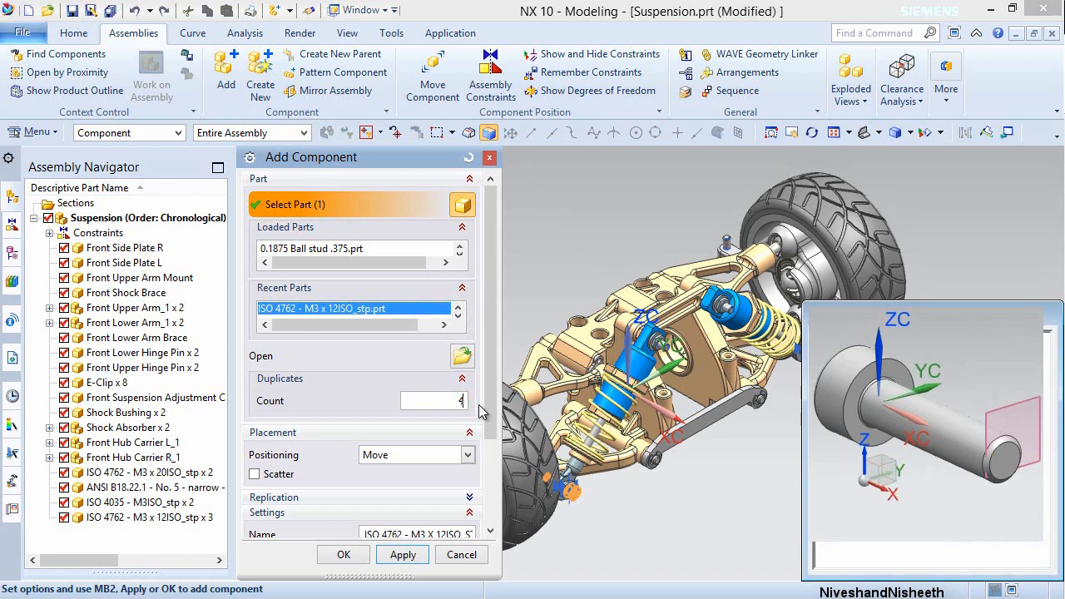
{"action": "key", "text": "Return"}
{"action": "scroll", "coordinate": [481, 433], "scroll_direction": "down", "scroll_amount": 3}
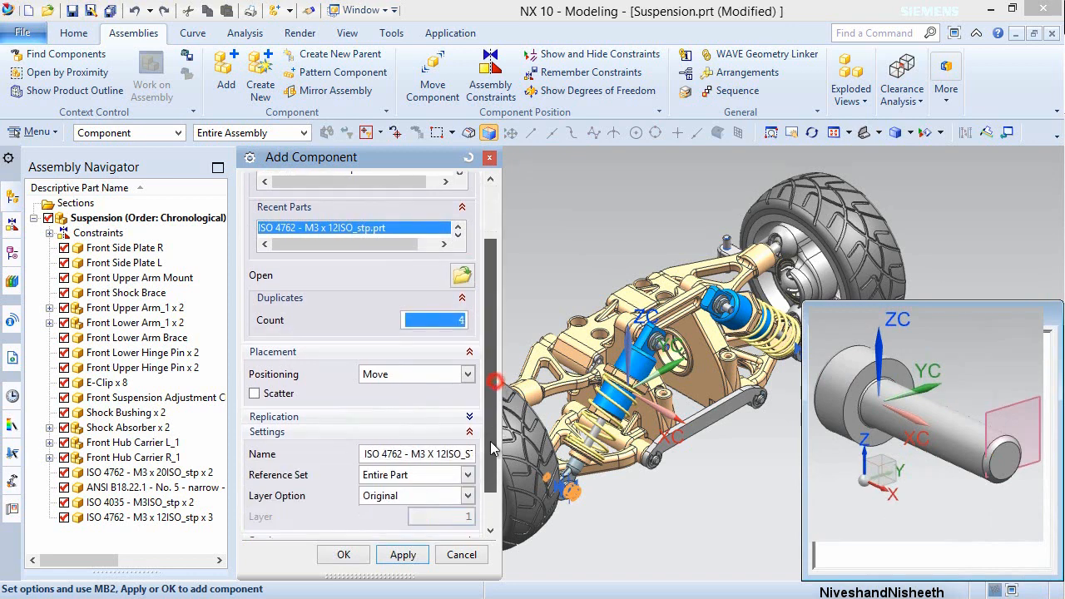
{"action": "left_click", "coordinate": [343, 554]}
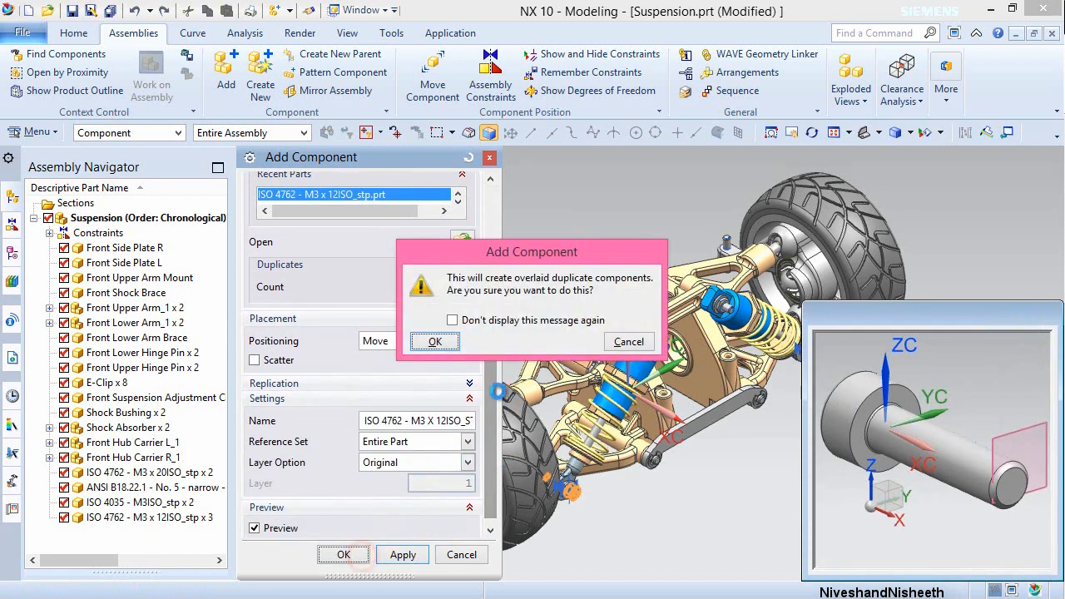
{"action": "left_click", "coordinate": [435, 342]}
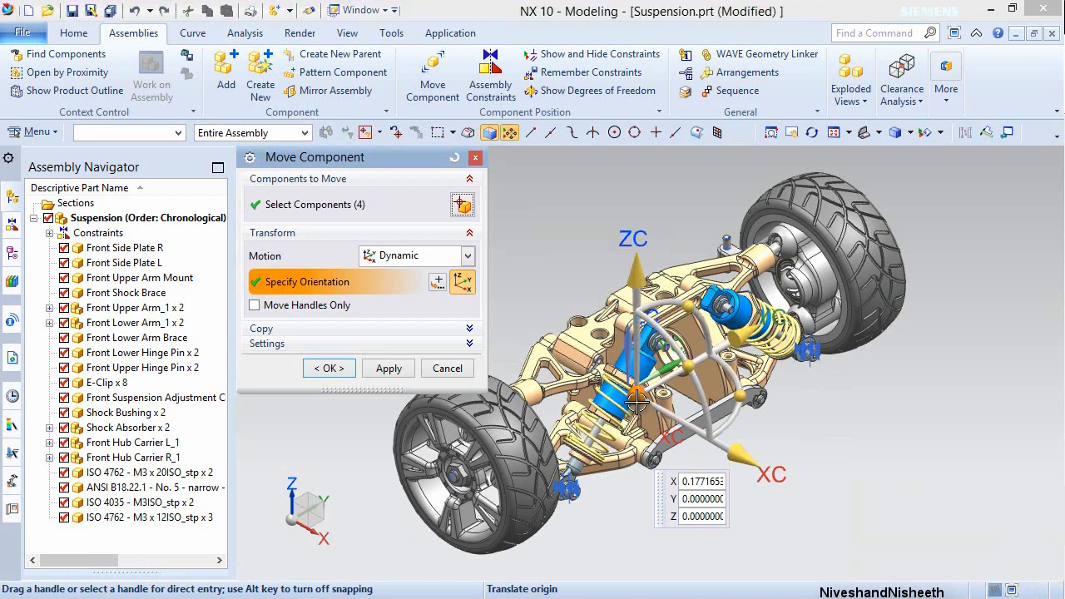
- Move the four overlaid M3 x 12 screws into empty space beyond the assembly, at about X -3.48, Y 2.36
{"action": "left_click_drag", "start_coordinate": [638, 398], "coordinate": [640, 396]}
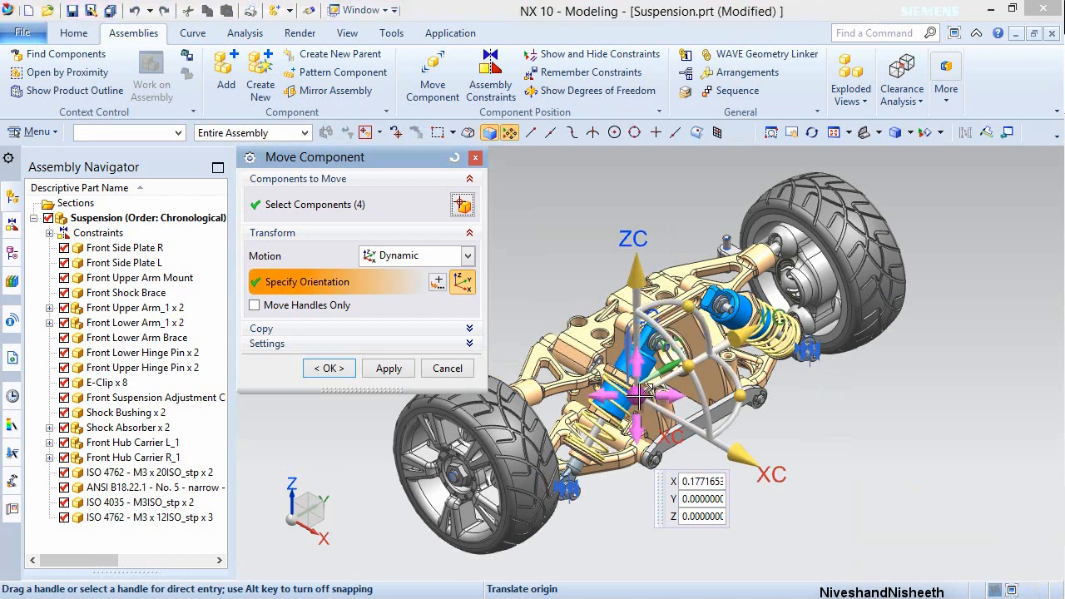
{"action": "left_click", "coordinate": [570, 239]}
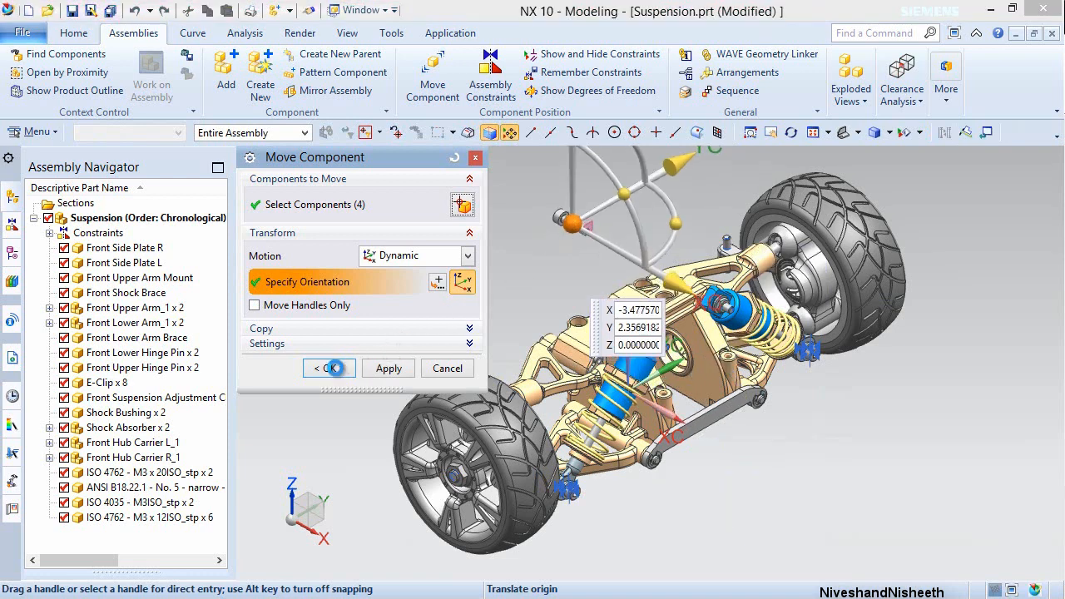
{"action": "left_click", "coordinate": [330, 368]}
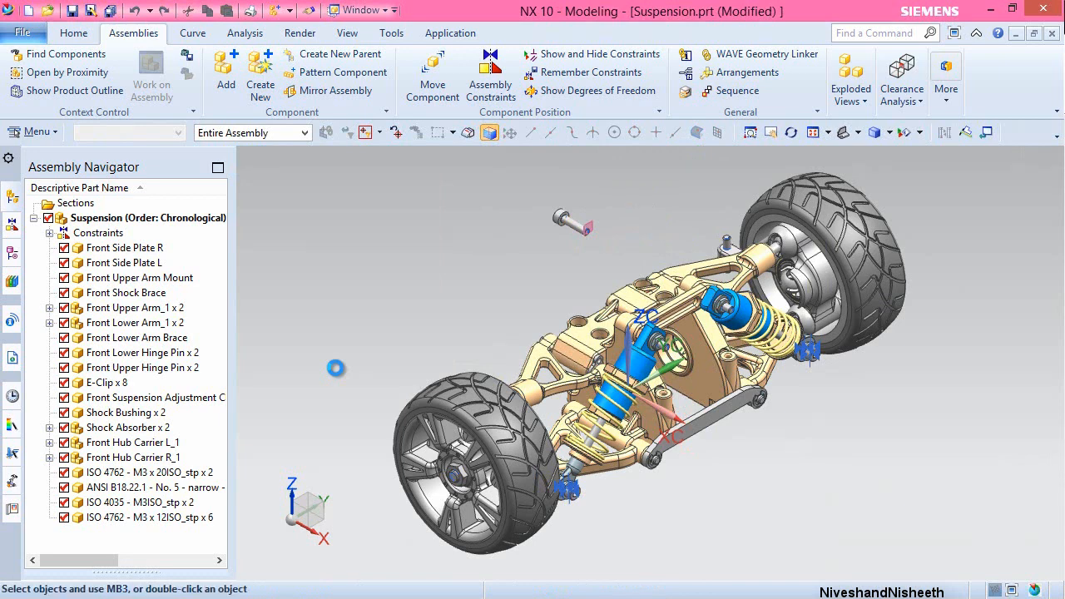
- Separate one M3 x 12 screw from the overlaid stack by moving it to about X -3.22, Y 3.01
{"action": "left_click", "coordinate": [432, 77]}
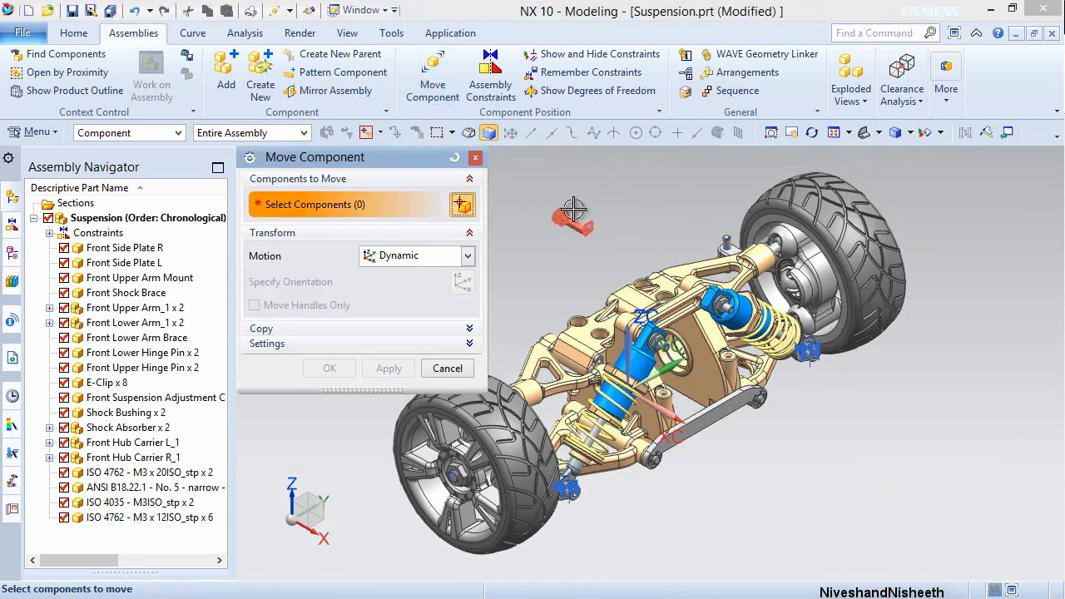
{"action": "scroll", "coordinate": [573, 210], "scroll_direction": "up", "scroll_amount": 5}
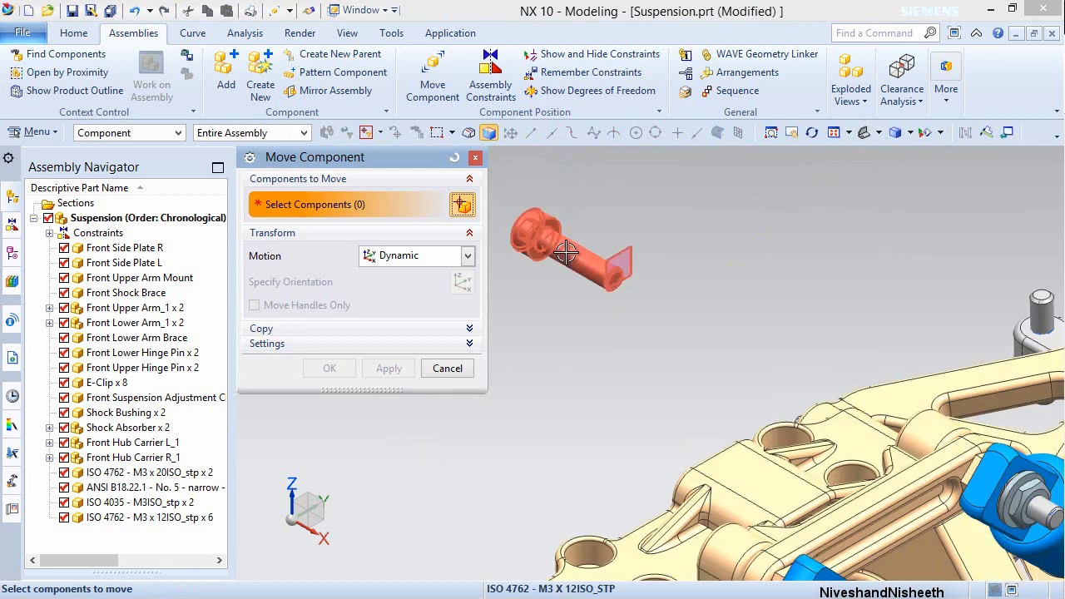
{"action": "left_click", "coordinate": [566, 252]}
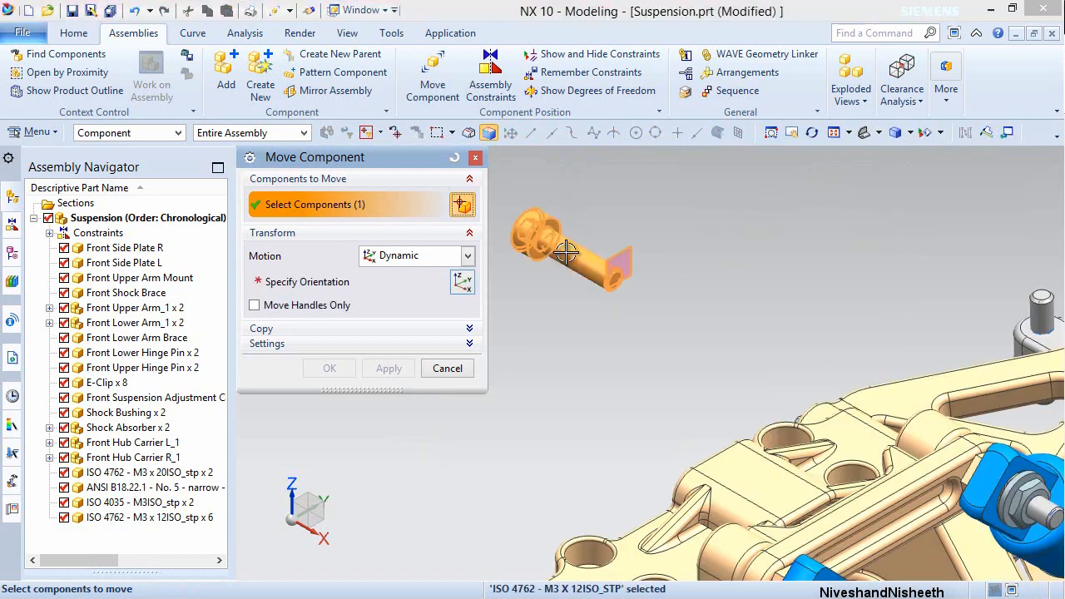
{"action": "middle_click", "coordinate": [568, 254]}
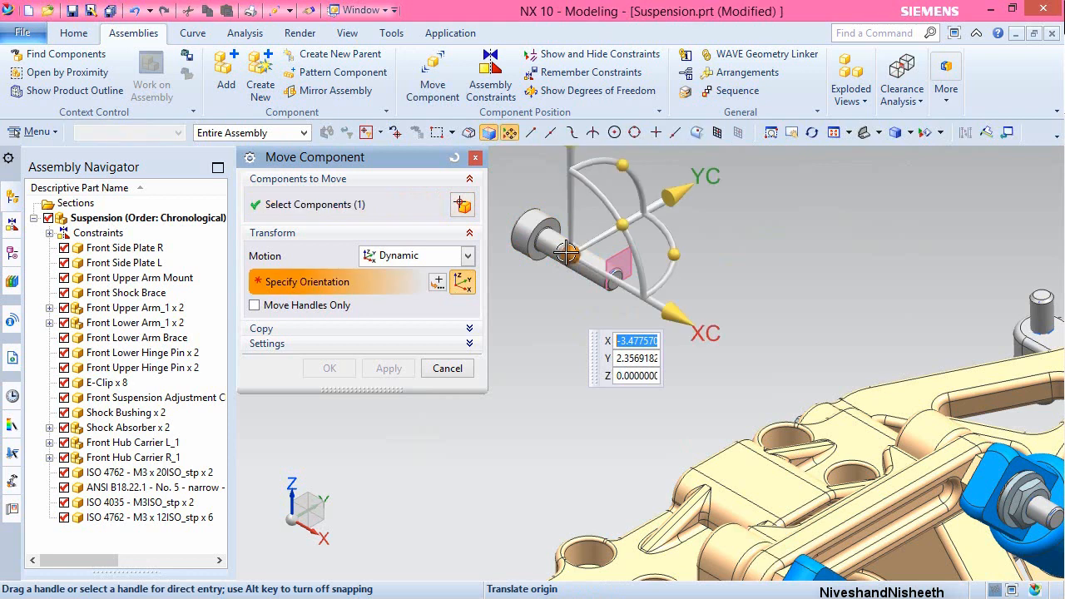
{"action": "left_click_drag", "start_coordinate": [572, 256], "coordinate": [710, 220]}
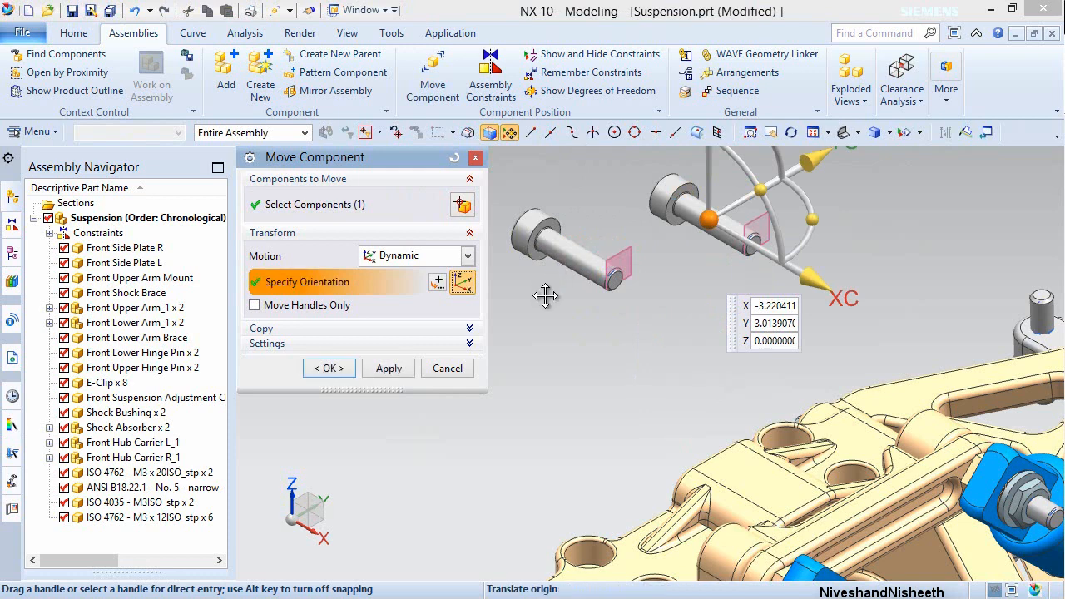
{"action": "left_click", "coordinate": [399, 369]}
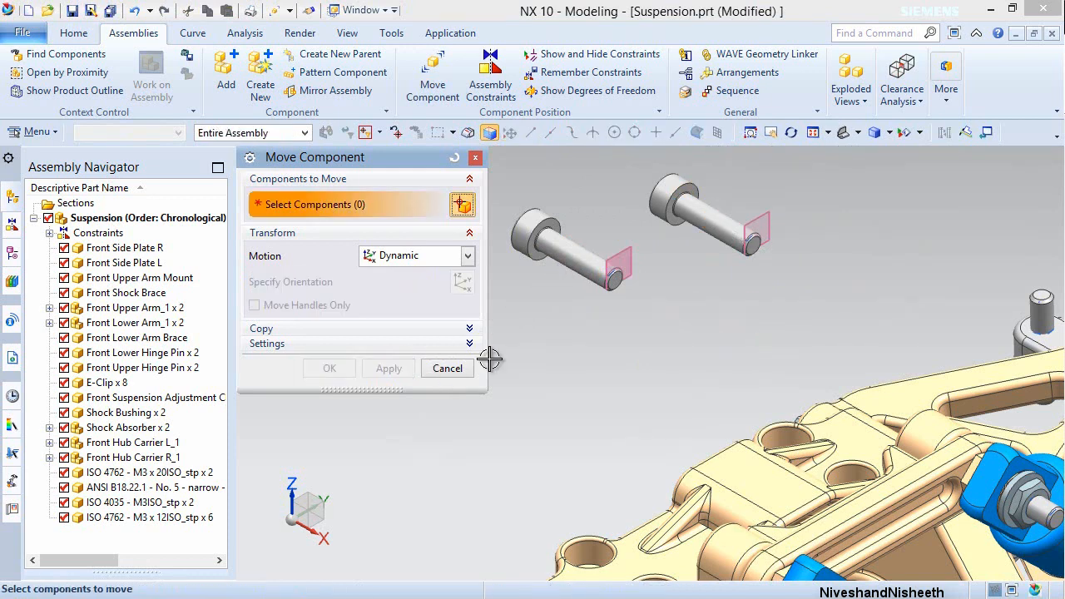
- Move a second M3 x 12 screw out of the stack by 0.9 along the XC axis
{"action": "left_click", "coordinate": [562, 243]}
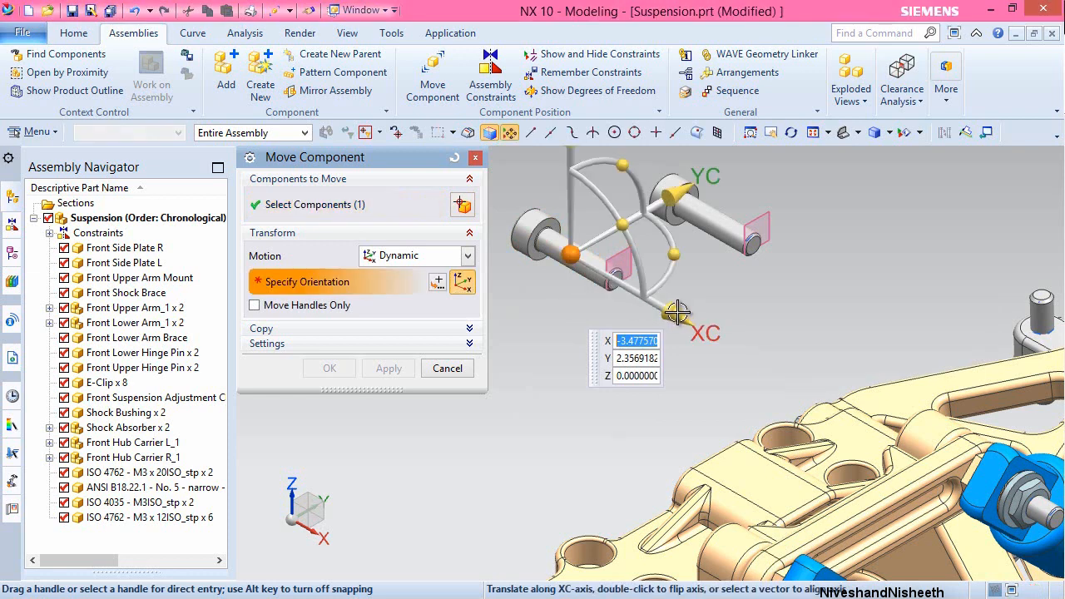
{"action": "left_click_drag", "start_coordinate": [677, 312], "coordinate": [818, 369]}
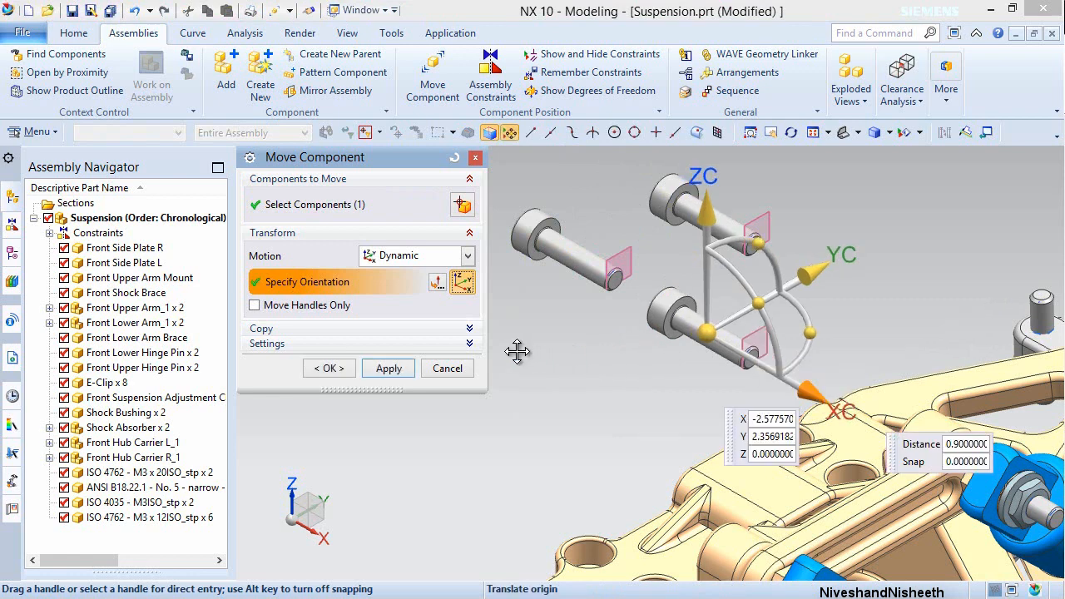
{"action": "left_click", "coordinate": [390, 369]}
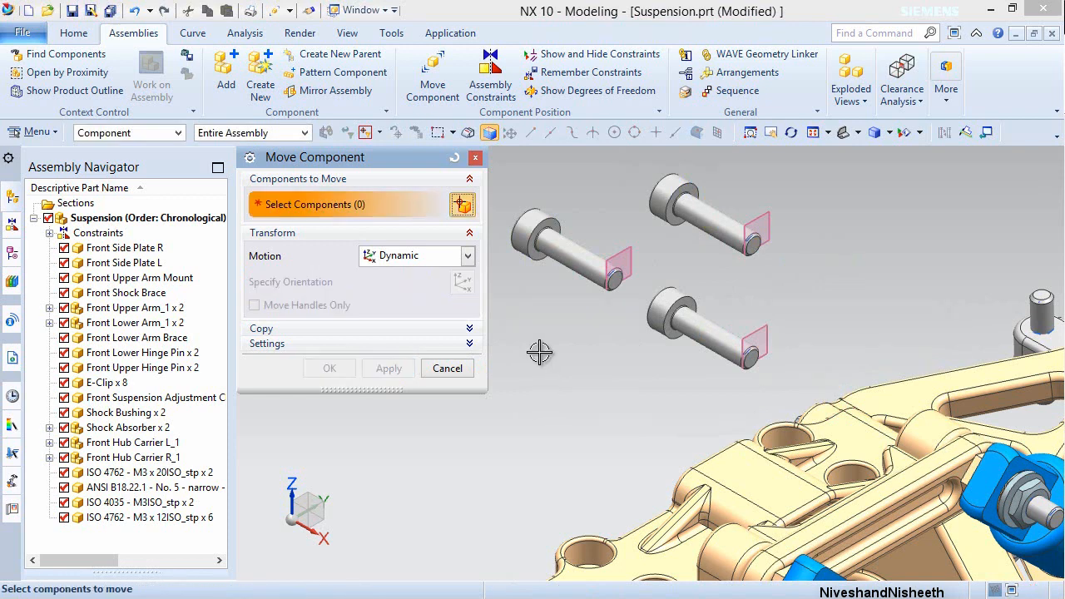
- Move a third stacked M3 x 12 screw to about X -3.09, Y 1.67 and rotate it about YC so its head points up
{"action": "left_click", "coordinate": [553, 245]}
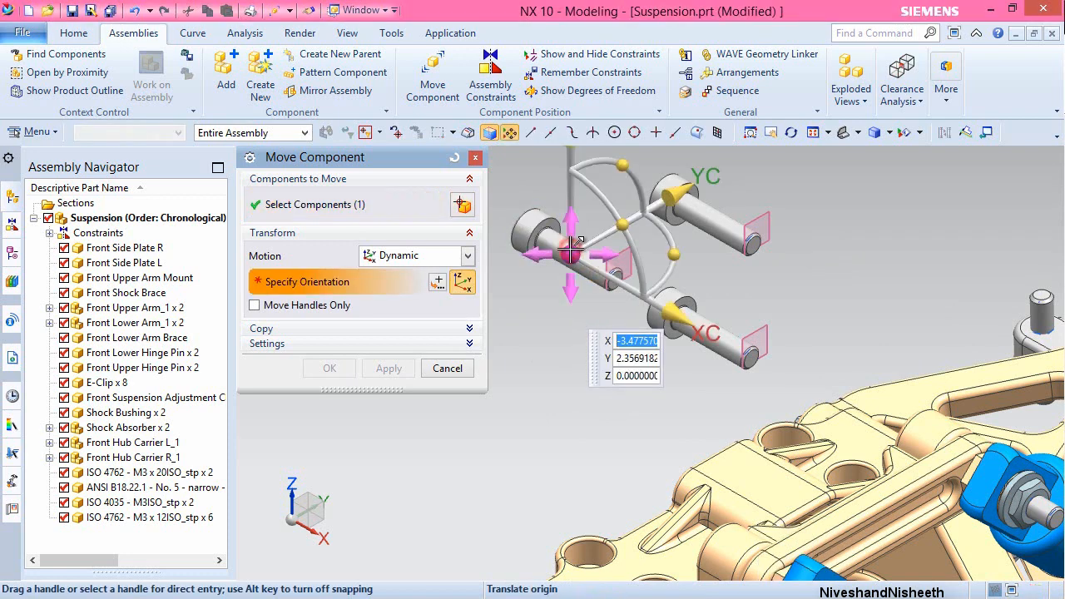
{"action": "left_click", "coordinate": [527, 349]}
{"action": "left_click", "coordinate": [525, 349]}
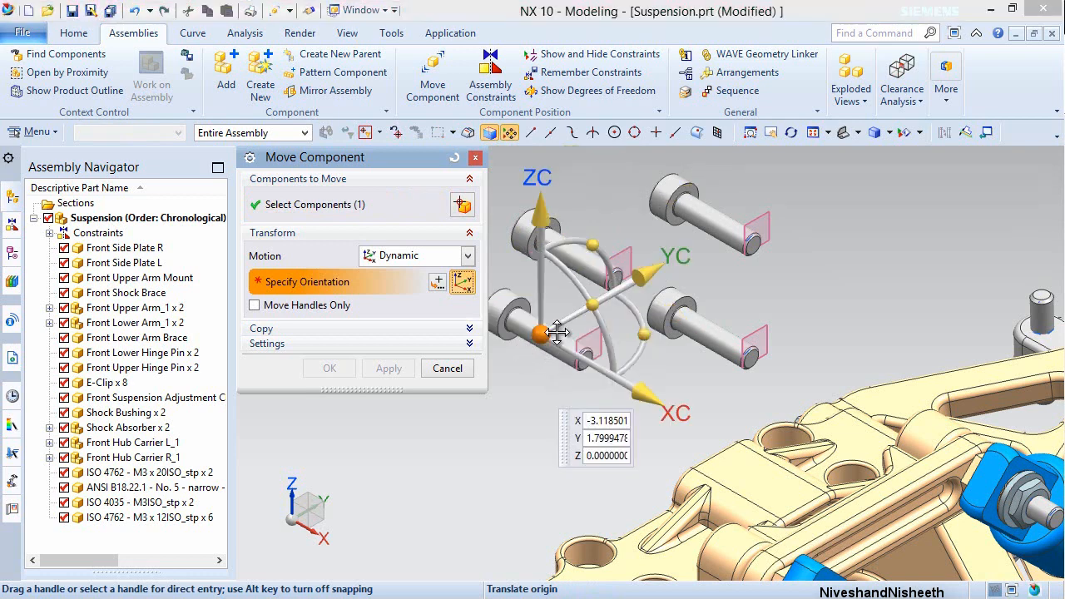
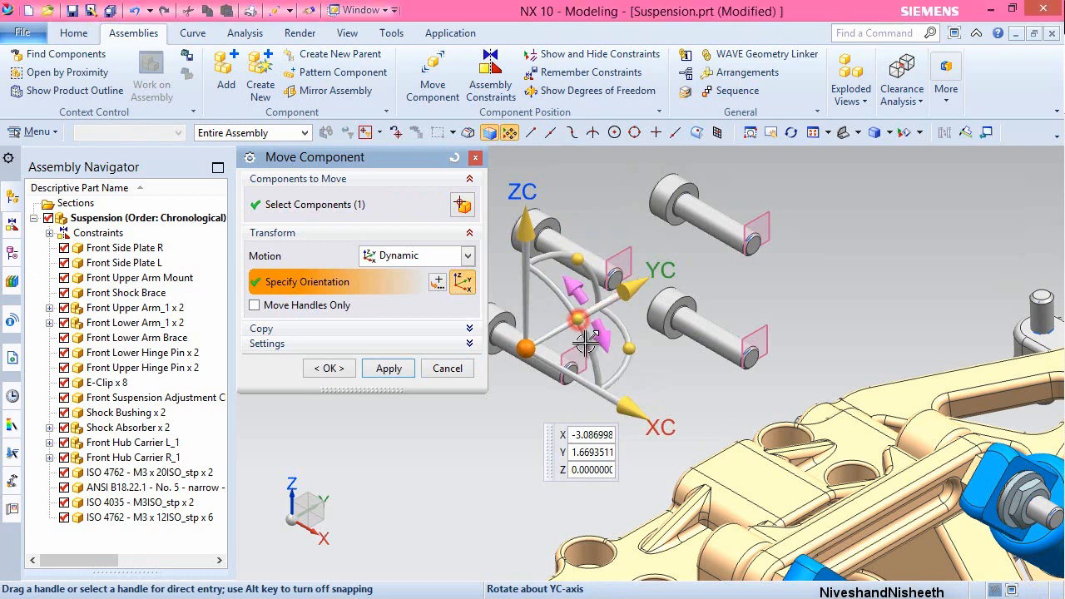
{"action": "left_click_drag", "start_coordinate": [587, 356], "coordinate": [388, 368]}
{"action": "left_click", "coordinate": [388, 369]}
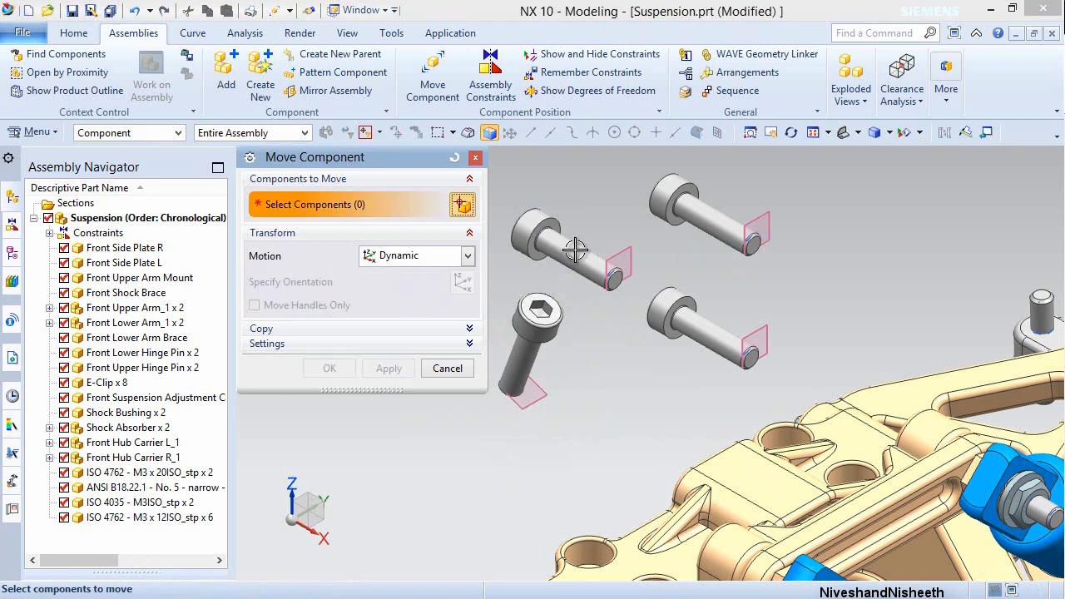
- Rotate the M3 x 12 screw left at the original stack position 90 degrees about the YC axis
{"action": "left_click", "coordinate": [605, 227]}
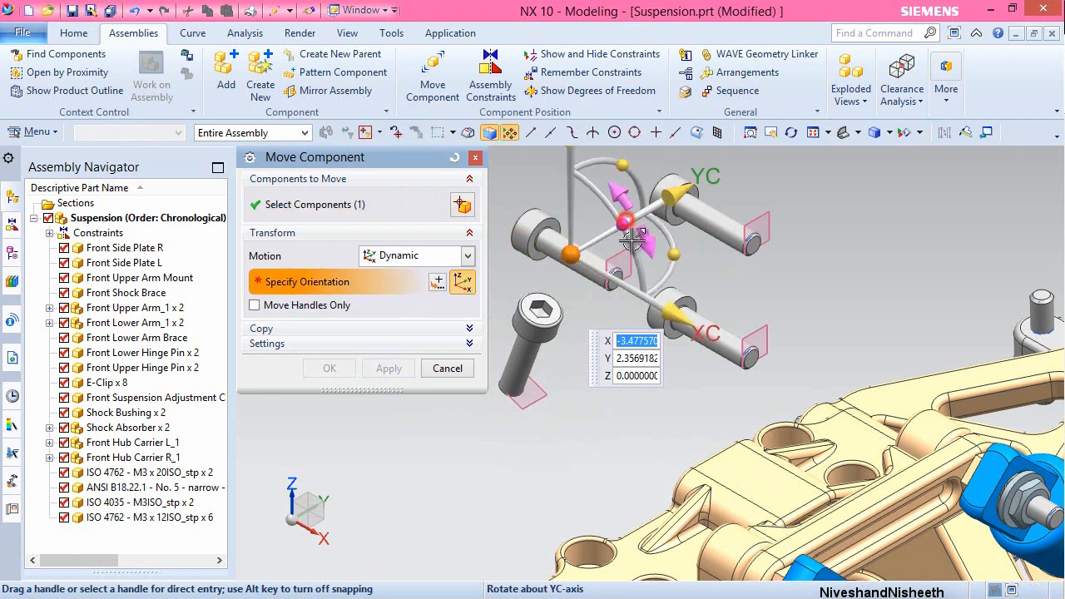
{"action": "left_click", "coordinate": [626, 291]}
{"action": "left_click_drag", "start_coordinate": [624, 291], "coordinate": [394, 370]}
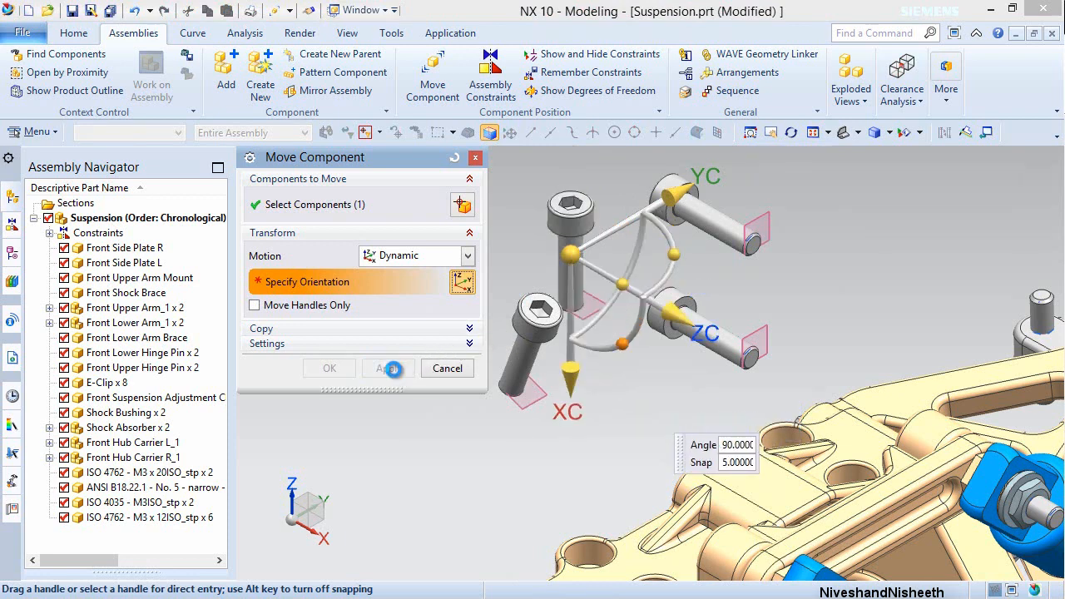
{"action": "left_click", "coordinate": [388, 368]}
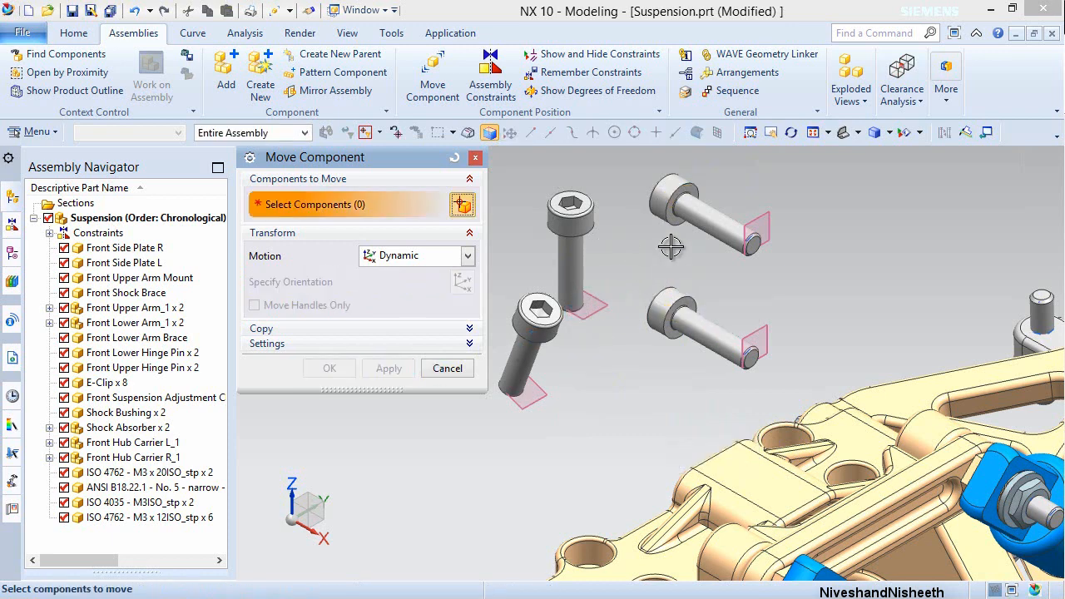
- Rotate the M3 x 12 screw at about X -3.22, Y 3.01 by 85 degrees about the YC axis
{"action": "left_click", "coordinate": [705, 211]}
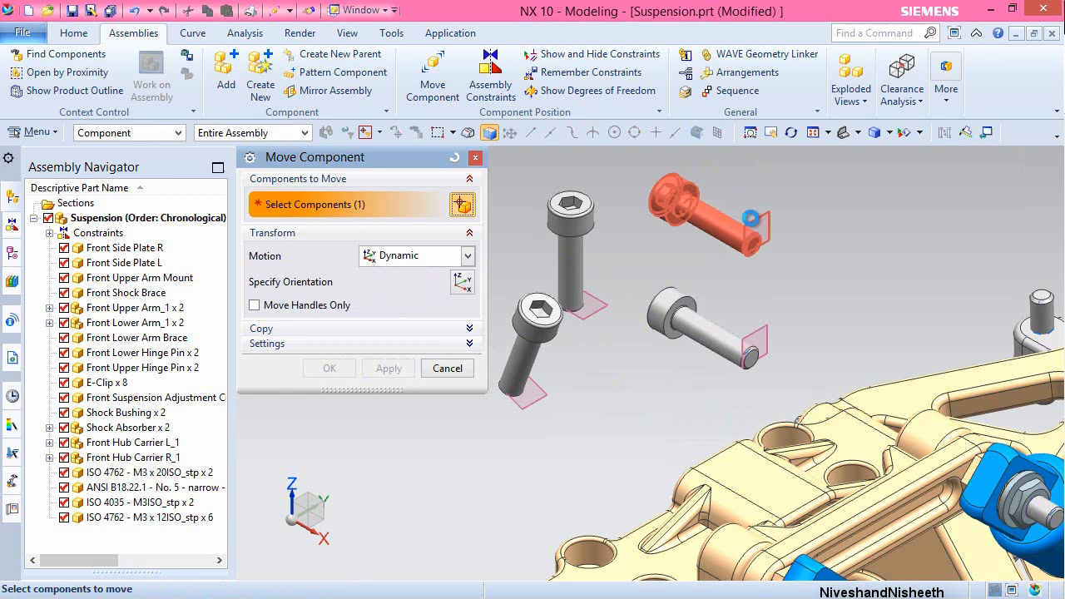
{"action": "middle_click", "coordinate": [829, 245]}
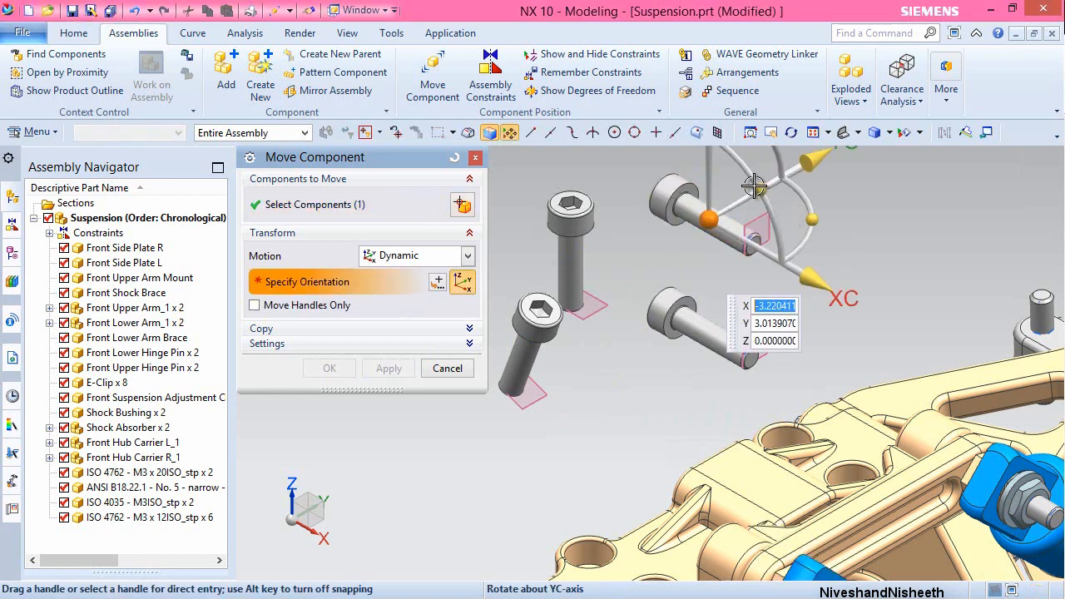
{"action": "left_click", "coordinate": [754, 187]}
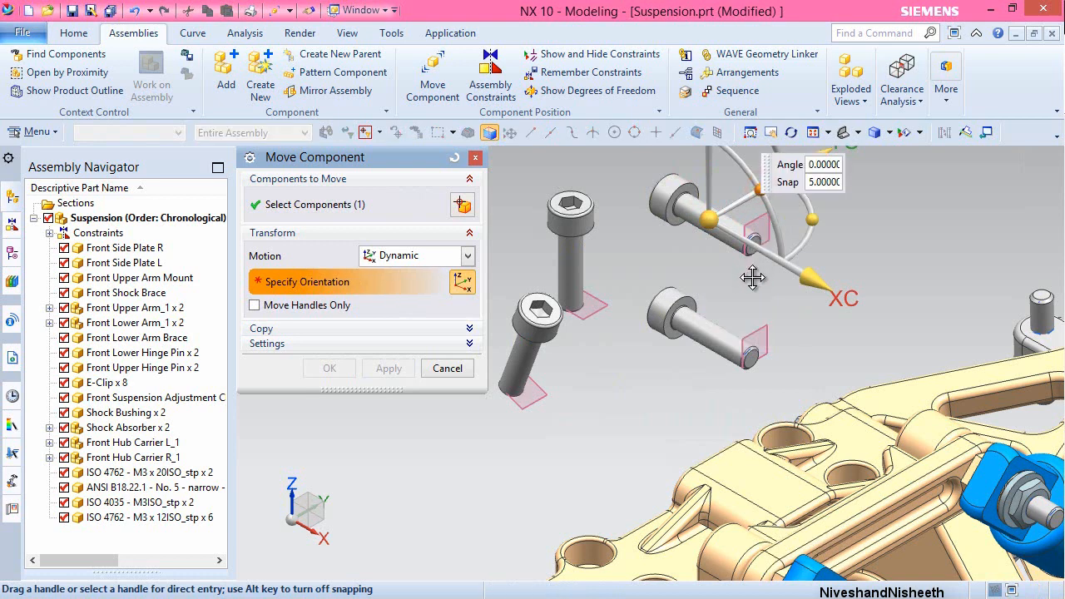
{"action": "left_click_drag", "start_coordinate": [752, 277], "coordinate": [752, 276]}
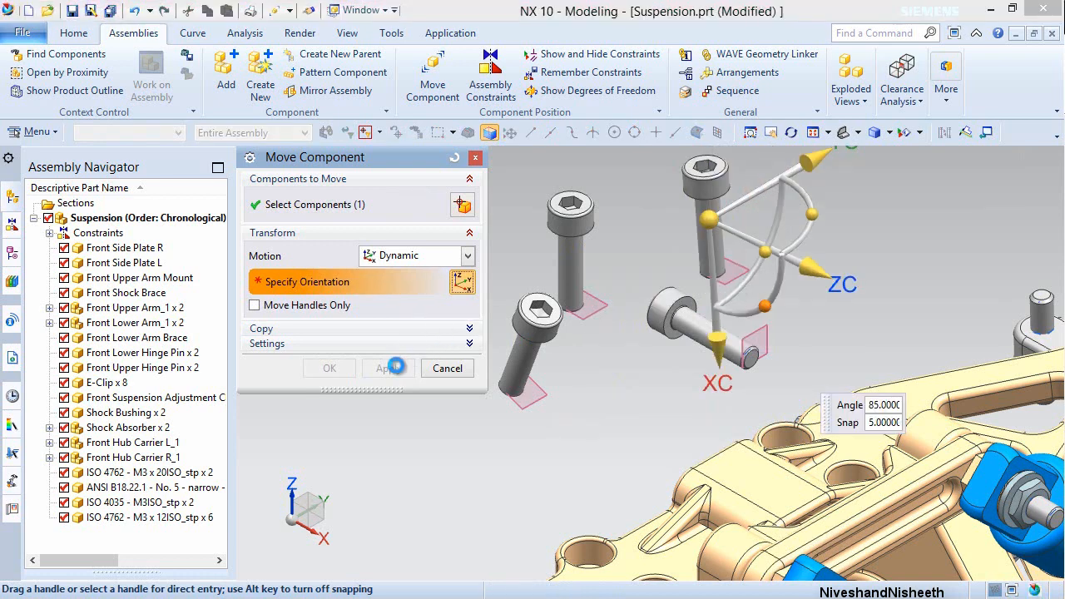
{"action": "left_click", "coordinate": [391, 368]}
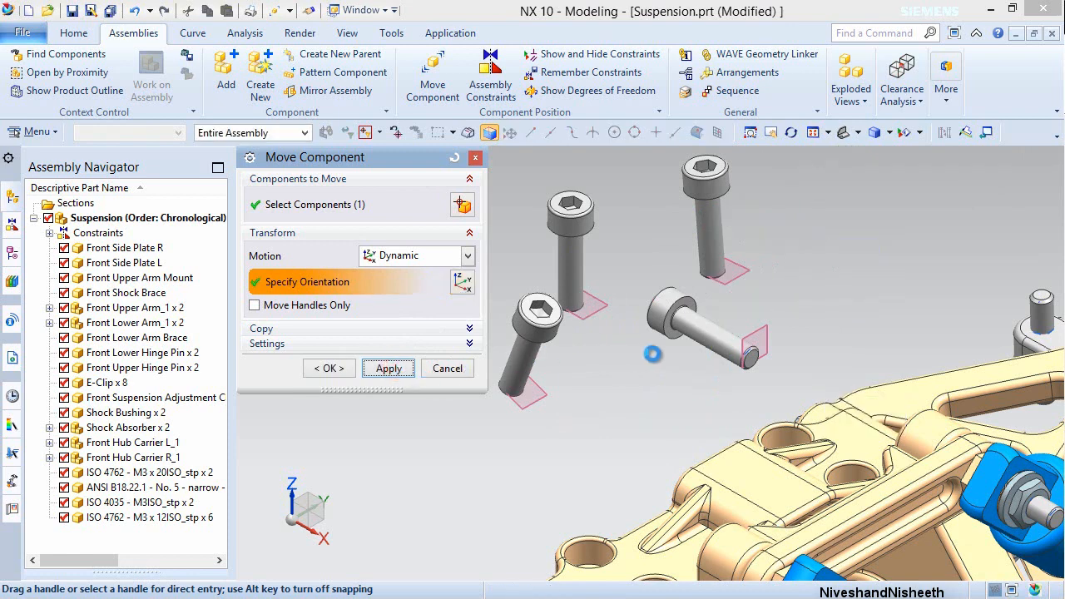
- Rotate the last sideways M3 x 12 screw 95 degrees about the YC axis so its head points up
{"action": "left_click", "coordinate": [715, 328]}
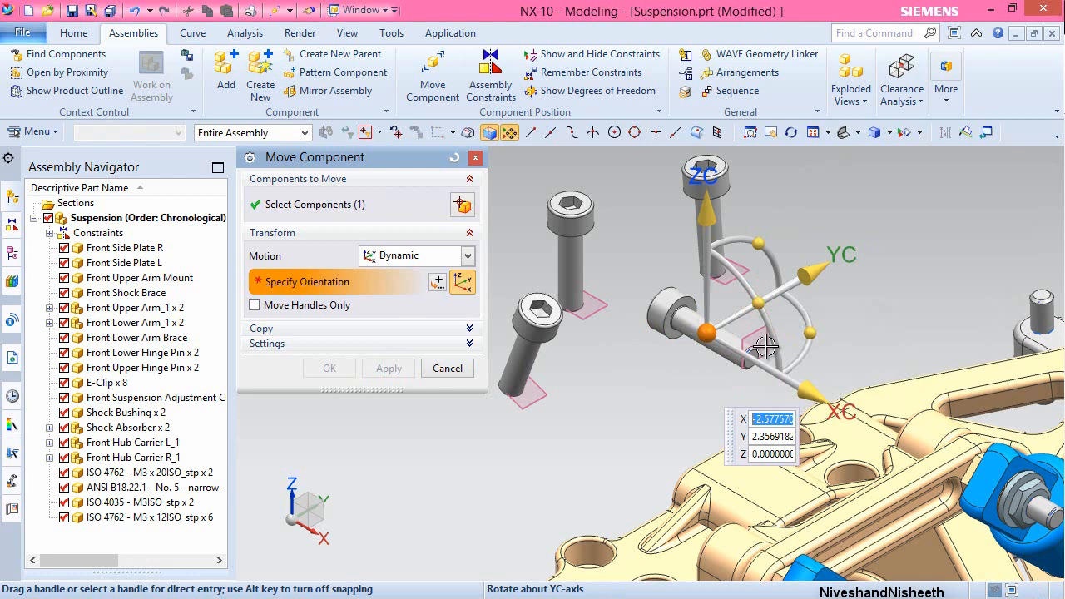
{"action": "left_click_drag", "start_coordinate": [765, 347], "coordinate": [677, 407]}
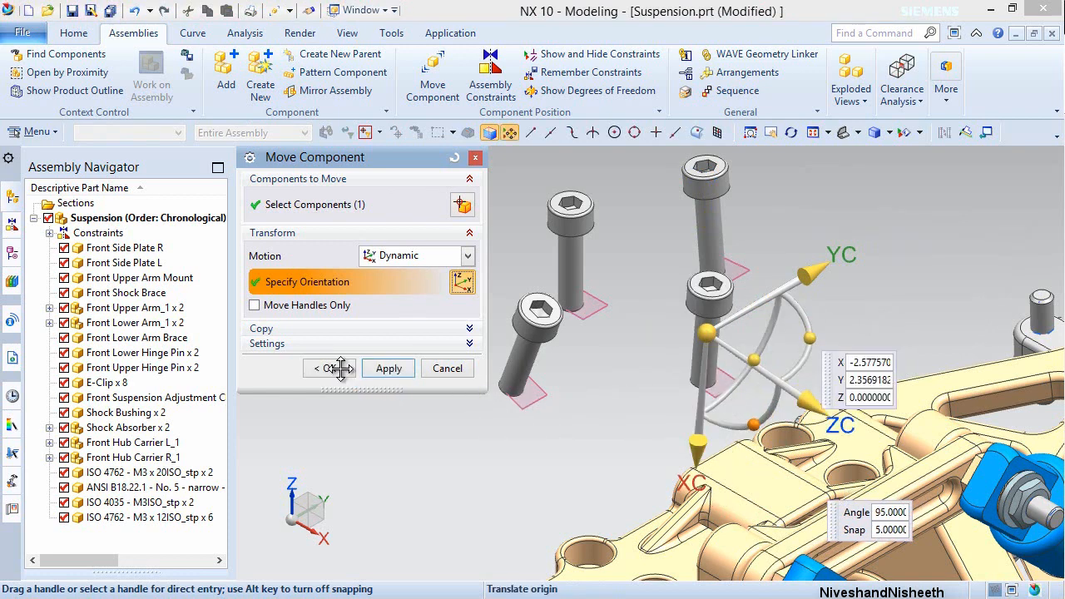
{"action": "left_click", "coordinate": [337, 368]}
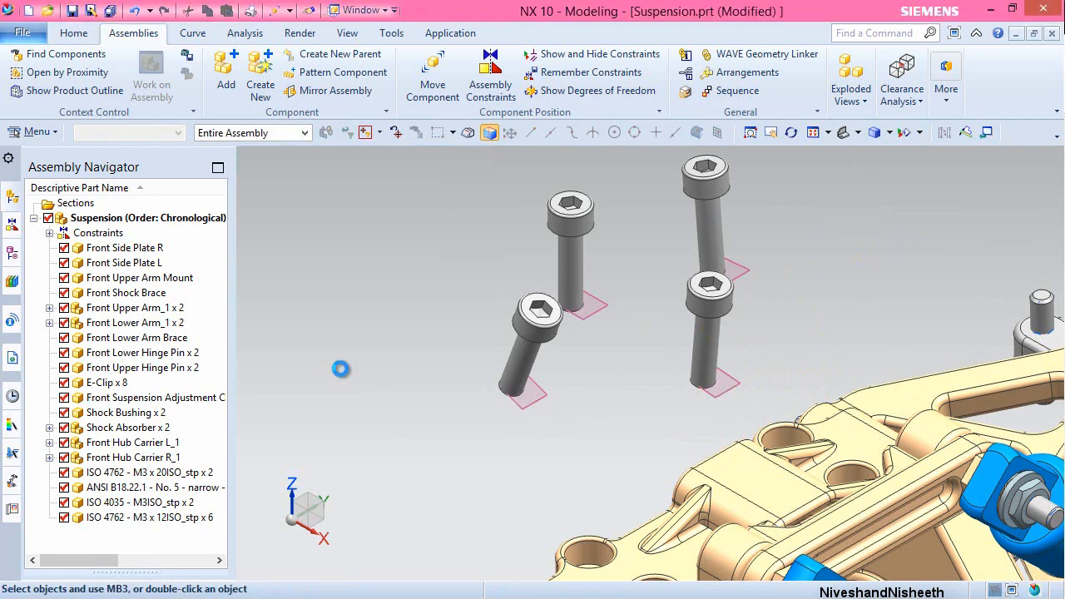
- Hide all datum axes, datum planes, points, assembly constraints and sketches, and save the assembly
{"action": "left_click", "coordinate": [347, 33]}
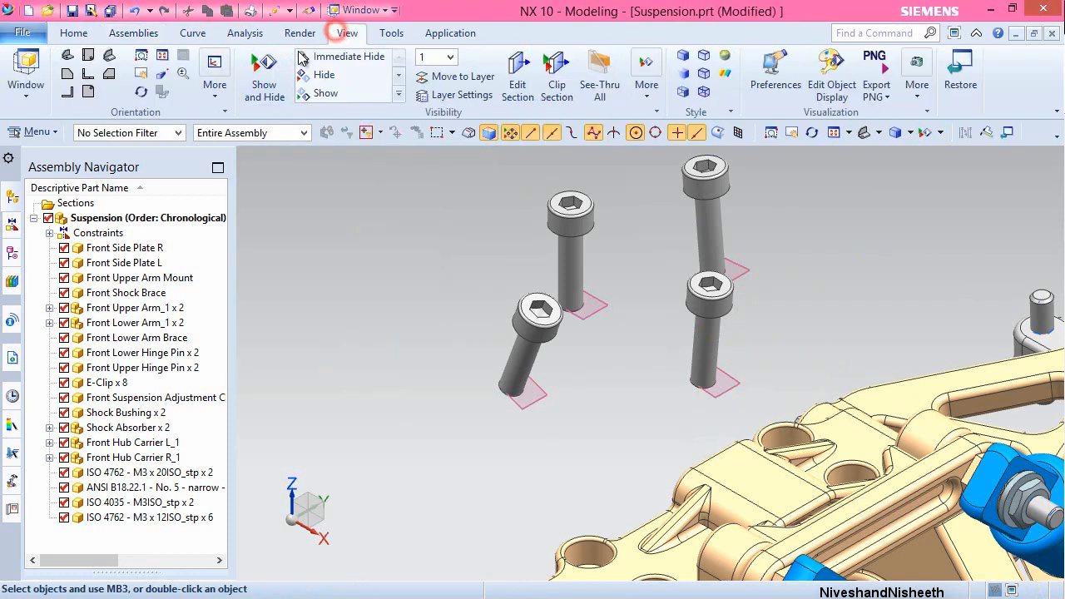
{"action": "left_click", "coordinate": [263, 75]}
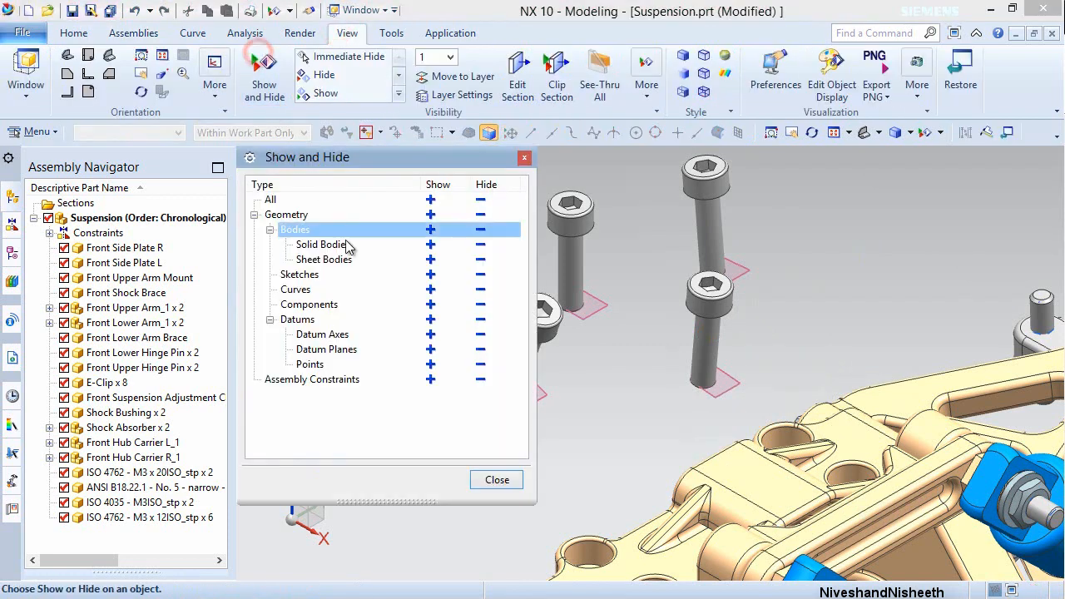
{"action": "left_click", "coordinate": [481, 333]}
{"action": "left_click", "coordinate": [481, 351]}
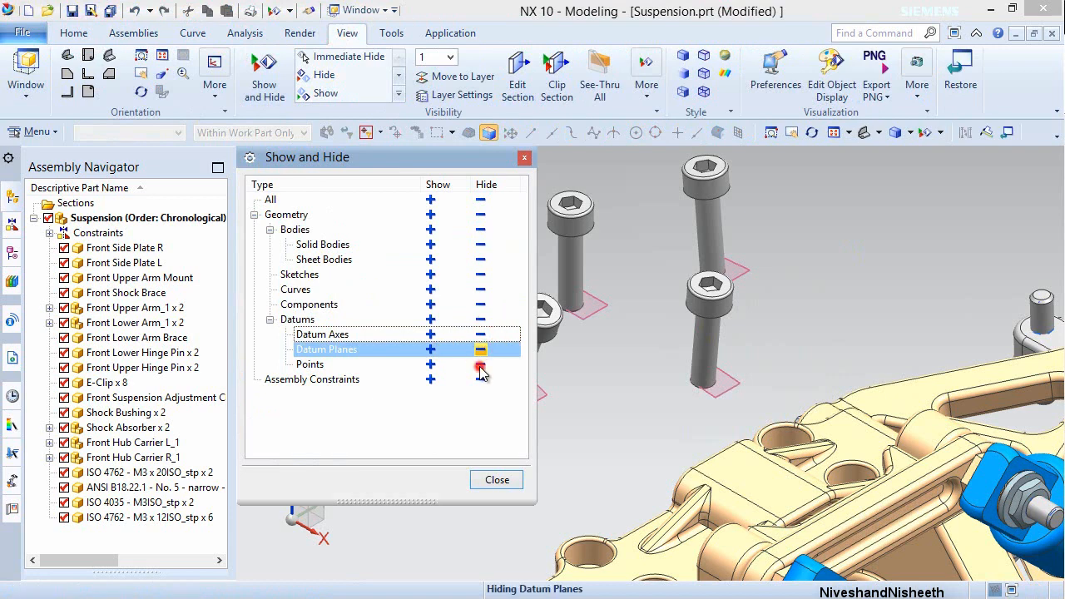
{"action": "left_click", "coordinate": [481, 365]}
{"action": "left_click", "coordinate": [481, 379]}
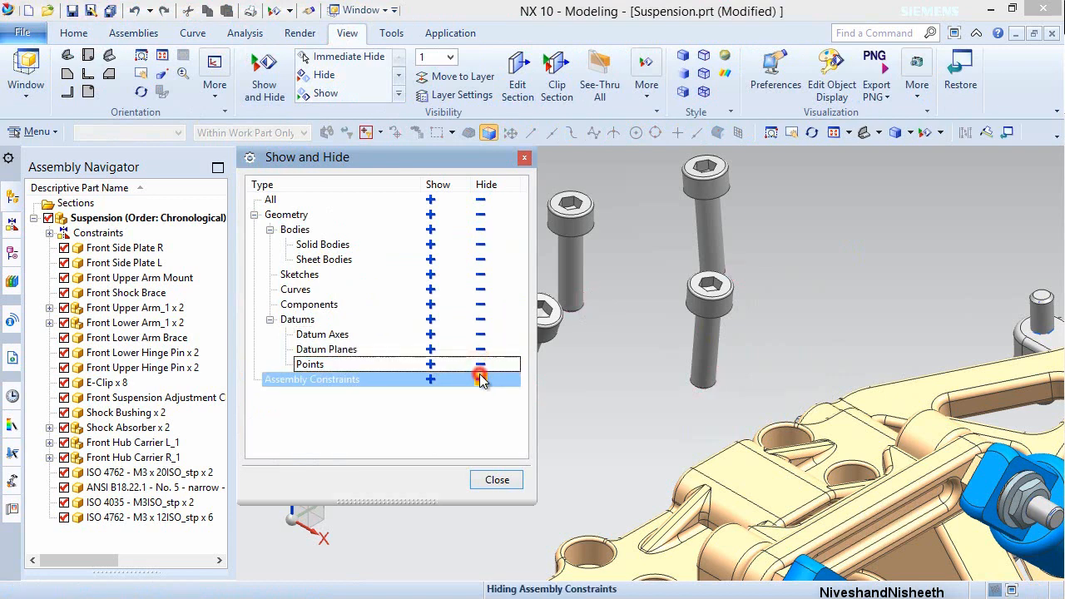
{"action": "left_click", "coordinate": [481, 275]}
{"action": "left_click", "coordinate": [497, 479]}
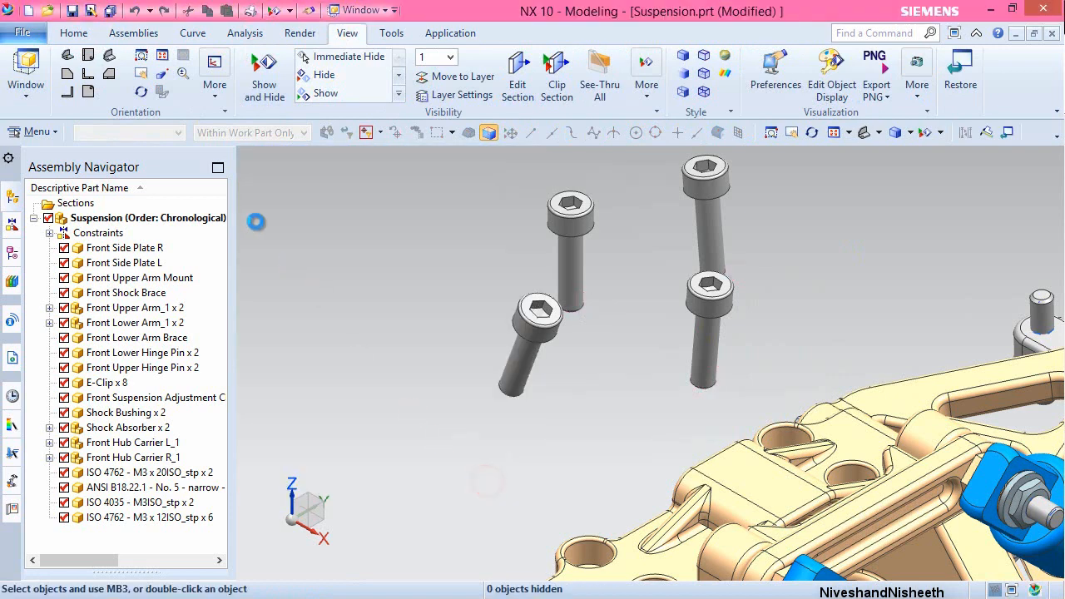
{"action": "left_click", "coordinate": [114, 37]}
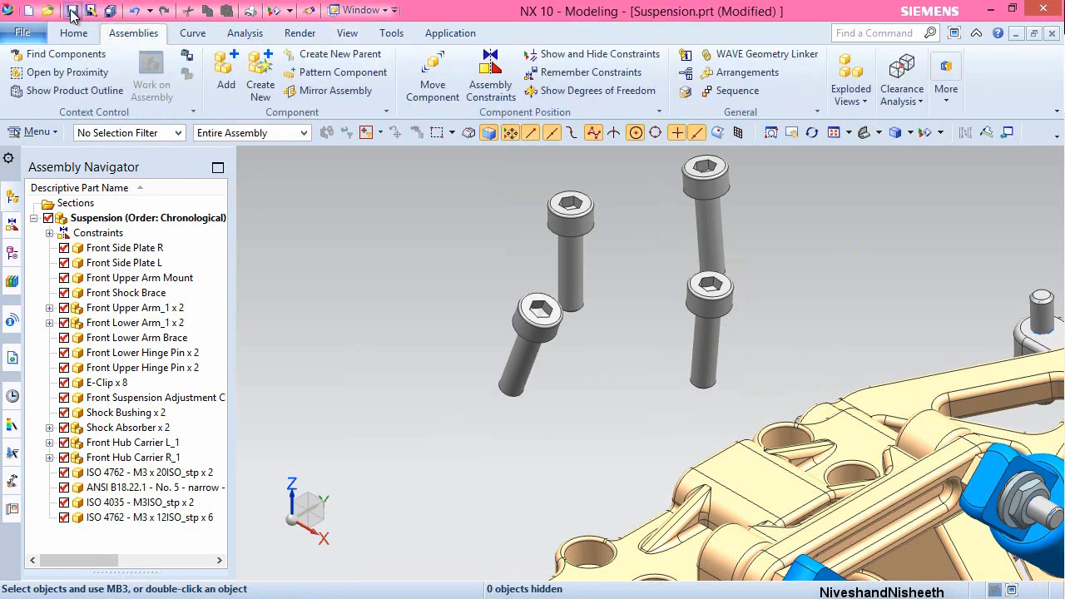
{"action": "left_click", "coordinate": [72, 10]}
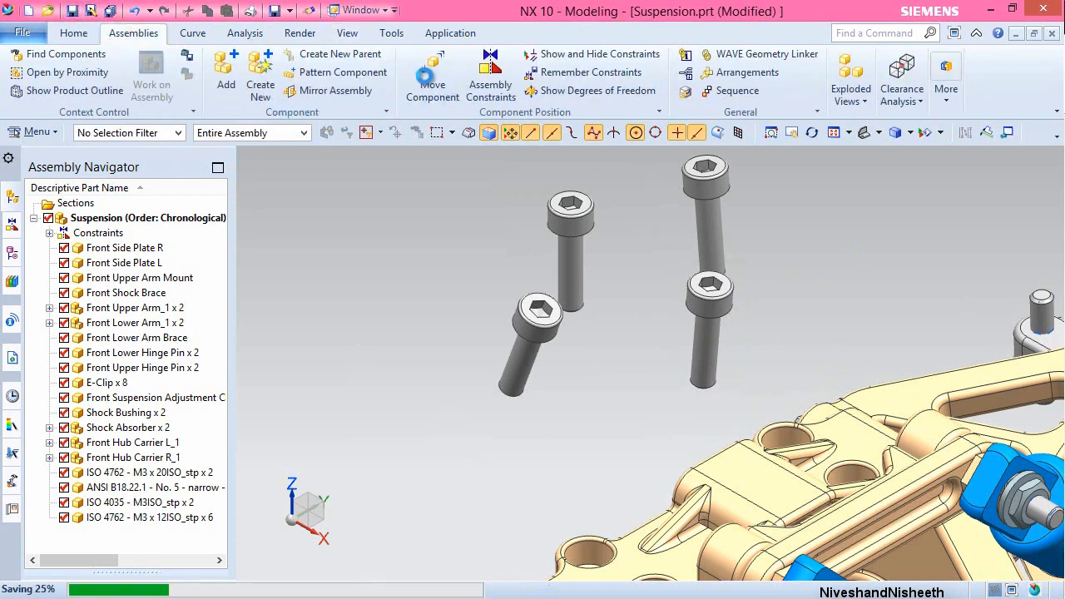
- Constrain the most tilted M3 x 12 screw with Touch Align, Infer Center/Axis, to the far pair's mount hole farther from the shocks
{"action": "left_click", "coordinate": [490, 75]}
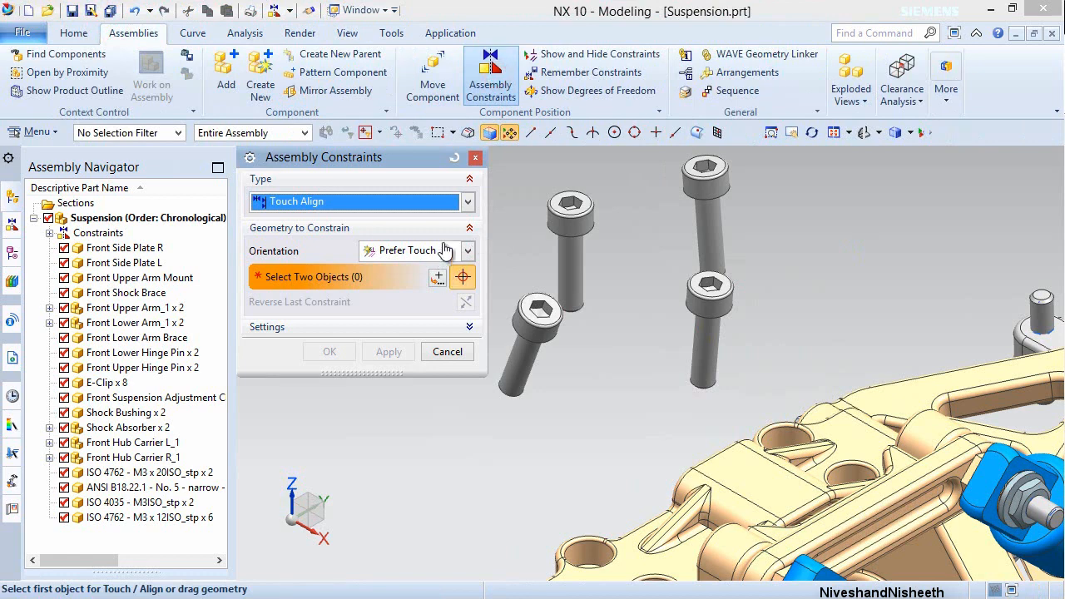
{"action": "left_click", "coordinate": [446, 250]}
{"action": "left_click", "coordinate": [407, 319]}
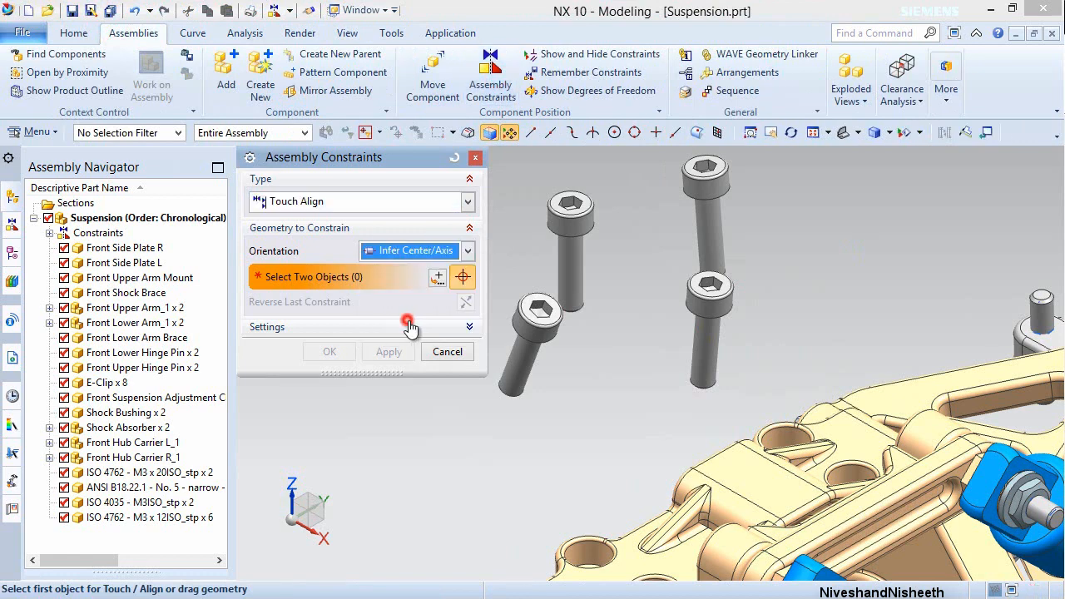
{"action": "left_click", "coordinate": [512, 356]}
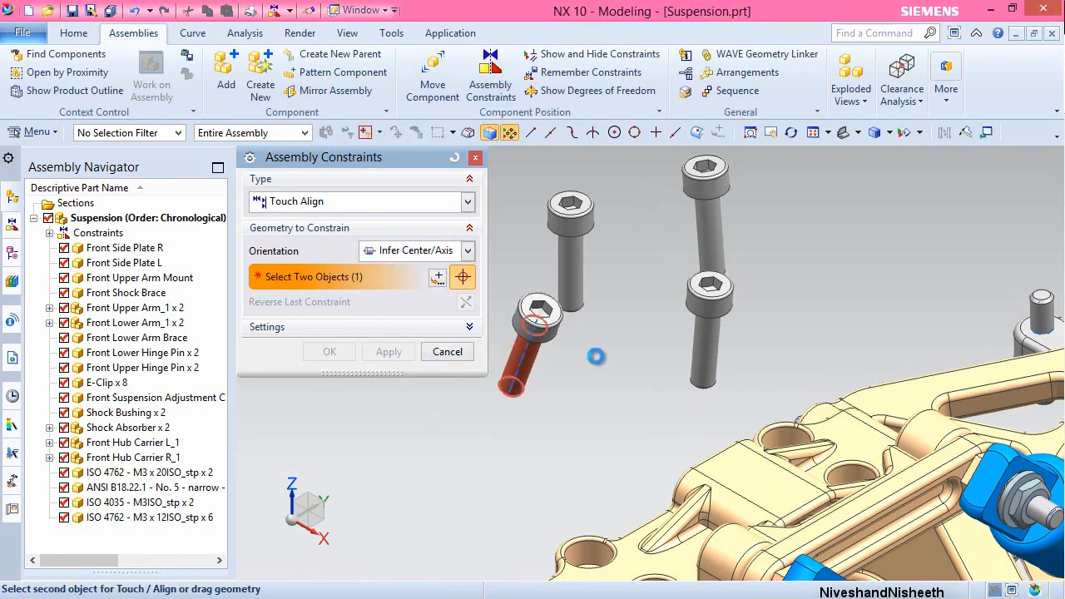
{"action": "left_click", "coordinate": [783, 442]}
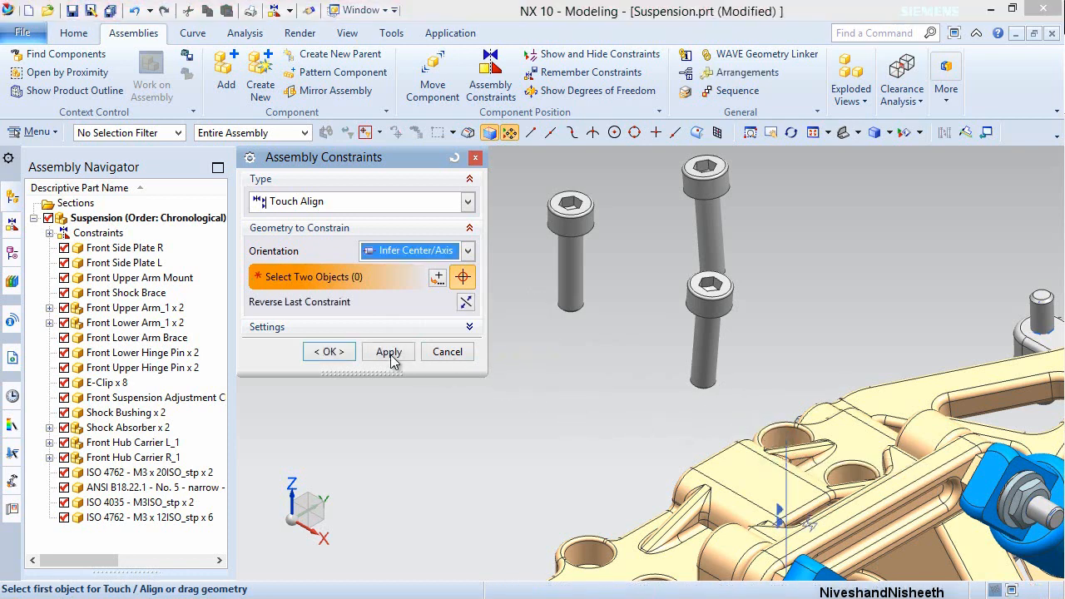
{"action": "left_click", "coordinate": [391, 354]}
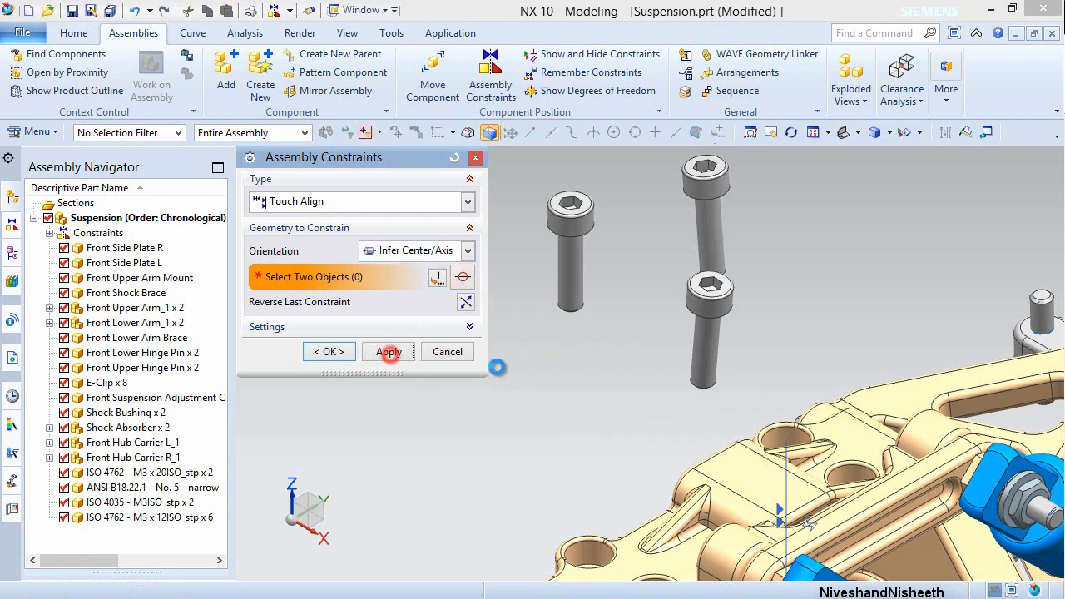
- Align the axis of the M3 x 12 screw closest to the mount with the far pair's hole nearer the shocks
{"action": "left_click", "coordinate": [707, 337]}
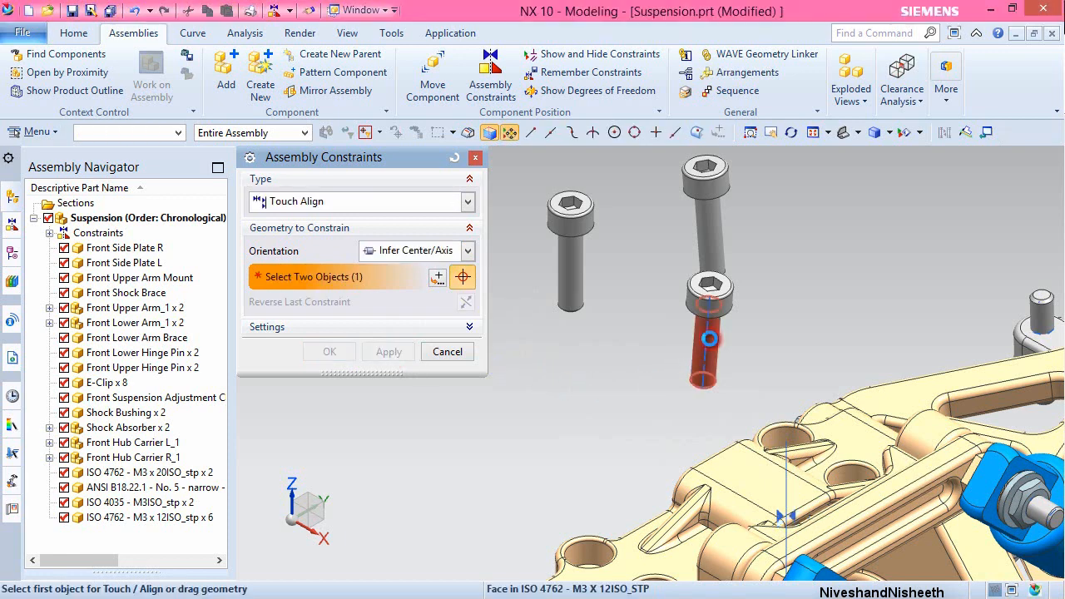
{"action": "left_click", "coordinate": [850, 476]}
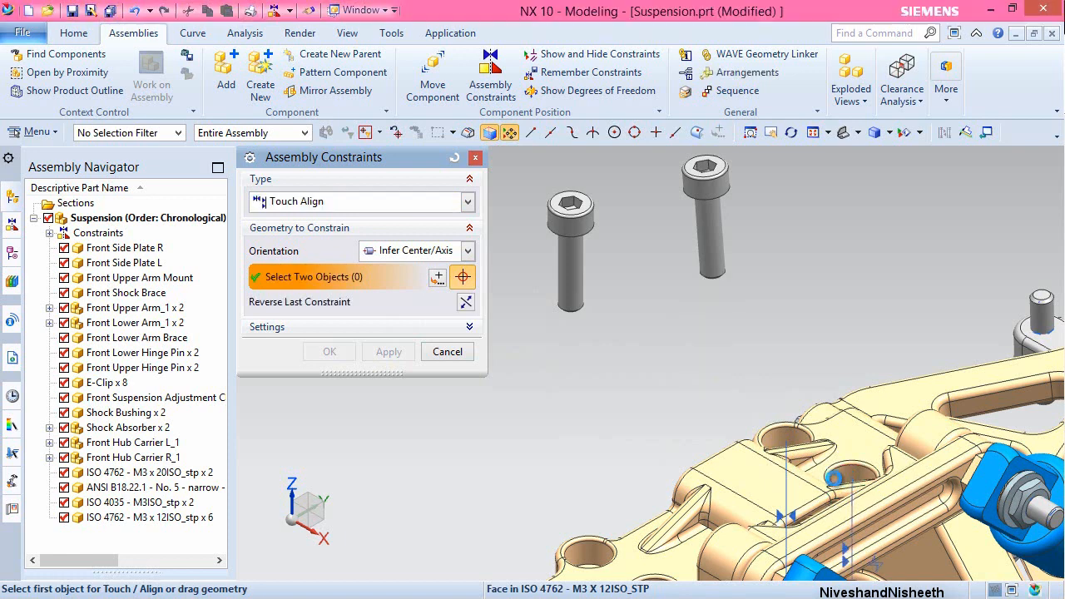
{"action": "left_click", "coordinate": [389, 352]}
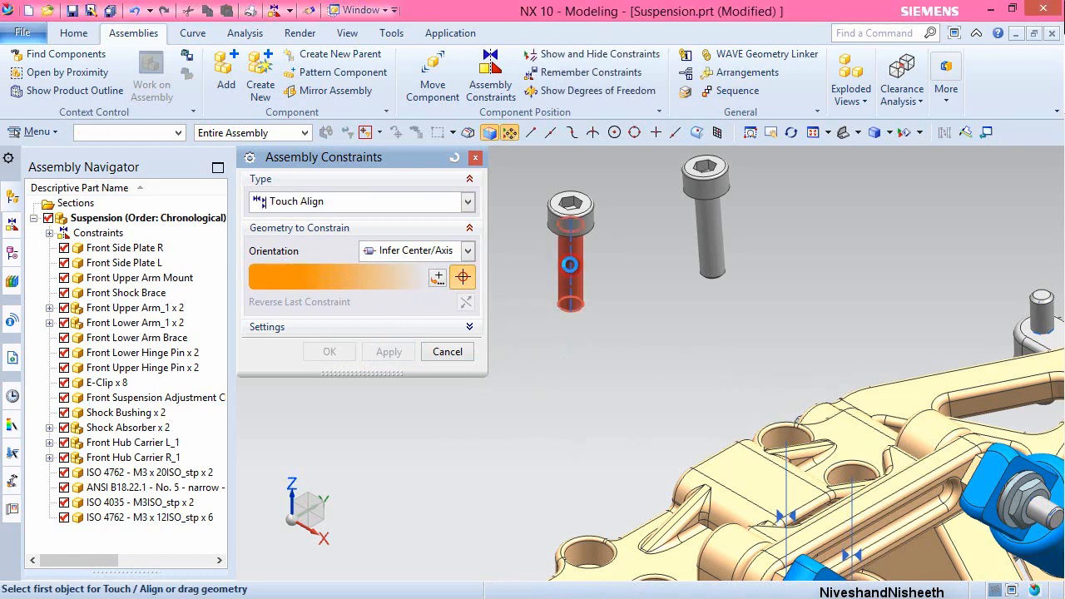
- Align the axis of the straight upright M3 x 12 screw with the near pair's mount hole farther from the shocks
{"action": "left_click", "coordinate": [570, 265]}
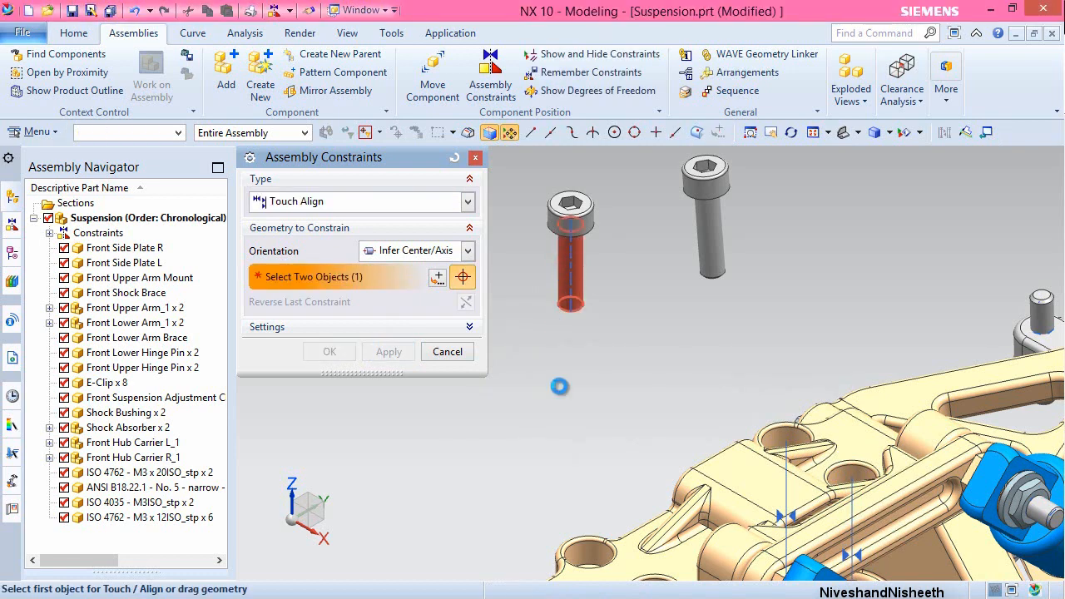
{"action": "left_click", "coordinate": [582, 554]}
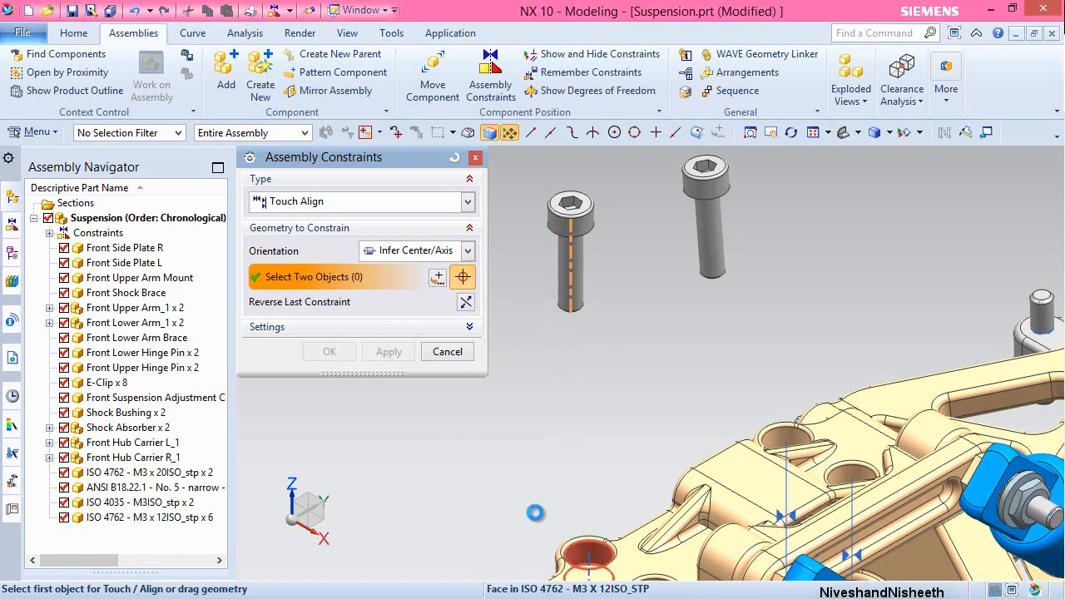
{"action": "left_click", "coordinate": [385, 352]}
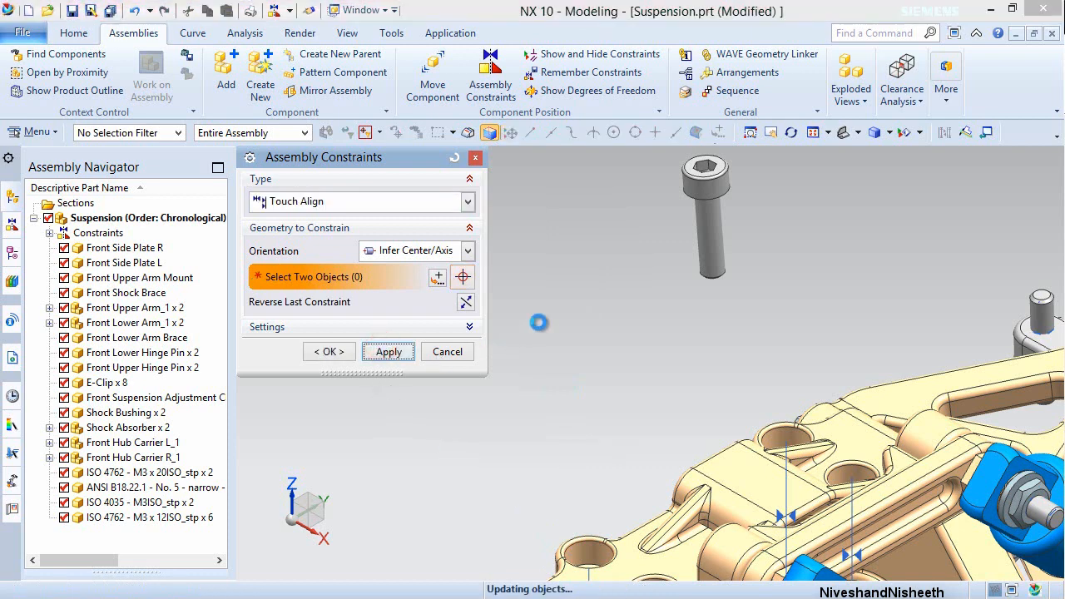
- Align the axis of the remaining loose M3 x 12 screw with the near pair's mount hole nearer the shocks
{"action": "left_click", "coordinate": [716, 222]}
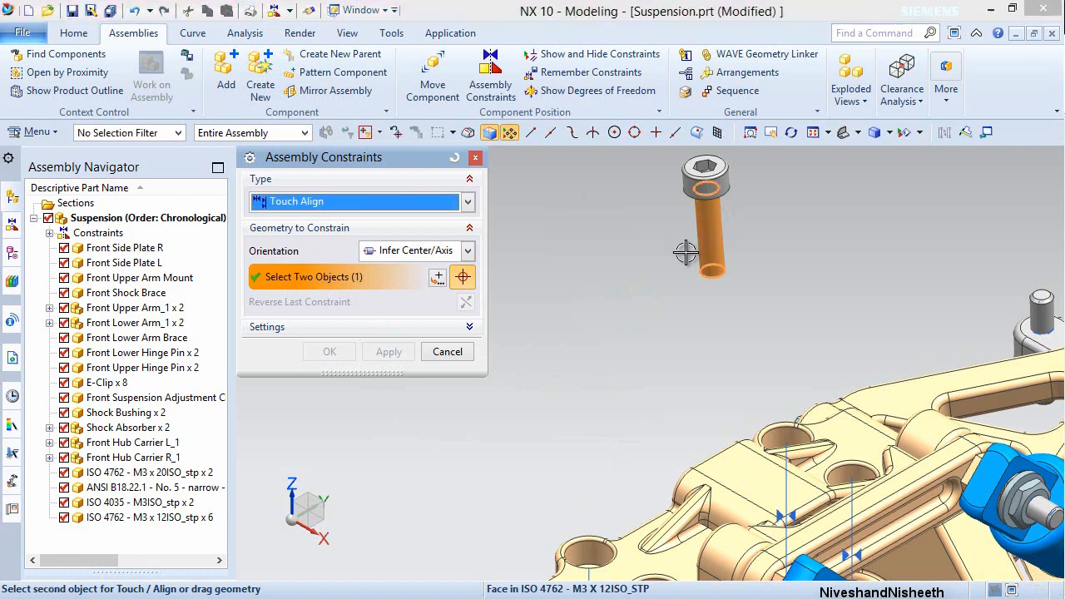
{"action": "scroll", "coordinate": [685, 252], "scroll_direction": "down", "scroll_amount": 2}
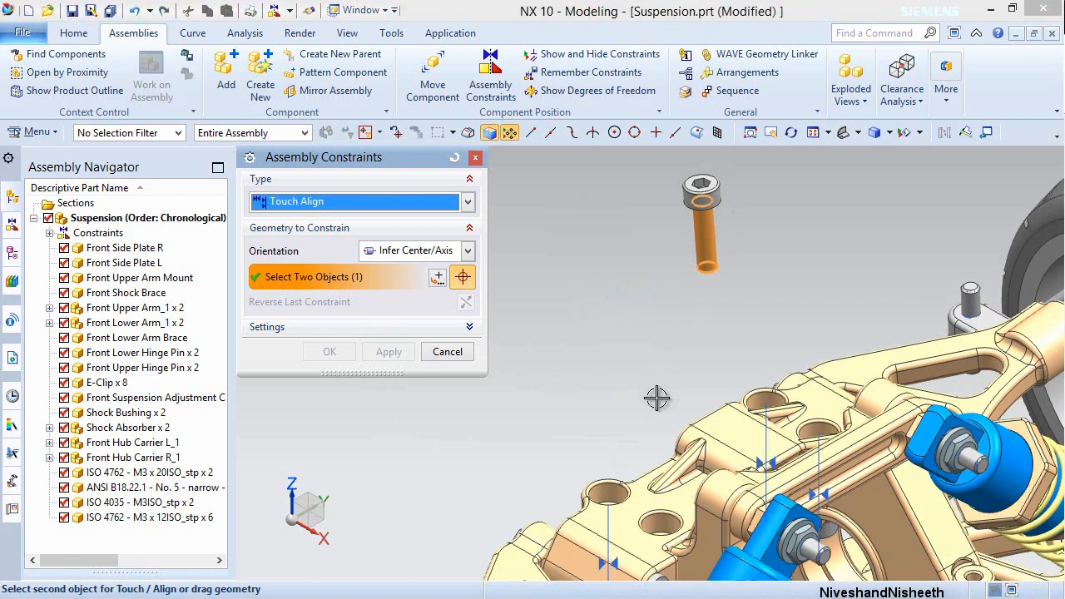
{"action": "left_click", "coordinate": [661, 522]}
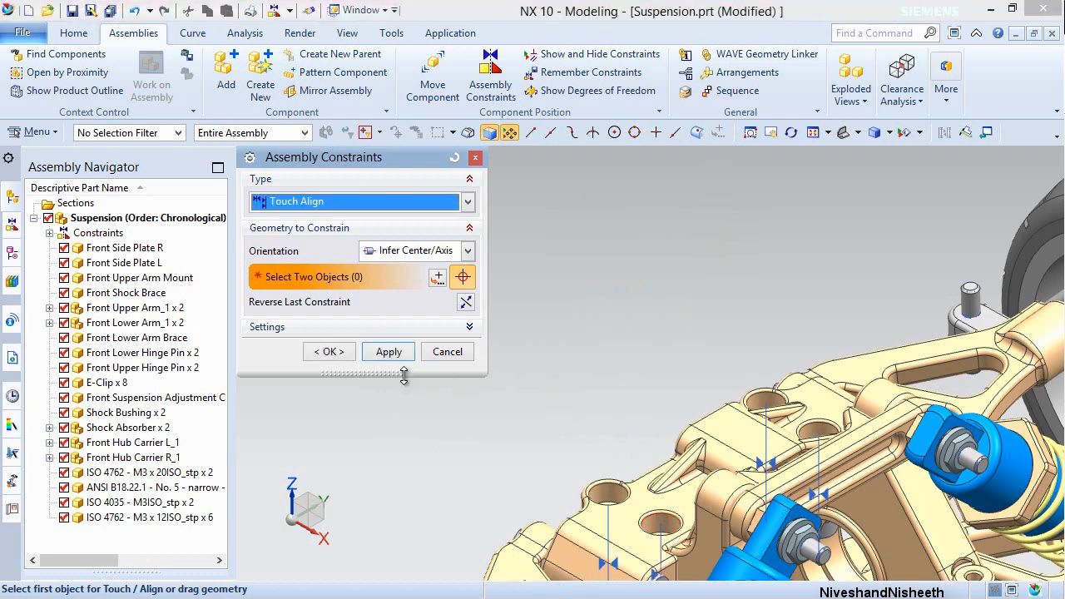
{"action": "left_click", "coordinate": [331, 352]}
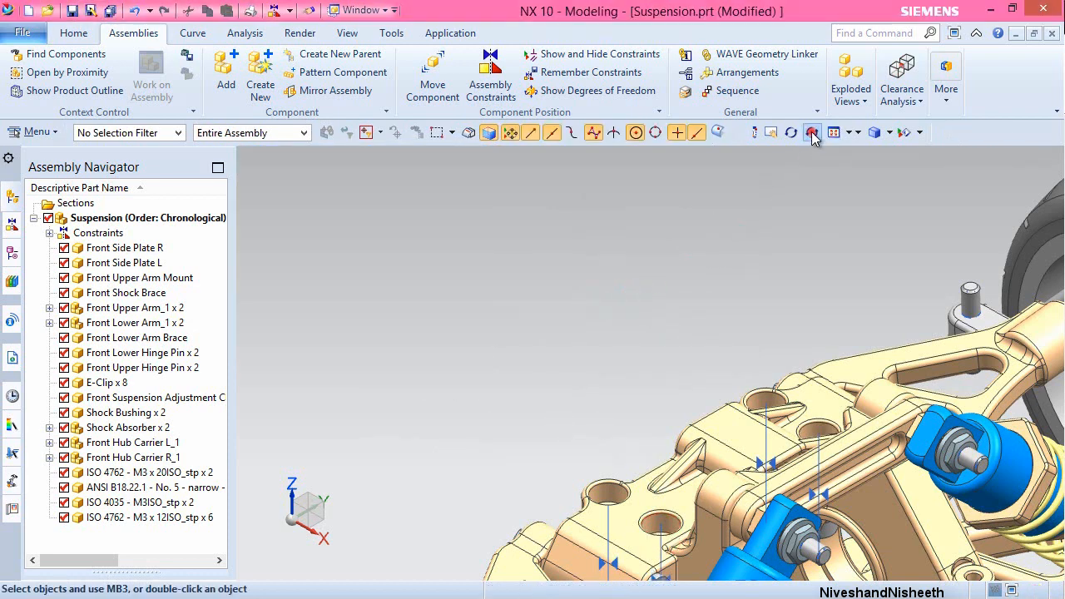
- Rotate the view 90 degrees about the Z axis and examine the four aligned screws at the mount holes
{"action": "left_click", "coordinate": [811, 132]}
{"action": "left_click", "coordinate": [836, 134]}
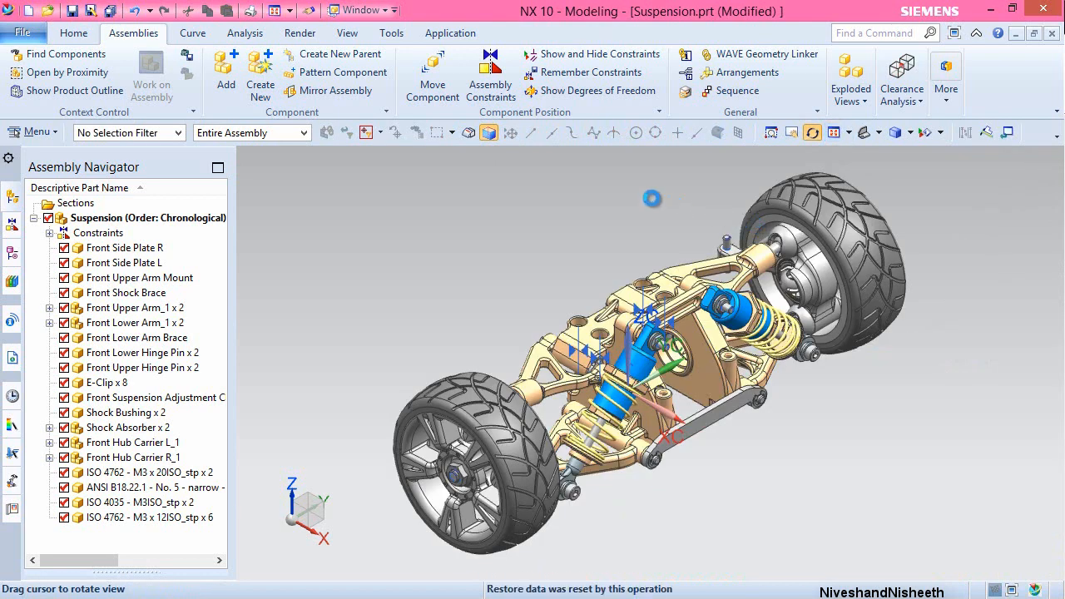
{"action": "key", "text": "Escape"}
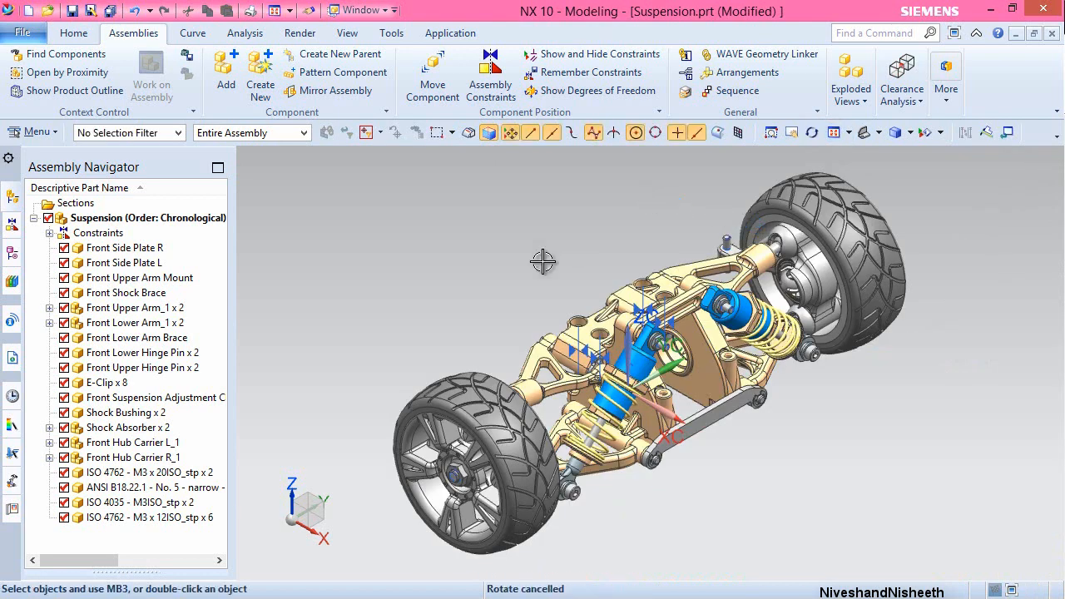
{"action": "left_click", "coordinate": [293, 491]}
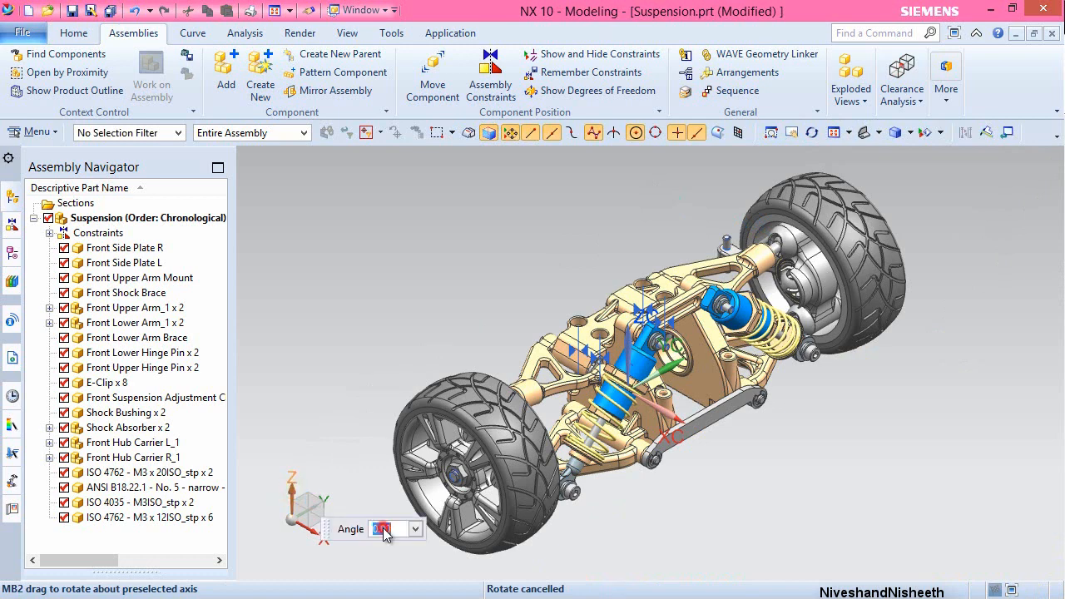
{"action": "type", "text": "90"}
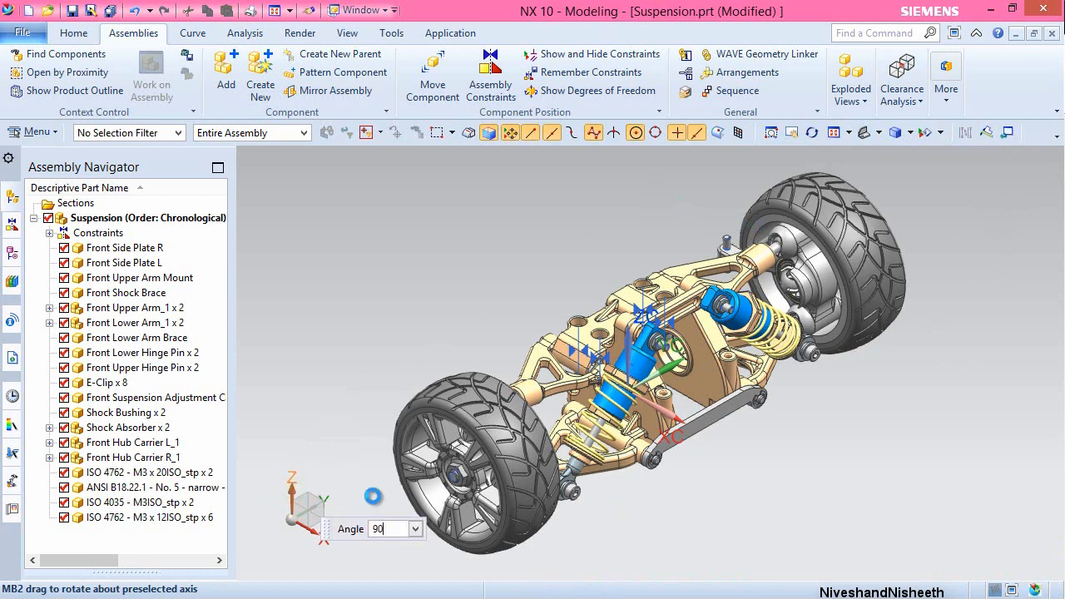
{"action": "key", "text": "Return"}
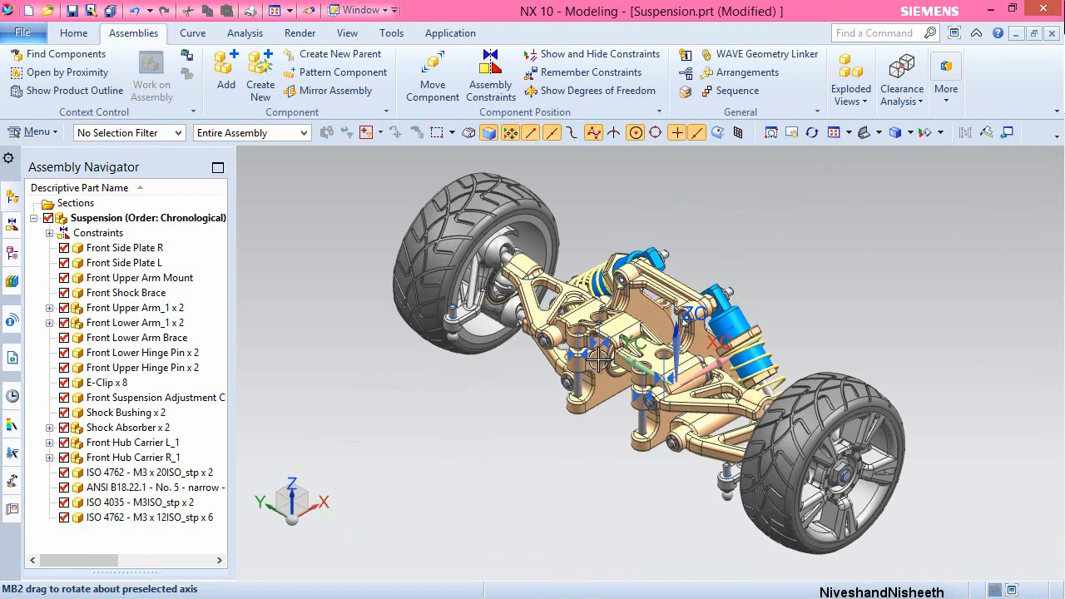
{"action": "scroll", "coordinate": [599, 358], "scroll_direction": "up", "scroll_amount": 2}
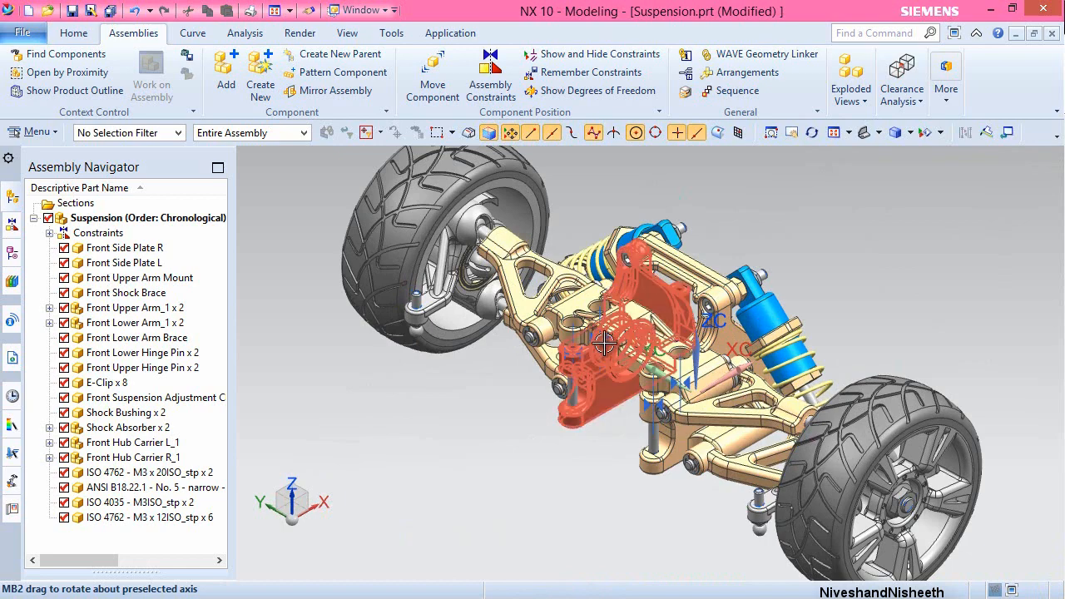
{"action": "scroll", "coordinate": [604, 341], "scroll_direction": "up", "scroll_amount": 2}
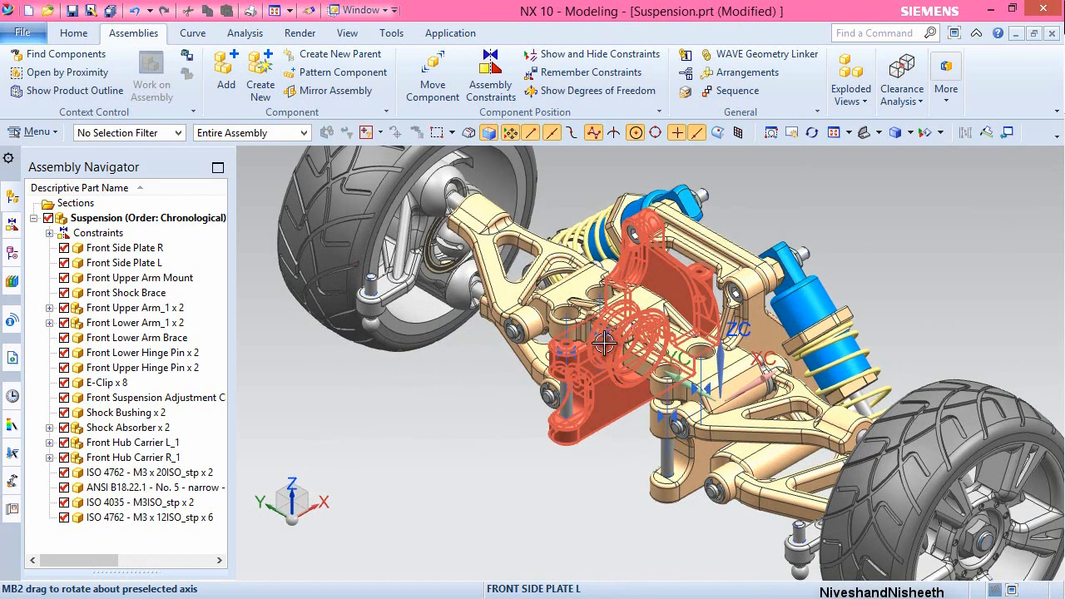
{"action": "scroll", "coordinate": [604, 341], "scroll_direction": "up", "scroll_amount": 2}
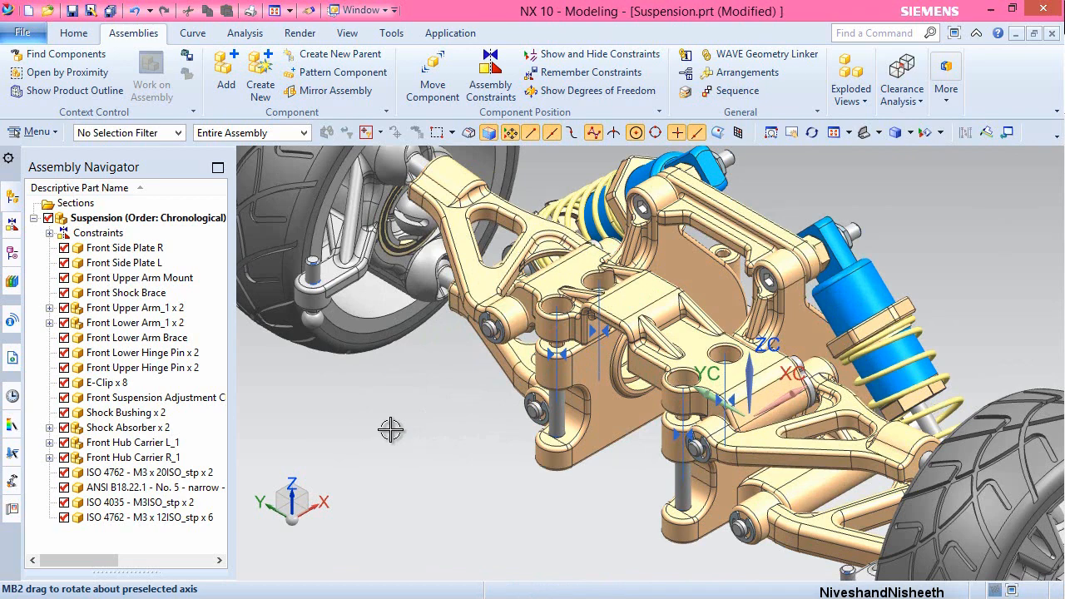
- Move the M3 x 12 screw on the far wheel's side, in the hole farther from the shocks, -1.1 along its XC axis above the mount
{"action": "left_click", "coordinate": [428, 81]}
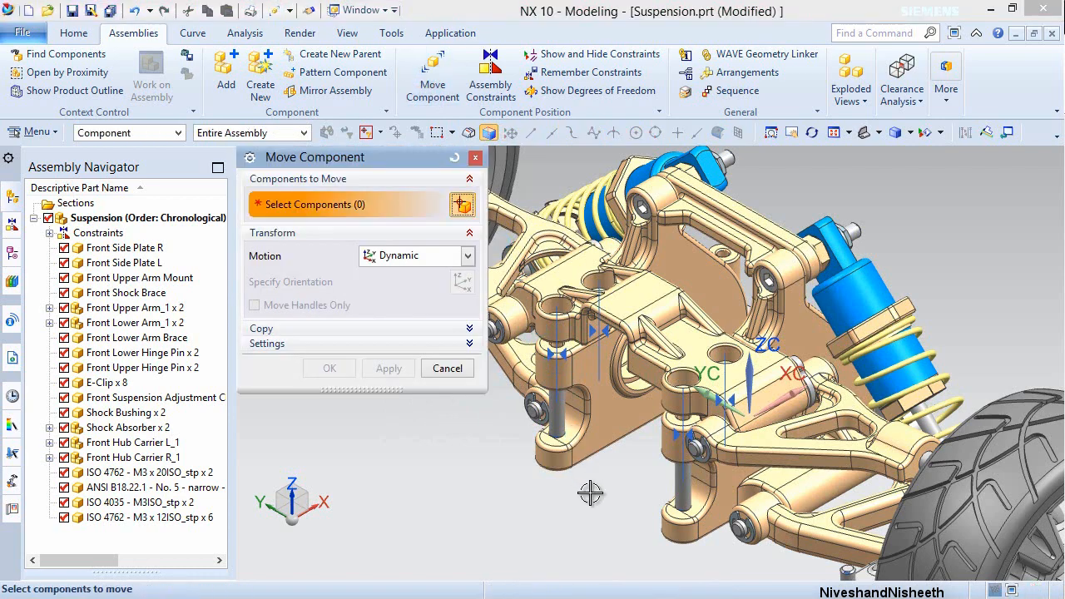
{"action": "left_click", "coordinate": [561, 403]}
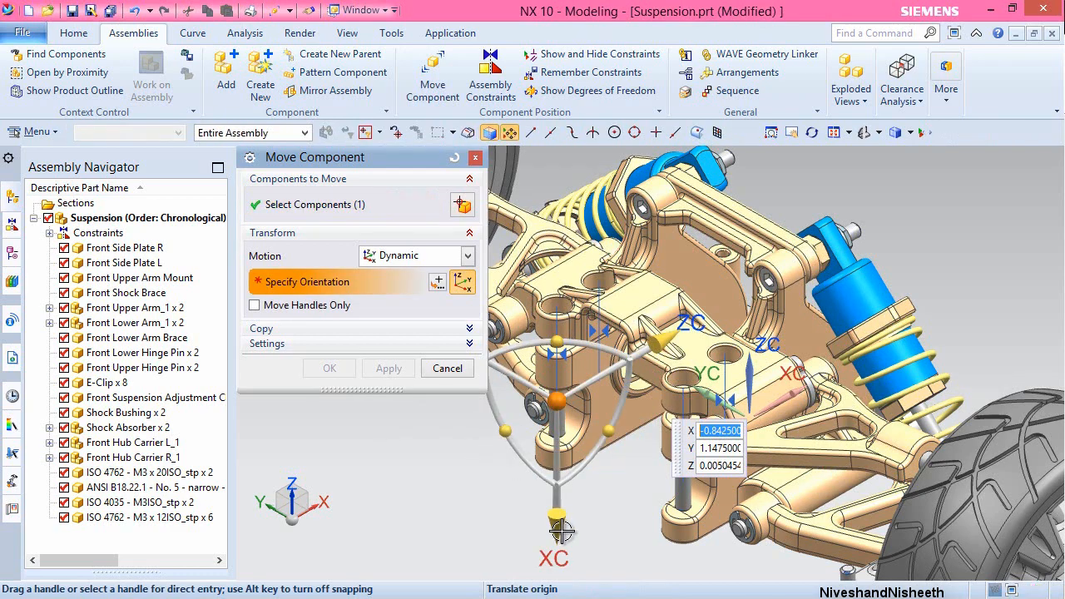
{"action": "left_click", "coordinate": [561, 530]}
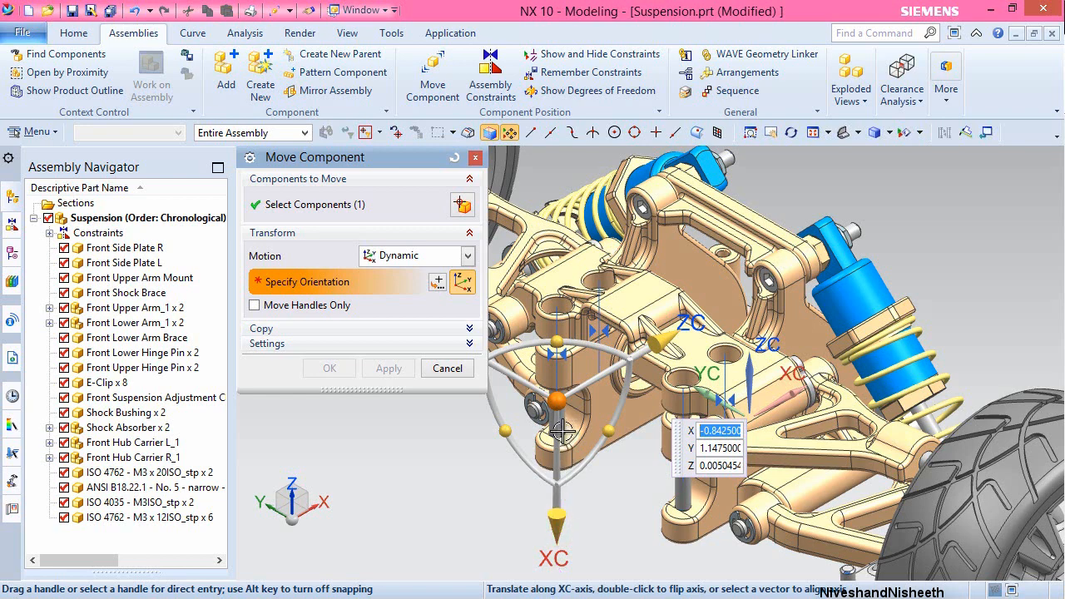
{"action": "left_click_drag", "start_coordinate": [562, 430], "coordinate": [623, 474]}
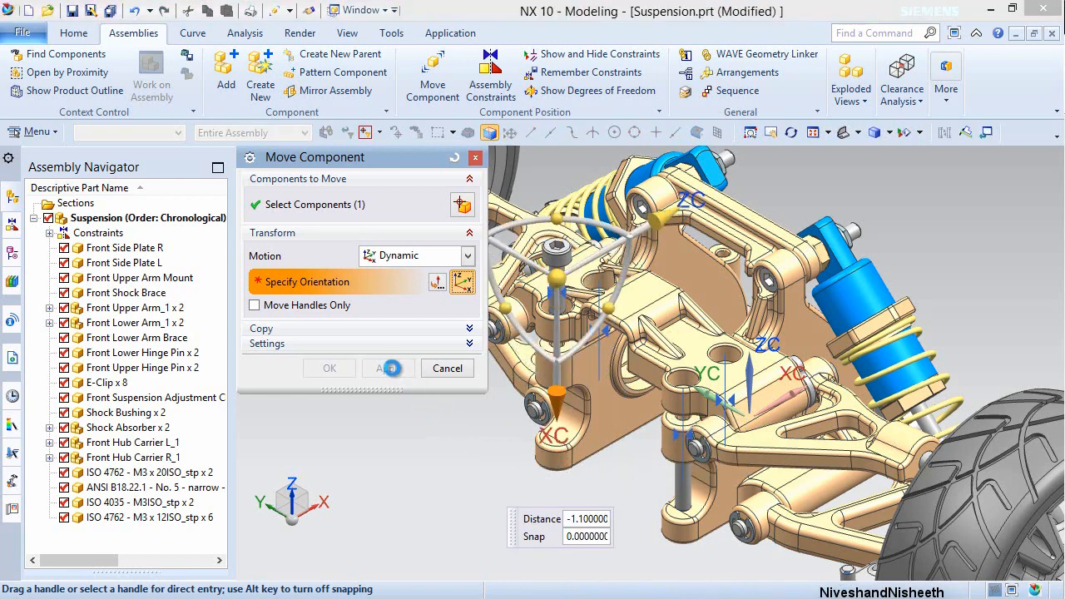
{"action": "left_click", "coordinate": [391, 368]}
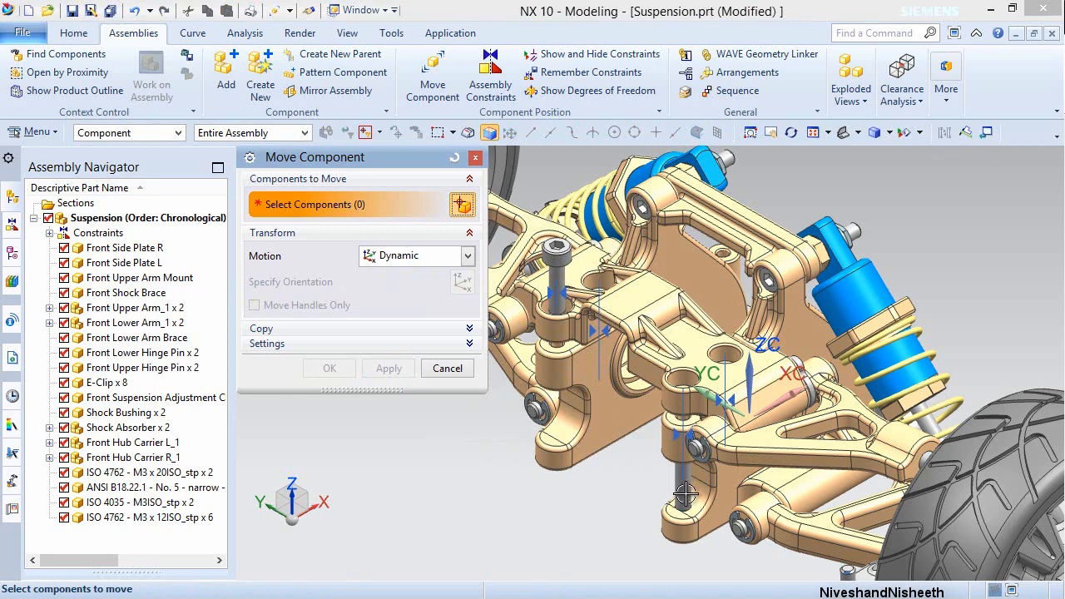
- Move the M3 x 12 screw on the near wheel's side, in the hole farther from the shocks, up along its axis to Z 1.5
{"action": "left_click", "coordinate": [685, 495]}
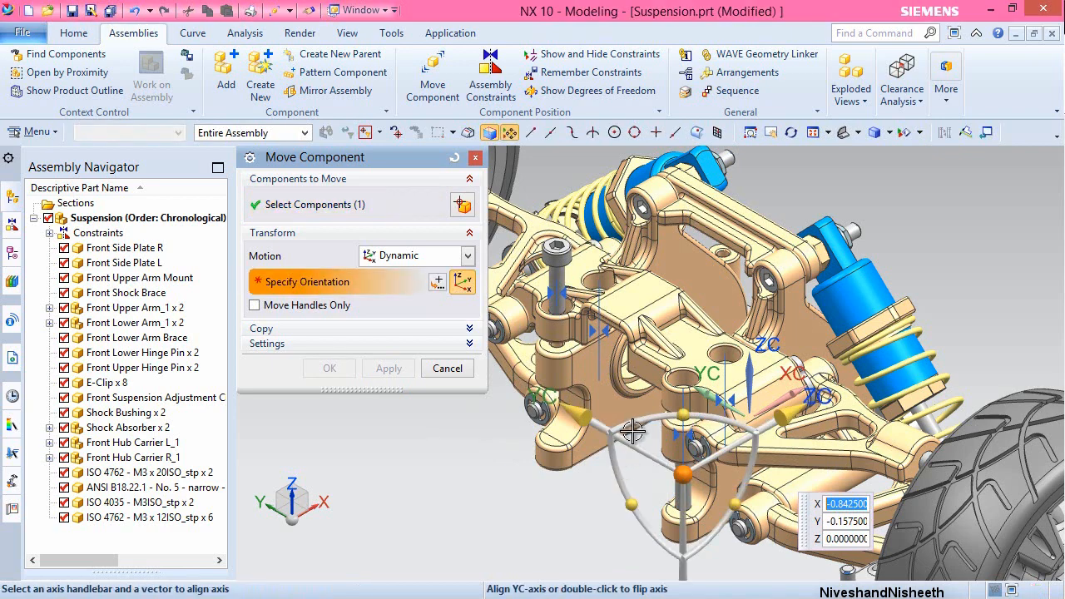
{"action": "scroll", "coordinate": [633, 432], "scroll_direction": "down", "scroll_amount": 1}
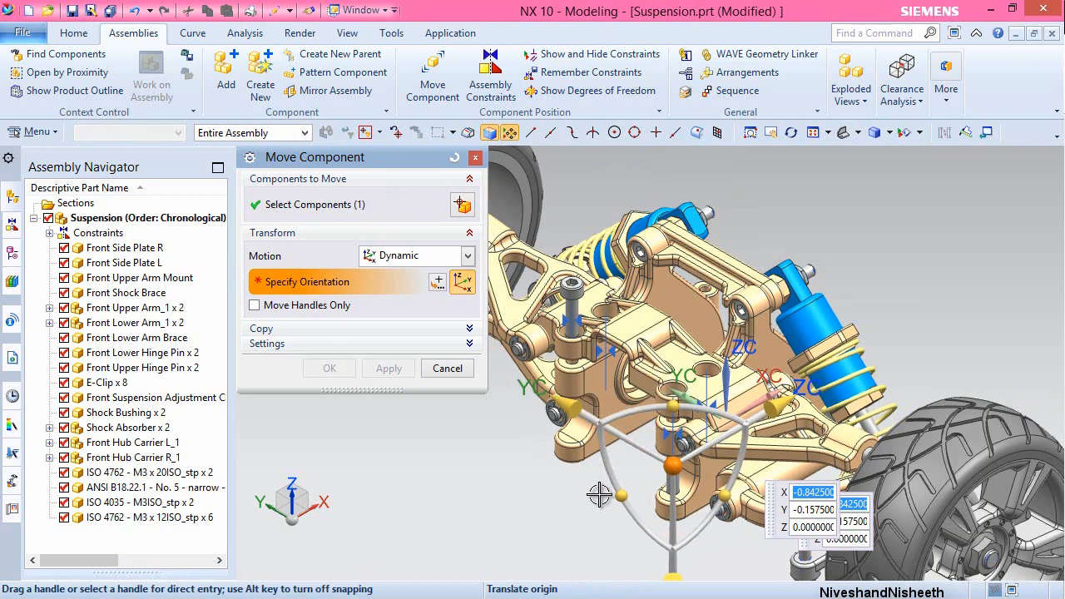
{"action": "scroll", "coordinate": [600, 494], "scroll_direction": "down", "scroll_amount": 1}
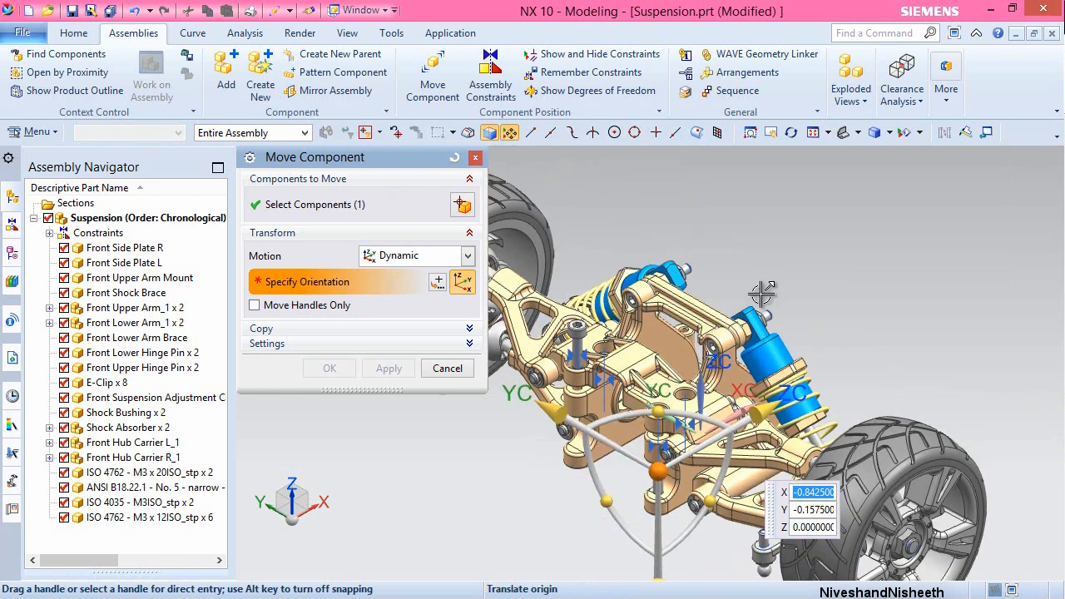
{"action": "scroll", "coordinate": [767, 267], "scroll_direction": "down", "scroll_amount": 1}
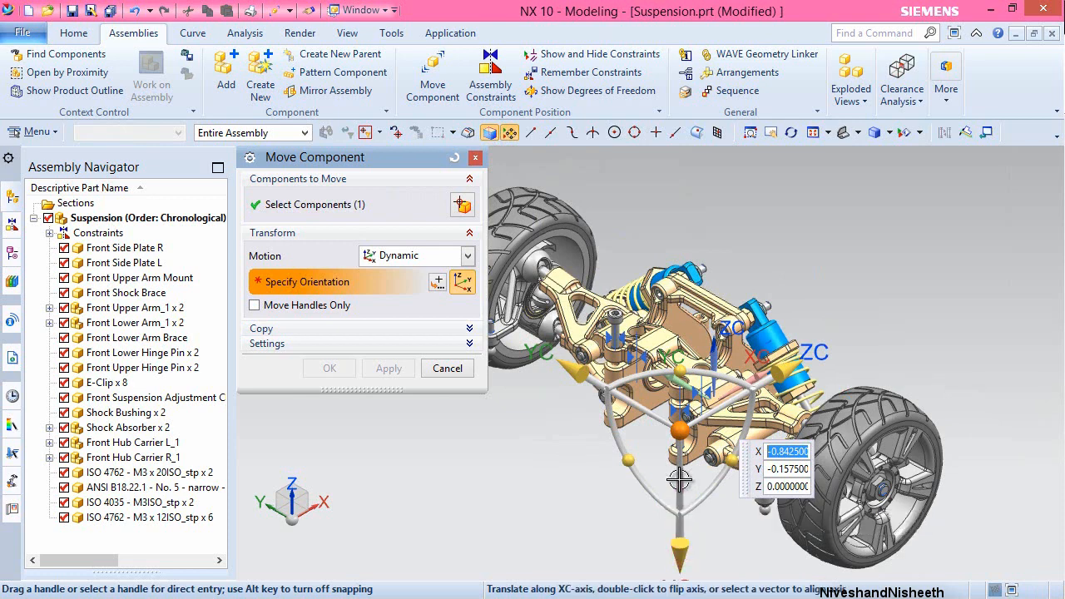
{"action": "left_click_drag", "start_coordinate": [684, 479], "coordinate": [684, 458]}
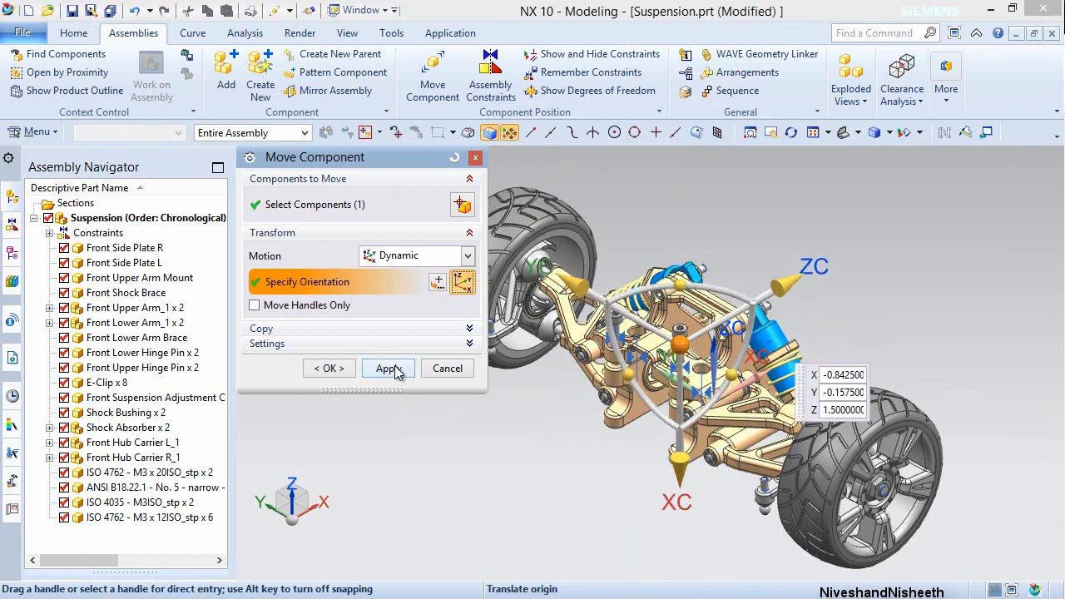
{"action": "left_click", "coordinate": [391, 369]}
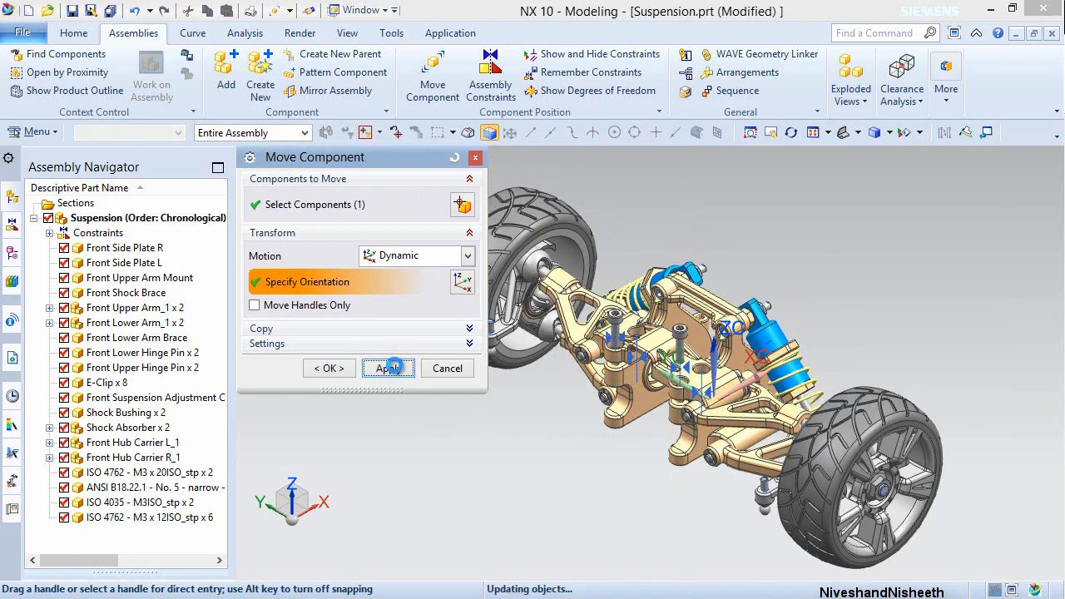
{"action": "left_click", "coordinate": [394, 367]}
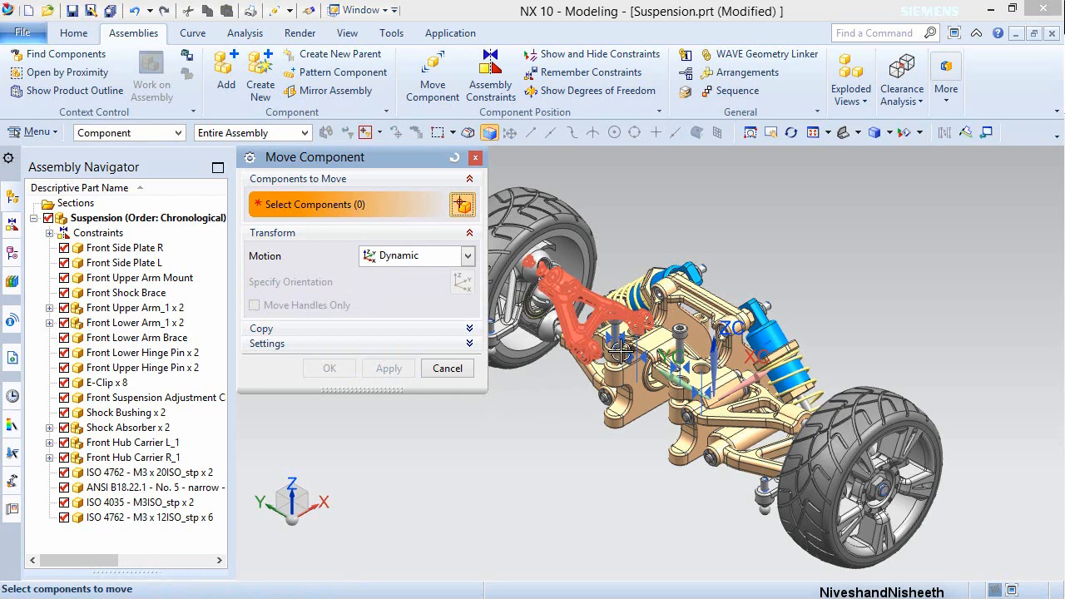
- Add a Touch constraint between the far-side hole's counterbore seat in the Front Upper Arm Mount and the underside of the raised screw's head
{"action": "scroll", "coordinate": [620, 351], "scroll_direction": "up", "scroll_amount": 5}
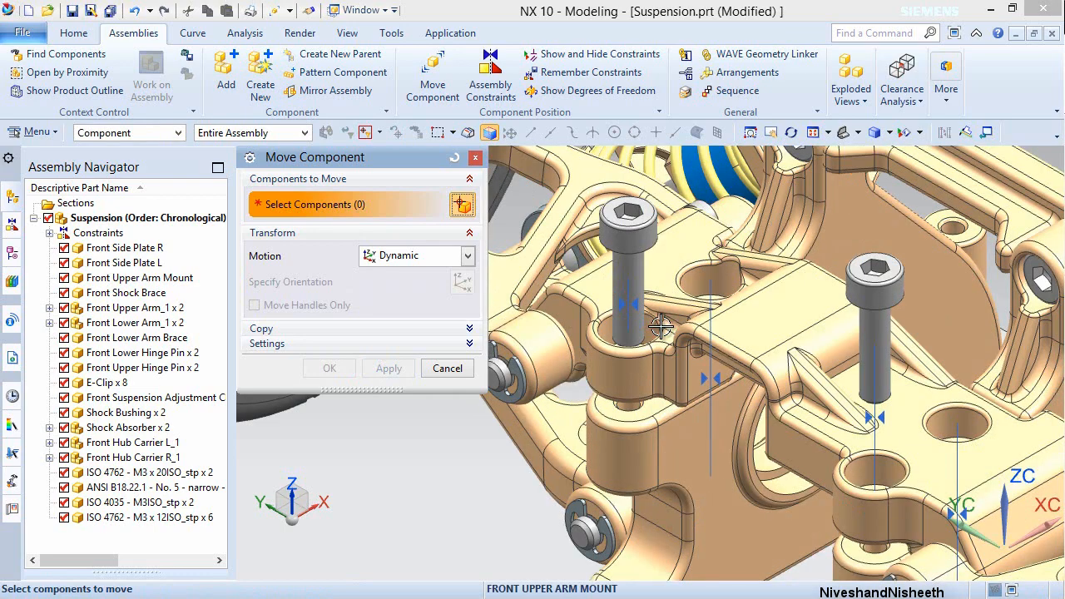
{"action": "scroll", "coordinate": [631, 356], "scroll_direction": "up", "scroll_amount": 3}
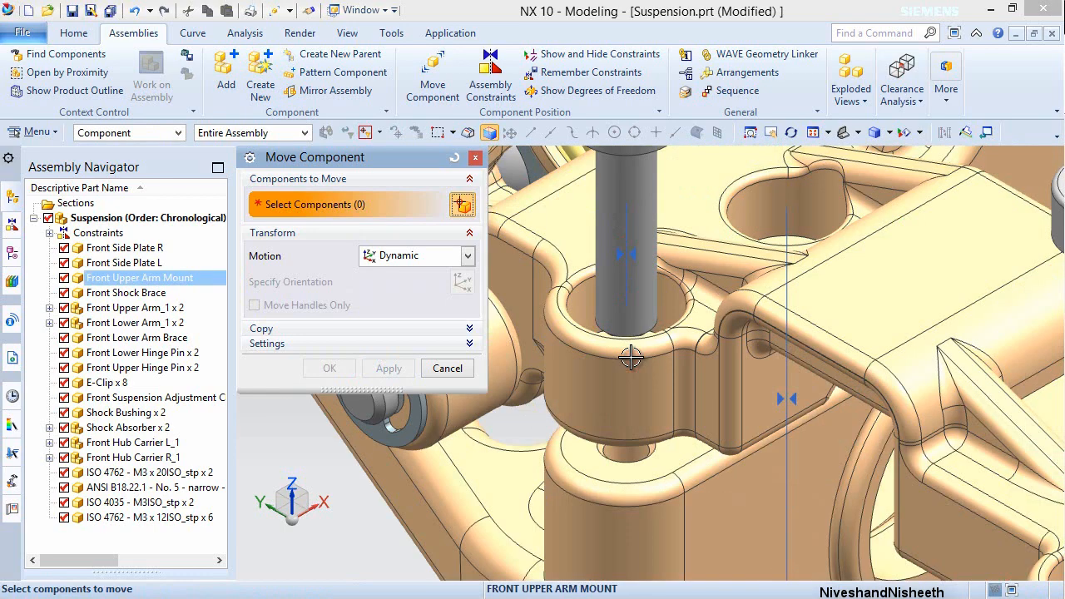
{"action": "left_click", "coordinate": [491, 75]}
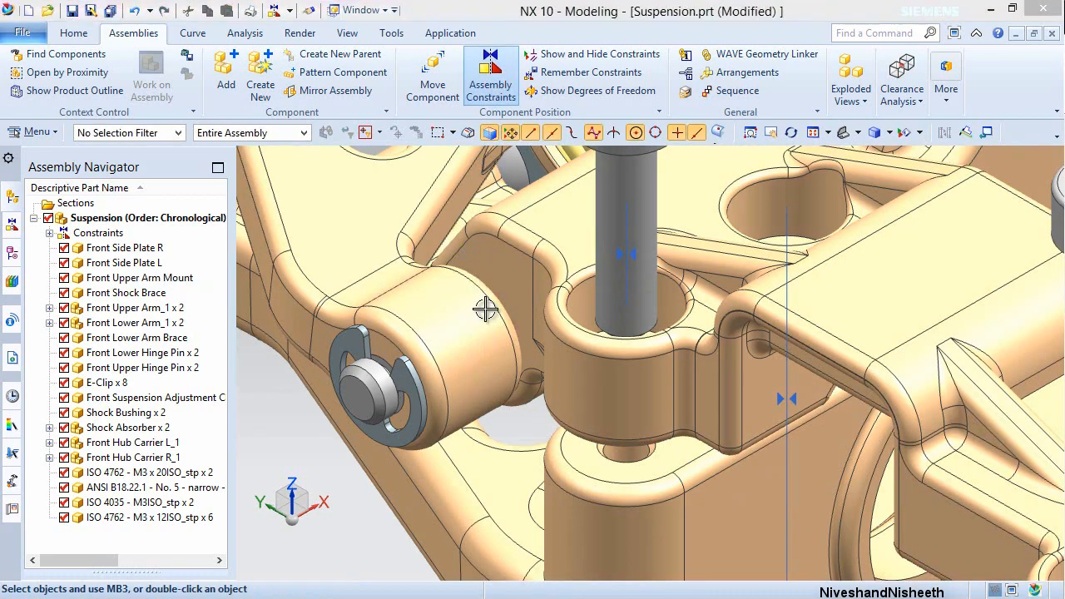
{"action": "left_click", "coordinate": [463, 252]}
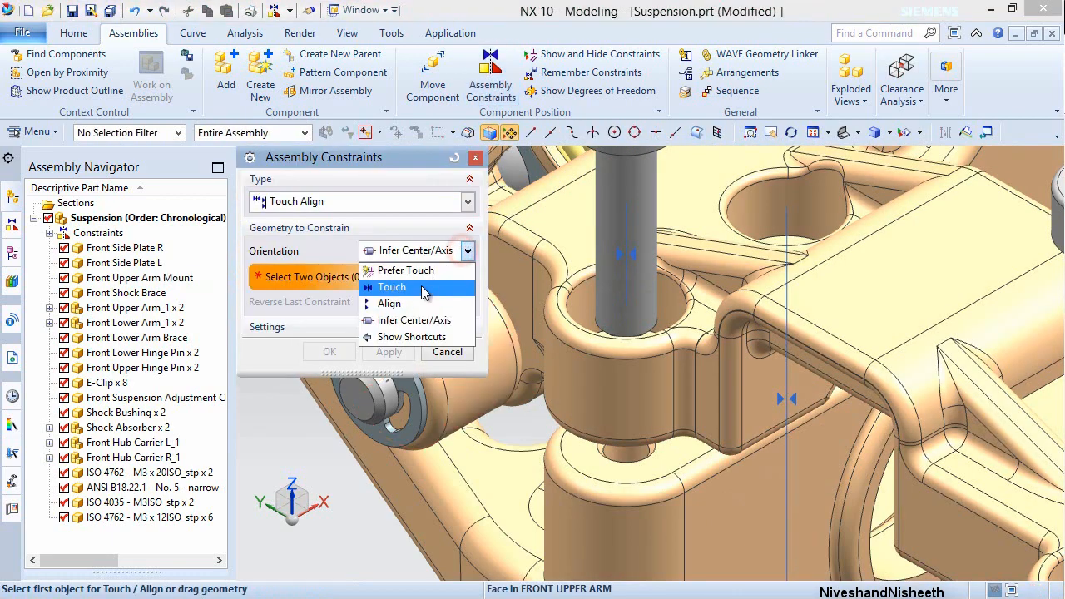
{"action": "left_click", "coordinate": [412, 280]}
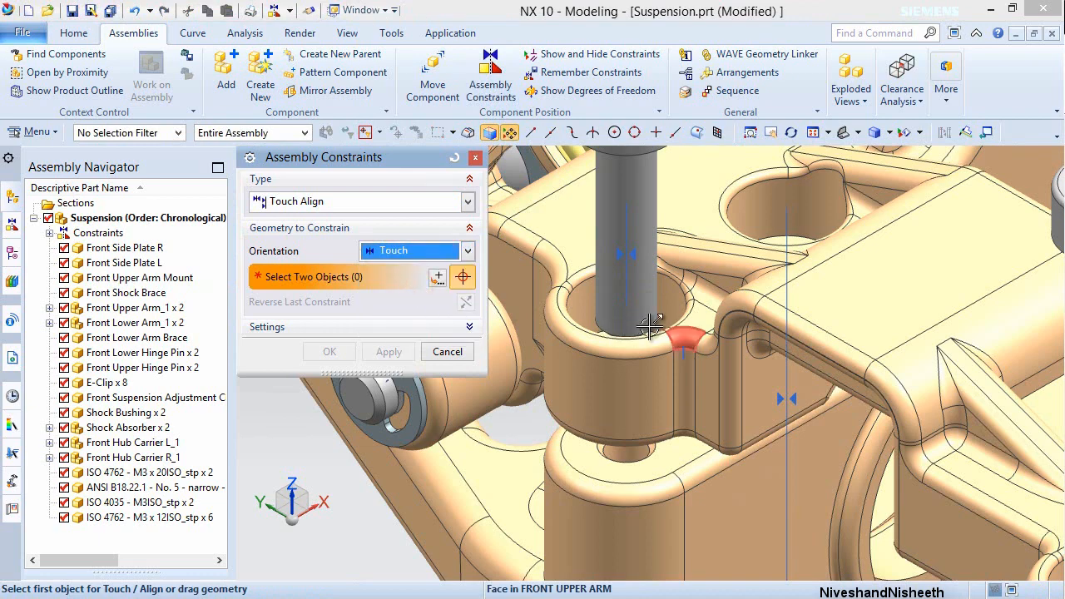
{"action": "scroll", "coordinate": [683, 336], "scroll_direction": "up", "scroll_amount": 3}
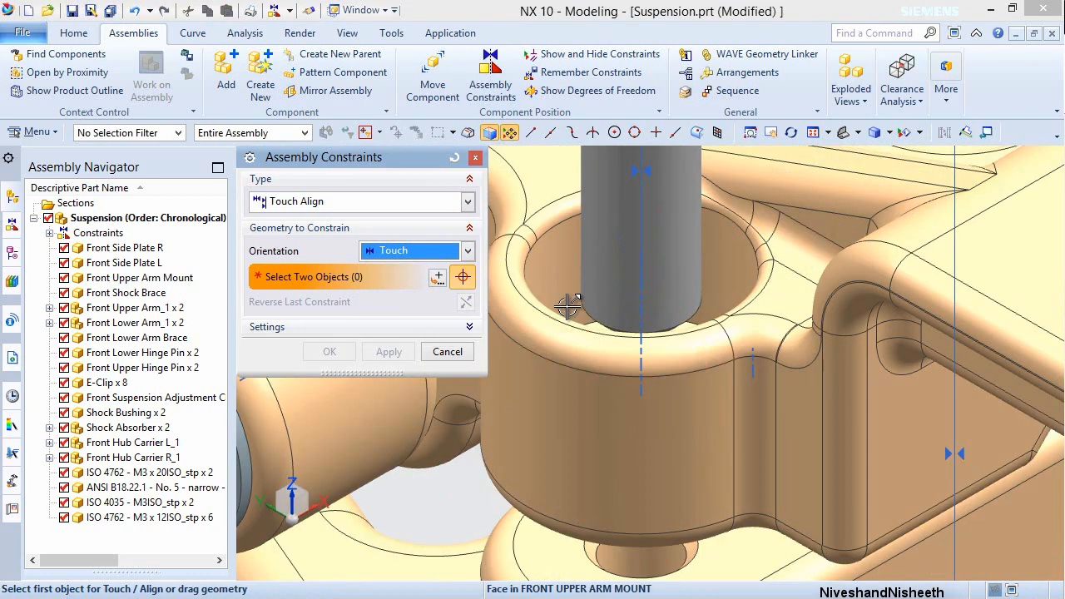
{"action": "middle_click_drag", "start_coordinate": [565, 309], "coordinate": [560, 336]}
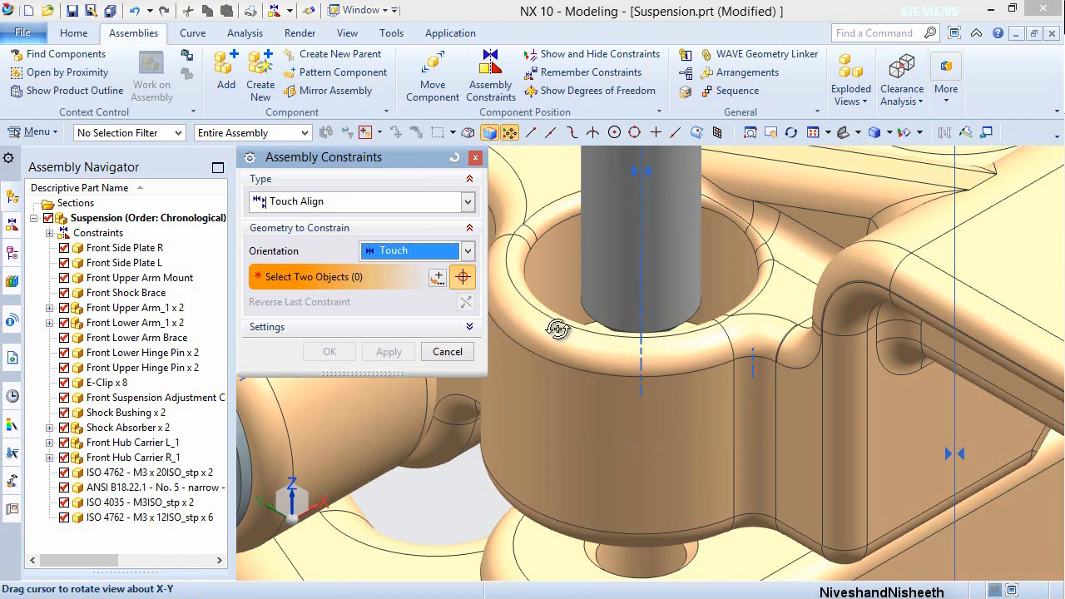
{"action": "middle_click_drag", "start_coordinate": [558, 329], "coordinate": [560, 351]}
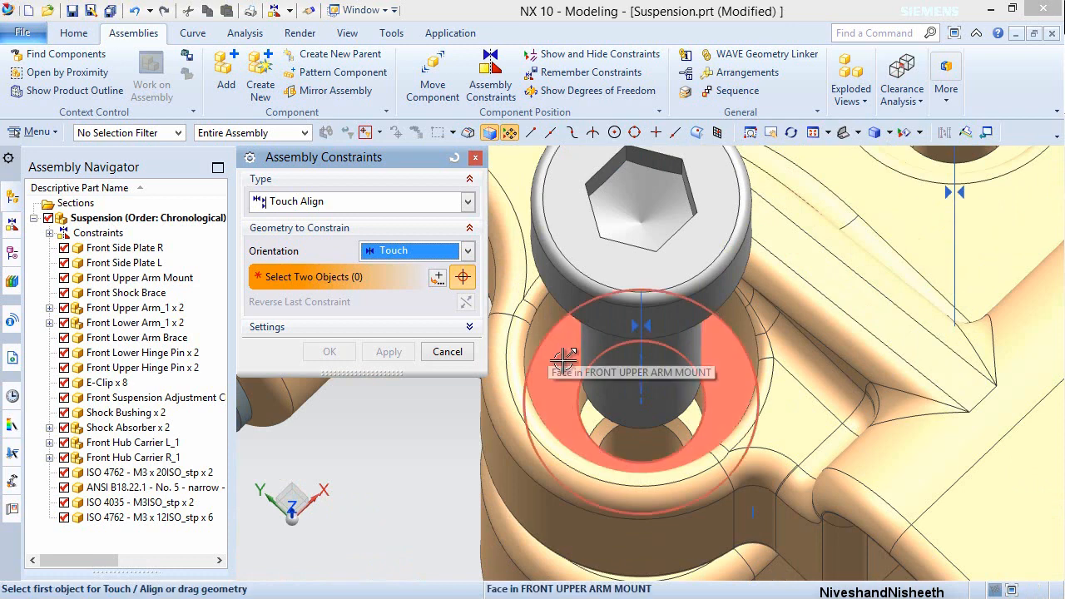
{"action": "left_click", "coordinate": [563, 361]}
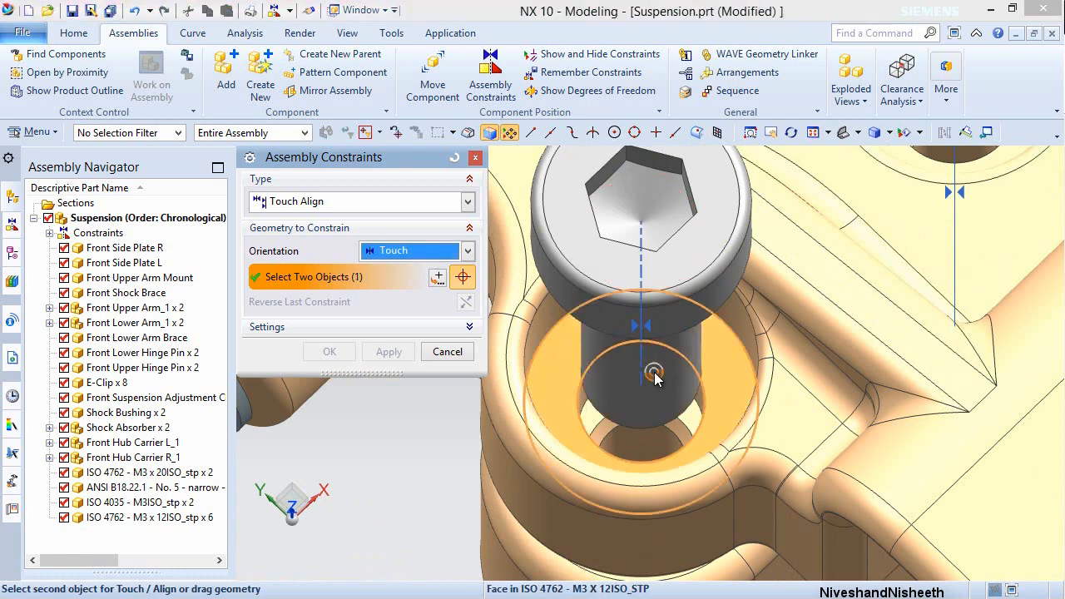
{"action": "middle_click_drag", "start_coordinate": [654, 376], "coordinate": [657, 297]}
{"action": "scroll", "coordinate": [652, 342], "scroll_direction": "down", "scroll_amount": 4}
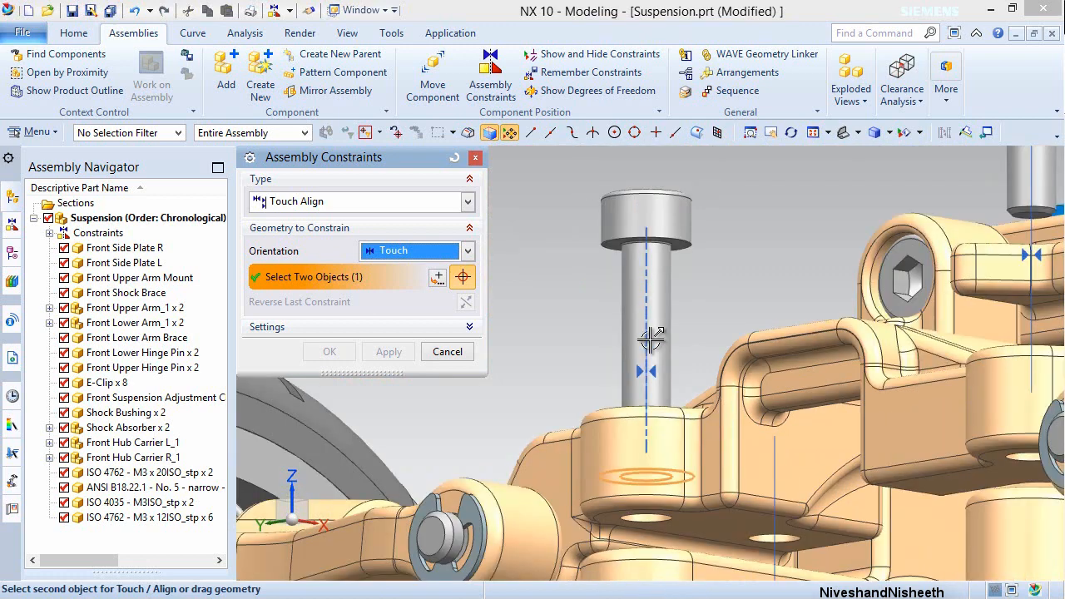
{"action": "scroll", "coordinate": [689, 253], "scroll_direction": "up", "scroll_amount": 3}
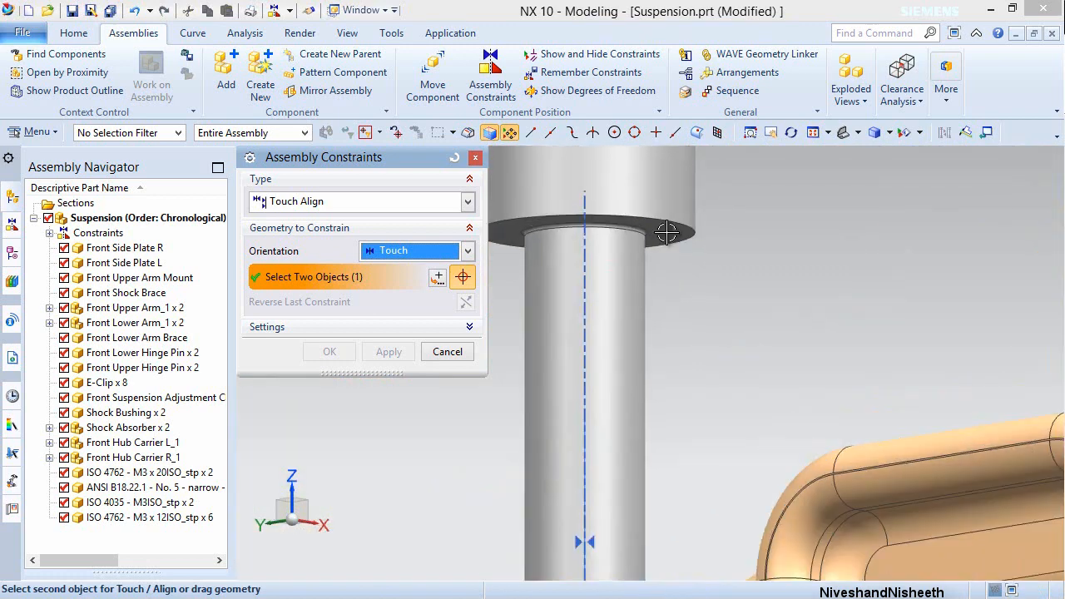
{"action": "left_click", "coordinate": [670, 233]}
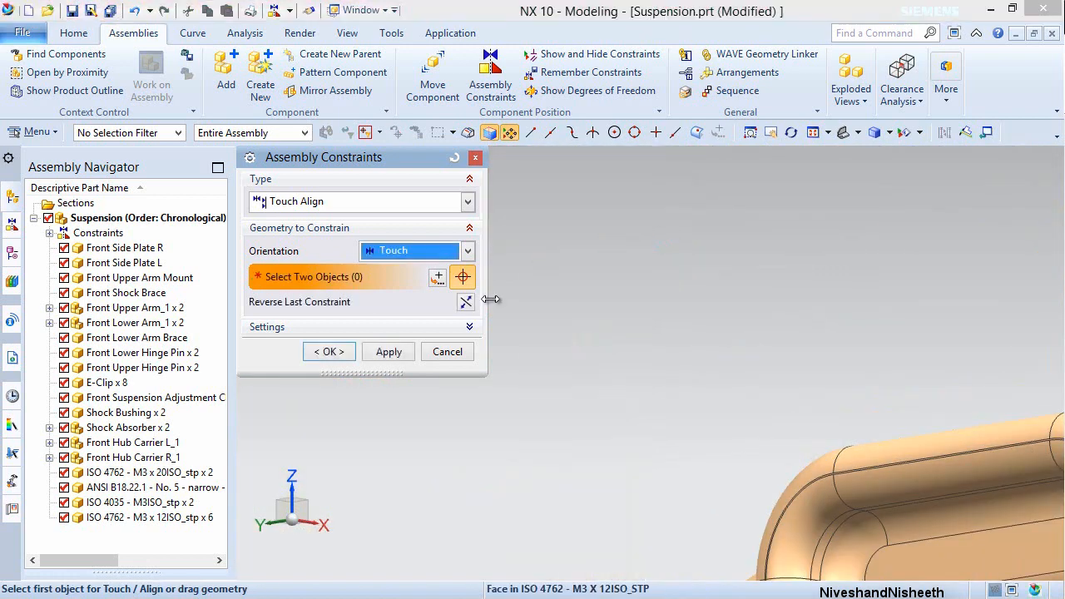
{"action": "left_click", "coordinate": [395, 352]}
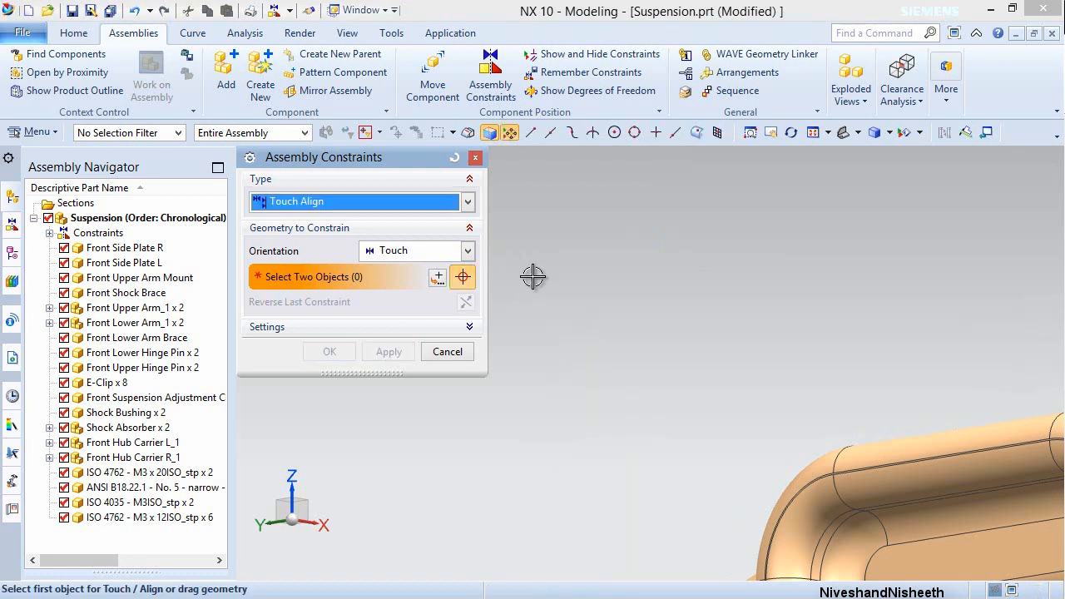
- Add a Touch constraint between the other raised M3 x 12 screw's head underside and the counterbore seat of its near-side mount hole
{"action": "scroll", "coordinate": [517, 272], "scroll_direction": "down", "scroll_amount": 4}
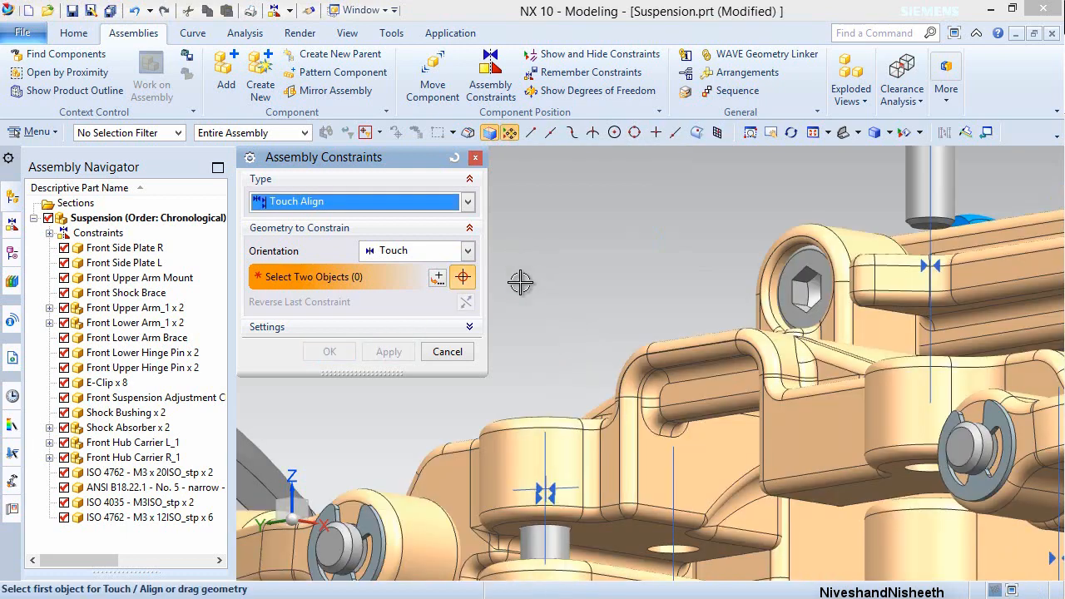
{"action": "scroll", "coordinate": [574, 390], "scroll_direction": "down", "scroll_amount": 2}
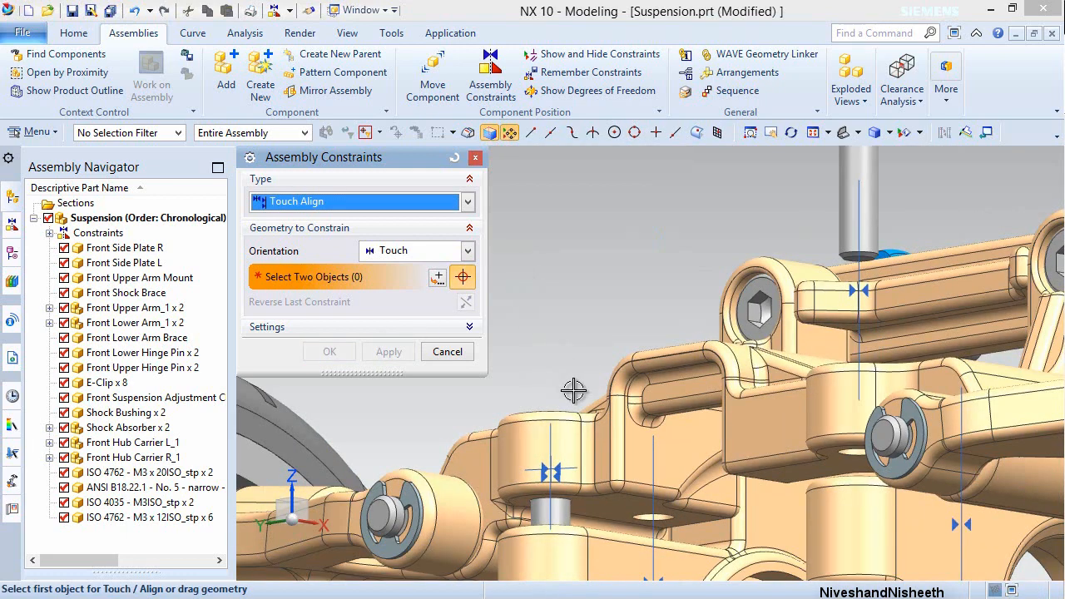
{"action": "scroll", "coordinate": [573, 390], "scroll_direction": "down", "scroll_amount": 2}
{"action": "scroll", "coordinate": [737, 249], "scroll_direction": "down", "scroll_amount": 2}
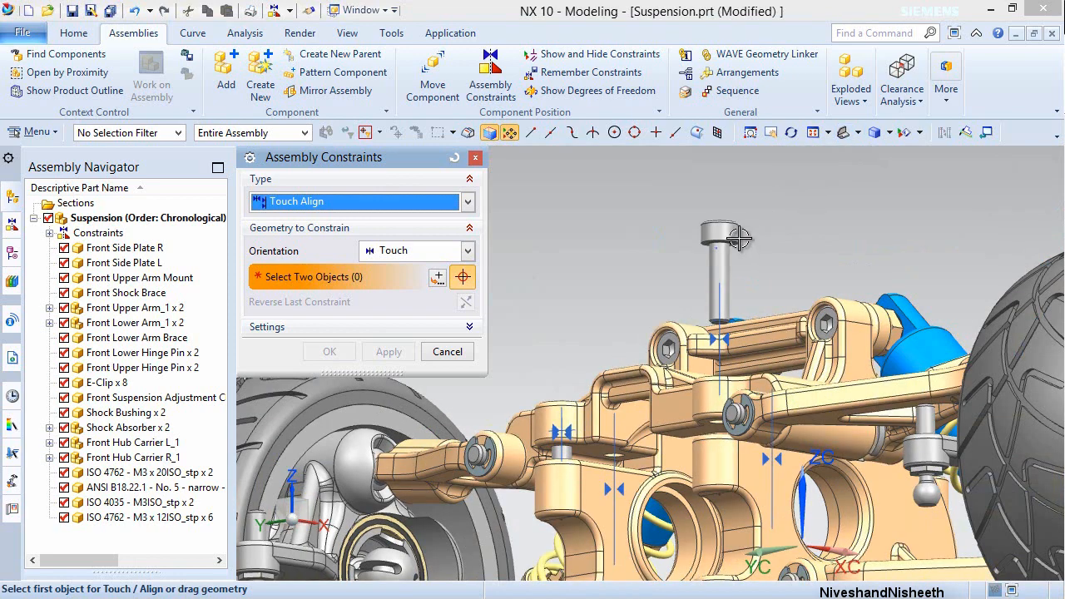
{"action": "scroll", "coordinate": [739, 239], "scroll_direction": "up", "scroll_amount": 5}
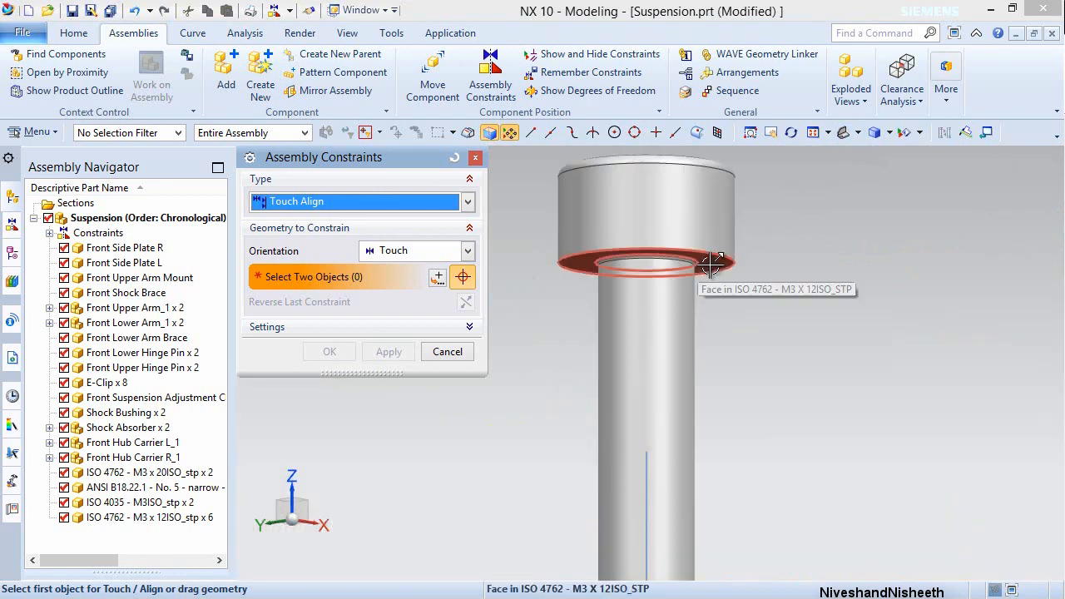
{"action": "left_click", "coordinate": [709, 264]}
{"action": "scroll", "coordinate": [732, 248], "scroll_direction": "down", "scroll_amount": 3}
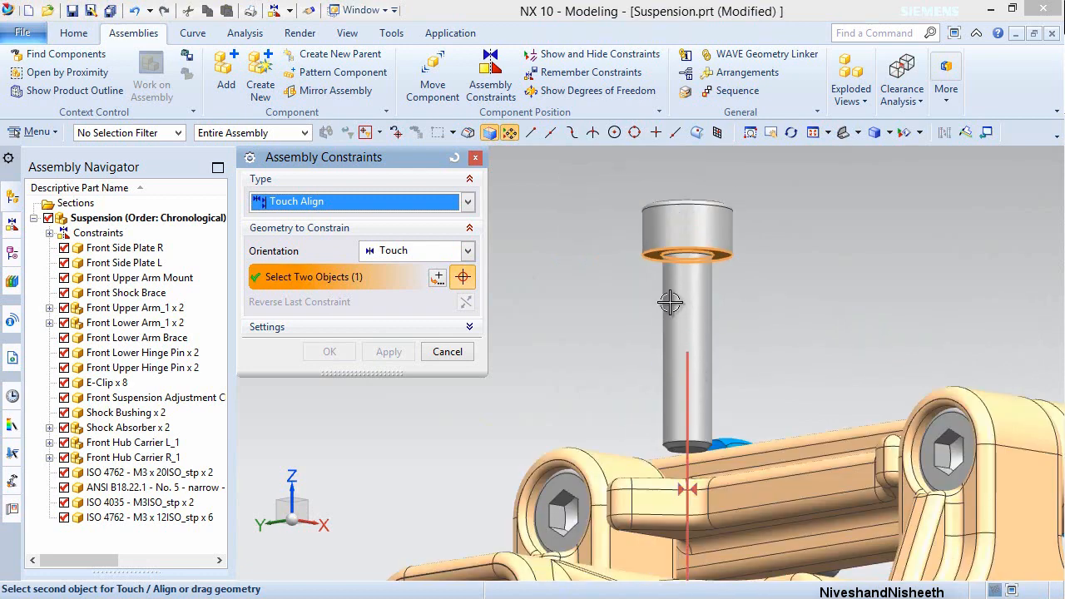
{"action": "scroll", "coordinate": [683, 309], "scroll_direction": "down", "scroll_amount": 1}
{"action": "scroll", "coordinate": [578, 248], "scroll_direction": "down", "scroll_amount": 1}
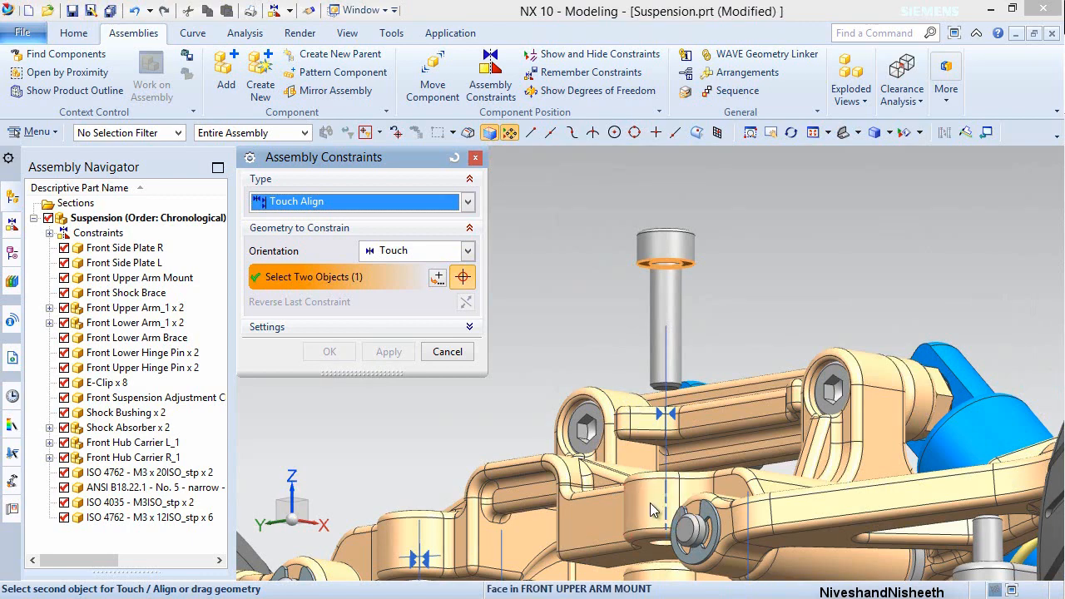
{"action": "mouse_move", "coordinate": [652, 509]}
{"action": "middle_mouse_down"}
{"action": "mouse_move", "coordinate": [648, 569]}
{"action": "mouse_move", "coordinate": [682, 460]}
{"action": "middle_mouse_up"}
{"action": "scroll", "coordinate": [681, 449], "scroll_direction": "up", "scroll_amount": 5}
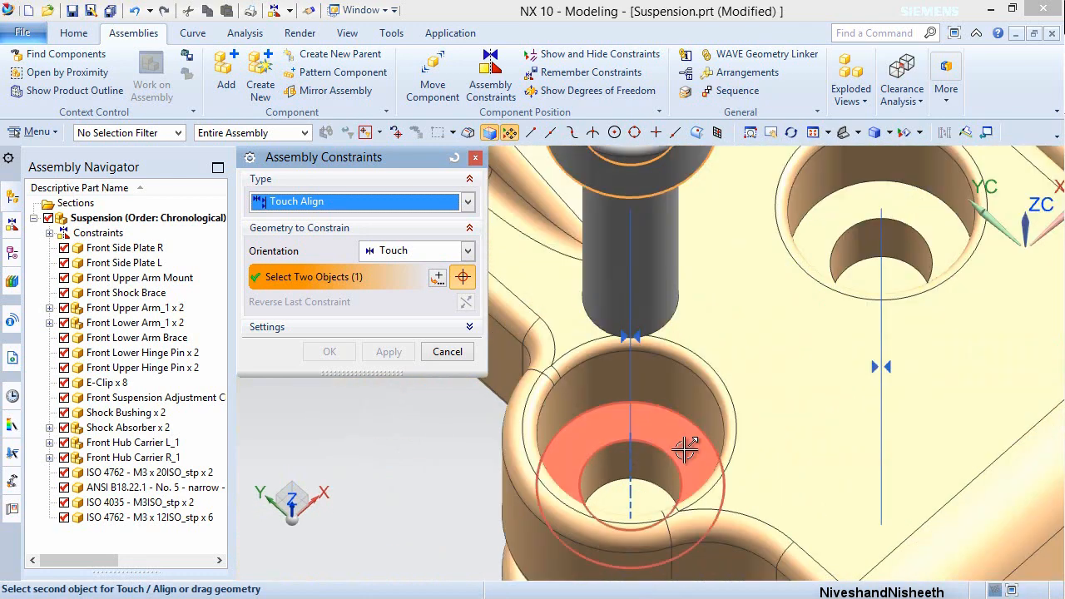
{"action": "left_click", "coordinate": [678, 434]}
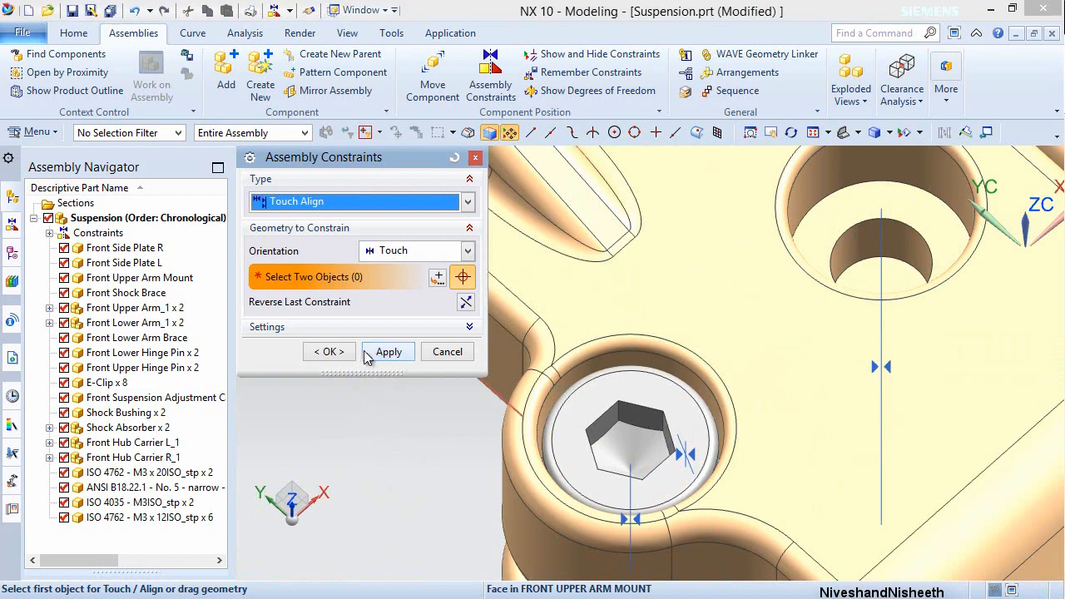
{"action": "left_click", "coordinate": [333, 352]}
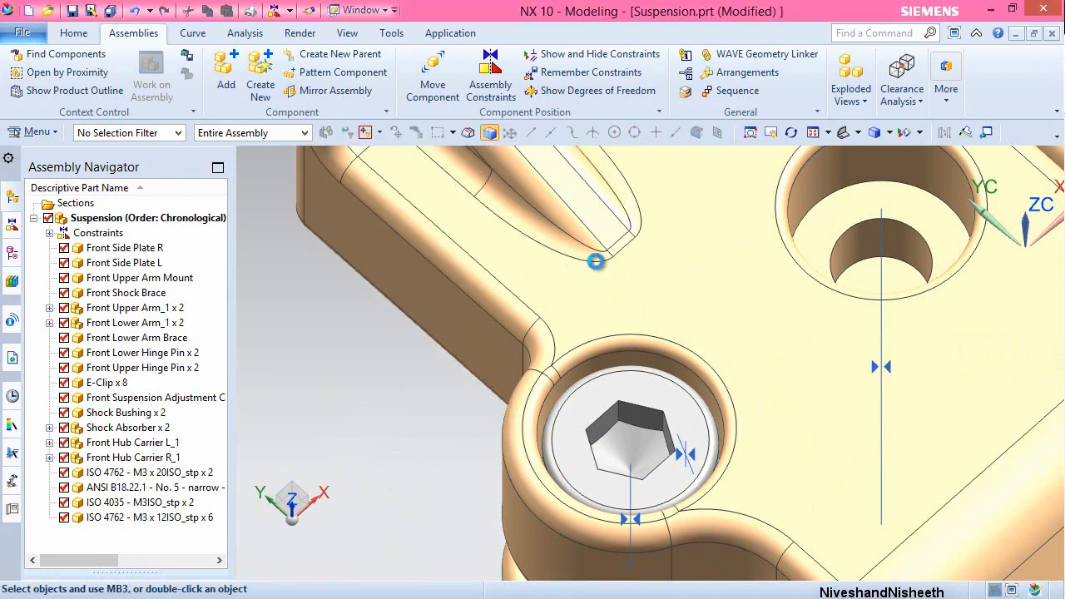
{"action": "scroll", "coordinate": [607, 250], "scroll_direction": "down", "scroll_amount": 4}
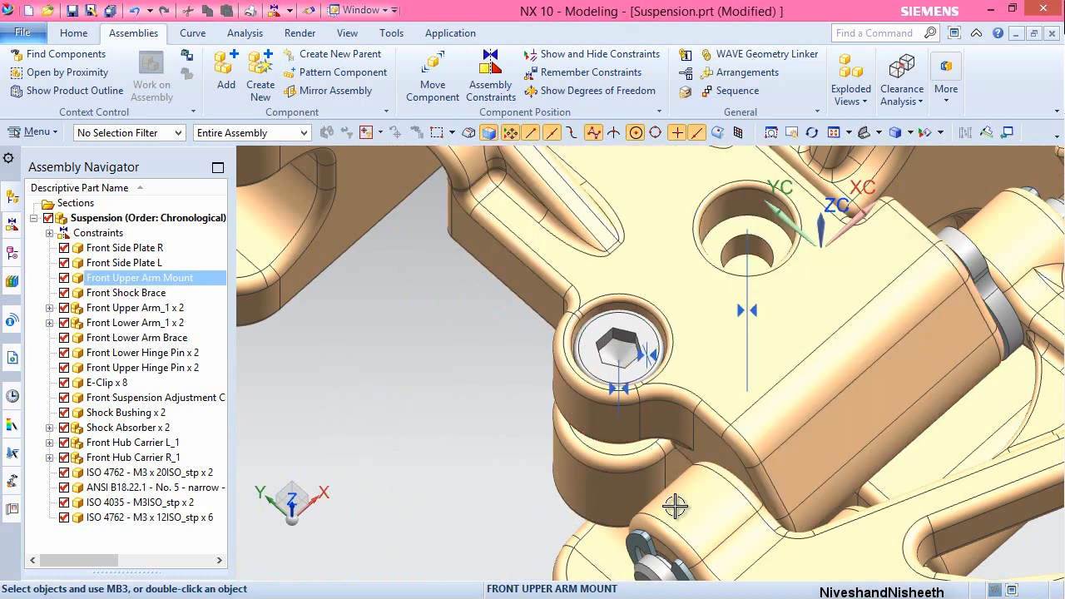
- Hide the Front Upper Arm Mount, Front Side Plate L and Front Side Plate R to expose the four M3 x 12 screws
{"action": "scroll", "coordinate": [675, 506], "scroll_direction": "down", "scroll_amount": 3}
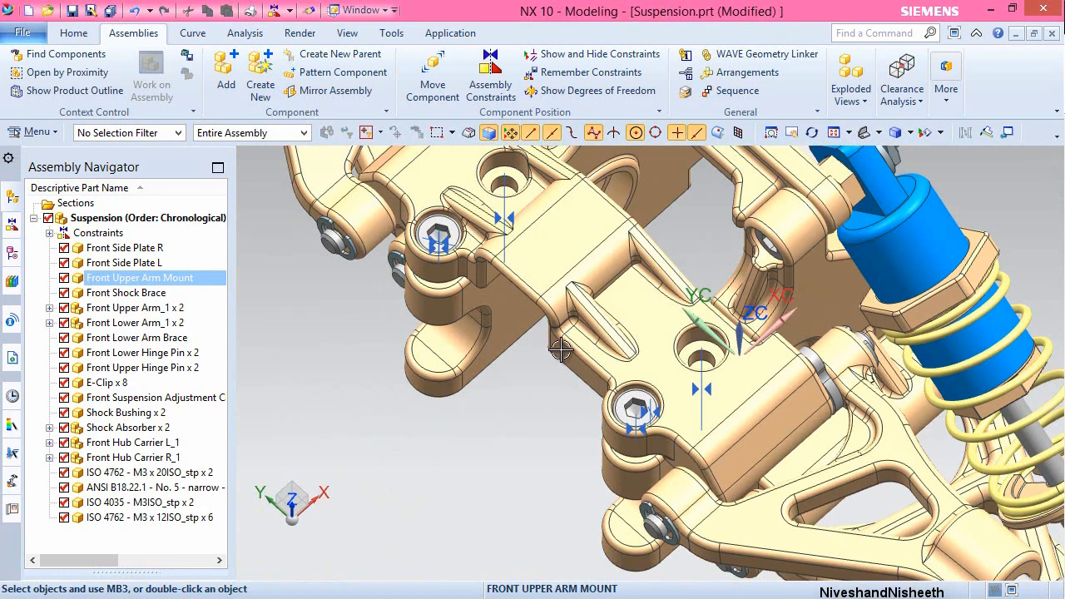
{"action": "scroll", "coordinate": [541, 330], "scroll_direction": "down", "scroll_amount": 1}
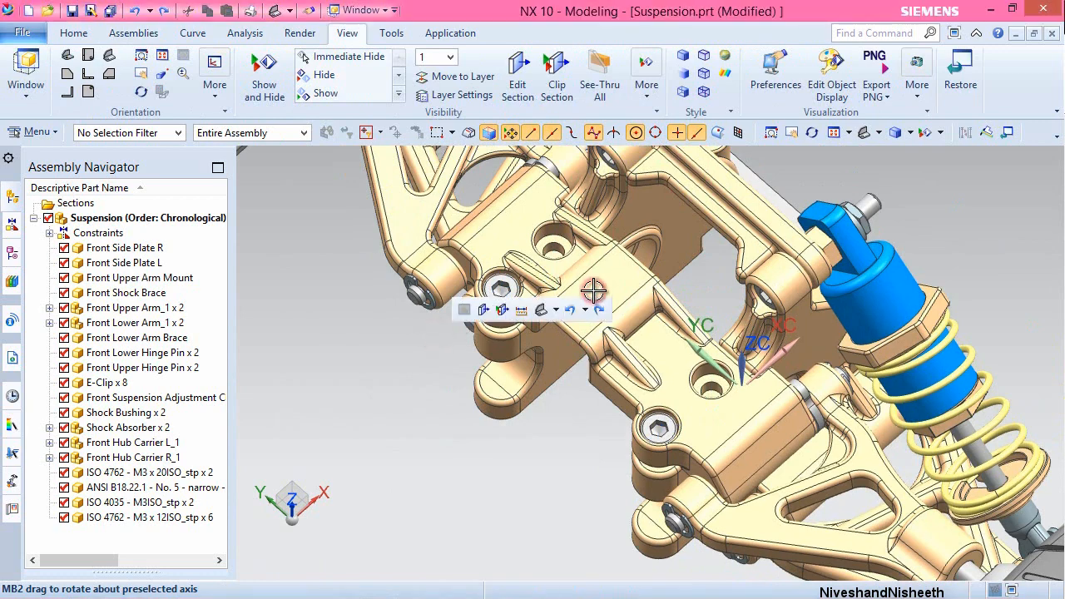
{"action": "left_click", "coordinate": [593, 291]}
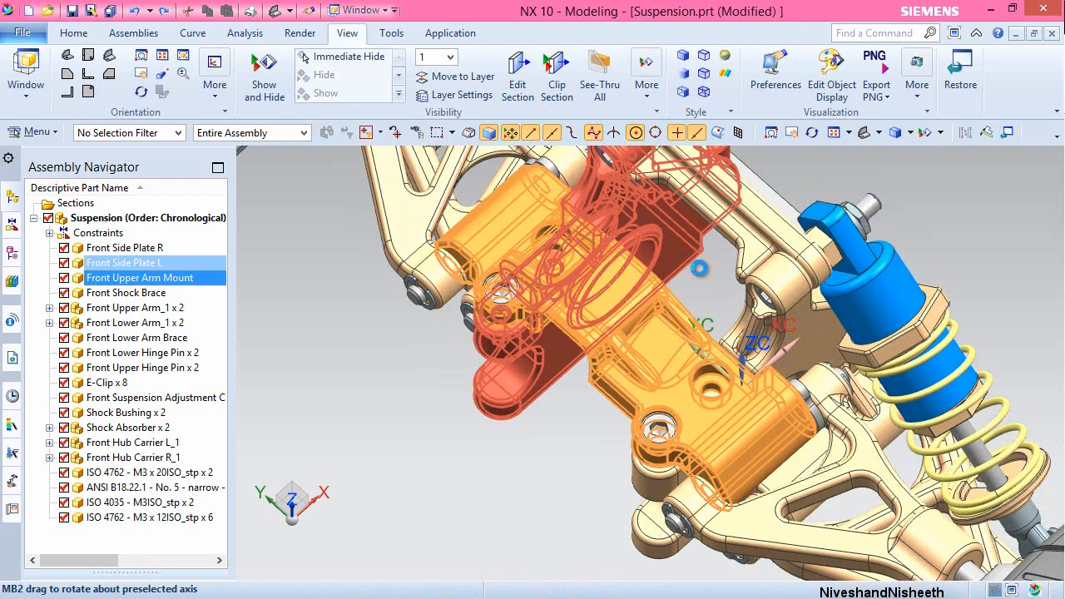
{"action": "key", "text": "ctrl+b"}
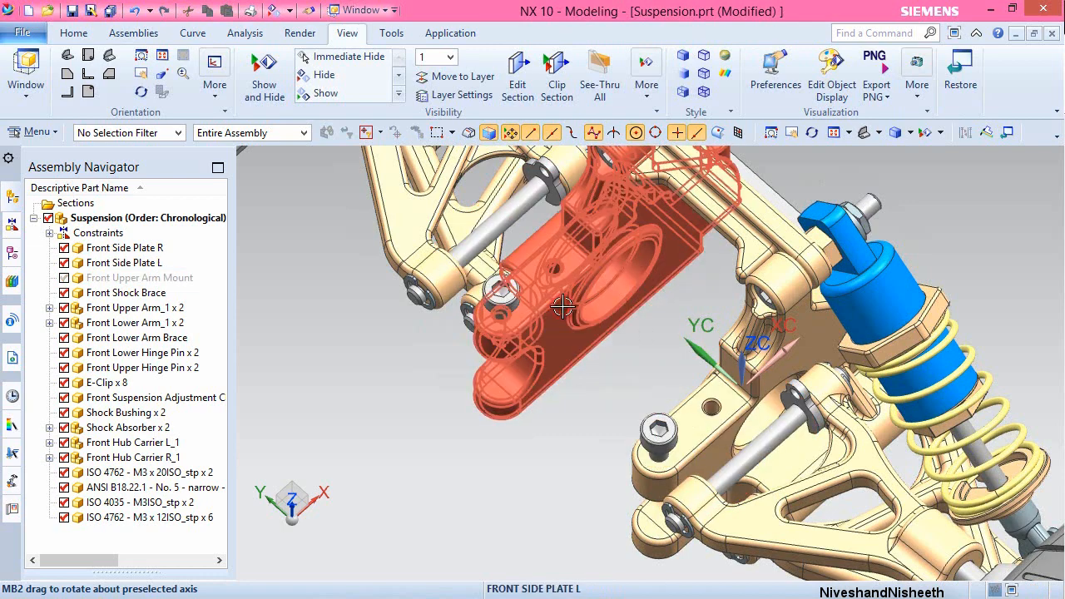
{"action": "left_click", "coordinate": [620, 323]}
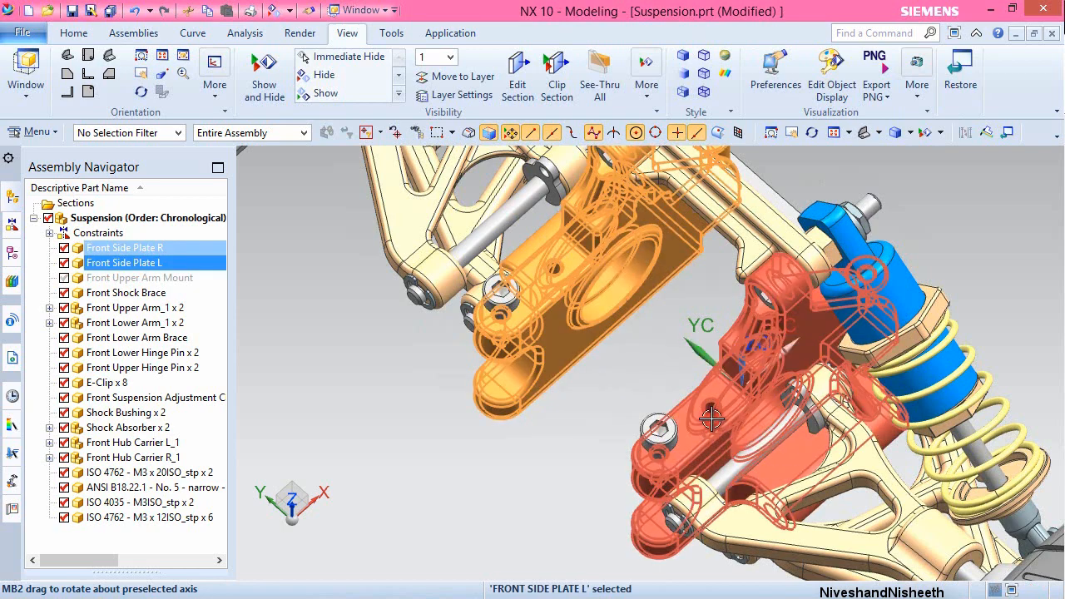
{"action": "left_click", "coordinate": [712, 418]}
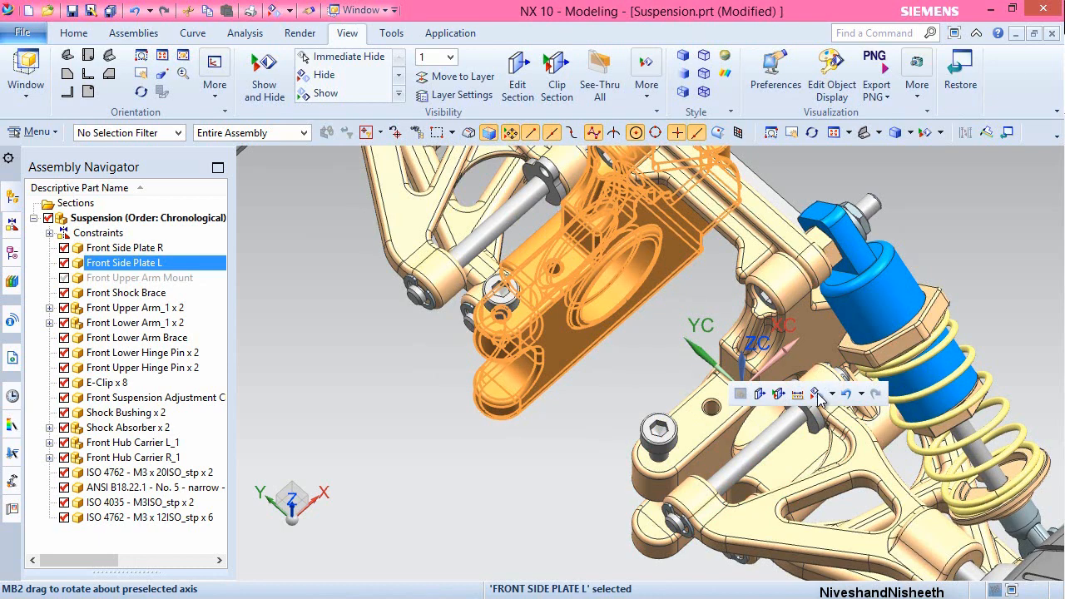
{"action": "left_click", "coordinate": [817, 397]}
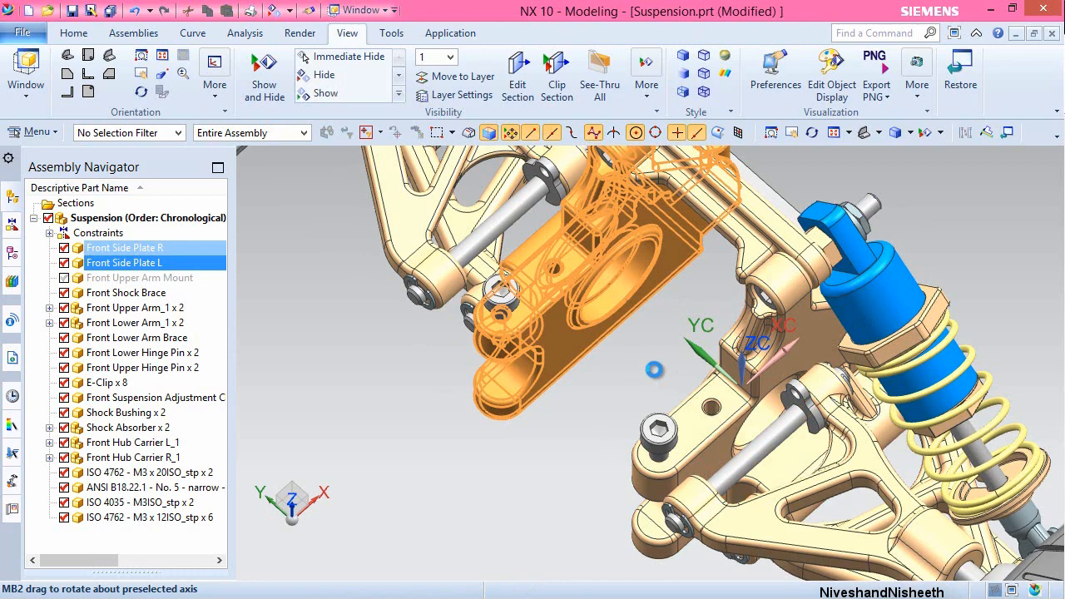
{"action": "left_click", "coordinate": [707, 418]}
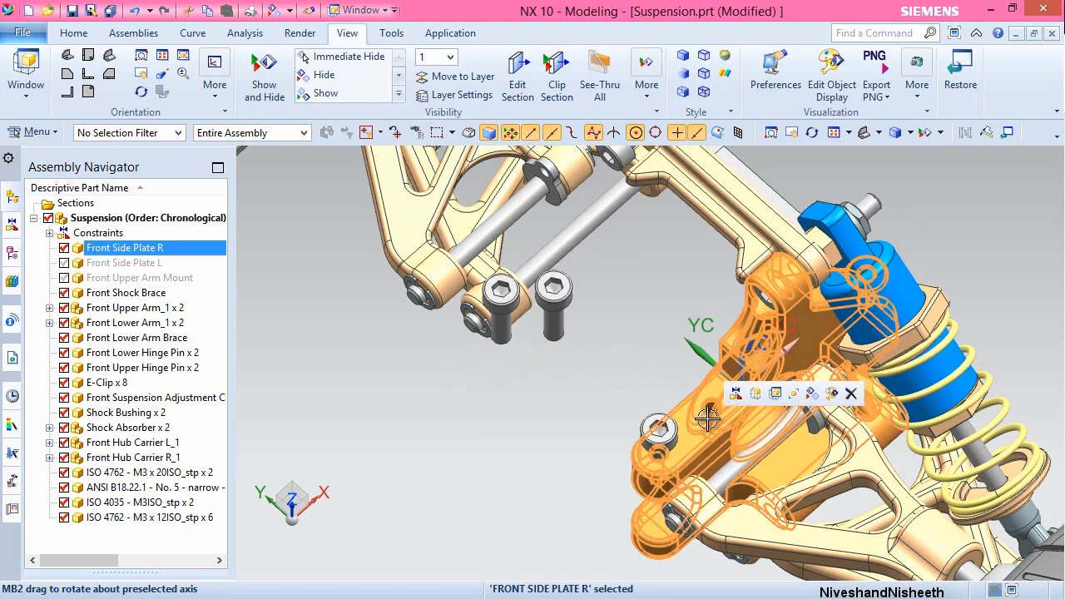
{"action": "left_click", "coordinate": [811, 395]}
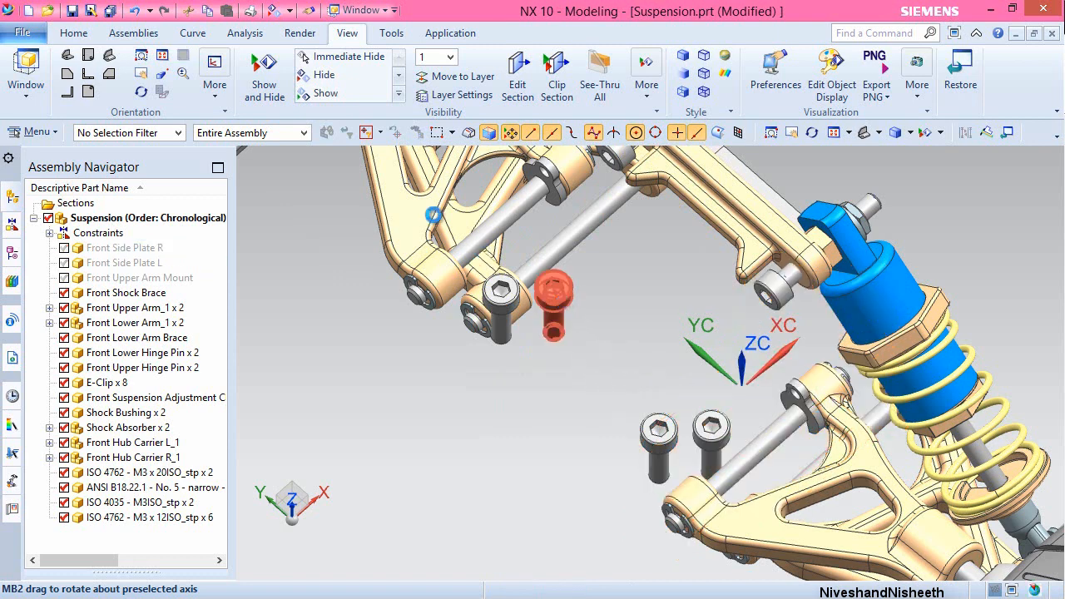
- Move the M3 x 12 screw on the far wheel's side, nearer the shocks, -1.55 along its XC axis
{"action": "left_click", "coordinate": [556, 301]}
{"action": "left_click", "coordinate": [129, 33]}
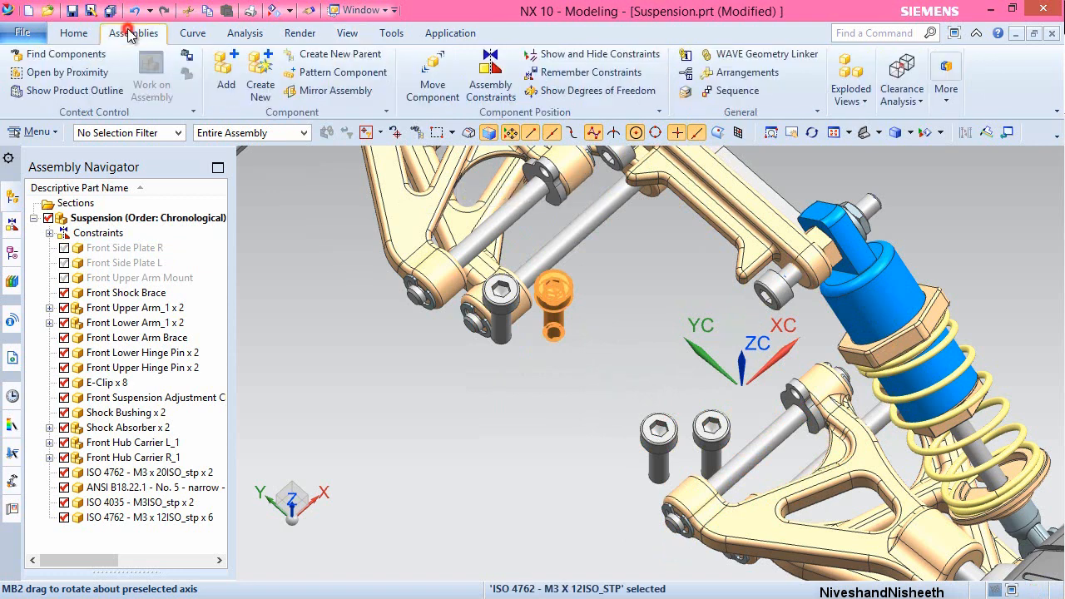
{"action": "left_click", "coordinate": [433, 79]}
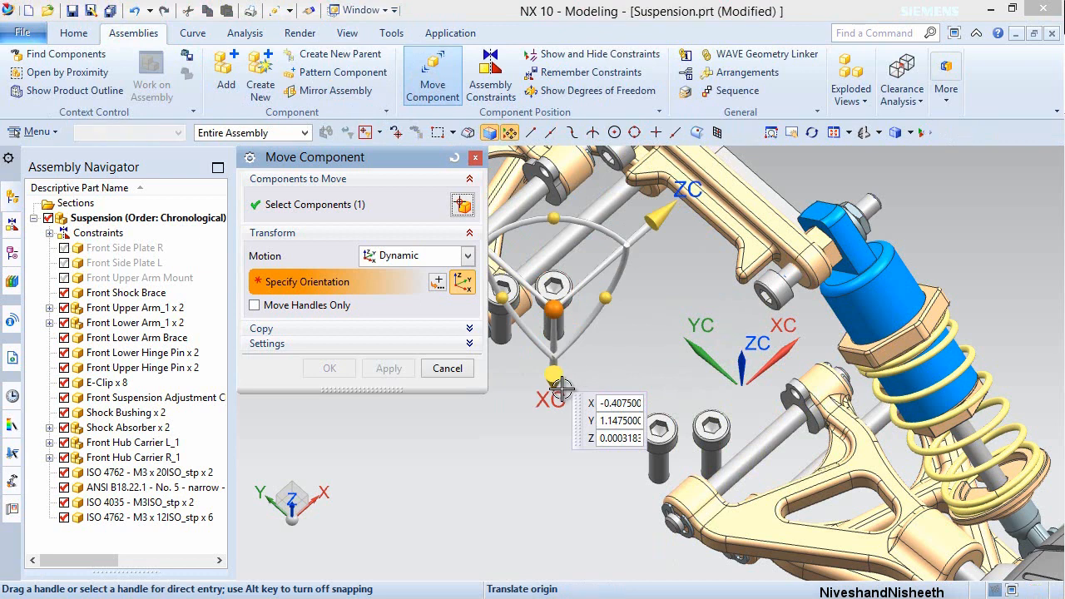
{"action": "left_click", "coordinate": [555, 379]}
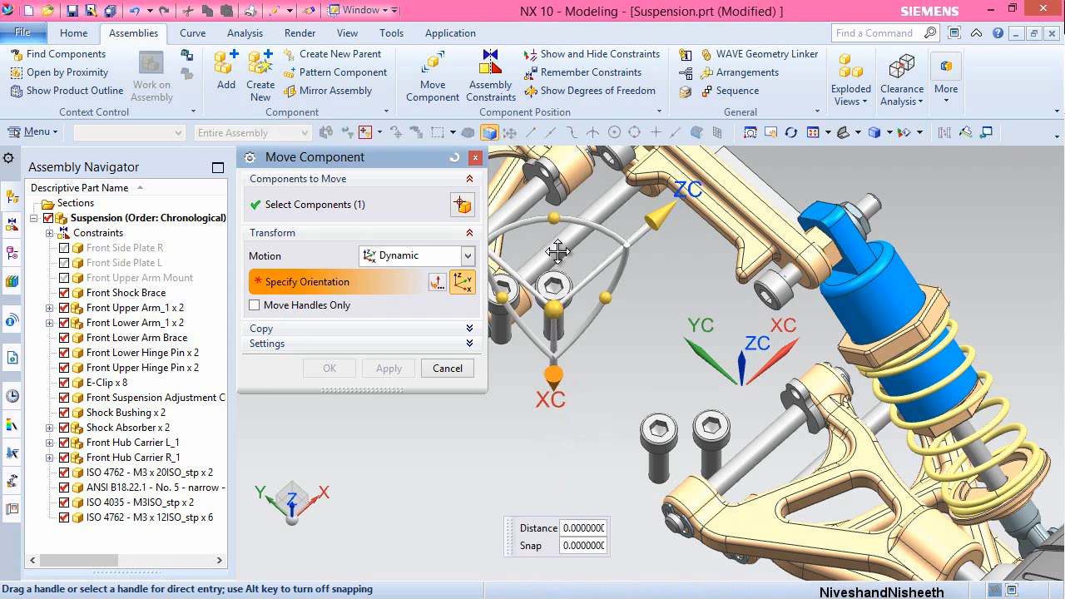
{"action": "left_click_drag", "start_coordinate": [554, 374], "coordinate": [557, 252]}
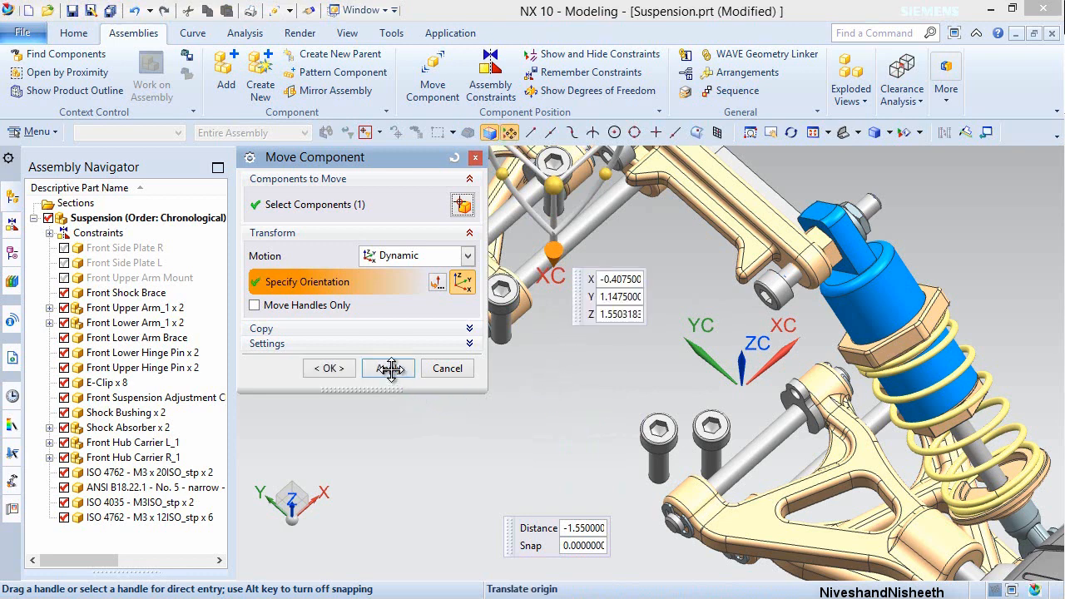
{"action": "left_click", "coordinate": [389, 369]}
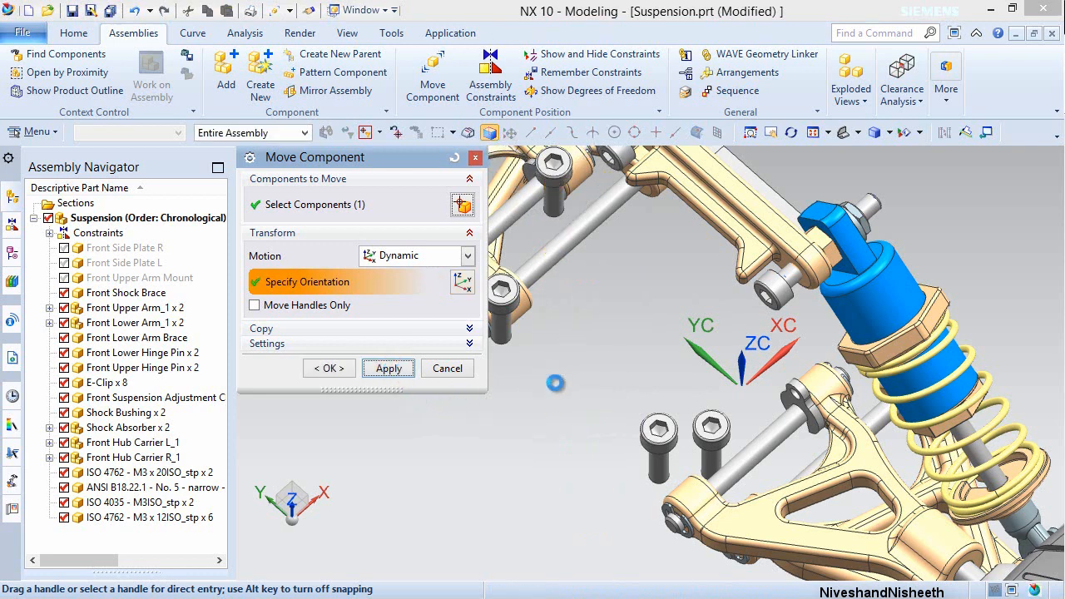
- Move the M3 x 12 screw on the near wheel's side, nearer the shocks, -1 along its XC axis
{"action": "left_click", "coordinate": [716, 436]}
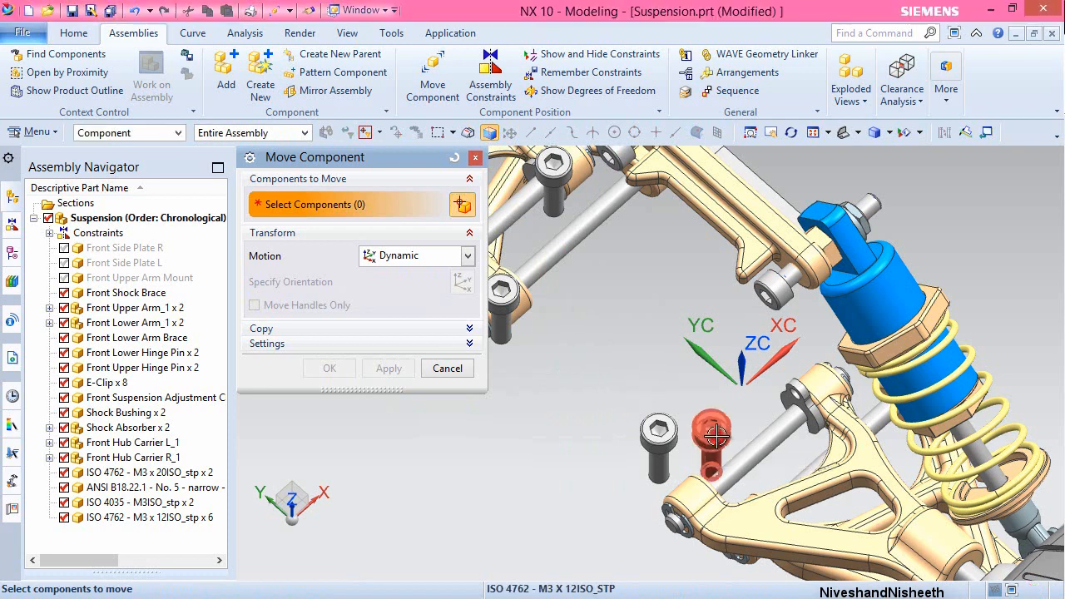
{"action": "middle_click", "coordinate": [628, 361]}
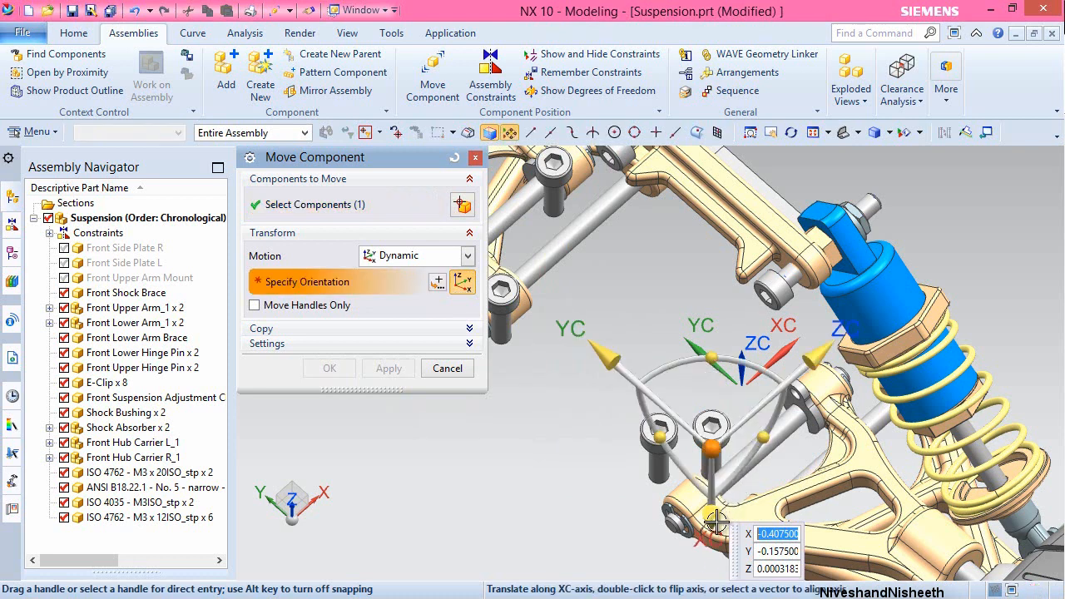
{"action": "left_click", "coordinate": [719, 462]}
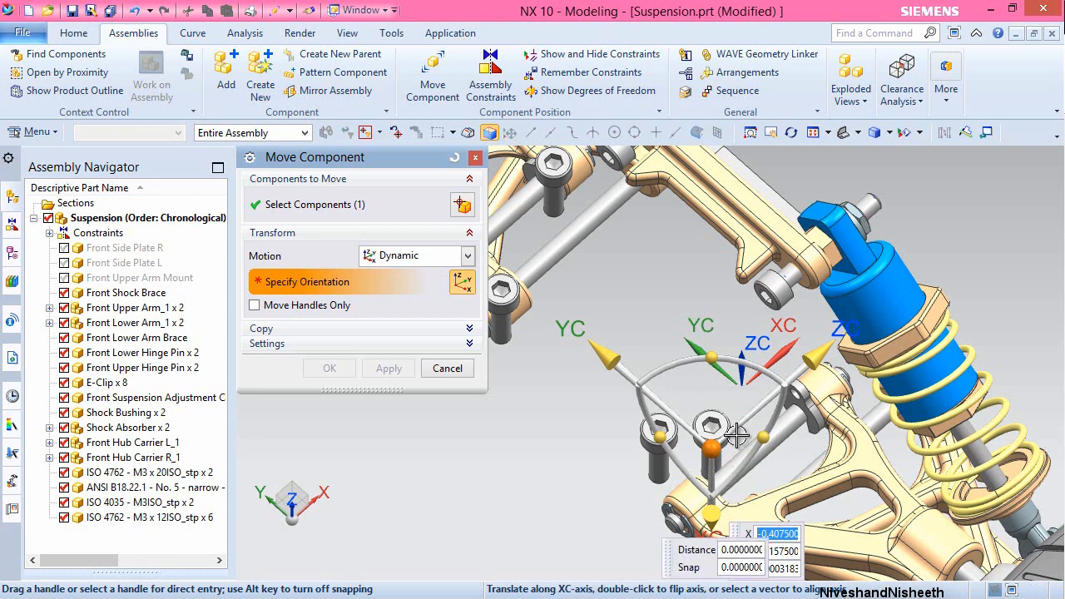
{"action": "type", "text": "-1"}
{"action": "key", "text": "Return"}
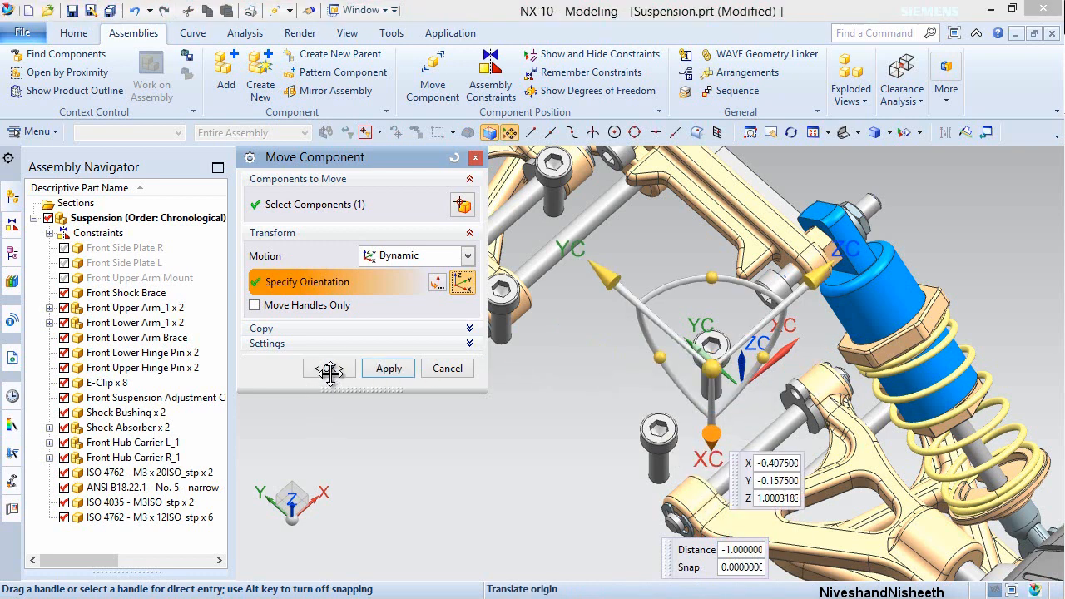
{"action": "left_click", "coordinate": [330, 370]}
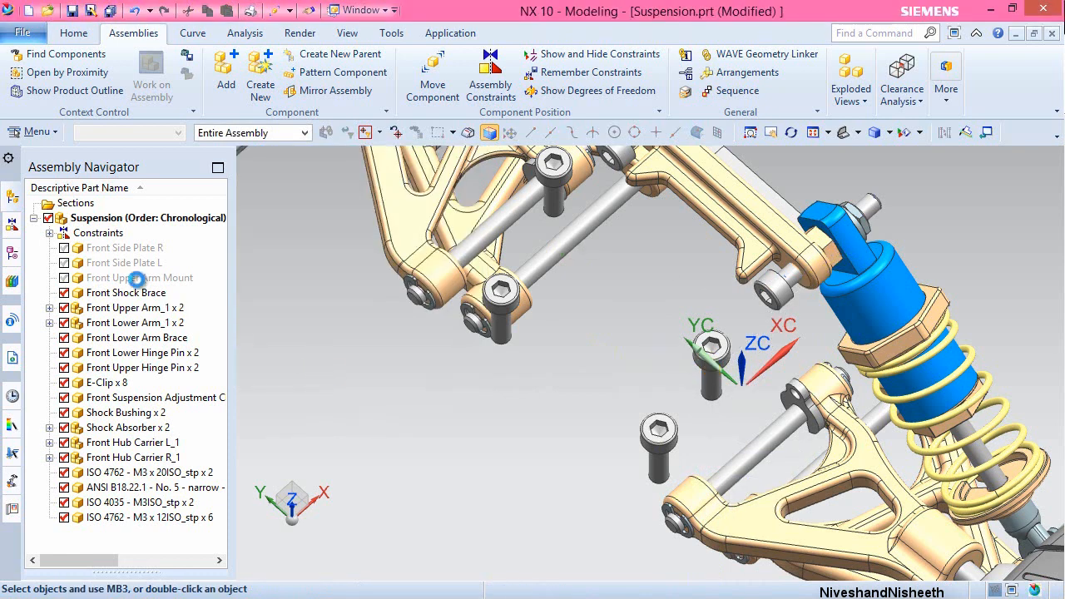
- Show Front Side Plate R, Front Side Plate L and the Front Upper Arm Mount again
{"action": "left_click", "coordinate": [63, 248]}
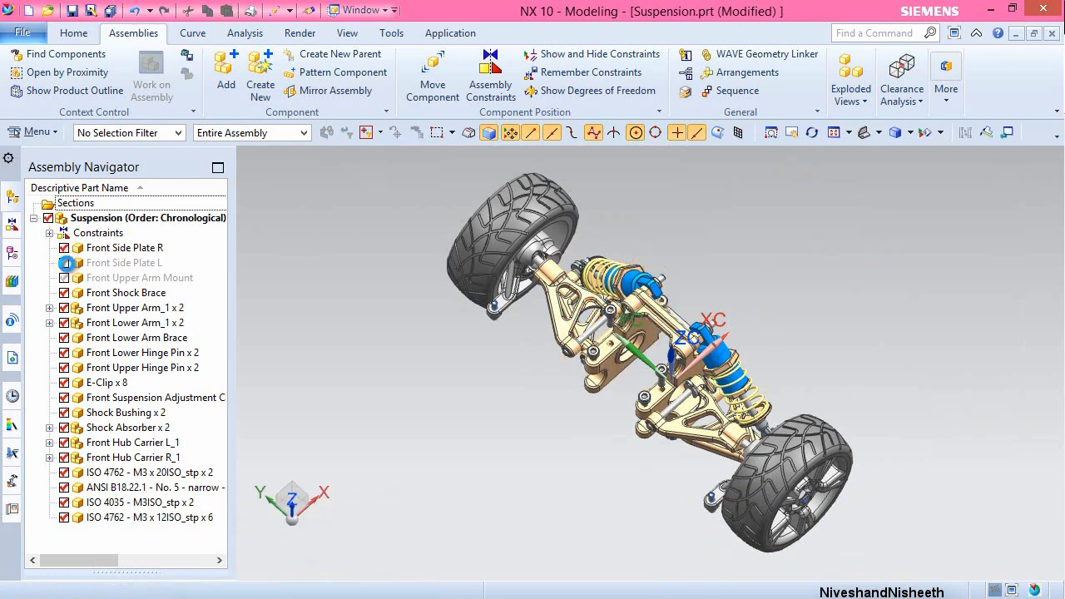
{"action": "left_click", "coordinate": [64, 278]}
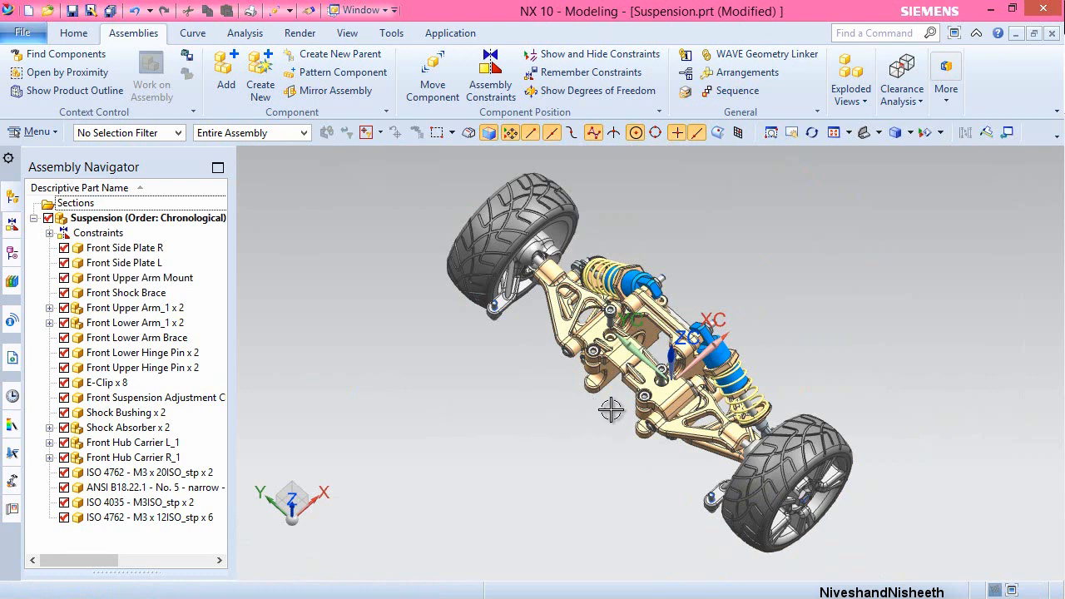
{"action": "mouse_move", "coordinate": [611, 410]}
{"action": "middle_mouse_down"}
{"action": "mouse_move", "coordinate": [616, 368]}
{"action": "mouse_move", "coordinate": [617, 411]}
{"action": "middle_mouse_up"}
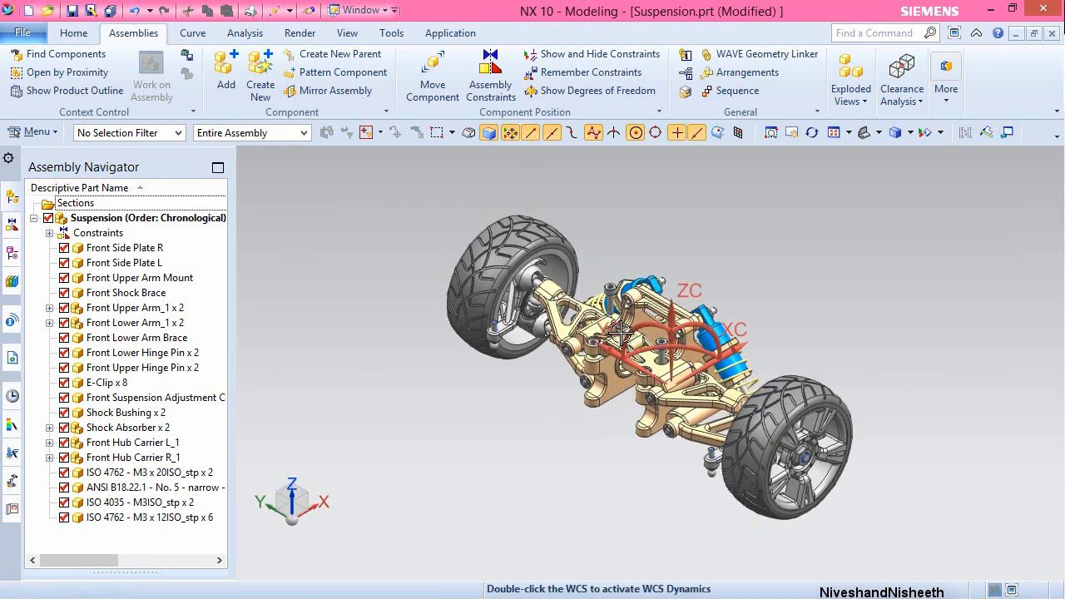
{"action": "scroll", "coordinate": [662, 248], "scroll_direction": "up", "scroll_amount": 5}
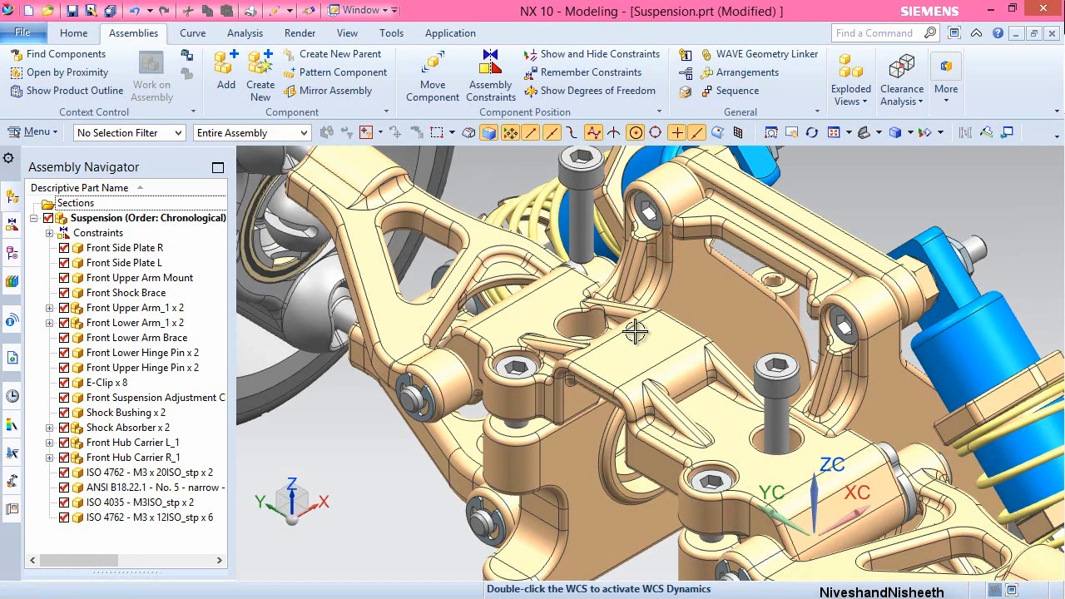
- Add a Touch constraint between the far-side, shock-side hole's counterbore seat in the Front Upper Arm Mount and the raised screw's head underside
{"action": "left_click", "coordinate": [483, 82]}
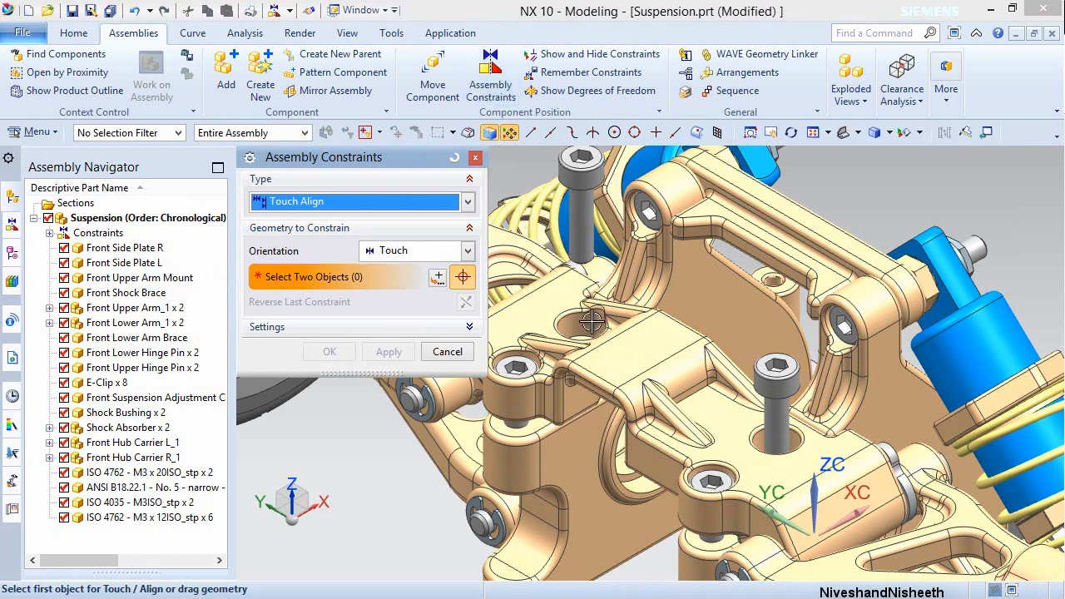
{"action": "scroll", "coordinate": [589, 326], "scroll_direction": "up", "scroll_amount": 5}
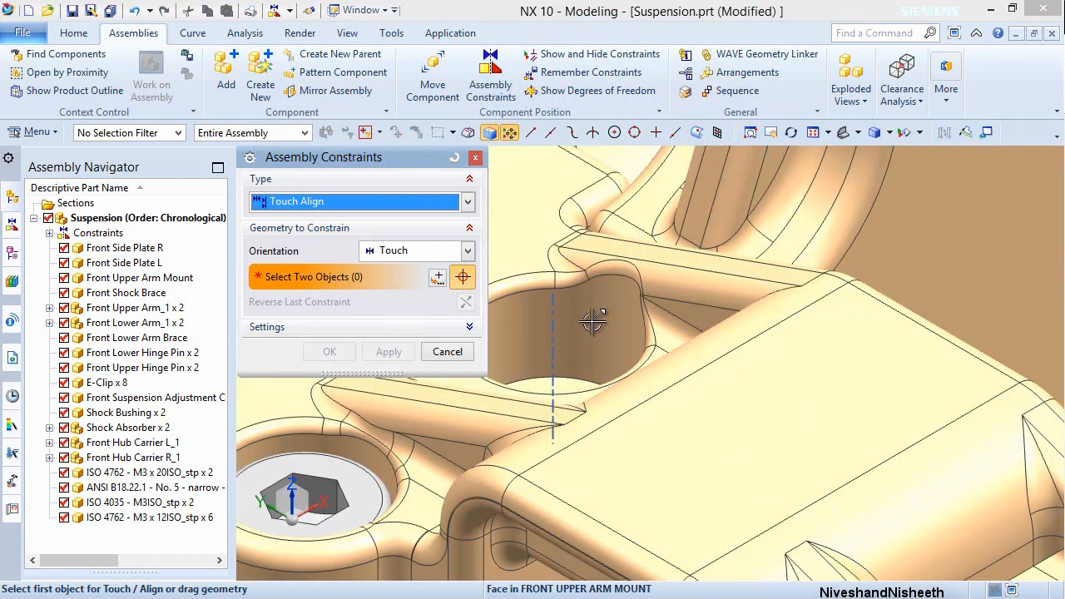
{"action": "left_click", "coordinate": [563, 389]}
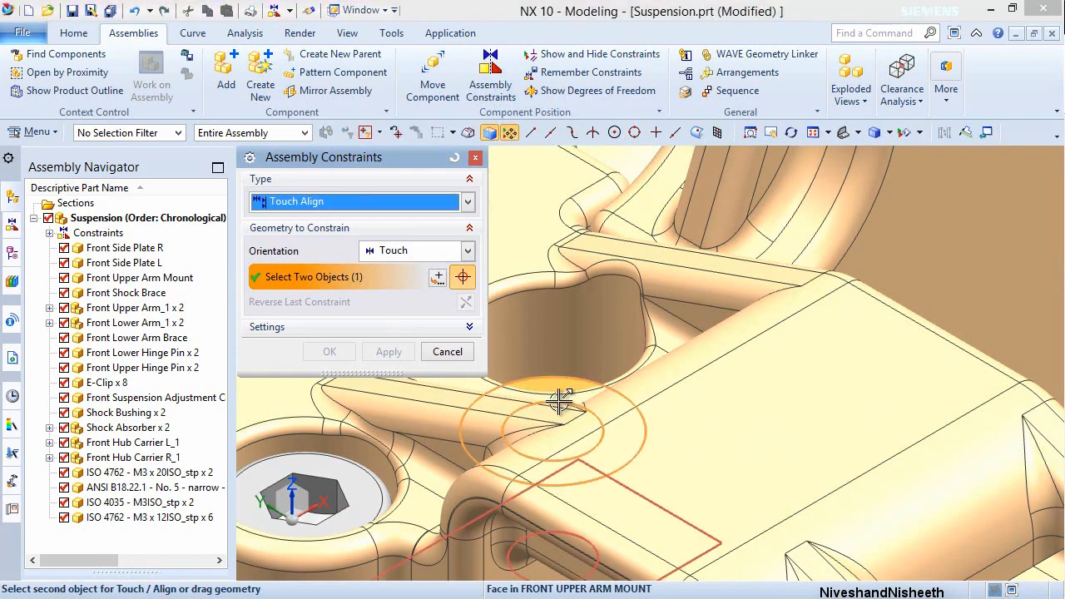
{"action": "scroll", "coordinate": [590, 453], "scroll_direction": "down", "scroll_amount": 3}
{"action": "scroll", "coordinate": [590, 454], "scroll_direction": "down", "scroll_amount": 2}
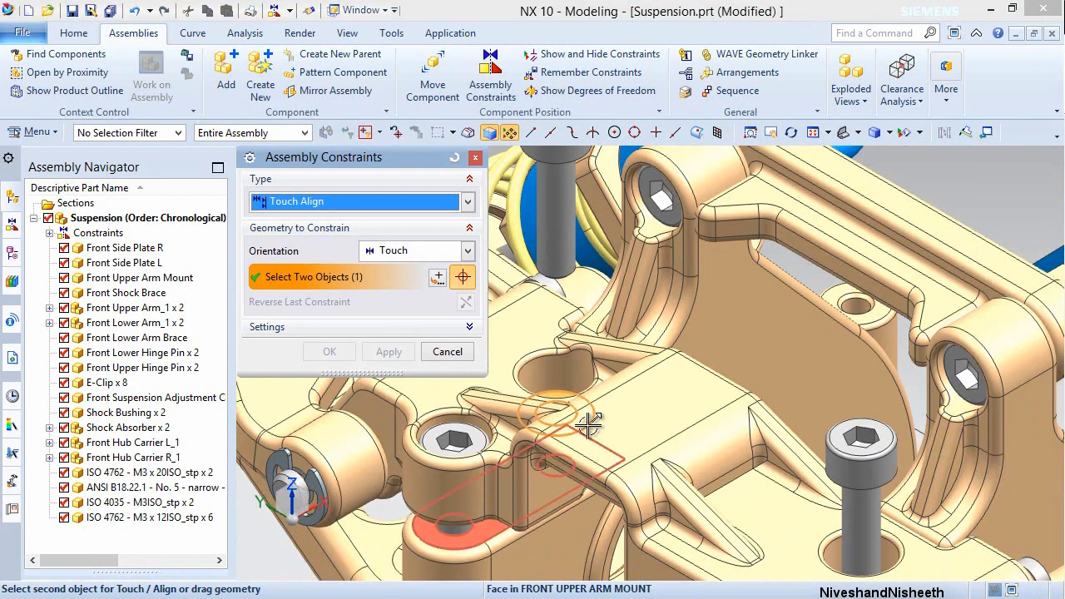
{"action": "scroll", "coordinate": [557, 319], "scroll_direction": "down", "scroll_amount": 1}
{"action": "scroll", "coordinate": [564, 261], "scroll_direction": "down", "scroll_amount": 1}
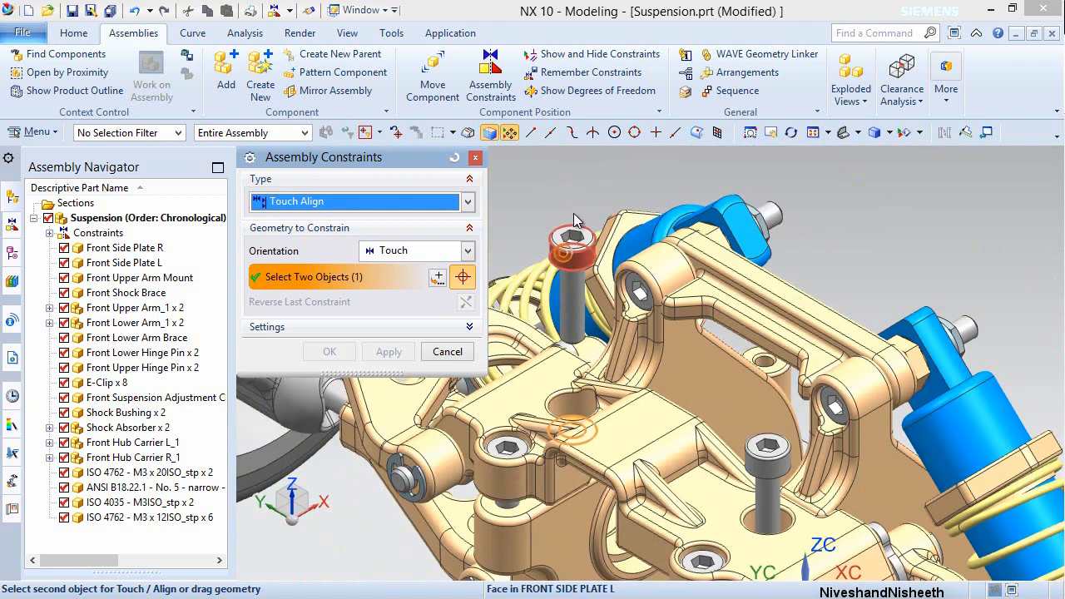
{"action": "middle_click_drag", "start_coordinate": [575, 208], "coordinate": [588, 288]}
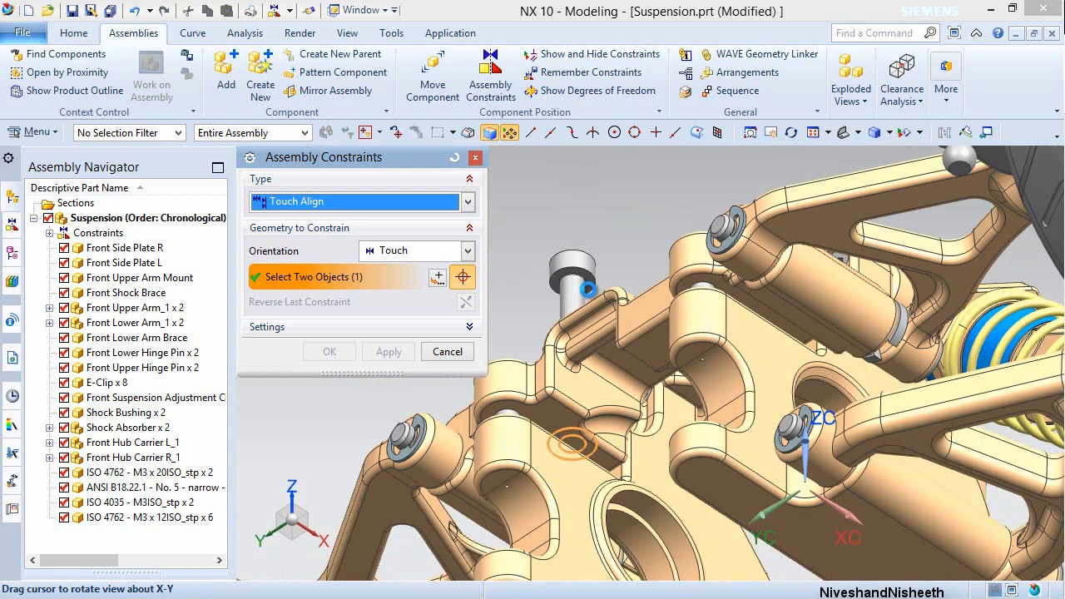
{"action": "scroll", "coordinate": [578, 279], "scroll_direction": "up", "scroll_amount": 5}
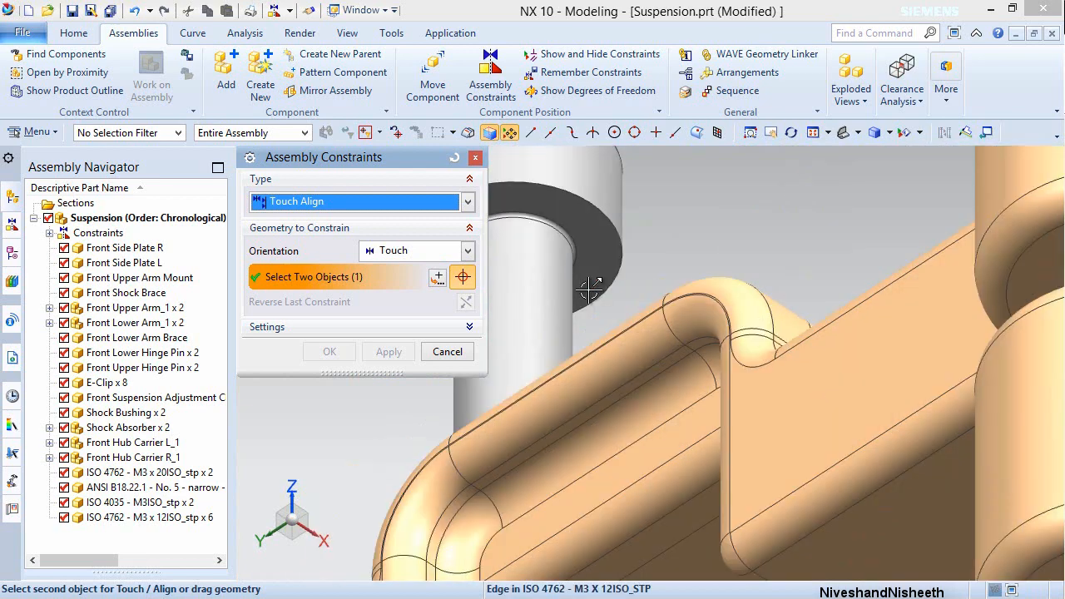
{"action": "left_click", "coordinate": [598, 241]}
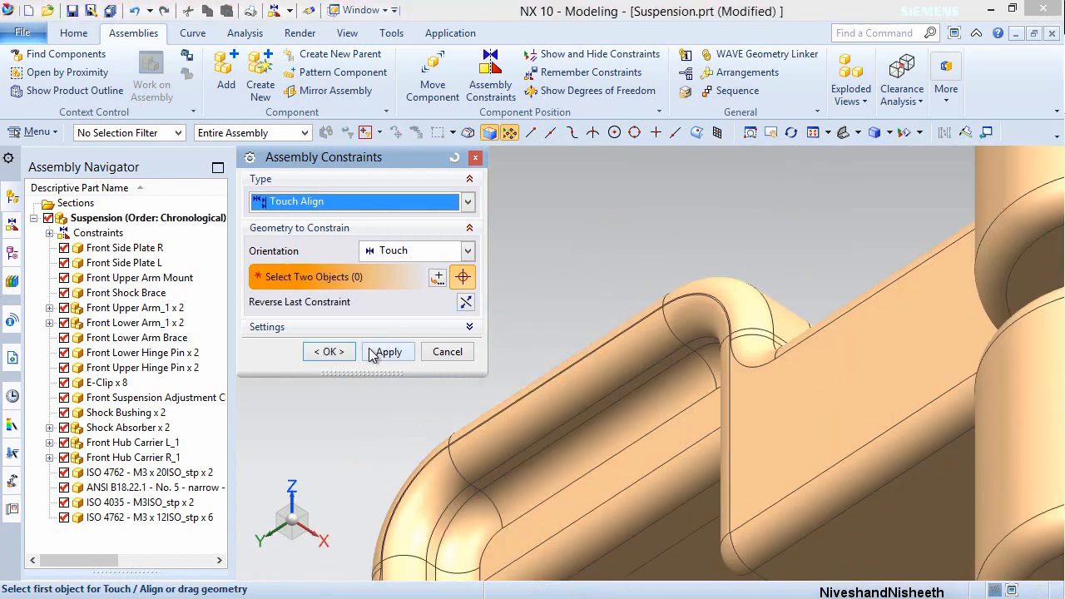
{"action": "left_click", "coordinate": [388, 350]}
- Add a Touch constraint between the remaining raised M3 x 12 screw's head underside and its counterbore seat in the Front Upper Arm Mount
{"action": "scroll", "coordinate": [539, 277], "scroll_direction": "down", "scroll_amount": 2}
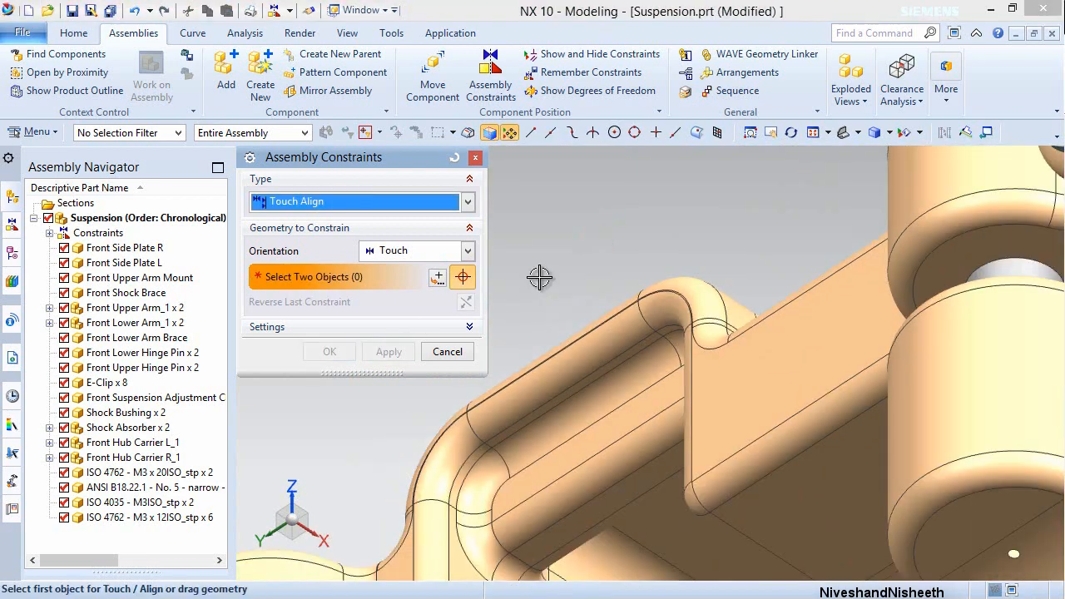
{"action": "scroll", "coordinate": [539, 277], "scroll_direction": "down", "scroll_amount": 2}
{"action": "scroll", "coordinate": [540, 277], "scroll_direction": "down", "scroll_amount": 2}
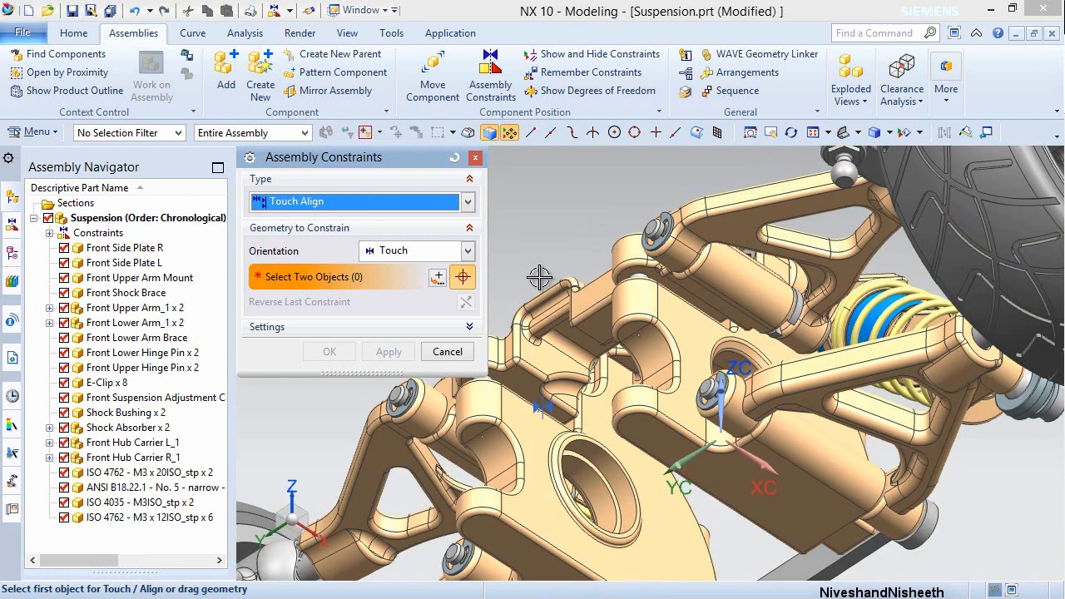
{"action": "scroll", "coordinate": [539, 277], "scroll_direction": "down", "scroll_amount": 2}
{"action": "middle_click_drag", "start_coordinate": [570, 254], "coordinate": [643, 317]}
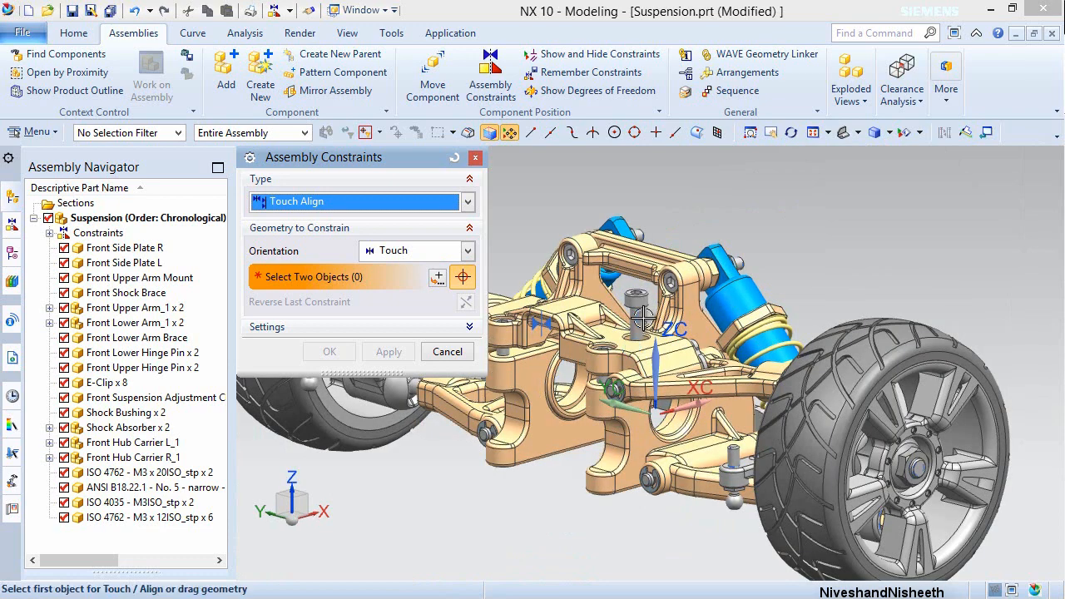
{"action": "scroll", "coordinate": [643, 317], "scroll_direction": "up", "scroll_amount": 3}
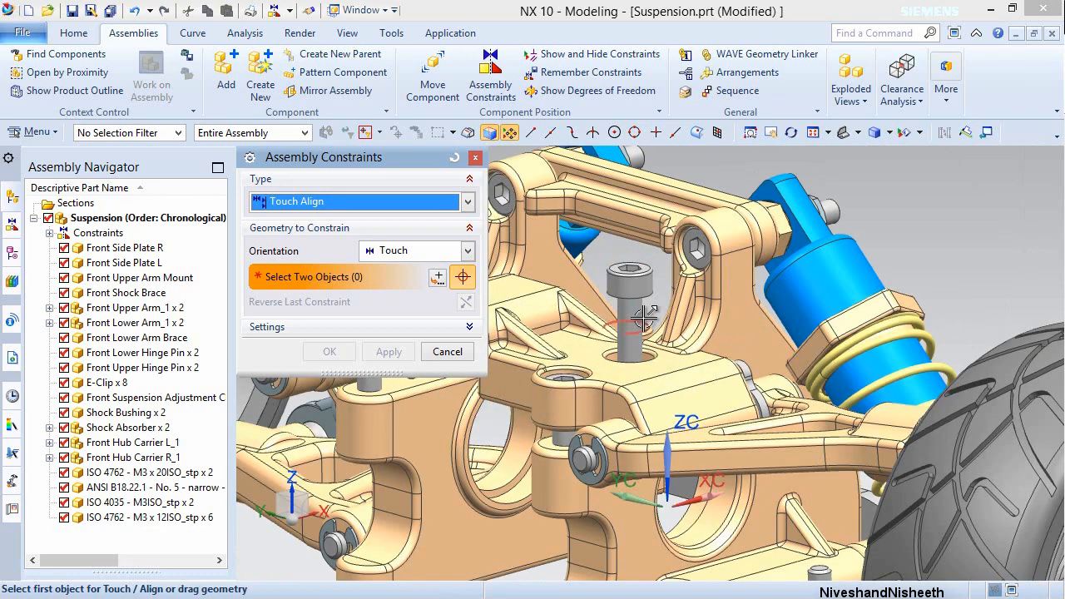
{"action": "scroll", "coordinate": [644, 317], "scroll_direction": "up", "scroll_amount": 3}
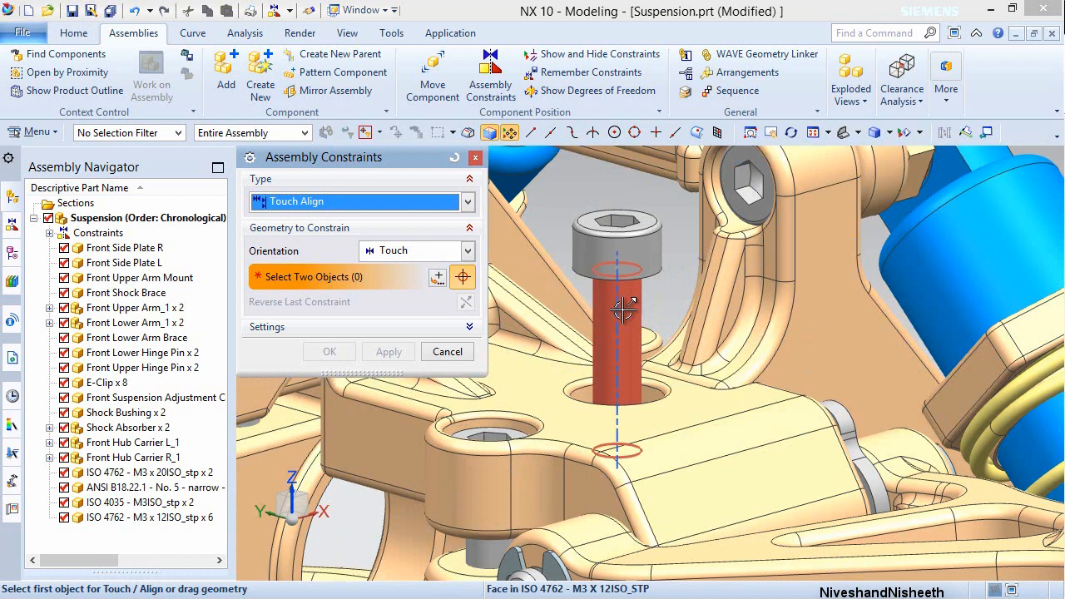
{"action": "middle_click_drag", "start_coordinate": [623, 296], "coordinate": [624, 271]}
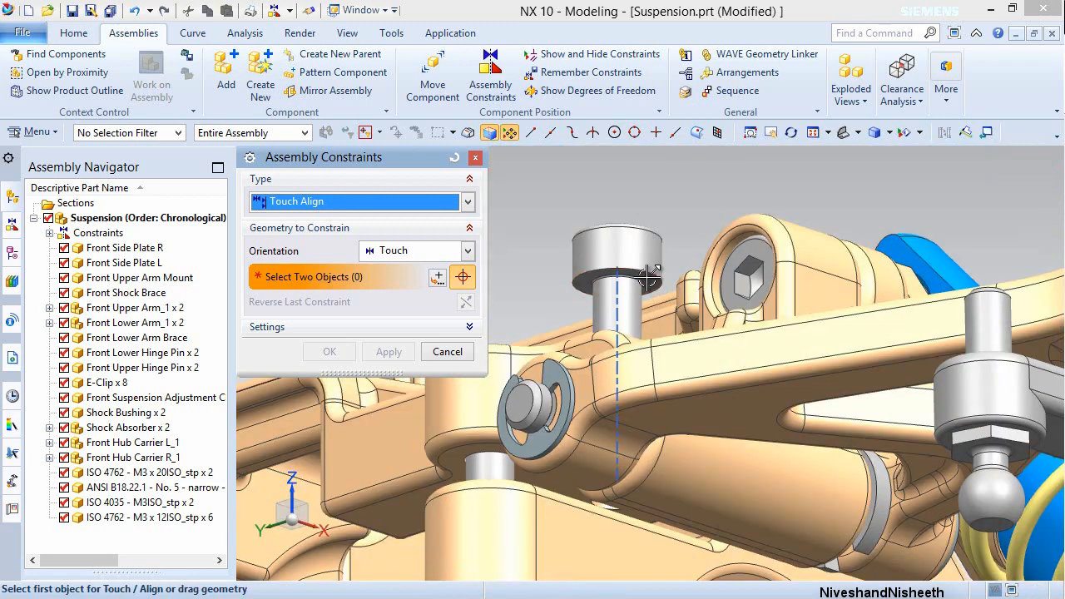
{"action": "scroll", "coordinate": [647, 278], "scroll_direction": "up", "scroll_amount": 3}
{"action": "left_click", "coordinate": [646, 271]}
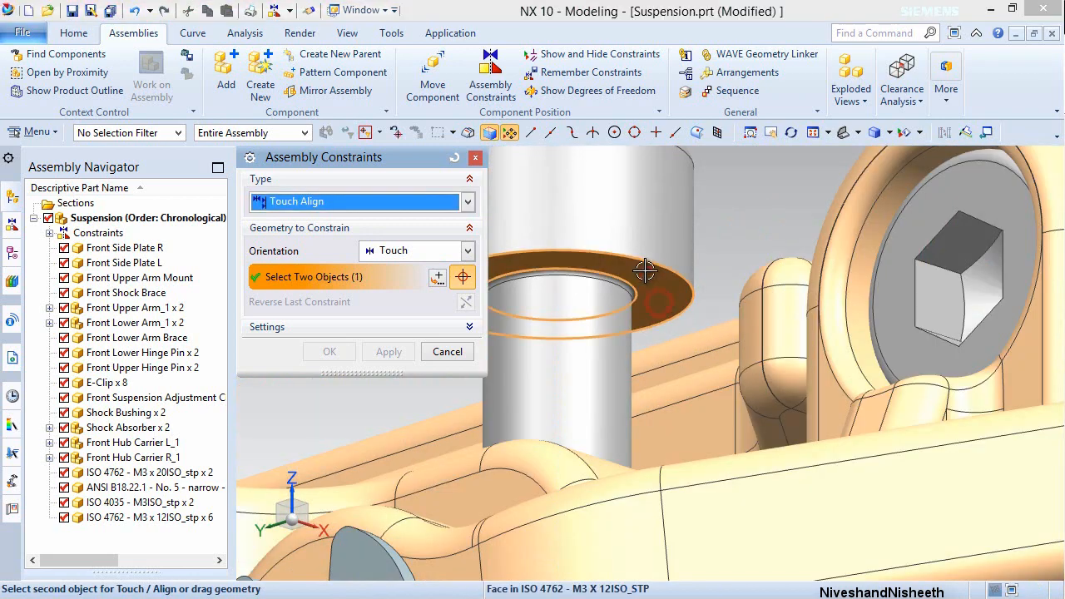
{"action": "scroll", "coordinate": [637, 247], "scroll_direction": "down", "scroll_amount": 2}
{"action": "scroll", "coordinate": [627, 314], "scroll_direction": "down", "scroll_amount": 2}
{"action": "scroll", "coordinate": [626, 331], "scroll_direction": "down", "scroll_amount": 2}
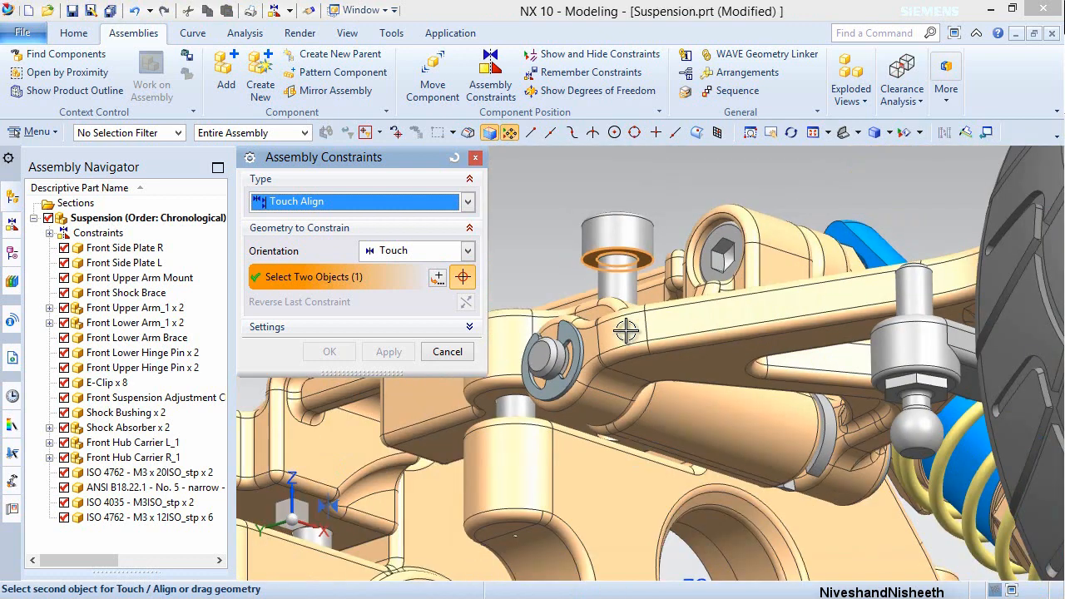
{"action": "middle_click_drag", "start_coordinate": [630, 364], "coordinate": [631, 384]}
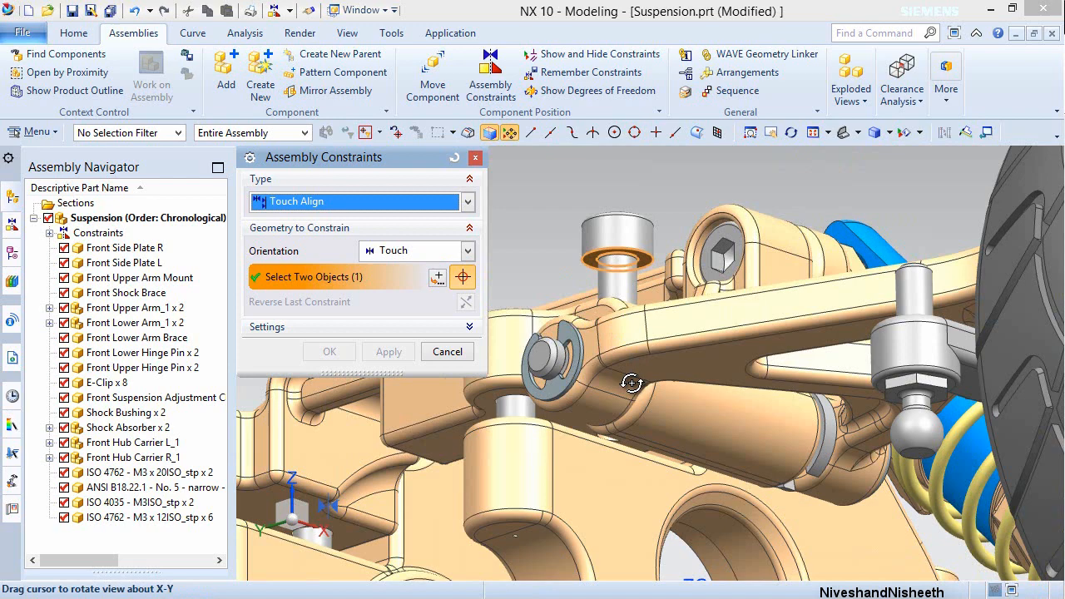
{"action": "middle_click_drag", "start_coordinate": [632, 384], "coordinate": [642, 482]}
{"action": "scroll", "coordinate": [642, 475], "scroll_direction": "down", "scroll_amount": 2}
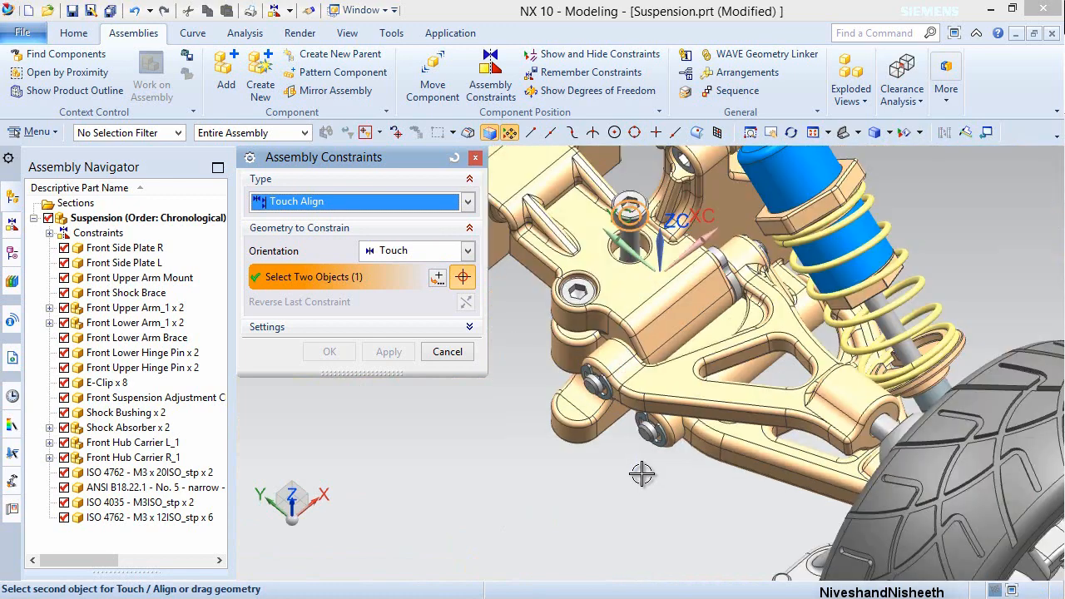
{"action": "scroll", "coordinate": [633, 235], "scroll_direction": "up", "scroll_amount": 4}
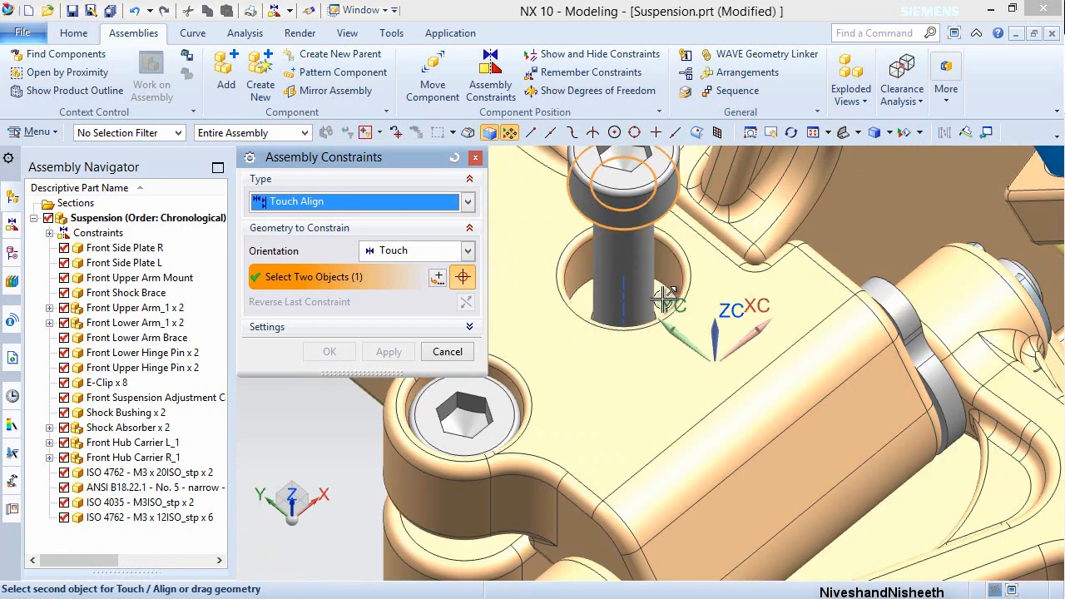
{"action": "left_click", "coordinate": [664, 298]}
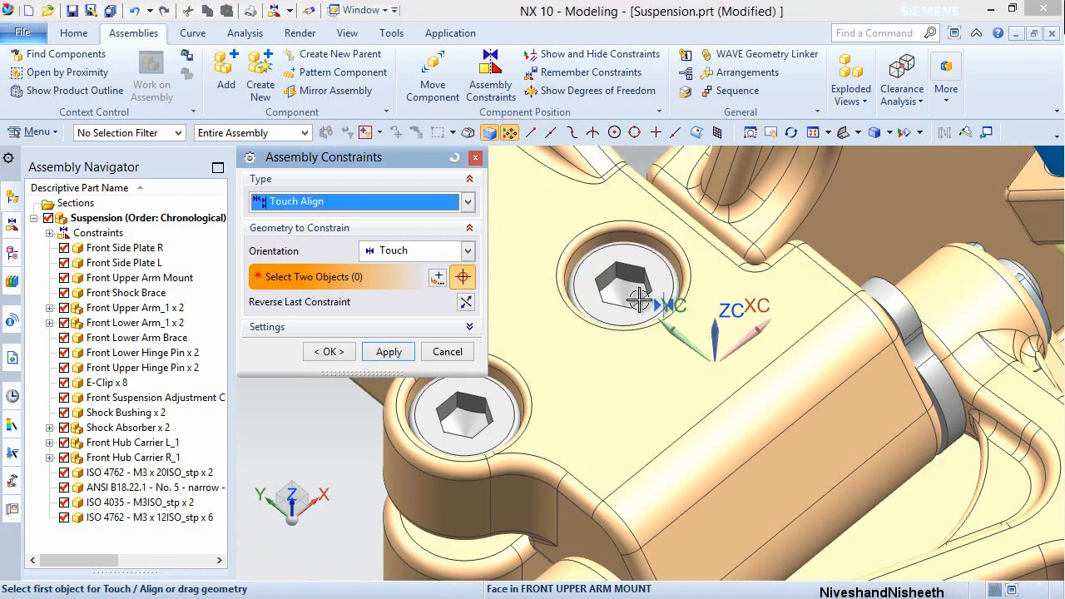
{"action": "left_click", "coordinate": [330, 351]}
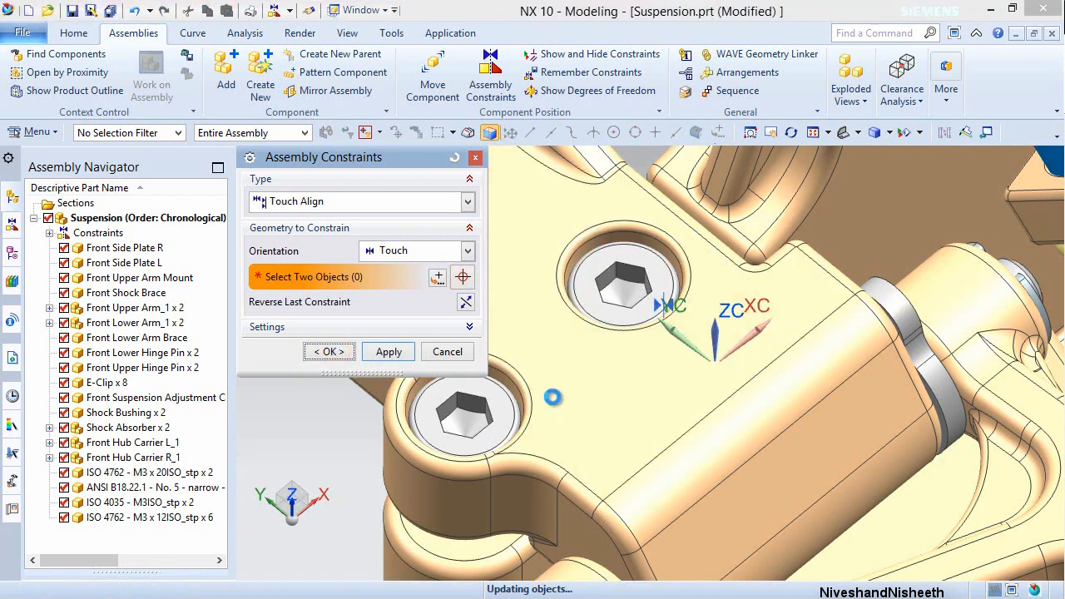
- Fit the whole suspension in an isometric view and save the assembly
{"action": "scroll", "coordinate": [602, 359], "scroll_direction": "down", "scroll_amount": 3}
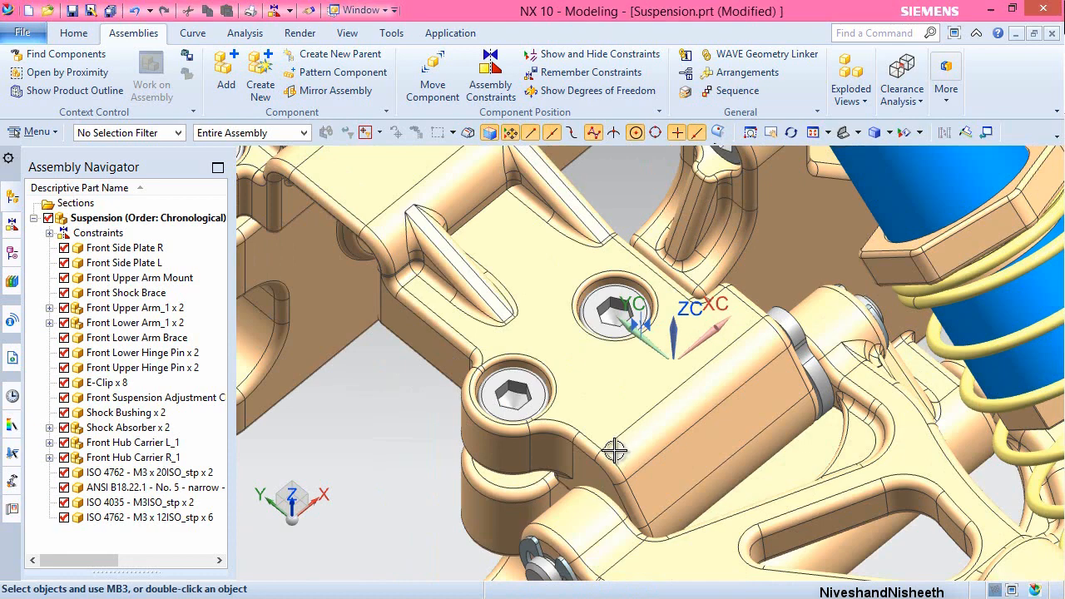
{"action": "scroll", "coordinate": [614, 451], "scroll_direction": "down", "scroll_amount": 2}
{"action": "scroll", "coordinate": [614, 451], "scroll_direction": "down", "scroll_amount": 3}
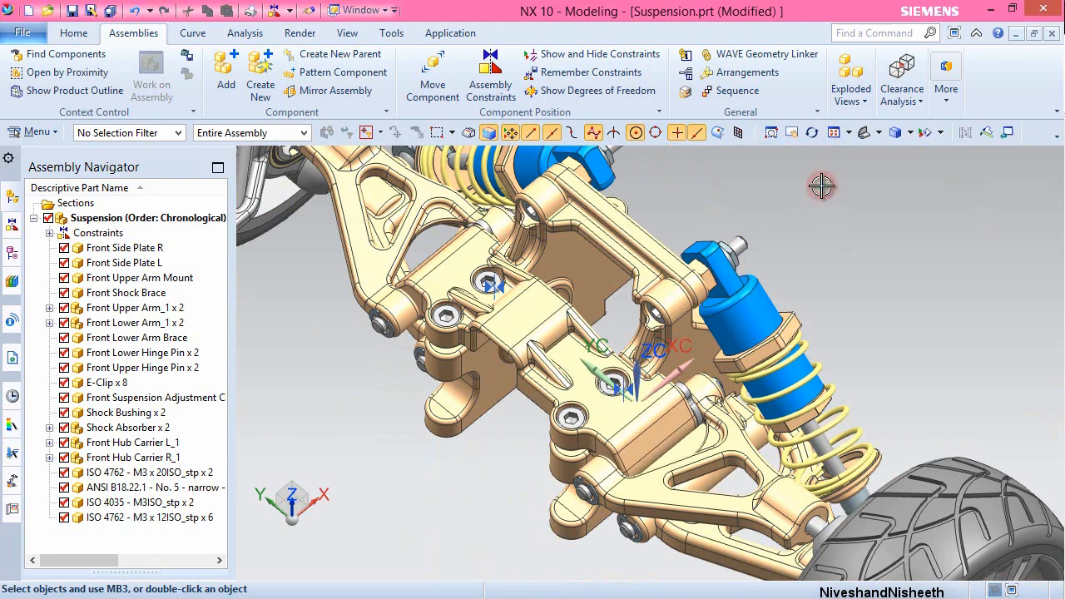
{"action": "key", "text": "End"}
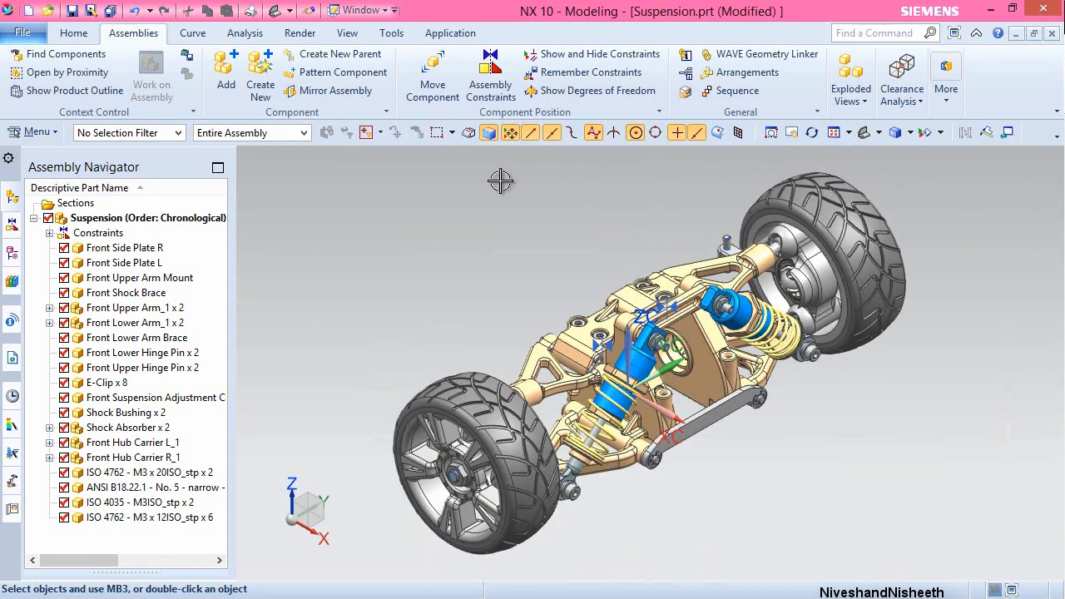
{"action": "left_click", "coordinate": [73, 33]}
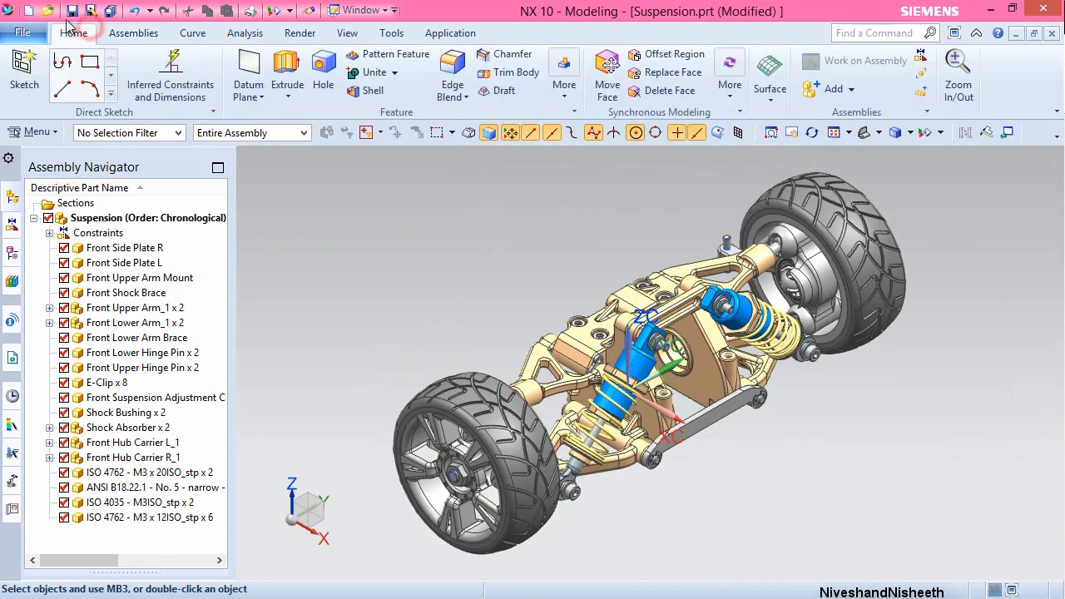
{"action": "left_click", "coordinate": [73, 11]}
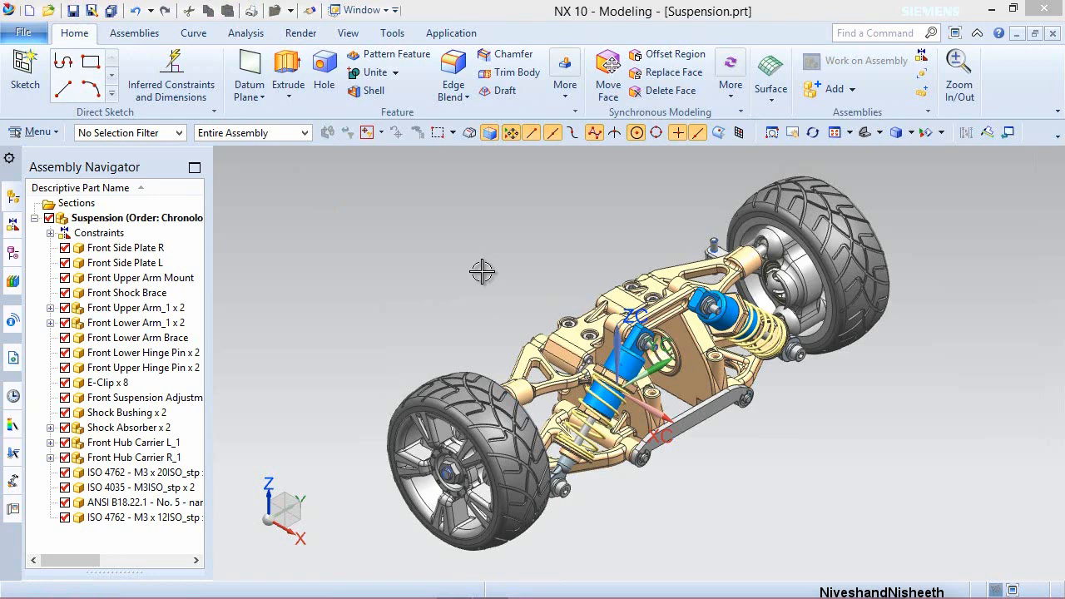
{"action": "left_click", "coordinate": [482, 271]}
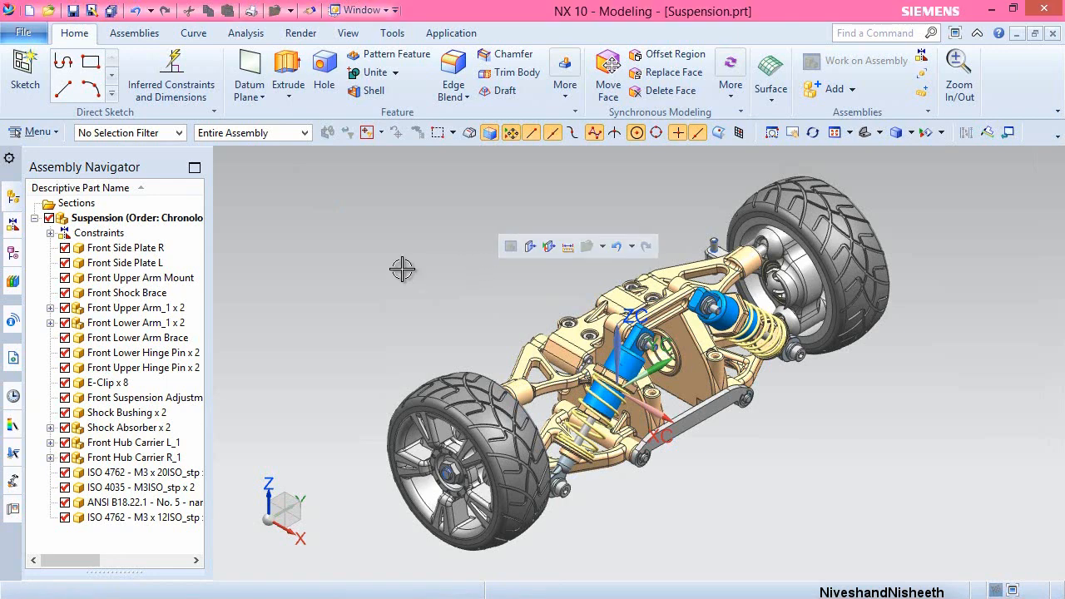
- Create a new assembly arrangement named "Right Bump"
{"action": "left_click", "coordinate": [134, 35]}
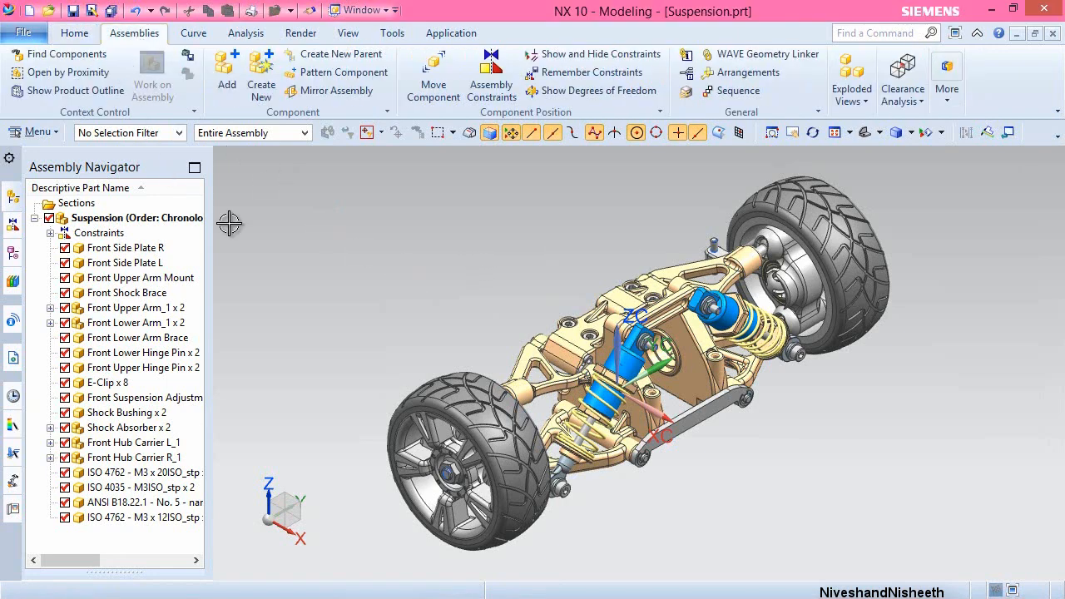
{"action": "left_click", "coordinate": [740, 75]}
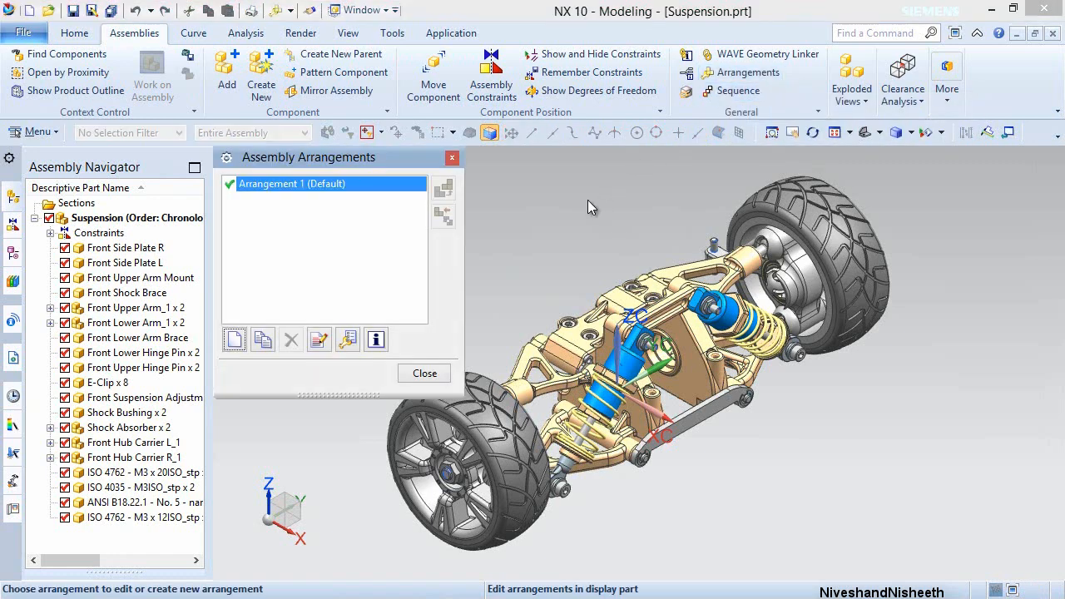
{"action": "left_click", "coordinate": [234, 340]}
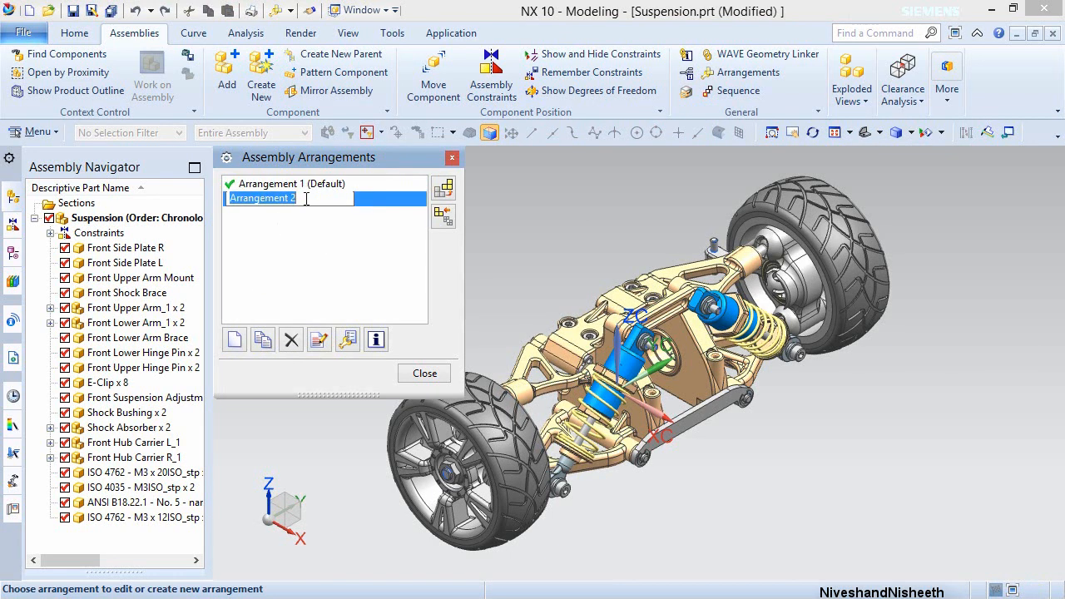
{"action": "type", "text": "Ri"}
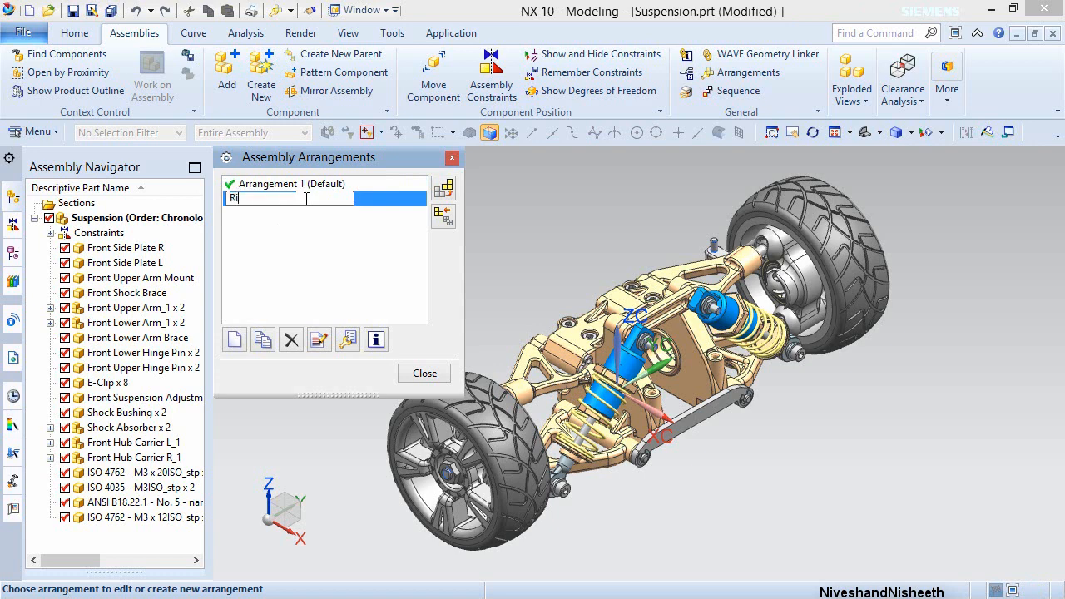
{"action": "type", "text": "ght Bump"}
{"action": "left_click", "coordinate": [425, 373]}
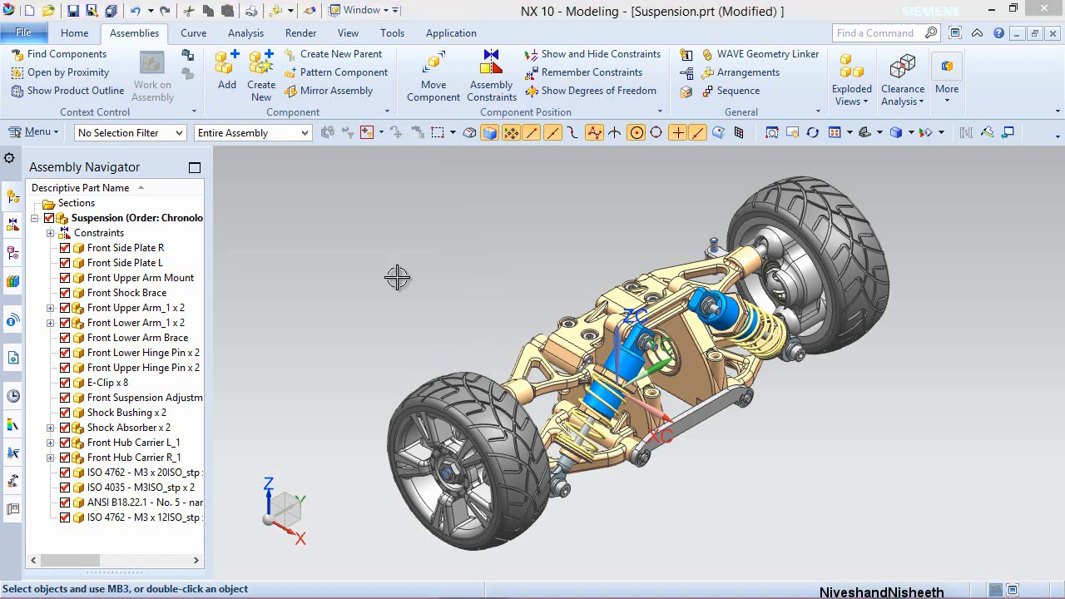
{"action": "left_click", "coordinate": [464, 276]}
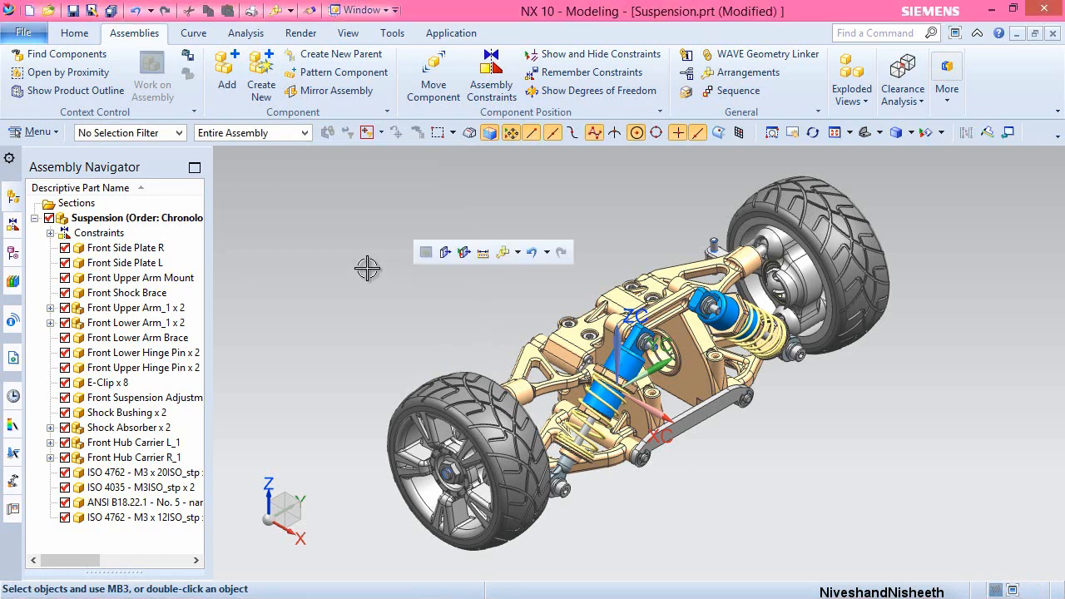
- Make Right Bump the active arrangement of the Suspension assembly
{"action": "right_click", "coordinate": [149, 223]}
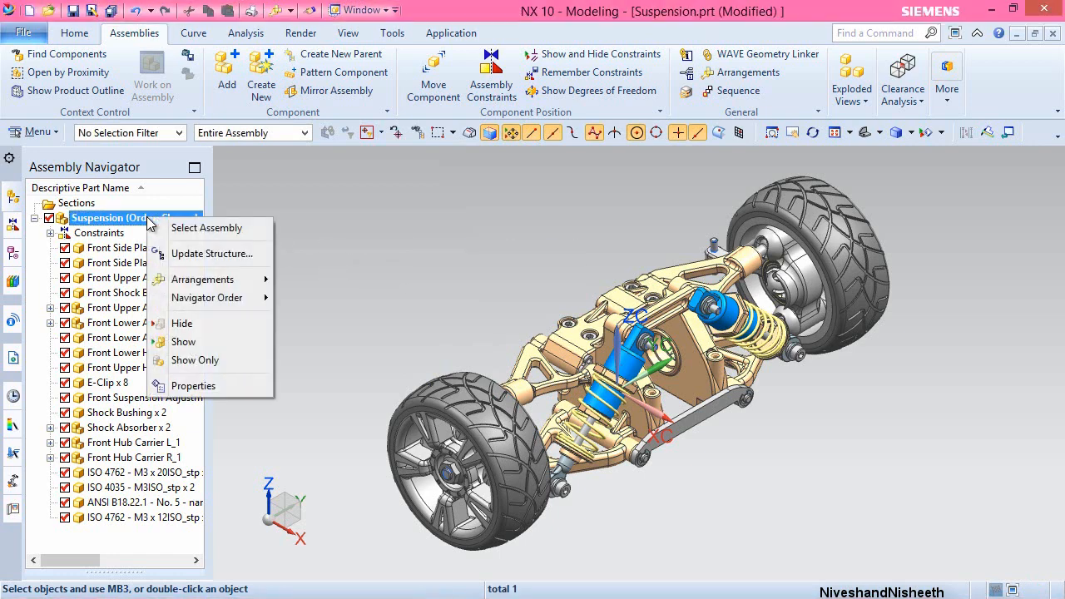
{"action": "mouse_move", "coordinate": [267, 285]}
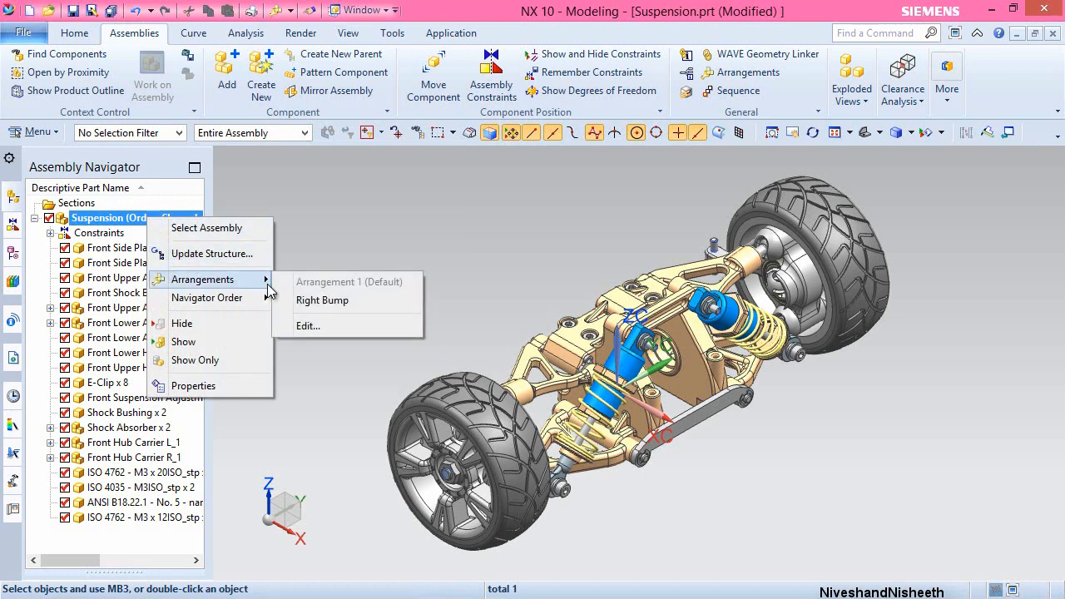
{"action": "left_click", "coordinate": [323, 301]}
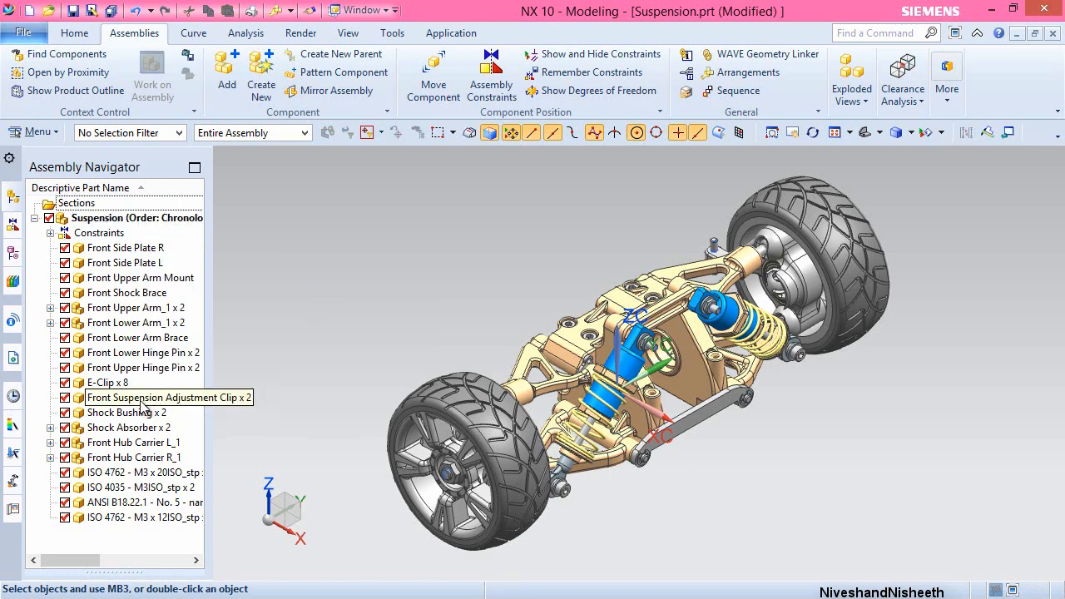
- Unpack the two Shock Absorber components so each is listed individually in the assembly structure
{"action": "left_click", "coordinate": [107, 428]}
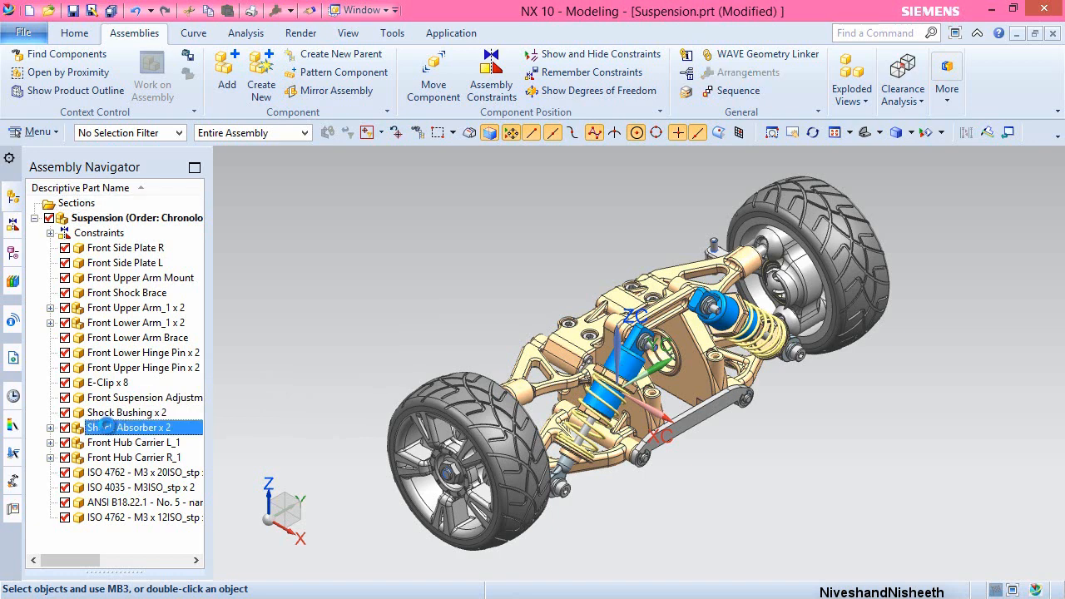
{"action": "right_click", "coordinate": [108, 428]}
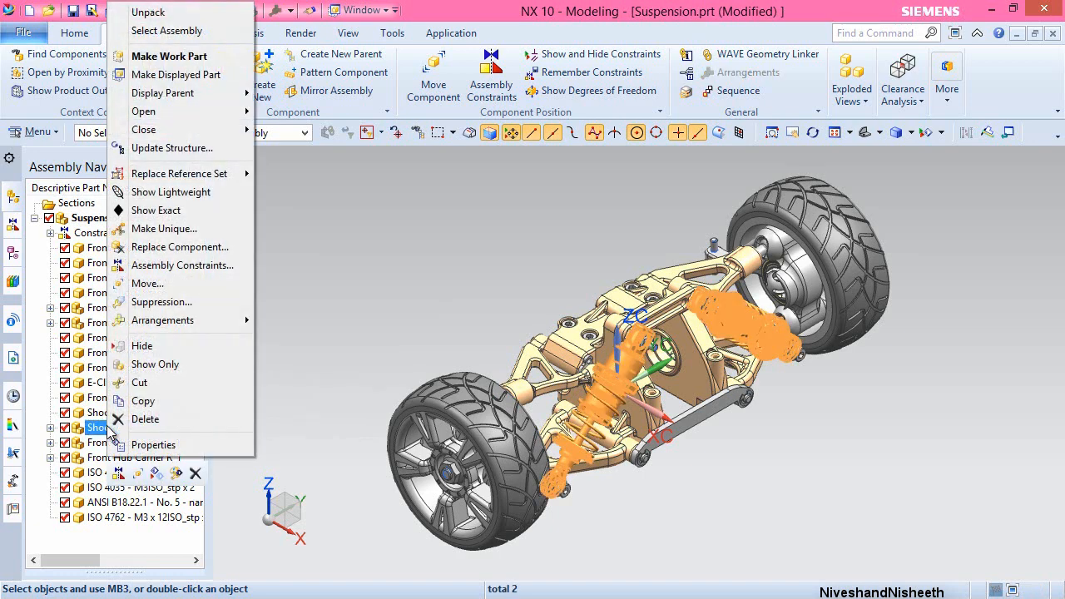
{"action": "left_click", "coordinate": [182, 17]}
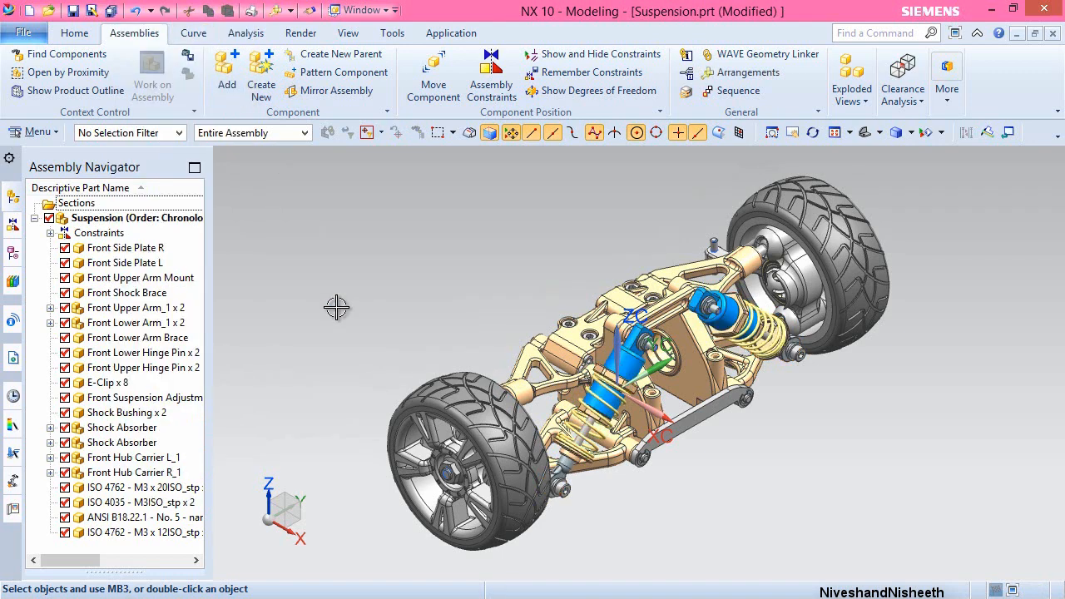
- Switch the first listed Shock Absorber to its Closed arrangement
{"action": "left_click", "coordinate": [123, 427]}
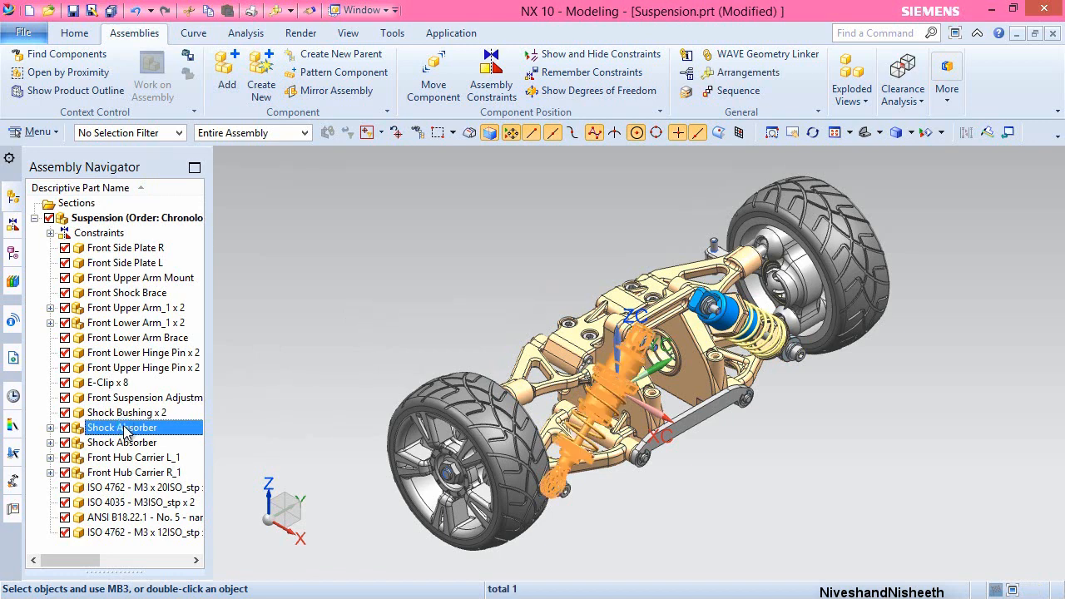
{"action": "right_click", "coordinate": [123, 429]}
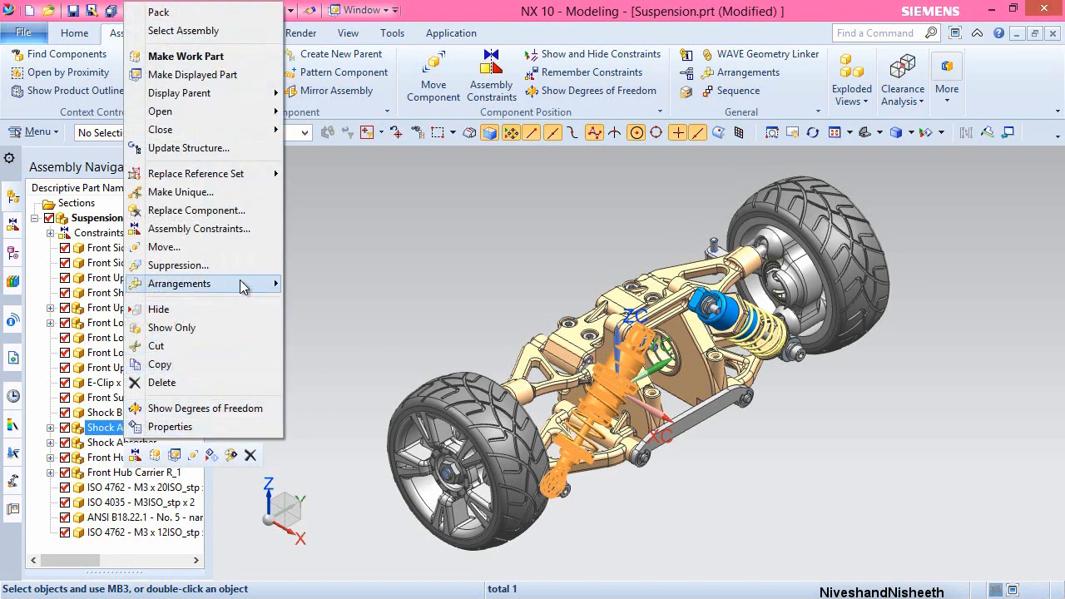
{"action": "mouse_move", "coordinate": [243, 286]}
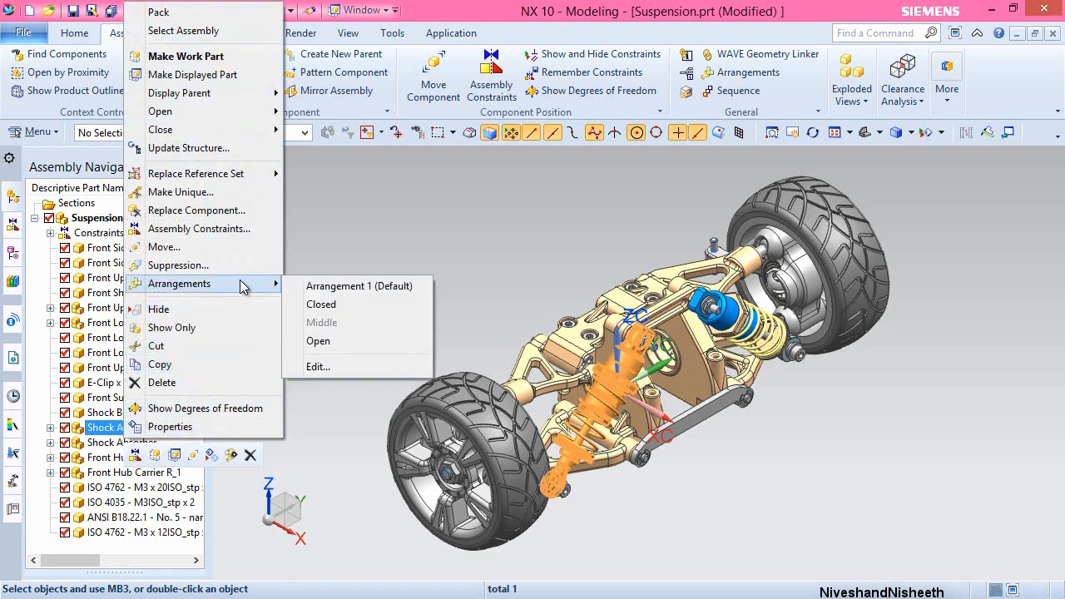
{"action": "left_click", "coordinate": [350, 305]}
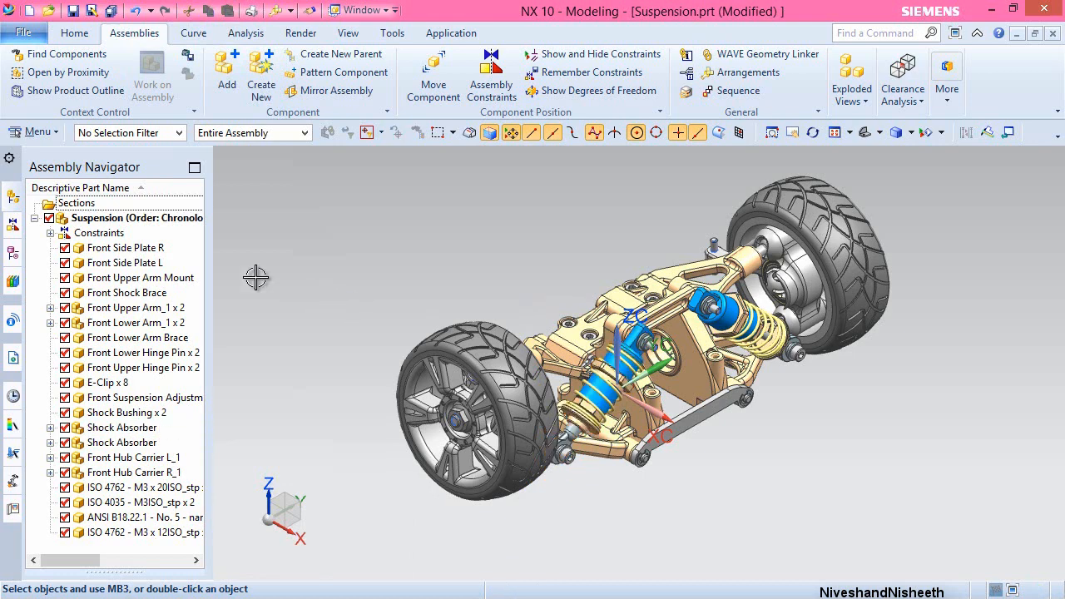
- Make Arrangement 1 the active arrangement of the Suspension assembly
{"action": "right_click", "coordinate": [161, 218]}
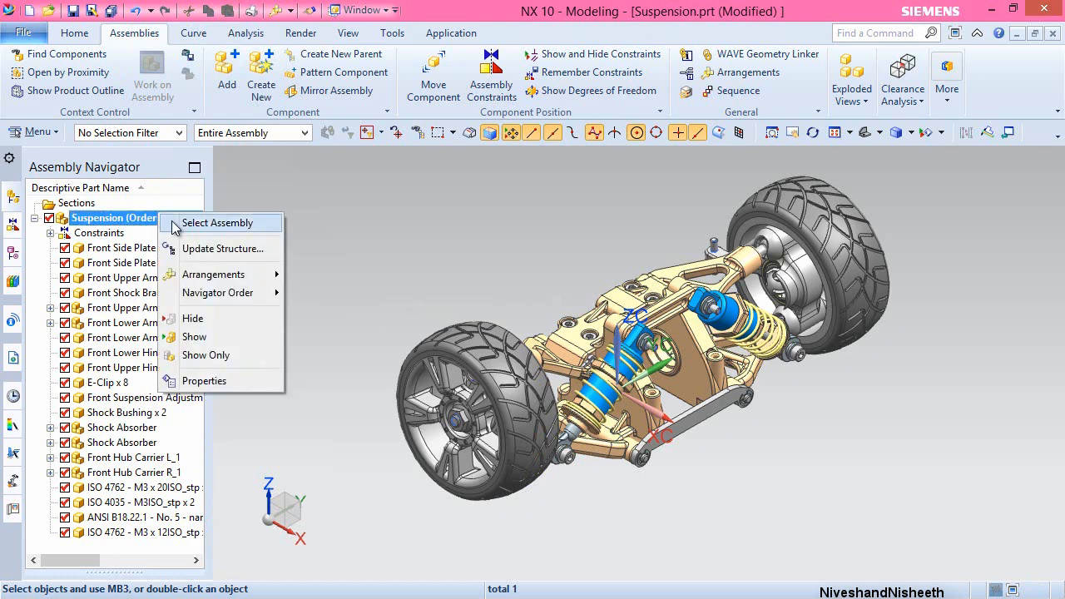
{"action": "mouse_move", "coordinate": [267, 278]}
{"action": "left_click", "coordinate": [312, 277]}
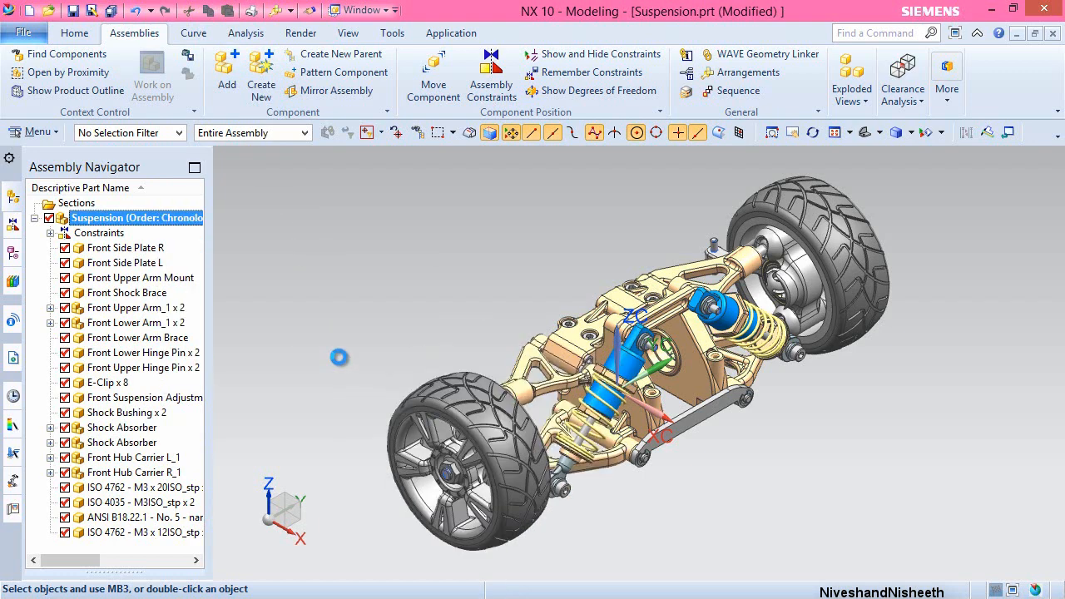
- Compare the suspension positions in a view along the X axis by activating Right Bump and returning to Arrangement 1
{"action": "middle_click_drag", "start_coordinate": [524, 306], "coordinate": [702, 232]}
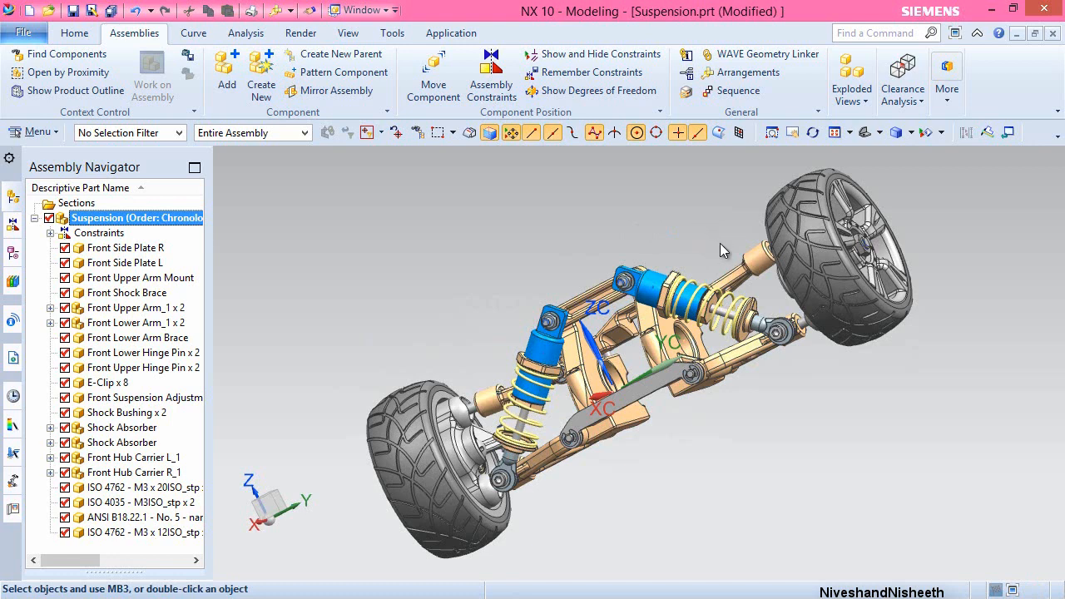
{"action": "middle_click_drag", "start_coordinate": [726, 247], "coordinate": [629, 260]}
{"action": "right_click_drag", "start_coordinate": [630, 260], "coordinate": [606, 265]}
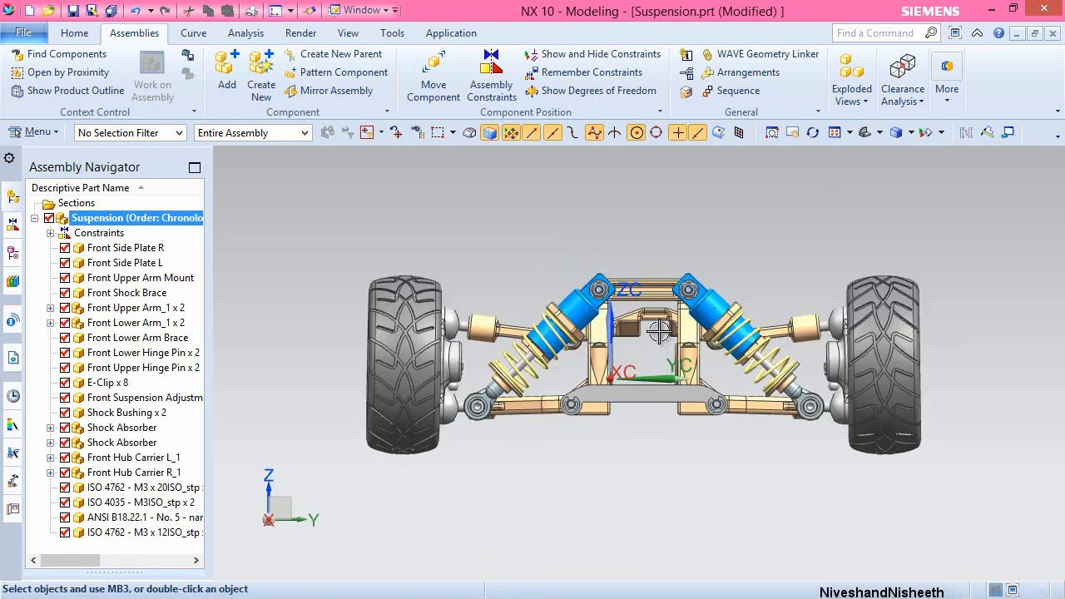
{"action": "scroll", "coordinate": [659, 331], "scroll_direction": "up", "scroll_amount": 2}
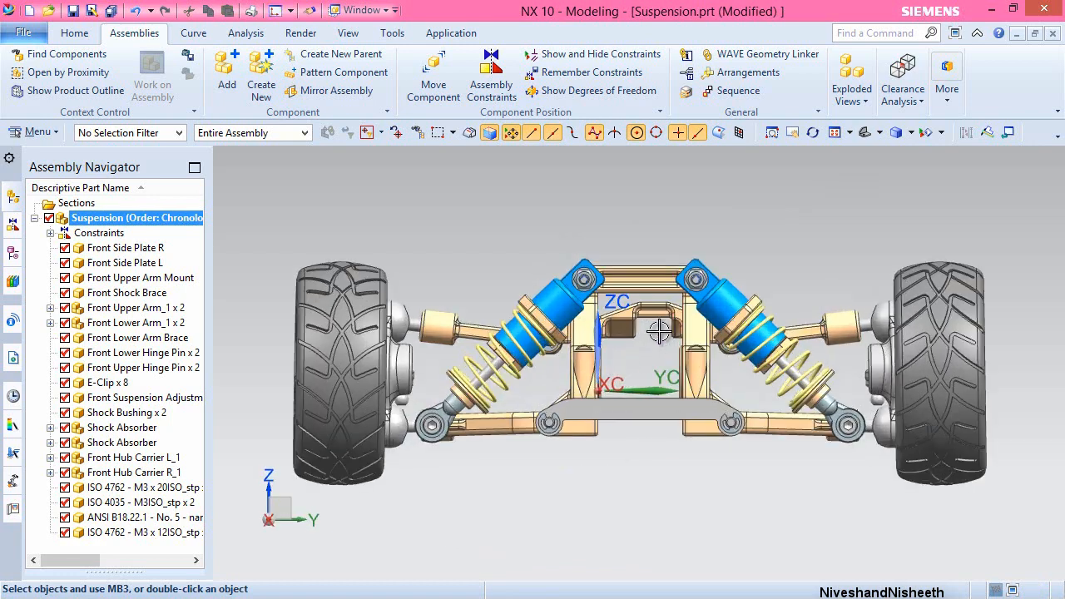
{"action": "right_click", "coordinate": [132, 219]}
{"action": "mouse_move", "coordinate": [226, 282]}
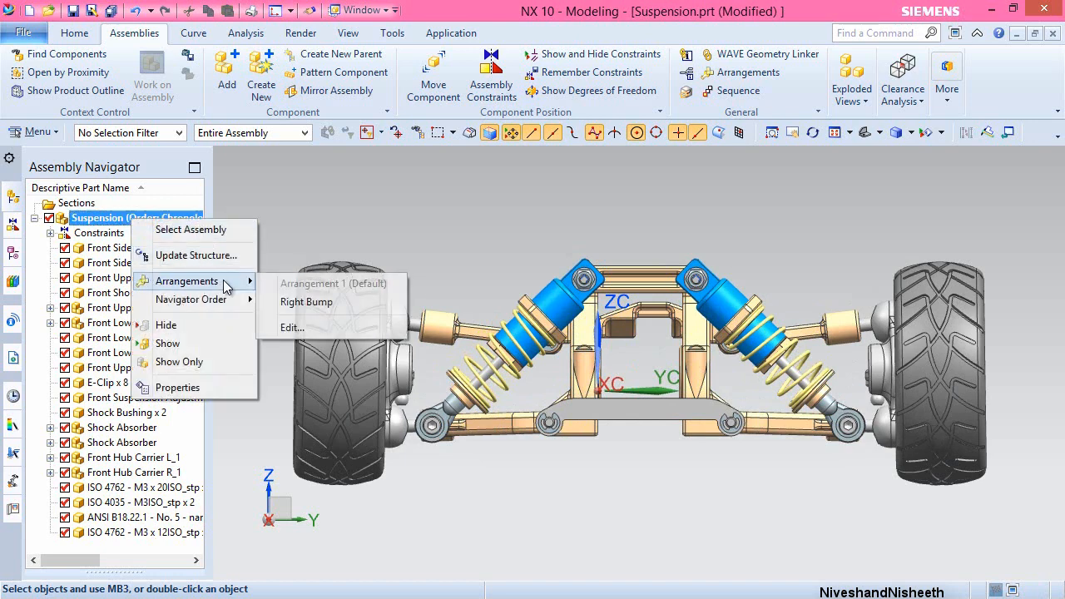
{"action": "left_click", "coordinate": [286, 305]}
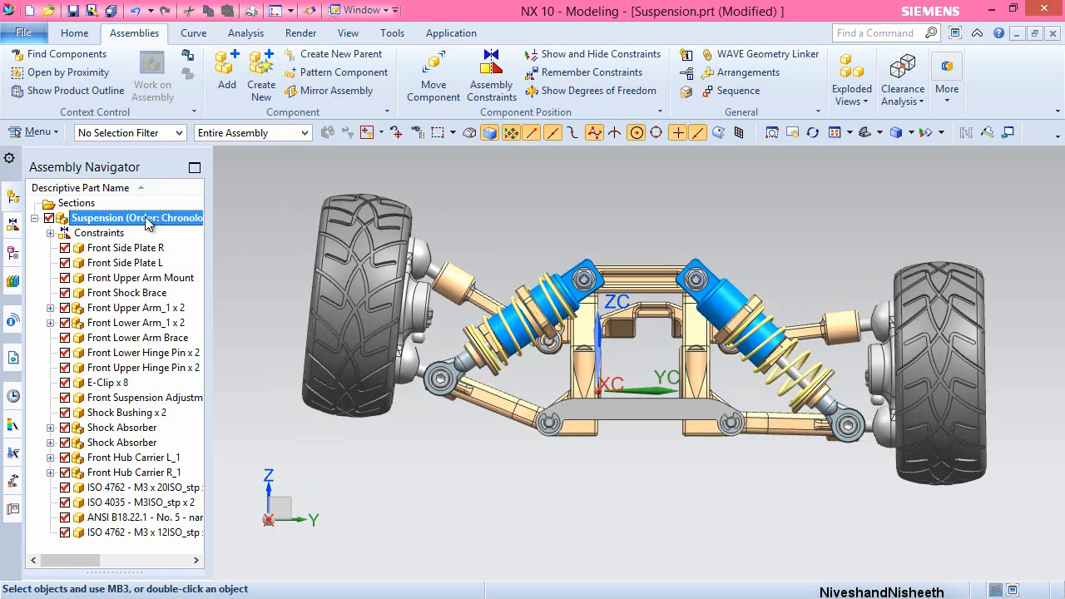
{"action": "right_click", "coordinate": [144, 221]}
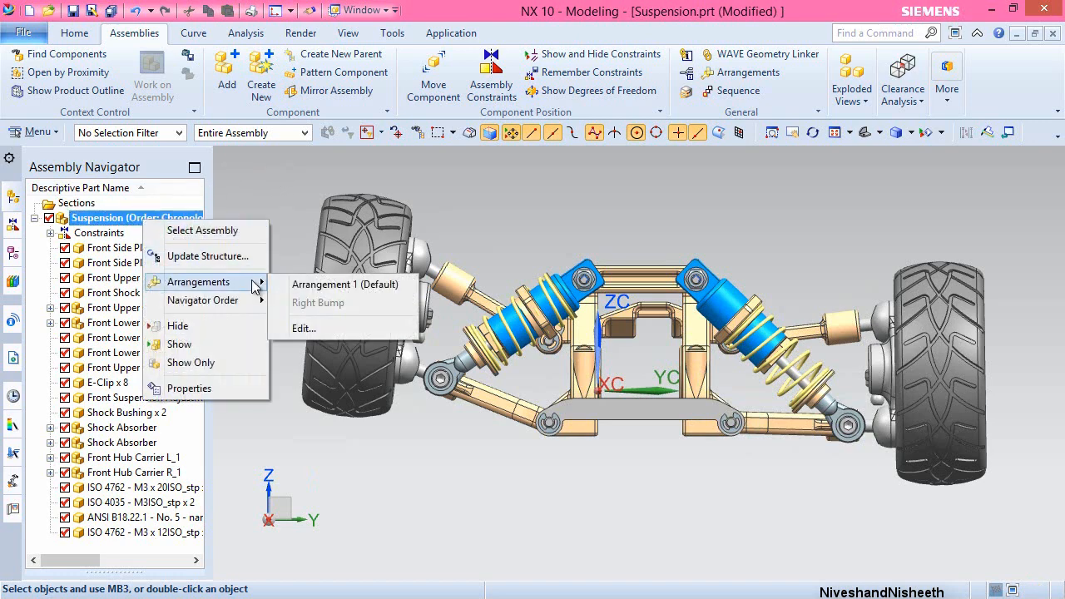
{"action": "left_click", "coordinate": [293, 284]}
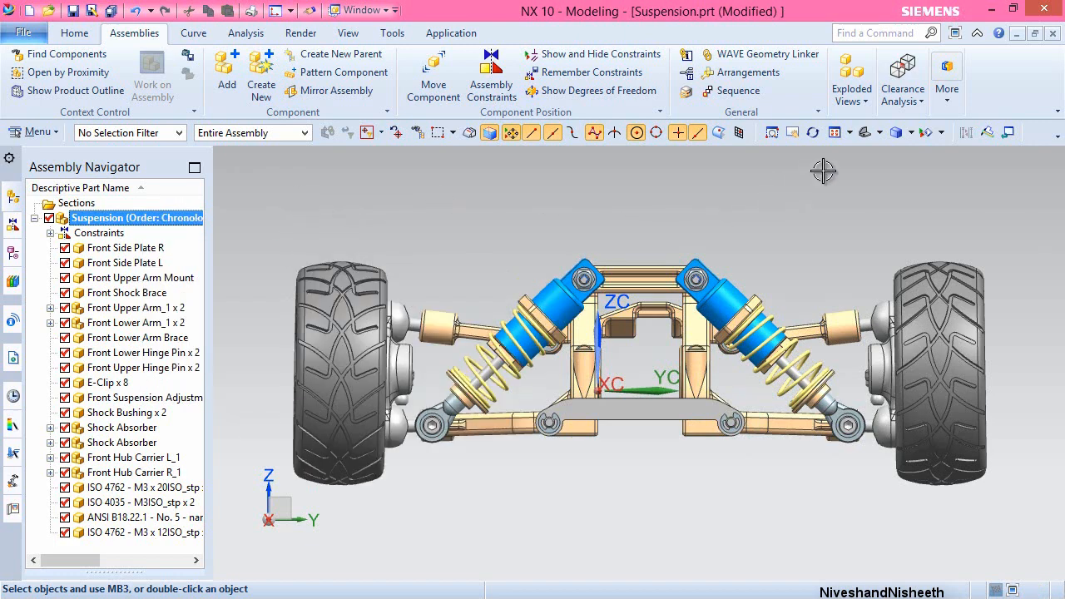
- Orient the Suspension assembly to the isometric view and save it
{"action": "left_click", "coordinate": [880, 133]}
{"action": "left_click", "coordinate": [905, 153]}
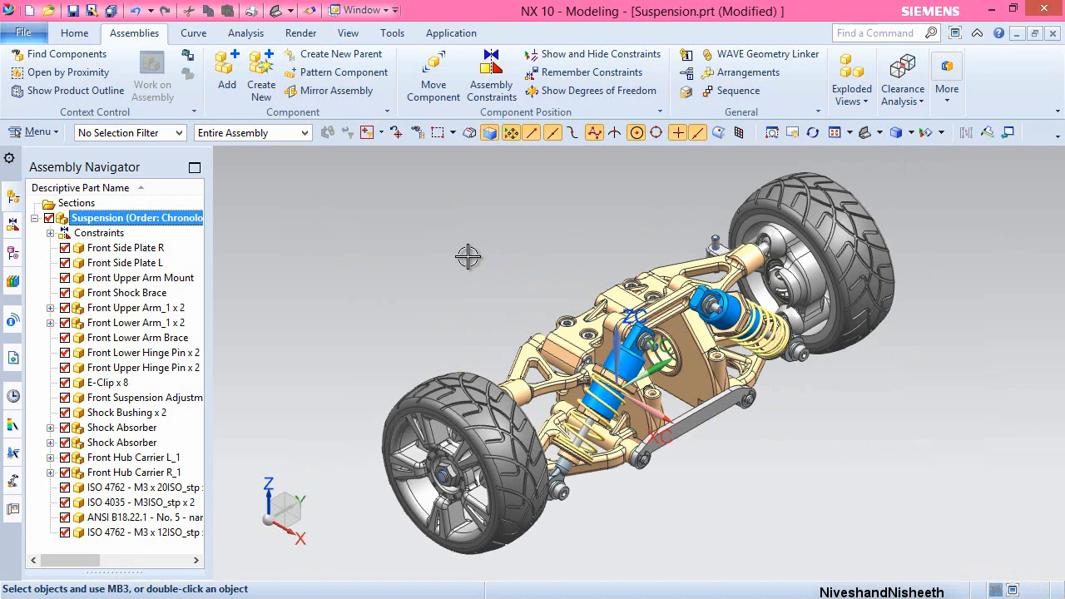
{"action": "key", "text": "Escape"}
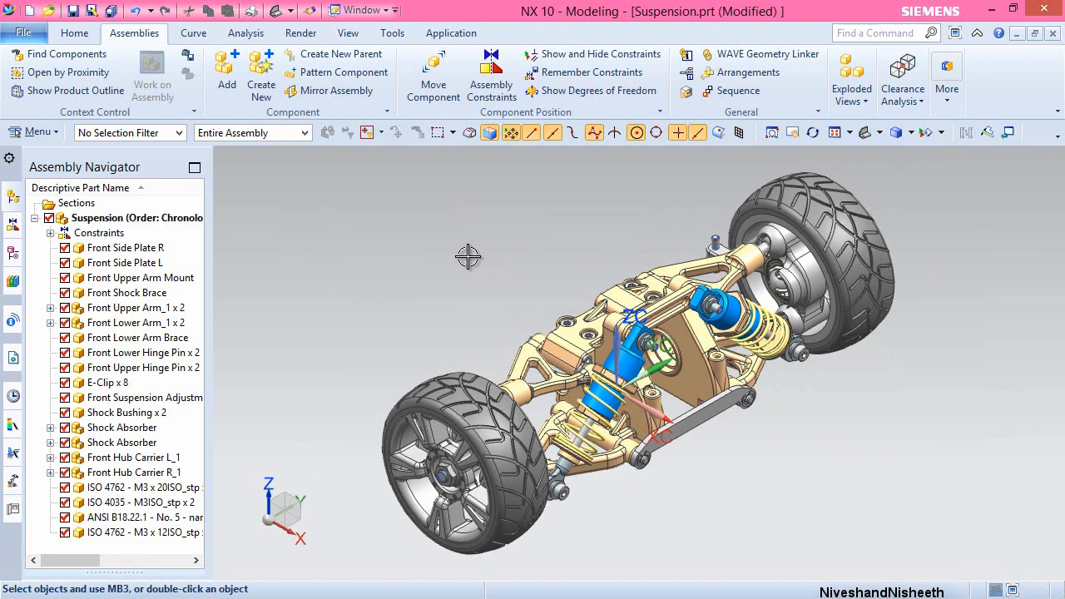
{"action": "key", "text": "ctrl+s"}
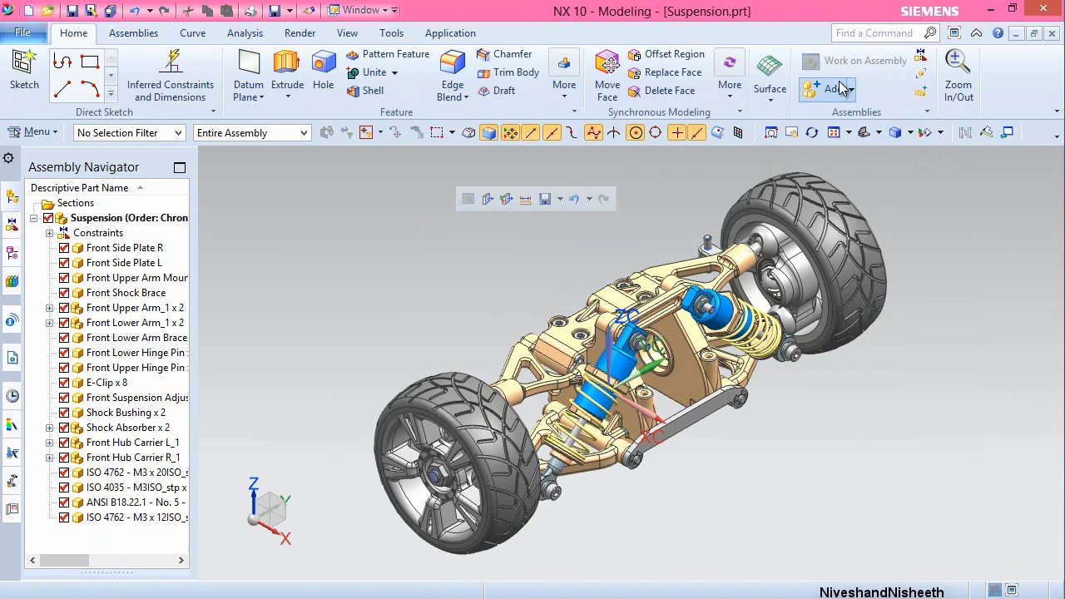
- Examine the suspension assembly in full screen, zoomed in and rotated 90 degrees about the Z axis
{"action": "left_click", "coordinate": [955, 33]}
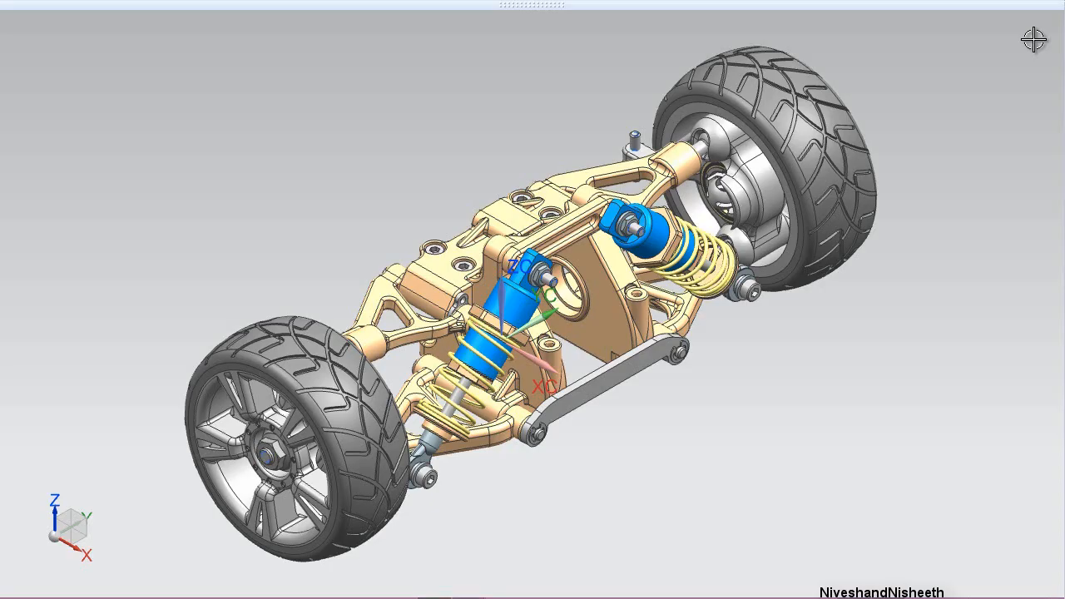
{"action": "mouse_move", "coordinate": [825, 9]}
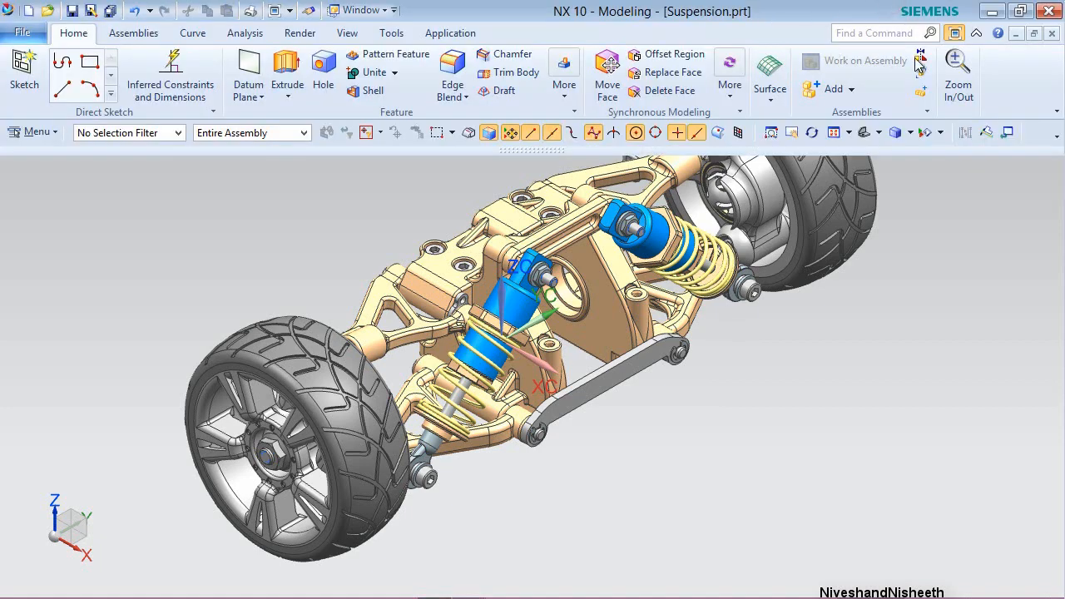
{"action": "left_click", "coordinate": [958, 75]}
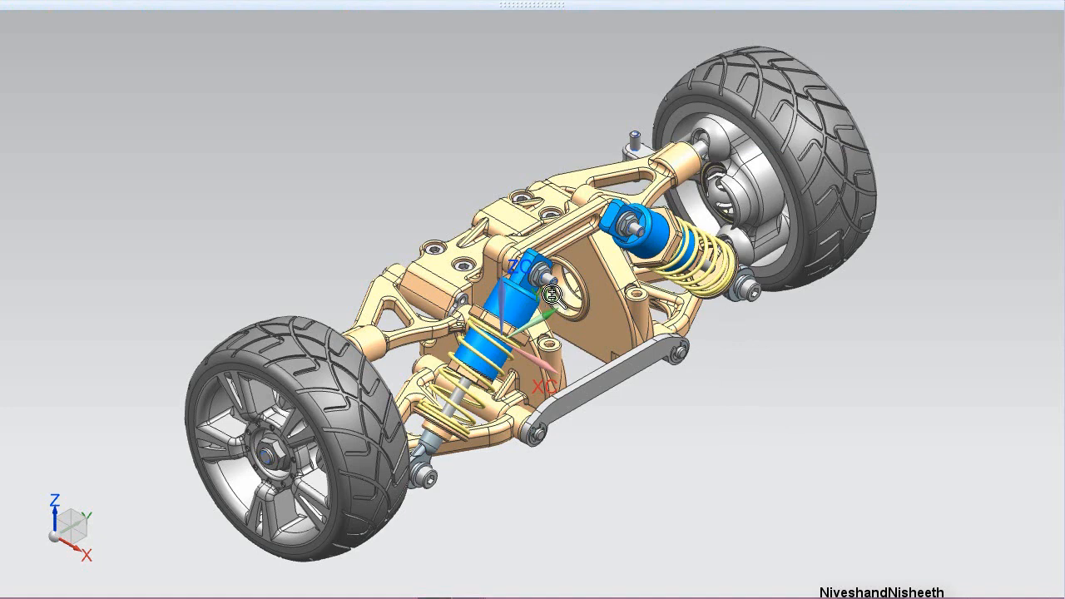
{"action": "left_click_drag", "start_coordinate": [554, 296], "coordinate": [569, 297]}
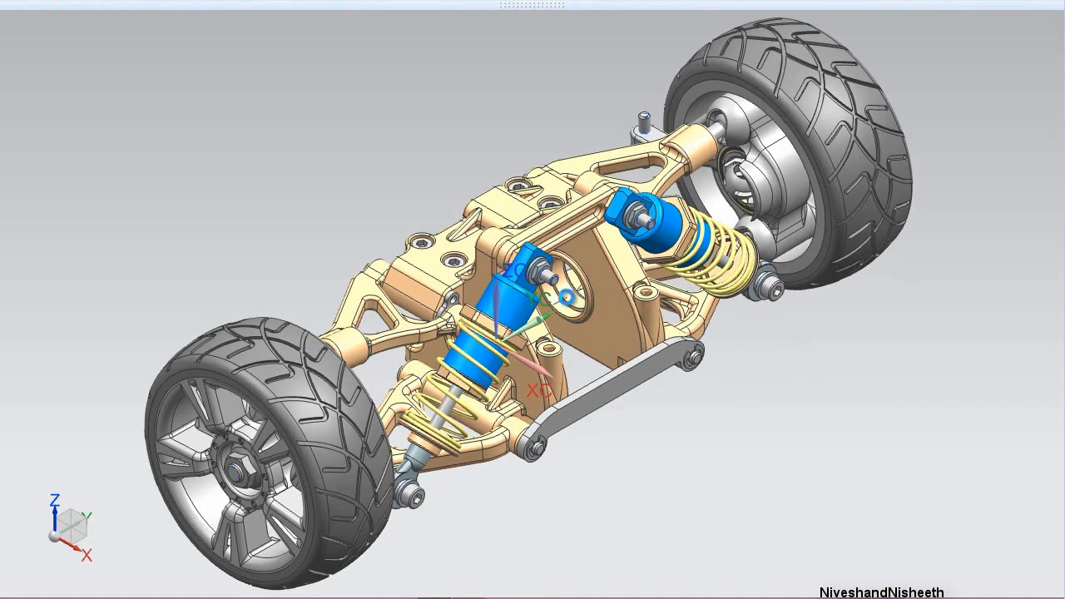
{"action": "left_click", "coordinate": [55, 514]}
{"action": "key", "text": "Return"}
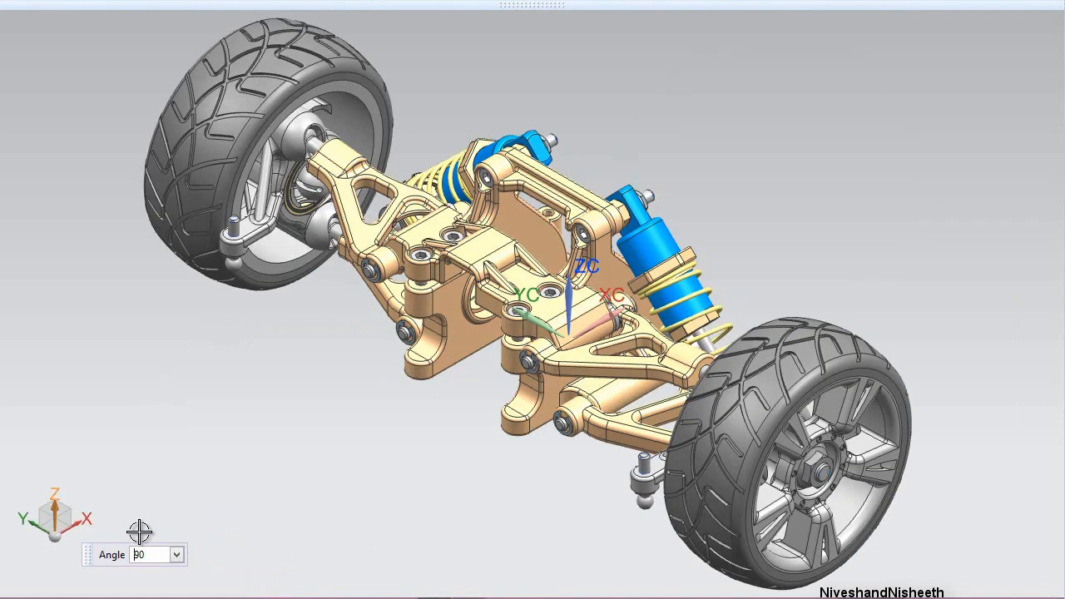
{"action": "mouse_move", "coordinate": [604, 5]}
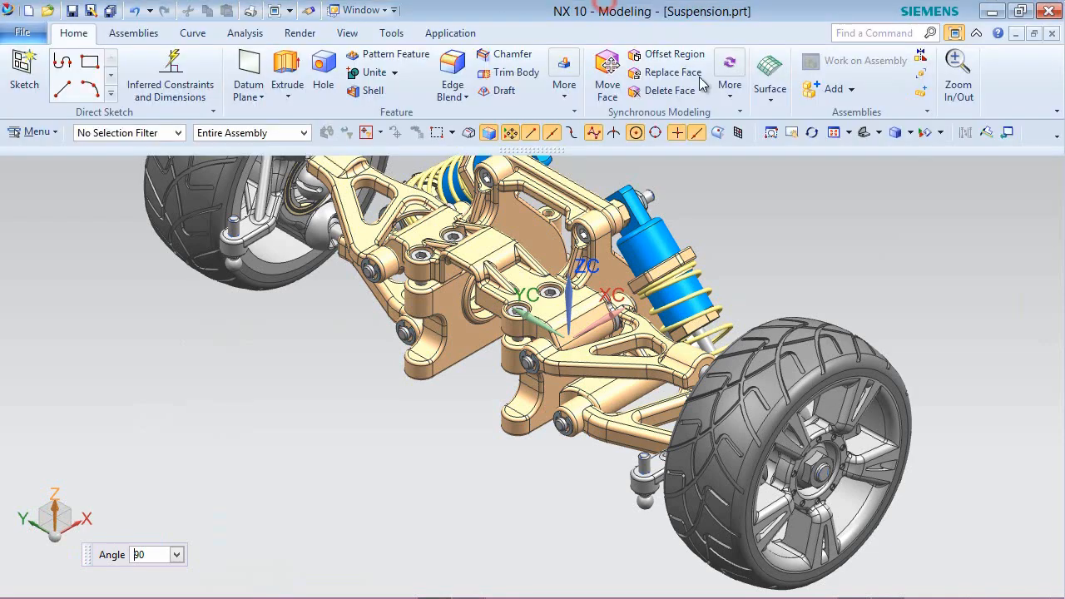
{"action": "left_click", "coordinate": [790, 133]}
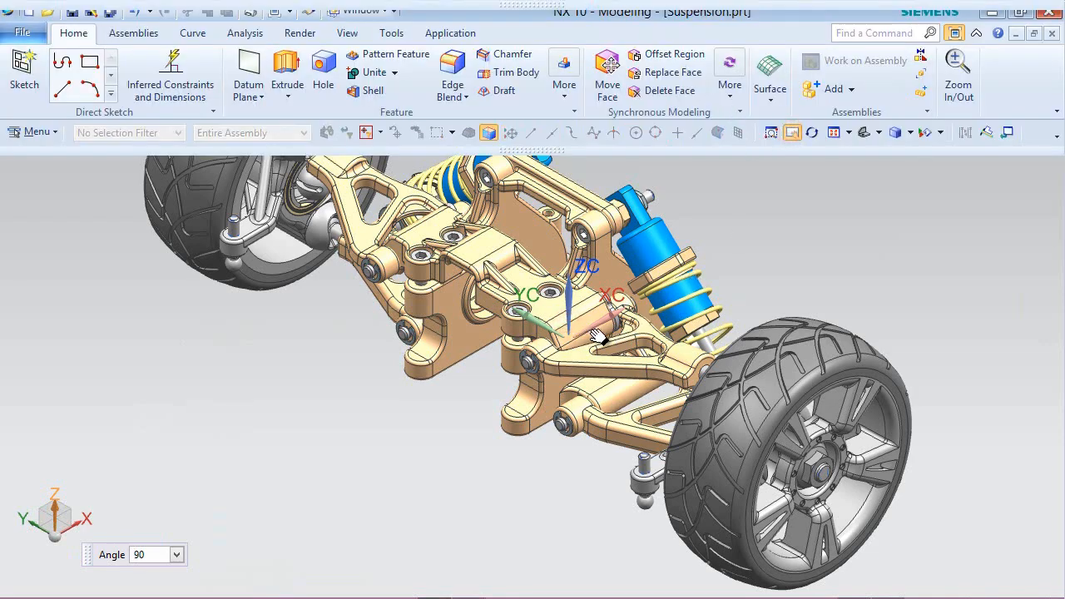
{"action": "mouse_move", "coordinate": [621, 319]}
{"action": "left_mouse_down"}
{"action": "mouse_move", "coordinate": [642, 319]}
{"action": "mouse_move", "coordinate": [643, 302]}
{"action": "mouse_move", "coordinate": [610, 333]}
{"action": "left_mouse_up"}
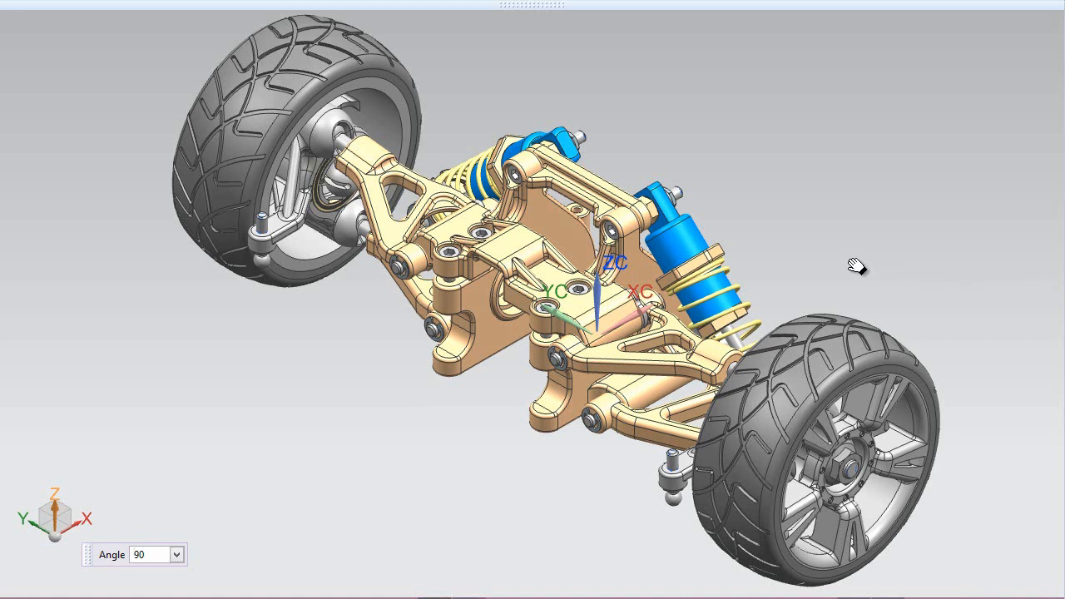
{"action": "key", "text": "Escape"}
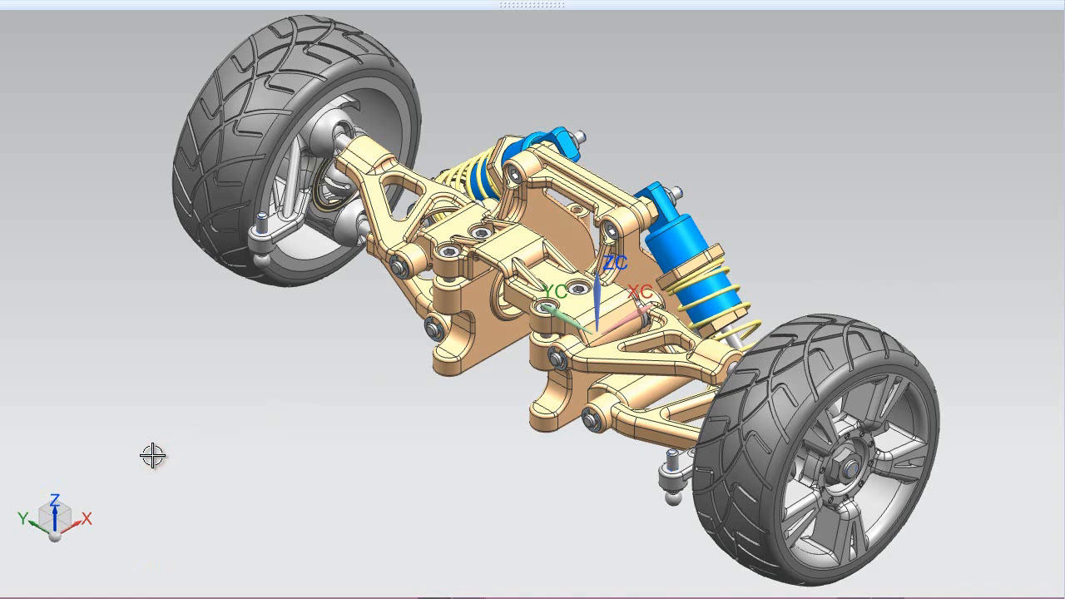
- Leave full screen with the isometric view restored and save the Suspension assembly again
{"action": "key", "text": "End"}
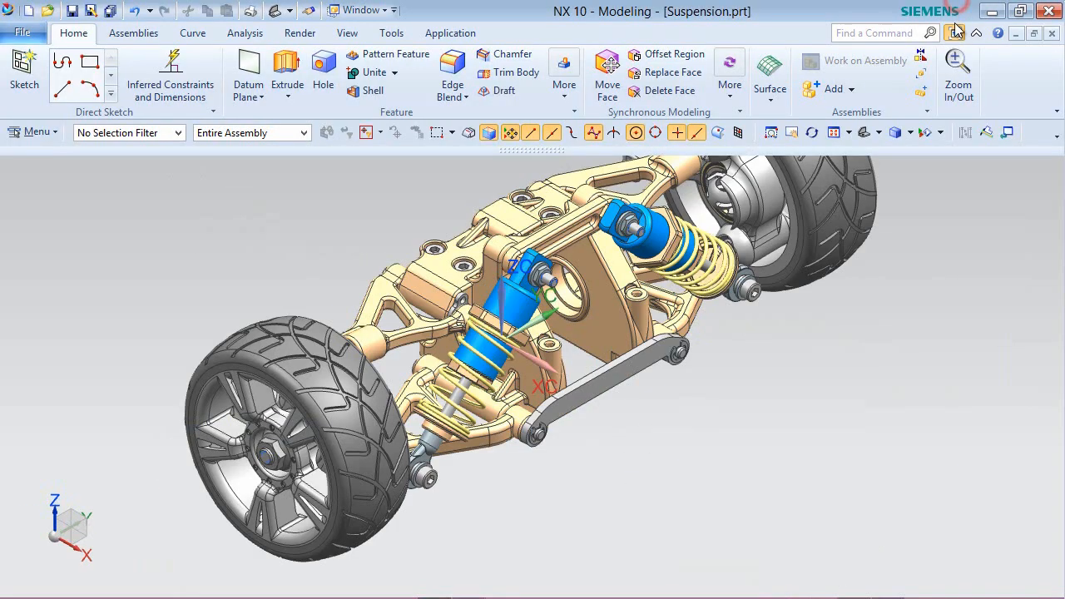
{"action": "left_click", "coordinate": [957, 33]}
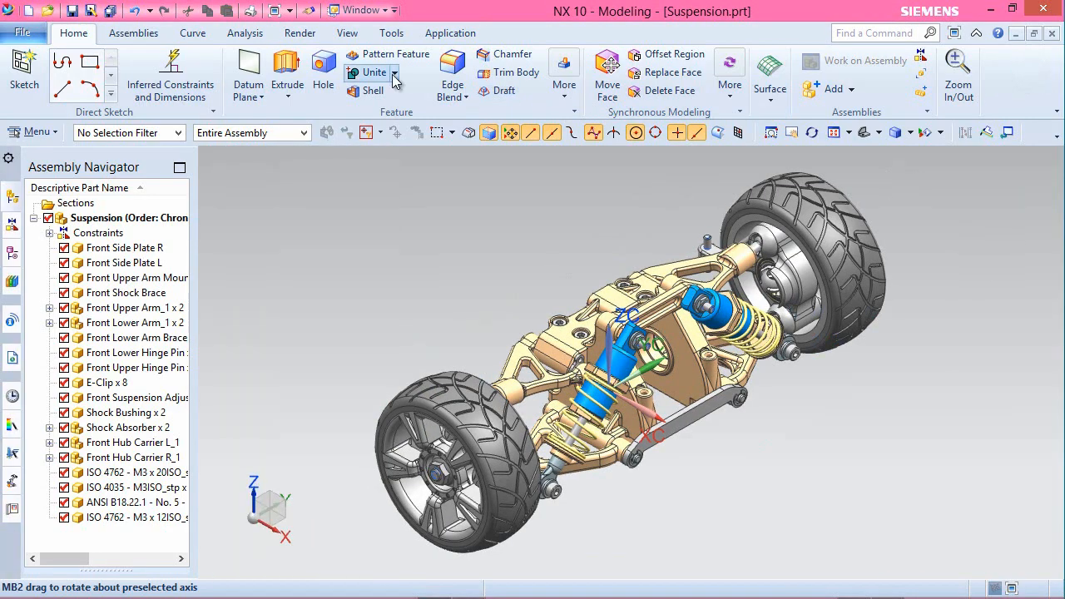
{"action": "left_click", "coordinate": [73, 11]}
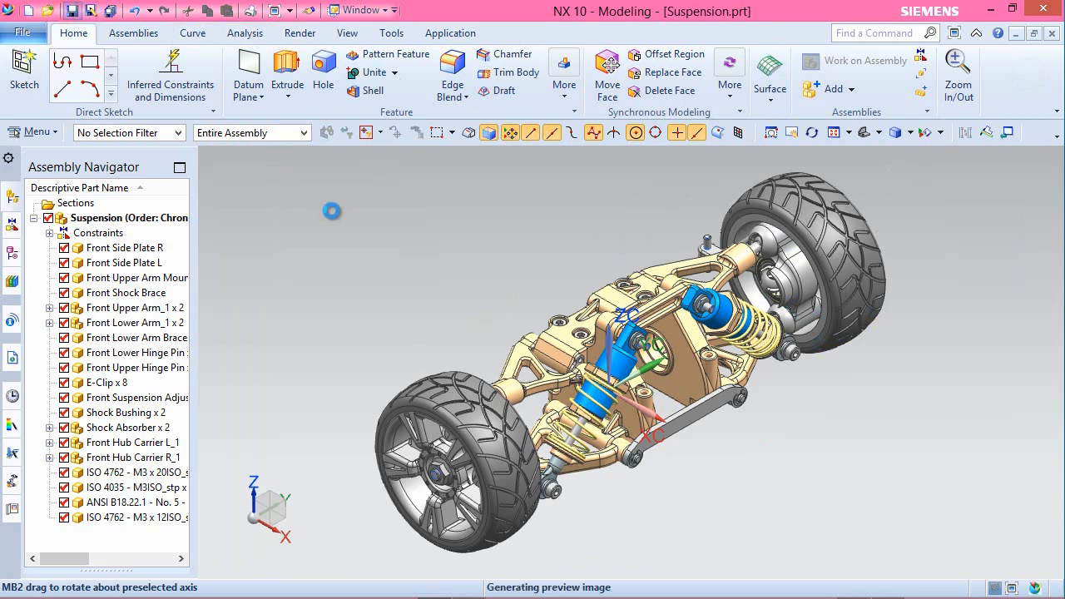